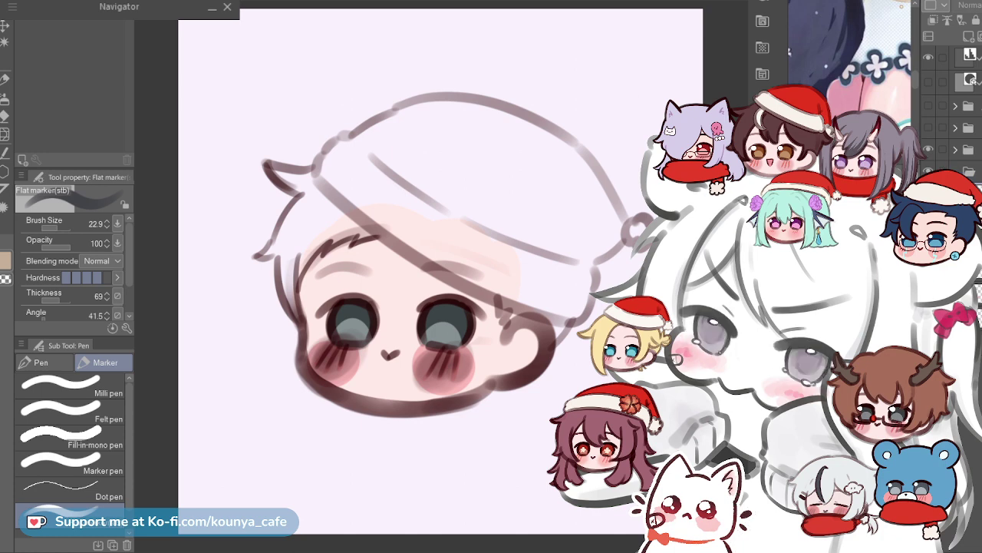
Block in the dark hair above the forehead with the Flat marker, and switch to the G-pen.
{"action": "left_click_drag", "start_coordinate": [291, 242], "coordinate": [393, 194]}
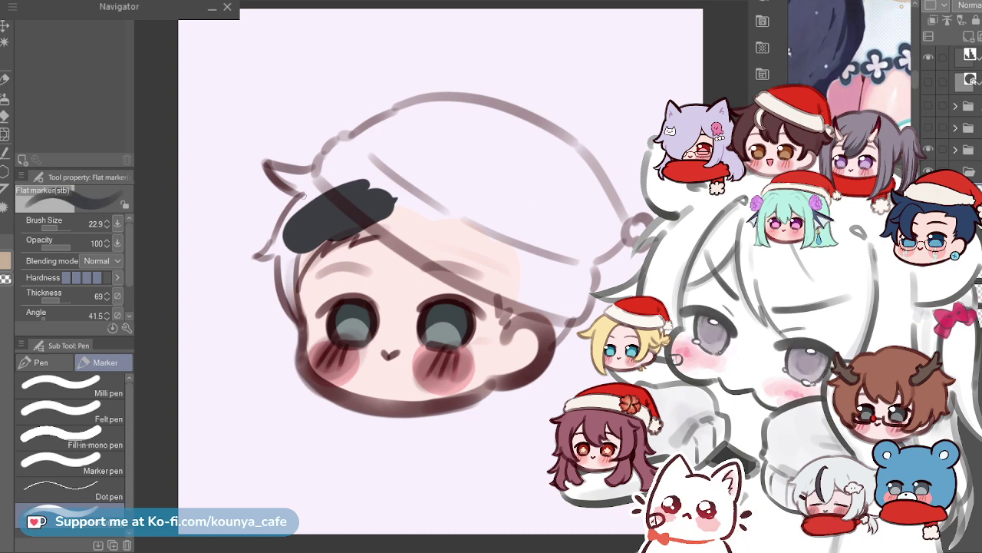
{"action": "key", "text": "i"}
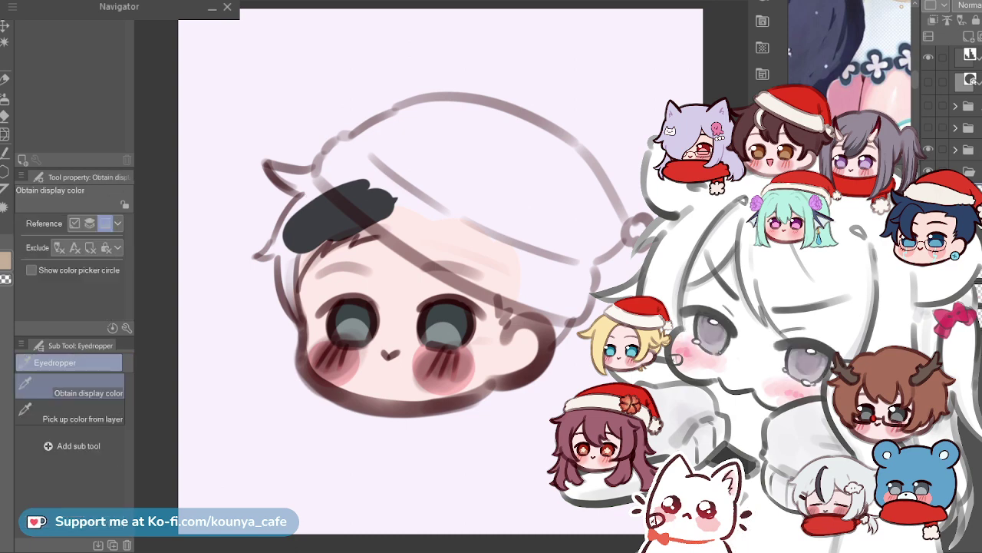
{"action": "left_click", "coordinate": [70, 411]}
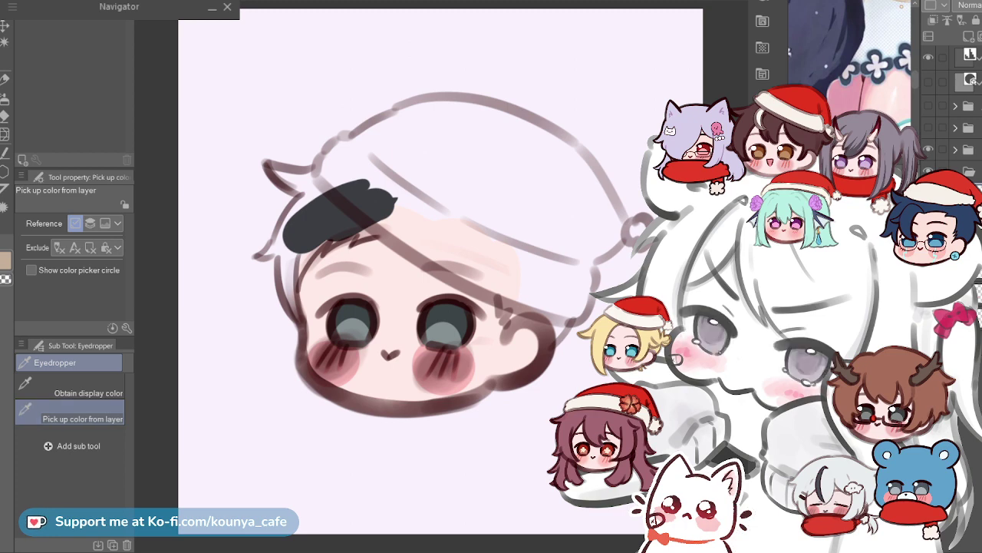
{"action": "key", "text": "p"}
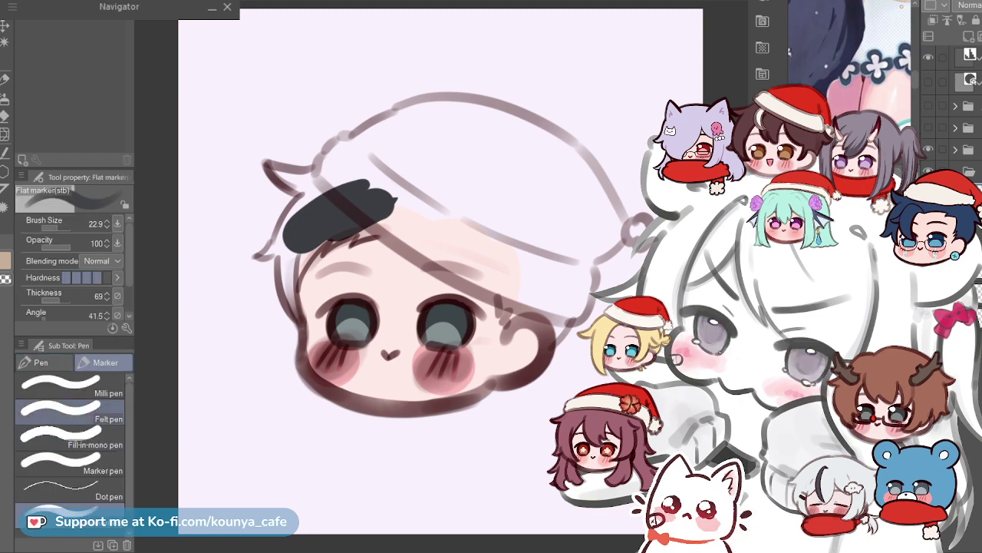
{"action": "key", "text": "p"}
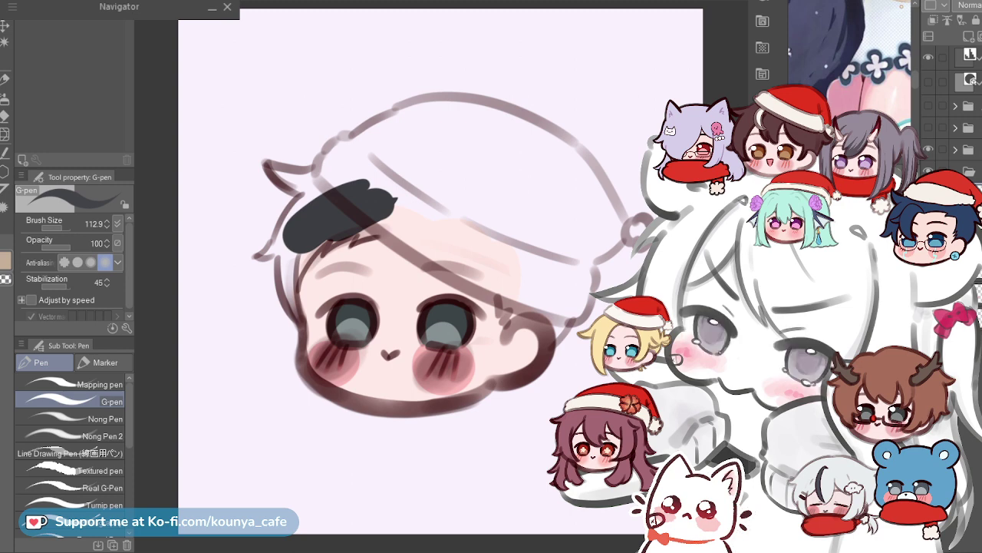
Try to extend the hair's outer edge with broad G-pen strokes at brush size 112.9.
{"action": "scroll", "coordinate": [296, 241], "scroll_direction": "up", "scroll_amount": 5}
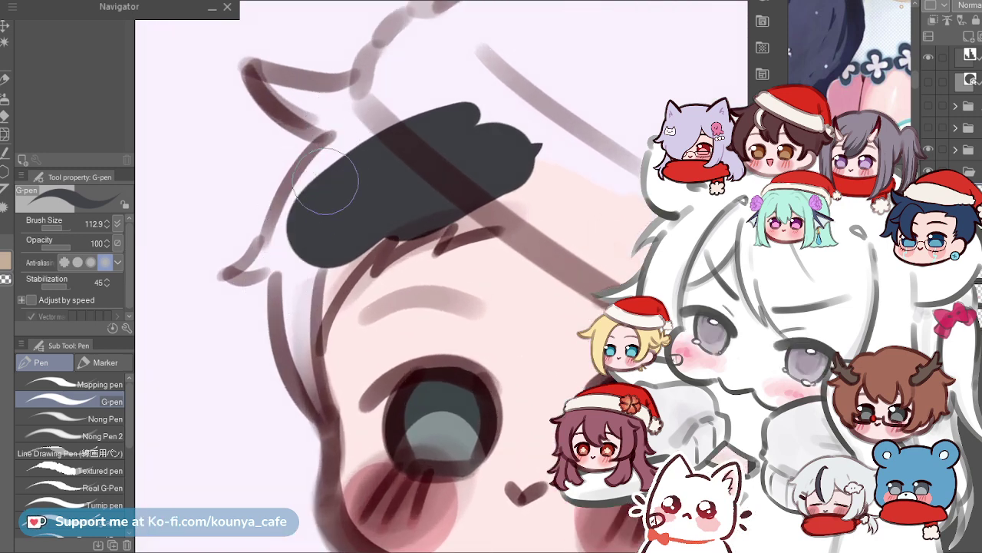
{"action": "scroll", "coordinate": [336, 121], "scroll_direction": "up", "scroll_amount": 2}
{"action": "left_click_drag", "start_coordinate": [337, 188], "coordinate": [279, 240]}
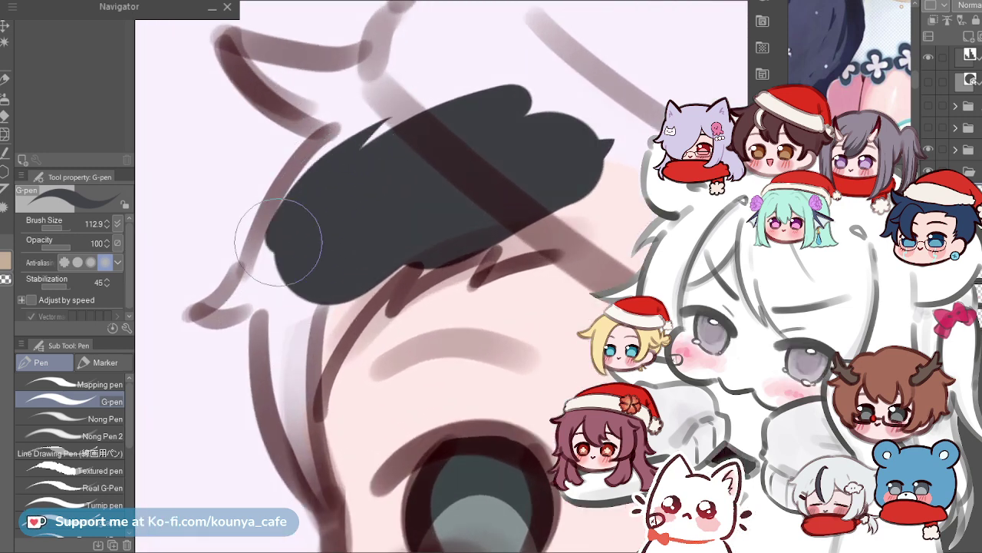
{"action": "key", "text": "ctrl+z"}
{"action": "left_click_drag", "start_coordinate": [377, 127], "coordinate": [302, 272]}
{"action": "key", "text": "ctrl+z"}
{"action": "left_click_drag", "start_coordinate": [395, 125], "coordinate": [302, 270]}
{"action": "key", "text": "ctrl+z"}
{"action": "mouse_move", "coordinate": [422, 86]}
{"action": "left_mouse_down"}
{"action": "mouse_move", "coordinate": [363, 136]}
{"action": "mouse_move", "coordinate": [305, 259]}
{"action": "left_mouse_up"}
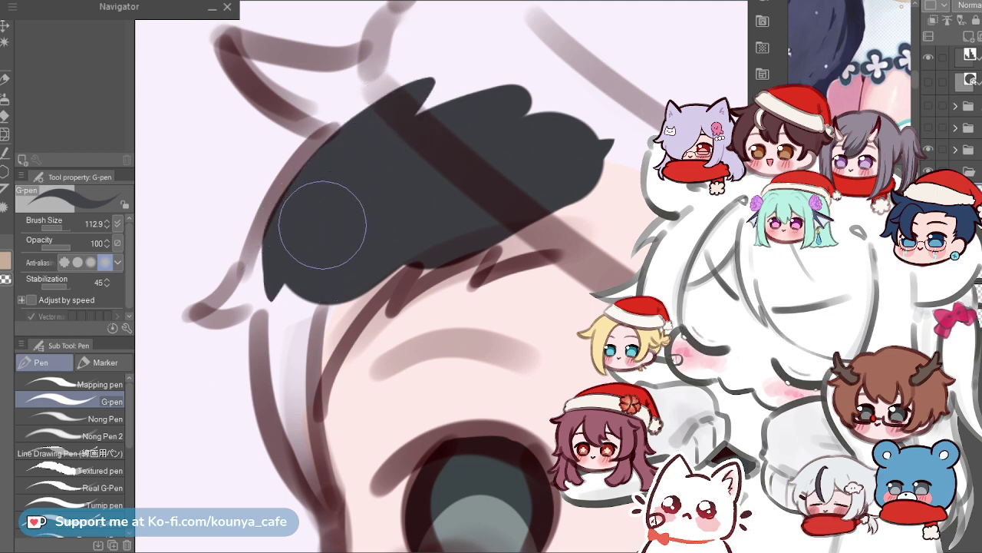
{"action": "key", "text": "ctrl+z"}
Try narrower G-pen strokes along the hair's outer edge, reducing the brush from size 82.5 to 50.1.
{"action": "scroll", "coordinate": [309, 206], "scroll_direction": "up", "scroll_amount": 2}
{"action": "key", "text": "["}
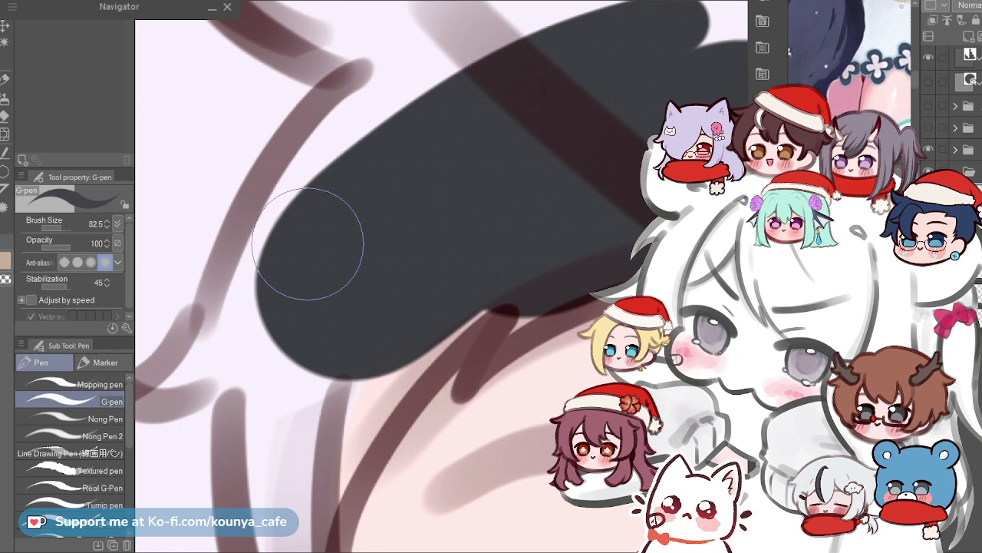
{"action": "mouse_move", "coordinate": [230, 353]}
{"action": "left_mouse_down"}
{"action": "mouse_move", "coordinate": [232, 281]}
{"action": "mouse_move", "coordinate": [425, 28]}
{"action": "left_mouse_up"}
{"action": "left_click_drag", "start_coordinate": [400, 66], "coordinate": [447, 108]}
{"action": "key", "text": "ctrl+z"}
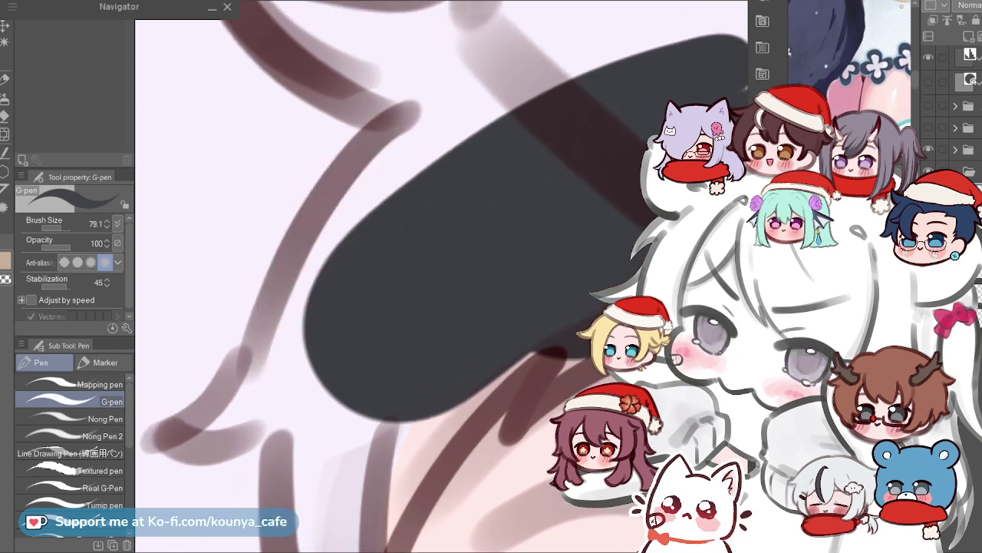
{"action": "left_click_drag", "start_coordinate": [268, 382], "coordinate": [506, 28]}
{"action": "key", "text": "ctrl+z"}
{"action": "mouse_move", "coordinate": [261, 368]}
{"action": "left_mouse_down"}
{"action": "mouse_move", "coordinate": [390, 132]}
{"action": "mouse_move", "coordinate": [498, 23]}
{"action": "left_mouse_up"}
{"action": "key", "text": "ctrl+z"}
{"action": "left_click_drag", "start_coordinate": [263, 361], "coordinate": [487, 75]}
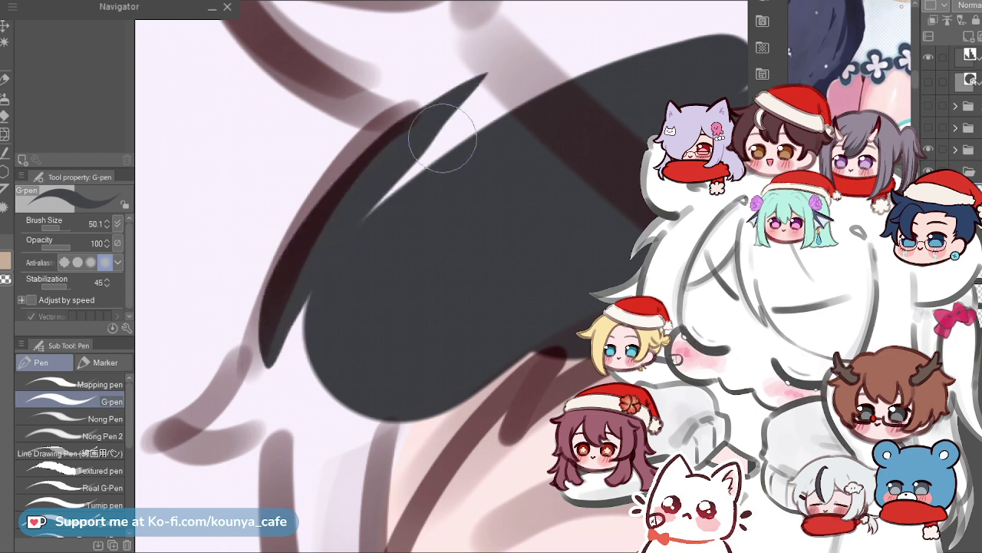
{"action": "key", "text": "ctrl+z"}
{"action": "mouse_move", "coordinate": [265, 363]}
{"action": "left_mouse_down"}
{"action": "mouse_move", "coordinate": [263, 342]}
{"action": "mouse_move", "coordinate": [467, 54]}
{"action": "left_mouse_up"}
{"action": "key", "text": "ctrl+z"}
{"action": "mouse_move", "coordinate": [258, 393]}
{"action": "left_mouse_down"}
{"action": "mouse_move", "coordinate": [328, 205]}
{"action": "mouse_move", "coordinate": [484, 46]}
{"action": "left_mouse_up"}
{"action": "key", "text": "ctrl+z"}
{"action": "left_click_drag", "start_coordinate": [261, 388], "coordinate": [461, 48]}
{"action": "key", "text": "ctrl+z"}
Extend the hair's outer edge along the sketch to a pointed lower tip and an upper spike, reducing the G-pen to size 35.3.
{"action": "mouse_move", "coordinate": [264, 368]}
{"action": "left_mouse_down"}
{"action": "mouse_move", "coordinate": [276, 336]}
{"action": "mouse_move", "coordinate": [483, 121]}
{"action": "left_mouse_up"}
{"action": "mouse_move", "coordinate": [286, 360]}
{"action": "left_mouse_down"}
{"action": "mouse_move", "coordinate": [363, 178]}
{"action": "mouse_move", "coordinate": [449, 98]}
{"action": "left_mouse_up"}
{"action": "key", "text": "["}
{"action": "key", "text": "["}
{"action": "key", "text": "ctrl+z"}
{"action": "left_click_drag", "start_coordinate": [306, 298], "coordinate": [271, 356]}
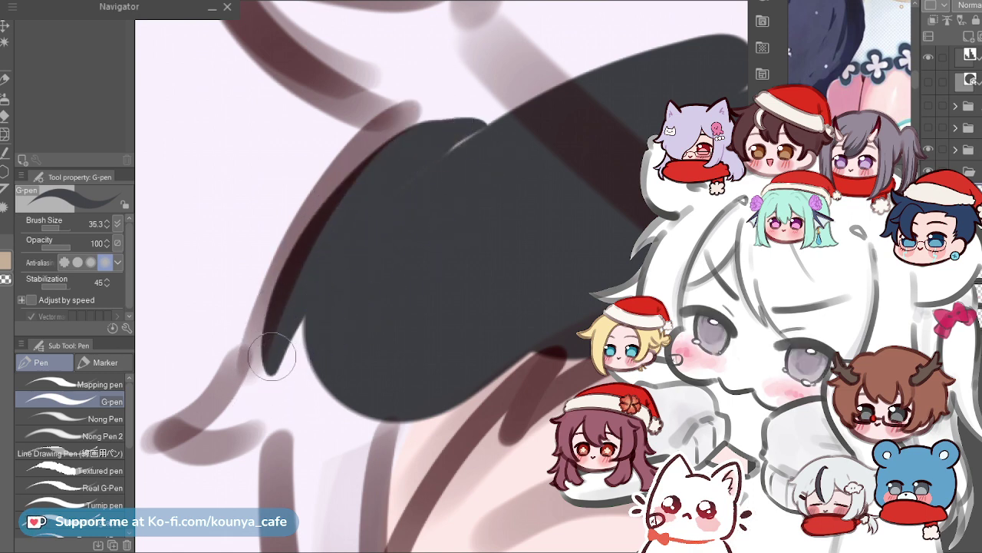
{"action": "left_click_drag", "start_coordinate": [366, 161], "coordinate": [468, 62]}
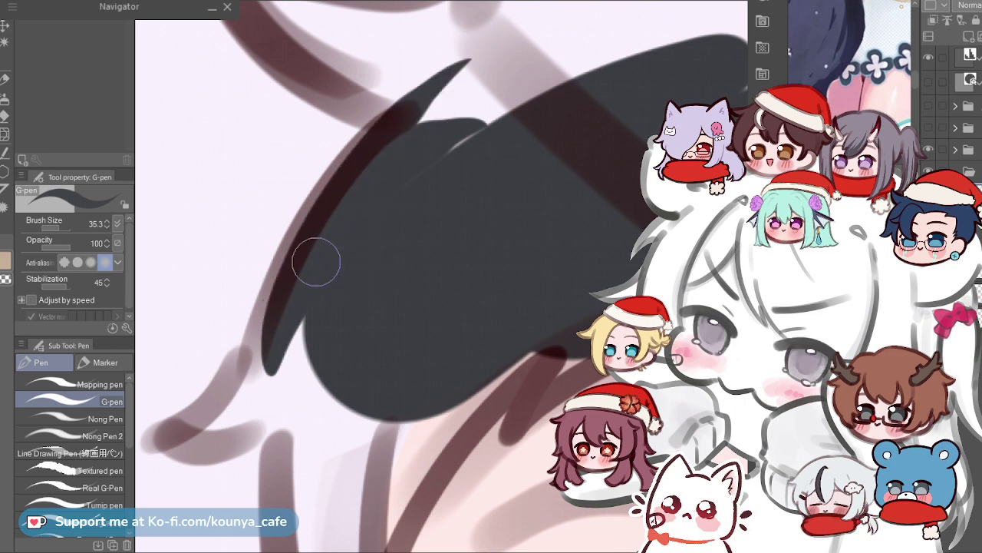
{"action": "scroll", "coordinate": [391, 178], "scroll_direction": "down", "scroll_amount": 3}
{"action": "left_click_drag", "start_coordinate": [391, 178], "coordinate": [327, 284]}
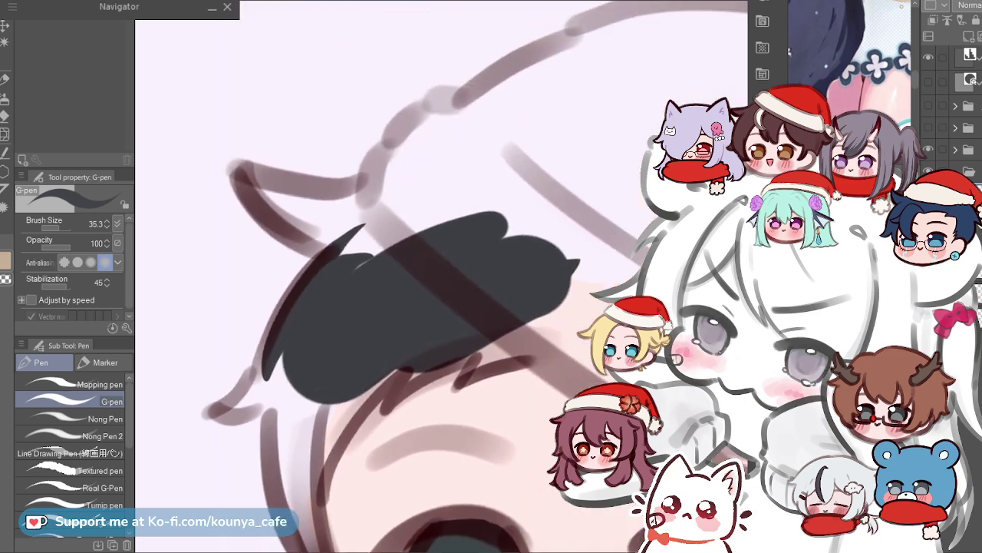
Draw the lower curve of the pointed hair tuft beside the hat, from the tuft's tip into the dark hair.
{"action": "scroll", "coordinate": [365, 215], "scroll_direction": "down", "scroll_amount": 2}
{"action": "scroll", "coordinate": [331, 209], "scroll_direction": "up", "scroll_amount": 2}
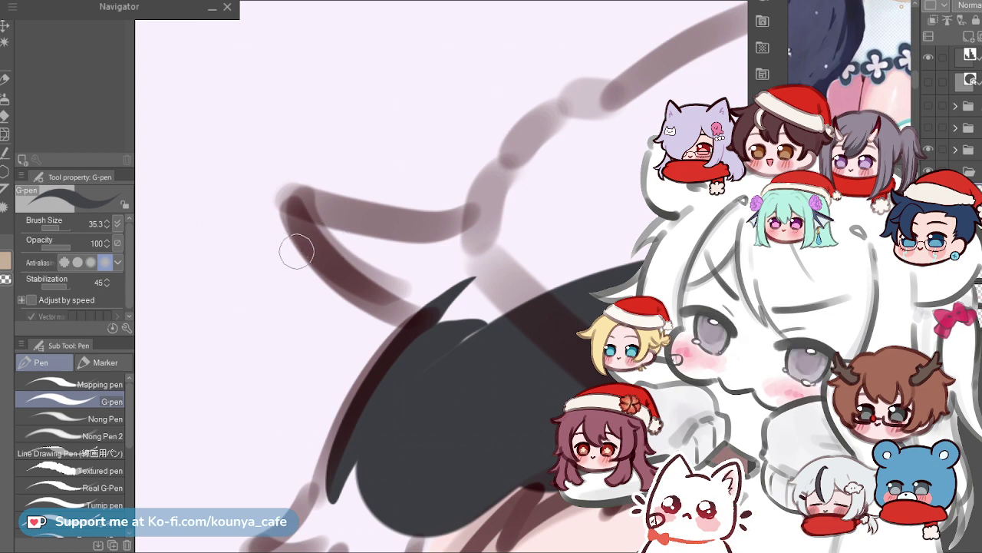
{"action": "key", "text": "ctrl+z"}
{"action": "mouse_move", "coordinate": [287, 202]}
{"action": "left_mouse_down"}
{"action": "mouse_move", "coordinate": [306, 232]}
{"action": "mouse_move", "coordinate": [469, 265]}
{"action": "left_mouse_up"}
{"action": "key", "text": "ctrl+z"}
{"action": "mouse_move", "coordinate": [286, 198]}
{"action": "left_mouse_down"}
{"action": "mouse_move", "coordinate": [379, 291]}
{"action": "mouse_move", "coordinate": [500, 282]}
{"action": "mouse_move", "coordinate": [524, 295]}
{"action": "left_mouse_up"}
{"action": "key", "text": "ctrl+z"}
{"action": "left_click_drag", "start_coordinate": [281, 193], "coordinate": [401, 277]}
{"action": "key", "text": "ctrl+z"}
{"action": "left_click_drag", "start_coordinate": [286, 196], "coordinate": [497, 288]}
{"action": "key", "text": "ctrl+z"}
{"action": "left_click_drag", "start_coordinate": [308, 230], "coordinate": [501, 304]}
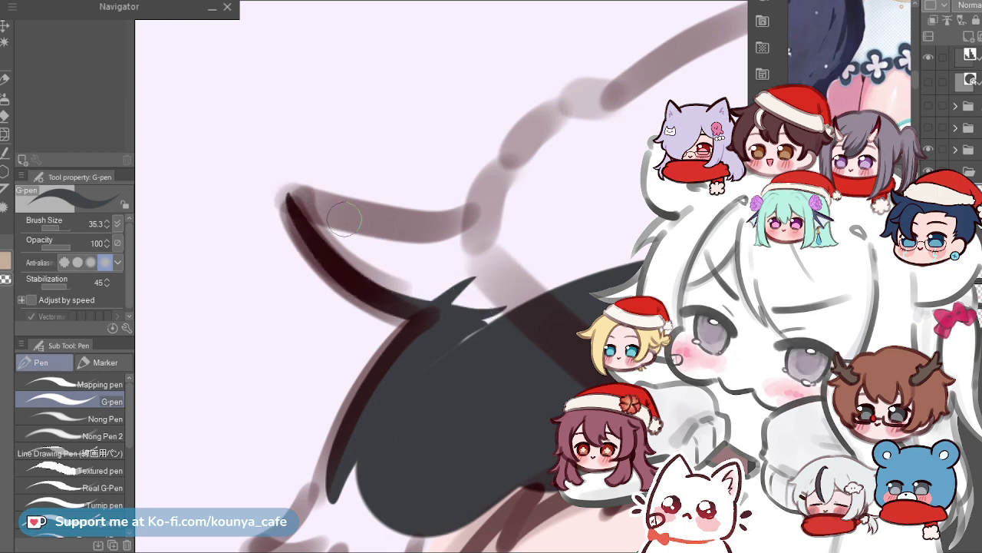
Try to draw the hair tuft's upper edge from its tip toward the hat.
{"action": "key", "text": "ctrl+z"}
{"action": "mouse_move", "coordinate": [313, 199]}
{"action": "left_mouse_down"}
{"action": "mouse_move", "coordinate": [254, 235]}
{"action": "mouse_move", "coordinate": [396, 275]}
{"action": "left_mouse_up"}
{"action": "key", "text": "ctrl+z"}
{"action": "key", "text": "ctrl+z"}
{"action": "left_click_drag", "start_coordinate": [222, 228], "coordinate": [373, 265]}
{"action": "key", "text": "ctrl+z"}
{"action": "mouse_move", "coordinate": [230, 230]}
{"action": "left_mouse_down"}
{"action": "mouse_move", "coordinate": [351, 260]}
{"action": "mouse_move", "coordinate": [468, 250]}
{"action": "left_mouse_up"}
{"action": "key", "text": "ctrl+z"}
Try the hair tuft's upper edge as one long G-pen stroke at brush size 35.3.
{"action": "scroll", "coordinate": [300, 216], "scroll_direction": "up", "scroll_amount": 1}
{"action": "key", "text": "shift+space"}
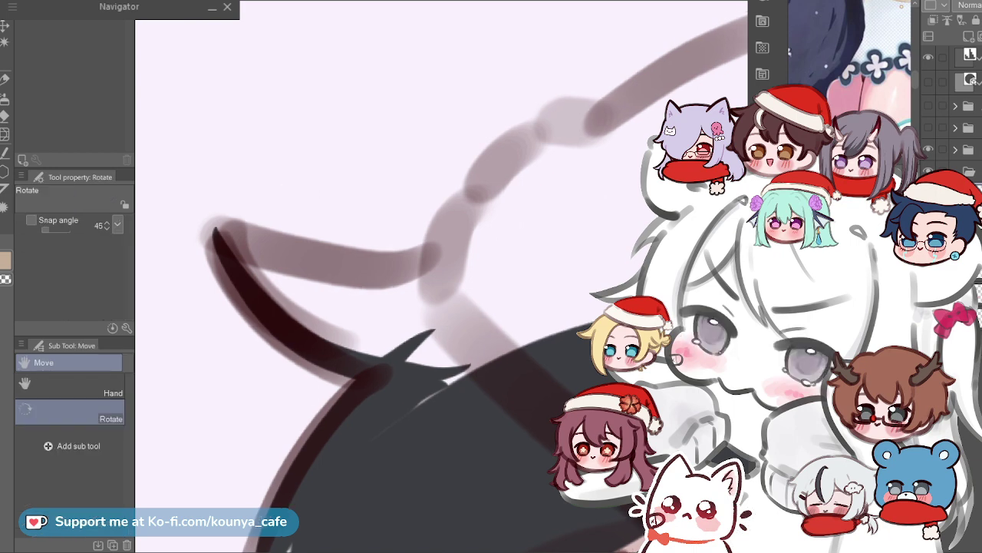
{"action": "left_click_drag", "start_coordinate": [306, 169], "coordinate": [416, 86]}
{"action": "left_click_drag", "start_coordinate": [346, 153], "coordinate": [351, 189]}
{"action": "scroll", "coordinate": [317, 164], "scroll_direction": "up", "scroll_amount": 1}
{"action": "mouse_move", "coordinate": [300, 132]}
{"action": "left_mouse_down"}
{"action": "mouse_move", "coordinate": [336, 230]}
{"action": "mouse_move", "coordinate": [465, 311]}
{"action": "mouse_move", "coordinate": [297, 143]}
{"action": "mouse_move", "coordinate": [513, 339]}
{"action": "left_mouse_up"}
{"action": "key", "text": "ctrl+z"}
{"action": "key", "text": "ctrl+z"}
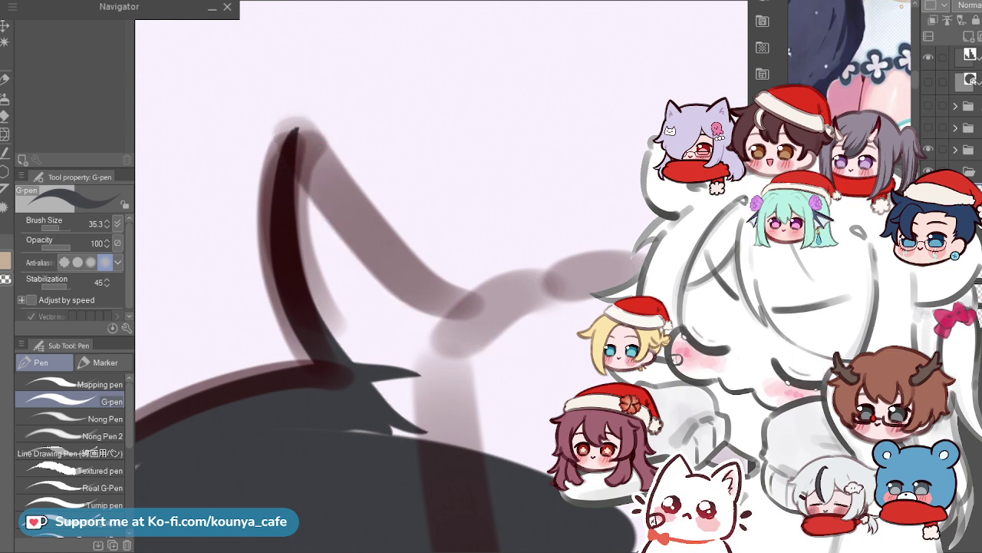
Try the hair tuft's upper edge again with the G-pen at size 25.2.
{"action": "key", "text": "["}
{"action": "left_click_drag", "start_coordinate": [299, 120], "coordinate": [529, 346]}
{"action": "key", "text": "ctrl+z"}
{"action": "left_click_drag", "start_coordinate": [300, 139], "coordinate": [487, 318]}
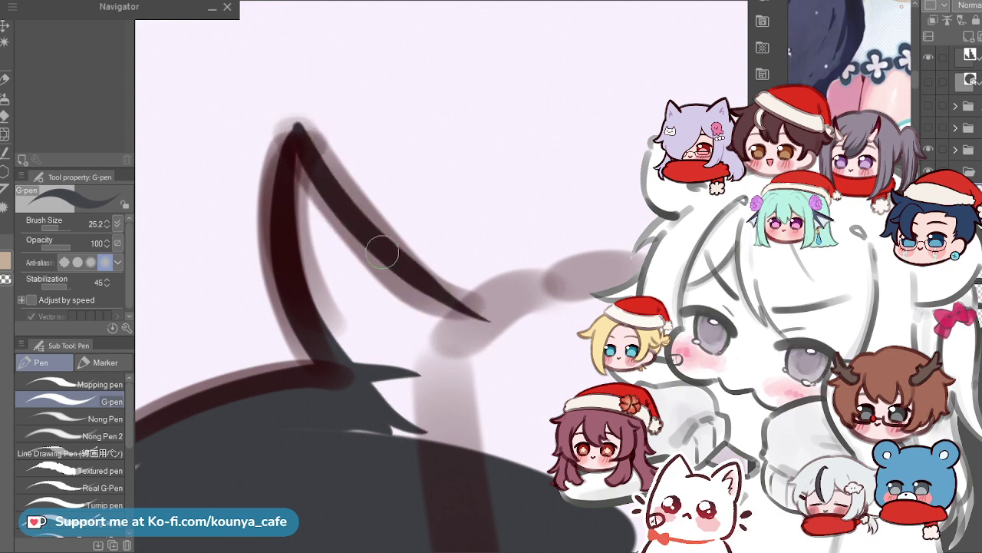
{"action": "key", "text": "ctrl+z"}
{"action": "mouse_move", "coordinate": [292, 130]}
{"action": "left_mouse_down"}
{"action": "mouse_move", "coordinate": [356, 231]}
{"action": "mouse_move", "coordinate": [341, 220]}
{"action": "mouse_move", "coordinate": [476, 293]}
{"action": "left_mouse_up"}
{"action": "key", "text": "ctrl+z"}
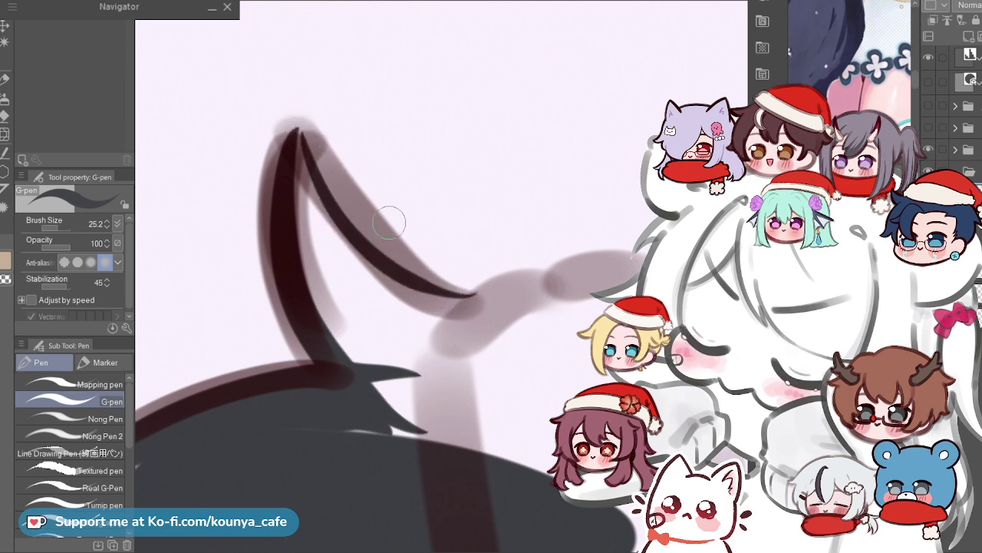
{"action": "left_click_drag", "start_coordinate": [340, 168], "coordinate": [305, 154]}
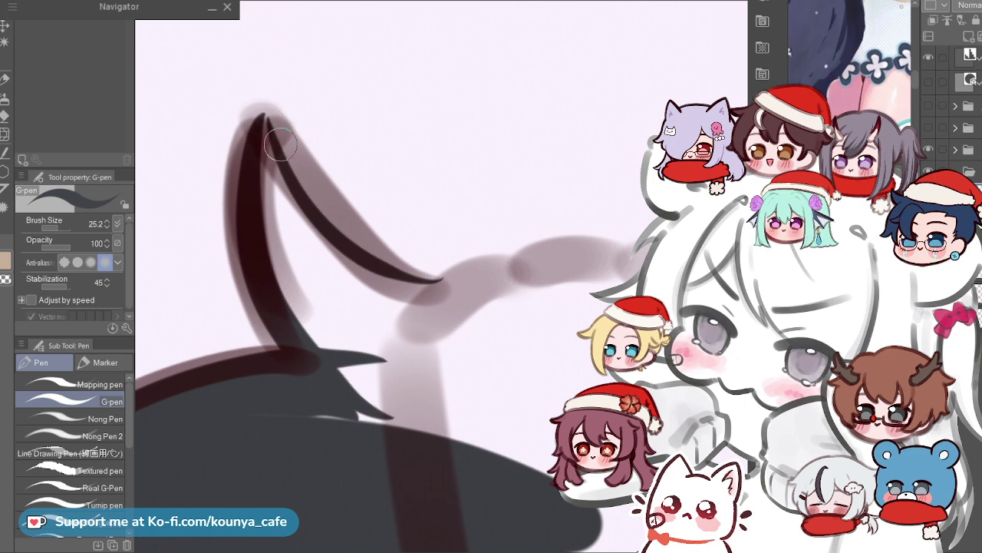
{"action": "left_click_drag", "start_coordinate": [301, 103], "coordinate": [281, 121]}
{"action": "key", "text": "ctrl+z"}
Reduce the G-pen to size 15.3 and try a thinner upper edge on the hair tuft.
{"action": "key", "text": "bracketleft"}
{"action": "key", "text": "bracketleft"}
{"action": "key", "text": "bracketleft"}
{"action": "key", "text": "bracketleft"}
{"action": "key", "text": "bracketleft"}
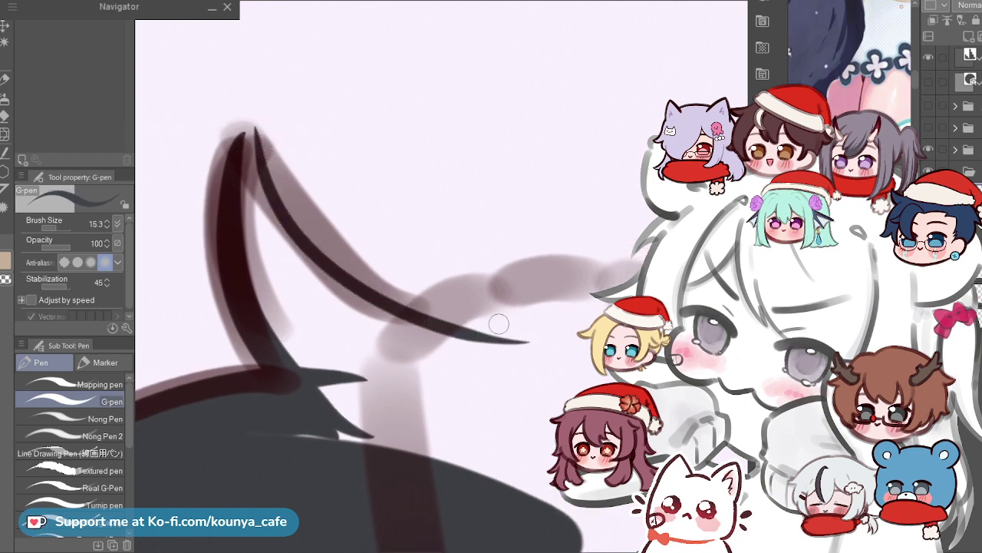
{"action": "key", "text": "ctrl+z"}
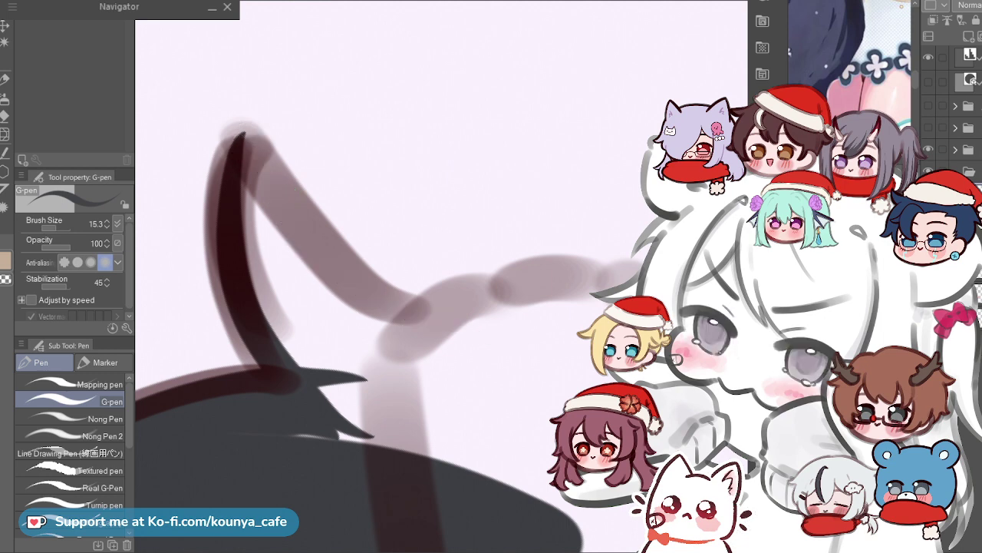
Try another curved upper edge on the hair tuft and a Scale/Rotate transformation of the layer.
{"action": "left_click_drag", "start_coordinate": [435, 296], "coordinate": [468, 292]}
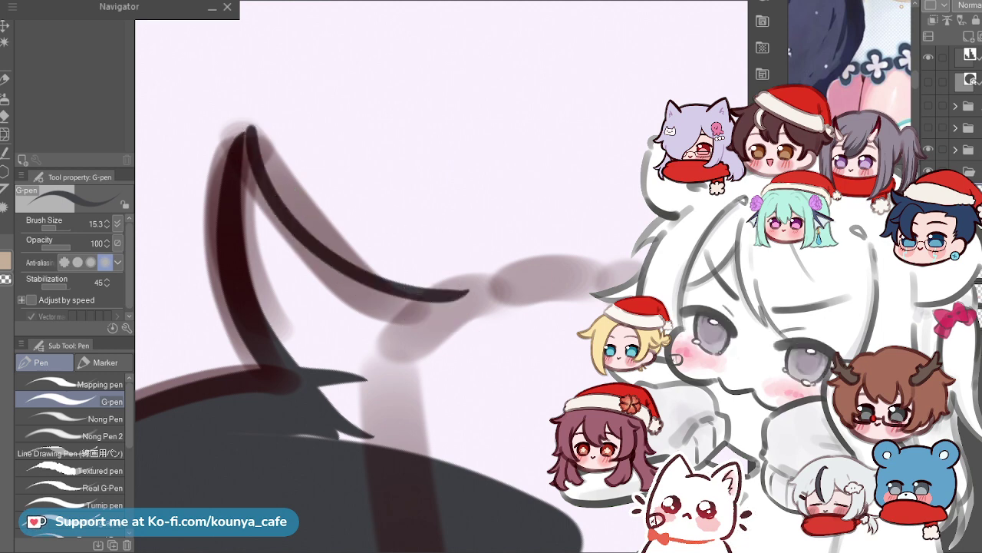
{"action": "key", "text": "ctrl+t"}
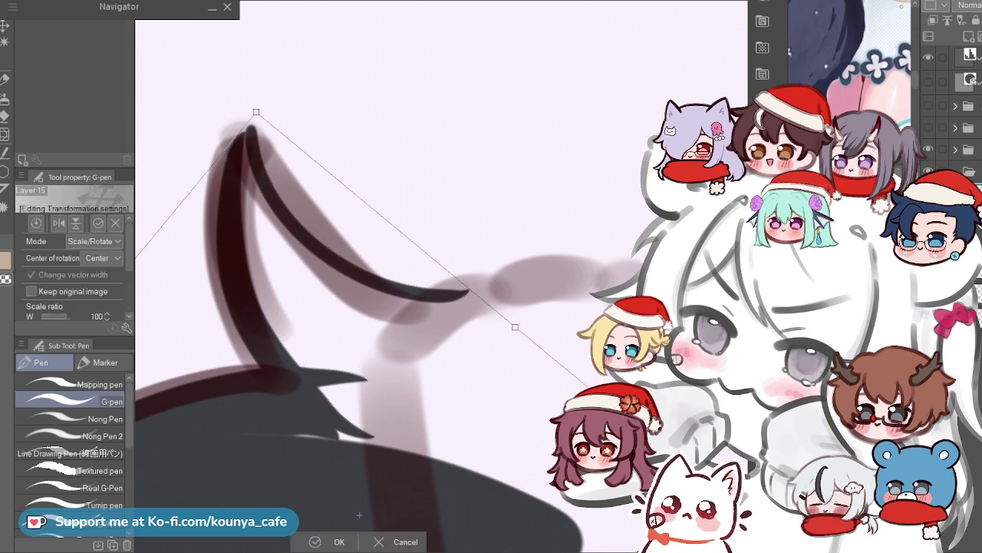
{"action": "left_click_drag", "start_coordinate": [360, 514], "coordinate": [359, 515]}
{"action": "key", "text": "Return"}
{"action": "key", "text": "ctrl+z"}
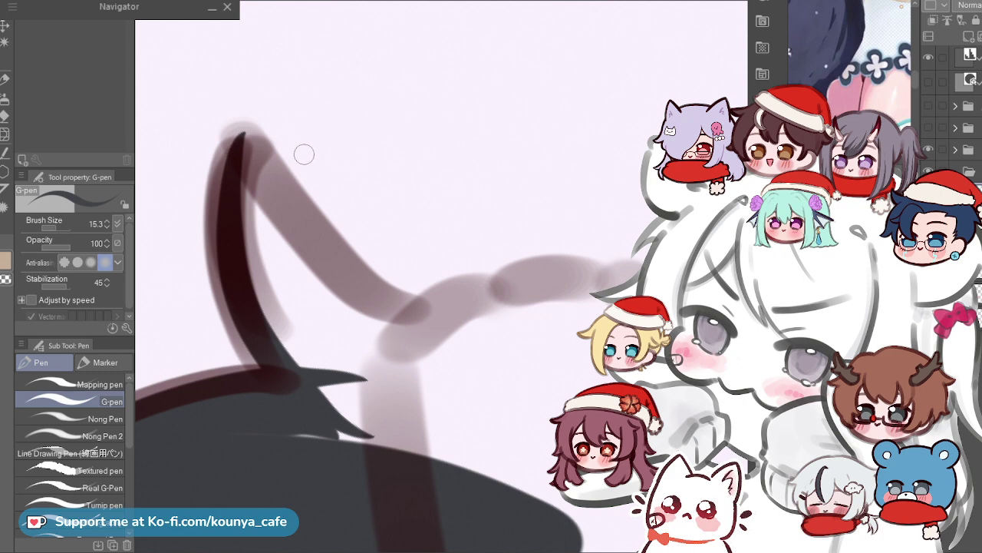
Draw the hair tuft's upper edge as a thin tapered curve from near the tip to just past the hat outline.
{"action": "mouse_move", "coordinate": [253, 137]}
{"action": "left_mouse_down"}
{"action": "mouse_move", "coordinate": [304, 243]}
{"action": "mouse_move", "coordinate": [478, 345]}
{"action": "left_mouse_up"}
{"action": "key", "text": "ctrl+z"}
{"action": "mouse_move", "coordinate": [255, 139]}
{"action": "left_mouse_down"}
{"action": "mouse_move", "coordinate": [399, 291]}
{"action": "mouse_move", "coordinate": [518, 308]}
{"action": "left_mouse_up"}
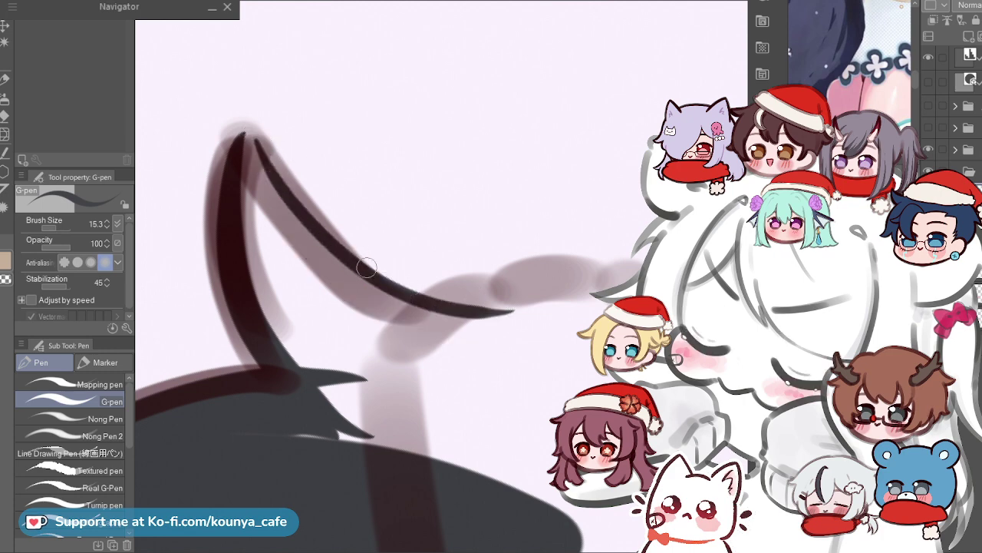
Lasso the tuft's upper edge line and transform it at 101% scale so its end meets the lower curve's tip.
{"action": "key", "text": "m"}
{"action": "mouse_move", "coordinate": [257, 132]}
{"action": "left_mouse_down"}
{"action": "mouse_move", "coordinate": [242, 198]}
{"action": "mouse_move", "coordinate": [579, 215]}
{"action": "mouse_move", "coordinate": [415, 107]}
{"action": "left_mouse_up"}
{"action": "key", "text": "ctrl+d"}
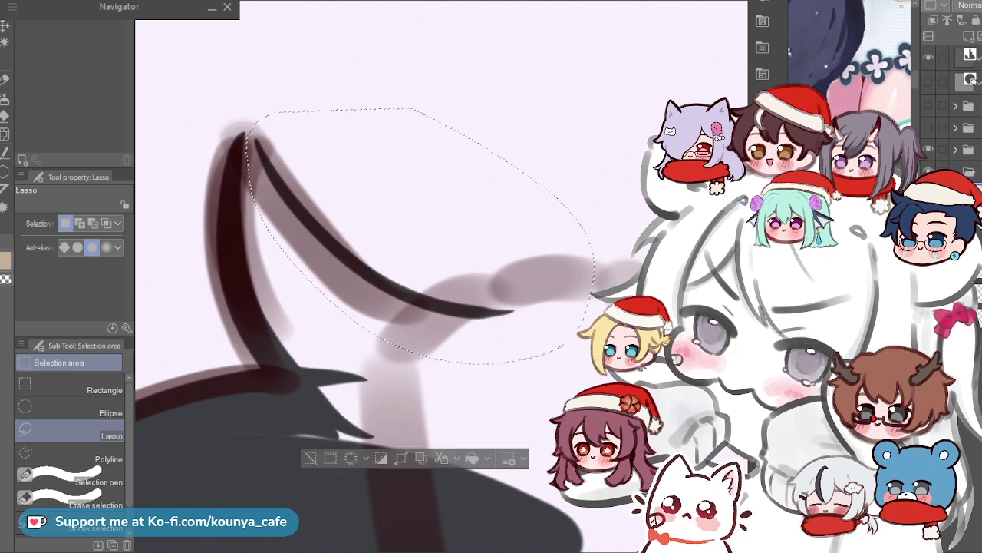
{"action": "key", "text": "ctrl+t"}
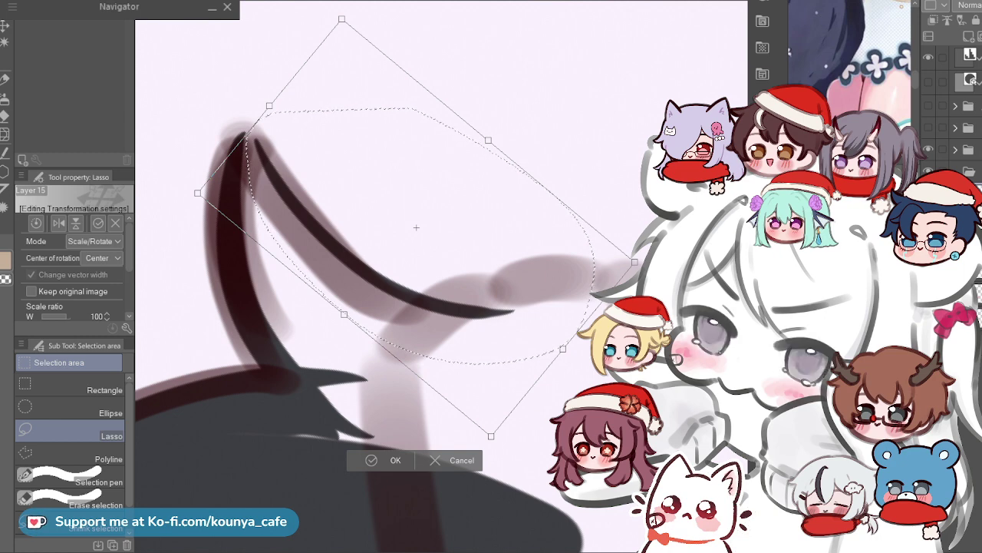
{"action": "left_click_drag", "start_coordinate": [418, 228], "coordinate": [400, 228]}
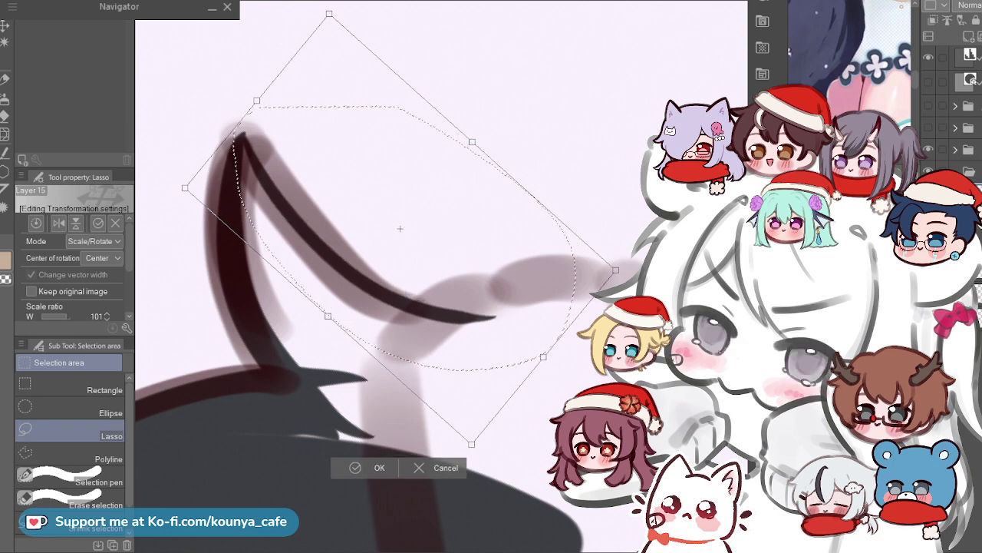
{"action": "key", "text": "Return"}
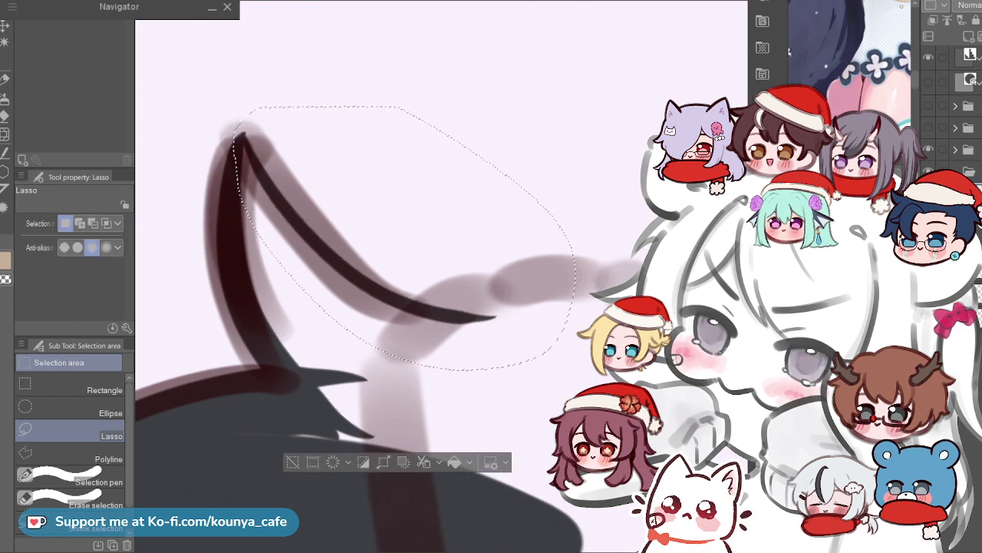
{"action": "key", "text": "ctrl+d"}
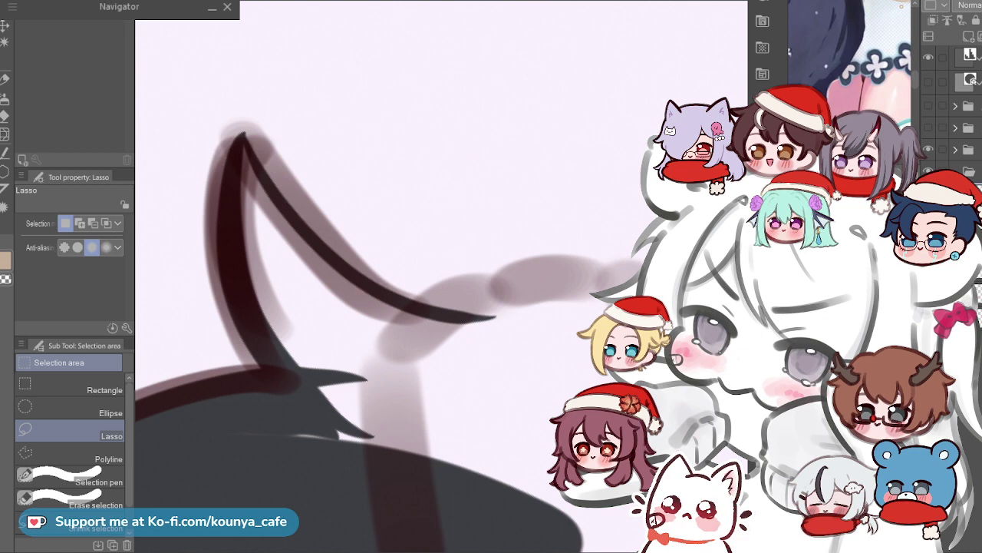
Fill the hair tuft's interior with dark G-pen strokes at size 46.6, leaving jagged strand ends at its base.
{"action": "key", "text": "p"}
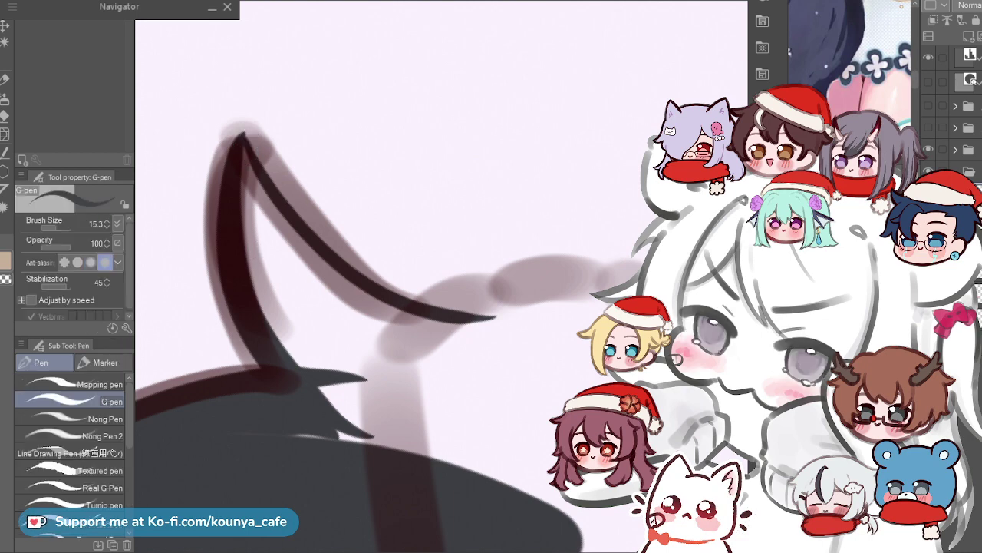
{"action": "scroll", "coordinate": [270, 138], "scroll_direction": "down", "scroll_amount": 1}
{"action": "left_click_drag", "start_coordinate": [269, 140], "coordinate": [311, 123]}
{"action": "scroll", "coordinate": [307, 124], "scroll_direction": "up", "scroll_amount": 2}
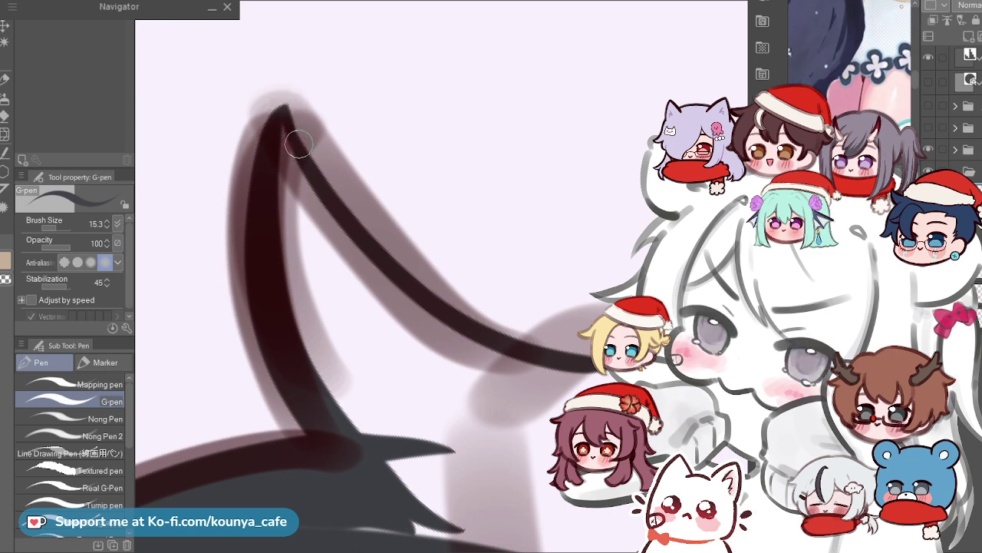
{"action": "scroll", "coordinate": [298, 135], "scroll_direction": "down", "scroll_amount": 2}
{"action": "key", "text": "]"}
{"action": "left_click_drag", "start_coordinate": [305, 235], "coordinate": [286, 152]}
{"action": "key", "text": "ctrl+z"}
{"action": "mouse_move", "coordinate": [296, 192]}
{"action": "left_mouse_down"}
{"action": "mouse_move", "coordinate": [284, 132]}
{"action": "mouse_move", "coordinate": [374, 284]}
{"action": "mouse_move", "coordinate": [418, 311]}
{"action": "left_mouse_up"}
{"action": "mouse_move", "coordinate": [290, 191]}
{"action": "left_mouse_down"}
{"action": "mouse_move", "coordinate": [304, 267]}
{"action": "mouse_move", "coordinate": [426, 382]}
{"action": "left_mouse_up"}
{"action": "left_click_drag", "start_coordinate": [310, 231], "coordinate": [459, 371]}
{"action": "left_click_drag", "start_coordinate": [357, 256], "coordinate": [486, 346]}
{"action": "left_click_drag", "start_coordinate": [343, 216], "coordinate": [449, 315]}
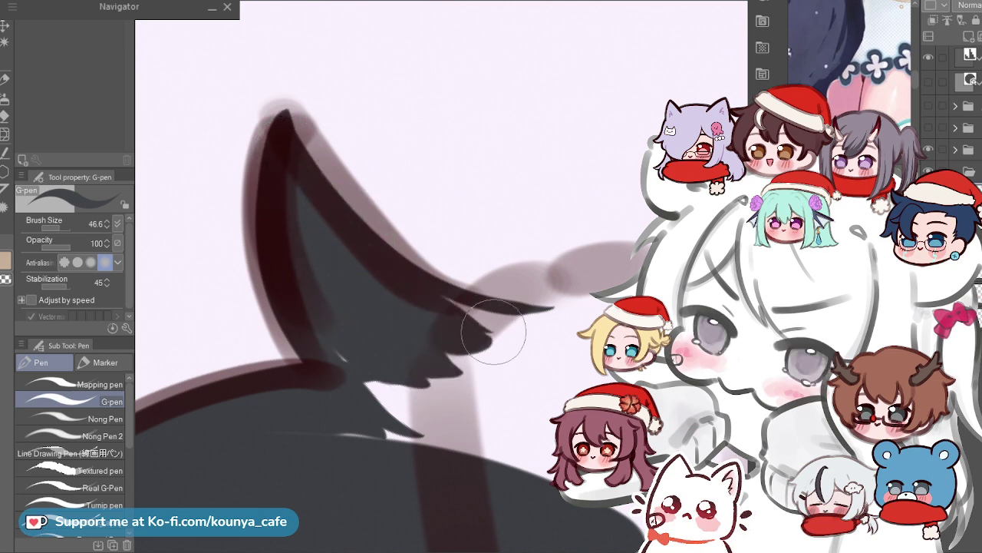
Fill the hair mass beneath the tuft with broad dark G-pen strokes at size 72.7, from the hat line down to the forehead.
{"action": "scroll", "coordinate": [355, 331], "scroll_direction": "down", "scroll_amount": 1}
{"action": "mouse_move", "coordinate": [356, 330]}
{"action": "left_mouse_down"}
{"action": "mouse_move", "coordinate": [306, 309]}
{"action": "mouse_move", "coordinate": [293, 276]}
{"action": "mouse_move", "coordinate": [297, 336]}
{"action": "mouse_move", "coordinate": [324, 367]}
{"action": "mouse_move", "coordinate": [318, 285]}
{"action": "mouse_move", "coordinate": [427, 303]}
{"action": "mouse_move", "coordinate": [418, 297]}
{"action": "left_mouse_up"}
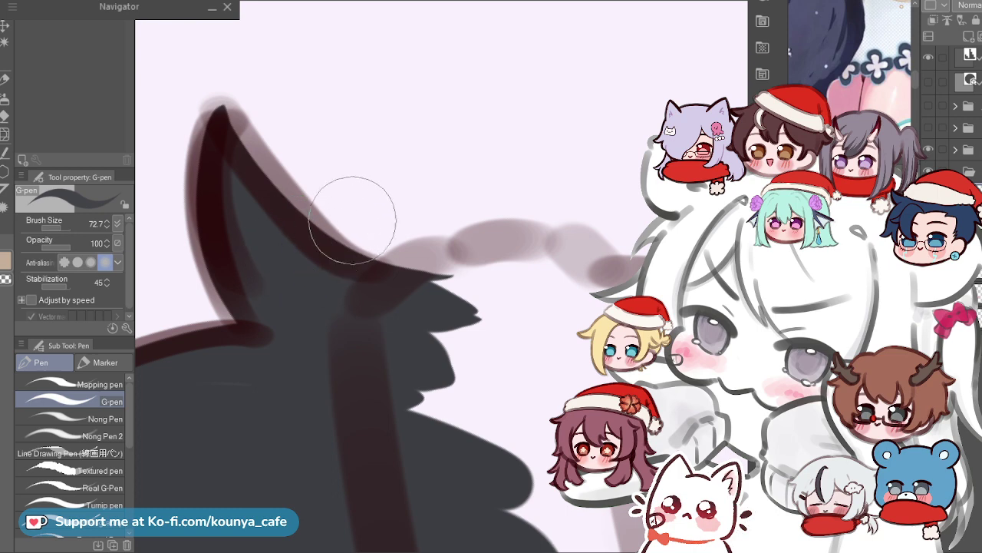
{"action": "scroll", "coordinate": [334, 217], "scroll_direction": "down", "scroll_amount": 3}
{"action": "mouse_move", "coordinate": [334, 337]}
{"action": "left_mouse_down"}
{"action": "mouse_move", "coordinate": [372, 302]}
{"action": "mouse_move", "coordinate": [364, 294]}
{"action": "left_mouse_up"}
{"action": "scroll", "coordinate": [395, 394], "scroll_direction": "up", "scroll_amount": 3}
{"action": "left_click_drag", "start_coordinate": [395, 394], "coordinate": [391, 300]}
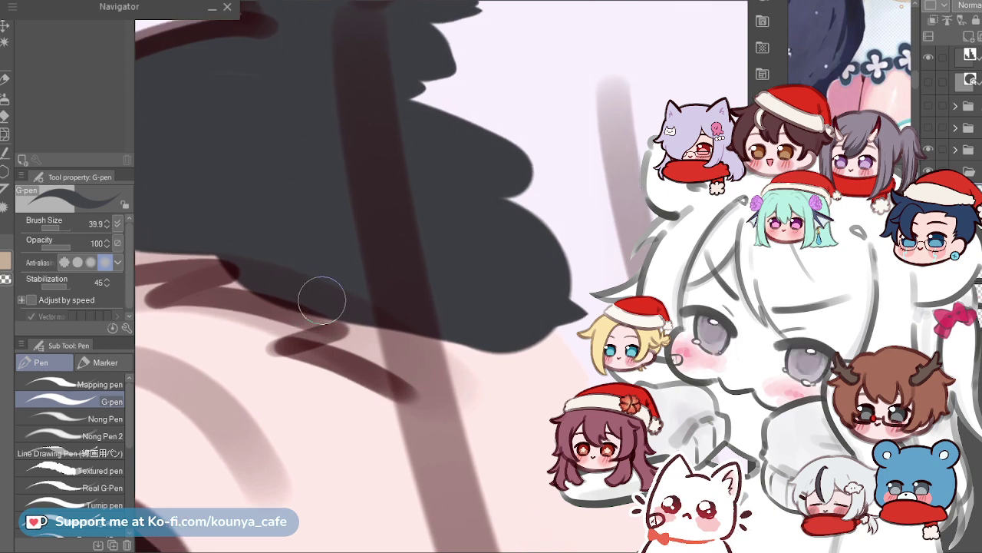
Draw a dark tapered bangs edge across the forehead near the hat brim with the G-pen at size 23.2, following the sketch.
{"action": "scroll", "coordinate": [347, 349], "scroll_direction": "up", "scroll_amount": 2}
{"action": "left_click_drag", "start_coordinate": [274, 342], "coordinate": [512, 426]}
{"action": "key", "text": "ctrl+z"}
{"action": "key", "text": "["}
{"action": "key", "text": "bracketleft"}
{"action": "left_click_drag", "start_coordinate": [257, 339], "coordinate": [551, 459]}
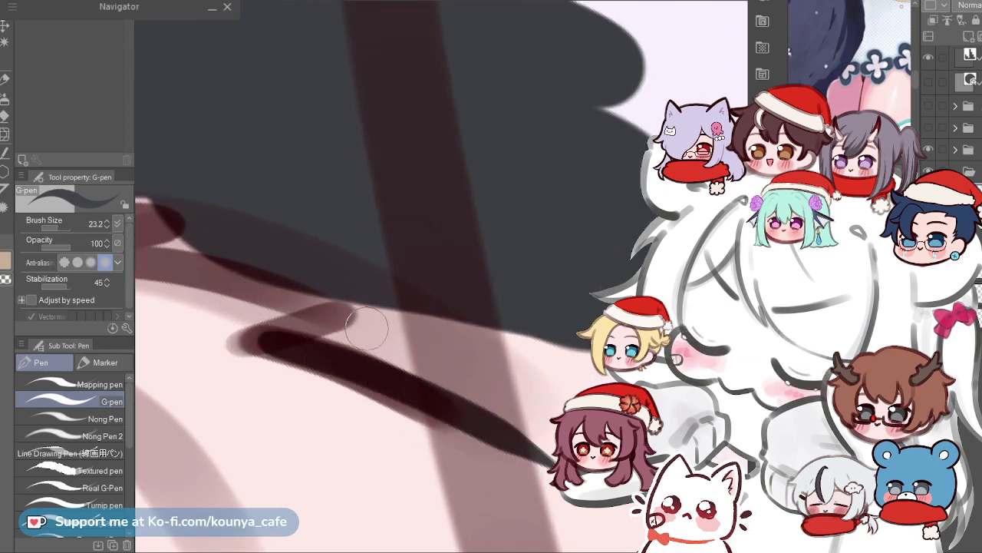
Draw the hooked notch at that bangs edge's blunt end and a second curved strand edge beside it along the sketch.
{"action": "left_click_drag", "start_coordinate": [259, 338], "coordinate": [415, 305]}
{"action": "left_click_drag", "start_coordinate": [259, 337], "coordinate": [347, 338]}
{"action": "key", "text": "ctrl+z"}
{"action": "left_click_drag", "start_coordinate": [263, 285], "coordinate": [489, 321]}
{"action": "key", "text": "ctrl+z"}
{"action": "left_click_drag", "start_coordinate": [259, 288], "coordinate": [541, 338]}
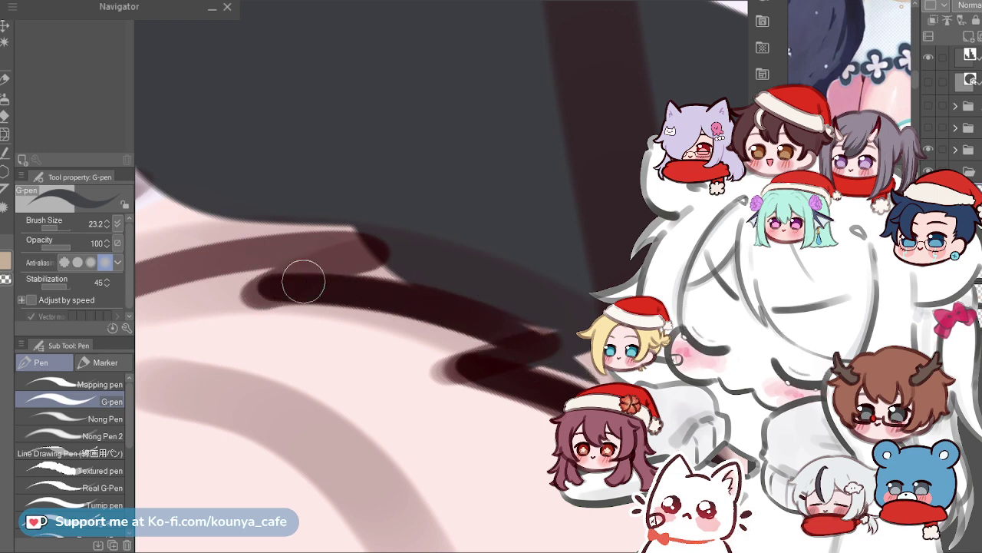
Add the second strand's hooked notch and fill the gaps between the bangs edges and the hair mass at brush size 51.1.
{"action": "left_click_drag", "start_coordinate": [268, 284], "coordinate": [378, 250]}
{"action": "key", "text": "ctrl+z"}
{"action": "left_click_drag", "start_coordinate": [275, 288], "coordinate": [370, 253]}
{"action": "scroll", "coordinate": [338, 242], "scroll_direction": "down", "scroll_amount": 2}
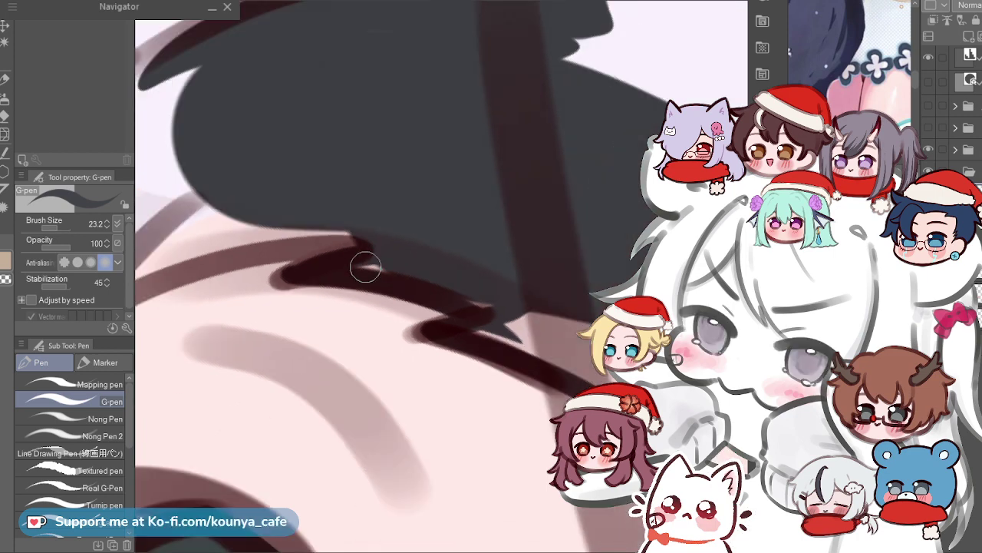
{"action": "left_click_drag", "start_coordinate": [354, 265], "coordinate": [370, 250], "text": "ctrl+alt"}
{"action": "mouse_move", "coordinate": [504, 311]}
{"action": "left_mouse_down"}
{"action": "mouse_move", "coordinate": [467, 327]}
{"action": "mouse_move", "coordinate": [537, 345]}
{"action": "left_mouse_up"}
{"action": "left_click_drag", "start_coordinate": [504, 307], "coordinate": [563, 350]}
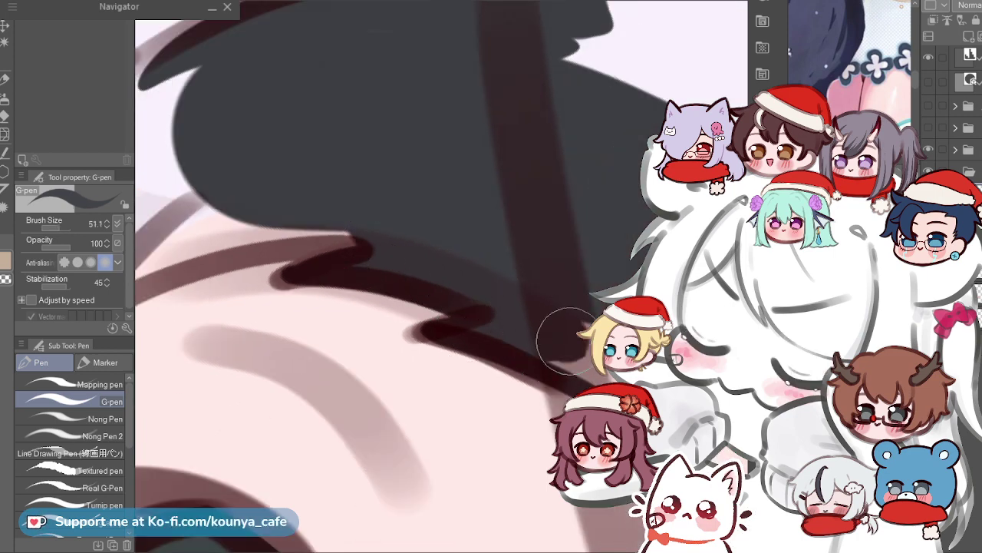
Reset the canvas rotation to 0 and shrink the Navigator panel.
{"action": "scroll", "coordinate": [515, 274], "scroll_direction": "down", "scroll_amount": 1}
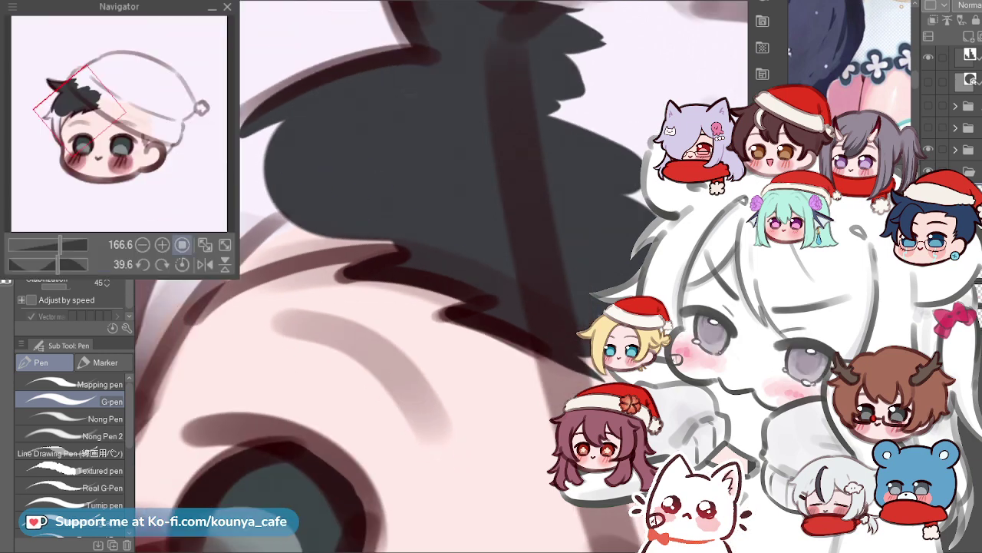
{"action": "left_click", "coordinate": [182, 264]}
{"action": "left_click_drag", "start_coordinate": [341, 198], "coordinate": [521, 235]}
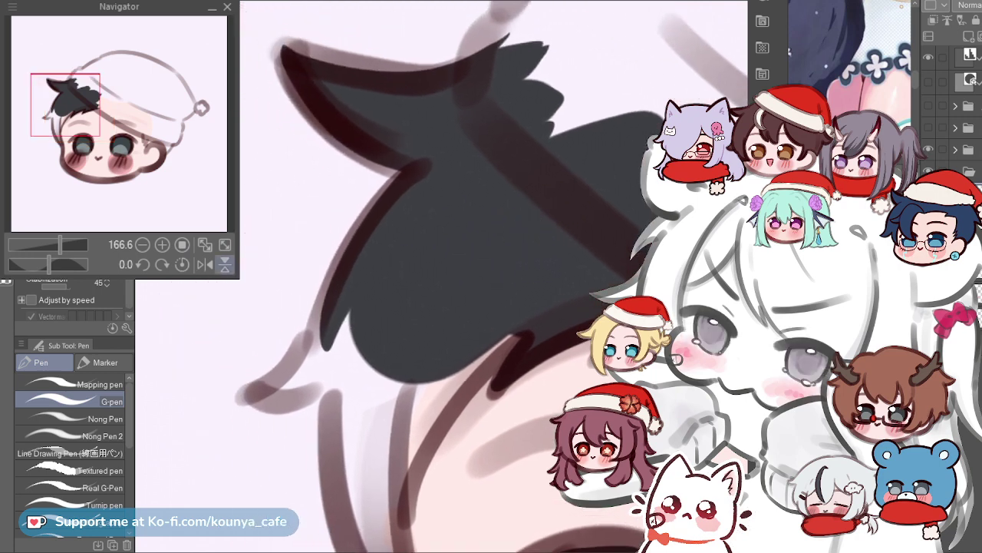
{"action": "left_click_drag", "start_coordinate": [240, 278], "coordinate": [205, 260]}
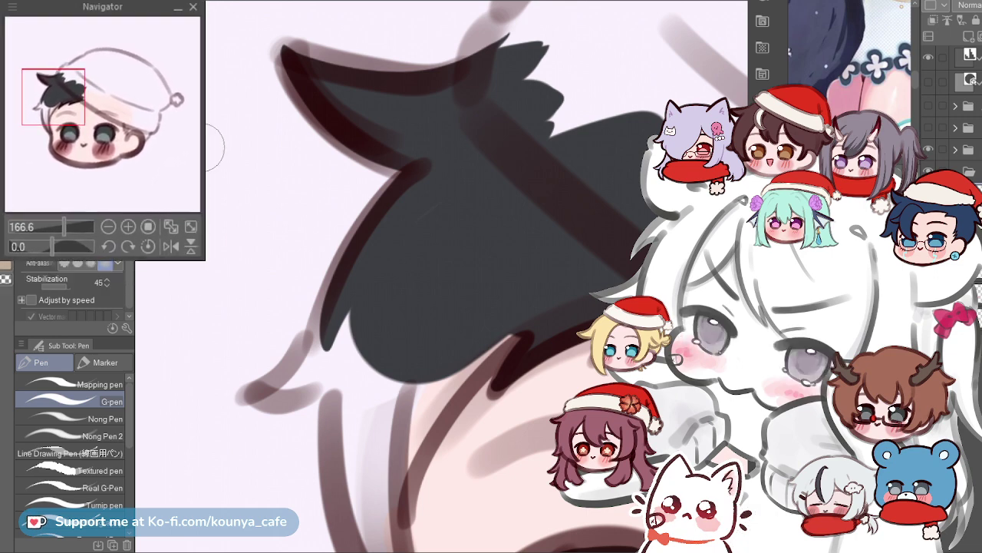
{"action": "left_click_drag", "start_coordinate": [486, 277], "coordinate": [458, 143]}
{"action": "scroll", "coordinate": [458, 143], "scroll_direction": "up", "scroll_amount": 1}
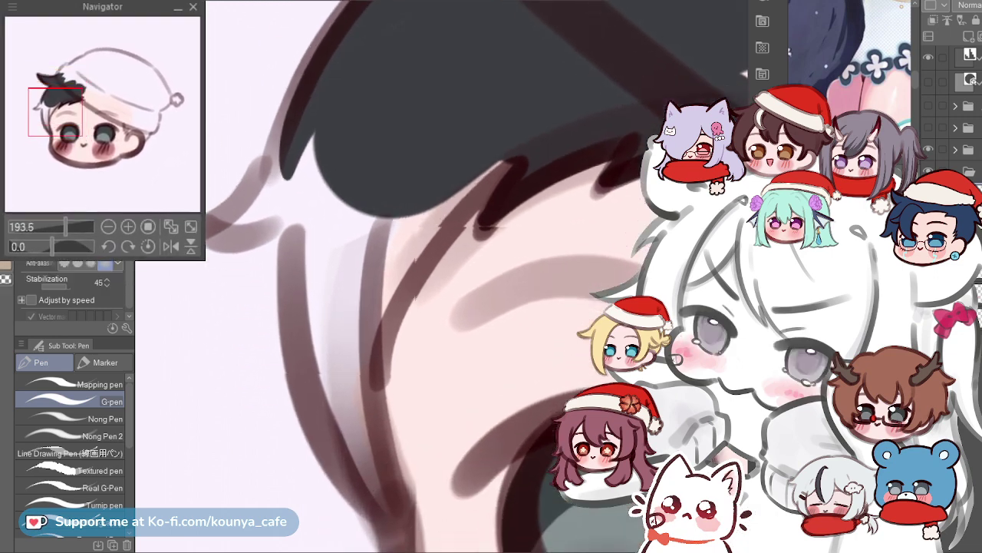
Paint the side lock beside the face with long dark strokes that taper to points next to the eye.
{"action": "left_click_drag", "start_coordinate": [264, 313], "coordinate": [278, 237]}
{"action": "left_click_drag", "start_coordinate": [317, 52], "coordinate": [311, 218]}
{"action": "key", "text": "ctrl+z"}
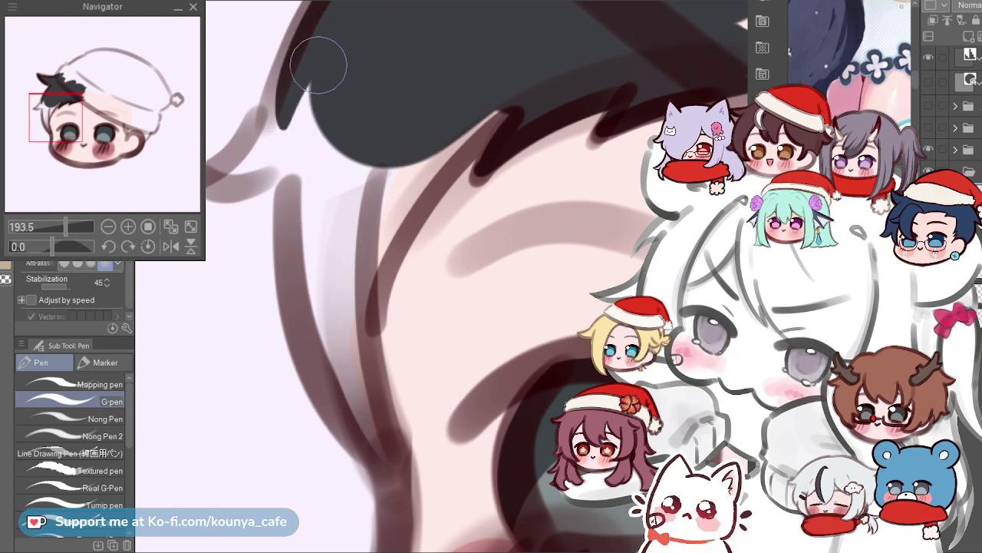
{"action": "left_click_drag", "start_coordinate": [315, 58], "coordinate": [351, 367]}
{"action": "mouse_move", "coordinate": [360, 84]}
{"action": "left_mouse_down"}
{"action": "mouse_move", "coordinate": [334, 333]}
{"action": "mouse_move", "coordinate": [315, 261]}
{"action": "mouse_move", "coordinate": [358, 318]}
{"action": "left_mouse_up"}
{"action": "left_click_drag", "start_coordinate": [415, 54], "coordinate": [351, 128]}
Try several thinner curved strokes for the bangs' inner edge from the notch down toward the side lock's tip.
{"action": "key", "text": "bracketleft"}
{"action": "key", "text": "bracketleft"}
{"action": "left_click_drag", "start_coordinate": [421, 157], "coordinate": [302, 330]}
{"action": "key", "text": "ctrl+z"}
{"action": "left_click_drag", "start_coordinate": [388, 175], "coordinate": [323, 338]}
{"action": "key", "text": "ctrl+z"}
{"action": "left_click_drag", "start_coordinate": [418, 144], "coordinate": [298, 396]}
{"action": "key", "text": "ctrl+z"}
{"action": "left_click_drag", "start_coordinate": [453, 112], "coordinate": [284, 420]}
{"action": "key", "text": "ctrl+z"}
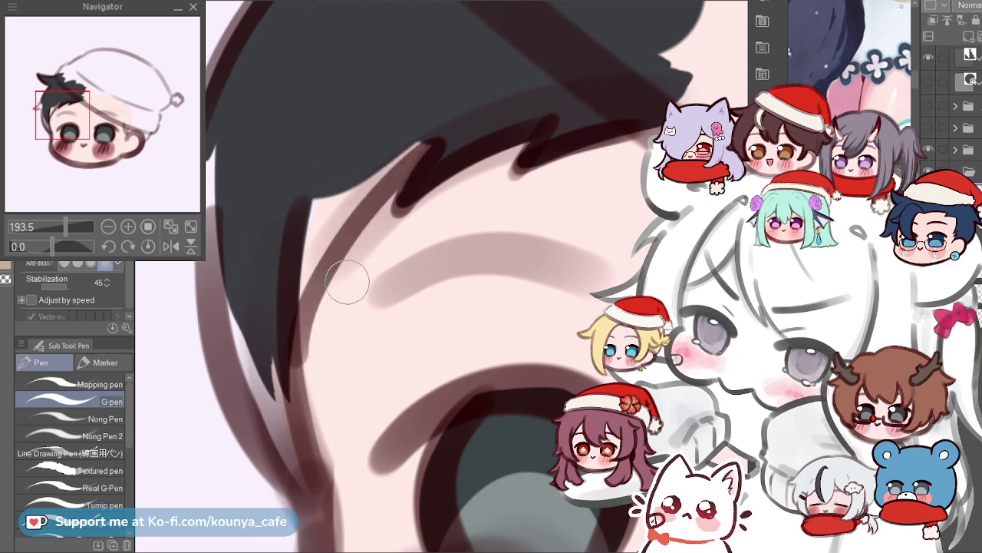
{"action": "mouse_move", "coordinate": [292, 361]}
{"action": "left_mouse_down"}
{"action": "mouse_move", "coordinate": [375, 204]}
{"action": "mouse_move", "coordinate": [432, 147]}
{"action": "left_mouse_up"}
{"action": "key", "text": "ctrl+z"}
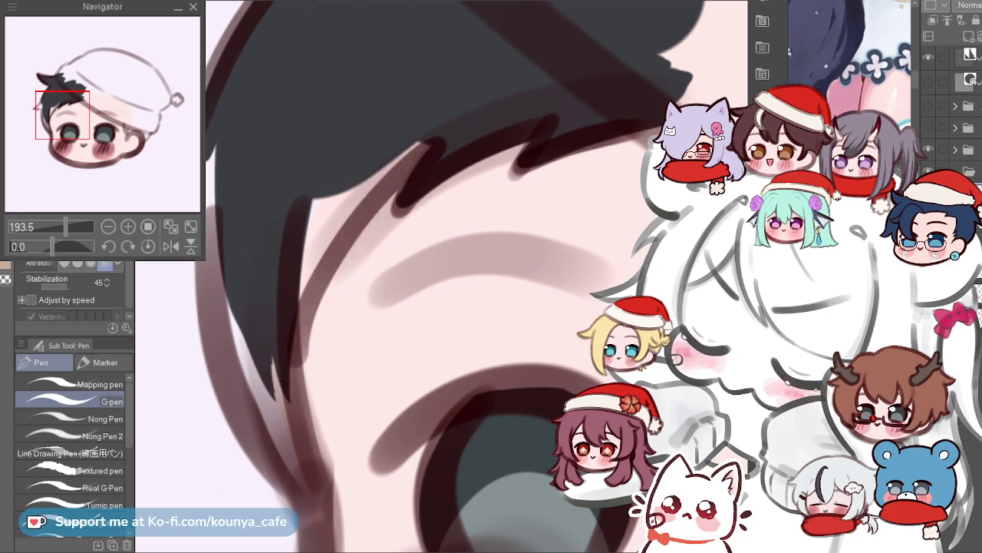
With the canvas rotated to -26.3, paint from the bangs notch down the forehead sketch line and fill the gap beside the side lock.
{"action": "scroll", "coordinate": [346, 222], "scroll_direction": "up", "scroll_amount": 2}
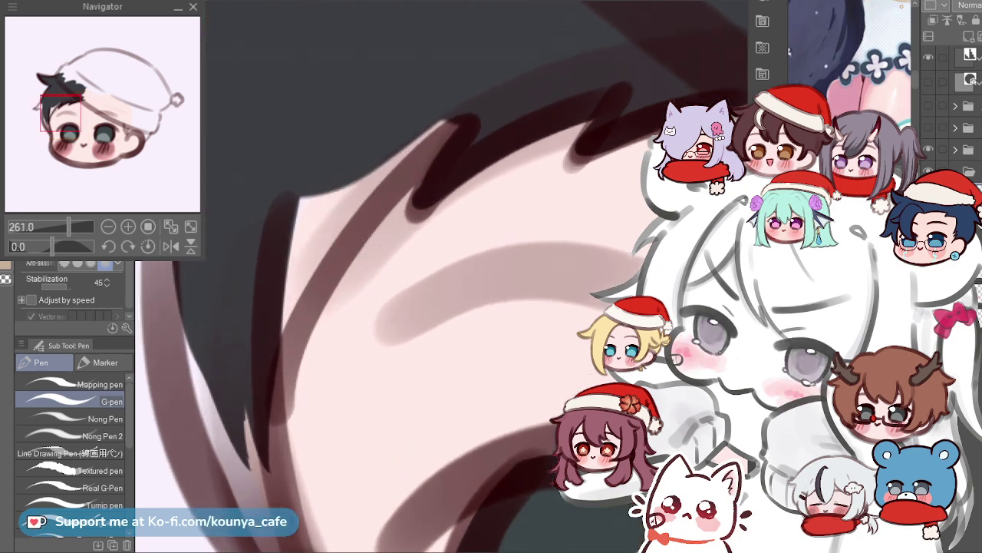
{"action": "left_click_drag", "start_coordinate": [346, 307], "coordinate": [391, 301]}
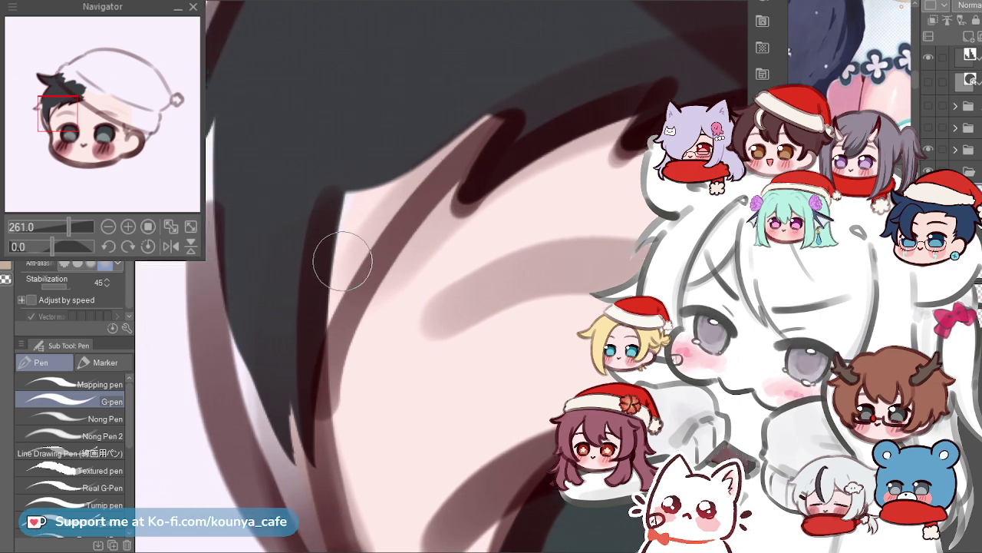
{"action": "key", "text": "r"}
{"action": "left_click_drag", "start_coordinate": [342, 261], "coordinate": [351, 307]}
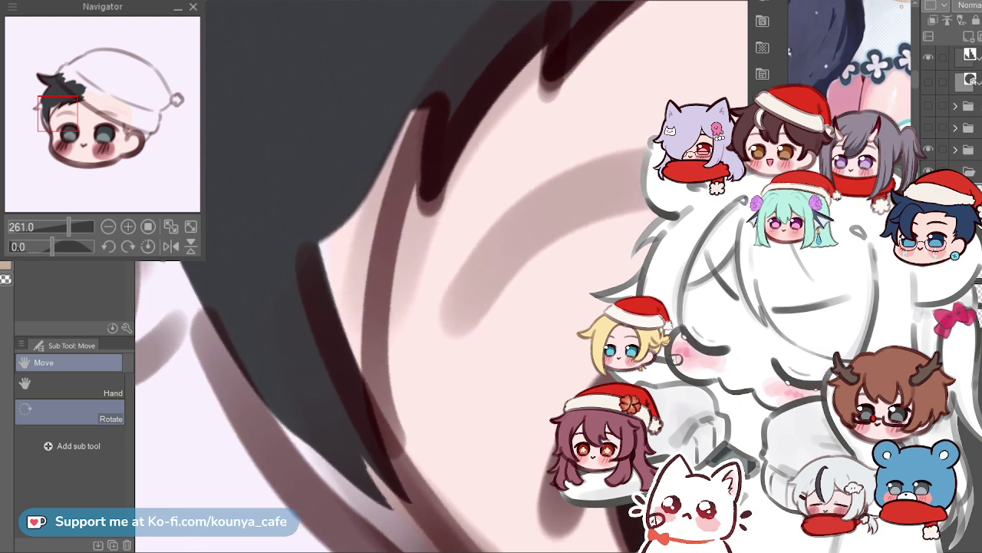
{"action": "left_click_drag", "start_coordinate": [355, 195], "coordinate": [307, 248]}
{"action": "mouse_move", "coordinate": [353, 165]}
{"action": "left_mouse_down"}
{"action": "mouse_move", "coordinate": [386, 109]}
{"action": "mouse_move", "coordinate": [318, 333]}
{"action": "left_mouse_up"}
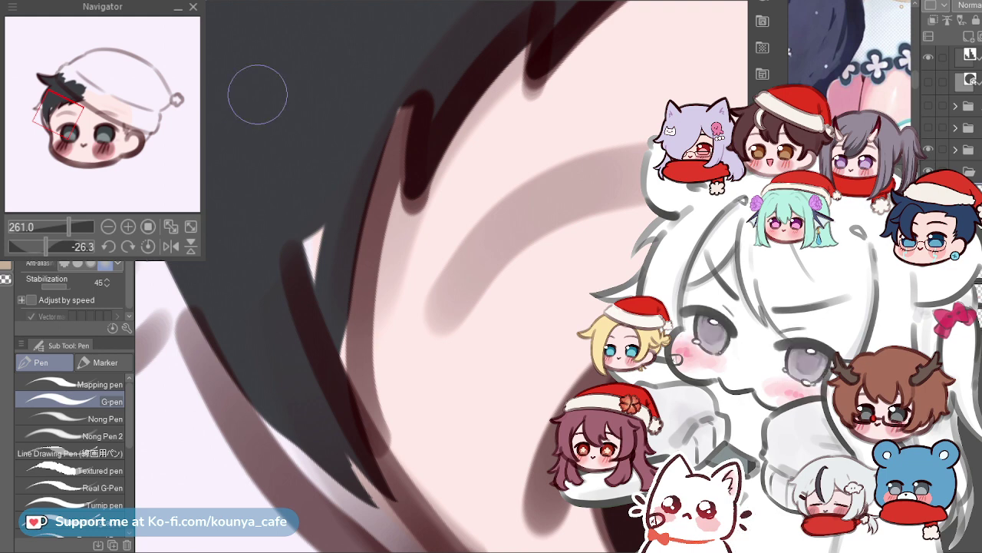
{"action": "mouse_move", "coordinate": [316, 153]}
{"action": "left_mouse_down"}
{"action": "mouse_move", "coordinate": [302, 259]}
{"action": "mouse_move", "coordinate": [311, 253]}
{"action": "left_mouse_up"}
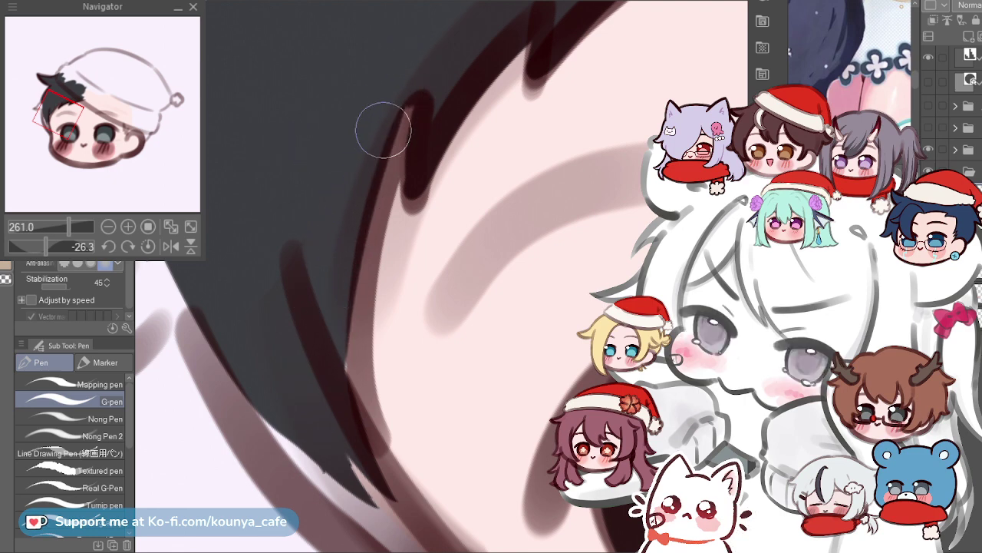
Refine the side lock's inner edge with one long curved stroke from the bangs notch down to the lock's lower end.
{"action": "left_click_drag", "start_coordinate": [376, 160], "coordinate": [357, 445]}
{"action": "key", "text": "ctrl+z"}
{"action": "left_click_drag", "start_coordinate": [406, 115], "coordinate": [361, 414]}
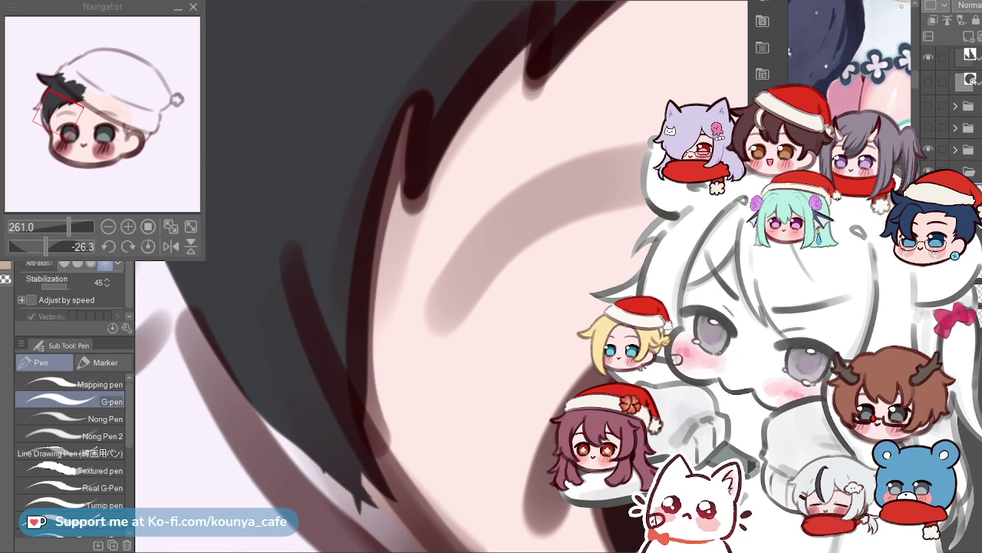
{"action": "key", "text": "ctrl+0"}
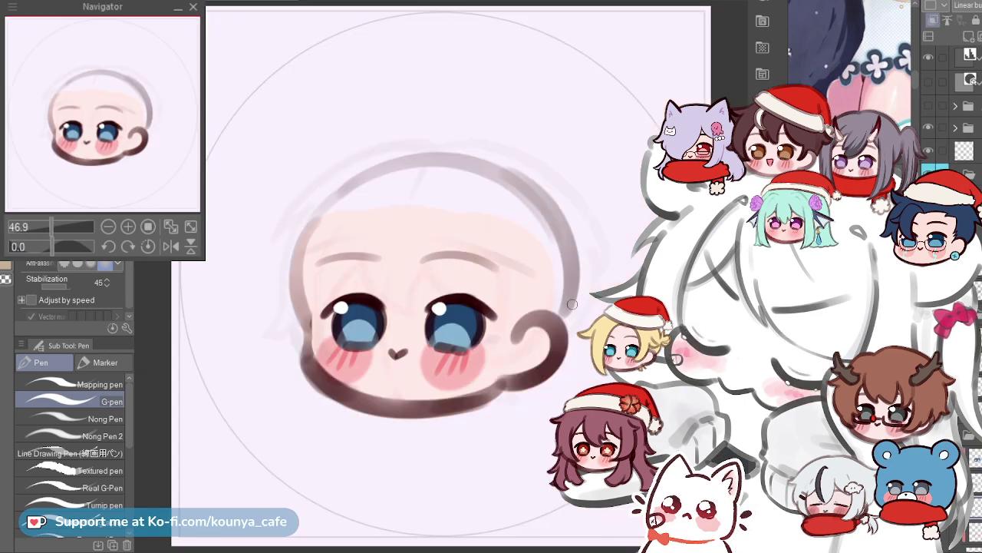
{"action": "scroll", "coordinate": [572, 302], "scroll_direction": "up", "scroll_amount": 3}
{"action": "left_click_drag", "start_coordinate": [572, 302], "coordinate": [642, 300]}
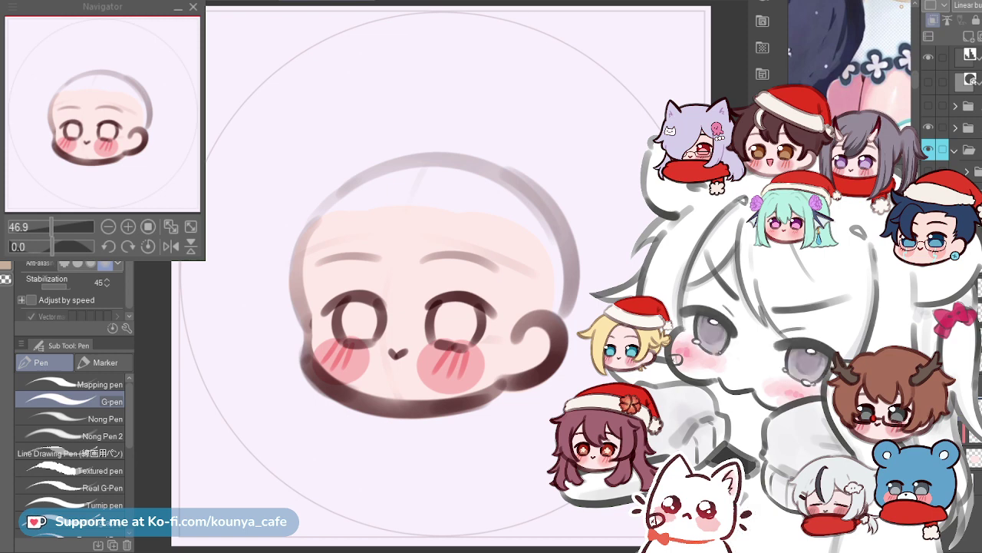
{"action": "key", "text": "ctrl+z"}
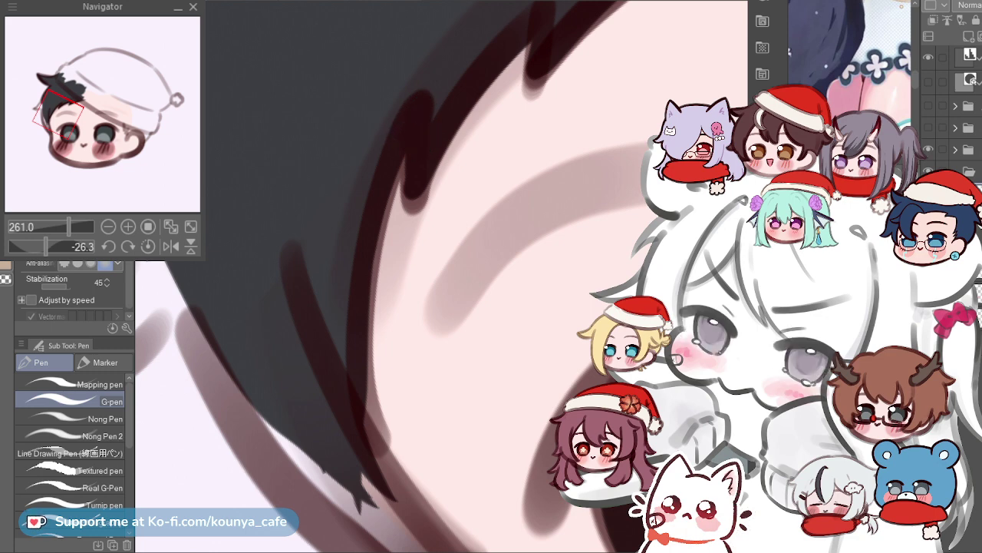
Try extending the rounded end of the hair's outer edge line below the tuft into a pointed tip.
{"action": "left_click_drag", "start_coordinate": [414, 277], "coordinate": [474, 290]}
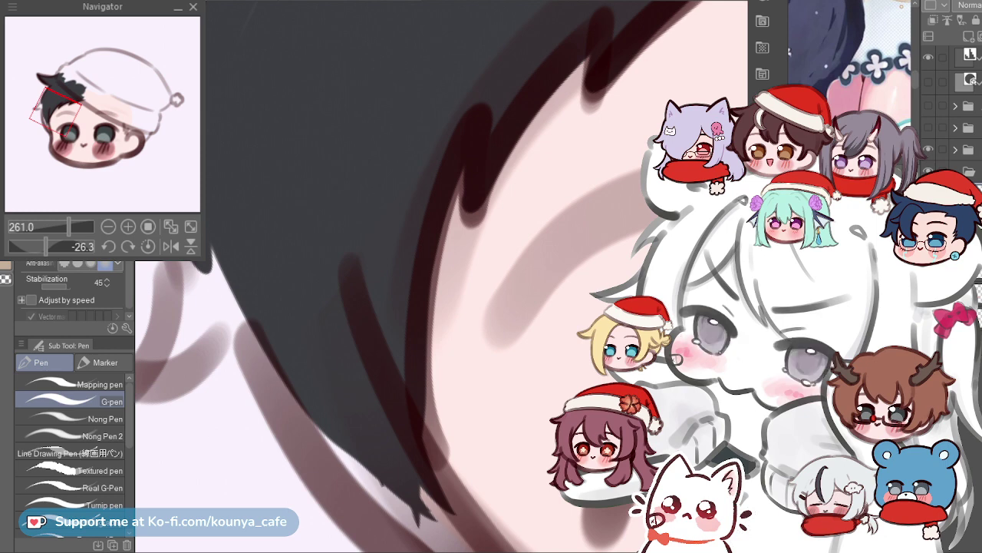
{"action": "scroll", "coordinate": [575, 301], "scroll_direction": "down", "scroll_amount": 4}
{"action": "scroll", "coordinate": [574, 301], "scroll_direction": "up", "scroll_amount": 2}
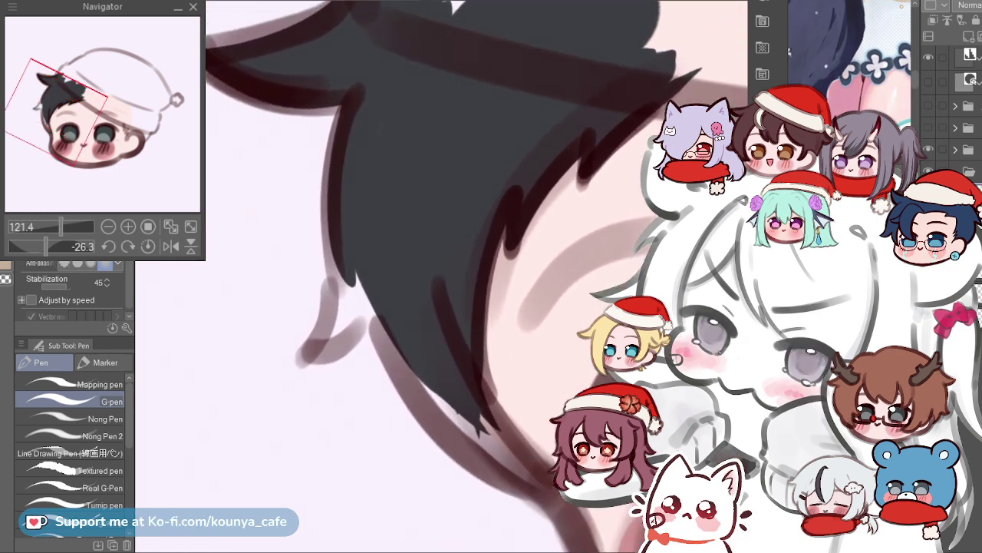
{"action": "scroll", "coordinate": [441, 276], "scroll_direction": "up", "scroll_amount": 3}
{"action": "left_click_drag", "start_coordinate": [430, 276], "coordinate": [406, 301]}
{"action": "scroll", "coordinate": [322, 299], "scroll_direction": "up", "scroll_amount": 3}
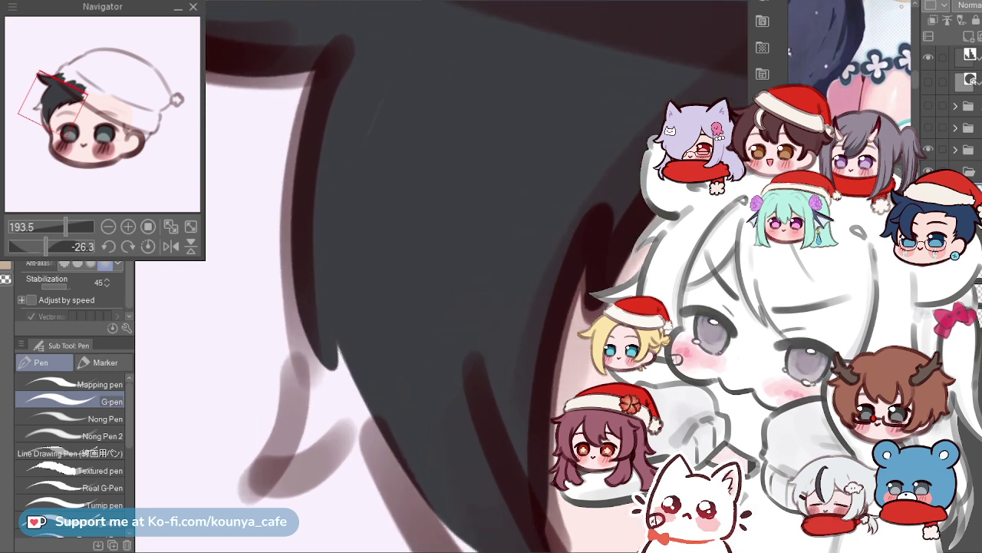
{"action": "key", "text": "]"}
{"action": "key", "text": "]"}
{"action": "key", "text": "]"}
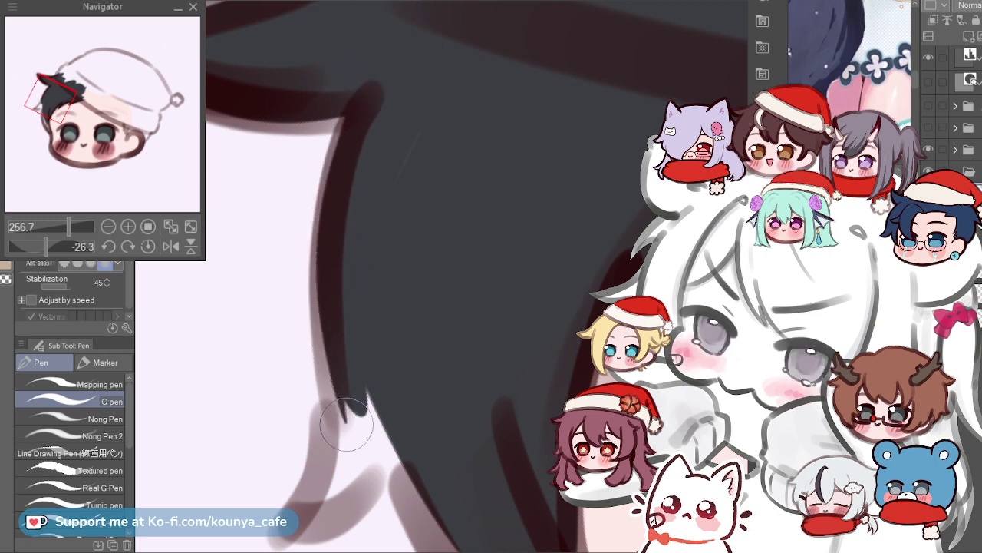
{"action": "key", "text": "ctrl+z"}
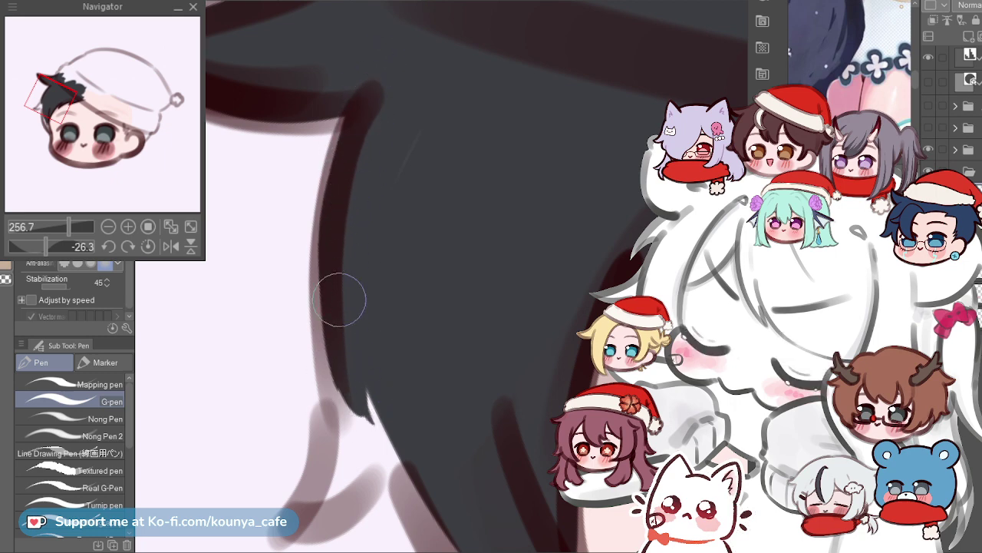
{"action": "left_click_drag", "start_coordinate": [362, 101], "coordinate": [338, 426]}
{"action": "key", "text": "ctrl+z"}
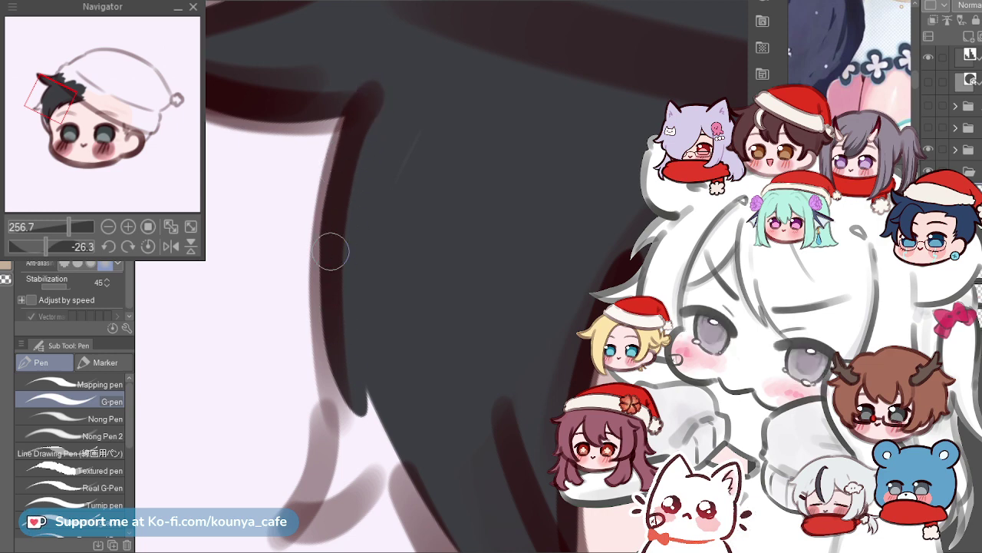
Draw the hair's outer edge below the tuft down to a thin pointed tip just past its rounded end, and thicken it.
{"action": "left_click_drag", "start_coordinate": [321, 260], "coordinate": [335, 450]}
{"action": "key", "text": "ctrl+z"}
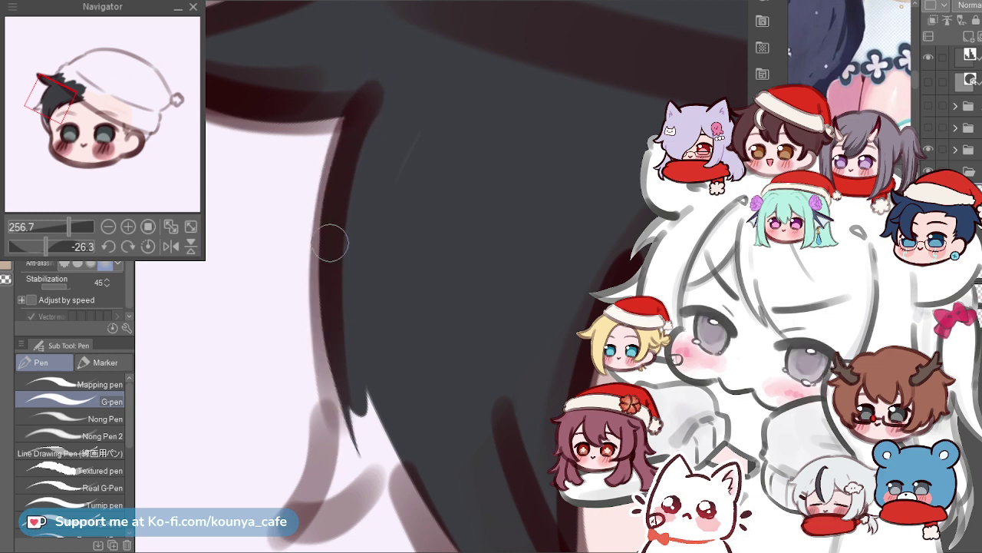
{"action": "left_click_drag", "start_coordinate": [360, 107], "coordinate": [338, 413]}
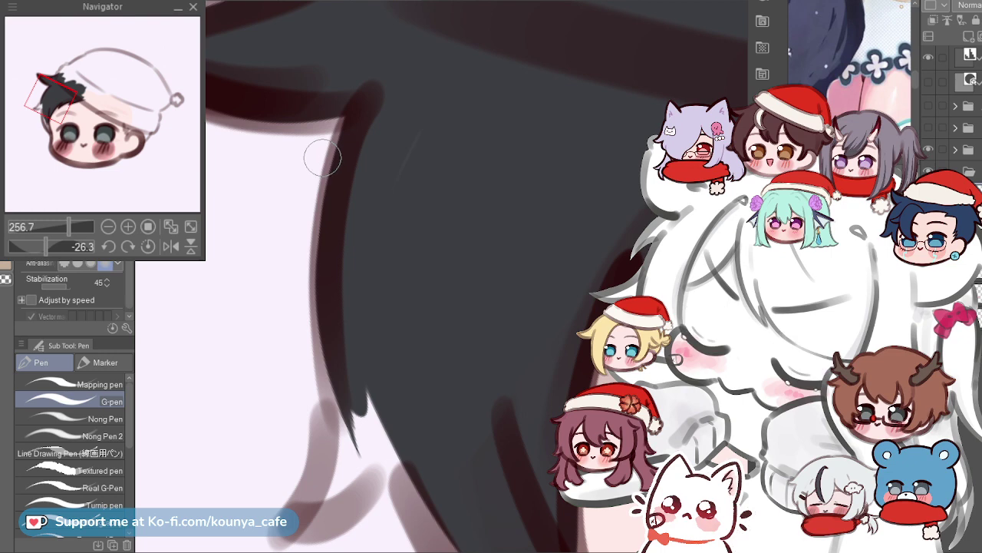
{"action": "scroll", "coordinate": [334, 191], "scroll_direction": "down", "scroll_amount": 2}
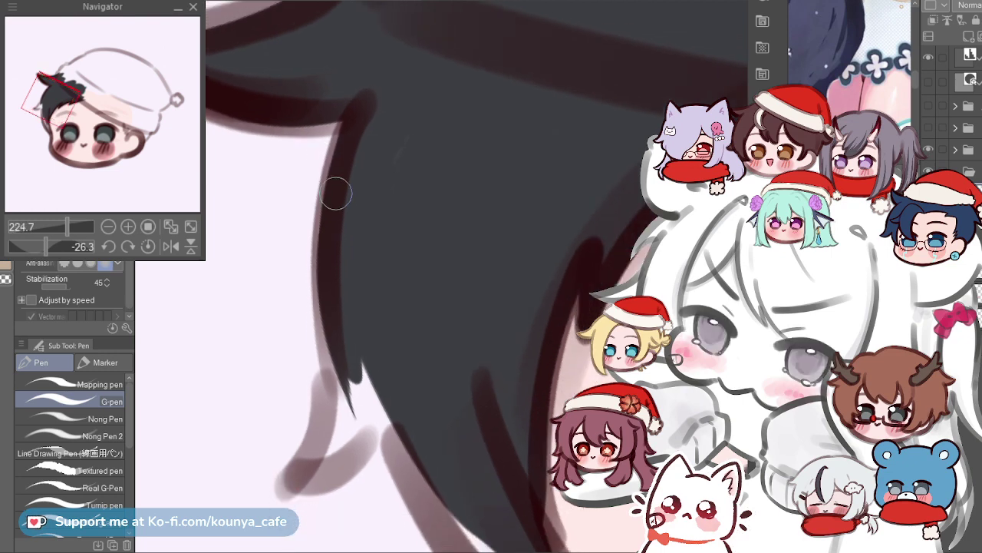
With the canvas rotated to 91.7, draw the small flicked strand's outer edge from its tip to the hair's outer edge.
{"action": "key", "text": "shift+space"}
{"action": "left_click_drag", "start_coordinate": [315, 243], "coordinate": [531, 182]}
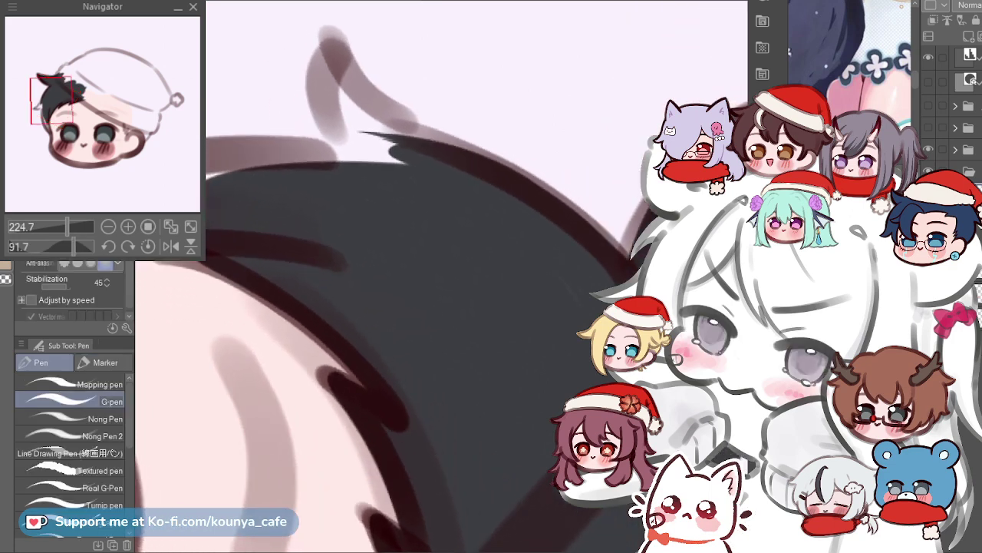
{"action": "key", "text": "space"}
{"action": "left_click_drag", "start_coordinate": [399, 64], "coordinate": [350, 144]}
{"action": "scroll", "coordinate": [349, 144], "scroll_direction": "up", "scroll_amount": 3}
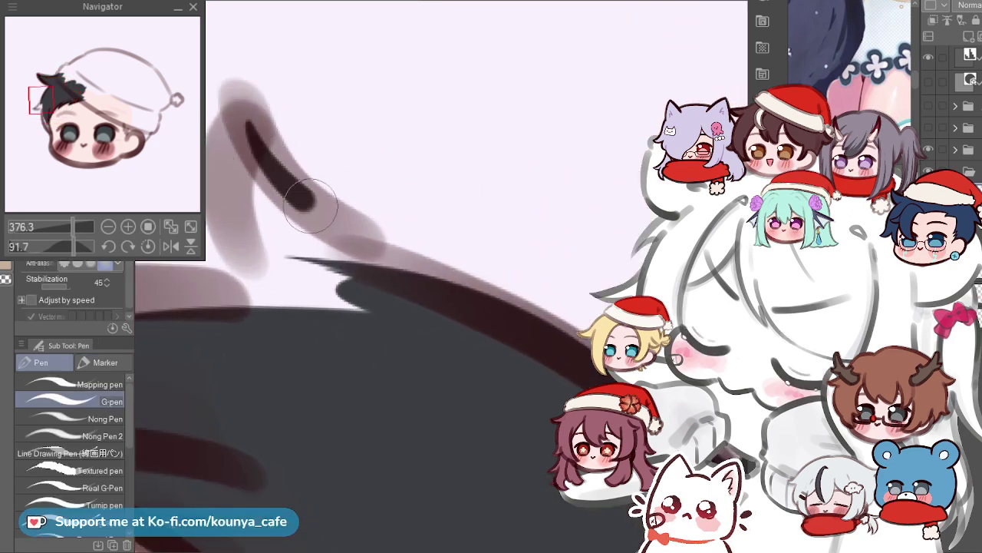
{"action": "left_click_drag", "start_coordinate": [250, 121], "coordinate": [430, 276]}
Draw and thicken the flicked strand's inner edge from the shared tip down into the side hair, following the sketch.
{"action": "left_click_drag", "start_coordinate": [276, 140], "coordinate": [332, 125]}
{"action": "key", "text": "ctrl+z"}
{"action": "left_click_drag", "start_coordinate": [287, 129], "coordinate": [338, 293]}
{"action": "key", "text": "ctrl+z"}
{"action": "left_click_drag", "start_coordinate": [301, 96], "coordinate": [337, 289]}
{"action": "key", "text": "ctrl+z"}
{"action": "left_click_drag", "start_coordinate": [301, 92], "coordinate": [344, 288]}
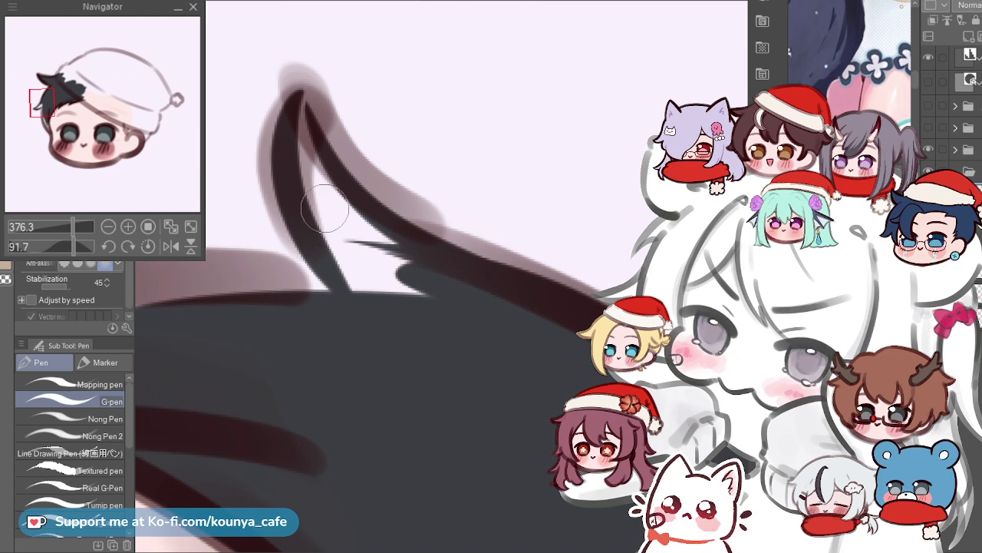
{"action": "mouse_move", "coordinate": [300, 97]}
{"action": "left_mouse_down"}
{"action": "mouse_move", "coordinate": [307, 247]}
{"action": "mouse_move", "coordinate": [334, 285]}
{"action": "left_mouse_up"}
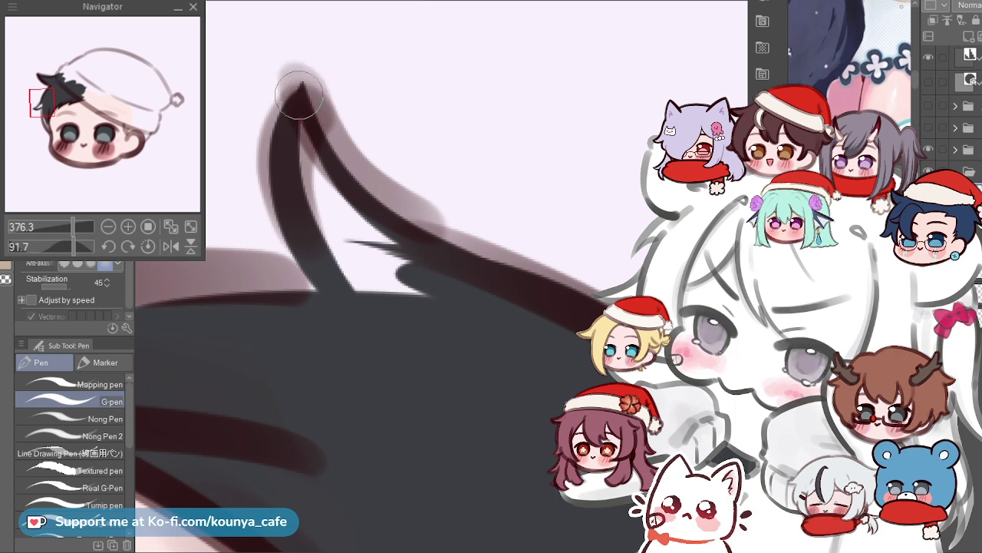
Fill the gap between the flicked strand's two edges with the dark hair colour.
{"action": "left_click_drag", "start_coordinate": [301, 86], "coordinate": [334, 222]}
{"action": "mouse_move", "coordinate": [307, 151]}
{"action": "left_mouse_down"}
{"action": "mouse_move", "coordinate": [316, 178]}
{"action": "mouse_move", "coordinate": [402, 274]}
{"action": "left_mouse_up"}
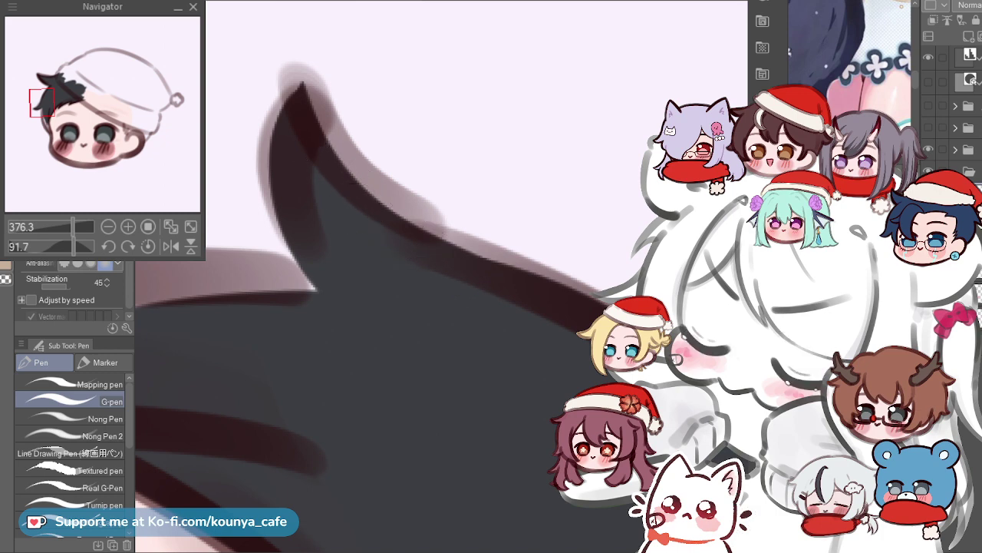
With the canvas rotated to 5.9, draw the side lock's outer edge from the flicked strand's base to a tapered lower end, following the sketch.
{"action": "scroll", "coordinate": [373, 204], "scroll_direction": "down", "scroll_amount": 3}
{"action": "scroll", "coordinate": [665, 278], "scroll_direction": "down", "scroll_amount": 2}
{"action": "key", "text": "shift+space"}
{"action": "left_click_drag", "start_coordinate": [343, 139], "coordinate": [277, 274]}
{"action": "key", "text": "space"}
{"action": "scroll", "coordinate": [336, 254], "scroll_direction": "up", "scroll_amount": 5}
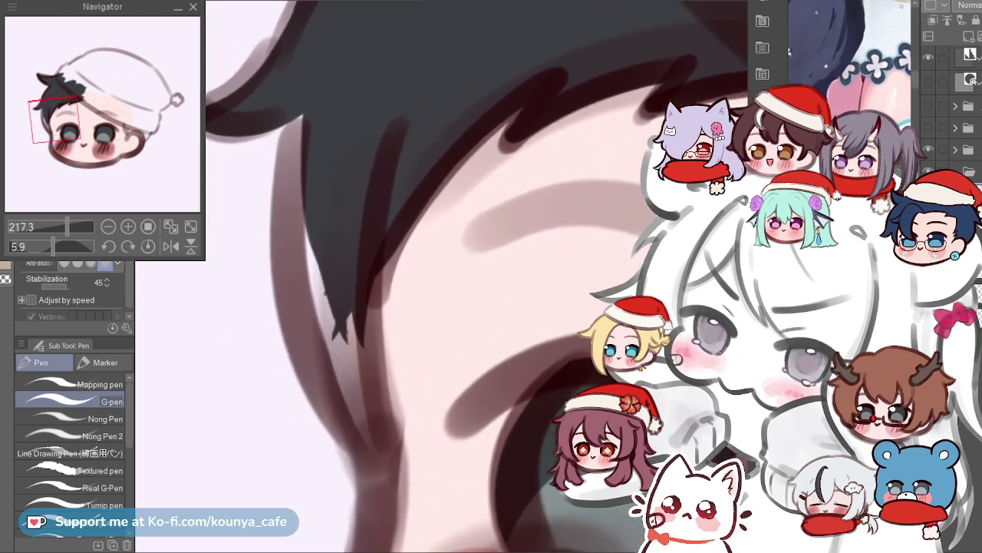
{"action": "left_click_drag", "start_coordinate": [306, 123], "coordinate": [344, 401]}
{"action": "key", "text": "ctrl+z"}
{"action": "mouse_move", "coordinate": [307, 123]}
{"action": "left_mouse_down"}
{"action": "mouse_move", "coordinate": [344, 400]}
{"action": "mouse_move", "coordinate": [298, 227]}
{"action": "mouse_move", "coordinate": [349, 422]}
{"action": "left_mouse_up"}
{"action": "key", "text": "ctrl+z"}
{"action": "left_click_drag", "start_coordinate": [310, 102], "coordinate": [351, 416]}
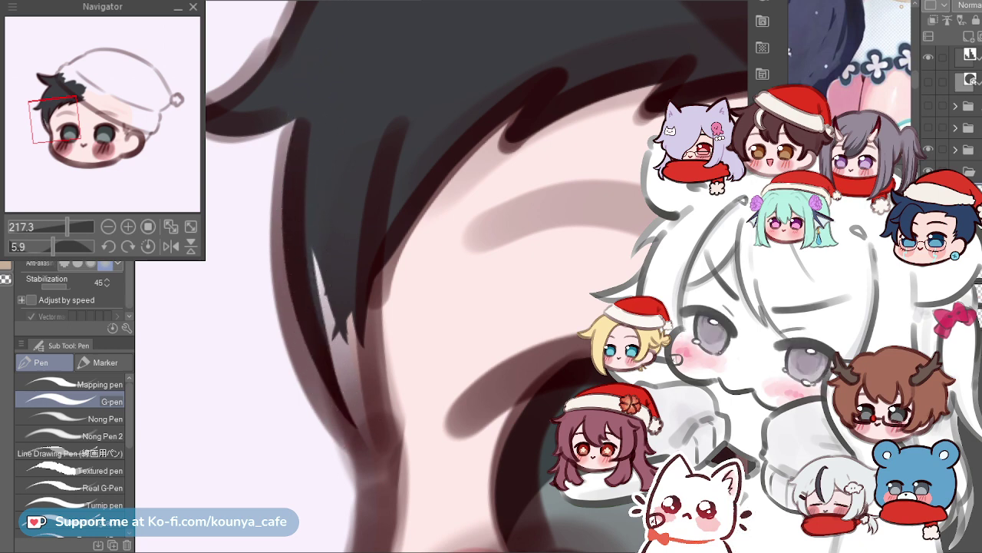
Refine the side lock's outer edge and thicken it inward toward the painted side hair.
{"action": "key", "text": "ctrl+z"}
{"action": "left_click_drag", "start_coordinate": [291, 265], "coordinate": [338, 417]}
{"action": "key", "text": "ctrl+z"}
{"action": "left_click_drag", "start_coordinate": [318, 243], "coordinate": [346, 208]}
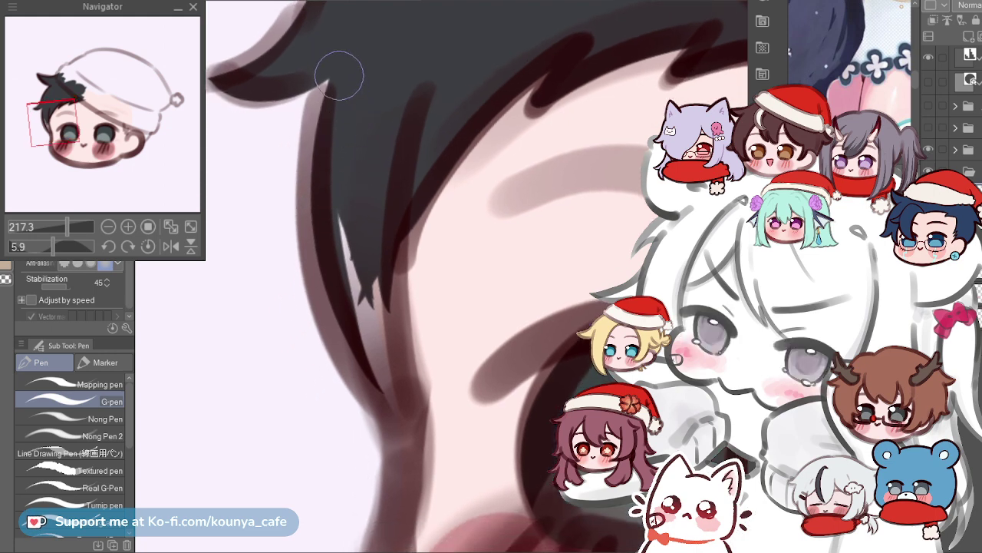
{"action": "left_click_drag", "start_coordinate": [332, 92], "coordinate": [379, 384]}
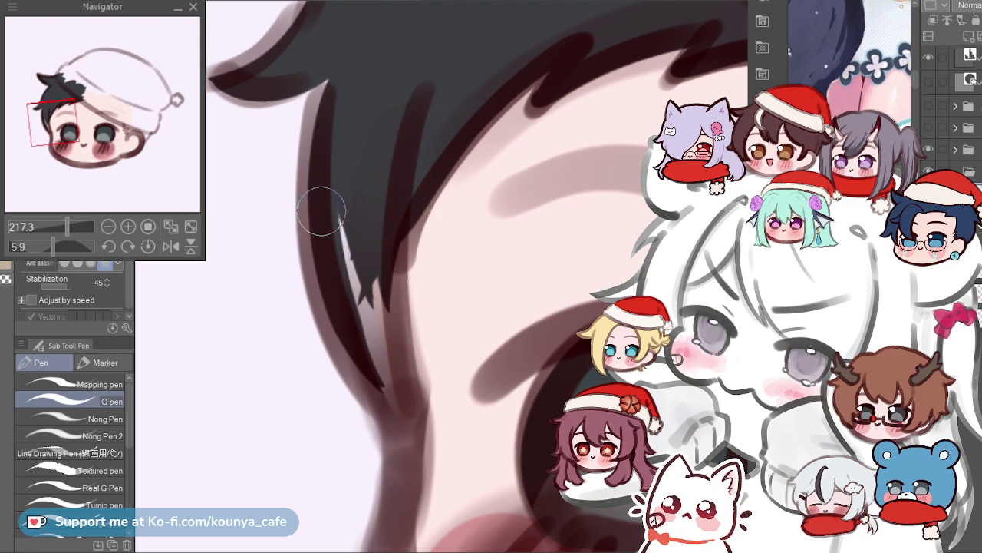
{"action": "left_click_drag", "start_coordinate": [321, 213], "coordinate": [367, 206]}
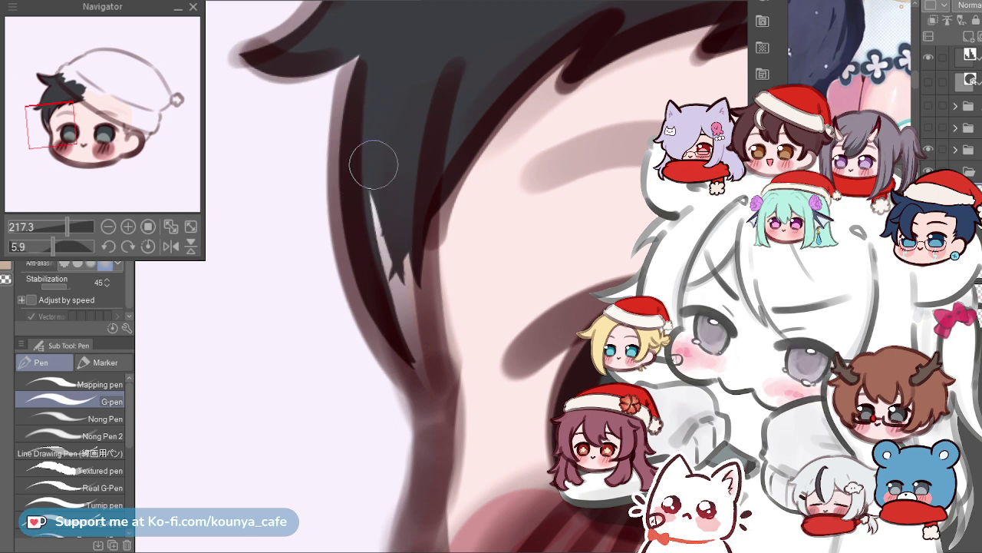
Fill the pale gap inside the lower side lock with dark hair colour down toward its tip.
{"action": "left_click_drag", "start_coordinate": [392, 265], "coordinate": [407, 157]}
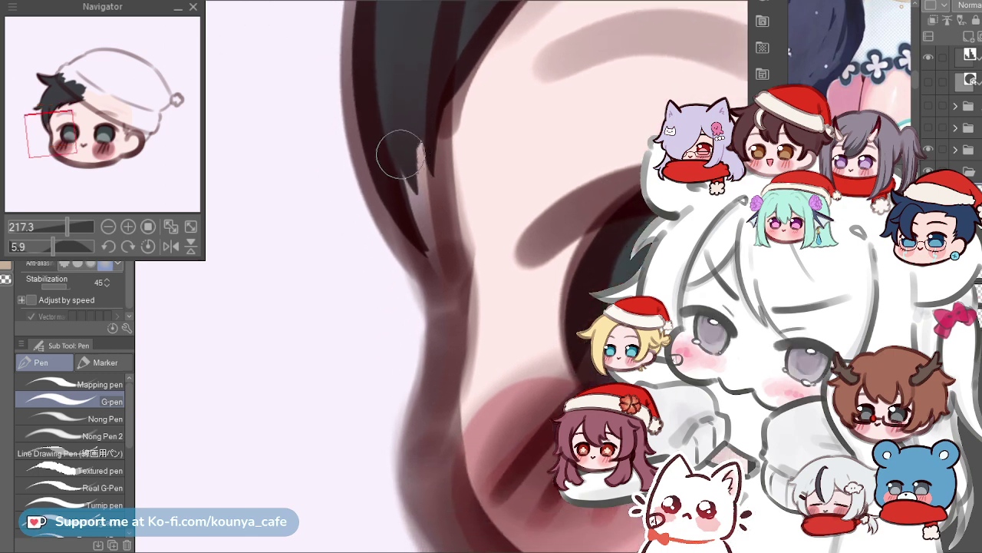
{"action": "scroll", "coordinate": [423, 115], "scroll_direction": "up", "scroll_amount": 3}
{"action": "left_click_drag", "start_coordinate": [418, 93], "coordinate": [412, 213]}
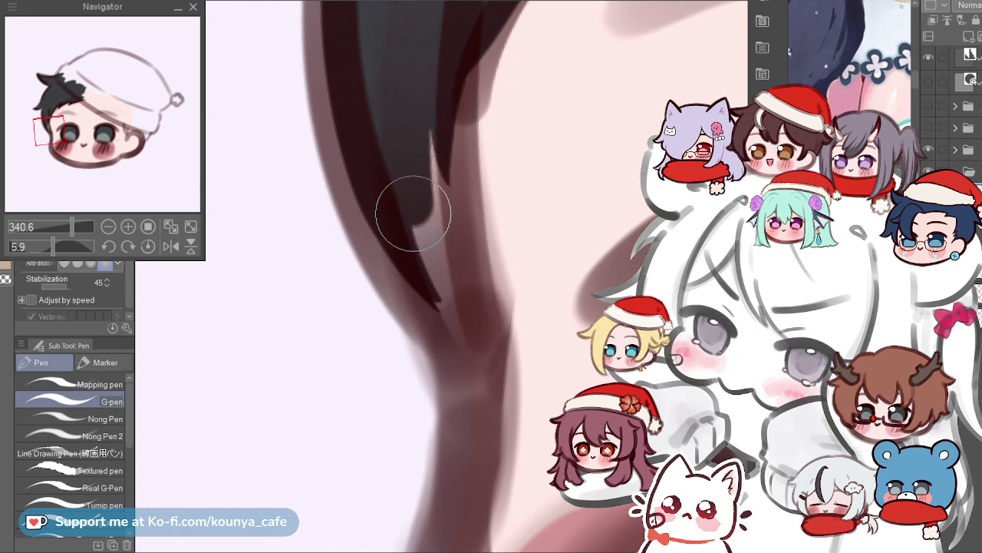
{"action": "left_click_drag", "start_coordinate": [427, 94], "coordinate": [439, 248]}
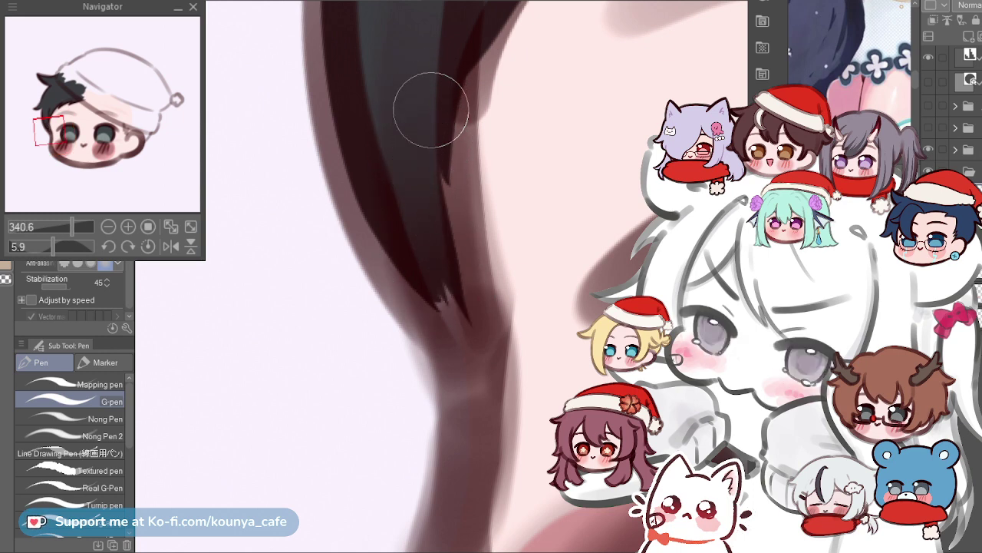
{"action": "left_click_drag", "start_coordinate": [445, 124], "coordinate": [425, 167]}
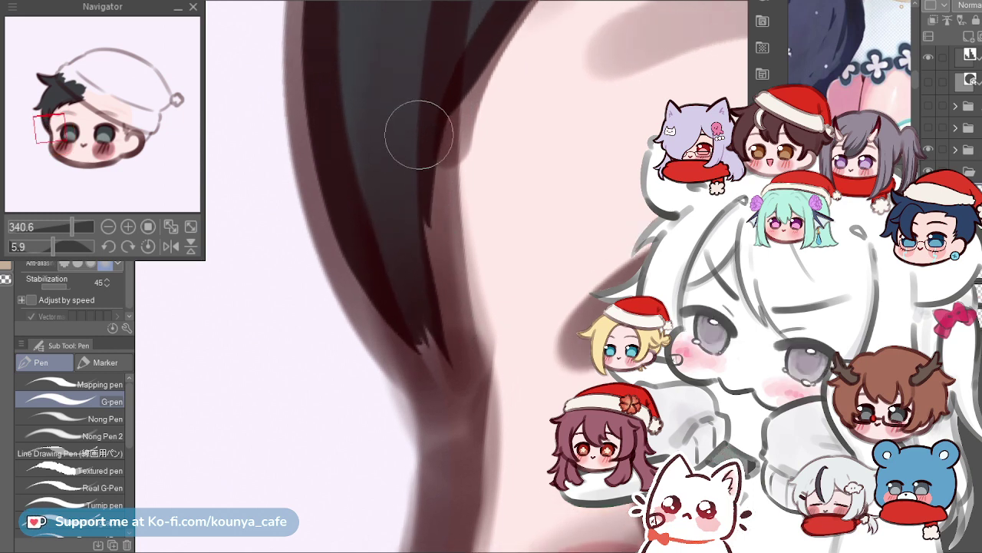
Draw the side lock's inner edge along the face down to a thin point beside the outer edge's end.
{"action": "left_click_drag", "start_coordinate": [449, 101], "coordinate": [458, 317]}
{"action": "key", "text": "ctrl+z"}
{"action": "left_click_drag", "start_coordinate": [437, 140], "coordinate": [452, 314]}
{"action": "key", "text": "ctrl+z"}
{"action": "mouse_move", "coordinate": [458, 49]}
{"action": "left_mouse_down"}
{"action": "mouse_move", "coordinate": [445, 103]}
{"action": "mouse_move", "coordinate": [466, 373]}
{"action": "left_mouse_up"}
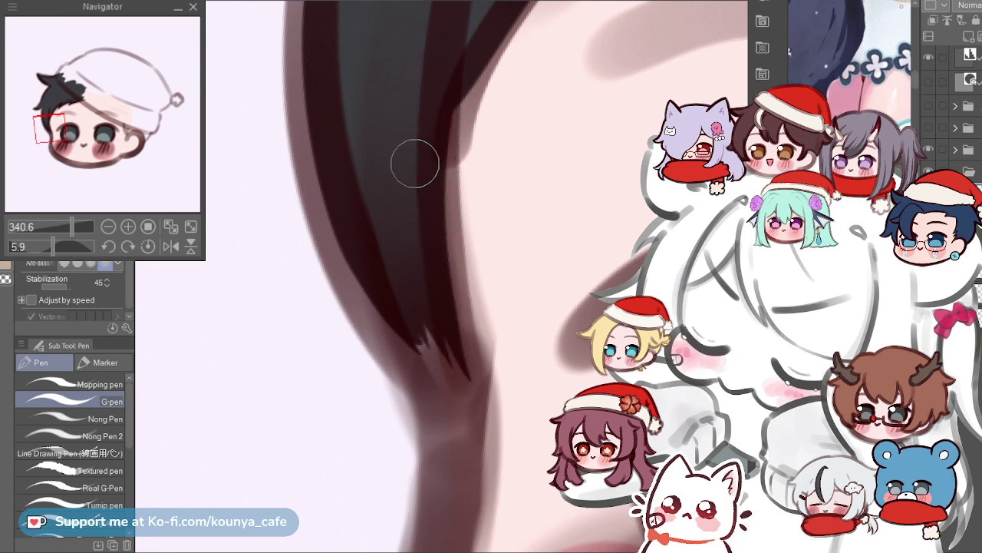
Rework the side lock's outer edge from the flicked strand's base to the tip, replacing unsatisfactory strokes.
{"action": "scroll", "coordinate": [393, 165], "scroll_direction": "down", "scroll_amount": 3}
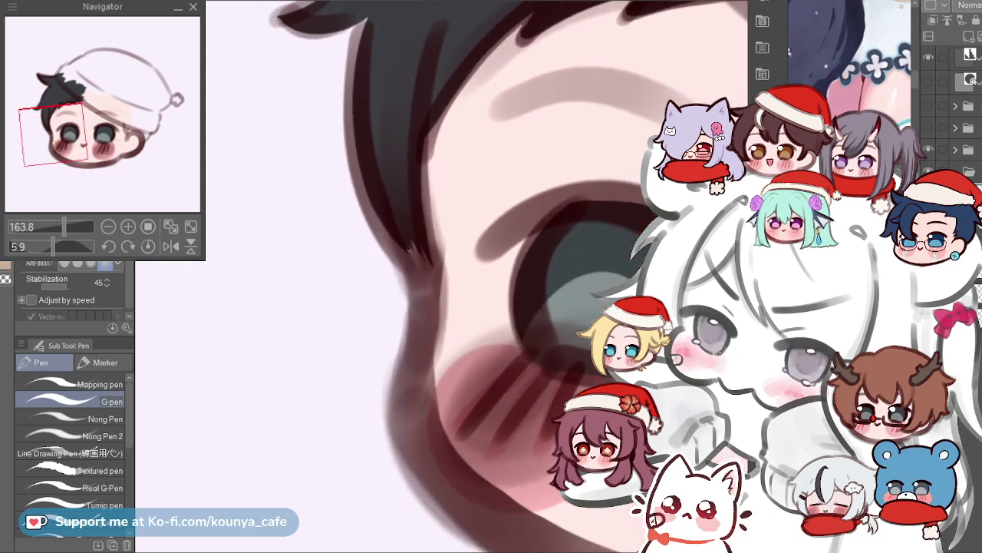
{"action": "scroll", "coordinate": [412, 224], "scroll_direction": "up", "scroll_amount": 3}
{"action": "left_click_drag", "start_coordinate": [414, 261], "coordinate": [468, 414]}
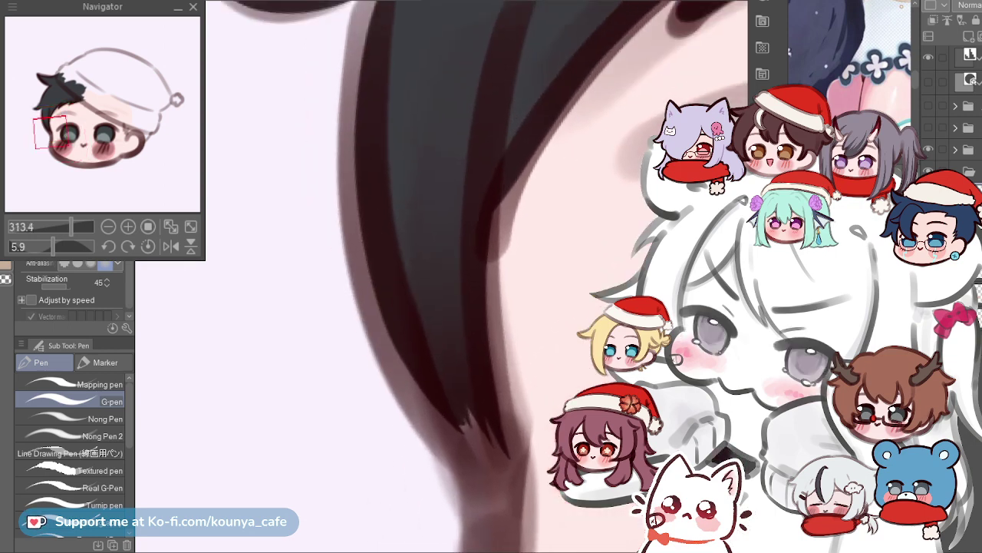
{"action": "scroll", "coordinate": [380, 223], "scroll_direction": "down", "scroll_amount": 3}
{"action": "scroll", "coordinate": [377, 152], "scroll_direction": "up", "scroll_amount": 5}
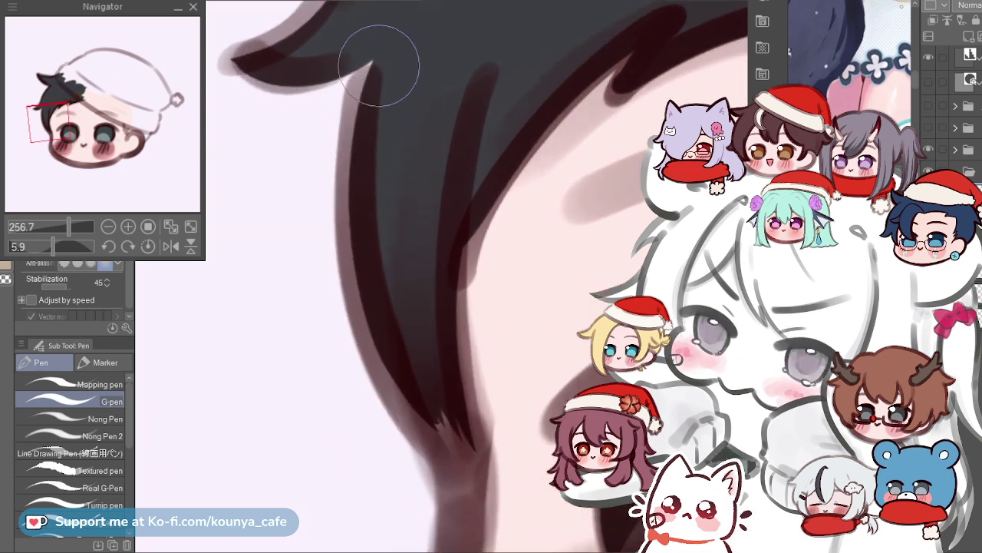
{"action": "left_click_drag", "start_coordinate": [384, 69], "coordinate": [429, 435]}
{"action": "key", "text": "ctrl+z"}
{"action": "left_click_drag", "start_coordinate": [384, 55], "coordinate": [432, 427]}
{"action": "key", "text": "ctrl+z"}
{"action": "mouse_move", "coordinate": [378, 46]}
{"action": "left_mouse_down"}
{"action": "mouse_move", "coordinate": [377, 345]}
{"action": "mouse_move", "coordinate": [430, 426]}
{"action": "left_mouse_up"}
{"action": "key", "text": "ctrl+z"}
{"action": "left_click_drag", "start_coordinate": [362, 280], "coordinate": [422, 415]}
{"action": "key", "text": "ctrl+z"}
{"action": "mouse_move", "coordinate": [384, 58]}
{"action": "left_mouse_down"}
{"action": "mouse_move", "coordinate": [359, 173]}
{"action": "mouse_move", "coordinate": [420, 411]}
{"action": "left_mouse_up"}
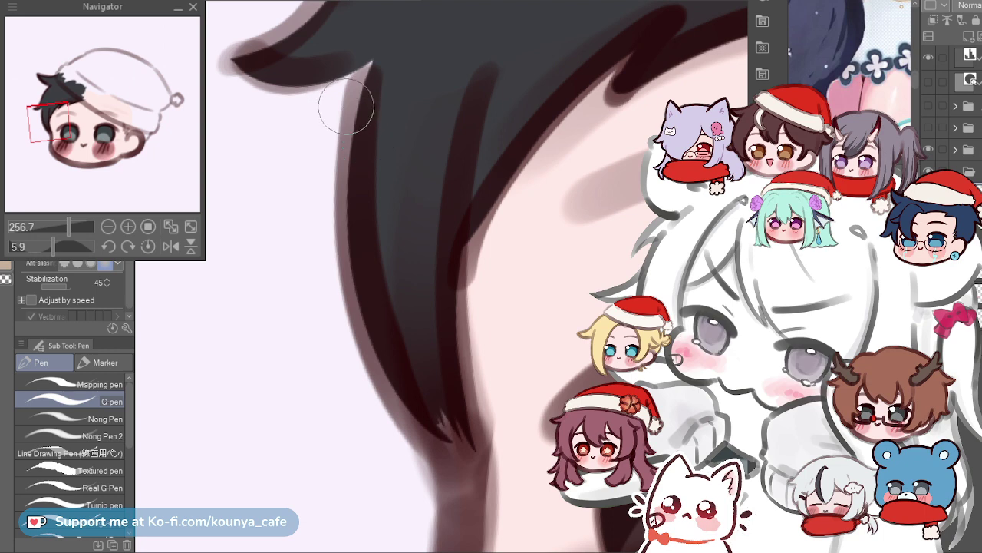
{"action": "mouse_move", "coordinate": [377, 74]}
{"action": "left_mouse_down"}
{"action": "mouse_move", "coordinate": [361, 109]}
{"action": "mouse_move", "coordinate": [405, 390]}
{"action": "left_mouse_up"}
{"action": "key", "text": "ctrl+z"}
{"action": "left_click_drag", "start_coordinate": [382, 72], "coordinate": [407, 417]}
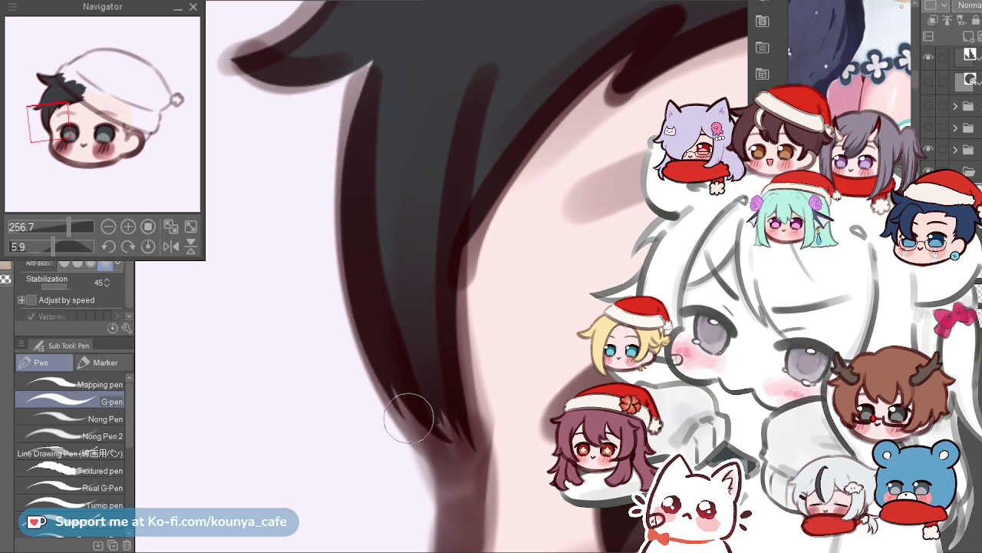
{"action": "key", "text": "ctrl+z"}
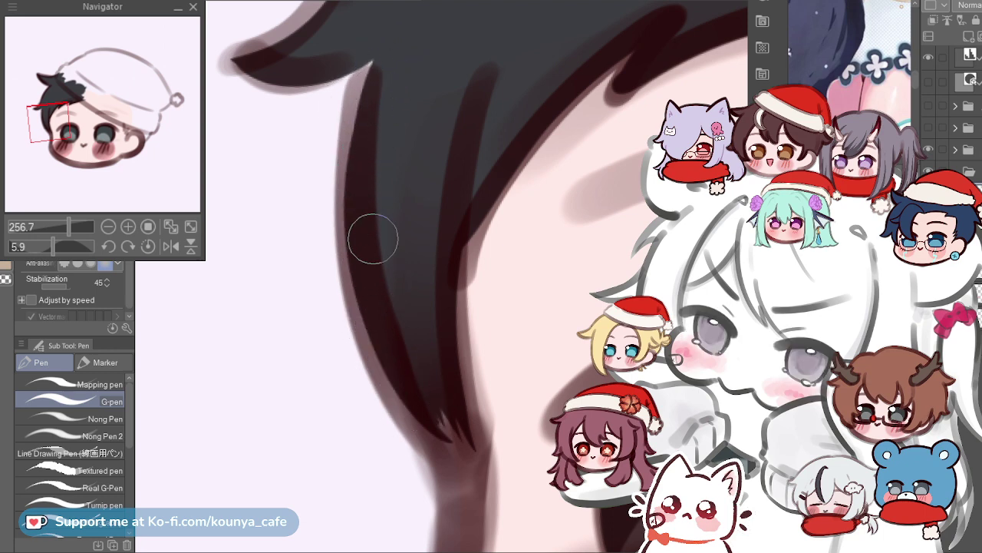
Enlarge the brush and fill the split end of the side lock into one solid pointed tip.
{"action": "scroll", "coordinate": [373, 153], "scroll_direction": "down", "scroll_amount": 3}
{"action": "scroll", "coordinate": [437, 330], "scroll_direction": "up", "scroll_amount": 4}
{"action": "key", "text": "bracketright"}
{"action": "key", "text": "bracketright"}
{"action": "key", "text": "bracketright"}
{"action": "key", "text": "bracketright"}
{"action": "key", "text": "bracketright"}
{"action": "key", "text": "bracketright"}
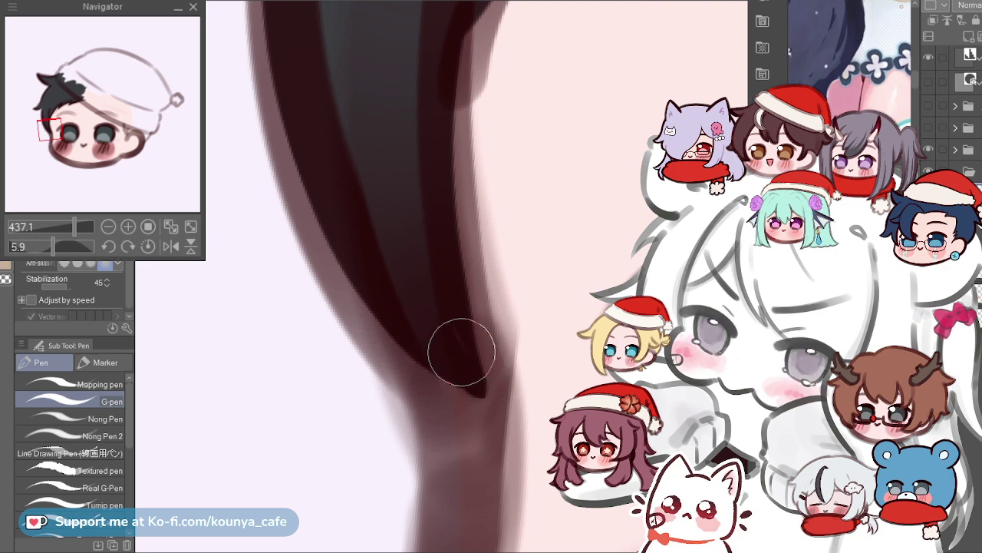
{"action": "left_click_drag", "start_coordinate": [382, 261], "coordinate": [452, 369]}
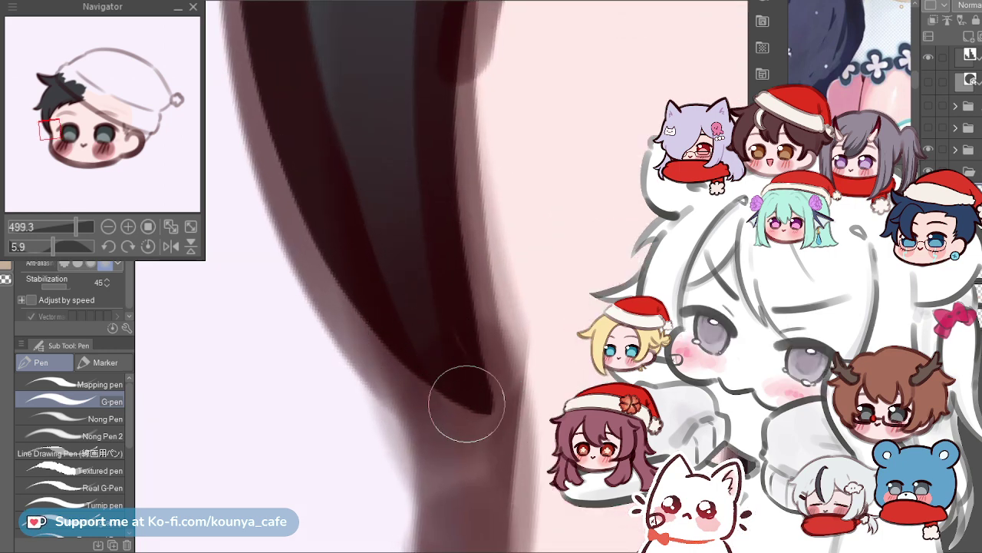
Lower the opacity of the sketch folder so its lines are fainter over the painted hair and face.
{"action": "scroll", "coordinate": [399, 334], "scroll_direction": "down", "scroll_amount": 6}
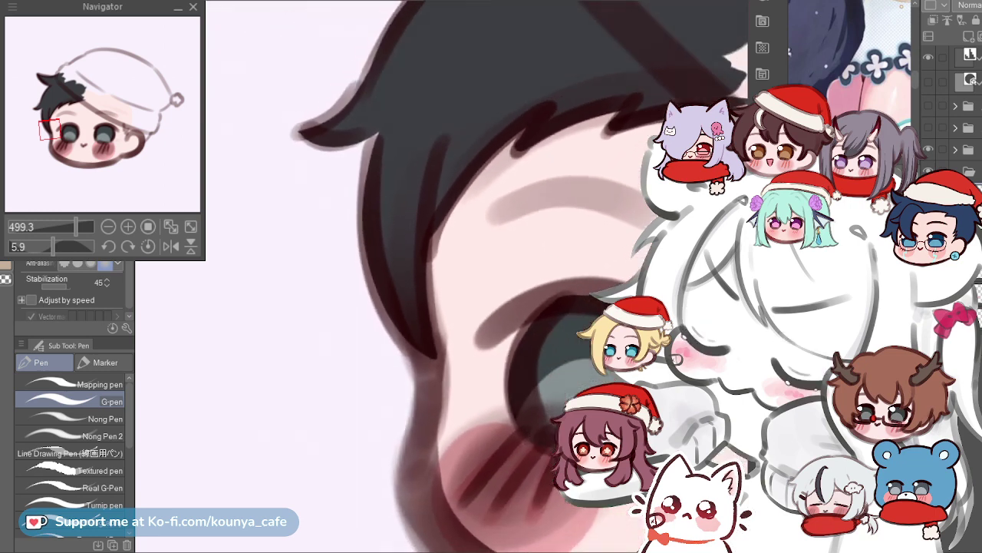
{"action": "scroll", "coordinate": [459, 265], "scroll_direction": "down", "scroll_amount": 2}
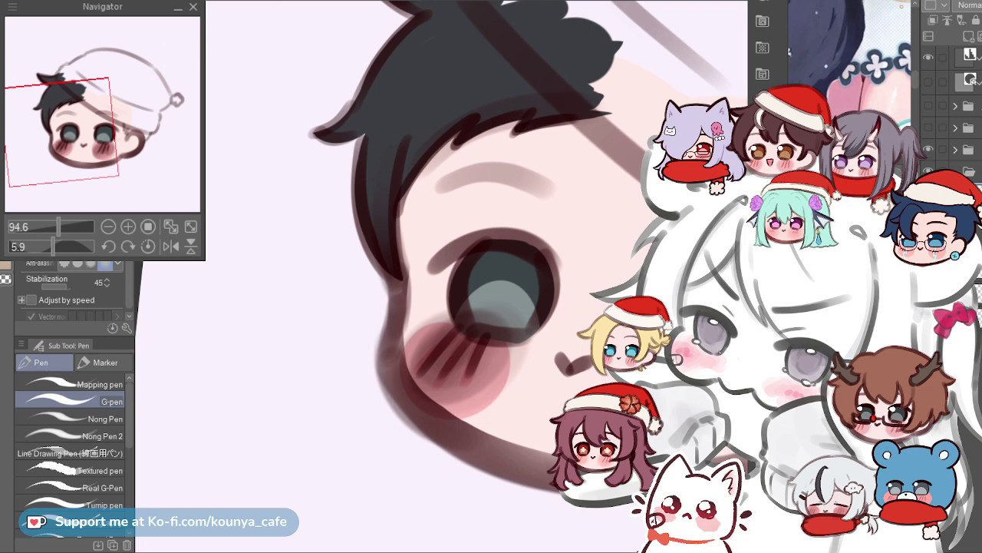
{"action": "key", "text": "ctrl+z"}
{"action": "key", "text": "ctrl+z"}
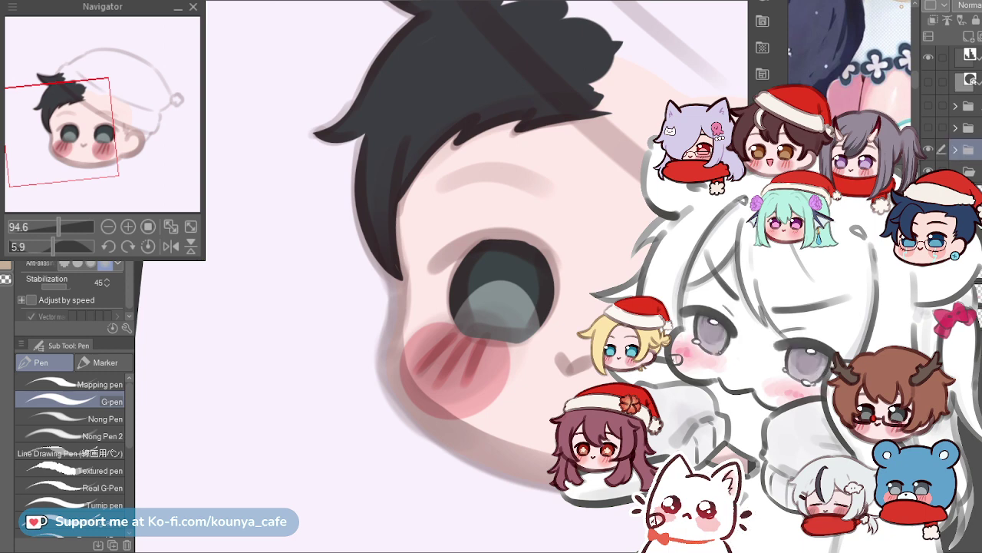
Widen the top of the side lock's outer edge outward below the flicked strand and smooth its curve.
{"action": "scroll", "coordinate": [388, 134], "scroll_direction": "up", "scroll_amount": 5}
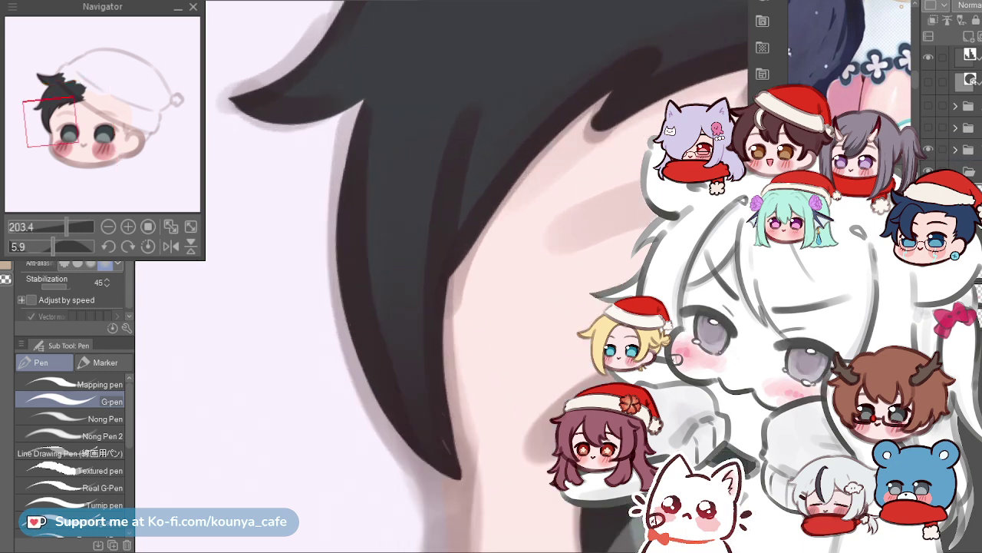
{"action": "scroll", "coordinate": [373, 102], "scroll_direction": "up", "scroll_amount": 2}
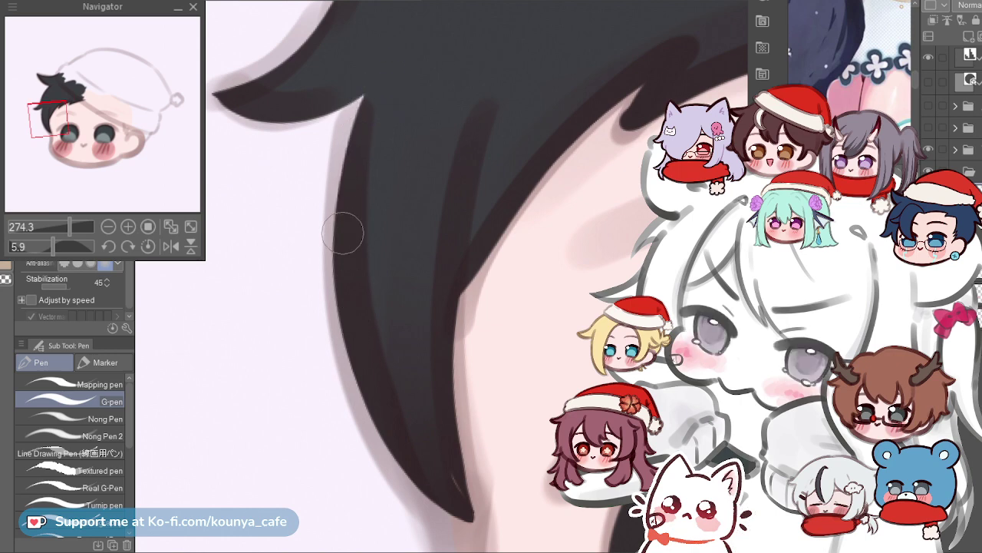
{"action": "left_click_drag", "start_coordinate": [364, 108], "coordinate": [374, 394]}
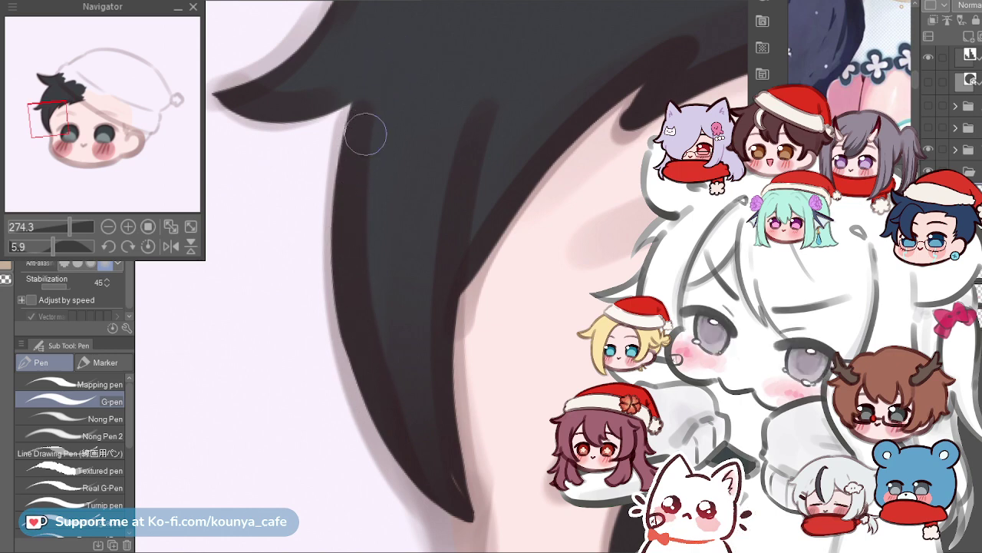
{"action": "mouse_move", "coordinate": [371, 103]}
{"action": "left_mouse_down"}
{"action": "mouse_move", "coordinate": [367, 72]}
{"action": "mouse_move", "coordinate": [366, 93]}
{"action": "left_mouse_up"}
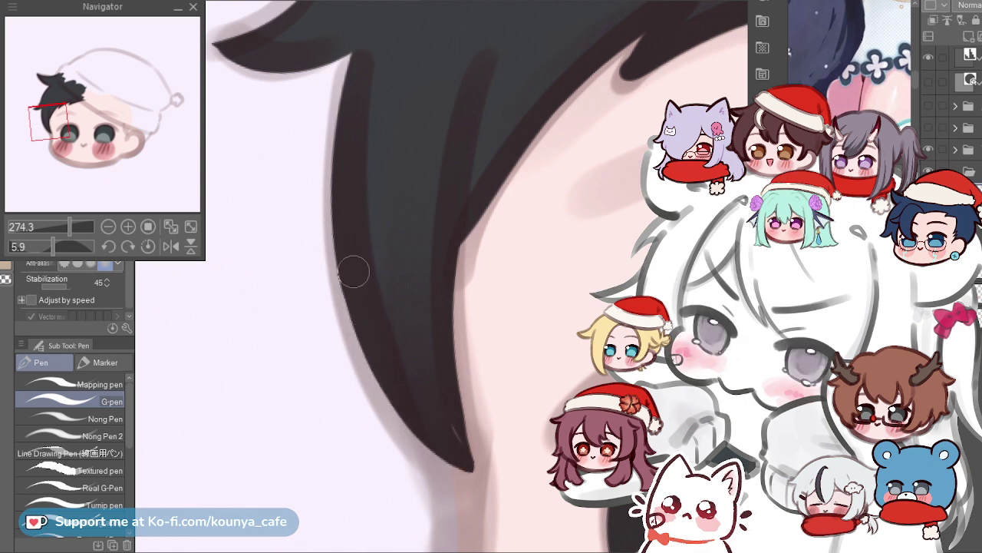
{"action": "scroll", "coordinate": [317, 182], "scroll_direction": "up", "scroll_amount": 3}
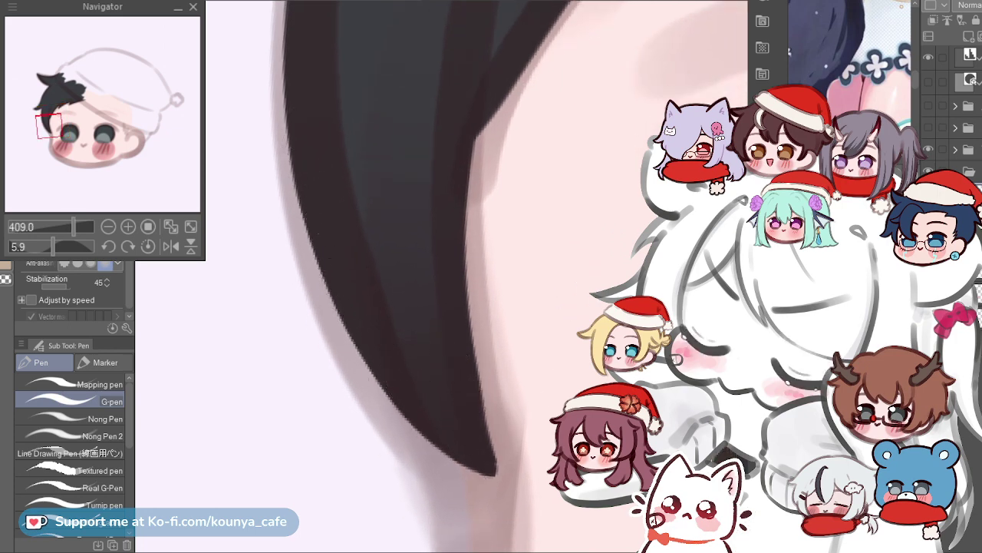
{"action": "scroll", "coordinate": [408, 376], "scroll_direction": "down", "scroll_amount": 4}
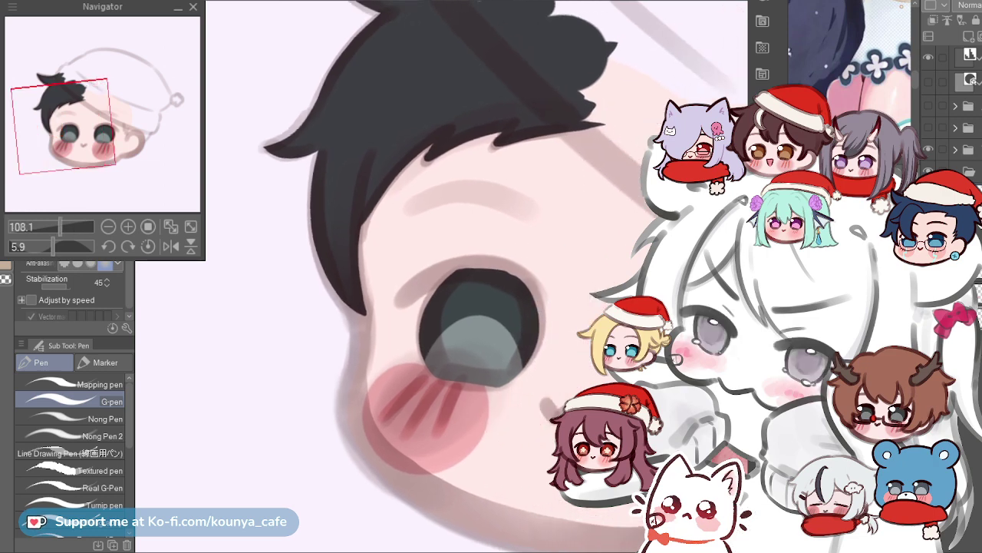
Reset the canvas rotation to 0 and clear the restored selection around the face.
{"action": "key", "text": "ctrl+z"}
{"action": "key", "text": "ctrl+y"}
{"action": "key", "text": "ctrl+shift+d"}
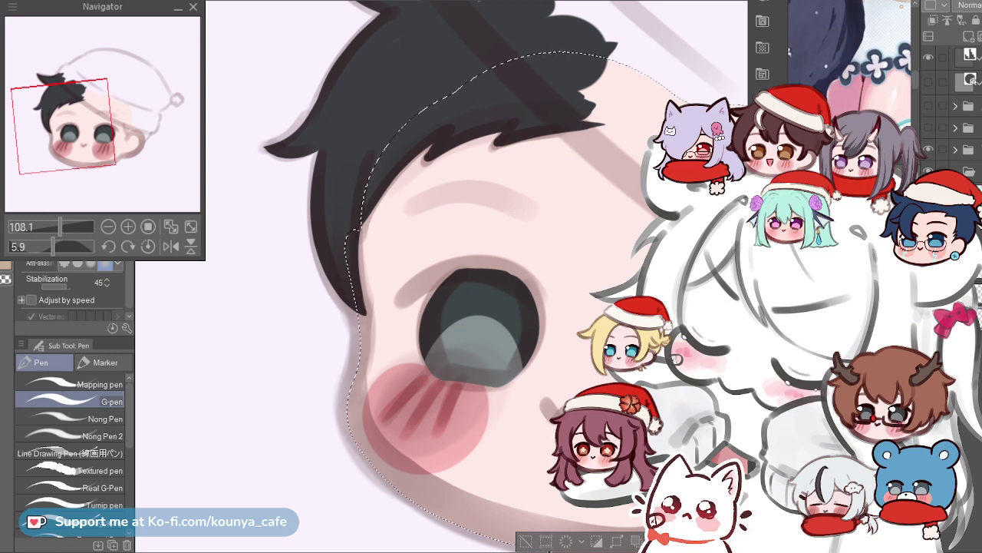
{"action": "left_click_drag", "start_coordinate": [460, 292], "coordinate": [403, 267]}
{"action": "scroll", "coordinate": [349, 384], "scroll_direction": "down", "scroll_amount": 2}
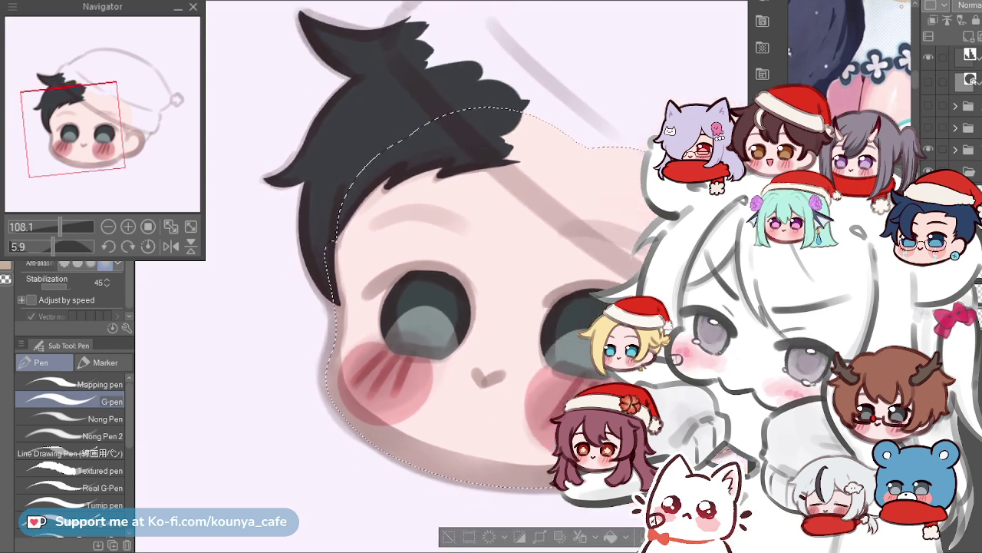
{"action": "left_click", "coordinate": [148, 246]}
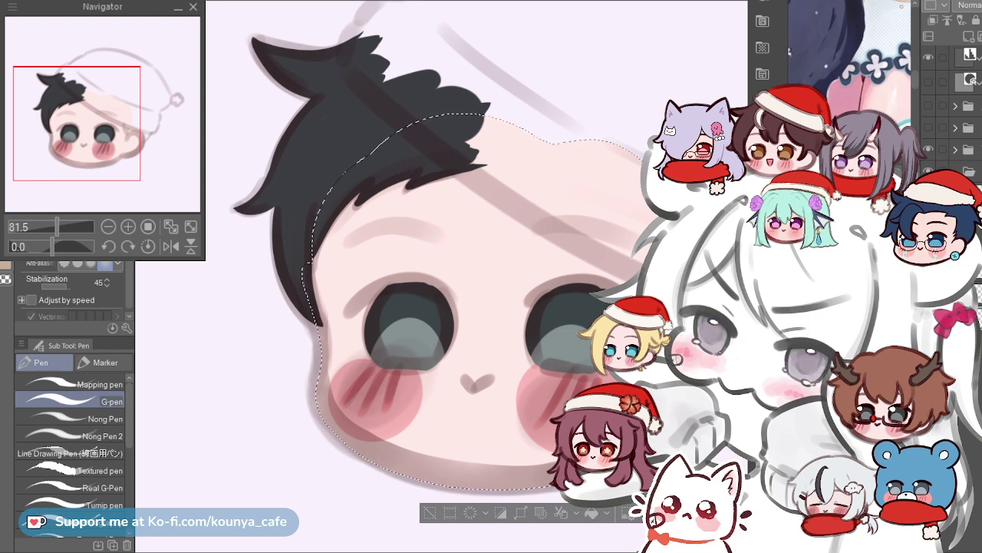
{"action": "key", "text": "ctrl+d"}
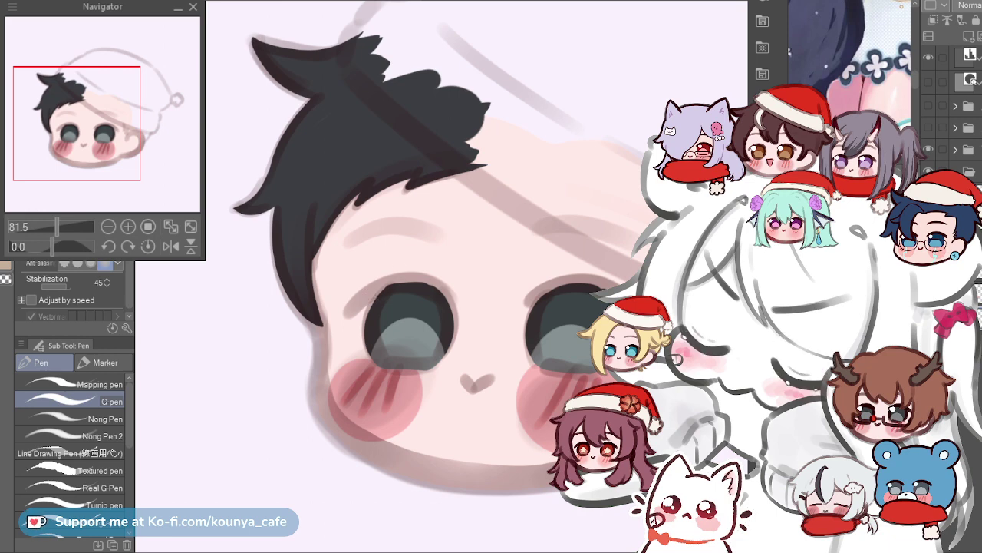
{"action": "scroll", "coordinate": [441, 276], "scroll_direction": "down", "scroll_amount": 2}
{"action": "left_click_drag", "start_coordinate": [441, 276], "coordinate": [372, 289]}
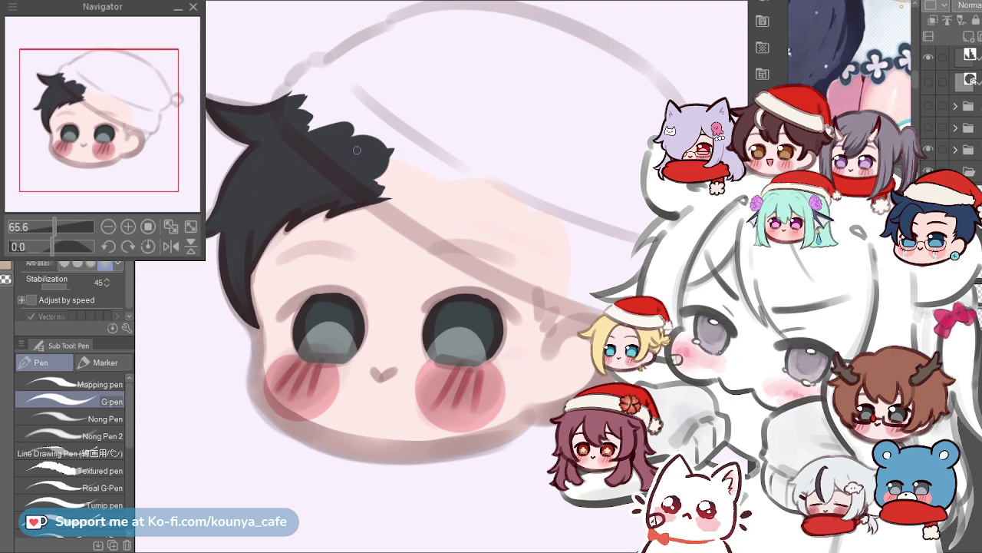
{"action": "scroll", "coordinate": [338, 161], "scroll_direction": "up", "scroll_amount": 3}
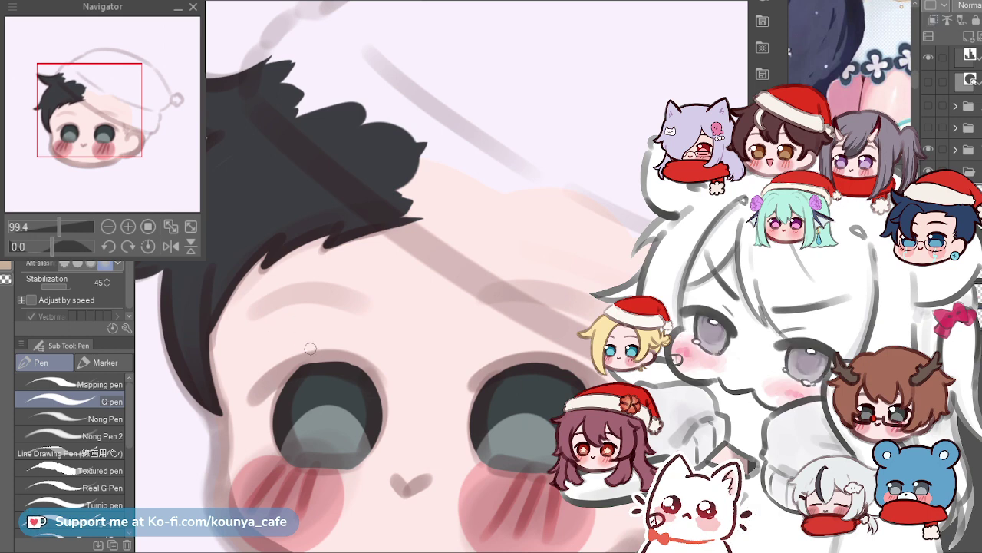
{"action": "scroll", "coordinate": [330, 353], "scroll_direction": "down", "scroll_amount": 3}
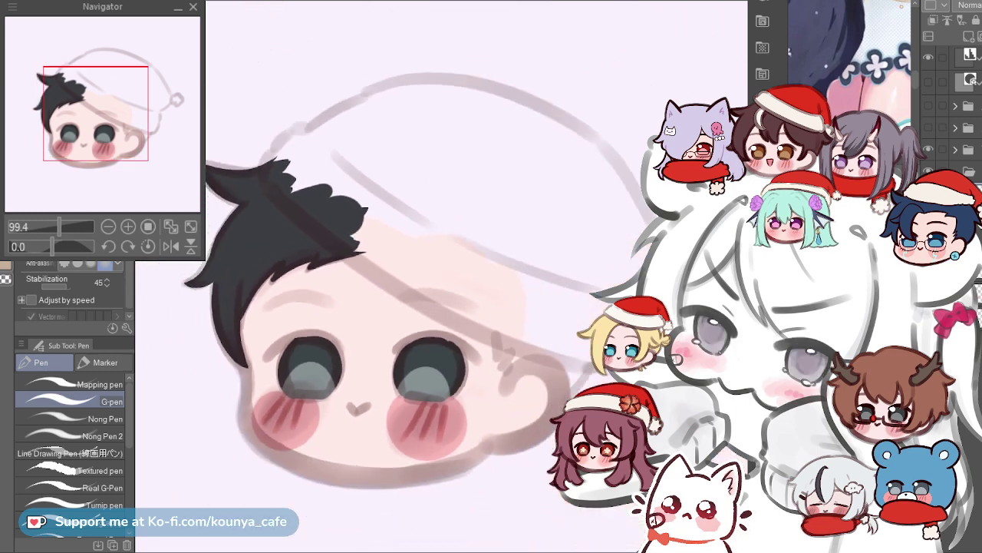
{"action": "left_click_drag", "start_coordinate": [330, 353], "coordinate": [337, 396]}
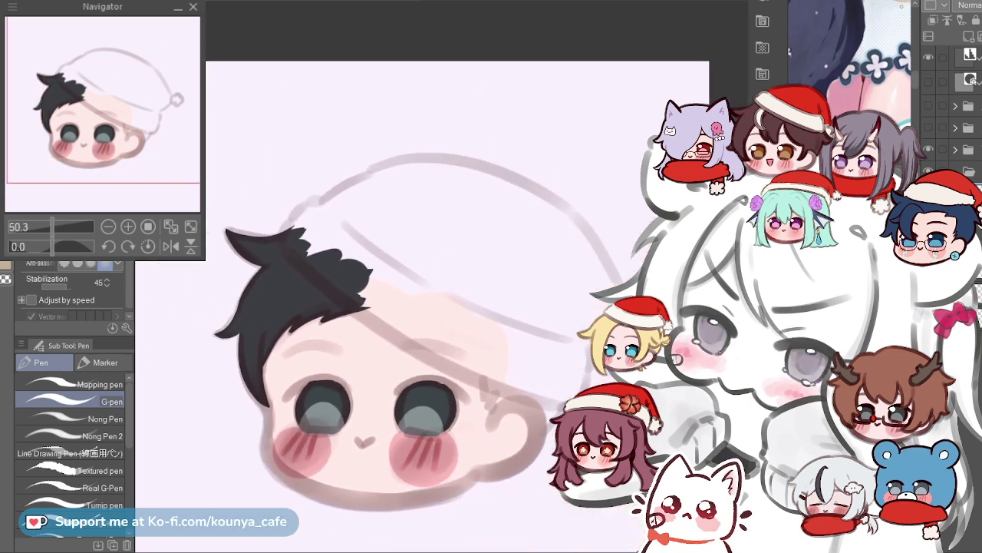
{"action": "scroll", "coordinate": [383, 333], "scroll_direction": "up", "scroll_amount": 2}
{"action": "left_click_drag", "start_coordinate": [383, 332], "coordinate": [395, 351]}
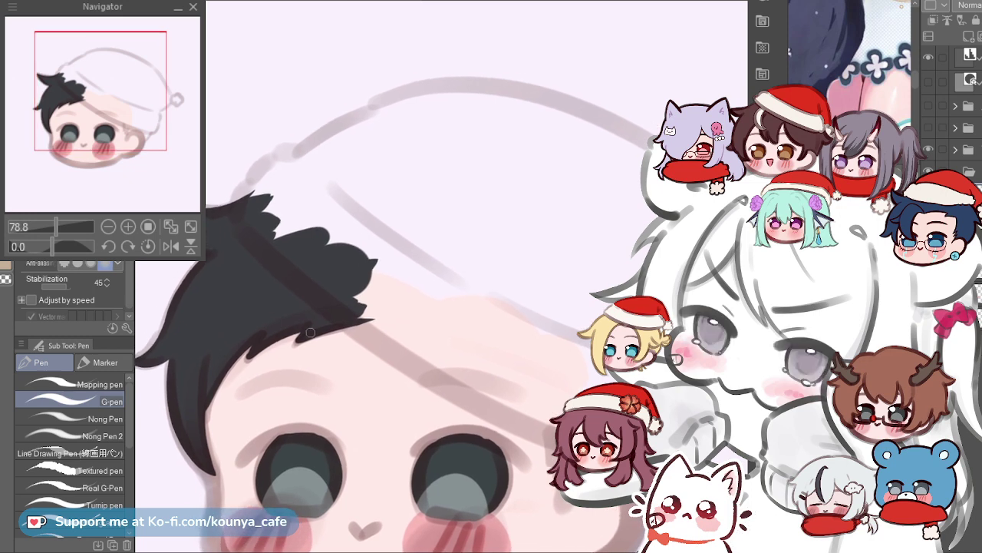
{"action": "left_click_drag", "start_coordinate": [311, 333], "coordinate": [231, 333]}
{"action": "left_click_drag", "start_coordinate": [298, 362], "coordinate": [340, 378]}
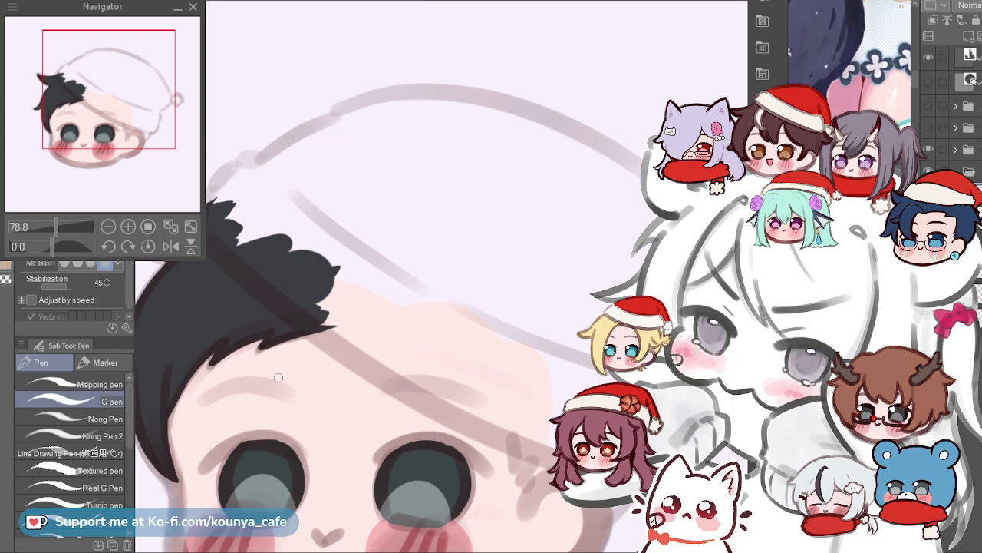
{"action": "left_click_drag", "start_coordinate": [269, 409], "coordinate": [318, 358]}
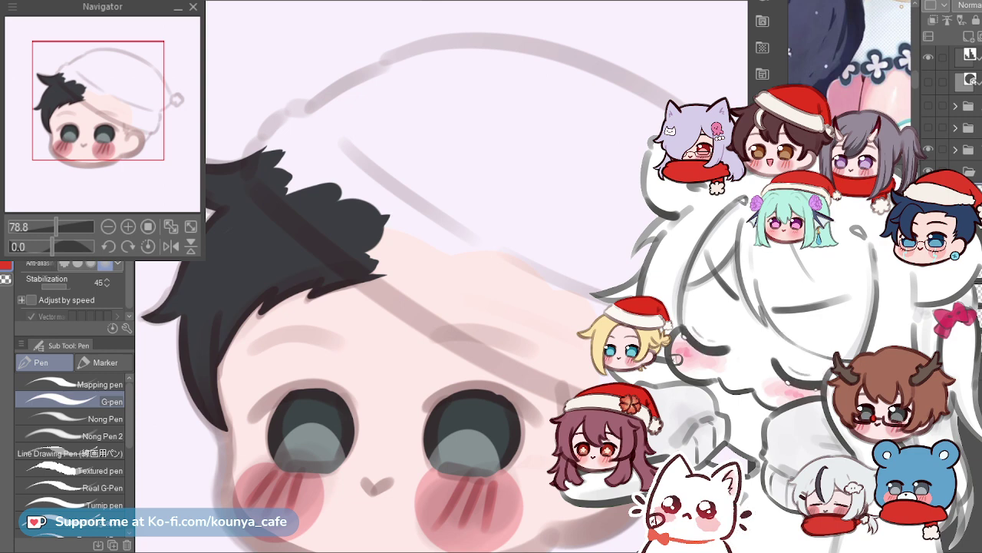
Paint a thick slanted red stroke along the hat's lower sketch line above the forehead, redoing it until it tapers cleanly.
{"action": "left_click_drag", "start_coordinate": [460, 153], "coordinate": [508, 199]}
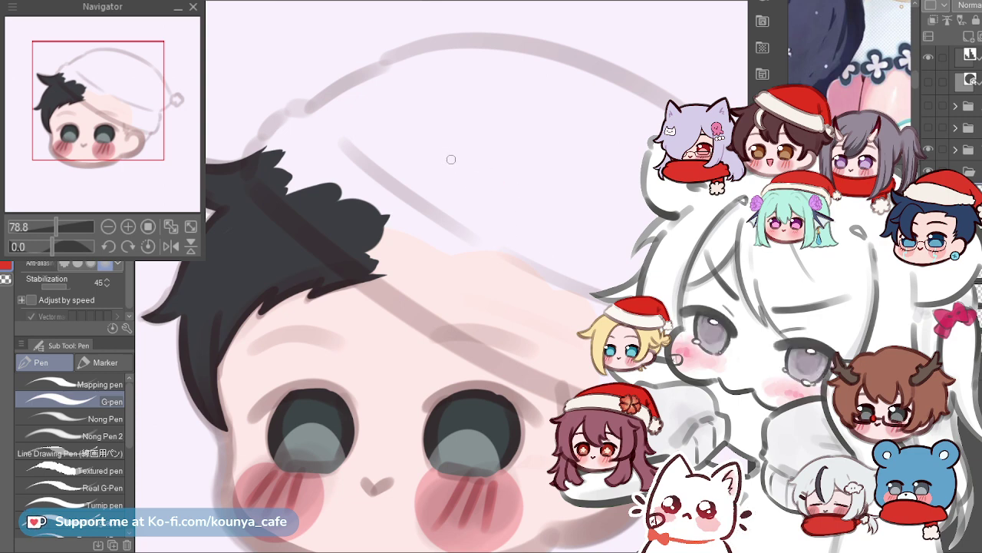
{"action": "left_click_drag", "start_coordinate": [450, 159], "coordinate": [370, 207]}
{"action": "scroll", "coordinate": [397, 198], "scroll_direction": "down", "scroll_amount": 1}
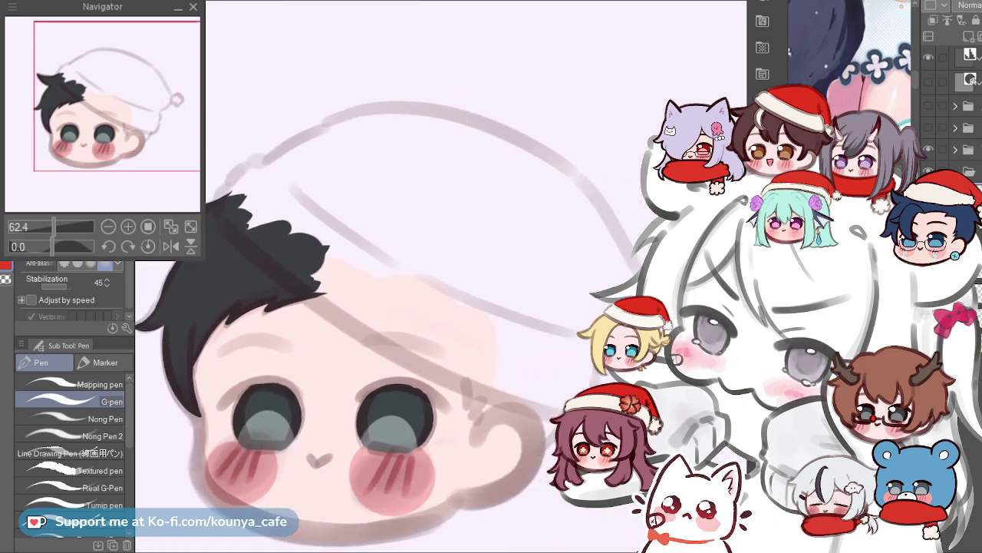
{"action": "scroll", "coordinate": [334, 219], "scroll_direction": "up", "scroll_amount": 2}
{"action": "key", "text": "ctrl+z"}
{"action": "mouse_move", "coordinate": [266, 190]}
{"action": "left_mouse_down"}
{"action": "mouse_move", "coordinate": [406, 285]}
{"action": "mouse_move", "coordinate": [268, 200]}
{"action": "mouse_move", "coordinate": [461, 292]}
{"action": "left_mouse_up"}
{"action": "key", "text": "ctrl+z"}
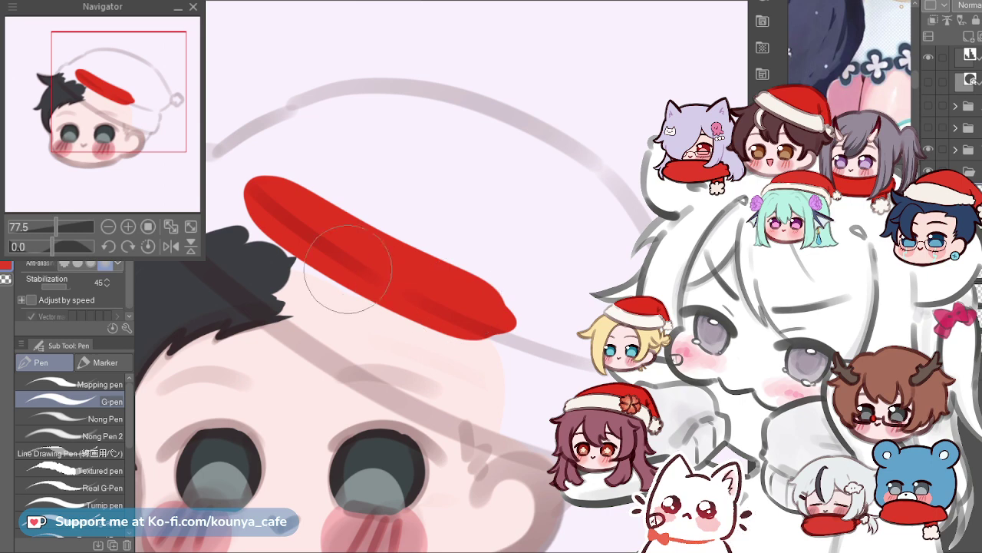
{"action": "key", "text": "ctrl+z"}
{"action": "left_click_drag", "start_coordinate": [273, 188], "coordinate": [460, 292]}
{"action": "key", "text": "ctrl+z"}
{"action": "left_click_drag", "start_coordinate": [270, 195], "coordinate": [460, 324]}
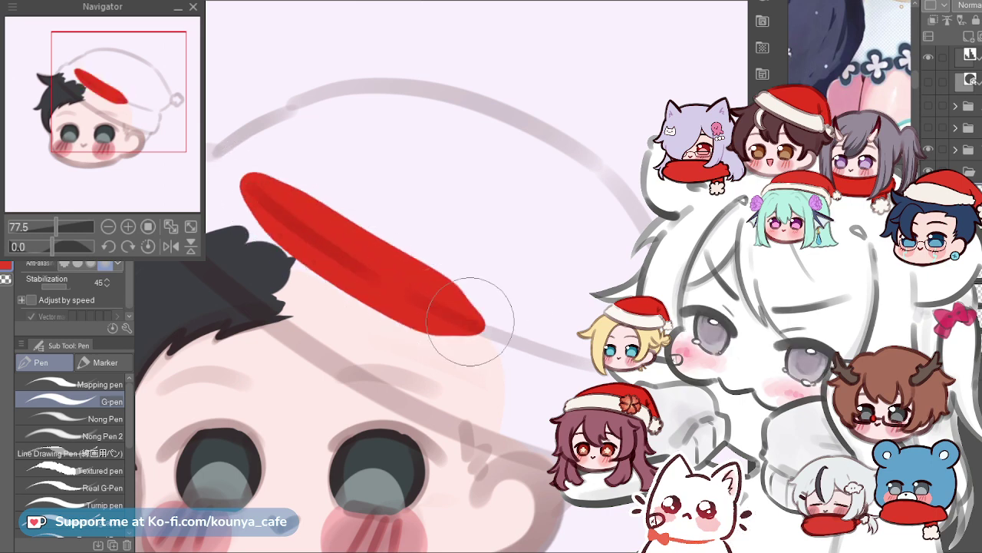
Paint a thick curved red stroke along the hat's upper outline, redoing it until it arches over the crown and tapers.
{"action": "left_click_drag", "start_coordinate": [349, 202], "coordinate": [339, 224]}
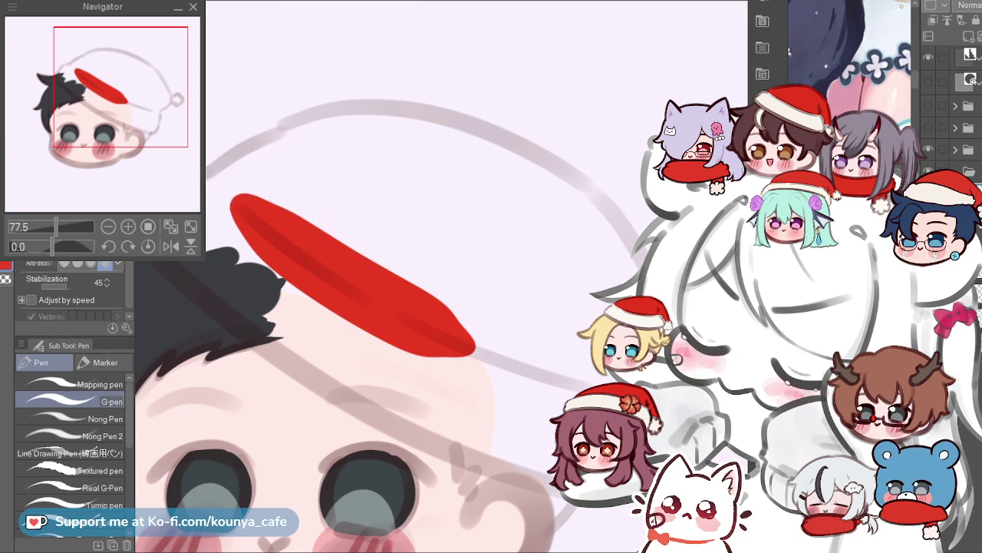
{"action": "mouse_move", "coordinate": [223, 193]}
{"action": "left_mouse_down"}
{"action": "mouse_move", "coordinate": [528, 209]}
{"action": "mouse_move", "coordinate": [570, 244]}
{"action": "left_mouse_up"}
{"action": "key", "text": "ctrl+z"}
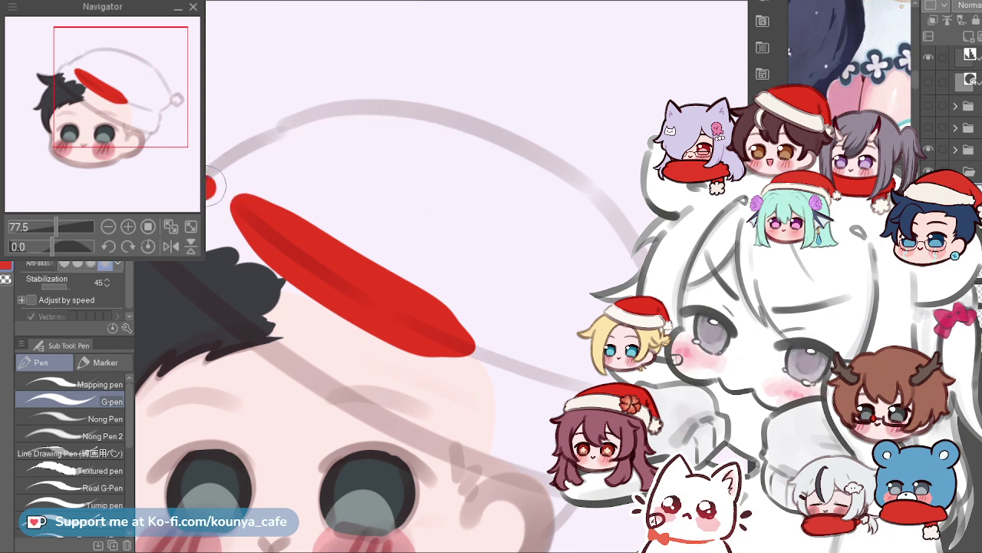
{"action": "left_click_drag", "start_coordinate": [229, 163], "coordinate": [541, 180]}
{"action": "key", "text": "ctrl+z"}
{"action": "mouse_move", "coordinate": [208, 175]}
{"action": "left_mouse_down"}
{"action": "mouse_move", "coordinate": [298, 139]}
{"action": "mouse_move", "coordinate": [541, 180]}
{"action": "left_mouse_up"}
{"action": "key", "text": "ctrl+z"}
{"action": "left_click_drag", "start_coordinate": [207, 192], "coordinate": [511, 202]}
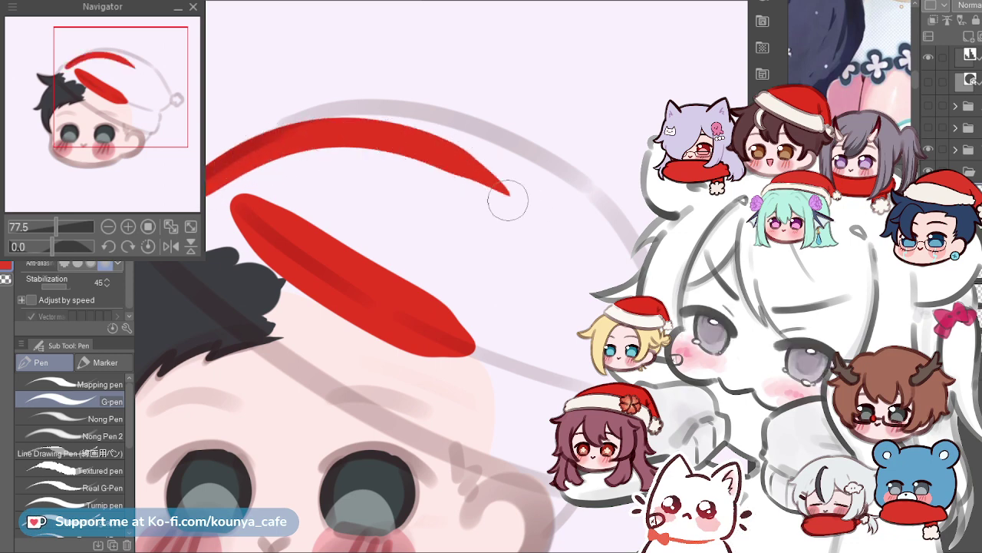
{"action": "key", "text": "ctrl+z"}
{"action": "mouse_move", "coordinate": [206, 188]}
{"action": "left_mouse_down"}
{"action": "mouse_move", "coordinate": [330, 122]}
{"action": "mouse_move", "coordinate": [508, 223]}
{"action": "left_mouse_up"}
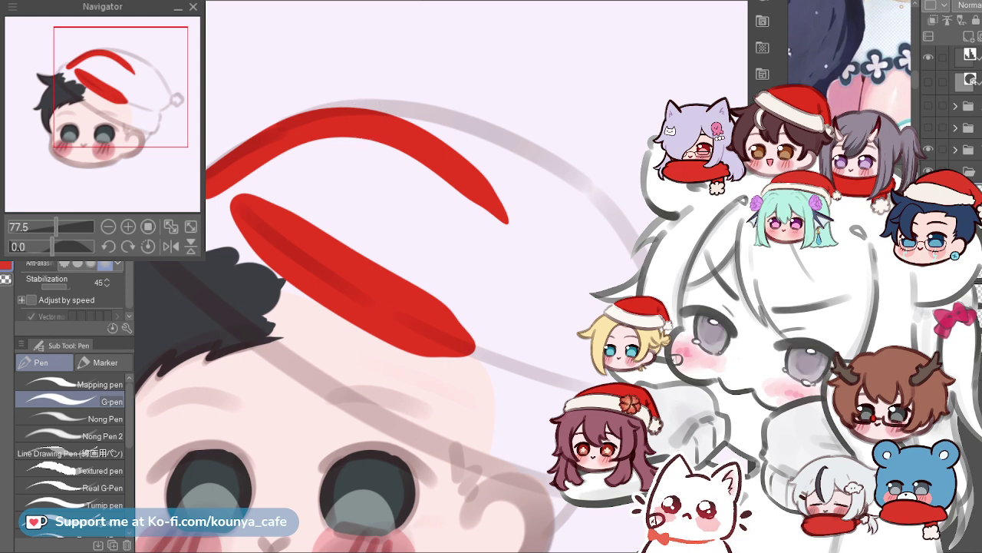
Rotate the canvas to -88.4 degrees and retrace the curved red stroke along the hat's upper outline.
{"action": "key", "text": "shift+space"}
{"action": "left_click_drag", "start_coordinate": [429, 94], "coordinate": [300, 280]}
{"action": "left_click_drag", "start_coordinate": [355, 180], "coordinate": [418, 141]}
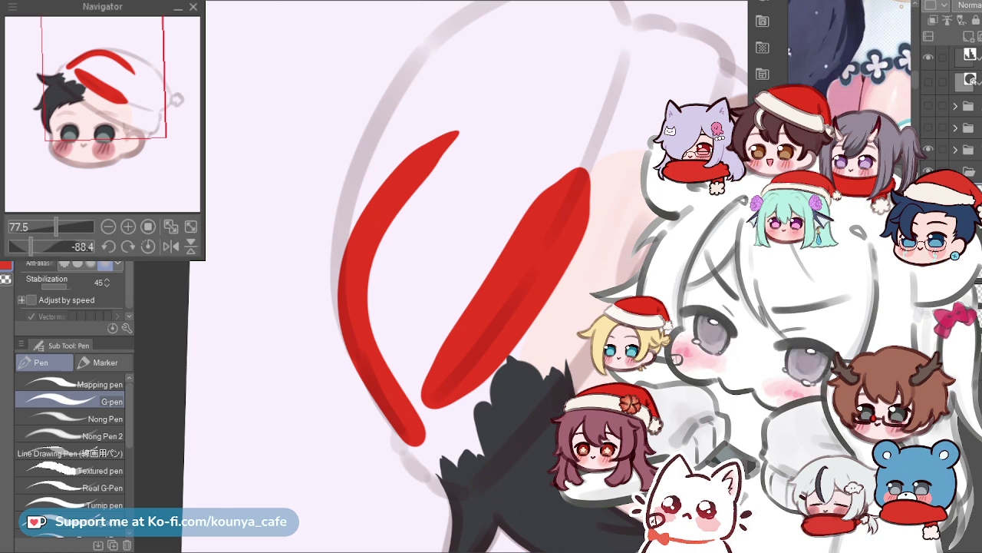
{"action": "left_click_drag", "start_coordinate": [458, 168], "coordinate": [467, 214]}
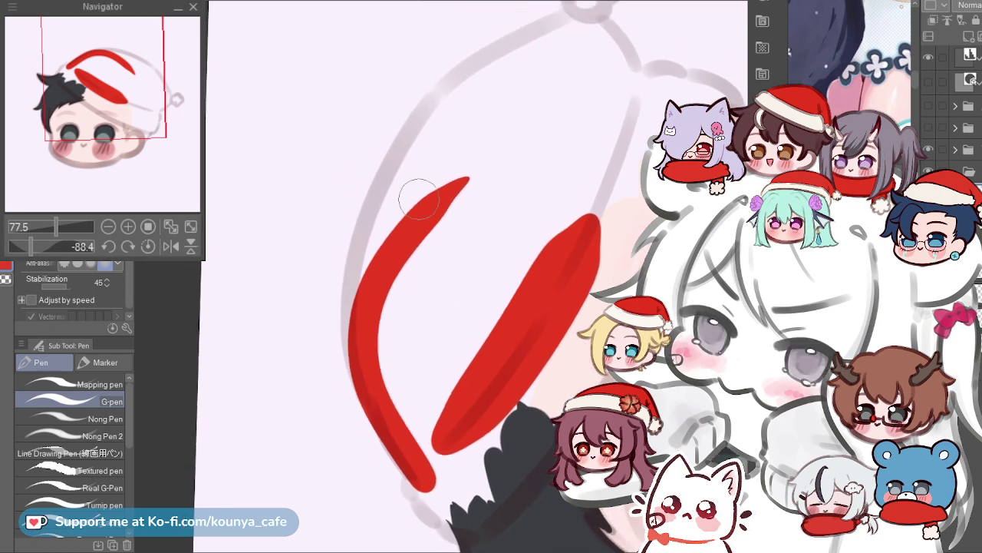
{"action": "key", "text": "ctrl+z"}
{"action": "left_click_drag", "start_coordinate": [430, 485], "coordinate": [466, 180]}
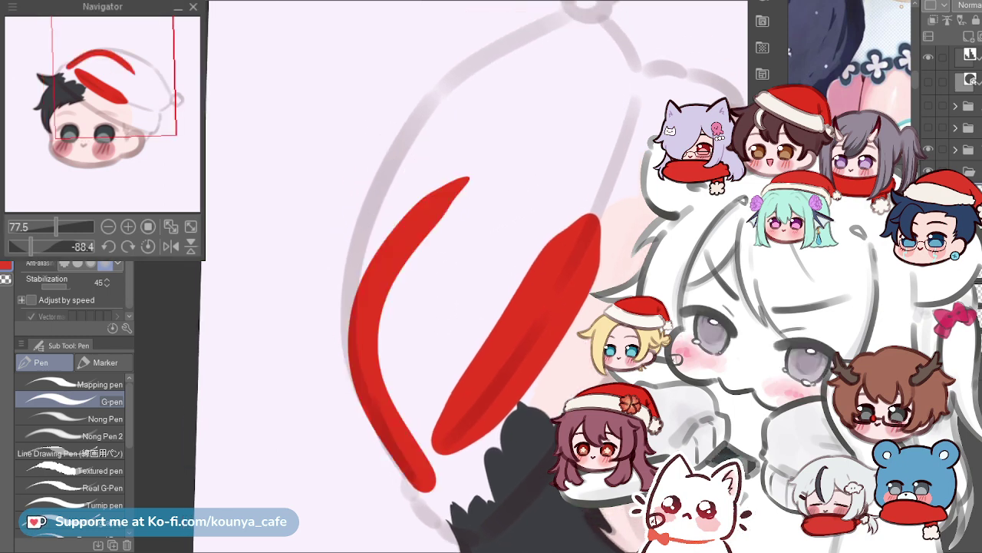
Extend the curved red stroke further along the hat's upper outline with overlapping strokes, leaving a forked end.
{"action": "left_click_drag", "start_coordinate": [369, 247], "coordinate": [395, 208]}
{"action": "left_click_drag", "start_coordinate": [461, 230], "coordinate": [451, 249]}
{"action": "mouse_move", "coordinate": [520, 83]}
{"action": "left_mouse_down"}
{"action": "mouse_move", "coordinate": [463, 175]}
{"action": "mouse_move", "coordinate": [408, 316]}
{"action": "mouse_move", "coordinate": [497, 123]}
{"action": "mouse_move", "coordinate": [407, 375]}
{"action": "left_mouse_up"}
{"action": "key", "text": "ctrl+z"}
{"action": "key", "text": "ctrl+z"}
{"action": "mouse_move", "coordinate": [501, 97]}
{"action": "left_mouse_down"}
{"action": "mouse_move", "coordinate": [394, 310]}
{"action": "mouse_move", "coordinate": [495, 92]}
{"action": "mouse_move", "coordinate": [446, 168]}
{"action": "mouse_move", "coordinate": [392, 287]}
{"action": "left_mouse_up"}
{"action": "left_click_drag", "start_coordinate": [498, 78], "coordinate": [391, 303]}
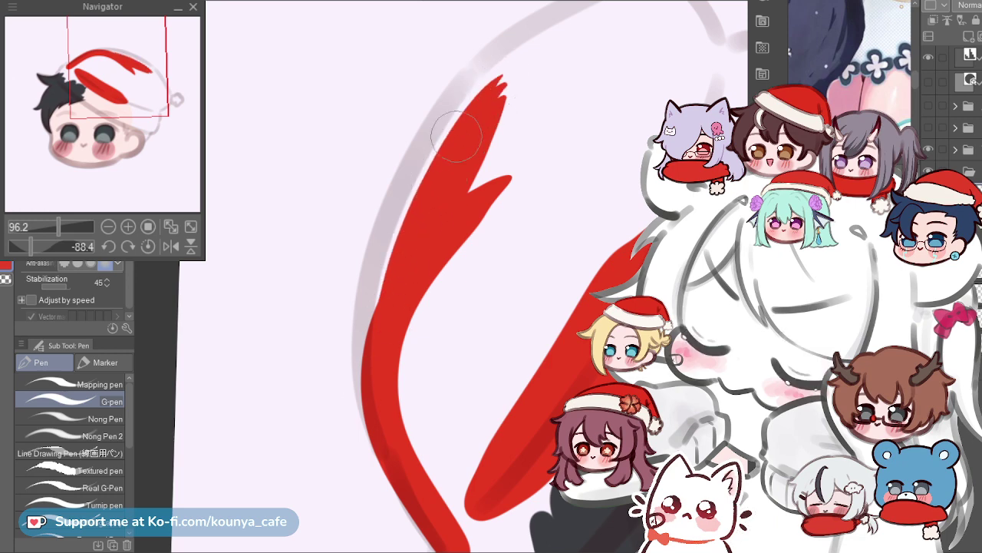
Widen the outer edge of the extended red area toward the sketch line with long tapered strokes from its tip.
{"action": "mouse_move", "coordinate": [496, 73]}
{"action": "left_mouse_down"}
{"action": "mouse_move", "coordinate": [365, 334]}
{"action": "mouse_move", "coordinate": [494, 63]}
{"action": "mouse_move", "coordinate": [381, 320]}
{"action": "left_mouse_up"}
{"action": "key", "text": "ctrl+z"}
{"action": "key", "text": "ctrl+z"}
{"action": "left_click_drag", "start_coordinate": [496, 55], "coordinate": [395, 237]}
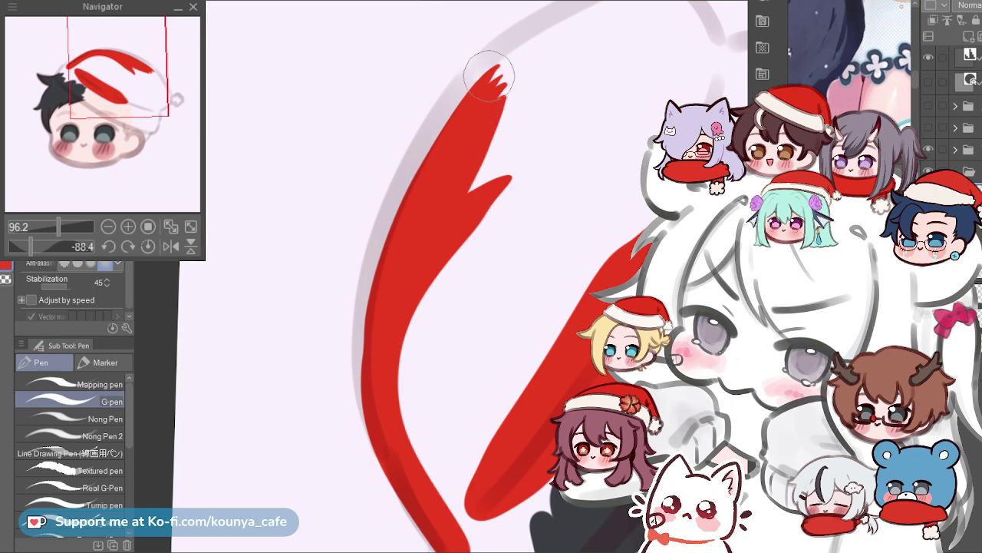
{"action": "left_click_drag", "start_coordinate": [489, 75], "coordinate": [375, 350]}
{"action": "key", "text": "ctrl+z"}
{"action": "left_click_drag", "start_coordinate": [467, 99], "coordinate": [375, 361]}
{"action": "key", "text": "ctrl+z"}
{"action": "left_click_drag", "start_coordinate": [468, 90], "coordinate": [386, 291]}
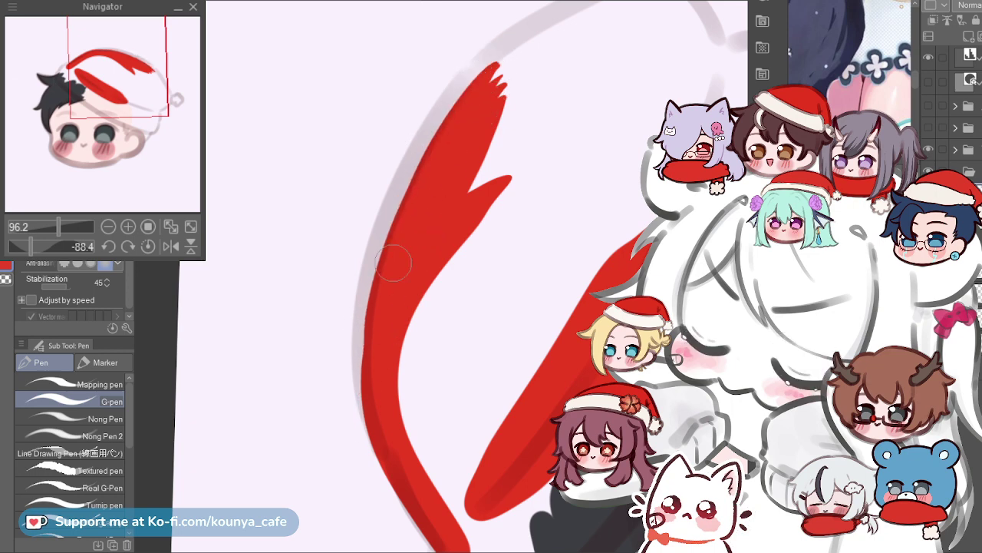
{"action": "left_click_drag", "start_coordinate": [501, 54], "coordinate": [399, 237]}
{"action": "key", "text": "ctrl+z"}
{"action": "left_click_drag", "start_coordinate": [500, 56], "coordinate": [409, 206]}
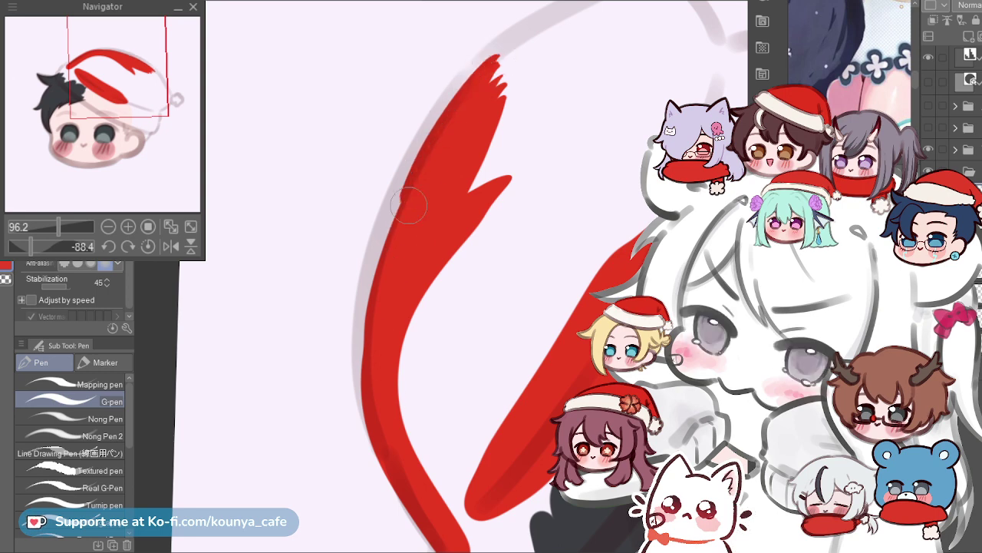
{"action": "left_click_drag", "start_coordinate": [476, 77], "coordinate": [372, 434]}
{"action": "key", "text": "ctrl+z"}
{"action": "mouse_move", "coordinate": [498, 52]}
{"action": "left_mouse_down"}
{"action": "mouse_move", "coordinate": [484, 65]}
{"action": "mouse_move", "coordinate": [379, 350]}
{"action": "left_mouse_up"}
{"action": "key", "text": "ctrl+z"}
{"action": "left_click_drag", "start_coordinate": [515, 48], "coordinate": [378, 299]}
{"action": "key", "text": "ctrl+z"}
{"action": "left_click_drag", "start_coordinate": [512, 46], "coordinate": [414, 224]}
{"action": "key", "text": "ctrl+z"}
Lengthen the red area's pointed tip further along the hat's upper sketch outline with short strokes.
{"action": "left_click_drag", "start_coordinate": [507, 51], "coordinate": [464, 100]}
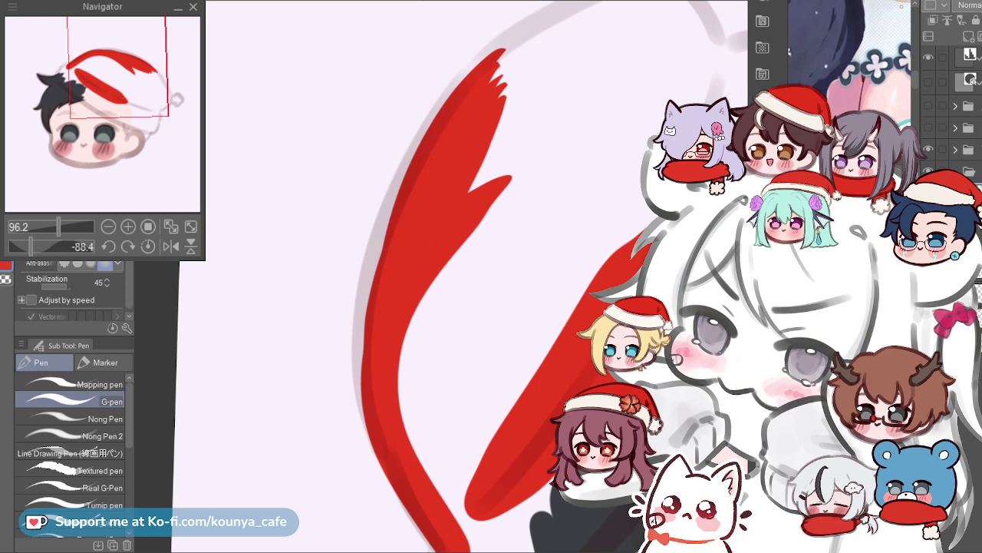
{"action": "mouse_move", "coordinate": [426, 157]}
{"action": "left_mouse_down"}
{"action": "mouse_move", "coordinate": [375, 255]}
{"action": "mouse_move", "coordinate": [356, 339]}
{"action": "left_mouse_up"}
{"action": "scroll", "coordinate": [412, 210], "scroll_direction": "up", "scroll_amount": 1}
{"action": "scroll", "coordinate": [562, 48], "scroll_direction": "up", "scroll_amount": 2}
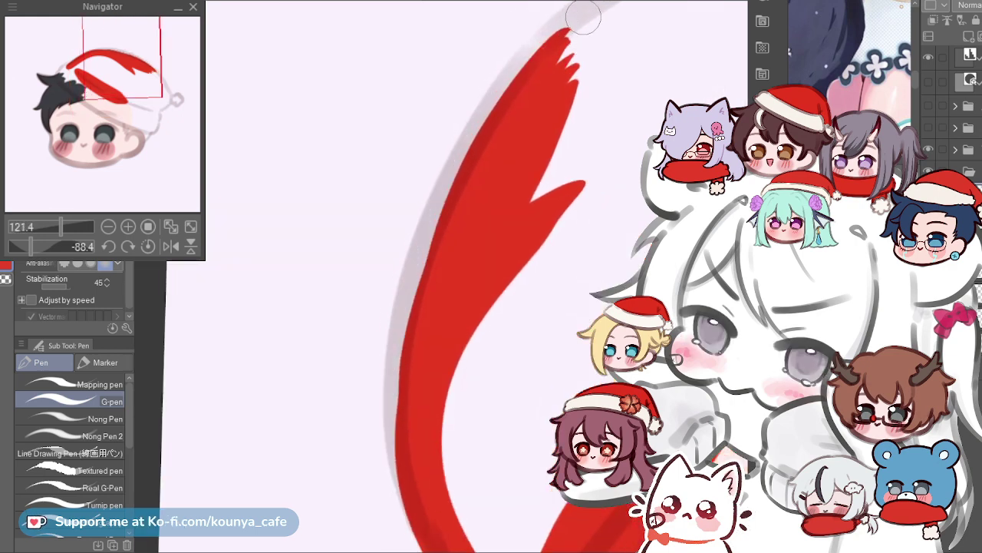
{"action": "left_click_drag", "start_coordinate": [578, 23], "coordinate": [585, 13]}
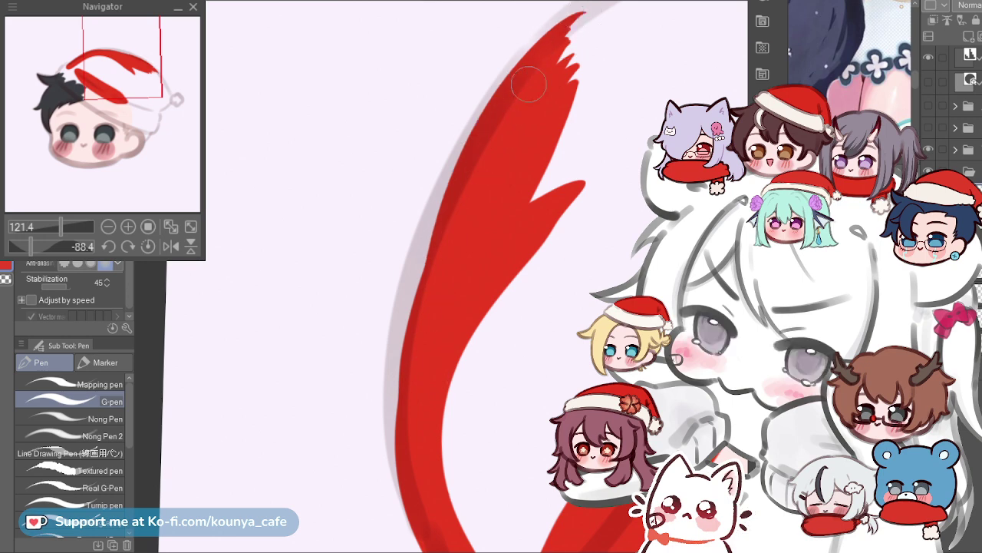
{"action": "left_click_drag", "start_coordinate": [496, 105], "coordinate": [409, 380]}
{"action": "key", "text": "ctrl+z"}
{"action": "left_click_drag", "start_coordinate": [472, 165], "coordinate": [475, 105]}
{"action": "scroll", "coordinate": [459, 151], "scroll_direction": "up", "scroll_amount": 2}
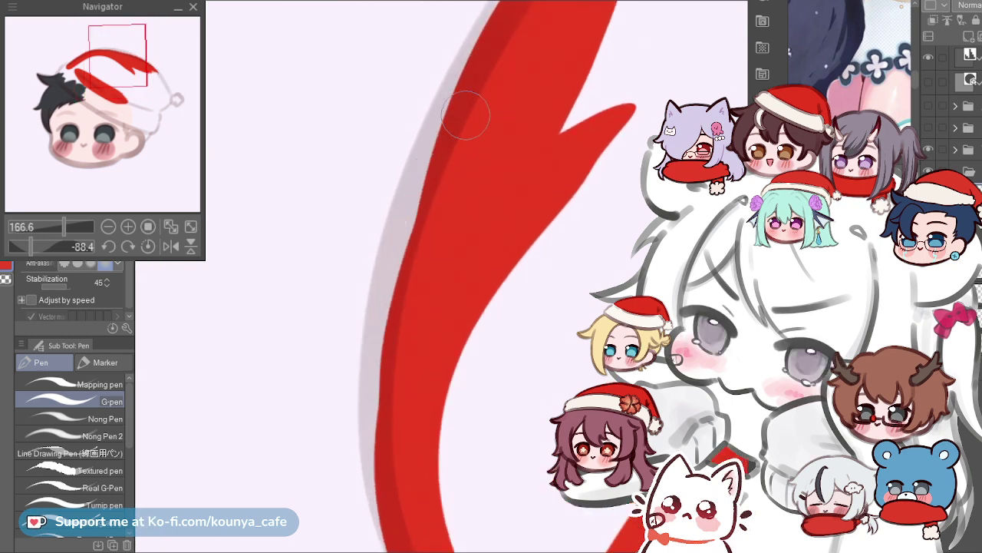
{"action": "scroll", "coordinate": [461, 147], "scroll_direction": "up", "scroll_amount": 2}
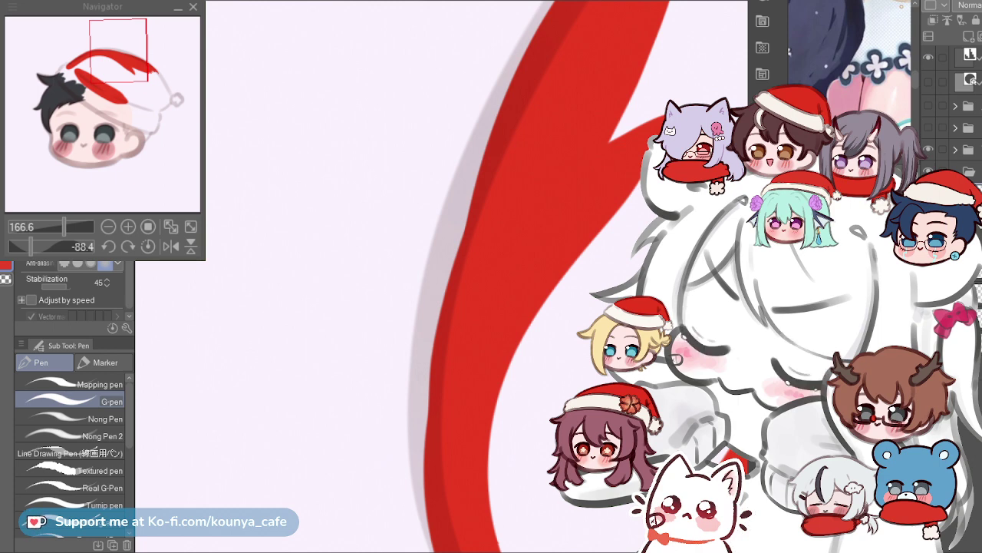
{"action": "scroll", "coordinate": [430, 215], "scroll_direction": "down", "scroll_amount": 3}
{"action": "left_click_drag", "start_coordinate": [449, 327], "coordinate": [395, 333]}
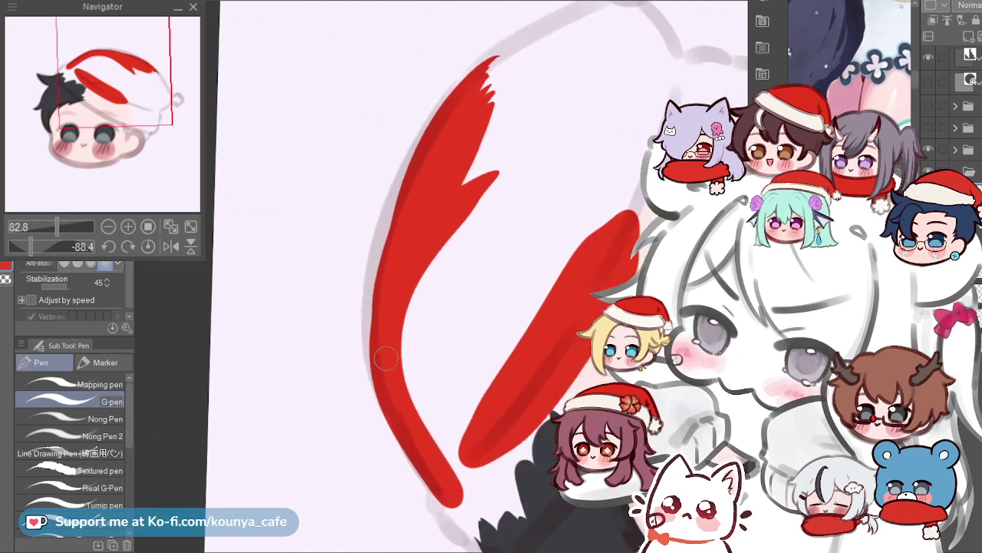
{"action": "scroll", "coordinate": [413, 230], "scroll_direction": "up", "scroll_amount": 4}
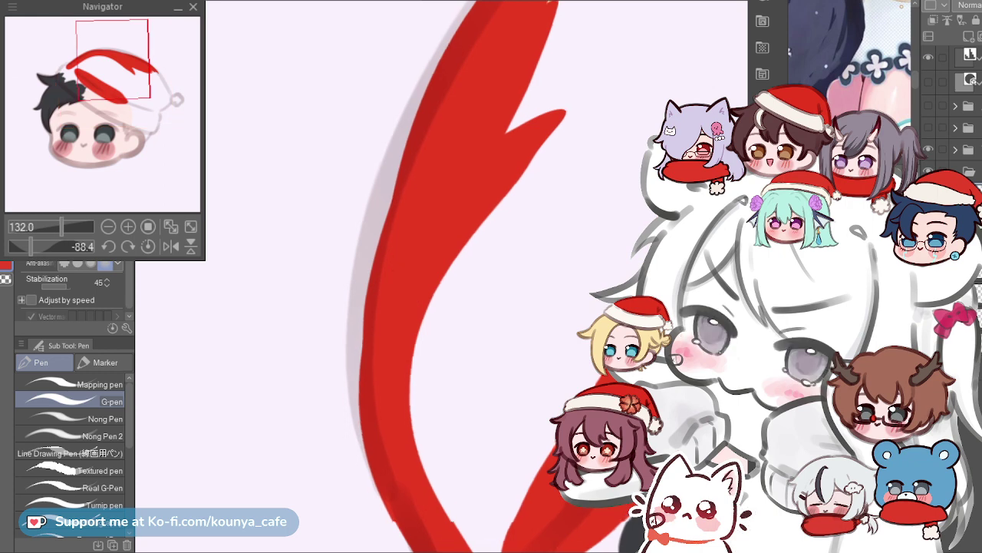
{"action": "mouse_move", "coordinate": [358, 415]}
{"action": "left_mouse_down"}
{"action": "mouse_move", "coordinate": [349, 440]}
{"action": "mouse_move", "coordinate": [344, 417]}
{"action": "mouse_move", "coordinate": [384, 255]}
{"action": "left_mouse_up"}
{"action": "key", "text": "ctrl+z"}
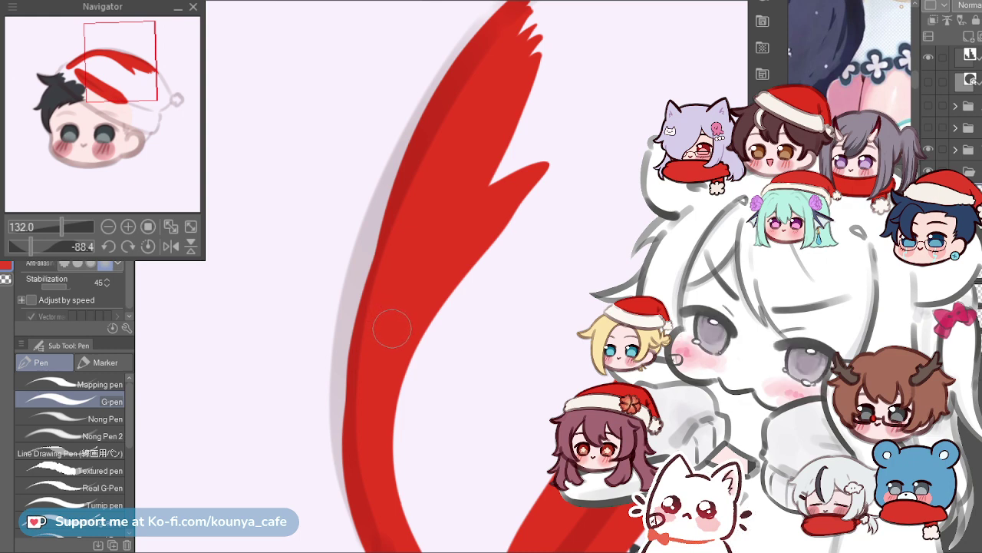
{"action": "left_click_drag", "start_coordinate": [375, 235], "coordinate": [371, 234]}
{"action": "left_click_drag", "start_coordinate": [337, 446], "coordinate": [381, 174]}
{"action": "key", "text": "ctrl+z"}
{"action": "left_click_drag", "start_coordinate": [336, 453], "coordinate": [373, 253]}
{"action": "key", "text": "ctrl+z"}
{"action": "left_click_drag", "start_coordinate": [346, 459], "coordinate": [388, 205]}
{"action": "key", "text": "ctrl+z"}
{"action": "left_click_drag", "start_coordinate": [346, 454], "coordinate": [345, 309]}
{"action": "key", "text": "ctrl+z"}
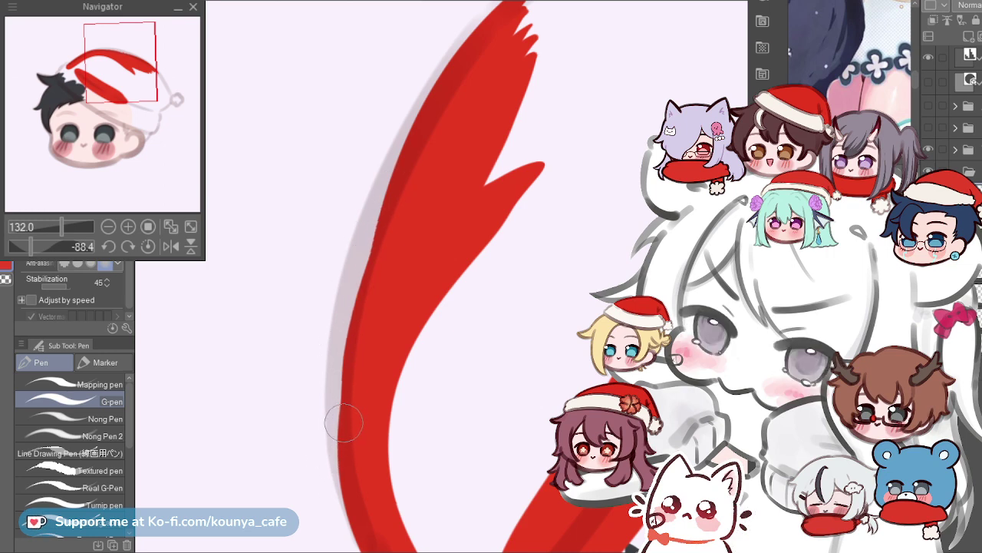
Fill the dent in the outer edge of the red hat area and smooth its bend into one continuous curve.
{"action": "mouse_move", "coordinate": [442, 127]}
{"action": "left_mouse_down"}
{"action": "mouse_move", "coordinate": [476, 103]}
{"action": "mouse_move", "coordinate": [388, 370]}
{"action": "left_mouse_up"}
{"action": "key", "text": "ctrl+z"}
{"action": "mouse_move", "coordinate": [474, 89]}
{"action": "left_mouse_down"}
{"action": "mouse_move", "coordinate": [433, 164]}
{"action": "mouse_move", "coordinate": [378, 409]}
{"action": "mouse_move", "coordinate": [413, 208]}
{"action": "mouse_move", "coordinate": [387, 367]}
{"action": "left_mouse_up"}
{"action": "key", "text": "ctrl+z"}
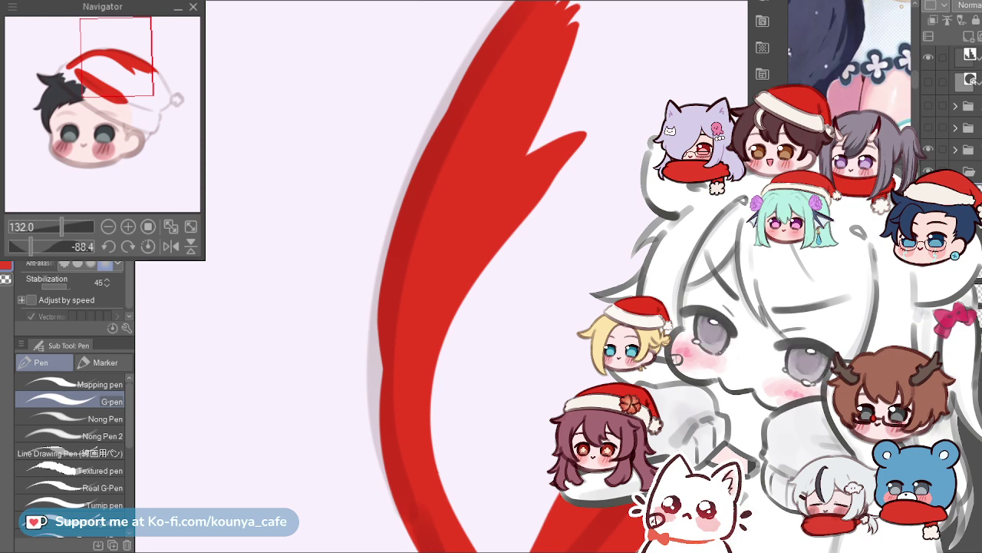
{"action": "left_click_drag", "start_coordinate": [422, 230], "coordinate": [419, 177]}
{"action": "key", "text": "ctrl+plus"}
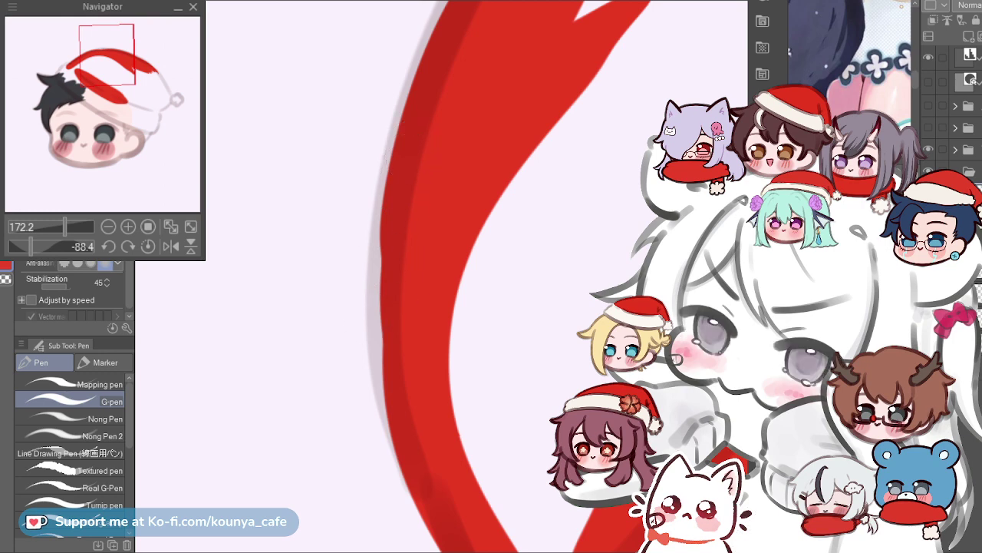
{"action": "key", "text": "ctrl+minus"}
{"action": "key", "text": "ctrl+minus"}
{"action": "left_click_drag", "start_coordinate": [463, 278], "coordinate": [421, 340]}
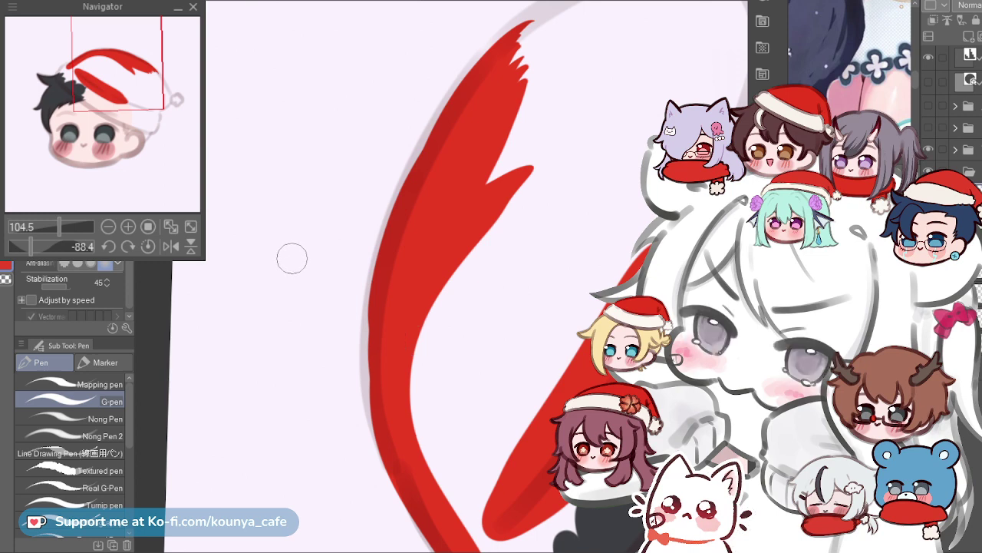
Refine the outer edge and pointed tip of the hat's red area with short strokes along the sketch line, undoing the last stroke.
{"action": "scroll", "coordinate": [432, 325], "scroll_direction": "up", "scroll_amount": 2}
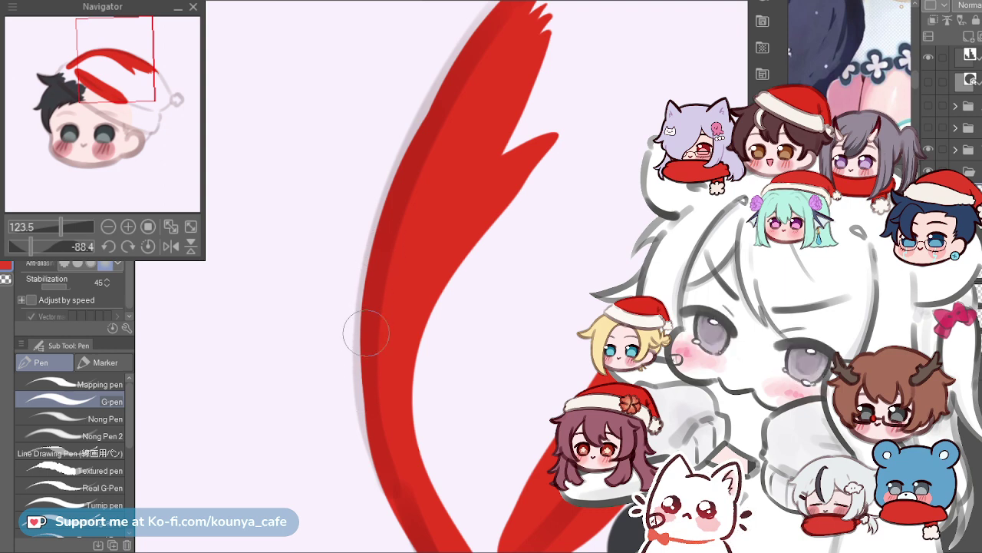
{"action": "left_click_drag", "start_coordinate": [406, 147], "coordinate": [379, 235]}
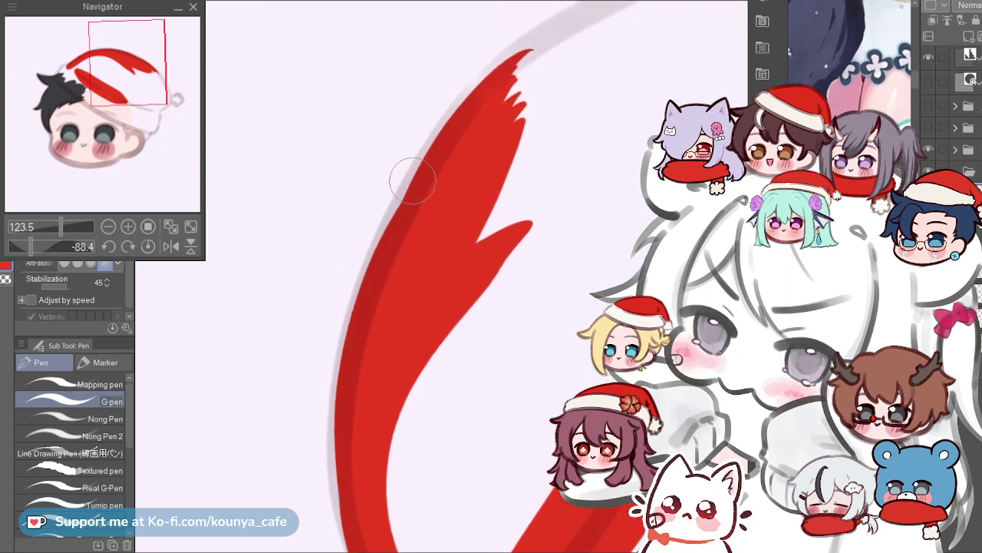
{"action": "scroll", "coordinate": [492, 86], "scroll_direction": "up", "scroll_amount": 2}
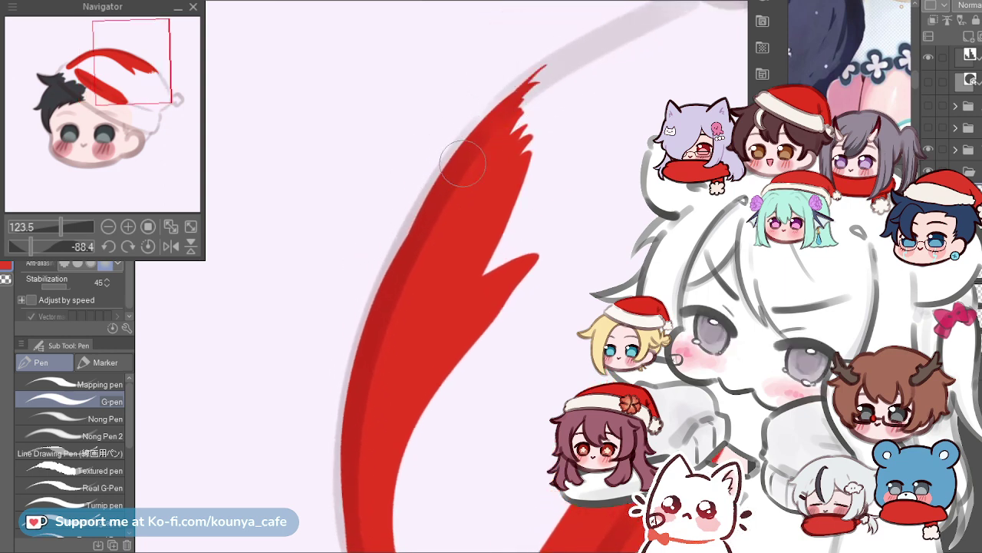
{"action": "left_click_drag", "start_coordinate": [529, 96], "coordinate": [558, 65]}
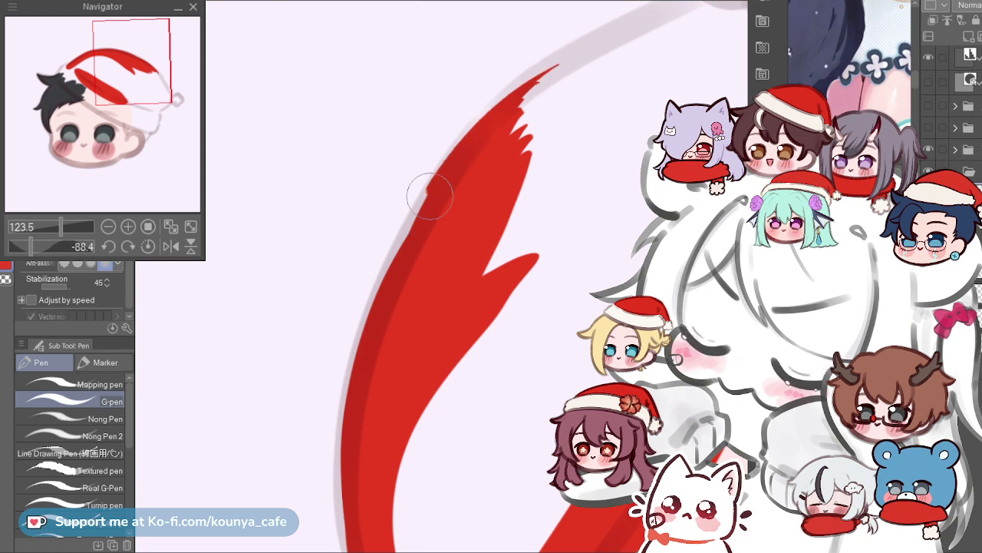
{"action": "key", "text": "ctrl+z"}
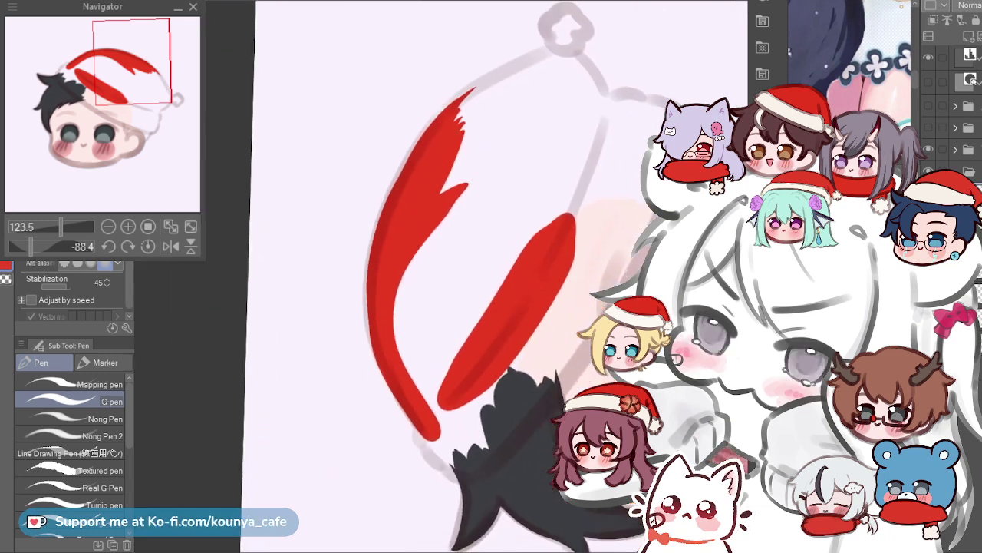
Fill the gap between the hat's two red bands with wide, overlapping straight red strokes.
{"action": "scroll", "coordinate": [268, 261], "scroll_direction": "down", "scroll_amount": 3}
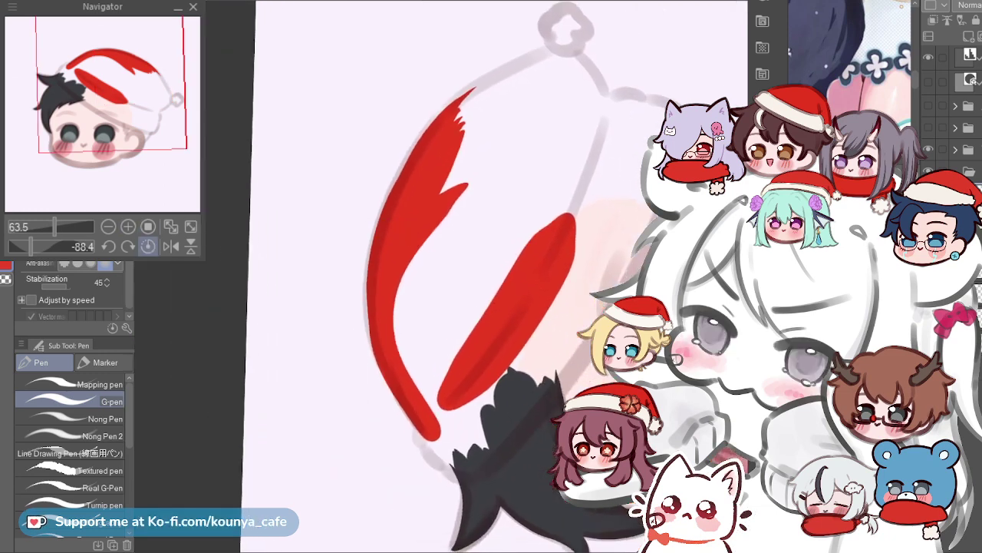
{"action": "left_click", "coordinate": [149, 246]}
{"action": "scroll", "coordinate": [391, 246], "scroll_direction": "up", "scroll_amount": 1}
{"action": "left_click_drag", "start_coordinate": [392, 246], "coordinate": [349, 222]}
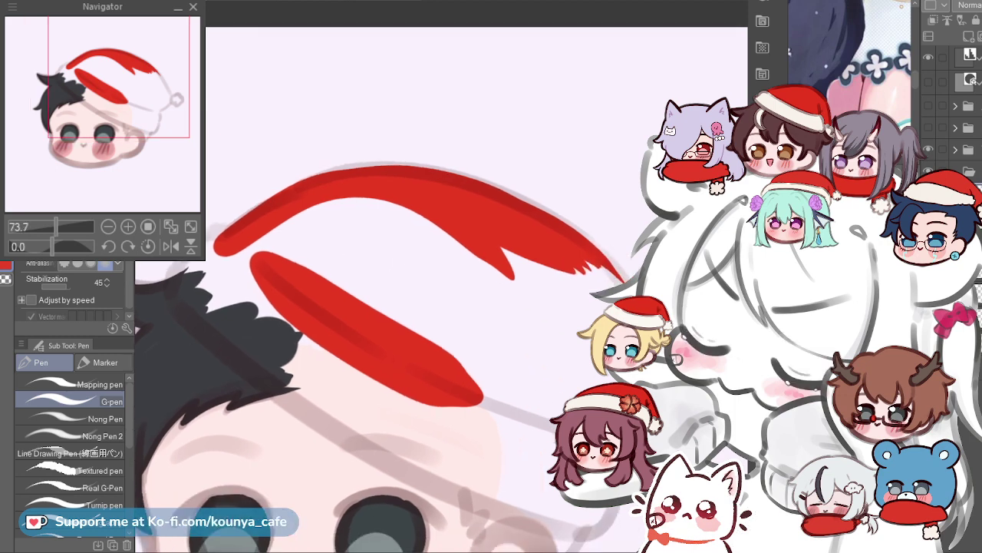
{"action": "left_click", "coordinate": [273, 250]}
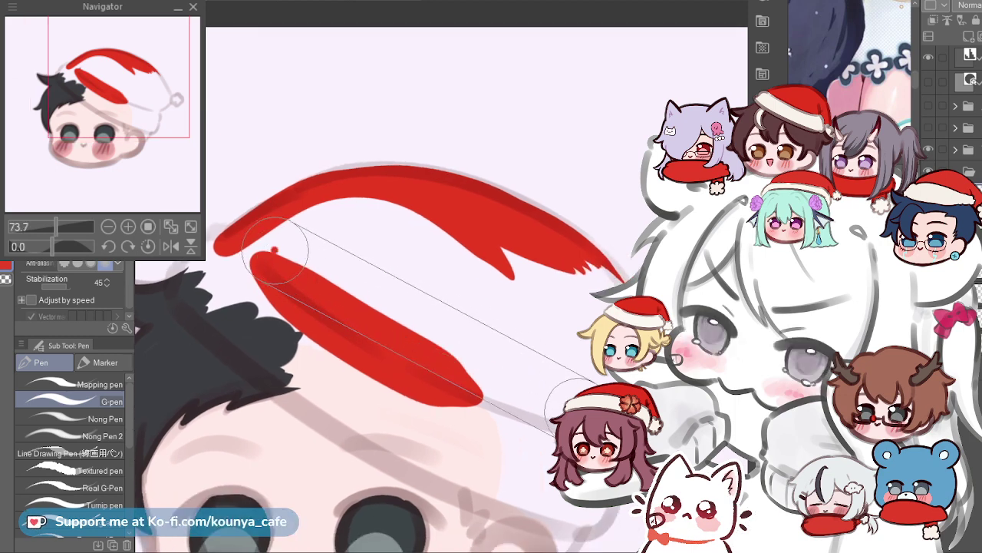
{"action": "left_click", "coordinate": [566, 424], "text": "shift"}
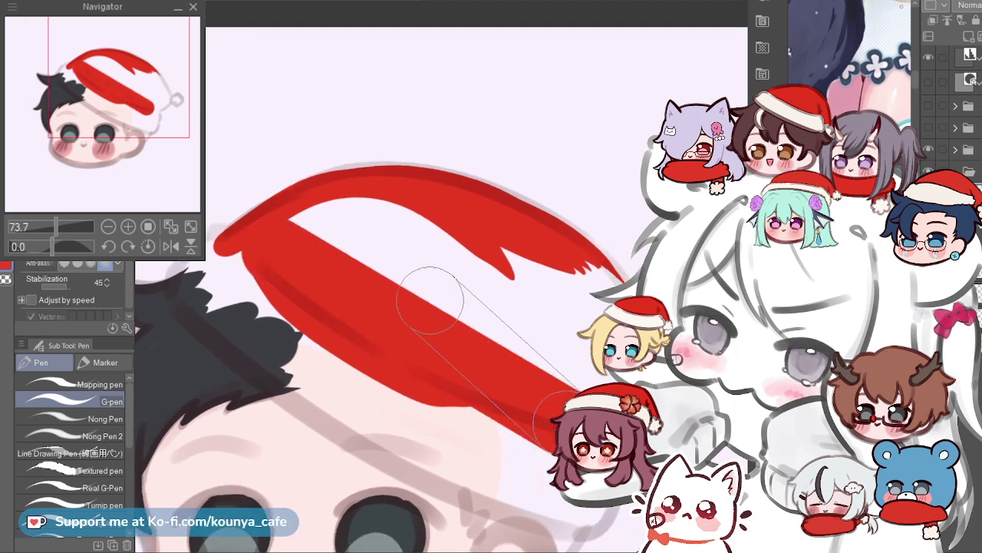
{"action": "left_click", "coordinate": [307, 237], "text": "shift"}
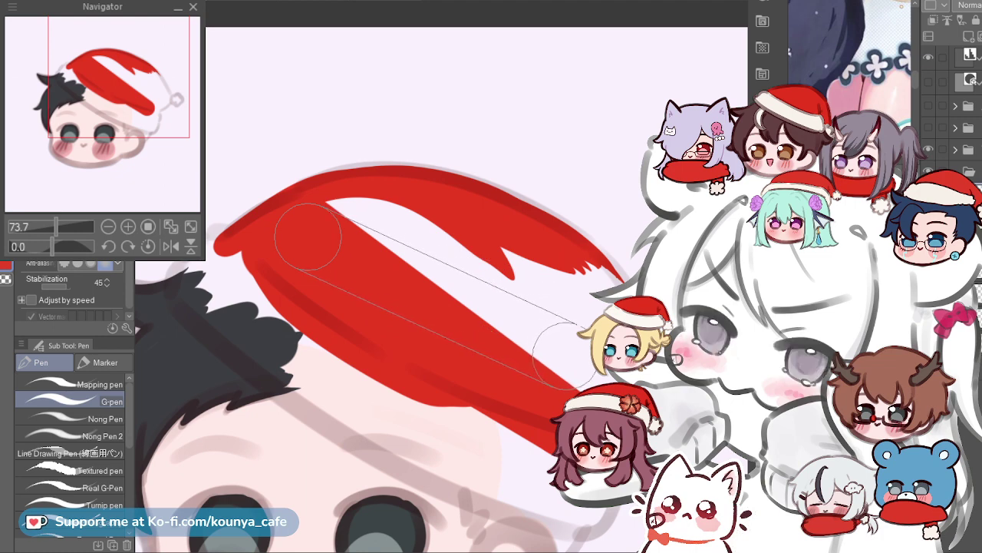
{"action": "left_click", "coordinate": [589, 373], "text": "shift"}
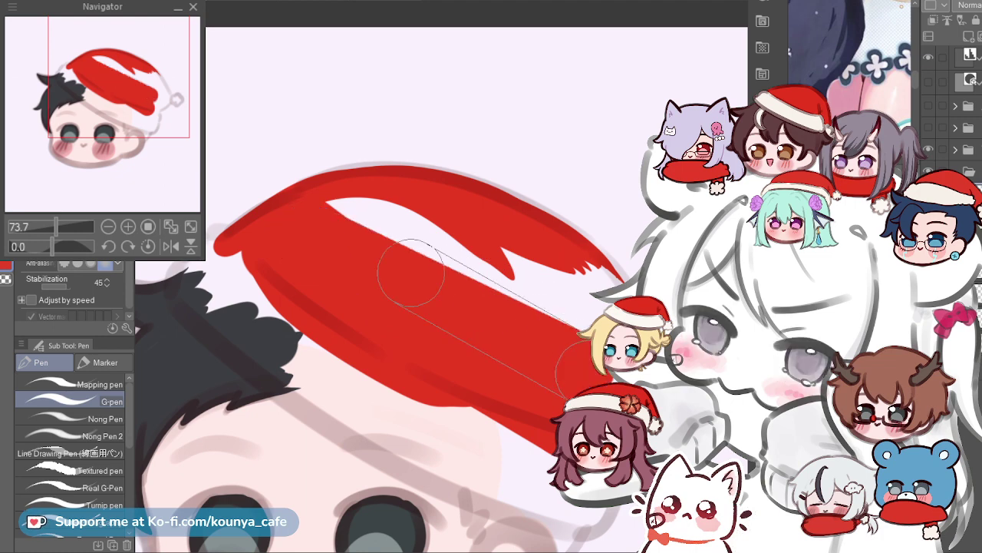
{"action": "left_click", "coordinate": [339, 215], "text": "shift"}
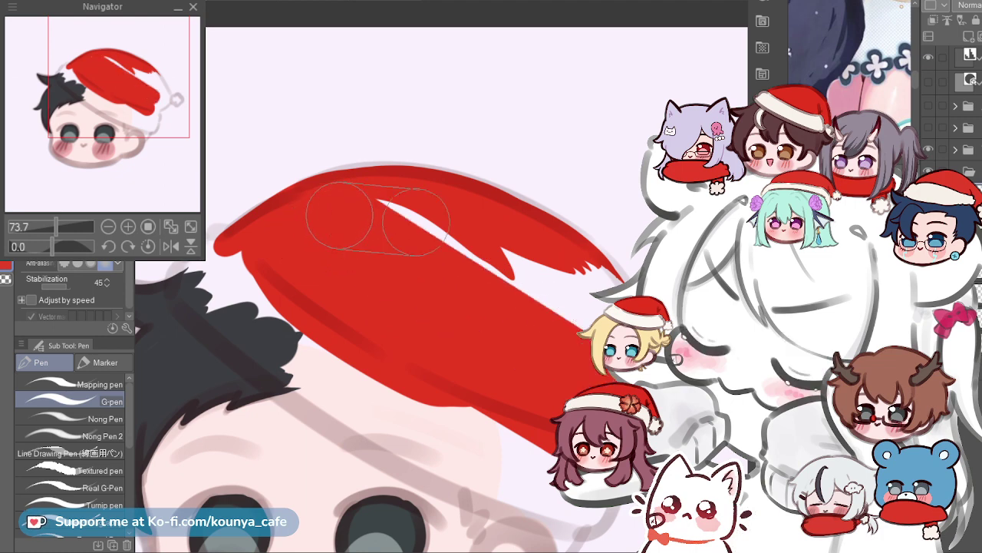
{"action": "left_click", "coordinate": [571, 295], "text": "shift"}
{"action": "left_click_drag", "start_coordinate": [499, 285], "coordinate": [373, 244]}
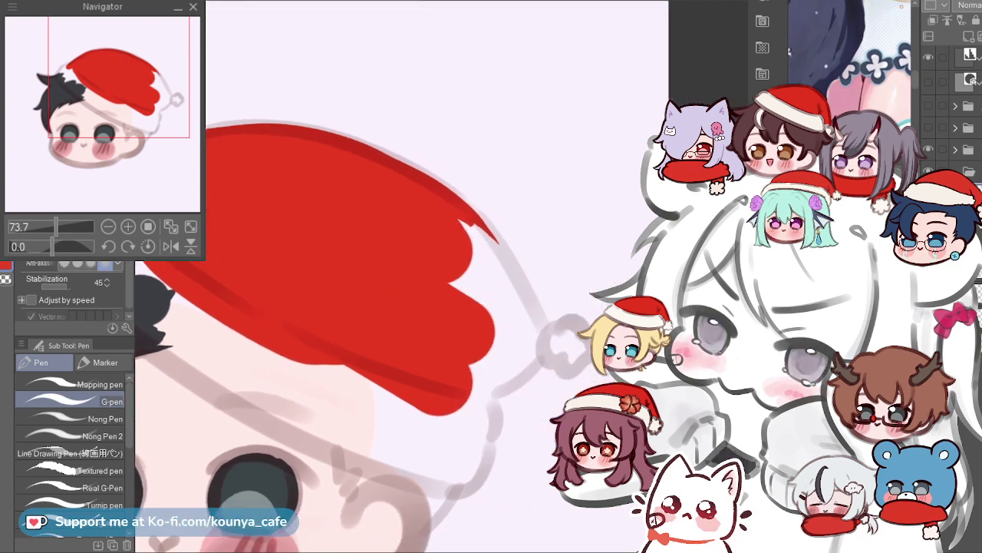
Reduce the pen size and extend the hat's outer edge with a long tapered red stroke toward the pompom.
{"action": "left_click_drag", "start_coordinate": [506, 278], "coordinate": [584, 278]}
{"action": "left_click_drag", "start_coordinate": [512, 144], "coordinate": [494, 146]}
{"action": "key", "text": "["}
{"action": "key", "text": "["}
{"action": "left_click_drag", "start_coordinate": [335, 81], "coordinate": [445, 220]}
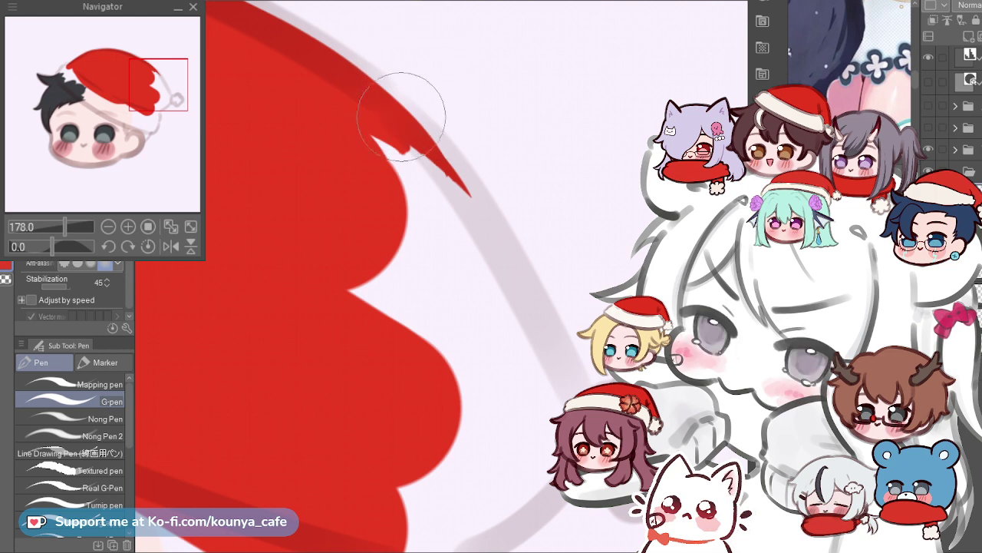
{"action": "key", "text": "ctrl+z"}
{"action": "key", "text": "["}
{"action": "key", "text": "["}
{"action": "key", "text": "["}
{"action": "left_click_drag", "start_coordinate": [333, 74], "coordinate": [565, 408]}
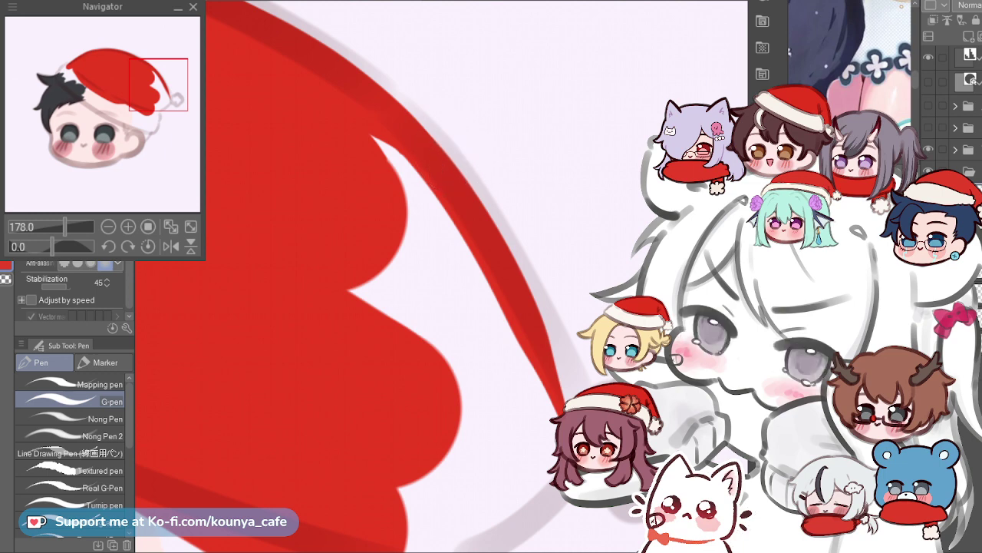
{"action": "left_click_drag", "start_coordinate": [442, 159], "coordinate": [460, 186]}
Thicken the extended red edge with a second long stroke following the sketch line toward the pompom.
{"action": "scroll", "coordinate": [484, 175], "scroll_direction": "down", "scroll_amount": 3}
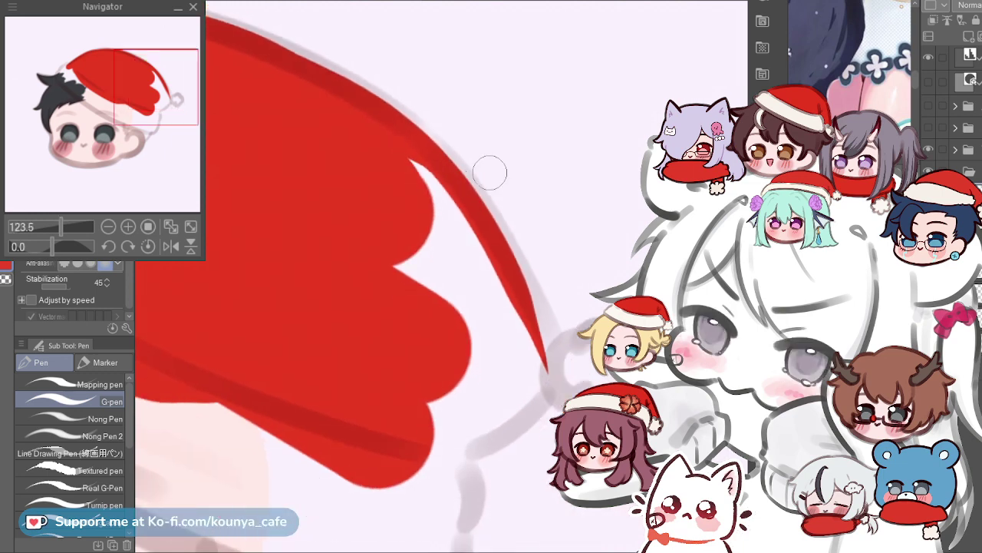
{"action": "scroll", "coordinate": [538, 262], "scroll_direction": "up", "scroll_amount": 4}
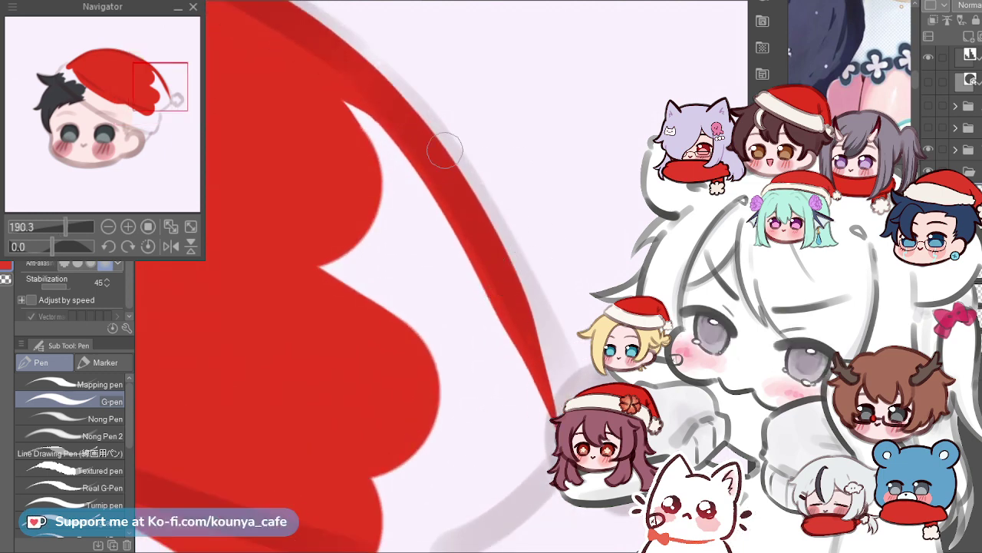
{"action": "mouse_move", "coordinate": [363, 67]}
{"action": "left_mouse_down"}
{"action": "mouse_move", "coordinate": [460, 185]}
{"action": "mouse_move", "coordinate": [568, 388]}
{"action": "left_mouse_up"}
{"action": "key", "text": "ctrl+z"}
{"action": "left_click_drag", "start_coordinate": [373, 77], "coordinate": [570, 393]}
{"action": "scroll", "coordinate": [606, 194], "scroll_direction": "down", "scroll_amount": 5}
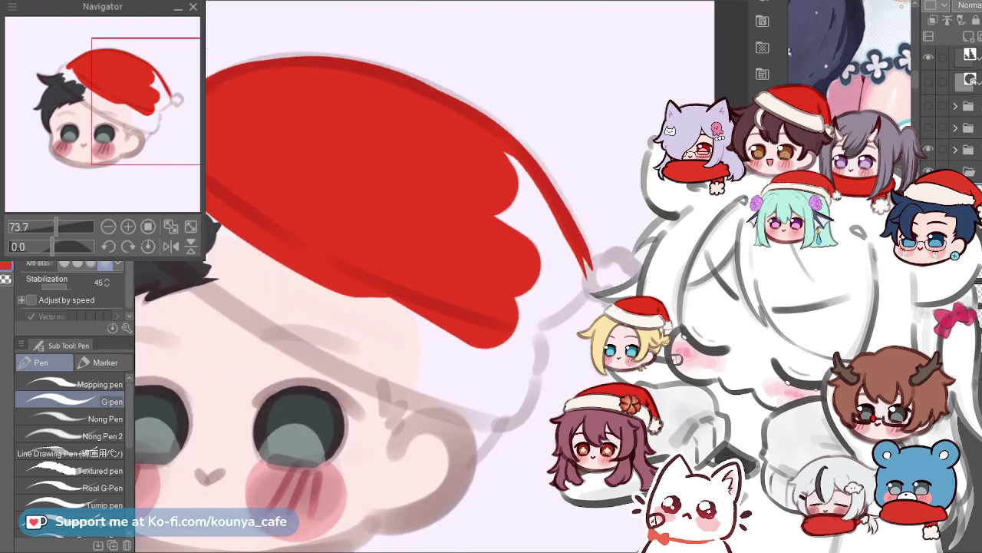
Fill most of the gap between the hat's extended outer edge and its scalloped red body.
{"action": "scroll", "coordinate": [557, 188], "scroll_direction": "up", "scroll_amount": 2}
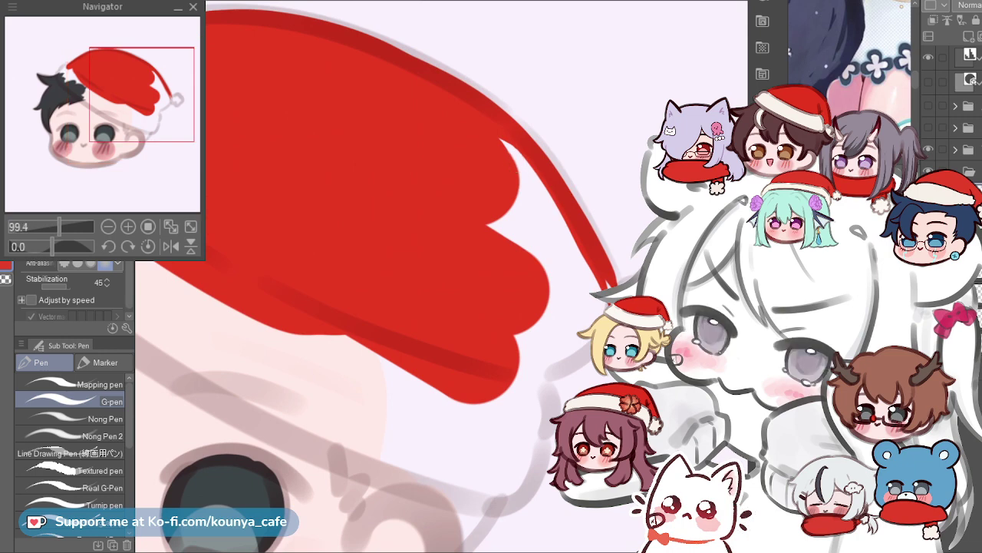
{"action": "left_click_drag", "start_coordinate": [479, 125], "coordinate": [541, 228]}
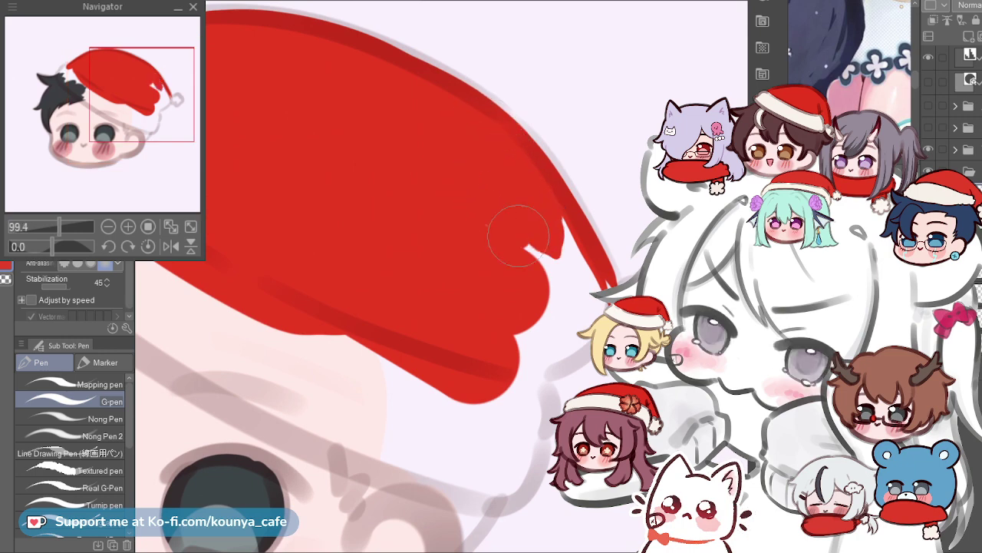
{"action": "mouse_move", "coordinate": [538, 206]}
{"action": "left_mouse_down"}
{"action": "mouse_move", "coordinate": [568, 258]}
{"action": "mouse_move", "coordinate": [540, 207]}
{"action": "left_mouse_up"}
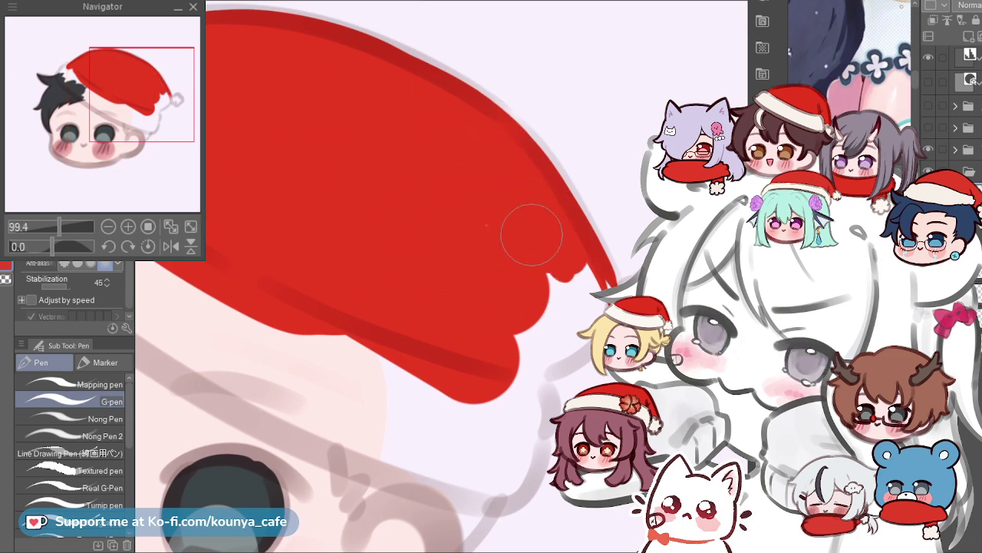
Paint a curved red stroke from the hat's tip beside the pompom down to the lower red body, redoing it until smooth.
{"action": "scroll", "coordinate": [537, 231], "scroll_direction": "up", "scroll_amount": 3}
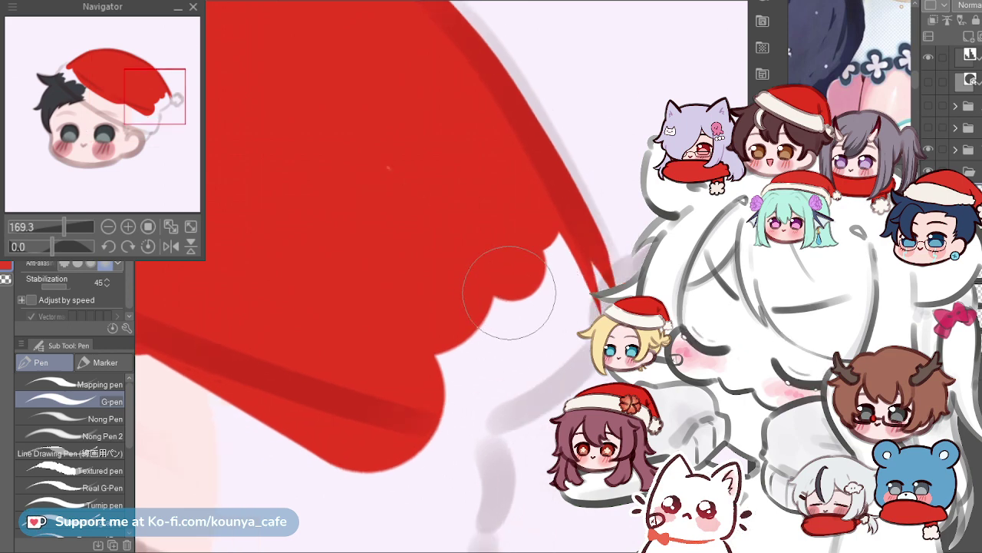
{"action": "left_click_drag", "start_coordinate": [590, 325], "coordinate": [440, 457]}
{"action": "key", "text": "ctrl+z"}
{"action": "left_click_drag", "start_coordinate": [597, 330], "coordinate": [442, 429]}
{"action": "key", "text": "ctrl+z"}
{"action": "left_click_drag", "start_coordinate": [588, 306], "coordinate": [445, 426]}
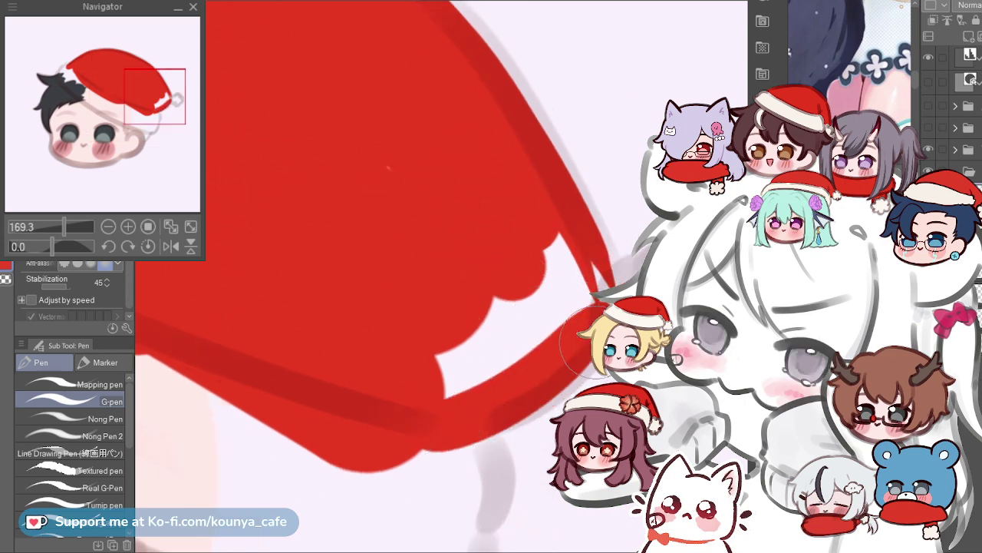
{"action": "key", "text": "ctrl+z"}
{"action": "mouse_move", "coordinate": [593, 301]}
{"action": "left_mouse_down"}
{"action": "mouse_move", "coordinate": [557, 340]}
{"action": "mouse_move", "coordinate": [448, 411]}
{"action": "left_mouse_up"}
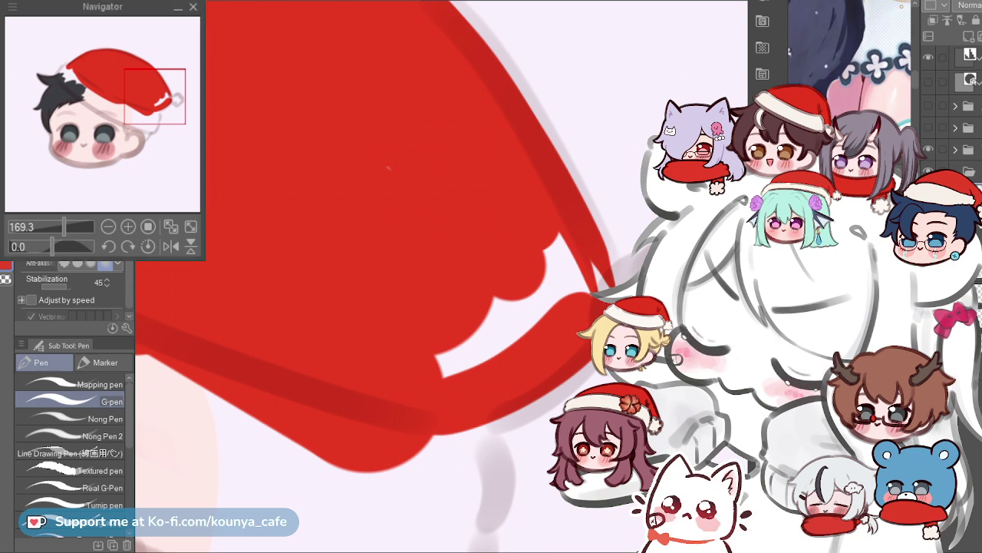
Fill the remaining unpainted gaps near the hat's tip with solid red.
{"action": "scroll", "coordinate": [456, 284], "scroll_direction": "down", "scroll_amount": 5}
{"action": "scroll", "coordinate": [577, 265], "scroll_direction": "up", "scroll_amount": 4}
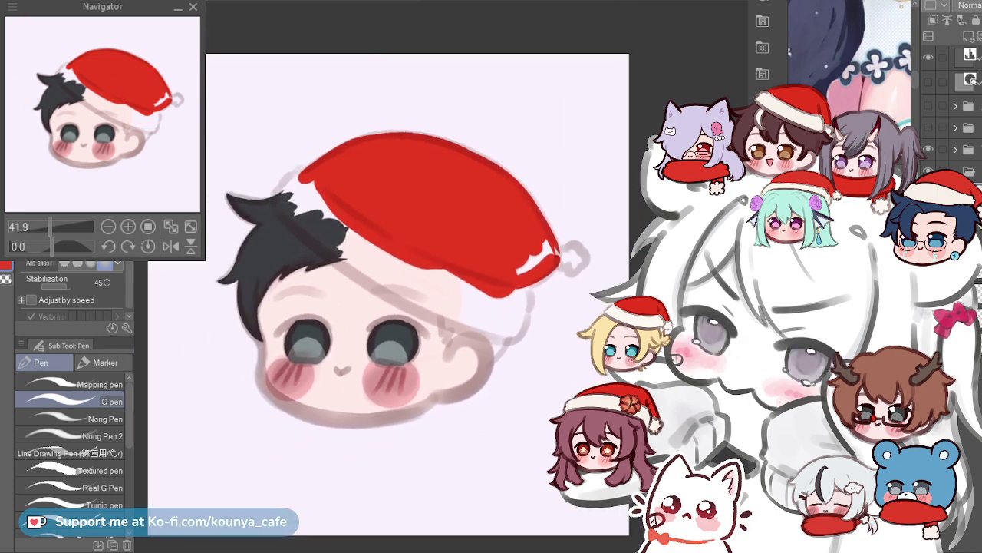
{"action": "mouse_move", "coordinate": [548, 264]}
{"action": "left_mouse_down"}
{"action": "mouse_move", "coordinate": [588, 220]}
{"action": "mouse_move", "coordinate": [581, 208]}
{"action": "left_mouse_up"}
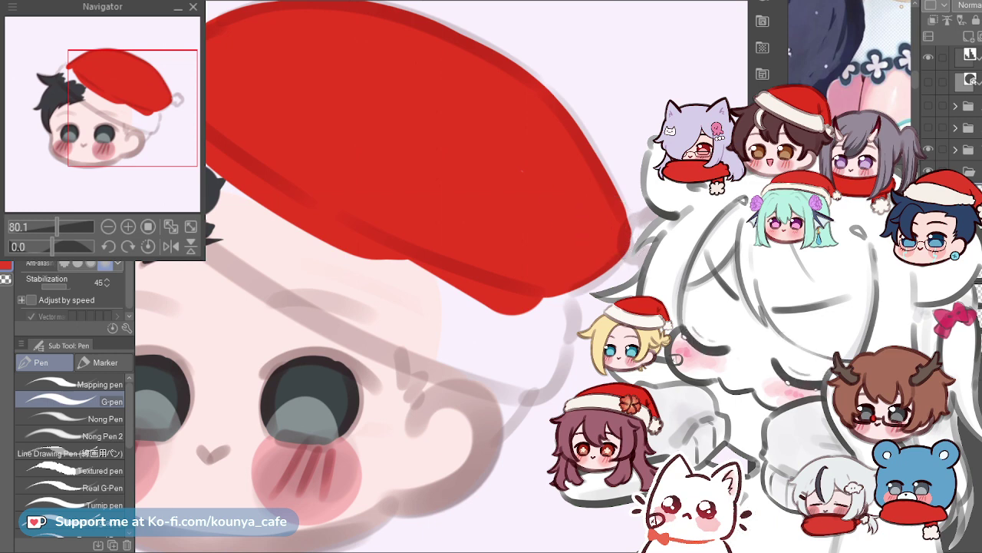
Examine the finished brown-haired chibi in the Santa hat as a reference for the fur trim.
{"action": "scroll", "coordinate": [438, 276], "scroll_direction": "down", "scroll_amount": 2}
{"action": "scroll", "coordinate": [438, 158], "scroll_direction": "up", "scroll_amount": 2}
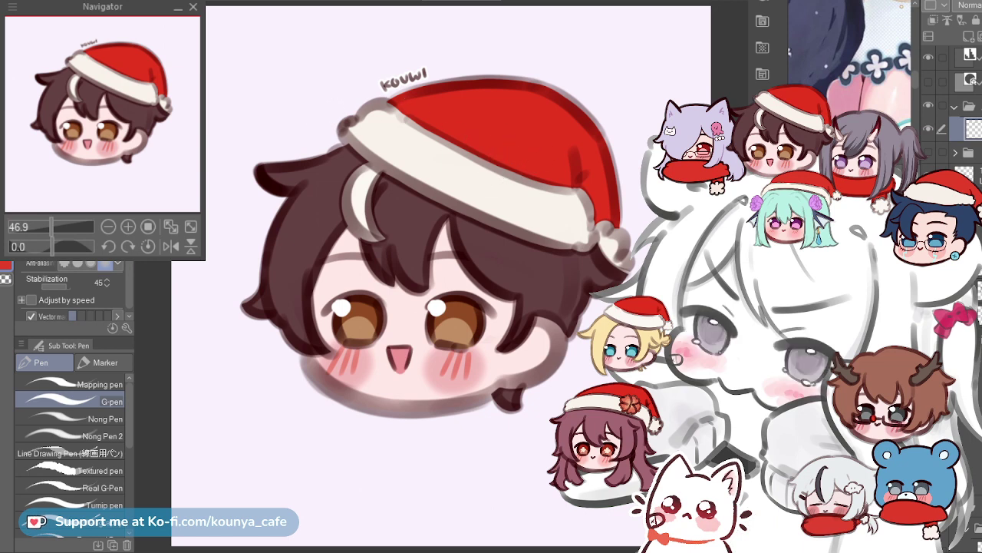
{"action": "left_click", "coordinate": [964, 547]}
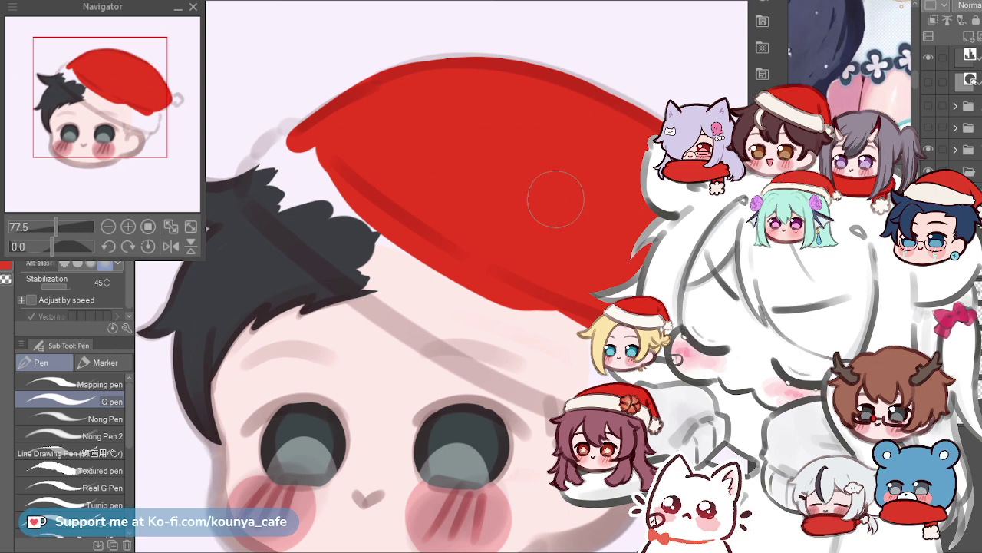
{"action": "left_click_drag", "start_coordinate": [389, 237], "coordinate": [347, 202]}
{"action": "mouse_move", "coordinate": [247, 141]}
{"action": "left_mouse_down"}
{"action": "mouse_move", "coordinate": [271, 184]}
{"action": "mouse_move", "coordinate": [326, 219]}
{"action": "left_mouse_up"}
{"action": "key", "text": "ctrl+z"}
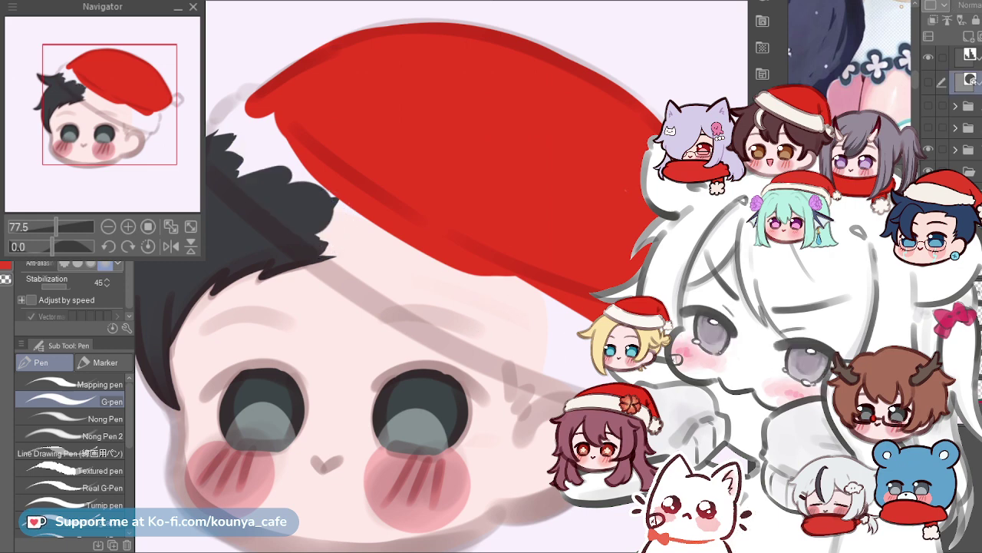
{"action": "key", "text": "ctrl+z"}
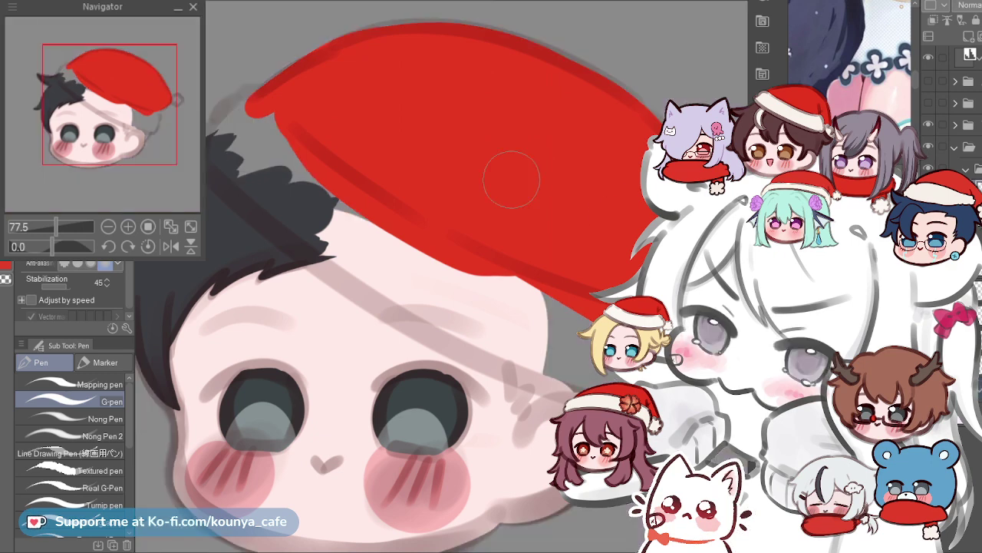
Paint an off-white fur trim band along the lower edge of the red hat, undoing the trial strokes on its outer side.
{"action": "left_click_drag", "start_coordinate": [233, 129], "coordinate": [330, 234]}
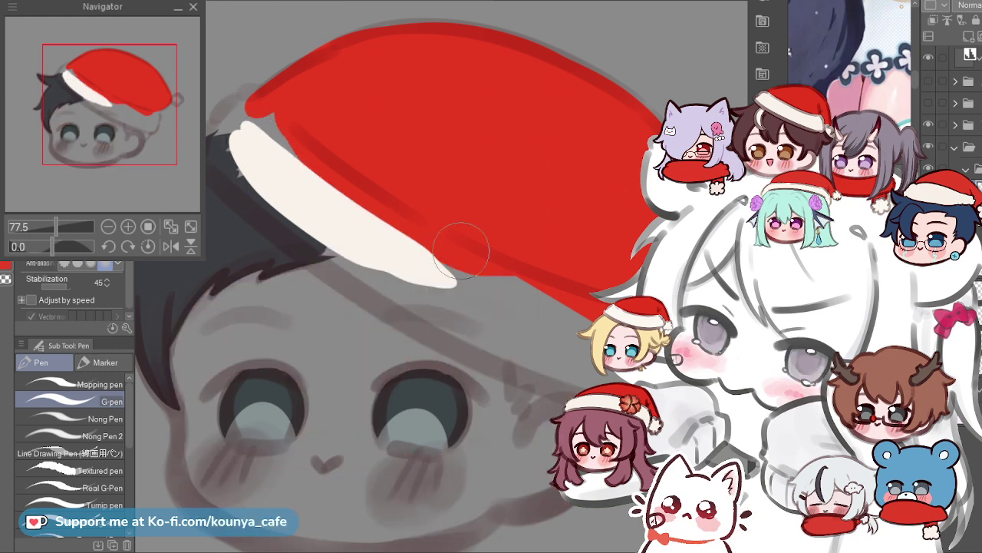
{"action": "left_click_drag", "start_coordinate": [234, 150], "coordinate": [354, 250]}
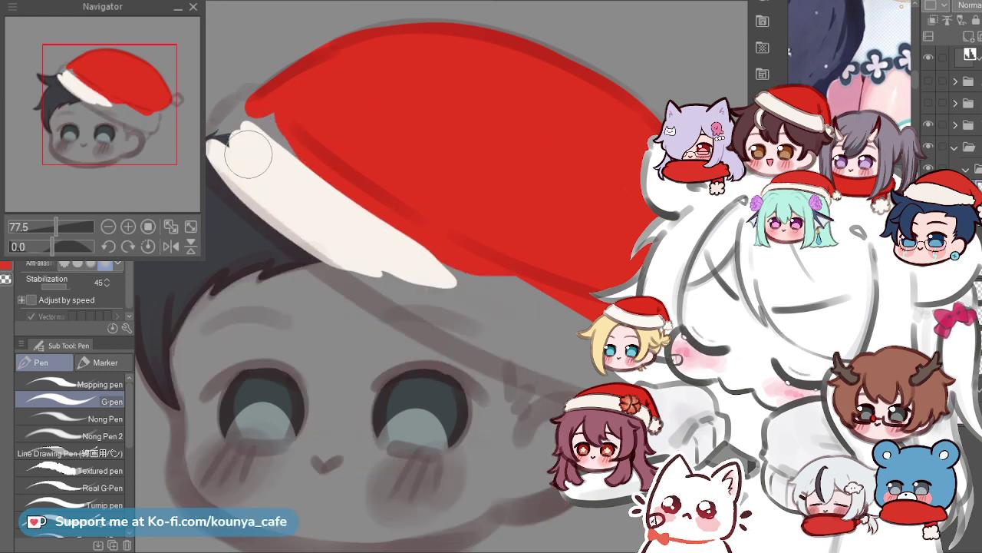
{"action": "key", "text": "ctrl+z"}
{"action": "left_click_drag", "start_coordinate": [217, 151], "coordinate": [352, 283]}
{"action": "key", "text": "ctrl+z"}
Draw the fur trim's lower edge with a long tapered off-white stroke along the sketch line, retrying until it joins the band.
{"action": "left_click_drag", "start_coordinate": [215, 153], "coordinate": [474, 345]}
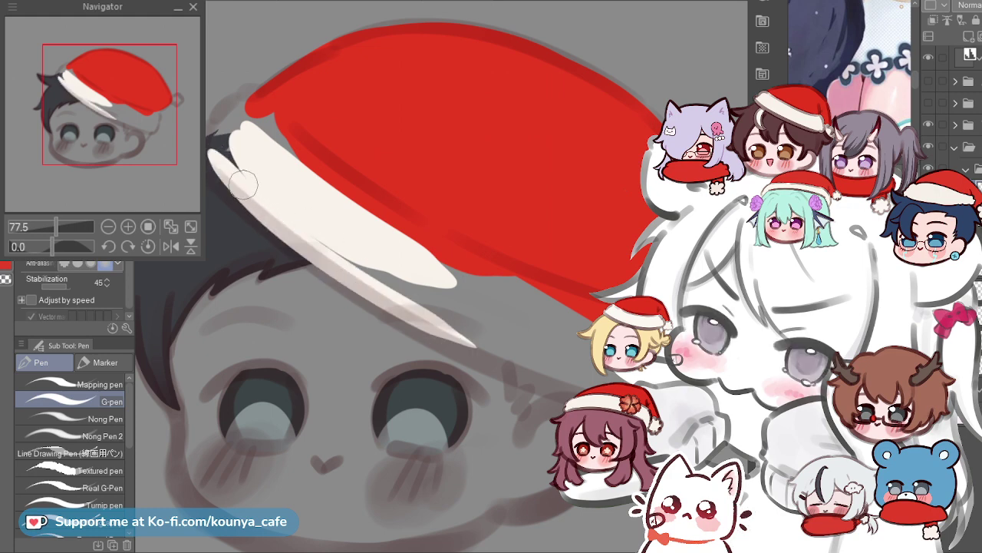
{"action": "key", "text": "ctrl+z"}
{"action": "mouse_move", "coordinate": [218, 155]}
{"action": "left_mouse_down"}
{"action": "mouse_move", "coordinate": [260, 208]}
{"action": "mouse_move", "coordinate": [479, 338]}
{"action": "left_mouse_up"}
{"action": "key", "text": "ctrl+z"}
{"action": "left_click_drag", "start_coordinate": [211, 152], "coordinate": [253, 194]}
{"action": "key", "text": "ctrl+y"}
{"action": "key", "text": "ctrl+z"}
{"action": "key", "text": "ctrl+y"}
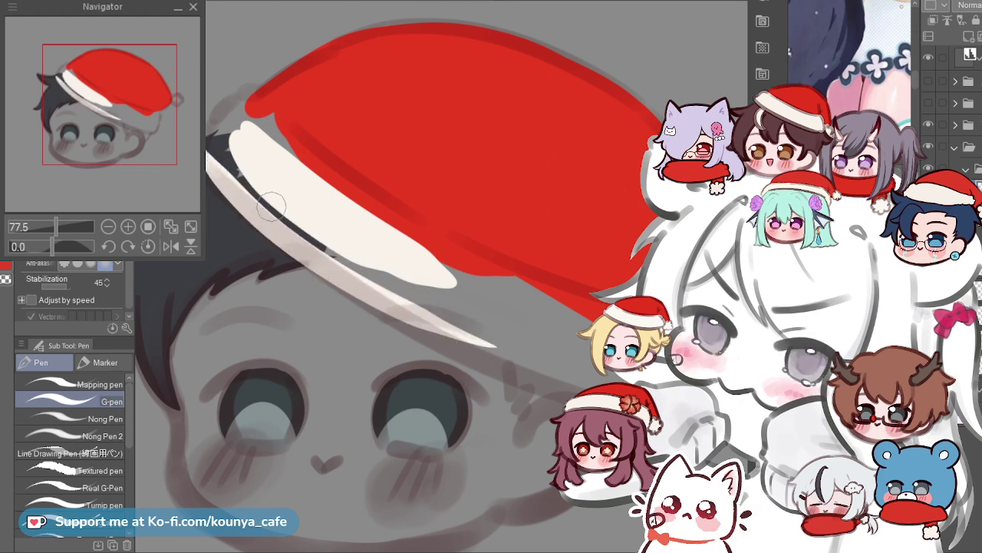
{"action": "key", "text": "ctrl+z"}
{"action": "mouse_move", "coordinate": [211, 144]}
{"action": "left_mouse_down"}
{"action": "mouse_move", "coordinate": [255, 196]}
{"action": "mouse_move", "coordinate": [465, 335]}
{"action": "left_mouse_up"}
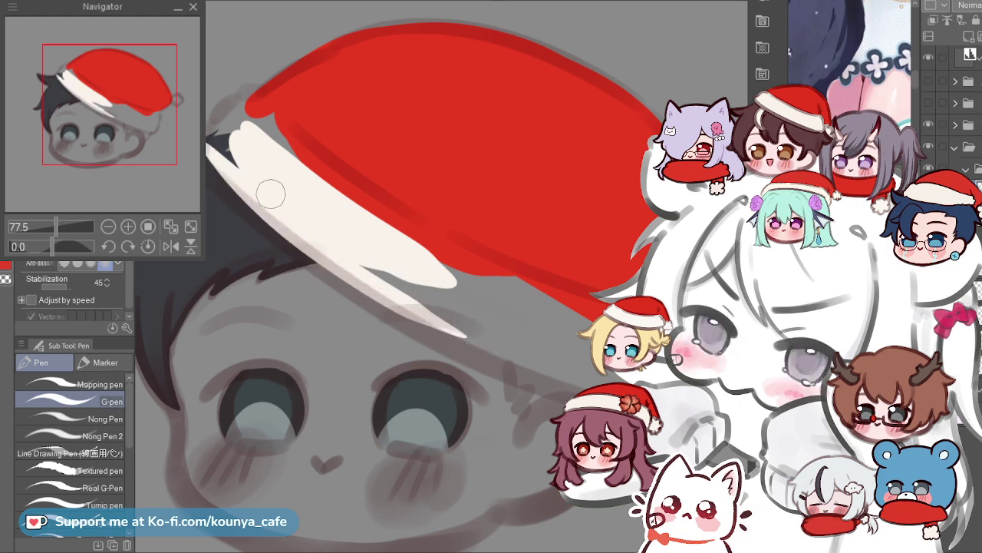
Draw the fur trim's upper edge as a long tapered off-white stroke along the red hat's sketch line, retrying until it fits.
{"action": "left_click_drag", "start_coordinate": [368, 268], "coordinate": [353, 288]}
{"action": "left_click_drag", "start_coordinate": [264, 138], "coordinate": [433, 255]}
{"action": "key", "text": "ctrl+z"}
{"action": "mouse_move", "coordinate": [262, 144]}
{"action": "left_mouse_down"}
{"action": "mouse_move", "coordinate": [444, 271]}
{"action": "mouse_move", "coordinate": [338, 212]}
{"action": "mouse_move", "coordinate": [451, 284]}
{"action": "mouse_move", "coordinate": [333, 209]}
{"action": "mouse_move", "coordinate": [453, 284]}
{"action": "left_mouse_up"}
{"action": "key", "text": "ctrl+z"}
{"action": "key", "text": "ctrl+z"}
{"action": "key", "text": "ctrl+z"}
{"action": "left_click_drag", "start_coordinate": [255, 133], "coordinate": [461, 295]}
{"action": "key", "text": "ctrl+z"}
{"action": "left_click_drag", "start_coordinate": [268, 139], "coordinate": [459, 284]}
{"action": "key", "text": "ctrl+z"}
{"action": "left_click_drag", "start_coordinate": [282, 165], "coordinate": [506, 316]}
{"action": "key", "text": "ctrl+z"}
{"action": "mouse_move", "coordinate": [257, 137]}
{"action": "left_mouse_down"}
{"action": "mouse_move", "coordinate": [319, 204]}
{"action": "mouse_move", "coordinate": [502, 307]}
{"action": "left_mouse_up"}
{"action": "key", "text": "ctrl+z"}
{"action": "left_click_drag", "start_coordinate": [265, 146], "coordinate": [529, 313]}
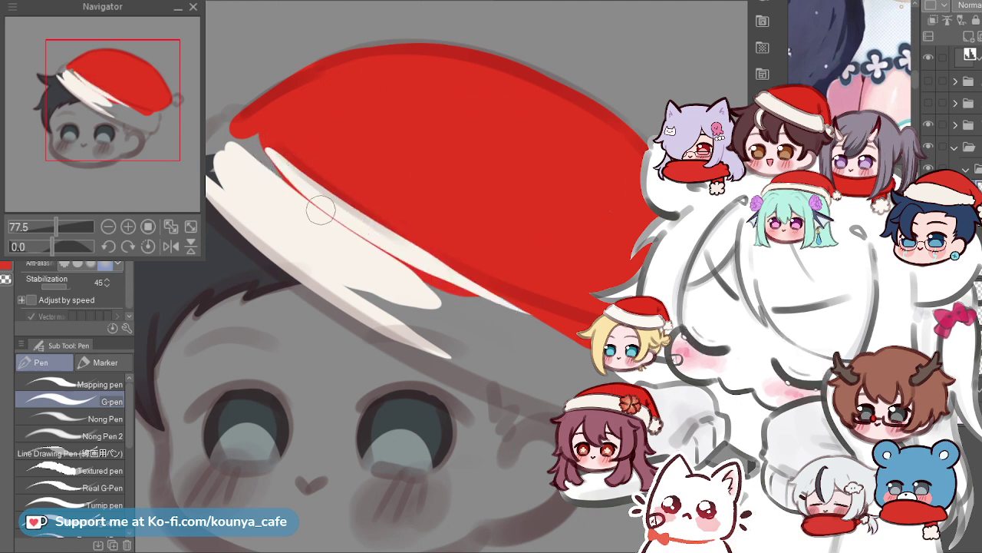
Enlarge the pen and fill the gap between the trim's new upper edge and the existing band with off-white.
{"action": "left_click_drag", "start_coordinate": [347, 230], "coordinate": [398, 205]}
{"action": "left_click_drag", "start_coordinate": [421, 240], "coordinate": [439, 208]}
{"action": "mouse_move", "coordinate": [343, 257]}
{"action": "left_mouse_down"}
{"action": "mouse_move", "coordinate": [389, 266]}
{"action": "mouse_move", "coordinate": [370, 237]}
{"action": "left_mouse_up"}
{"action": "key", "text": "]"}
{"action": "key", "text": "]"}
{"action": "key", "text": "]"}
{"action": "left_click_drag", "start_coordinate": [244, 131], "coordinate": [435, 290]}
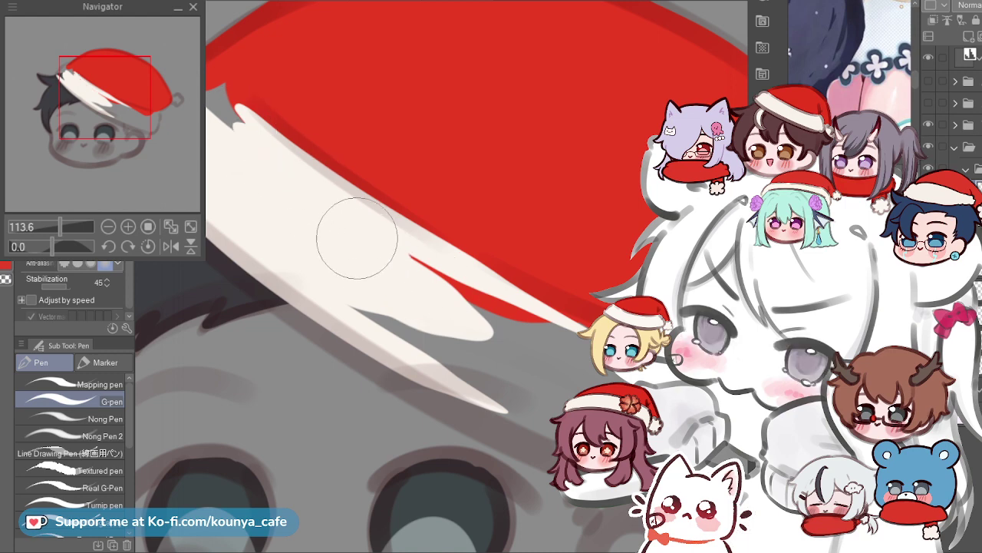
{"action": "left_click_drag", "start_coordinate": [370, 258], "coordinate": [340, 247]}
{"action": "left_click_drag", "start_coordinate": [399, 265], "coordinate": [495, 335]}
{"action": "mouse_move", "coordinate": [328, 273]}
{"action": "left_mouse_down"}
{"action": "mouse_move", "coordinate": [445, 332]}
{"action": "mouse_move", "coordinate": [322, 230]}
{"action": "left_mouse_up"}
{"action": "left_click_drag", "start_coordinate": [465, 309], "coordinate": [568, 346]}
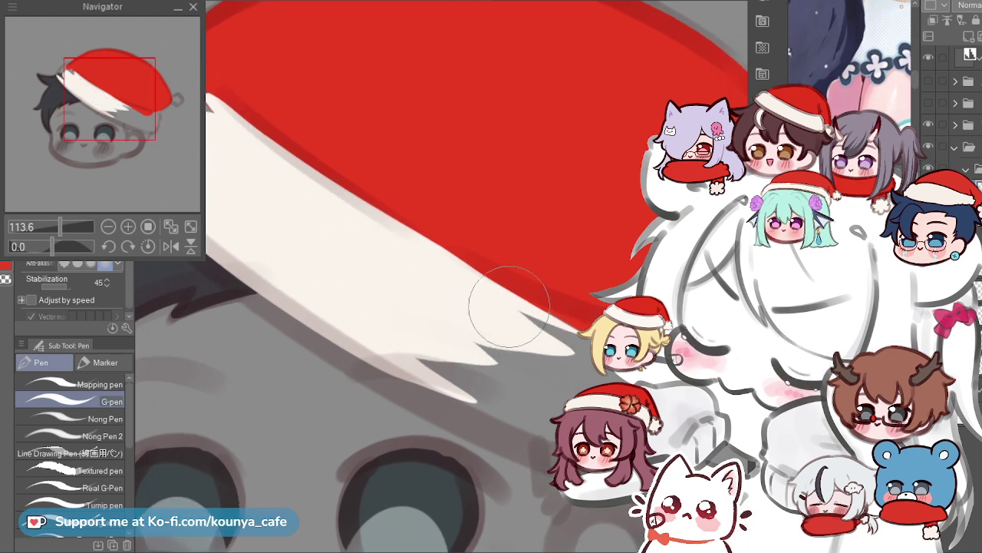
Paint a rounded off-white outline around the trim's end over the dark hair, retrying until it curves into the lower edge.
{"action": "scroll", "coordinate": [472, 310], "scroll_direction": "down", "scroll_amount": 3}
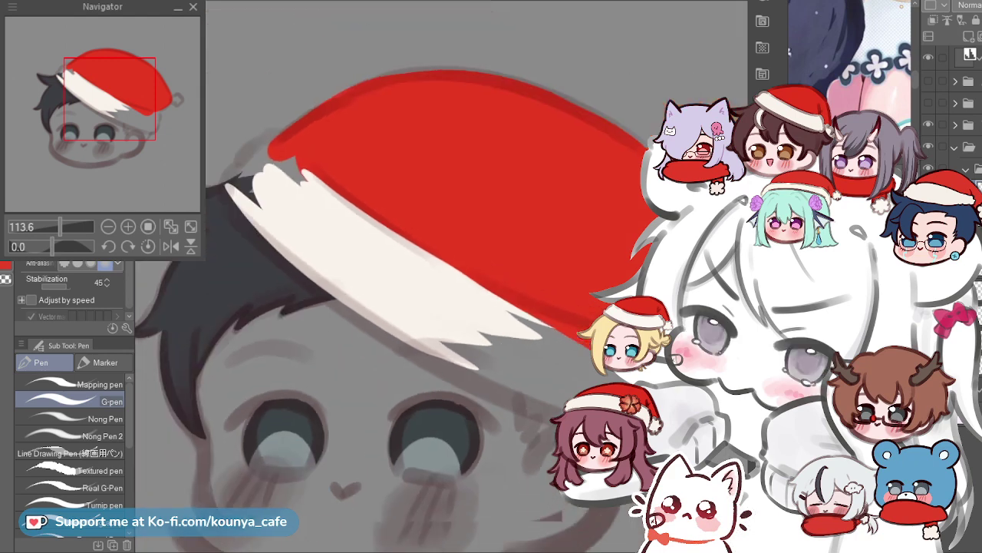
{"action": "left_click_drag", "start_coordinate": [276, 173], "coordinate": [349, 208]}
{"action": "scroll", "coordinate": [350, 208], "scroll_direction": "up", "scroll_amount": 5}
{"action": "scroll", "coordinate": [419, 211], "scroll_direction": "up", "scroll_amount": 5}
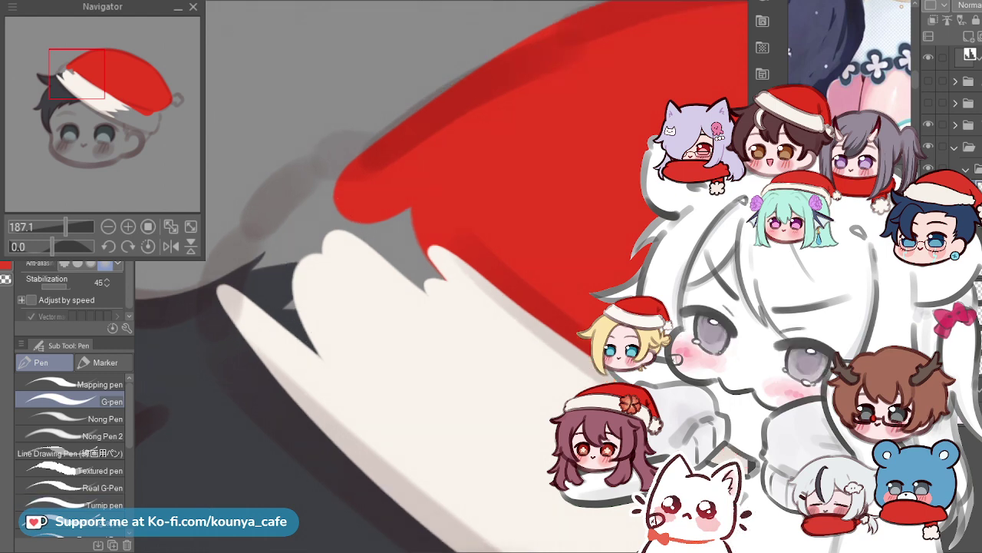
{"action": "scroll", "coordinate": [286, 191], "scroll_direction": "up", "scroll_amount": 1}
{"action": "key", "text": "ctrl+z"}
{"action": "mouse_move", "coordinate": [271, 193]}
{"action": "left_mouse_down"}
{"action": "mouse_move", "coordinate": [255, 254]}
{"action": "mouse_move", "coordinate": [254, 223]}
{"action": "mouse_move", "coordinate": [370, 393]}
{"action": "left_mouse_up"}
{"action": "scroll", "coordinate": [292, 192], "scroll_direction": "down", "scroll_amount": 3}
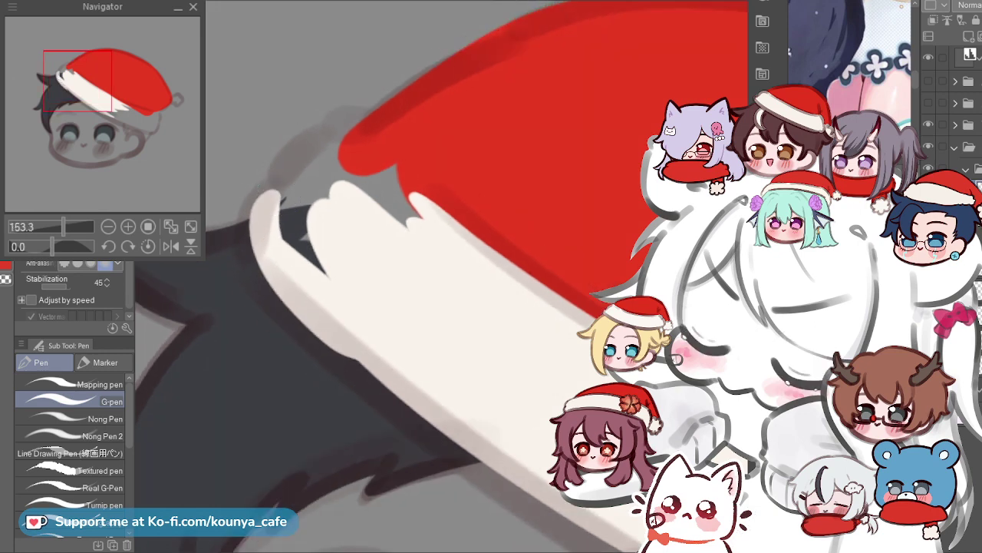
{"action": "key", "text": "ctrl+z"}
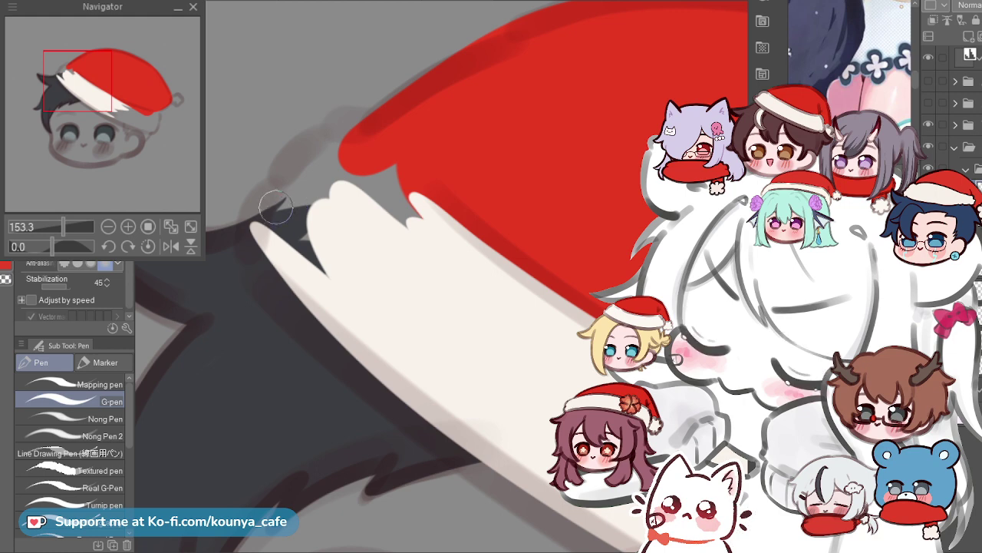
{"action": "mouse_move", "coordinate": [268, 190]}
{"action": "left_mouse_down"}
{"action": "mouse_move", "coordinate": [276, 272]}
{"action": "mouse_move", "coordinate": [346, 340]}
{"action": "left_mouse_up"}
{"action": "key", "text": "ctrl+z"}
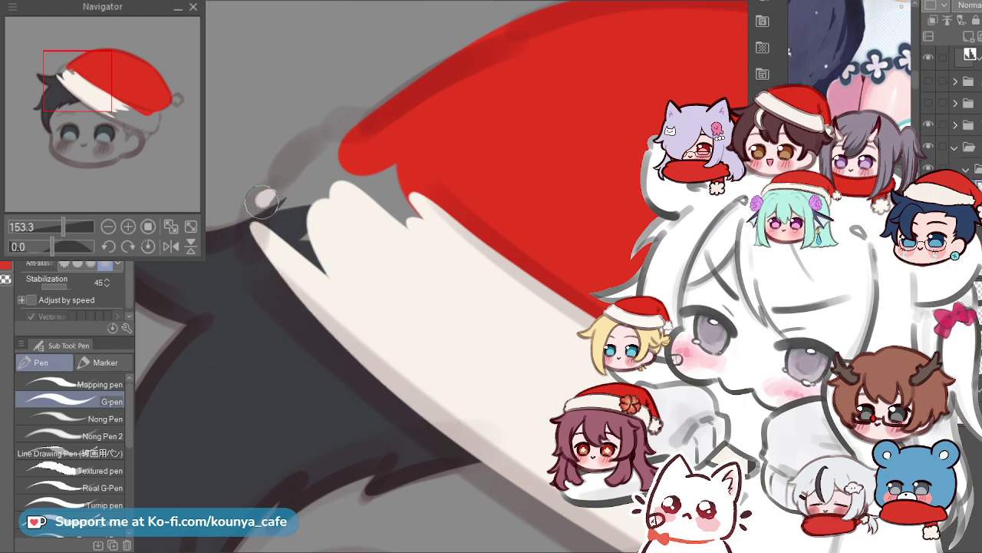
{"action": "left_click_drag", "start_coordinate": [268, 193], "coordinate": [368, 373]}
{"action": "left_click_drag", "start_coordinate": [323, 294], "coordinate": [266, 238]}
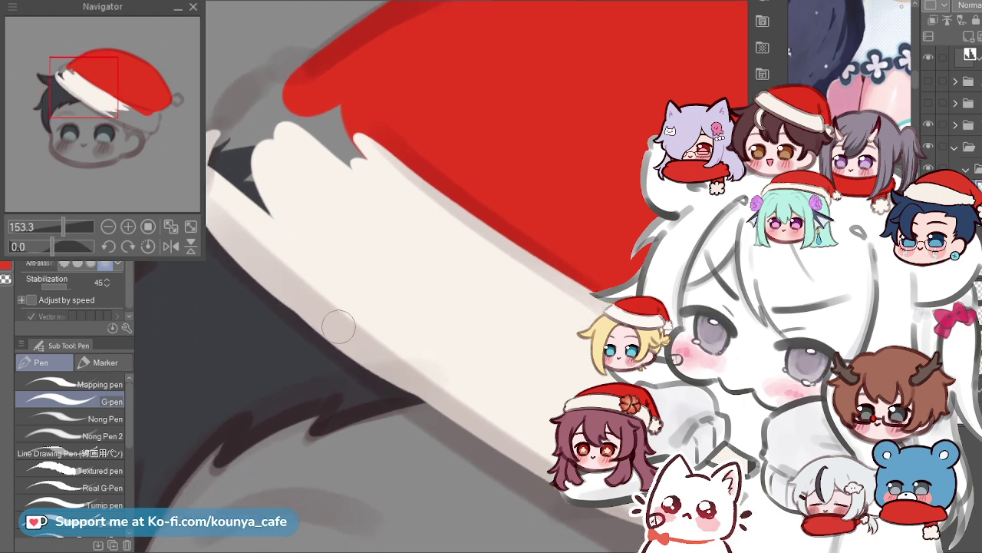
Extend the trim's lower edge along the sketch line toward the ear and fill between the ragged stroke ends with off-white.
{"action": "scroll", "coordinate": [333, 322], "scroll_direction": "down", "scroll_amount": 3}
{"action": "left_click_drag", "start_coordinate": [258, 254], "coordinate": [426, 408]}
{"action": "mouse_move", "coordinate": [272, 281]}
{"action": "left_mouse_down"}
{"action": "mouse_move", "coordinate": [241, 256]}
{"action": "mouse_move", "coordinate": [384, 360]}
{"action": "mouse_move", "coordinate": [290, 289]}
{"action": "left_mouse_up"}
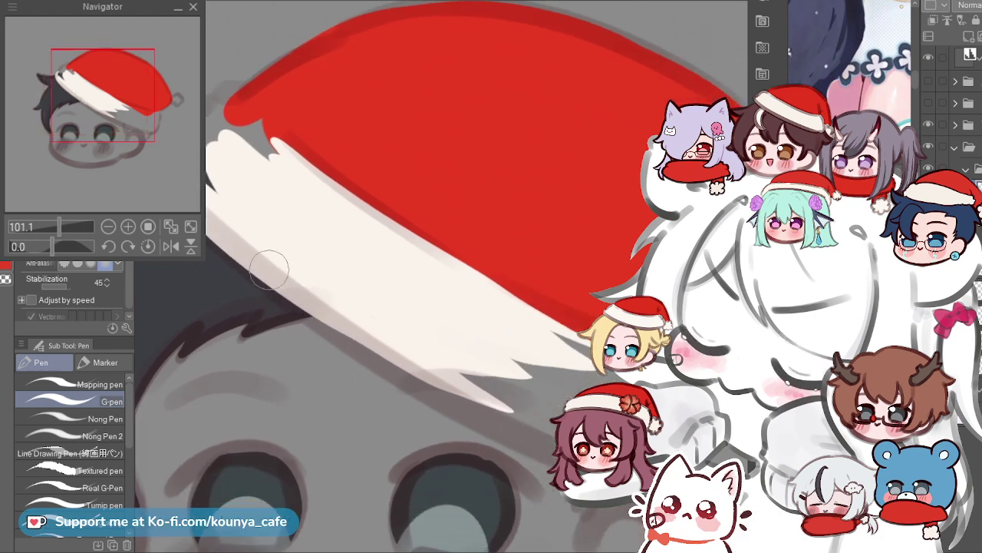
{"action": "left_click_drag", "start_coordinate": [238, 243], "coordinate": [493, 433]}
{"action": "key", "text": "ctrl+z"}
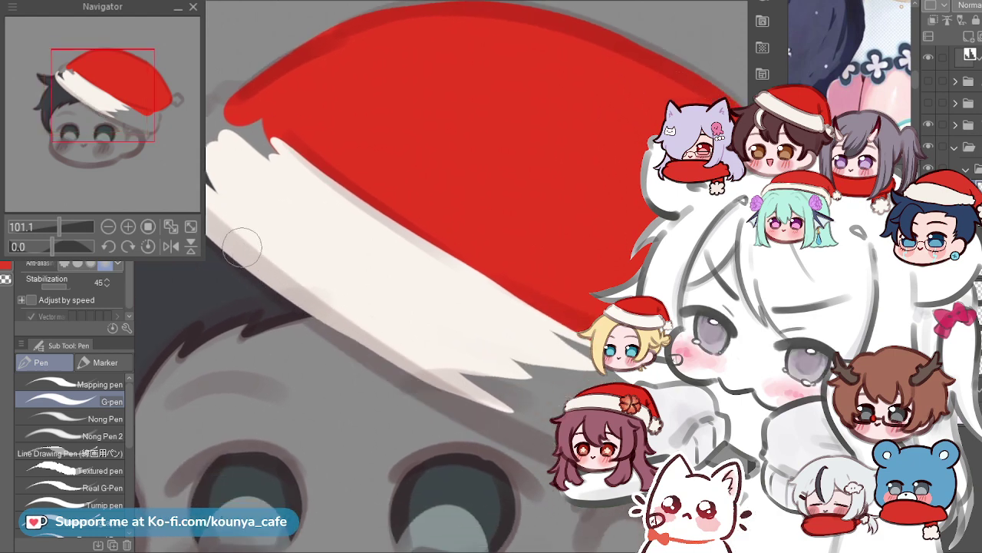
{"action": "left_click_drag", "start_coordinate": [241, 238], "coordinate": [538, 432]}
{"action": "left_click_drag", "start_coordinate": [271, 274], "coordinate": [440, 404]}
{"action": "key", "text": "ctrl+z"}
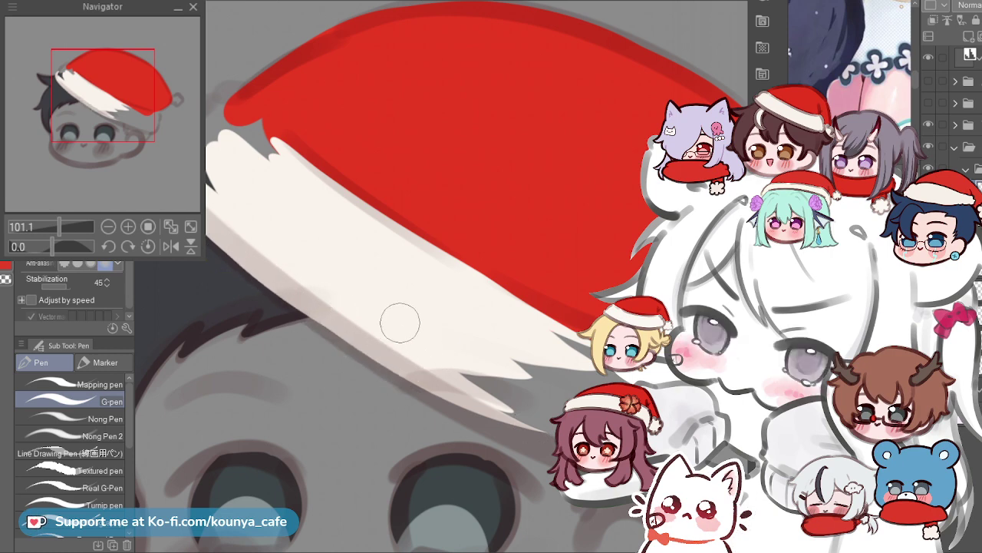
{"action": "scroll", "coordinate": [399, 323], "scroll_direction": "down", "scroll_amount": 2}
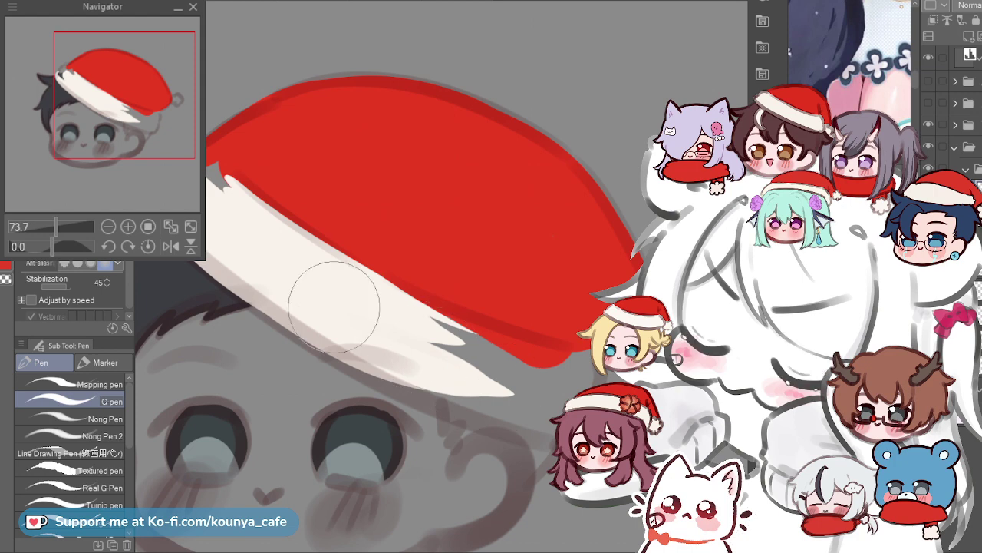
{"action": "left_click_drag", "start_coordinate": [340, 289], "coordinate": [495, 366]}
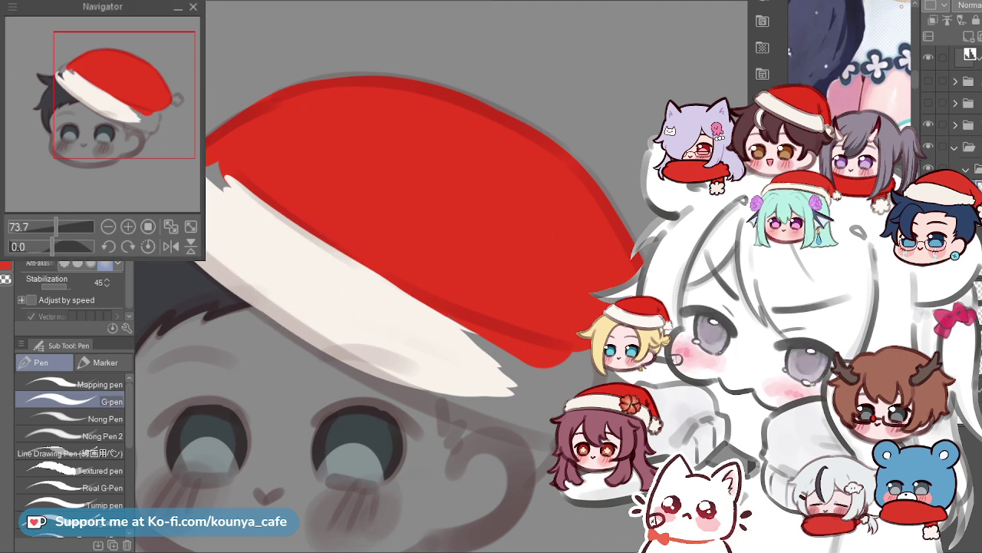
Reduce the pen size and cover the dark gap inside the trim's hair-side end with off-white.
{"action": "left_click_drag", "start_coordinate": [551, 303], "coordinate": [659, 326]}
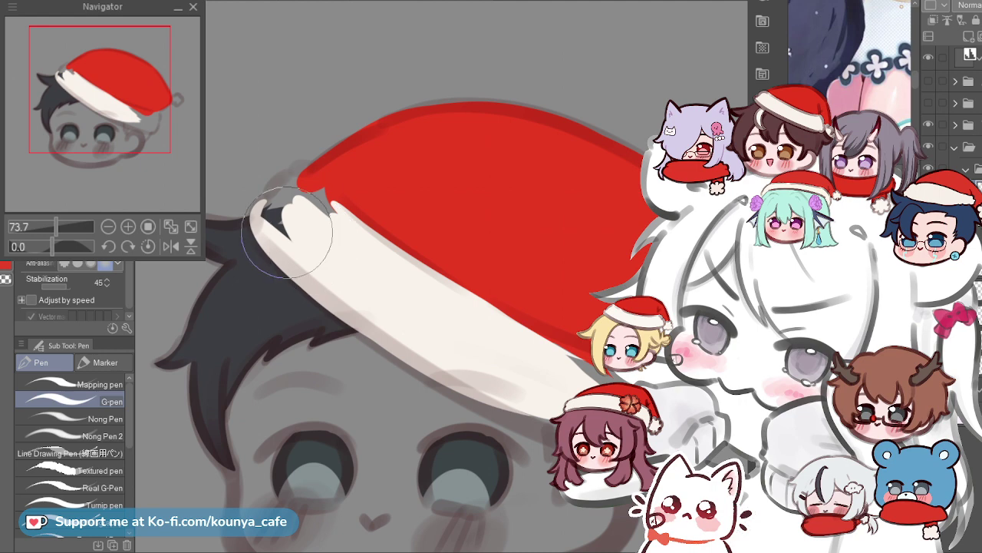
{"action": "left_click_drag", "start_coordinate": [287, 232], "coordinate": [347, 251]}
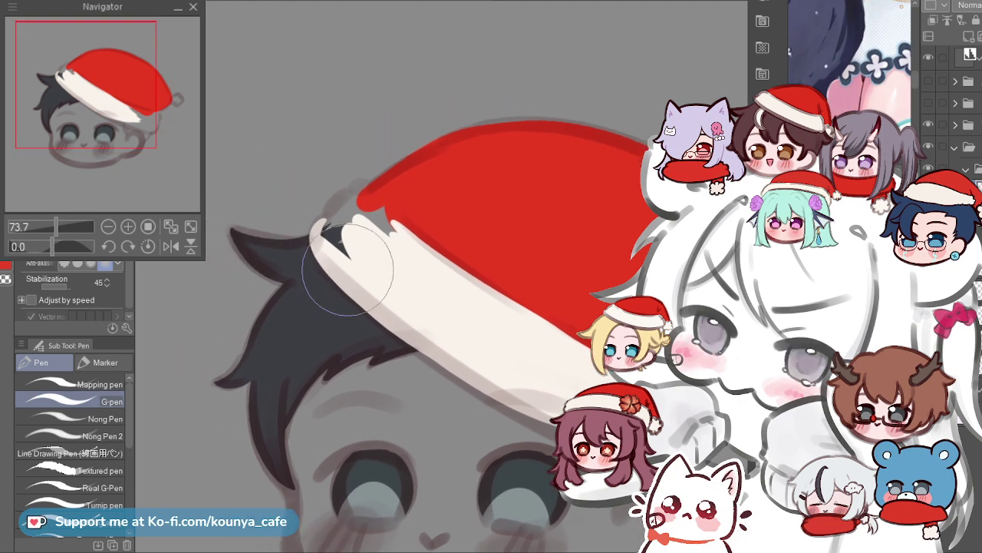
{"action": "scroll", "coordinate": [327, 264], "scroll_direction": "up", "scroll_amount": 2}
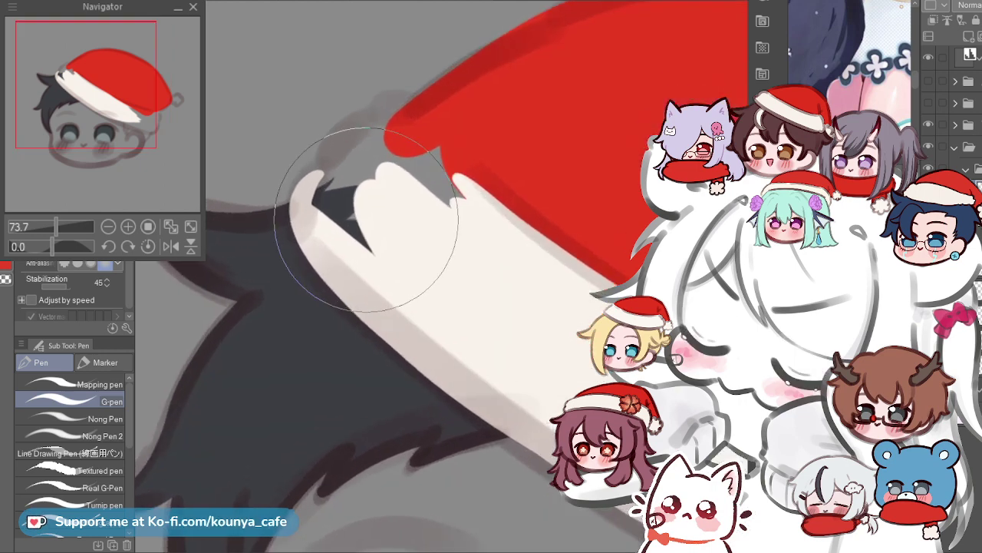
{"action": "scroll", "coordinate": [366, 218], "scroll_direction": "up", "scroll_amount": 3}
{"action": "key", "text": "bracketleft"}
{"action": "key", "text": "bracketleft"}
{"action": "key", "text": "bracketleft"}
{"action": "key", "text": "bracketleft"}
{"action": "left_click_drag", "start_coordinate": [321, 196], "coordinate": [388, 260]}
{"action": "key", "text": "ctrl+z"}
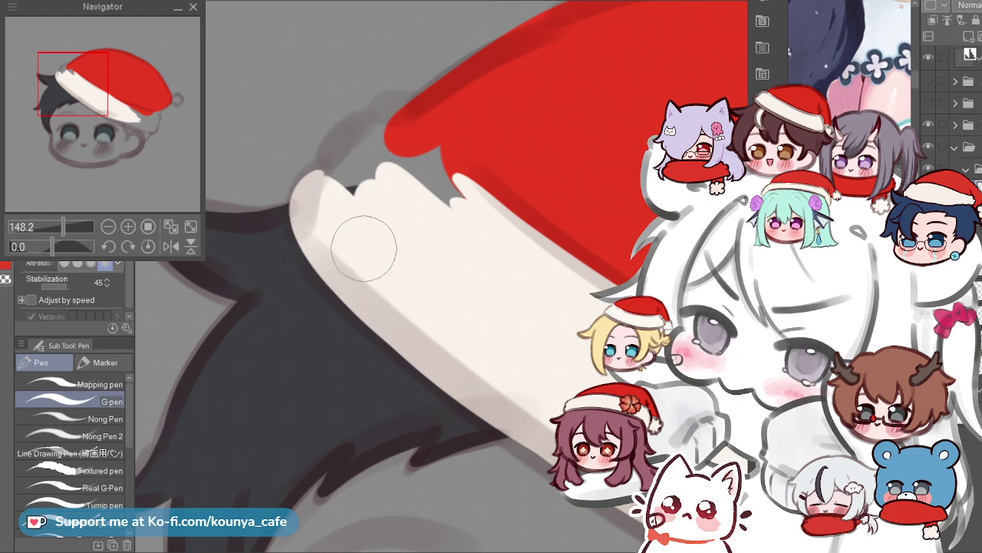
Paint a curved off-white tuft from the trim's rounded end up to the red hat's corner, retrying until it follows the sketch.
{"action": "scroll", "coordinate": [361, 259], "scroll_direction": "up", "scroll_amount": 2}
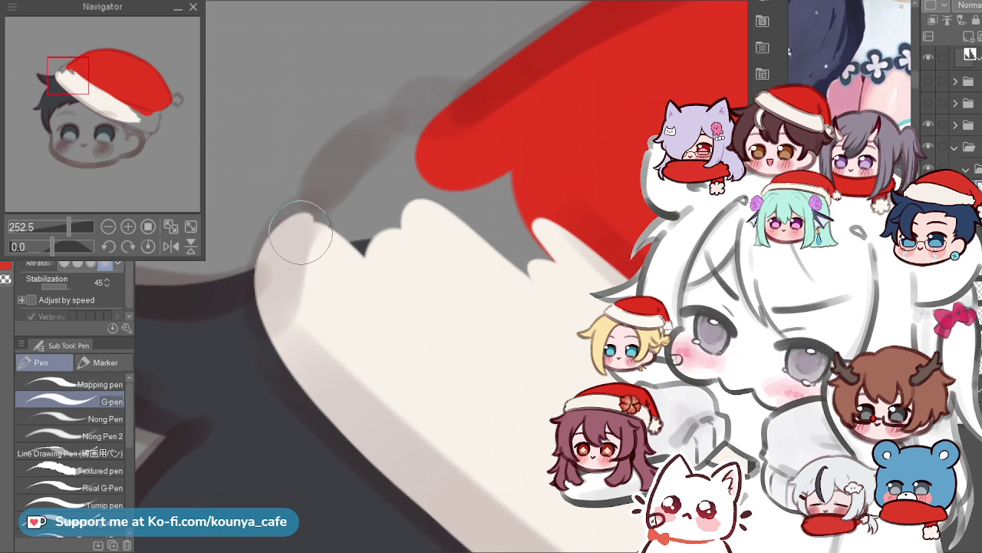
{"action": "left_click_drag", "start_coordinate": [323, 342], "coordinate": [277, 341]}
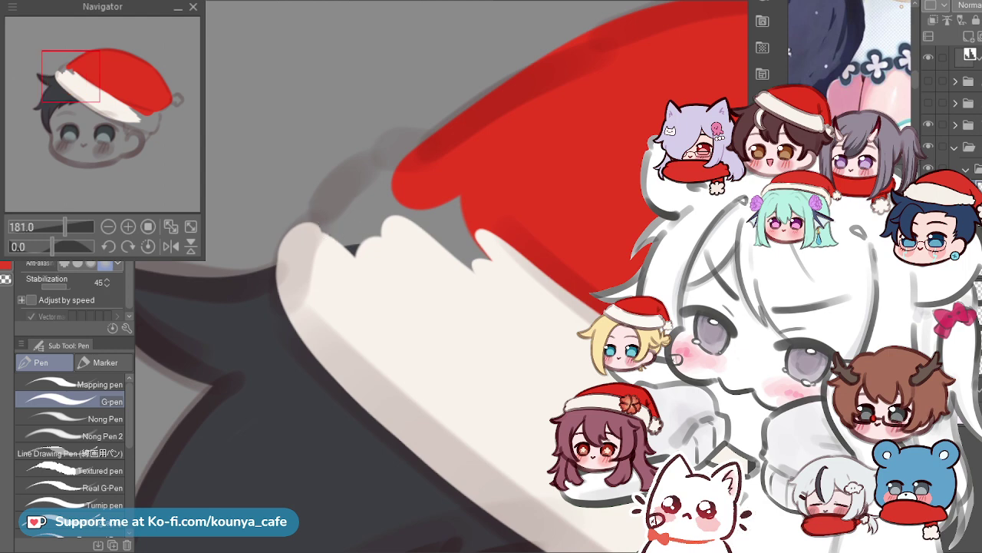
{"action": "left_click_drag", "start_coordinate": [379, 223], "coordinate": [423, 223]}
{"action": "mouse_move", "coordinate": [298, 291]}
{"action": "left_mouse_down"}
{"action": "mouse_move", "coordinate": [361, 192]}
{"action": "mouse_move", "coordinate": [395, 201]}
{"action": "left_mouse_up"}
{"action": "key", "text": "ctrl+z"}
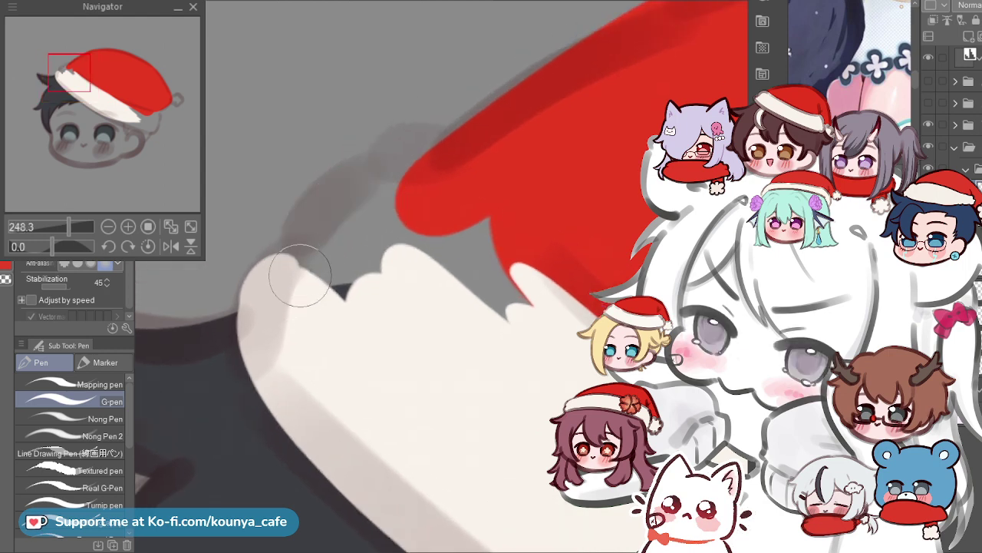
{"action": "mouse_move", "coordinate": [307, 280]}
{"action": "left_mouse_down"}
{"action": "mouse_move", "coordinate": [339, 211]}
{"action": "mouse_move", "coordinate": [401, 214]}
{"action": "left_mouse_up"}
{"action": "key", "text": "ctrl+z"}
{"action": "left_click_drag", "start_coordinate": [400, 172], "coordinate": [323, 313]}
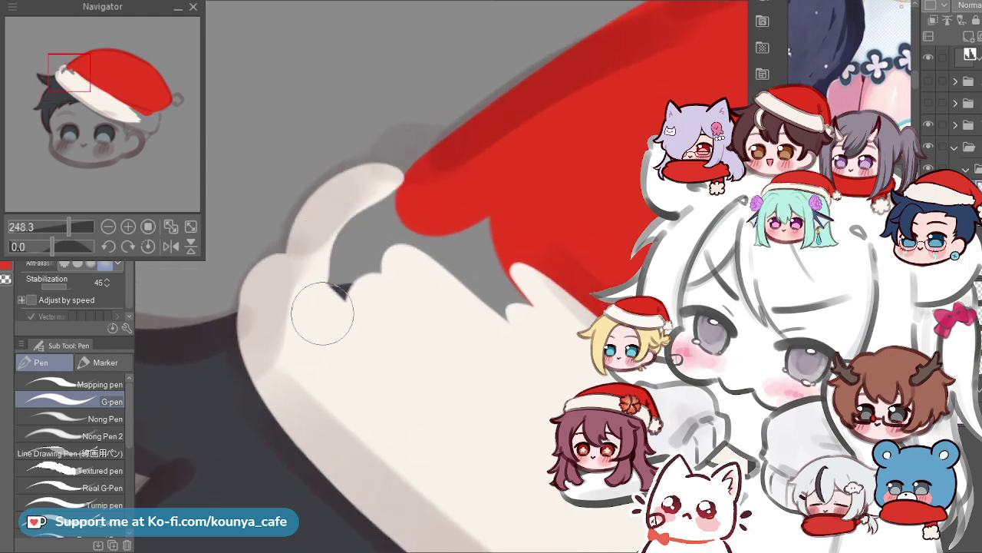
{"action": "key", "text": "ctrl+z"}
{"action": "mouse_move", "coordinate": [390, 169]}
{"action": "left_mouse_down"}
{"action": "mouse_move", "coordinate": [364, 179]}
{"action": "mouse_move", "coordinate": [314, 325]}
{"action": "left_mouse_up"}
{"action": "left_click_drag", "start_coordinate": [363, 203], "coordinate": [305, 208]}
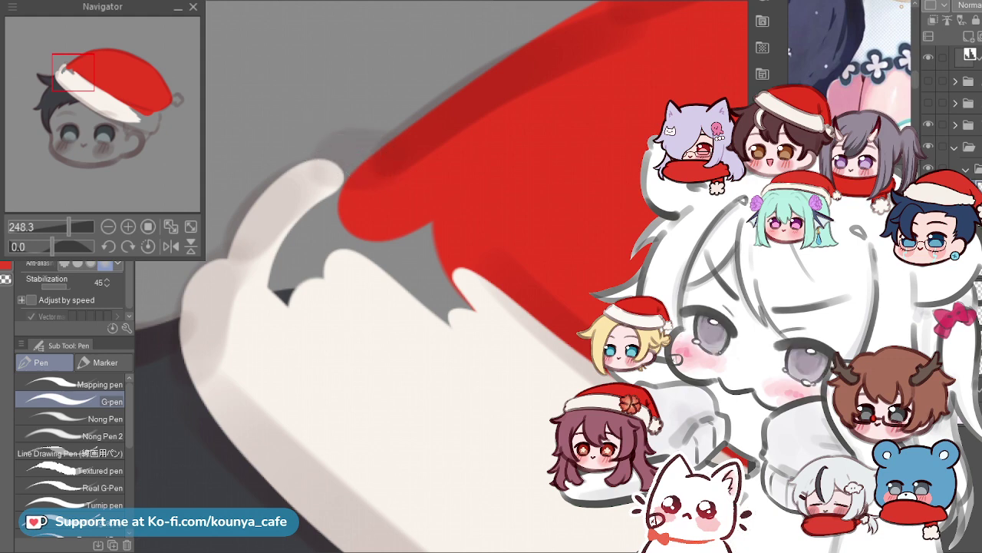
Add a small off-white fur bump over the red hat's corner with a finer stroke.
{"action": "left_click_drag", "start_coordinate": [326, 162], "coordinate": [380, 145]}
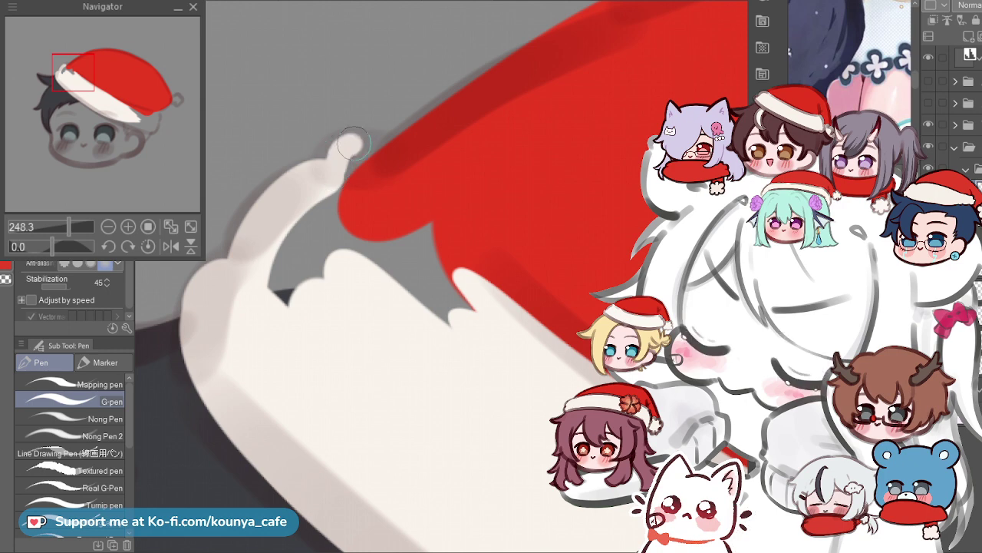
{"action": "key", "text": "ctrl+z"}
{"action": "mouse_move", "coordinate": [331, 170]}
{"action": "left_mouse_down"}
{"action": "mouse_move", "coordinate": [348, 143]}
{"action": "mouse_move", "coordinate": [397, 149]}
{"action": "mouse_move", "coordinate": [392, 160]}
{"action": "mouse_move", "coordinate": [382, 138]}
{"action": "mouse_move", "coordinate": [391, 180]}
{"action": "left_mouse_up"}
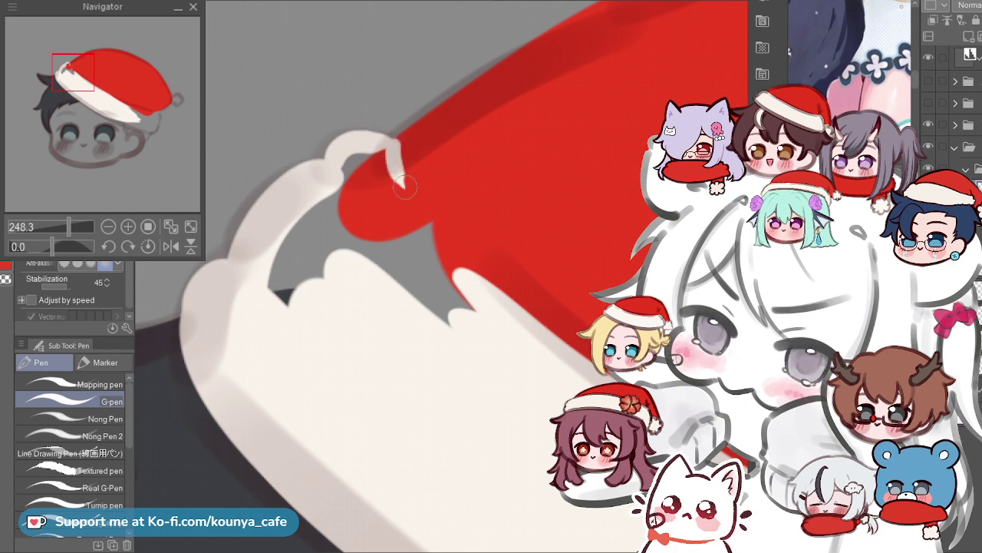
{"action": "left_click_drag", "start_coordinate": [388, 140], "coordinate": [406, 189]}
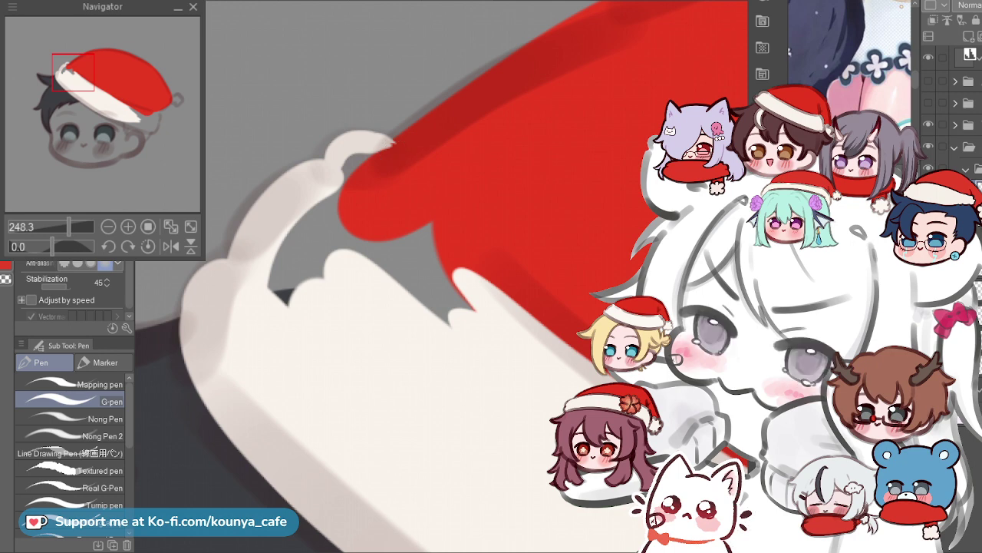
Draw a thin off-white edge from the small bump across the red corner down to the band, retrying until the outline closes.
{"action": "scroll", "coordinate": [373, 187], "scroll_direction": "down", "scroll_amount": 3}
{"action": "mouse_move", "coordinate": [386, 158]}
{"action": "left_mouse_down"}
{"action": "mouse_move", "coordinate": [344, 166]}
{"action": "mouse_move", "coordinate": [359, 238]}
{"action": "left_mouse_up"}
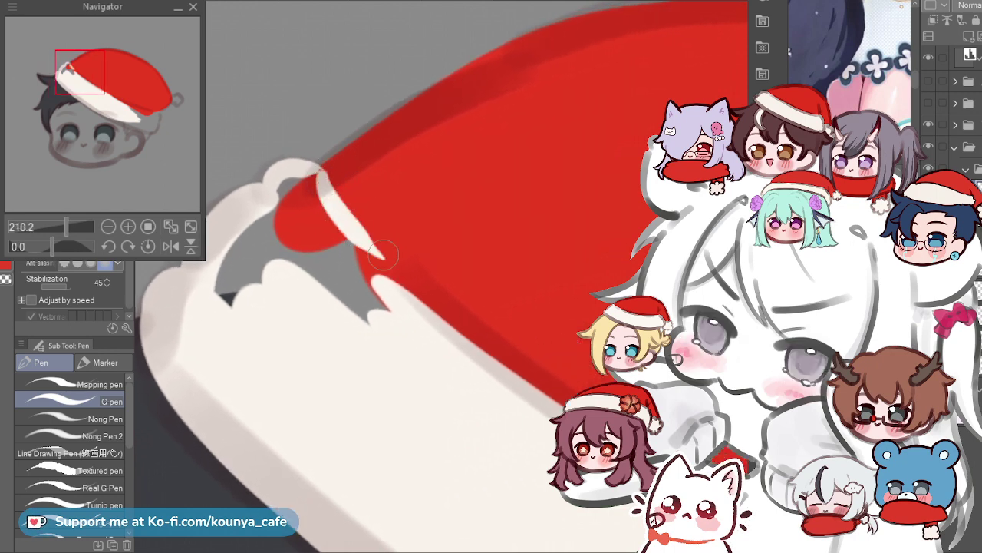
{"action": "left_click_drag", "start_coordinate": [318, 170], "coordinate": [353, 232]}
{"action": "key", "text": "ctrl+z"}
{"action": "left_click_drag", "start_coordinate": [314, 173], "coordinate": [408, 277]}
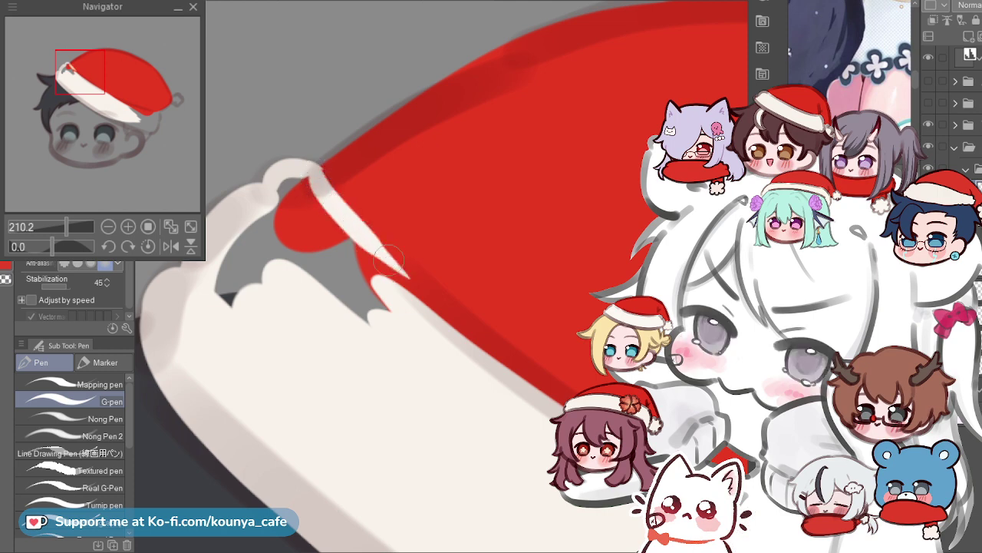
{"action": "key", "text": "ctrl+z"}
{"action": "key", "text": "ctrl+z"}
{"action": "left_click_drag", "start_coordinate": [318, 173], "coordinate": [375, 269]}
{"action": "key", "text": "ctrl+z"}
{"action": "mouse_move", "coordinate": [320, 171]}
{"action": "left_mouse_down"}
{"action": "mouse_move", "coordinate": [318, 194]}
{"action": "mouse_move", "coordinate": [398, 297]}
{"action": "left_mouse_up"}
{"action": "key", "text": "ctrl+z"}
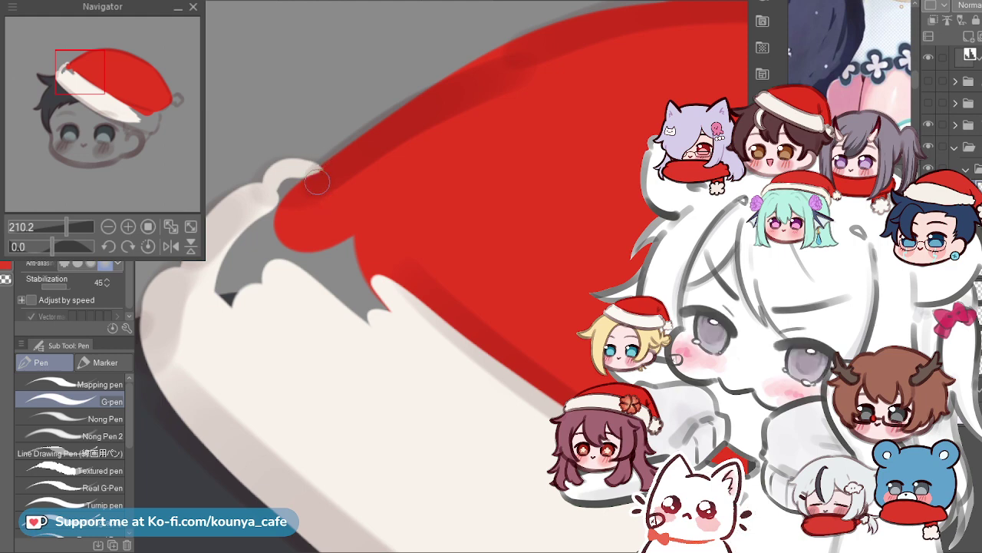
{"action": "left_click_drag", "start_coordinate": [315, 171], "coordinate": [384, 270]}
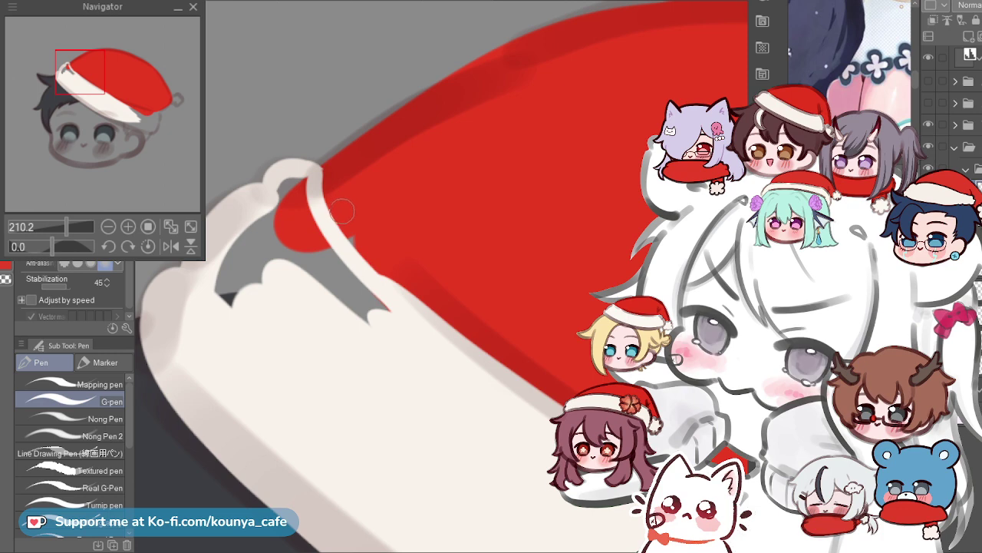
{"action": "key", "text": "ctrl+z"}
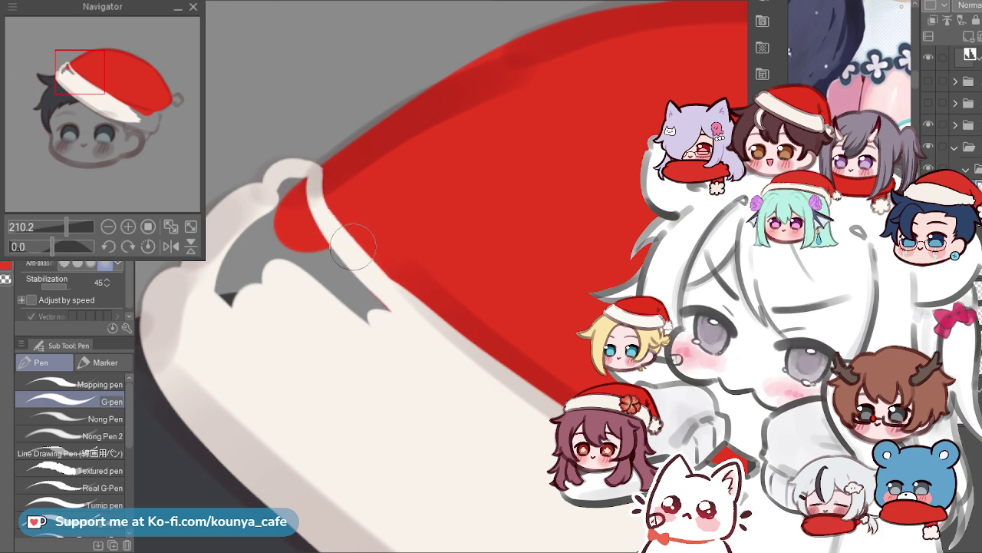
Rotate the canvas about 51 degrees and extend the trim's upper edge toward the hat's far end with a long tapered stroke.
{"action": "scroll", "coordinate": [343, 246], "scroll_direction": "down", "scroll_amount": 2}
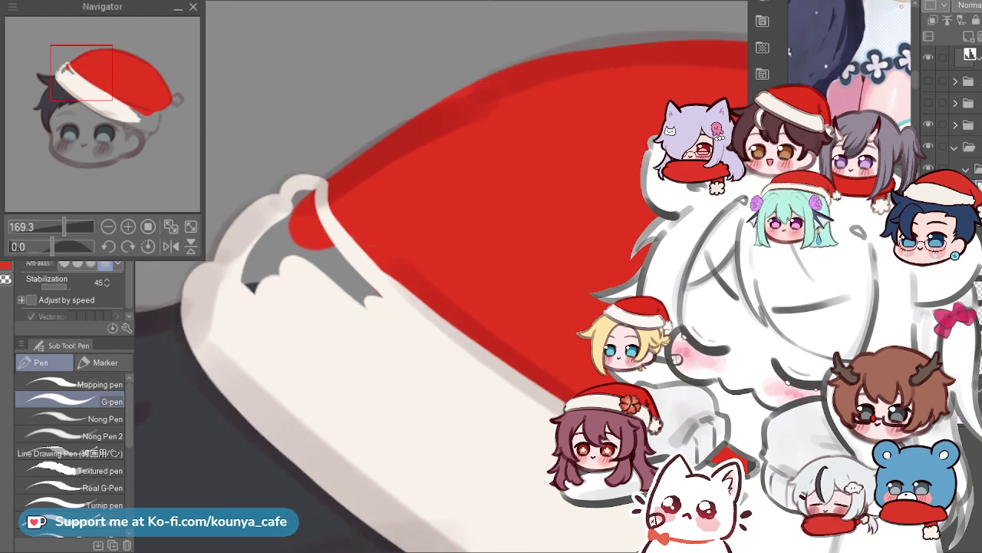
{"action": "scroll", "coordinate": [344, 246], "scroll_direction": "down", "scroll_amount": 2}
{"action": "left_click_drag", "start_coordinate": [739, 426], "coordinate": [352, 180]}
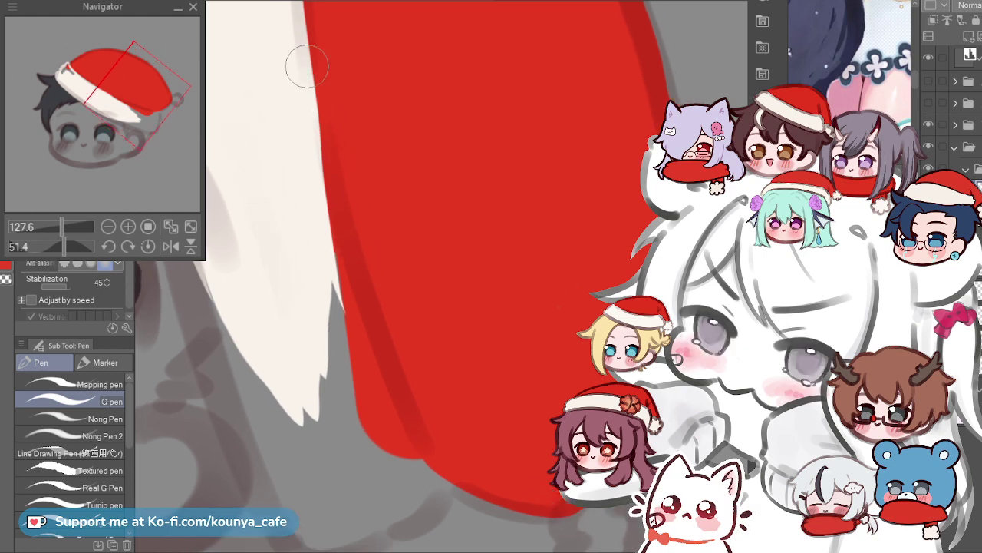
{"action": "left_click_drag", "start_coordinate": [312, 123], "coordinate": [350, 309]}
{"action": "key", "text": "ctrl+z"}
{"action": "left_click_drag", "start_coordinate": [307, 54], "coordinate": [435, 436]}
{"action": "key", "text": "ctrl+z"}
{"action": "left_click_drag", "start_coordinate": [318, 86], "coordinate": [420, 421]}
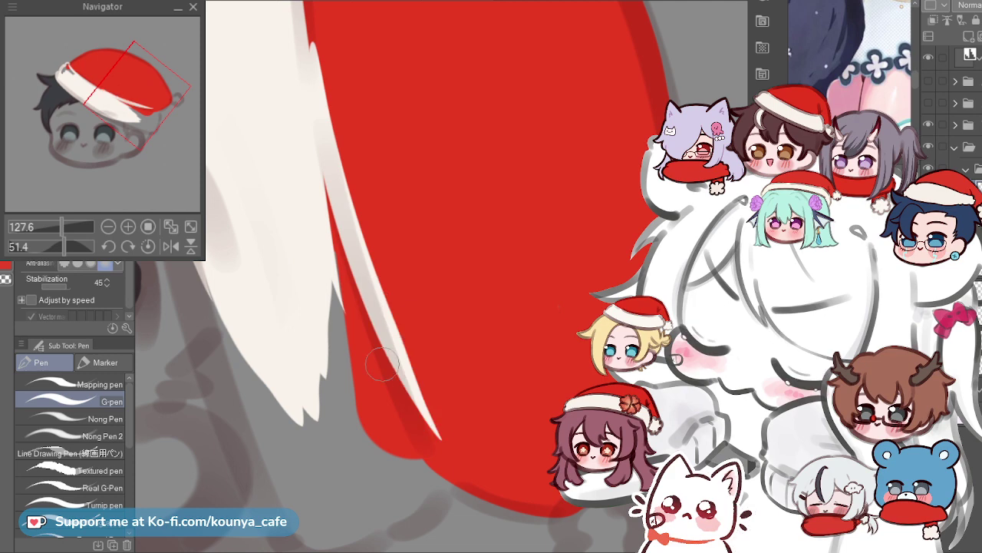
{"action": "key", "text": "ctrl+z"}
{"action": "left_click_drag", "start_coordinate": [326, 153], "coordinate": [420, 418]}
{"action": "key", "text": "ctrl+z"}
{"action": "left_click_drag", "start_coordinate": [314, 71], "coordinate": [429, 459]}
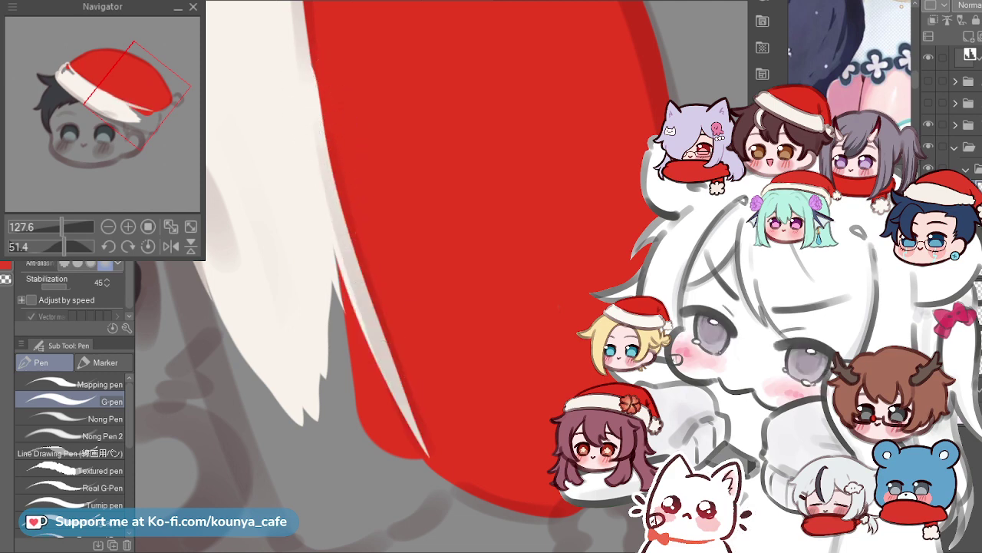
Paint the trim's lower edge toward its far end as one long tapered off-white stroke, retrying until it follows the sketch.
{"action": "left_click_drag", "start_coordinate": [337, 277], "coordinate": [501, 271]}
{"action": "scroll", "coordinate": [315, 180], "scroll_direction": "down", "scroll_amount": 3}
{"action": "left_click_drag", "start_coordinate": [322, 82], "coordinate": [312, 84]}
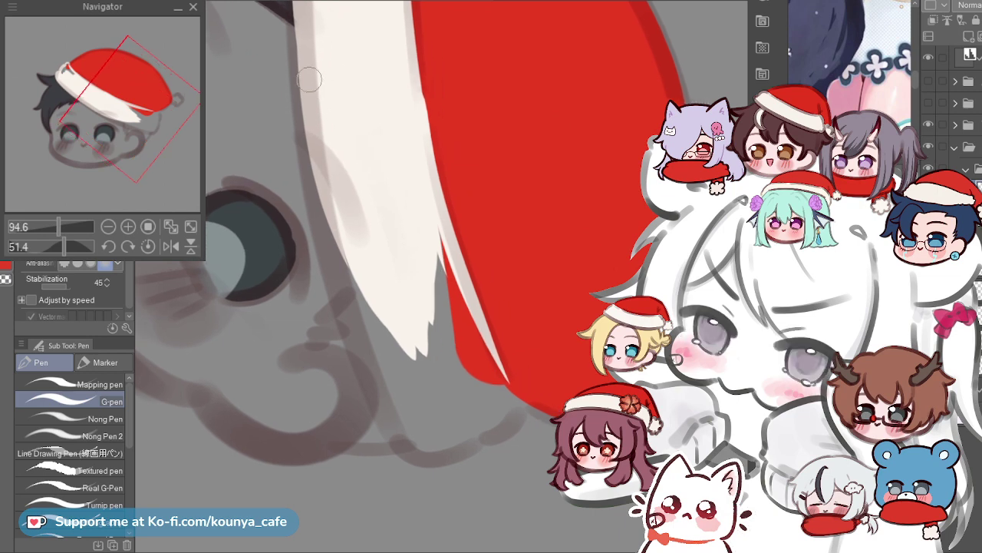
{"action": "left_click_drag", "start_coordinate": [352, 308], "coordinate": [379, 376]}
{"action": "key", "text": "ctrl+z"}
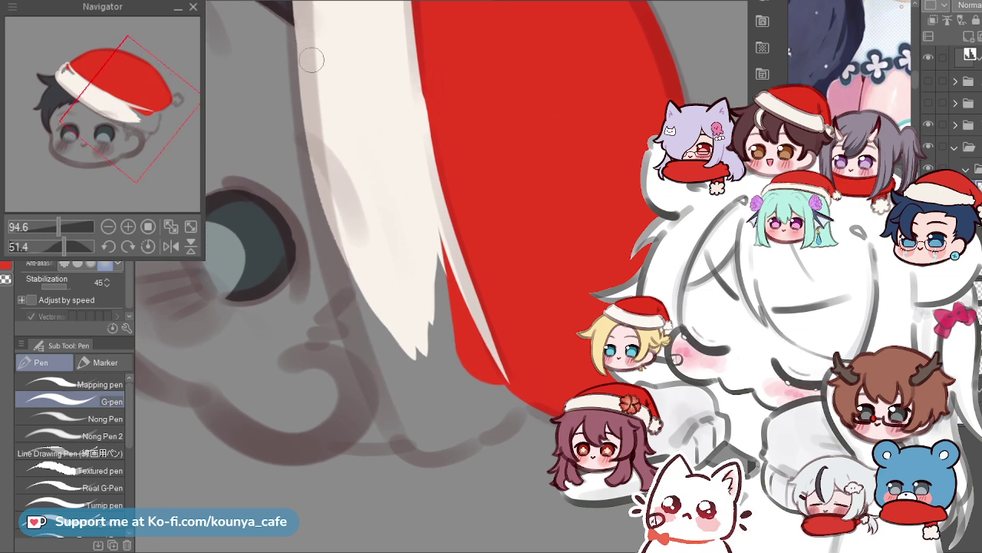
{"action": "left_click_drag", "start_coordinate": [338, 228], "coordinate": [396, 384]}
{"action": "mouse_move", "coordinate": [361, 254]}
{"action": "left_mouse_down"}
{"action": "mouse_move", "coordinate": [395, 337]}
{"action": "mouse_move", "coordinate": [329, 149]}
{"action": "left_mouse_up"}
{"action": "key", "text": "ctrl+z"}
{"action": "scroll", "coordinate": [330, 174], "scroll_direction": "up", "scroll_amount": 2}
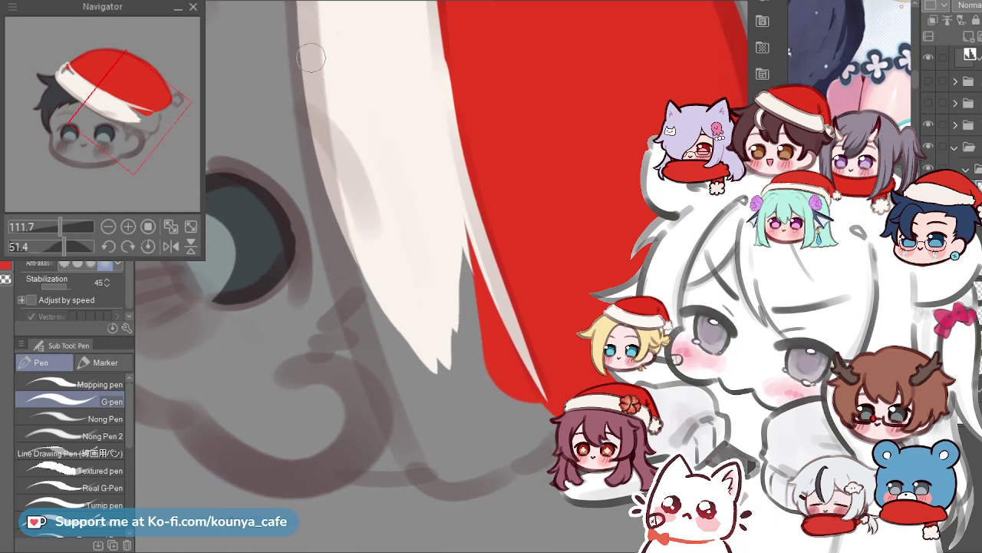
{"action": "left_click_drag", "start_coordinate": [301, 53], "coordinate": [401, 436]}
{"action": "key", "text": "ctrl+z"}
{"action": "mouse_move", "coordinate": [312, 40]}
{"action": "left_mouse_down"}
{"action": "mouse_move", "coordinate": [395, 375]}
{"action": "mouse_move", "coordinate": [434, 456]}
{"action": "left_mouse_up"}
{"action": "key", "text": "ctrl+z"}
{"action": "left_click_drag", "start_coordinate": [331, 205], "coordinate": [406, 426]}
{"action": "key", "text": "ctrl+z"}
{"action": "mouse_move", "coordinate": [313, 62]}
{"action": "left_mouse_down"}
{"action": "mouse_move", "coordinate": [393, 371]}
{"action": "mouse_move", "coordinate": [426, 448]}
{"action": "left_mouse_up"}
{"action": "key", "text": "ctrl+z"}
{"action": "left_click_drag", "start_coordinate": [318, 139], "coordinate": [423, 421]}
{"action": "key", "text": "ctrl+z"}
{"action": "left_click_drag", "start_coordinate": [311, 115], "coordinate": [425, 461]}
{"action": "key", "text": "ctrl+z"}
{"action": "left_click_drag", "start_coordinate": [313, 92], "coordinate": [422, 439]}
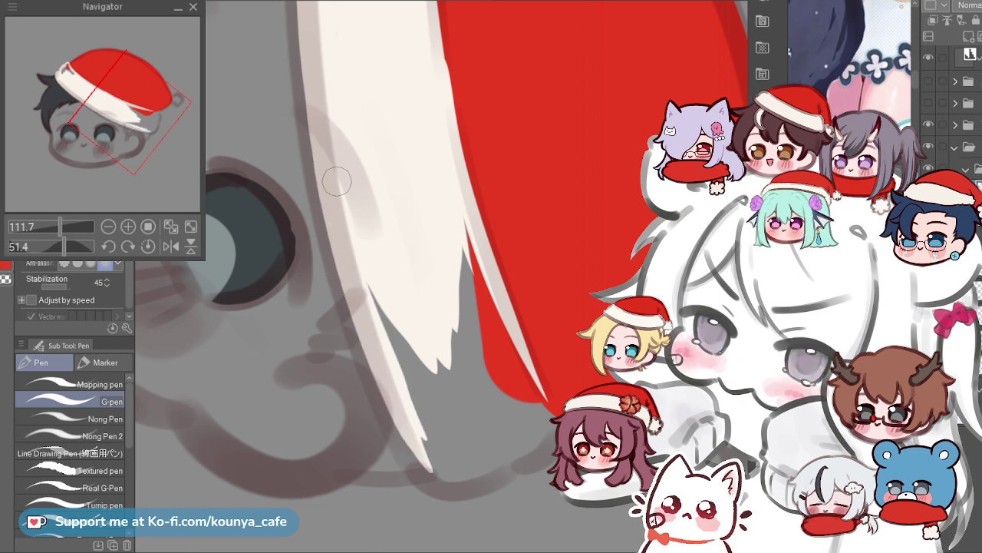
Try another long off-white stroke along the trim's lower edge beside the tapered tip.
{"action": "left_click_drag", "start_coordinate": [322, 165], "coordinate": [419, 459]}
{"action": "key", "text": "ctrl+z"}
{"action": "mouse_move", "coordinate": [320, 159]}
{"action": "left_mouse_down"}
{"action": "mouse_move", "coordinate": [334, 254]}
{"action": "mouse_move", "coordinate": [384, 411]}
{"action": "left_mouse_up"}
{"action": "key", "text": "ctrl+z"}
{"action": "left_click_drag", "start_coordinate": [325, 184], "coordinate": [395, 431]}
{"action": "key", "text": "ctrl+z"}
Reset the canvas rotation and fill the grey gaps between the tufts at the trim's far end with off-white.
{"action": "left_click", "coordinate": [148, 246]}
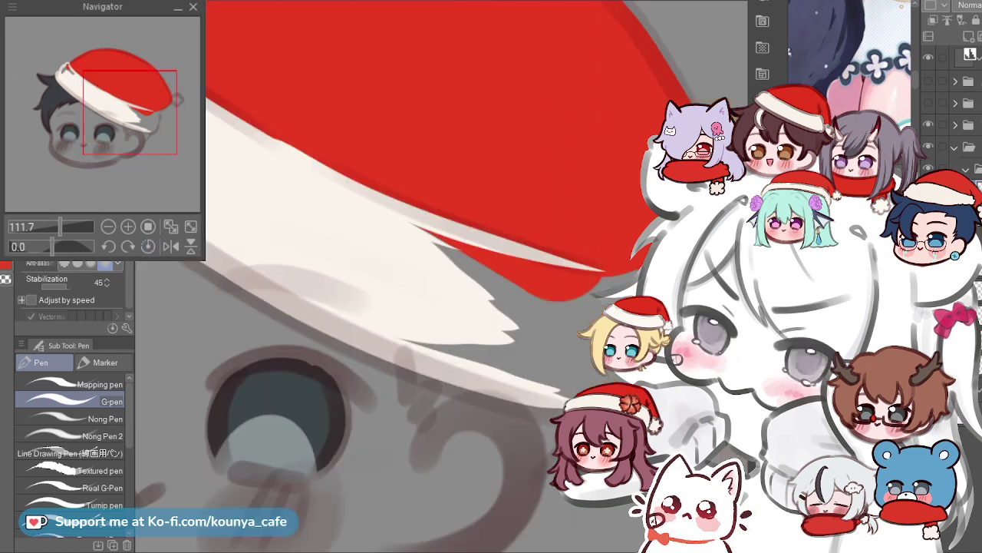
{"action": "scroll", "coordinate": [572, 273], "scroll_direction": "up", "scroll_amount": 2}
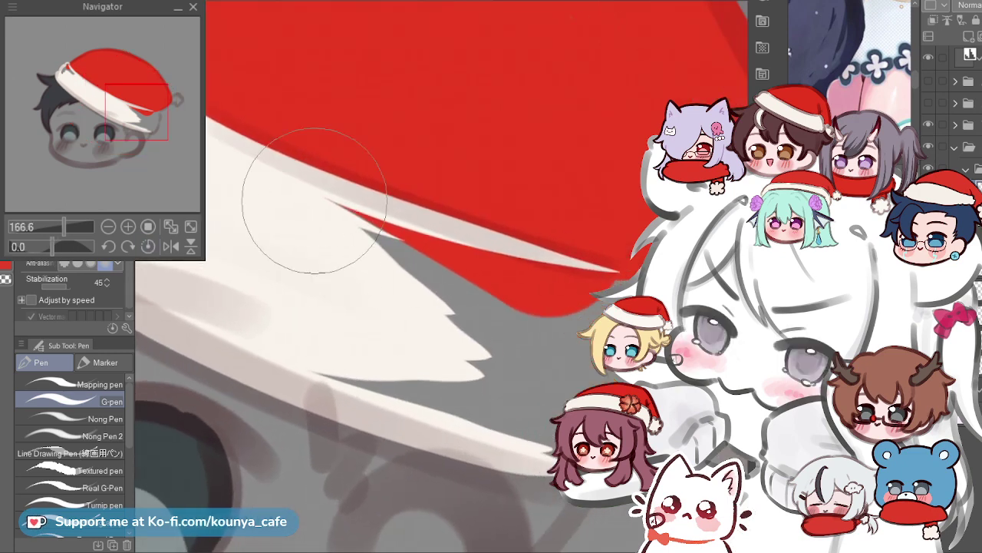
{"action": "left_click_drag", "start_coordinate": [283, 193], "coordinate": [514, 334]}
{"action": "left_click_drag", "start_coordinate": [261, 285], "coordinate": [471, 402]}
{"action": "mouse_move", "coordinate": [369, 341]}
{"action": "left_mouse_down"}
{"action": "mouse_move", "coordinate": [327, 219]}
{"action": "mouse_move", "coordinate": [366, 230]}
{"action": "mouse_move", "coordinate": [419, 274]}
{"action": "mouse_move", "coordinate": [587, 341]}
{"action": "left_mouse_up"}
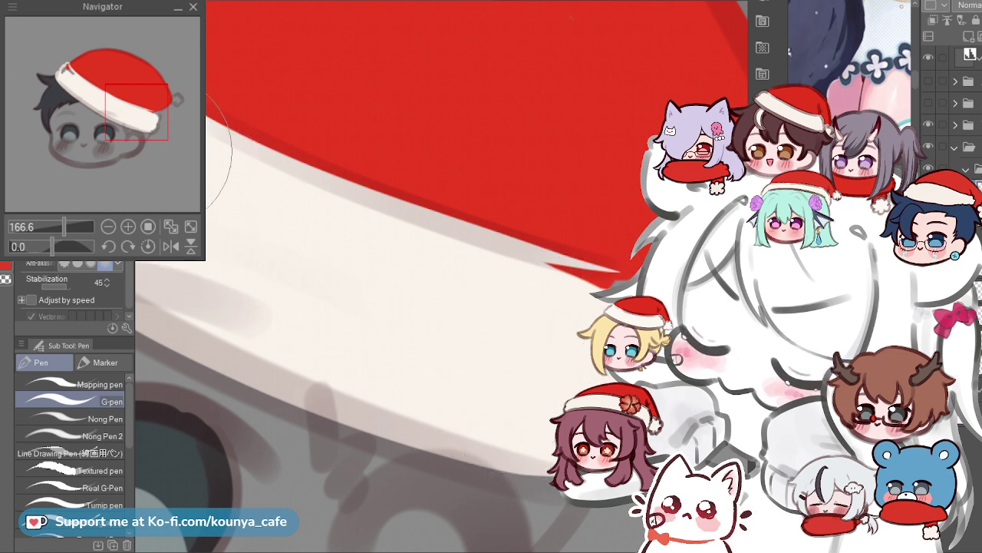
Flip the canvas horizontally and paint a rounded off-white fur bump at the trim's far end, covering the leftover red gap.
{"action": "left_click", "coordinate": [171, 246]}
{"action": "left_click_drag", "start_coordinate": [253, 346], "coordinate": [291, 345]}
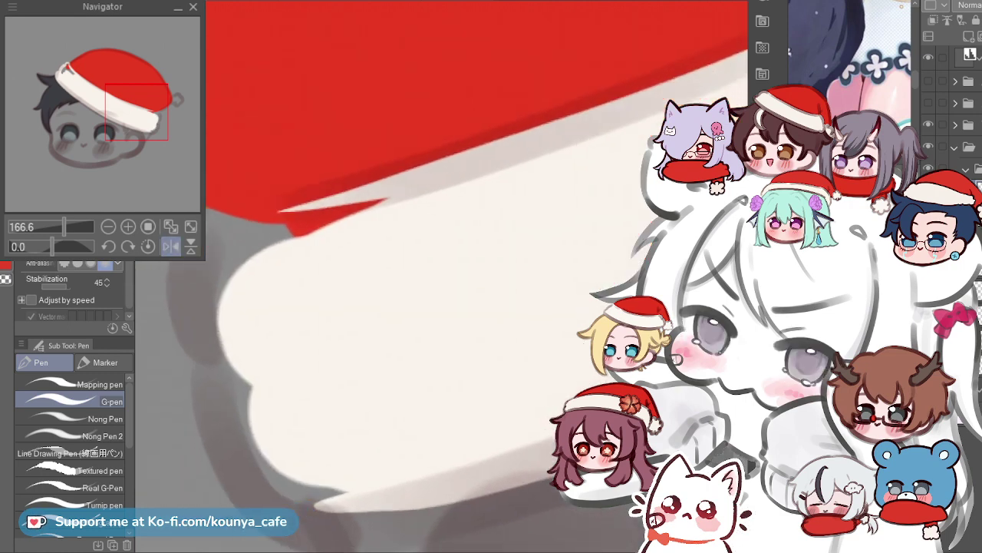
{"action": "left_click_drag", "start_coordinate": [224, 335], "coordinate": [338, 280]}
{"action": "left_click_drag", "start_coordinate": [305, 228], "coordinate": [251, 227]}
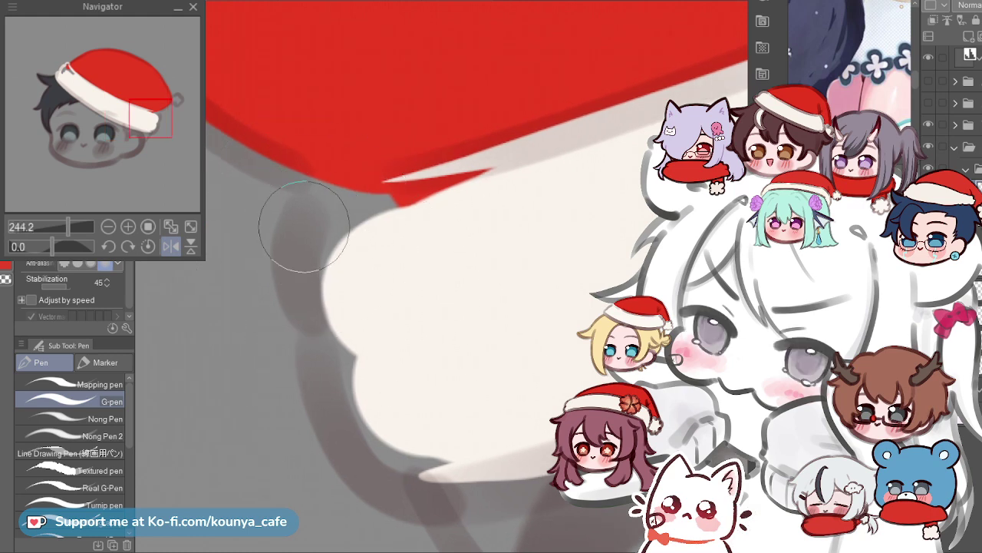
{"action": "left_click_drag", "start_coordinate": [322, 195], "coordinate": [313, 298]}
{"action": "key", "text": "ctrl+z"}
{"action": "key", "text": "bracketleft"}
{"action": "mouse_move", "coordinate": [322, 192]}
{"action": "left_mouse_down"}
{"action": "mouse_move", "coordinate": [392, 399]}
{"action": "mouse_move", "coordinate": [313, 195]}
{"action": "mouse_move", "coordinate": [369, 335]}
{"action": "left_mouse_up"}
{"action": "key", "text": "ctrl+z"}
{"action": "key", "text": "ctrl+z"}
{"action": "left_click_drag", "start_coordinate": [318, 193], "coordinate": [340, 333]}
{"action": "mouse_move", "coordinate": [321, 187]}
{"action": "left_mouse_down"}
{"action": "mouse_move", "coordinate": [344, 199]}
{"action": "mouse_move", "coordinate": [459, 175]}
{"action": "left_mouse_up"}
{"action": "key", "text": "ctrl+z"}
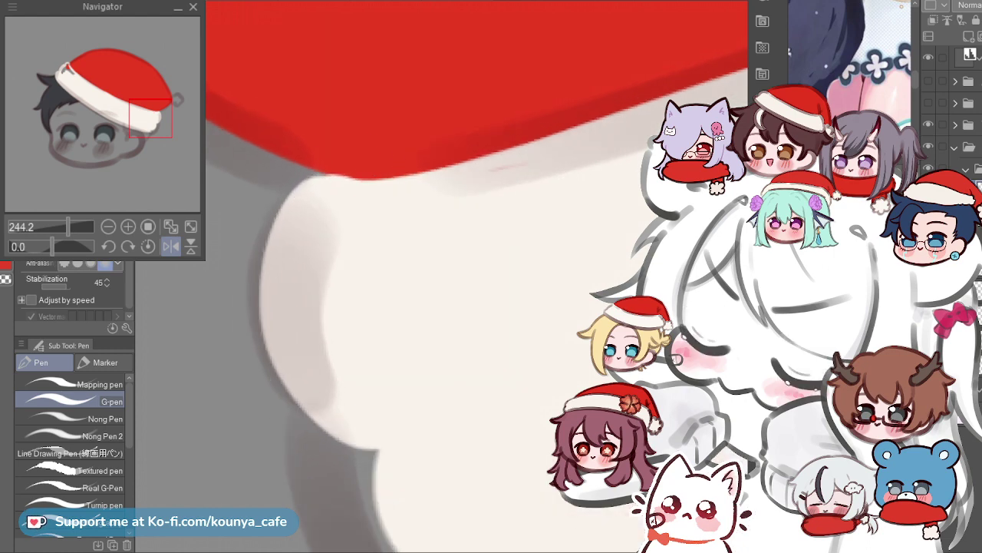
{"action": "left_click_drag", "start_coordinate": [306, 203], "coordinate": [338, 184]}
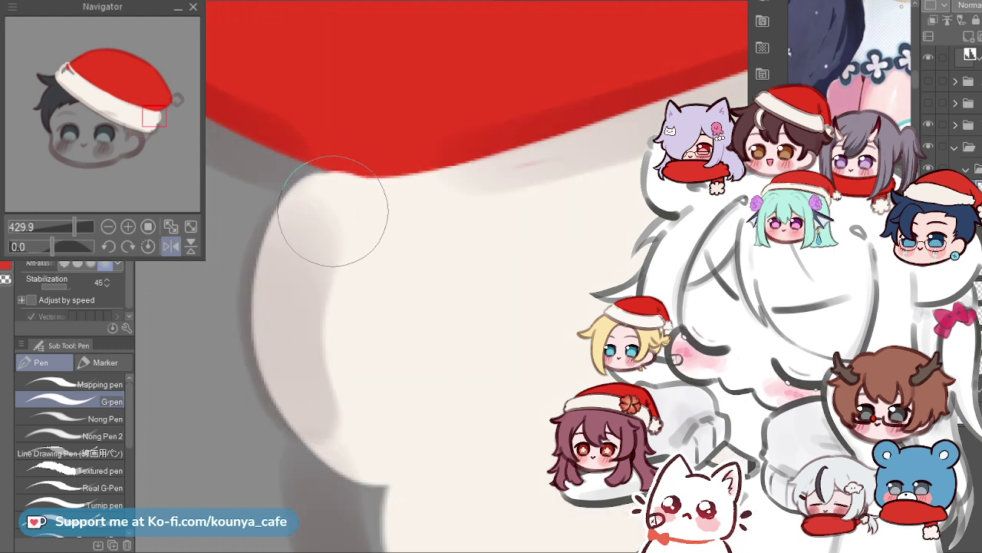
Clean up the edge where the new fur bump meets the red hat using a smaller hard eraser.
{"action": "key", "text": "e"}
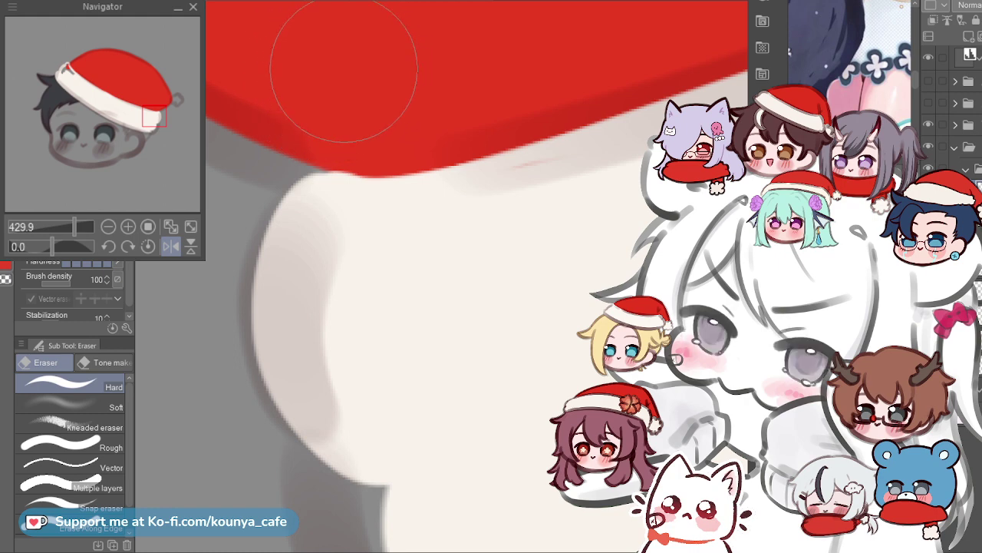
{"action": "key", "text": "bracketleft"}
{"action": "key", "text": "bracketleft"}
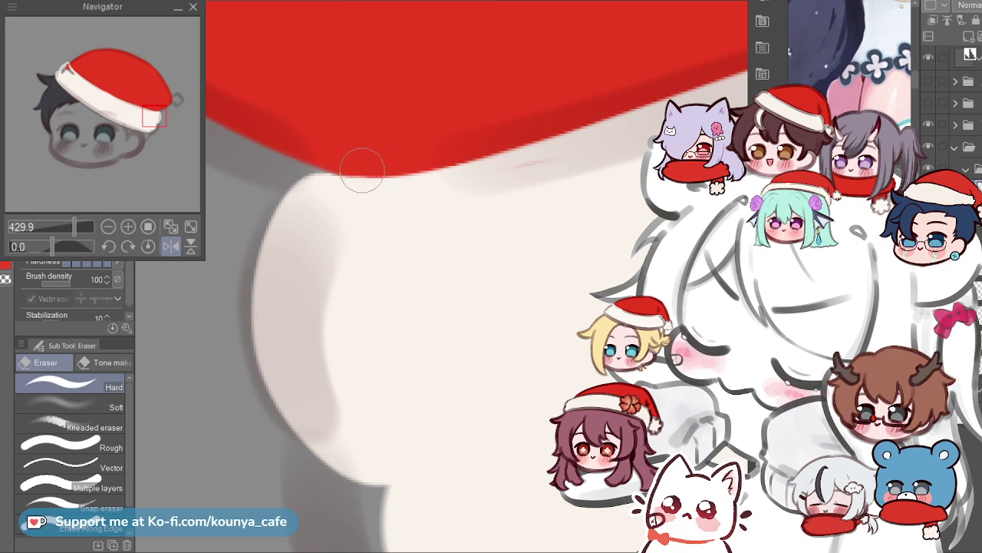
Paint two more off-white fur bumps around the trim's far lower corner with the G-pen and fill the gaps inside them.
{"action": "scroll", "coordinate": [346, 163], "scroll_direction": "down", "scroll_amount": 3}
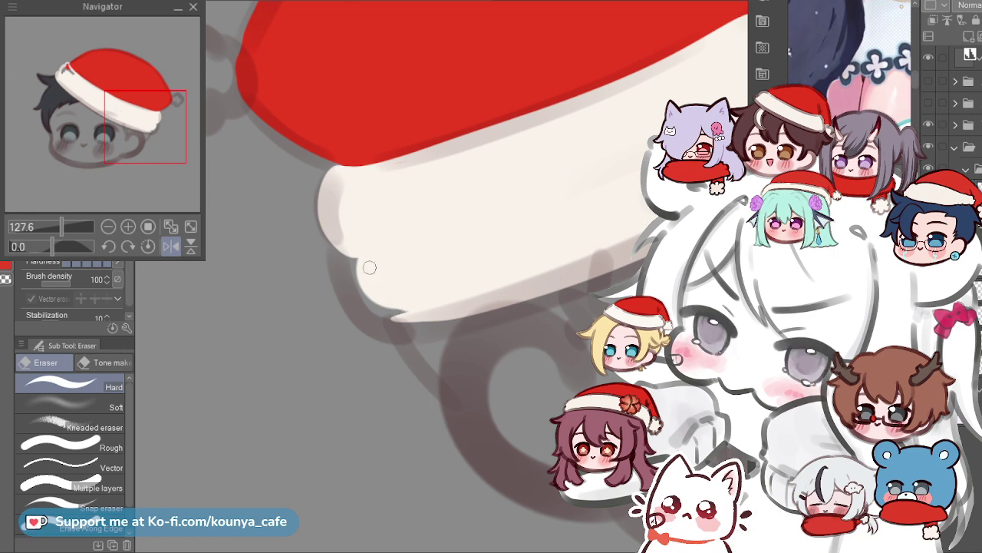
{"action": "scroll", "coordinate": [377, 268], "scroll_direction": "up", "scroll_amount": 3}
{"action": "left_click_drag", "start_coordinate": [405, 302], "coordinate": [361, 289]}
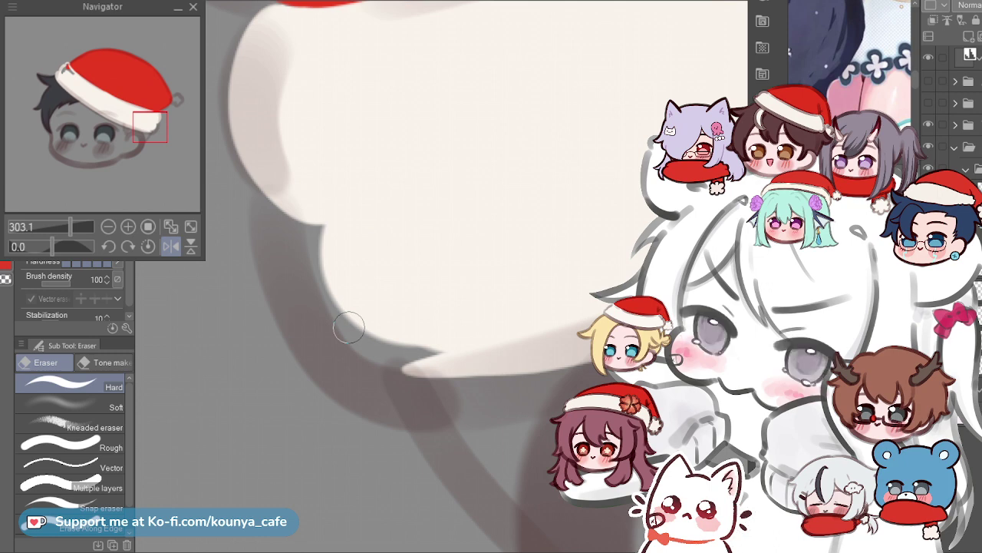
{"action": "key", "text": "p"}
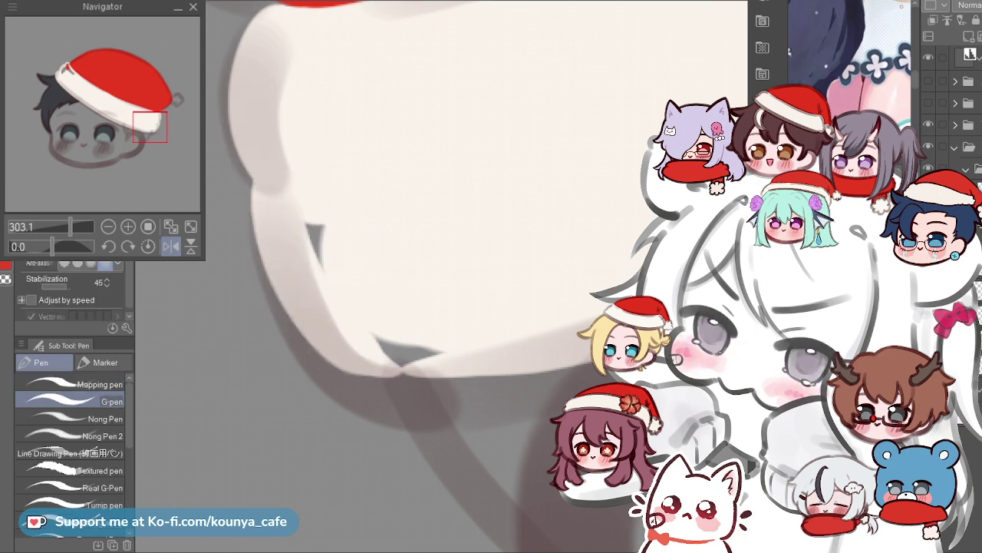
{"action": "scroll", "coordinate": [315, 310], "scroll_direction": "down", "scroll_amount": 2}
{"action": "left_click_drag", "start_coordinate": [246, 226], "coordinate": [342, 377]}
{"action": "key", "text": "ctrl+z"}
{"action": "left_click_drag", "start_coordinate": [259, 244], "coordinate": [350, 396]}
{"action": "key", "text": "ctrl+z"}
{"action": "left_click_drag", "start_coordinate": [263, 274], "coordinate": [318, 311]}
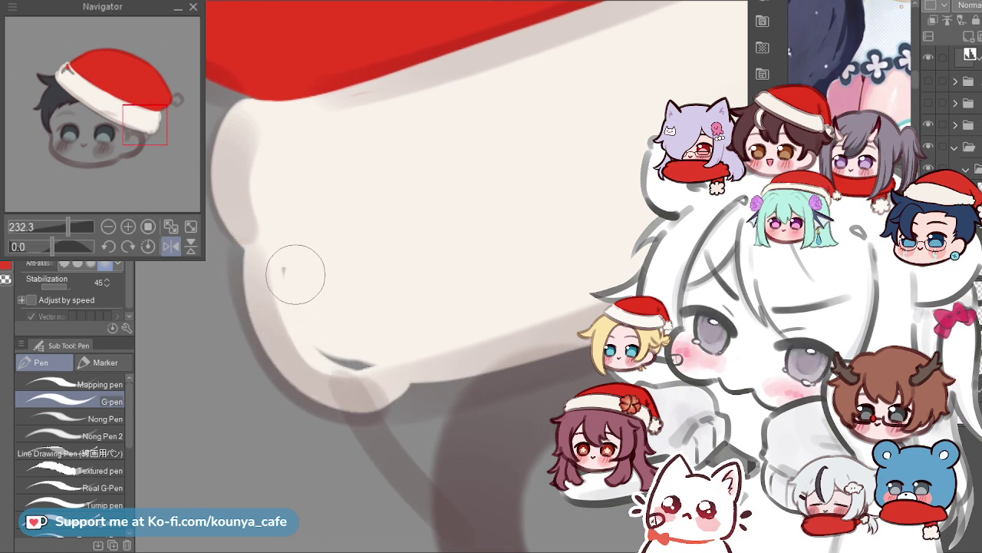
{"action": "mouse_move", "coordinate": [276, 236]}
{"action": "left_mouse_down"}
{"action": "mouse_move", "coordinate": [346, 356]}
{"action": "mouse_move", "coordinate": [373, 366]}
{"action": "left_mouse_up"}
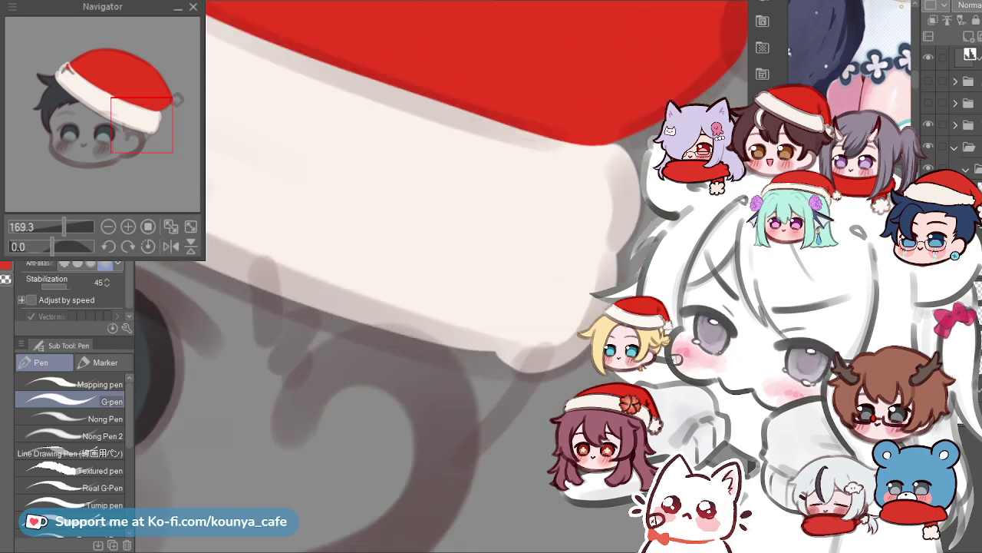
Rotate the canvas to about 62 degrees and widen the trim's lower edge near the far bumps, retrying until it curves smoothly.
{"action": "key", "text": "r"}
{"action": "left_click_drag", "start_coordinate": [340, 215], "coordinate": [419, 158]}
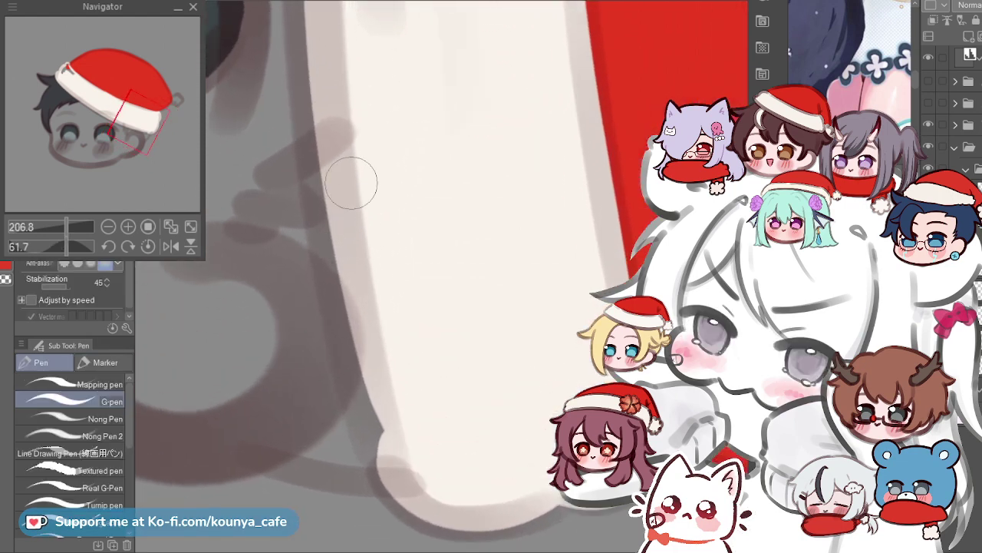
{"action": "left_click_drag", "start_coordinate": [326, 92], "coordinate": [364, 387]}
{"action": "left_click_drag", "start_coordinate": [321, 73], "coordinate": [363, 390]}
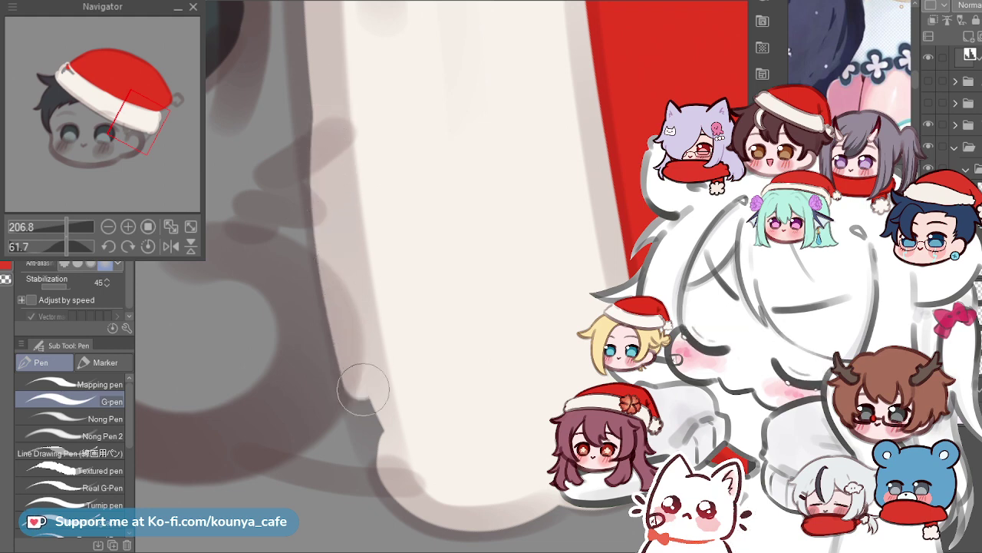
{"action": "key", "text": "ctrl+z"}
{"action": "left_click_drag", "start_coordinate": [317, 114], "coordinate": [360, 431]}
{"action": "key", "text": "ctrl+z"}
{"action": "left_click_drag", "start_coordinate": [314, 112], "coordinate": [371, 435]}
{"action": "key", "text": "ctrl+z"}
{"action": "left_click_drag", "start_coordinate": [321, 100], "coordinate": [373, 406]}
{"action": "key", "text": "ctrl+z"}
{"action": "left_click_drag", "start_coordinate": [328, 98], "coordinate": [355, 355]}
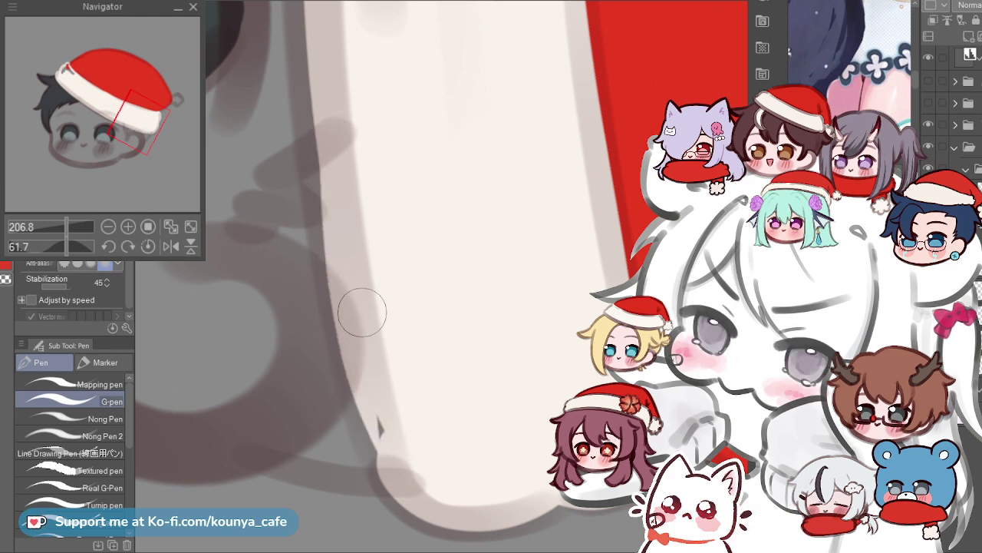
{"action": "left_click_drag", "start_coordinate": [337, 311], "coordinate": [385, 490]}
{"action": "key", "text": "ctrl+z"}
{"action": "left_click_drag", "start_coordinate": [338, 340], "coordinate": [354, 425]}
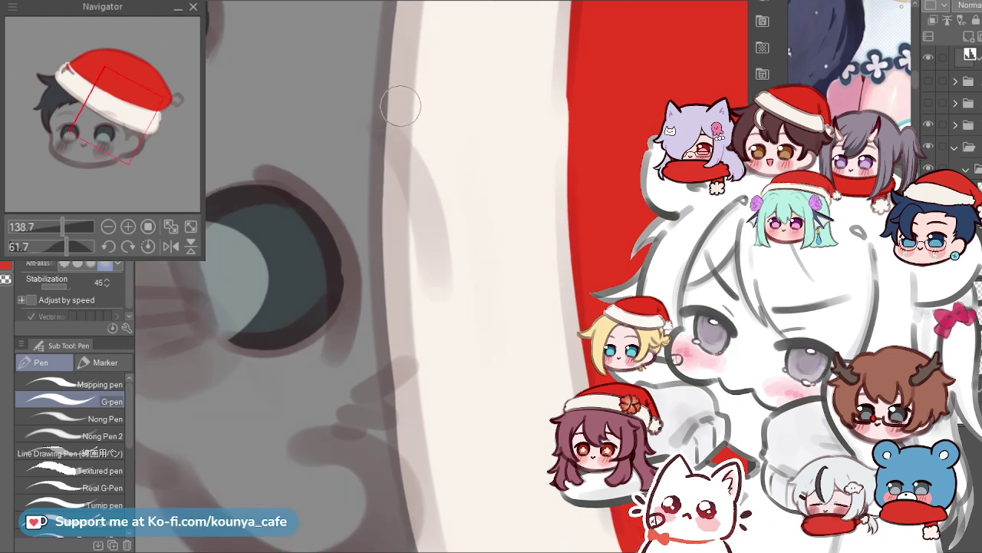
Refine the trim's lower edge above the eye with long off-white strokes, redoing the ones that bulge outward.
{"action": "left_click_drag", "start_coordinate": [395, 35], "coordinate": [387, 361]}
{"action": "mouse_move", "coordinate": [391, 77]}
{"action": "left_mouse_down"}
{"action": "mouse_move", "coordinate": [388, 362]}
{"action": "mouse_move", "coordinate": [395, 353]}
{"action": "left_mouse_up"}
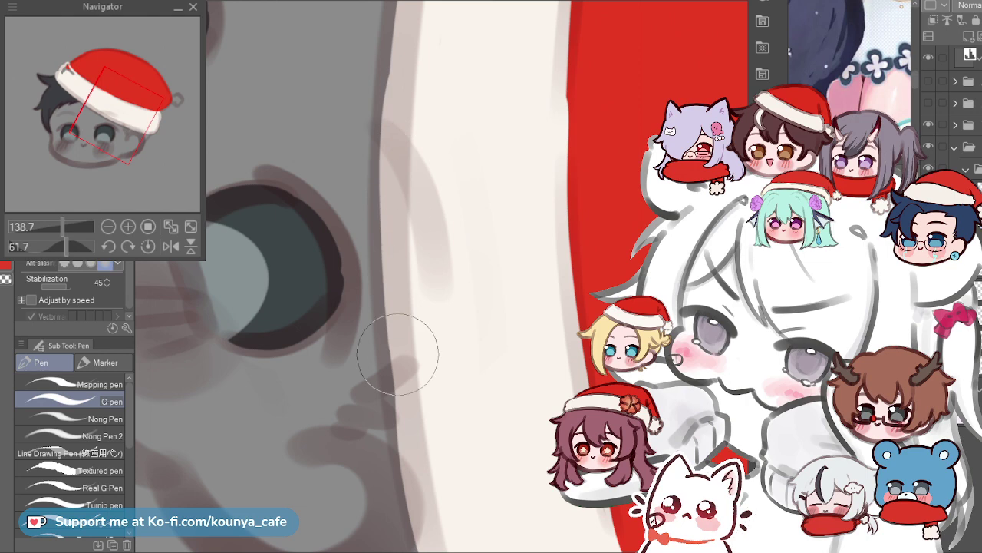
{"action": "left_click_drag", "start_coordinate": [400, 105], "coordinate": [413, 229]}
{"action": "mouse_move", "coordinate": [387, 107]}
{"action": "left_mouse_down"}
{"action": "mouse_move", "coordinate": [411, 294]}
{"action": "mouse_move", "coordinate": [407, 361]}
{"action": "left_mouse_up"}
{"action": "key", "text": "ctrl+z"}
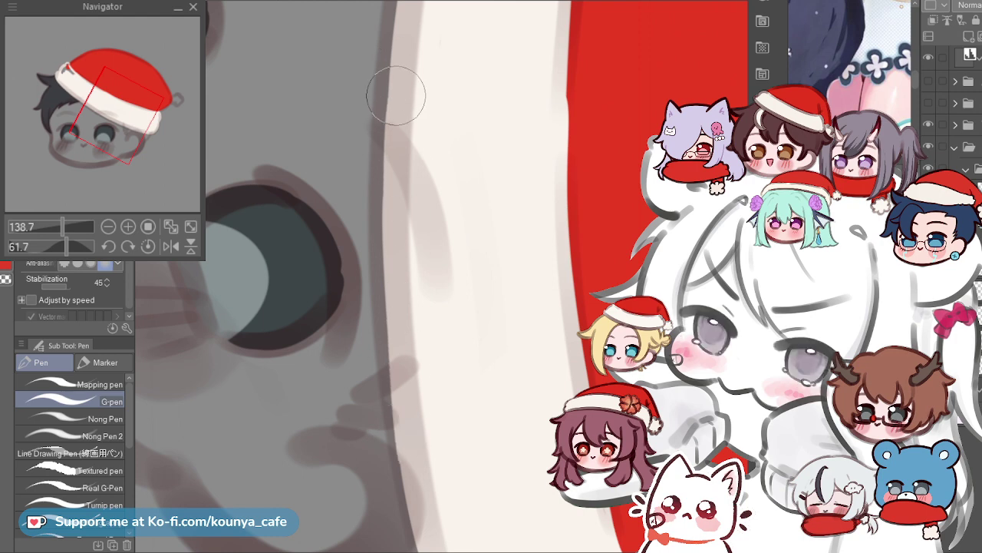
{"action": "mouse_move", "coordinate": [399, 84]}
{"action": "left_mouse_down"}
{"action": "mouse_move", "coordinate": [403, 470]}
{"action": "mouse_move", "coordinate": [391, 81]}
{"action": "left_mouse_up"}
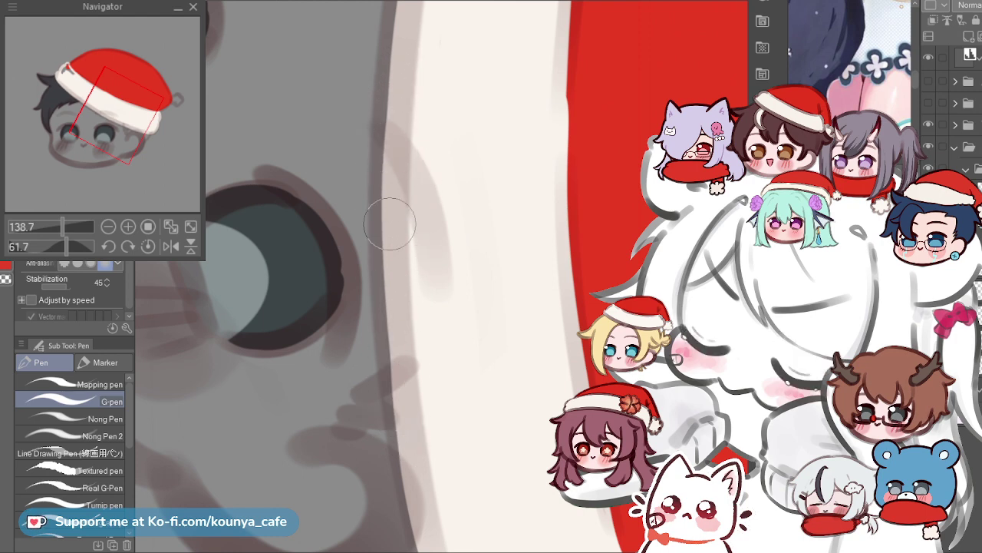
{"action": "left_click_drag", "start_coordinate": [391, 212], "coordinate": [376, 450]}
{"action": "left_click_drag", "start_coordinate": [414, 97], "coordinate": [447, 99]}
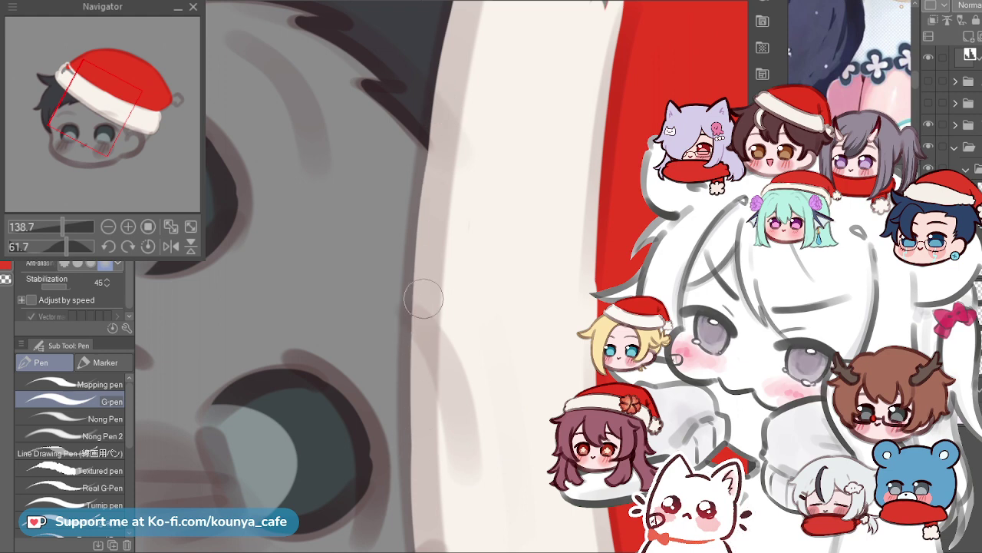
Fill the grey and red gaps inside the outlined bumps at the trim's hair-side end with off-white.
{"action": "scroll", "coordinate": [433, 292], "scroll_direction": "down", "scroll_amount": 4}
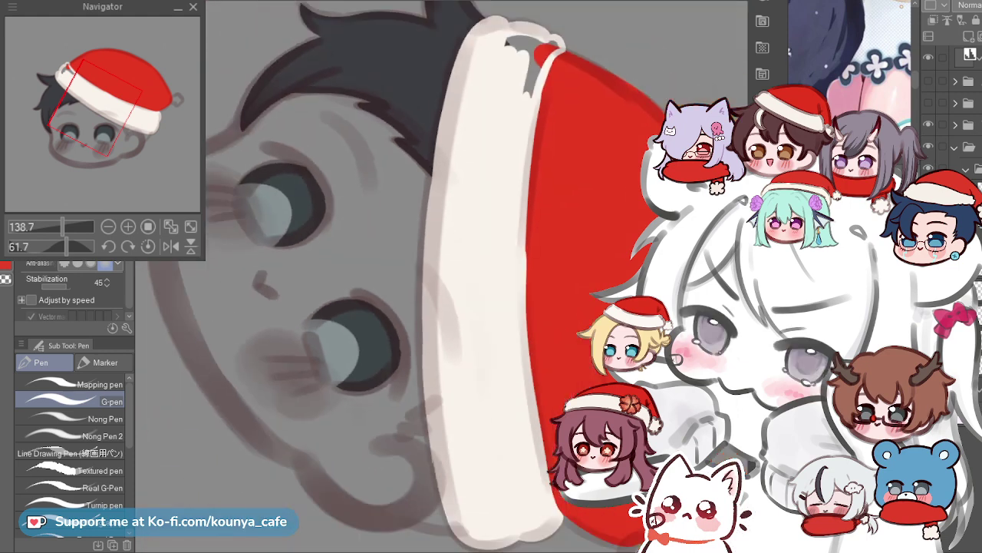
{"action": "scroll", "coordinate": [401, 320], "scroll_direction": "up", "scroll_amount": 5}
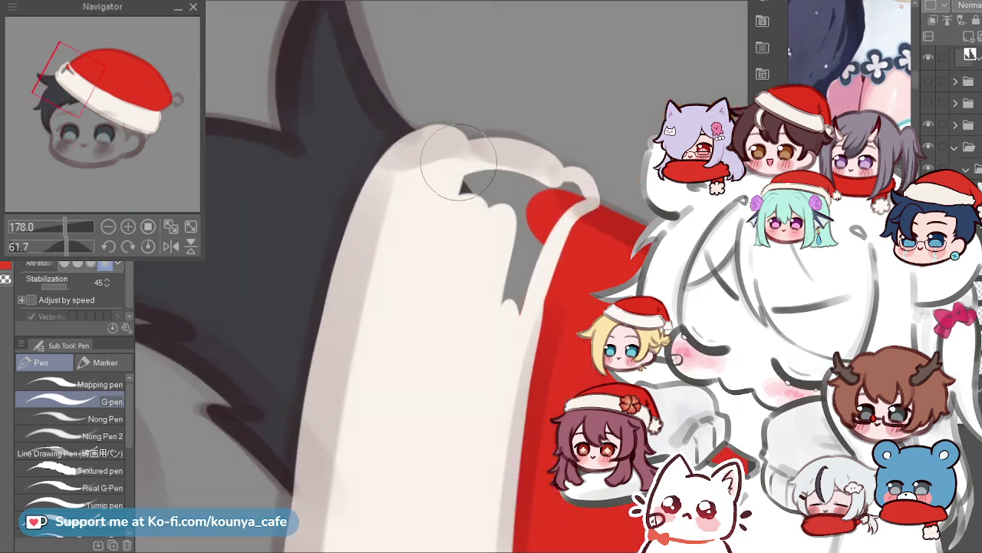
{"action": "left_click_drag", "start_coordinate": [494, 197], "coordinate": [494, 237]}
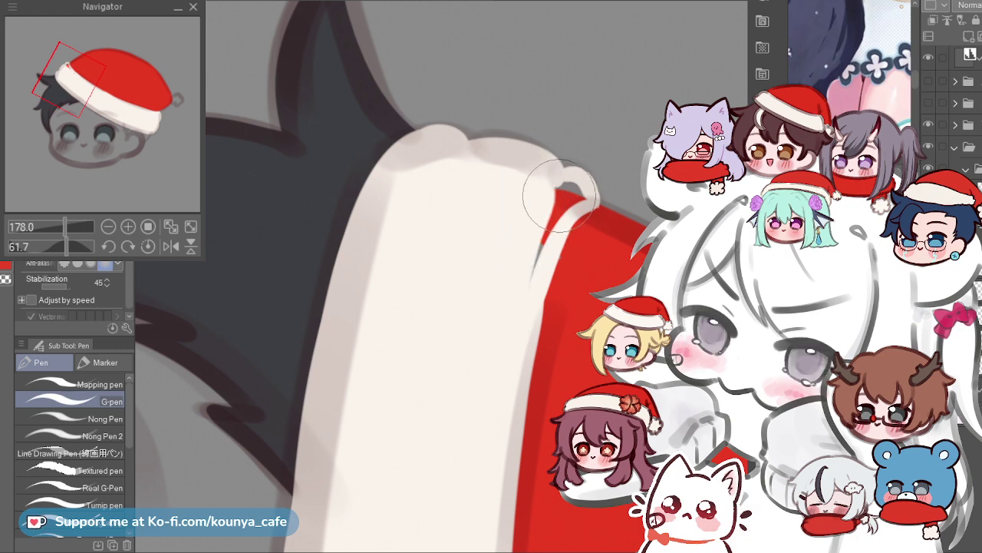
{"action": "mouse_move", "coordinate": [564, 192]}
{"action": "left_mouse_down"}
{"action": "mouse_move", "coordinate": [572, 195]}
{"action": "mouse_move", "coordinate": [556, 230]}
{"action": "left_mouse_up"}
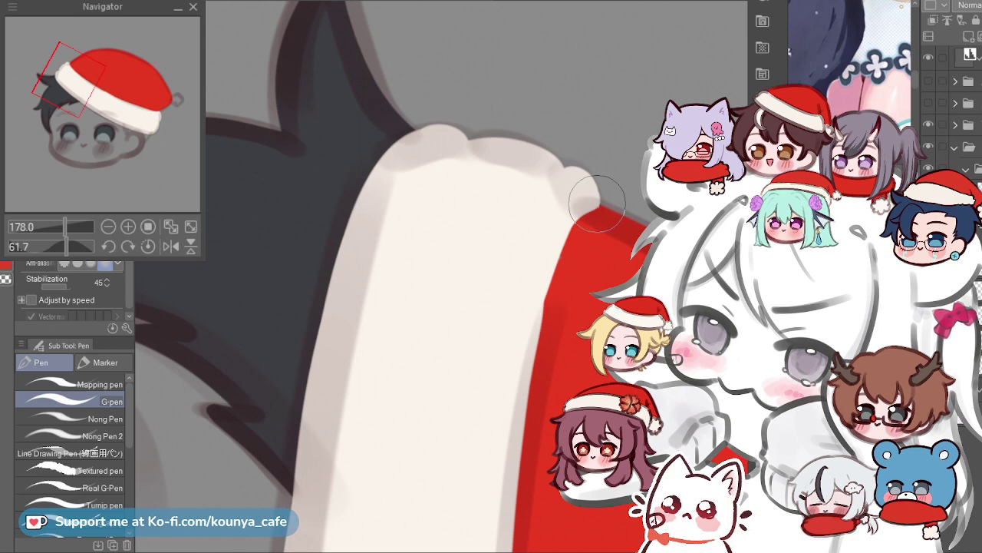
Smooth the trim's upper edge along the red hat from the small bump with a finer stroke, retrying the curve.
{"action": "scroll", "coordinate": [598, 203], "scroll_direction": "up", "scroll_amount": 3}
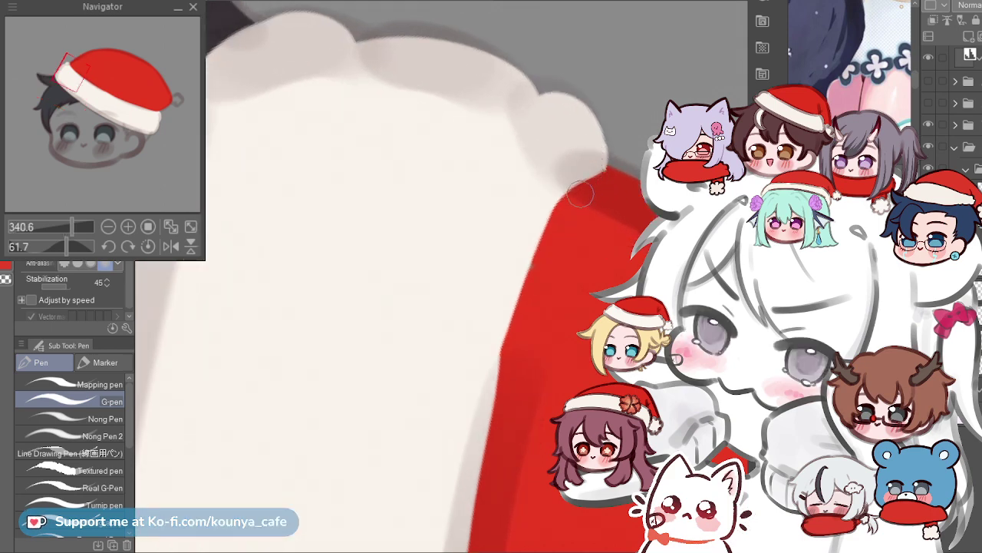
{"action": "left_click_drag", "start_coordinate": [569, 190], "coordinate": [516, 330]}
{"action": "key", "text": "ctrl+z"}
{"action": "left_click_drag", "start_coordinate": [571, 192], "coordinate": [488, 430]}
{"action": "key", "text": "ctrl+z"}
{"action": "scroll", "coordinate": [579, 188], "scroll_direction": "down", "scroll_amount": 2}
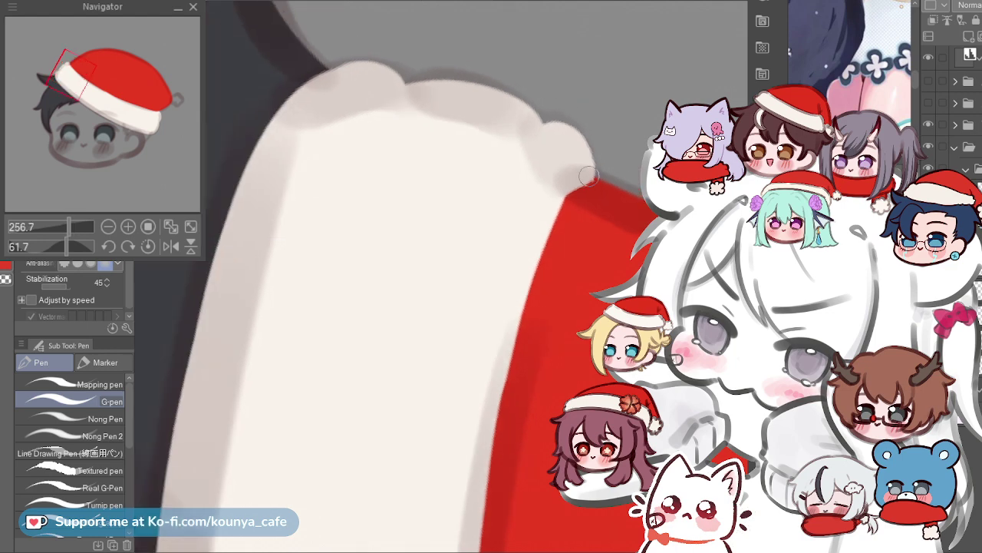
Erase the uneven notch where the small fur bump meets the red hat using the hard eraser.
{"action": "scroll", "coordinate": [535, 224], "scroll_direction": "up", "scroll_amount": 3}
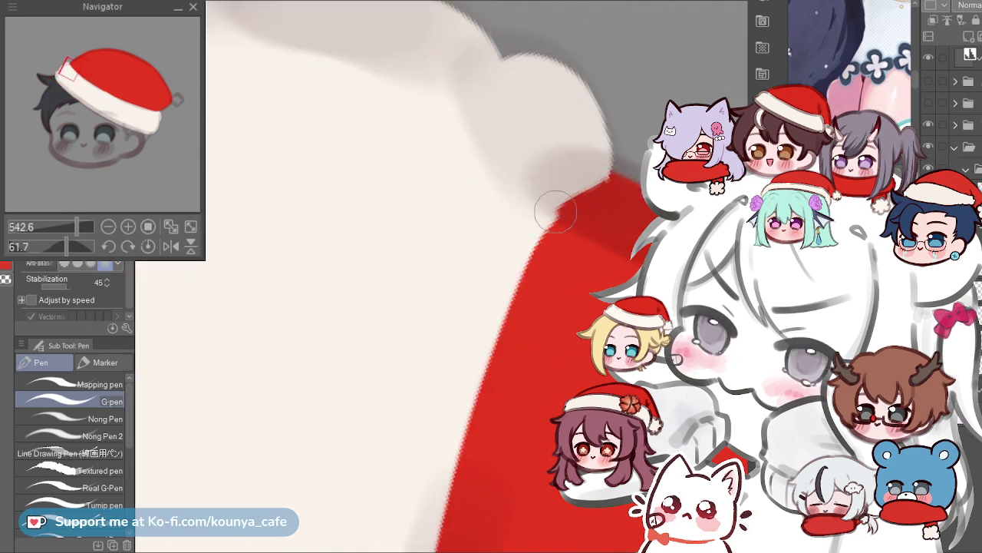
{"action": "key", "text": "e"}
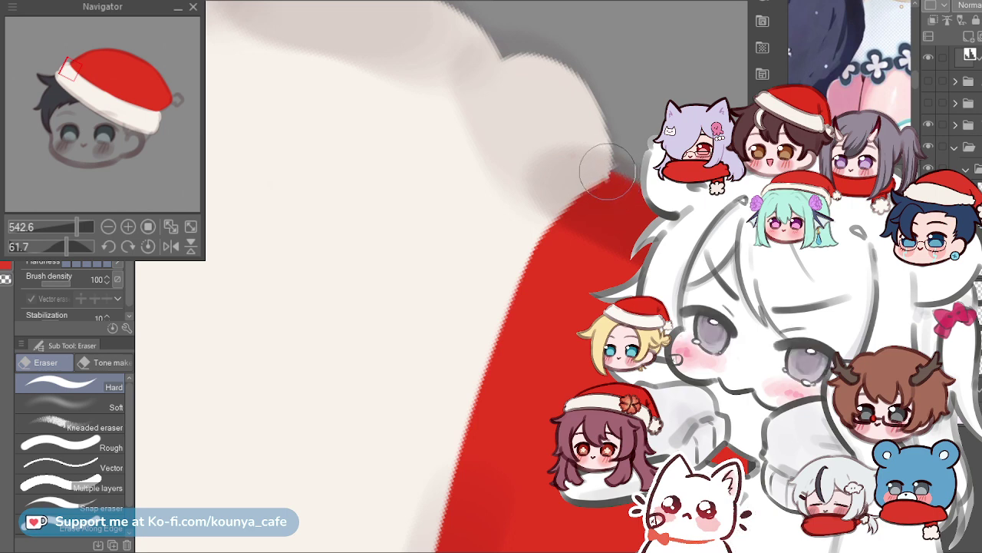
{"action": "scroll", "coordinate": [589, 184], "scroll_direction": "down", "scroll_amount": 6}
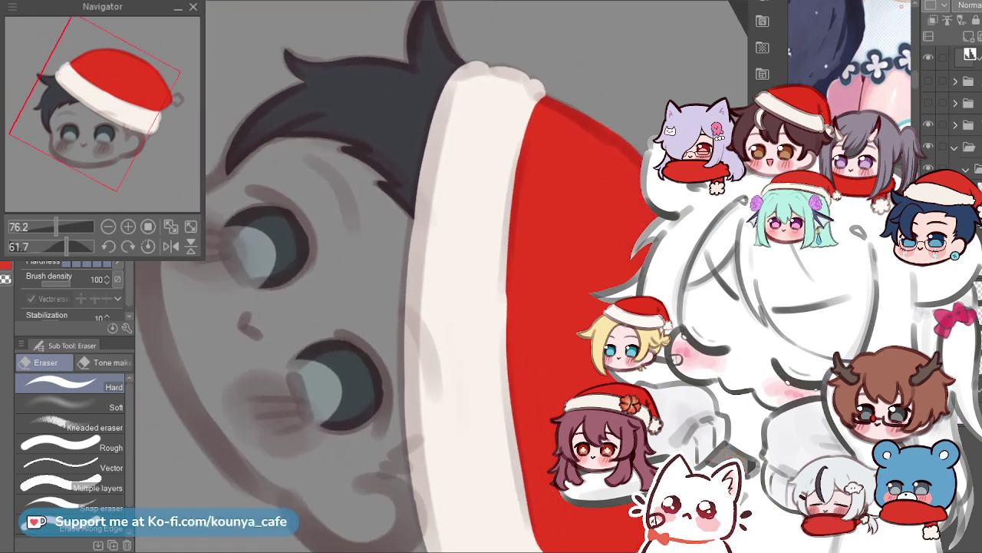
Compare the fur trim with and without its recent painting by undoing and redoing the latest edits.
{"action": "key", "text": "ctrl+z"}
{"action": "key", "text": "ctrl+y"}
{"action": "key", "text": "ctrl+z"}
{"action": "key", "text": "ctrl+y"}
{"action": "key", "text": "ctrl+z"}
{"action": "key", "text": "ctrl+y"}
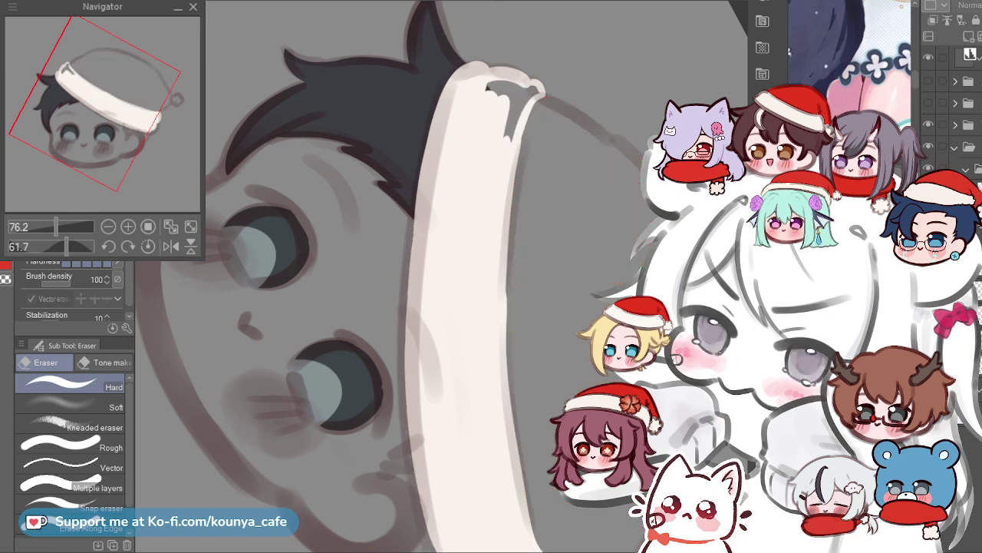
{"action": "key", "text": "ctrl+z"}
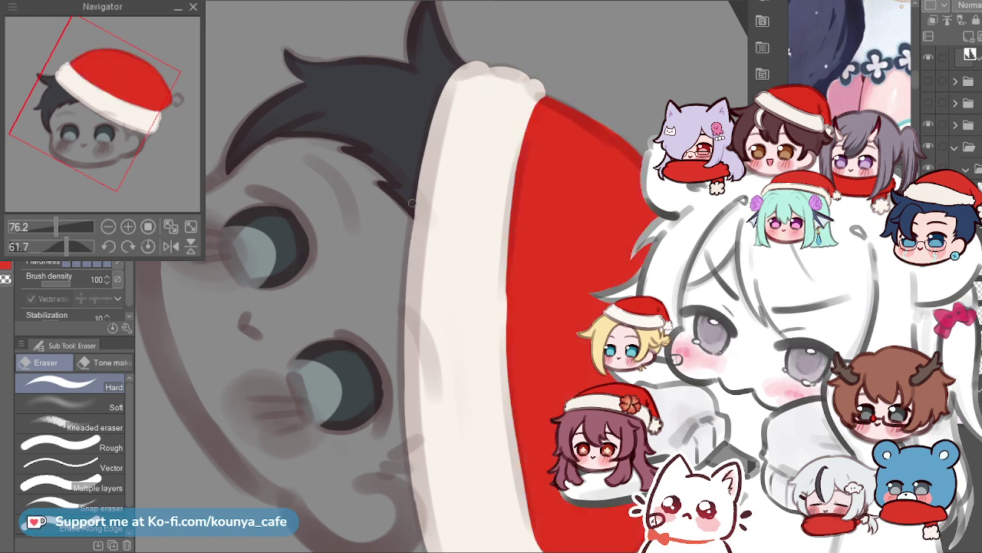
Reset the canvas rotation to 0 and frame the sketched pompom at the hat's tip.
{"action": "scroll", "coordinate": [476, 223], "scroll_direction": "up", "scroll_amount": 1}
{"action": "scroll", "coordinate": [483, 165], "scroll_direction": "down", "scroll_amount": 3}
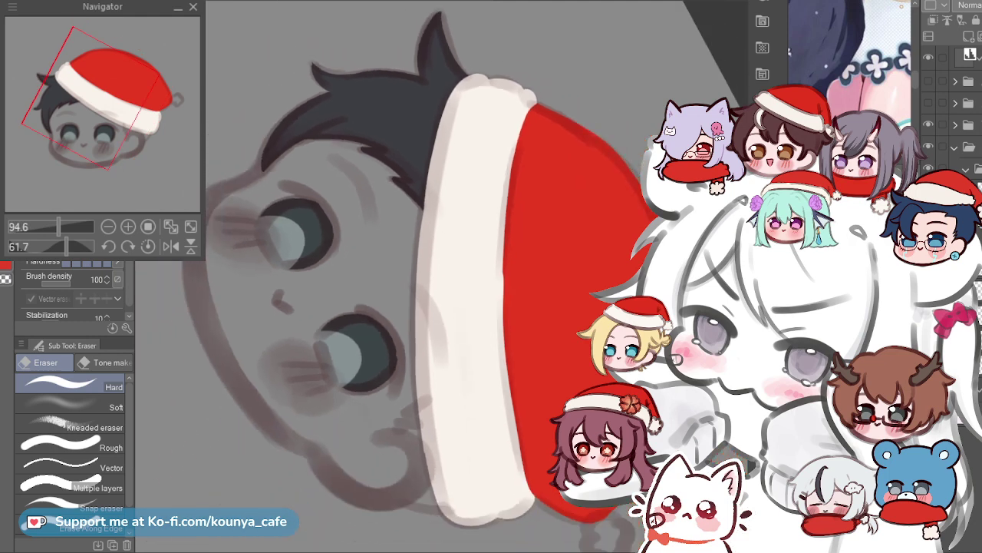
{"action": "scroll", "coordinate": [488, 144], "scroll_direction": "up", "scroll_amount": 2}
{"action": "left_click_drag", "start_coordinate": [488, 307], "coordinate": [424, 169]}
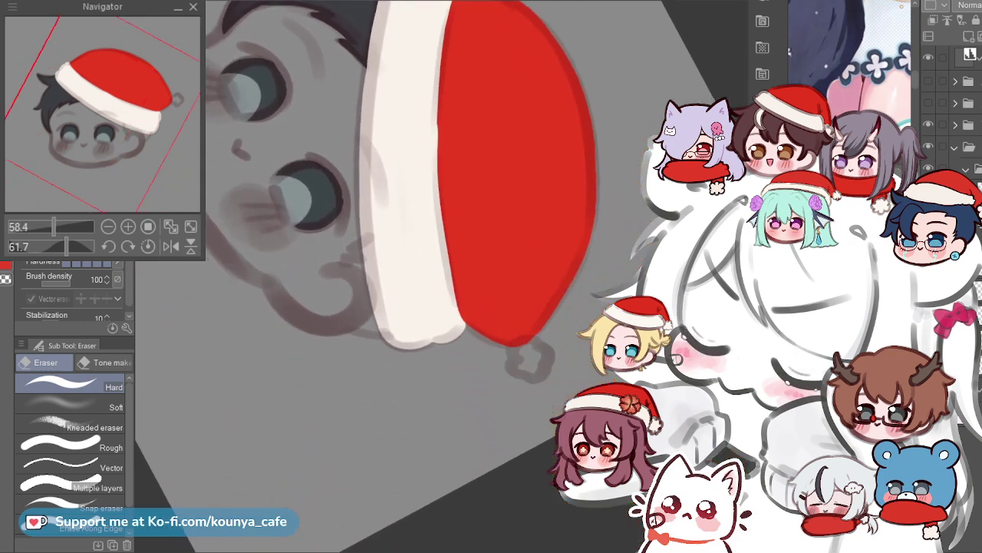
{"action": "scroll", "coordinate": [561, 325], "scroll_direction": "up", "scroll_amount": 4}
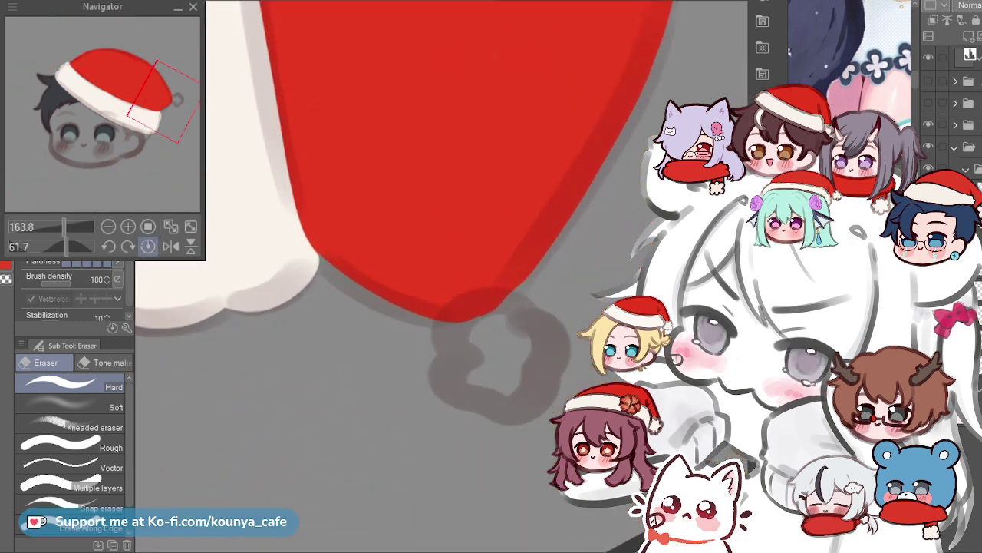
{"action": "left_click", "coordinate": [148, 246]}
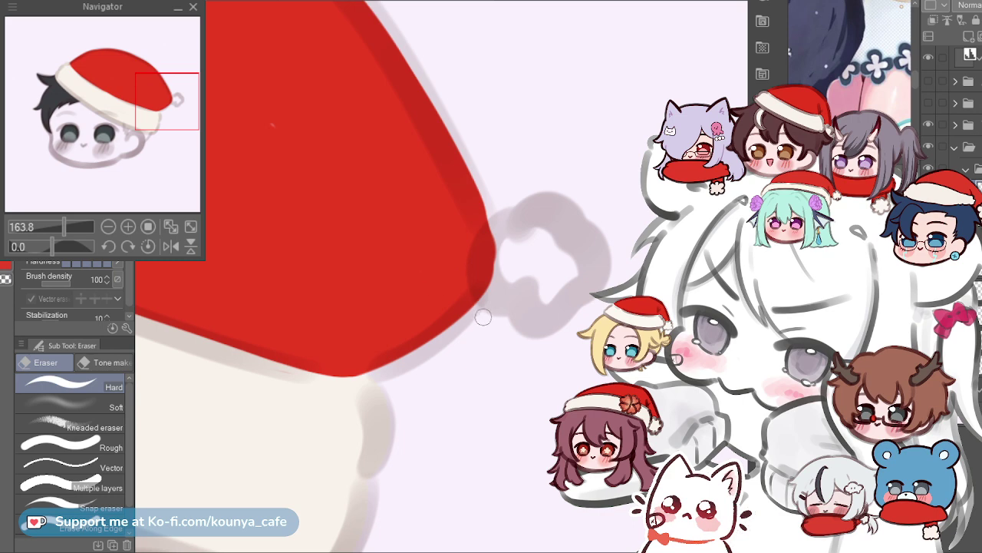
{"action": "scroll", "coordinate": [622, 225], "scroll_direction": "up", "scroll_amount": 5}
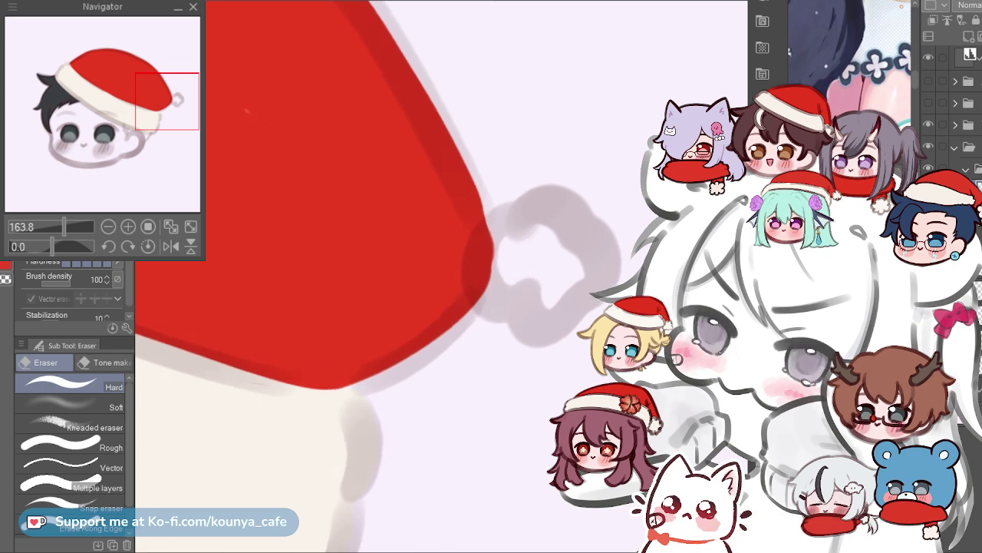
{"action": "left_click_drag", "start_coordinate": [471, 267], "coordinate": [463, 270]}
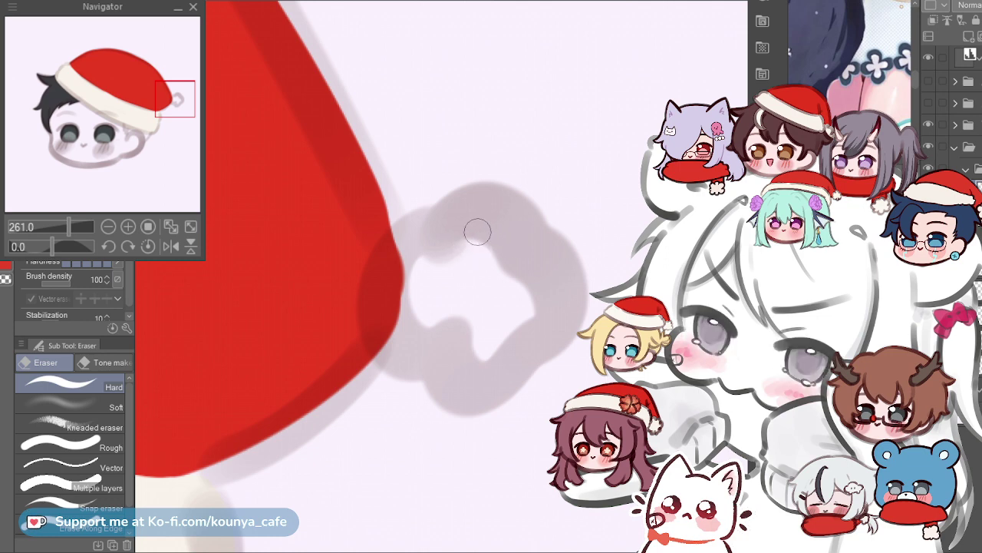
{"action": "scroll", "coordinate": [494, 256], "scroll_direction": "up", "scroll_amount": 2}
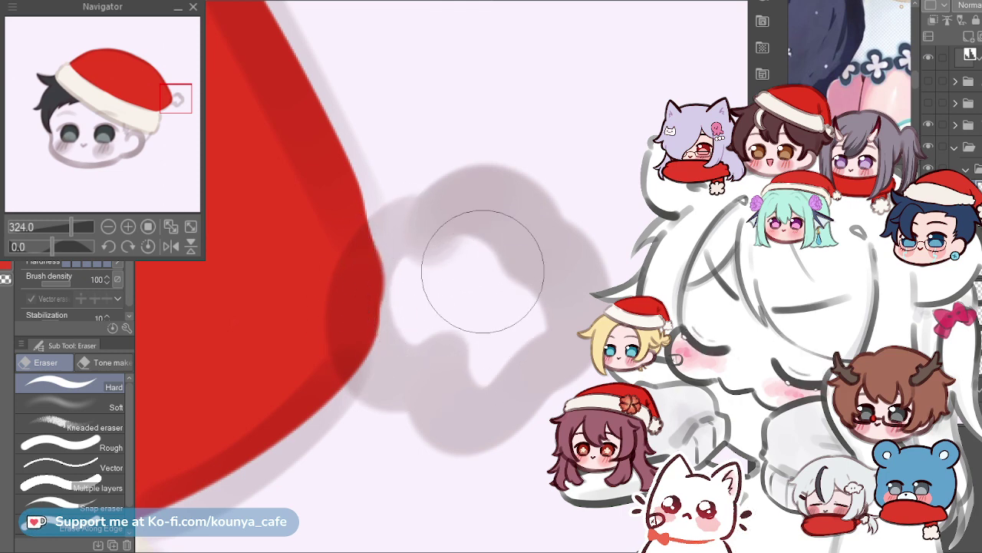
{"action": "key", "text": "ctrl+z"}
{"action": "key", "text": "ctrl+y"}
{"action": "scroll", "coordinate": [395, 340], "scroll_direction": "down", "scroll_amount": 3}
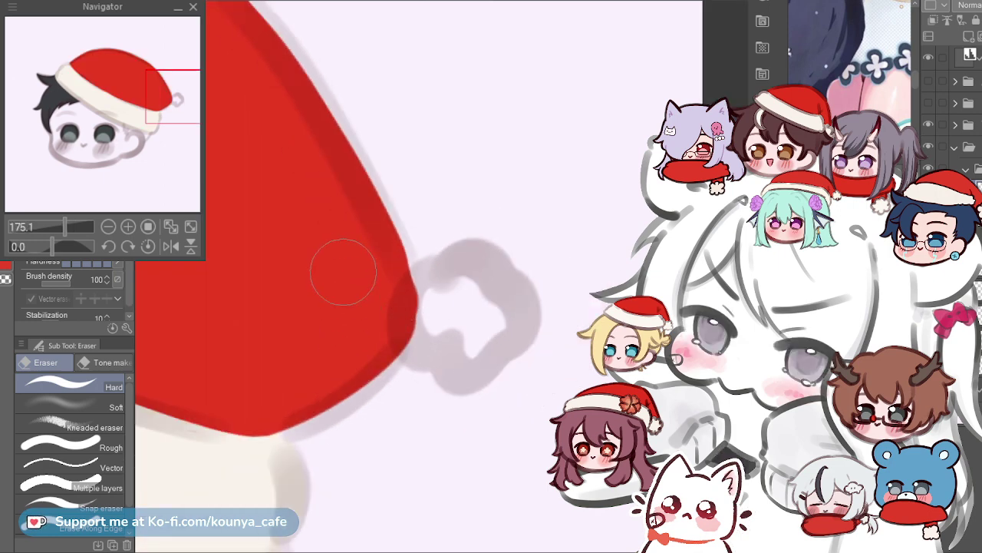
{"action": "mouse_move", "coordinate": [345, 426]}
{"action": "left_mouse_down"}
{"action": "mouse_move", "coordinate": [463, 338]}
{"action": "mouse_move", "coordinate": [510, 277]}
{"action": "left_mouse_up"}
{"action": "left_click_drag", "start_coordinate": [384, 321], "coordinate": [397, 382]}
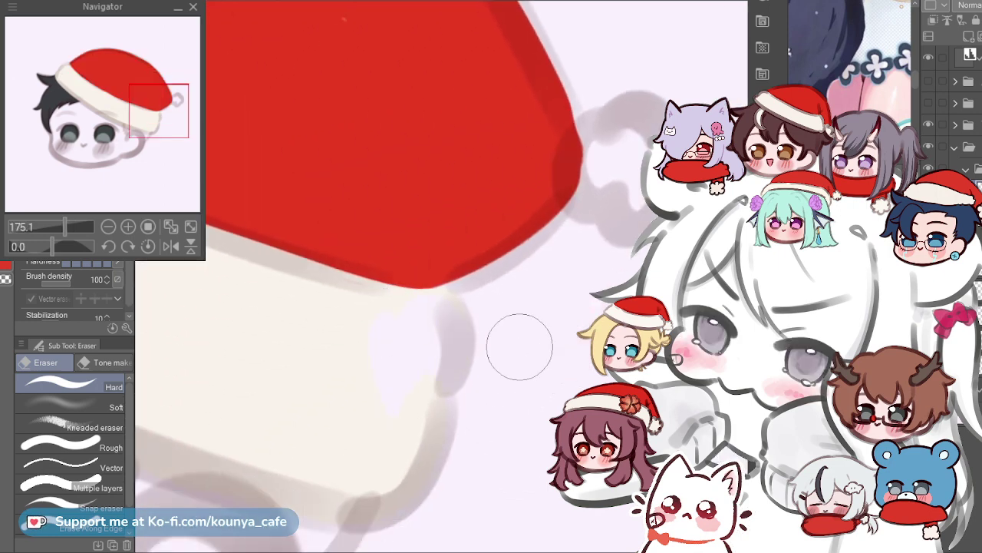
Paint the pompom over its sketch at the hat's tip with thick off-white G-pen strokes, retrying the first stroke beside the red fabric.
{"action": "key", "text": "p"}
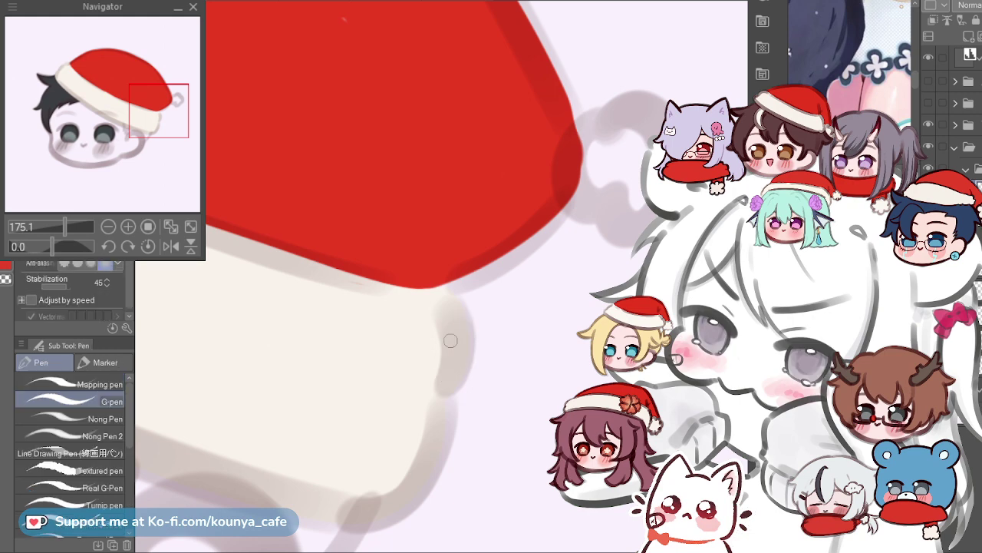
{"action": "mouse_move", "coordinate": [451, 340]}
{"action": "left_mouse_down"}
{"action": "mouse_move", "coordinate": [231, 409]}
{"action": "mouse_move", "coordinate": [255, 432]}
{"action": "left_mouse_up"}
{"action": "scroll", "coordinate": [430, 259], "scroll_direction": "up", "scroll_amount": 3}
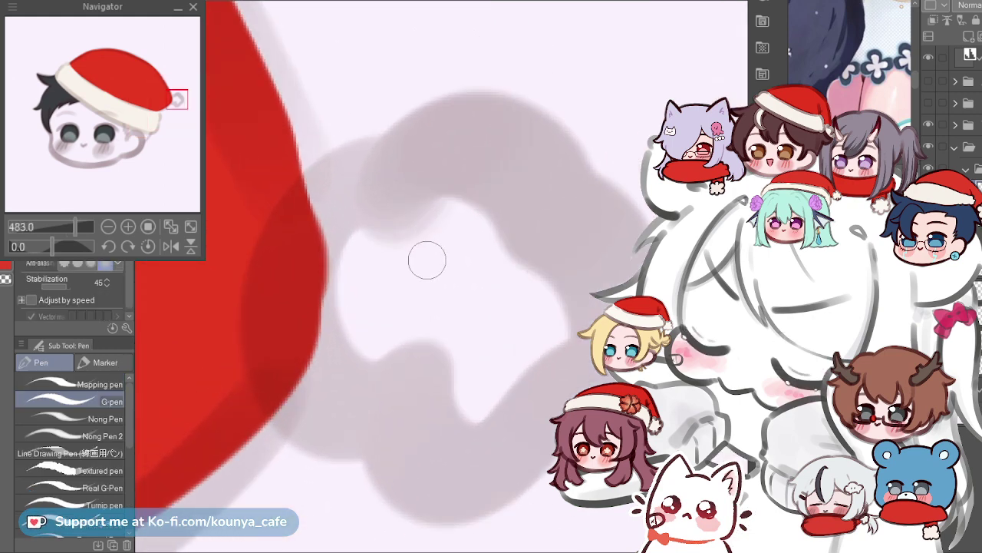
{"action": "scroll", "coordinate": [377, 266], "scroll_direction": "down", "scroll_amount": 1}
{"action": "mouse_move", "coordinate": [390, 233]}
{"action": "left_mouse_down"}
{"action": "mouse_move", "coordinate": [354, 239]}
{"action": "mouse_move", "coordinate": [384, 333]}
{"action": "left_mouse_up"}
{"action": "key", "text": "ctrl+z"}
{"action": "left_click_drag", "start_coordinate": [391, 219], "coordinate": [347, 332]}
{"action": "key", "text": "ctrl+z"}
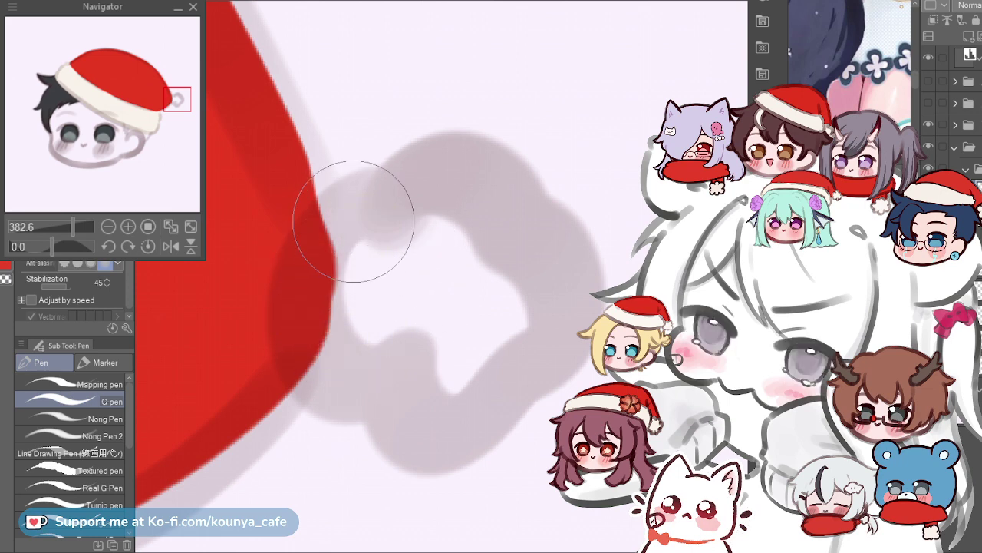
{"action": "mouse_move", "coordinate": [385, 235]}
{"action": "left_mouse_down"}
{"action": "mouse_move", "coordinate": [338, 302]}
{"action": "mouse_move", "coordinate": [404, 299]}
{"action": "left_mouse_up"}
{"action": "key", "text": "ctrl+z"}
{"action": "left_click_drag", "start_coordinate": [399, 221], "coordinate": [338, 278]}
{"action": "key", "text": "ctrl+z"}
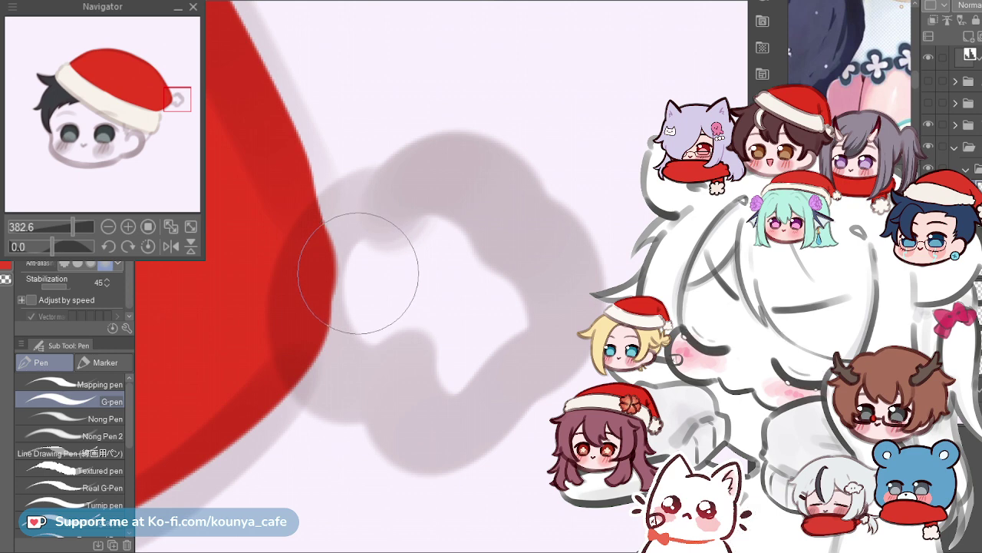
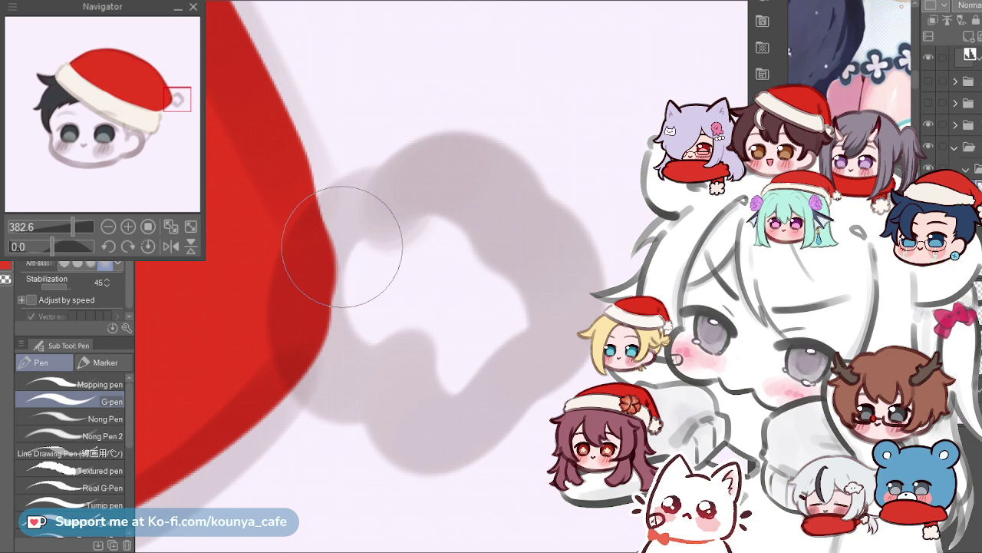
{"action": "mouse_move", "coordinate": [370, 246]}
{"action": "left_mouse_down"}
{"action": "mouse_move", "coordinate": [340, 246]}
{"action": "mouse_move", "coordinate": [373, 230]}
{"action": "mouse_move", "coordinate": [333, 274]}
{"action": "mouse_move", "coordinate": [365, 270]}
{"action": "left_mouse_up"}
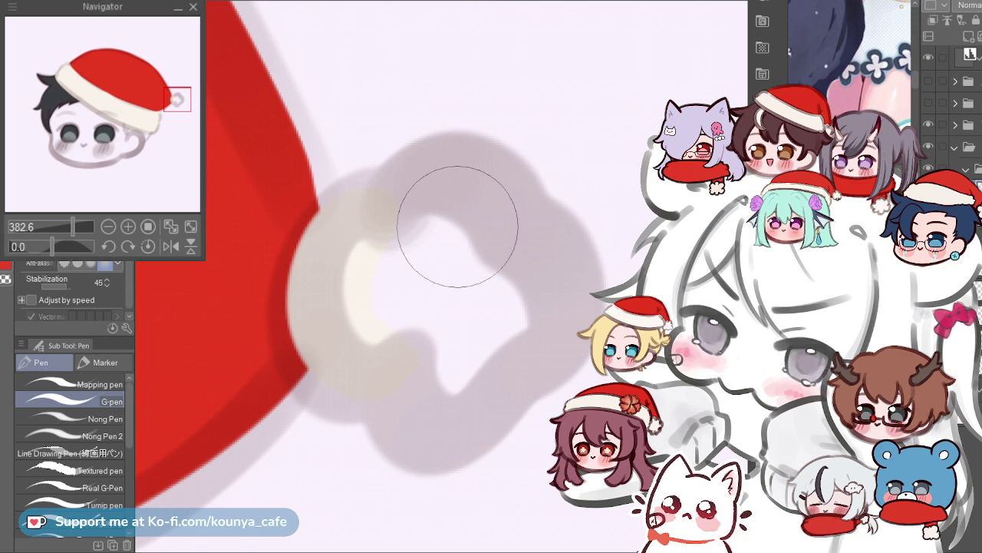
{"action": "mouse_move", "coordinate": [386, 250]}
{"action": "left_mouse_down"}
{"action": "mouse_move", "coordinate": [437, 197]}
{"action": "mouse_move", "coordinate": [454, 281]}
{"action": "left_mouse_up"}
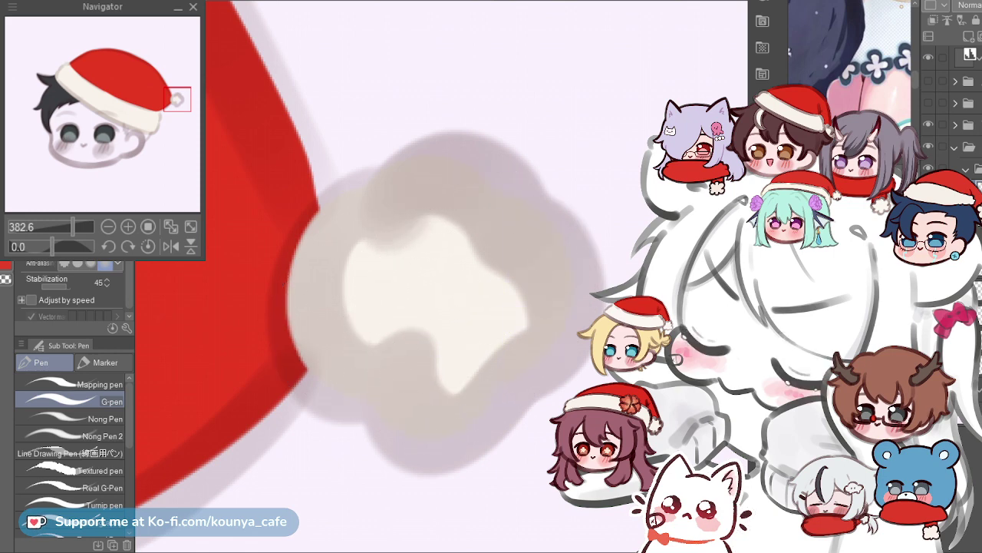
{"action": "key", "text": "["}
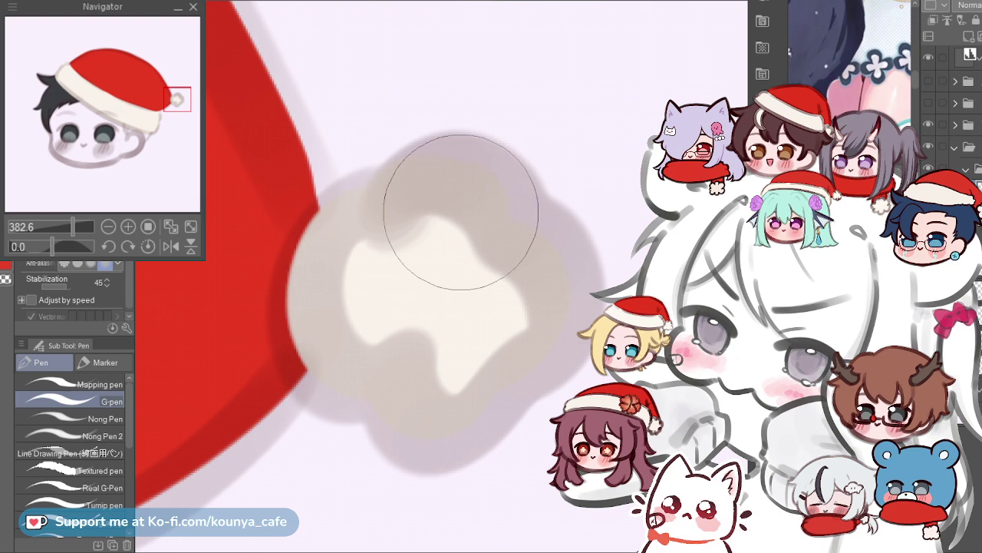
Expand the selected layer folder and undo the darkening of the cheek blush, toggling it once to compare.
{"action": "key", "text": "ctrl+0"}
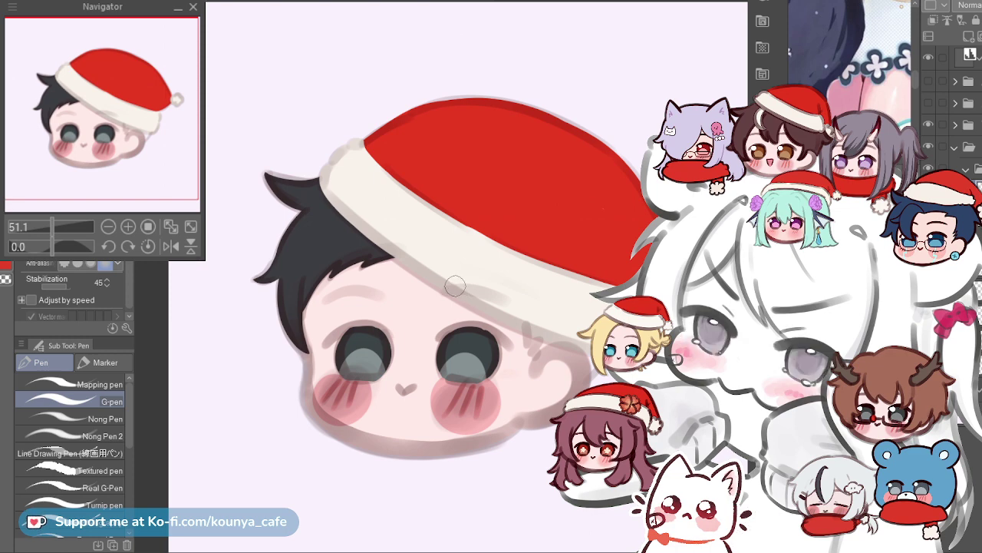
{"action": "scroll", "coordinate": [446, 273], "scroll_direction": "up", "scroll_amount": 3}
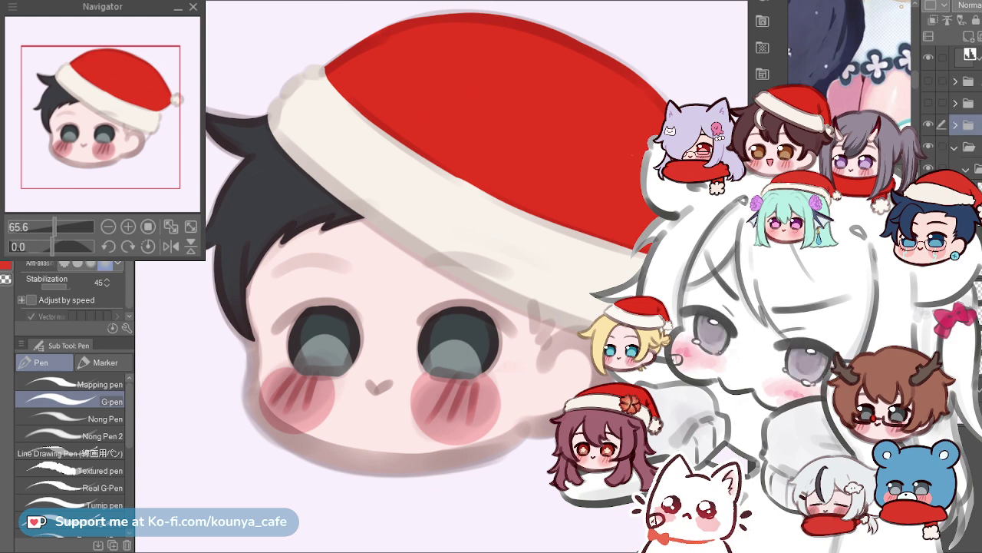
{"action": "left_click", "coordinate": [968, 125]}
{"action": "left_click", "coordinate": [956, 124]}
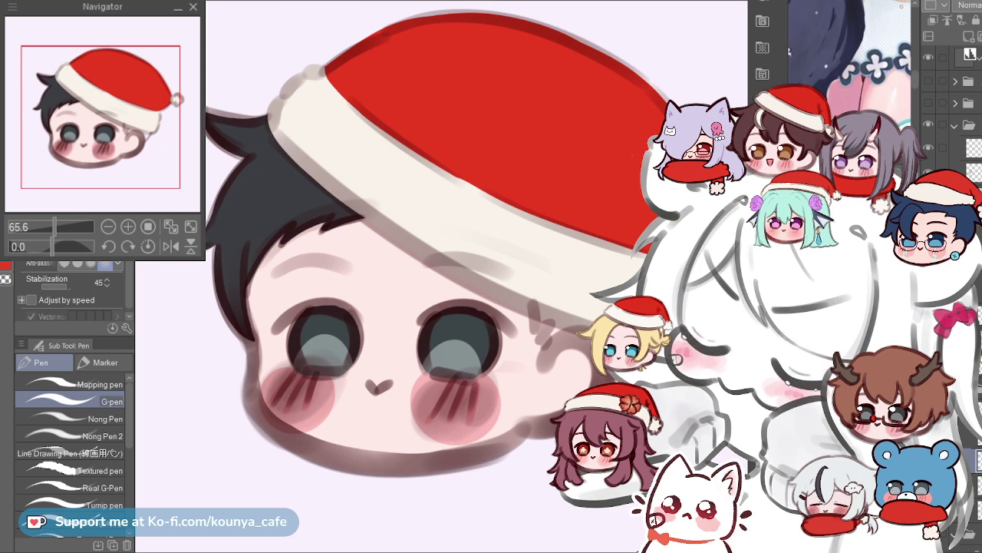
{"action": "key", "text": "ctrl+z"}
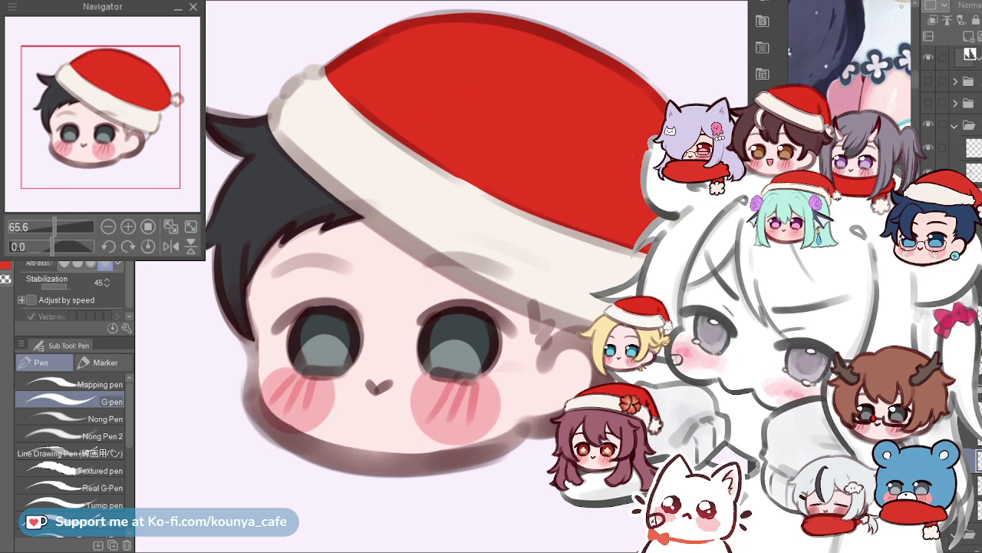
{"action": "key", "text": "ctrl+y"}
{"action": "key", "text": "ctrl+z"}
Draw a dark zigzag sideburn over the hair sketch in front of the ear with the G-pen, retrying the first stroke.
{"action": "scroll", "coordinate": [952, 300], "scroll_direction": "down", "scroll_amount": 2}
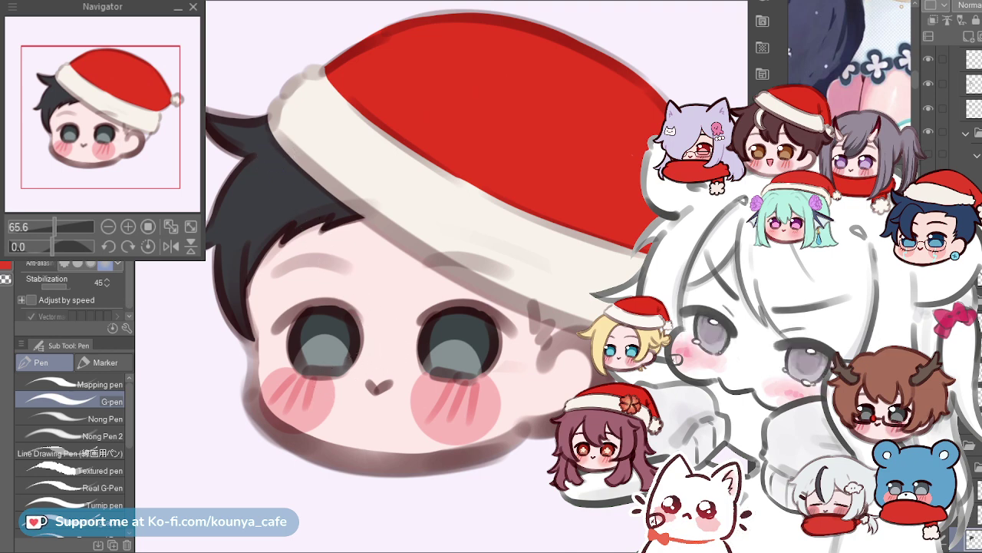
{"action": "left_click_drag", "start_coordinate": [461, 292], "coordinate": [340, 263]}
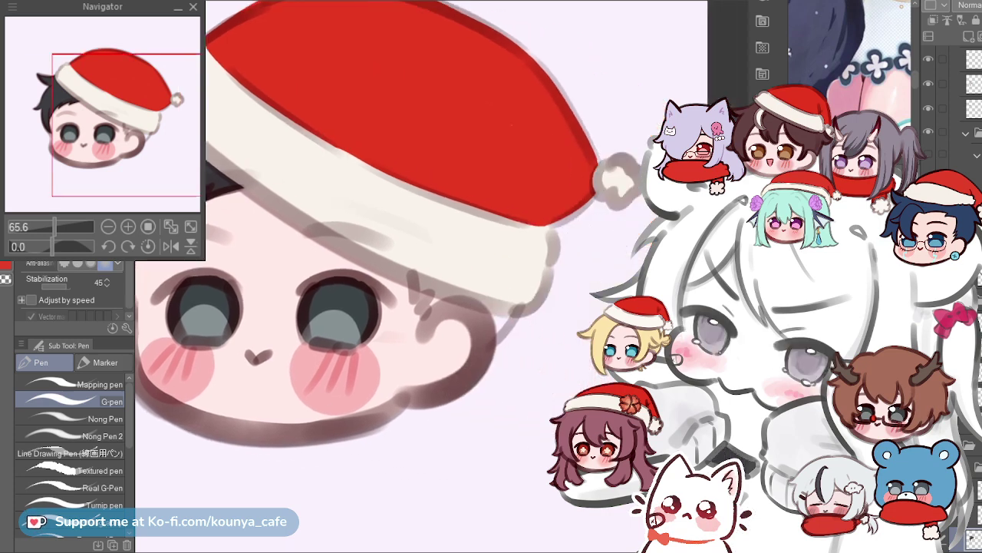
{"action": "scroll", "coordinate": [390, 254], "scroll_direction": "up", "scroll_amount": 4}
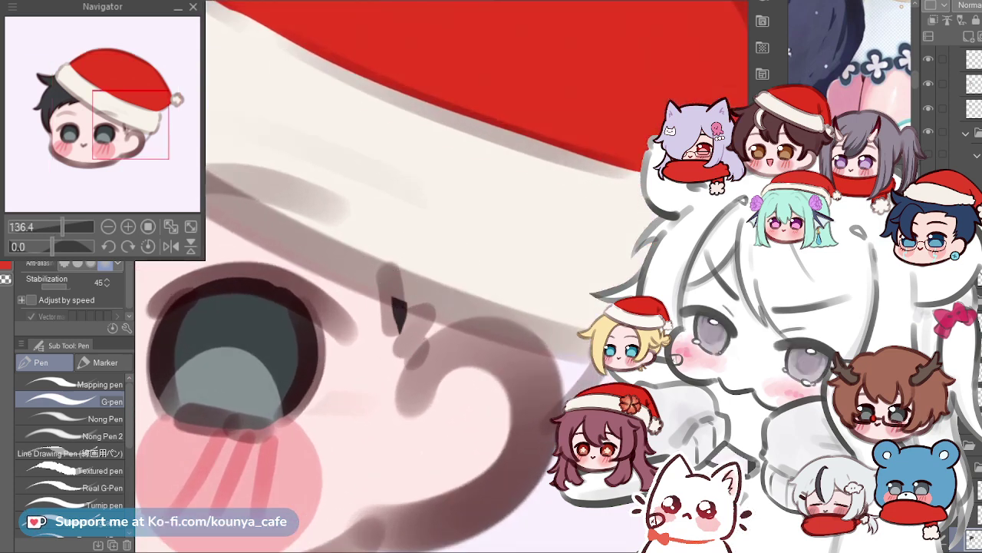
{"action": "scroll", "coordinate": [390, 253], "scroll_direction": "up", "scroll_amount": 2}
{"action": "scroll", "coordinate": [374, 267], "scroll_direction": "up", "scroll_amount": 1}
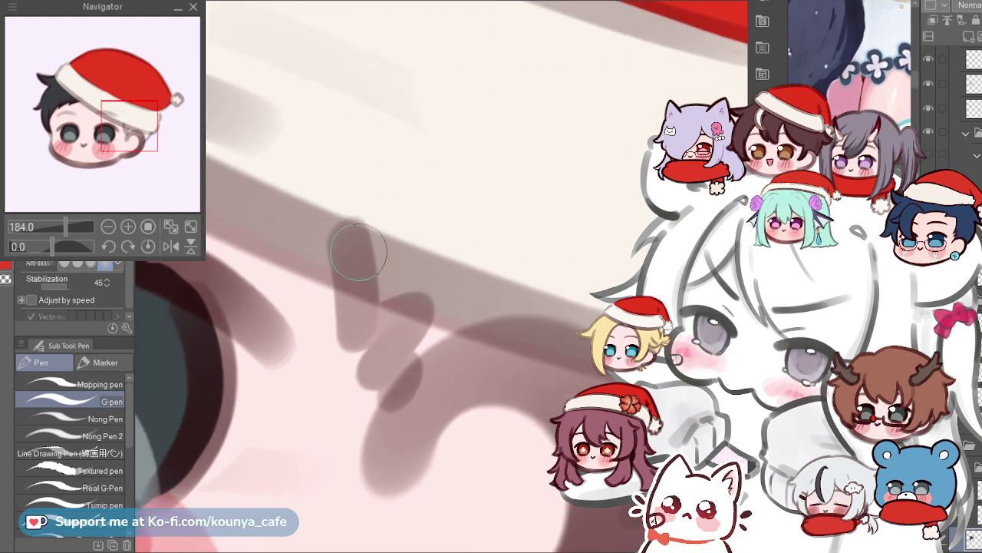
{"action": "mouse_move", "coordinate": [359, 282]}
{"action": "left_mouse_down"}
{"action": "mouse_move", "coordinate": [362, 319]}
{"action": "mouse_move", "coordinate": [361, 265]}
{"action": "mouse_move", "coordinate": [349, 242]}
{"action": "left_mouse_up"}
{"action": "scroll", "coordinate": [375, 267], "scroll_direction": "down", "scroll_amount": 1}
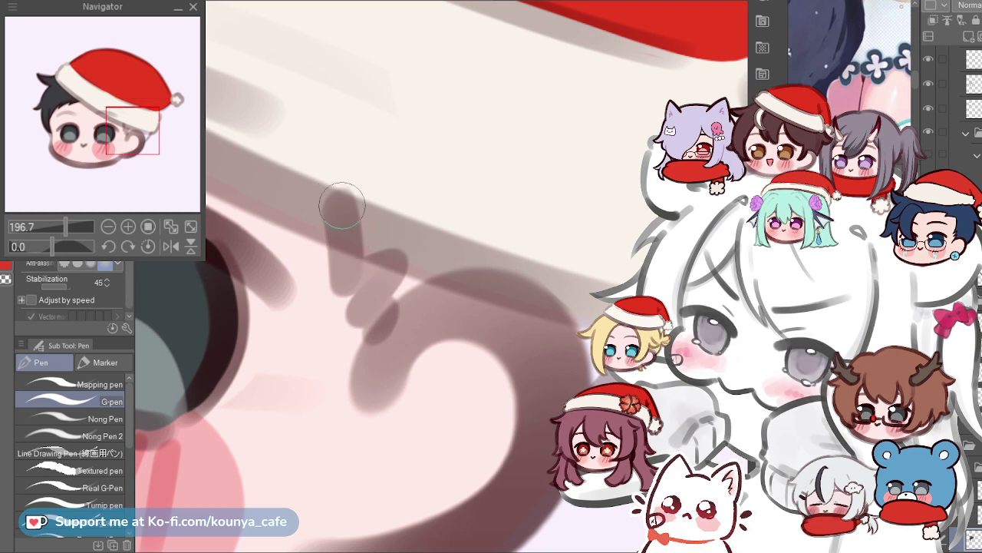
{"action": "scroll", "coordinate": [349, 275], "scroll_direction": "up", "scroll_amount": 2}
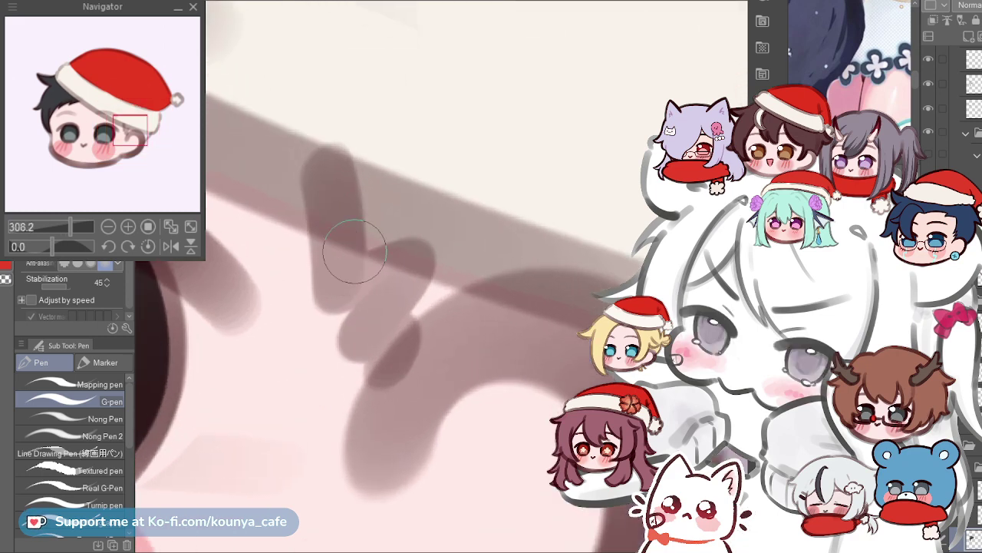
{"action": "left_click_drag", "start_coordinate": [355, 251], "coordinate": [315, 243]}
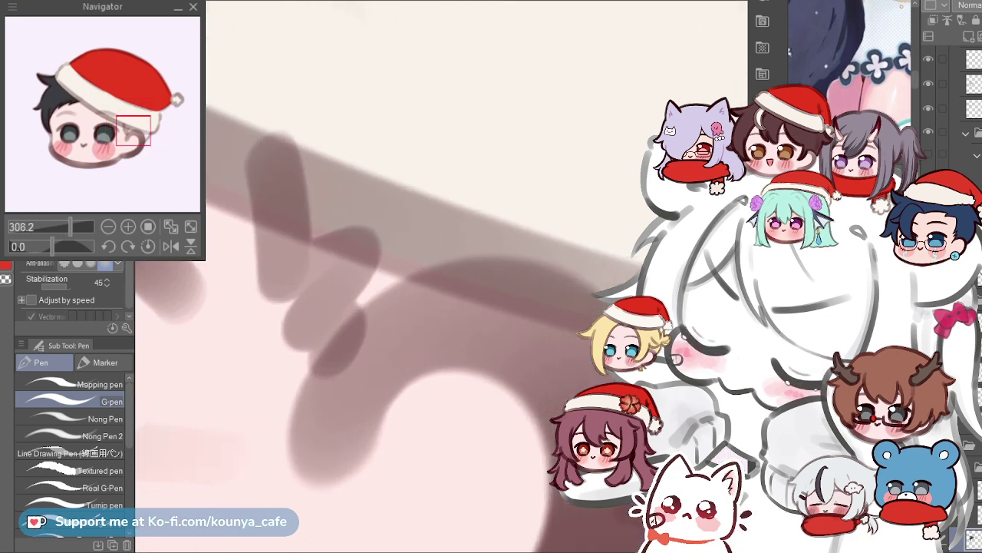
{"action": "left_click_drag", "start_coordinate": [359, 283], "coordinate": [373, 274]}
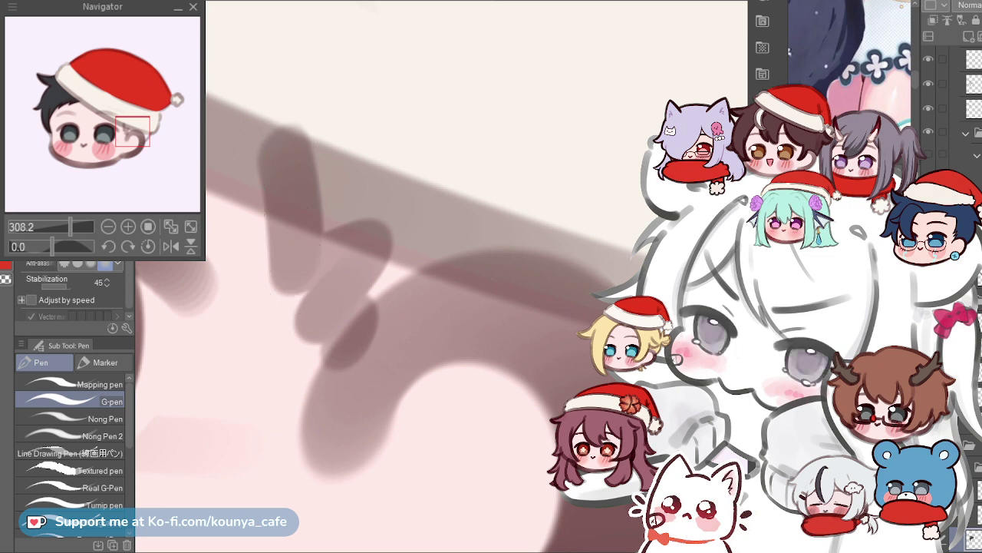
{"action": "left_click_drag", "start_coordinate": [280, 201], "coordinate": [294, 270]}
{"action": "key", "text": "ctrl+z"}
{"action": "mouse_move", "coordinate": [281, 201]}
{"action": "left_mouse_down"}
{"action": "mouse_move", "coordinate": [298, 265]}
{"action": "mouse_move", "coordinate": [332, 245]}
{"action": "left_mouse_up"}
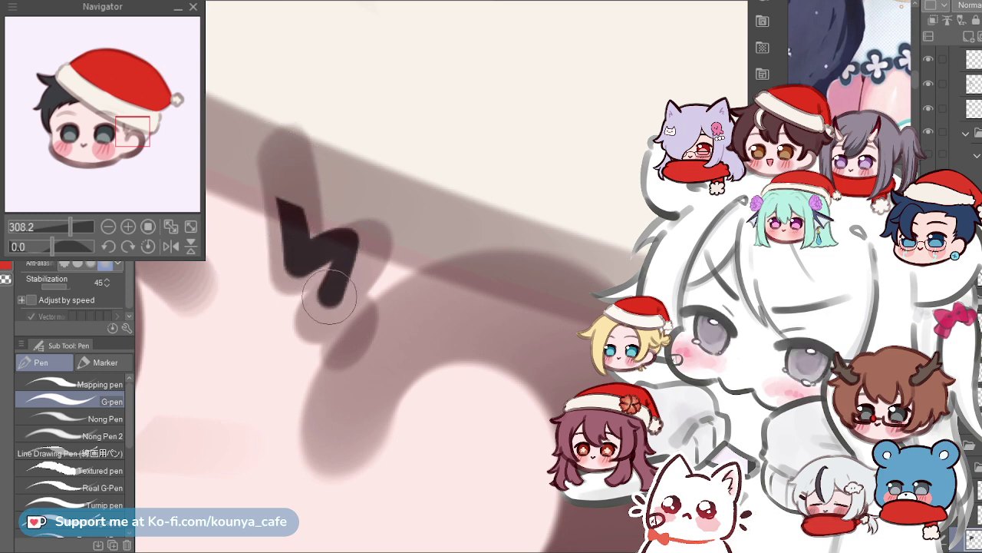
{"action": "mouse_move", "coordinate": [341, 310]}
{"action": "left_mouse_down"}
{"action": "mouse_move", "coordinate": [359, 327]}
{"action": "mouse_move", "coordinate": [375, 373]}
{"action": "left_mouse_up"}
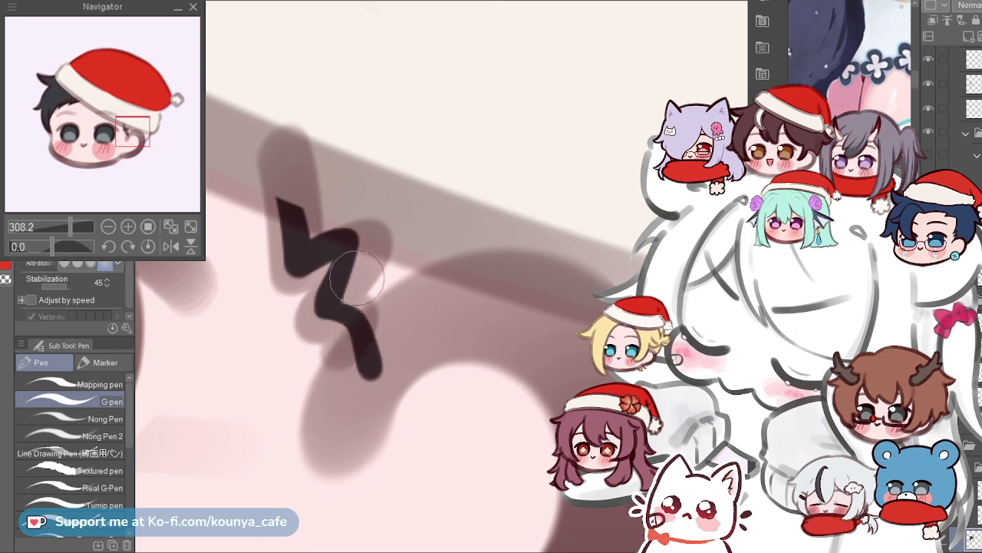
Fill in the dark sideburn and extend it along the hat trim's lower edge toward the ear with thick G-pen strokes.
{"action": "mouse_move", "coordinate": [283, 203]}
{"action": "left_mouse_down"}
{"action": "mouse_move", "coordinate": [331, 231]}
{"action": "mouse_move", "coordinate": [364, 232]}
{"action": "left_mouse_up"}
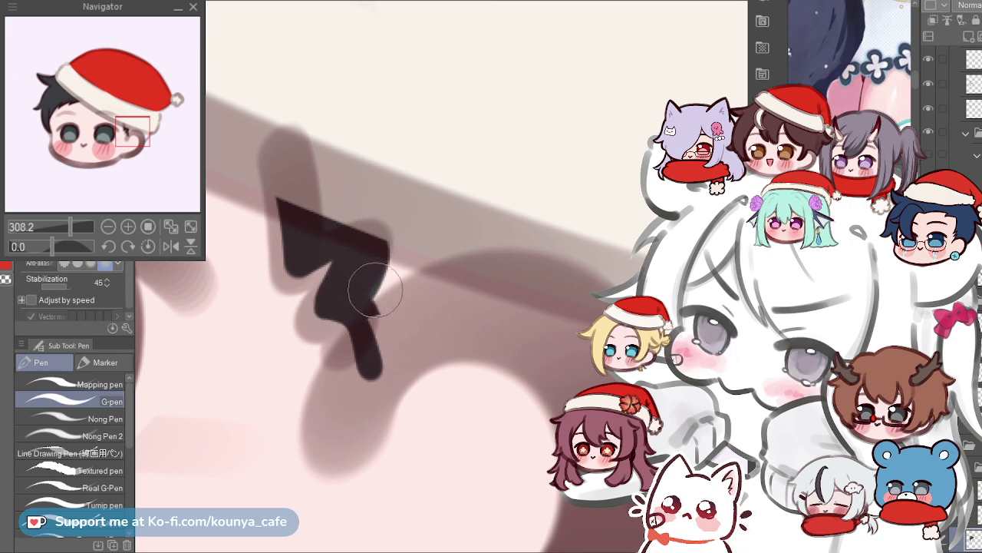
{"action": "mouse_move", "coordinate": [379, 277]}
{"action": "left_mouse_down"}
{"action": "mouse_move", "coordinate": [387, 339]}
{"action": "mouse_move", "coordinate": [386, 272]}
{"action": "mouse_move", "coordinate": [399, 279]}
{"action": "mouse_move", "coordinate": [413, 325]}
{"action": "mouse_move", "coordinate": [424, 255]}
{"action": "mouse_move", "coordinate": [432, 291]}
{"action": "left_mouse_up"}
{"action": "scroll", "coordinate": [471, 212], "scroll_direction": "down", "scroll_amount": 4}
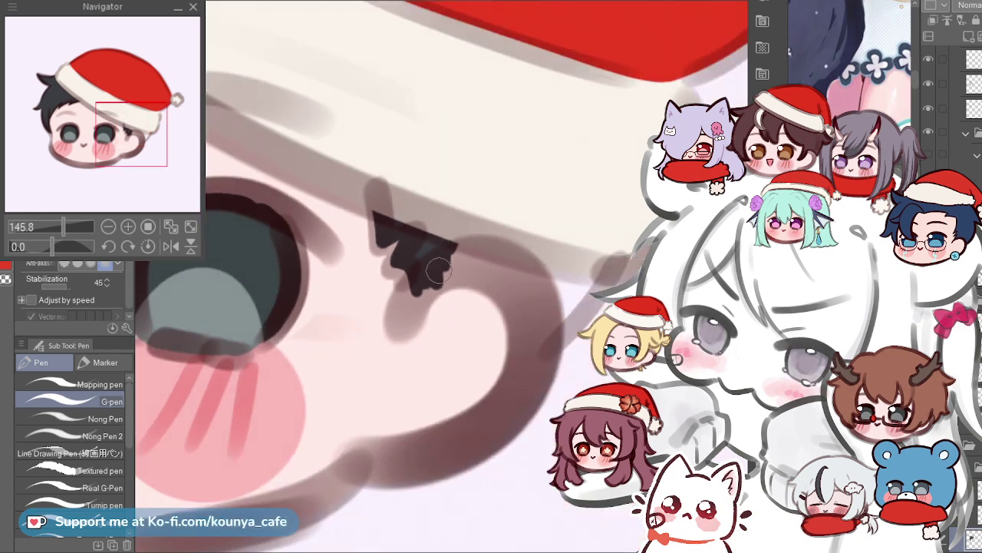
{"action": "scroll", "coordinate": [445, 215], "scroll_direction": "up", "scroll_amount": 3}
{"action": "key", "text": "bracketright"}
{"action": "mouse_move", "coordinate": [450, 187]}
{"action": "left_mouse_down"}
{"action": "mouse_move", "coordinate": [447, 292]}
{"action": "mouse_move", "coordinate": [463, 226]}
{"action": "mouse_move", "coordinate": [512, 228]}
{"action": "left_mouse_up"}
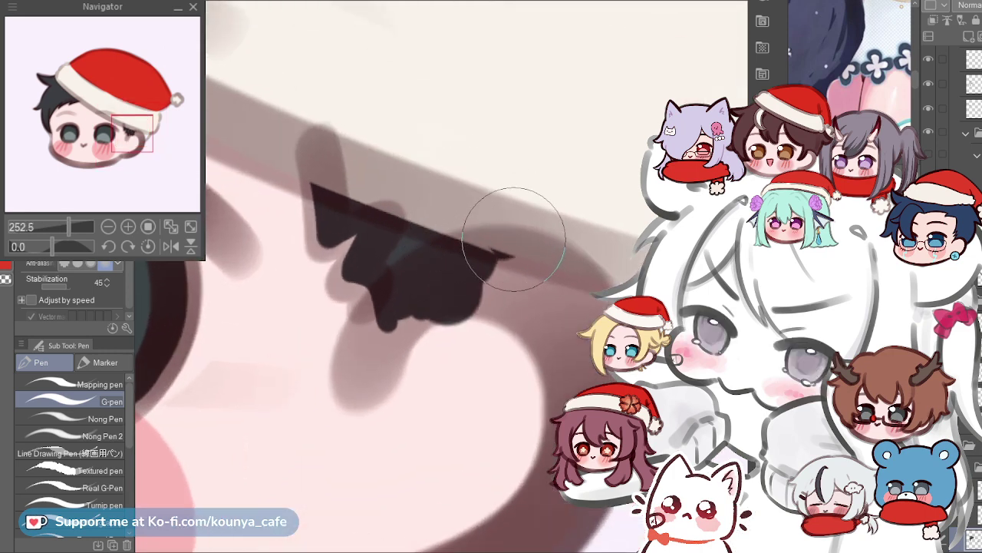
Paint the dark hair behind the ear below the hat trim, retrying its long pointed strand until it follows the sketch.
{"action": "scroll", "coordinate": [501, 241], "scroll_direction": "down", "scroll_amount": 1}
{"action": "scroll", "coordinate": [491, 200], "scroll_direction": "up", "scroll_amount": 2}
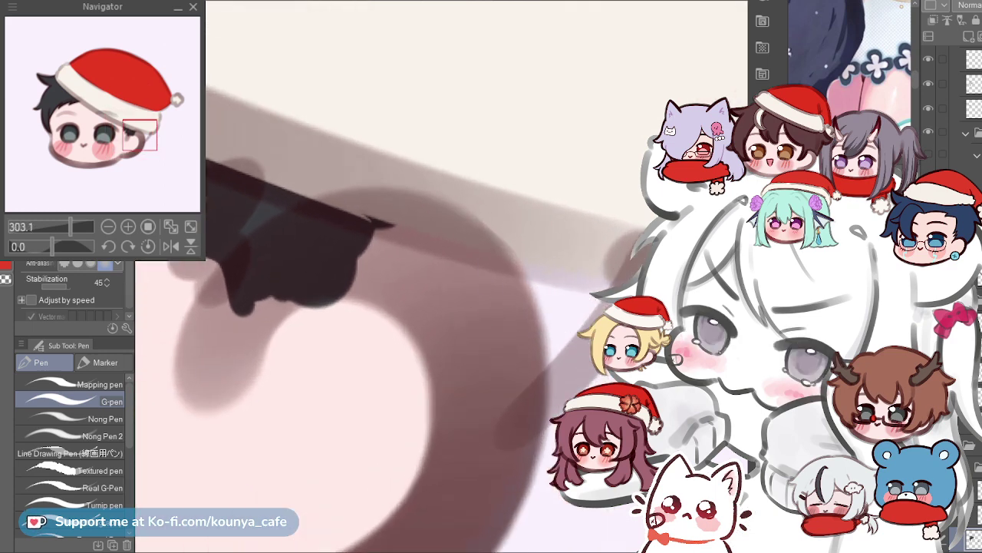
{"action": "mouse_move", "coordinate": [511, 232]}
{"action": "left_mouse_down"}
{"action": "mouse_move", "coordinate": [450, 241]}
{"action": "mouse_move", "coordinate": [493, 215]}
{"action": "mouse_move", "coordinate": [512, 231]}
{"action": "left_mouse_up"}
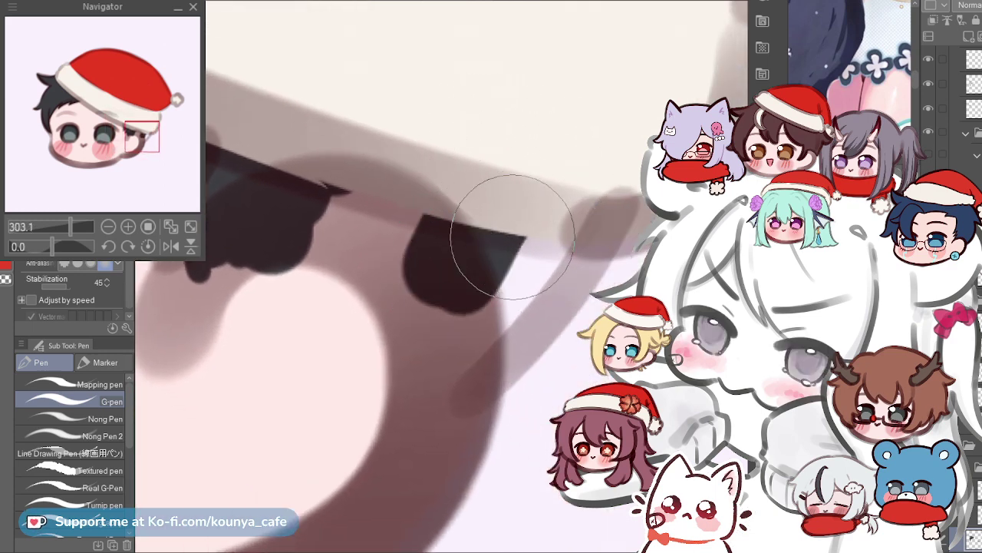
{"action": "left_click_drag", "start_coordinate": [599, 238], "coordinate": [450, 350]}
{"action": "key", "text": "ctrl+z"}
{"action": "left_click_drag", "start_coordinate": [595, 240], "coordinate": [424, 403]}
{"action": "key", "text": "ctrl+z"}
{"action": "left_click_drag", "start_coordinate": [595, 234], "coordinate": [406, 384]}
{"action": "key", "text": "ctrl+z"}
{"action": "left_click_drag", "start_coordinate": [607, 242], "coordinate": [404, 421]}
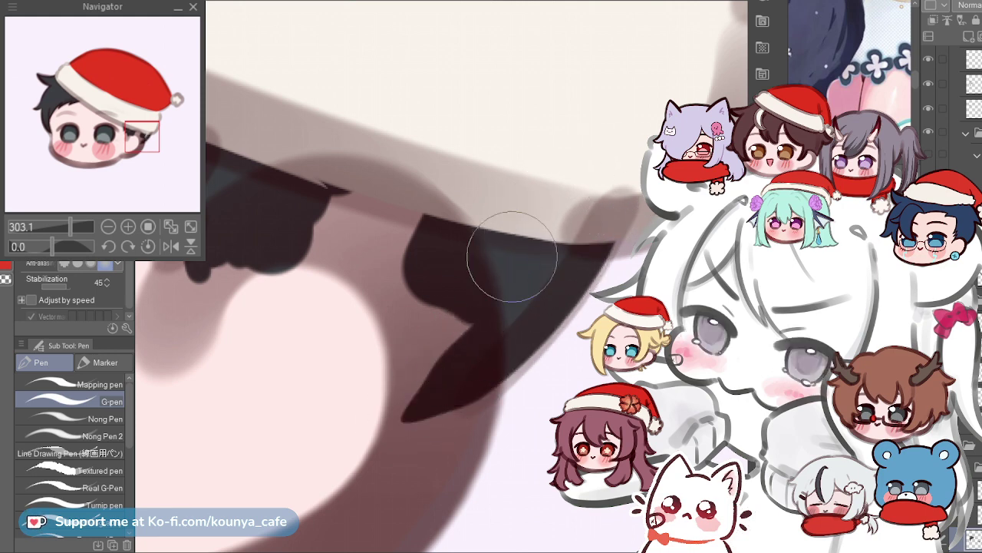
{"action": "left_click_drag", "start_coordinate": [418, 179], "coordinate": [439, 235]}
{"action": "scroll", "coordinate": [427, 237], "scroll_direction": "down", "scroll_amount": 3}
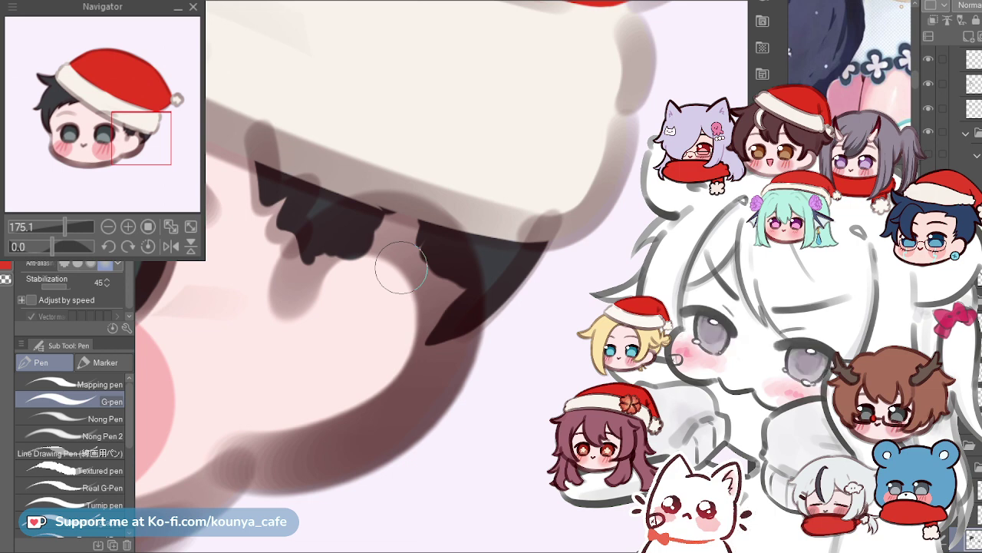
{"action": "left_click_drag", "start_coordinate": [401, 268], "coordinate": [574, 295]}
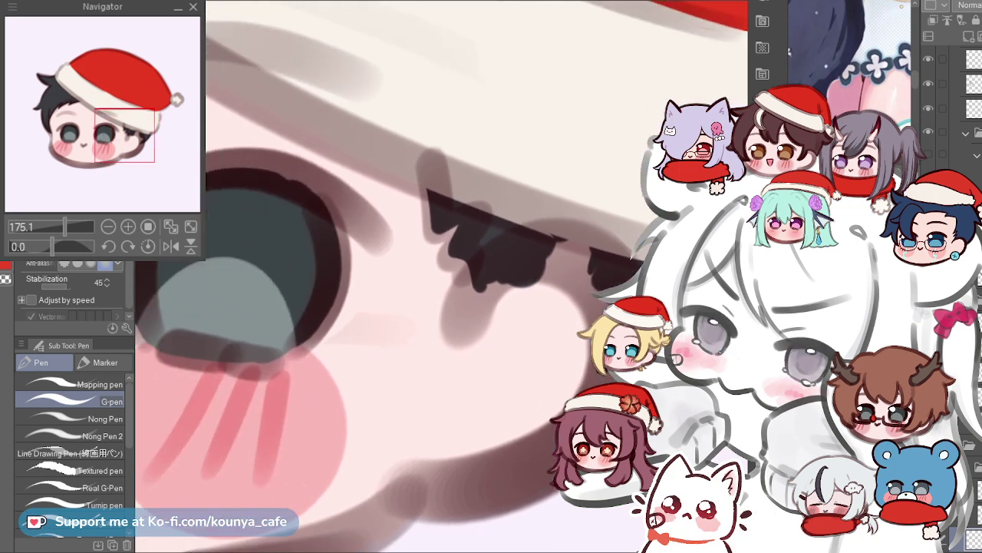
{"action": "scroll", "coordinate": [510, 332], "scroll_direction": "down", "scroll_amount": 3}
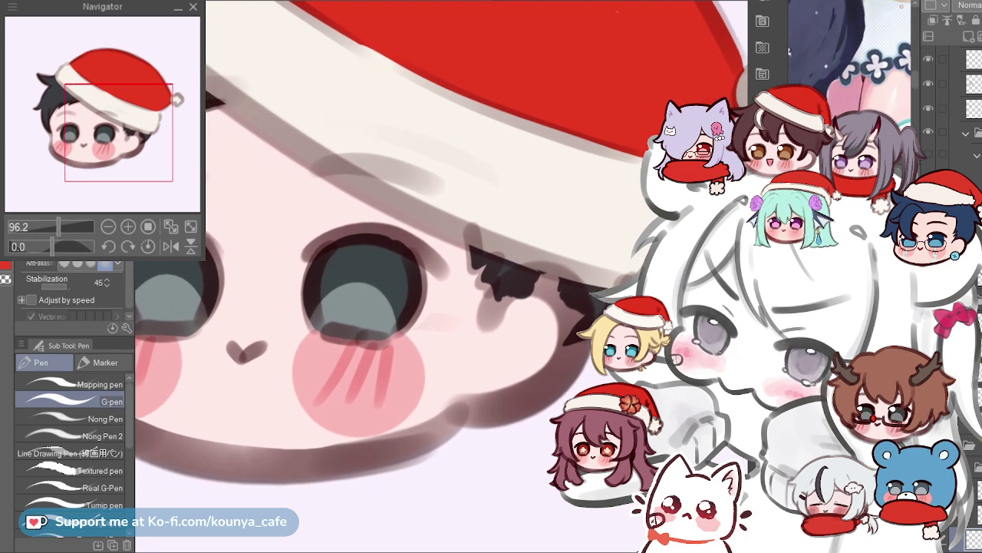
Clear the dark sideburn hair overlapping the ear with the G-pen, retrying the first stroke and removing the leftover specks.
{"action": "scroll", "coordinate": [508, 297], "scroll_direction": "up", "scroll_amount": 2}
{"action": "scroll", "coordinate": [509, 297], "scroll_direction": "up", "scroll_amount": 2}
{"action": "left_click", "coordinate": [509, 296], "text": "ctrl+shift"}
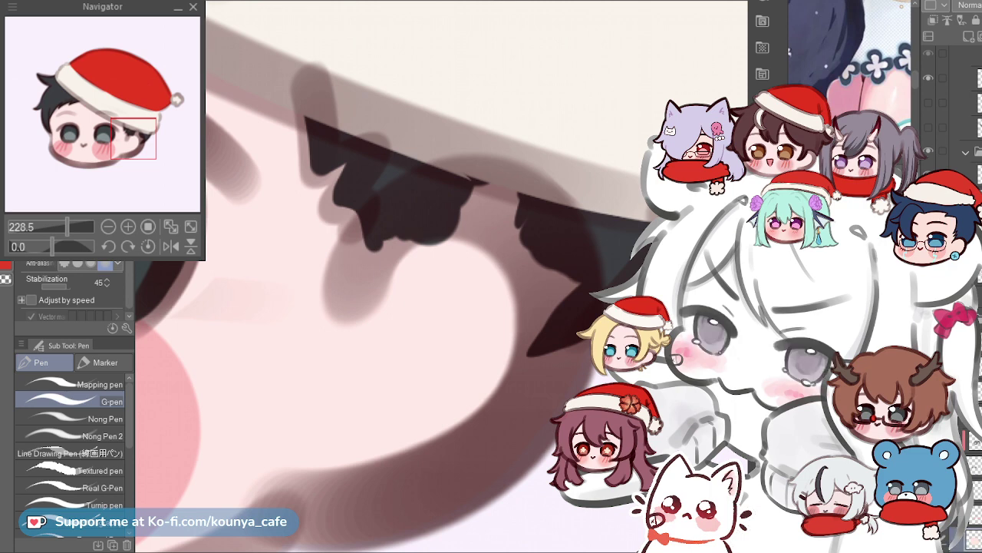
{"action": "key", "text": "alt+["}
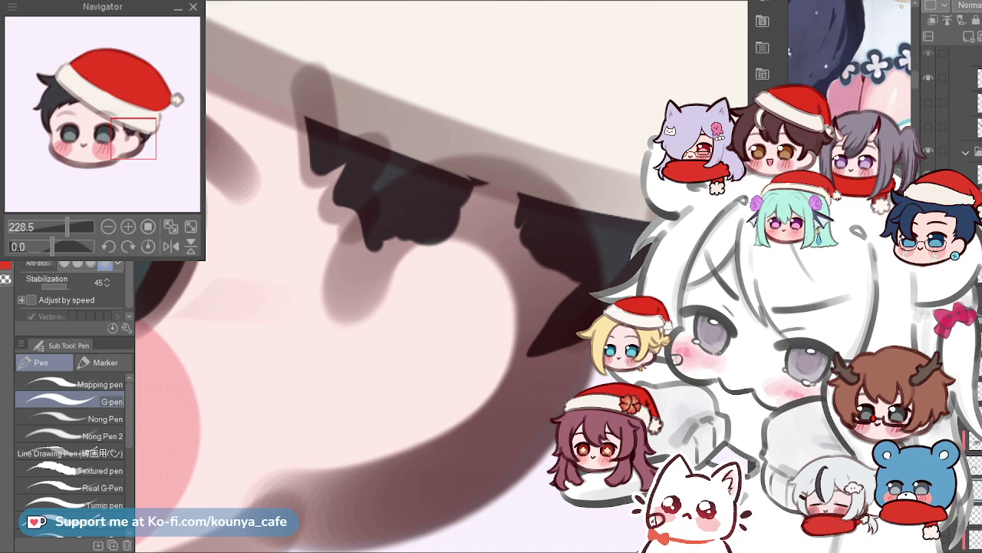
{"action": "scroll", "coordinate": [964, 300], "scroll_direction": "down", "scroll_amount": 3}
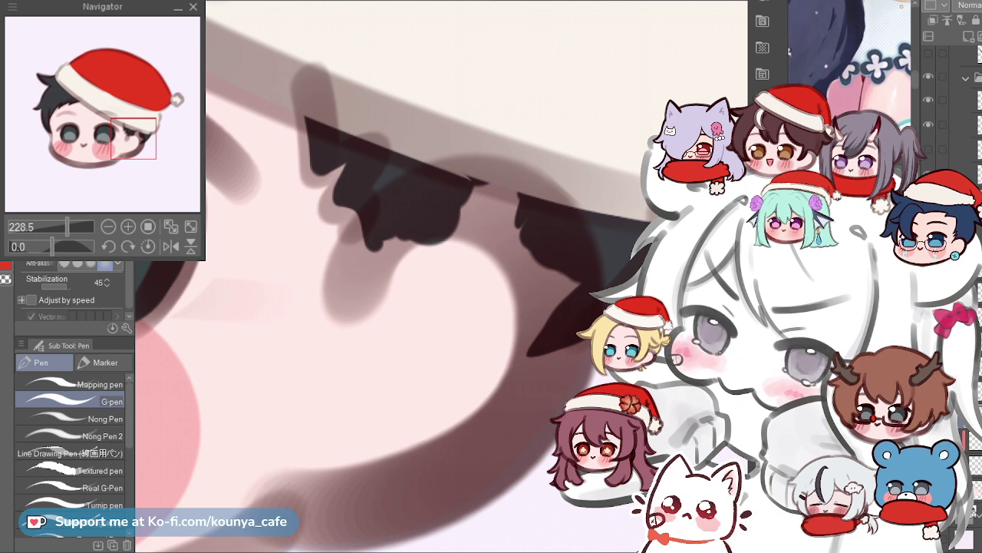
{"action": "left_click", "coordinate": [966, 58]}
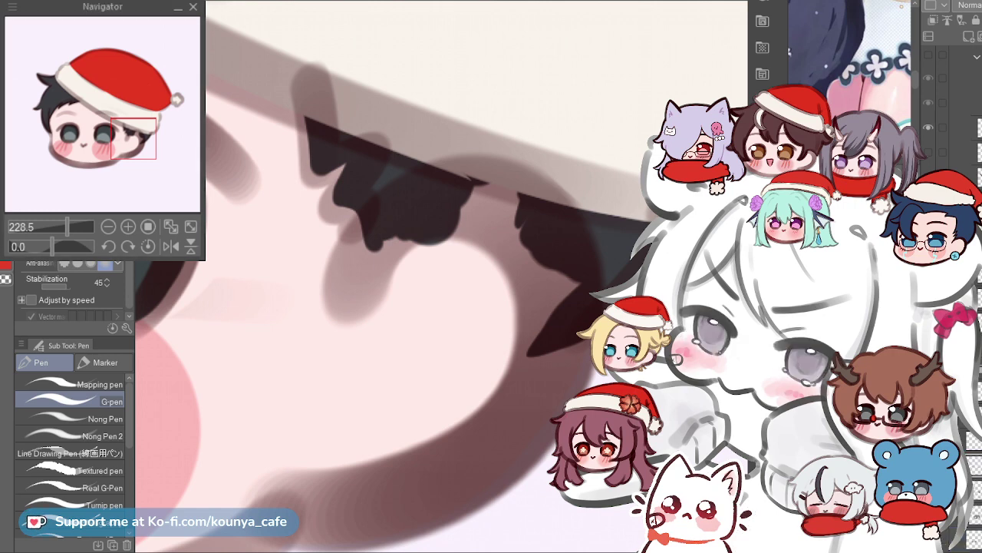
{"action": "mouse_move", "coordinate": [359, 273]}
{"action": "left_mouse_down"}
{"action": "mouse_move", "coordinate": [380, 219]}
{"action": "mouse_move", "coordinate": [493, 174]}
{"action": "mouse_move", "coordinate": [548, 259]}
{"action": "left_mouse_up"}
{"action": "key", "text": "ctrl+z"}
{"action": "scroll", "coordinate": [430, 223], "scroll_direction": "up", "scroll_amount": 2}
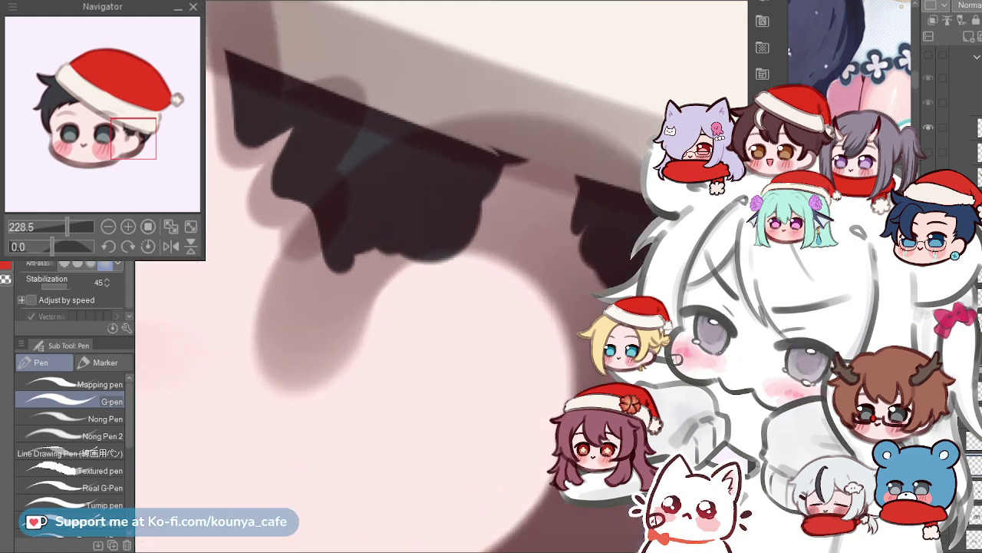
{"action": "left_click_drag", "start_coordinate": [394, 253], "coordinate": [332, 242]}
{"action": "mouse_move", "coordinate": [285, 274]}
{"action": "left_mouse_down"}
{"action": "mouse_move", "coordinate": [487, 174]}
{"action": "mouse_move", "coordinate": [590, 315]}
{"action": "mouse_move", "coordinate": [494, 460]}
{"action": "left_mouse_up"}
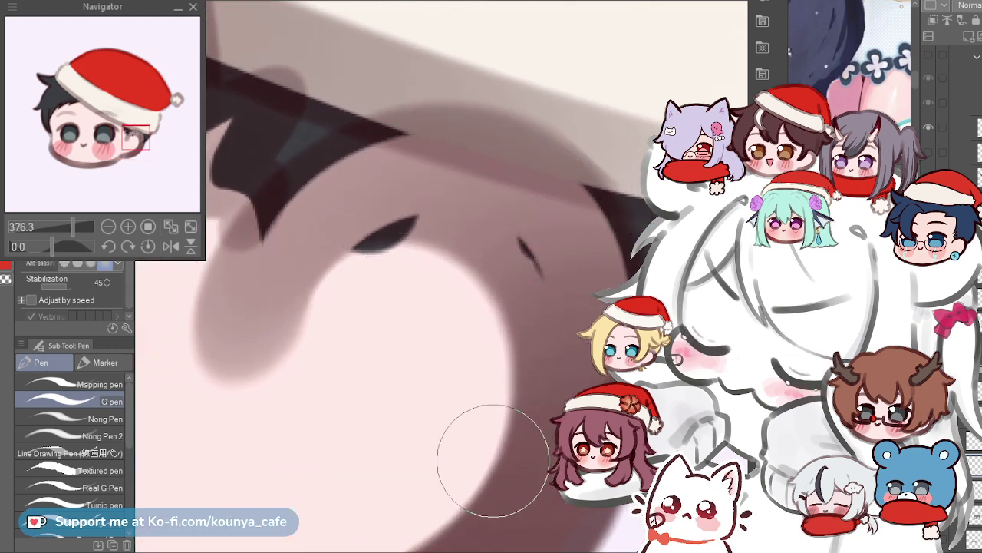
{"action": "mouse_move", "coordinate": [312, 268]}
{"action": "left_mouse_down"}
{"action": "mouse_move", "coordinate": [359, 229]}
{"action": "mouse_move", "coordinate": [504, 256]}
{"action": "left_mouse_up"}
{"action": "left_click_drag", "start_coordinate": [435, 256], "coordinate": [504, 241]}
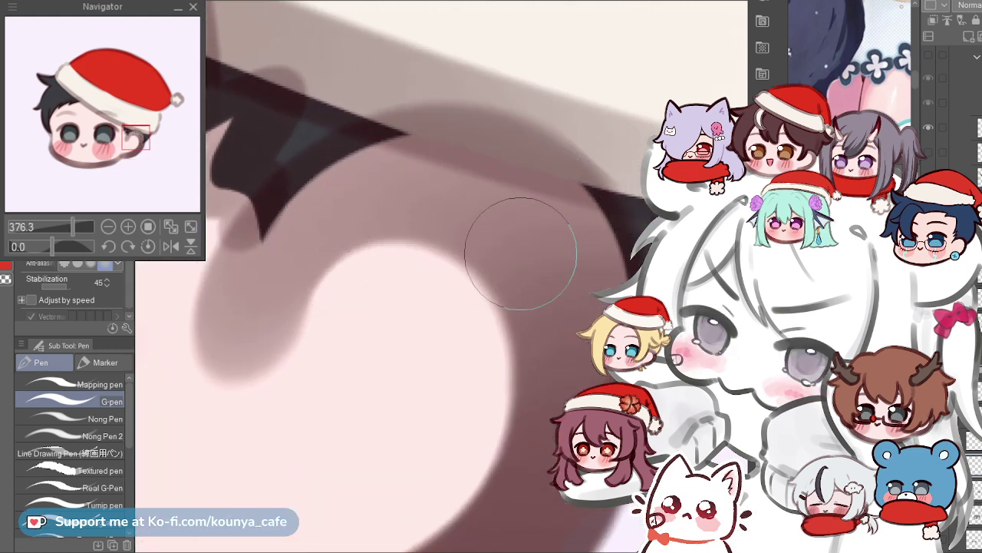
Smooth the boundary between the ear's outer curve and the dark hair behind it with short G-pen strokes.
{"action": "scroll", "coordinate": [543, 290], "scroll_direction": "down", "scroll_amount": 2}
{"action": "left_click_drag", "start_coordinate": [543, 290], "coordinate": [514, 270]}
{"action": "mouse_move", "coordinate": [502, 204]}
{"action": "left_mouse_down"}
{"action": "mouse_move", "coordinate": [547, 253]}
{"action": "mouse_move", "coordinate": [540, 302]}
{"action": "left_mouse_up"}
{"action": "mouse_move", "coordinate": [509, 204]}
{"action": "left_mouse_down"}
{"action": "mouse_move", "coordinate": [545, 288]}
{"action": "mouse_move", "coordinate": [539, 319]}
{"action": "left_mouse_up"}
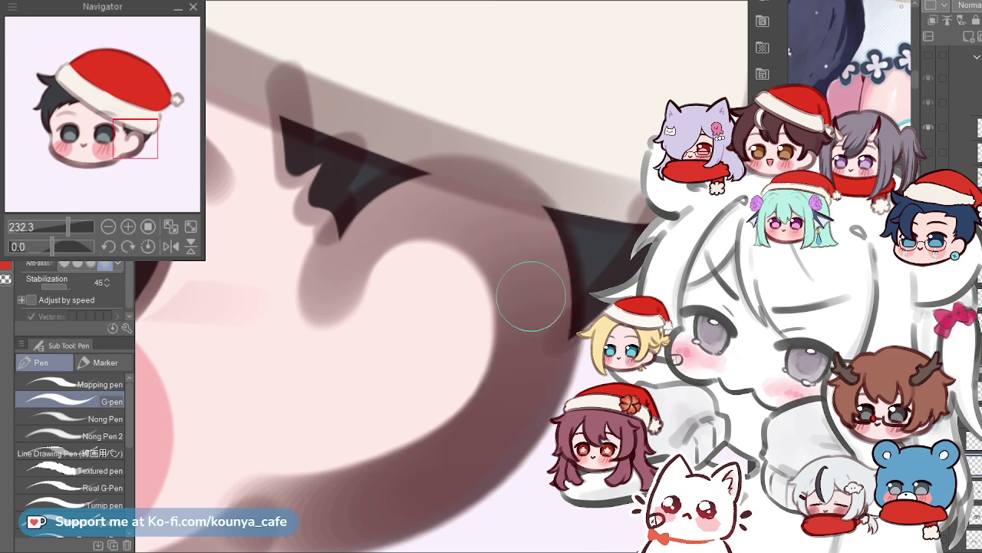
Show the scarf sketch below the face to check it against the whole head, briefly trying the nose sketch first.
{"action": "scroll", "coordinate": [531, 297], "scroll_direction": "down", "scroll_amount": 6}
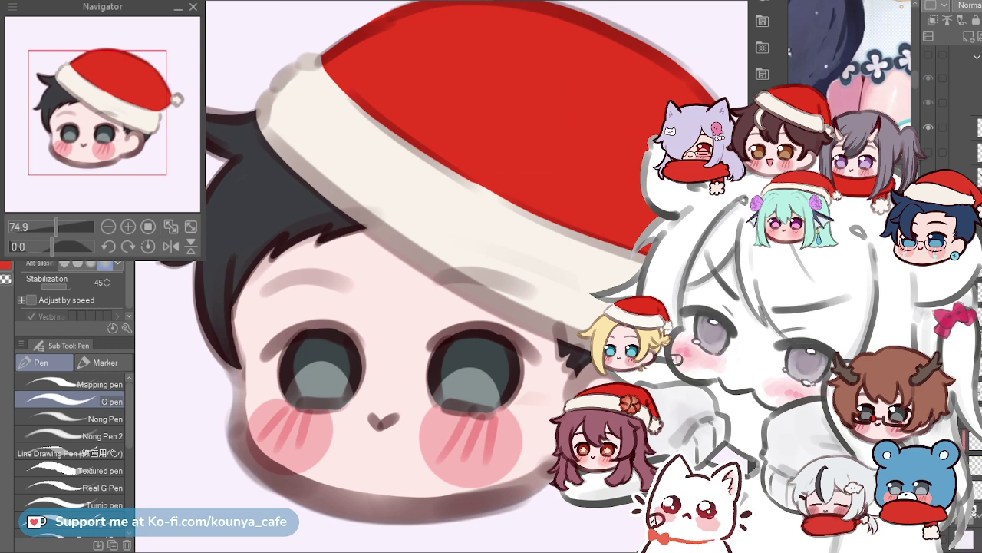
{"action": "left_click_drag", "start_coordinate": [361, 378], "coordinate": [374, 393]}
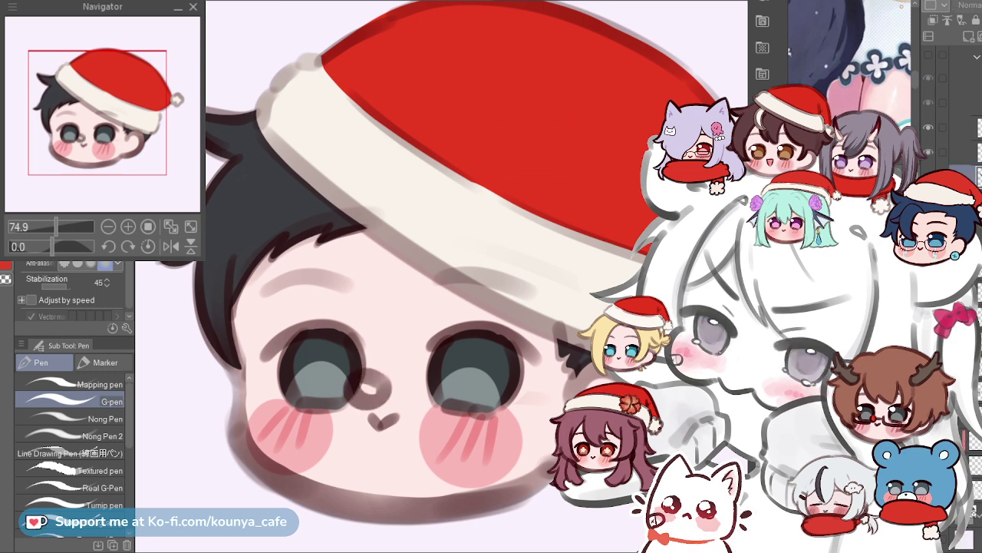
{"action": "key", "text": "ctrl+z"}
{"action": "left_click", "coordinate": [963, 152]}
{"action": "scroll", "coordinate": [951, 115], "scroll_direction": "up", "scroll_amount": 1}
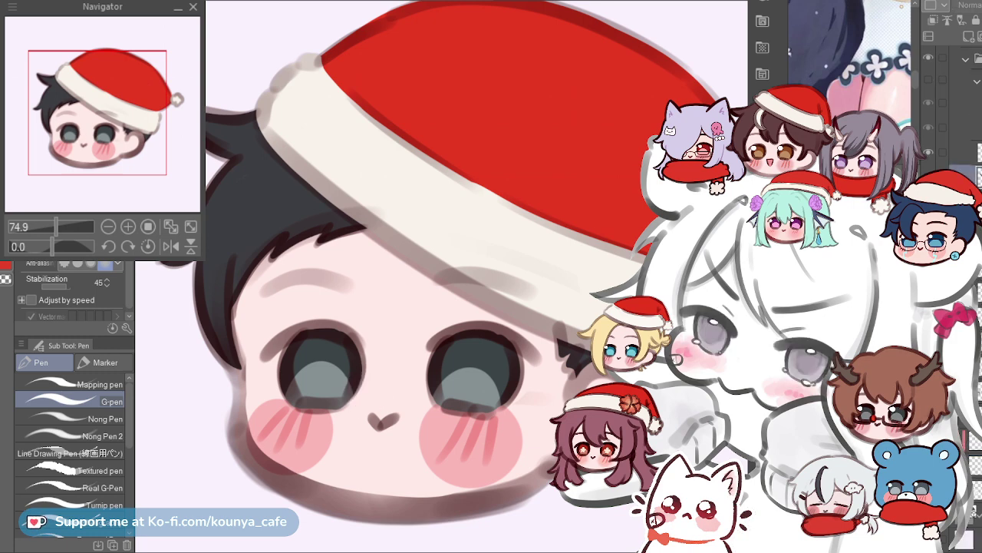
{"action": "left_click_drag", "start_coordinate": [229, 439], "coordinate": [323, 503]}
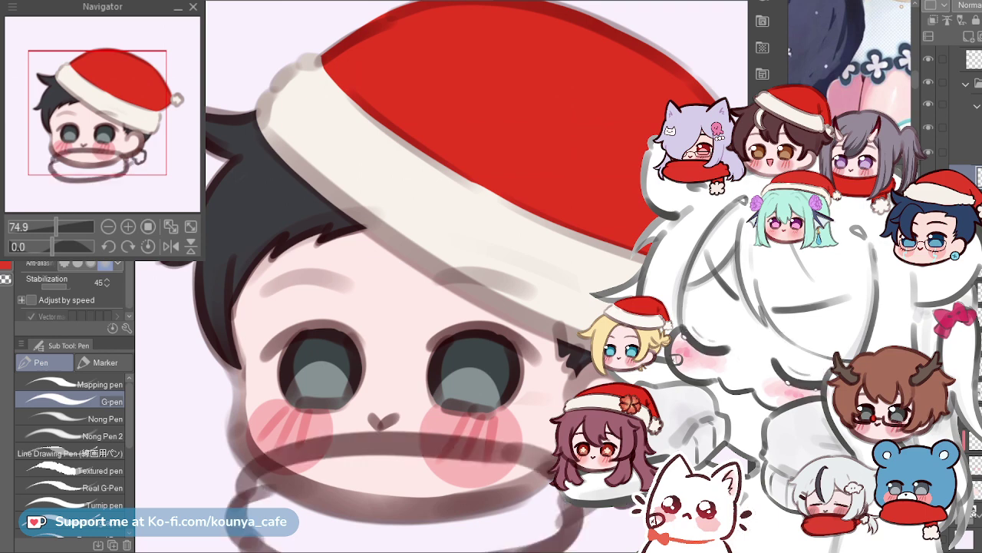
{"action": "key", "text": "ctrl+z"}
{"action": "left_click", "coordinate": [929, 104]}
{"action": "scroll", "coordinate": [469, 230], "scroll_direction": "down", "scroll_amount": 4}
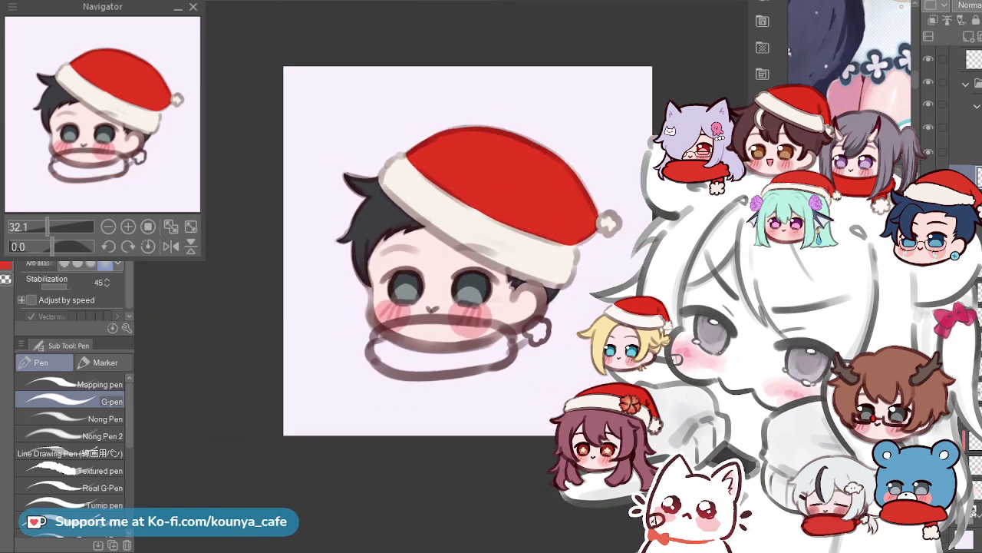
{"action": "scroll", "coordinate": [952, 299], "scroll_direction": "up", "scroll_amount": 3}
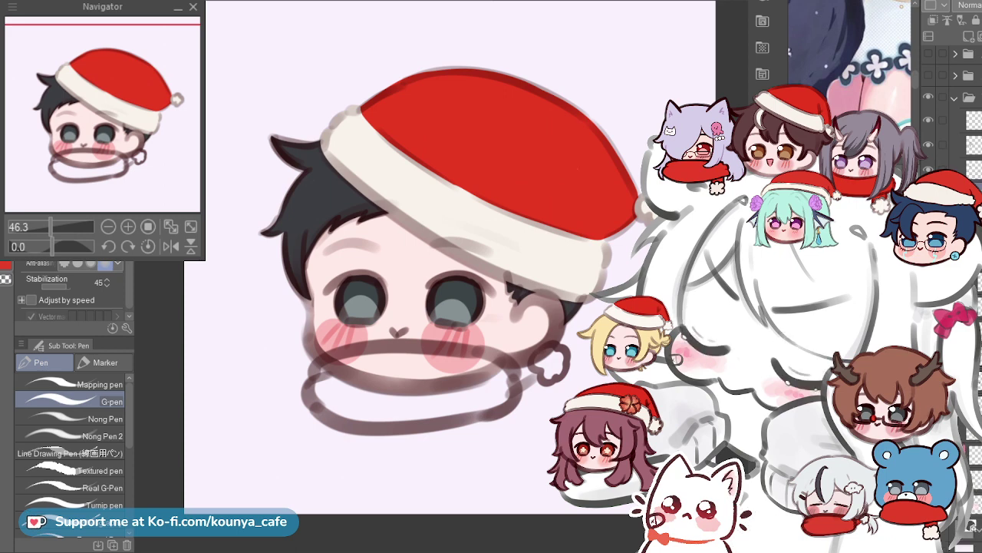
Expand the sketch folder, select its uppermost layer, and try a free transform around the hair sketch, toggling the last change to compare.
{"action": "left_click", "coordinate": [954, 99]}
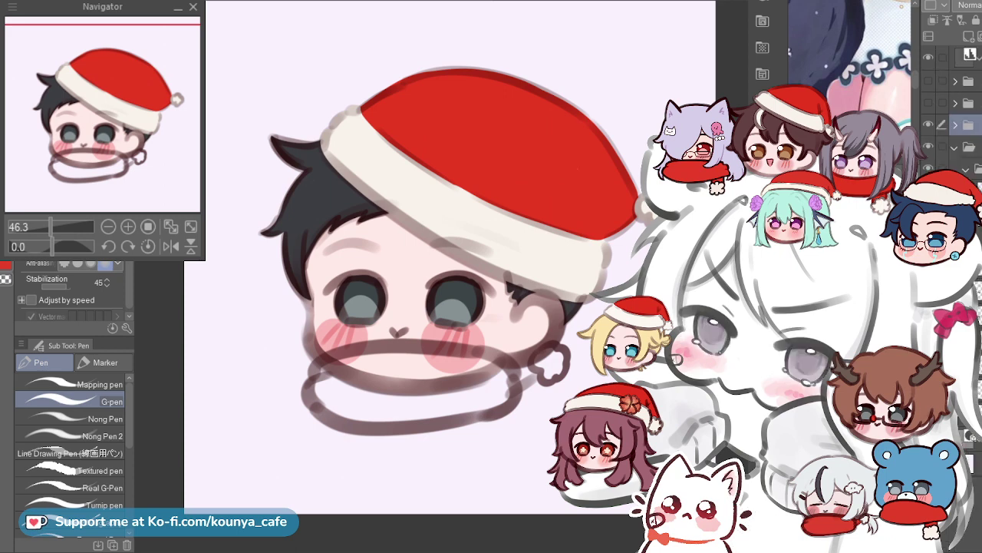
{"action": "left_click", "coordinate": [954, 124]}
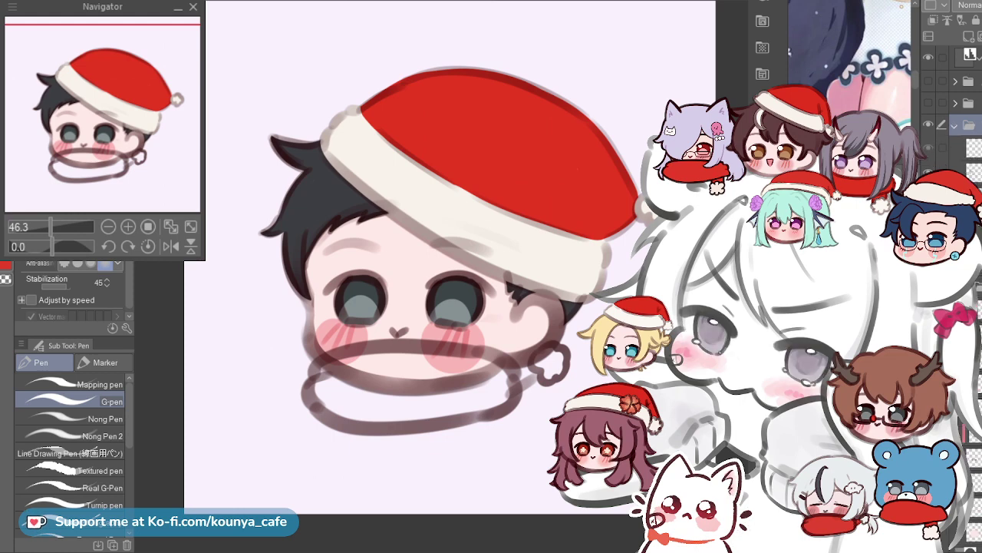
{"action": "left_click", "coordinate": [969, 148]}
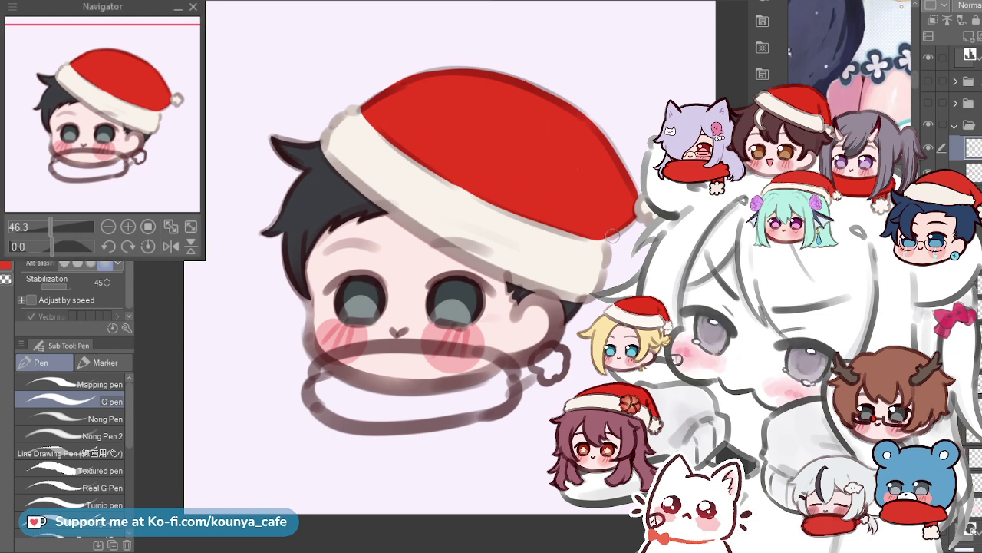
{"action": "key", "text": "ctrl+t"}
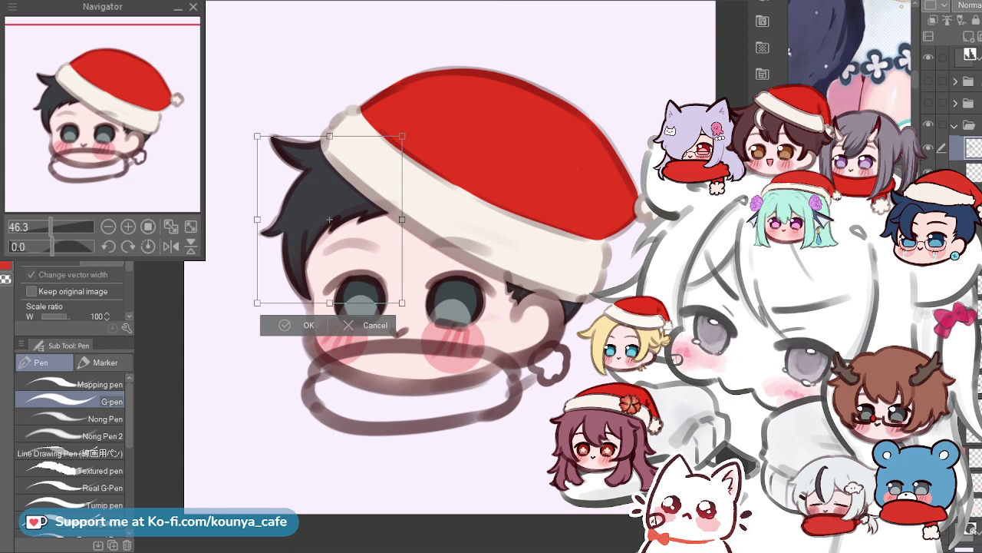
{"action": "key", "text": "Return"}
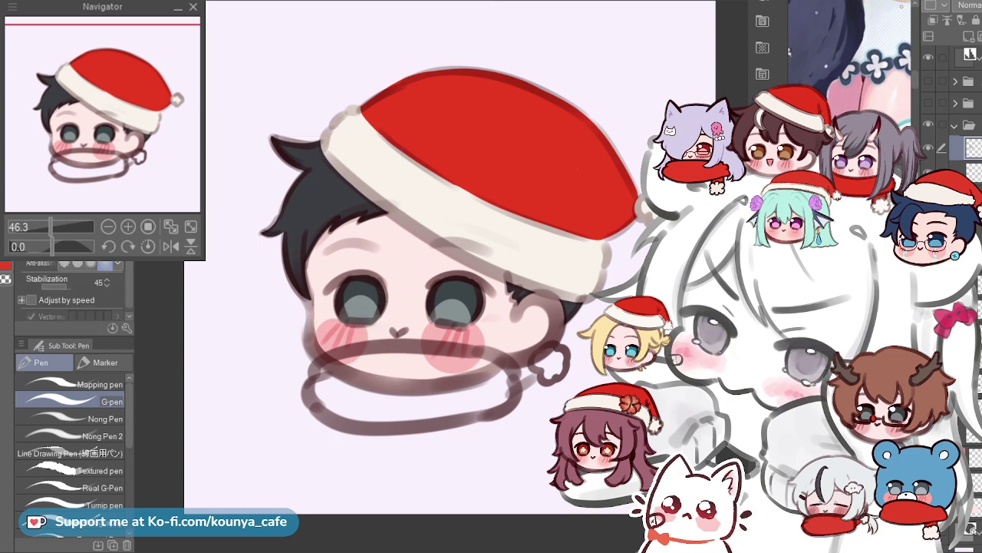
{"action": "left_click", "coordinate": [927, 147]}
{"action": "key", "text": "ctrl+y"}
{"action": "key", "text": "ctrl+z"}
{"action": "key", "text": "ctrl+y"}
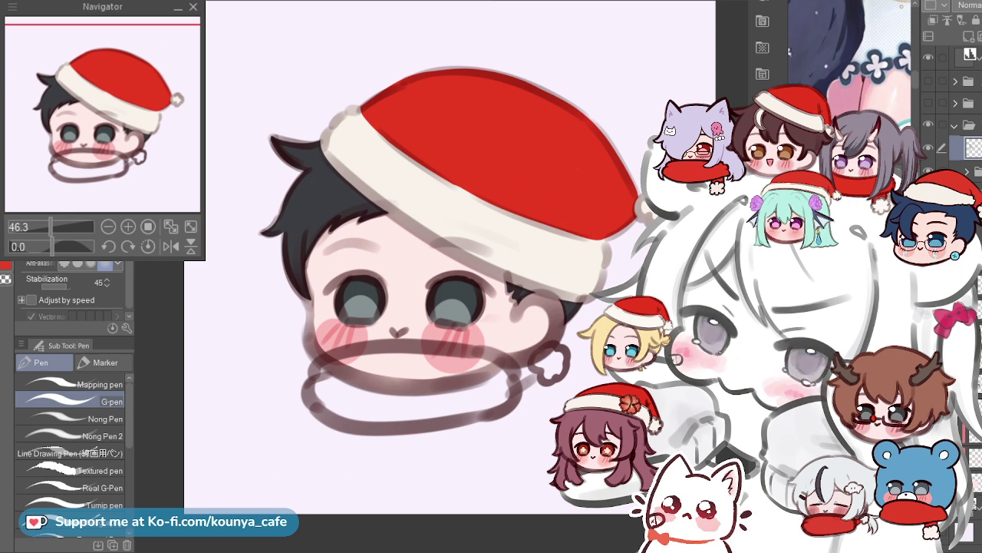
Strengthen the sketch folder's lines and remove the scarf sketch from around the chin.
{"action": "left_click", "coordinate": [968, 124]}
{"action": "left_click", "coordinate": [955, 124]}
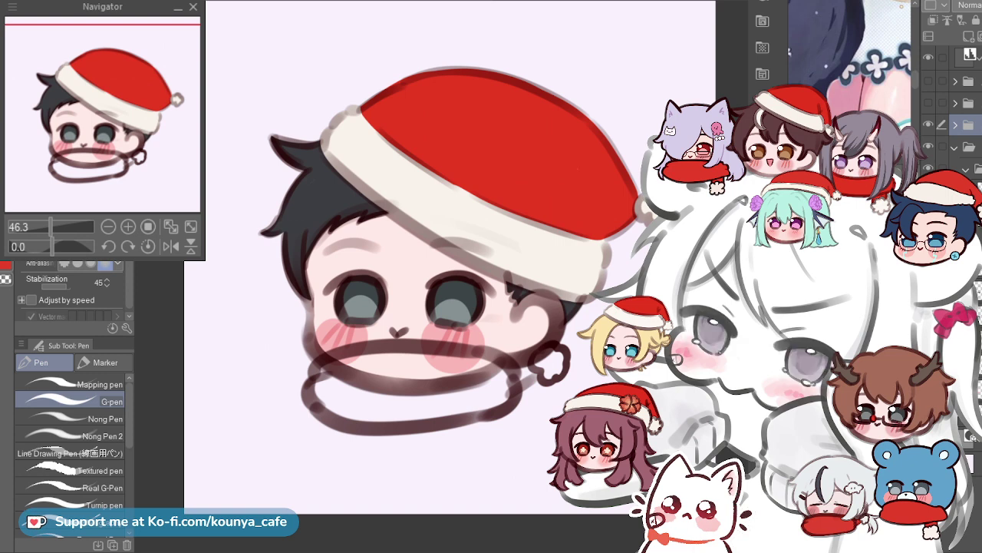
{"action": "left_click", "coordinate": [955, 125]}
{"action": "key", "text": "Delete"}
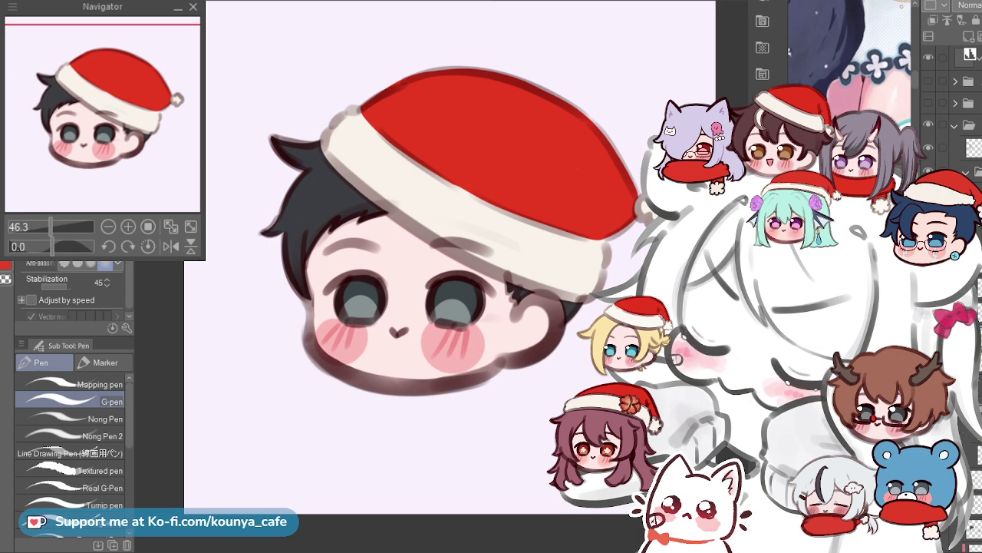
Erase the sketched eyebrow overlapping the hat trim with the Hard eraser.
{"action": "key", "text": "e"}
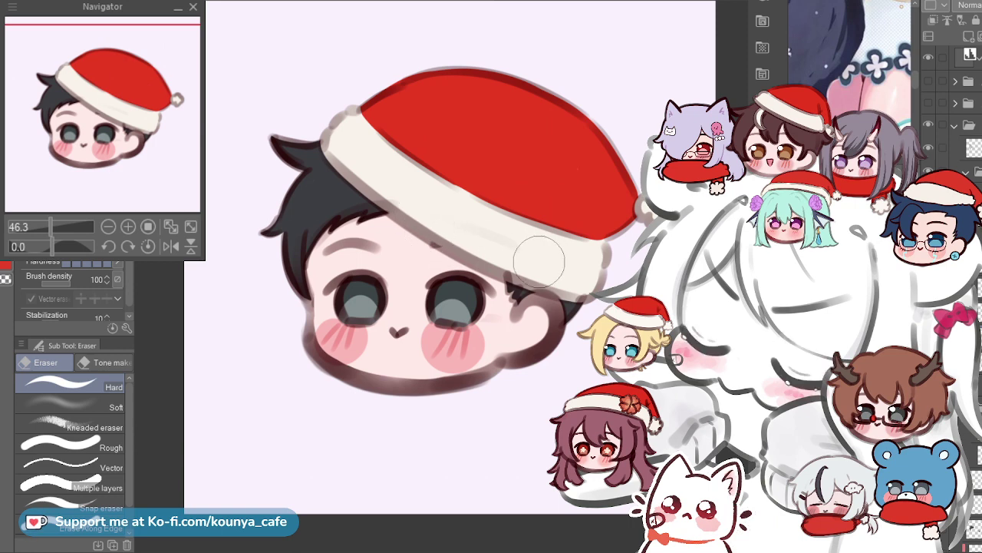
{"action": "left_click_drag", "start_coordinate": [437, 244], "coordinate": [492, 251]}
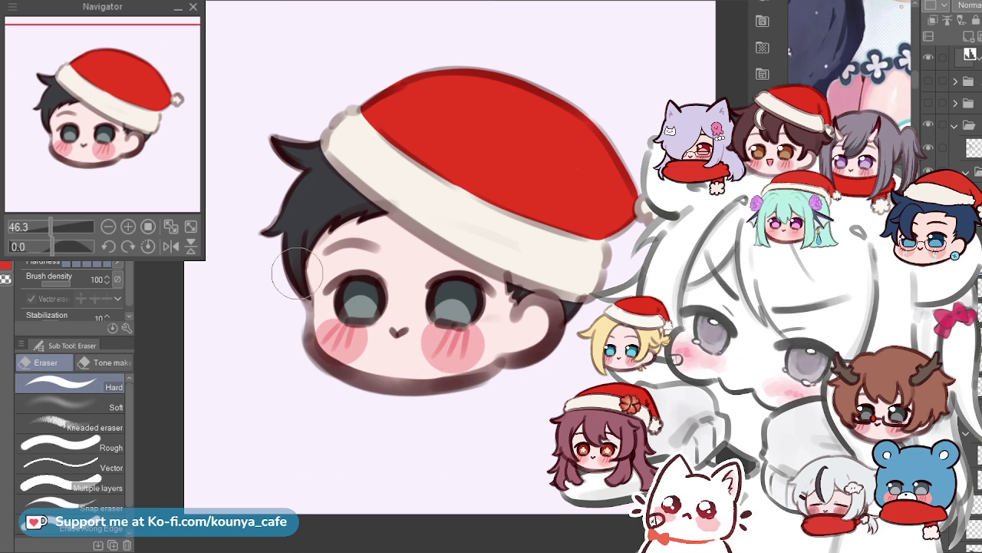
{"action": "key", "text": "e"}
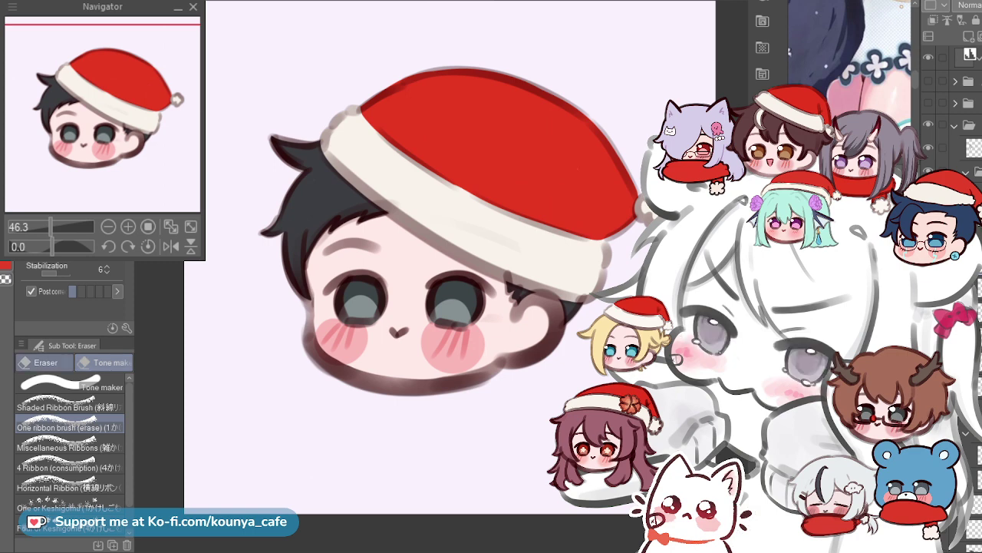
{"action": "key", "text": "p"}
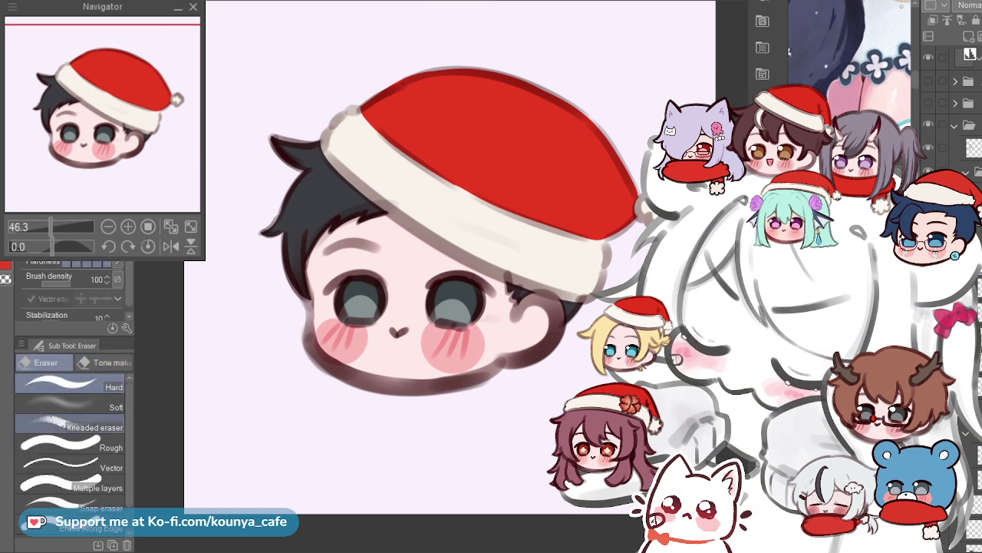
Paint a dark upper lash line over the left eye with the Marker, then nudge it slightly with a free transform.
{"action": "key", "text": "p"}
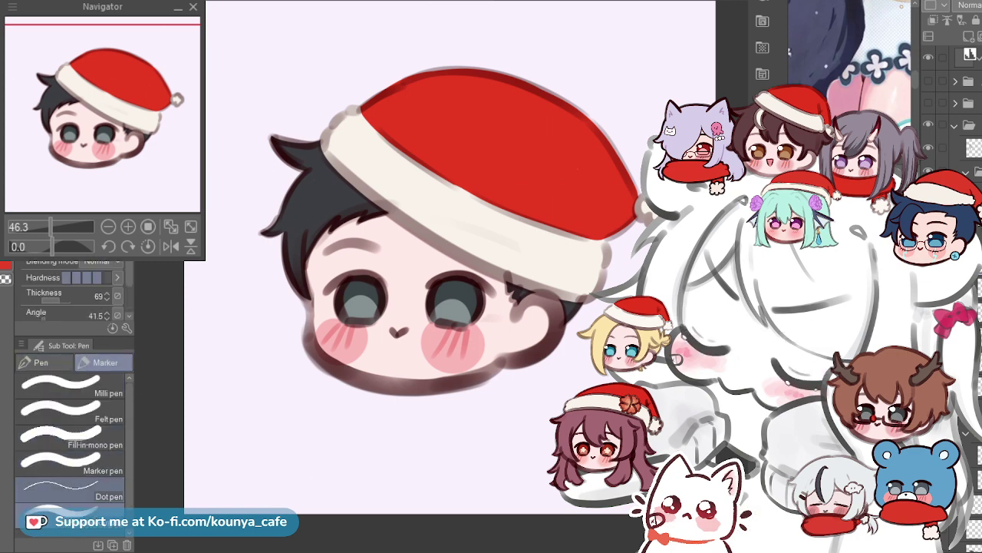
{"action": "key", "text": "r"}
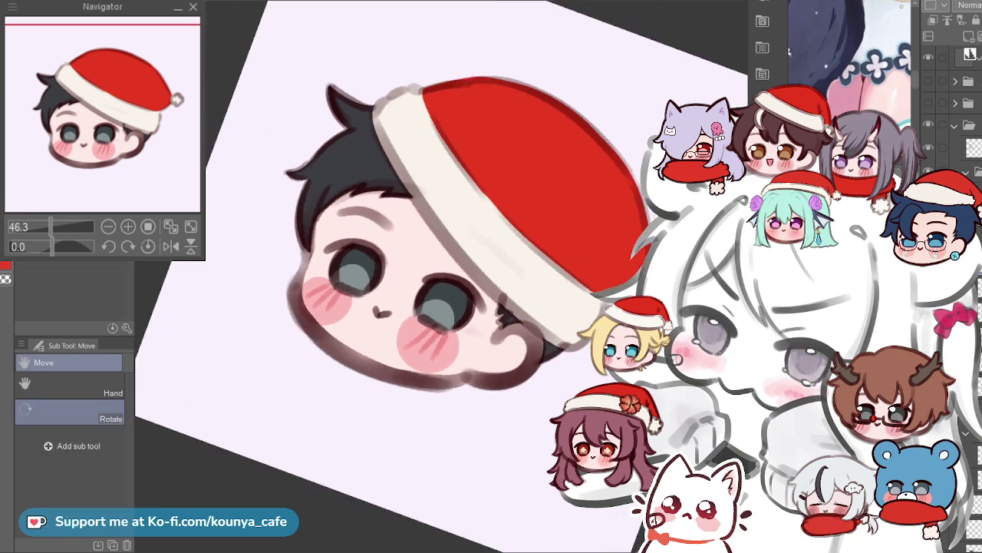
{"action": "scroll", "coordinate": [365, 225], "scroll_direction": "up", "scroll_amount": 3}
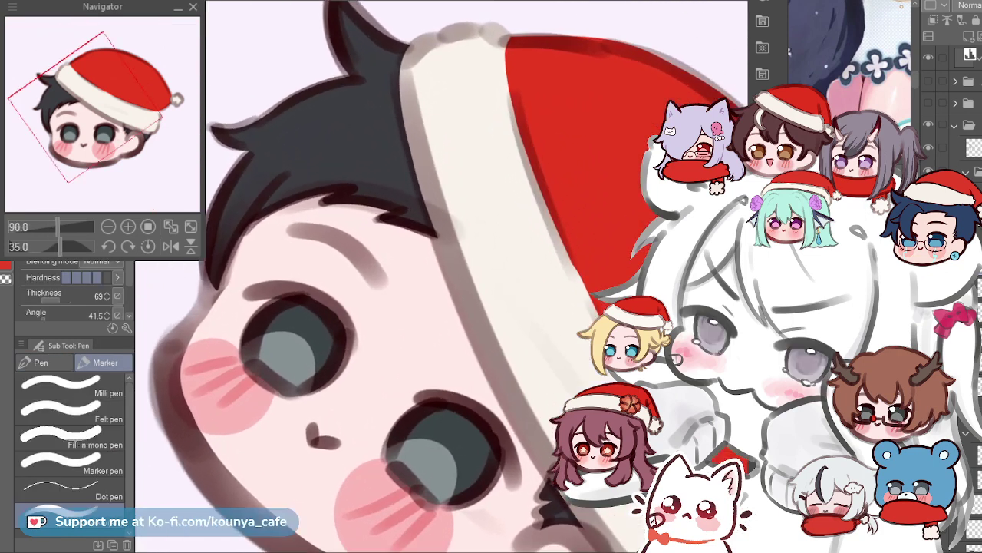
{"action": "scroll", "coordinate": [365, 224], "scroll_direction": "up", "scroll_amount": 3}
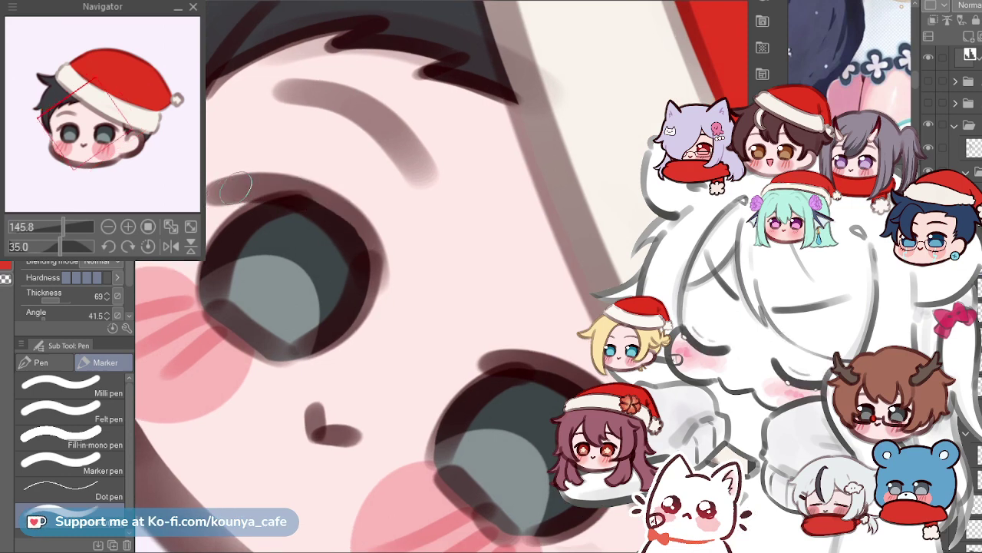
{"action": "left_click_drag", "start_coordinate": [212, 184], "coordinate": [361, 247]}
{"action": "key", "text": "ctrl+z"}
{"action": "mouse_move", "coordinate": [234, 182]}
{"action": "left_mouse_down"}
{"action": "mouse_move", "coordinate": [350, 212]}
{"action": "mouse_move", "coordinate": [366, 253]}
{"action": "left_mouse_up"}
{"action": "key", "text": "ctrl+z"}
{"action": "left_click_drag", "start_coordinate": [234, 182], "coordinate": [368, 257]}
{"action": "key", "text": "ctrl+t"}
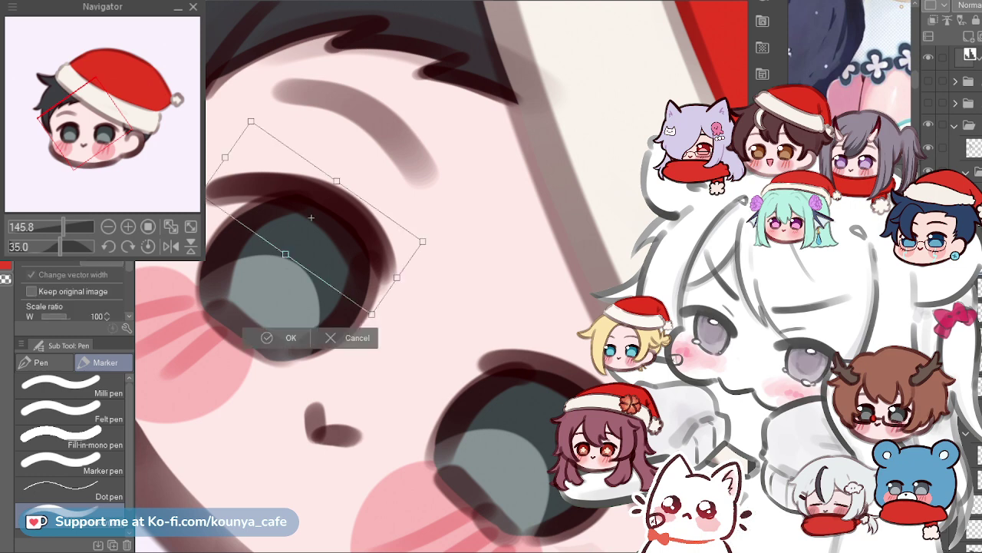
{"action": "left_click_drag", "start_coordinate": [310, 218], "coordinate": [310, 220]}
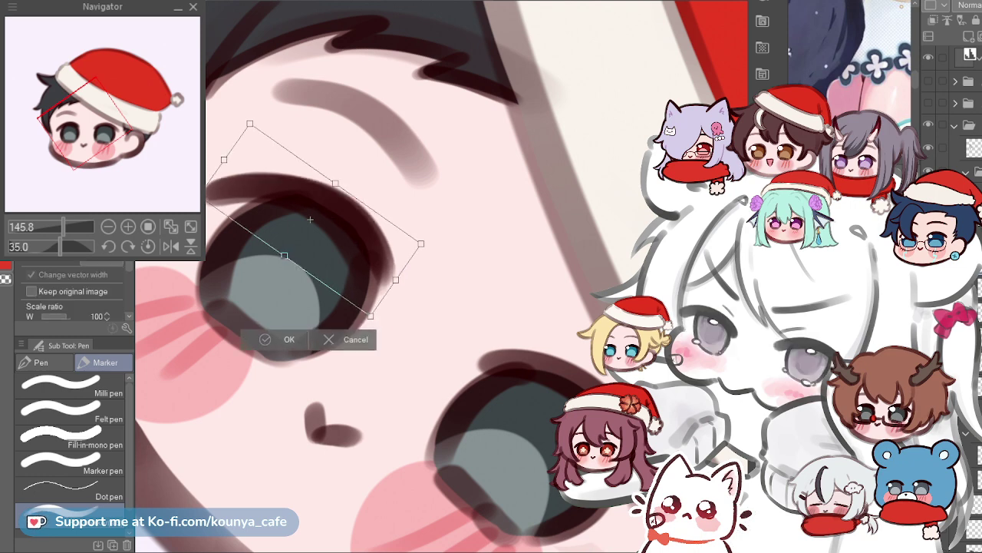
{"action": "key", "text": "Return"}
Paint a matching dark upper lash line over the right eye, retrying the stroke until it fits.
{"action": "mouse_move", "coordinate": [476, 358]}
{"action": "left_mouse_down"}
{"action": "mouse_move", "coordinate": [388, 273]}
{"action": "mouse_move", "coordinate": [526, 368]}
{"action": "left_mouse_up"}
{"action": "key", "text": "ctrl+z"}
{"action": "left_click_drag", "start_coordinate": [417, 277], "coordinate": [529, 397]}
{"action": "key", "text": "ctrl+z"}
{"action": "left_click_drag", "start_coordinate": [421, 281], "coordinate": [539, 355]}
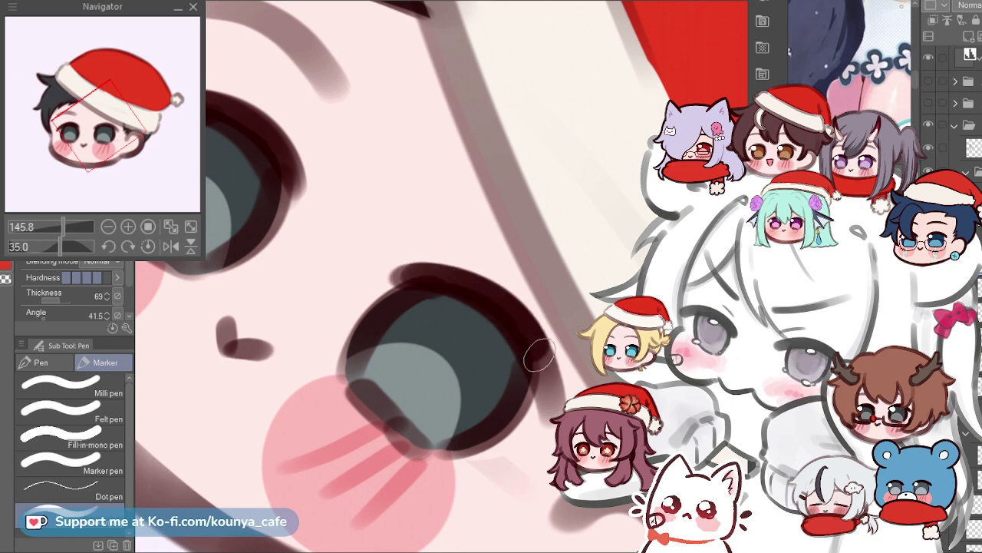
Reset the canvas rotation and hide the pale lilac background to examine the whole head at different sizes.
{"action": "scroll", "coordinate": [532, 336], "scroll_direction": "down", "scroll_amount": 5}
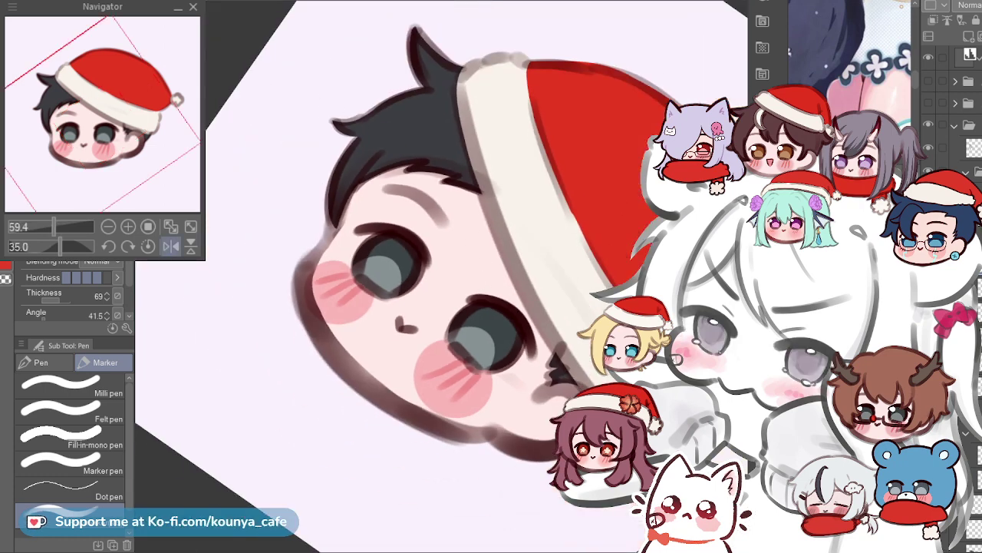
{"action": "left_click", "coordinate": [148, 246]}
{"action": "scroll", "coordinate": [472, 275], "scroll_direction": "down", "scroll_amount": 5}
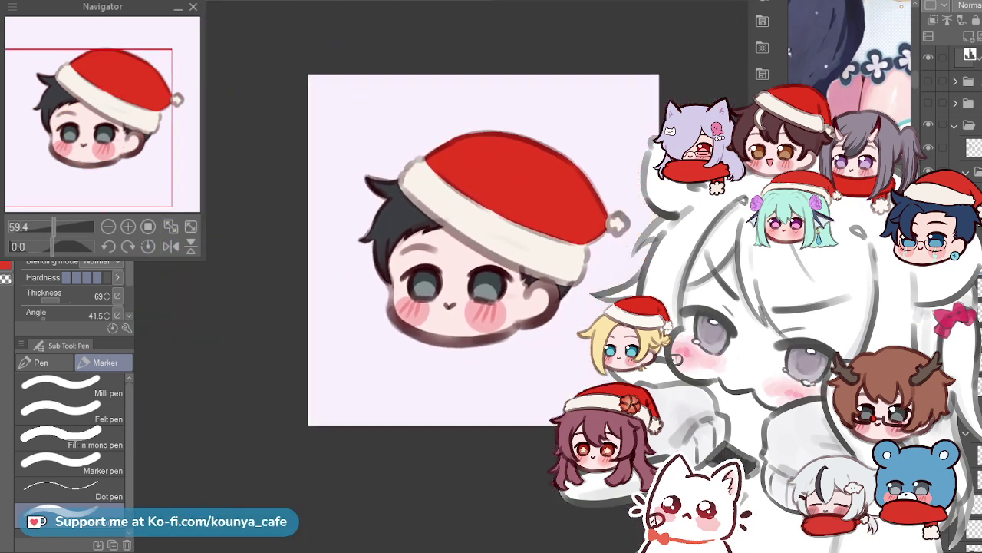
{"action": "scroll", "coordinate": [473, 325], "scroll_direction": "up", "scroll_amount": 4}
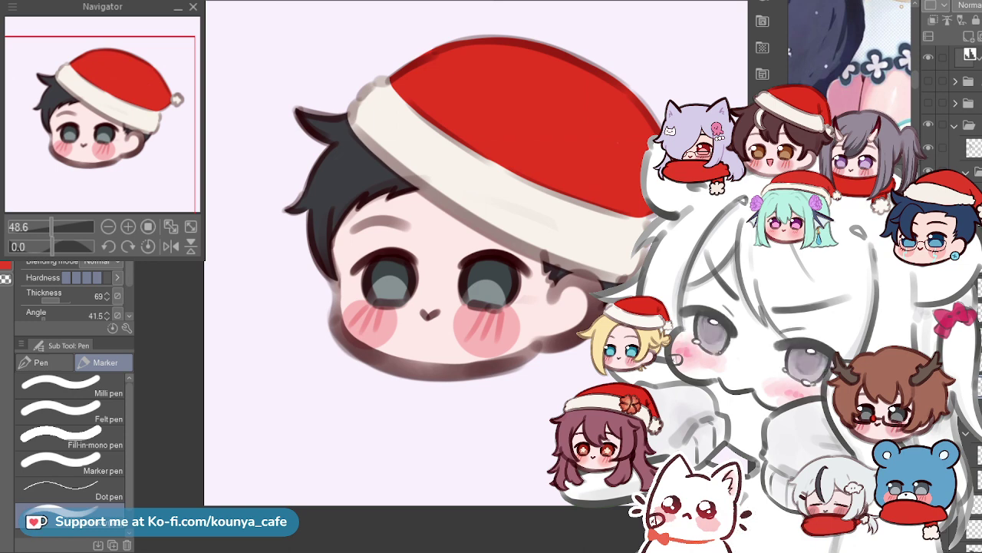
{"action": "scroll", "coordinate": [952, 307], "scroll_direction": "down", "scroll_amount": 3}
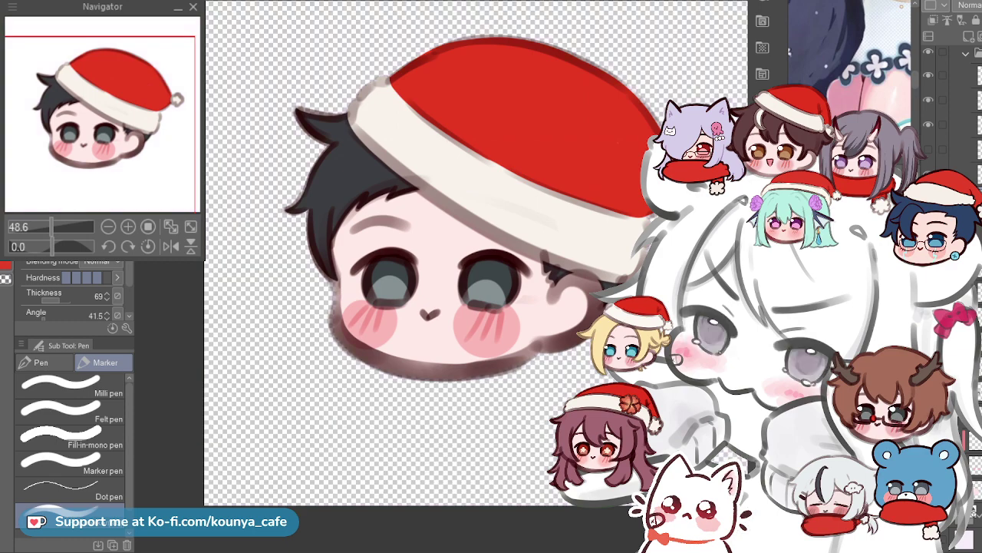
{"action": "scroll", "coordinate": [488, 312], "scroll_direction": "down", "scroll_amount": 1}
{"action": "scroll", "coordinate": [475, 324], "scroll_direction": "down", "scroll_amount": 5}
{"action": "scroll", "coordinate": [495, 303], "scroll_direction": "up", "scroll_amount": 6}
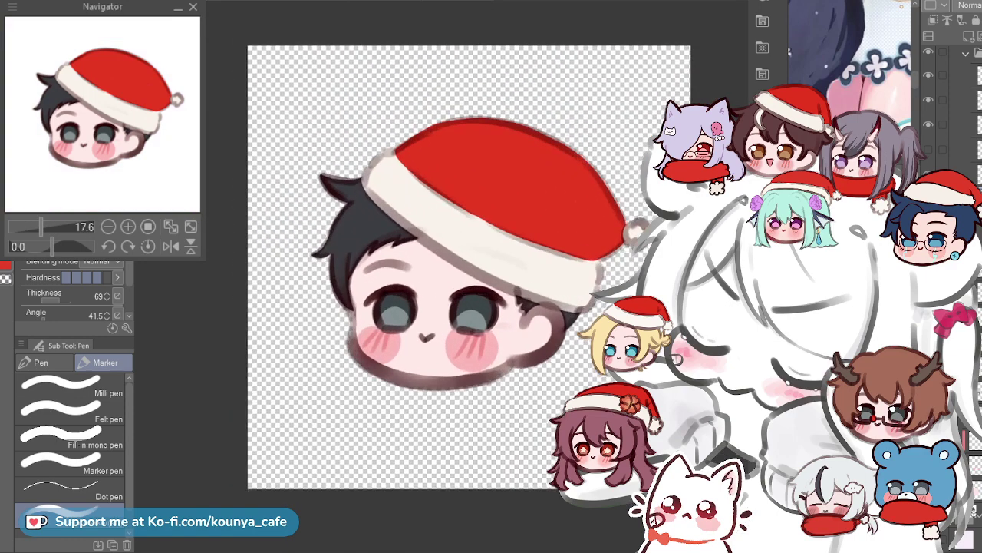
{"action": "left_click_drag", "start_coordinate": [525, 282], "coordinate": [551, 288]}
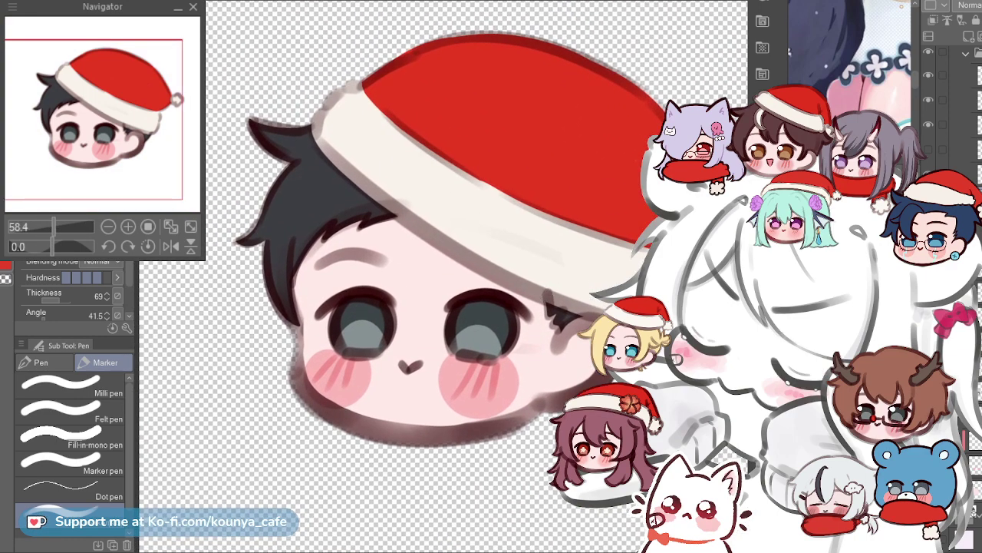
{"action": "scroll", "coordinate": [561, 274], "scroll_direction": "up", "scroll_amount": 4}
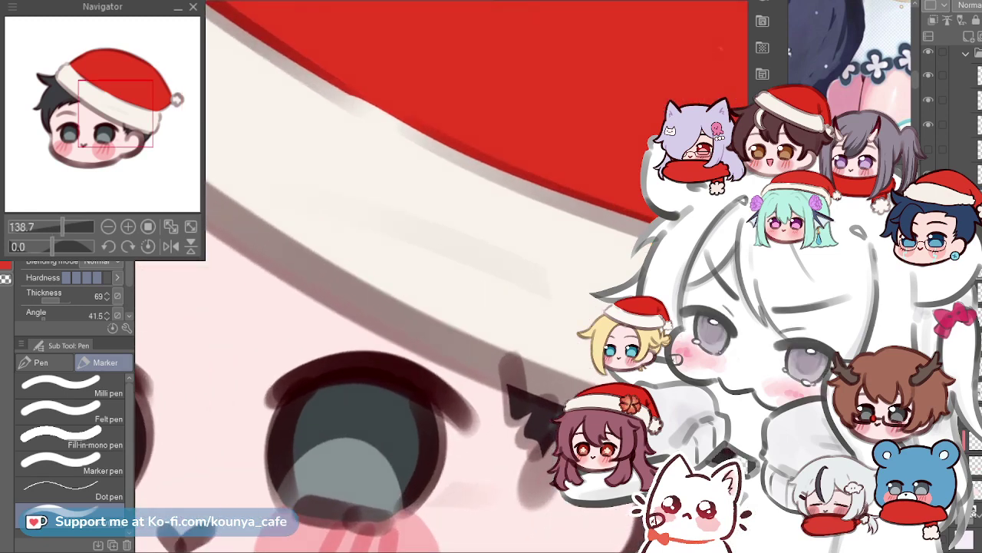
Compare the hat trim and right eye with and without the recent changes, toggling the character folder's visibility.
{"action": "key", "text": "ctrl+z"}
{"action": "key", "text": "ctrl+y"}
{"action": "key", "text": "ctrl+z"}
{"action": "key", "text": "ctrl+z"}
{"action": "key", "text": "ctrl+y"}
{"action": "key", "text": "ctrl+y"}
{"action": "scroll", "coordinate": [952, 120], "scroll_direction": "up", "scroll_amount": 2}
{"action": "left_click", "coordinate": [929, 120]}
{"action": "left_click", "coordinate": [928, 120]}
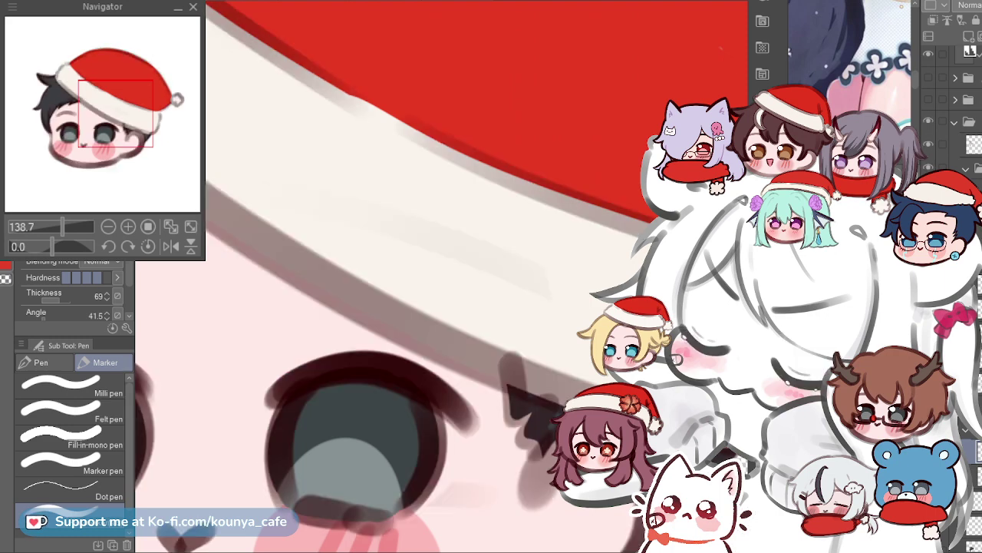
{"action": "key", "text": "ctrl+z"}
{"action": "key", "text": "ctrl+y"}
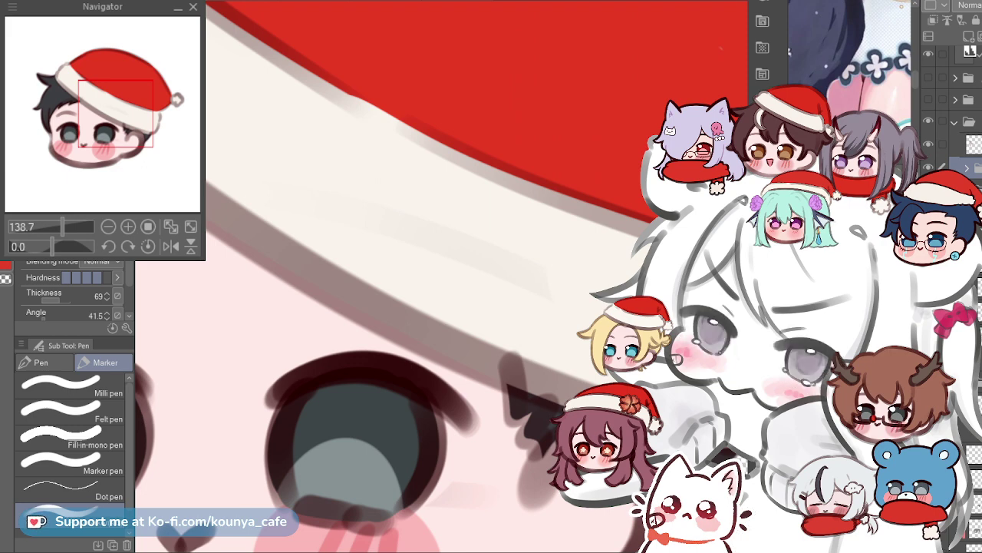
Expand the sketch folder and toggle the last change to compare the lines over the whole face.
{"action": "left_click", "coordinate": [967, 168]}
{"action": "key", "text": "ctrl+z"}
{"action": "key", "text": "ctrl+y"}
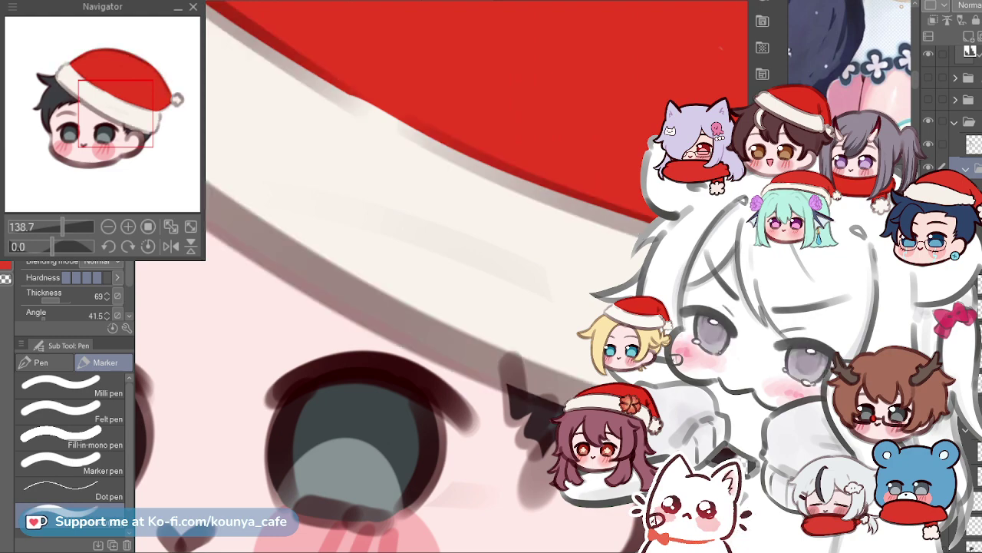
{"action": "scroll", "coordinate": [441, 263], "scroll_direction": "down", "scroll_amount": 4}
{"action": "scroll", "coordinate": [419, 299], "scroll_direction": "up", "scroll_amount": 2}
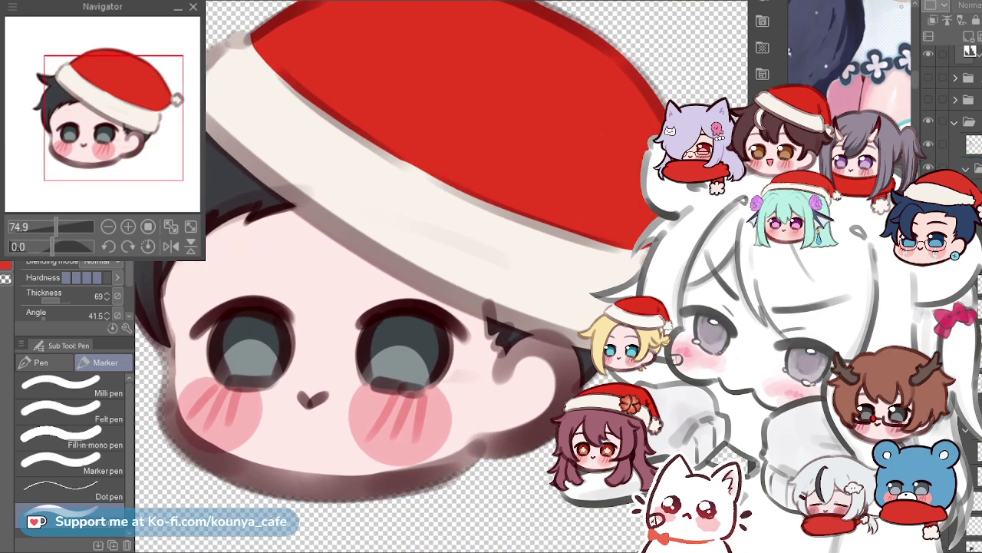
{"action": "key", "text": "ctrl+z"}
{"action": "key", "text": "ctrl+y"}
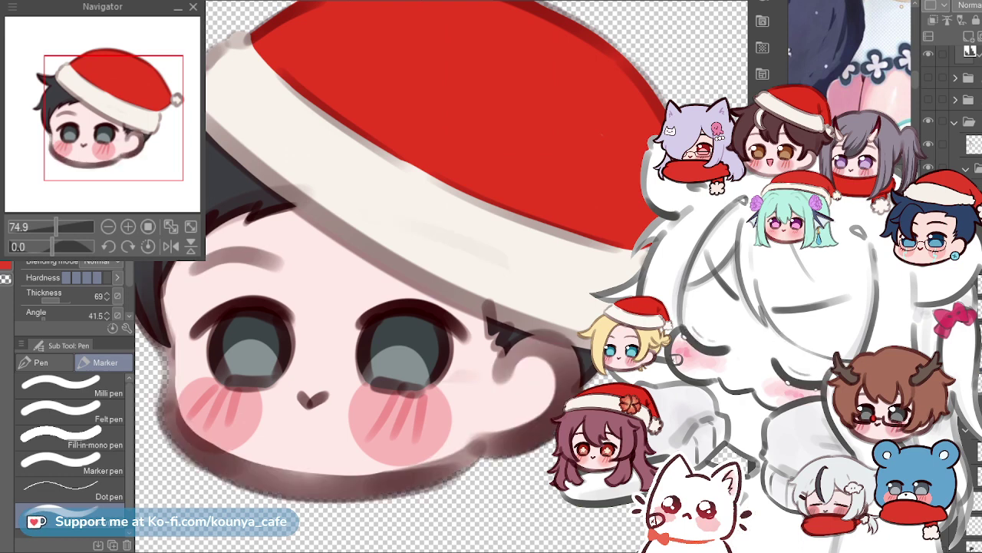
Erase the faint leftover strokes from the hat trim with the Hard eraser.
{"action": "key", "text": "e"}
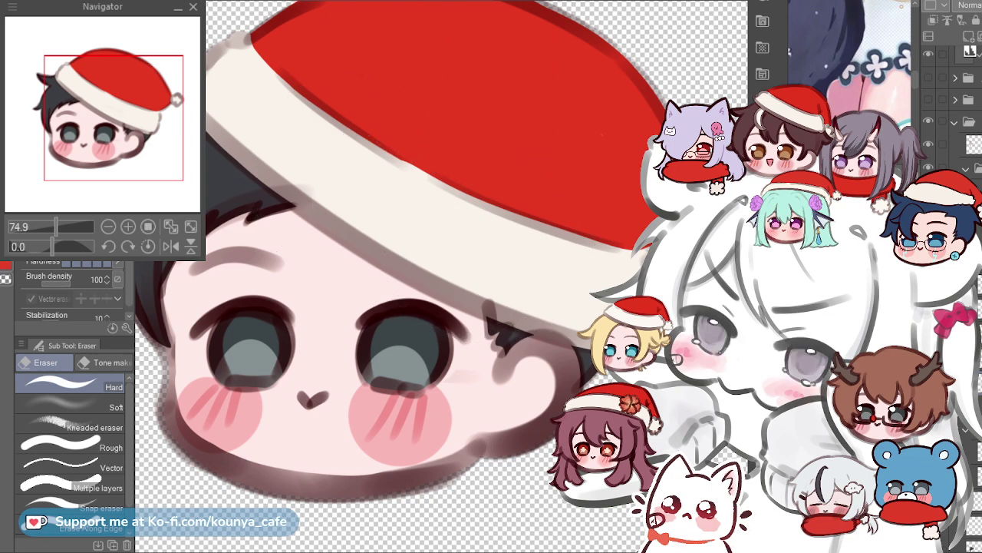
{"action": "left_click_drag", "start_coordinate": [469, 231], "coordinate": [542, 232]}
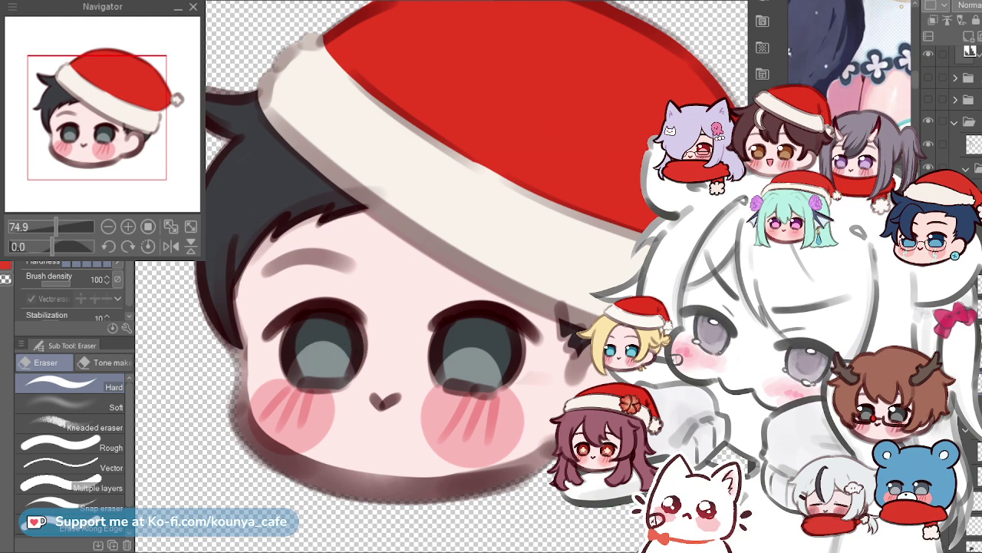
{"action": "left_click_drag", "start_coordinate": [375, 247], "coordinate": [303, 228]}
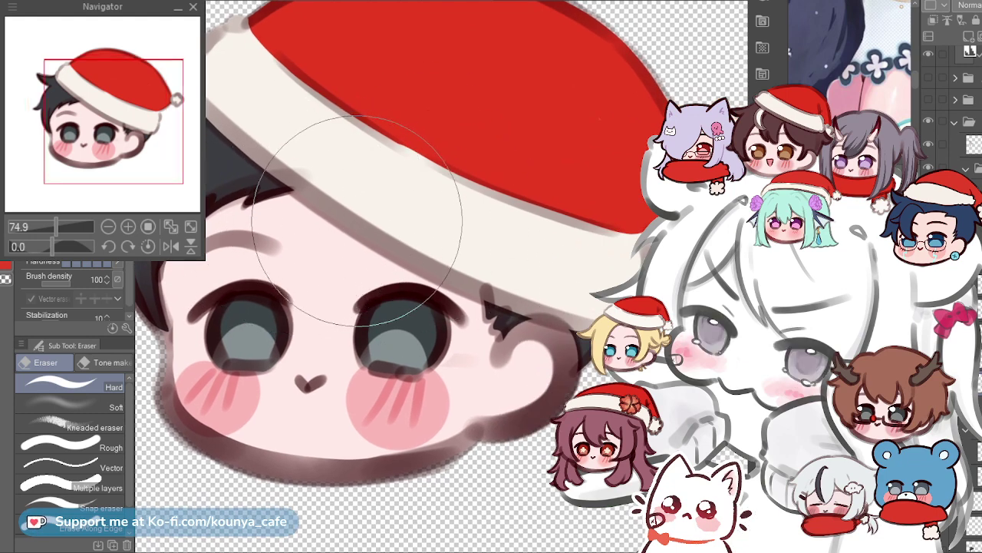
{"action": "scroll", "coordinate": [347, 214], "scroll_direction": "up", "scroll_amount": 1}
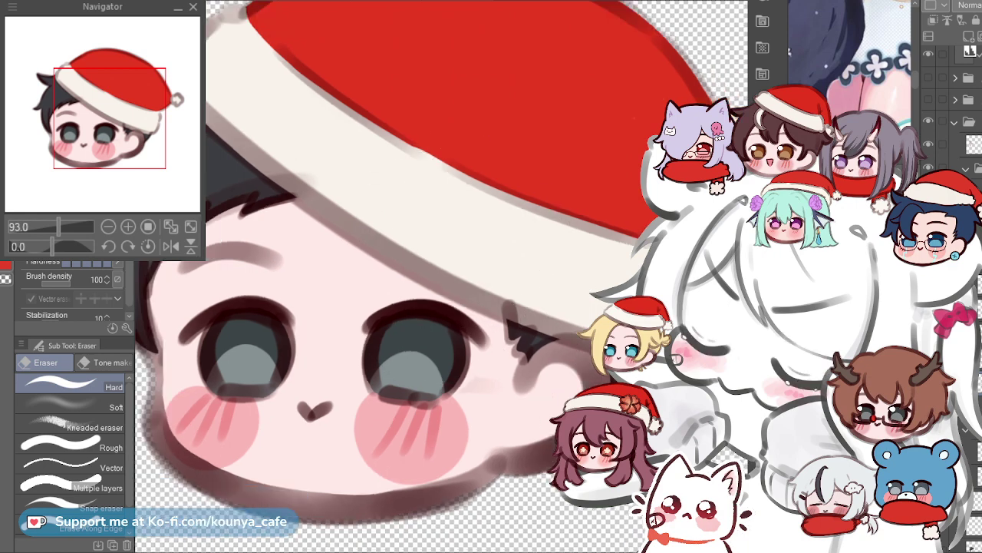
{"action": "scroll", "coordinate": [374, 201], "scroll_direction": "down", "scroll_amount": 1}
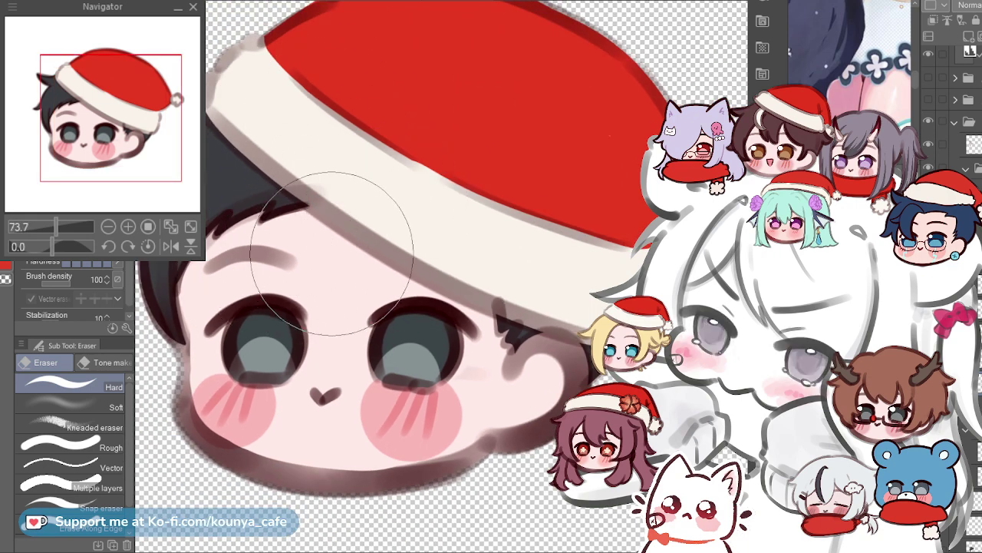
{"action": "left_click_drag", "start_coordinate": [301, 251], "coordinate": [327, 264]}
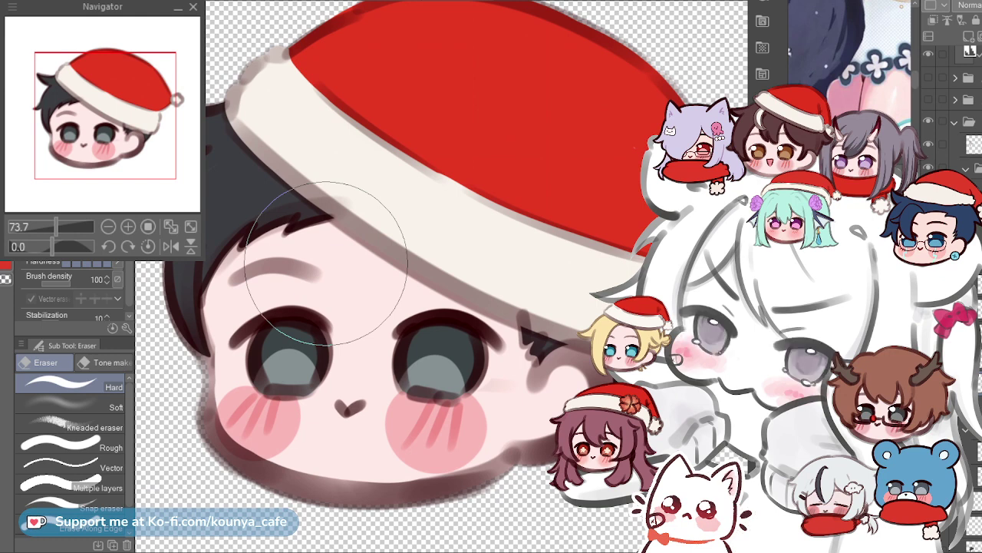
{"action": "mouse_move", "coordinate": [370, 167]}
{"action": "left_mouse_down"}
{"action": "mouse_move", "coordinate": [391, 177]}
{"action": "mouse_move", "coordinate": [329, 182]}
{"action": "left_mouse_up"}
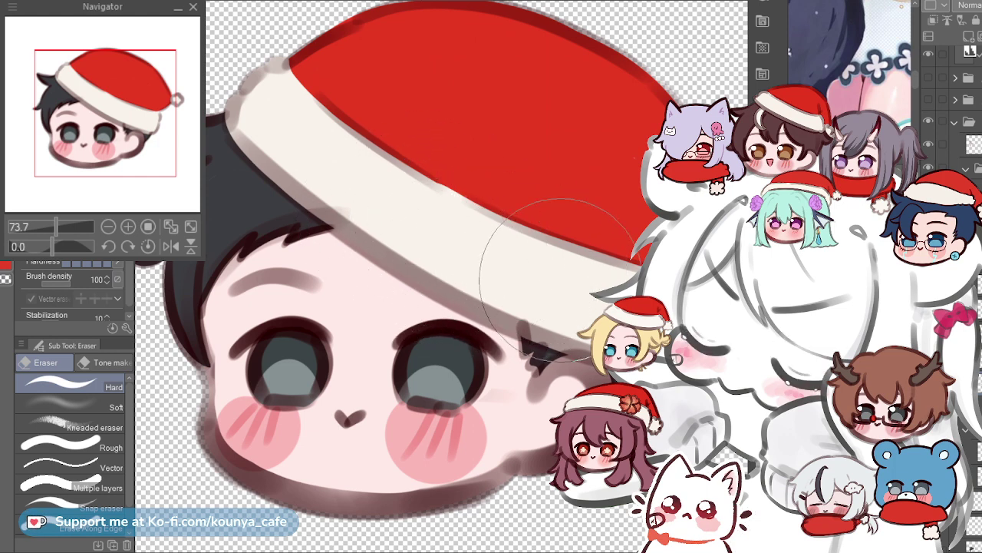
{"action": "mouse_move", "coordinate": [368, 200]}
{"action": "left_mouse_down"}
{"action": "mouse_move", "coordinate": [485, 185]}
{"action": "mouse_move", "coordinate": [405, 192]}
{"action": "left_mouse_up"}
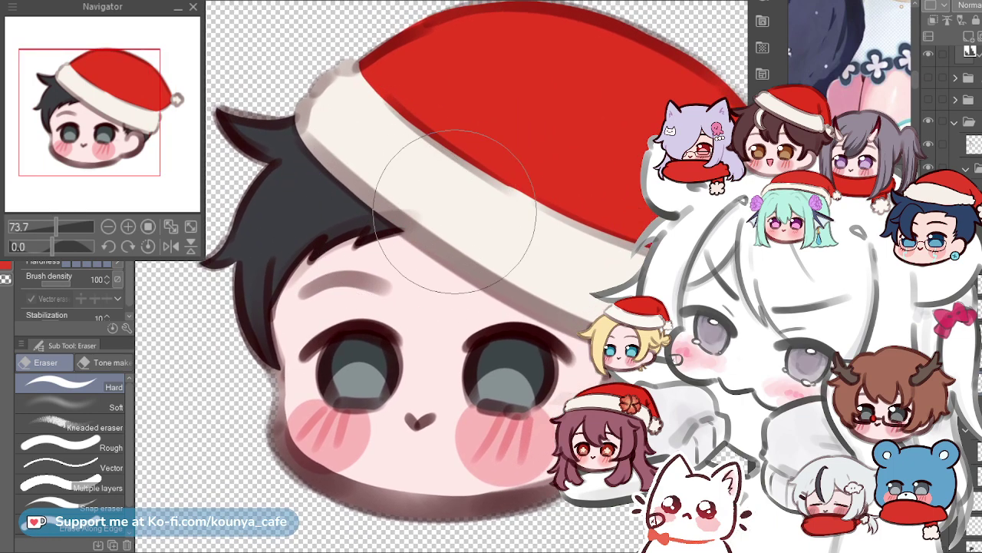
{"action": "left_click_drag", "start_coordinate": [486, 182], "coordinate": [438, 176]}
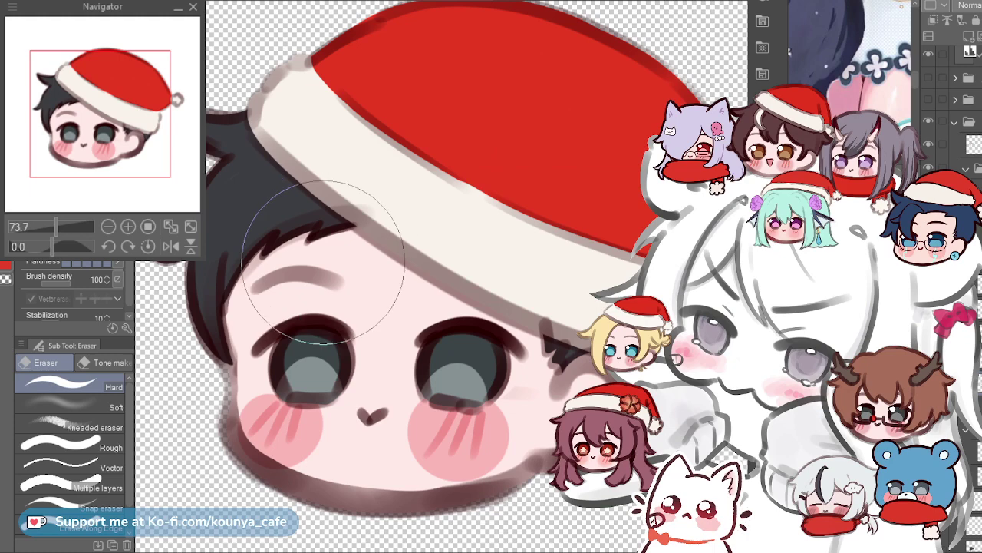
Erase the faint pink mark between the right eye and the ear.
{"action": "mouse_move", "coordinate": [380, 326]}
{"action": "left_mouse_down"}
{"action": "mouse_move", "coordinate": [404, 314]}
{"action": "mouse_move", "coordinate": [445, 206]}
{"action": "left_mouse_up"}
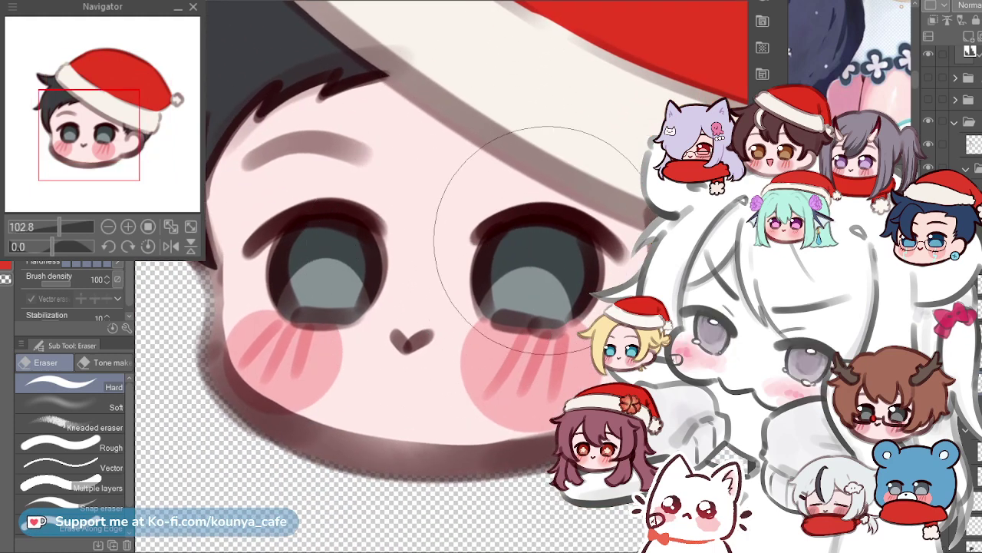
{"action": "left_click_drag", "start_coordinate": [542, 273], "coordinate": [404, 265]}
{"action": "scroll", "coordinate": [489, 238], "scroll_direction": "up", "scroll_amount": 1}
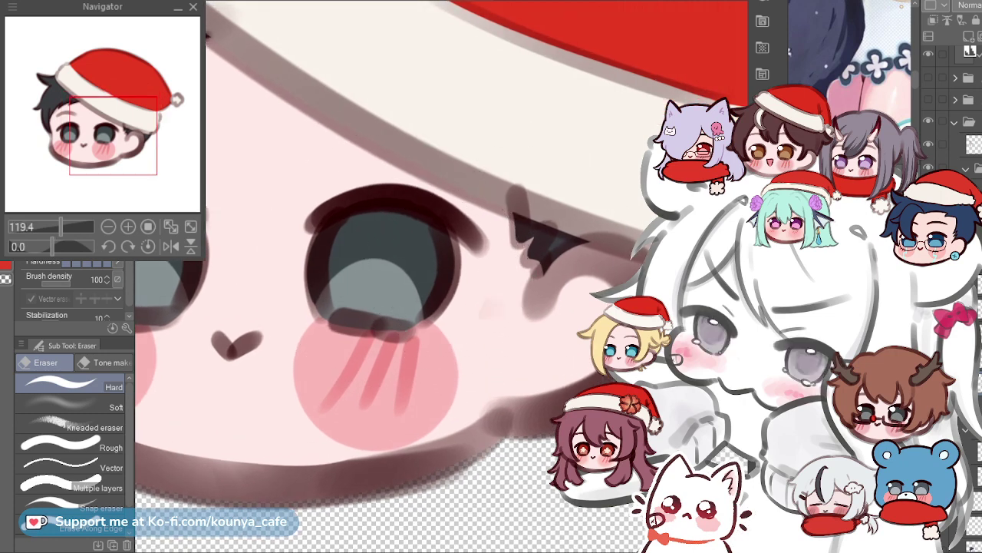
{"action": "scroll", "coordinate": [507, 299], "scroll_direction": "up", "scroll_amount": 2}
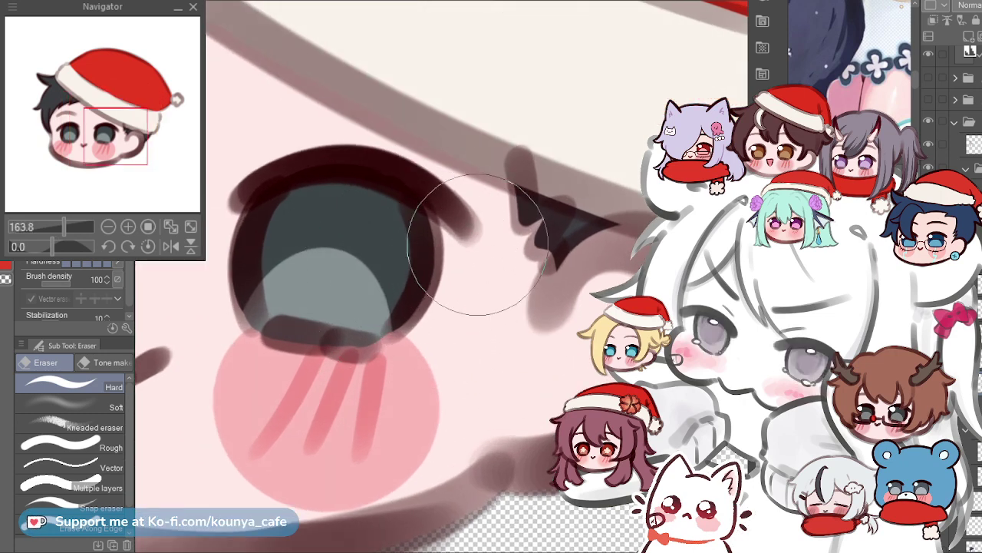
{"action": "scroll", "coordinate": [478, 244], "scroll_direction": "up", "scroll_amount": 1}
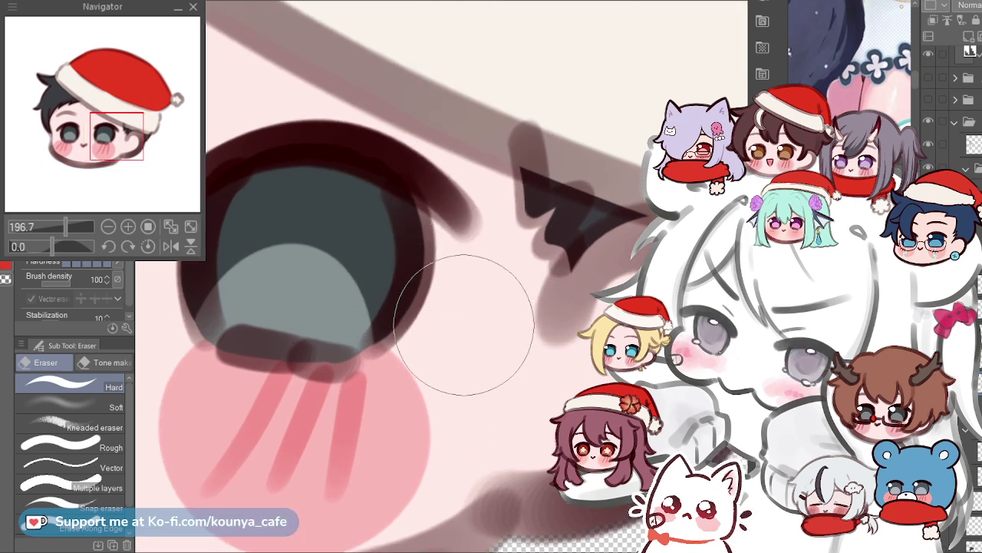
{"action": "scroll", "coordinate": [369, 278], "scroll_direction": "down", "scroll_amount": 3}
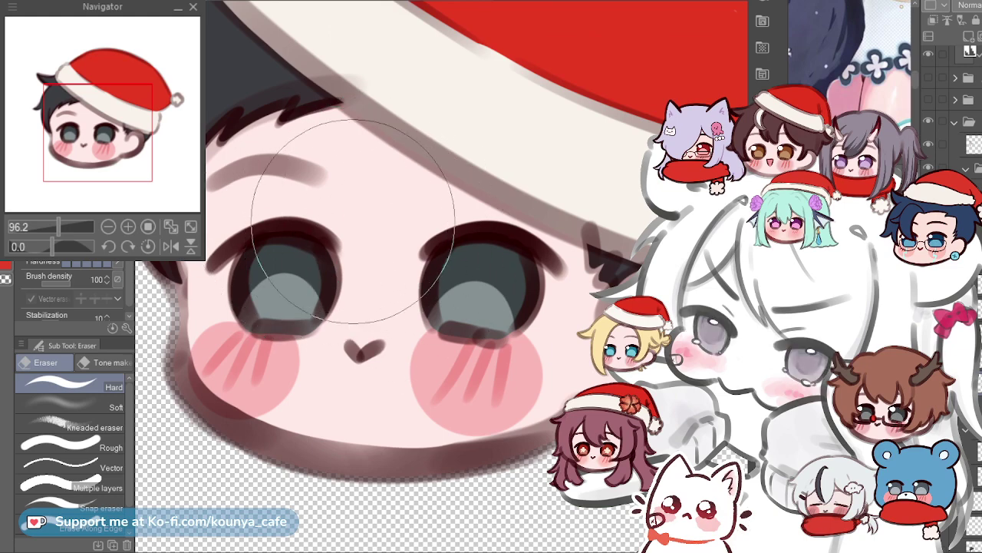
Clean up the face contour beside the left cheek with the Hard eraser, working on a rotated, close-up canvas.
{"action": "key", "text": "shift+space"}
{"action": "mouse_move", "coordinate": [361, 203]}
{"action": "left_mouse_down"}
{"action": "mouse_move", "coordinate": [398, 175]}
{"action": "mouse_move", "coordinate": [485, 173]}
{"action": "left_mouse_up"}
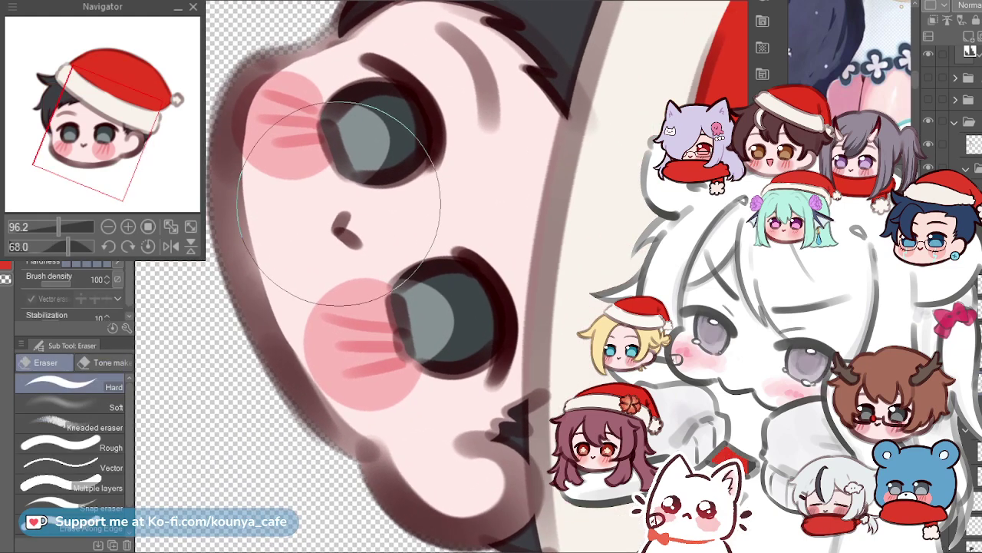
{"action": "scroll", "coordinate": [334, 201], "scroll_direction": "up", "scroll_amount": 2}
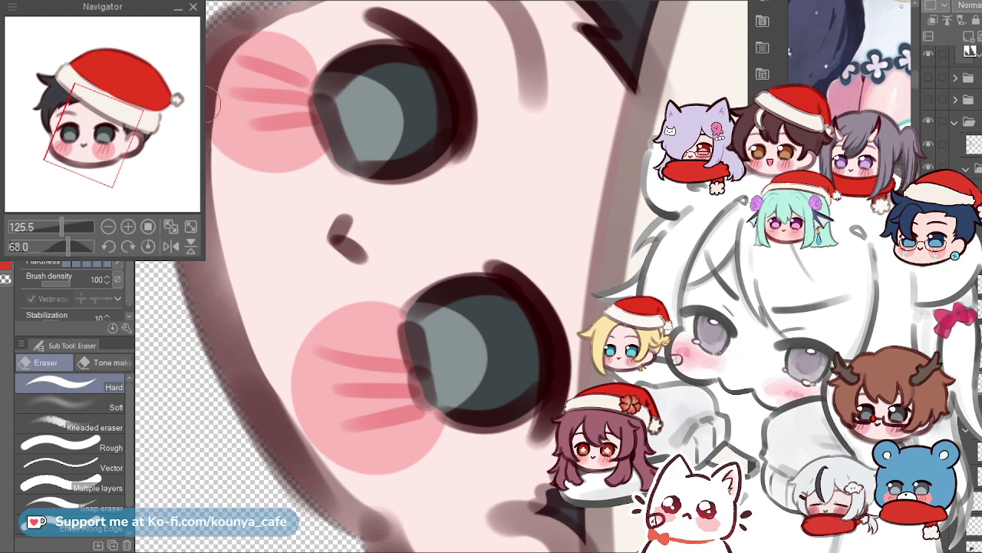
{"action": "scroll", "coordinate": [231, 93], "scroll_direction": "up", "scroll_amount": 3}
{"action": "scroll", "coordinate": [252, 225], "scroll_direction": "up", "scroll_amount": 4}
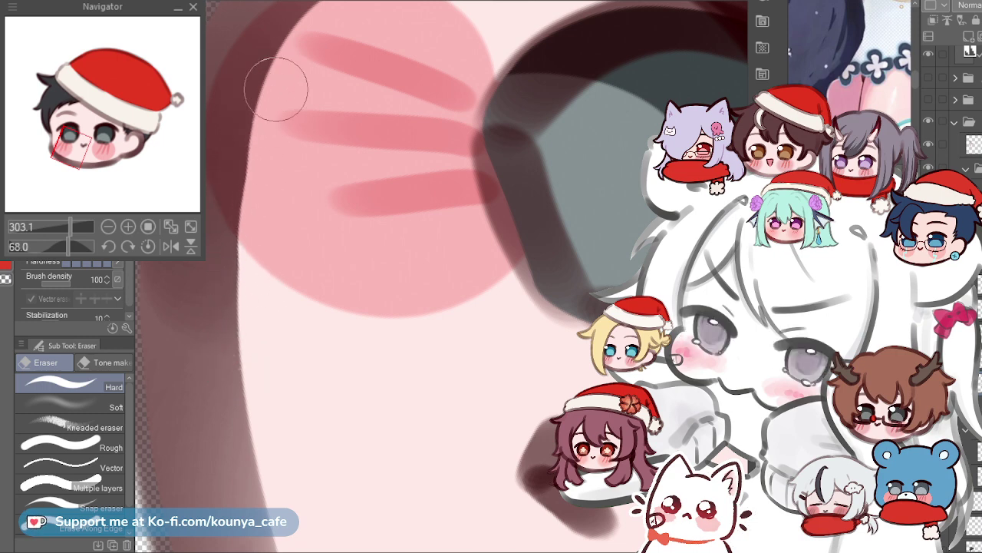
{"action": "scroll", "coordinate": [267, 165], "scroll_direction": "down", "scroll_amount": 6}
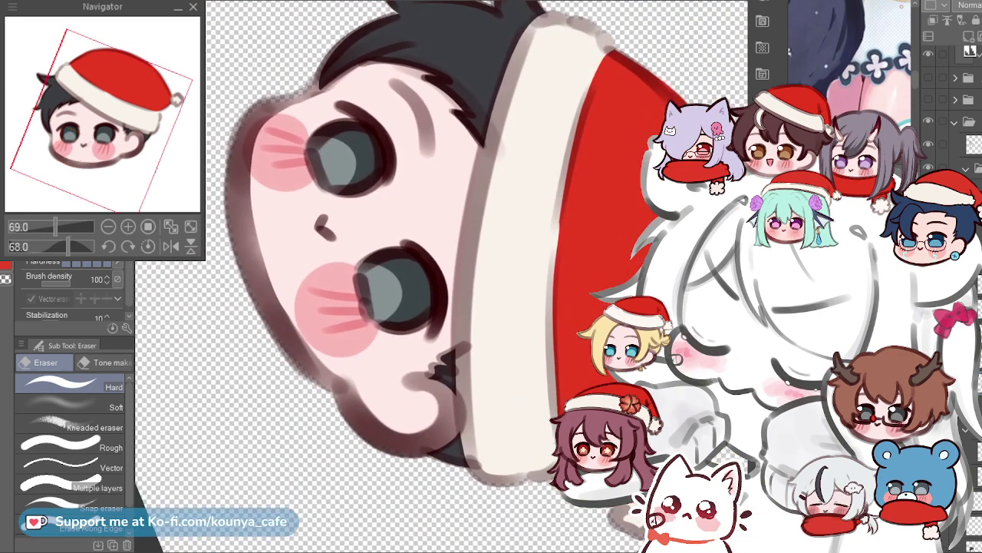
Clean up the jaw contour below the right cheek with the Hard eraser and reset the canvas rotation to 0.
{"action": "scroll", "coordinate": [263, 244], "scroll_direction": "up", "scroll_amount": 4}
{"action": "scroll", "coordinate": [235, 231], "scroll_direction": "up", "scroll_amount": 2}
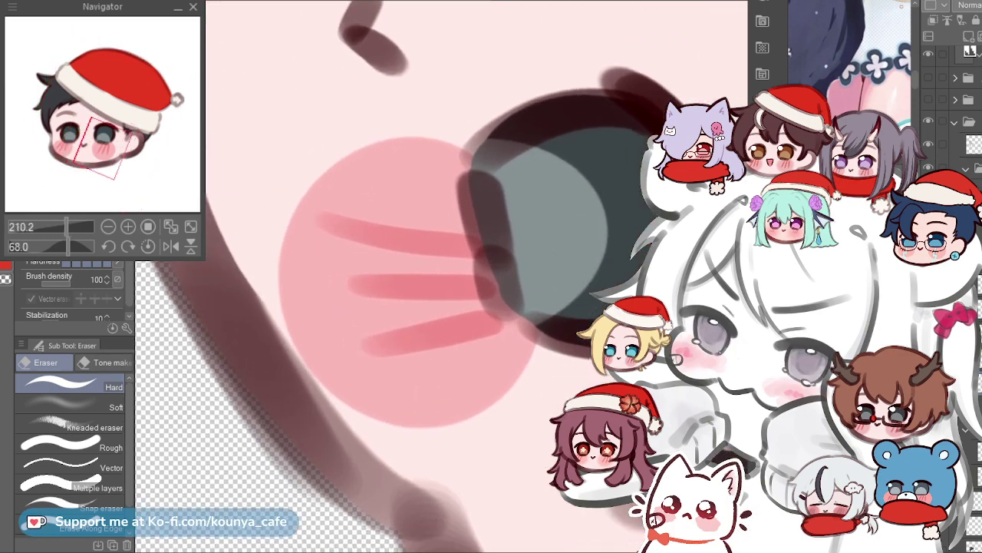
{"action": "scroll", "coordinate": [263, 286], "scroll_direction": "up", "scroll_amount": 2}
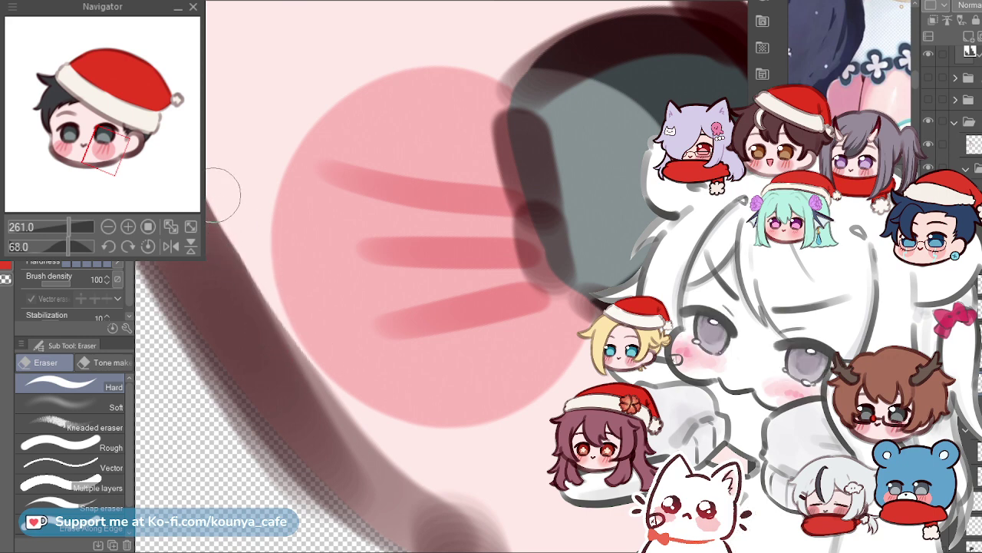
{"action": "scroll", "coordinate": [294, 311], "scroll_direction": "down", "scroll_amount": 1}
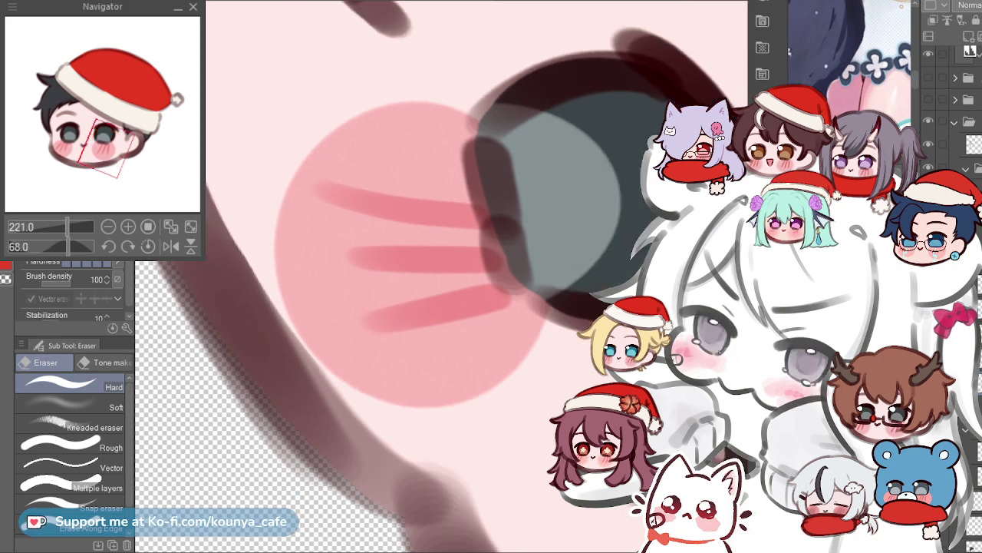
{"action": "scroll", "coordinate": [268, 275], "scroll_direction": "up", "scroll_amount": 1}
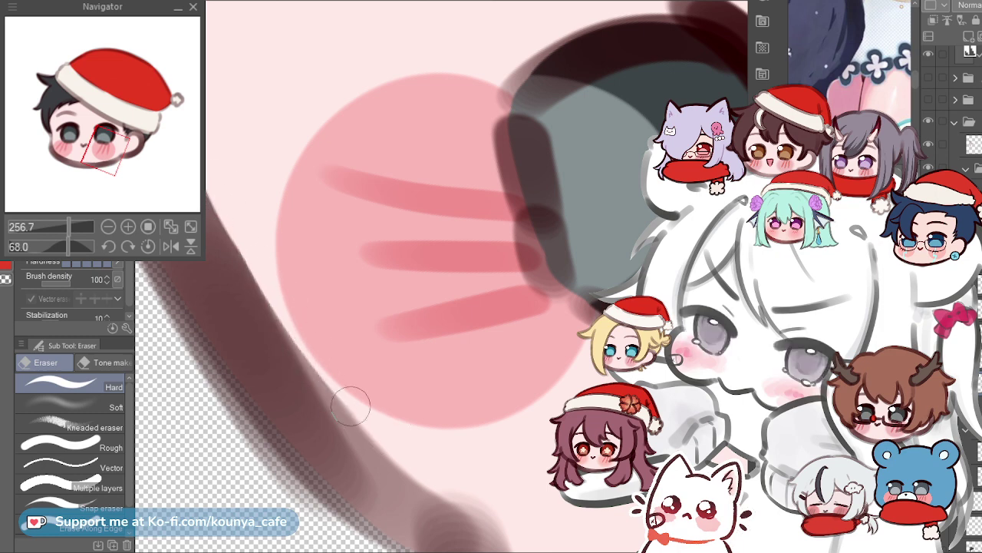
{"action": "scroll", "coordinate": [278, 263], "scroll_direction": "down", "scroll_amount": 6}
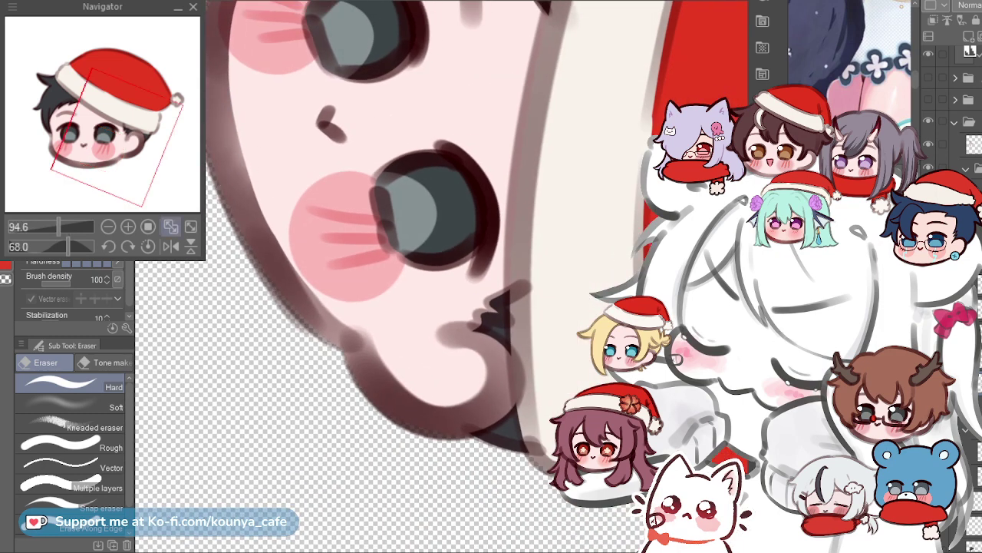
{"action": "left_click", "coordinate": [148, 246]}
{"action": "scroll", "coordinate": [305, 222], "scroll_direction": "down", "scroll_amount": 3}
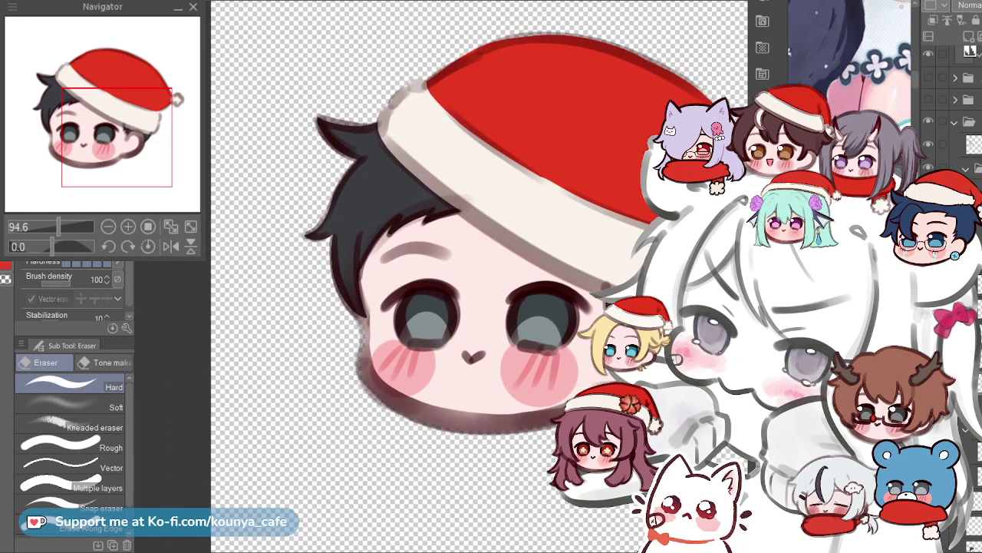
{"action": "left_click_drag", "start_coordinate": [441, 276], "coordinate": [356, 279]}
{"action": "scroll", "coordinate": [441, 276], "scroll_direction": "up", "scroll_amount": 1}
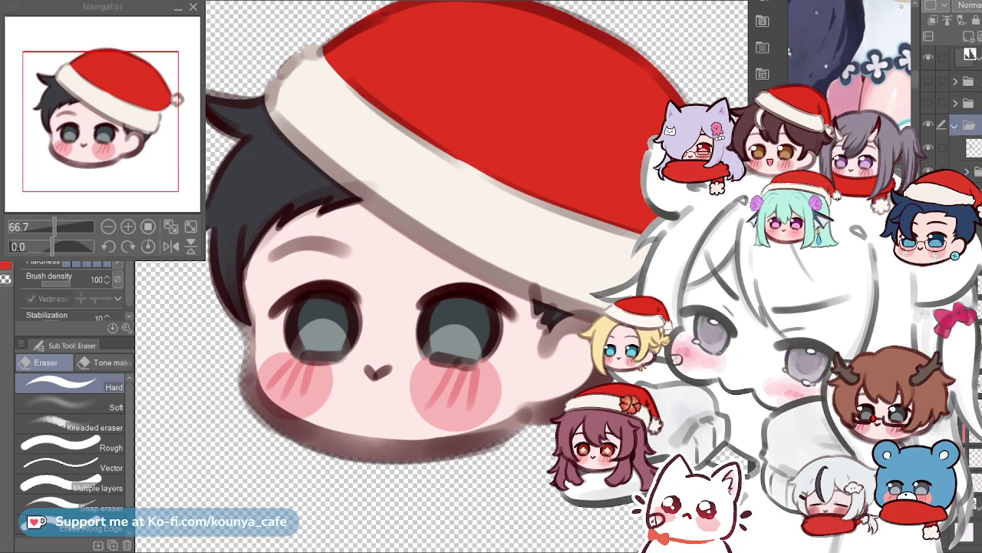
{"action": "left_click", "coordinate": [967, 147]}
{"action": "left_click_drag", "start_coordinate": [967, 147], "coordinate": [967, 114]}
{"action": "key", "text": "alt+bracketright"}
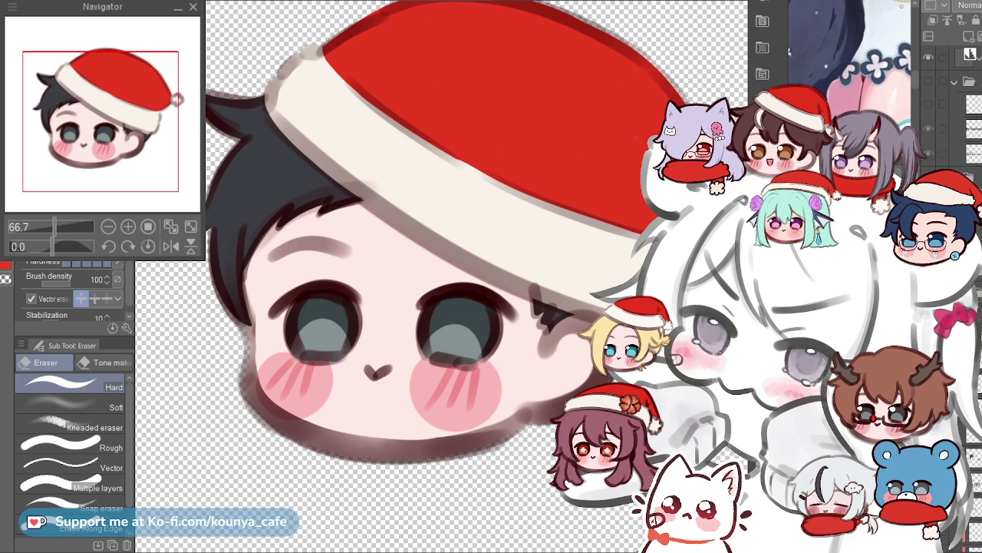
{"action": "key", "text": "alt+bracketright"}
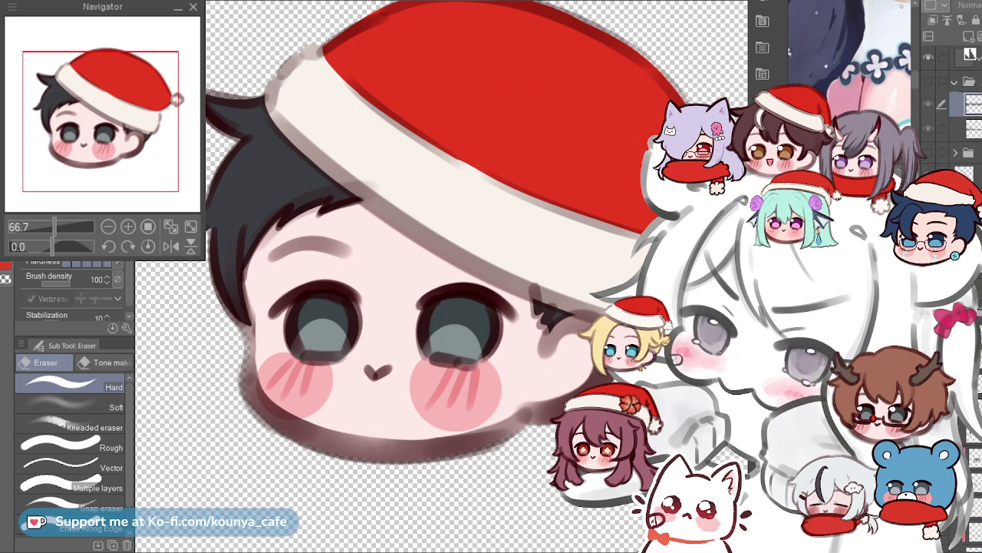
{"action": "key", "text": "ctrl+z"}
{"action": "key", "text": "ctrl+z"}
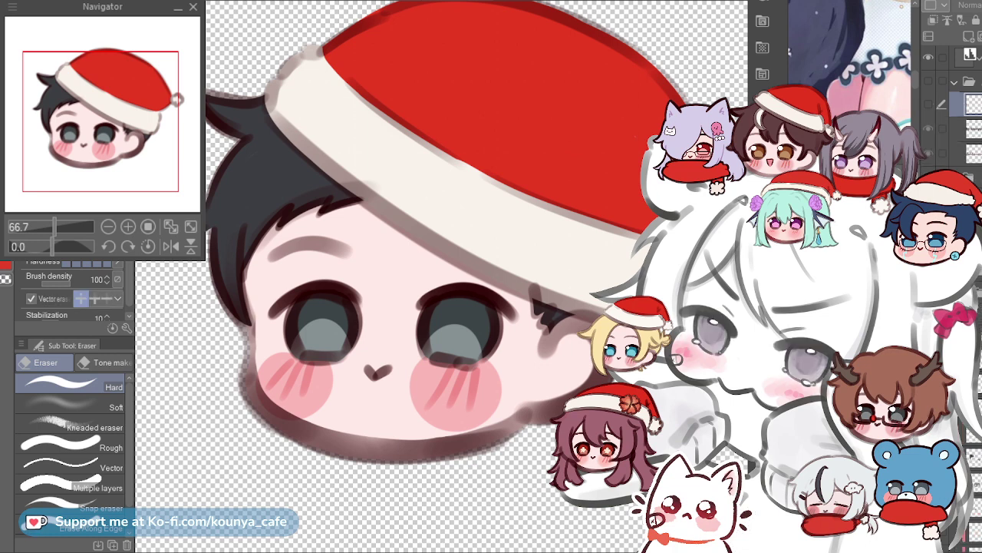
{"action": "key", "text": "alt+bracketright"}
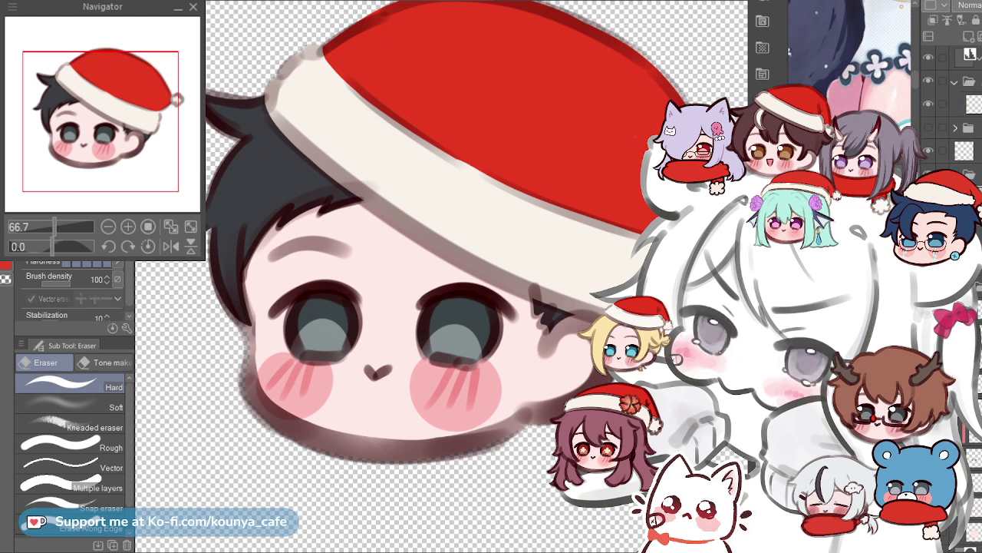
Paint a white round highlight at the upper outer part of the left eye with the G-pen on the blank layer.
{"action": "left_click", "coordinate": [966, 150]}
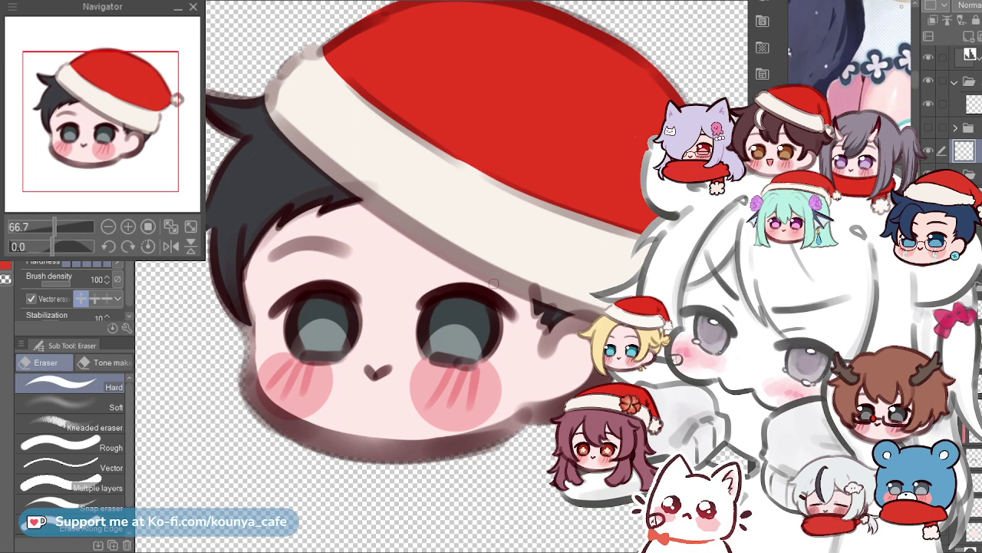
{"action": "key", "text": "p"}
{"action": "key", "text": "p"}
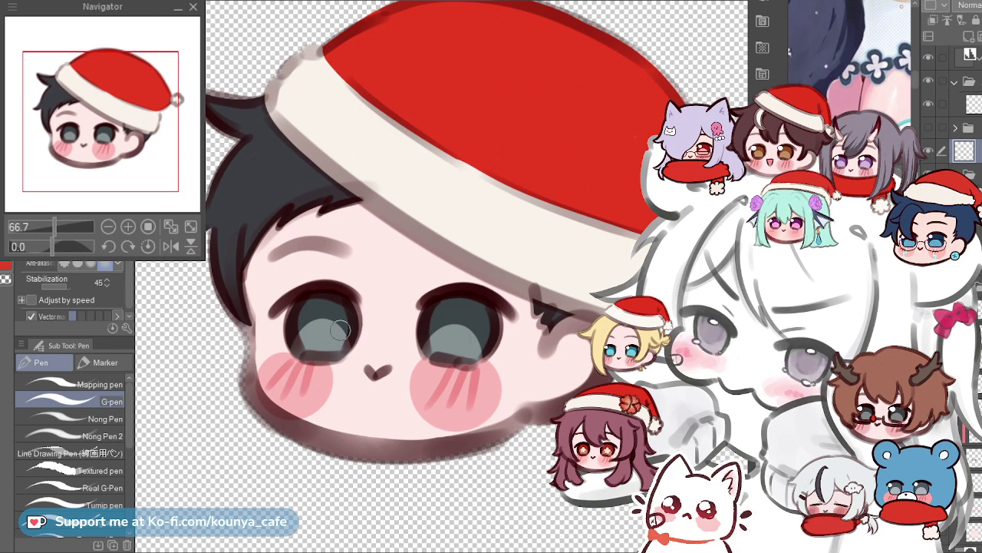
{"action": "scroll", "coordinate": [318, 318], "scroll_direction": "up", "scroll_amount": 3}
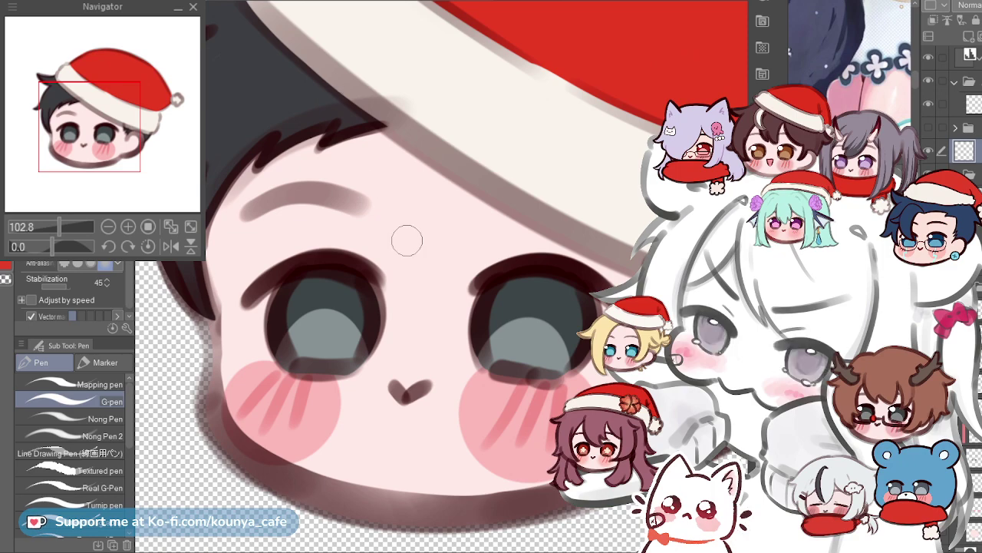
{"action": "mouse_move", "coordinate": [459, 253]}
{"action": "left_mouse_down"}
{"action": "mouse_move", "coordinate": [437, 230]}
{"action": "mouse_move", "coordinate": [461, 238]}
{"action": "left_mouse_up"}
{"action": "scroll", "coordinate": [318, 273], "scroll_direction": "up", "scroll_amount": 3}
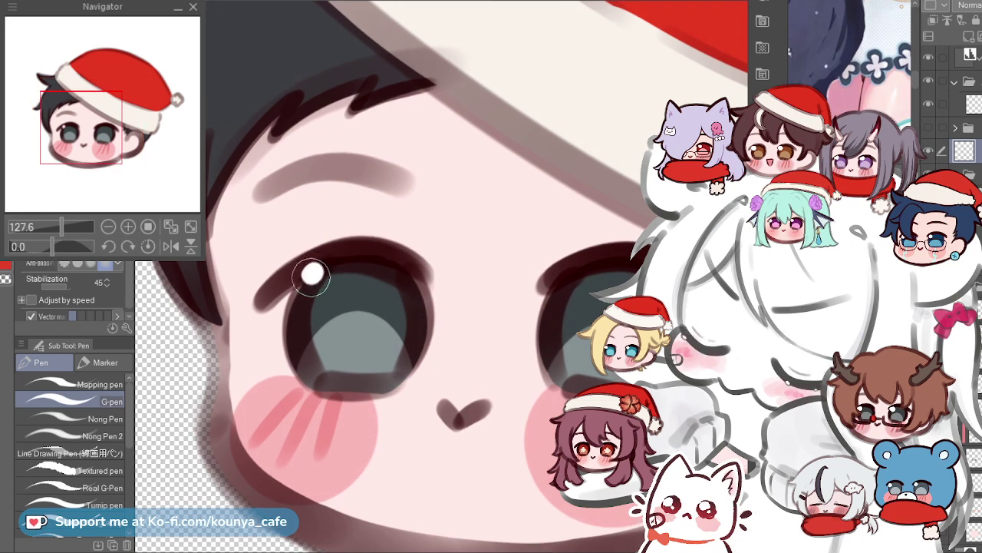
Enlarge the pen tip and paint rounded white highlights on the upper inner-left rim of both eyes.
{"action": "scroll", "coordinate": [331, 284], "scroll_direction": "up", "scroll_amount": 1}
{"action": "key", "text": "]"}
{"action": "key", "text": "]"}
{"action": "mouse_move", "coordinate": [312, 270]}
{"action": "left_mouse_down"}
{"action": "mouse_move", "coordinate": [328, 255]}
{"action": "mouse_move", "coordinate": [322, 261]}
{"action": "left_mouse_up"}
{"action": "key", "text": "ctrl+z"}
{"action": "left_click", "coordinate": [330, 263]}
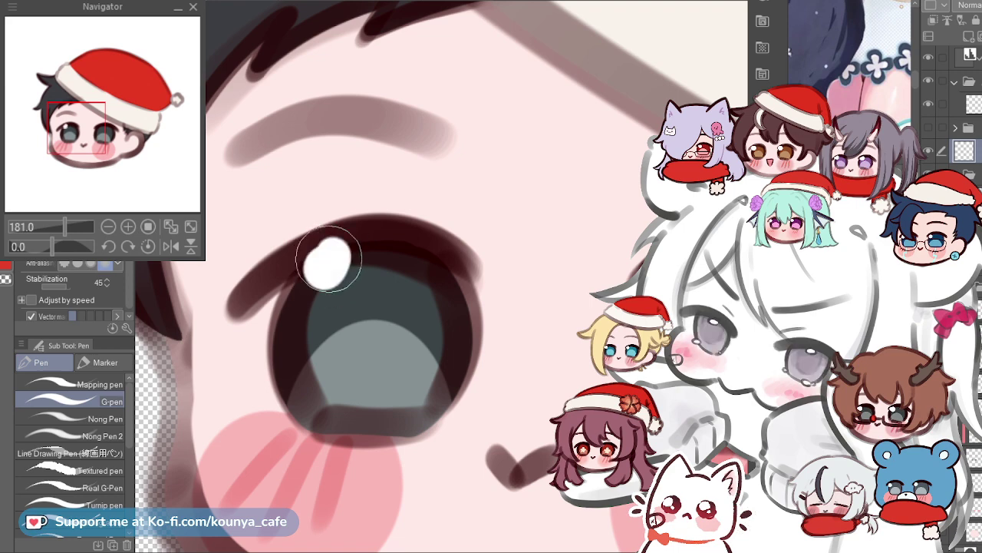
{"action": "key", "text": "ctrl+z"}
{"action": "left_click_drag", "start_coordinate": [307, 272], "coordinate": [313, 258]}
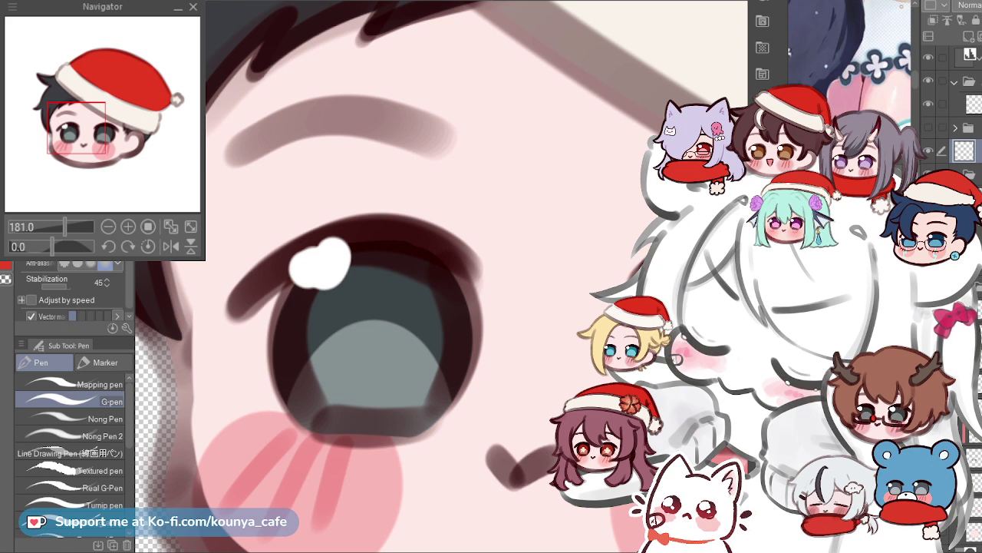
{"action": "scroll", "coordinate": [319, 263], "scroll_direction": "down", "scroll_amount": 3}
{"action": "left_click", "coordinate": [507, 270]}
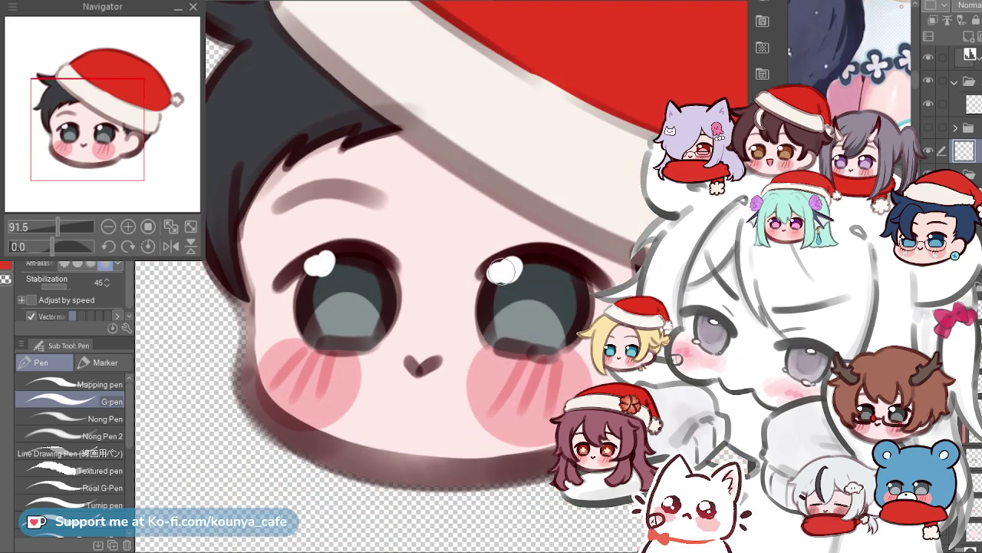
Check the new eye highlights against the whole head and hat.
{"action": "key", "text": "ctrl+0"}
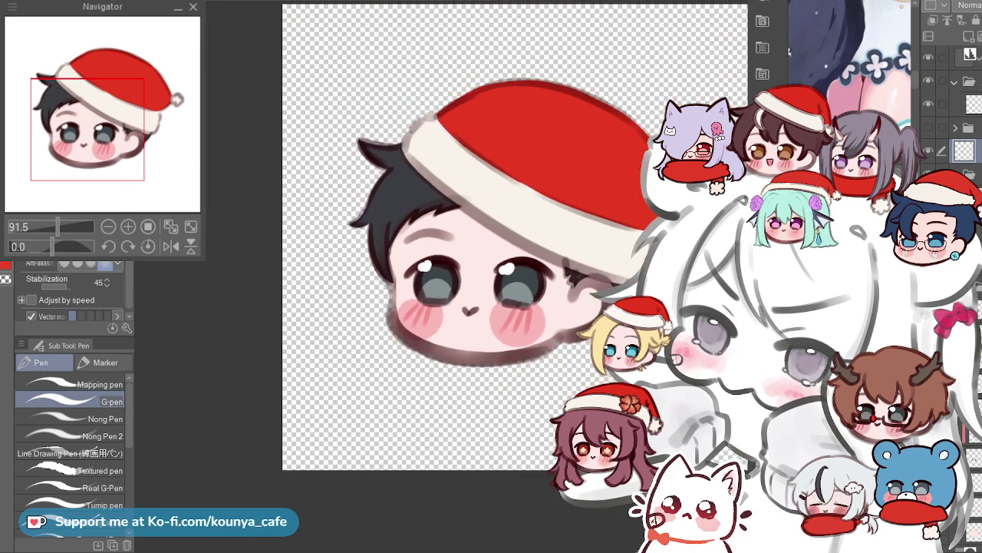
{"action": "scroll", "coordinate": [508, 236], "scroll_direction": "up", "scroll_amount": 2}
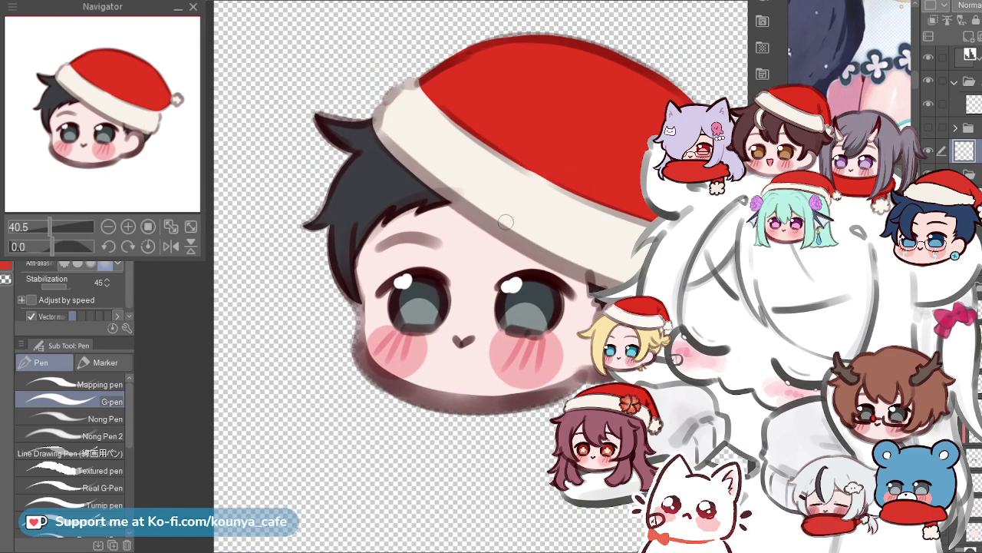
{"action": "scroll", "coordinate": [507, 236], "scroll_direction": "down", "scroll_amount": 3}
{"action": "scroll", "coordinate": [508, 237], "scroll_direction": "up", "scroll_amount": 1}
{"action": "scroll", "coordinate": [504, 237], "scroll_direction": "up", "scroll_amount": 1}
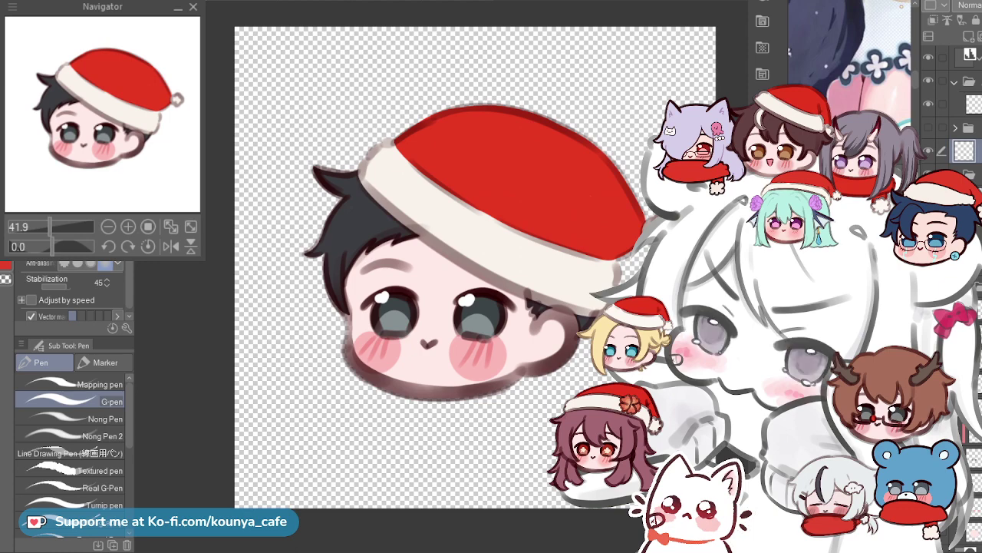
{"action": "scroll", "coordinate": [574, 309], "scroll_direction": "up", "scroll_amount": 4}
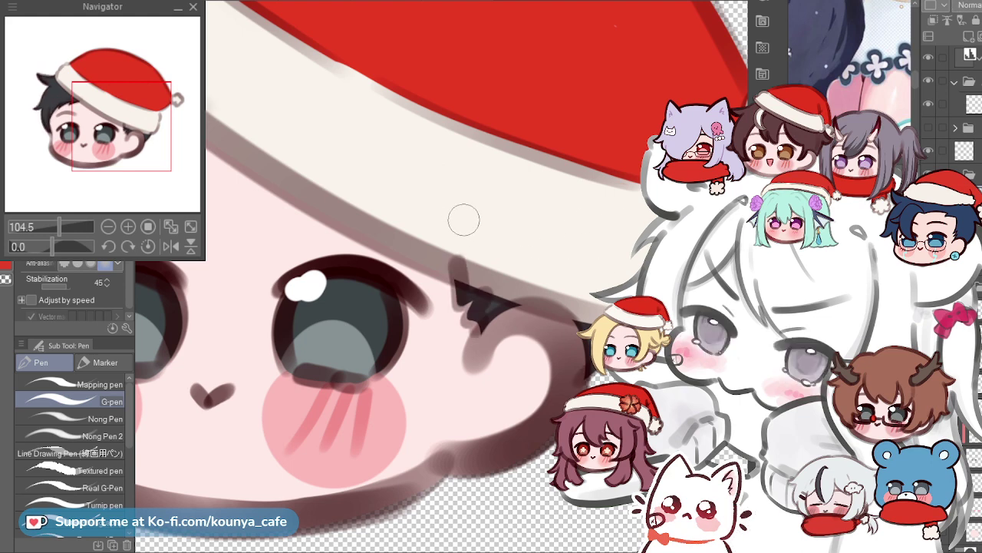
Switch to the Hard eraser and enlarge its tip near the sideburn beside the ear.
{"action": "key", "text": "e"}
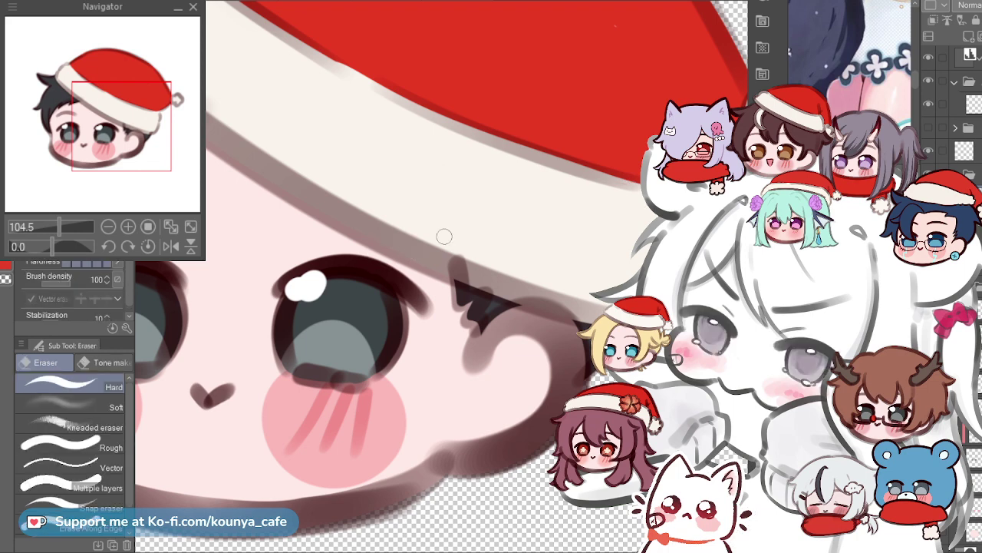
{"action": "scroll", "coordinate": [411, 246], "scroll_direction": "up", "scroll_amount": 3}
{"action": "key", "text": "]"}
{"action": "key", "text": "]"}
{"action": "key", "text": "]"}
{"action": "key", "text": "]"}
{"action": "key", "text": "]"}
{"action": "key", "text": "]"}
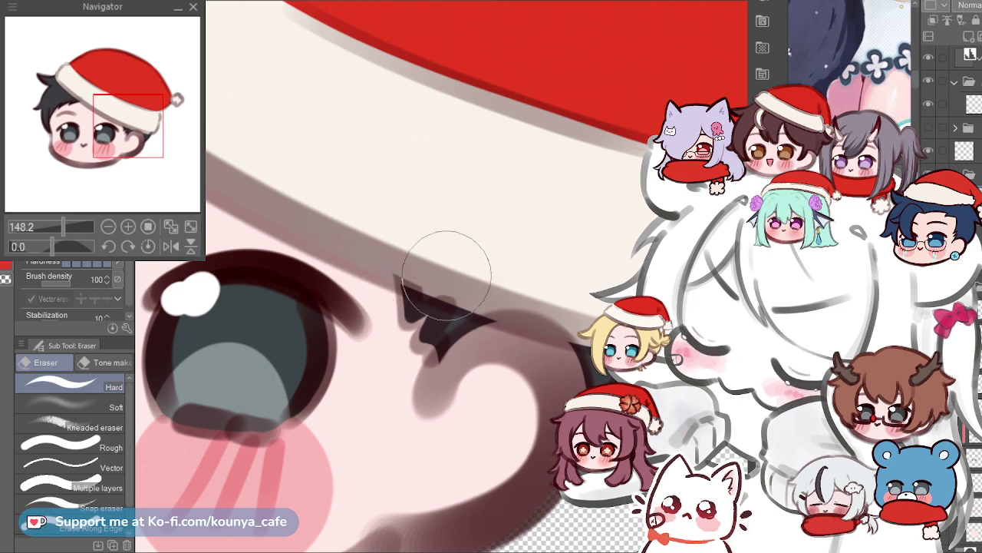
Inspect the face, hair, ear and hat brim up close and as a whole.
{"action": "scroll", "coordinate": [426, 230], "scroll_direction": "down", "scroll_amount": 6}
{"action": "scroll", "coordinate": [441, 229], "scroll_direction": "up", "scroll_amount": 4}
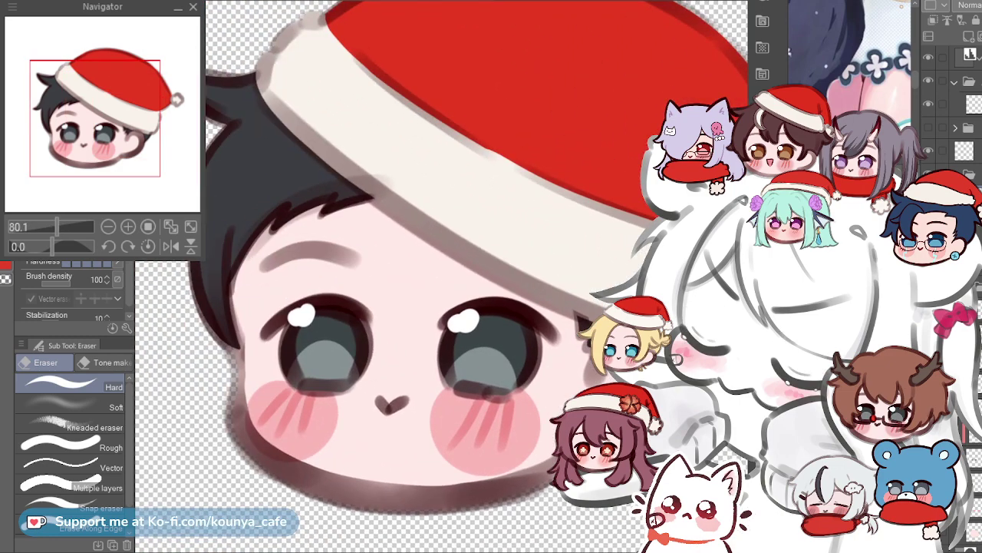
{"action": "scroll", "coordinate": [483, 280], "scroll_direction": "down", "scroll_amount": 2}
{"action": "scroll", "coordinate": [441, 234], "scroll_direction": "down", "scroll_amount": 1}
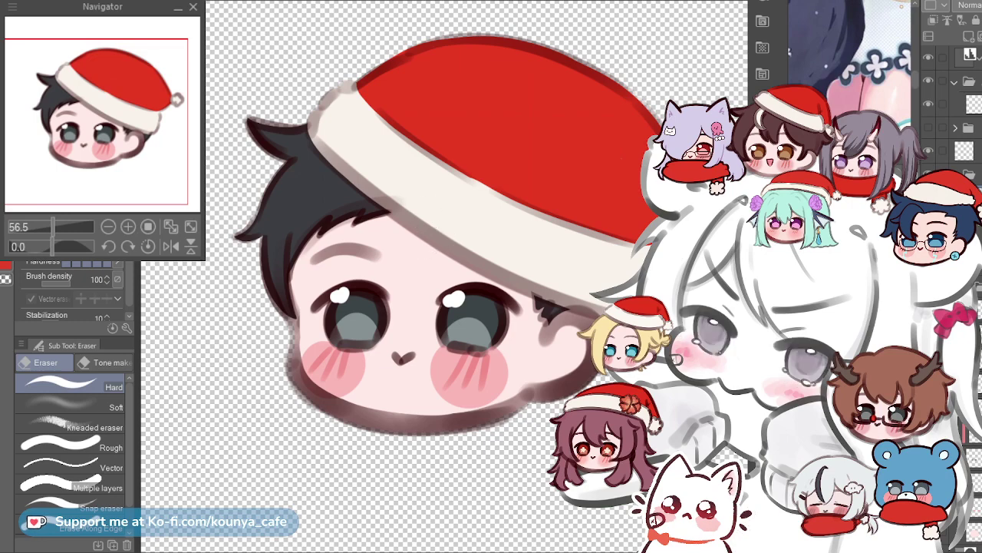
{"action": "scroll", "coordinate": [357, 207], "scroll_direction": "up", "scroll_amount": 2}
{"action": "left_click_drag", "start_coordinate": [357, 208], "coordinate": [499, 261]}
{"action": "scroll", "coordinate": [468, 192], "scroll_direction": "up", "scroll_amount": 2}
{"action": "scroll", "coordinate": [413, 158], "scroll_direction": "up", "scroll_amount": 1}
{"action": "scroll", "coordinate": [403, 165], "scroll_direction": "down", "scroll_amount": 3}
{"action": "left_click_drag", "start_coordinate": [416, 146], "coordinate": [289, 105]}
{"action": "left_click_drag", "start_coordinate": [400, 234], "coordinate": [367, 223]}
{"action": "scroll", "coordinate": [367, 223], "scroll_direction": "up", "scroll_amount": 2}
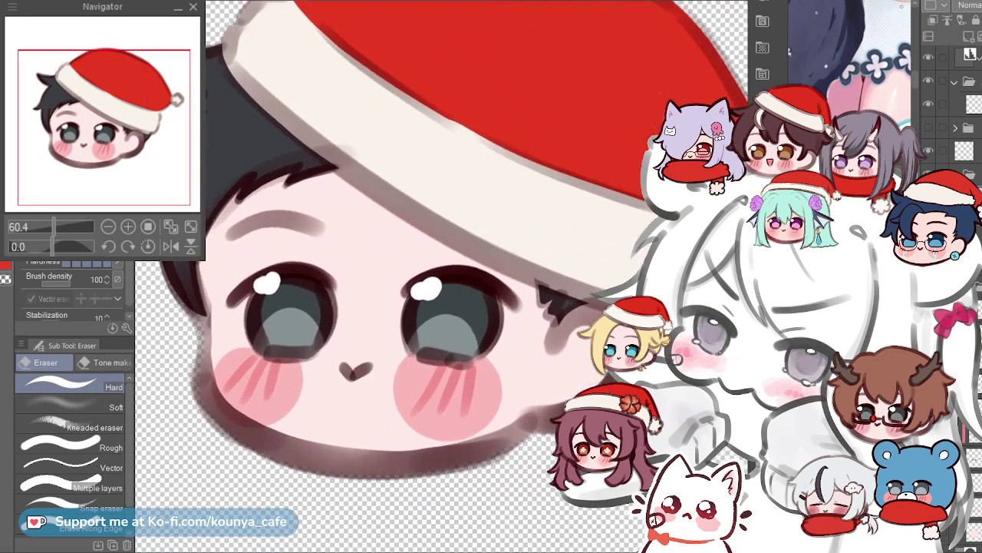
{"action": "scroll", "coordinate": [376, 396], "scroll_direction": "up", "scroll_amount": 2}
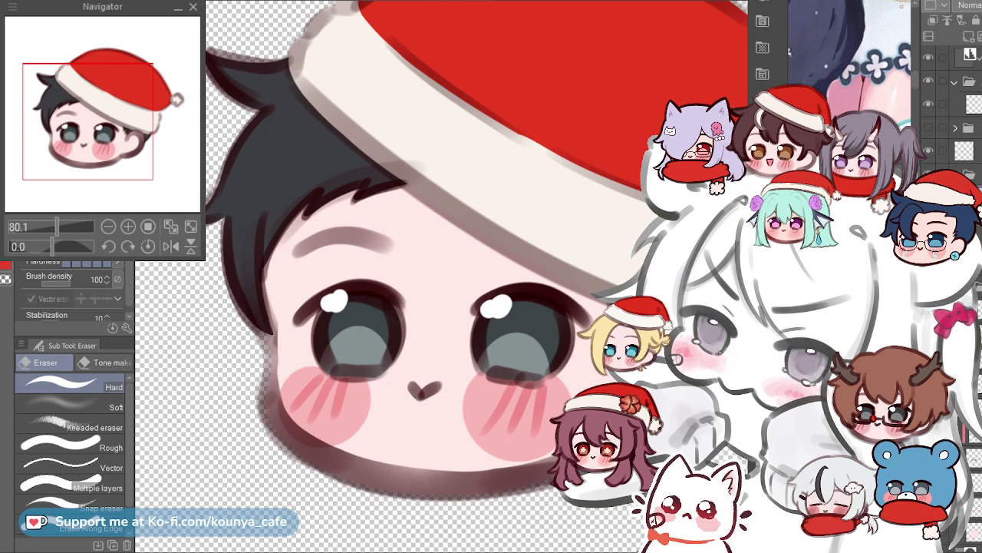
{"action": "left_click_drag", "start_coordinate": [607, 268], "coordinate": [582, 269]}
{"action": "scroll", "coordinate": [442, 276], "scroll_direction": "down", "scroll_amount": 3}
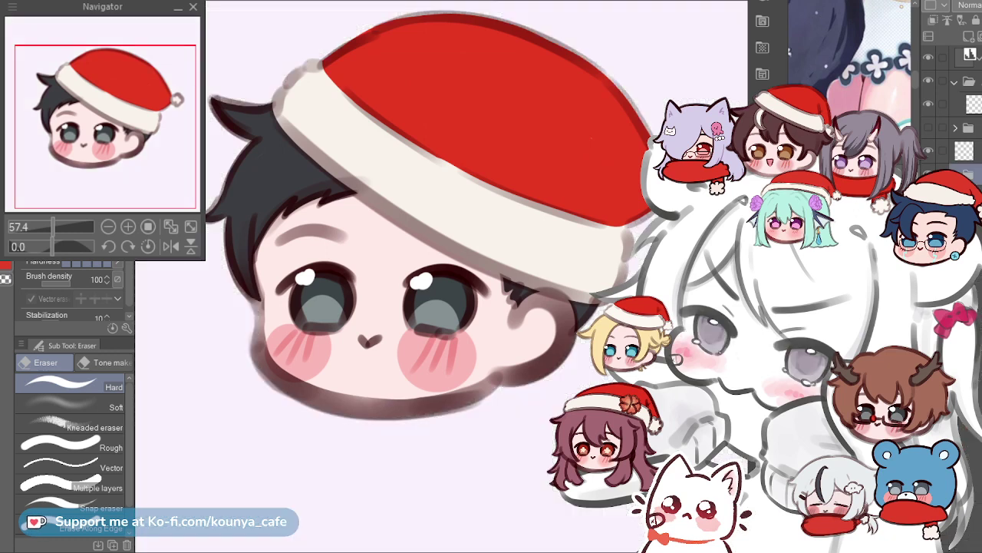
Select the layer directly inside the open folder and switch to the Marker pens for lettering.
{"action": "left_click", "coordinate": [969, 103]}
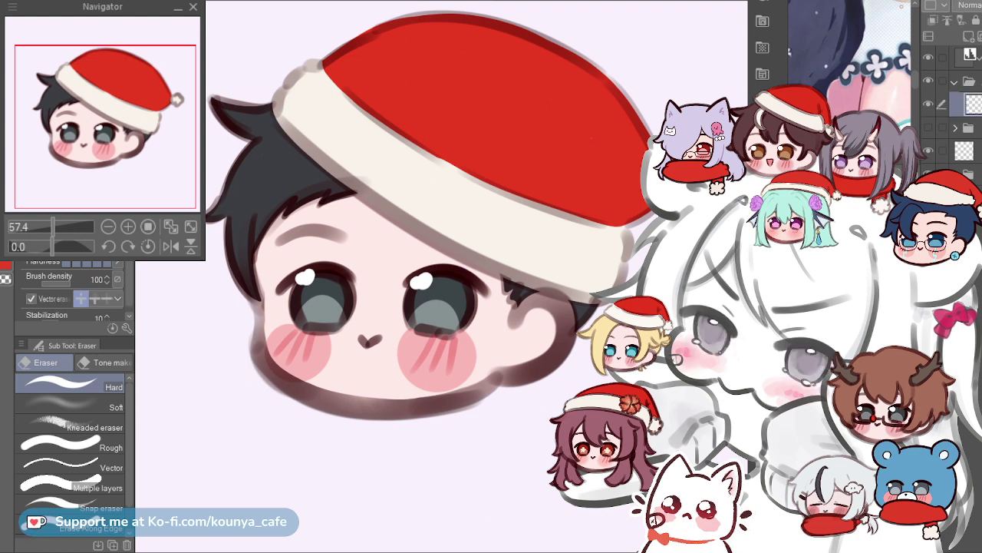
{"action": "left_click_drag", "start_coordinate": [604, 226], "coordinate": [560, 299]}
{"action": "scroll", "coordinate": [629, 319], "scroll_direction": "down", "scroll_amount": 3}
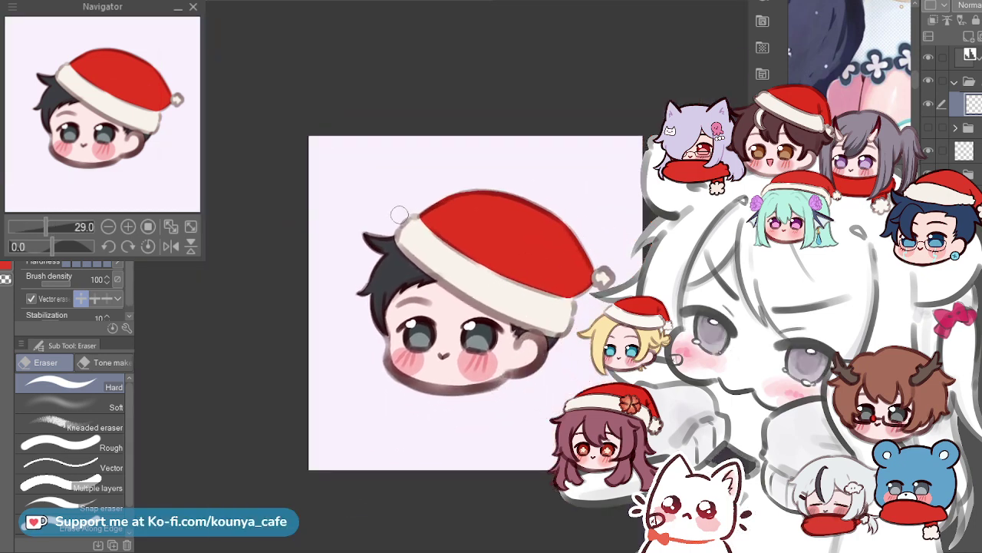
{"action": "scroll", "coordinate": [451, 231], "scroll_direction": "up", "scroll_amount": 4}
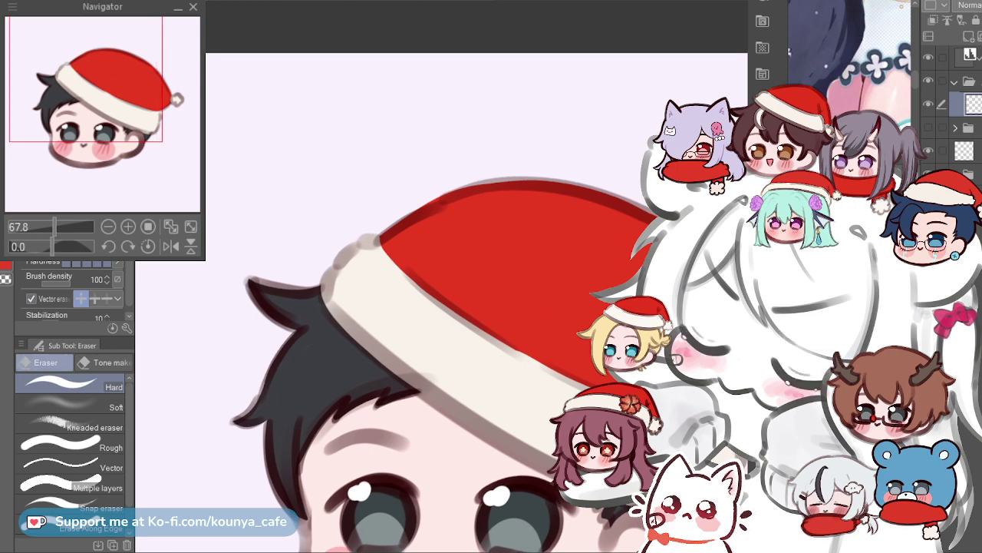
{"action": "key", "text": "p"}
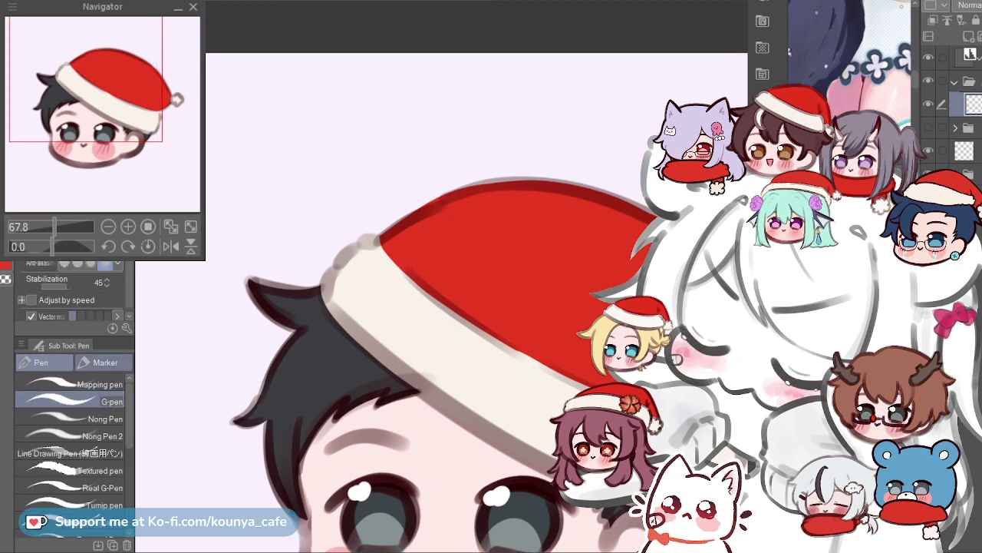
{"action": "key", "text": "p"}
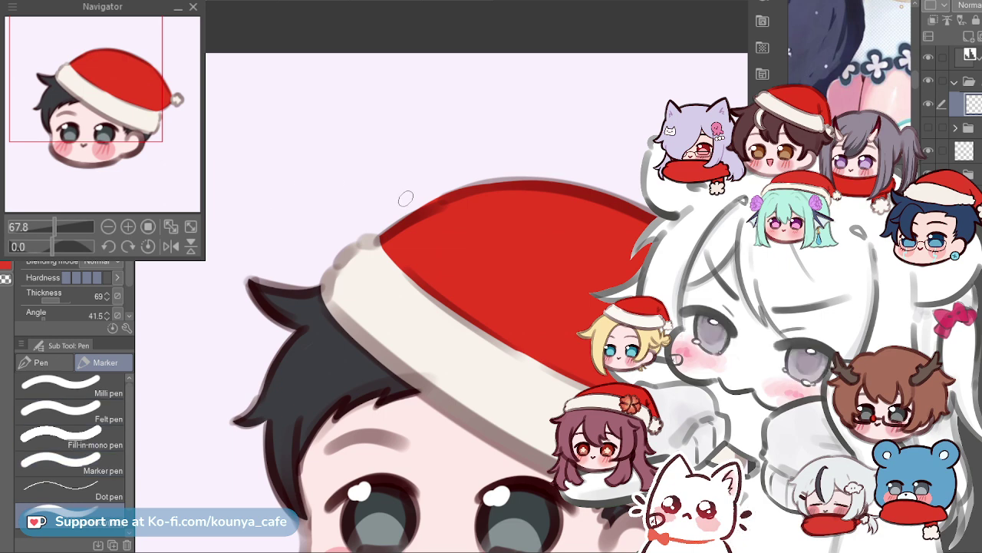
{"action": "scroll", "coordinate": [401, 235], "scroll_direction": "up", "scroll_amount": 3}
{"action": "mouse_move", "coordinate": [346, 173]}
{"action": "left_mouse_down"}
{"action": "mouse_move", "coordinate": [311, 233]}
{"action": "mouse_move", "coordinate": [340, 293]}
{"action": "left_mouse_up"}
{"action": "key", "text": "ctrl+z"}
{"action": "left_click_drag", "start_coordinate": [290, 207], "coordinate": [312, 232]}
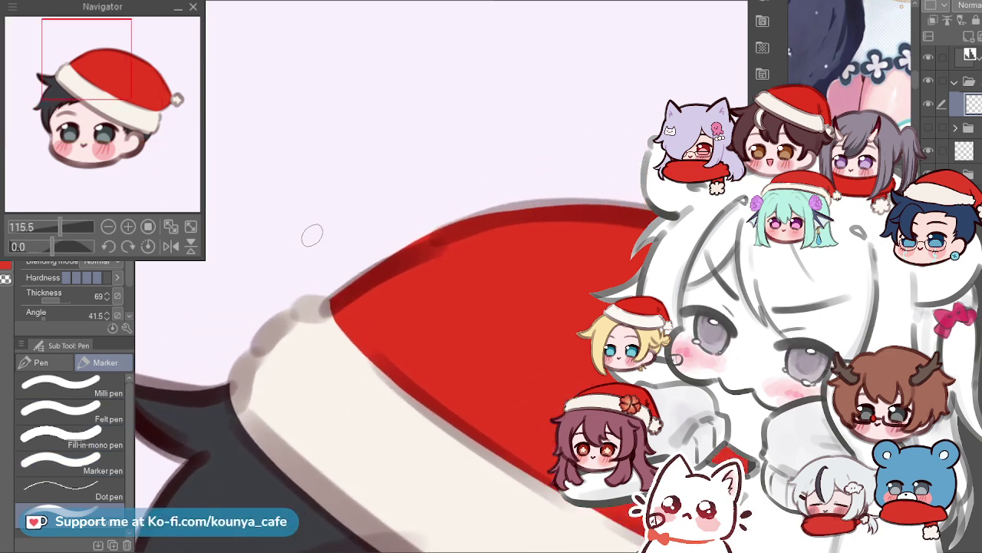
{"action": "scroll", "coordinate": [312, 235], "scroll_direction": "up", "scroll_amount": 3}
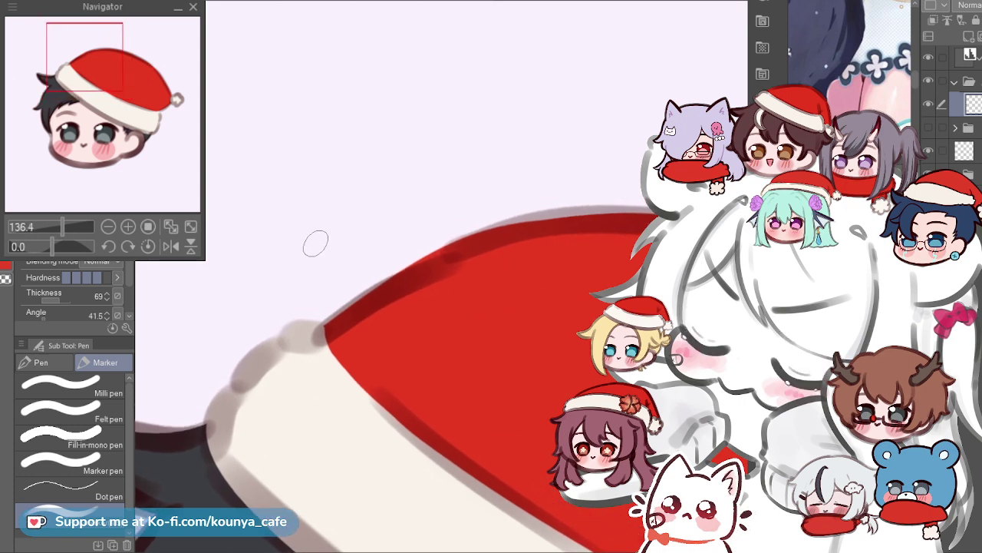
{"action": "left_click_drag", "start_coordinate": [283, 221], "coordinate": [322, 277]}
{"action": "key", "text": "ctrl+z"}
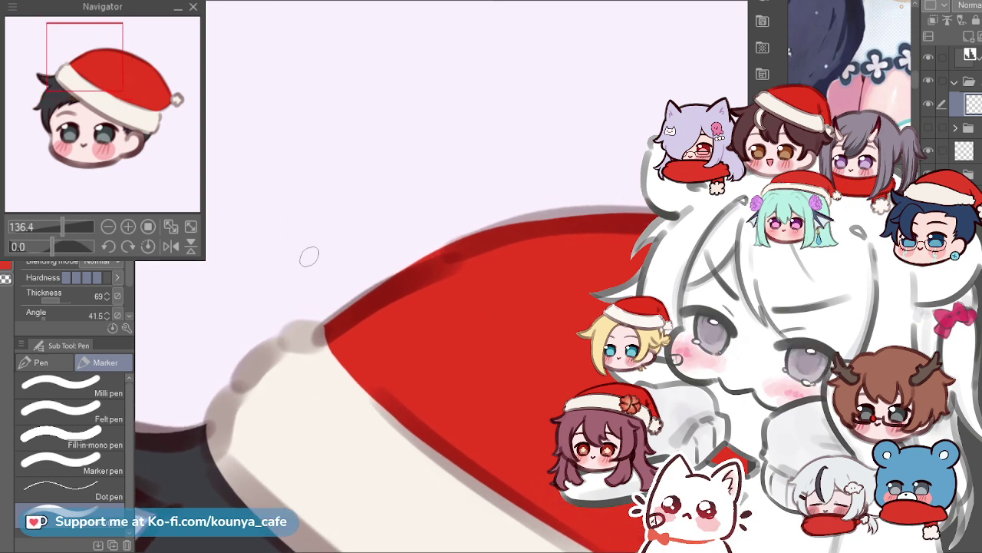
Hand-letter "KOU" with the marker on a slant above the left side of the hat, redrawing the poor strokes.
{"action": "left_click_drag", "start_coordinate": [281, 227], "coordinate": [311, 284]}
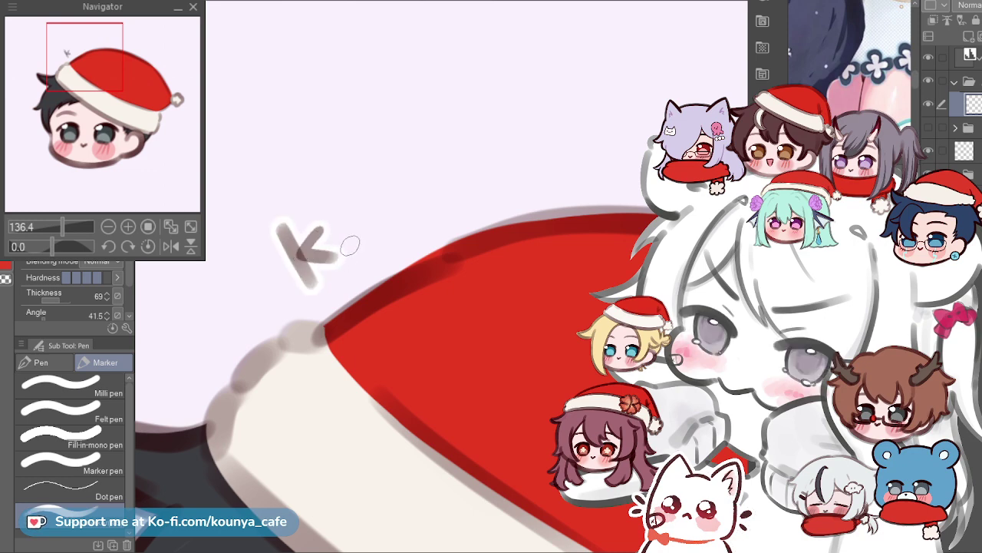
{"action": "key", "text": "ctrl+z"}
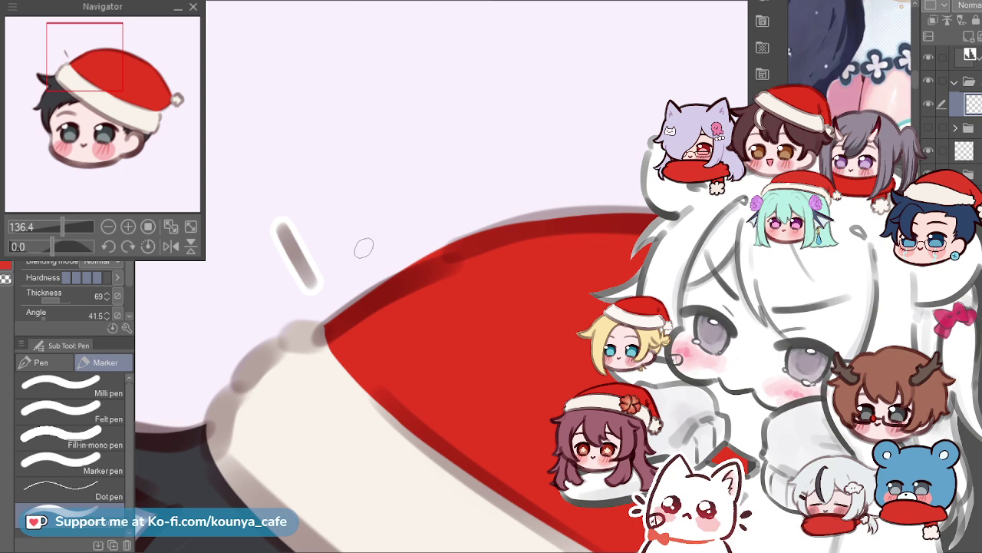
{"action": "key", "text": "ctrl+z"}
{"action": "mouse_move", "coordinate": [317, 218]}
{"action": "left_mouse_down"}
{"action": "mouse_move", "coordinate": [300, 241]}
{"action": "mouse_move", "coordinate": [344, 253]}
{"action": "left_mouse_up"}
{"action": "mouse_move", "coordinate": [342, 209]}
{"action": "left_mouse_down"}
{"action": "mouse_move", "coordinate": [359, 211]}
{"action": "mouse_move", "coordinate": [340, 223]}
{"action": "mouse_move", "coordinate": [353, 203]}
{"action": "mouse_move", "coordinate": [391, 189]}
{"action": "left_mouse_up"}
{"action": "key", "text": "ctrl+z"}
{"action": "key", "text": "ctrl+z"}
{"action": "mouse_move", "coordinate": [376, 181]}
{"action": "left_mouse_down"}
{"action": "mouse_move", "coordinate": [399, 223]}
{"action": "mouse_move", "coordinate": [393, 175]}
{"action": "mouse_move", "coordinate": [446, 206]}
{"action": "mouse_move", "coordinate": [442, 170]}
{"action": "mouse_move", "coordinate": [465, 181]}
{"action": "left_mouse_up"}
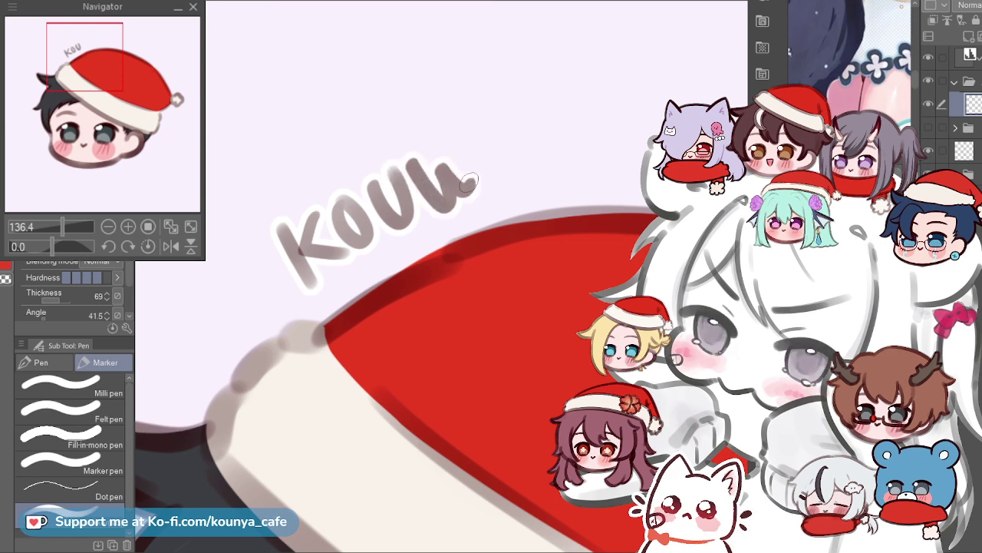
{"action": "key", "text": "ctrl+z"}
{"action": "mouse_move", "coordinate": [424, 156]}
{"action": "left_mouse_down"}
{"action": "mouse_move", "coordinate": [448, 202]}
{"action": "mouse_move", "coordinate": [452, 171]}
{"action": "mouse_move", "coordinate": [478, 180]}
{"action": "left_mouse_up"}
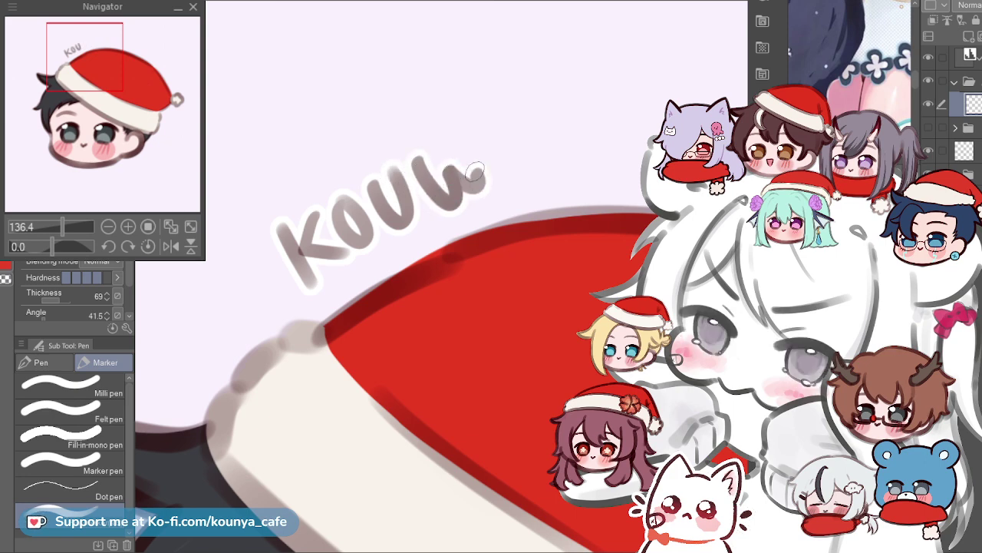
{"action": "key", "text": "ctrl+z"}
{"action": "left_click_drag", "start_coordinate": [423, 158], "coordinate": [443, 209]}
{"action": "left_click_drag", "start_coordinate": [444, 209], "coordinate": [474, 140]}
{"action": "key", "text": "ctrl+z"}
{"action": "key", "text": "ctrl+z"}
{"action": "mouse_move", "coordinate": [422, 160]}
{"action": "left_mouse_down"}
{"action": "mouse_move", "coordinate": [464, 181]}
{"action": "mouse_move", "coordinate": [470, 140]}
{"action": "left_mouse_up"}
{"action": "key", "text": "ctrl+z"}
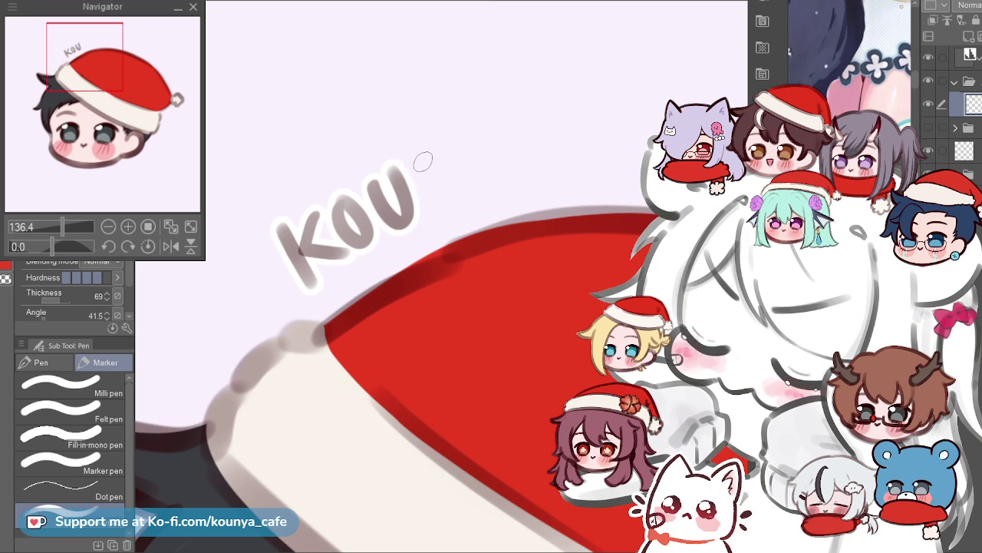
Add the letters "WI" to complete "KOUWI" above the hat, redrawing the final "I" closer to the word.
{"action": "mouse_move", "coordinate": [423, 162]}
{"action": "left_mouse_down"}
{"action": "mouse_move", "coordinate": [452, 171]}
{"action": "mouse_move", "coordinate": [472, 184]}
{"action": "mouse_move", "coordinate": [463, 145]}
{"action": "mouse_move", "coordinate": [497, 171]}
{"action": "left_mouse_up"}
{"action": "key", "text": "ctrl+z"}
{"action": "left_click_drag", "start_coordinate": [479, 129], "coordinate": [497, 170]}
{"action": "scroll", "coordinate": [502, 104], "scroll_direction": "down", "scroll_amount": 1}
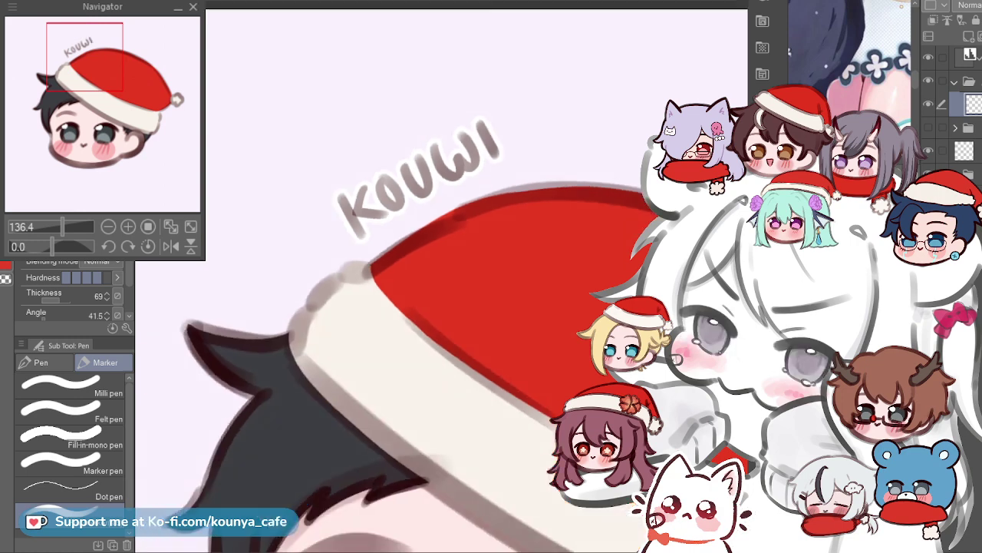
{"action": "scroll", "coordinate": [484, 133], "scroll_direction": "down", "scroll_amount": 3}
{"action": "scroll", "coordinate": [477, 135], "scroll_direction": "up", "scroll_amount": 3}
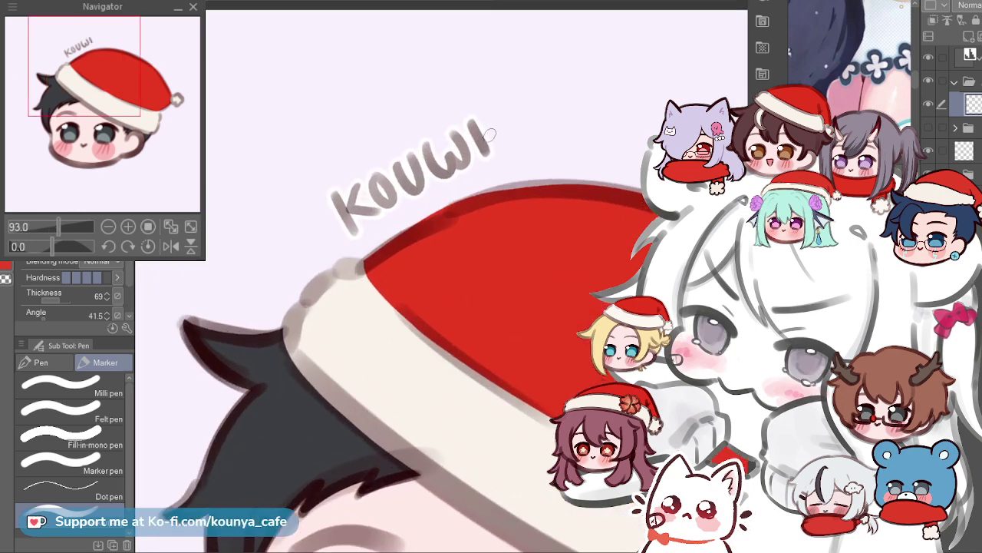
{"action": "scroll", "coordinate": [488, 135], "scroll_direction": "up", "scroll_amount": 3}
{"action": "key", "text": "ctrl+z"}
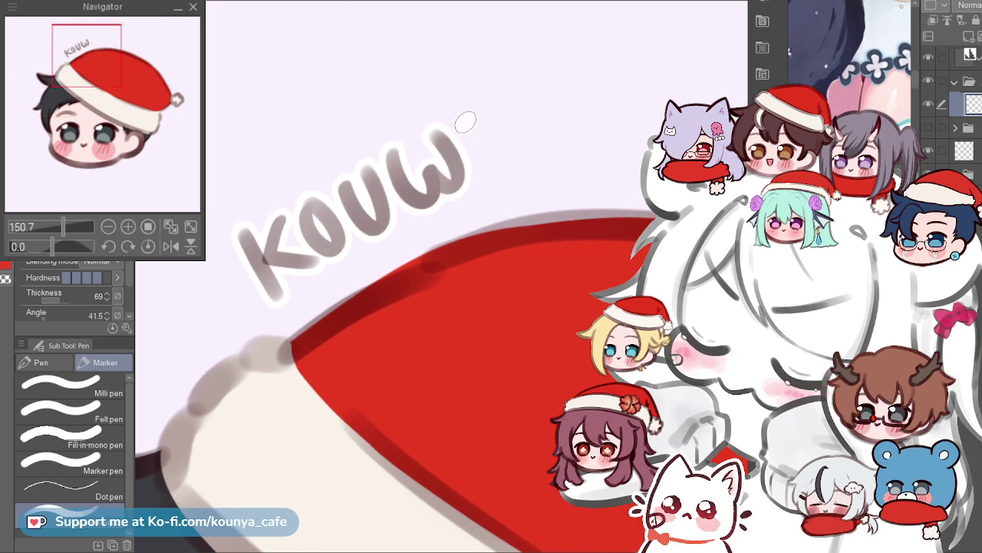
{"action": "left_click_drag", "start_coordinate": [466, 125], "coordinate": [474, 163]}
{"action": "scroll", "coordinate": [470, 135], "scroll_direction": "down", "scroll_amount": 5}
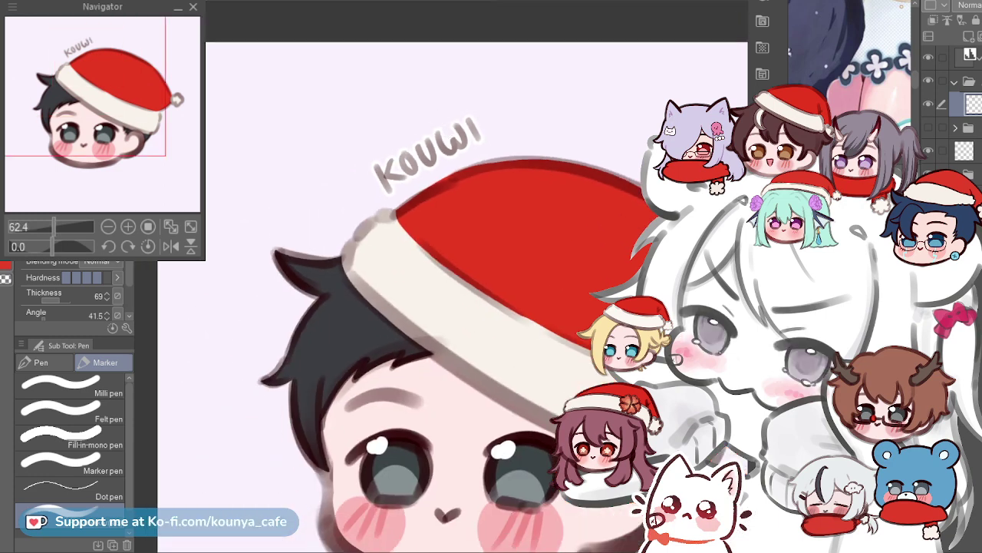
Scale the "KOUWI" lettering down to about 39% and place it against the hat's upper-left edge.
{"action": "key", "text": "ctrl+t"}
{"action": "left_click_drag", "start_coordinate": [483, 114], "coordinate": [411, 178]}
{"action": "key", "text": "Return"}
{"action": "scroll", "coordinate": [414, 176], "scroll_direction": "down", "scroll_amount": 4}
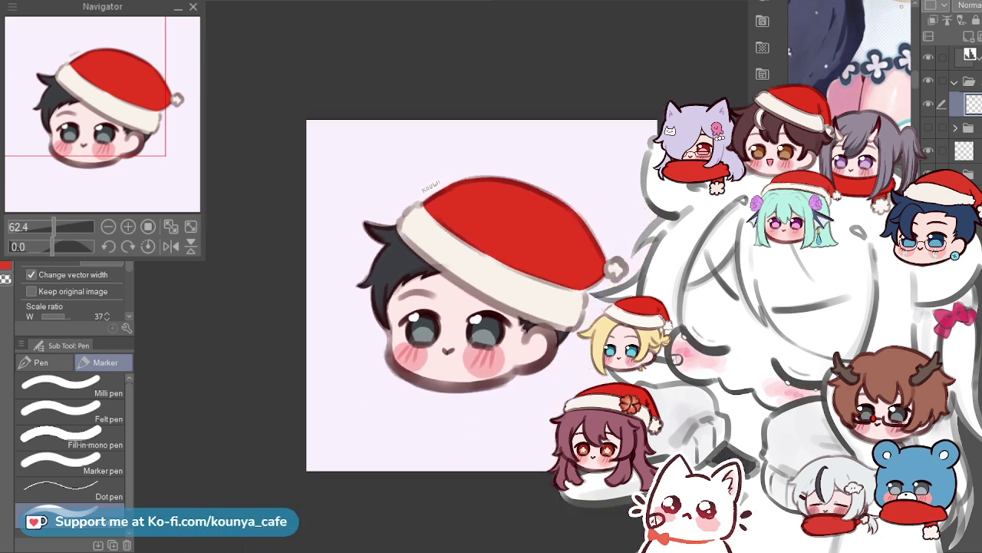
{"action": "scroll", "coordinate": [422, 162], "scroll_direction": "up", "scroll_amount": 3}
{"action": "left_click_drag", "start_coordinate": [394, 171], "coordinate": [397, 169]}
{"action": "key", "text": "Return"}
{"action": "key", "text": "ctrl+minus"}
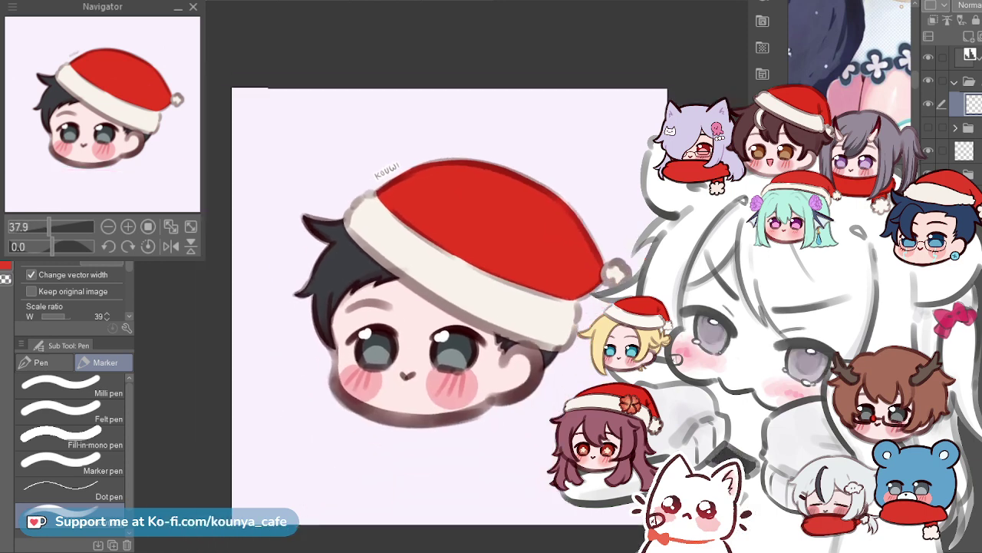
{"action": "key", "text": "ctrl+t"}
{"action": "key", "text": "Return"}
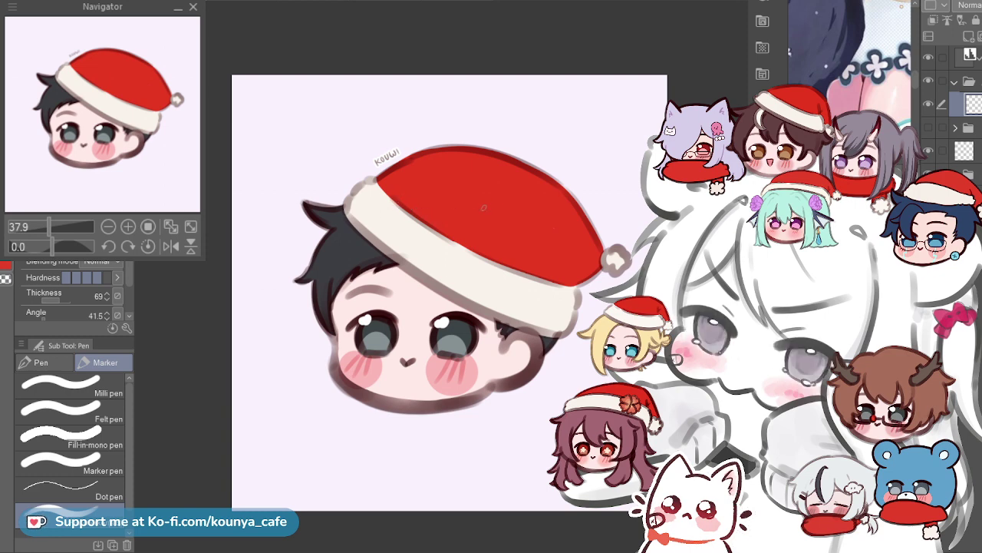
{"action": "key", "text": "ctrl+plus"}
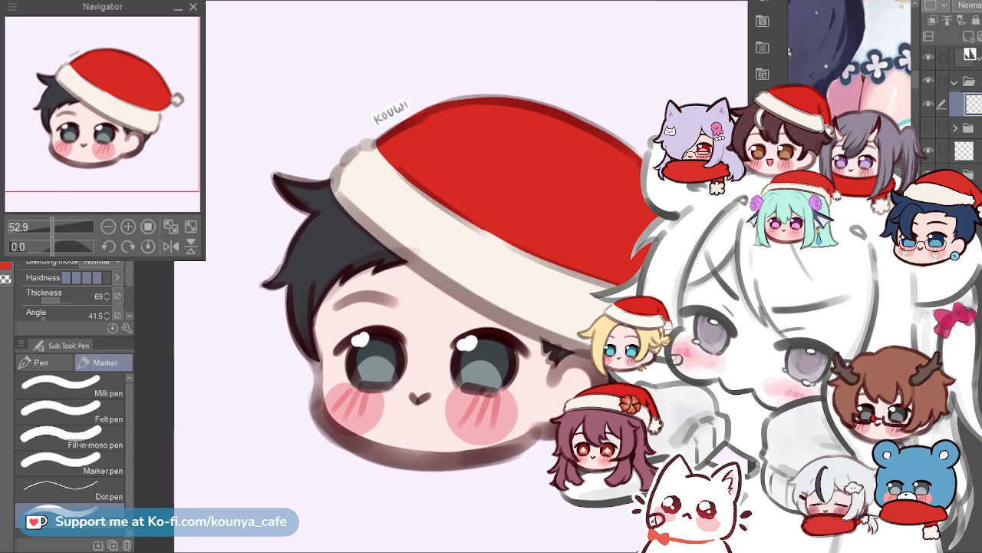
Nudge the "KOUWI" lettering slightly closer to the hat's upper-left edge and fine-tune its slant.
{"action": "key", "text": "ctrl+t"}
{"action": "key", "text": "ctrl+plus"}
{"action": "key", "text": "ctrl+plus"}
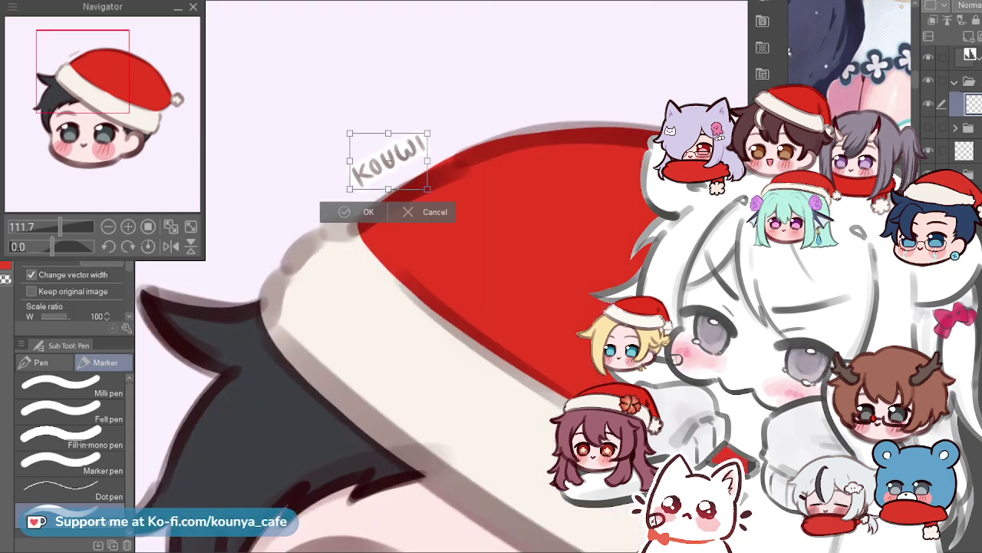
{"action": "left_click_drag", "start_coordinate": [388, 163], "coordinate": [391, 165]}
{"action": "left_click_drag", "start_coordinate": [433, 139], "coordinate": [433, 135]}
{"action": "key", "text": "Return"}
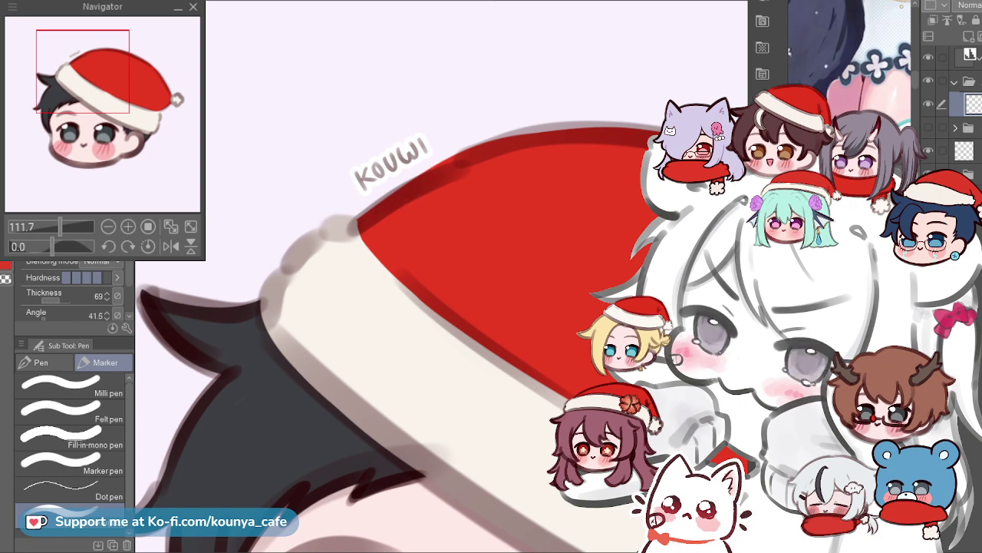
{"action": "key", "text": "ctrl+minus"}
{"action": "key", "text": "ctrl+minus"}
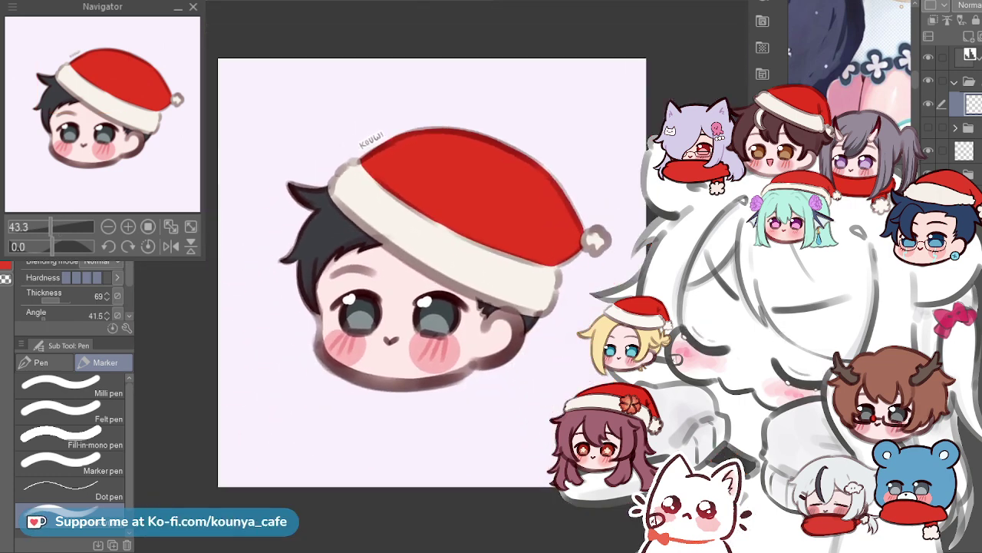
{"action": "scroll", "coordinate": [403, 217], "scroll_direction": "up", "scroll_amount": 1}
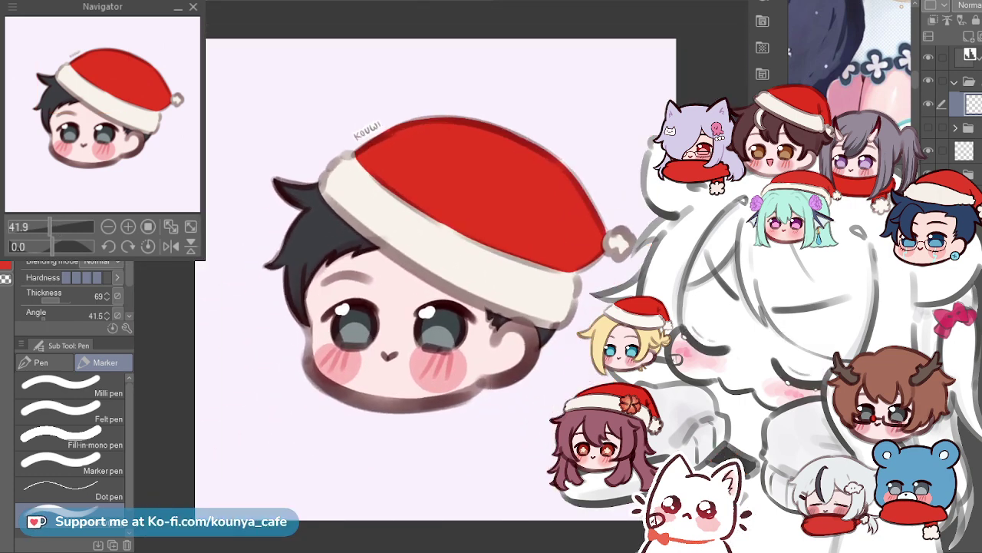
{"action": "left_click", "coordinate": [969, 173]}
{"action": "left_click", "coordinate": [969, 127]}
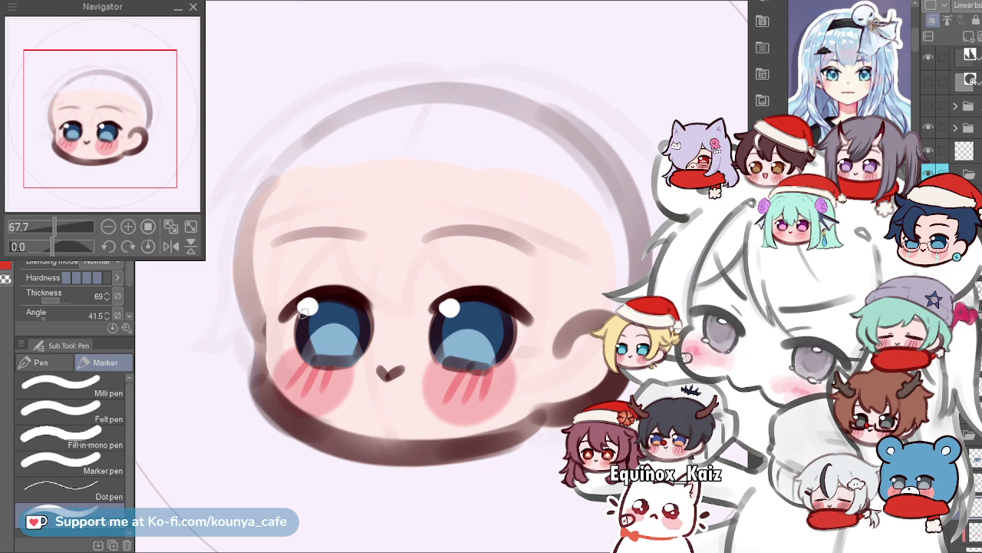
{"action": "scroll", "coordinate": [403, 307], "scroll_direction": "down", "scroll_amount": 2}
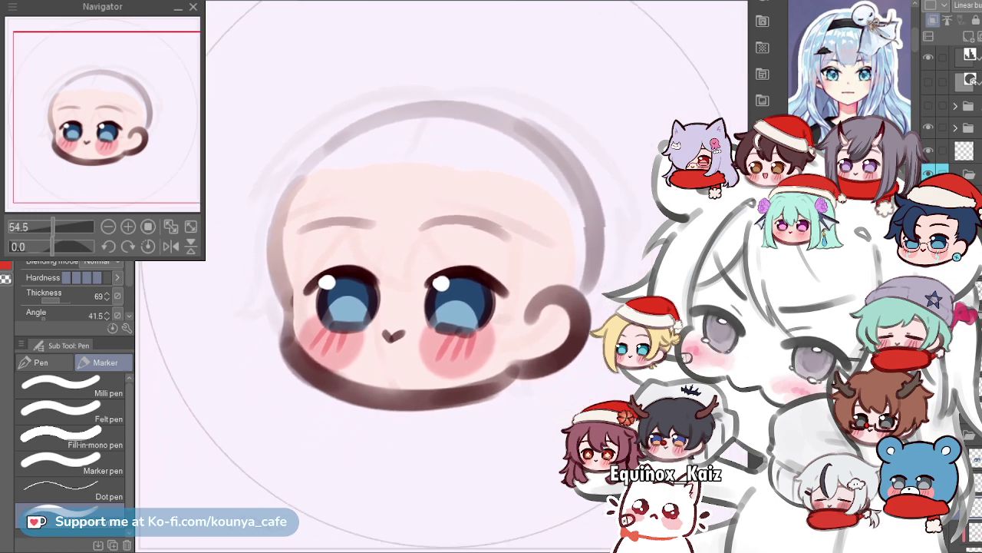
{"action": "mouse_move", "coordinate": [403, 307]}
{"action": "left_mouse_down"}
{"action": "mouse_move", "coordinate": [392, 305]}
{"action": "mouse_move", "coordinate": [431, 328]}
{"action": "mouse_move", "coordinate": [395, 320]}
{"action": "left_mouse_up"}
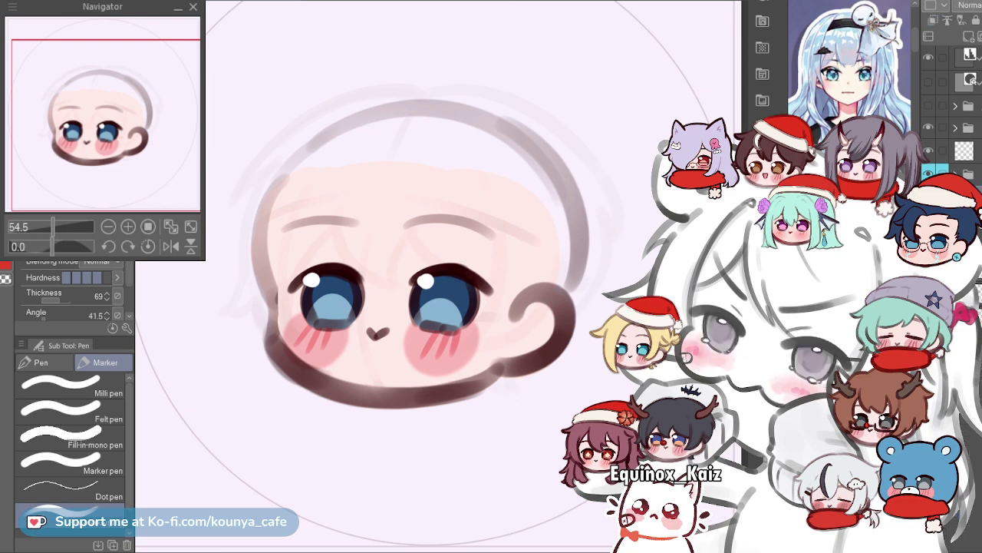
{"action": "key", "text": "alt+bracketright"}
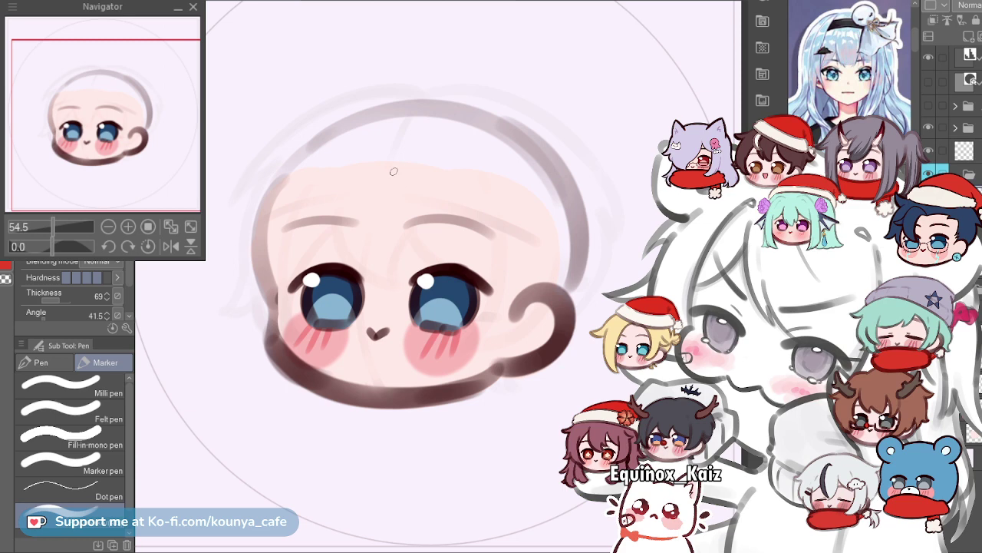
{"action": "left_click_drag", "start_coordinate": [381, 155], "coordinate": [393, 161]}
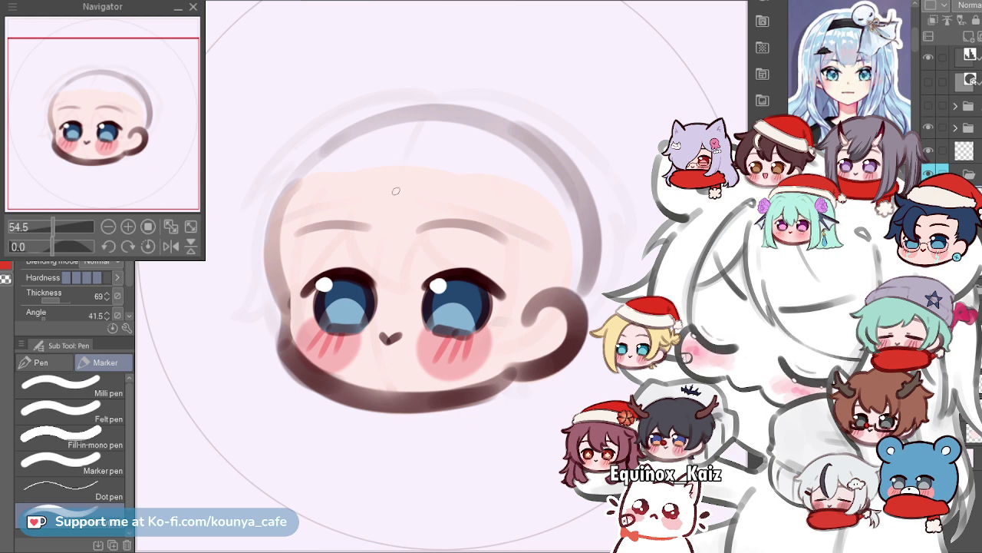
{"action": "scroll", "coordinate": [318, 218], "scroll_direction": "up", "scroll_amount": 3}
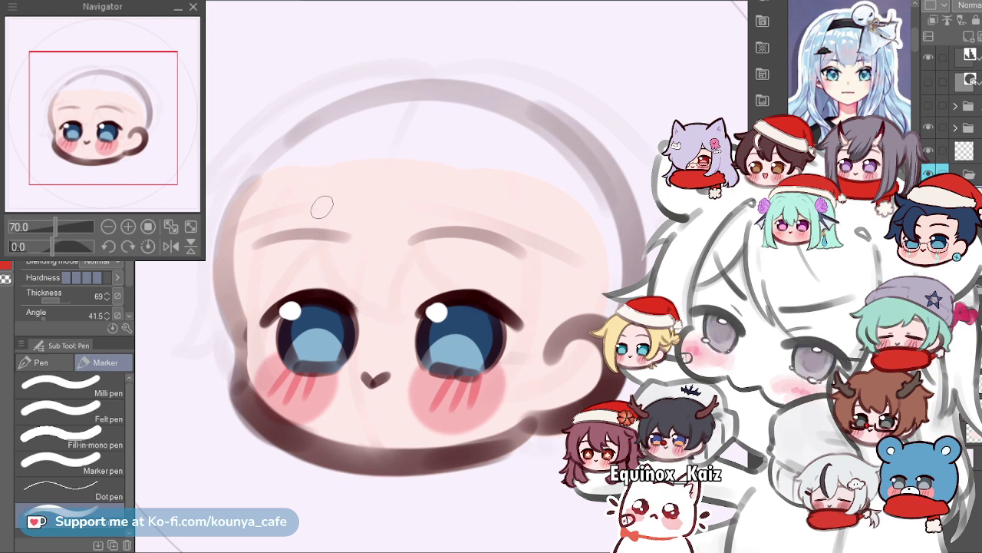
Sketch the long bang edge curving from the upper-left forehead past the left eye to between the eyes, redrawing poor strokes.
{"action": "left_click_drag", "start_coordinate": [324, 184], "coordinate": [375, 296]}
{"action": "key", "text": "ctrl+z"}
{"action": "mouse_move", "coordinate": [325, 175]}
{"action": "left_mouse_down"}
{"action": "mouse_move", "coordinate": [318, 197]}
{"action": "mouse_move", "coordinate": [381, 304]}
{"action": "left_mouse_up"}
{"action": "key", "text": "ctrl+z"}
{"action": "left_click_drag", "start_coordinate": [340, 215], "coordinate": [359, 303]}
{"action": "key", "text": "ctrl+z"}
{"action": "left_click_drag", "start_coordinate": [315, 161], "coordinate": [338, 289]}
{"action": "key", "text": "ctrl+z"}
{"action": "left_click_drag", "start_coordinate": [334, 166], "coordinate": [341, 287]}
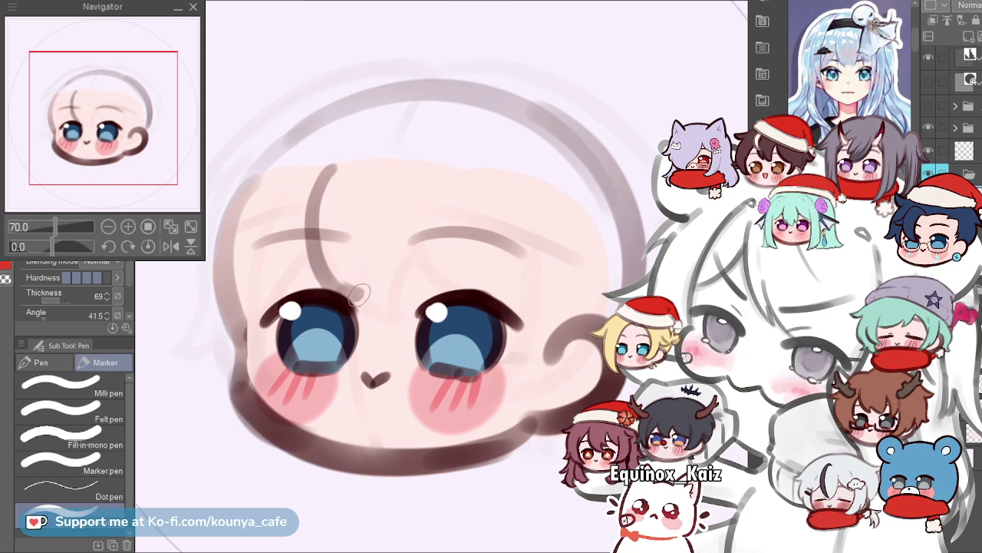
{"action": "left_click_drag", "start_coordinate": [339, 289], "coordinate": [405, 306]}
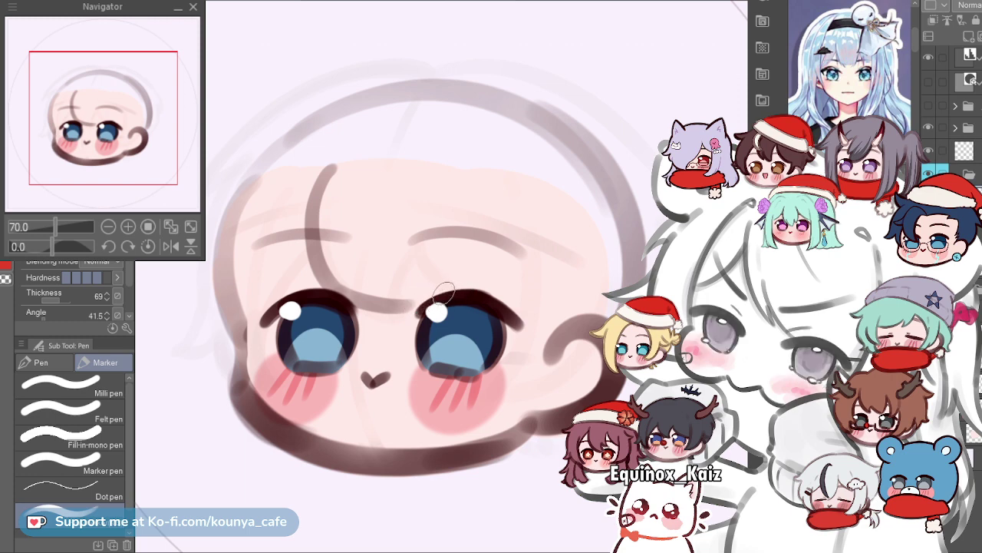
Sketch a short bang edge slanting from the forehead down to the right eye, redrawing it until the slant fits.
{"action": "left_click_drag", "start_coordinate": [451, 210], "coordinate": [445, 269]}
{"action": "key", "text": "ctrl+z"}
{"action": "left_click_drag", "start_coordinate": [452, 217], "coordinate": [457, 289]}
{"action": "key", "text": "ctrl+z"}
{"action": "left_click_drag", "start_coordinate": [448, 227], "coordinate": [454, 290]}
{"action": "key", "text": "ctrl+z"}
{"action": "mouse_move", "coordinate": [452, 213]}
{"action": "left_mouse_down"}
{"action": "mouse_move", "coordinate": [440, 268]}
{"action": "mouse_move", "coordinate": [446, 287]}
{"action": "left_mouse_up"}
{"action": "key", "text": "ctrl+z"}
{"action": "left_click_drag", "start_coordinate": [449, 230], "coordinate": [443, 283]}
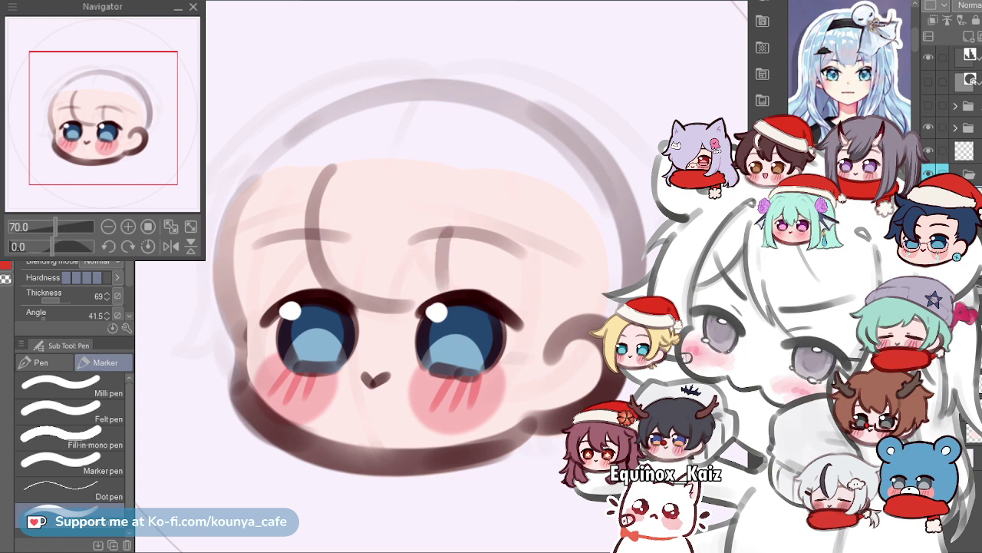
{"action": "key", "text": "ctrl+z"}
{"action": "key", "text": "ctrl+z"}
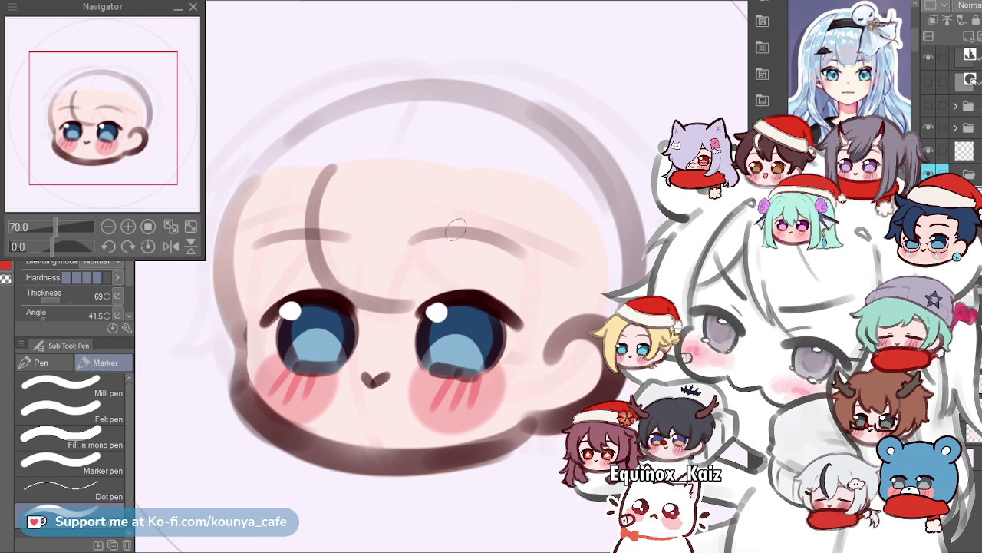
{"action": "key", "text": "ctrl+y"}
{"action": "key", "text": "ctrl+y"}
{"action": "key", "text": "ctrl+z"}
{"action": "left_click_drag", "start_coordinate": [467, 211], "coordinate": [449, 284]}
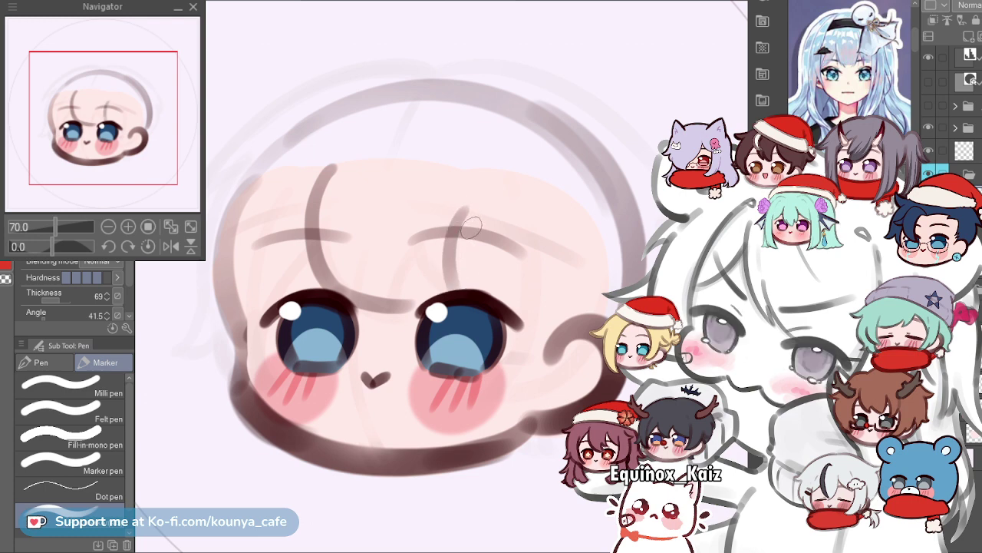
Add a second curved edge from the same peak toward the right eye's outer corner, forming a pointed gap in the bangs.
{"action": "left_click_drag", "start_coordinate": [472, 217], "coordinate": [522, 311]}
{"action": "key", "text": "ctrl+z"}
{"action": "left_click_drag", "start_coordinate": [465, 207], "coordinate": [528, 296]}
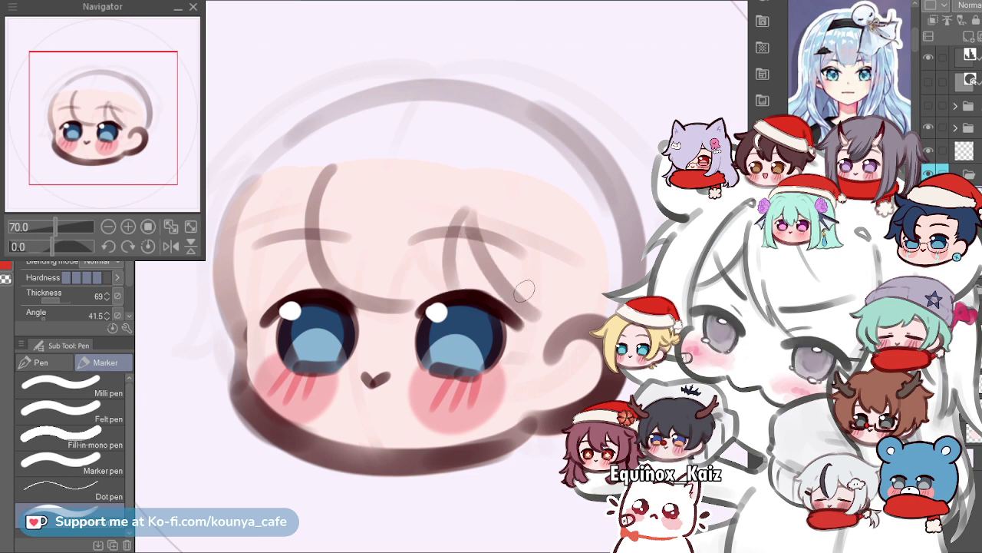
{"action": "key", "text": "ctrl+z"}
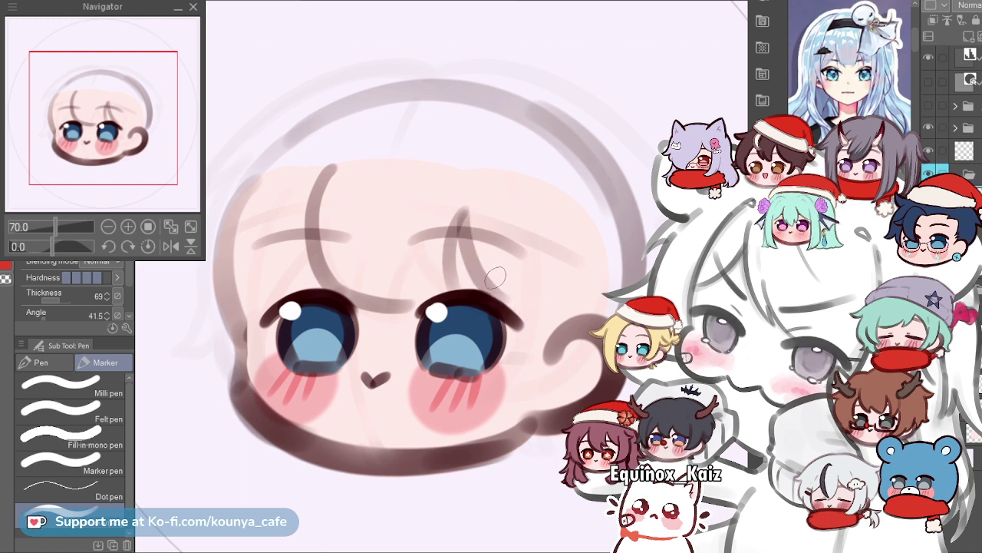
{"action": "left_click_drag", "start_coordinate": [466, 208], "coordinate": [512, 290]}
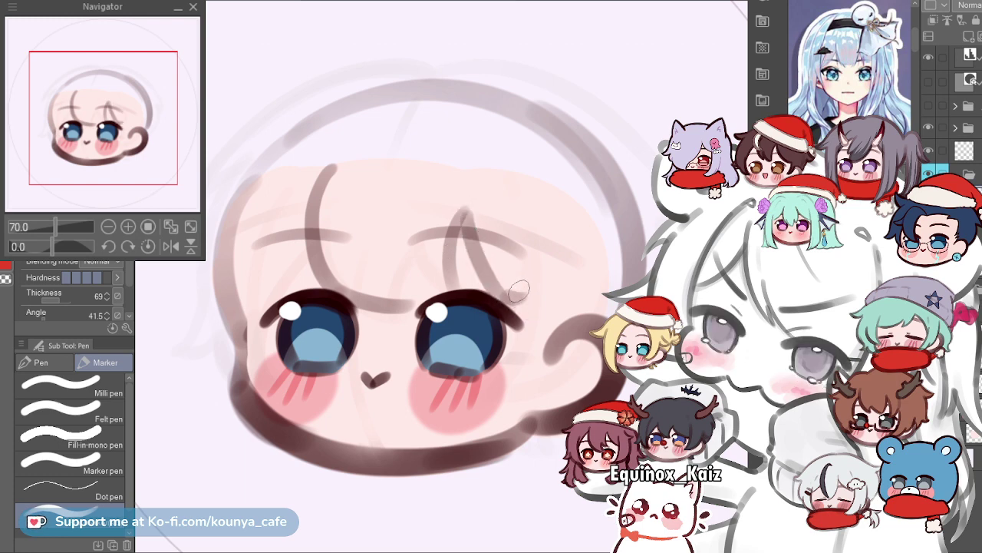
{"action": "scroll", "coordinate": [508, 215], "scroll_direction": "down", "scroll_amount": 1}
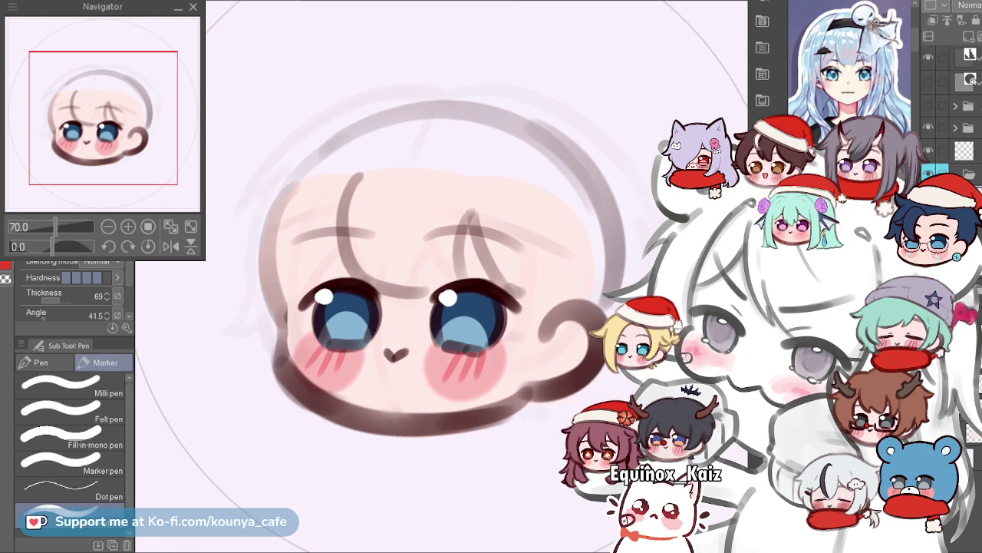
Sketch the outer edge of the left bang down to the left eye, with a short stroke beside the eye, redrawing poor attempts.
{"action": "scroll", "coordinate": [383, 201], "scroll_direction": "up", "scroll_amount": 3}
{"action": "left_click_drag", "start_coordinate": [328, 195], "coordinate": [280, 304]}
{"action": "key", "text": "ctrl+z"}
{"action": "mouse_move", "coordinate": [333, 176]}
{"action": "left_mouse_down"}
{"action": "mouse_move", "coordinate": [268, 323]}
{"action": "mouse_move", "coordinate": [301, 223]}
{"action": "mouse_move", "coordinate": [261, 368]}
{"action": "mouse_move", "coordinate": [269, 330]}
{"action": "mouse_move", "coordinate": [272, 357]}
{"action": "mouse_move", "coordinate": [271, 296]}
{"action": "mouse_move", "coordinate": [265, 340]}
{"action": "left_mouse_up"}
{"action": "key", "text": "ctrl+z"}
{"action": "key", "text": "ctrl+z"}
{"action": "key", "text": "ctrl+z"}
{"action": "key", "text": "ctrl+z"}
{"action": "key", "text": "ctrl+y"}
{"action": "key", "text": "ctrl+z"}
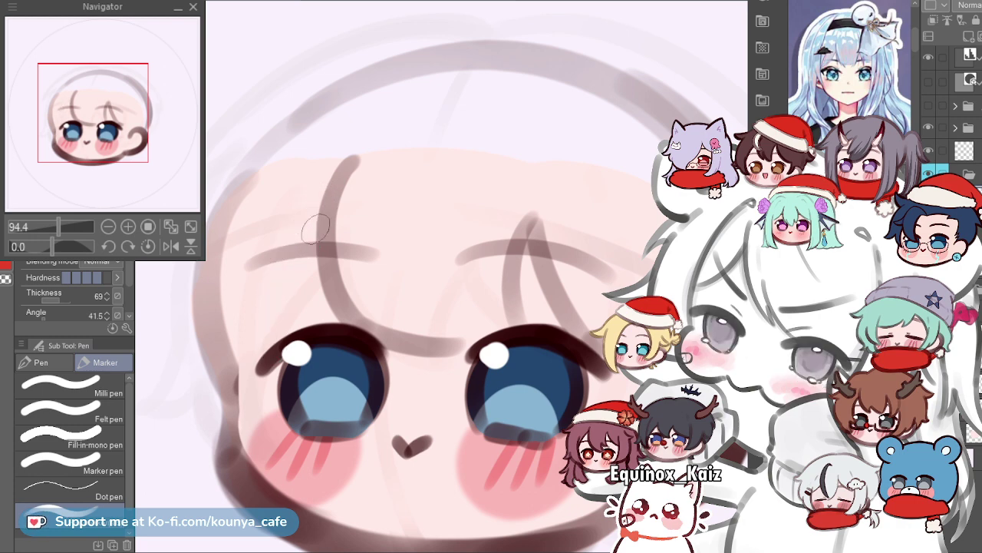
{"action": "left_click_drag", "start_coordinate": [342, 173], "coordinate": [278, 295]}
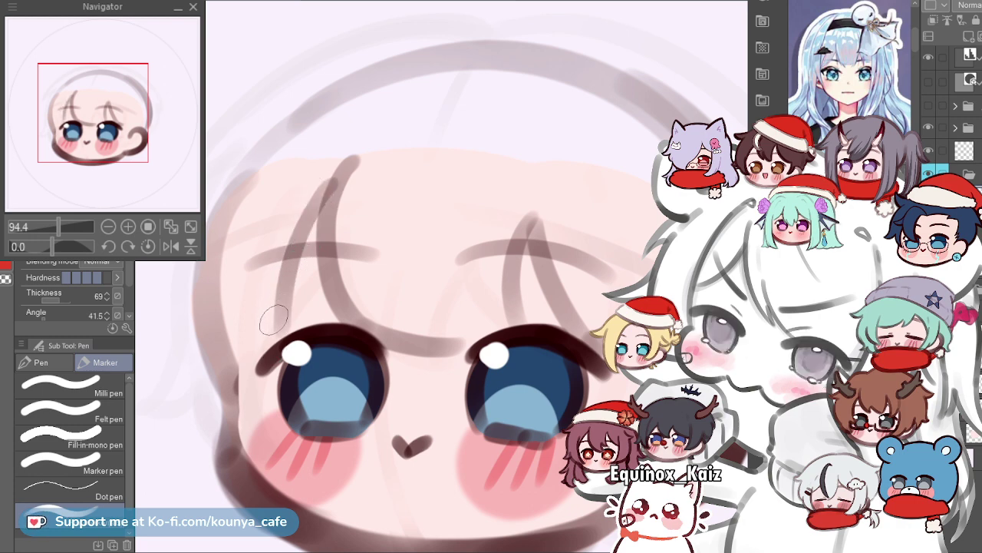
{"action": "left_click_drag", "start_coordinate": [242, 331], "coordinate": [278, 316]}
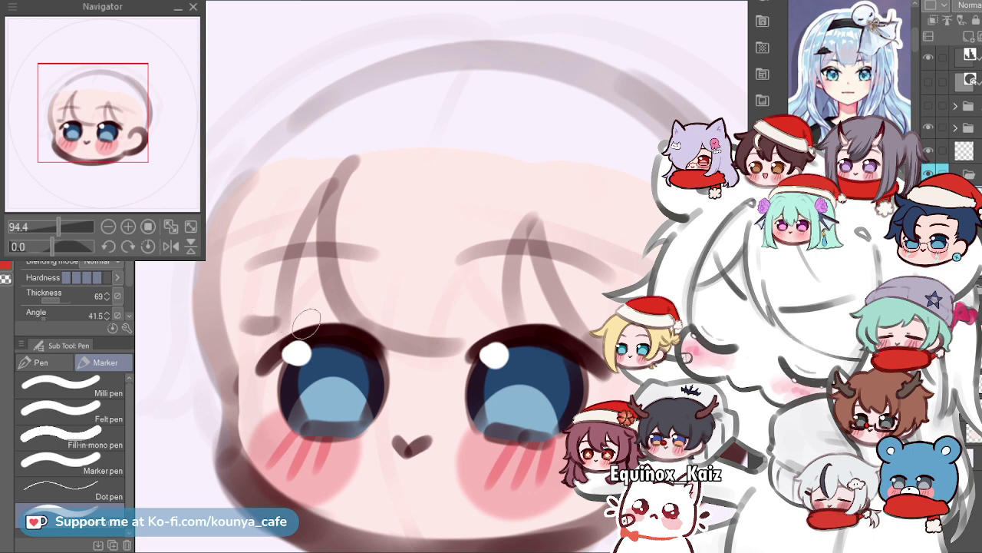
{"action": "scroll", "coordinate": [327, 315], "scroll_direction": "down", "scroll_amount": 3}
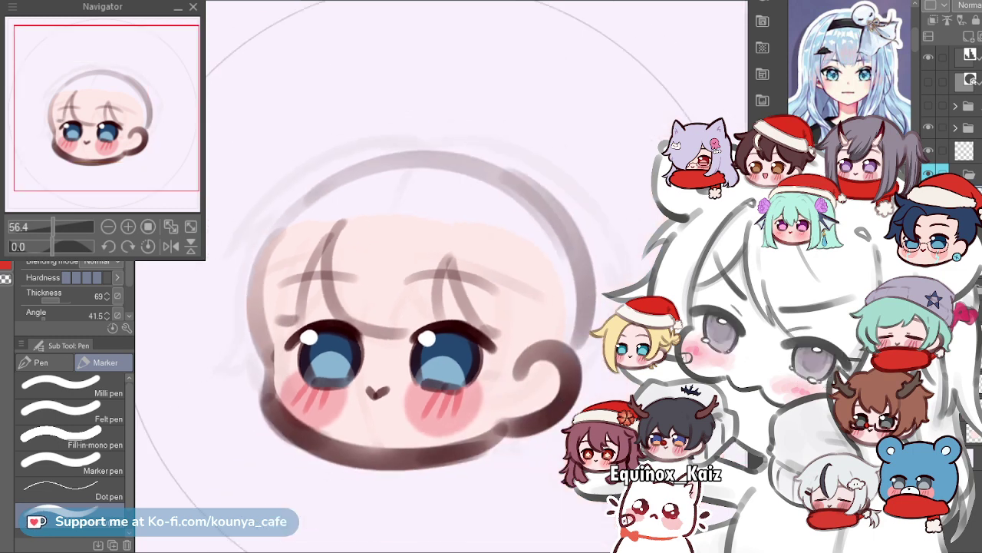
Reposition the reference image and sketch a large circle for the round hair ornament on the head's upper-right side.
{"action": "scroll", "coordinate": [340, 301], "scroll_direction": "up", "scroll_amount": 2}
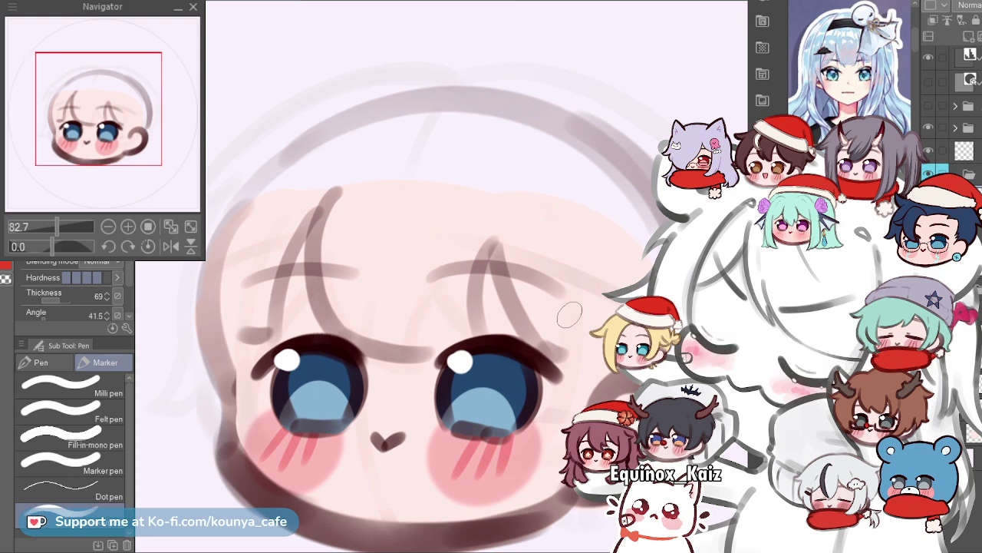
{"action": "scroll", "coordinate": [500, 259], "scroll_direction": "down", "scroll_amount": 2}
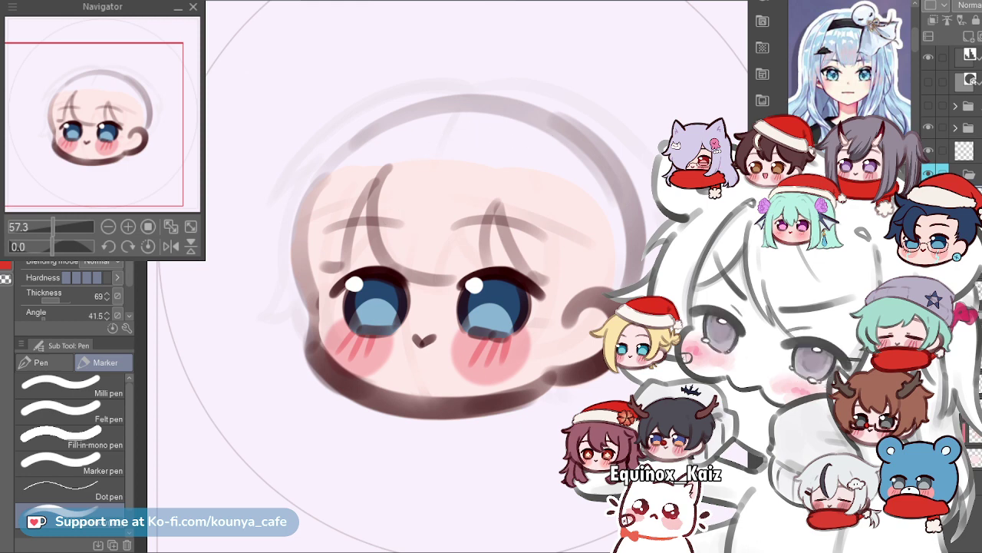
{"action": "left_click_drag", "start_coordinate": [664, 101], "coordinate": [627, 129]}
{"action": "left_click_drag", "start_coordinate": [836, 107], "coordinate": [867, 23]}
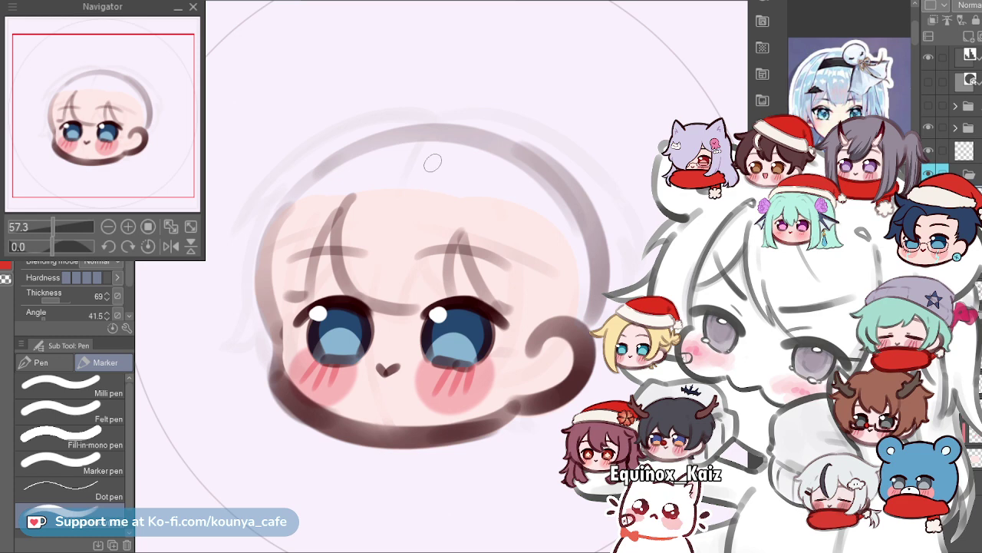
{"action": "scroll", "coordinate": [432, 162], "scroll_direction": "up", "scroll_amount": 2}
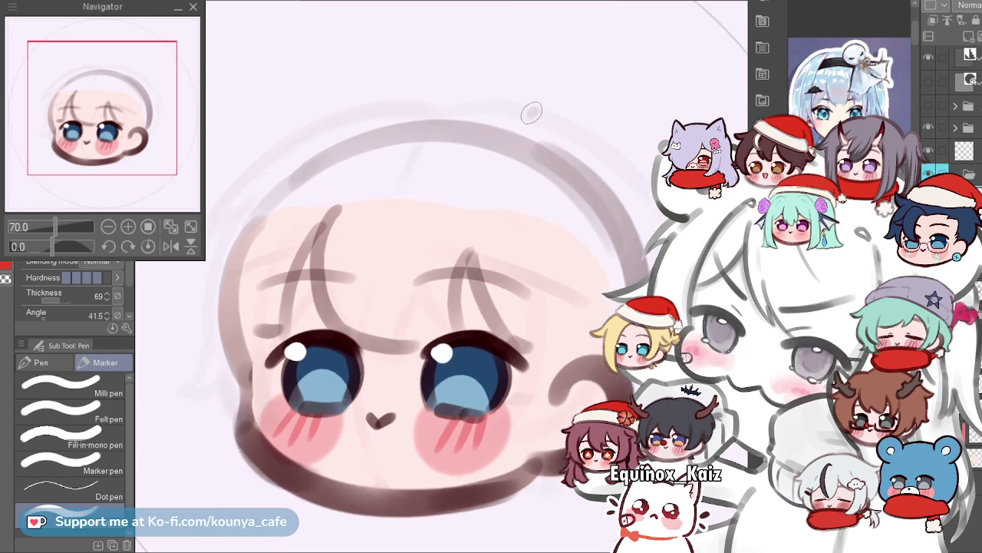
{"action": "mouse_move", "coordinate": [551, 129]}
{"action": "left_mouse_down"}
{"action": "mouse_move", "coordinate": [503, 163]}
{"action": "mouse_move", "coordinate": [569, 126]}
{"action": "left_mouse_up"}
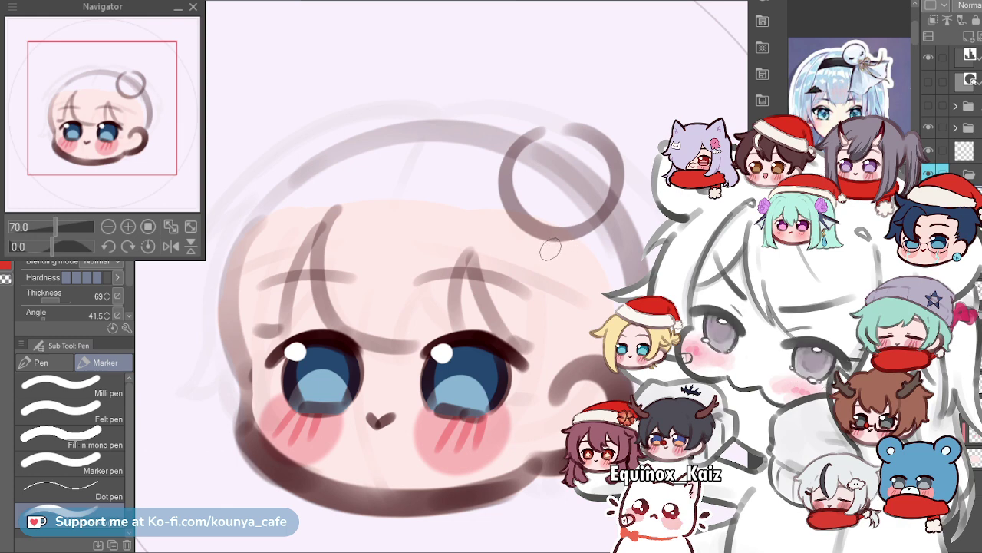
Sketch the ribbon shape hanging below the round ornament toward the ear, undoing the poor strokes.
{"action": "left_click_drag", "start_coordinate": [548, 243], "coordinate": [540, 338]}
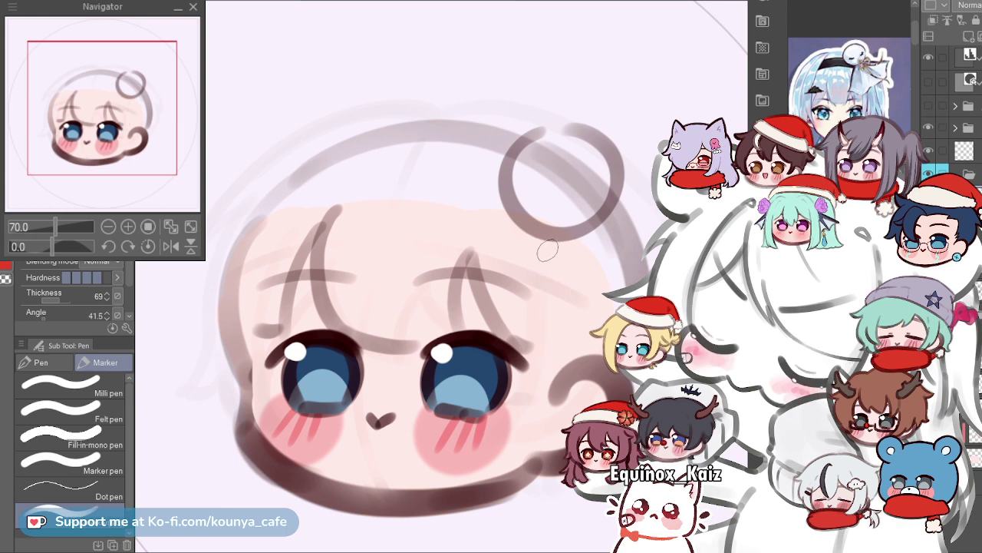
{"action": "key", "text": "ctrl+z"}
{"action": "mouse_move", "coordinate": [549, 233]}
{"action": "left_mouse_down"}
{"action": "mouse_move", "coordinate": [559, 356]}
{"action": "mouse_move", "coordinate": [645, 354]}
{"action": "mouse_move", "coordinate": [678, 332]}
{"action": "left_mouse_up"}
{"action": "left_click_drag", "start_coordinate": [624, 217], "coordinate": [657, 260]}
{"action": "key", "text": "ctrl+z"}
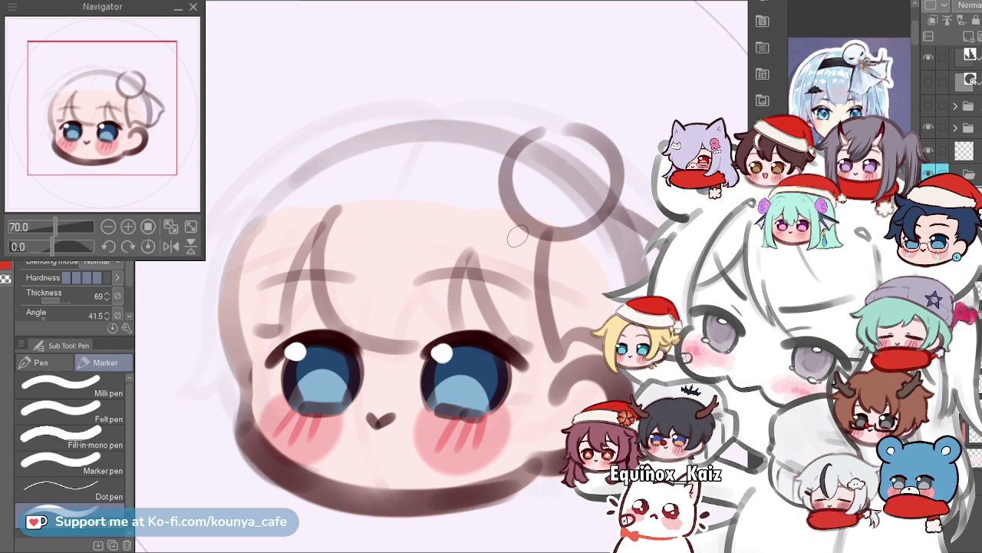
Sketch two short dashes as the closed eyes in the lower-right part of the round hair ornament.
{"action": "scroll", "coordinate": [542, 189], "scroll_direction": "down", "scroll_amount": 3}
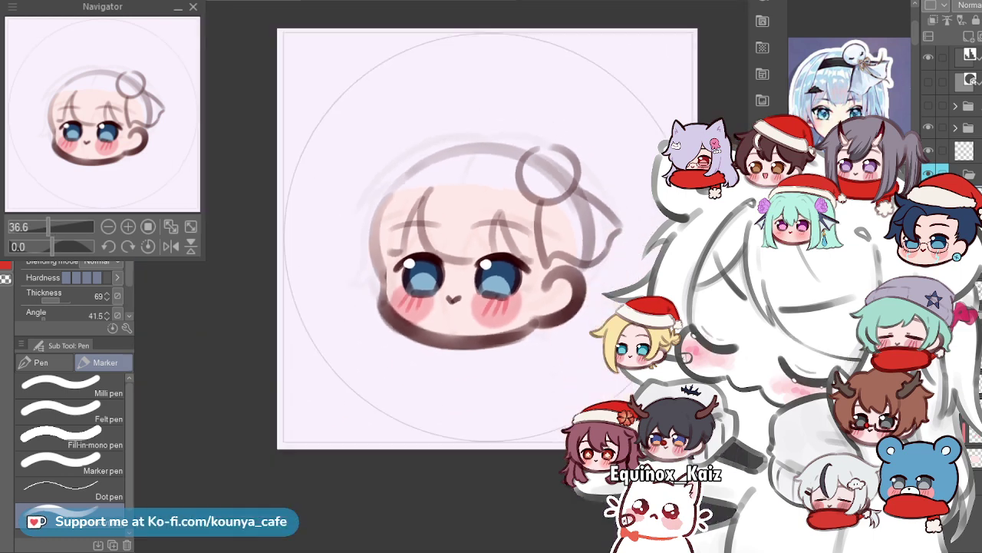
{"action": "scroll", "coordinate": [519, 163], "scroll_direction": "up", "scroll_amount": 3}
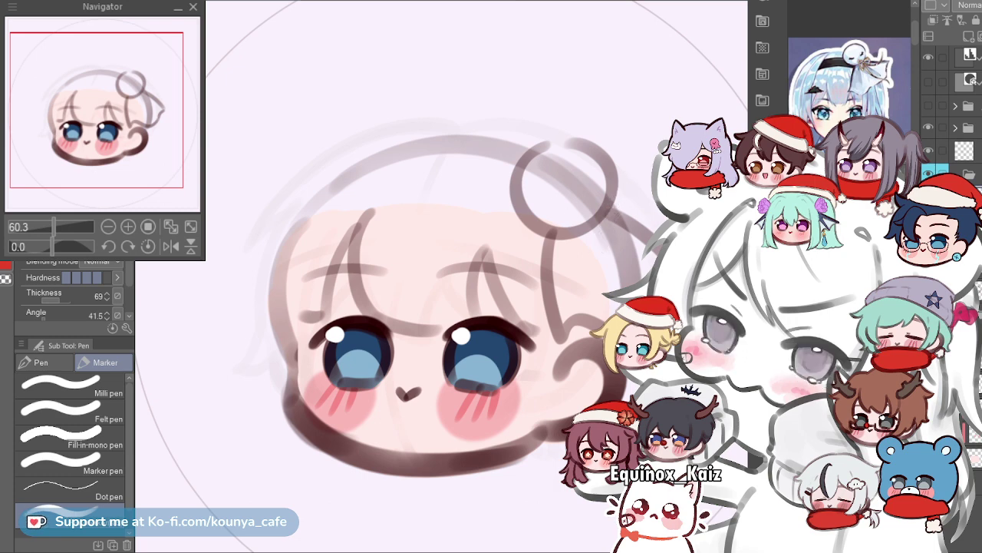
{"action": "key", "text": "ctrl"}
{"action": "key", "text": "Return"}
{"action": "scroll", "coordinate": [581, 180], "scroll_direction": "up", "scroll_amount": 3}
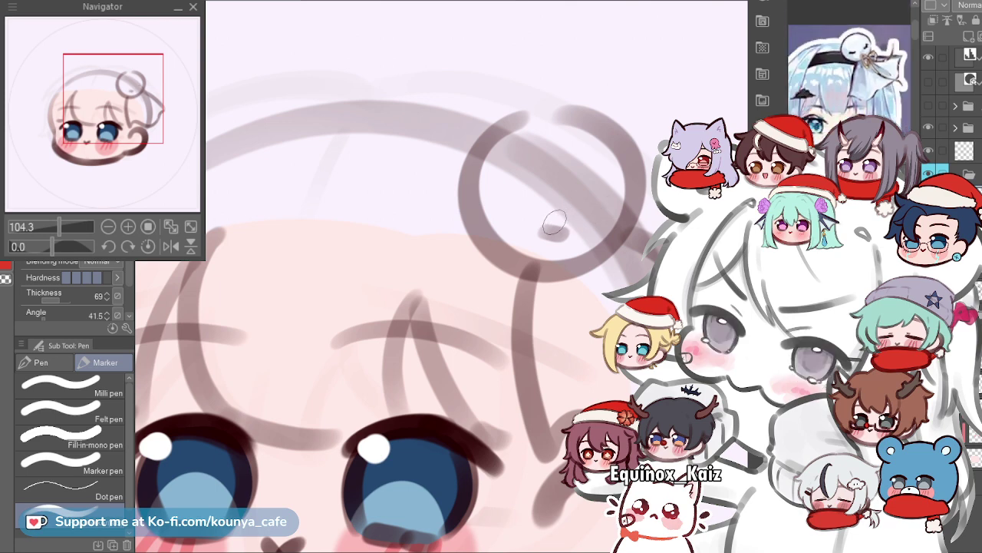
{"action": "left_click_drag", "start_coordinate": [558, 223], "coordinate": [532, 227]}
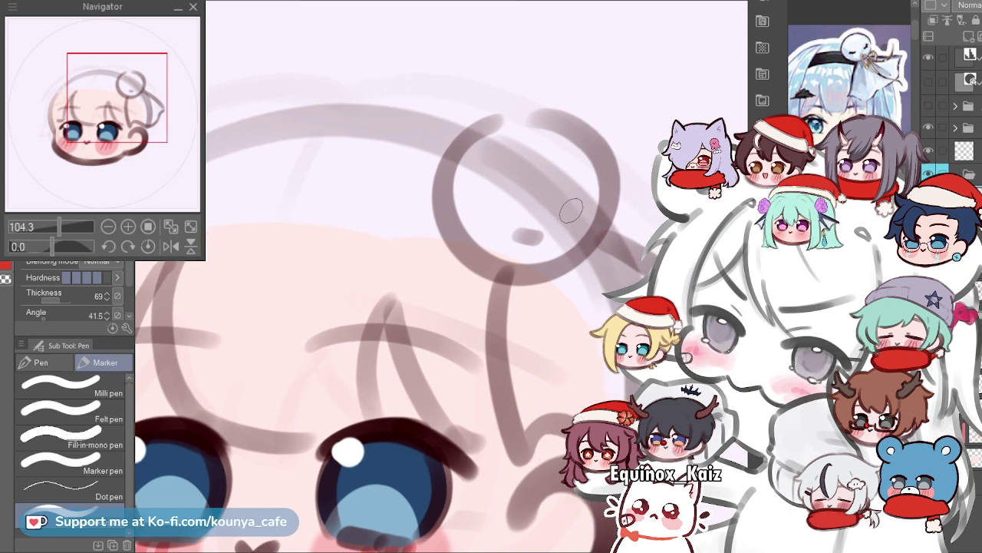
{"action": "left_click_drag", "start_coordinate": [496, 232], "coordinate": [547, 234]}
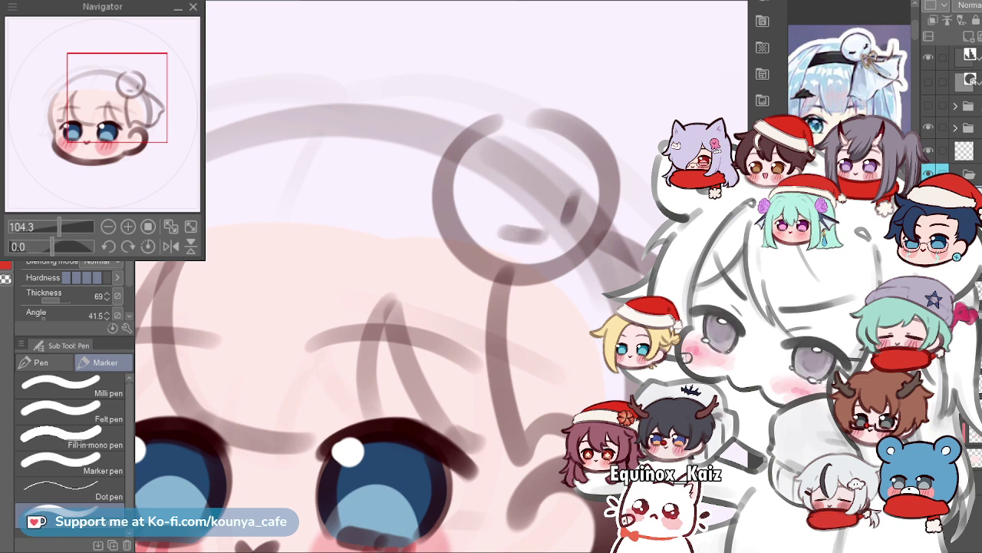
{"action": "scroll", "coordinate": [545, 223], "scroll_direction": "down", "scroll_amount": 3}
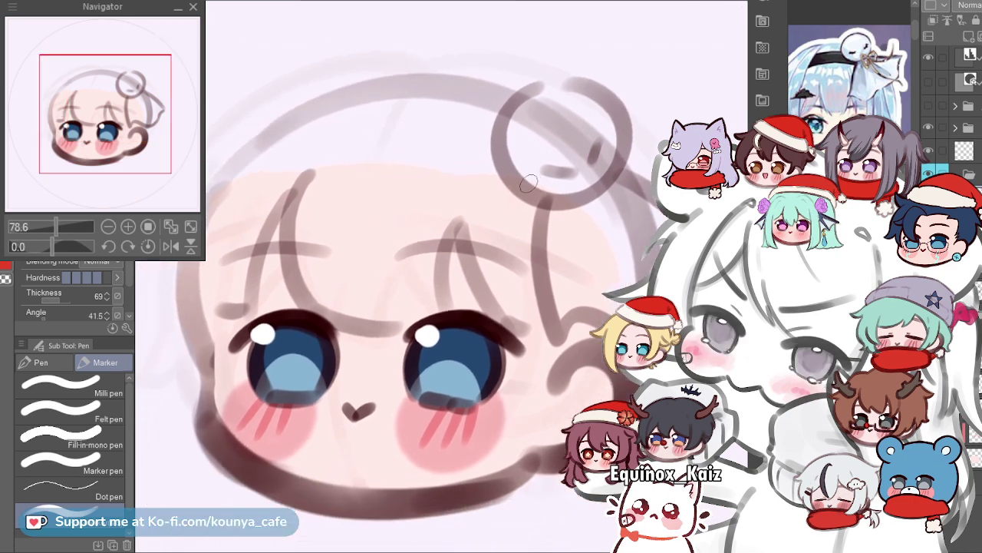
Darken the ornament's two eye dashes with extra strokes, undoing the poor ones.
{"action": "scroll", "coordinate": [546, 173], "scroll_direction": "up", "scroll_amount": 4}
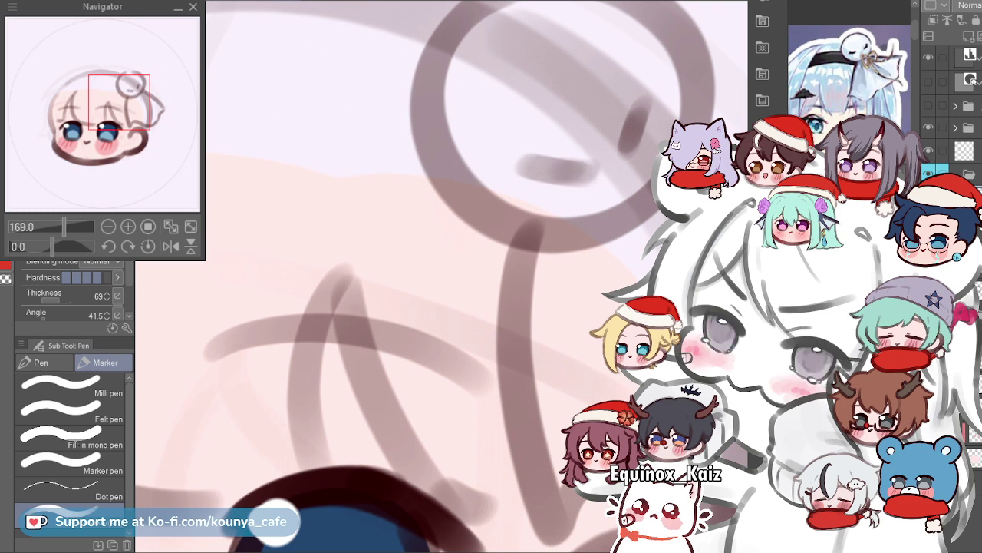
{"action": "mouse_move", "coordinate": [544, 167]}
{"action": "left_mouse_down"}
{"action": "mouse_move", "coordinate": [578, 175]}
{"action": "mouse_move", "coordinate": [603, 168]}
{"action": "mouse_move", "coordinate": [609, 154]}
{"action": "mouse_move", "coordinate": [547, 165]}
{"action": "mouse_move", "coordinate": [589, 172]}
{"action": "left_mouse_up"}
{"action": "key", "text": "ctrl+z"}
{"action": "key", "text": "ctrl+z"}
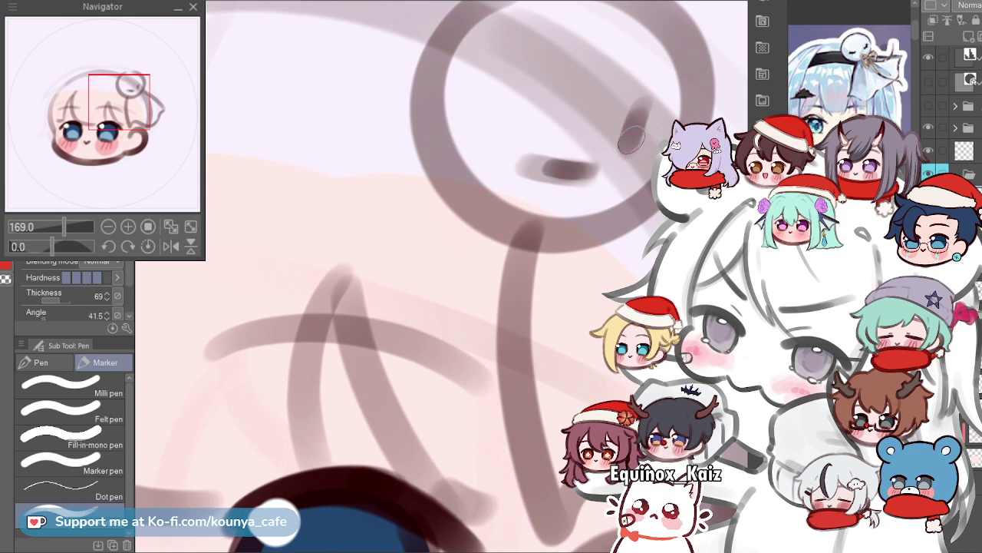
{"action": "scroll", "coordinate": [631, 127], "scroll_direction": "down", "scroll_amount": 5}
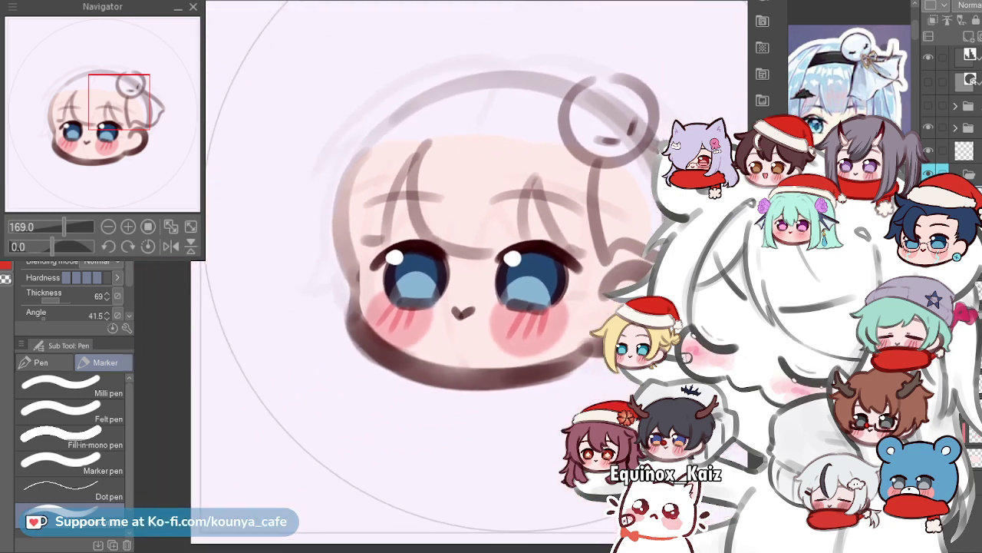
{"action": "scroll", "coordinate": [631, 128], "scroll_direction": "down", "scroll_amount": 1}
{"action": "scroll", "coordinate": [660, 86], "scroll_direction": "up", "scroll_amount": 3}
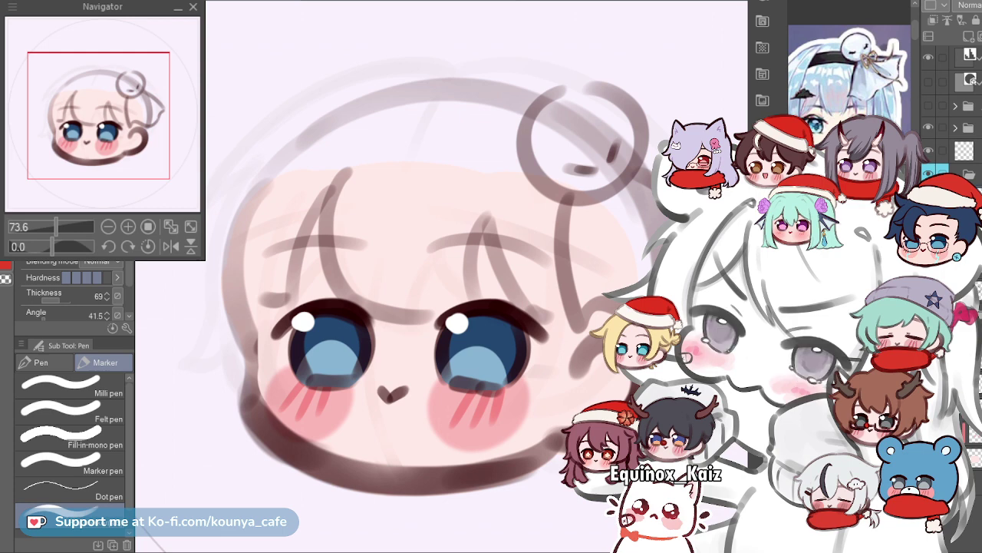
Compare the head without the ornament, restore it, and sketch a small two-loop bow with hanging tails on the ornament's lower-right edge.
{"action": "key", "text": "ctrl+z"}
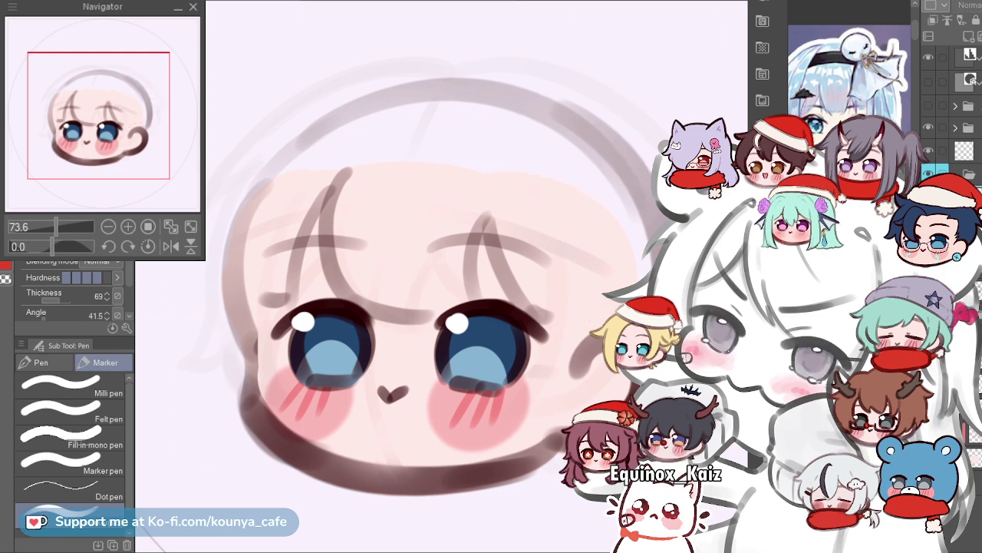
{"action": "key", "text": "ctrl+y"}
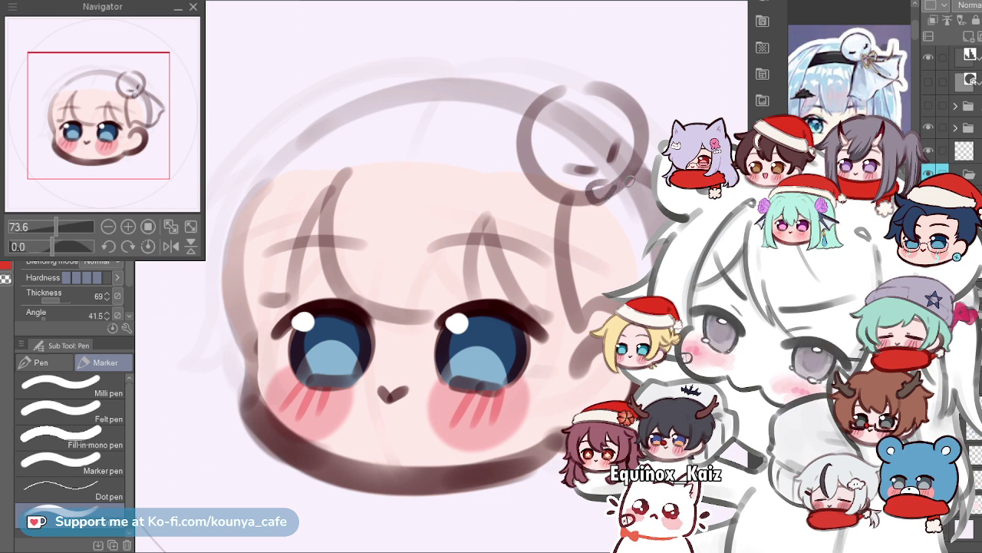
{"action": "mouse_move", "coordinate": [643, 181]}
{"action": "left_mouse_down"}
{"action": "mouse_move", "coordinate": [616, 188]}
{"action": "mouse_move", "coordinate": [622, 253]}
{"action": "left_mouse_up"}
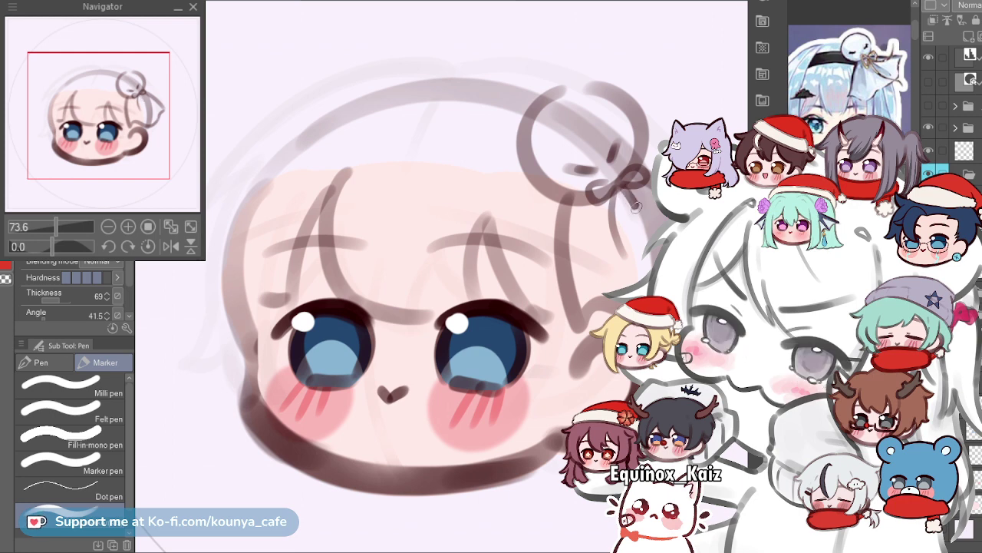
{"action": "scroll", "coordinate": [636, 214], "scroll_direction": "down", "scroll_amount": 2}
{"action": "scroll", "coordinate": [630, 209], "scroll_direction": "up", "scroll_amount": 1}
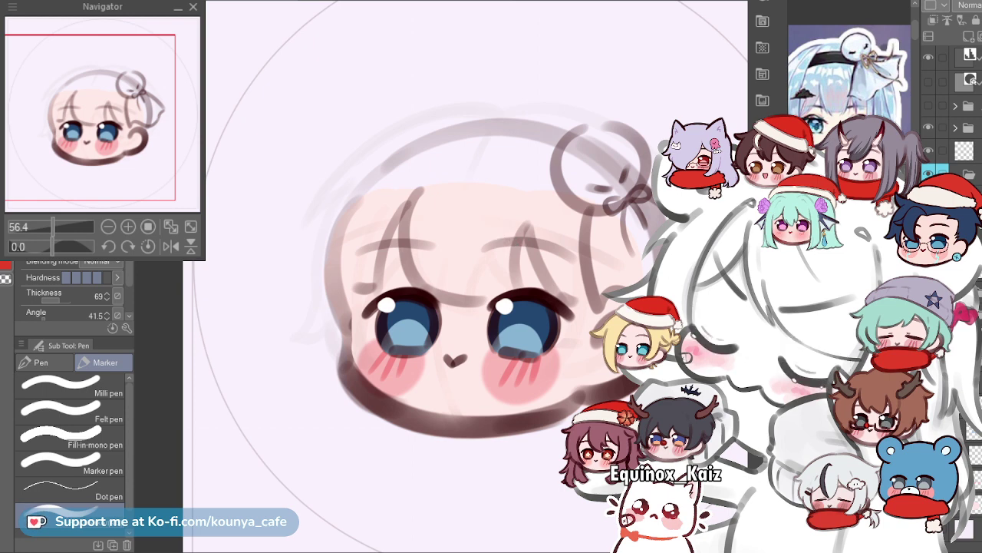
{"action": "scroll", "coordinate": [476, 284], "scroll_direction": "up", "scroll_amount": 3}
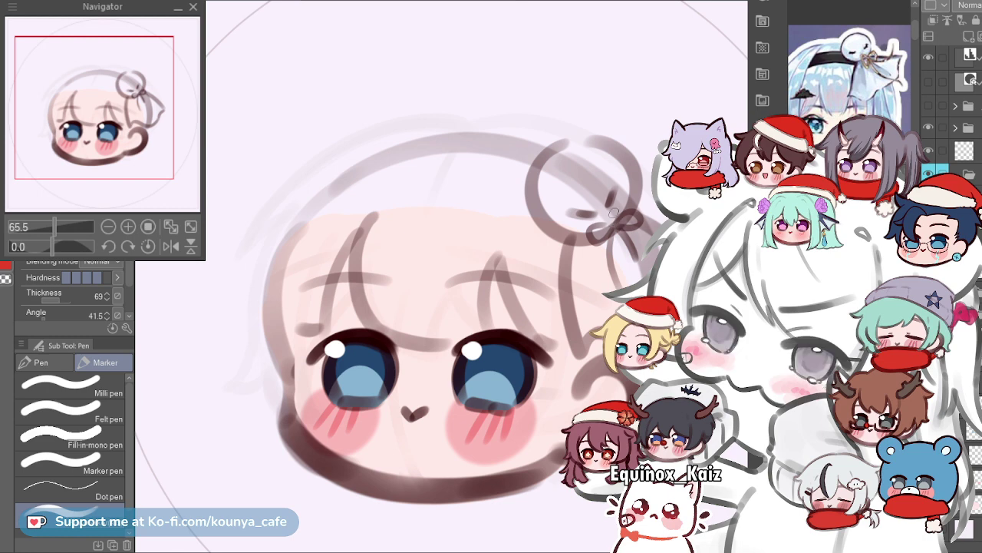
{"action": "scroll", "coordinate": [614, 212], "scroll_direction": "up", "scroll_amount": 2}
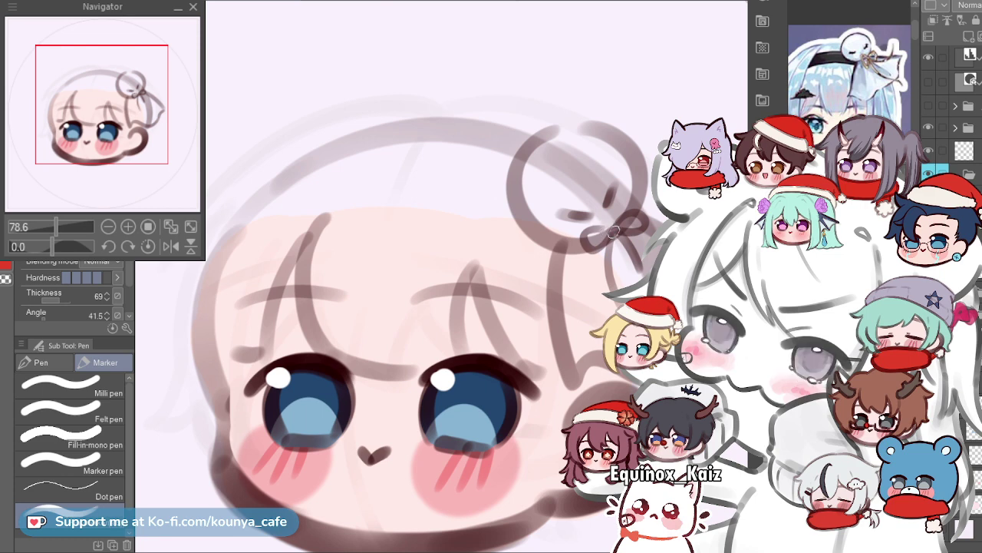
{"action": "scroll", "coordinate": [614, 227], "scroll_direction": "up", "scroll_amount": 3}
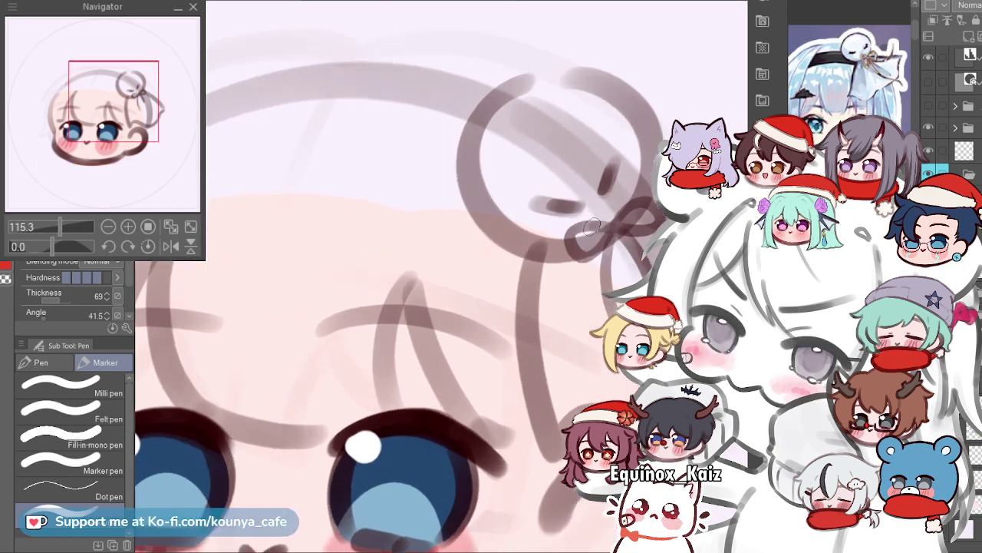
{"action": "scroll", "coordinate": [606, 227], "scroll_direction": "down", "scroll_amount": 4}
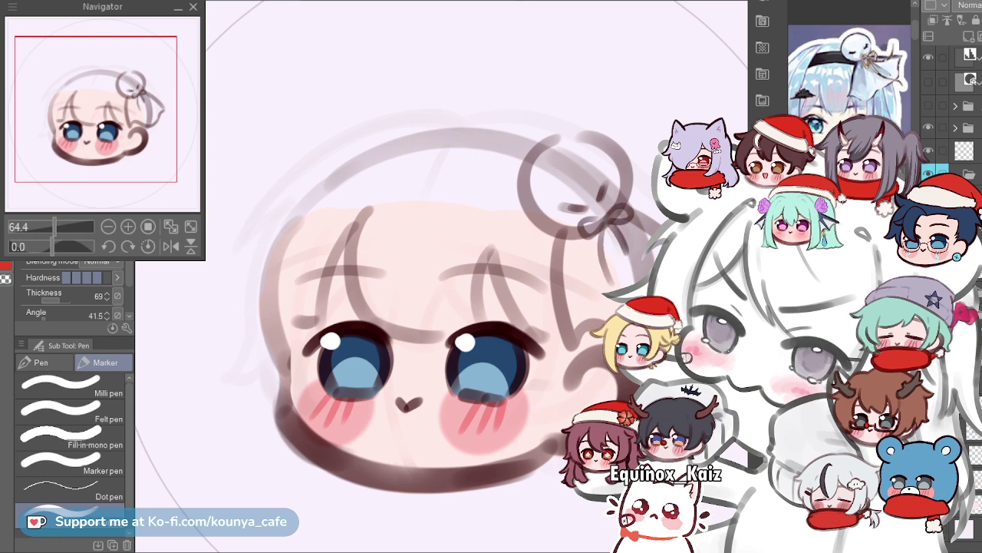
{"action": "scroll", "coordinate": [614, 235], "scroll_direction": "up", "scroll_amount": 3}
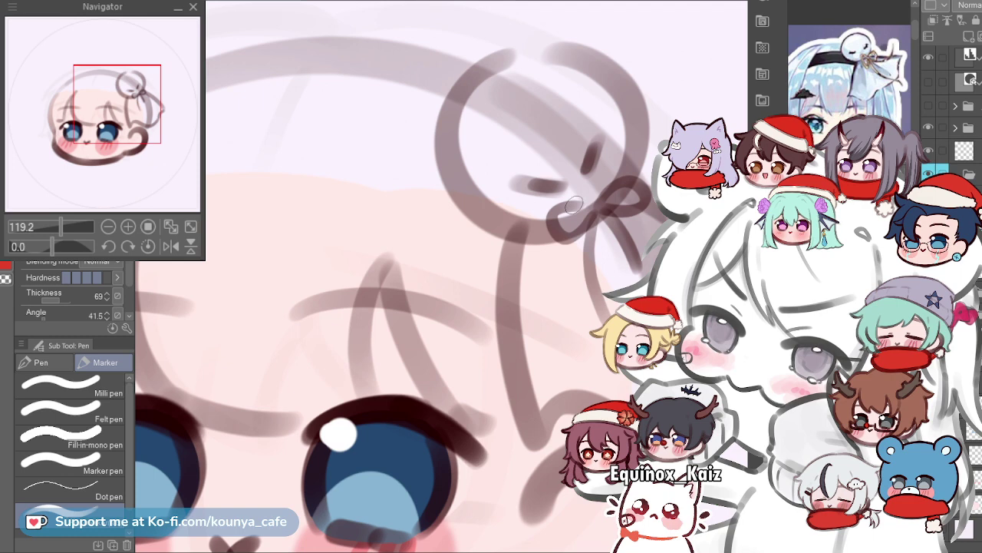
{"action": "scroll", "coordinate": [575, 204], "scroll_direction": "down", "scroll_amount": 4}
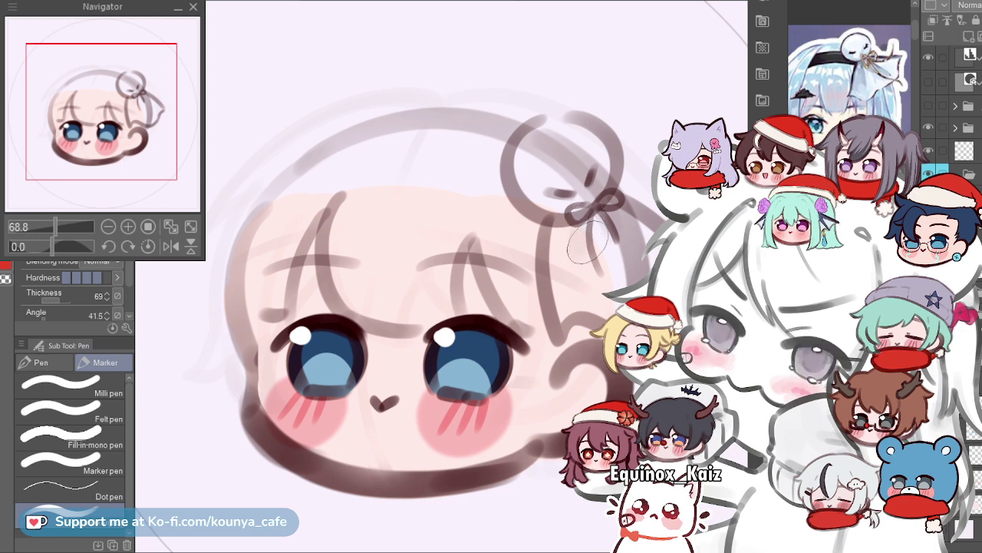
Add a short fold stroke below the bow on the hanging ribbon, redrawing the first attempt.
{"action": "left_click_drag", "start_coordinate": [602, 229], "coordinate": [640, 265]}
{"action": "key", "text": "ctrl+z"}
{"action": "left_click_drag", "start_coordinate": [618, 226], "coordinate": [640, 254]}
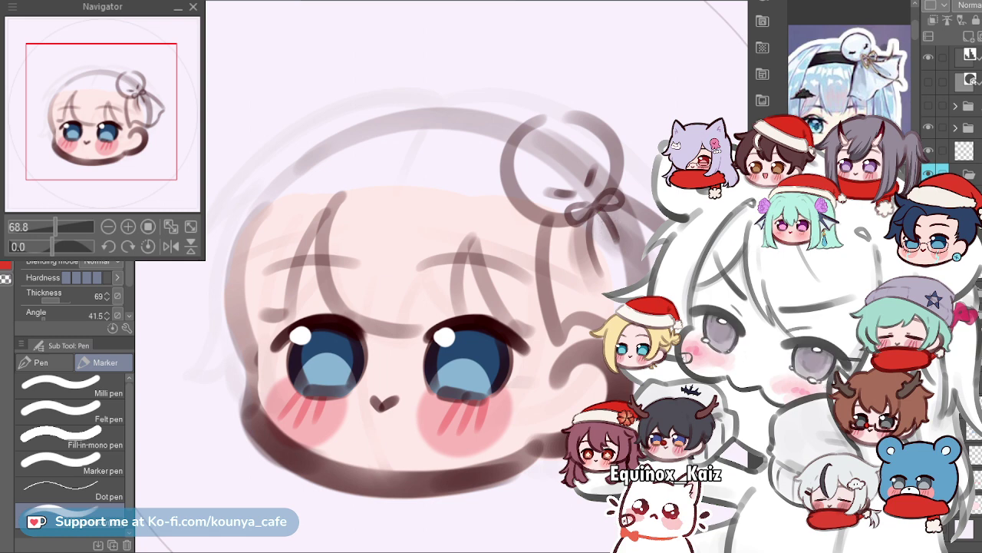
{"action": "scroll", "coordinate": [610, 208], "scroll_direction": "up", "scroll_amount": 2}
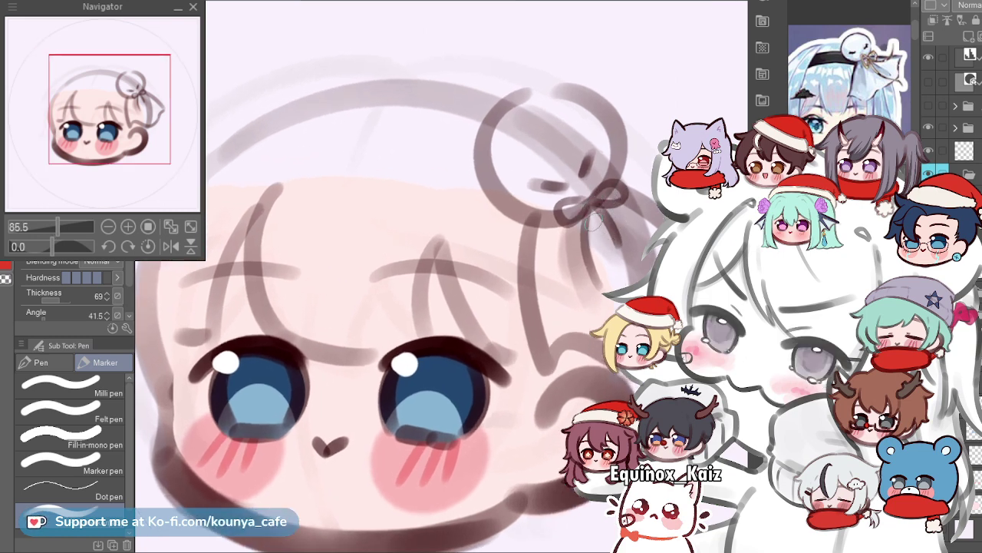
{"action": "left_click_drag", "start_coordinate": [598, 230], "coordinate": [569, 255]}
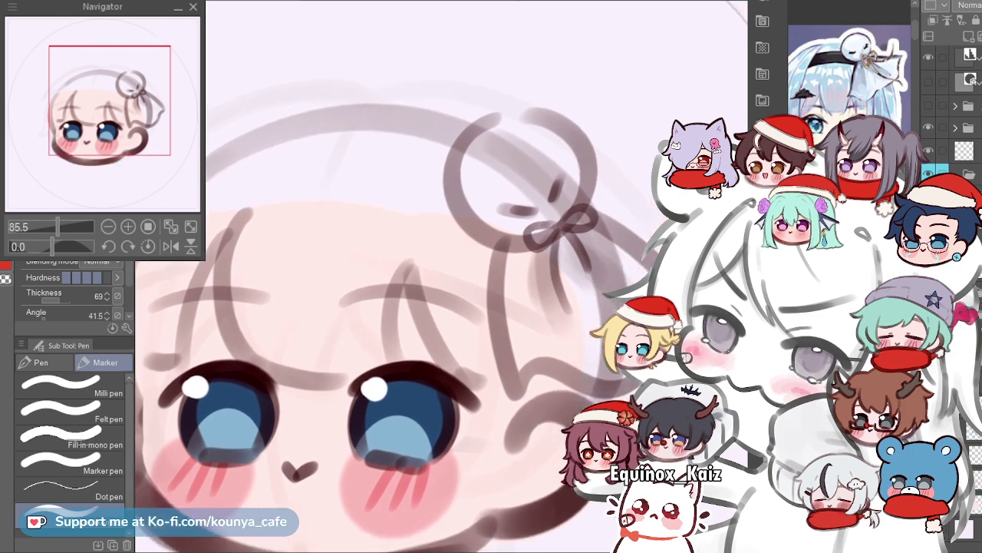
Sketch further fold lines fanning down from the bow's knot into the ribbon, undoing and redrawing the poor strokes.
{"action": "scroll", "coordinate": [597, 262], "scroll_direction": "up", "scroll_amount": 2}
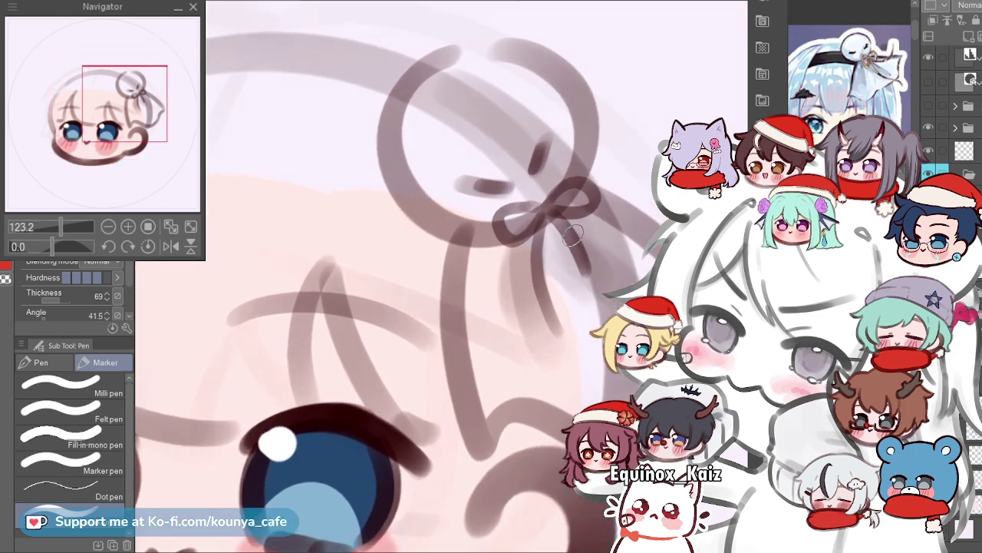
{"action": "left_click_drag", "start_coordinate": [532, 236], "coordinate": [522, 329]}
{"action": "key", "text": "ctrl+z"}
{"action": "left_click_drag", "start_coordinate": [531, 227], "coordinate": [523, 331]}
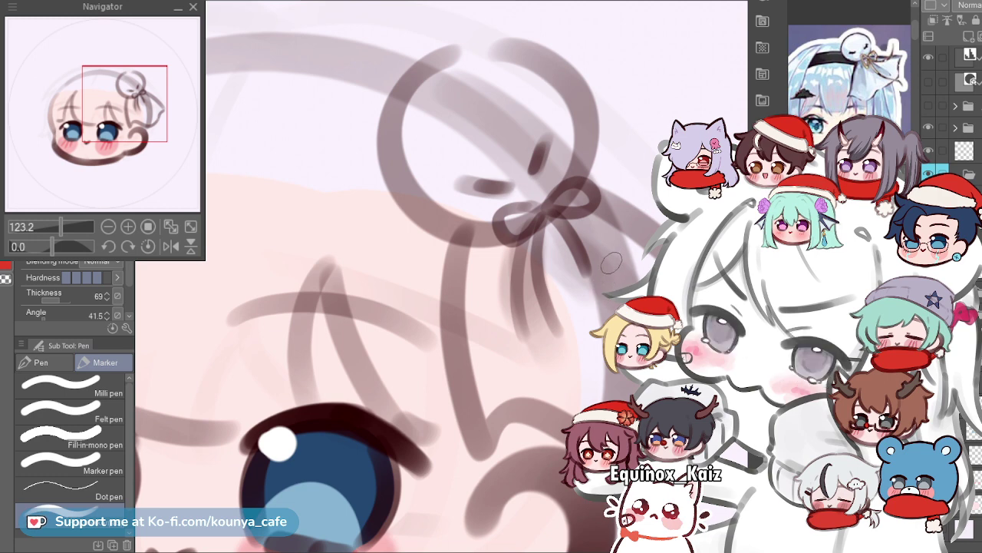
{"action": "mouse_move", "coordinate": [566, 245]}
{"action": "left_mouse_down"}
{"action": "mouse_move", "coordinate": [558, 243]}
{"action": "mouse_move", "coordinate": [522, 299]}
{"action": "left_mouse_up"}
{"action": "key", "text": "ctrl+z"}
{"action": "left_click_drag", "start_coordinate": [541, 223], "coordinate": [603, 276]}
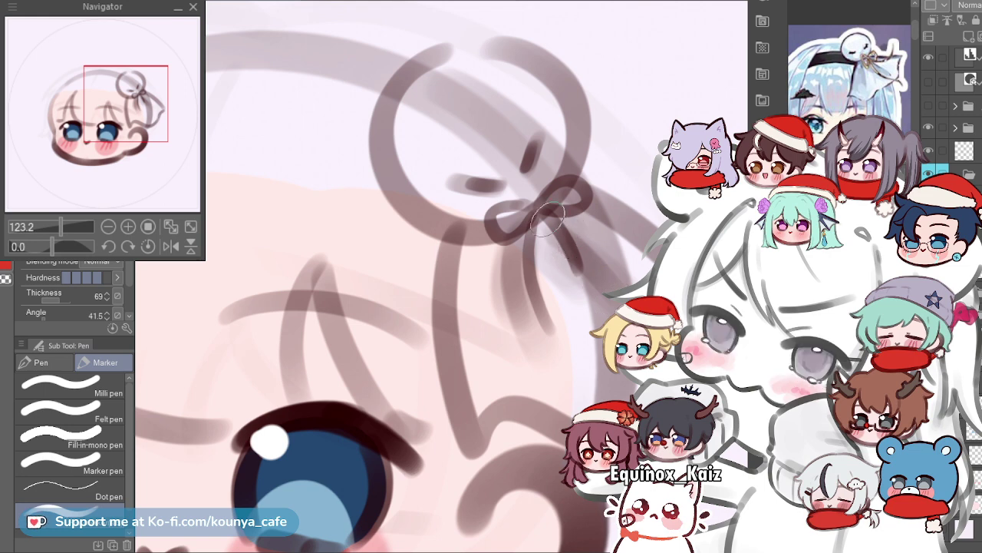
Examine the ornament, bow and ribbon folds both close up and within the whole head sketch.
{"action": "scroll", "coordinate": [567, 244], "scroll_direction": "down", "scroll_amount": 5}
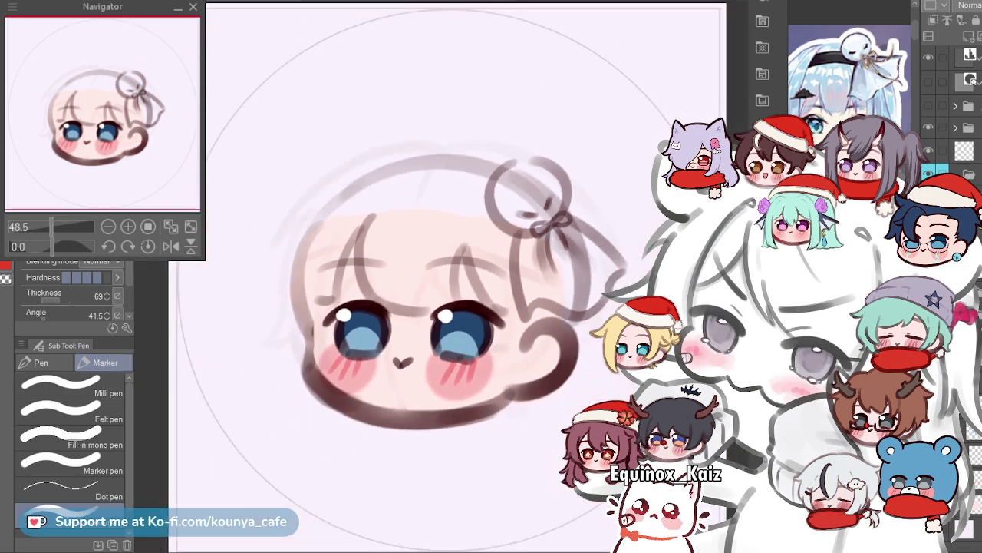
{"action": "scroll", "coordinate": [511, 238], "scroll_direction": "up", "scroll_amount": 3}
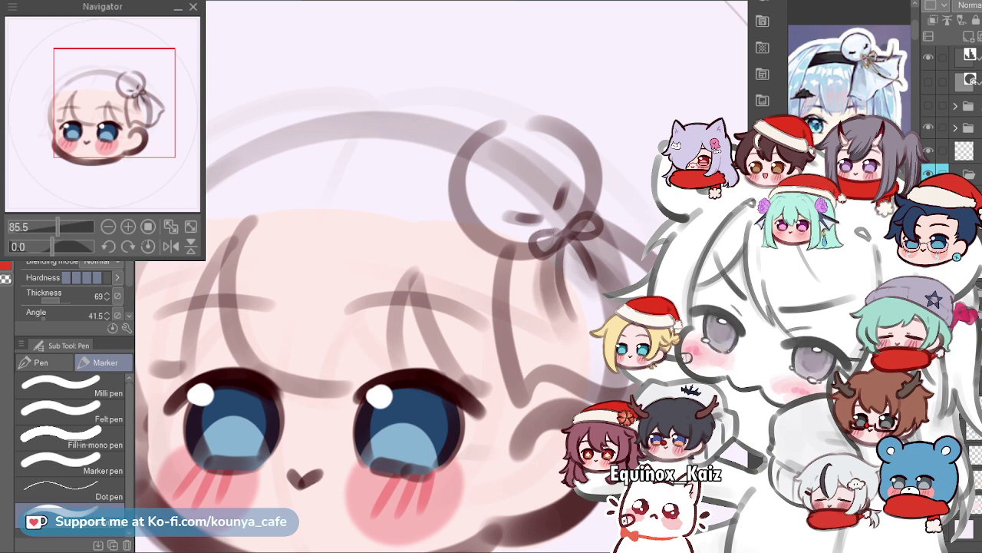
{"action": "scroll", "coordinate": [543, 250], "scroll_direction": "up", "scroll_amount": 2}
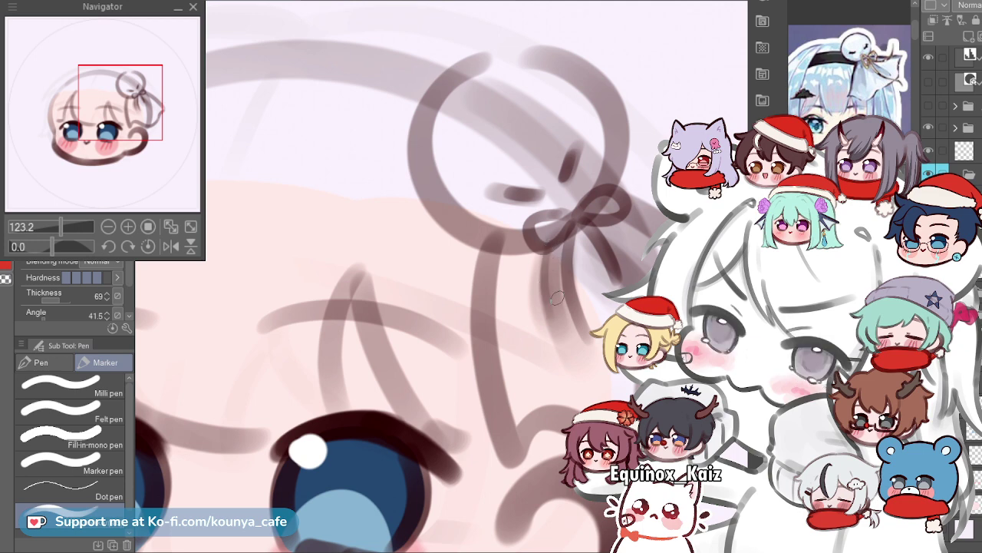
{"action": "scroll", "coordinate": [556, 299], "scroll_direction": "down", "scroll_amount": 3}
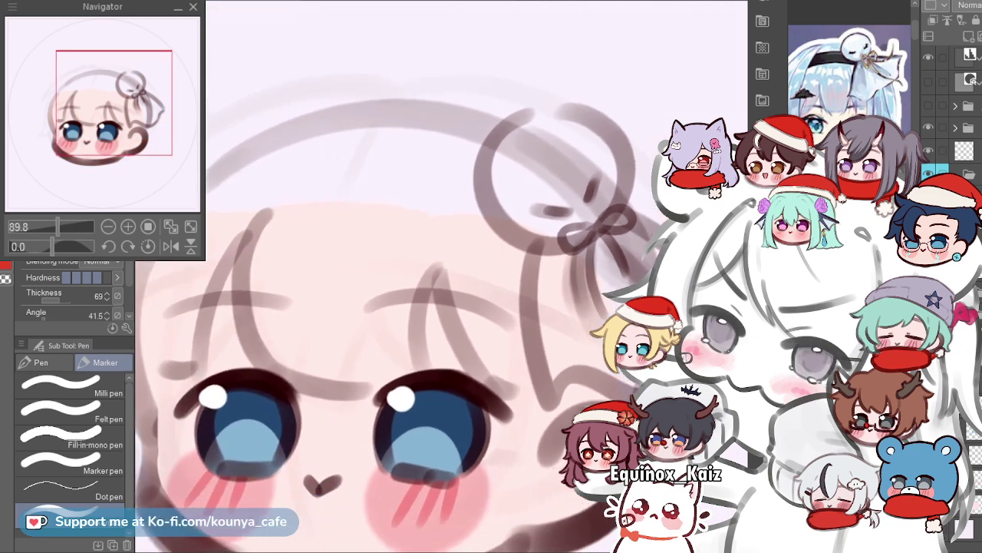
{"action": "scroll", "coordinate": [553, 258], "scroll_direction": "up", "scroll_amount": 3}
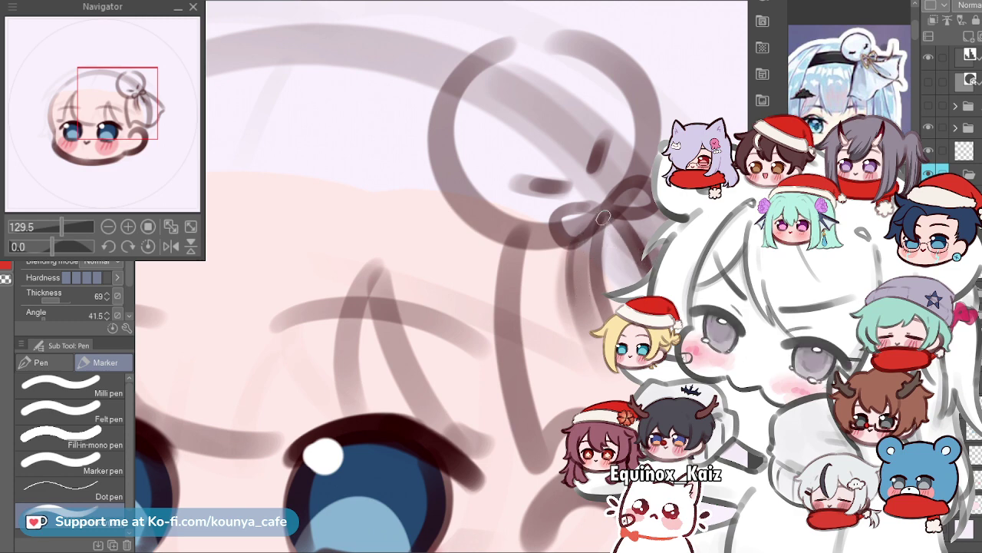
{"action": "scroll", "coordinate": [603, 217], "scroll_direction": "down", "scroll_amount": 3}
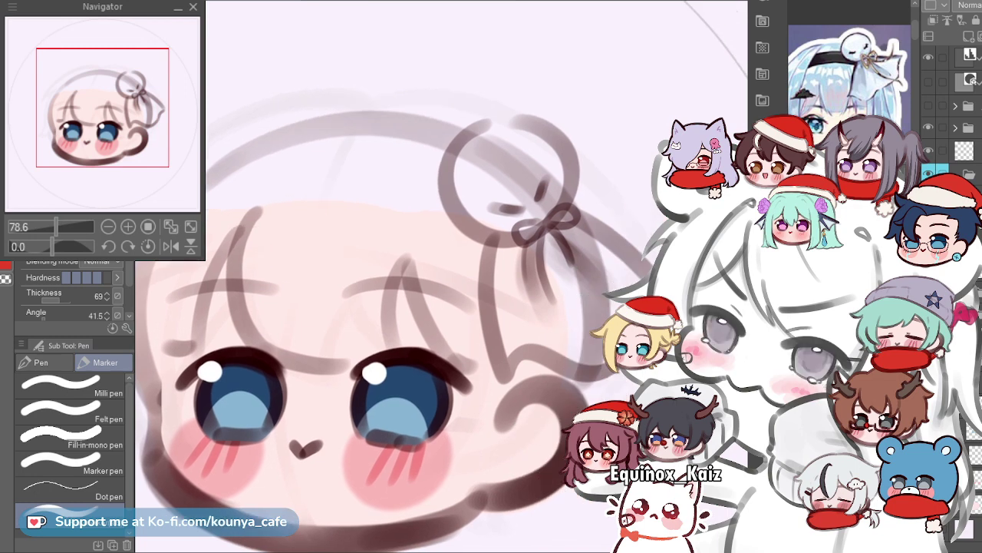
{"action": "scroll", "coordinate": [571, 245], "scroll_direction": "up", "scroll_amount": 3}
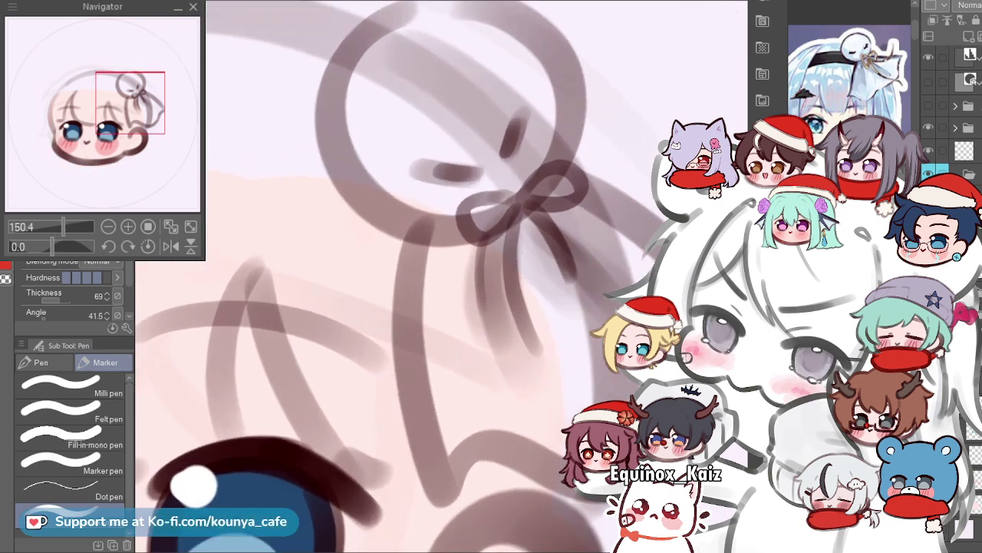
{"action": "scroll", "coordinate": [511, 238], "scroll_direction": "down", "scroll_amount": 2}
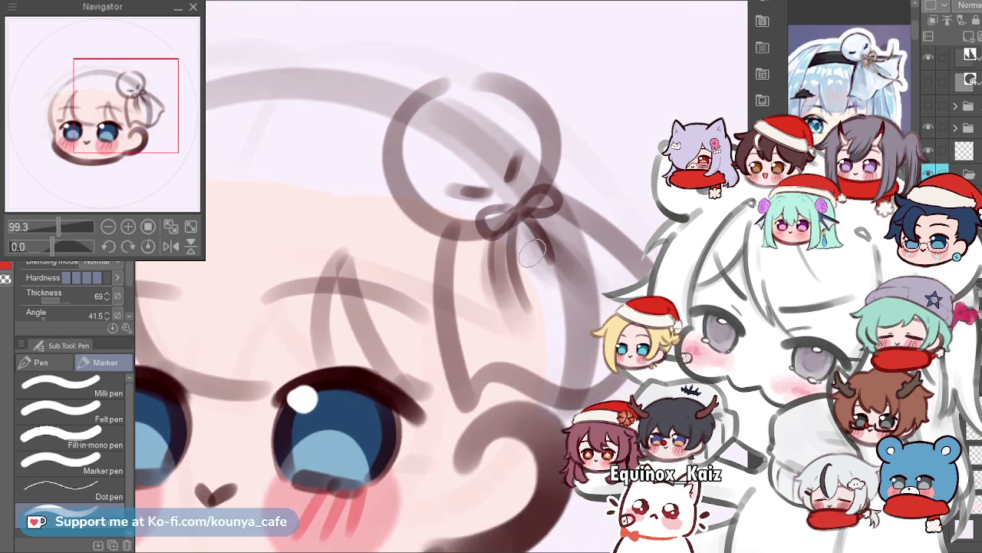
{"action": "scroll", "coordinate": [537, 257], "scroll_direction": "up", "scroll_amount": 1}
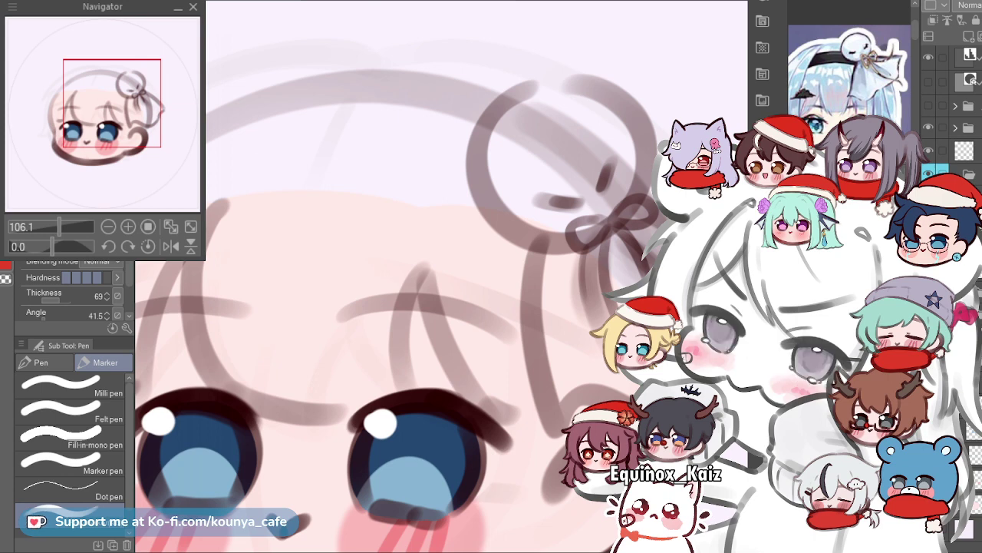
Try a long hair strand running from the bangs down past the left cheek.
{"action": "key", "text": "ctrl+a"}
{"action": "key", "text": "ctrl+d"}
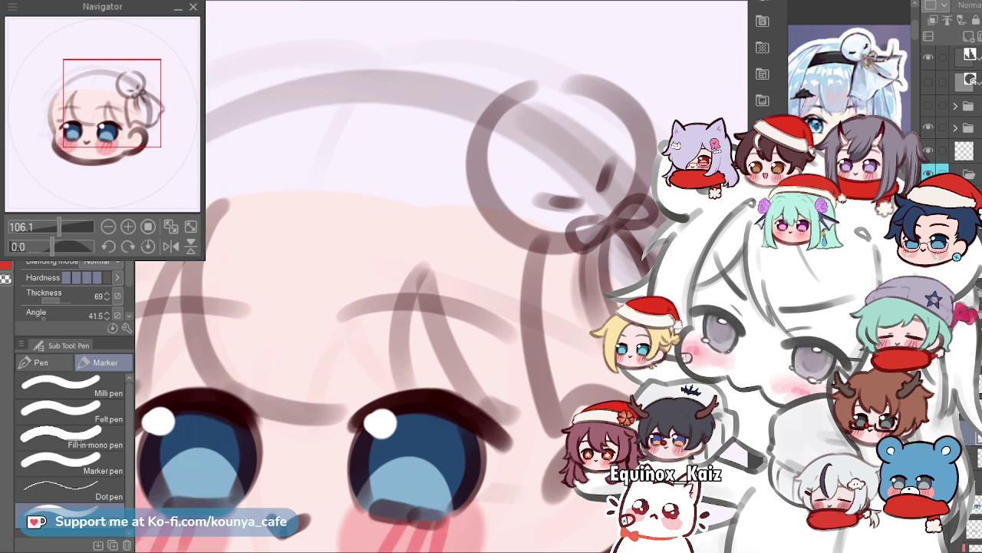
{"action": "scroll", "coordinate": [442, 277], "scroll_direction": "down", "scroll_amount": 3}
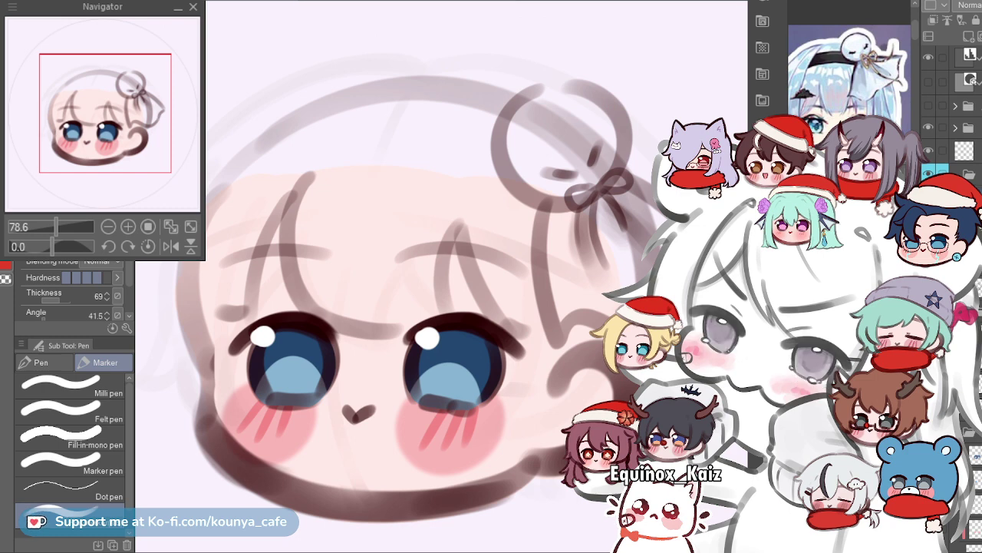
{"action": "left_click_drag", "start_coordinate": [399, 307], "coordinate": [392, 334]}
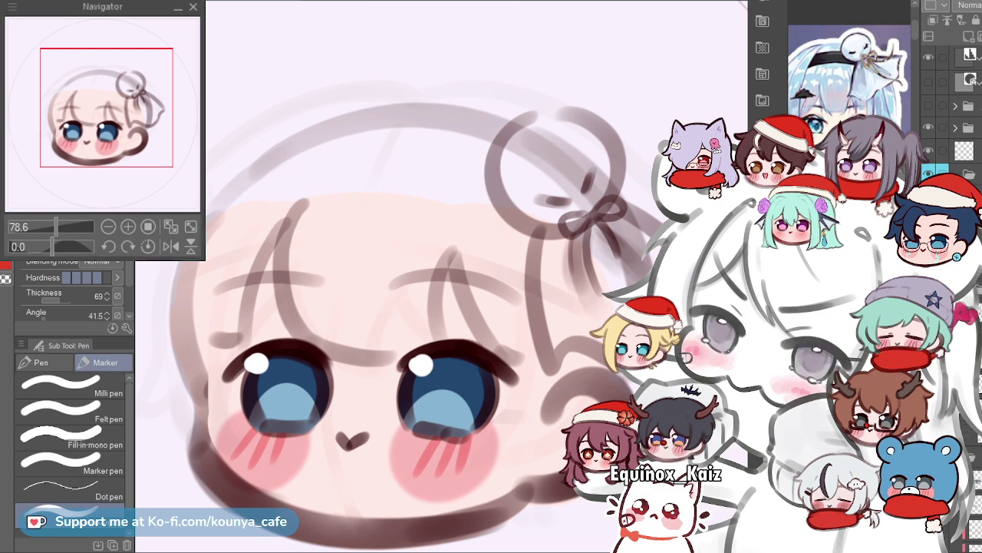
{"action": "scroll", "coordinate": [369, 357], "scroll_direction": "down", "scroll_amount": 1}
{"action": "key", "text": "ctrl+minus"}
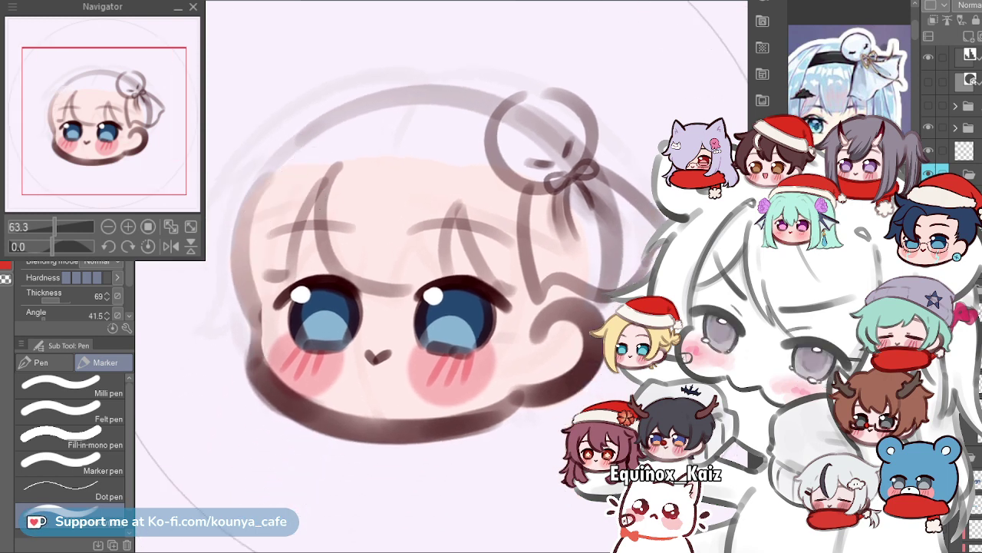
{"action": "left_click_drag", "start_coordinate": [330, 165], "coordinate": [276, 470]}
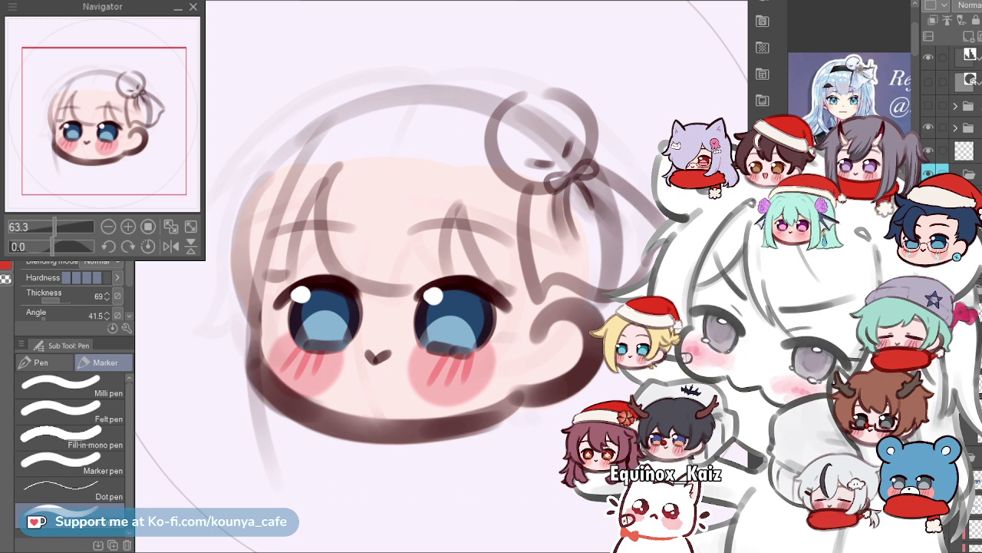
{"action": "scroll", "coordinate": [559, 244], "scroll_direction": "down", "scroll_amount": 2}
{"action": "scroll", "coordinate": [559, 244], "scroll_direction": "up", "scroll_amount": 1}
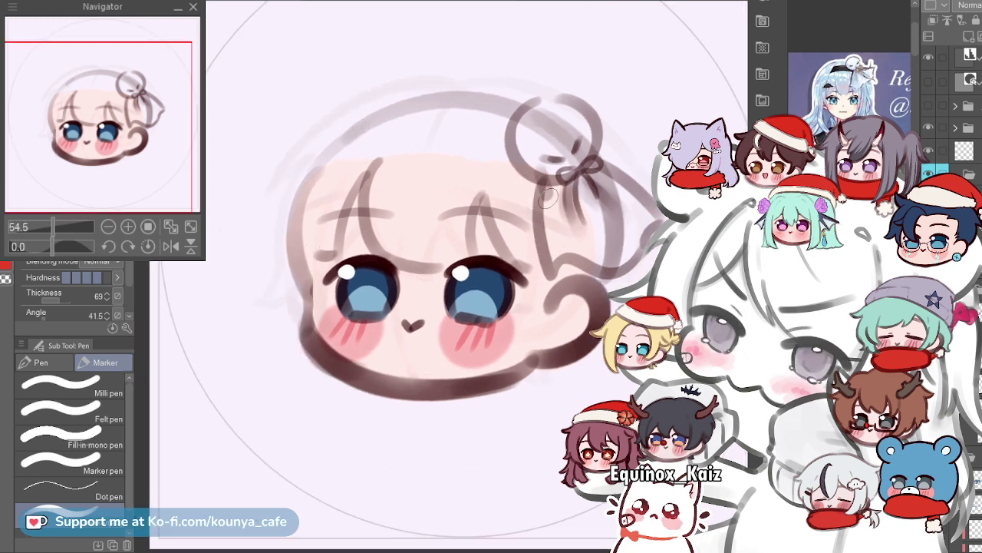
Sketch the inner edge of the right side lock from below the ornament past the jaw, undoing and redrawing poor strokes.
{"action": "left_click_drag", "start_coordinate": [544, 185], "coordinate": [532, 421]}
{"action": "key", "text": "ctrl+z"}
{"action": "mouse_move", "coordinate": [546, 181]}
{"action": "left_mouse_down"}
{"action": "mouse_move", "coordinate": [549, 270]}
{"action": "mouse_move", "coordinate": [508, 477]}
{"action": "left_mouse_up"}
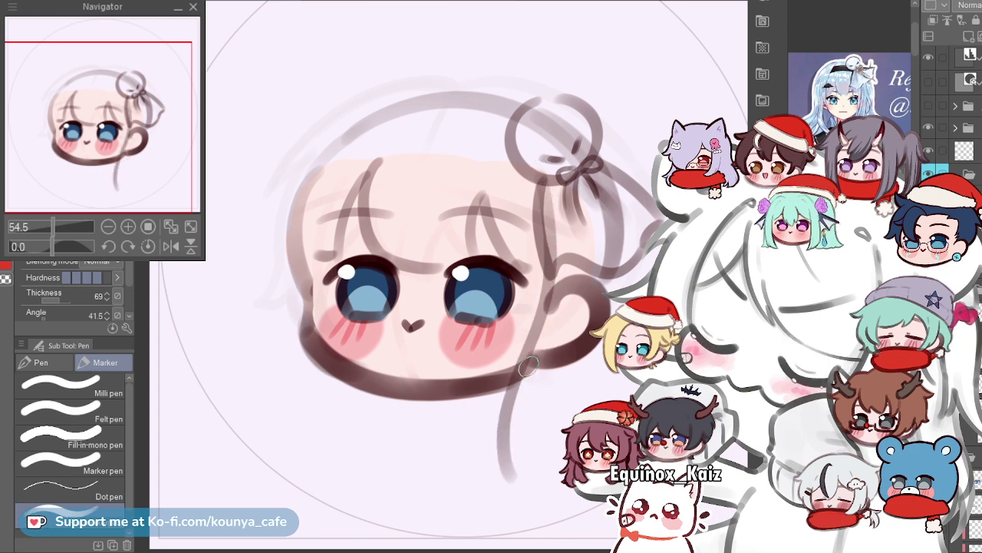
{"action": "key", "text": "ctrl+z"}
{"action": "left_click_drag", "start_coordinate": [536, 191], "coordinate": [503, 438]}
{"action": "key", "text": "ctrl+z"}
{"action": "mouse_move", "coordinate": [535, 180]}
{"action": "left_mouse_down"}
{"action": "mouse_move", "coordinate": [545, 250]}
{"action": "mouse_move", "coordinate": [511, 439]}
{"action": "left_mouse_up"}
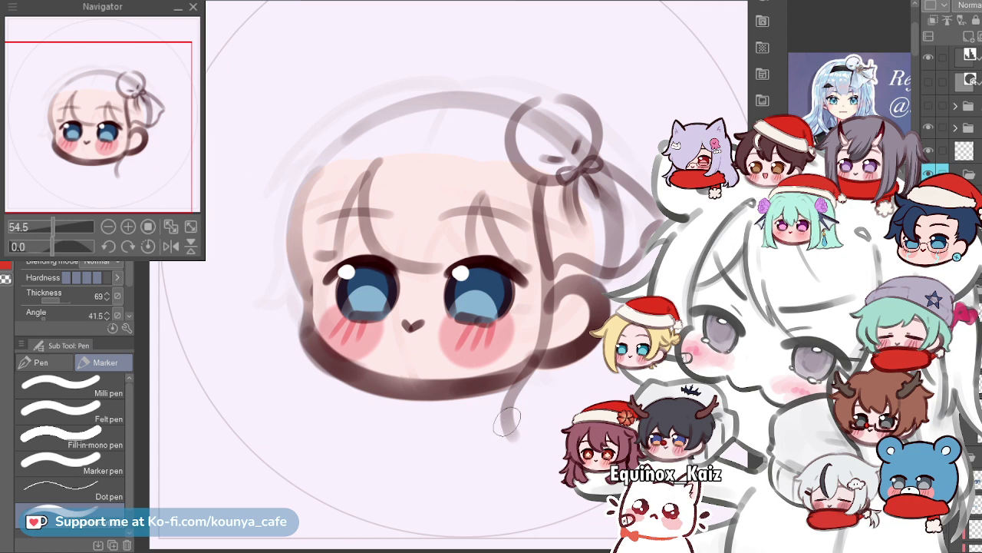
{"action": "left_click_drag", "start_coordinate": [512, 424], "coordinate": [503, 477]}
{"action": "key", "text": "ctrl+z"}
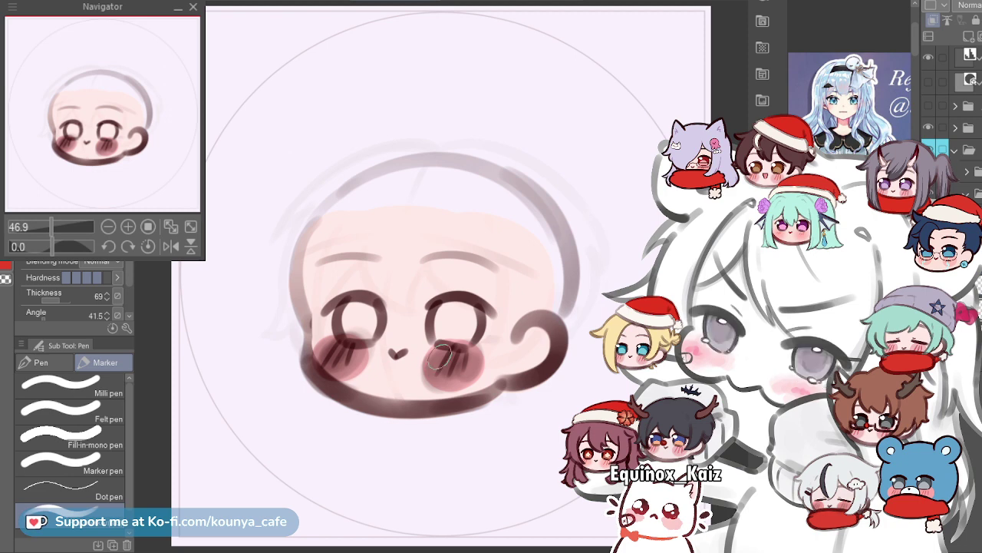
Redo the undone edits to restore the coloured eyes, bangs, ornament and side lock.
{"action": "key", "text": "ctrl+alt+g"}
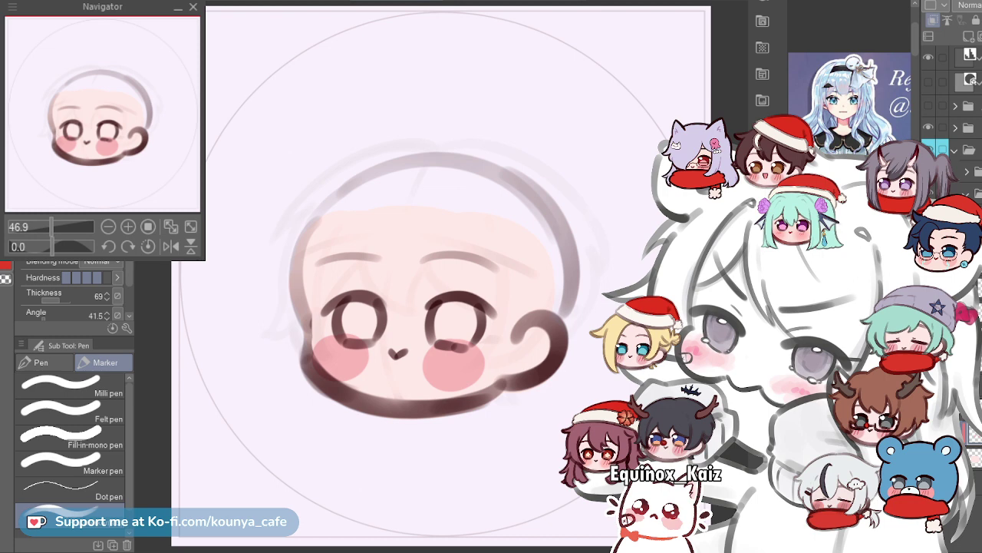
{"action": "key", "text": "ctrl+y"}
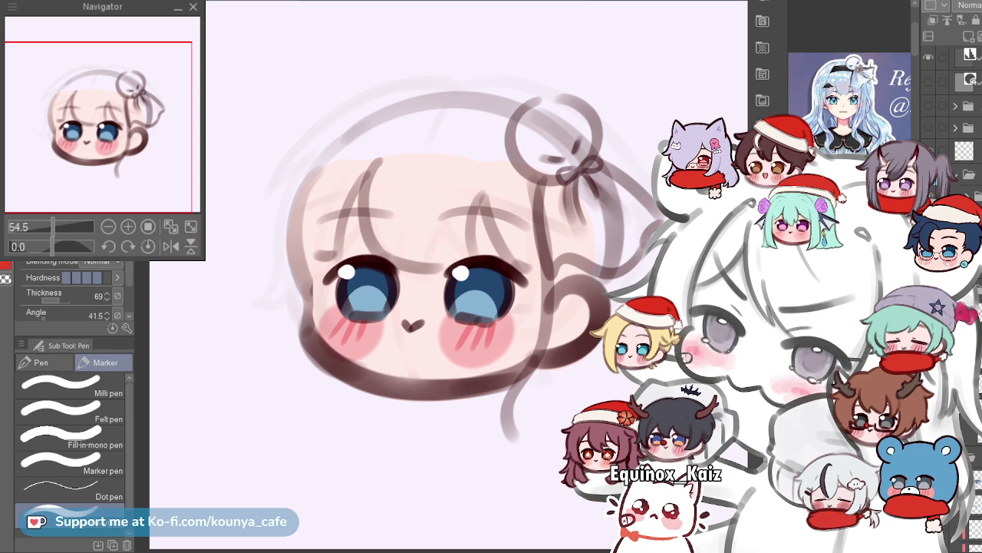
Sketch the outer edge of the right side lock from the ribbon past the ear, redrawing the first attempts.
{"action": "scroll", "coordinate": [449, 254], "scroll_direction": "down", "scroll_amount": 3}
{"action": "left_click_drag", "start_coordinate": [449, 254], "coordinate": [417, 240]}
{"action": "scroll", "coordinate": [467, 261], "scroll_direction": "up", "scroll_amount": 2}
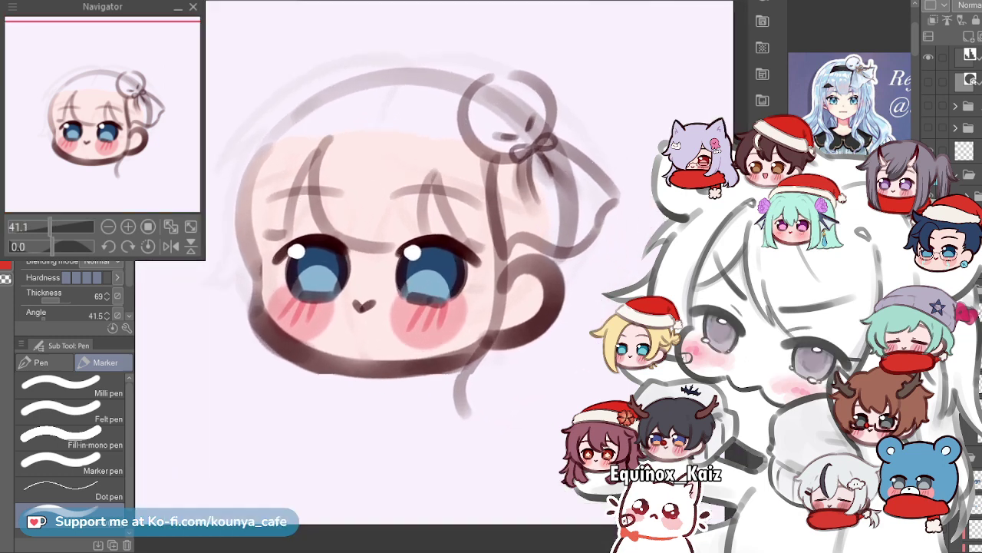
{"action": "left_click_drag", "start_coordinate": [555, 235], "coordinate": [512, 395]}
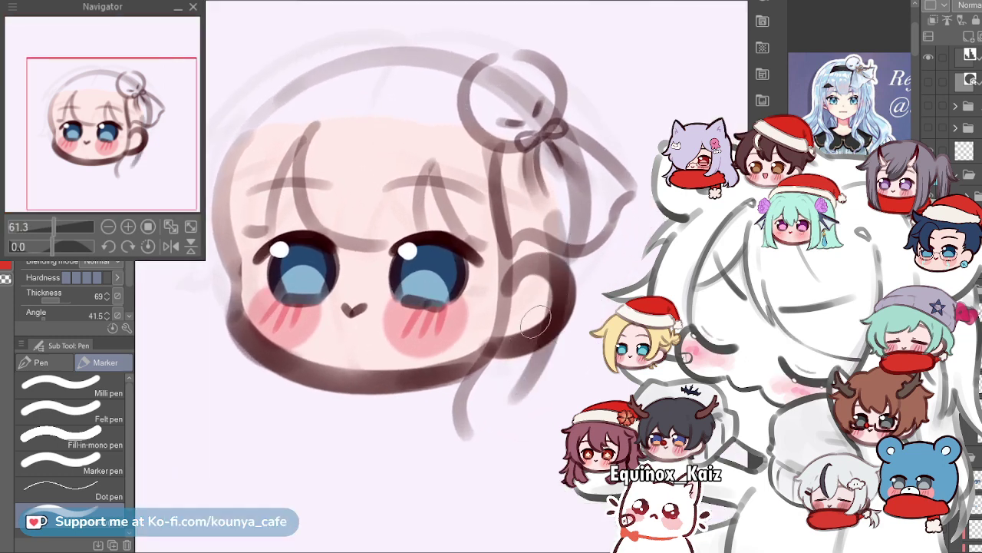
{"action": "key", "text": "ctrl+z"}
{"action": "mouse_move", "coordinate": [576, 247]}
{"action": "left_mouse_down"}
{"action": "mouse_move", "coordinate": [575, 238]}
{"action": "mouse_move", "coordinate": [558, 356]}
{"action": "left_mouse_up"}
{"action": "key", "text": "ctrl+z"}
{"action": "left_click_drag", "start_coordinate": [561, 225], "coordinate": [533, 364]}
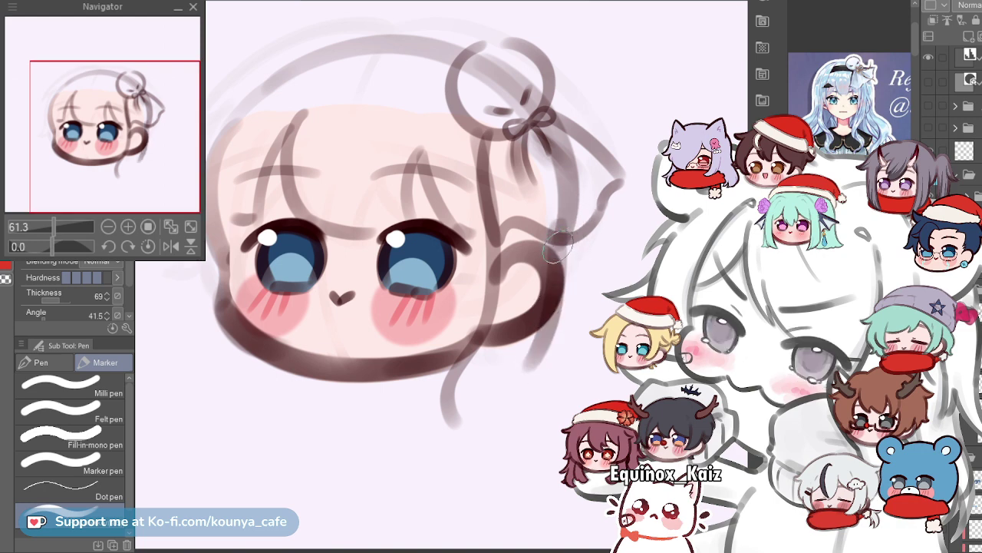
Try several curved continuations of the right side lock's outer edge below the jaw.
{"action": "key", "text": "ctrl+z"}
{"action": "left_click_drag", "start_coordinate": [548, 315], "coordinate": [499, 460]}
{"action": "key", "text": "ctrl+z"}
{"action": "mouse_move", "coordinate": [540, 355]}
{"action": "left_mouse_down"}
{"action": "mouse_move", "coordinate": [526, 373]}
{"action": "mouse_move", "coordinate": [524, 459]}
{"action": "left_mouse_up"}
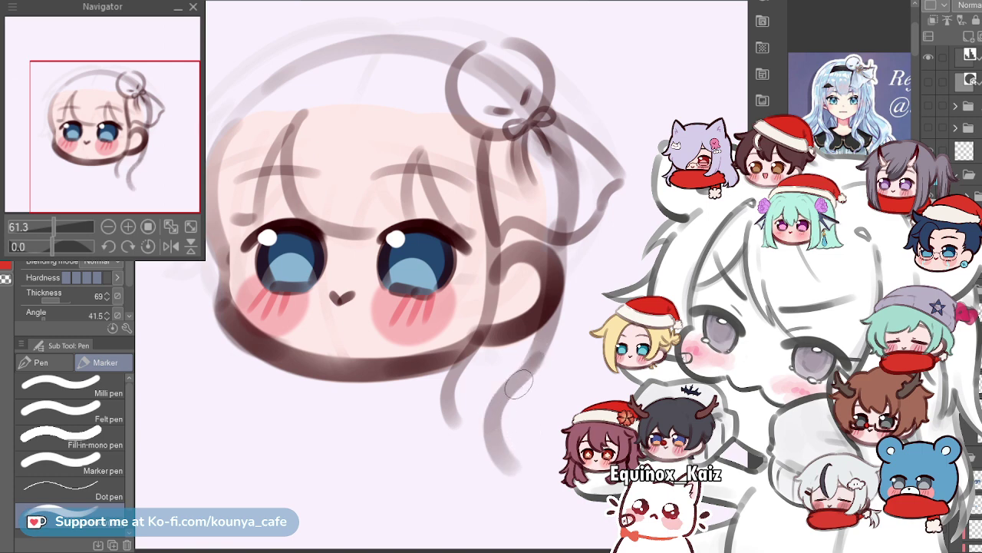
{"action": "key", "text": "ctrl+z"}
{"action": "left_click_drag", "start_coordinate": [538, 352], "coordinate": [511, 464]}
{"action": "key", "text": "ctrl+z"}
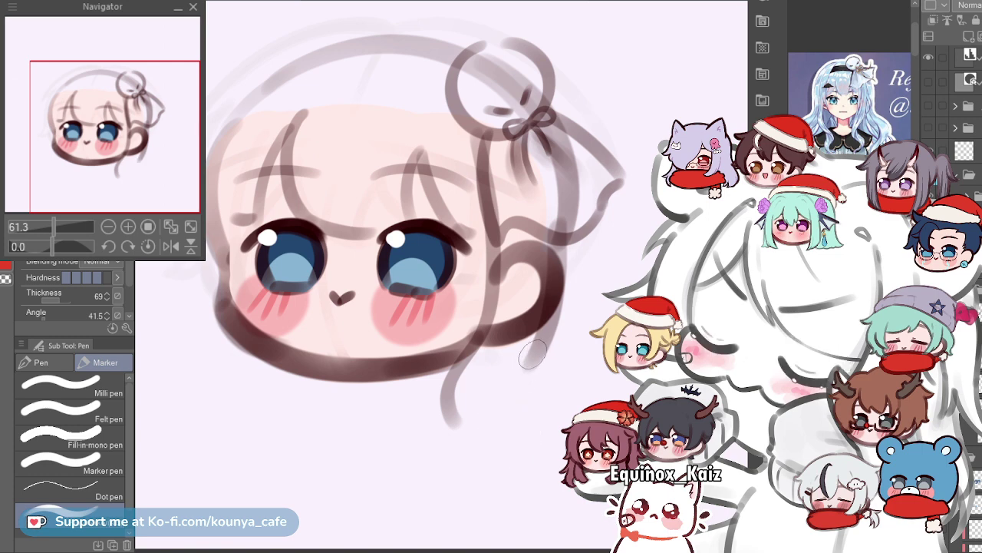
{"action": "mouse_move", "coordinate": [534, 357]}
{"action": "left_mouse_down"}
{"action": "mouse_move", "coordinate": [514, 385]}
{"action": "mouse_move", "coordinate": [527, 439]}
{"action": "left_mouse_up"}
{"action": "key", "text": "ctrl+z"}
{"action": "mouse_move", "coordinate": [535, 359]}
{"action": "left_mouse_down"}
{"action": "mouse_move", "coordinate": [516, 441]}
{"action": "mouse_move", "coordinate": [493, 442]}
{"action": "left_mouse_up"}
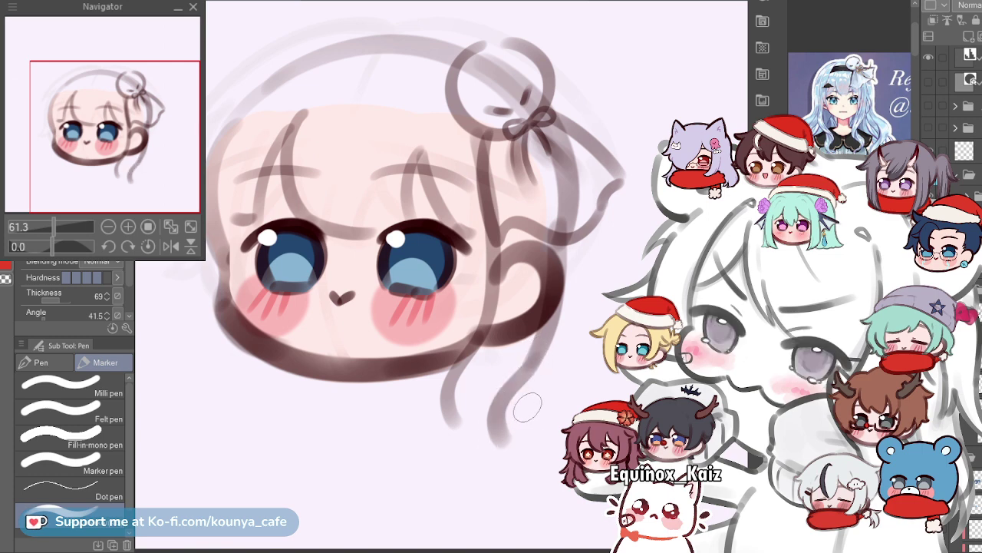
{"action": "key", "text": "ctrl+z"}
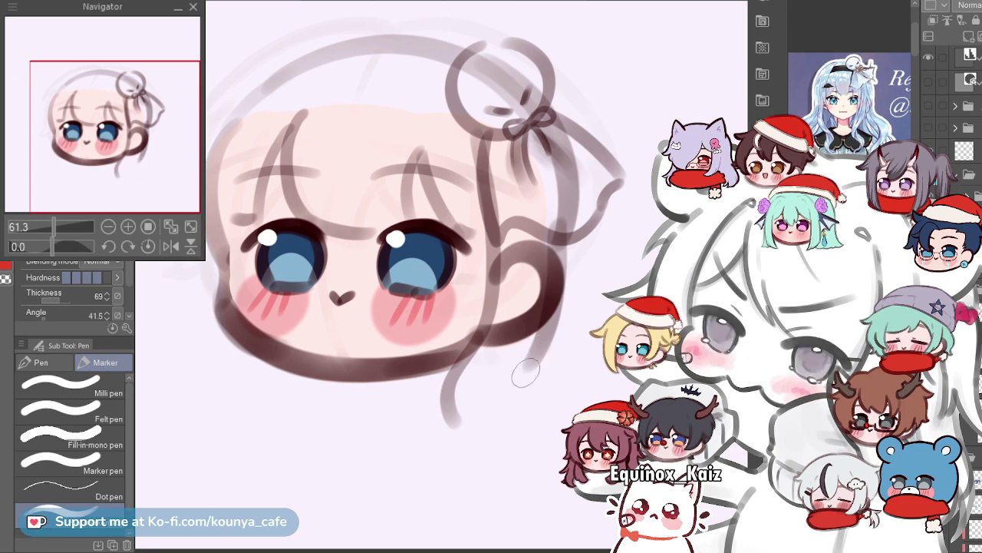
Redraw the right lock's outer edge in one long stroke from the bow to below the chin, and join the inner edge to its tip.
{"action": "left_click_drag", "start_coordinate": [514, 392], "coordinate": [501, 451]}
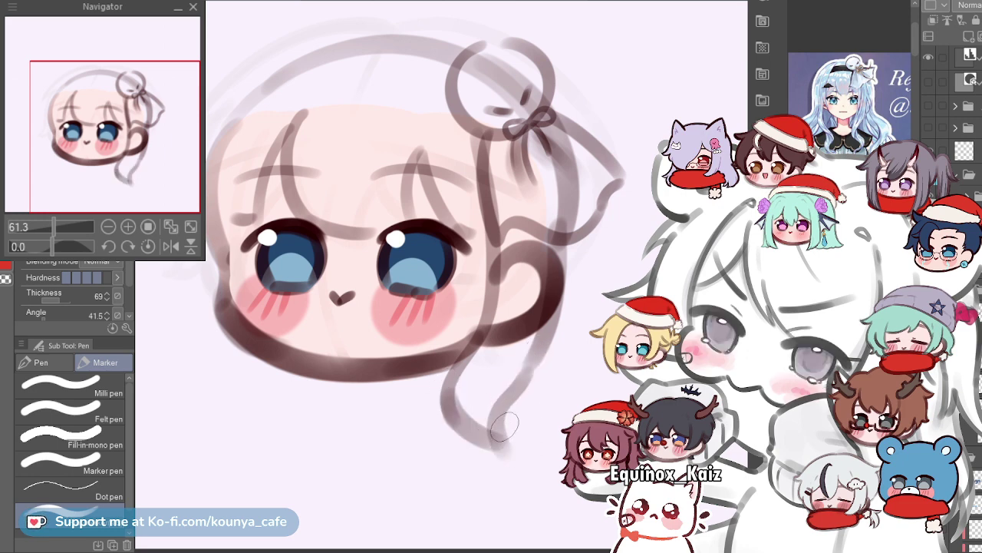
{"action": "key", "text": "ctrl+z"}
{"action": "left_click_drag", "start_coordinate": [570, 148], "coordinate": [518, 468]}
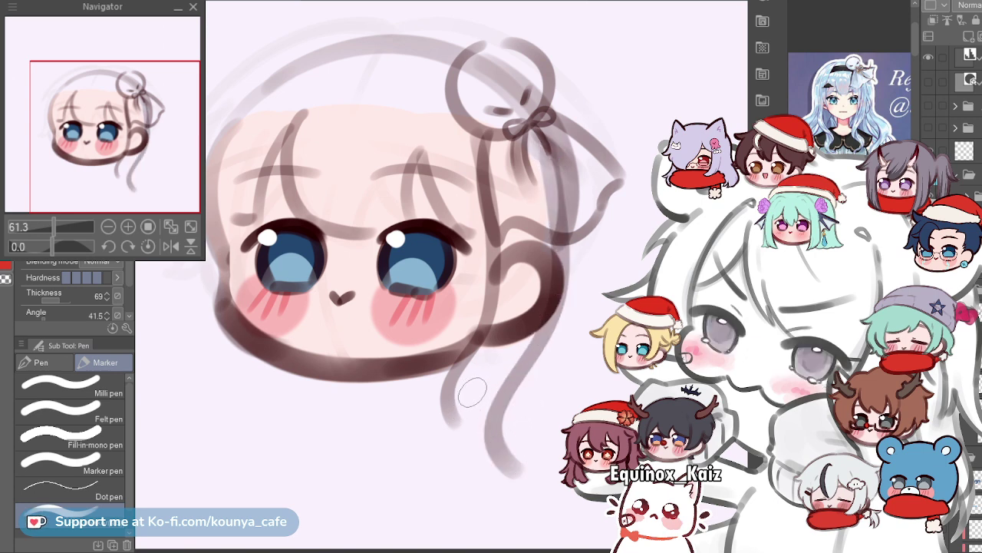
{"action": "key", "text": "ctrl+z"}
{"action": "mouse_move", "coordinate": [455, 398]}
{"action": "left_mouse_down"}
{"action": "mouse_move", "coordinate": [513, 461]}
{"action": "mouse_move", "coordinate": [498, 436]}
{"action": "mouse_move", "coordinate": [473, 448]}
{"action": "left_mouse_up"}
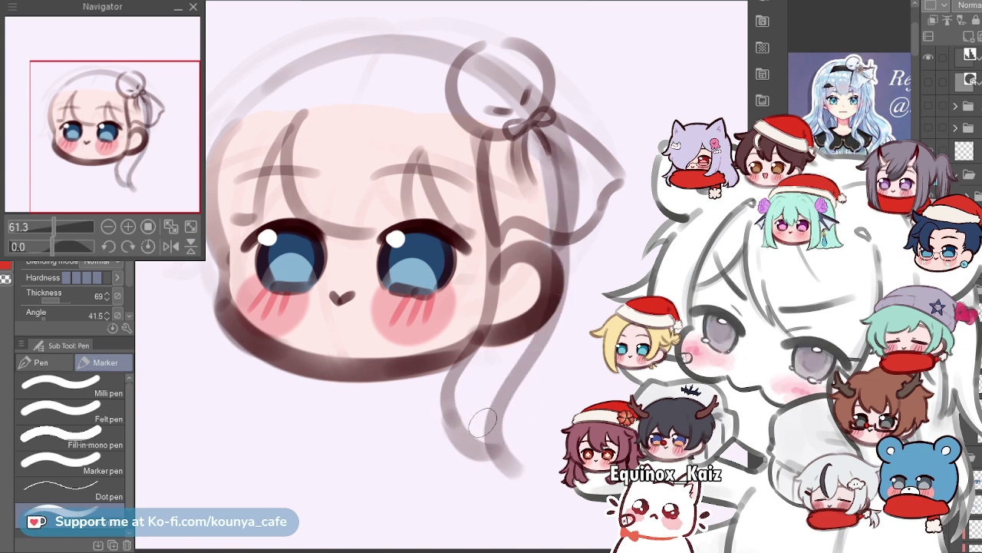
{"action": "left_click_drag", "start_coordinate": [459, 425], "coordinate": [489, 454]}
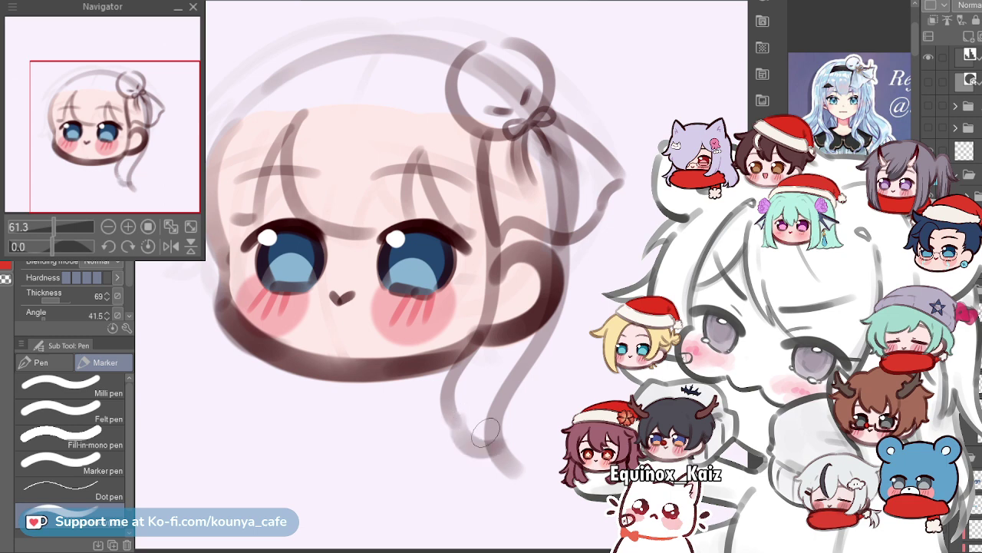
Try trimming the protruding lower tip of the right side lock with the Hard eraser.
{"action": "scroll", "coordinate": [469, 393], "scroll_direction": "down", "scroll_amount": 2}
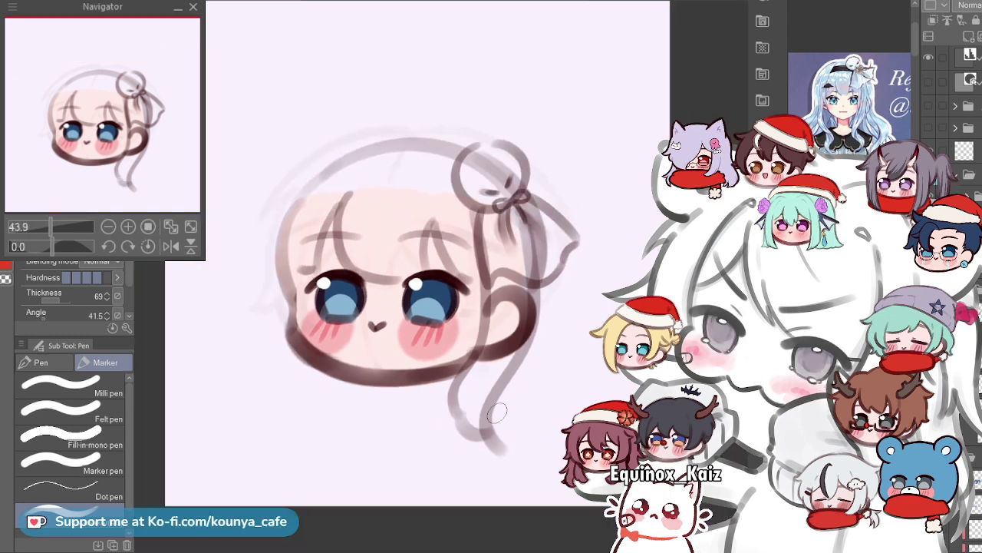
{"action": "scroll", "coordinate": [503, 453], "scroll_direction": "up", "scroll_amount": 2}
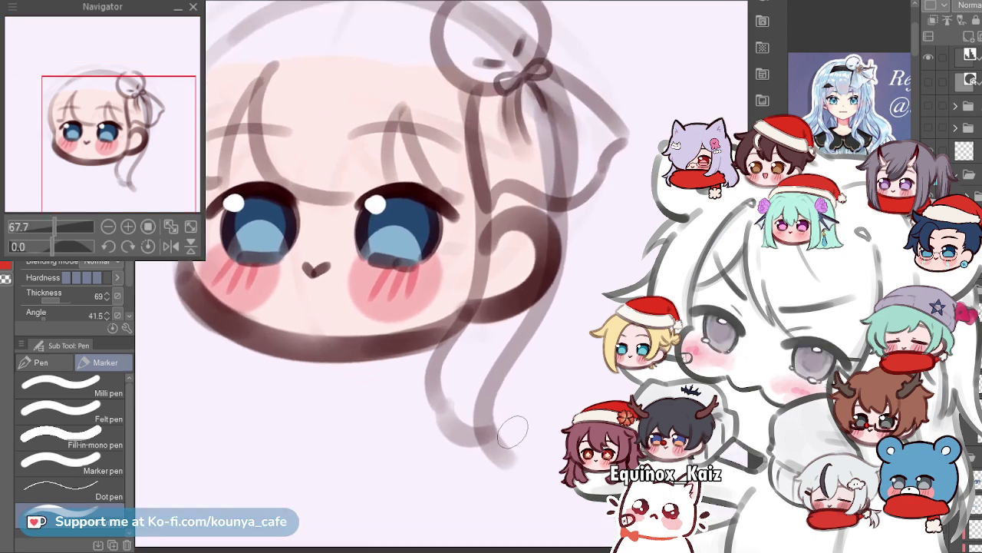
{"action": "key", "text": "ctrl+t"}
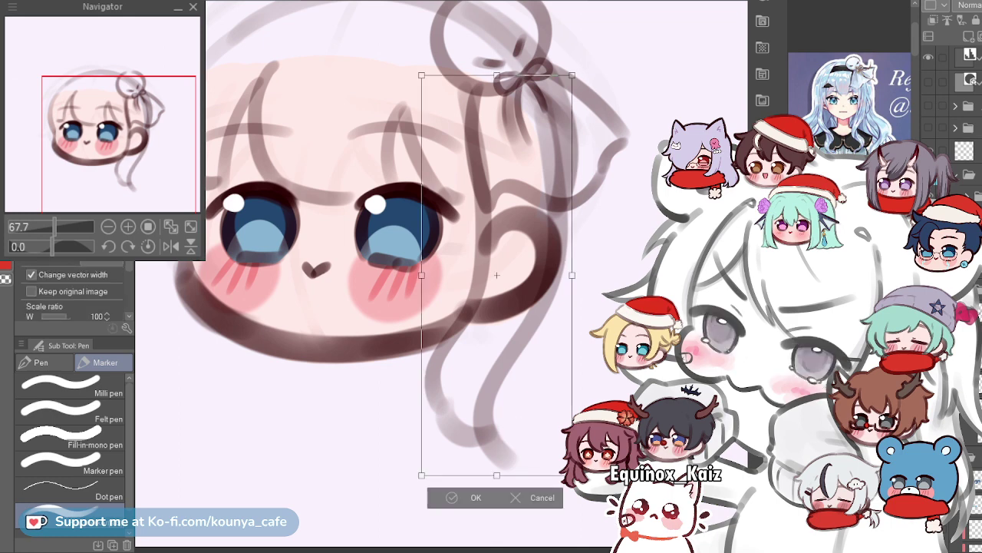
{"action": "key", "text": "Return"}
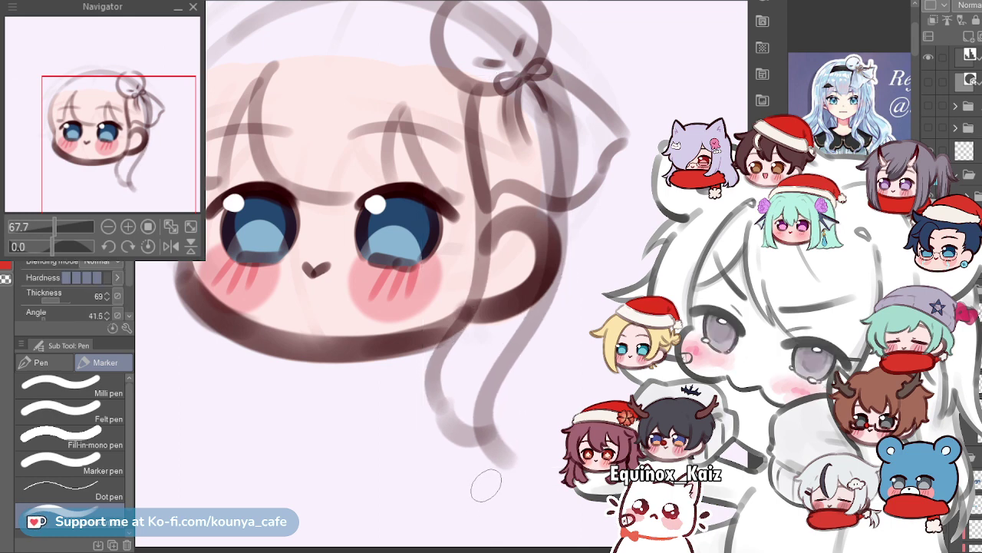
{"action": "key", "text": "e"}
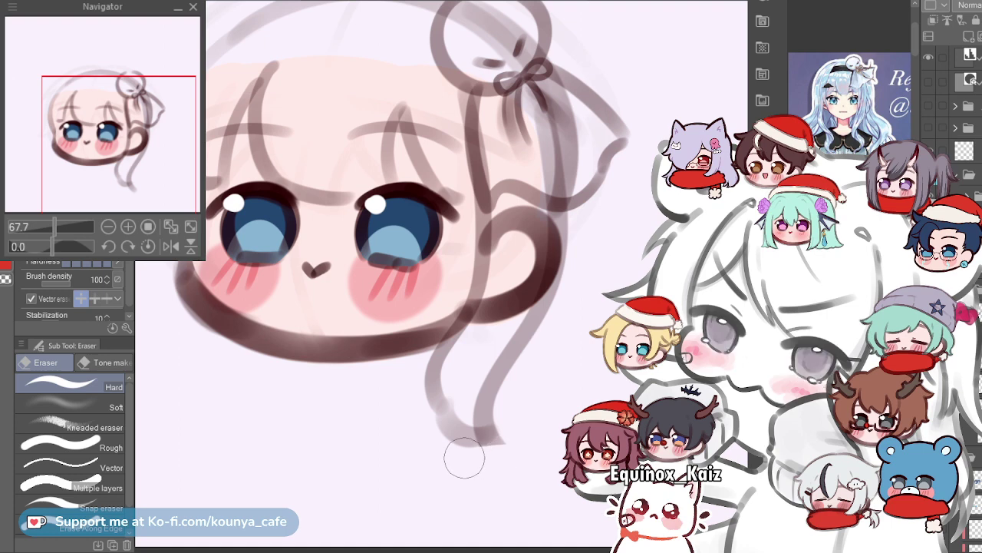
{"action": "key", "text": "ctrl+z"}
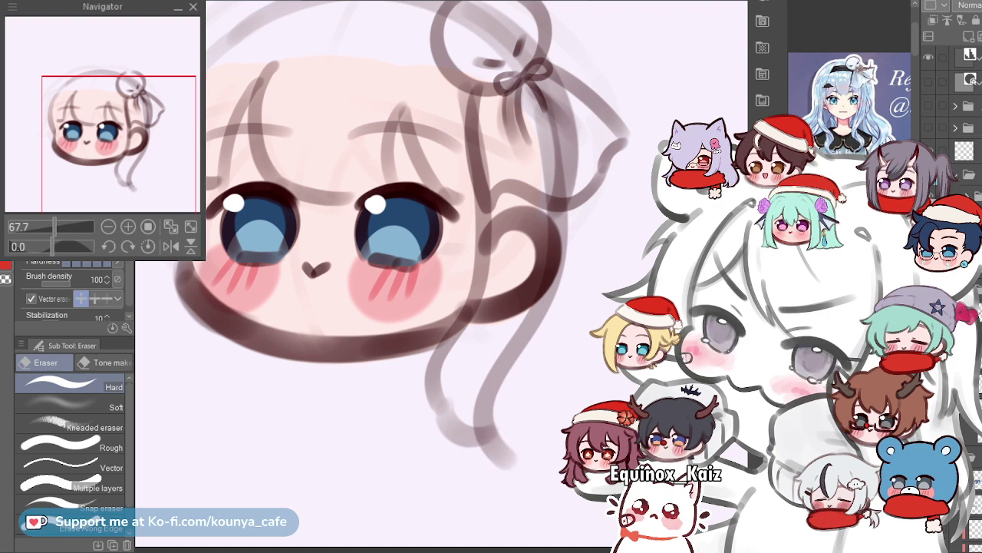
{"action": "left_click_drag", "start_coordinate": [467, 465], "coordinate": [522, 439]}
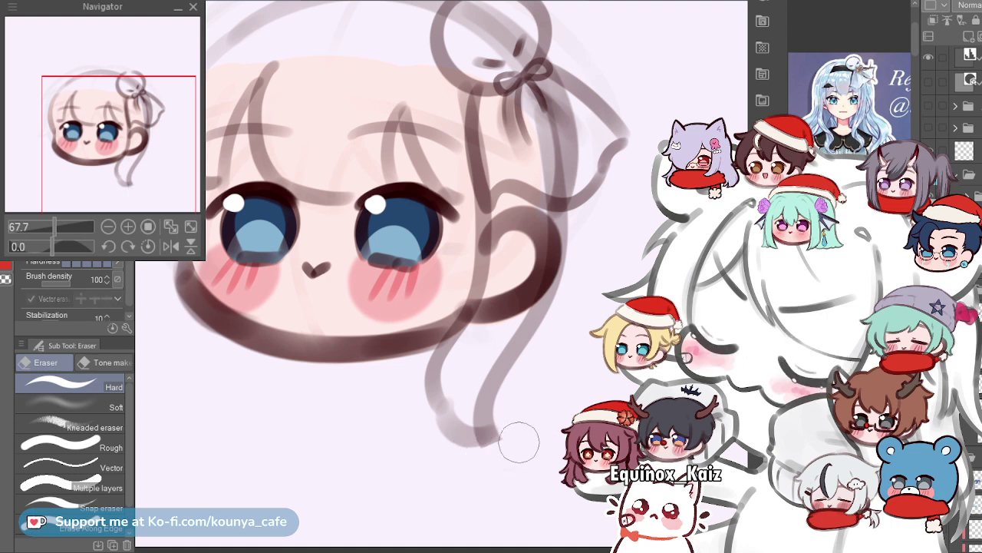
{"action": "scroll", "coordinate": [510, 455], "scroll_direction": "down", "scroll_amount": 3}
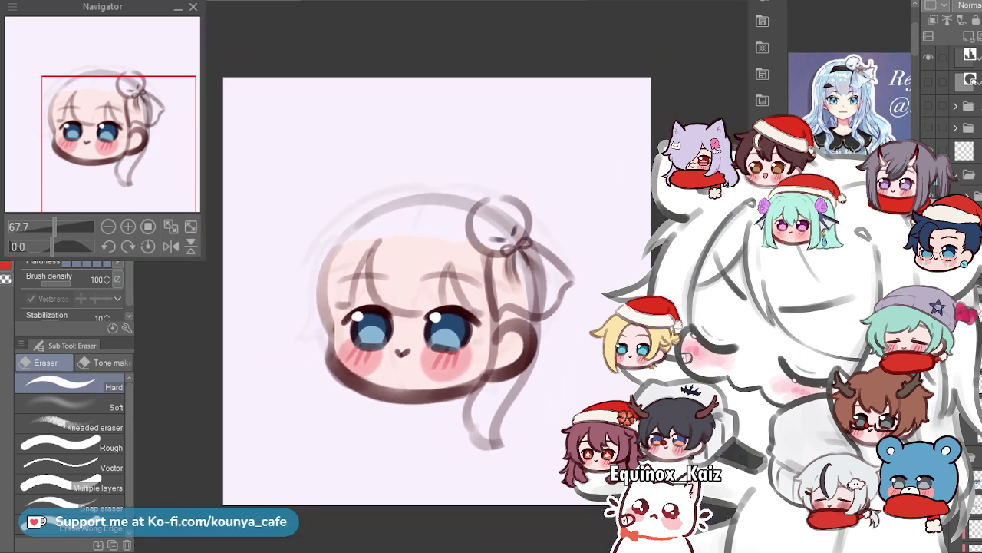
{"action": "scroll", "coordinate": [510, 455], "scroll_direction": "up", "scroll_amount": 2}
{"action": "key", "text": "ctrl+z"}
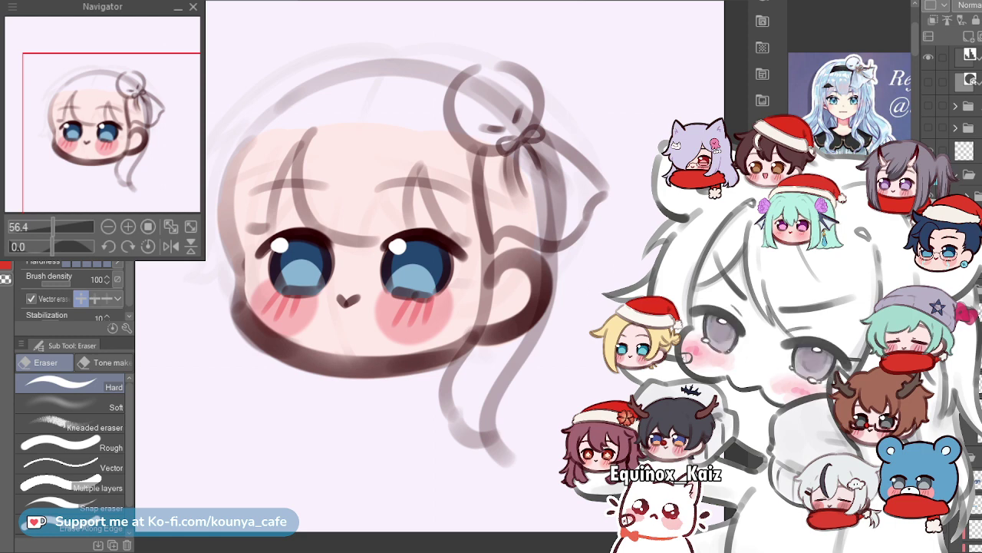
Try marker strokes for a left side lock running from the forehead past the cheek.
{"action": "key", "text": "p"}
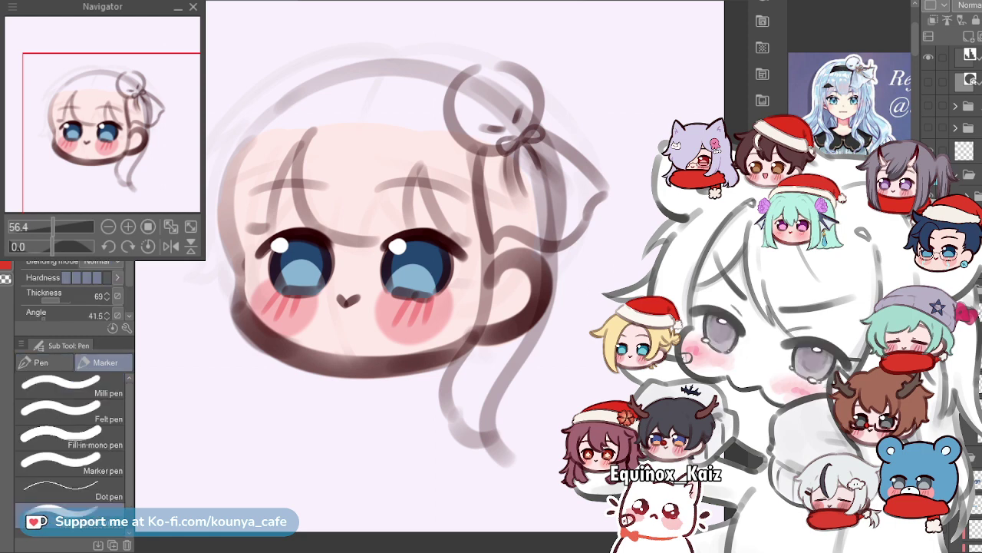
{"action": "left_click_drag", "start_coordinate": [292, 105], "coordinate": [235, 357]}
{"action": "key", "text": "ctrl+z"}
{"action": "mouse_move", "coordinate": [273, 132]}
{"action": "left_mouse_down"}
{"action": "mouse_move", "coordinate": [240, 250]}
{"action": "mouse_move", "coordinate": [248, 319]}
{"action": "left_mouse_up"}
{"action": "key", "text": "ctrl+z"}
{"action": "left_click_drag", "start_coordinate": [251, 185], "coordinate": [297, 192]}
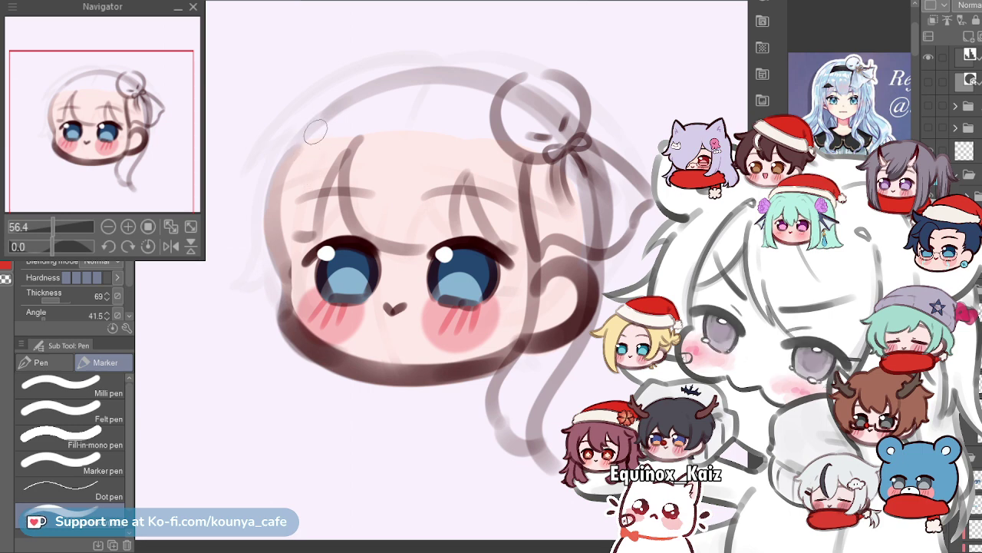
{"action": "mouse_move", "coordinate": [335, 109]}
{"action": "left_mouse_down"}
{"action": "mouse_move", "coordinate": [285, 313]}
{"action": "mouse_move", "coordinate": [320, 133]}
{"action": "mouse_move", "coordinate": [317, 352]}
{"action": "left_mouse_up"}
{"action": "key", "text": "ctrl+z"}
{"action": "key", "text": "ctrl+z"}
Sketch a long left side lock from the hairline past the cheek, curving inward below the chin, redrawing the poor strokes.
{"action": "left_click_drag", "start_coordinate": [340, 106], "coordinate": [300, 307]}
{"action": "key", "text": "ctrl+z"}
{"action": "left_click_drag", "start_coordinate": [338, 108], "coordinate": [306, 334]}
{"action": "key", "text": "ctrl+z"}
{"action": "left_click_drag", "start_coordinate": [327, 127], "coordinate": [329, 370]}
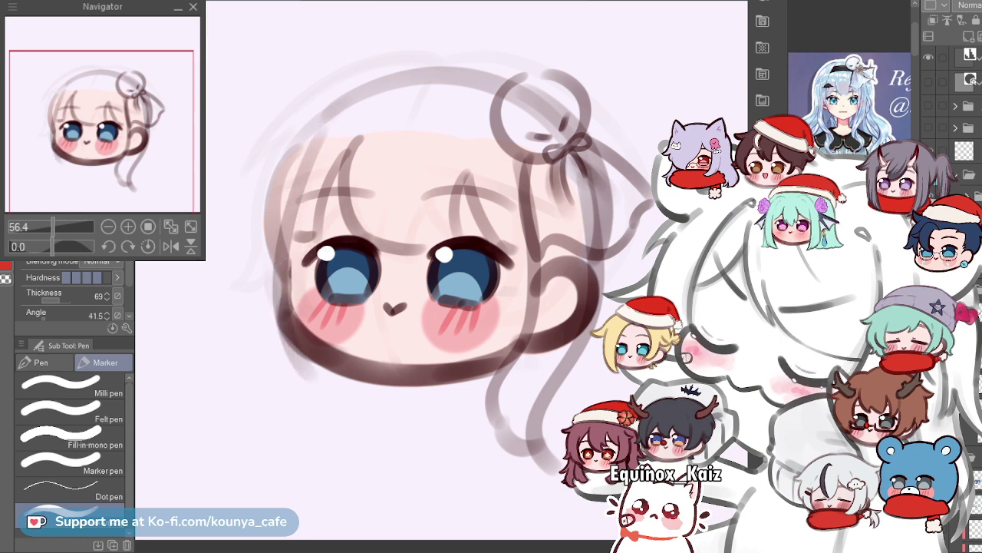
{"action": "key", "text": "ctrl+z"}
{"action": "mouse_move", "coordinate": [299, 204]}
{"action": "left_mouse_down"}
{"action": "mouse_move", "coordinate": [278, 396]}
{"action": "mouse_move", "coordinate": [363, 441]}
{"action": "left_mouse_up"}
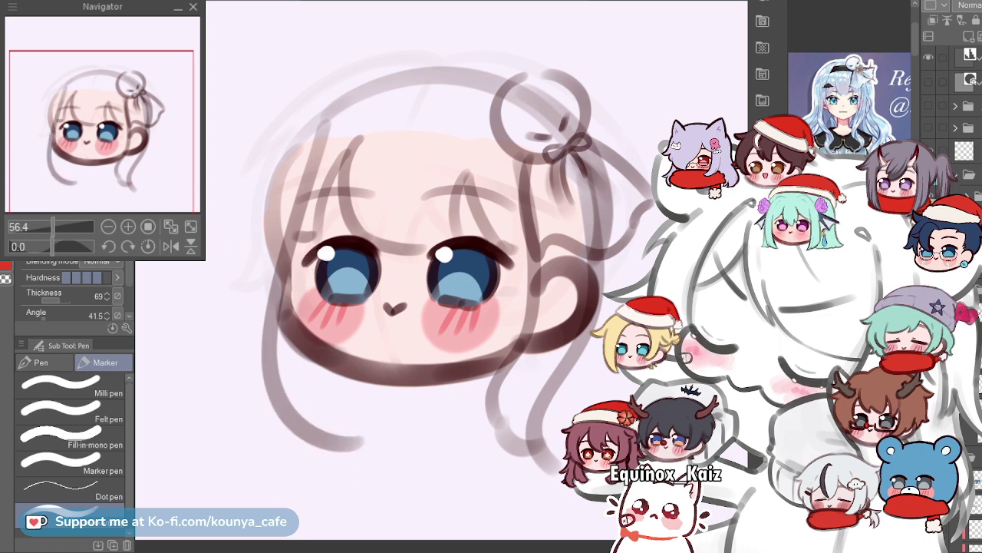
Redraw the left side lock's inner edge from the forehead past the cheek to below the chin, and hook its tip outward.
{"action": "key", "text": "ctrl+z"}
{"action": "mouse_move", "coordinate": [342, 126]}
{"action": "left_mouse_down"}
{"action": "mouse_move", "coordinate": [347, 461]}
{"action": "mouse_move", "coordinate": [334, 484]}
{"action": "left_mouse_up"}
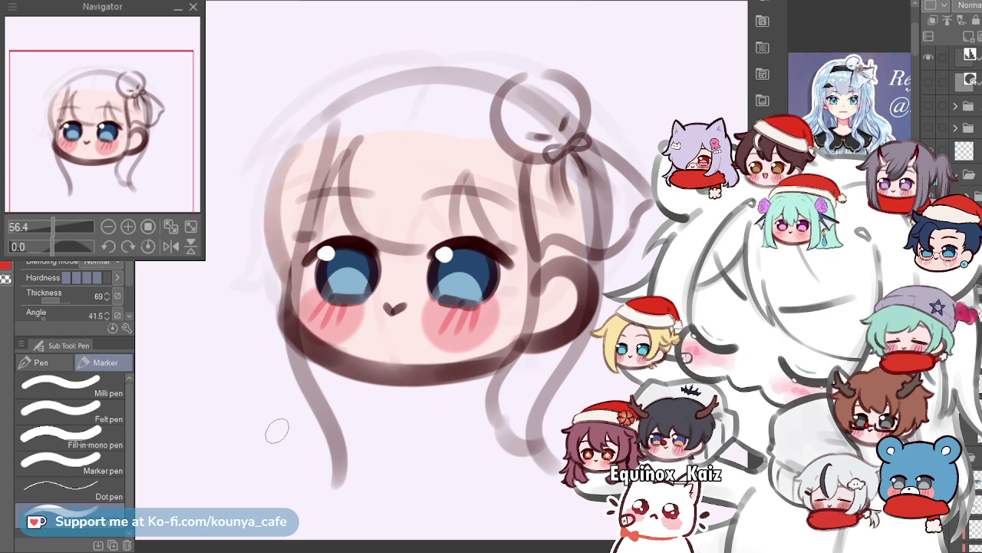
{"action": "left_click_drag", "start_coordinate": [296, 439], "coordinate": [319, 480]}
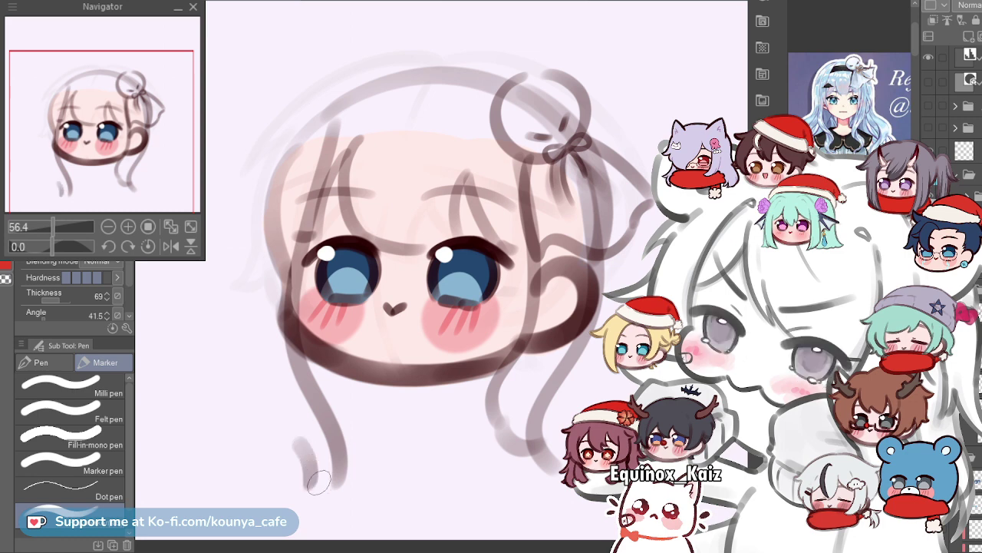
{"action": "key", "text": "ctrl+z"}
{"action": "mouse_move", "coordinate": [298, 447]}
{"action": "left_mouse_down"}
{"action": "mouse_move", "coordinate": [297, 489]}
{"action": "mouse_move", "coordinate": [325, 484]}
{"action": "left_mouse_up"}
{"action": "key", "text": "ctrl+z"}
{"action": "mouse_move", "coordinate": [308, 450]}
{"action": "left_mouse_down"}
{"action": "mouse_move", "coordinate": [306, 485]}
{"action": "mouse_move", "coordinate": [332, 471]}
{"action": "left_mouse_up"}
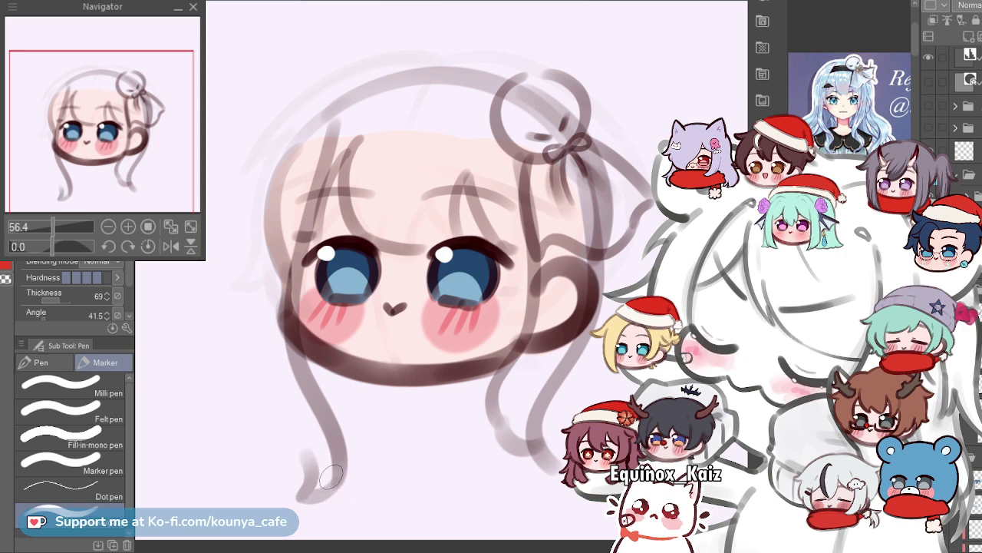
Sketch the left side lock's outer edge from beside the cheek down to the hooked tip, redrawing the poor strokes.
{"action": "left_click_drag", "start_coordinate": [259, 260], "coordinate": [254, 408]}
{"action": "key", "text": "ctrl+z"}
{"action": "mouse_move", "coordinate": [253, 287]}
{"action": "left_mouse_down"}
{"action": "mouse_move", "coordinate": [249, 354]}
{"action": "mouse_move", "coordinate": [303, 460]}
{"action": "left_mouse_up"}
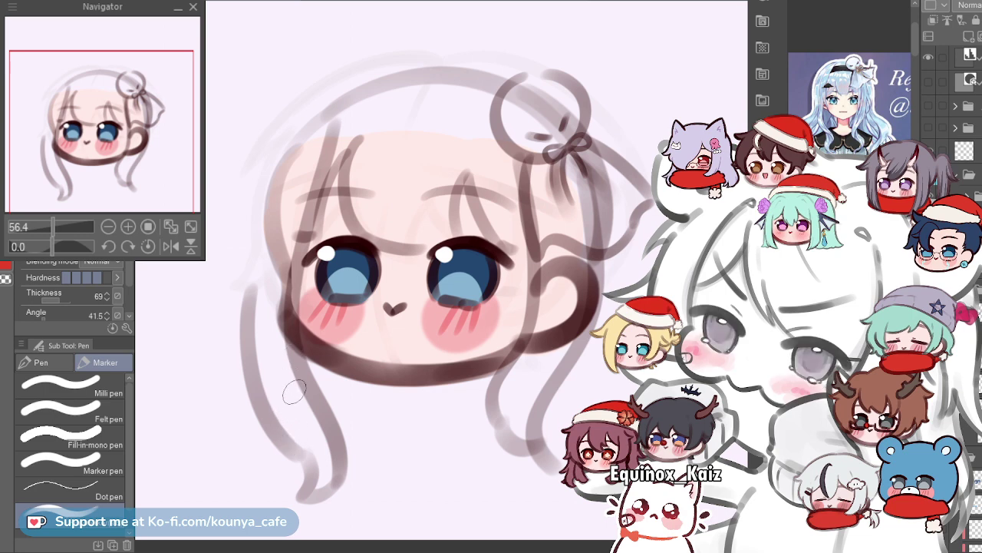
{"action": "key", "text": "ctrl+z"}
{"action": "key", "text": "ctrl+z"}
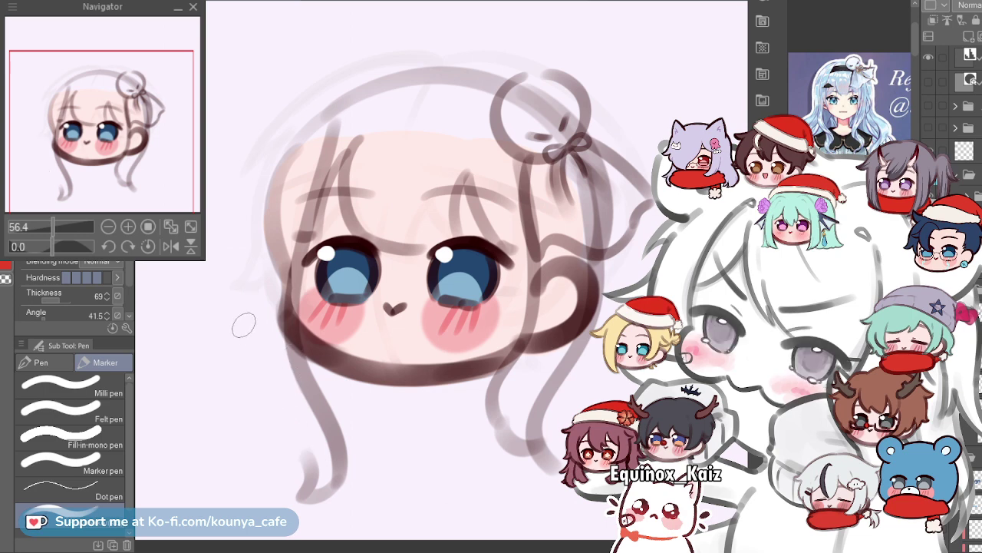
{"action": "mouse_move", "coordinate": [252, 294]}
{"action": "left_mouse_down"}
{"action": "mouse_move", "coordinate": [242, 350]}
{"action": "mouse_move", "coordinate": [262, 423]}
{"action": "mouse_move", "coordinate": [290, 439]}
{"action": "left_mouse_up"}
{"action": "key", "text": "ctrl+z"}
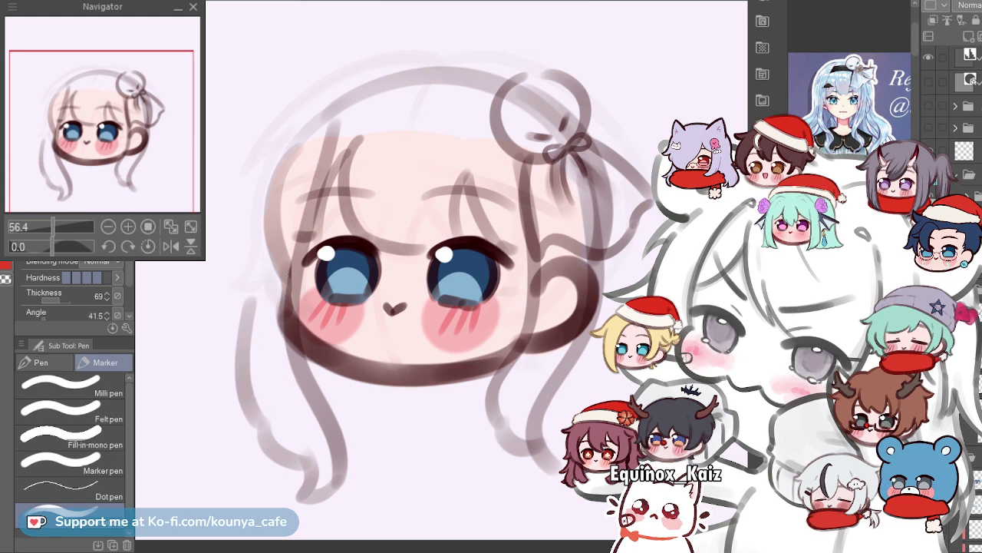
Transform the chibi head drawing to move it slightly upward on the canvas.
{"action": "left_click_drag", "start_coordinate": [308, 263], "coordinate": [299, 301]}
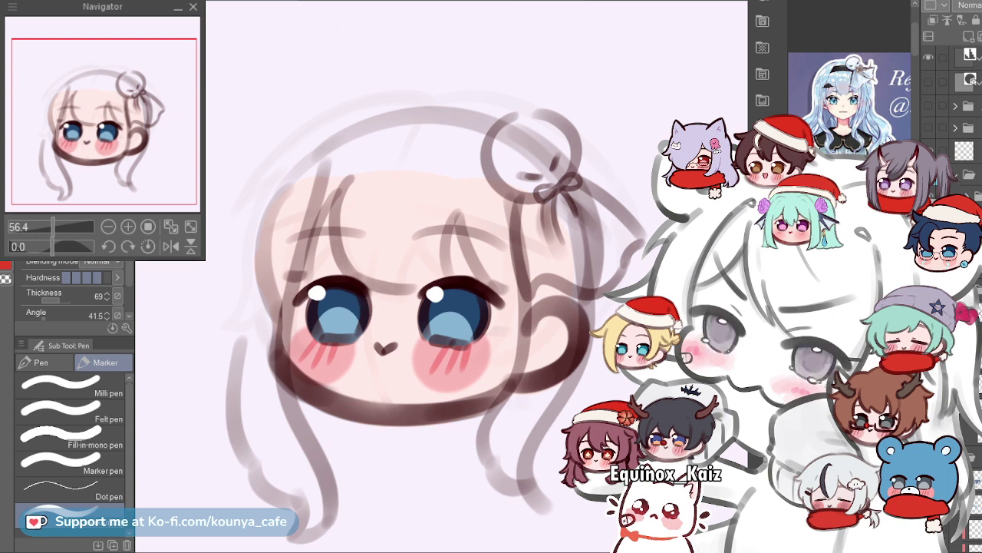
{"action": "scroll", "coordinate": [370, 296], "scroll_direction": "down", "scroll_amount": 3}
{"action": "scroll", "coordinate": [392, 276], "scroll_direction": "down", "scroll_amount": 1}
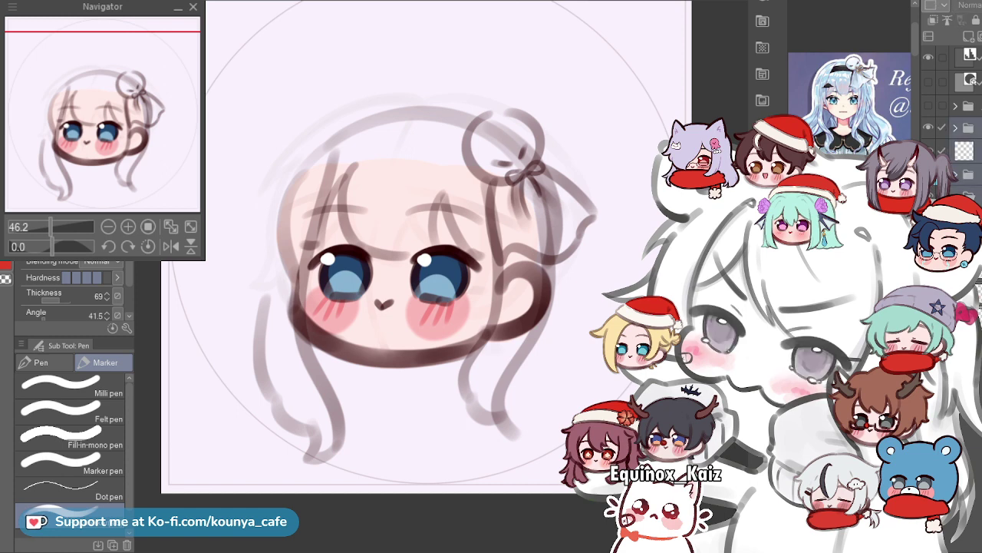
{"action": "key", "text": "ctrl+t"}
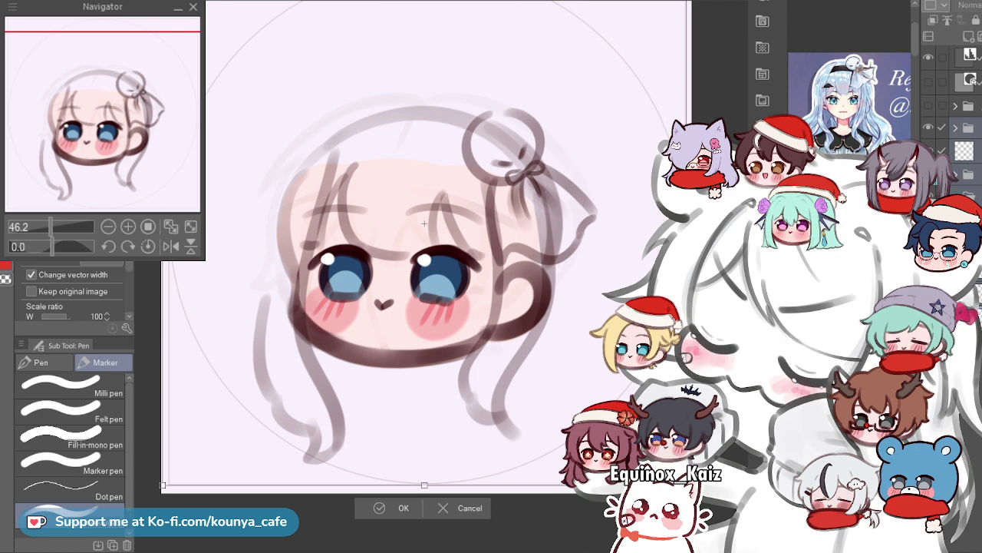
{"action": "key", "text": "Return"}
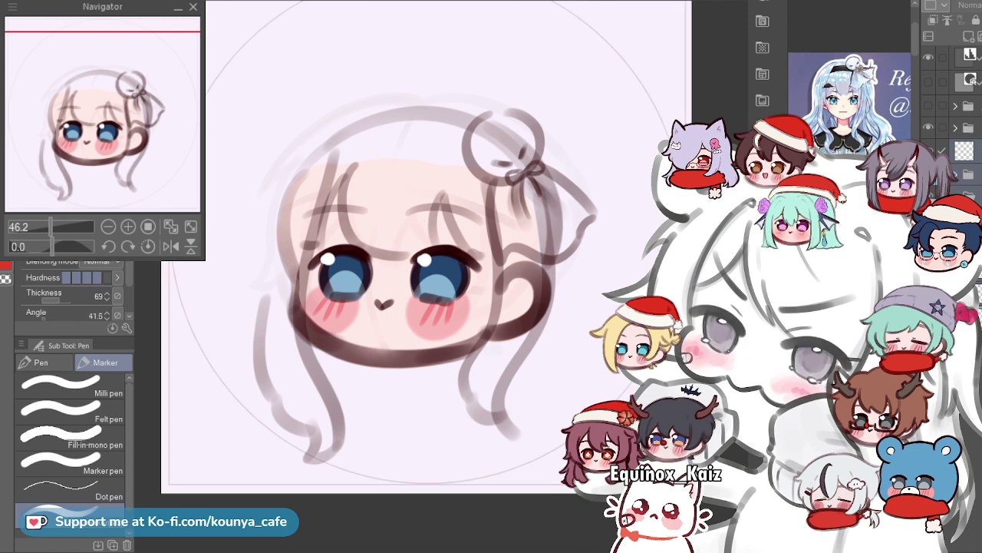
{"action": "key", "text": "ctrl+t"}
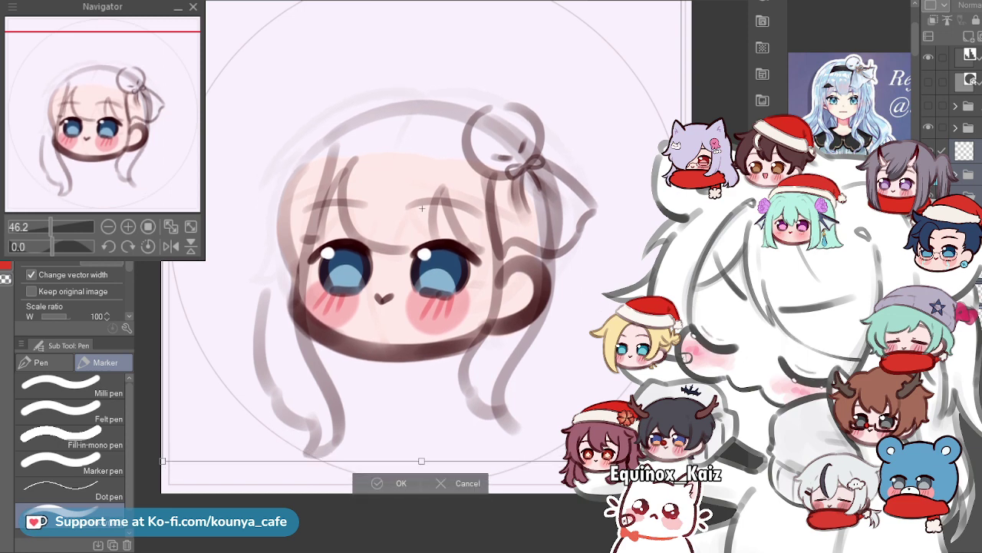
{"action": "left_click_drag", "start_coordinate": [422, 208], "coordinate": [422, 203]}
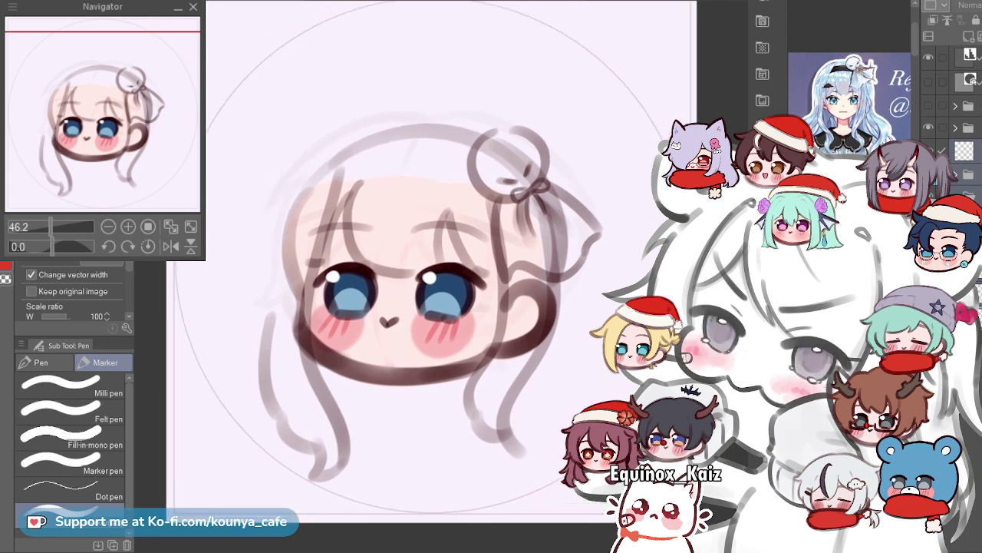
Fine-tune the head drawing's position with a transform, nudging it slightly left and then vertically, and apply it.
{"action": "key", "text": "ctrl+t"}
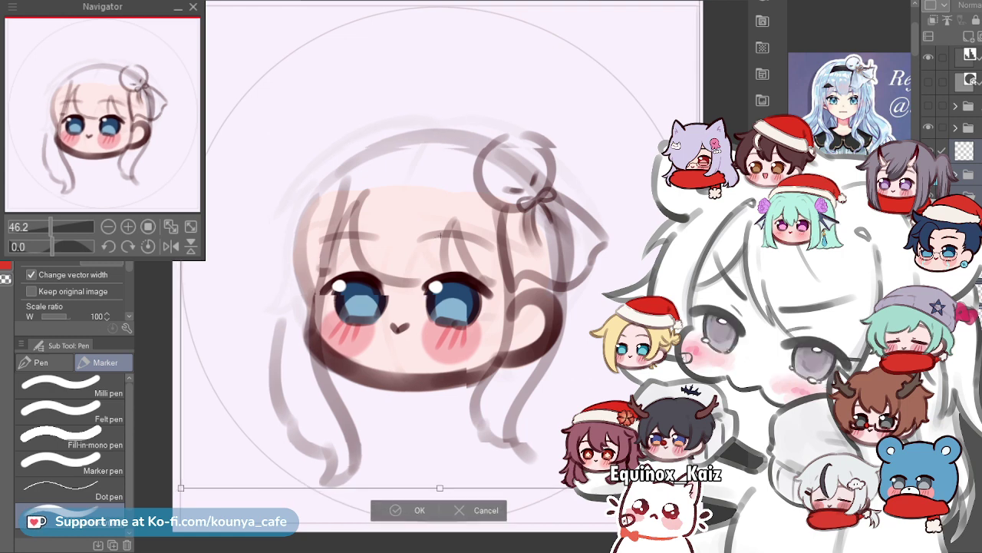
{"action": "key", "text": "Left"}
{"action": "key", "text": "Down"}
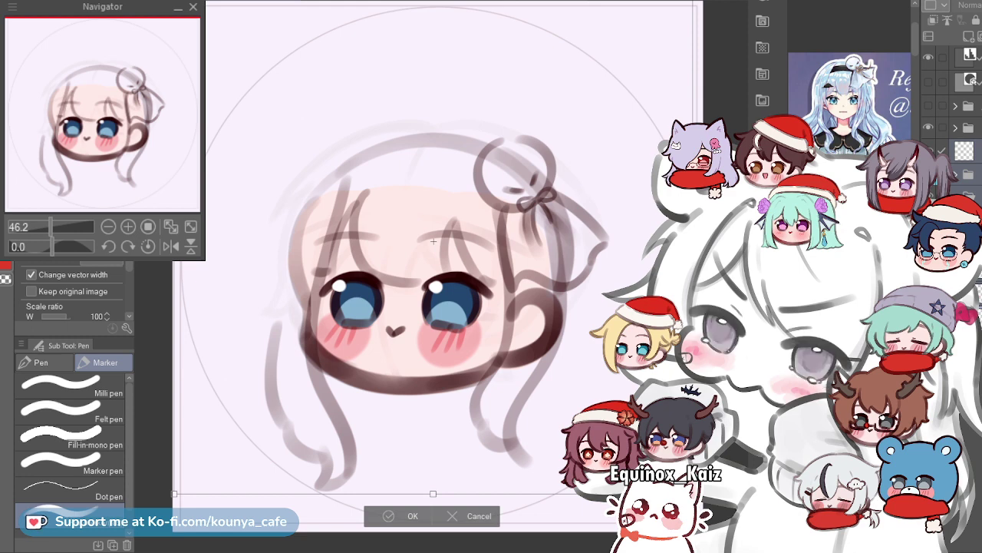
{"action": "key", "text": "Up"}
{"action": "key", "text": "Up"}
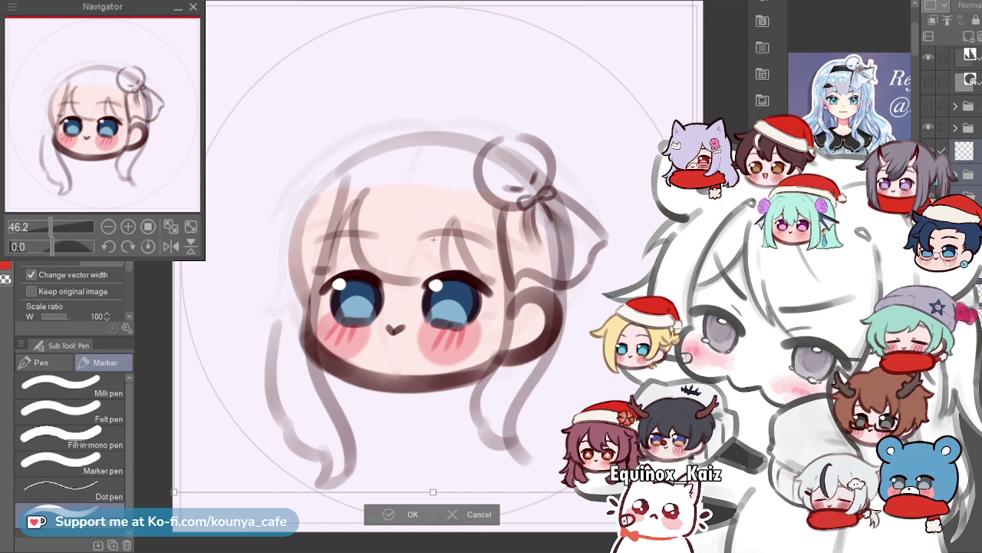
{"action": "key", "text": "Return"}
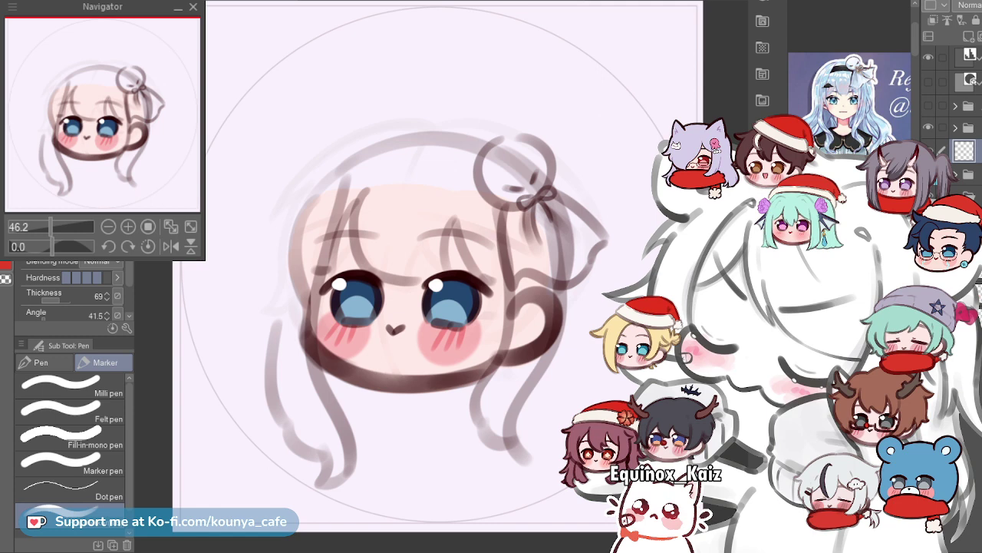
Reselect the sketch layer by picking it from a hair stroke near the ear on the canvas.
{"action": "left_click", "coordinate": [504, 257], "text": "ctrl"}
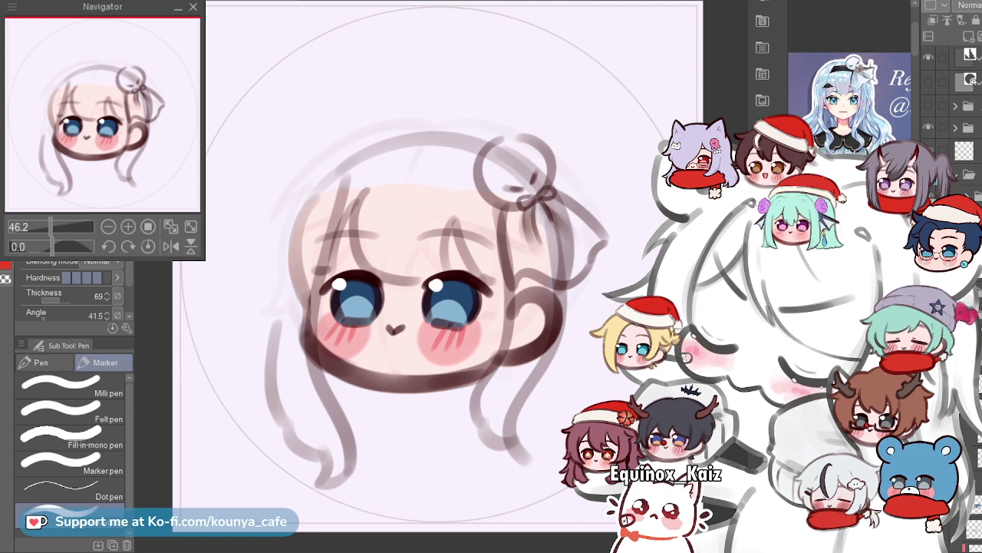
{"action": "scroll", "coordinate": [463, 326], "scroll_direction": "up", "scroll_amount": 2}
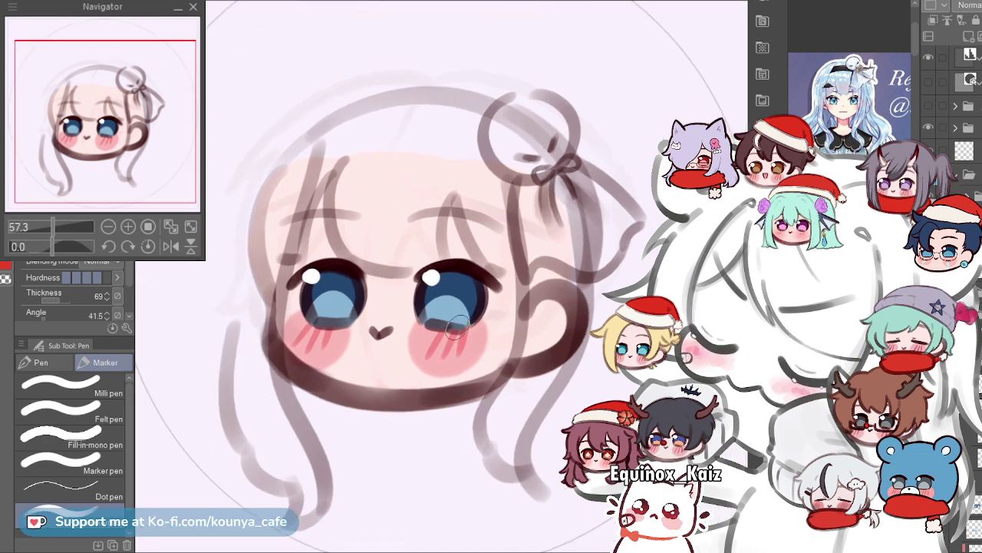
{"action": "left_click_drag", "start_coordinate": [469, 279], "coordinate": [492, 281]}
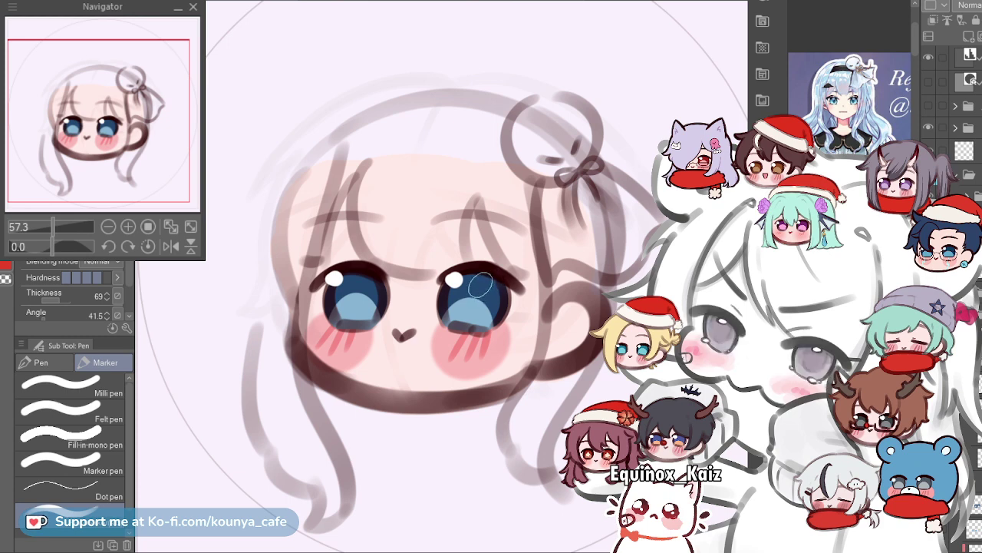
{"action": "left_click_drag", "start_coordinate": [499, 299], "coordinate": [479, 289]}
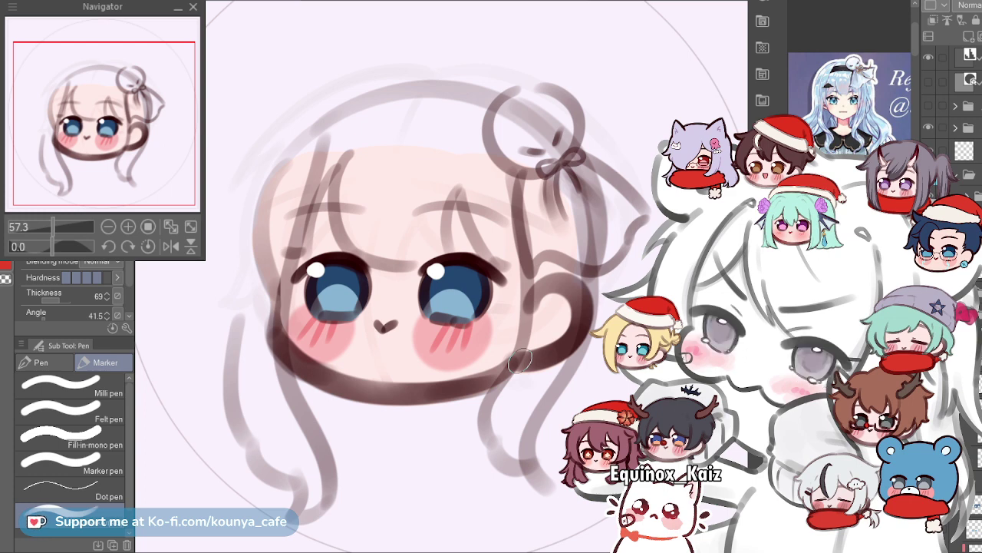
{"action": "left_click_drag", "start_coordinate": [372, 173], "coordinate": [375, 186]}
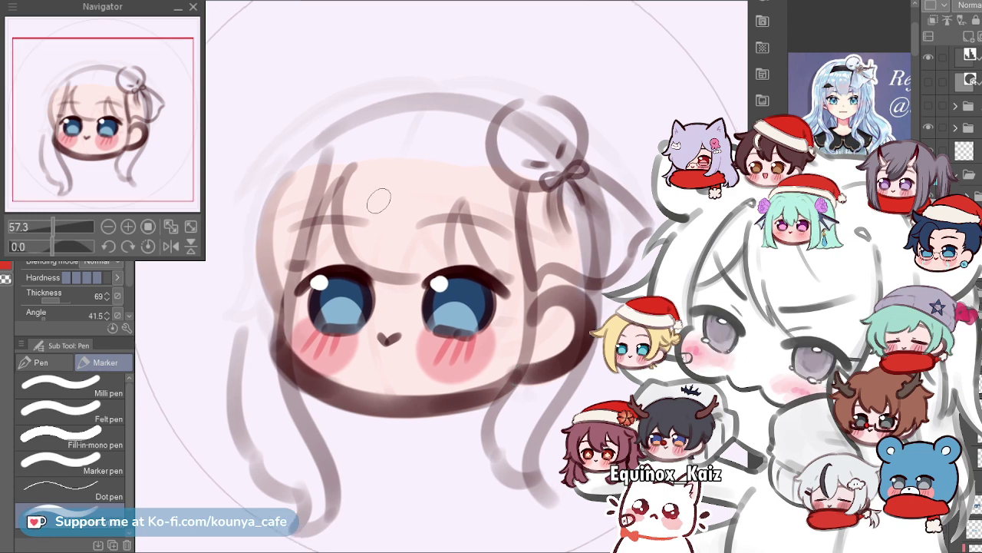
Try marker strokes for a headband's lower edge across the top of the forehead towards the hair ornament.
{"action": "mouse_move", "coordinate": [330, 158]}
{"action": "left_mouse_down"}
{"action": "mouse_move", "coordinate": [345, 177]}
{"action": "mouse_move", "coordinate": [500, 169]}
{"action": "left_mouse_up"}
{"action": "key", "text": "ctrl+z"}
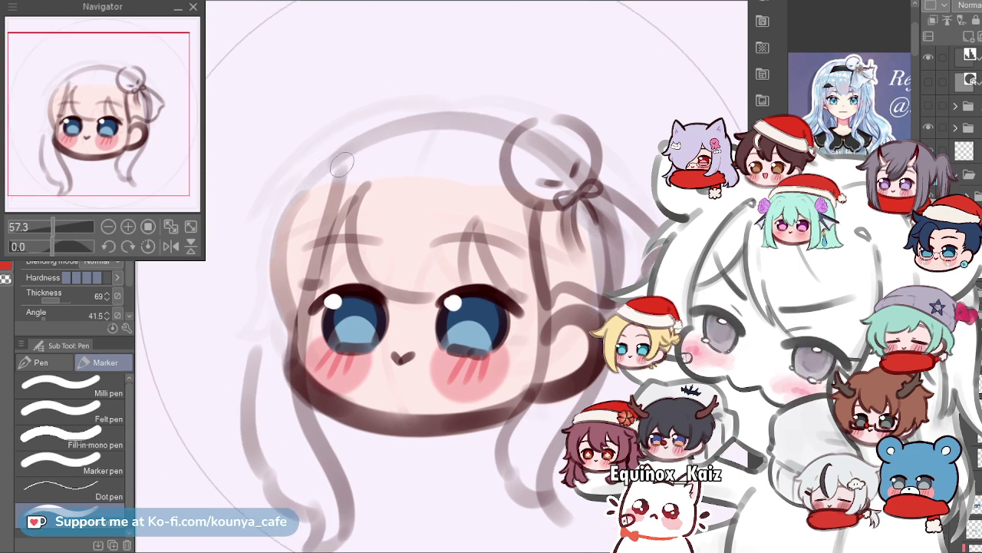
{"action": "mouse_move", "coordinate": [341, 170]}
{"action": "left_mouse_down"}
{"action": "mouse_move", "coordinate": [460, 154]}
{"action": "mouse_move", "coordinate": [478, 177]}
{"action": "left_mouse_up"}
{"action": "key", "text": "ctrl+z"}
{"action": "left_click_drag", "start_coordinate": [330, 173], "coordinate": [486, 177]}
{"action": "key", "text": "ctrl+z"}
{"action": "mouse_move", "coordinate": [327, 175]}
{"action": "left_mouse_down"}
{"action": "mouse_move", "coordinate": [359, 164]}
{"action": "mouse_move", "coordinate": [487, 176]}
{"action": "left_mouse_up"}
{"action": "key", "text": "ctrl+z"}
{"action": "mouse_move", "coordinate": [318, 179]}
{"action": "left_mouse_down"}
{"action": "mouse_move", "coordinate": [353, 158]}
{"action": "mouse_move", "coordinate": [528, 166]}
{"action": "left_mouse_up"}
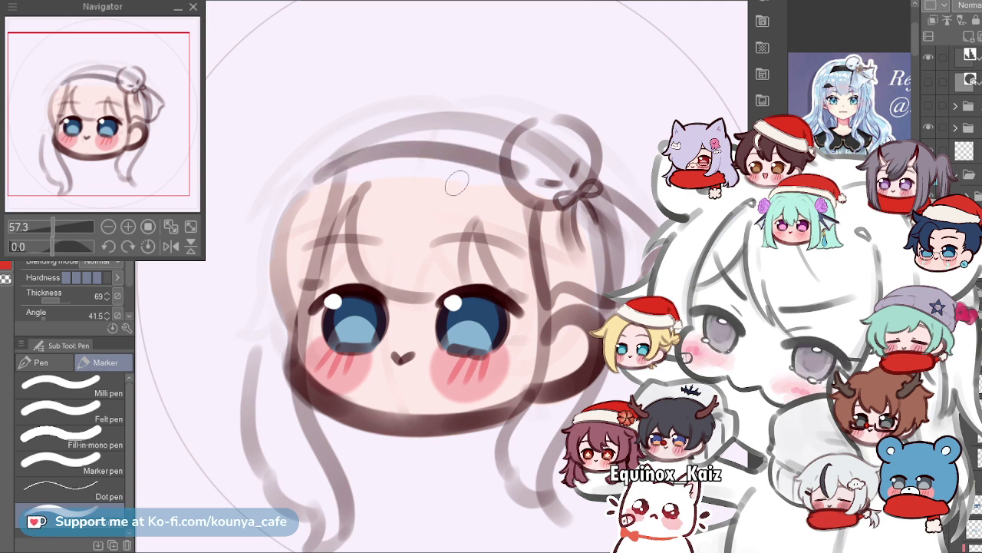
Sketch the headband's lower edge as an arch just above the forehead, ending inside the hair ornament, redrawing the poor strokes.
{"action": "mouse_move", "coordinate": [317, 161]}
{"action": "left_mouse_down"}
{"action": "mouse_move", "coordinate": [382, 123]}
{"action": "mouse_move", "coordinate": [548, 157]}
{"action": "left_mouse_up"}
{"action": "key", "text": "ctrl+z"}
{"action": "mouse_move", "coordinate": [318, 179]}
{"action": "left_mouse_down"}
{"action": "mouse_move", "coordinate": [349, 144]}
{"action": "mouse_move", "coordinate": [531, 154]}
{"action": "left_mouse_up"}
{"action": "key", "text": "ctrl+z"}
{"action": "left_click_drag", "start_coordinate": [308, 174], "coordinate": [516, 150]}
{"action": "key", "text": "ctrl+z"}
{"action": "mouse_move", "coordinate": [308, 175]}
{"action": "left_mouse_down"}
{"action": "mouse_move", "coordinate": [470, 113]}
{"action": "mouse_move", "coordinate": [538, 142]}
{"action": "left_mouse_up"}
{"action": "left_click_drag", "start_coordinate": [383, 147], "coordinate": [362, 146]}
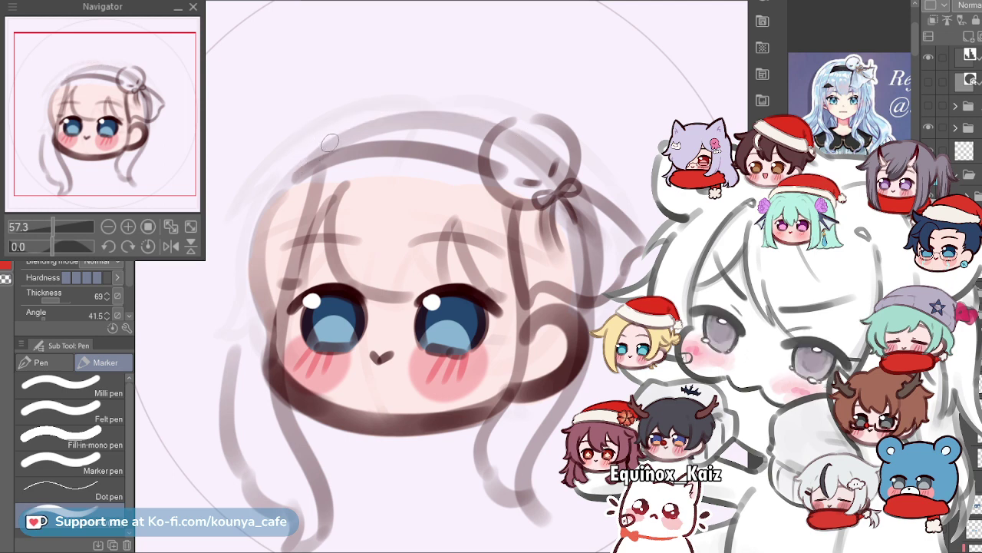
{"action": "key", "text": "ctrl+z"}
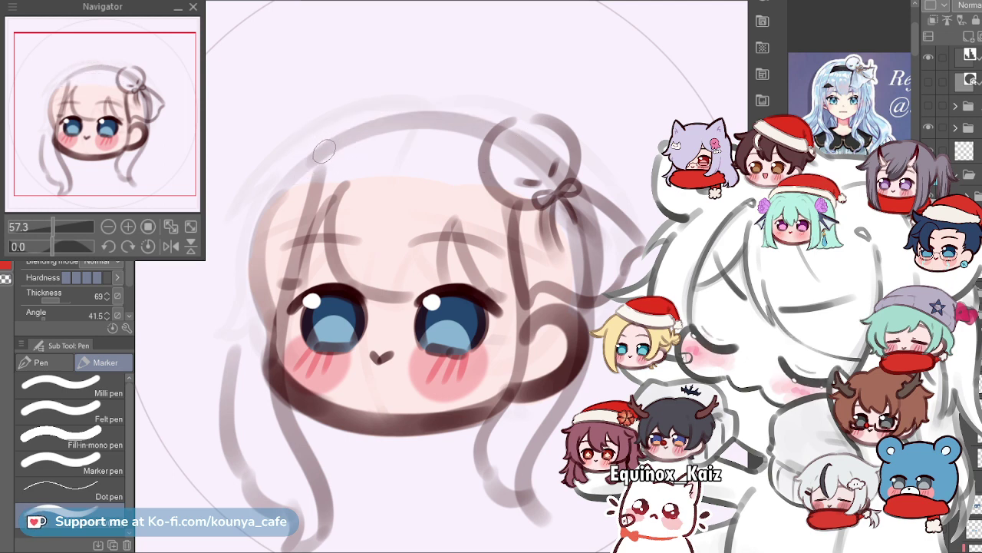
{"action": "left_click_drag", "start_coordinate": [296, 181], "coordinate": [445, 129]}
{"action": "key", "text": "ctrl+z"}
{"action": "mouse_move", "coordinate": [290, 186]}
{"action": "left_mouse_down"}
{"action": "mouse_move", "coordinate": [309, 167]}
{"action": "mouse_move", "coordinate": [507, 149]}
{"action": "left_mouse_up"}
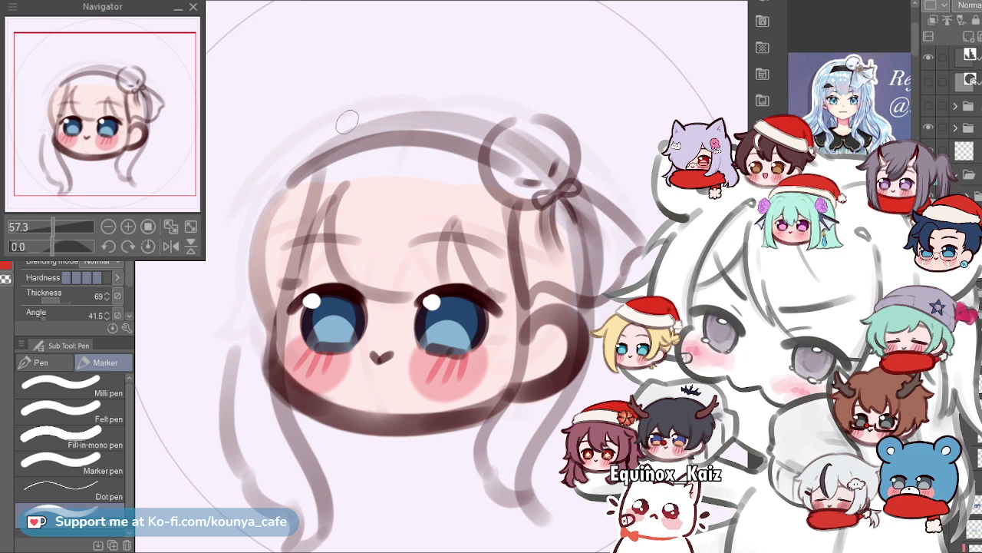
Try several marker strokes for the headband's upper edge, arching above the crown line to the hair ornament.
{"action": "scroll", "coordinate": [394, 99], "scroll_direction": "up", "scroll_amount": 3}
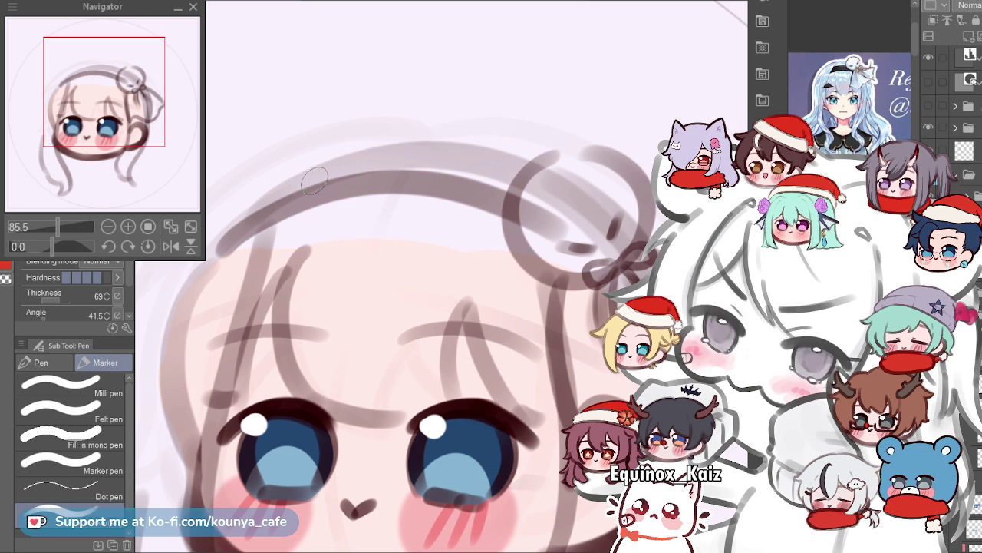
{"action": "left_click_drag", "start_coordinate": [219, 192], "coordinate": [519, 146]}
{"action": "key", "text": "ctrl+z"}
{"action": "mouse_move", "coordinate": [234, 195]}
{"action": "left_mouse_down"}
{"action": "mouse_move", "coordinate": [476, 122]}
{"action": "mouse_move", "coordinate": [568, 160]}
{"action": "left_mouse_up"}
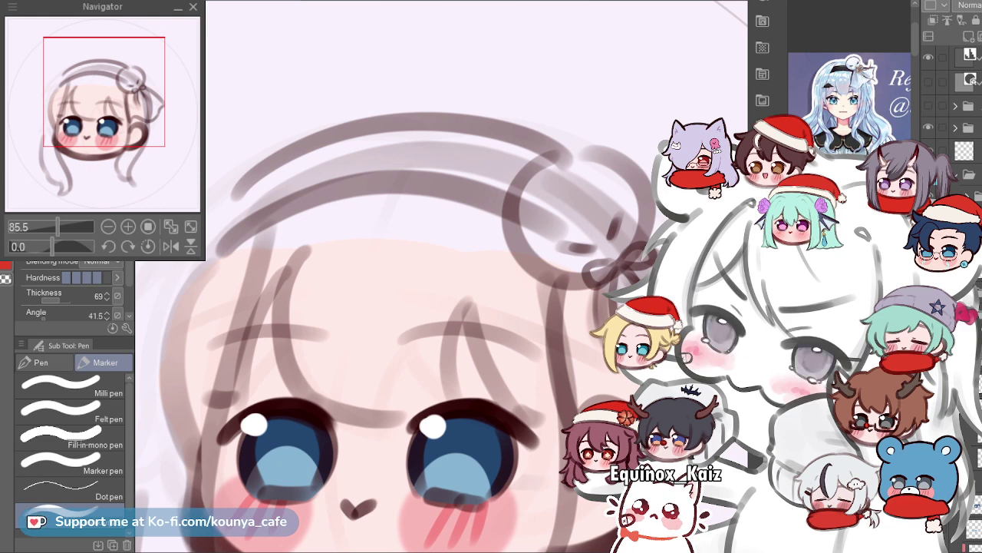
{"action": "key", "text": "ctrl+z"}
{"action": "mouse_move", "coordinate": [237, 170]}
{"action": "left_mouse_down"}
{"action": "mouse_move", "coordinate": [282, 140]}
{"action": "mouse_move", "coordinate": [575, 178]}
{"action": "left_mouse_up"}
{"action": "key", "text": "ctrl+z"}
{"action": "mouse_move", "coordinate": [214, 185]}
{"action": "left_mouse_down"}
{"action": "mouse_move", "coordinate": [322, 121]}
{"action": "mouse_move", "coordinate": [528, 178]}
{"action": "mouse_move", "coordinate": [541, 154]}
{"action": "left_mouse_up"}
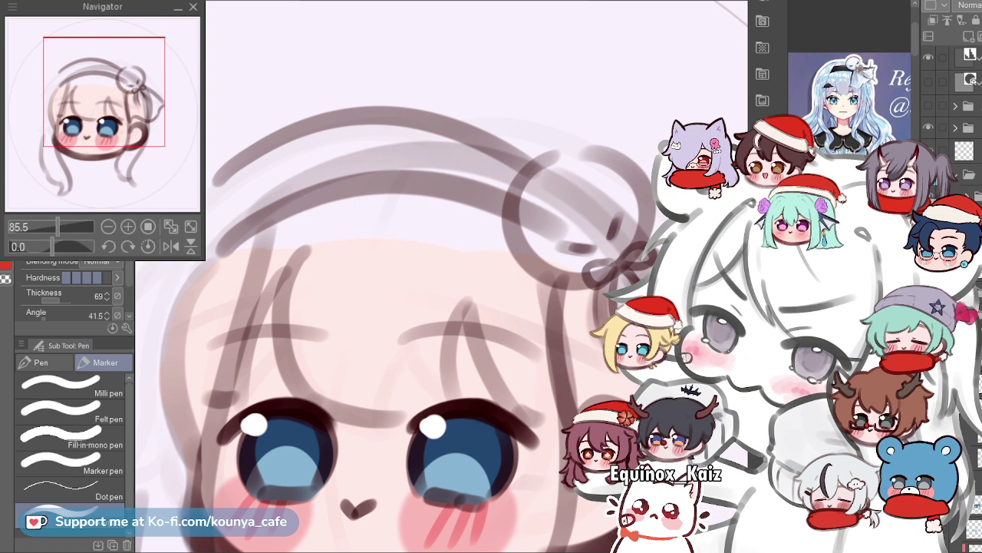
{"action": "key", "text": "ctrl+z"}
{"action": "mouse_move", "coordinate": [244, 173]}
{"action": "left_mouse_down"}
{"action": "mouse_move", "coordinate": [321, 140]}
{"action": "mouse_move", "coordinate": [541, 181]}
{"action": "left_mouse_up"}
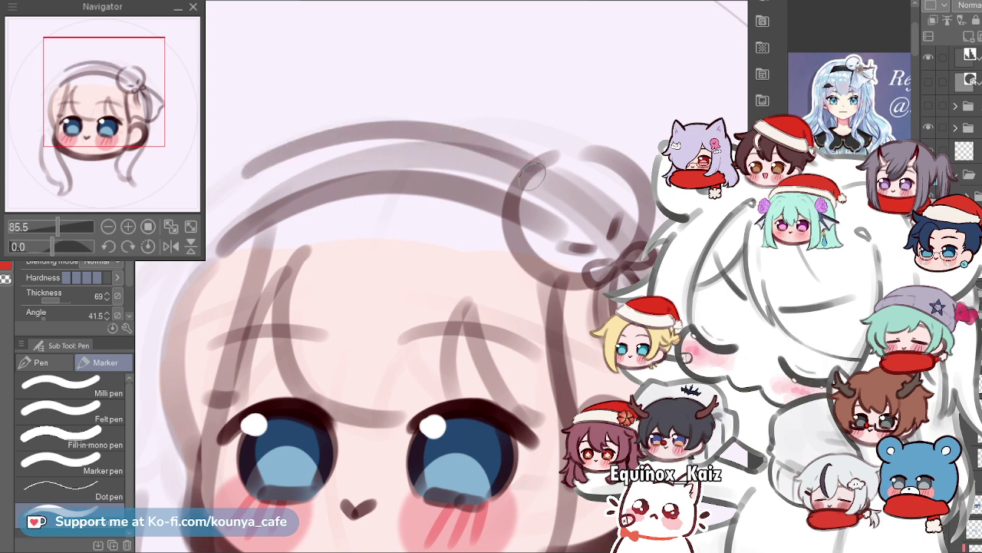
{"action": "key", "text": "ctrl+z"}
{"action": "mouse_move", "coordinate": [244, 170]}
{"action": "left_mouse_down"}
{"action": "mouse_move", "coordinate": [274, 150]}
{"action": "mouse_move", "coordinate": [587, 149]}
{"action": "left_mouse_up"}
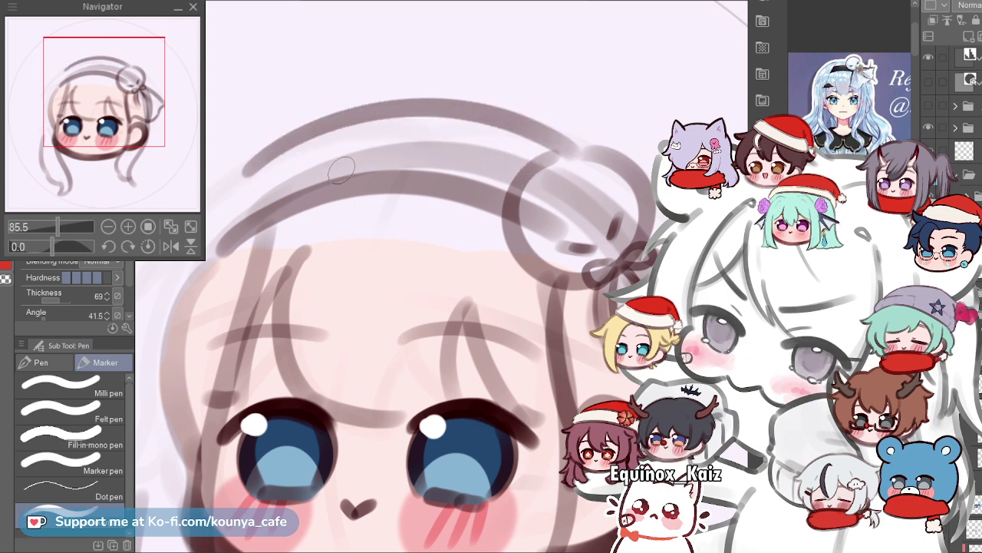
Redraw the headband's upper edge in one arched stroke above the crown line, running into the top of the hair ornament.
{"action": "scroll", "coordinate": [355, 146], "scroll_direction": "down", "scroll_amount": 3}
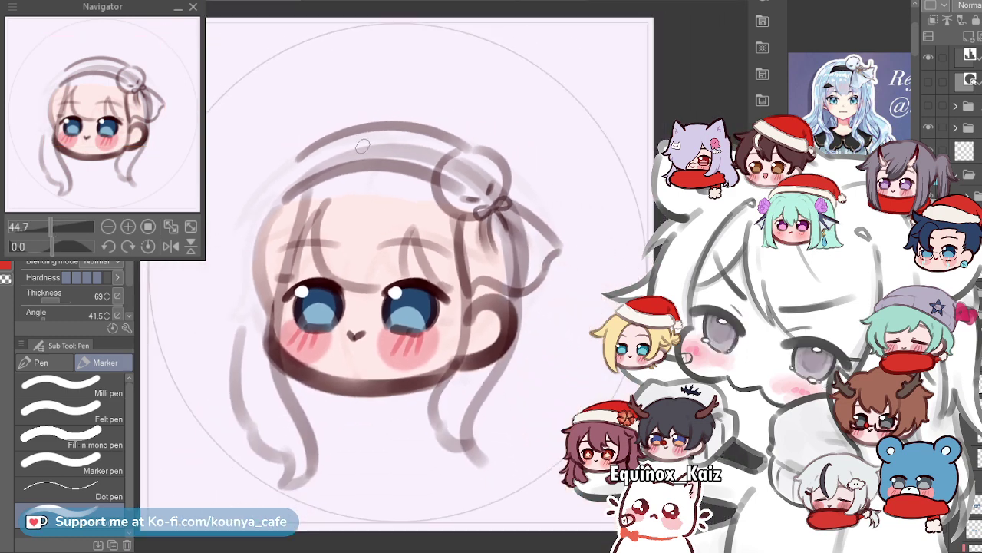
{"action": "scroll", "coordinate": [363, 126], "scroll_direction": "up", "scroll_amount": 3}
{"action": "left_click_drag", "start_coordinate": [227, 206], "coordinate": [482, 178]}
{"action": "key", "text": "ctrl+z"}
{"action": "mouse_move", "coordinate": [230, 206]}
{"action": "left_mouse_down"}
{"action": "mouse_move", "coordinate": [269, 172]}
{"action": "mouse_move", "coordinate": [546, 186]}
{"action": "left_mouse_up"}
{"action": "key", "text": "ctrl+z"}
{"action": "mouse_move", "coordinate": [235, 195]}
{"action": "left_mouse_down"}
{"action": "mouse_move", "coordinate": [320, 148]}
{"action": "mouse_move", "coordinate": [589, 183]}
{"action": "left_mouse_up"}
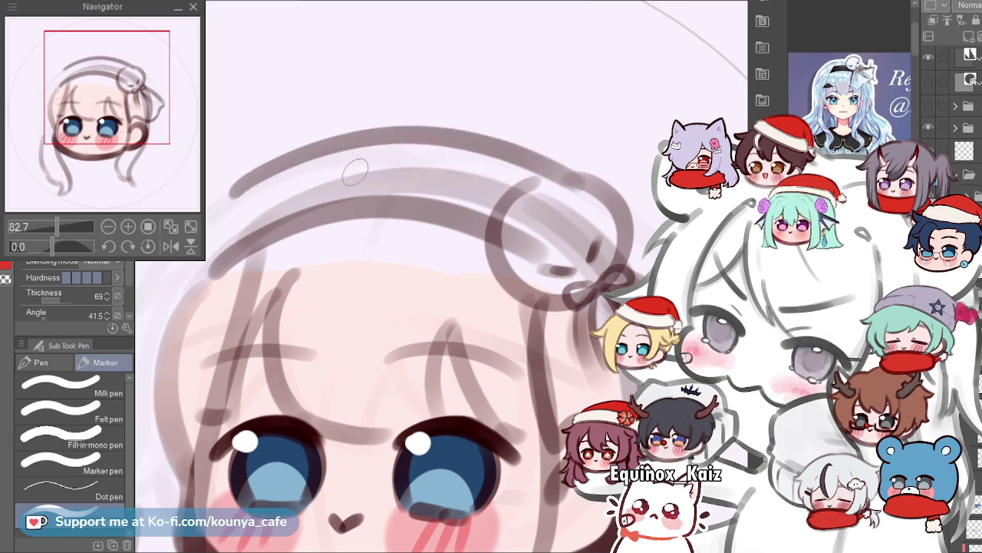
Lasso the headband's upper edge and move it slightly down towards the lower edge, then clear the selection.
{"action": "key", "text": "m"}
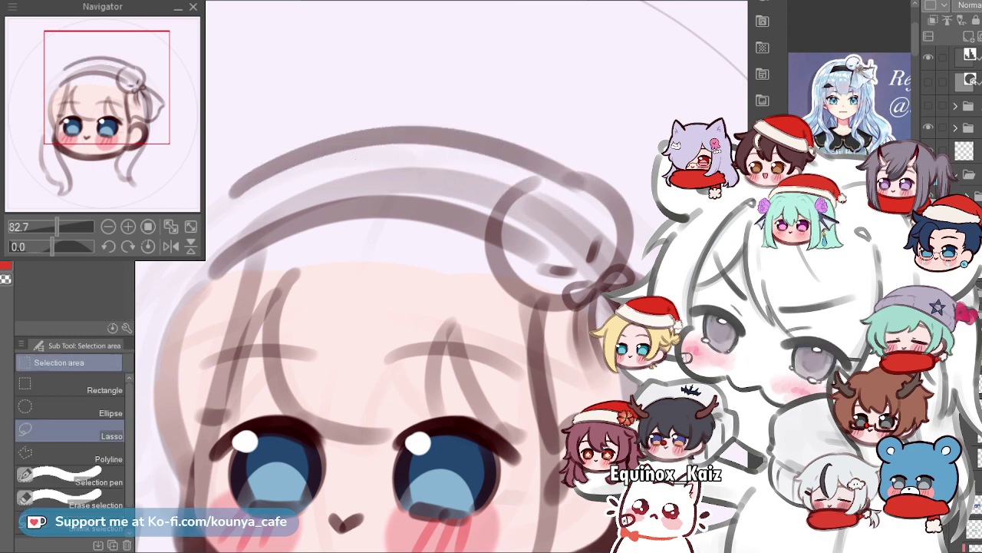
{"action": "mouse_move", "coordinate": [453, 176]}
{"action": "left_mouse_down"}
{"action": "mouse_move", "coordinate": [695, 115]}
{"action": "mouse_move", "coordinate": [215, 154]}
{"action": "left_mouse_up"}
{"action": "key", "text": "ctrl+t"}
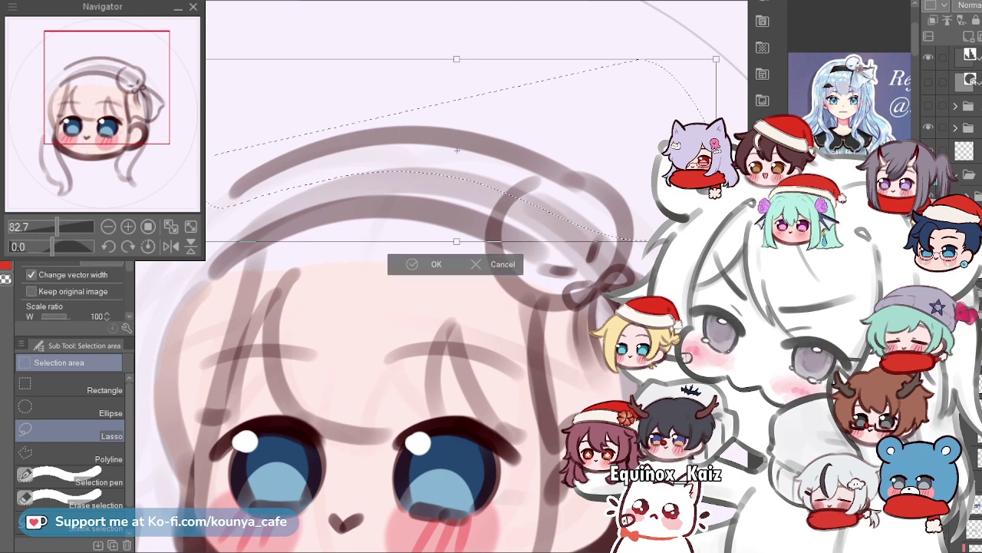
{"action": "left_click_drag", "start_coordinate": [455, 156], "coordinate": [453, 158]}
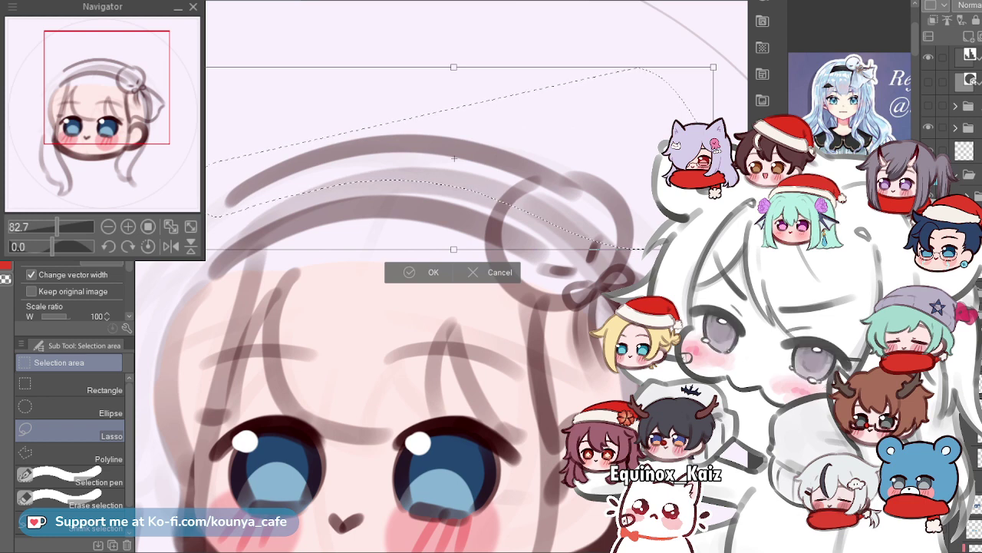
{"action": "key", "text": "Return"}
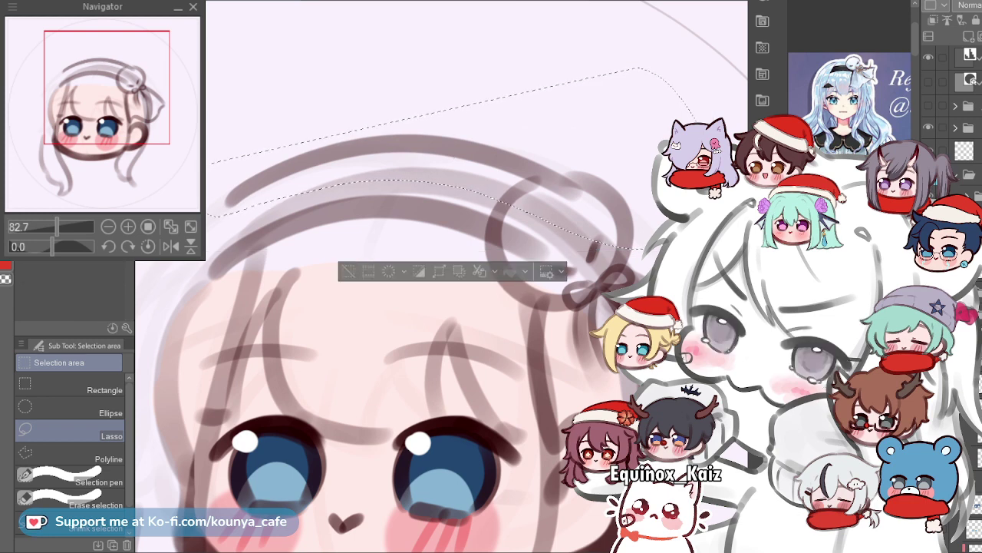
{"action": "key", "text": "ctrl+d"}
{"action": "scroll", "coordinate": [380, 205], "scroll_direction": "down", "scroll_amount": 2}
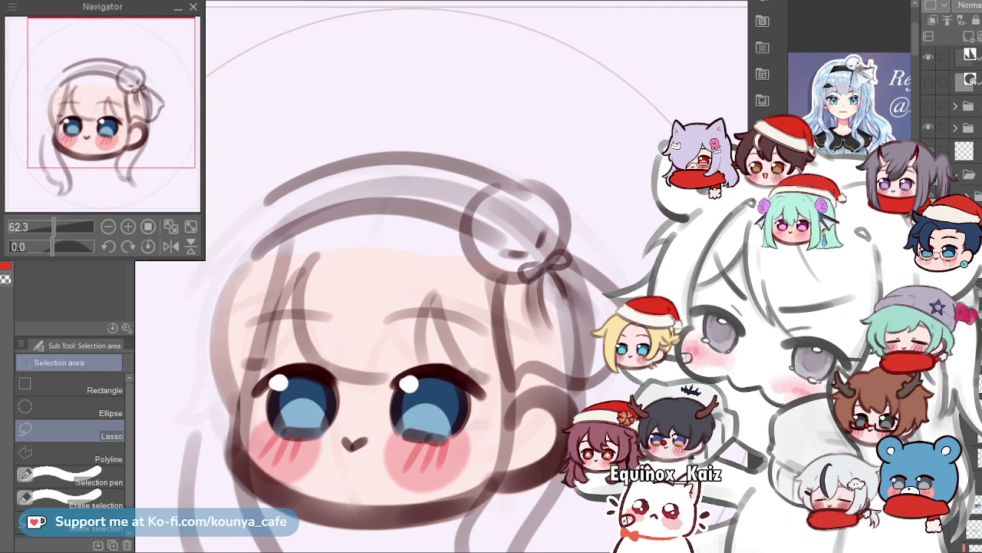
Scale both headband edges down together to 93% and shift them slightly down and right, closer to the forehead.
{"action": "scroll", "coordinate": [342, 153], "scroll_direction": "up", "scroll_amount": 2}
{"action": "scroll", "coordinate": [365, 145], "scroll_direction": "up", "scroll_amount": 3}
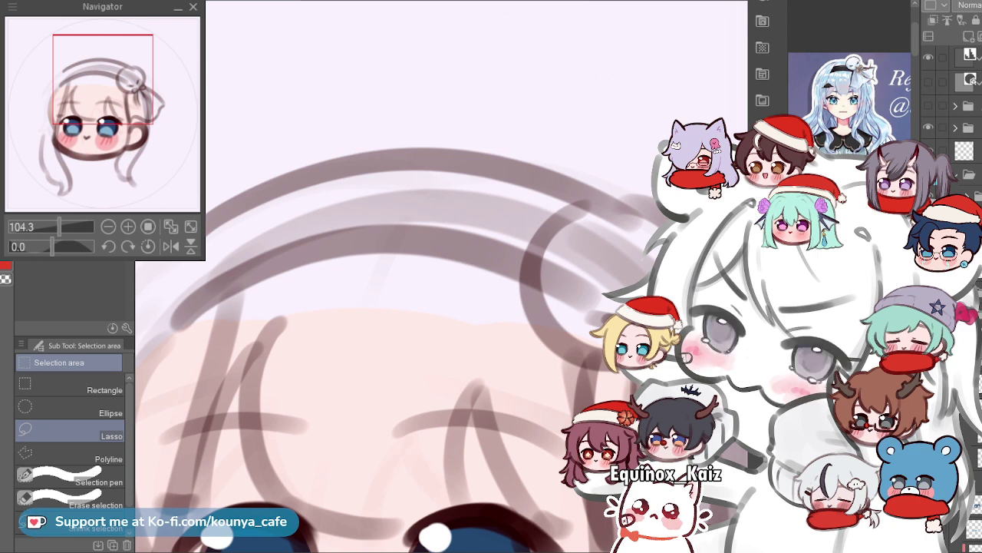
{"action": "scroll", "coordinate": [349, 132], "scroll_direction": "down", "scroll_amount": 4}
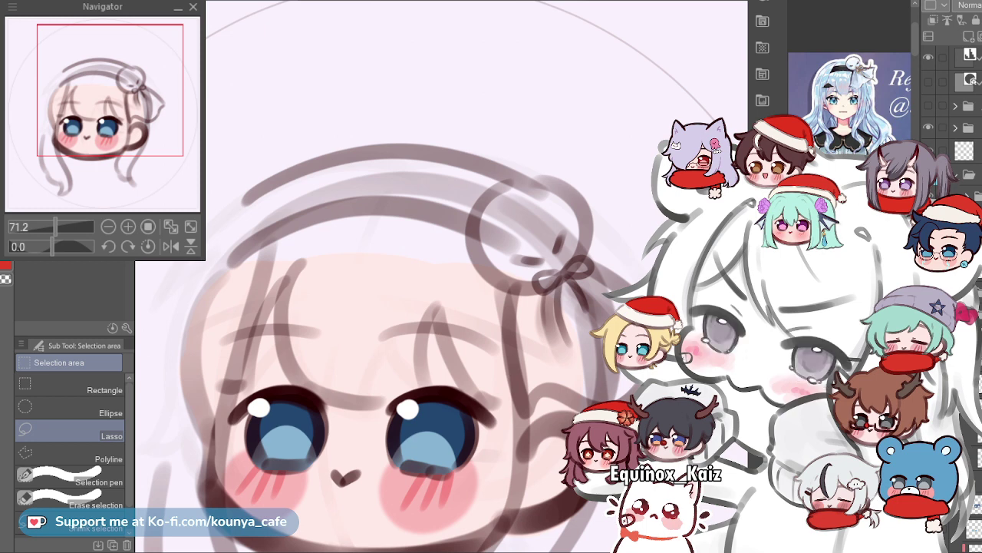
{"action": "left_click_drag", "start_coordinate": [403, 347], "coordinate": [395, 359]}
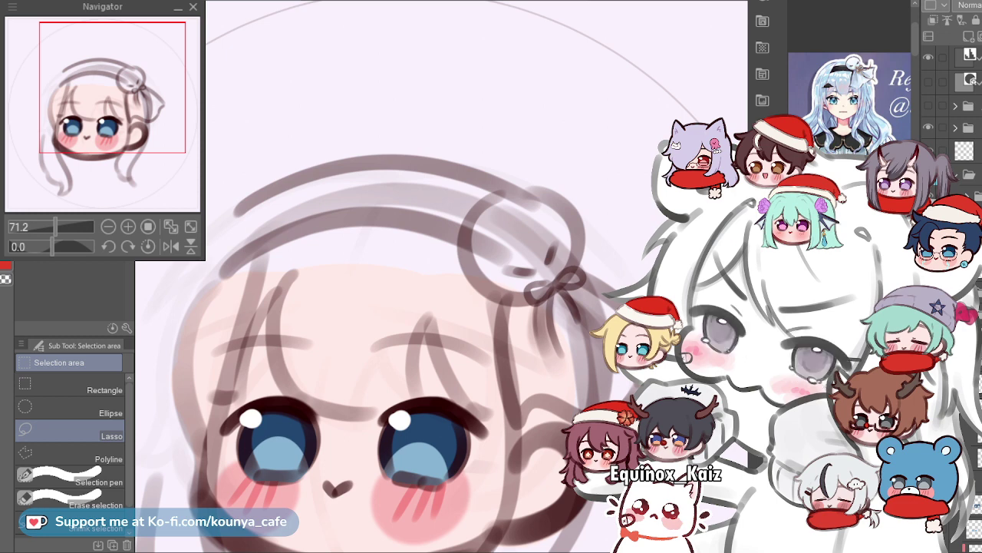
{"action": "key", "text": "p"}
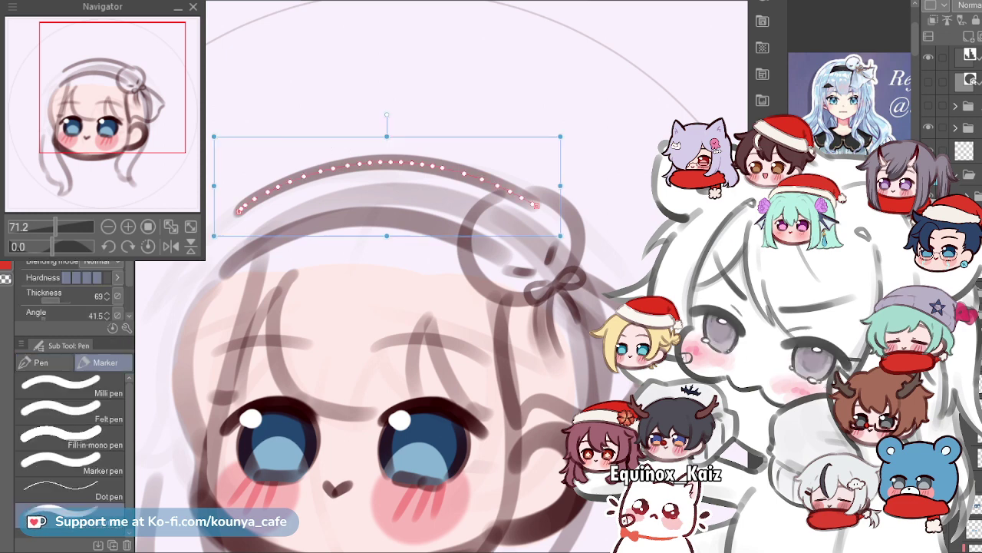
{"action": "key", "text": "ctrl+t"}
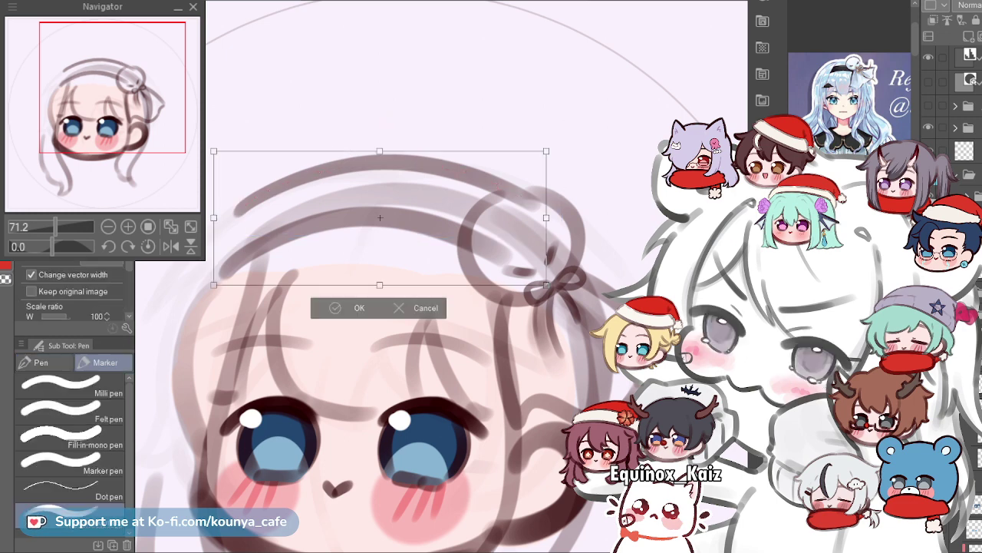
{"action": "left_click_drag", "start_coordinate": [546, 150], "coordinate": [522, 160]}
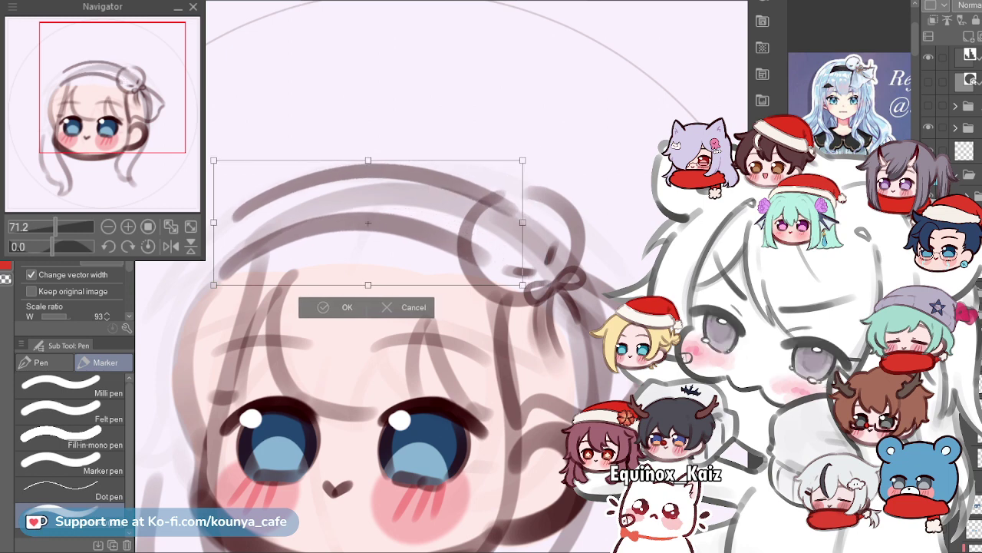
{"action": "mouse_move", "coordinate": [369, 223]}
{"action": "left_mouse_down"}
{"action": "mouse_move", "coordinate": [381, 222]}
{"action": "mouse_move", "coordinate": [378, 231]}
{"action": "left_mouse_up"}
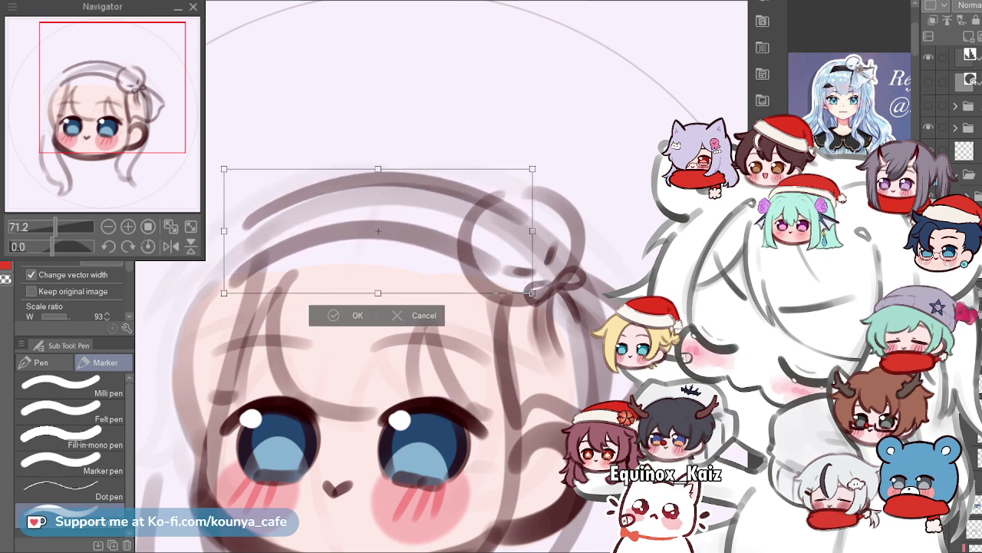
{"action": "key", "text": "Return"}
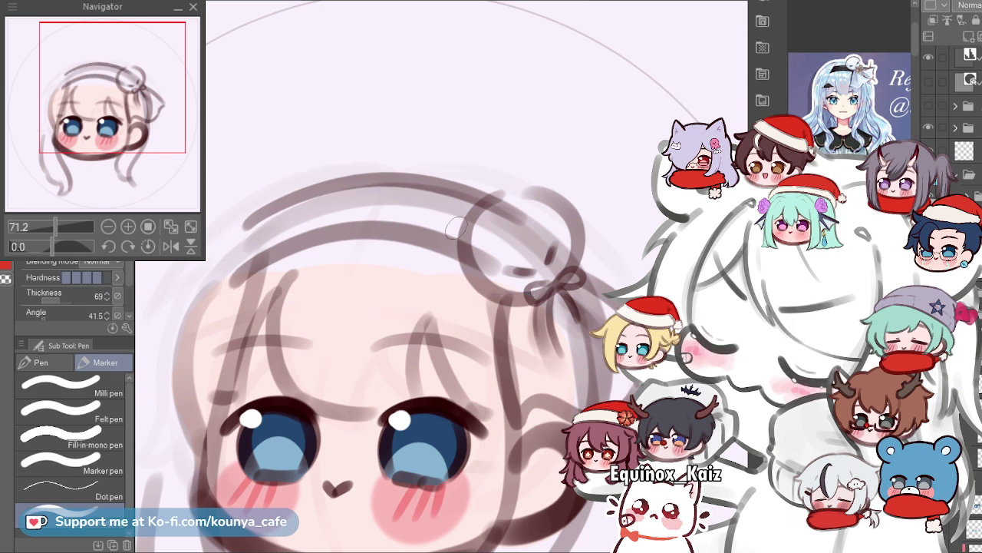
Check how the resized headband fits the head and hair ornament, comparing it with its previous version.
{"action": "left_click_drag", "start_coordinate": [268, 265], "coordinate": [277, 242]}
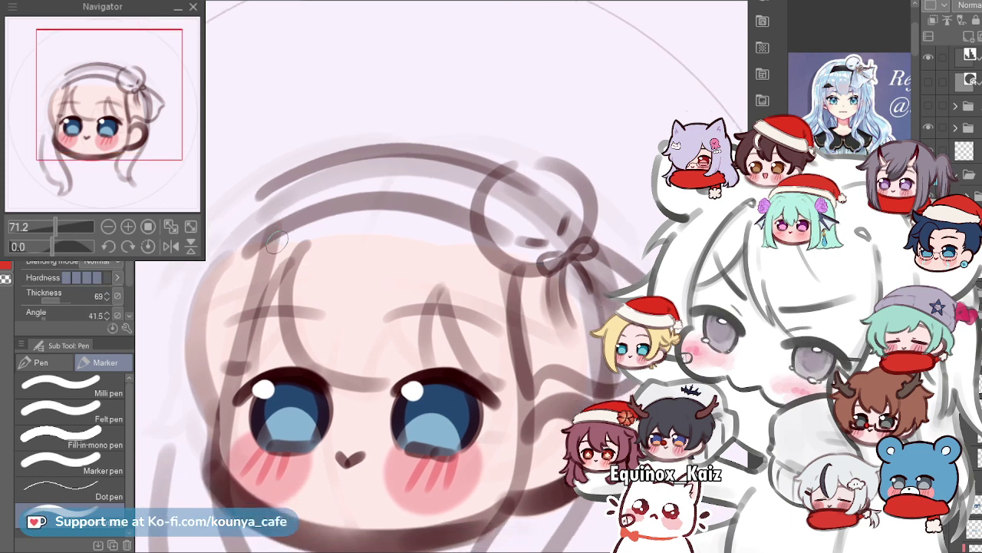
{"action": "left_click", "coordinate": [268, 232], "text": "ctrl"}
{"action": "left_click", "coordinate": [268, 251], "text": "ctrl"}
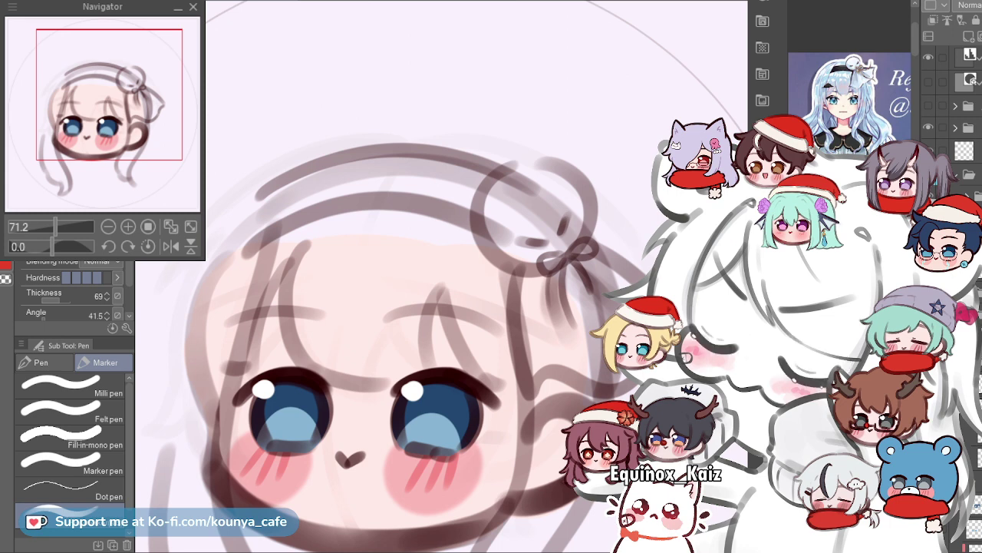
{"action": "scroll", "coordinate": [467, 224], "scroll_direction": "down", "scroll_amount": 2}
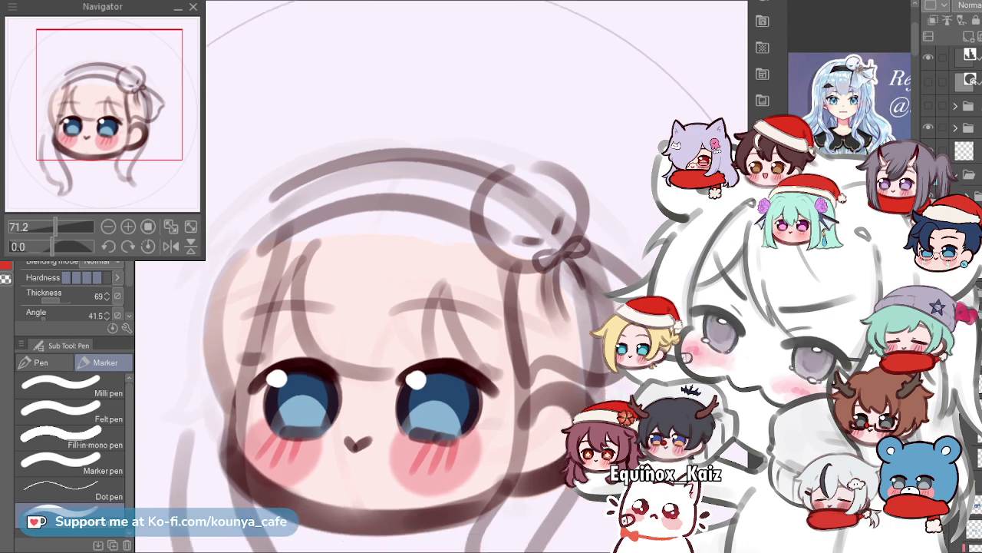
{"action": "left_click_drag", "start_coordinate": [442, 307], "coordinate": [459, 249]}
{"action": "left_click_drag", "start_coordinate": [442, 307], "coordinate": [455, 314]}
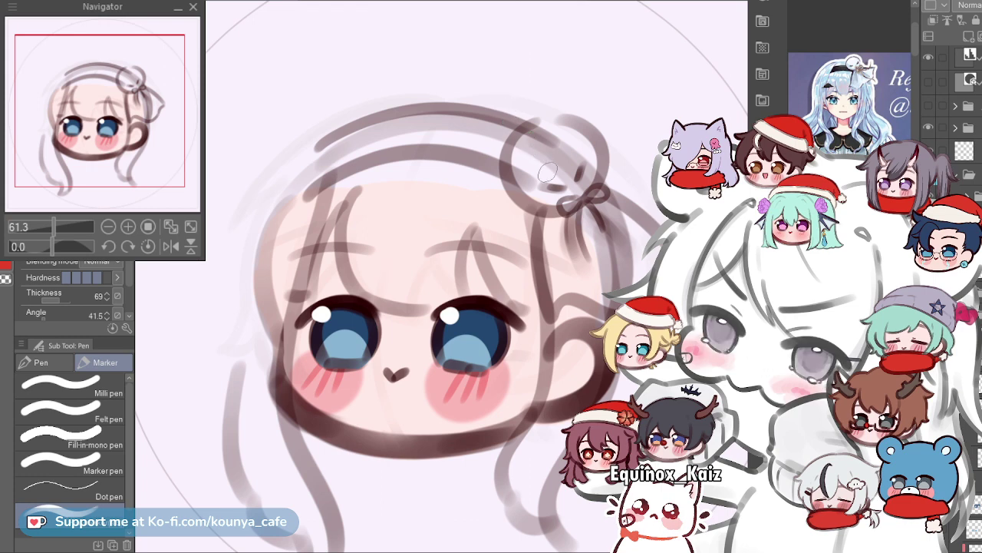
{"action": "left_click_drag", "start_coordinate": [555, 211], "coordinate": [552, 228]}
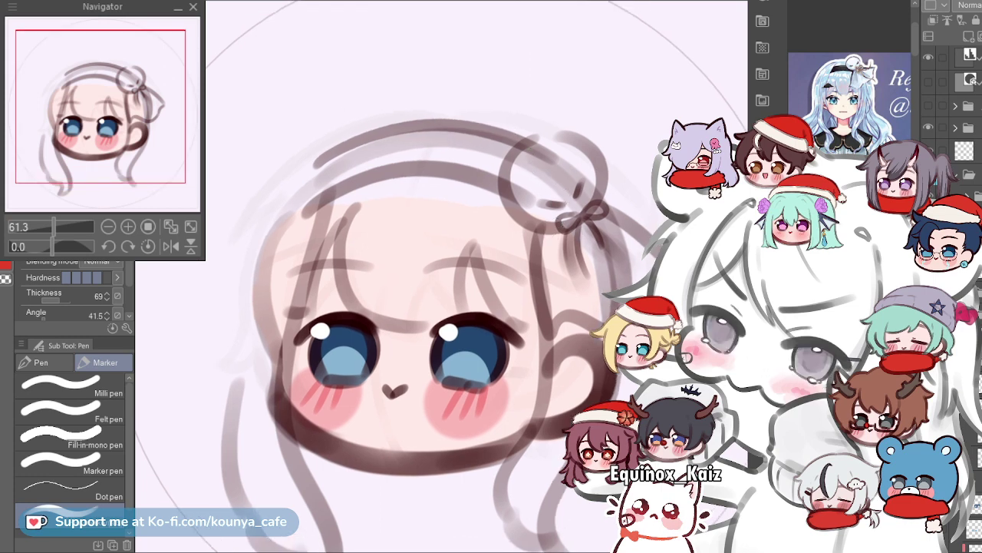
{"action": "key", "text": "ctrl+z"}
{"action": "key", "text": "ctrl+z"}
{"action": "key", "text": "ctrl+y"}
{"action": "key", "text": "ctrl+y"}
{"action": "left_click_drag", "start_coordinate": [438, 345], "coordinate": [411, 323]}
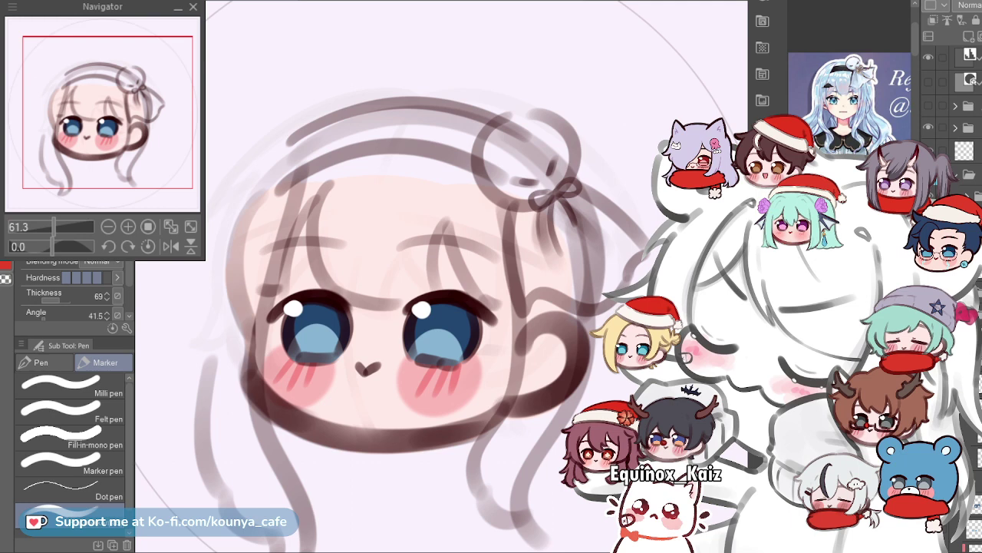
{"action": "left_click_drag", "start_coordinate": [406, 232], "coordinate": [447, 275]}
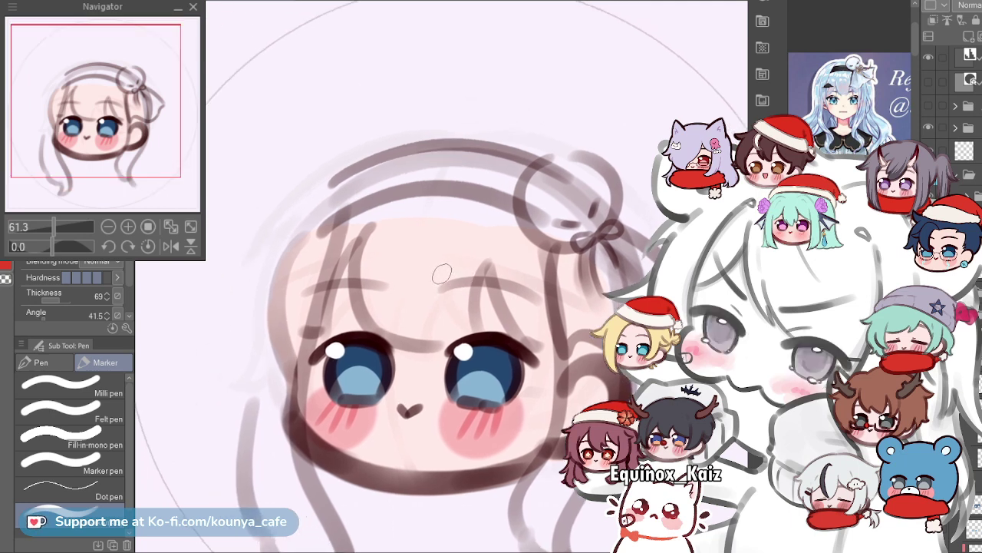
Nudge both headband edges slightly further down onto the top of the forehead.
{"action": "left_click_drag", "start_coordinate": [339, 288], "coordinate": [336, 267]}
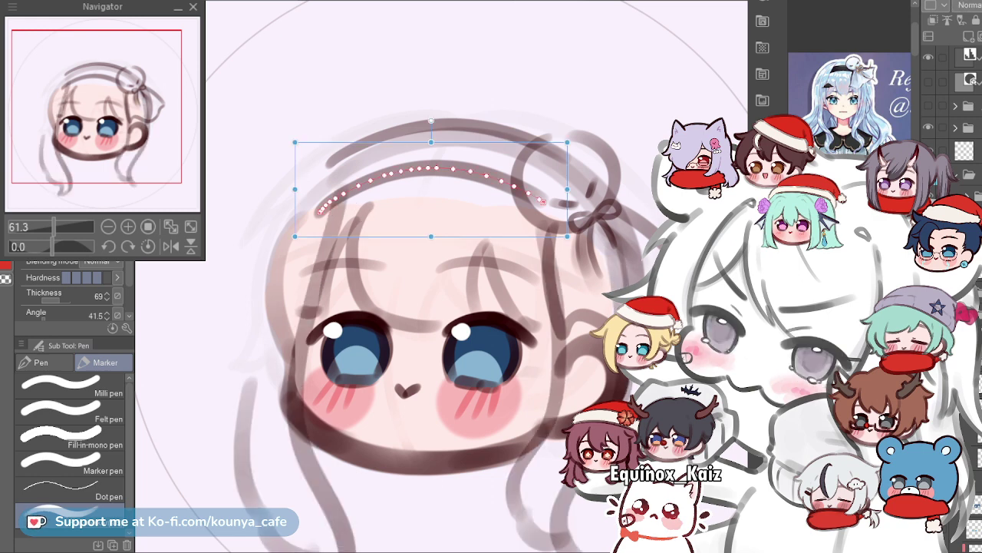
{"action": "key", "text": "ctrl+t"}
{"action": "key", "text": "Down"}
{"action": "key", "text": "Down"}
{"action": "key", "text": "Down"}
{"action": "key", "text": "Down"}
{"action": "key", "text": "Down"}
{"action": "key", "text": "Down"}
{"action": "key", "text": "Down"}
{"action": "key", "text": "Down"}
{"action": "key", "text": "Down"}
{"action": "key", "text": "Down"}
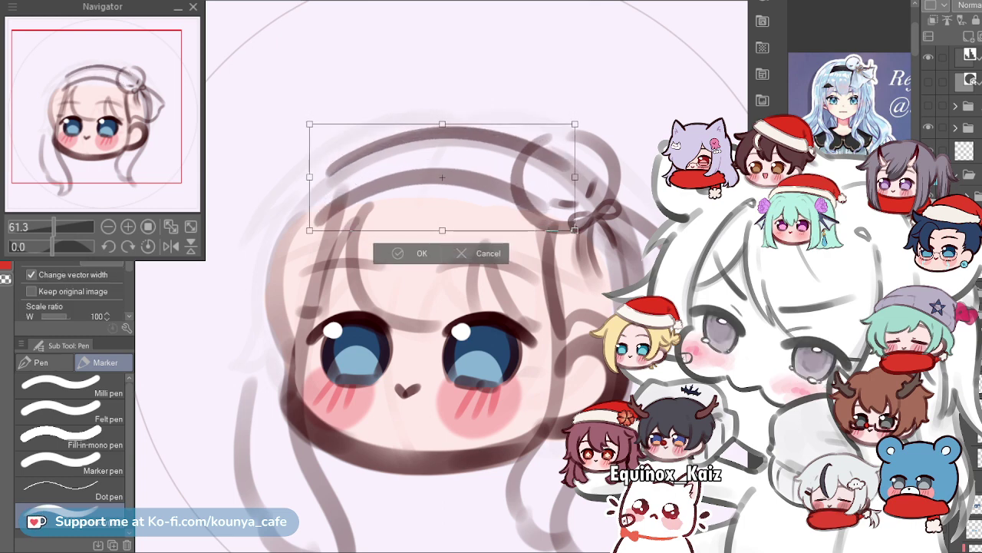
{"action": "key", "text": "Return"}
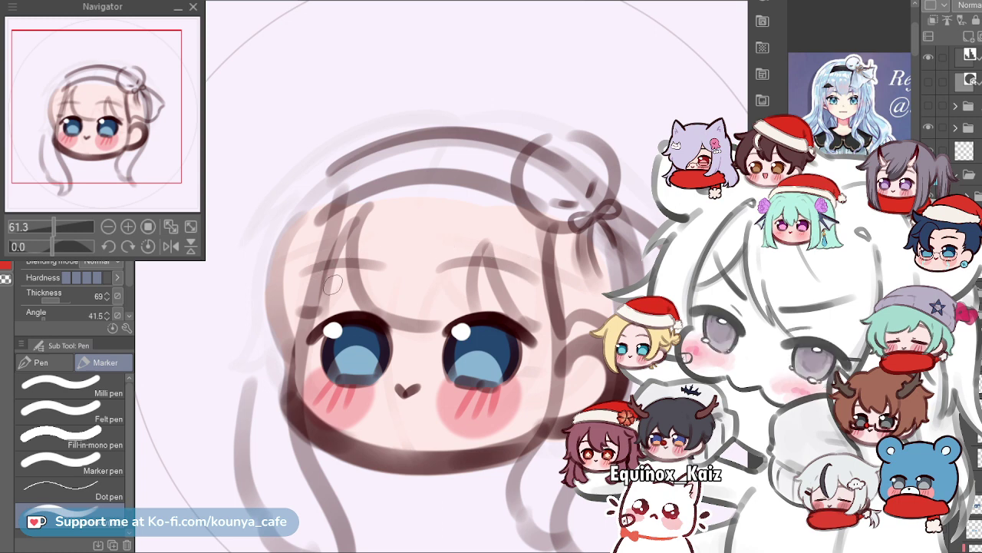
Try marker strokes that extend the left side lock's inner line upwards across the headband.
{"action": "key", "text": "ctrl"}
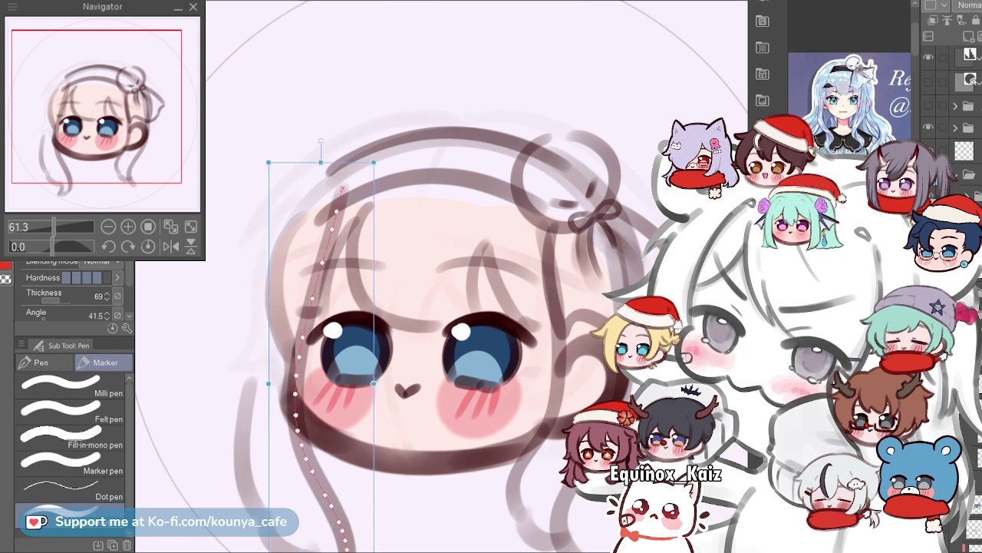
{"action": "key", "text": "Delete"}
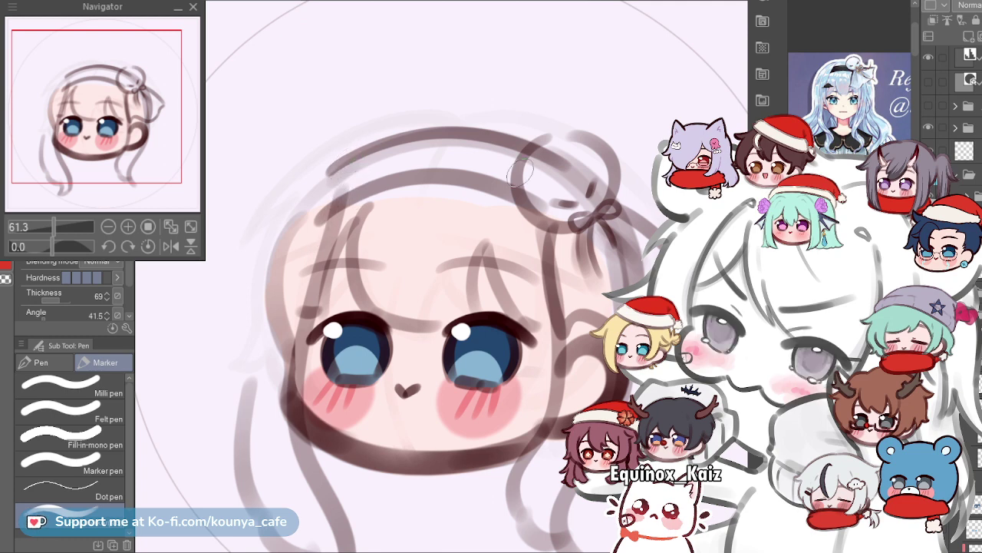
{"action": "left_click_drag", "start_coordinate": [319, 228], "coordinate": [347, 187]}
{"action": "key", "text": "ctrl+z"}
{"action": "left_click_drag", "start_coordinate": [366, 139], "coordinate": [335, 203]}
{"action": "scroll", "coordinate": [351, 169], "scroll_direction": "up", "scroll_amount": 1}
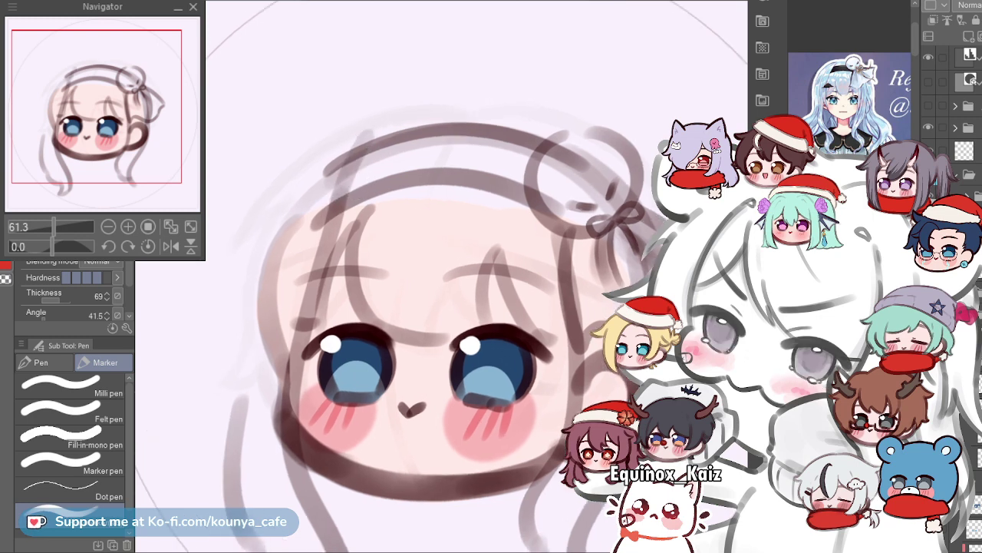
{"action": "scroll", "coordinate": [412, 338], "scroll_direction": "up", "scroll_amount": 2}
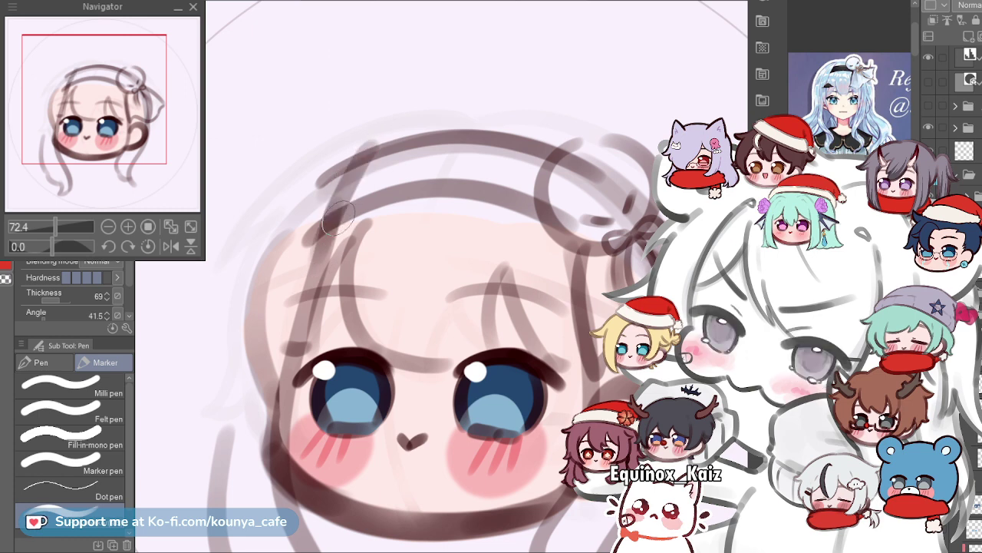
{"action": "left_click_drag", "start_coordinate": [331, 218], "coordinate": [376, 142]}
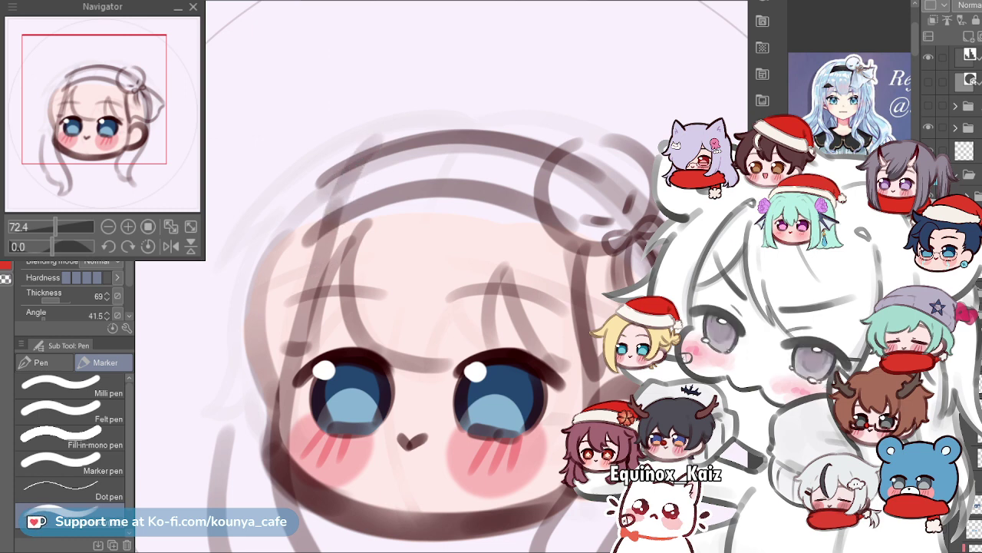
Squash both headband edges vertically from above to make the band flatter and narrower.
{"action": "scroll", "coordinate": [359, 175], "scroll_direction": "down", "scroll_amount": 1}
{"action": "left_click", "coordinate": [360, 199], "text": "ctrl"}
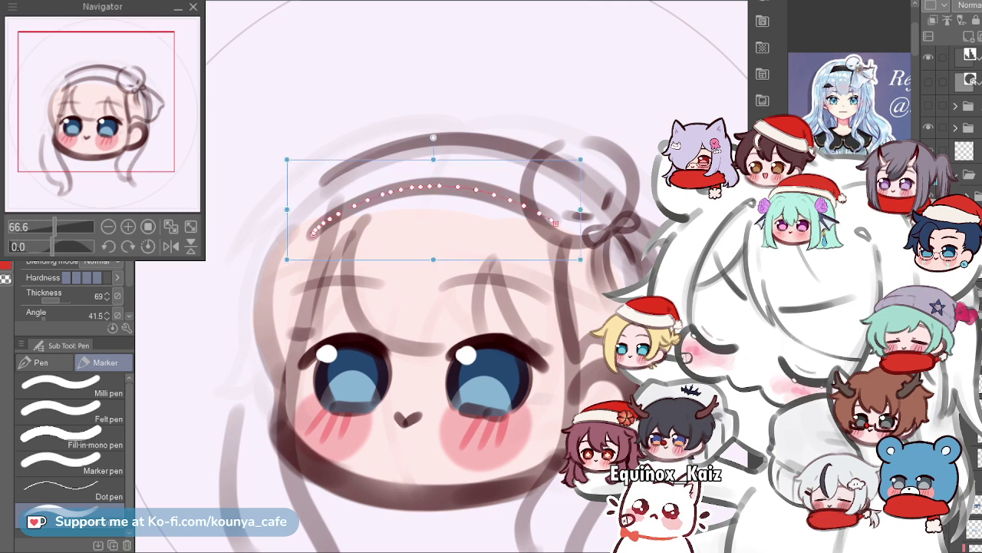
{"action": "key", "text": "Delete"}
{"action": "key", "text": "ctrl+t"}
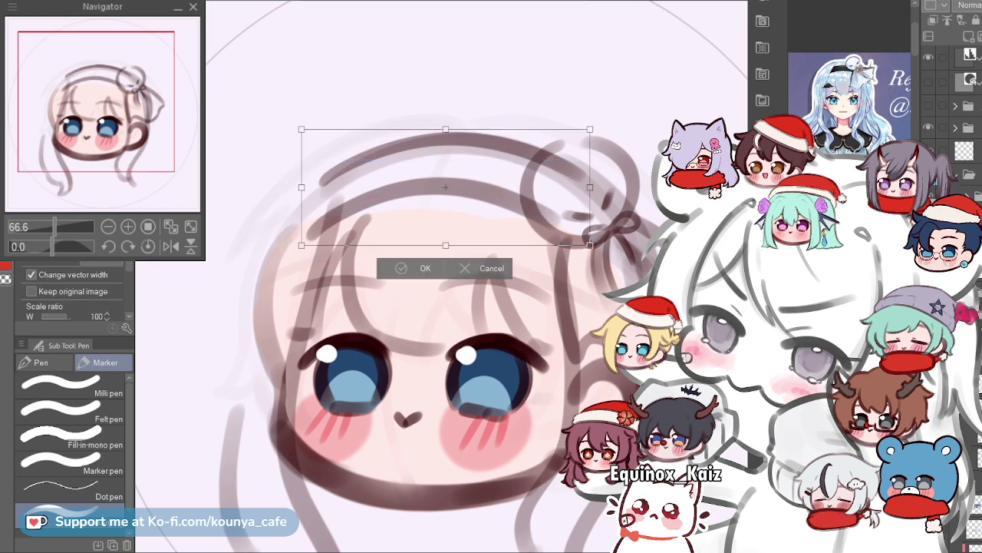
{"action": "left_click_drag", "start_coordinate": [445, 130], "coordinate": [443, 153]}
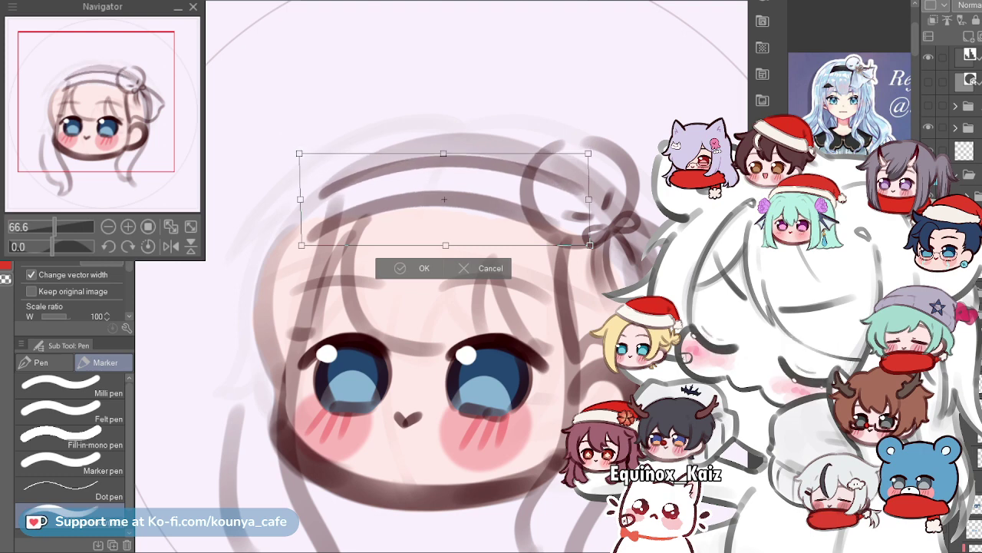
{"action": "left_click_drag", "start_coordinate": [443, 153], "coordinate": [443, 156]}
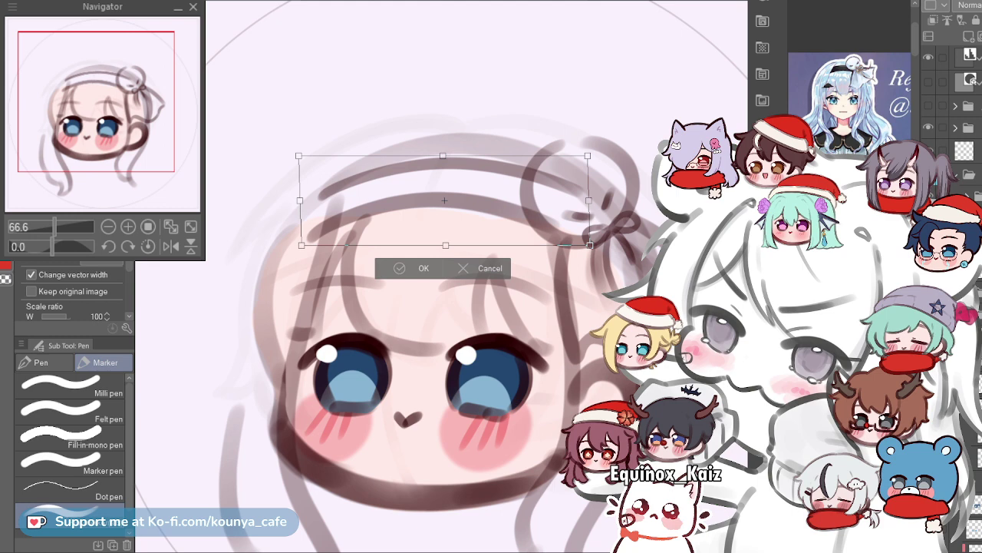
{"action": "key", "text": "Return"}
{"action": "scroll", "coordinate": [408, 175], "scroll_direction": "down", "scroll_amount": 2}
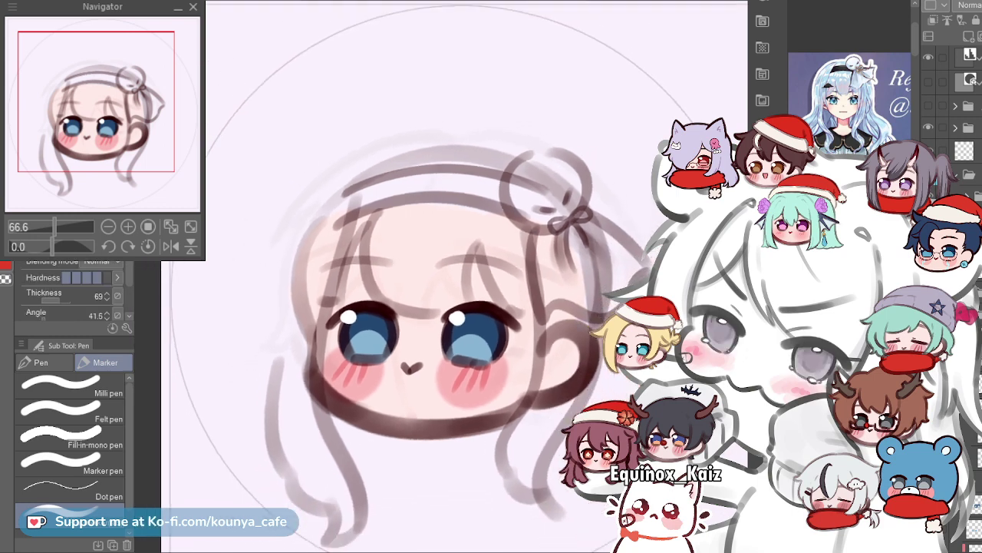
{"action": "scroll", "coordinate": [408, 175], "scroll_direction": "up", "scroll_amount": 2}
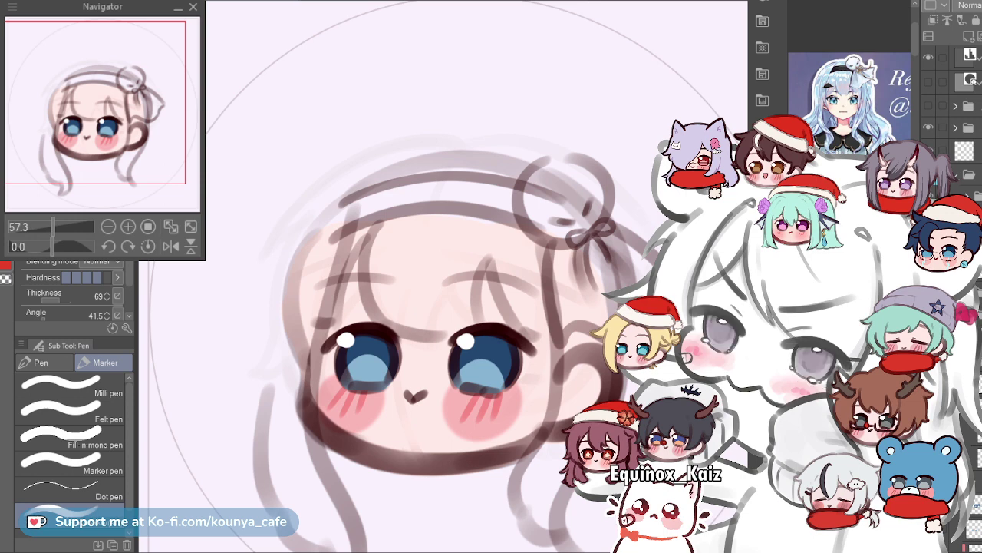
{"action": "scroll", "coordinate": [408, 175], "scroll_direction": "up", "scroll_amount": 2}
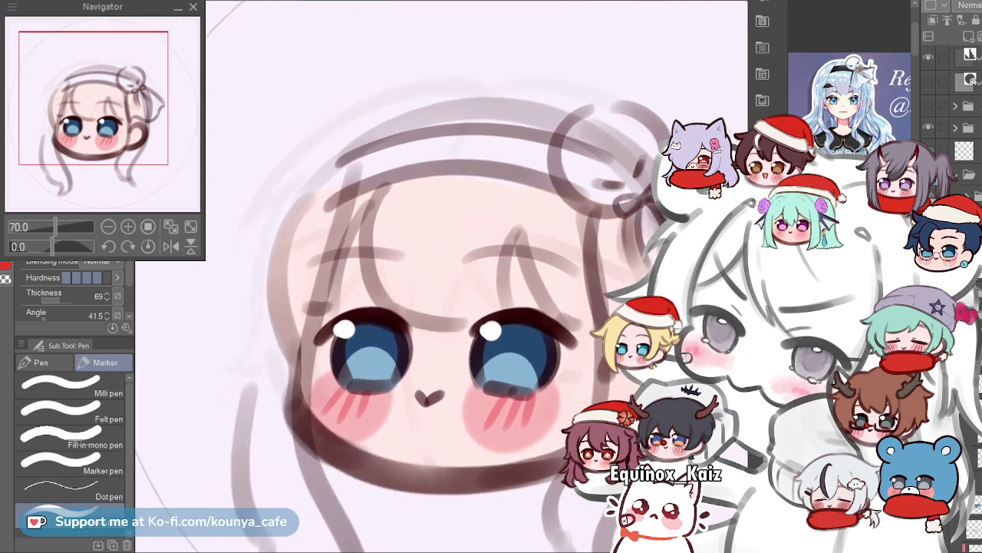
Examine the flattened headband against the whole chibi head, both up close and at full-canvas size.
{"action": "scroll", "coordinate": [557, 239], "scroll_direction": "down", "scroll_amount": 2}
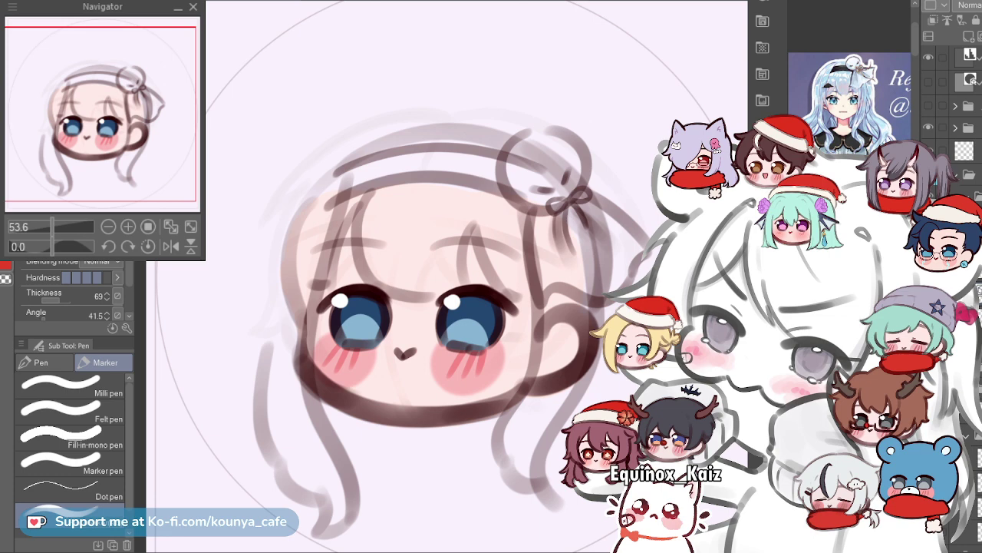
{"action": "left_click_drag", "start_coordinate": [504, 279], "coordinate": [493, 297]}
{"action": "scroll", "coordinate": [493, 297], "scroll_direction": "up", "scroll_amount": 2}
{"action": "scroll", "coordinate": [429, 278], "scroll_direction": "up", "scroll_amount": 2}
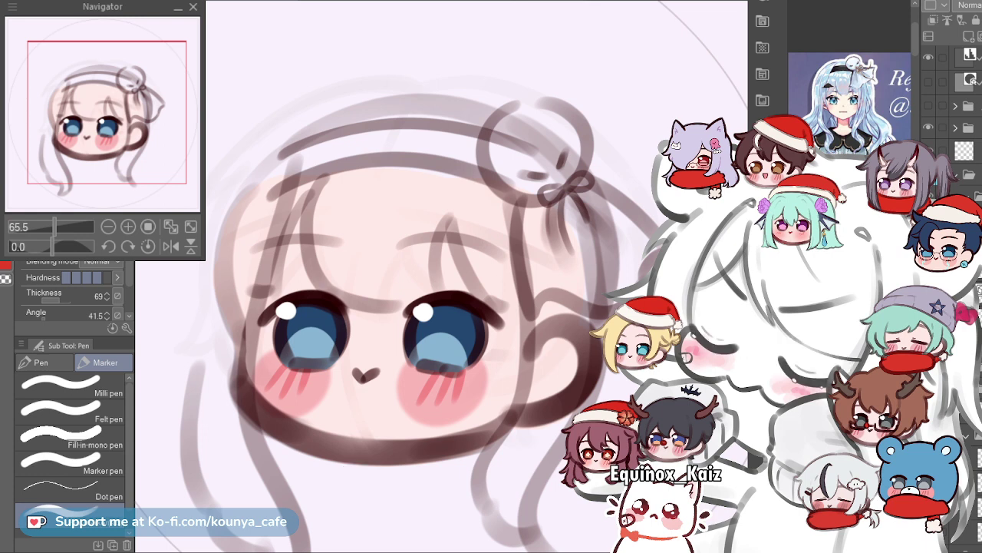
{"action": "scroll", "coordinate": [380, 285], "scroll_direction": "down", "scroll_amount": 3}
{"action": "left_click_drag", "start_coordinate": [380, 286], "coordinate": [427, 286]}
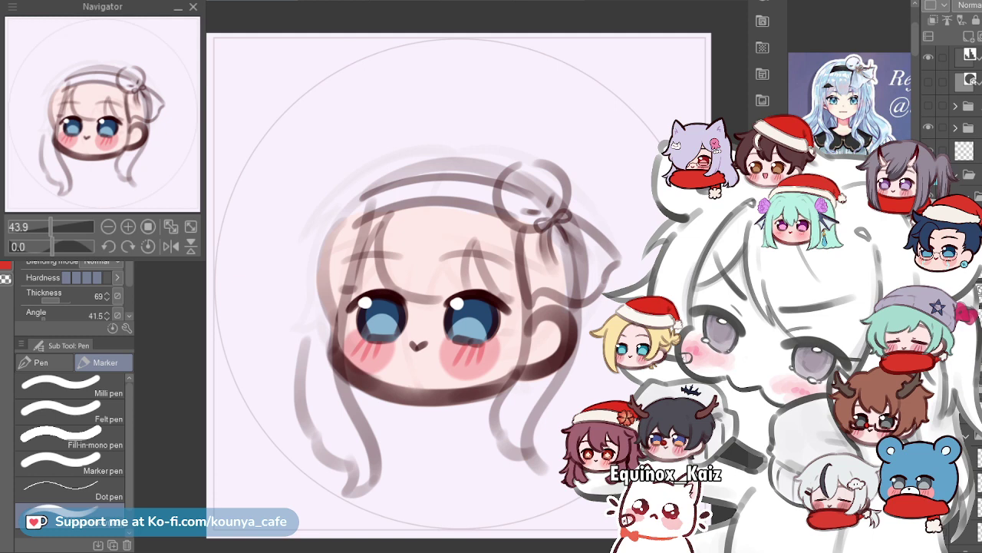
{"action": "scroll", "coordinate": [461, 307], "scroll_direction": "up", "scroll_amount": 2}
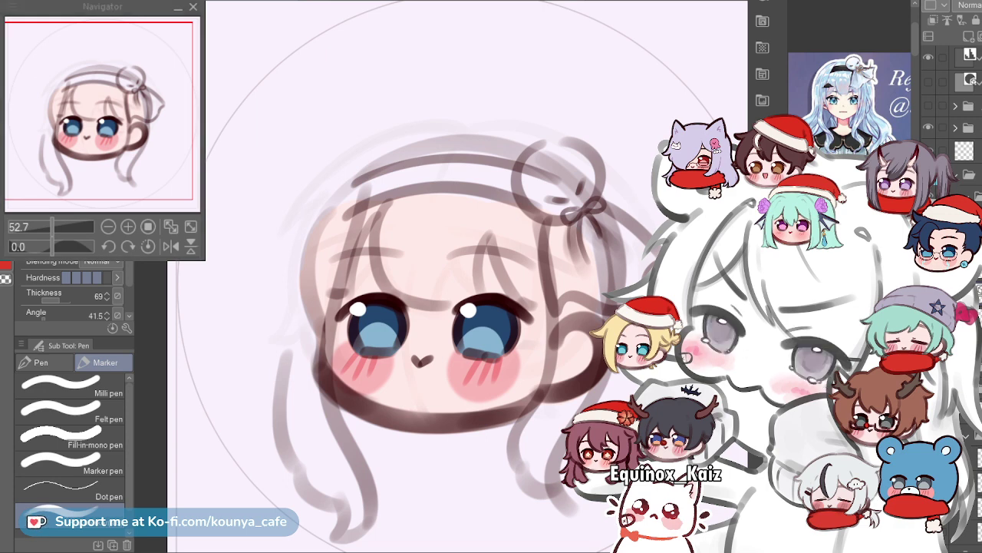
{"action": "left_click_drag", "start_coordinate": [324, 188], "coordinate": [312, 185]}
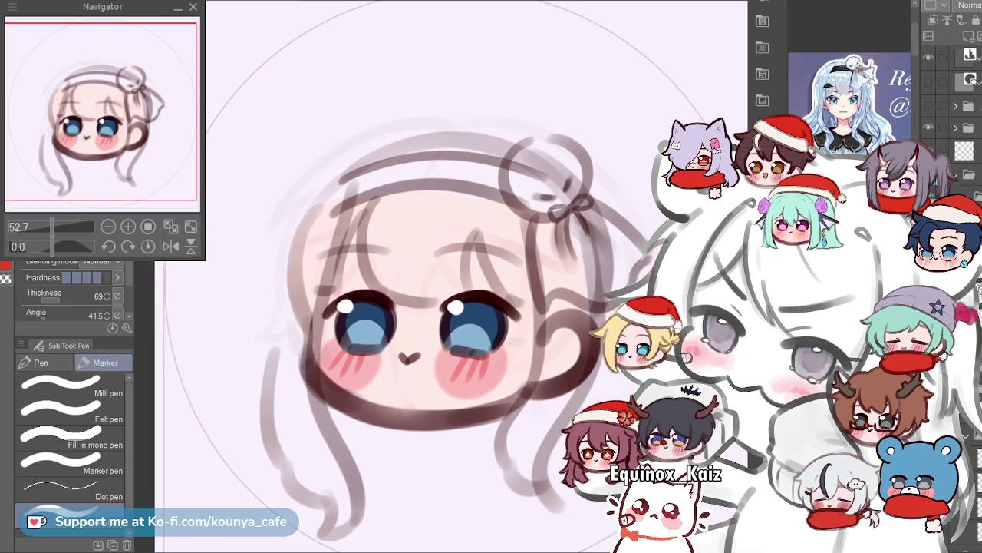
{"action": "left_click_drag", "start_coordinate": [407, 308], "coordinate": [401, 293]}
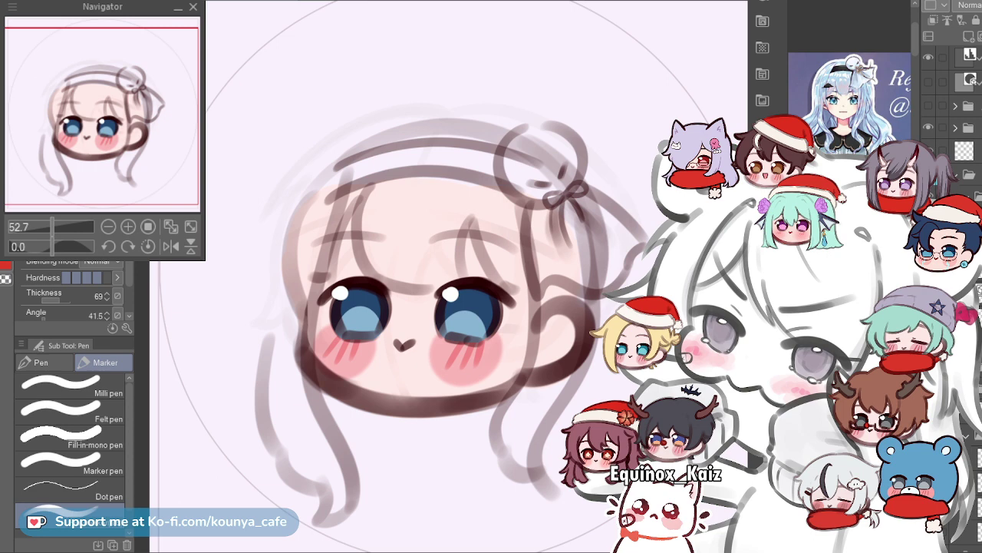
{"action": "scroll", "coordinate": [332, 280], "scroll_direction": "down", "scroll_amount": 2}
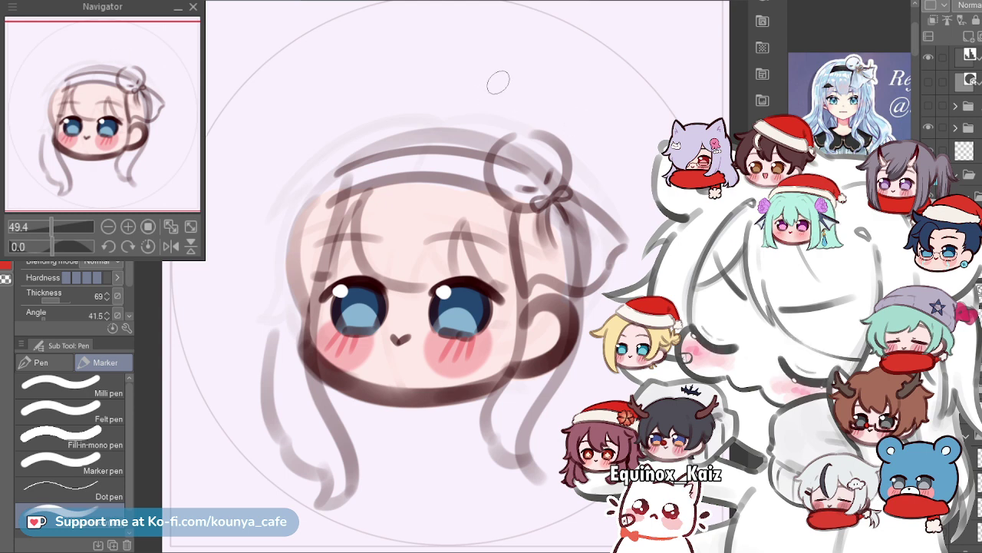
{"action": "scroll", "coordinate": [558, 117], "scroll_direction": "down", "scroll_amount": 2}
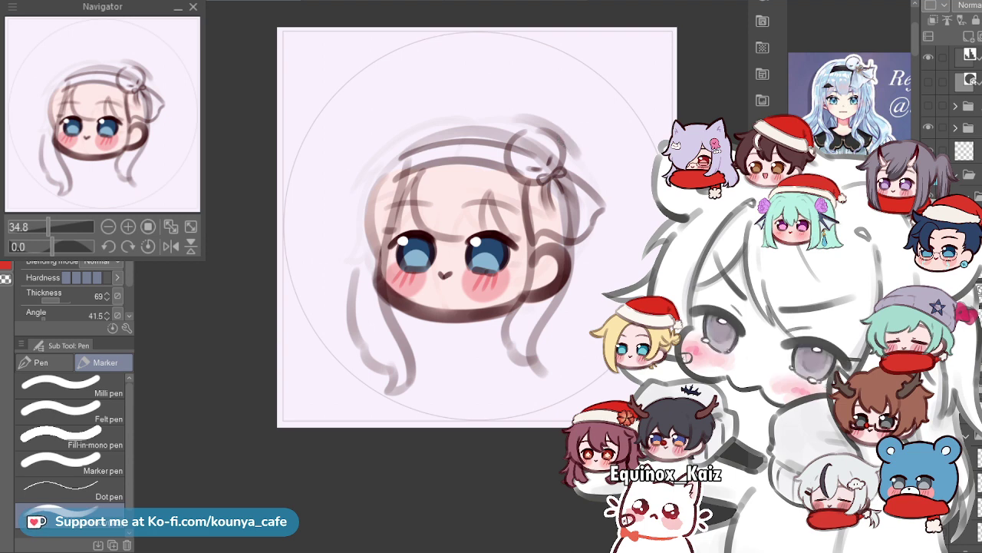
Sketch the right outer back-hair line, curving from behind the hair ornament down to the ribbon's tip.
{"action": "left_click_drag", "start_coordinate": [535, 115], "coordinate": [593, 228]}
{"action": "key", "text": "ctrl+z"}
{"action": "mouse_move", "coordinate": [538, 112]}
{"action": "left_mouse_down"}
{"action": "mouse_move", "coordinate": [603, 184]}
{"action": "mouse_move", "coordinate": [605, 321]}
{"action": "left_mouse_up"}
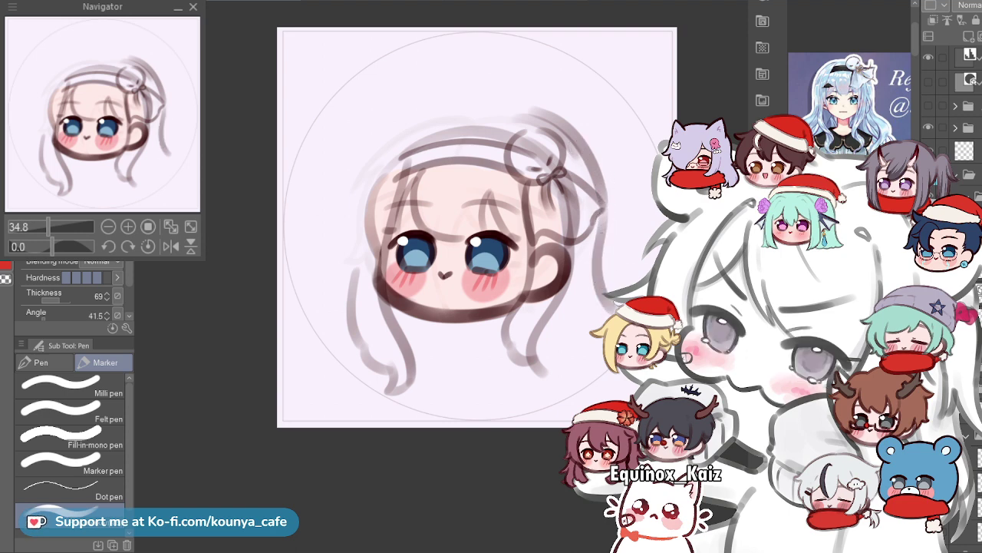
{"action": "key", "text": "ctrl+z"}
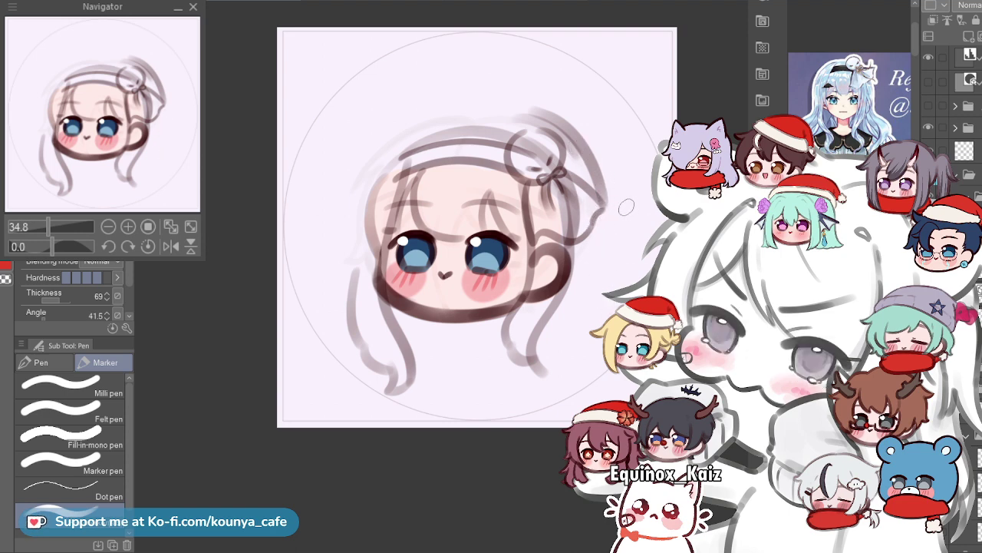
Try short marker strokes that continue the right back-hair line outward below the ribbon's tip.
{"action": "left_click_drag", "start_coordinate": [602, 210], "coordinate": [637, 330]}
{"action": "key", "text": "ctrl+z"}
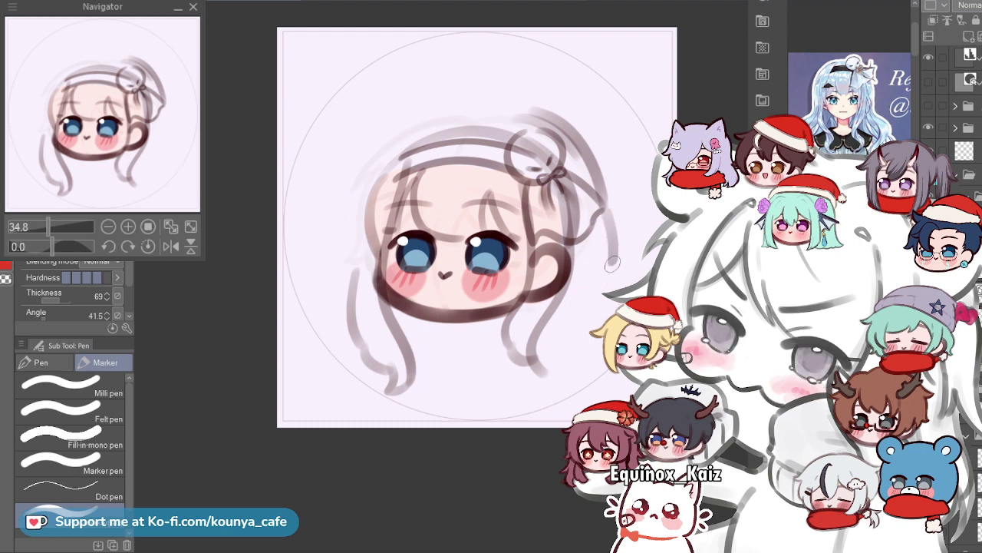
{"action": "left_click_drag", "start_coordinate": [613, 251], "coordinate": [624, 330]}
{"action": "key", "text": "ctrl+z"}
{"action": "left_click_drag", "start_coordinate": [603, 209], "coordinate": [628, 289]}
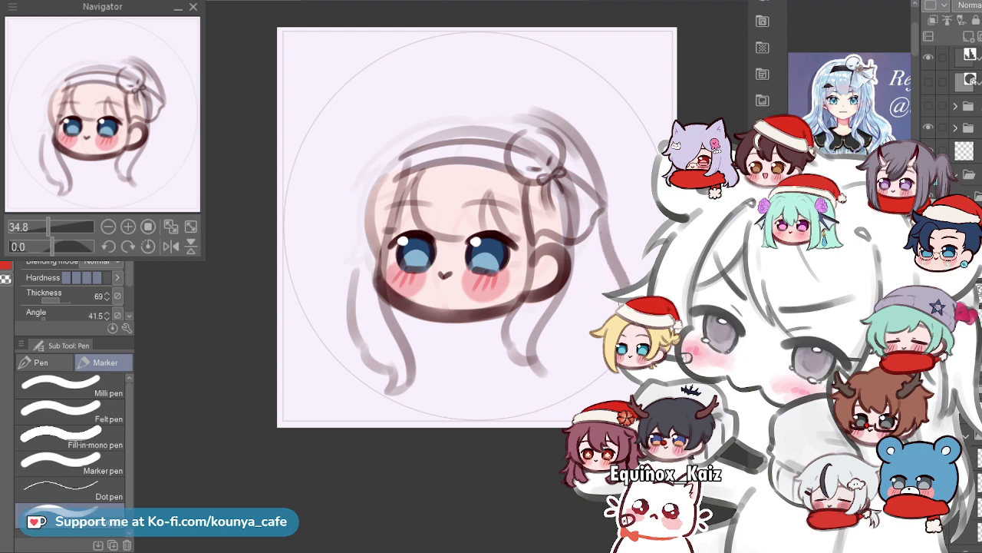
{"action": "key", "text": "ctrl+z"}
{"action": "left_click_drag", "start_coordinate": [608, 230], "coordinate": [628, 286]}
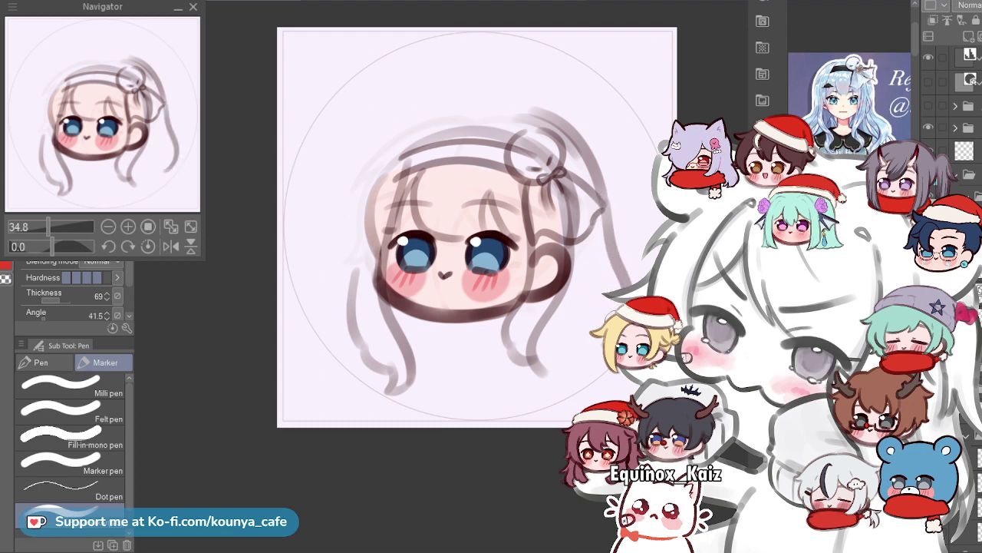
{"action": "scroll", "coordinate": [615, 227], "scroll_direction": "up", "scroll_amount": 1}
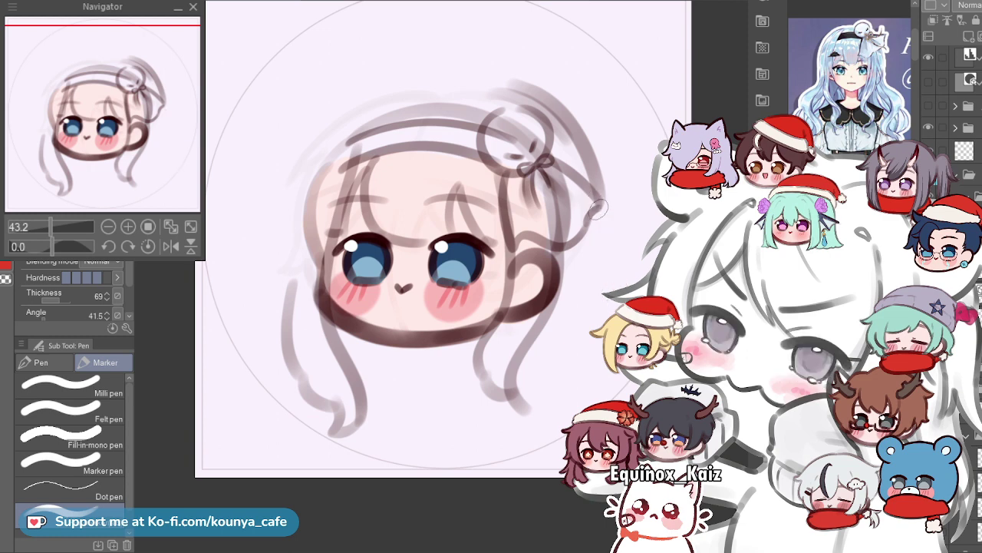
Try outward, straighter and inward-curving continuations of the right back-hair line, starting around the ribbon's tip.
{"action": "left_click_drag", "start_coordinate": [597, 198], "coordinate": [640, 283]}
{"action": "key", "text": "ctrl+z"}
{"action": "left_click_drag", "start_coordinate": [598, 198], "coordinate": [626, 288]}
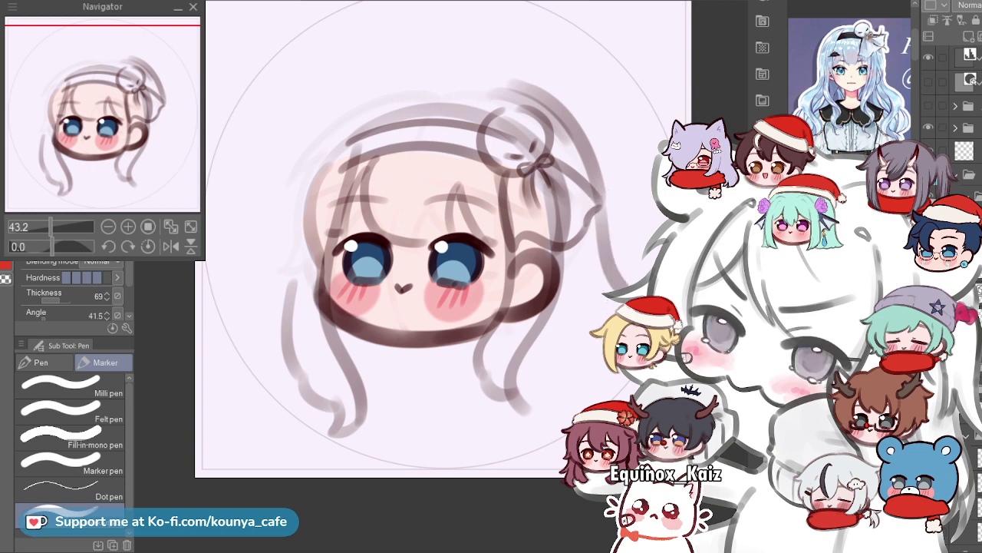
{"action": "key", "text": "ctrl+z"}
{"action": "mouse_move", "coordinate": [599, 201]}
{"action": "left_mouse_down"}
{"action": "mouse_move", "coordinate": [613, 262]}
{"action": "mouse_move", "coordinate": [642, 284]}
{"action": "left_mouse_up"}
{"action": "left_click_drag", "start_coordinate": [595, 193], "coordinate": [618, 281]}
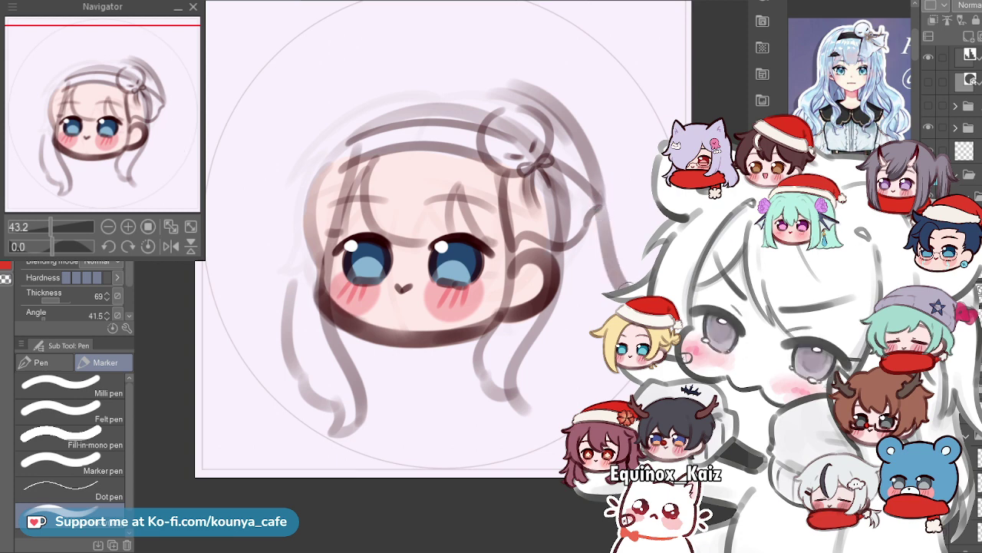
{"action": "key", "text": "ctrl+z"}
{"action": "left_click_drag", "start_coordinate": [595, 181], "coordinate": [637, 283]}
{"action": "key", "text": "ctrl+z"}
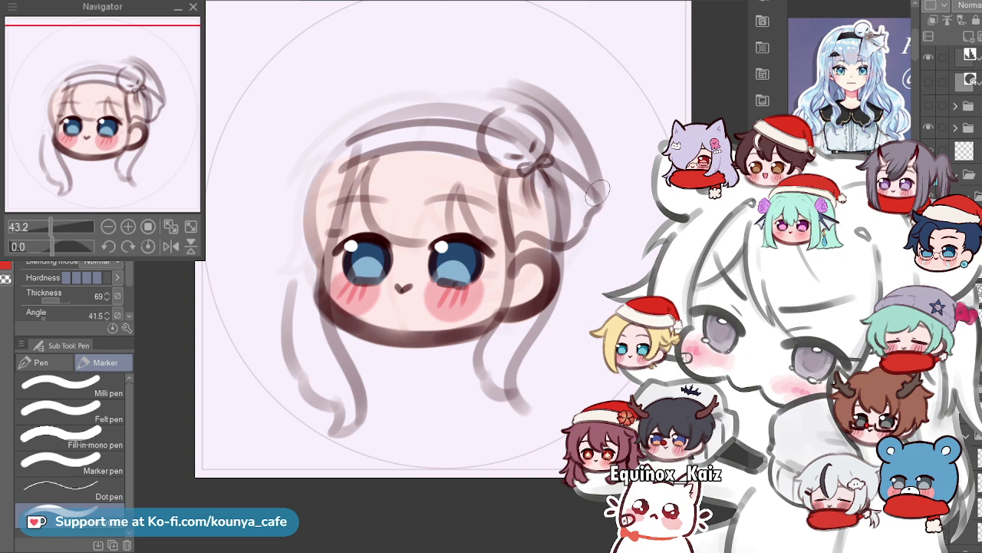
{"action": "left_click_drag", "start_coordinate": [595, 184], "coordinate": [612, 283]}
{"action": "key", "text": "ctrl+z"}
{"action": "left_click_drag", "start_coordinate": [599, 206], "coordinate": [622, 342]}
{"action": "key", "text": "ctrl+z"}
{"action": "mouse_move", "coordinate": [597, 201]}
{"action": "left_mouse_down"}
{"action": "mouse_move", "coordinate": [616, 286]}
{"action": "mouse_move", "coordinate": [551, 359]}
{"action": "left_mouse_up"}
{"action": "scroll", "coordinate": [598, 238], "scroll_direction": "down", "scroll_amount": 1}
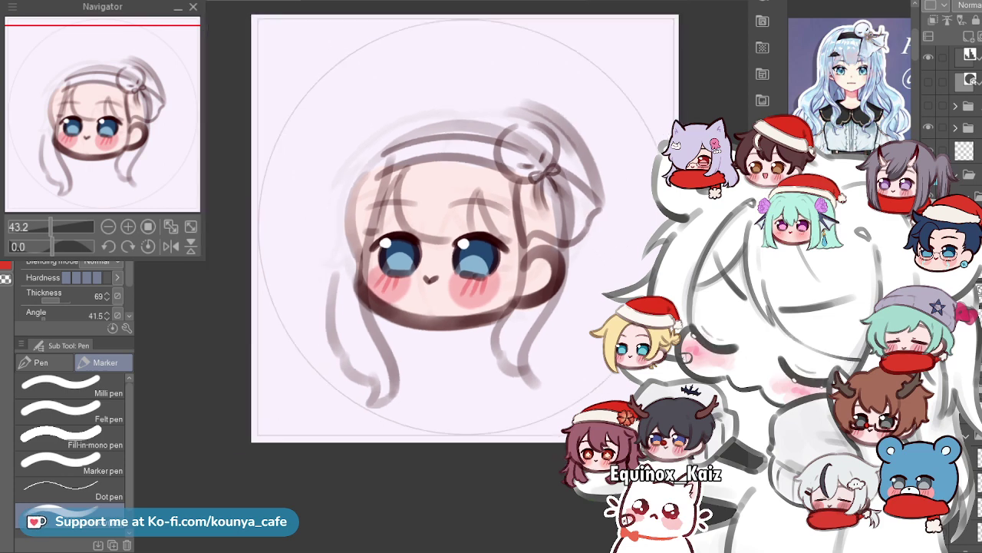
Extend the right back-hair line in a wave below the ribbon and end it with scalloped curls towards the right side lock.
{"action": "mouse_move", "coordinate": [596, 212]}
{"action": "left_mouse_down"}
{"action": "mouse_move", "coordinate": [571, 192]}
{"action": "mouse_move", "coordinate": [597, 264]}
{"action": "mouse_move", "coordinate": [563, 312]}
{"action": "left_mouse_up"}
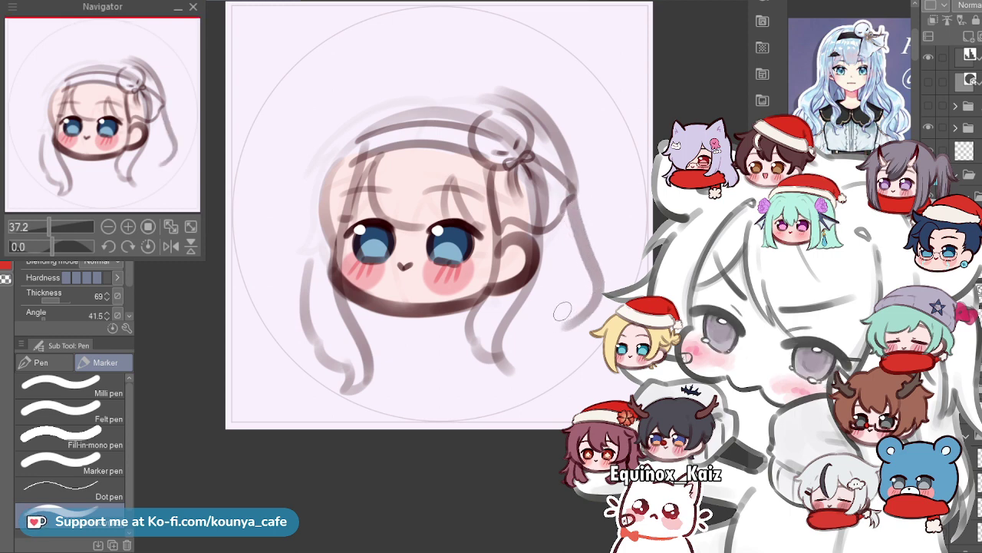
{"action": "key", "text": "ctrl+z"}
{"action": "mouse_move", "coordinate": [575, 190]}
{"action": "left_mouse_down"}
{"action": "mouse_move", "coordinate": [591, 265]}
{"action": "mouse_move", "coordinate": [563, 305]}
{"action": "left_mouse_up"}
{"action": "key", "text": "ctrl+z"}
{"action": "mouse_move", "coordinate": [572, 175]}
{"action": "left_mouse_down"}
{"action": "mouse_move", "coordinate": [569, 240]}
{"action": "mouse_move", "coordinate": [587, 311]}
{"action": "left_mouse_up"}
{"action": "key", "text": "ctrl+z"}
{"action": "left_click_drag", "start_coordinate": [569, 192], "coordinate": [601, 292]}
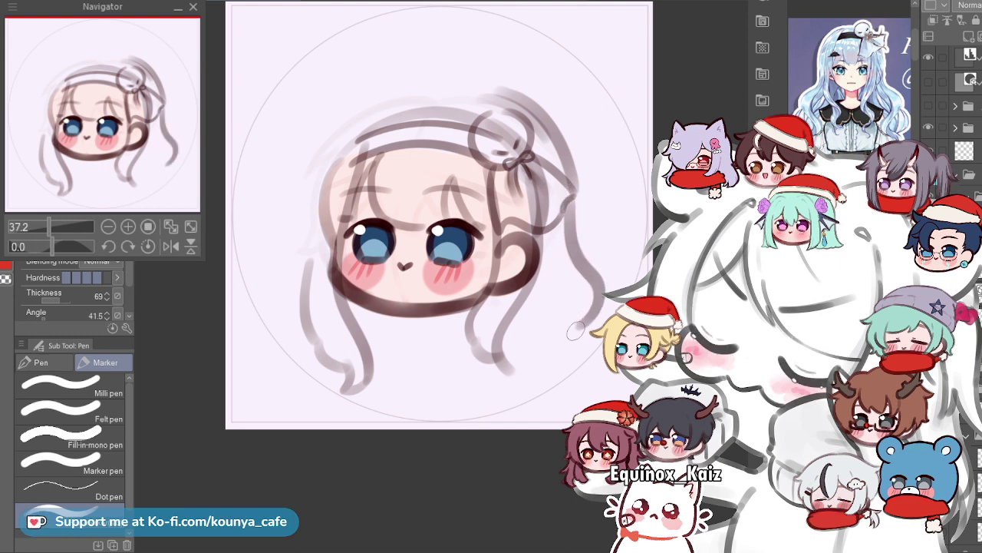
{"action": "left_click_drag", "start_coordinate": [580, 330], "coordinate": [558, 332]}
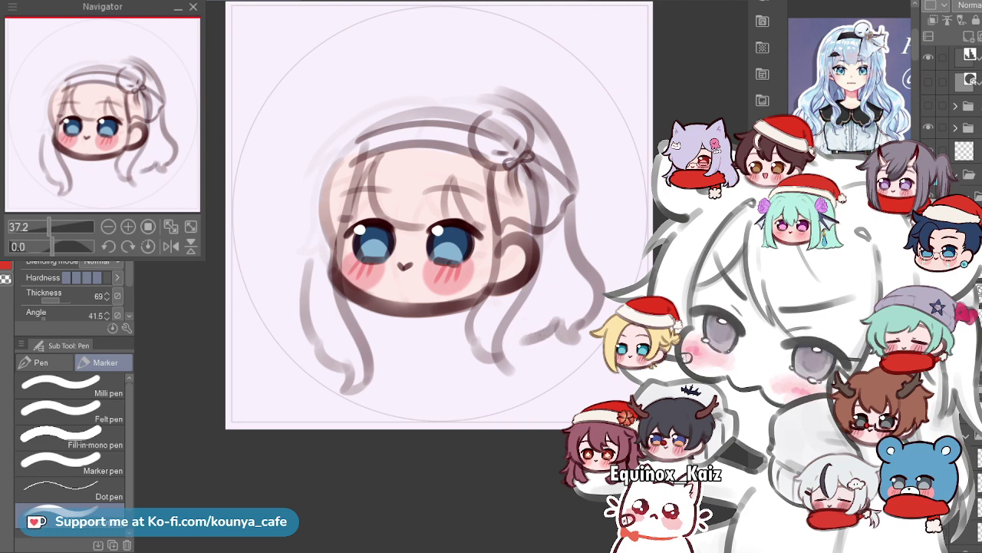
{"action": "left_click_drag", "start_coordinate": [522, 341], "coordinate": [510, 329]}
Sketch the outer hair arc over the crown, from above the hair ornament across to the head's upper left.
{"action": "left_click_drag", "start_coordinate": [463, 139], "coordinate": [485, 170]}
{"action": "scroll", "coordinate": [485, 170], "scroll_direction": "up", "scroll_amount": 1}
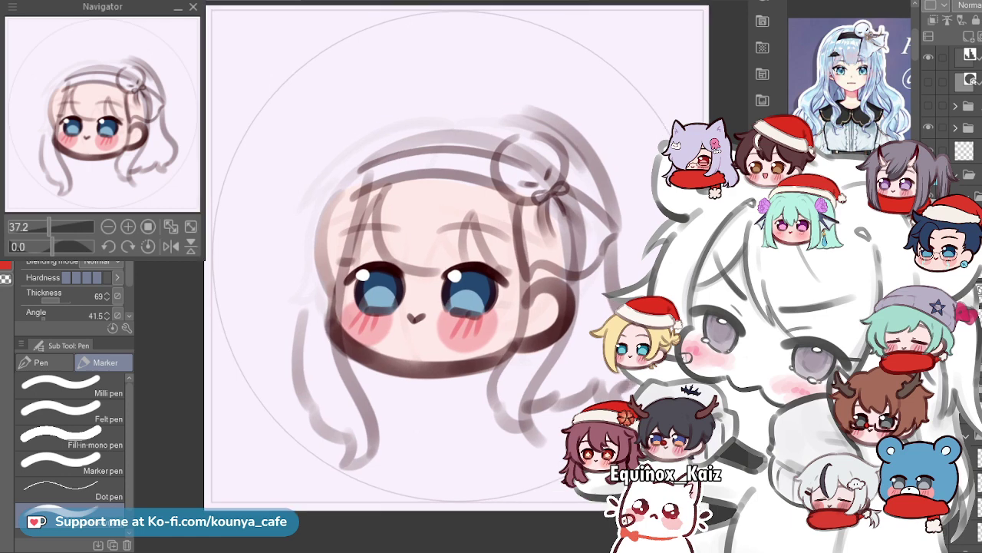
{"action": "scroll", "coordinate": [480, 186], "scroll_direction": "up", "scroll_amount": 1}
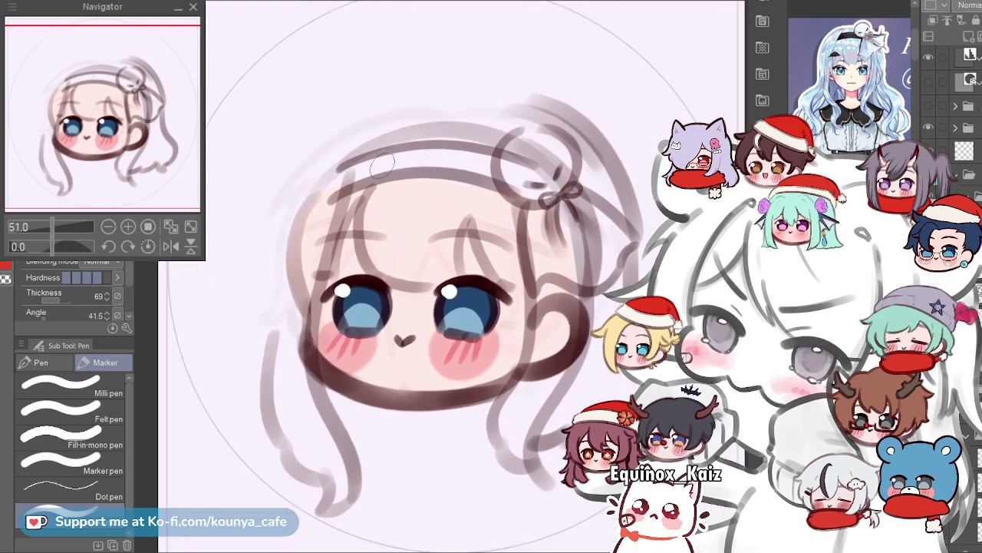
{"action": "scroll", "coordinate": [361, 461], "scroll_direction": "down", "scroll_amount": 2}
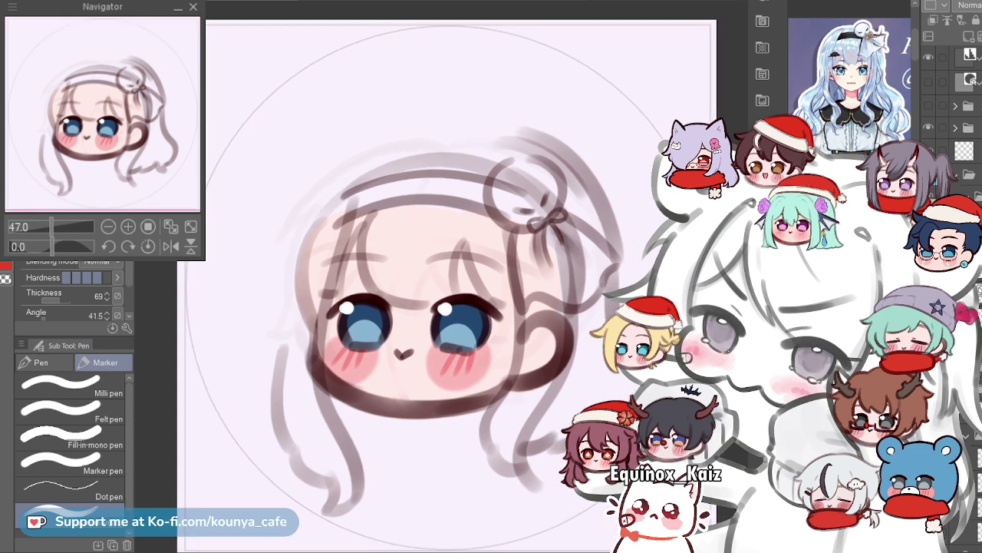
{"action": "left_click_drag", "start_coordinate": [521, 213], "coordinate": [493, 156]}
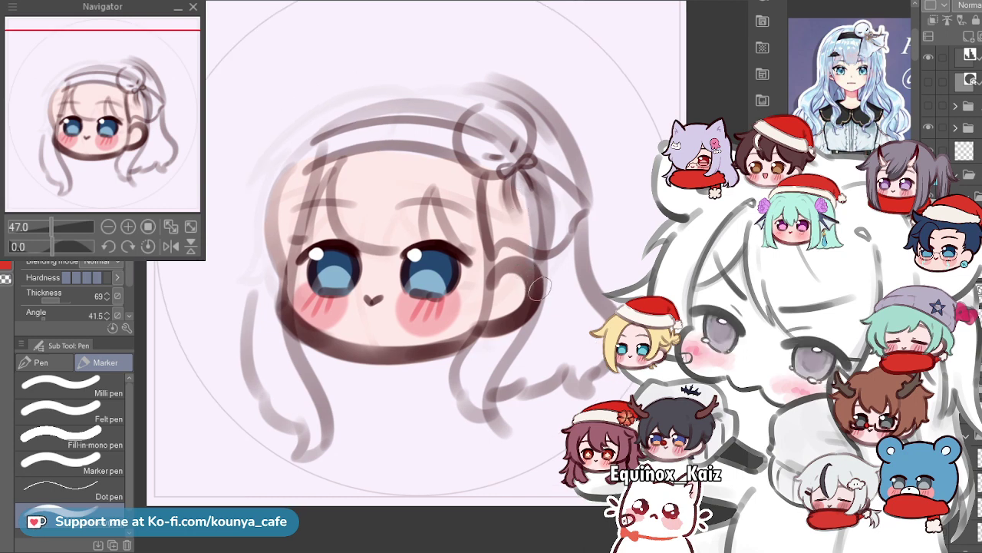
{"action": "mouse_move", "coordinate": [449, 53]}
{"action": "left_mouse_down"}
{"action": "mouse_move", "coordinate": [472, 71]}
{"action": "mouse_move", "coordinate": [346, 132]}
{"action": "left_mouse_up"}
{"action": "key", "text": "ctrl+z"}
{"action": "left_click_drag", "start_coordinate": [500, 92], "coordinate": [292, 125]}
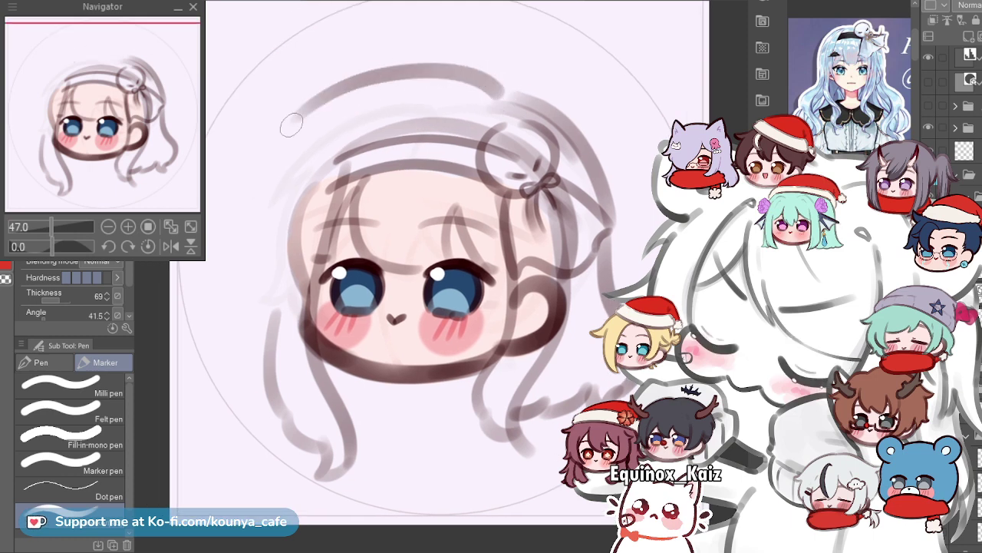
{"action": "key", "text": "ctrl+z"}
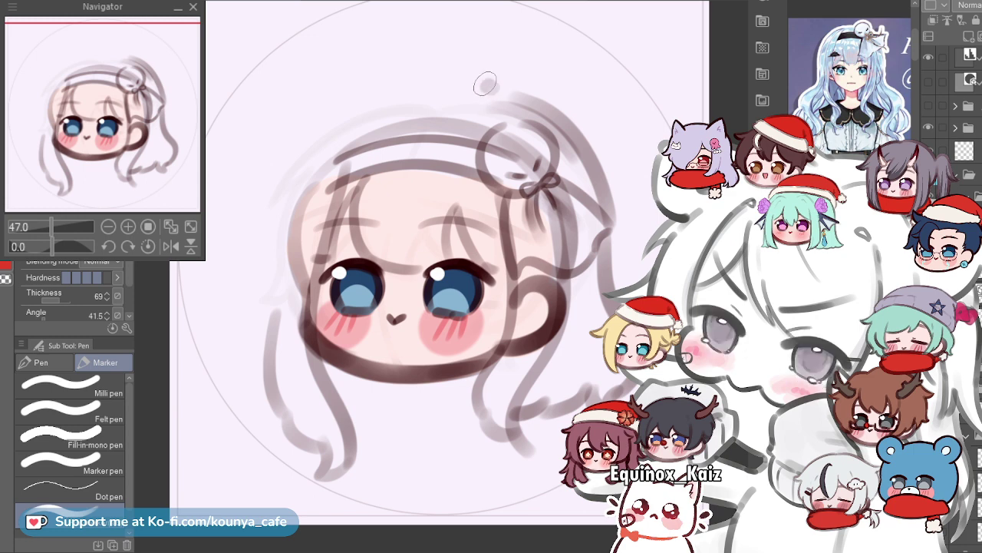
{"action": "left_click_drag", "start_coordinate": [495, 77], "coordinate": [299, 126]}
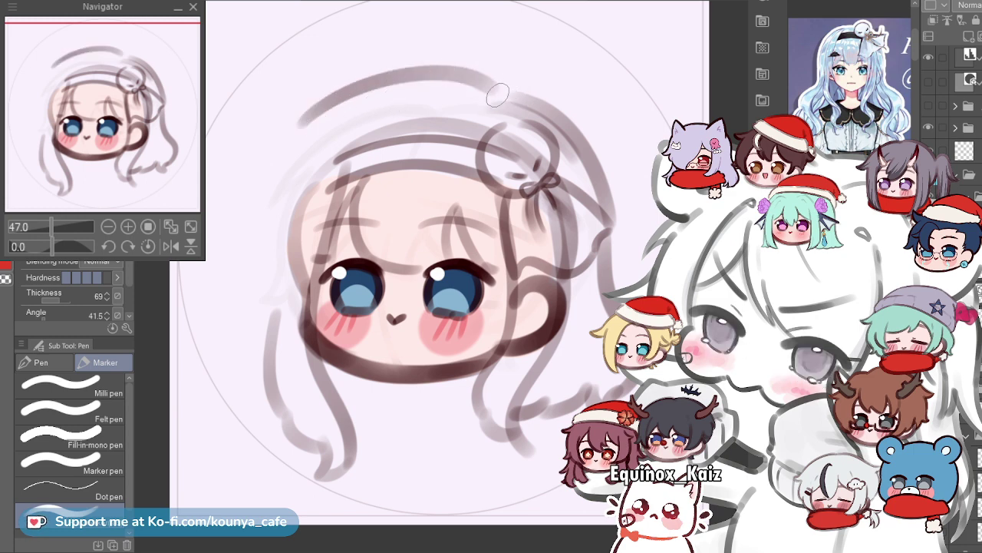
Continue the crown arc into a rounded outer hair line down the left side to about eye level.
{"action": "left_click_drag", "start_coordinate": [474, 96], "coordinate": [498, 114]}
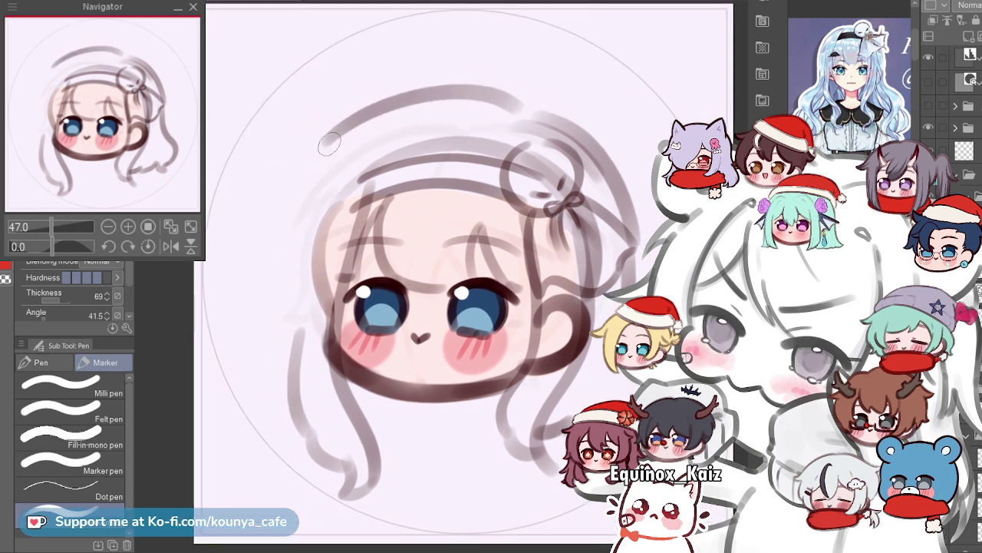
{"action": "left_click_drag", "start_coordinate": [330, 142], "coordinate": [284, 295]}
{"action": "key", "text": "ctrl+z"}
{"action": "left_click_drag", "start_coordinate": [327, 144], "coordinate": [274, 310]}
{"action": "key", "text": "ctrl+z"}
{"action": "key", "text": "ctrl+z"}
{"action": "left_click_drag", "start_coordinate": [323, 142], "coordinate": [269, 269]}
{"action": "key", "text": "ctrl+z"}
{"action": "left_click_drag", "start_coordinate": [322, 144], "coordinate": [286, 270]}
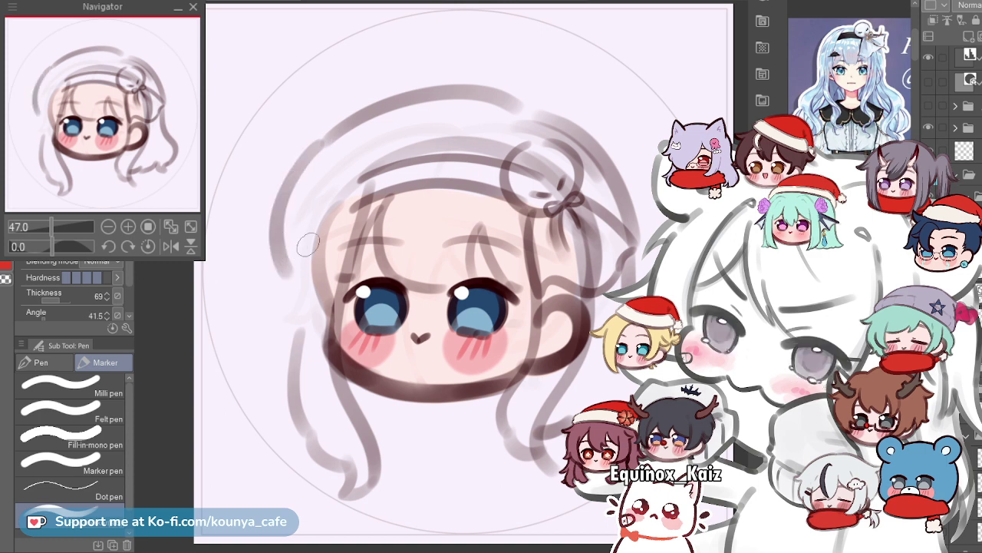
{"action": "key", "text": "ctrl+z"}
{"action": "mouse_move", "coordinate": [323, 145]}
{"action": "left_mouse_down"}
{"action": "mouse_move", "coordinate": [300, 170]}
{"action": "mouse_move", "coordinate": [293, 287]}
{"action": "left_mouse_up"}
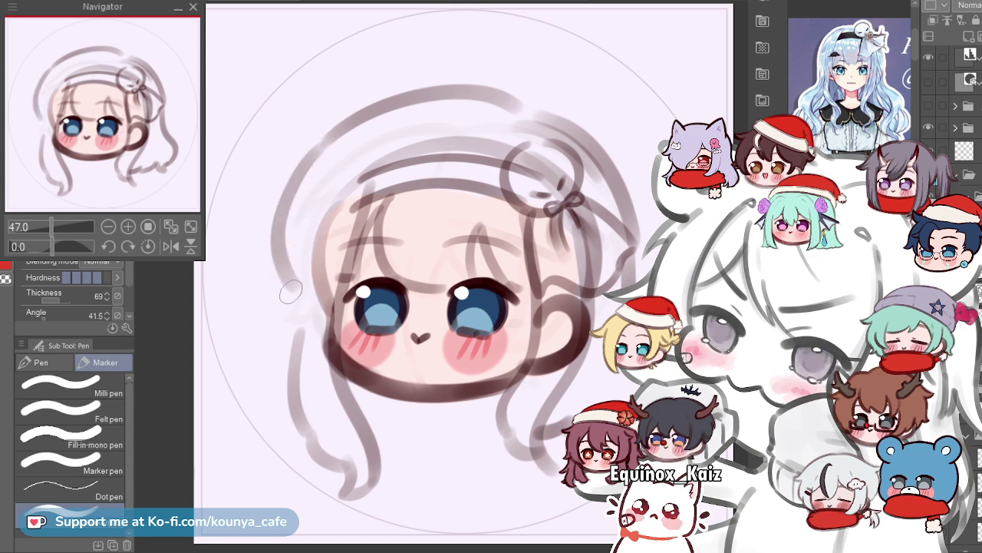
Extend the left outer hair line in a soft wave downwards alongside the left side lock.
{"action": "left_click_drag", "start_coordinate": [294, 307], "coordinate": [292, 384]}
{"action": "key", "text": "ctrl+z"}
{"action": "mouse_move", "coordinate": [293, 293]}
{"action": "left_mouse_down"}
{"action": "mouse_move", "coordinate": [286, 329]}
{"action": "mouse_move", "coordinate": [298, 402]}
{"action": "left_mouse_up"}
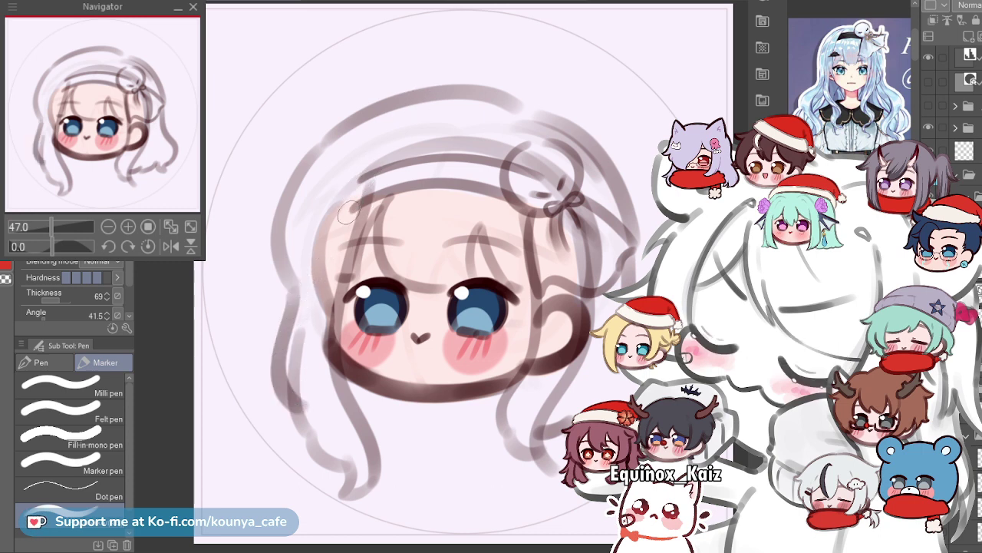
Transform the back-hair sketch by pulling its upper-left corner slightly inwards and down, and apply it.
{"action": "key", "text": "ctrl+t"}
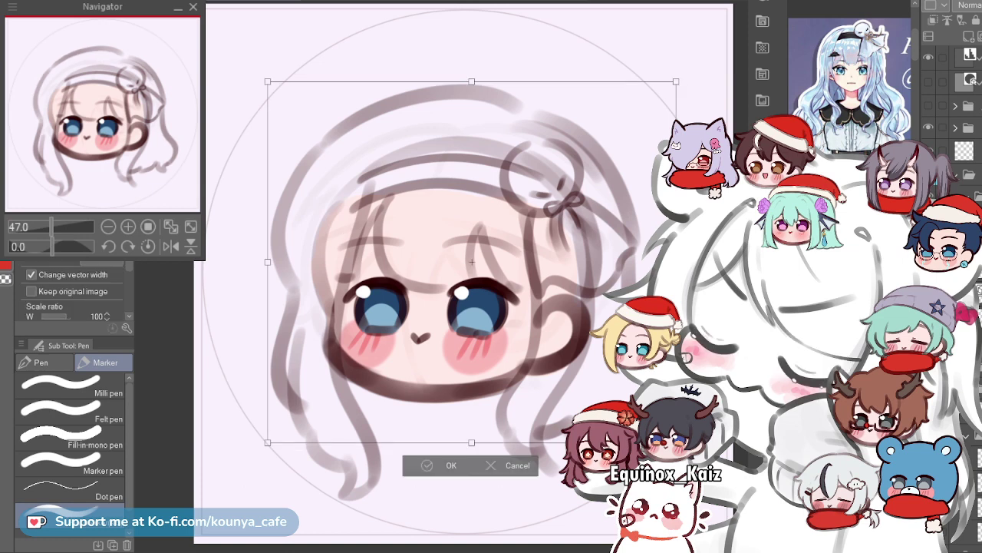
{"action": "mouse_move", "coordinate": [274, 86]}
{"action": "left_mouse_down"}
{"action": "mouse_move", "coordinate": [277, 95]}
{"action": "mouse_move", "coordinate": [273, 88]}
{"action": "left_mouse_up"}
{"action": "key", "text": "ctrl+z"}
{"action": "key", "text": "ctrl+z"}
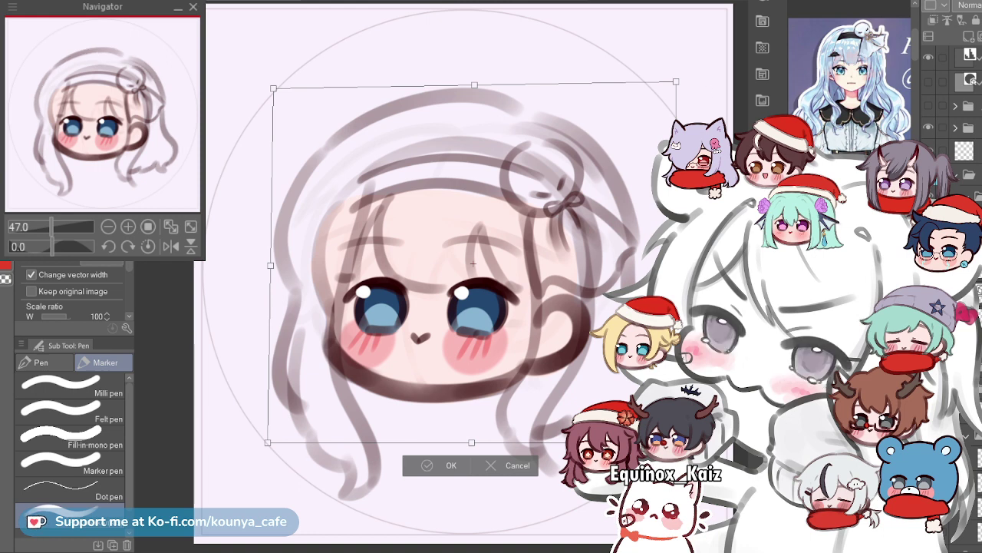
{"action": "key", "text": "Return"}
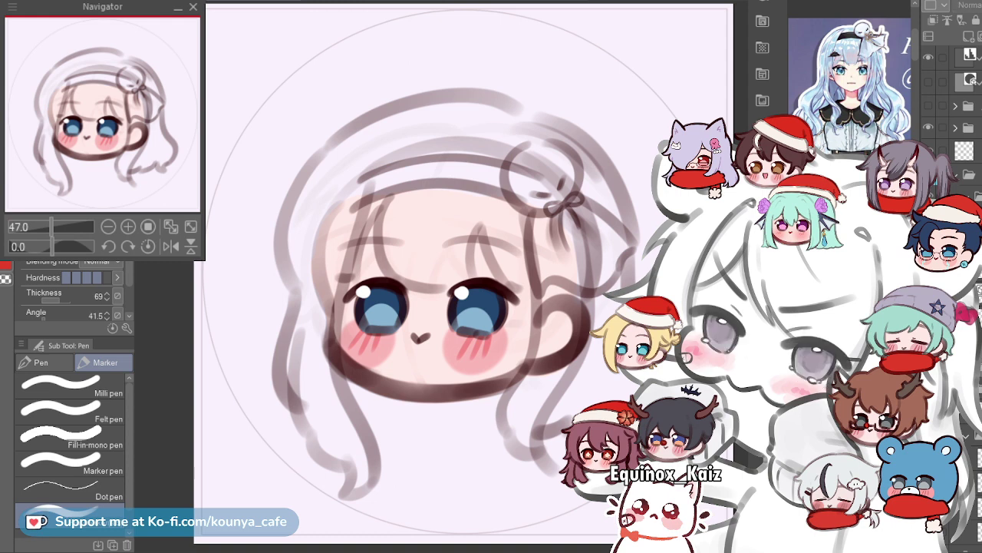
{"action": "key", "text": "ctrl+z"}
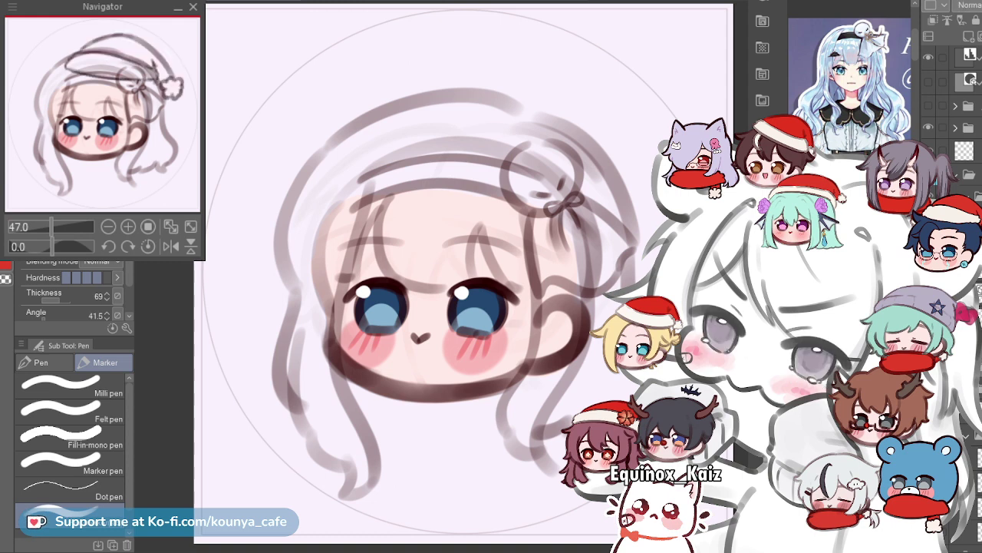
{"action": "key", "text": "ctrl+y"}
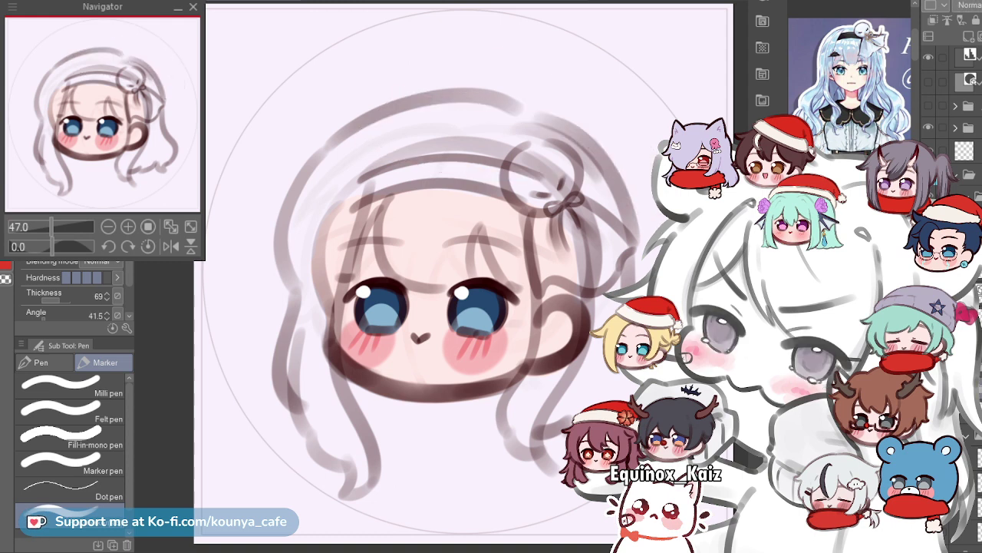
{"action": "key", "text": "w"}
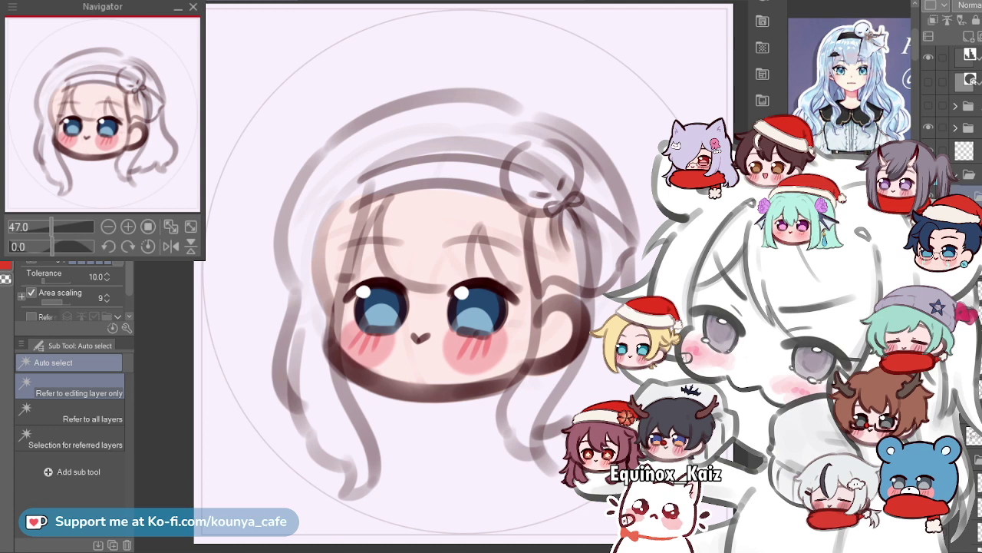
{"action": "key", "text": "p"}
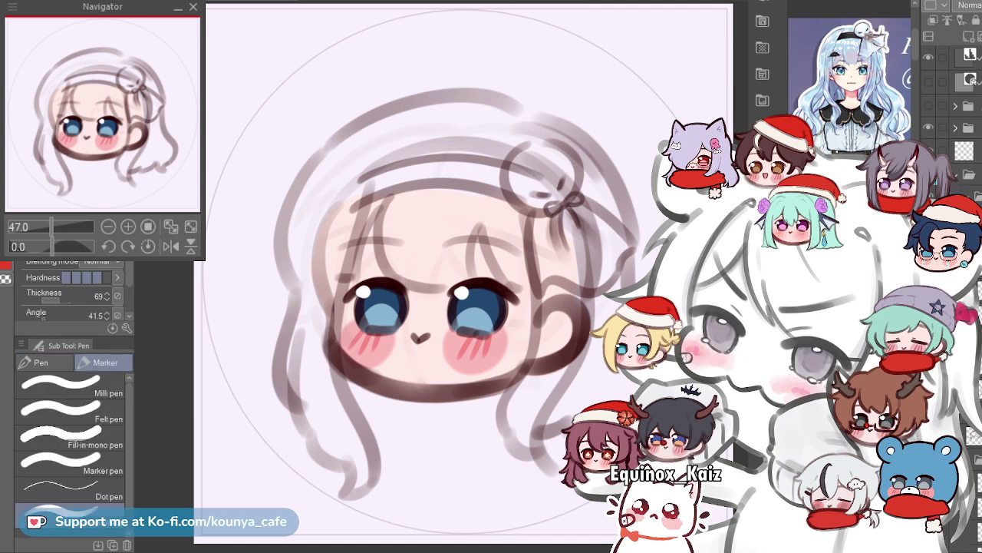
Sketch the scarf's top edge as a nearly horizontal line across the lower face, just above the chin outline.
{"action": "scroll", "coordinate": [444, 369], "scroll_direction": "up", "scroll_amount": 2}
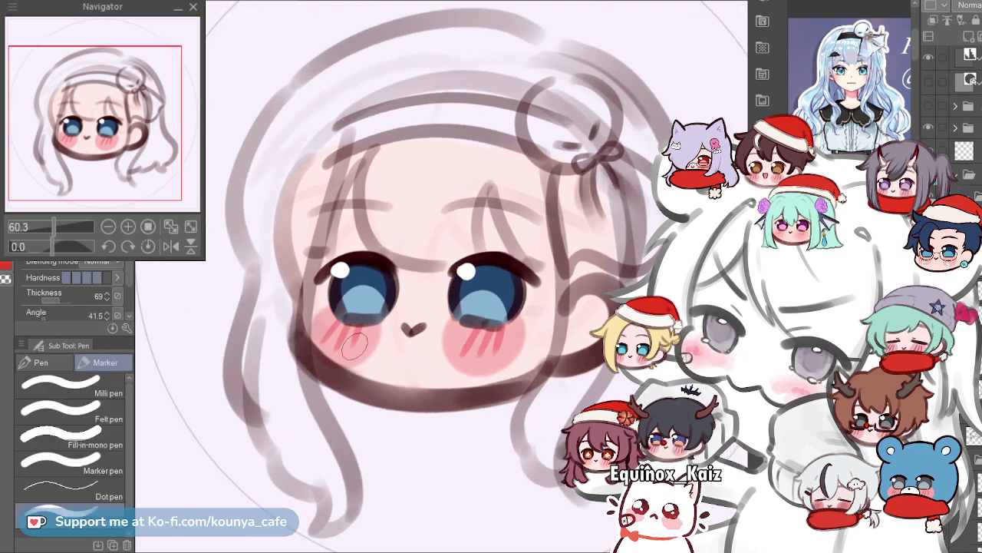
{"action": "mouse_move", "coordinate": [357, 365]}
{"action": "left_mouse_down"}
{"action": "mouse_move", "coordinate": [330, 367]}
{"action": "mouse_move", "coordinate": [378, 373]}
{"action": "mouse_move", "coordinate": [353, 378]}
{"action": "left_mouse_up"}
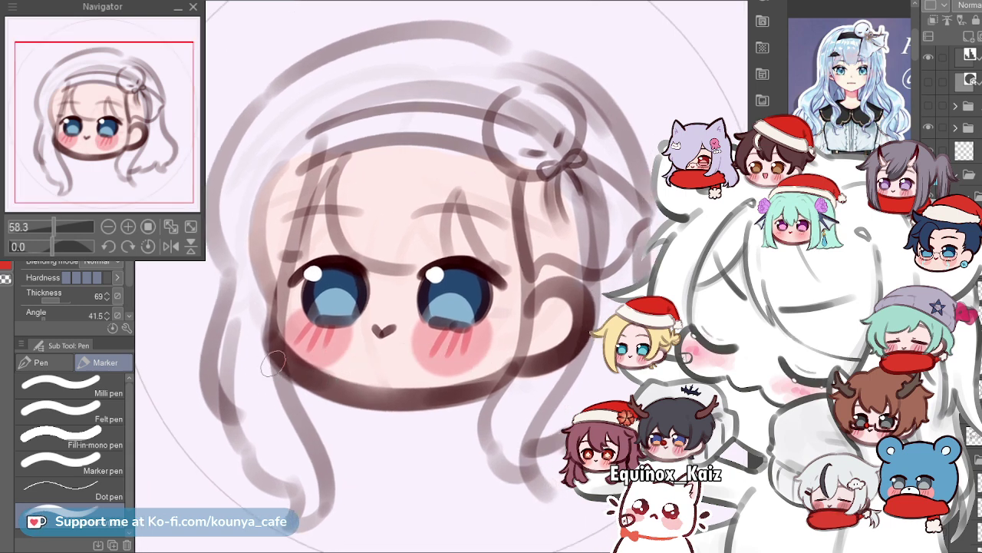
{"action": "left_click_drag", "start_coordinate": [244, 355], "coordinate": [545, 354]}
{"action": "key", "text": "ctrl+z"}
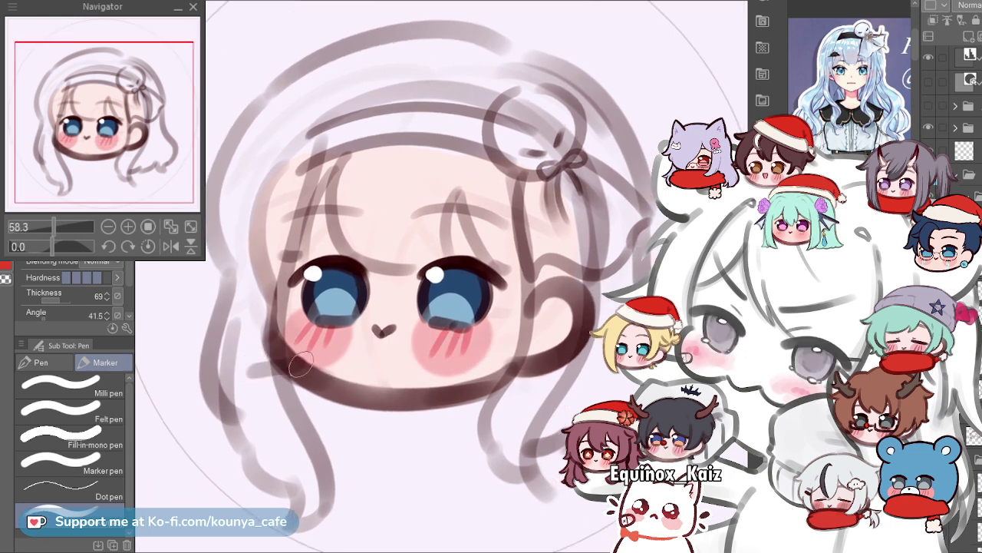
{"action": "left_click_drag", "start_coordinate": [253, 360], "coordinate": [549, 360]}
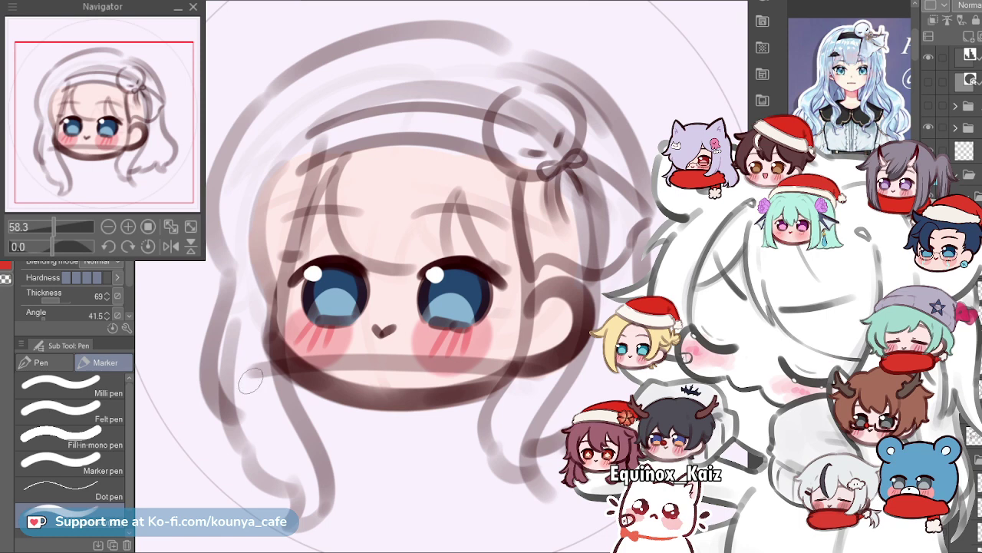
{"action": "left_click_drag", "start_coordinate": [257, 371], "coordinate": [249, 415]}
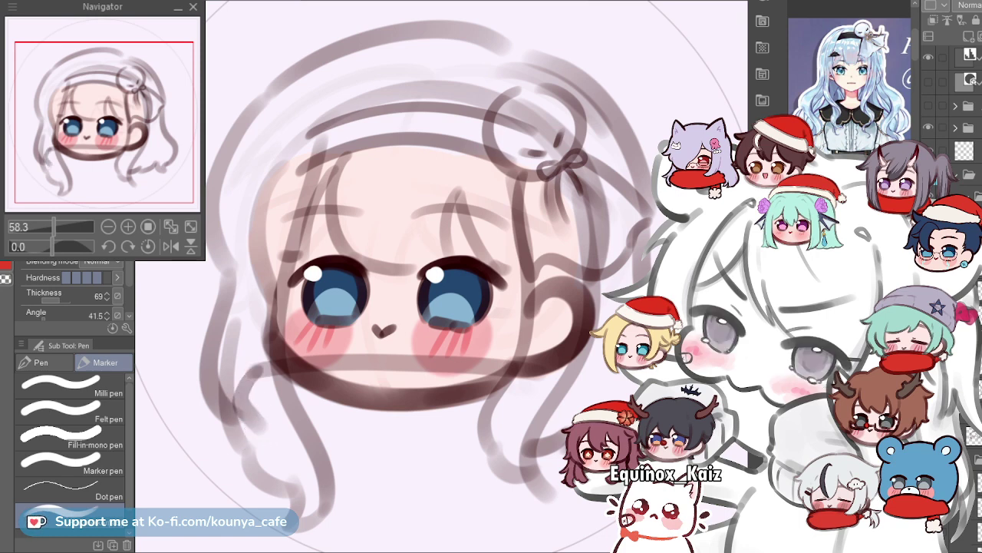
{"action": "key", "text": "ctrl+t"}
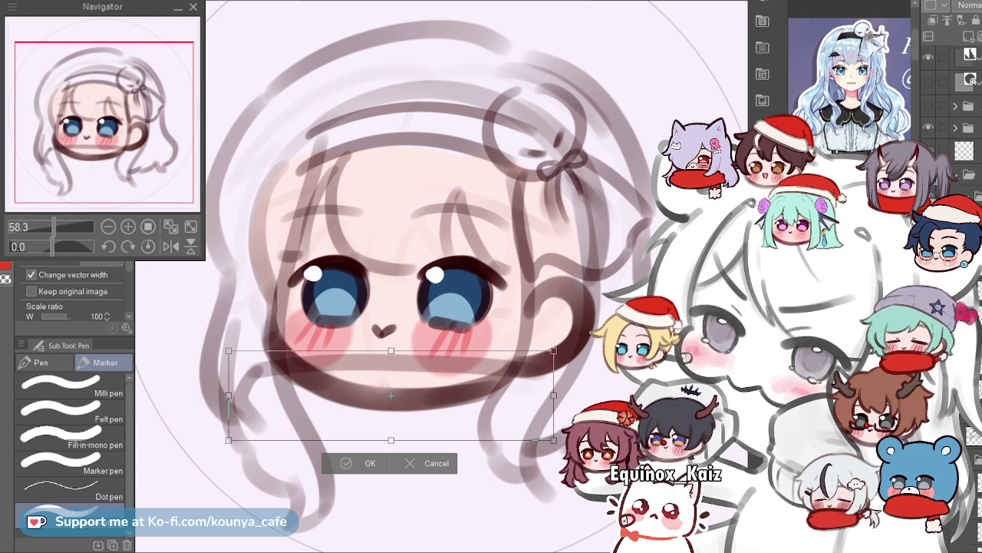
{"action": "key", "text": "Escape"}
{"action": "key", "text": "ctrl+z"}
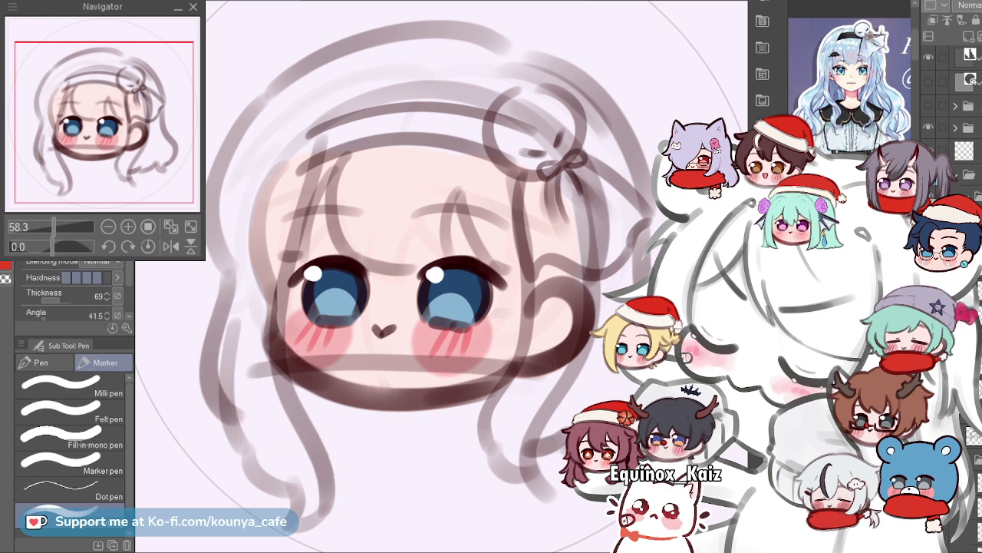
Narrow the scarf's top edge line to 94% width by pulling in its left end, and apply the transform.
{"action": "key", "text": "ctrl+t"}
{"action": "left_click_drag", "start_coordinate": [241, 367], "coordinate": [258, 367]}
{"action": "key", "text": "Down"}
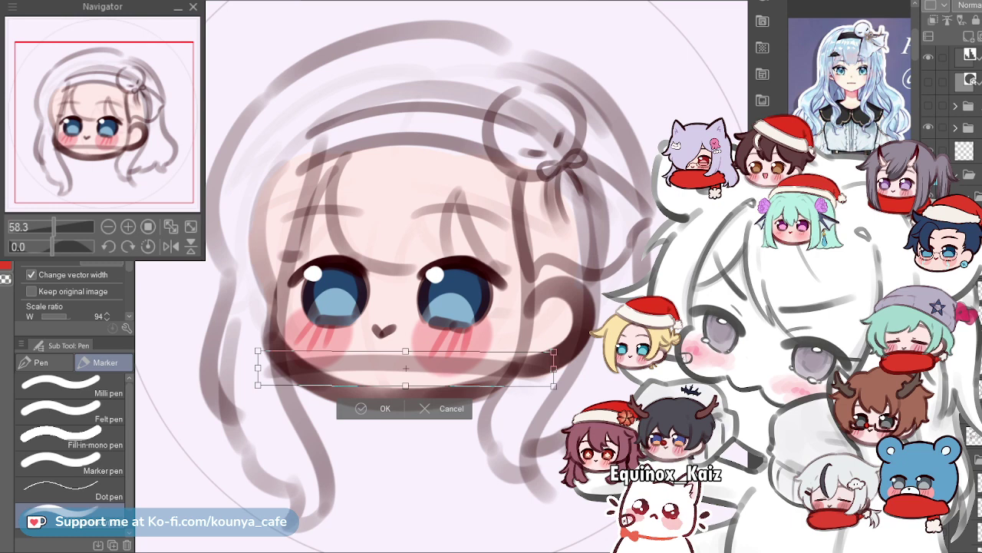
{"action": "key", "text": "Return"}
Sketch the scarf's rounded left side and its curved bottom edge beneath the chin, running across to the right back hair.
{"action": "mouse_move", "coordinate": [280, 367]}
{"action": "left_mouse_down"}
{"action": "mouse_move", "coordinate": [265, 416]}
{"action": "mouse_move", "coordinate": [265, 379]}
{"action": "mouse_move", "coordinate": [264, 436]}
{"action": "left_mouse_up"}
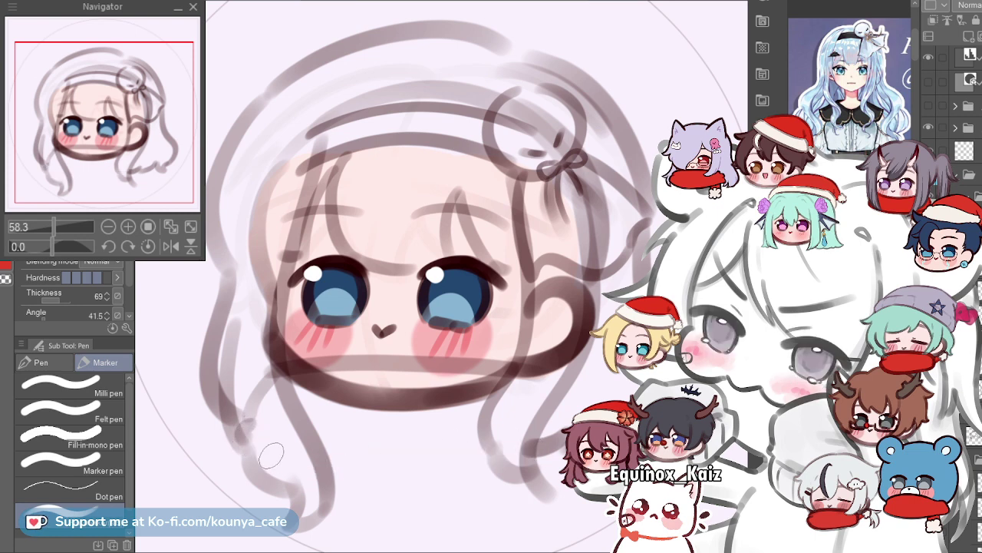
{"action": "mouse_move", "coordinate": [248, 450]}
{"action": "left_mouse_down"}
{"action": "mouse_move", "coordinate": [347, 467]}
{"action": "mouse_move", "coordinate": [527, 449]}
{"action": "left_mouse_up"}
{"action": "key", "text": "ctrl+z"}
{"action": "left_click_drag", "start_coordinate": [253, 459], "coordinate": [559, 469]}
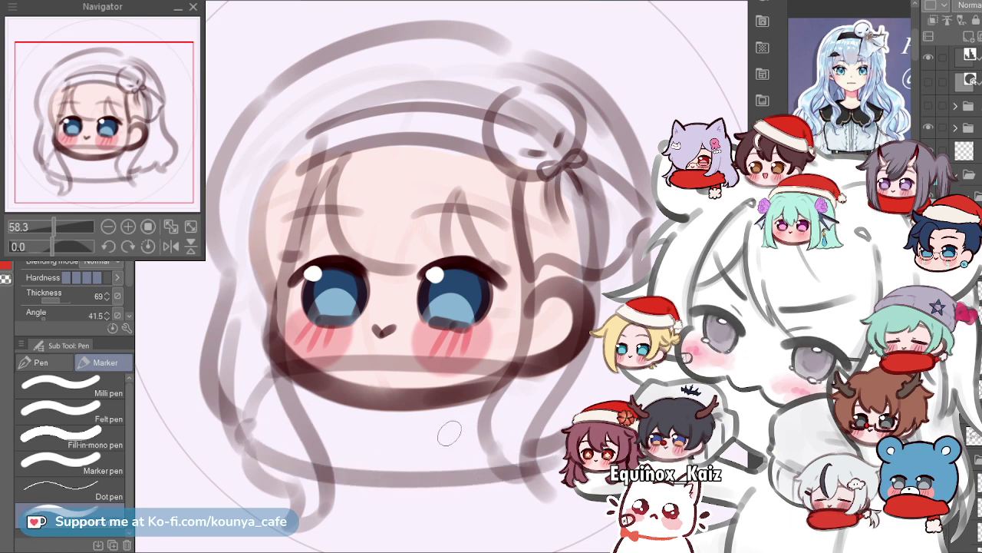
{"action": "key", "text": "ctrl+z"}
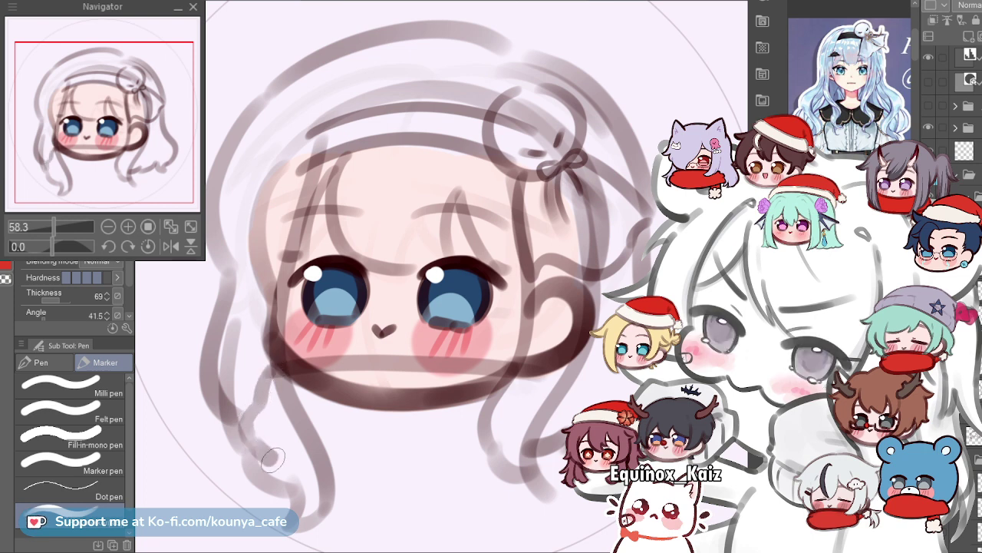
{"action": "mouse_move", "coordinate": [257, 449]}
{"action": "left_mouse_down"}
{"action": "mouse_move", "coordinate": [425, 475]}
{"action": "mouse_move", "coordinate": [546, 454]}
{"action": "left_mouse_up"}
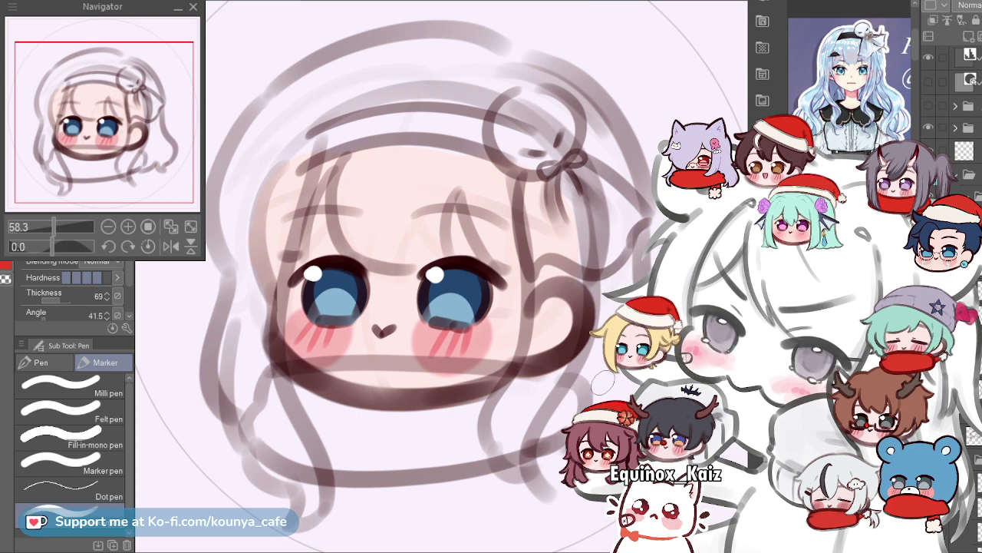
Sketch the scarf's rounded right side and the two short edges of its hanging end below the right side lock.
{"action": "scroll", "coordinate": [606, 364], "scroll_direction": "down", "scroll_amount": 2}
{"action": "scroll", "coordinate": [591, 399], "scroll_direction": "up", "scroll_amount": 2}
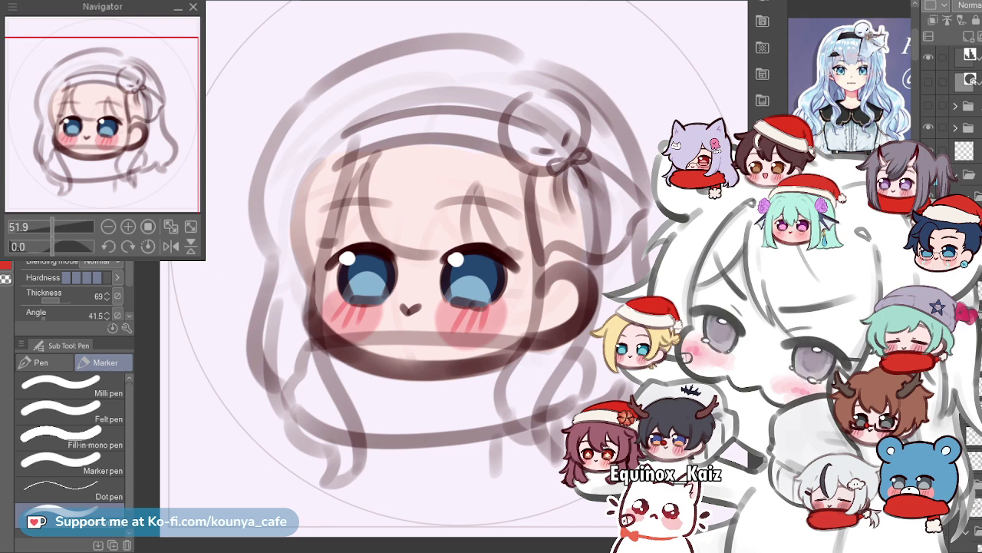
{"action": "scroll", "coordinate": [505, 463], "scroll_direction": "up", "scroll_amount": 4}
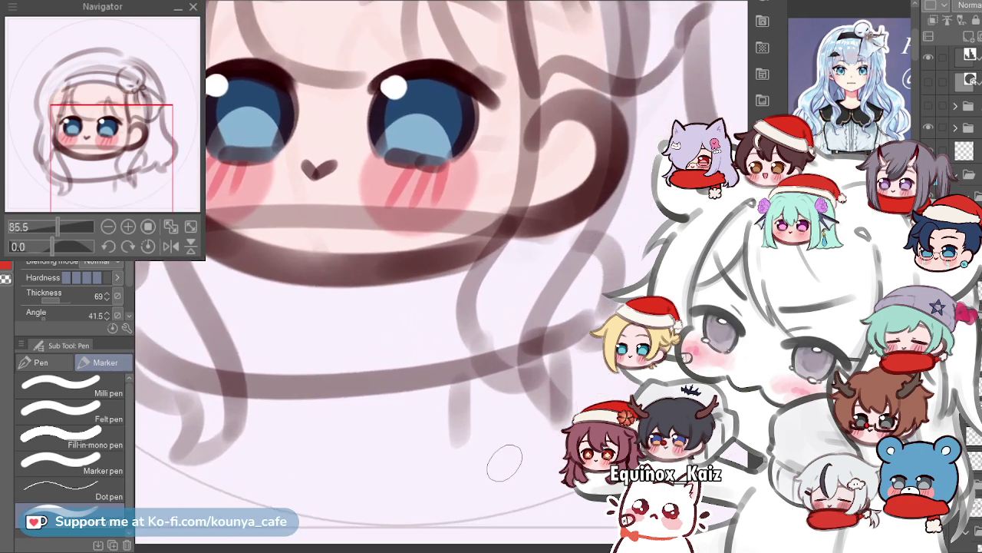
{"action": "scroll", "coordinate": [510, 469], "scroll_direction": "up", "scroll_amount": 1}
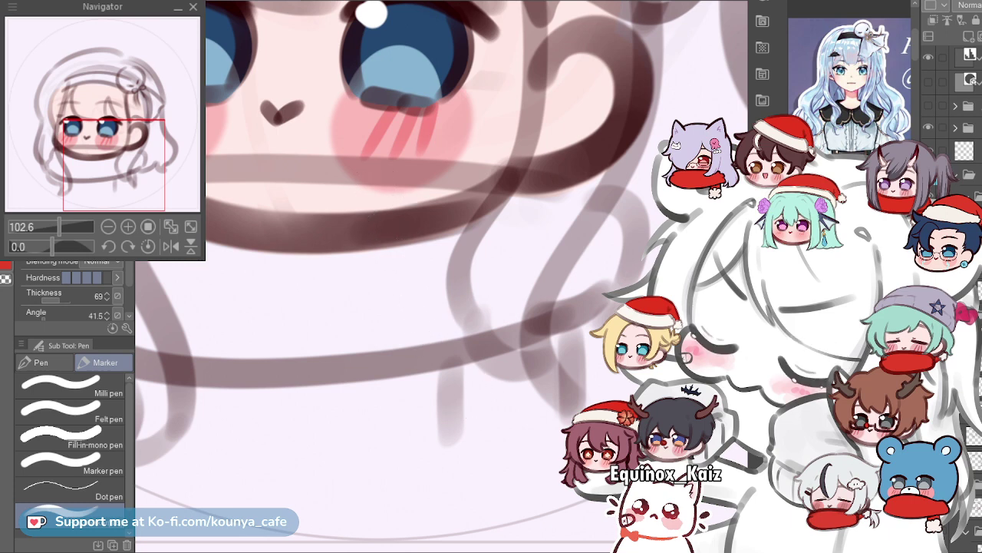
{"action": "left_click_drag", "start_coordinate": [381, 189], "coordinate": [362, 143]}
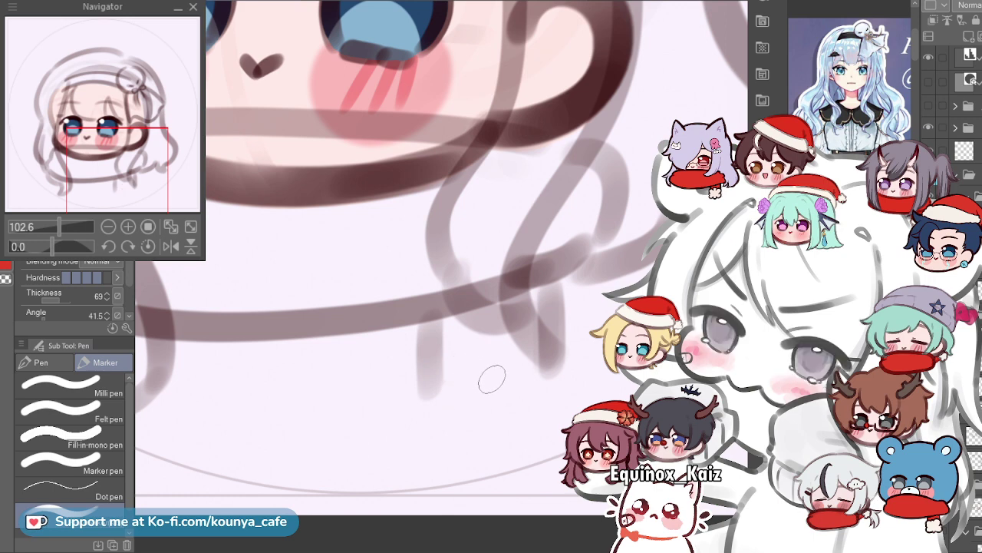
{"action": "mouse_move", "coordinate": [495, 365]}
{"action": "left_mouse_down"}
{"action": "mouse_move", "coordinate": [418, 432]}
{"action": "mouse_move", "coordinate": [459, 387]}
{"action": "left_mouse_up"}
{"action": "left_click_drag", "start_coordinate": [420, 418], "coordinate": [447, 388]}
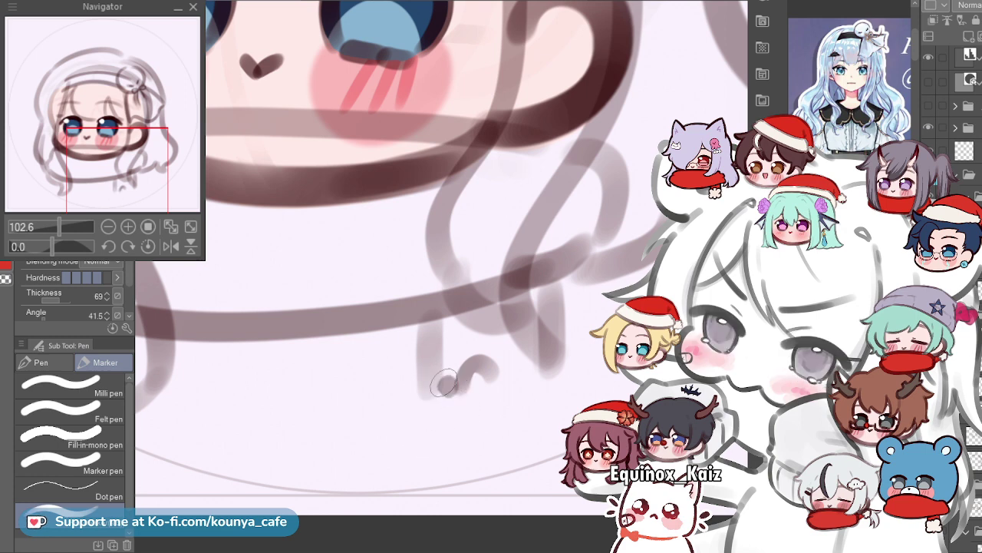
{"action": "mouse_move", "coordinate": [440, 421]}
{"action": "left_mouse_down"}
{"action": "mouse_move", "coordinate": [463, 386]}
{"action": "mouse_move", "coordinate": [445, 412]}
{"action": "left_mouse_up"}
{"action": "key", "text": "ctrl+z"}
{"action": "left_click_drag", "start_coordinate": [434, 375], "coordinate": [438, 402]}
{"action": "key", "text": "ctrl+z"}
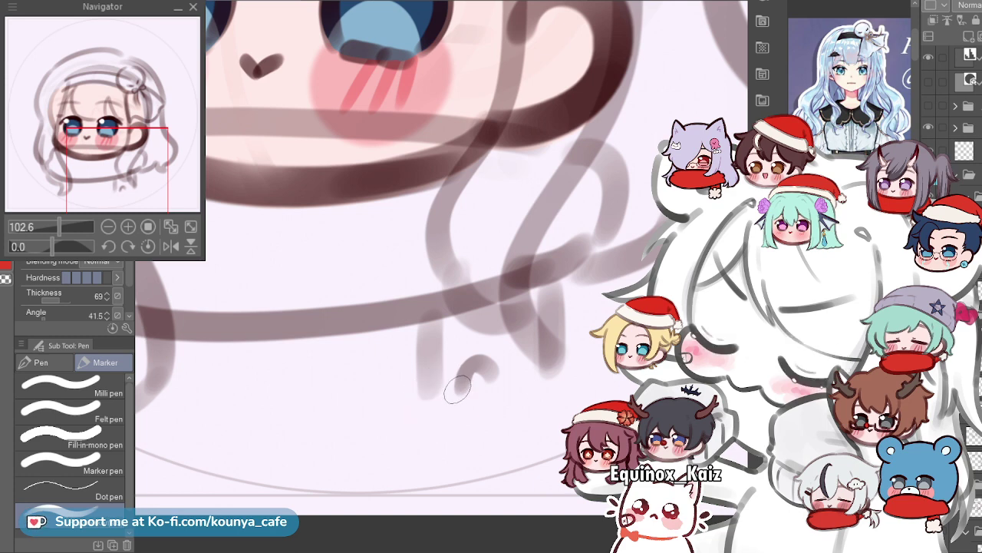
{"action": "left_click_drag", "start_coordinate": [465, 367], "coordinate": [429, 436]}
{"action": "key", "text": "ctrl+z"}
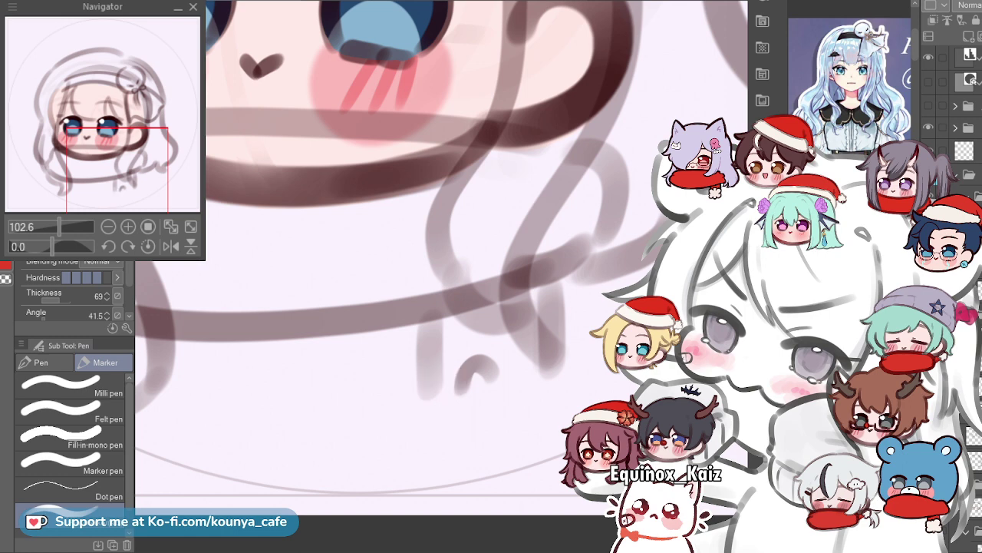
{"action": "left_click_drag", "start_coordinate": [470, 361], "coordinate": [434, 435]}
{"action": "key", "text": "ctrl+z"}
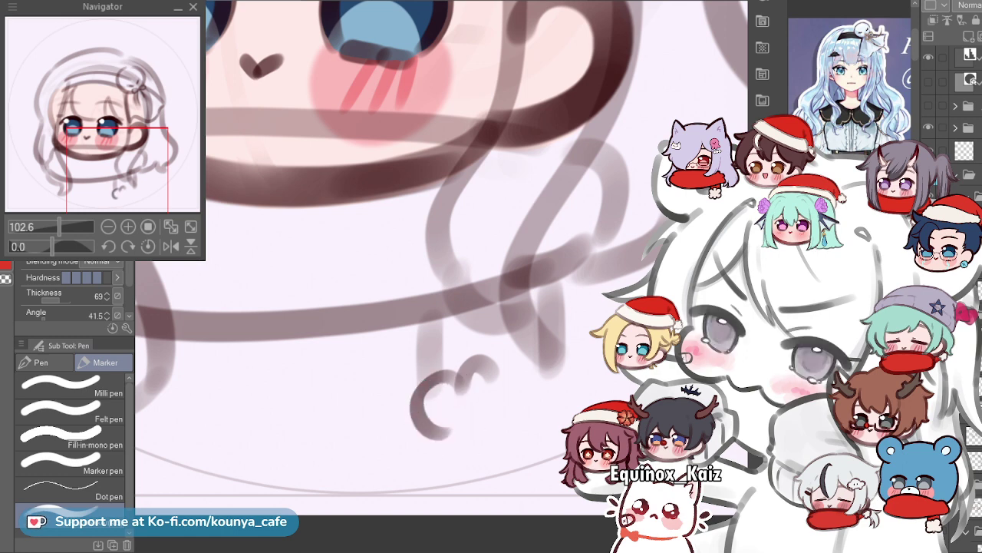
{"action": "key", "text": "ctrl+z"}
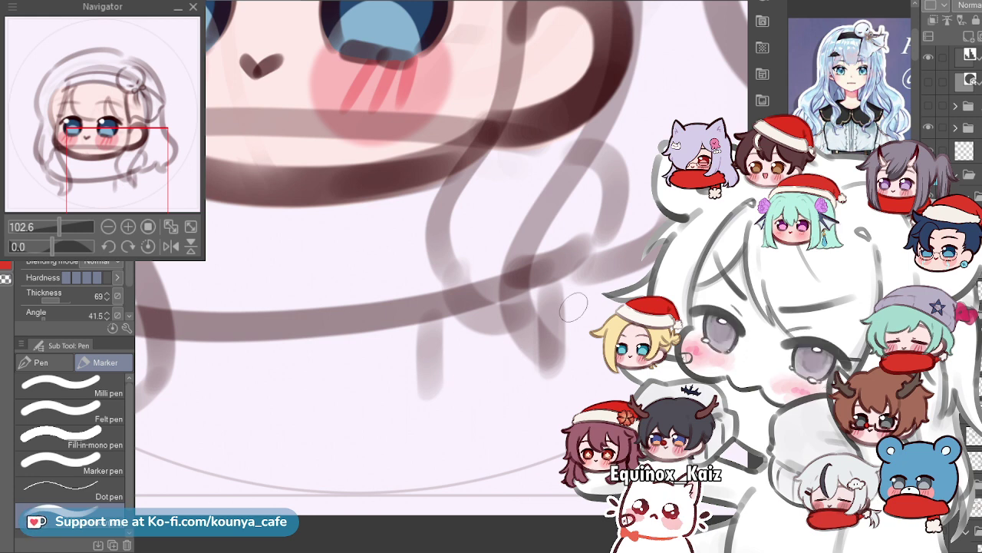
Shift the right edge of the scarf's hanging end slightly inwards, and undo the stray strokes beside it.
{"action": "left_click", "coordinate": [551, 330], "text": "ctrl"}
{"action": "left_click_drag", "start_coordinate": [552, 330], "coordinate": [540, 332]}
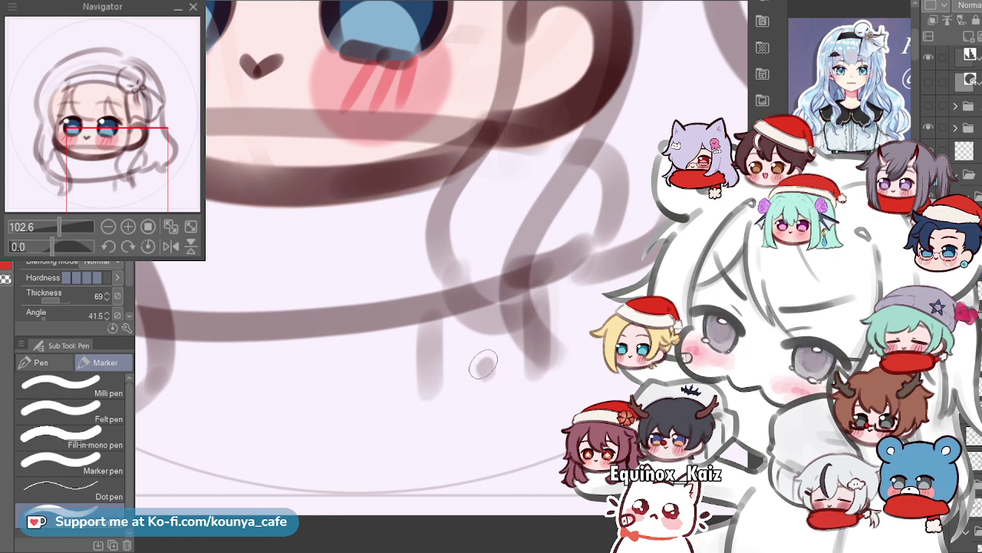
{"action": "key", "text": "ctrl+z"}
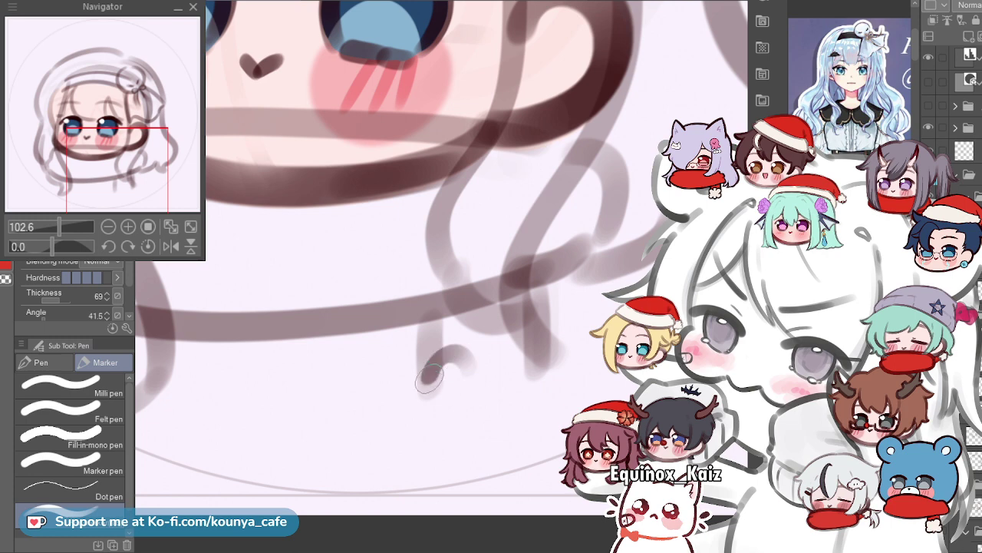
{"action": "key", "text": "ctrl+z"}
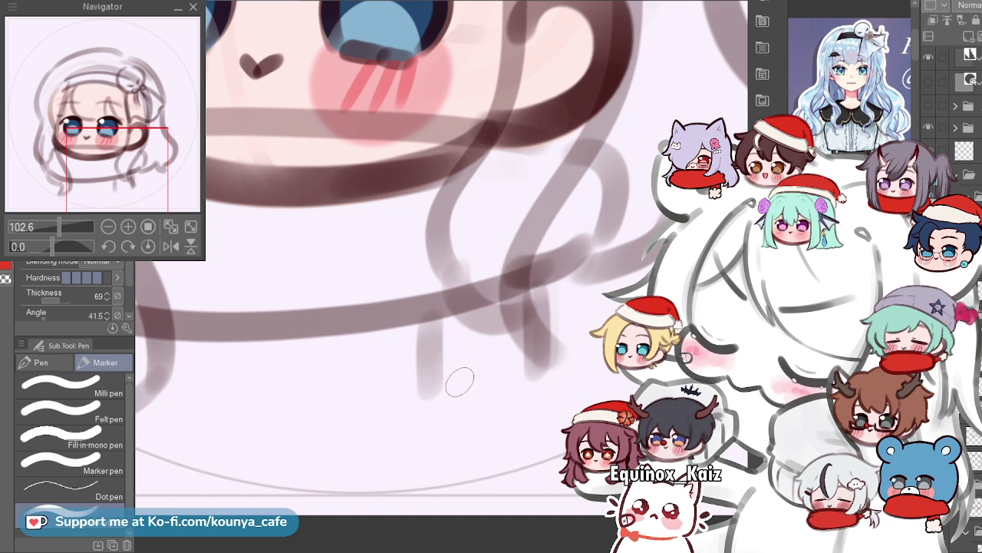
Sketch the scalloped upper and right outline of a fluffy pom-pom at the scarf's hanging end.
{"action": "mouse_move", "coordinate": [458, 372]}
{"action": "left_mouse_down"}
{"action": "mouse_move", "coordinate": [415, 379]}
{"action": "mouse_move", "coordinate": [447, 408]}
{"action": "mouse_move", "coordinate": [415, 372]}
{"action": "mouse_move", "coordinate": [434, 395]}
{"action": "left_mouse_up"}
{"action": "key", "text": "ctrl+z"}
{"action": "left_click_drag", "start_coordinate": [465, 364], "coordinate": [519, 391]}
{"action": "key", "text": "ctrl+z"}
{"action": "mouse_move", "coordinate": [461, 372]}
{"action": "left_mouse_down"}
{"action": "mouse_move", "coordinate": [500, 339]}
{"action": "mouse_move", "coordinate": [540, 369]}
{"action": "mouse_move", "coordinate": [524, 371]}
{"action": "mouse_move", "coordinate": [560, 368]}
{"action": "mouse_move", "coordinate": [534, 400]}
{"action": "mouse_move", "coordinate": [530, 366]}
{"action": "mouse_move", "coordinate": [539, 393]}
{"action": "mouse_move", "coordinate": [523, 431]}
{"action": "left_mouse_up"}
{"action": "key", "text": "ctrl+z"}
{"action": "key", "text": "ctrl+z"}
{"action": "left_click_drag", "start_coordinate": [543, 397], "coordinate": [517, 432]}
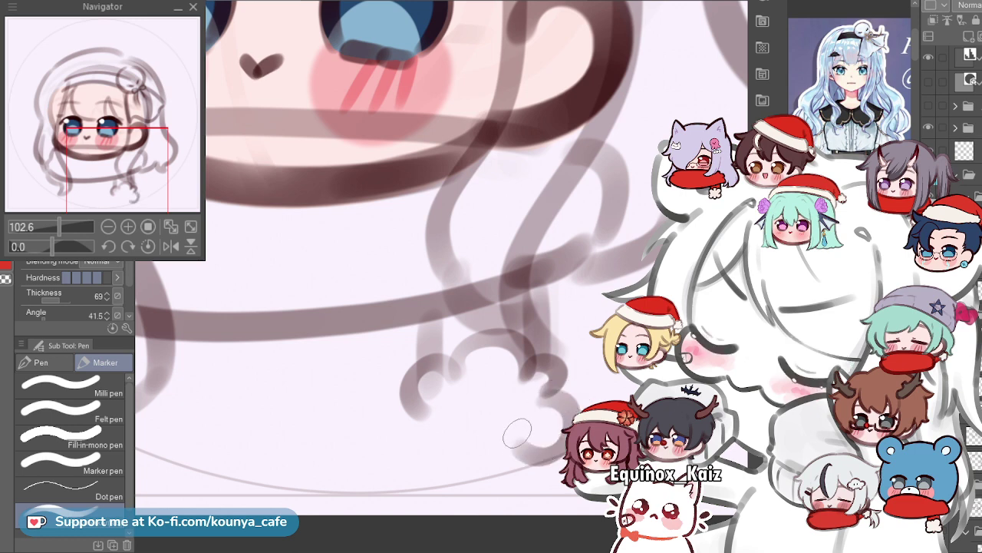
Close the pom-pom outline with rounded scallops along its lower left and bottom.
{"action": "left_click_drag", "start_coordinate": [419, 414], "coordinate": [439, 442]}
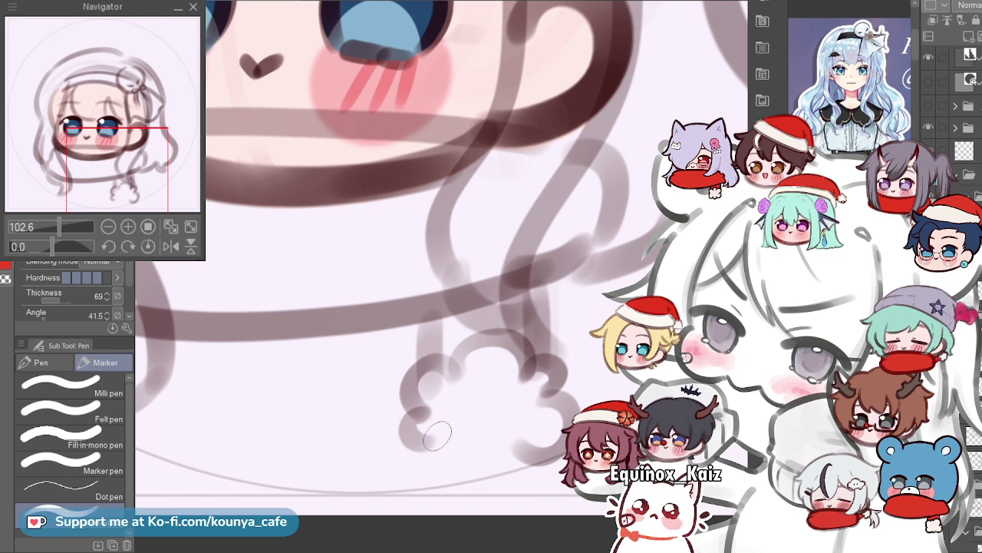
{"action": "left_click_drag", "start_coordinate": [438, 436], "coordinate": [492, 459]}
{"action": "key", "text": "ctrl+z"}
{"action": "mouse_move", "coordinate": [430, 434]}
{"action": "left_mouse_down"}
{"action": "mouse_move", "coordinate": [444, 474]}
{"action": "mouse_move", "coordinate": [488, 443]}
{"action": "left_mouse_up"}
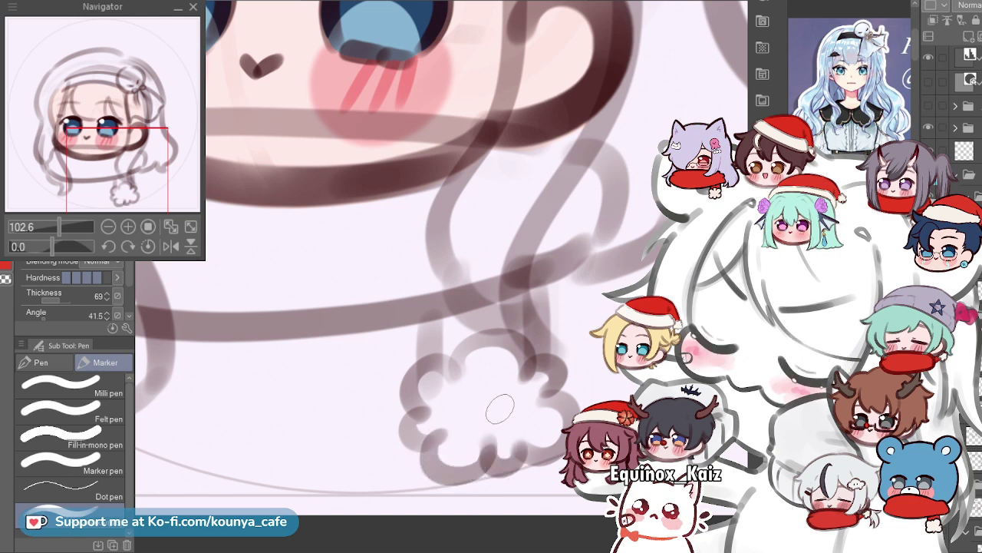
Scale the pom-pom down to 94%, move it slightly up and inwards, and apply the transform.
{"action": "scroll", "coordinate": [498, 372], "scroll_direction": "down", "scroll_amount": 3}
{"action": "scroll", "coordinate": [497, 372], "scroll_direction": "down", "scroll_amount": 3}
{"action": "scroll", "coordinate": [497, 372], "scroll_direction": "up", "scroll_amount": 4}
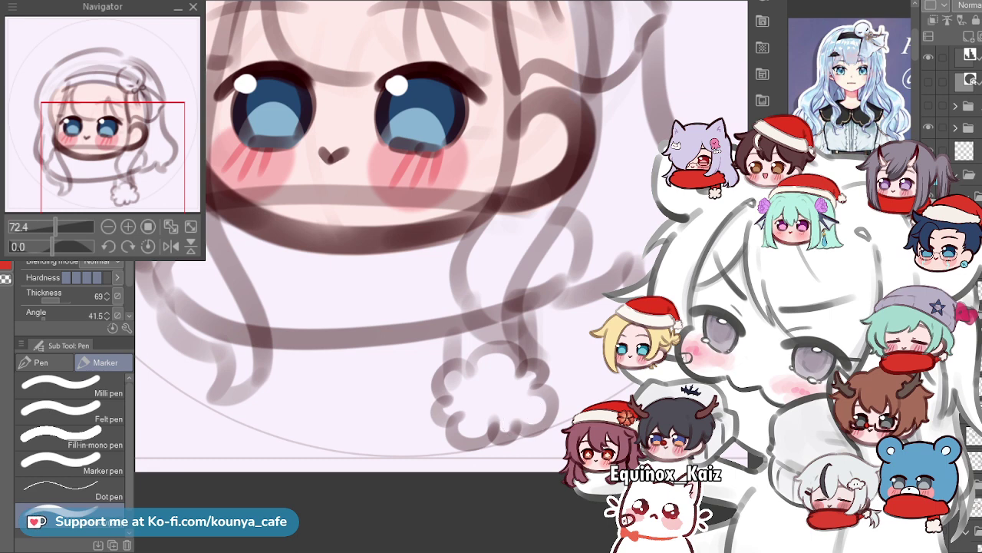
{"action": "key", "text": "ctrl+t"}
{"action": "left_click_drag", "start_coordinate": [562, 453], "coordinate": [555, 447]}
{"action": "left_click_drag", "start_coordinate": [492, 392], "coordinate": [491, 389]}
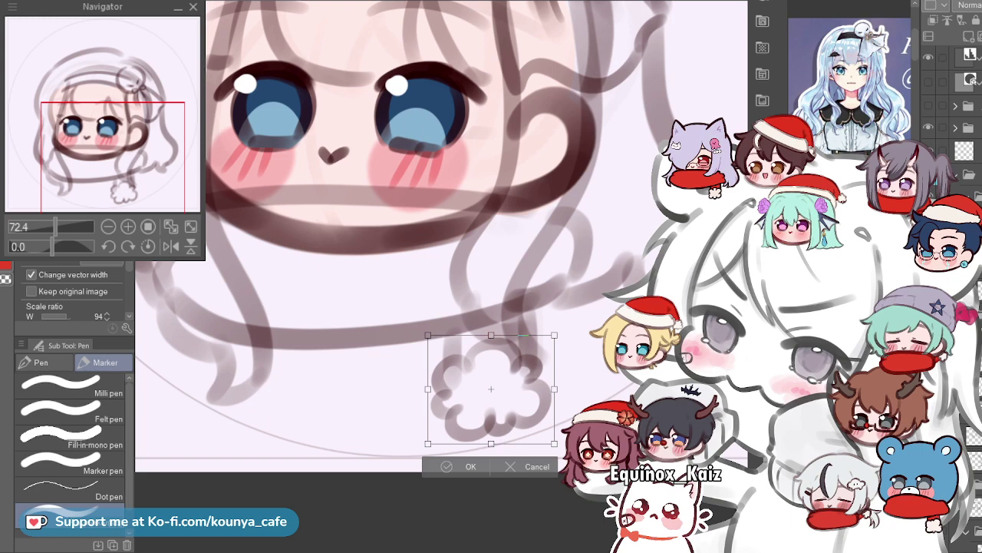
{"action": "key", "text": "Return"}
{"action": "scroll", "coordinate": [506, 234], "scroll_direction": "down", "scroll_amount": 4}
{"action": "left_click_drag", "start_coordinate": [499, 242], "coordinate": [490, 286]}
{"action": "scroll", "coordinate": [489, 289], "scroll_direction": "up", "scroll_amount": 1}
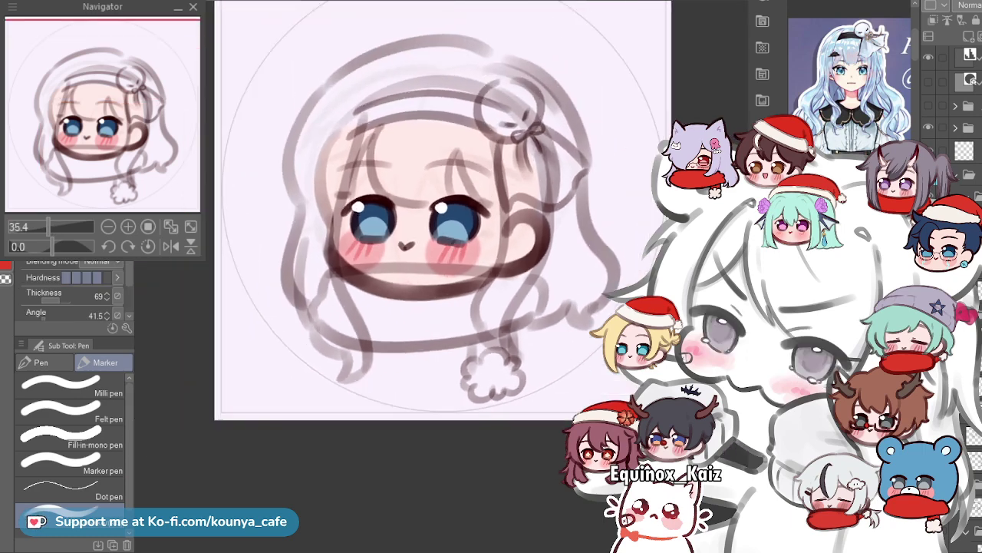
{"action": "scroll", "coordinate": [404, 230], "scroll_direction": "up", "scroll_amount": 2}
{"action": "scroll", "coordinate": [548, 130], "scroll_direction": "up", "scroll_amount": 1}
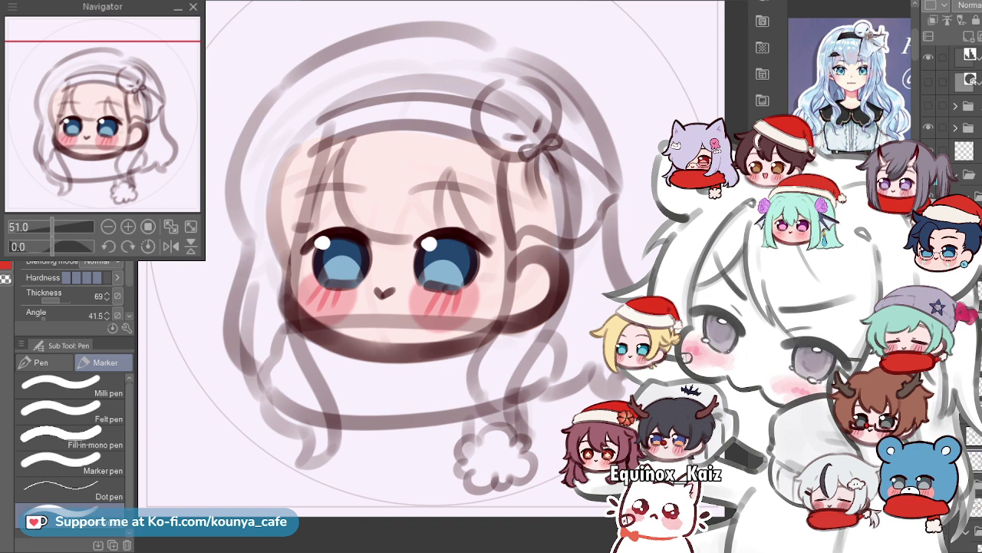
Free-transform the back hair sketch, pulling its upper-left corner slightly inwards, and apply the change.
{"action": "key", "text": "ctrl+t"}
{"action": "left_click_drag", "start_coordinate": [442, 230], "coordinate": [460, 249]}
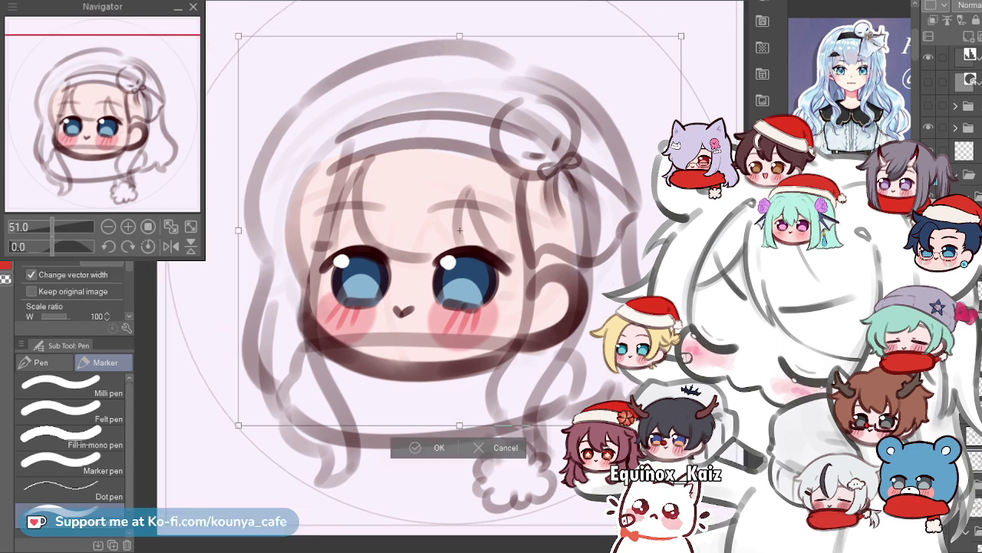
{"action": "left_click_drag", "start_coordinate": [243, 36], "coordinate": [247, 43]}
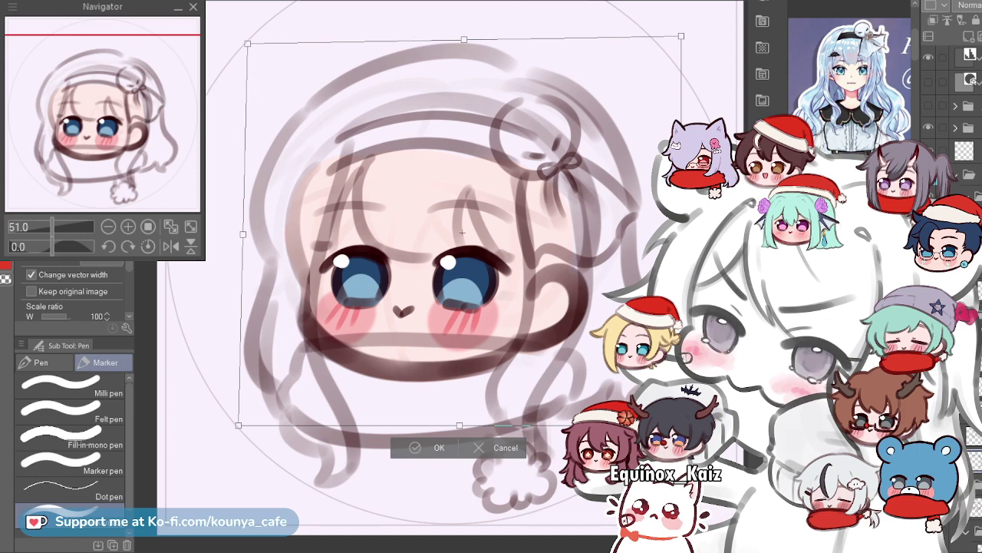
{"action": "key", "text": "Return"}
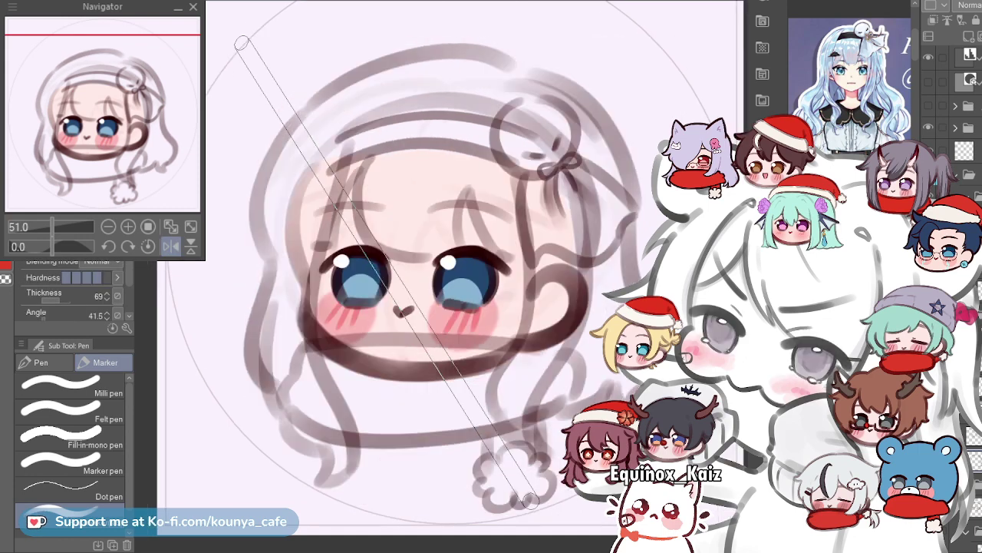
Check the head sketch's balance by repeatedly mirroring the canvas view.
{"action": "key", "text": "h"}
{"action": "key", "text": "h"}
{"action": "key", "text": "h"}
{"action": "key", "text": "h"}
{"action": "key", "text": "h"}
{"action": "key", "text": "h"}
{"action": "key", "text": "h"}
{"action": "key", "text": "h"}
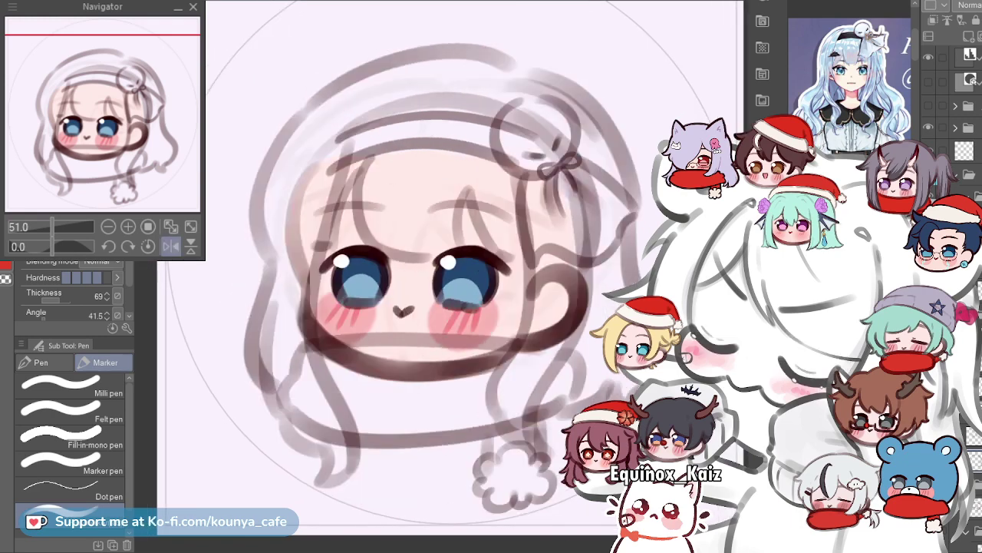
{"action": "key", "text": "h"}
{"action": "scroll", "coordinate": [488, 319], "scroll_direction": "down", "scroll_amount": 2}
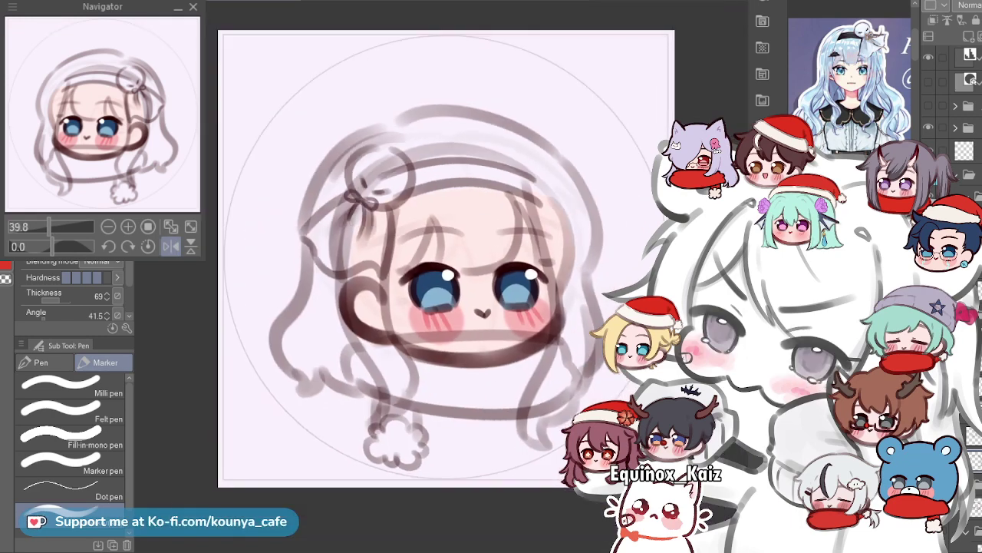
Hide the folder holding the circle and border guides, and return the canvas to its unmirrored orientation.
{"action": "left_click", "coordinate": [928, 128]}
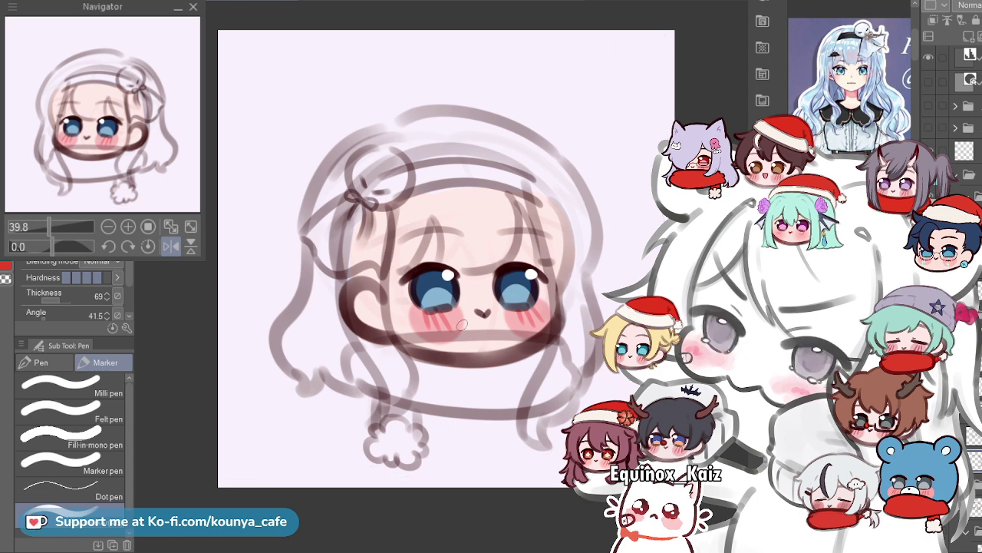
{"action": "scroll", "coordinate": [449, 393], "scroll_direction": "up", "scroll_amount": 1}
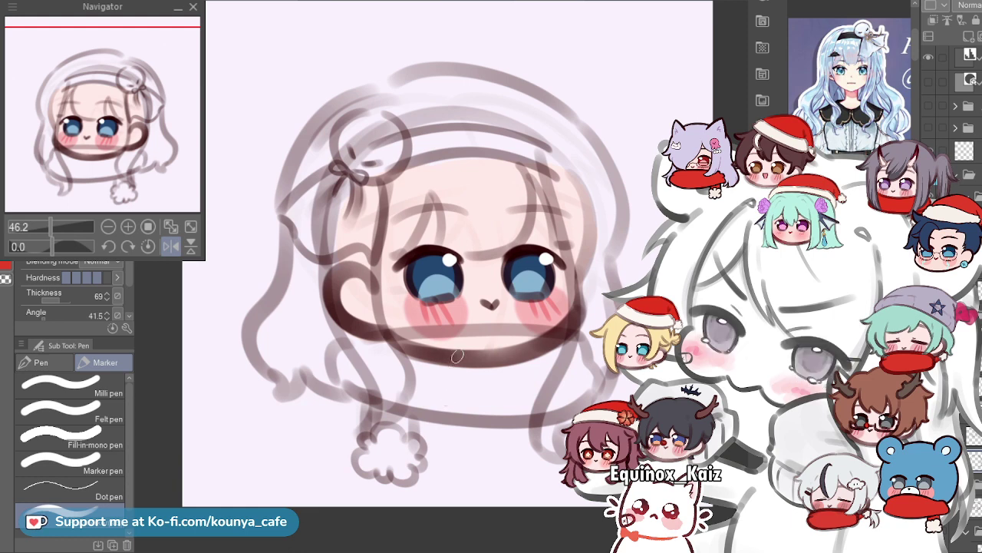
{"action": "scroll", "coordinate": [457, 356], "scroll_direction": "down", "scroll_amount": 1}
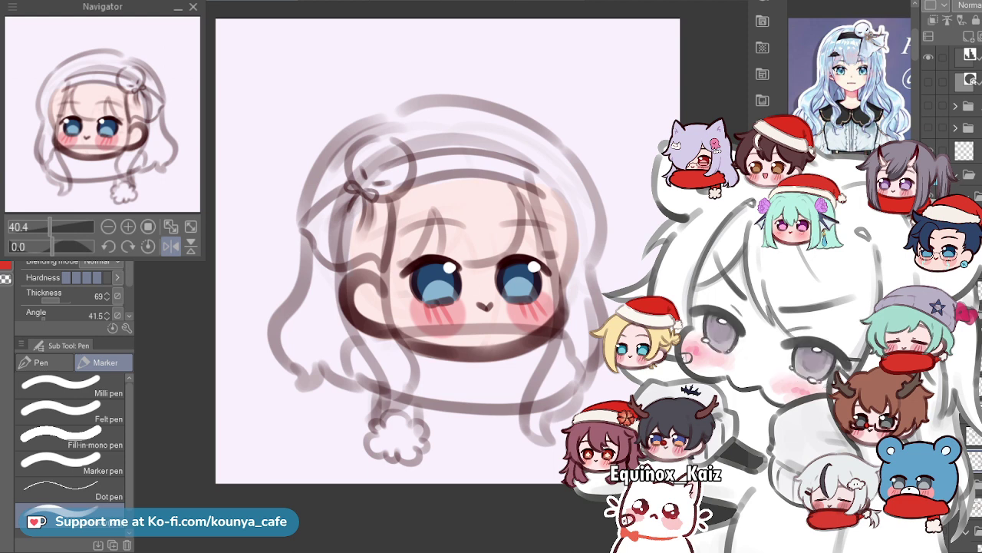
{"action": "key", "text": "h"}
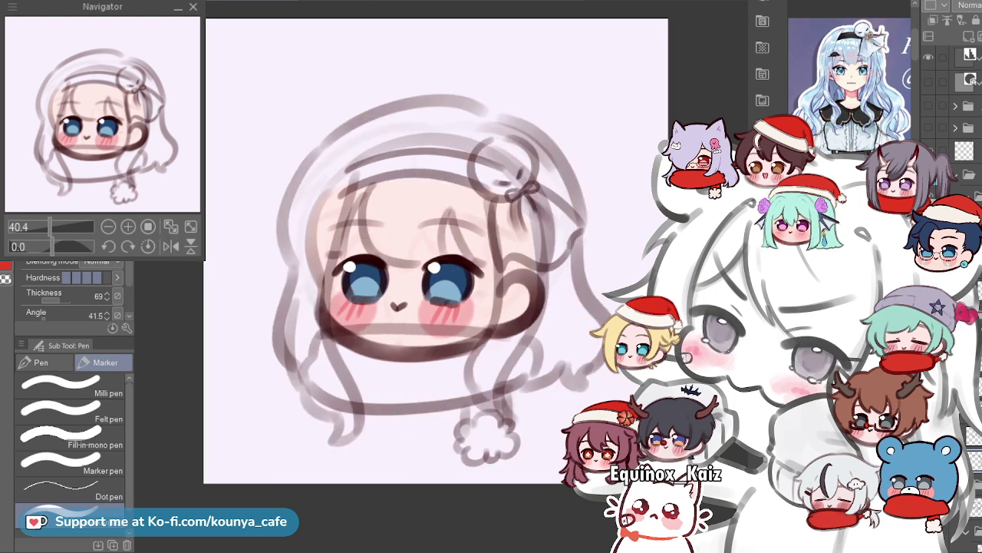
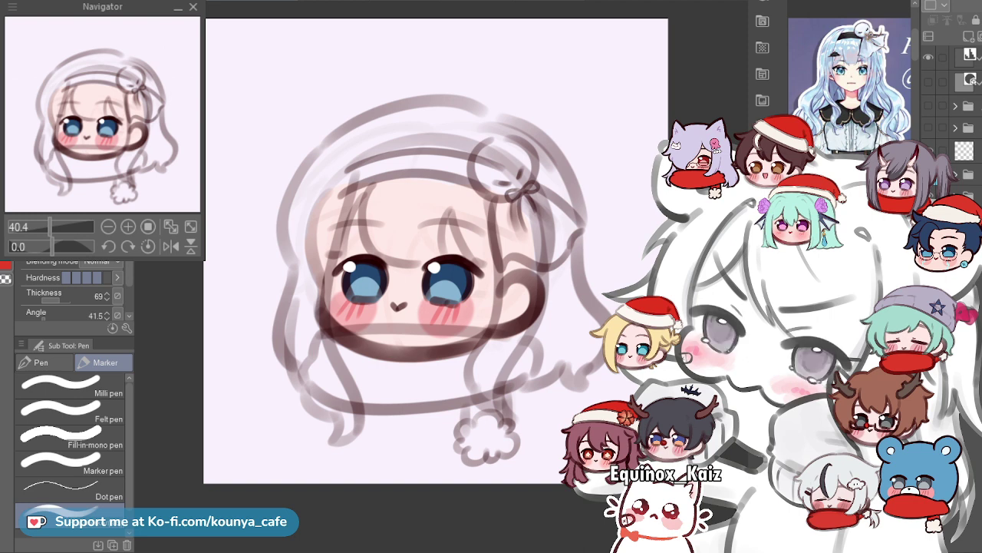
Switch to the layer for the headband colour and choose the G-pen for painting.
{"action": "left_click", "coordinate": [967, 195]}
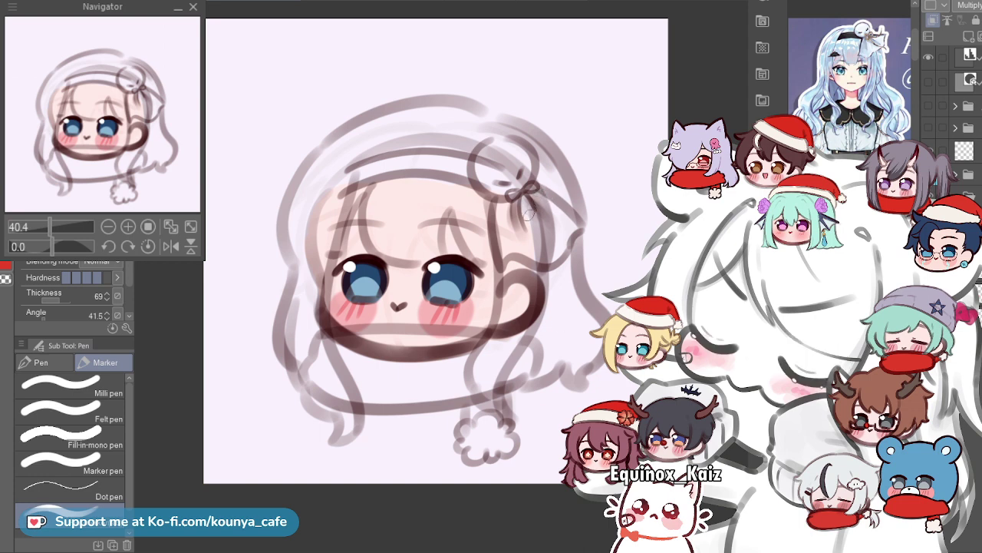
{"action": "scroll", "coordinate": [428, 264], "scroll_direction": "up", "scroll_amount": 2}
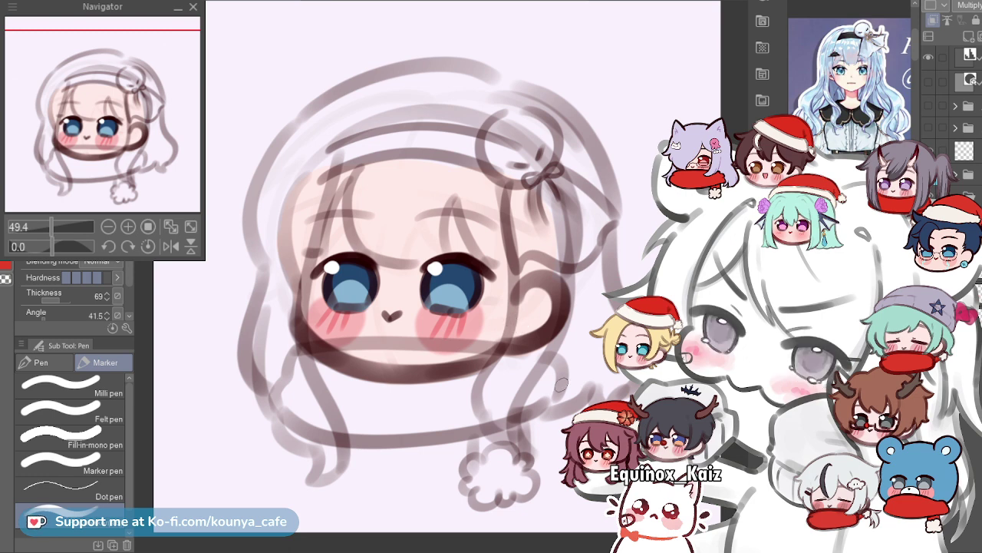
{"action": "key", "text": "alt+bracketleft"}
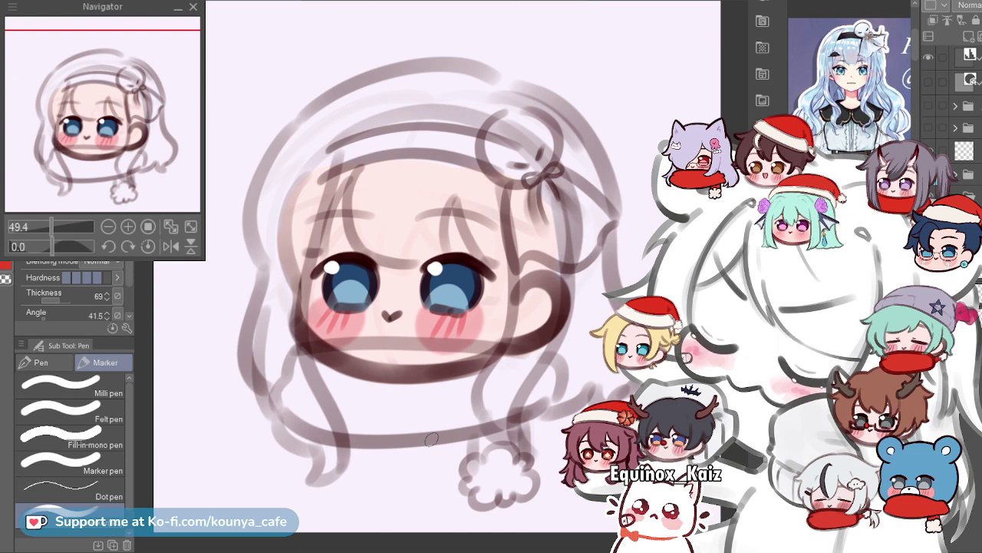
{"action": "key", "text": "p"}
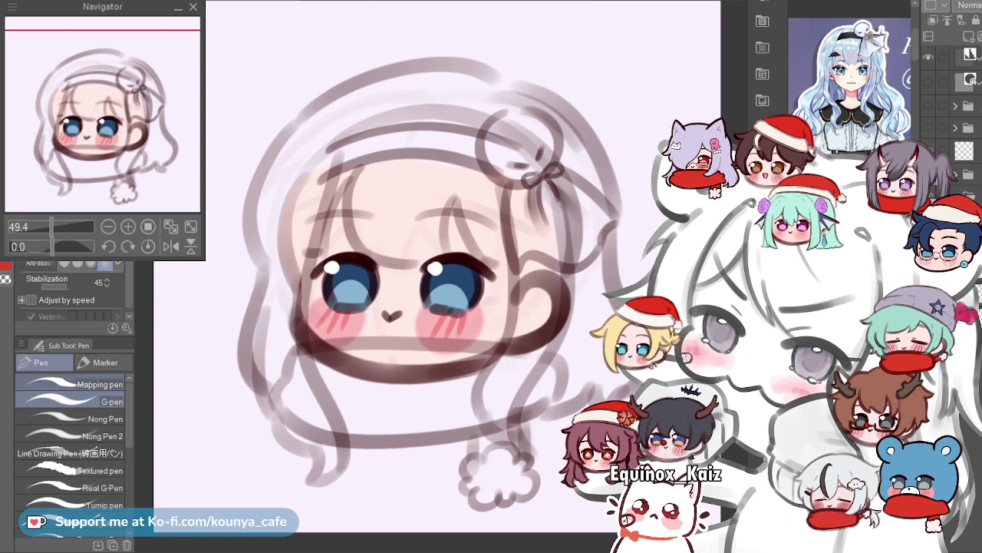
{"action": "scroll", "coordinate": [478, 88], "scroll_direction": "up", "scroll_amount": 3}
{"action": "left_click_drag", "start_coordinate": [240, 204], "coordinate": [453, 189]}
{"action": "key", "text": "ctrl+z"}
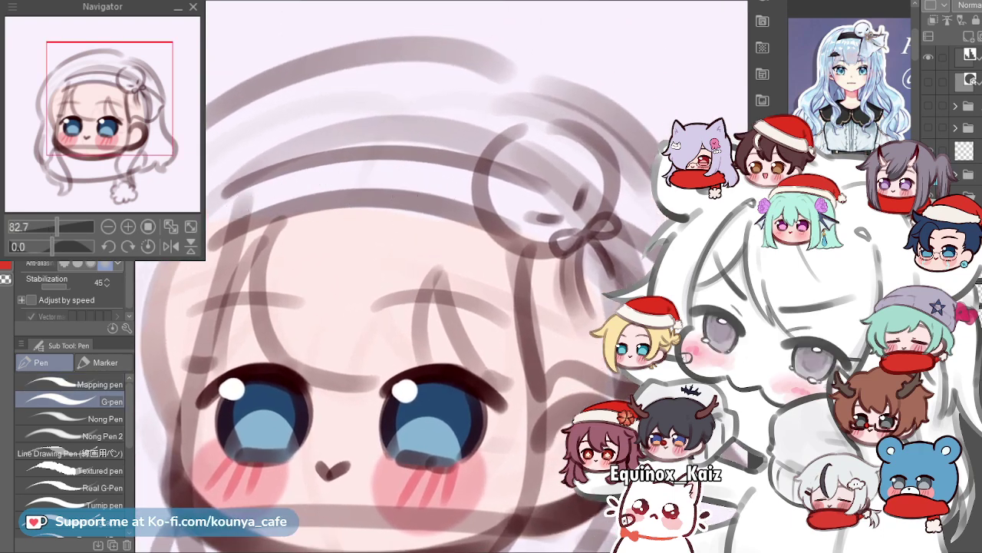
{"action": "left_click_drag", "start_coordinate": [285, 143], "coordinate": [361, 192]}
{"action": "key", "text": "ctrl+z"}
Draw the headband's upper edge as one thick dark curved stroke over the sketch and nudge it slightly into place.
{"action": "key", "text": "r"}
{"action": "mouse_move", "coordinate": [559, 173]}
{"action": "left_mouse_down"}
{"action": "mouse_move", "coordinate": [497, 124]}
{"action": "mouse_move", "coordinate": [320, 180]}
{"action": "mouse_move", "coordinate": [298, 122]}
{"action": "left_mouse_up"}
{"action": "scroll", "coordinate": [342, 157], "scroll_direction": "up", "scroll_amount": 2}
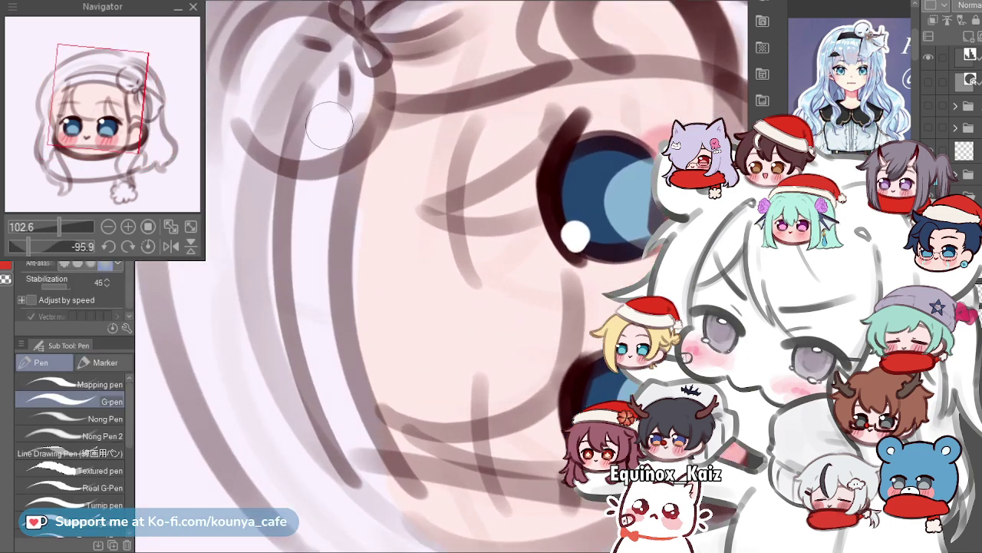
{"action": "mouse_move", "coordinate": [341, 78]}
{"action": "left_mouse_down"}
{"action": "mouse_move", "coordinate": [322, 399]}
{"action": "mouse_move", "coordinate": [392, 491]}
{"action": "left_mouse_up"}
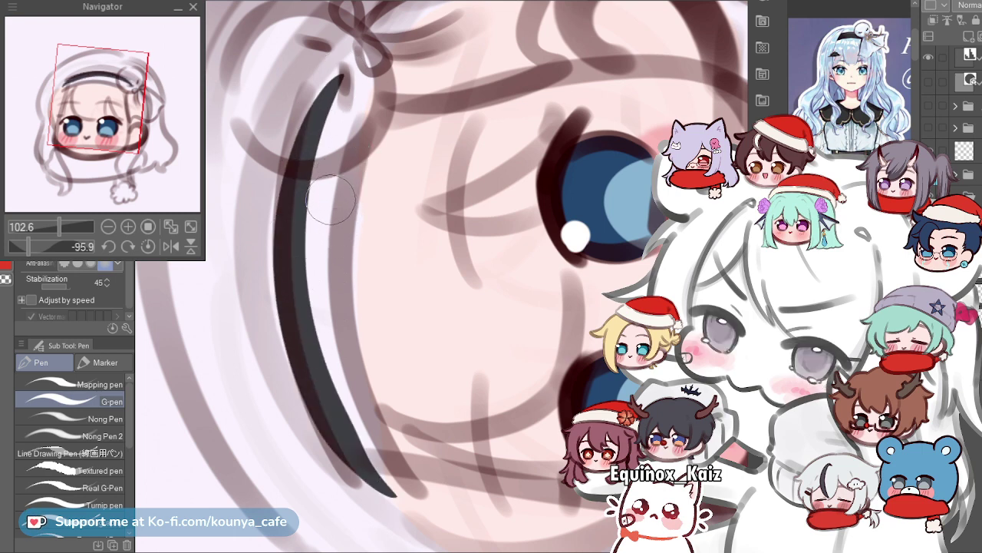
{"action": "key", "text": "ctrl+t"}
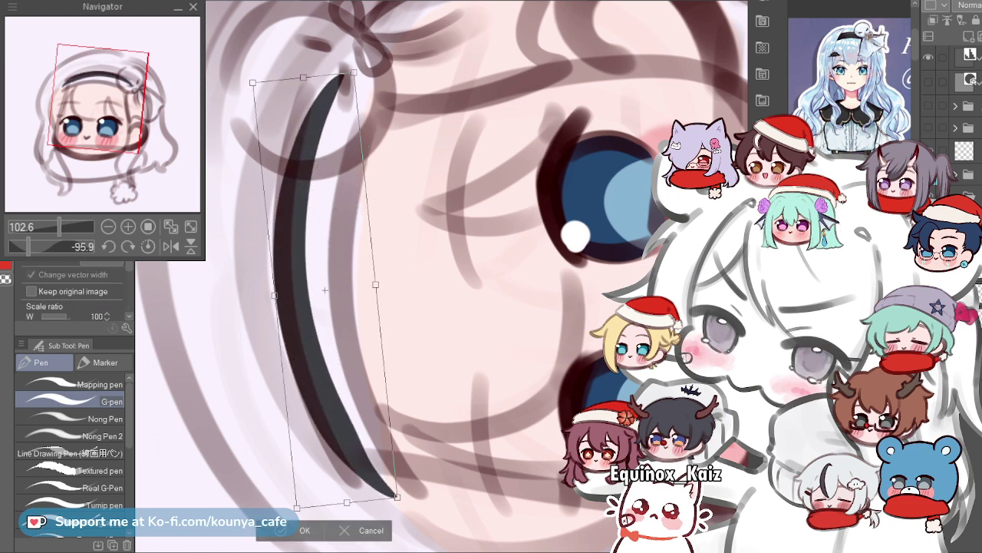
{"action": "left_click_drag", "start_coordinate": [325, 290], "coordinate": [327, 290]}
{"action": "key", "text": "Return"}
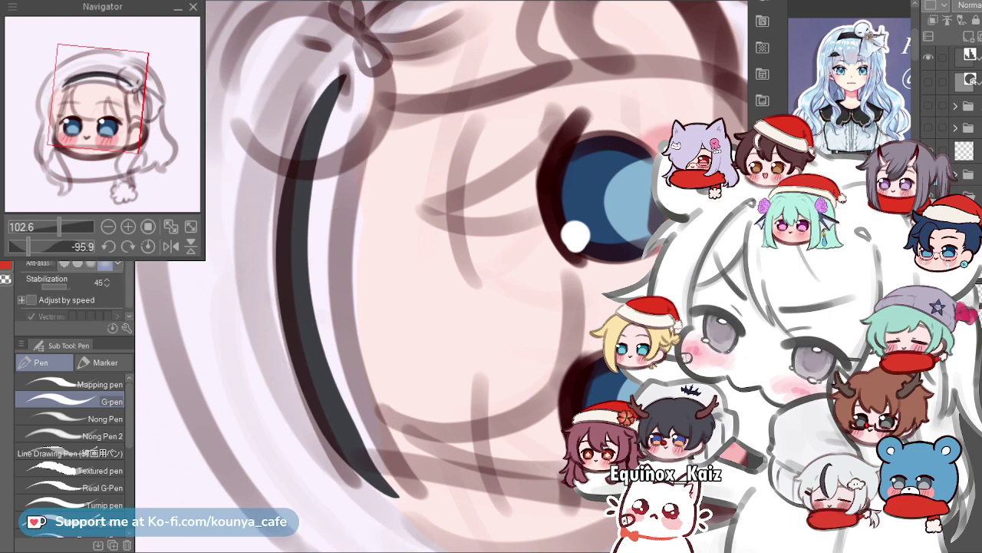
Touch up the upper edge's tip near the hair ornament, and draw the headband's lower edge as a parallel dark curve.
{"action": "left_click_drag", "start_coordinate": [326, 81], "coordinate": [276, 242]}
{"action": "key", "text": "ctrl+z"}
{"action": "left_click_drag", "start_coordinate": [338, 77], "coordinate": [330, 83]}
{"action": "mouse_move", "coordinate": [354, 117]}
{"action": "left_mouse_down"}
{"action": "mouse_move", "coordinate": [347, 101]}
{"action": "mouse_move", "coordinate": [408, 480]}
{"action": "left_mouse_up"}
{"action": "key", "text": "ctrl+z"}
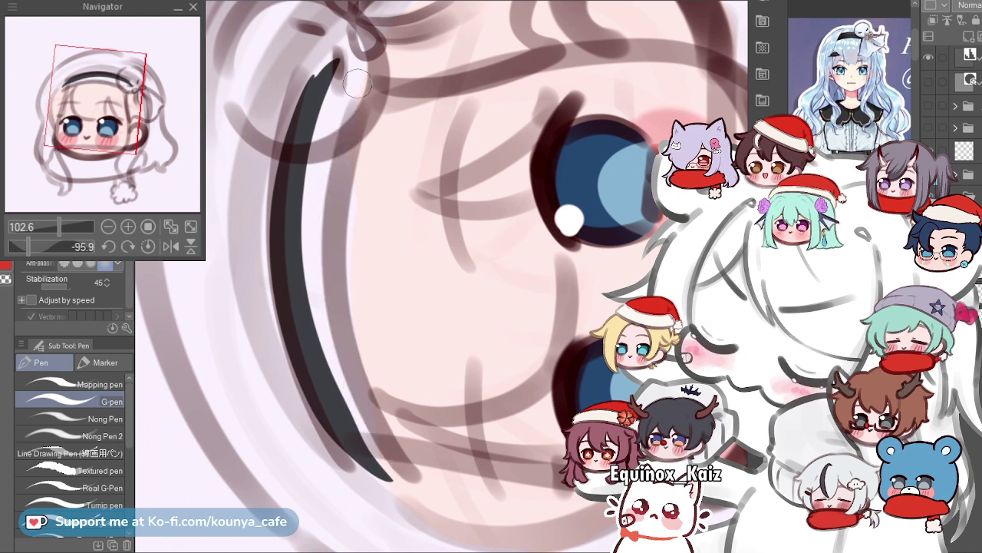
{"action": "key", "text": "ctrl+y"}
{"action": "key", "text": "ctrl+z"}
{"action": "left_click_drag", "start_coordinate": [378, 75], "coordinate": [418, 472]}
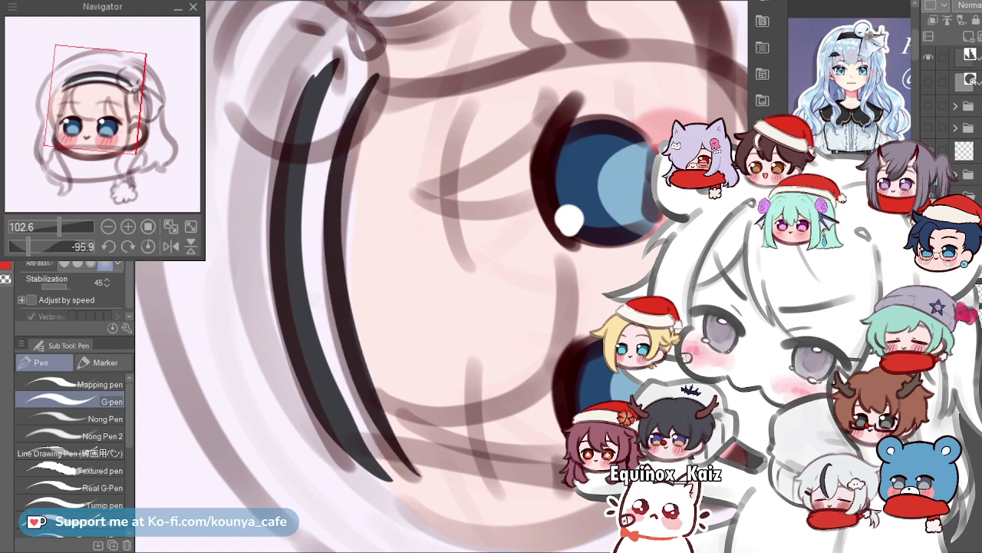
Lasso the headband's lower edge, move it slightly closer to the upper edge, and apply the transform.
{"action": "key", "text": "m"}
{"action": "mouse_move", "coordinate": [314, 183]}
{"action": "left_mouse_down"}
{"action": "mouse_move", "coordinate": [312, 267]}
{"action": "mouse_move", "coordinate": [325, 336]}
{"action": "mouse_move", "coordinate": [372, 441]}
{"action": "mouse_move", "coordinate": [408, 482]}
{"action": "mouse_move", "coordinate": [459, 485]}
{"action": "left_mouse_up"}
{"action": "left_click_drag", "start_coordinate": [441, 169], "coordinate": [434, 52]}
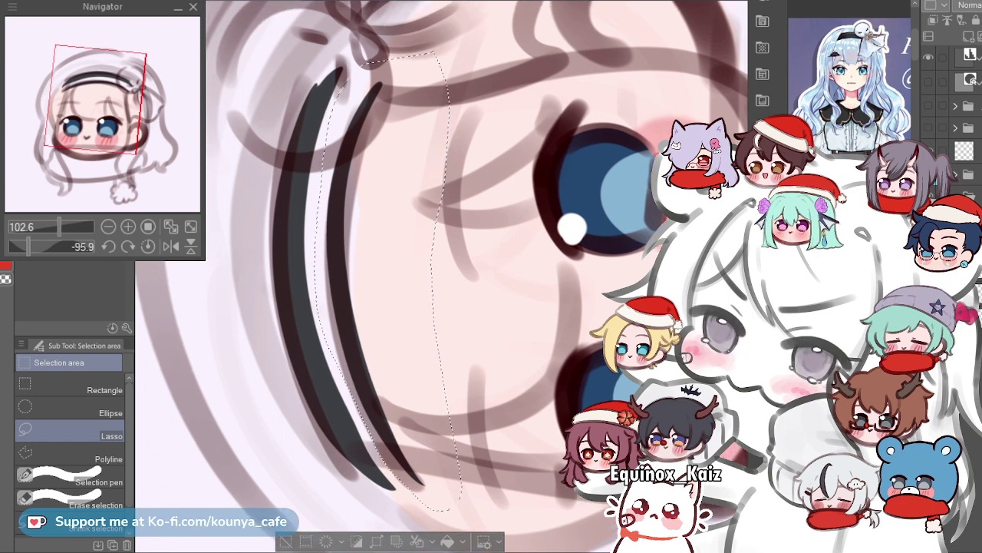
{"action": "key", "text": "ctrl+t"}
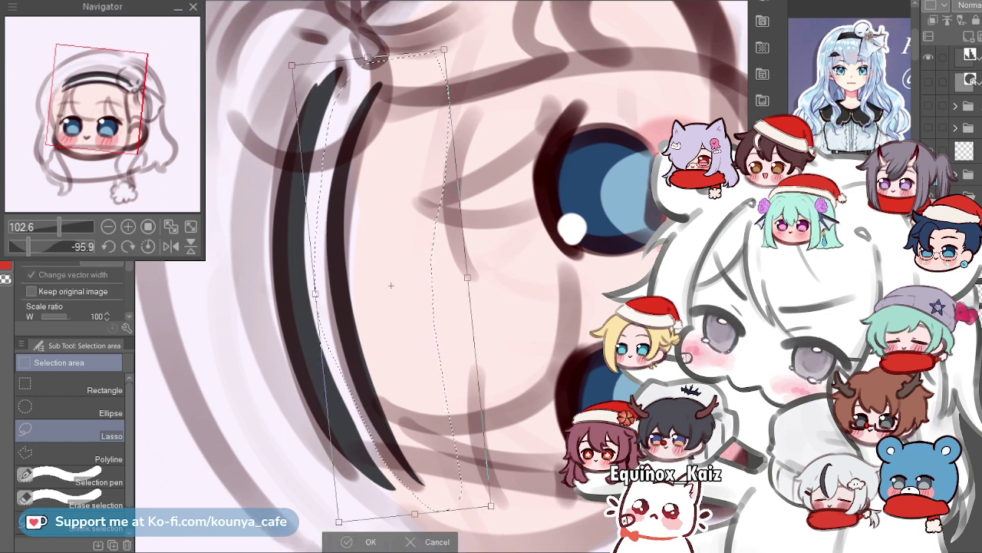
{"action": "left_click_drag", "start_coordinate": [391, 285], "coordinate": [385, 288]}
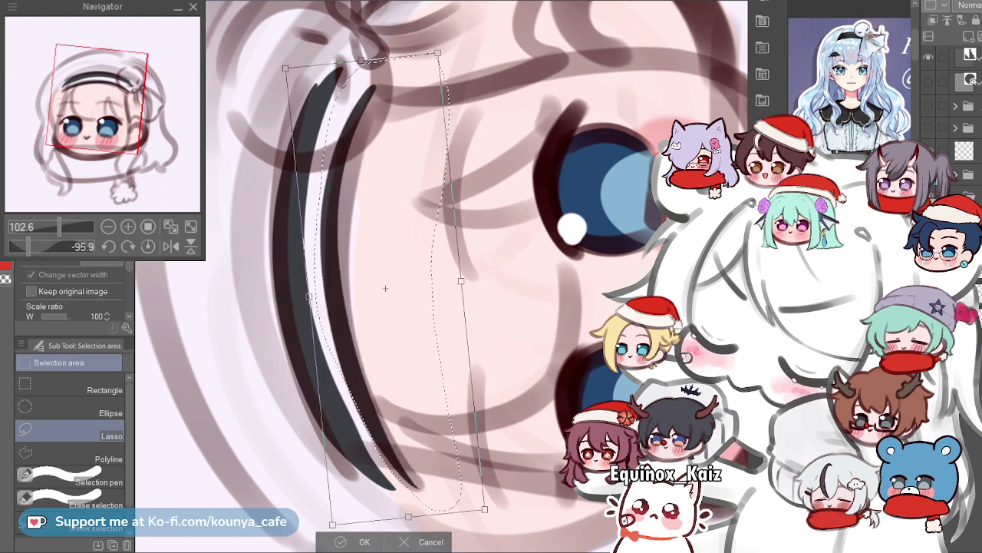
{"action": "key", "text": "Return"}
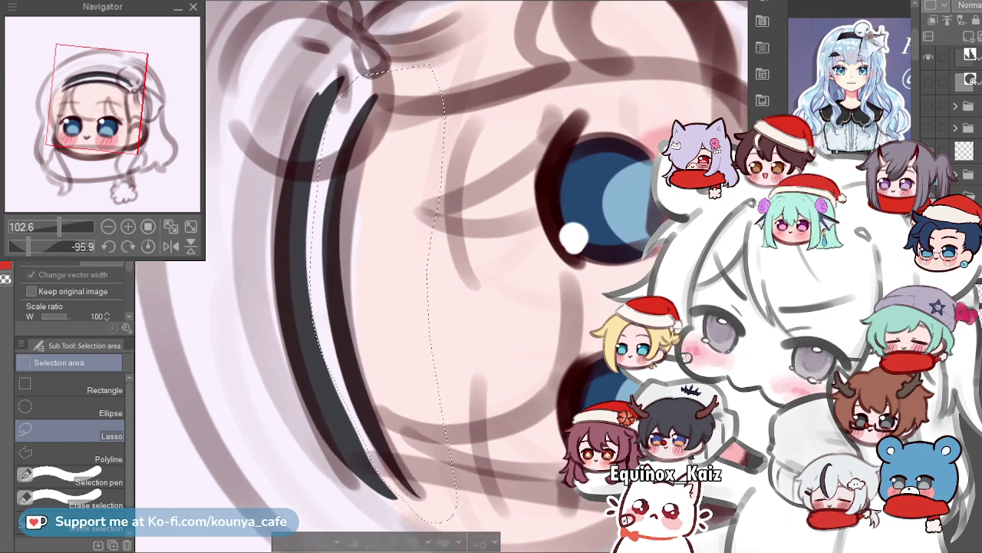
Stretch the selected lower headband edge slightly towards the hair ornament, apply it, and clear the selection.
{"action": "key", "text": "ctrl+t"}
{"action": "left_click_drag", "start_coordinate": [385, 288], "coordinate": [393, 309]}
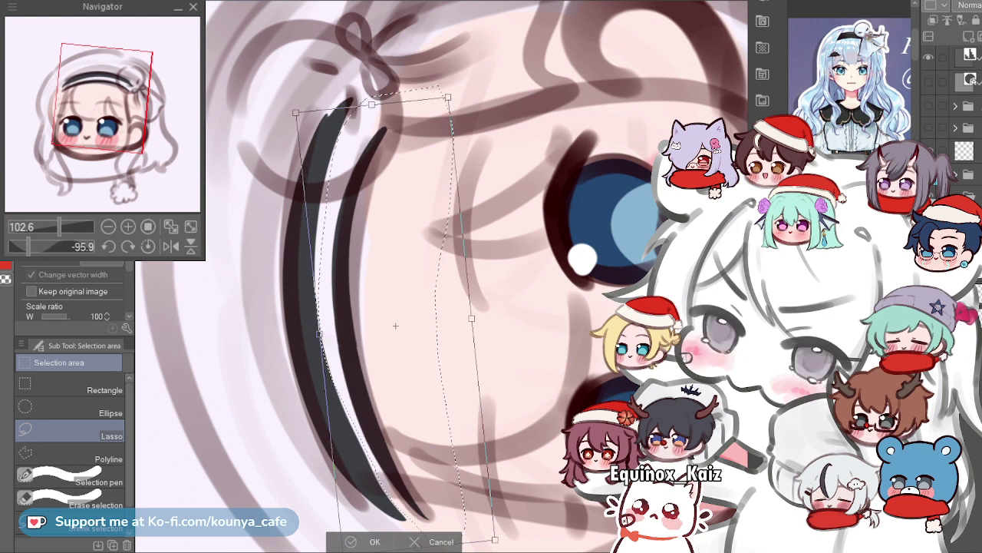
{"action": "left_click_drag", "start_coordinate": [396, 323], "coordinate": [397, 320]}
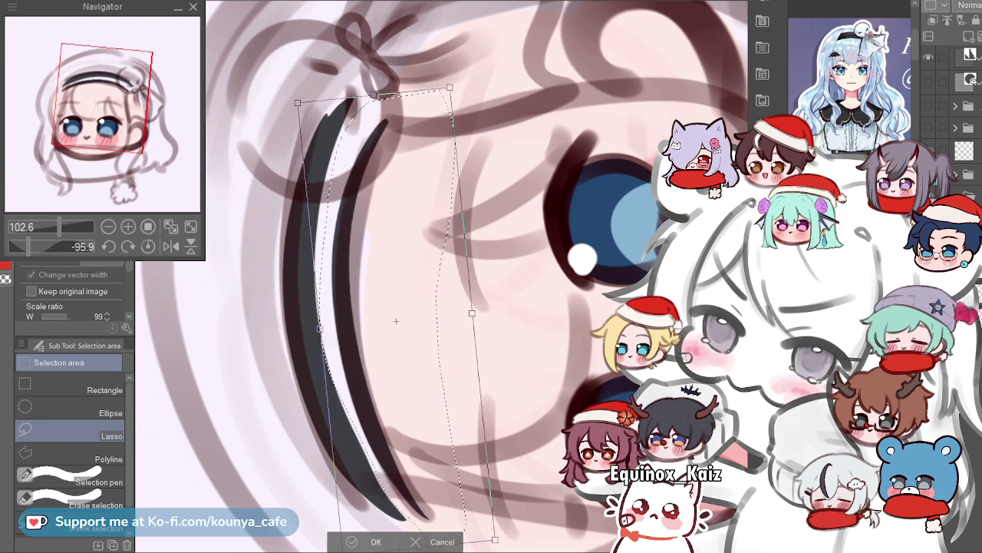
{"action": "key", "text": "Return"}
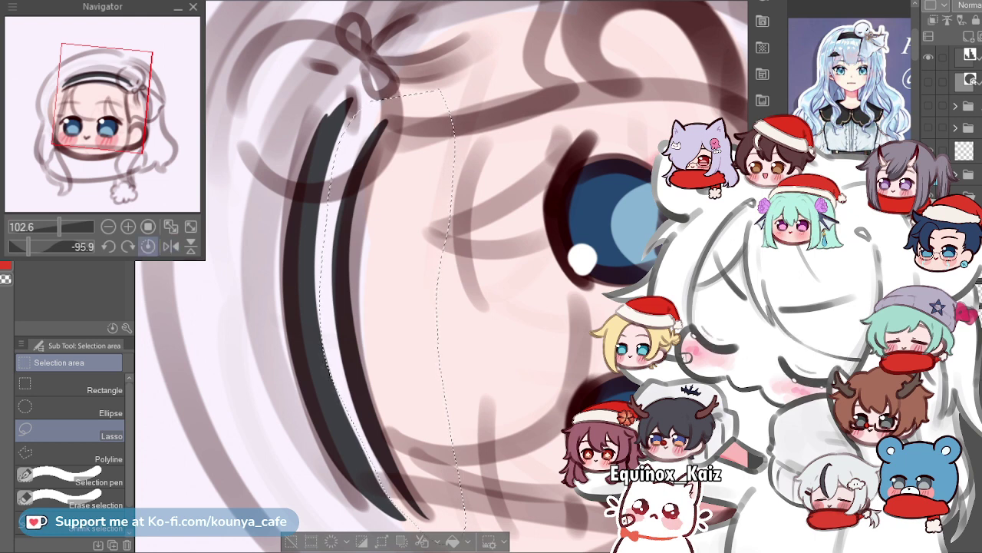
{"action": "left_click", "coordinate": [148, 246]}
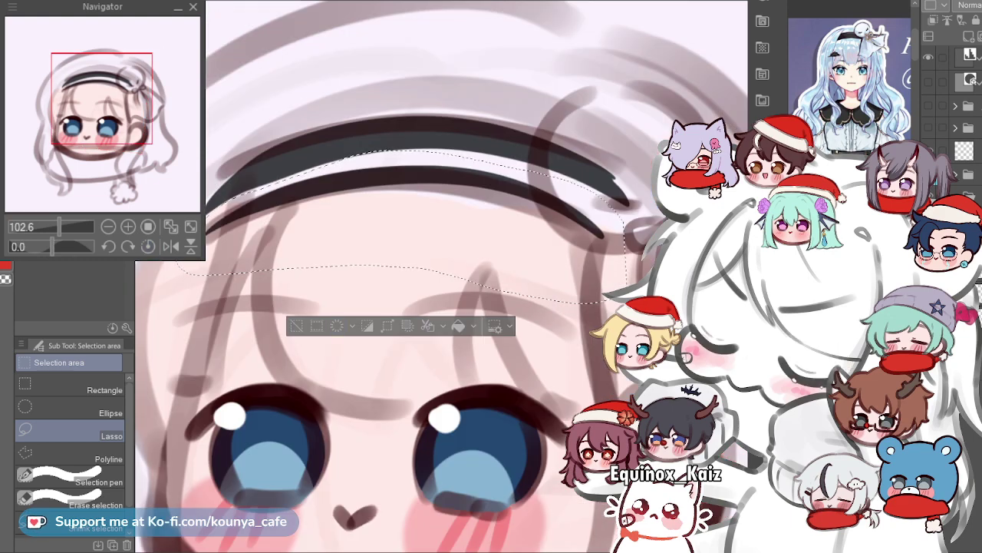
{"action": "key", "text": "ctrl+d"}
{"action": "key", "text": "r"}
{"action": "mouse_move", "coordinate": [439, 124]}
{"action": "left_mouse_down"}
{"action": "mouse_move", "coordinate": [509, 140]}
{"action": "mouse_move", "coordinate": [569, 196]}
{"action": "mouse_move", "coordinate": [447, 198]}
{"action": "mouse_move", "coordinate": [438, 224]}
{"action": "left_mouse_up"}
{"action": "key", "text": "p"}
{"action": "scroll", "coordinate": [338, 132], "scroll_direction": "up", "scroll_amount": 1}
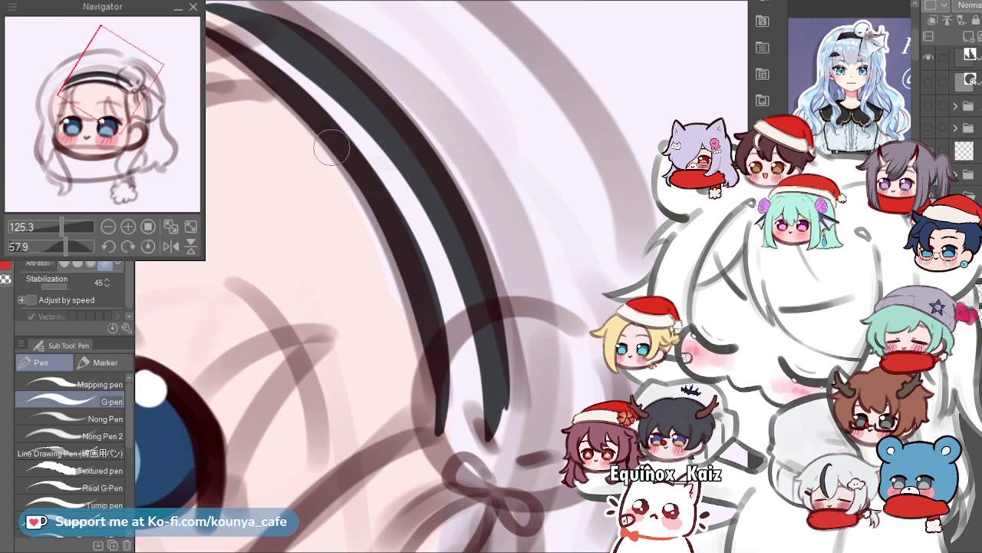
{"action": "left_click_drag", "start_coordinate": [406, 272], "coordinate": [434, 427]}
{"action": "key", "text": "ctrl+z"}
{"action": "left_click_drag", "start_coordinate": [320, 136], "coordinate": [430, 424]}
{"action": "key", "text": "ctrl+z"}
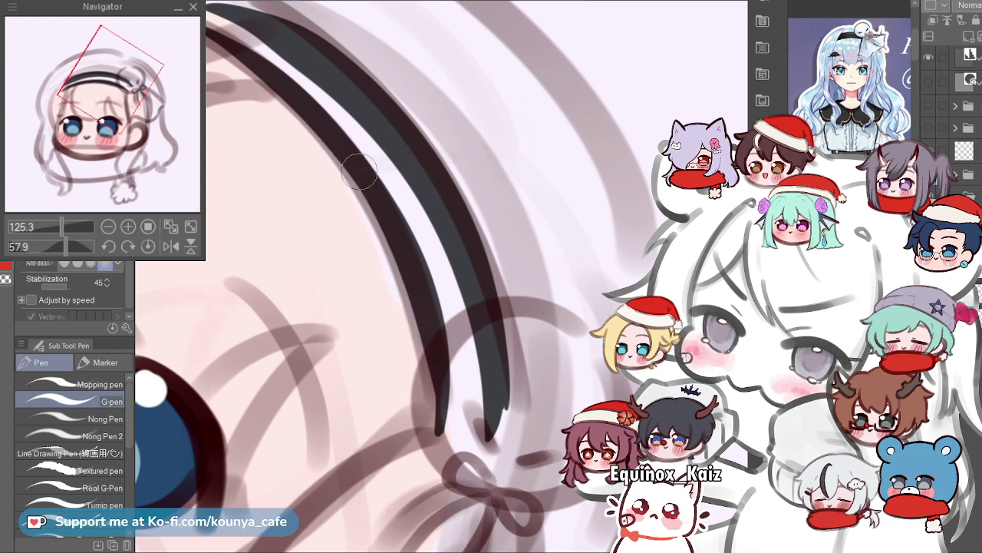
Enlarge the G-pen and fill the gap between the headband's two edges with dark strokes towards the hair ornament.
{"action": "left_click_drag", "start_coordinate": [403, 234], "coordinate": [369, 224]}
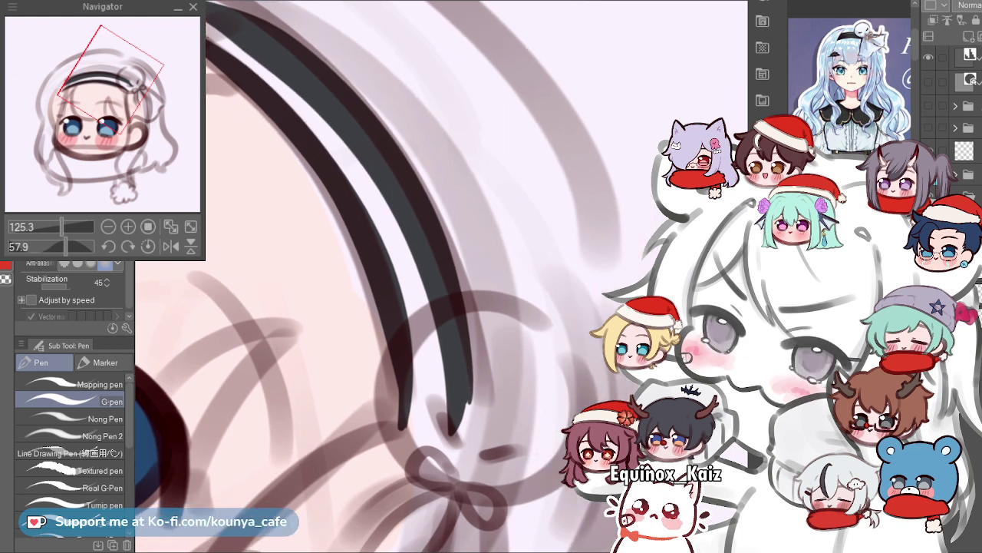
{"action": "left_click_drag", "start_coordinate": [323, 167], "coordinate": [385, 196]}
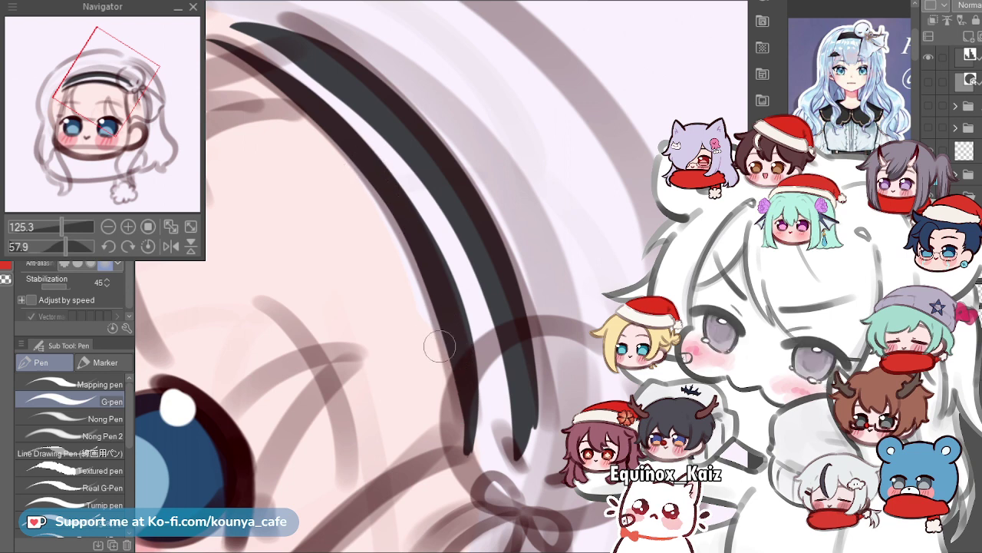
{"action": "scroll", "coordinate": [399, 390], "scroll_direction": "down", "scroll_amount": 2}
{"action": "scroll", "coordinate": [370, 153], "scroll_direction": "up", "scroll_amount": 2}
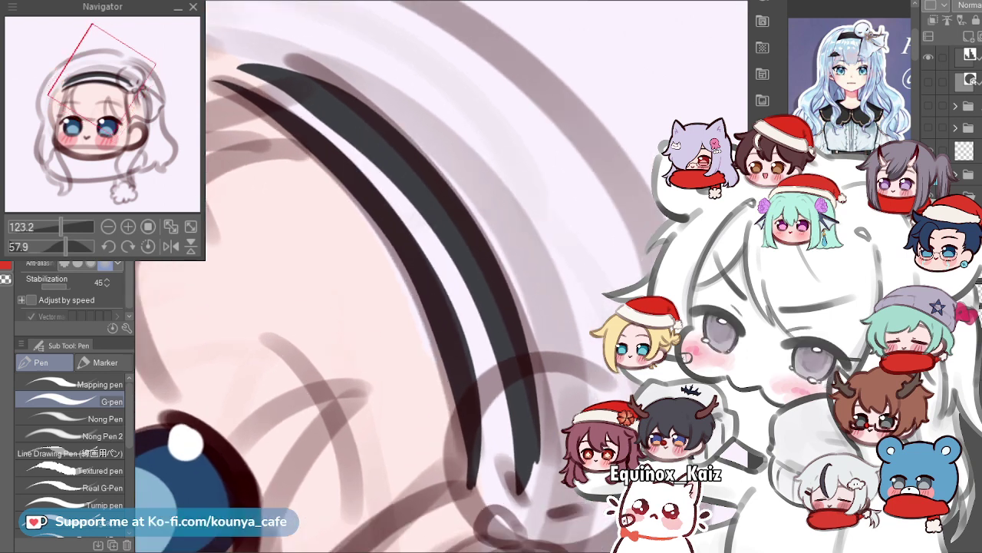
{"action": "key", "text": "]"}
{"action": "key", "text": "]"}
{"action": "key", "text": "ctrl+z"}
{"action": "mouse_move", "coordinate": [230, 75]}
{"action": "left_mouse_down"}
{"action": "mouse_move", "coordinate": [324, 133]}
{"action": "mouse_move", "coordinate": [368, 189]}
{"action": "left_mouse_up"}
{"action": "left_click_drag", "start_coordinate": [306, 100], "coordinate": [460, 252]}
{"action": "key", "text": "ctrl+z"}
{"action": "left_click_drag", "start_coordinate": [376, 159], "coordinate": [368, 136]}
{"action": "mouse_move", "coordinate": [325, 113]}
{"action": "left_mouse_down"}
{"action": "mouse_move", "coordinate": [453, 295]}
{"action": "mouse_move", "coordinate": [436, 267]}
{"action": "left_mouse_up"}
{"action": "mouse_move", "coordinate": [408, 185]}
{"action": "left_mouse_down"}
{"action": "mouse_move", "coordinate": [474, 349]}
{"action": "mouse_move", "coordinate": [430, 211]}
{"action": "mouse_move", "coordinate": [457, 292]}
{"action": "mouse_move", "coordinate": [468, 400]}
{"action": "mouse_move", "coordinate": [479, 307]}
{"action": "mouse_move", "coordinate": [485, 358]}
{"action": "mouse_move", "coordinate": [470, 332]}
{"action": "mouse_move", "coordinate": [473, 396]}
{"action": "mouse_move", "coordinate": [468, 332]}
{"action": "mouse_move", "coordinate": [463, 407]}
{"action": "mouse_move", "coordinate": [463, 341]}
{"action": "mouse_move", "coordinate": [465, 389]}
{"action": "left_mouse_up"}
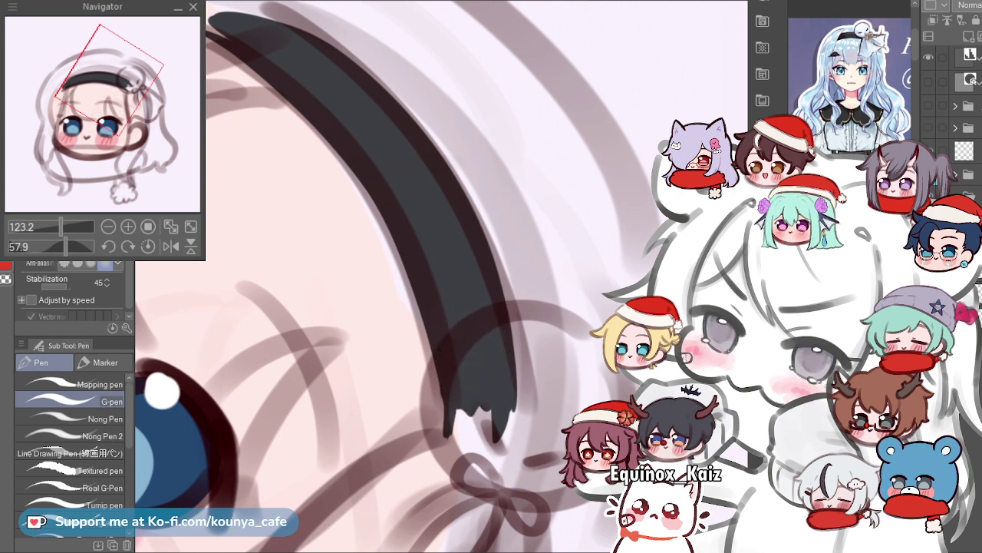
Fill the gap at the headband's end beside the hair ornament, and darken the upper edge at the opposite end with a smaller G-pen.
{"action": "left_click_drag", "start_coordinate": [467, 355], "coordinate": [471, 414]}
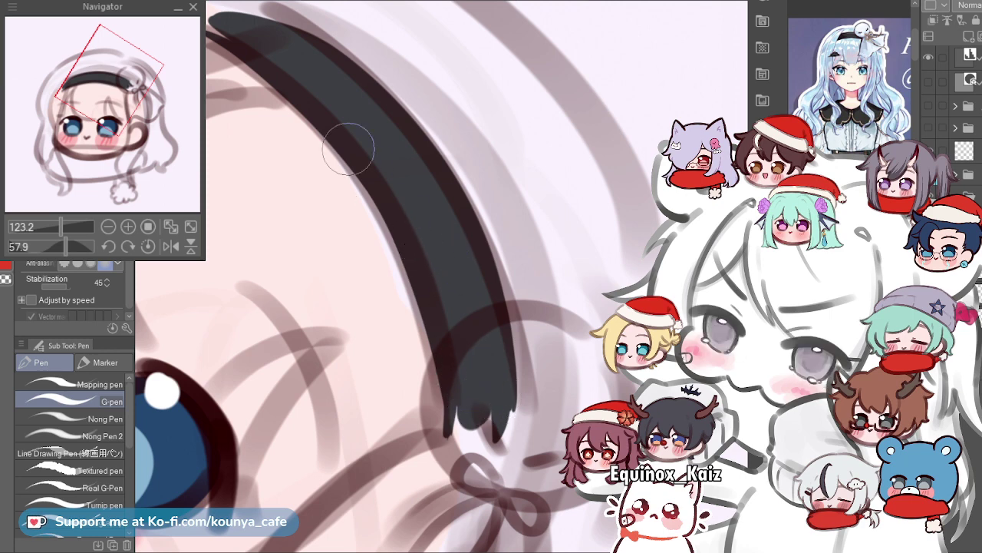
{"action": "left_click_drag", "start_coordinate": [286, 60], "coordinate": [389, 156]}
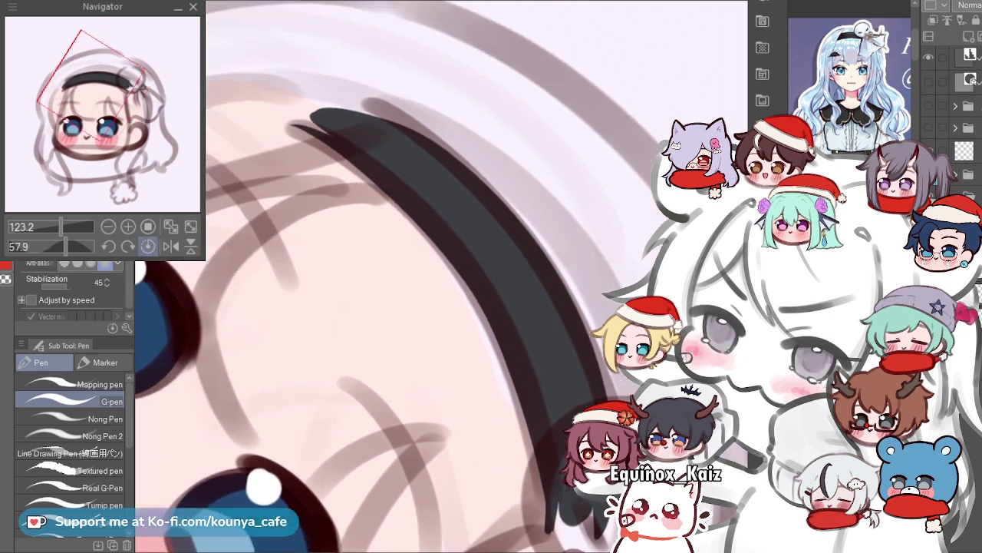
{"action": "left_click", "coordinate": [148, 246]}
{"action": "left_click_drag", "start_coordinate": [402, 197], "coordinate": [518, 195]}
{"action": "key", "text": "shift+space"}
{"action": "left_click_drag", "start_coordinate": [543, 155], "coordinate": [366, 138]}
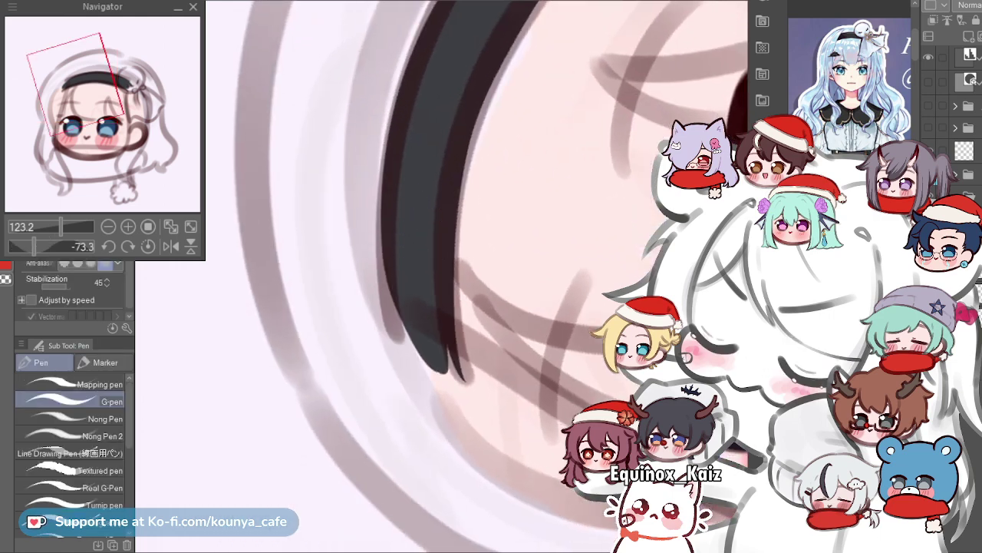
{"action": "left_click_drag", "start_coordinate": [413, 227], "coordinate": [432, 226]}
{"action": "key", "text": "bracketleft"}
{"action": "key", "text": "bracketleft"}
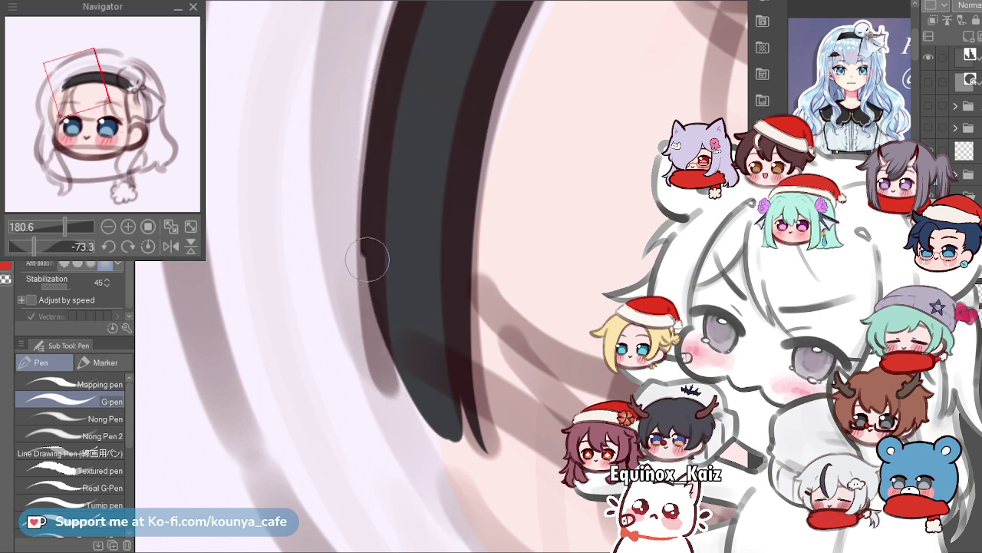
{"action": "left_click_drag", "start_coordinate": [373, 143], "coordinate": [394, 417]}
{"action": "left_click_drag", "start_coordinate": [373, 149], "coordinate": [388, 399]}
{"action": "key", "text": "ctrl+z"}
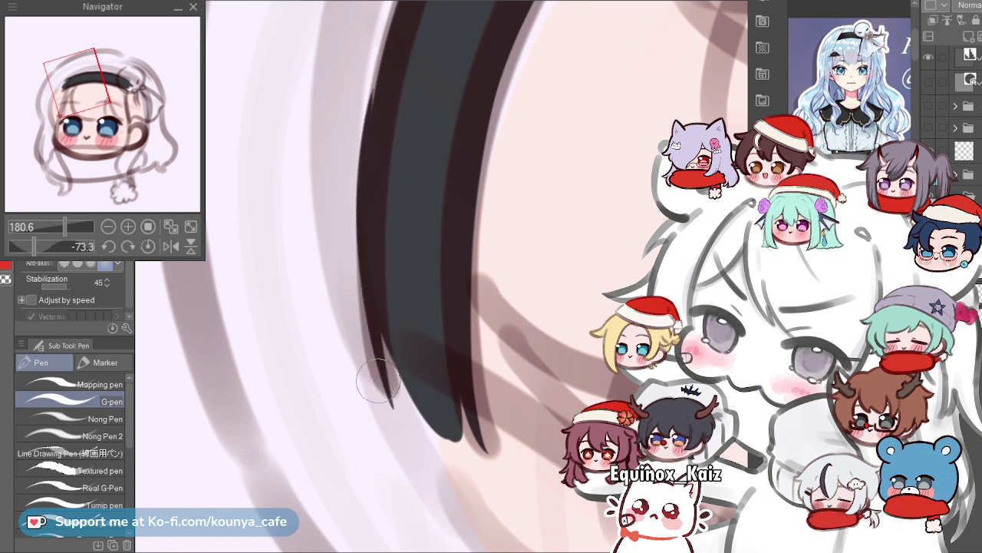
Try several long tapered strokes to extend the headband's upper edge at the end away from the hair ornament.
{"action": "left_click_drag", "start_coordinate": [377, 88], "coordinate": [389, 403]}
{"action": "key", "text": "ctrl+z"}
{"action": "left_click_drag", "start_coordinate": [377, 90], "coordinate": [381, 387]}
{"action": "key", "text": "ctrl+z"}
{"action": "left_click_drag", "start_coordinate": [378, 109], "coordinate": [396, 431]}
{"action": "key", "text": "ctrl+z"}
{"action": "left_click_drag", "start_coordinate": [379, 78], "coordinate": [386, 429]}
{"action": "key", "text": "ctrl+z"}
{"action": "left_click_drag", "start_coordinate": [382, 90], "coordinate": [384, 384]}
{"action": "key", "text": "ctrl+z"}
{"action": "left_click_drag", "start_coordinate": [373, 110], "coordinate": [389, 401]}
{"action": "key", "text": "ctrl+z"}
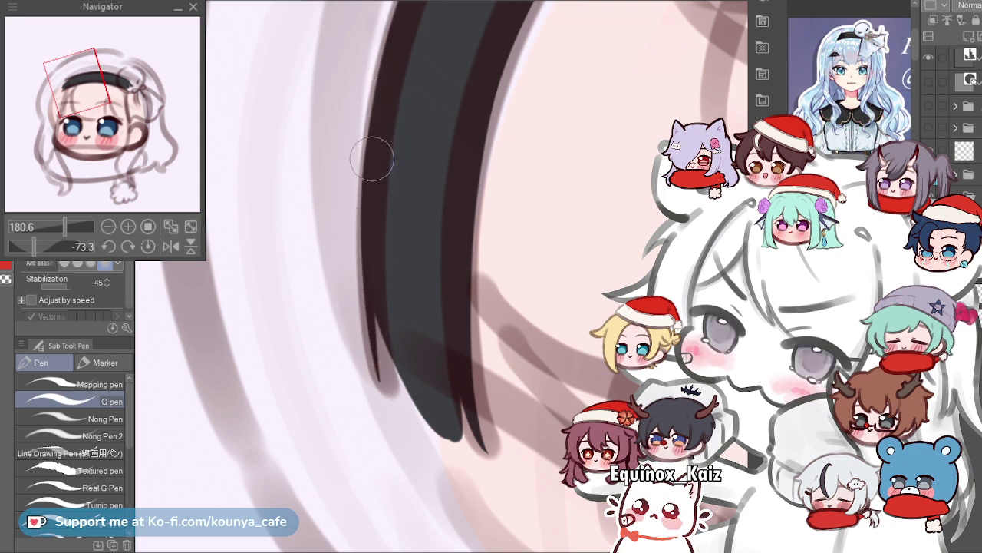
Extend the headband's upper edge at the end away from the ornament, and fill that open end with dark strokes.
{"action": "left_click_drag", "start_coordinate": [385, 285], "coordinate": [385, 389]}
{"action": "mouse_move", "coordinate": [379, 254]}
{"action": "left_mouse_down"}
{"action": "mouse_move", "coordinate": [382, 347]}
{"action": "mouse_move", "coordinate": [382, 259]}
{"action": "mouse_move", "coordinate": [415, 408]}
{"action": "left_mouse_up"}
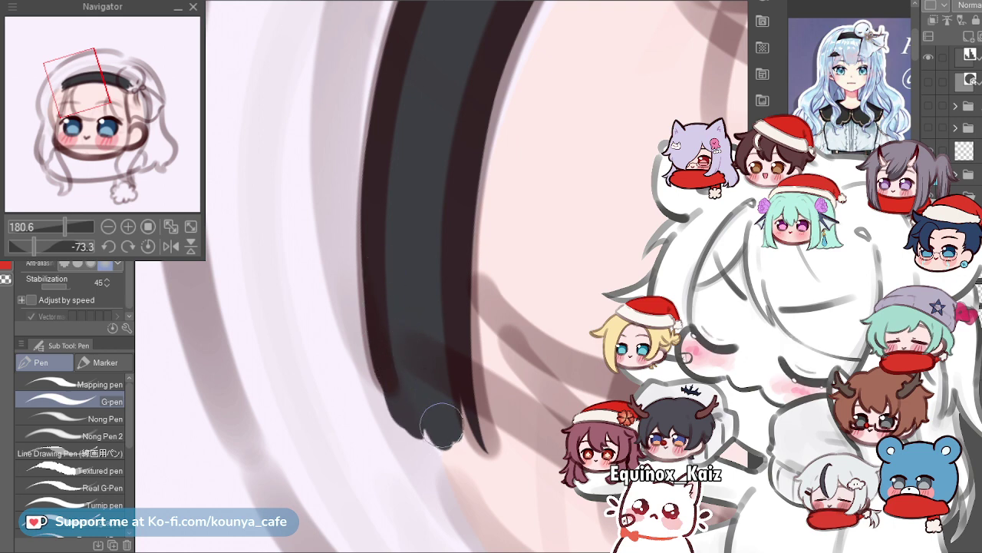
{"action": "mouse_move", "coordinate": [437, 381]}
{"action": "left_mouse_down"}
{"action": "mouse_move", "coordinate": [445, 425]}
{"action": "mouse_move", "coordinate": [464, 425]}
{"action": "left_mouse_up"}
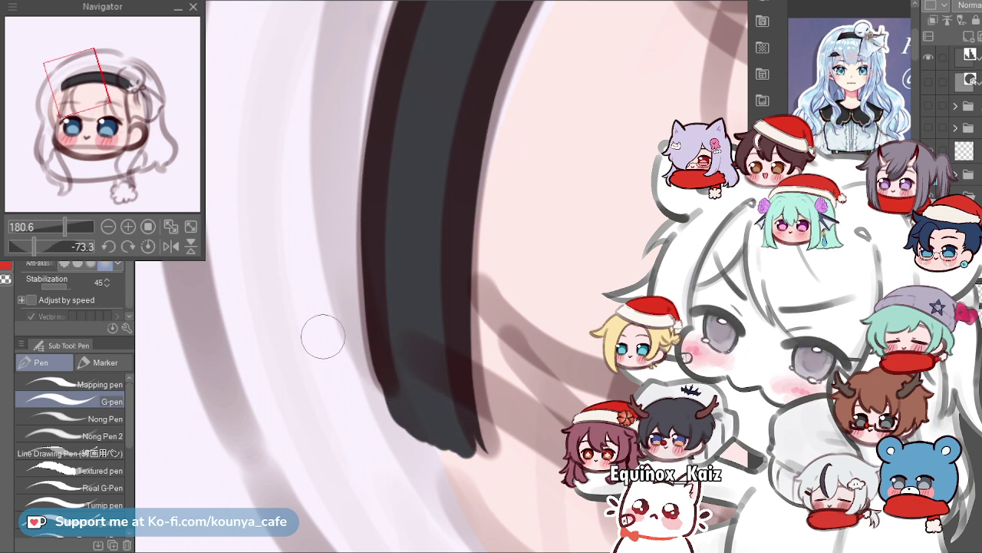
Paint the round hair ornament as a solid light-blue ball over the headband's end, following the sketched circle.
{"action": "scroll", "coordinate": [252, 295], "scroll_direction": "down", "scroll_amount": 2}
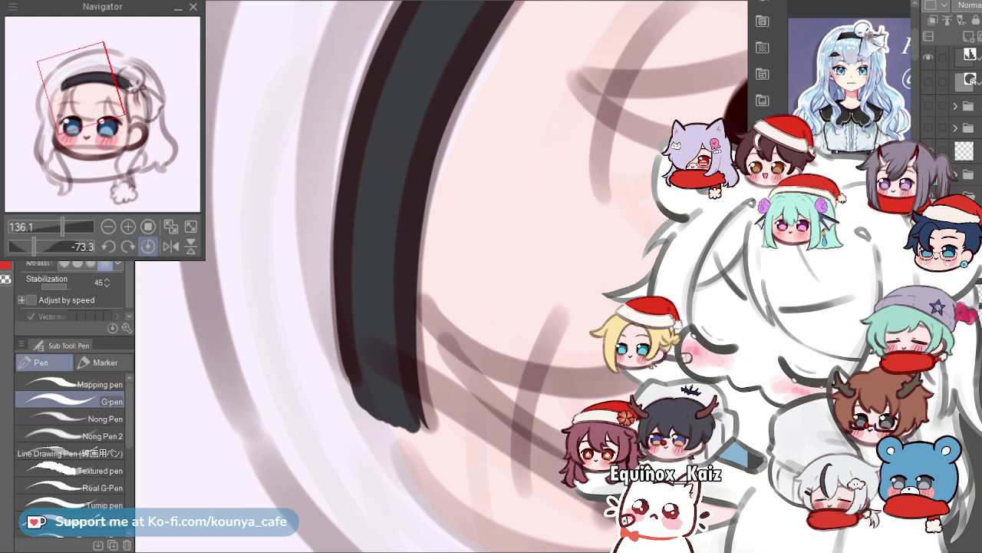
{"action": "left_click", "coordinate": [148, 247]}
{"action": "scroll", "coordinate": [422, 307], "scroll_direction": "down", "scroll_amount": 4}
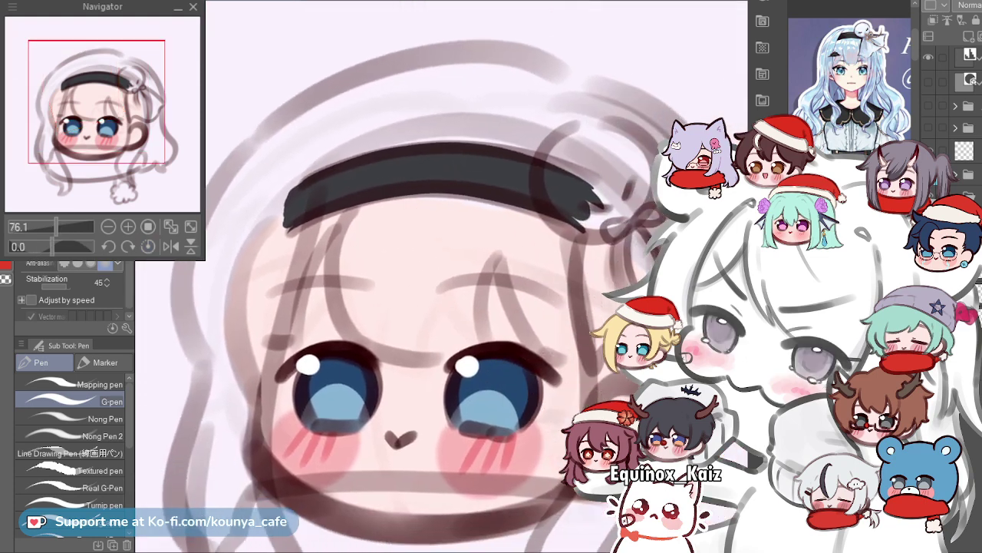
{"action": "left_click_drag", "start_coordinate": [464, 264], "coordinate": [390, 173]}
{"action": "scroll", "coordinate": [449, 254], "scroll_direction": "up", "scroll_amount": 2}
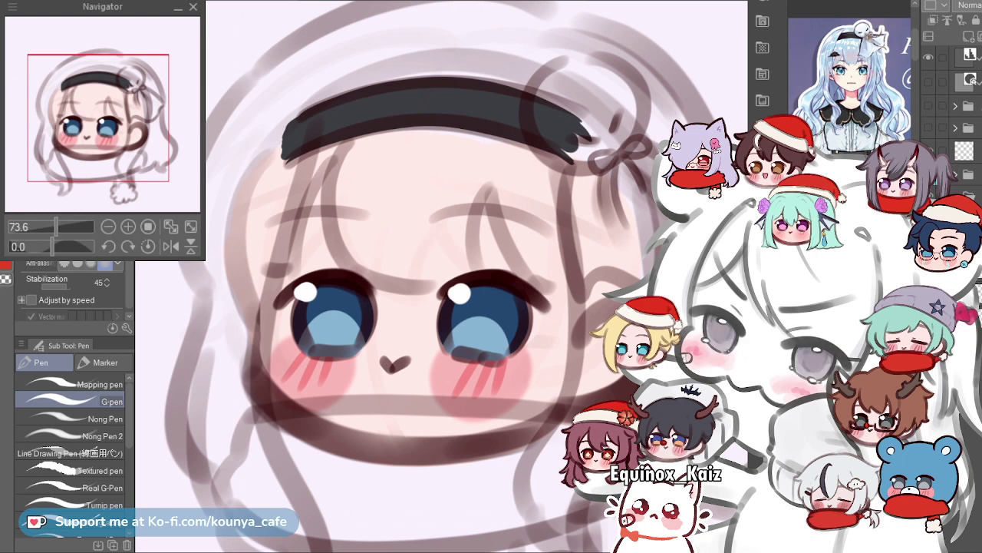
{"action": "scroll", "coordinate": [439, 282], "scroll_direction": "down", "scroll_amount": 2}
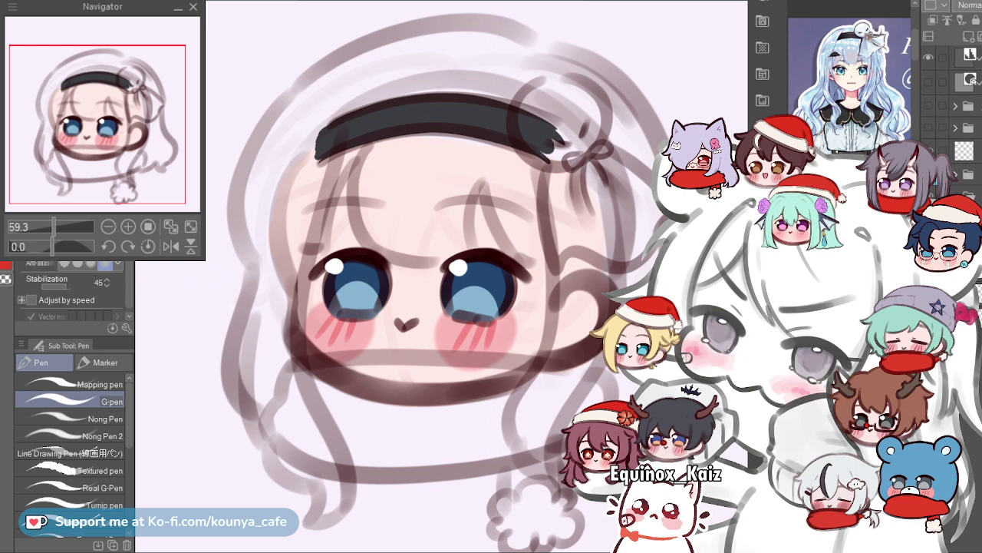
{"action": "scroll", "coordinate": [469, 207], "scroll_direction": "up", "scroll_amount": 6}
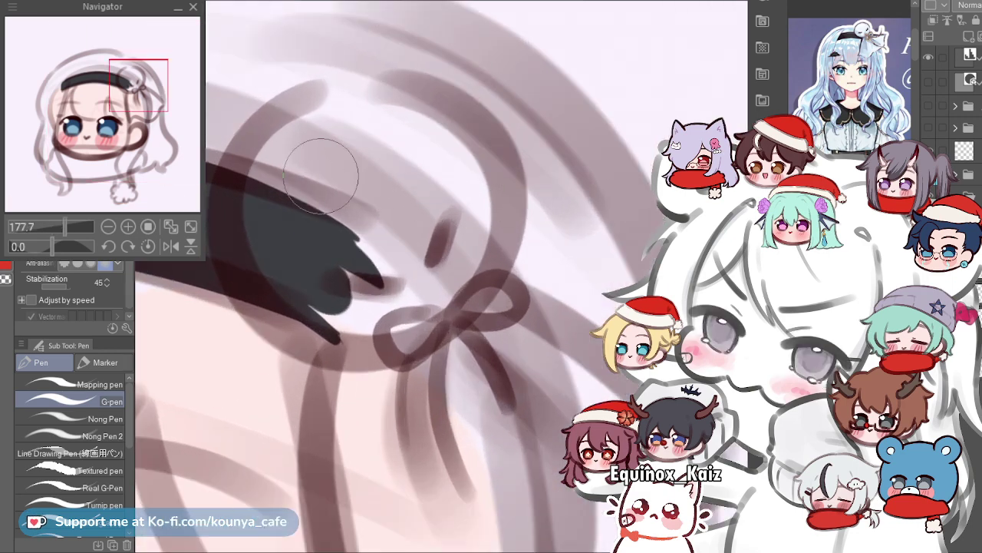
{"action": "mouse_move", "coordinate": [321, 176]}
{"action": "left_mouse_down"}
{"action": "mouse_move", "coordinate": [329, 208]}
{"action": "mouse_move", "coordinate": [361, 225]}
{"action": "left_mouse_up"}
{"action": "key", "text": "ctrl+z"}
{"action": "mouse_move", "coordinate": [375, 134]}
{"action": "left_mouse_down"}
{"action": "mouse_move", "coordinate": [276, 189]}
{"action": "mouse_move", "coordinate": [350, 266]}
{"action": "mouse_move", "coordinate": [266, 228]}
{"action": "mouse_move", "coordinate": [385, 242]}
{"action": "mouse_move", "coordinate": [307, 175]}
{"action": "mouse_move", "coordinate": [344, 156]}
{"action": "mouse_move", "coordinate": [325, 249]}
{"action": "mouse_move", "coordinate": [362, 187]}
{"action": "left_mouse_up"}
{"action": "key", "text": "ctrl+z"}
{"action": "mouse_move", "coordinate": [379, 134]}
{"action": "left_mouse_down"}
{"action": "mouse_move", "coordinate": [336, 110]}
{"action": "mouse_move", "coordinate": [366, 154]}
{"action": "mouse_move", "coordinate": [277, 168]}
{"action": "mouse_move", "coordinate": [364, 180]}
{"action": "mouse_move", "coordinate": [314, 120]}
{"action": "mouse_move", "coordinate": [401, 220]}
{"action": "left_mouse_up"}
{"action": "key", "text": "ctrl+z"}
{"action": "mouse_move", "coordinate": [377, 143]}
{"action": "left_mouse_down"}
{"action": "mouse_move", "coordinate": [341, 124]}
{"action": "mouse_move", "coordinate": [285, 223]}
{"action": "mouse_move", "coordinate": [366, 197]}
{"action": "mouse_move", "coordinate": [356, 149]}
{"action": "mouse_move", "coordinate": [329, 112]}
{"action": "mouse_move", "coordinate": [264, 251]}
{"action": "mouse_move", "coordinate": [396, 261]}
{"action": "mouse_move", "coordinate": [335, 215]}
{"action": "mouse_move", "coordinate": [337, 99]}
{"action": "mouse_move", "coordinate": [264, 228]}
{"action": "mouse_move", "coordinate": [409, 291]}
{"action": "mouse_move", "coordinate": [364, 156]}
{"action": "mouse_move", "coordinate": [345, 189]}
{"action": "mouse_move", "coordinate": [363, 114]}
{"action": "mouse_move", "coordinate": [270, 176]}
{"action": "mouse_move", "coordinate": [354, 313]}
{"action": "mouse_move", "coordinate": [358, 133]}
{"action": "mouse_move", "coordinate": [288, 198]}
{"action": "mouse_move", "coordinate": [328, 112]}
{"action": "mouse_move", "coordinate": [258, 224]}
{"action": "mouse_move", "coordinate": [409, 271]}
{"action": "mouse_move", "coordinate": [327, 142]}
{"action": "left_mouse_up"}
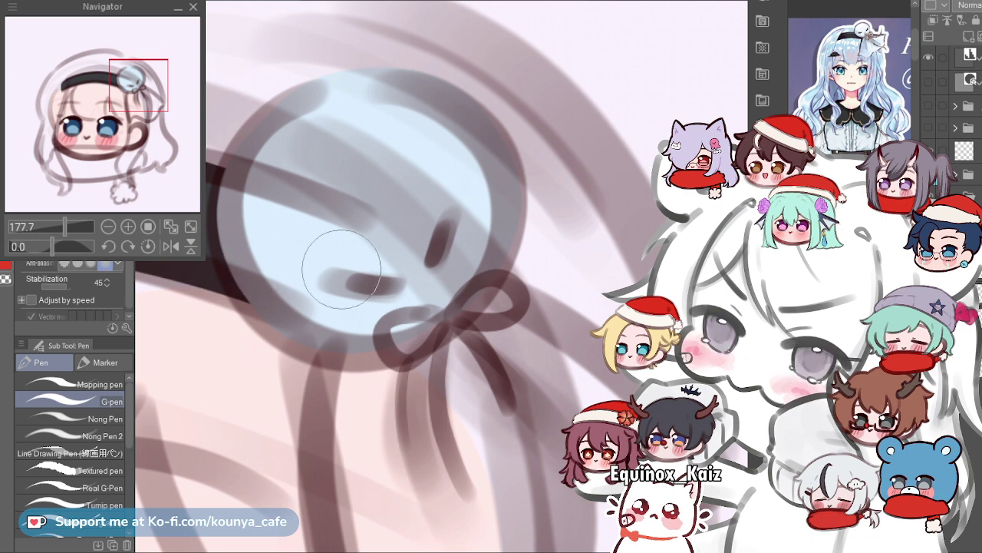
Try light-blue strokes along the ribbon tail's inner edge below the round ornament.
{"action": "scroll", "coordinate": [425, 239], "scroll_direction": "down", "scroll_amount": 4}
{"action": "left_click_drag", "start_coordinate": [424, 239], "coordinate": [430, 125]}
{"action": "scroll", "coordinate": [407, 207], "scroll_direction": "up", "scroll_amount": 4}
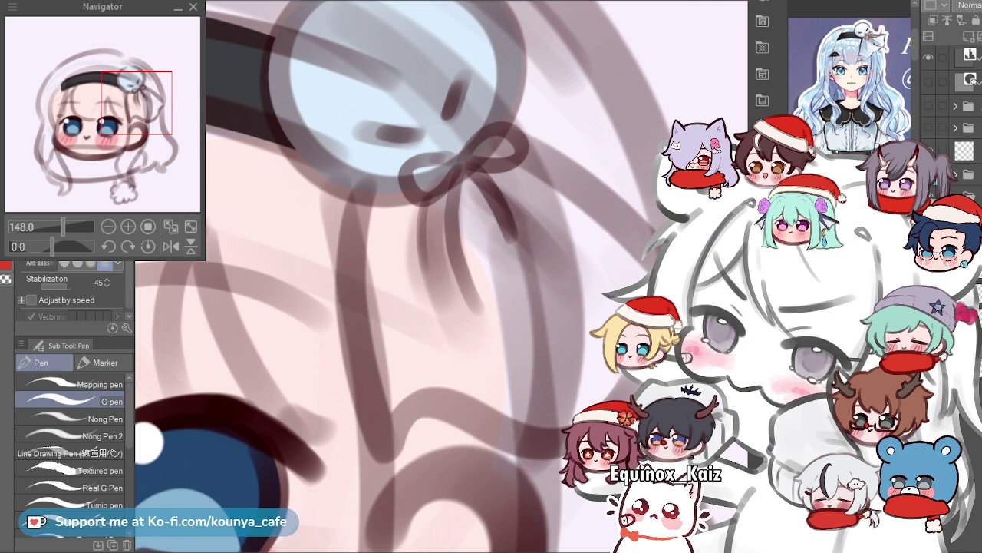
{"action": "scroll", "coordinate": [394, 308], "scroll_direction": "down", "scroll_amount": 3}
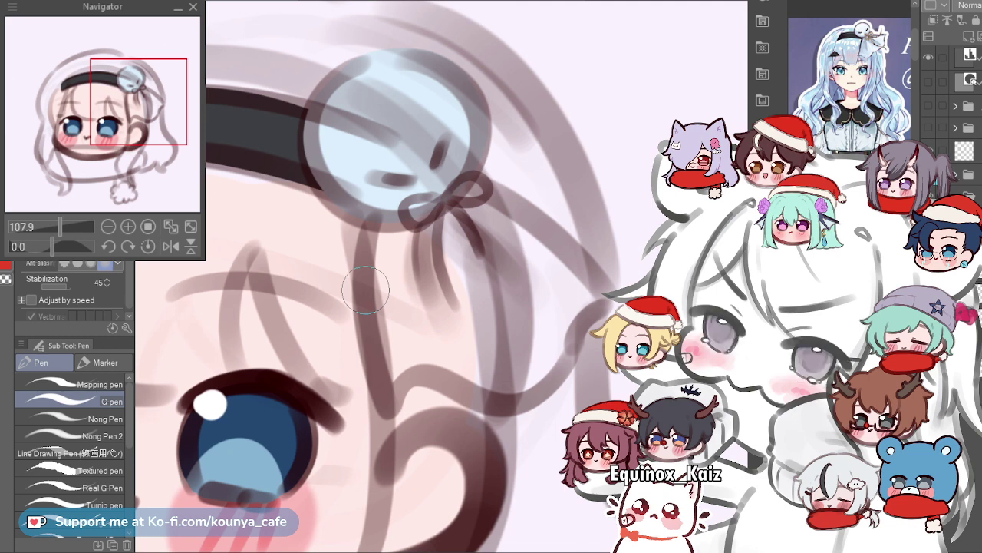
{"action": "scroll", "coordinate": [468, 212], "scroll_direction": "up", "scroll_amount": 5}
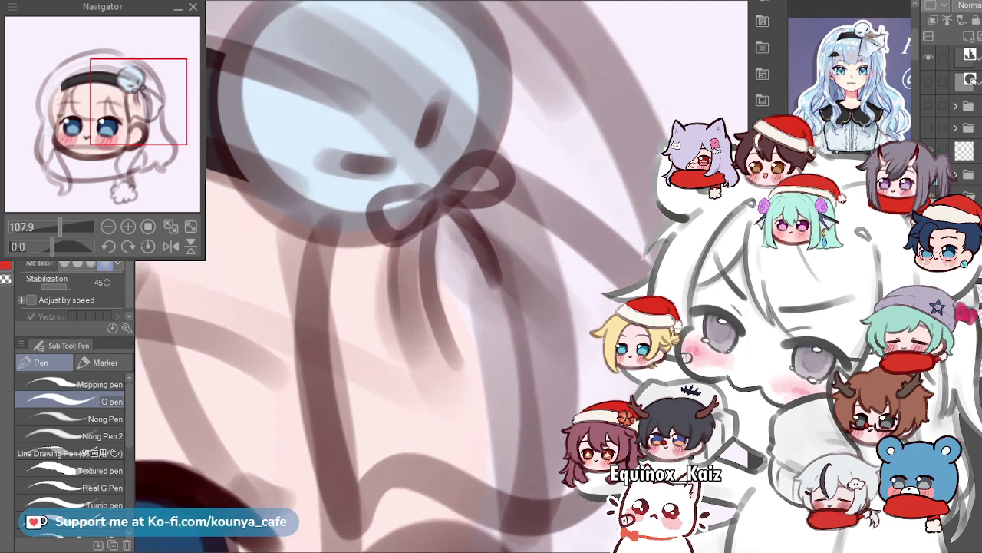
{"action": "left_click_drag", "start_coordinate": [470, 255], "coordinate": [499, 217]}
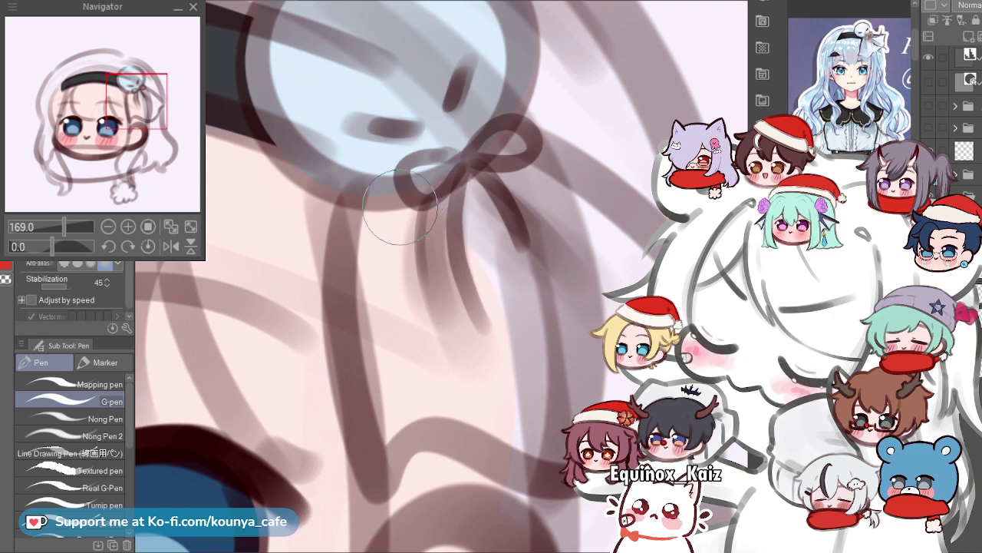
{"action": "left_click_drag", "start_coordinate": [378, 161], "coordinate": [361, 305]}
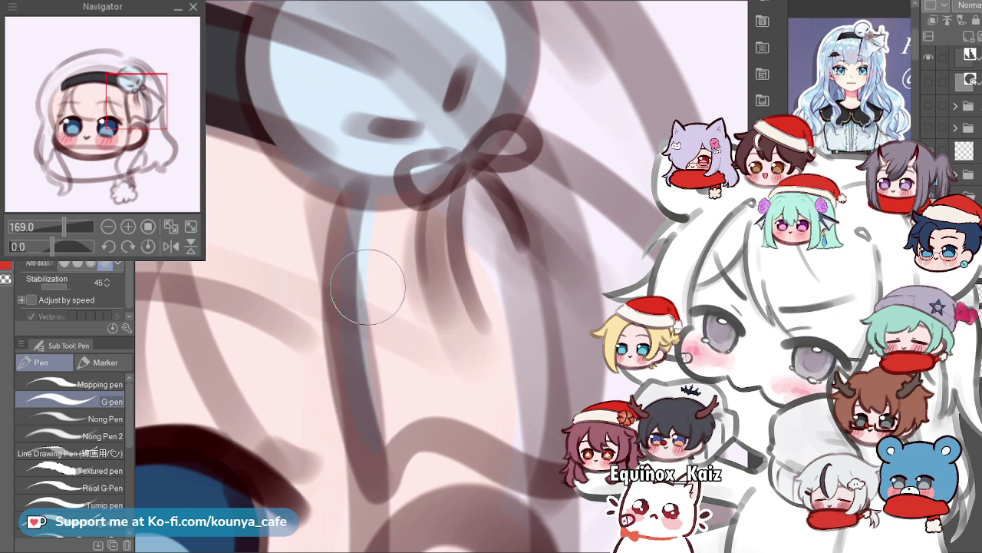
{"action": "left_click_drag", "start_coordinate": [366, 190], "coordinate": [357, 400]}
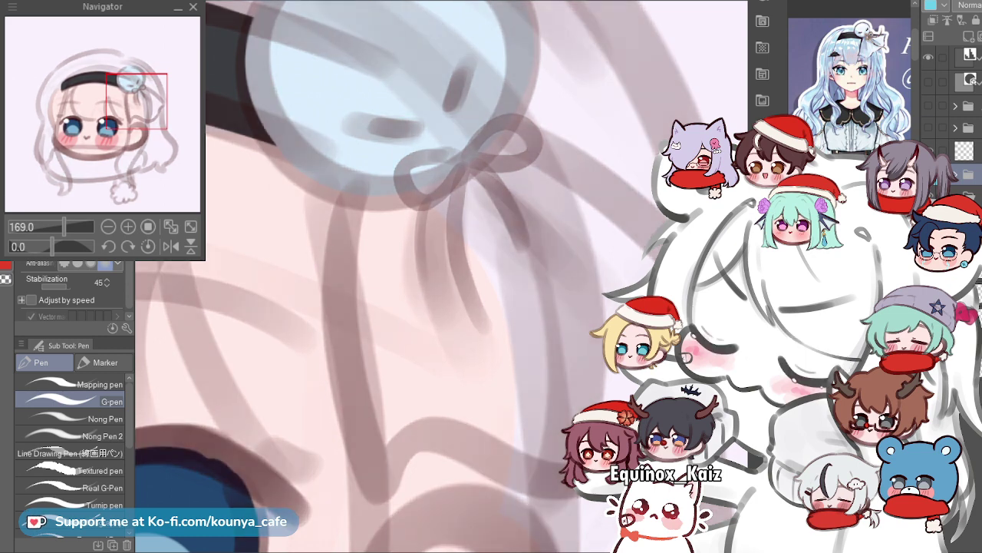
Transform the light-blue ornament ball, adjusting its upper edge slightly and stretching its lower corner beside the headband downwards, and apply it.
{"action": "left_click_drag", "start_coordinate": [500, 10], "coordinate": [525, 121]}
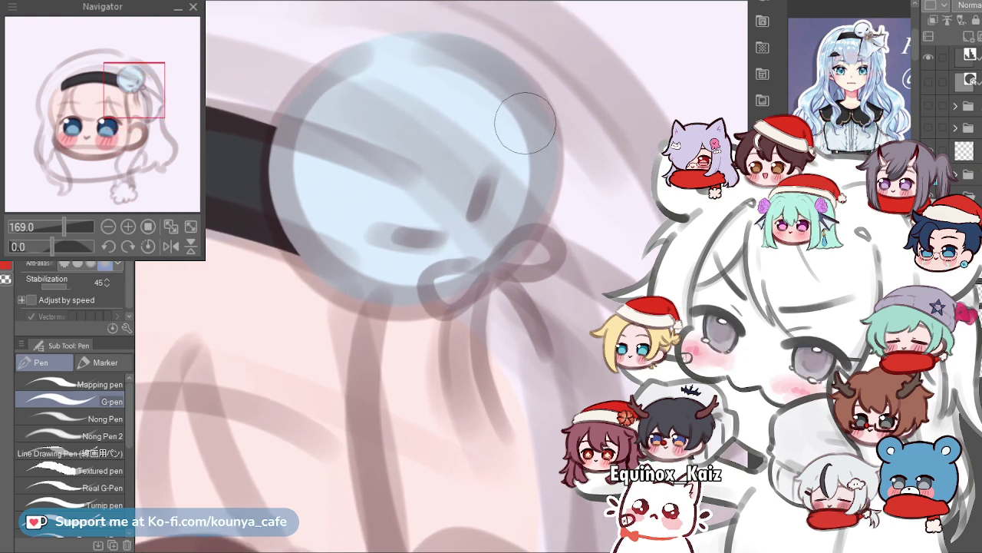
{"action": "key", "text": "ctrl+t"}
{"action": "left_click_drag", "start_coordinate": [416, 50], "coordinate": [416, 55]}
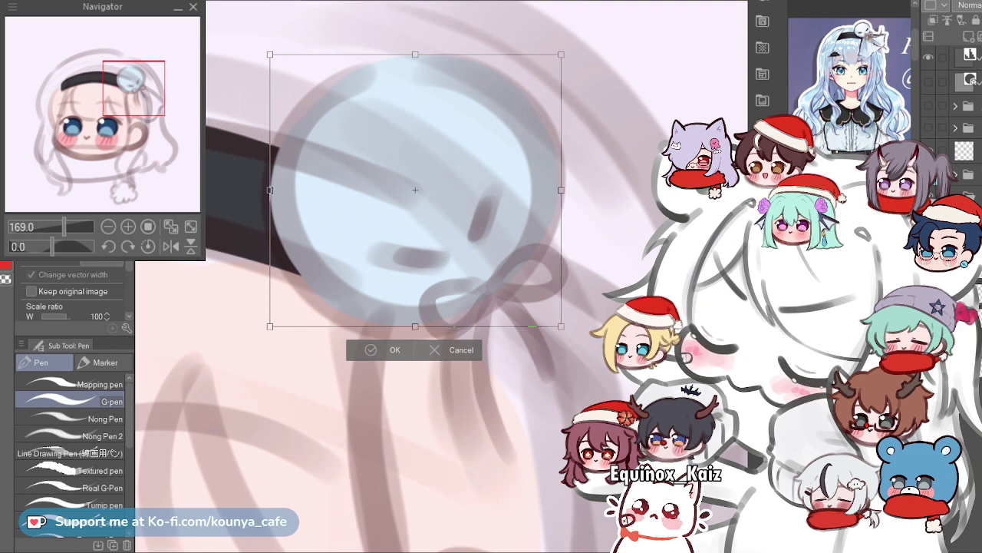
{"action": "left_click_drag", "start_coordinate": [269, 326], "coordinate": [269, 337]}
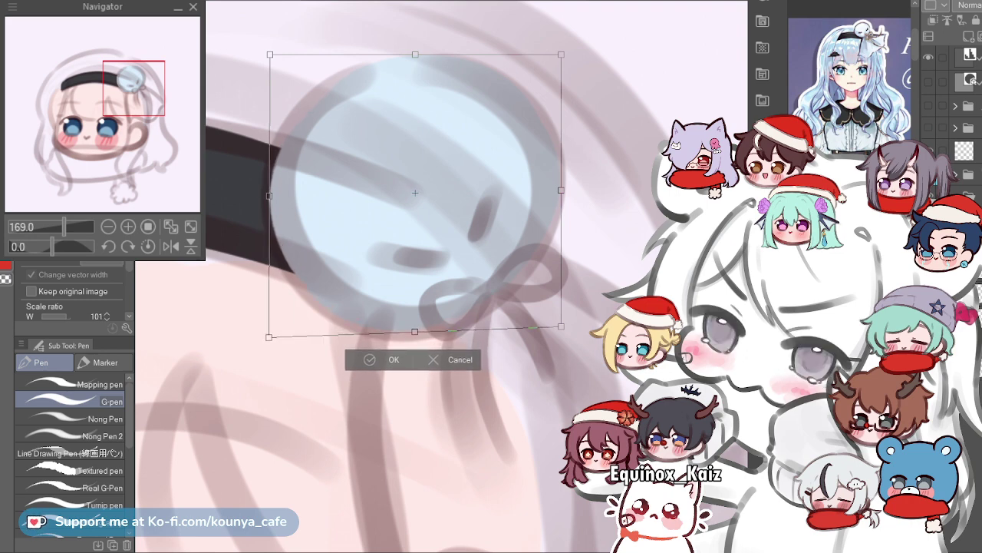
{"action": "key", "text": "Return"}
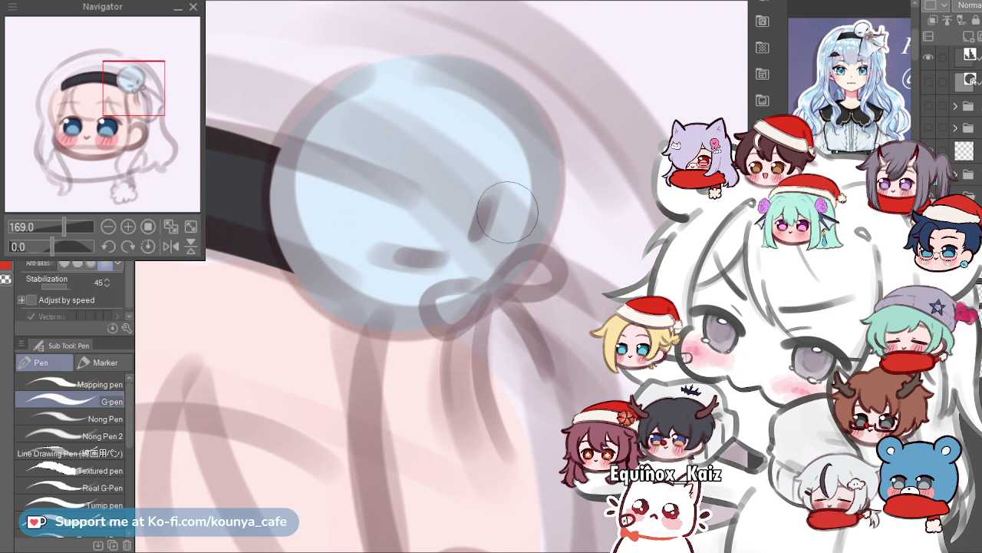
Paint the hanging ribbon below the ornament in light blue with an enlarged G-pen, tracing its sketched outline and filling it in.
{"action": "left_click_drag", "start_coordinate": [412, 364], "coordinate": [373, 241]}
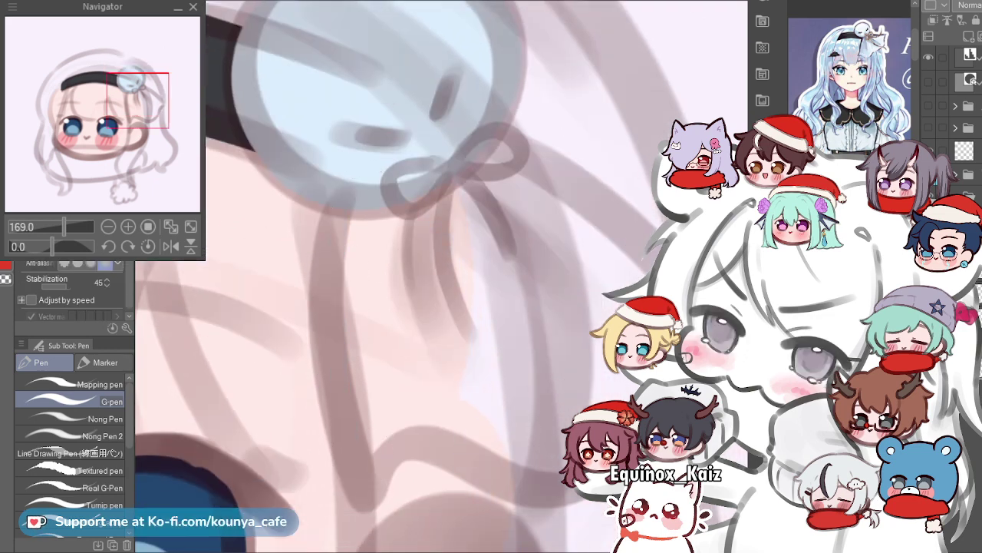
{"action": "key", "text": "bracketright"}
{"action": "key", "text": "bracketright"}
{"action": "key", "text": "bracketright"}
{"action": "key", "text": "bracketright"}
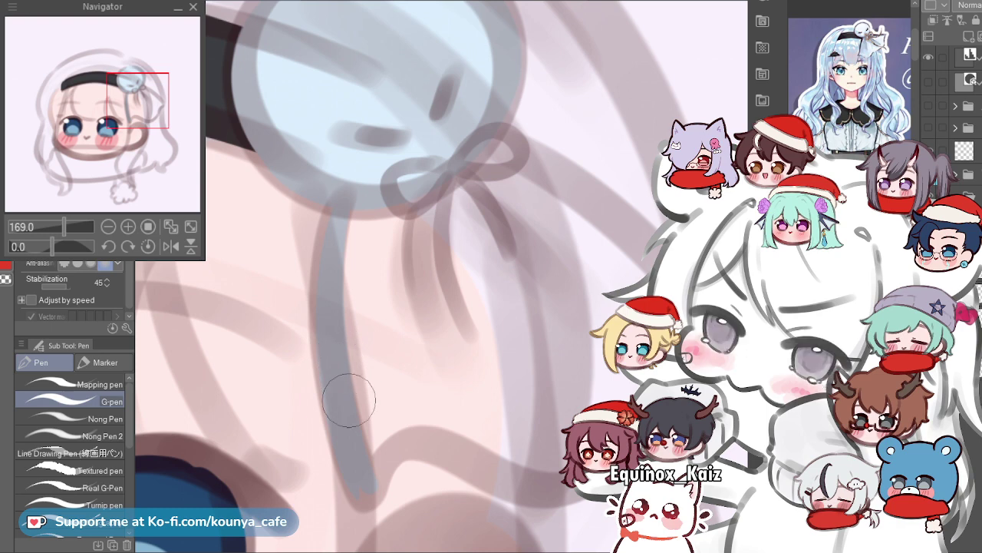
{"action": "left_click_drag", "start_coordinate": [363, 487], "coordinate": [333, 456]}
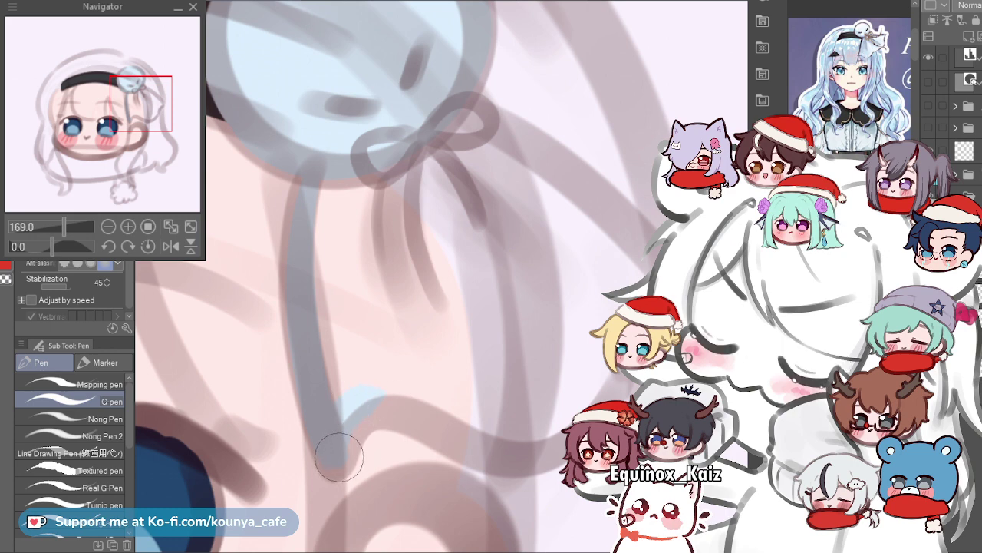
{"action": "mouse_move", "coordinate": [338, 401]}
{"action": "left_mouse_down"}
{"action": "mouse_move", "coordinate": [384, 417]}
{"action": "mouse_move", "coordinate": [496, 421]}
{"action": "mouse_move", "coordinate": [591, 339]}
{"action": "left_mouse_up"}
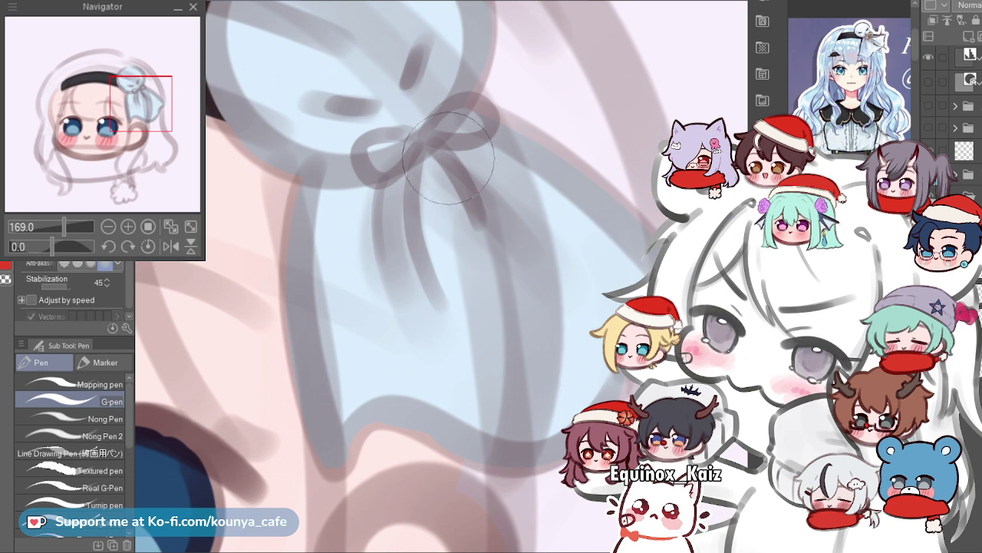
Add a new layer for the hair colour.
{"action": "scroll", "coordinate": [585, 278], "scroll_direction": "down", "scroll_amount": 4}
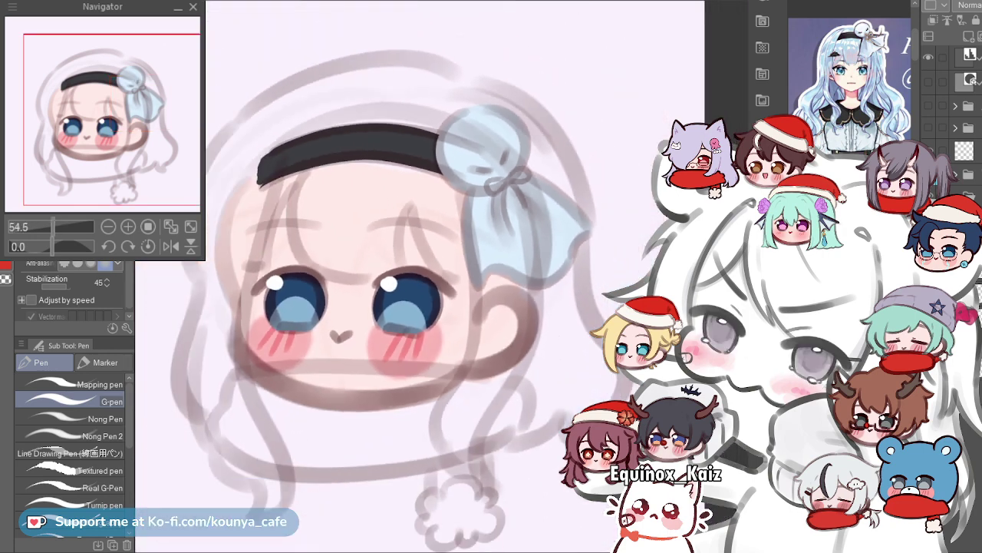
{"action": "scroll", "coordinate": [490, 199], "scroll_direction": "up", "scroll_amount": 2}
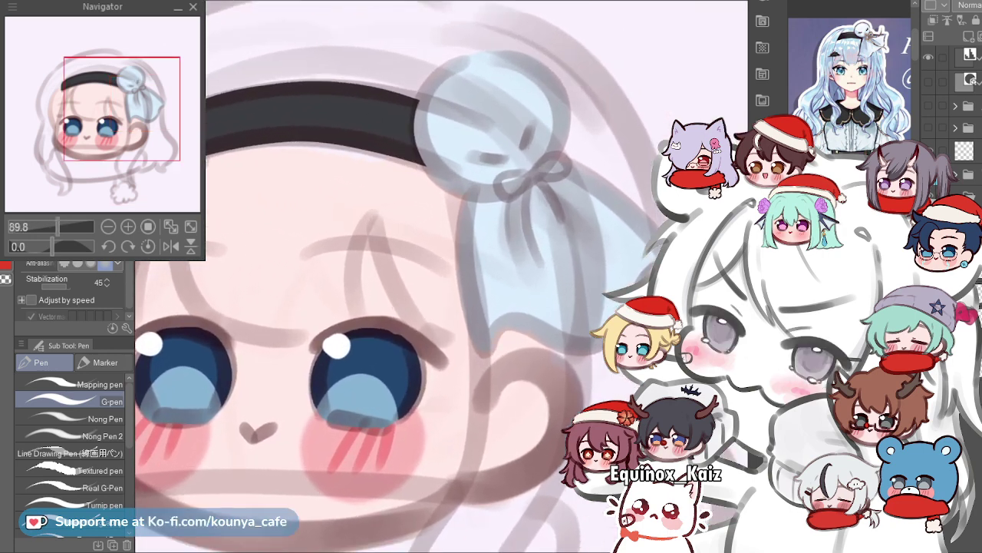
{"action": "scroll", "coordinate": [676, 177], "scroll_direction": "down", "scroll_amount": 2}
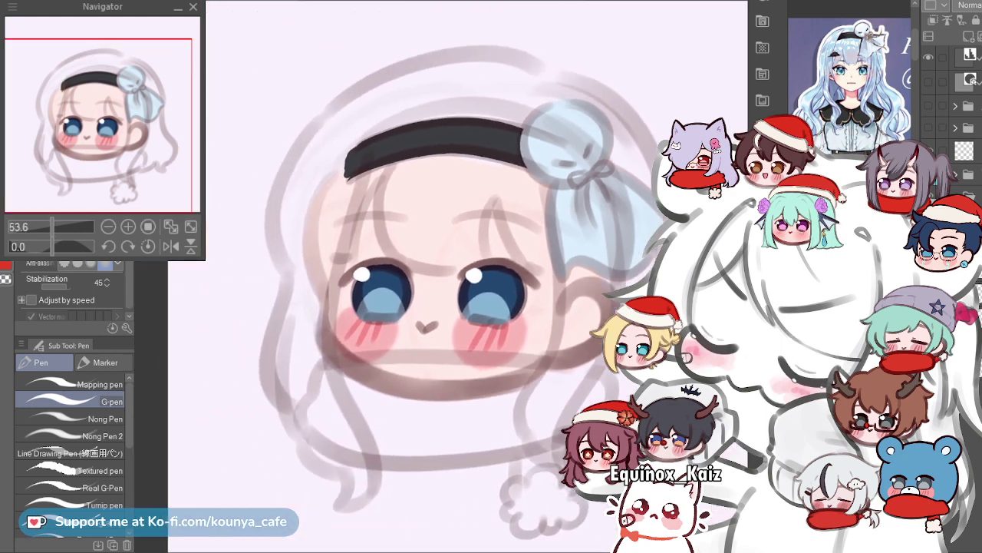
{"action": "scroll", "coordinate": [545, 214], "scroll_direction": "up", "scroll_amount": 1}
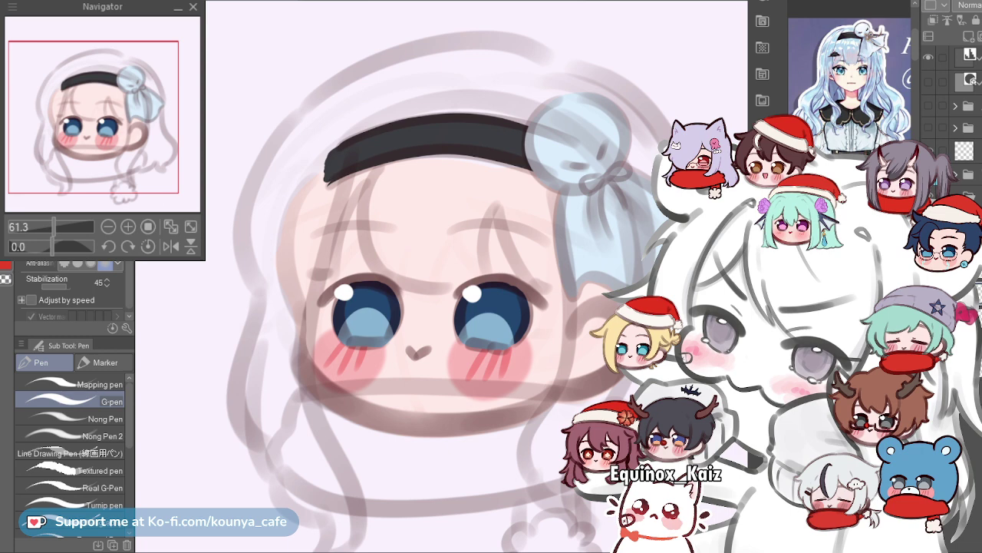
{"action": "key", "text": "ctrl+shift+n"}
Try light-blue and pale teal swatches on the forehead below the headband to compare hair colours, and undo them.
{"action": "left_click_drag", "start_coordinate": [414, 170], "coordinate": [436, 184]}
{"action": "key", "text": "ctrl+z"}
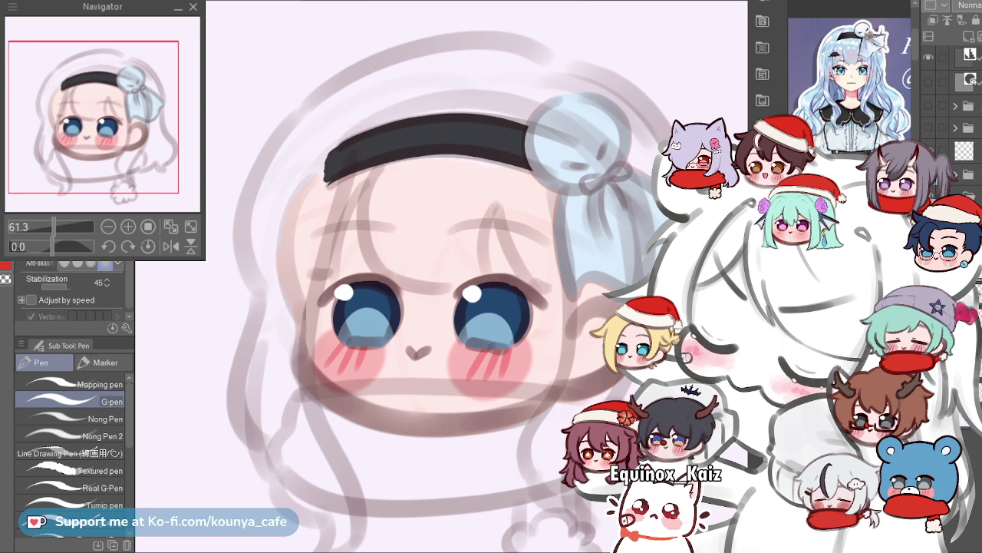
{"action": "mouse_move", "coordinate": [456, 141]}
{"action": "left_mouse_down"}
{"action": "mouse_move", "coordinate": [444, 208]}
{"action": "mouse_move", "coordinate": [433, 149]}
{"action": "mouse_move", "coordinate": [429, 220]}
{"action": "left_mouse_up"}
{"action": "key", "text": "ctrl+z"}
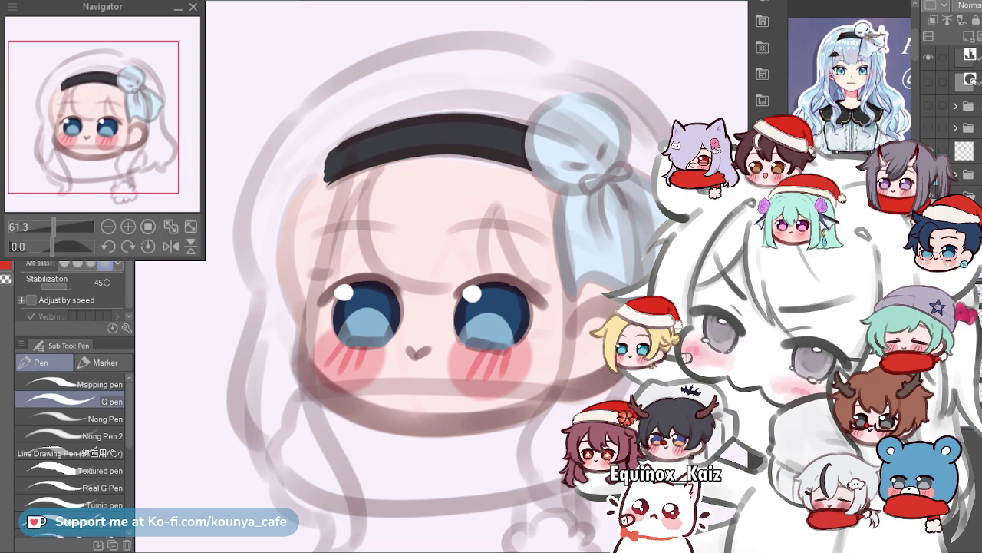
{"action": "left_click_drag", "start_coordinate": [429, 162], "coordinate": [418, 219]}
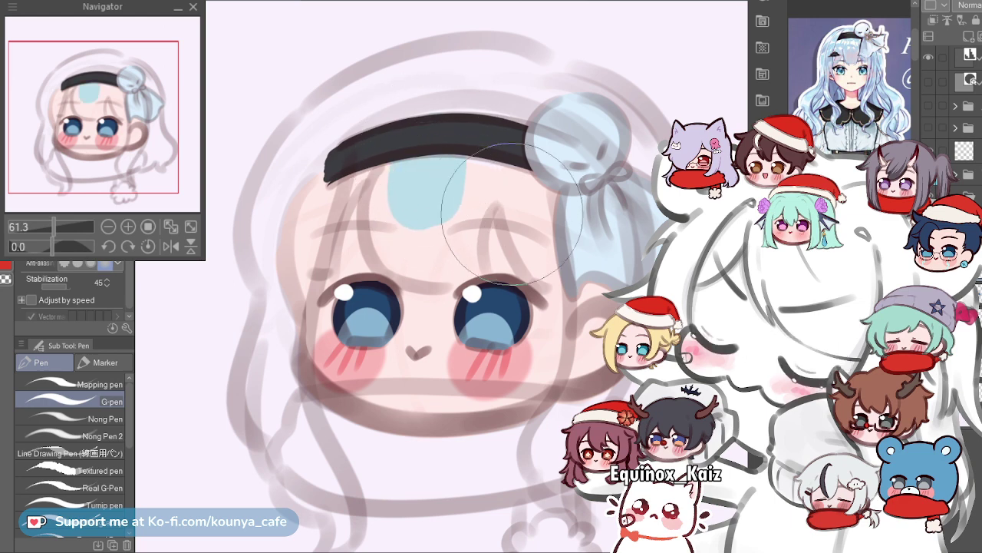
{"action": "key", "text": "ctrl+z"}
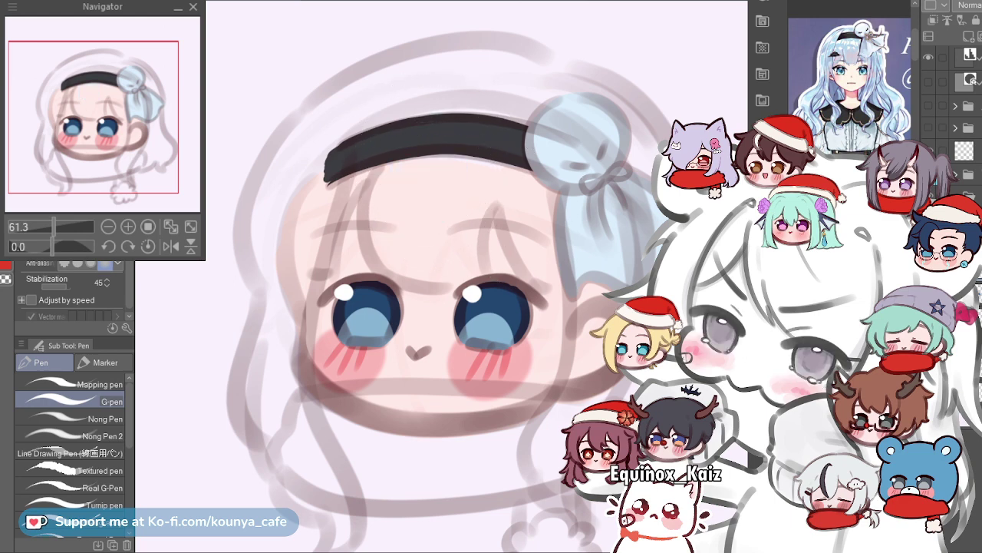
{"action": "mouse_move", "coordinate": [441, 145]}
{"action": "left_mouse_down"}
{"action": "mouse_move", "coordinate": [416, 188]}
{"action": "mouse_move", "coordinate": [447, 174]}
{"action": "left_mouse_up"}
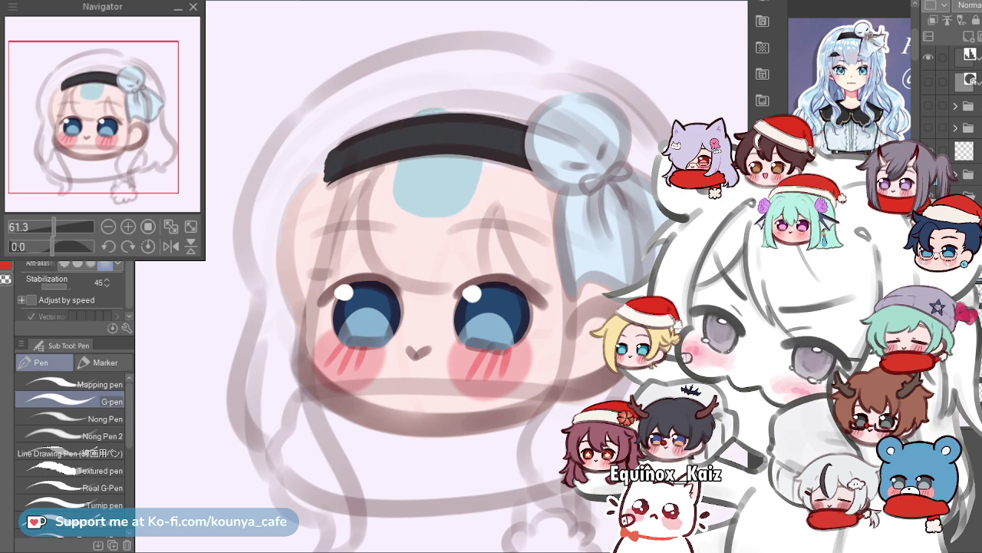
{"action": "mouse_move", "coordinate": [507, 149]}
{"action": "left_mouse_down"}
{"action": "mouse_move", "coordinate": [516, 175]}
{"action": "mouse_move", "coordinate": [508, 169]}
{"action": "mouse_move", "coordinate": [497, 180]}
{"action": "mouse_move", "coordinate": [494, 170]}
{"action": "mouse_move", "coordinate": [490, 190]}
{"action": "mouse_move", "coordinate": [521, 182]}
{"action": "left_mouse_up"}
{"action": "scroll", "coordinate": [522, 181], "scroll_direction": "up", "scroll_amount": 5}
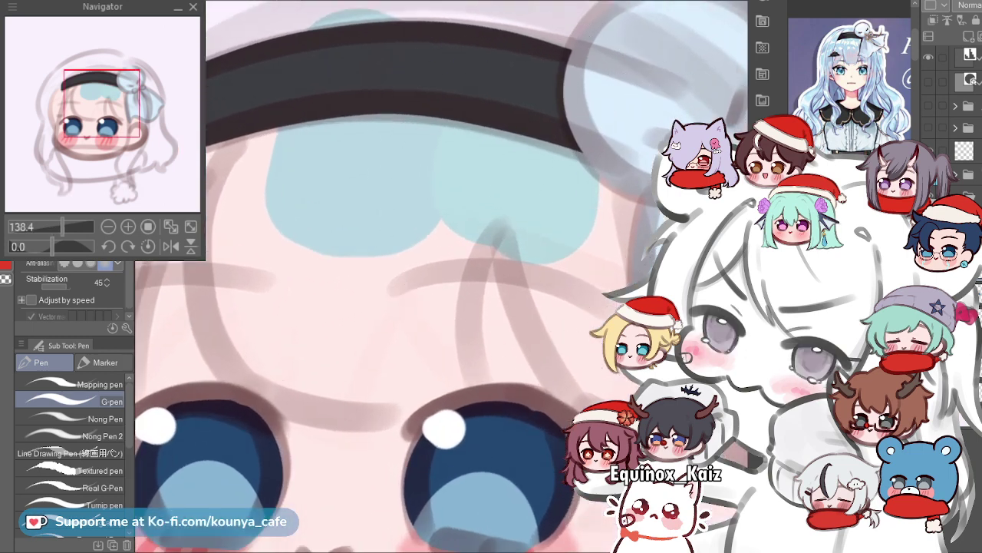
{"action": "left_click_drag", "start_coordinate": [414, 187], "coordinate": [408, 207]}
{"action": "scroll", "coordinate": [407, 192], "scroll_direction": "down", "scroll_amount": 3}
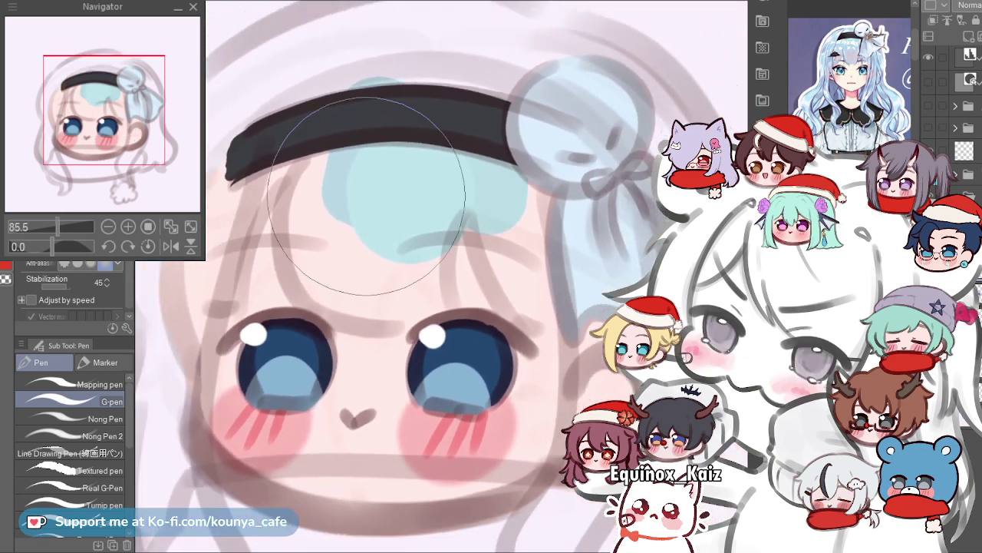
{"action": "key", "text": "ctrl+z"}
{"action": "scroll", "coordinate": [430, 180], "scroll_direction": "down", "scroll_amount": 2}
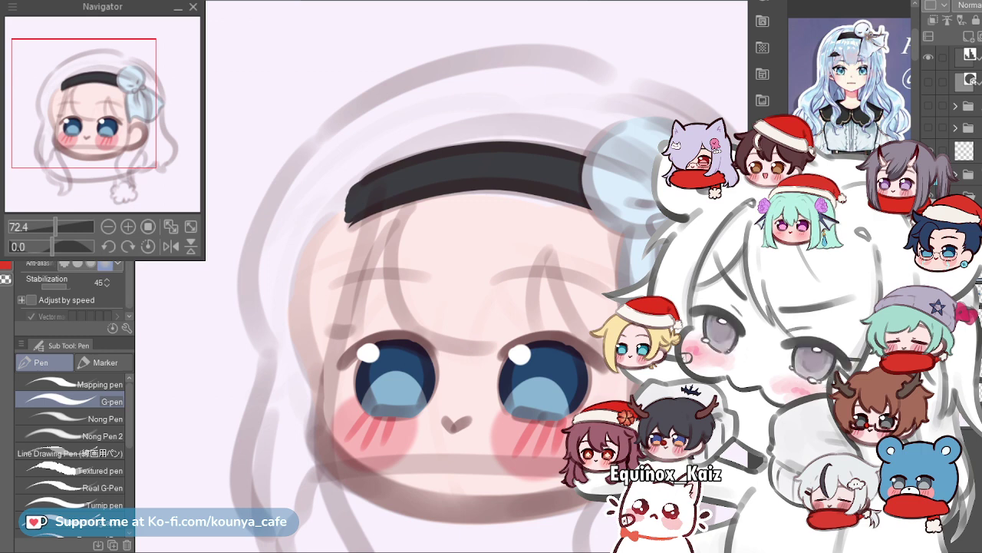
Paint the first pale teal hair section around the headband's free end, curving from the crown down to the temple.
{"action": "mouse_move", "coordinate": [414, 132]}
{"action": "left_mouse_down"}
{"action": "mouse_move", "coordinate": [346, 178]}
{"action": "mouse_move", "coordinate": [314, 300]}
{"action": "left_mouse_up"}
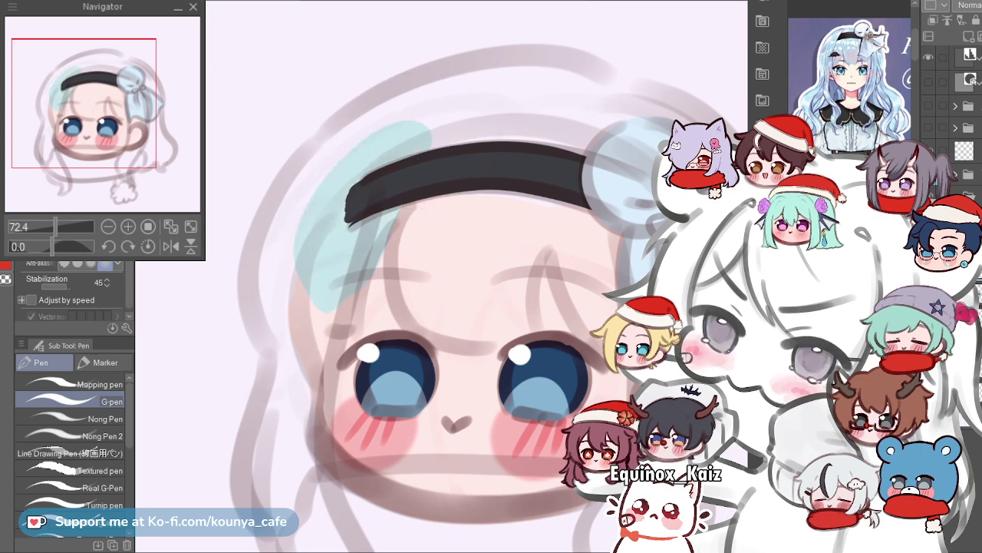
{"action": "key", "text": "ctrl+z"}
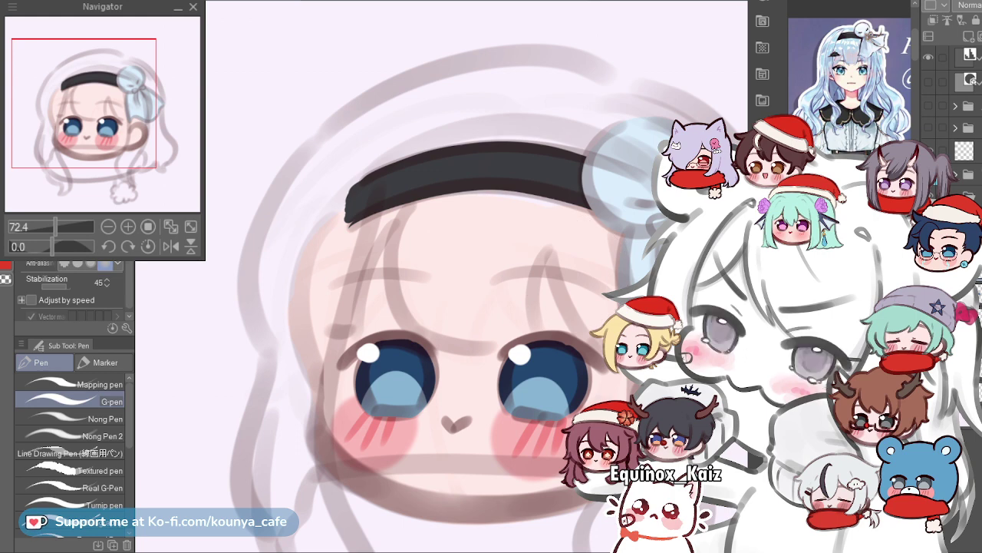
{"action": "left_click_drag", "start_coordinate": [358, 147], "coordinate": [330, 214]}
{"action": "mouse_move", "coordinate": [427, 110]}
{"action": "left_mouse_down"}
{"action": "mouse_move", "coordinate": [333, 175]}
{"action": "mouse_move", "coordinate": [298, 313]}
{"action": "left_mouse_up"}
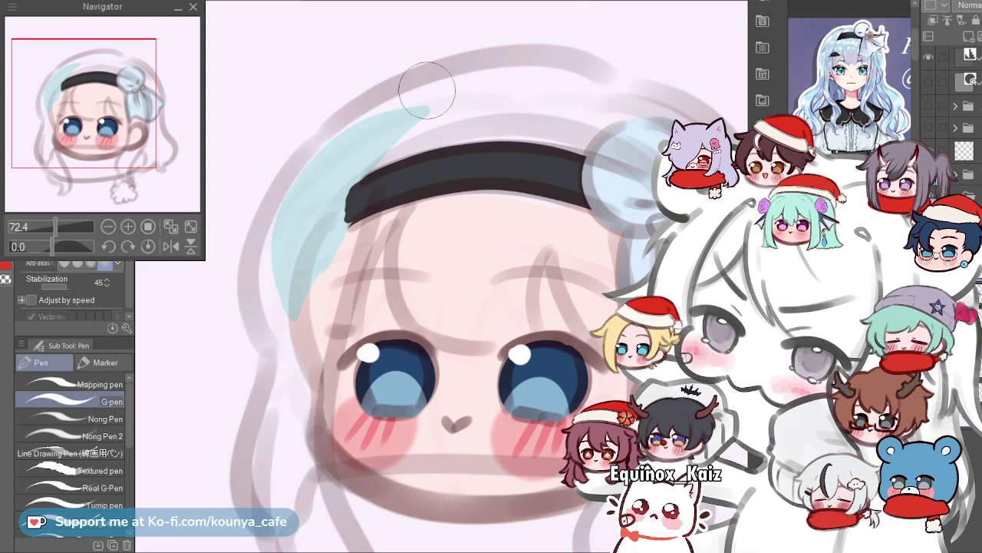
Extend the pale teal hair along the sketched outer outline over the crown and down to a point beside the cheek, using a rotated canvas.
{"action": "key", "text": "shift+space"}
{"action": "left_click_drag", "start_coordinate": [476, 115], "coordinate": [341, 146]}
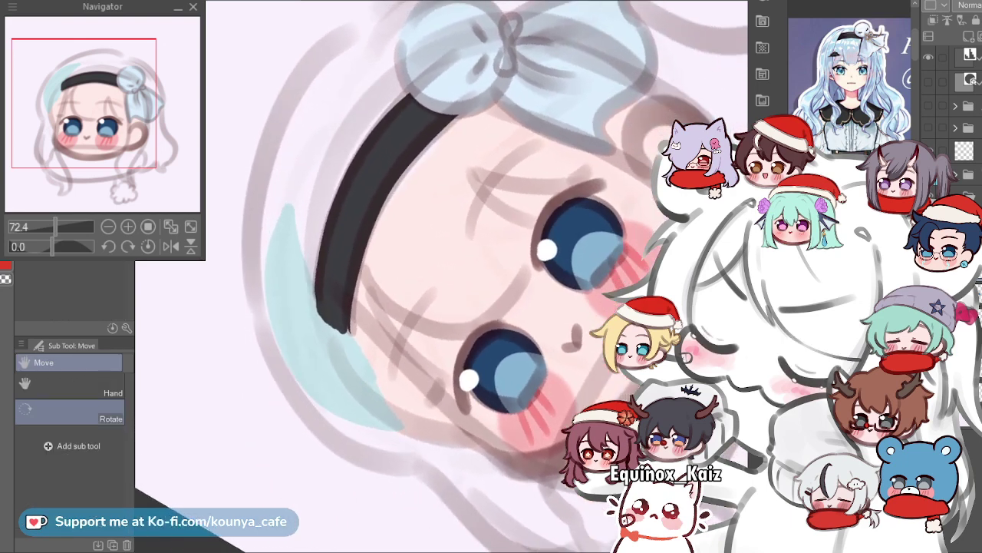
{"action": "left_click_drag", "start_coordinate": [337, 46], "coordinate": [284, 307]}
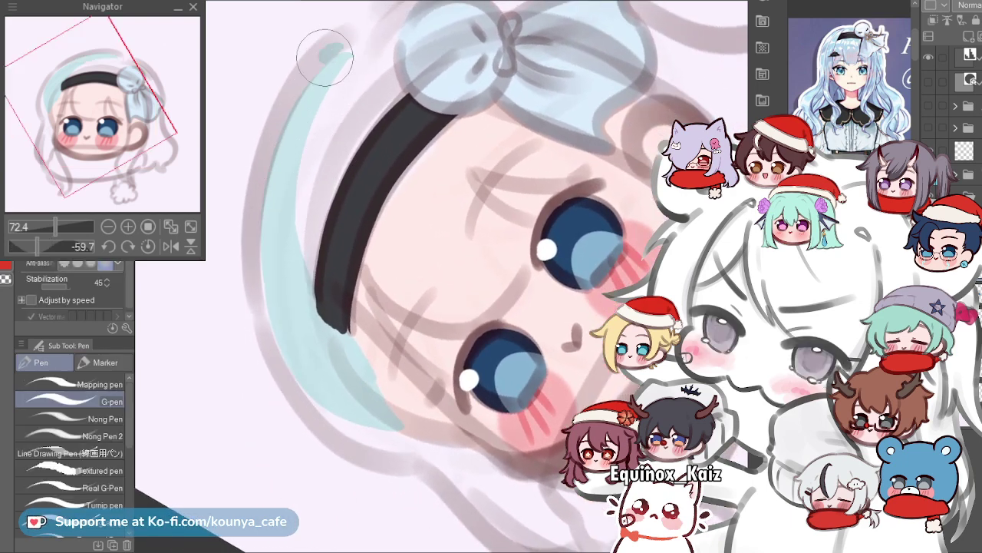
{"action": "left_click_drag", "start_coordinate": [333, 39], "coordinate": [324, 388]}
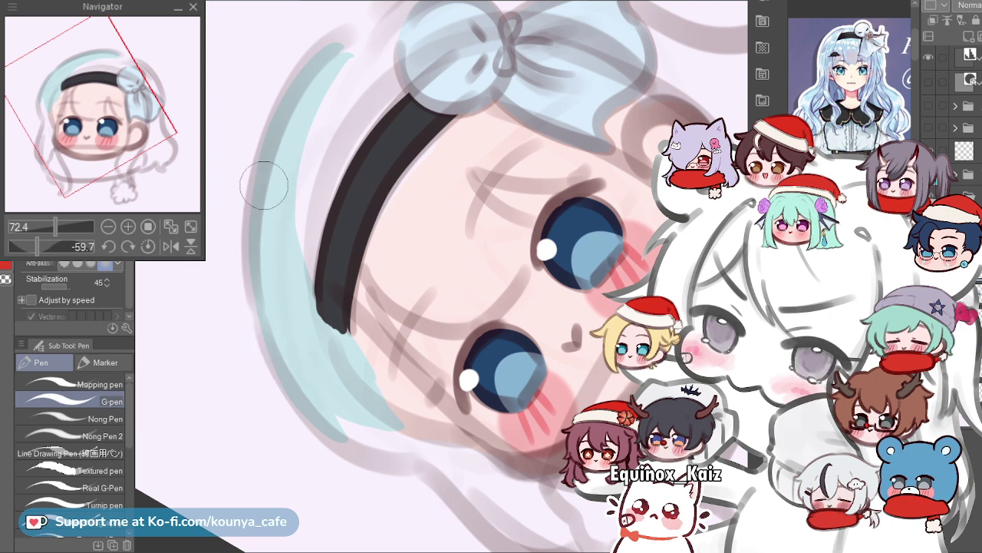
{"action": "left_click_drag", "start_coordinate": [317, 195], "coordinate": [269, 142]}
{"action": "scroll", "coordinate": [317, 345], "scroll_direction": "up", "scroll_amount": 1}
{"action": "scroll", "coordinate": [274, 305], "scroll_direction": "up", "scroll_amount": 1}
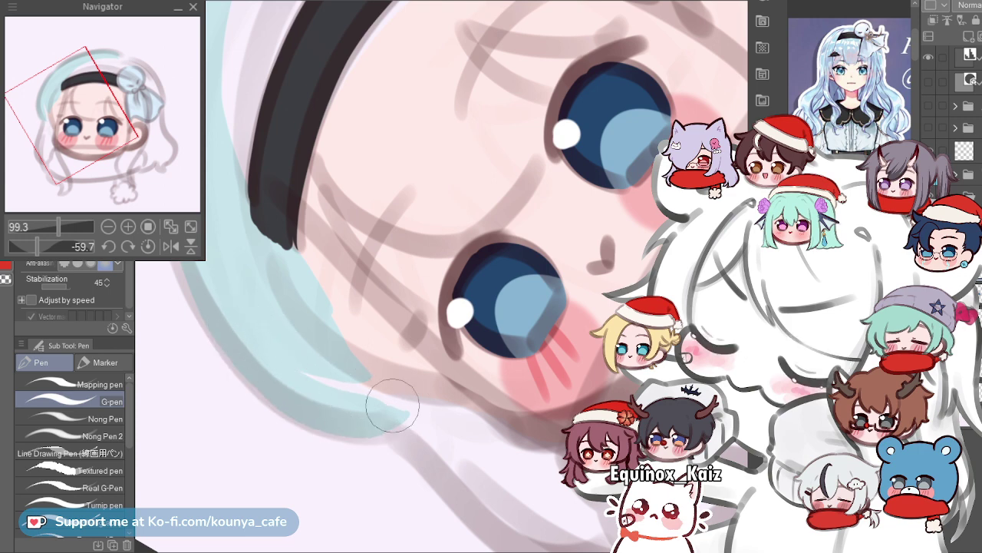
{"action": "scroll", "coordinate": [315, 355], "scroll_direction": "down", "scroll_amount": 2}
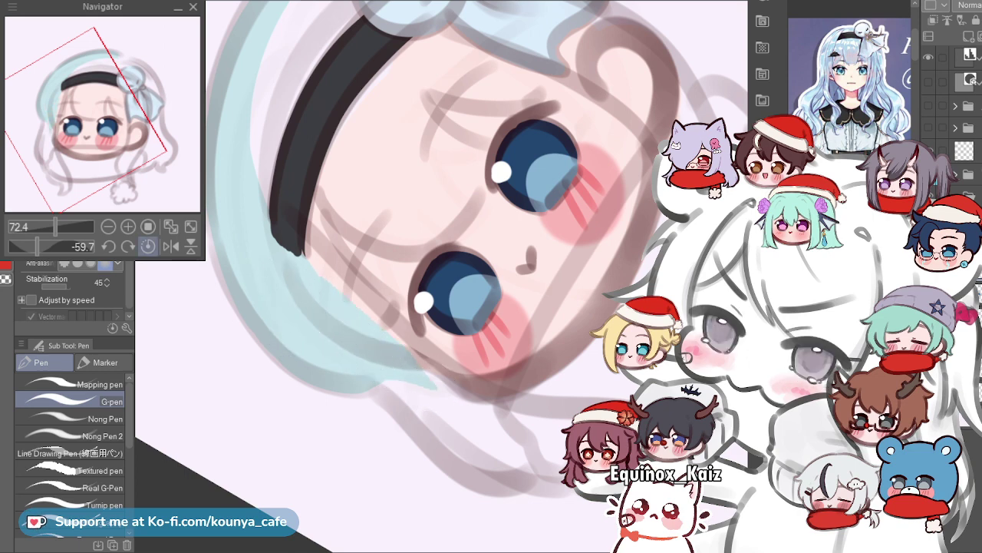
{"action": "left_click", "coordinate": [148, 246]}
Paint the narrow wavy lock hanging from the hair's outer edge in pale teal with a smaller G-pen, following the sketch beside the cheek.
{"action": "scroll", "coordinate": [350, 248], "scroll_direction": "up", "scroll_amount": 2}
{"action": "left_click_drag", "start_coordinate": [350, 248], "coordinate": [393, 177]}
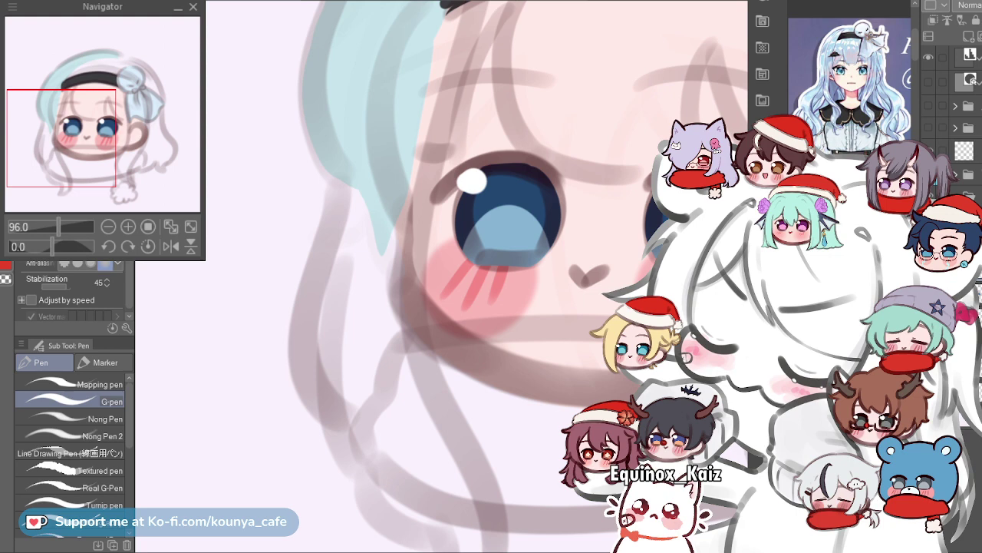
{"action": "scroll", "coordinate": [342, 140], "scroll_direction": "up", "scroll_amount": 3}
{"action": "key", "text": "["}
{"action": "left_click_drag", "start_coordinate": [330, 116], "coordinate": [362, 316]}
{"action": "key", "text": "ctrl+z"}
{"action": "key", "text": "["}
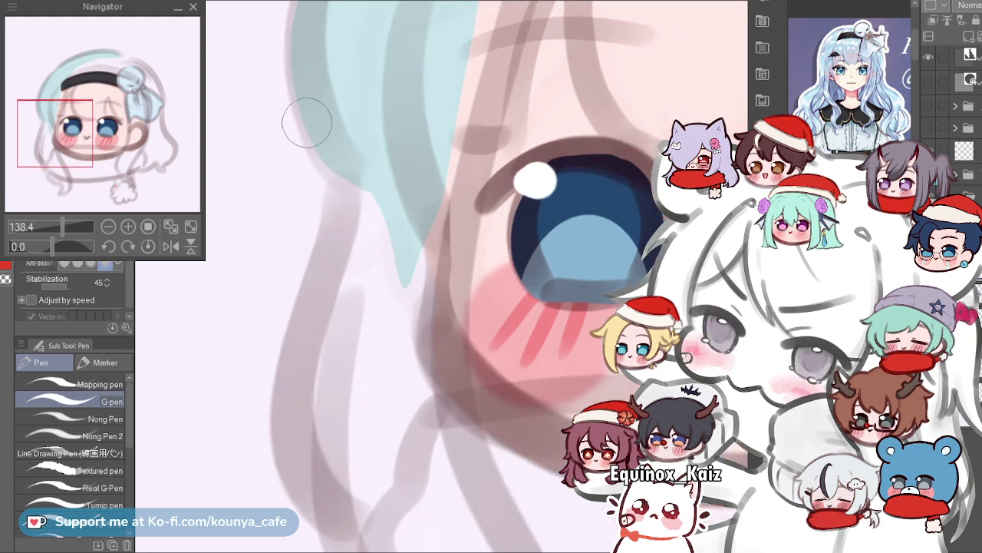
{"action": "left_click_drag", "start_coordinate": [336, 182], "coordinate": [326, 415]}
{"action": "left_click_drag", "start_coordinate": [340, 173], "coordinate": [323, 430]}
{"action": "left_click_drag", "start_coordinate": [343, 194], "coordinate": [304, 407]}
{"action": "key", "text": "ctrl+z"}
{"action": "left_click_drag", "start_coordinate": [350, 171], "coordinate": [324, 391]}
{"action": "key", "text": "ctrl+z"}
{"action": "mouse_move", "coordinate": [357, 156]}
{"action": "left_mouse_down"}
{"action": "mouse_move", "coordinate": [330, 289]}
{"action": "mouse_move", "coordinate": [326, 458]}
{"action": "left_mouse_up"}
Fill out the hanging lock's outer edge and curve its lower end inwards to a pointed tip below the cheek.
{"action": "left_click_drag", "start_coordinate": [355, 146], "coordinate": [309, 456]}
{"action": "key", "text": "ctrl+z"}
{"action": "mouse_move", "coordinate": [361, 191]}
{"action": "left_mouse_down"}
{"action": "mouse_move", "coordinate": [309, 327]}
{"action": "mouse_move", "coordinate": [325, 491]}
{"action": "left_mouse_up"}
{"action": "key", "text": "ctrl+z"}
{"action": "mouse_move", "coordinate": [340, 399]}
{"action": "left_mouse_down"}
{"action": "mouse_move", "coordinate": [343, 198]}
{"action": "mouse_move", "coordinate": [345, 457]}
{"action": "left_mouse_up"}
{"action": "key", "text": "ctrl+z"}
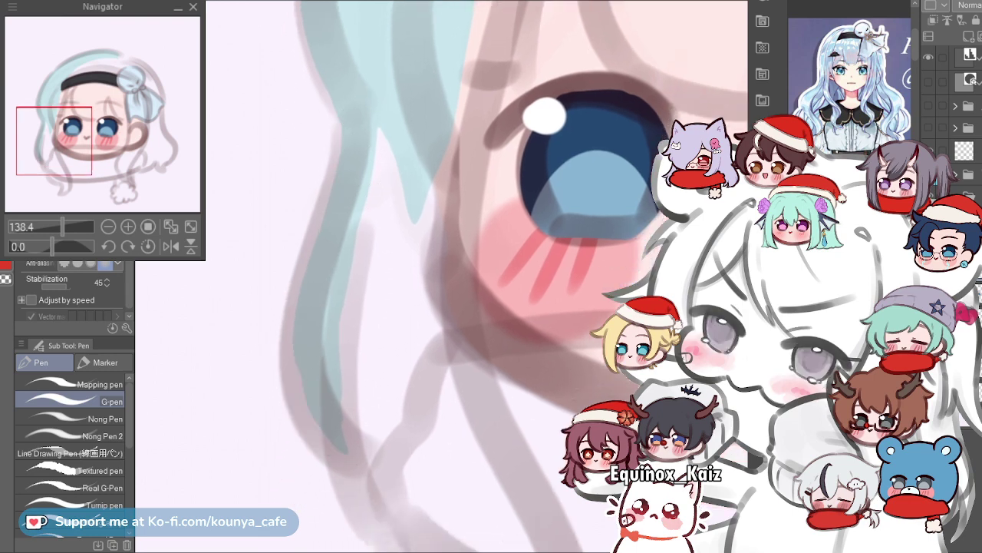
{"action": "mouse_move", "coordinate": [362, 135]}
{"action": "left_mouse_down"}
{"action": "mouse_move", "coordinate": [318, 302]}
{"action": "mouse_move", "coordinate": [359, 468]}
{"action": "left_mouse_up"}
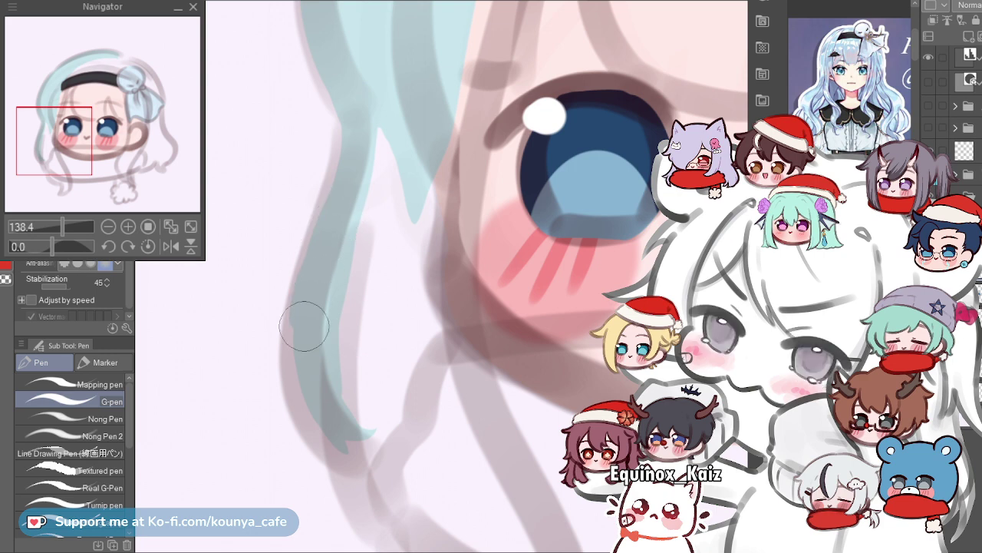
{"action": "left_click_drag", "start_coordinate": [307, 330], "coordinate": [356, 439]}
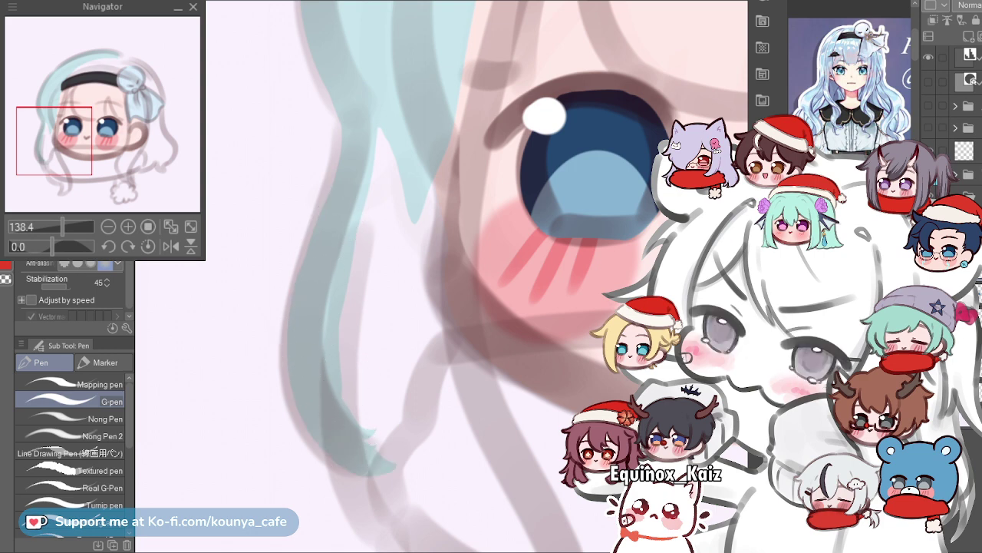
Fill the lower part of the long hair lock beside the cheek with light teal, extending its tip downward.
{"action": "scroll", "coordinate": [386, 179], "scroll_direction": "down", "scroll_amount": 3}
{"action": "left_click_drag", "start_coordinate": [373, 164], "coordinate": [388, 231]}
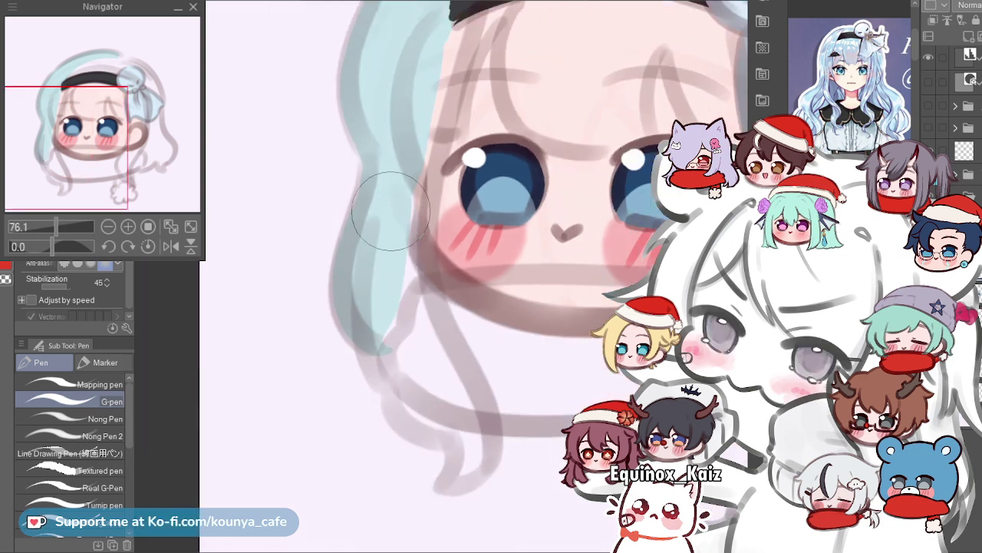
{"action": "left_click_drag", "start_coordinate": [384, 325], "coordinate": [393, 352]}
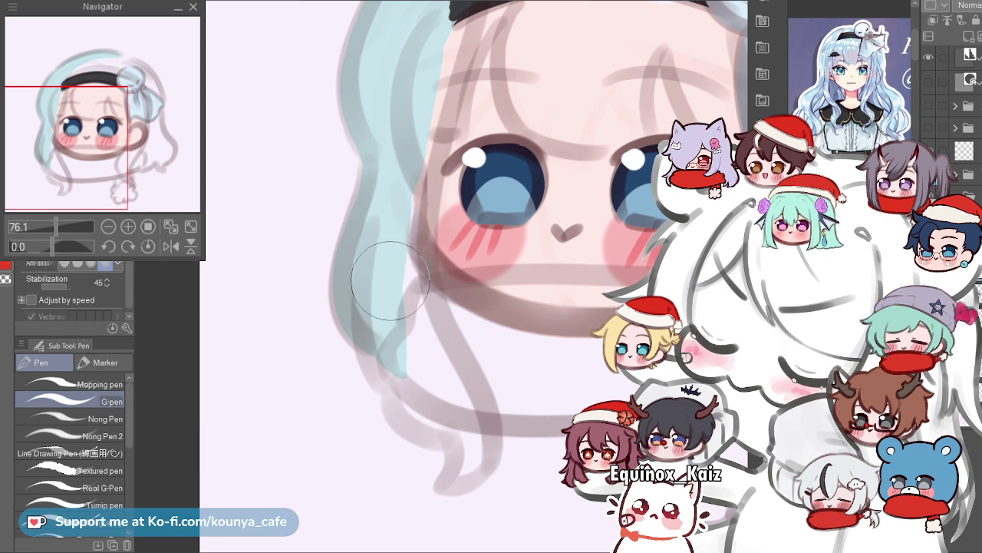
{"action": "left_click_drag", "start_coordinate": [403, 219], "coordinate": [354, 248]}
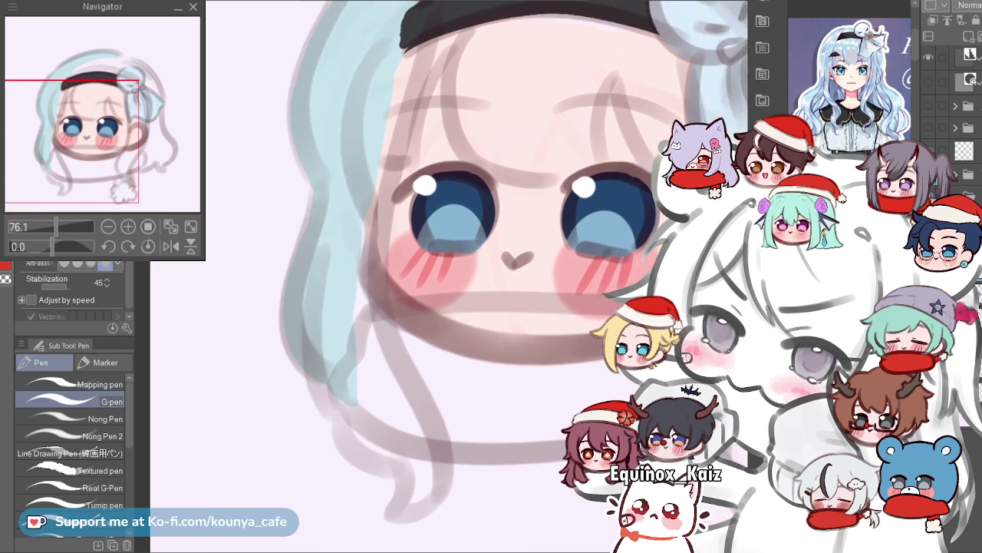
{"action": "scroll", "coordinate": [398, 260], "scroll_direction": "up", "scroll_amount": 2}
{"action": "left_click_drag", "start_coordinate": [362, 155], "coordinate": [403, 458]}
{"action": "key", "text": "ctrl+z"}
{"action": "key", "text": "ctrl+z"}
{"action": "mouse_move", "coordinate": [369, 147]}
{"action": "left_mouse_down"}
{"action": "mouse_move", "coordinate": [396, 391]}
{"action": "mouse_move", "coordinate": [363, 179]}
{"action": "mouse_move", "coordinate": [360, 149]}
{"action": "mouse_move", "coordinate": [403, 395]}
{"action": "left_mouse_up"}
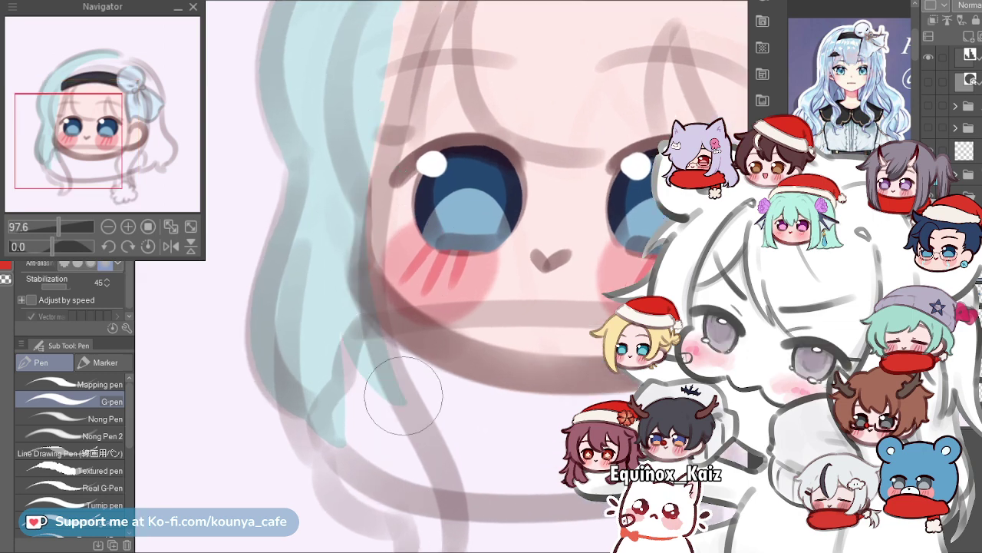
{"action": "key", "text": "ctrl+z"}
Paint the pointed inner hair lock beside the cheek and the strip from the headband's end down along the temple.
{"action": "left_click_drag", "start_coordinate": [369, 61], "coordinate": [380, 434]}
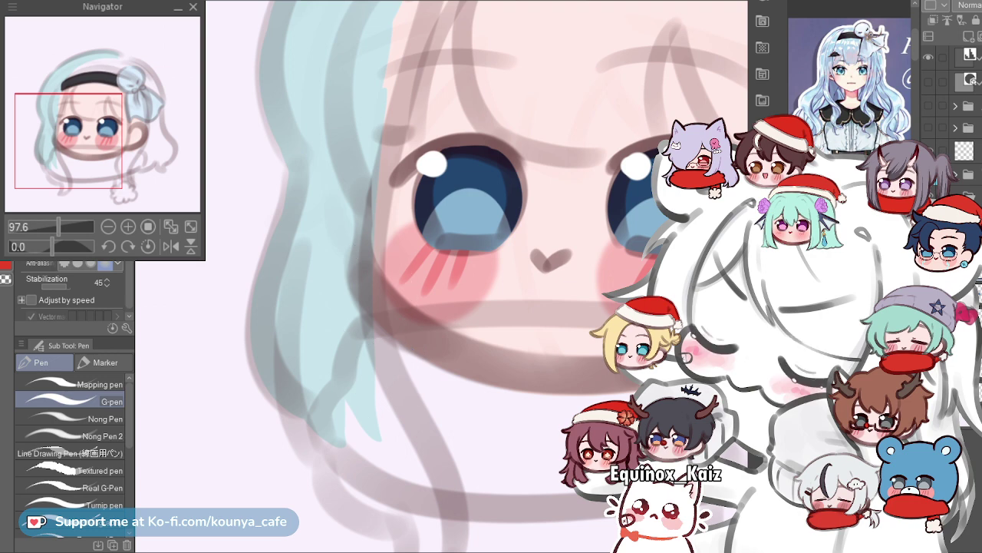
{"action": "left_click_drag", "start_coordinate": [374, 163], "coordinate": [298, 334]}
{"action": "scroll", "coordinate": [374, 94], "scroll_direction": "up", "scroll_amount": 2}
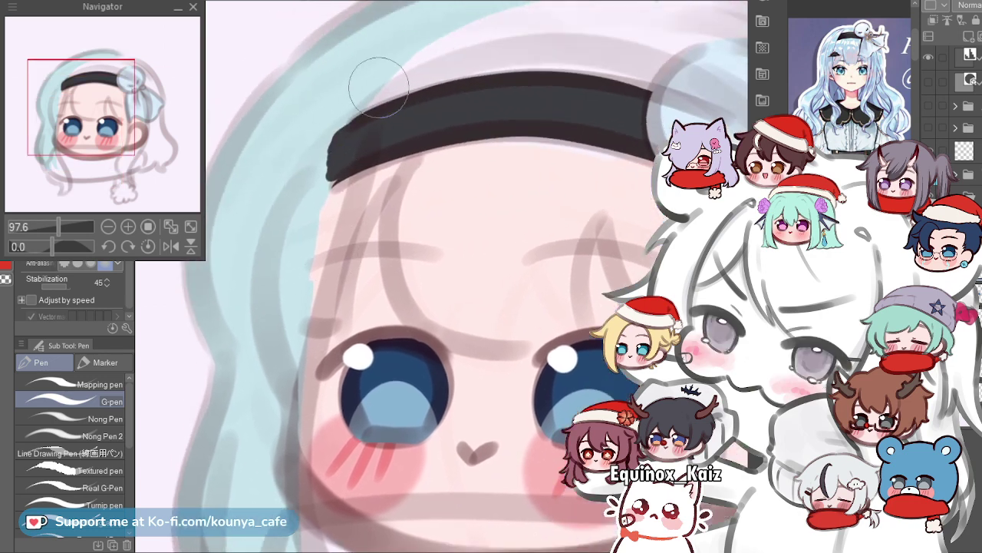
{"action": "scroll", "coordinate": [373, 171], "scroll_direction": "up", "scroll_amount": 2}
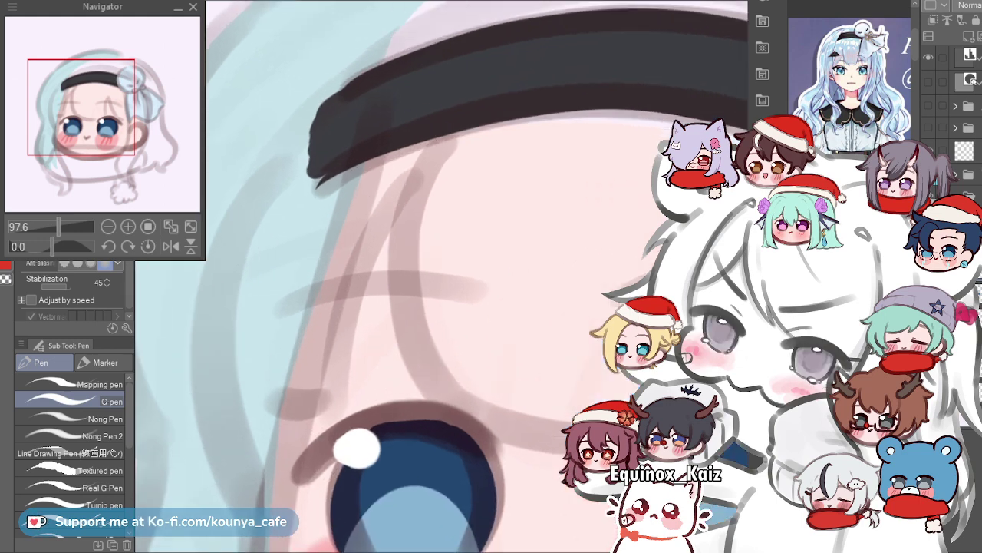
{"action": "mouse_move", "coordinate": [416, 127]}
{"action": "left_mouse_down"}
{"action": "mouse_move", "coordinate": [360, 195]}
{"action": "mouse_move", "coordinate": [329, 261]}
{"action": "mouse_move", "coordinate": [282, 433]}
{"action": "left_mouse_up"}
{"action": "scroll", "coordinate": [415, 136], "scroll_direction": "down", "scroll_amount": 2}
{"action": "key", "text": "ctrl+z"}
{"action": "scroll", "coordinate": [374, 211], "scroll_direction": "up", "scroll_amount": 2}
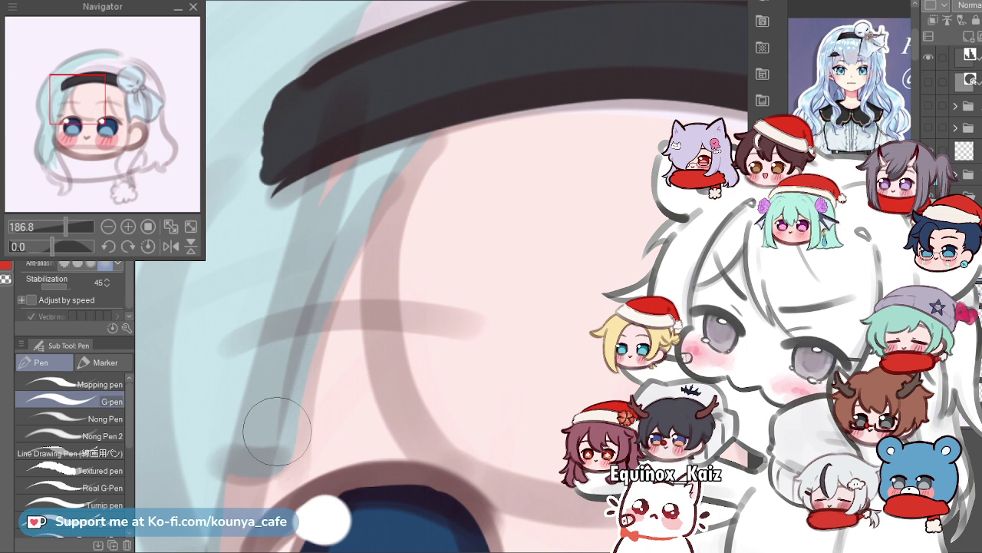
Fill the crown hair above the black headband with light teal, flipping the canvas view to continue.
{"action": "scroll", "coordinate": [277, 431], "scroll_direction": "down", "scroll_amount": 3}
{"action": "mouse_move", "coordinate": [268, 314]}
{"action": "left_mouse_down"}
{"action": "mouse_move", "coordinate": [302, 255]}
{"action": "mouse_move", "coordinate": [442, 179]}
{"action": "mouse_move", "coordinate": [301, 238]}
{"action": "left_mouse_up"}
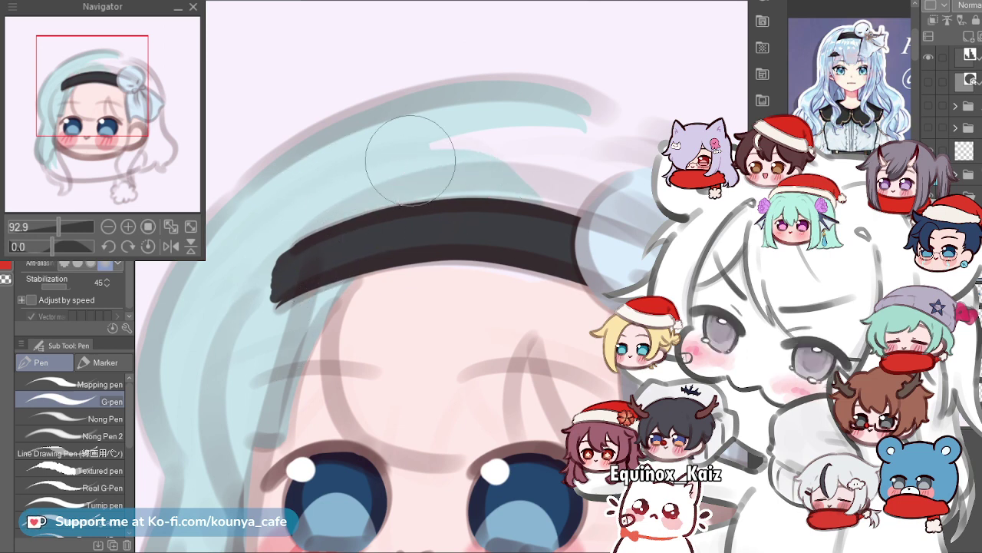
{"action": "left_click_drag", "start_coordinate": [362, 158], "coordinate": [483, 136]}
{"action": "key", "text": "shift+h"}
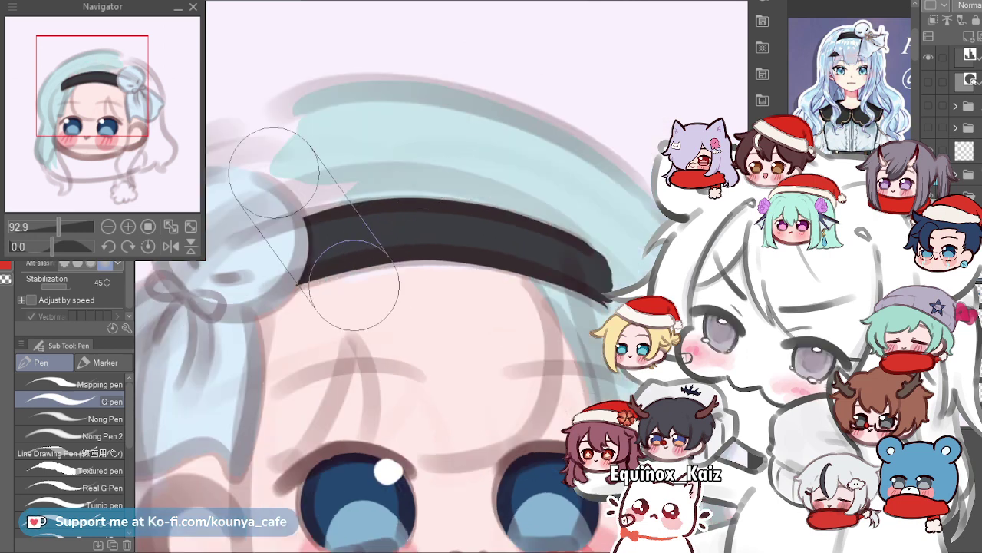
{"action": "mouse_move", "coordinate": [311, 156]}
{"action": "left_mouse_down"}
{"action": "mouse_move", "coordinate": [510, 221]}
{"action": "mouse_move", "coordinate": [527, 193]}
{"action": "mouse_move", "coordinate": [512, 193]}
{"action": "left_mouse_up"}
Extend the crown hair fill toward the ghost ornament, using a smaller brush along the edges.
{"action": "scroll", "coordinate": [476, 322], "scroll_direction": "down", "scroll_amount": 2}
{"action": "mouse_move", "coordinate": [422, 234]}
{"action": "left_mouse_down"}
{"action": "mouse_move", "coordinate": [580, 135]}
{"action": "mouse_move", "coordinate": [489, 215]}
{"action": "mouse_move", "coordinate": [434, 199]}
{"action": "mouse_move", "coordinate": [621, 127]}
{"action": "left_mouse_up"}
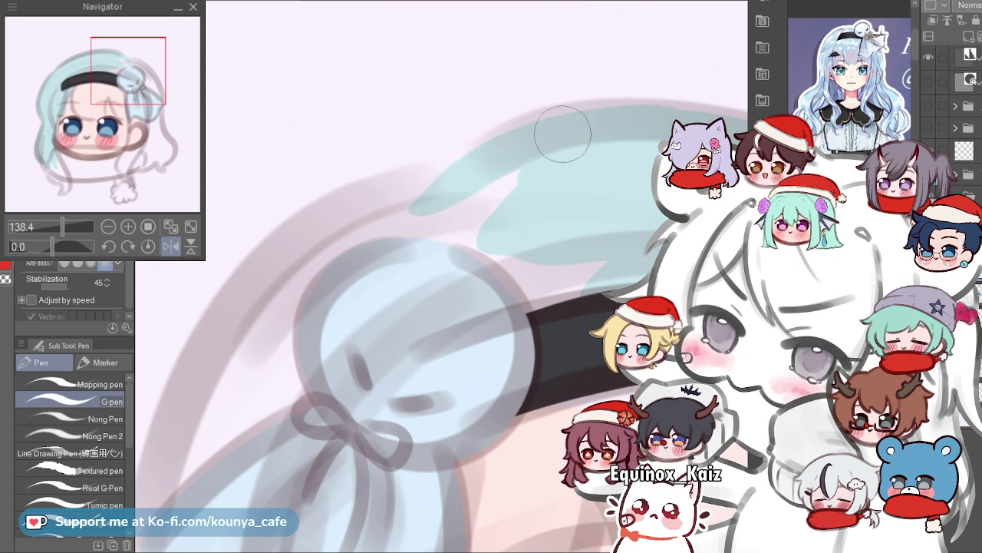
{"action": "left_click_drag", "start_coordinate": [461, 253], "coordinate": [319, 299]}
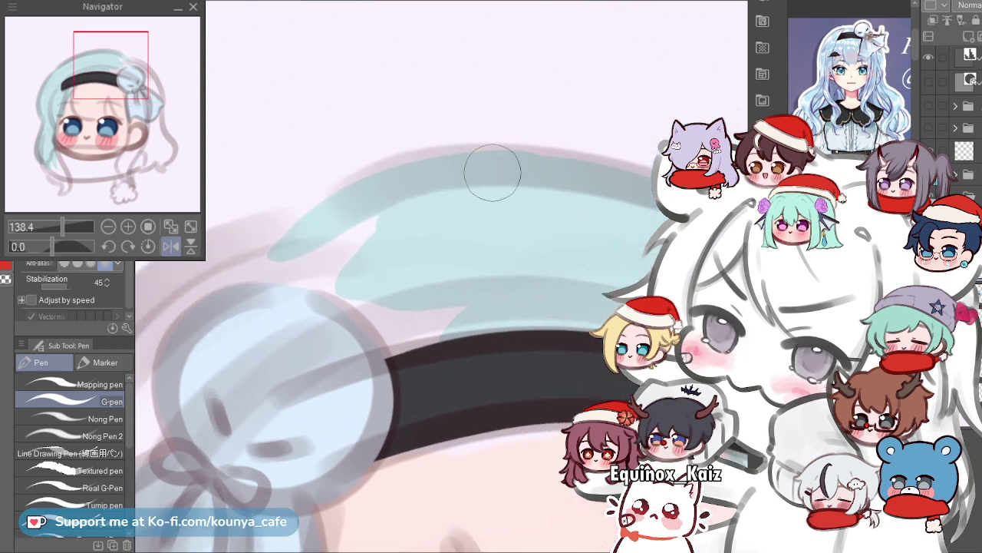
{"action": "key", "text": "["}
{"action": "key", "text": "["}
{"action": "left_click_drag", "start_coordinate": [568, 176], "coordinate": [491, 188]}
{"action": "left_click_drag", "start_coordinate": [459, 282], "coordinate": [506, 178]}
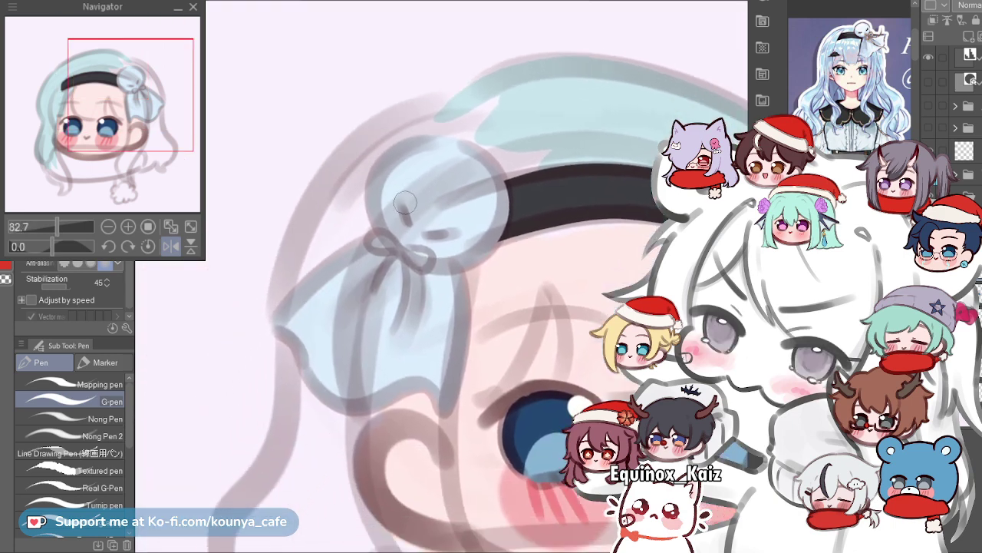
Paint the hair behind the ghost ornament, following the sketched head outline down to its skirt.
{"action": "scroll", "coordinate": [402, 184], "scroll_direction": "up", "scroll_amount": 3}
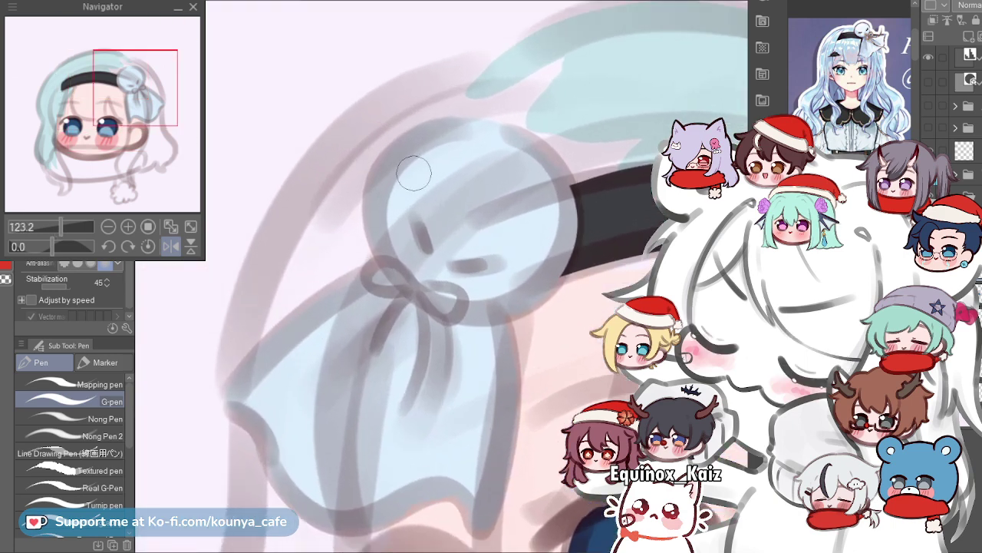
{"action": "scroll", "coordinate": [402, 178], "scroll_direction": "down", "scroll_amount": 2}
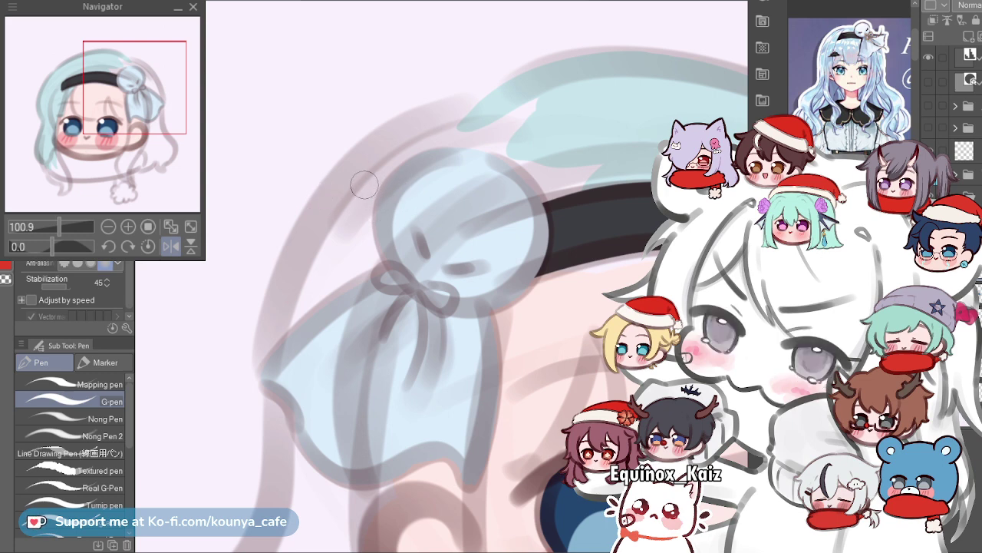
{"action": "scroll", "coordinate": [357, 192], "scroll_direction": "up", "scroll_amount": 3}
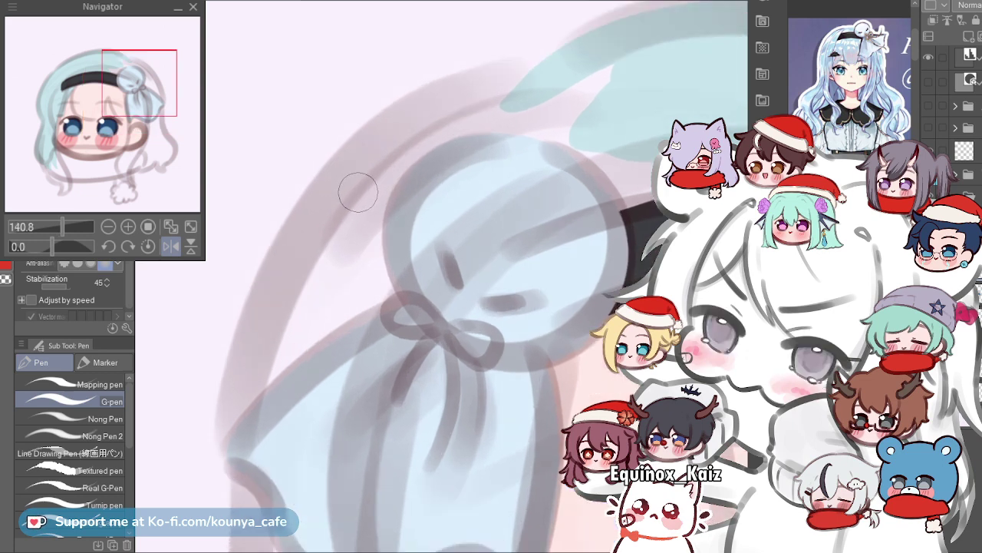
{"action": "scroll", "coordinate": [360, 188], "scroll_direction": "down", "scroll_amount": 3}
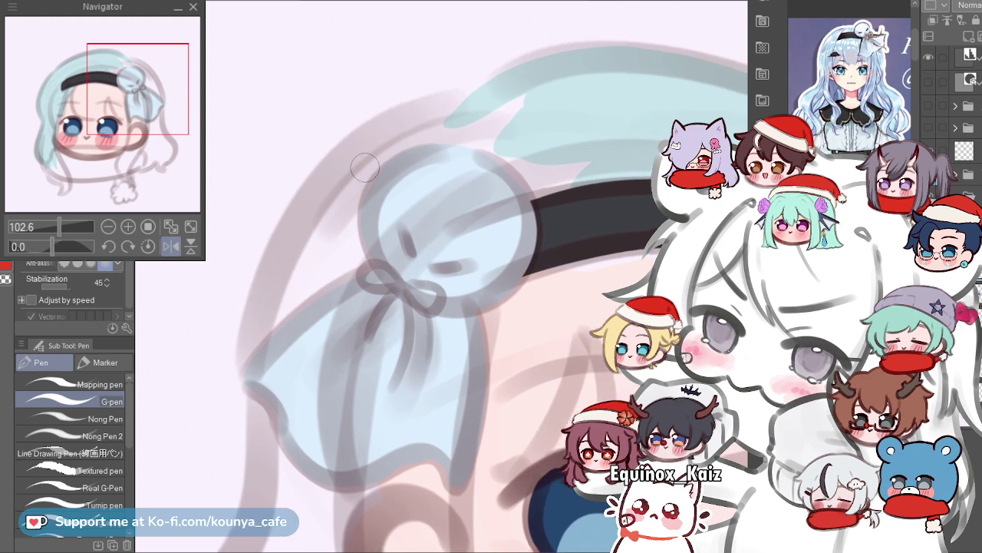
{"action": "left_click_drag", "start_coordinate": [339, 187], "coordinate": [353, 204]}
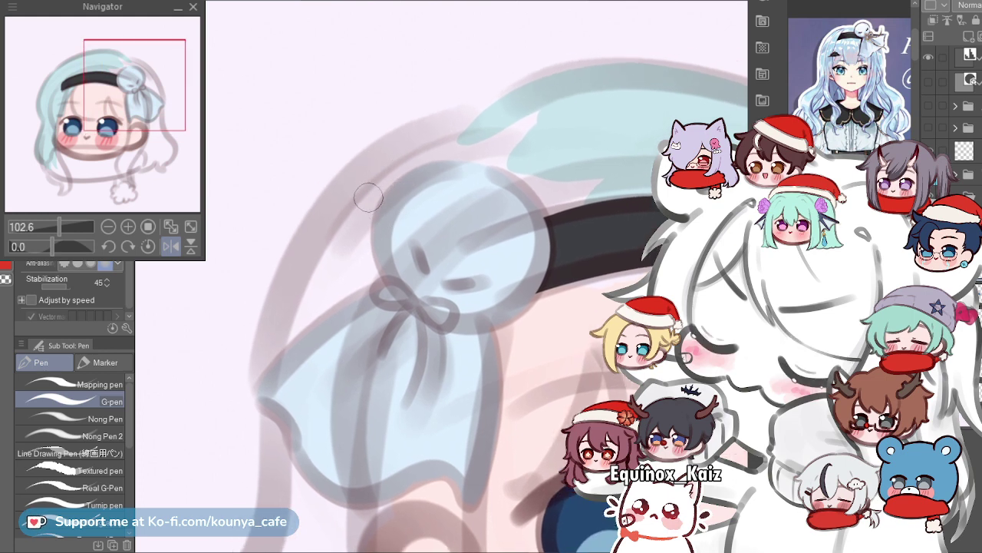
{"action": "mouse_move", "coordinate": [459, 139]}
{"action": "left_mouse_down"}
{"action": "mouse_move", "coordinate": [414, 152]}
{"action": "mouse_move", "coordinate": [326, 371]}
{"action": "left_mouse_up"}
{"action": "key", "text": "ctrl+z"}
{"action": "left_click_drag", "start_coordinate": [464, 138], "coordinate": [387, 177]}
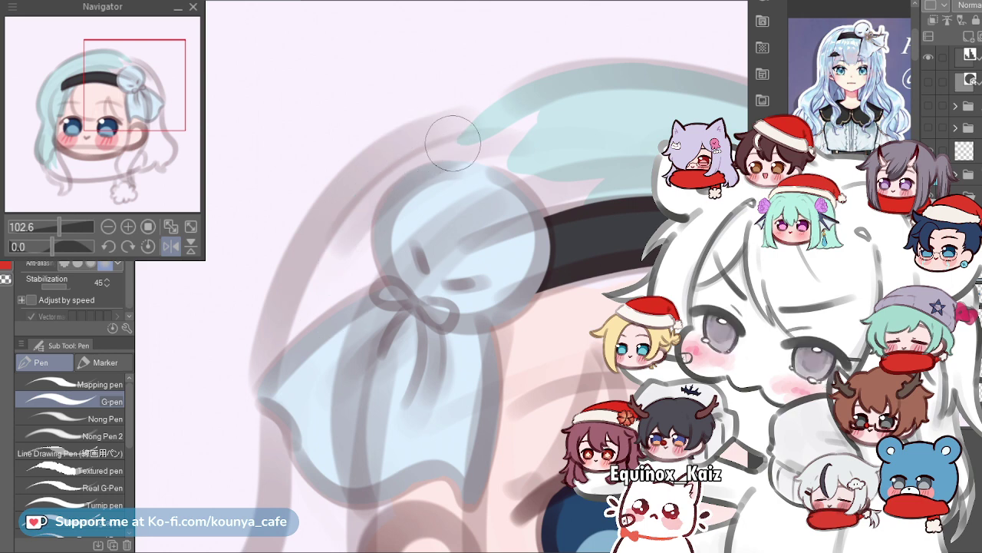
{"action": "left_click_drag", "start_coordinate": [434, 142], "coordinate": [321, 313]}
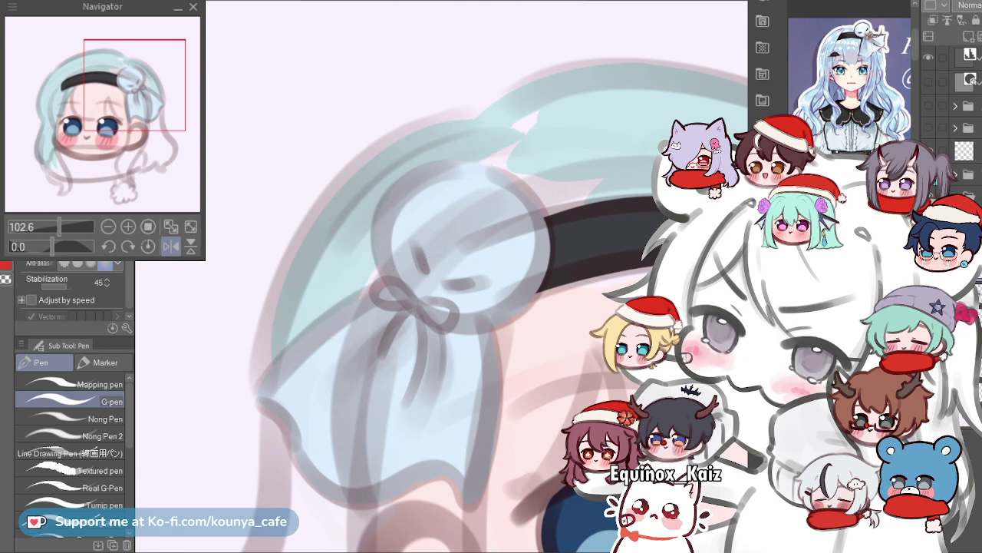
Fill the remaining gap between the ghost ornament and the crown hair above the headband.
{"action": "scroll", "coordinate": [441, 207], "scroll_direction": "down", "scroll_amount": 2}
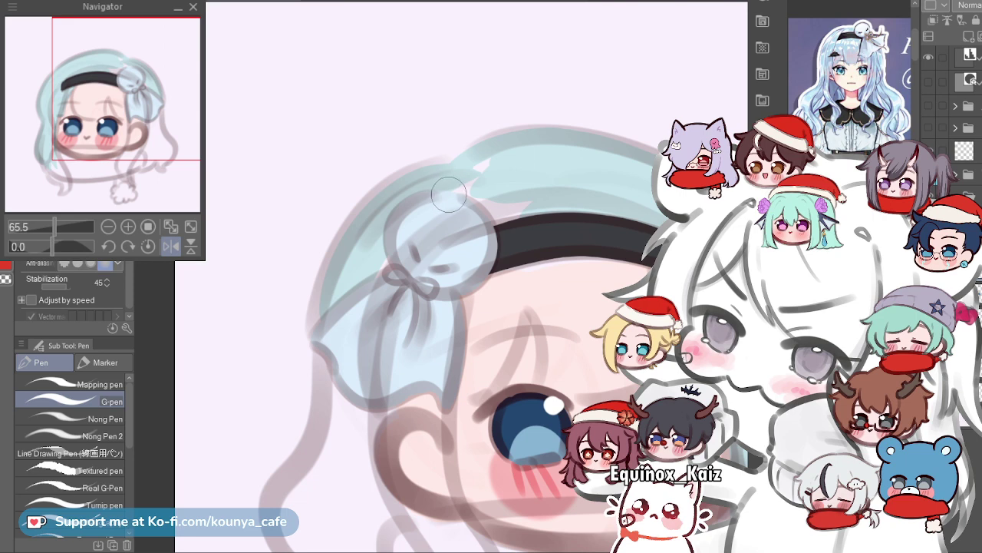
{"action": "scroll", "coordinate": [464, 187], "scroll_direction": "up", "scroll_amount": 1}
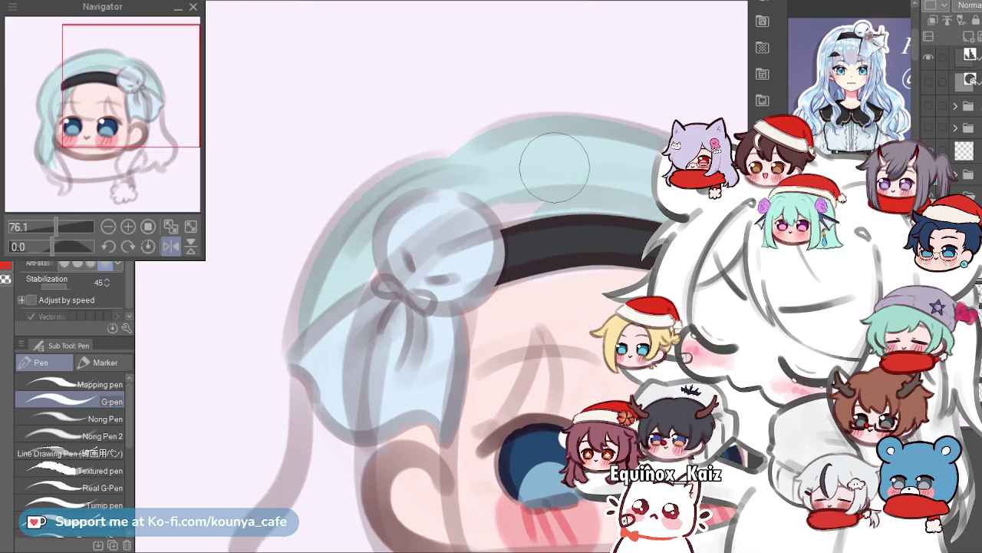
{"action": "left_click_drag", "start_coordinate": [528, 231], "coordinate": [499, 154]}
{"action": "left_click_drag", "start_coordinate": [492, 268], "coordinate": [451, 263]}
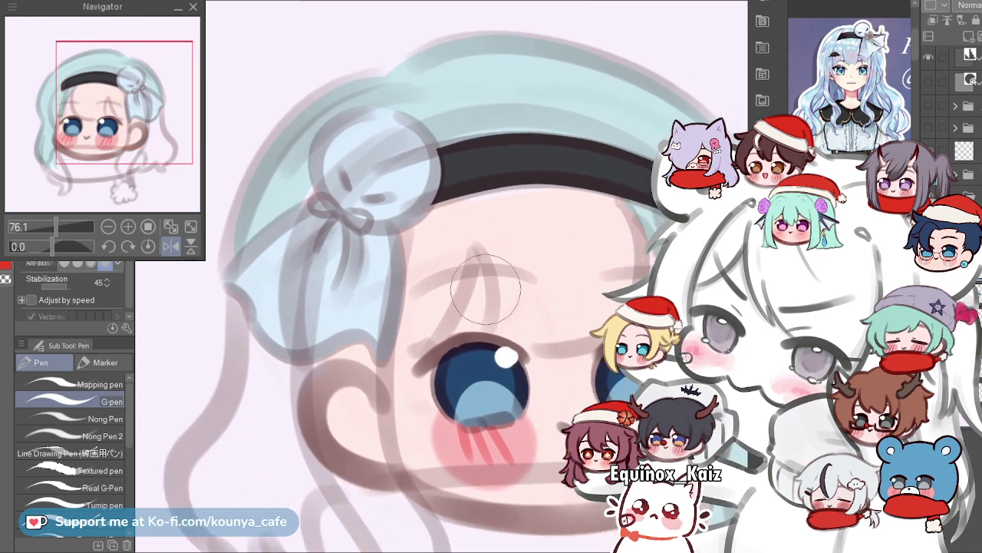
Paint the section of bangs between the ghost ornament and the nearest eye, and fill it with a larger brush.
{"action": "scroll", "coordinate": [409, 289], "scroll_direction": "up", "scroll_amount": 1}
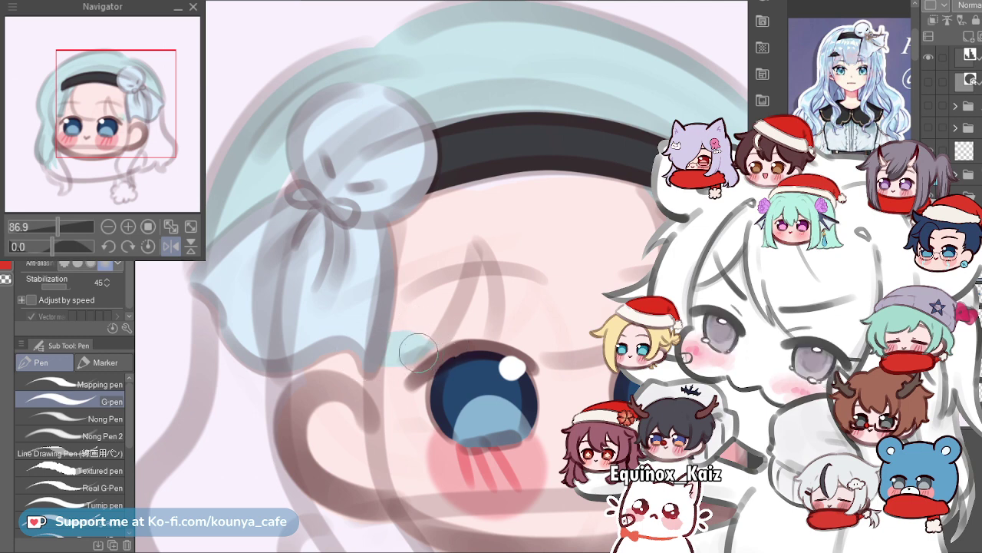
{"action": "left_click_drag", "start_coordinate": [431, 326], "coordinate": [470, 184]}
{"action": "key", "text": "ctrl+z"}
{"action": "left_click_drag", "start_coordinate": [436, 329], "coordinate": [406, 339]}
{"action": "left_click_drag", "start_coordinate": [447, 306], "coordinate": [475, 184]}
{"action": "key", "text": "]"}
{"action": "key", "text": "]"}
{"action": "key", "text": "]"}
{"action": "key", "text": "]"}
{"action": "mouse_move", "coordinate": [372, 329]}
{"action": "left_mouse_down"}
{"action": "mouse_move", "coordinate": [395, 317]}
{"action": "mouse_move", "coordinate": [411, 176]}
{"action": "left_mouse_up"}
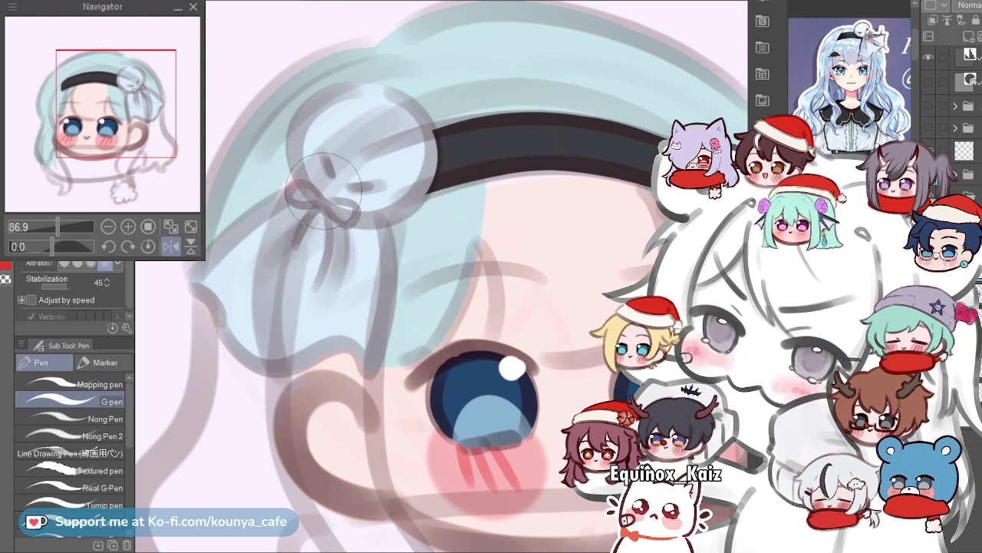
Paint the narrow curved bang strand running down the forehead to the eyelid on the ornament side.
{"action": "key", "text": "]"}
{"action": "key", "text": "]"}
{"action": "key", "text": "]"}
{"action": "key", "text": "]"}
{"action": "left_click_drag", "start_coordinate": [529, 209], "coordinate": [537, 189]}
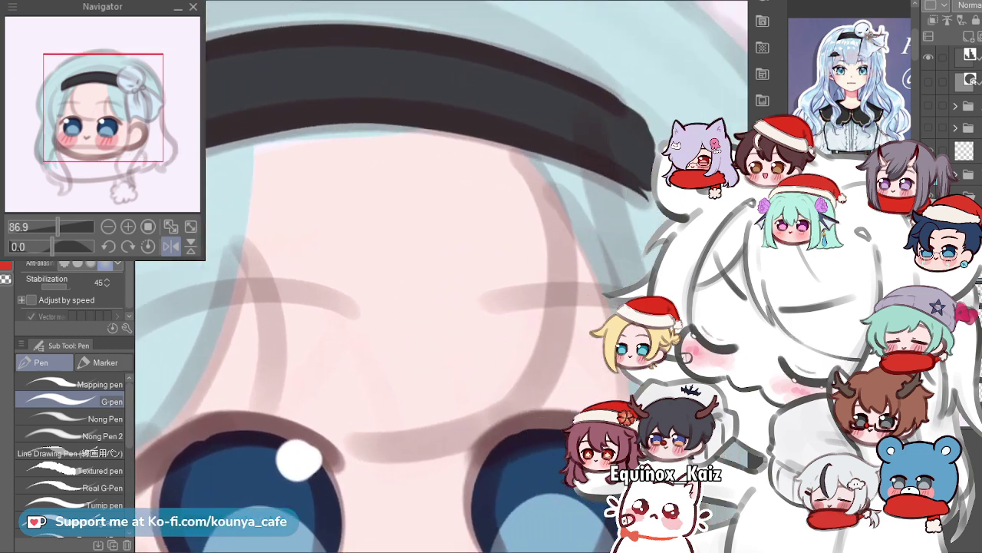
{"action": "mouse_move", "coordinate": [254, 431]}
{"action": "left_mouse_down"}
{"action": "mouse_move", "coordinate": [274, 394]}
{"action": "mouse_move", "coordinate": [235, 234]}
{"action": "left_mouse_up"}
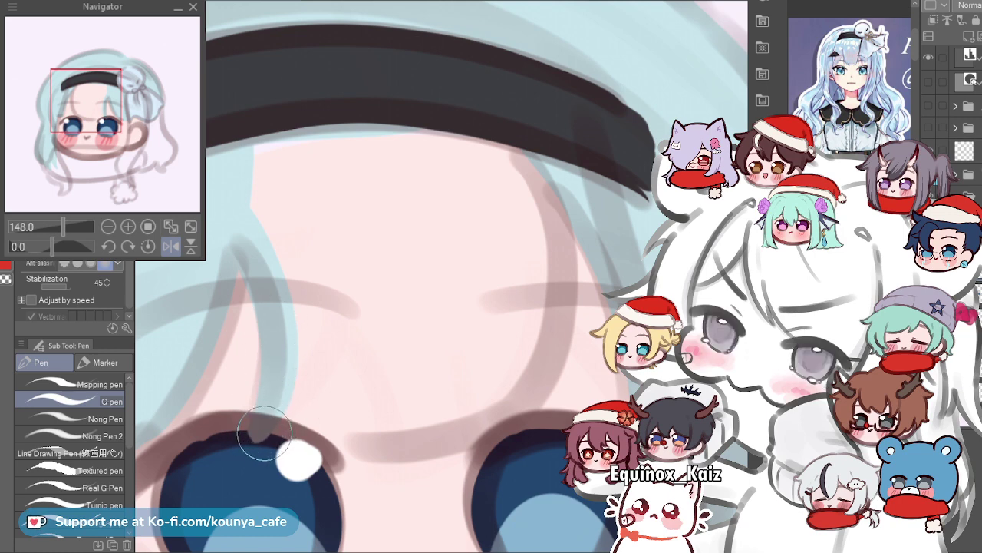
{"action": "left_click_drag", "start_coordinate": [317, 427], "coordinate": [411, 422]}
{"action": "key", "text": "ctrl+z"}
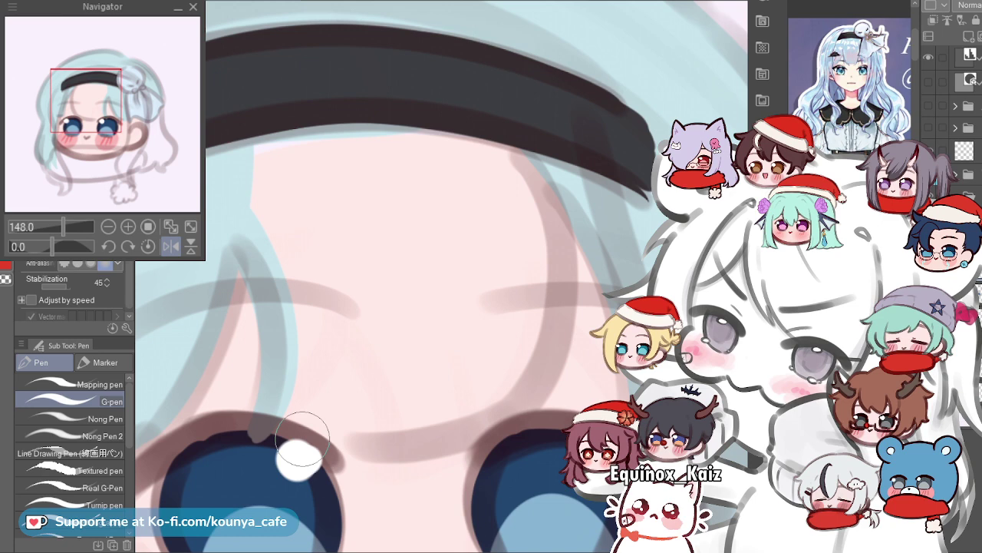
{"action": "left_click_drag", "start_coordinate": [356, 440], "coordinate": [344, 371]}
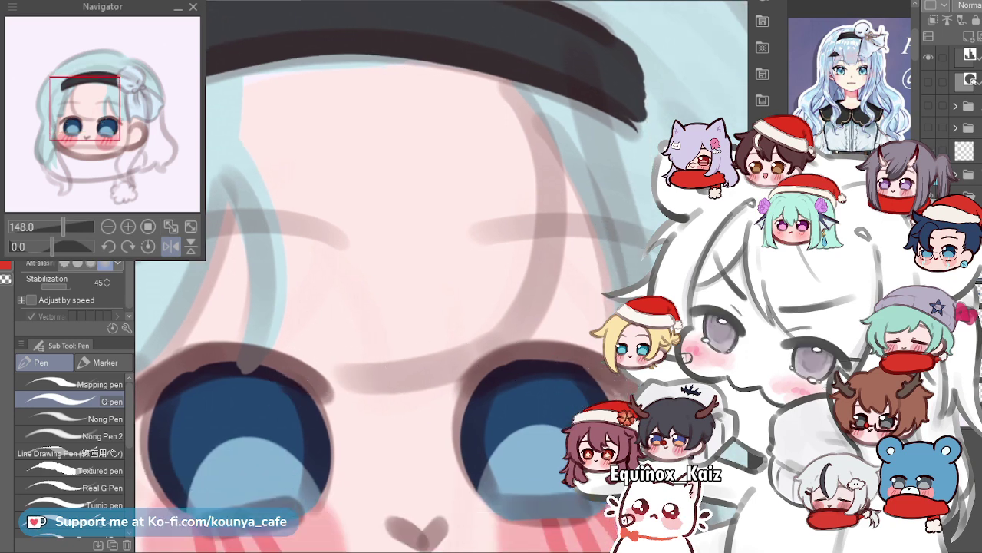
{"action": "left_click", "coordinate": [964, 151]}
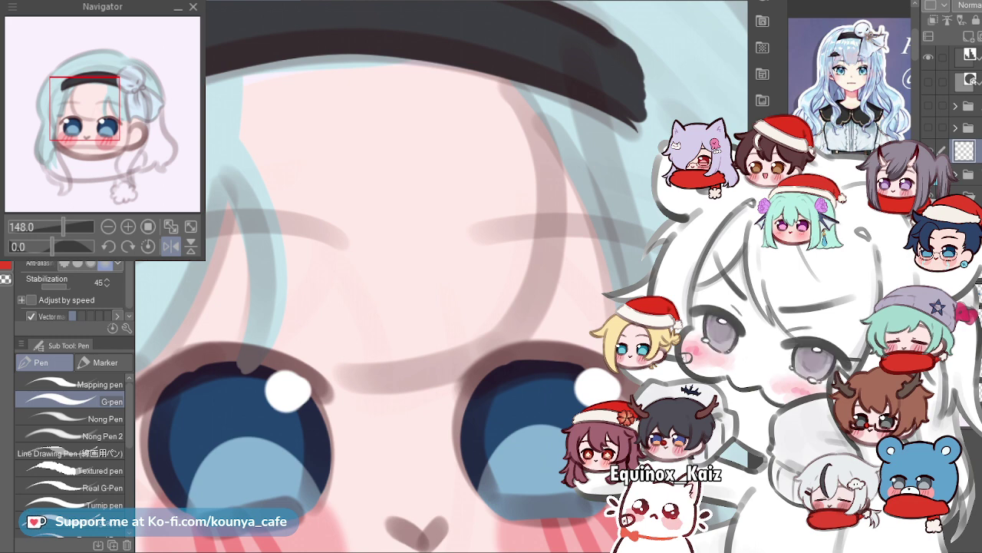
{"action": "left_click", "coordinate": [964, 221]}
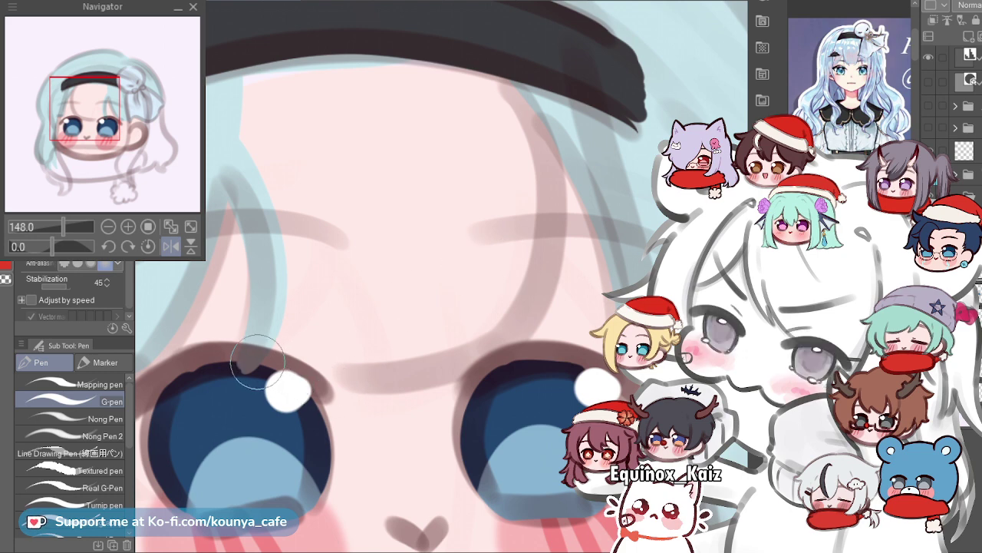
Paint the lower edge of the bangs across the brow between the eyes and up the forehead to the headband.
{"action": "mouse_move", "coordinate": [257, 361]}
{"action": "left_mouse_down"}
{"action": "mouse_move", "coordinate": [390, 355]}
{"action": "mouse_move", "coordinate": [527, 321]}
{"action": "left_mouse_up"}
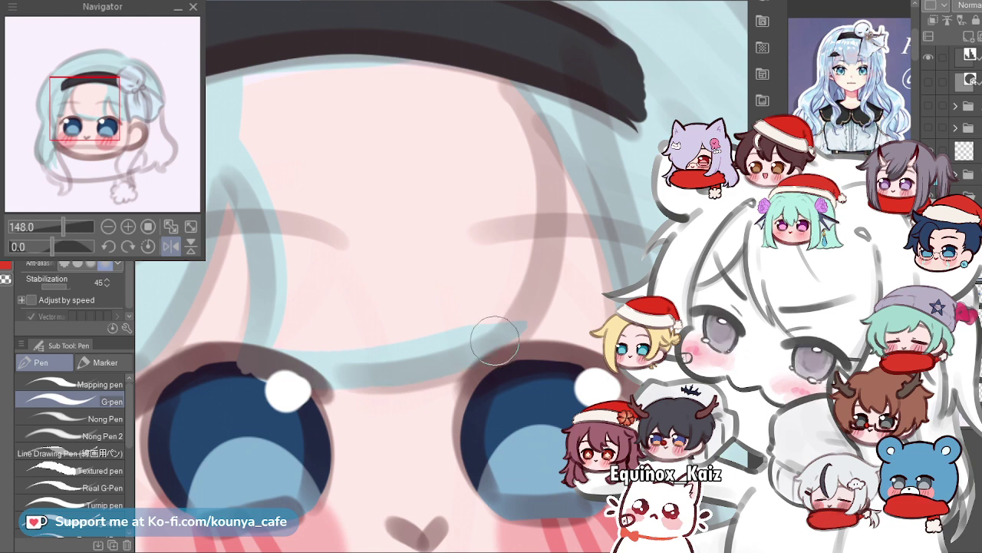
{"action": "mouse_move", "coordinate": [492, 345]}
{"action": "left_mouse_down"}
{"action": "mouse_move", "coordinate": [539, 240]}
{"action": "mouse_move", "coordinate": [478, 59]}
{"action": "left_mouse_up"}
{"action": "scroll", "coordinate": [499, 140], "scroll_direction": "down", "scroll_amount": 2}
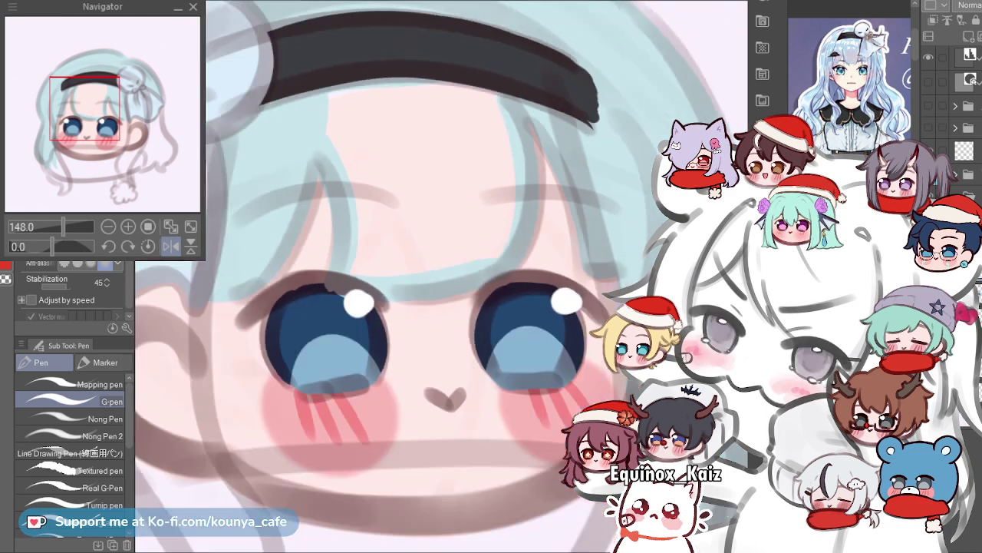
Enlarge the brush and fill the inside of the bangs across the forehead, down to their lower edge.
{"action": "left_click_drag", "start_coordinate": [413, 125], "coordinate": [430, 173]}
{"action": "key", "text": "]"}
{"action": "key", "text": "]"}
{"action": "key", "text": "]"}
{"action": "key", "text": "]"}
{"action": "key", "text": "]"}
{"action": "left_click_drag", "start_coordinate": [363, 178], "coordinate": [370, 166]}
{"action": "mouse_move", "coordinate": [380, 119]}
{"action": "left_mouse_down"}
{"action": "mouse_move", "coordinate": [441, 216]}
{"action": "mouse_move", "coordinate": [431, 124]}
{"action": "mouse_move", "coordinate": [485, 213]}
{"action": "mouse_move", "coordinate": [477, 137]}
{"action": "mouse_move", "coordinate": [462, 119]}
{"action": "mouse_move", "coordinate": [497, 155]}
{"action": "mouse_move", "coordinate": [490, 232]}
{"action": "mouse_move", "coordinate": [466, 145]}
{"action": "mouse_move", "coordinate": [443, 227]}
{"action": "mouse_move", "coordinate": [360, 202]}
{"action": "mouse_move", "coordinate": [400, 262]}
{"action": "mouse_move", "coordinate": [427, 226]}
{"action": "mouse_move", "coordinate": [480, 266]}
{"action": "left_mouse_up"}
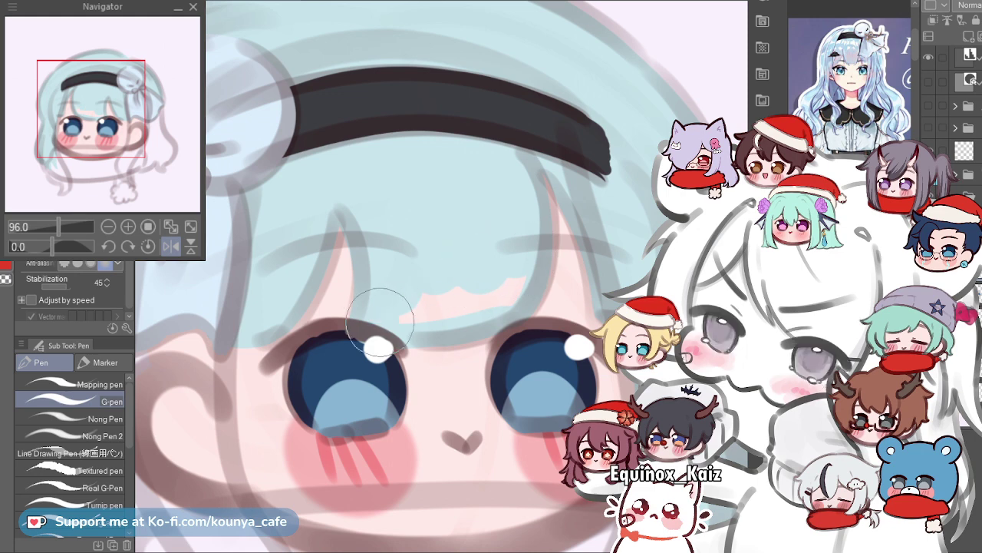
{"action": "mouse_move", "coordinate": [387, 311]}
{"action": "left_mouse_down"}
{"action": "mouse_move", "coordinate": [427, 285]}
{"action": "mouse_move", "coordinate": [491, 277]}
{"action": "mouse_move", "coordinate": [503, 226]}
{"action": "left_mouse_up"}
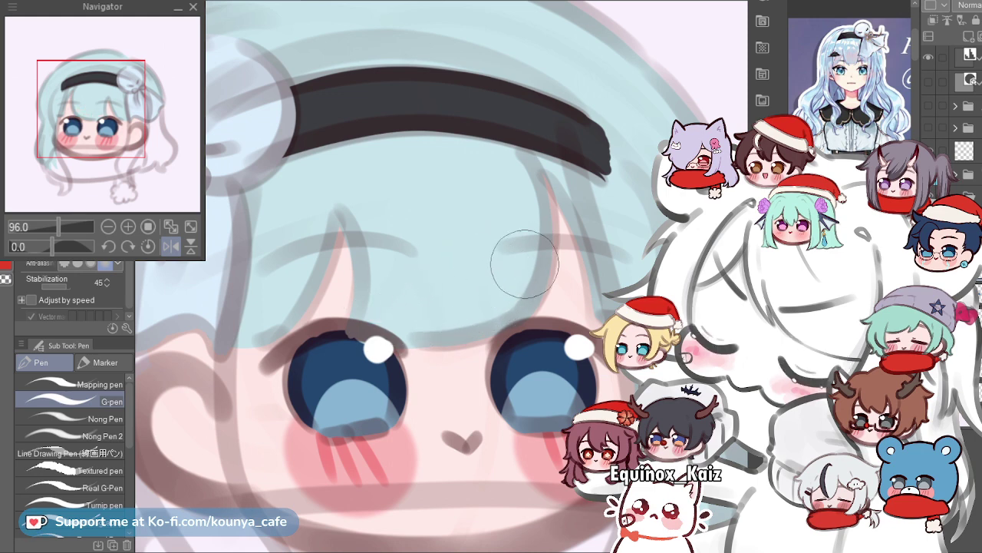
Unmirror the canvas view and shift the hair's base color to light blue.
{"action": "scroll", "coordinate": [503, 226], "scroll_direction": "down", "scroll_amount": 3}
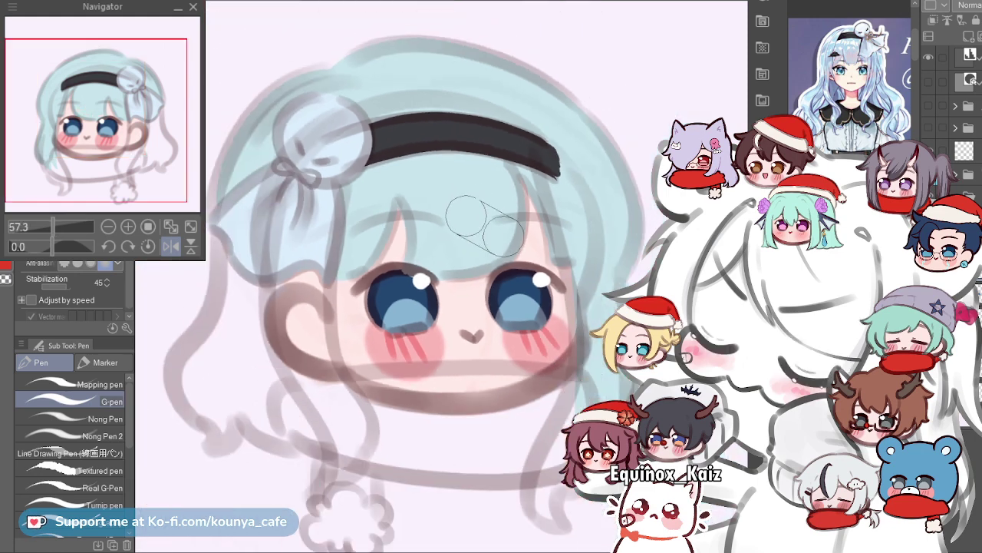
{"action": "scroll", "coordinate": [463, 215], "scroll_direction": "down", "scroll_amount": 1}
{"action": "left_click_drag", "start_coordinate": [569, 230], "coordinate": [506, 215]}
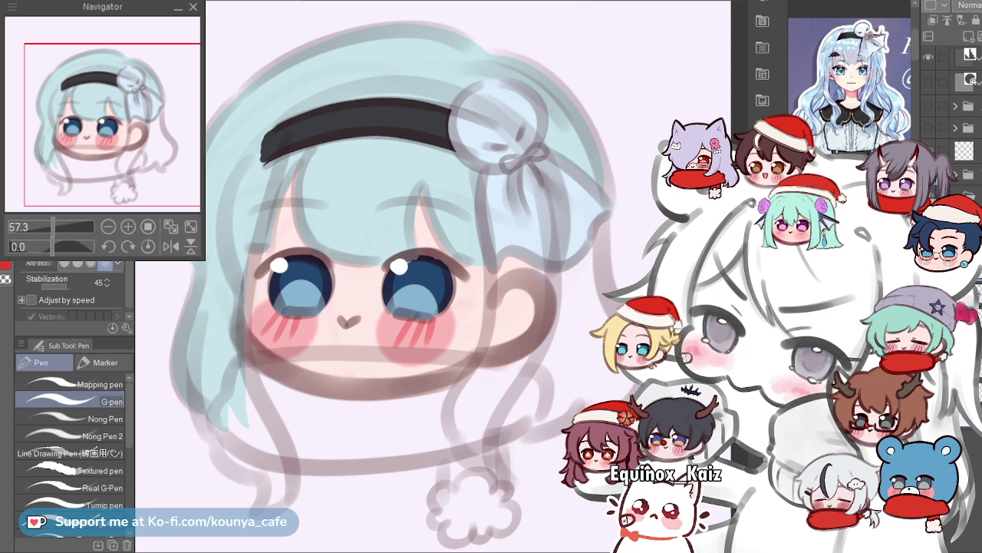
{"action": "key", "text": "ctrl+s"}
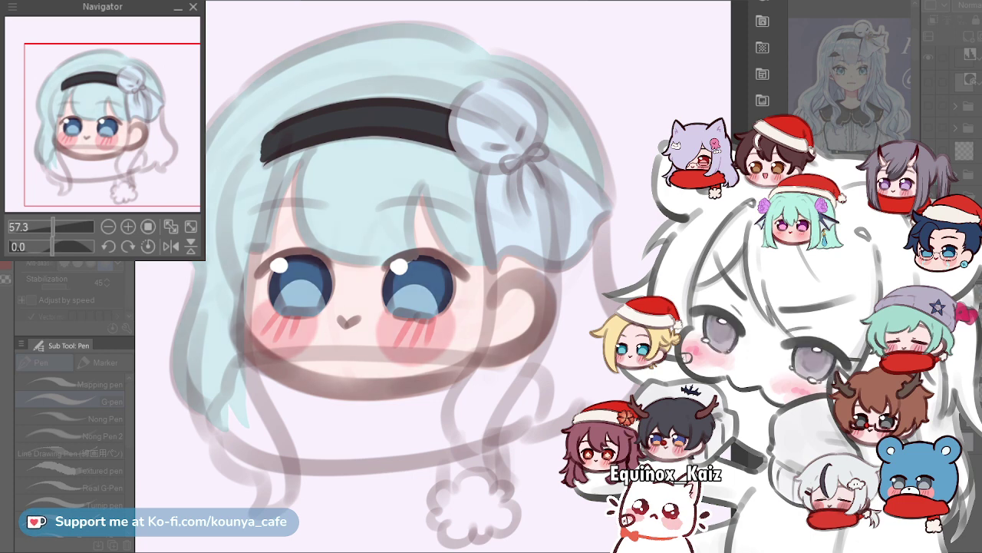
{"action": "key", "text": "Return"}
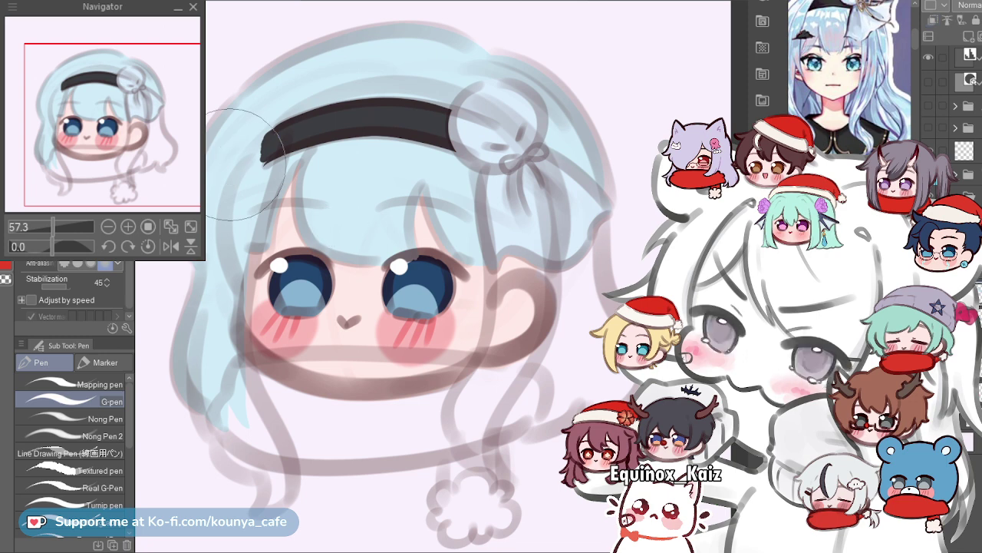
{"action": "left_click_drag", "start_coordinate": [212, 197], "coordinate": [225, 208]}
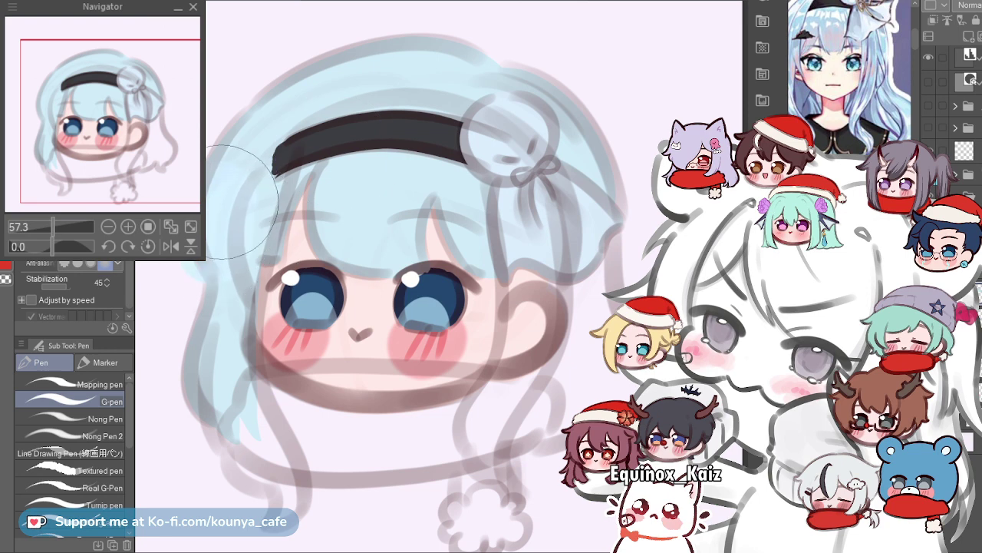
{"action": "left_click_drag", "start_coordinate": [449, 216], "coordinate": [465, 217]}
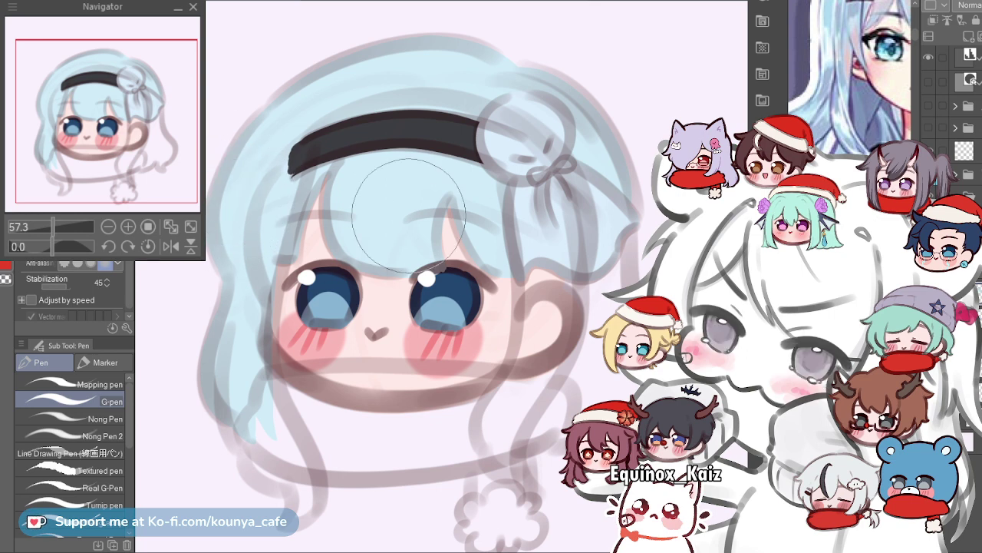
{"action": "left_click_drag", "start_coordinate": [257, 188], "coordinate": [257, 234]}
{"action": "key", "text": "ctrl+z"}
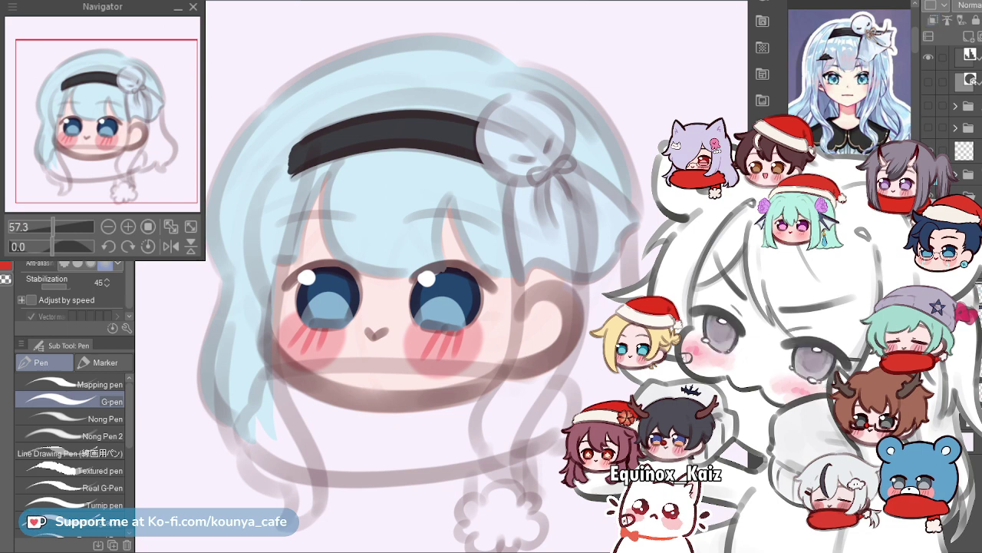
Shrink the brush and paint the start of the side hair below the ornament's ribbon, behind the ear.
{"action": "mouse_move", "coordinate": [618, 325]}
{"action": "left_mouse_down"}
{"action": "mouse_move", "coordinate": [495, 313]}
{"action": "mouse_move", "coordinate": [544, 268]}
{"action": "left_mouse_up"}
{"action": "key", "text": "["}
{"action": "key", "text": "["}
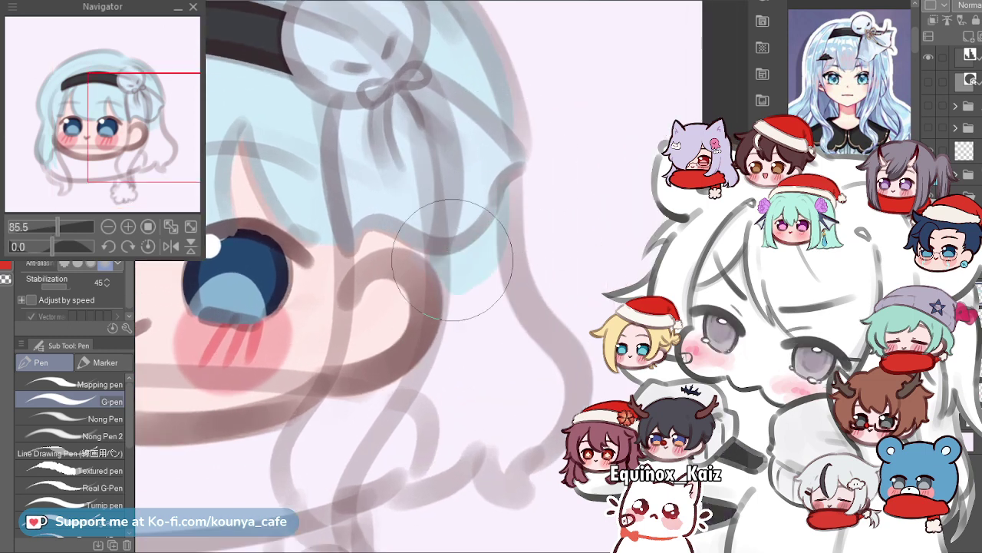
{"action": "key", "text": "ctrl+z"}
{"action": "key", "text": "["}
{"action": "key", "text": "["}
{"action": "key", "text": "["}
{"action": "key", "text": "["}
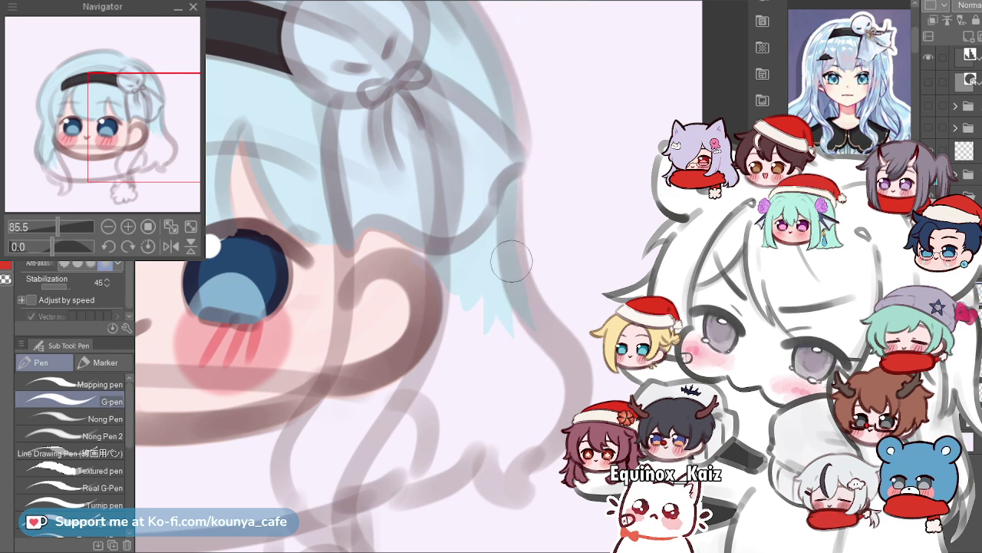
Paint the outer edge of the wavy side hair along the sketch from beside the ribbon to its lower curve.
{"action": "scroll", "coordinate": [564, 330], "scroll_direction": "up", "scroll_amount": 1}
{"action": "scroll", "coordinate": [461, 131], "scroll_direction": "up", "scroll_amount": 1}
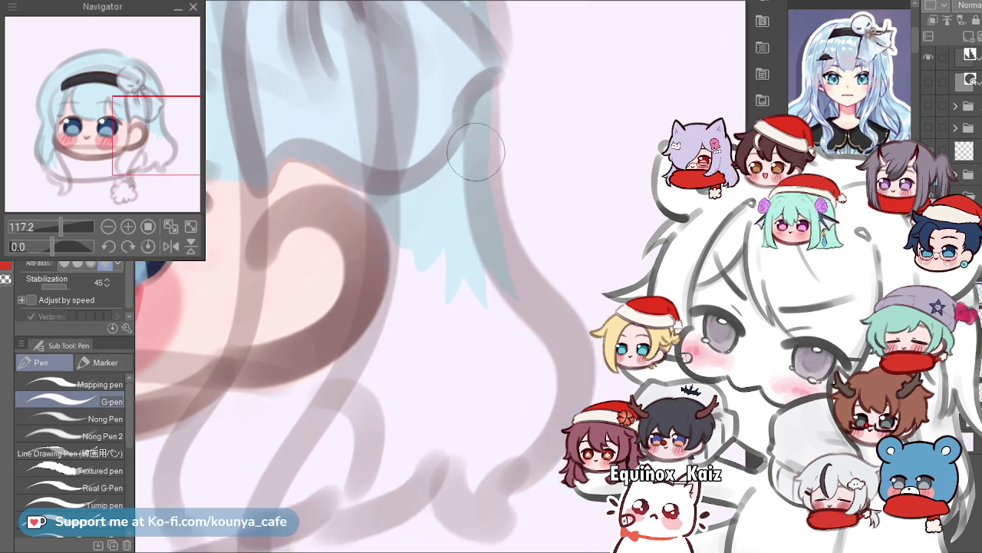
{"action": "mouse_move", "coordinate": [482, 202]}
{"action": "left_mouse_down"}
{"action": "mouse_move", "coordinate": [566, 348]}
{"action": "mouse_move", "coordinate": [504, 453]}
{"action": "left_mouse_up"}
{"action": "key", "text": "ctrl+z"}
{"action": "left_click_drag", "start_coordinate": [508, 261], "coordinate": [530, 432]}
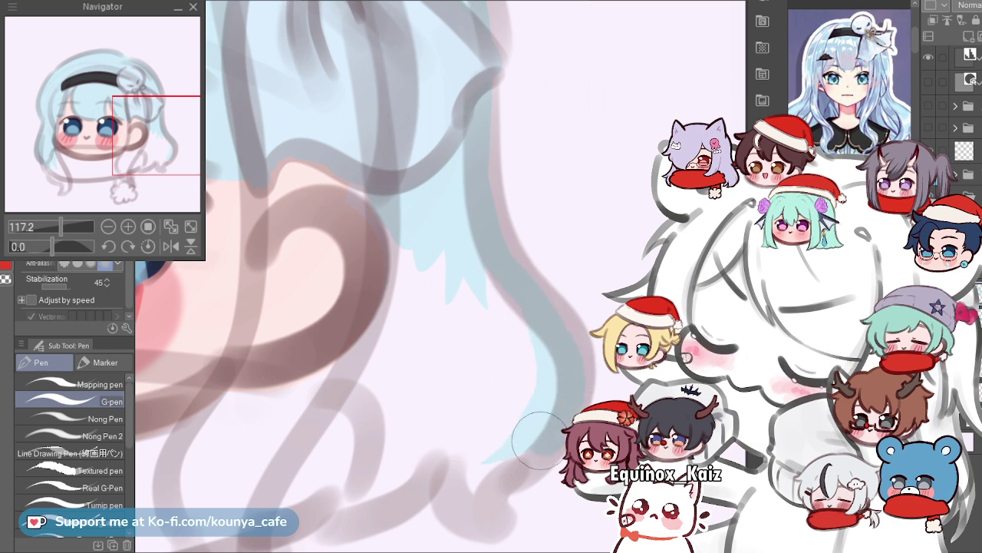
Paint the pointed tips and lower edge of the side hair on the ornament side along the sketch.
{"action": "scroll", "coordinate": [504, 373], "scroll_direction": "down", "scroll_amount": 3}
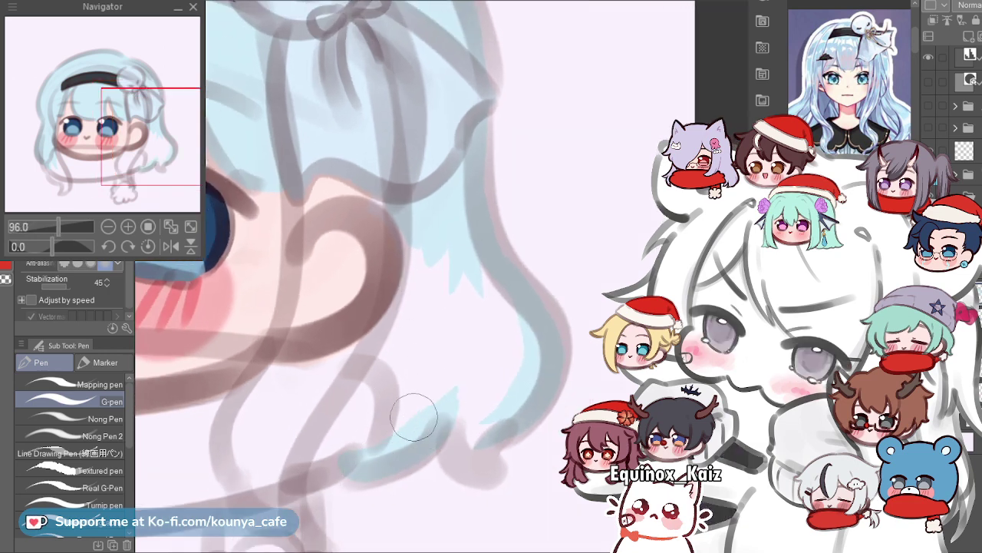
{"action": "scroll", "coordinate": [414, 416], "scroll_direction": "up", "scroll_amount": 3}
{"action": "key", "text": "ctrl+z"}
{"action": "left_click_drag", "start_coordinate": [430, 344], "coordinate": [487, 461]}
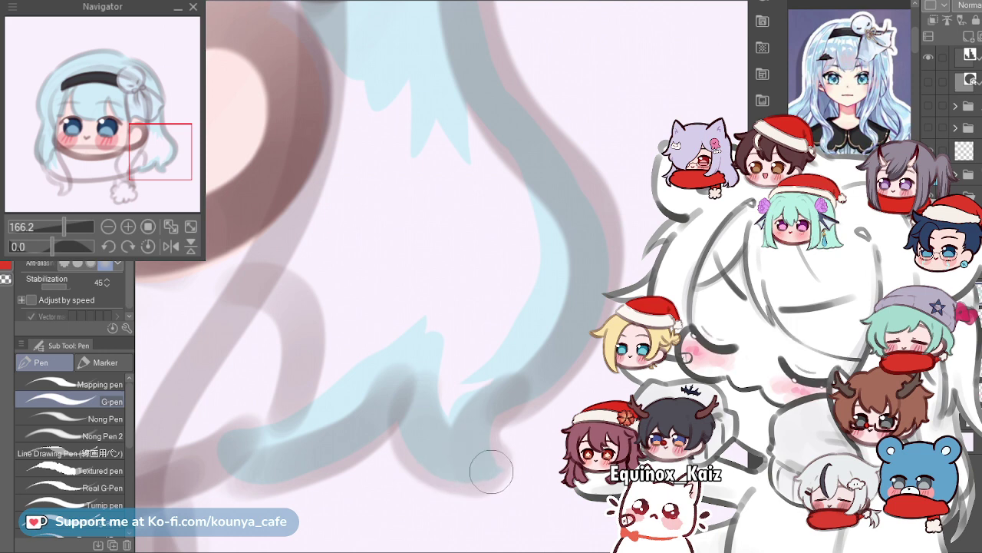
Fill the upper inside of the side hair between the ear and the outer wave, and tidy its outer edge.
{"action": "scroll", "coordinate": [445, 377], "scroll_direction": "down", "scroll_amount": 5}
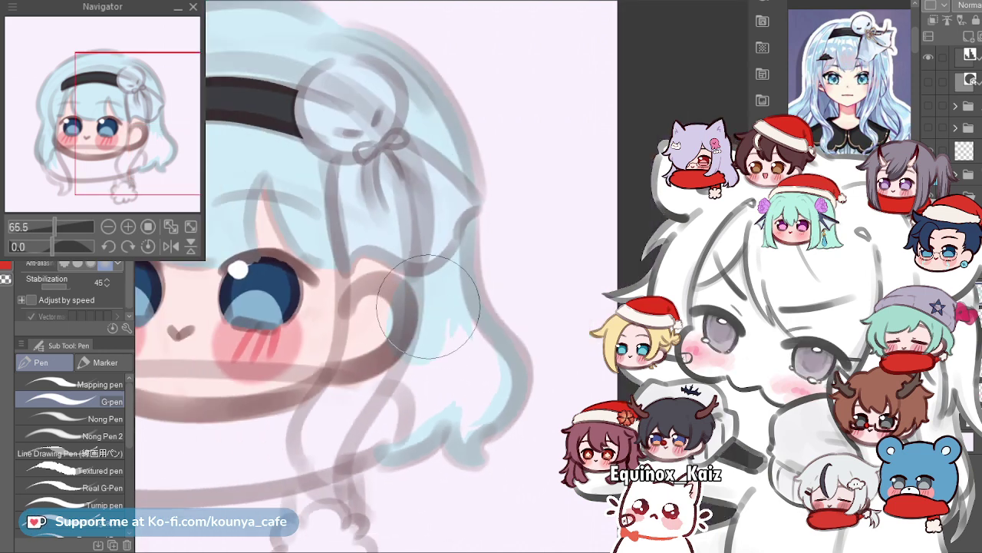
{"action": "scroll", "coordinate": [421, 298], "scroll_direction": "up", "scroll_amount": 2}
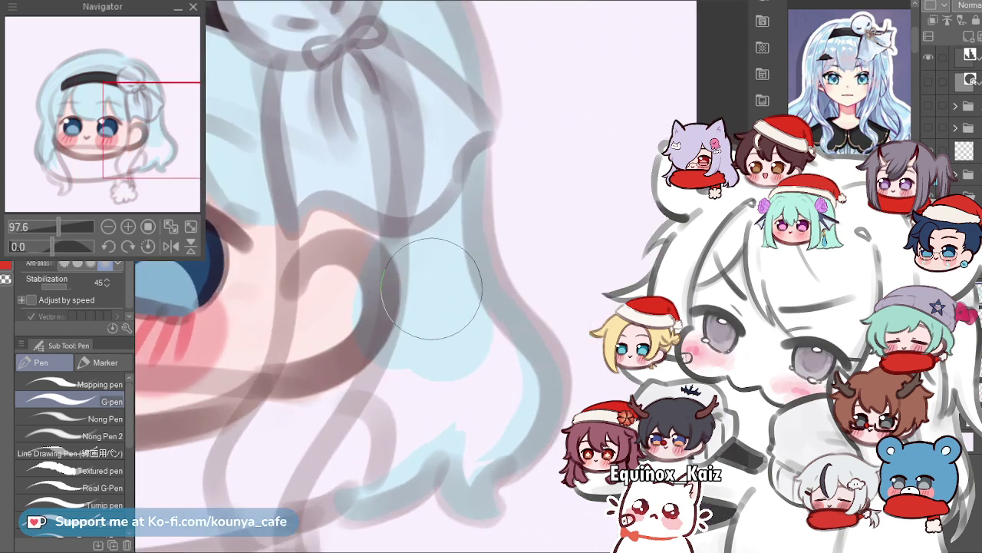
{"action": "scroll", "coordinate": [491, 322], "scroll_direction": "up", "scroll_amount": 2}
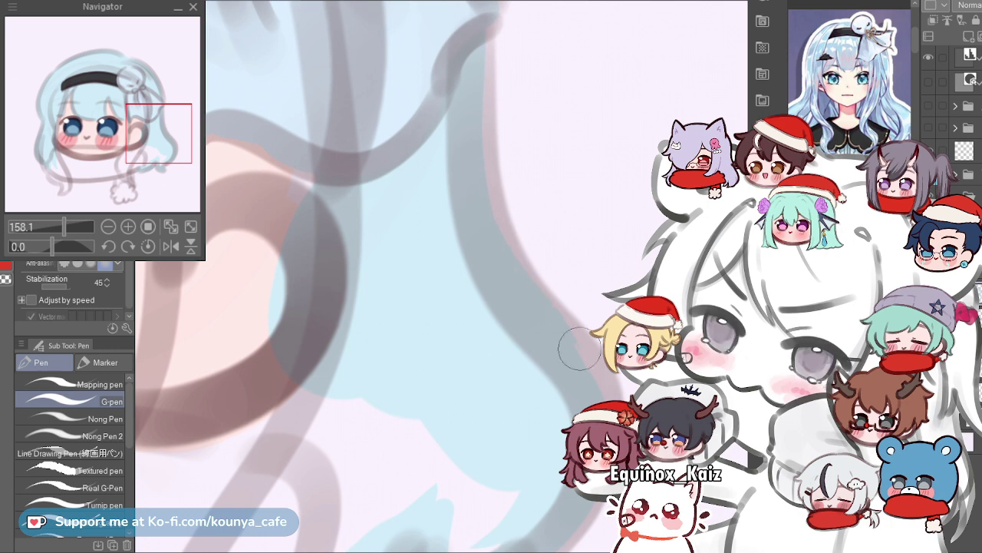
{"action": "scroll", "coordinate": [579, 349], "scroll_direction": "up", "scroll_amount": 1}
{"action": "scroll", "coordinate": [461, 200], "scroll_direction": "up", "scroll_amount": 1}
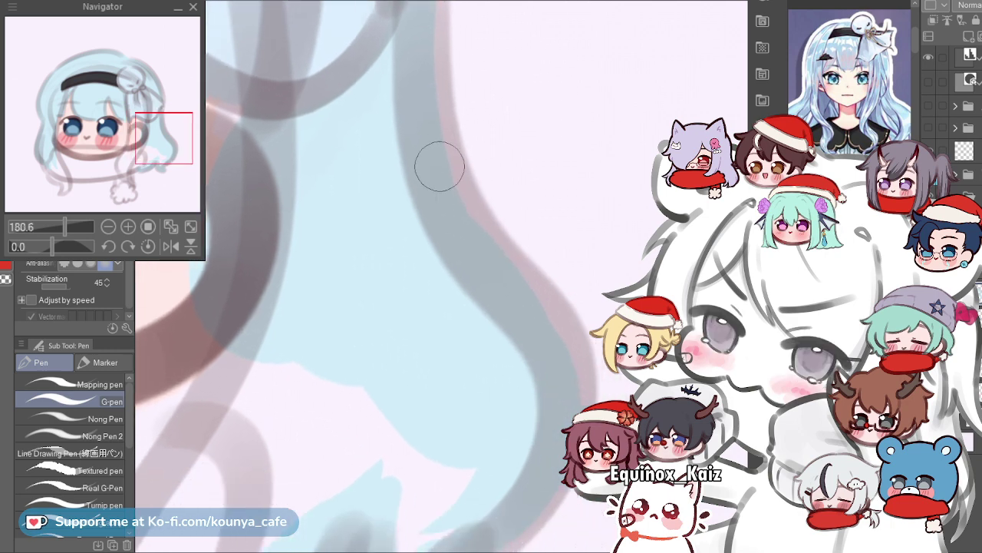
{"action": "scroll", "coordinate": [478, 205], "scroll_direction": "down", "scroll_amount": 5}
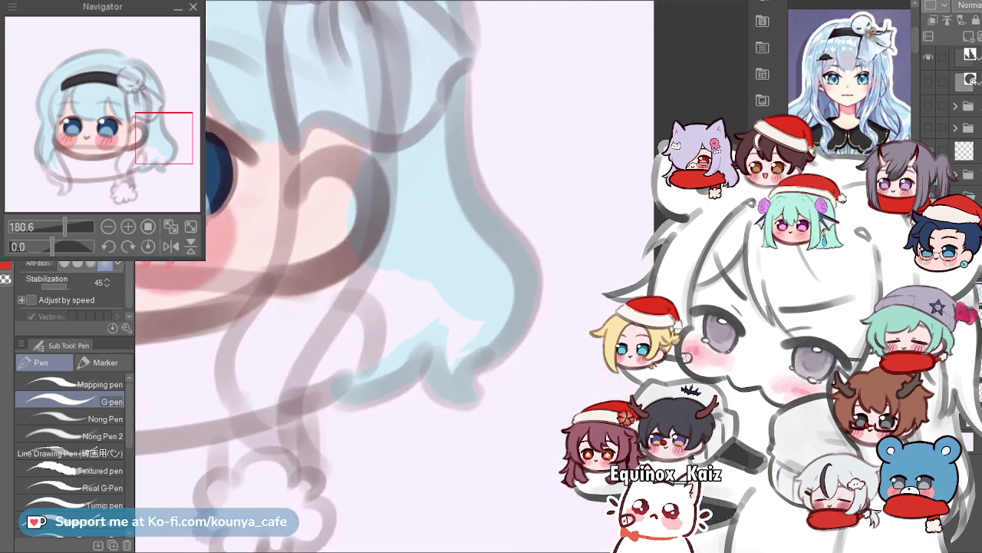
Fill the rest of the side hair below the ear down to the tips, closing the gaps left between strokes.
{"action": "scroll", "coordinate": [484, 345], "scroll_direction": "up", "scroll_amount": 1}
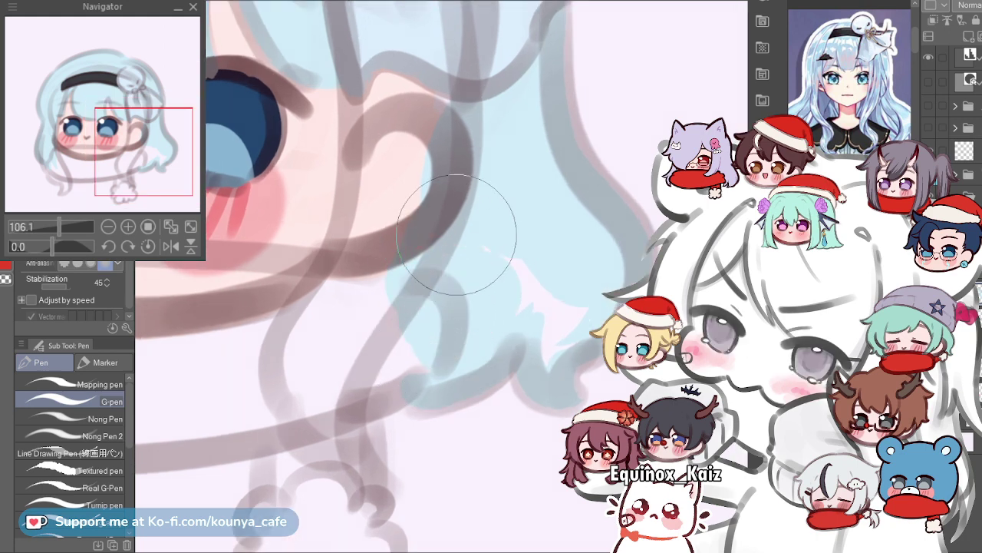
{"action": "scroll", "coordinate": [504, 281], "scroll_direction": "up", "scroll_amount": 3}
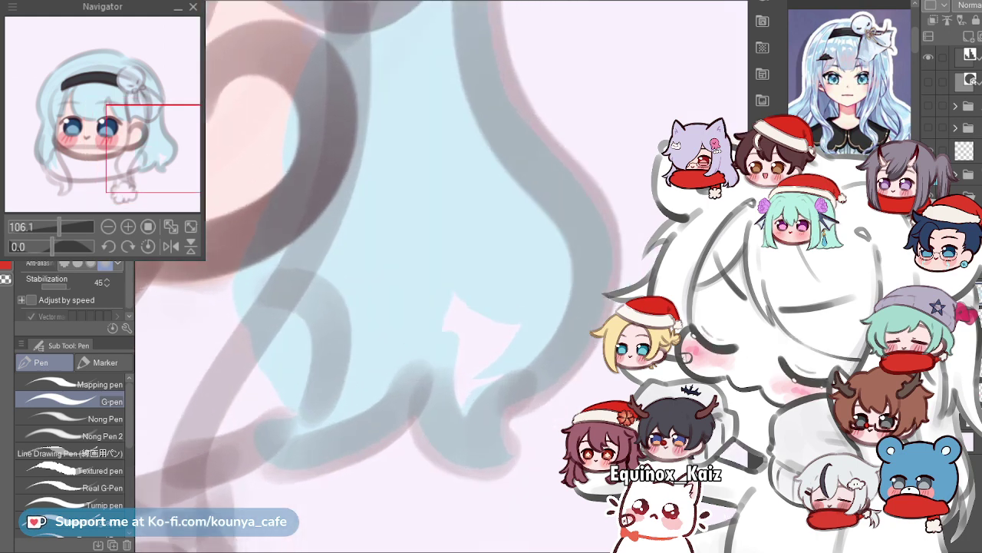
{"action": "mouse_move", "coordinate": [434, 318]}
{"action": "left_mouse_down"}
{"action": "mouse_move", "coordinate": [452, 303]}
{"action": "mouse_move", "coordinate": [459, 327]}
{"action": "left_mouse_up"}
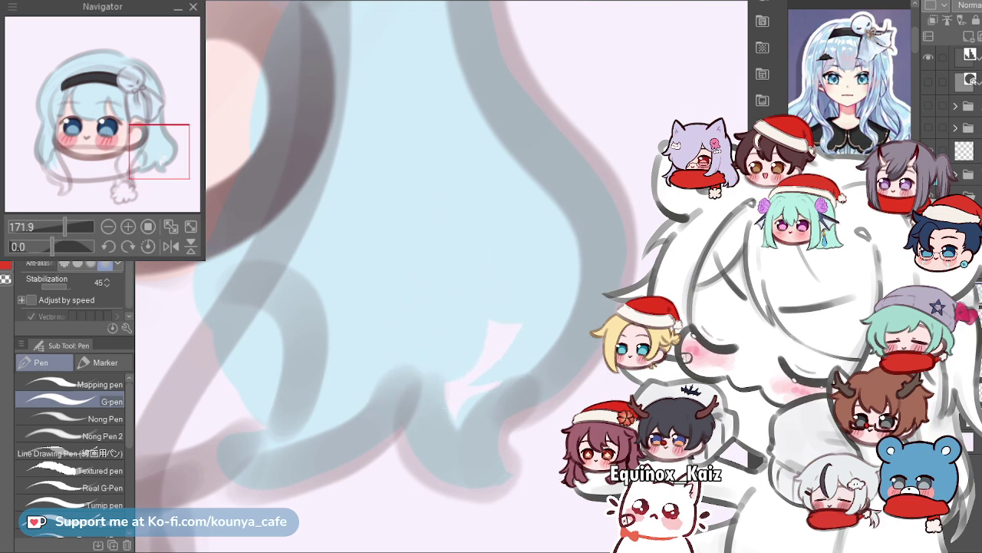
{"action": "left_click_drag", "start_coordinate": [532, 274], "coordinate": [493, 255]}
{"action": "mouse_move", "coordinate": [441, 350]}
{"action": "left_mouse_down"}
{"action": "mouse_move", "coordinate": [468, 344]}
{"action": "mouse_move", "coordinate": [459, 320]}
{"action": "mouse_move", "coordinate": [429, 416]}
{"action": "left_mouse_up"}
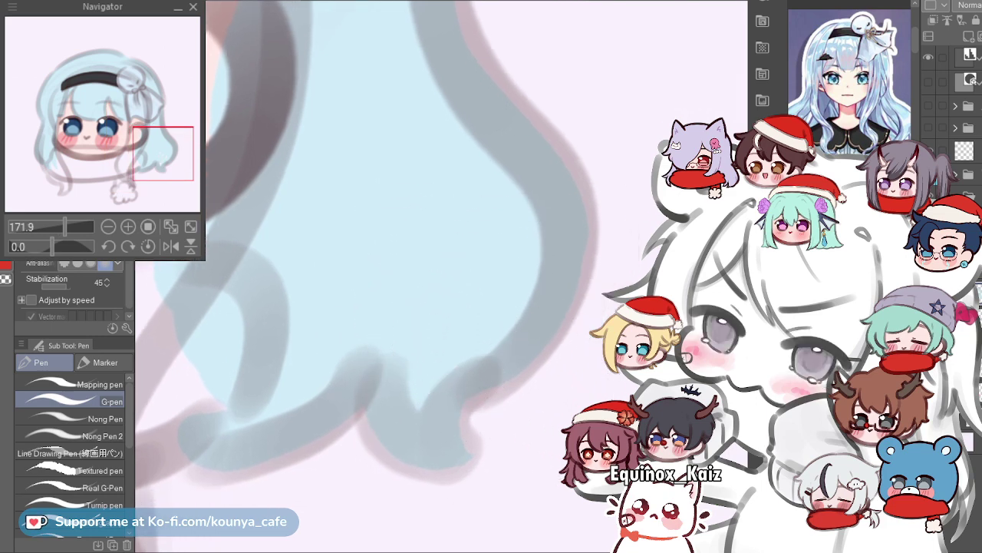
Extend the inner lower corner of the side hair below the ear to meet the bottom sketch line.
{"action": "scroll", "coordinate": [585, 345], "scroll_direction": "down", "scroll_amount": 5}
{"action": "scroll", "coordinate": [457, 400], "scroll_direction": "up", "scroll_amount": 2}
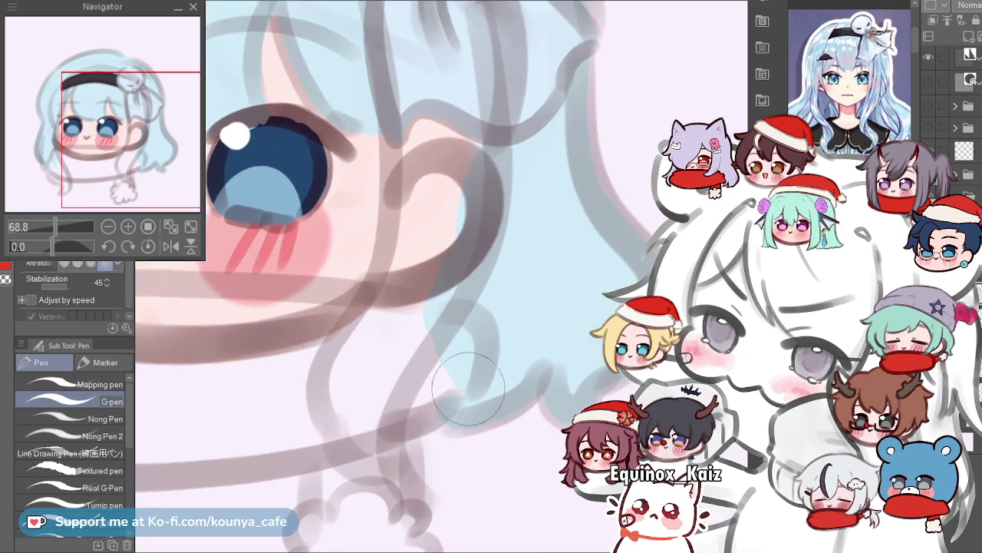
{"action": "left_click_drag", "start_coordinate": [482, 393], "coordinate": [445, 412]}
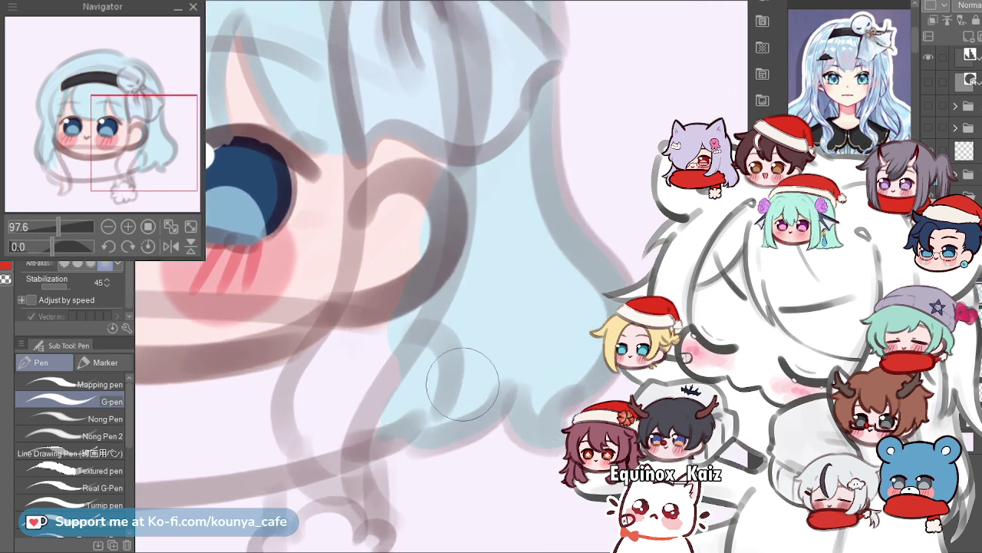
{"action": "scroll", "coordinate": [463, 383], "scroll_direction": "down", "scroll_amount": 3}
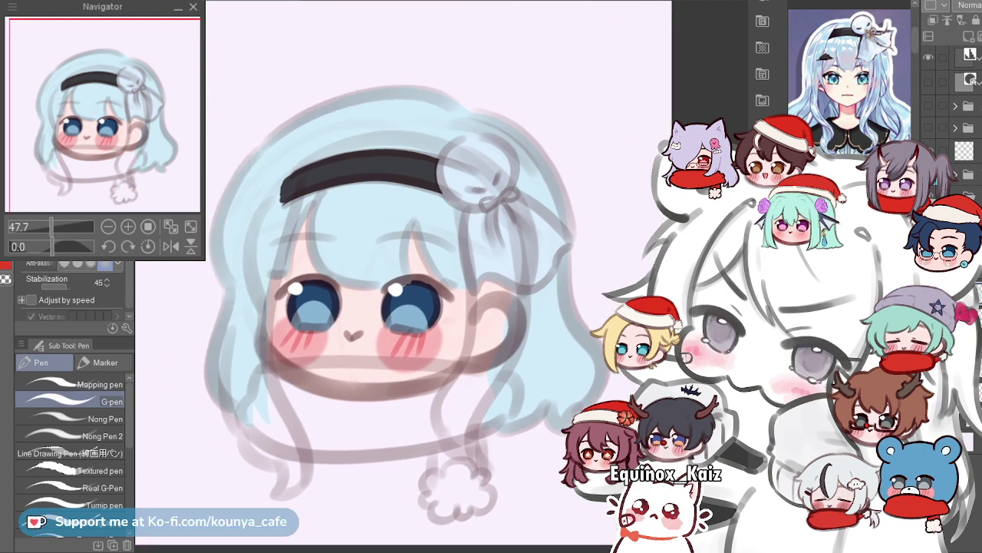
{"action": "scroll", "coordinate": [522, 280], "scroll_direction": "up", "scroll_amount": 3}
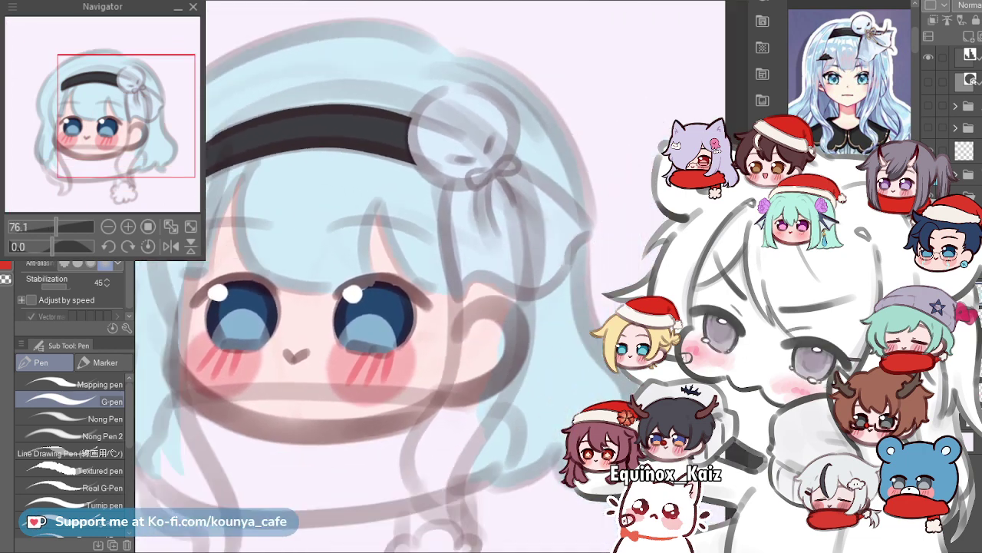
{"action": "scroll", "coordinate": [420, 257], "scroll_direction": "down", "scroll_amount": 2}
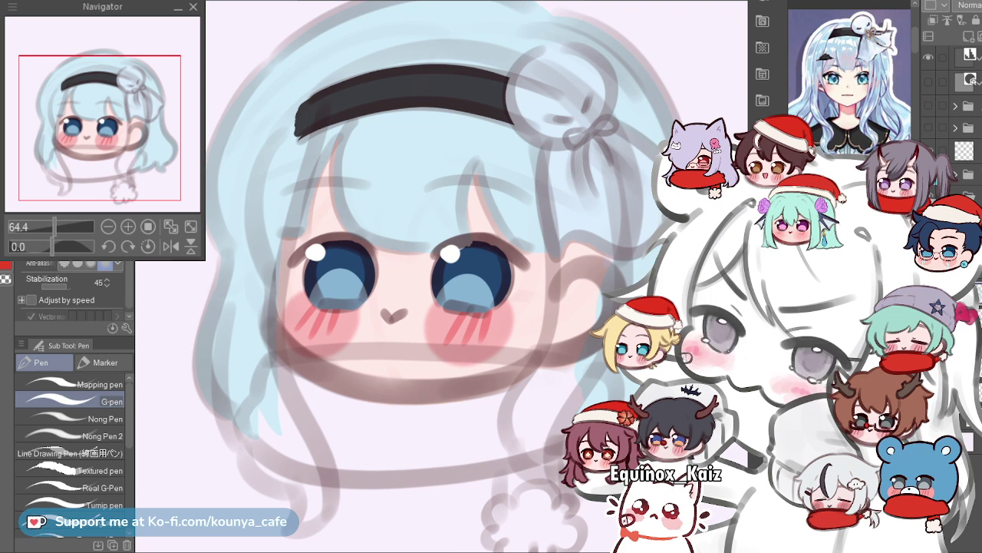
Sample the color with the Eyedropper and paint hair over the headband's end opposite the ornament, leaving a clean slanted edge.
{"action": "key", "text": "i"}
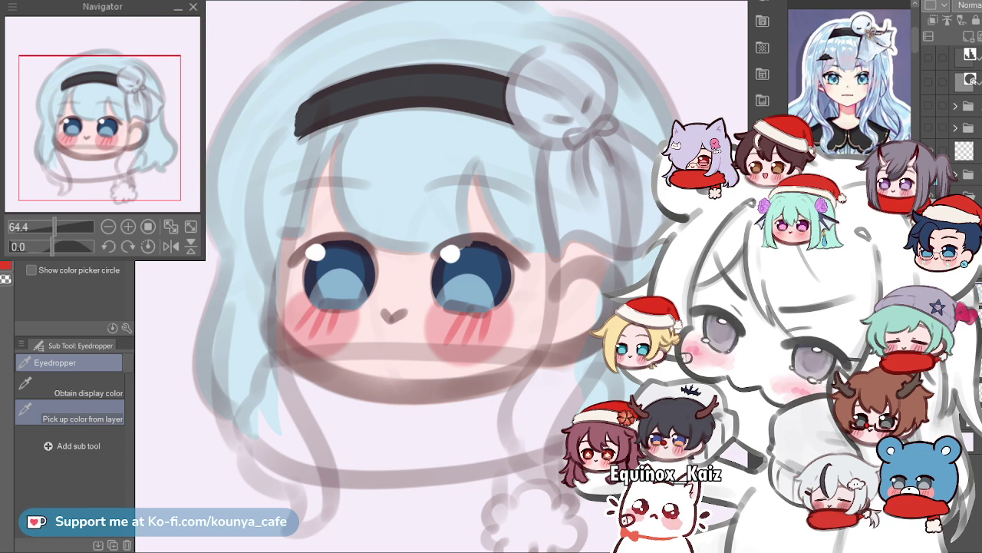
{"action": "left_click", "coordinate": [69, 386]}
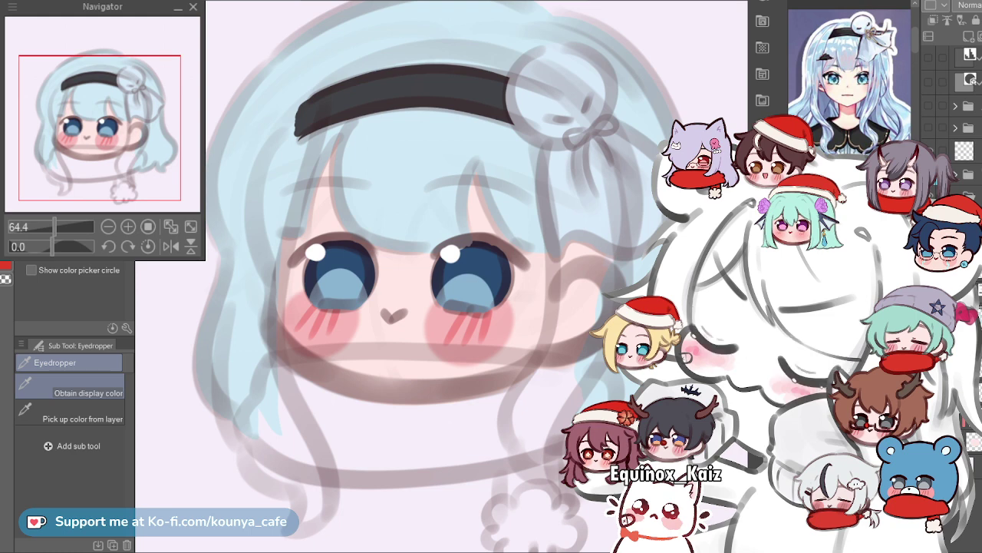
{"action": "key", "text": "p"}
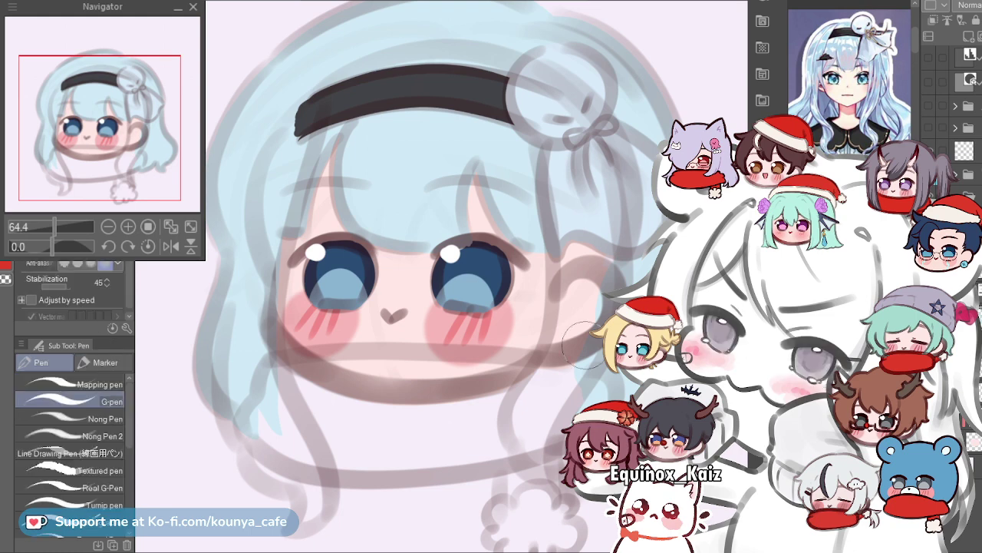
{"action": "key", "text": "i"}
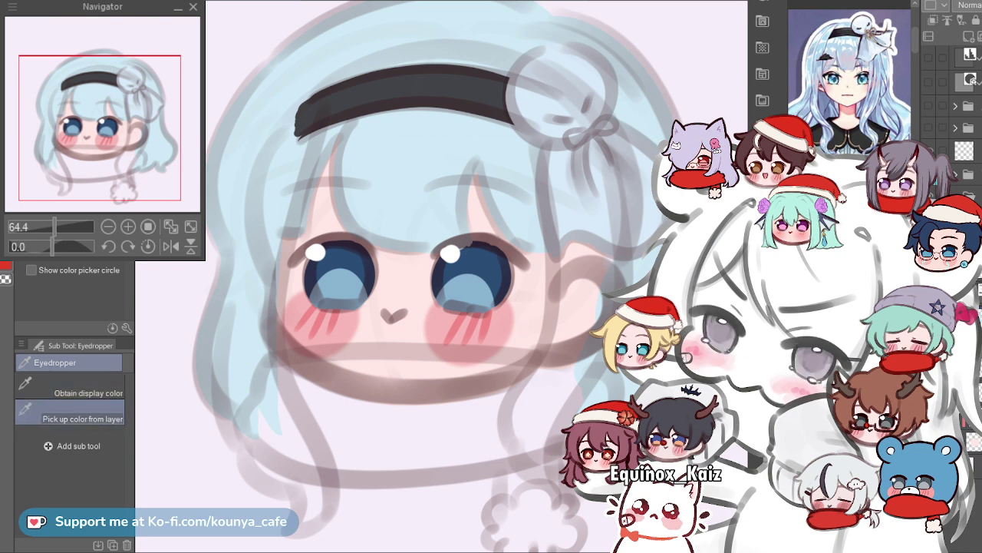
{"action": "left_click_drag", "start_coordinate": [399, 307], "coordinate": [414, 361]}
{"action": "scroll", "coordinate": [318, 387], "scroll_direction": "up", "scroll_amount": 2}
{"action": "left_click_drag", "start_coordinate": [400, 268], "coordinate": [395, 344]}
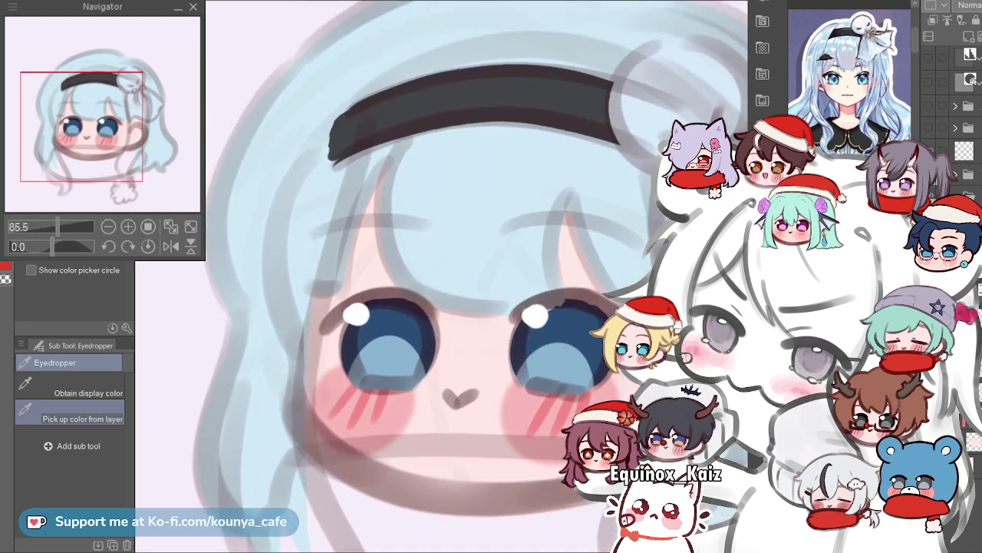
{"action": "key", "text": "p"}
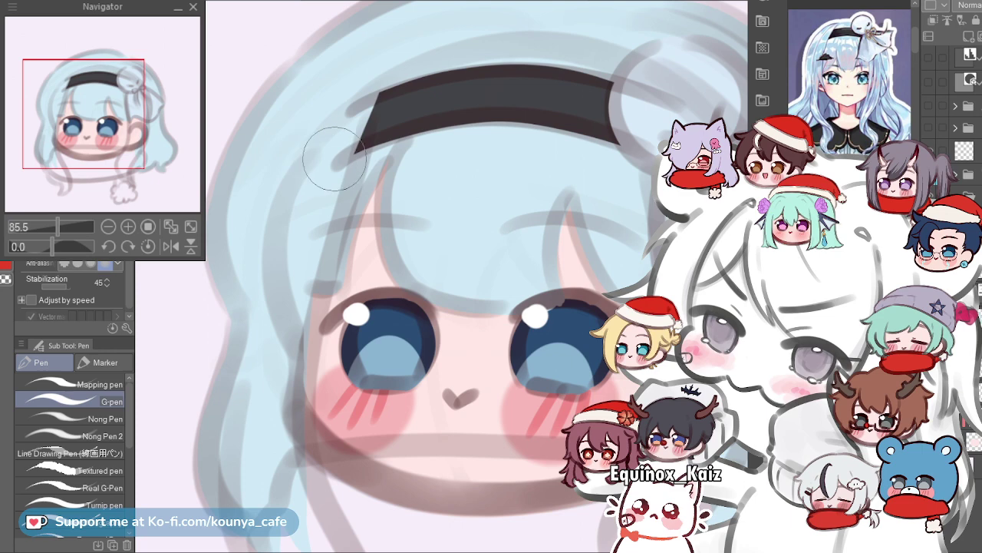
{"action": "scroll", "coordinate": [372, 125], "scroll_direction": "down", "scroll_amount": 2}
{"action": "scroll", "coordinate": [525, 75], "scroll_direction": "up", "scroll_amount": 2}
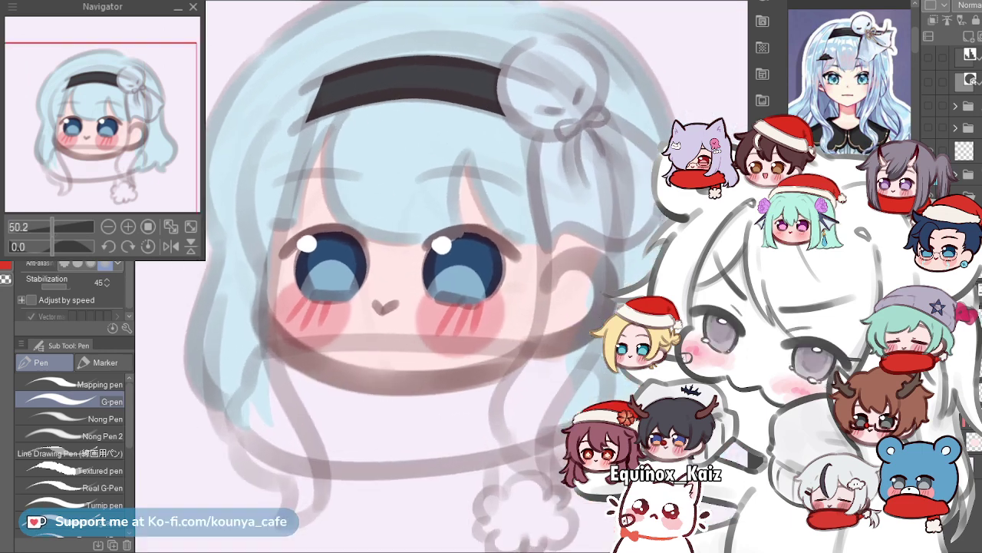
{"action": "scroll", "coordinate": [539, 151], "scroll_direction": "up", "scroll_amount": 2}
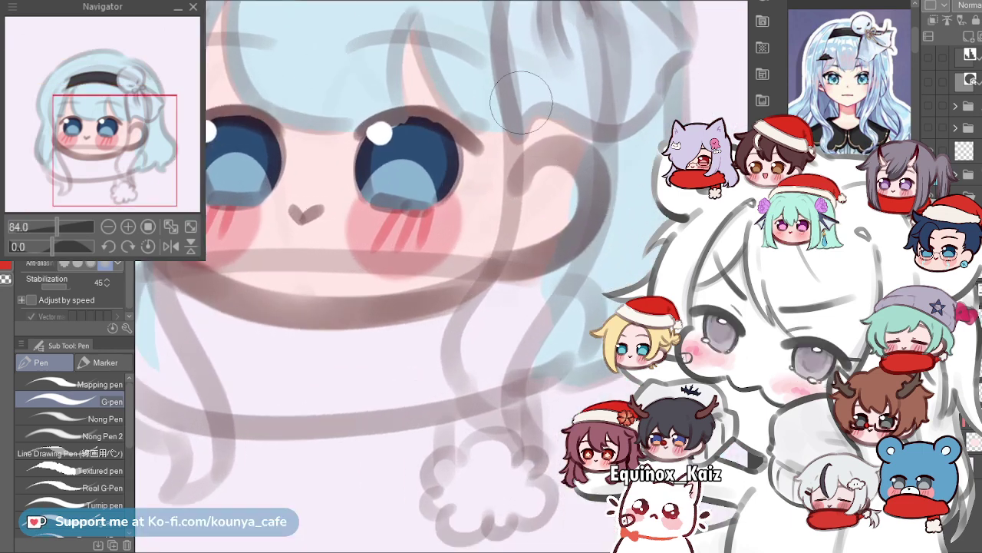
Paint hair over the ear and along the cheek's edge on the ornament side, covering the skin color between face and side hair.
{"action": "scroll", "coordinate": [525, 242], "scroll_direction": "up", "scroll_amount": 2}
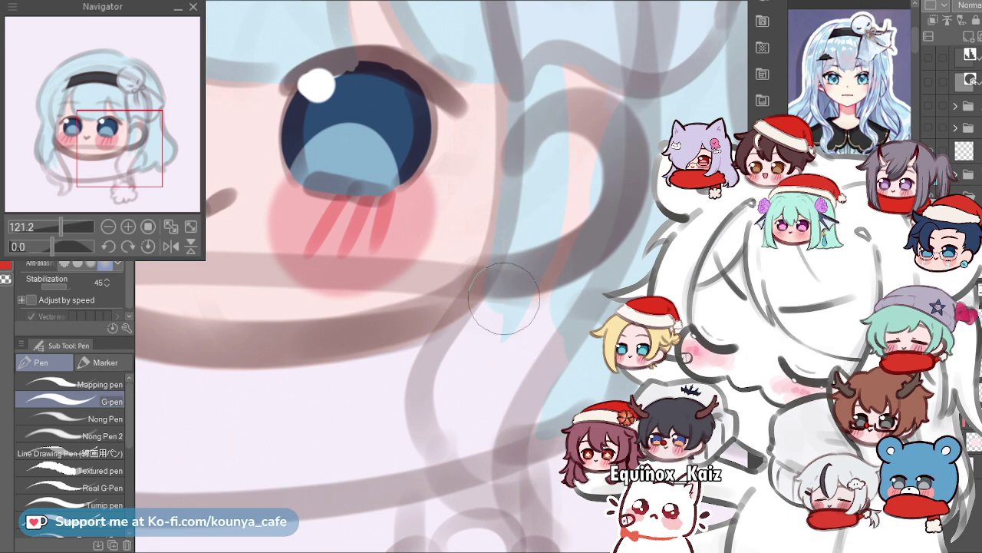
{"action": "left_click_drag", "start_coordinate": [549, 115], "coordinate": [512, 132]}
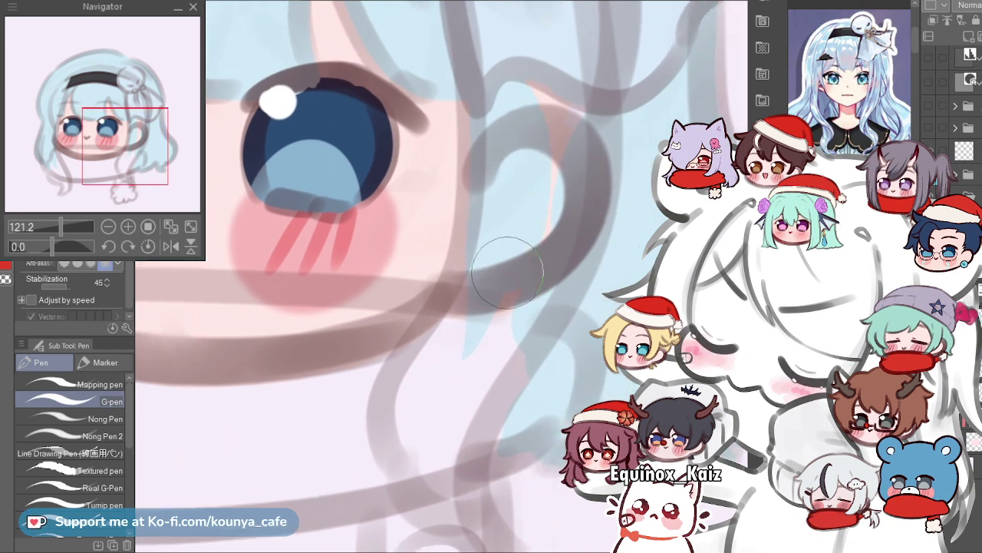
{"action": "left_click_drag", "start_coordinate": [513, 250], "coordinate": [491, 235]}
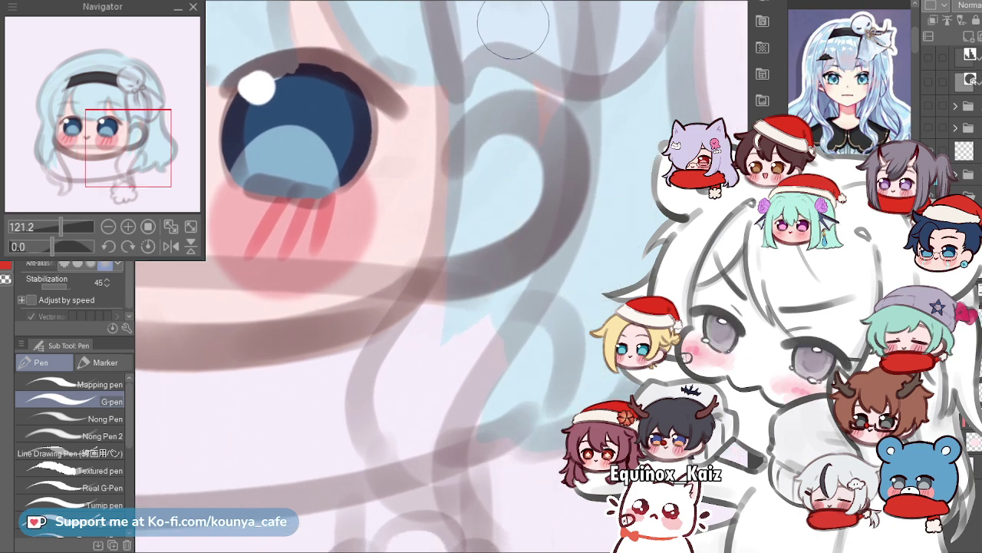
{"action": "left_click_drag", "start_coordinate": [535, 144], "coordinate": [508, 153]}
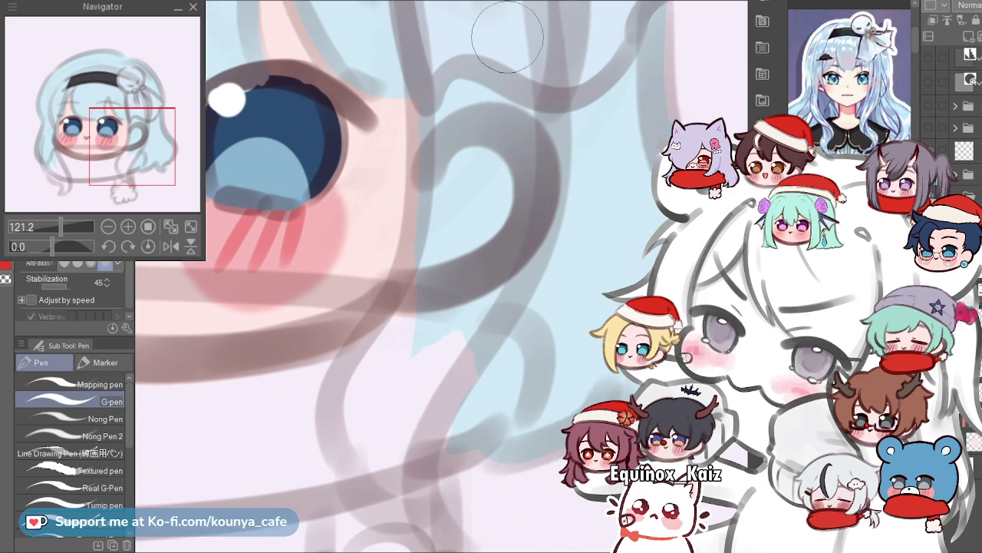
{"action": "left_click_drag", "start_coordinate": [465, 197], "coordinate": [456, 124]}
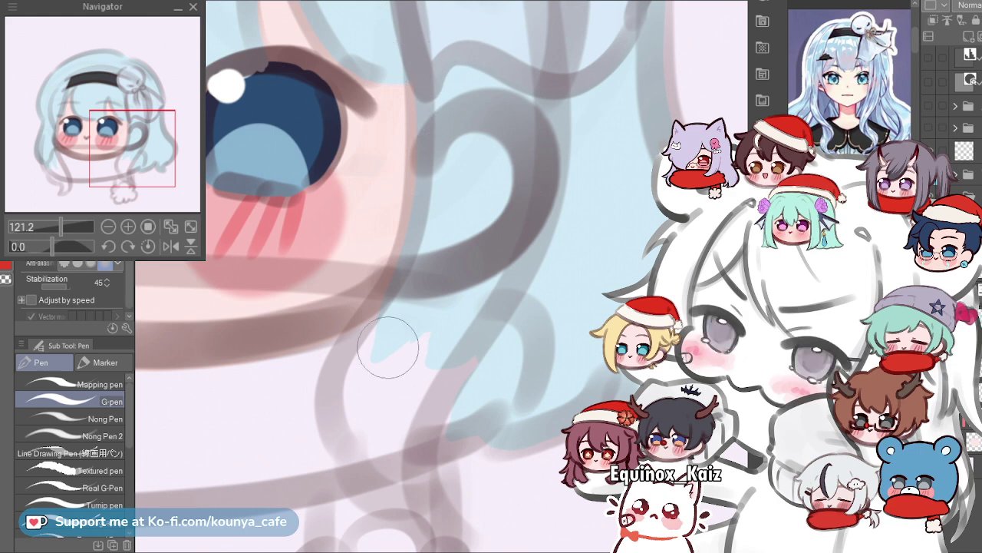
Paint the curved face-side edge of the lock below the cheek along the sketch, and fill the inside of the lock.
{"action": "scroll", "coordinate": [466, 211], "scroll_direction": "down", "scroll_amount": 1}
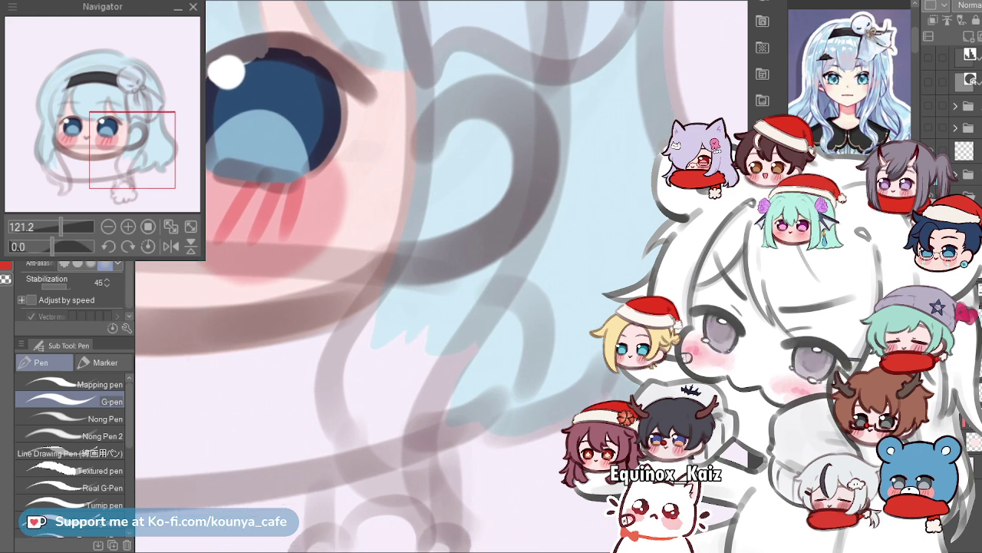
{"action": "scroll", "coordinate": [406, 184], "scroll_direction": "down", "scroll_amount": 3}
{"action": "scroll", "coordinate": [406, 227], "scroll_direction": "up", "scroll_amount": 3}
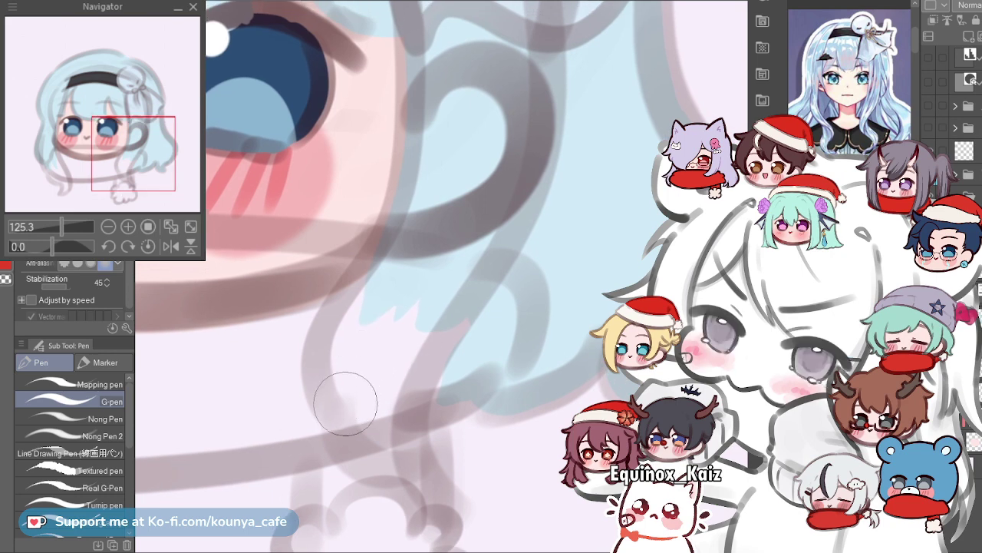
{"action": "scroll", "coordinate": [330, 383], "scroll_direction": "up", "scroll_amount": 3}
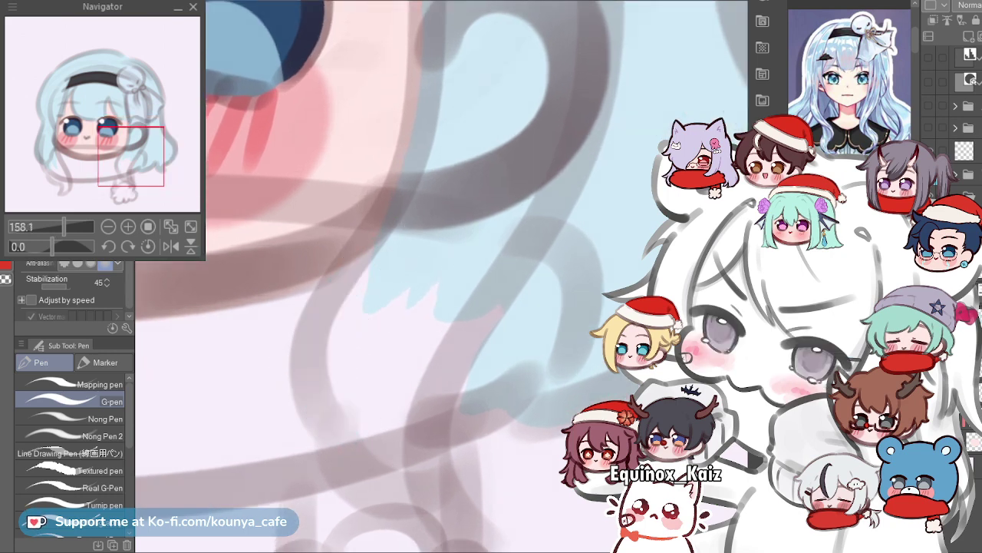
{"action": "left_click_drag", "start_coordinate": [338, 412], "coordinate": [362, 346]}
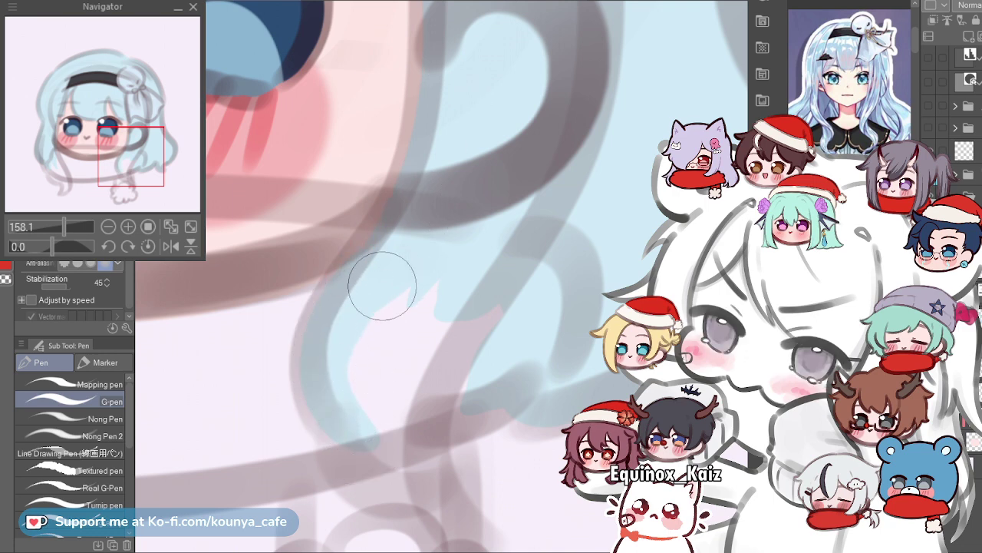
{"action": "left_click_drag", "start_coordinate": [376, 283], "coordinate": [375, 314]}
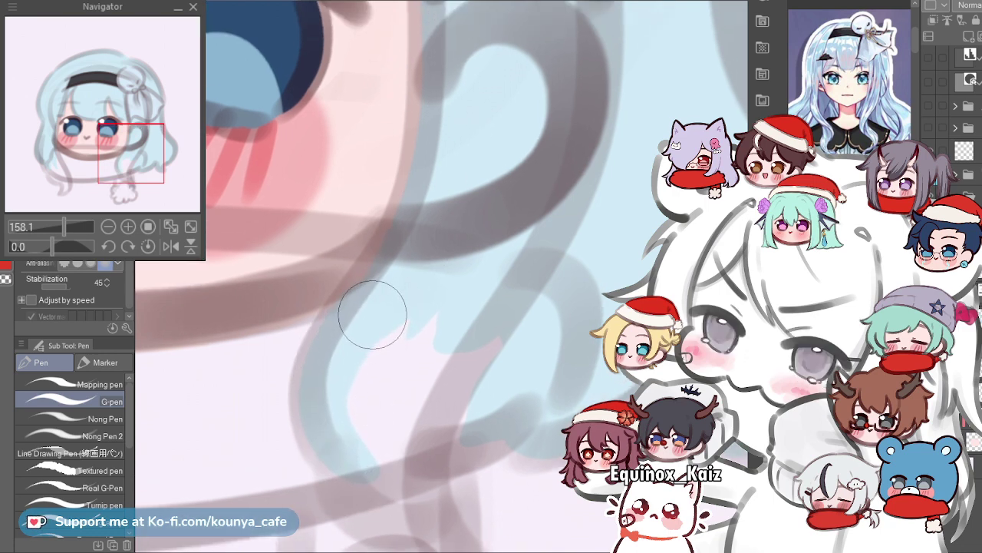
{"action": "scroll", "coordinate": [409, 307], "scroll_direction": "up", "scroll_amount": 2}
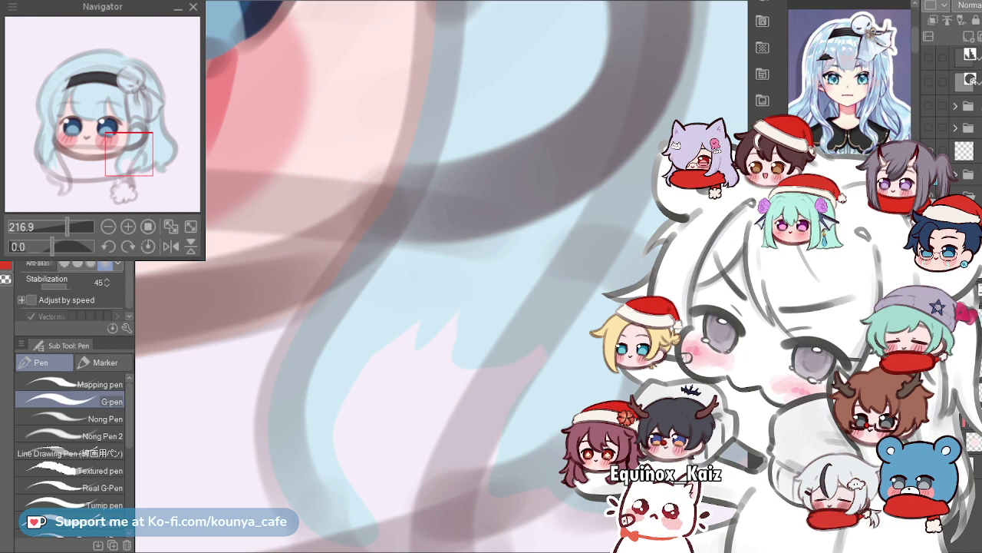
{"action": "scroll", "coordinate": [368, 240], "scroll_direction": "down", "scroll_amount": 3}
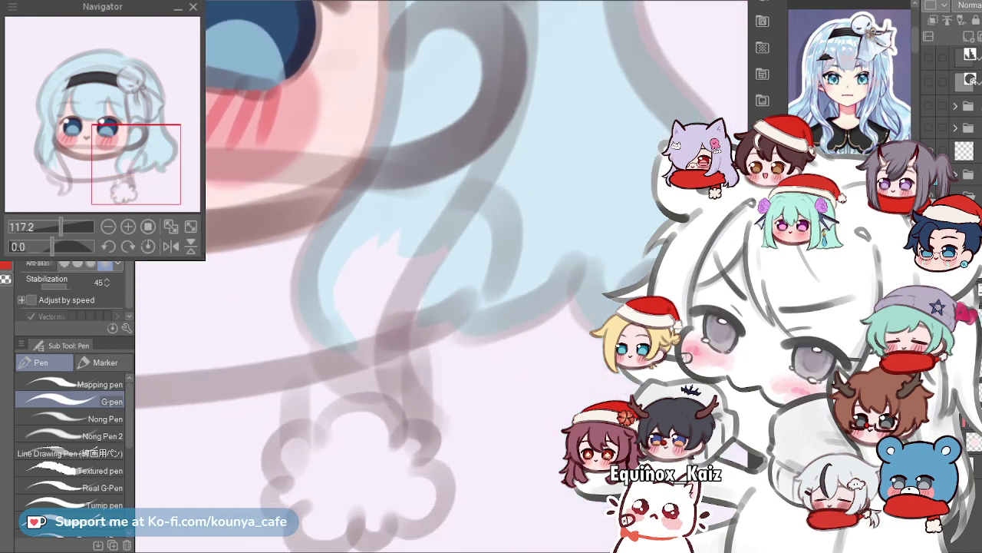
{"action": "scroll", "coordinate": [383, 198], "scroll_direction": "up", "scroll_amount": 3}
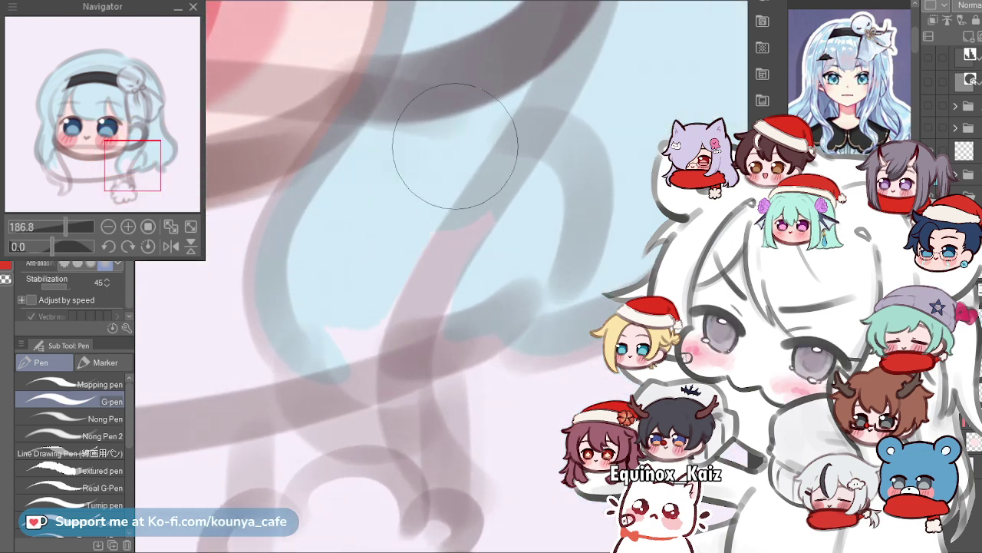
Try to paint the lock's opposite edge along the sketch line, down toward the pompom.
{"action": "left_click_drag", "start_coordinate": [477, 277], "coordinate": [432, 266]}
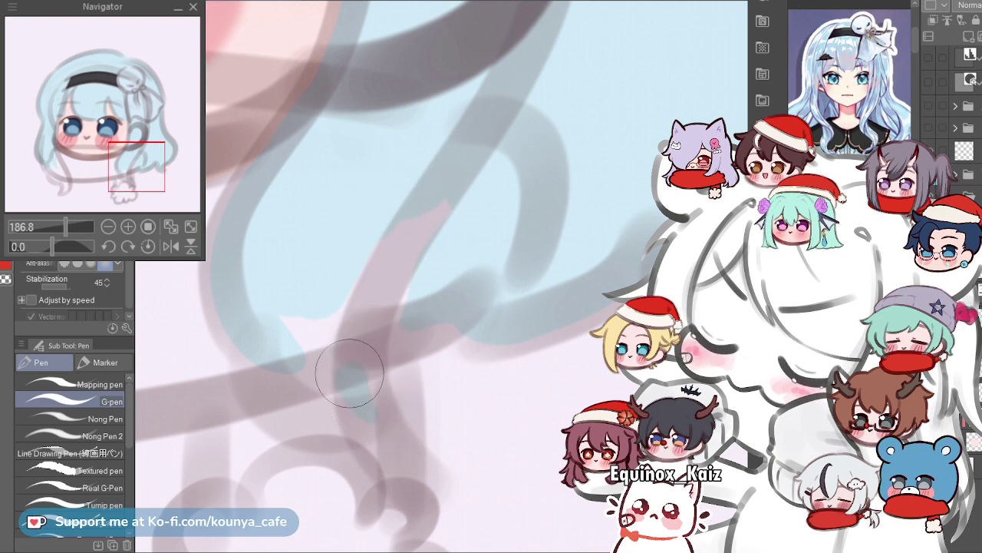
{"action": "left_click_drag", "start_coordinate": [383, 405], "coordinate": [361, 395]}
{"action": "left_click_drag", "start_coordinate": [393, 229], "coordinate": [357, 398]}
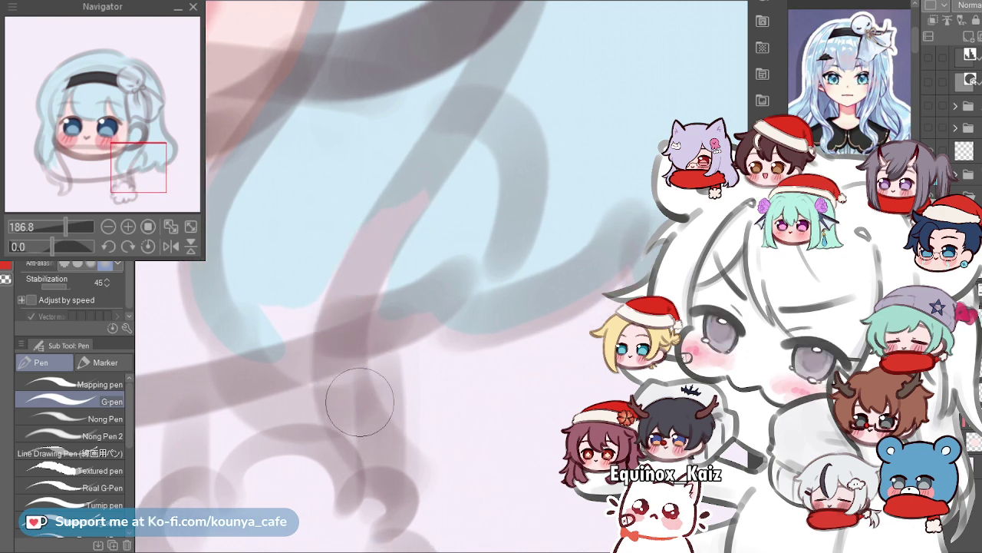
{"action": "scroll", "coordinate": [417, 205], "scroll_direction": "up", "scroll_amount": 1}
{"action": "key", "text": "ctrl+z"}
{"action": "left_click_drag", "start_coordinate": [425, 182], "coordinate": [335, 453]}
{"action": "left_click_drag", "start_coordinate": [368, 337], "coordinate": [436, 351]}
{"action": "key", "text": "ctrl+z"}
{"action": "mouse_move", "coordinate": [545, 110]}
{"action": "left_mouse_down"}
{"action": "mouse_move", "coordinate": [462, 214]}
{"action": "mouse_move", "coordinate": [417, 467]}
{"action": "left_mouse_up"}
{"action": "key", "text": "ctrl+z"}
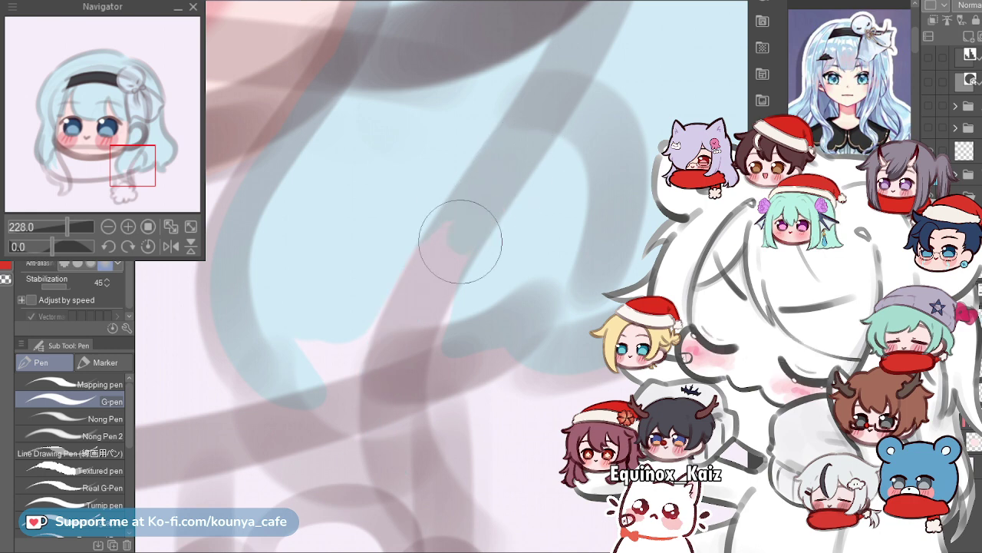
Paint the far edge of the ornament-side lock down to a pointed tip, and fill the remaining gaps inside it.
{"action": "left_click_drag", "start_coordinate": [459, 221], "coordinate": [395, 330]}
{"action": "left_click_drag", "start_coordinate": [490, 154], "coordinate": [545, 149]}
{"action": "key", "text": "ctrl+z"}
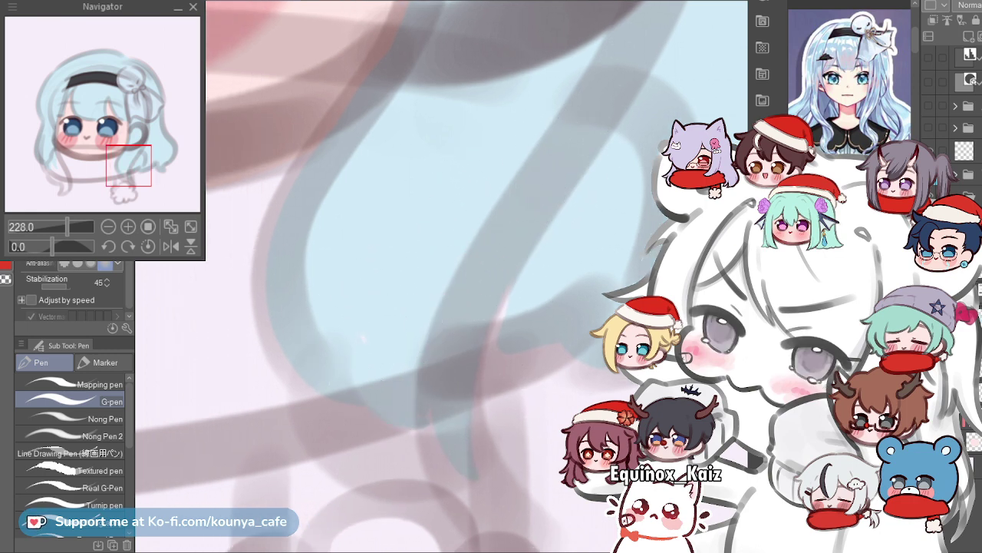
{"action": "scroll", "coordinate": [369, 334], "scroll_direction": "down", "scroll_amount": 2}
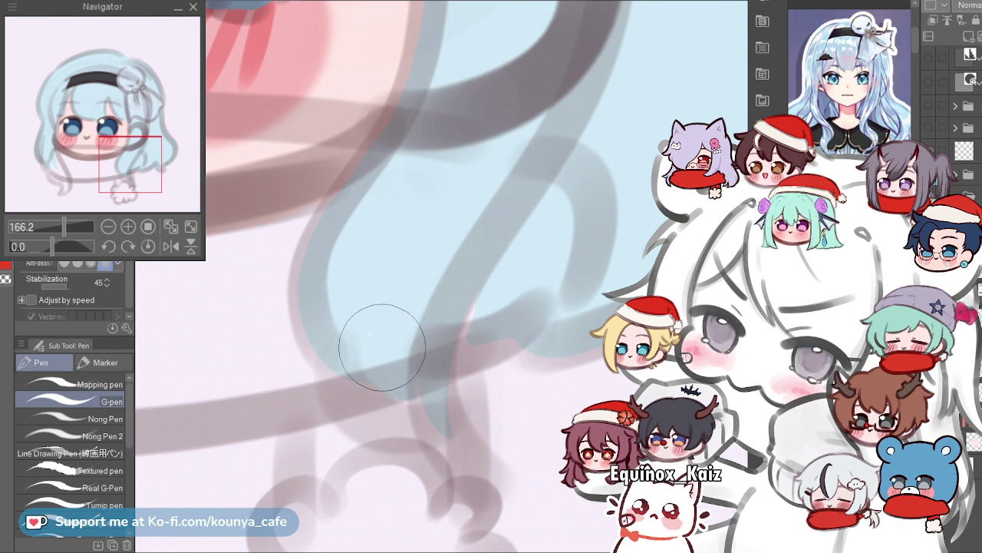
{"action": "scroll", "coordinate": [382, 347], "scroll_direction": "up", "scroll_amount": 2}
{"action": "scroll", "coordinate": [343, 341], "scroll_direction": "up", "scroll_amount": 2}
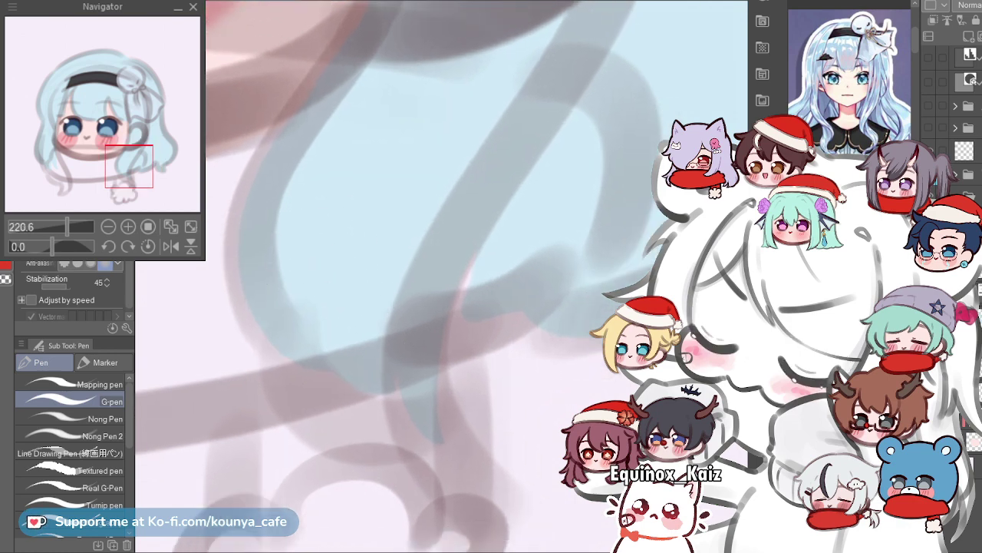
Extend the bottom of the ornament-side lock to a rounded edge just above the pompom, filling up to its tip.
{"action": "scroll", "coordinate": [399, 341], "scroll_direction": "up", "scroll_amount": 1}
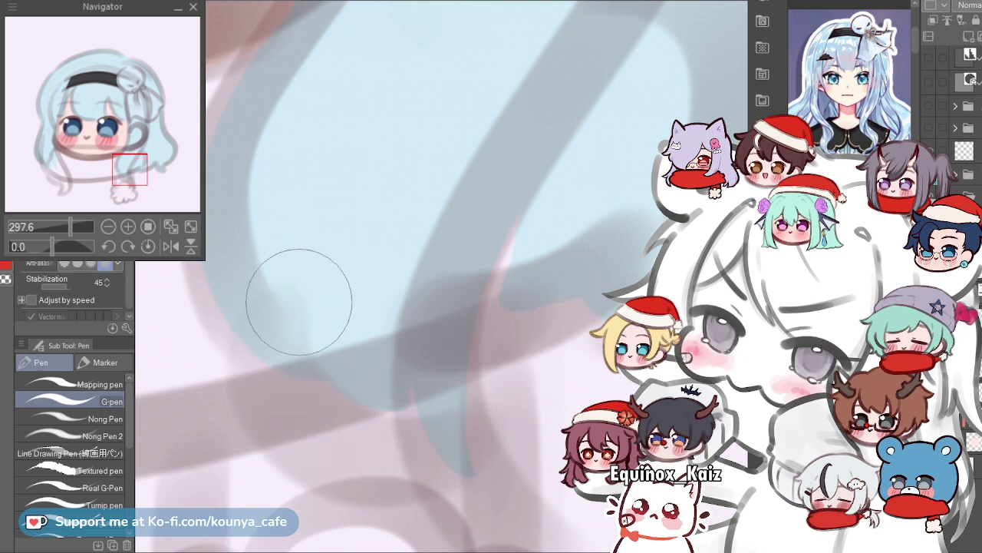
{"action": "key", "text": "ctrl+z"}
{"action": "left_click_drag", "start_coordinate": [284, 340], "coordinate": [411, 457]}
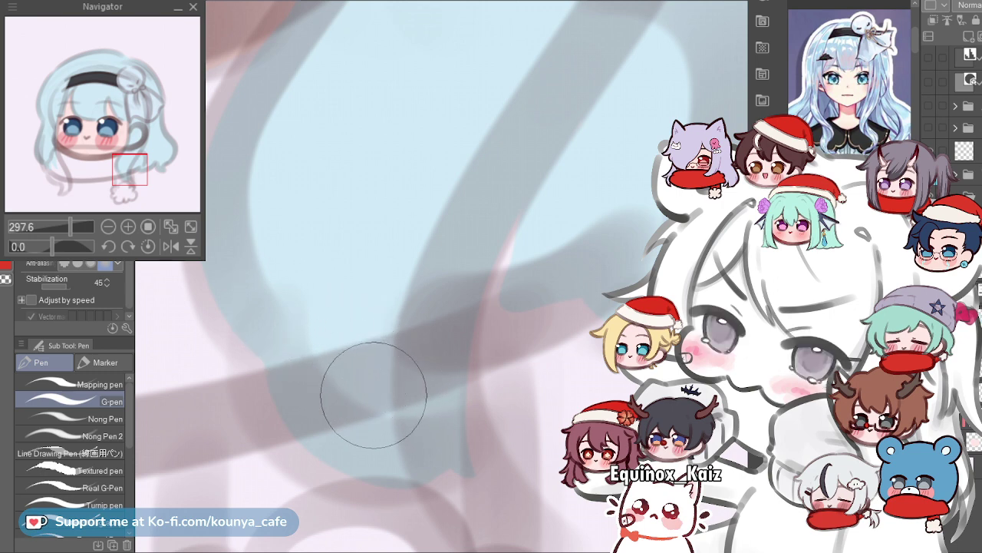
{"action": "left_click_drag", "start_coordinate": [348, 406], "coordinate": [369, 337]}
{"action": "key", "text": "["}
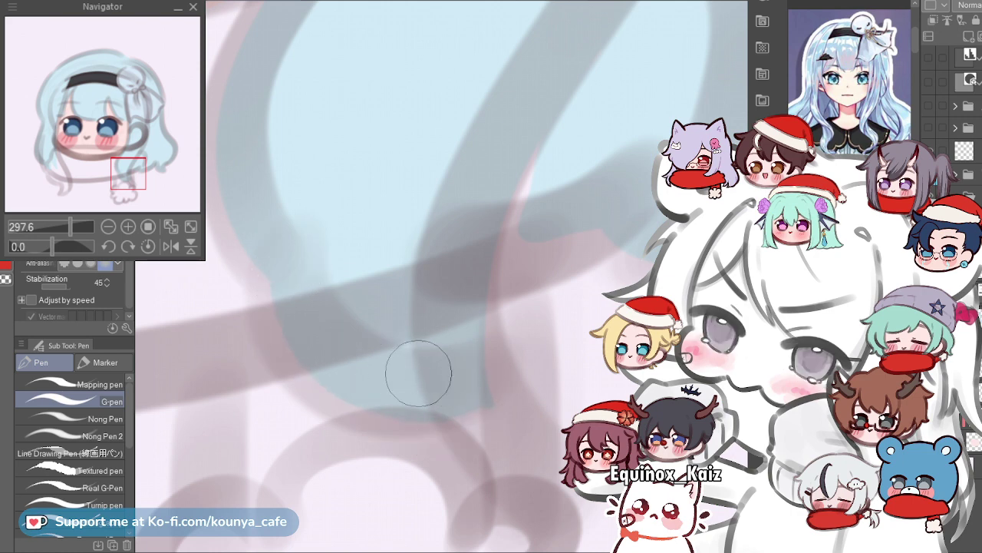
Try to paint the lower tip of the long lock on the side opposite the ornament with a larger brush.
{"action": "scroll", "coordinate": [442, 274], "scroll_direction": "down", "scroll_amount": 6}
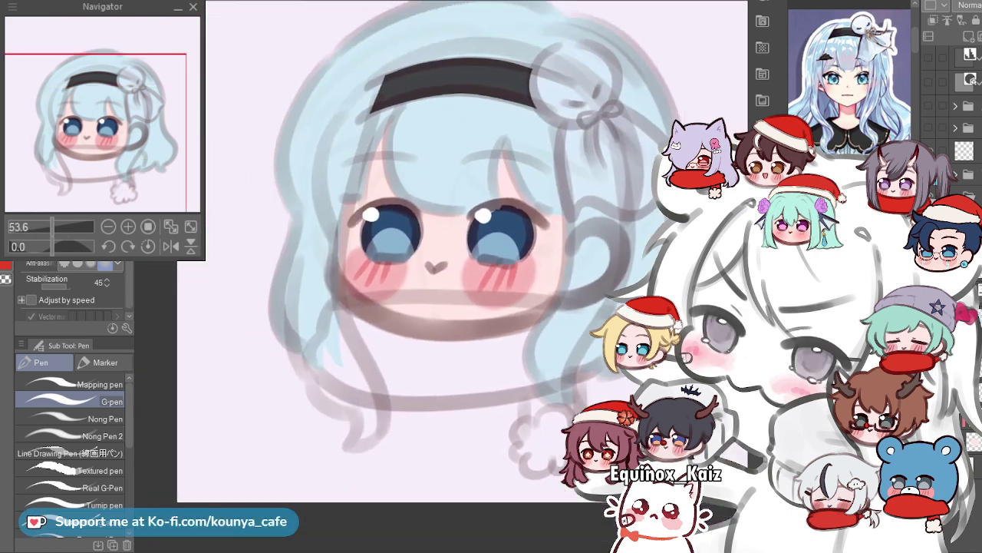
{"action": "scroll", "coordinate": [372, 403], "scroll_direction": "up", "scroll_amount": 3}
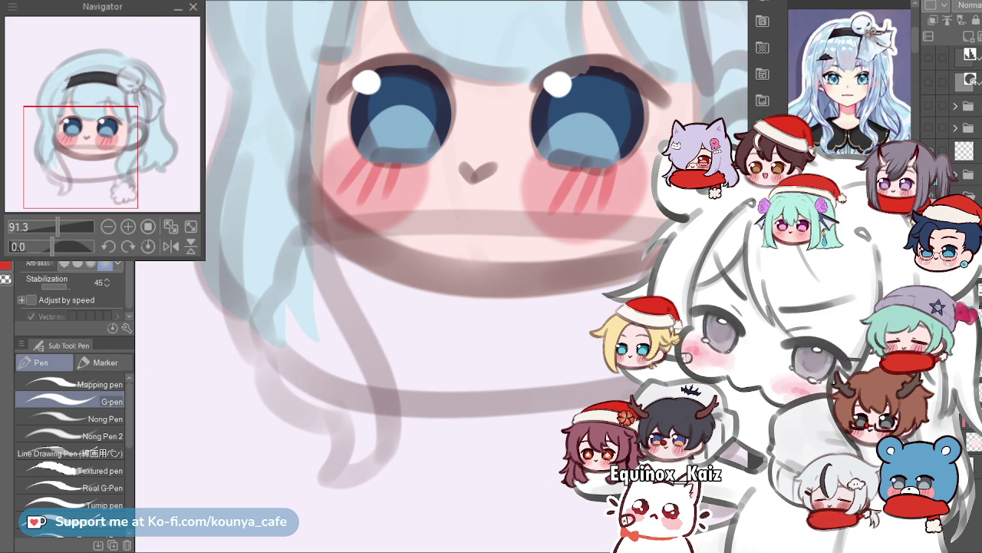
{"action": "scroll", "coordinate": [350, 349], "scroll_direction": "up", "scroll_amount": 2}
{"action": "left_click_drag", "start_coordinate": [341, 504], "coordinate": [407, 482]}
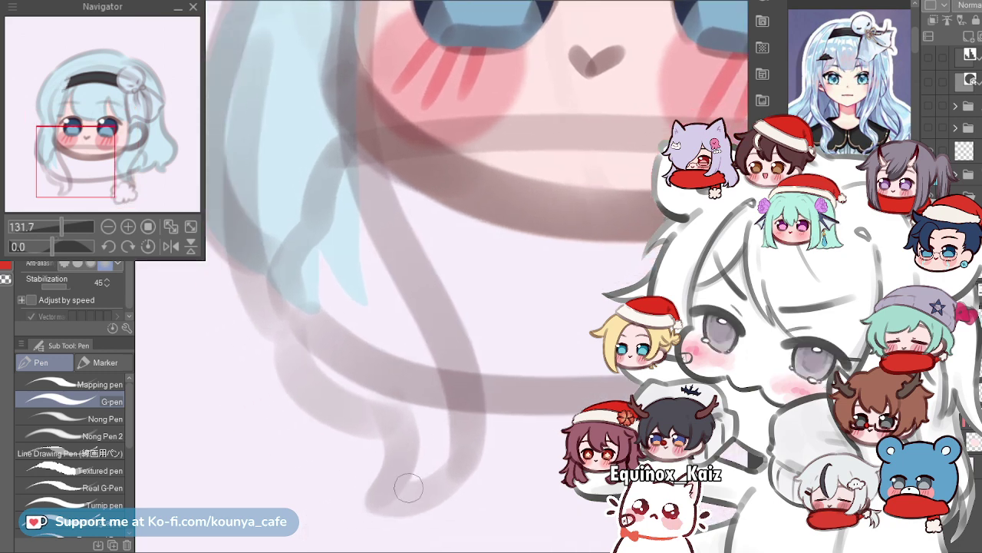
{"action": "left_click", "coordinate": [430, 483]}
{"action": "key", "text": "ctrl+z"}
{"action": "key", "text": "bracketright"}
{"action": "key", "text": "bracketright"}
{"action": "key", "text": "bracketright"}
{"action": "key", "text": "bracketright"}
{"action": "key", "text": "bracketright"}
{"action": "left_click", "coordinate": [397, 489]}
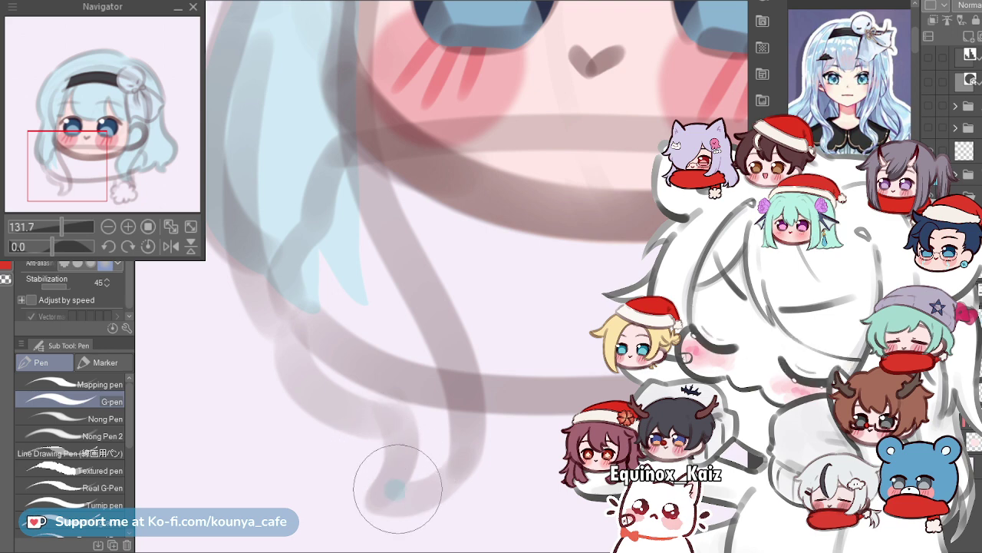
{"action": "left_click_drag", "start_coordinate": [398, 489], "coordinate": [451, 367]}
{"action": "key", "text": "ctrl+z"}
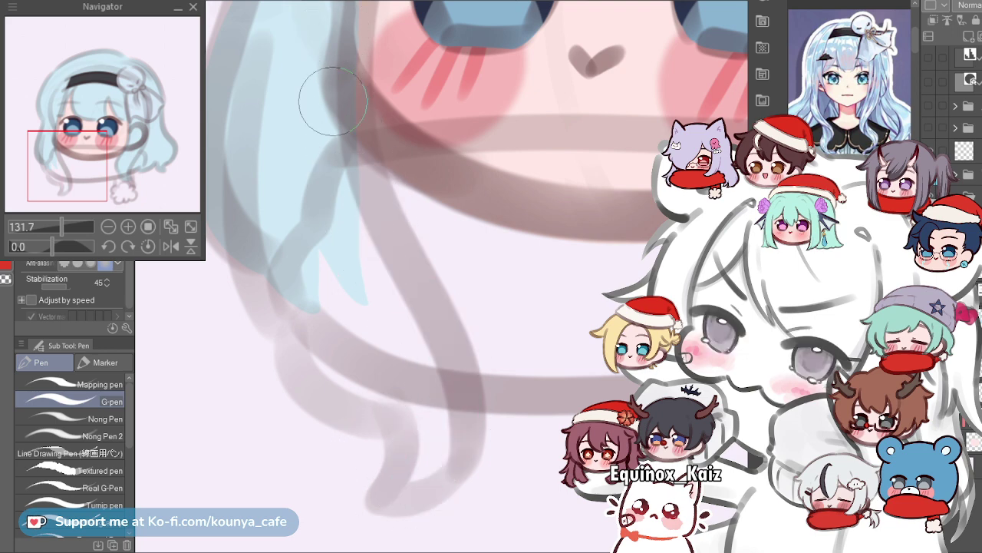
Paint a short tapered start of the long lock's inner edge below the cheek, trying longer strokes along the sketch line.
{"action": "mouse_move", "coordinate": [362, 153]}
{"action": "left_mouse_down"}
{"action": "mouse_move", "coordinate": [396, 237]}
{"action": "mouse_move", "coordinate": [401, 280]}
{"action": "left_mouse_up"}
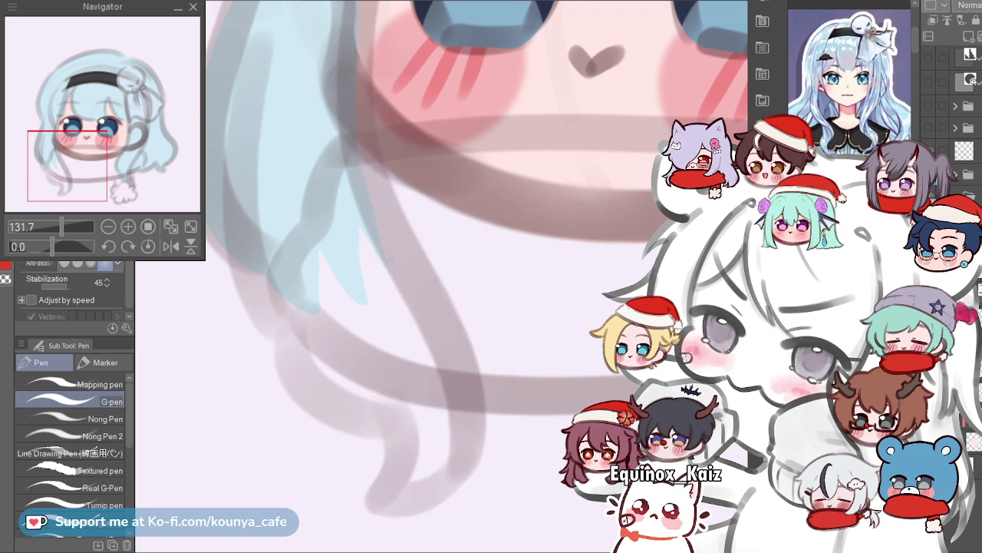
{"action": "left_click_drag", "start_coordinate": [355, 171], "coordinate": [405, 328]}
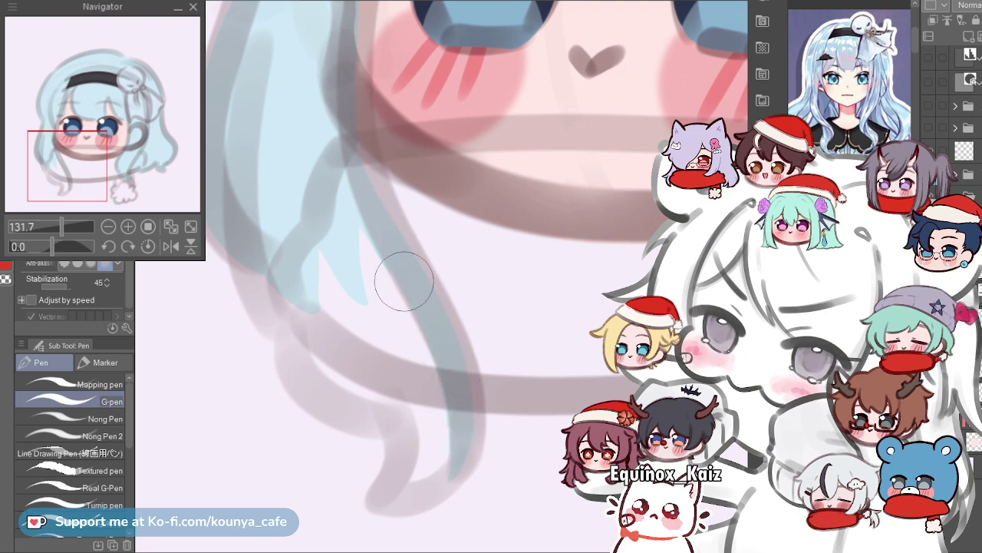
{"action": "key", "text": "ctrl+z"}
{"action": "left_click_drag", "start_coordinate": [347, 153], "coordinate": [438, 481]}
{"action": "key", "text": "ctrl+z"}
{"action": "left_click_drag", "start_coordinate": [355, 165], "coordinate": [418, 501]}
{"action": "key", "text": "ctrl+z"}
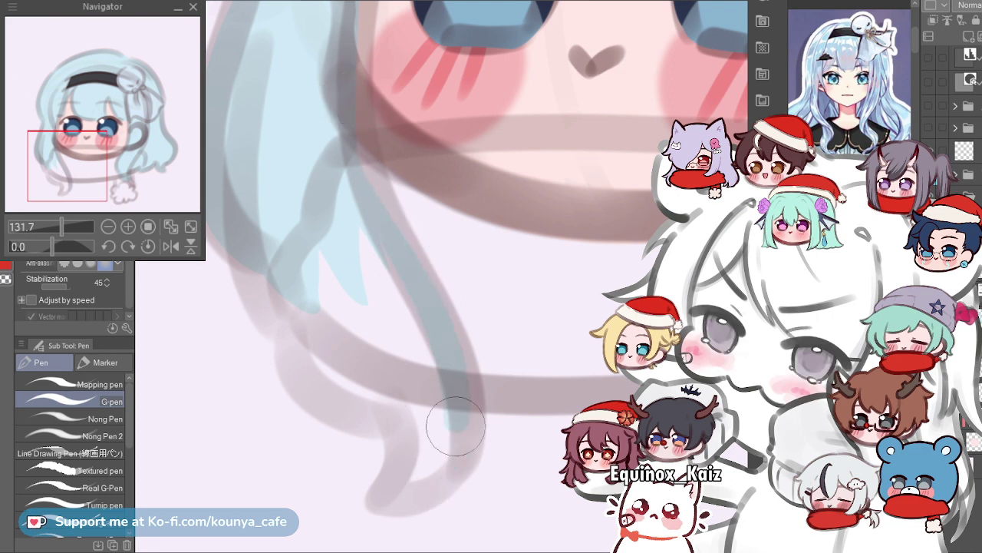
{"action": "scroll", "coordinate": [454, 390], "scroll_direction": "up", "scroll_amount": 2}
{"action": "key", "text": "ctrl+z"}
Try to paint the long lock's curved edge and pointed lower tip following the sketch.
{"action": "left_click_drag", "start_coordinate": [354, 132], "coordinate": [373, 111]}
{"action": "mouse_move", "coordinate": [335, 23]}
{"action": "left_mouse_down"}
{"action": "mouse_move", "coordinate": [373, 155]}
{"action": "mouse_move", "coordinate": [472, 386]}
{"action": "mouse_move", "coordinate": [384, 491]}
{"action": "left_mouse_up"}
{"action": "key", "text": "ctrl+z"}
{"action": "scroll", "coordinate": [376, 476], "scroll_direction": "down", "scroll_amount": 1}
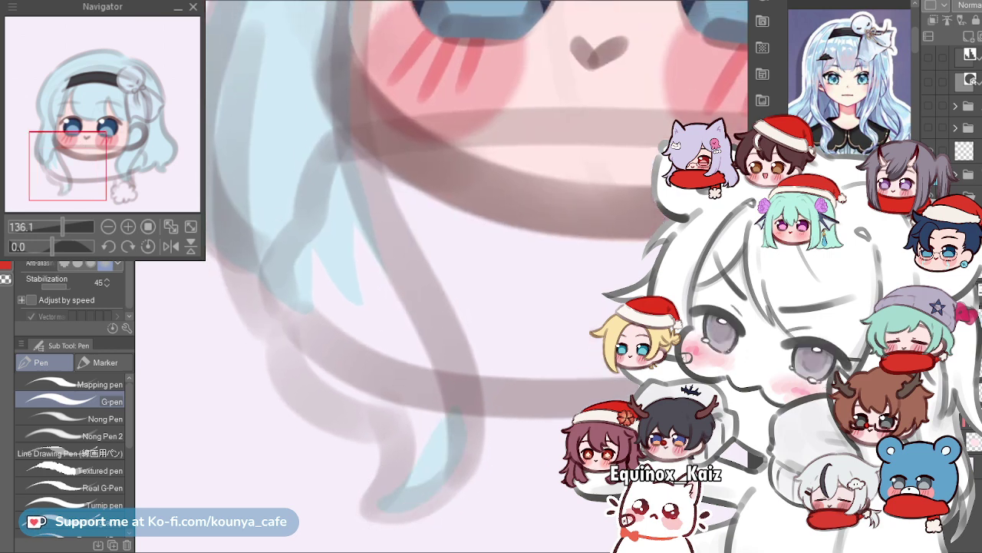
{"action": "key", "text": "ctrl+z"}
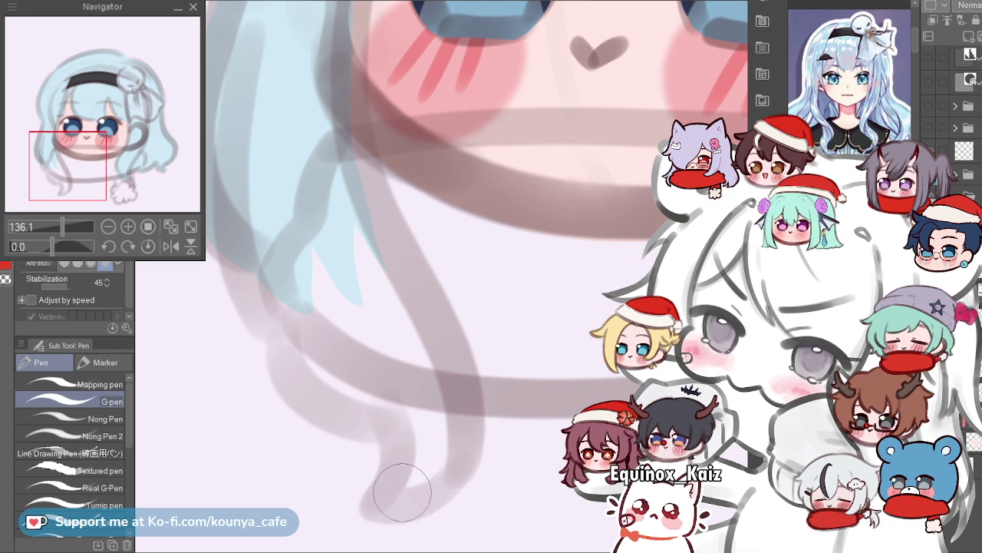
{"action": "mouse_move", "coordinate": [390, 498]}
{"action": "left_mouse_down"}
{"action": "mouse_move", "coordinate": [450, 378]}
{"action": "mouse_move", "coordinate": [428, 329]}
{"action": "left_mouse_up"}
{"action": "key", "text": "ctrl+z"}
Extend the long lock's inner edge with a tapered stroke along the sketch, ending above the curved collar line.
{"action": "left_click_drag", "start_coordinate": [356, 187], "coordinate": [443, 506]}
{"action": "scroll", "coordinate": [432, 304], "scroll_direction": "up", "scroll_amount": 3}
{"action": "key", "text": "ctrl+z"}
{"action": "mouse_move", "coordinate": [406, 274]}
{"action": "left_mouse_down"}
{"action": "mouse_move", "coordinate": [416, 187]}
{"action": "mouse_move", "coordinate": [470, 443]}
{"action": "left_mouse_up"}
{"action": "left_click_drag", "start_coordinate": [433, 230], "coordinate": [465, 290]}
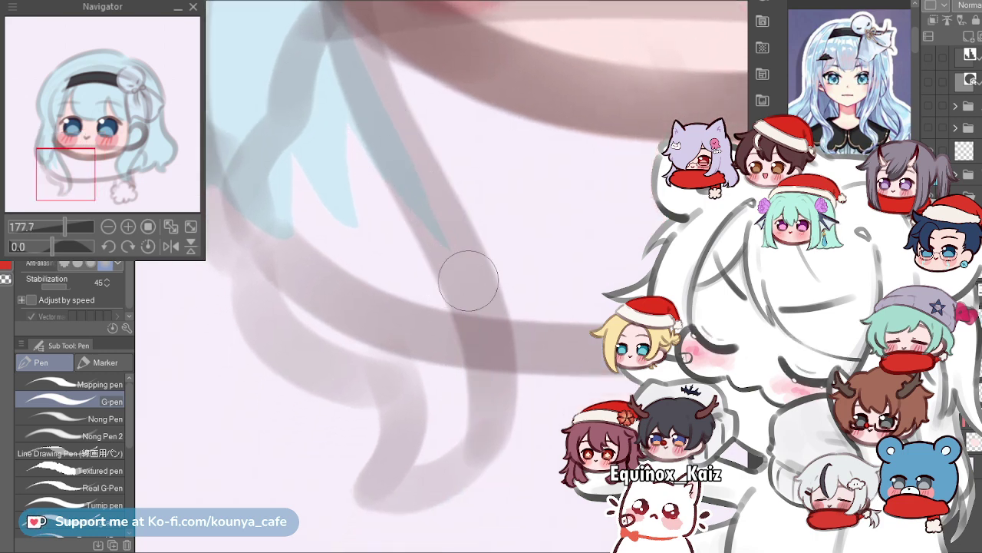
Try to continue the long lock's inner edge across the collar line down to its tip.
{"action": "mouse_move", "coordinate": [378, 139]}
{"action": "left_mouse_down"}
{"action": "mouse_move", "coordinate": [443, 233]}
{"action": "mouse_move", "coordinate": [441, 450]}
{"action": "left_mouse_up"}
{"action": "key", "text": "ctrl+z"}
{"action": "mouse_move", "coordinate": [388, 138]}
{"action": "left_mouse_down"}
{"action": "mouse_move", "coordinate": [491, 410]}
{"action": "mouse_move", "coordinate": [455, 450]}
{"action": "left_mouse_up"}
{"action": "key", "text": "ctrl+z"}
{"action": "mouse_move", "coordinate": [421, 210]}
{"action": "left_mouse_down"}
{"action": "mouse_move", "coordinate": [467, 314]}
{"action": "mouse_move", "coordinate": [426, 476]}
{"action": "left_mouse_up"}
{"action": "key", "text": "ctrl+z"}
{"action": "key", "text": "ctrl+z"}
{"action": "left_click_drag", "start_coordinate": [472, 326], "coordinate": [429, 469]}
{"action": "key", "text": "ctrl+z"}
{"action": "left_click_drag", "start_coordinate": [389, 165], "coordinate": [441, 450]}
{"action": "key", "text": "ctrl+z"}
{"action": "left_click_drag", "start_coordinate": [407, 191], "coordinate": [486, 350]}
{"action": "key", "text": "ctrl+z"}
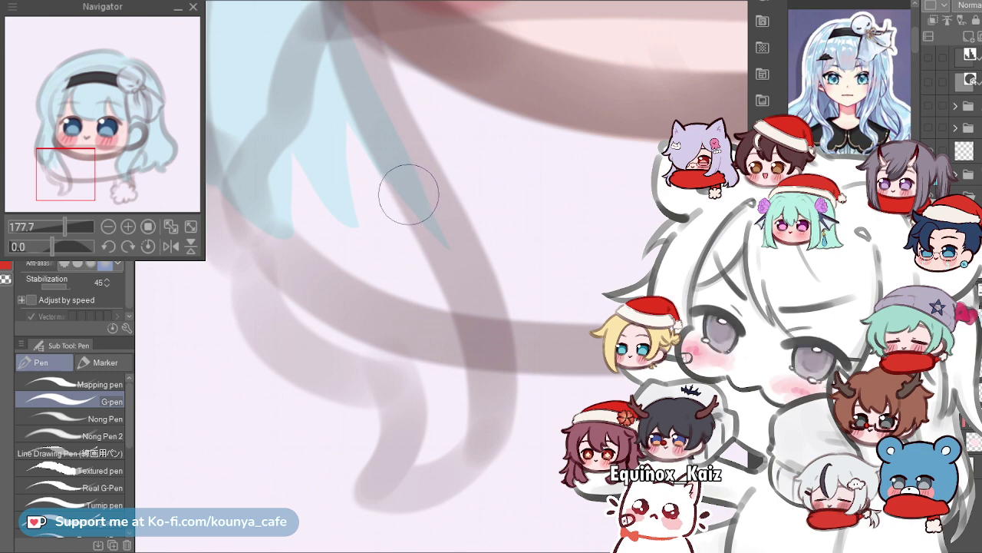
Paint the long lock's inner edge in a curve across the collar line, tapering into the hooked tip of the sketch.
{"action": "mouse_move", "coordinate": [400, 171]}
{"action": "left_mouse_down"}
{"action": "mouse_move", "coordinate": [388, 151]}
{"action": "mouse_move", "coordinate": [442, 317]}
{"action": "left_mouse_up"}
{"action": "left_click_drag", "start_coordinate": [379, 143], "coordinate": [450, 421]}
{"action": "key", "text": "ctrl+z"}
{"action": "mouse_move", "coordinate": [388, 134]}
{"action": "left_mouse_down"}
{"action": "mouse_move", "coordinate": [440, 225]}
{"action": "mouse_move", "coordinate": [484, 371]}
{"action": "mouse_move", "coordinate": [437, 411]}
{"action": "mouse_move", "coordinate": [437, 436]}
{"action": "left_mouse_up"}
{"action": "key", "text": "ctrl+z"}
{"action": "mouse_move", "coordinate": [417, 197]}
{"action": "left_mouse_down"}
{"action": "mouse_move", "coordinate": [450, 265]}
{"action": "mouse_move", "coordinate": [403, 438]}
{"action": "left_mouse_up"}
{"action": "key", "text": "ctrl+z"}
{"action": "mouse_move", "coordinate": [407, 202]}
{"action": "left_mouse_down"}
{"action": "mouse_move", "coordinate": [463, 316]}
{"action": "mouse_move", "coordinate": [433, 434]}
{"action": "left_mouse_up"}
{"action": "key", "text": "ctrl+z"}
{"action": "left_click_drag", "start_coordinate": [391, 171], "coordinate": [390, 480]}
{"action": "left_click_drag", "start_coordinate": [428, 230], "coordinate": [399, 482]}
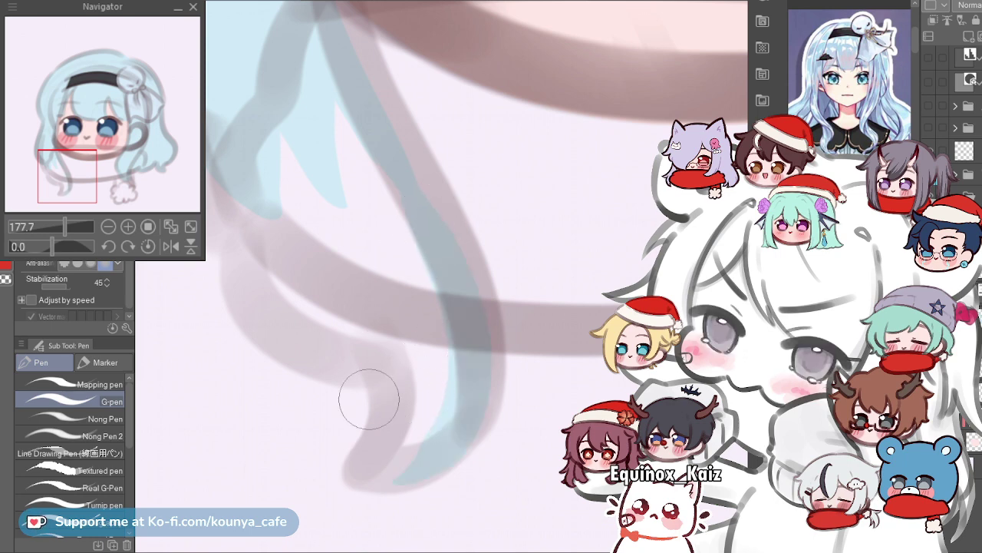
Fill the gap between the long lock and the side hair above the collar line with light blue, using a larger brush.
{"action": "left_click_drag", "start_coordinate": [348, 238], "coordinate": [391, 302]}
{"action": "mouse_move", "coordinate": [234, 208]}
{"action": "left_mouse_down"}
{"action": "mouse_move", "coordinate": [291, 212]}
{"action": "mouse_move", "coordinate": [340, 304]}
{"action": "left_mouse_up"}
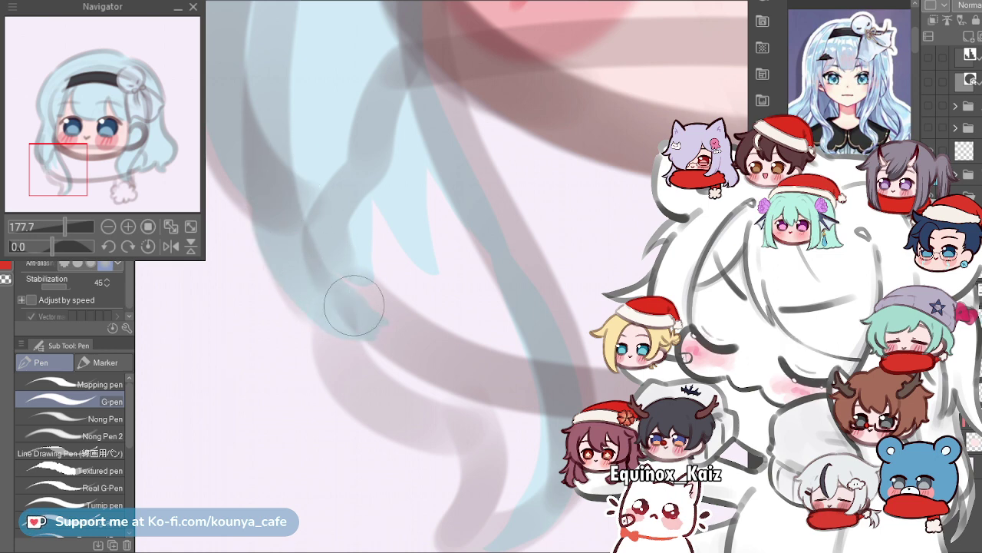
{"action": "scroll", "coordinate": [341, 240], "scroll_direction": "down", "scroll_amount": 3}
{"action": "key", "text": "]"}
{"action": "key", "text": "]"}
{"action": "key", "text": "]"}
{"action": "key", "text": "]"}
{"action": "key", "text": "]"}
{"action": "key", "text": "]"}
{"action": "left_click_drag", "start_coordinate": [329, 162], "coordinate": [353, 253]}
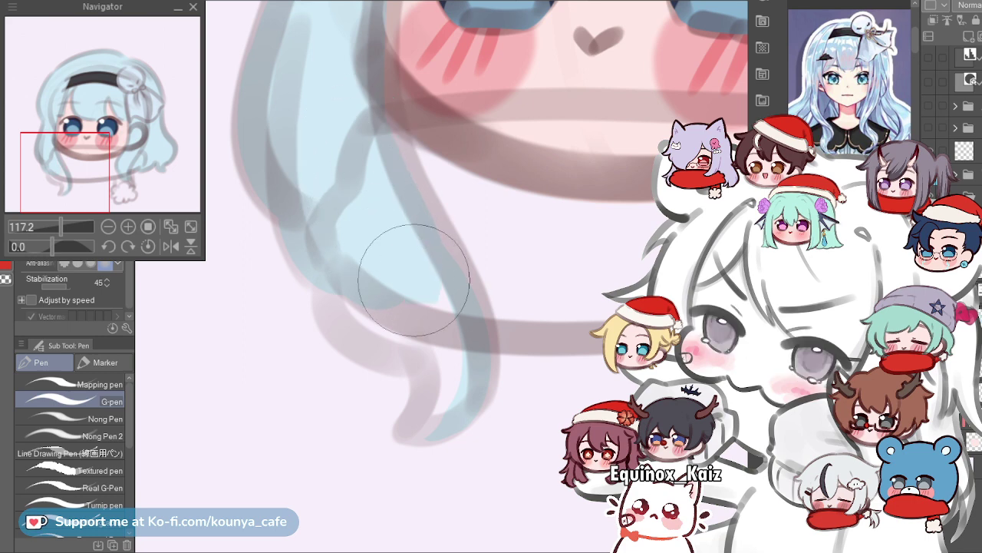
Widen the long lock's inner edge with a smaller brush, painting from the jaw down toward the collar line.
{"action": "scroll", "coordinate": [476, 276], "scroll_direction": "up", "scroll_amount": 2}
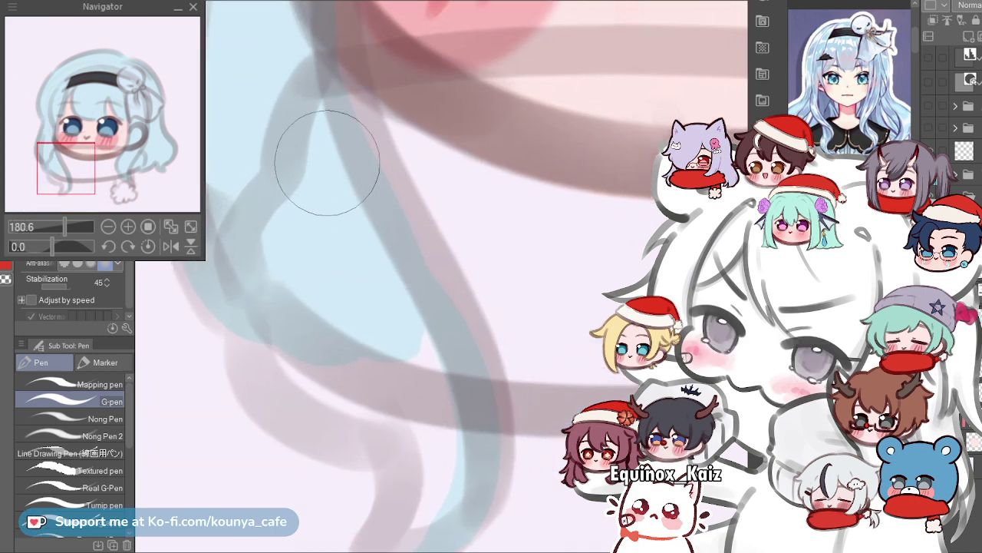
{"action": "key", "text": "bracketleft"}
{"action": "key", "text": "bracketleft"}
{"action": "left_click_drag", "start_coordinate": [332, 119], "coordinate": [468, 355]}
{"action": "left_click_drag", "start_coordinate": [329, 79], "coordinate": [333, 106]}
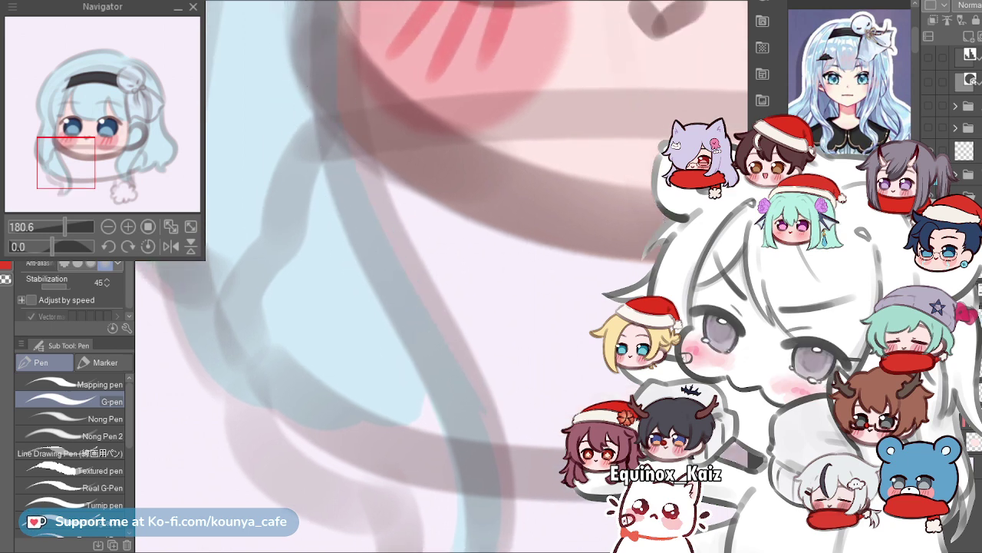
{"action": "scroll", "coordinate": [450, 373], "scroll_direction": "down", "scroll_amount": 2}
{"action": "scroll", "coordinate": [346, 139], "scroll_direction": "up", "scroll_amount": 2}
{"action": "left_click_drag", "start_coordinate": [335, 109], "coordinate": [317, 126]}
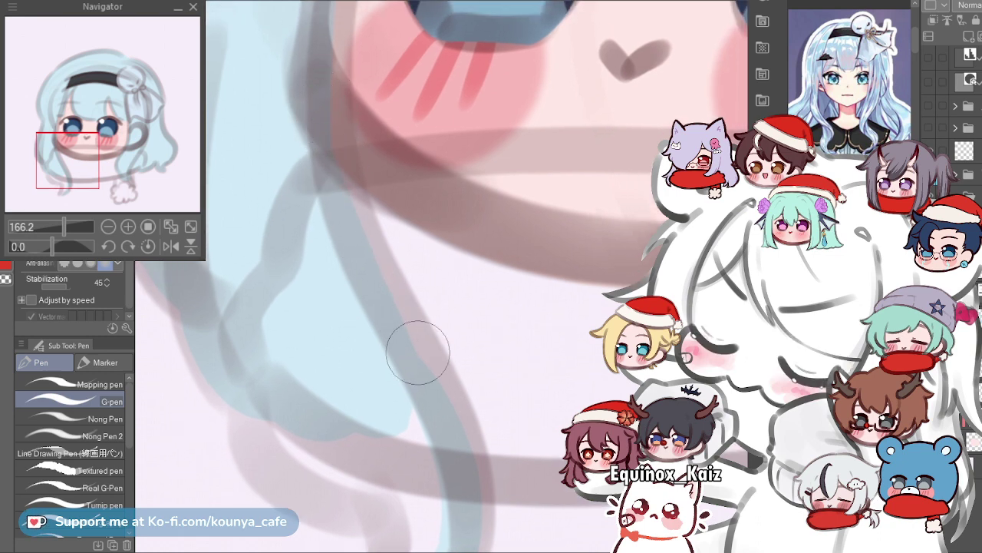
Smooth the bumps along the long lock's inner edge between the chin and the collar line, following the sketch.
{"action": "scroll", "coordinate": [374, 274], "scroll_direction": "up", "scroll_amount": 1}
{"action": "scroll", "coordinate": [374, 274], "scroll_direction": "up", "scroll_amount": 1}
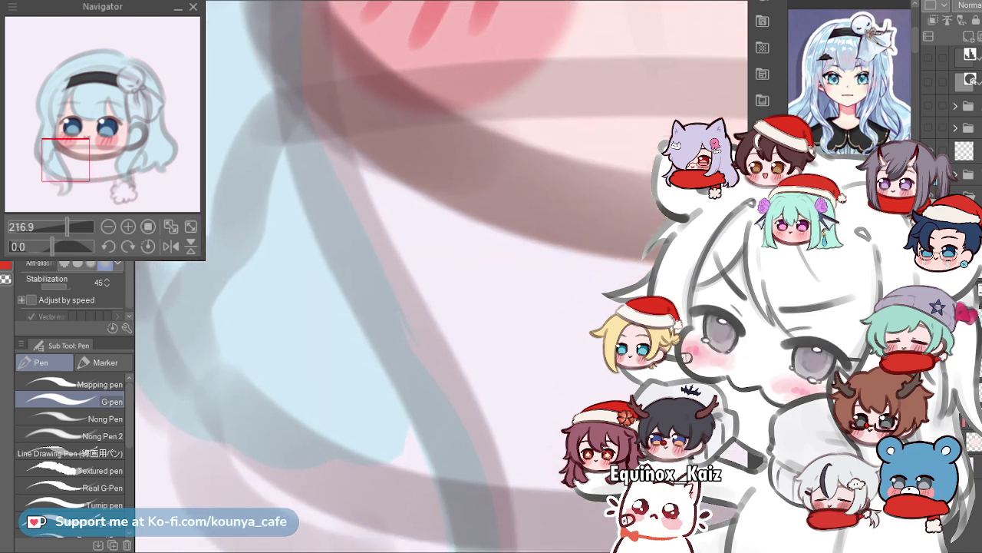
{"action": "scroll", "coordinate": [307, 192], "scroll_direction": "down", "scroll_amount": 2}
{"action": "left_click_drag", "start_coordinate": [395, 284], "coordinate": [365, 262]}
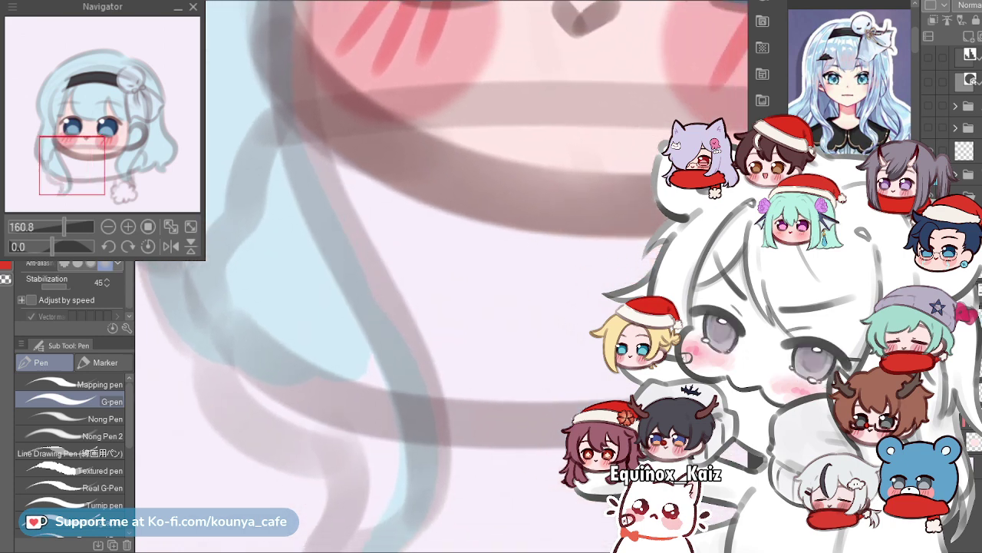
{"action": "scroll", "coordinate": [364, 249], "scroll_direction": "up", "scroll_amount": 1}
{"action": "scroll", "coordinate": [345, 196], "scroll_direction": "down", "scroll_amount": 2}
{"action": "mouse_move", "coordinate": [343, 197]}
{"action": "left_mouse_down"}
{"action": "mouse_move", "coordinate": [383, 223]}
{"action": "mouse_move", "coordinate": [397, 281]}
{"action": "left_mouse_up"}
{"action": "left_click_drag", "start_coordinate": [307, 105], "coordinate": [403, 296]}
{"action": "left_click_drag", "start_coordinate": [353, 195], "coordinate": [348, 191]}
{"action": "left_click_drag", "start_coordinate": [416, 297], "coordinate": [393, 269]}
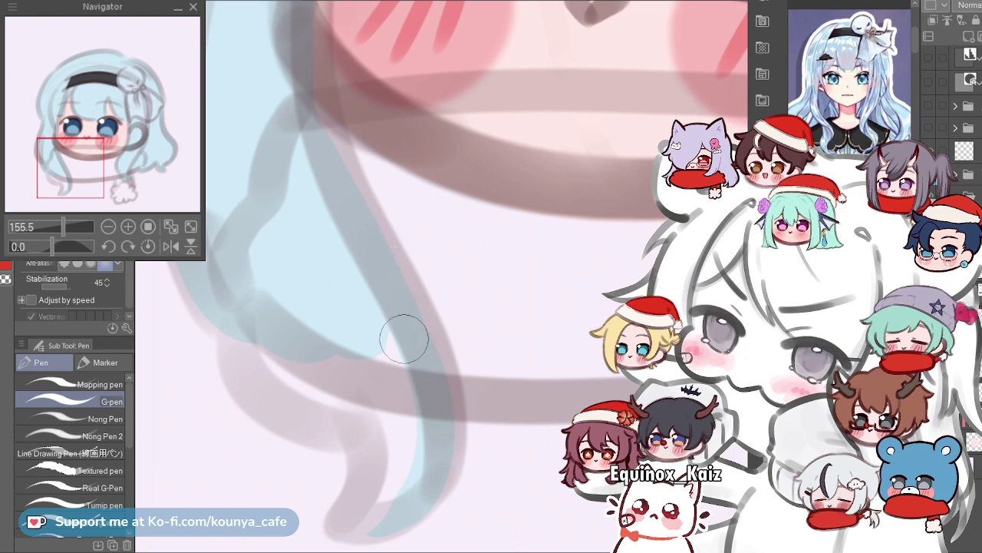
Try to paint the outer strand's curve below the collar line, from the side hair toward the hooked tip.
{"action": "left_click_drag", "start_coordinate": [406, 342], "coordinate": [440, 284]}
{"action": "left_click_drag", "start_coordinate": [274, 356], "coordinate": [294, 245]}
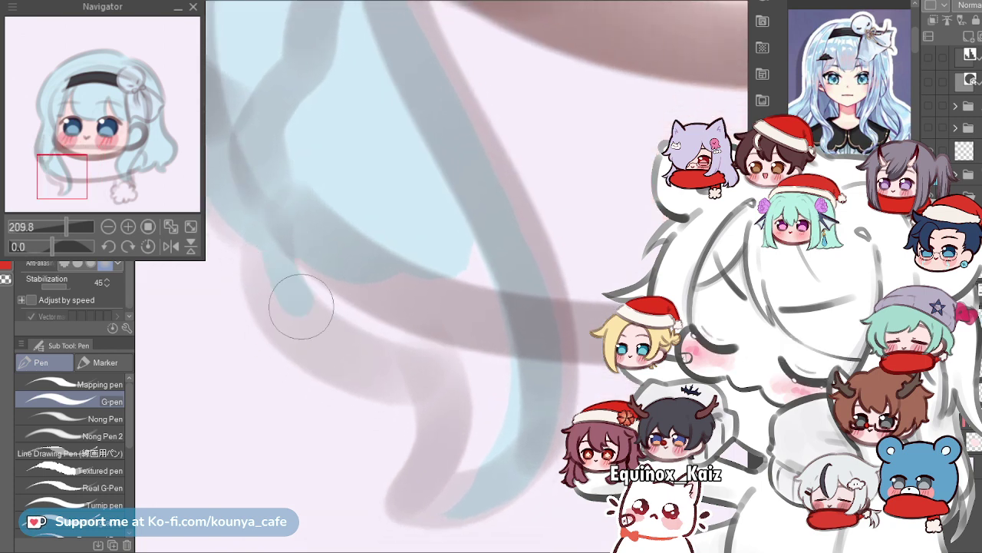
{"action": "mouse_move", "coordinate": [269, 208]}
{"action": "left_mouse_down"}
{"action": "mouse_move", "coordinate": [276, 270]}
{"action": "mouse_move", "coordinate": [472, 371]}
{"action": "left_mouse_up"}
{"action": "key", "text": "ctrl+z"}
{"action": "left_click_drag", "start_coordinate": [270, 201], "coordinate": [363, 347]}
{"action": "mouse_move", "coordinate": [296, 293]}
{"action": "left_mouse_down"}
{"action": "mouse_move", "coordinate": [295, 314]}
{"action": "mouse_move", "coordinate": [380, 292]}
{"action": "left_mouse_up"}
{"action": "key", "text": "ctrl+z"}
{"action": "mouse_move", "coordinate": [274, 228]}
{"action": "left_mouse_down"}
{"action": "mouse_move", "coordinate": [409, 418]}
{"action": "mouse_move", "coordinate": [480, 416]}
{"action": "left_mouse_up"}
{"action": "key", "text": "ctrl+z"}
{"action": "mouse_move", "coordinate": [272, 199]}
{"action": "left_mouse_down"}
{"action": "mouse_move", "coordinate": [333, 355]}
{"action": "mouse_move", "coordinate": [410, 357]}
{"action": "mouse_move", "coordinate": [283, 291]}
{"action": "mouse_move", "coordinate": [521, 425]}
{"action": "left_mouse_up"}
{"action": "key", "text": "ctrl+z"}
{"action": "key", "text": "ctrl+z"}
{"action": "mouse_move", "coordinate": [274, 221]}
{"action": "left_mouse_down"}
{"action": "mouse_move", "coordinate": [275, 263]}
{"action": "mouse_move", "coordinate": [448, 416]}
{"action": "left_mouse_up"}
{"action": "key", "text": "ctrl+z"}
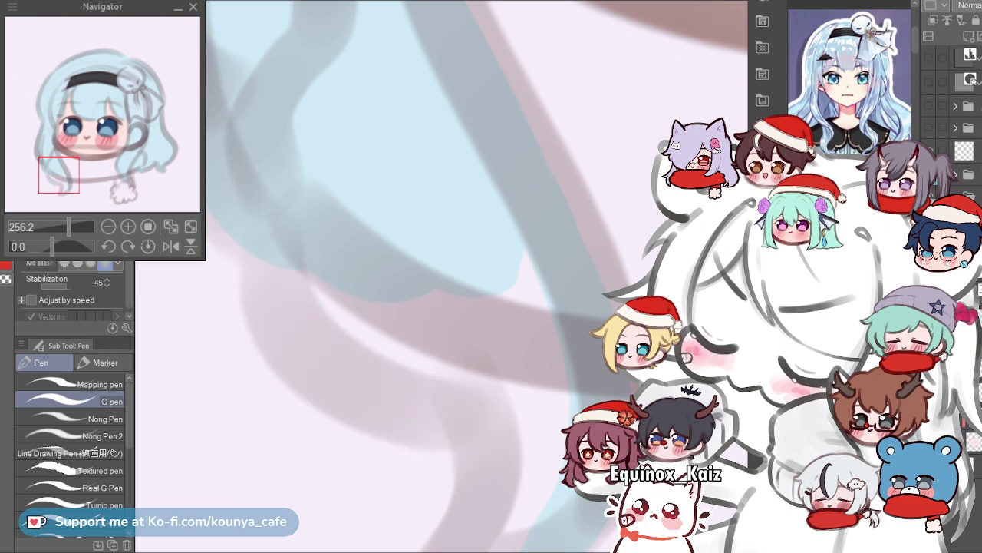
Paint the outer strand's lower curve along the sketch and fill the space between it and the side hair with light blue.
{"action": "mouse_move", "coordinate": [260, 219]}
{"action": "left_mouse_down"}
{"action": "mouse_move", "coordinate": [363, 386]}
{"action": "mouse_move", "coordinate": [451, 374]}
{"action": "left_mouse_up"}
{"action": "scroll", "coordinate": [286, 229], "scroll_direction": "down", "scroll_amount": 3}
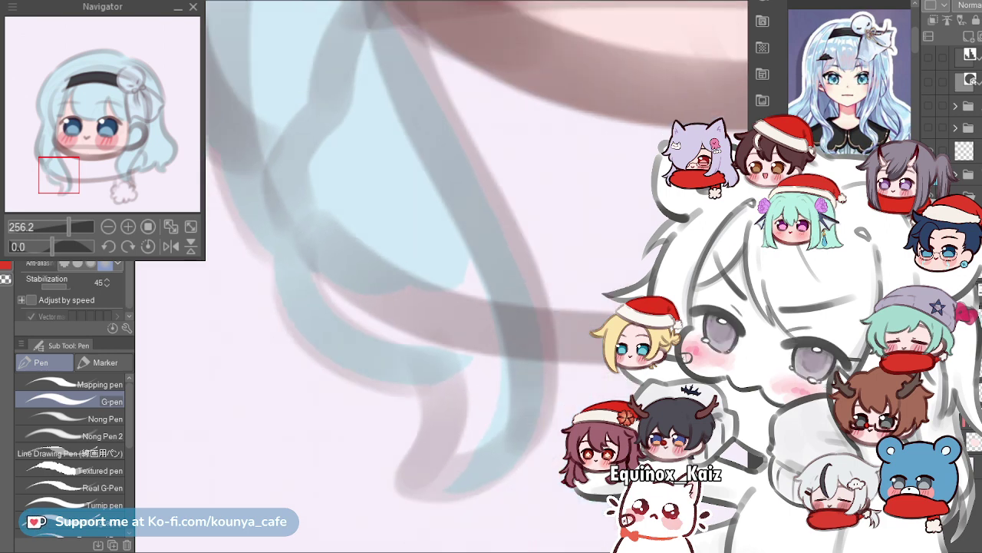
{"action": "scroll", "coordinate": [317, 294], "scroll_direction": "up", "scroll_amount": 2}
{"action": "key", "text": "]"}
{"action": "mouse_move", "coordinate": [286, 274]}
{"action": "left_mouse_down"}
{"action": "mouse_move", "coordinate": [292, 297]}
{"action": "mouse_move", "coordinate": [367, 322]}
{"action": "mouse_move", "coordinate": [301, 273]}
{"action": "mouse_move", "coordinate": [332, 326]}
{"action": "mouse_move", "coordinate": [315, 284]}
{"action": "left_mouse_up"}
{"action": "left_click_drag", "start_coordinate": [390, 323], "coordinate": [374, 298]}
{"action": "mouse_move", "coordinate": [429, 373]}
{"action": "left_mouse_down"}
{"action": "mouse_move", "coordinate": [449, 373]}
{"action": "mouse_move", "coordinate": [438, 334]}
{"action": "left_mouse_up"}
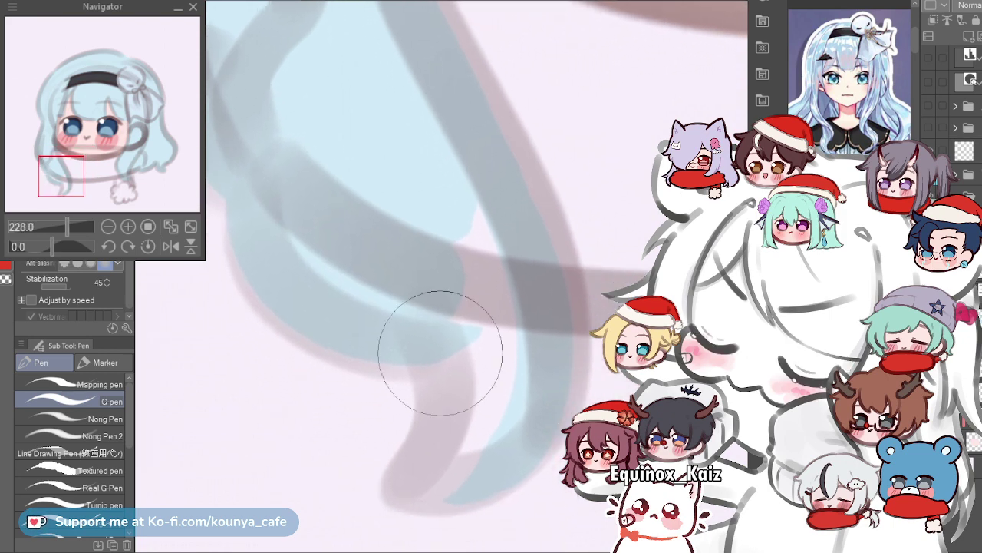
Paint the outer strand's tail down to the hooked tip and join it to the long lock's lower end.
{"action": "mouse_move", "coordinate": [437, 461]}
{"action": "left_mouse_down"}
{"action": "mouse_move", "coordinate": [402, 480]}
{"action": "mouse_move", "coordinate": [460, 394]}
{"action": "mouse_move", "coordinate": [433, 483]}
{"action": "left_mouse_up"}
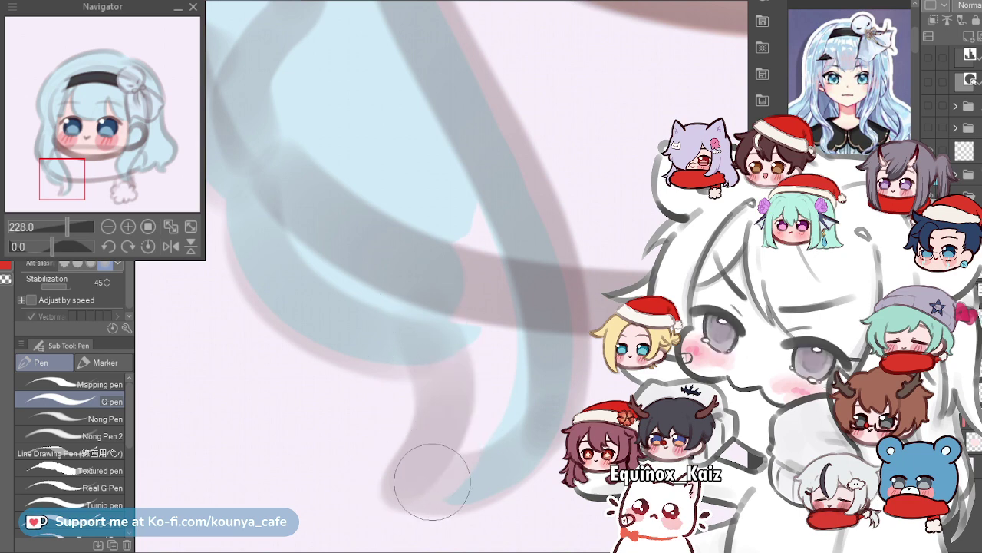
{"action": "mouse_move", "coordinate": [400, 452]}
{"action": "left_mouse_down"}
{"action": "mouse_move", "coordinate": [397, 478]}
{"action": "mouse_move", "coordinate": [417, 388]}
{"action": "left_mouse_up"}
{"action": "key", "text": "ctrl+z"}
{"action": "left_click_drag", "start_coordinate": [397, 483], "coordinate": [428, 330]}
{"action": "mouse_move", "coordinate": [406, 491]}
{"action": "left_mouse_down"}
{"action": "mouse_move", "coordinate": [460, 461]}
{"action": "mouse_move", "coordinate": [396, 489]}
{"action": "mouse_move", "coordinate": [463, 479]}
{"action": "left_mouse_up"}
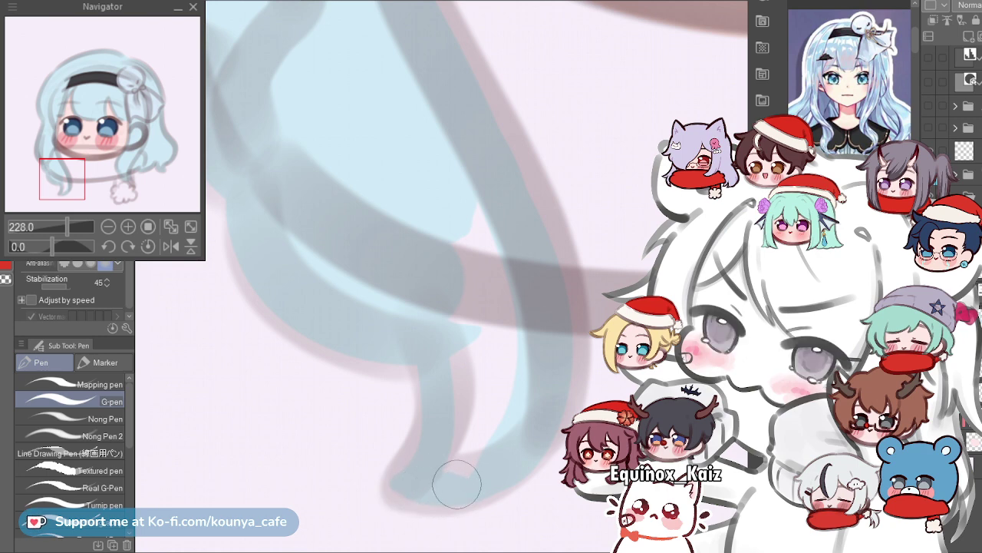
{"action": "scroll", "coordinate": [384, 383], "scroll_direction": "down", "scroll_amount": 3}
{"action": "scroll", "coordinate": [430, 369], "scroll_direction": "up", "scroll_amount": 3}
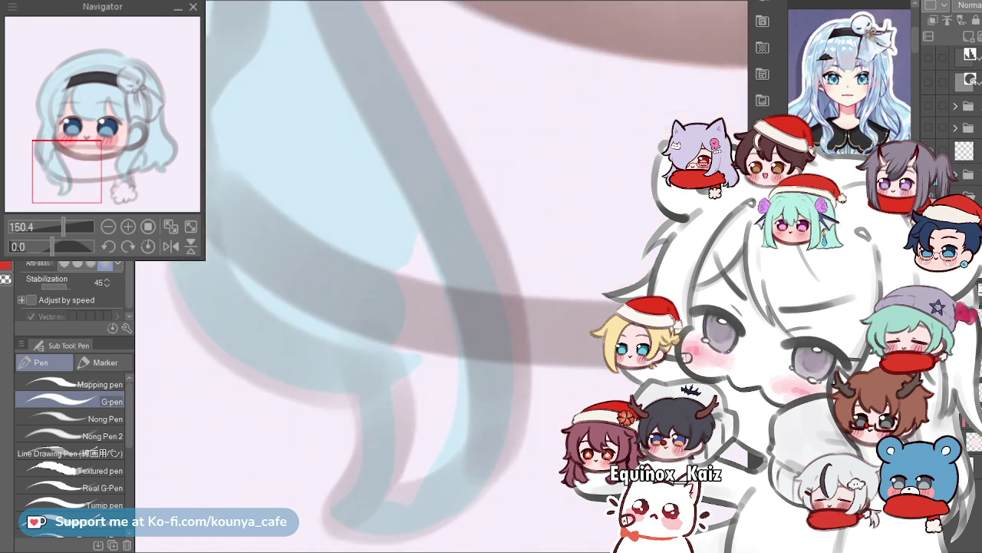
Fill the remaining gap between the outer strand and the long lock above the hooked tip with light blue.
{"action": "left_click_drag", "start_coordinate": [377, 500], "coordinate": [429, 356]}
{"action": "key", "text": "ctrl+z"}
{"action": "mouse_move", "coordinate": [374, 496]}
{"action": "left_mouse_down"}
{"action": "mouse_move", "coordinate": [404, 473]}
{"action": "mouse_move", "coordinate": [416, 336]}
{"action": "left_mouse_up"}
{"action": "left_click_drag", "start_coordinate": [421, 429], "coordinate": [401, 397]}
{"action": "key", "text": "ctrl+z"}
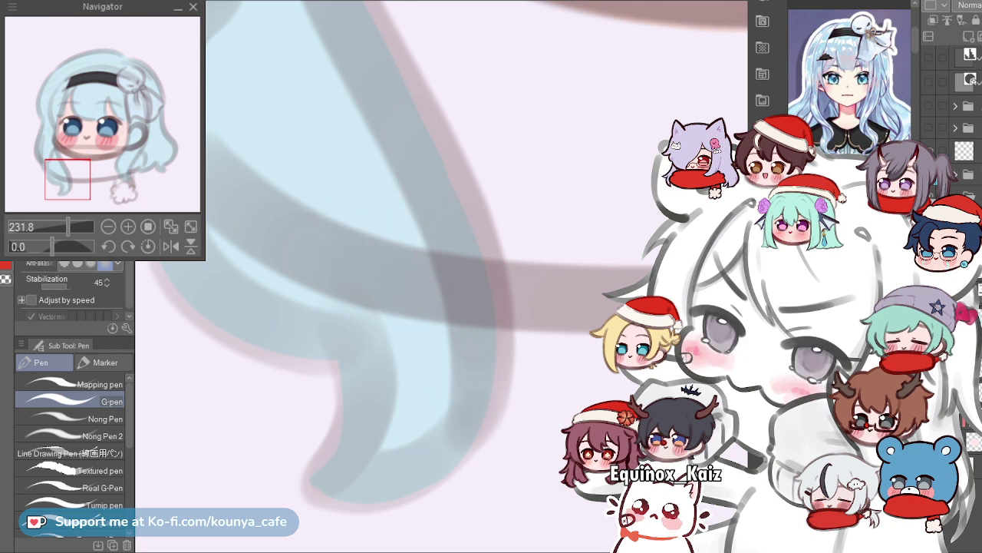
Examine the character's painted hair as a whole against the sketch, from the headband down to both side locks.
{"action": "scroll", "coordinate": [441, 311], "scroll_direction": "down", "scroll_amount": 3}
{"action": "left_click_drag", "start_coordinate": [362, 163], "coordinate": [377, 230]}
{"action": "scroll", "coordinate": [377, 230], "scroll_direction": "down", "scroll_amount": 2}
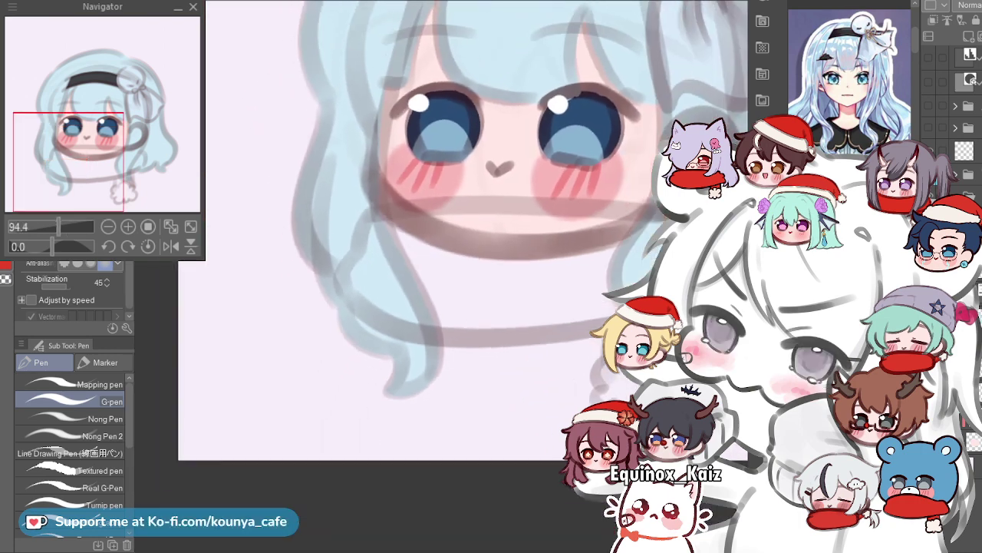
{"action": "scroll", "coordinate": [454, 361], "scroll_direction": "down", "scroll_amount": 2}
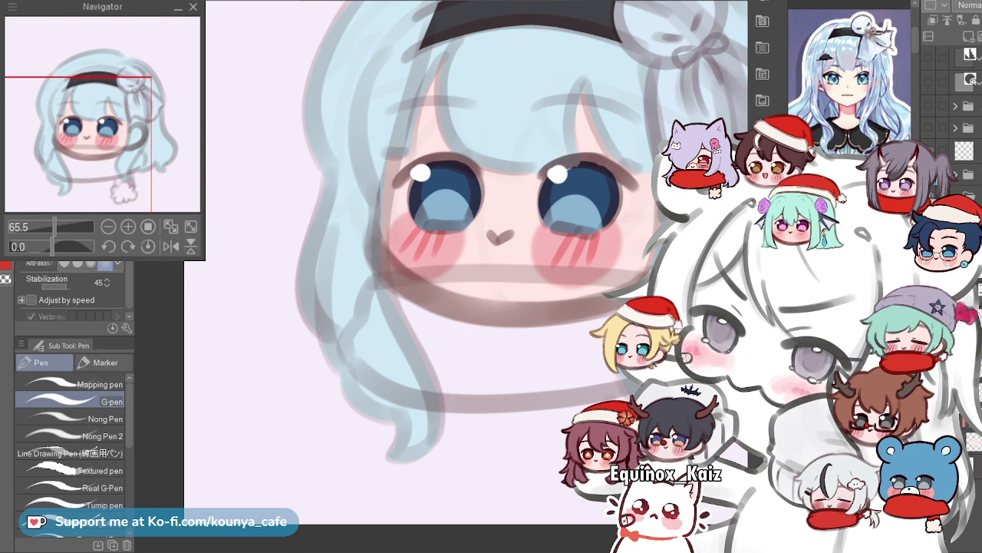
{"action": "left_click_drag", "start_coordinate": [501, 237], "coordinate": [418, 228]}
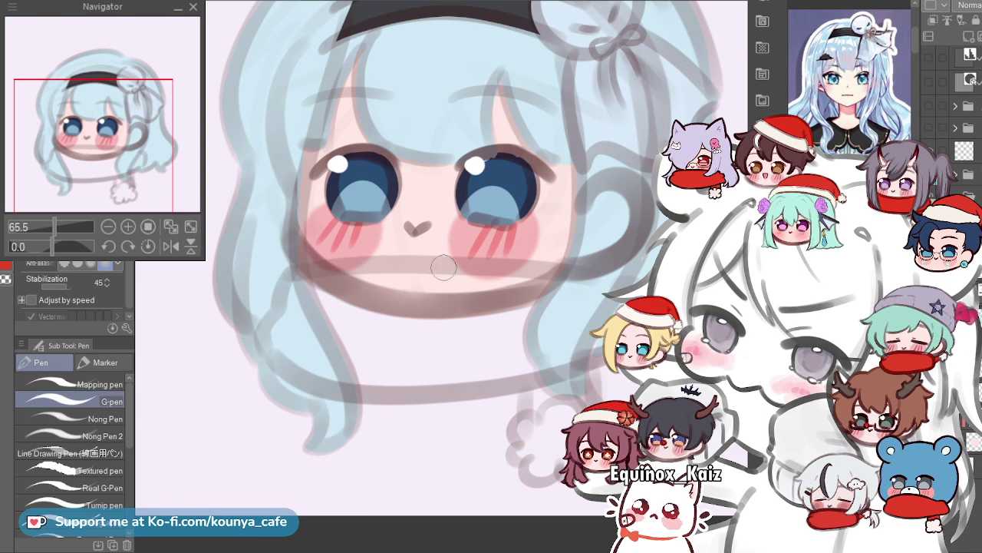
{"action": "scroll", "coordinate": [487, 138], "scroll_direction": "down", "scroll_amount": 3}
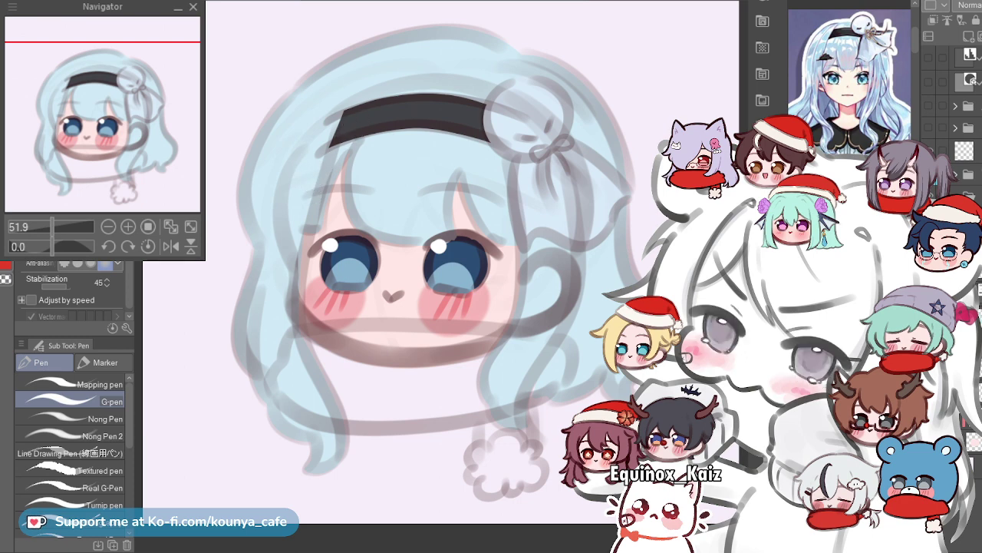
{"action": "scroll", "coordinate": [354, 125], "scroll_direction": "up", "scroll_amount": 2}
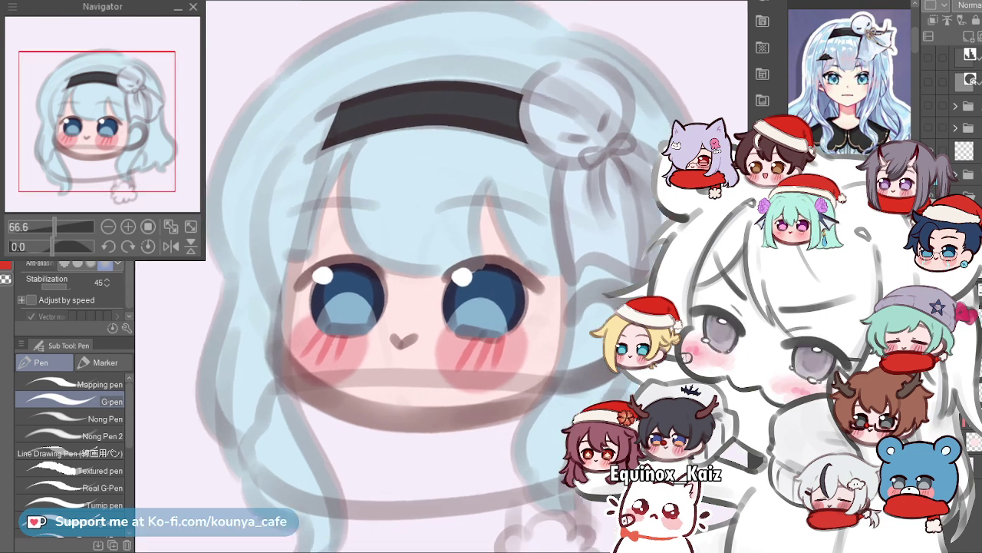
{"action": "scroll", "coordinate": [245, 200], "scroll_direction": "down", "scroll_amount": 2}
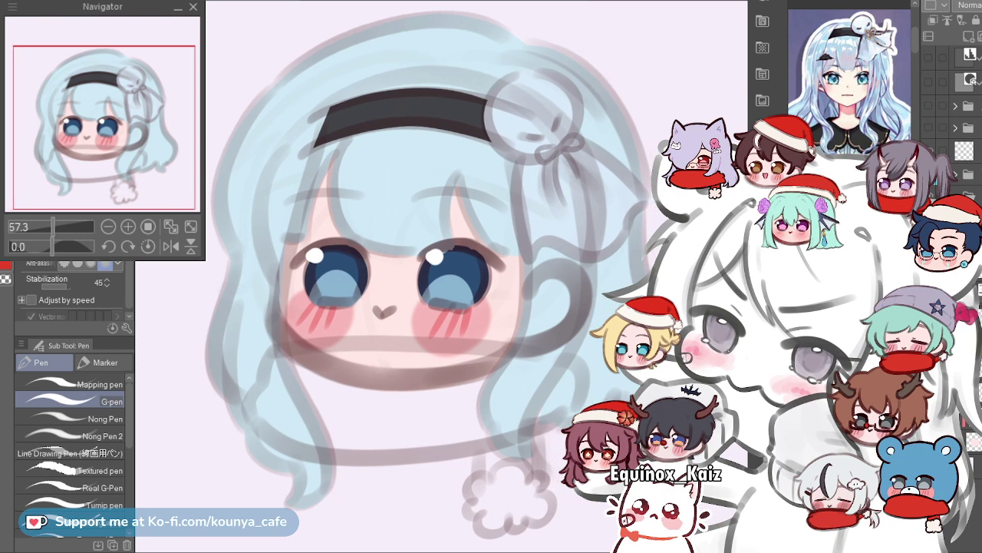
{"action": "scroll", "coordinate": [350, 246], "scroll_direction": "up", "scroll_amount": 2}
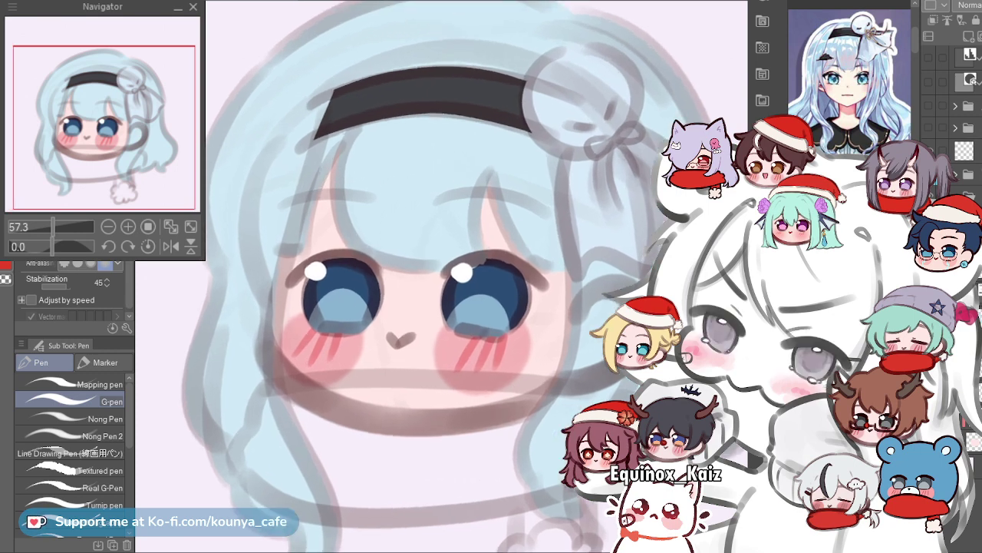
{"action": "scroll", "coordinate": [384, 253], "scroll_direction": "down", "scroll_amount": 2}
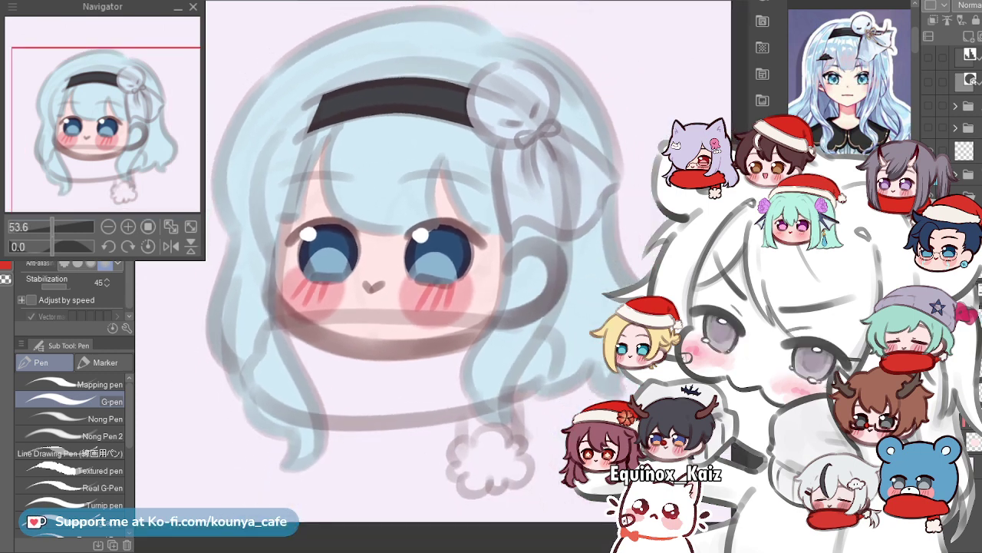
{"action": "scroll", "coordinate": [330, 199], "scroll_direction": "up", "scroll_amount": 2}
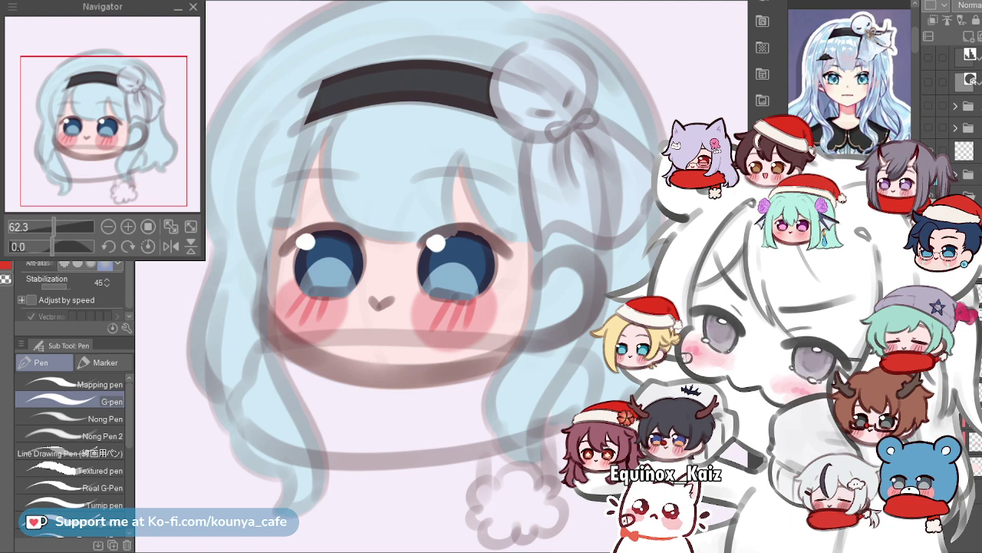
{"action": "scroll", "coordinate": [375, 368], "scroll_direction": "down", "scroll_amount": 2}
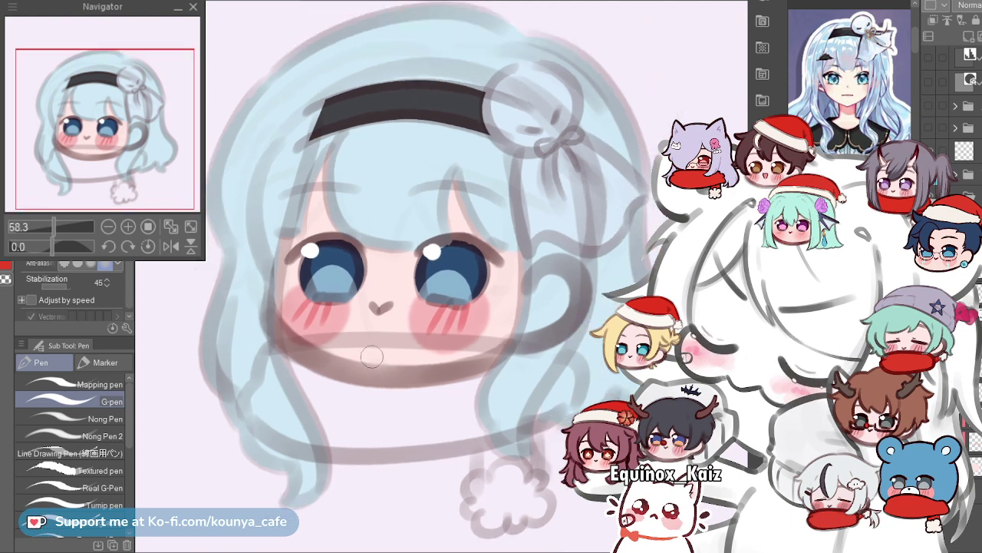
Try to draw the red scarf's upper edge in one stroke across the lower face.
{"action": "key", "text": "ctrl+z"}
{"action": "left_click_drag", "start_coordinate": [287, 384], "coordinate": [434, 389]}
{"action": "key", "text": "ctrl+z"}
{"action": "key", "text": "ctrl+z"}
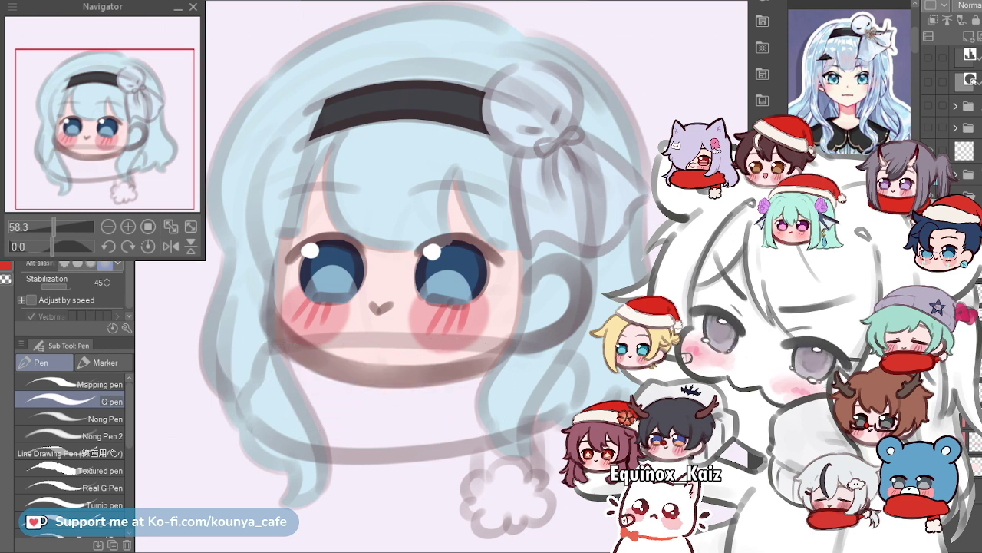
{"action": "scroll", "coordinate": [336, 388], "scroll_direction": "up", "scroll_amount": 1}
{"action": "left_click_drag", "start_coordinate": [234, 361], "coordinate": [514, 361]}
{"action": "key", "text": "ctrl+z"}
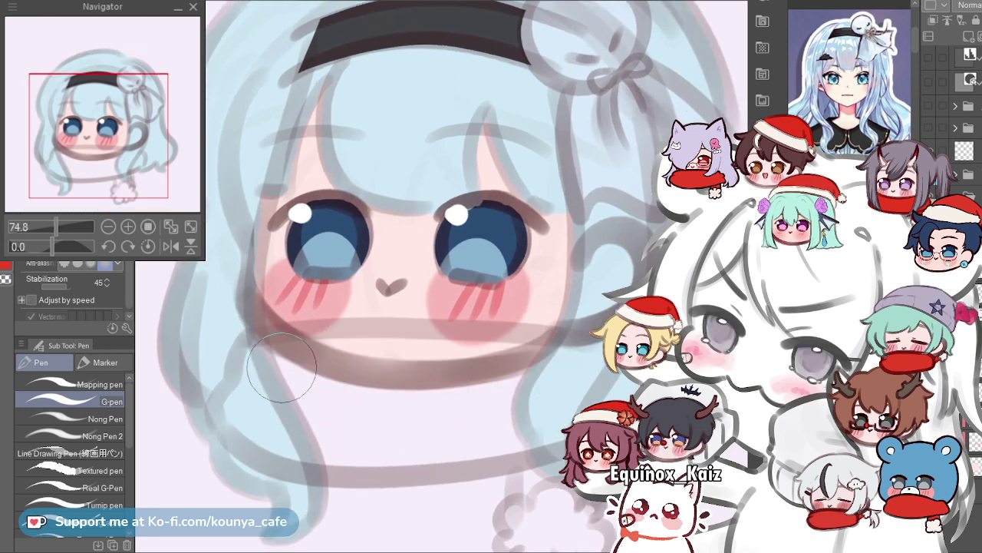
Paint the scarf's upper edge as a tapered, slightly arched red stroke across the lower face, reaching over the hair on both sides.
{"action": "left_click_drag", "start_coordinate": [230, 345], "coordinate": [606, 354]}
{"action": "key", "text": "ctrl+z"}
{"action": "mouse_move", "coordinate": [232, 344]}
{"action": "left_mouse_down"}
{"action": "mouse_move", "coordinate": [324, 336]}
{"action": "mouse_move", "coordinate": [580, 368]}
{"action": "mouse_move", "coordinate": [604, 357]}
{"action": "left_mouse_up"}
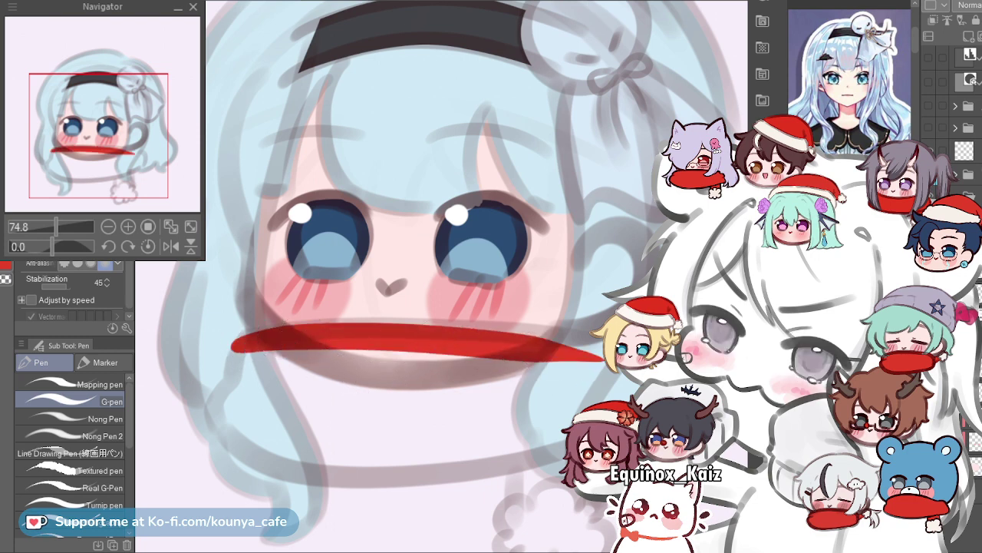
{"action": "scroll", "coordinate": [244, 405], "scroll_direction": "down", "scroll_amount": 1}
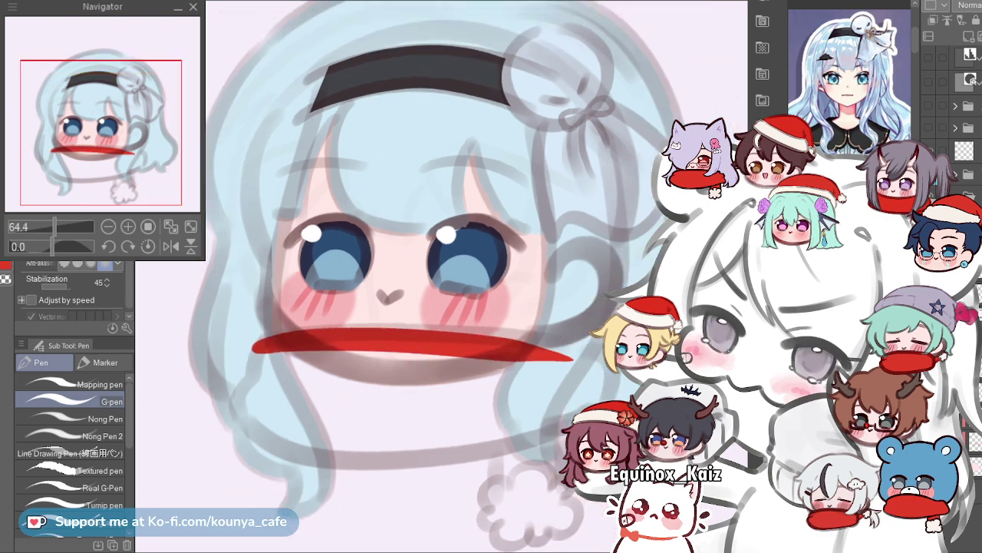
{"action": "left_click_drag", "start_coordinate": [422, 307], "coordinate": [371, 285]}
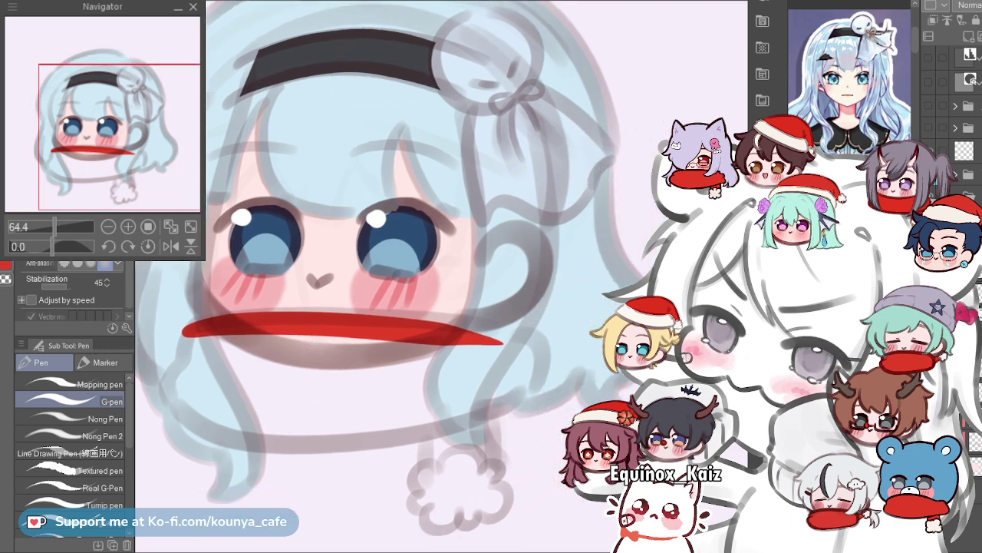
Select the red scarf stroke and shift it slightly to the right over the lower face.
{"action": "scroll", "coordinate": [373, 335], "scroll_direction": "up", "scroll_amount": 2}
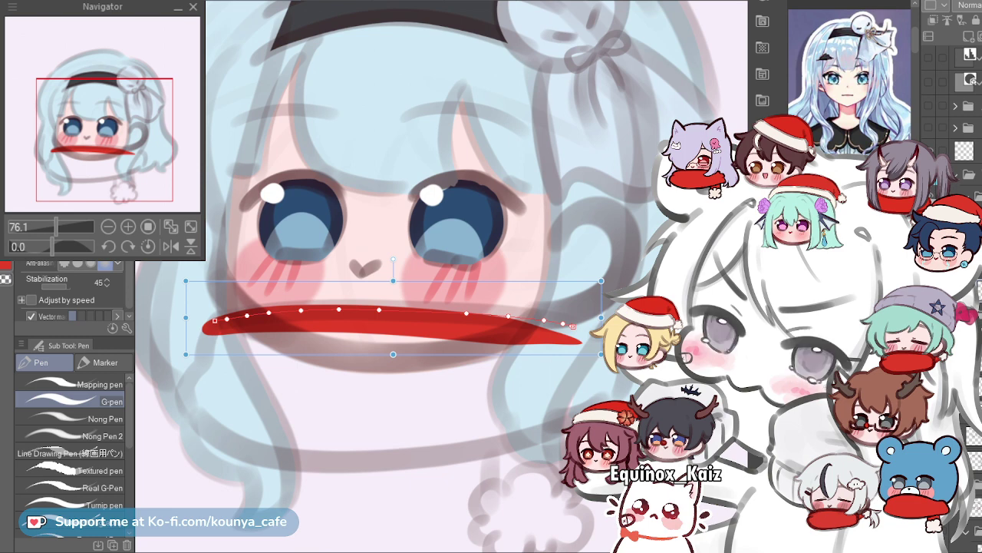
{"action": "left_click_drag", "start_coordinate": [373, 322], "coordinate": [379, 321]}
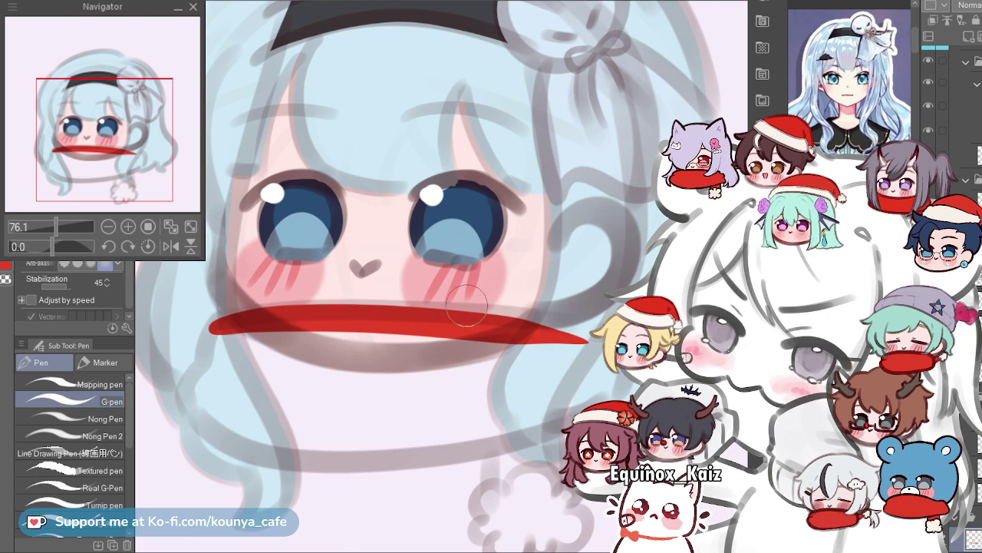
{"action": "left_click_drag", "start_coordinate": [456, 289], "coordinate": [472, 305]}
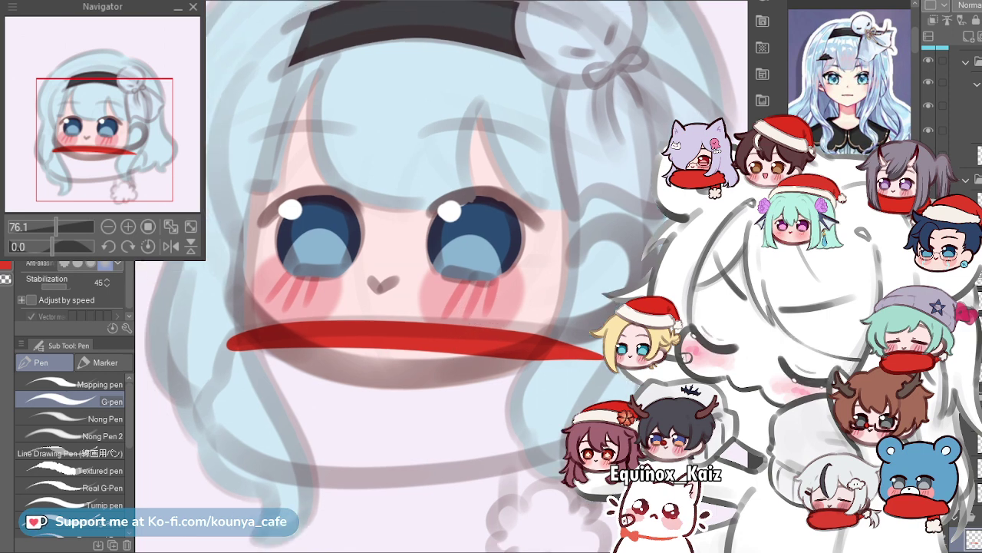
{"action": "left_click_drag", "start_coordinate": [384, 276], "coordinate": [373, 283]}
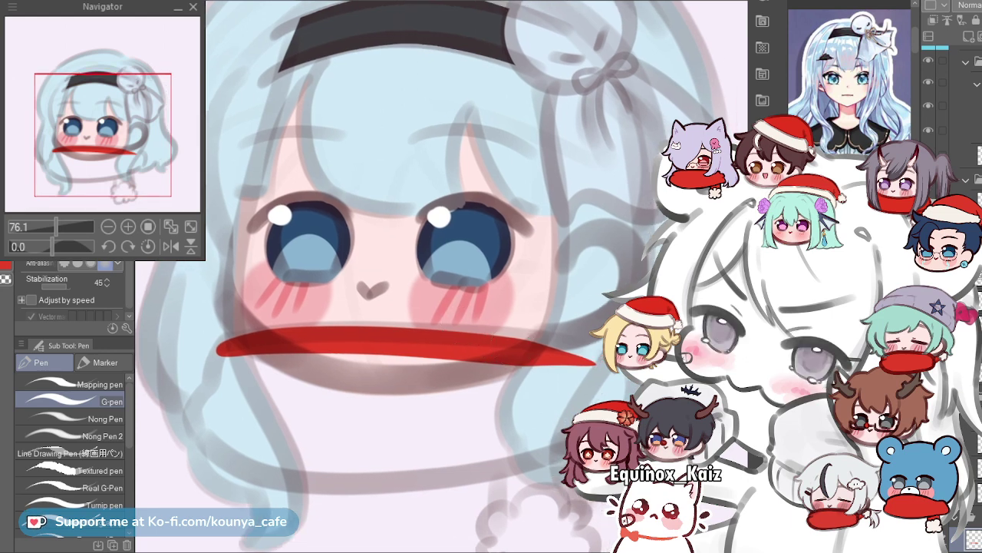
Place the red scarf stroke beneath the light-blue hair so the side locks overlap both of its ends.
{"action": "key", "text": "ctrl+t"}
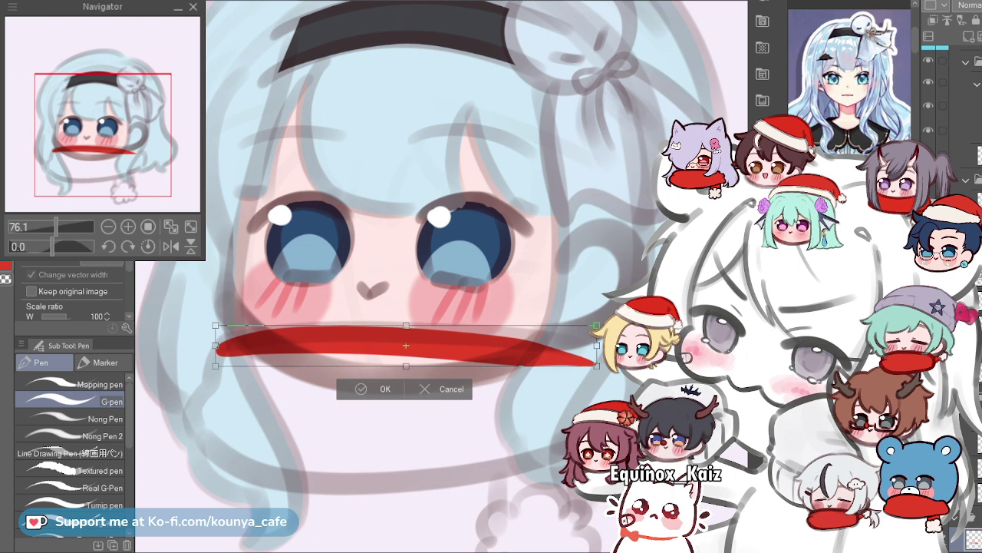
{"action": "key", "text": "Return"}
{"action": "scroll", "coordinate": [503, 330], "scroll_direction": "up", "scroll_amount": 1}
{"action": "key", "text": "ctrl+t"}
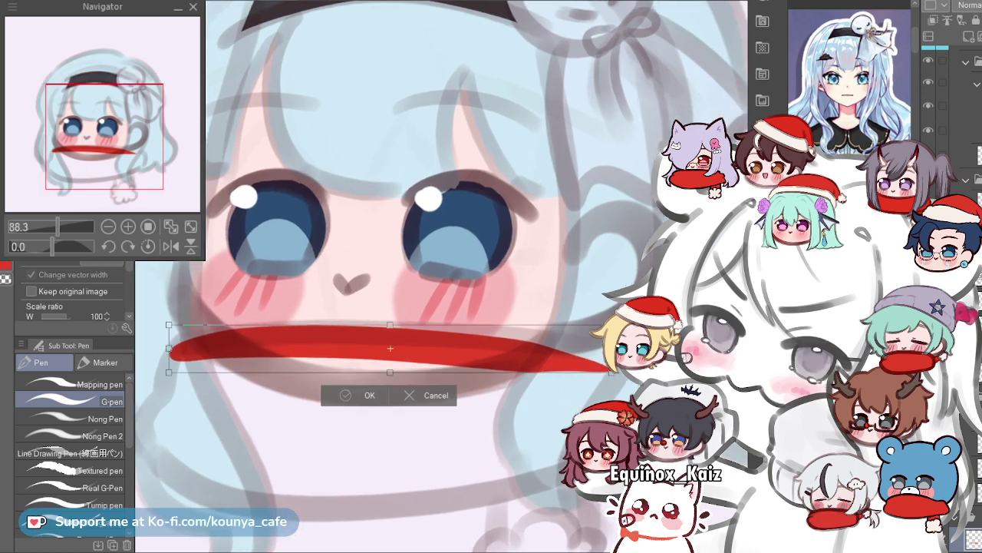
{"action": "key", "text": "Return"}
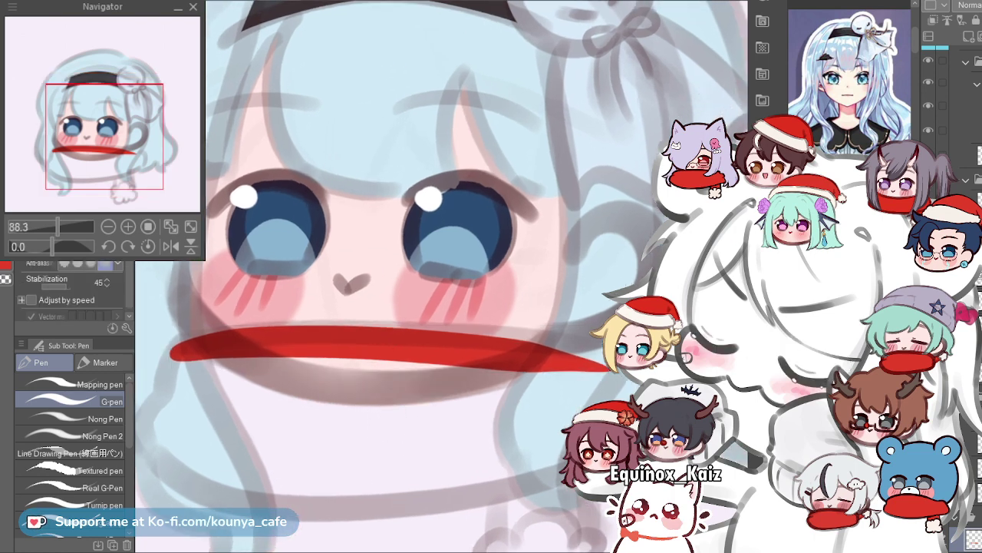
{"action": "scroll", "coordinate": [367, 335], "scroll_direction": "down", "scroll_amount": 2}
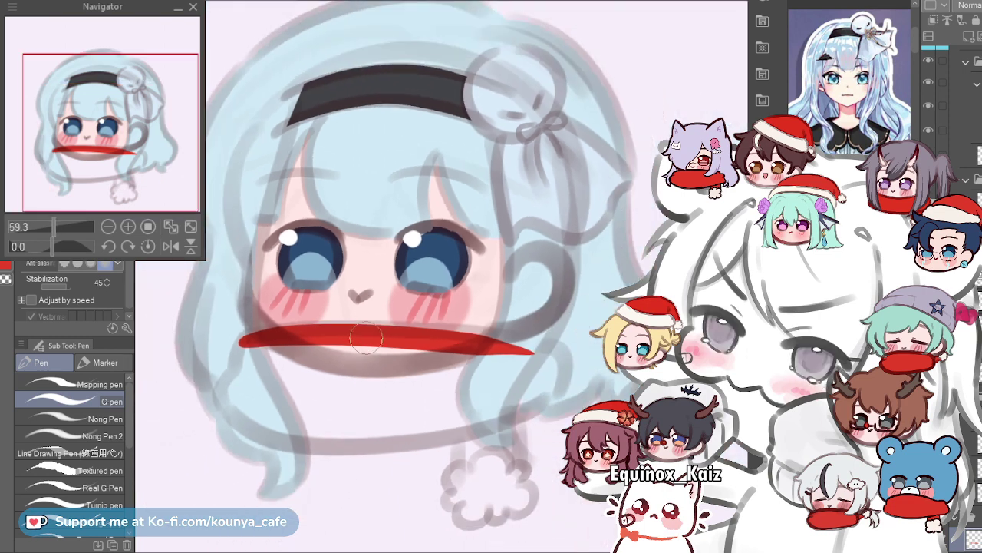
{"action": "left_click_drag", "start_coordinate": [367, 336], "coordinate": [355, 238]}
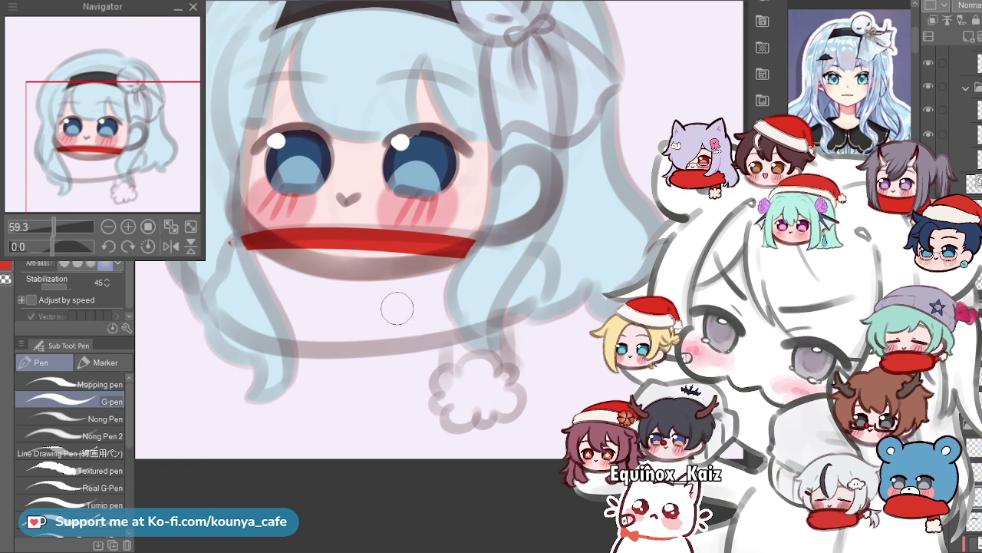
Nudge the red scarf stroke and rotate it slightly so its end under the bow-side hair lock sits higher.
{"action": "scroll", "coordinate": [307, 239], "scroll_direction": "up", "scroll_amount": 2}
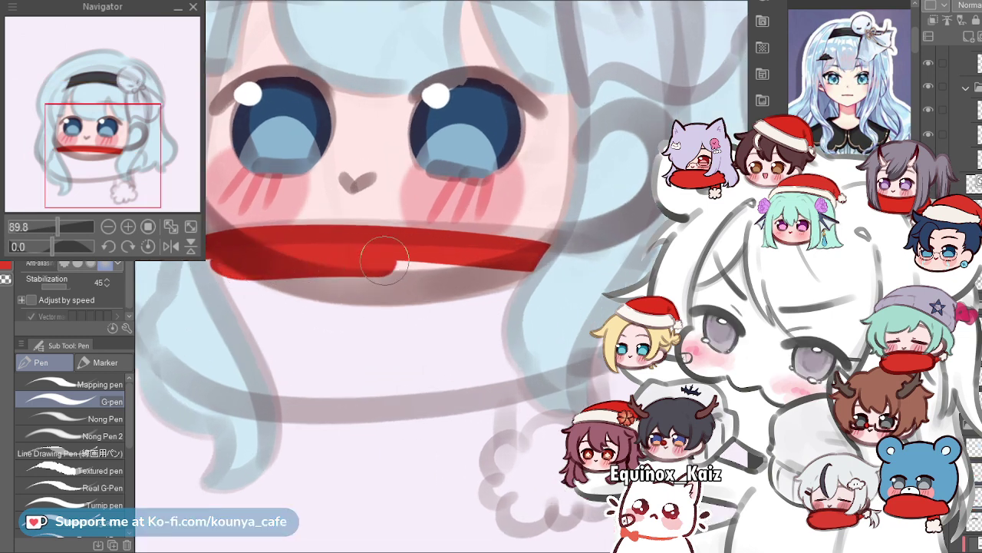
{"action": "key", "text": "ctrl+t"}
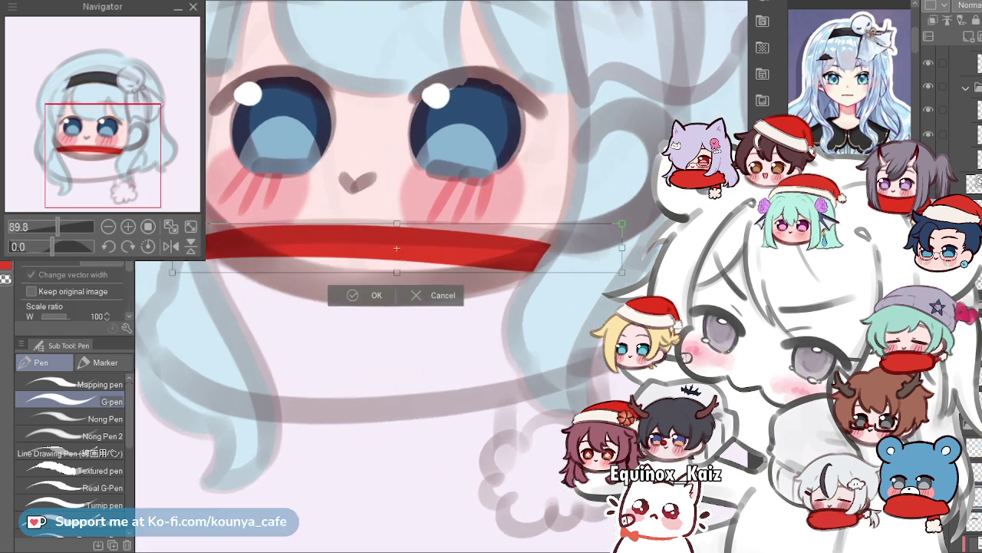
{"action": "left_click_drag", "start_coordinate": [401, 250], "coordinate": [399, 248]}
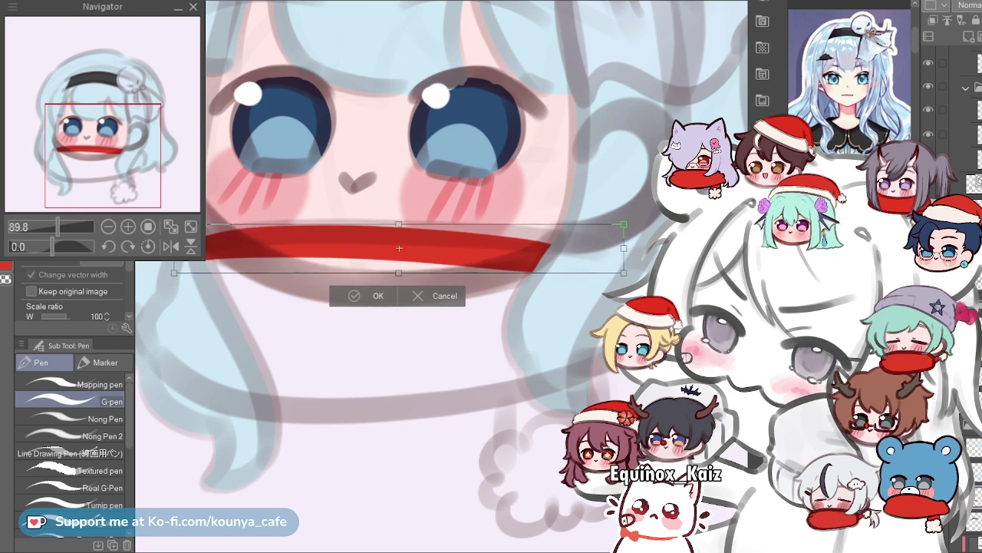
{"action": "left_click_drag", "start_coordinate": [624, 224], "coordinate": [631, 217]}
{"action": "key", "text": "Return"}
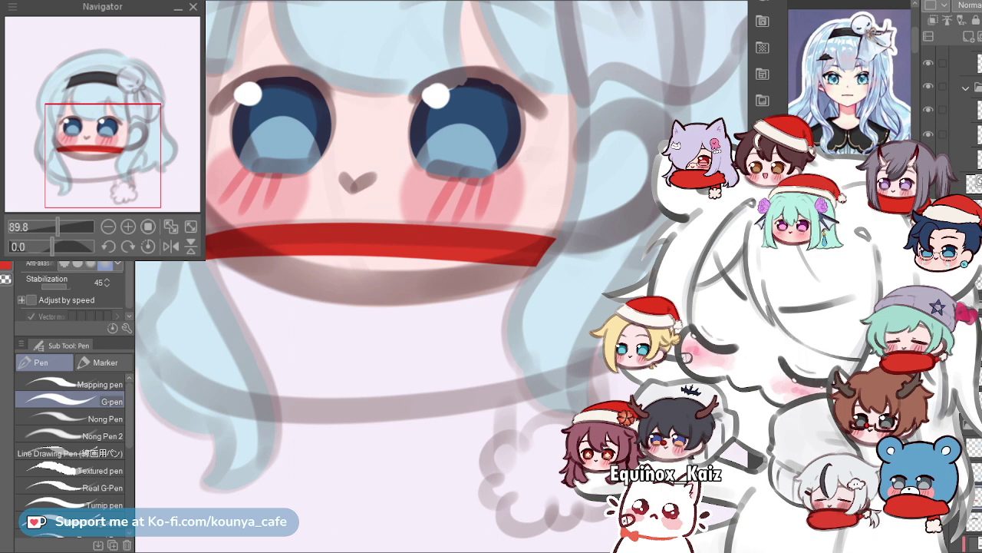
Try to paint a second red stroke directly beneath the scarf's upper edge.
{"action": "left_click_drag", "start_coordinate": [203, 265], "coordinate": [507, 275]}
{"action": "key", "text": "ctrl+z"}
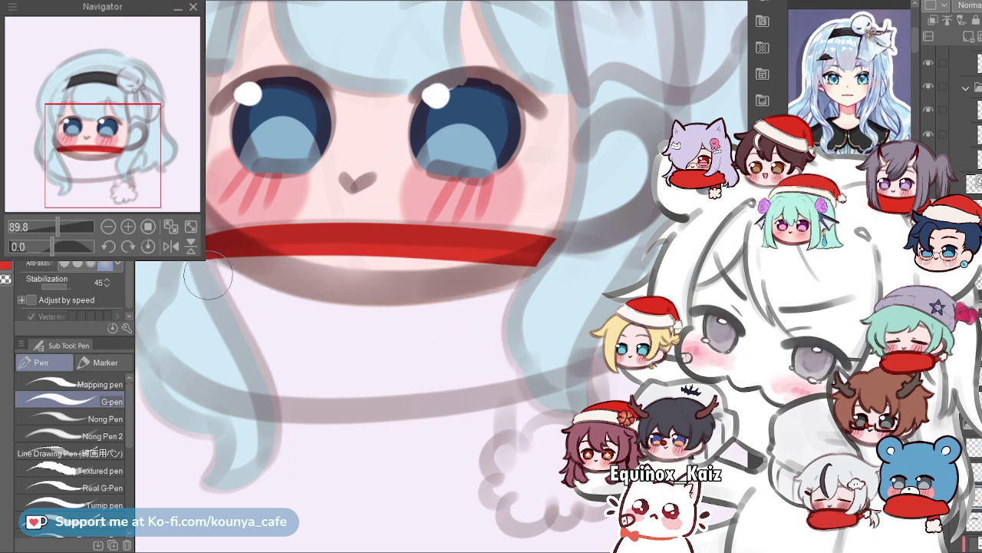
{"action": "mouse_move", "coordinate": [182, 273]}
{"action": "left_mouse_down"}
{"action": "mouse_move", "coordinate": [274, 257]}
{"action": "mouse_move", "coordinate": [526, 261]}
{"action": "left_mouse_up"}
{"action": "key", "text": "ctrl+z"}
Fill the scarf's body in red with overlapping horizontal strokes, from its upper edge down toward the lower sketch line between the side locks.
{"action": "left_click_drag", "start_coordinate": [209, 270], "coordinate": [549, 275]}
{"action": "left_click_drag", "start_coordinate": [215, 289], "coordinate": [549, 276]}
{"action": "left_click_drag", "start_coordinate": [204, 285], "coordinate": [526, 306]}
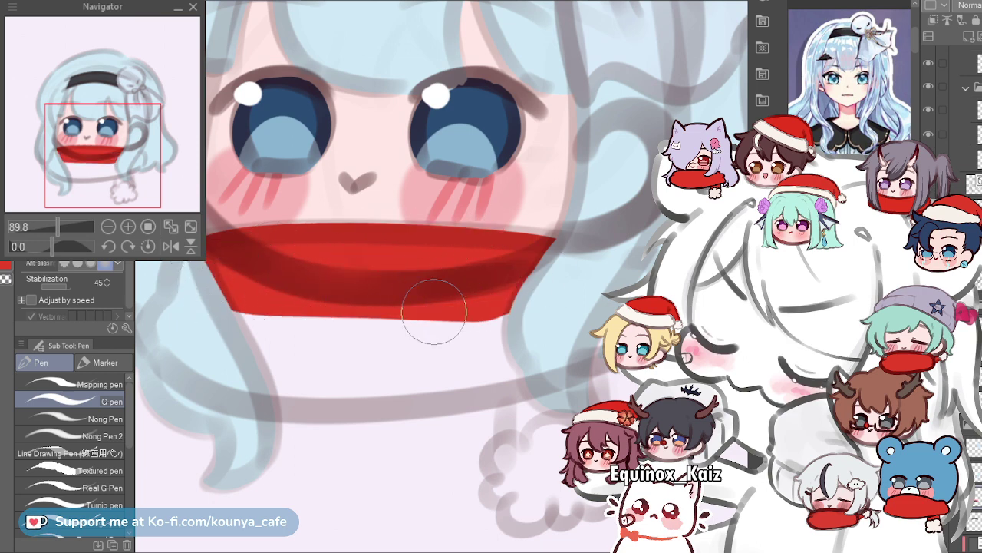
{"action": "left_click_drag", "start_coordinate": [208, 307], "coordinate": [507, 319]}
{"action": "left_click_drag", "start_coordinate": [209, 333], "coordinate": [404, 316]}
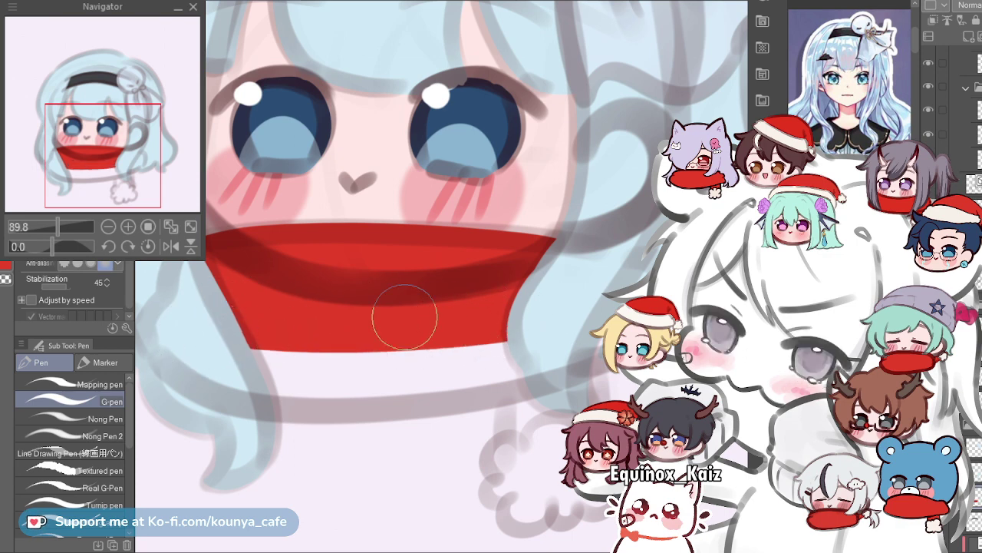
{"action": "left_click_drag", "start_coordinate": [219, 344], "coordinate": [510, 361]}
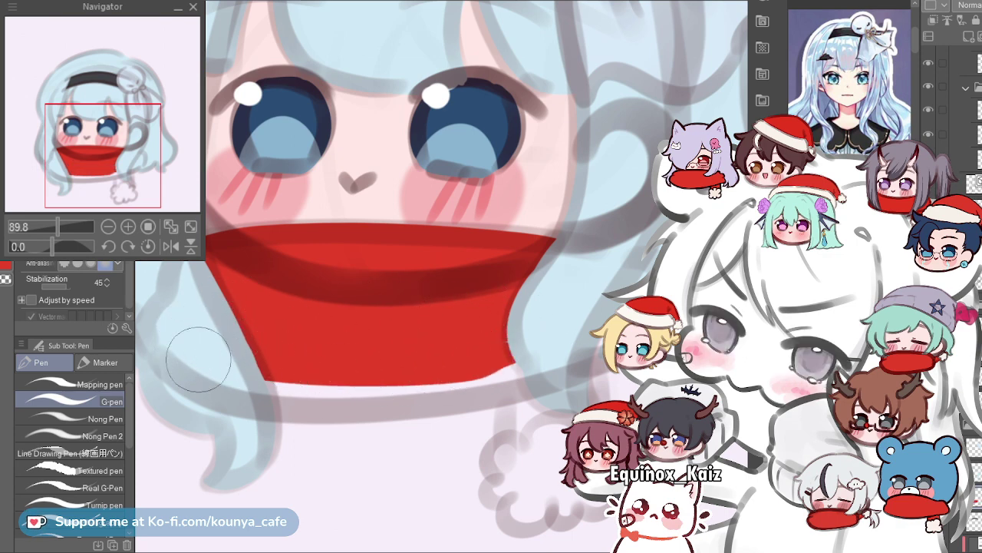
{"action": "left_click_drag", "start_coordinate": [365, 361], "coordinate": [593, 336]}
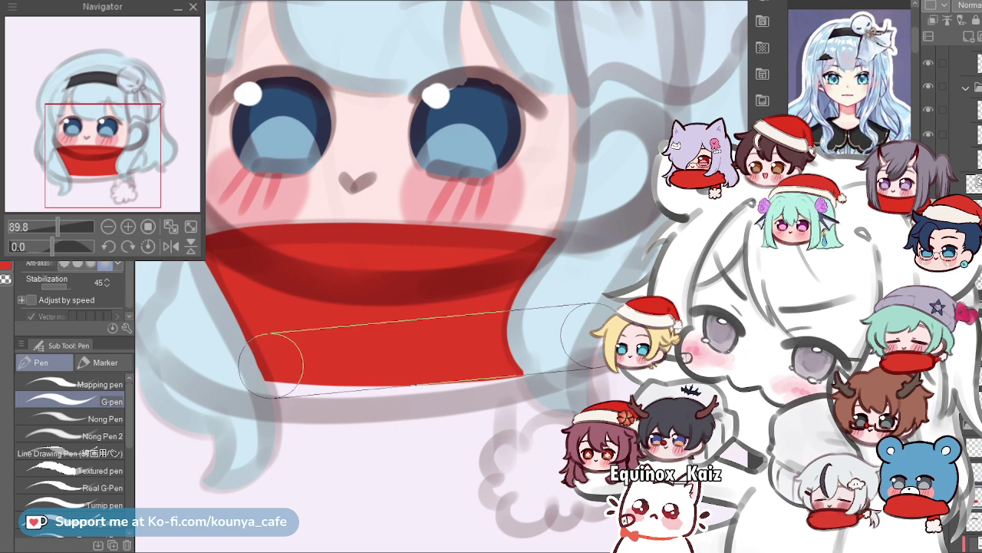
Extend the scarf's red lower edge to the curved sketch line in a mirrored and rotated view, then restore the canvas rotation.
{"action": "key", "text": "shift+h"}
{"action": "left_click_drag", "start_coordinate": [404, 341], "coordinate": [318, 344]}
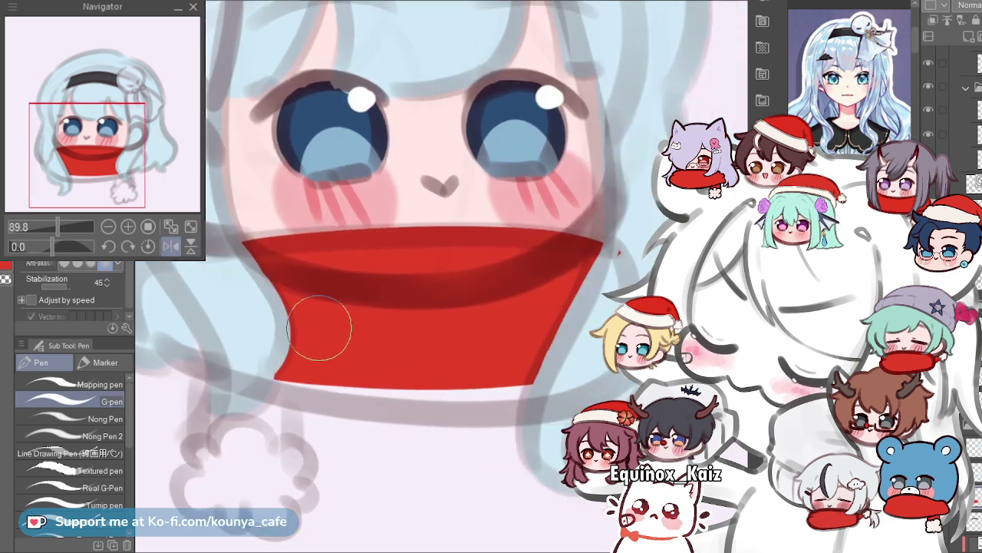
{"action": "left_click_drag", "start_coordinate": [375, 236], "coordinate": [440, 199]}
{"action": "mouse_move", "coordinate": [310, 198]}
{"action": "left_mouse_down"}
{"action": "mouse_move", "coordinate": [289, 141]}
{"action": "mouse_move", "coordinate": [305, 247]}
{"action": "left_mouse_up"}
{"action": "mouse_move", "coordinate": [251, 136]}
{"action": "left_mouse_down"}
{"action": "mouse_move", "coordinate": [367, 352]}
{"action": "mouse_move", "coordinate": [307, 262]}
{"action": "mouse_move", "coordinate": [365, 353]}
{"action": "left_mouse_up"}
{"action": "key", "text": "ctrl+z"}
{"action": "mouse_move", "coordinate": [243, 129]}
{"action": "left_mouse_down"}
{"action": "mouse_move", "coordinate": [327, 340]}
{"action": "mouse_move", "coordinate": [252, 159]}
{"action": "left_mouse_up"}
{"action": "key", "text": "ctrl+z"}
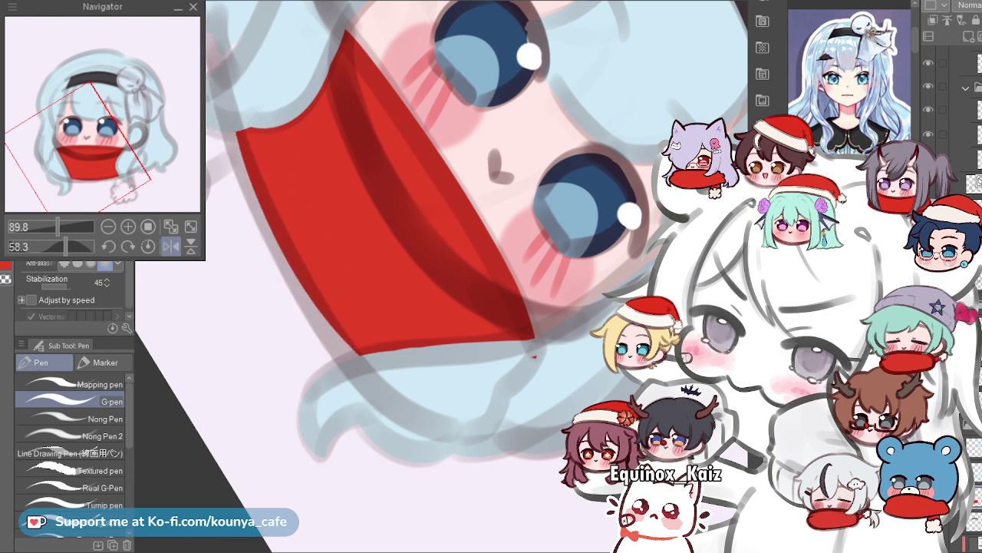
{"action": "key", "text": "ctrl+z"}
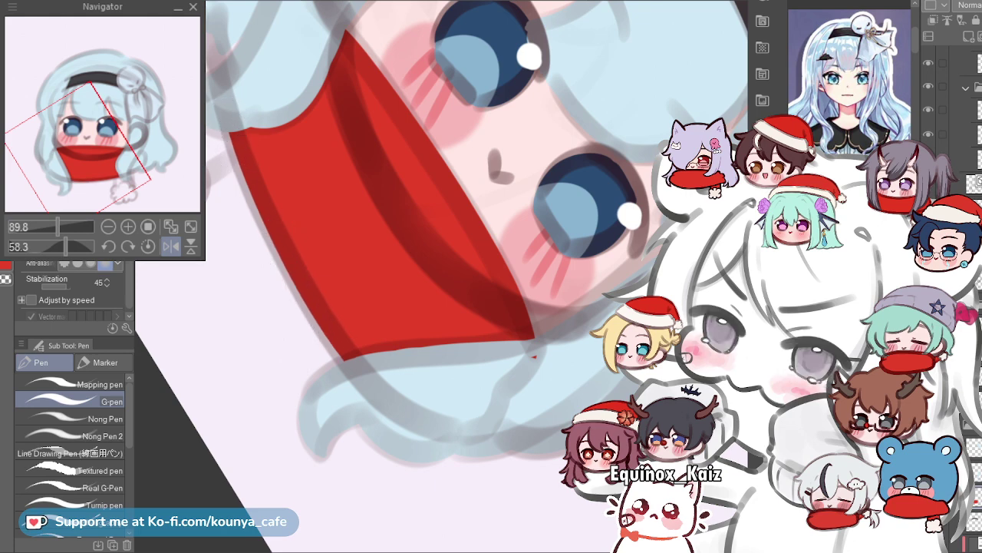
{"action": "left_click_drag", "start_coordinate": [318, 230], "coordinate": [342, 282]}
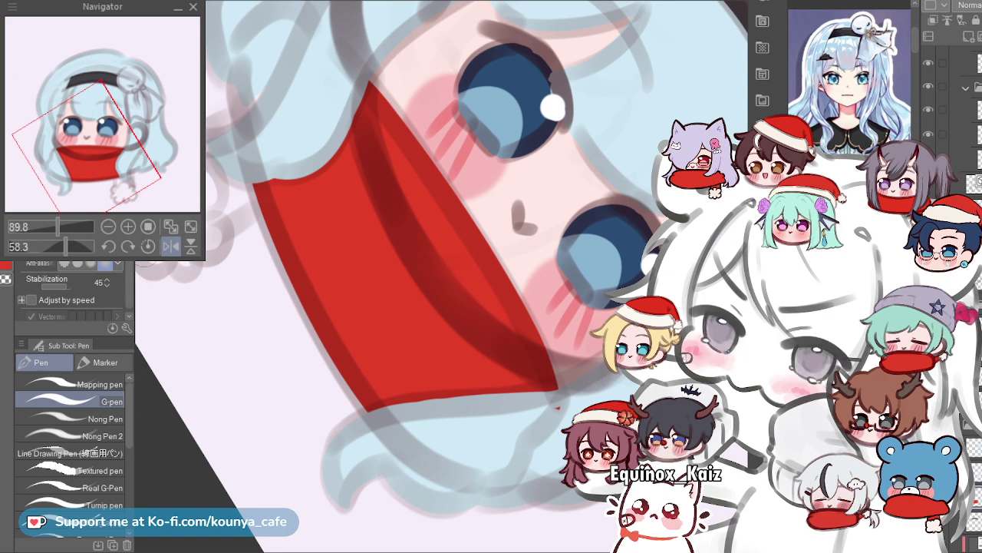
{"action": "left_click", "coordinate": [149, 246]}
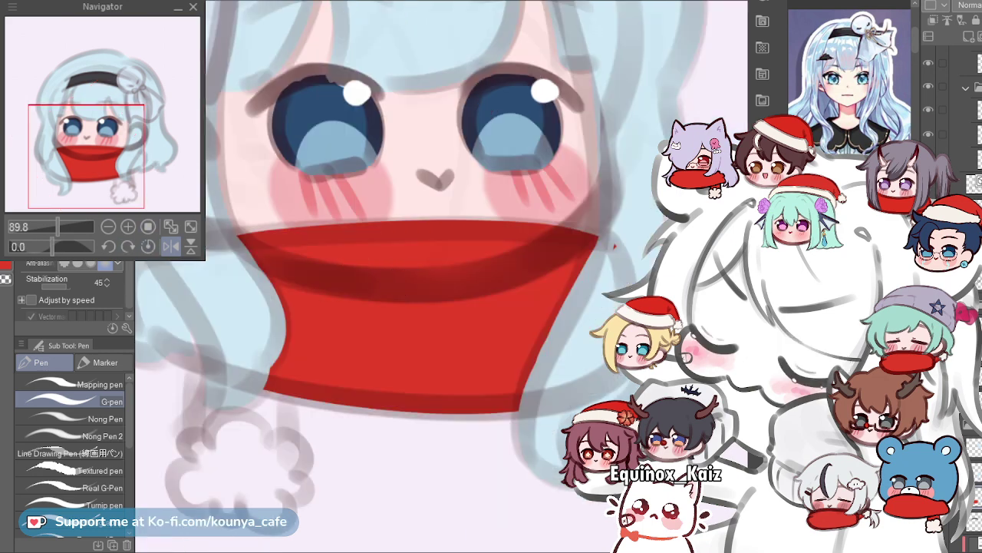
Erase the stray red speck on the hair beside the scarf's upper corner.
{"action": "scroll", "coordinate": [405, 295], "scroll_direction": "down", "scroll_amount": 3}
{"action": "scroll", "coordinate": [407, 281], "scroll_direction": "down", "scroll_amount": 3}
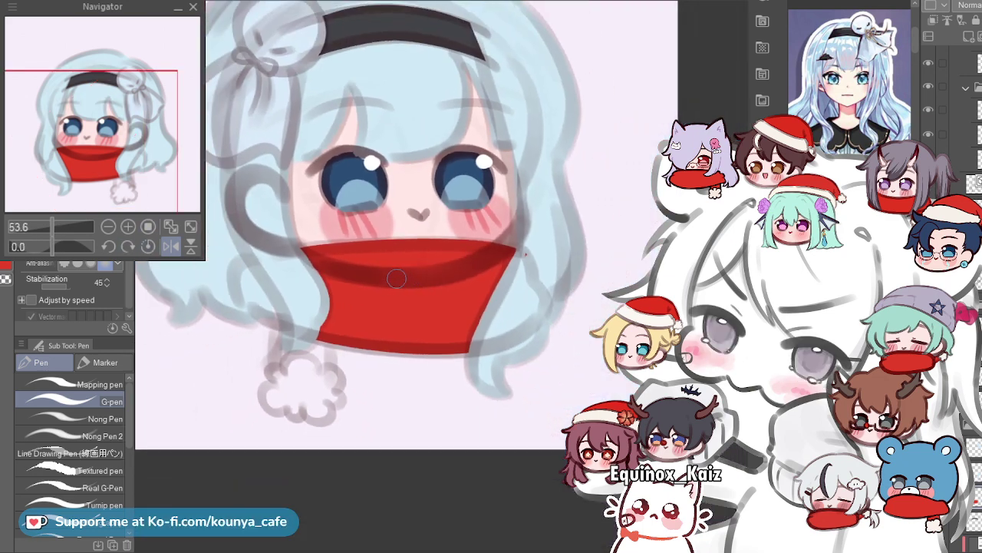
{"action": "scroll", "coordinate": [525, 253], "scroll_direction": "up", "scroll_amount": 3}
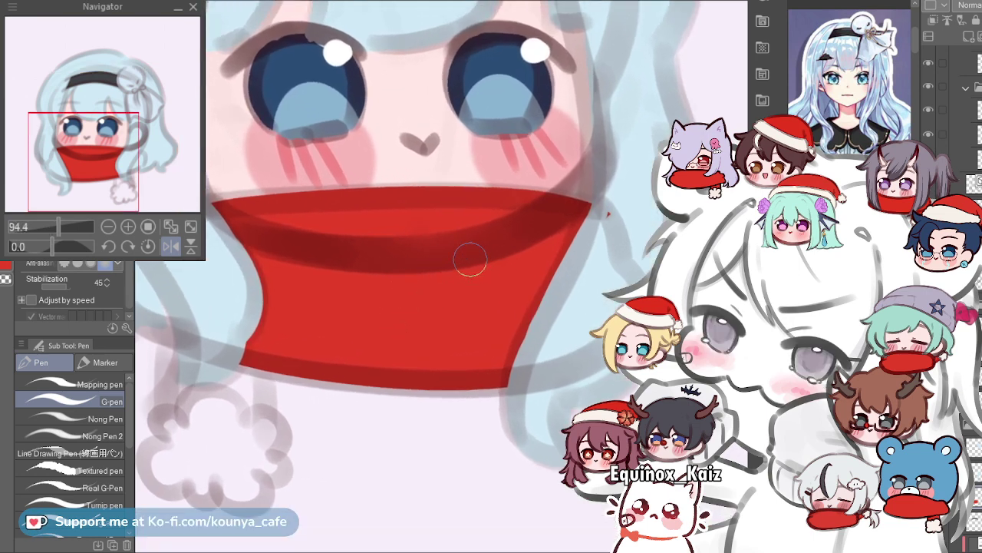
{"action": "key", "text": "e"}
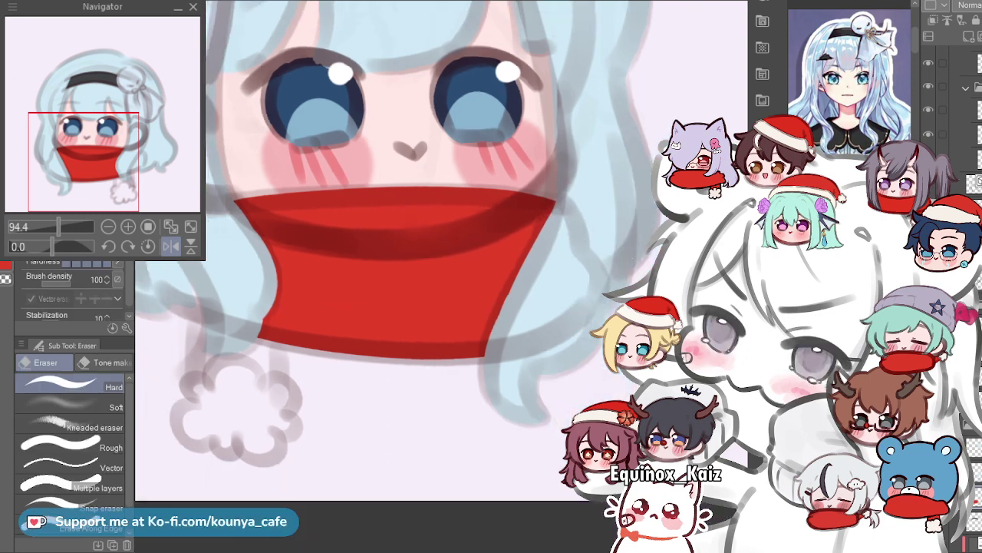
Examine the painted scarf's shape against the face and side locks in mirrored and normal views.
{"action": "scroll", "coordinate": [362, 213], "scroll_direction": "down", "scroll_amount": 4}
{"action": "scroll", "coordinate": [379, 250], "scroll_direction": "up", "scroll_amount": 3}
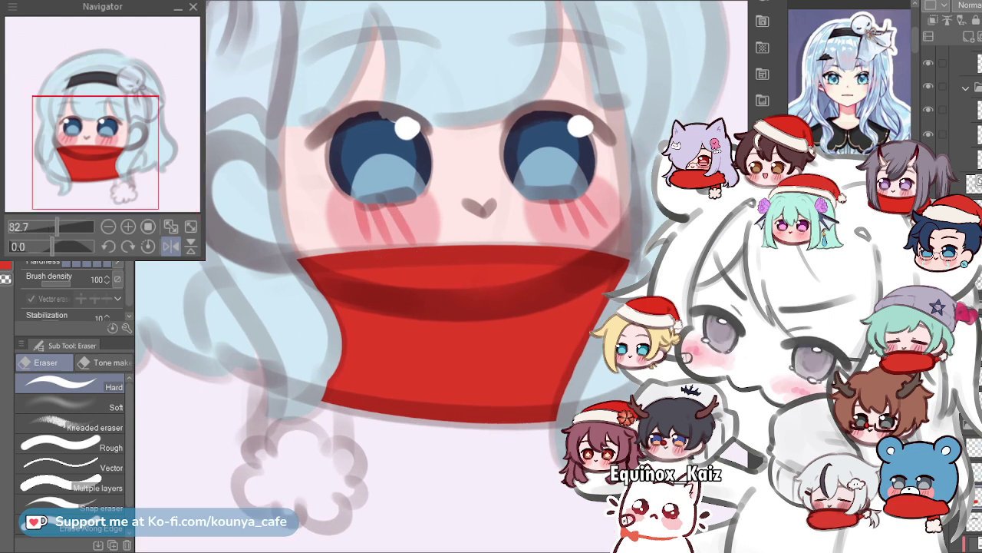
{"action": "scroll", "coordinate": [360, 240], "scroll_direction": "down", "scroll_amount": 3}
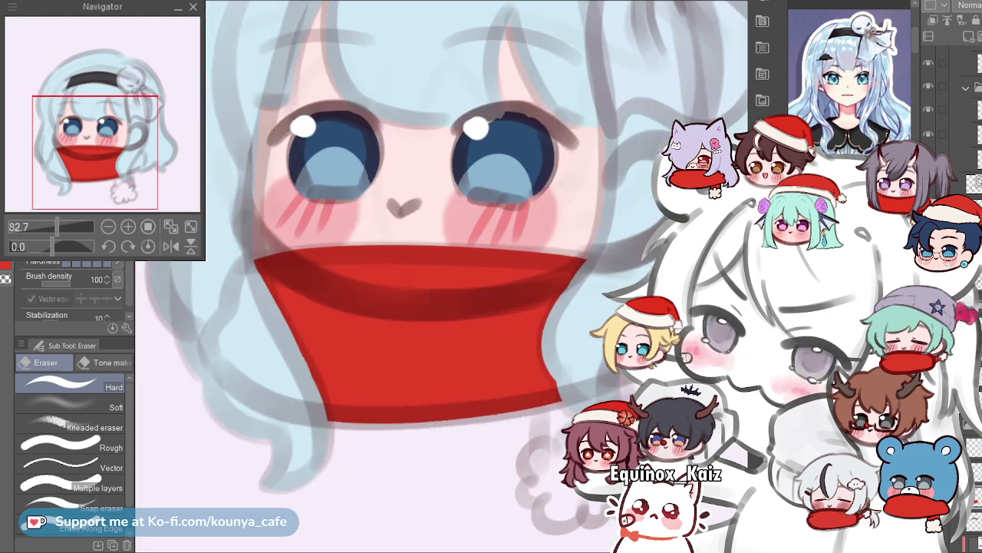
{"action": "scroll", "coordinate": [381, 234], "scroll_direction": "up", "scroll_amount": 2}
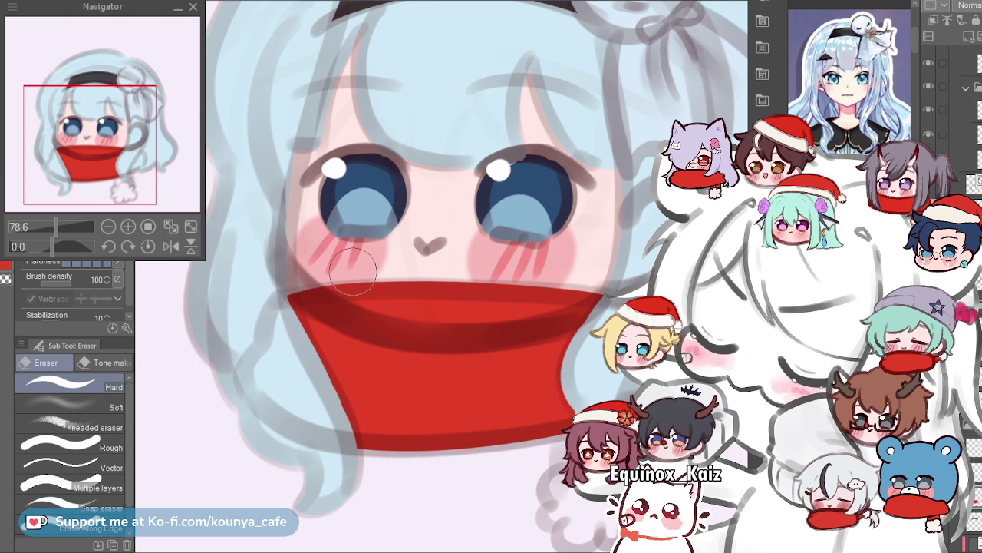
{"action": "left_click_drag", "start_coordinate": [559, 281], "coordinate": [571, 308]}
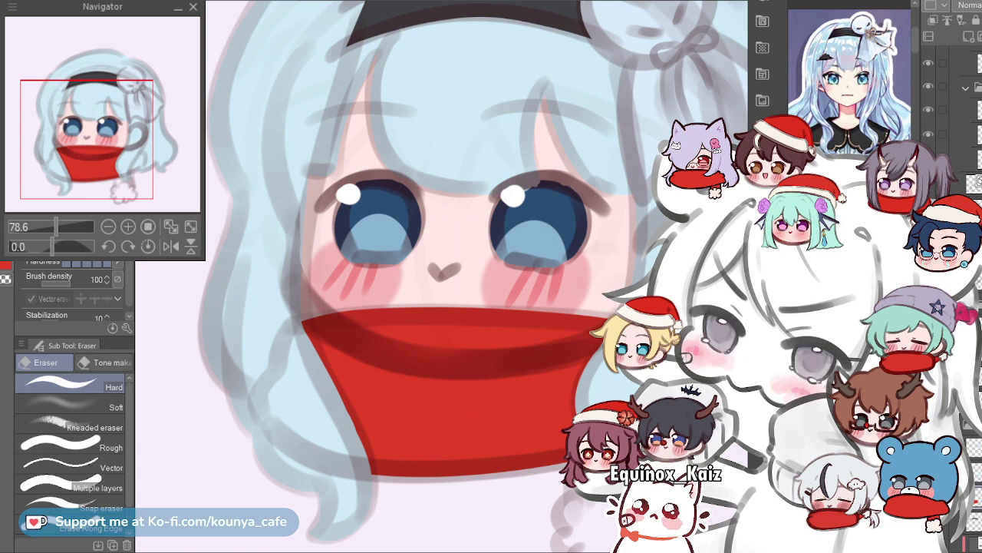
{"action": "scroll", "coordinate": [530, 281], "scroll_direction": "up", "scroll_amount": 2}
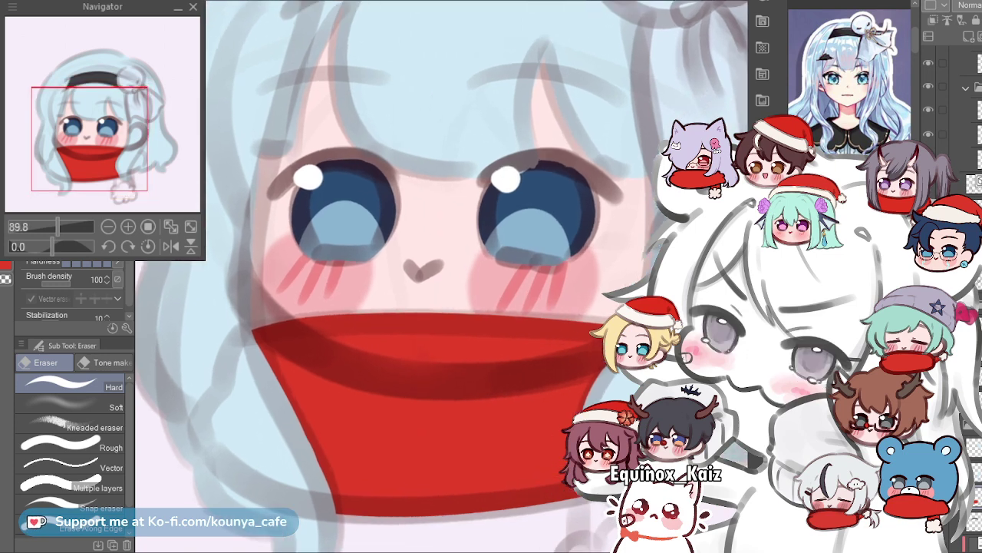
{"action": "scroll", "coordinate": [442, 277], "scroll_direction": "down", "scroll_amount": 2}
{"action": "left_click_drag", "start_coordinate": [544, 291], "coordinate": [540, 282]}
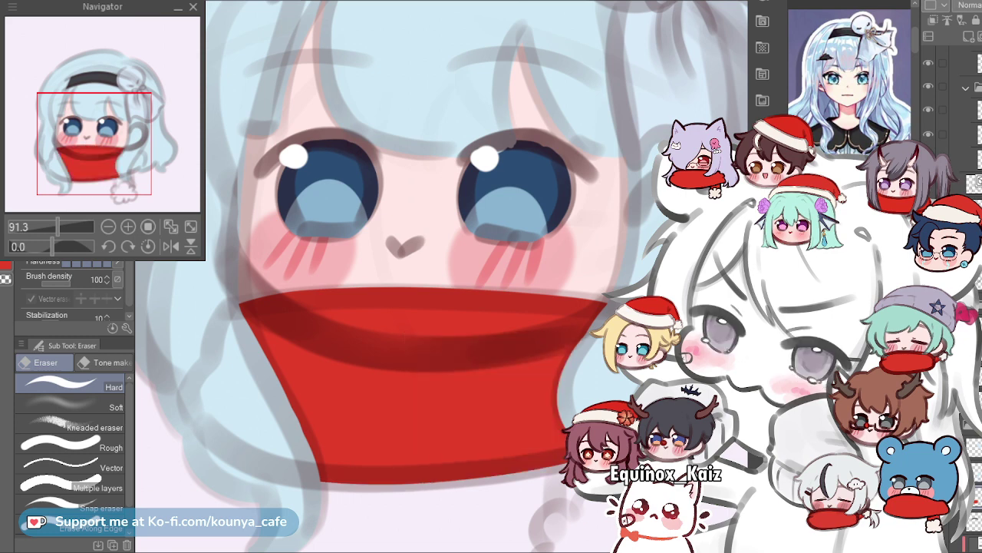
{"action": "left_click_drag", "start_coordinate": [437, 330], "coordinate": [424, 352]}
{"action": "scroll", "coordinate": [386, 287], "scroll_direction": "down", "scroll_amount": 2}
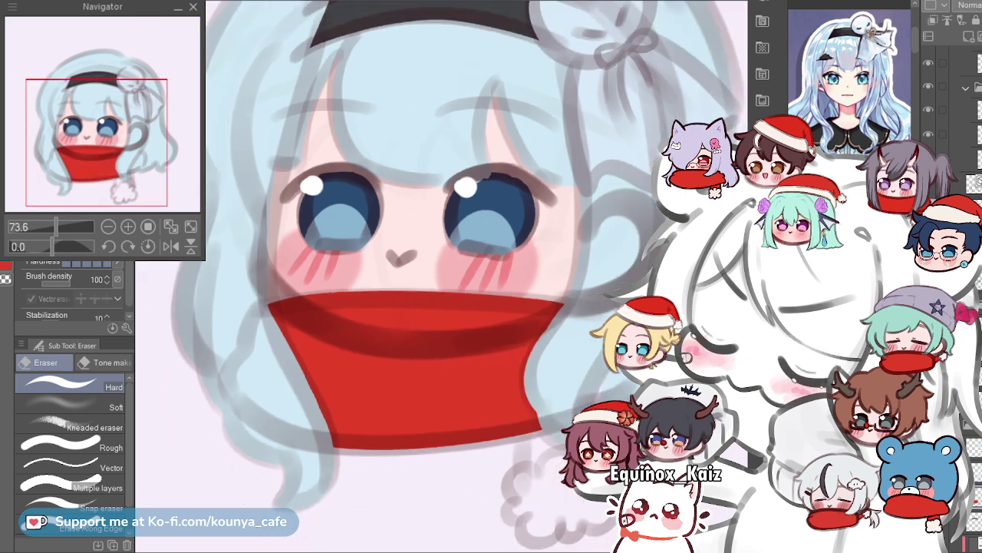
{"action": "scroll", "coordinate": [384, 336], "scroll_direction": "up", "scroll_amount": 2}
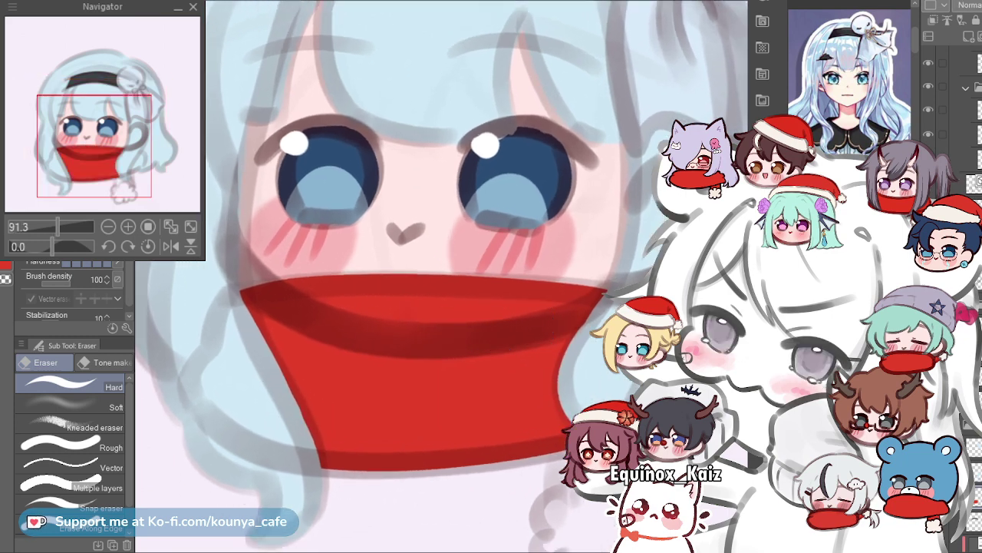
{"action": "key", "text": "ctrl+z"}
{"action": "key", "text": "ctrl+y"}
Switch from the eraser to the G-pen for painting the scarf's hanging end.
{"action": "scroll", "coordinate": [956, 115], "scroll_direction": "up", "scroll_amount": 3}
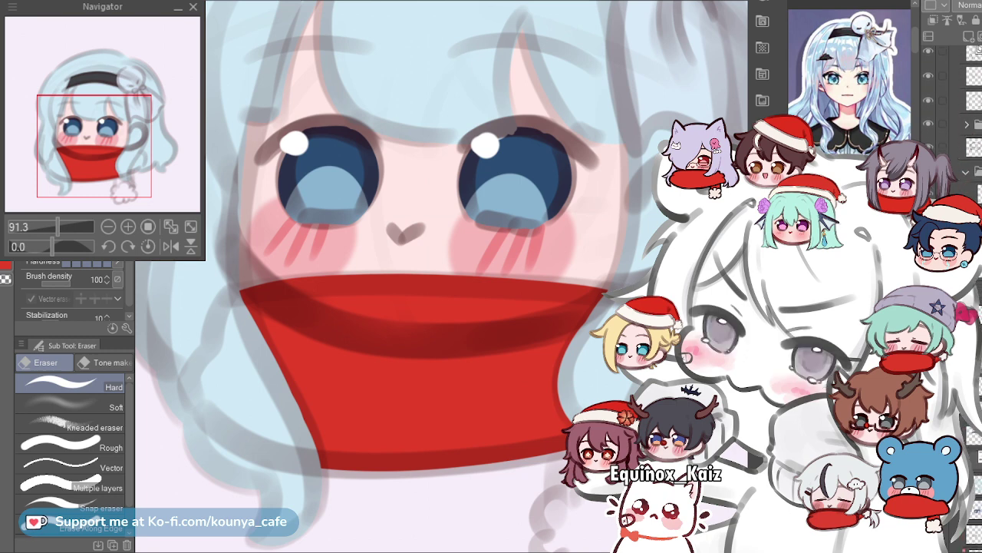
{"action": "left_click_drag", "start_coordinate": [565, 388], "coordinate": [456, 283]}
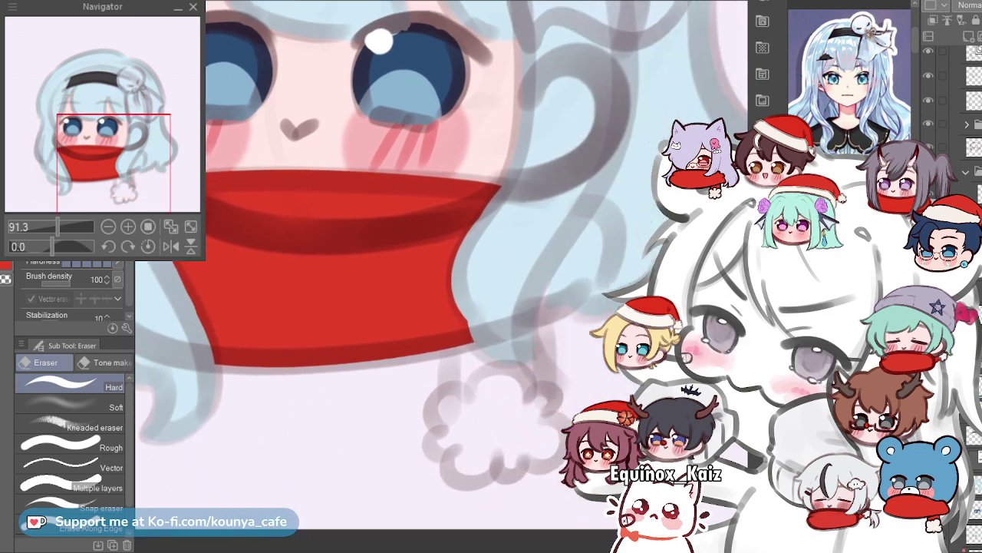
{"action": "left_click_drag", "start_coordinate": [499, 338], "coordinate": [514, 338]}
{"action": "scroll", "coordinate": [440, 321], "scroll_direction": "up", "scroll_amount": 3}
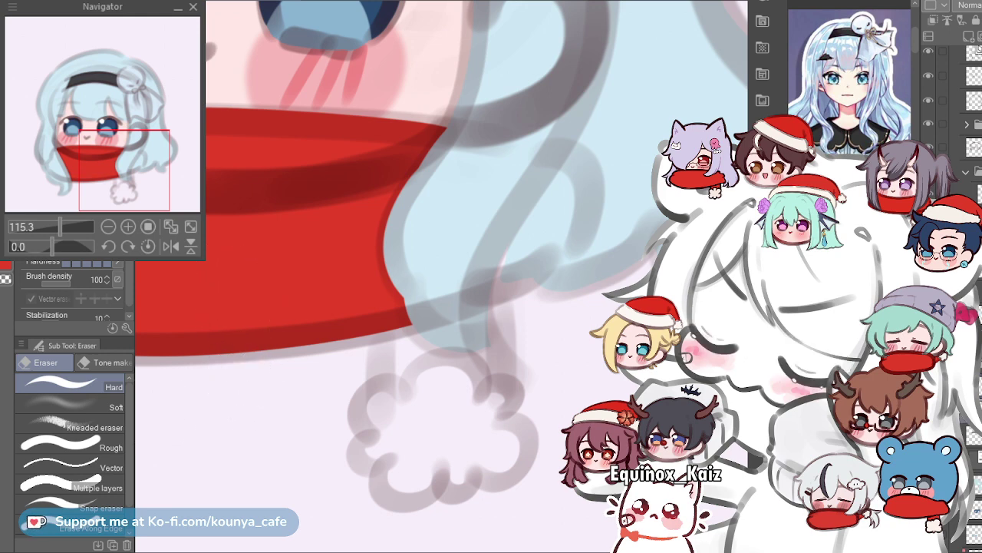
{"action": "key", "text": "p"}
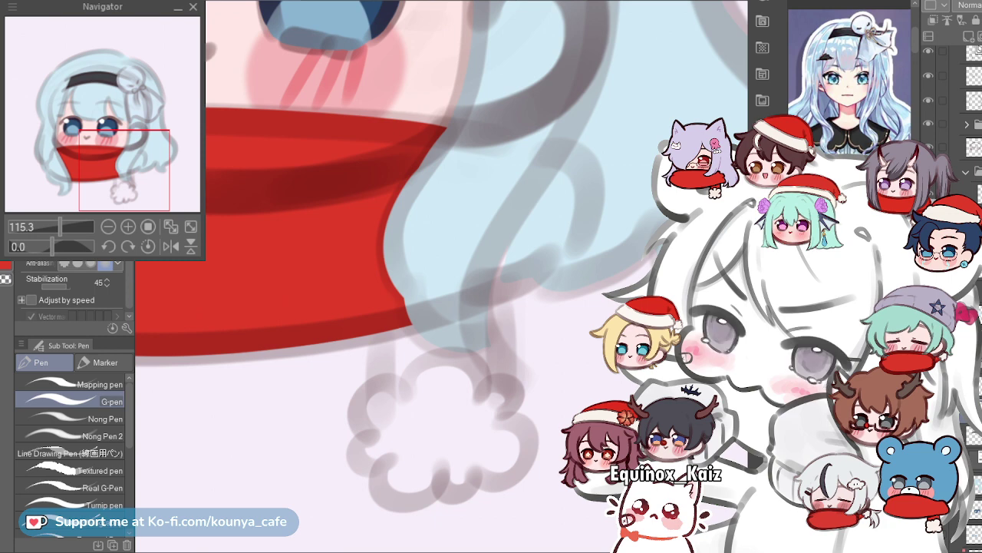
Try to paint the scarf's hanging end in red with vertical strokes from the scarf's lower edge into the pompom sketch.
{"action": "scroll", "coordinate": [427, 304], "scroll_direction": "up", "scroll_amount": 3}
{"action": "mouse_move", "coordinate": [349, 307]}
{"action": "left_mouse_down"}
{"action": "mouse_move", "coordinate": [346, 434]}
{"action": "mouse_move", "coordinate": [337, 333]}
{"action": "mouse_move", "coordinate": [344, 453]}
{"action": "left_mouse_up"}
{"action": "key", "text": "ctrl+z"}
{"action": "left_click_drag", "start_coordinate": [370, 296], "coordinate": [367, 414]}
{"action": "left_click_drag", "start_coordinate": [388, 337], "coordinate": [388, 427]}
{"action": "mouse_move", "coordinate": [413, 298]}
{"action": "left_mouse_down"}
{"action": "mouse_move", "coordinate": [415, 403]}
{"action": "mouse_move", "coordinate": [439, 376]}
{"action": "left_mouse_up"}
{"action": "left_click_drag", "start_coordinate": [452, 253], "coordinate": [458, 409]}
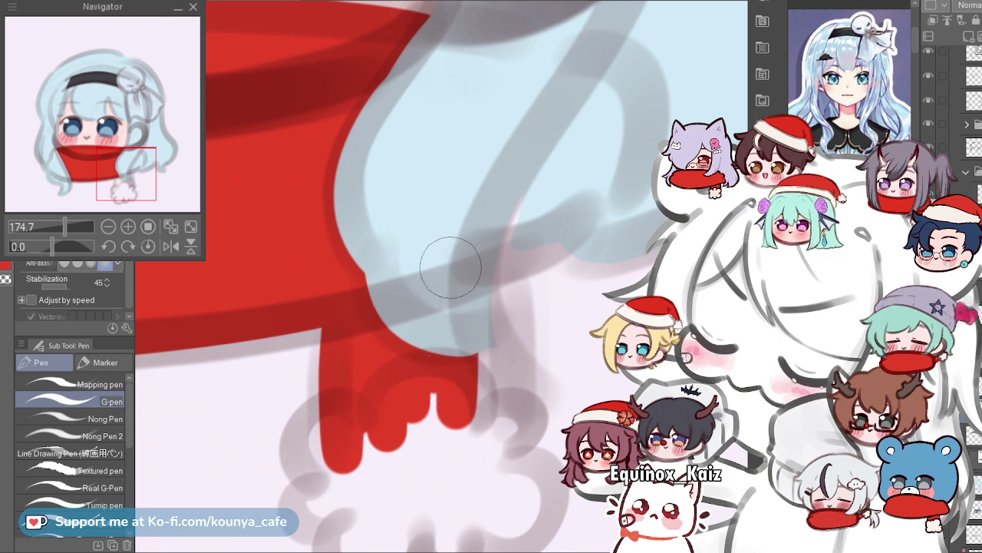
{"action": "left_click_drag", "start_coordinate": [468, 269], "coordinate": [475, 399]}
{"action": "left_click_drag", "start_coordinate": [495, 208], "coordinate": [491, 368]}
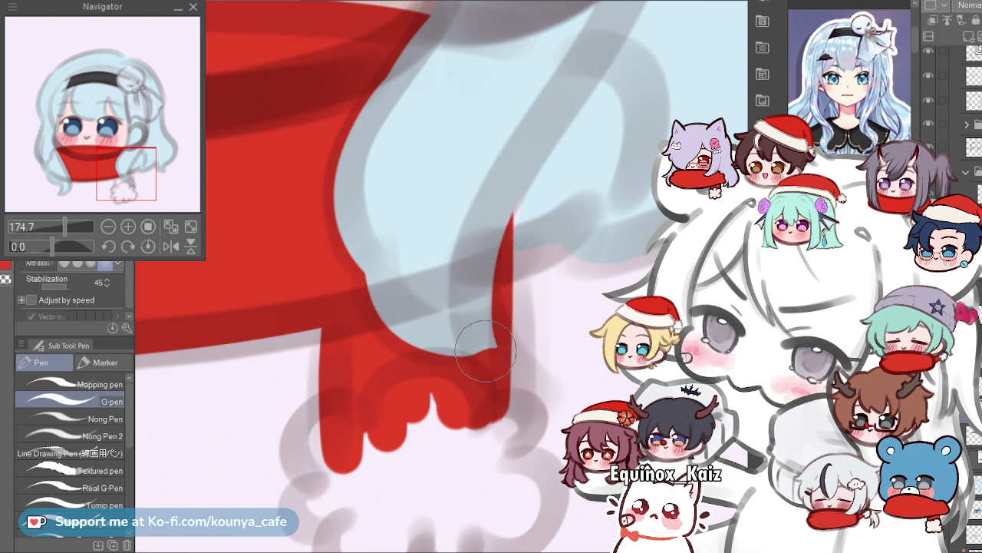
{"action": "left_click_drag", "start_coordinate": [491, 171], "coordinate": [489, 328]}
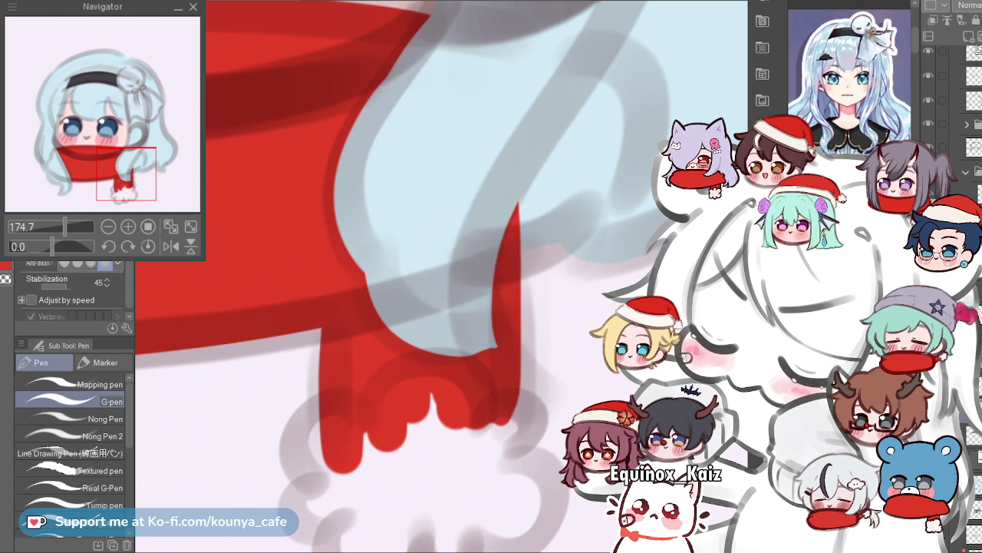
{"action": "scroll", "coordinate": [441, 259], "scroll_direction": "down", "scroll_amount": 3}
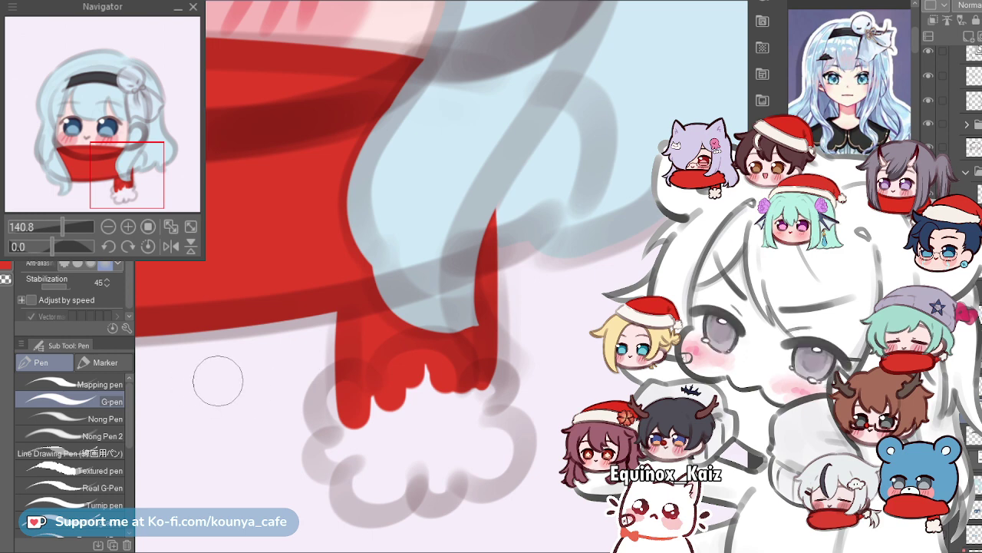
Undo the red strokes on the scarf's hanging end.
{"action": "key", "text": "ctrl+z"}
{"action": "key", "text": "ctrl+y"}
{"action": "key", "text": "ctrl+z"}
{"action": "key", "text": "ctrl+z"}
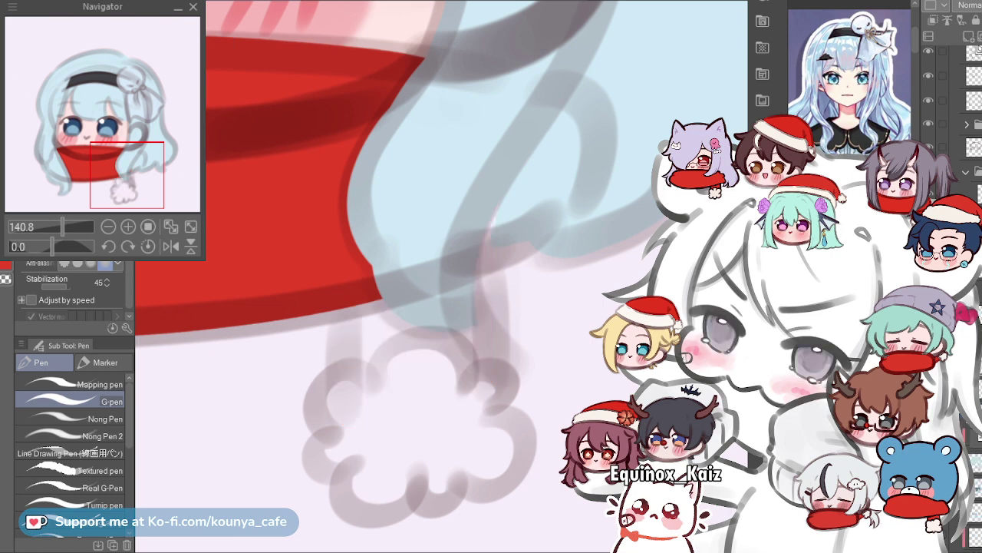
{"action": "key", "text": "ctrl+y"}
{"action": "key", "text": "ctrl+z"}
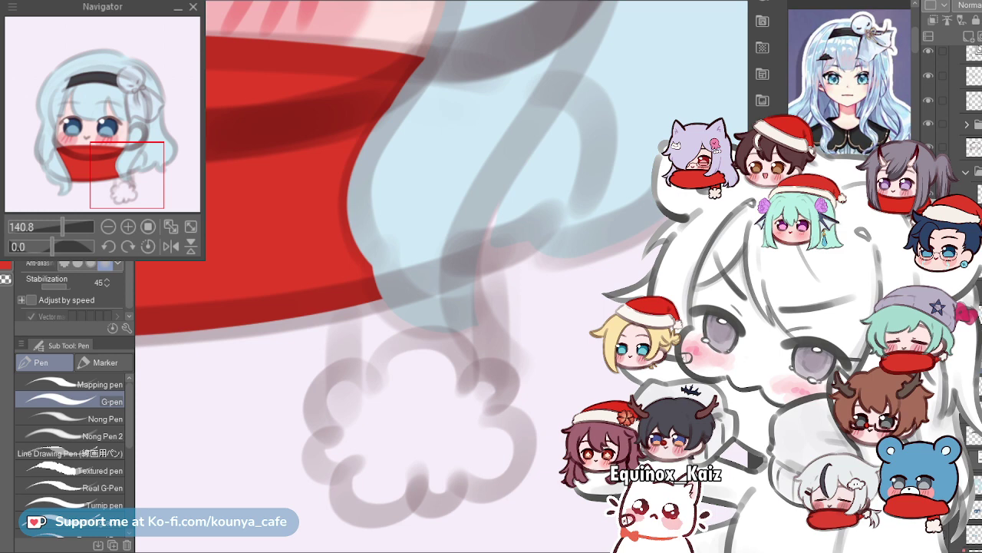
Fill the scarf's hanging end in red around the side lock's tip, from the scarf's lower edge down to the pompom's upper part.
{"action": "scroll", "coordinate": [466, 302], "scroll_direction": "down", "scroll_amount": 1}
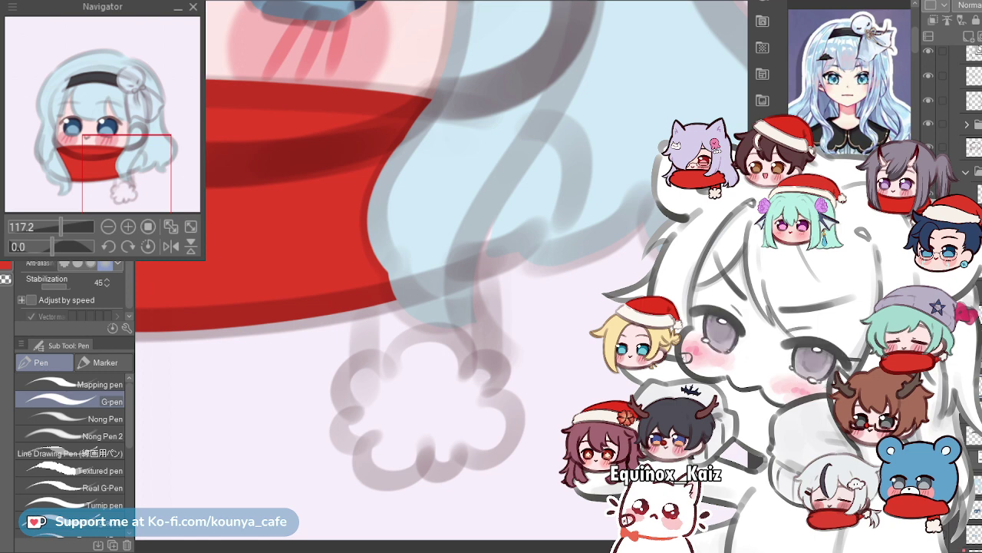
{"action": "scroll", "coordinate": [597, 294], "scroll_direction": "up", "scroll_amount": 2}
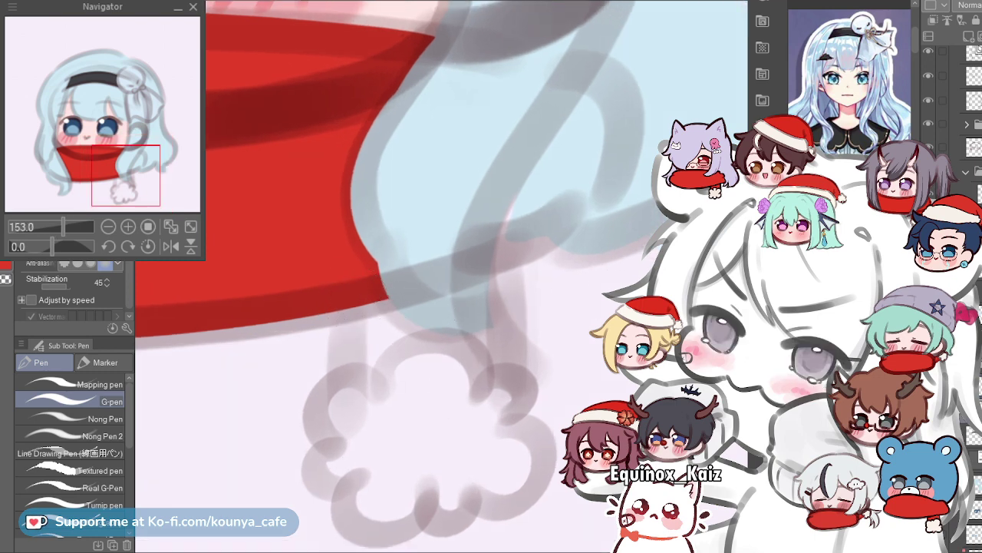
{"action": "left_click_drag", "start_coordinate": [367, 284], "coordinate": [360, 384]}
{"action": "key", "text": "ctrl+z"}
{"action": "mouse_move", "coordinate": [362, 296]}
{"action": "left_mouse_down"}
{"action": "mouse_move", "coordinate": [361, 403]}
{"action": "mouse_move", "coordinate": [384, 357]}
{"action": "left_mouse_up"}
{"action": "mouse_move", "coordinate": [407, 387]}
{"action": "left_mouse_down"}
{"action": "mouse_move", "coordinate": [424, 335]}
{"action": "mouse_move", "coordinate": [437, 338]}
{"action": "mouse_move", "coordinate": [452, 400]}
{"action": "left_mouse_up"}
{"action": "mouse_move", "coordinate": [459, 310]}
{"action": "left_mouse_down"}
{"action": "mouse_move", "coordinate": [479, 202]}
{"action": "mouse_move", "coordinate": [468, 328]}
{"action": "mouse_move", "coordinate": [490, 198]}
{"action": "mouse_move", "coordinate": [487, 366]}
{"action": "mouse_move", "coordinate": [505, 308]}
{"action": "left_mouse_up"}
{"action": "mouse_move", "coordinate": [506, 224]}
{"action": "left_mouse_down"}
{"action": "mouse_move", "coordinate": [497, 315]}
{"action": "mouse_move", "coordinate": [504, 210]}
{"action": "mouse_move", "coordinate": [501, 401]}
{"action": "left_mouse_up"}
{"action": "key", "text": "ctrl+z"}
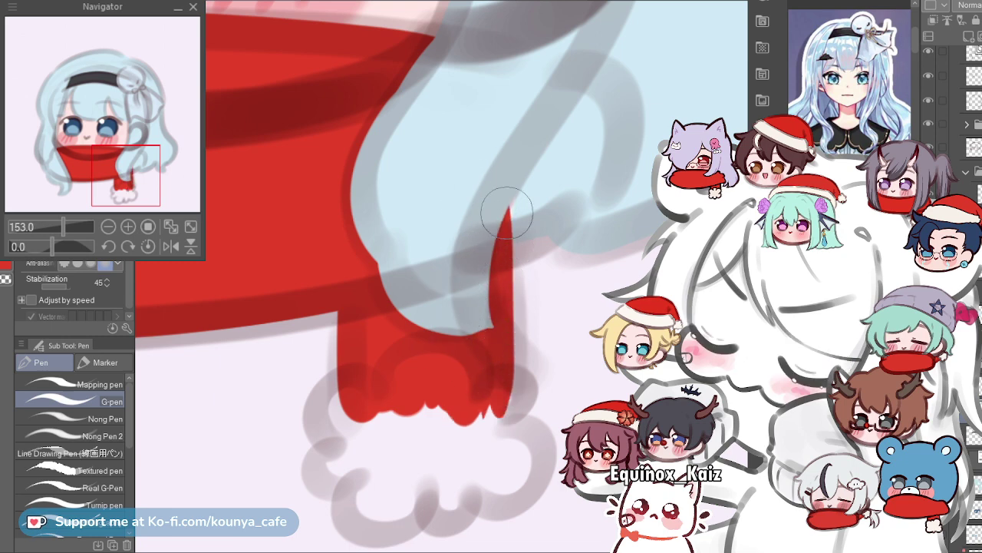
{"action": "scroll", "coordinate": [460, 292], "scroll_direction": "down", "scroll_amount": 2}
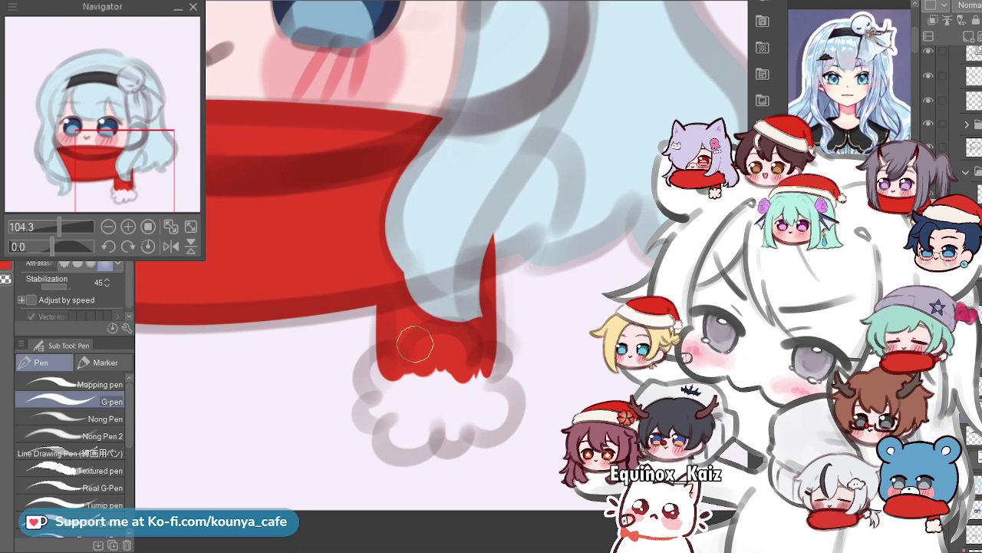
{"action": "scroll", "coordinate": [414, 346], "scroll_direction": "up", "scroll_amount": 2}
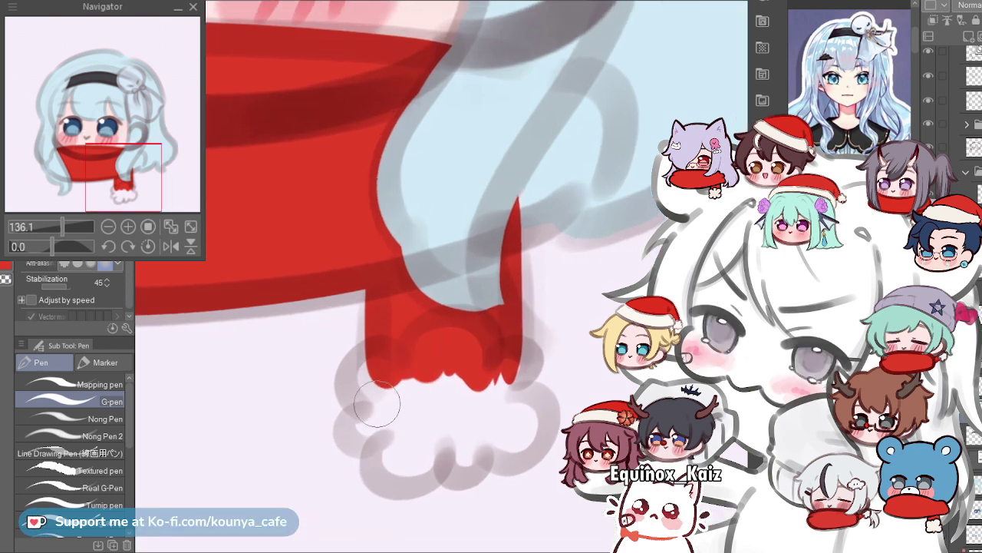
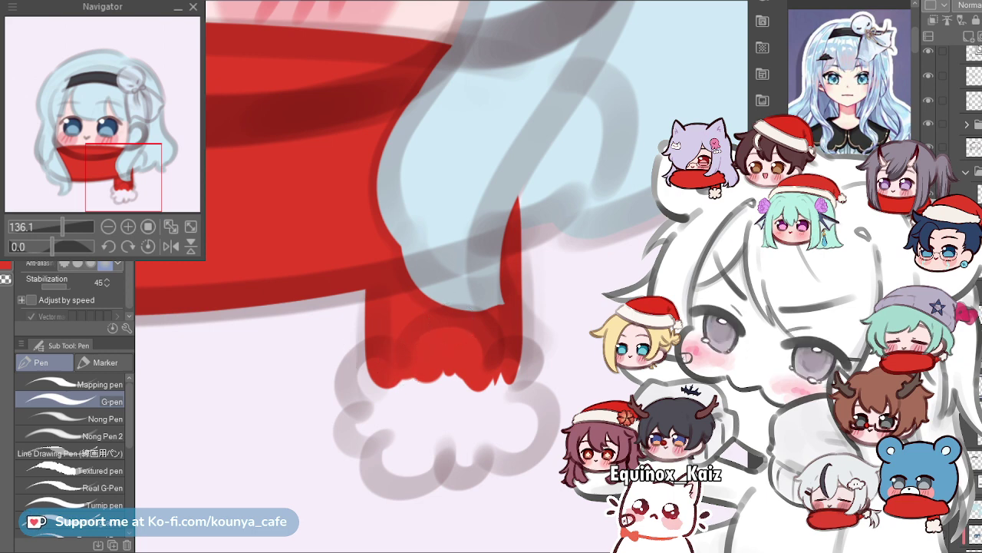
Move the grey backing layer beneath the character's color layers as a contrasting background for the pale pompom.
{"action": "scroll", "coordinate": [451, 326], "scroll_direction": "up", "scroll_amount": 3}
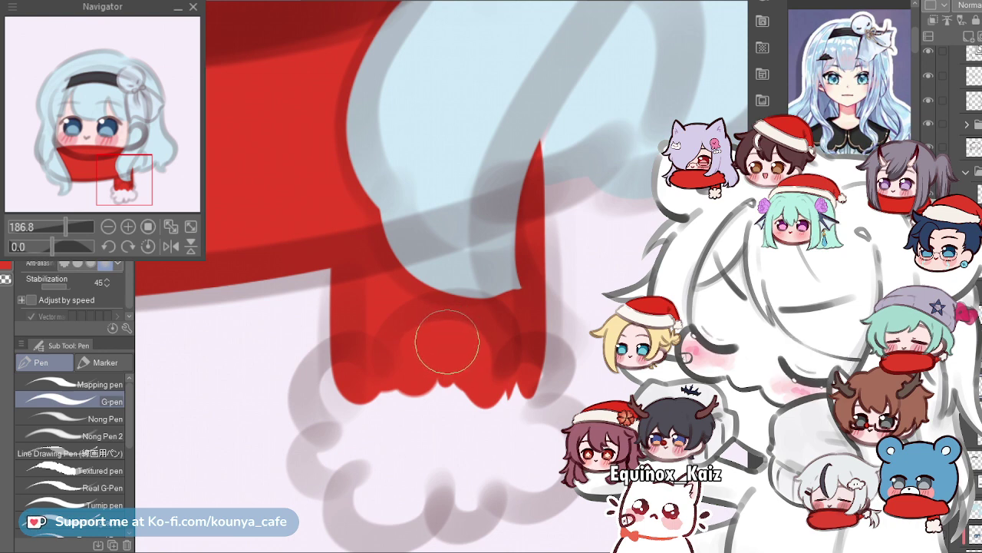
{"action": "left_click_drag", "start_coordinate": [559, 349], "coordinate": [529, 310]}
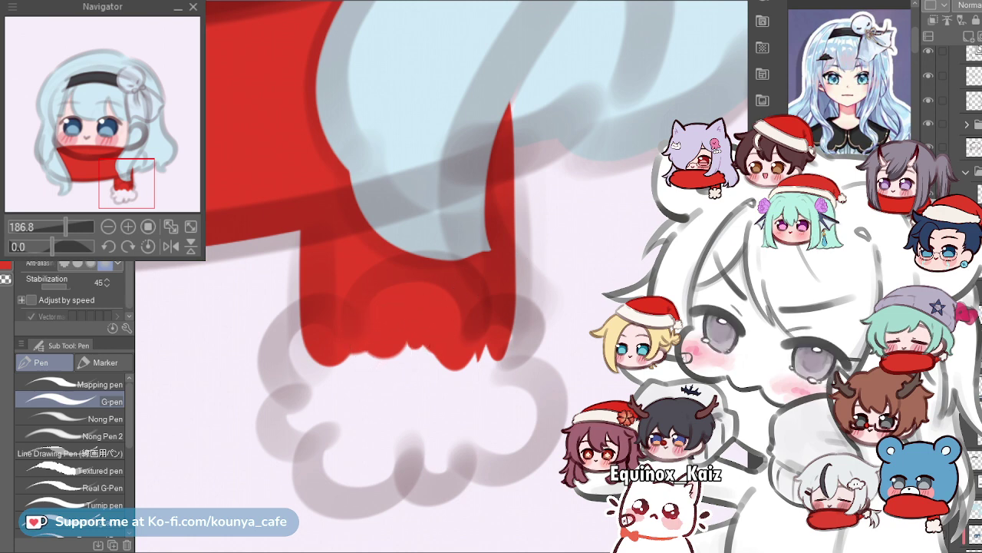
{"action": "scroll", "coordinate": [476, 212], "scroll_direction": "down", "scroll_amount": 2}
{"action": "scroll", "coordinate": [441, 253], "scroll_direction": "down", "scroll_amount": 4}
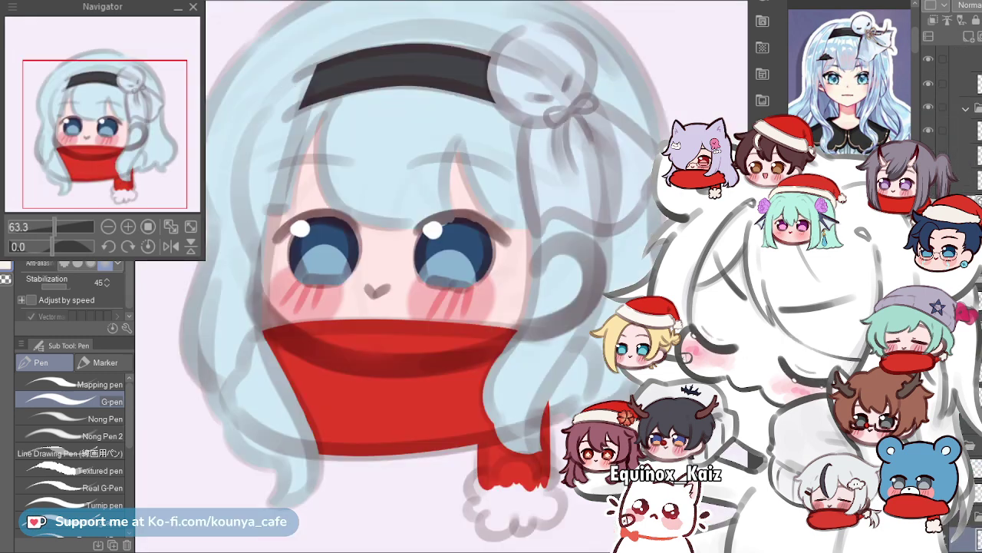
{"action": "scroll", "coordinate": [430, 460], "scroll_direction": "up", "scroll_amount": 4}
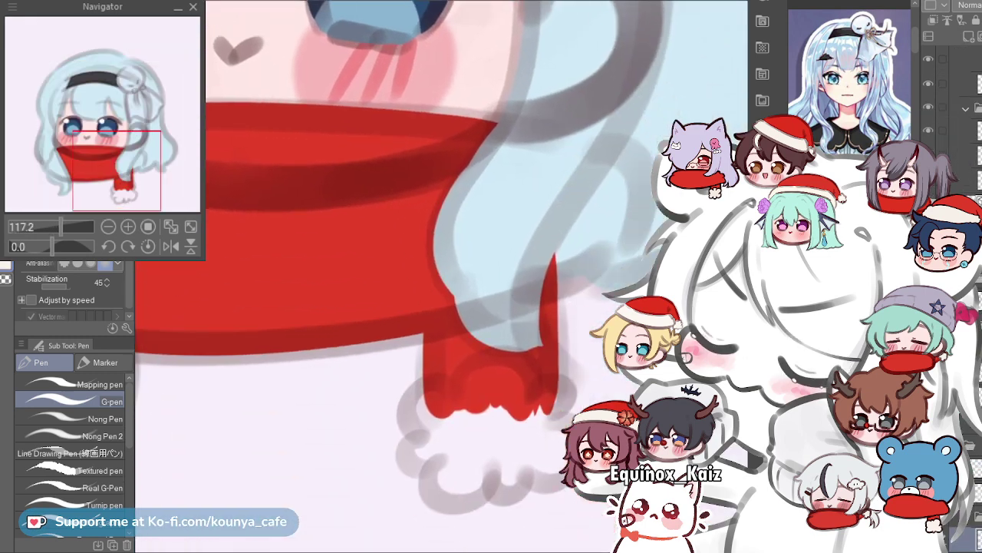
{"action": "scroll", "coordinate": [514, 522], "scroll_direction": "up", "scroll_amount": 2}
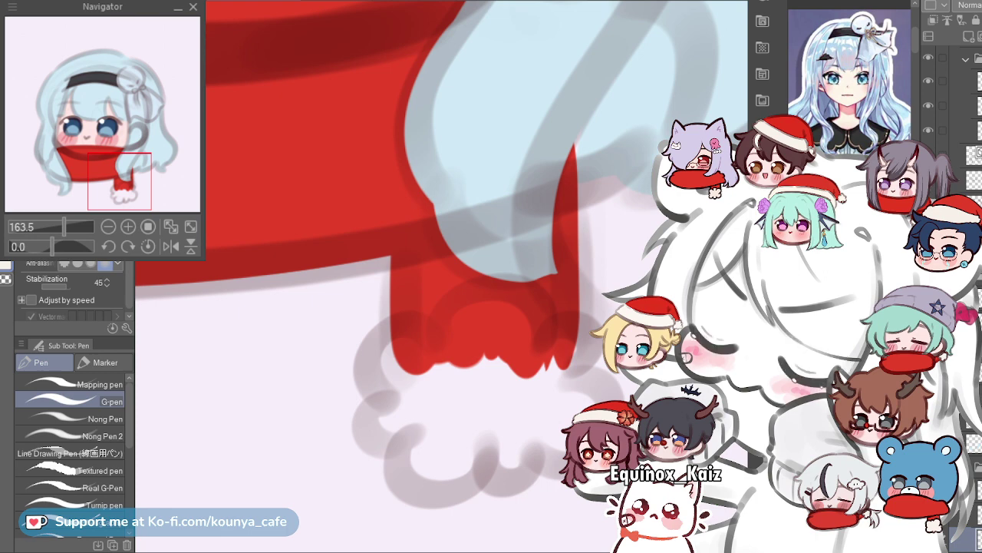
{"action": "scroll", "coordinate": [540, 516], "scroll_direction": "up", "scroll_amount": 2}
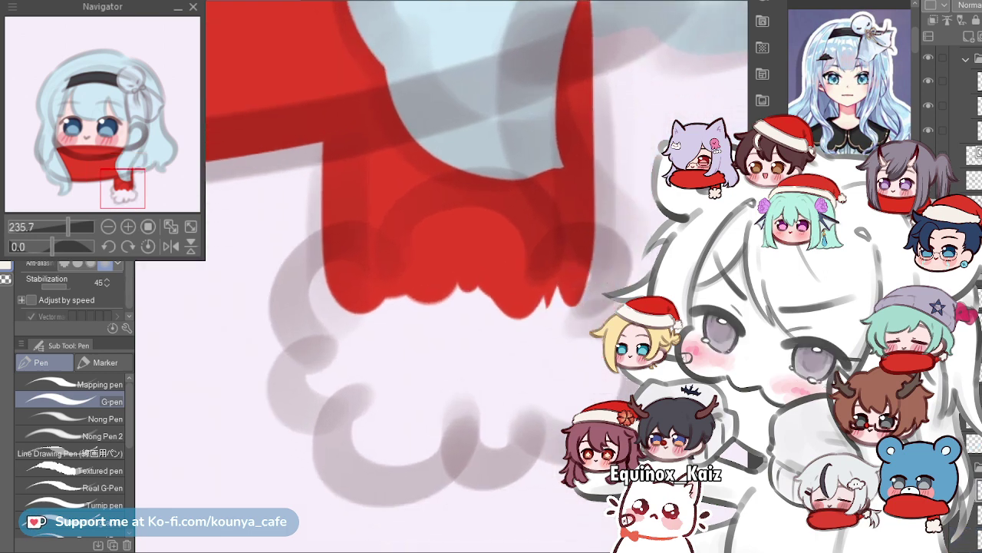
{"action": "scroll", "coordinate": [952, 291], "scroll_direction": "up", "scroll_amount": 5}
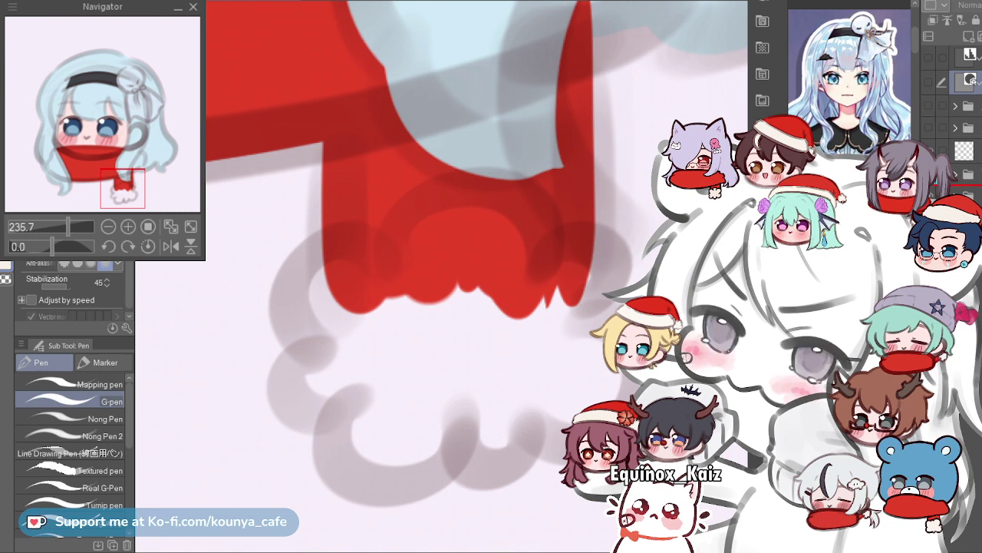
{"action": "left_click_drag", "start_coordinate": [968, 82], "coordinate": [968, 192]}
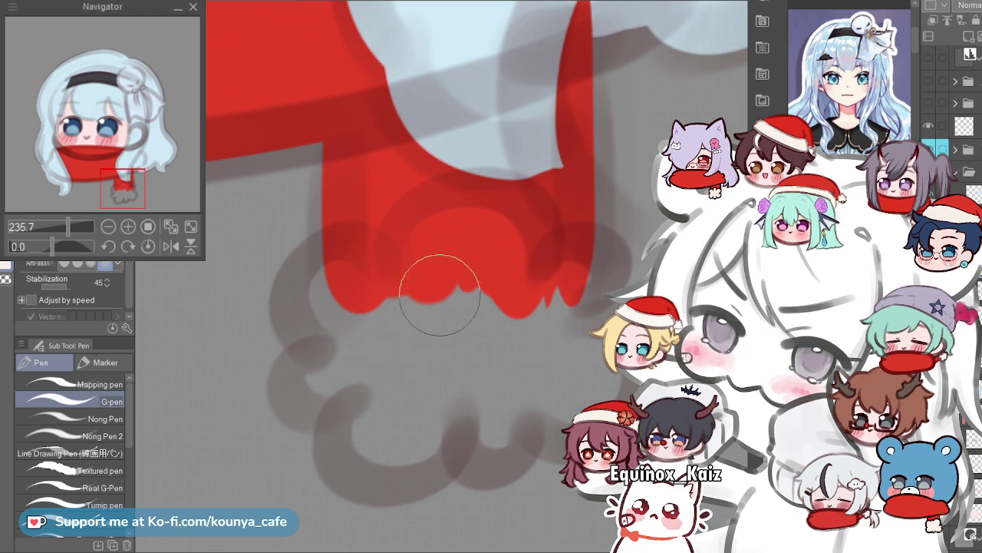
Paint the pompom's upper middle lobe in off-white over the red scarf end, filling its interior with a larger brush.
{"action": "mouse_move", "coordinate": [434, 290]}
{"action": "left_mouse_down"}
{"action": "mouse_move", "coordinate": [390, 301]}
{"action": "mouse_move", "coordinate": [407, 301]}
{"action": "left_mouse_up"}
{"action": "mouse_move", "coordinate": [329, 303]}
{"action": "left_mouse_down"}
{"action": "mouse_move", "coordinate": [370, 325]}
{"action": "mouse_move", "coordinate": [447, 292]}
{"action": "left_mouse_up"}
{"action": "key", "text": "ctrl+z"}
{"action": "mouse_move", "coordinate": [355, 319]}
{"action": "left_mouse_down"}
{"action": "mouse_move", "coordinate": [417, 223]}
{"action": "mouse_move", "coordinate": [457, 298]}
{"action": "left_mouse_up"}
{"action": "key", "text": "ctrl+z"}
{"action": "left_click_drag", "start_coordinate": [390, 292], "coordinate": [405, 291]}
{"action": "mouse_move", "coordinate": [354, 322]}
{"action": "left_mouse_down"}
{"action": "mouse_move", "coordinate": [352, 309]}
{"action": "mouse_move", "coordinate": [491, 357]}
{"action": "left_mouse_up"}
{"action": "key", "text": "ctrl+z"}
{"action": "mouse_move", "coordinate": [353, 319]}
{"action": "left_mouse_down"}
{"action": "mouse_move", "coordinate": [505, 297]}
{"action": "mouse_move", "coordinate": [497, 354]}
{"action": "left_mouse_up"}
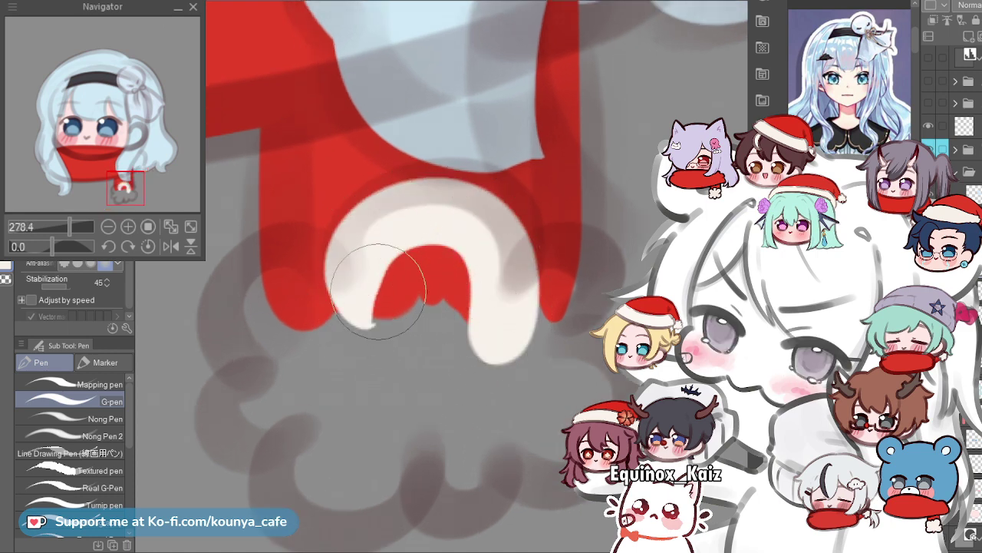
{"action": "key", "text": "]"}
{"action": "mouse_move", "coordinate": [426, 286]}
{"action": "left_mouse_down"}
{"action": "mouse_move", "coordinate": [416, 256]}
{"action": "mouse_move", "coordinate": [427, 320]}
{"action": "left_mouse_up"}
Paint the pompom's upper-left lobe and the small lobe below it in off-white, following the sketch outline.
{"action": "scroll", "coordinate": [314, 438], "scroll_direction": "up", "scroll_amount": 1}
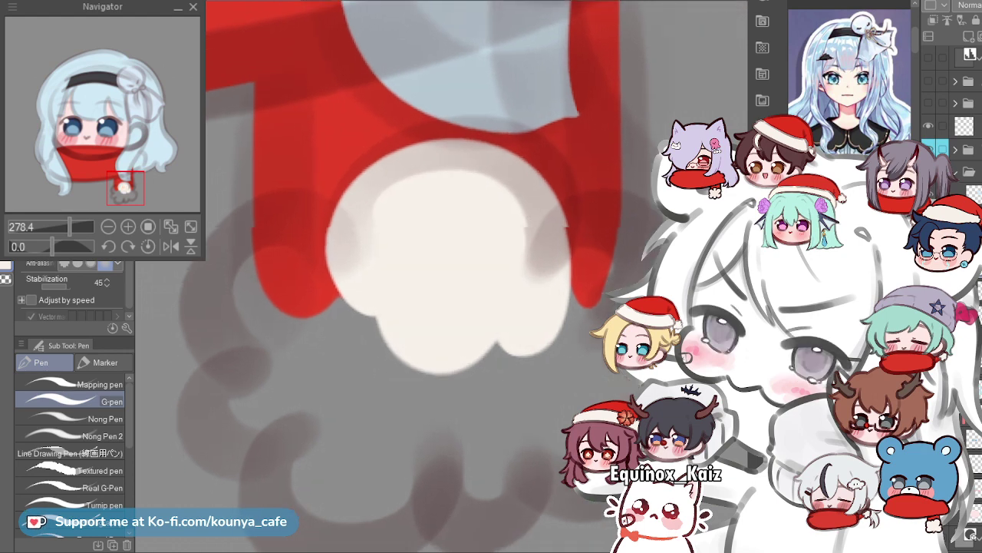
{"action": "left_click_drag", "start_coordinate": [279, 303], "coordinate": [335, 248]}
{"action": "key", "text": "["}
{"action": "mouse_move", "coordinate": [410, 253]}
{"action": "left_mouse_down"}
{"action": "mouse_move", "coordinate": [345, 202]}
{"action": "mouse_move", "coordinate": [295, 248]}
{"action": "left_mouse_up"}
{"action": "key", "text": "ctrl+z"}
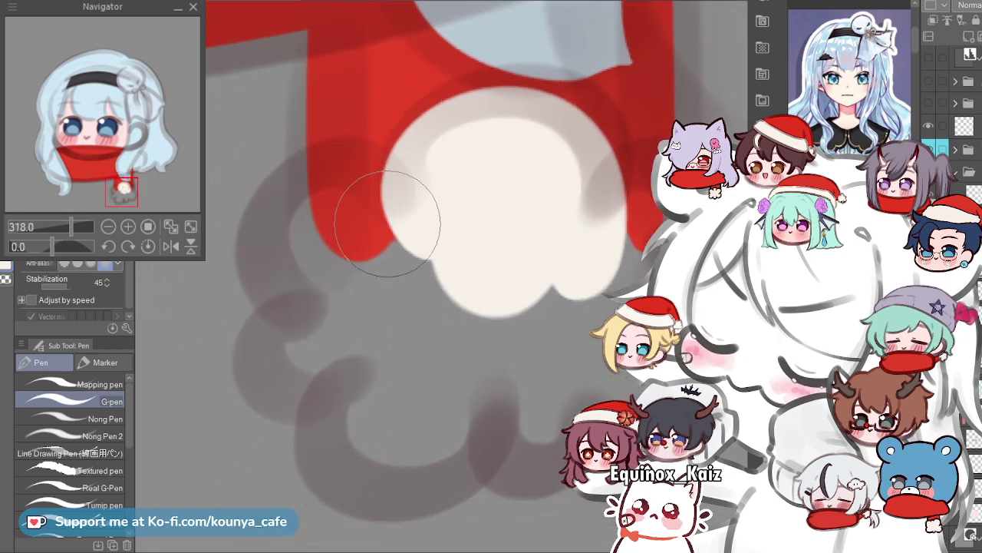
{"action": "mouse_move", "coordinate": [384, 204]}
{"action": "left_mouse_down"}
{"action": "mouse_move", "coordinate": [349, 184]}
{"action": "mouse_move", "coordinate": [376, 327]}
{"action": "left_mouse_up"}
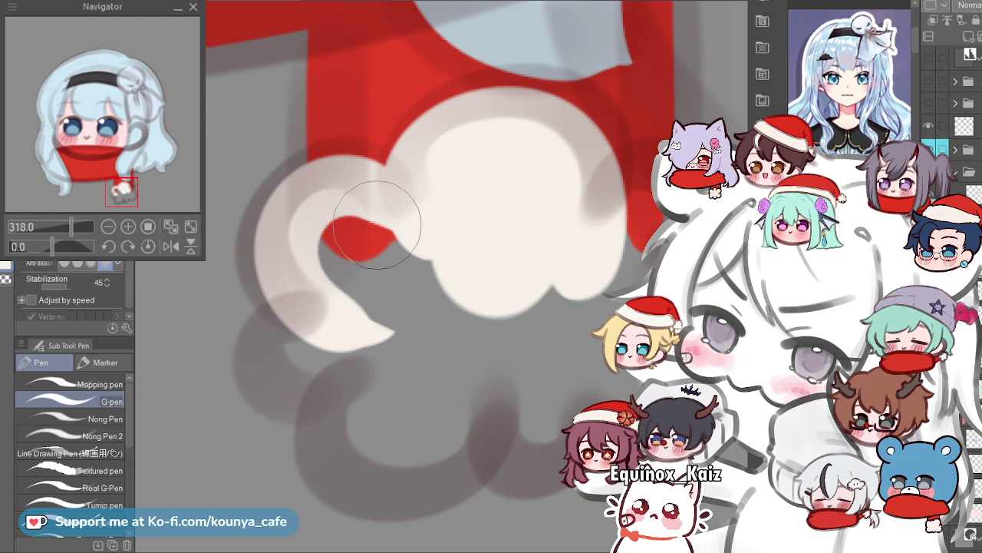
{"action": "scroll", "coordinate": [346, 261], "scroll_direction": "down", "scroll_amount": 1}
{"action": "mouse_move", "coordinate": [402, 269]}
{"action": "left_mouse_down"}
{"action": "mouse_move", "coordinate": [344, 325]}
{"action": "mouse_move", "coordinate": [296, 341]}
{"action": "mouse_move", "coordinate": [329, 296]}
{"action": "mouse_move", "coordinate": [328, 363]}
{"action": "mouse_move", "coordinate": [333, 324]}
{"action": "mouse_move", "coordinate": [290, 346]}
{"action": "mouse_move", "coordinate": [355, 312]}
{"action": "left_mouse_up"}
{"action": "scroll", "coordinate": [344, 324], "scroll_direction": "up", "scroll_amount": 2}
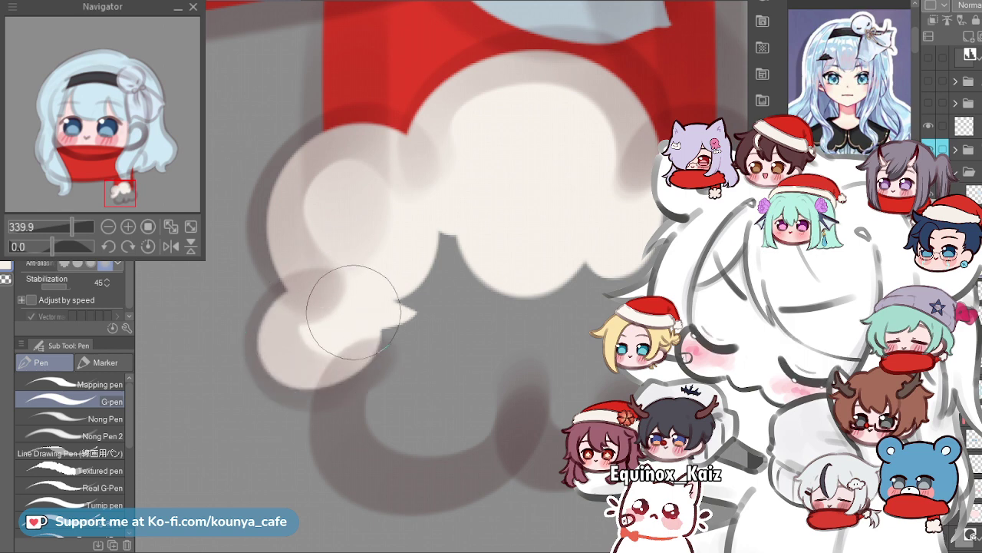
Fill the gap between the pompom's left lobes and its upper middle lobe with off-white.
{"action": "scroll", "coordinate": [355, 309], "scroll_direction": "down", "scroll_amount": 2}
{"action": "scroll", "coordinate": [356, 307], "scroll_direction": "down", "scroll_amount": 2}
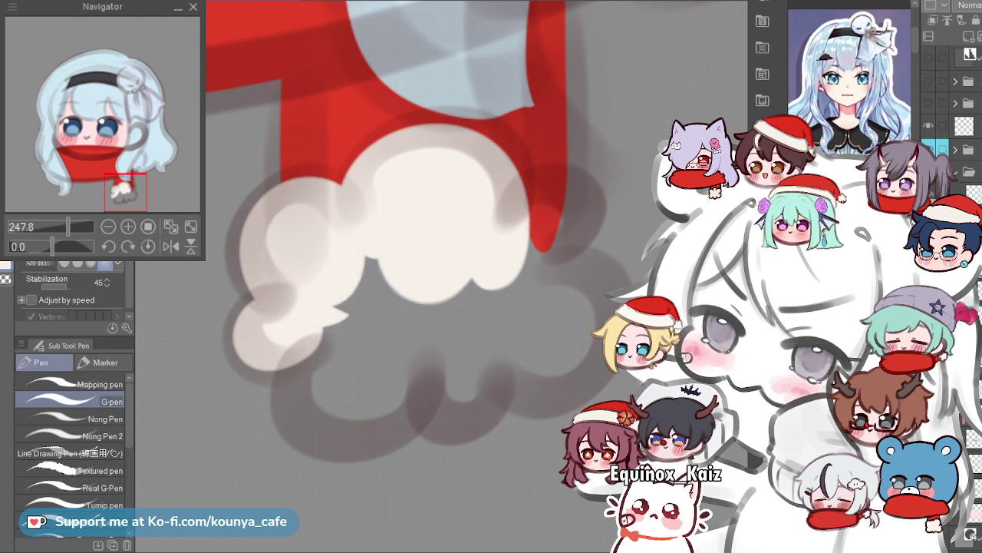
{"action": "scroll", "coordinate": [340, 327], "scroll_direction": "up", "scroll_amount": 4}
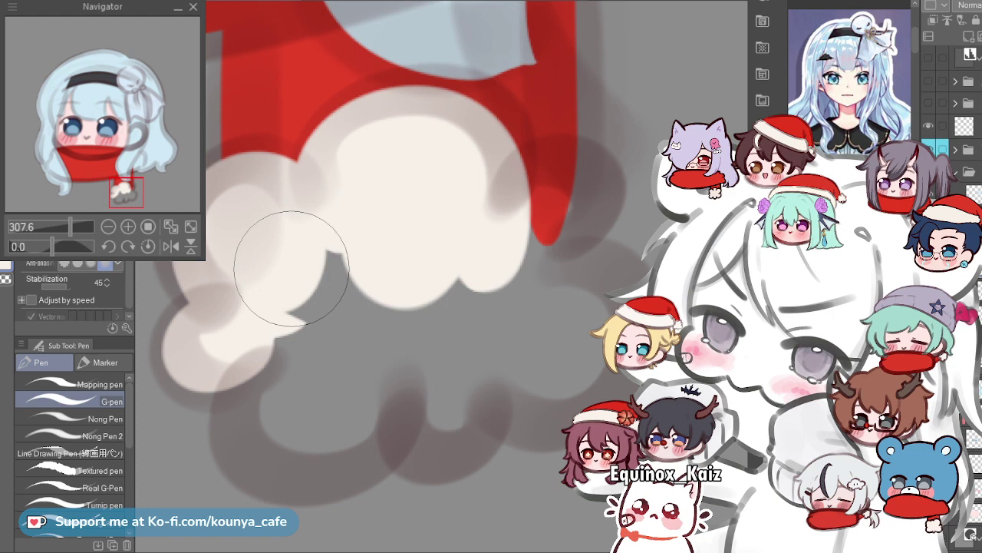
{"action": "mouse_move", "coordinate": [279, 241]}
{"action": "left_mouse_down"}
{"action": "mouse_move", "coordinate": [297, 307]}
{"action": "mouse_move", "coordinate": [319, 321]}
{"action": "left_mouse_up"}
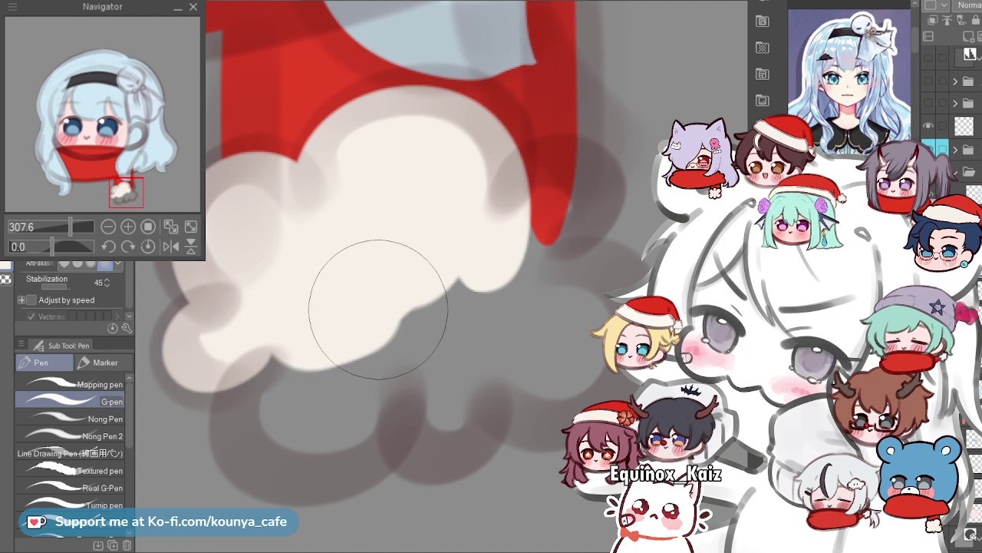
Paint the pompom's large lower-left lobe in off-white along its sketch line and fill its interior.
{"action": "scroll", "coordinate": [373, 322], "scroll_direction": "up", "scroll_amount": 1}
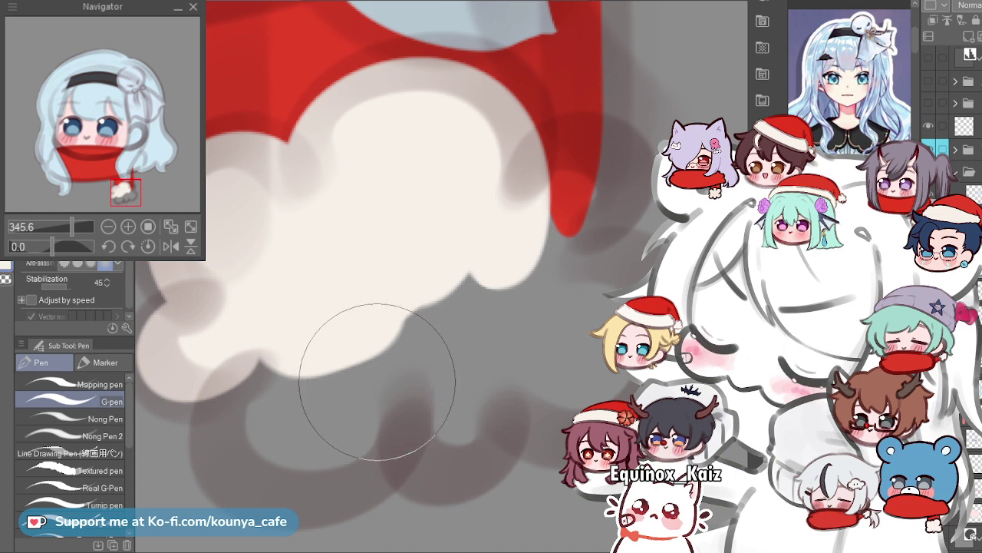
{"action": "mouse_move", "coordinate": [401, 375]}
{"action": "left_mouse_down"}
{"action": "mouse_move", "coordinate": [419, 361]}
{"action": "mouse_move", "coordinate": [395, 383]}
{"action": "mouse_move", "coordinate": [386, 379]}
{"action": "left_mouse_up"}
{"action": "left_click_drag", "start_coordinate": [309, 321], "coordinate": [262, 396]}
{"action": "key", "text": "ctrl+z"}
{"action": "key", "text": "ctrl+z"}
{"action": "mouse_move", "coordinate": [294, 324]}
{"action": "left_mouse_down"}
{"action": "mouse_move", "coordinate": [363, 415]}
{"action": "mouse_move", "coordinate": [312, 453]}
{"action": "mouse_move", "coordinate": [395, 302]}
{"action": "left_mouse_up"}
{"action": "mouse_move", "coordinate": [296, 340]}
{"action": "left_mouse_down"}
{"action": "mouse_move", "coordinate": [320, 419]}
{"action": "mouse_move", "coordinate": [344, 348]}
{"action": "left_mouse_up"}
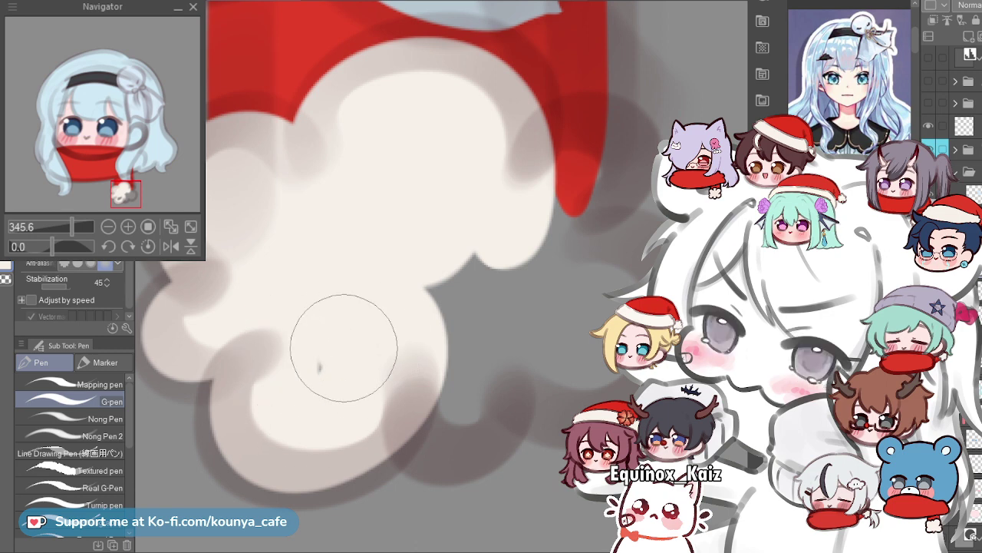
Extend the off-white fill over the pompom's small bottom middle lobe, undoing the stray strokes.
{"action": "scroll", "coordinate": [359, 320], "scroll_direction": "down", "scroll_amount": 3}
{"action": "scroll", "coordinate": [415, 317], "scroll_direction": "up", "scroll_amount": 2}
{"action": "left_click_drag", "start_coordinate": [381, 304], "coordinate": [413, 401]}
{"action": "key", "text": "ctrl+z"}
{"action": "mouse_move", "coordinate": [406, 278]}
{"action": "left_mouse_down"}
{"action": "mouse_move", "coordinate": [383, 360]}
{"action": "mouse_move", "coordinate": [465, 358]}
{"action": "mouse_move", "coordinate": [419, 305]}
{"action": "mouse_move", "coordinate": [400, 355]}
{"action": "mouse_move", "coordinate": [392, 296]}
{"action": "mouse_move", "coordinate": [418, 414]}
{"action": "mouse_move", "coordinate": [426, 296]}
{"action": "mouse_move", "coordinate": [416, 307]}
{"action": "mouse_move", "coordinate": [412, 245]}
{"action": "mouse_move", "coordinate": [445, 342]}
{"action": "mouse_move", "coordinate": [417, 297]}
{"action": "left_mouse_up"}
{"action": "key", "text": "ctrl+z"}
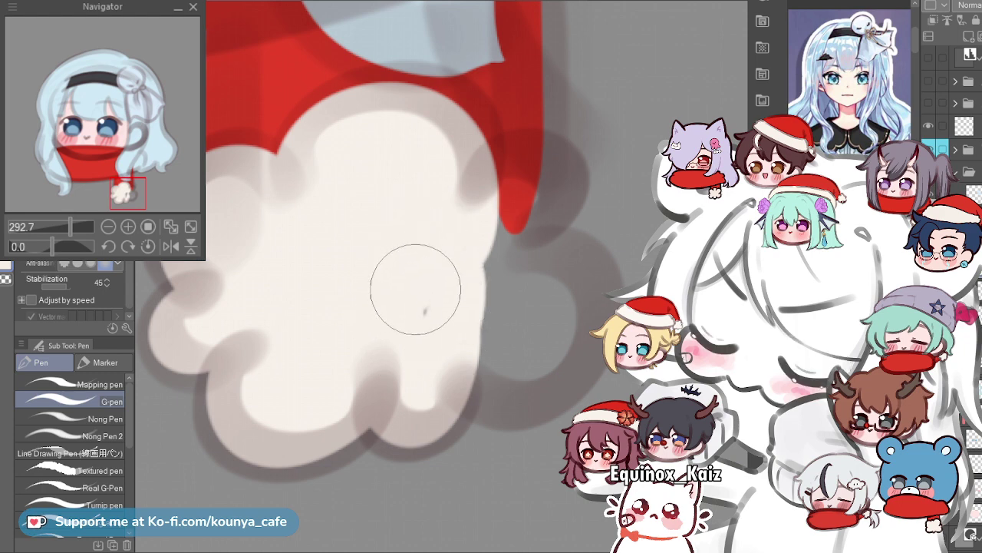
Paint the pompom's upper-right lobe in off-white over the scarf's pointed end, undoing stray strokes, and fill its interior.
{"action": "scroll", "coordinate": [476, 223], "scroll_direction": "up", "scroll_amount": 2}
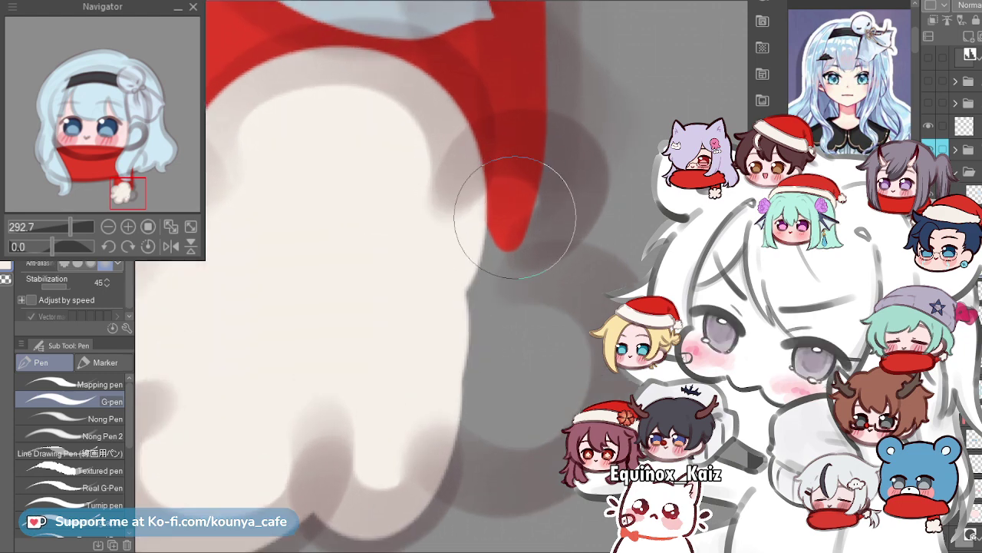
{"action": "left_click_drag", "start_coordinate": [470, 187], "coordinate": [529, 200]}
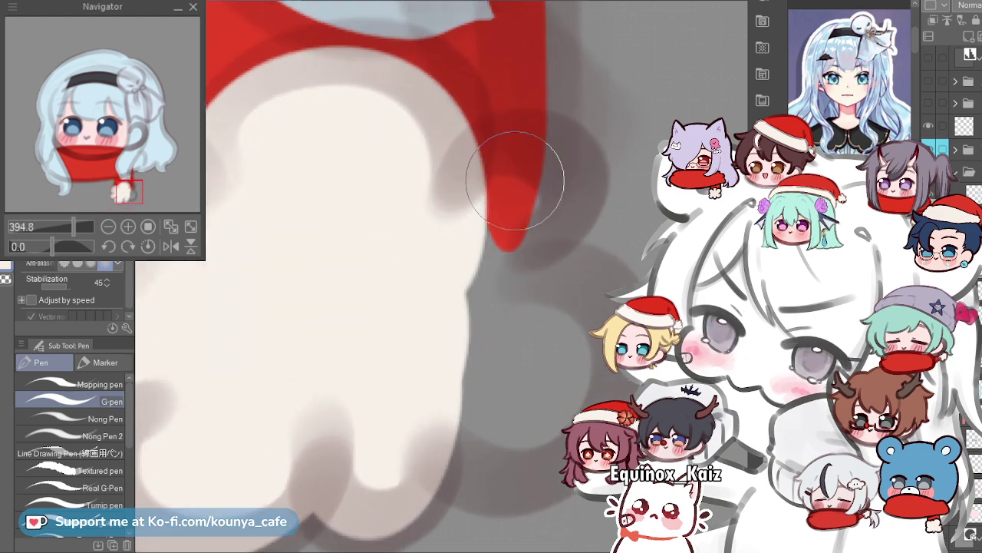
{"action": "left_click_drag", "start_coordinate": [462, 188], "coordinate": [508, 215]}
{"action": "key", "text": "ctrl+z"}
{"action": "left_click_drag", "start_coordinate": [459, 173], "coordinate": [431, 301]}
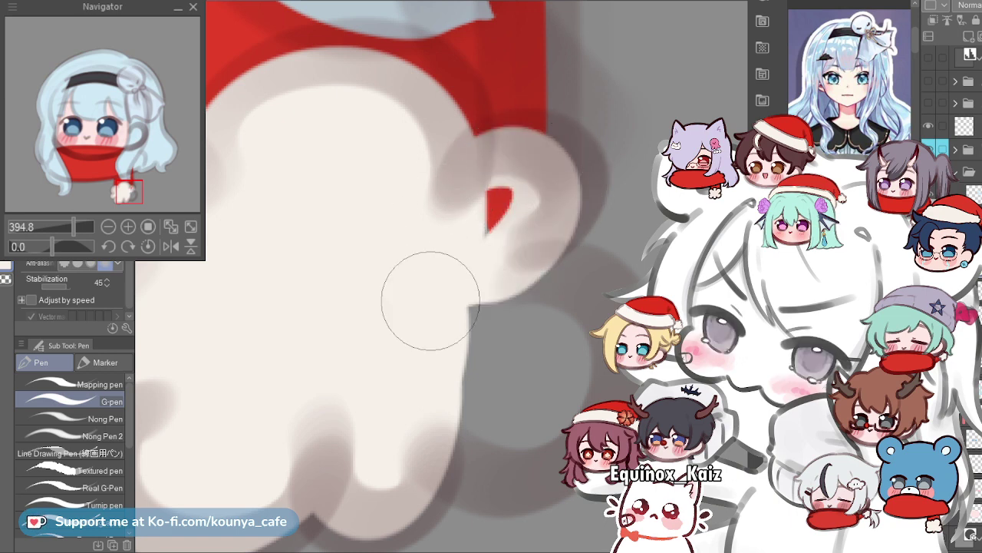
{"action": "scroll", "coordinate": [504, 208], "scroll_direction": "down", "scroll_amount": 2}
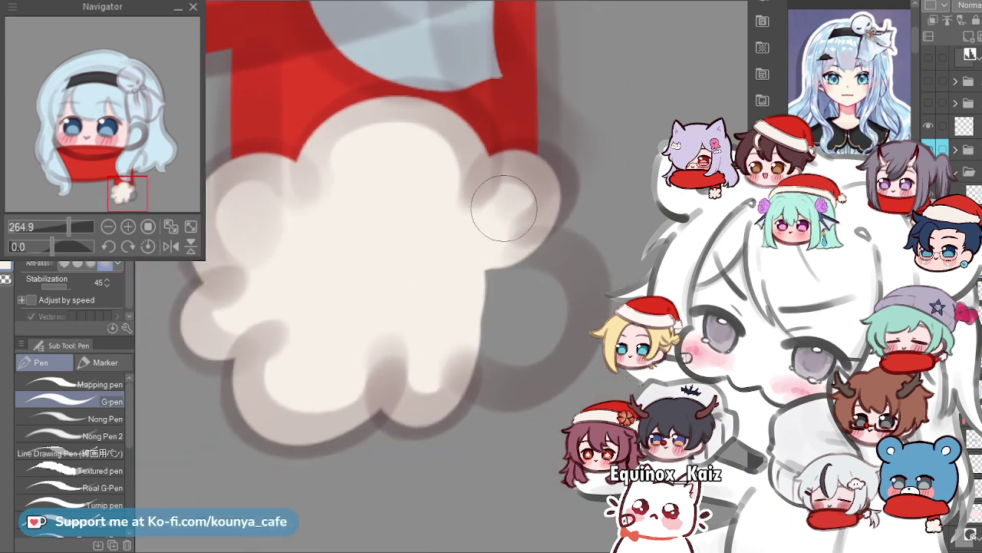
Paint the pompom's large lower-right lobe in off-white along its sketch line and fill its interior.
{"action": "mouse_move", "coordinate": [499, 271]}
{"action": "left_mouse_down"}
{"action": "mouse_move", "coordinate": [442, 278]}
{"action": "mouse_move", "coordinate": [546, 273]}
{"action": "mouse_move", "coordinate": [490, 358]}
{"action": "mouse_move", "coordinate": [488, 270]}
{"action": "mouse_move", "coordinate": [549, 343]}
{"action": "mouse_move", "coordinate": [479, 338]}
{"action": "left_mouse_up"}
{"action": "key", "text": "ctrl+z"}
{"action": "scroll", "coordinate": [619, 333], "scroll_direction": "up", "scroll_amount": 2}
{"action": "key", "text": "["}
{"action": "mouse_move", "coordinate": [421, 230]}
{"action": "left_mouse_down"}
{"action": "mouse_move", "coordinate": [537, 347]}
{"action": "mouse_move", "coordinate": [450, 390]}
{"action": "left_mouse_up"}
{"action": "key", "text": "ctrl+z"}
{"action": "left_click_drag", "start_coordinate": [451, 213], "coordinate": [351, 360]}
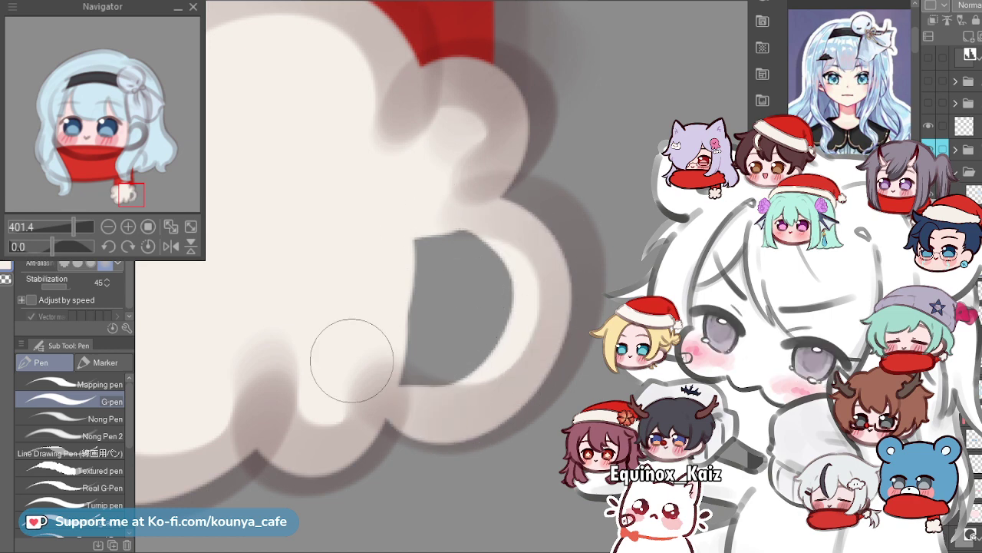
{"action": "scroll", "coordinate": [436, 321], "scroll_direction": "down", "scroll_amount": 2}
{"action": "mouse_move", "coordinate": [416, 285]}
{"action": "left_mouse_down"}
{"action": "mouse_move", "coordinate": [458, 317]}
{"action": "mouse_move", "coordinate": [468, 276]}
{"action": "mouse_move", "coordinate": [507, 320]}
{"action": "left_mouse_up"}
{"action": "scroll", "coordinate": [465, 276], "scroll_direction": "down", "scroll_amount": 5}
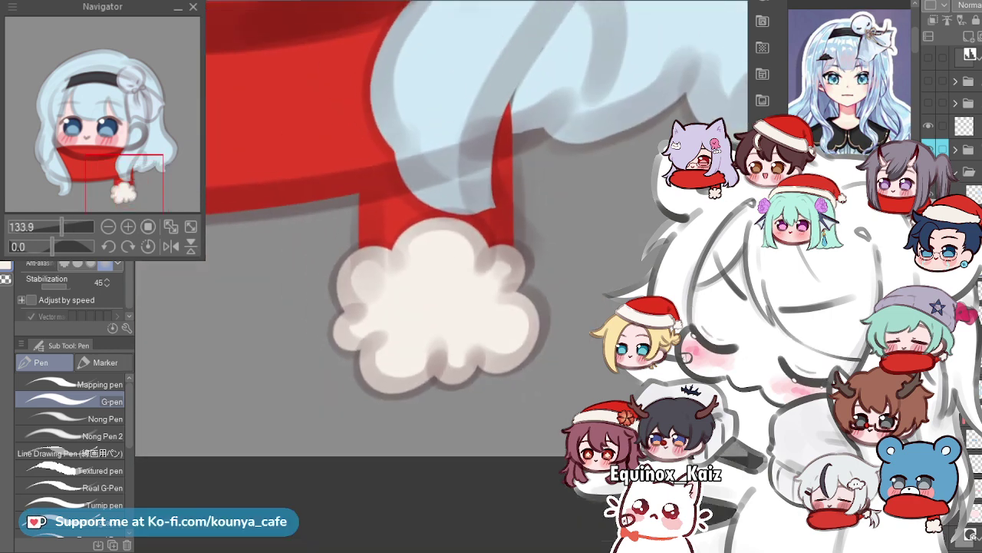
Erase the dark curved fold line running across the red scarf on the sketch with the Hard eraser.
{"action": "scroll", "coordinate": [461, 269], "scroll_direction": "up", "scroll_amount": 2}
{"action": "scroll", "coordinate": [498, 428], "scroll_direction": "down", "scroll_amount": 4}
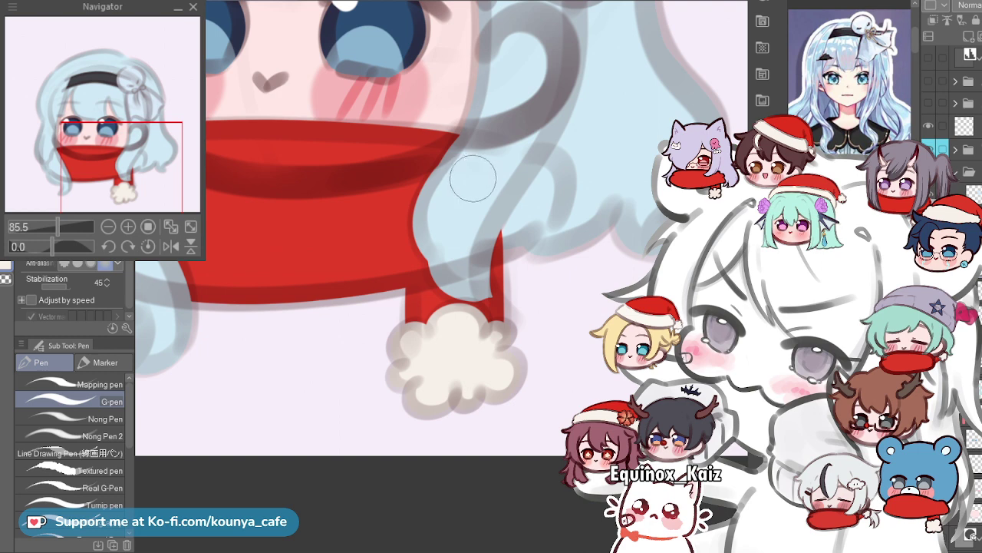
{"action": "scroll", "coordinate": [472, 176], "scroll_direction": "down", "scroll_amount": 2}
{"action": "left_click_drag", "start_coordinate": [422, 40], "coordinate": [462, 139]}
{"action": "scroll", "coordinate": [461, 139], "scroll_direction": "up", "scroll_amount": 1}
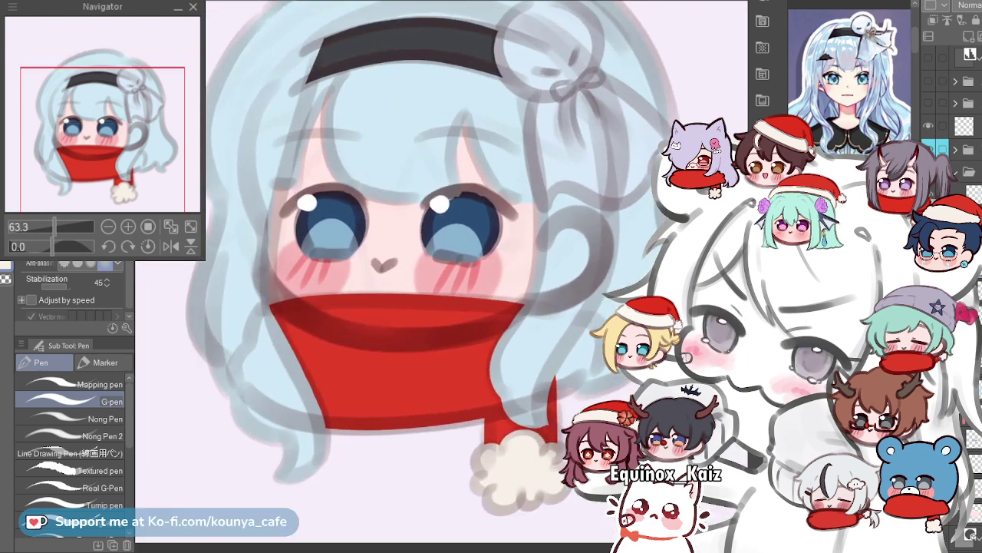
{"action": "scroll", "coordinate": [952, 277], "scroll_direction": "down", "scroll_amount": 3}
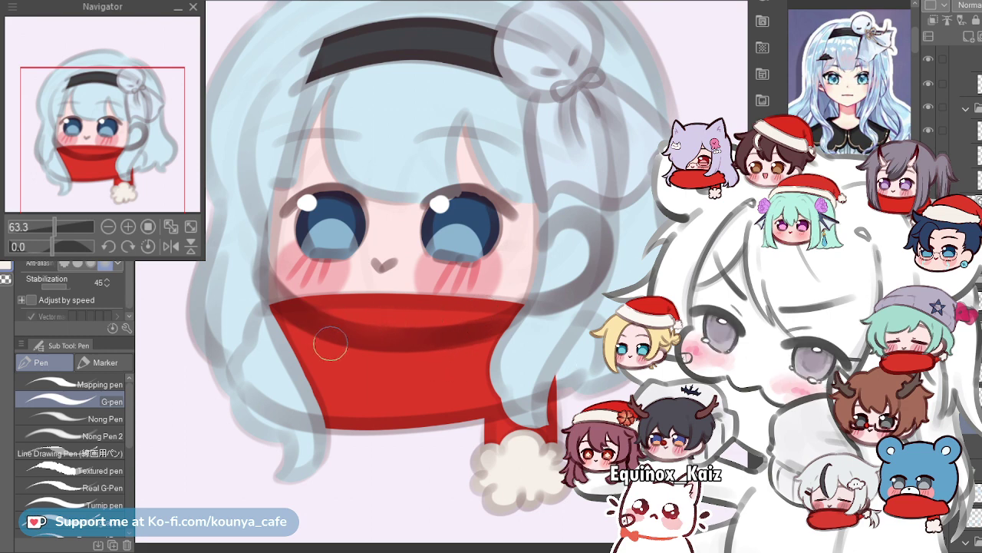
{"action": "key", "text": "e"}
{"action": "left_click_drag", "start_coordinate": [379, 354], "coordinate": [427, 351]}
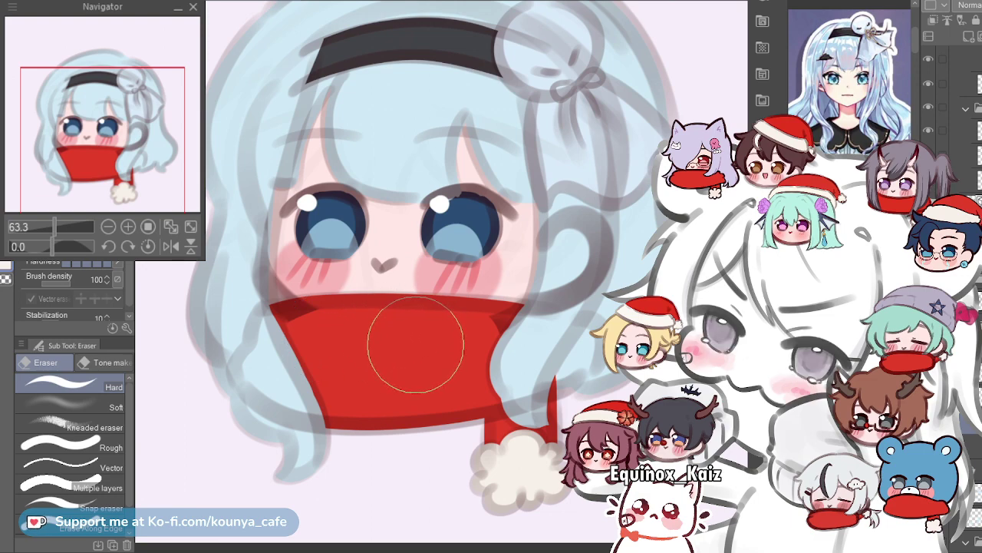
Rotate the canvas to erase the leftover fold-line ends at the scarf's upper corners, and reset the rotation.
{"action": "key", "text": "r"}
{"action": "left_click_drag", "start_coordinate": [419, 305], "coordinate": [432, 334]}
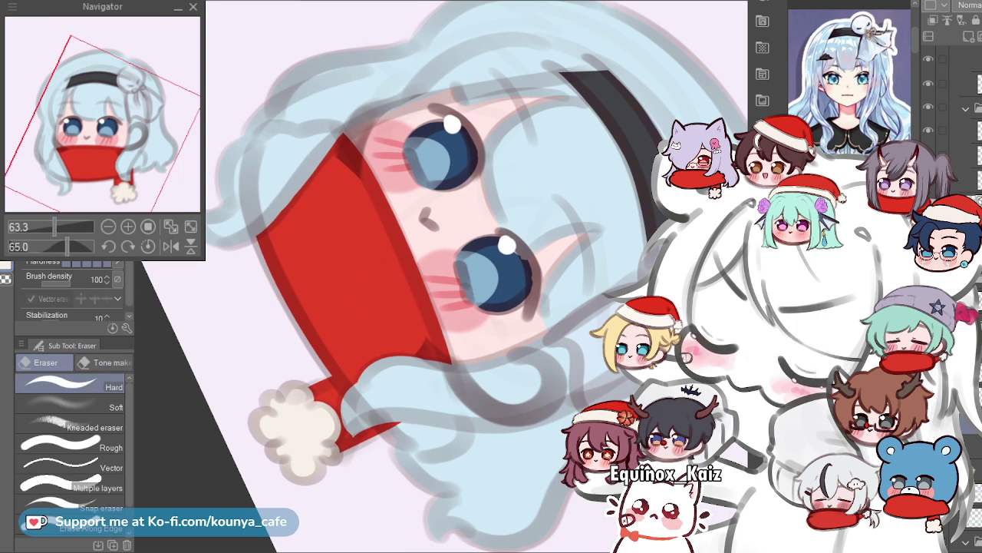
{"action": "scroll", "coordinate": [432, 334], "scroll_direction": "up", "scroll_amount": 2}
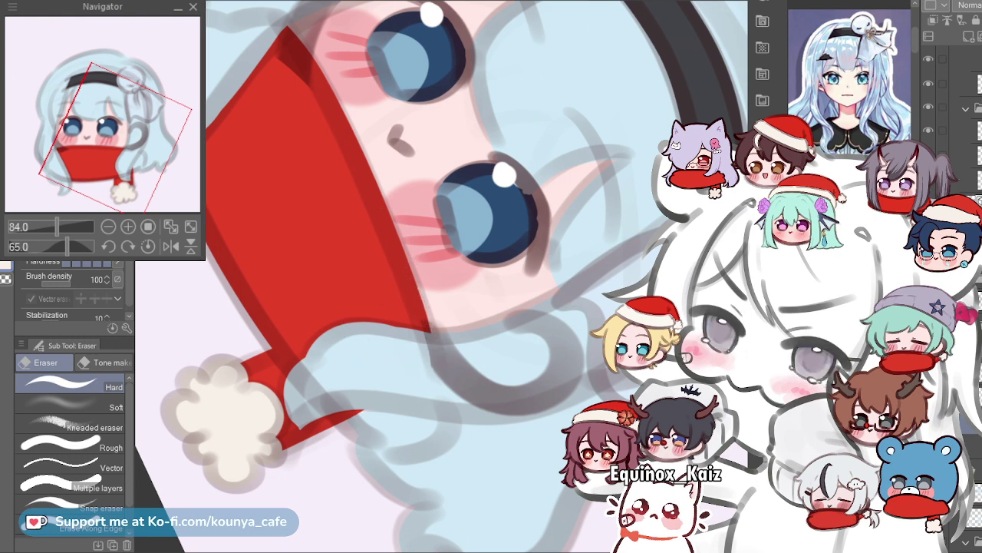
{"action": "scroll", "coordinate": [380, 272], "scroll_direction": "down", "scroll_amount": 3}
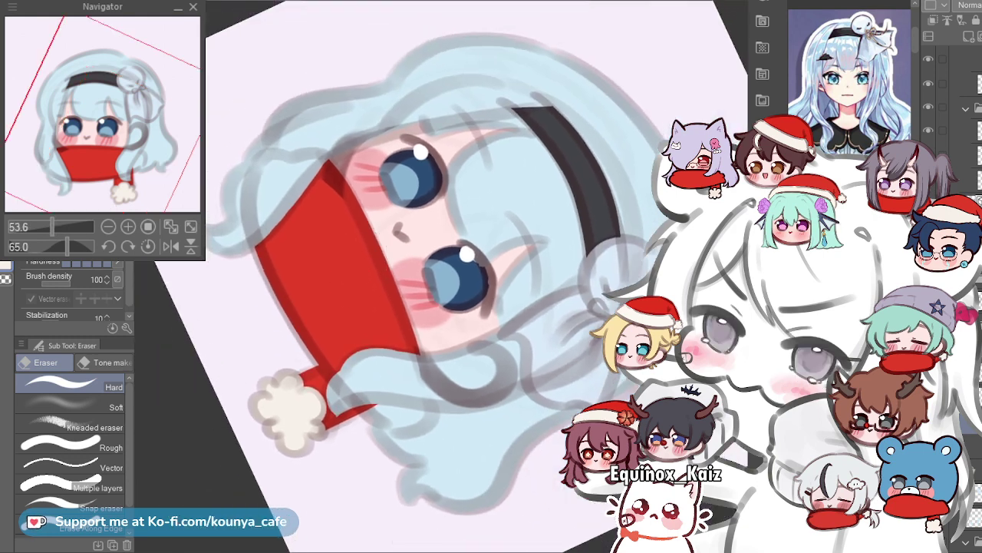
{"action": "scroll", "coordinate": [319, 139], "scroll_direction": "up", "scroll_amount": 4}
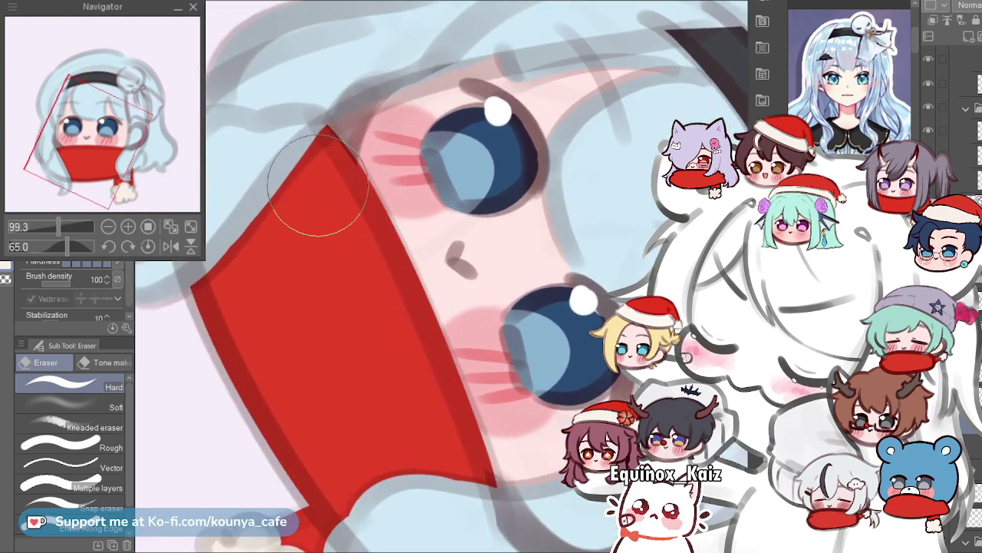
{"action": "scroll", "coordinate": [299, 148], "scroll_direction": "down", "scroll_amount": 4}
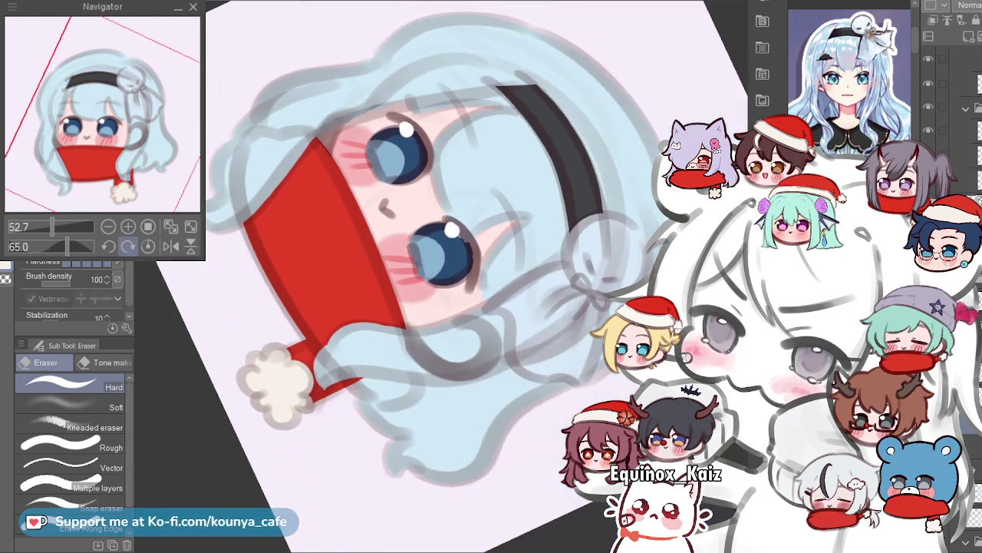
{"action": "left_click", "coordinate": [148, 245]}
{"action": "scroll", "coordinate": [235, 245], "scroll_direction": "up", "scroll_amount": 3}
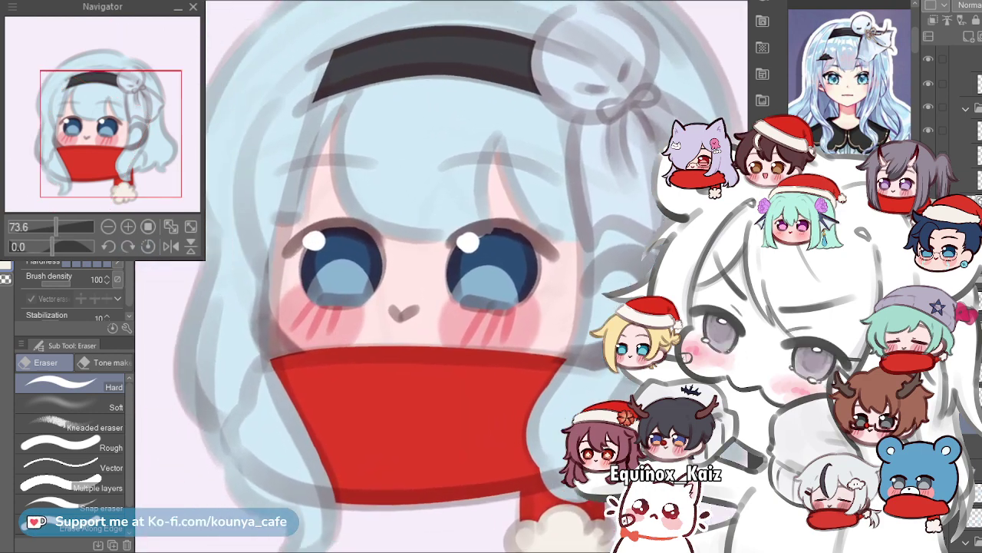
{"action": "scroll", "coordinate": [276, 276], "scroll_direction": "down", "scroll_amount": 3}
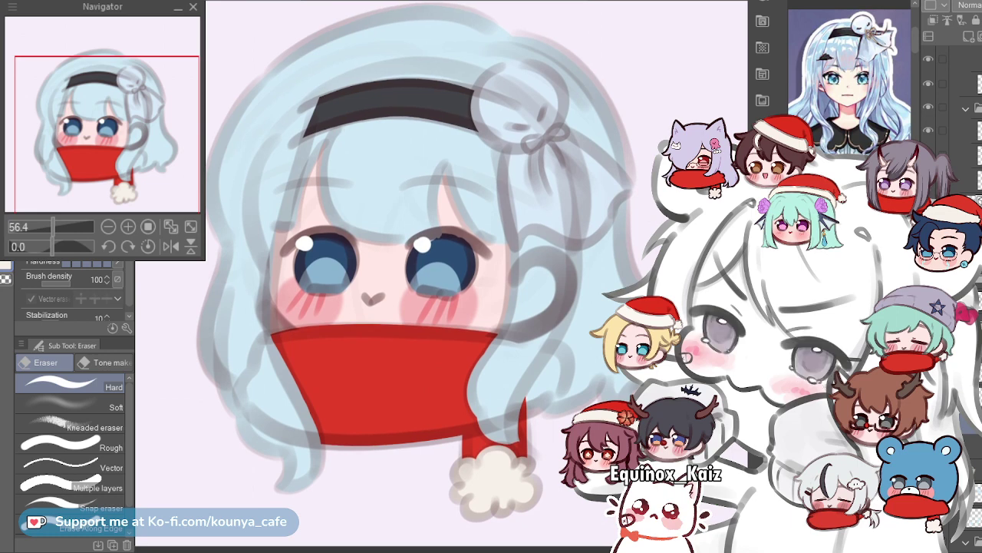
{"action": "scroll", "coordinate": [384, 294], "scroll_direction": "up", "scroll_amount": 1}
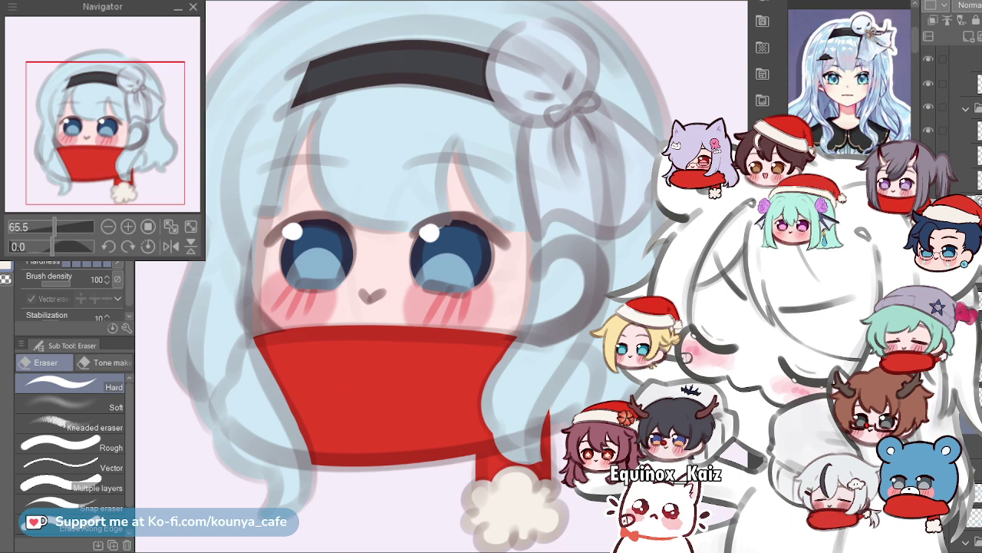
{"action": "left_click", "coordinate": [965, 180]}
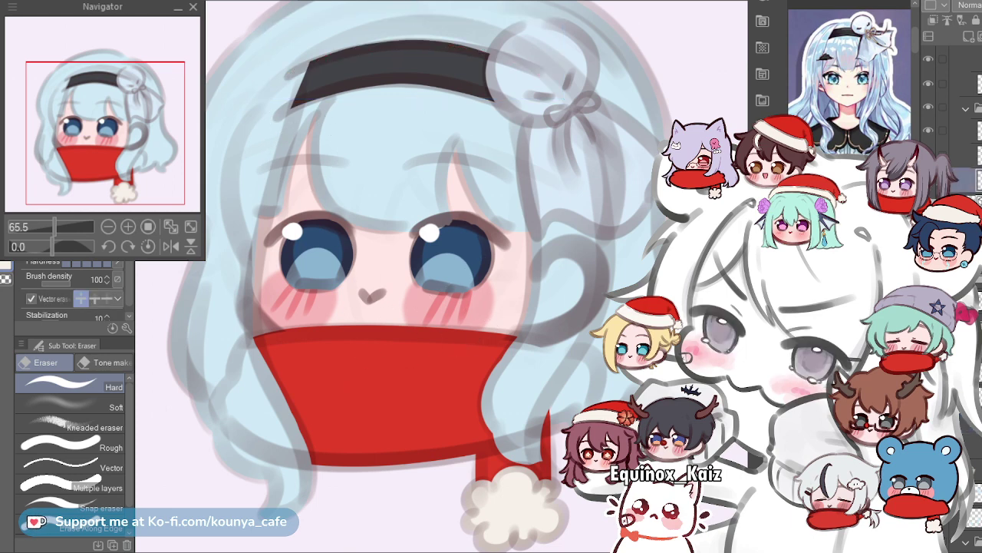
{"action": "key", "text": "Delete"}
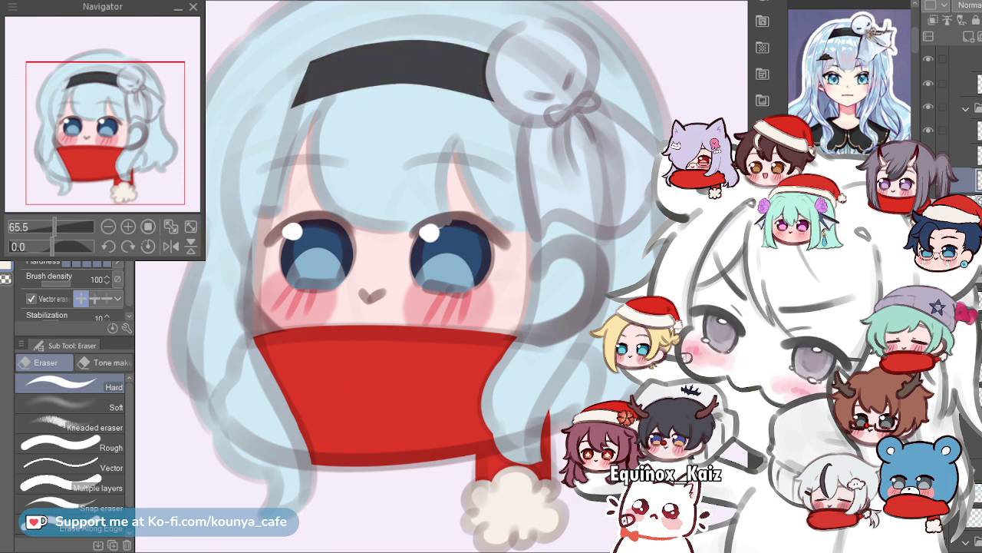
{"action": "key", "text": "ctrl+z"}
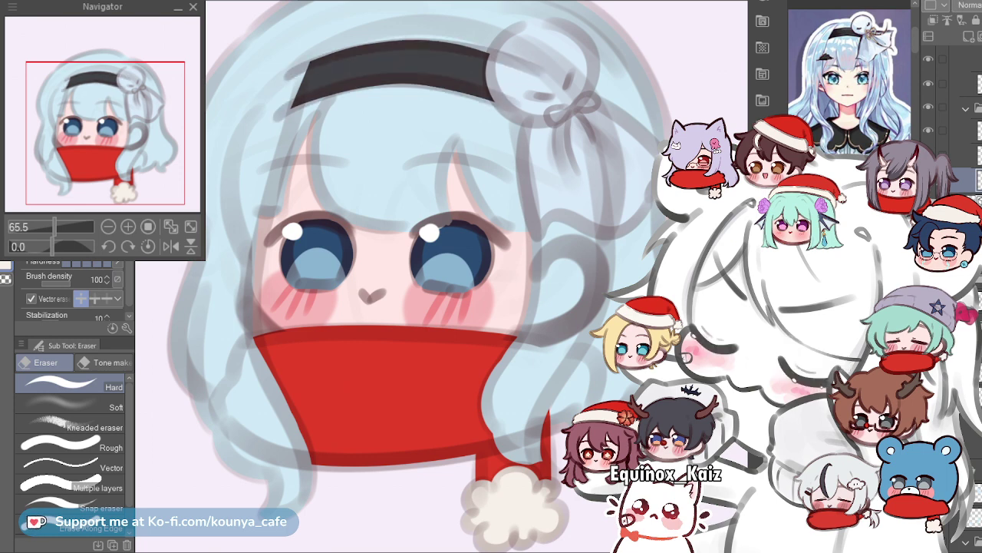
{"action": "left_click_drag", "start_coordinate": [308, 81], "coordinate": [323, 111]}
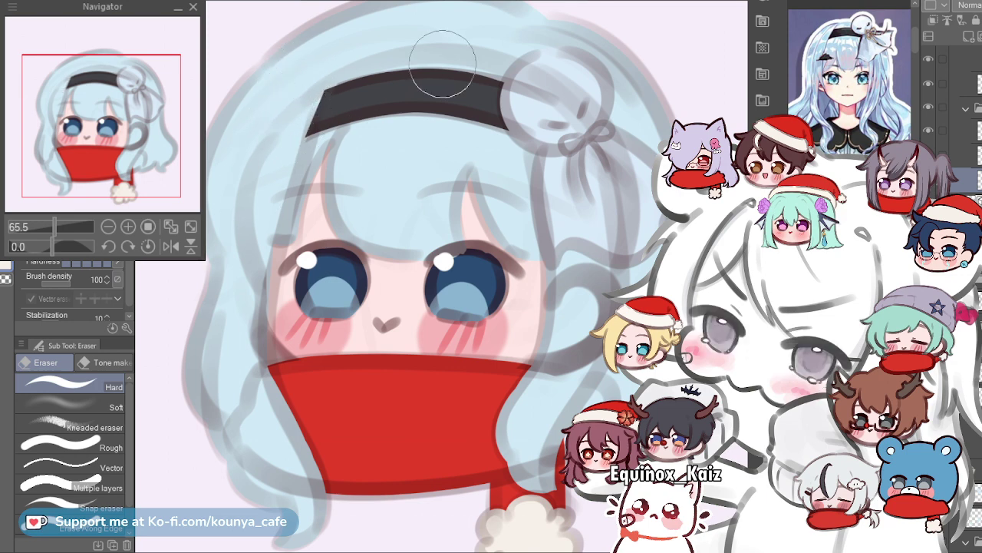
{"action": "left_click_drag", "start_coordinate": [530, 69], "coordinate": [526, 93]}
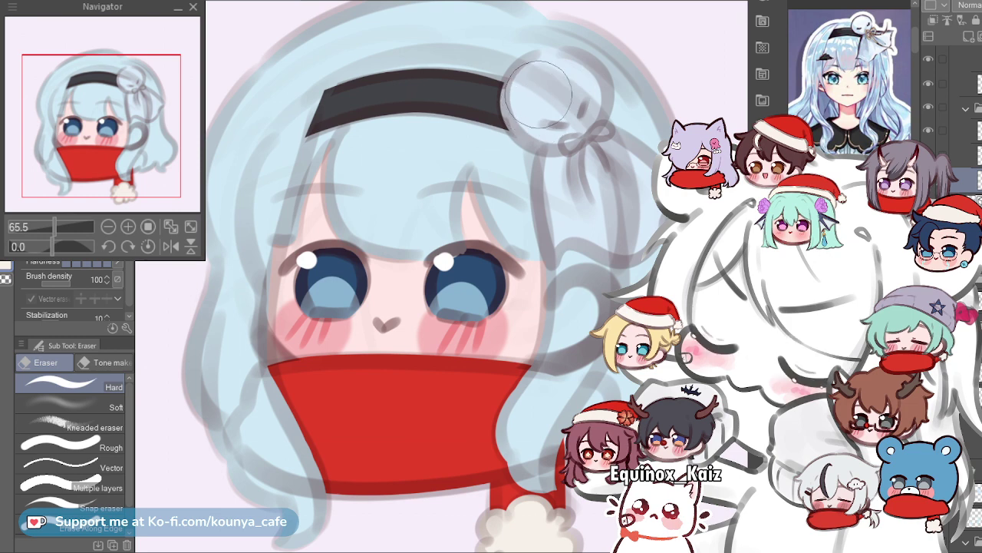
{"action": "scroll", "coordinate": [538, 95], "scroll_direction": "down", "scroll_amount": 3}
{"action": "scroll", "coordinate": [539, 87], "scroll_direction": "up", "scroll_amount": 2}
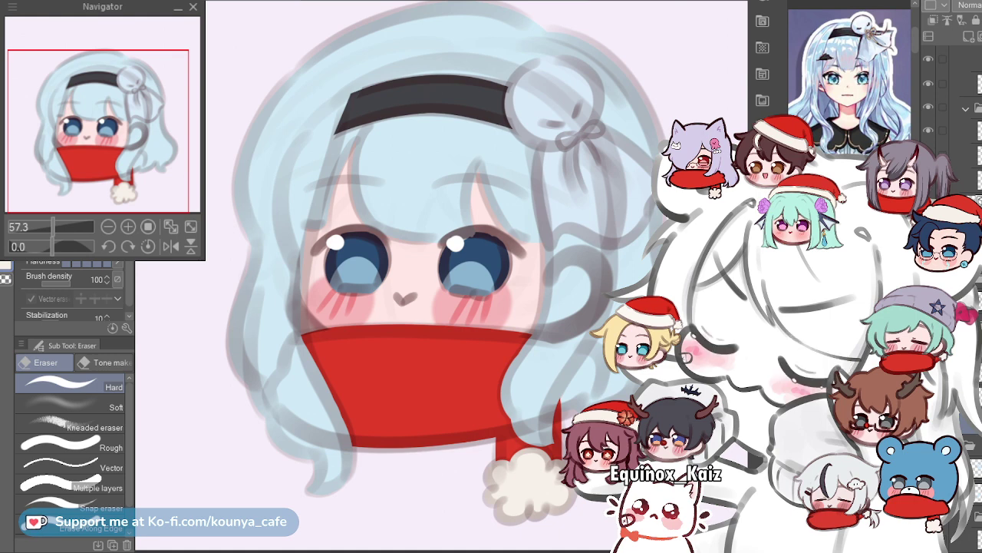
Paint the outer curve of the scarf's side loop in red beyond the hair lock above the hanging end, using the G-pen.
{"action": "left_click", "coordinate": [283, 364], "text": "ctrl"}
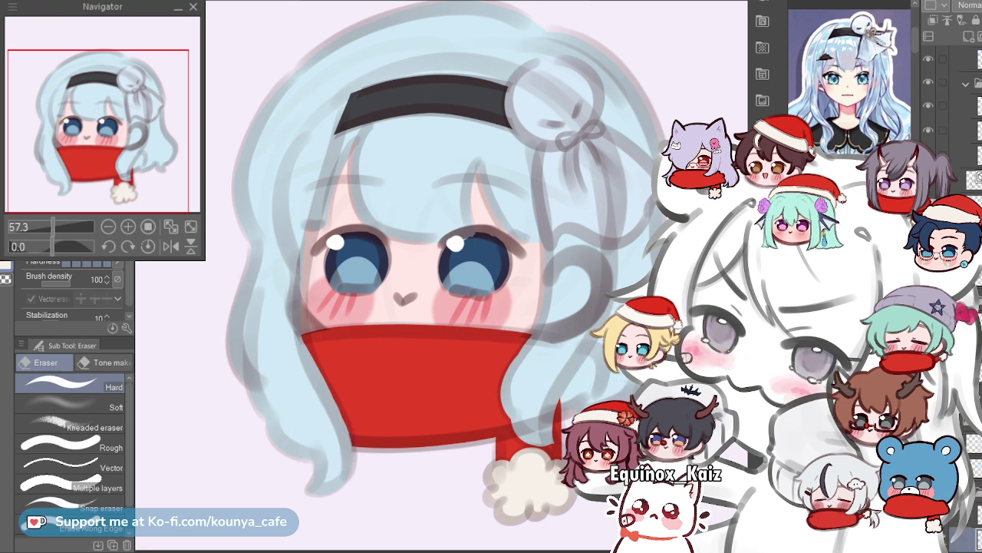
{"action": "scroll", "coordinate": [585, 377], "scroll_direction": "up", "scroll_amount": 2}
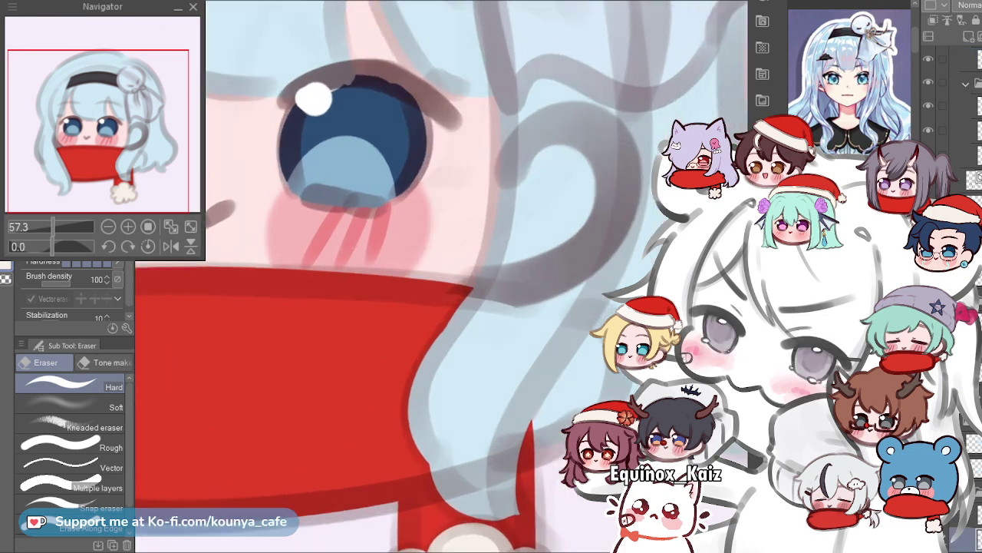
{"action": "left_click_drag", "start_coordinate": [428, 417], "coordinate": [375, 390]}
{"action": "scroll", "coordinate": [513, 395], "scroll_direction": "up", "scroll_amount": 1}
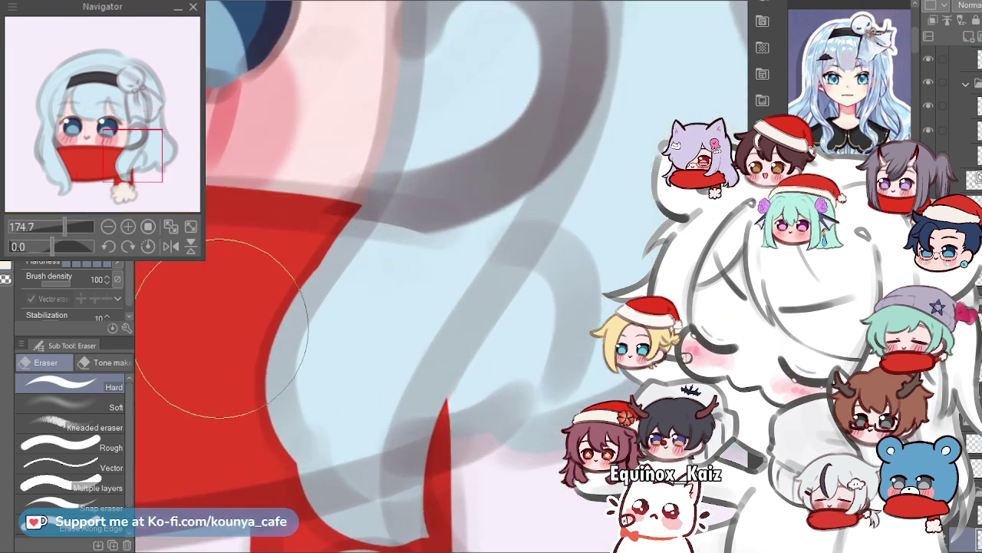
{"action": "key", "text": "p"}
{"action": "left_click_drag", "start_coordinate": [373, 382], "coordinate": [318, 348]}
{"action": "scroll", "coordinate": [458, 331], "scroll_direction": "up", "scroll_amount": 1}
{"action": "scroll", "coordinate": [427, 325], "scroll_direction": "up", "scroll_amount": 2}
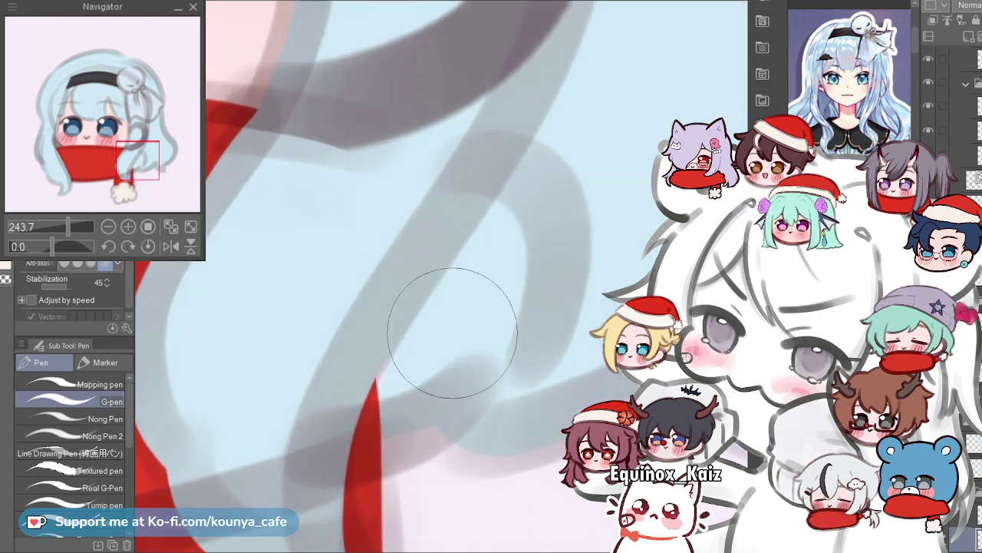
{"action": "mouse_move", "coordinate": [511, 178]}
{"action": "left_mouse_down"}
{"action": "mouse_move", "coordinate": [529, 197]}
{"action": "mouse_move", "coordinate": [506, 369]}
{"action": "mouse_move", "coordinate": [529, 193]}
{"action": "mouse_move", "coordinate": [516, 244]}
{"action": "left_mouse_up"}
{"action": "key", "text": "ctrl+z"}
{"action": "mouse_move", "coordinate": [509, 199]}
{"action": "left_mouse_down"}
{"action": "mouse_move", "coordinate": [552, 307]}
{"action": "mouse_move", "coordinate": [544, 342]}
{"action": "left_mouse_up"}
{"action": "scroll", "coordinate": [539, 232], "scroll_direction": "down", "scroll_amount": 4}
{"action": "scroll", "coordinate": [502, 238], "scroll_direction": "down", "scroll_amount": 1}
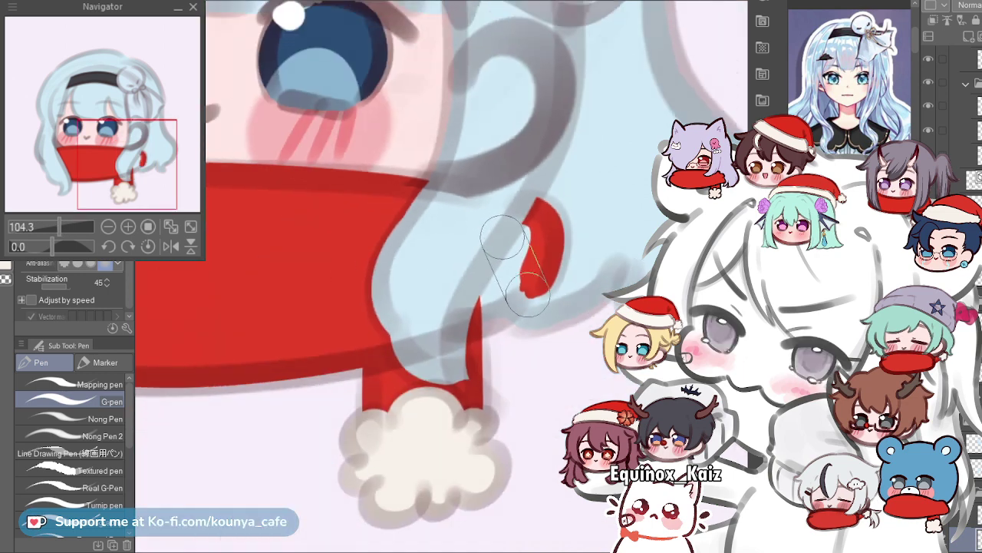
Flip the canvas horizontally and paint the side loop's lower edge in red down to the scarf's hanging end.
{"action": "key", "text": "h"}
{"action": "scroll", "coordinate": [446, 250], "scroll_direction": "up", "scroll_amount": 1}
{"action": "scroll", "coordinate": [338, 269], "scroll_direction": "up", "scroll_amount": 3}
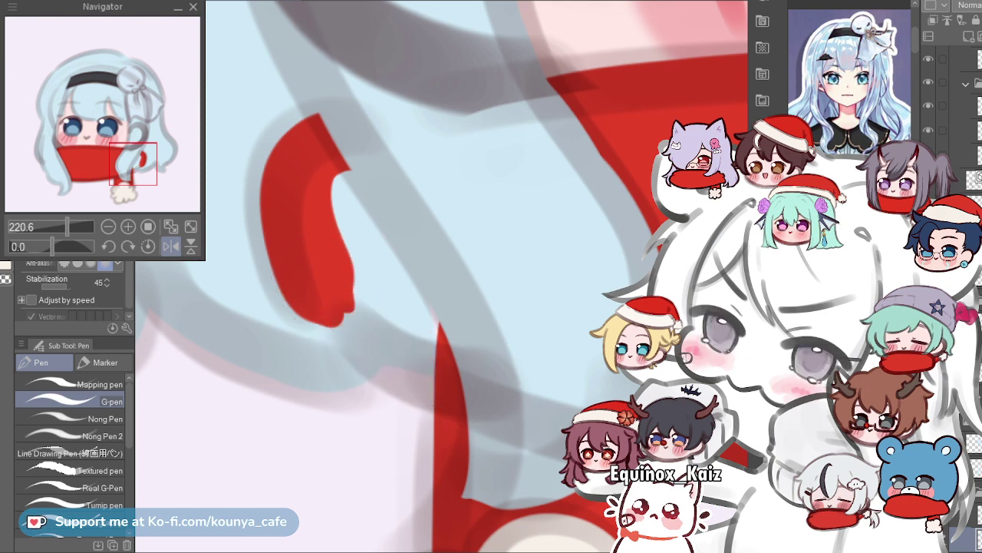
{"action": "left_click_drag", "start_coordinate": [313, 276], "coordinate": [435, 353]}
{"action": "key", "text": "ctrl+z"}
{"action": "left_click_drag", "start_coordinate": [309, 265], "coordinate": [434, 349]}
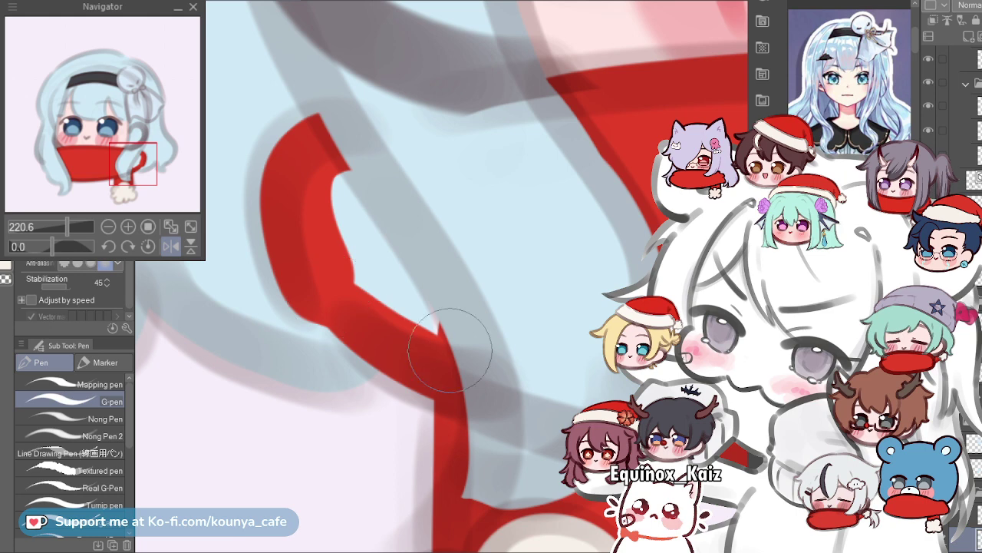
Fill the gap between the scarf's red side loop and the adjacent hair lock with red.
{"action": "scroll", "coordinate": [313, 240], "scroll_direction": "down", "scroll_amount": 3}
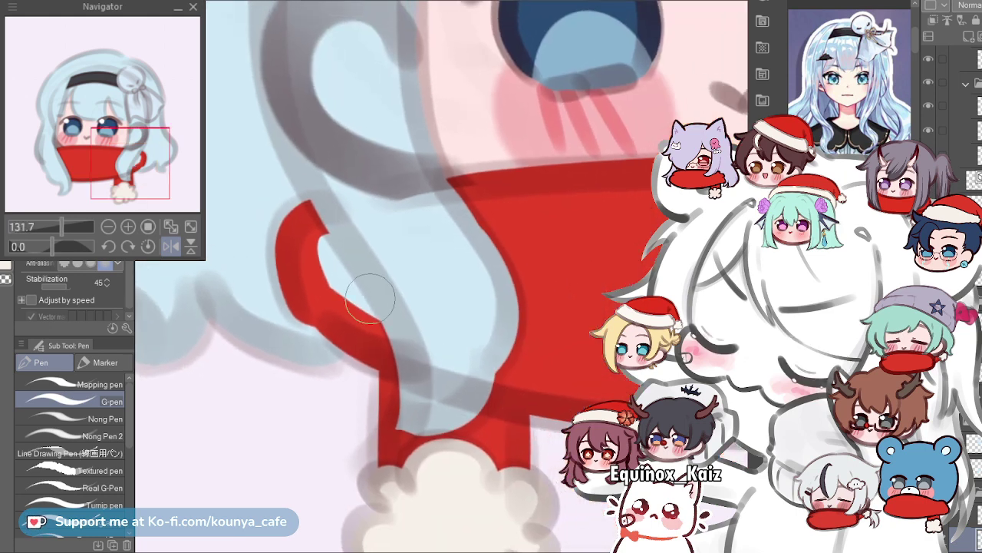
{"action": "scroll", "coordinate": [336, 269], "scroll_direction": "up", "scroll_amount": 2}
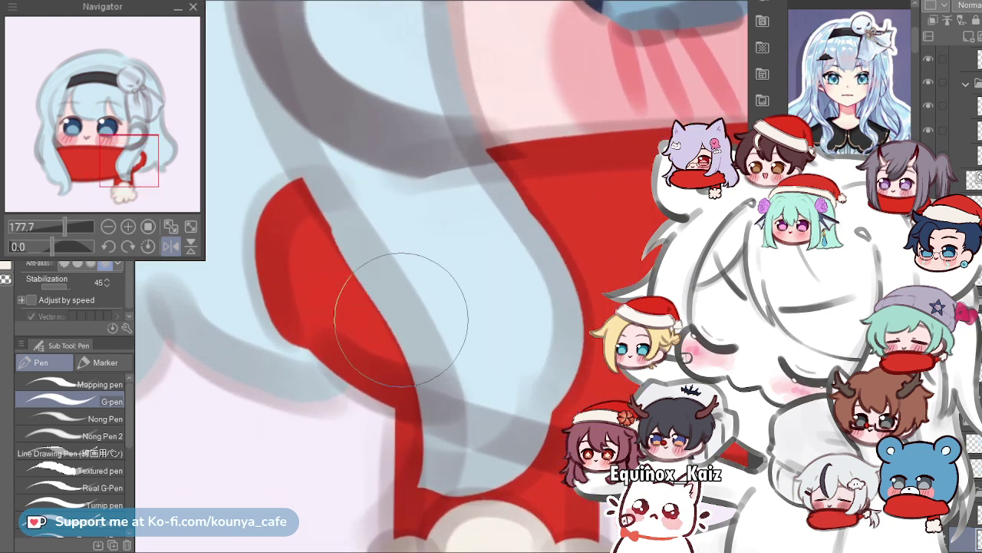
{"action": "scroll", "coordinate": [340, 254], "scroll_direction": "down", "scroll_amount": 3}
{"action": "left_click_drag", "start_coordinate": [402, 272], "coordinate": [338, 270]}
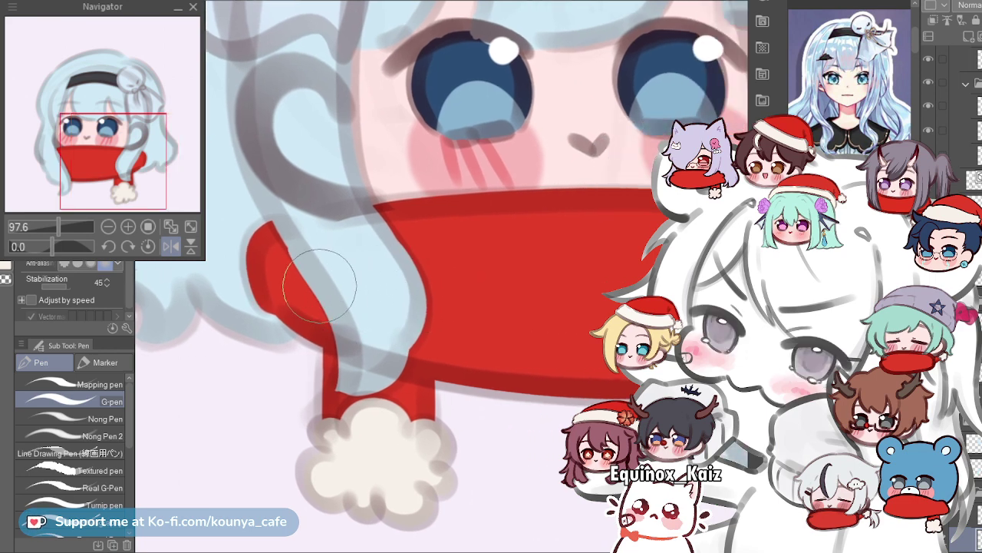
{"action": "scroll", "coordinate": [297, 234], "scroll_direction": "up", "scroll_amount": 3}
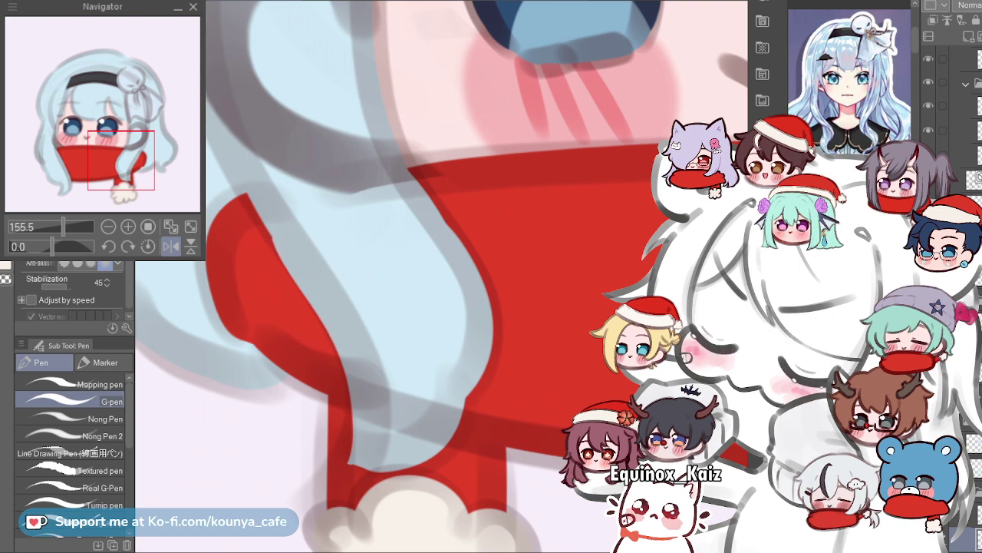
Restore the canvas from its mirrored view and check the red scarf, side loop and pompom against the whole face.
{"action": "scroll", "coordinate": [332, 265], "scroll_direction": "down", "scroll_amount": 3}
{"action": "left_click_drag", "start_coordinate": [338, 258], "coordinate": [362, 284]}
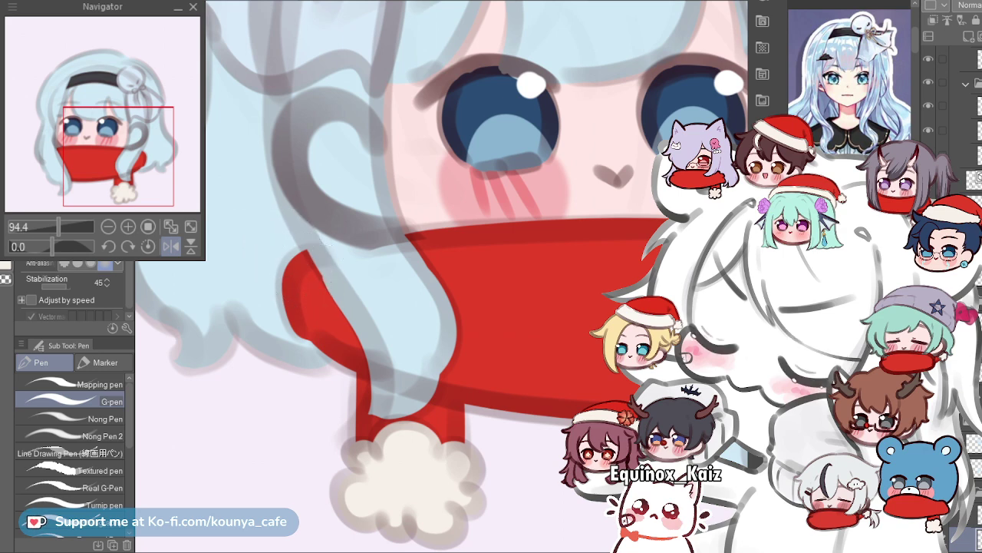
{"action": "scroll", "coordinate": [246, 291], "scroll_direction": "down", "scroll_amount": 3}
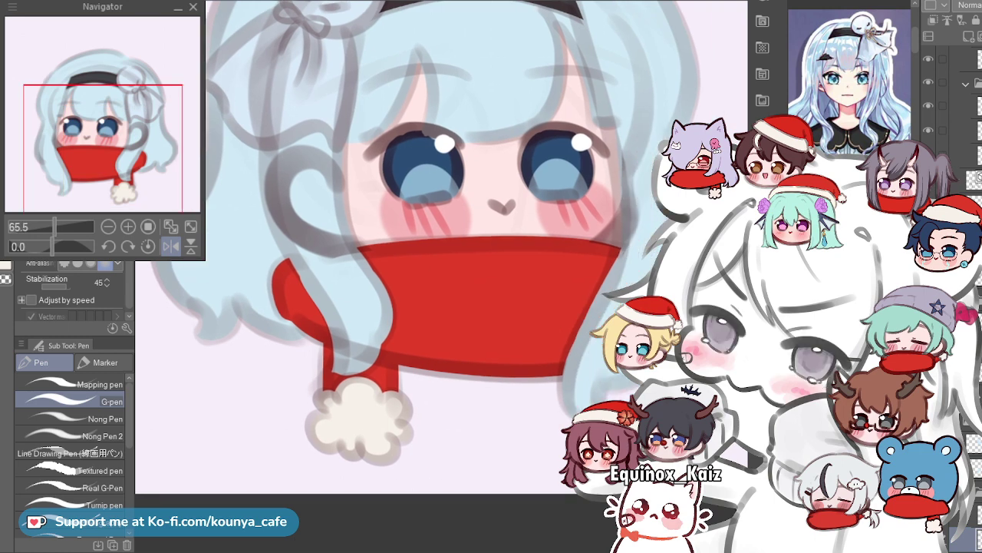
{"action": "scroll", "coordinate": [338, 278], "scroll_direction": "up", "scroll_amount": 4}
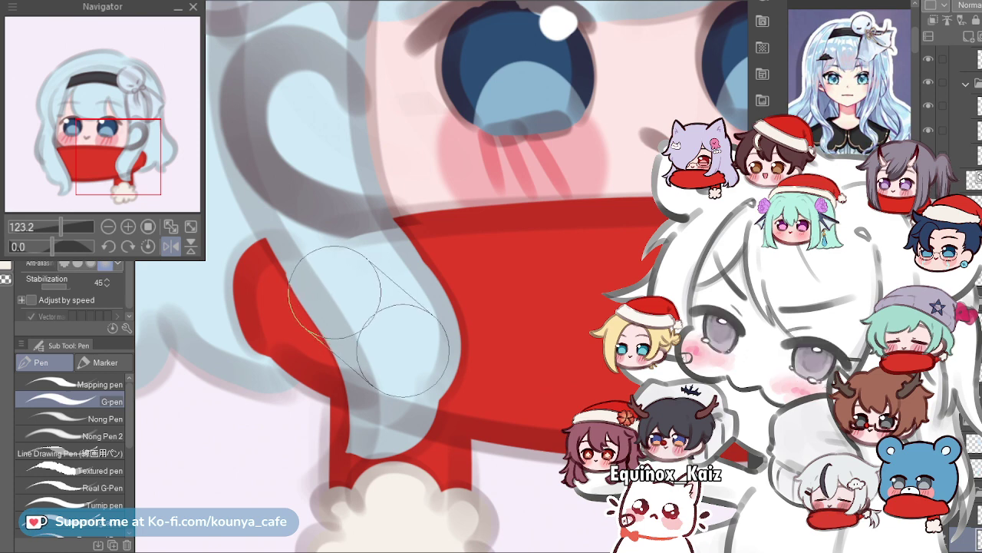
{"action": "key", "text": "shift+h"}
{"action": "scroll", "coordinate": [441, 276], "scroll_direction": "down", "scroll_amount": 5}
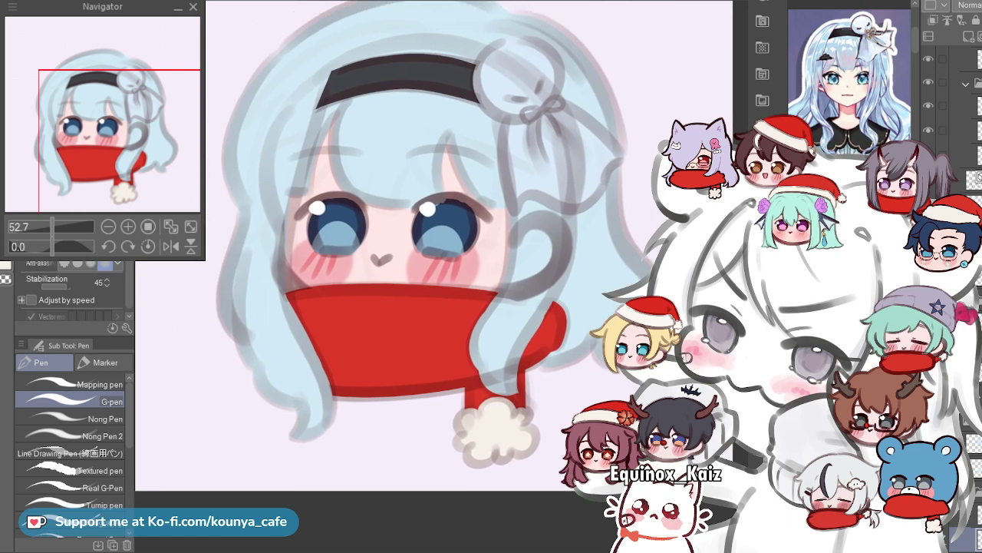
{"action": "scroll", "coordinate": [384, 315], "scroll_direction": "up", "scroll_amount": 3}
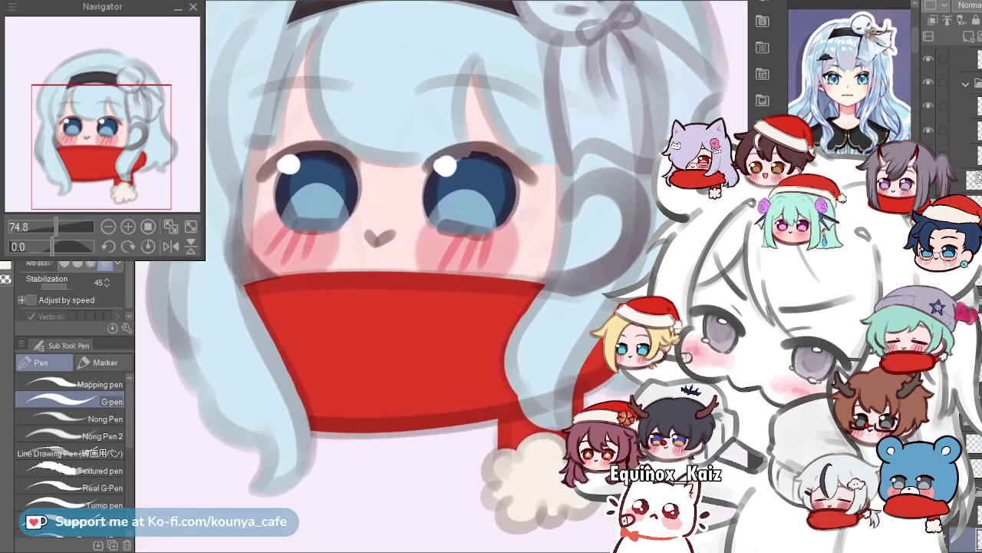
{"action": "left_click_drag", "start_coordinate": [442, 276], "coordinate": [403, 277]}
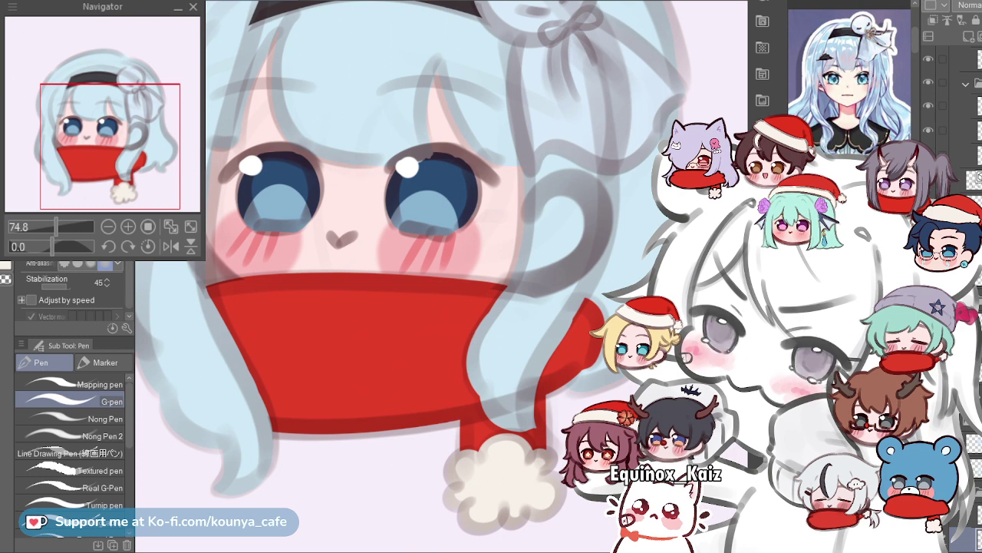
{"action": "scroll", "coordinate": [591, 415], "scroll_direction": "up", "scroll_amount": 3}
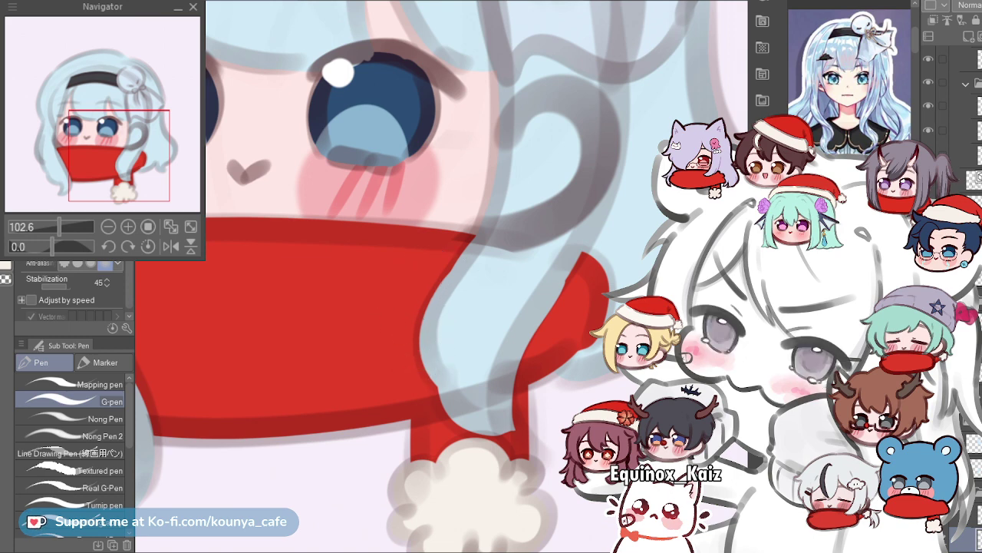
{"action": "scroll", "coordinate": [441, 276], "scroll_direction": "down", "scroll_amount": 3}
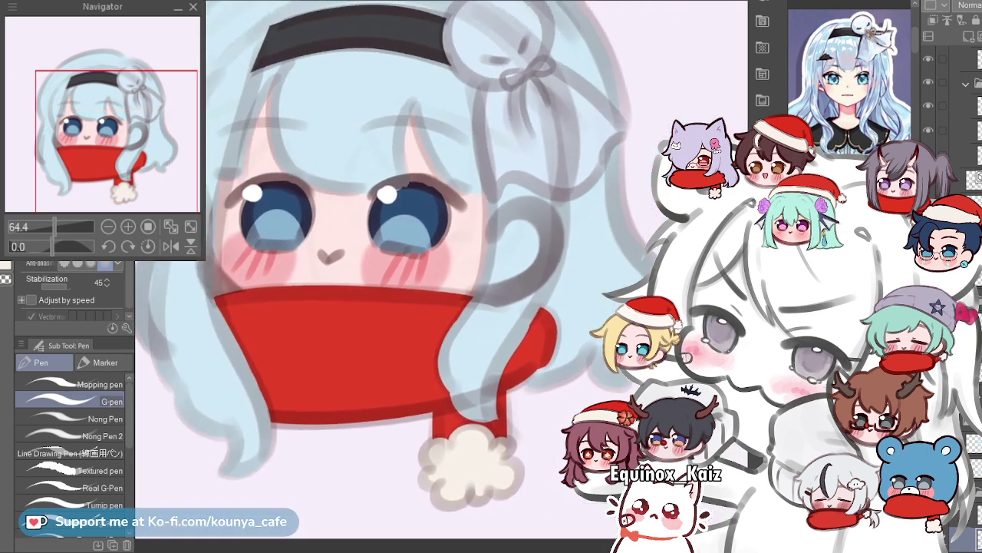
Transform the two sketched eyebrows together, moving them slightly lower on the forehead.
{"action": "left_click_drag", "start_coordinate": [394, 334], "coordinate": [410, 351]}
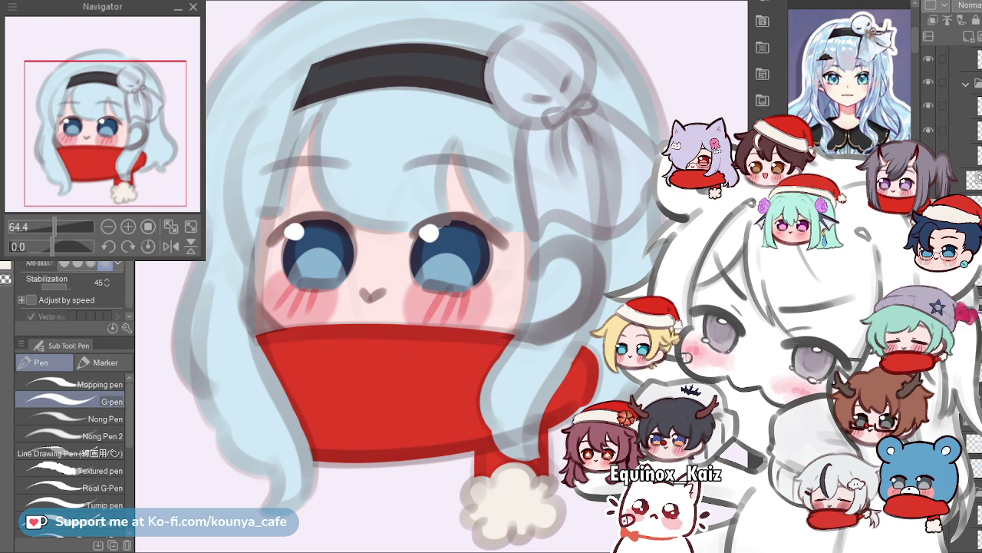
{"action": "key", "text": "ctrl+t"}
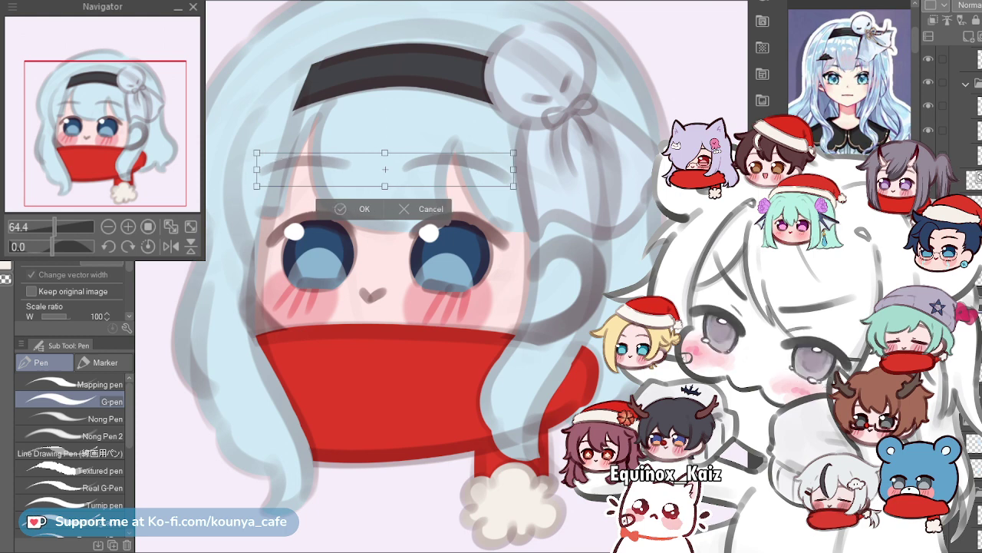
{"action": "key", "text": "Return"}
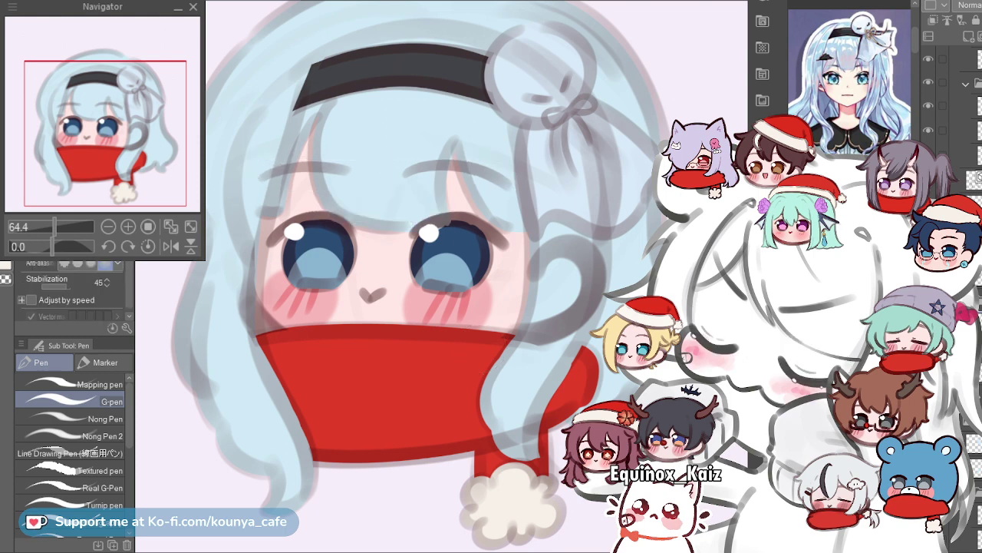
Erase both ends of the eyebrow on the ornament's side where they cross the hair, using the Hard eraser.
{"action": "key", "text": "e"}
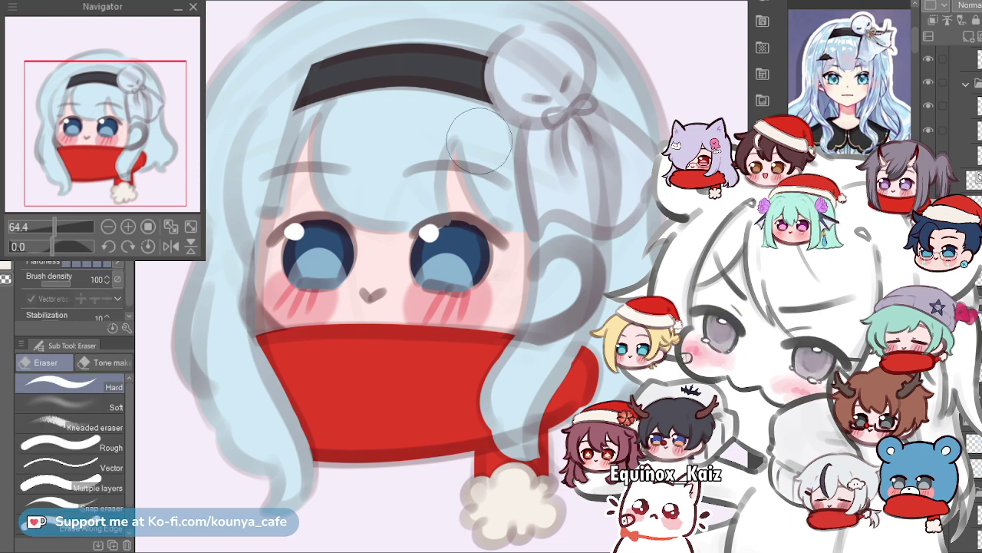
{"action": "scroll", "coordinate": [485, 134], "scroll_direction": "up", "scroll_amount": 3}
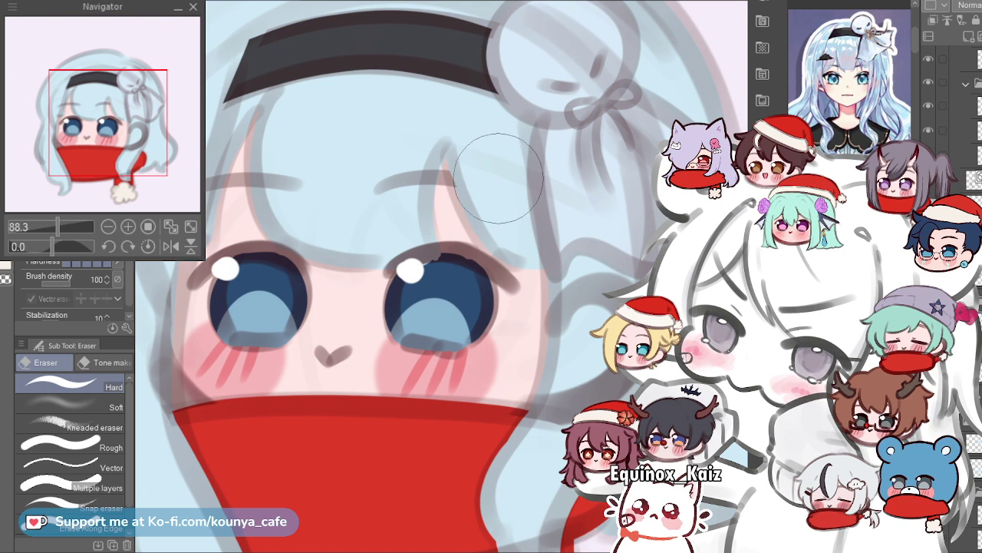
{"action": "scroll", "coordinate": [504, 174], "scroll_direction": "up", "scroll_amount": 3}
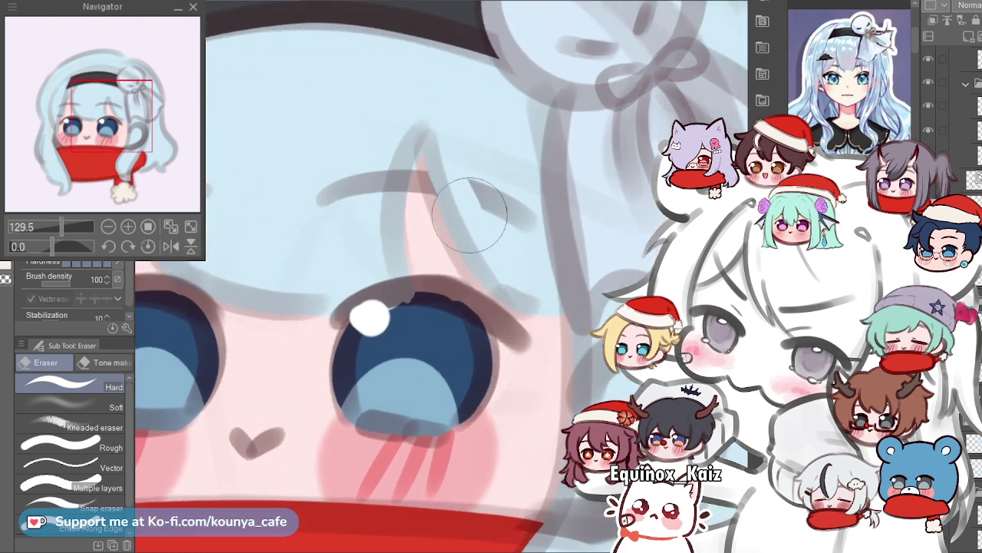
{"action": "scroll", "coordinate": [480, 153], "scroll_direction": "up", "scroll_amount": 2}
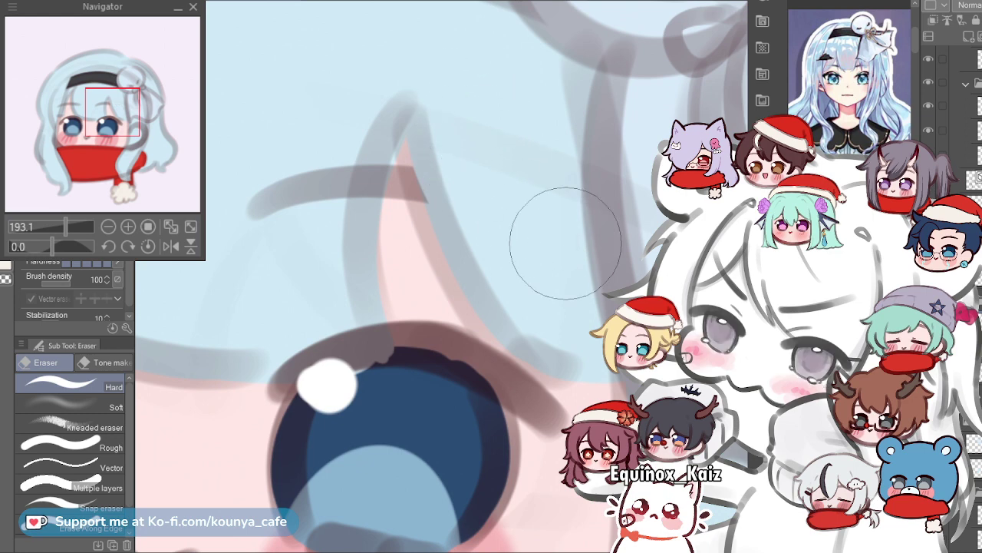
{"action": "left_click", "coordinate": [307, 197]}
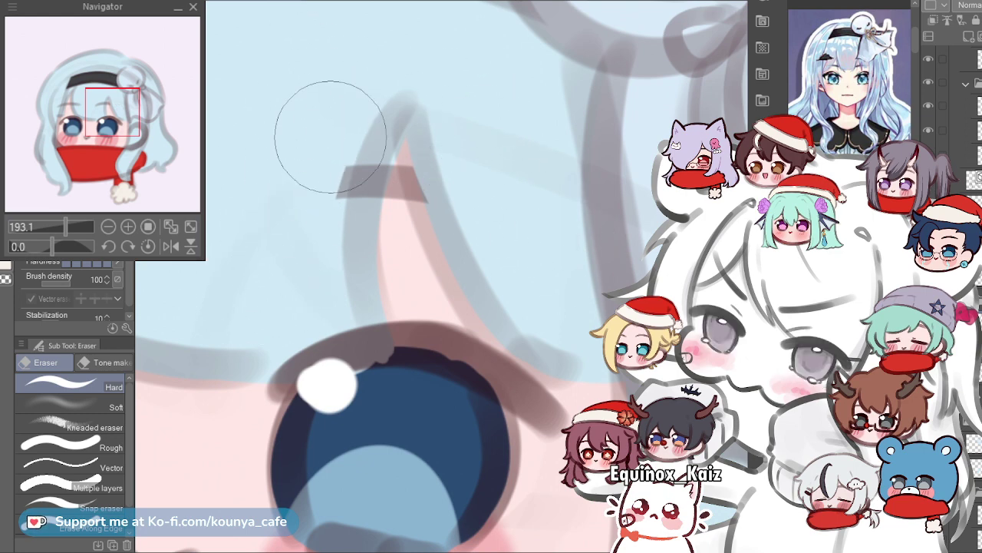
{"action": "left_click_drag", "start_coordinate": [353, 146], "coordinate": [336, 224]}
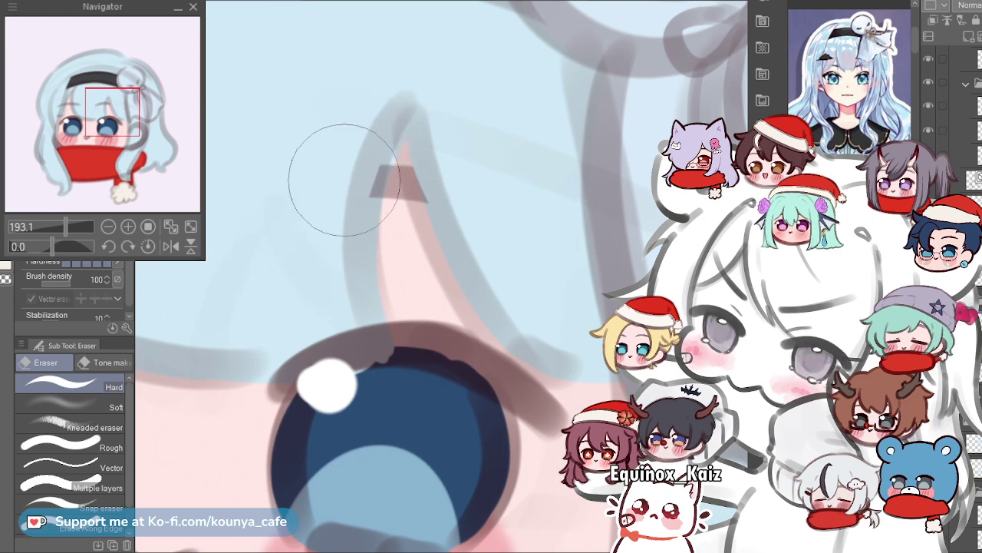
Trim that eyebrow's remaining piece along the fringe edge with a smaller eraser so it stays within the skin gap.
{"action": "scroll", "coordinate": [380, 134], "scroll_direction": "up", "scroll_amount": 2}
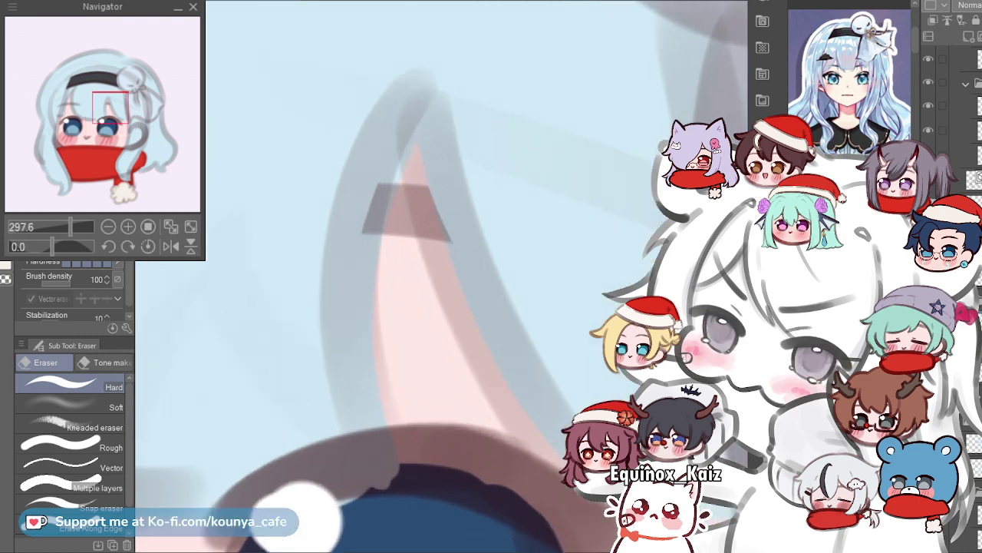
{"action": "key", "text": "bracketleft"}
{"action": "left_click_drag", "start_coordinate": [399, 98], "coordinate": [341, 305]}
{"action": "key", "text": "ctrl+z"}
{"action": "left_click_drag", "start_coordinate": [405, 121], "coordinate": [345, 276]}
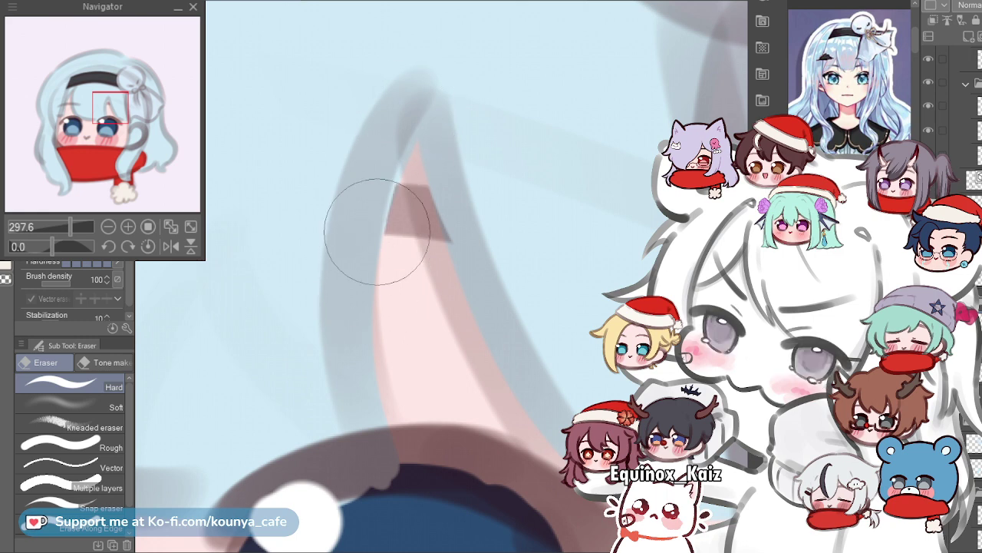
Erase the inner end of the other eyebrow where it overlaps the central fringe.
{"action": "scroll", "coordinate": [384, 179], "scroll_direction": "down", "scroll_amount": 5}
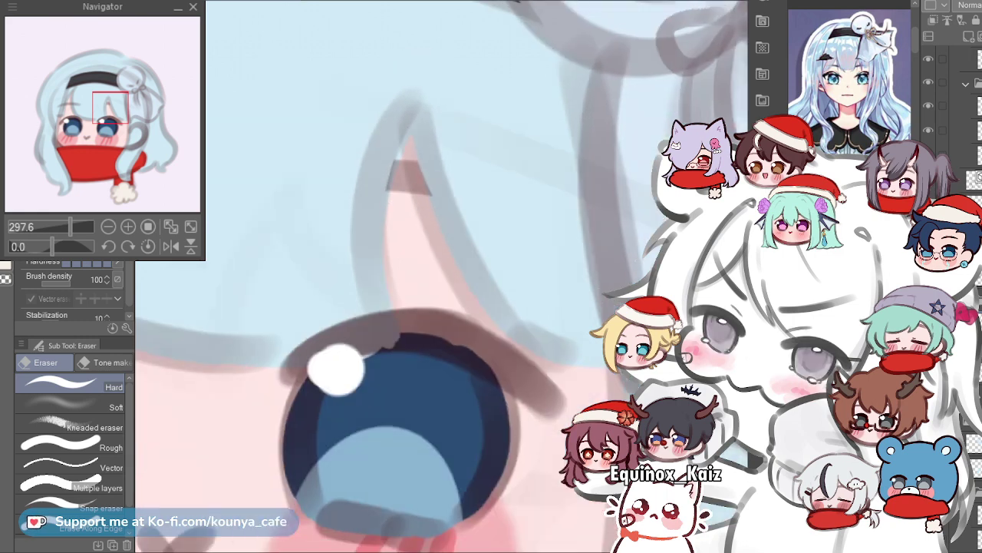
{"action": "scroll", "coordinate": [388, 190], "scroll_direction": "up", "scroll_amount": 3}
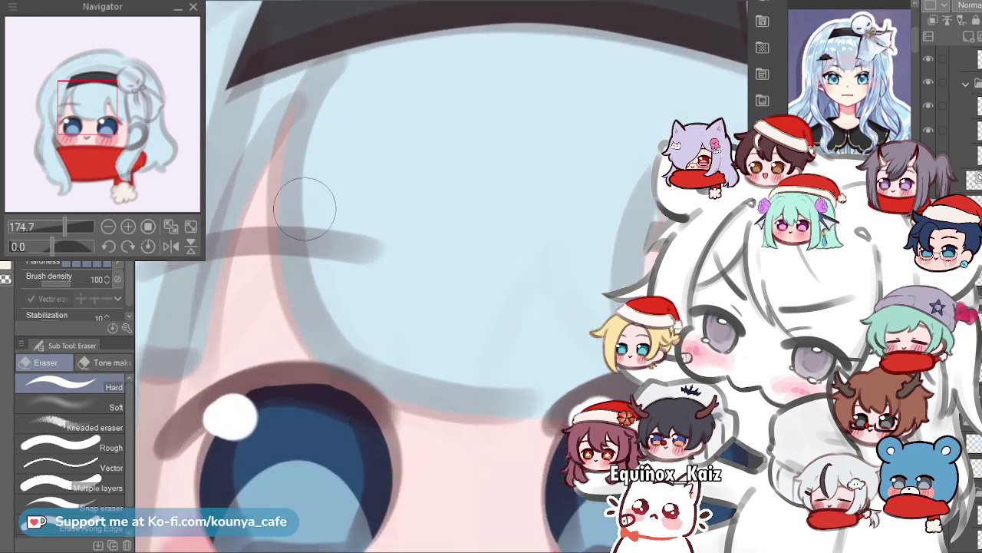
{"action": "left_click", "coordinate": [307, 245]}
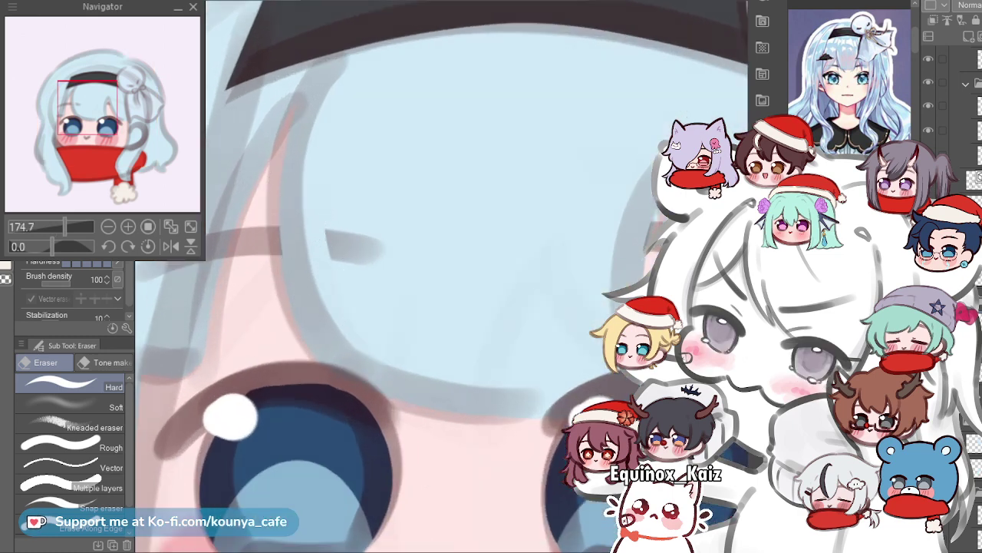
{"action": "left_click", "coordinate": [370, 248]}
{"action": "left_click_drag", "start_coordinate": [386, 269], "coordinate": [529, 254]}
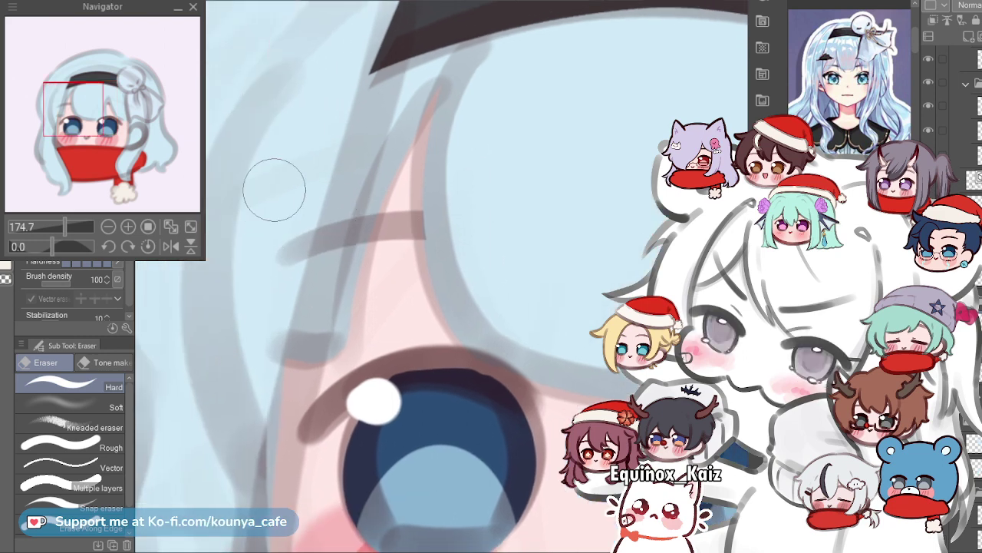
Erase that eyebrow's outer end over the side hair, trimming it to the edge of the skin gap.
{"action": "mouse_move", "coordinate": [460, 277]}
{"action": "left_mouse_down"}
{"action": "mouse_move", "coordinate": [412, 275]}
{"action": "mouse_move", "coordinate": [437, 301]}
{"action": "mouse_move", "coordinate": [415, 309]}
{"action": "left_mouse_up"}
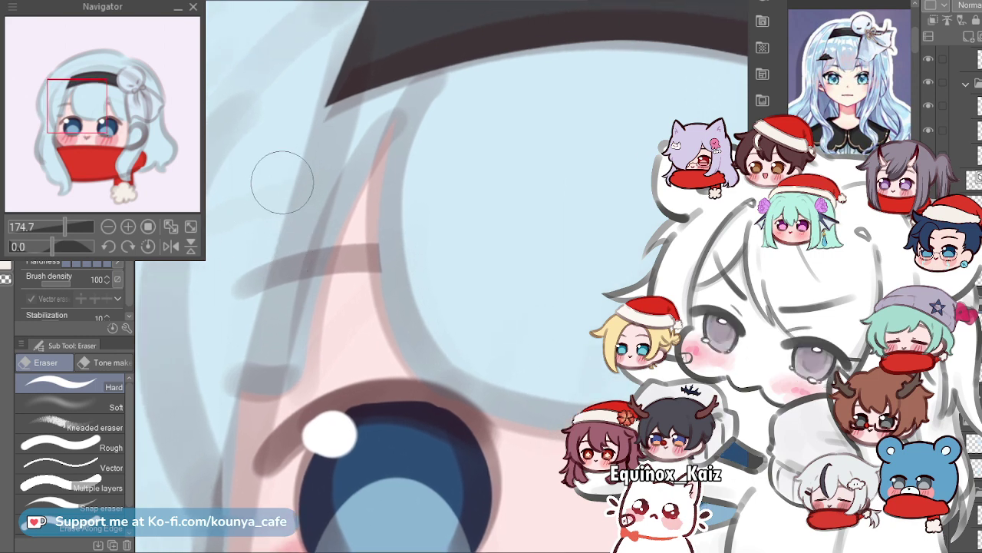
{"action": "scroll", "coordinate": [307, 239], "scroll_direction": "up", "scroll_amount": 1}
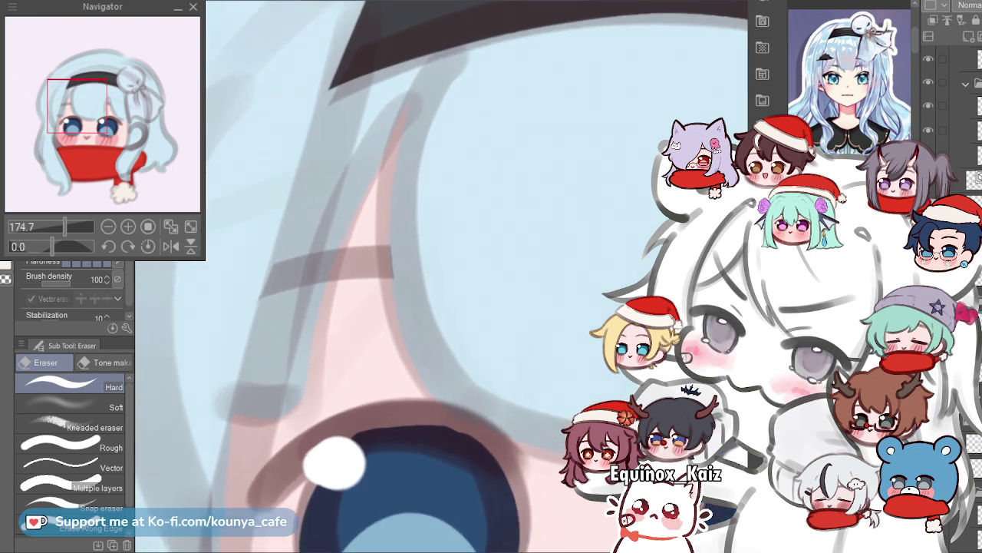
{"action": "left_click_drag", "start_coordinate": [331, 240], "coordinate": [385, 223]}
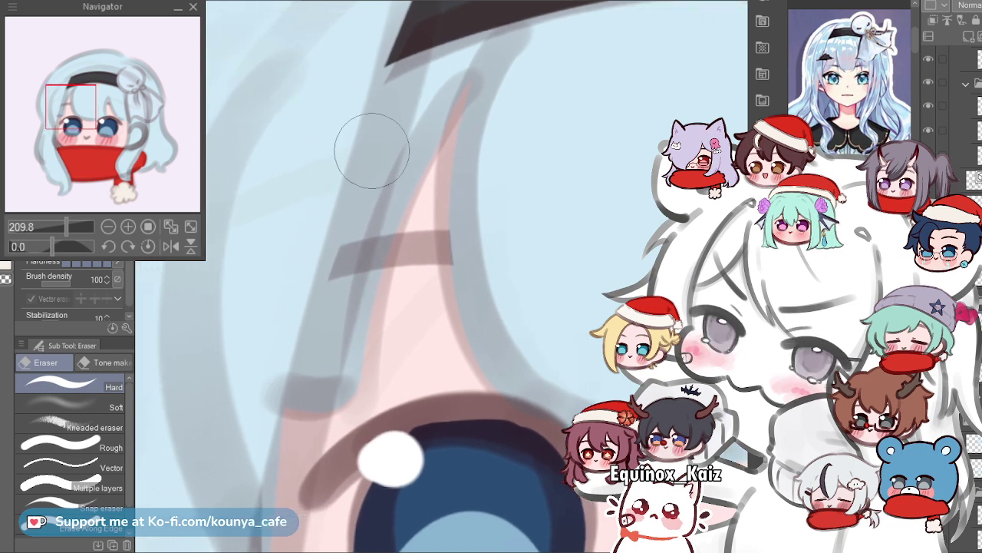
{"action": "mouse_move", "coordinate": [356, 205]}
{"action": "left_mouse_down"}
{"action": "mouse_move", "coordinate": [339, 184]}
{"action": "mouse_move", "coordinate": [354, 277]}
{"action": "left_mouse_up"}
{"action": "key", "text": "ctrl+z"}
{"action": "scroll", "coordinate": [374, 219], "scroll_direction": "up", "scroll_amount": 2}
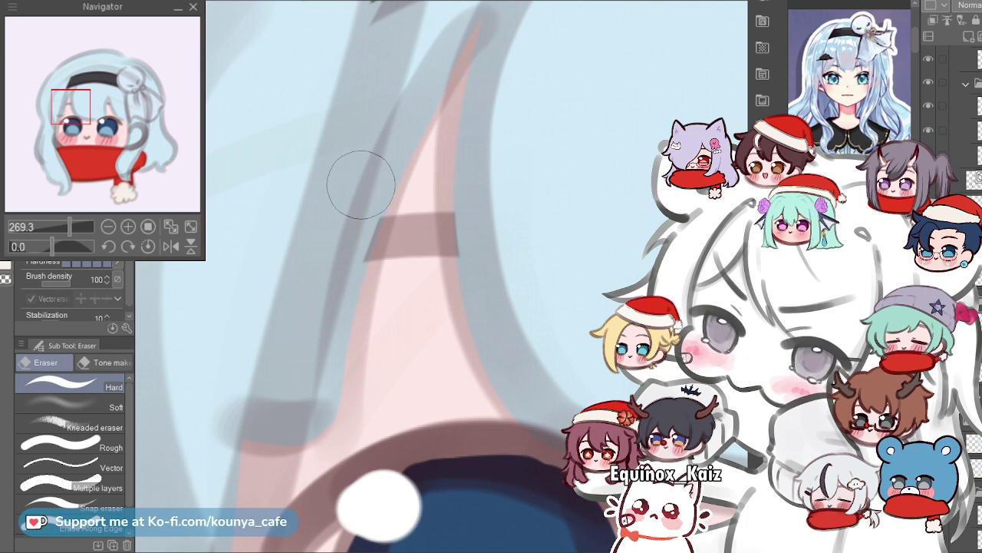
{"action": "scroll", "coordinate": [361, 176], "scroll_direction": "down", "scroll_amount": 5}
{"action": "scroll", "coordinate": [371, 232], "scroll_direction": "down", "scroll_amount": 3}
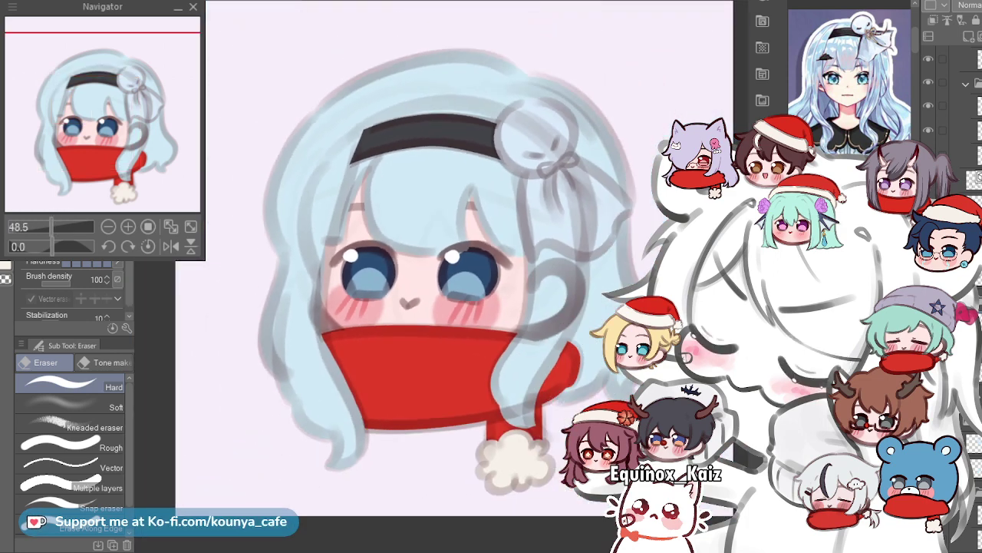
Erase the large curl-shaped sketch line beside the cheek, between the ornament's ribbon and the scarf.
{"action": "scroll", "coordinate": [468, 270], "scroll_direction": "up", "scroll_amount": 5}
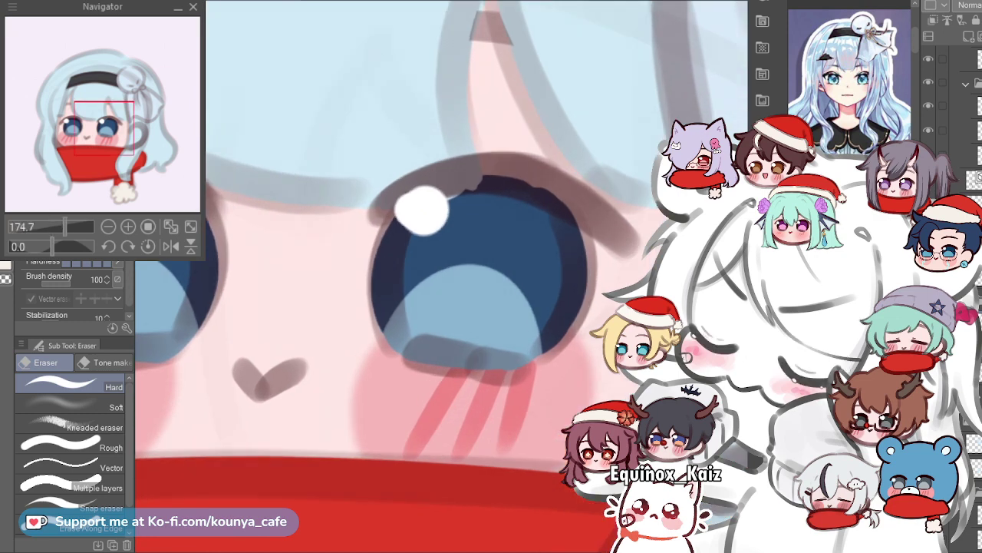
{"action": "scroll", "coordinate": [472, 223], "scroll_direction": "down", "scroll_amount": 4}
{"action": "left_click_drag", "start_coordinate": [475, 215], "coordinate": [446, 269]}
{"action": "scroll", "coordinate": [447, 269], "scroll_direction": "up", "scroll_amount": 1}
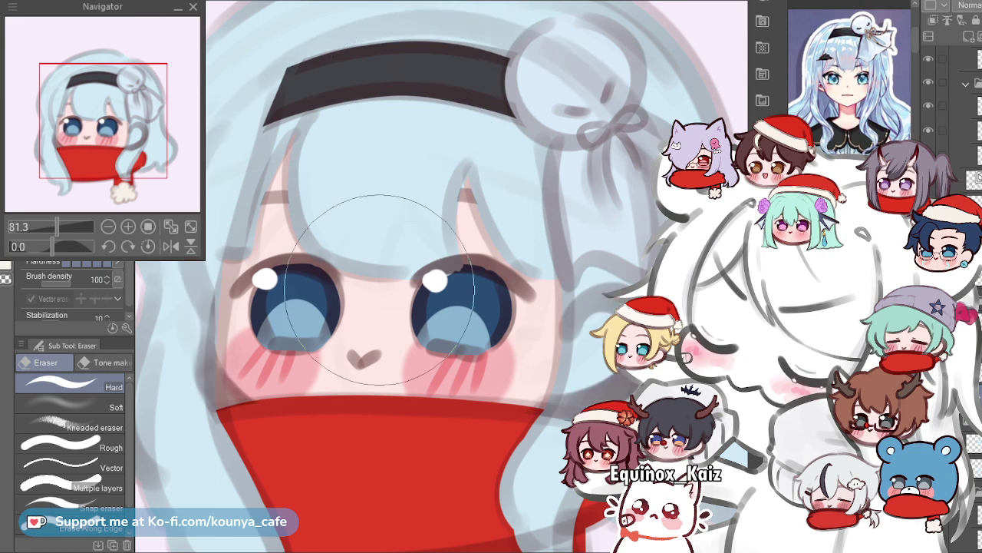
{"action": "scroll", "coordinate": [382, 261], "scroll_direction": "down", "scroll_amount": 2}
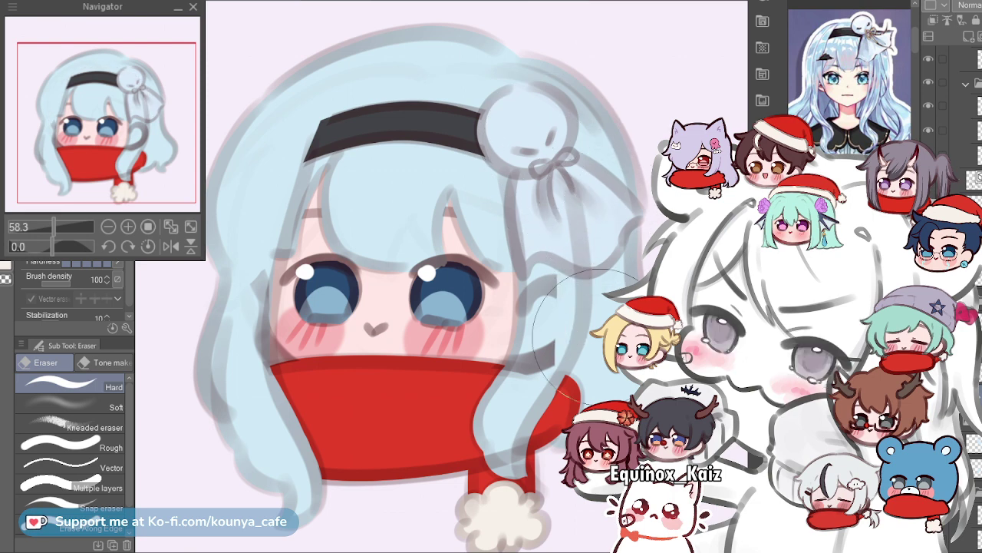
{"action": "scroll", "coordinate": [568, 338], "scroll_direction": "up", "scroll_amount": 3}
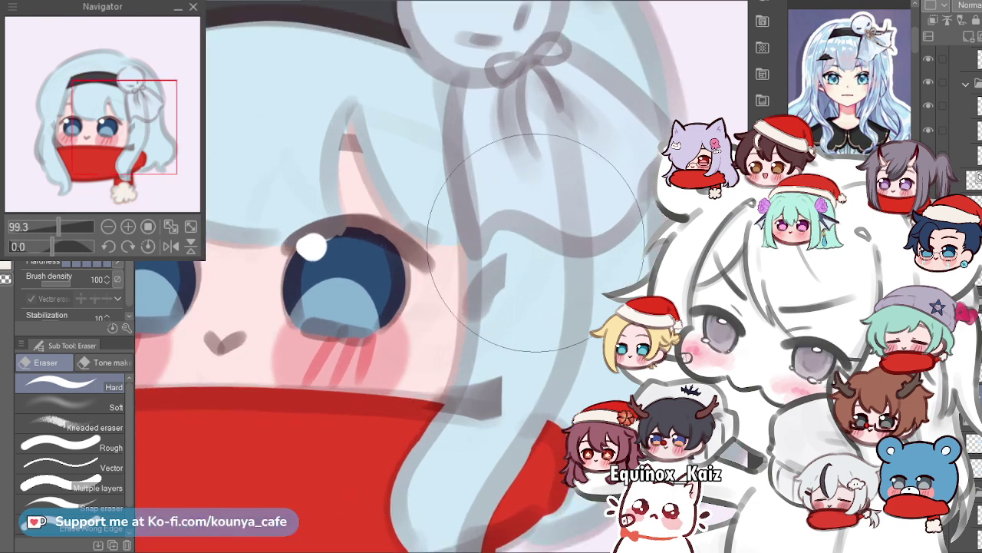
{"action": "scroll", "coordinate": [485, 345], "scroll_direction": "down", "scroll_amount": 3}
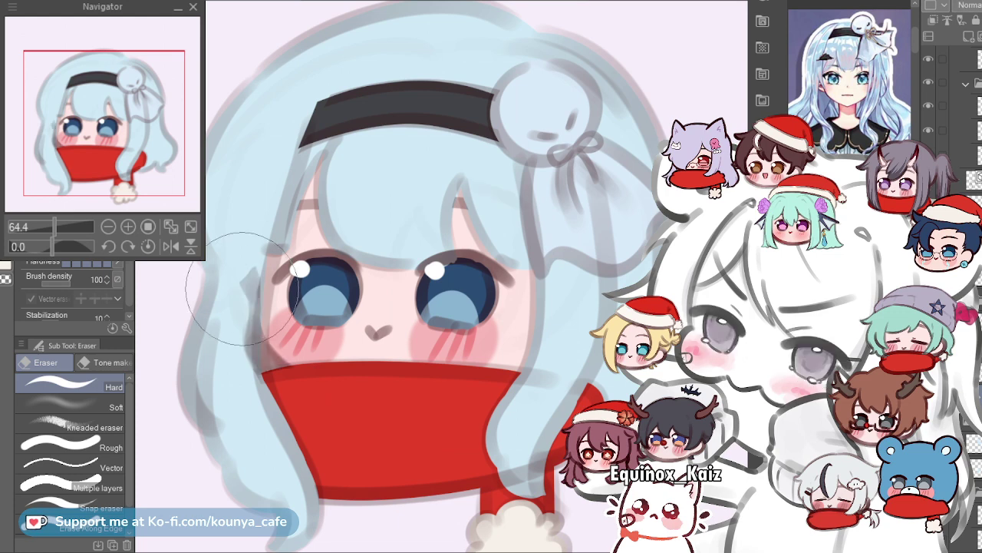
Soften the stray sketch strokes in the side hair beside the cheek with a soft eraser.
{"action": "left_click", "coordinate": [73, 402]}
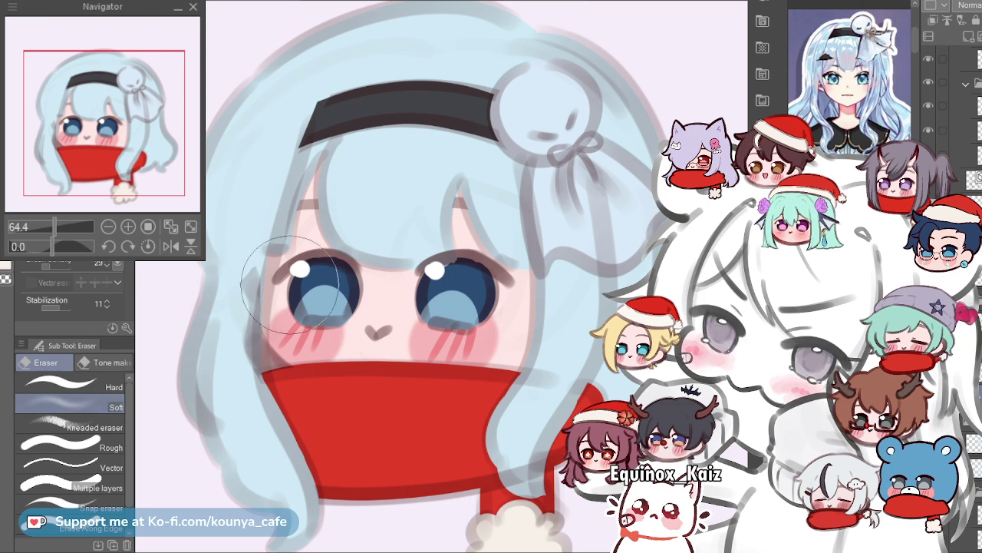
{"action": "scroll", "coordinate": [456, 141], "scroll_direction": "up", "scroll_amount": 3}
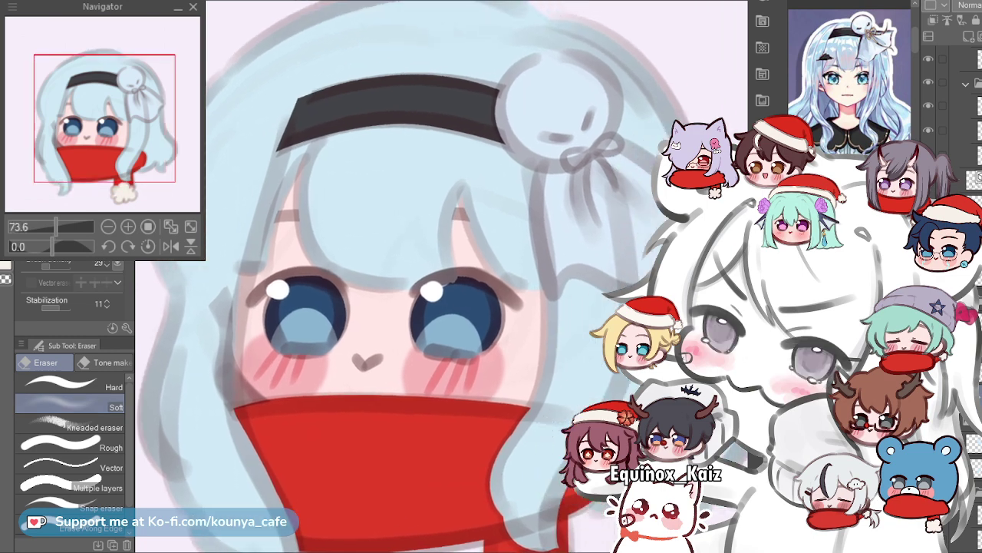
{"action": "left_click_drag", "start_coordinate": [213, 293], "coordinate": [236, 274]}
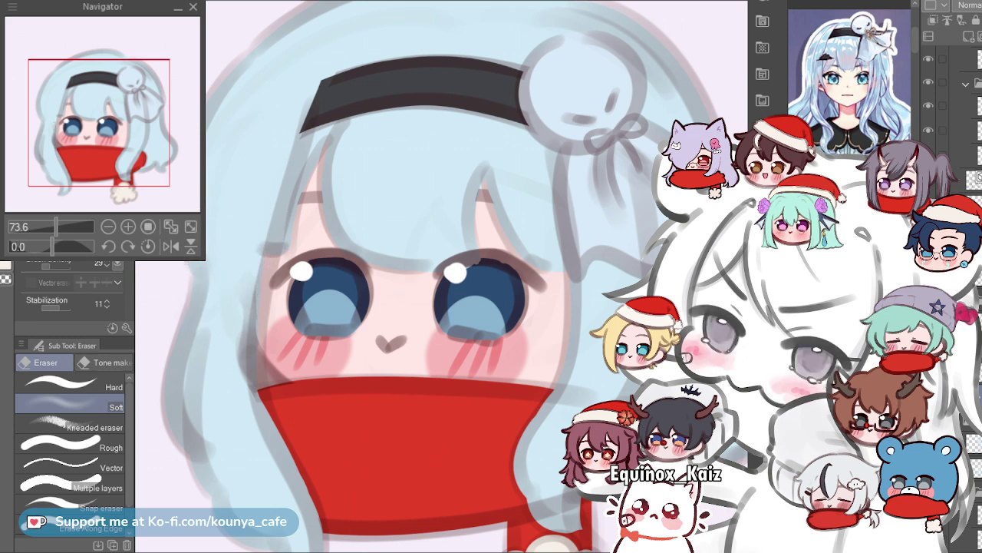
{"action": "scroll", "coordinate": [253, 218], "scroll_direction": "down", "scroll_amount": 2}
{"action": "scroll", "coordinate": [373, 176], "scroll_direction": "up", "scroll_amount": 3}
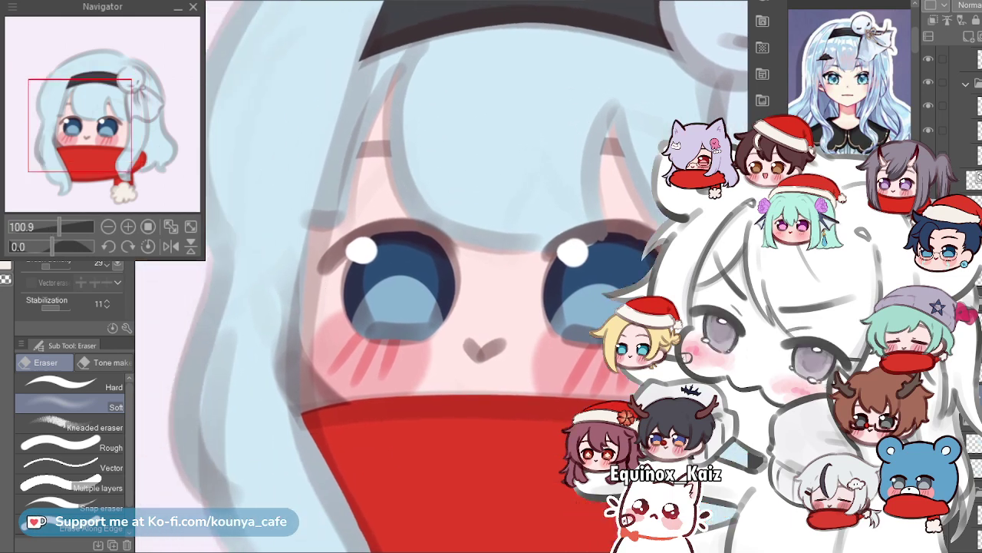
{"action": "scroll", "coordinate": [258, 315], "scroll_direction": "down", "scroll_amount": 2}
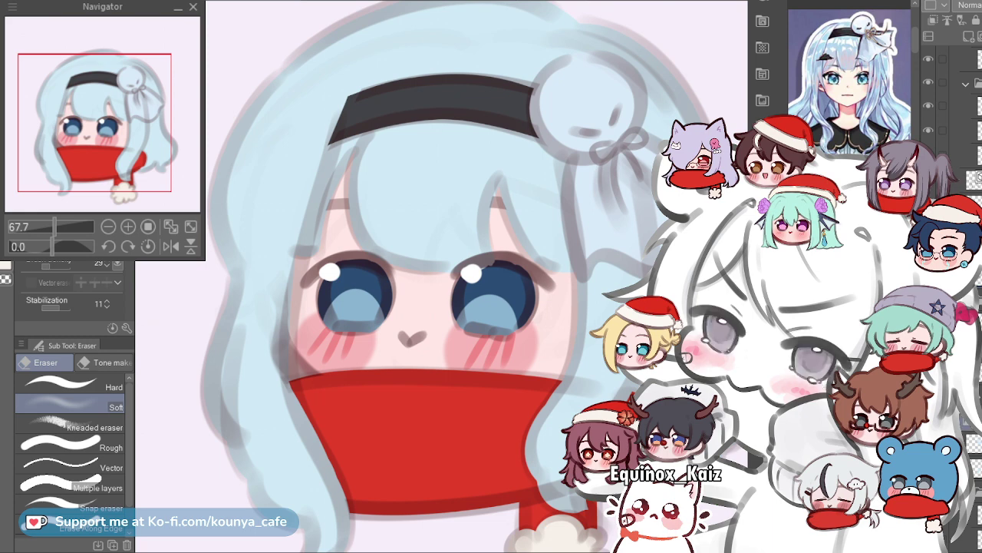
{"action": "scroll", "coordinate": [952, 115], "scroll_direction": "up", "scroll_amount": 1}
{"action": "left_click_drag", "start_coordinate": [430, 307], "coordinate": [385, 318]}
{"action": "left_click_drag", "start_coordinate": [416, 287], "coordinate": [402, 299]}
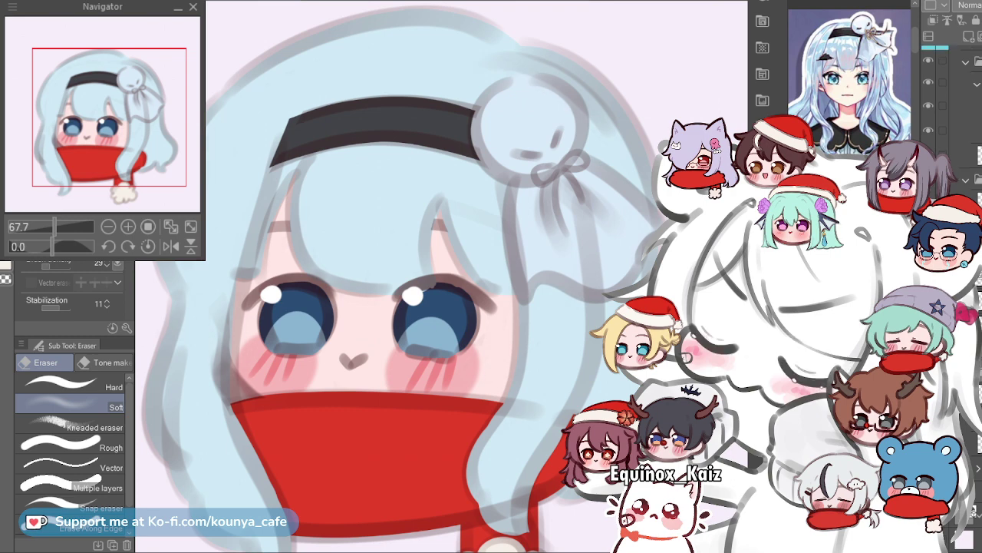
{"action": "scroll", "coordinate": [458, 284], "scroll_direction": "down", "scroll_amount": 2}
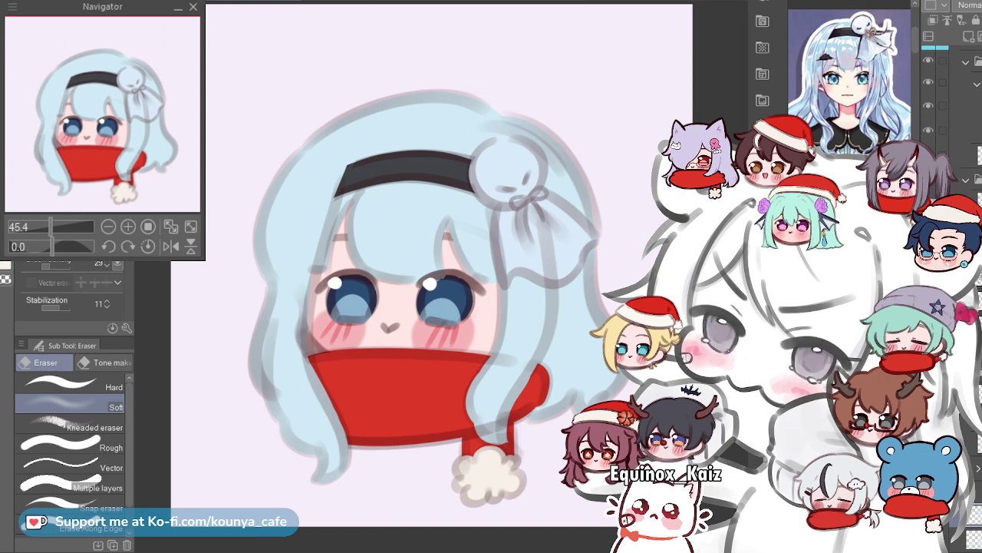
Shift the ghost ornament's base color to near-white and erase the hair sketch line crossing its veil with a hard eraser.
{"action": "key", "text": "ctrl+u"}
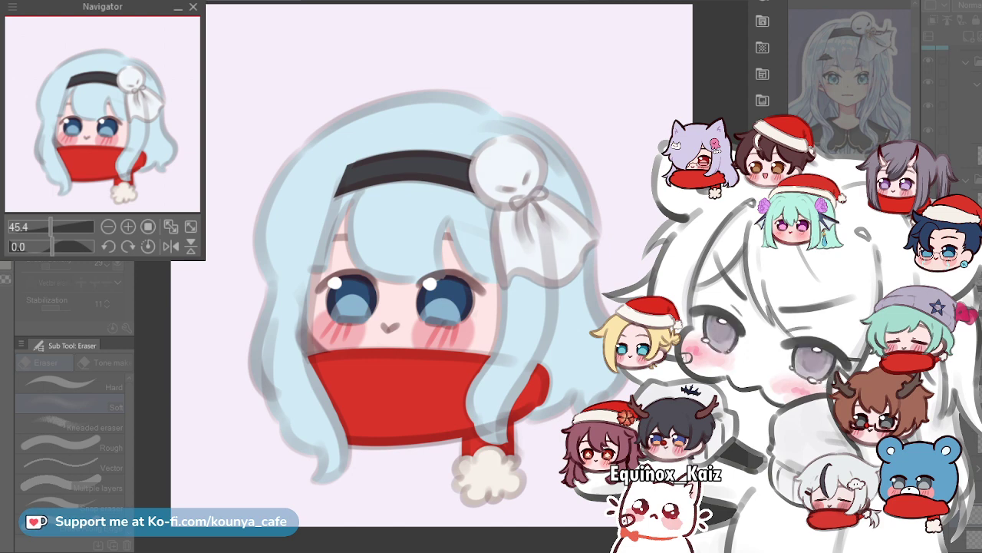
{"action": "scroll", "coordinate": [521, 233], "scroll_direction": "up", "scroll_amount": 3}
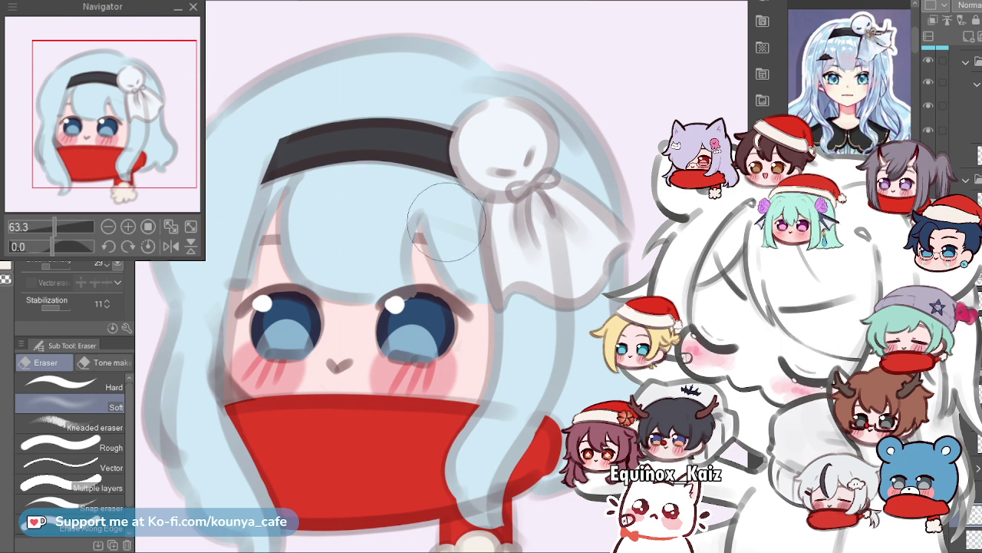
{"action": "left_click_drag", "start_coordinate": [441, 216], "coordinate": [430, 177]}
{"action": "scroll", "coordinate": [541, 311], "scroll_direction": "up", "scroll_amount": 3}
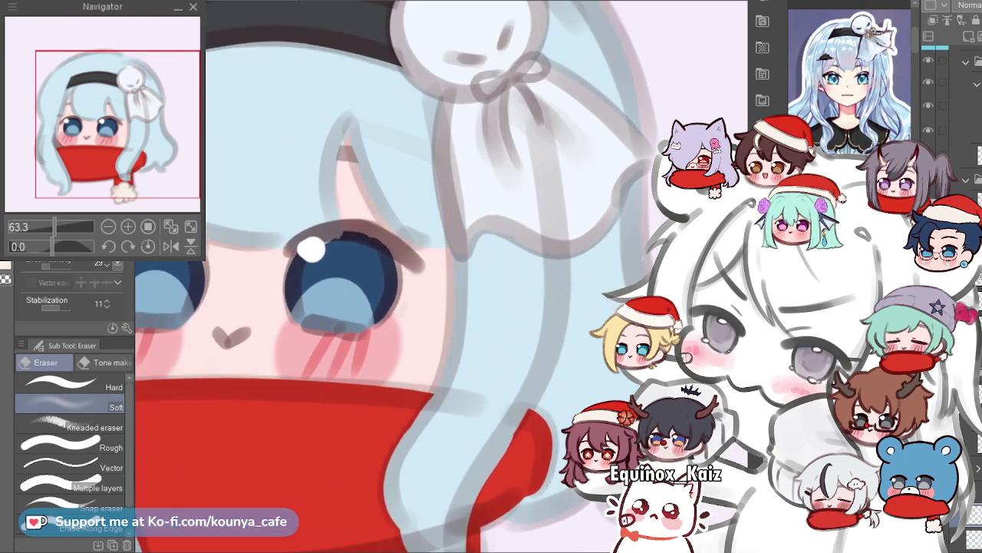
{"action": "scroll", "coordinate": [537, 330], "scroll_direction": "up", "scroll_amount": 1}
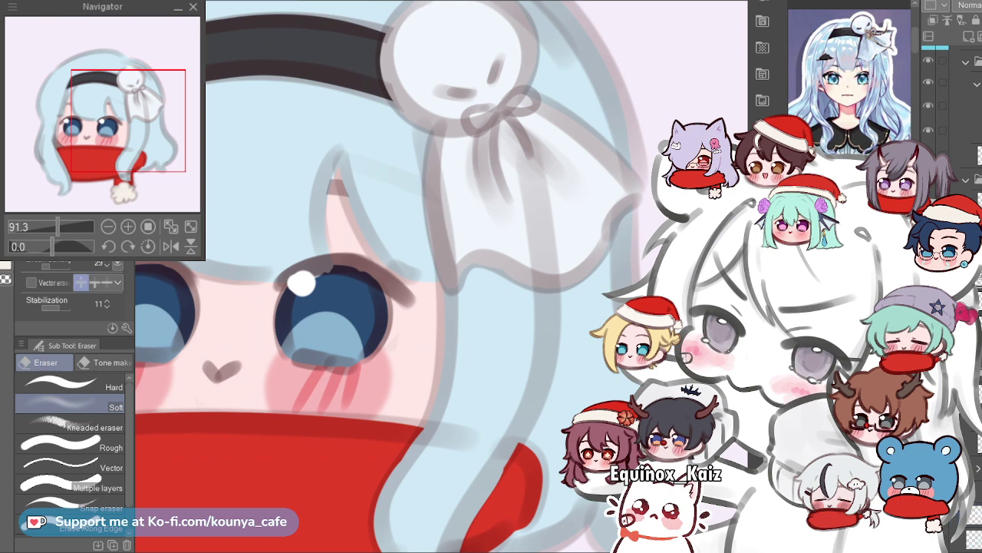
{"action": "left_click_drag", "start_coordinate": [499, 107], "coordinate": [487, 186]}
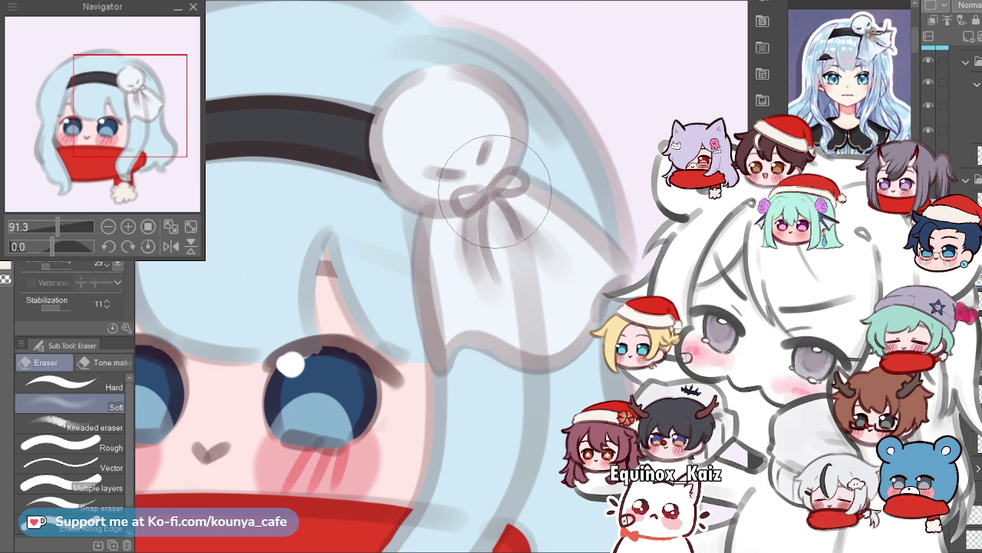
{"action": "left_click", "coordinate": [69, 386]}
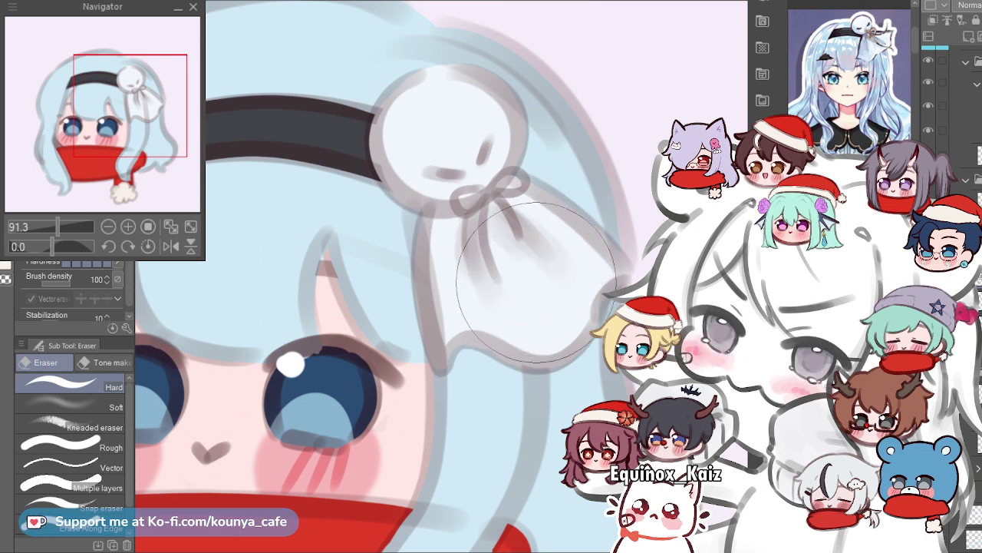
Erase the stray overlapping hair strokes inside the head outline, just above and beside the ghost ornament.
{"action": "scroll", "coordinate": [508, 223], "scroll_direction": "down", "scroll_amount": 4}
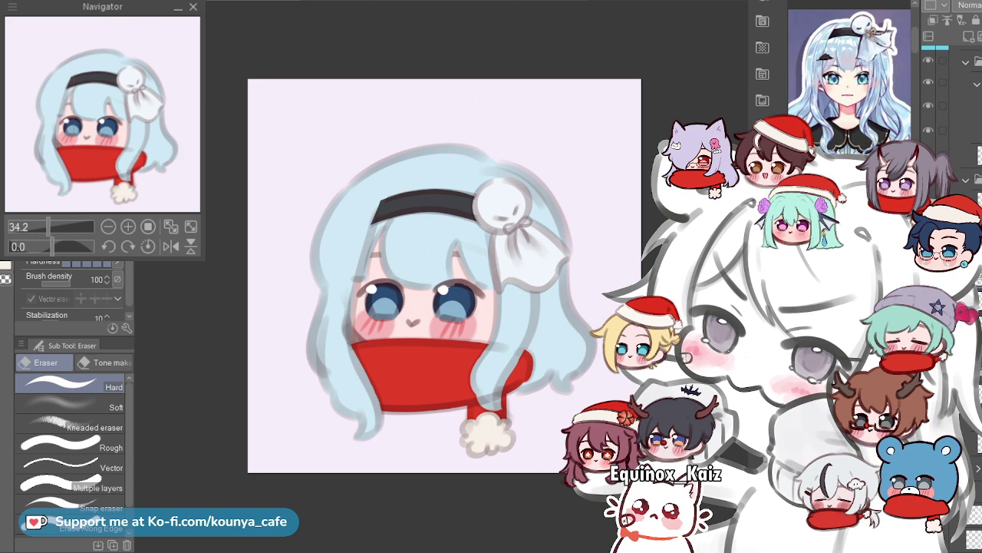
{"action": "scroll", "coordinate": [491, 207], "scroll_direction": "up", "scroll_amount": 3}
{"action": "scroll", "coordinate": [497, 234], "scroll_direction": "up", "scroll_amount": 2}
{"action": "left_click_drag", "start_coordinate": [579, 154], "coordinate": [519, 186]}
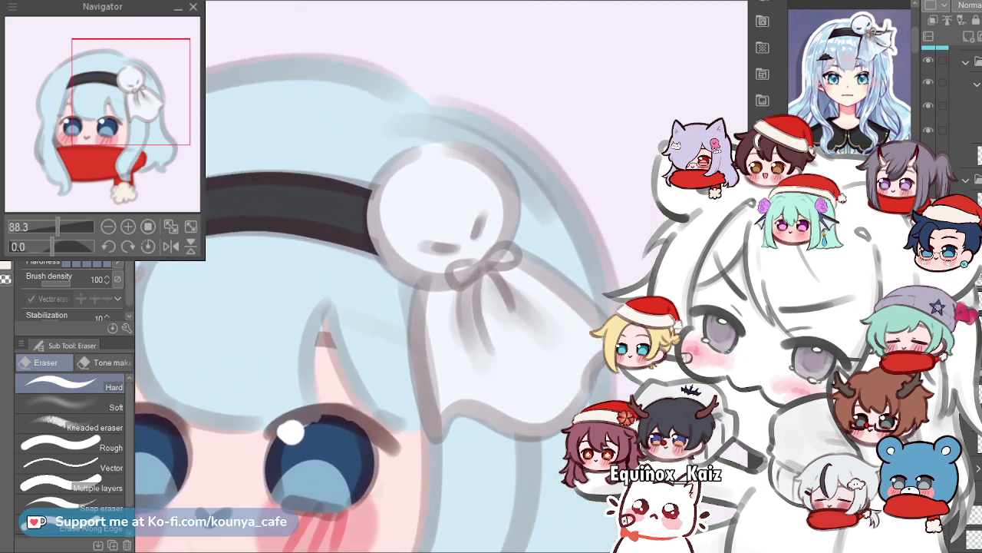
{"action": "left_click", "coordinate": [516, 195], "text": "ctrl"}
{"action": "key", "text": "Delete"}
{"action": "key", "text": "ctrl+d"}
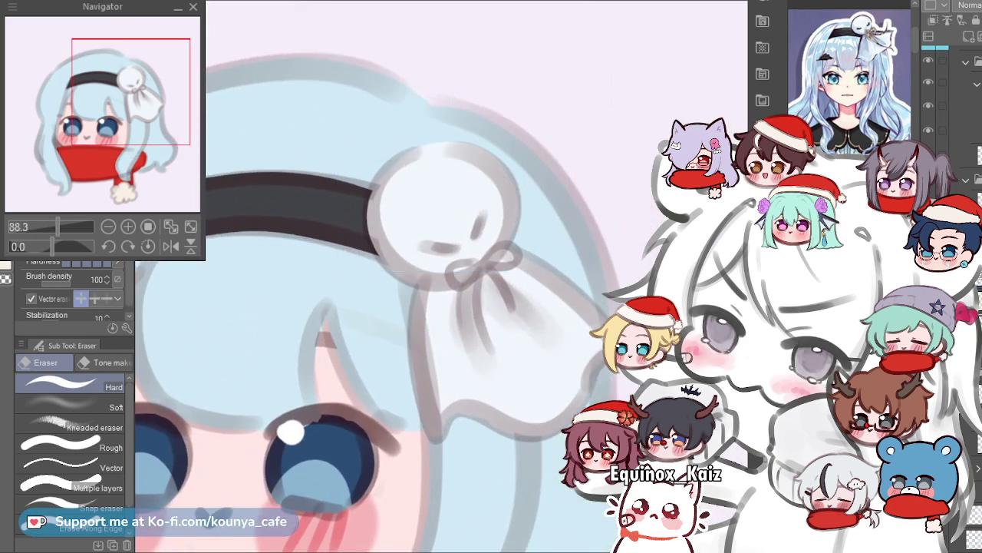
{"action": "scroll", "coordinate": [594, 252], "scroll_direction": "down", "scroll_amount": 3}
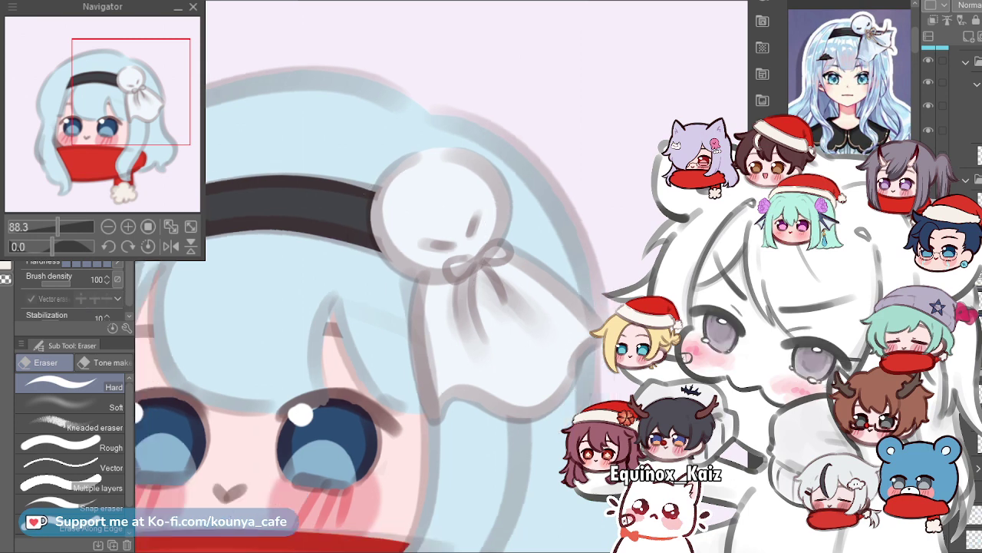
Inspect the face, fringe and side hair up close for remaining stray sketch lines.
{"action": "left_click_drag", "start_coordinate": [429, 322], "coordinate": [463, 248]}
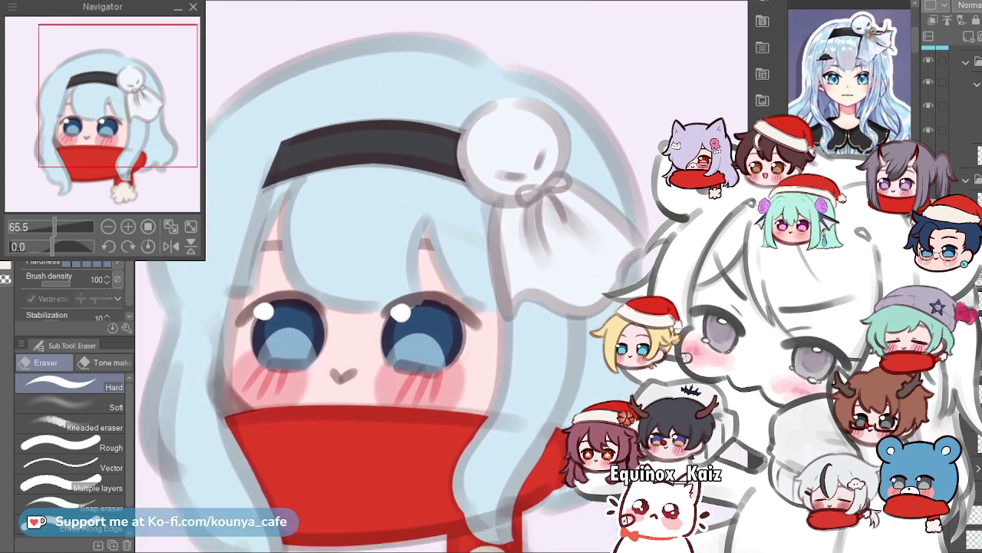
{"action": "scroll", "coordinate": [392, 261], "scroll_direction": "up", "scroll_amount": 2}
{"action": "left_click_drag", "start_coordinate": [414, 307], "coordinate": [472, 261]}
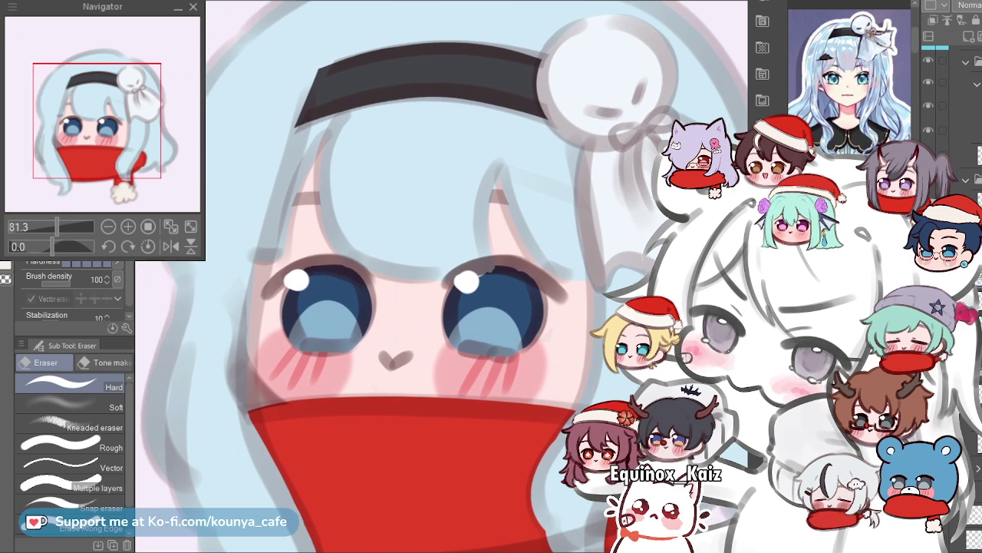
{"action": "scroll", "coordinate": [441, 276], "scroll_direction": "down", "scroll_amount": 3}
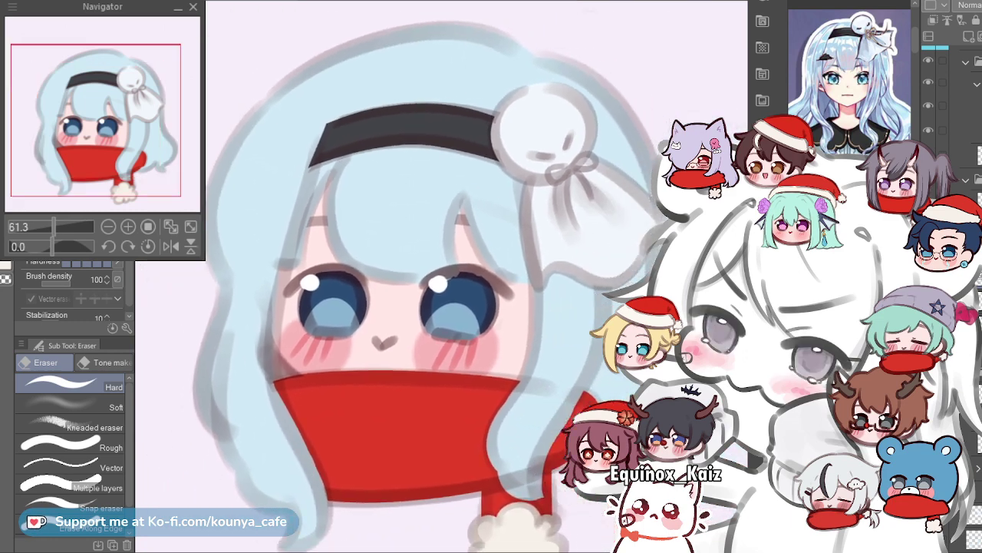
{"action": "scroll", "coordinate": [442, 277], "scroll_direction": "up", "scroll_amount": 2}
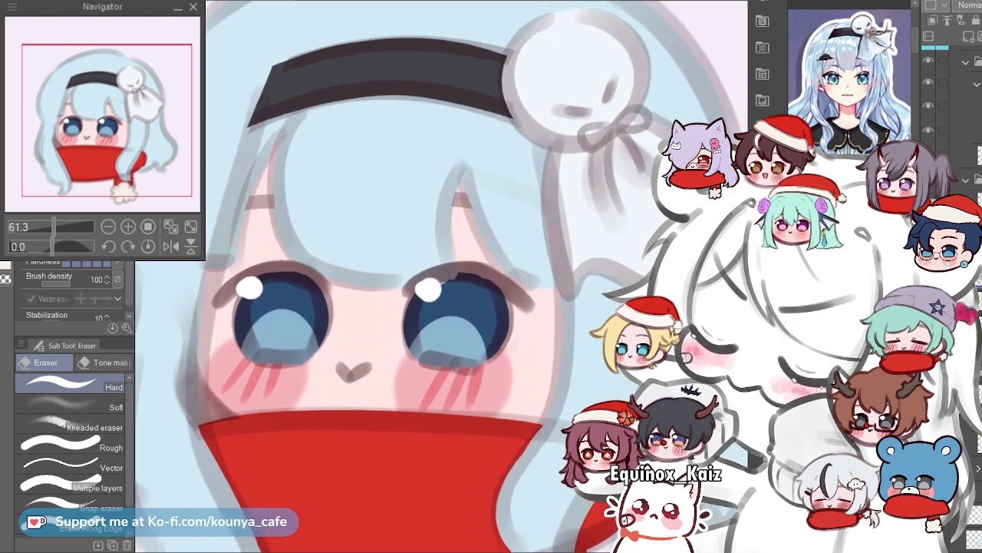
{"action": "scroll", "coordinate": [441, 277], "scroll_direction": "down", "scroll_amount": 1}
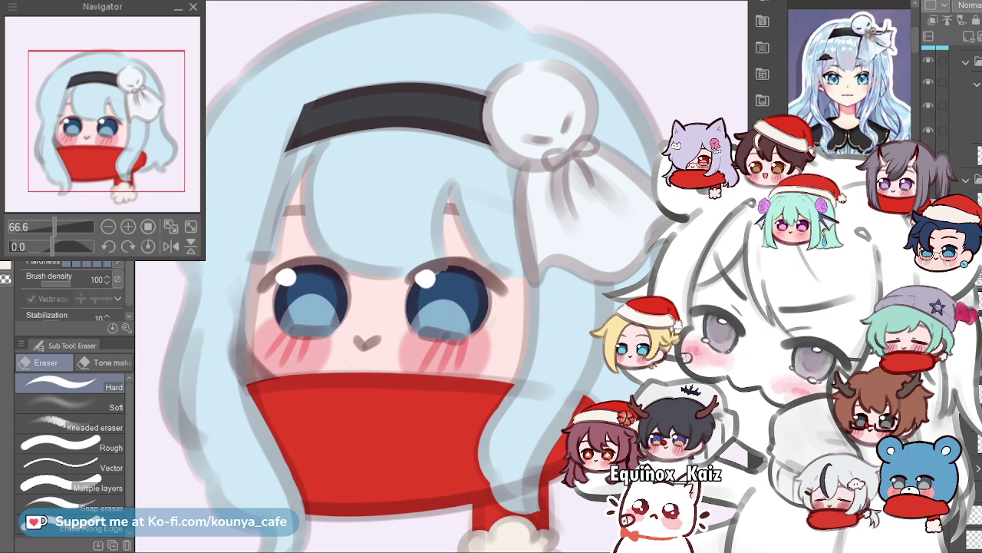
{"action": "left_click_drag", "start_coordinate": [411, 283], "coordinate": [433, 286]}
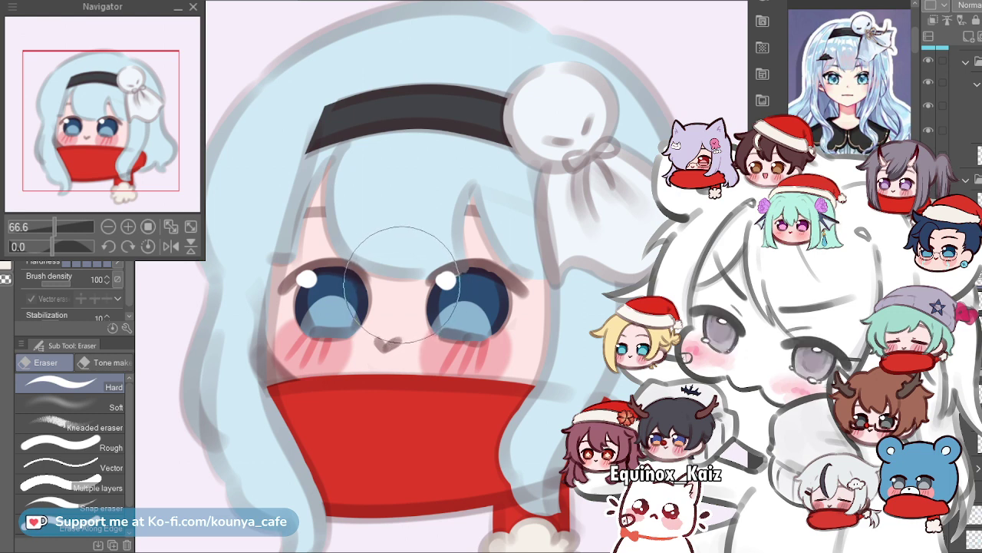
{"action": "left_click_drag", "start_coordinate": [430, 307], "coordinate": [413, 305]}
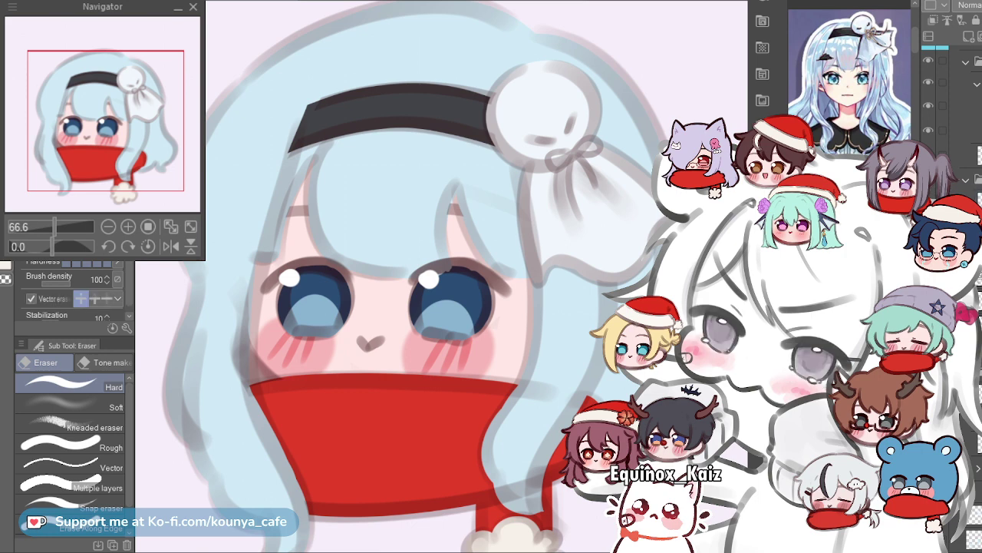
{"action": "key", "text": "ctrl+a"}
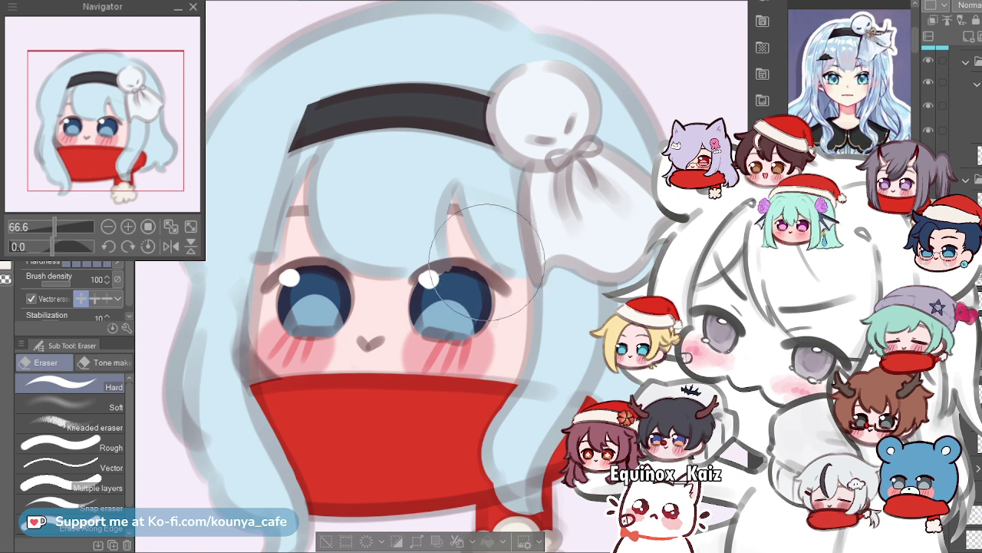
{"action": "left_click_drag", "start_coordinate": [488, 253], "coordinate": [460, 261]}
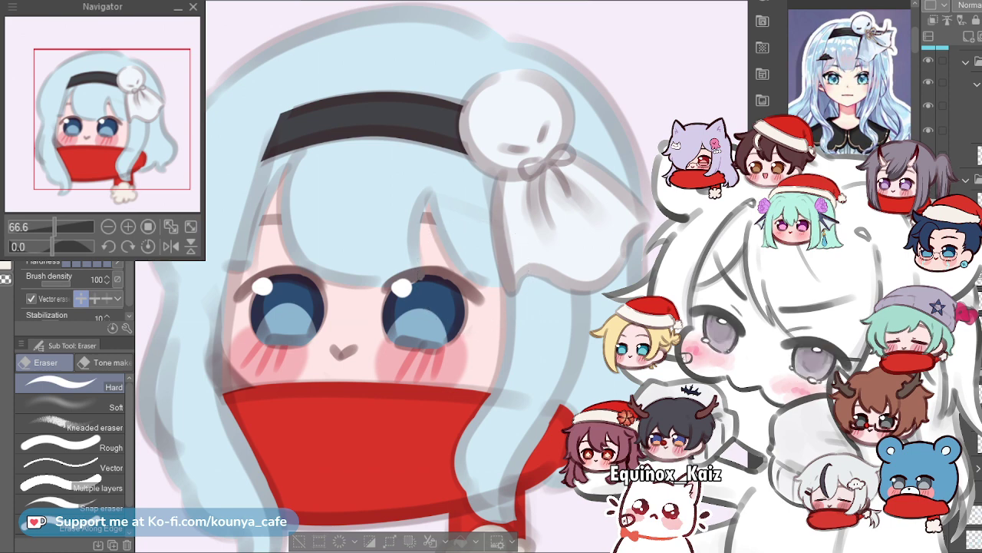
{"action": "scroll", "coordinate": [476, 227], "scroll_direction": "up", "scroll_amount": 4}
{"action": "left_click", "coordinate": [476, 227], "text": "ctrl+shift"}
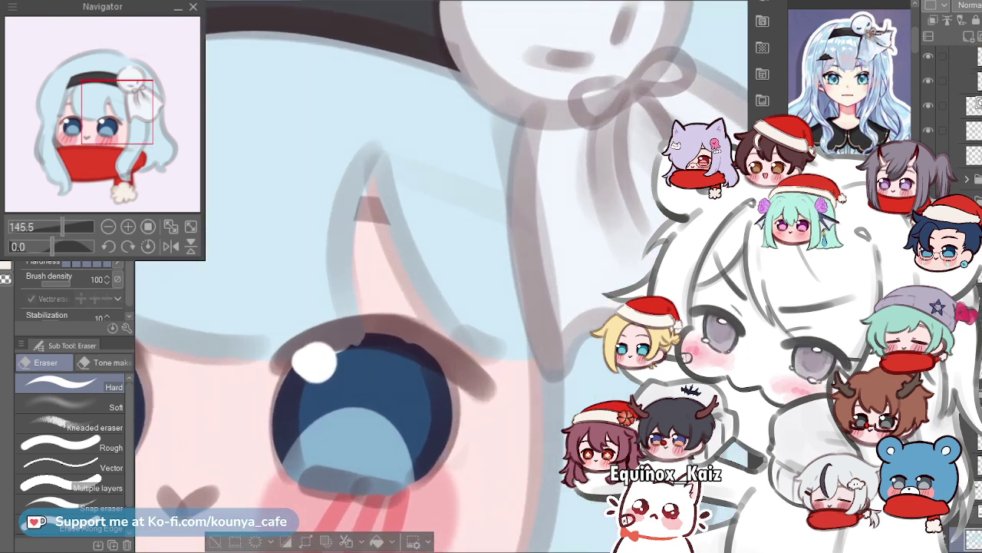
{"action": "key", "text": "ctrl+z"}
{"action": "key", "text": "ctrl+y"}
{"action": "scroll", "coordinate": [390, 191], "scroll_direction": "down", "scroll_amount": 5}
{"action": "scroll", "coordinate": [390, 192], "scroll_direction": "up", "scroll_amount": 3}
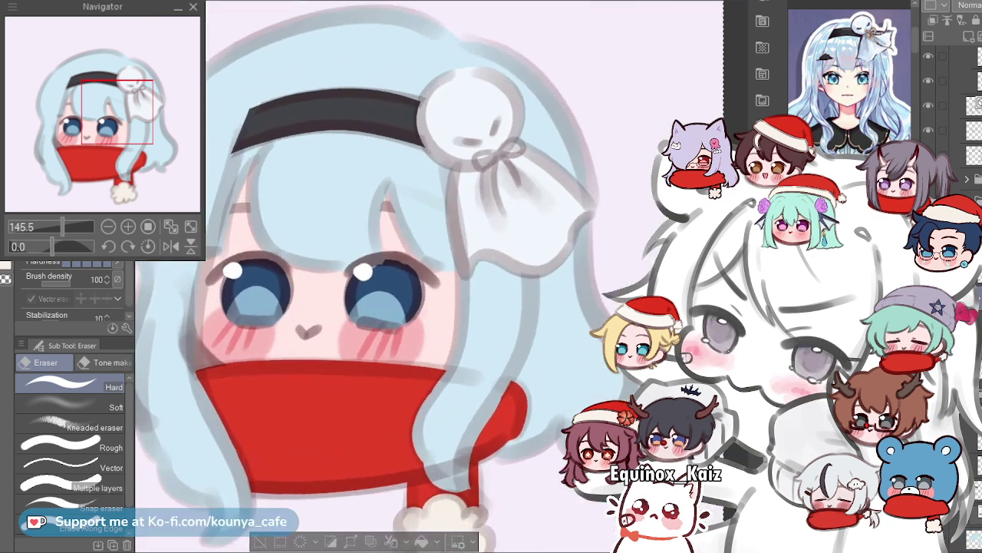
{"action": "left_click_drag", "start_coordinate": [390, 192], "coordinate": [453, 205]}
{"action": "left_click_drag", "start_coordinate": [444, 285], "coordinate": [430, 273]}
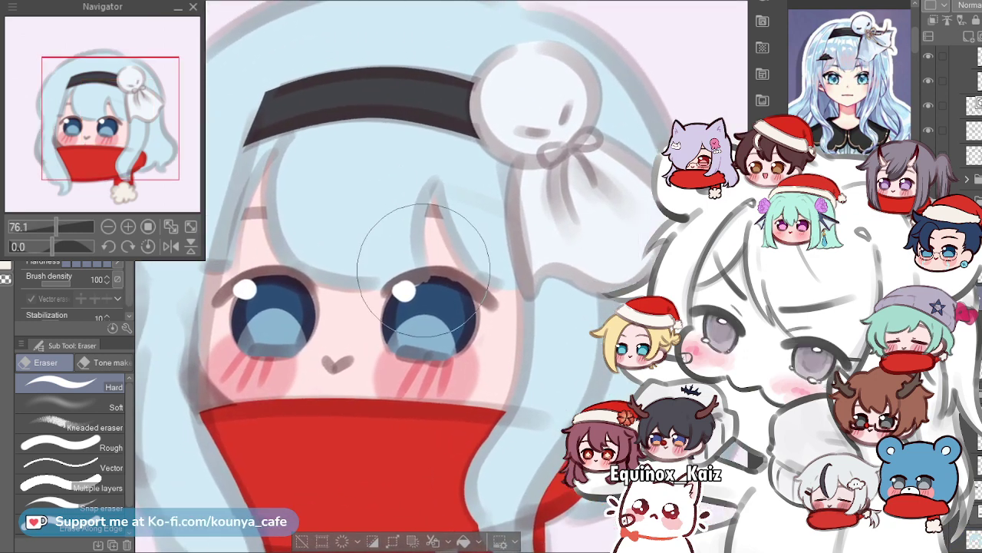
{"action": "key", "text": "bracketright"}
{"action": "key", "text": "bracketright"}
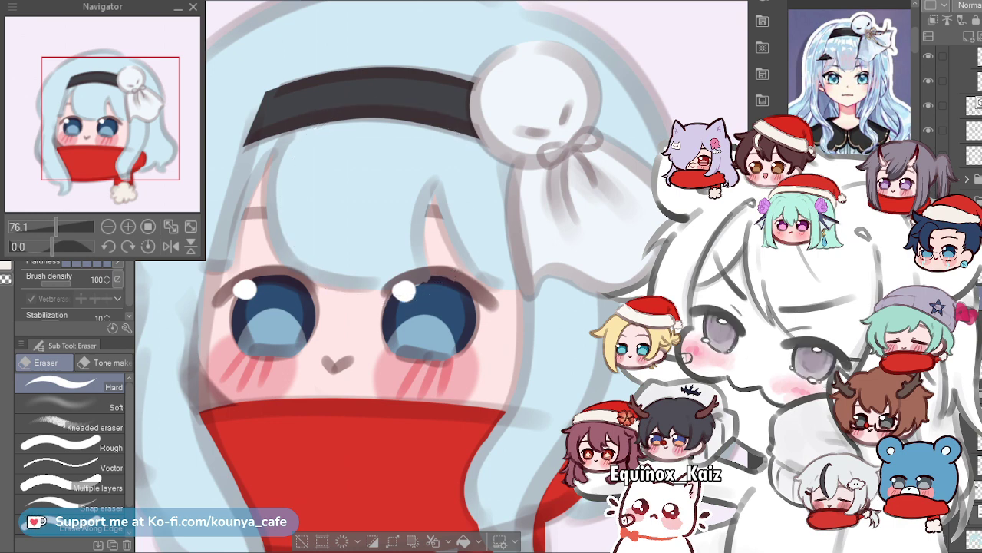
{"action": "scroll", "coordinate": [403, 276], "scroll_direction": "down", "scroll_amount": 1}
{"action": "left_click_drag", "start_coordinate": [403, 276], "coordinate": [438, 266]}
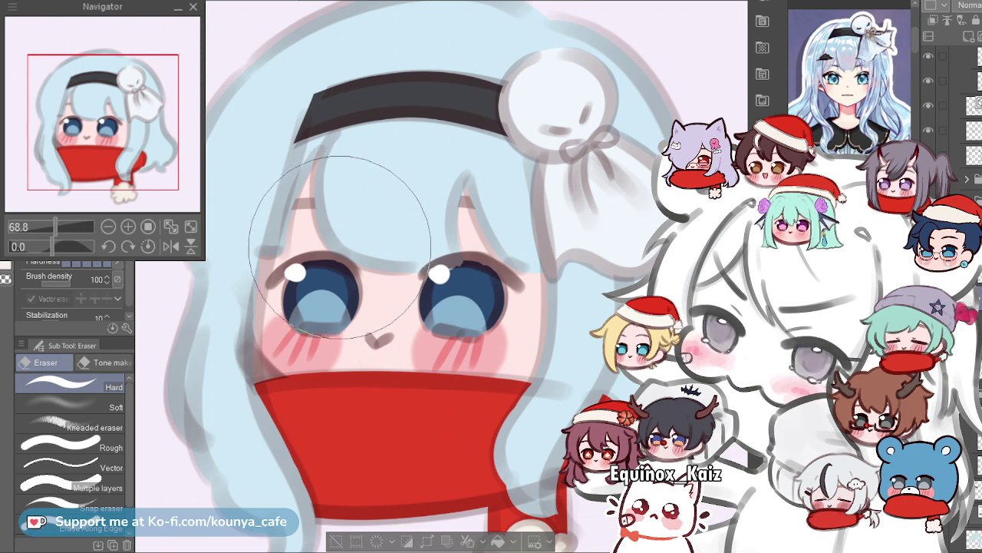
{"action": "left_click_drag", "start_coordinate": [339, 247], "coordinate": [353, 262]}
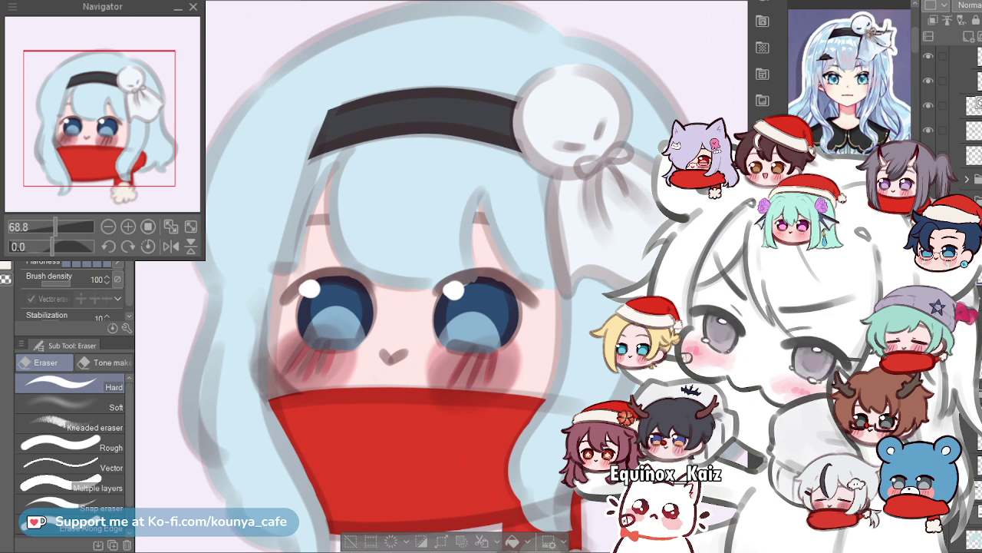
{"action": "scroll", "coordinate": [459, 240], "scroll_direction": "down", "scroll_amount": 3}
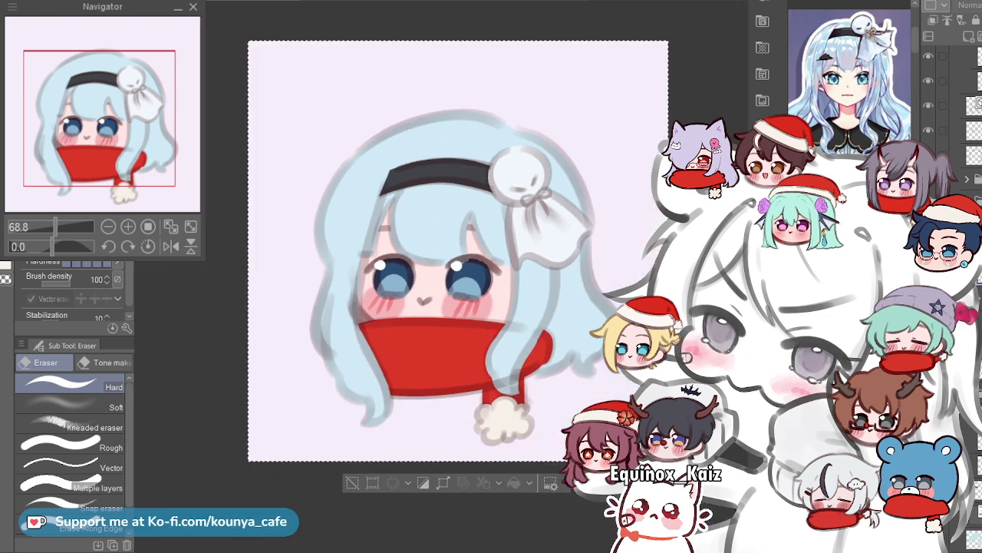
{"action": "key", "text": "ctrl+d"}
{"action": "scroll", "coordinate": [474, 203], "scroll_direction": "up", "scroll_amount": 1}
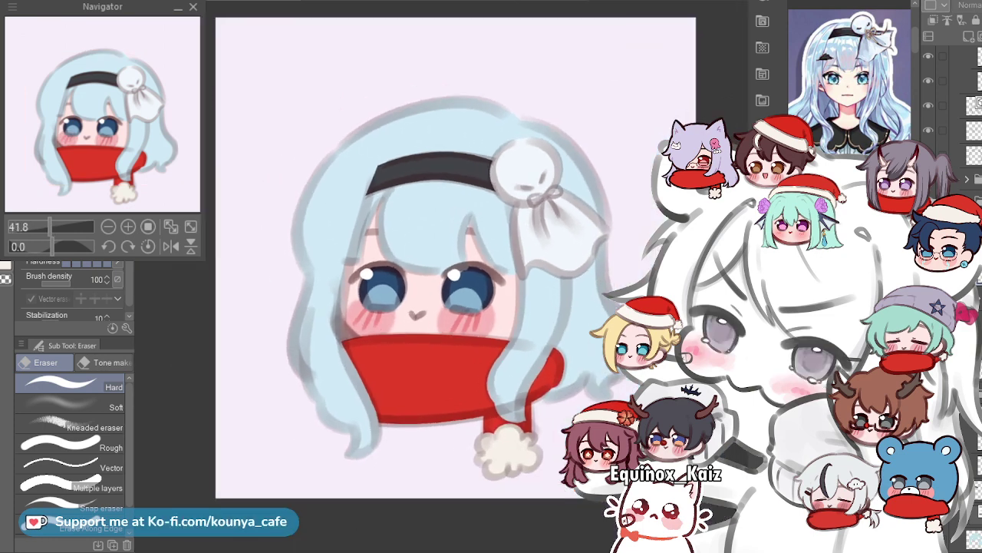
{"action": "scroll", "coordinate": [951, 123], "scroll_direction": "up", "scroll_amount": 3}
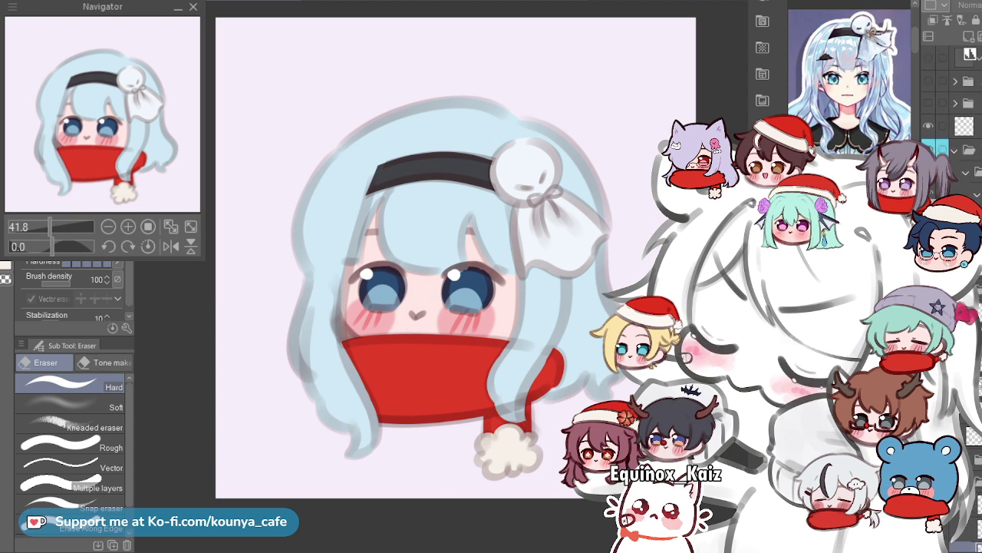
Select the character's sketch and color layer folders together and nudge the whole chibi slightly up and left on the canvas.
{"action": "left_click", "coordinate": [954, 150]}
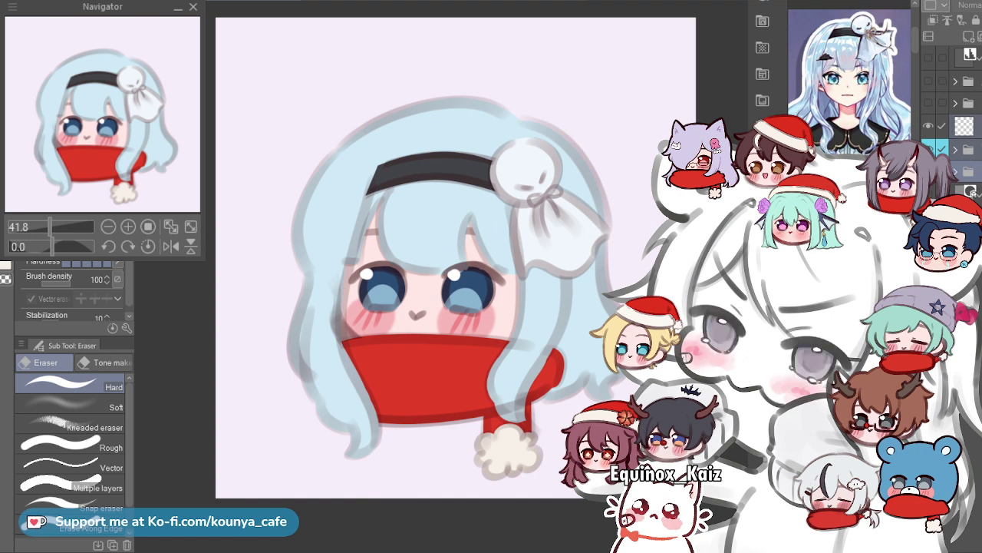
{"action": "key", "text": "ctrl+t"}
{"action": "left_click_drag", "start_coordinate": [451, 244], "coordinate": [445, 237]}
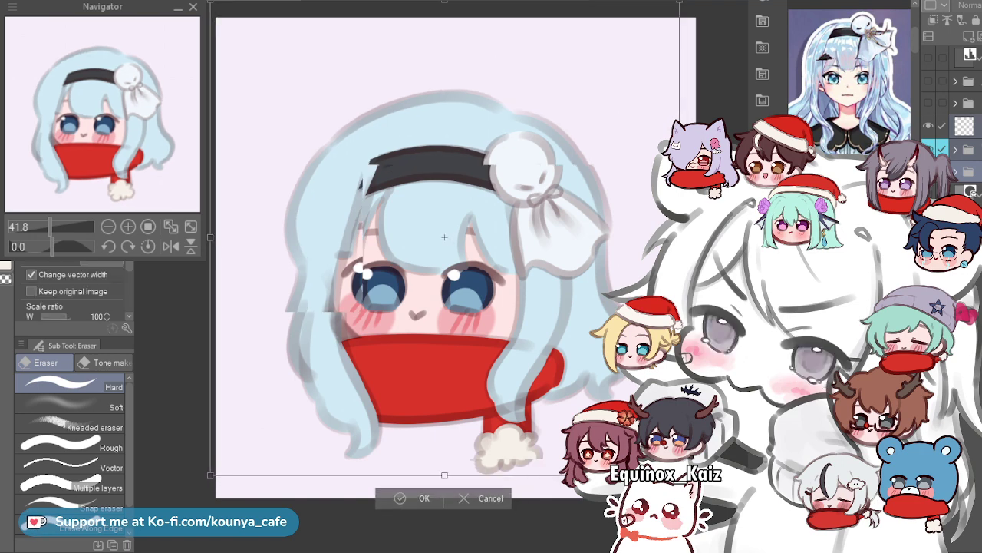
{"action": "key", "text": "ctrl+z"}
{"action": "key", "text": "ctrl+y"}
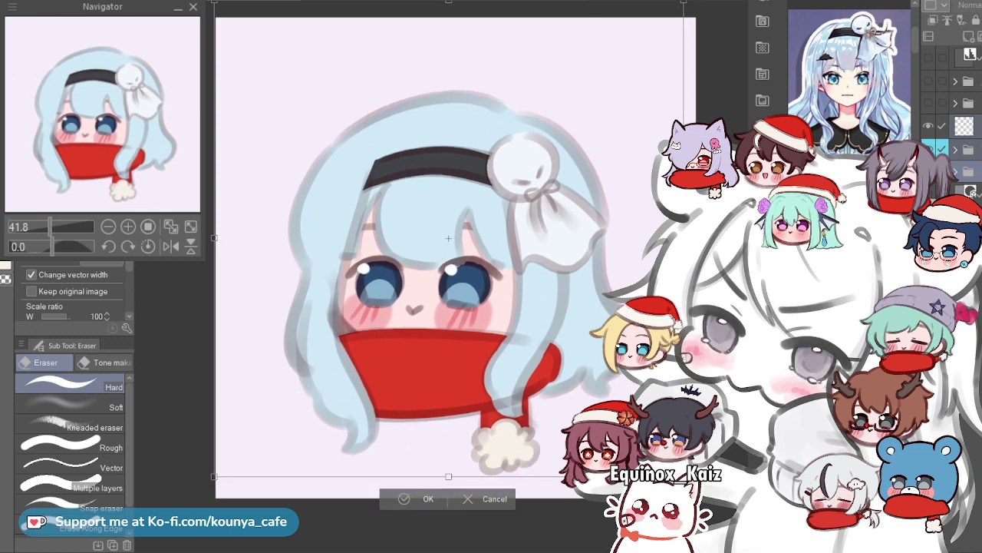
{"action": "key", "text": "Return"}
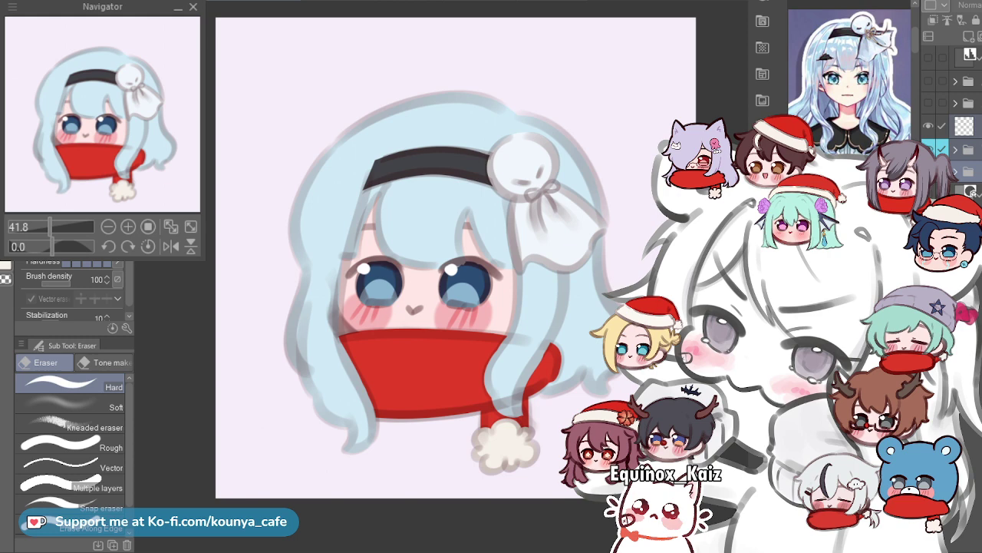
{"action": "key", "text": "ctrl+t"}
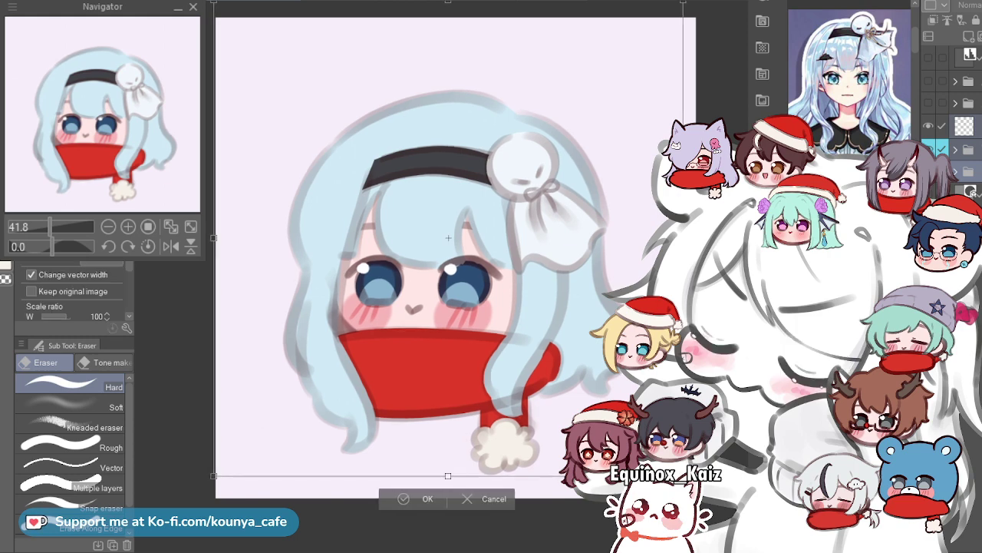
{"action": "key", "text": "Return"}
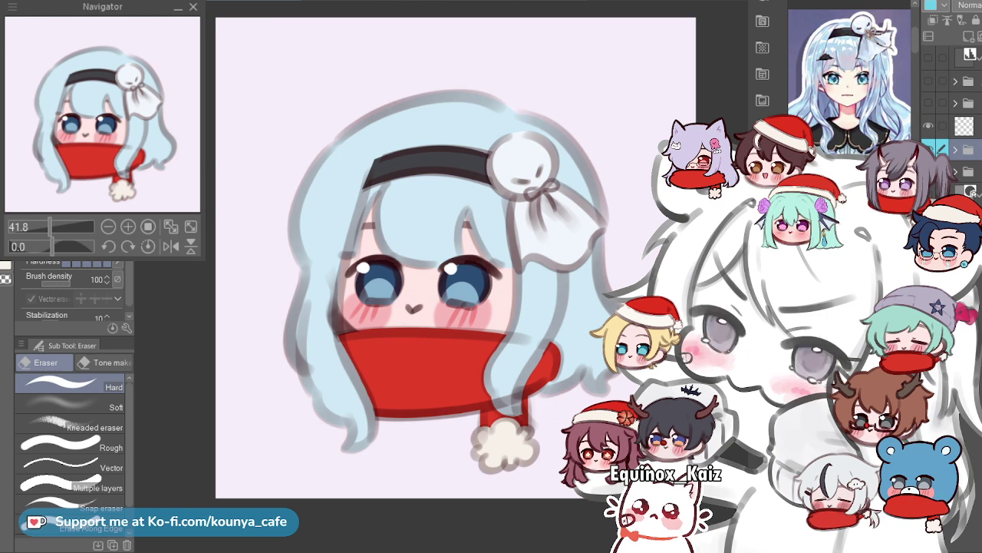
Inspect the repositioned face, scarf edge and side hair up close for remaining rough or overlapping sketch lines.
{"action": "scroll", "coordinate": [452, 230], "scroll_direction": "up", "scroll_amount": 2}
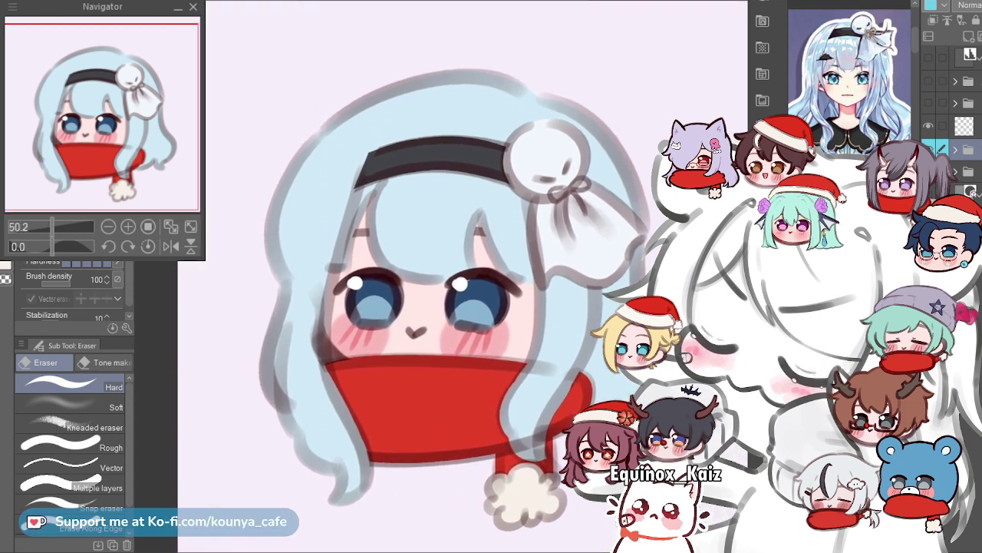
{"action": "left_click_drag", "start_coordinate": [453, 307], "coordinate": [467, 294]}
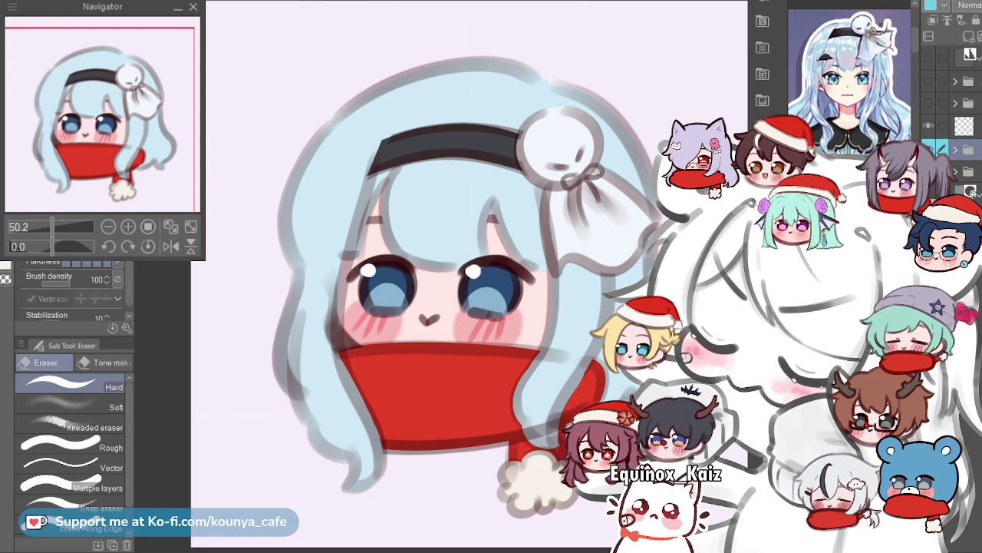
{"action": "scroll", "coordinate": [469, 276], "scroll_direction": "up", "scroll_amount": 2}
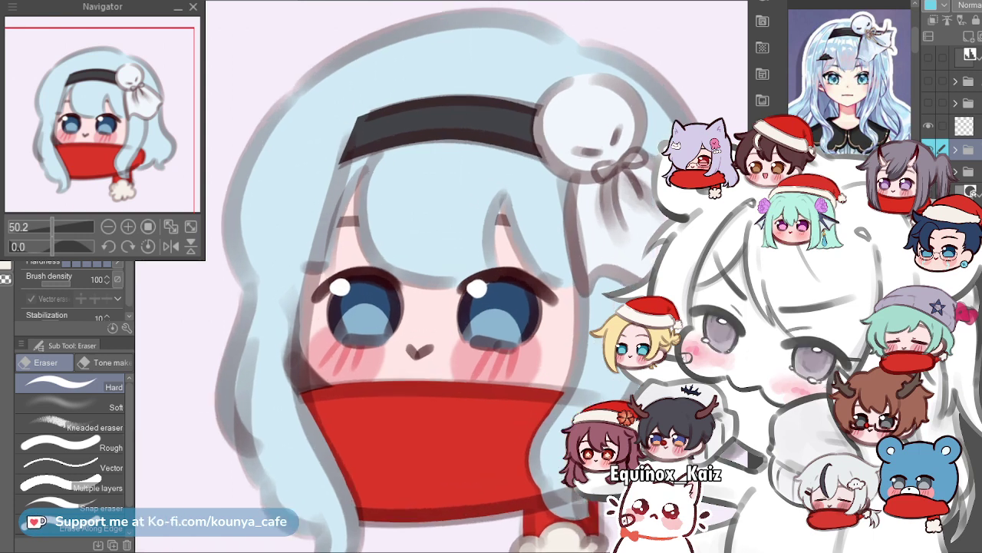
{"action": "scroll", "coordinate": [468, 277], "scroll_direction": "down", "scroll_amount": 2}
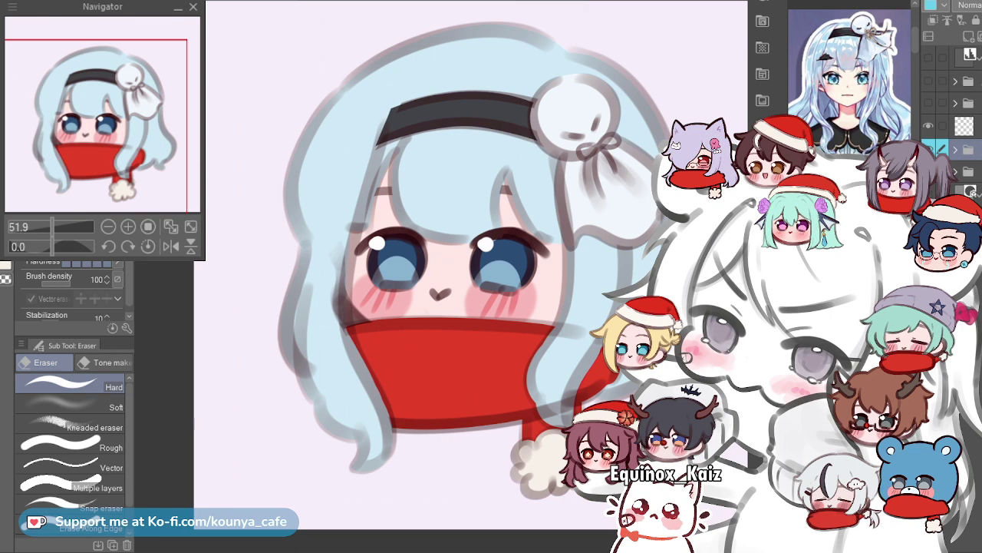
{"action": "scroll", "coordinate": [493, 412], "scroll_direction": "up", "scroll_amount": 3}
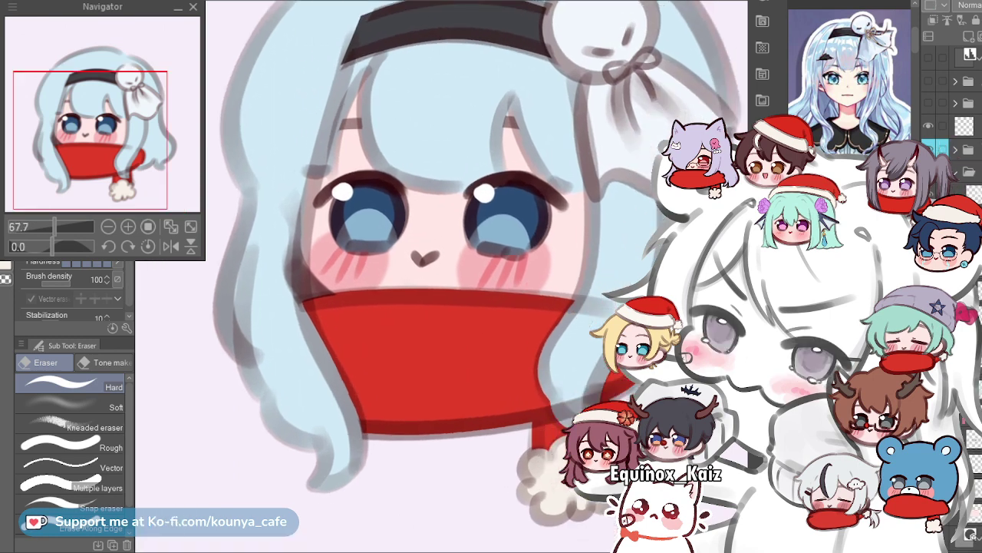
{"action": "scroll", "coordinate": [366, 368], "scroll_direction": "up", "scroll_amount": 3}
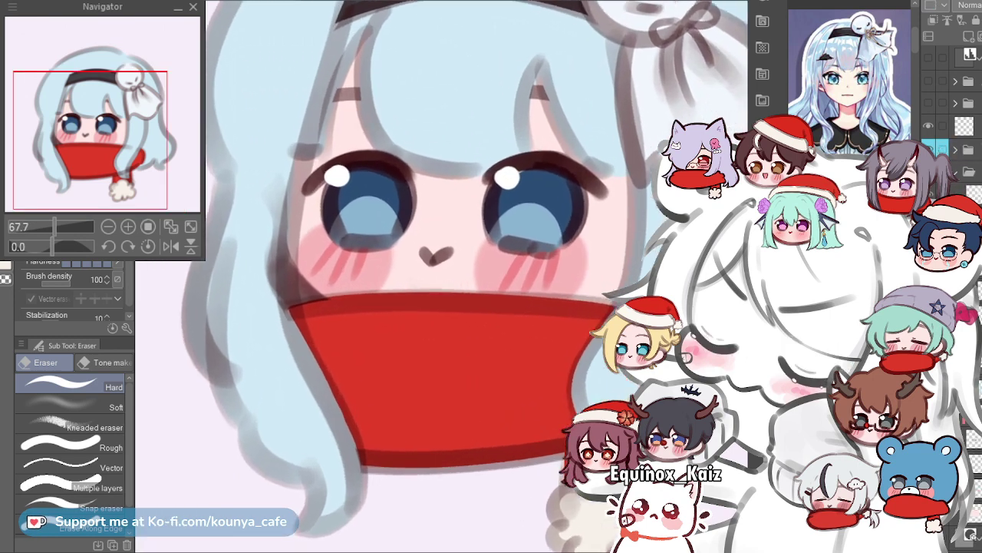
{"action": "key", "text": "p"}
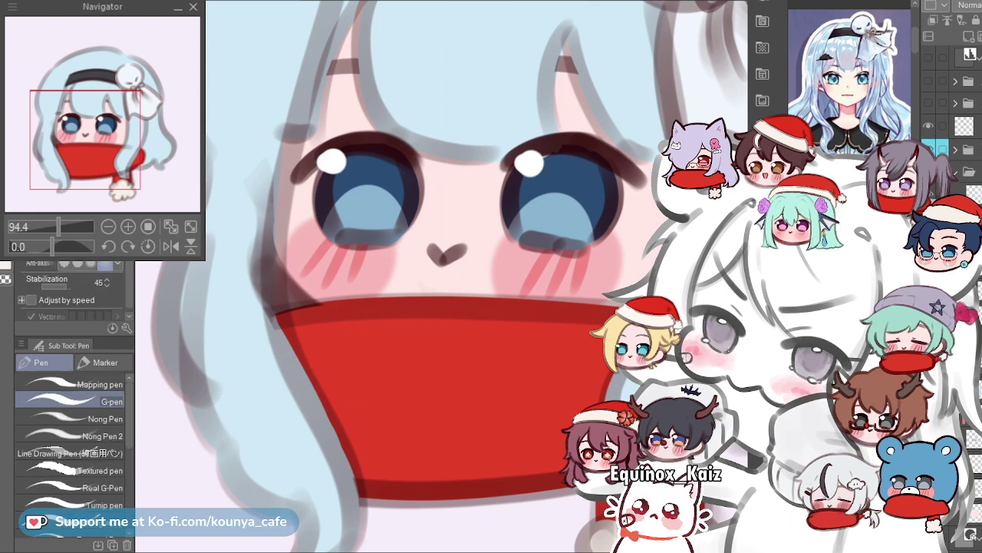
{"action": "key", "text": "ctrl+z"}
{"action": "key", "text": "ctrl+y"}
{"action": "scroll", "coordinate": [288, 315], "scroll_direction": "up", "scroll_amount": 3}
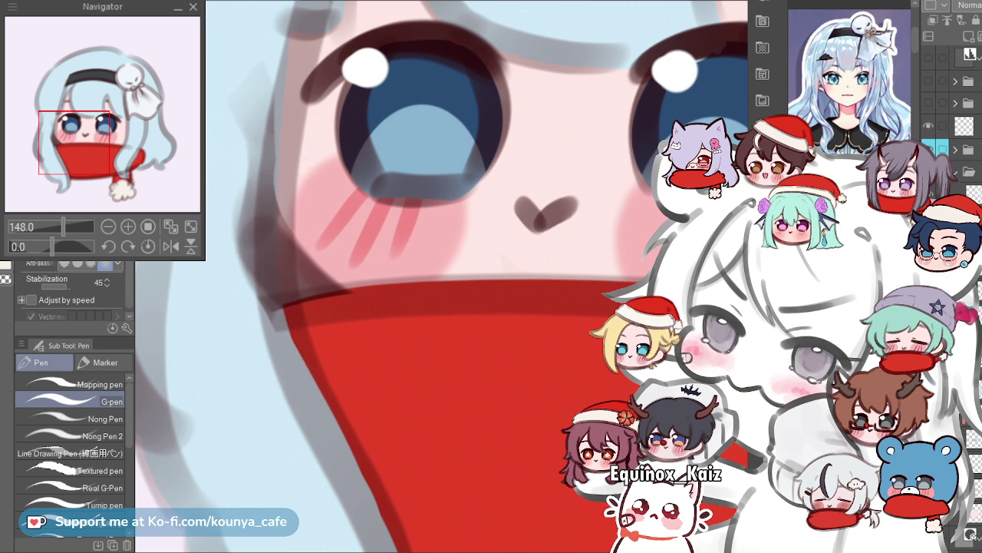
Select the layer holding the dark strokes between the side hair and cheek, undoing the trial strokes made there.
{"action": "left_click", "coordinate": [280, 267], "text": "ctrl+shift"}
{"action": "left_click_drag", "start_coordinate": [295, 267], "coordinate": [264, 267]}
{"action": "key", "text": "ctrl+z"}
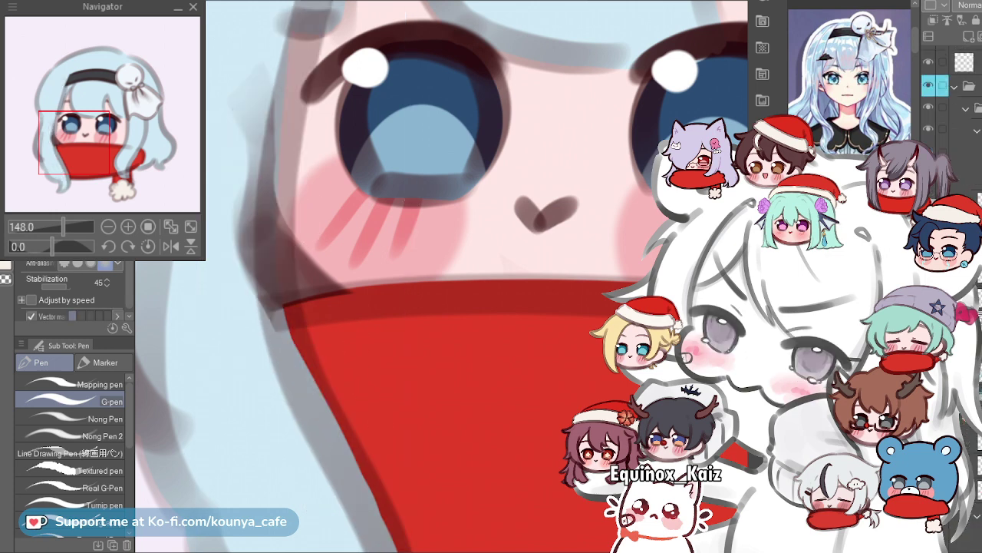
{"action": "left_click", "coordinate": [264, 267], "text": "ctrl+shift"}
{"action": "scroll", "coordinate": [264, 267], "scroll_direction": "down", "scroll_amount": 3}
{"action": "left_click_drag", "start_coordinate": [288, 230], "coordinate": [243, 244]}
{"action": "key", "text": "ctrl+z"}
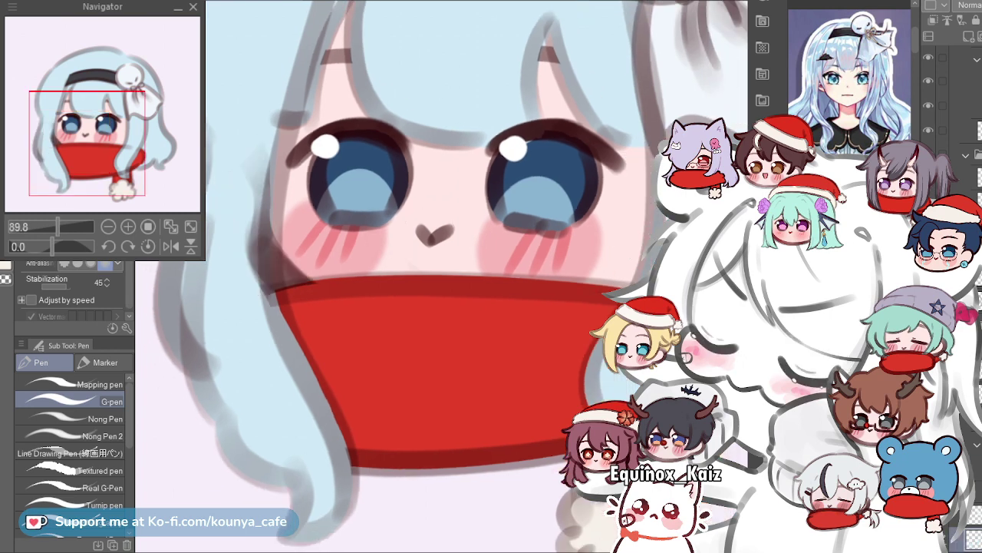
Erase the stray sketch shading in the side hair beside the eye and cheek with a hard eraser.
{"action": "scroll", "coordinate": [287, 150], "scroll_direction": "down", "scroll_amount": 3}
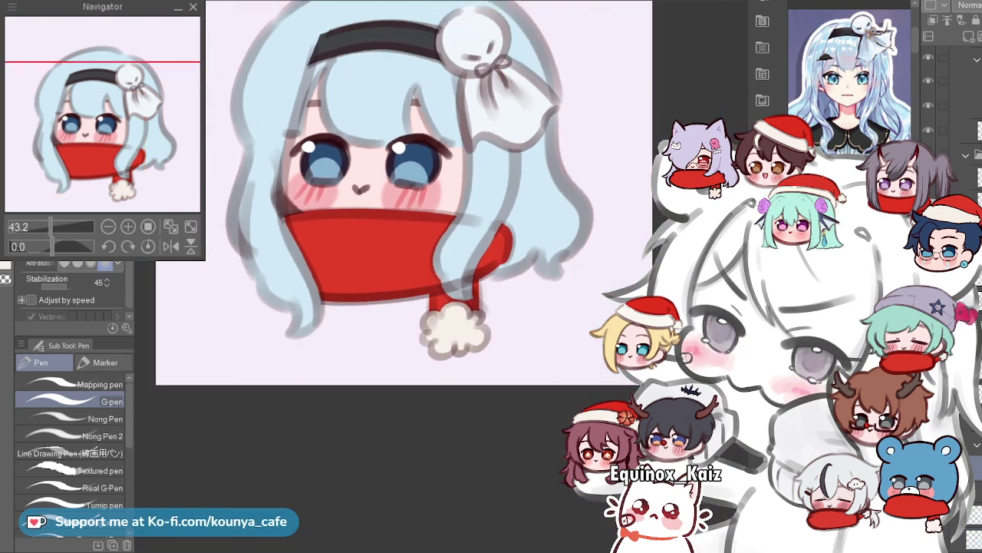
{"action": "scroll", "coordinate": [276, 149], "scroll_direction": "up", "scroll_amount": 3}
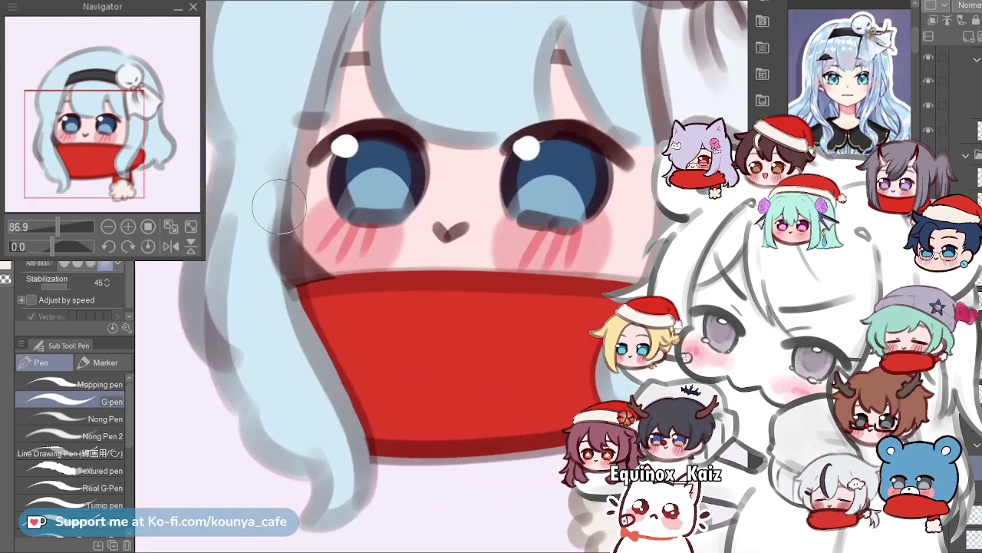
{"action": "scroll", "coordinate": [278, 192], "scroll_direction": "up", "scroll_amount": 2}
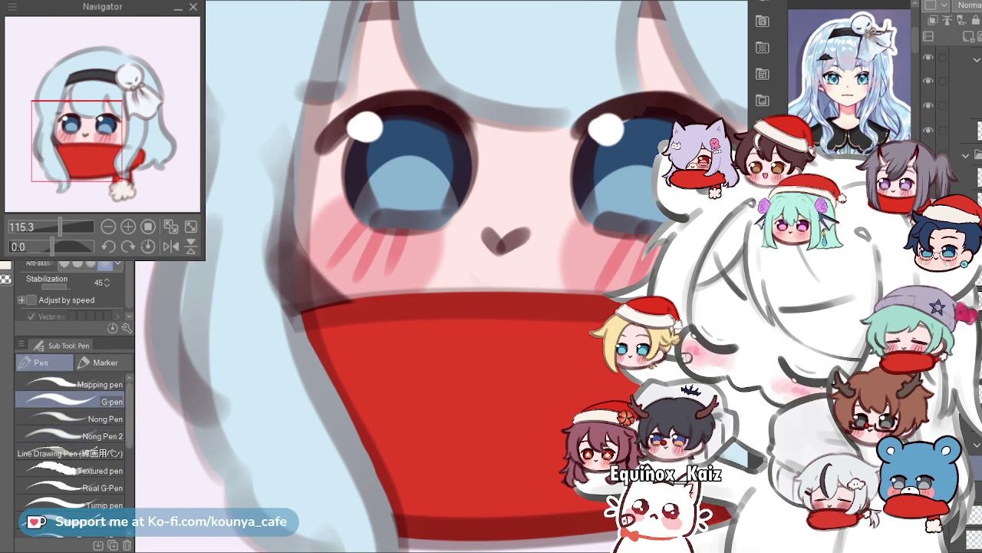
{"action": "key", "text": "r"}
{"action": "key", "text": "e"}
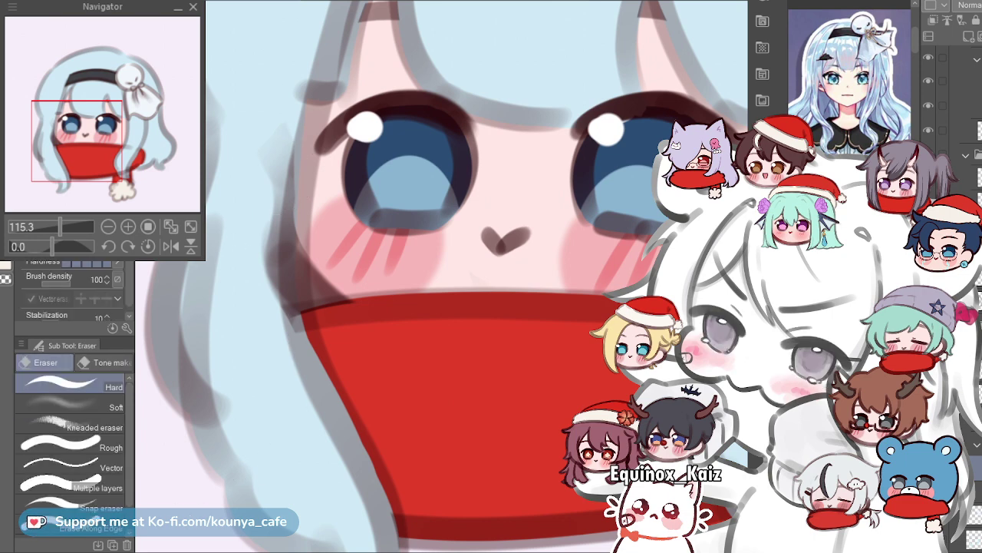
{"action": "left_click_drag", "start_coordinate": [271, 232], "coordinate": [355, 263]}
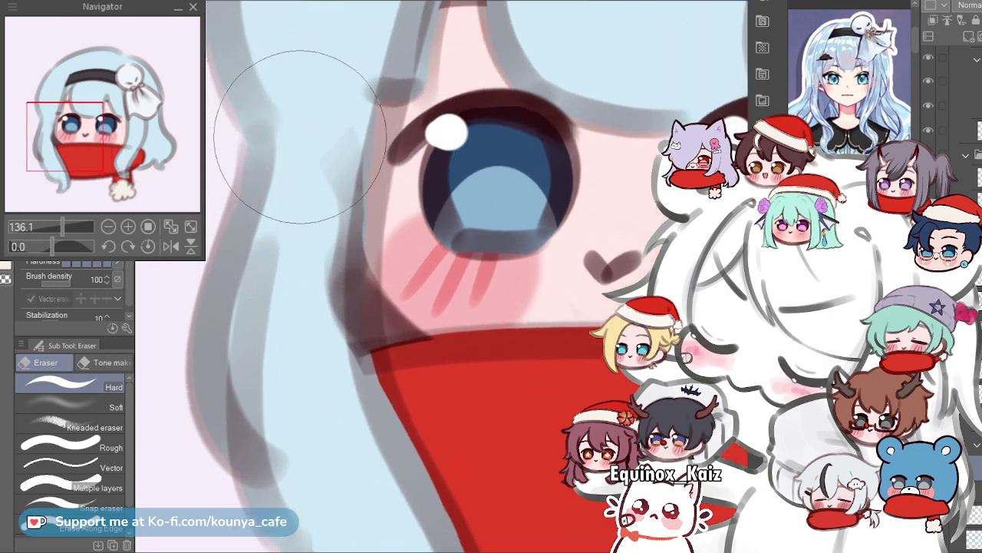
{"action": "left_click_drag", "start_coordinate": [301, 136], "coordinate": [276, 157]}
{"action": "left_click_drag", "start_coordinate": [345, 215], "coordinate": [321, 227]}
{"action": "scroll", "coordinate": [295, 92], "scroll_direction": "up", "scroll_amount": 3}
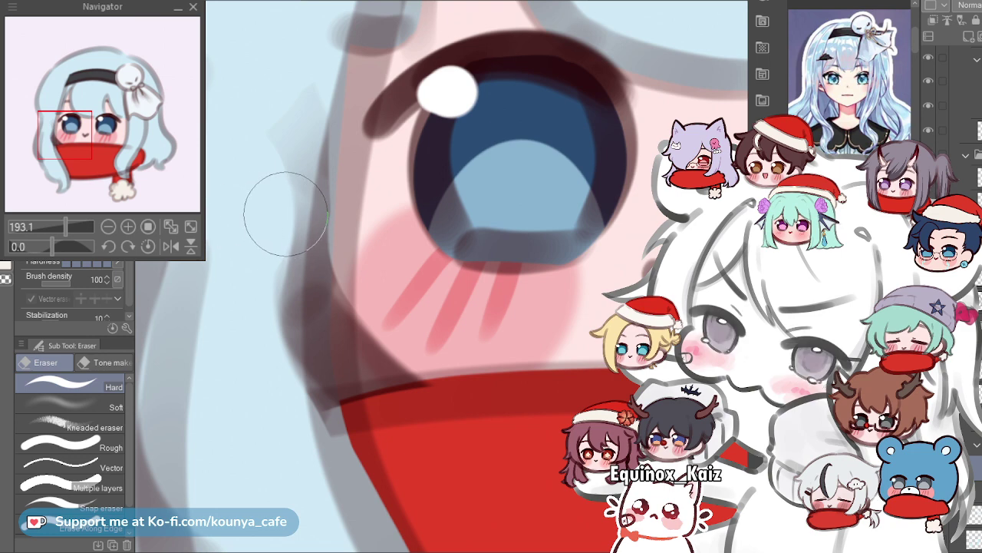
Trim the outer edge of the dark hair line beside the cheek into a smooth curve with the hard eraser.
{"action": "scroll", "coordinate": [286, 215], "scroll_direction": "up", "scroll_amount": 1}
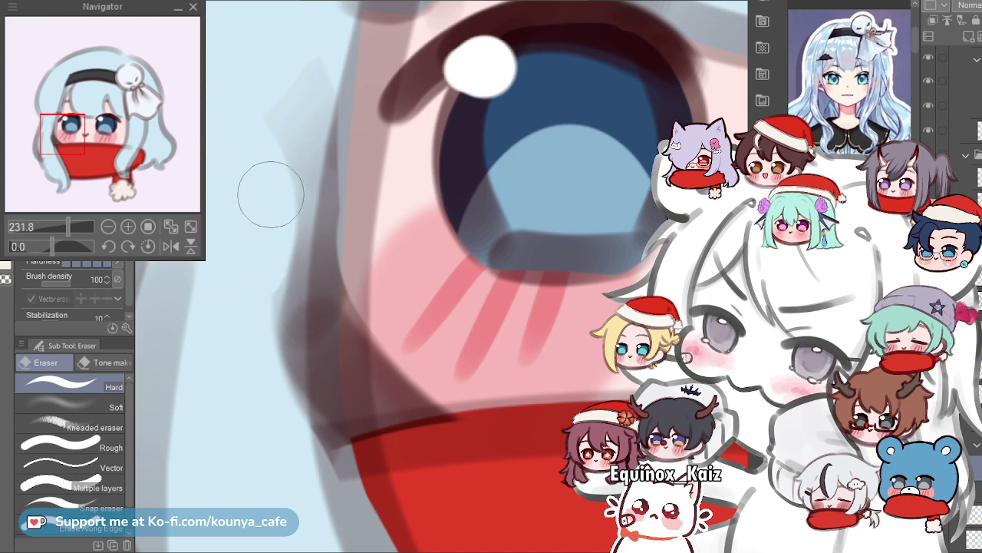
{"action": "scroll", "coordinate": [515, 276], "scroll_direction": "down", "scroll_amount": 2}
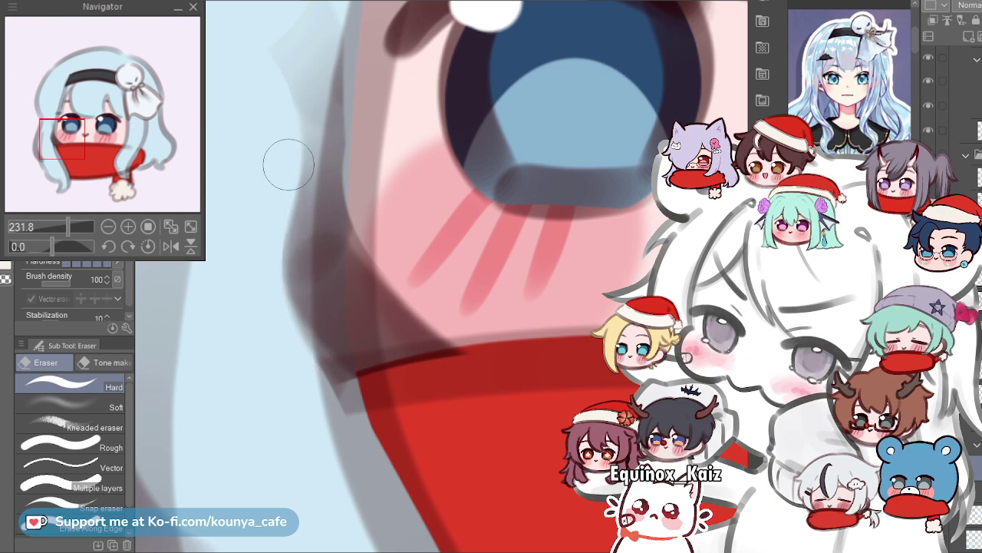
{"action": "left_click_drag", "start_coordinate": [287, 168], "coordinate": [320, 240]}
{"action": "mouse_move", "coordinate": [287, 152]}
{"action": "left_mouse_down"}
{"action": "mouse_move", "coordinate": [277, 120]}
{"action": "mouse_move", "coordinate": [295, 134]}
{"action": "left_mouse_up"}
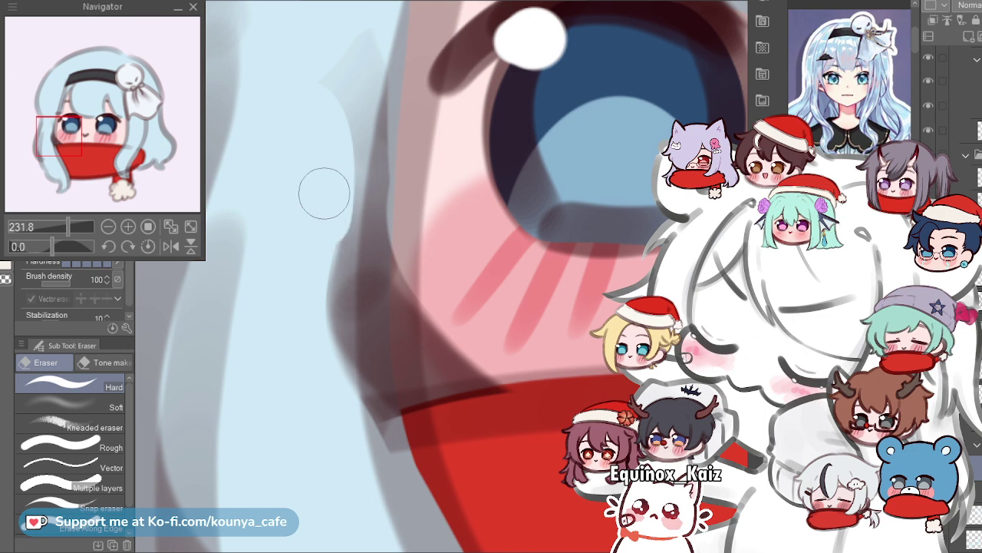
{"action": "scroll", "coordinate": [326, 140], "scroll_direction": "up", "scroll_amount": 2}
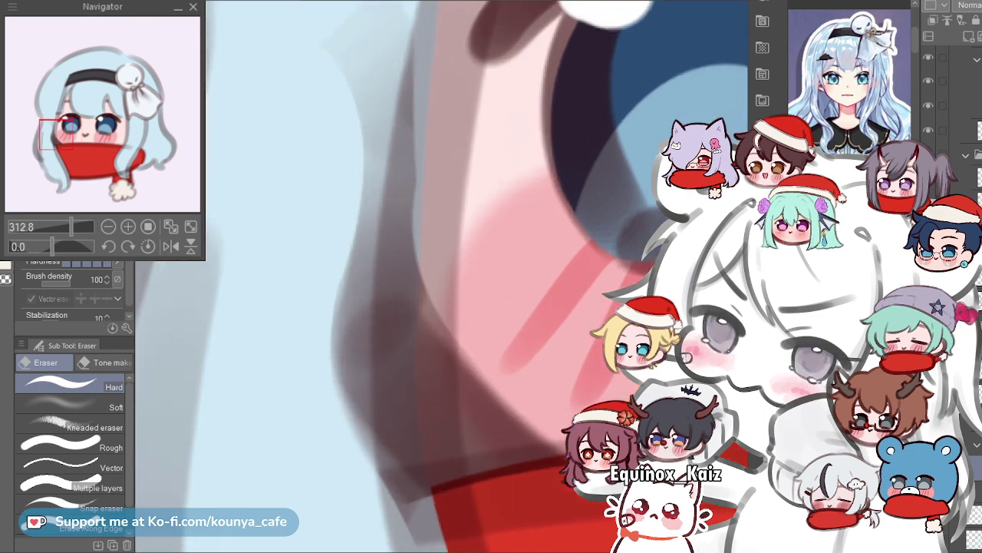
{"action": "scroll", "coordinate": [312, 206], "scroll_direction": "down", "scroll_amount": 4}
{"action": "scroll", "coordinate": [311, 206], "scroll_direction": "up", "scroll_amount": 3}
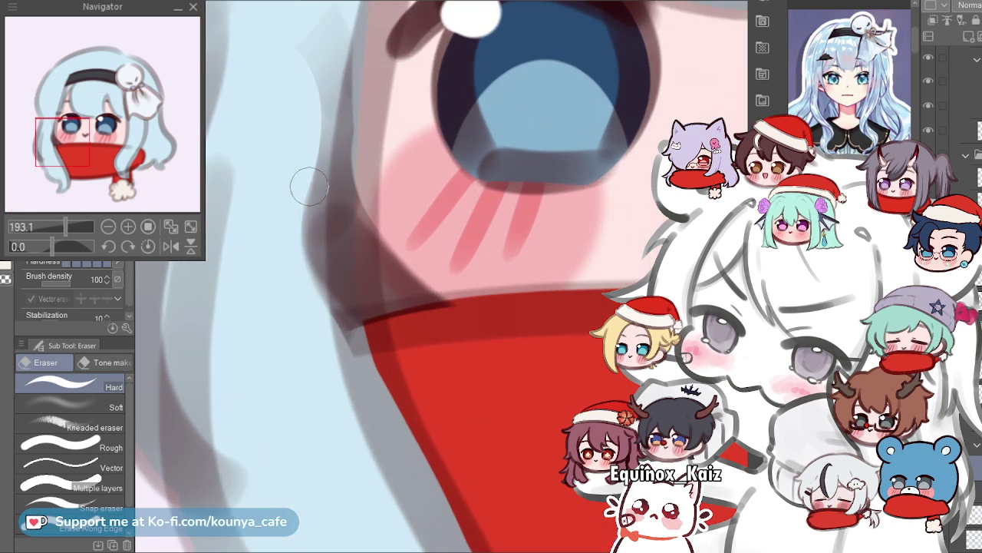
{"action": "scroll", "coordinate": [303, 134], "scroll_direction": "up", "scroll_amount": 2}
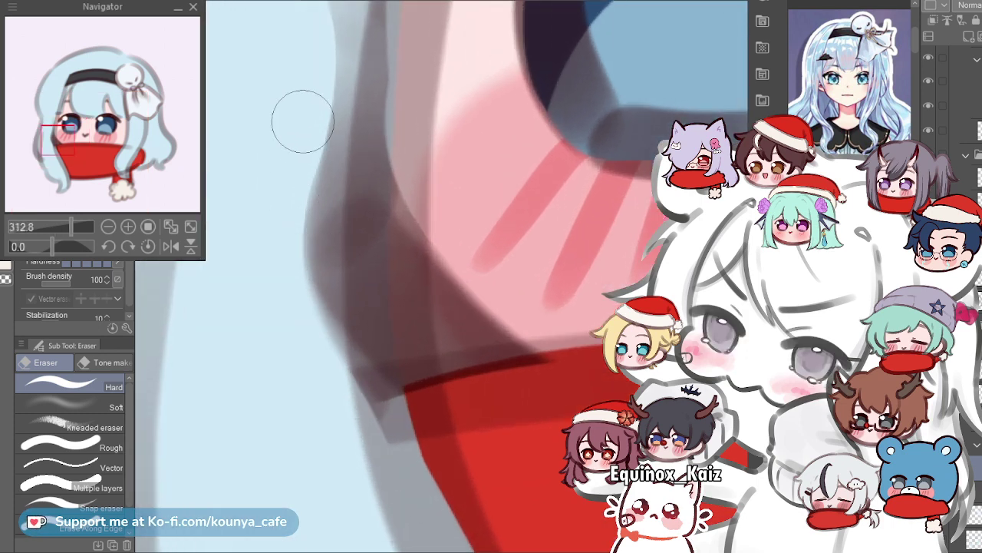
Rework the hard eraser strokes along the dark hair line's edge from the cheek down to the scarf corner.
{"action": "key", "text": "ctrl+z"}
{"action": "left_click_drag", "start_coordinate": [302, 149], "coordinate": [410, 423]}
{"action": "key", "text": "ctrl+z"}
{"action": "left_click_drag", "start_coordinate": [316, 105], "coordinate": [298, 308]}
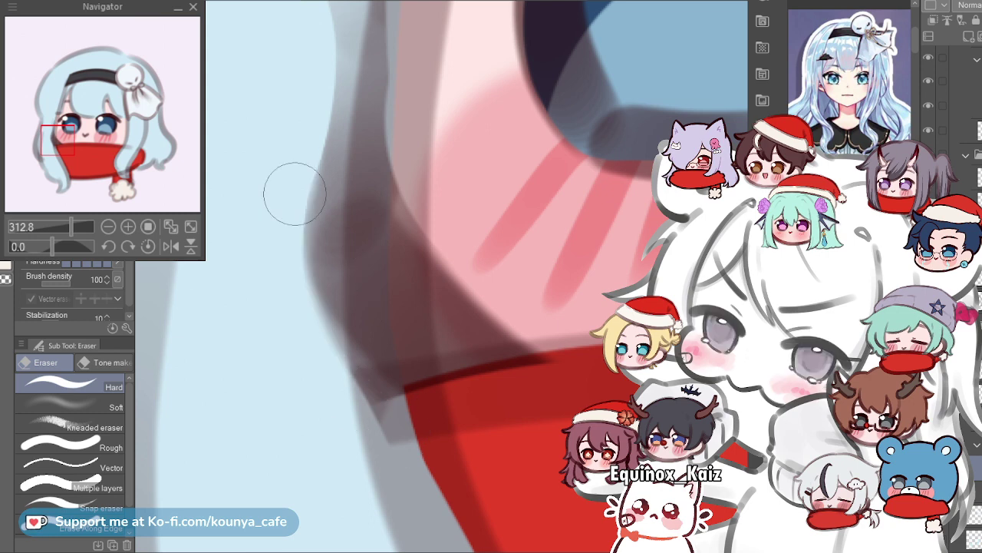
{"action": "mouse_move", "coordinate": [307, 114]}
{"action": "left_mouse_down"}
{"action": "mouse_move", "coordinate": [291, 287]}
{"action": "mouse_move", "coordinate": [410, 441]}
{"action": "left_mouse_up"}
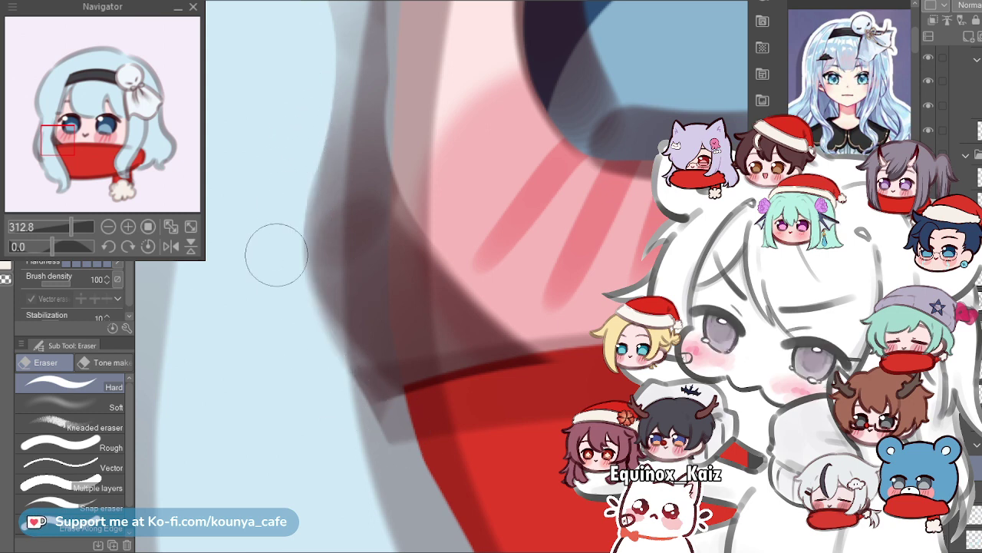
{"action": "left_click_drag", "start_coordinate": [302, 238], "coordinate": [353, 366]}
{"action": "key", "text": "ctrl+z"}
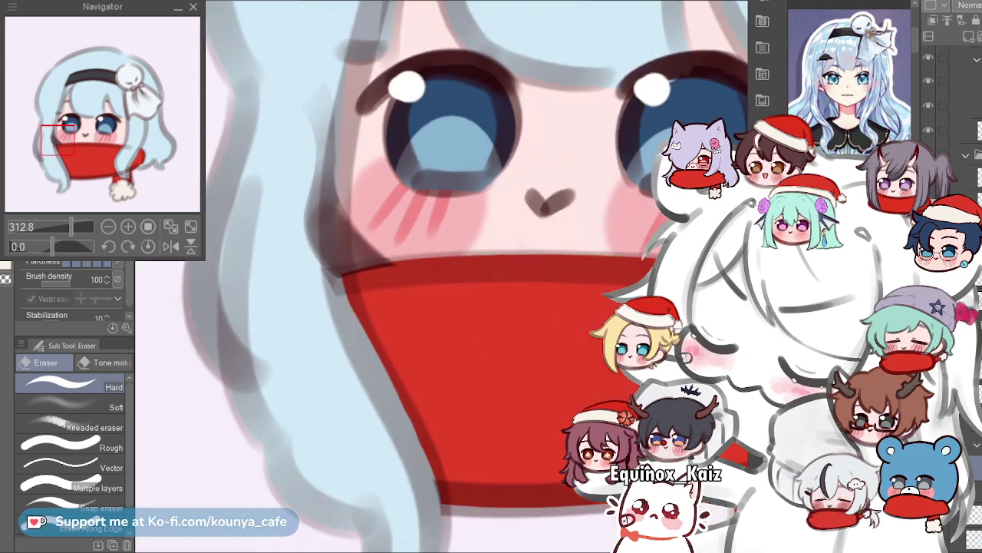
Fade the dark overlapping strokes between the side hair and cheek above the scarf with a soft eraser.
{"action": "scroll", "coordinate": [214, 281], "scroll_direction": "down", "scroll_amount": 8}
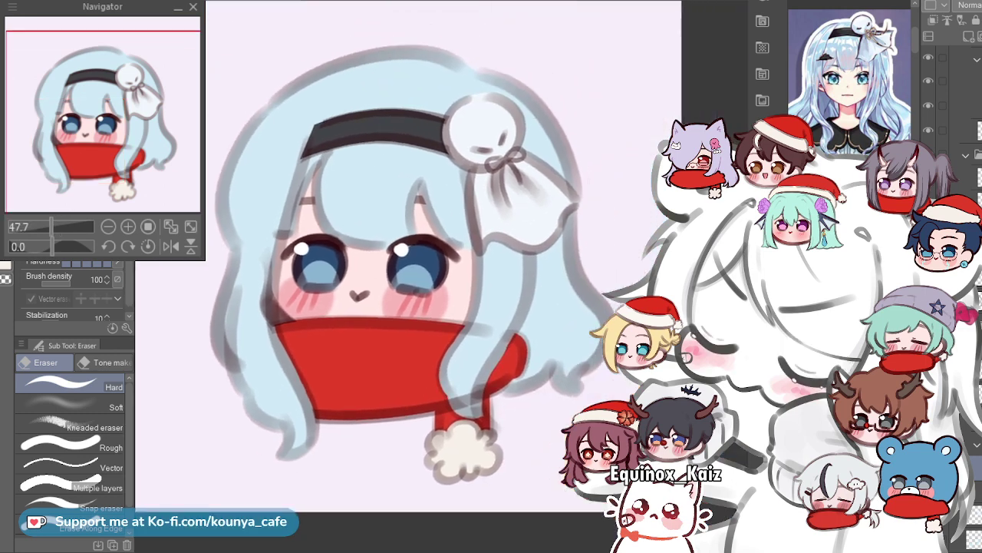
{"action": "left_click", "coordinate": [73, 407]}
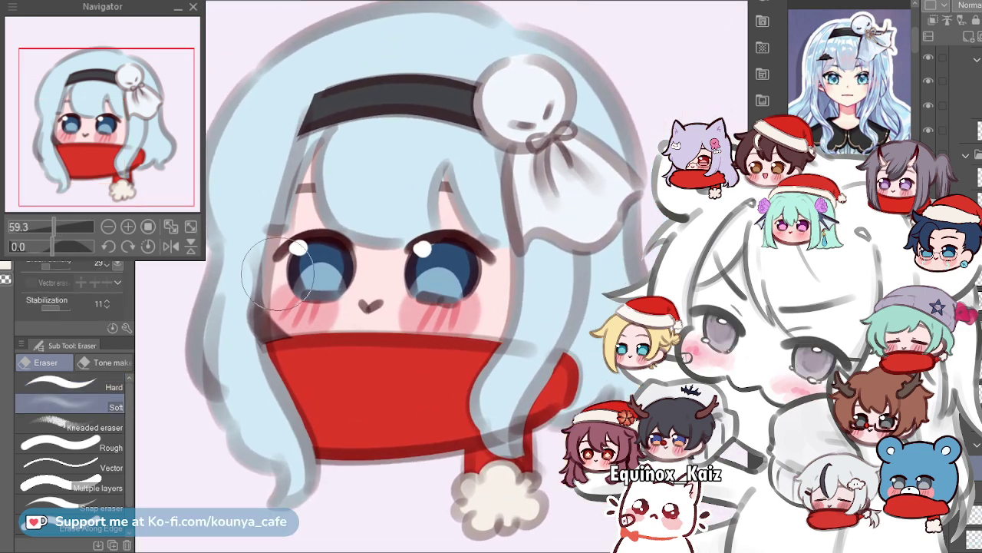
{"action": "scroll", "coordinate": [238, 291], "scroll_direction": "up", "scroll_amount": 1}
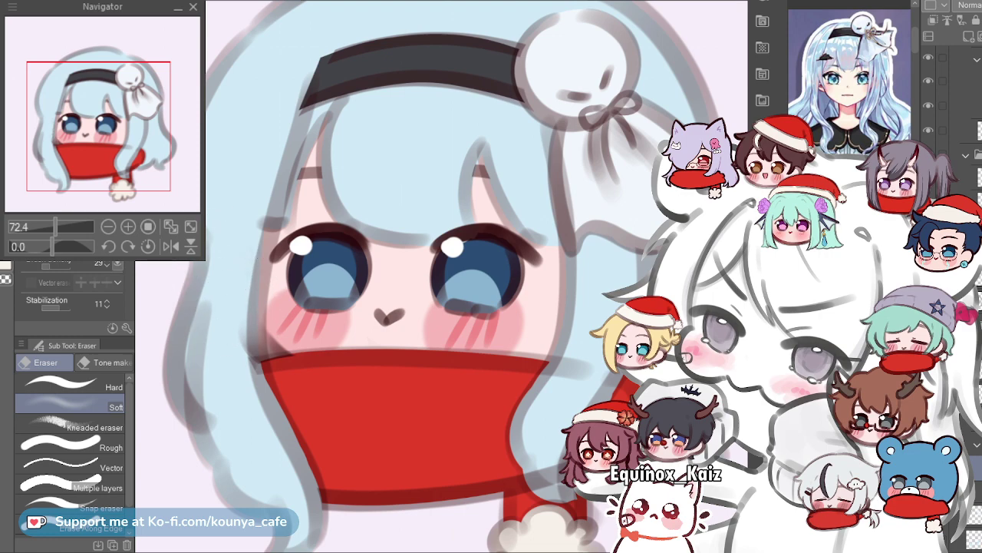
{"action": "scroll", "coordinate": [307, 340], "scroll_direction": "down", "scroll_amount": 2}
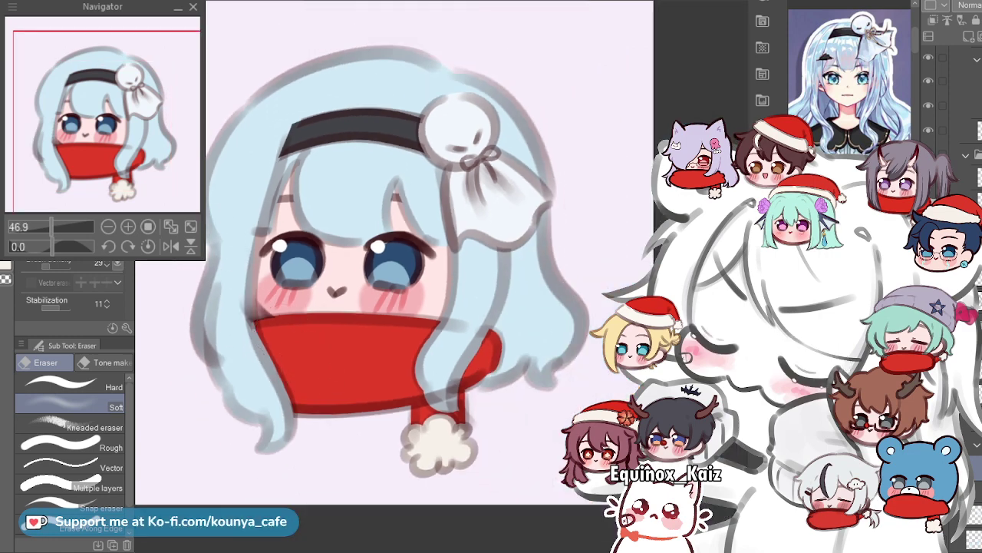
{"action": "scroll", "coordinate": [255, 219], "scroll_direction": "up", "scroll_amount": 2}
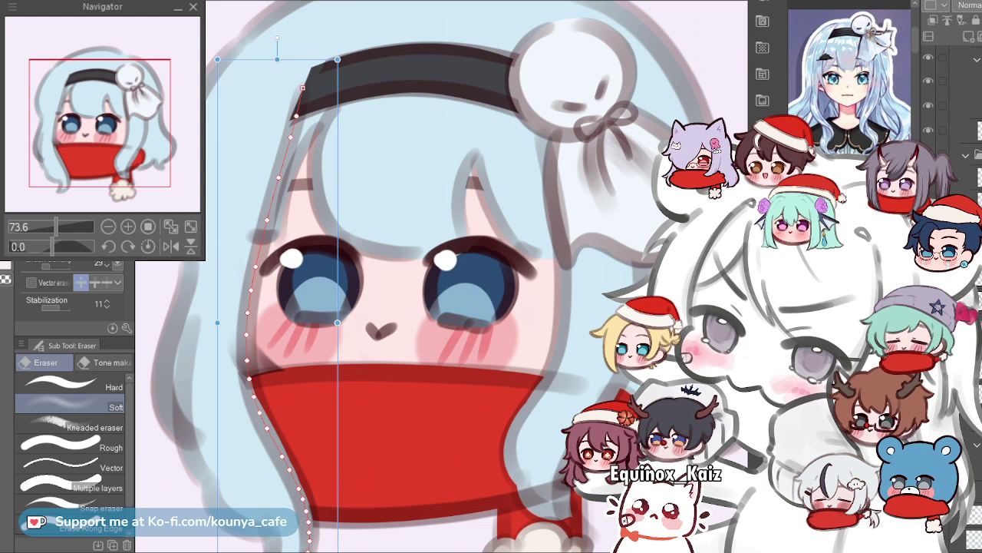
{"action": "left_click", "coordinate": [975, 466]}
{"action": "key", "text": "Delete"}
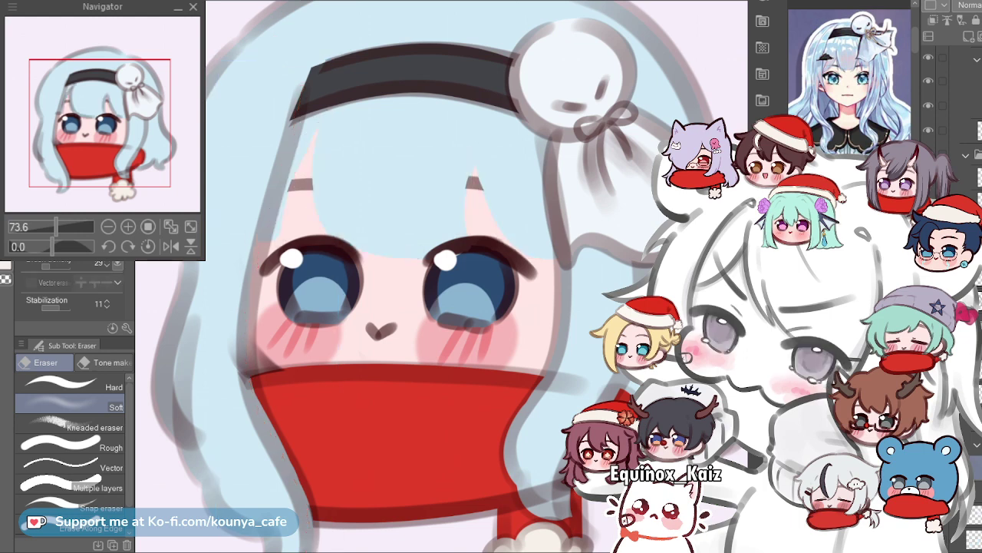
{"action": "key", "text": "ctrl+z"}
{"action": "key", "text": "ctrl+z"}
Adjust the individual vector strokes of the fringe above the two eyes and remove the unwanted one.
{"action": "left_click", "coordinate": [70, 386]}
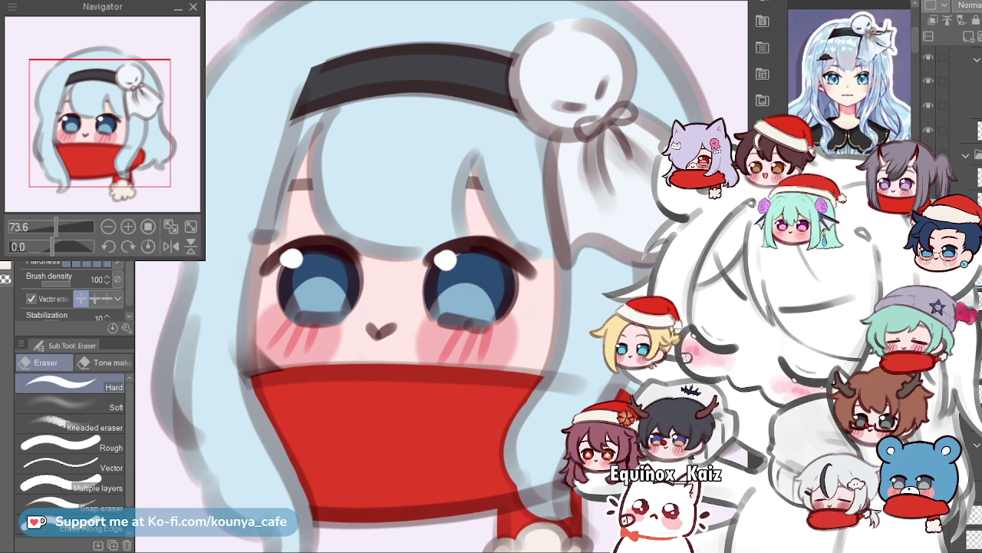
{"action": "scroll", "coordinate": [246, 247], "scroll_direction": "down", "scroll_amount": 1}
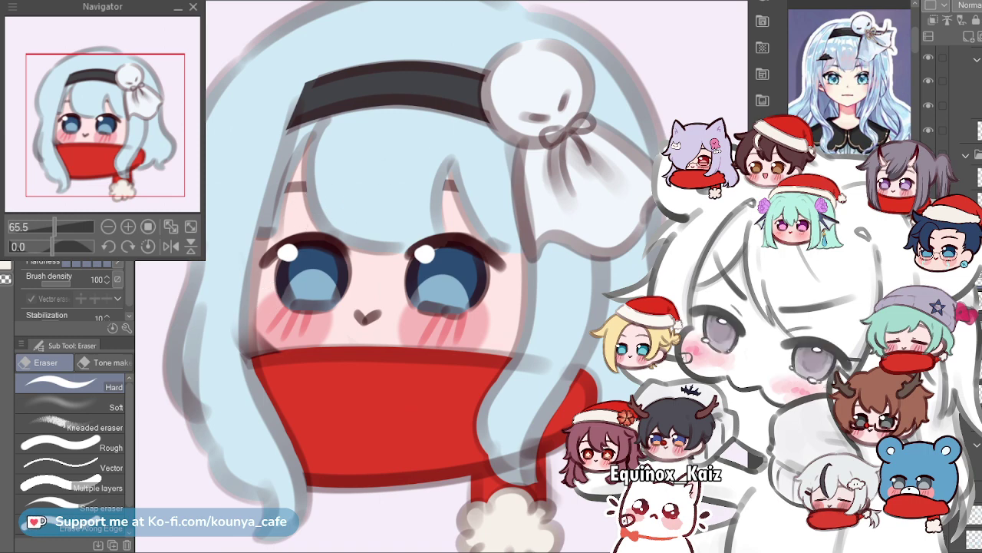
{"action": "left_click", "coordinate": [464, 206], "text": "ctrl"}
{"action": "key", "text": "Delete"}
{"action": "left_click", "coordinate": [286, 184], "text": "ctrl"}
{"action": "left_click_drag", "start_coordinate": [296, 181], "coordinate": [360, 181]}
{"action": "left_click", "coordinate": [355, 268], "text": "ctrl"}
{"action": "scroll", "coordinate": [327, 229], "scroll_direction": "down", "scroll_amount": 5}
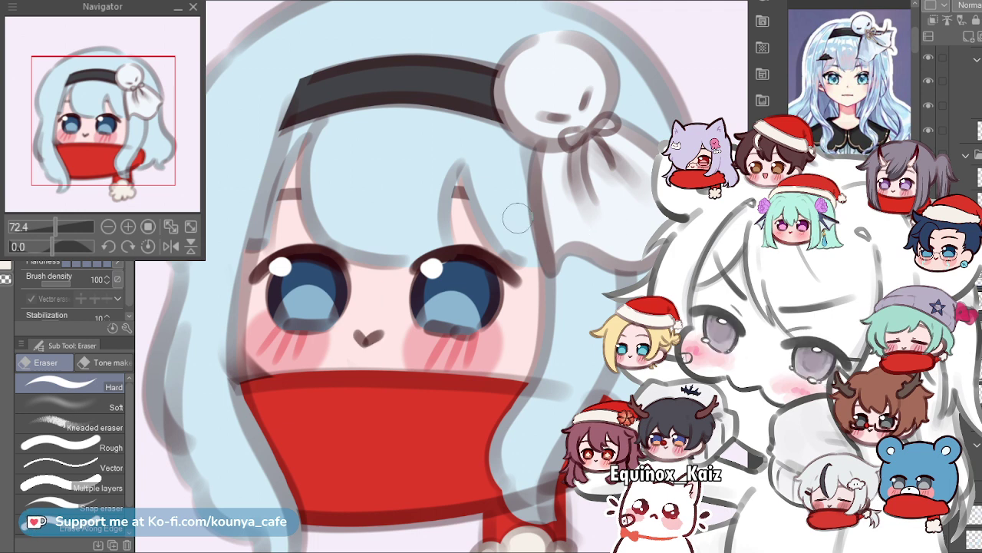
Lasso the fringe strand beside the hair ornament's ribbon, nudge its lines slightly with a transform, and clear the selection.
{"action": "key", "text": "m"}
{"action": "mouse_move", "coordinate": [454, 99]}
{"action": "left_mouse_down"}
{"action": "mouse_move", "coordinate": [632, 280]}
{"action": "mouse_move", "coordinate": [574, 50]}
{"action": "left_mouse_up"}
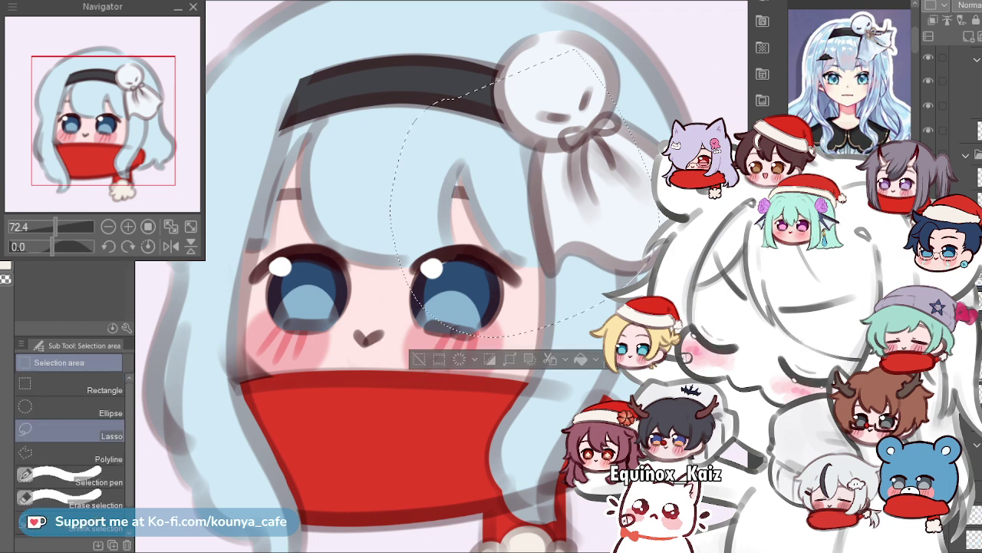
{"action": "key", "text": "ctrl+t"}
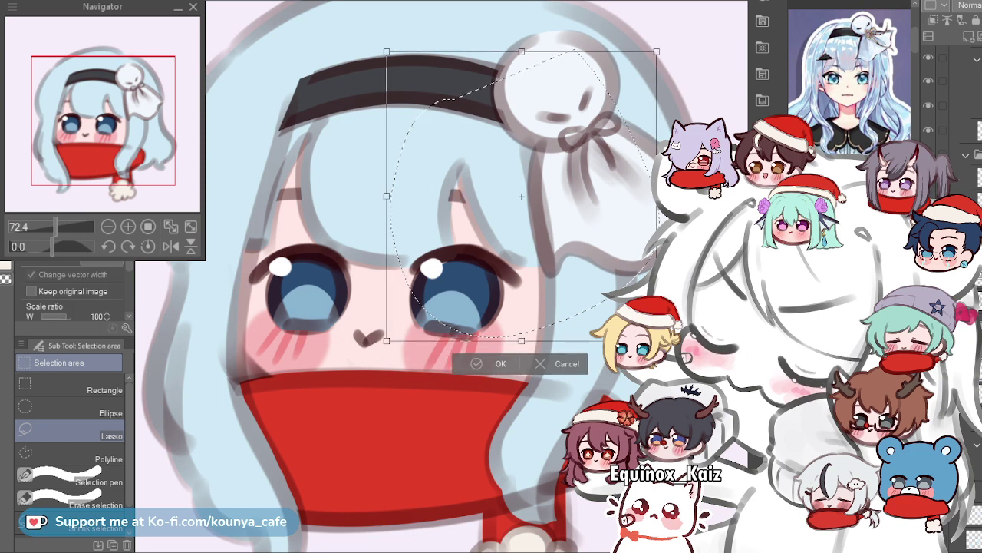
{"action": "key", "text": "Return"}
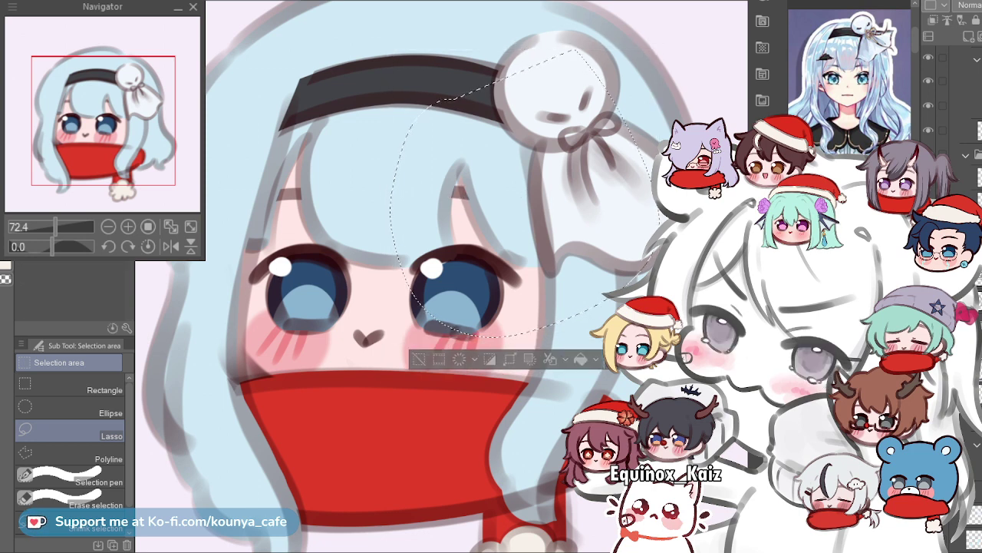
{"action": "key", "text": "ctrl+t"}
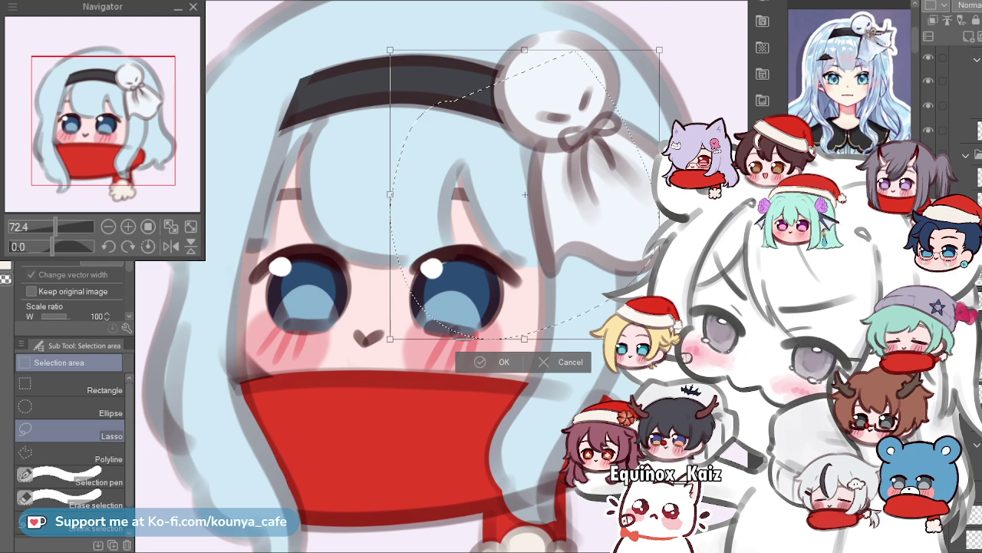
{"action": "key", "text": "Return"}
{"action": "scroll", "coordinate": [441, 276], "scroll_direction": "down", "scroll_amount": 3}
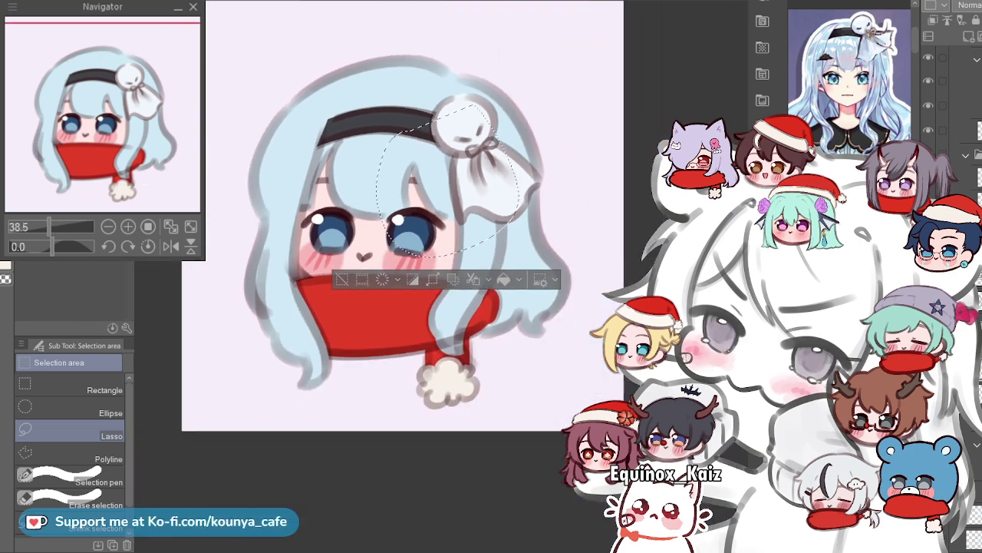
{"action": "key", "text": "ctrl+d"}
Examine the fringe, face and side hair lines up close and at full-head scale with the G-pen ready.
{"action": "scroll", "coordinate": [343, 178], "scroll_direction": "up", "scroll_amount": 2}
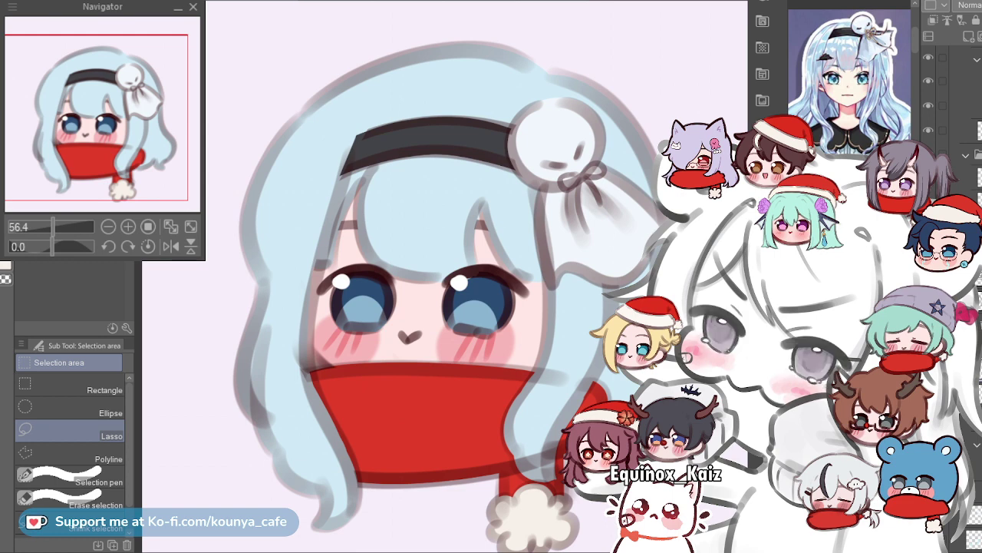
{"action": "scroll", "coordinate": [477, 323], "scroll_direction": "up", "scroll_amount": 2}
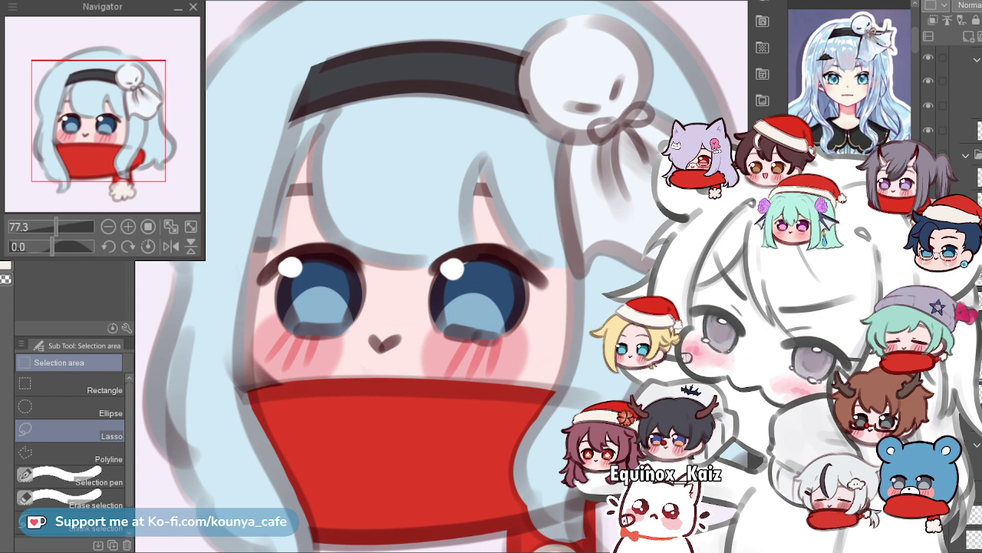
{"action": "scroll", "coordinate": [470, 137], "scroll_direction": "down", "scroll_amount": 3}
{"action": "key", "text": "p"}
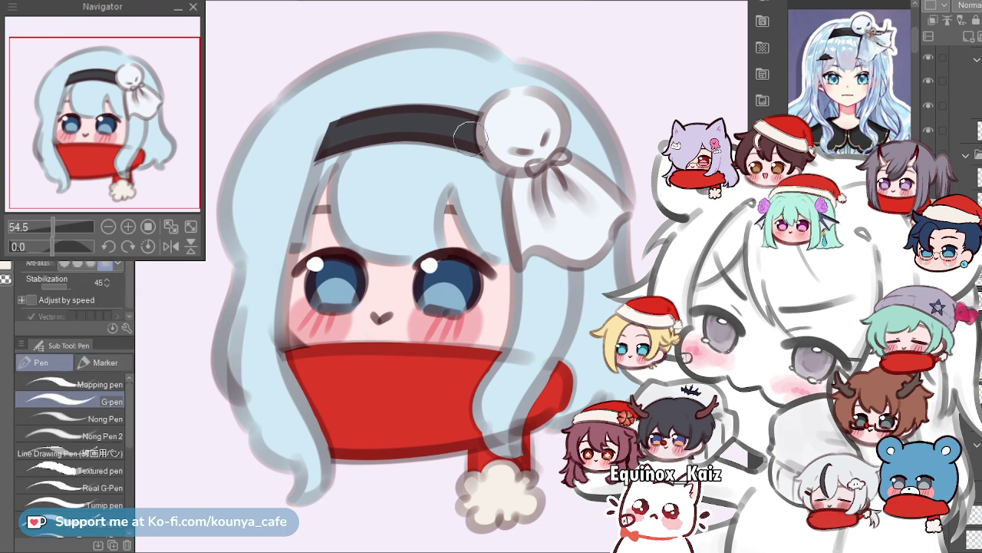
{"action": "scroll", "coordinate": [346, 343], "scroll_direction": "up", "scroll_amount": 3}
{"action": "left_click_drag", "start_coordinate": [345, 343], "coordinate": [293, 396]}
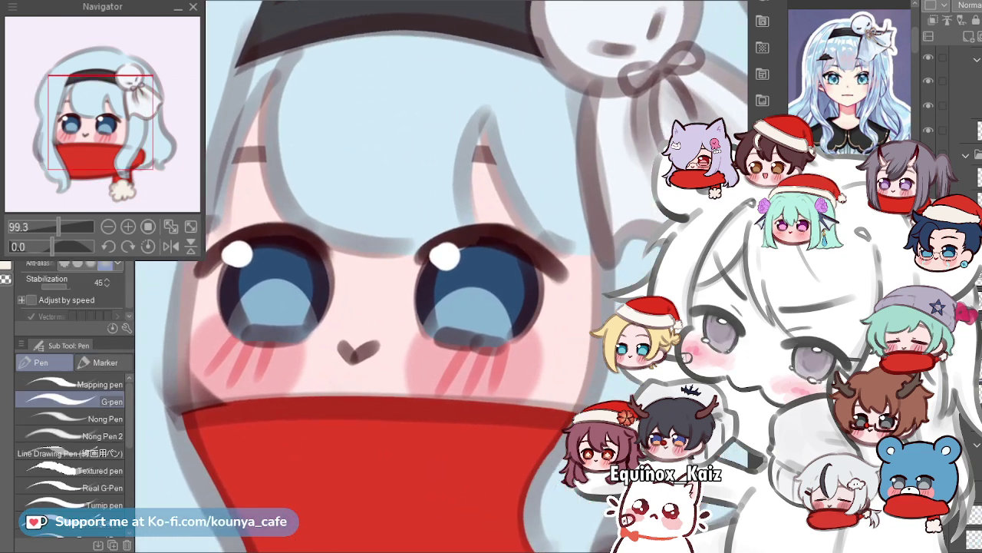
{"action": "scroll", "coordinate": [472, 343], "scroll_direction": "down", "scroll_amount": 3}
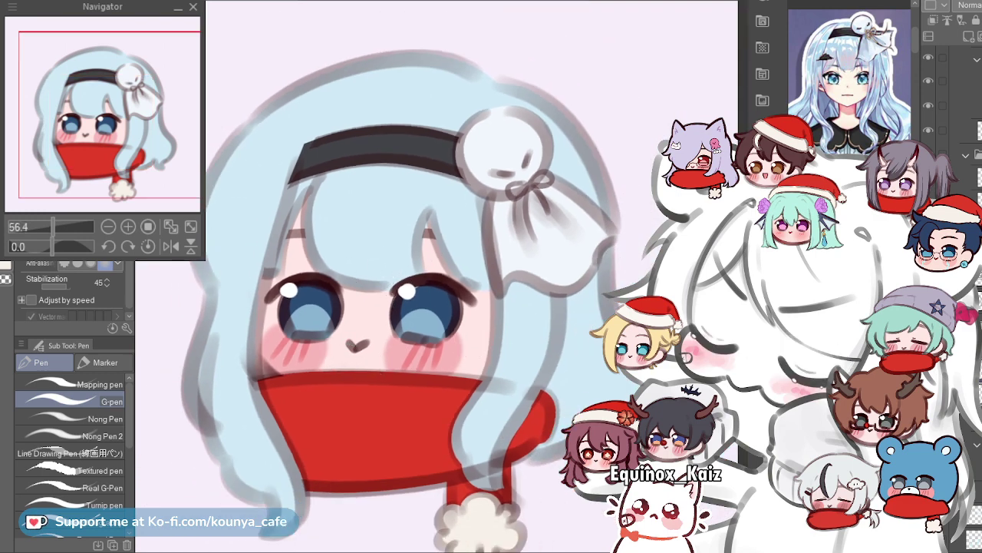
{"action": "scroll", "coordinate": [390, 254], "scroll_direction": "up", "scroll_amount": 1}
{"action": "scroll", "coordinate": [408, 233], "scroll_direction": "up", "scroll_amount": 1}
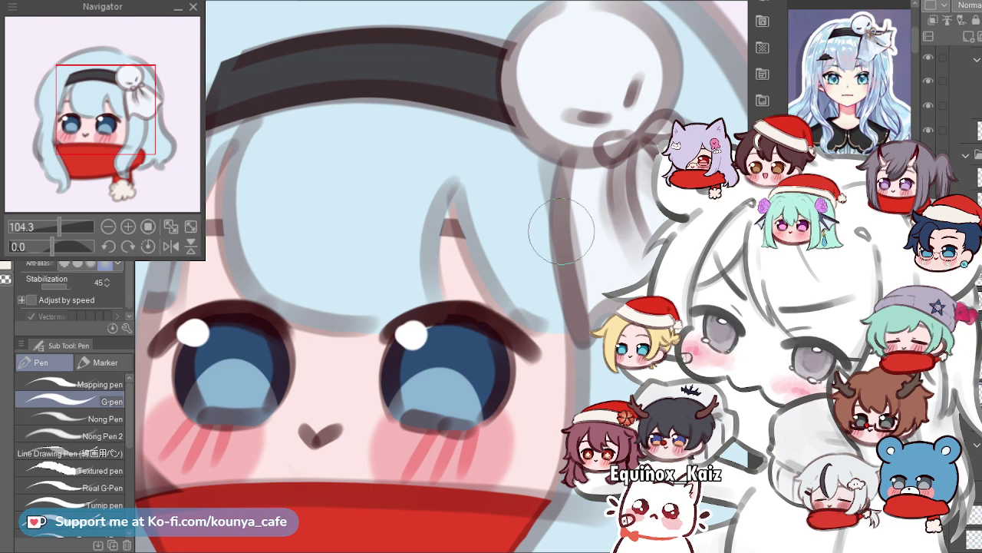
{"action": "scroll", "coordinate": [458, 185], "scroll_direction": "down", "scroll_amount": 3}
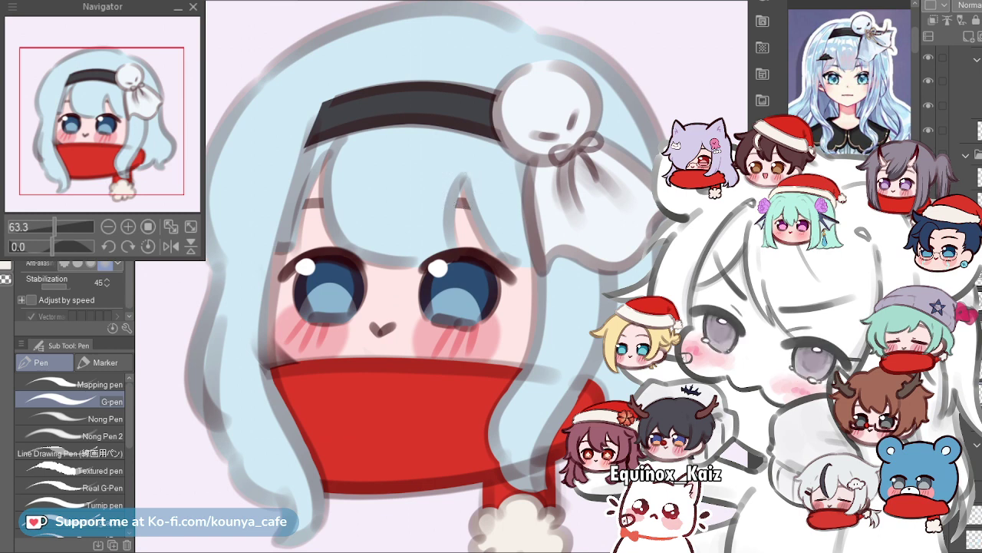
Undo the last change to the blush on both cheeks.
{"action": "key", "text": "ctrl+z"}
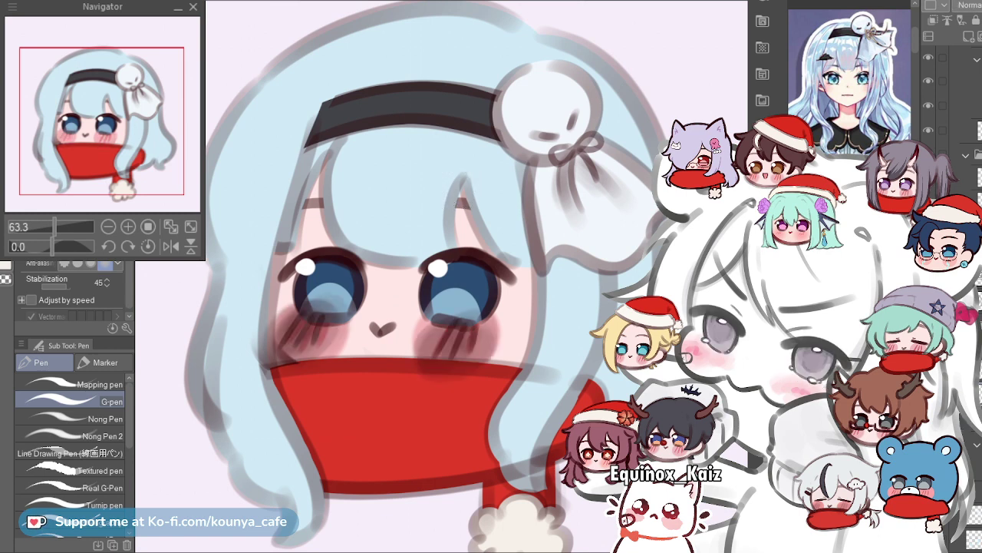
Redo the pink recolouring of the blush marks on both cheeks.
{"action": "key", "text": "ctrl+y"}
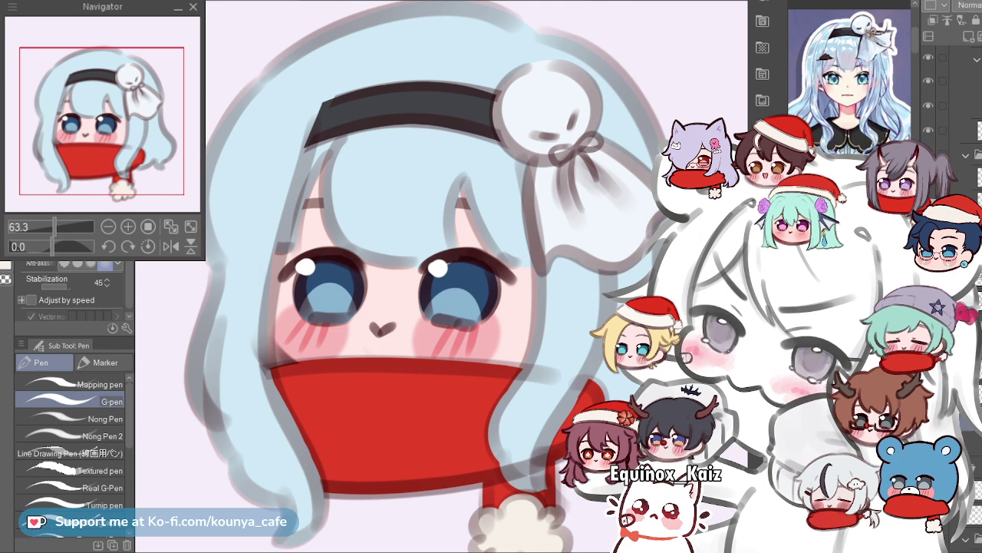
{"action": "scroll", "coordinate": [546, 152], "scroll_direction": "down", "scroll_amount": 4}
{"action": "scroll", "coordinate": [546, 152], "scroll_direction": "down", "scroll_amount": 1}
{"action": "left_click_drag", "start_coordinate": [546, 152], "coordinate": [549, 177]}
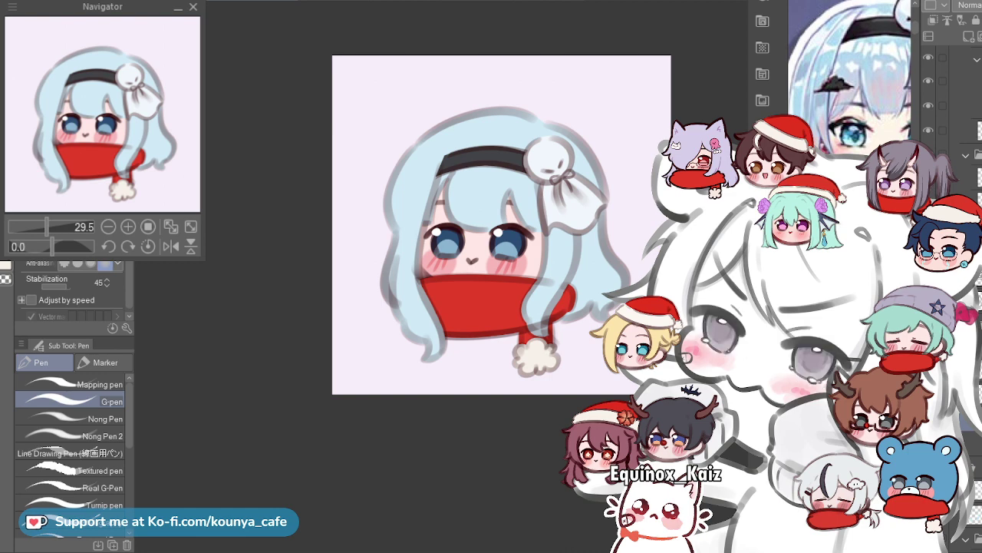
Erase the dark overlapping bit of outline on the outer edge of the hair to the left of the face.
{"action": "scroll", "coordinate": [424, 241], "scroll_direction": "up", "scroll_amount": 3}
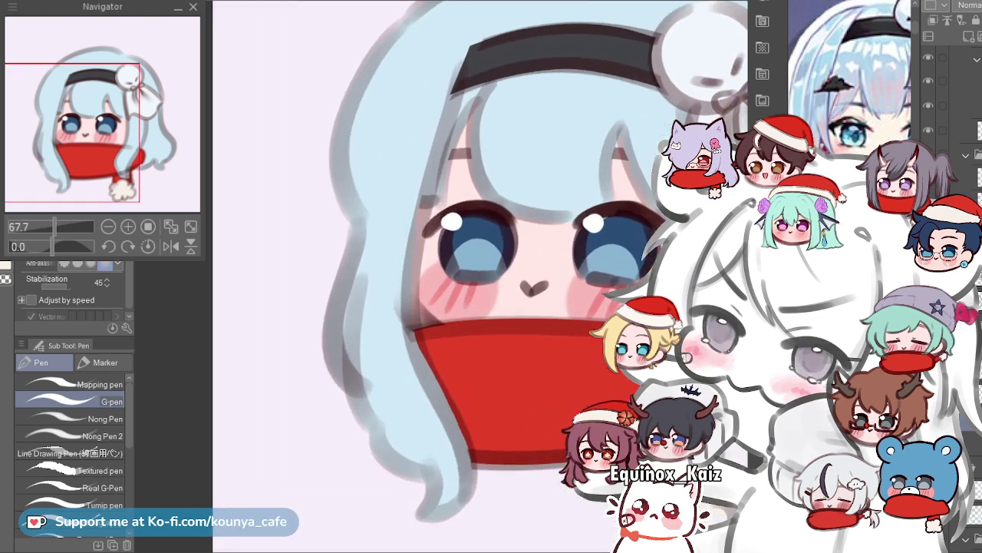
{"action": "left_click", "coordinate": [345, 307], "text": "ctrl"}
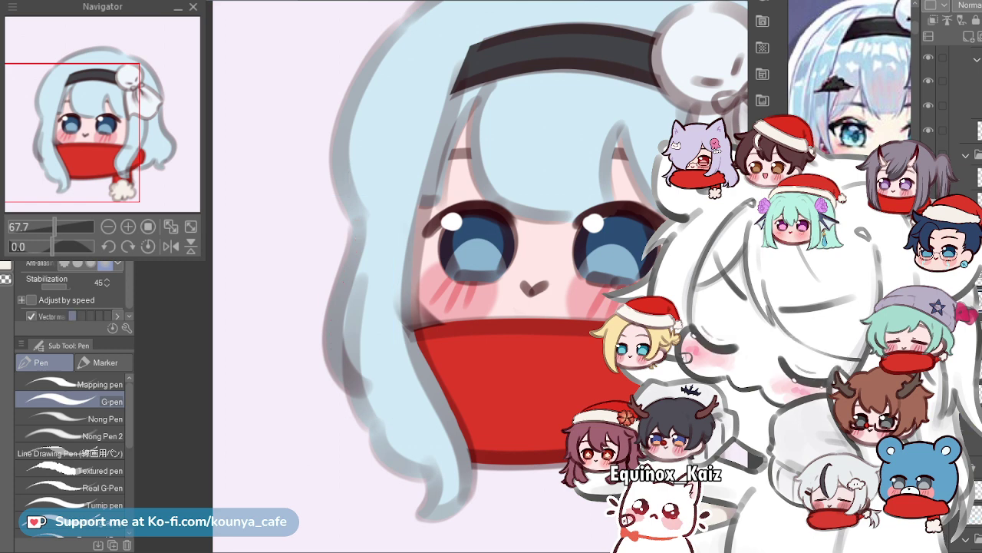
{"action": "key", "text": "ctrl+z"}
{"action": "key", "text": "ctrl+y"}
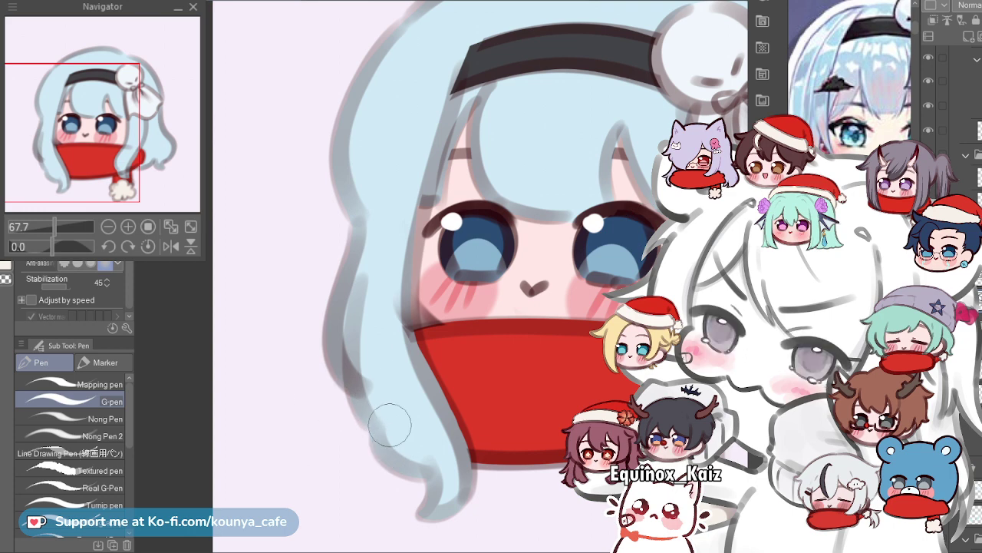
{"action": "key", "text": "e"}
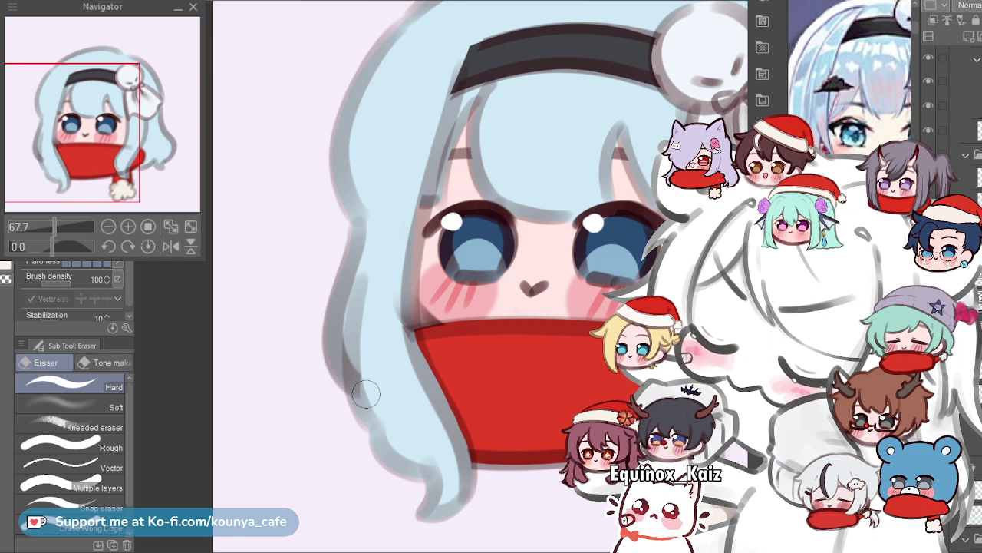
{"action": "left_click_drag", "start_coordinate": [360, 370], "coordinate": [370, 393]}
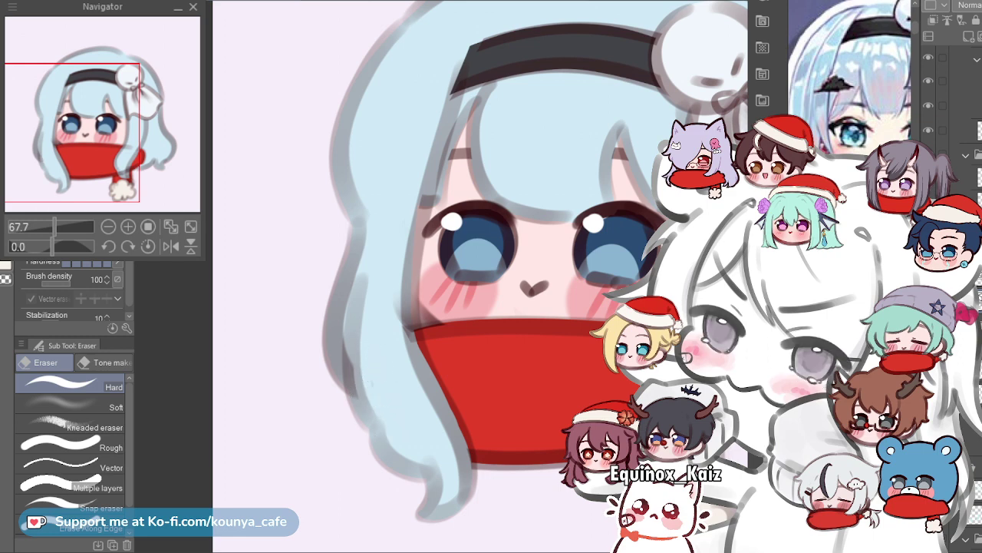
Remove the end of the scarf's upper outline that runs over the hair lock beside the face.
{"action": "scroll", "coordinate": [384, 377], "scroll_direction": "down", "scroll_amount": 4}
{"action": "scroll", "coordinate": [530, 382], "scroll_direction": "up", "scroll_amount": 4}
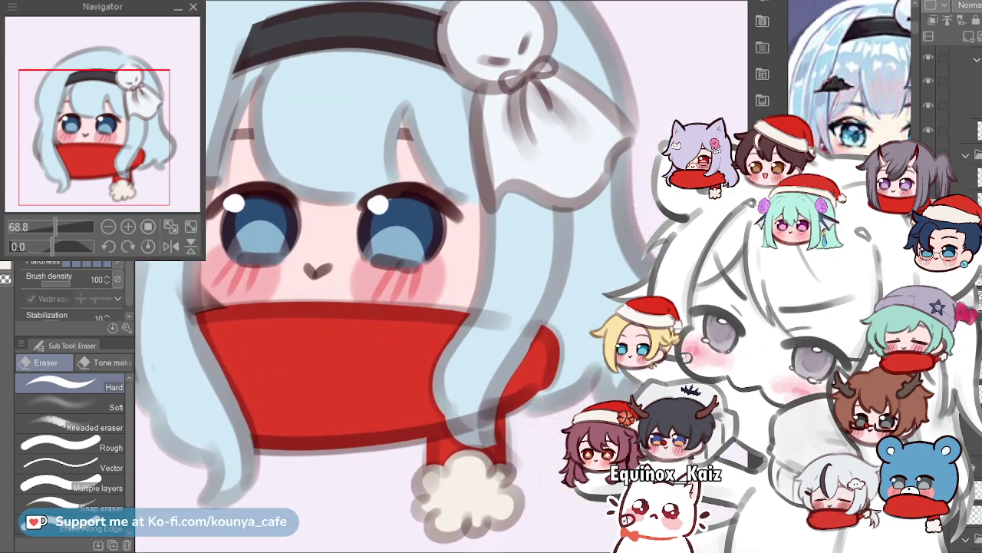
{"action": "left_click_drag", "start_coordinate": [495, 346], "coordinate": [568, 399]}
{"action": "scroll", "coordinate": [369, 73], "scroll_direction": "up", "scroll_amount": 4}
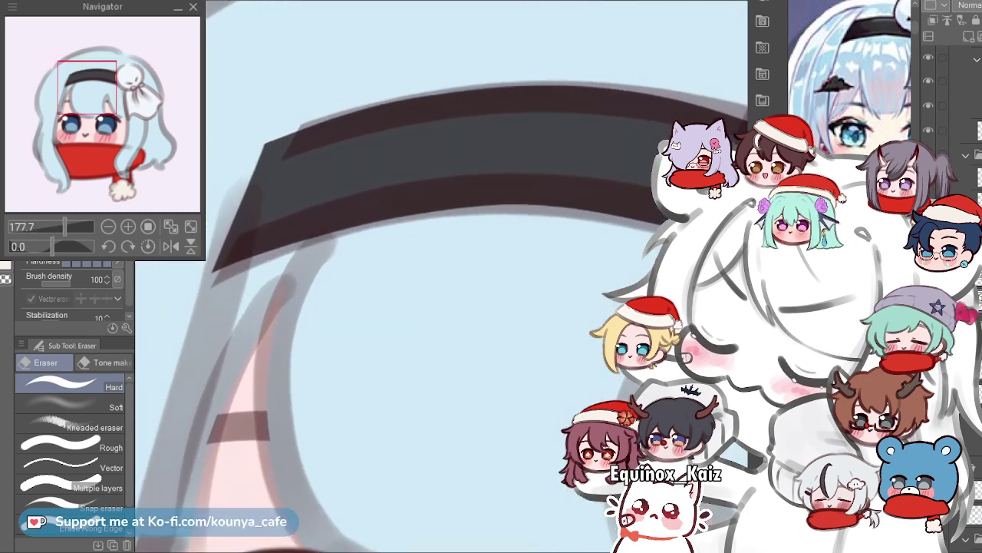
{"action": "scroll", "coordinate": [441, 276], "scroll_direction": "down", "scroll_amount": 5}
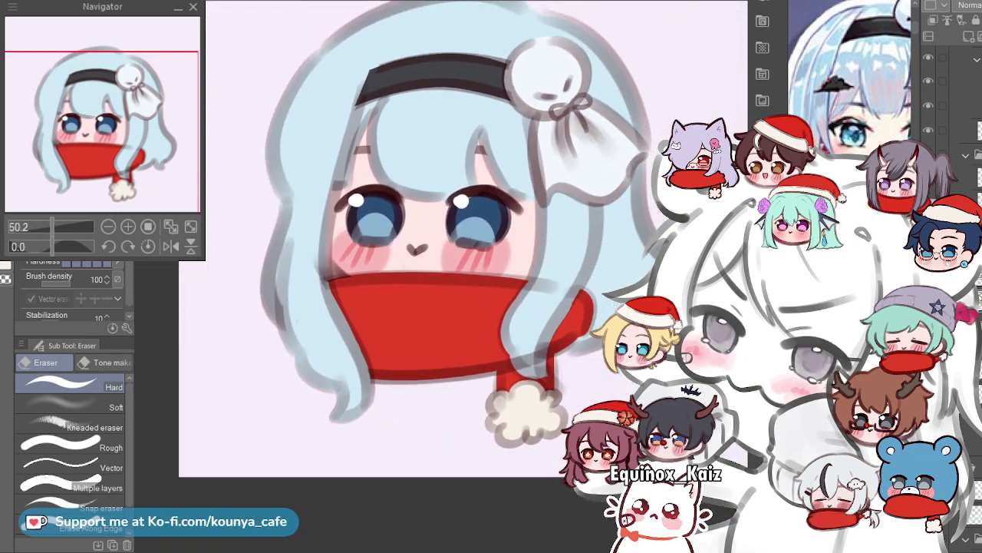
{"action": "scroll", "coordinate": [441, 276], "scroll_direction": "up", "scroll_amount": 1}
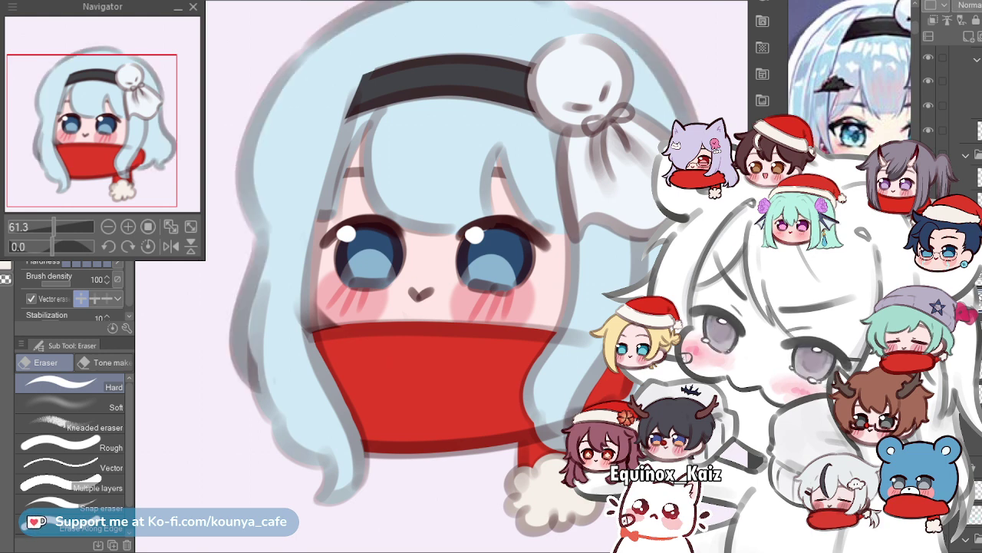
{"action": "left_click_drag", "start_coordinate": [667, 272], "coordinate": [548, 279]}
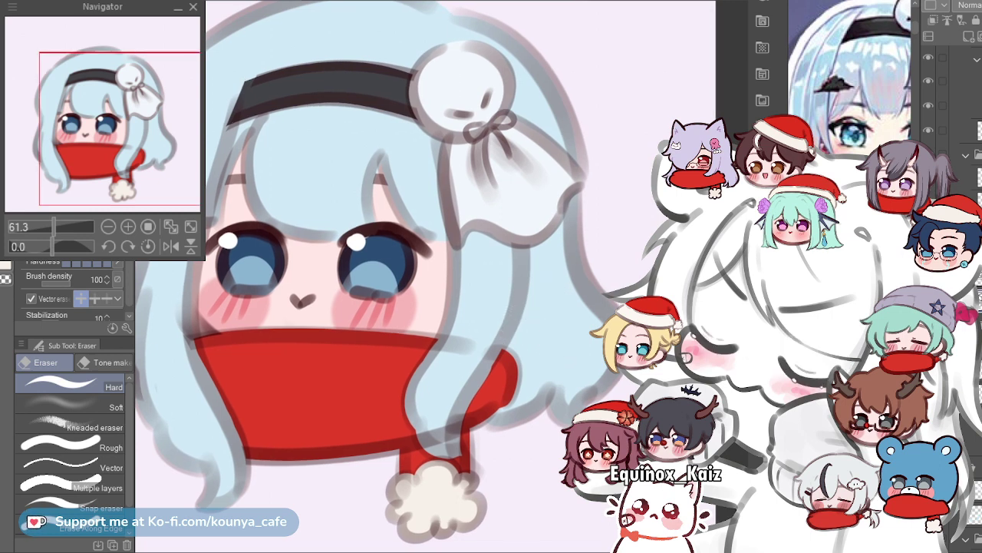
{"action": "scroll", "coordinate": [560, 359], "scroll_direction": "up", "scroll_amount": 2}
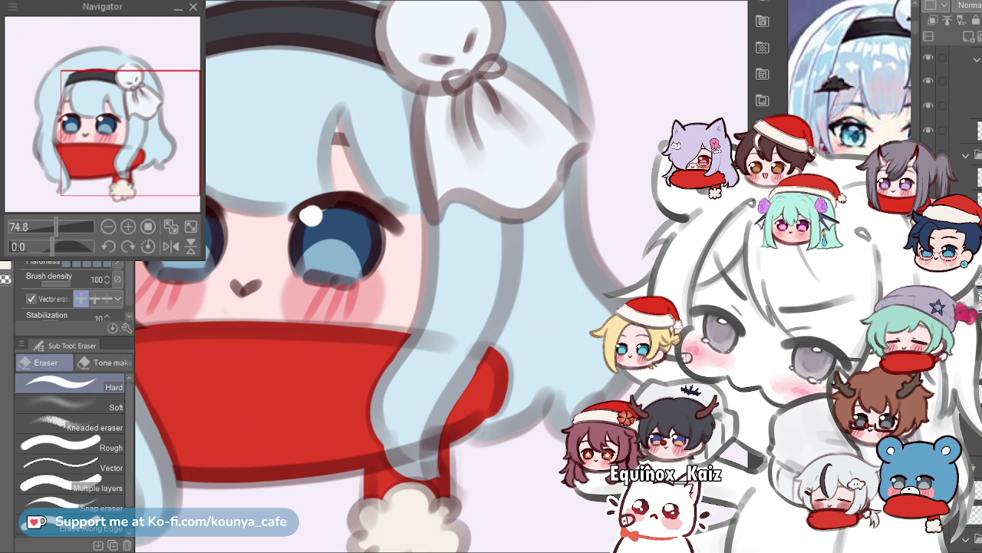
{"action": "left_click_drag", "start_coordinate": [368, 277], "coordinate": [498, 283]}
{"action": "left_click_drag", "start_coordinate": [506, 233], "coordinate": [489, 242]}
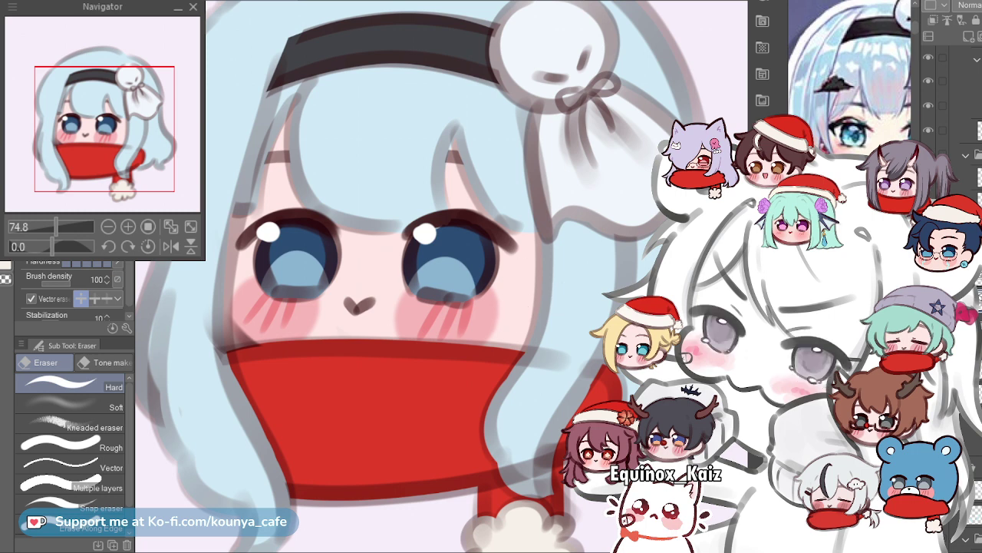
{"action": "left_click", "coordinate": [417, 349], "text": "ctrl"}
{"action": "key", "text": "Delete"}
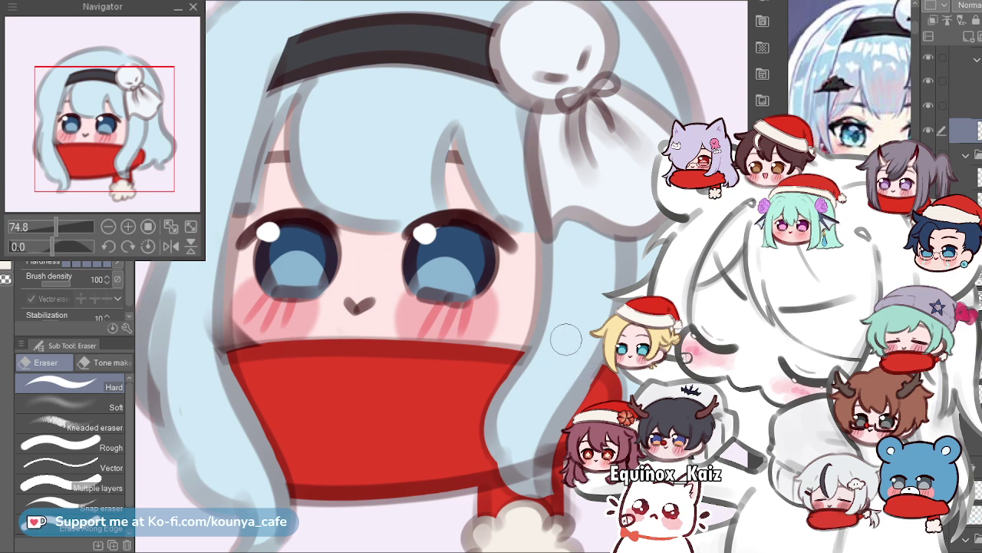
Delete the vector stroke outlining the lower edge of the scarf's tail, where it overlaps the hair lock.
{"action": "scroll", "coordinate": [565, 309], "scroll_direction": "down", "scroll_amount": 1}
{"action": "scroll", "coordinate": [530, 437], "scroll_direction": "up", "scroll_amount": 2}
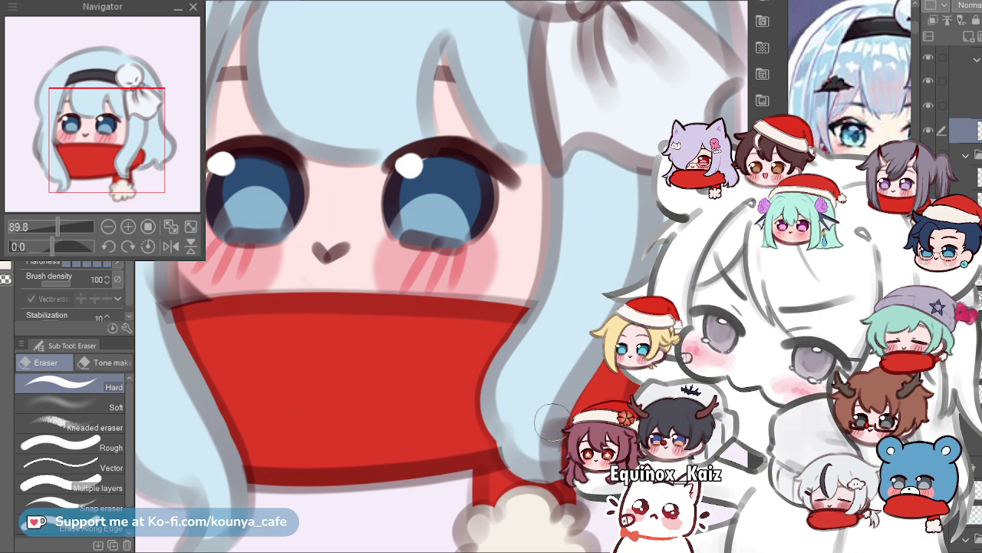
{"action": "scroll", "coordinate": [606, 399], "scroll_direction": "up", "scroll_amount": 3}
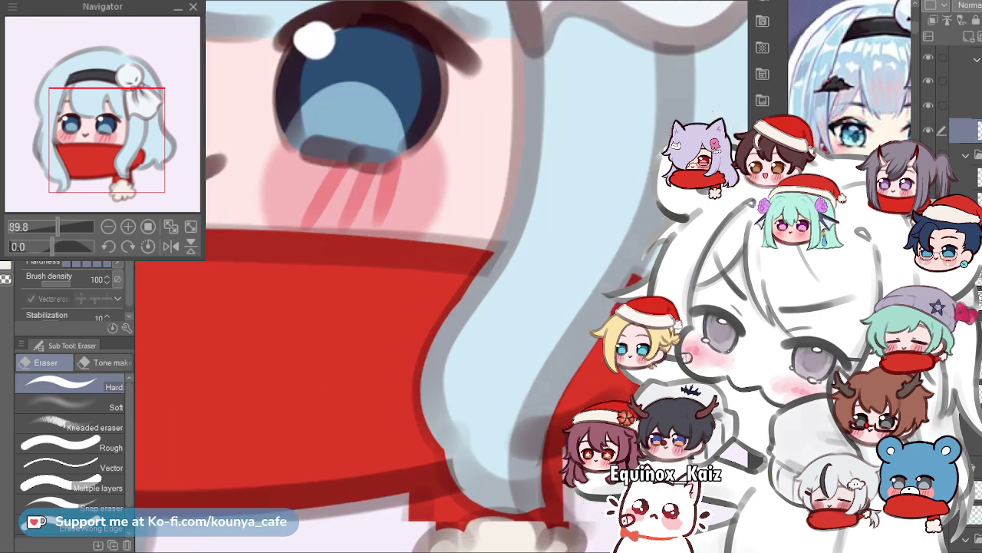
{"action": "key", "text": "ctrl+z"}
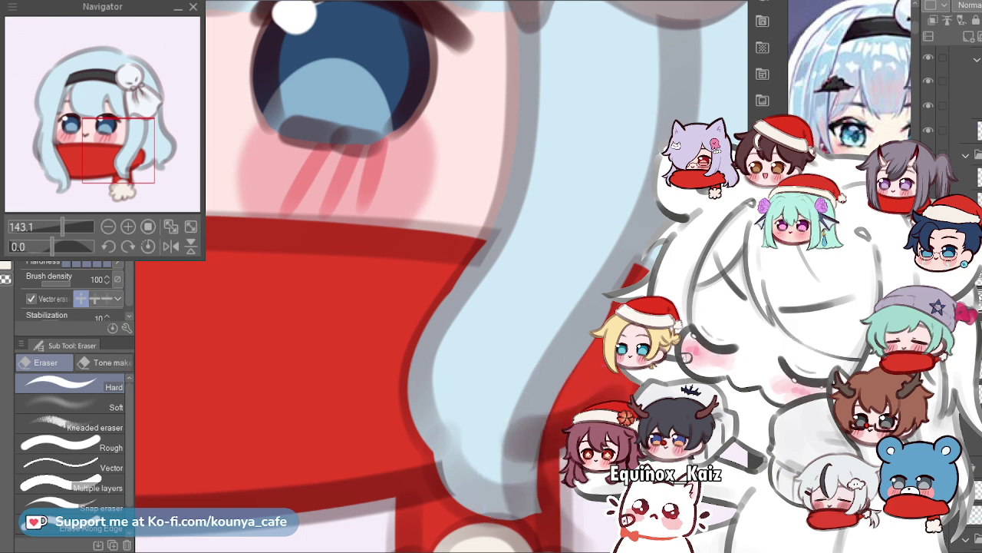
{"action": "left_click", "coordinate": [964, 130]}
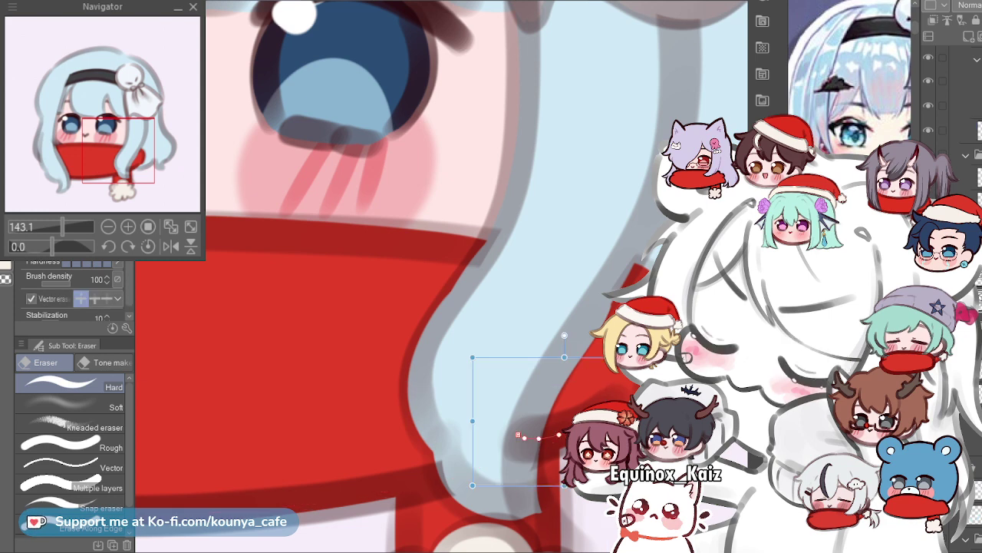
{"action": "key", "text": "Delete"}
{"action": "scroll", "coordinate": [584, 361], "scroll_direction": "down", "scroll_amount": 5}
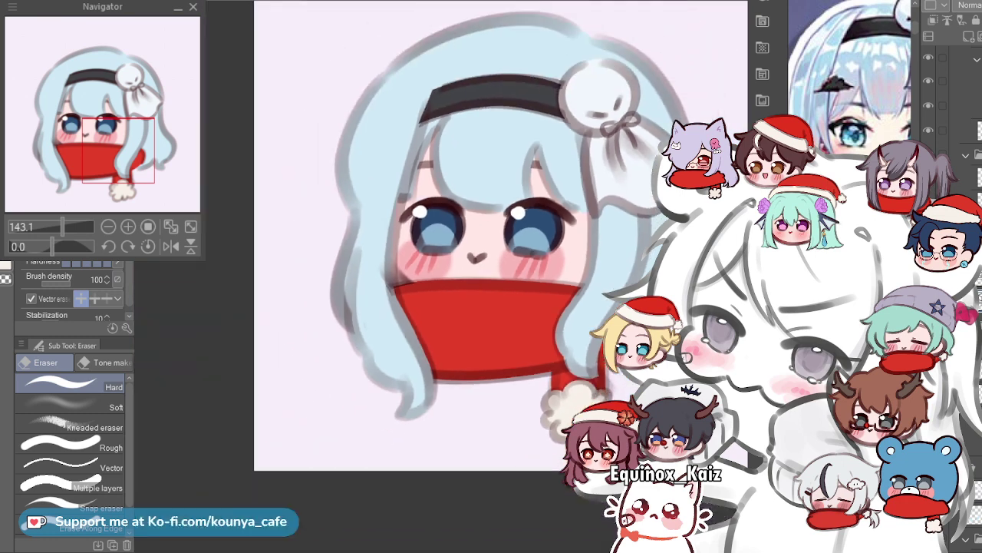
{"action": "scroll", "coordinate": [583, 361], "scroll_direction": "up", "scroll_amount": 2}
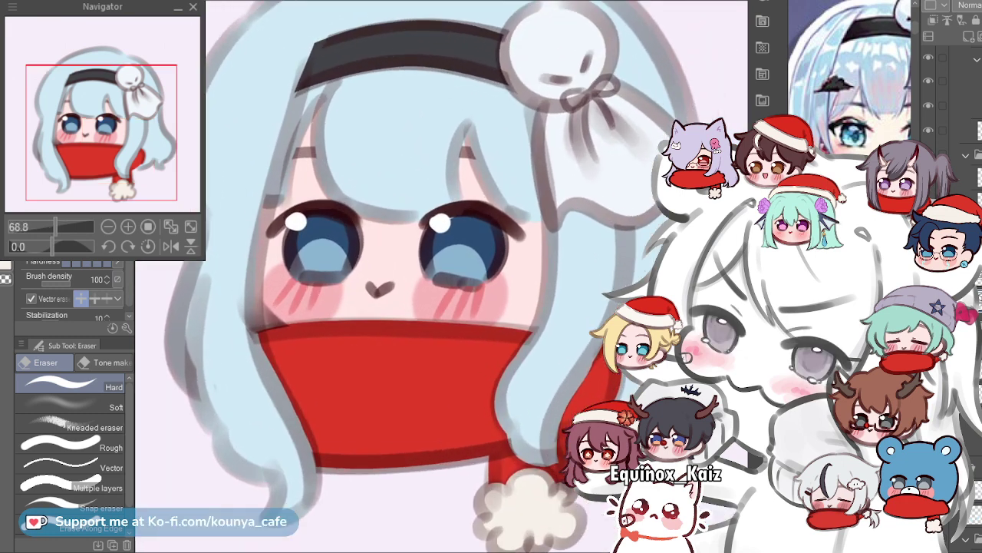
{"action": "scroll", "coordinate": [599, 415], "scroll_direction": "up", "scroll_amount": 2}
{"action": "key", "text": "ctrl+d"}
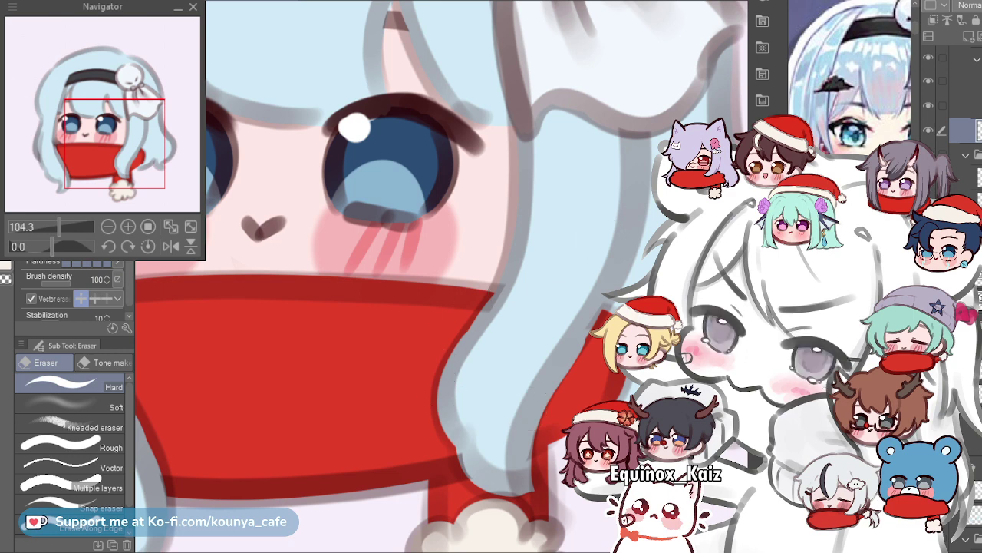
Redraw the outline along the lower edge of the scarf's tail with a marker brush, retrying the stroke until it fits.
{"action": "key", "text": "p"}
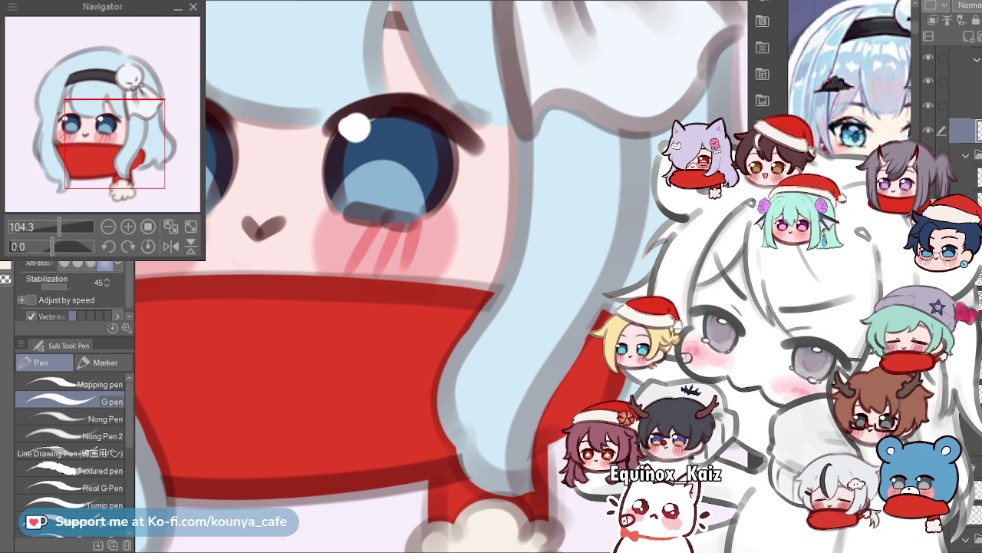
{"action": "scroll", "coordinate": [514, 299], "scroll_direction": "up", "scroll_amount": 3}
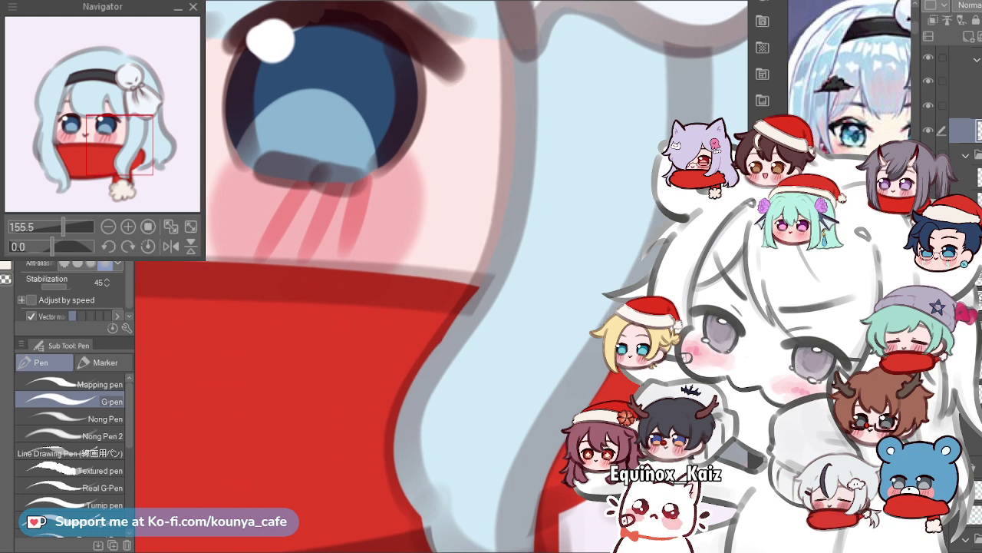
{"action": "left_click_drag", "start_coordinate": [515, 300], "coordinate": [471, 239]}
{"action": "scroll", "coordinate": [461, 317], "scroll_direction": "down", "scroll_amount": 2}
{"action": "scroll", "coordinate": [460, 317], "scroll_direction": "up", "scroll_amount": 3}
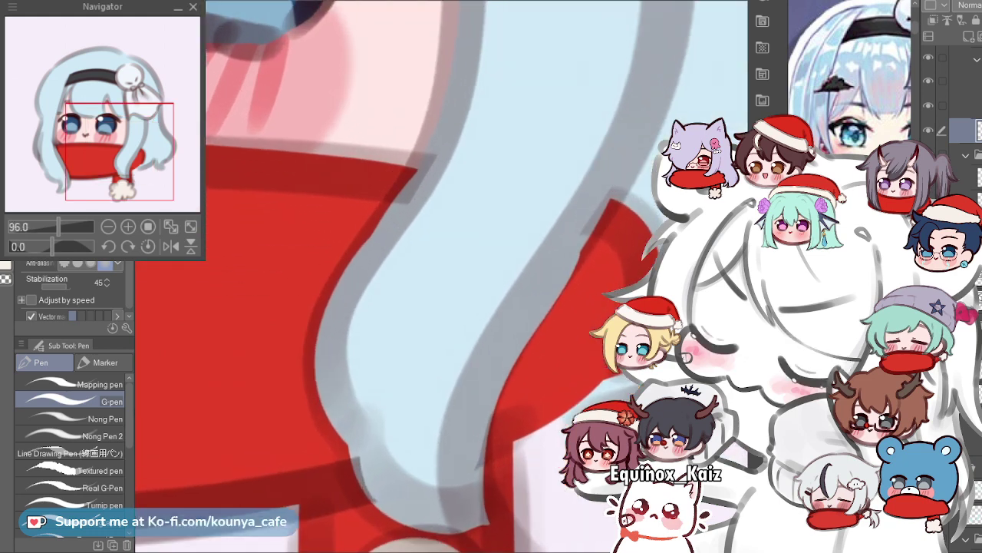
{"action": "left_click_drag", "start_coordinate": [463, 418], "coordinate": [396, 385]}
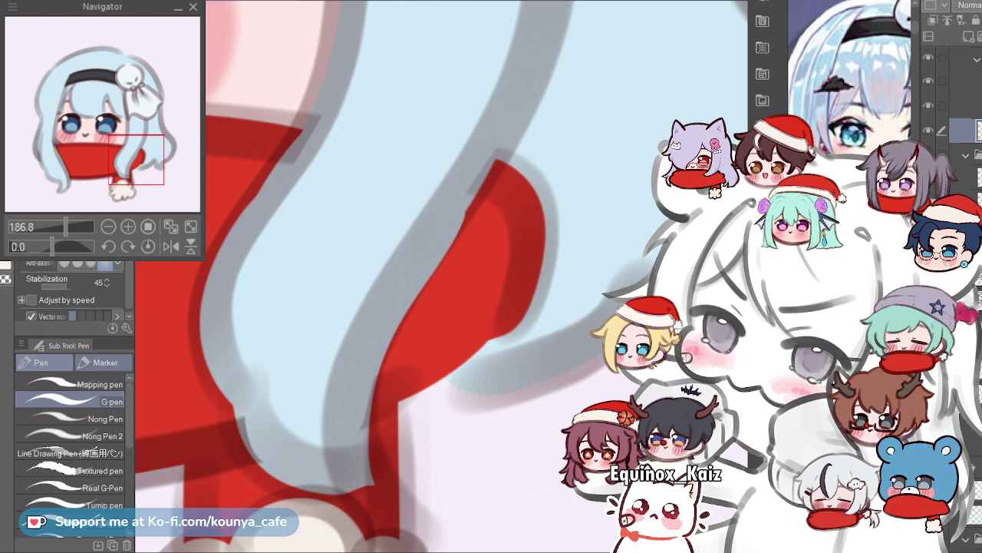
{"action": "left_click", "coordinate": [105, 362]}
{"action": "scroll", "coordinate": [478, 384], "scroll_direction": "up", "scroll_amount": 2}
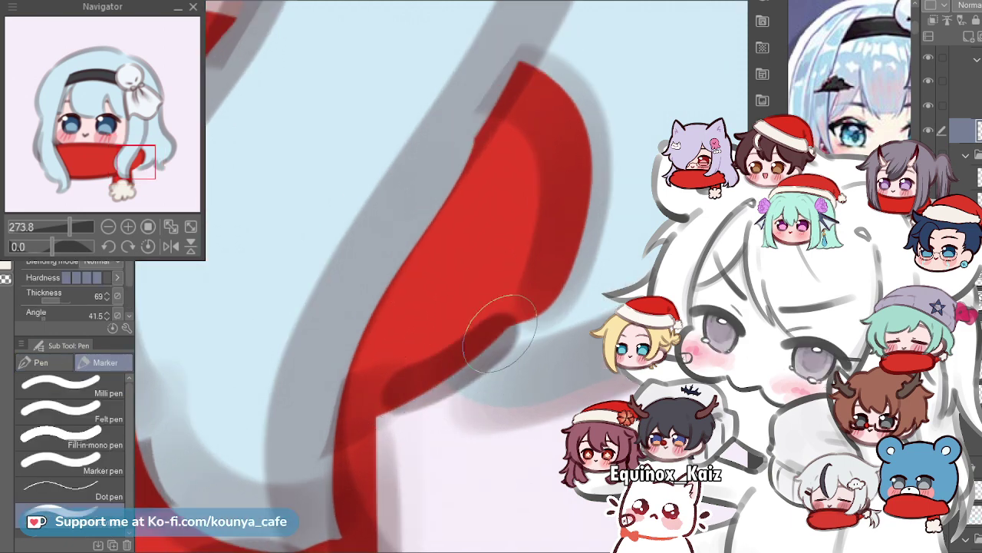
{"action": "left_click_drag", "start_coordinate": [382, 396], "coordinate": [524, 296]}
{"action": "key", "text": "ctrl+z"}
{"action": "mouse_move", "coordinate": [383, 406]}
{"action": "left_mouse_down"}
{"action": "mouse_move", "coordinate": [441, 374]}
{"action": "mouse_move", "coordinate": [505, 322]}
{"action": "left_mouse_up"}
{"action": "key", "text": "ctrl+z"}
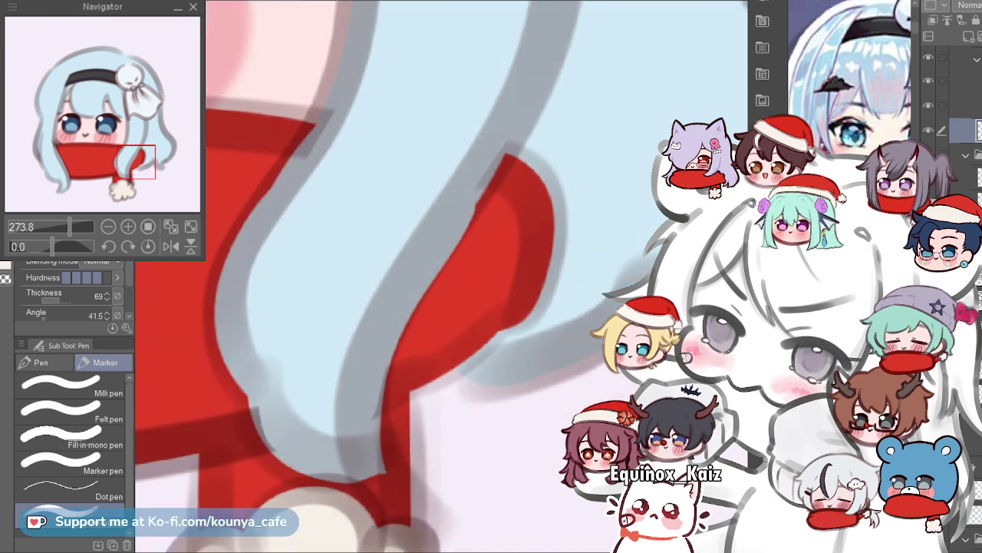
{"action": "scroll", "coordinate": [507, 324], "scroll_direction": "down", "scroll_amount": 3}
{"action": "scroll", "coordinate": [506, 323], "scroll_direction": "up", "scroll_amount": 2}
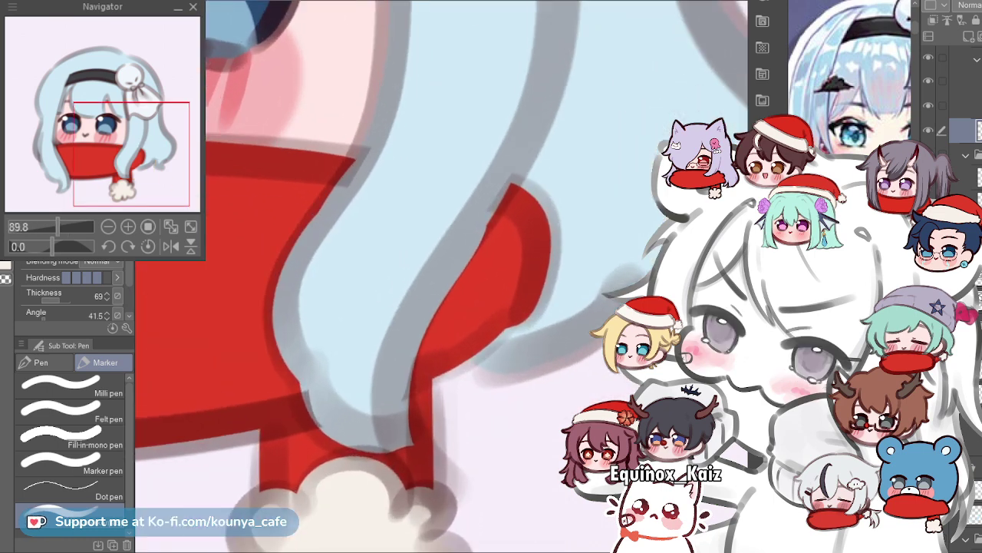
{"action": "scroll", "coordinate": [450, 361], "scroll_direction": "up", "scroll_amount": 3}
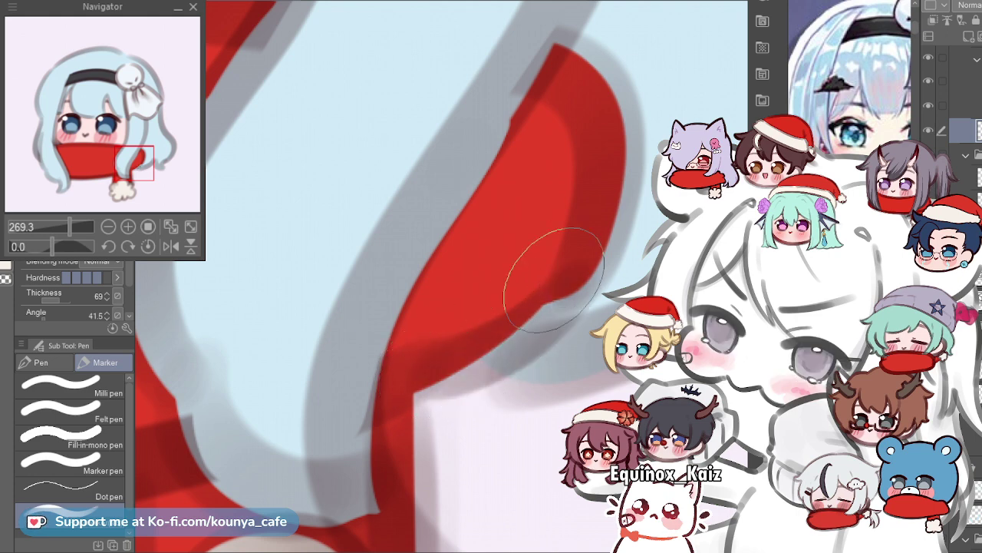
{"action": "scroll", "coordinate": [504, 317], "scroll_direction": "down", "scroll_amount": 4}
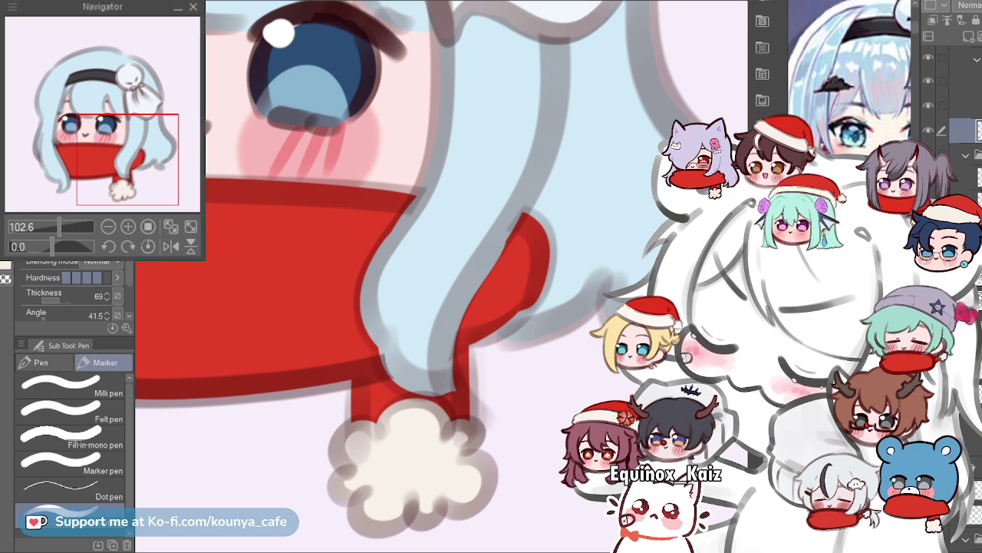
Pick the outline layer of the ghost ornament and trim the inner side of its cloth outline beside the hair lock with the Hard eraser.
{"action": "left_click_drag", "start_coordinate": [505, 382], "coordinate": [563, 386]}
{"action": "scroll", "coordinate": [395, 311], "scroll_direction": "down", "scroll_amount": 2}
{"action": "left_click_drag", "start_coordinate": [395, 311], "coordinate": [448, 357]}
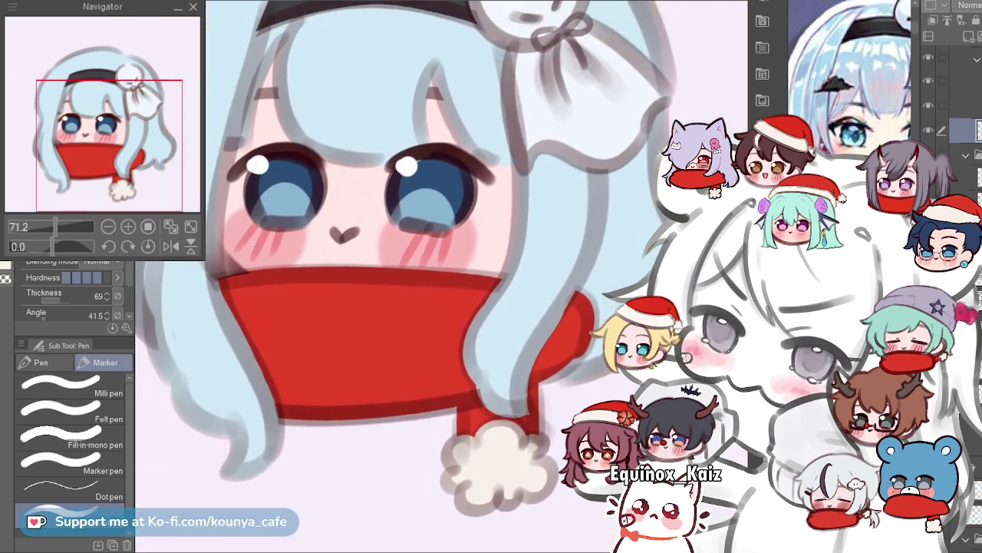
{"action": "left_click_drag", "start_coordinate": [447, 357], "coordinate": [452, 373]}
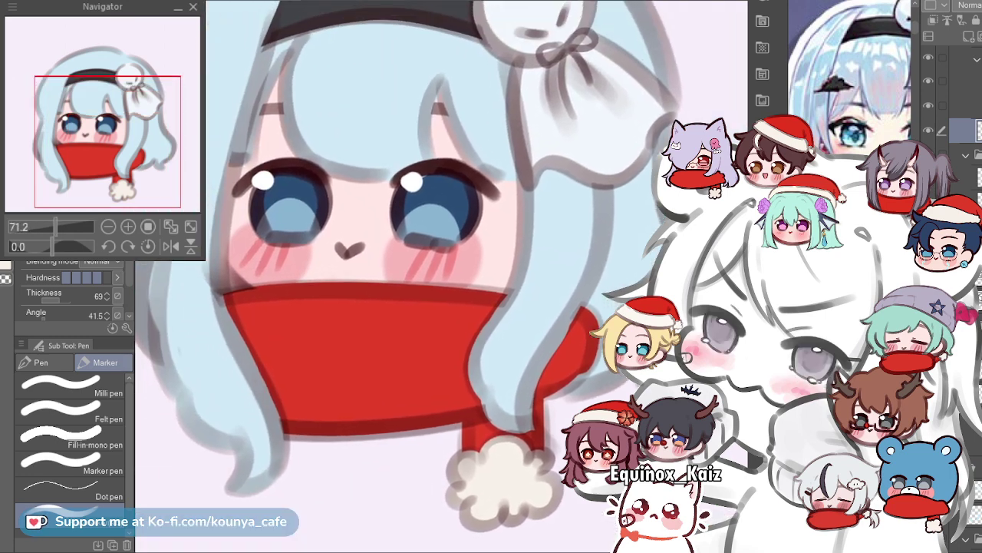
{"action": "scroll", "coordinate": [440, 276], "scroll_direction": "down", "scroll_amount": 1}
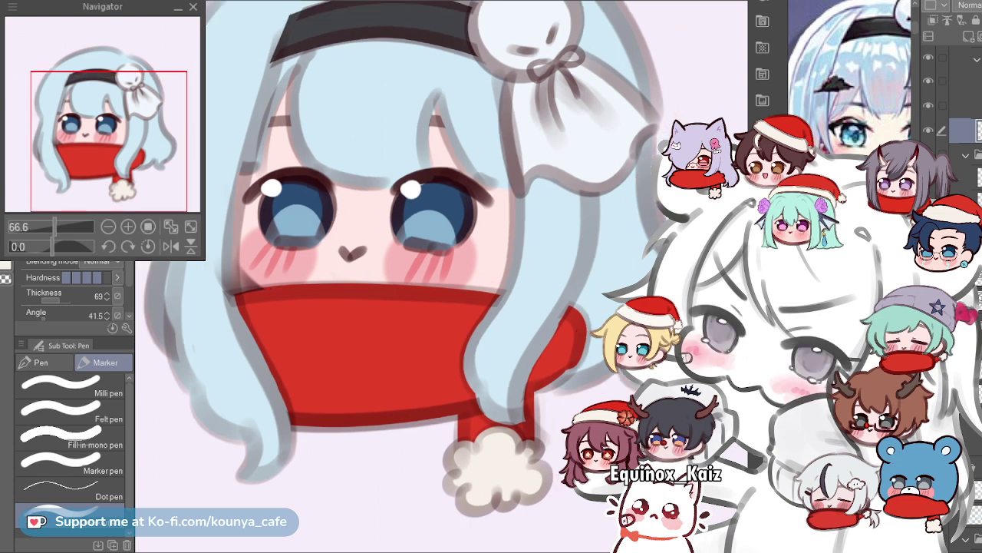
{"action": "scroll", "coordinate": [537, 107], "scroll_direction": "up", "scroll_amount": 3}
{"action": "left_click_drag", "start_coordinate": [502, 170], "coordinate": [459, 229]}
{"action": "left_click", "coordinate": [458, 229], "text": "ctrl"}
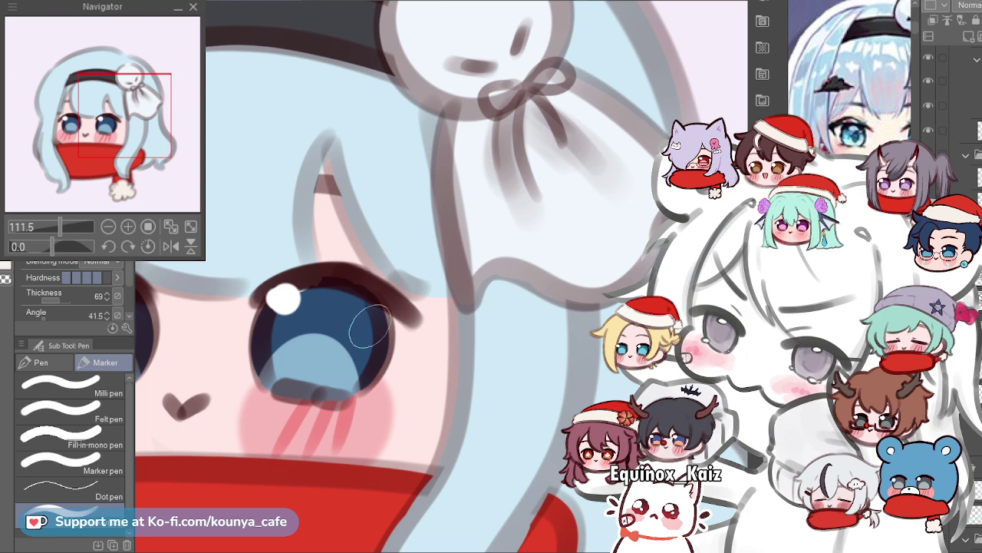
{"action": "key", "text": "e"}
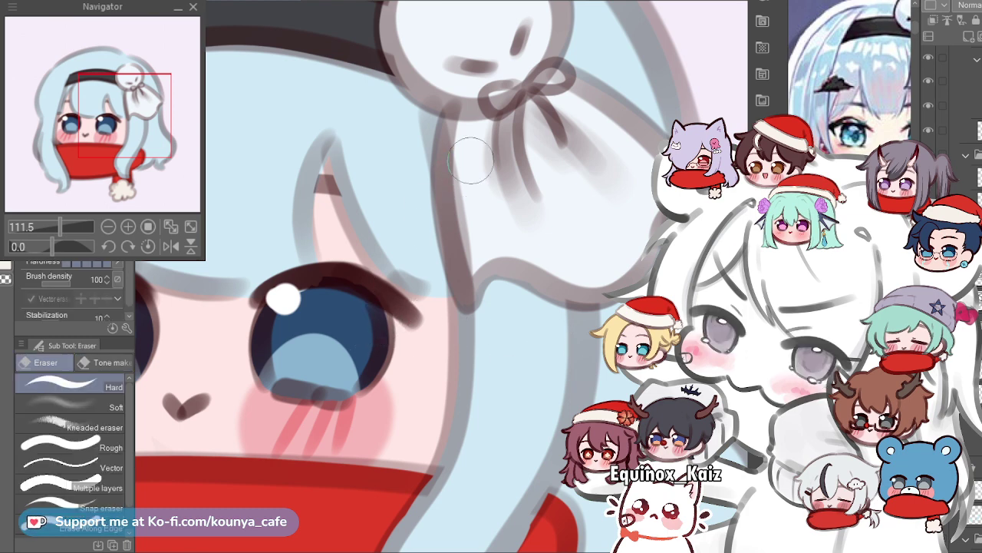
{"action": "left_click_drag", "start_coordinate": [468, 272], "coordinate": [466, 123]}
Examine the whole character's outlines, checking the face, hair locks, scarf and ghost ornament from close up and from a distance.
{"action": "scroll", "coordinate": [446, 146], "scroll_direction": "down", "scroll_amount": 5}
{"action": "left_click_drag", "start_coordinate": [444, 145], "coordinate": [468, 196]}
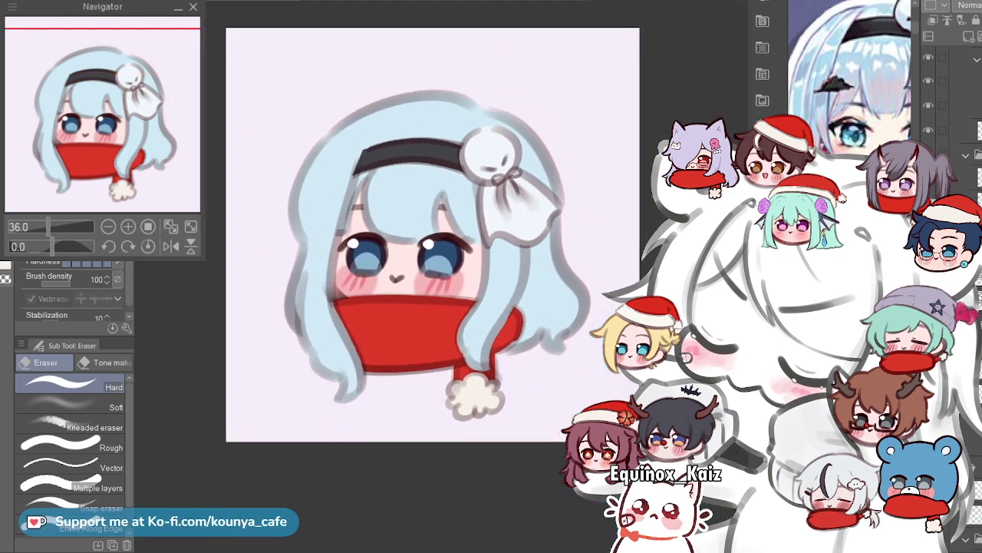
{"action": "scroll", "coordinate": [434, 201], "scroll_direction": "up", "scroll_amount": 1}
{"action": "scroll", "coordinate": [432, 218], "scroll_direction": "up", "scroll_amount": 3}
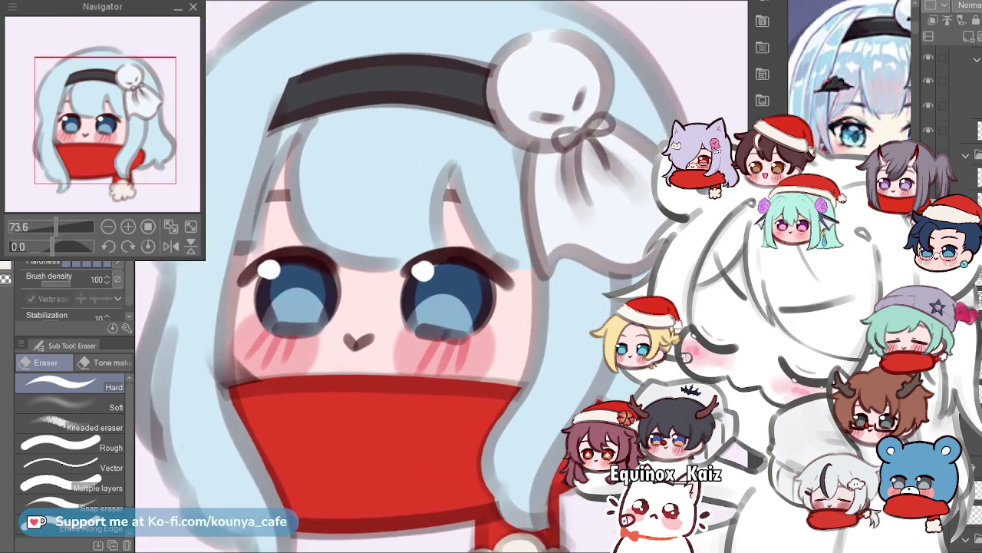
{"action": "left_click_drag", "start_coordinate": [431, 217], "coordinate": [467, 215]}
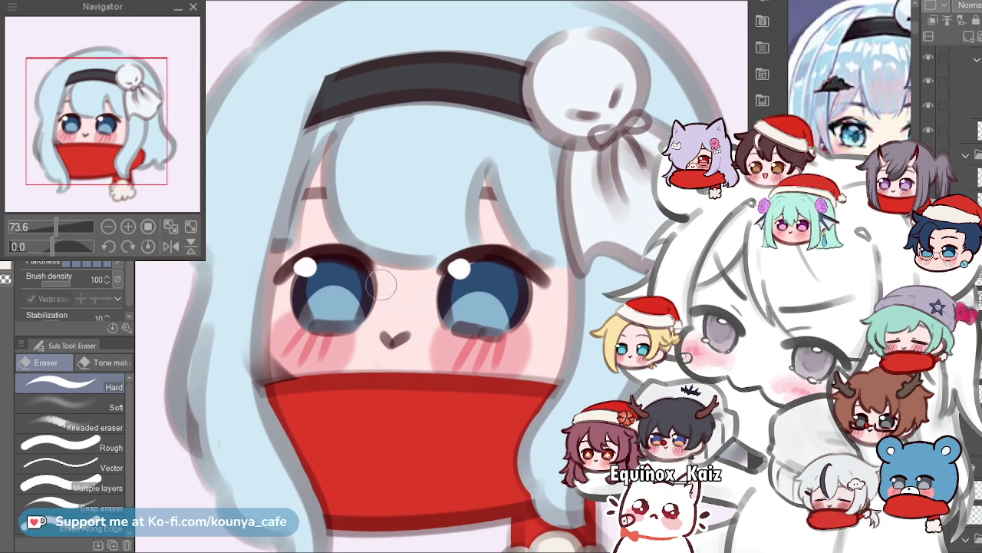
{"action": "scroll", "coordinate": [387, 284], "scroll_direction": "down", "scroll_amount": 1}
{"action": "scroll", "coordinate": [391, 277], "scroll_direction": "down", "scroll_amount": 1}
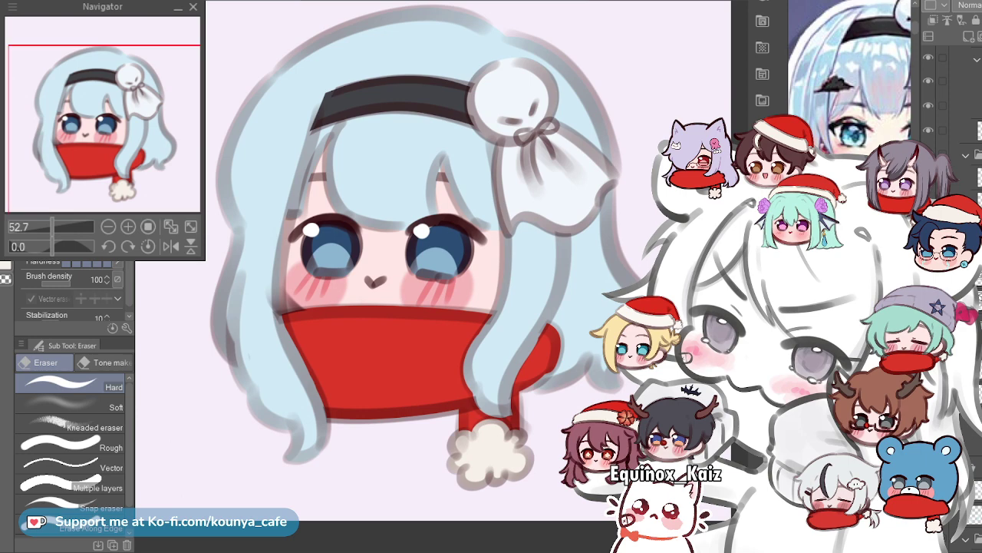
{"action": "scroll", "coordinate": [394, 231], "scroll_direction": "up", "scroll_amount": 1}
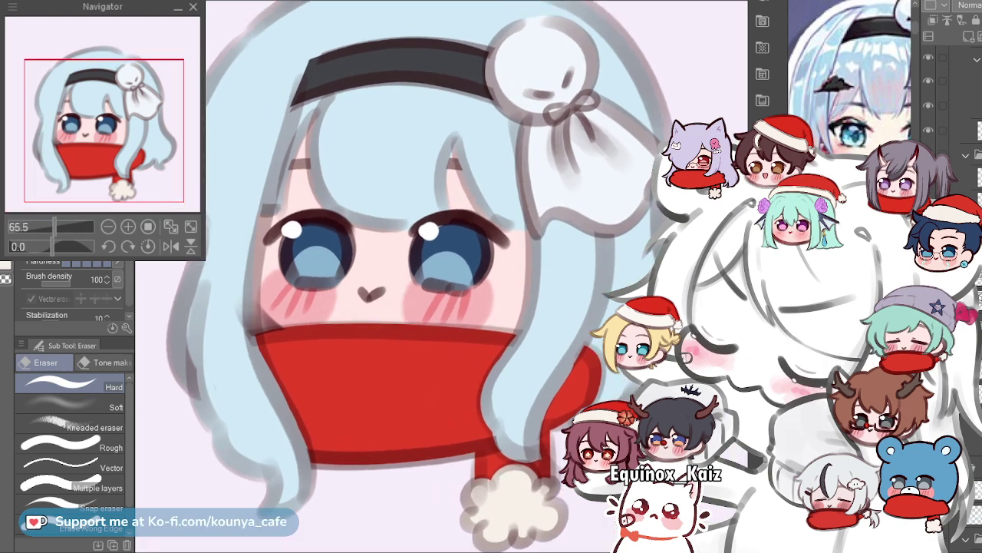
{"action": "scroll", "coordinate": [597, 483], "scroll_direction": "up", "scroll_amount": 3}
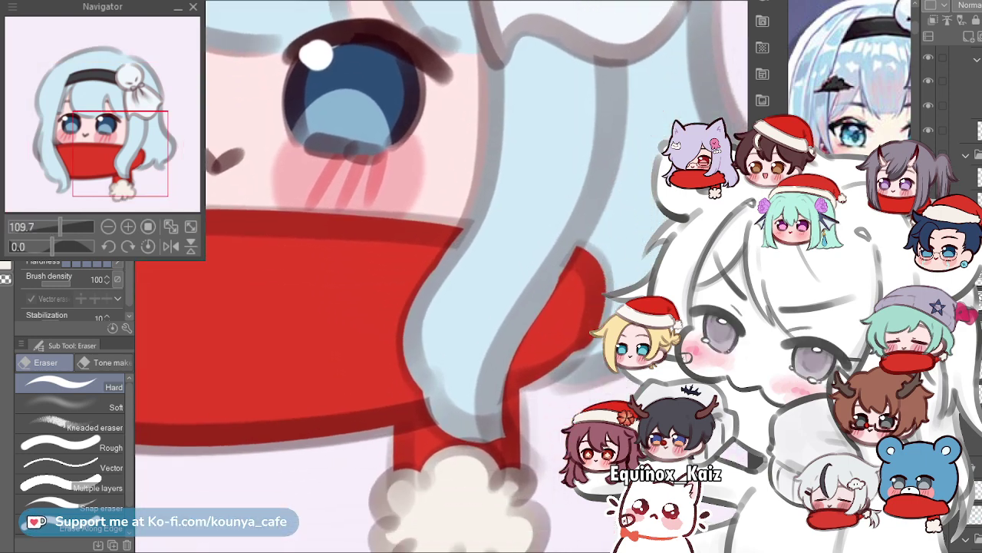
{"action": "scroll", "coordinate": [423, 309], "scroll_direction": "down", "scroll_amount": 1}
{"action": "left_click_drag", "start_coordinate": [330, 269], "coordinate": [442, 354]}
{"action": "scroll", "coordinate": [442, 322], "scroll_direction": "down", "scroll_amount": 1}
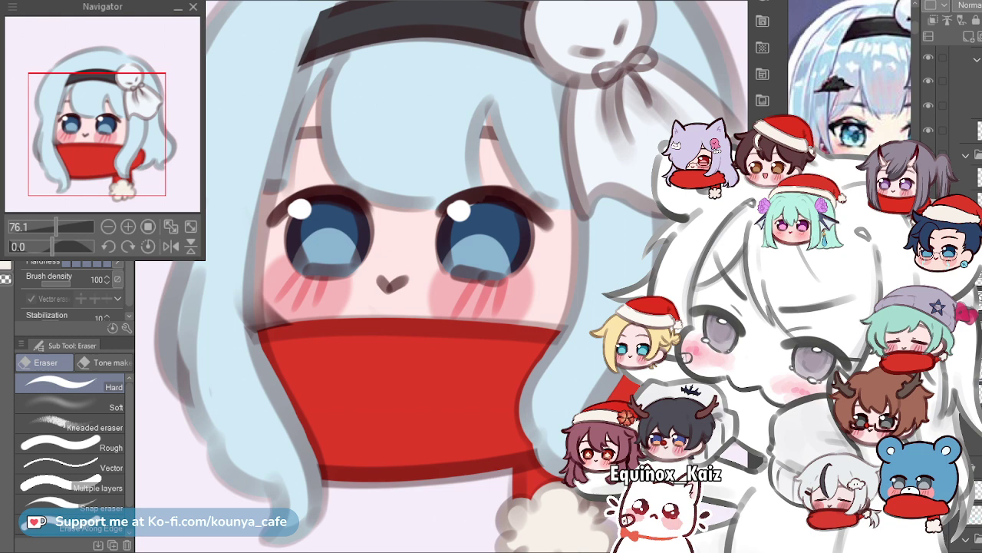
{"action": "key", "text": "ctrl+minus"}
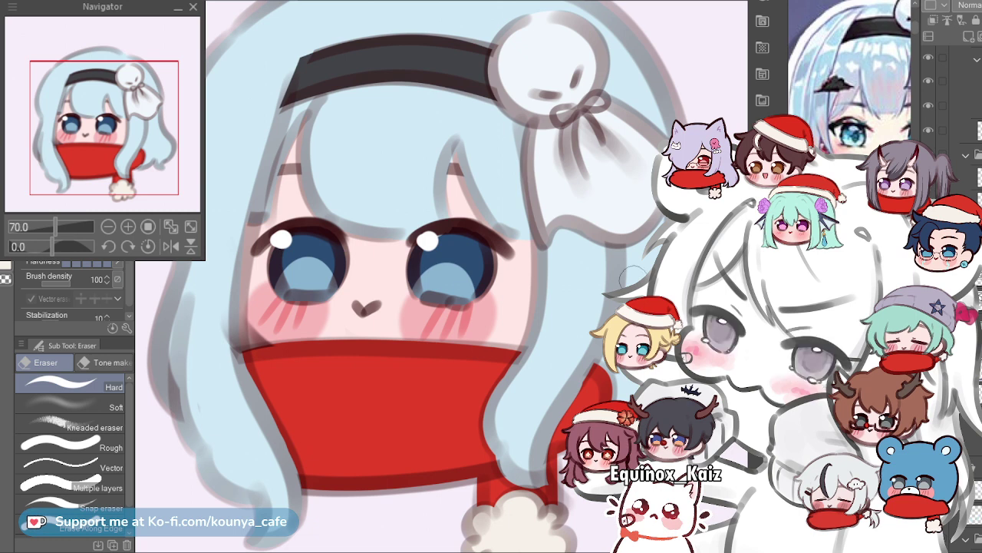
{"action": "scroll", "coordinate": [442, 276], "scroll_direction": "down", "scroll_amount": 2}
{"action": "scroll", "coordinate": [430, 277], "scroll_direction": "down", "scroll_amount": 2}
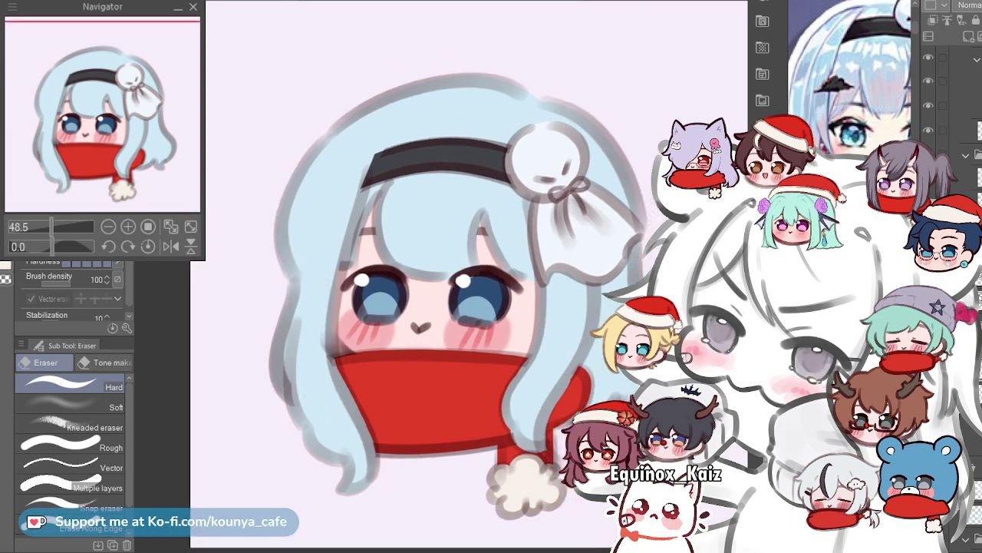
{"action": "scroll", "coordinate": [468, 277], "scroll_direction": "down", "scroll_amount": 2}
{"action": "scroll", "coordinate": [469, 276], "scroll_direction": "up", "scroll_amount": 2}
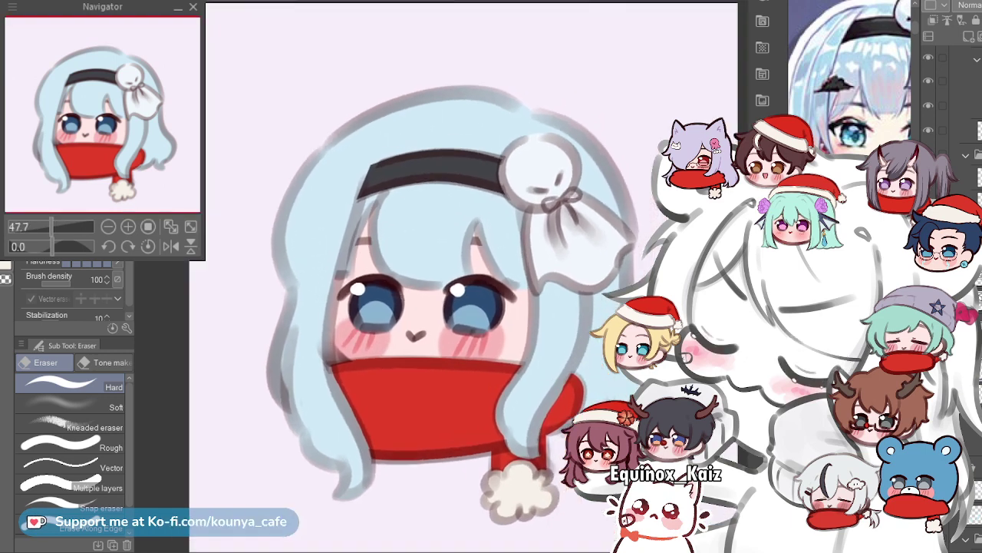
{"action": "scroll", "coordinate": [430, 276], "scroll_direction": "down", "scroll_amount": 2}
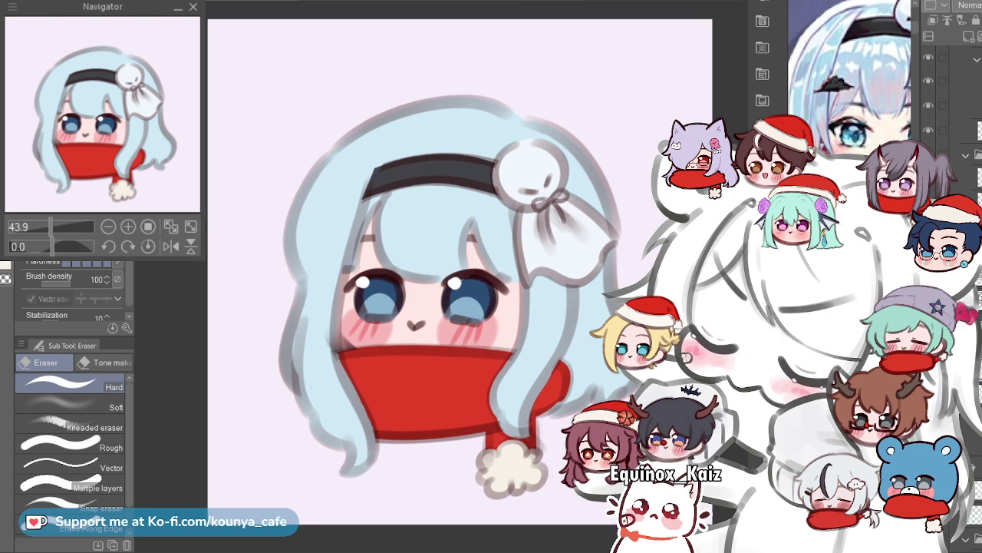
Show the layer folder holding the circular and square framing guides.
{"action": "scroll", "coordinate": [952, 100], "scroll_direction": "up", "scroll_amount": 3}
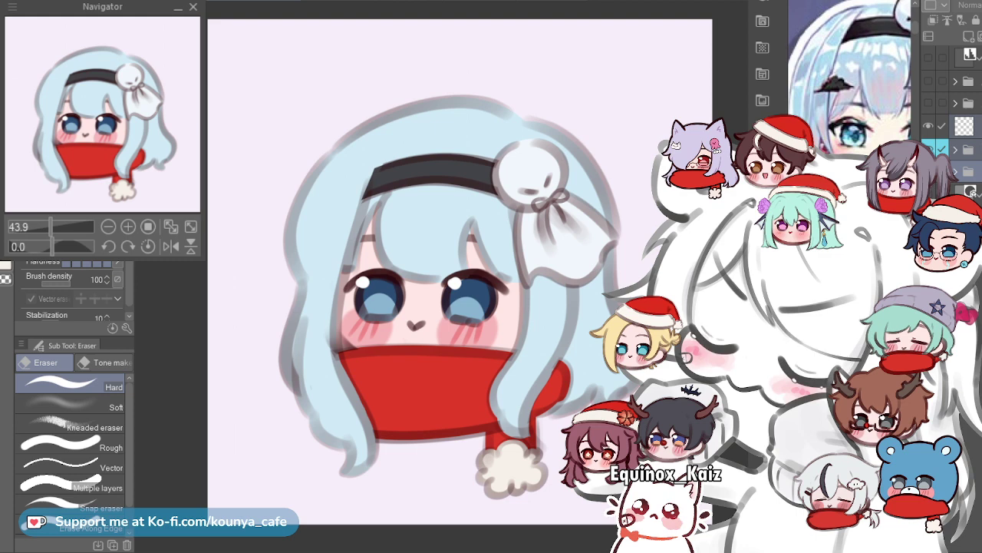
{"action": "left_click", "coordinate": [928, 103]}
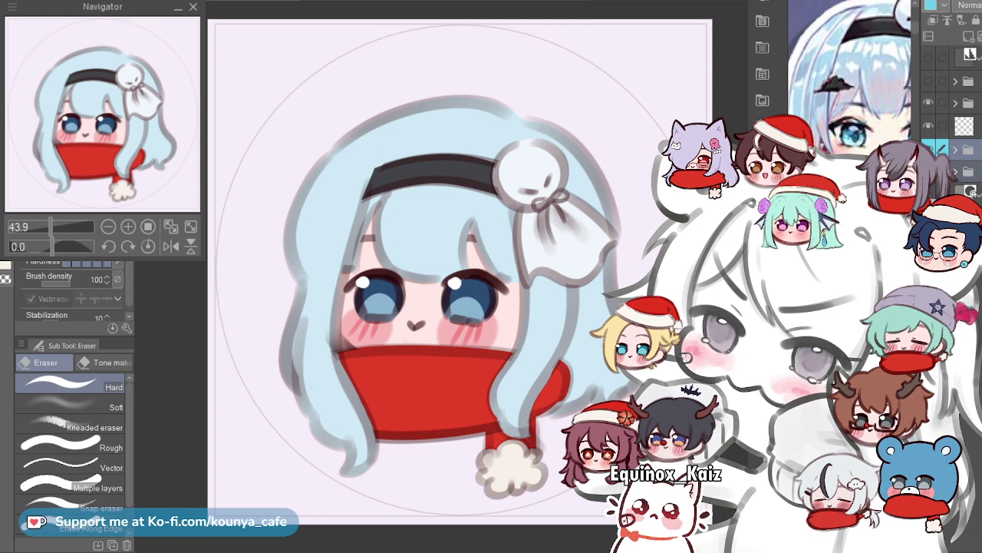
Try to centre the character in the circular guide by nudging its folder slightly upward with Transform, and undo the moves.
{"action": "key", "text": "ctrl+t"}
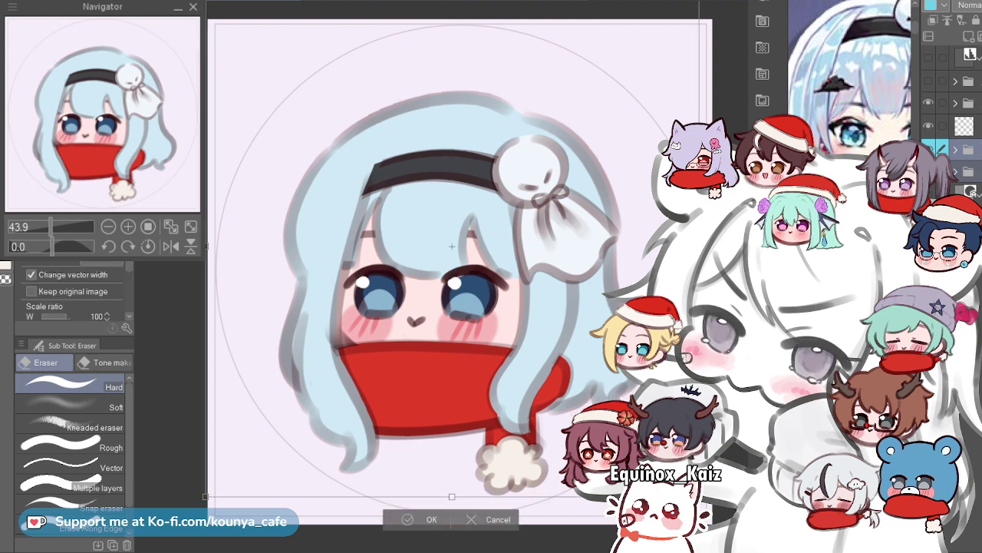
{"action": "left_click_drag", "start_coordinate": [452, 250], "coordinate": [455, 245]}
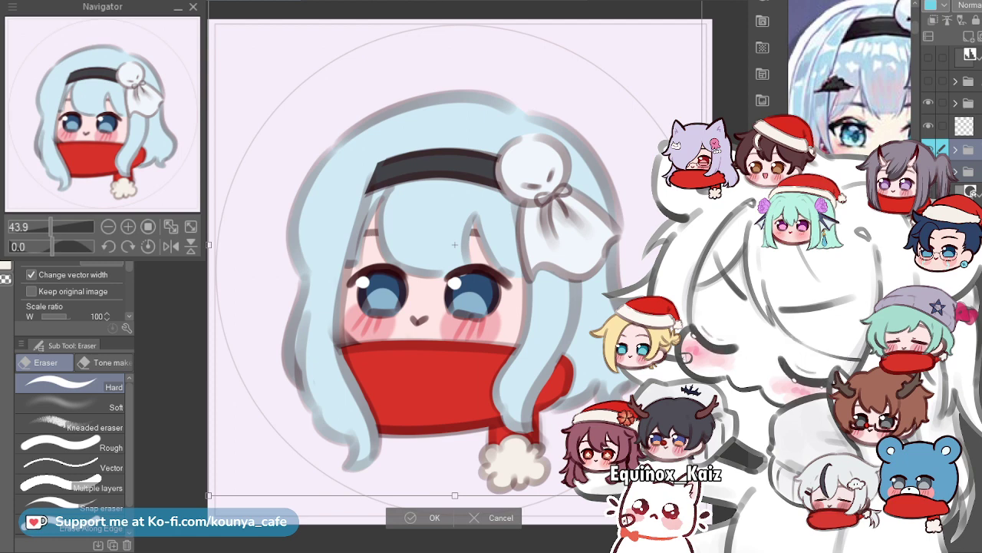
{"action": "key", "text": "Return"}
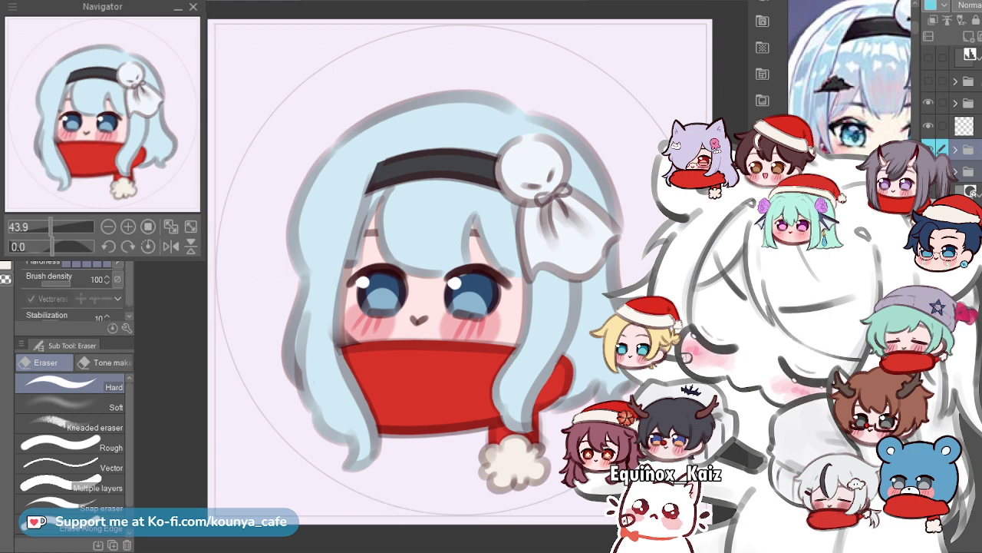
{"action": "mouse_move", "coordinate": [460, 291]}
{"action": "left_mouse_down"}
{"action": "mouse_move", "coordinate": [465, 276]}
{"action": "mouse_move", "coordinate": [455, 292]}
{"action": "left_mouse_up"}
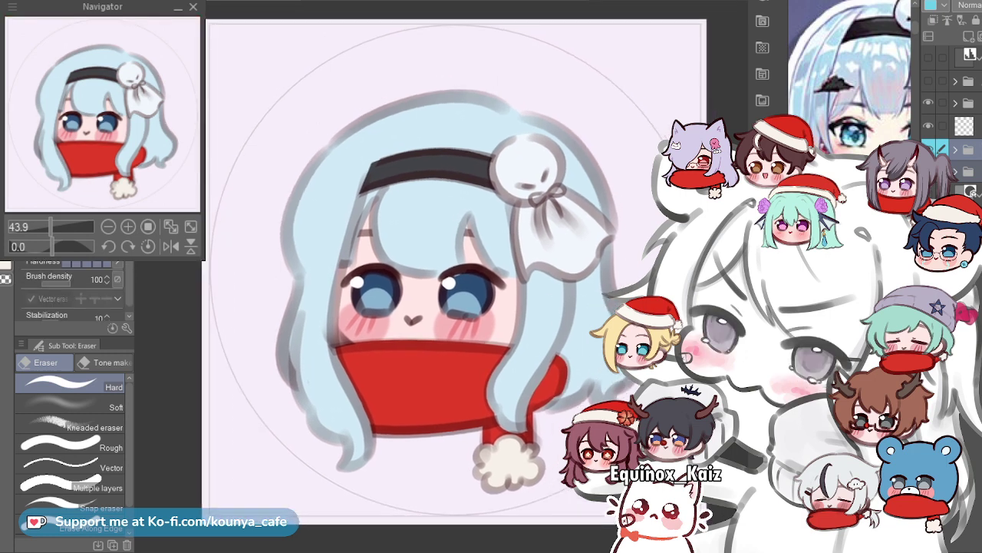
{"action": "key", "text": "ctrl+t"}
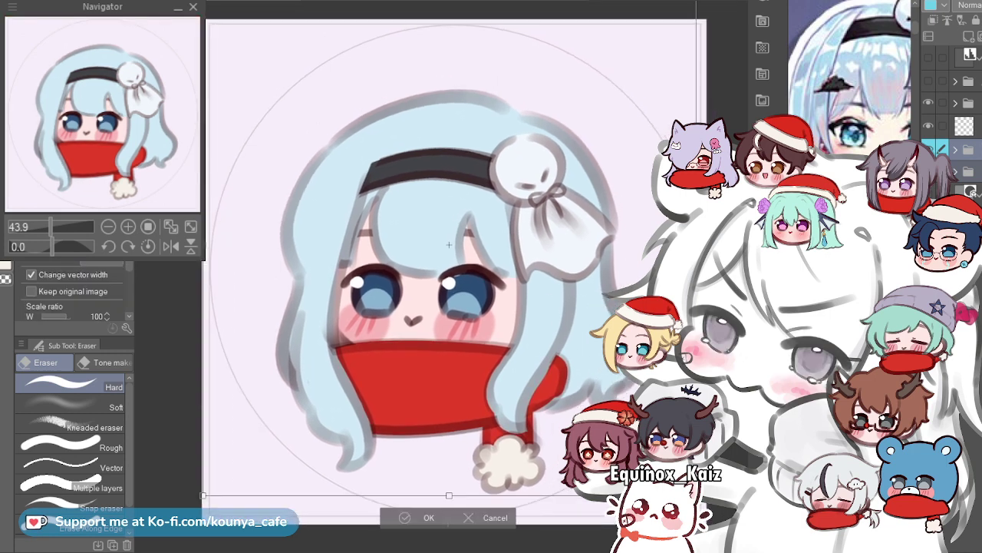
{"action": "left_click_drag", "start_coordinate": [449, 244], "coordinate": [449, 239]}
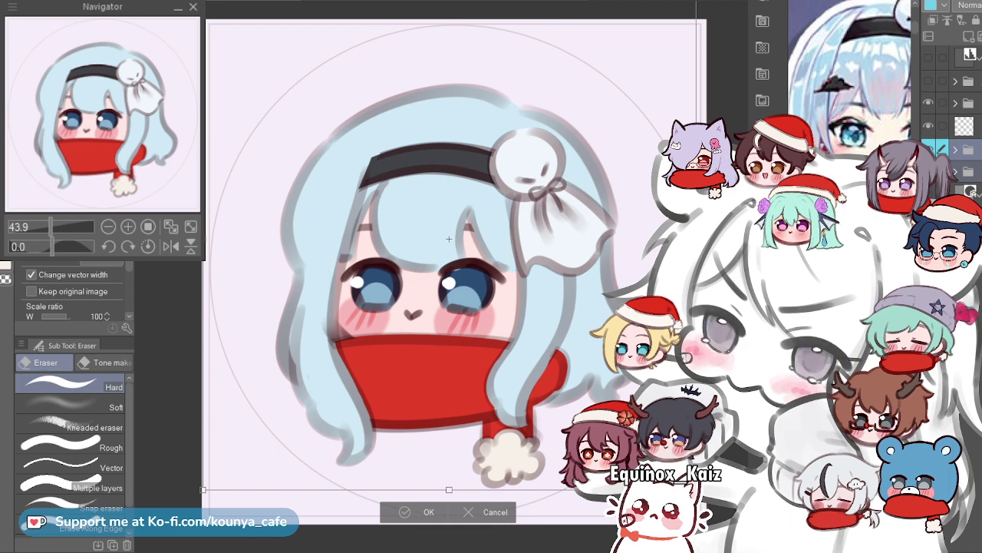
{"action": "left_click_drag", "start_coordinate": [449, 239], "coordinate": [455, 238]}
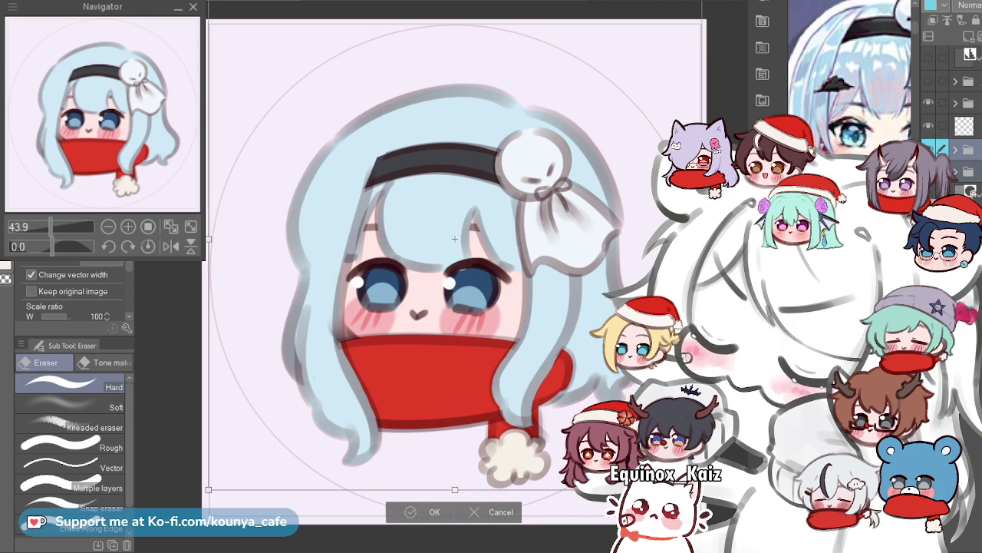
{"action": "key", "text": "Return"}
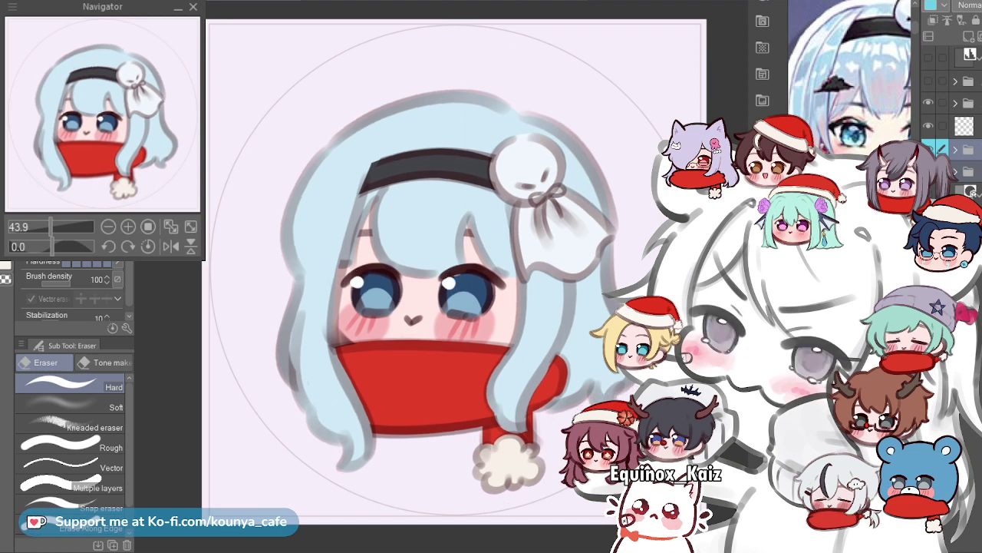
{"action": "key", "text": "ctrl+z"}
Select the layer above the character's folders together with those folders and move them all slightly upward to centre the character in the circular guide.
{"action": "left_click", "coordinate": [964, 126]}
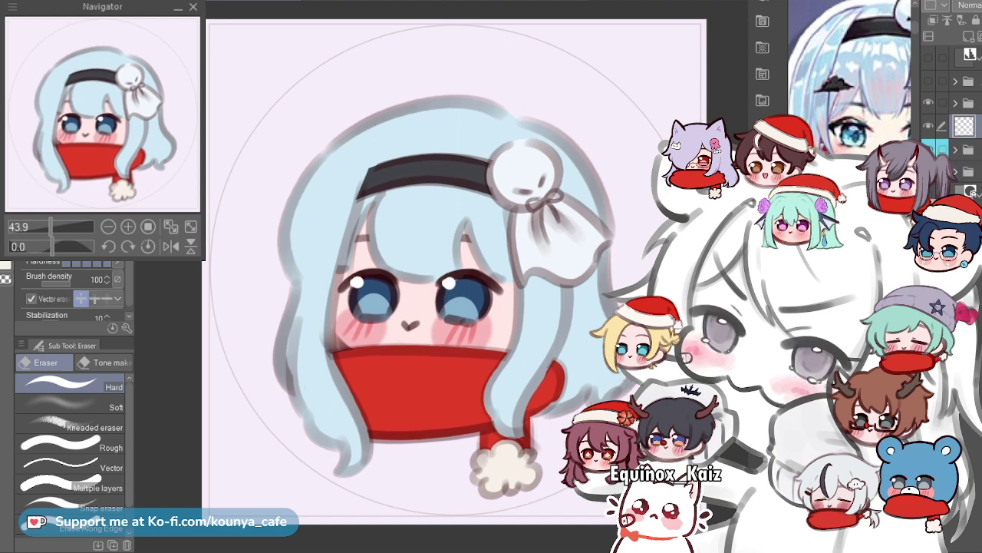
{"action": "left_click", "coordinate": [969, 171], "text": "shift"}
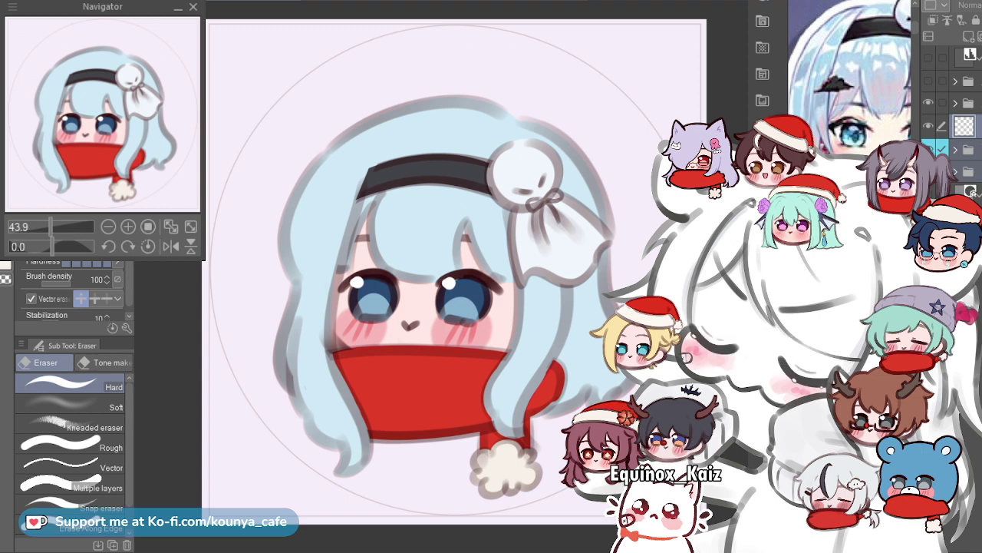
{"action": "key", "text": "ctrl+t"}
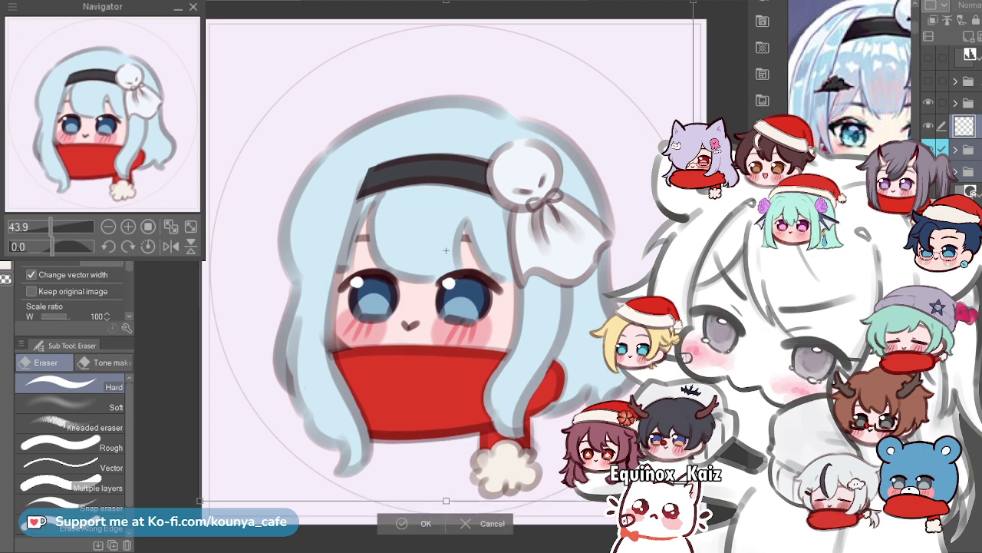
{"action": "left_click_drag", "start_coordinate": [445, 249], "coordinate": [449, 244]}
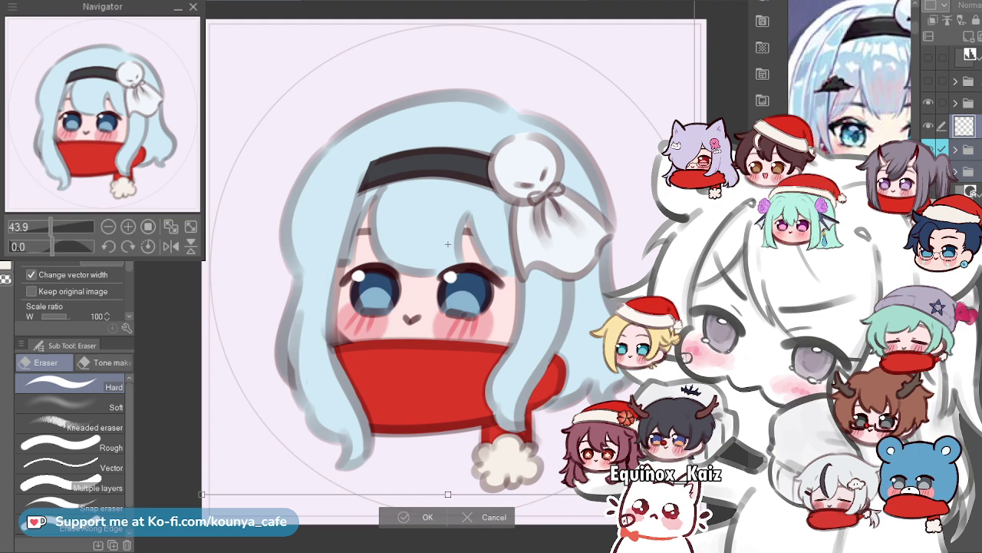
{"action": "key", "text": "Return"}
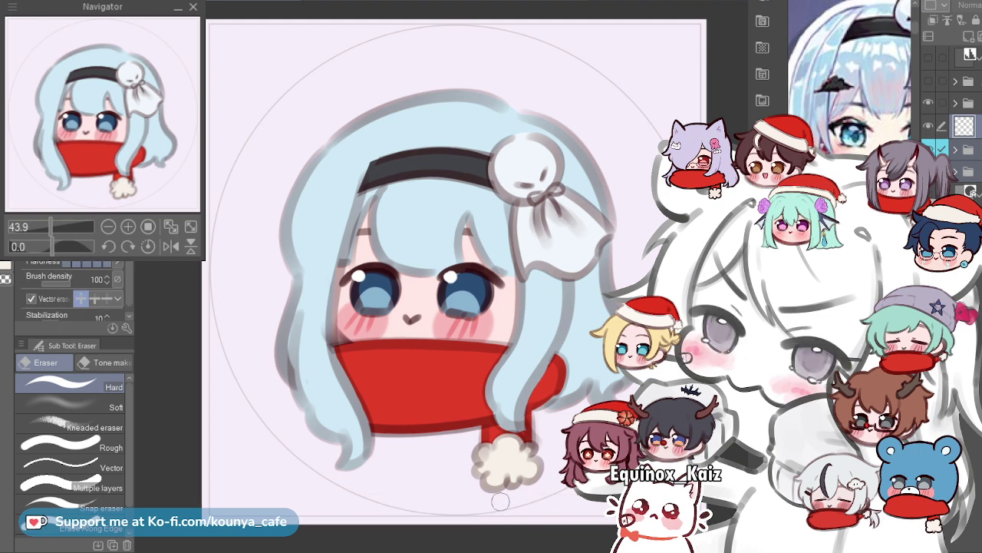
{"action": "key", "text": "alt+bracketleft"}
{"action": "key", "text": "alt+bracketright"}
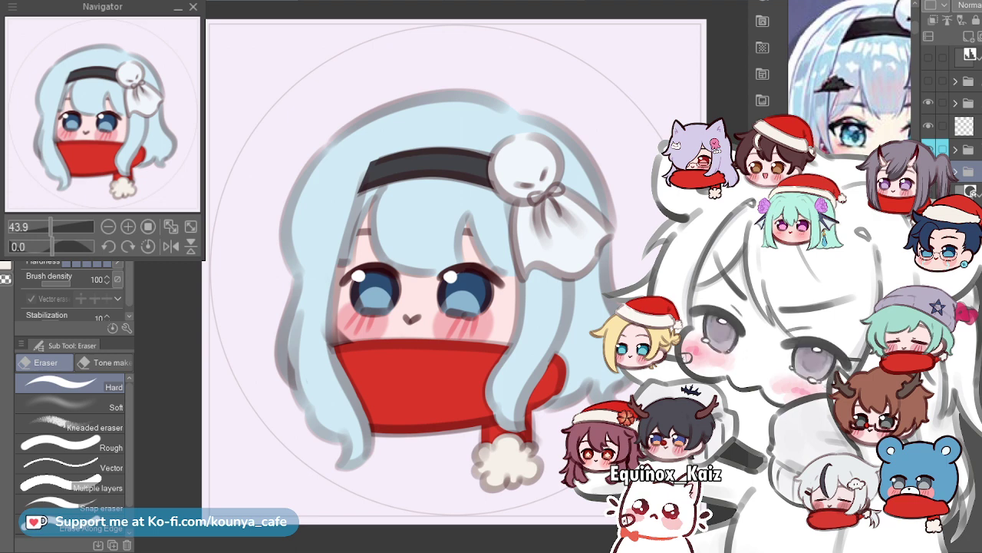
{"action": "key", "text": "alt+bracketright"}
{"action": "key", "text": "alt+bracketright"}
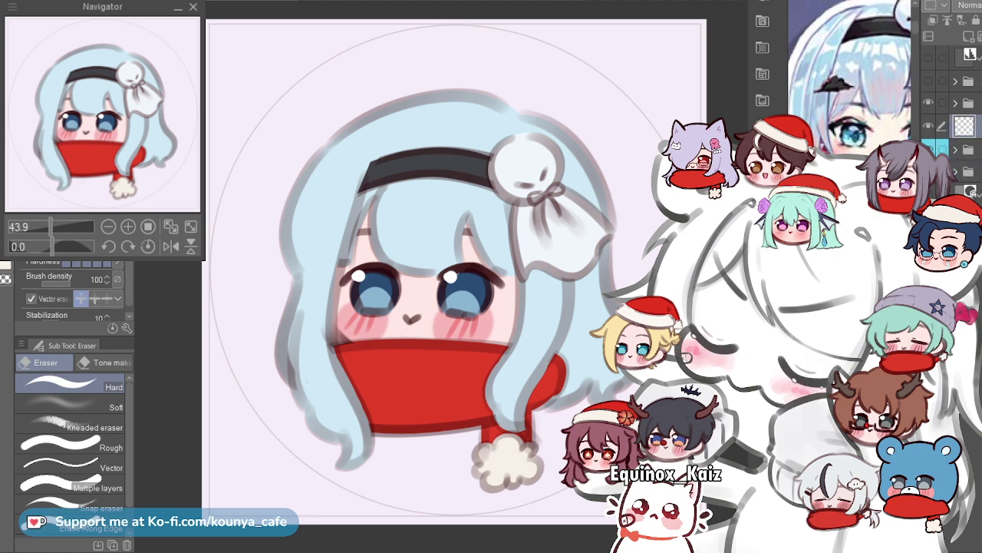
{"action": "key", "text": "alt+["}
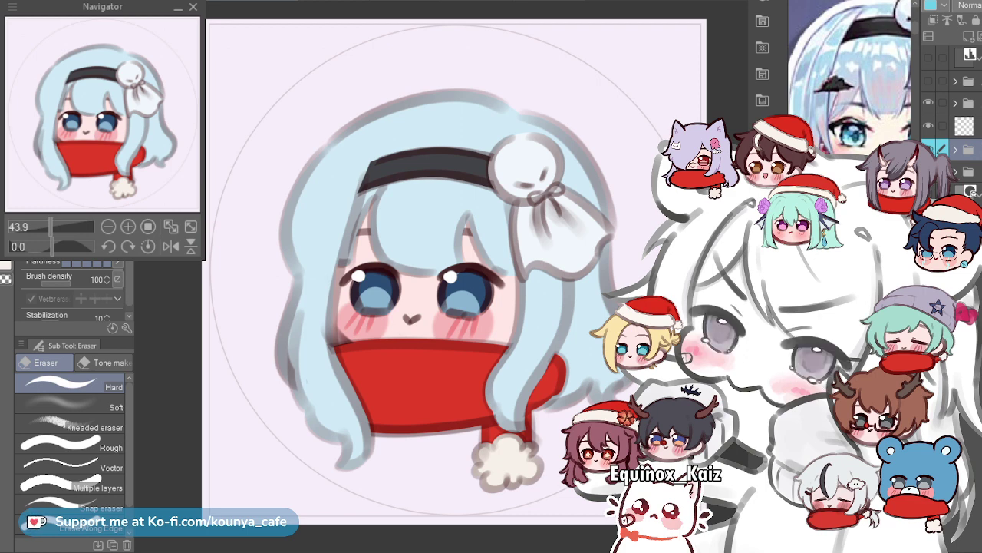
{"action": "left_click", "coordinate": [969, 171]}
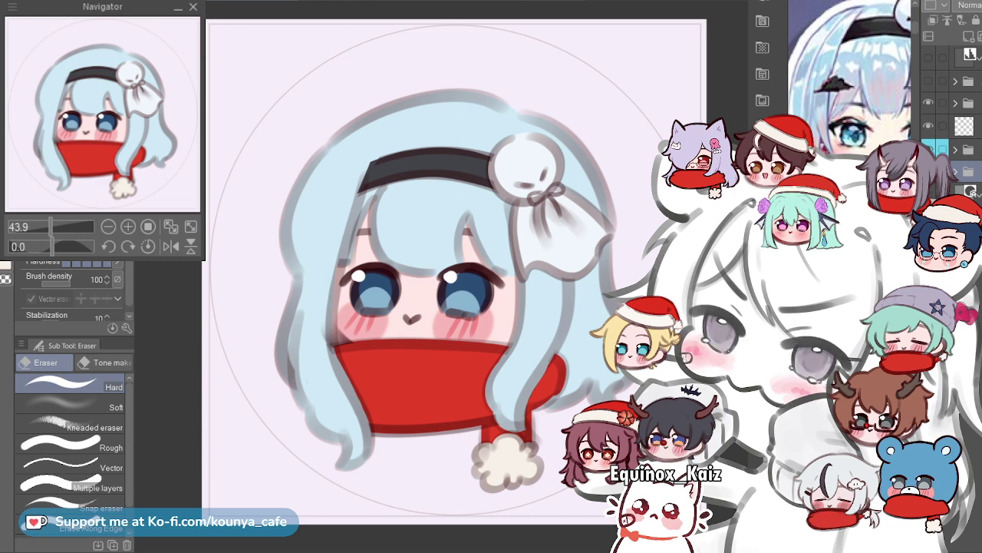
Check the character's placement within the circular guide and compare it with the black-haired Santa hat character in the other document.
{"action": "scroll", "coordinate": [485, 274], "scroll_direction": "up", "scroll_amount": 1}
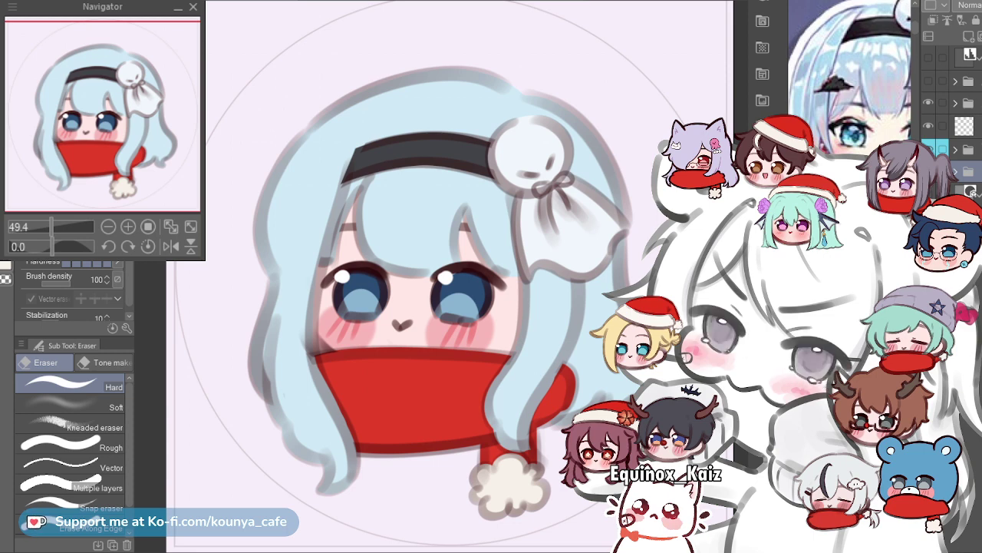
{"action": "scroll", "coordinate": [526, 215], "scroll_direction": "down", "scroll_amount": 1}
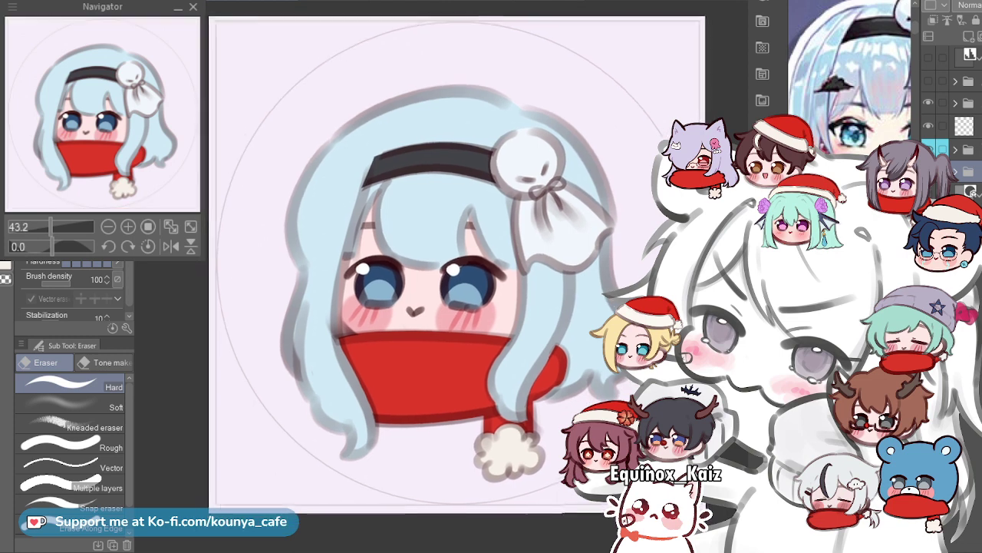
{"action": "scroll", "coordinate": [453, 276], "scroll_direction": "up", "scroll_amount": 1}
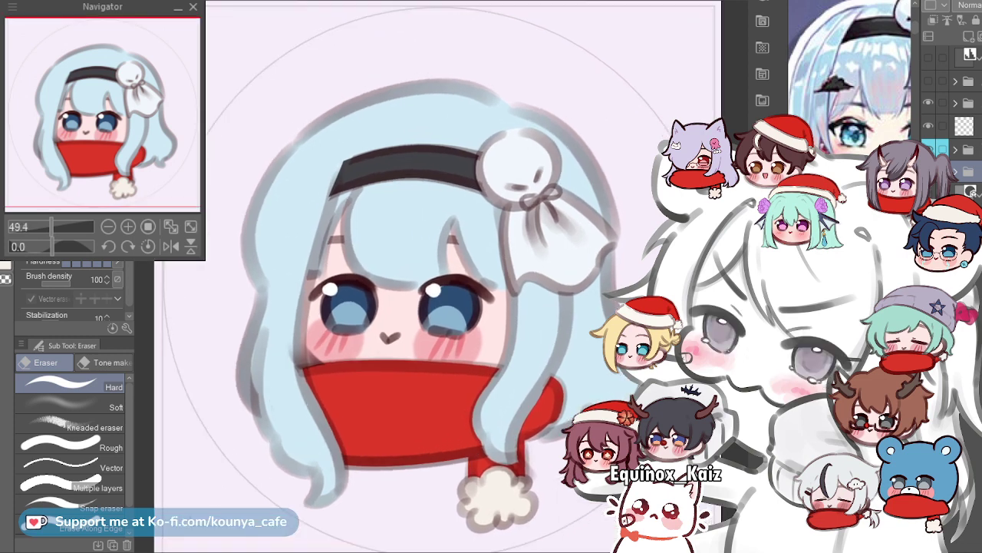
{"action": "left_click_drag", "start_coordinate": [438, 299], "coordinate": [428, 296]}
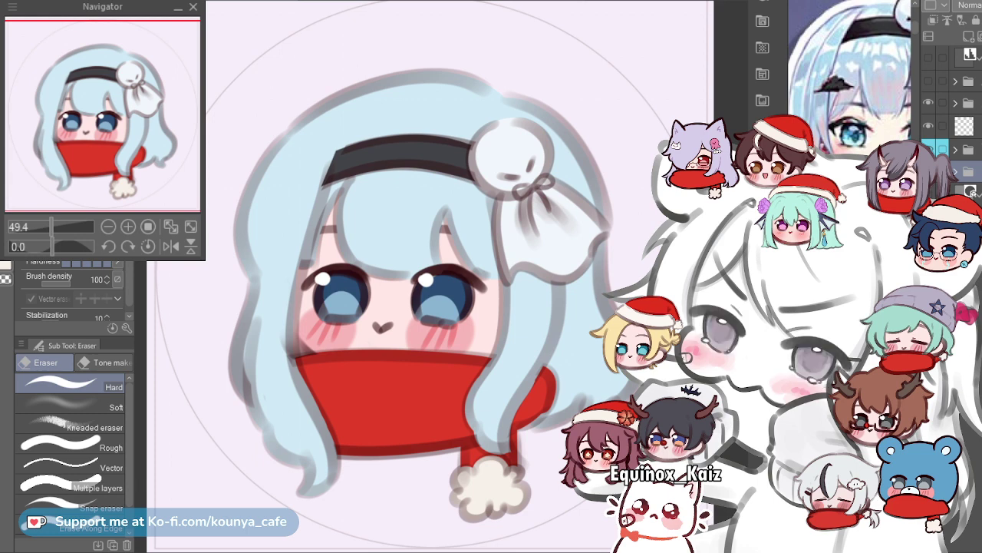
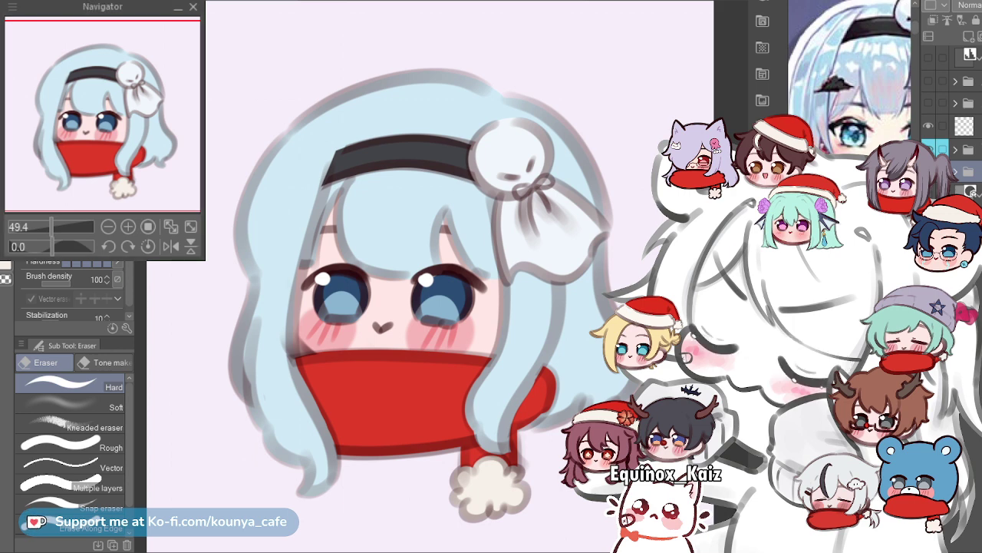
{"action": "key", "text": "ctrl+Tab"}
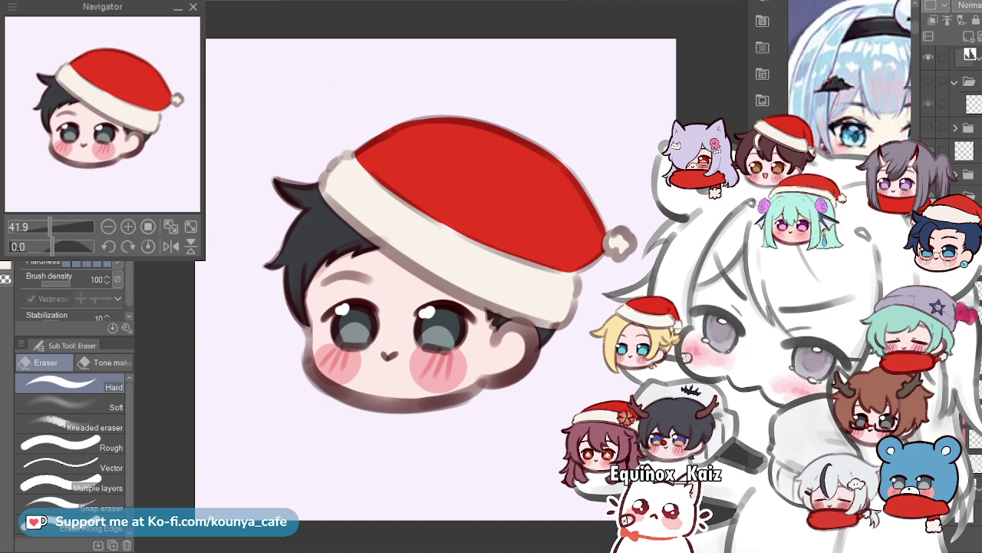
{"action": "key", "text": "ctrl+Tab"}
{"action": "mouse_move", "coordinate": [413, 253]}
{"action": "left_mouse_down"}
{"action": "mouse_move", "coordinate": [429, 268]}
{"action": "mouse_move", "coordinate": [423, 261]}
{"action": "left_mouse_up"}
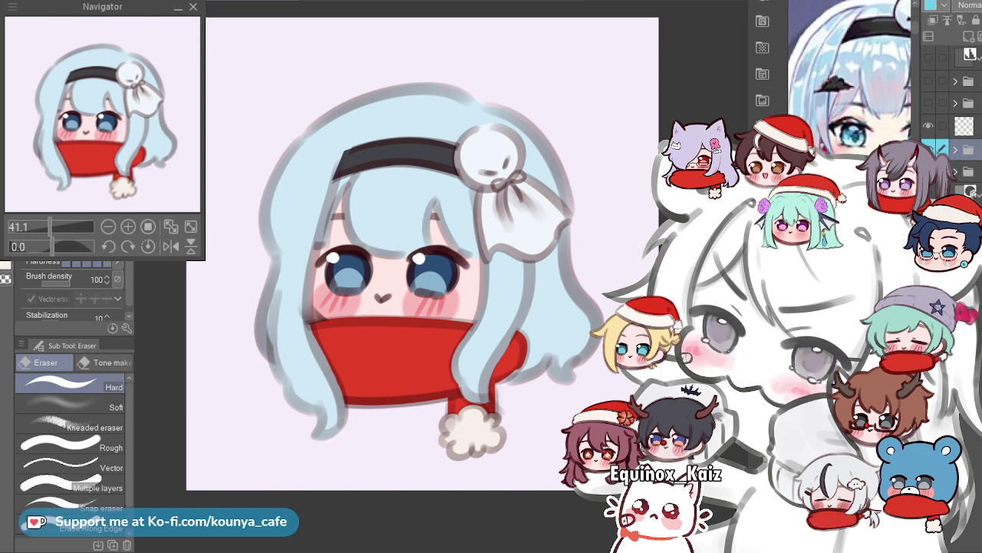
Step back through the recent changes to show the character against a plain grey backdrop instead of the pale one.
{"action": "left_click", "coordinate": [968, 103]}
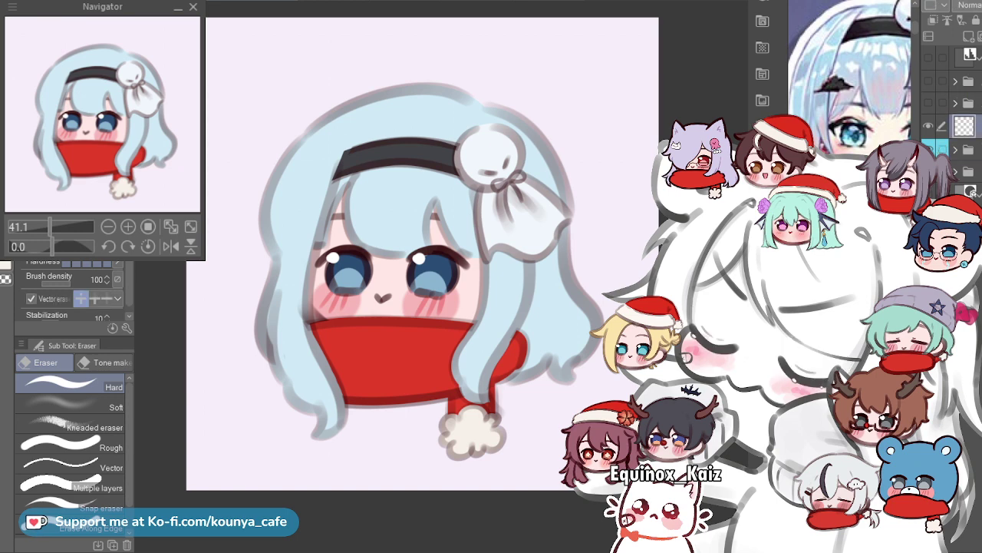
{"action": "key", "text": "ctrl+z"}
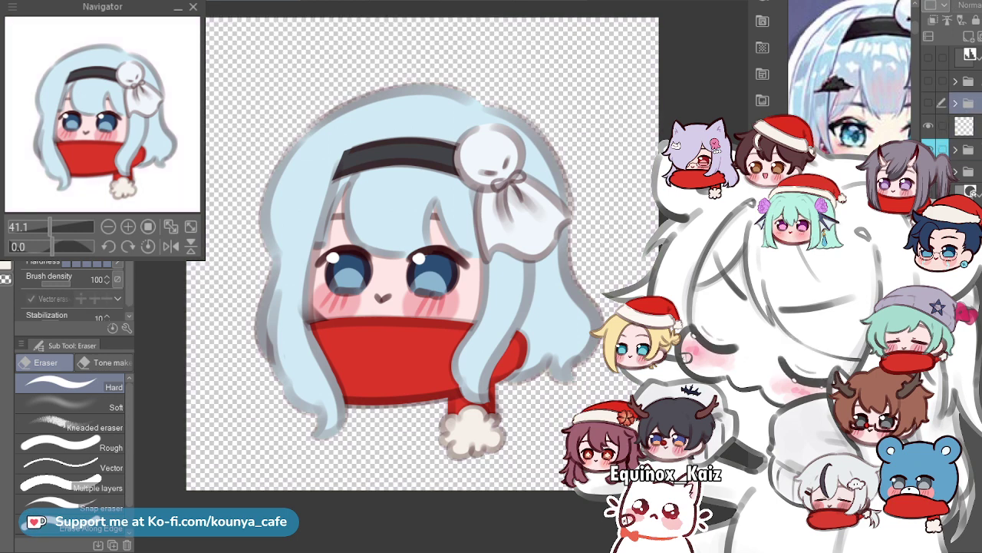
{"action": "key", "text": "ctrl+y"}
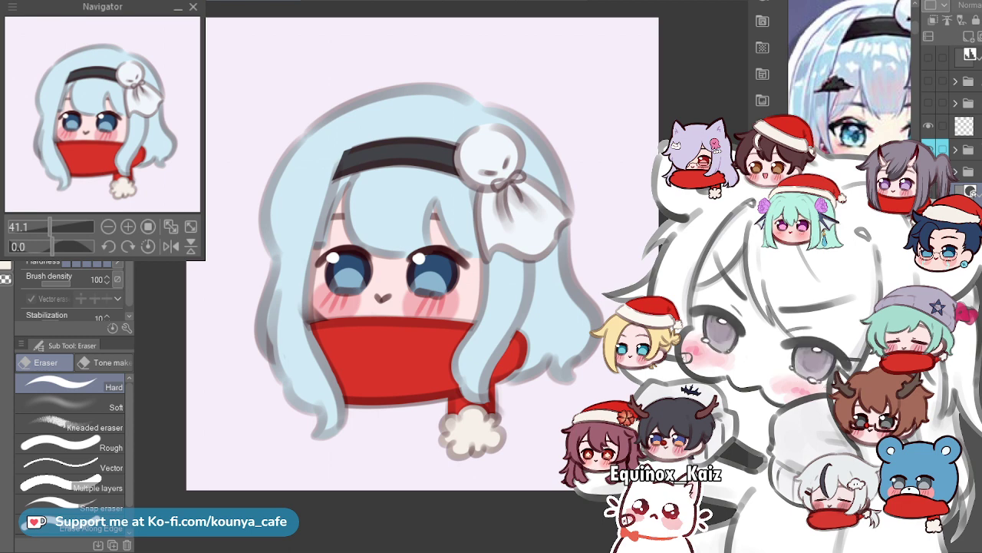
{"action": "key", "text": "ctrl+z"}
{"action": "key", "text": "ctrl+z"}
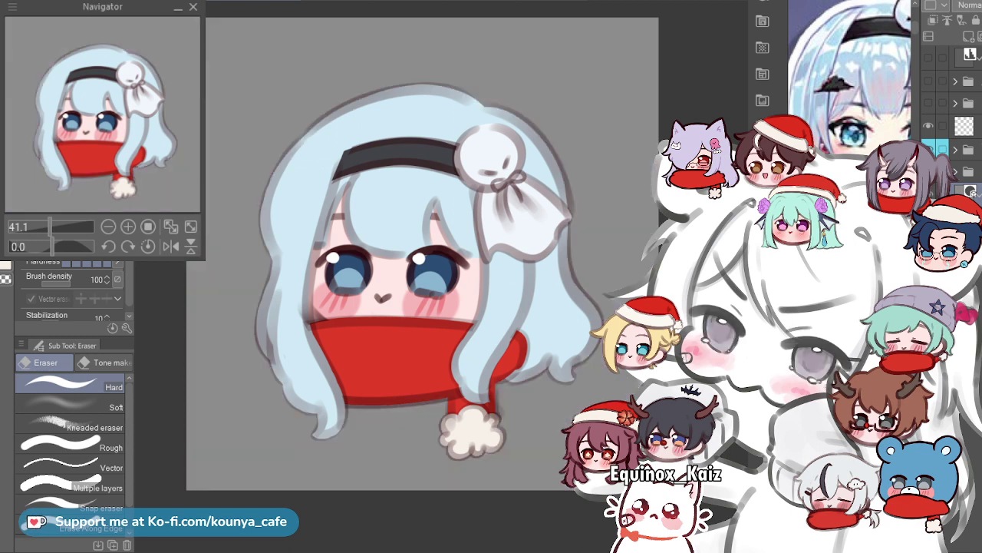
Open the character's layer folder, select a layer inside it and switch from the Eraser to the Pen tool.
{"action": "scroll", "coordinate": [276, 261], "scroll_direction": "up", "scroll_amount": 5}
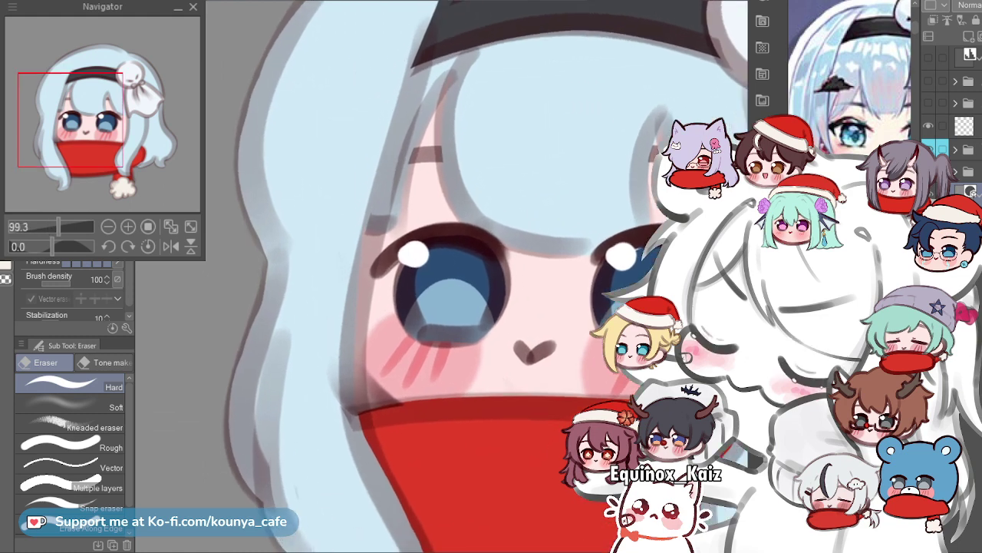
{"action": "left_click", "coordinate": [956, 171]}
{"action": "left_click", "coordinate": [968, 218]}
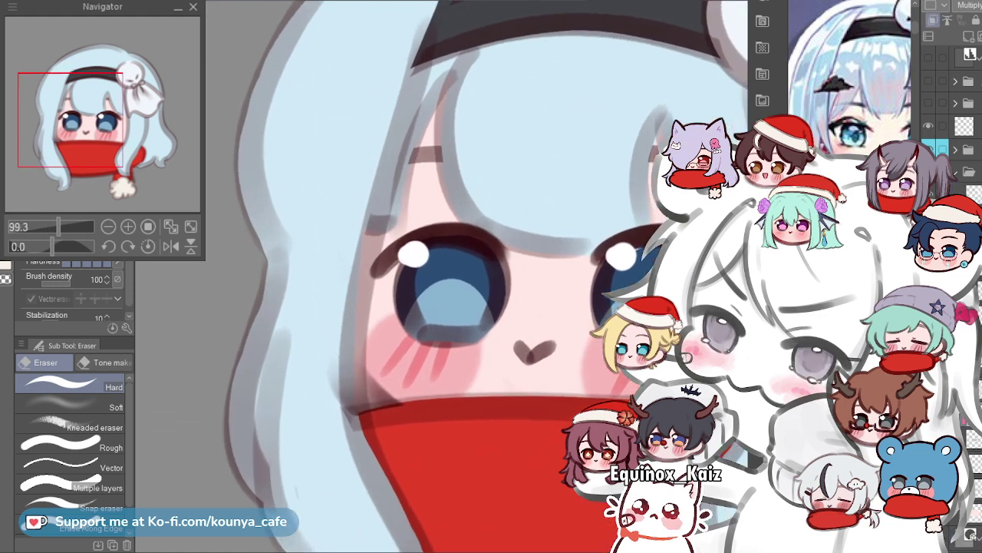
{"action": "scroll", "coordinate": [292, 212], "scroll_direction": "up", "scroll_amount": 2}
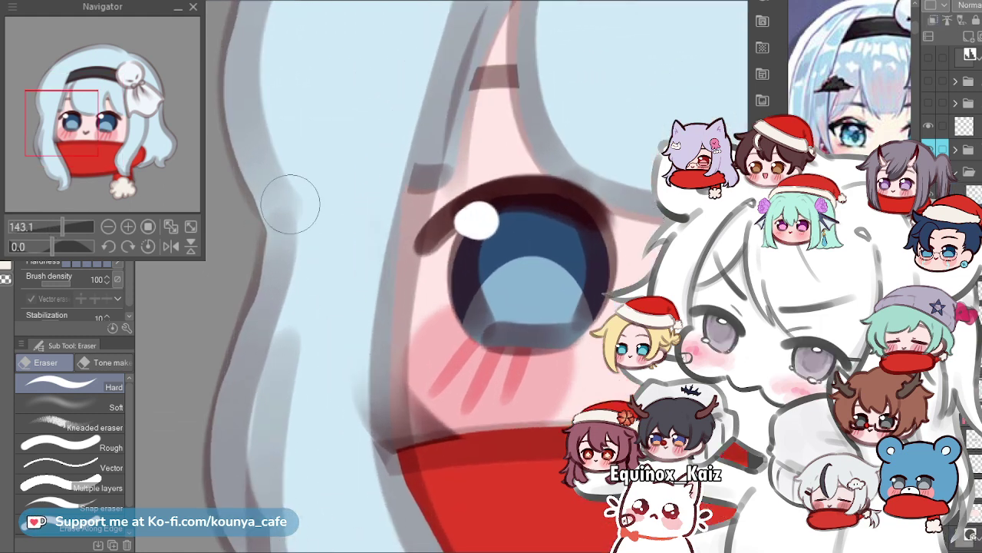
{"action": "left_click_drag", "start_coordinate": [304, 240], "coordinate": [391, 134]}
{"action": "key", "text": "ctrl+z"}
{"action": "key", "text": "p"}
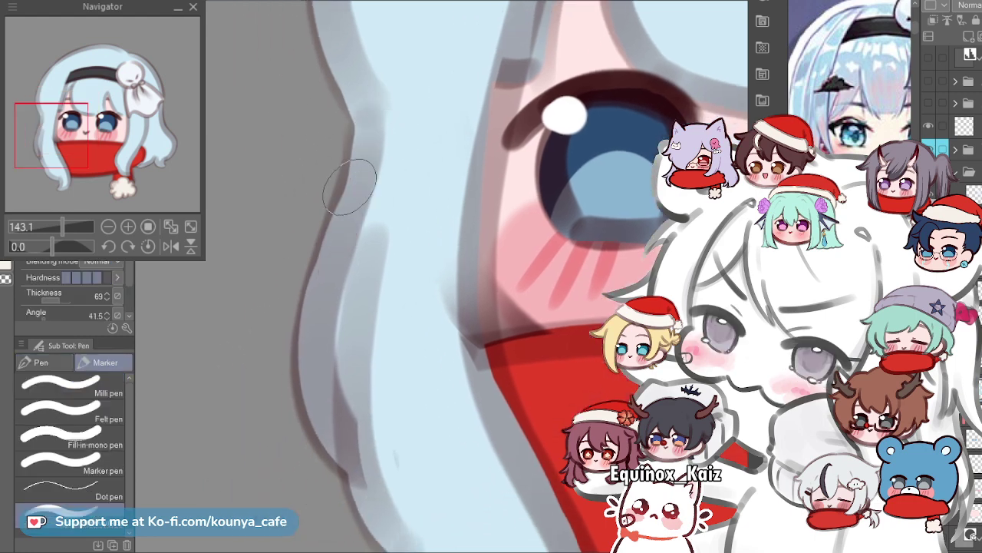
Touch up the outer outline of the left hair lock beside the cheek with the G-pen.
{"action": "scroll", "coordinate": [363, 166], "scroll_direction": "up", "scroll_amount": 2}
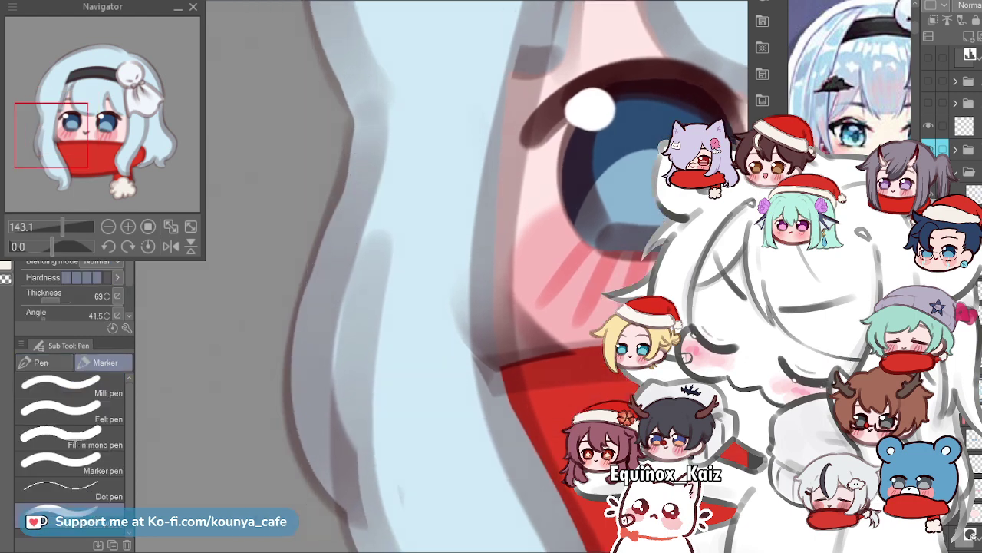
{"action": "left_click", "coordinate": [44, 363]}
{"action": "left_click_drag", "start_coordinate": [311, 196], "coordinate": [334, 193]}
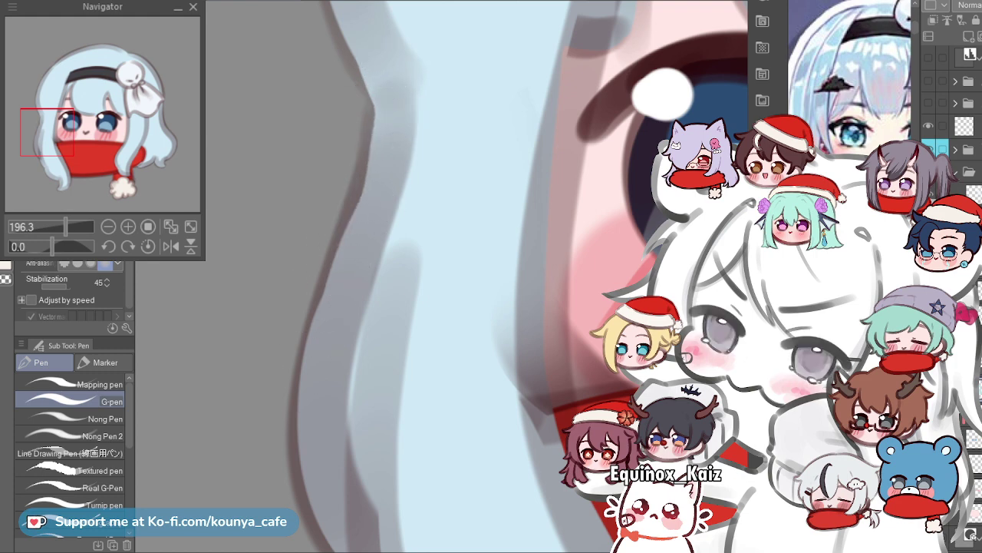
{"action": "scroll", "coordinate": [376, 177], "scroll_direction": "up", "scroll_amount": 1}
{"action": "scroll", "coordinate": [376, 276], "scroll_direction": "down", "scroll_amount": 2}
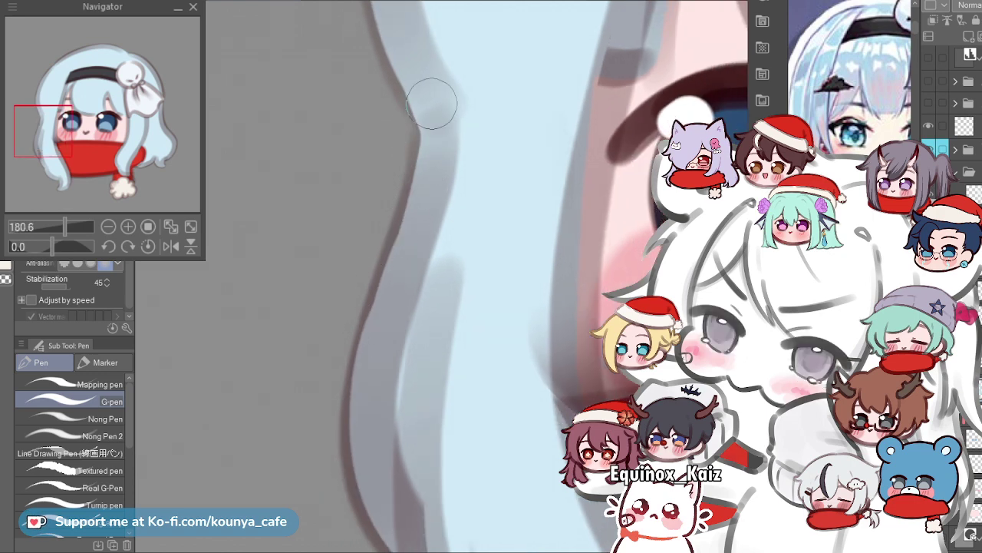
{"action": "scroll", "coordinate": [399, 230], "scroll_direction": "up", "scroll_amount": 2}
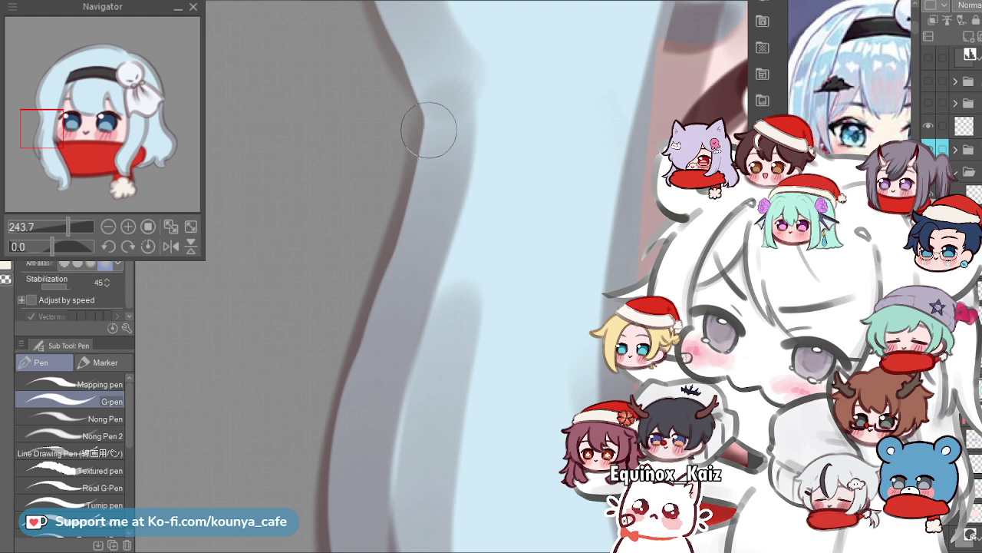
{"action": "left_click_drag", "start_coordinate": [428, 177], "coordinate": [463, 123]}
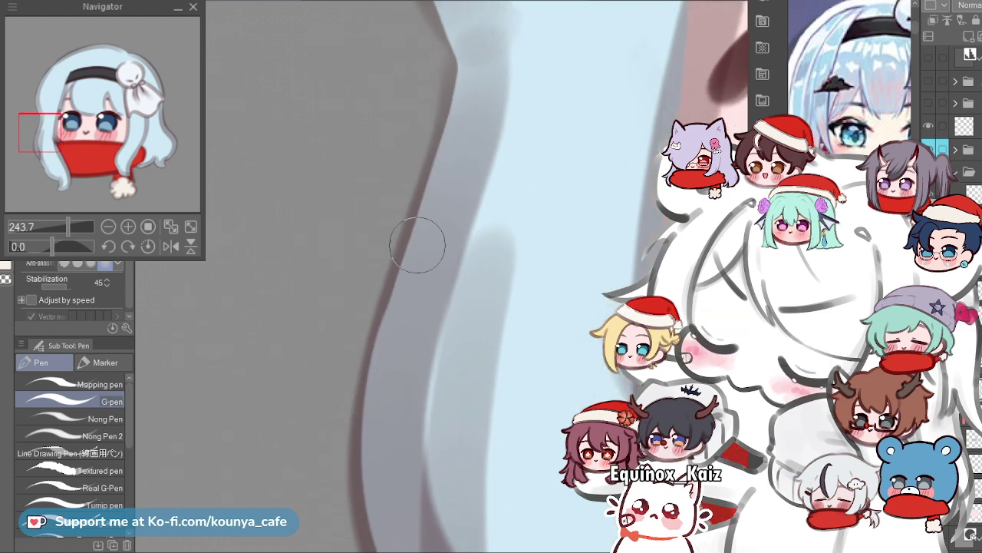
{"action": "scroll", "coordinate": [426, 215], "scroll_direction": "down", "scroll_amount": 5}
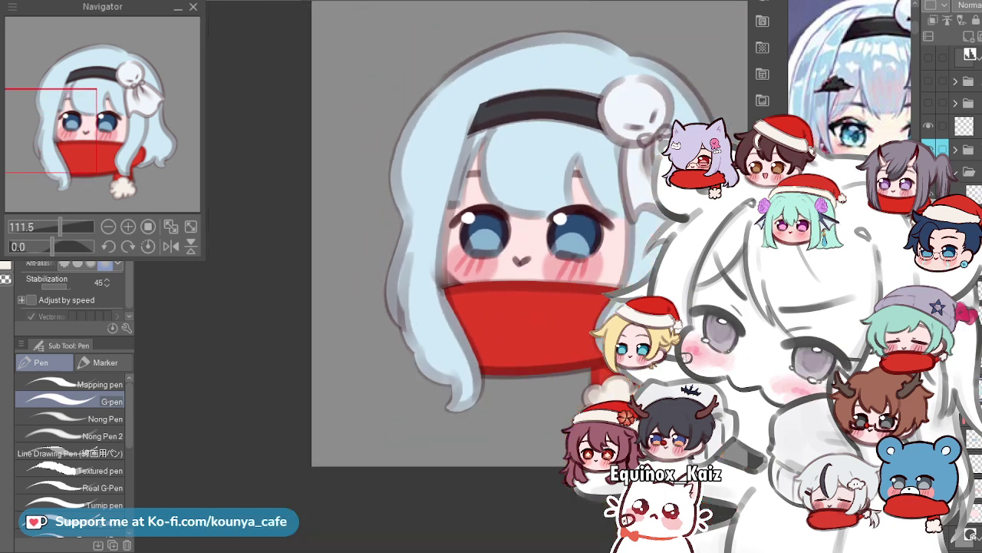
Refine the outer hair outline beside the ghost ornament with a long G-pen stroke.
{"action": "scroll", "coordinate": [581, 278], "scroll_direction": "up", "scroll_amount": 4}
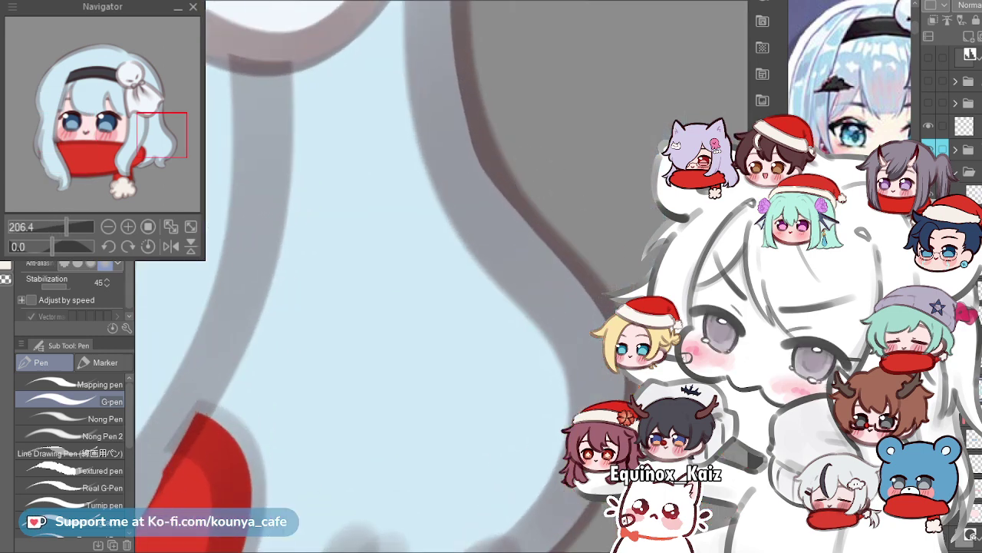
{"action": "scroll", "coordinate": [549, 192], "scroll_direction": "down", "scroll_amount": 3}
{"action": "left_click_drag", "start_coordinate": [430, 85], "coordinate": [525, 401]}
{"action": "scroll", "coordinate": [502, 200], "scroll_direction": "up", "scroll_amount": 3}
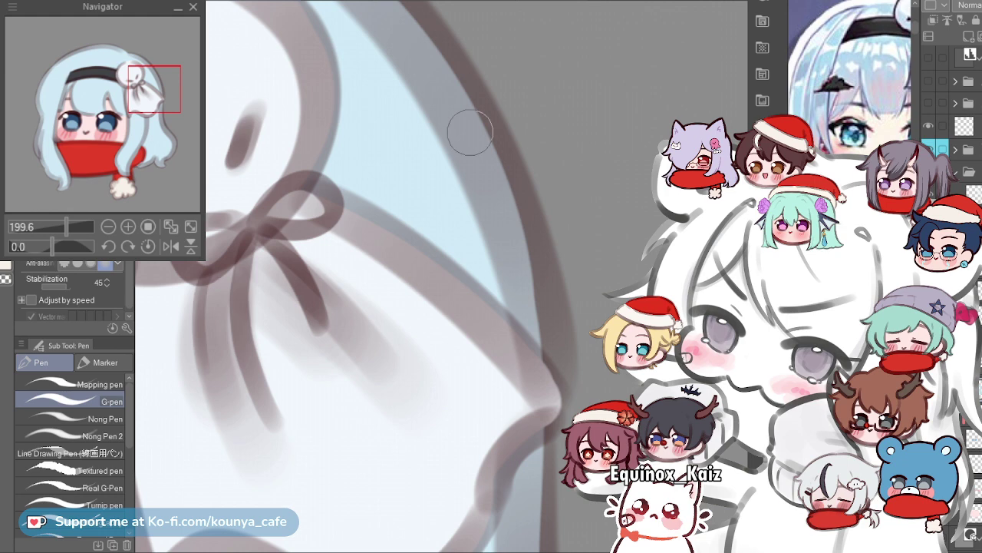
{"action": "left_click_drag", "start_coordinate": [542, 352], "coordinate": [469, 128]}
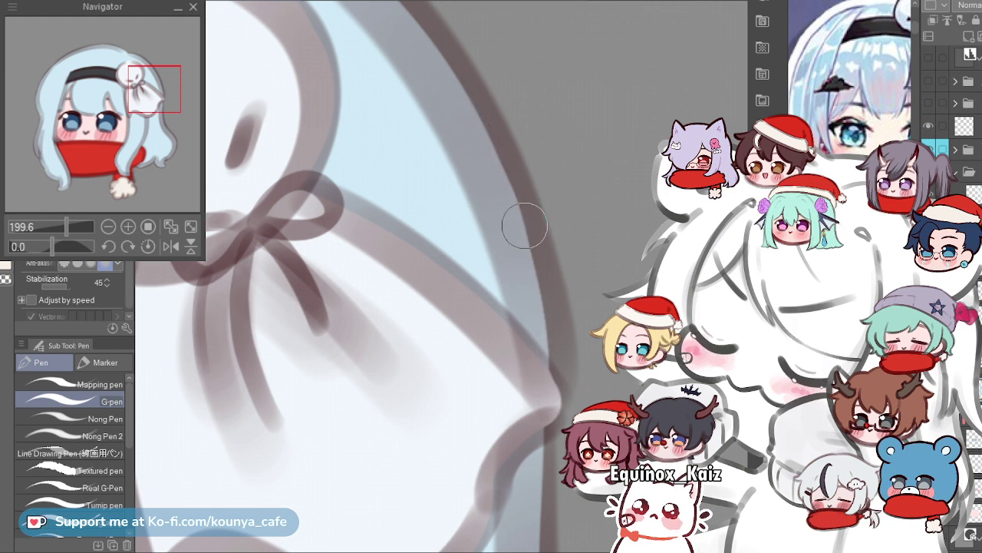
{"action": "scroll", "coordinate": [532, 220], "scroll_direction": "down", "scroll_amount": 4}
Refine the outer outline along the upper-left curve of the hair with G-pen strokes, undoing the uneven ones.
{"action": "scroll", "coordinate": [436, 160], "scroll_direction": "up", "scroll_amount": 2}
{"action": "scroll", "coordinate": [459, 185], "scroll_direction": "up", "scroll_amount": 2}
{"action": "left_click_drag", "start_coordinate": [459, 185], "coordinate": [721, 91]}
{"action": "scroll", "coordinate": [377, 220], "scroll_direction": "up", "scroll_amount": 2}
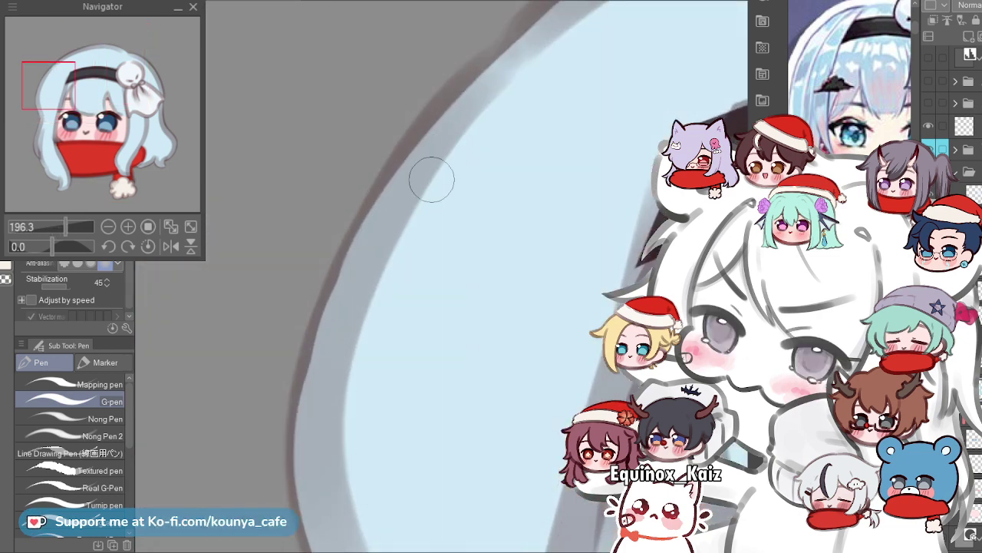
{"action": "mouse_move", "coordinate": [510, 58]}
{"action": "left_mouse_down"}
{"action": "mouse_move", "coordinate": [399, 175]}
{"action": "mouse_move", "coordinate": [319, 388]}
{"action": "left_mouse_up"}
{"action": "key", "text": "ctrl+z"}
{"action": "mouse_move", "coordinate": [441, 111]}
{"action": "left_mouse_down"}
{"action": "mouse_move", "coordinate": [307, 406]}
{"action": "mouse_move", "coordinate": [352, 318]}
{"action": "mouse_move", "coordinate": [299, 459]}
{"action": "left_mouse_up"}
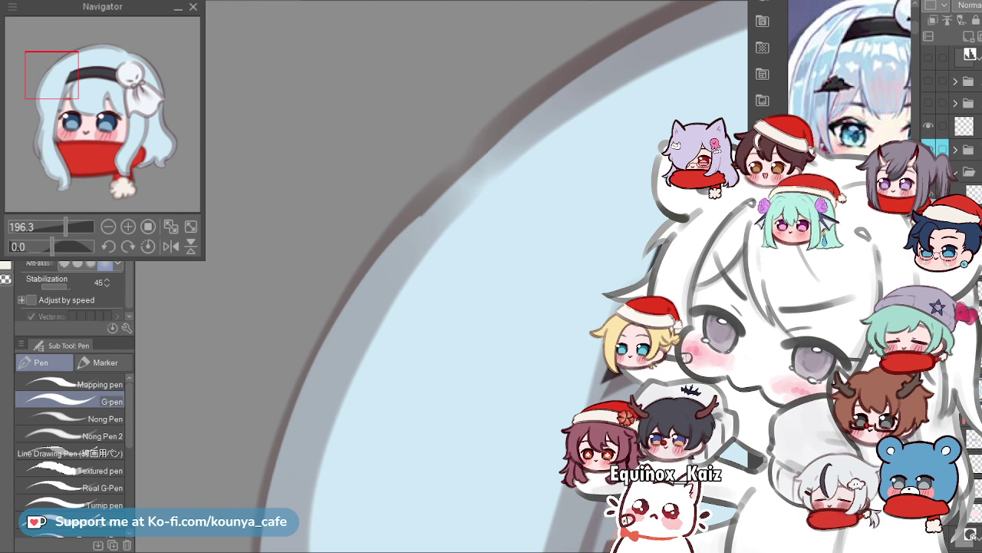
{"action": "left_click_drag", "start_coordinate": [421, 214], "coordinate": [374, 261]}
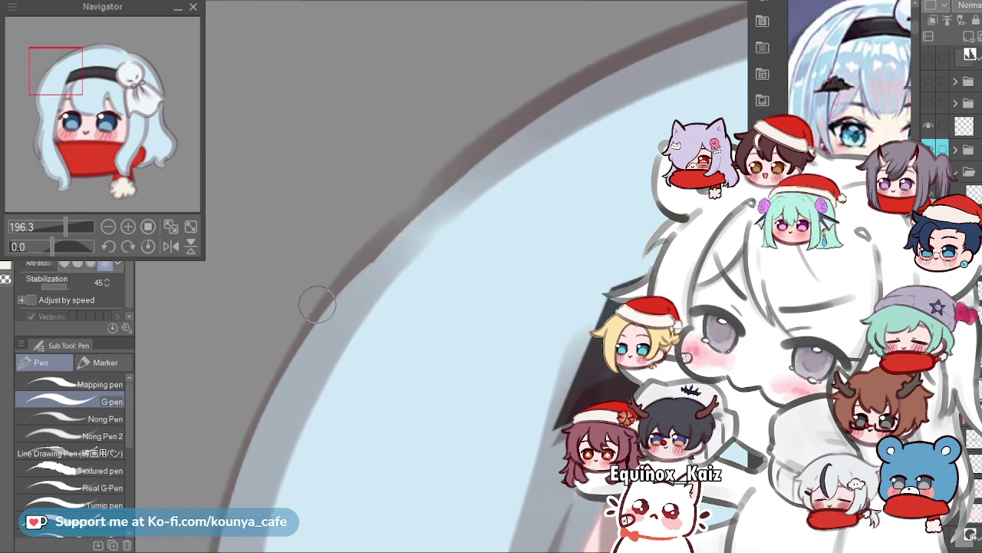
{"action": "left_click_drag", "start_coordinate": [332, 328], "coordinate": [615, 80]}
{"action": "key", "text": "ctrl+z"}
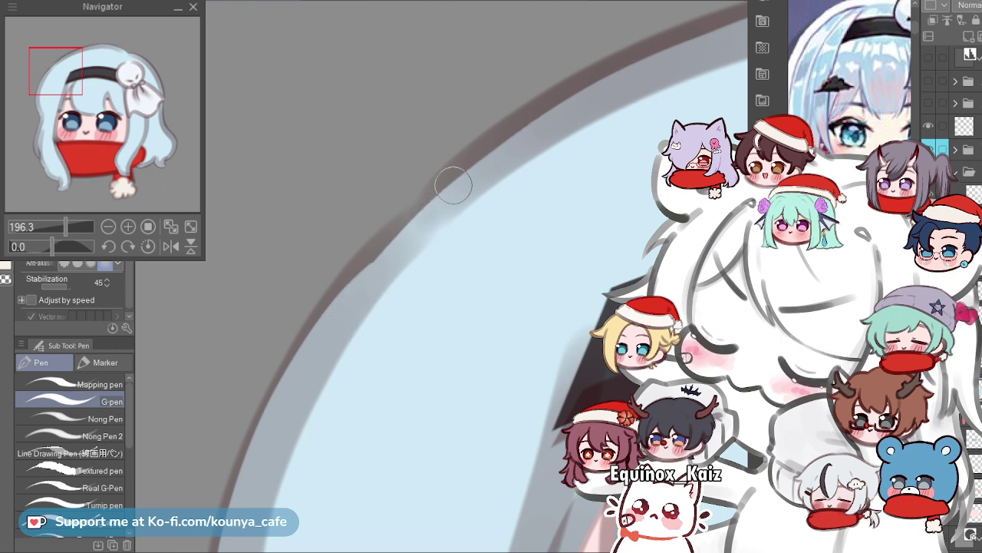
{"action": "scroll", "coordinate": [363, 283], "scroll_direction": "down", "scroll_amount": 5}
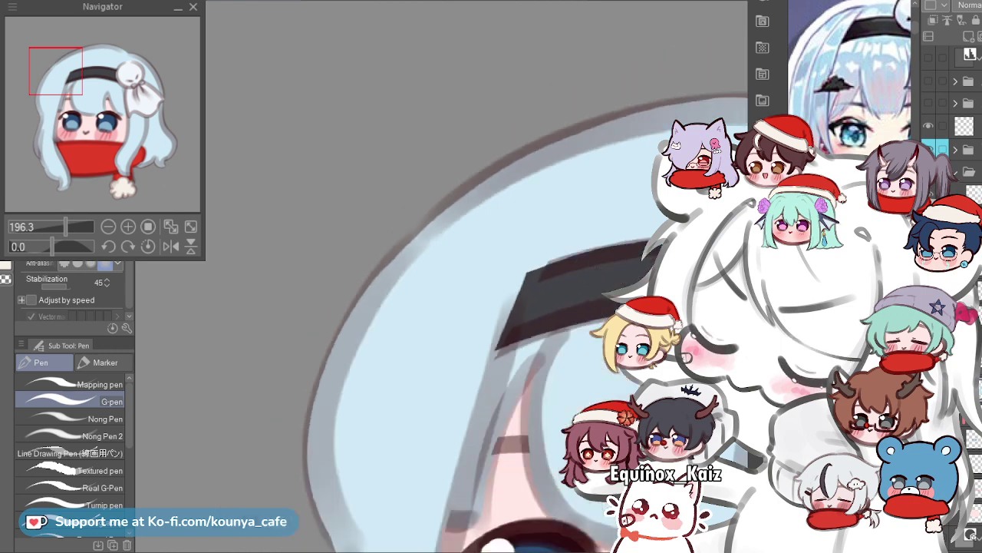
Examine the whole character's outline against the pale backdrop and select the layer directly above its folders.
{"action": "scroll", "coordinate": [153, 257], "scroll_direction": "up", "scroll_amount": 2}
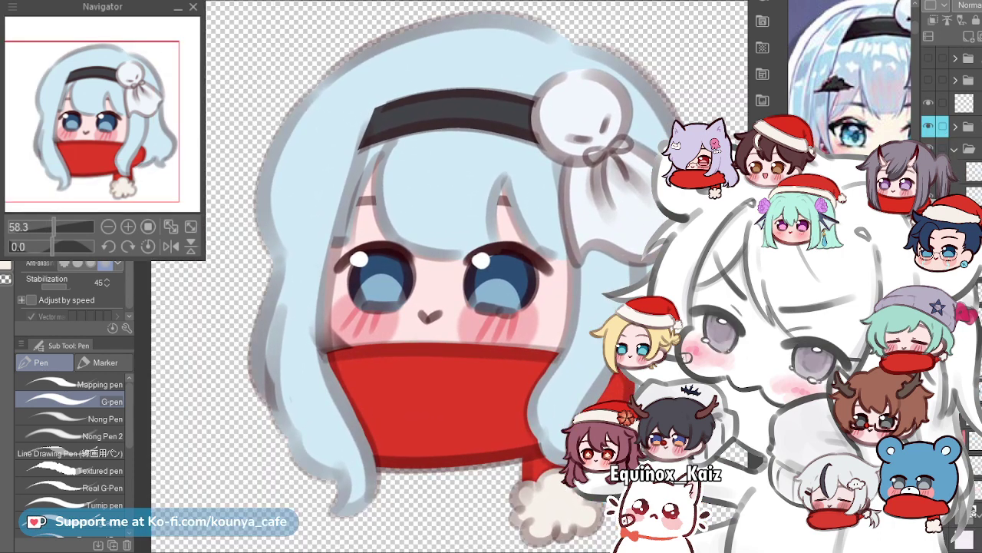
{"action": "scroll", "coordinate": [433, 322], "scroll_direction": "down", "scroll_amount": 3}
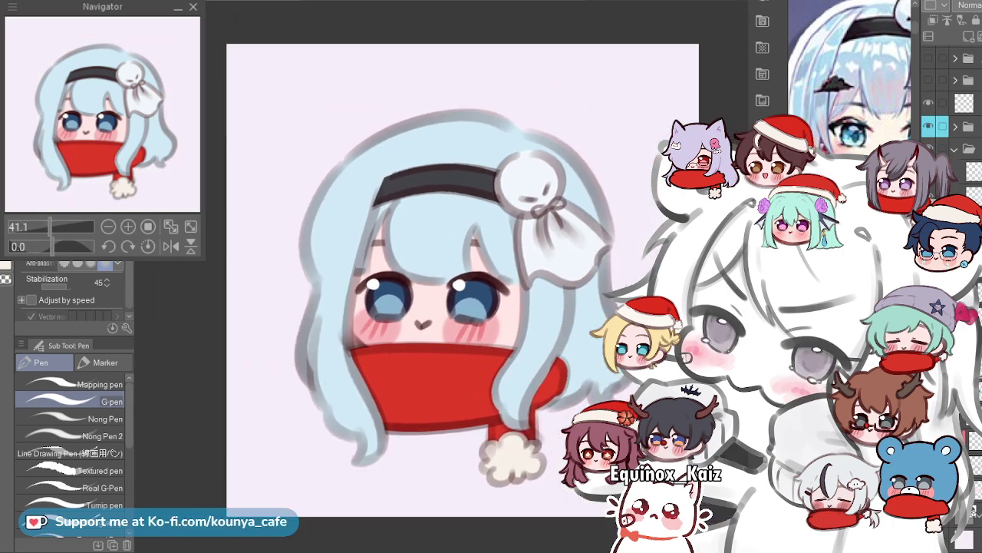
{"action": "scroll", "coordinate": [433, 249], "scroll_direction": "up", "scroll_amount": 2}
{"action": "scroll", "coordinate": [433, 248], "scroll_direction": "down", "scroll_amount": 1}
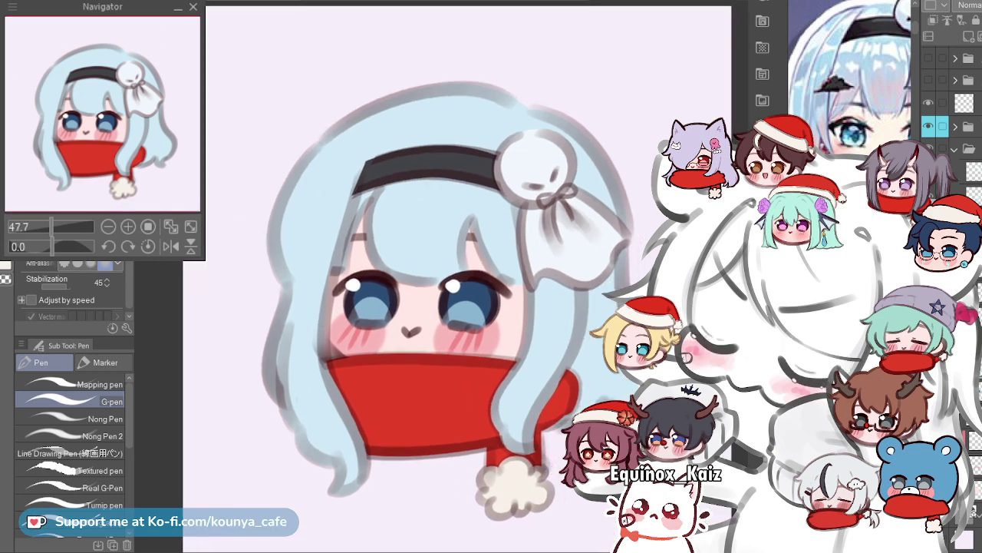
{"action": "scroll", "coordinate": [952, 115], "scroll_direction": "up", "scroll_amount": 1}
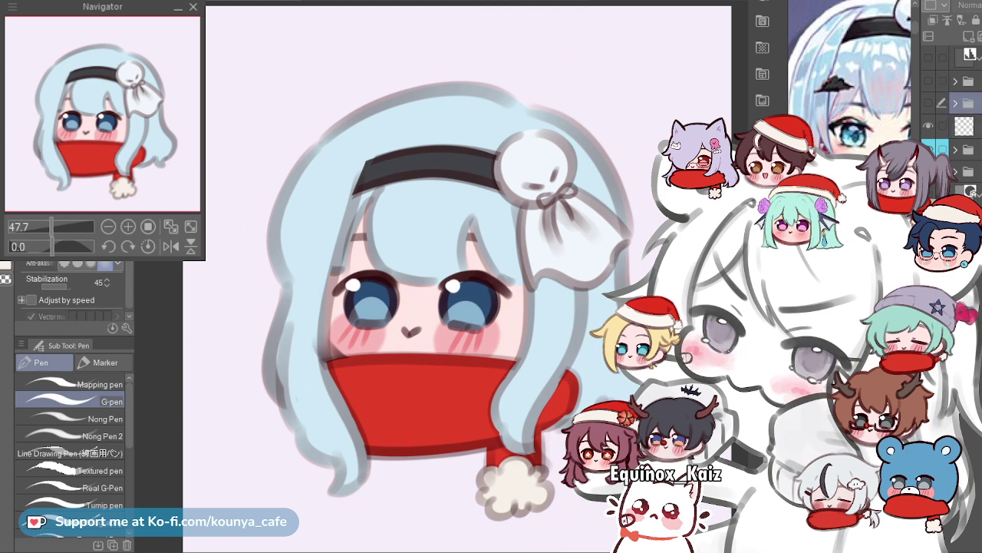
{"action": "left_click", "coordinate": [964, 126]}
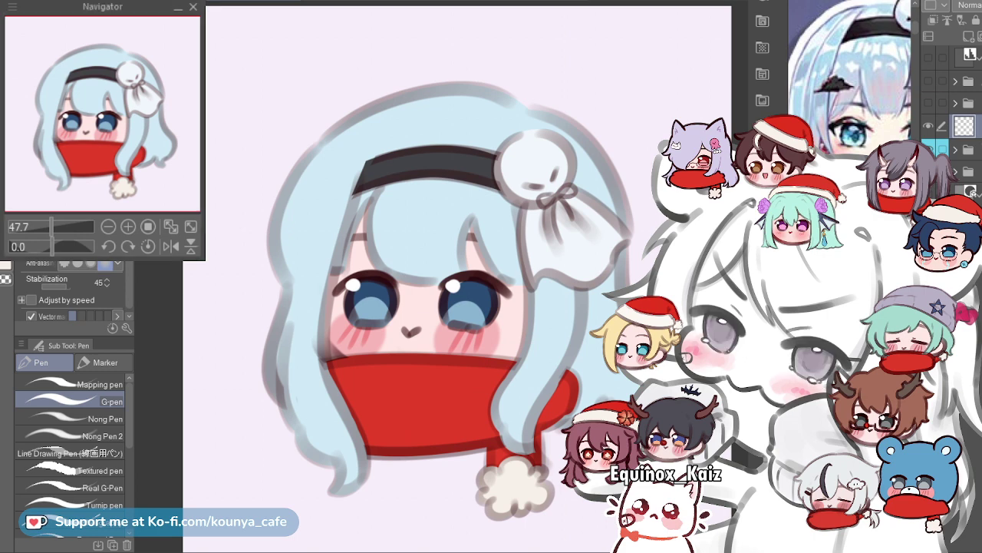
{"action": "mouse_move", "coordinate": [330, 280]}
{"action": "left_mouse_down"}
{"action": "mouse_move", "coordinate": [288, 283]}
{"action": "mouse_move", "coordinate": [336, 309]}
{"action": "left_mouse_up"}
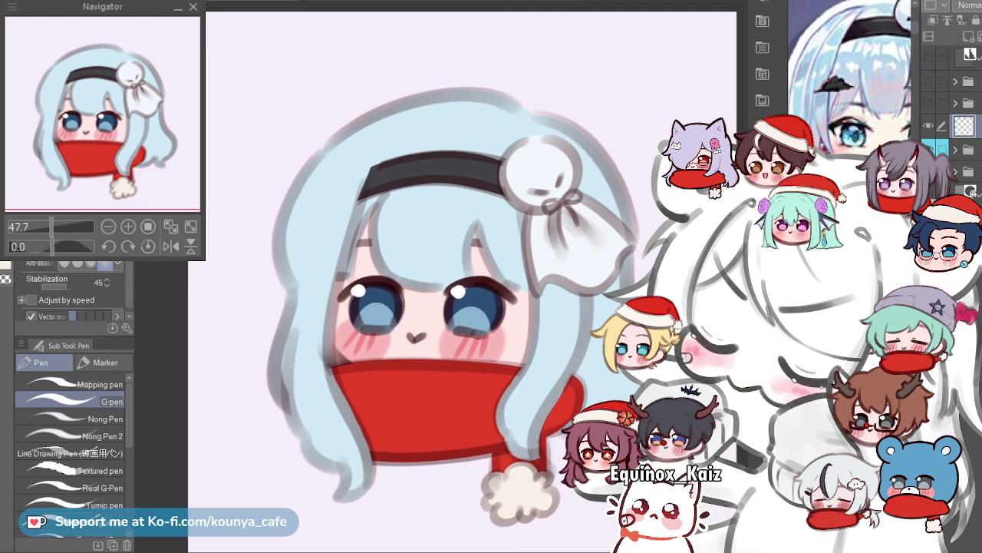
Pick the layer of the left hair lock from the artwork and switch to the marker-type pen.
{"action": "scroll", "coordinate": [335, 308], "scroll_direction": "up", "scroll_amount": 1}
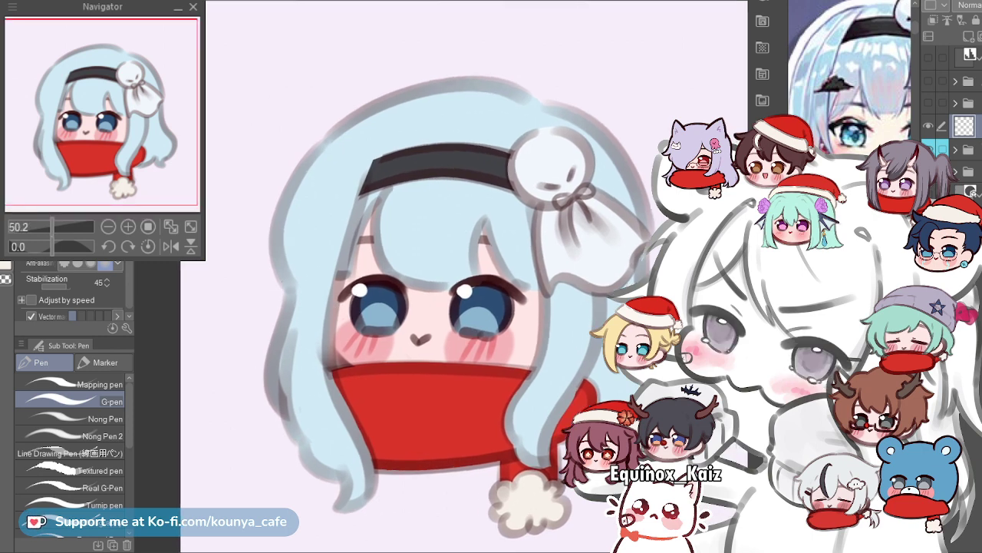
{"action": "left_click", "coordinate": [292, 368], "text": "ctrl"}
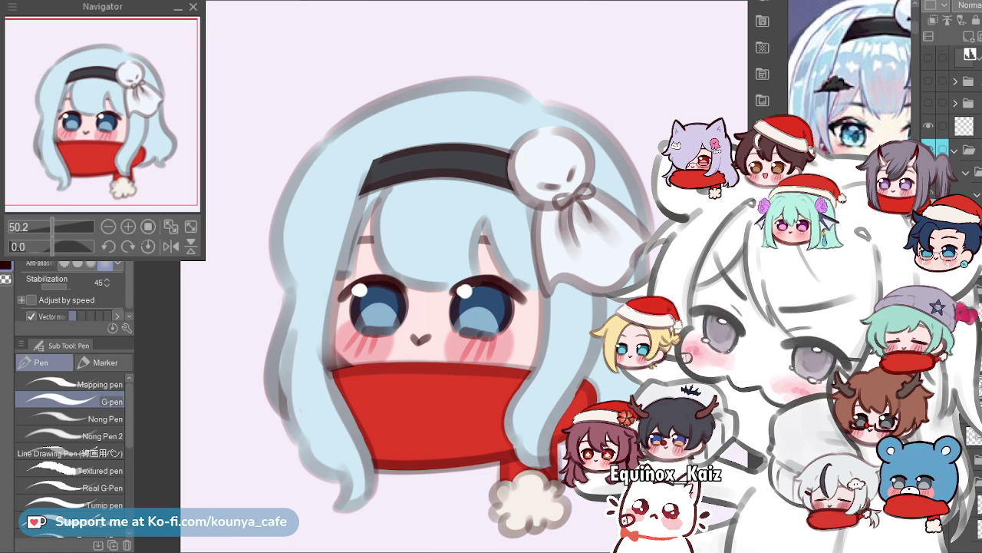
{"action": "left_click", "coordinate": [99, 362]}
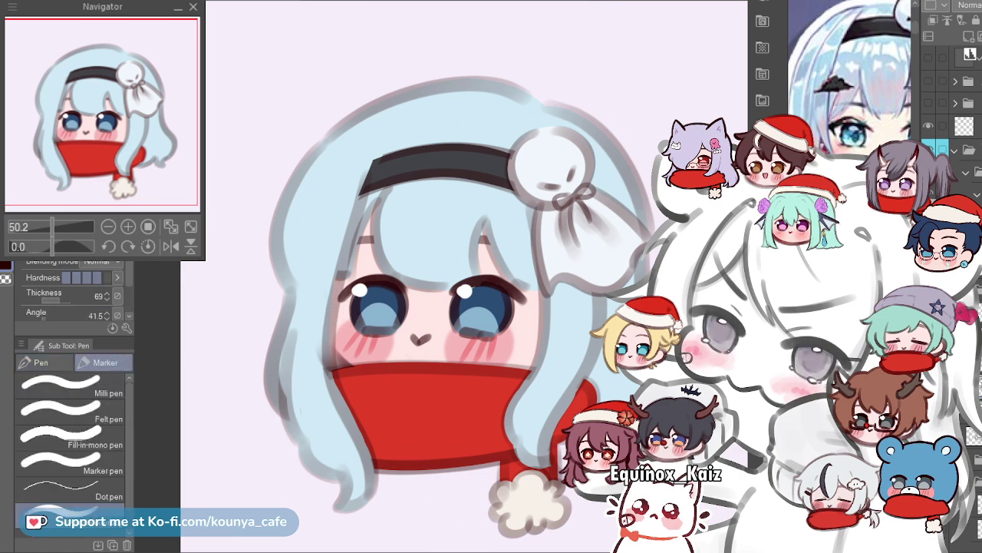
{"action": "scroll", "coordinate": [323, 247], "scroll_direction": "up", "scroll_amount": 2}
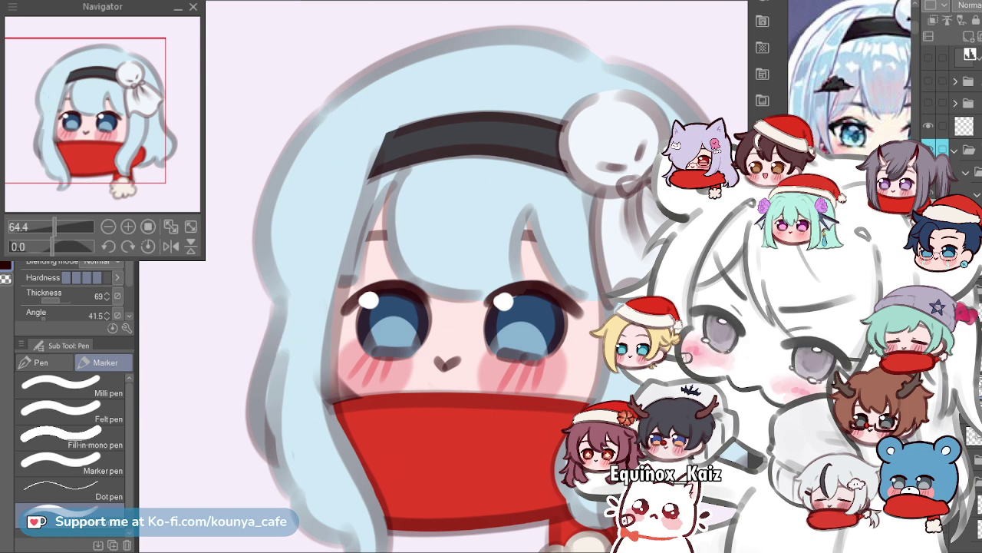
Try to draw a long inner strand line down the left side of the hair with the marker.
{"action": "left_click_drag", "start_coordinate": [331, 177], "coordinate": [311, 177]}
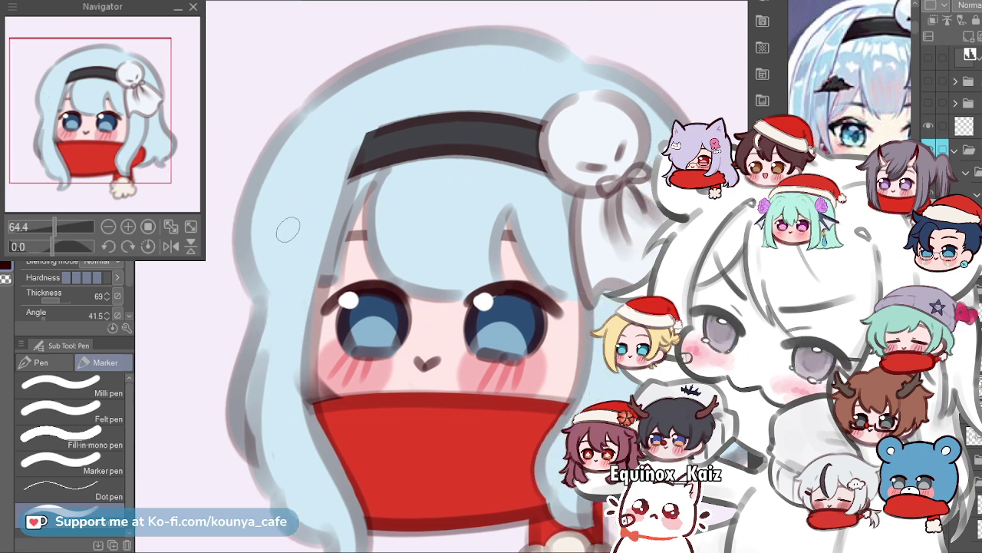
{"action": "left_click_drag", "start_coordinate": [297, 222], "coordinate": [261, 371]}
{"action": "left_click_drag", "start_coordinate": [312, 194], "coordinate": [303, 205]}
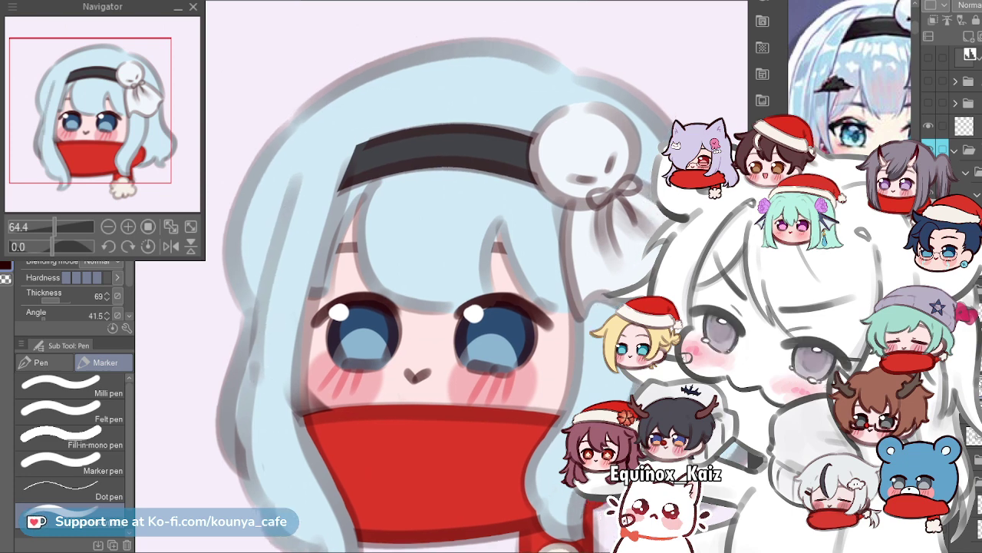
{"action": "key", "text": "ctrl+z"}
{"action": "left_click_drag", "start_coordinate": [296, 202], "coordinate": [262, 317]}
{"action": "key", "text": "ctrl+z"}
{"action": "left_click_drag", "start_coordinate": [294, 201], "coordinate": [255, 345]}
{"action": "key", "text": "ctrl+z"}
{"action": "left_click_drag", "start_coordinate": [293, 203], "coordinate": [257, 353]}
{"action": "mouse_move", "coordinate": [289, 227]}
{"action": "left_mouse_down"}
{"action": "mouse_move", "coordinate": [262, 230]}
{"action": "mouse_move", "coordinate": [282, 239]}
{"action": "mouse_move", "coordinate": [254, 337]}
{"action": "left_mouse_up"}
{"action": "key", "text": "ctrl+z"}
{"action": "key", "text": "ctrl+z"}
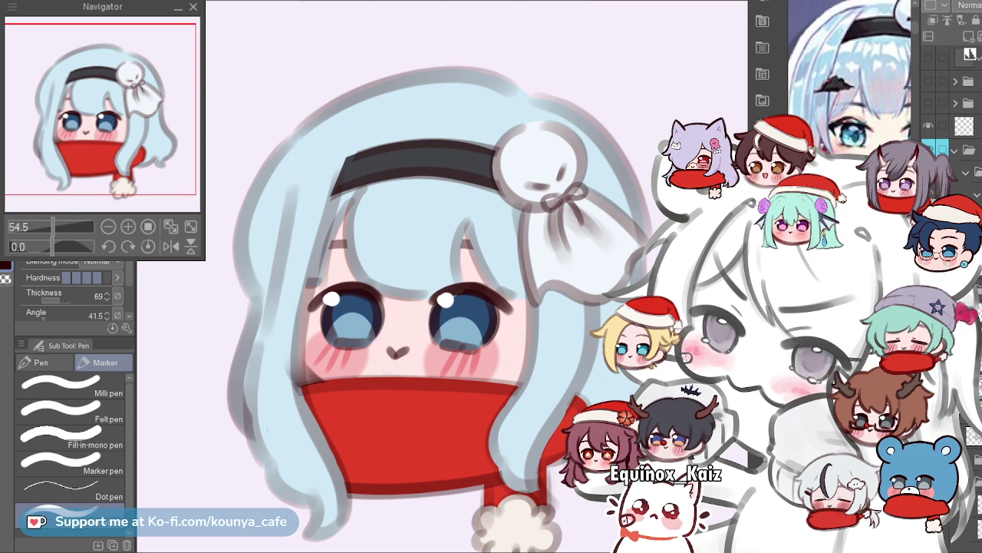
Examine the left side of the hair both close up and against the whole character.
{"action": "scroll", "coordinate": [274, 235], "scroll_direction": "up", "scroll_amount": 1}
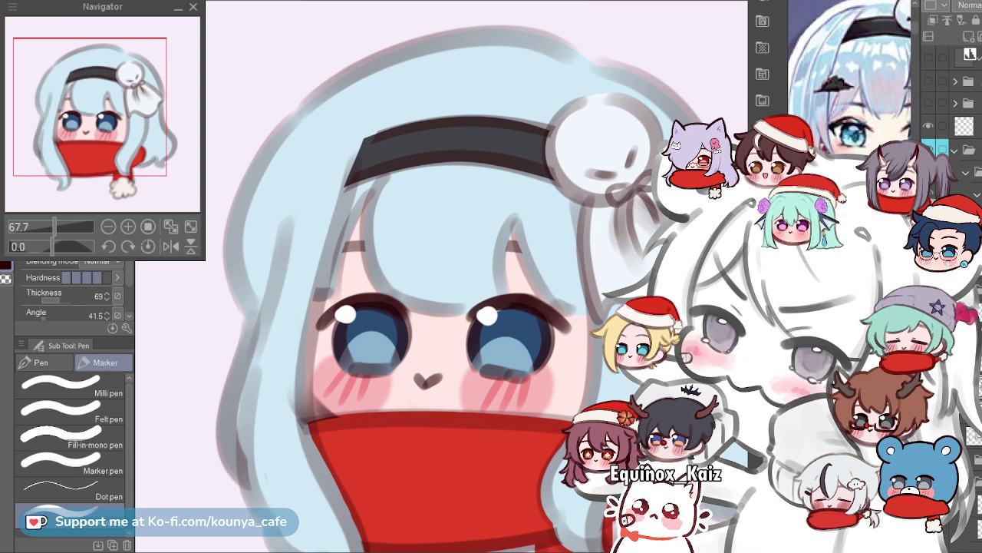
{"action": "scroll", "coordinate": [274, 236], "scroll_direction": "down", "scroll_amount": 2}
{"action": "scroll", "coordinate": [281, 265], "scroll_direction": "up", "scroll_amount": 1}
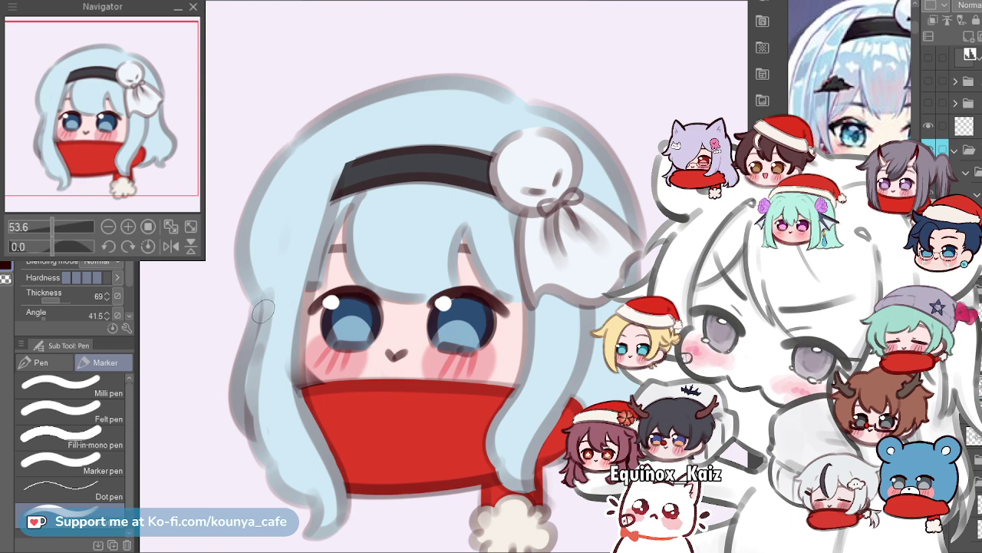
{"action": "scroll", "coordinate": [266, 307], "scroll_direction": "down", "scroll_amount": 2}
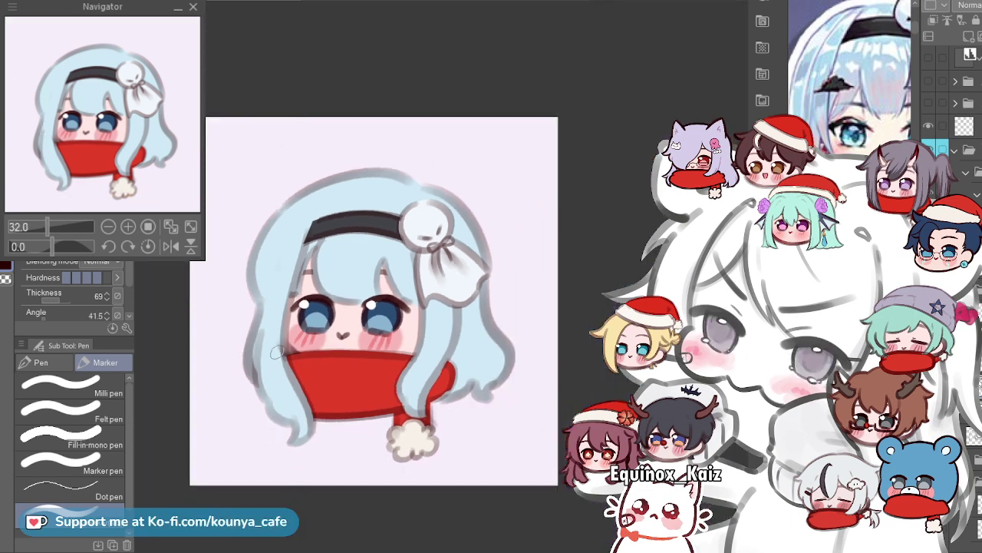
{"action": "scroll", "coordinate": [275, 371], "scroll_direction": "up", "scroll_amount": 1}
{"action": "scroll", "coordinate": [270, 261], "scroll_direction": "up", "scroll_amount": 1}
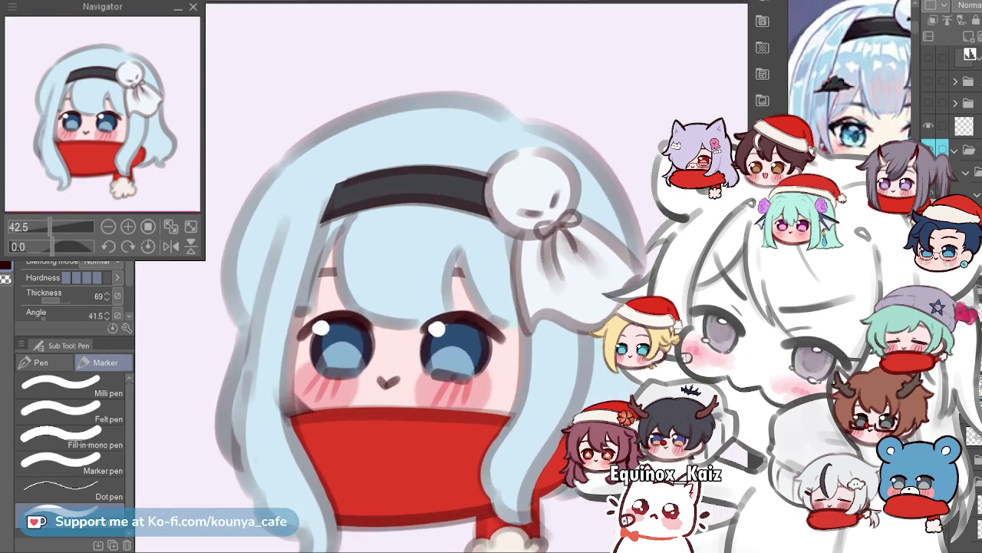
{"action": "scroll", "coordinate": [268, 291], "scroll_direction": "up", "scroll_amount": 1}
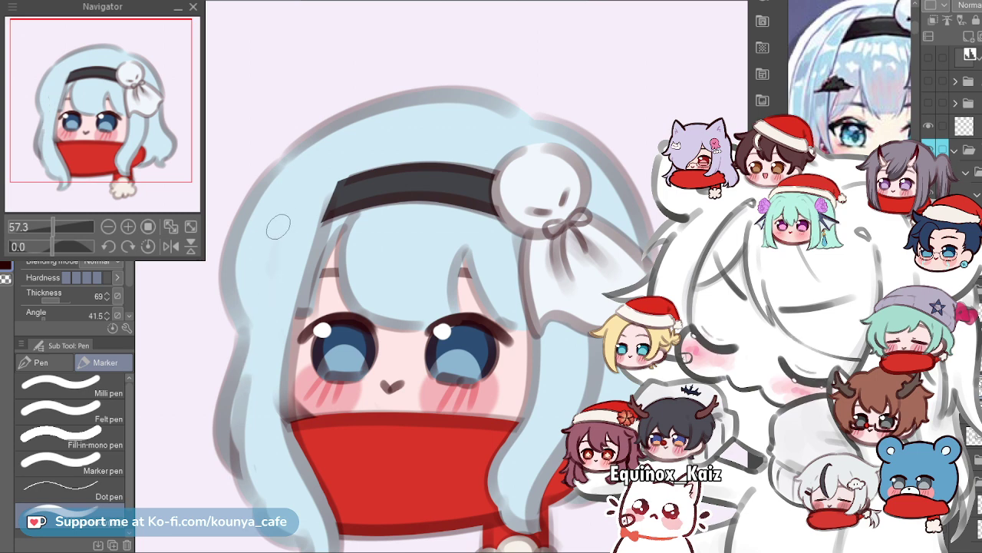
{"action": "scroll", "coordinate": [274, 296], "scroll_direction": "down", "scroll_amount": 2}
{"action": "scroll", "coordinate": [279, 262], "scroll_direction": "up", "scroll_amount": 2}
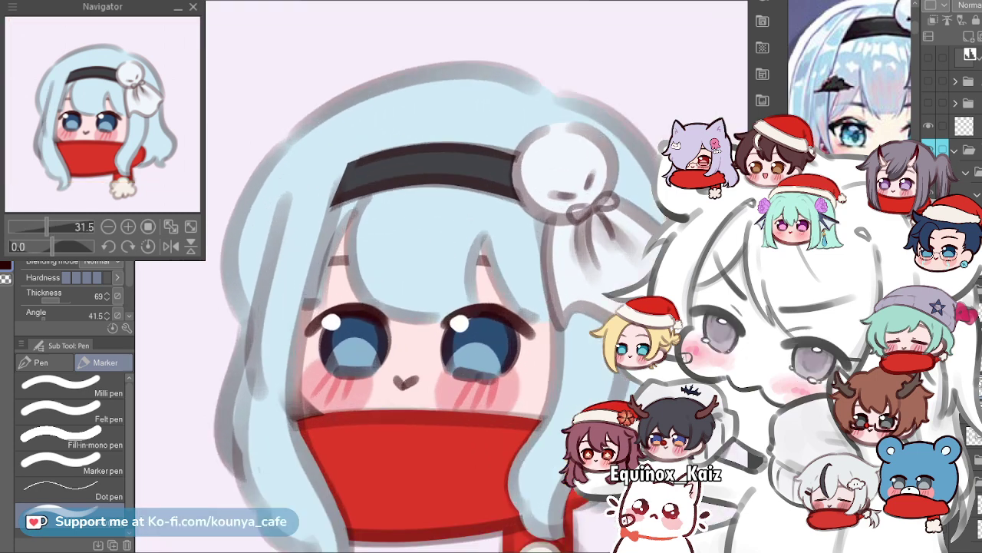
{"action": "scroll", "coordinate": [280, 263], "scroll_direction": "down", "scroll_amount": 3}
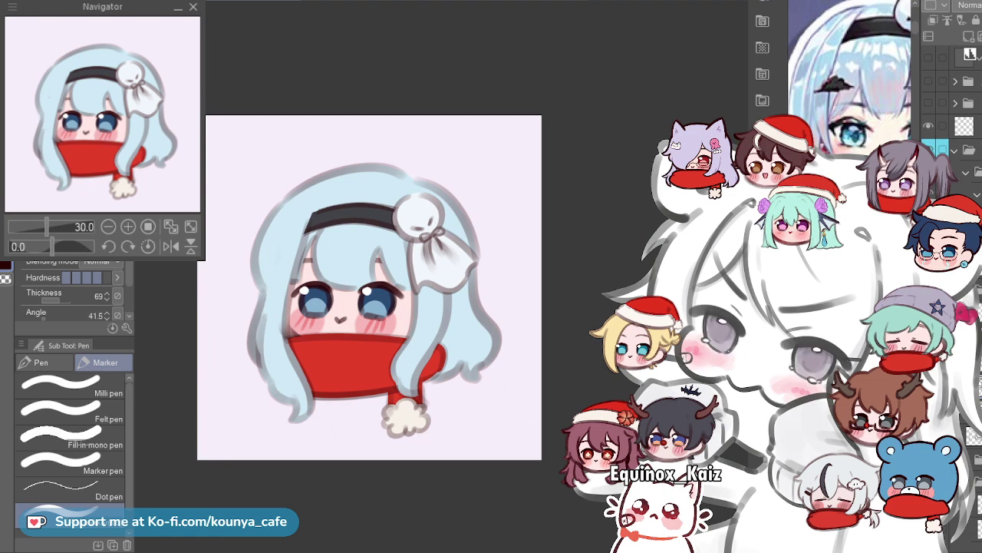
{"action": "scroll", "coordinate": [280, 263], "scroll_direction": "up", "scroll_amount": 2}
{"action": "scroll", "coordinate": [421, 301], "scroll_direction": "up", "scroll_amount": 1}
{"action": "scroll", "coordinate": [282, 253], "scroll_direction": "up", "scroll_amount": 2}
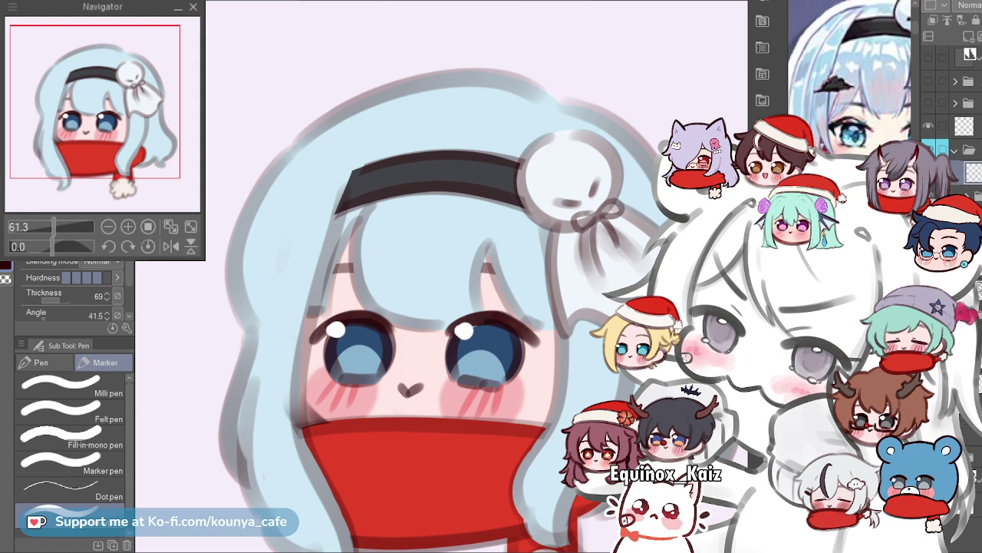
Draw a cloud-shaped hair clip outline with a flat base on the hair beside the headband's left end.
{"action": "scroll", "coordinate": [322, 276], "scroll_direction": "up", "scroll_amount": 5}
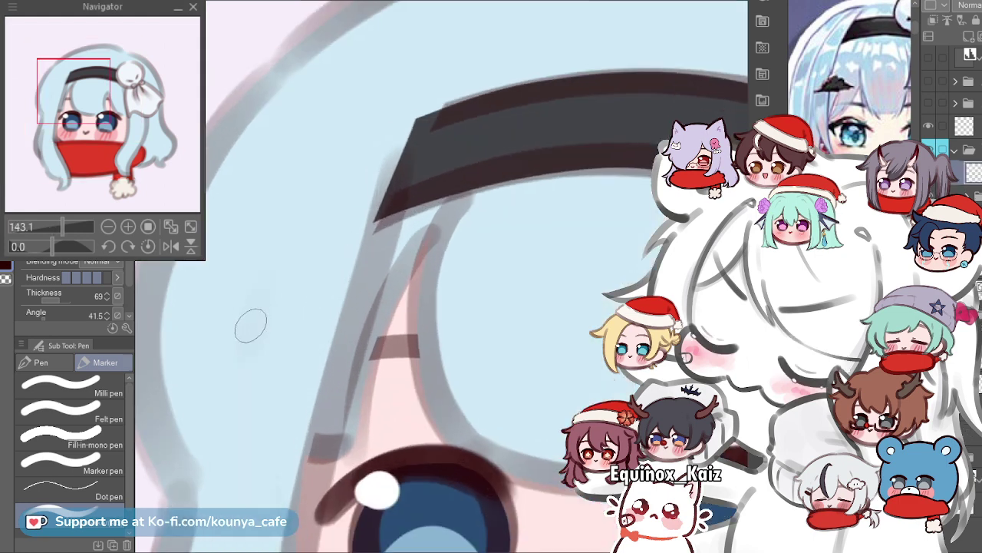
{"action": "scroll", "coordinate": [251, 304], "scroll_direction": "up", "scroll_amount": 2}
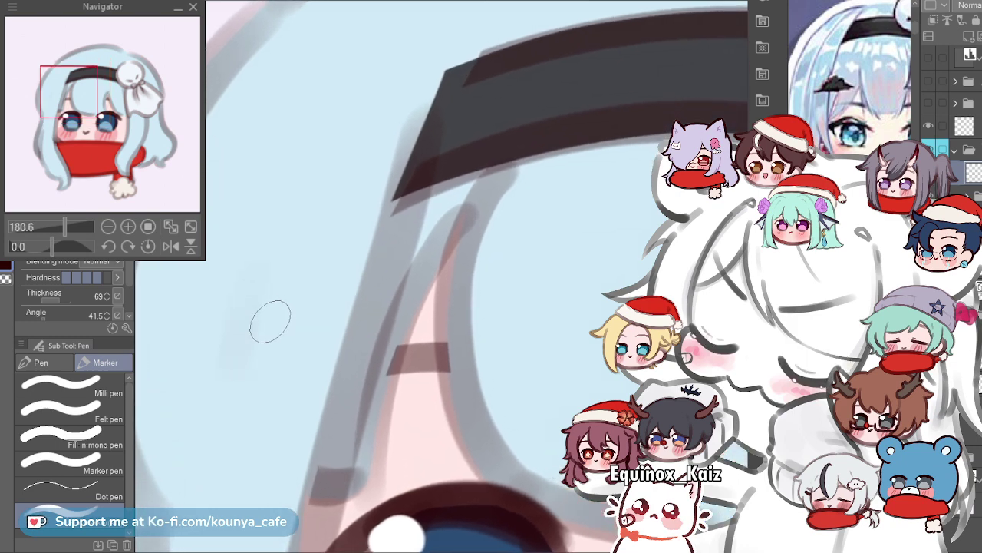
{"action": "left_click_drag", "start_coordinate": [287, 316], "coordinate": [302, 330]}
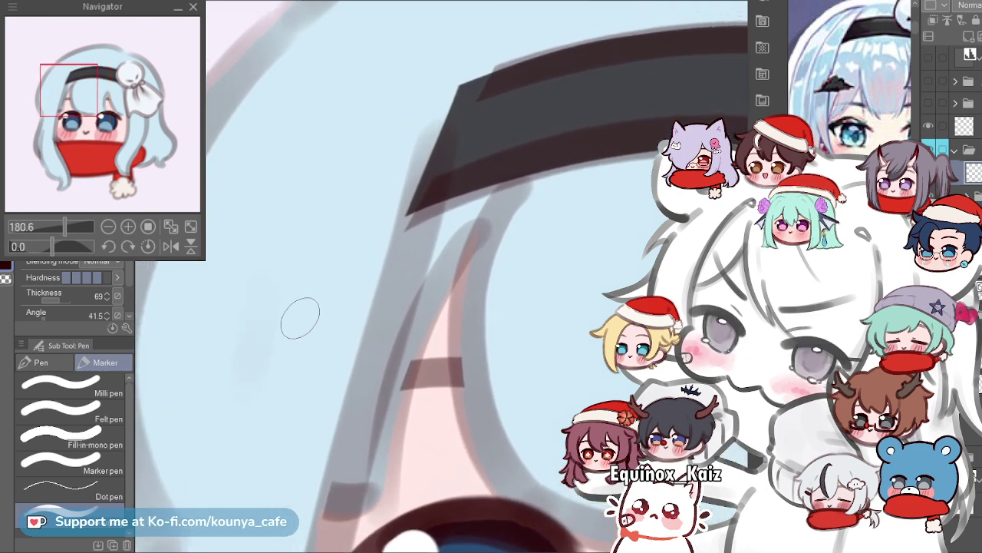
{"action": "mouse_move", "coordinate": [223, 350]}
{"action": "left_mouse_down"}
{"action": "mouse_move", "coordinate": [406, 343]}
{"action": "mouse_move", "coordinate": [267, 340]}
{"action": "mouse_move", "coordinate": [407, 332]}
{"action": "left_mouse_up"}
{"action": "key", "text": "ctrl+z"}
{"action": "mouse_move", "coordinate": [228, 344]}
{"action": "left_mouse_down"}
{"action": "mouse_move", "coordinate": [228, 320]}
{"action": "mouse_move", "coordinate": [257, 311]}
{"action": "mouse_move", "coordinate": [250, 290]}
{"action": "mouse_move", "coordinate": [294, 253]}
{"action": "mouse_move", "coordinate": [308, 272]}
{"action": "mouse_move", "coordinate": [258, 276]}
{"action": "mouse_move", "coordinate": [311, 257]}
{"action": "left_mouse_up"}
{"action": "key", "text": "ctrl+z"}
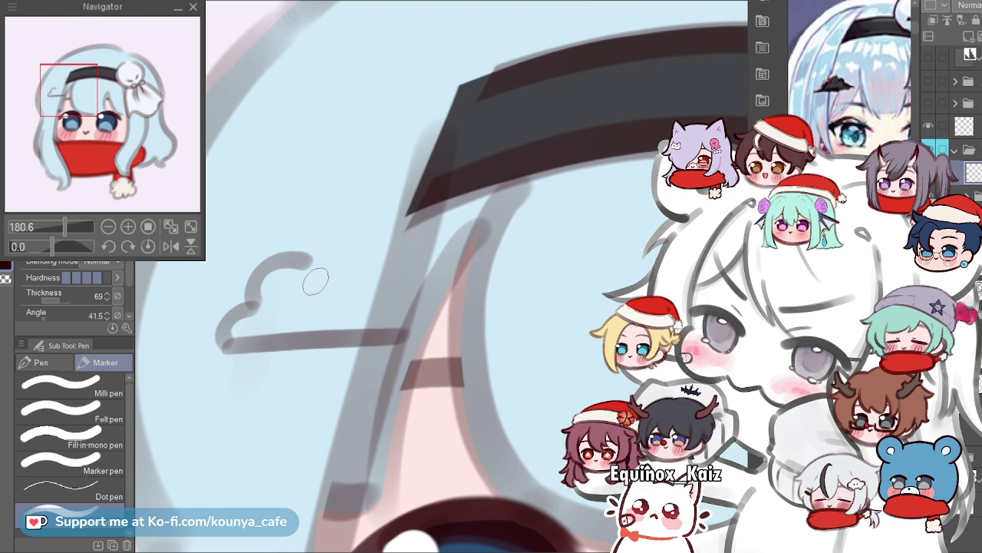
{"action": "left_click_drag", "start_coordinate": [307, 262], "coordinate": [404, 308]}
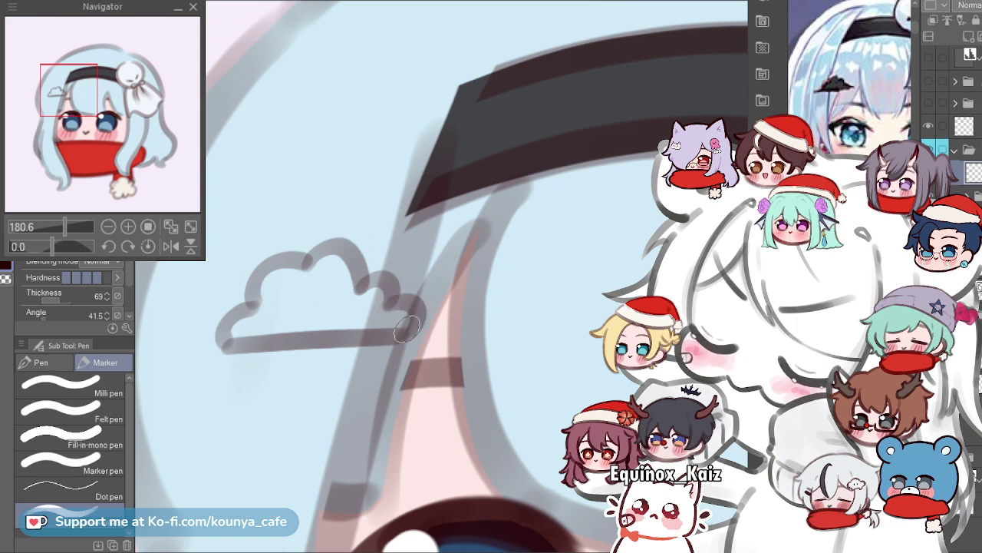
Select the layer directly below the cloud outline for its fill colour.
{"action": "scroll", "coordinate": [414, 303], "scroll_direction": "down", "scroll_amount": 3}
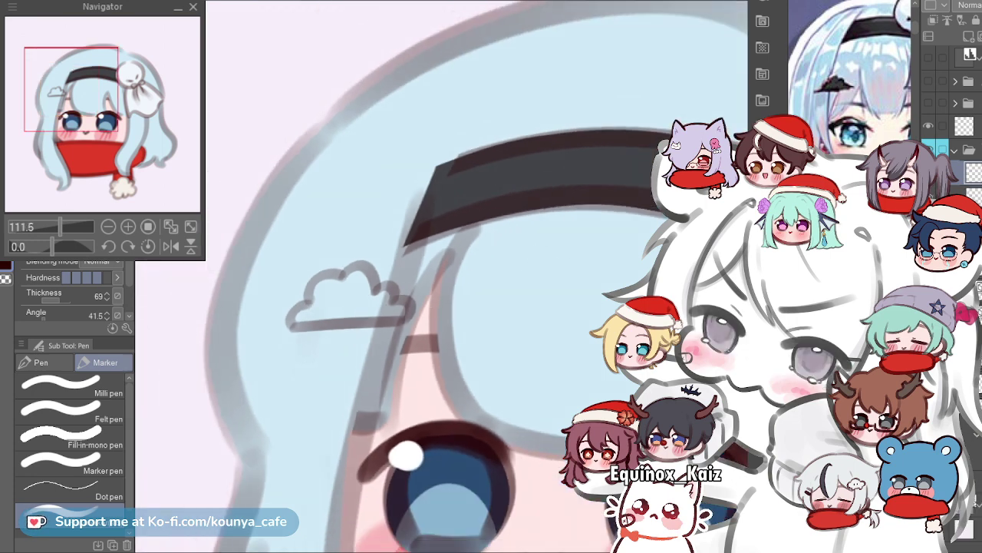
{"action": "scroll", "coordinate": [952, 116], "scroll_direction": "down", "scroll_amount": 3}
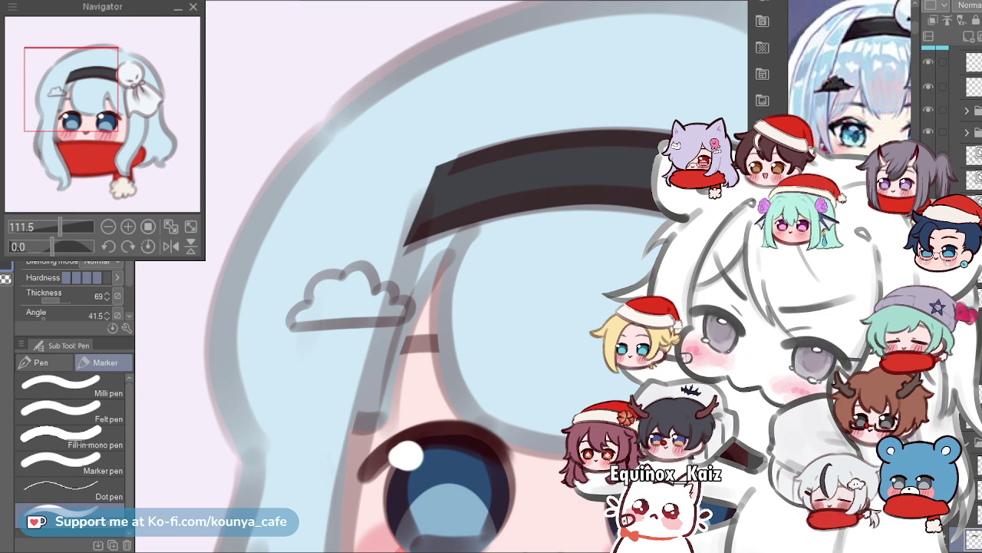
{"action": "scroll", "coordinate": [284, 323], "scroll_direction": "up", "scroll_amount": 1}
{"action": "left_click", "coordinate": [340, 257], "text": "ctrl"}
{"action": "key", "text": "ctrl+z"}
{"action": "left_click", "coordinate": [340, 256], "text": "ctrl+shift"}
{"action": "scroll", "coordinate": [952, 115], "scroll_direction": "up", "scroll_amount": 3}
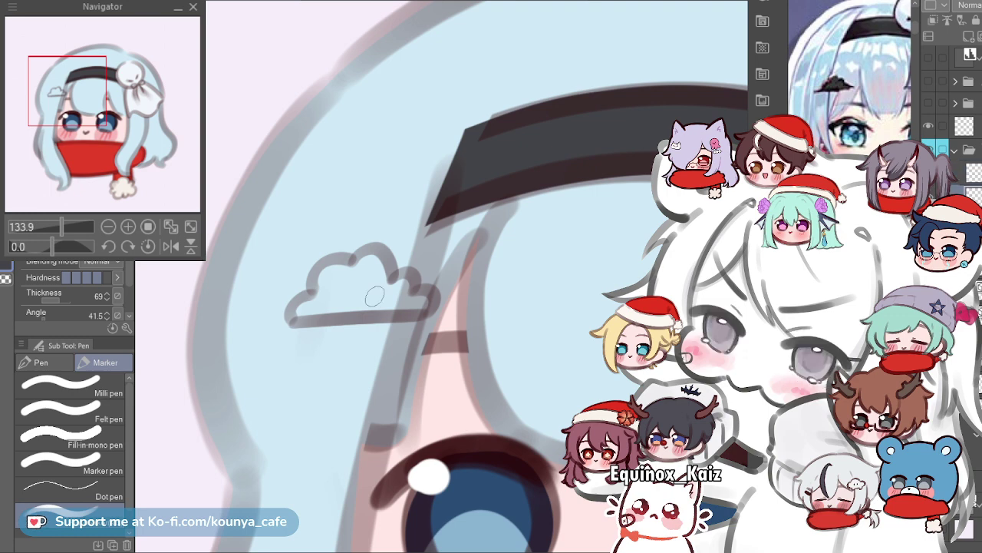
{"action": "scroll", "coordinate": [397, 284], "scroll_direction": "up", "scroll_amount": 3}
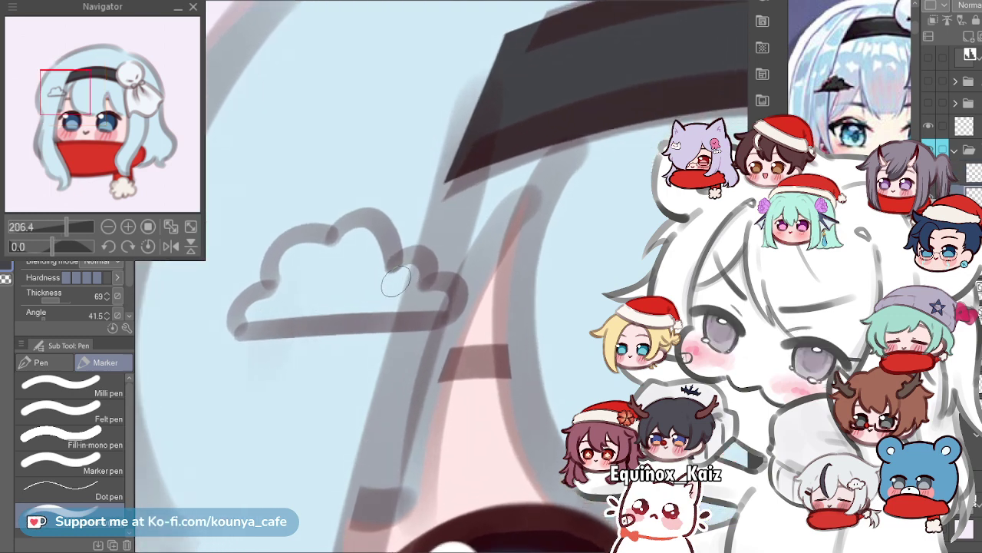
{"action": "scroll", "coordinate": [340, 283], "scroll_direction": "up", "scroll_amount": 2}
Switch from the marker to the G-pen for colouring the cloud hair clip.
{"action": "left_click_drag", "start_coordinate": [292, 308], "coordinate": [368, 313]}
{"action": "left_click", "coordinate": [40, 362]}
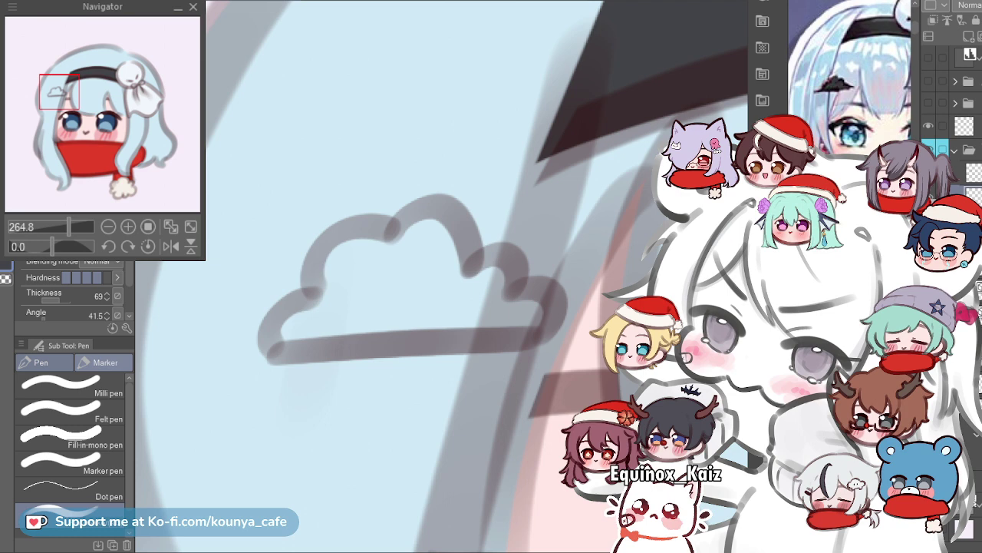
{"action": "left_click", "coordinate": [44, 362]}
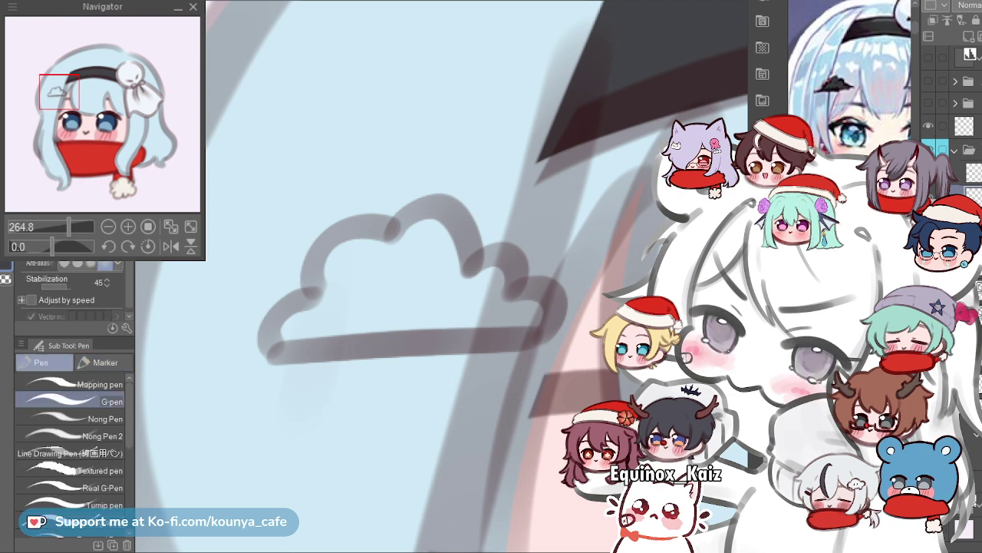
{"action": "left_click", "coordinate": [103, 362]}
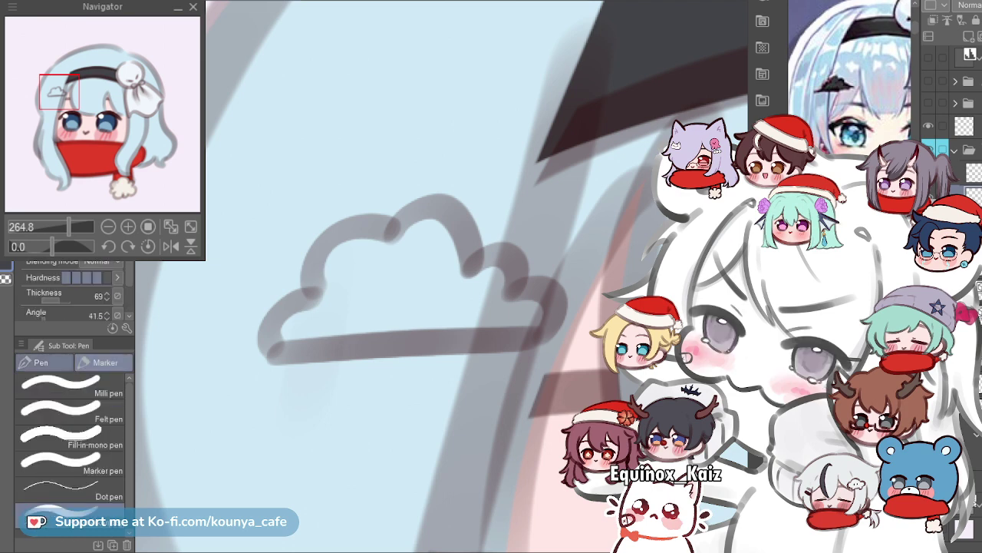
{"action": "key", "text": "p"}
{"action": "key", "text": "p"}
{"action": "key", "text": "p"}
{"action": "key", "text": "p"}
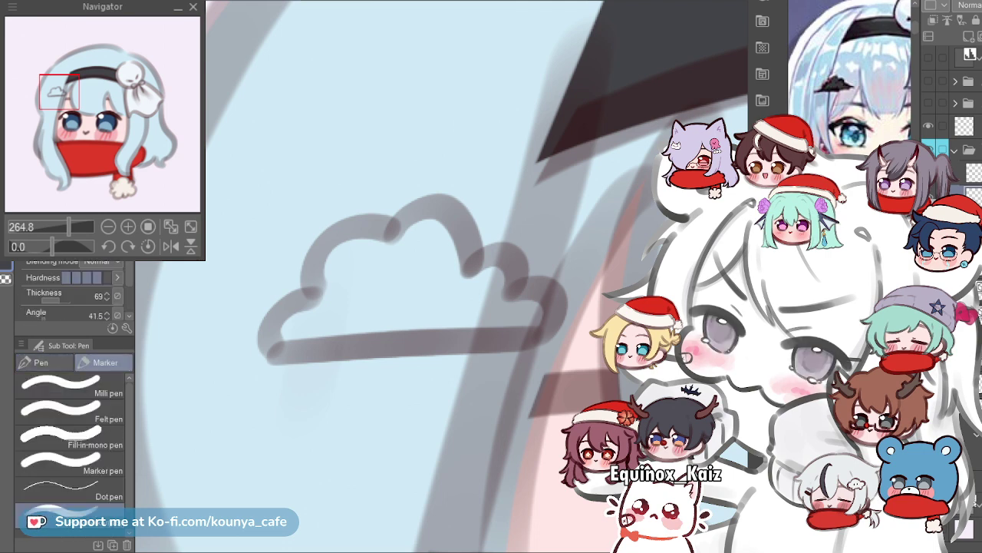
{"action": "left_click", "coordinate": [44, 362]}
{"action": "left_click", "coordinate": [69, 401]}
Paint the inside edge of the cloud's tallest bump dark grey with the G-pen, redoing the uneven strokes.
{"action": "left_click_drag", "start_coordinate": [409, 409], "coordinate": [450, 427]}
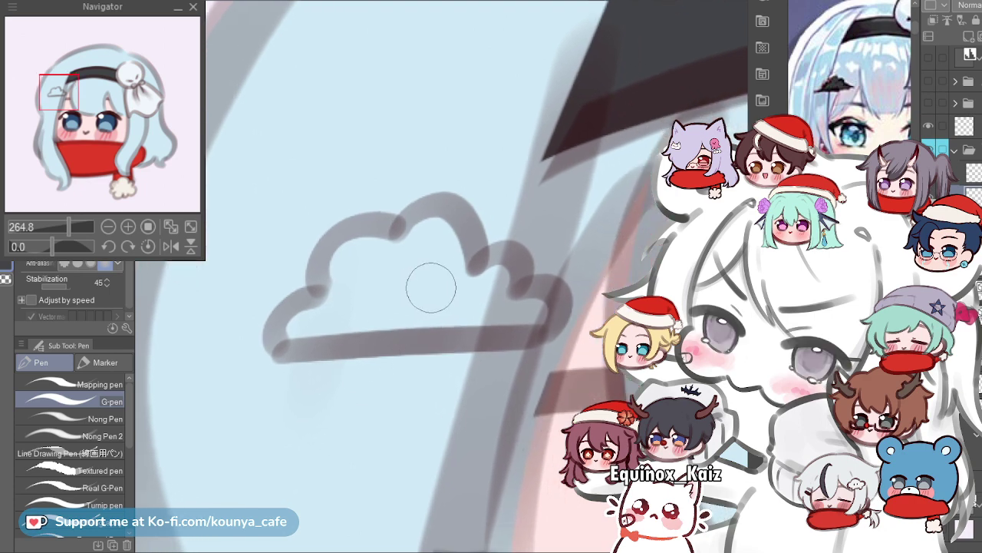
{"action": "key", "text": "r"}
{"action": "mouse_move", "coordinate": [424, 287]}
{"action": "left_mouse_down"}
{"action": "mouse_move", "coordinate": [468, 329]}
{"action": "mouse_move", "coordinate": [417, 274]}
{"action": "left_mouse_up"}
{"action": "key", "text": "p"}
{"action": "scroll", "coordinate": [417, 274], "scroll_direction": "up", "scroll_amount": 3}
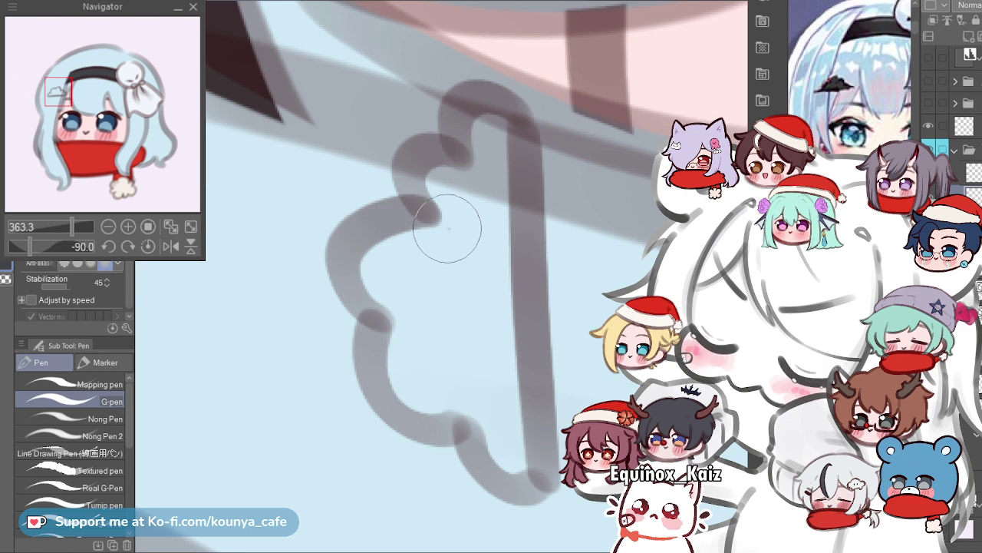
{"action": "mouse_move", "coordinate": [457, 232]}
{"action": "left_mouse_down"}
{"action": "mouse_move", "coordinate": [397, 229]}
{"action": "mouse_move", "coordinate": [408, 301]}
{"action": "mouse_move", "coordinate": [416, 230]}
{"action": "mouse_move", "coordinate": [424, 313]}
{"action": "mouse_move", "coordinate": [365, 255]}
{"action": "left_mouse_up"}
{"action": "key", "text": "ctrl+z"}
{"action": "key", "text": "ctrl+z"}
{"action": "key", "text": "ctrl+z"}
{"action": "mouse_move", "coordinate": [467, 241]}
{"action": "left_mouse_down"}
{"action": "mouse_move", "coordinate": [371, 271]}
{"action": "mouse_move", "coordinate": [360, 303]}
{"action": "left_mouse_up"}
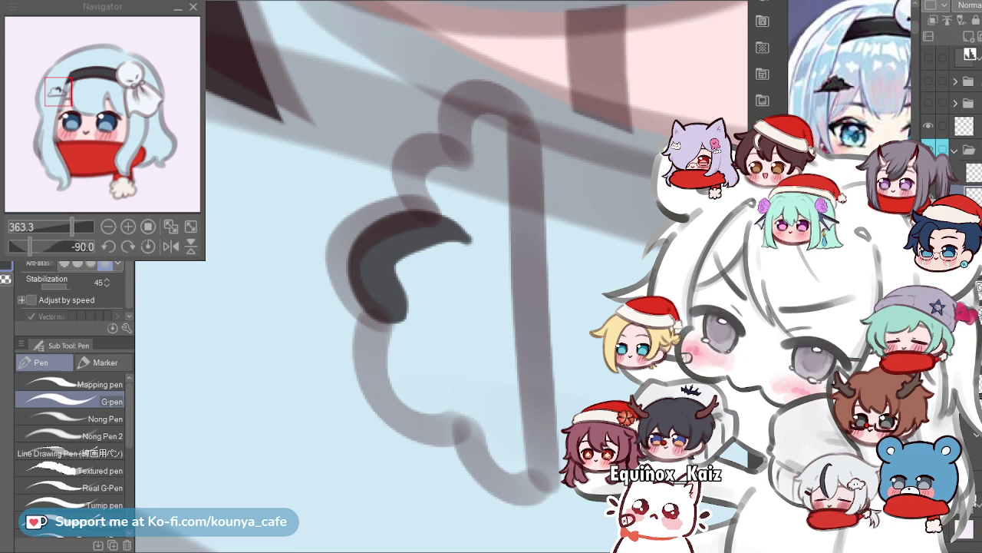
Extend the dark grey fill from the cloud's tallest bump toward its flat base with G-pen strokes.
{"action": "scroll", "coordinate": [449, 263], "scroll_direction": "down", "scroll_amount": 5}
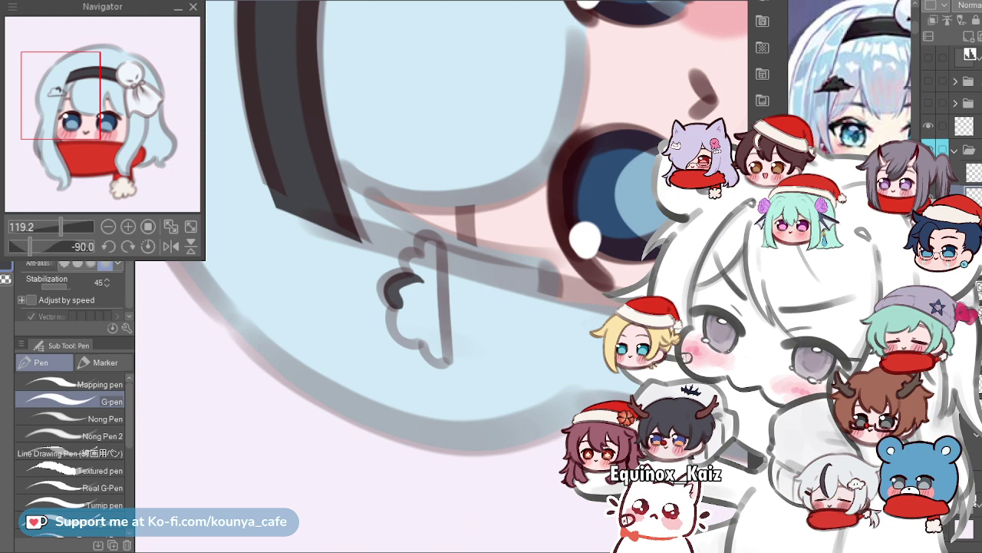
{"action": "scroll", "coordinate": [425, 297], "scroll_direction": "up", "scroll_amount": 5}
{"action": "mouse_move", "coordinate": [403, 272]}
{"action": "left_mouse_down"}
{"action": "mouse_move", "coordinate": [369, 285]}
{"action": "mouse_move", "coordinate": [391, 278]}
{"action": "mouse_move", "coordinate": [375, 273]}
{"action": "left_mouse_up"}
{"action": "mouse_move", "coordinate": [393, 195]}
{"action": "left_mouse_down"}
{"action": "mouse_move", "coordinate": [386, 297]}
{"action": "mouse_move", "coordinate": [388, 251]}
{"action": "mouse_move", "coordinate": [384, 290]}
{"action": "left_mouse_up"}
{"action": "mouse_move", "coordinate": [405, 208]}
{"action": "left_mouse_down"}
{"action": "mouse_move", "coordinate": [390, 219]}
{"action": "mouse_move", "coordinate": [399, 292]}
{"action": "left_mouse_up"}
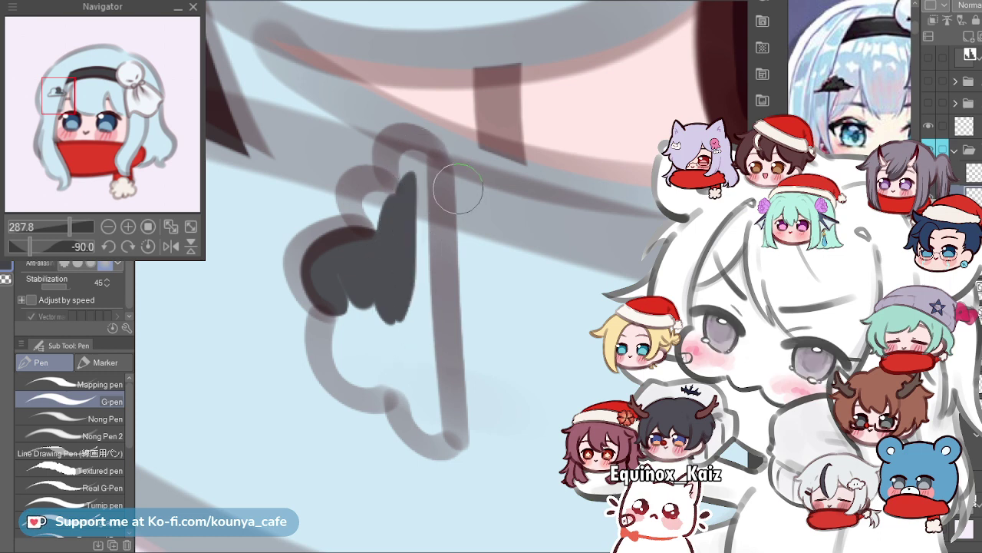
{"action": "left_click_drag", "start_coordinate": [419, 157], "coordinate": [411, 299]}
{"action": "key", "text": "ctrl+z"}
{"action": "mouse_move", "coordinate": [425, 157]}
{"action": "left_mouse_down"}
{"action": "mouse_move", "coordinate": [432, 436]}
{"action": "mouse_move", "coordinate": [430, 234]}
{"action": "mouse_move", "coordinate": [433, 426]}
{"action": "mouse_move", "coordinate": [430, 269]}
{"action": "mouse_move", "coordinate": [433, 384]}
{"action": "left_mouse_up"}
{"action": "key", "text": "ctrl+z"}
{"action": "key", "text": "ctrl+z"}
{"action": "key", "text": "ctrl+z"}
{"action": "key", "text": "ctrl+z"}
{"action": "scroll", "coordinate": [434, 214], "scroll_direction": "up", "scroll_amount": 2}
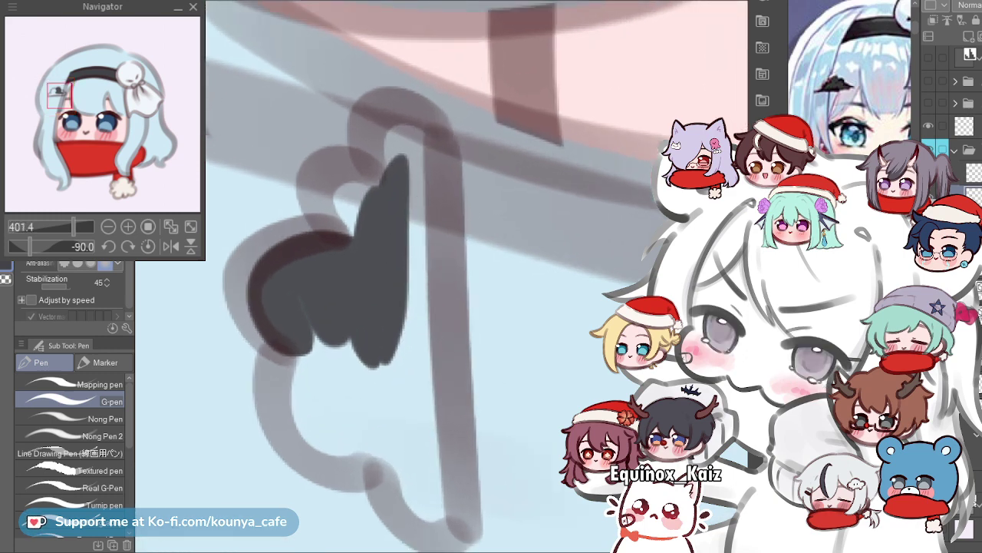
{"action": "left_click_drag", "start_coordinate": [434, 214], "coordinate": [435, 159]}
{"action": "left_click_drag", "start_coordinate": [410, 80], "coordinate": [407, 173]}
{"action": "key", "text": "ctrl+z"}
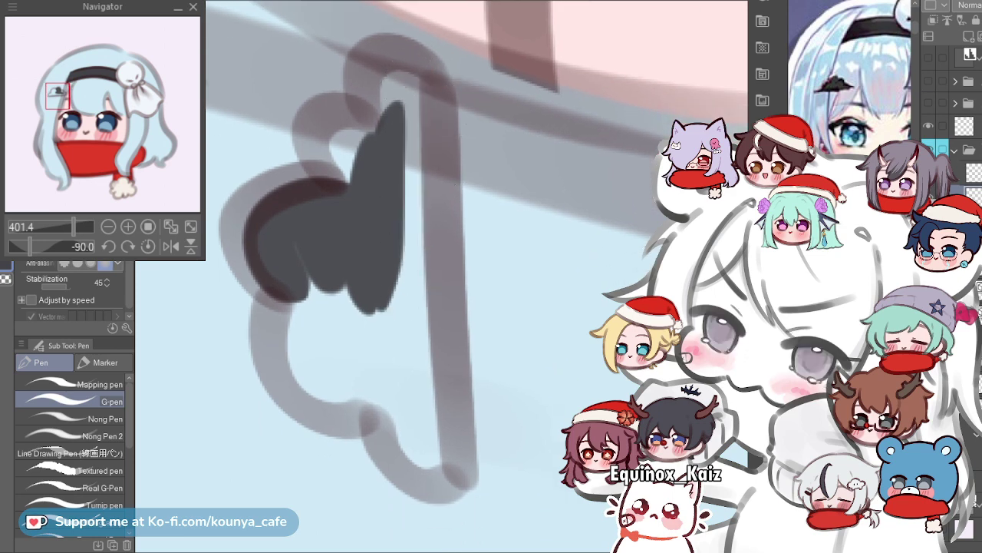
{"action": "left_click_drag", "start_coordinate": [414, 74], "coordinate": [418, 395]}
{"action": "key", "text": "ctrl+z"}
{"action": "left_click_drag", "start_coordinate": [423, 54], "coordinate": [432, 415]}
{"action": "key", "text": "ctrl+z"}
{"action": "key", "text": "ctrl+z"}
Paint one long dark grey G-pen stroke along the cloud's flat base, undoing the extra strokes beside it.
{"action": "mouse_move", "coordinate": [432, 66]}
{"action": "left_mouse_down"}
{"action": "mouse_move", "coordinate": [434, 258]}
{"action": "mouse_move", "coordinate": [423, 83]}
{"action": "mouse_move", "coordinate": [445, 446]}
{"action": "left_mouse_up"}
{"action": "left_click_drag", "start_coordinate": [423, 66], "coordinate": [431, 176]}
{"action": "key", "text": "ctrl+z"}
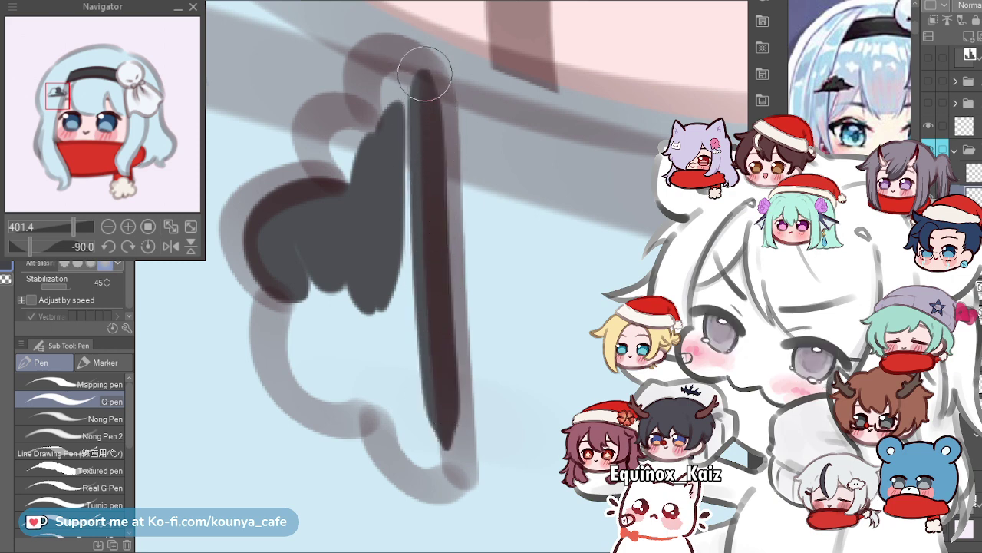
{"action": "left_click_drag", "start_coordinate": [425, 71], "coordinate": [441, 416]}
{"action": "key", "text": "ctrl+z"}
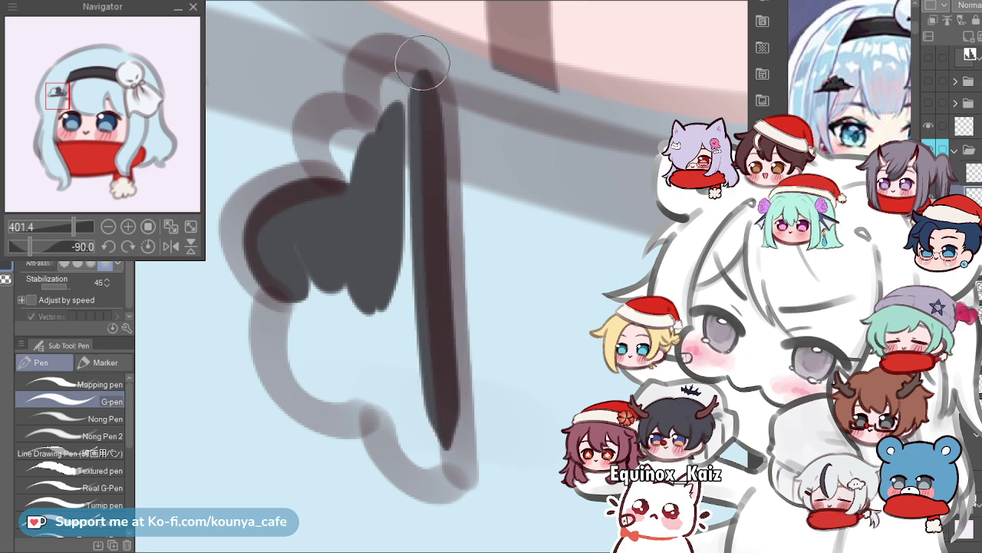
{"action": "left_click_drag", "start_coordinate": [419, 61], "coordinate": [432, 351]}
{"action": "left_click_drag", "start_coordinate": [422, 75], "coordinate": [426, 443]}
{"action": "key", "text": "ctrl+z"}
{"action": "left_click_drag", "start_coordinate": [431, 133], "coordinate": [437, 441]}
{"action": "key", "text": "ctrl+z"}
Paint the cloud's outer-end bump dark grey along its outline, redoing the uneven strokes.
{"action": "mouse_move", "coordinate": [434, 308]}
{"action": "left_mouse_down"}
{"action": "mouse_move", "coordinate": [441, 428]}
{"action": "mouse_move", "coordinate": [442, 400]}
{"action": "mouse_move", "coordinate": [442, 420]}
{"action": "mouse_move", "coordinate": [421, 431]}
{"action": "mouse_move", "coordinate": [410, 410]}
{"action": "left_mouse_up"}
{"action": "mouse_move", "coordinate": [379, 254]}
{"action": "left_mouse_down"}
{"action": "mouse_move", "coordinate": [399, 402]}
{"action": "mouse_move", "coordinate": [430, 445]}
{"action": "left_mouse_up"}
{"action": "key", "text": "ctrl+z"}
{"action": "left_click_drag", "start_coordinate": [379, 272], "coordinate": [433, 449]}
{"action": "mouse_move", "coordinate": [372, 353]}
{"action": "left_mouse_down"}
{"action": "mouse_move", "coordinate": [379, 406]}
{"action": "mouse_move", "coordinate": [417, 436]}
{"action": "mouse_move", "coordinate": [395, 428]}
{"action": "left_mouse_up"}
{"action": "key", "text": "ctrl+z"}
{"action": "key", "text": "ctrl+z"}
{"action": "mouse_move", "coordinate": [373, 362]}
{"action": "left_mouse_down"}
{"action": "mouse_move", "coordinate": [372, 387]}
{"action": "mouse_move", "coordinate": [419, 422]}
{"action": "left_mouse_up"}
{"action": "key", "text": "ctrl+z"}
{"action": "left_click_drag", "start_coordinate": [373, 353], "coordinate": [407, 406]}
{"action": "key", "text": "ctrl+z"}
Enlarge the brush and fill the gap between the cloud's centre, its flat base and the outer-end bump.
{"action": "key", "text": "]"}
{"action": "left_click_drag", "start_coordinate": [386, 187], "coordinate": [402, 384]}
{"action": "left_click_drag", "start_coordinate": [404, 346], "coordinate": [419, 465]}
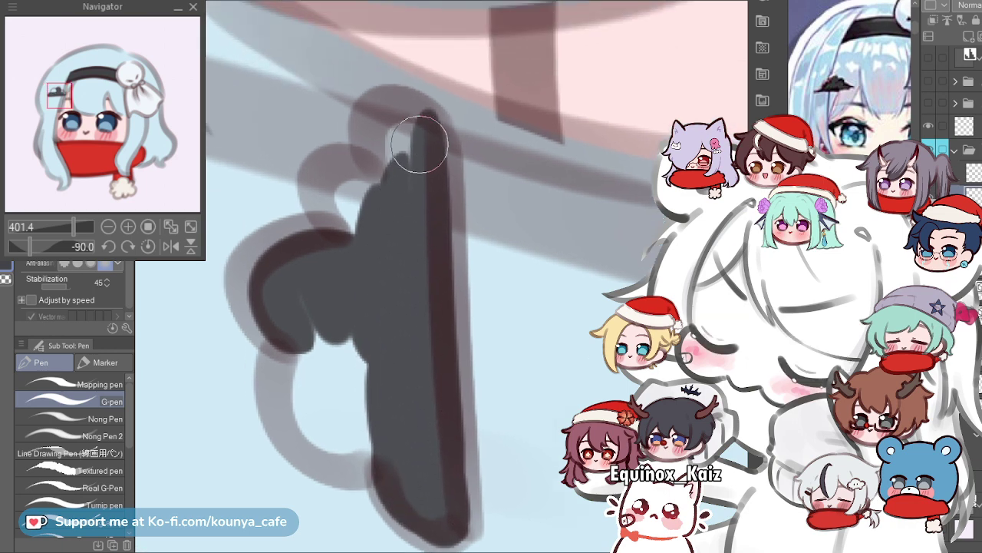
Paint the cloud's end bump nearest the face dark grey and fill its inside down to the flat base.
{"action": "left_click_drag", "start_coordinate": [376, 104], "coordinate": [397, 147]}
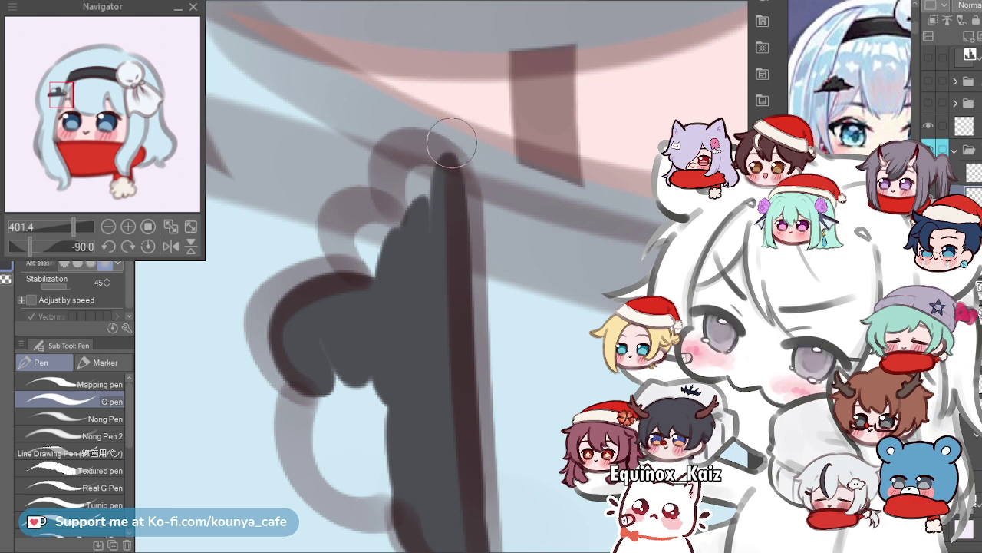
{"action": "mouse_move", "coordinate": [447, 157]}
{"action": "left_mouse_down"}
{"action": "mouse_move", "coordinate": [391, 176]}
{"action": "mouse_move", "coordinate": [397, 212]}
{"action": "left_mouse_up"}
{"action": "key", "text": "ctrl+z"}
{"action": "mouse_move", "coordinate": [445, 160]}
{"action": "left_mouse_down"}
{"action": "mouse_move", "coordinate": [413, 152]}
{"action": "mouse_move", "coordinate": [417, 241]}
{"action": "left_mouse_up"}
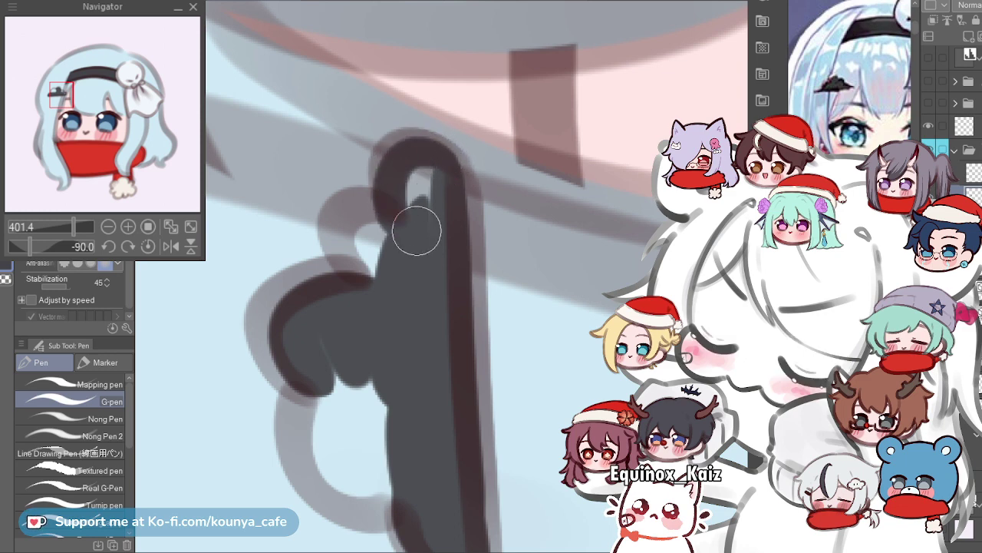
{"action": "mouse_move", "coordinate": [413, 185]}
{"action": "left_mouse_down"}
{"action": "mouse_move", "coordinate": [425, 186]}
{"action": "mouse_move", "coordinate": [420, 180]}
{"action": "mouse_move", "coordinate": [459, 145]}
{"action": "mouse_move", "coordinate": [468, 158]}
{"action": "mouse_move", "coordinate": [440, 160]}
{"action": "mouse_move", "coordinate": [445, 246]}
{"action": "left_mouse_up"}
{"action": "key", "text": "ctrl+z"}
{"action": "mouse_move", "coordinate": [459, 170]}
{"action": "left_mouse_down"}
{"action": "mouse_move", "coordinate": [422, 163]}
{"action": "mouse_move", "coordinate": [422, 227]}
{"action": "left_mouse_up"}
{"action": "key", "text": "ctrl+z"}
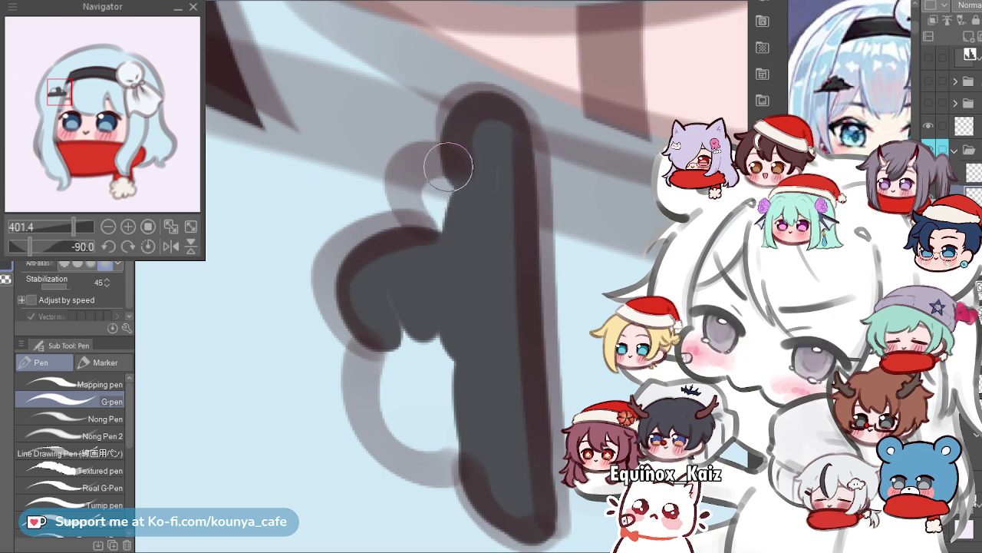
Fill the small bump between the face-side end and the cloud's tallest bump with dark grey.
{"action": "left_click_drag", "start_coordinate": [456, 164], "coordinate": [463, 241]}
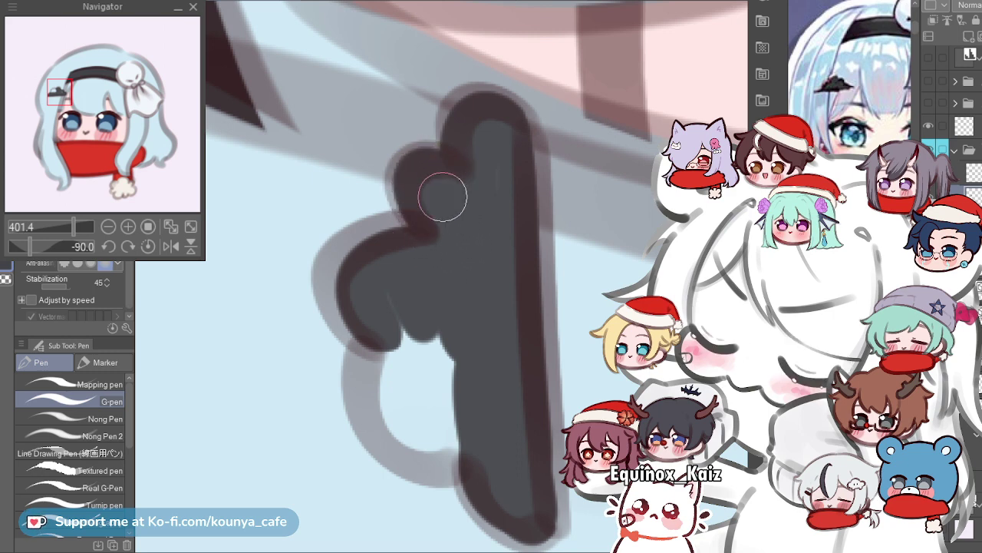
{"action": "left_click_drag", "start_coordinate": [453, 192], "coordinate": [466, 154]}
{"action": "left_click_drag", "start_coordinate": [409, 183], "coordinate": [352, 245]}
{"action": "key", "text": "ctrl+z"}
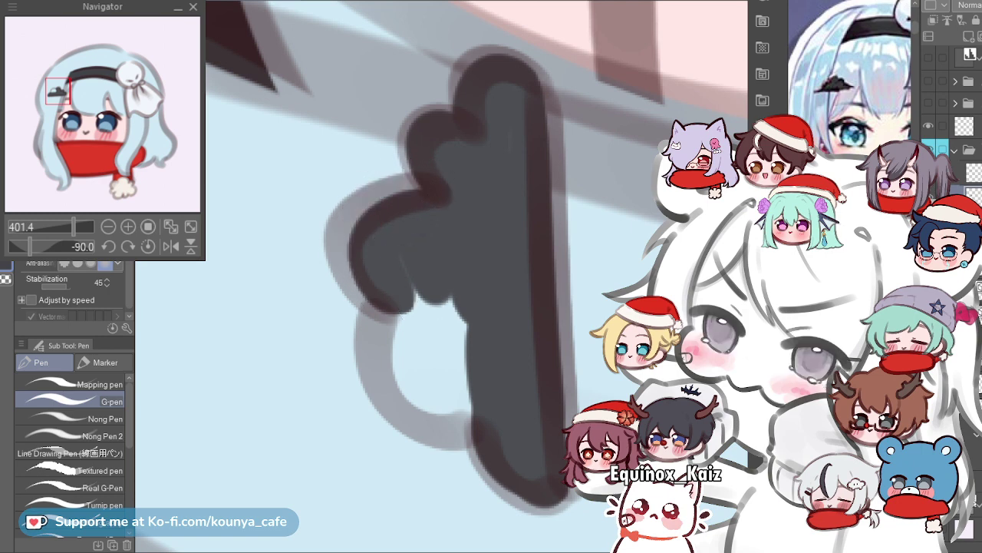
Enlarge the brush further and widen the dark grey fill of the tallest bump out to its outline.
{"action": "mouse_move", "coordinate": [416, 197]}
{"action": "left_mouse_down"}
{"action": "mouse_move", "coordinate": [354, 241]}
{"action": "mouse_move", "coordinate": [446, 285]}
{"action": "mouse_move", "coordinate": [418, 267]}
{"action": "mouse_move", "coordinate": [415, 210]}
{"action": "mouse_move", "coordinate": [398, 310]}
{"action": "mouse_move", "coordinate": [403, 233]}
{"action": "left_mouse_up"}
{"action": "key", "text": "bracketright"}
{"action": "key", "text": "bracketright"}
{"action": "key", "text": "bracketright"}
{"action": "mouse_move", "coordinate": [410, 185]}
{"action": "left_mouse_down"}
{"action": "mouse_move", "coordinate": [458, 294]}
{"action": "mouse_move", "coordinate": [391, 311]}
{"action": "left_mouse_up"}
Reduce the brush size slightly, fill the last empty bump dark grey and cover the remaining gap inside the cloud.
{"action": "key", "text": "bracketleft"}
{"action": "mouse_move", "coordinate": [359, 266]}
{"action": "left_mouse_down"}
{"action": "mouse_move", "coordinate": [345, 299]}
{"action": "mouse_move", "coordinate": [436, 364]}
{"action": "left_mouse_up"}
{"action": "key", "text": "ctrl+z"}
{"action": "mouse_move", "coordinate": [359, 245]}
{"action": "left_mouse_down"}
{"action": "mouse_move", "coordinate": [384, 364]}
{"action": "mouse_move", "coordinate": [418, 358]}
{"action": "left_mouse_up"}
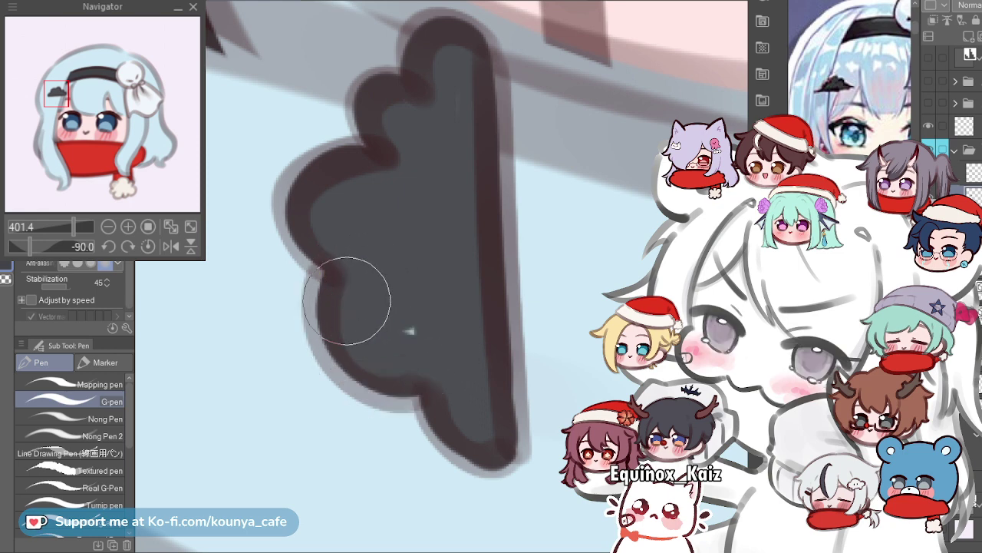
{"action": "left_click_drag", "start_coordinate": [403, 295], "coordinate": [436, 332]}
Reset the canvas rotation to upright and examine the whole chibi with the coloured cloud hair clip.
{"action": "scroll", "coordinate": [425, 281], "scroll_direction": "down", "scroll_amount": 5}
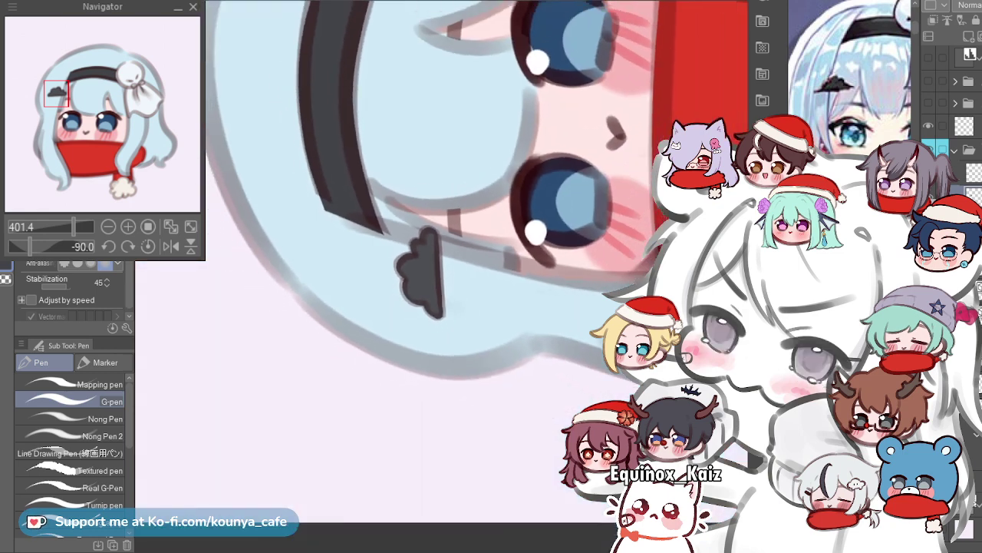
{"action": "key", "text": "ctrl+minus"}
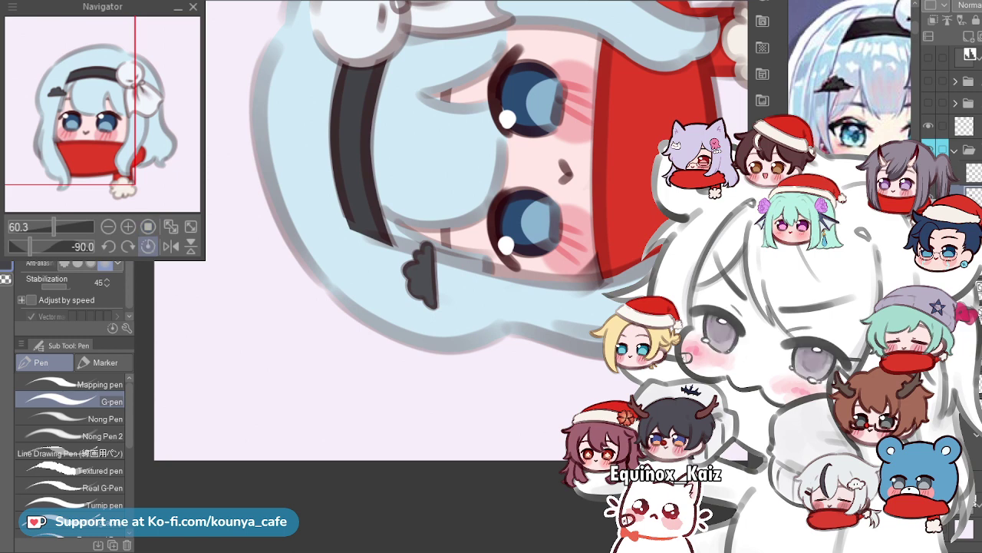
{"action": "left_click", "coordinate": [148, 246]}
{"action": "scroll", "coordinate": [427, 278], "scroll_direction": "up", "scroll_amount": 2}
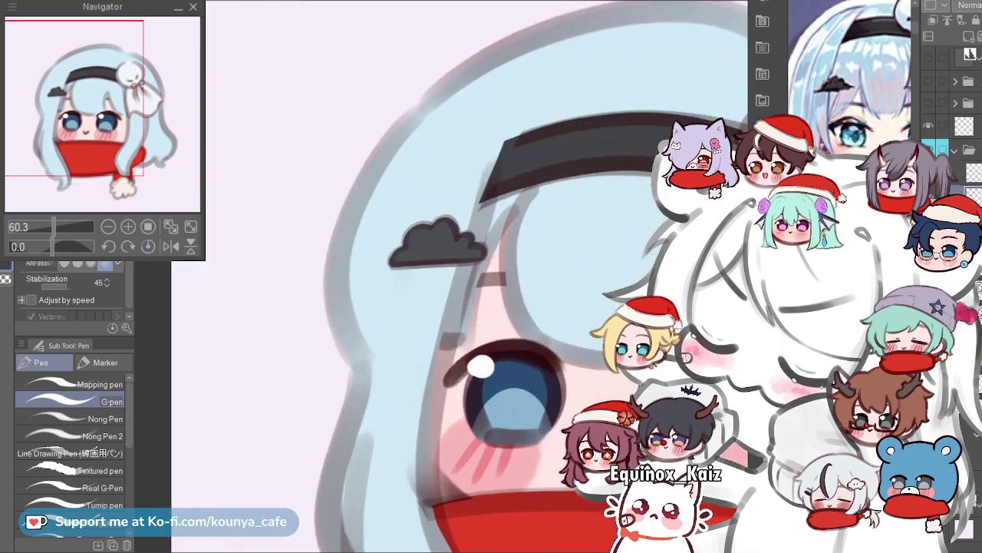
{"action": "left_click_drag", "start_coordinate": [461, 277], "coordinate": [373, 227]}
{"action": "scroll", "coordinate": [460, 276], "scroll_direction": "down", "scroll_amount": 2}
{"action": "left_click_drag", "start_coordinate": [461, 276], "coordinate": [413, 230]}
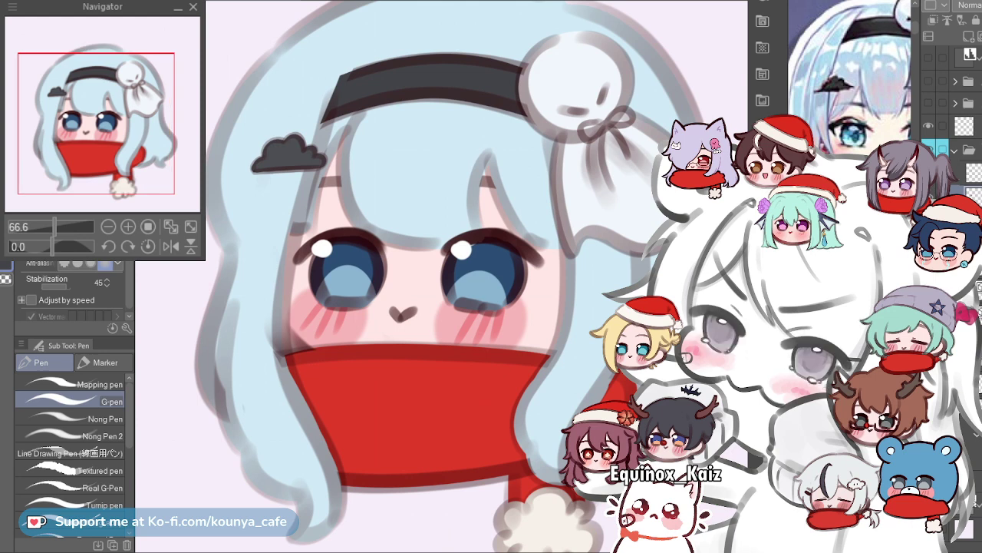
{"action": "scroll", "coordinate": [441, 276], "scroll_direction": "down", "scroll_amount": 1}
{"action": "left_click_drag", "start_coordinate": [442, 277], "coordinate": [421, 264]}
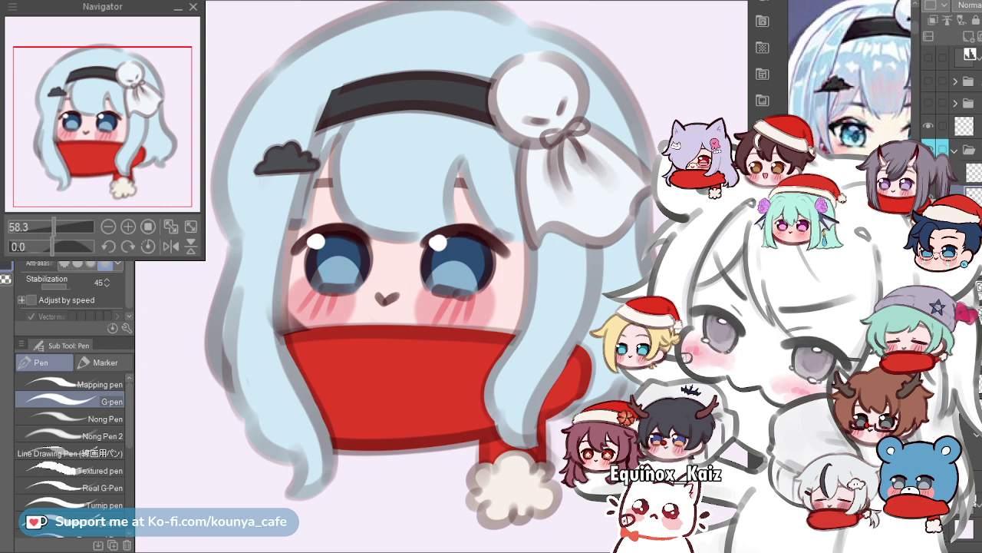
{"action": "scroll", "coordinate": [366, 130], "scroll_direction": "up", "scroll_amount": 3}
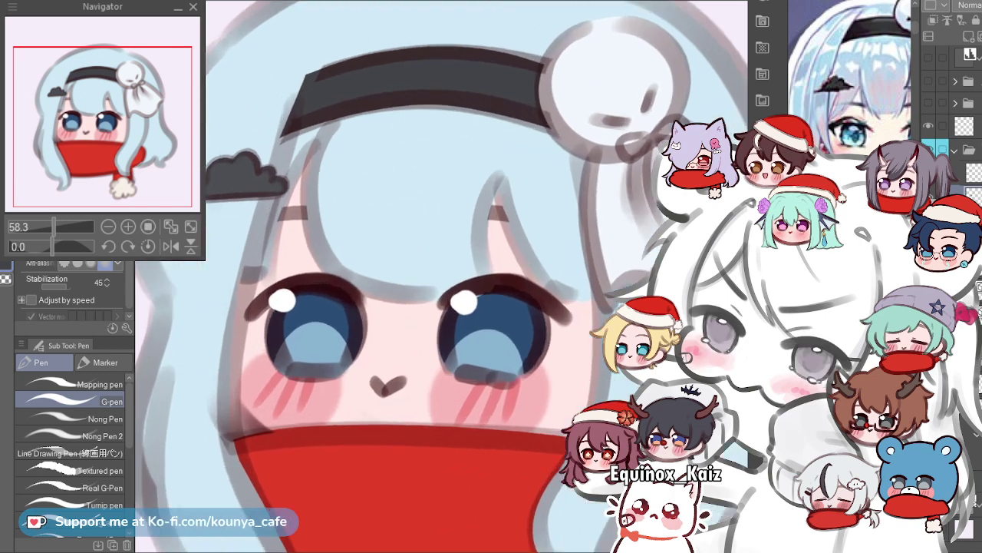
{"action": "left_click_drag", "start_coordinate": [377, 185], "coordinate": [429, 163]}
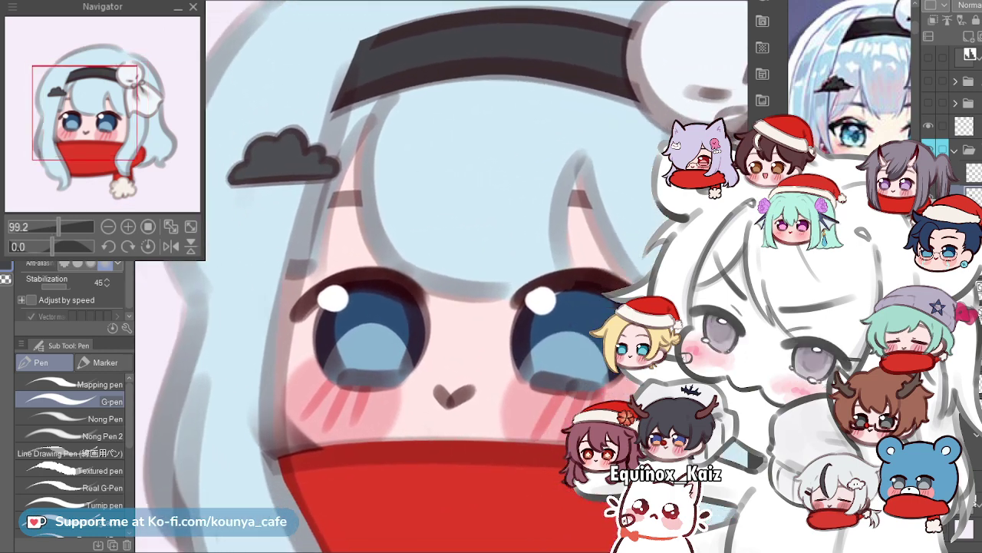
{"action": "scroll", "coordinate": [410, 244], "scroll_direction": "down", "scroll_amount": 2}
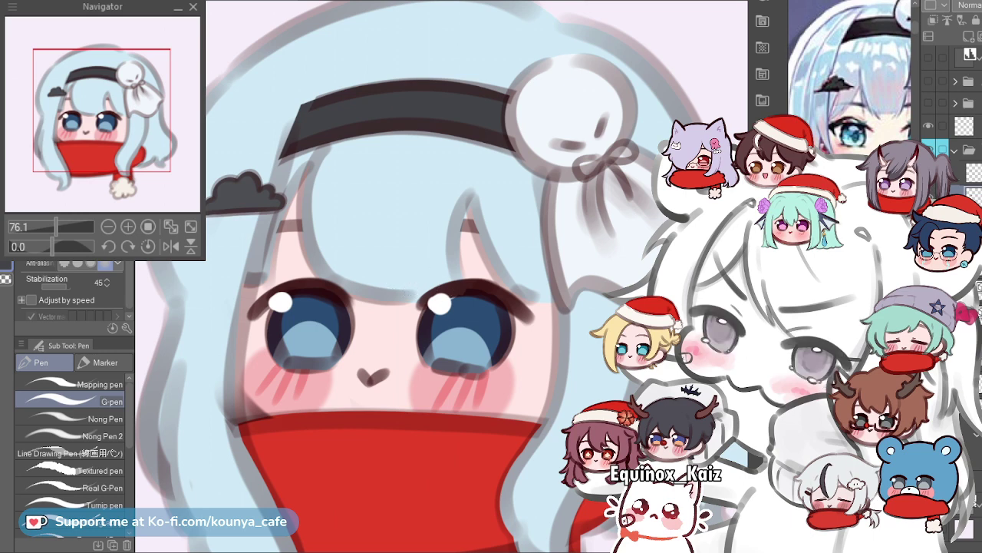
{"action": "scroll", "coordinate": [421, 227], "scroll_direction": "down", "scroll_amount": 3}
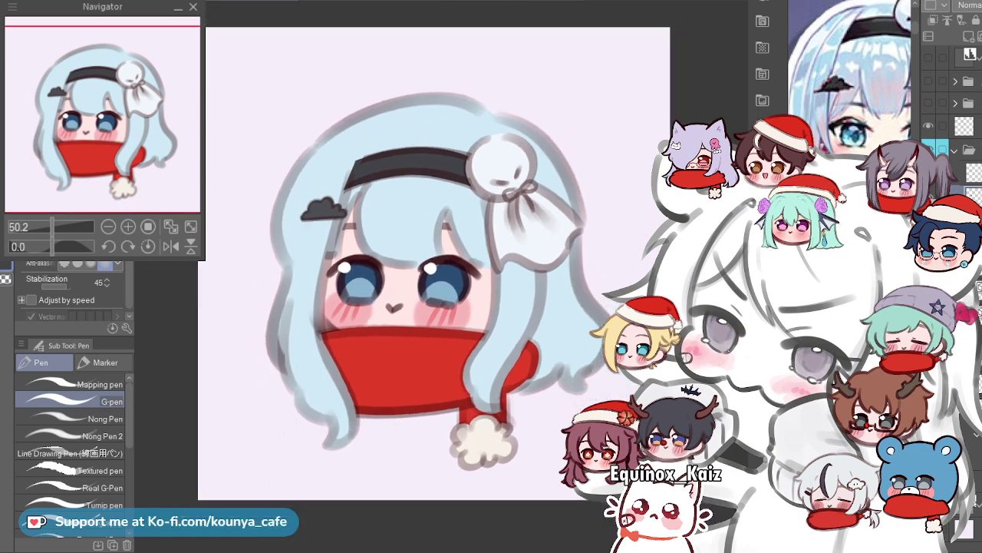
Examine the headband and ghost ornament in the reference pictures.
{"action": "scroll", "coordinate": [849, 98], "scroll_direction": "down", "scroll_amount": 3}
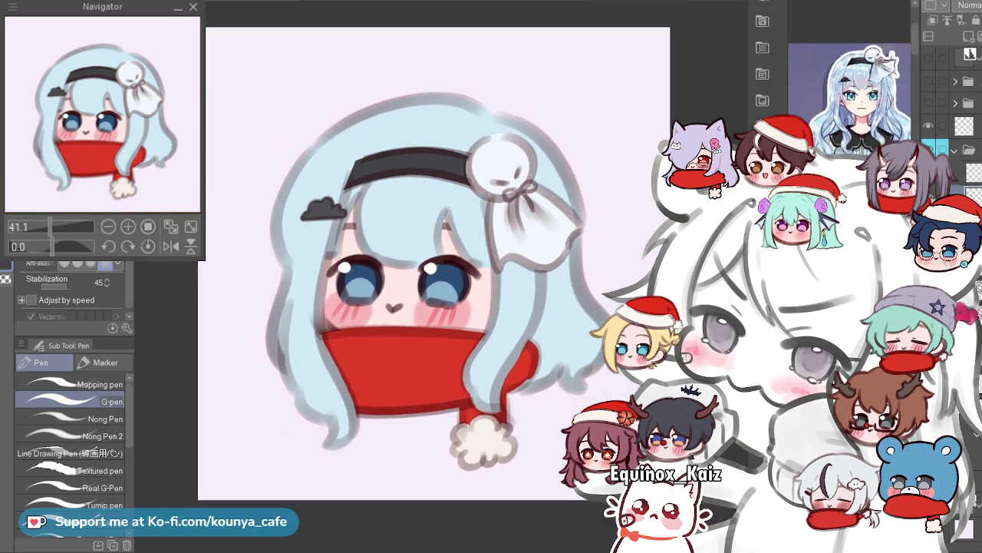
{"action": "scroll", "coordinate": [849, 100], "scroll_direction": "down", "scroll_amount": 1}
{"action": "scroll", "coordinate": [850, 96], "scroll_direction": "up", "scroll_amount": 4}
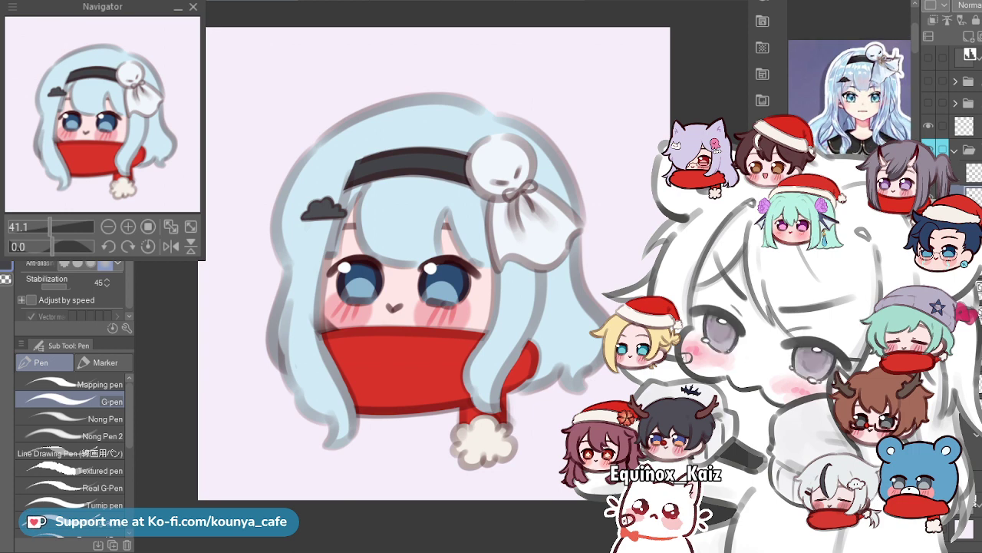
{"action": "mouse_move", "coordinate": [849, 115]}
{"action": "left_mouse_down"}
{"action": "mouse_move", "coordinate": [861, 11]}
{"action": "mouse_move", "coordinate": [850, 127]}
{"action": "left_mouse_up"}
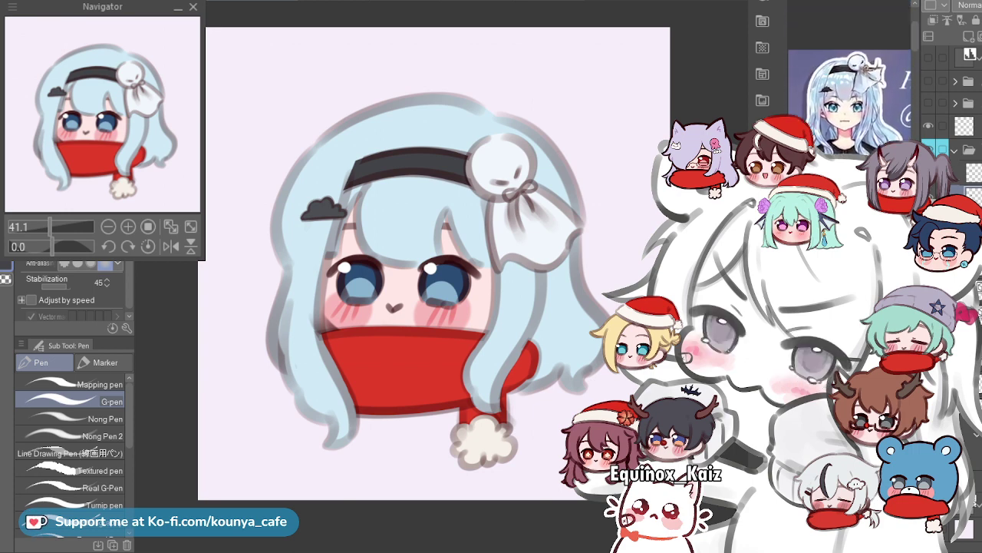
{"action": "scroll", "coordinate": [848, 82], "scroll_direction": "up", "scroll_amount": 5}
{"action": "scroll", "coordinate": [848, 82], "scroll_direction": "down", "scroll_amount": 2}
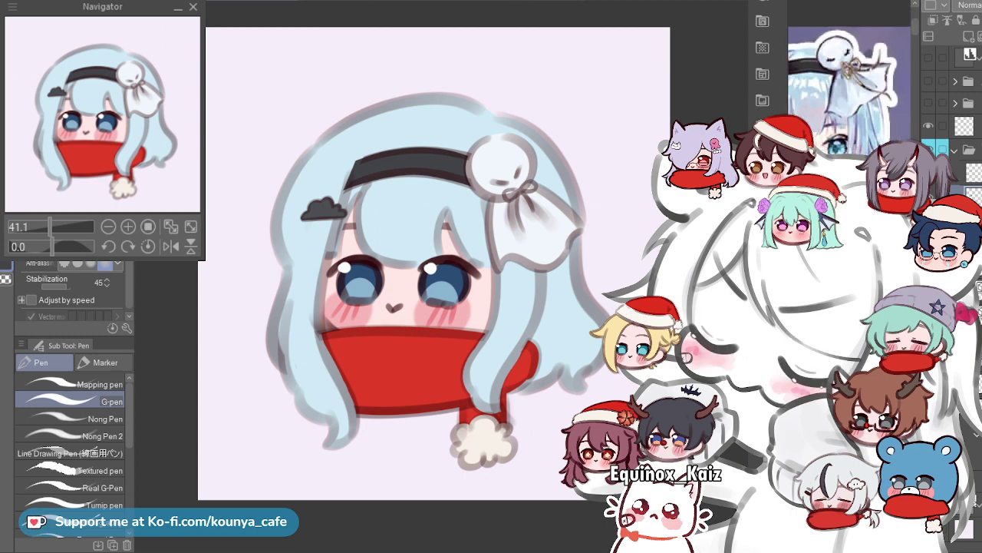
{"action": "scroll", "coordinate": [849, 77], "scroll_direction": "up", "scroll_amount": 3}
{"action": "left_click_drag", "start_coordinate": [850, 53], "coordinate": [890, 126]}
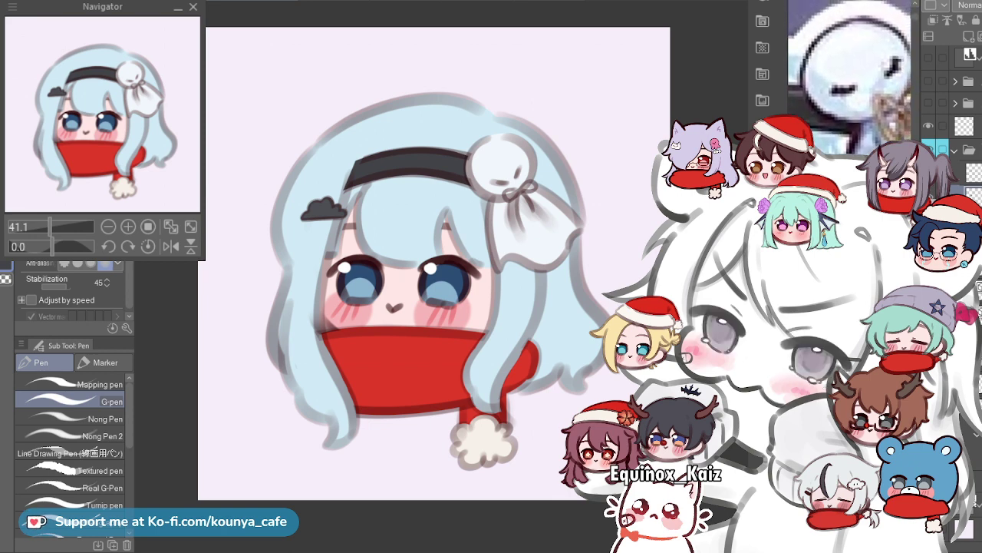
{"action": "scroll", "coordinate": [850, 77], "scroll_direction": "down", "scroll_amount": 5}
{"action": "left_click_drag", "start_coordinate": [860, 107], "coordinate": [837, 123]}
{"action": "scroll", "coordinate": [850, 84], "scroll_direction": "up", "scroll_amount": 3}
{"action": "left_click_drag", "start_coordinate": [898, 127], "coordinate": [850, 78]}
{"action": "scroll", "coordinate": [849, 77], "scroll_direction": "up", "scroll_amount": 4}
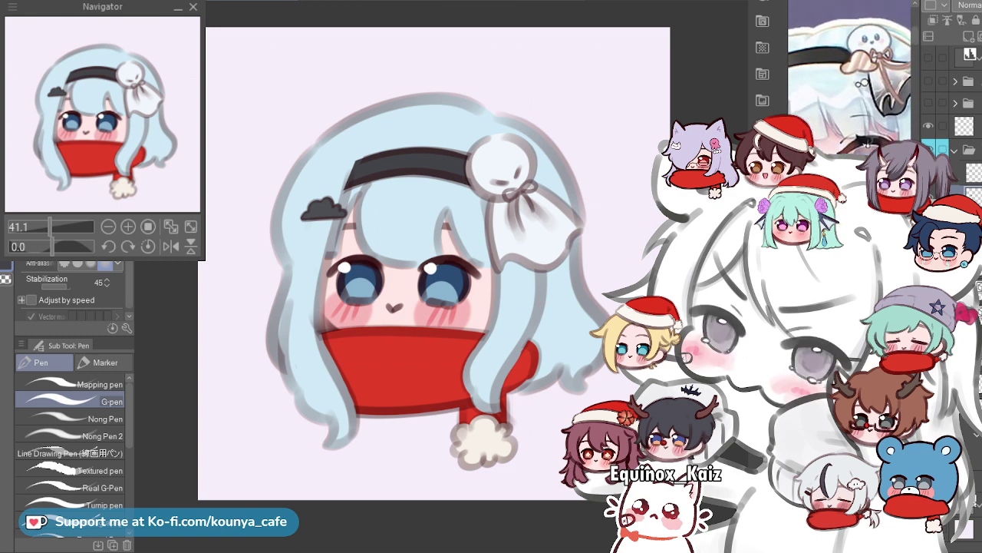
Find the line-art folder by toggling its visibility and select the first vector layer inside it.
{"action": "scroll", "coordinate": [475, 178], "scroll_direction": "up", "scroll_amount": 3}
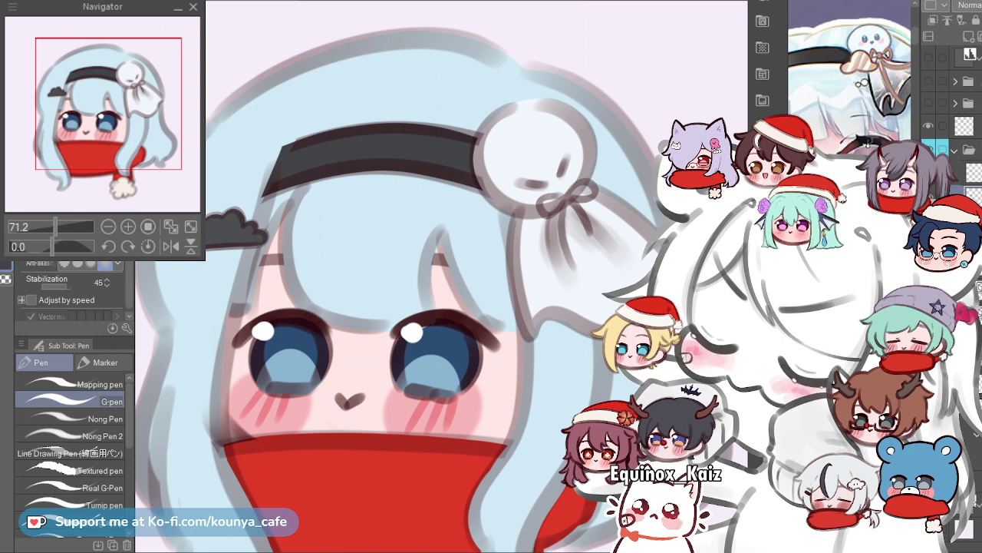
{"action": "left_click", "coordinate": [538, 105], "text": "ctrl+shift"}
{"action": "left_click", "coordinate": [537, 105], "text": "ctrl"}
{"action": "left_click", "coordinate": [968, 86]}
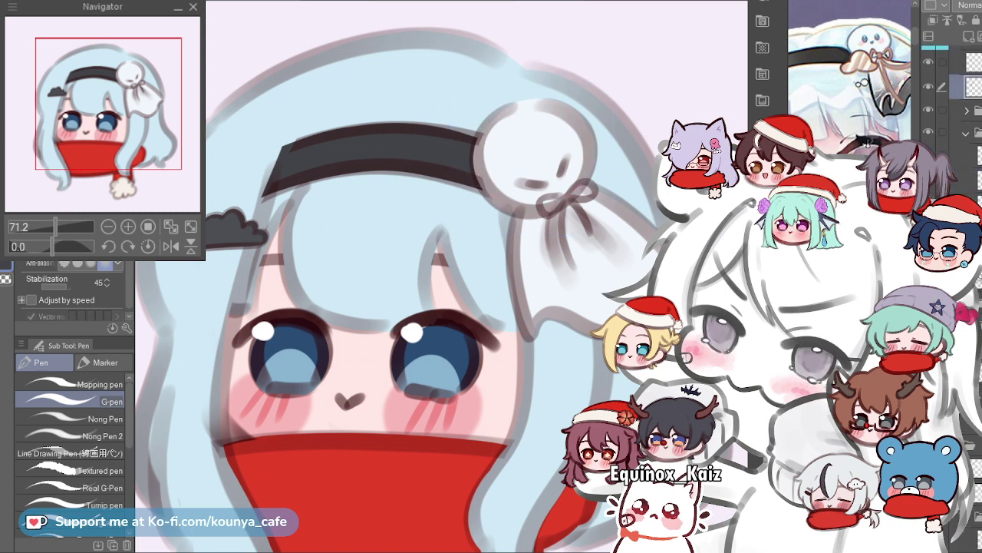
{"action": "left_click", "coordinate": [968, 132]}
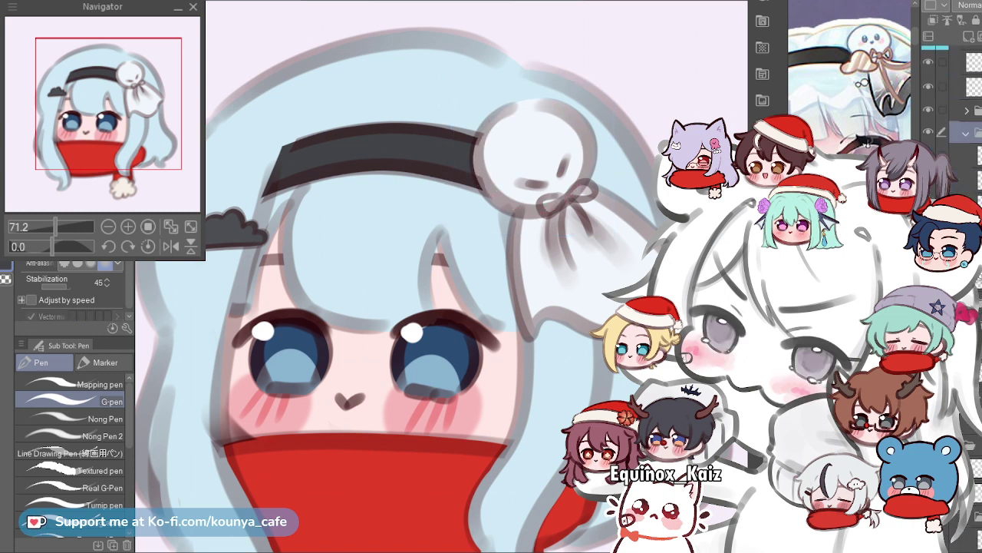
{"action": "left_click", "coordinate": [966, 132]}
{"action": "left_click", "coordinate": [929, 132]}
{"action": "left_click", "coordinate": [929, 132]}
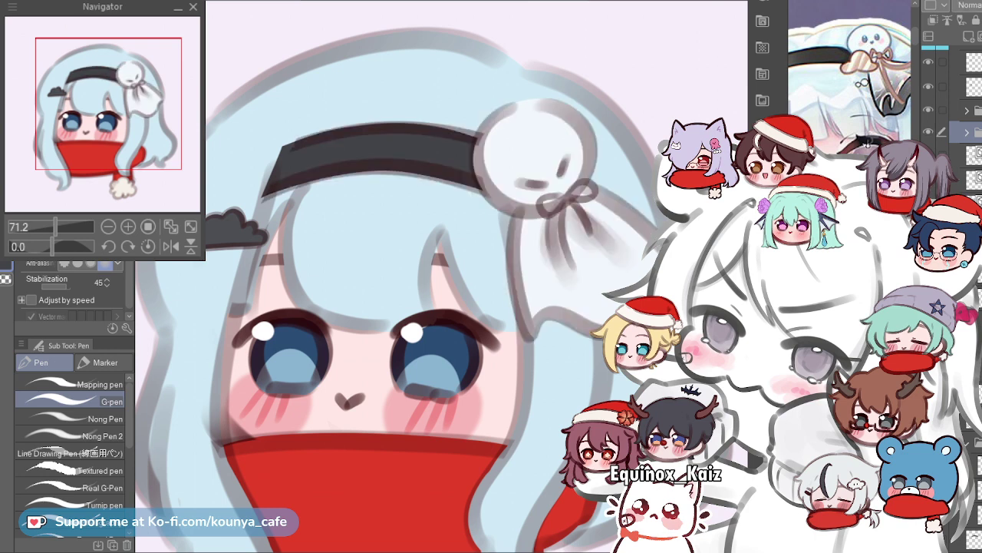
{"action": "left_click", "coordinate": [966, 132]}
{"action": "left_click", "coordinate": [969, 155]}
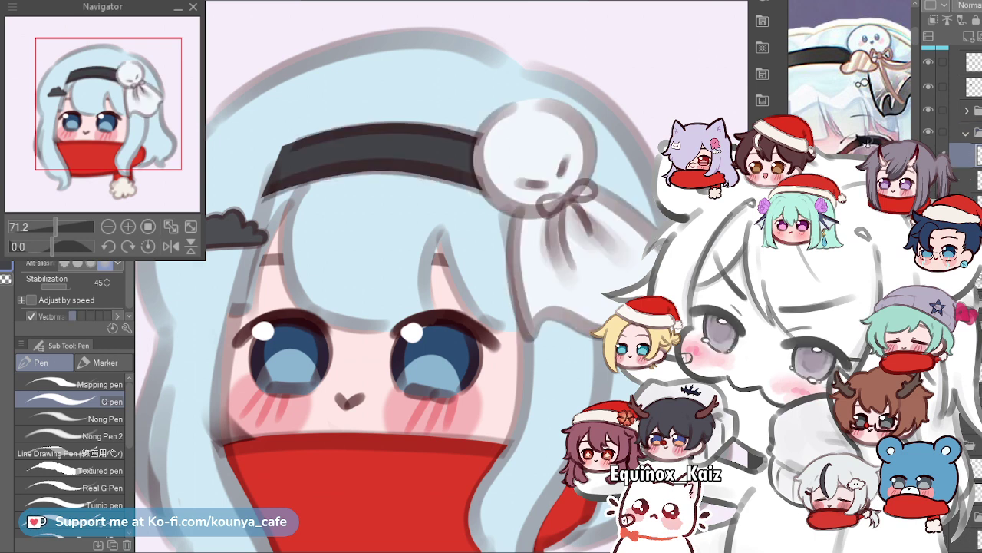
{"action": "left_click", "coordinate": [967, 132]}
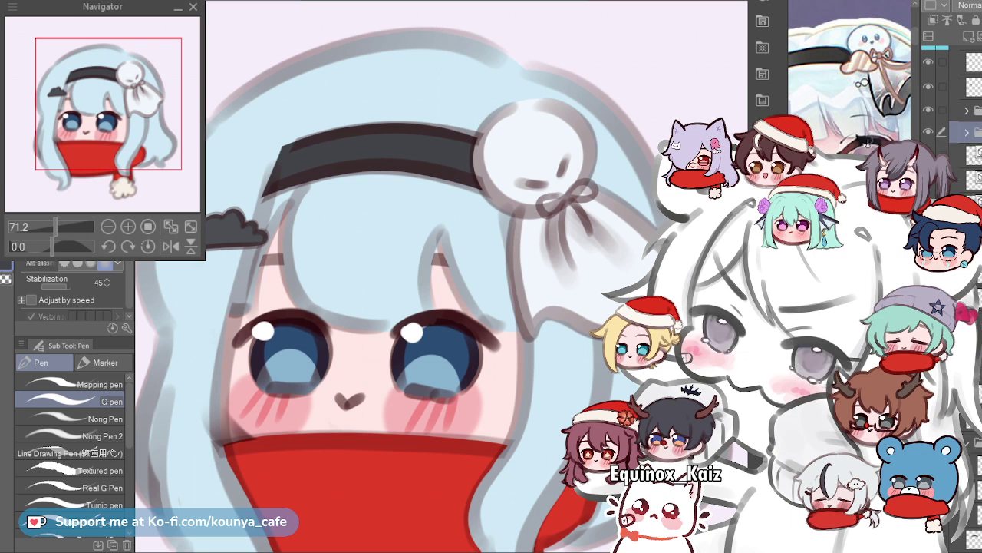
{"action": "left_click", "coordinate": [966, 132]}
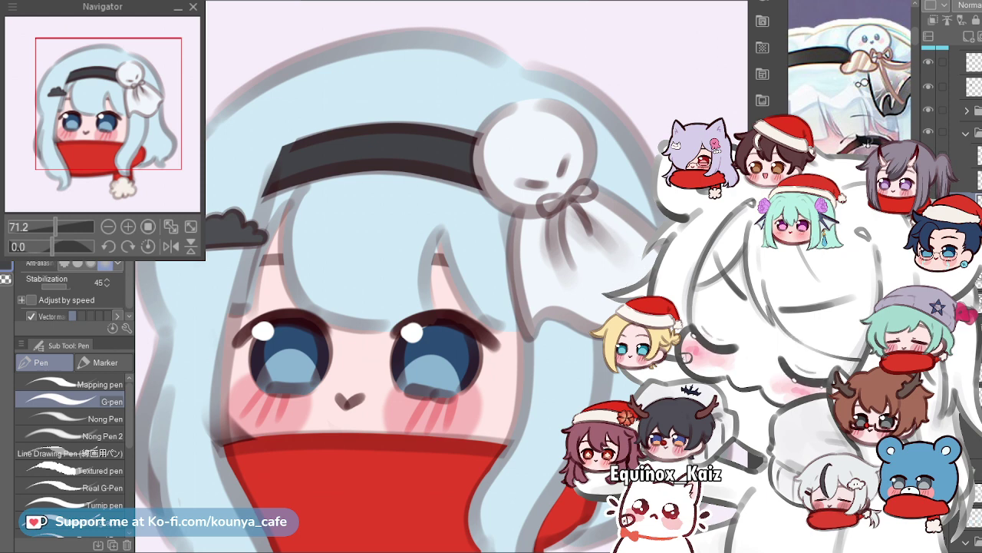
Using a marker brush, draw the curved upper bump of a small cloud ornament from below the headband onto the ghost's head.
{"action": "scroll", "coordinate": [597, 233], "scroll_direction": "up", "scroll_amount": 3}
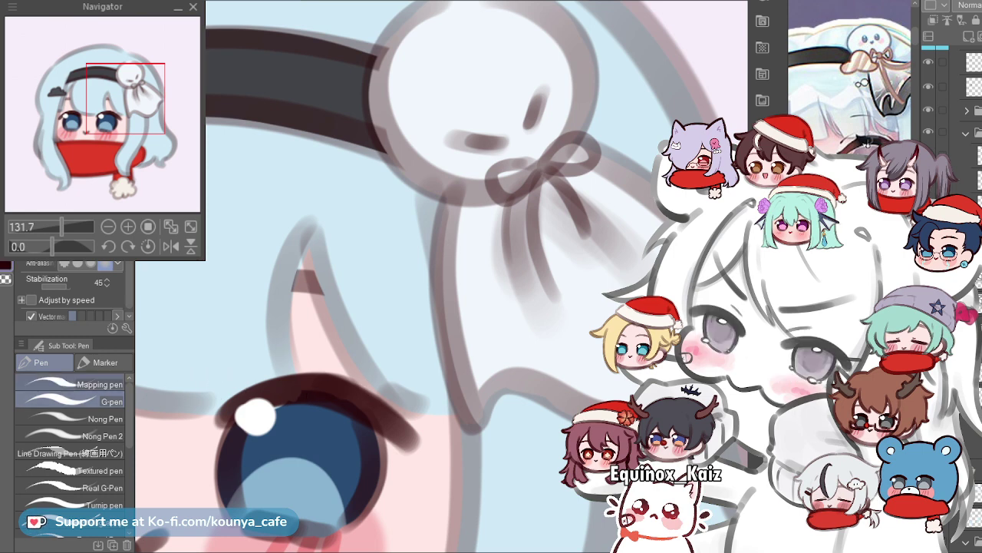
{"action": "left_click", "coordinate": [104, 362]}
{"action": "left_click_drag", "start_coordinate": [375, 135], "coordinate": [434, 191]}
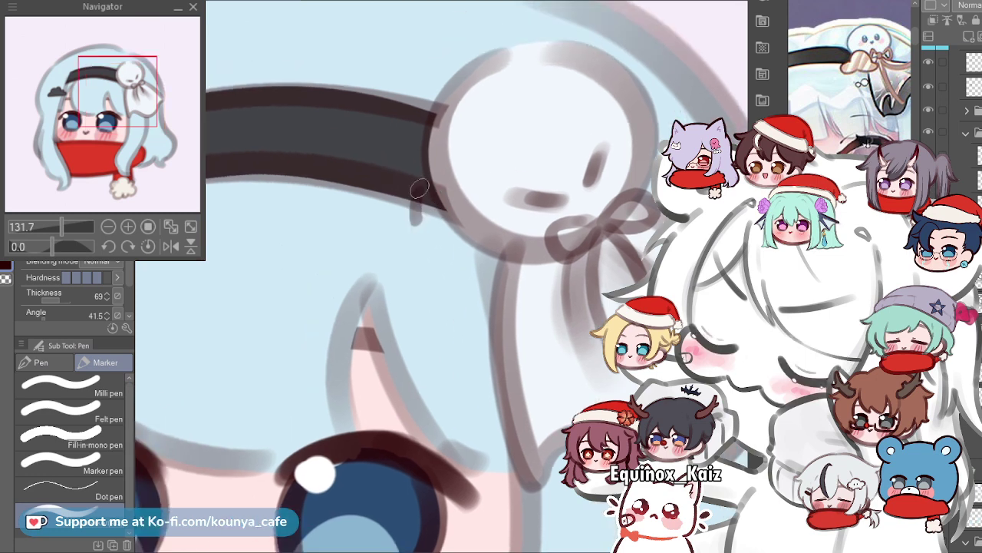
{"action": "scroll", "coordinate": [430, 191], "scroll_direction": "up", "scroll_amount": 3}
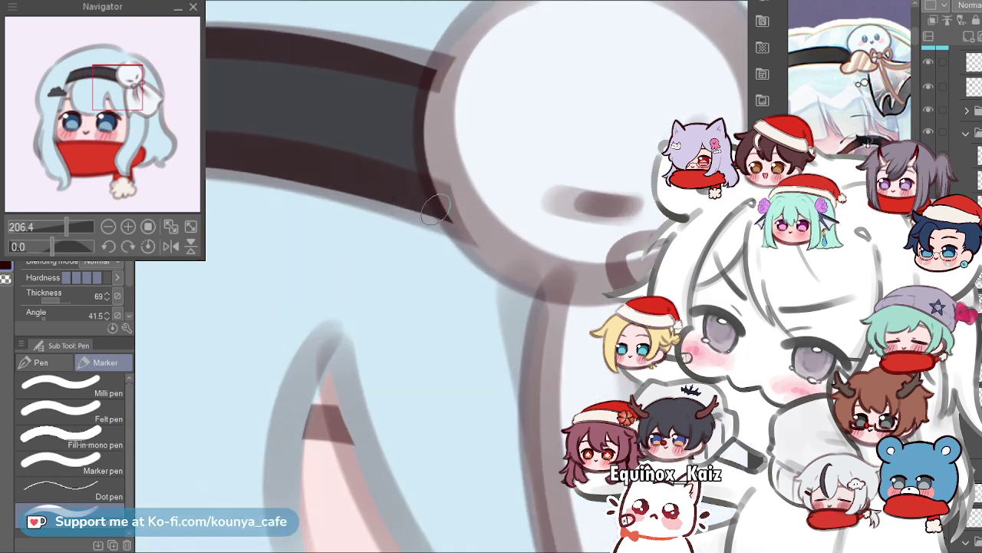
{"action": "mouse_move", "coordinate": [491, 144]}
{"action": "left_mouse_down"}
{"action": "mouse_move", "coordinate": [423, 180]}
{"action": "mouse_move", "coordinate": [388, 226]}
{"action": "left_mouse_up"}
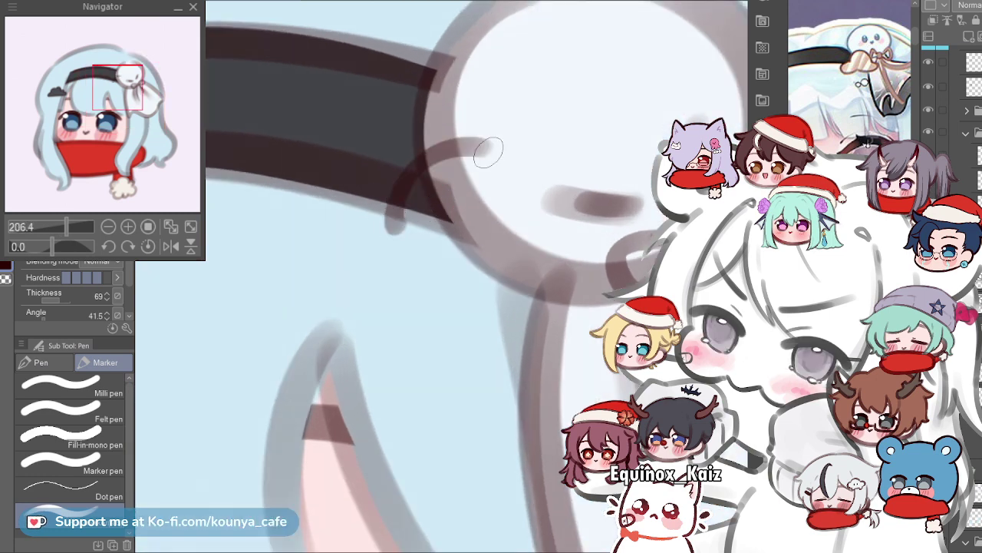
{"action": "key", "text": "ctrl+z"}
Add the cloud ornament's smaller lower bump and a straight base line running to the ghost's outline.
{"action": "left_click_drag", "start_coordinate": [393, 229], "coordinate": [334, 258]}
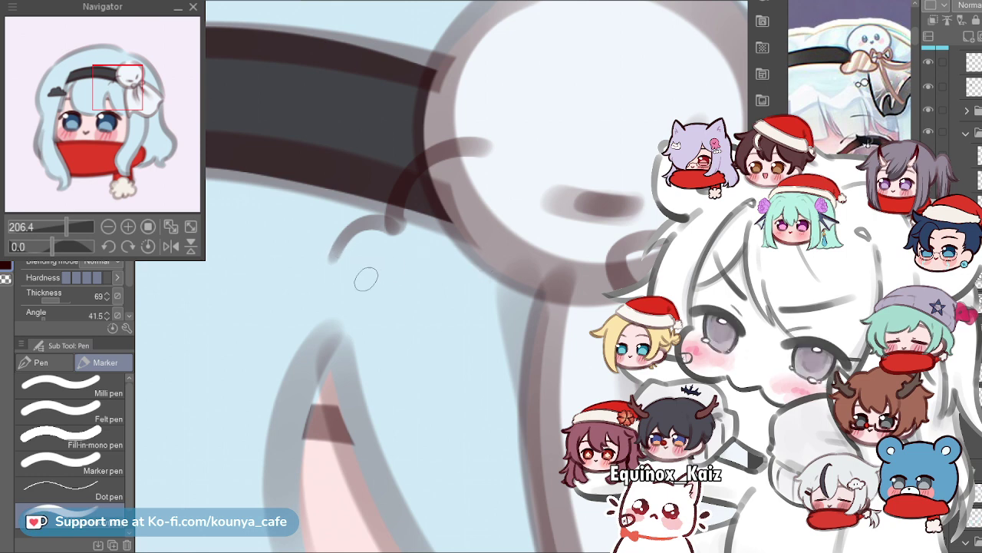
{"action": "left_click_drag", "start_coordinate": [351, 270], "coordinate": [493, 268]}
{"action": "key", "text": "ctrl+z"}
{"action": "left_click_drag", "start_coordinate": [340, 270], "coordinate": [491, 270]}
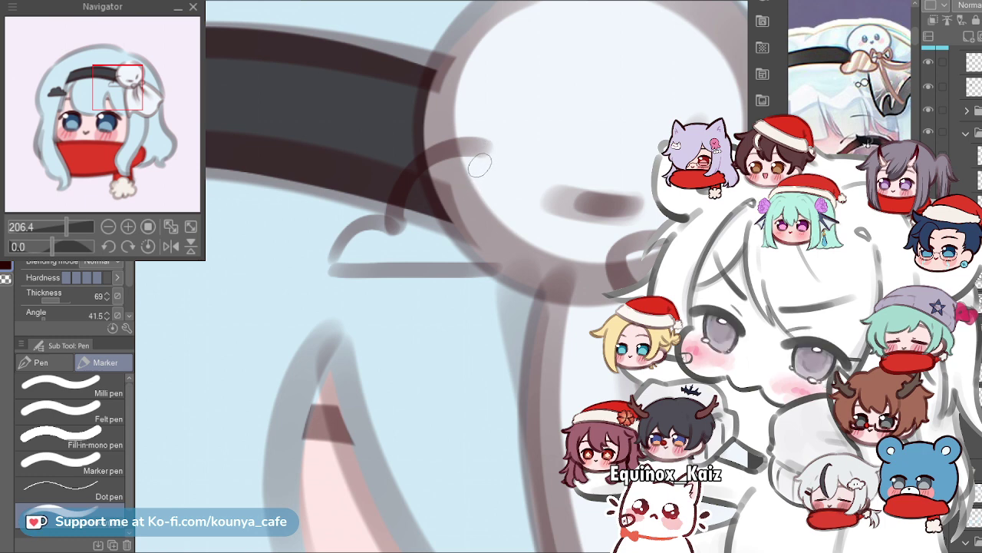
Scale down the vector curve of the cloud's upper bump so it sits closer to the lower bump.
{"action": "left_click", "coordinate": [477, 152], "text": "ctrl"}
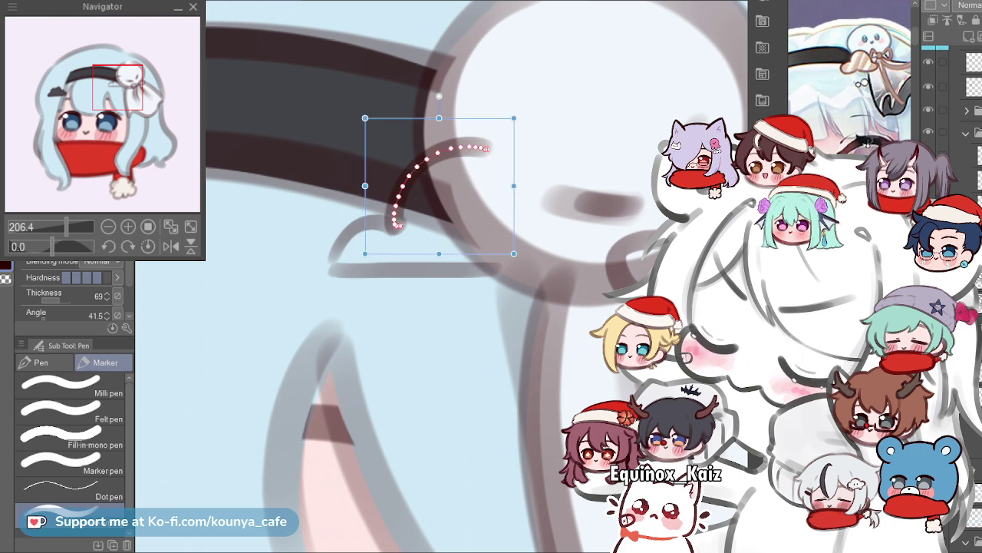
{"action": "left_click_drag", "start_coordinate": [513, 117], "coordinate": [489, 142]}
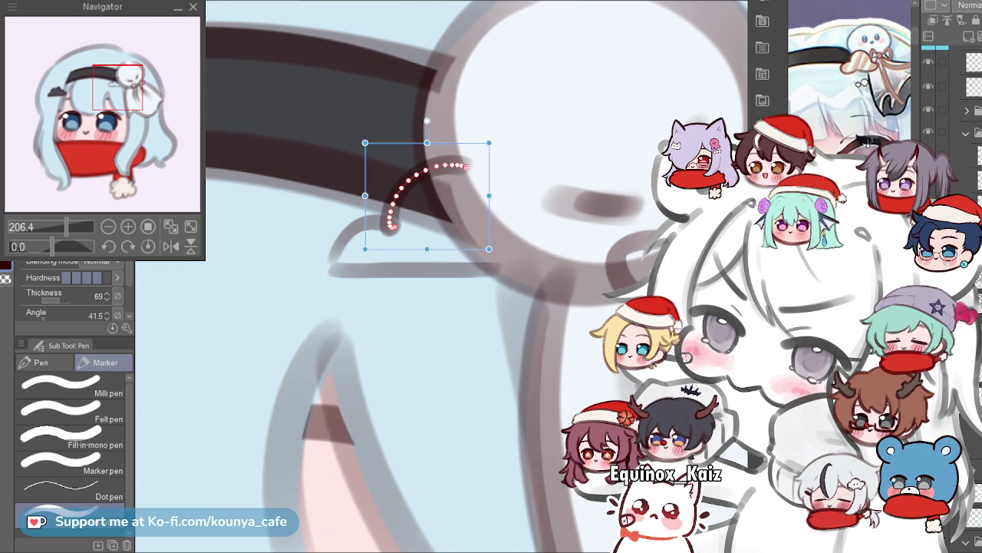
{"action": "key", "text": "Return"}
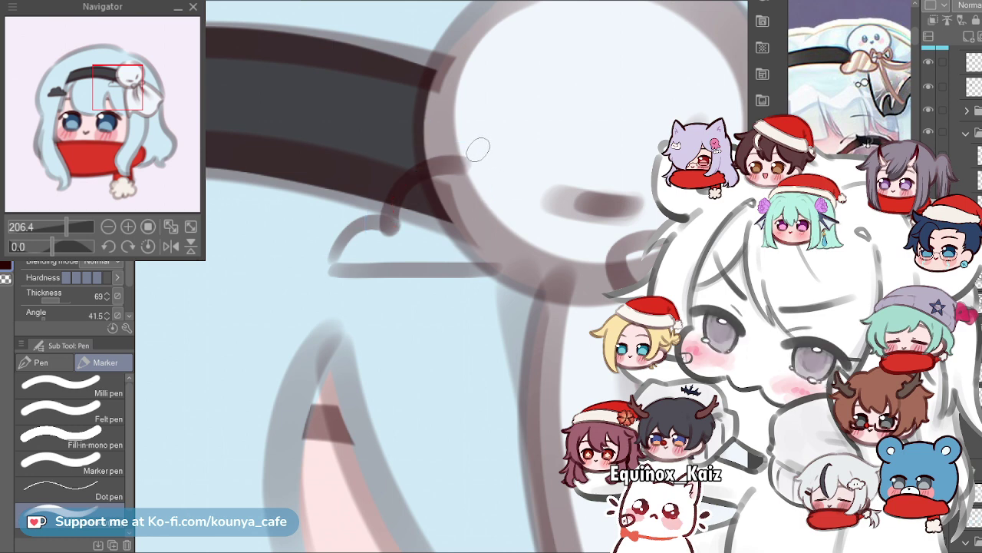
{"action": "left_click", "coordinate": [444, 157], "text": "ctrl"}
{"action": "left_click", "coordinate": [447, 209], "text": "ctrl"}
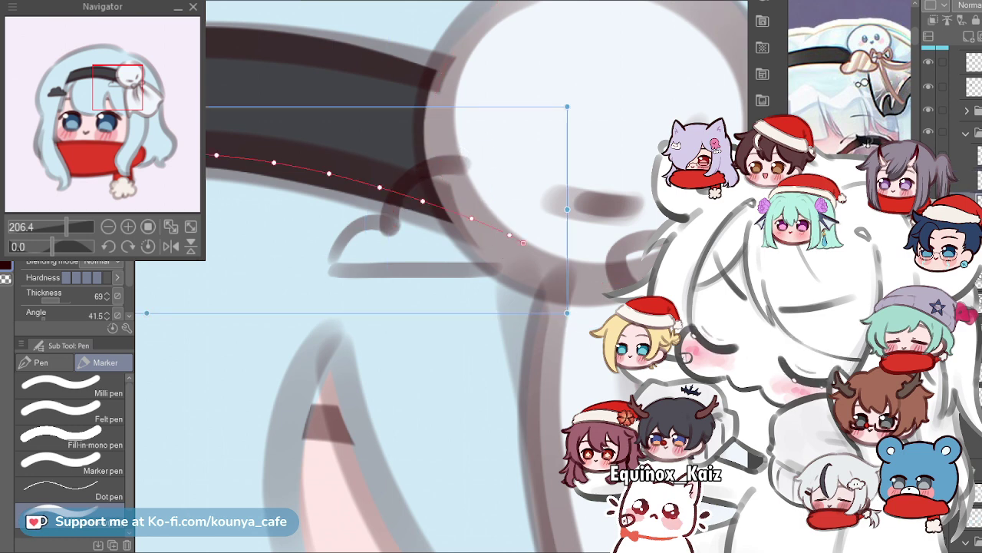
{"action": "key", "text": "ctrl+z"}
{"action": "left_click", "coordinate": [439, 160], "text": "ctrl"}
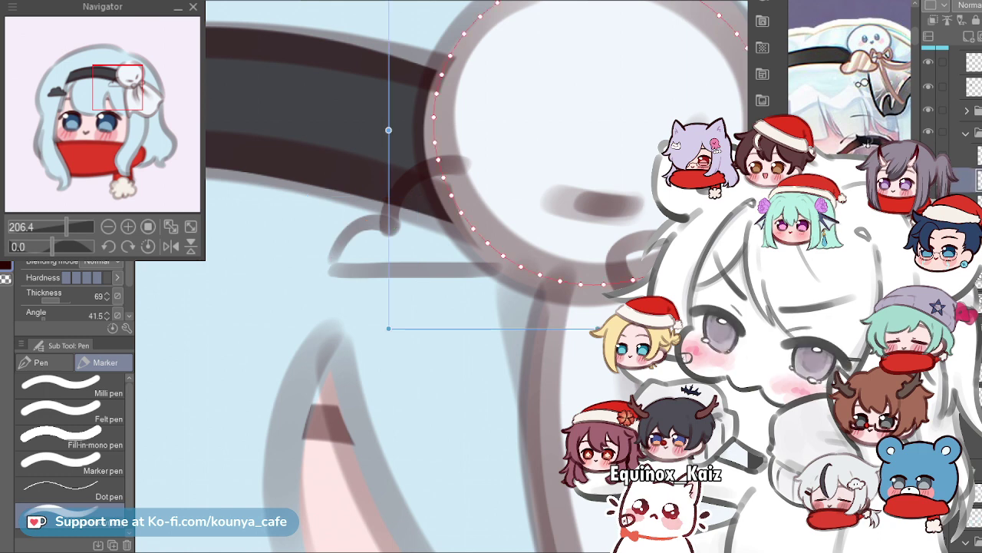
{"action": "key", "text": "ctrl+z"}
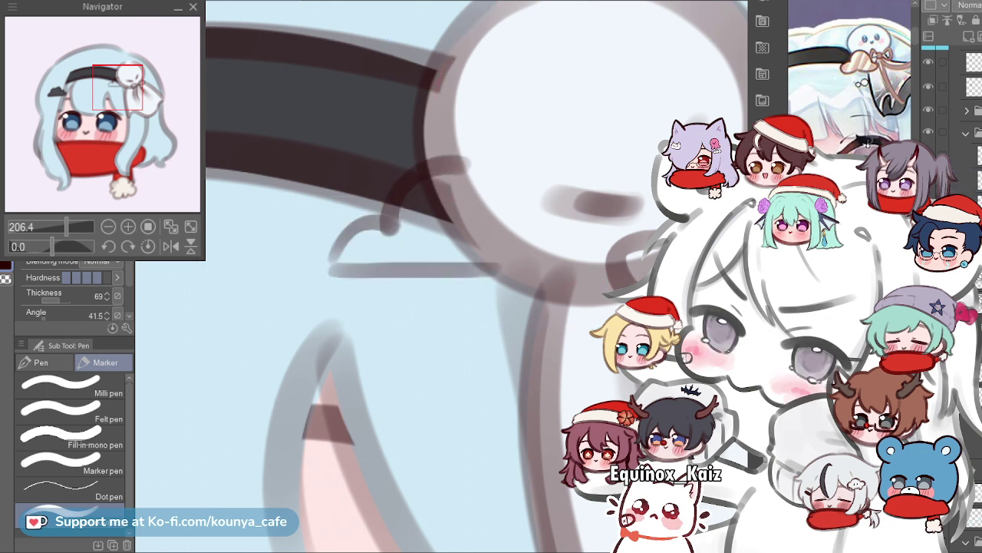
Transform the whole cloud outline, rotating it slightly clockwise and narrowing it a little beside the ghost.
{"action": "key", "text": "ctrl+t"}
{"action": "left_click_drag", "start_coordinate": [519, 144], "coordinate": [522, 155]}
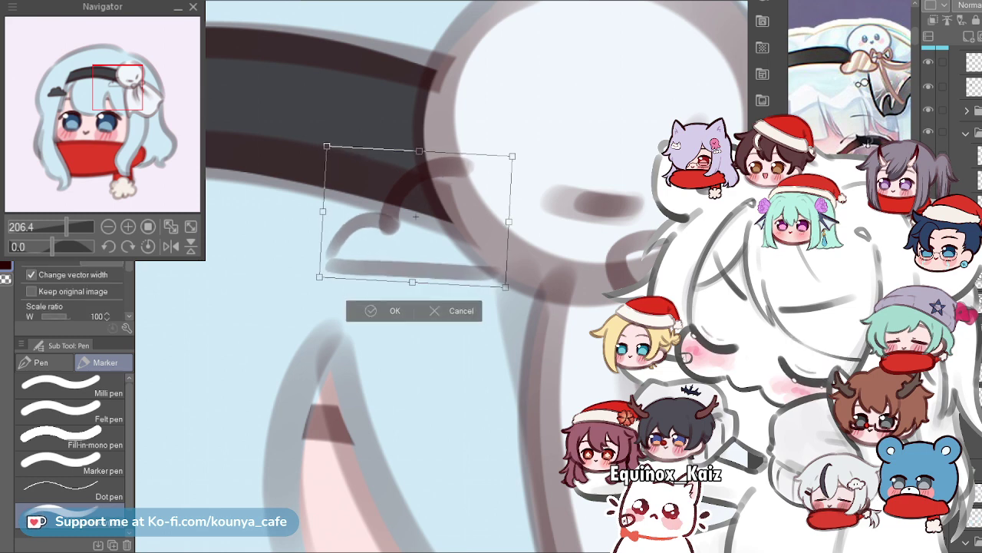
{"action": "left_click_drag", "start_coordinate": [416, 217], "coordinate": [420, 214]}
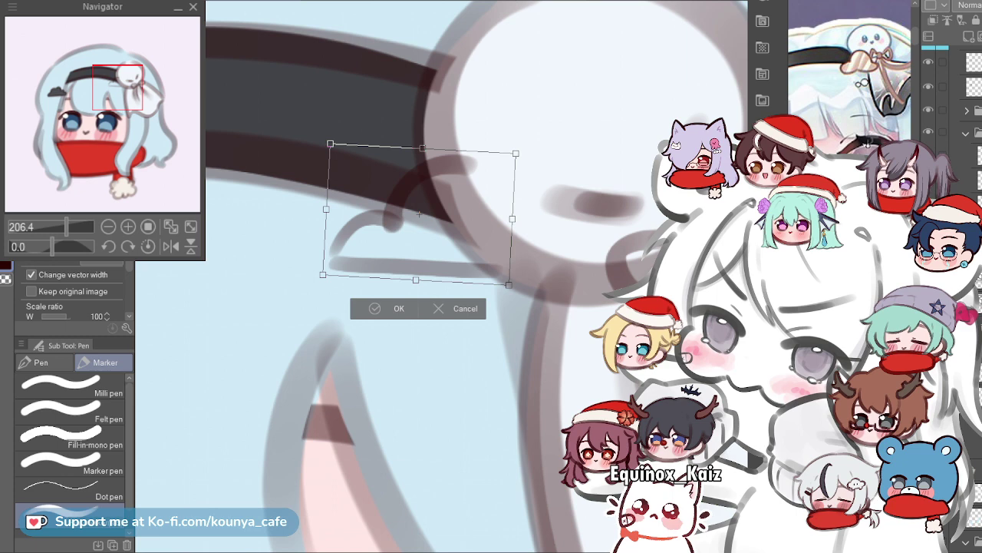
{"action": "left_click_drag", "start_coordinate": [519, 153], "coordinate": [514, 151]}
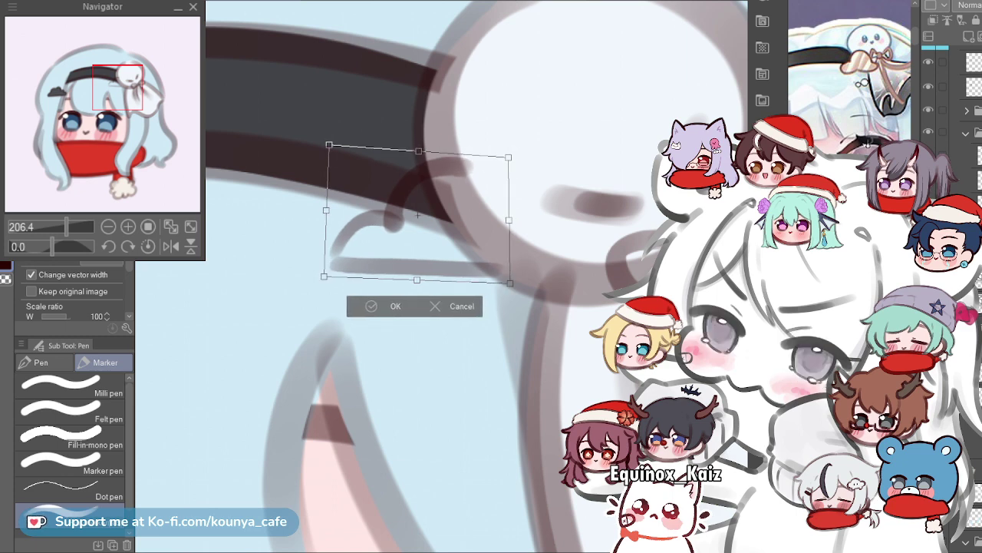
{"action": "key", "text": "Return"}
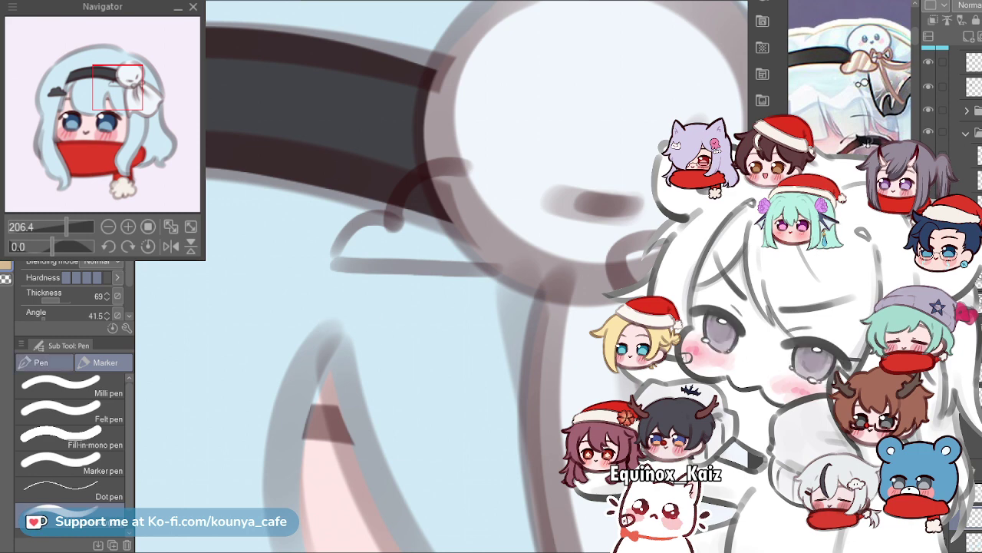
Paint a tan stroke along the inside of the cloud's base line with the G-pen.
{"action": "left_click", "coordinate": [44, 361]}
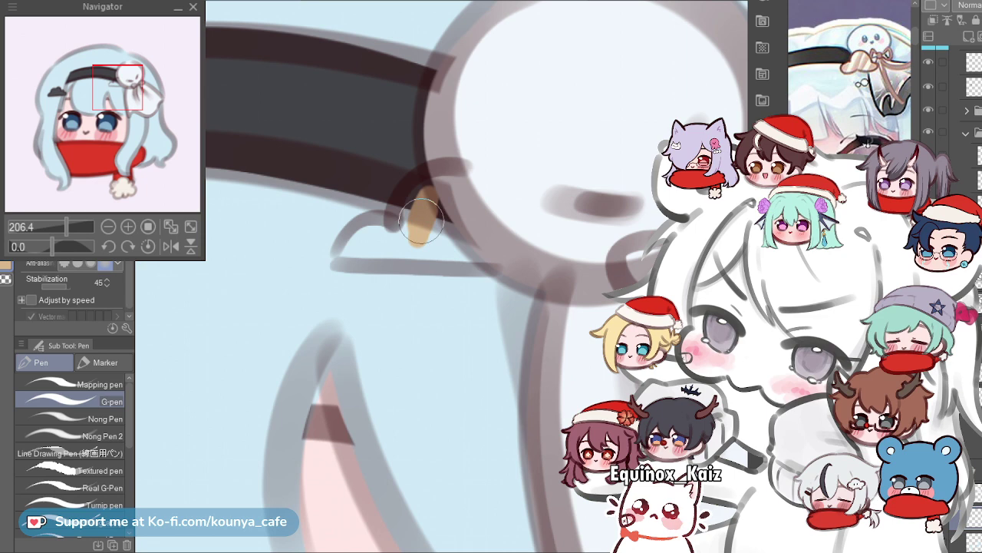
{"action": "scroll", "coordinate": [437, 280], "scroll_direction": "up", "scroll_amount": 2}
{"action": "scroll", "coordinate": [437, 280], "scroll_direction": "up", "scroll_amount": 2}
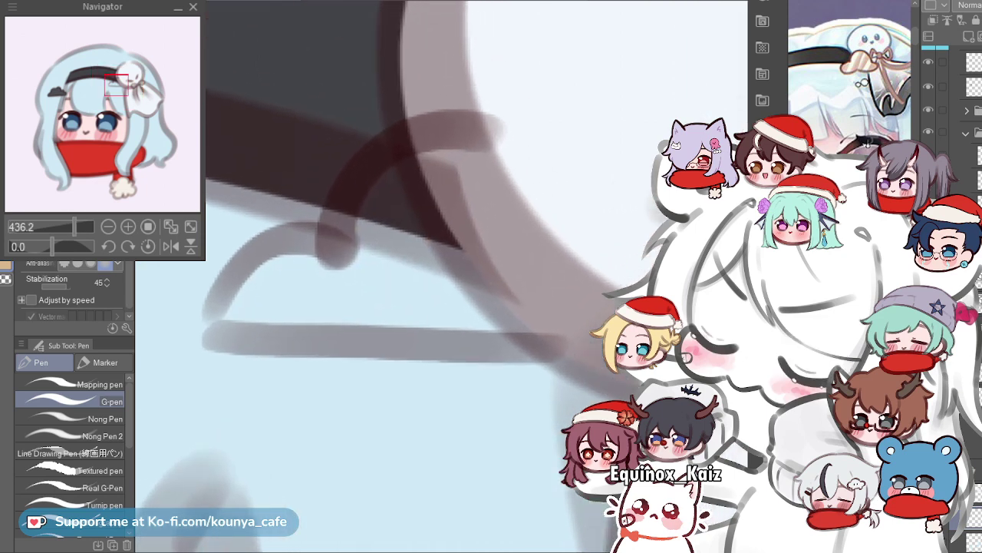
{"action": "left_click_drag", "start_coordinate": [228, 329], "coordinate": [447, 320]}
{"action": "key", "text": "ctrl+z"}
{"action": "left_click_drag", "start_coordinate": [227, 329], "coordinate": [538, 315]}
{"action": "key", "text": "ctrl+z"}
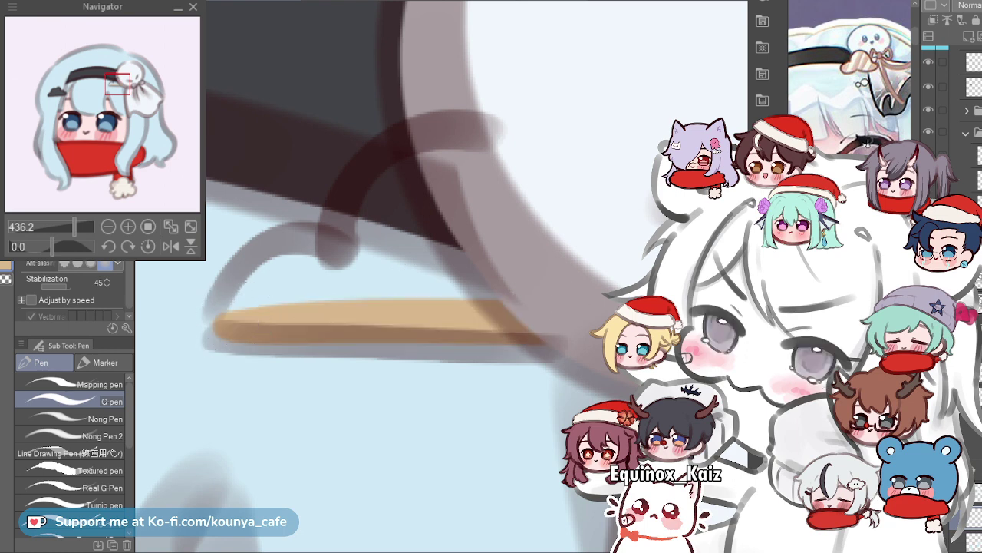
Rotate and shift the tan stroke so it follows the cloud's base line.
{"action": "key", "text": "ctrl+t"}
{"action": "left_click_drag", "start_coordinate": [463, 323], "coordinate": [457, 327]}
{"action": "left_click_drag", "start_coordinate": [203, 320], "coordinate": [203, 316]}
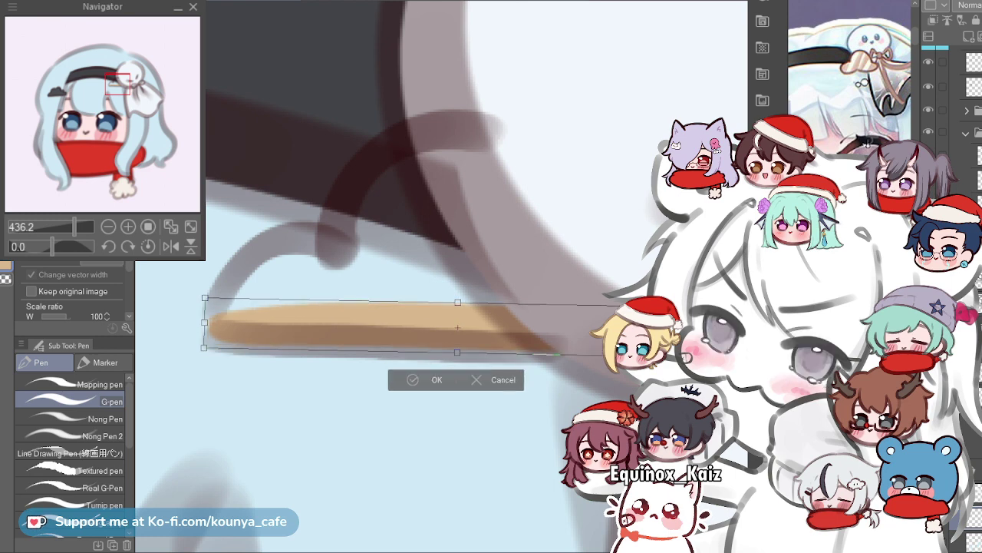
{"action": "key", "text": "Return"}
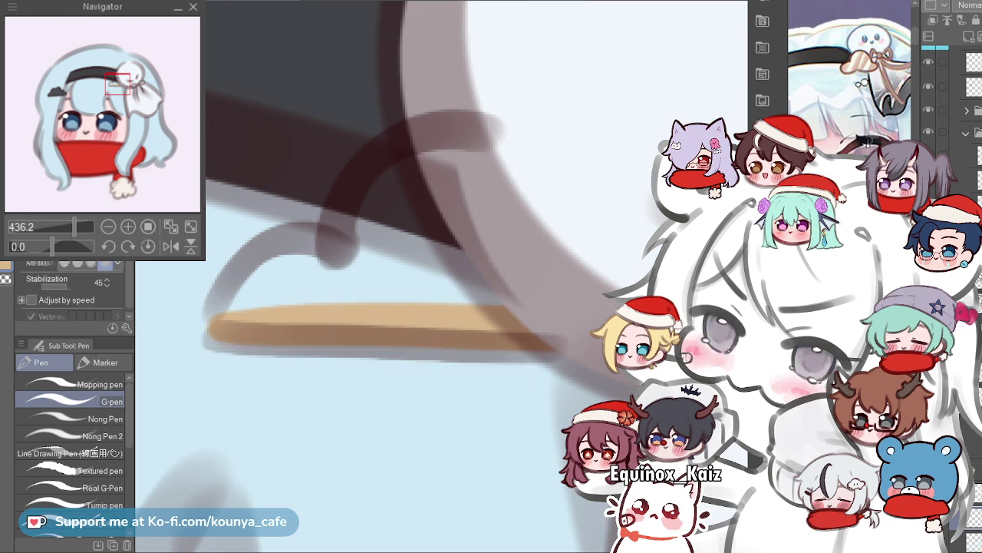
Fill the cloud's lower bump and body with tan up to the ghost's outline.
{"action": "left_click_drag", "start_coordinate": [384, 322], "coordinate": [371, 328]}
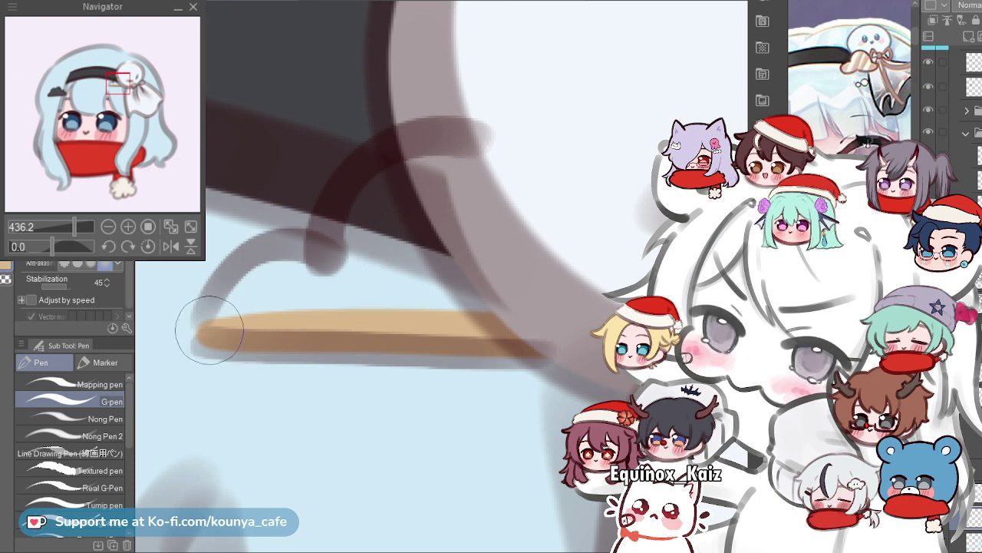
{"action": "mouse_move", "coordinate": [209, 328]}
{"action": "left_mouse_down"}
{"action": "mouse_move", "coordinate": [318, 244]}
{"action": "mouse_move", "coordinate": [373, 274]}
{"action": "left_mouse_up"}
{"action": "mouse_move", "coordinate": [229, 309]}
{"action": "left_mouse_down"}
{"action": "mouse_move", "coordinate": [253, 297]}
{"action": "mouse_move", "coordinate": [545, 300]}
{"action": "left_mouse_up"}
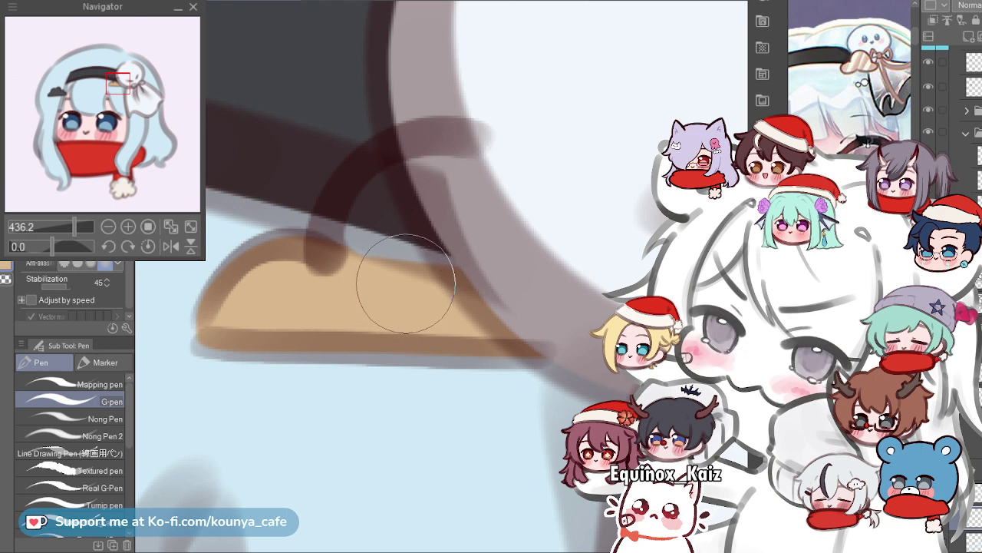
Fill the cloud's upper bump with tan over the end of the headband.
{"action": "mouse_move", "coordinate": [350, 268]}
{"action": "left_mouse_down"}
{"action": "mouse_move", "coordinate": [339, 248]}
{"action": "mouse_move", "coordinate": [419, 187]}
{"action": "left_mouse_up"}
{"action": "key", "text": "ctrl+z"}
{"action": "left_click_drag", "start_coordinate": [354, 265], "coordinate": [423, 173]}
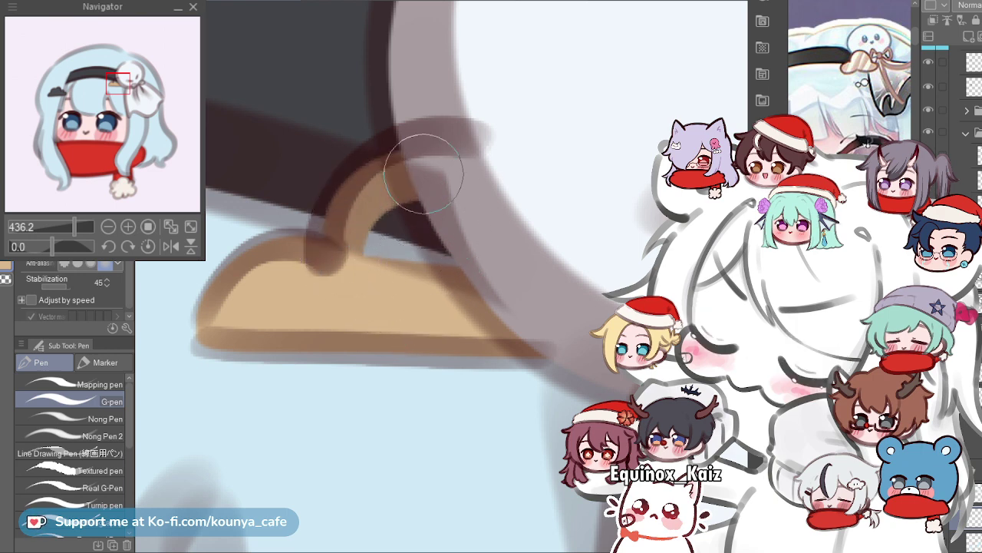
{"action": "key", "text": "ctrl+z"}
{"action": "mouse_move", "coordinate": [358, 272]}
{"action": "left_mouse_down"}
{"action": "mouse_move", "coordinate": [347, 244]}
{"action": "mouse_move", "coordinate": [417, 173]}
{"action": "left_mouse_up"}
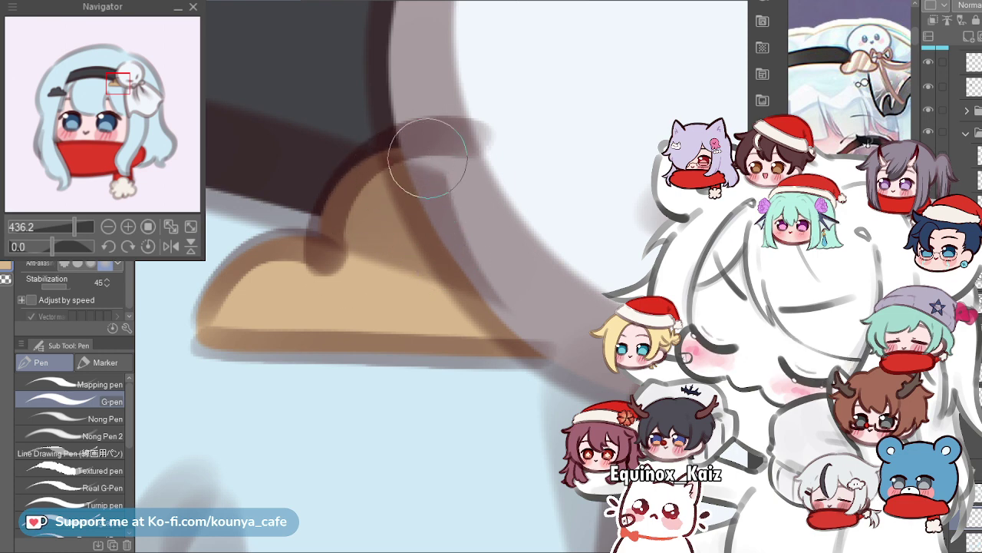
Erase the end of the cloud's upper curve that overlaps the ghost's head on its line-art layer.
{"action": "scroll", "coordinate": [410, 173], "scroll_direction": "down", "scroll_amount": 2}
{"action": "scroll", "coordinate": [409, 174], "scroll_direction": "down", "scroll_amount": 5}
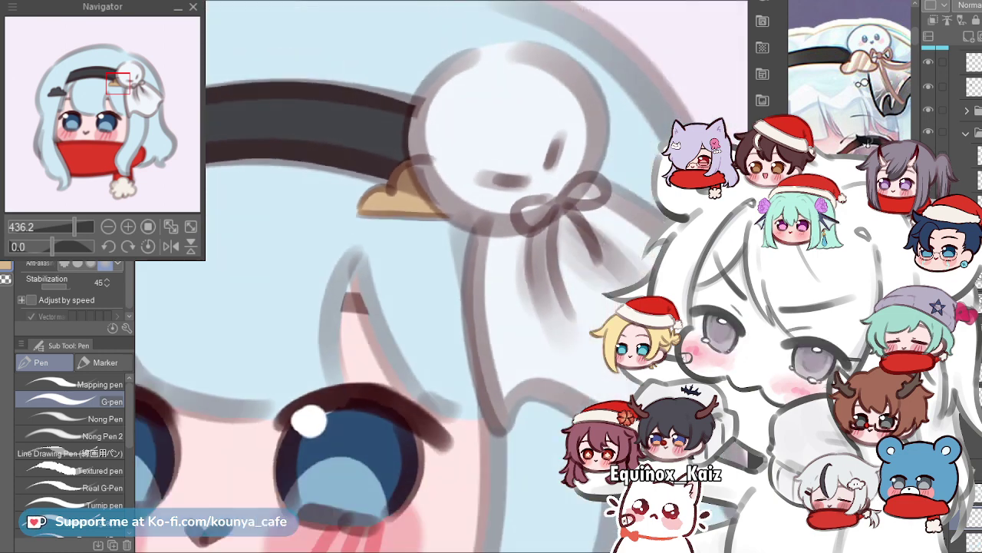
{"action": "scroll", "coordinate": [403, 181], "scroll_direction": "up", "scroll_amount": 5}
{"action": "left_click", "coordinate": [968, 516]}
{"action": "left_click", "coordinate": [969, 491]}
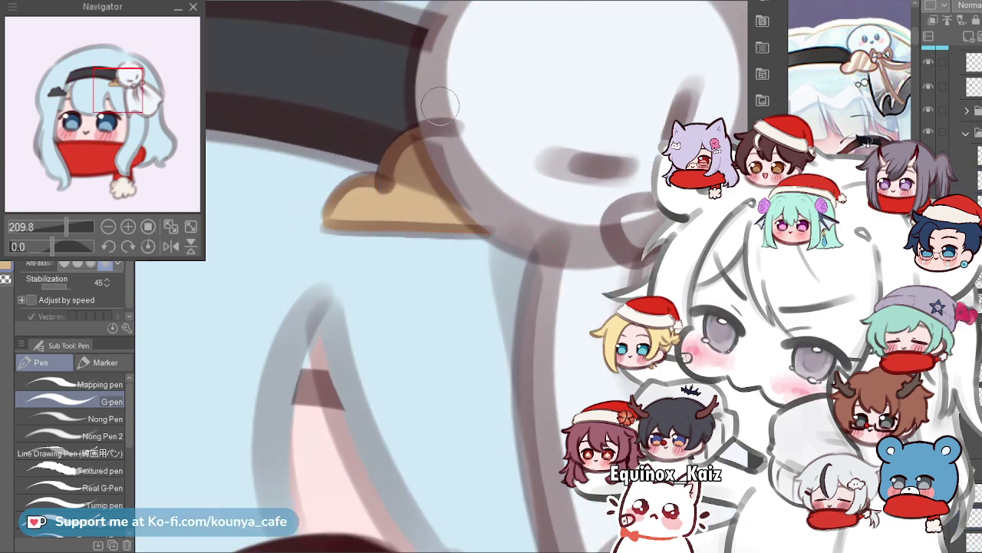
{"action": "key", "text": "e"}
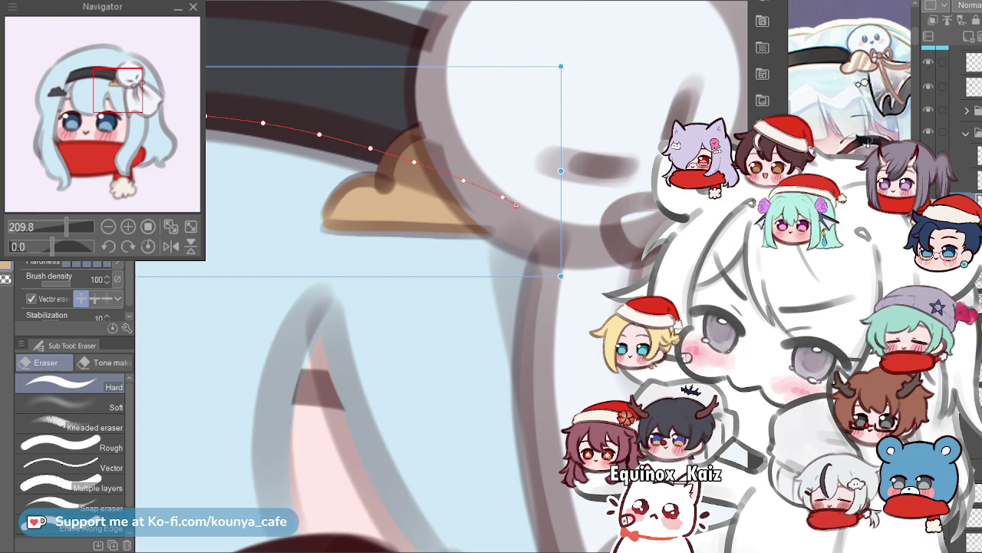
{"action": "key", "text": "alt+["}
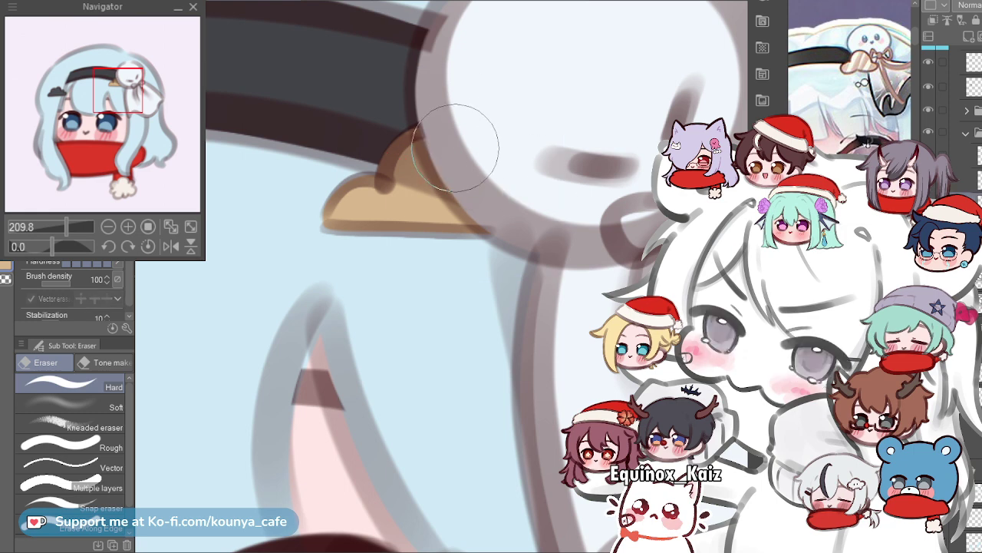
Examine the tan cloud ornament beside the ghost, both close up and within the whole chibi.
{"action": "left_click_drag", "start_coordinate": [466, 29], "coordinate": [471, 101]}
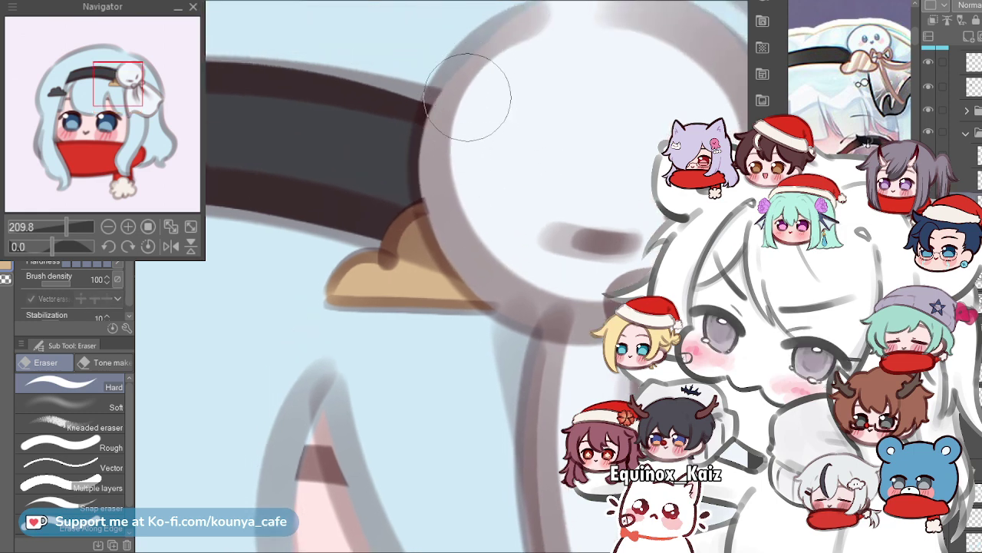
{"action": "scroll", "coordinate": [476, 107], "scroll_direction": "down", "scroll_amount": 1}
{"action": "key", "text": "ctrl+0"}
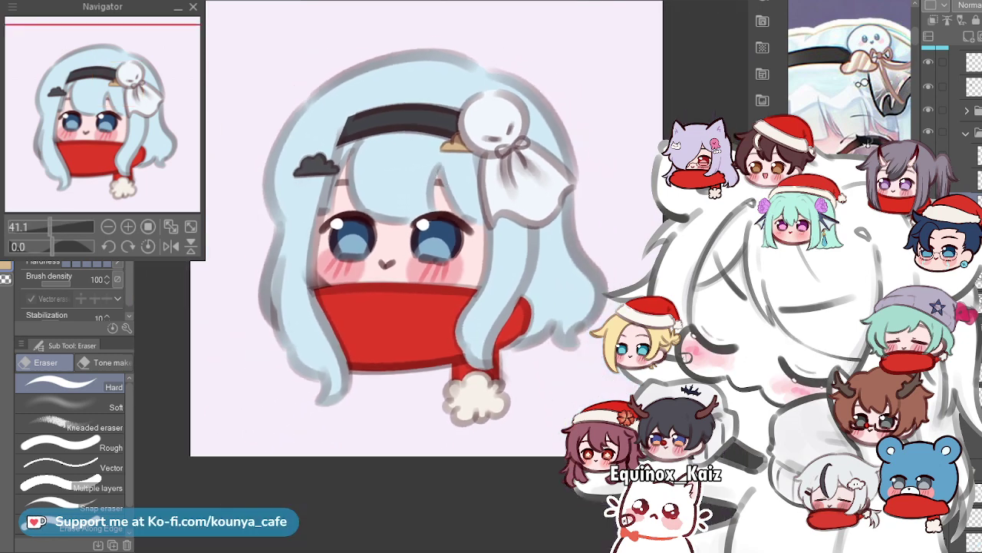
{"action": "left_click_drag", "start_coordinate": [456, 111], "coordinate": [525, 145]}
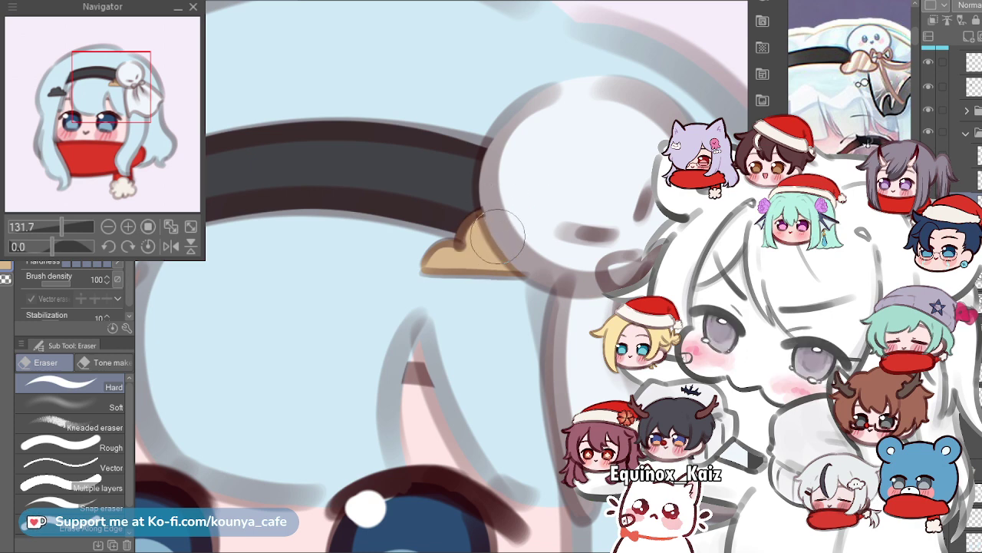
{"action": "key", "text": "ctrl+0"}
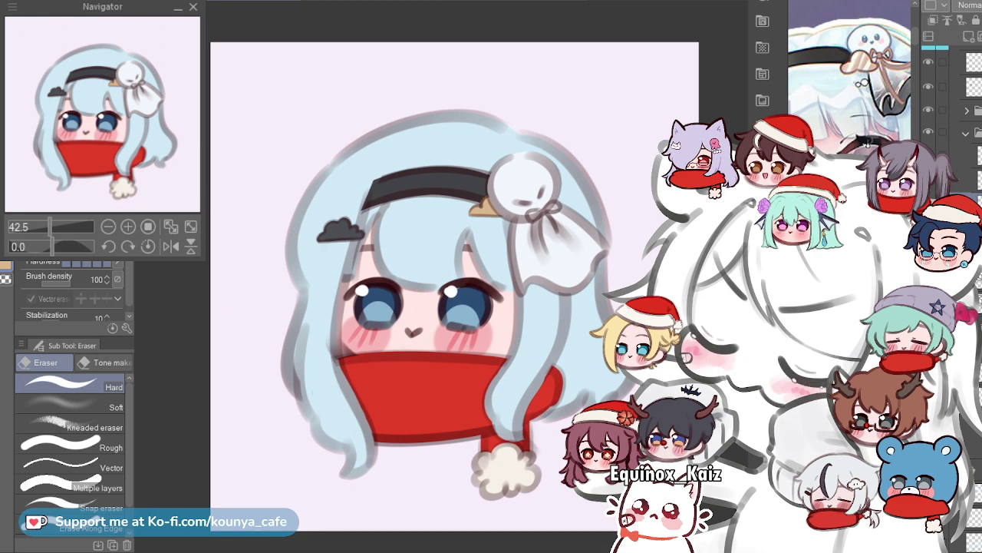
{"action": "scroll", "coordinate": [516, 267], "scroll_direction": "up", "scroll_amount": 1}
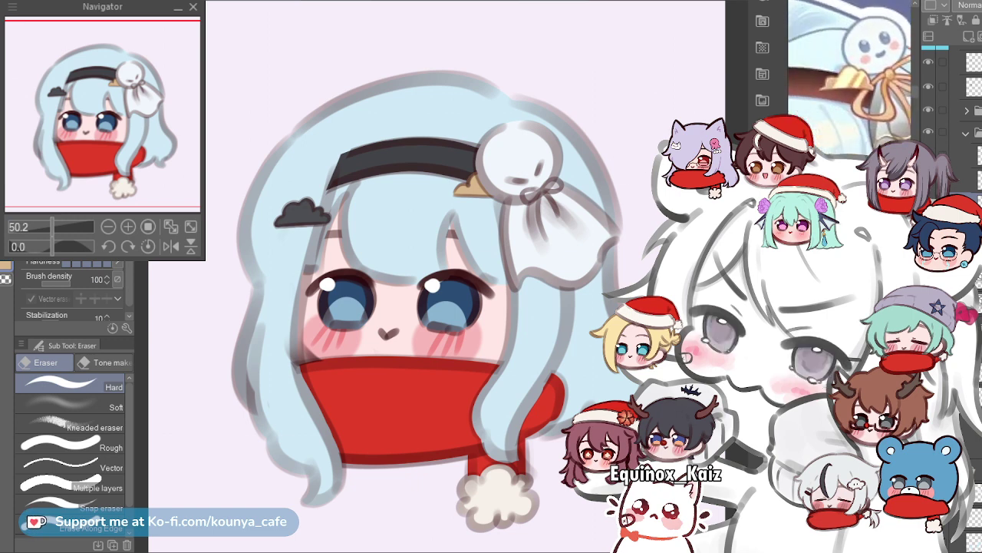
{"action": "scroll", "coordinate": [488, 192], "scroll_direction": "up", "scroll_amount": 6}
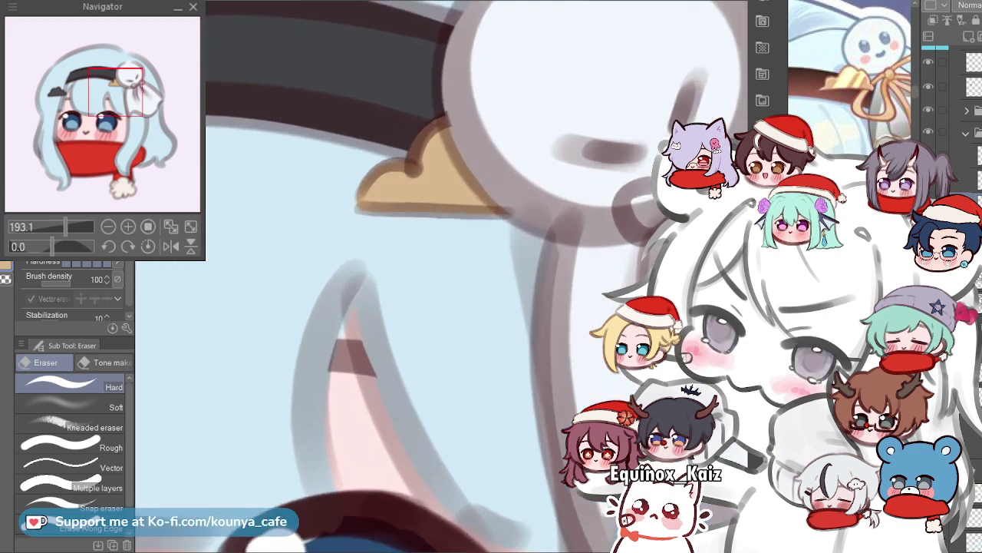
Extend the outline of the cloud's upper bump in a curve over the ghost's head on the line-art layer.
{"action": "key", "text": "ctrl+z"}
{"action": "key", "text": "ctrl+y"}
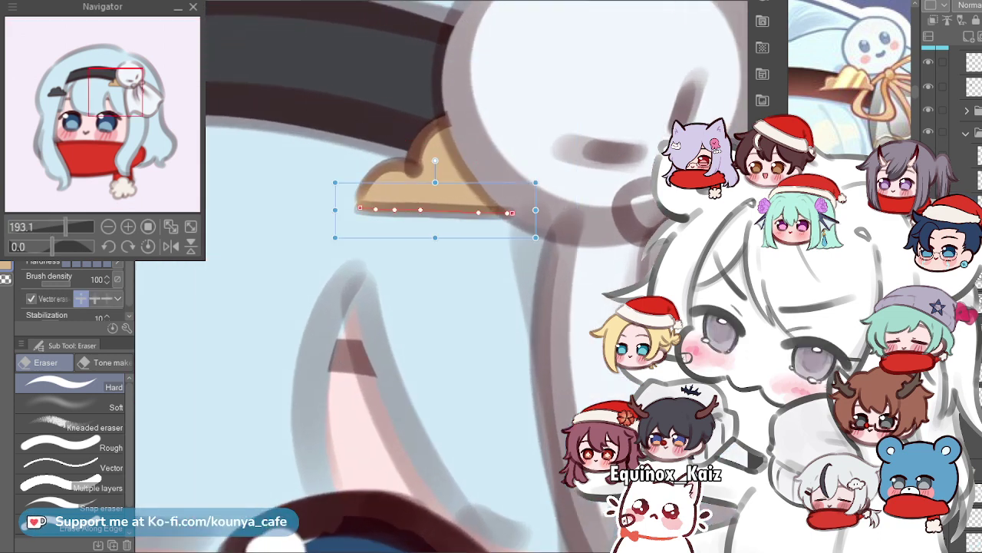
{"action": "left_click", "coordinate": [964, 155]}
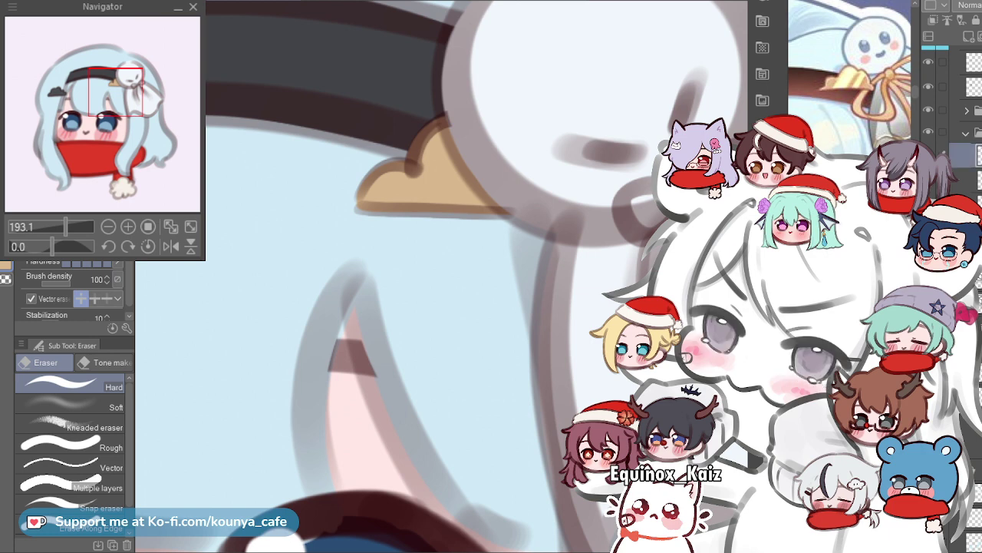
{"action": "left_click_drag", "start_coordinate": [556, 140], "coordinate": [529, 225]}
{"action": "scroll", "coordinate": [527, 225], "scroll_direction": "up", "scroll_amount": 2}
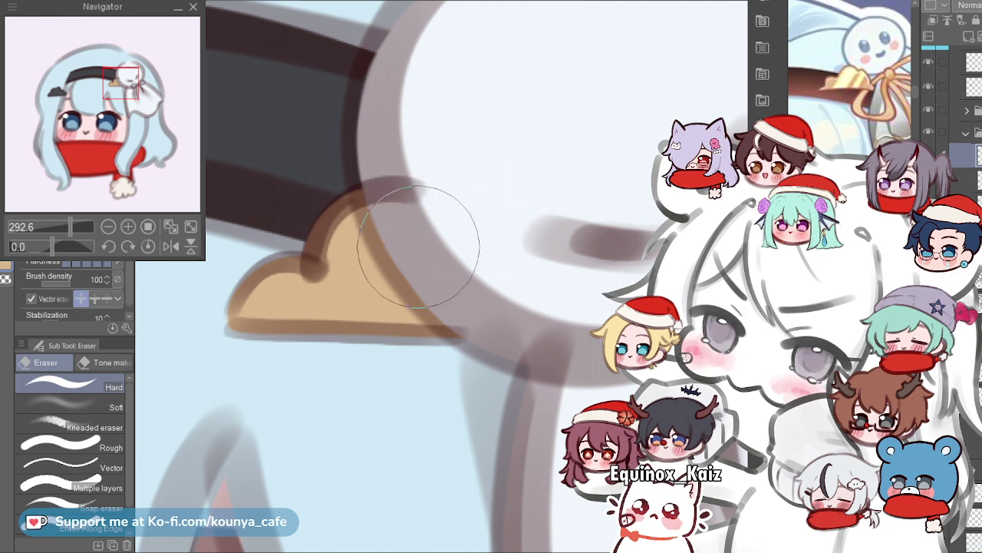
{"action": "key", "text": "p"}
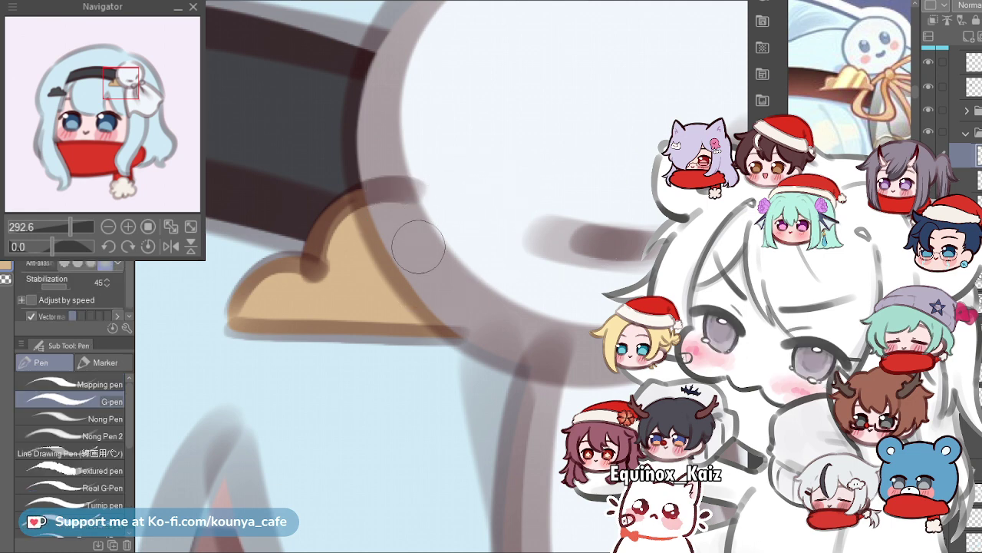
{"action": "key", "text": "p"}
{"action": "mouse_move", "coordinate": [461, 215]}
{"action": "left_mouse_down"}
{"action": "mouse_move", "coordinate": [360, 233]}
{"action": "mouse_move", "coordinate": [398, 247]}
{"action": "left_mouse_up"}
{"action": "left_click_drag", "start_coordinate": [498, 176], "coordinate": [460, 187]}
{"action": "mouse_move", "coordinate": [306, 228]}
{"action": "left_mouse_down"}
{"action": "mouse_move", "coordinate": [392, 201]}
{"action": "mouse_move", "coordinate": [458, 266]}
{"action": "left_mouse_up"}
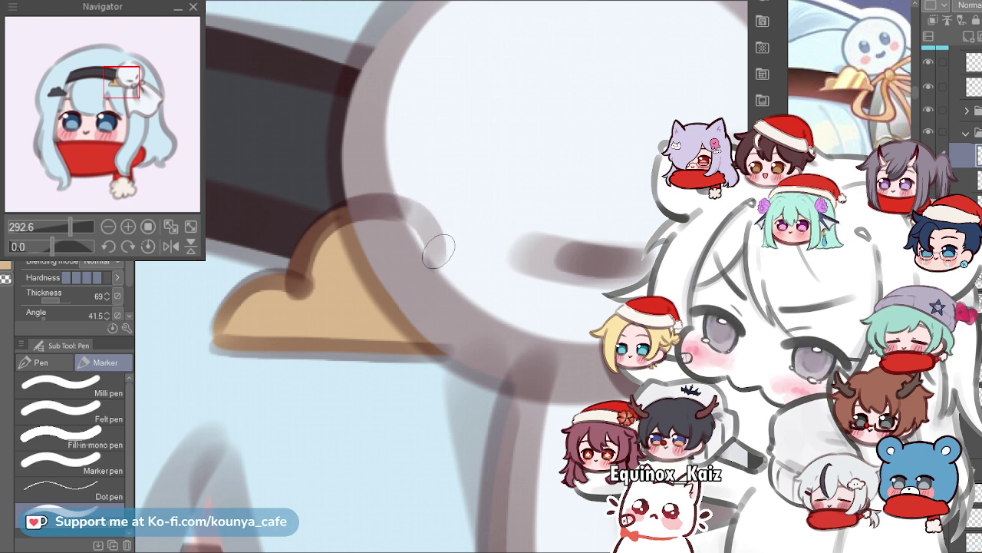
Draw the outline of a smaller third bump over the ghost and extend the cloud's base line to meet it.
{"action": "mouse_move", "coordinate": [430, 264]}
{"action": "left_mouse_down"}
{"action": "mouse_move", "coordinate": [486, 278]}
{"action": "mouse_move", "coordinate": [482, 334]}
{"action": "left_mouse_up"}
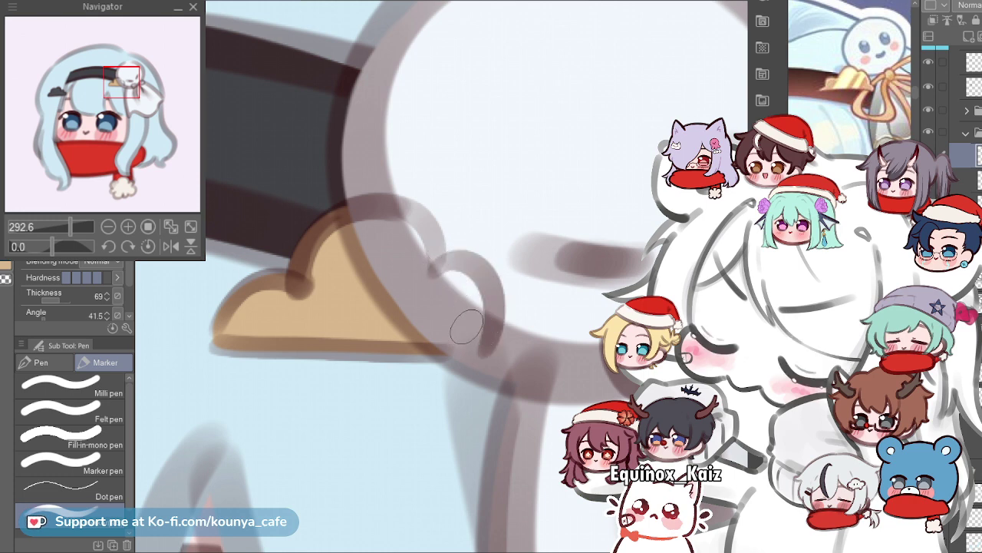
{"action": "left_click", "coordinate": [332, 349], "text": "ctrl"}
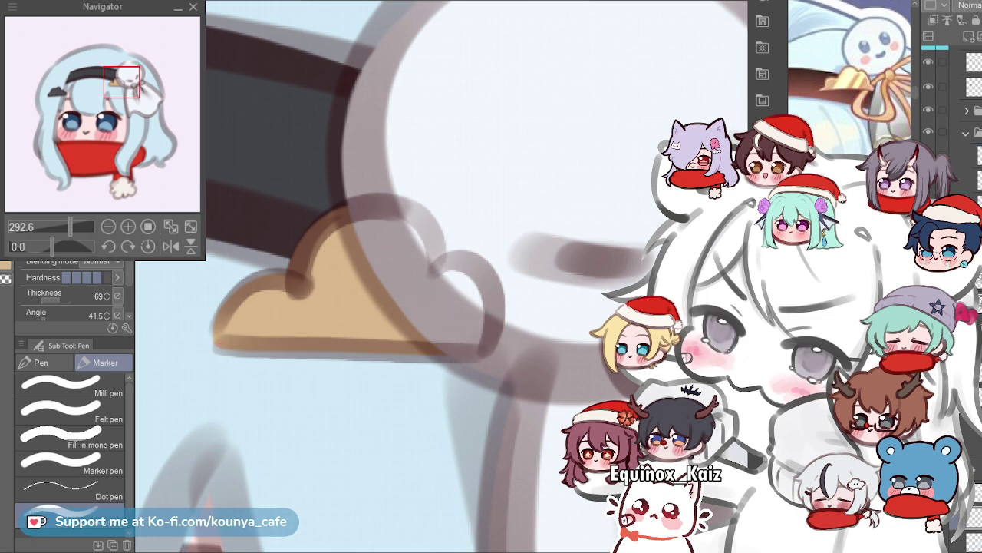
{"action": "key", "text": "ctrl+z"}
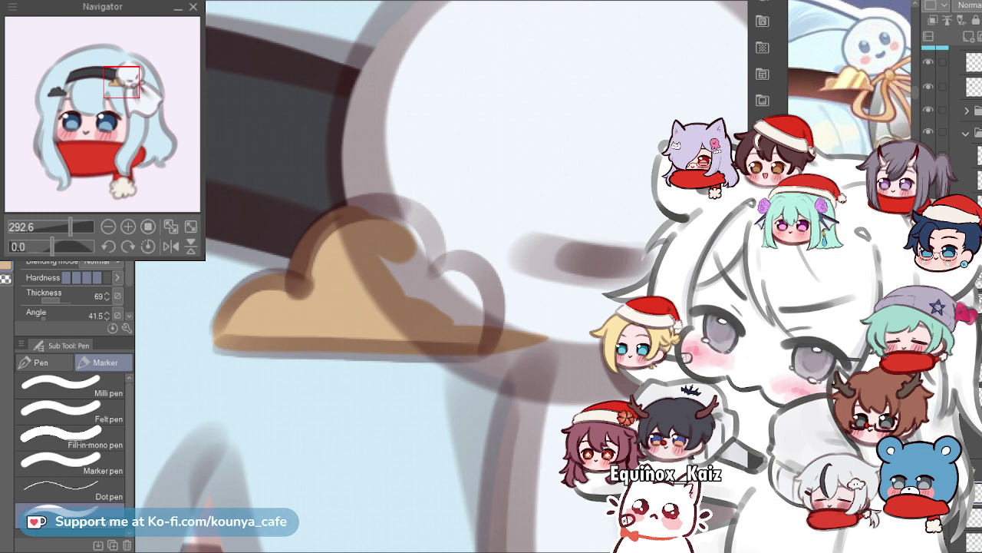
Paint tan along the inside edge of the cloud's middle bump over the ghost with the G-pen.
{"action": "scroll", "coordinate": [450, 230], "scroll_direction": "up", "scroll_amount": 3}
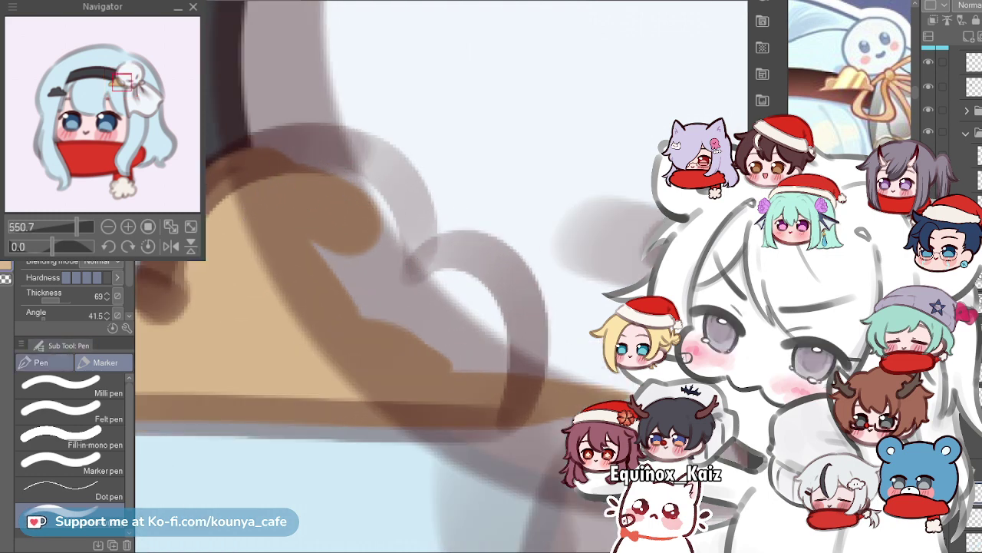
{"action": "left_click", "coordinate": [42, 362]}
{"action": "left_click_drag", "start_coordinate": [273, 148], "coordinate": [354, 261]}
{"action": "key", "text": "ctrl+z"}
{"action": "key", "text": "["}
{"action": "mouse_move", "coordinate": [263, 193]}
{"action": "left_mouse_down"}
{"action": "mouse_move", "coordinate": [293, 142]}
{"action": "mouse_move", "coordinate": [359, 300]}
{"action": "mouse_move", "coordinate": [273, 191]}
{"action": "mouse_move", "coordinate": [241, 191]}
{"action": "mouse_move", "coordinate": [299, 157]}
{"action": "mouse_move", "coordinate": [337, 319]}
{"action": "left_mouse_up"}
{"action": "key", "text": "ctrl+z"}
{"action": "left_click_drag", "start_coordinate": [243, 184], "coordinate": [379, 307]}
{"action": "key", "text": "ctrl+z"}
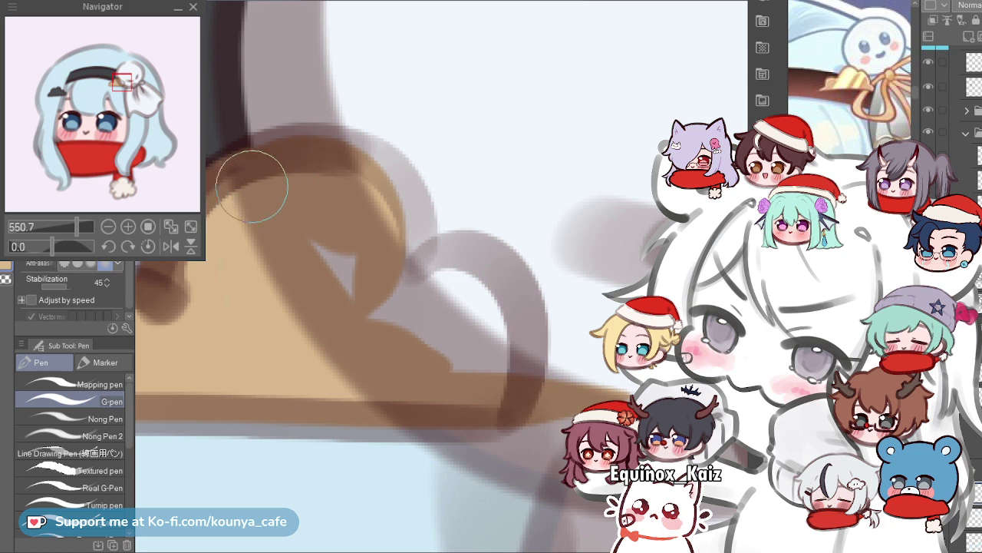
{"action": "left_click_drag", "start_coordinate": [324, 161], "coordinate": [390, 263]}
Fill the remaining gap inside the cloud's middle bump with tan using a larger brush.
{"action": "scroll", "coordinate": [345, 317], "scroll_direction": "down", "scroll_amount": 2}
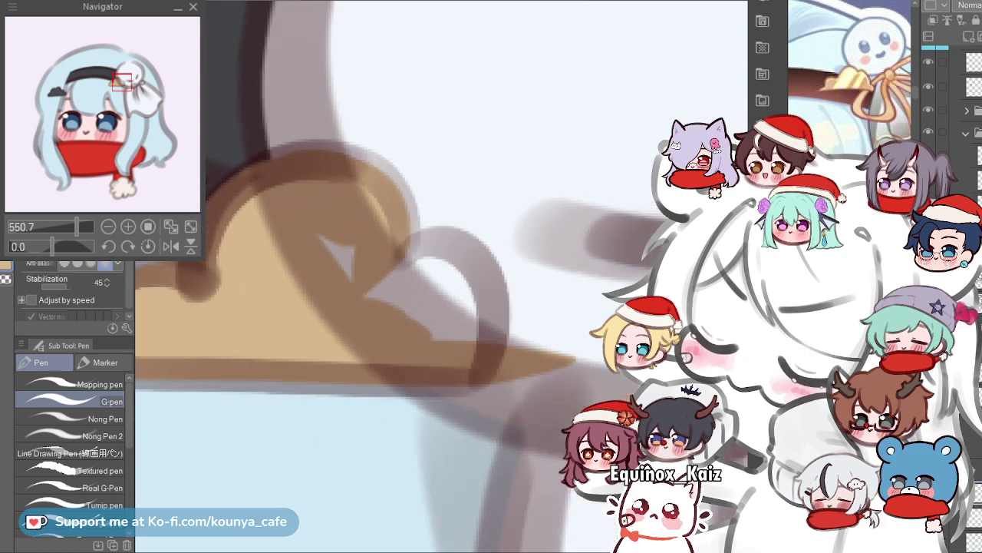
{"action": "scroll", "coordinate": [389, 249], "scroll_direction": "up", "scroll_amount": 2}
{"action": "scroll", "coordinate": [372, 242], "scroll_direction": "down", "scroll_amount": 2}
{"action": "key", "text": "bracketright"}
{"action": "key", "text": "bracketright"}
{"action": "key", "text": "bracketright"}
{"action": "left_click_drag", "start_coordinate": [310, 248], "coordinate": [338, 274]}
{"action": "scroll", "coordinate": [364, 311], "scroll_direction": "up", "scroll_amount": 3}
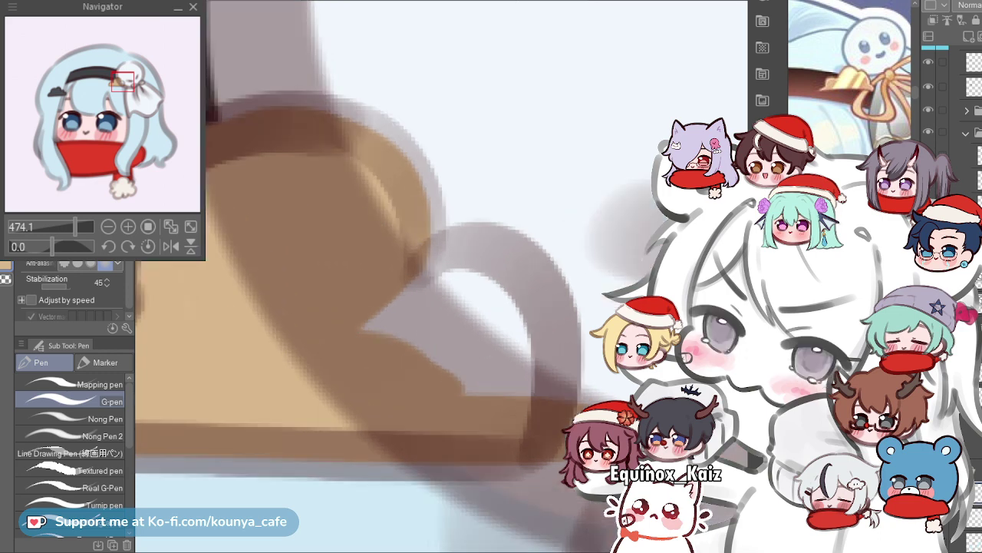
Paint tan along the curved outline of the cloud's small third bump down to the base.
{"action": "left_click_drag", "start_coordinate": [459, 268], "coordinate": [397, 223]}
{"action": "left_click_drag", "start_coordinate": [326, 248], "coordinate": [505, 374]}
{"action": "key", "text": "ctrl+z"}
{"action": "mouse_move", "coordinate": [321, 234]}
{"action": "left_mouse_down"}
{"action": "mouse_move", "coordinate": [410, 214]}
{"action": "mouse_move", "coordinate": [501, 379]}
{"action": "left_mouse_up"}
{"action": "key", "text": "ctrl+z"}
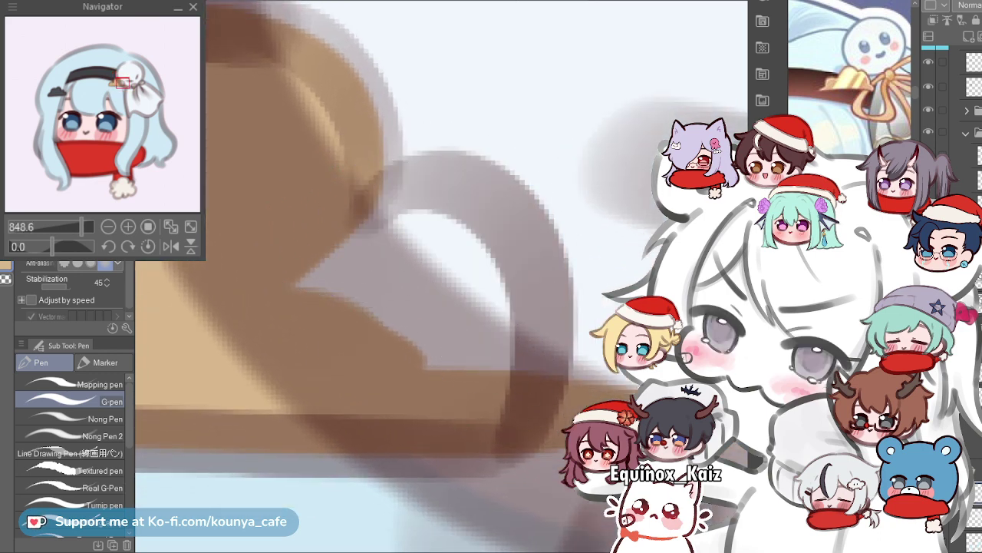
{"action": "mouse_move", "coordinate": [336, 256]}
{"action": "left_mouse_down"}
{"action": "mouse_move", "coordinate": [386, 208]}
{"action": "mouse_move", "coordinate": [531, 325]}
{"action": "left_mouse_up"}
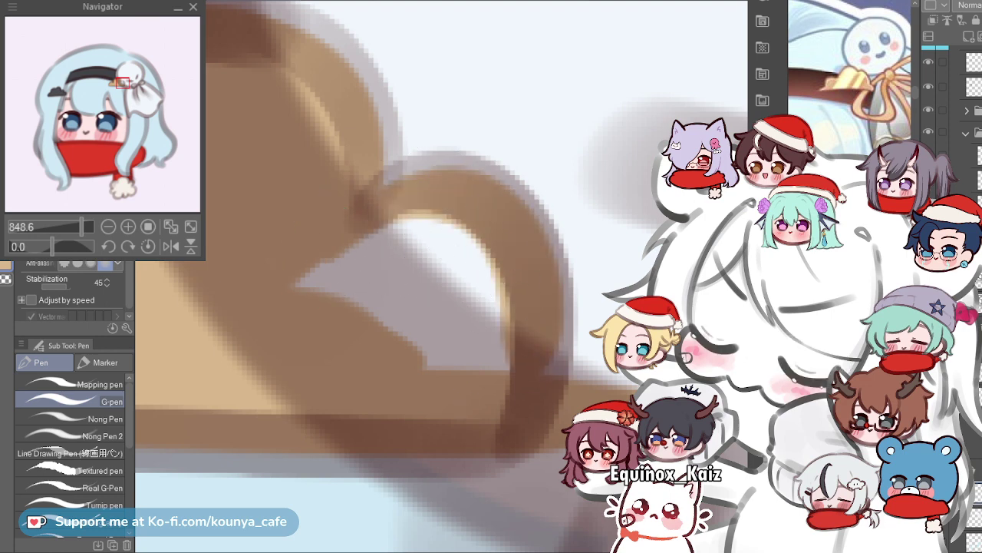
{"action": "key", "text": "ctrl+z"}
{"action": "mouse_move", "coordinate": [358, 230]}
{"action": "left_mouse_down"}
{"action": "mouse_move", "coordinate": [522, 264]}
{"action": "mouse_move", "coordinate": [524, 326]}
{"action": "left_mouse_up"}
{"action": "key", "text": "ctrl+z"}
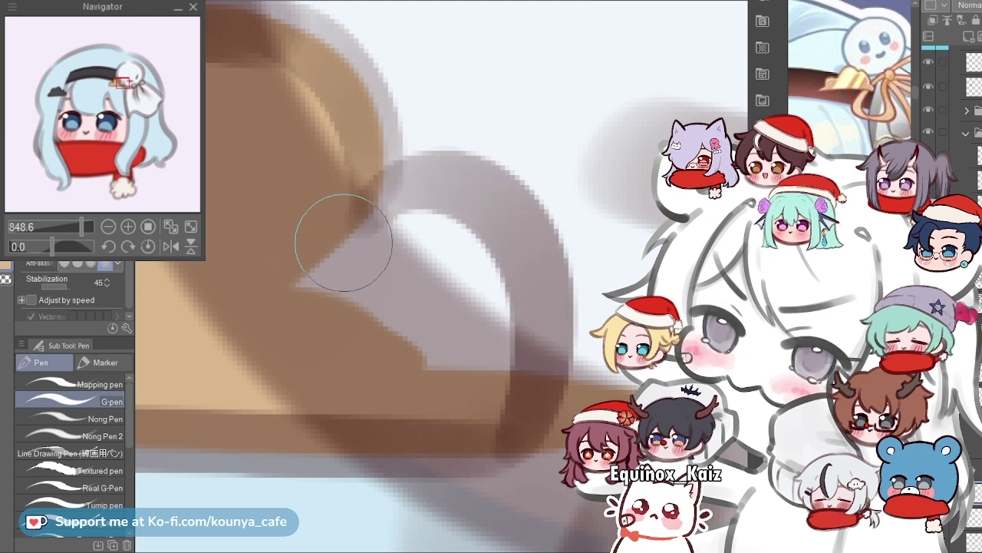
{"action": "key", "text": "ctrl+y"}
{"action": "key", "text": "ctrl+y"}
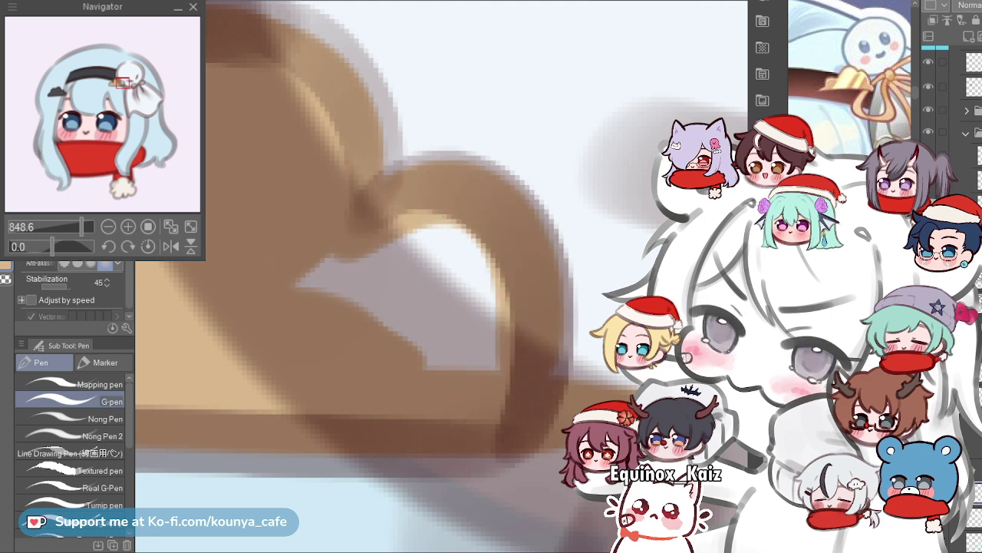
Fill the rest of the small third bump with tan and erase the excess tan beyond the cloud's outline.
{"action": "scroll", "coordinate": [351, 264], "scroll_direction": "down", "scroll_amount": 3}
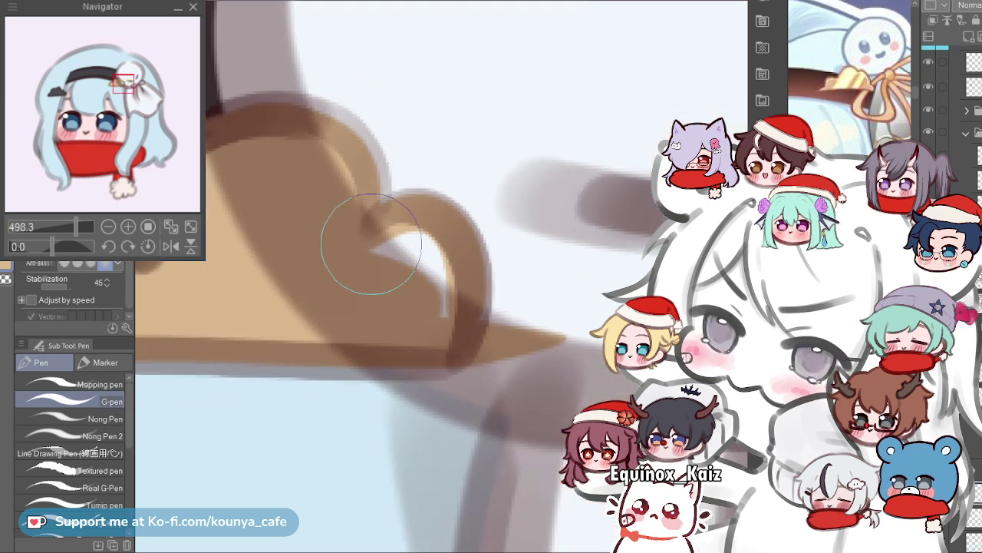
{"action": "left_click_drag", "start_coordinate": [371, 244], "coordinate": [426, 284]}
{"action": "scroll", "coordinate": [431, 279], "scroll_direction": "down", "scroll_amount": 3}
{"action": "scroll", "coordinate": [432, 280], "scroll_direction": "up", "scroll_amount": 4}
{"action": "key", "text": "e"}
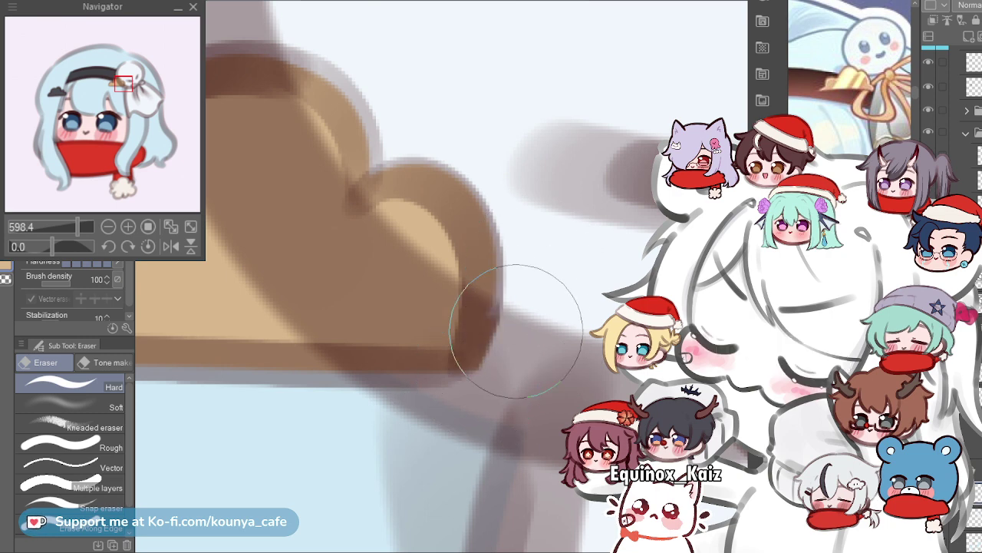
Erase the ghost's outline where it crosses the cloud's middle bump.
{"action": "scroll", "coordinate": [581, 296], "scroll_direction": "down", "scroll_amount": 8}
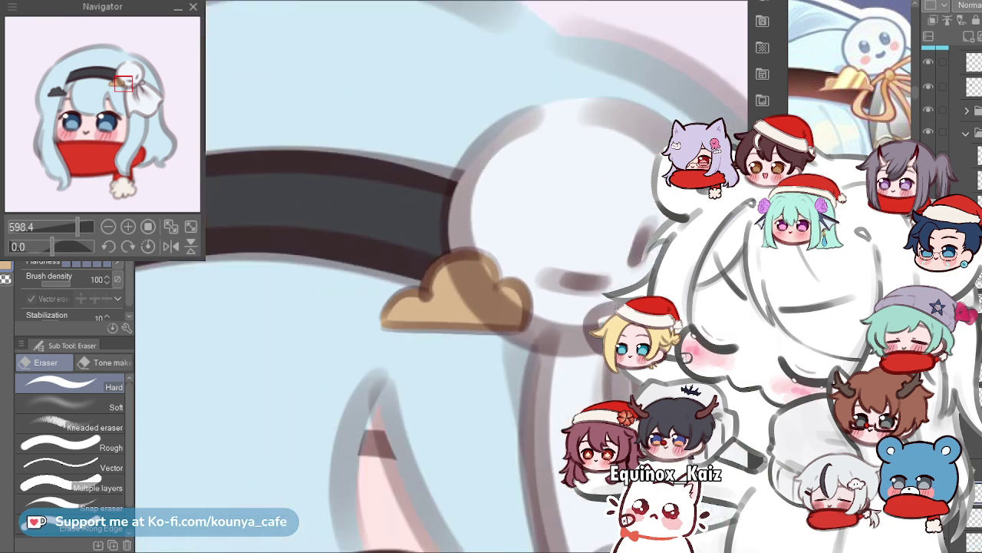
{"action": "scroll", "coordinate": [556, 304], "scroll_direction": "up", "scroll_amount": 5}
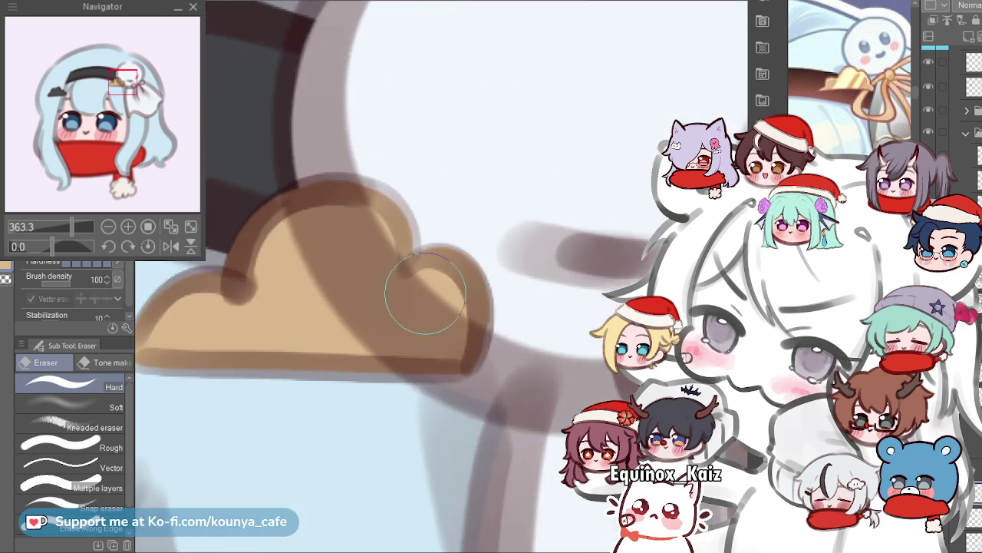
{"action": "scroll", "coordinate": [499, 188], "scroll_direction": "down", "scroll_amount": 3}
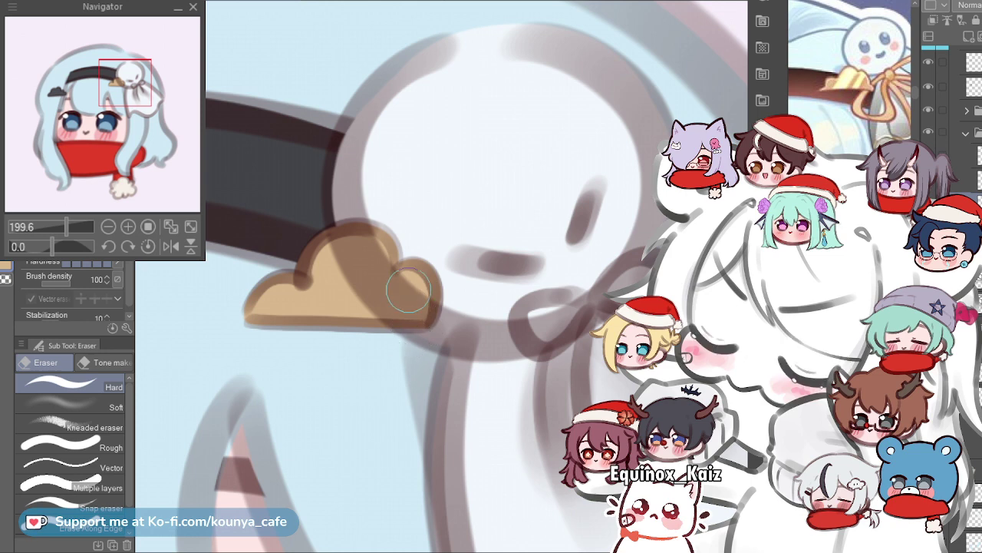
{"action": "scroll", "coordinate": [411, 292], "scroll_direction": "up", "scroll_amount": 3}
{"action": "left_click_drag", "start_coordinate": [372, 241], "coordinate": [373, 276]}
{"action": "key", "text": "ctrl+z"}
{"action": "mouse_move", "coordinate": [290, 218]}
{"action": "left_mouse_down"}
{"action": "mouse_move", "coordinate": [375, 214]}
{"action": "mouse_move", "coordinate": [366, 301]}
{"action": "mouse_move", "coordinate": [345, 241]}
{"action": "mouse_move", "coordinate": [278, 224]}
{"action": "mouse_move", "coordinate": [368, 303]}
{"action": "left_mouse_up"}
{"action": "key", "text": "ctrl+z"}
{"action": "left_click_drag", "start_coordinate": [348, 206], "coordinate": [366, 318]}
{"action": "key", "text": "ctrl+z"}
{"action": "left_click_drag", "start_coordinate": [297, 229], "coordinate": [367, 282]}
{"action": "mouse_move", "coordinate": [323, 256]}
{"action": "left_mouse_down"}
{"action": "mouse_move", "coordinate": [383, 299]}
{"action": "mouse_move", "coordinate": [376, 238]}
{"action": "mouse_move", "coordinate": [400, 297]}
{"action": "mouse_move", "coordinate": [384, 325]}
{"action": "mouse_move", "coordinate": [401, 304]}
{"action": "mouse_move", "coordinate": [400, 340]}
{"action": "left_mouse_up"}
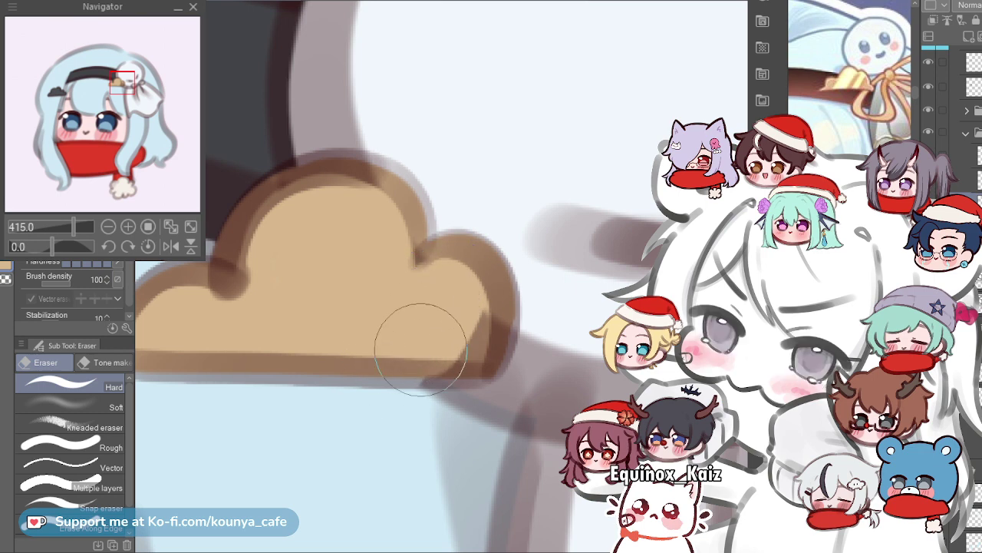
Erase the remaining ghost outline inside the cloud's small bump and just above its base line.
{"action": "key", "text": "ctrl+z"}
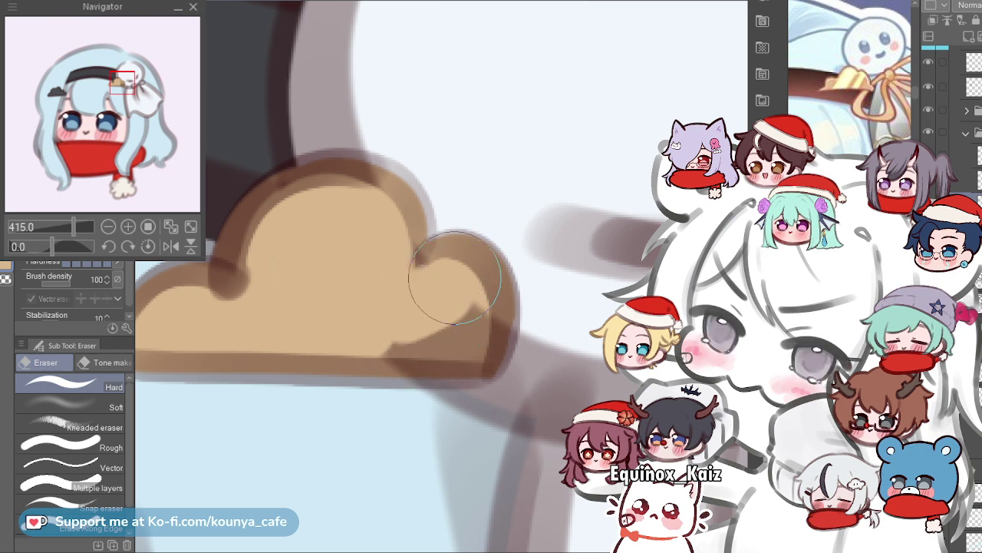
{"action": "scroll", "coordinate": [430, 284], "scroll_direction": "up", "scroll_amount": 2}
{"action": "scroll", "coordinate": [430, 284], "scroll_direction": "up", "scroll_amount": 2}
{"action": "mouse_move", "coordinate": [475, 267]}
{"action": "left_mouse_down"}
{"action": "mouse_move", "coordinate": [482, 349]}
{"action": "mouse_move", "coordinate": [480, 283]}
{"action": "mouse_move", "coordinate": [473, 349]}
{"action": "mouse_move", "coordinate": [469, 306]}
{"action": "mouse_move", "coordinate": [456, 348]}
{"action": "left_mouse_up"}
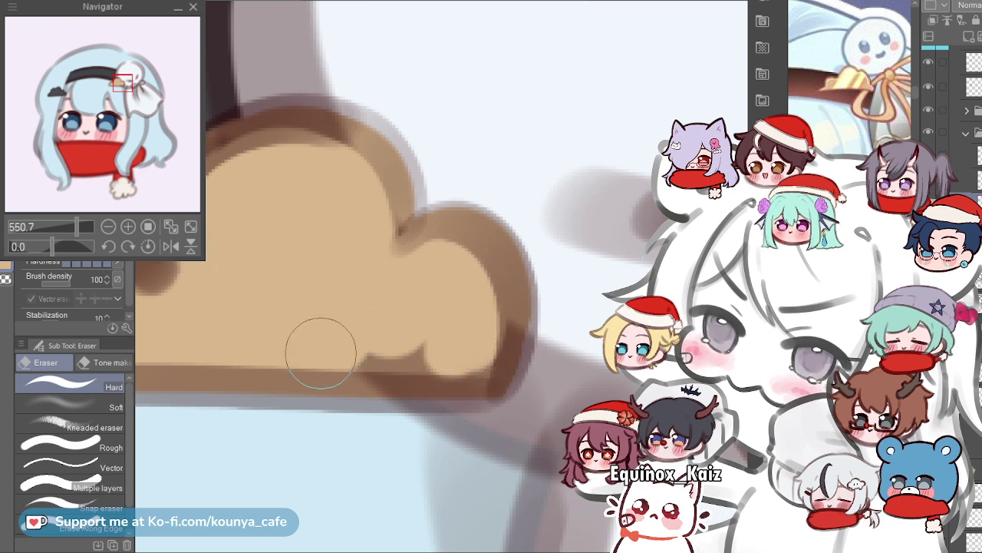
{"action": "left_click_drag", "start_coordinate": [320, 351], "coordinate": [452, 359]}
{"action": "key", "text": "ctrl+z"}
{"action": "mouse_move", "coordinate": [334, 367]}
{"action": "left_mouse_down"}
{"action": "mouse_move", "coordinate": [480, 366]}
{"action": "mouse_move", "coordinate": [339, 360]}
{"action": "mouse_move", "coordinate": [419, 357]}
{"action": "mouse_move", "coordinate": [460, 368]}
{"action": "mouse_move", "coordinate": [356, 360]}
{"action": "mouse_move", "coordinate": [474, 362]}
{"action": "mouse_move", "coordinate": [465, 366]}
{"action": "mouse_move", "coordinate": [489, 305]}
{"action": "left_mouse_up"}
{"action": "key", "text": "ctrl+z"}
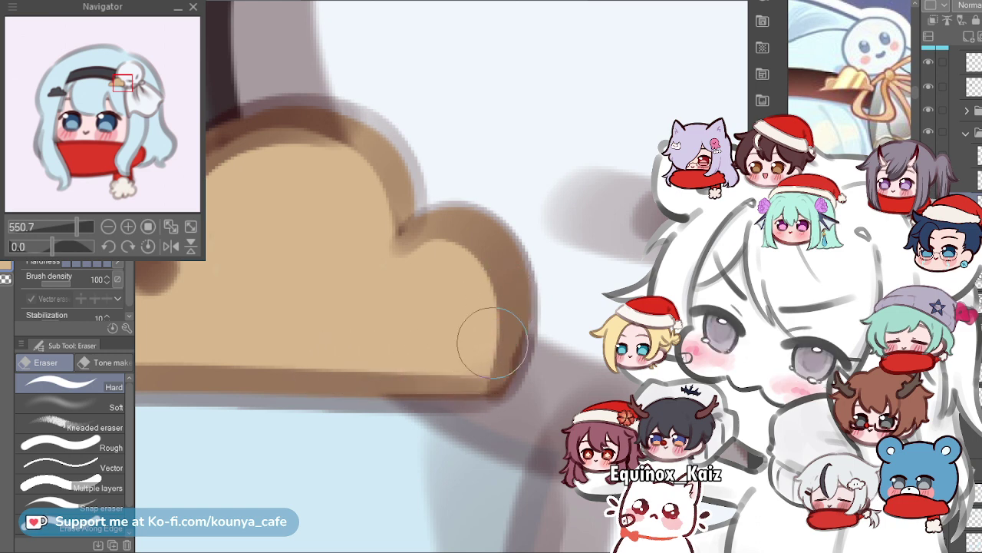
Examine the finished tan cloud, the face and the whole chibi at different magnifications.
{"action": "scroll", "coordinate": [491, 338], "scroll_direction": "down", "scroll_amount": 10}
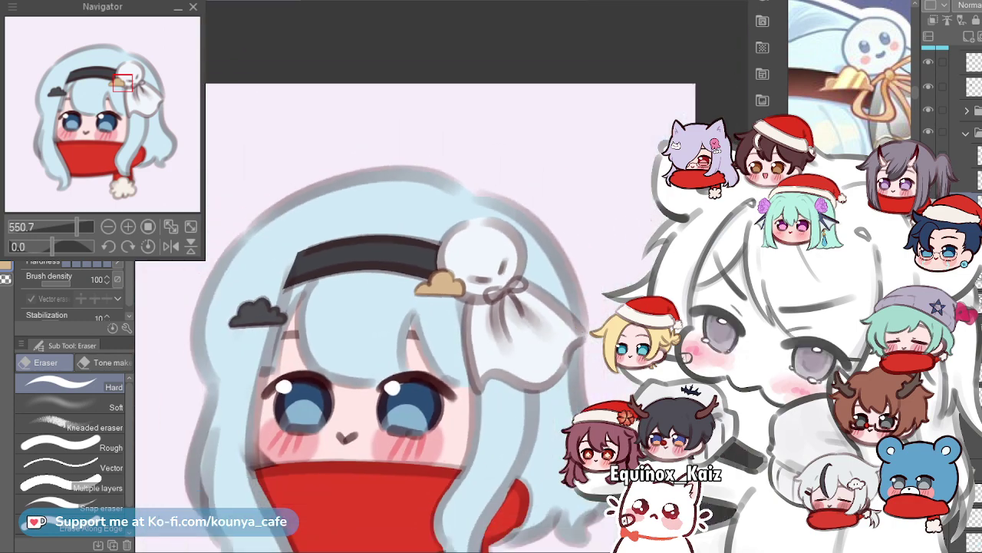
{"action": "scroll", "coordinate": [371, 194], "scroll_direction": "up", "scroll_amount": 4}
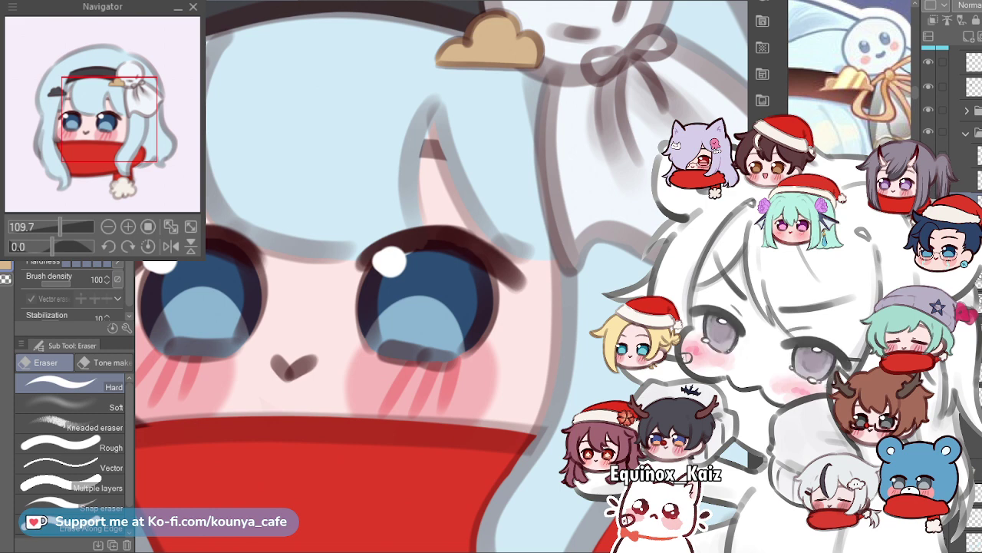
{"action": "scroll", "coordinate": [449, 213], "scroll_direction": "up", "scroll_amount": 3}
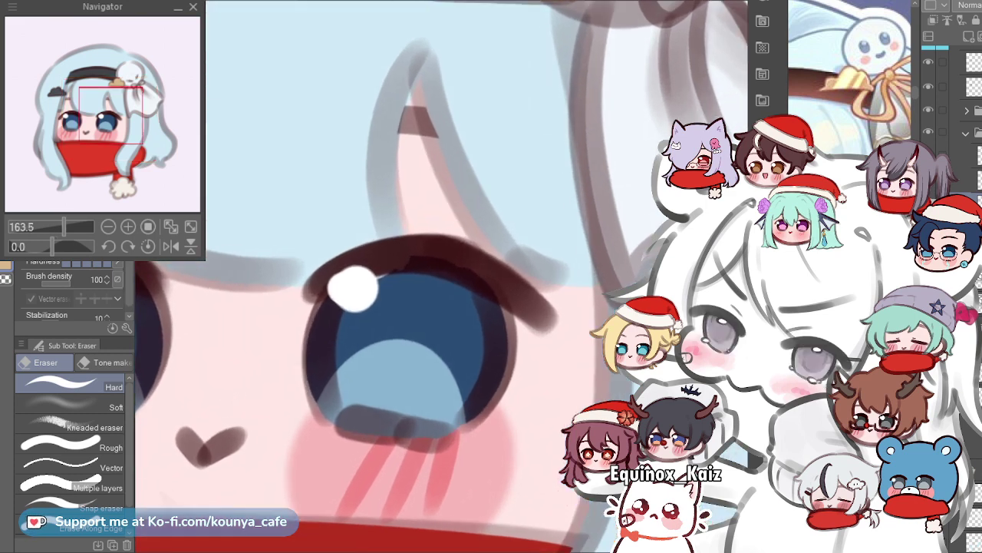
{"action": "scroll", "coordinate": [476, 198], "scroll_direction": "down", "scroll_amount": 3}
{"action": "scroll", "coordinate": [442, 276], "scroll_direction": "down", "scroll_amount": 3}
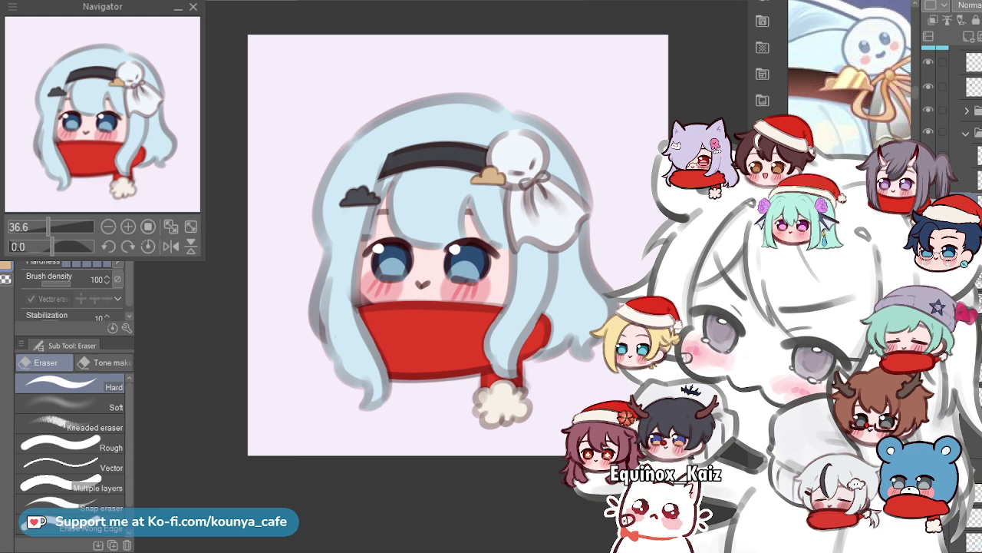
{"action": "scroll", "coordinate": [466, 263], "scroll_direction": "up", "scroll_amount": 2}
{"action": "left_click_drag", "start_coordinate": [438, 207], "coordinate": [440, 259]}
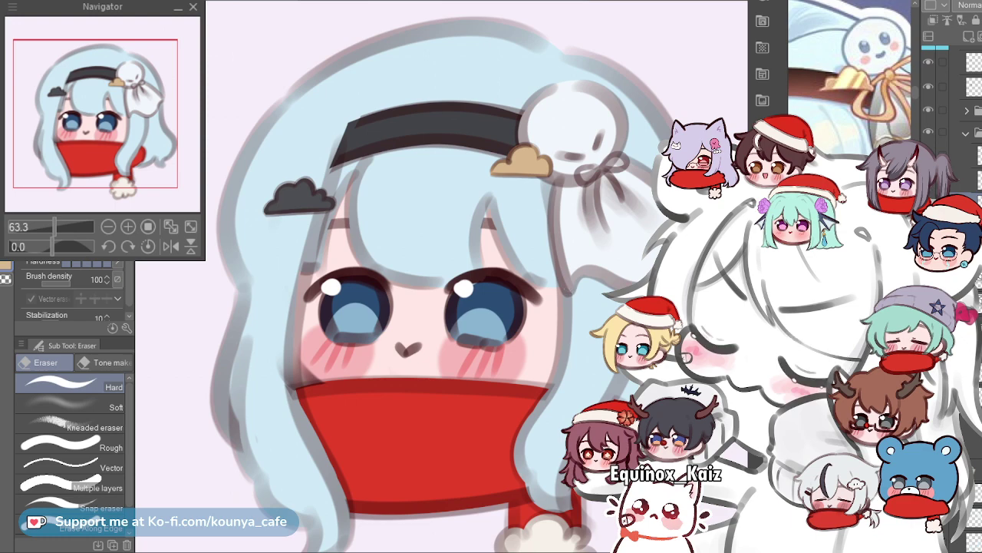
{"action": "scroll", "coordinate": [569, 288], "scroll_direction": "up", "scroll_amount": 3}
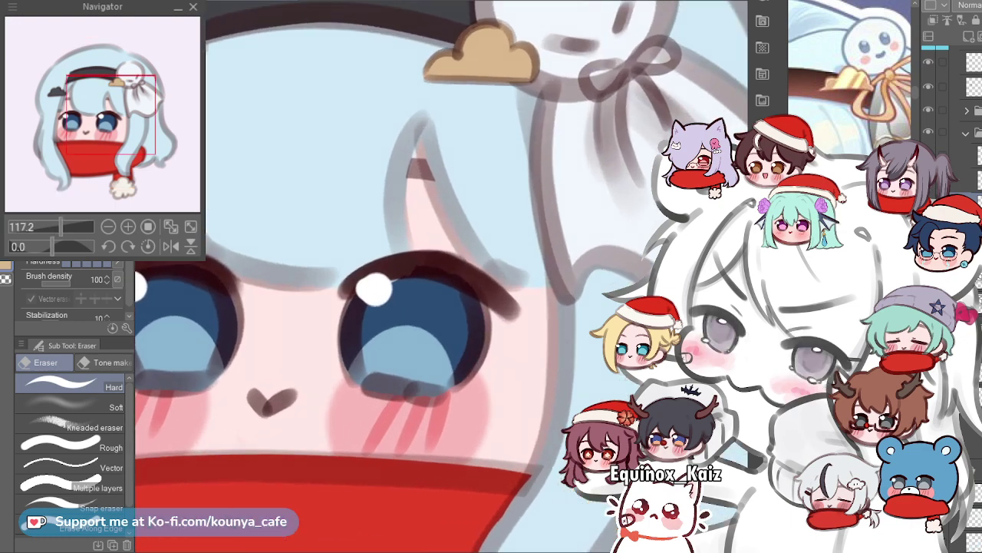
{"action": "scroll", "coordinate": [549, 309], "scroll_direction": "down", "scroll_amount": 3}
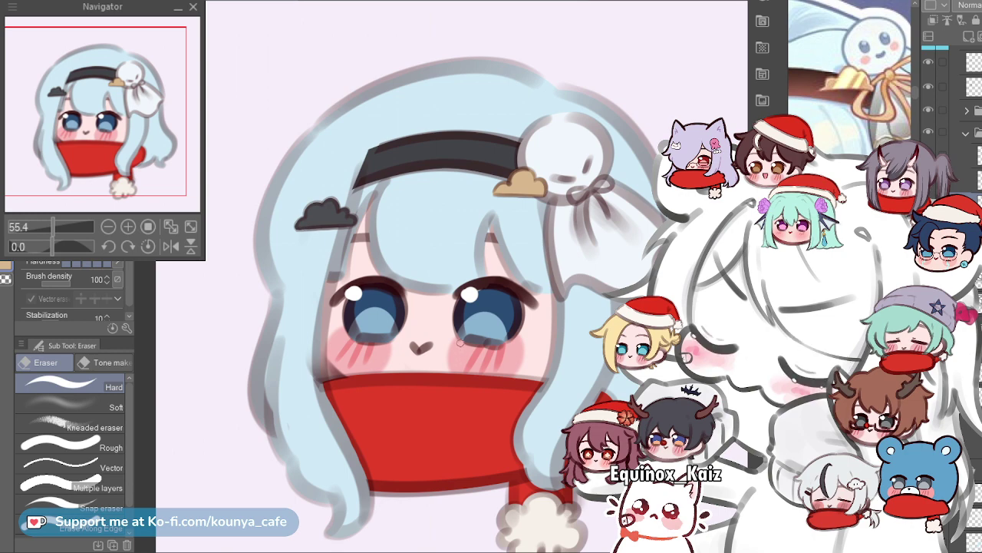
{"action": "scroll", "coordinate": [483, 254], "scroll_direction": "up", "scroll_amount": 5}
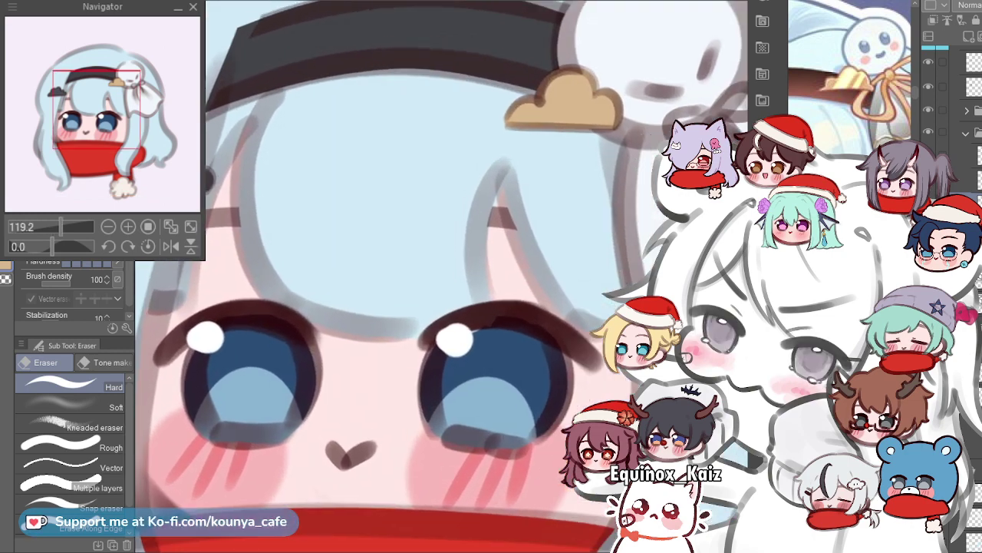
{"action": "left_click_drag", "start_coordinate": [482, 255], "coordinate": [283, 206]}
{"action": "left_click_drag", "start_coordinate": [346, 322], "coordinate": [628, 210]}
{"action": "scroll", "coordinate": [430, 277], "scroll_direction": "down", "scroll_amount": 5}
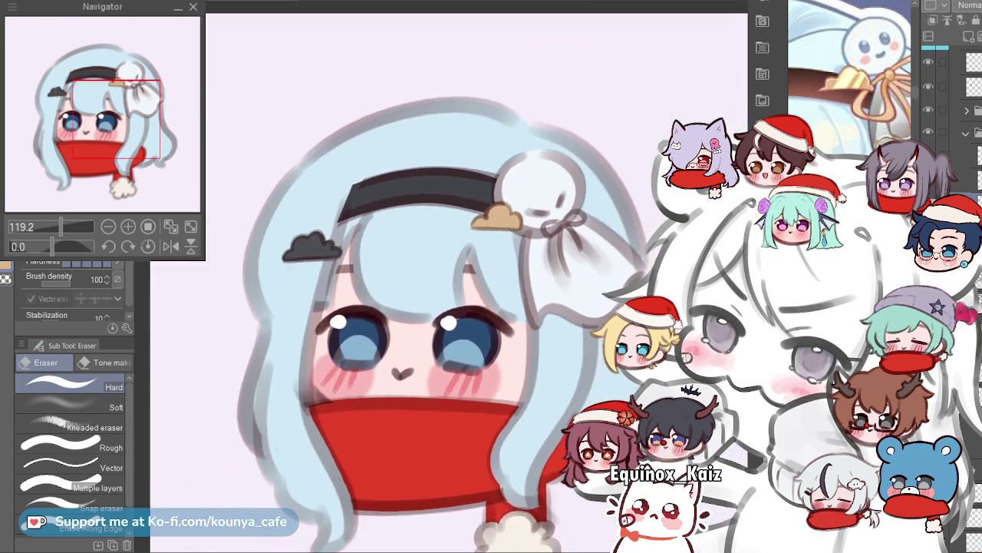
{"action": "left_click_drag", "start_coordinate": [429, 276], "coordinate": [417, 291]}
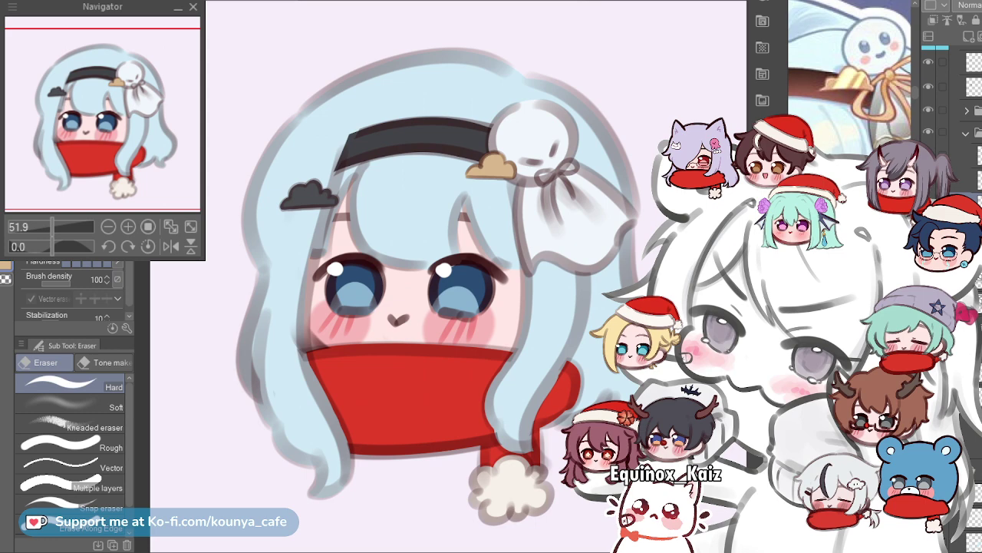
Paint two round pink blush spots on the ghost's face with the G-pen, one below its mouth and one beside its eye.
{"action": "scroll", "coordinate": [558, 145], "scroll_direction": "up", "scroll_amount": 4}
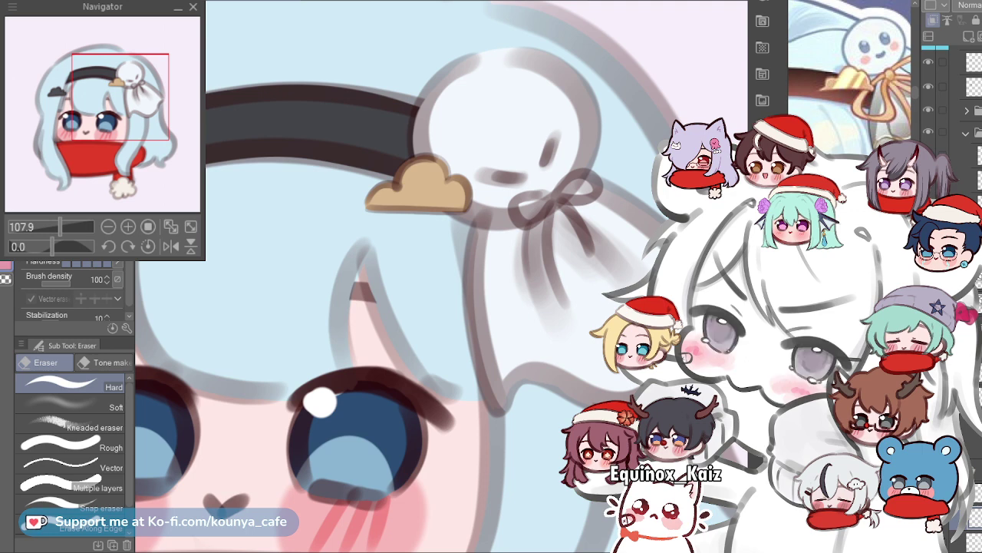
{"action": "scroll", "coordinate": [485, 231], "scroll_direction": "up", "scroll_amount": 5}
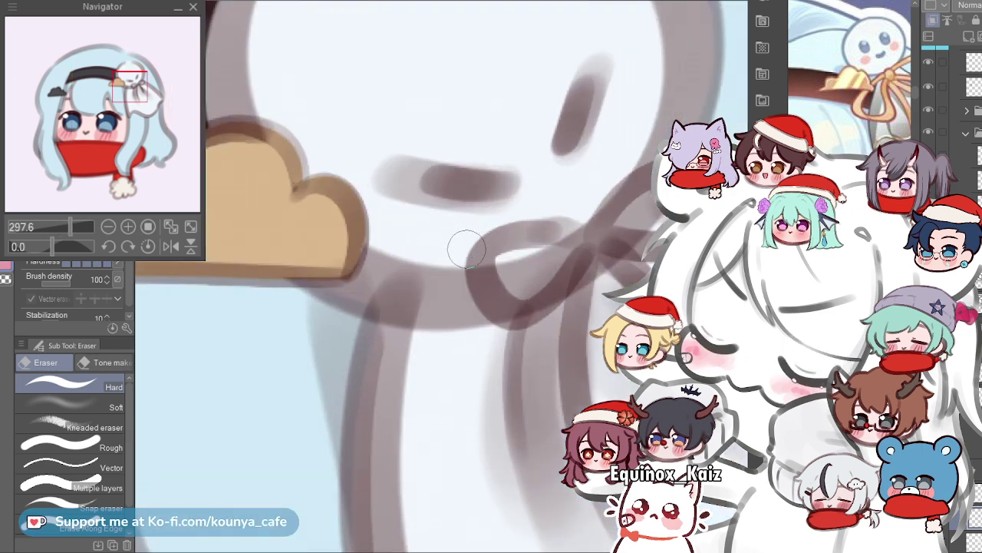
{"action": "key", "text": "p"}
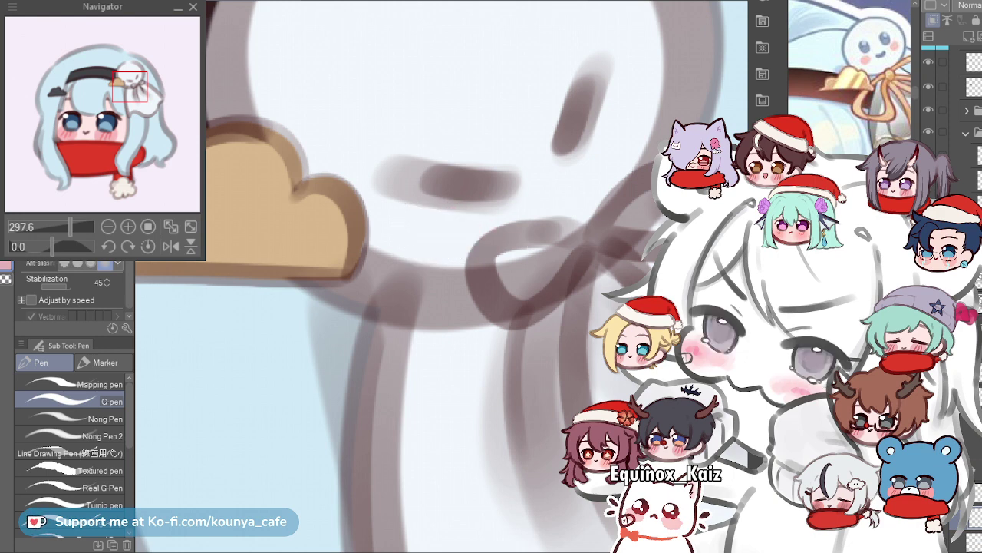
{"action": "mouse_move", "coordinate": [449, 223]}
{"action": "left_mouse_down"}
{"action": "mouse_move", "coordinate": [460, 224]}
{"action": "mouse_move", "coordinate": [448, 243]}
{"action": "left_mouse_up"}
{"action": "key", "text": "ctrl+z"}
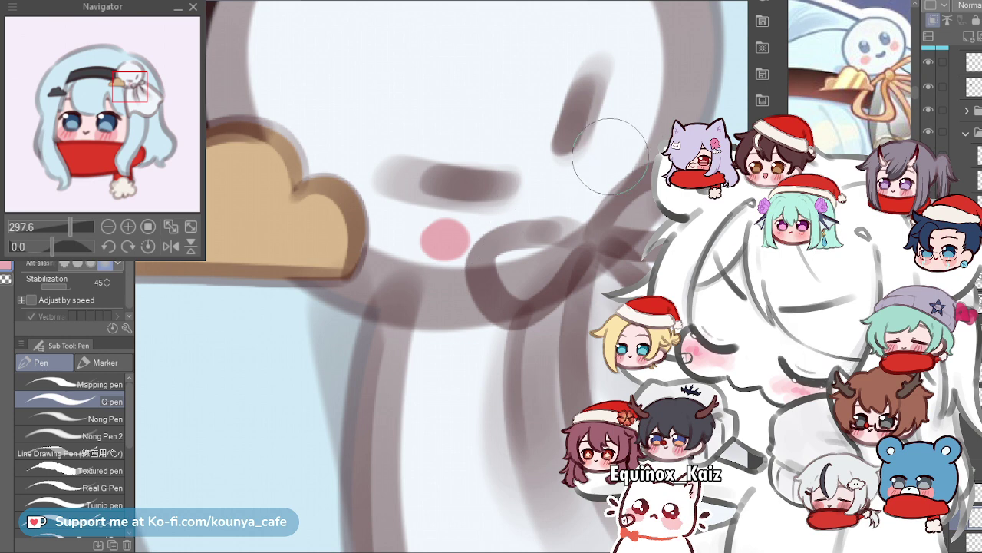
{"action": "left_click_drag", "start_coordinate": [616, 137], "coordinate": [618, 144]}
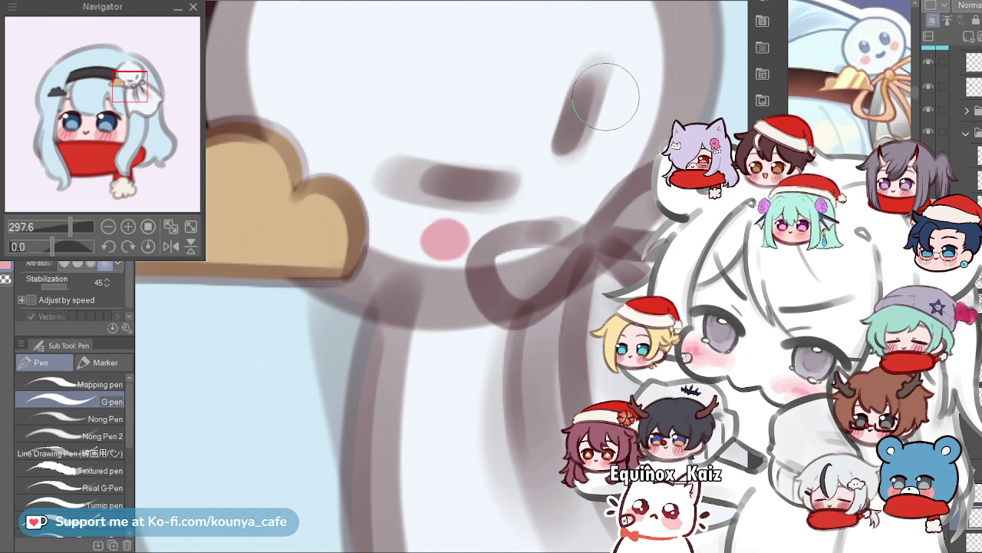
{"action": "scroll", "coordinate": [621, 127], "scroll_direction": "down", "scroll_amount": 8}
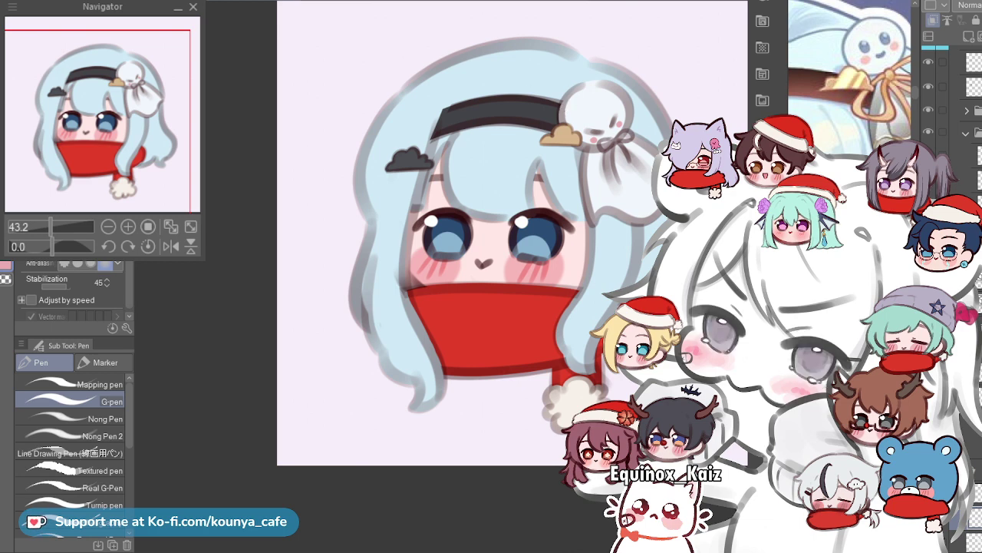
{"action": "left_click_drag", "start_coordinate": [492, 230], "coordinate": [482, 284]}
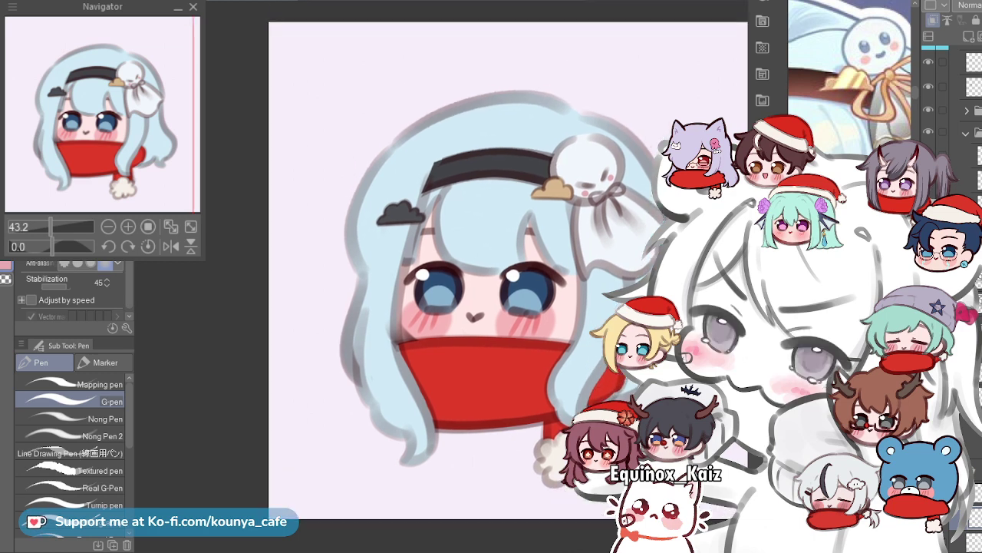
Open the lettering folder, delete its surplus layers, and make the folder and its remaining blank layer visible.
{"action": "scroll", "coordinate": [530, 96], "scroll_direction": "up", "scroll_amount": 2}
{"action": "scroll", "coordinate": [530, 96], "scroll_direction": "down", "scroll_amount": 1}
{"action": "left_click_drag", "start_coordinate": [609, 134], "coordinate": [579, 122]}
{"action": "scroll", "coordinate": [952, 100], "scroll_direction": "up", "scroll_amount": 3}
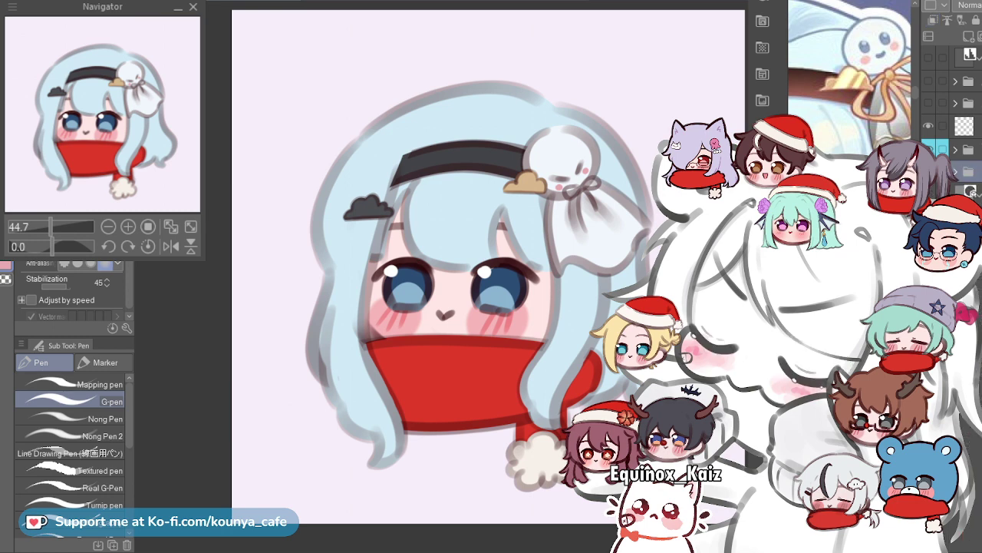
{"action": "left_click", "coordinate": [956, 81]}
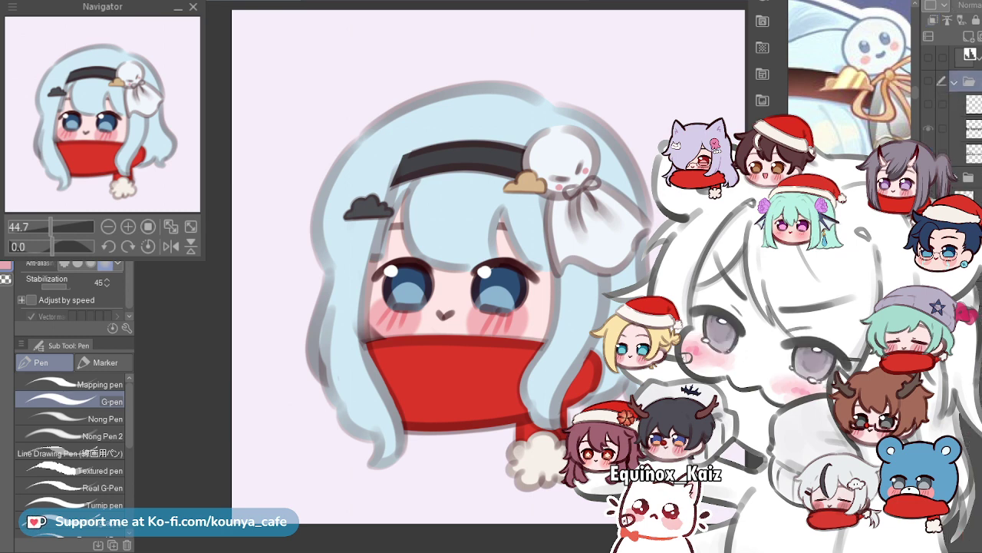
{"action": "key", "text": "w"}
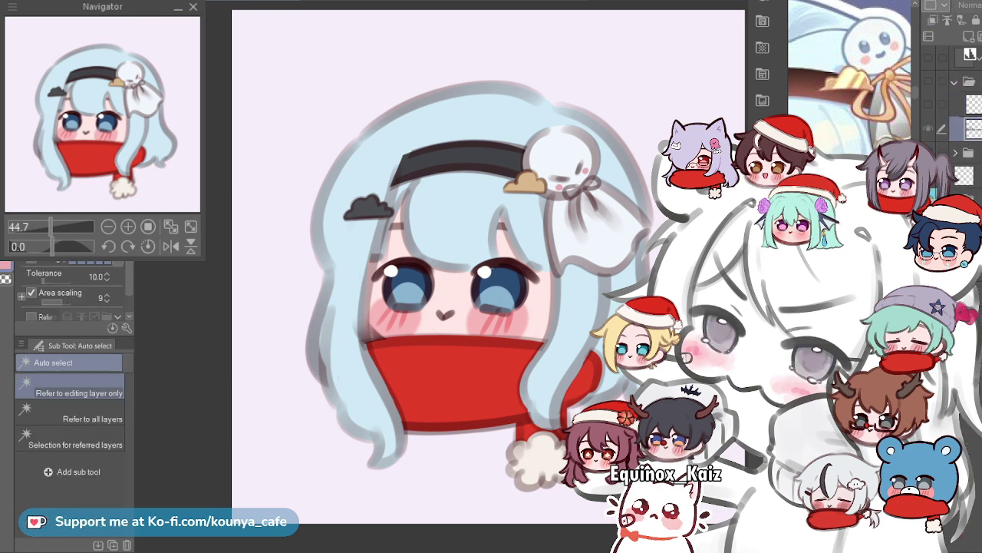
{"action": "key", "text": "Delete"}
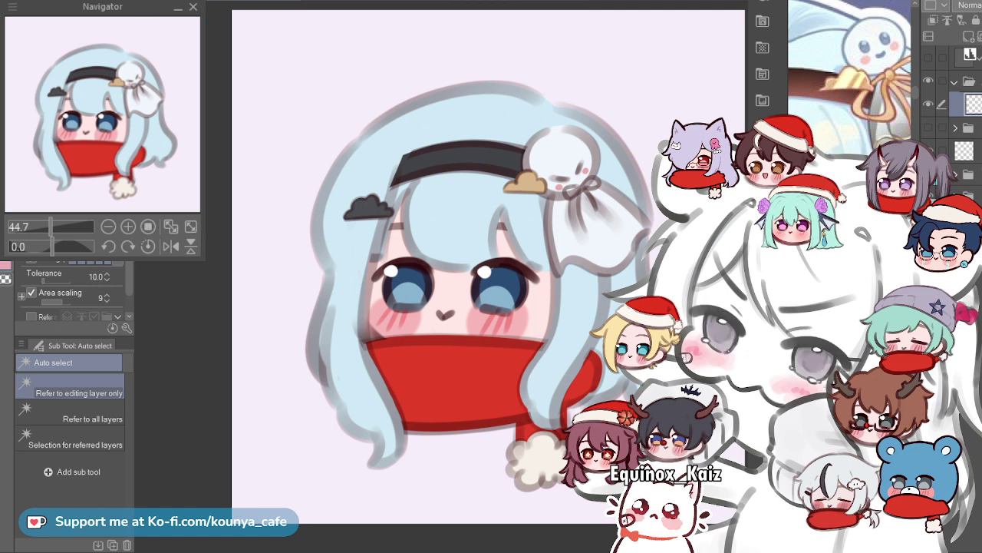
Handwrite the name label in white-edged grey marker lettering above the chibi's hair, slanting along the head's curve.
{"action": "key", "text": "p"}
{"action": "left_click", "coordinate": [103, 363]}
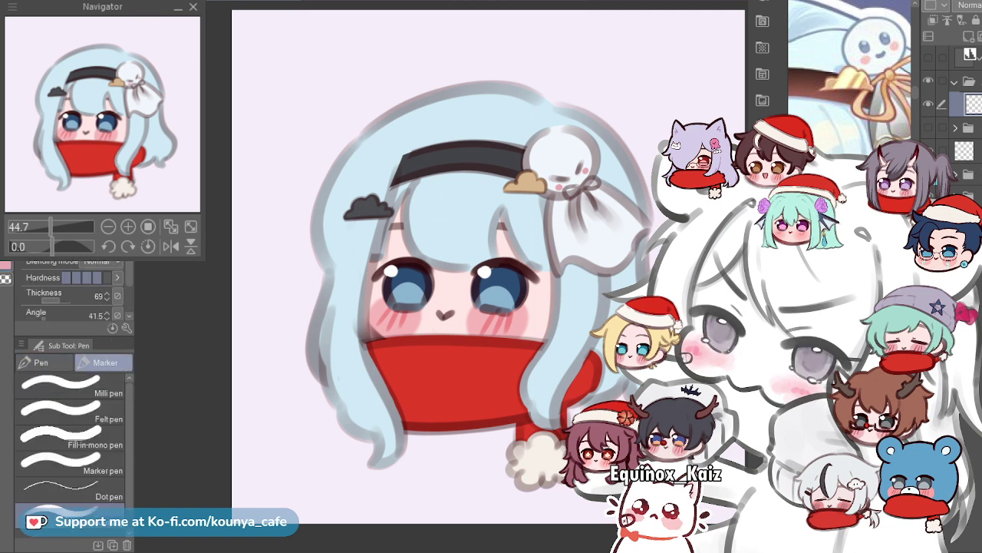
{"action": "scroll", "coordinate": [403, 77], "scroll_direction": "up", "scroll_amount": 2}
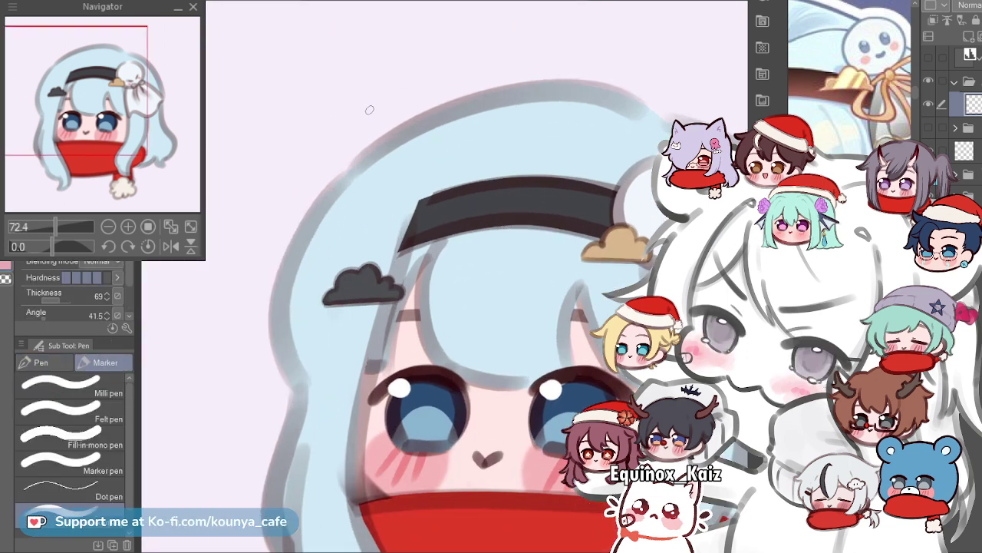
{"action": "mouse_move", "coordinate": [370, 103]}
{"action": "left_mouse_down"}
{"action": "mouse_move", "coordinate": [383, 124]}
{"action": "mouse_move", "coordinate": [379, 115]}
{"action": "mouse_move", "coordinate": [395, 119]}
{"action": "mouse_move", "coordinate": [413, 90]}
{"action": "left_mouse_up"}
{"action": "key", "text": "ctrl+z"}
{"action": "key", "text": "ctrl+z"}
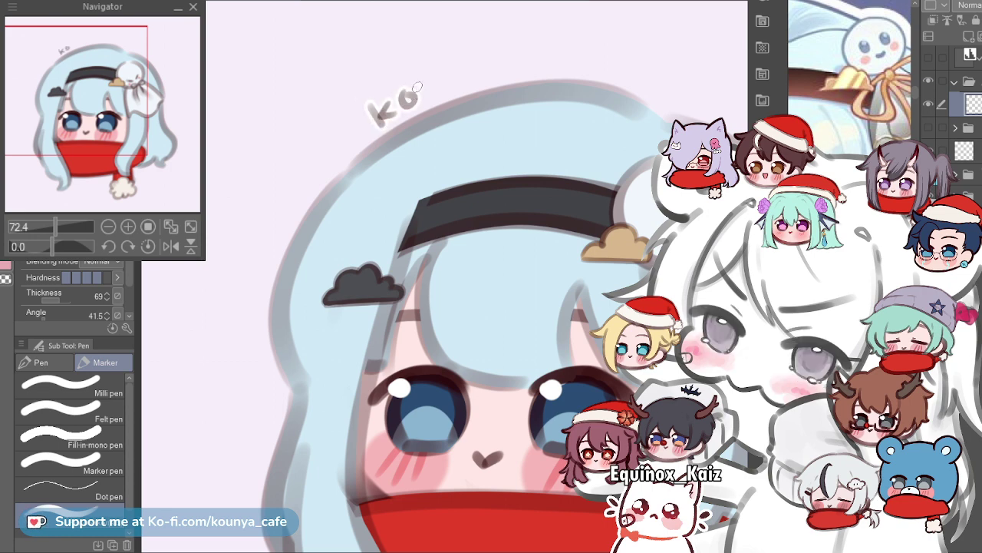
{"action": "left_click_drag", "start_coordinate": [425, 85], "coordinate": [437, 84]}
{"action": "key", "text": "ctrl+z"}
{"action": "mouse_move", "coordinate": [441, 75]}
{"action": "left_mouse_down"}
{"action": "mouse_move", "coordinate": [461, 61]}
{"action": "mouse_move", "coordinate": [473, 68]}
{"action": "mouse_move", "coordinate": [465, 80]}
{"action": "mouse_move", "coordinate": [478, 98]}
{"action": "left_mouse_up"}
{"action": "scroll", "coordinate": [466, 63], "scroll_direction": "down", "scroll_amount": 3}
{"action": "scroll", "coordinate": [472, 53], "scroll_direction": "up", "scroll_amount": 1}
{"action": "scroll", "coordinate": [477, 99], "scroll_direction": "up", "scroll_amount": 1}
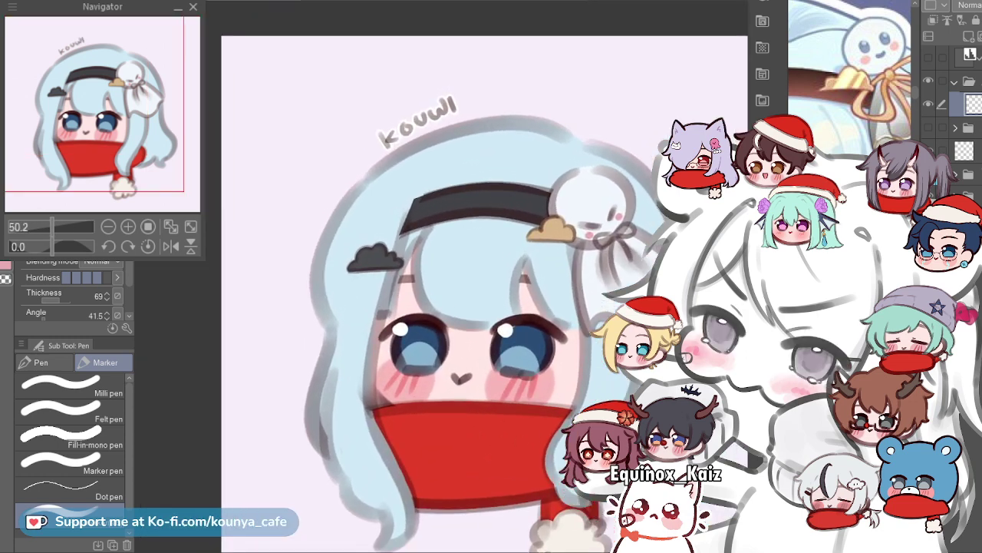
Start transforming the handwritten name label and scale it down to 61%.
{"action": "key", "text": "ctrl+t"}
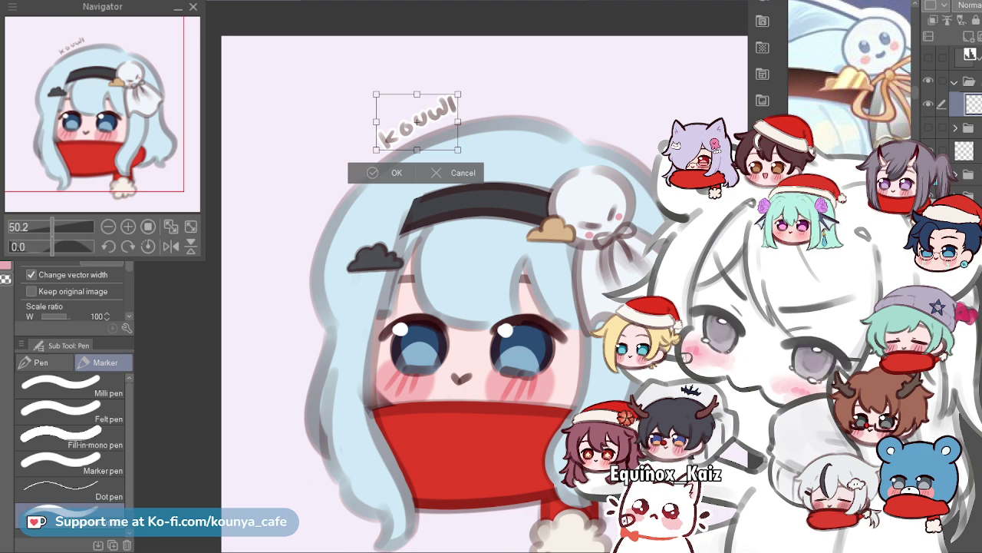
{"action": "left_click_drag", "start_coordinate": [452, 98], "coordinate": [432, 117]}
{"action": "key", "text": "Return"}
{"action": "scroll", "coordinate": [439, 90], "scroll_direction": "down", "scroll_amount": 3}
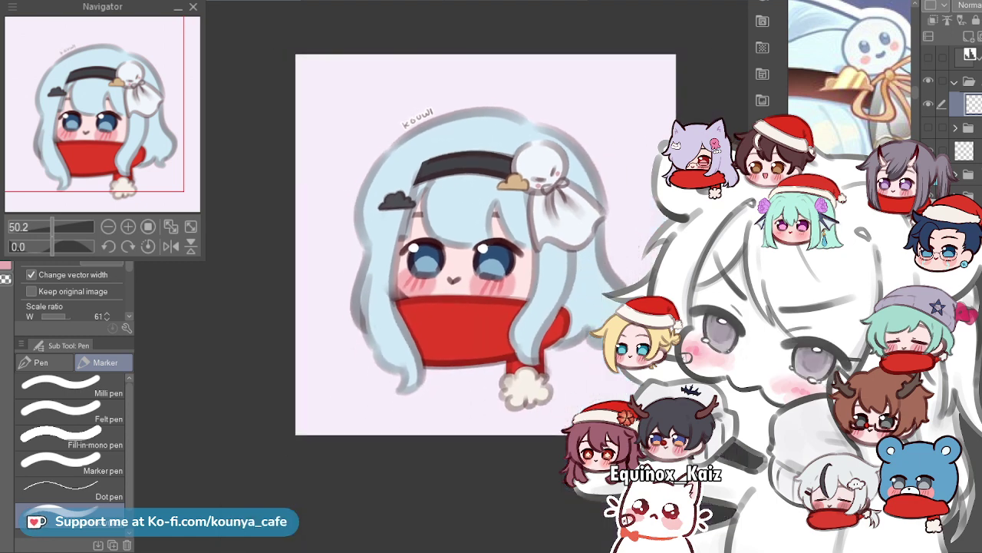
{"action": "left_click_drag", "start_coordinate": [441, 82], "coordinate": [444, 104]}
{"action": "scroll", "coordinate": [445, 104], "scroll_direction": "up", "scroll_amount": 2}
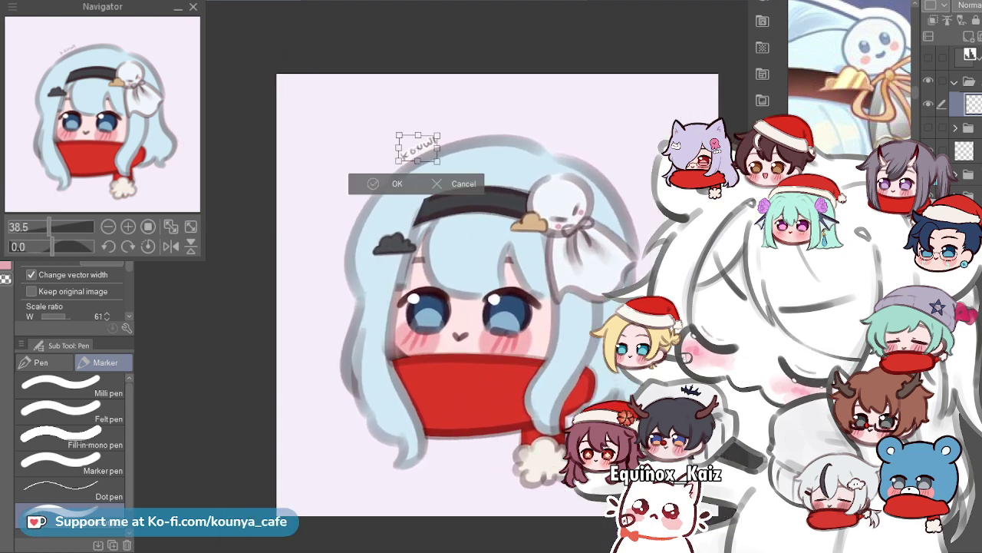
Move the name label beside the scarf's white pom-pom below the hair, scale it to 49%, and apply the transformation.
{"action": "left_click_drag", "start_coordinate": [418, 148], "coordinate": [595, 431]}
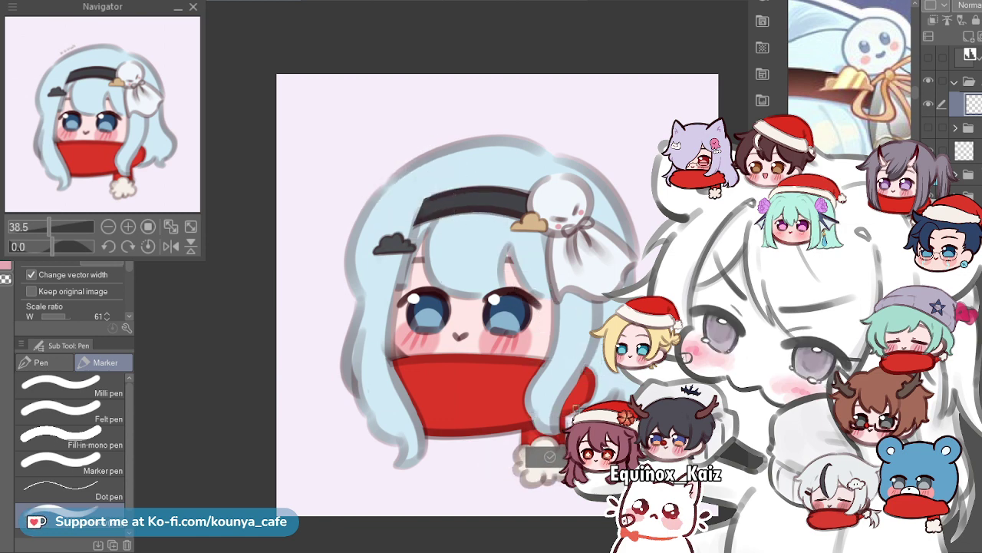
{"action": "scroll", "coordinate": [614, 418], "scroll_direction": "up", "scroll_amount": 2}
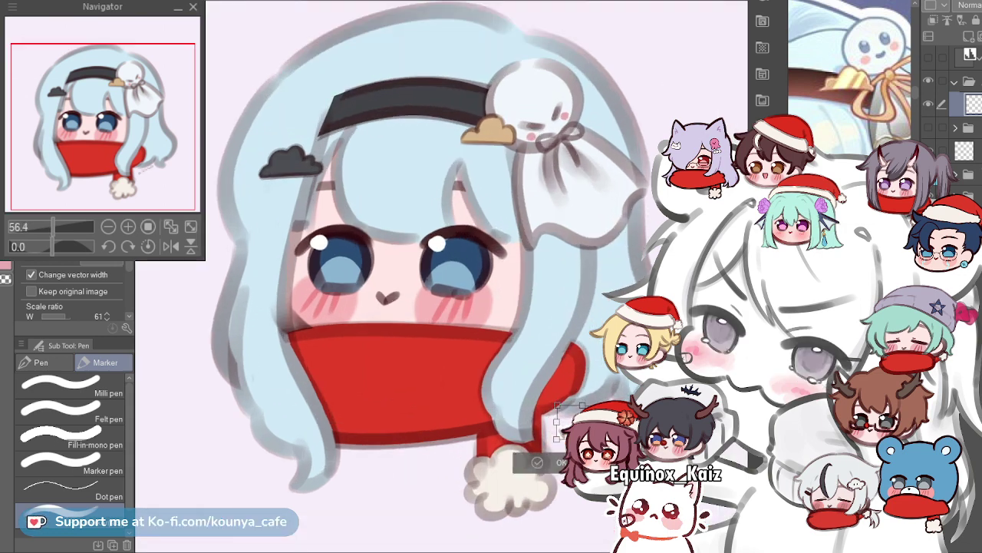
{"action": "left_click_drag", "start_coordinate": [576, 422], "coordinate": [582, 422]}
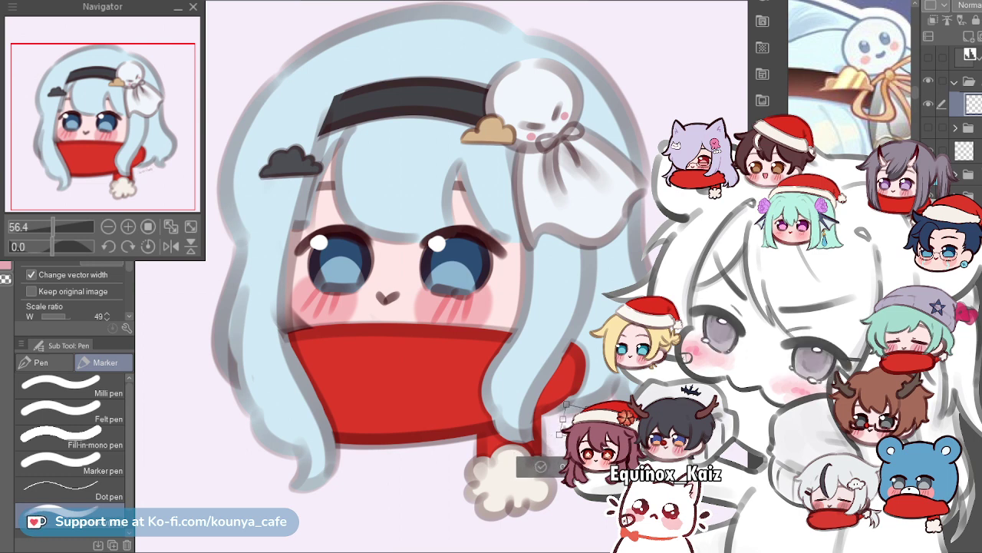
{"action": "key", "text": "Return"}
{"action": "scroll", "coordinate": [595, 288], "scroll_direction": "down", "scroll_amount": 3}
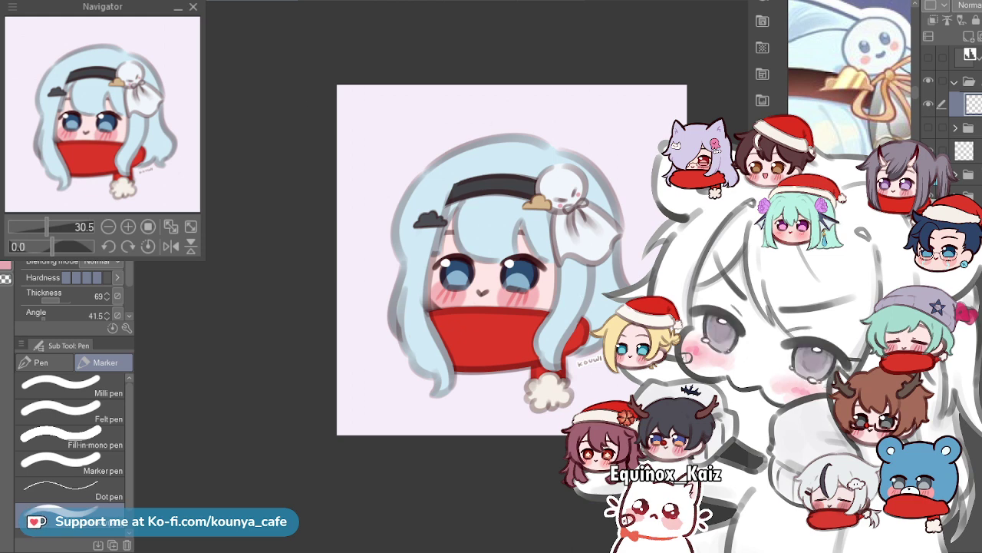
View the chibi on a transparent canvas without the background and name label, then restore both.
{"action": "key", "text": "ctrl+shift+h"}
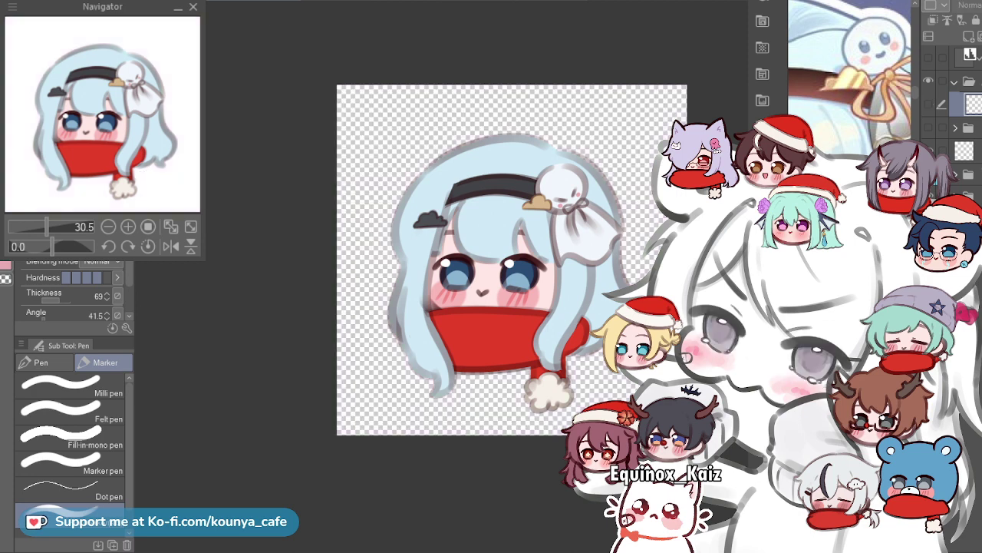
{"action": "left_click", "coordinate": [928, 104]}
{"action": "left_click", "coordinate": [928, 81]}
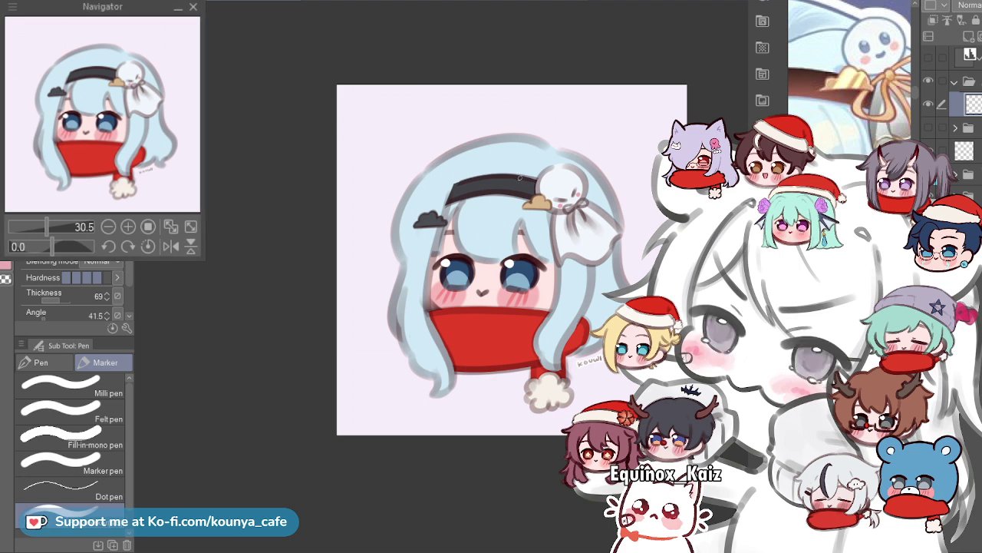
{"action": "scroll", "coordinate": [520, 178], "scroll_direction": "up", "scroll_amount": 3}
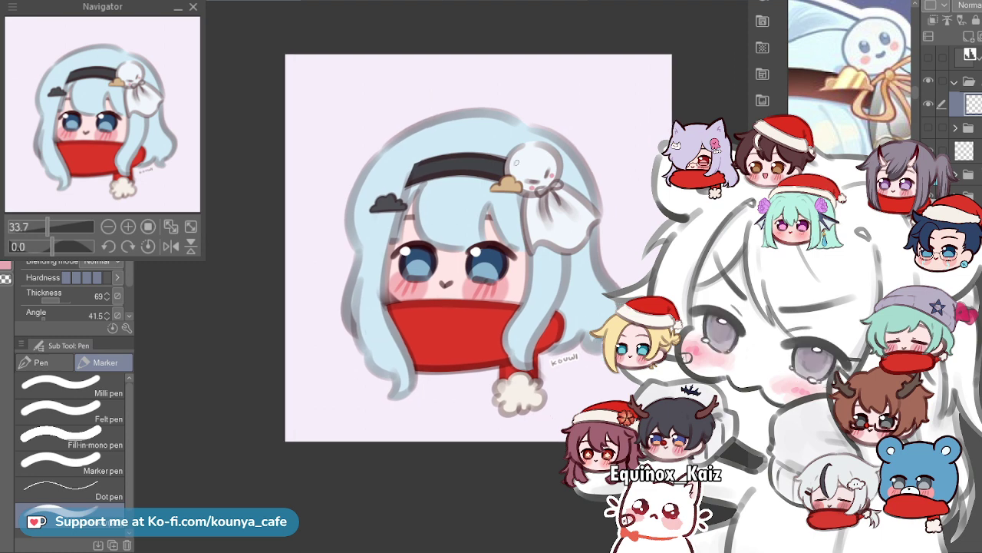
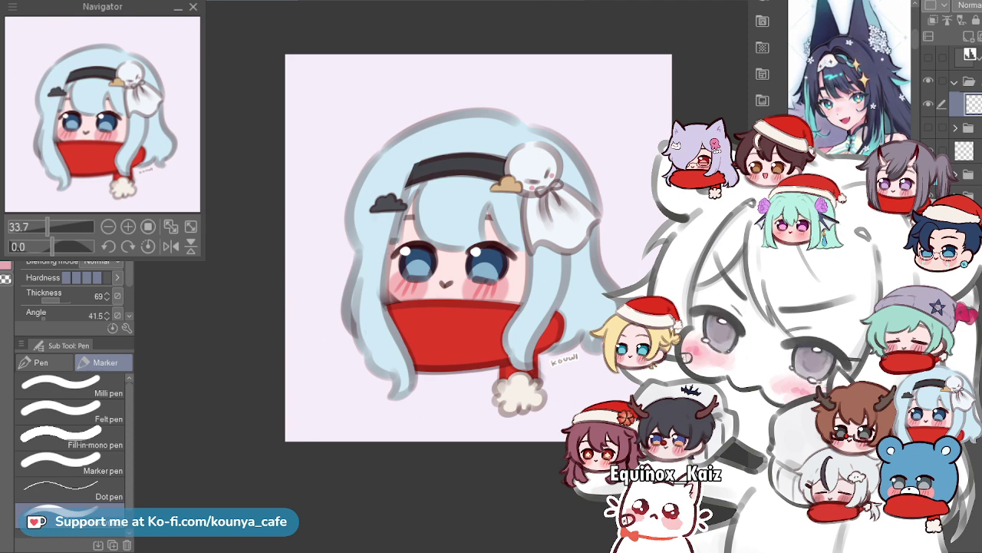
{"action": "scroll", "coordinate": [502, 284], "scroll_direction": "up", "scroll_amount": 3}
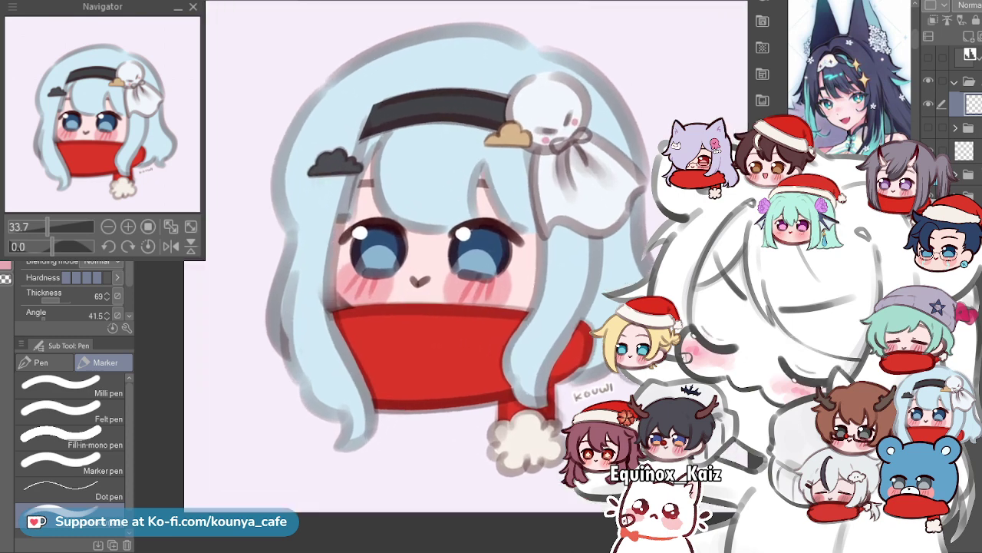
{"action": "scroll", "coordinate": [503, 284], "scroll_direction": "right", "scroll_amount": 1}
{"action": "scroll", "coordinate": [417, 211], "scroll_direction": "up", "scroll_amount": 3}
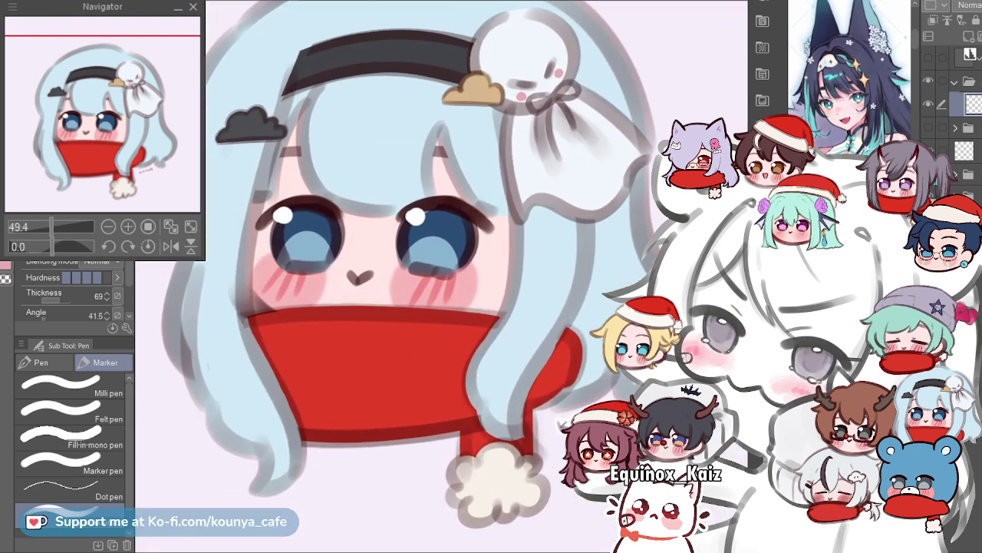
{"action": "left_click_drag", "start_coordinate": [430, 276], "coordinate": [423, 284]}
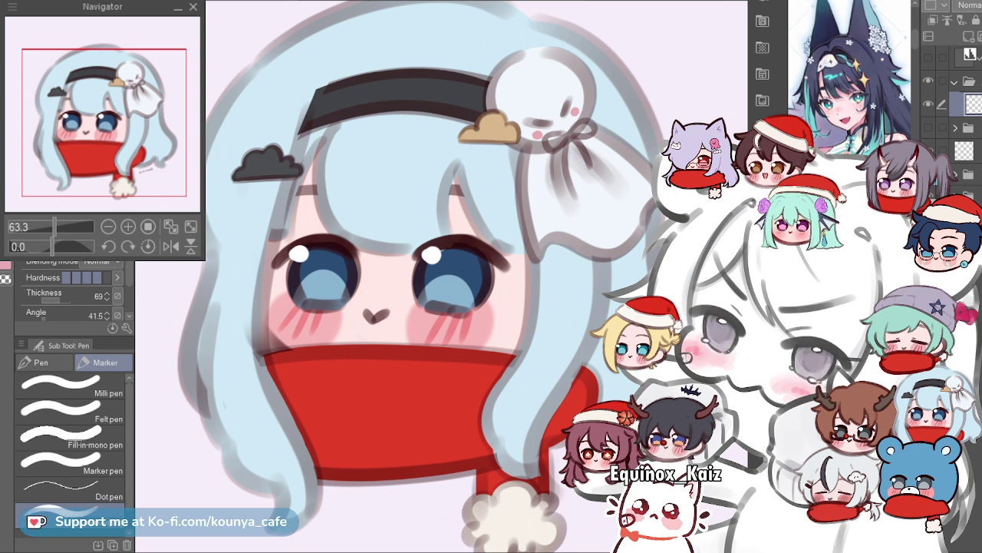
{"action": "left_click_drag", "start_coordinate": [466, 267], "coordinate": [472, 276]}
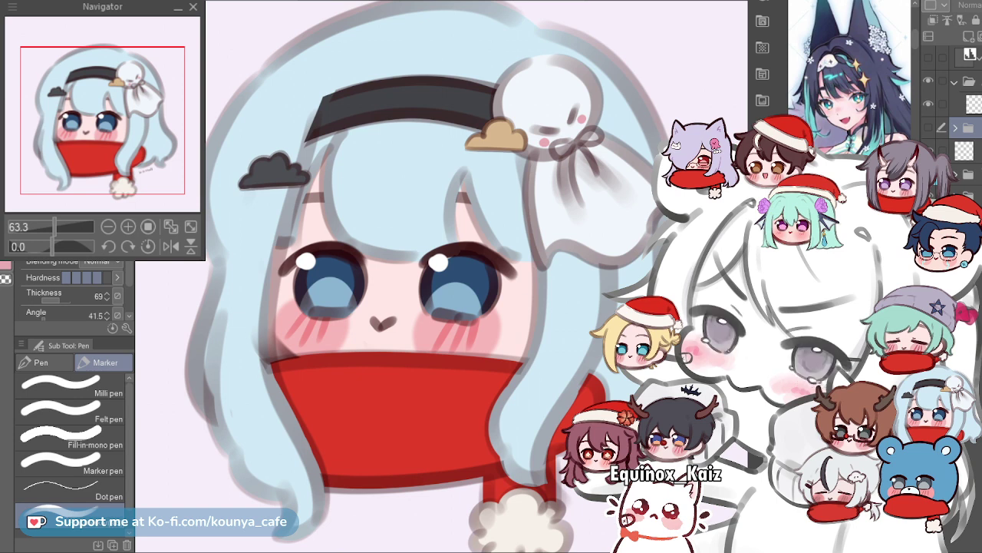
Switch from the finished chibi to the blank base face and trace the three blush lines on its left-hand cheek in pink.
{"action": "left_click", "coordinate": [964, 151]}
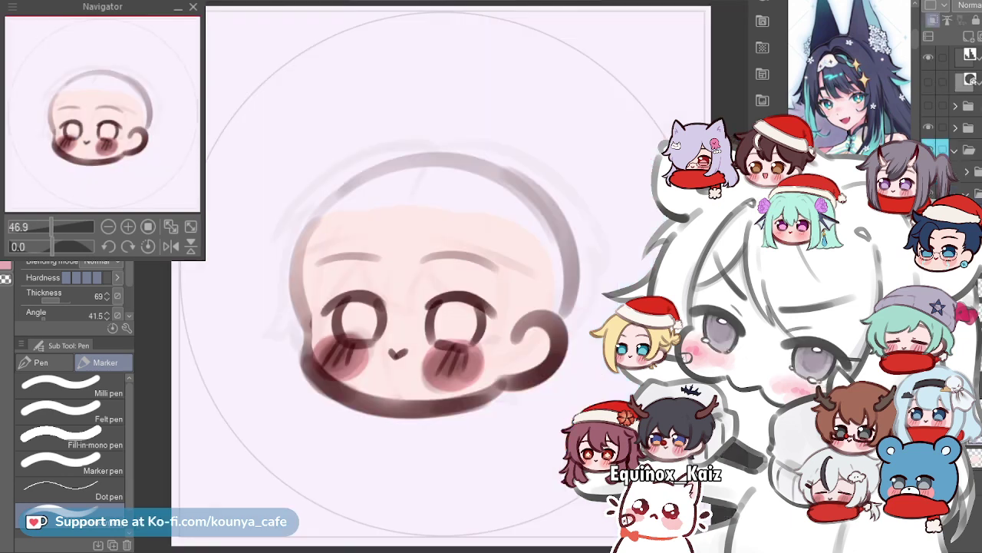
{"action": "key", "text": "ctrl+z"}
{"action": "scroll", "coordinate": [375, 360], "scroll_direction": "up", "scroll_amount": 4}
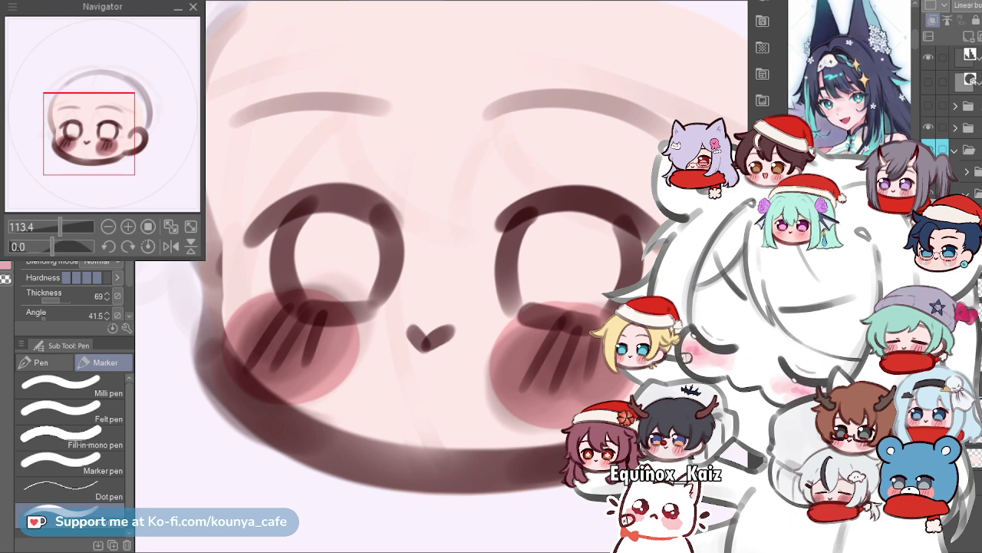
{"action": "scroll", "coordinate": [254, 340], "scroll_direction": "up", "scroll_amount": 3}
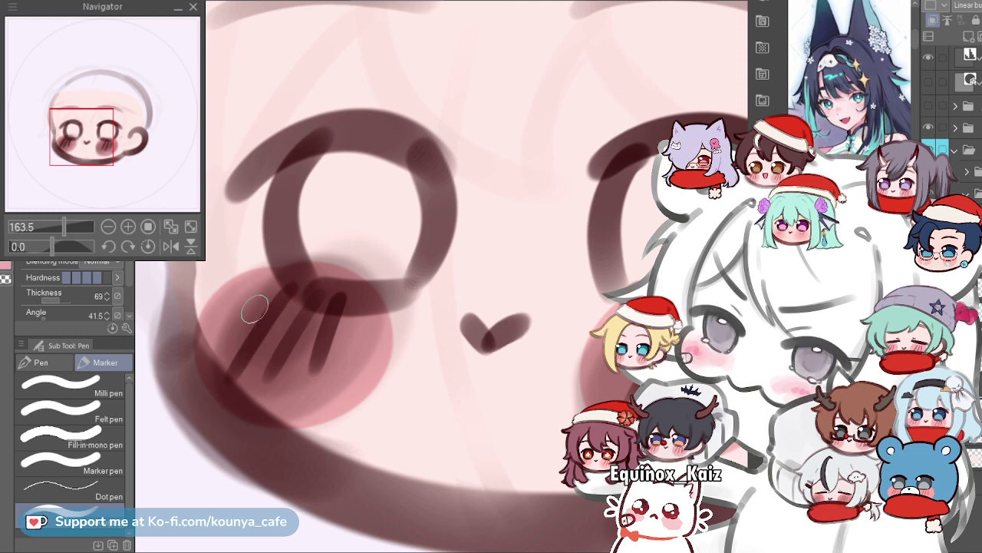
{"action": "left_click_drag", "start_coordinate": [297, 284], "coordinate": [236, 365]}
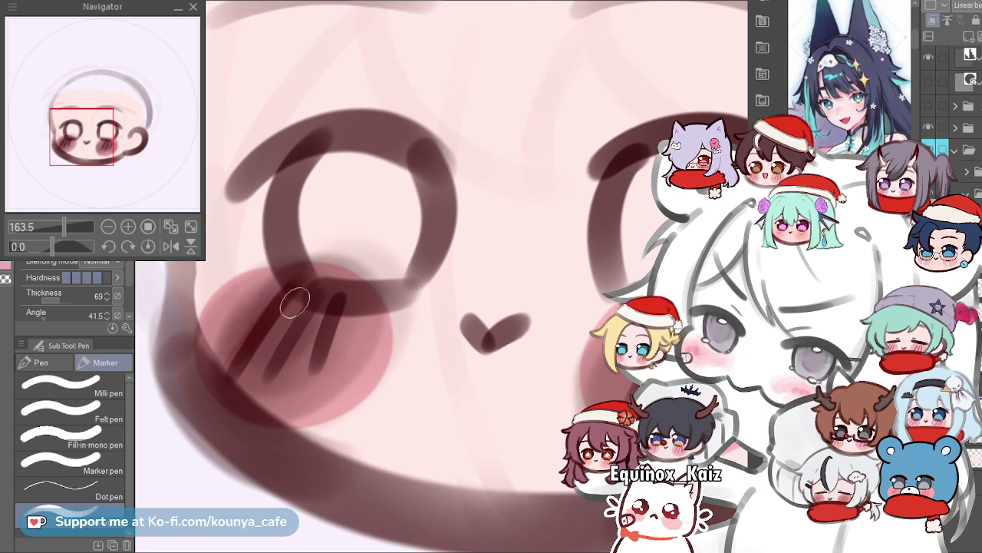
{"action": "left_click_drag", "start_coordinate": [306, 305], "coordinate": [269, 376]}
{"action": "left_click_drag", "start_coordinate": [338, 295], "coordinate": [315, 369]}
Trace the three slanted blush lines on the right-hand cheek in pink.
{"action": "mouse_move", "coordinate": [674, 345]}
{"action": "left_mouse_down"}
{"action": "mouse_move", "coordinate": [522, 317]}
{"action": "mouse_move", "coordinate": [464, 383]}
{"action": "left_mouse_up"}
{"action": "key", "text": "ctrl+z"}
{"action": "left_click_drag", "start_coordinate": [535, 278], "coordinate": [472, 376]}
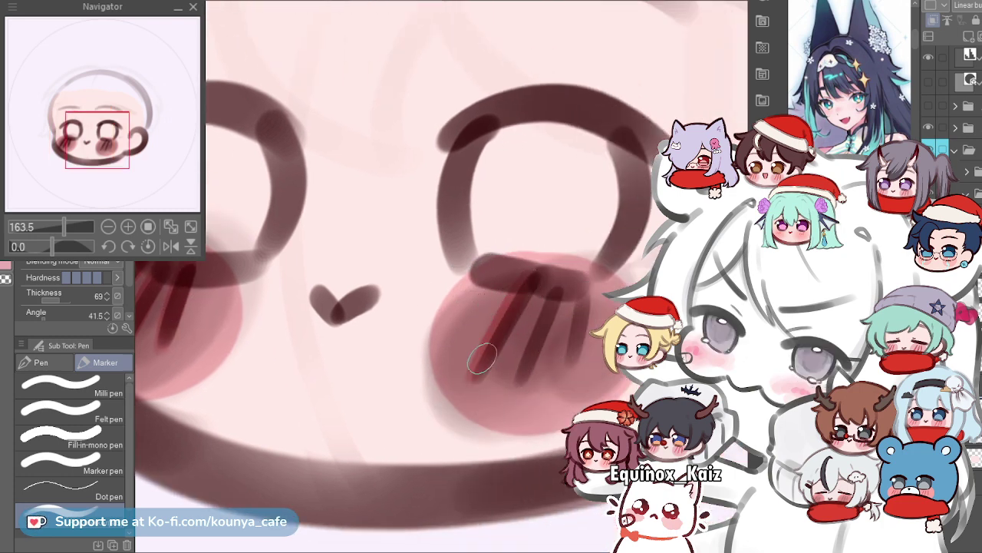
{"action": "mouse_move", "coordinate": [557, 292]}
{"action": "left_mouse_down"}
{"action": "mouse_move", "coordinate": [521, 390]}
{"action": "mouse_move", "coordinate": [544, 331]}
{"action": "left_mouse_up"}
{"action": "key", "text": "ctrl+z"}
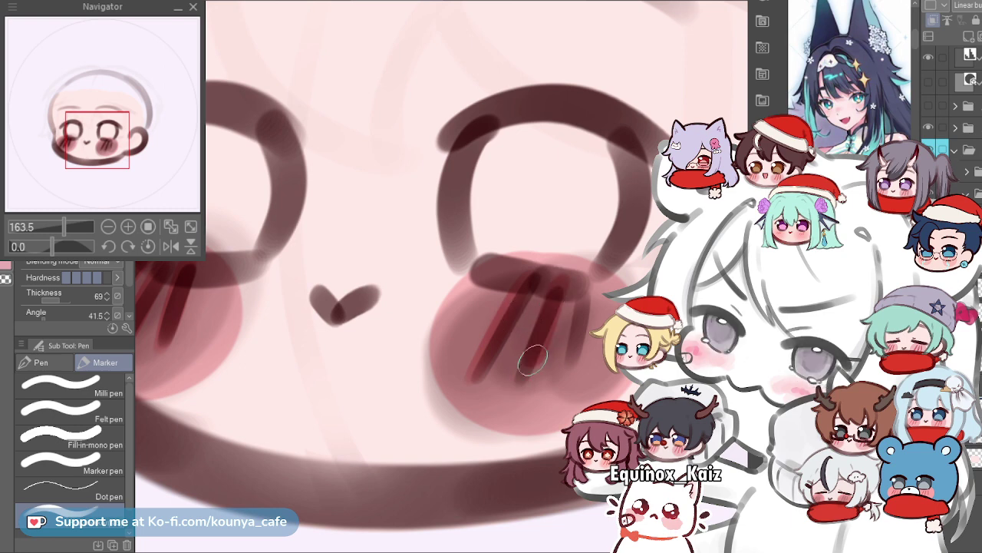
{"action": "left_click_drag", "start_coordinate": [590, 283], "coordinate": [568, 374]}
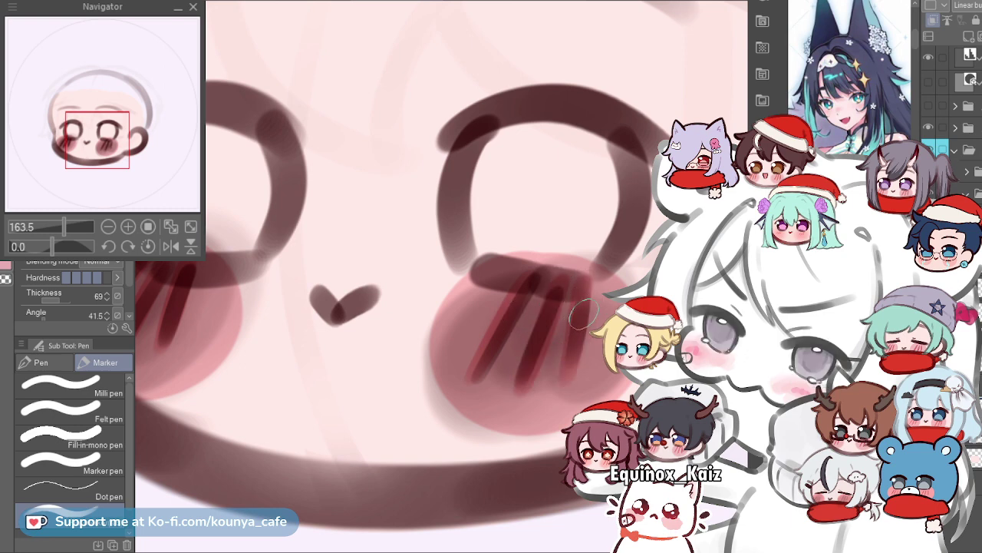
Remove the dark sketched shading from both cheeks, keeping only the pink blush circles and lines.
{"action": "key", "text": "ctrl+0"}
{"action": "scroll", "coordinate": [583, 248], "scroll_direction": "up", "scroll_amount": 5}
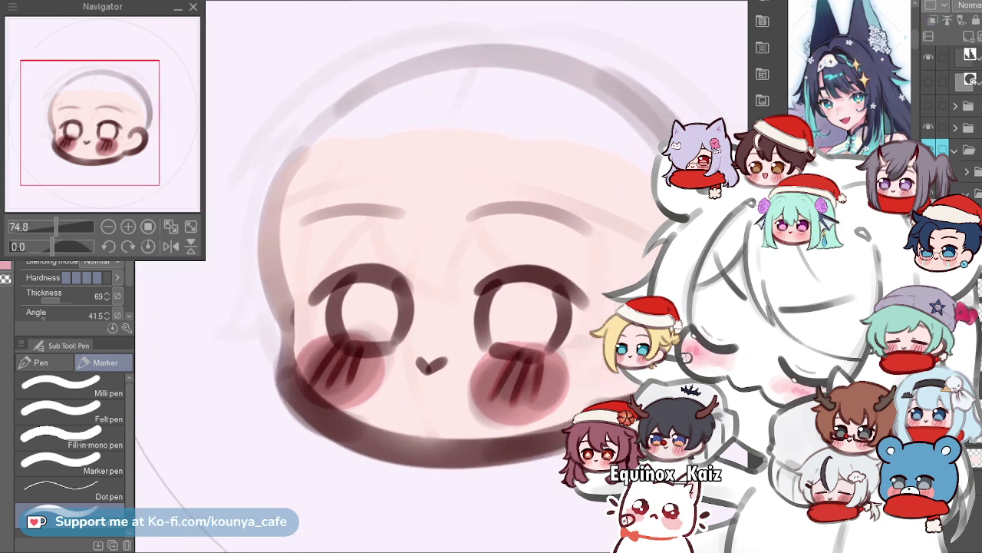
{"action": "key", "text": "ctrl+z"}
{"action": "scroll", "coordinate": [414, 261], "scroll_direction": "up", "scroll_amount": 1}
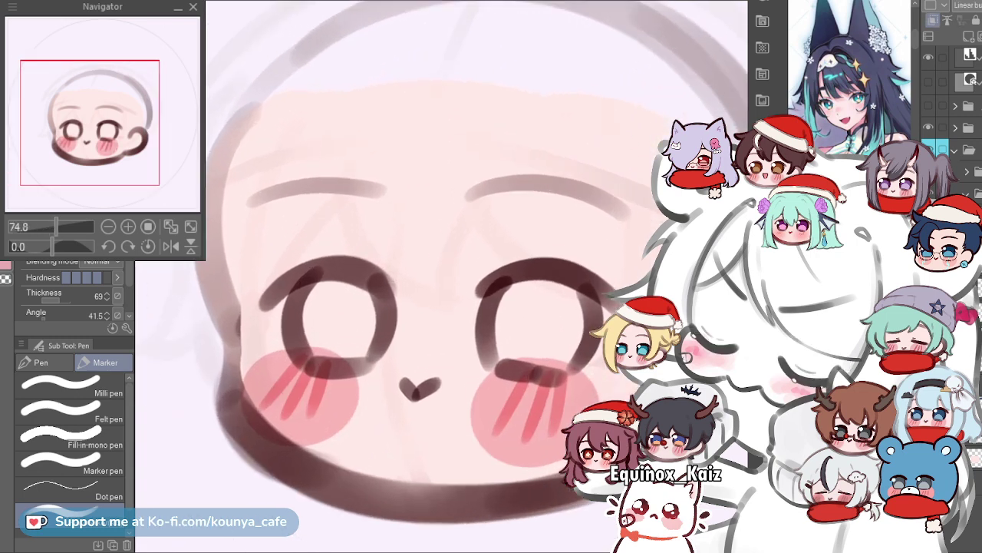
{"action": "scroll", "coordinate": [414, 261], "scroll_direction": "up", "scroll_amount": 1}
{"action": "scroll", "coordinate": [453, 403], "scroll_direction": "down", "scroll_amount": 2}
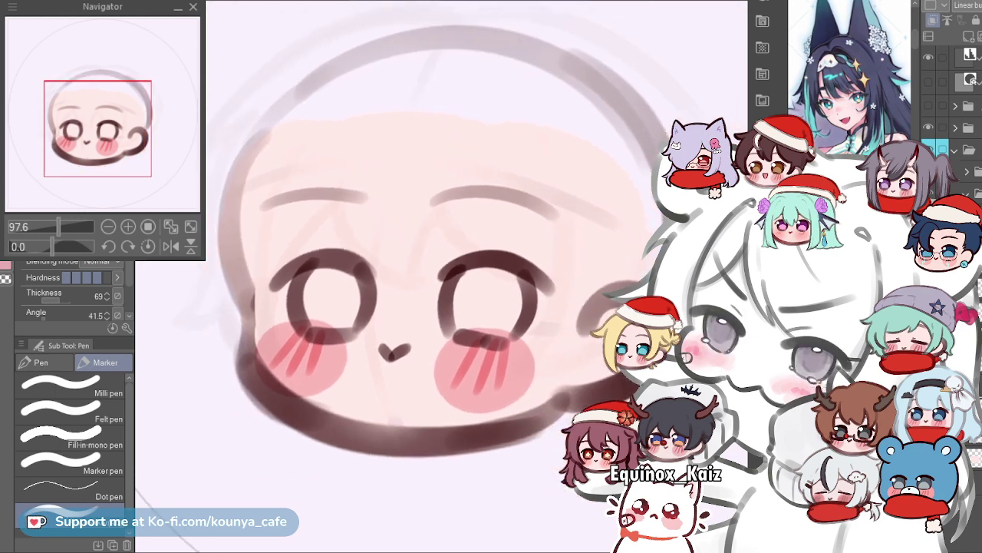
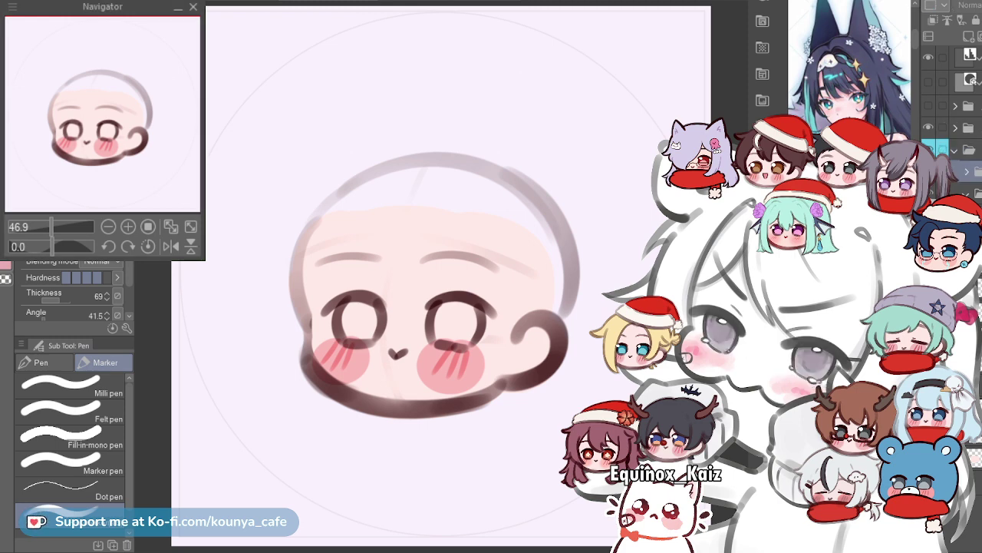
Sketch the inner edge of the right-hand fox ear as one long, slightly slanted stroke above the head.
{"action": "key", "text": "ctrl+z"}
{"action": "key", "text": "ctrl+y"}
{"action": "key", "text": "ctrl+z"}
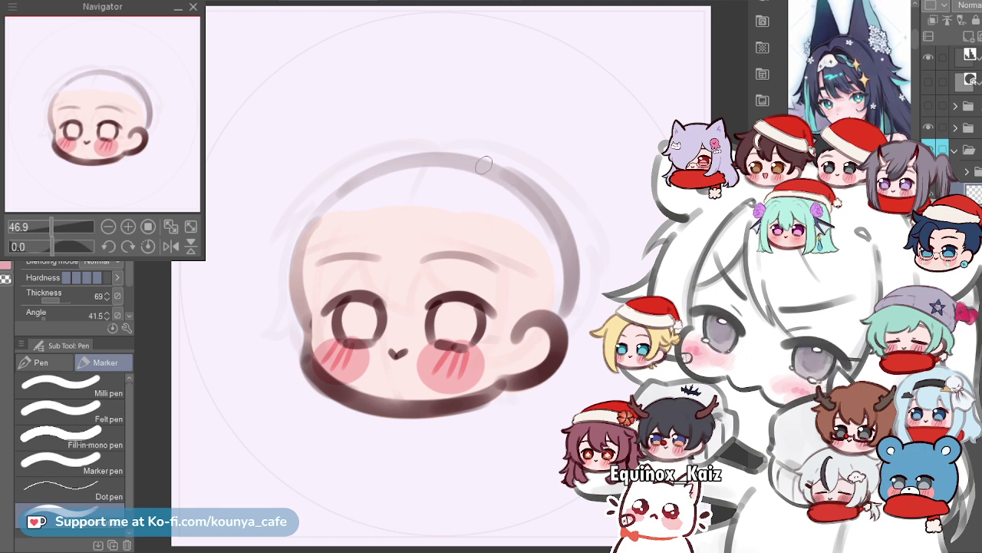
{"action": "key", "text": "ctrl+z"}
{"action": "left_click_drag", "start_coordinate": [463, 69], "coordinate": [468, 89]}
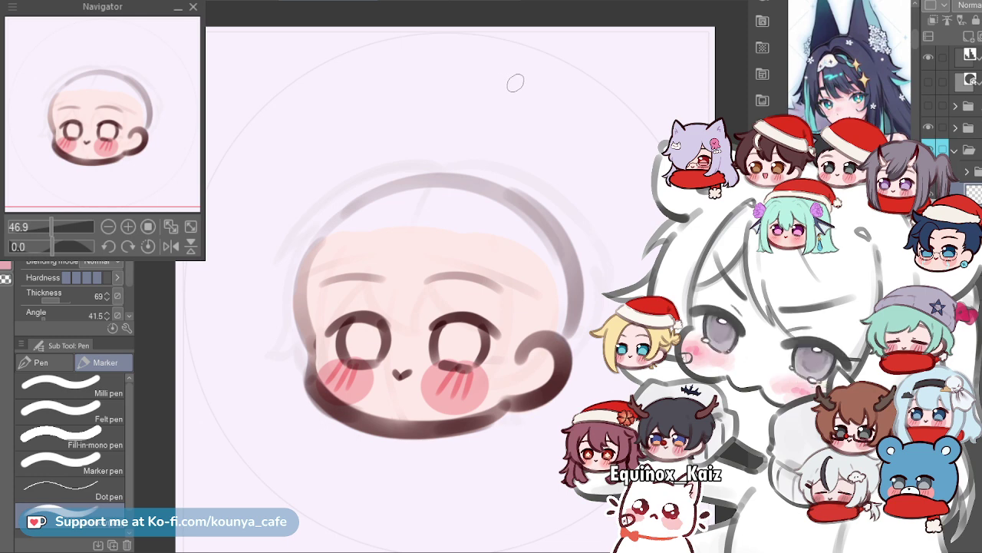
{"action": "left_click_drag", "start_coordinate": [482, 47], "coordinate": [466, 158]}
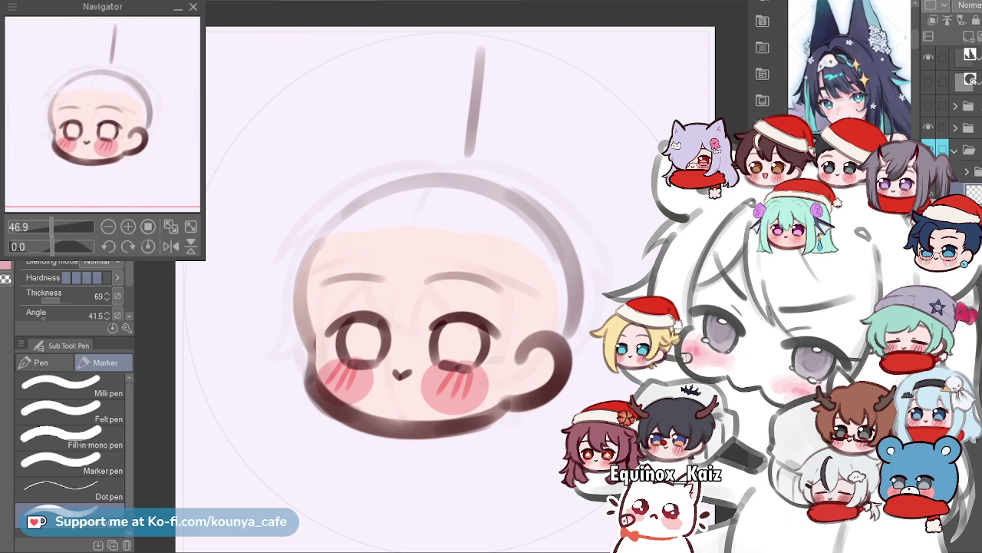
Move the ear stroke down onto the head outline, tilt it slightly clockwise, and apply the transformation.
{"action": "key", "text": "ctrl+t"}
{"action": "left_click_drag", "start_coordinate": [475, 102], "coordinate": [469, 116]}
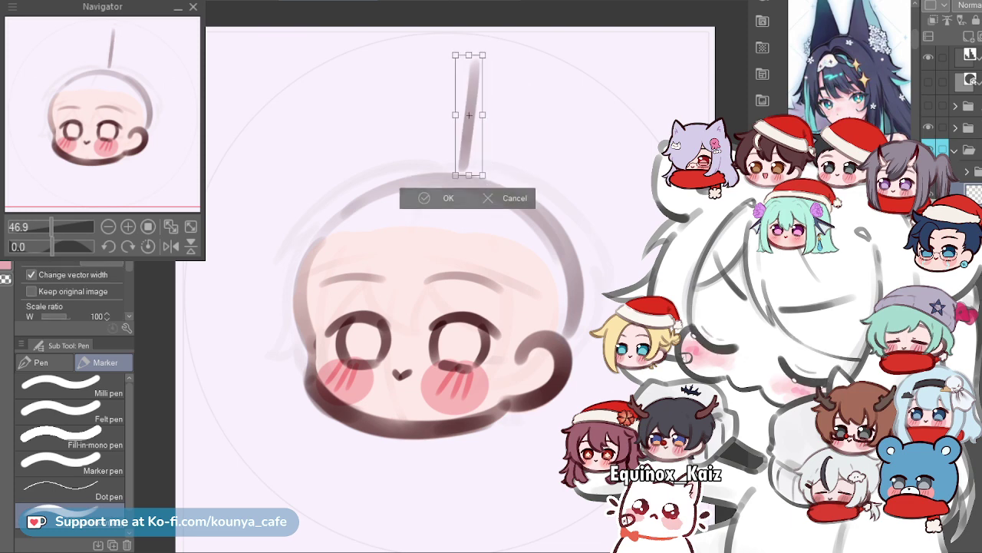
{"action": "left_click_drag", "start_coordinate": [489, 50], "coordinate": [496, 52]}
{"action": "left_click_drag", "start_coordinate": [468, 115], "coordinate": [471, 128]}
{"action": "left_click_drag", "start_coordinate": [492, 70], "coordinate": [492, 76]}
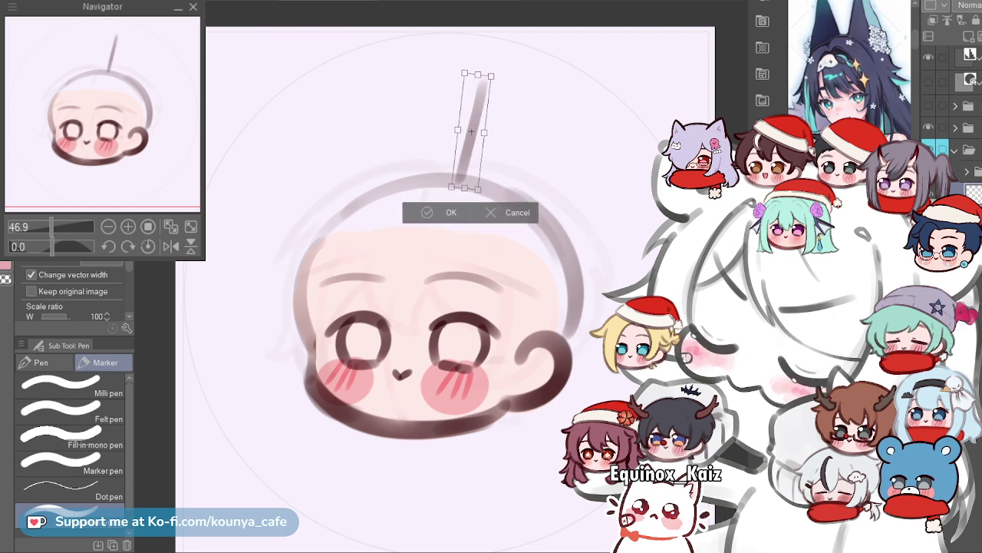
{"action": "key", "text": "Return"}
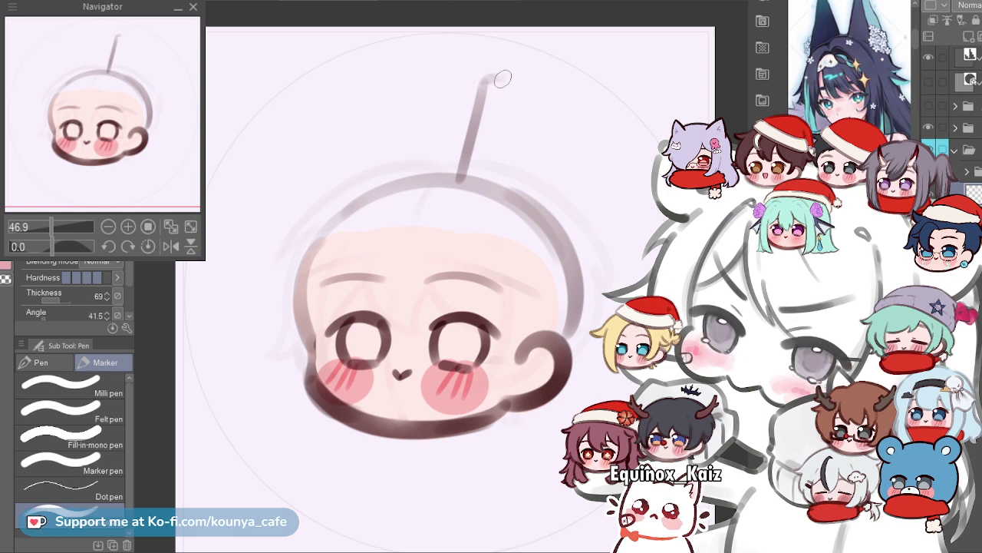
Sketch the tip and long outer edge of the right-hand fox ear down to the side of the head.
{"action": "left_click_drag", "start_coordinate": [504, 74], "coordinate": [535, 179]}
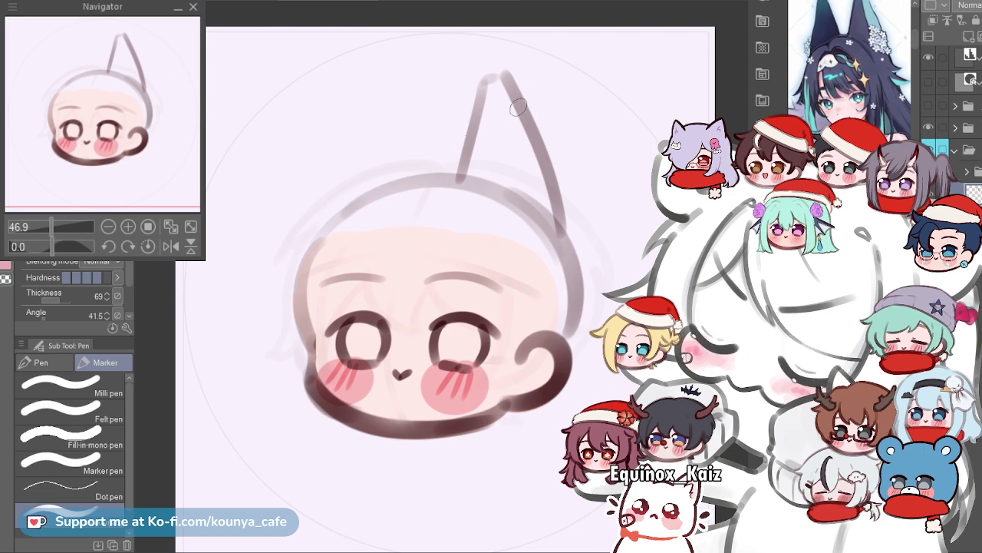
{"action": "key", "text": "ctrl+z"}
{"action": "mouse_move", "coordinate": [507, 77]}
{"action": "left_mouse_down"}
{"action": "mouse_move", "coordinate": [564, 230]}
{"action": "mouse_move", "coordinate": [554, 186]}
{"action": "mouse_move", "coordinate": [581, 234]}
{"action": "left_mouse_up"}
{"action": "key", "text": "ctrl+z"}
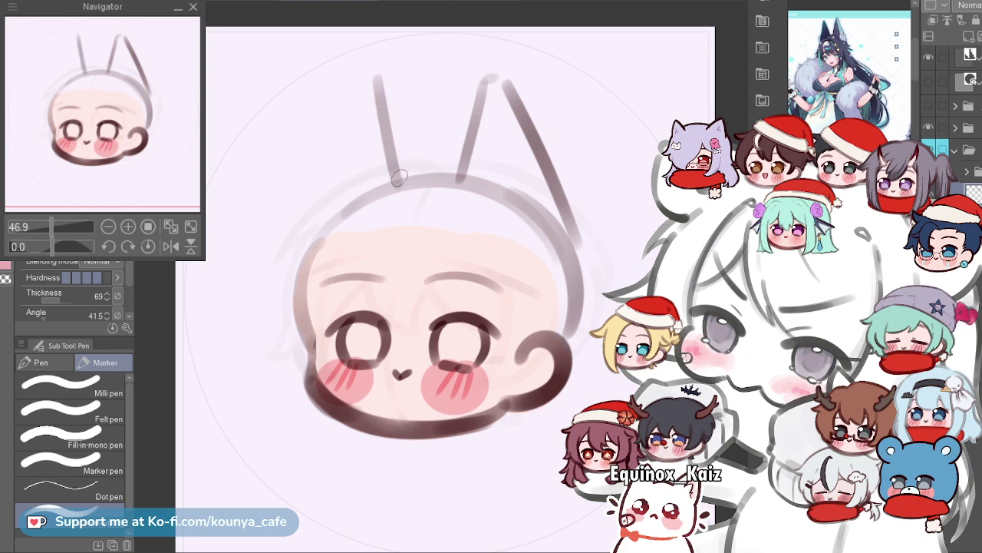
{"action": "key", "text": "ctrl+z"}
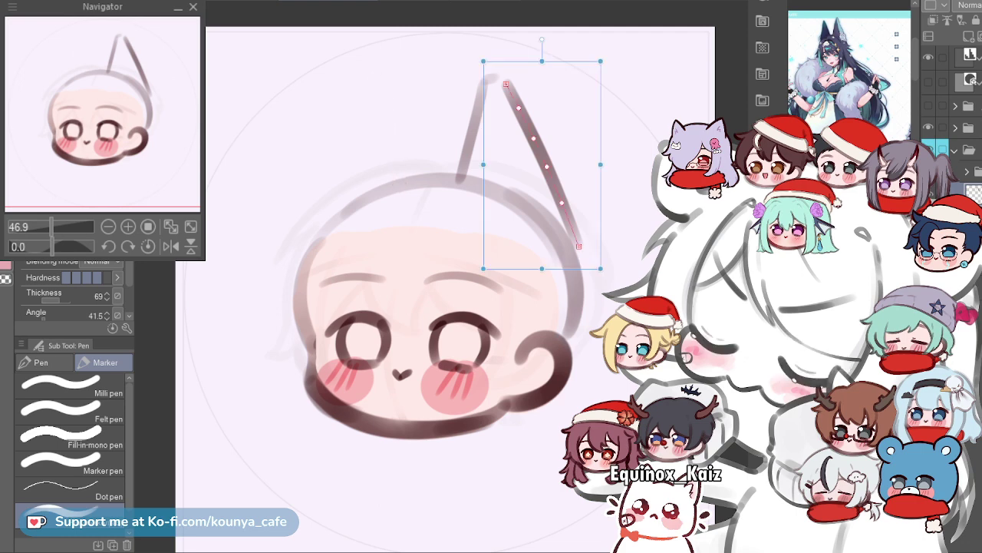
Rotate the whole right-hand ear slightly clockwise, nudge it into place on the head, and apply the transformation.
{"action": "left_click_drag", "start_coordinate": [593, 165], "coordinate": [630, 171]}
{"action": "key", "text": "ctrl+t"}
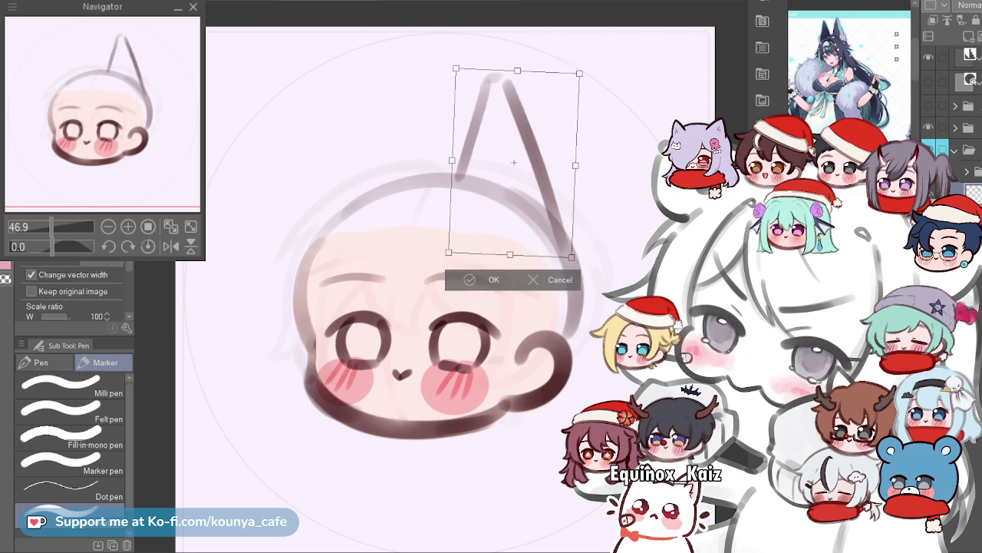
{"action": "left_click_drag", "start_coordinate": [518, 71], "coordinate": [521, 72]}
{"action": "left_click_drag", "start_coordinate": [517, 162], "coordinate": [516, 163]}
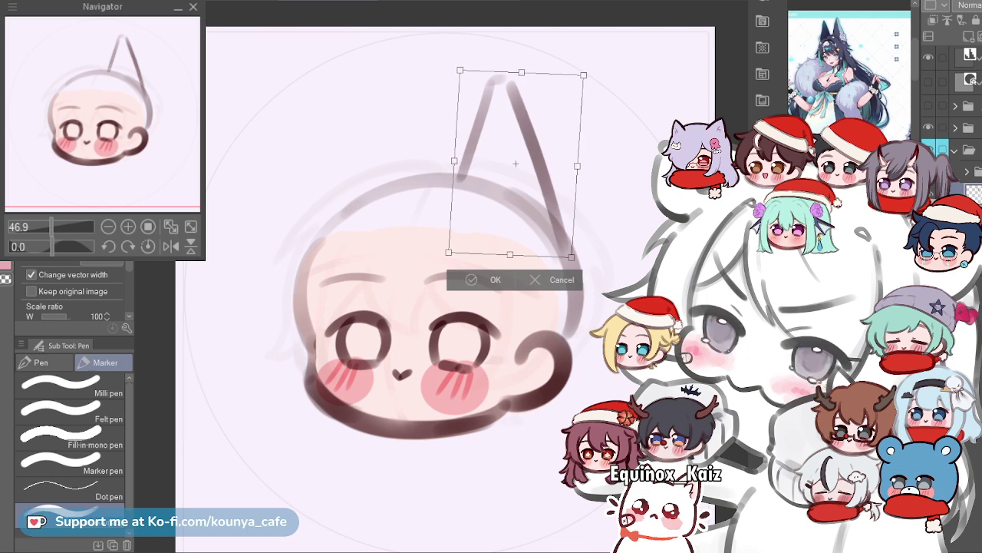
{"action": "key", "text": "Return"}
Sketch the left-hand fox ear with its inner edge, small rounded tip, and outer edge reaching the side of the face.
{"action": "left_click_drag", "start_coordinate": [365, 81], "coordinate": [384, 184]}
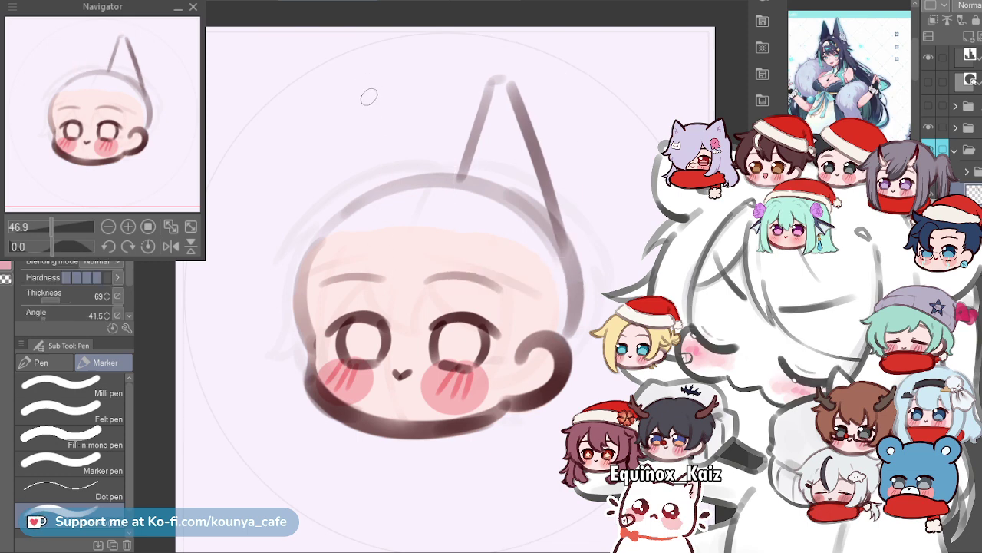
{"action": "key", "text": "ctrl+z"}
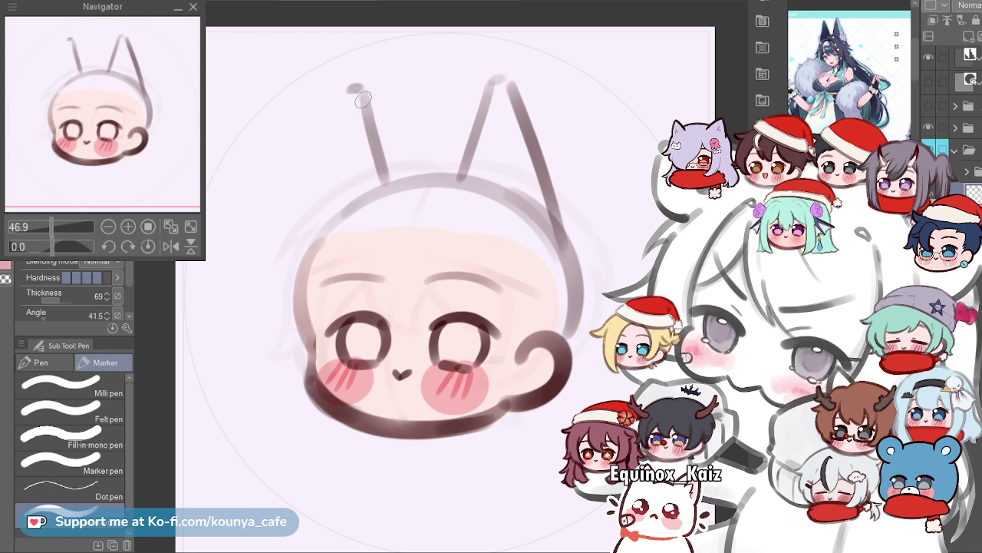
{"action": "left_click_drag", "start_coordinate": [345, 89], "coordinate": [304, 231]}
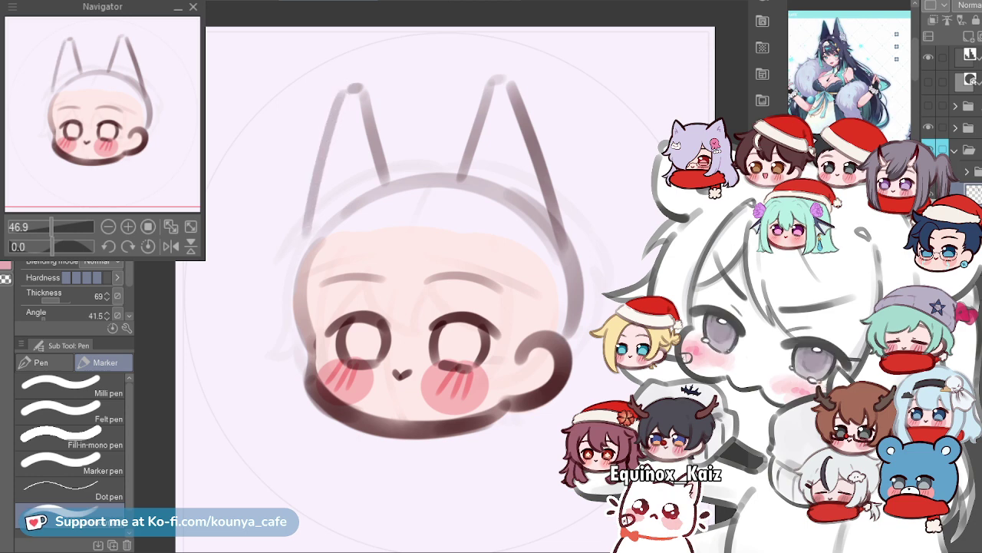
{"action": "key", "text": "ctrl+z"}
{"action": "mouse_move", "coordinate": [351, 86]}
{"action": "left_mouse_down"}
{"action": "mouse_move", "coordinate": [330, 138]}
{"action": "mouse_move", "coordinate": [307, 259]}
{"action": "left_mouse_up"}
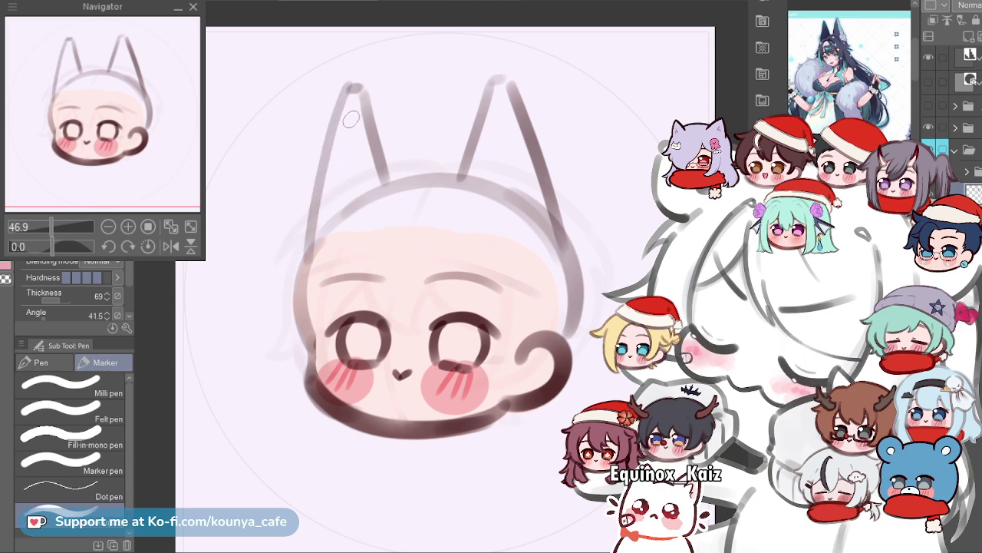
Try to sketch inner fur strokes inside the left-hand fox ear, following the character reference.
{"action": "scroll", "coordinate": [347, 112], "scroll_direction": "up", "scroll_amount": 2}
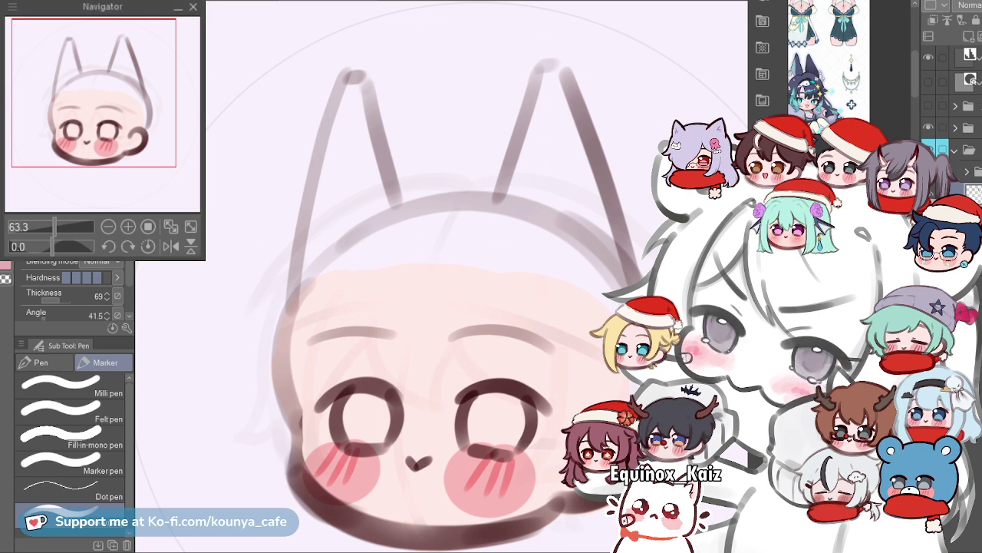
{"action": "scroll", "coordinate": [849, 79], "scroll_direction": "up", "scroll_amount": 4}
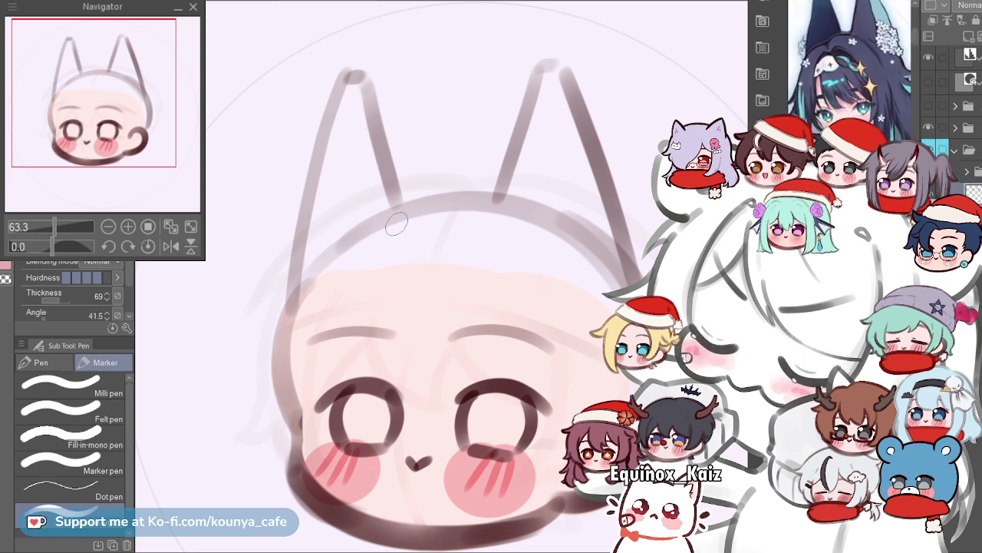
{"action": "left_click_drag", "start_coordinate": [339, 111], "coordinate": [346, 249]}
{"action": "mouse_move", "coordinate": [340, 135]}
{"action": "left_mouse_down"}
{"action": "mouse_move", "coordinate": [326, 250]}
{"action": "mouse_move", "coordinate": [311, 272]}
{"action": "left_mouse_up"}
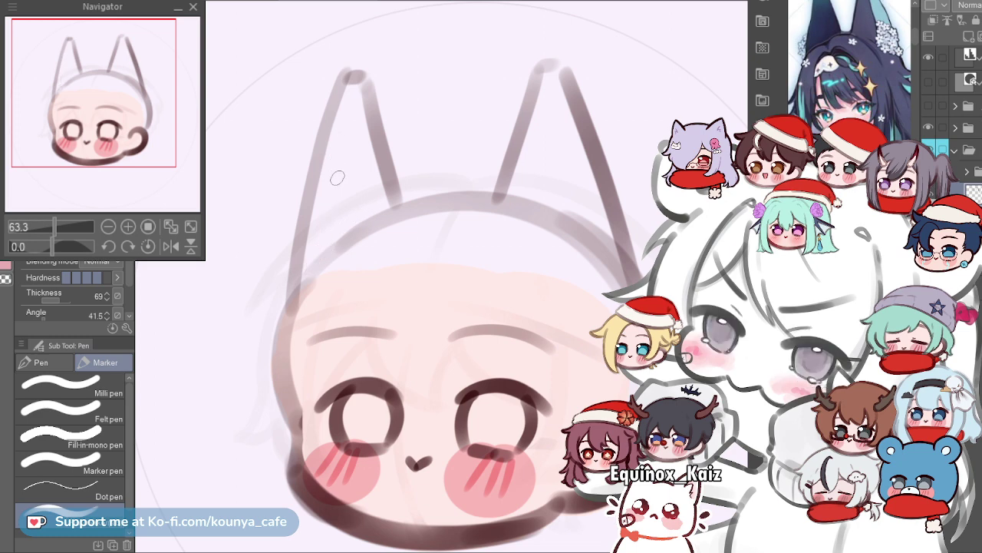
{"action": "left_click_drag", "start_coordinate": [354, 219], "coordinate": [328, 241]}
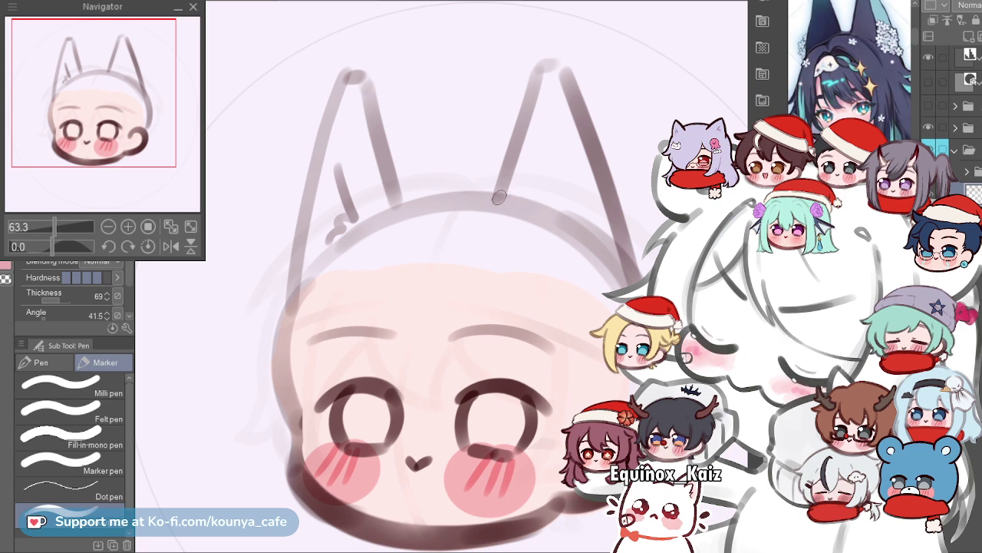
Sketch a jagged tuft of inner fur inside the right-hand fox ear, running from mid-ear down to the head outline.
{"action": "left_click_drag", "start_coordinate": [560, 121], "coordinate": [543, 202]}
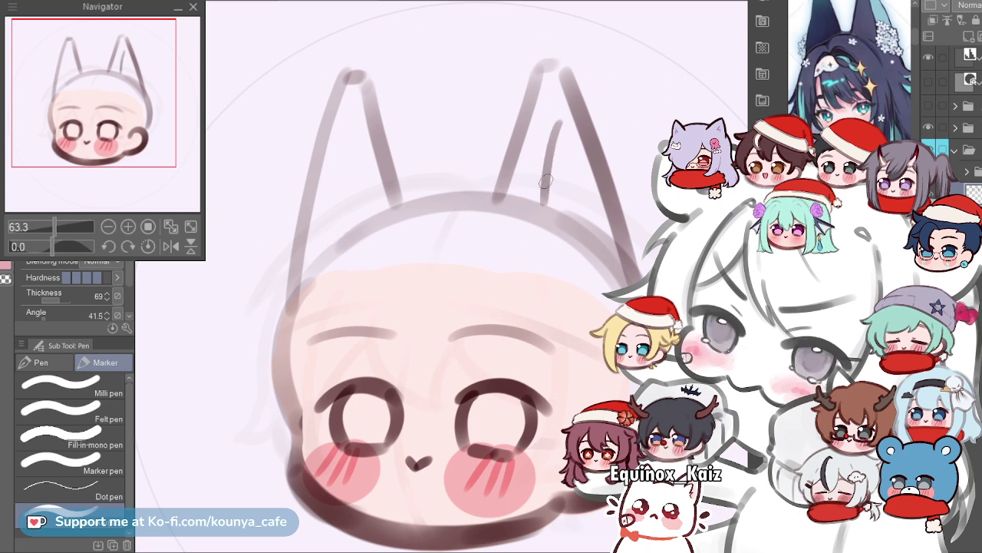
{"action": "left_click_drag", "start_coordinate": [565, 137], "coordinate": [555, 201]}
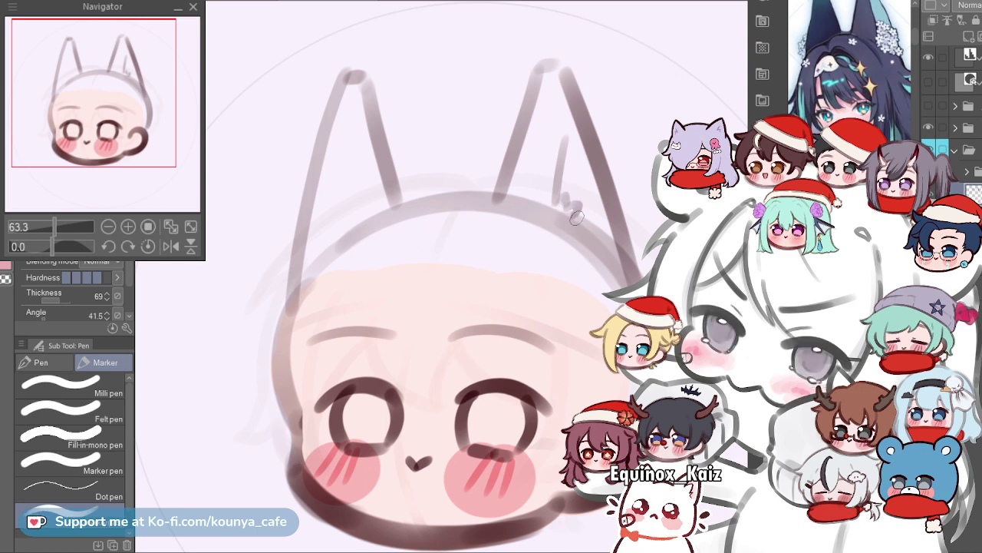
{"action": "mouse_move", "coordinate": [565, 167]}
{"action": "left_mouse_down"}
{"action": "mouse_move", "coordinate": [568, 198]}
{"action": "mouse_move", "coordinate": [582, 195]}
{"action": "mouse_move", "coordinate": [579, 211]}
{"action": "left_mouse_up"}
{"action": "key", "text": "ctrl+z"}
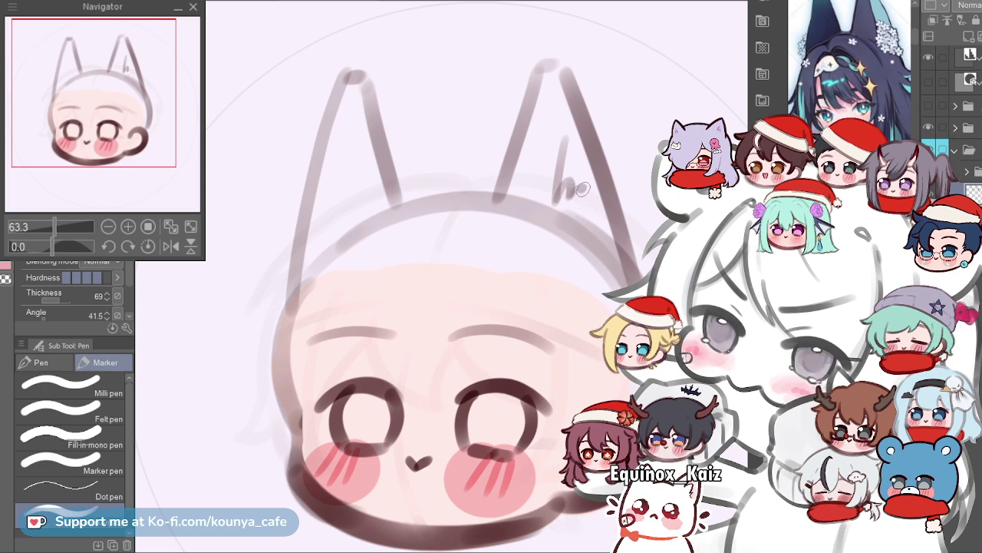
{"action": "key", "text": "ctrl+z"}
{"action": "key", "text": "ctrl+z"}
{"action": "left_click_drag", "start_coordinate": [575, 198], "coordinate": [591, 219]}
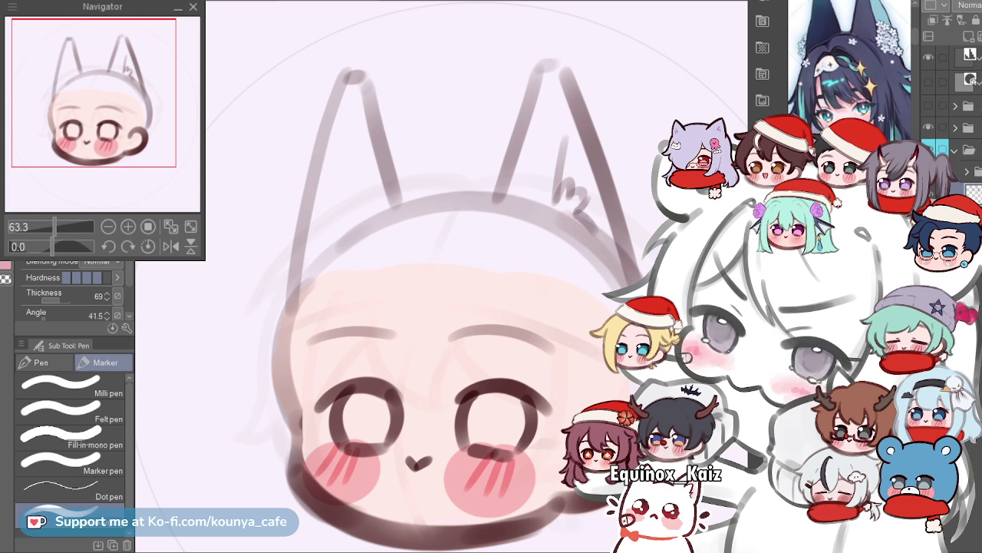
With the canvas view mirrored, lasso the ear without inner fur, rotate and reshape it slightly, apply the transformation, and deselect.
{"action": "scroll", "coordinate": [564, 209], "scroll_direction": "down", "scroll_amount": 3}
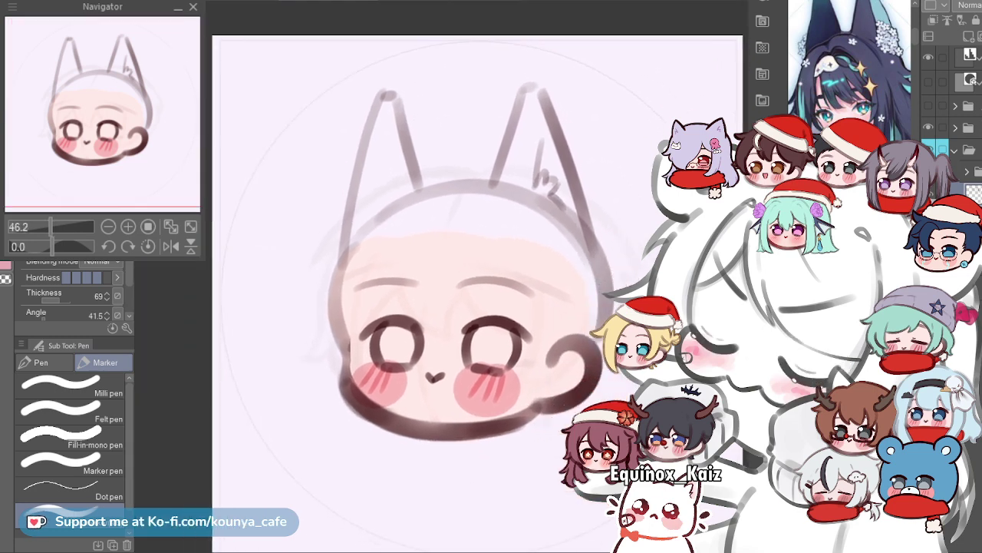
{"action": "key", "text": "h"}
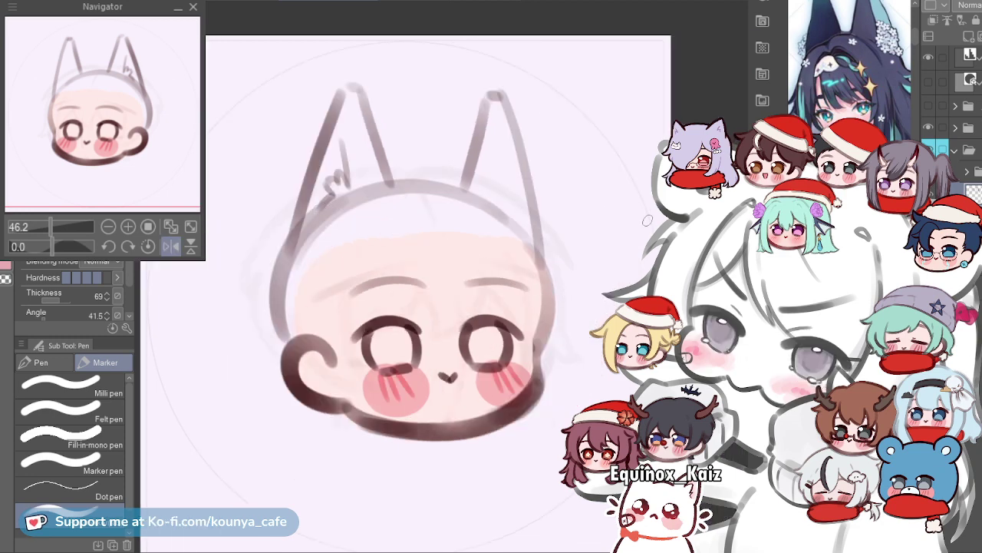
{"action": "key", "text": "m"}
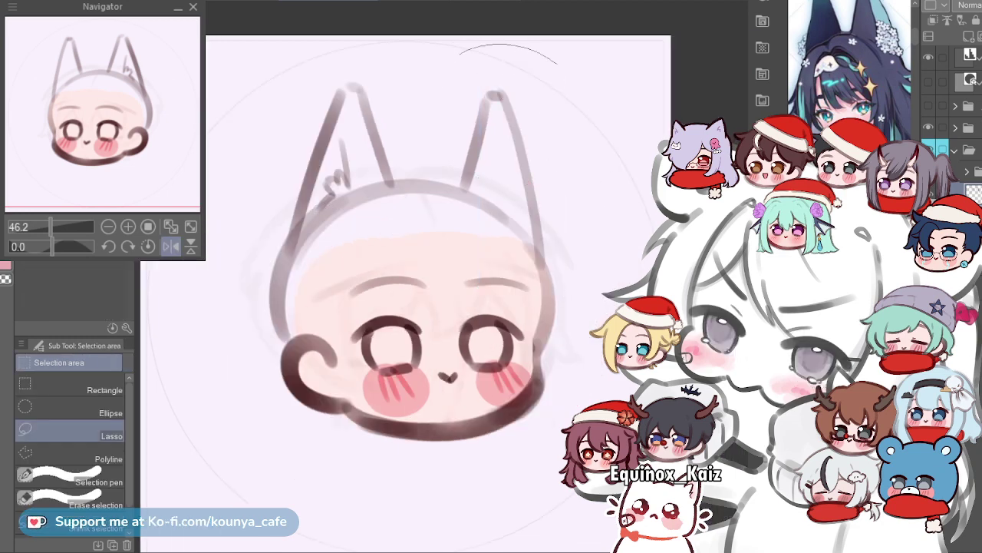
{"action": "key", "text": "ctrl+t"}
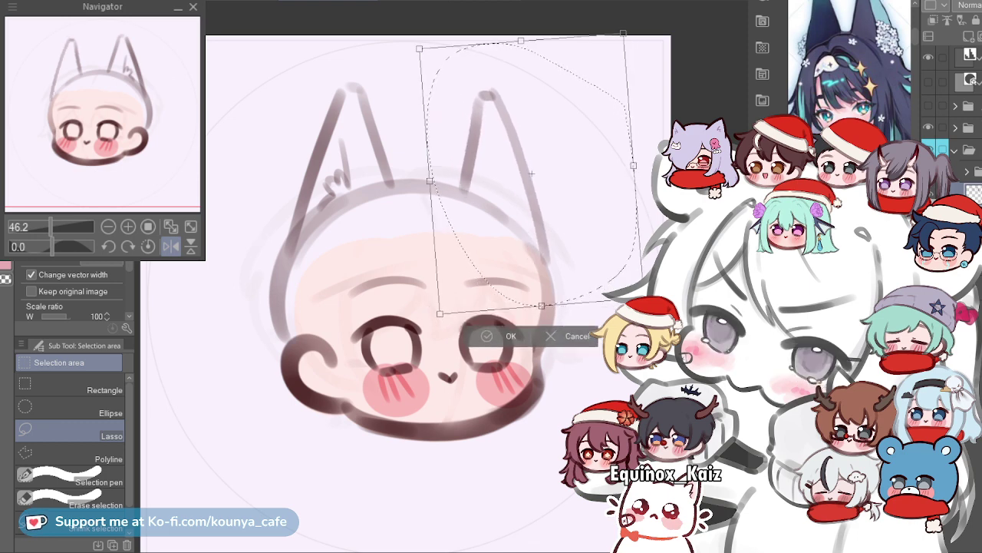
{"action": "key", "text": "ctrl+z"}
{"action": "left_click_drag", "start_coordinate": [533, 176], "coordinate": [530, 173]}
{"action": "left_click_drag", "start_coordinate": [634, 40], "coordinate": [629, 37]}
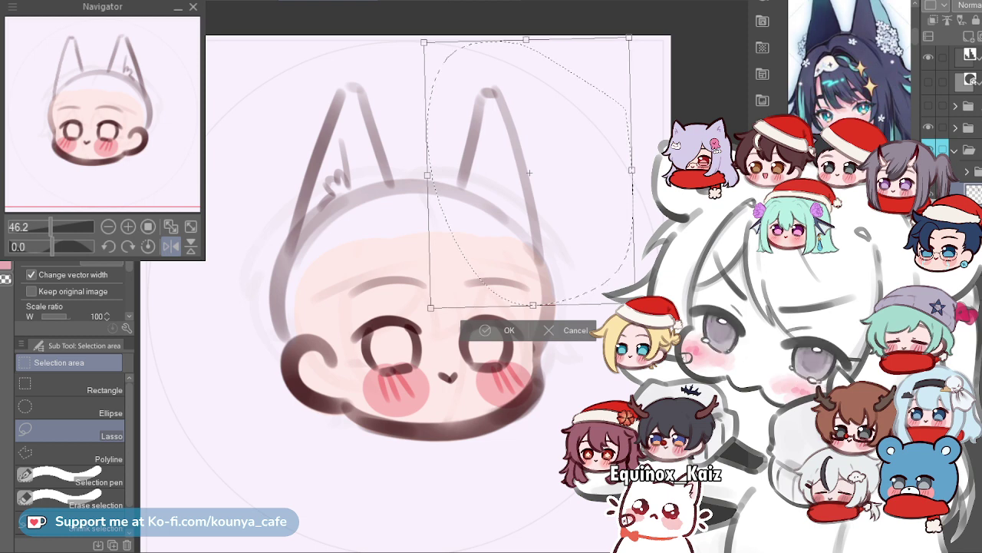
{"action": "left_click_drag", "start_coordinate": [631, 298], "coordinate": [634, 292]}
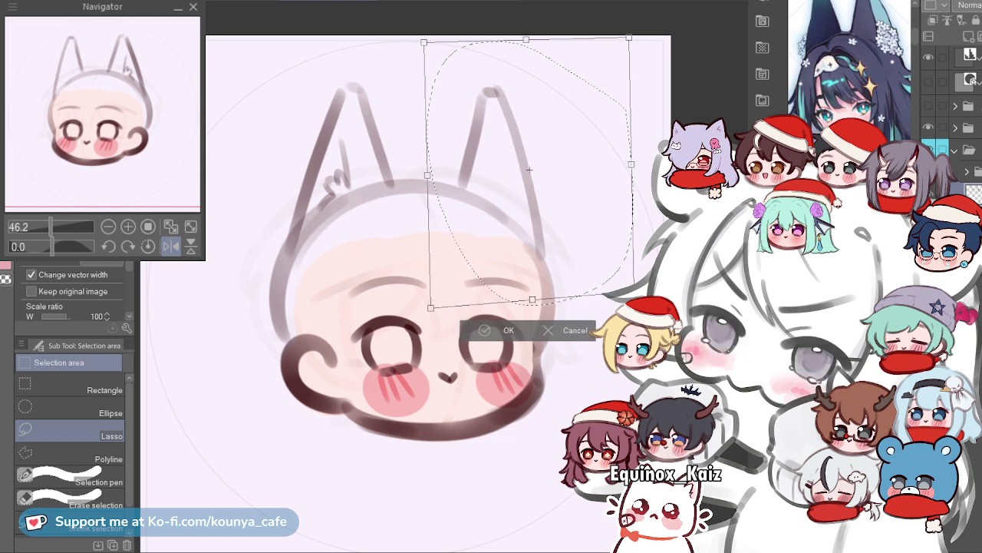
{"action": "key", "text": "Return"}
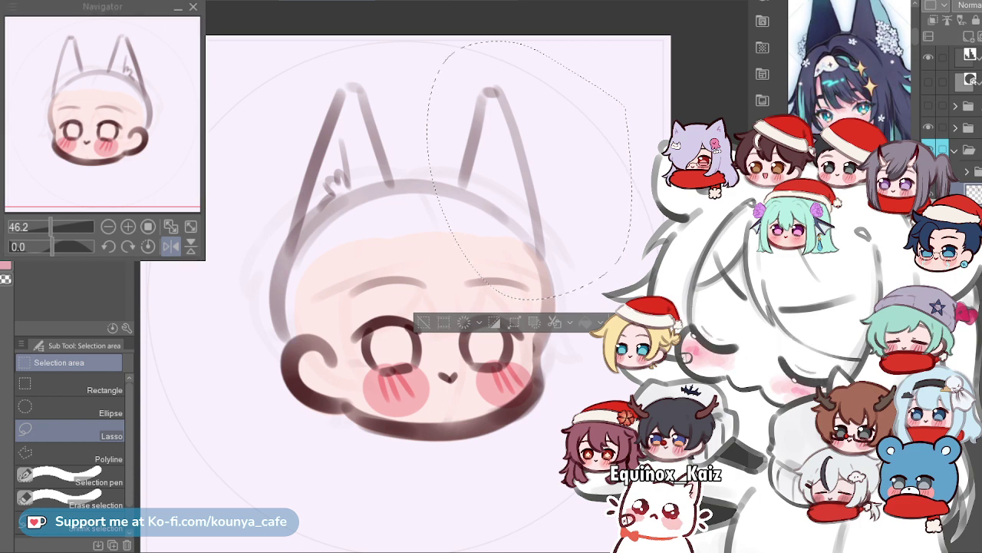
{"action": "key", "text": "h"}
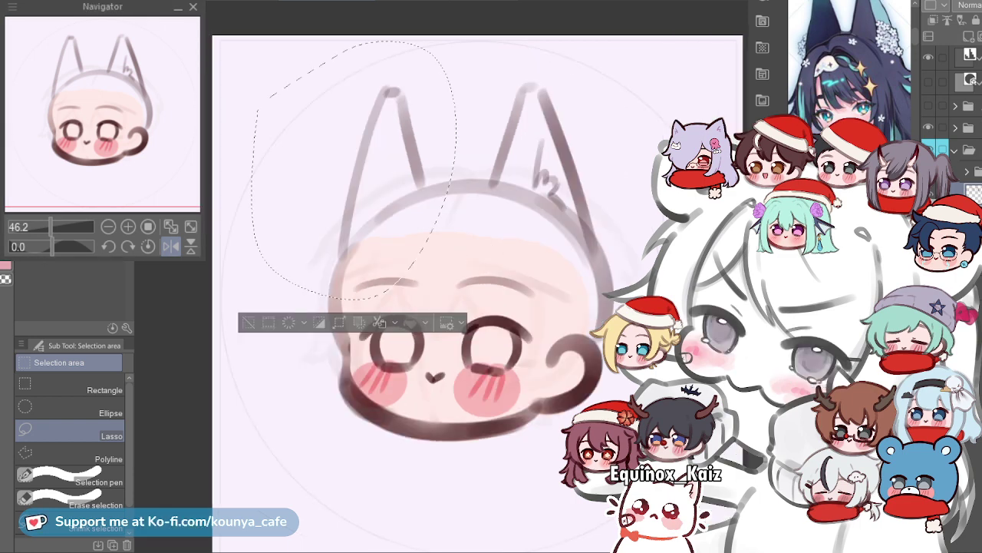
{"action": "key", "text": "ctrl+d"}
Sketch the right-hand face-framing hair strand, curving from the hair parting past the outer eye to the cheek.
{"action": "scroll", "coordinate": [541, 201], "scroll_direction": "up", "scroll_amount": 3}
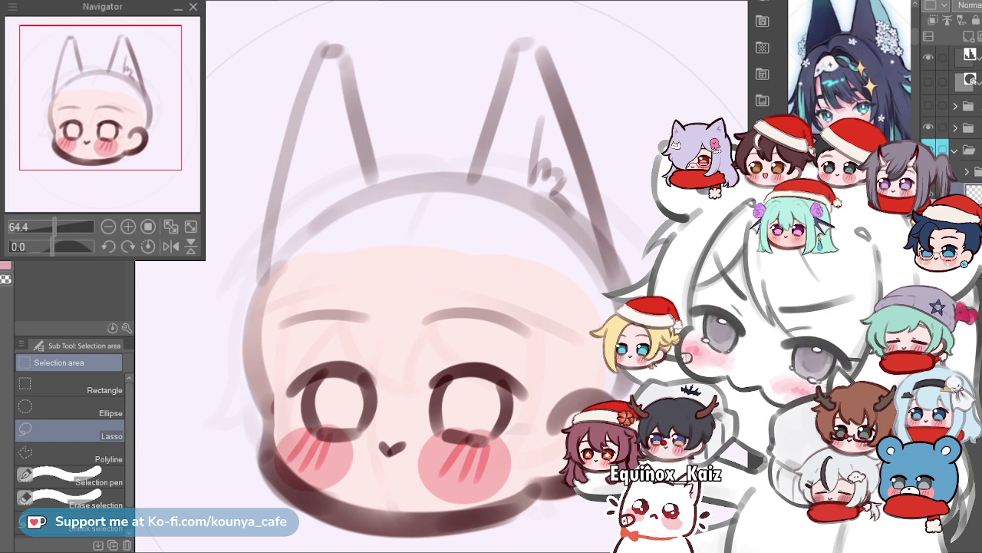
{"action": "scroll", "coordinate": [429, 126], "scroll_direction": "down", "scroll_amount": 3}
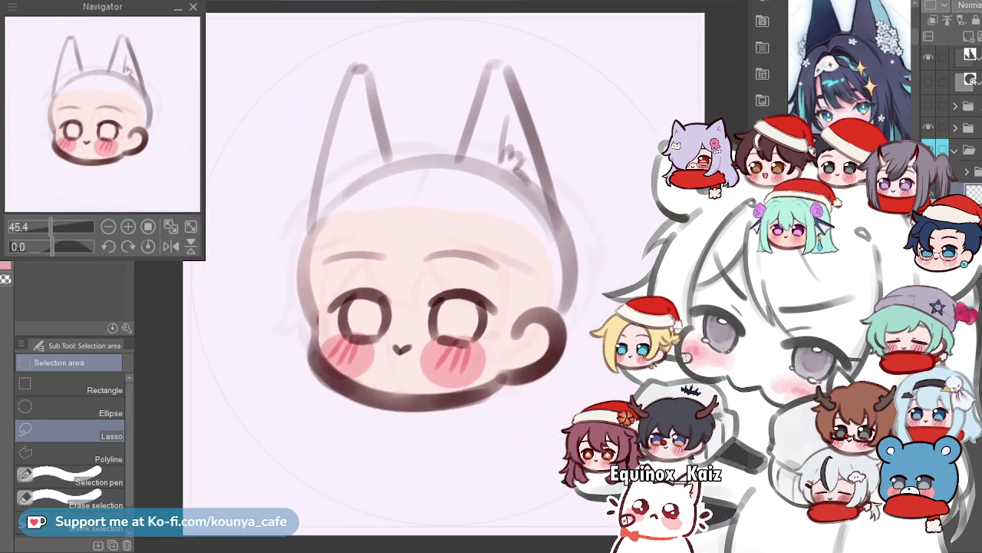
{"action": "key", "text": "p"}
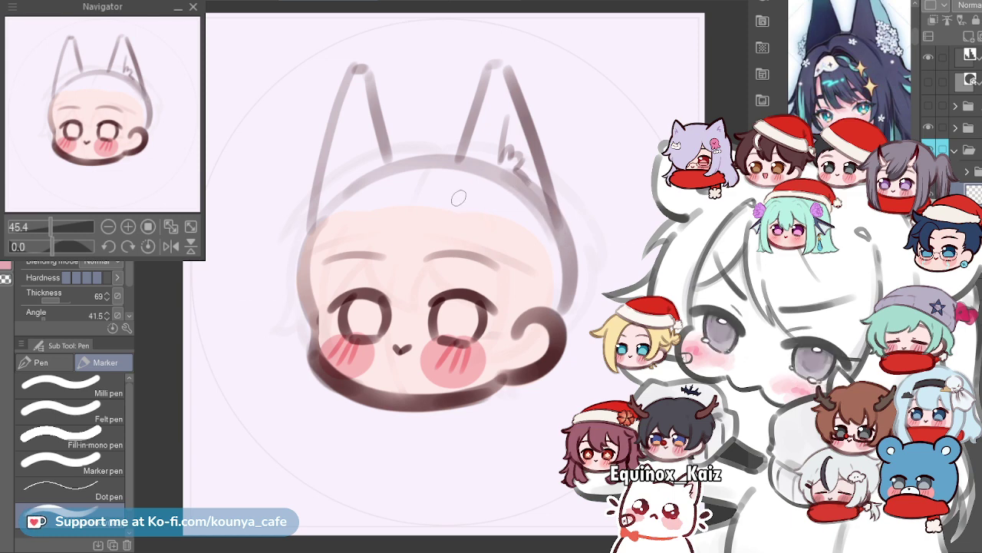
{"action": "left_click_drag", "start_coordinate": [457, 185], "coordinate": [441, 438]}
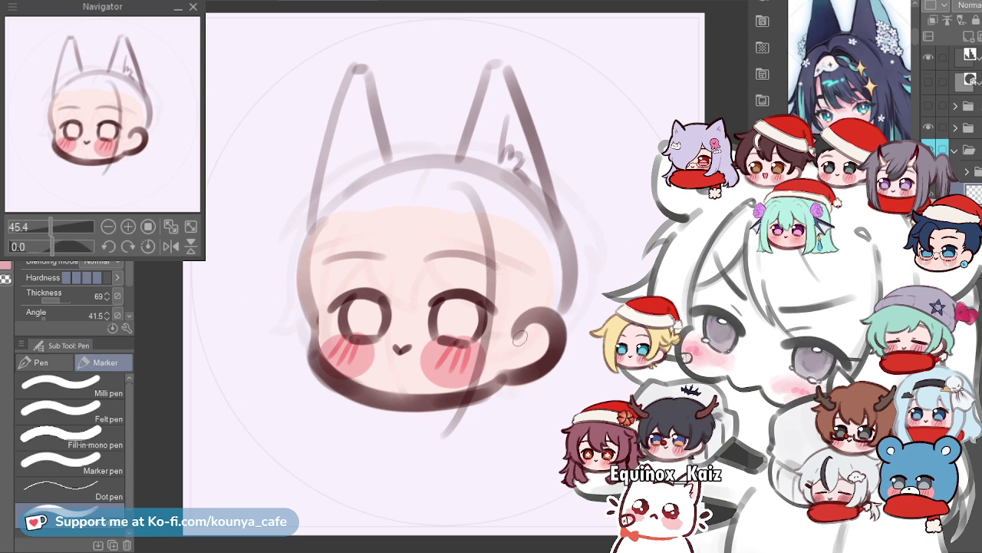
{"action": "key", "text": "ctrl+z"}
{"action": "left_click_drag", "start_coordinate": [502, 263], "coordinate": [469, 361]}
{"action": "key", "text": "ctrl+z"}
{"action": "left_click_drag", "start_coordinate": [443, 189], "coordinate": [453, 343]}
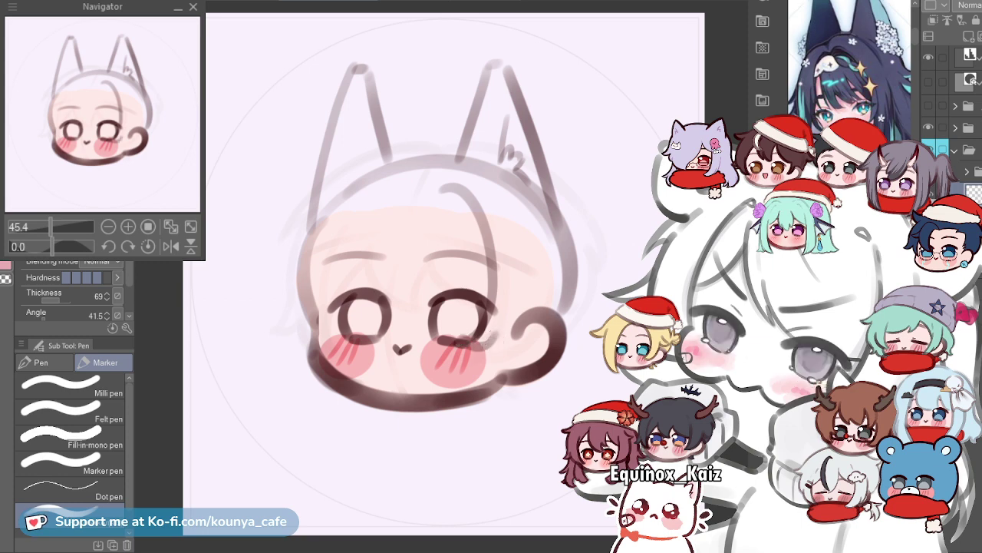
Extend the right-hand hair strand in a wavy line from the cheek down well below the jaw.
{"action": "left_click_drag", "start_coordinate": [485, 345], "coordinate": [443, 436]}
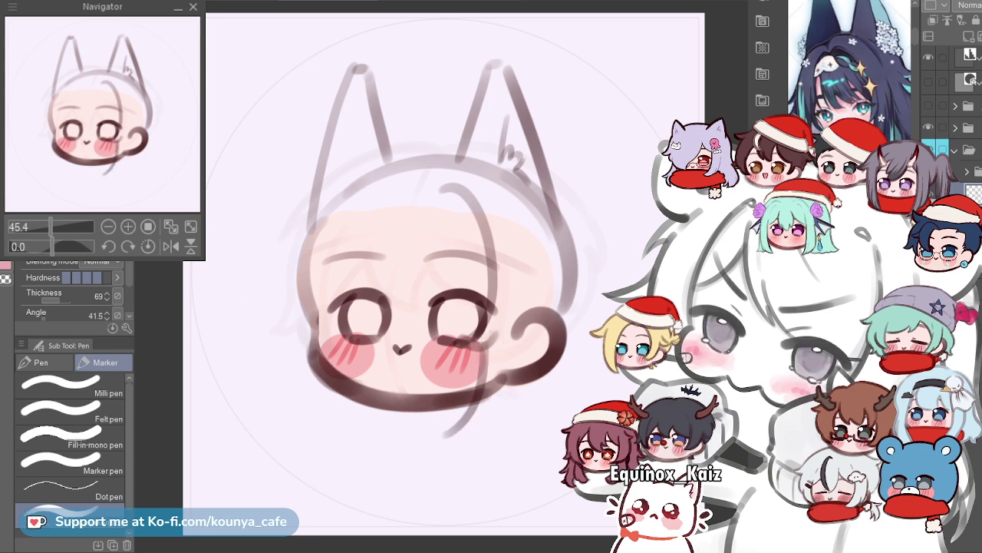
{"action": "key", "text": "ctrl+z"}
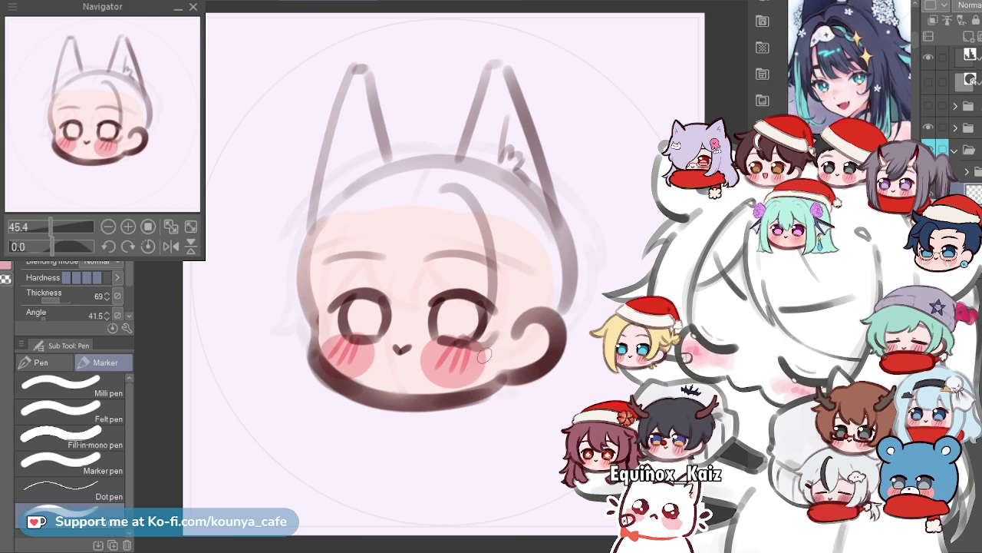
{"action": "left_click_drag", "start_coordinate": [488, 351], "coordinate": [452, 417]}
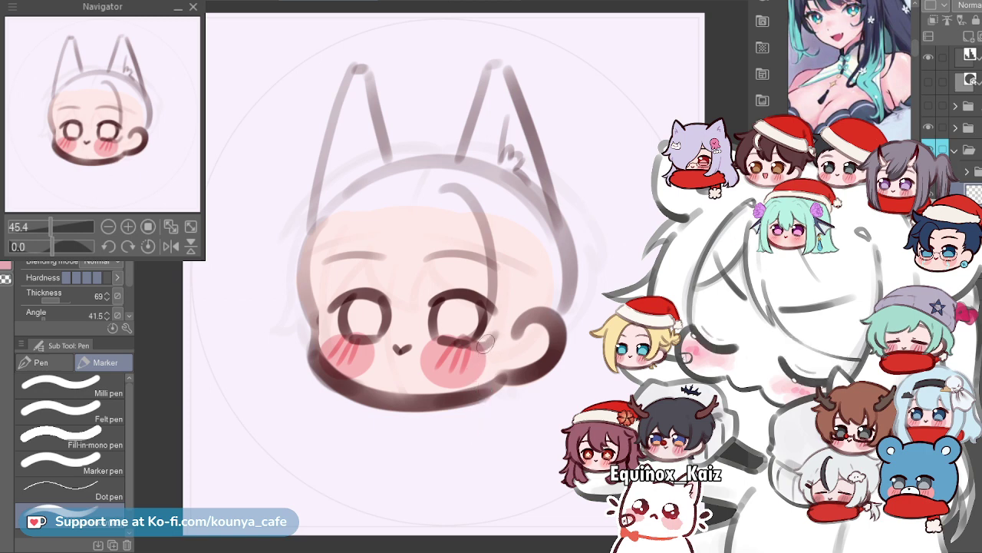
{"action": "left_click_drag", "start_coordinate": [448, 465], "coordinate": [463, 436]}
{"action": "key", "text": "ctrl+z"}
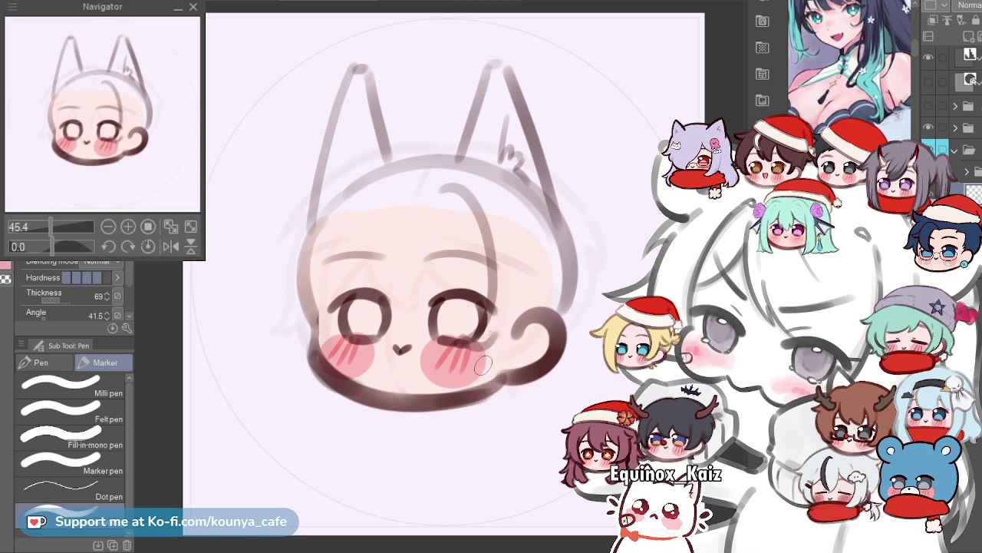
{"action": "key", "text": "ctrl+z"}
{"action": "key", "text": "ctrl+z"}
{"action": "left_click_drag", "start_coordinate": [488, 338], "coordinate": [454, 474]}
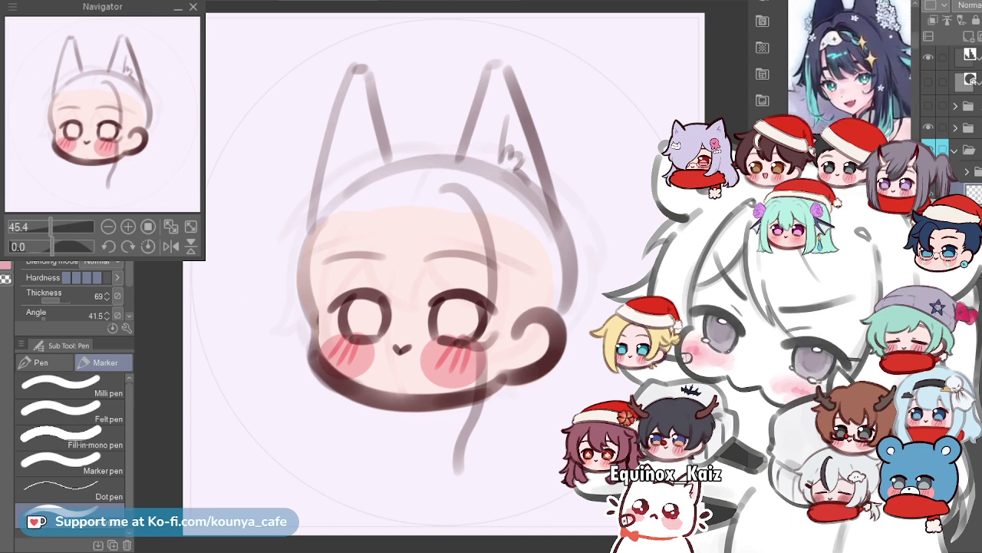
Sketch the outer edge of the right-hand hair lock from the fox ear's base past the human ear to below the jaw.
{"action": "mouse_move", "coordinate": [457, 148]}
{"action": "left_mouse_down"}
{"action": "mouse_move", "coordinate": [499, 154]}
{"action": "mouse_move", "coordinate": [537, 253]}
{"action": "left_mouse_up"}
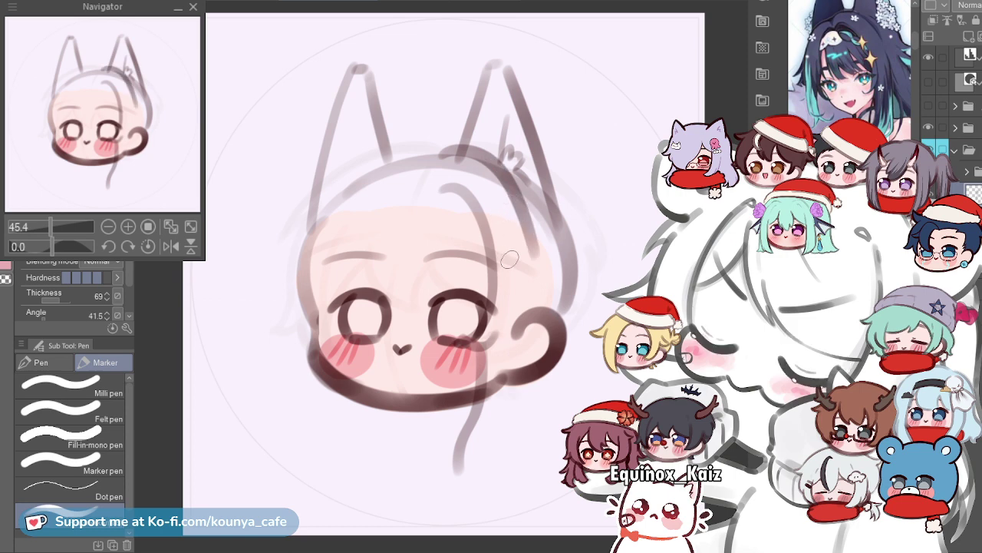
{"action": "key", "text": "ctrl+z"}
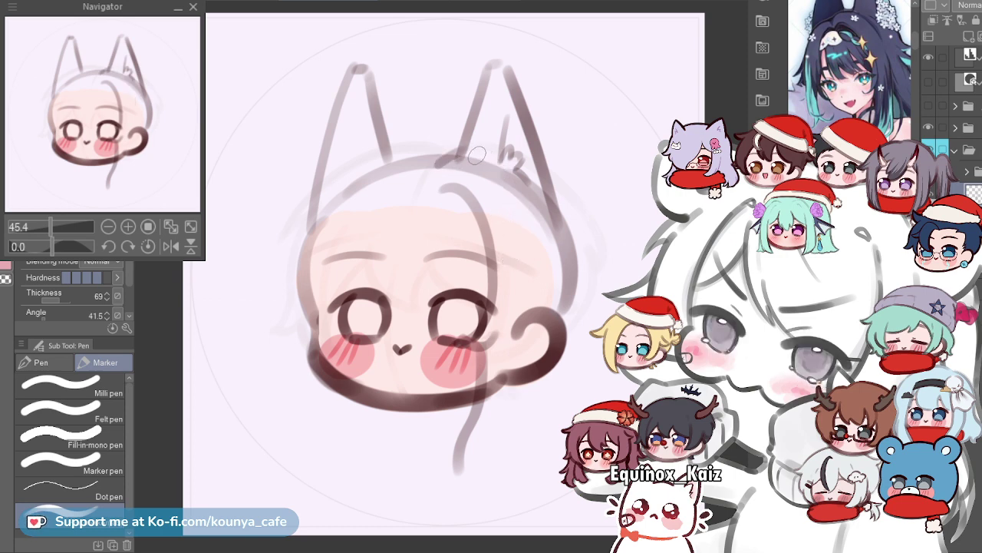
{"action": "mouse_move", "coordinate": [473, 149]}
{"action": "left_mouse_down"}
{"action": "mouse_move", "coordinate": [531, 228]}
{"action": "mouse_move", "coordinate": [537, 274]}
{"action": "mouse_move", "coordinate": [536, 213]}
{"action": "mouse_move", "coordinate": [481, 146]}
{"action": "mouse_move", "coordinate": [519, 179]}
{"action": "mouse_move", "coordinate": [566, 296]}
{"action": "left_mouse_up"}
{"action": "key", "text": "ctrl+z"}
{"action": "left_click_drag", "start_coordinate": [544, 378], "coordinate": [530, 460]}
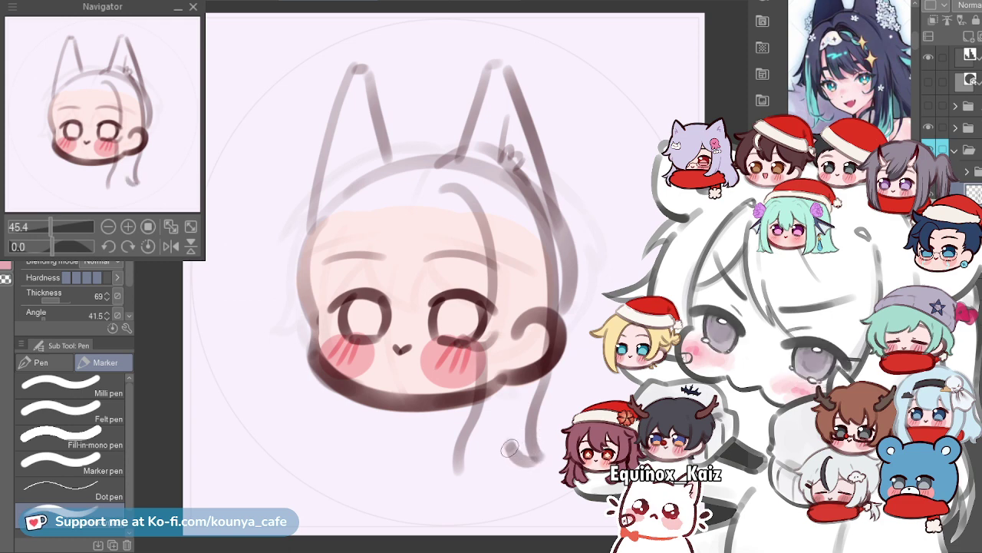
Close the lower end of the right-hand hair lock with a curved sweep and jagged, pointed tips.
{"action": "left_click_drag", "start_coordinate": [509, 449], "coordinate": [501, 495]}
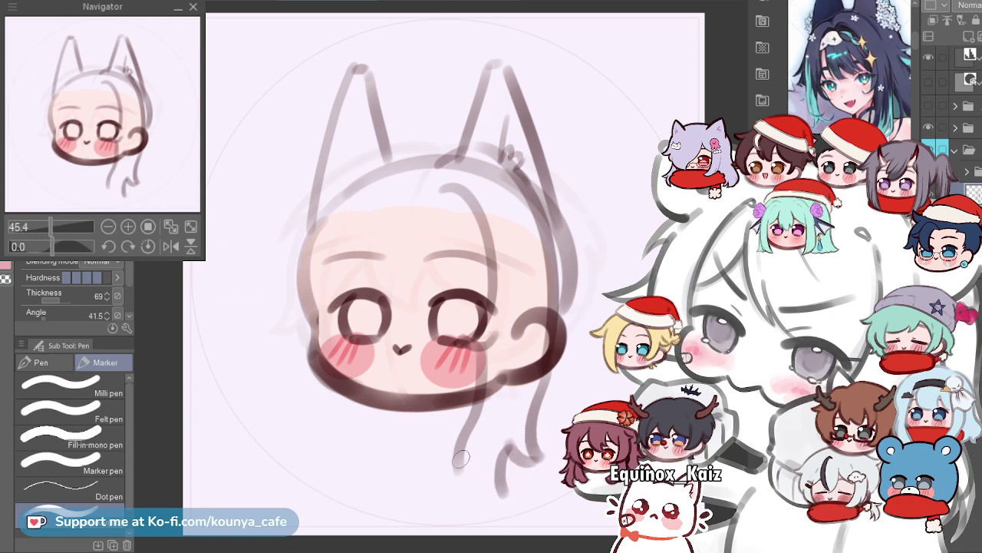
{"action": "left_click_drag", "start_coordinate": [455, 466], "coordinate": [497, 508]}
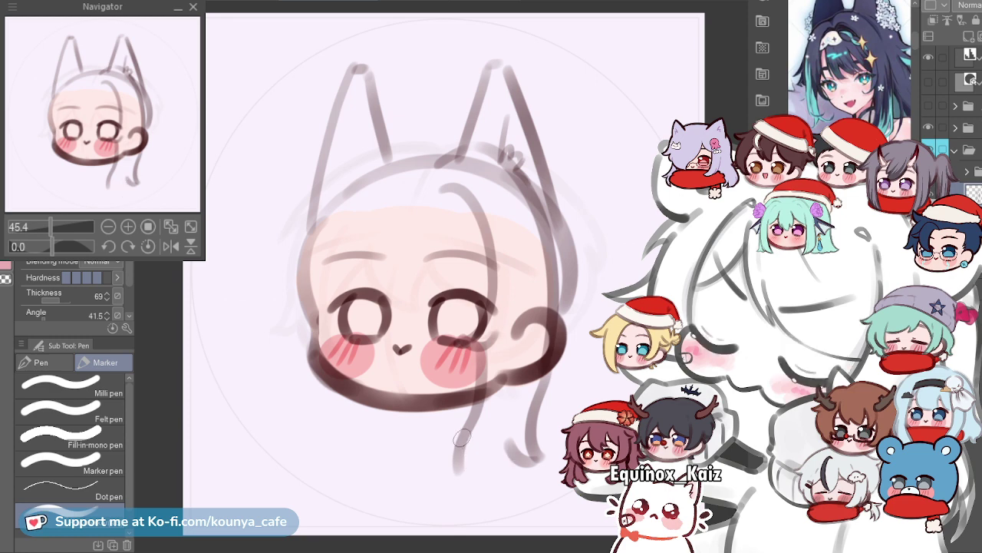
{"action": "left_click_drag", "start_coordinate": [469, 438], "coordinate": [492, 497]}
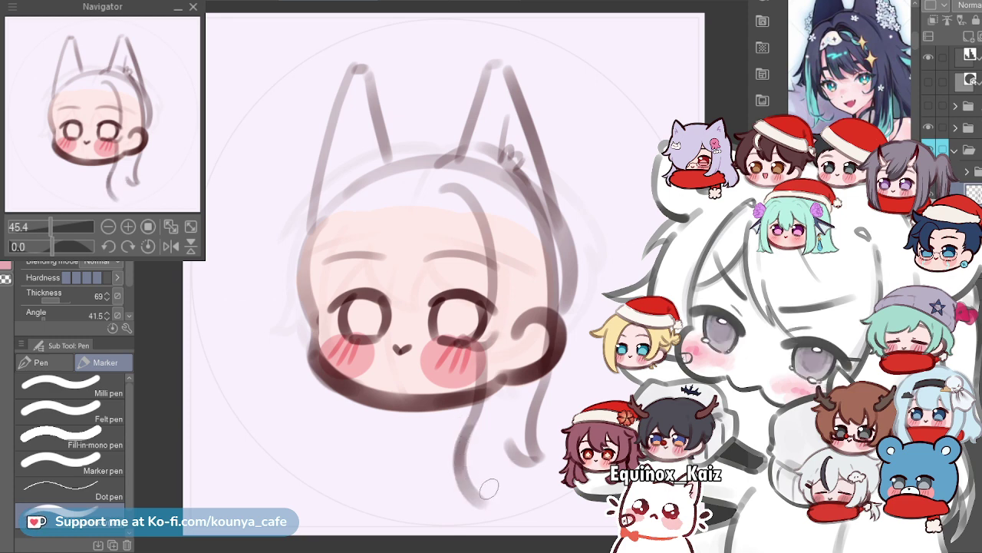
{"action": "left_click_drag", "start_coordinate": [464, 436], "coordinate": [500, 510]}
{"action": "mouse_move", "coordinate": [513, 454]}
{"action": "left_mouse_down"}
{"action": "mouse_move", "coordinate": [499, 489]}
{"action": "mouse_move", "coordinate": [507, 512]}
{"action": "left_mouse_up"}
{"action": "key", "text": "ctrl+z"}
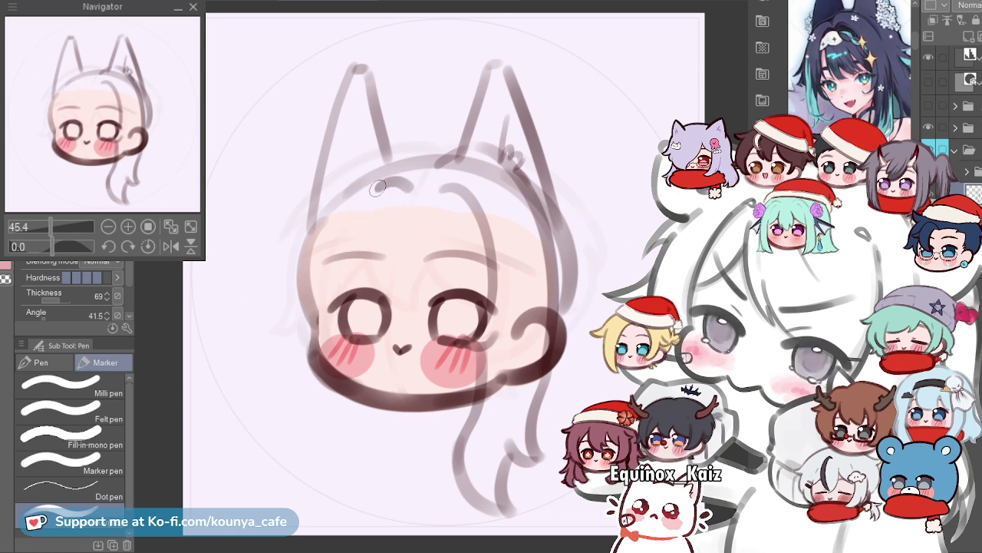
Sketch the left-hand hair lock, with an inner strand from the parting to below the jaw and an outer edge beside the cheek.
{"action": "left_click_drag", "start_coordinate": [382, 183], "coordinate": [338, 385]}
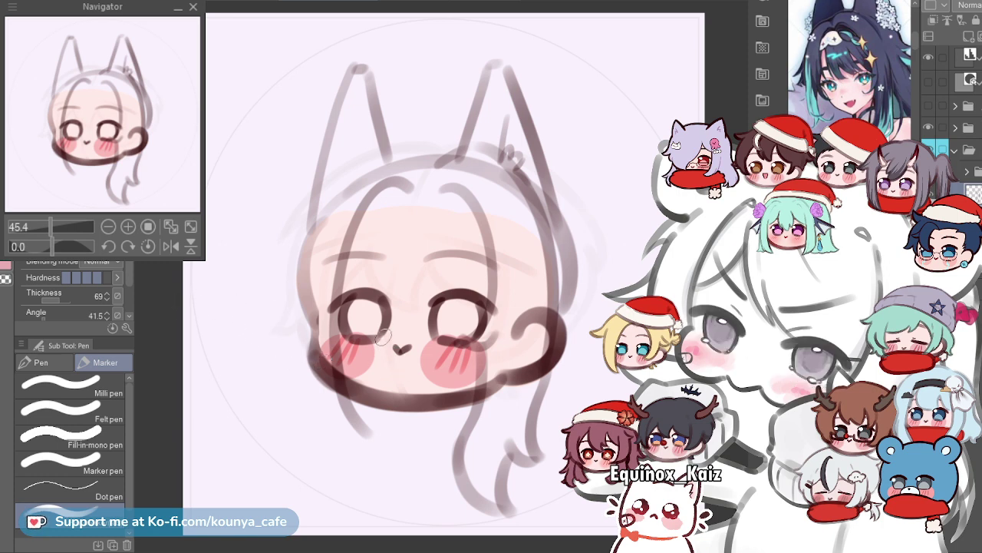
{"action": "scroll", "coordinate": [311, 340], "scroll_direction": "up", "scroll_amount": 1}
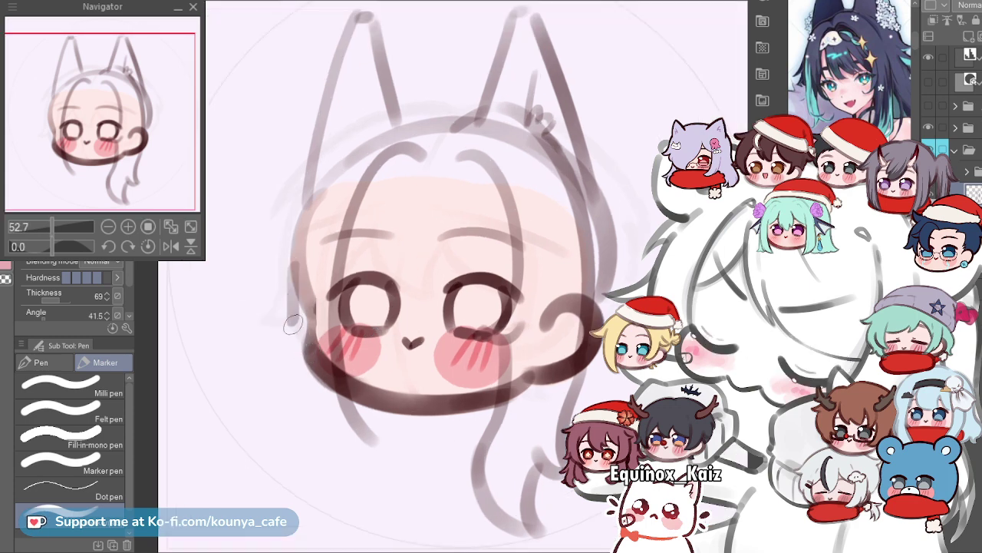
{"action": "left_click_drag", "start_coordinate": [286, 269], "coordinate": [337, 446]}
{"action": "key", "text": "ctrl+z"}
{"action": "left_click_drag", "start_coordinate": [284, 282], "coordinate": [307, 403]}
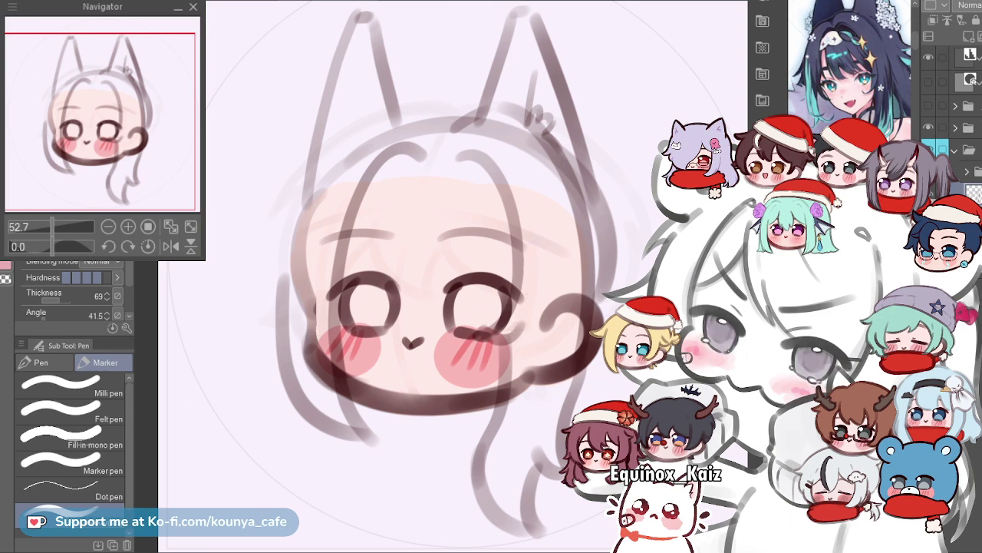
{"action": "scroll", "coordinate": [331, 208], "scroll_direction": "down", "scroll_amount": 2}
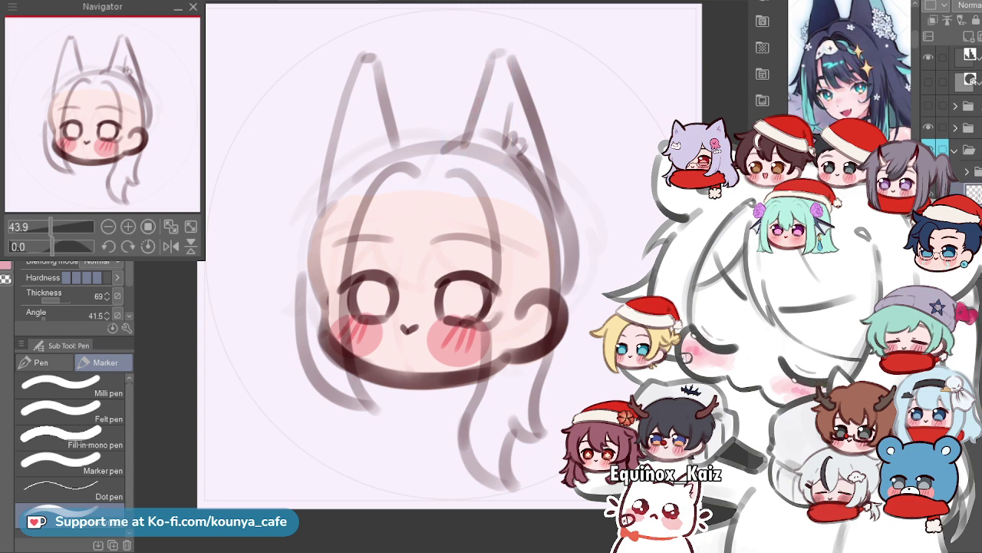
{"action": "key", "text": "e"}
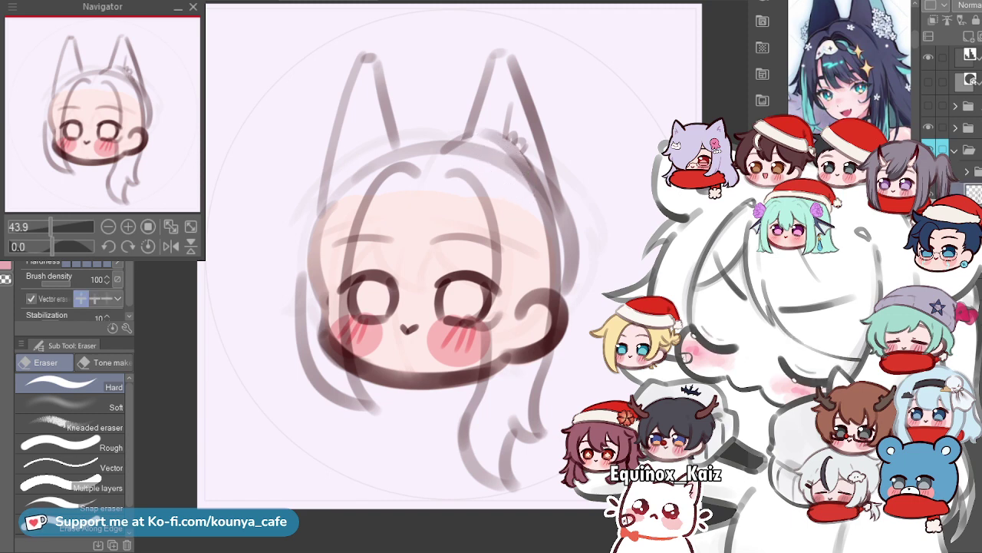
{"action": "key", "text": "alt+bracketright"}
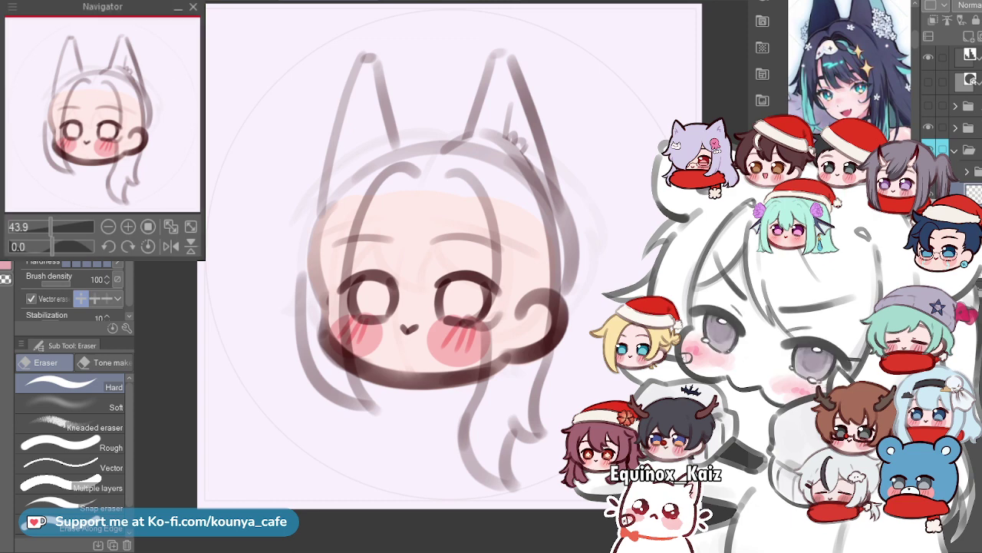
{"action": "key", "text": "alt+bracketleft"}
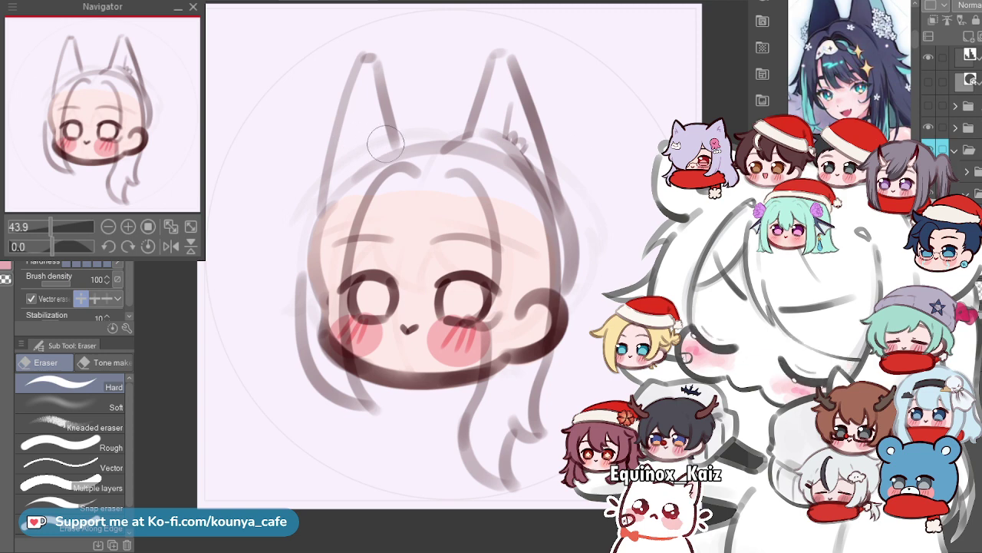
{"action": "key", "text": "p"}
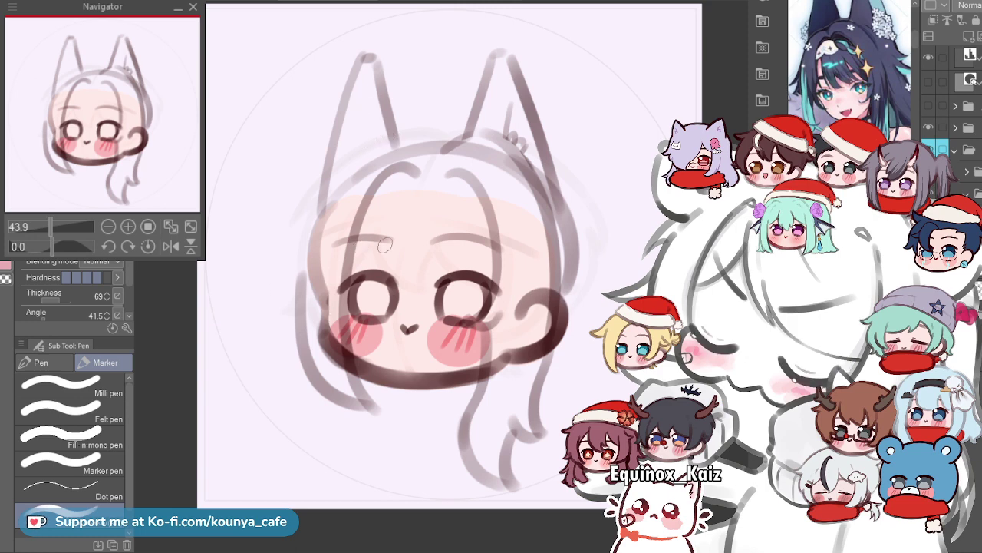
Sketch the outer hair outline from the base of the left-hand fox ear around the side of the head.
{"action": "scroll", "coordinate": [398, 132], "scroll_direction": "up", "scroll_amount": 2}
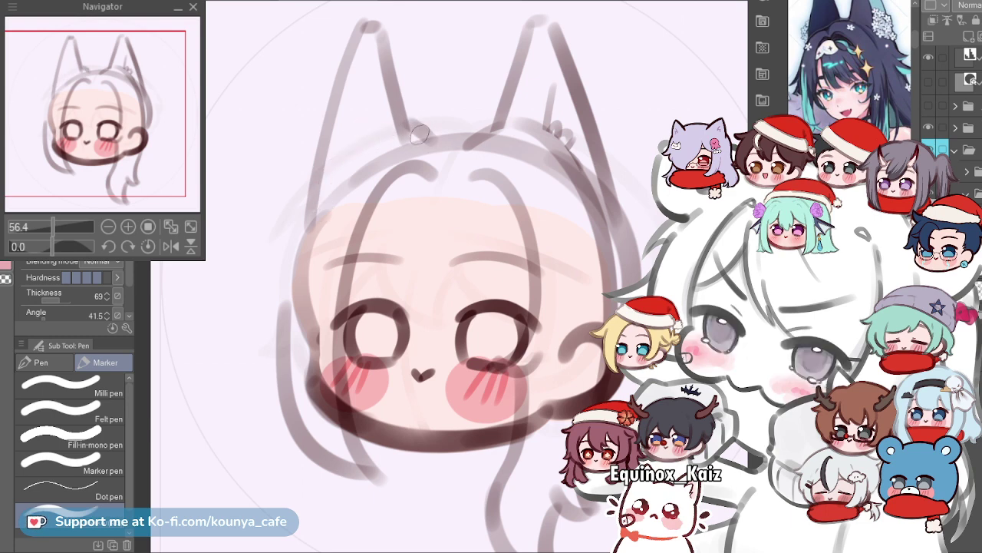
{"action": "left_click_drag", "start_coordinate": [395, 122], "coordinate": [308, 181]}
{"action": "left_click_drag", "start_coordinate": [386, 127], "coordinate": [277, 264]}
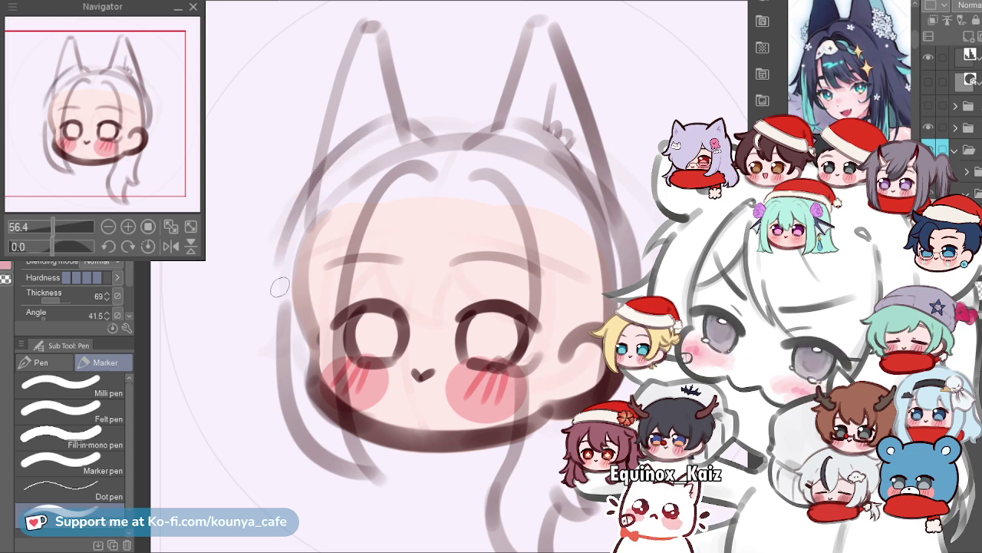
{"action": "scroll", "coordinate": [354, 154], "scroll_direction": "down", "scroll_amount": 1}
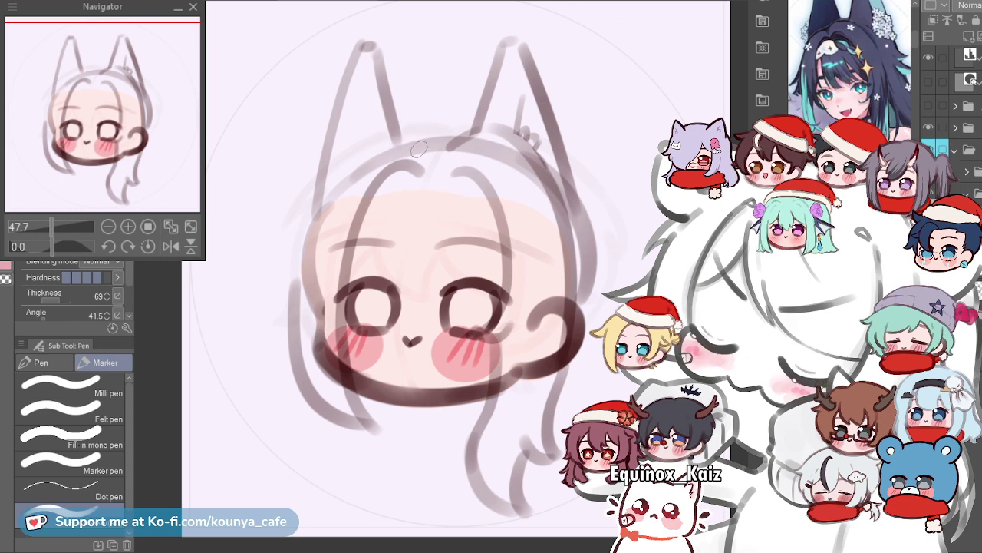
{"action": "mouse_move", "coordinate": [396, 130]}
{"action": "left_mouse_down"}
{"action": "mouse_move", "coordinate": [360, 127]}
{"action": "mouse_move", "coordinate": [280, 232]}
{"action": "left_mouse_up"}
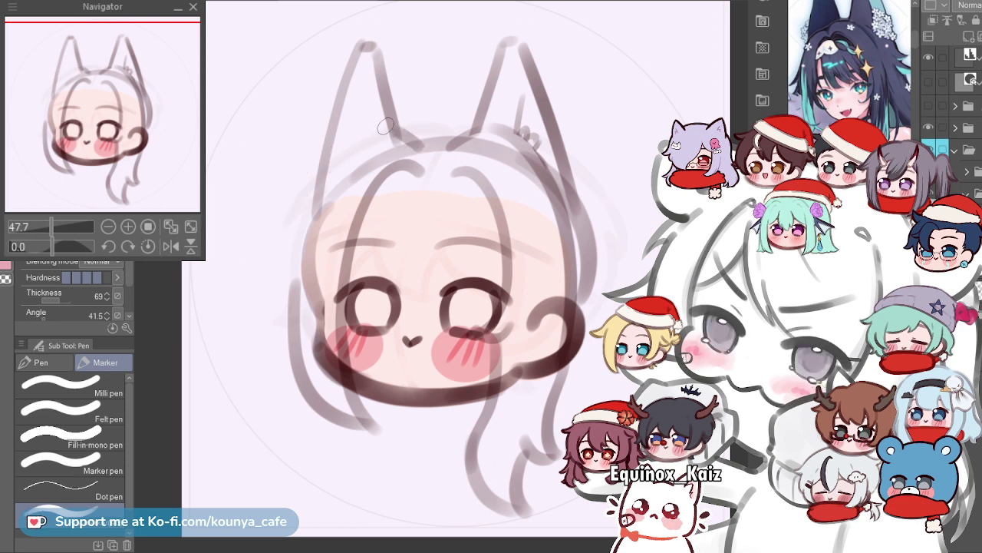
{"action": "left_click_drag", "start_coordinate": [392, 125], "coordinate": [288, 230]}
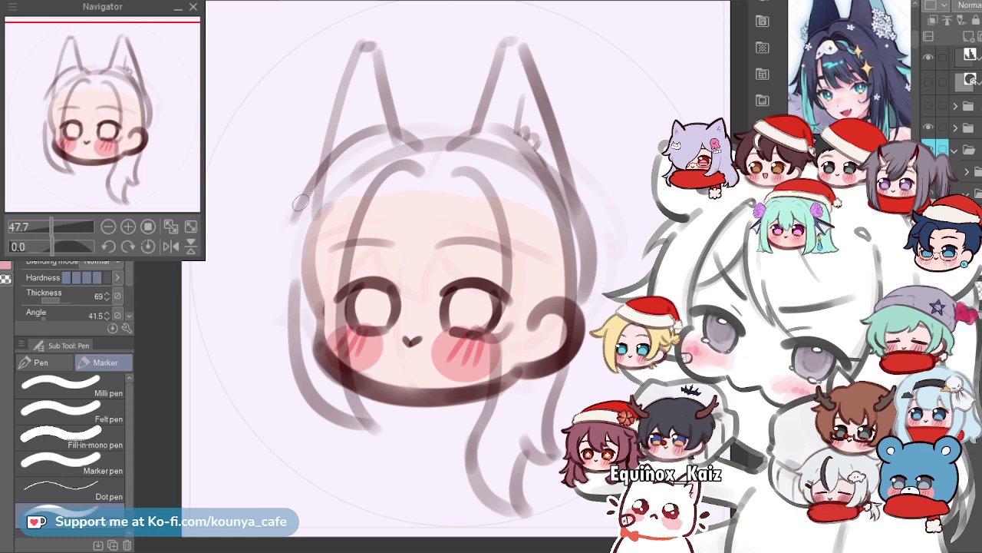
{"action": "key", "text": "ctrl+z"}
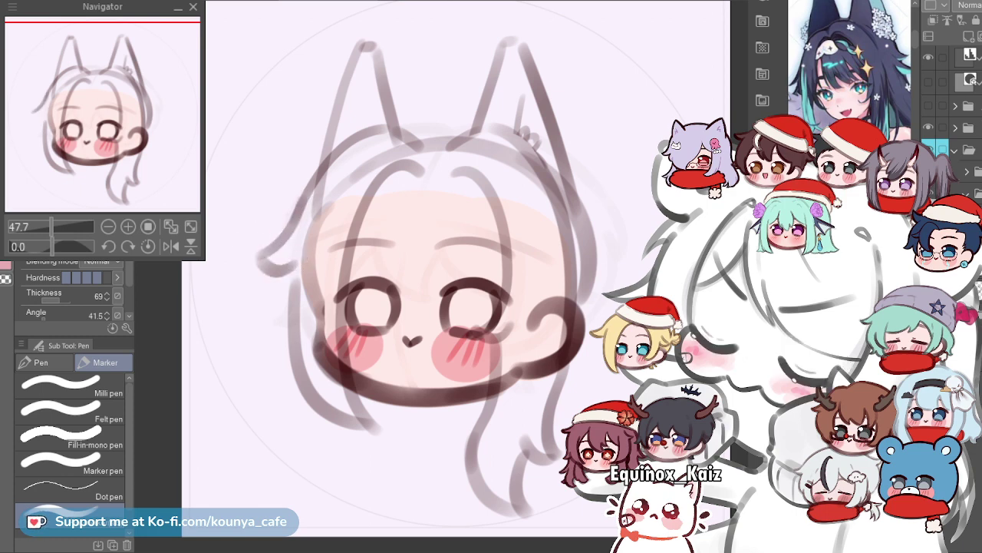
{"action": "key", "text": "ctrl+z"}
{"action": "mouse_move", "coordinate": [298, 208]}
{"action": "left_mouse_down"}
{"action": "mouse_move", "coordinate": [278, 242]}
{"action": "mouse_move", "coordinate": [237, 276]}
{"action": "left_mouse_up"}
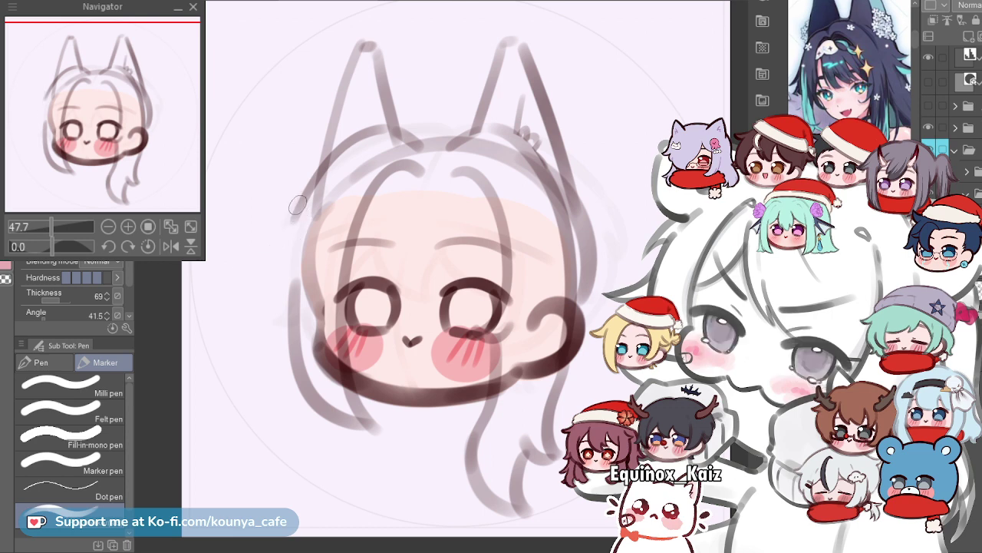
{"action": "key", "text": "ctrl+z"}
{"action": "mouse_move", "coordinate": [387, 132]}
{"action": "left_mouse_down"}
{"action": "mouse_move", "coordinate": [310, 172]}
{"action": "mouse_move", "coordinate": [304, 210]}
{"action": "mouse_move", "coordinate": [231, 288]}
{"action": "mouse_move", "coordinate": [295, 263]}
{"action": "left_mouse_up"}
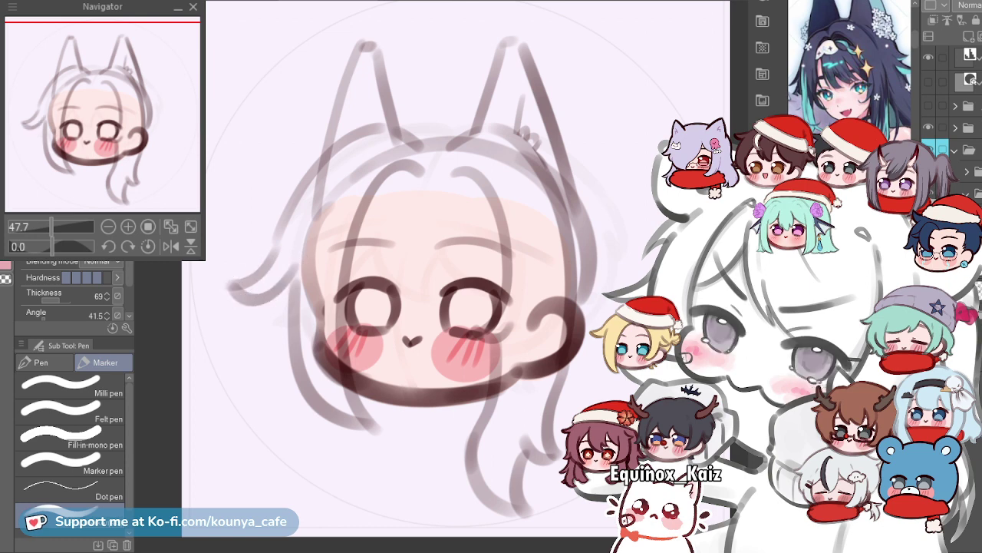
{"action": "key", "text": "ctrl+z"}
{"action": "key", "text": "ctrl+z"}
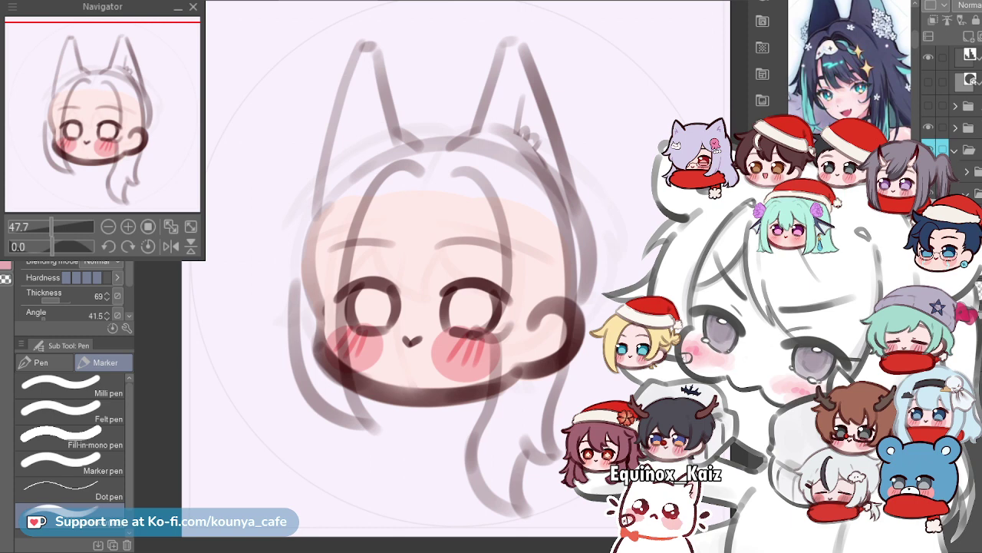
{"action": "key", "text": "ctrl+z"}
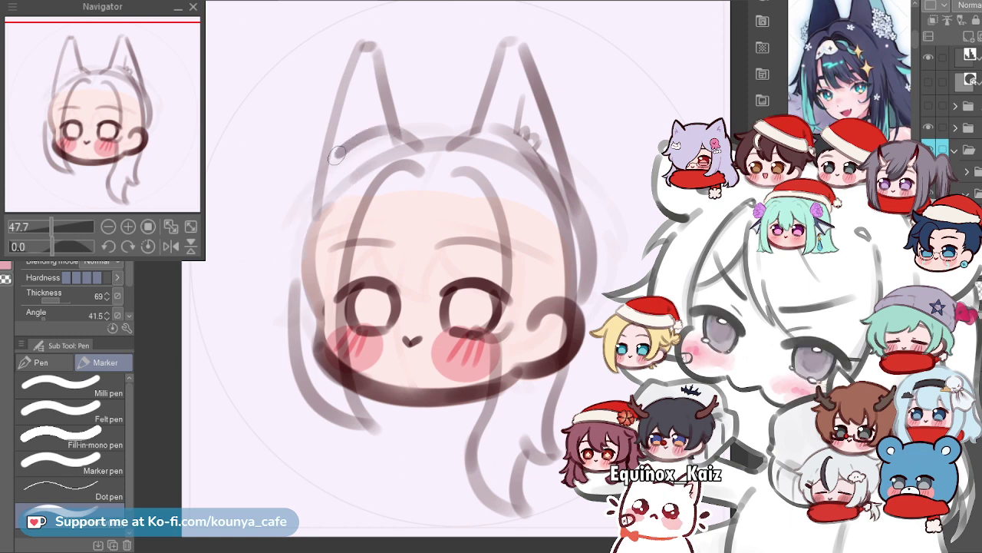
Sketch the left-hand outer hair outline from the fox ear's base down to an outward-flicked pointed tip, curving back toward the cheek lock.
{"action": "mouse_move", "coordinate": [290, 228]}
{"action": "left_mouse_down"}
{"action": "mouse_move", "coordinate": [246, 295]}
{"action": "mouse_move", "coordinate": [289, 286]}
{"action": "left_mouse_up"}
{"action": "left_click", "coordinate": [294, 280], "text": "ctrl"}
{"action": "left_click", "coordinate": [259, 299]}
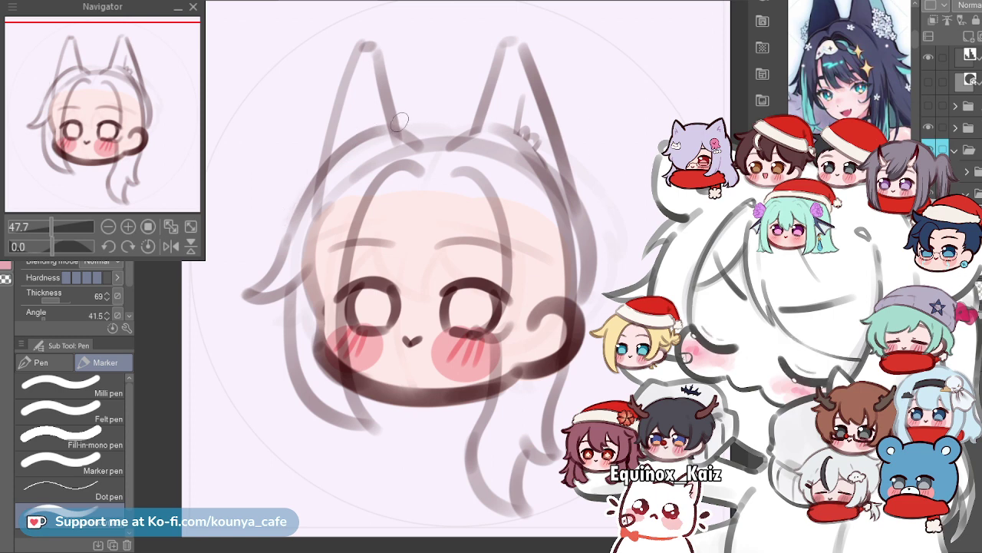
{"action": "left_click_drag", "start_coordinate": [413, 98], "coordinate": [464, 98]}
{"action": "left_click_drag", "start_coordinate": [392, 109], "coordinate": [452, 113]}
{"action": "key", "text": "ctrl+z"}
{"action": "left_click_drag", "start_coordinate": [391, 112], "coordinate": [479, 109]}
{"action": "left_click_drag", "start_coordinate": [390, 111], "coordinate": [465, 108]}
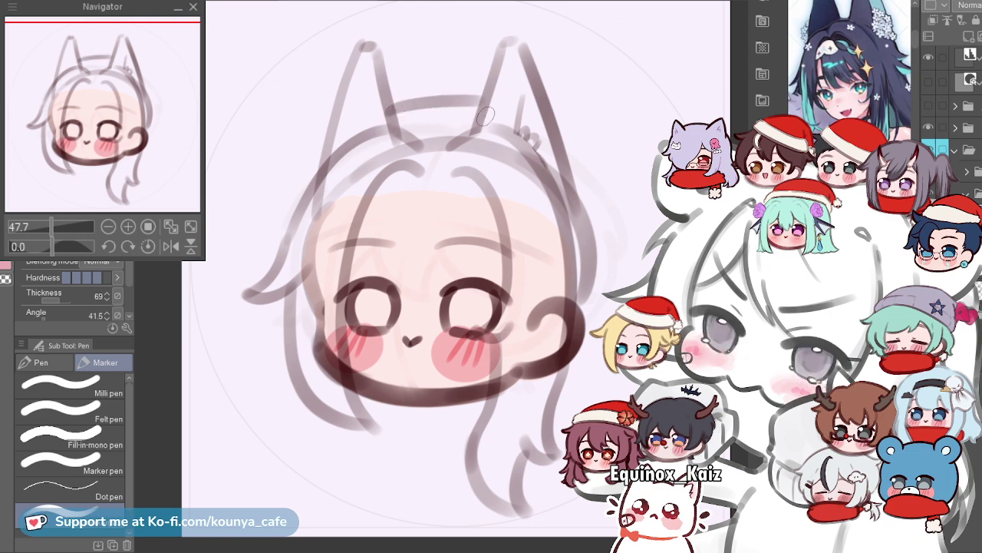
{"action": "left_click_drag", "start_coordinate": [546, 107], "coordinate": [588, 130]}
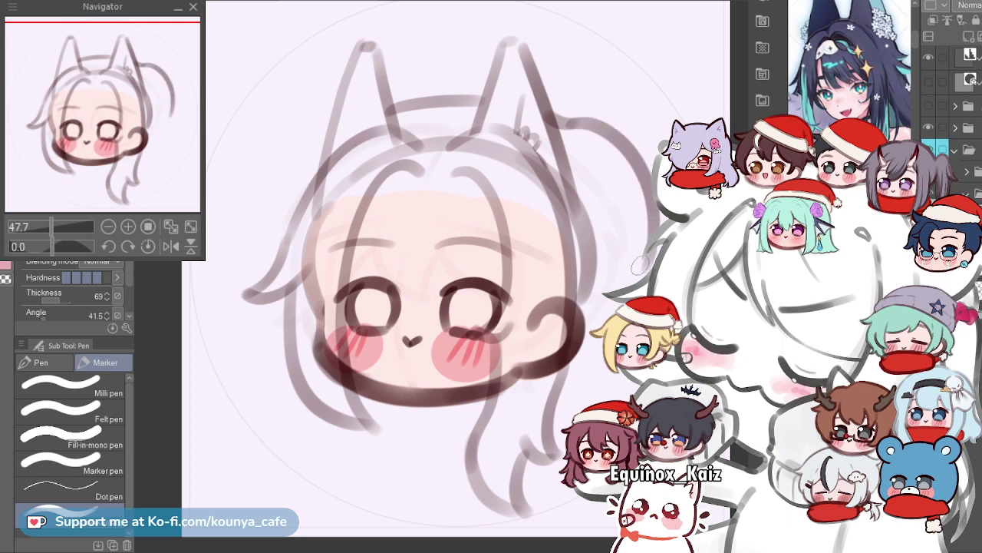
{"action": "mouse_move", "coordinate": [576, 123]}
{"action": "left_mouse_down"}
{"action": "mouse_move", "coordinate": [620, 159]}
{"action": "mouse_move", "coordinate": [621, 273]}
{"action": "left_mouse_up"}
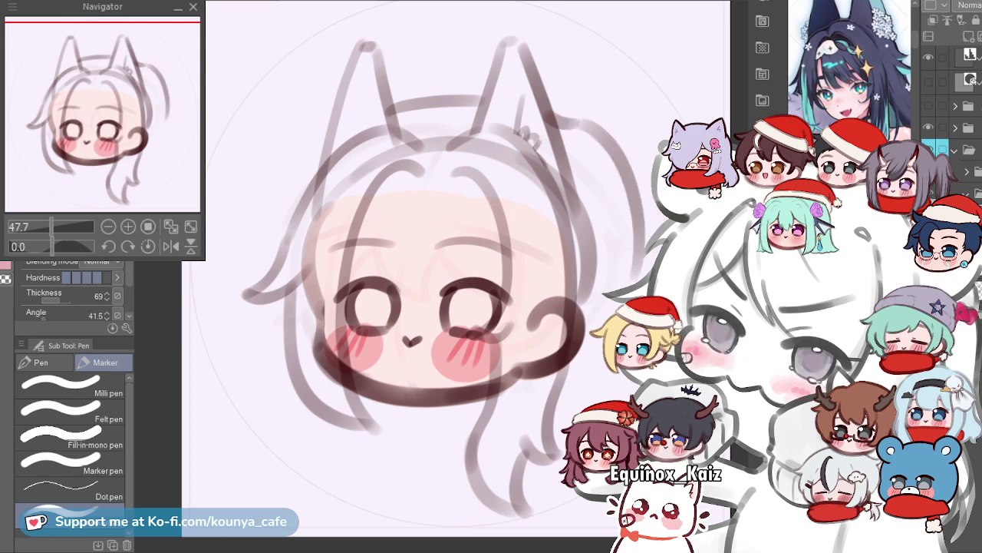
{"action": "scroll", "coordinate": [527, 207], "scroll_direction": "down", "scroll_amount": 2}
{"action": "key", "text": "ctrl+z"}
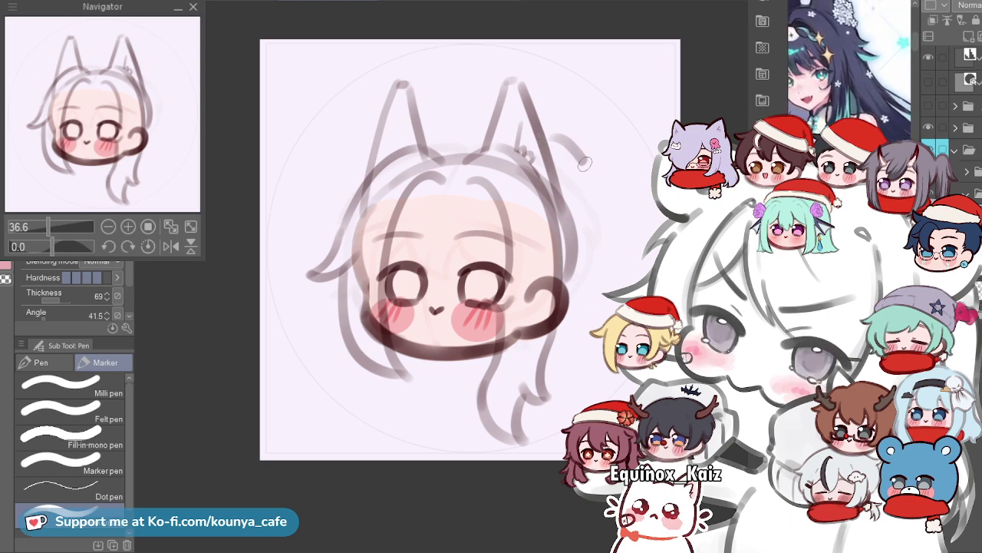
Sketch the right-hand outer hair sweep curving down from behind the fox ear to an outward-flicked pointed tip with a lower edge.
{"action": "left_click_drag", "start_coordinate": [529, 128], "coordinate": [605, 224]}
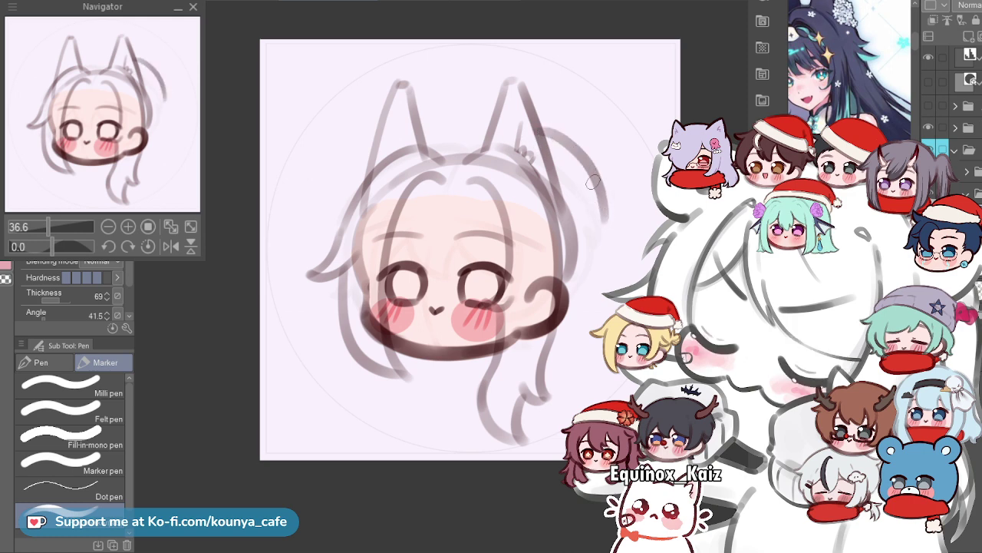
{"action": "left_click_drag", "start_coordinate": [588, 193], "coordinate": [640, 228]}
{"action": "left_click_drag", "start_coordinate": [582, 209], "coordinate": [639, 218]}
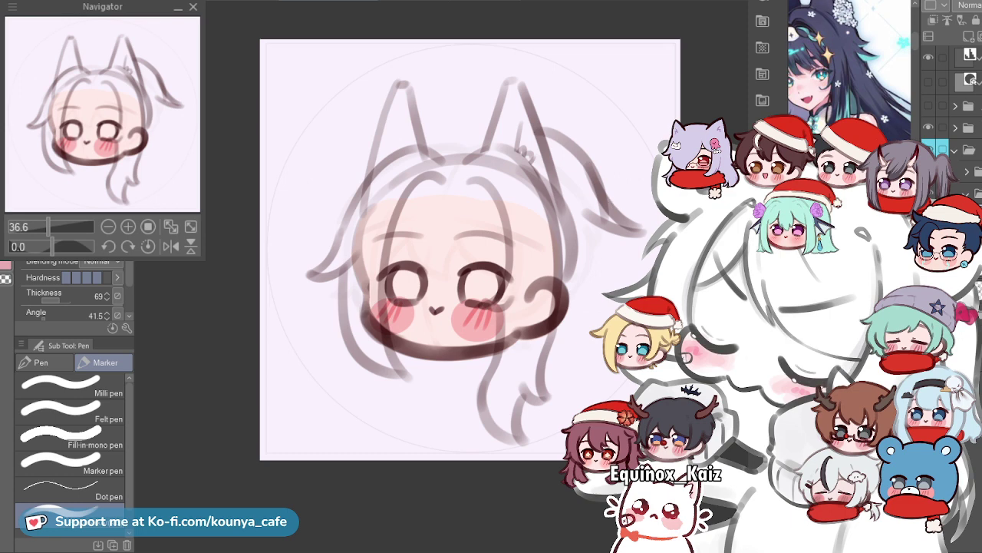
Transform the right-hand outer hair sweep, nudging it slightly toward the head and adjusting its upper corner a little.
{"action": "scroll", "coordinate": [600, 202], "scroll_direction": "up", "scroll_amount": 2}
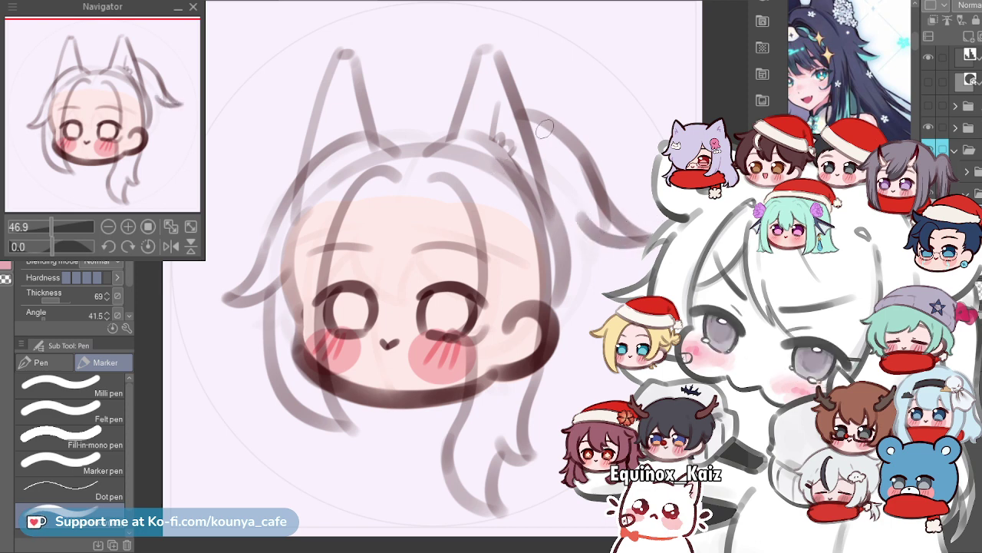
{"action": "key", "text": "ctrl+t"}
{"action": "left_click_drag", "start_coordinate": [586, 178], "coordinate": [580, 180]}
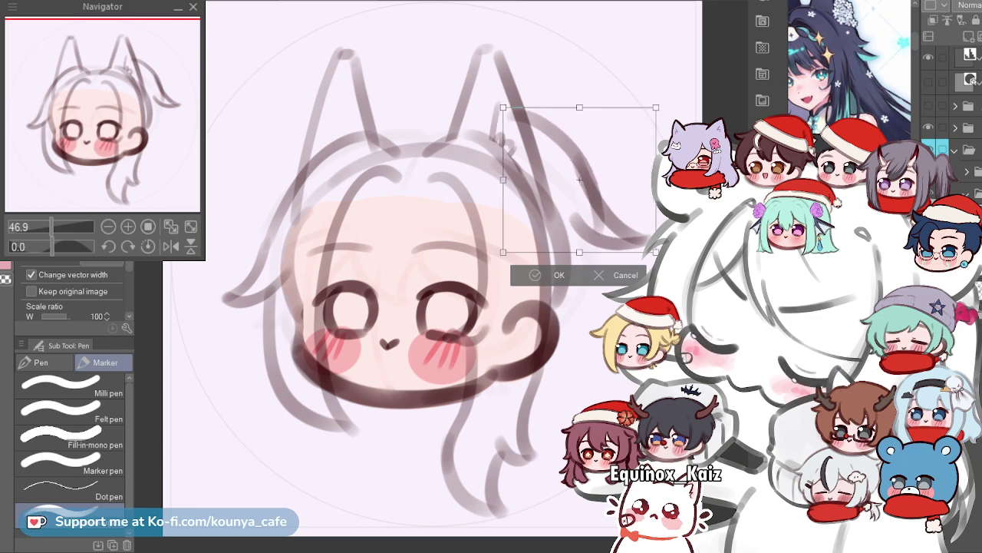
{"action": "left_click_drag", "start_coordinate": [656, 107], "coordinate": [656, 113]}
{"action": "key", "text": "Return"}
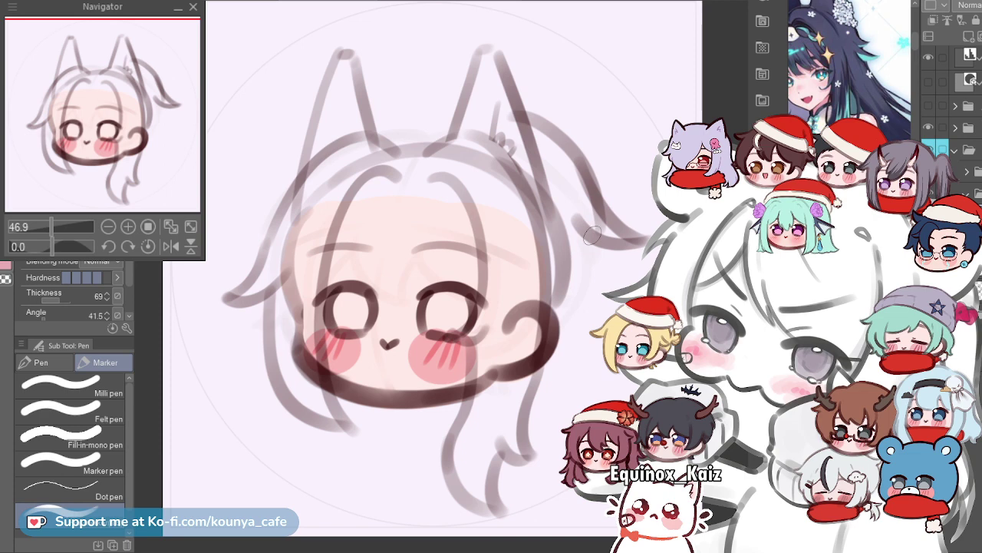
Erase the overlapping inner edge and stray stroke end on the right-hand outer hair sweep with the hard eraser.
{"action": "scroll", "coordinate": [612, 228], "scroll_direction": "up", "scroll_amount": 5}
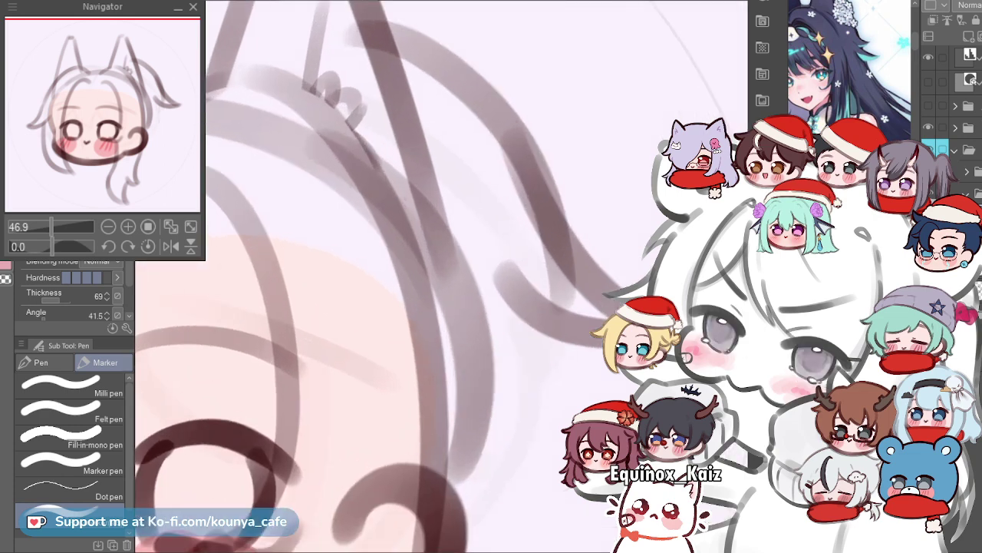
{"action": "scroll", "coordinate": [432, 253], "scroll_direction": "up", "scroll_amount": 2}
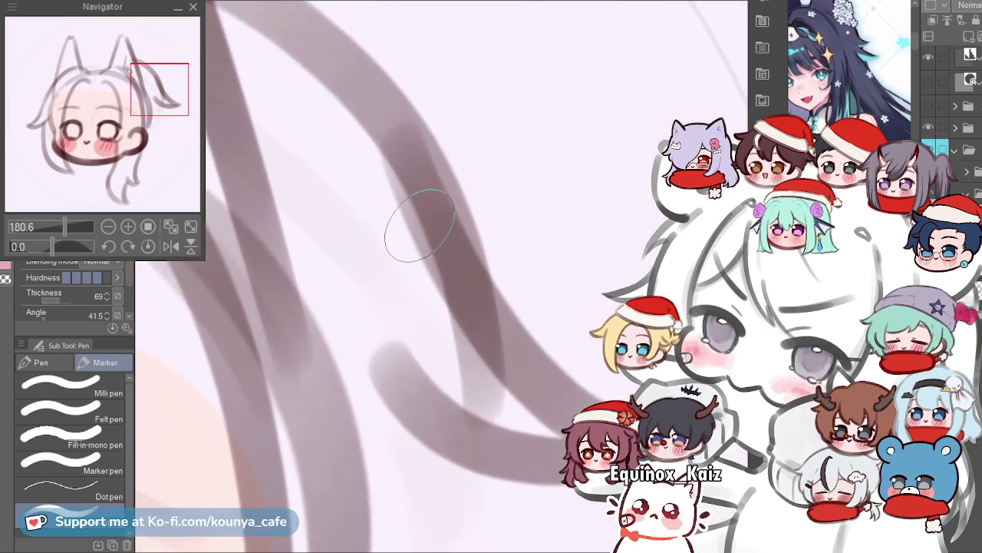
{"action": "key", "text": "e"}
{"action": "left_click_drag", "start_coordinate": [370, 161], "coordinate": [438, 309]}
{"action": "key", "text": "ctrl+z"}
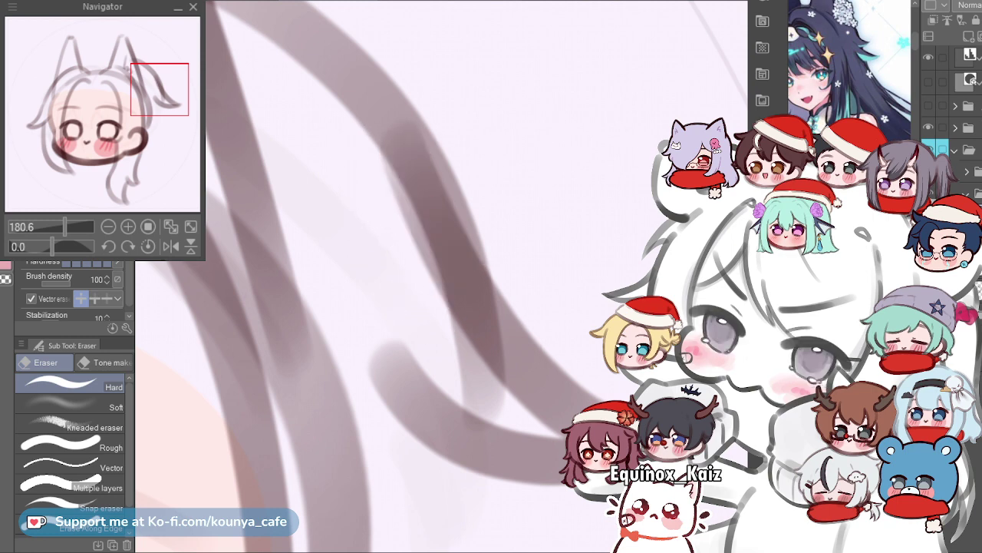
{"action": "left_click_drag", "start_coordinate": [358, 149], "coordinate": [433, 302]}
{"action": "key", "text": "ctrl+z"}
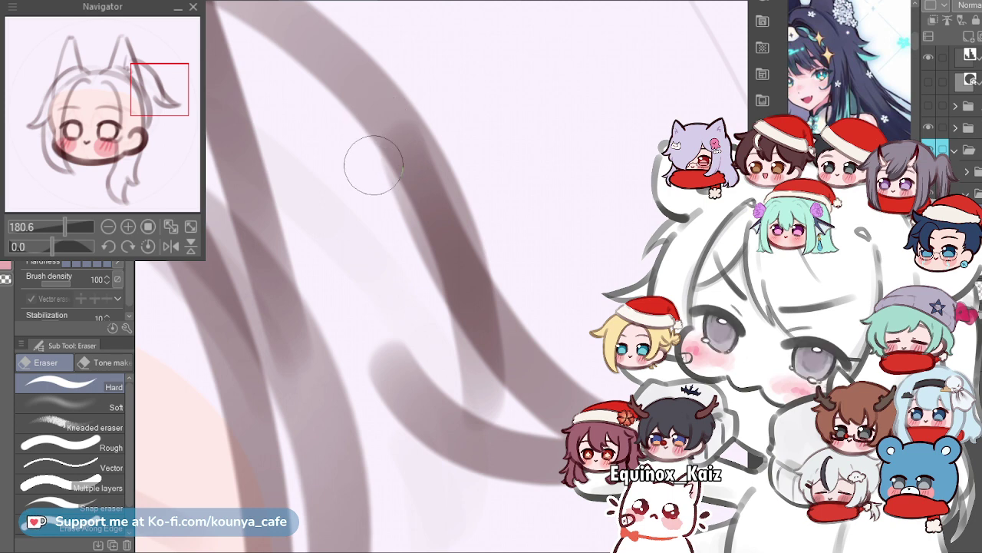
{"action": "left_click_drag", "start_coordinate": [373, 165], "coordinate": [431, 295]}
{"action": "key", "text": "ctrl+z"}
{"action": "left_click_drag", "start_coordinate": [353, 134], "coordinate": [438, 312]}
{"action": "left_click_drag", "start_coordinate": [372, 161], "coordinate": [483, 373]}
{"action": "key", "text": "ctrl+z"}
{"action": "mouse_move", "coordinate": [385, 175]}
{"action": "left_mouse_down"}
{"action": "mouse_move", "coordinate": [488, 379]}
{"action": "mouse_move", "coordinate": [395, 197]}
{"action": "mouse_move", "coordinate": [472, 355]}
{"action": "mouse_move", "coordinate": [415, 256]}
{"action": "mouse_move", "coordinate": [424, 312]}
{"action": "mouse_move", "coordinate": [453, 352]}
{"action": "mouse_move", "coordinate": [410, 305]}
{"action": "mouse_move", "coordinate": [481, 382]}
{"action": "mouse_move", "coordinate": [448, 367]}
{"action": "mouse_move", "coordinate": [479, 392]}
{"action": "left_mouse_up"}
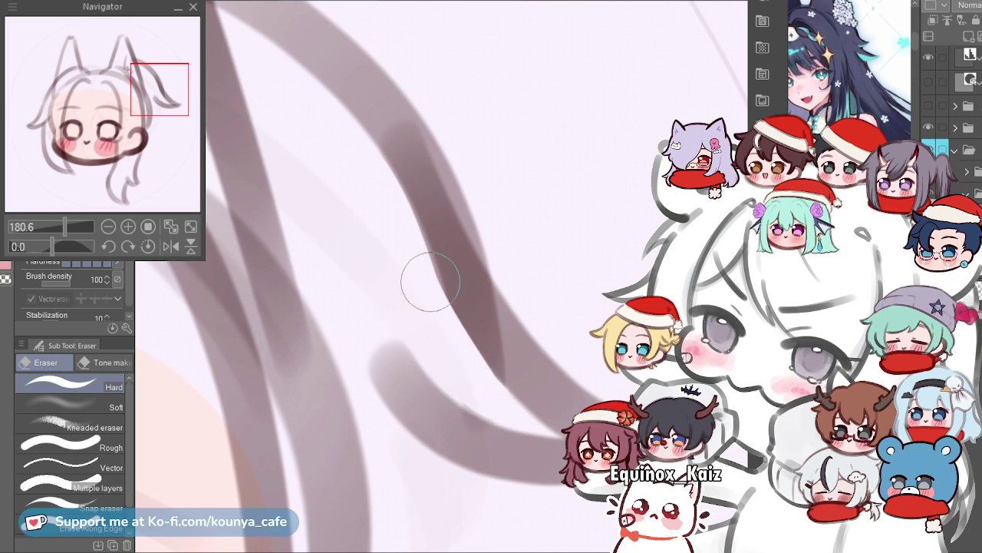
{"action": "scroll", "coordinate": [399, 276], "scroll_direction": "down", "scroll_amount": 2}
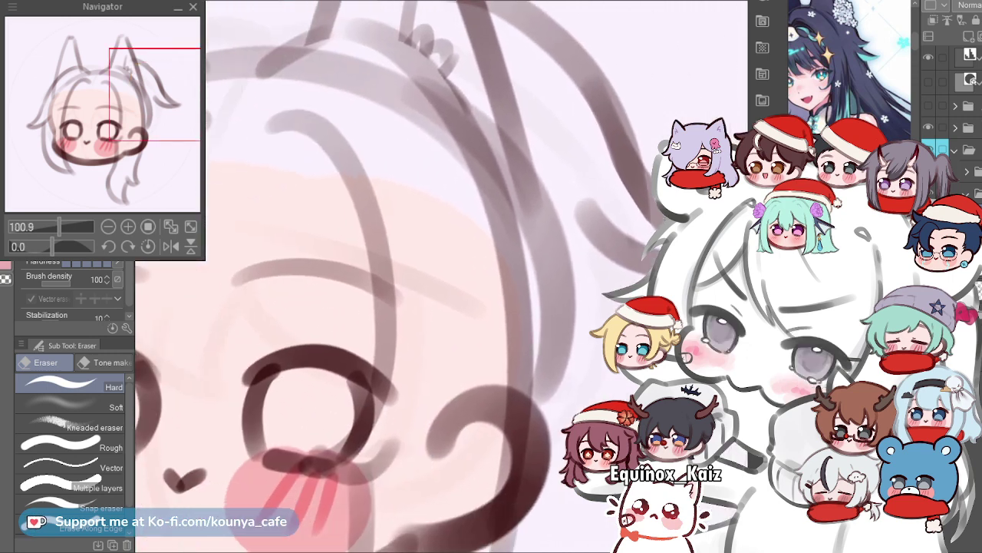
{"action": "scroll", "coordinate": [399, 276], "scroll_direction": "down", "scroll_amount": 1}
{"action": "scroll", "coordinate": [430, 277], "scroll_direction": "down", "scroll_amount": 3}
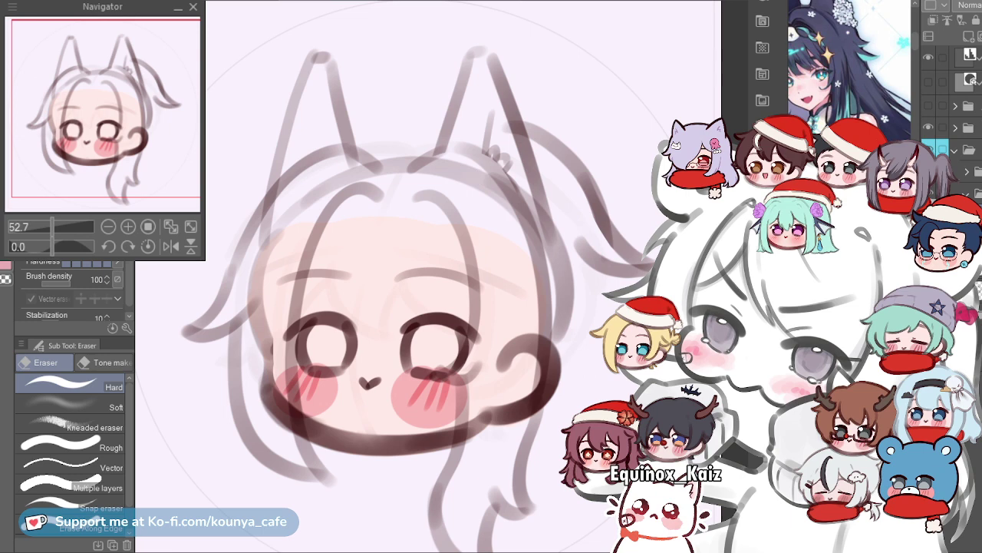
Sketch a long, nearly straight hair strand hanging down from the ponytail's outer curve with a Marker pen.
{"action": "scroll", "coordinate": [541, 192], "scroll_direction": "down", "scroll_amount": 2}
{"action": "left_click_drag", "start_coordinate": [557, 216], "coordinate": [522, 190]}
{"action": "scroll", "coordinate": [524, 190], "scroll_direction": "up", "scroll_amount": 3}
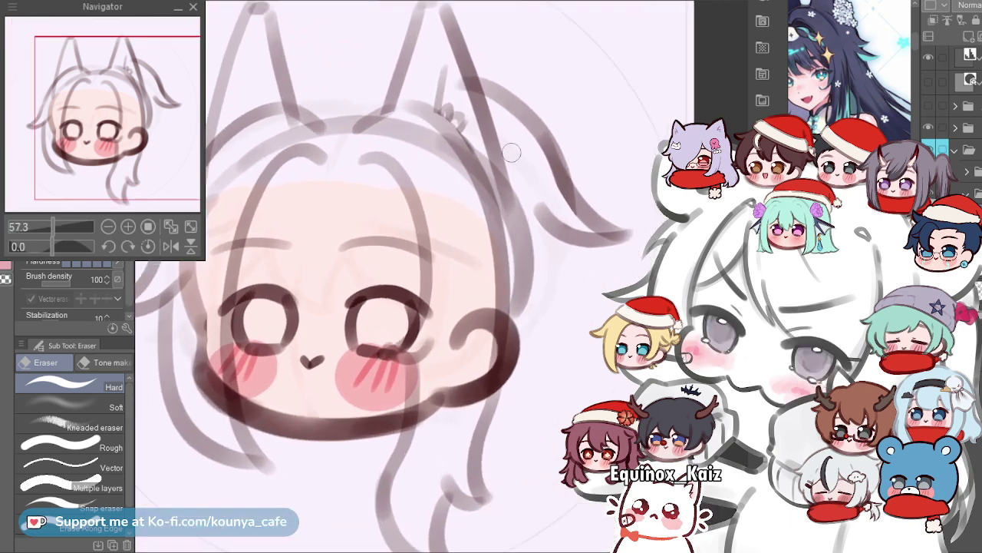
{"action": "left_click_drag", "start_coordinate": [512, 152], "coordinate": [540, 187]}
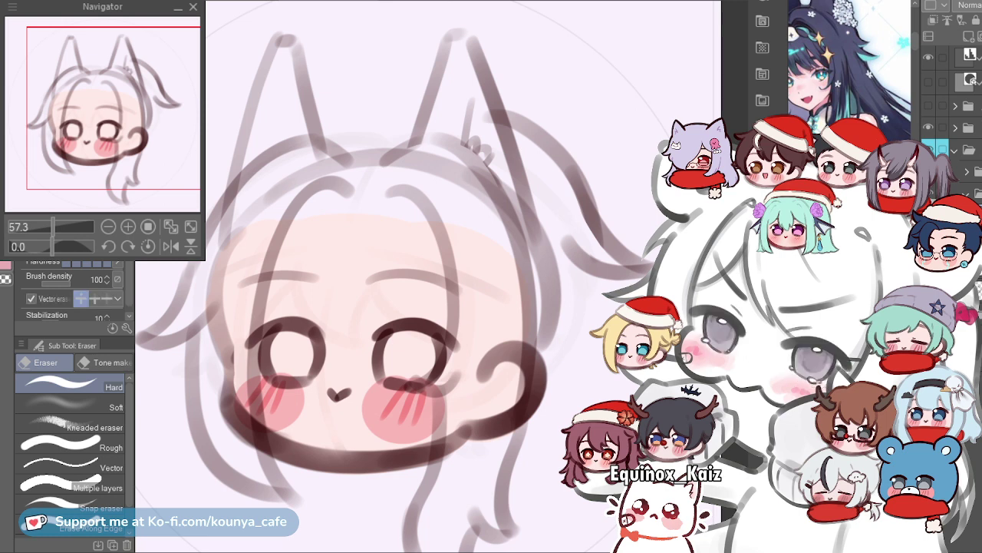
{"action": "key", "text": "p"}
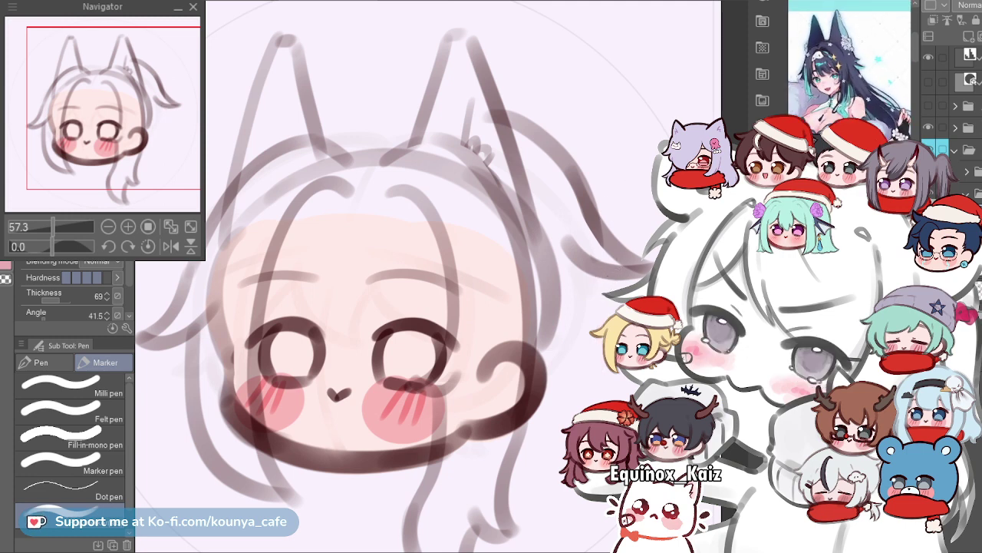
{"action": "scroll", "coordinate": [593, 277], "scroll_direction": "down", "scroll_amount": 2}
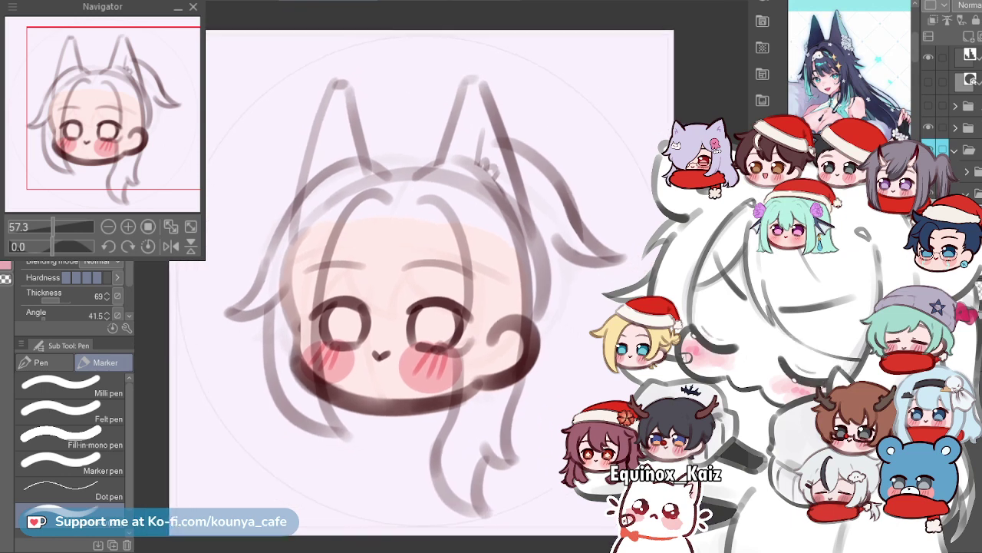
{"action": "scroll", "coordinate": [593, 277], "scroll_direction": "up", "scroll_amount": 1}
{"action": "scroll", "coordinate": [594, 277], "scroll_direction": "up", "scroll_amount": 1}
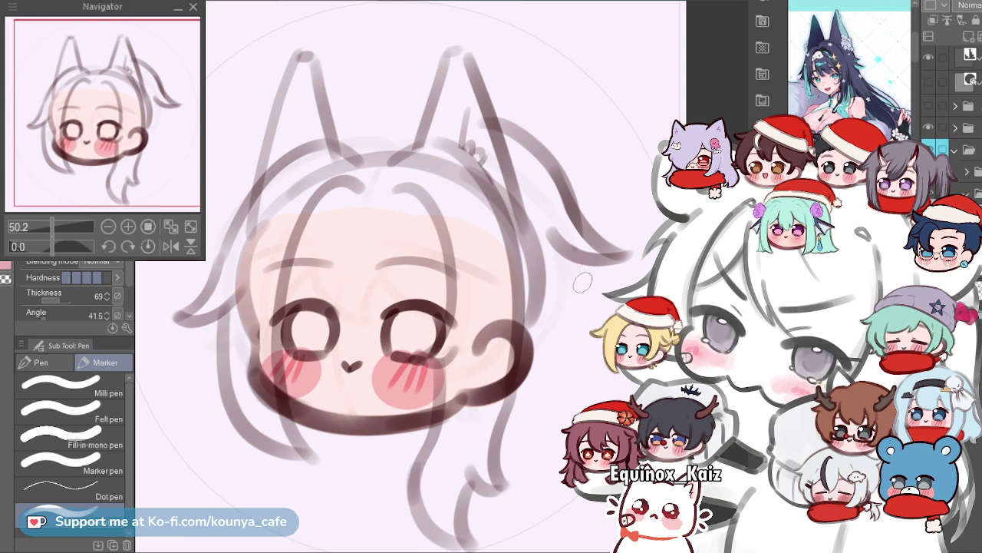
{"action": "left_click_drag", "start_coordinate": [587, 273], "coordinate": [606, 376]}
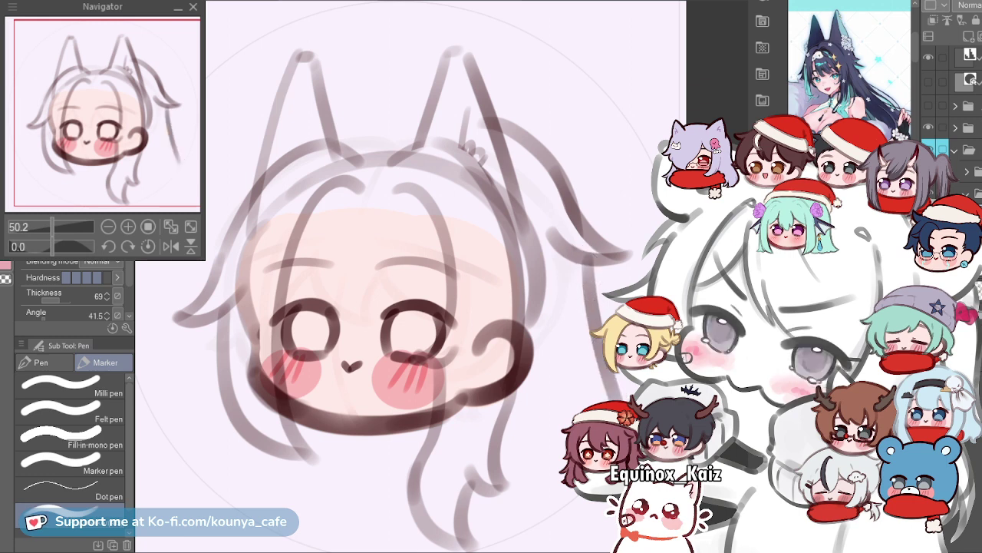
{"action": "key", "text": "ctrl+z"}
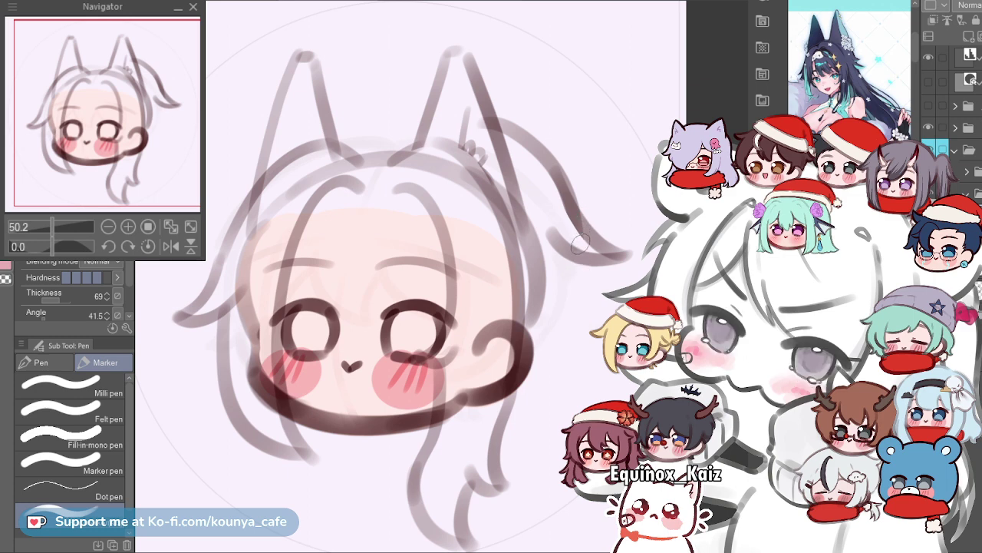
{"action": "mouse_move", "coordinate": [581, 251]}
{"action": "left_mouse_down"}
{"action": "mouse_move", "coordinate": [594, 280]}
{"action": "mouse_move", "coordinate": [586, 266]}
{"action": "mouse_move", "coordinate": [588, 342]}
{"action": "left_mouse_up"}
{"action": "mouse_move", "coordinate": [588, 295]}
{"action": "left_mouse_down"}
{"action": "mouse_move", "coordinate": [604, 383]}
{"action": "mouse_move", "coordinate": [611, 378]}
{"action": "left_mouse_up"}
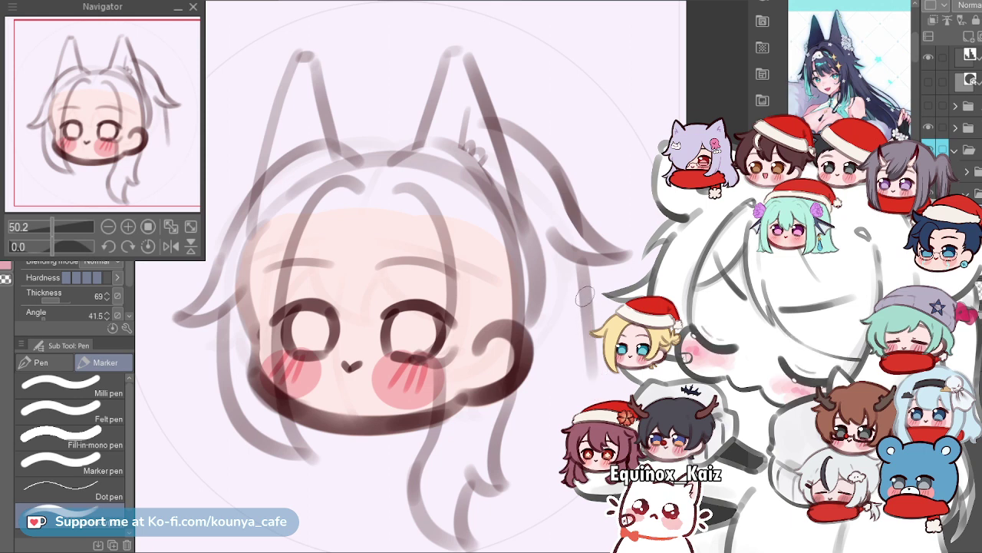
Extend the hanging ponytail strand downward in a gentle outward curve to its pointed end.
{"action": "mouse_move", "coordinate": [438, 276]}
{"action": "left_mouse_down"}
{"action": "mouse_move", "coordinate": [457, 337]}
{"action": "mouse_move", "coordinate": [454, 315]}
{"action": "left_mouse_up"}
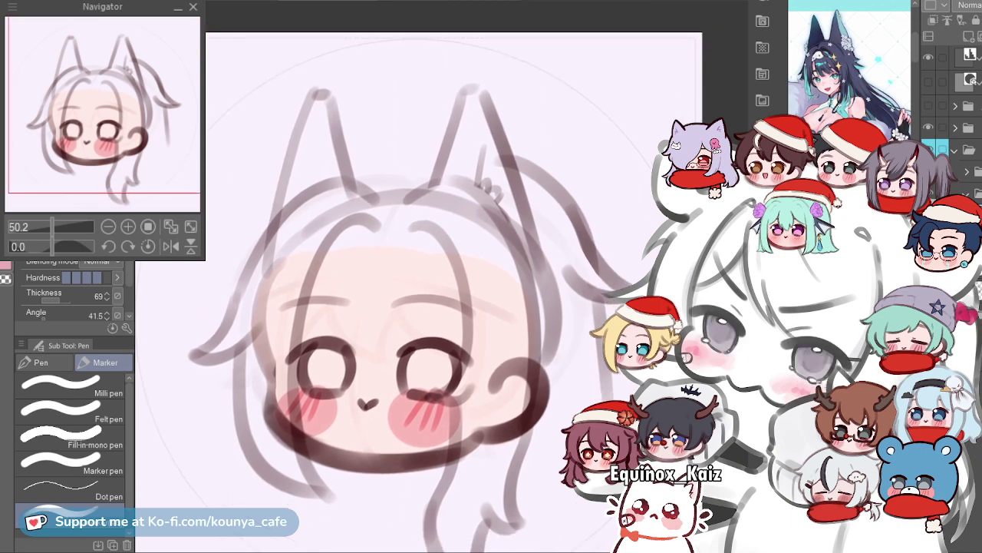
{"action": "left_click_drag", "start_coordinate": [457, 248], "coordinate": [439, 199]}
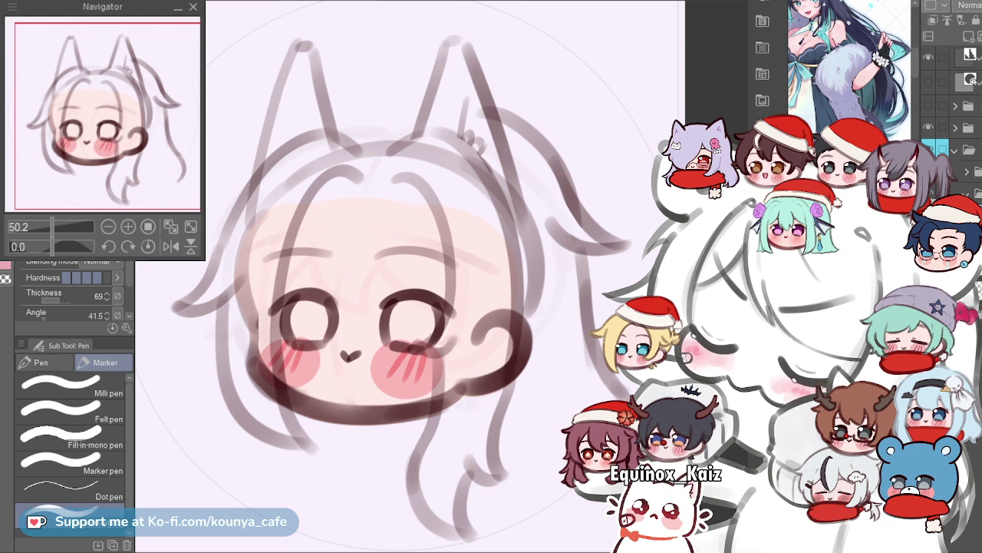
{"action": "left_click_drag", "start_coordinate": [562, 482], "coordinate": [538, 508]}
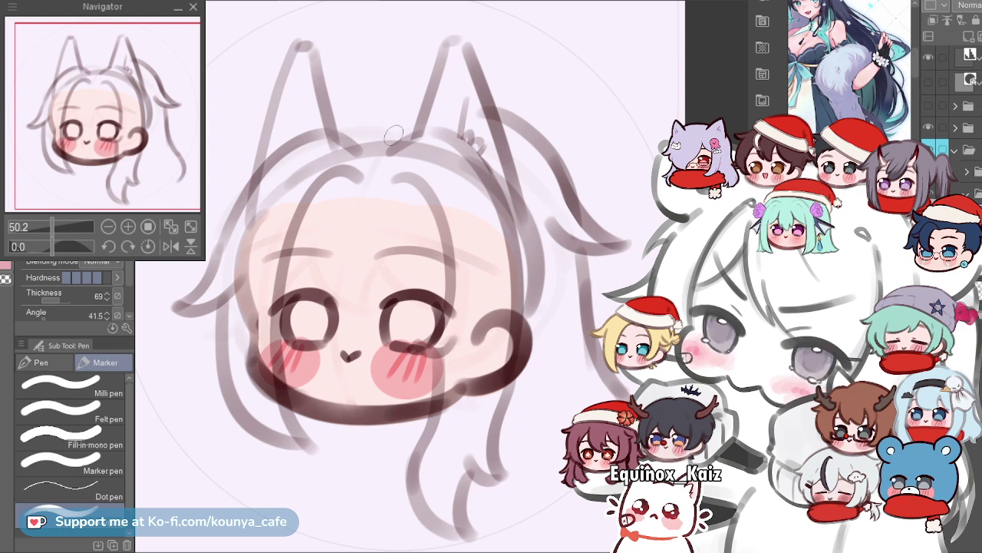
Sketch an arched line across the top of the head between the two ears.
{"action": "left_click_drag", "start_coordinate": [459, 88], "coordinate": [505, 90]}
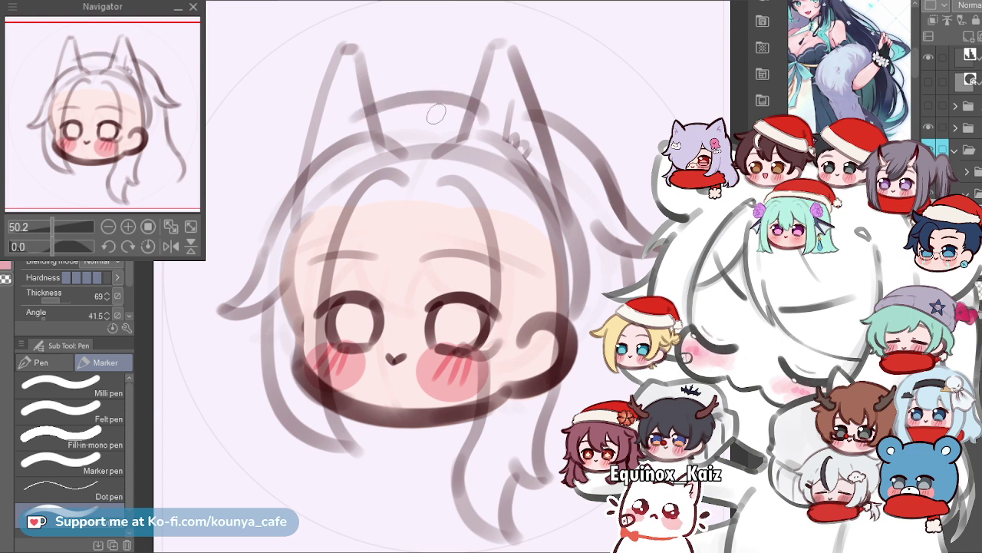
{"action": "scroll", "coordinate": [407, 131], "scroll_direction": "down", "scroll_amount": 1}
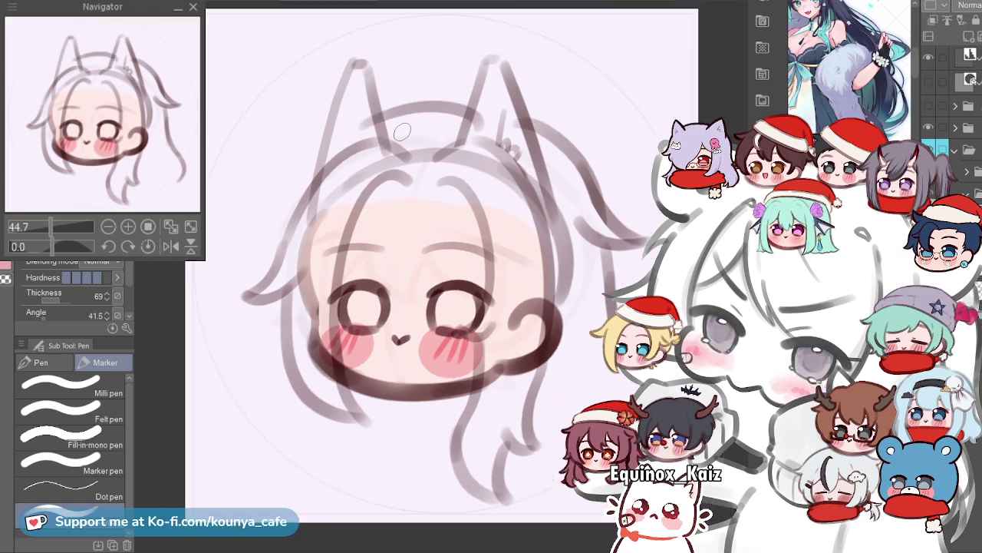
{"action": "key", "text": "ctrl+t"}
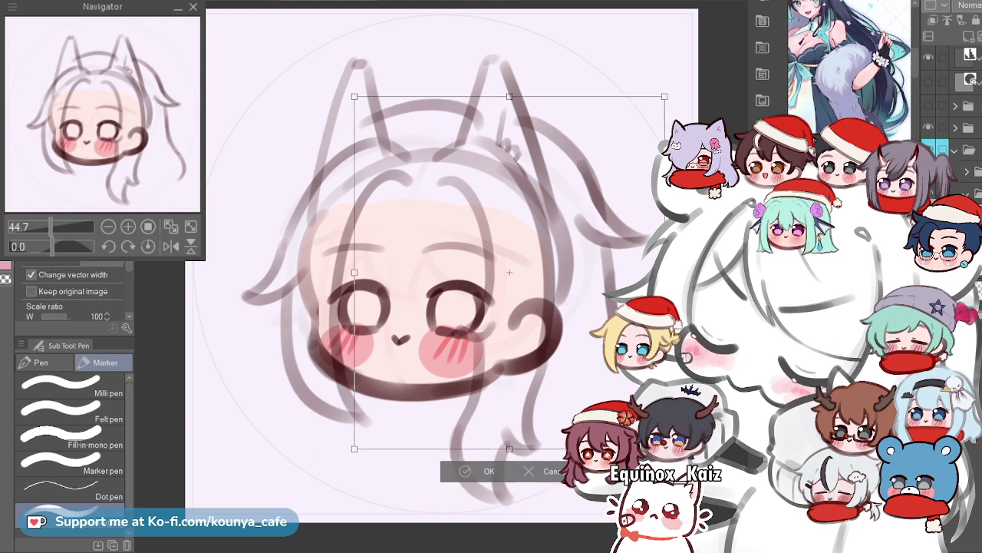
{"action": "key", "text": "Escape"}
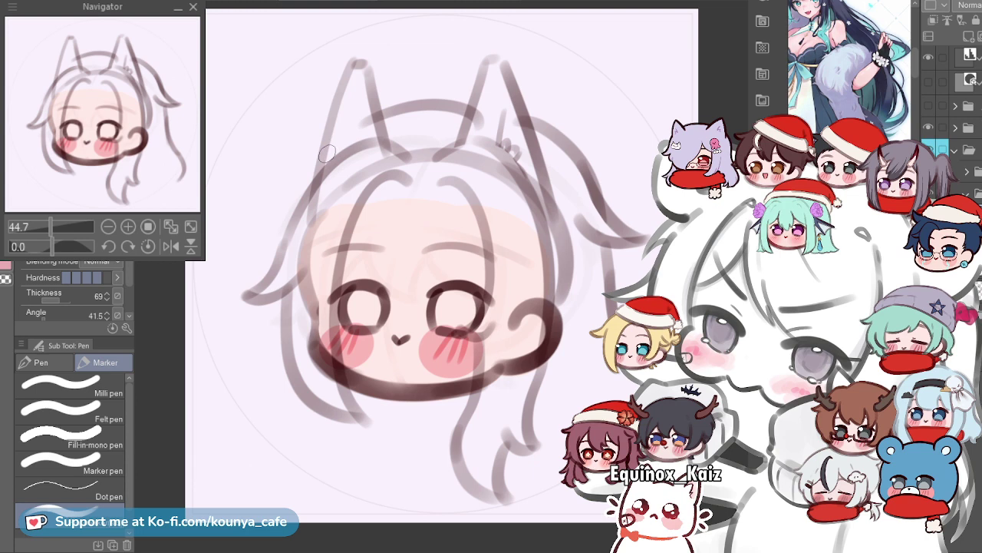
Sketch the outer hair contour from the left ear's base down toward the flared side strand.
{"action": "key", "text": "ctrl+z"}
{"action": "left_click_drag", "start_coordinate": [338, 137], "coordinate": [283, 251]}
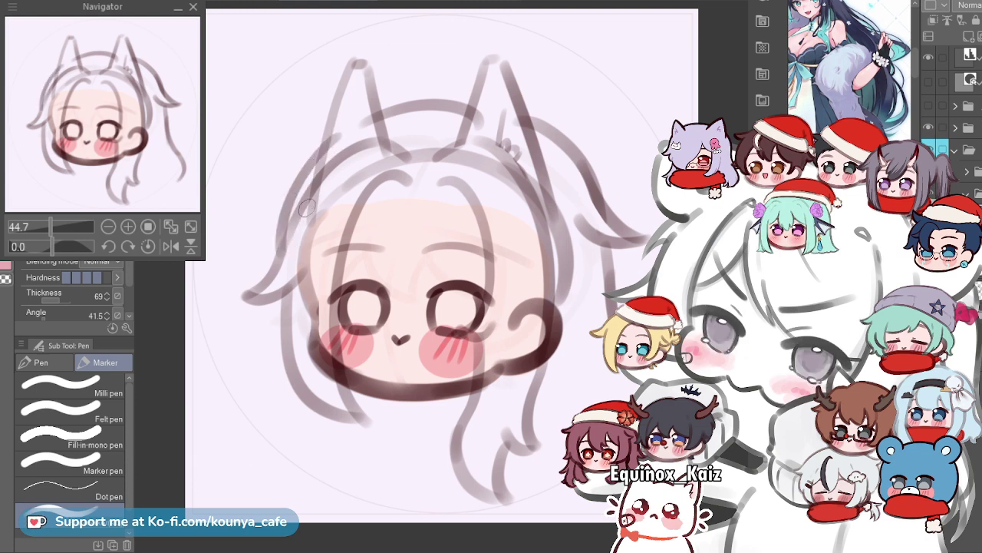
{"action": "key", "text": "ctrl+z"}
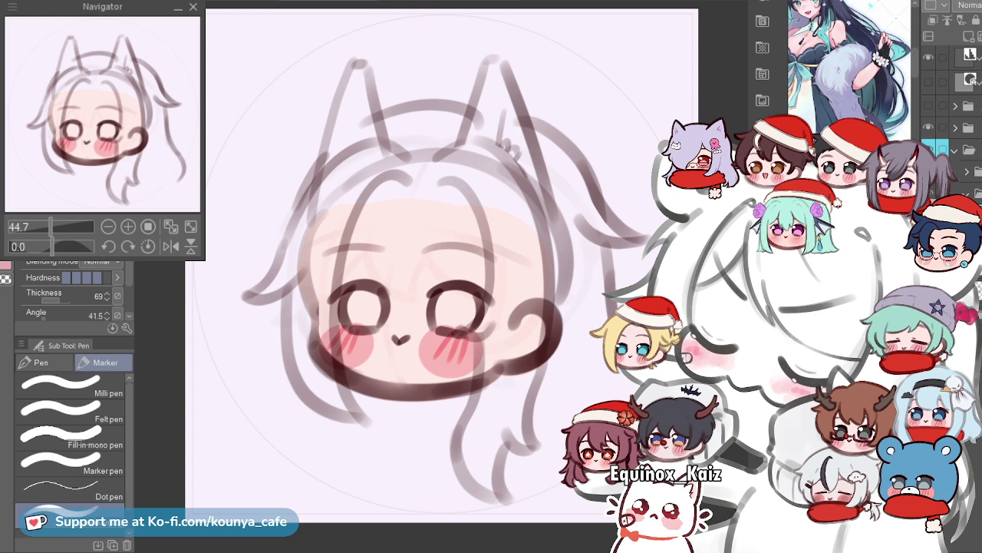
{"action": "scroll", "coordinate": [294, 176], "scroll_direction": "up", "scroll_amount": 2}
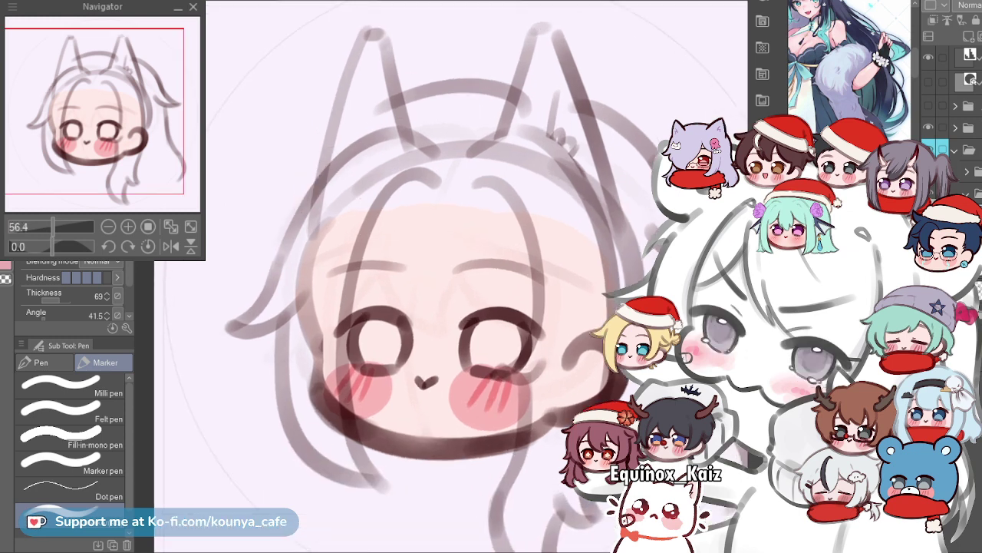
{"action": "scroll", "coordinate": [292, 225], "scroll_direction": "down", "scroll_amount": 3}
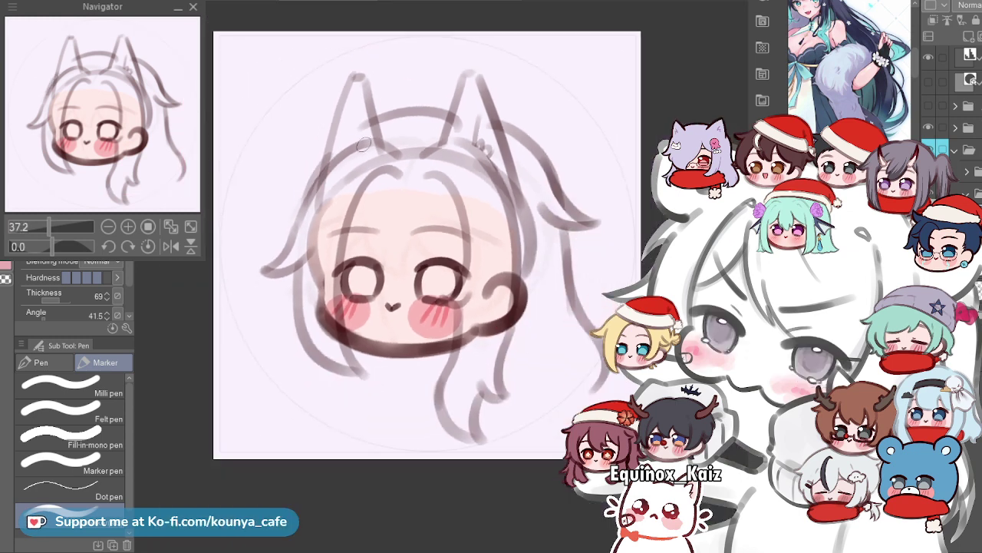
{"action": "scroll", "coordinate": [364, 144], "scroll_direction": "up", "scroll_amount": 1}
{"action": "scroll", "coordinate": [407, 156], "scroll_direction": "up", "scroll_amount": 1}
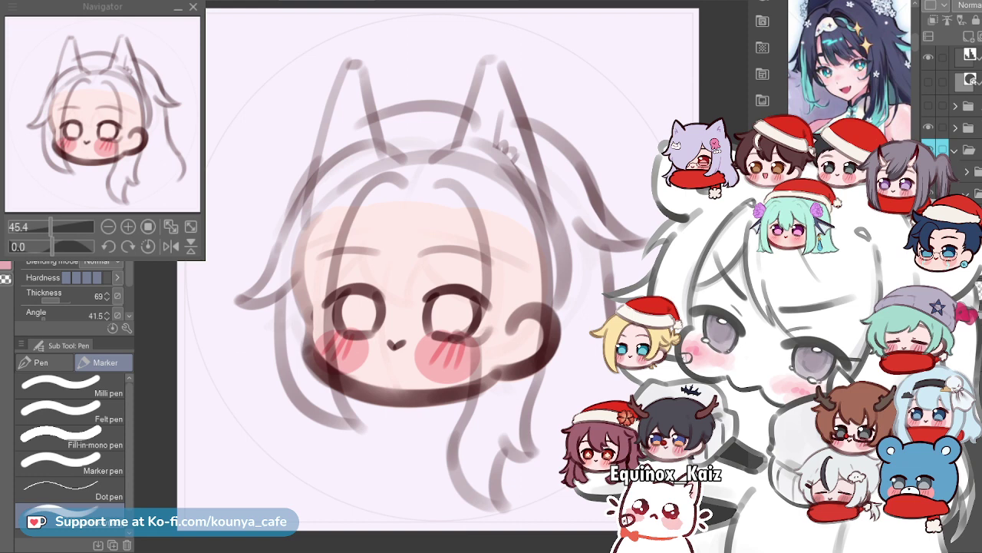
{"action": "scroll", "coordinate": [337, 170], "scroll_direction": "up", "scroll_amount": 3}
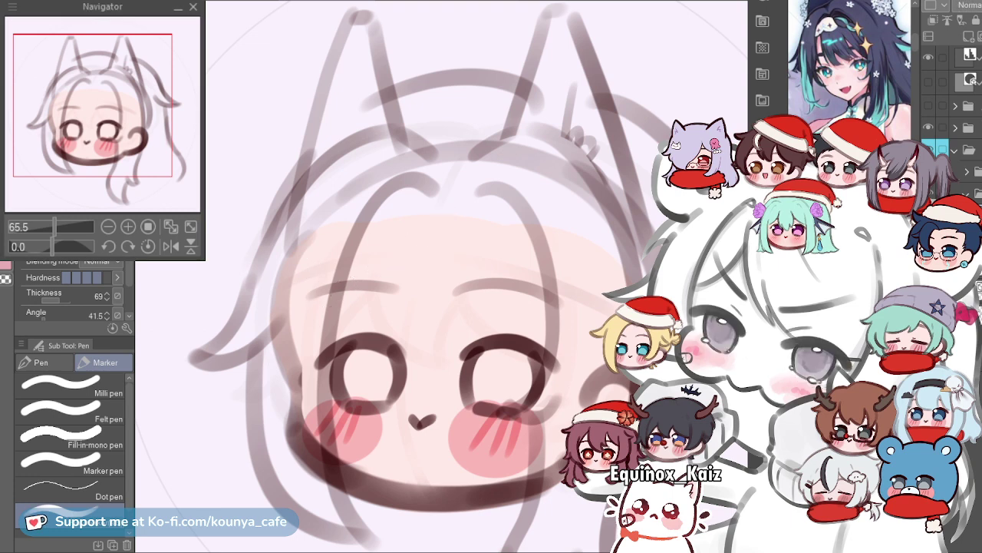
{"action": "scroll", "coordinate": [444, 212], "scroll_direction": "up", "scroll_amount": 2}
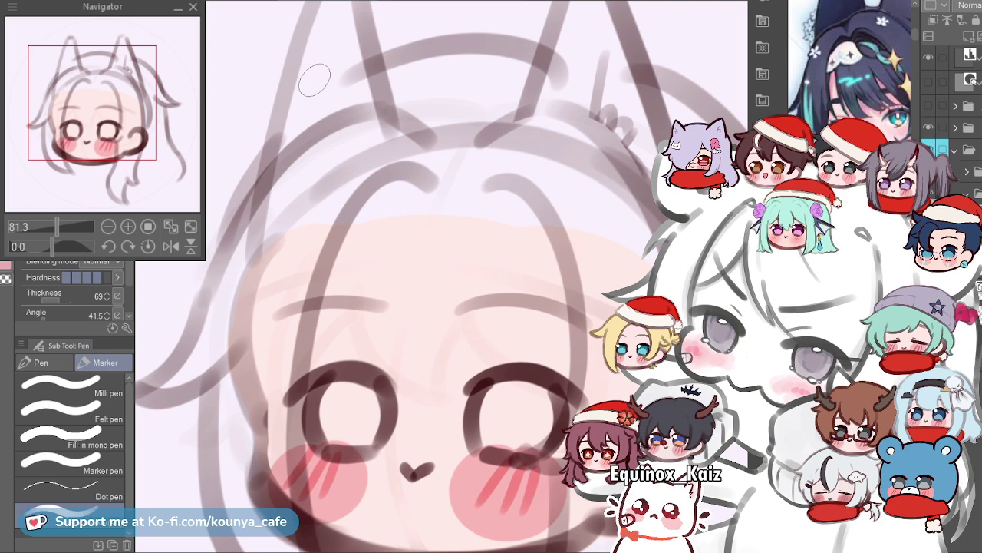
{"action": "scroll", "coordinate": [382, 225], "scroll_direction": "up", "scroll_amount": 2}
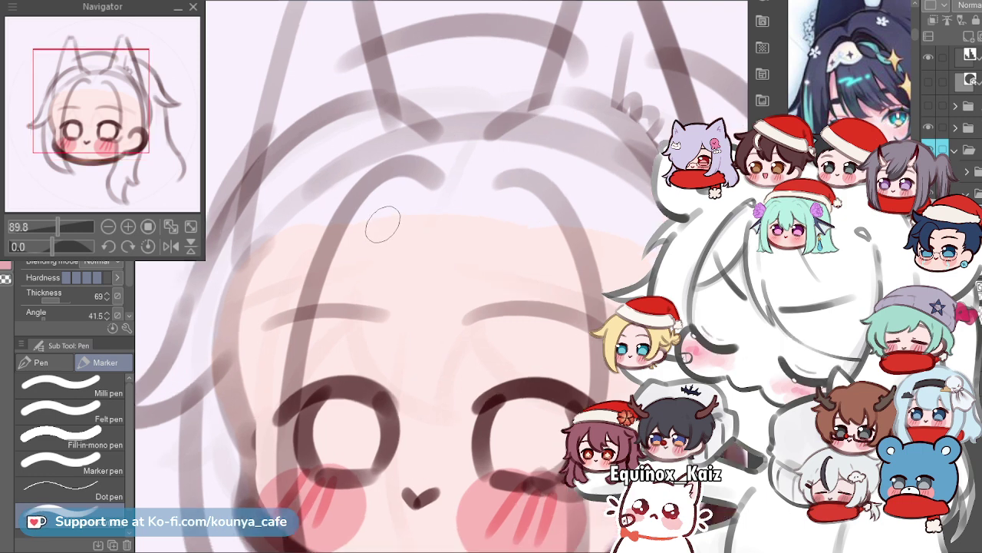
{"action": "left_click_drag", "start_coordinate": [322, 230], "coordinate": [313, 232]}
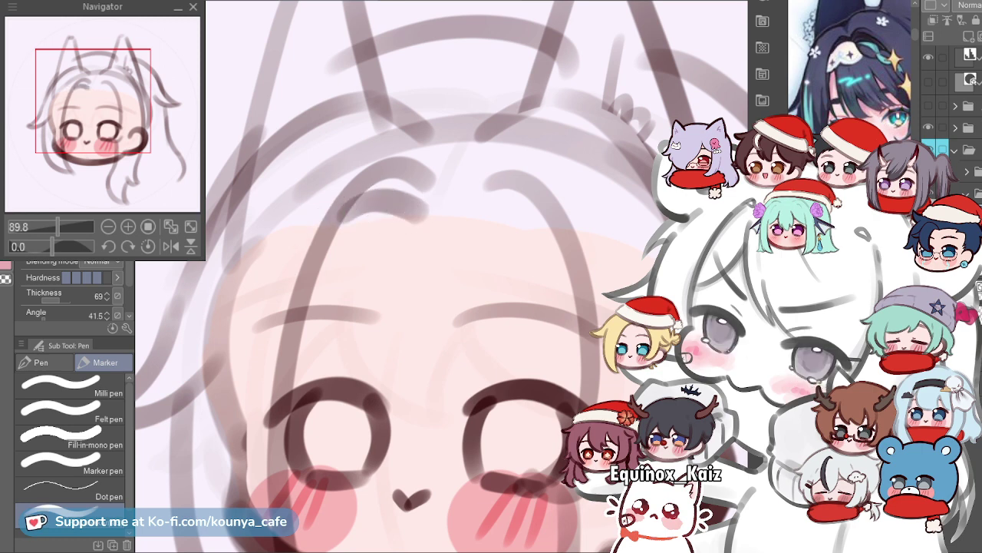
{"action": "left_click_drag", "start_coordinate": [405, 207], "coordinate": [389, 210]}
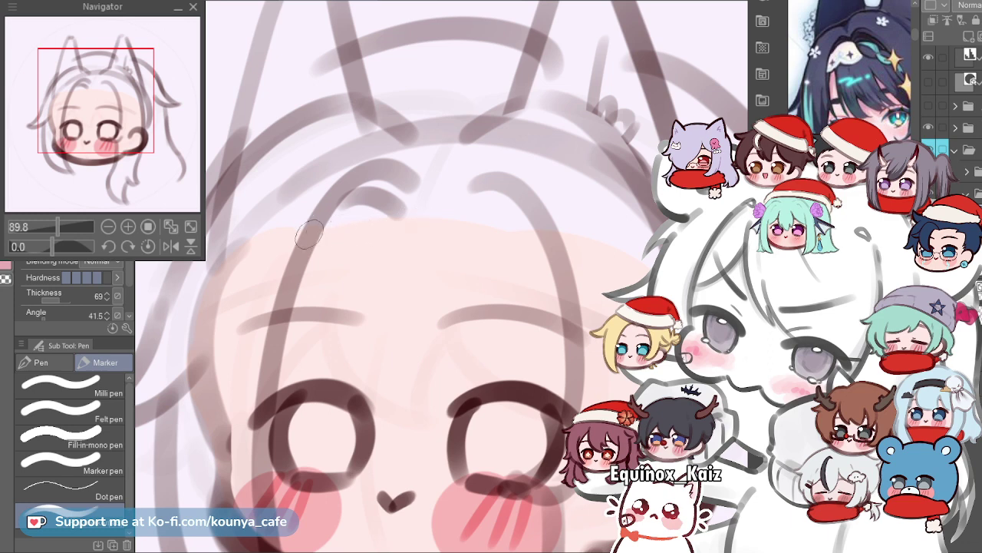
{"action": "key", "text": "ctrl+z"}
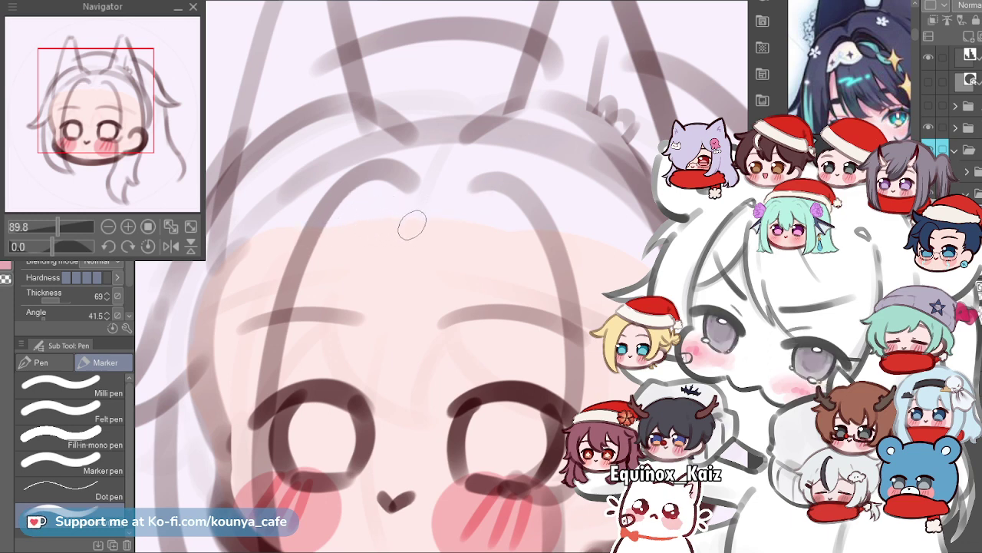
Sketch a straight, nearly horizontal line between the two front bangs just above the forehead.
{"action": "left_click_drag", "start_coordinate": [347, 218], "coordinate": [502, 217]}
{"action": "key", "text": "ctrl+z"}
{"action": "left_click_drag", "start_coordinate": [323, 224], "coordinate": [489, 215]}
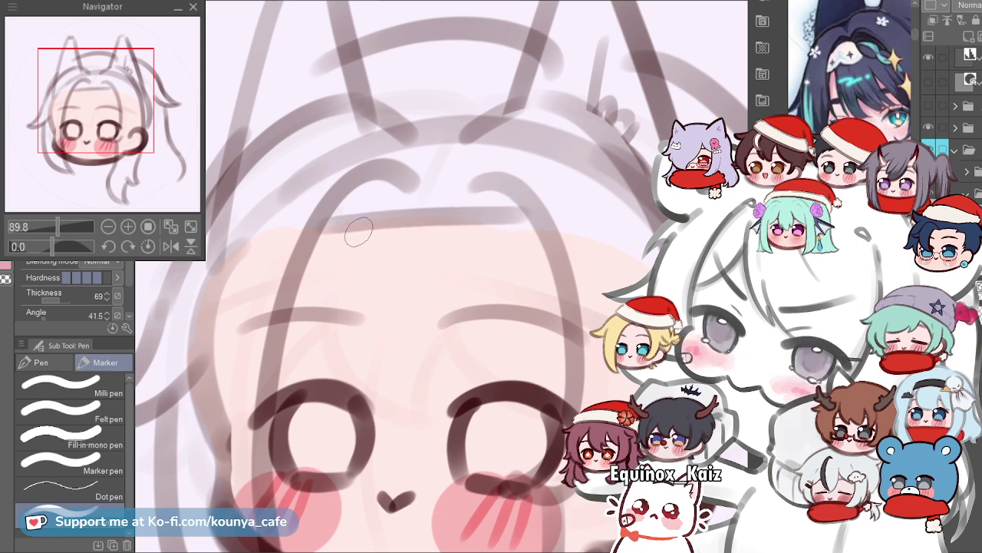
{"action": "key", "text": "ctrl+z"}
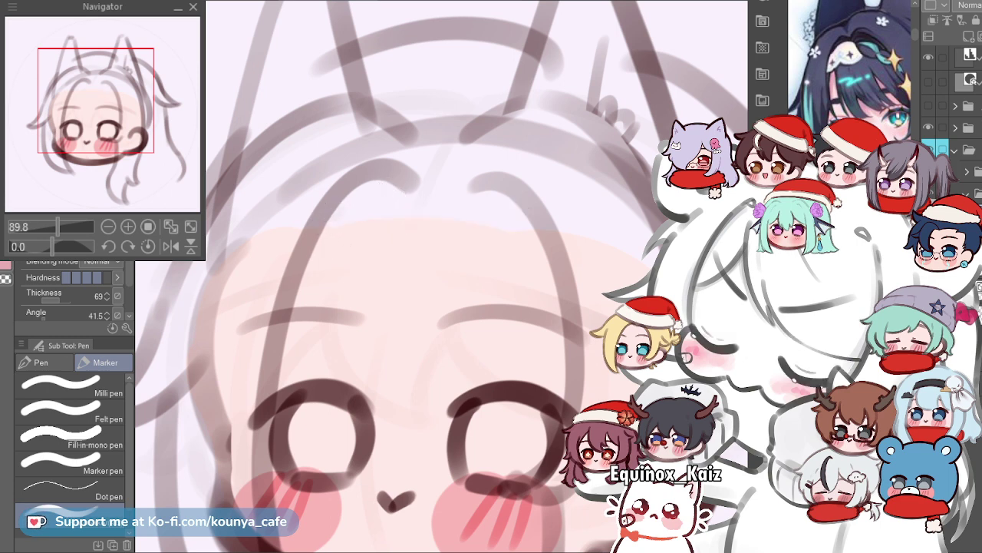
{"action": "left_click_drag", "start_coordinate": [342, 201], "coordinate": [519, 190]}
{"action": "key", "text": "ctrl+z"}
{"action": "left_click_drag", "start_coordinate": [326, 204], "coordinate": [516, 200]}
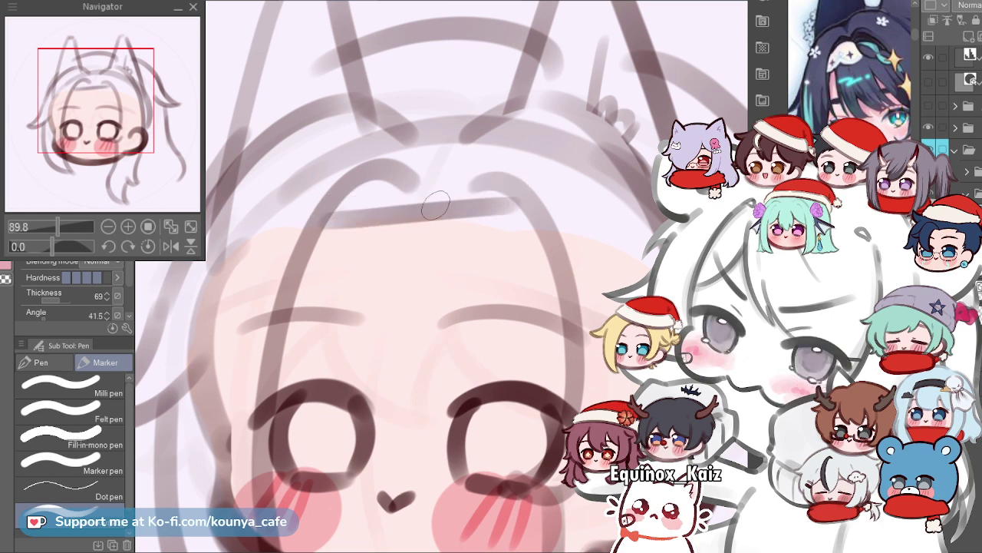
{"action": "key", "text": "ctrl+z"}
{"action": "left_click_drag", "start_coordinate": [324, 207], "coordinate": [508, 201]}
Sketch a second, longer horizontal line across the forehead, spanning both bangs above the eyebrows.
{"action": "left_click_drag", "start_coordinate": [311, 268], "coordinate": [567, 269]}
{"action": "key", "text": "ctrl+z"}
{"action": "left_click_drag", "start_coordinate": [295, 276], "coordinate": [546, 263]}
{"action": "key", "text": "ctrl+z"}
{"action": "left_click_drag", "start_coordinate": [297, 273], "coordinate": [564, 255]}
{"action": "key", "text": "ctrl+z"}
{"action": "left_click_drag", "start_coordinate": [294, 265], "coordinate": [564, 246]}
{"action": "key", "text": "ctrl+z"}
{"action": "left_click_drag", "start_coordinate": [295, 264], "coordinate": [590, 254]}
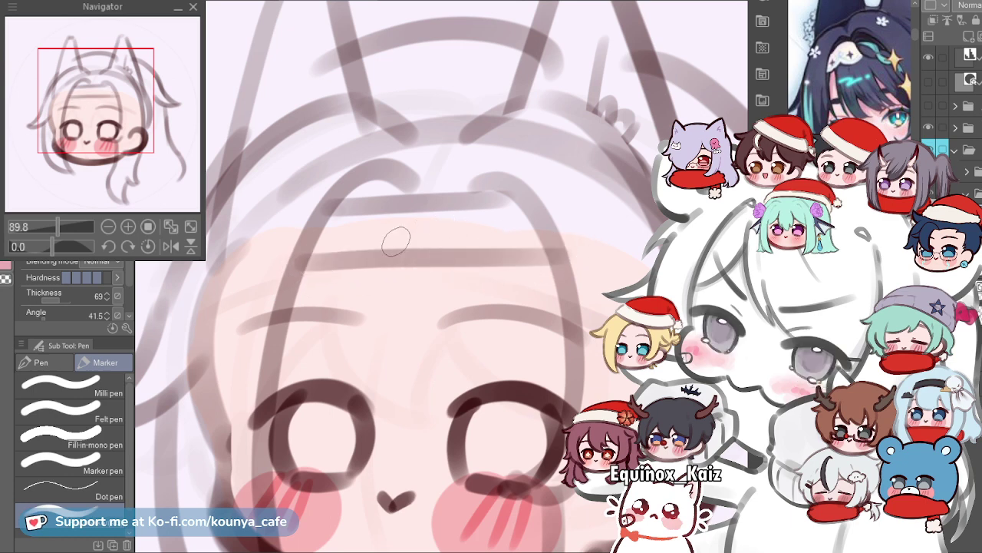
Sketch a scalloped edge of three rounded bumps along the upper horizontal line between the bangs.
{"action": "scroll", "coordinate": [412, 238], "scroll_direction": "down", "scroll_amount": 4}
{"action": "scroll", "coordinate": [464, 207], "scroll_direction": "up", "scroll_amount": 5}
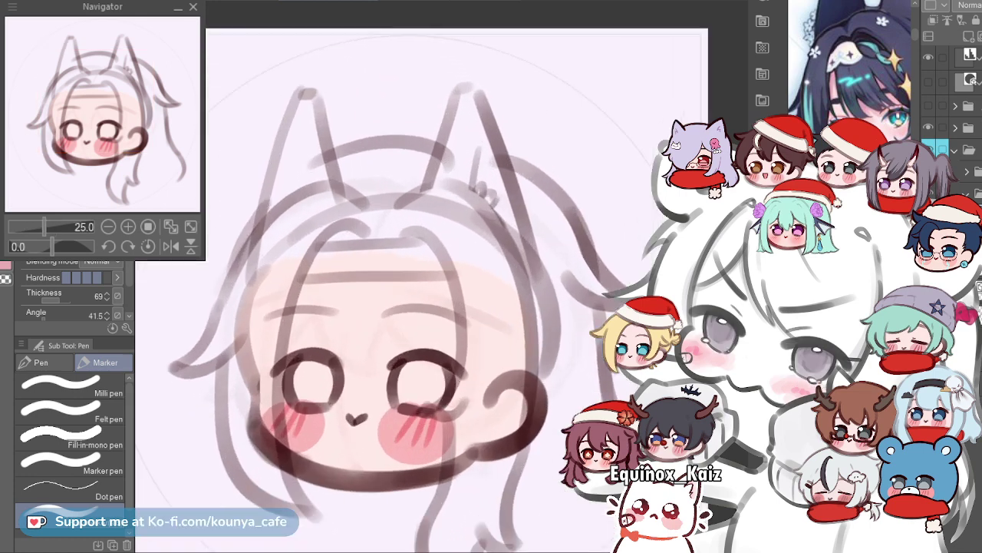
{"action": "left_click_drag", "start_coordinate": [384, 277], "coordinate": [578, 214]}
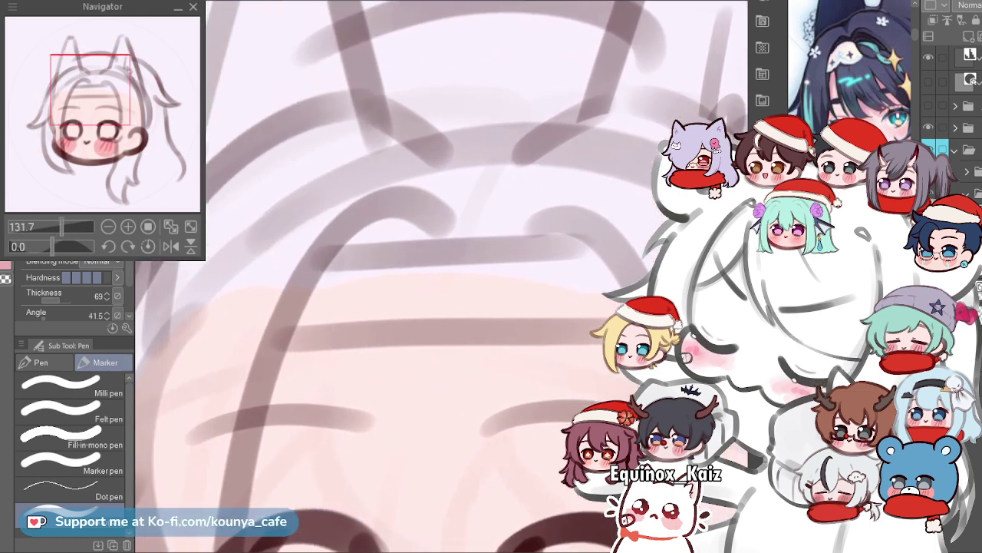
{"action": "key", "text": "ctrl+z"}
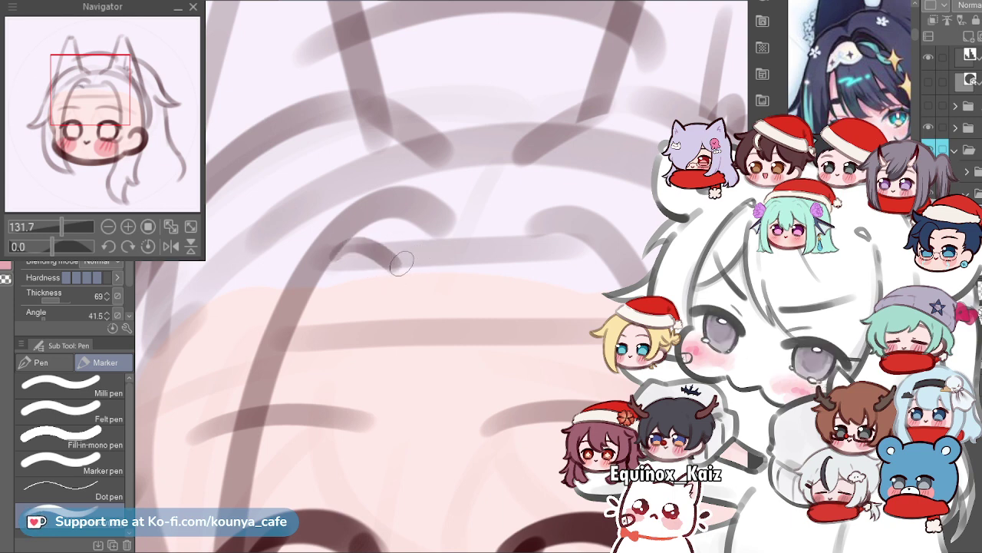
{"action": "mouse_move", "coordinate": [419, 253]}
{"action": "left_mouse_down"}
{"action": "mouse_move", "coordinate": [454, 259]}
{"action": "mouse_move", "coordinate": [468, 245]}
{"action": "mouse_move", "coordinate": [523, 269]}
{"action": "left_mouse_up"}
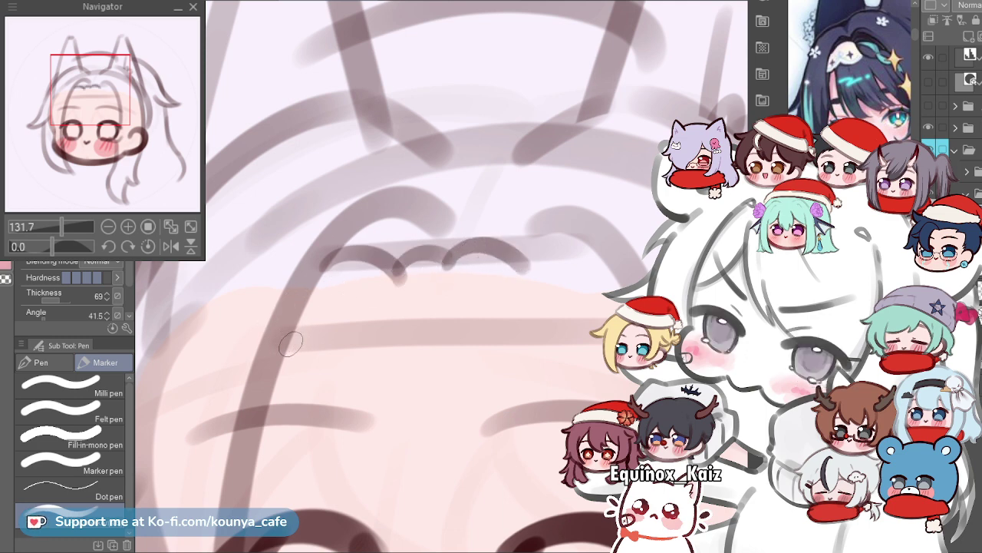
Sketch a shallow upward-curving arc along the left end of the lower forehead line.
{"action": "left_click_drag", "start_coordinate": [278, 347], "coordinate": [401, 346]}
{"action": "key", "text": "ctrl+z"}
{"action": "mouse_move", "coordinate": [277, 348]}
{"action": "left_mouse_down"}
{"action": "mouse_move", "coordinate": [347, 347]}
{"action": "mouse_move", "coordinate": [382, 334]}
{"action": "left_mouse_up"}
{"action": "scroll", "coordinate": [528, 269], "scroll_direction": "up", "scroll_amount": 2}
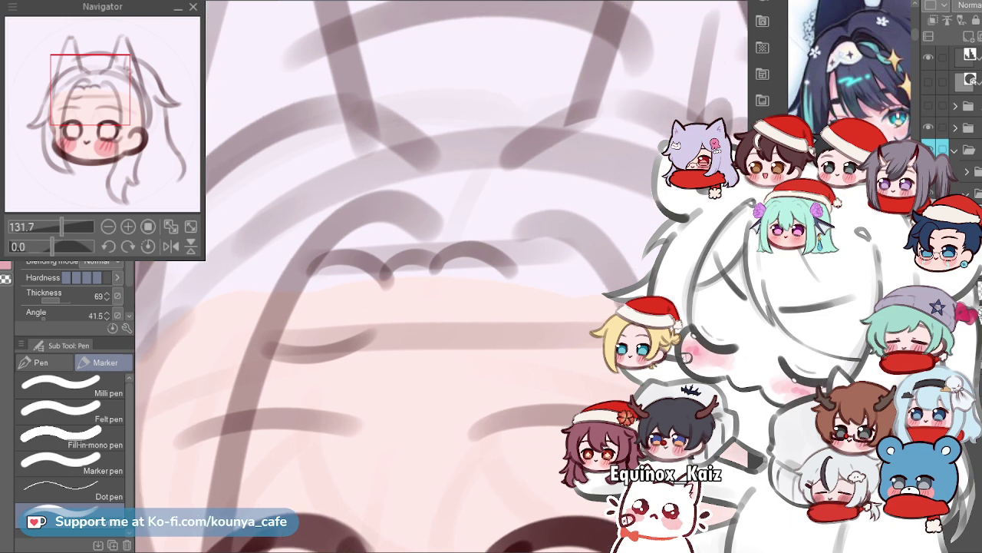
Replace the arc under the lower forehead line with a scalloped edge of three downward bumps mirroring the upper one.
{"action": "key", "text": "ctrl+z"}
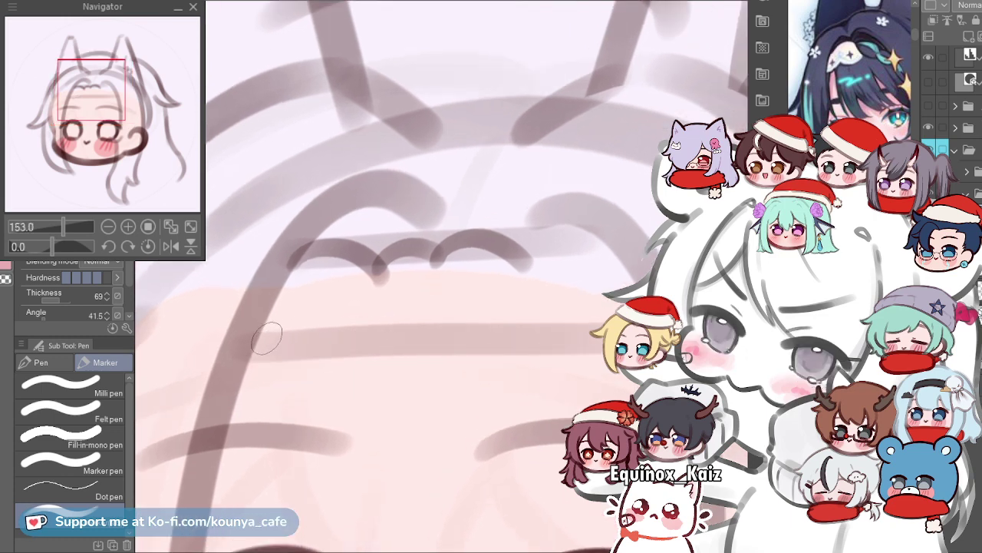
{"action": "mouse_move", "coordinate": [248, 334]}
{"action": "left_mouse_down"}
{"action": "mouse_move", "coordinate": [306, 353]}
{"action": "mouse_move", "coordinate": [384, 339]}
{"action": "left_mouse_up"}
{"action": "key", "text": "ctrl+z"}
{"action": "mouse_move", "coordinate": [250, 343]}
{"action": "left_mouse_down"}
{"action": "mouse_move", "coordinate": [305, 360]}
{"action": "mouse_move", "coordinate": [360, 340]}
{"action": "left_mouse_up"}
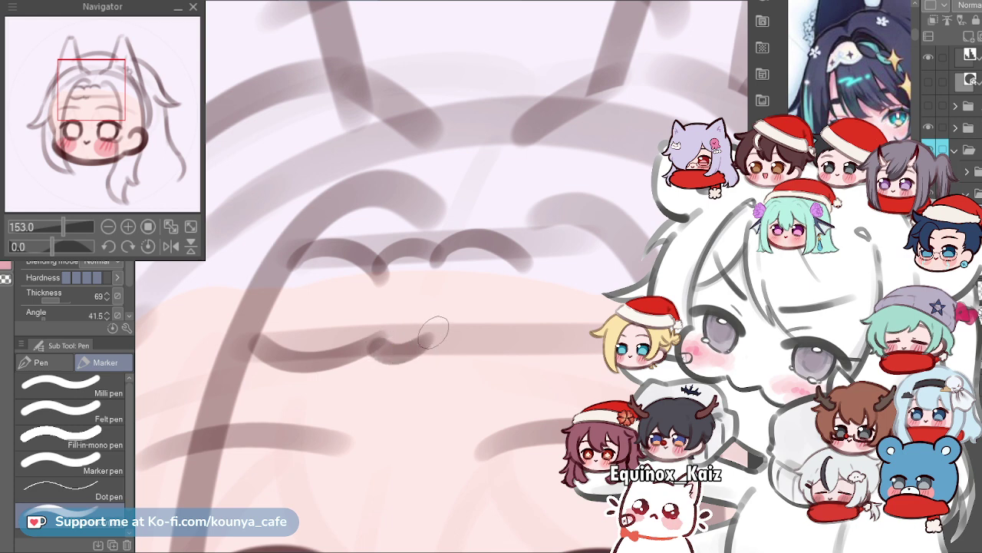
{"action": "mouse_move", "coordinate": [429, 342]}
{"action": "left_mouse_down"}
{"action": "mouse_move", "coordinate": [473, 355]}
{"action": "mouse_move", "coordinate": [489, 335]}
{"action": "mouse_move", "coordinate": [466, 334]}
{"action": "mouse_move", "coordinate": [491, 333]}
{"action": "left_mouse_up"}
{"action": "scroll", "coordinate": [485, 310], "scroll_direction": "up", "scroll_amount": 1}
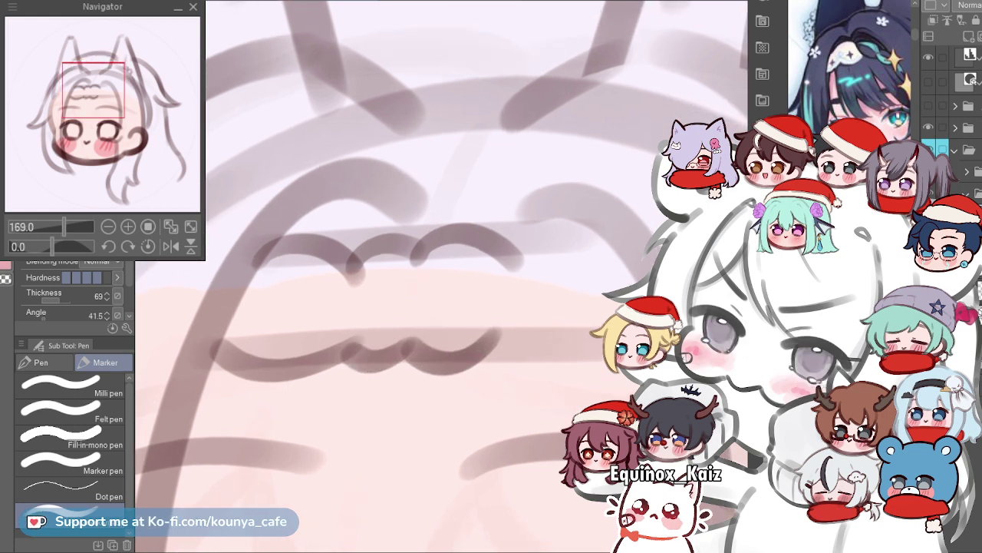
Redraw the right bump of the lower scalloped edge as a wider curve with its end rising higher.
{"action": "key", "text": "ctrl+z"}
{"action": "mouse_move", "coordinate": [408, 345]}
{"action": "left_mouse_down"}
{"action": "mouse_move", "coordinate": [463, 360]}
{"action": "mouse_move", "coordinate": [503, 328]}
{"action": "left_mouse_up"}
{"action": "key", "text": "ctrl+z"}
{"action": "mouse_move", "coordinate": [417, 340]}
{"action": "left_mouse_down"}
{"action": "mouse_move", "coordinate": [473, 359]}
{"action": "mouse_move", "coordinate": [503, 329]}
{"action": "left_mouse_up"}
{"action": "key", "text": "ctrl+z"}
{"action": "mouse_move", "coordinate": [416, 345]}
{"action": "left_mouse_down"}
{"action": "mouse_move", "coordinate": [489, 357]}
{"action": "mouse_move", "coordinate": [508, 326]}
{"action": "left_mouse_up"}
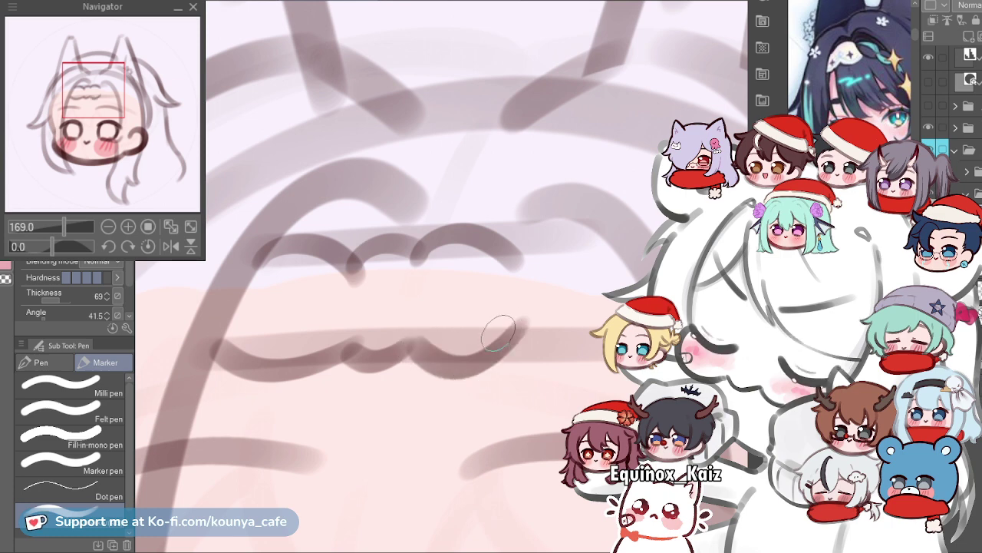
Shift both scalloped mask edges slightly toward the left bang and rotate them a little counterclockwise.
{"action": "scroll", "coordinate": [509, 327], "scroll_direction": "down", "scroll_amount": 5}
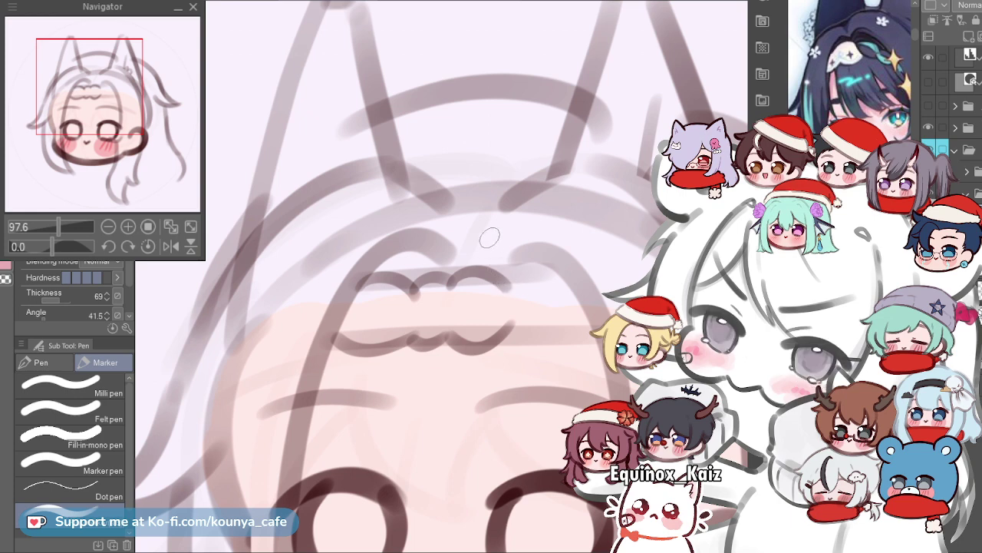
{"action": "scroll", "coordinate": [483, 276], "scroll_direction": "up", "scroll_amount": 2}
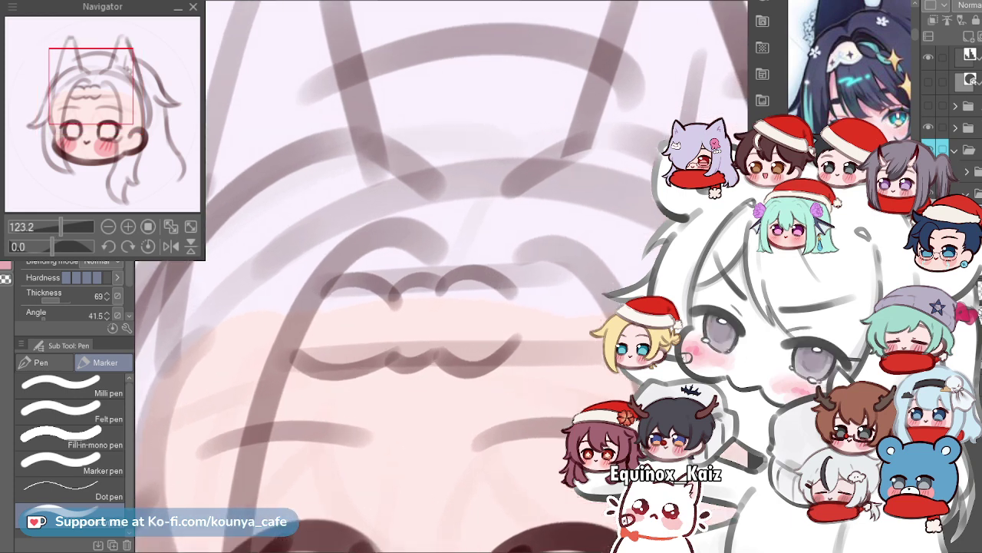
{"action": "key", "text": "ctrl+t"}
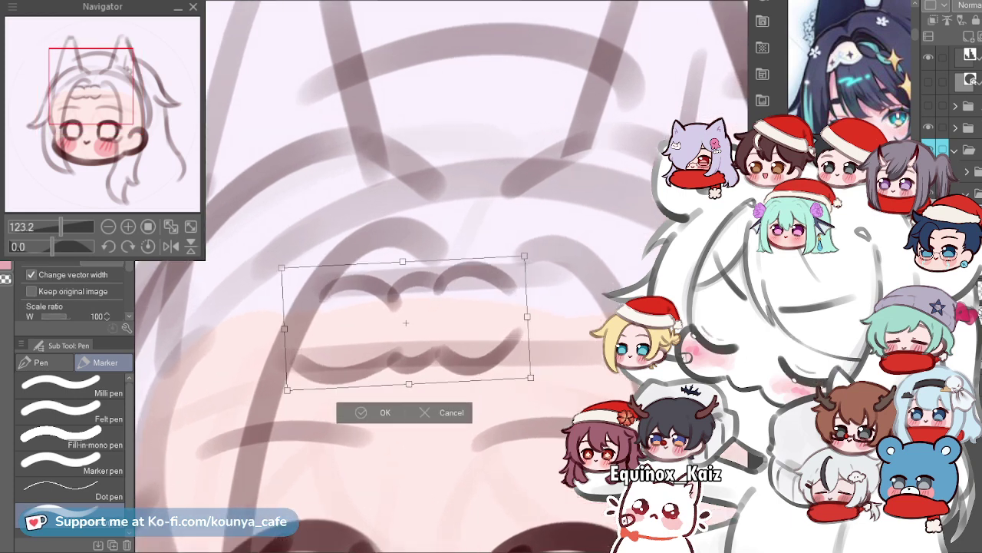
{"action": "left_click_drag", "start_coordinate": [406, 322], "coordinate": [387, 325]}
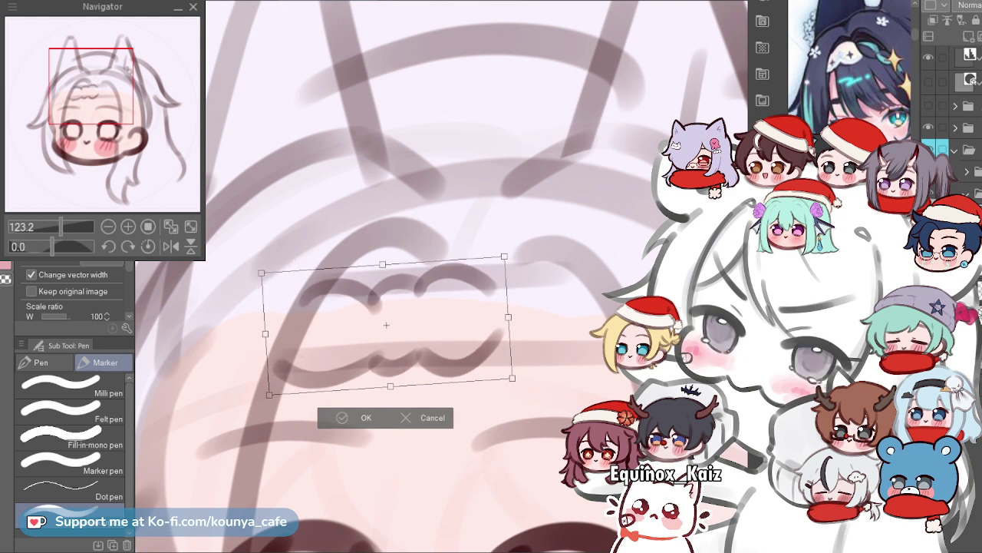
{"action": "left_click_drag", "start_coordinate": [386, 325], "coordinate": [385, 326]}
{"action": "left_click_drag", "start_coordinate": [512, 253], "coordinate": [511, 250]}
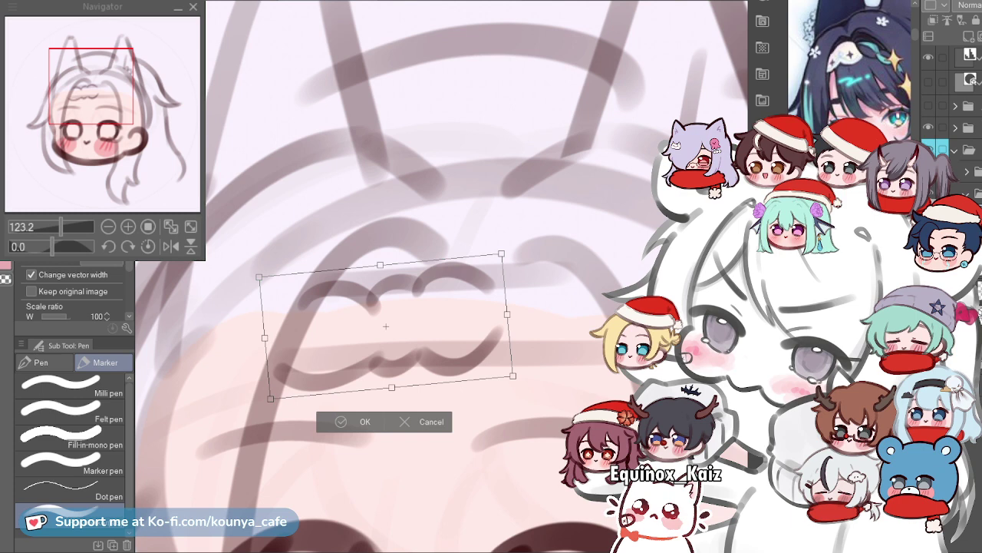
{"action": "key", "text": "Return"}
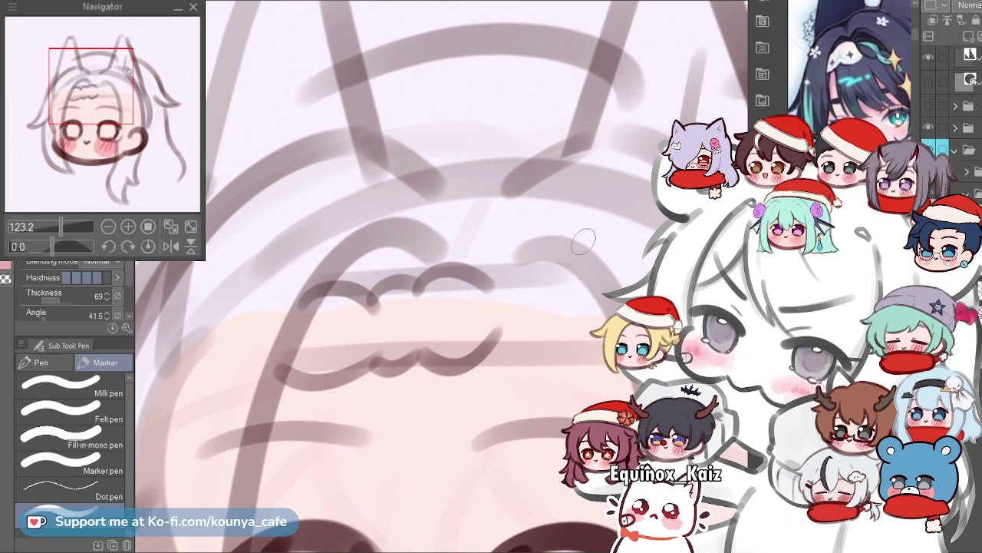
Compare the forehead with and without the scalloped mask edges to judge their shape and placement against the reference.
{"action": "key", "text": "ctrl+z"}
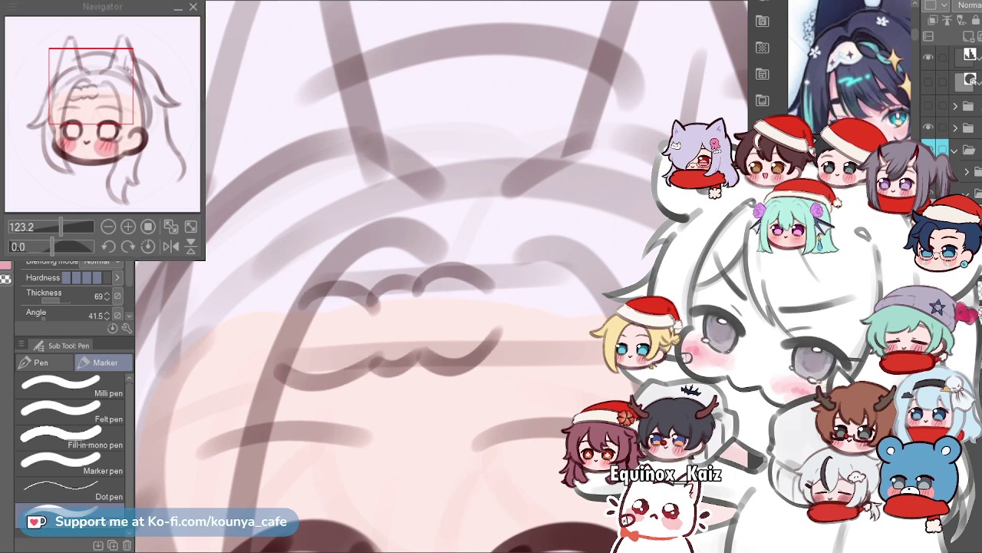
{"action": "left_click_drag", "start_coordinate": [535, 155], "coordinate": [492, 164]}
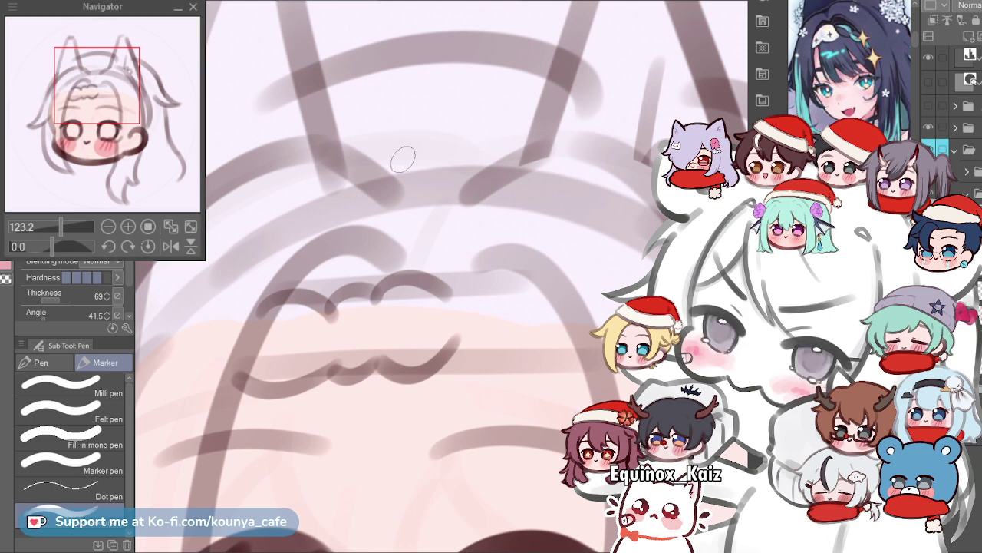
{"action": "left_click_drag", "start_coordinate": [417, 237], "coordinate": [385, 227]}
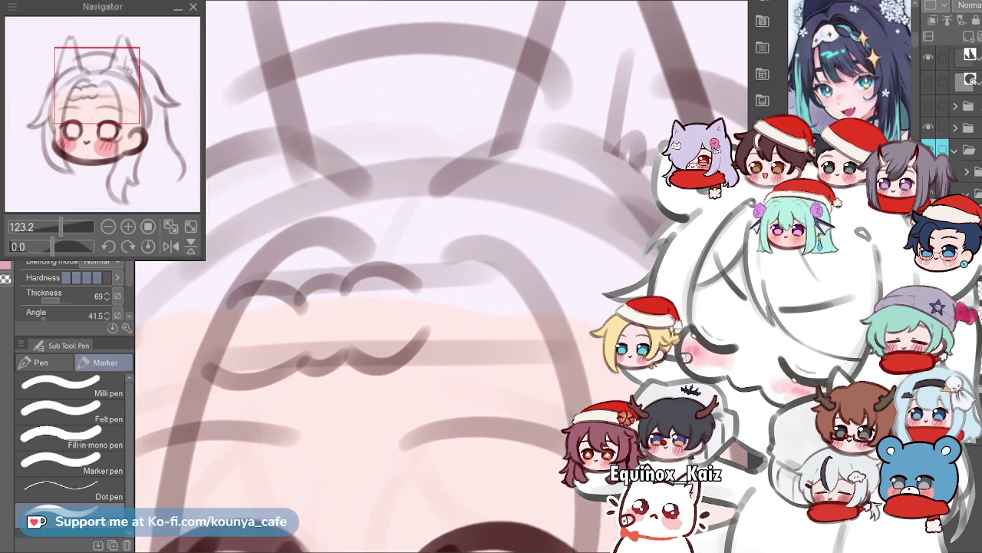
{"action": "scroll", "coordinate": [475, 227], "scroll_direction": "down", "scroll_amount": 2}
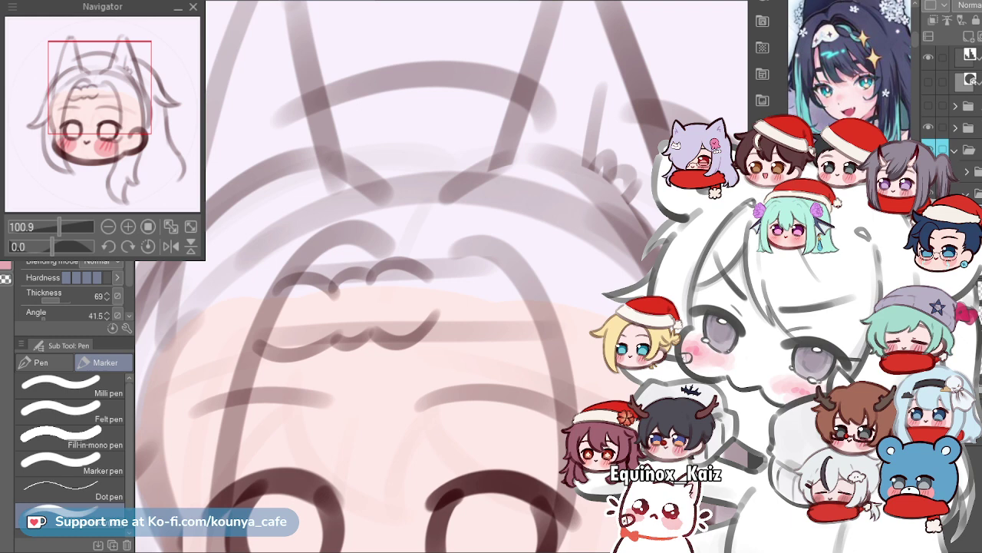
{"action": "key", "text": "ctrl"}
{"action": "key", "text": "ctrl+z"}
{"action": "key", "text": "ctrl+y"}
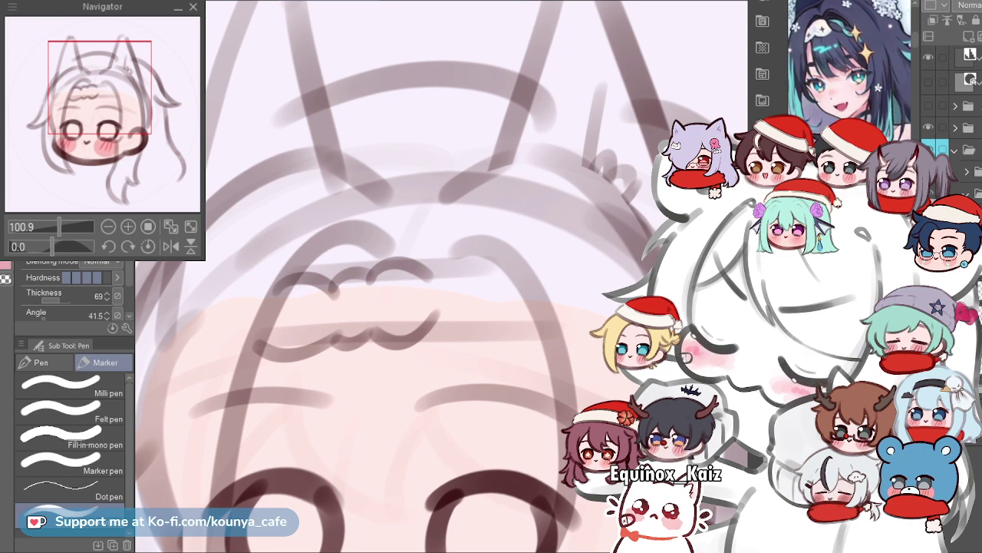
{"action": "key", "text": "ctrl+z"}
{"action": "key", "text": "ctrl+y"}
{"action": "key", "text": "ctrl+z"}
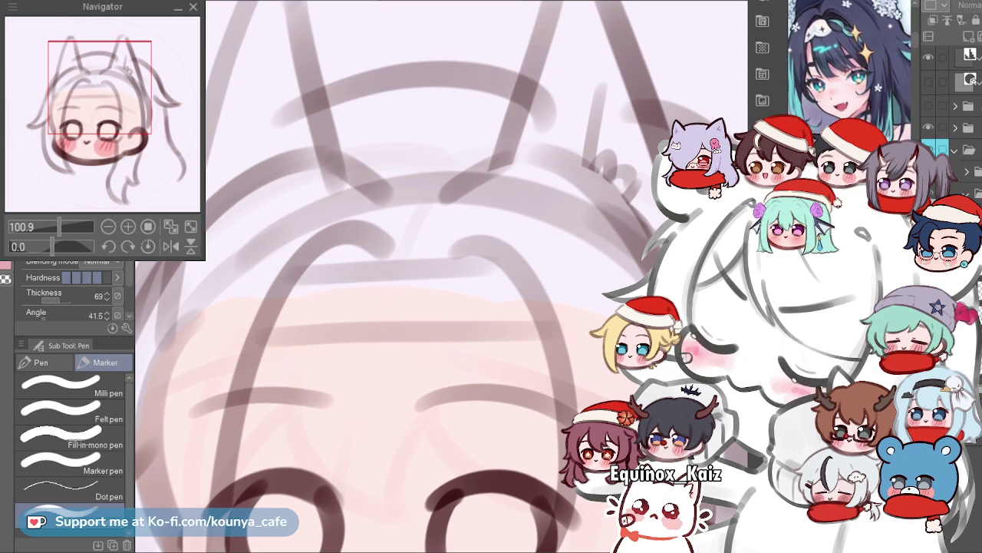
{"action": "key", "text": "ctrl+y"}
{"action": "key", "text": "ctrl+y"}
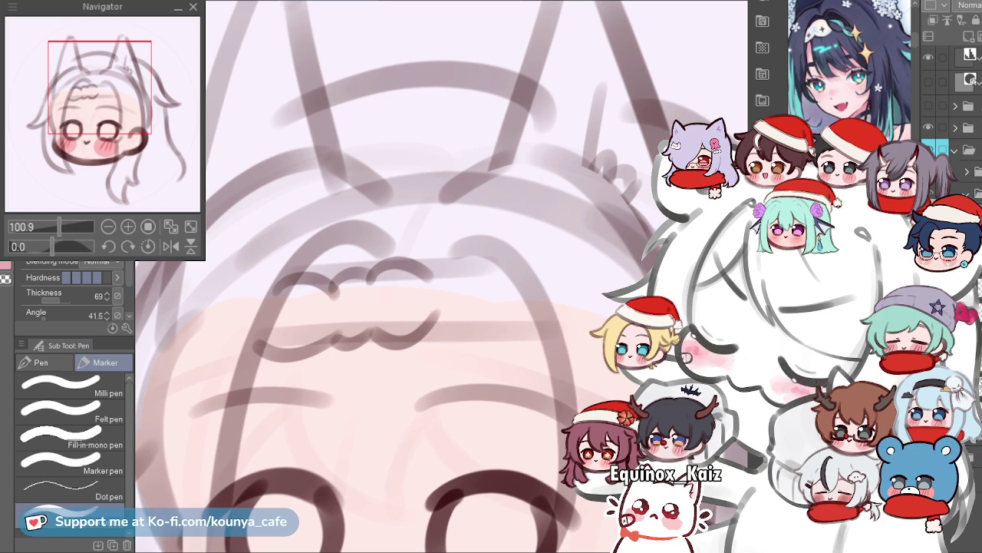
{"action": "left_click_drag", "start_coordinate": [382, 286], "coordinate": [367, 289]}
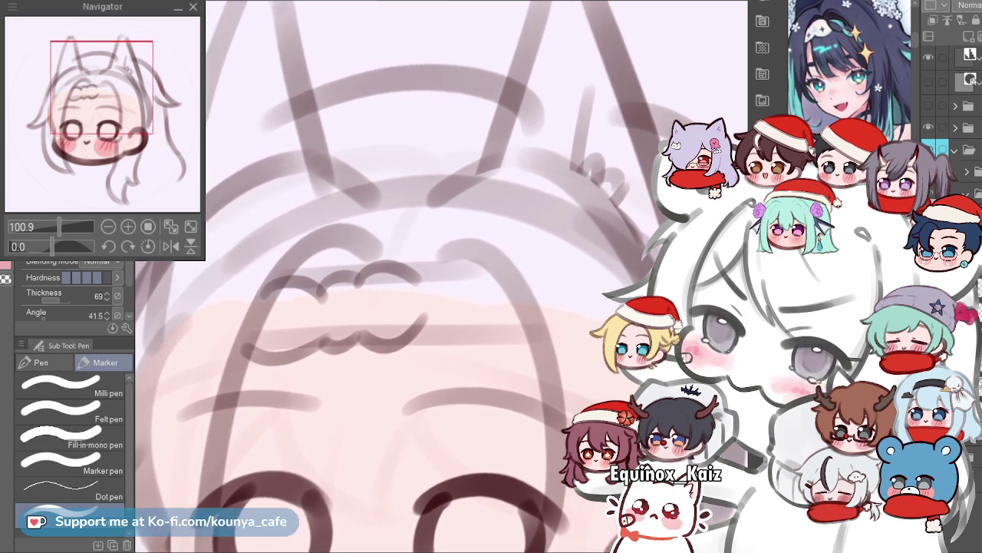
{"action": "scroll", "coordinate": [343, 300], "scroll_direction": "up", "scroll_amount": 2}
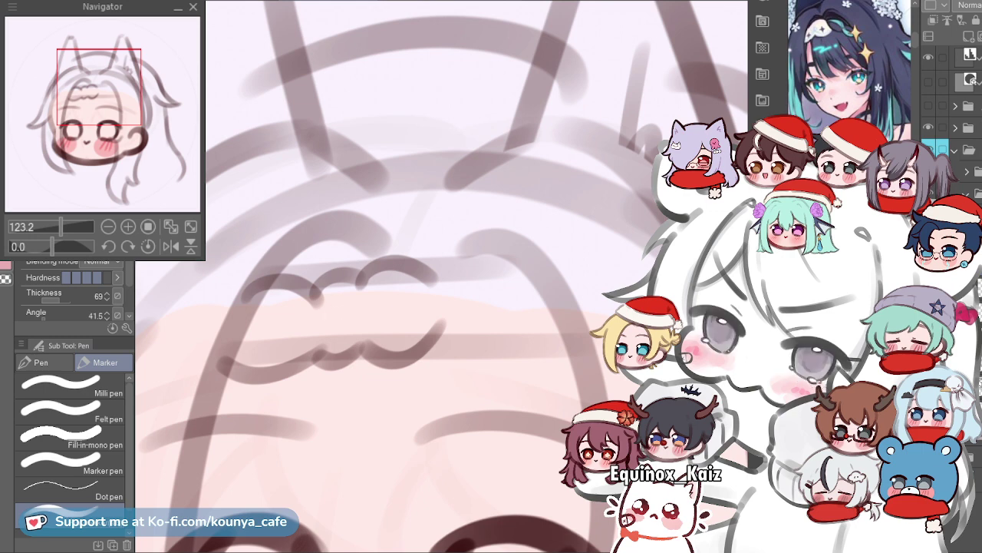
{"action": "scroll", "coordinate": [310, 213], "scroll_direction": "down", "scroll_amount": 4}
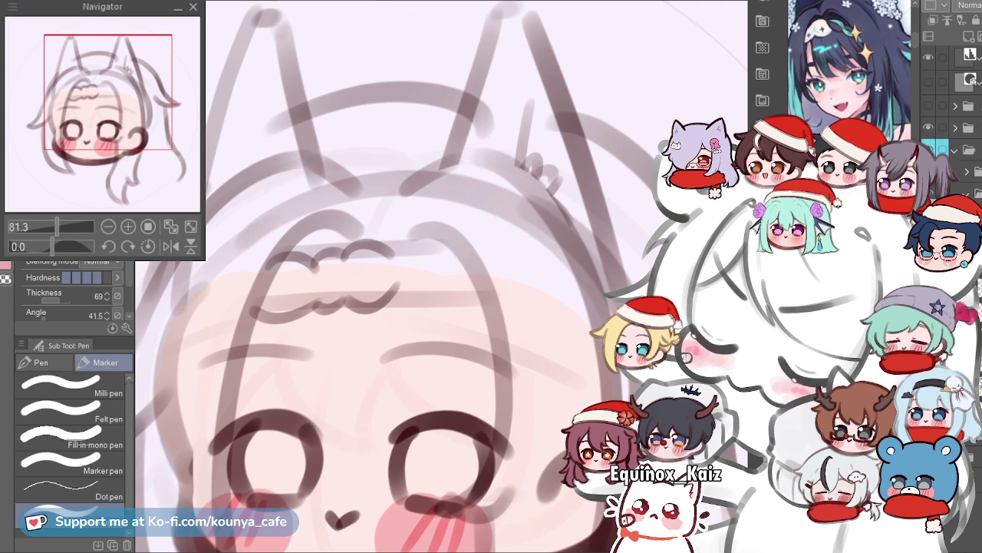
Sketch a small four-pointed sparkle with concave sides over the top of the right bang, beside the mask.
{"action": "scroll", "coordinate": [509, 245], "scroll_direction": "up", "scroll_amount": 2}
{"action": "left_click_drag", "start_coordinate": [465, 313], "coordinate": [412, 264]}
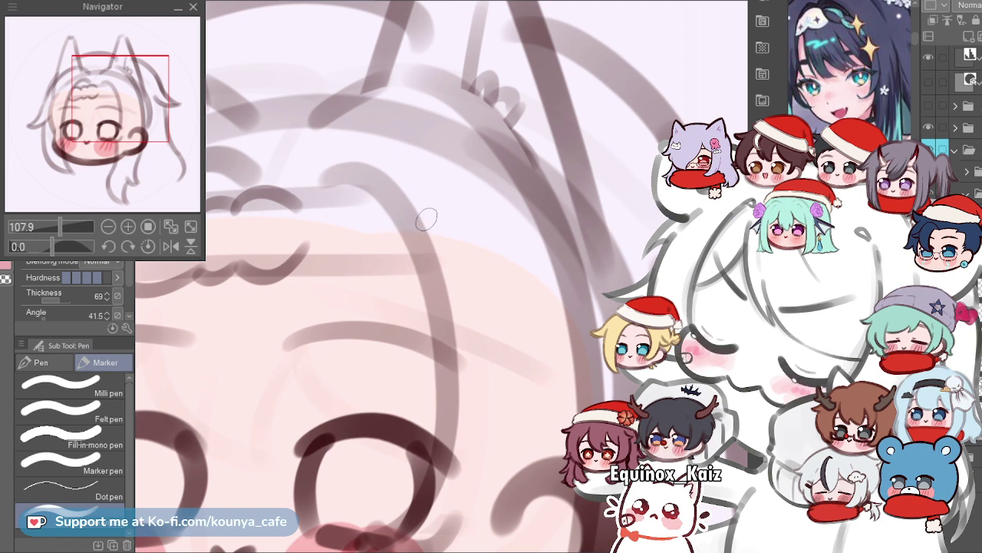
{"action": "mouse_move", "coordinate": [389, 220]}
{"action": "left_mouse_down"}
{"action": "mouse_move", "coordinate": [412, 187]}
{"action": "mouse_move", "coordinate": [411, 155]}
{"action": "mouse_move", "coordinate": [391, 206]}
{"action": "mouse_move", "coordinate": [400, 165]}
{"action": "mouse_move", "coordinate": [424, 207]}
{"action": "left_mouse_up"}
{"action": "key", "text": "ctrl+z"}
{"action": "key", "text": "ctrl+z"}
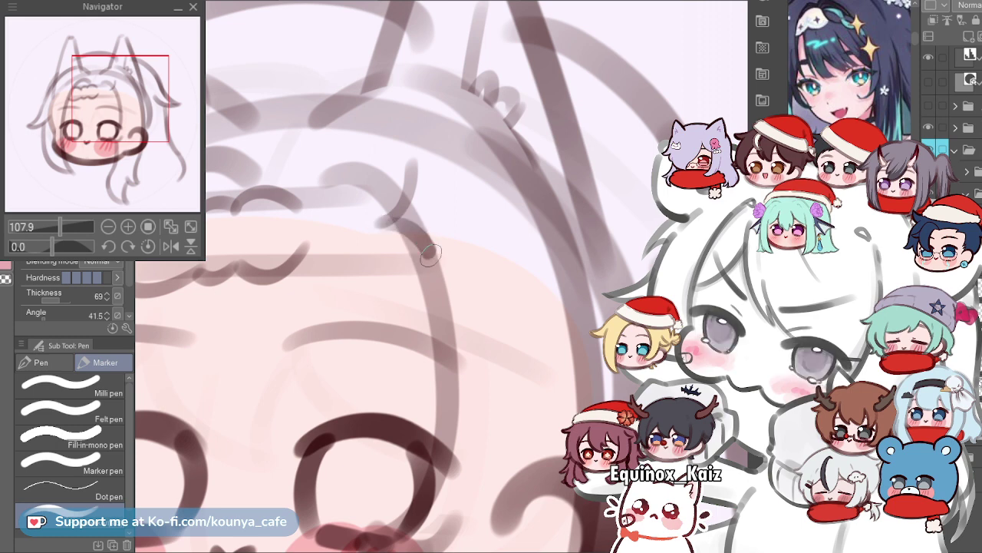
{"action": "left_click_drag", "start_coordinate": [393, 227], "coordinate": [432, 266]}
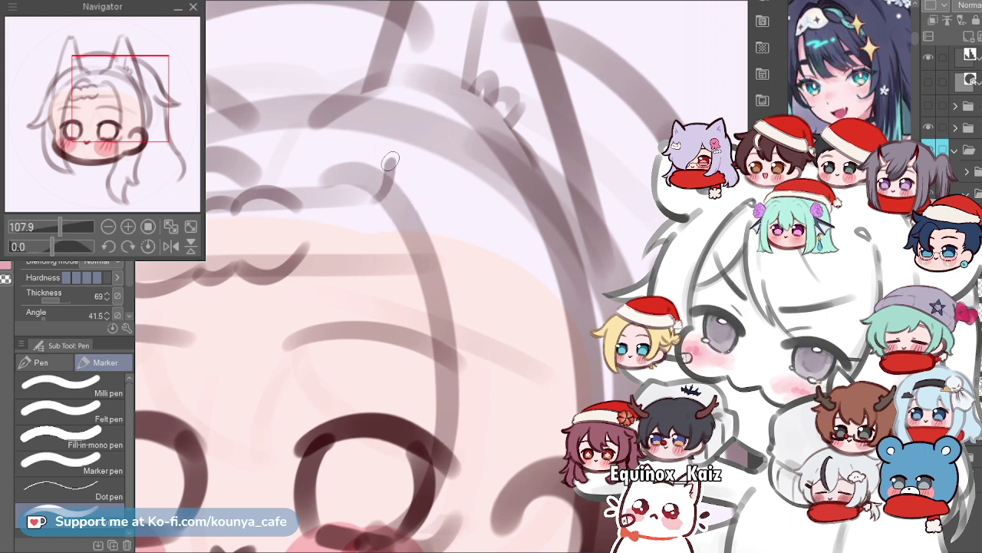
{"action": "mouse_move", "coordinate": [425, 188]}
{"action": "left_mouse_down"}
{"action": "mouse_move", "coordinate": [407, 228]}
{"action": "mouse_move", "coordinate": [431, 194]}
{"action": "left_mouse_up"}
{"action": "key", "text": "ctrl+z"}
{"action": "key", "text": "ctrl+z"}
{"action": "scroll", "coordinate": [437, 198], "scroll_direction": "down", "scroll_amount": 2}
{"action": "scroll", "coordinate": [455, 207], "scroll_direction": "down", "scroll_amount": 2}
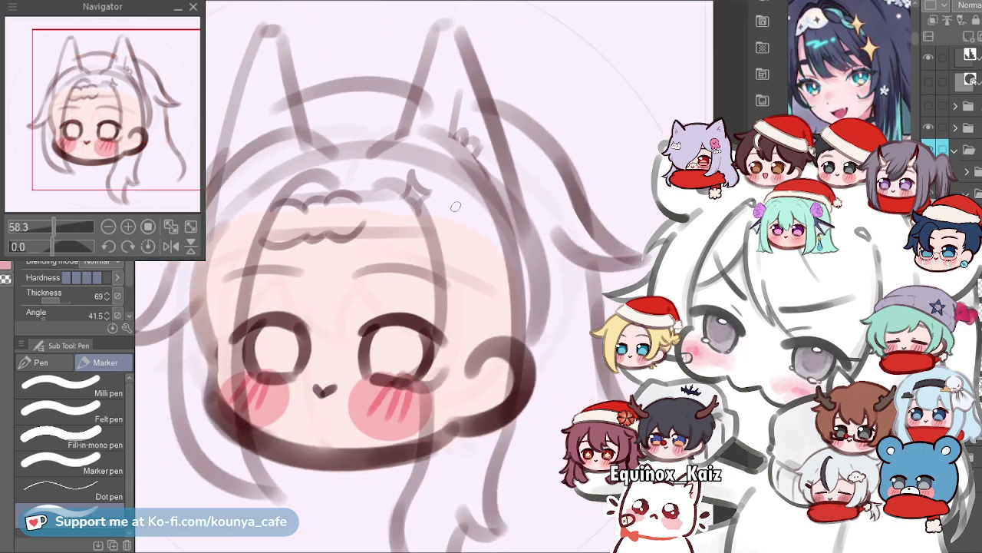
Sketch the concave upper-left side of a second sparkle on the forehead, just outside the right bang.
{"action": "scroll", "coordinate": [437, 204], "scroll_direction": "up", "scroll_amount": 2}
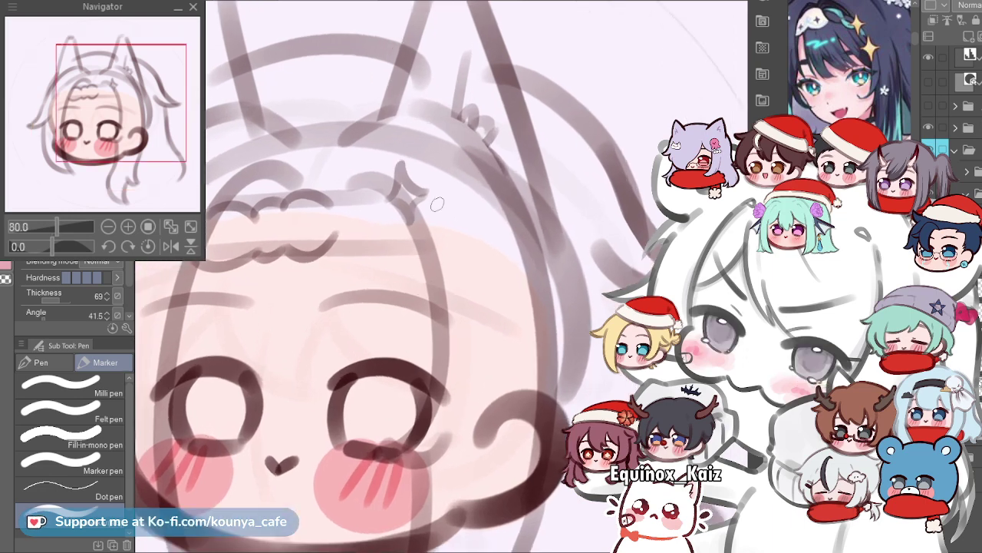
{"action": "scroll", "coordinate": [445, 214], "scroll_direction": "up", "scroll_amount": 2}
{"action": "mouse_move", "coordinate": [463, 221]}
{"action": "left_mouse_down"}
{"action": "mouse_move", "coordinate": [449, 279]}
{"action": "mouse_move", "coordinate": [432, 286]}
{"action": "left_mouse_up"}
{"action": "key", "text": "ctrl+z"}
{"action": "mouse_move", "coordinate": [462, 242]}
{"action": "left_mouse_down"}
{"action": "mouse_move", "coordinate": [430, 307]}
{"action": "mouse_move", "coordinate": [475, 335]}
{"action": "left_mouse_up"}
{"action": "left_click_drag", "start_coordinate": [467, 241], "coordinate": [491, 292]}
{"action": "key", "text": "ctrl+z"}
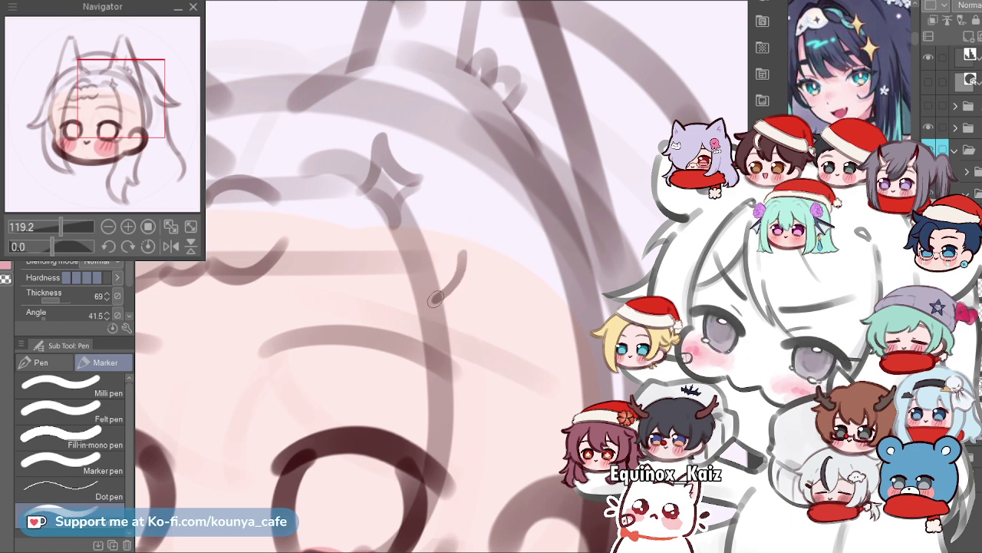
{"action": "key", "text": "ctrl+z"}
{"action": "key", "text": "ctrl+z"}
Add the remaining three concave sides to close the second four-pointed sparkle beside the right bang.
{"action": "left_click_drag", "start_coordinate": [446, 307], "coordinate": [486, 338]}
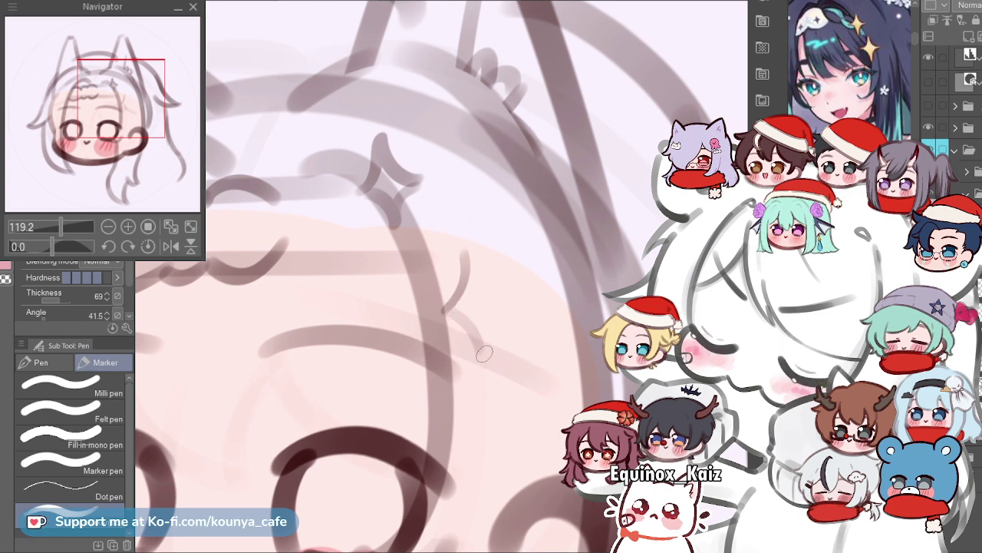
{"action": "left_click_drag", "start_coordinate": [502, 308], "coordinate": [481, 350]}
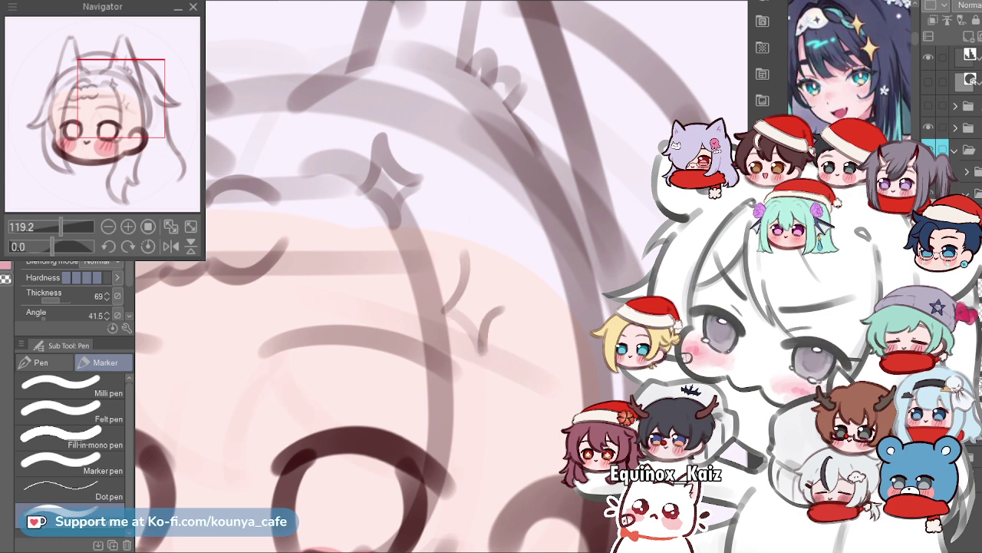
{"action": "left_click_drag", "start_coordinate": [466, 253], "coordinate": [496, 301]}
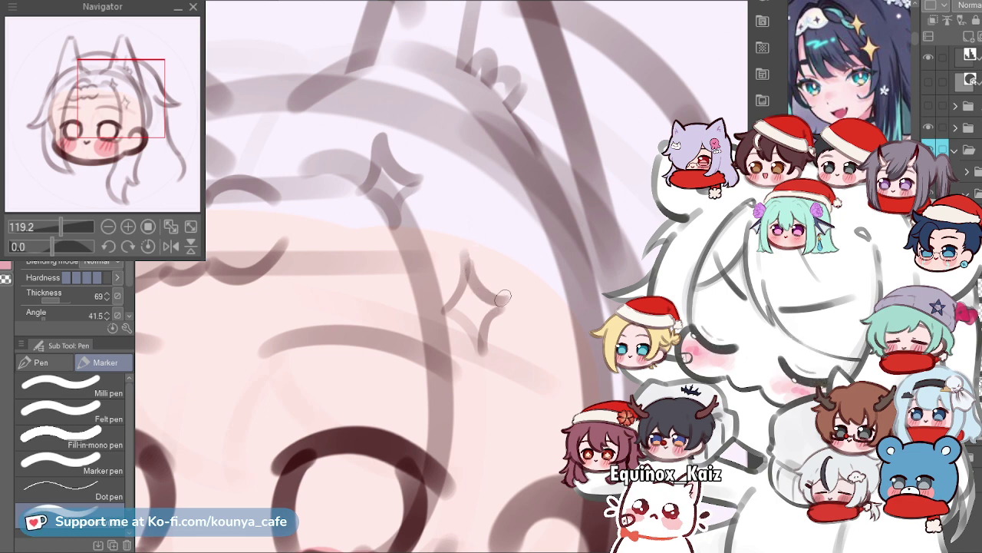
{"action": "left_click", "coordinate": [490, 316], "text": "ctrl"}
{"action": "key", "text": "Delete"}
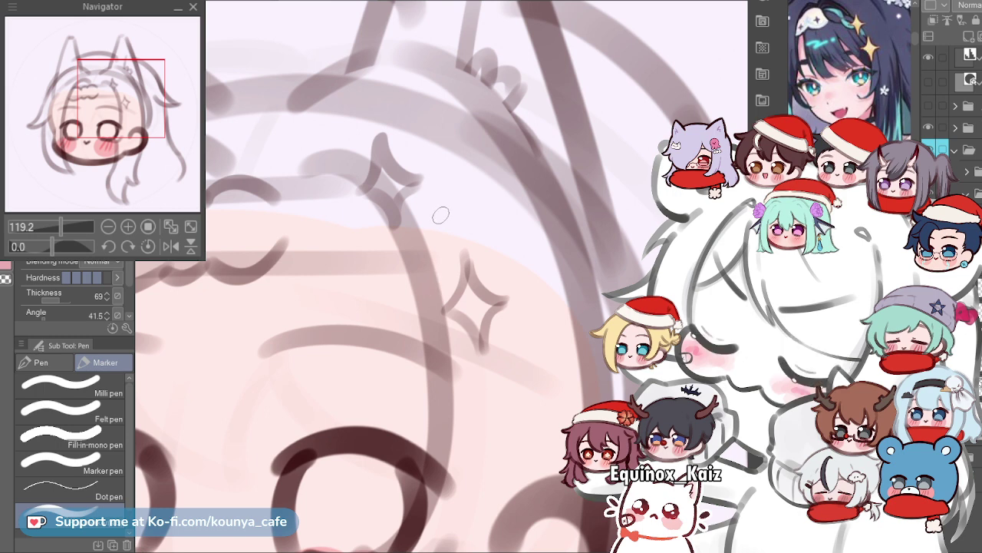
Lasso the second sparkle beside the right bang, enlarge it slightly, and clear the selection.
{"action": "scroll", "coordinate": [441, 215], "scroll_direction": "down", "scroll_amount": 4}
{"action": "scroll", "coordinate": [429, 201], "scroll_direction": "down", "scroll_amount": 1}
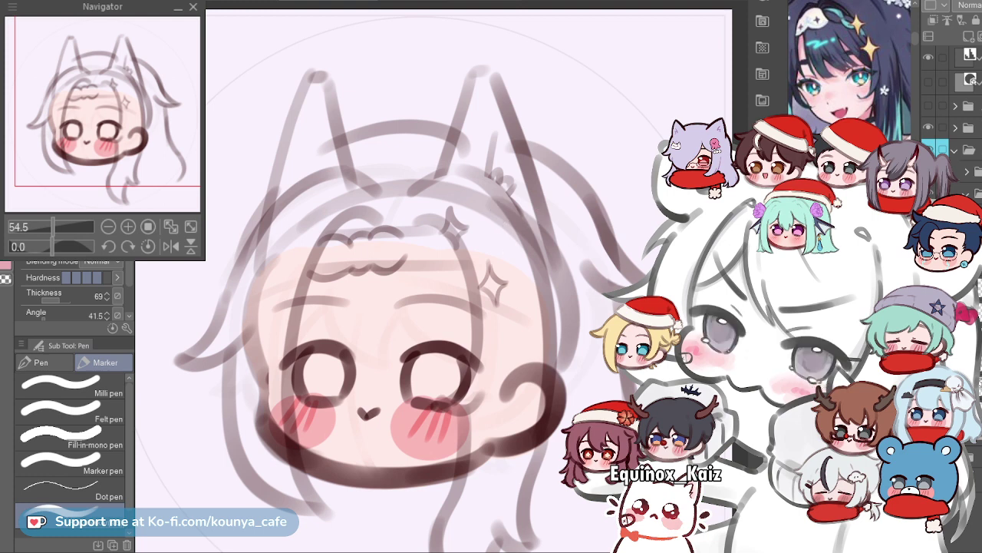
{"action": "key", "text": "m"}
{"action": "left_click_drag", "start_coordinate": [525, 298], "coordinate": [501, 247]}
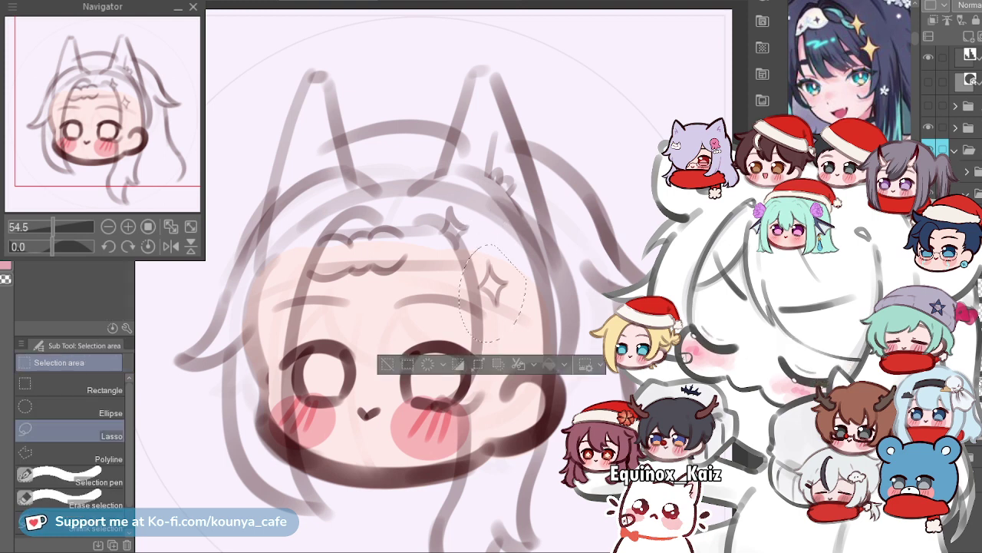
{"action": "key", "text": "ctrl+t"}
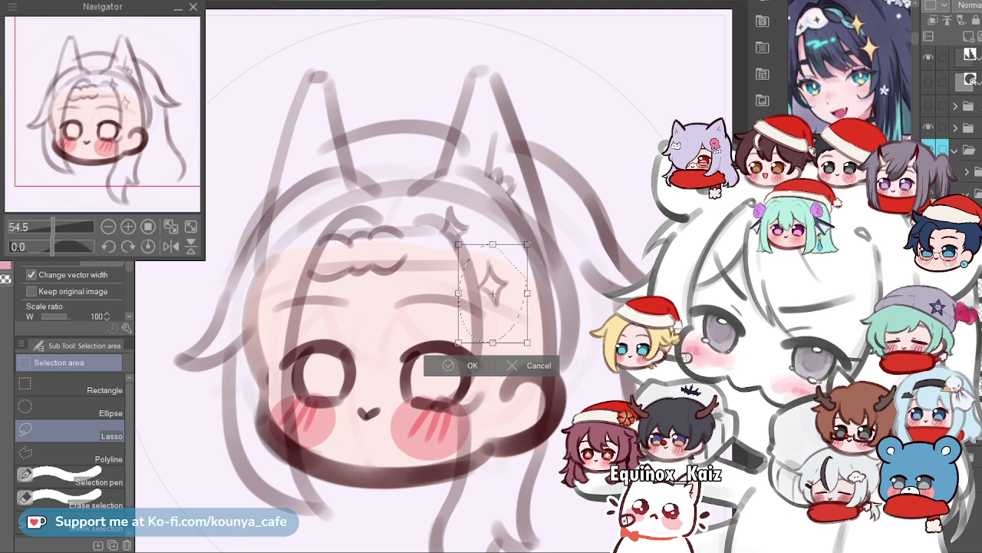
{"action": "left_click_drag", "start_coordinate": [527, 244], "coordinate": [532, 237]}
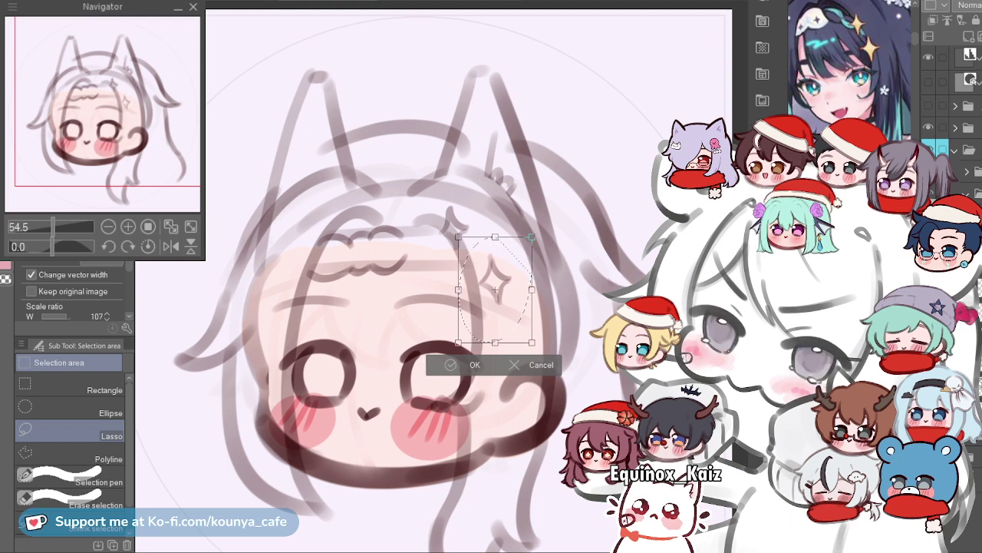
{"action": "left_click_drag", "start_coordinate": [530, 240], "coordinate": [536, 231]}
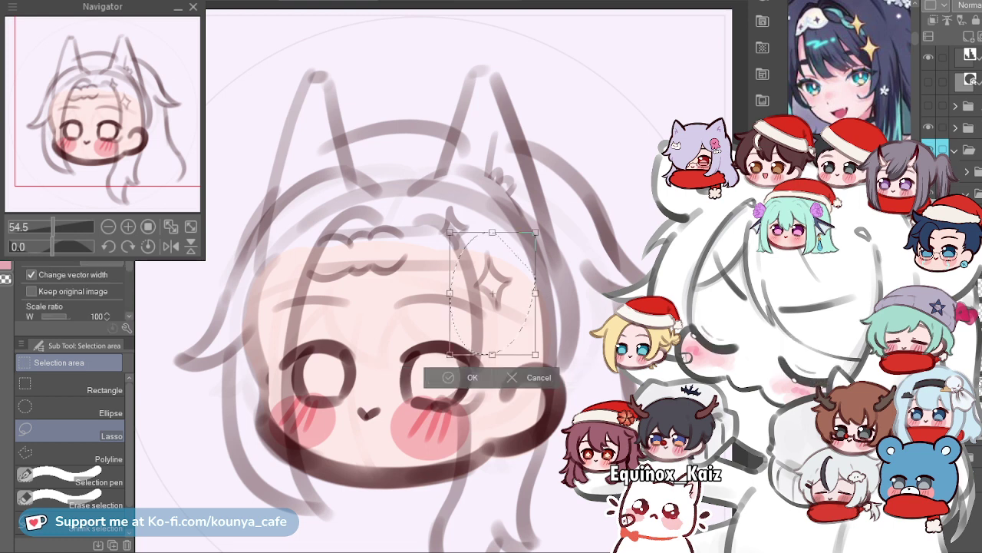
{"action": "left_click_drag", "start_coordinate": [540, 228], "coordinate": [543, 231]}
{"action": "key", "text": "Return"}
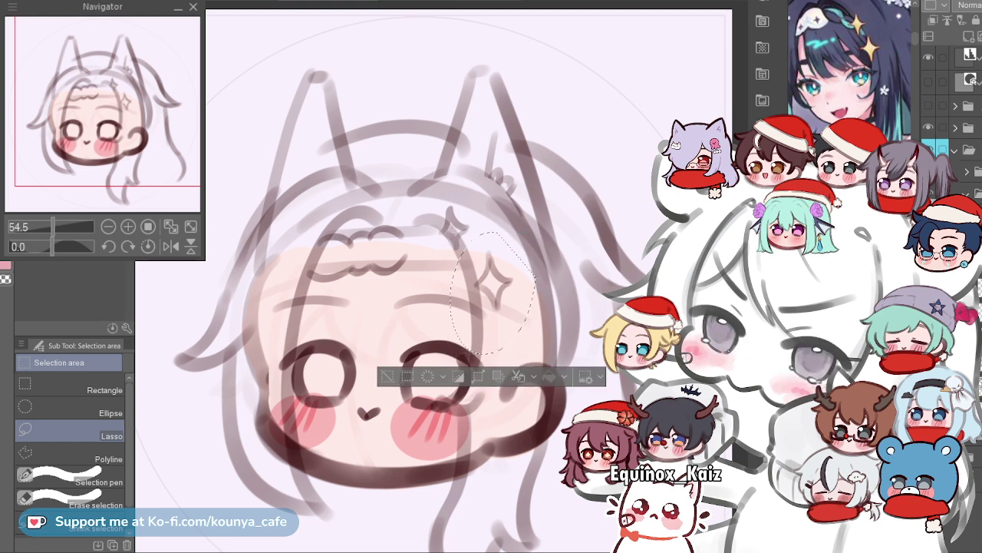
{"action": "key", "text": "p"}
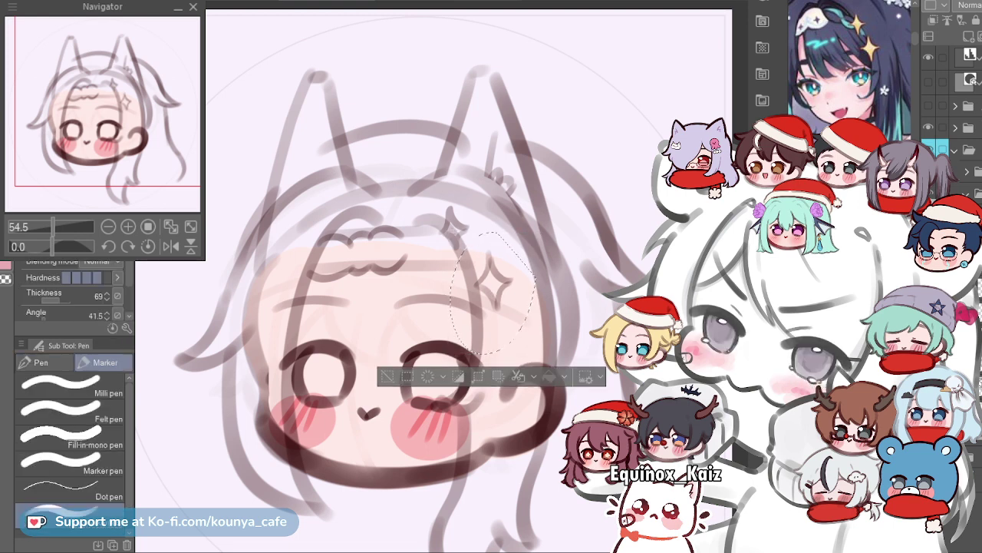
{"action": "scroll", "coordinate": [399, 242], "scroll_direction": "up", "scroll_amount": 2}
{"action": "scroll", "coordinate": [399, 276], "scroll_direction": "up", "scroll_amount": 1}
{"action": "key", "text": "ctrl+d"}
{"action": "scroll", "coordinate": [399, 276], "scroll_direction": "down", "scroll_amount": 1}
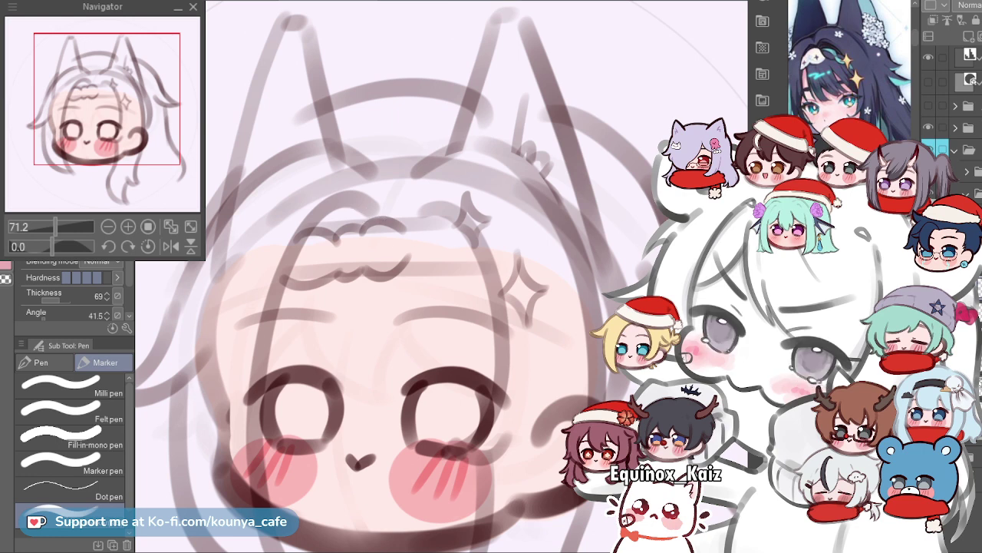
Sketch curved lines continuing the mask's upper and lower edges diagonally down to the right bang.
{"action": "key", "text": "ctrl+z"}
{"action": "left_click_drag", "start_coordinate": [361, 212], "coordinate": [409, 237]}
{"action": "key", "text": "ctrl+z"}
{"action": "key", "text": "ctrl"}
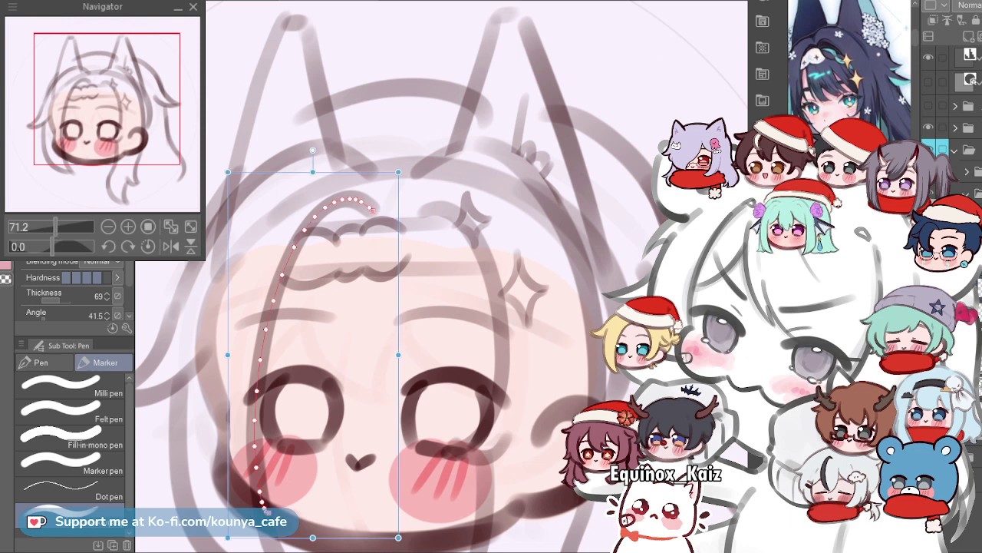
{"action": "key", "text": "Delete"}
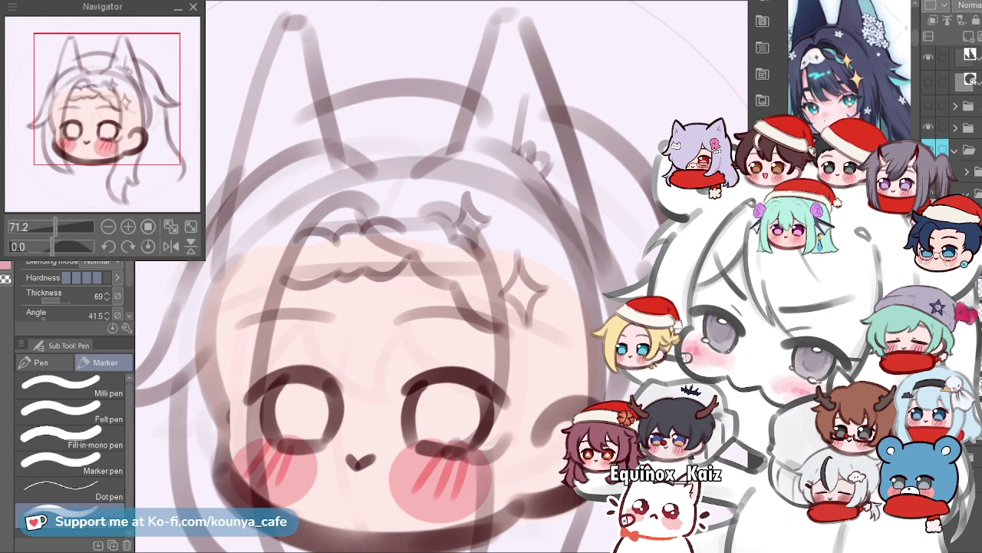
Add small accent marks along the mask's lines near the right bang and the first sparkle.
{"action": "scroll", "coordinate": [423, 223], "scroll_direction": "up", "scroll_amount": 2}
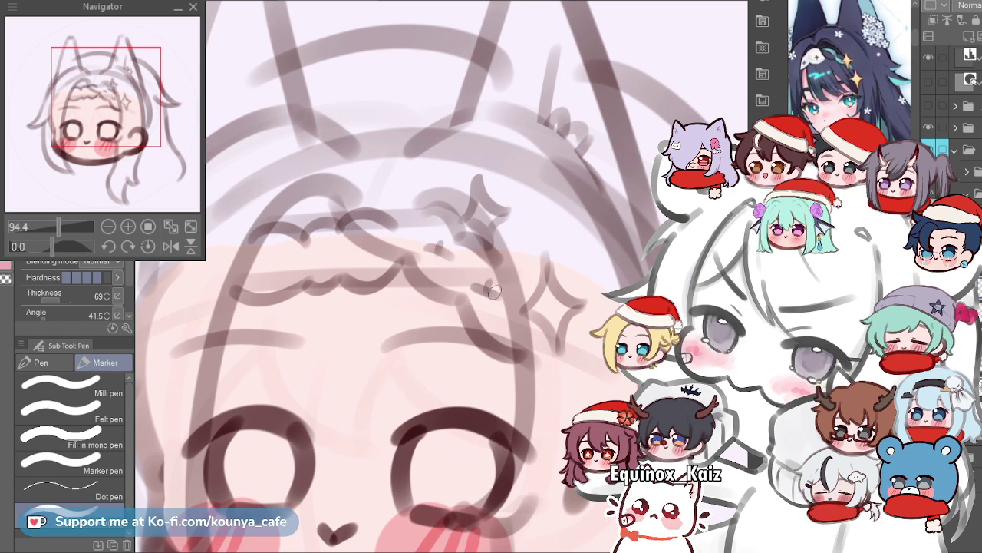
{"action": "scroll", "coordinate": [495, 292], "scroll_direction": "down", "scroll_amount": 3}
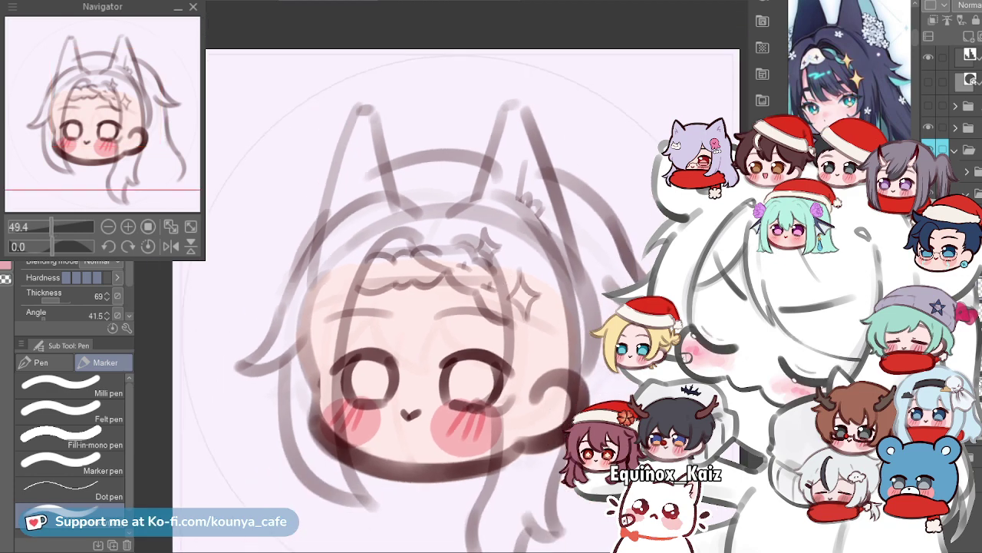
{"action": "scroll", "coordinate": [499, 284], "scroll_direction": "up", "scroll_amount": 4}
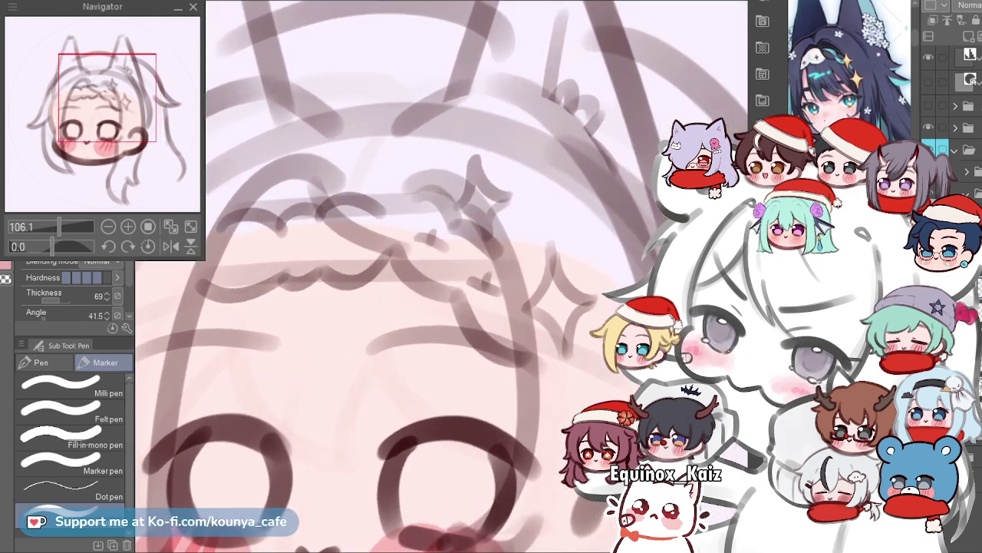
{"action": "scroll", "coordinate": [461, 284], "scroll_direction": "down", "scroll_amount": 3}
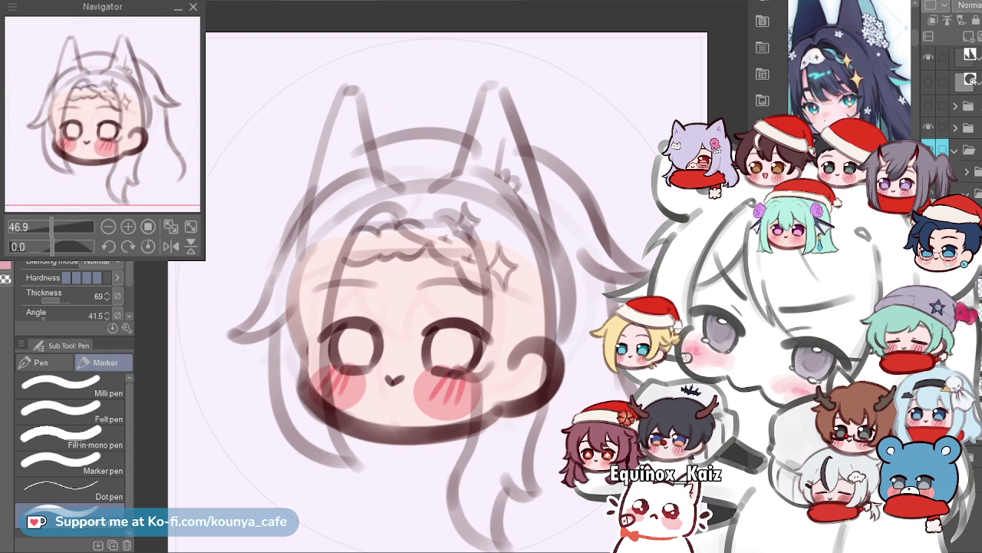
{"action": "left_click", "coordinate": [387, 228], "text": "ctrl"}
{"action": "scroll", "coordinate": [396, 229], "scroll_direction": "up", "scroll_amount": 2}
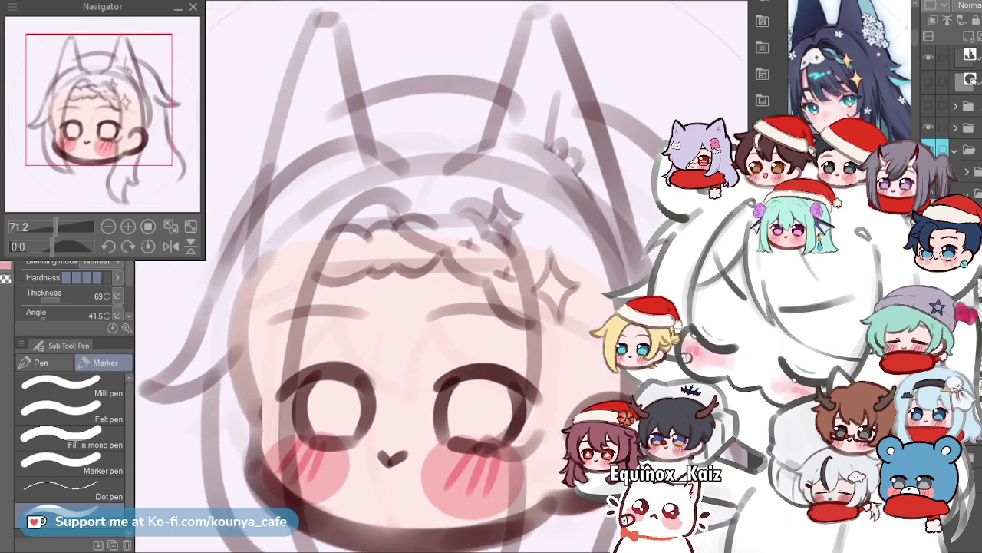
{"action": "key", "text": "e"}
{"action": "key", "text": "]"}
{"action": "key", "text": "]"}
{"action": "key", "text": "]"}
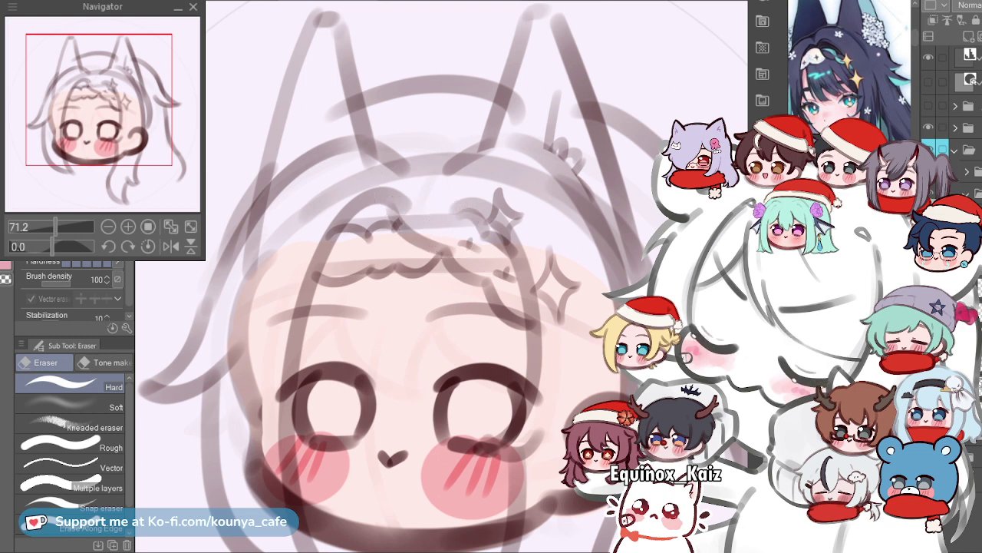
{"action": "scroll", "coordinate": [445, 215], "scroll_direction": "down", "scroll_amount": 2}
{"action": "scroll", "coordinate": [444, 211], "scroll_direction": "down", "scroll_amount": 1}
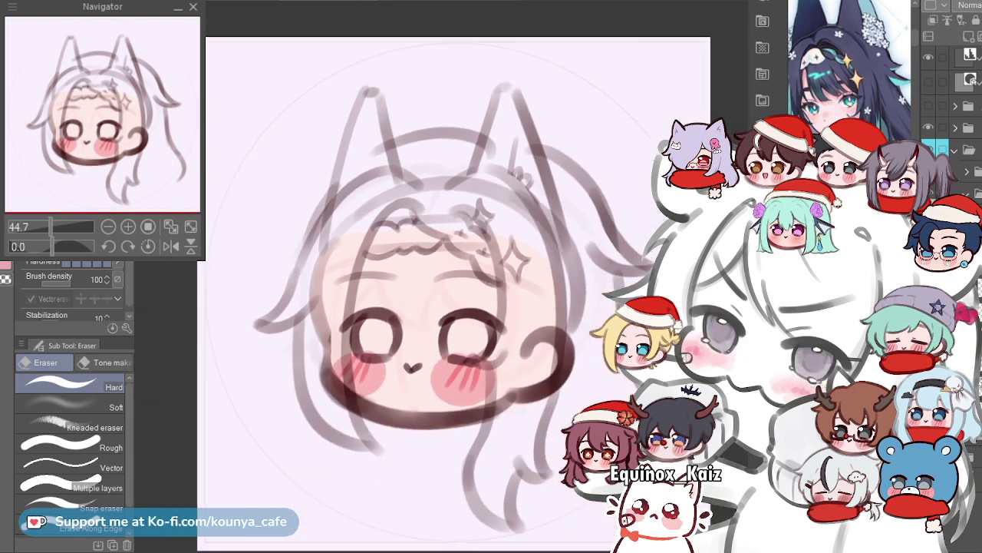
Check the hair and Santa hat sketches by toggling their visibility, and create a new vector layer in its own folder.
{"action": "mouse_move", "coordinate": [637, 258]}
{"action": "left_mouse_down"}
{"action": "mouse_move", "coordinate": [629, 225]}
{"action": "mouse_move", "coordinate": [621, 234]}
{"action": "left_mouse_up"}
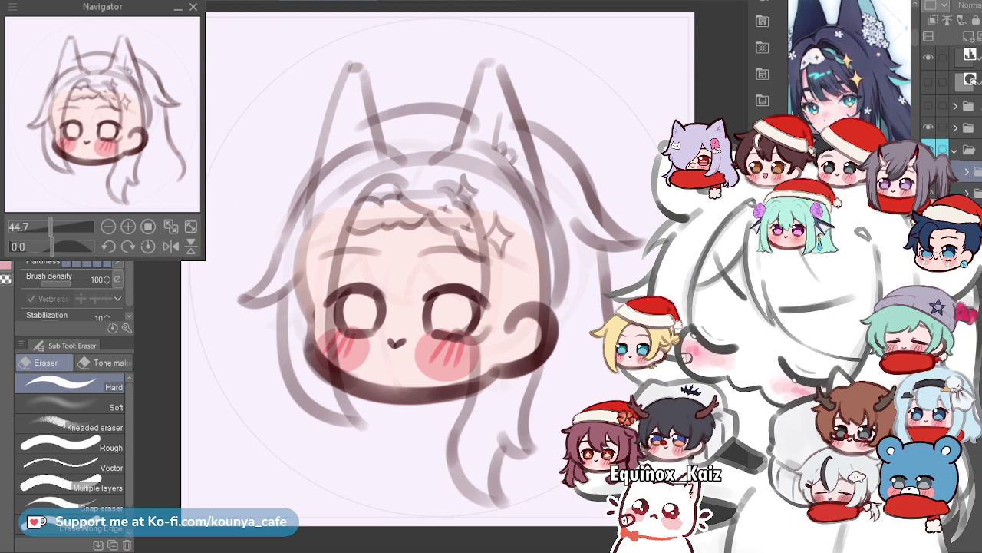
{"action": "key", "text": "Delete"}
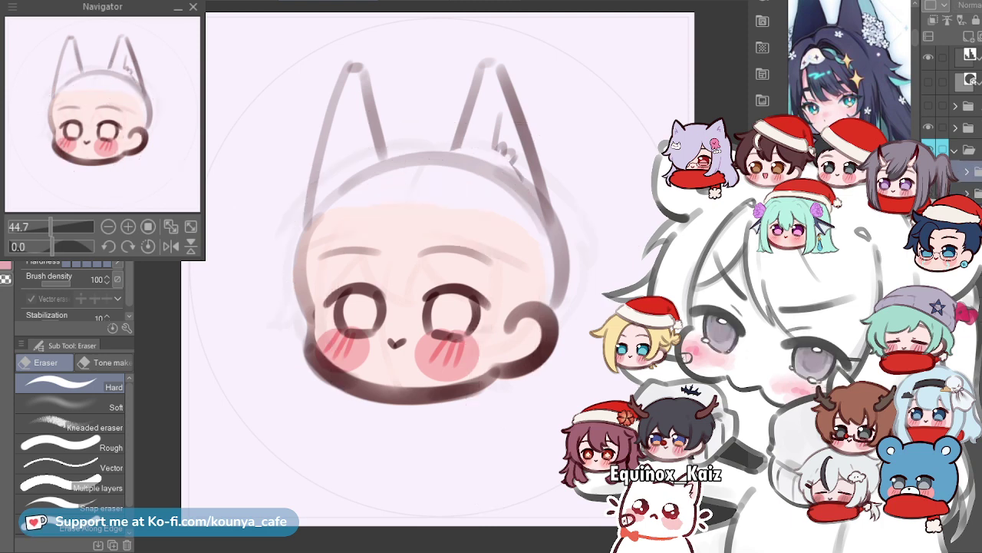
{"action": "key", "text": "ctrl+z"}
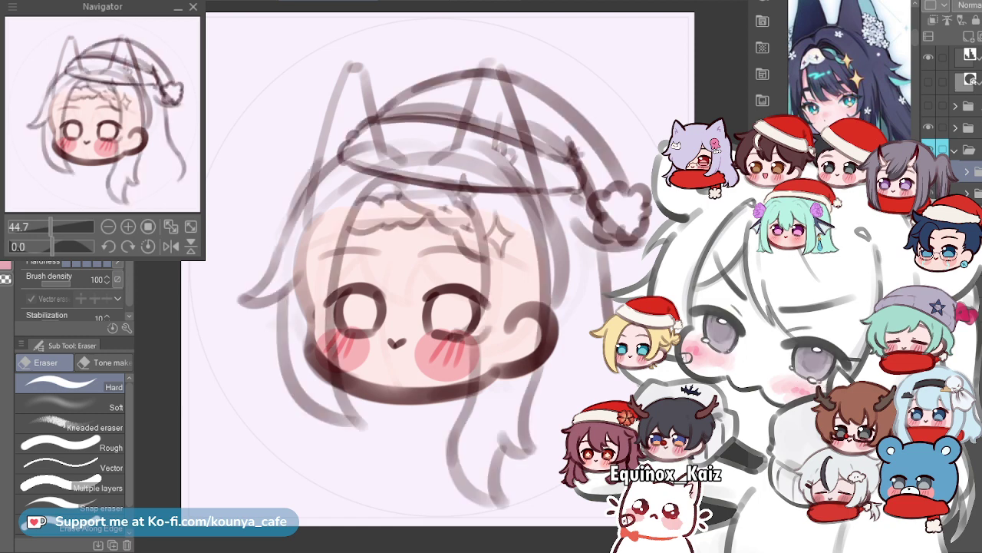
{"action": "key", "text": "ctrl+y"}
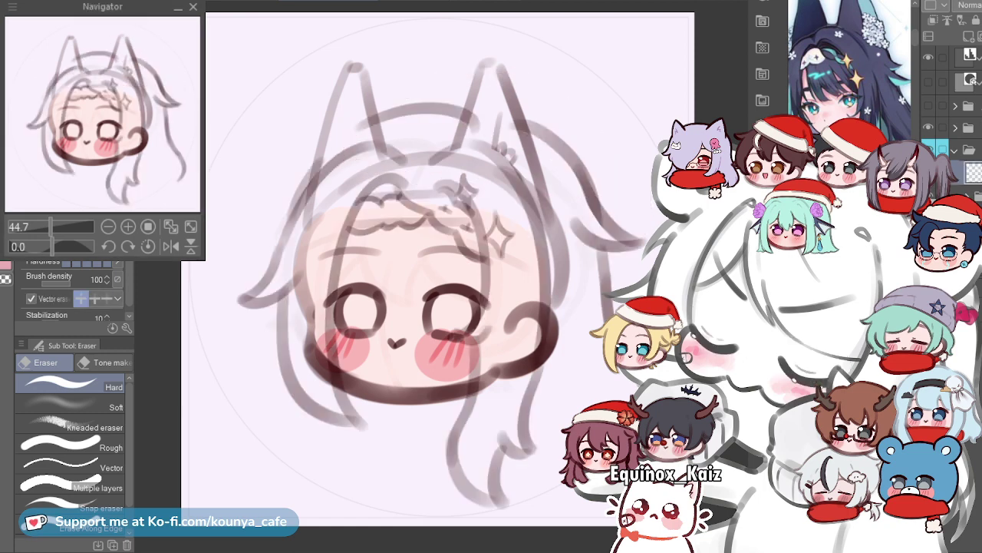
{"action": "key", "text": "Delete"}
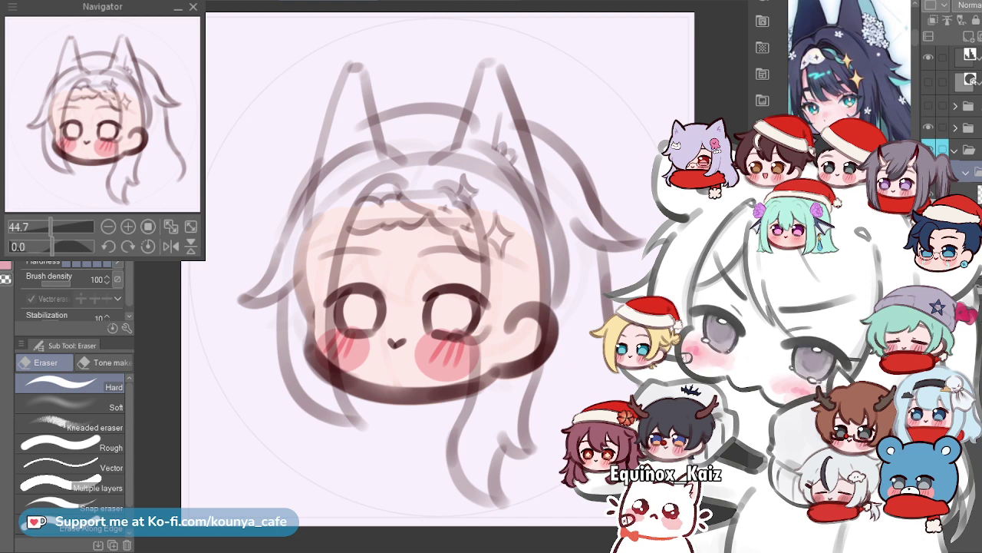
{"action": "left_click", "coordinate": [969, 192]}
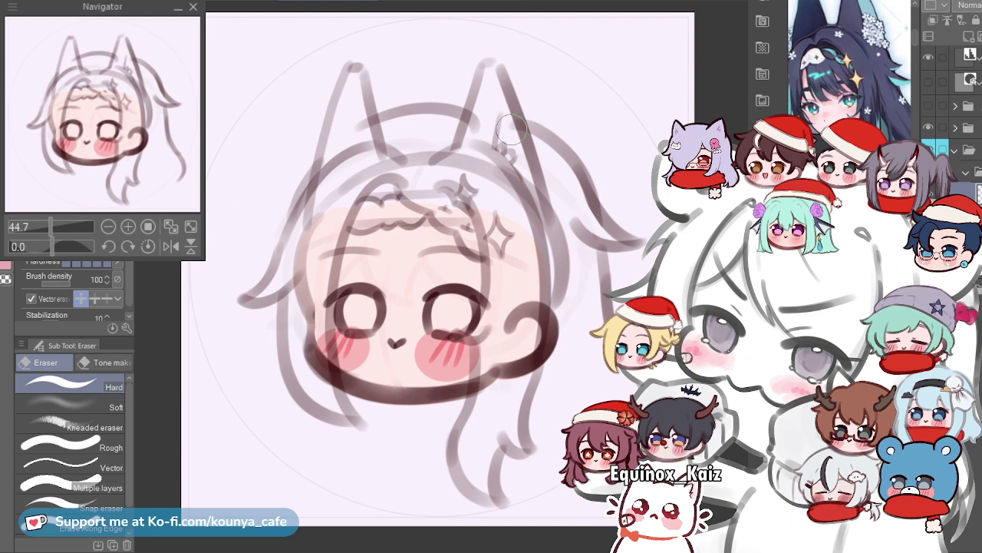
Sketch a scarf around the lower face with a straight upper edge across the chin and a wide rounded lower edge.
{"action": "key", "text": "p"}
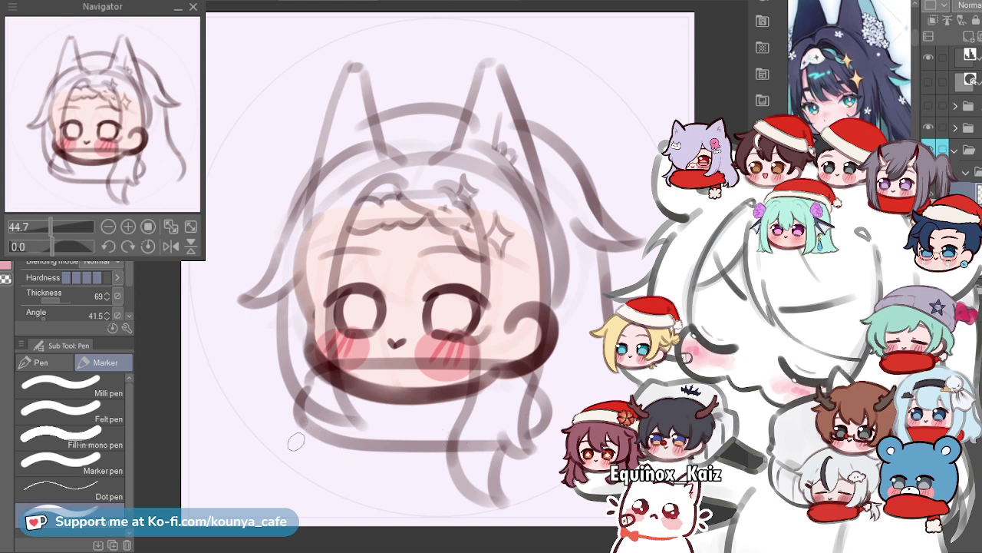
{"action": "mouse_move", "coordinate": [360, 442]}
{"action": "left_mouse_down"}
{"action": "mouse_move", "coordinate": [363, 484]}
{"action": "mouse_move", "coordinate": [377, 480]}
{"action": "mouse_move", "coordinate": [386, 432]}
{"action": "left_mouse_up"}
{"action": "key", "text": "ctrl+z"}
{"action": "key", "text": "ctrl+z"}
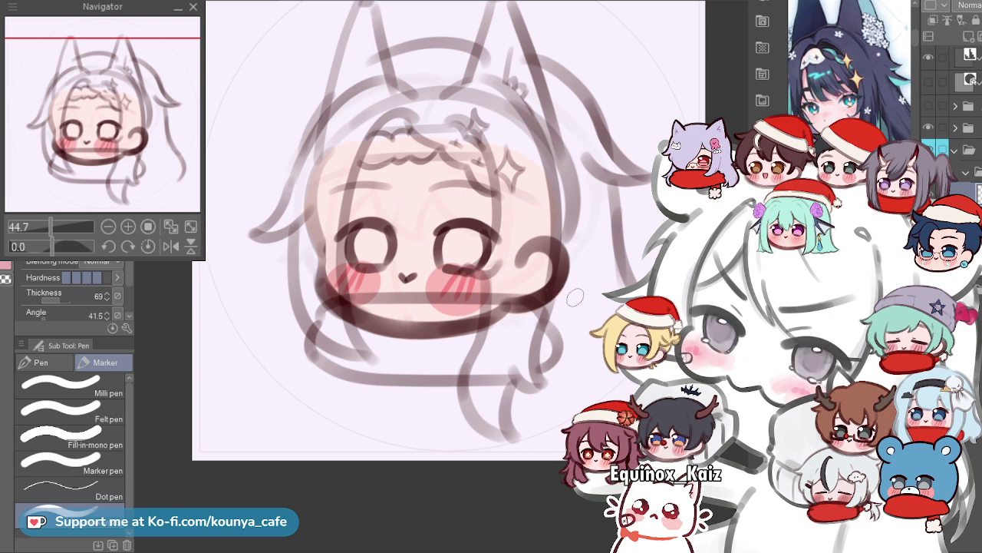
Sketch a scarf tail below the ear ending in a fluffy scalloped pompom.
{"action": "scroll", "coordinate": [522, 322], "scroll_direction": "up", "scroll_amount": 3}
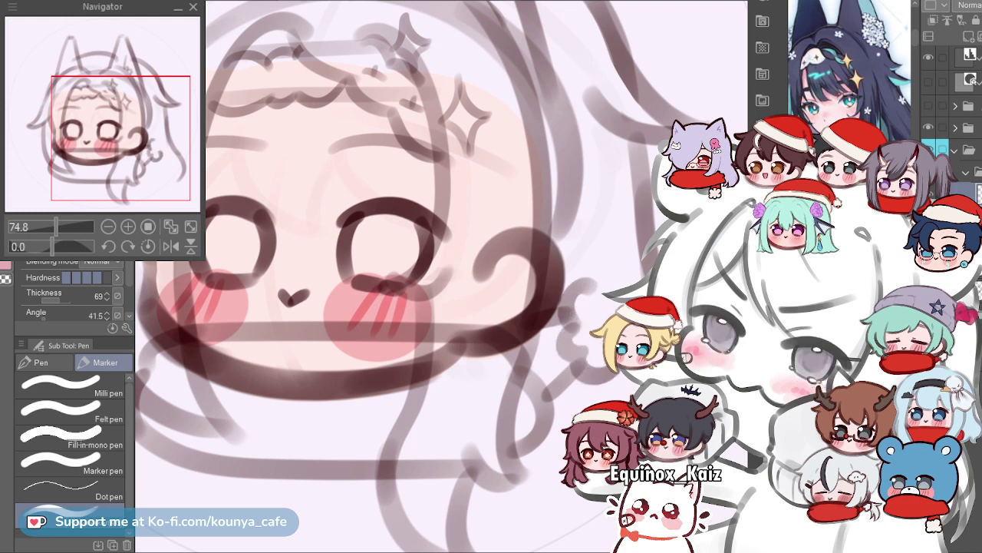
{"action": "left_click_drag", "start_coordinate": [581, 351], "coordinate": [617, 372]}
{"action": "key", "text": "ctrl+z"}
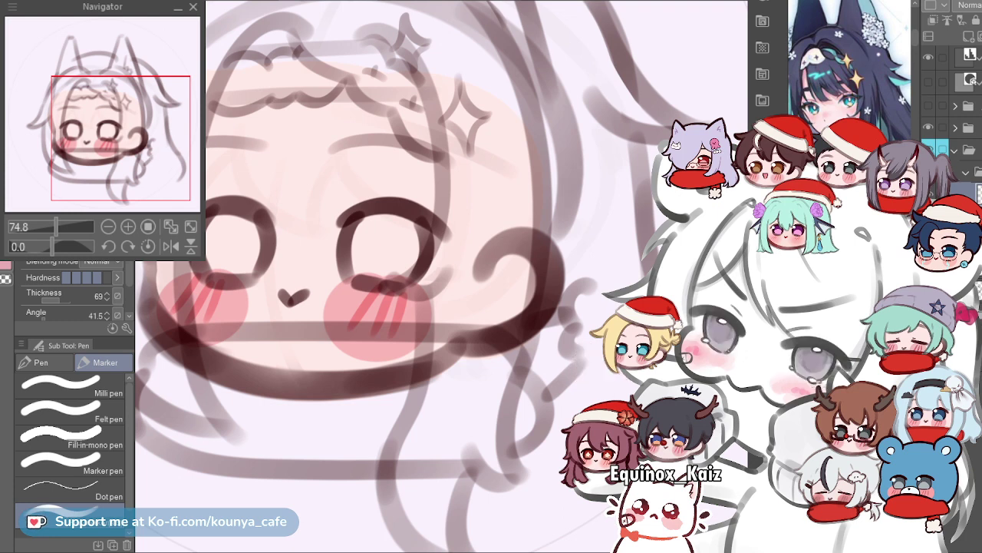
{"action": "left_click_drag", "start_coordinate": [578, 346], "coordinate": [618, 375]}
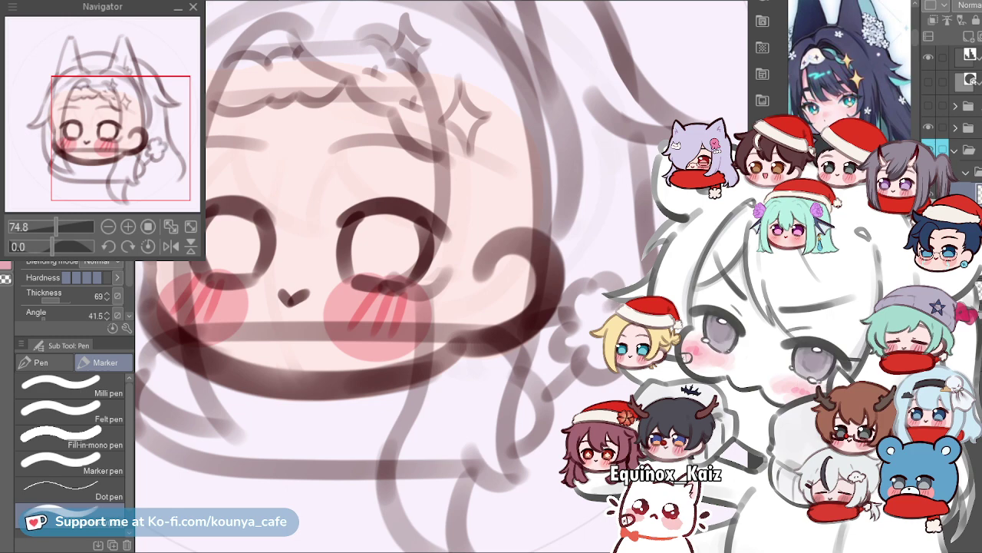
{"action": "scroll", "coordinate": [606, 299], "scroll_direction": "down", "scroll_amount": 7}
{"action": "scroll", "coordinate": [568, 279], "scroll_direction": "up", "scroll_amount": 4}
{"action": "left_click_drag", "start_coordinate": [571, 203], "coordinate": [571, 227]}
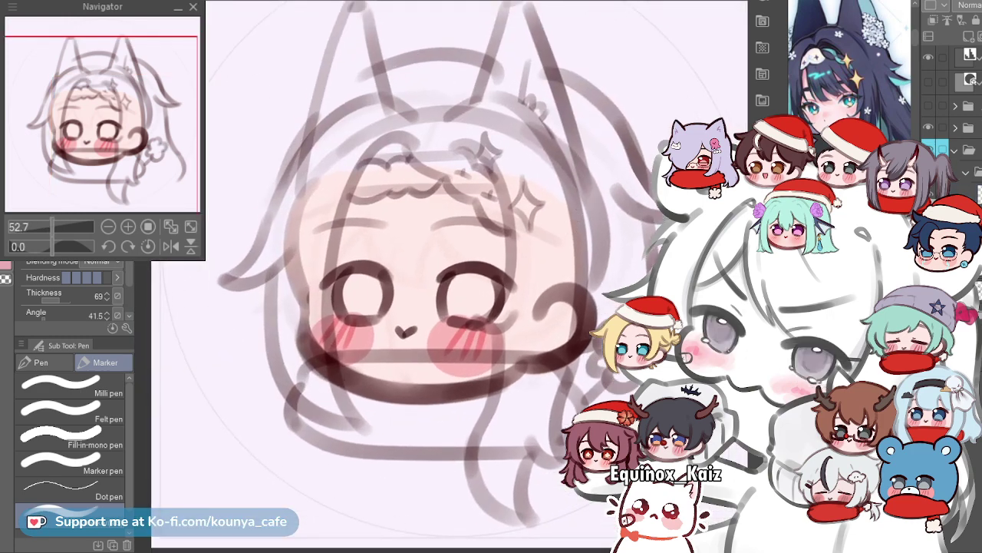
Erase the part of the scarf's upper edge that runs past the right cheek toward the ear.
{"action": "key", "text": "e"}
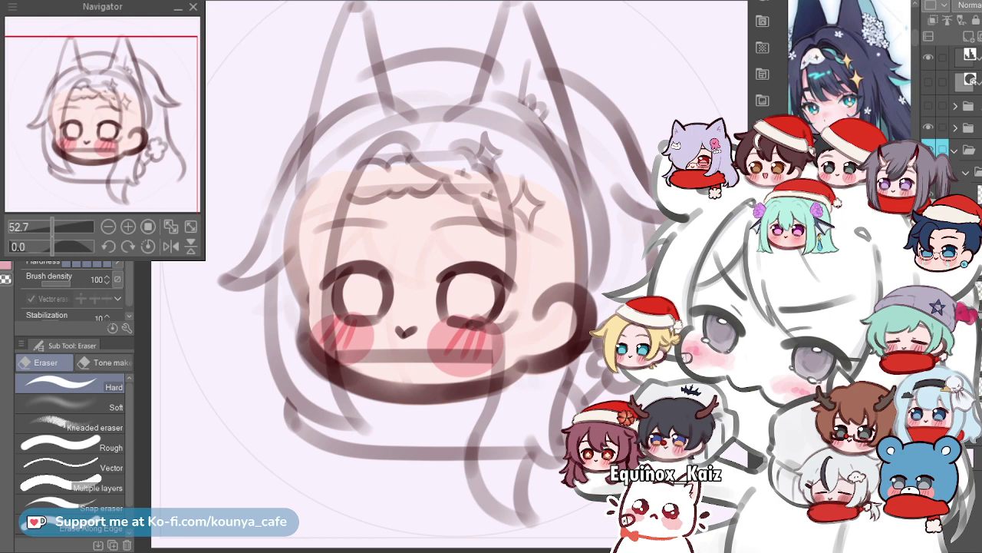
{"action": "scroll", "coordinate": [438, 230], "scroll_direction": "up", "scroll_amount": 2}
{"action": "scroll", "coordinate": [427, 207], "scroll_direction": "down", "scroll_amount": 2}
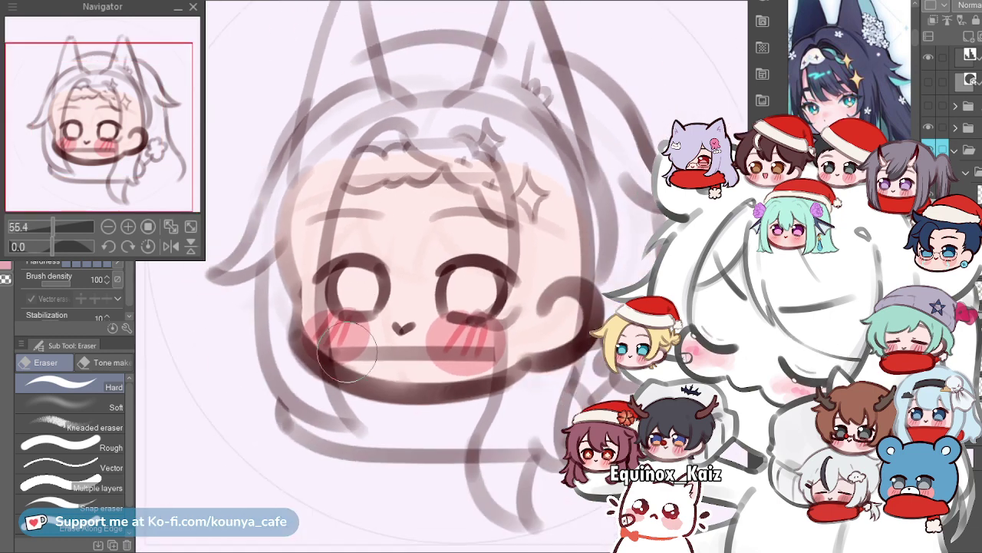
Erase the base head outline with a larger eraser, removing the skull line, the face sides and the ear above the jaw.
{"action": "key", "text": "bracketright"}
{"action": "key", "text": "bracketright"}
{"action": "key", "text": "bracketright"}
{"action": "key", "text": "bracketright"}
{"action": "key", "text": "bracketright"}
{"action": "mouse_move", "coordinate": [390, 119]}
{"action": "left_mouse_down"}
{"action": "mouse_move", "coordinate": [345, 142]}
{"action": "mouse_move", "coordinate": [345, 134]}
{"action": "mouse_move", "coordinate": [311, 194]}
{"action": "left_mouse_up"}
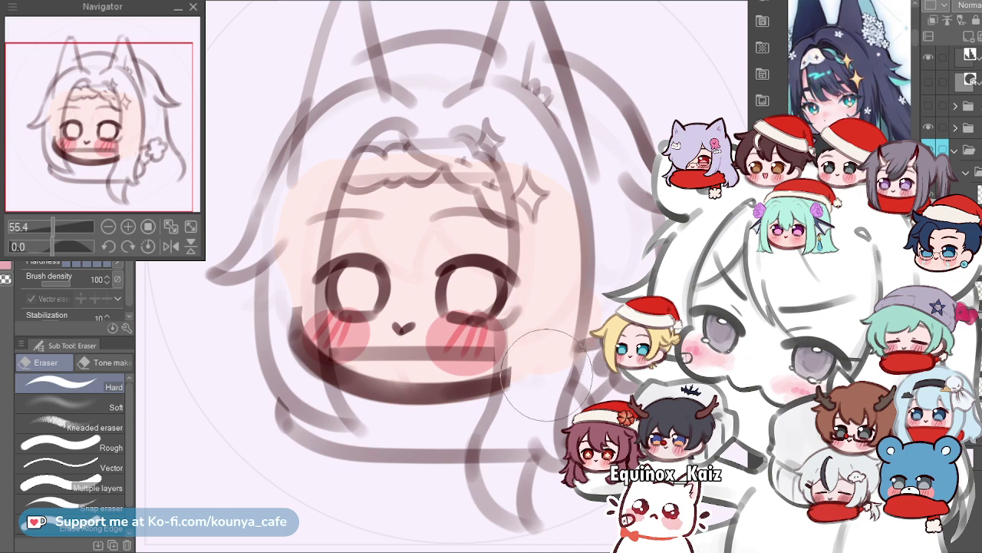
{"action": "scroll", "coordinate": [332, 309], "scroll_direction": "up", "scroll_amount": 1}
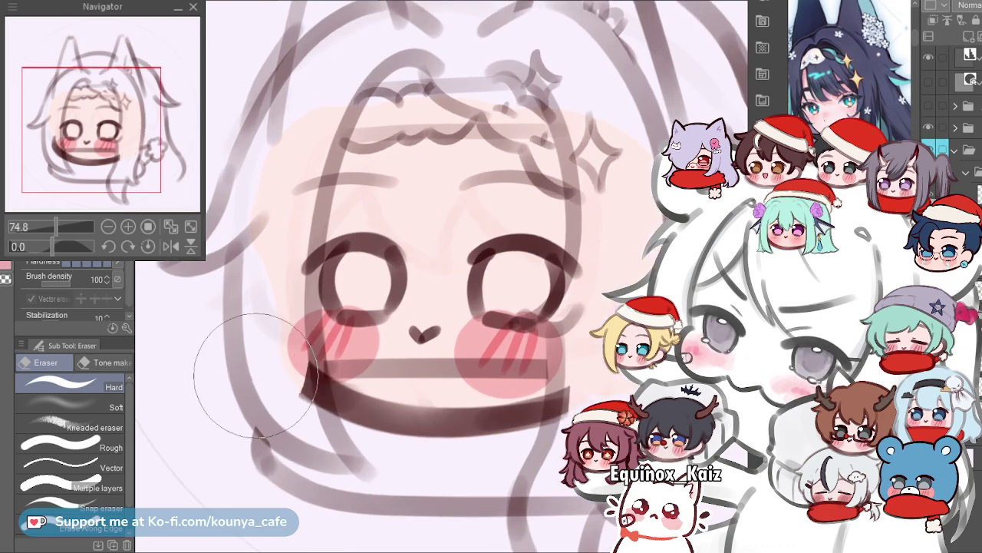
{"action": "scroll", "coordinate": [292, 331], "scroll_direction": "up", "scroll_amount": 2}
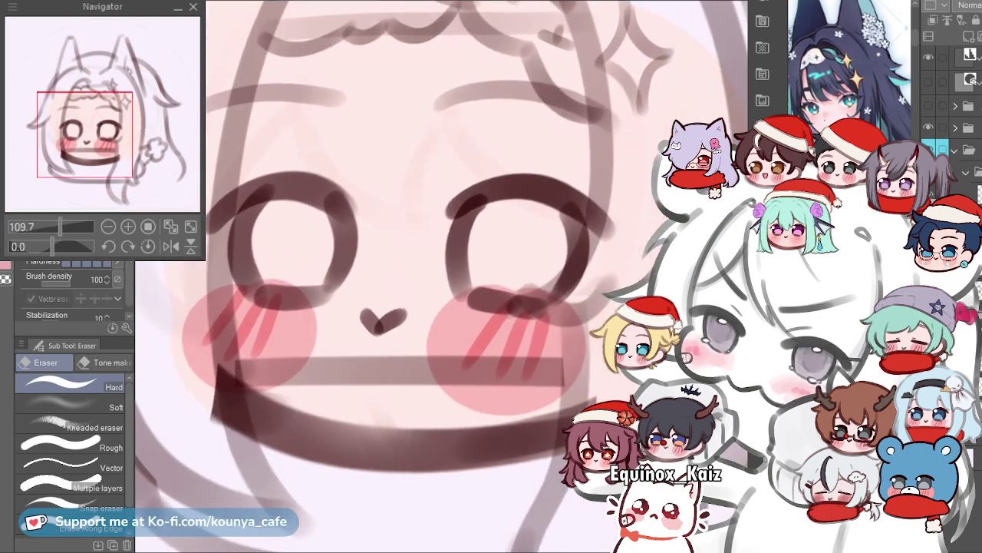
{"action": "scroll", "coordinate": [317, 337], "scroll_direction": "down", "scroll_amount": 1}
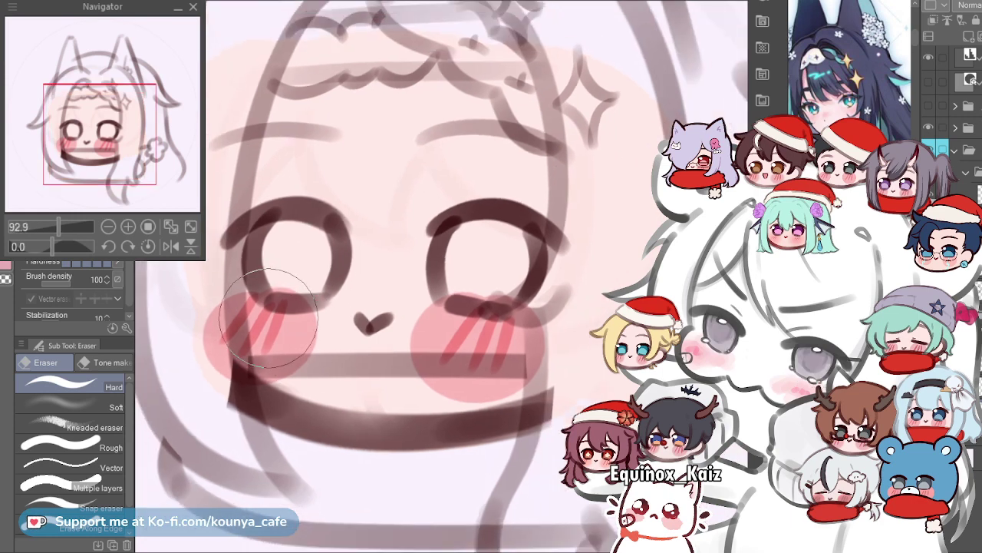
Remove the remaining dark jaw line of the base head below the scarf's upper edge.
{"action": "scroll", "coordinate": [285, 361], "scroll_direction": "down", "scroll_amount": 1}
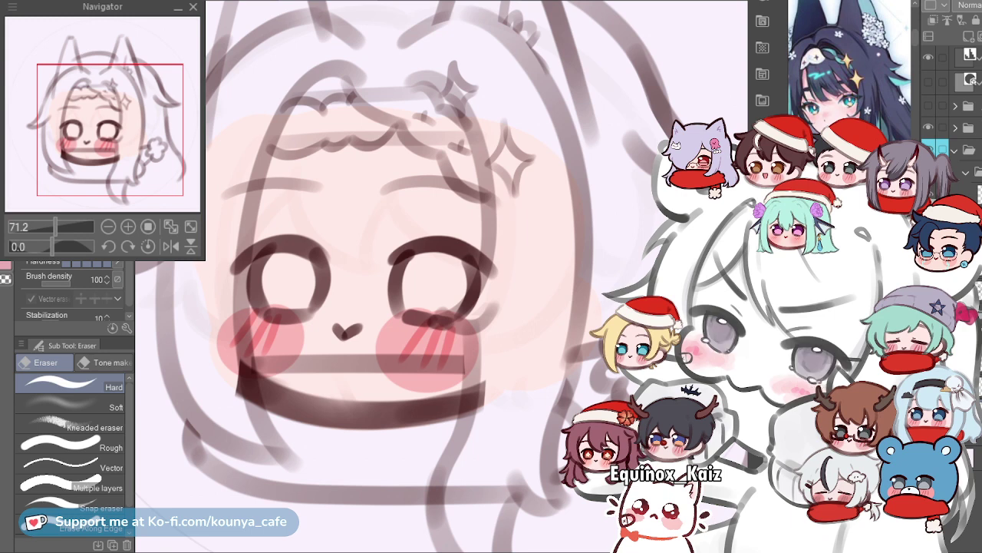
{"action": "key", "text": "ctrl+z"}
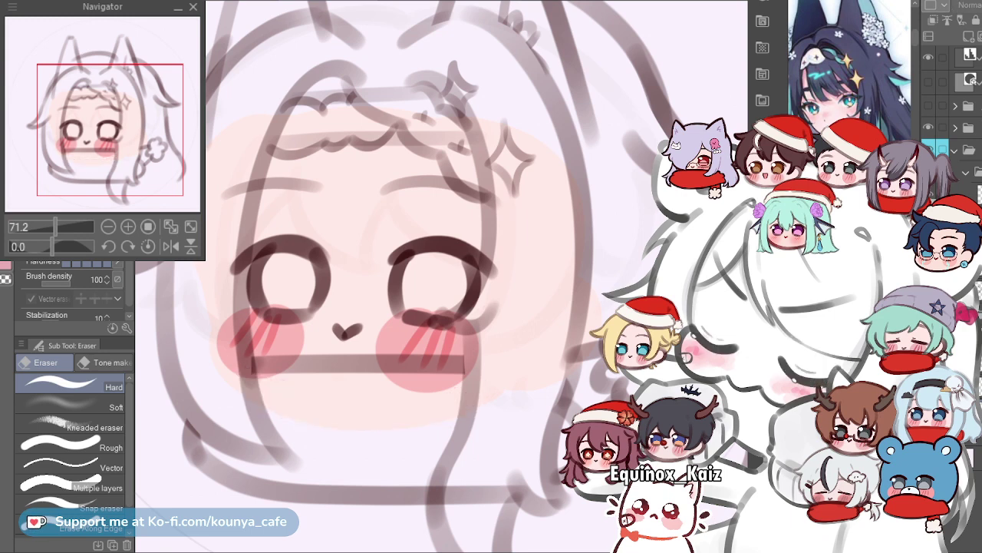
{"action": "scroll", "coordinate": [414, 298], "scroll_direction": "down", "scroll_amount": 2}
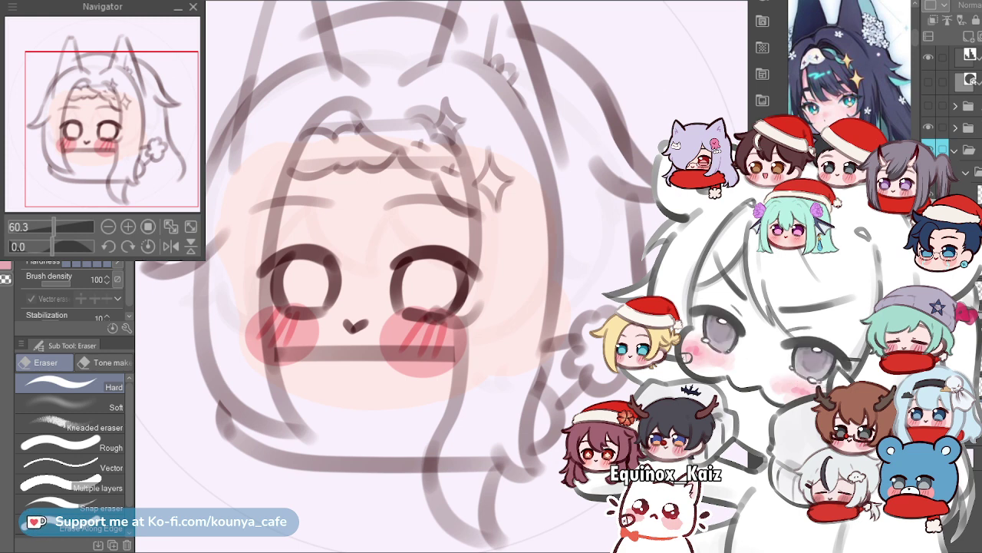
{"action": "scroll", "coordinate": [438, 330], "scroll_direction": "down", "scroll_amount": 3}
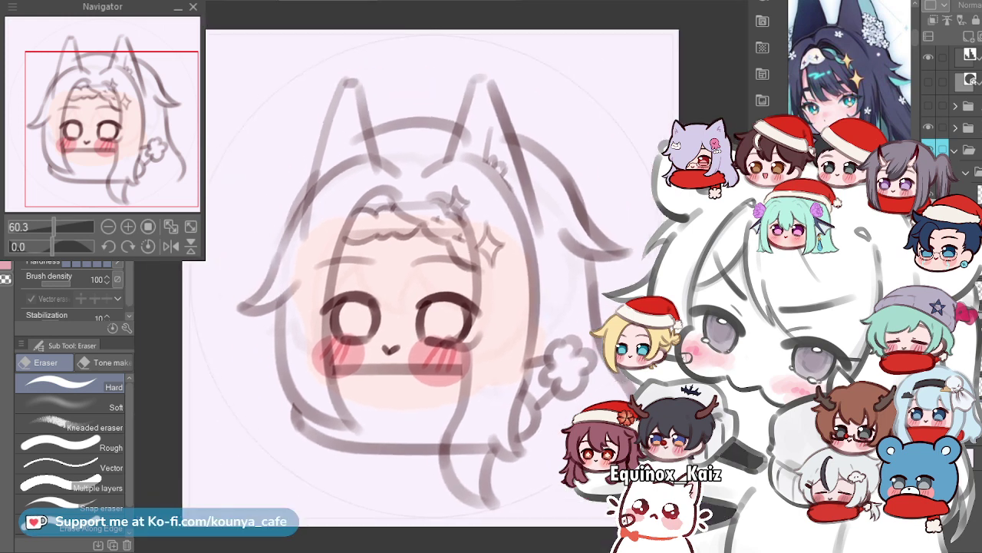
{"action": "scroll", "coordinate": [437, 330], "scroll_direction": "up", "scroll_amount": 2}
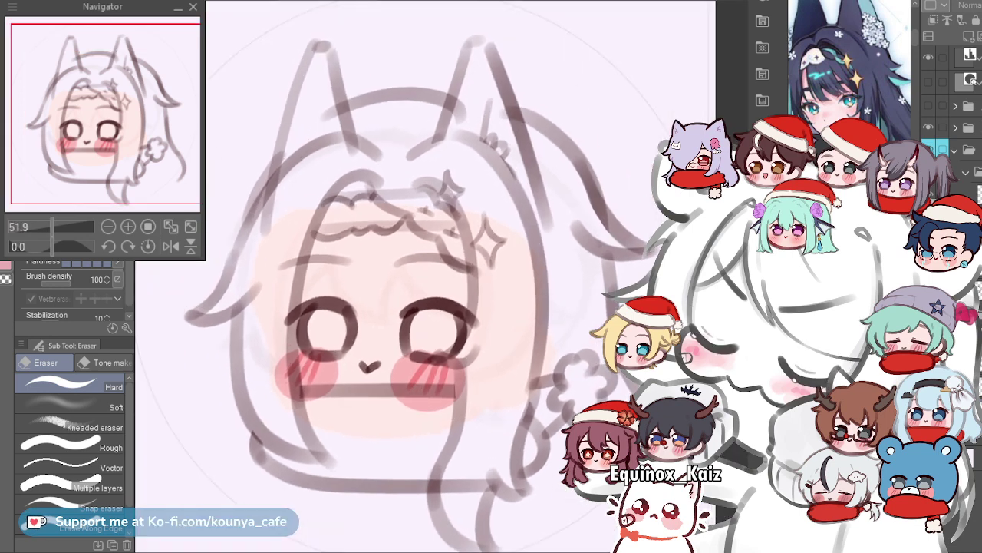
Sketch the lower end of the long back hair below the pompom with the marker.
{"action": "left_click_drag", "start_coordinate": [438, 330], "coordinate": [442, 323]}
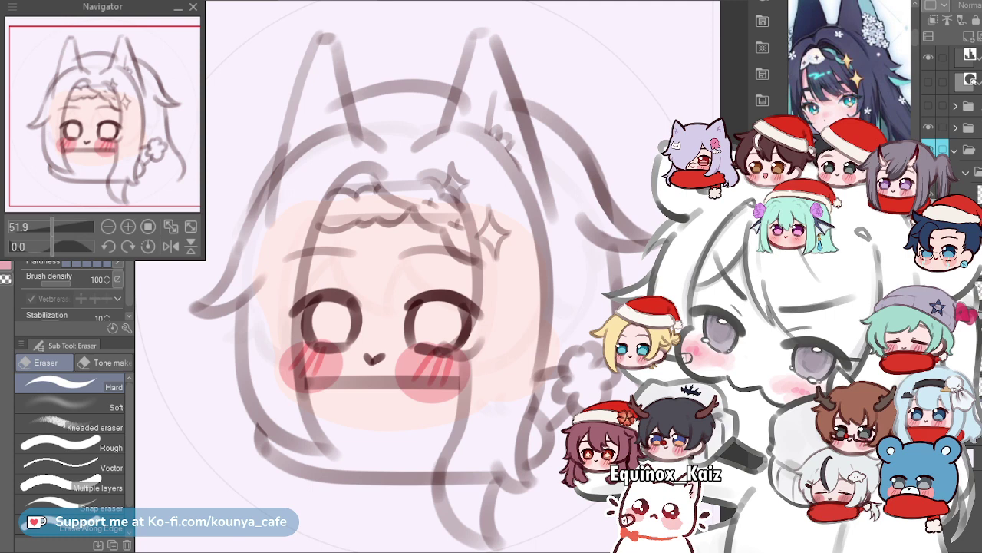
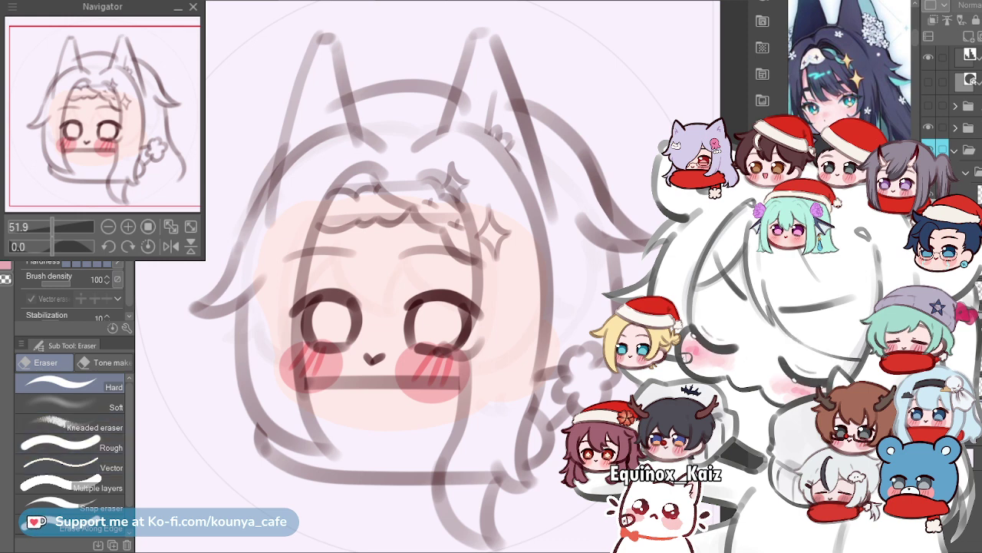
{"action": "scroll", "coordinate": [549, 192], "scroll_direction": "up", "scroll_amount": 1}
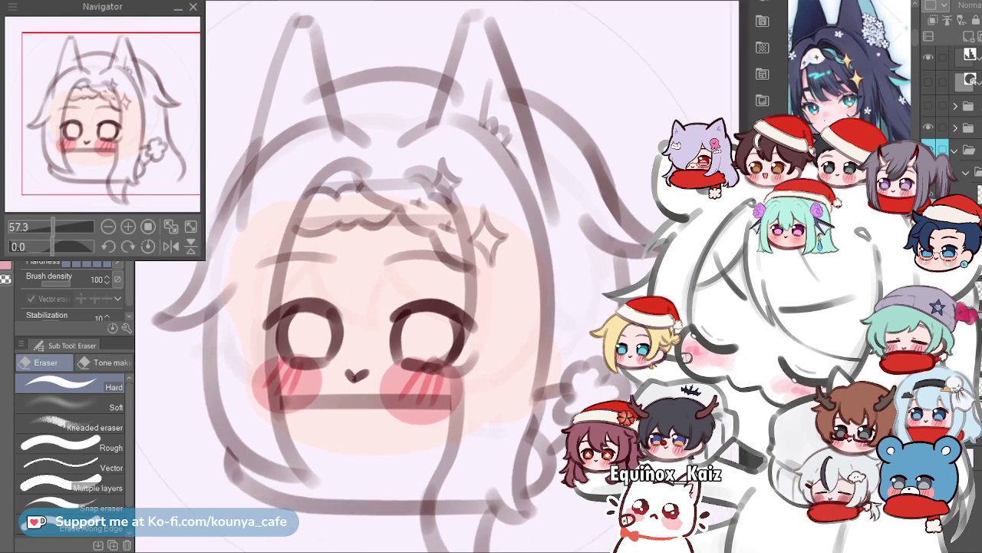
{"action": "left_click_drag", "start_coordinate": [461, 276], "coordinate": [451, 260]}
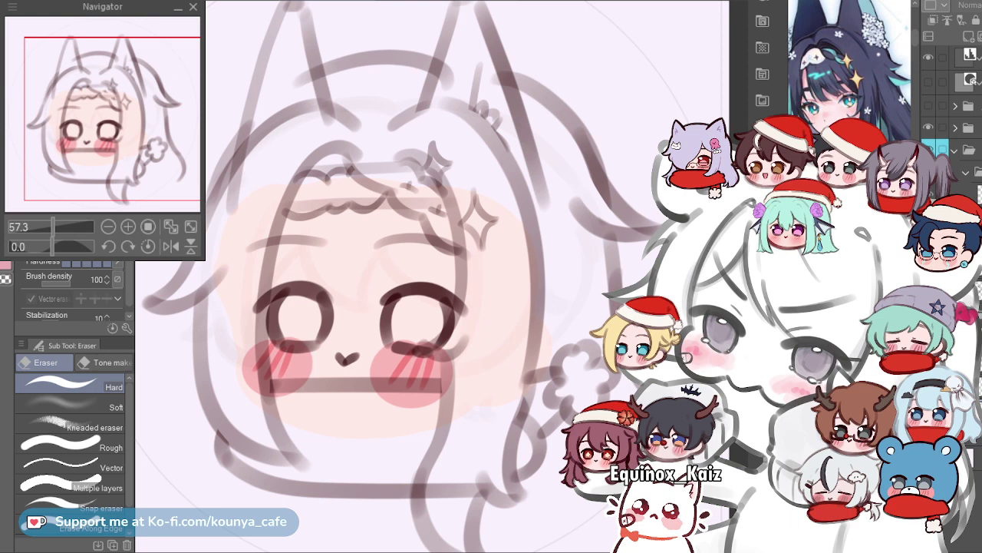
{"action": "key", "text": "alt+["}
{"action": "key", "text": "alt+["}
{"action": "key", "text": "alt+]"}
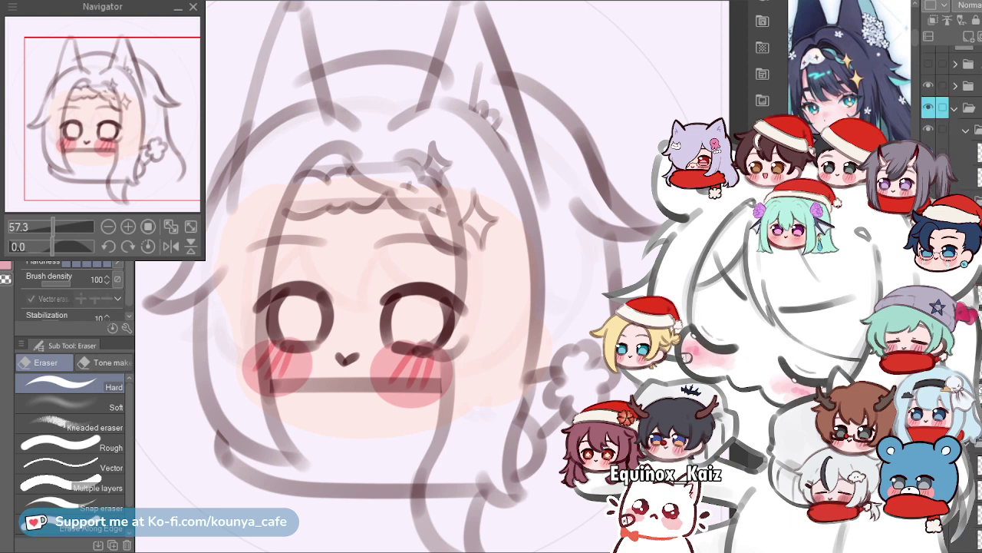
{"action": "scroll", "coordinate": [528, 422], "scroll_direction": "down", "scroll_amount": 2}
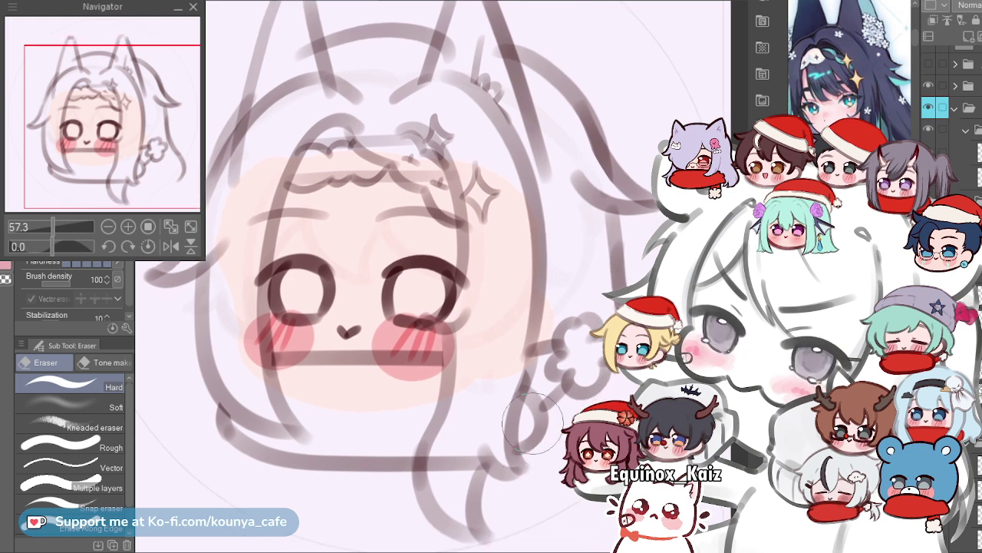
{"action": "key", "text": "p"}
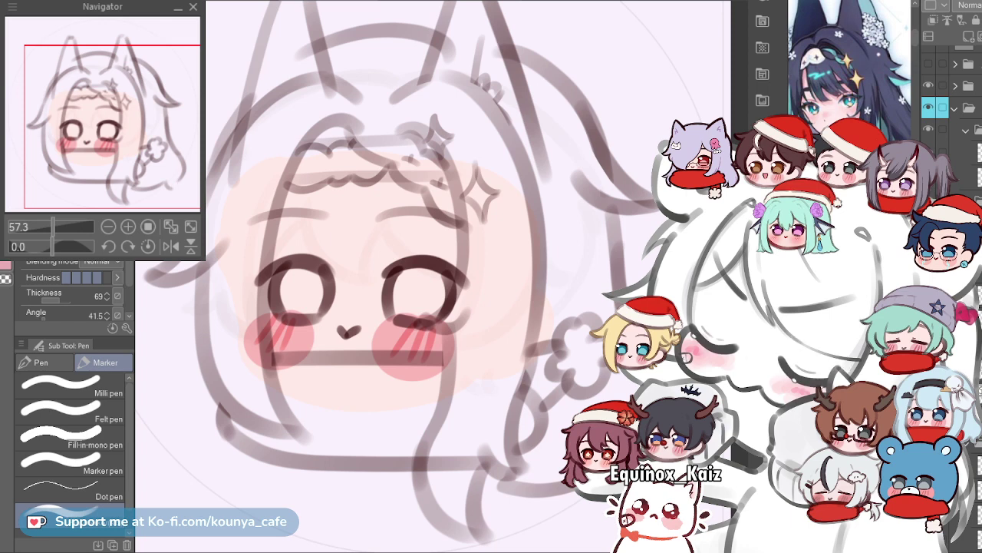
Rework the lower edge of the back hair beneath the pompom into a curved line with a flicked outer tip.
{"action": "scroll", "coordinate": [629, 378], "scroll_direction": "down", "scroll_amount": 3}
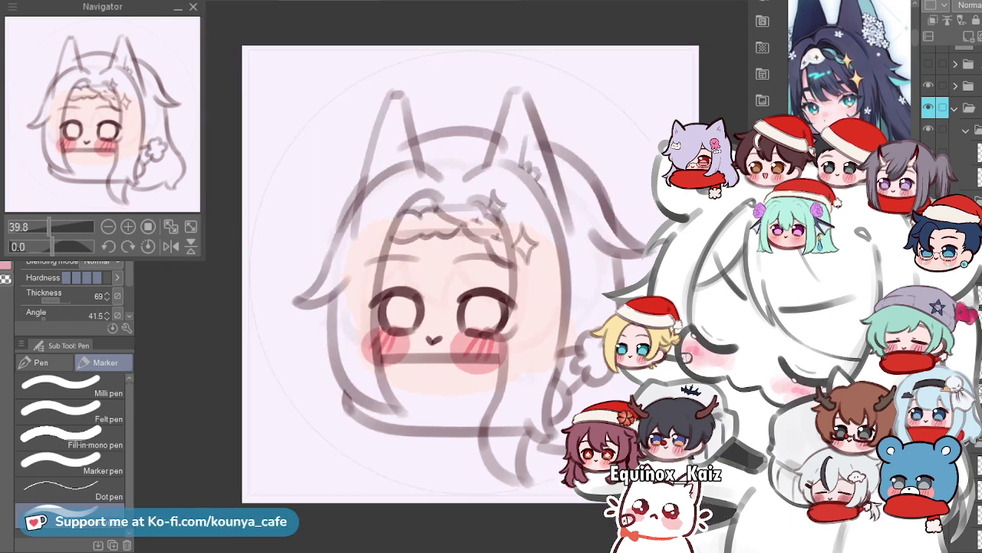
{"action": "scroll", "coordinate": [629, 378], "scroll_direction": "up", "scroll_amount": 4}
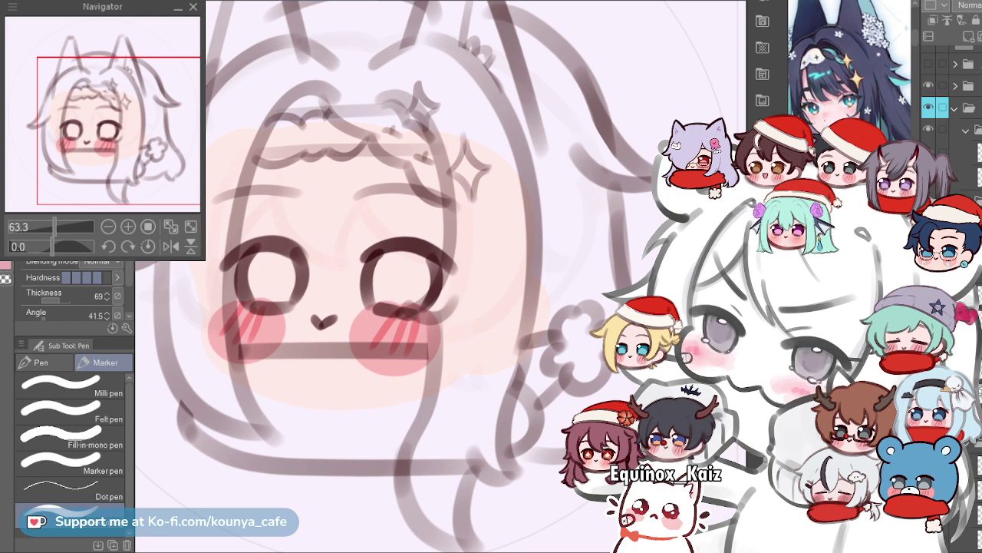
{"action": "scroll", "coordinate": [644, 414], "scroll_direction": "down", "scroll_amount": 2}
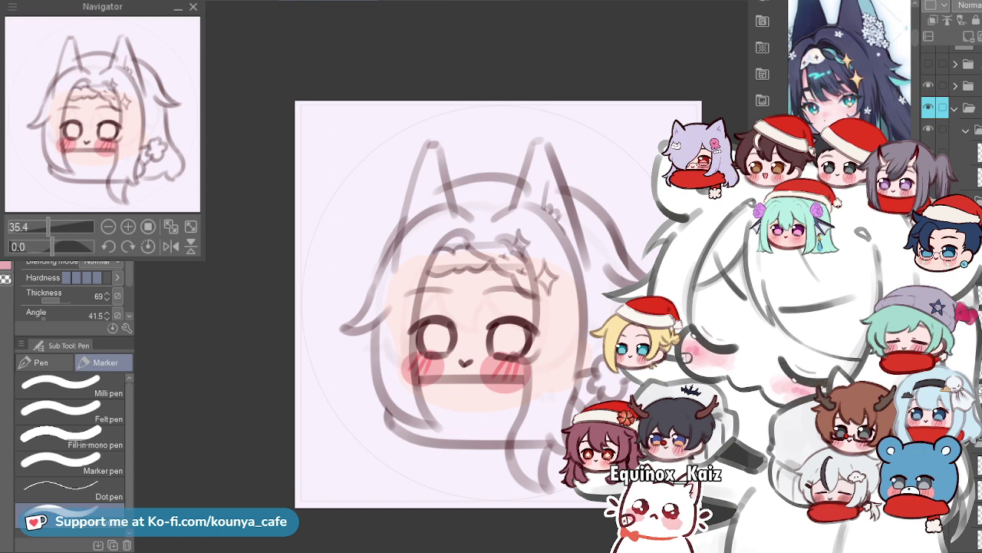
{"action": "key", "text": "ctrl+plus"}
{"action": "key", "text": "ctrl+plus"}
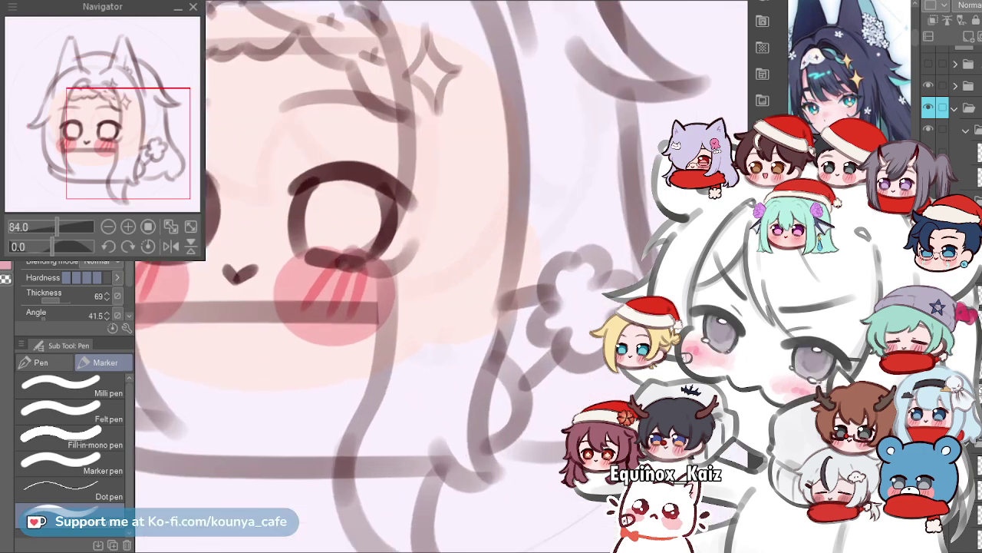
{"action": "left_click_drag", "start_coordinate": [492, 307], "coordinate": [428, 278]}
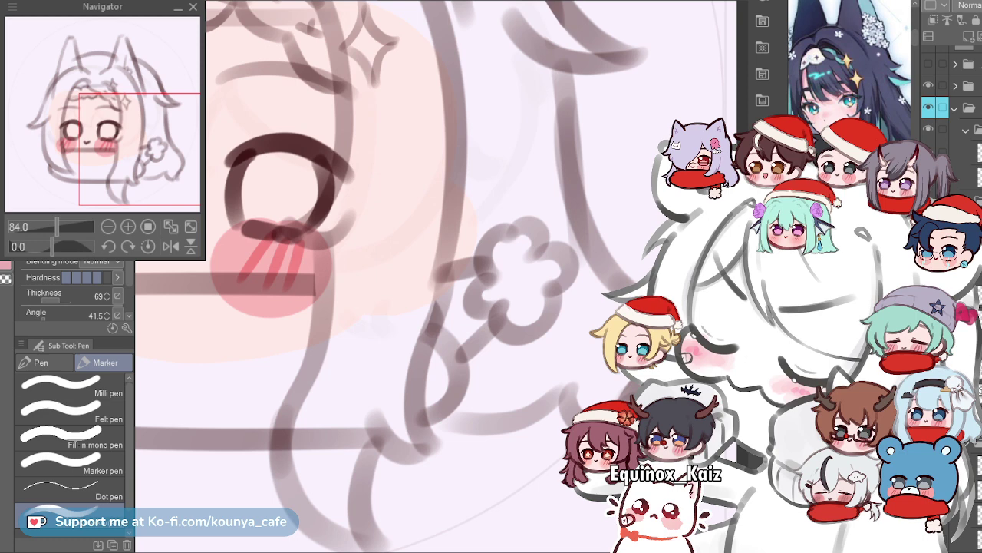
{"action": "scroll", "coordinate": [604, 346], "scroll_direction": "down", "scroll_amount": 5}
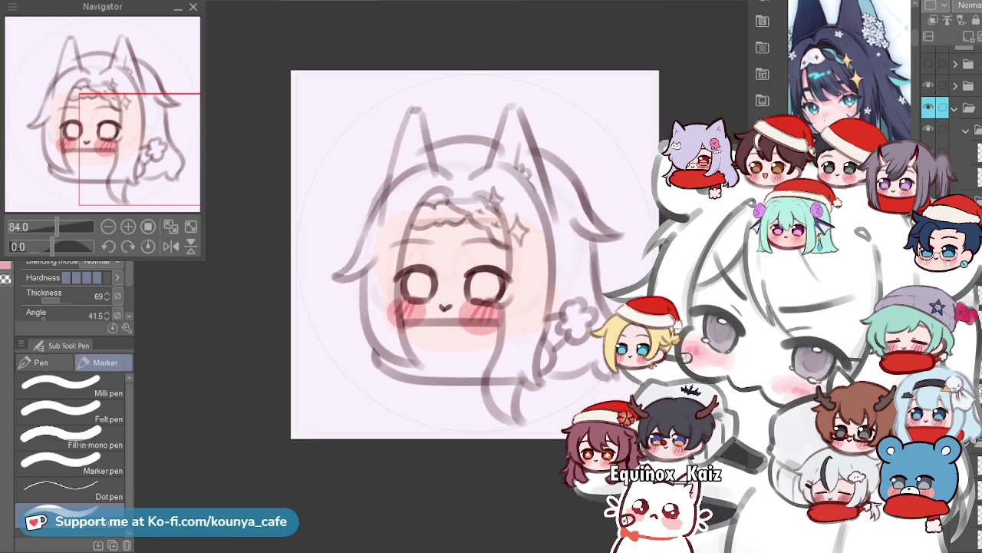
{"action": "scroll", "coordinate": [604, 345], "scroll_direction": "up", "scroll_amount": 2}
{"action": "scroll", "coordinate": [611, 399], "scroll_direction": "up", "scroll_amount": 3}
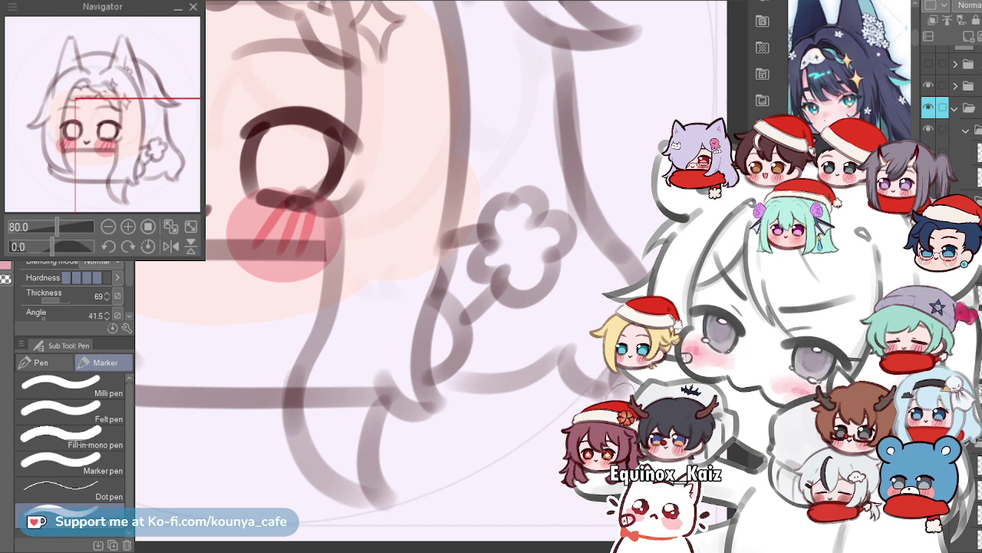
Erase the overlaps at the fox ears, trimming the top-of-head arc to the gap between the ears.
{"action": "key", "text": "ctrl+0"}
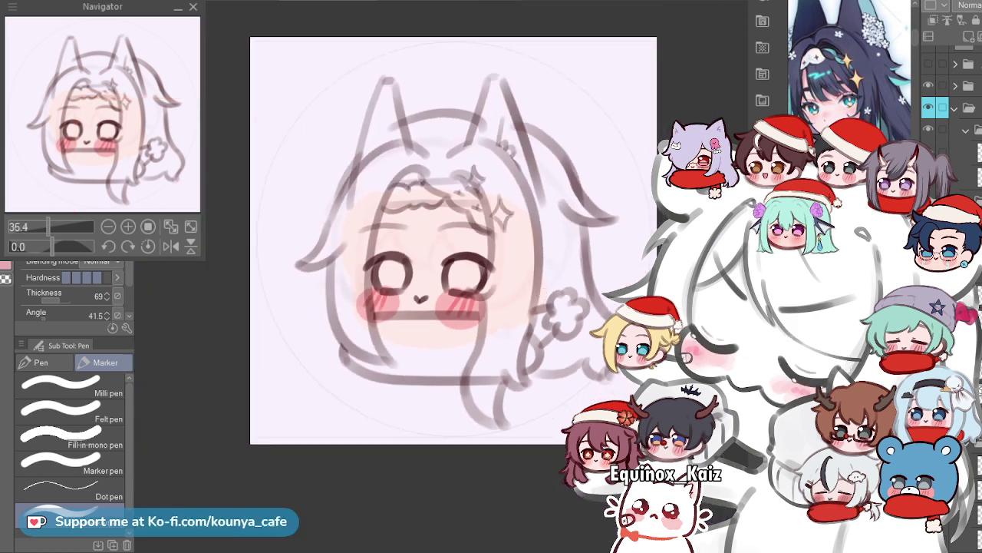
{"action": "scroll", "coordinate": [346, 172], "scroll_direction": "up", "scroll_amount": 2}
{"action": "left_click", "coordinate": [377, 163], "text": "ctrl"}
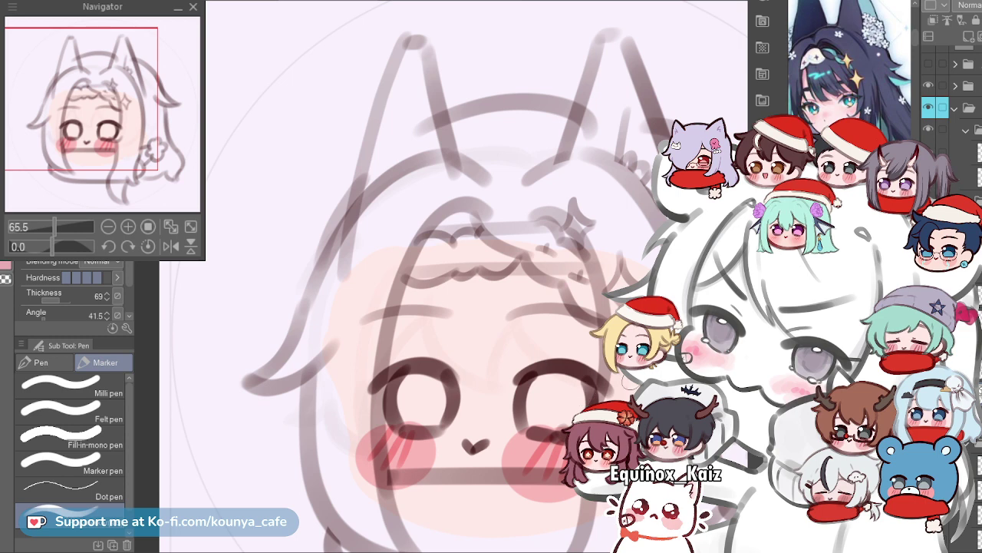
{"action": "key", "text": "e"}
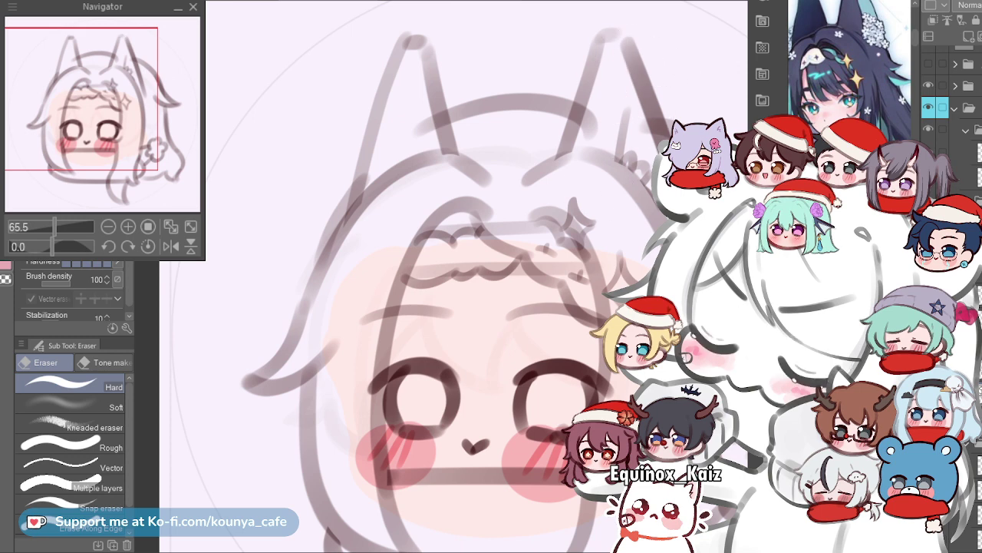
{"action": "scroll", "coordinate": [637, 116], "scroll_direction": "down", "scroll_amount": 2}
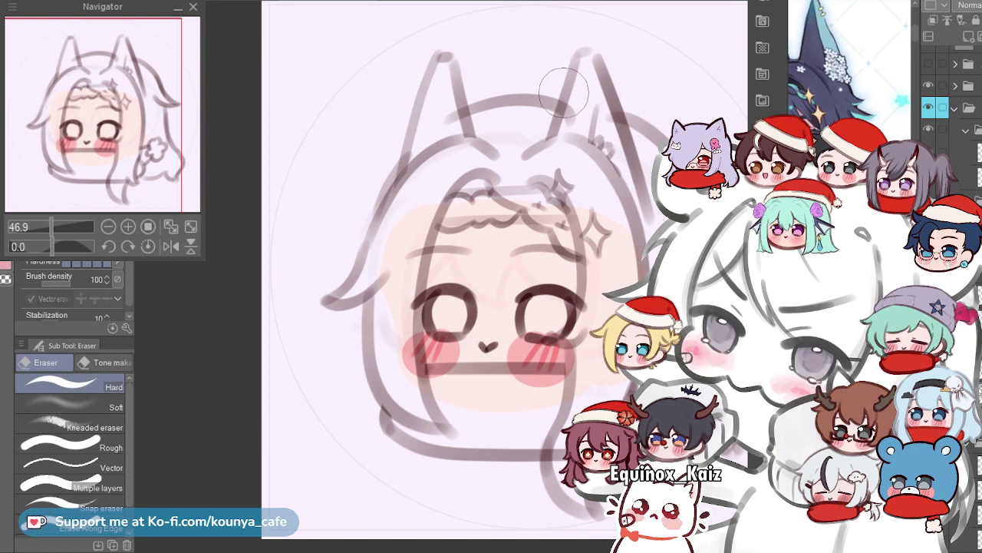
{"action": "left_click", "coordinate": [460, 112], "text": "ctrl"}
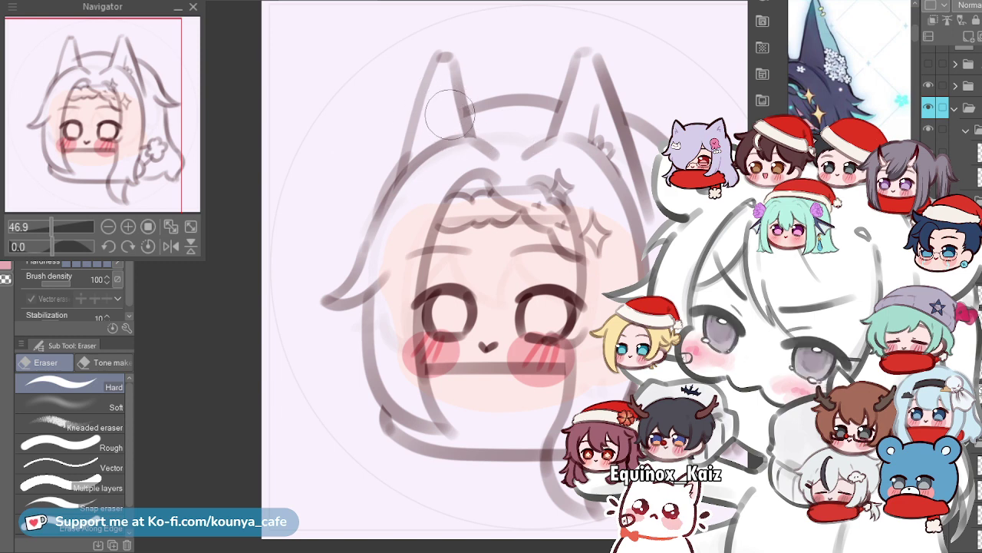
Flip the canvas view horizontally back and forth to check the balance of the sketch.
{"action": "left_click_drag", "start_coordinate": [442, 121], "coordinate": [351, 123]}
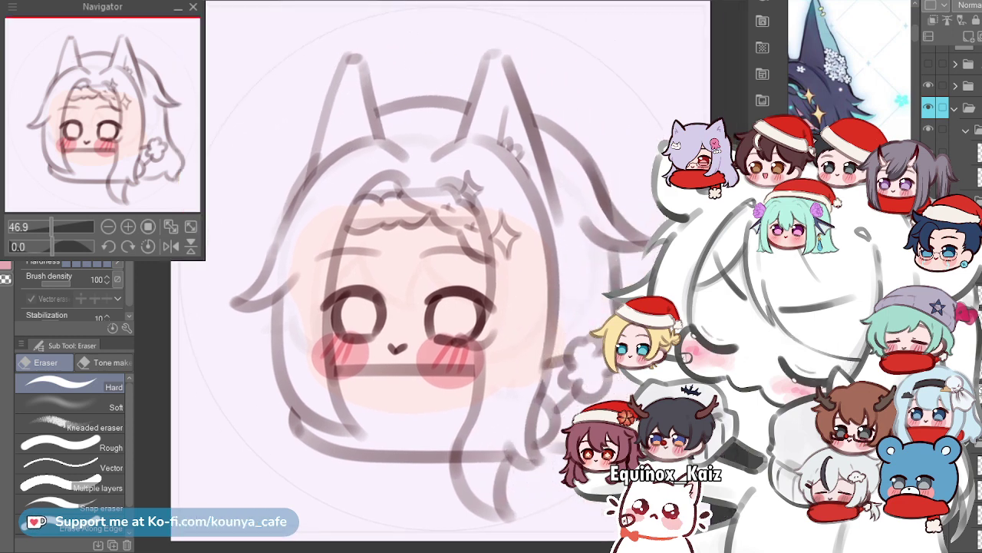
{"action": "key", "text": "h"}
{"action": "key", "text": "h"}
{"action": "key", "text": "h"}
{"action": "key", "text": "h"}
{"action": "key", "text": "h"}
{"action": "key", "text": "h"}
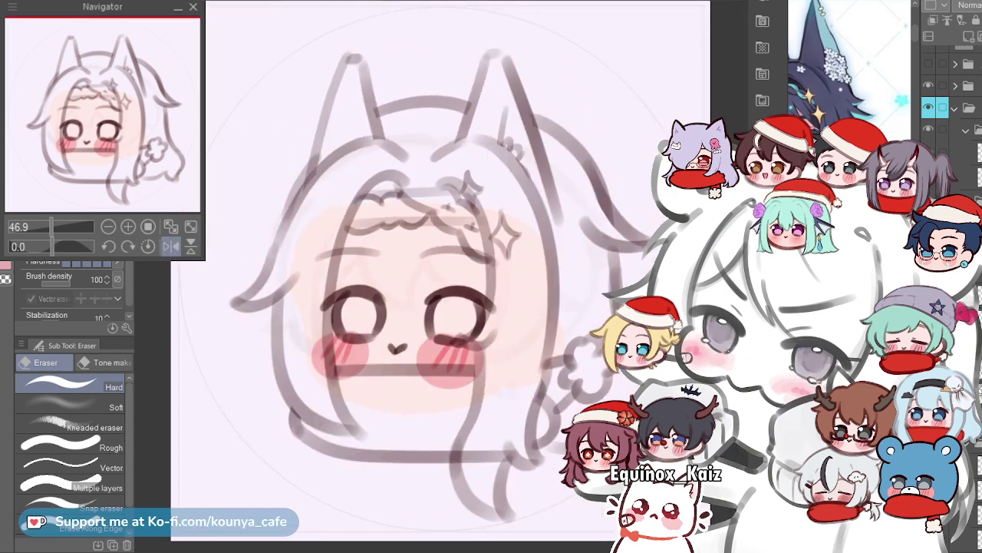
{"action": "key", "text": "h"}
{"action": "key", "text": "h"}
{"action": "key", "text": "h"}
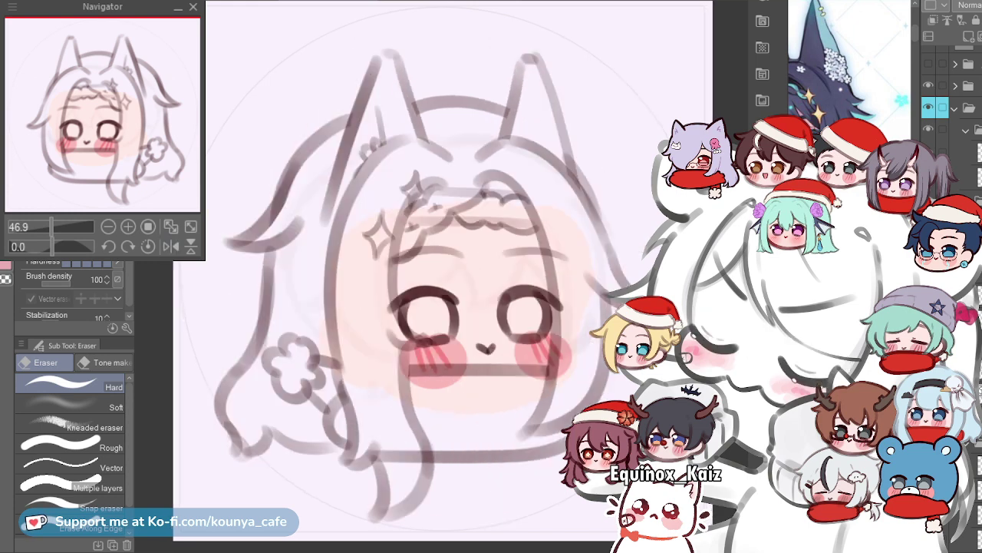
{"action": "key", "text": "h"}
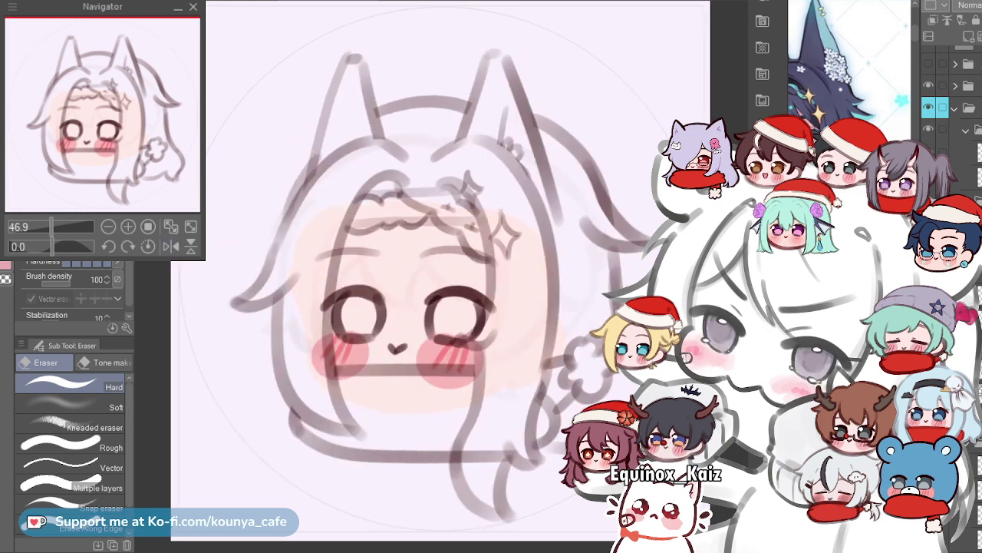
Lower the top-of-head arc between the ears slightly.
{"action": "left_click_drag", "start_coordinate": [418, 78], "coordinate": [418, 83]}
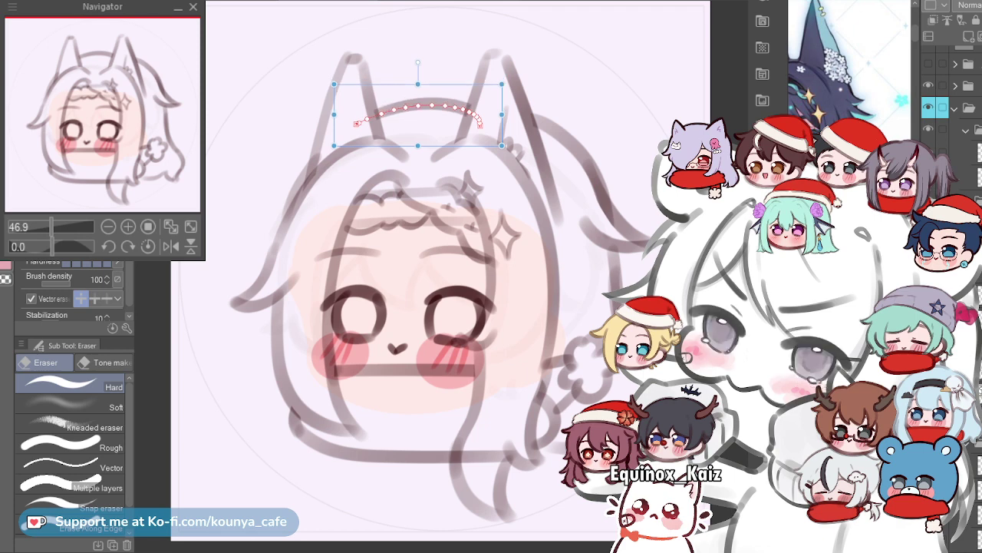
{"action": "key", "text": "Return"}
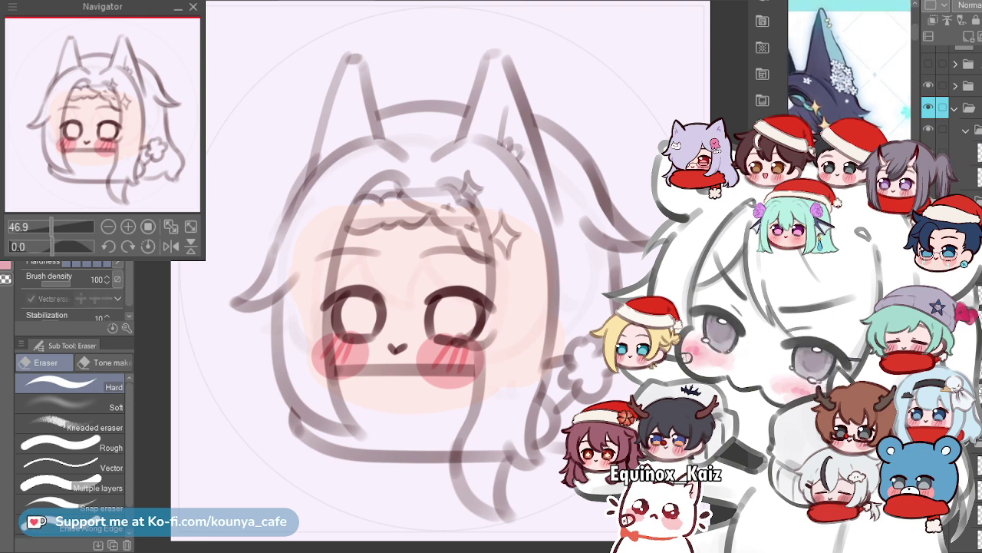
{"action": "key", "text": "ctrl+t"}
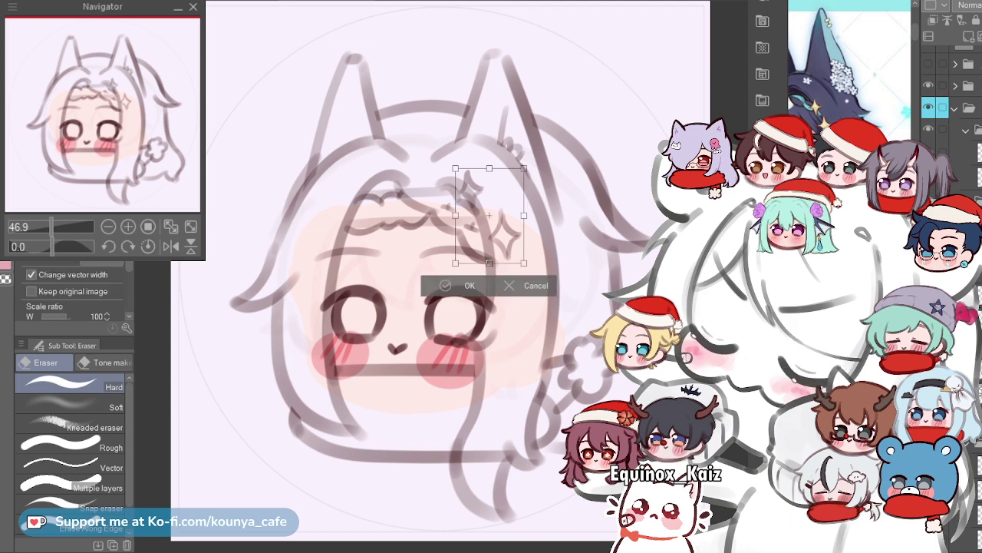
{"action": "key", "text": "Return"}
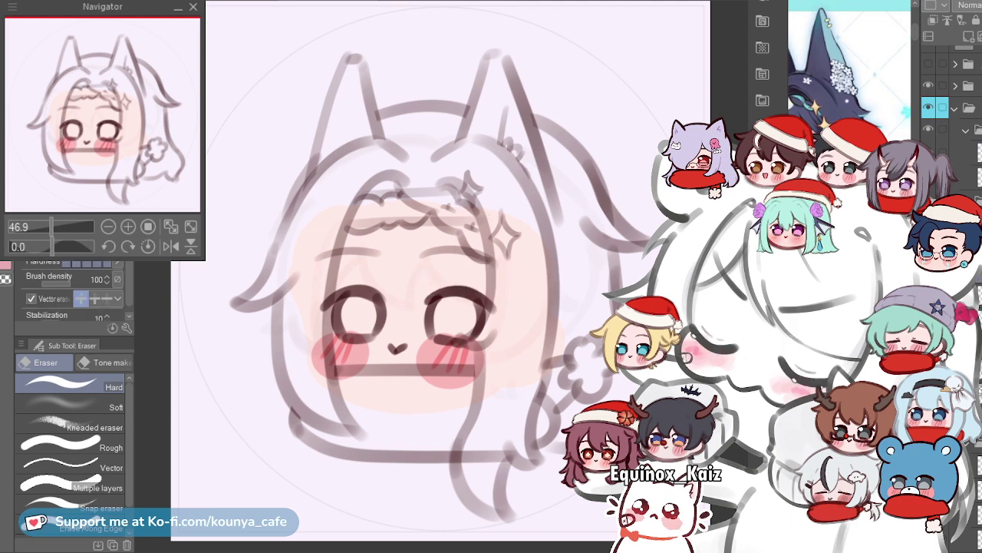
{"action": "key", "text": "ctrl+t"}
{"action": "key", "text": "Return"}
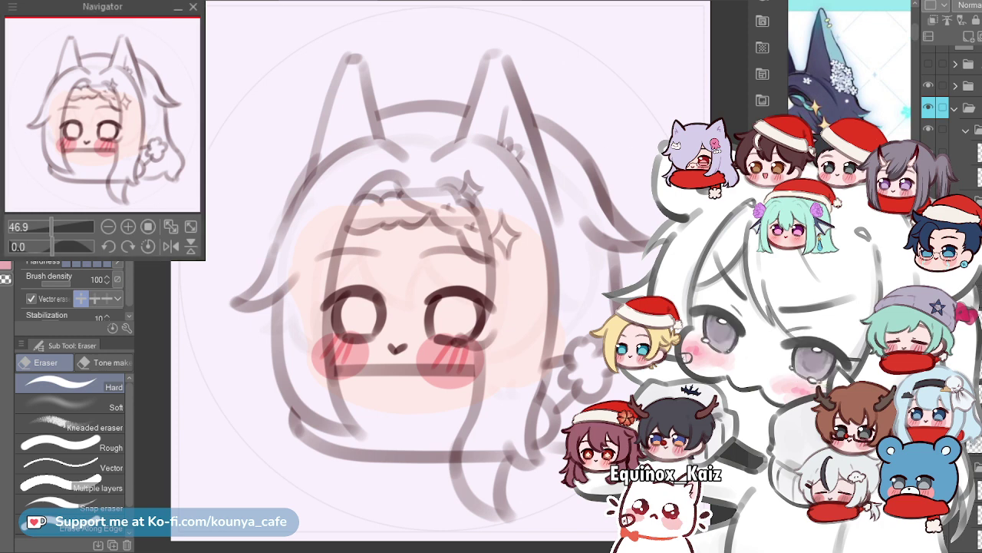
{"action": "scroll", "coordinate": [534, 100], "scroll_direction": "up", "scroll_amount": 2}
{"action": "left_click", "coordinate": [108, 363]}
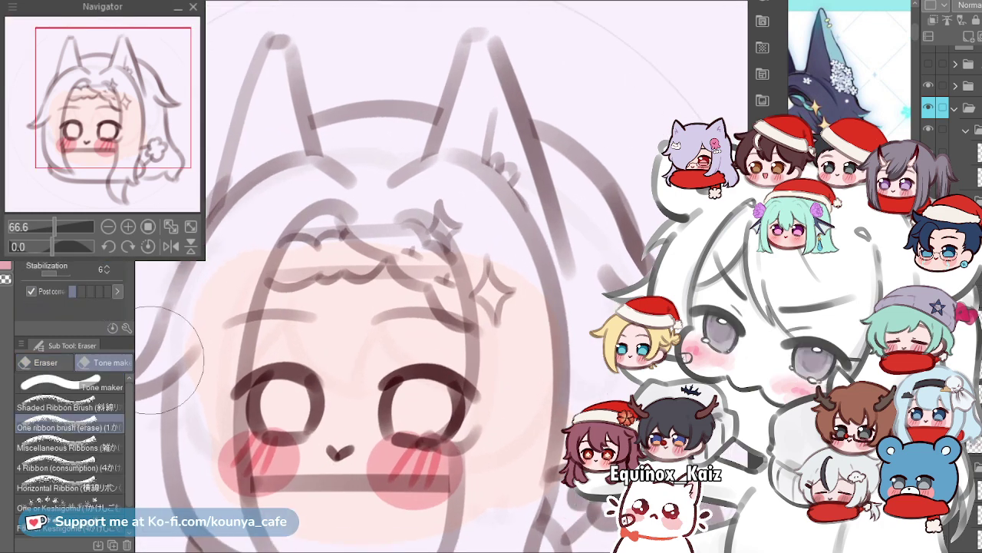
{"action": "key", "text": "p"}
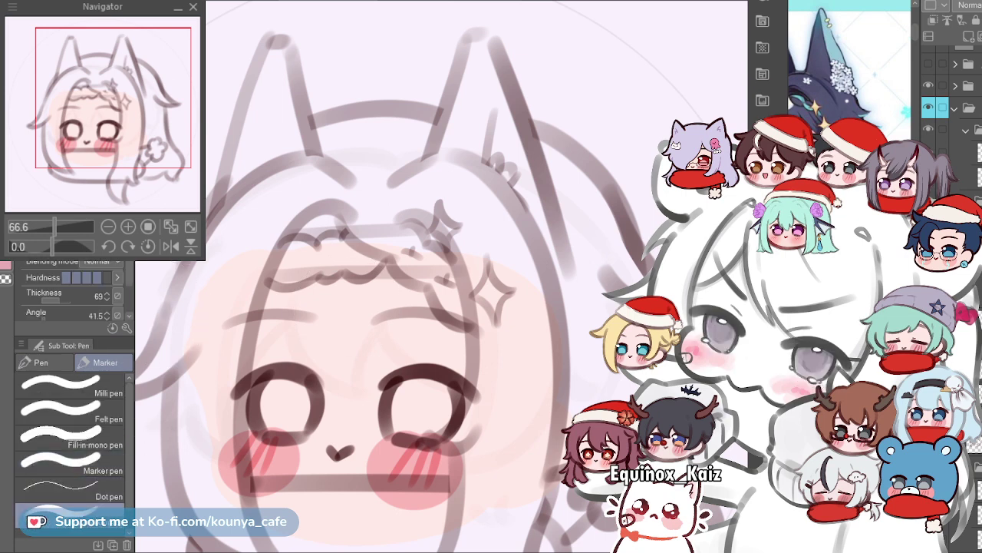
Draw a tiny five-petal flower on the outer edge of the right fox ear, near its tip.
{"action": "scroll", "coordinate": [492, 72], "scroll_direction": "up", "scroll_amount": 5}
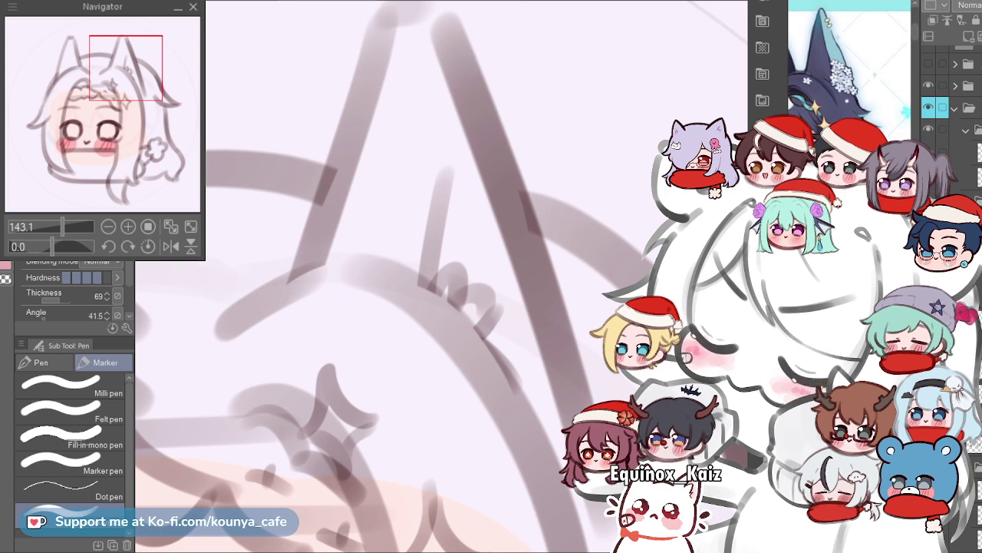
{"action": "scroll", "coordinate": [470, 62], "scroll_direction": "up", "scroll_amount": 3}
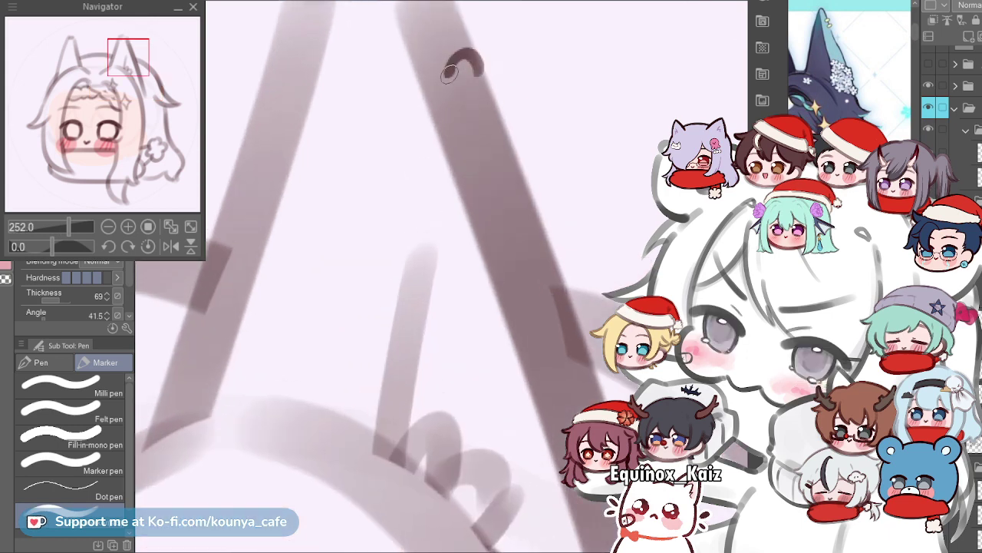
{"action": "mouse_move", "coordinate": [474, 64]}
{"action": "left_mouse_down"}
{"action": "mouse_move", "coordinate": [460, 44]}
{"action": "mouse_move", "coordinate": [448, 74]}
{"action": "left_mouse_up"}
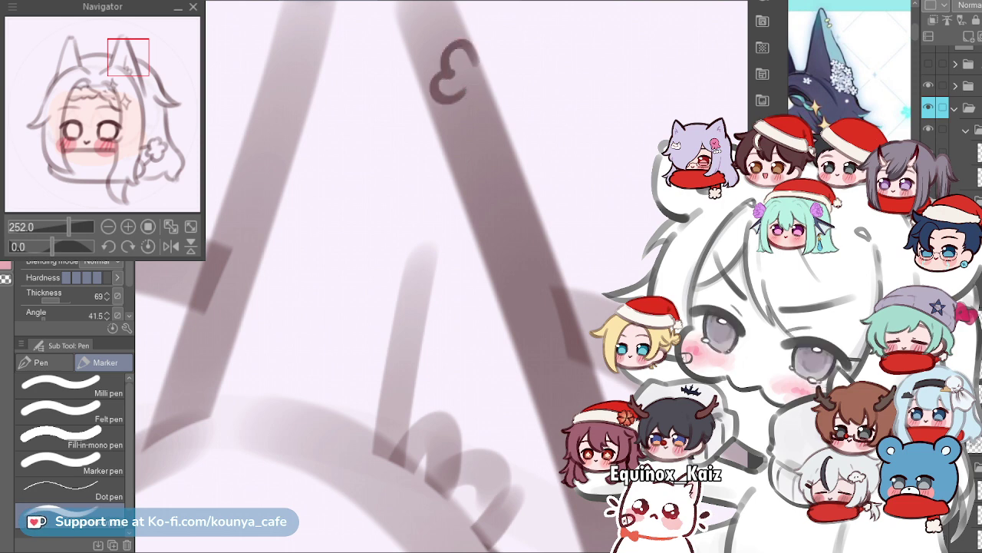
{"action": "scroll", "coordinate": [849, 77], "scroll_direction": "up", "scroll_amount": 2}
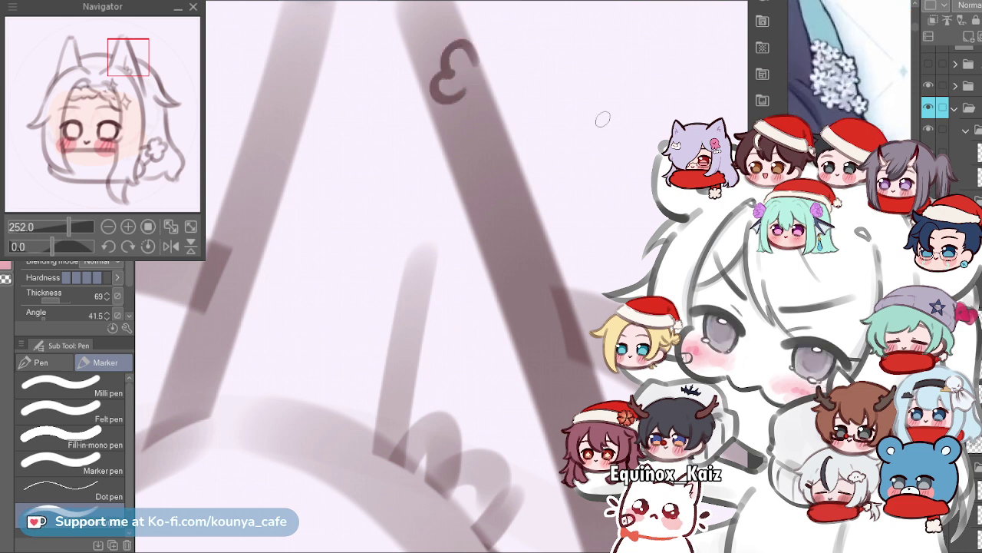
{"action": "key", "text": "ctrl+z"}
{"action": "mouse_move", "coordinate": [476, 63]}
{"action": "left_mouse_down"}
{"action": "mouse_move", "coordinate": [448, 65]}
{"action": "mouse_move", "coordinate": [471, 79]}
{"action": "left_mouse_up"}
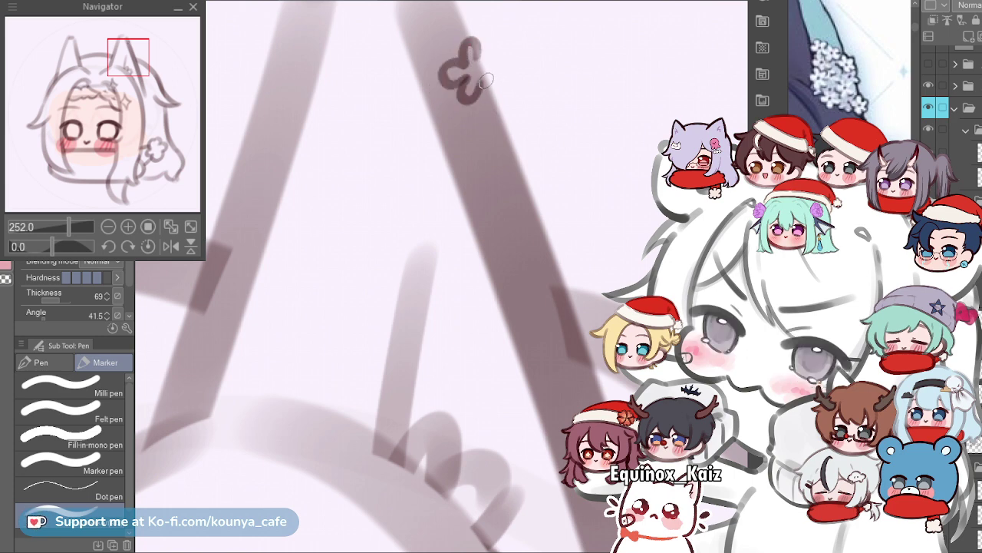
{"action": "left_click_drag", "start_coordinate": [492, 65], "coordinate": [484, 52]}
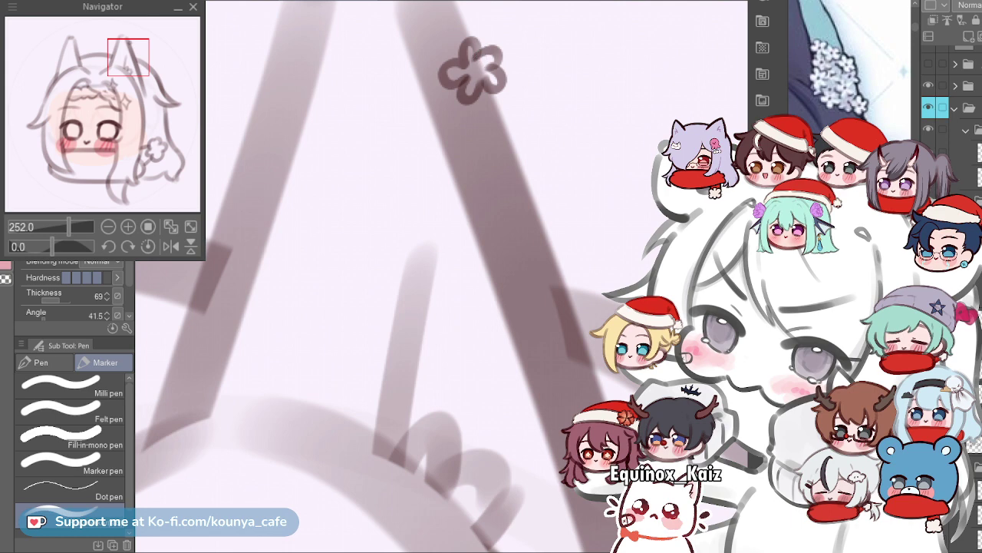
Move the small flower down the right ear's outer edge to near the ear's base.
{"action": "scroll", "coordinate": [548, 65], "scroll_direction": "down", "scroll_amount": 5}
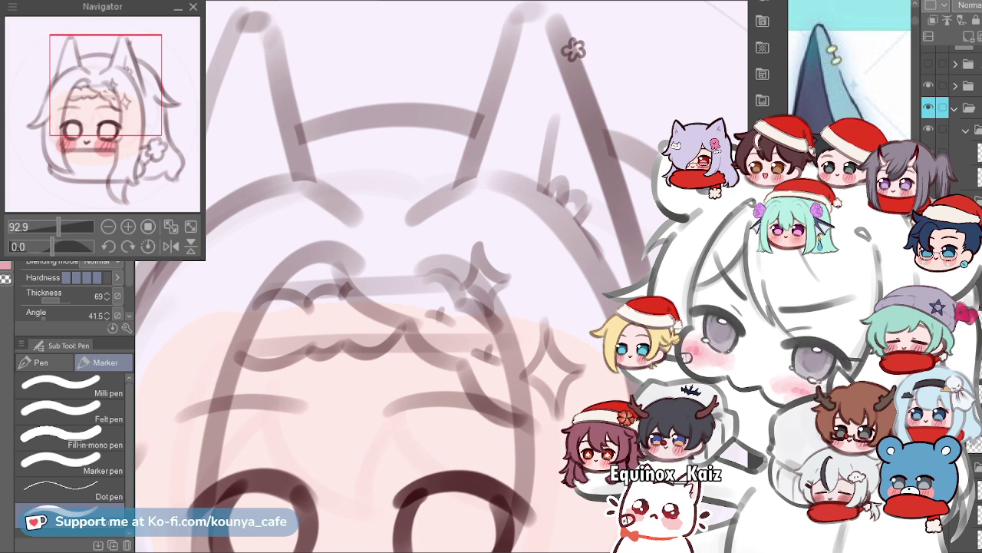
{"action": "key", "text": "ctrl+t"}
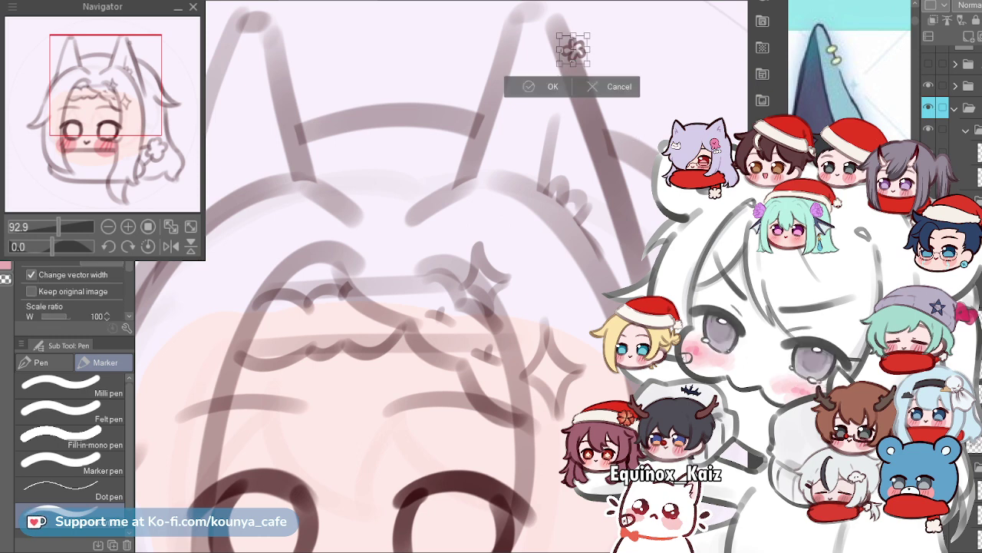
{"action": "scroll", "coordinate": [580, 56], "scroll_direction": "up", "scroll_amount": 3}
{"action": "left_click_drag", "start_coordinate": [580, 56], "coordinate": [583, 333]}
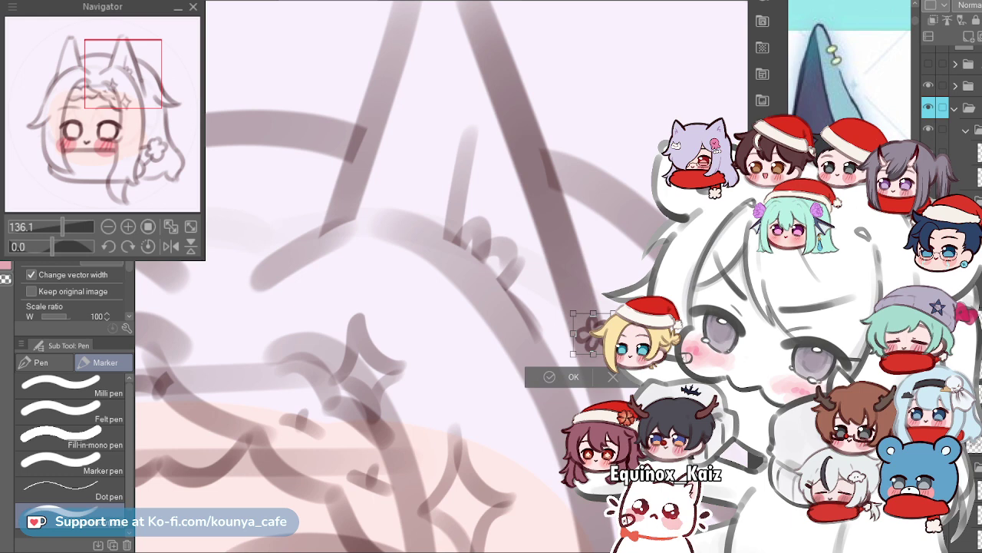
{"action": "key", "text": "Return"}
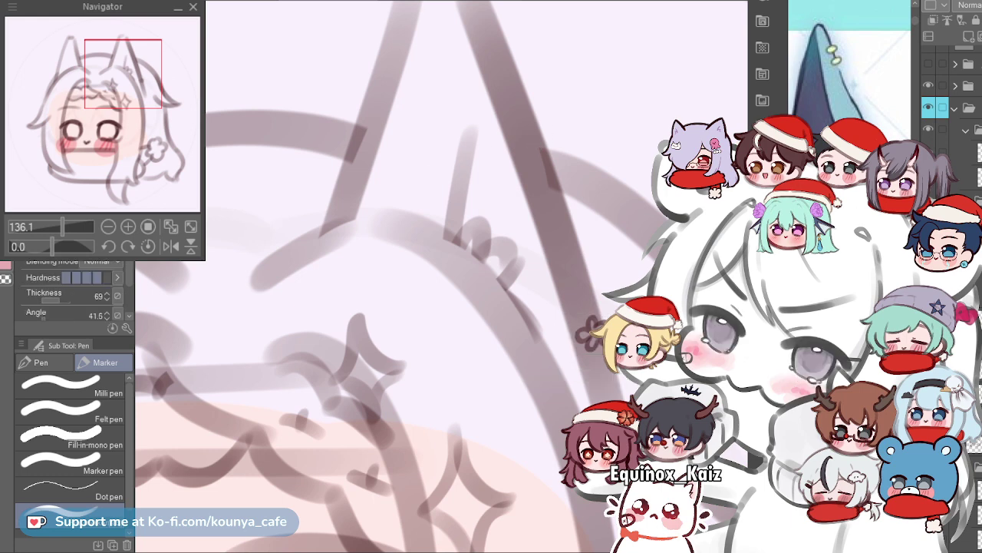
Erase the ends of the top-of-head arc where they overlap both fox ears, using a small Hard eraser.
{"action": "key", "text": "ctrl"}
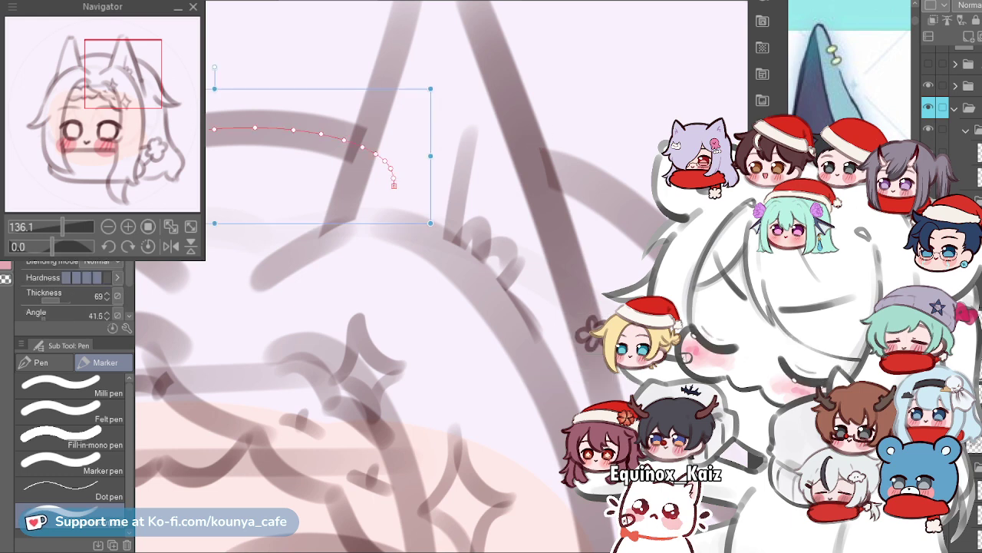
{"action": "key", "text": "e"}
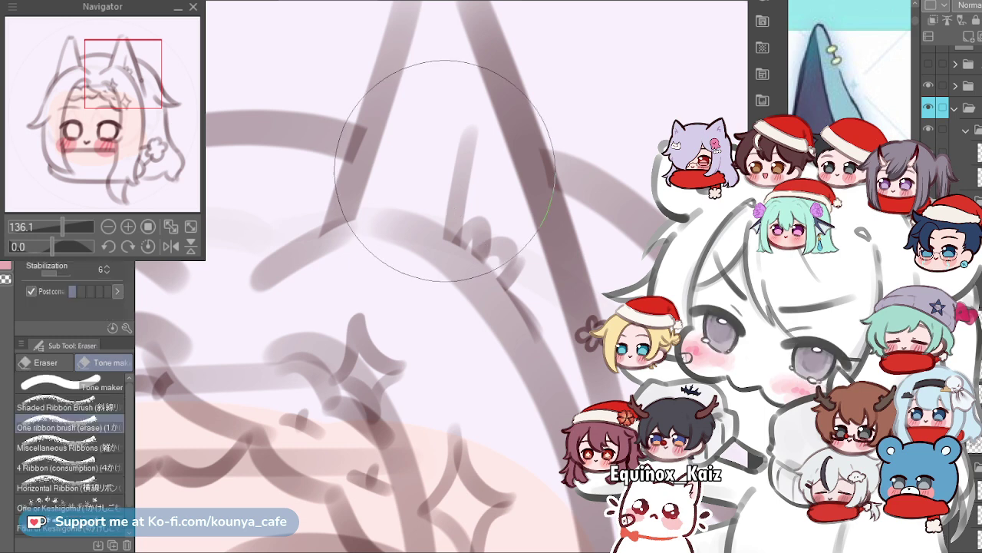
{"action": "key", "text": "bracketleft"}
{"action": "key", "text": "bracketleft"}
{"action": "key", "text": "bracketleft"}
{"action": "mouse_move", "coordinate": [360, 110]}
{"action": "left_mouse_down"}
{"action": "mouse_move", "coordinate": [390, 133]}
{"action": "mouse_move", "coordinate": [393, 98]}
{"action": "mouse_move", "coordinate": [352, 153]}
{"action": "mouse_move", "coordinate": [372, 119]}
{"action": "left_mouse_up"}
{"action": "left_click", "coordinate": [45, 362]}
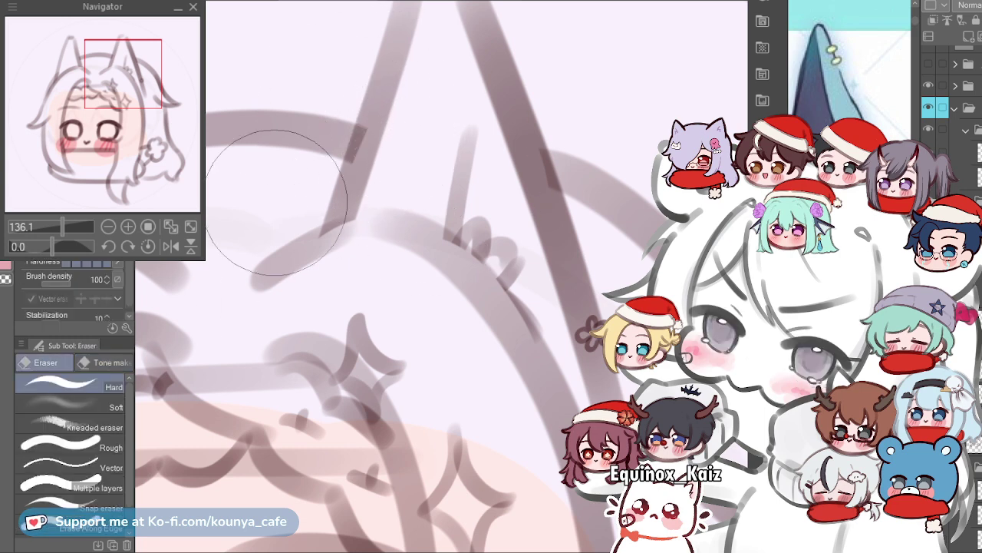
{"action": "key", "text": "bracketleft"}
{"action": "key", "text": "bracketleft"}
{"action": "key", "text": "bracketleft"}
{"action": "key", "text": "bracketleft"}
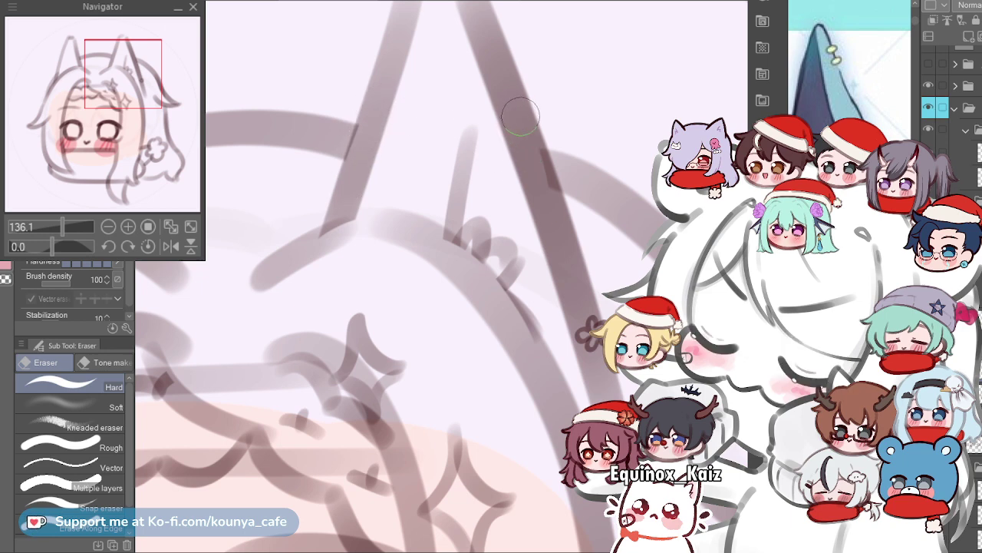
{"action": "left_click_drag", "start_coordinate": [467, 120], "coordinate": [692, 108]}
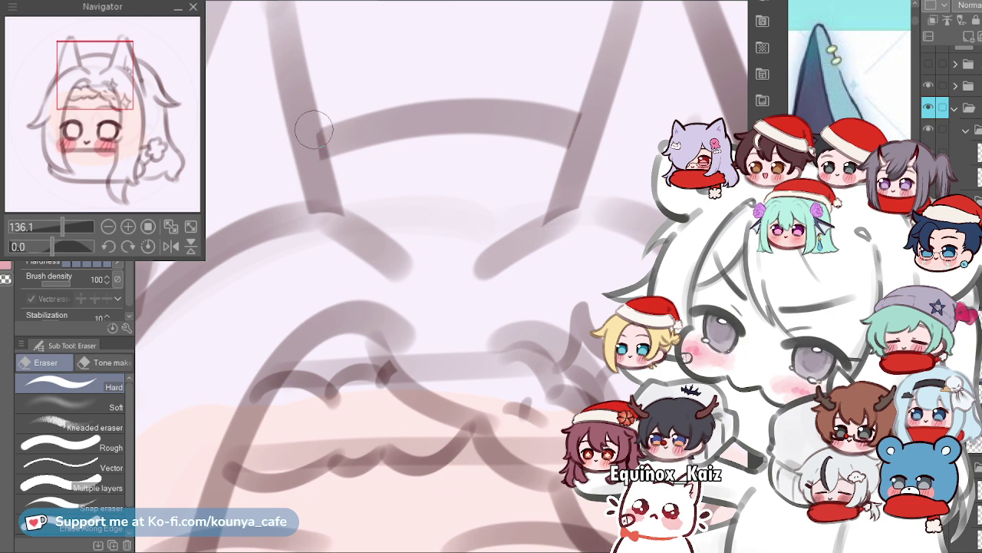
{"action": "left_click_drag", "start_coordinate": [313, 137], "coordinate": [449, 108]}
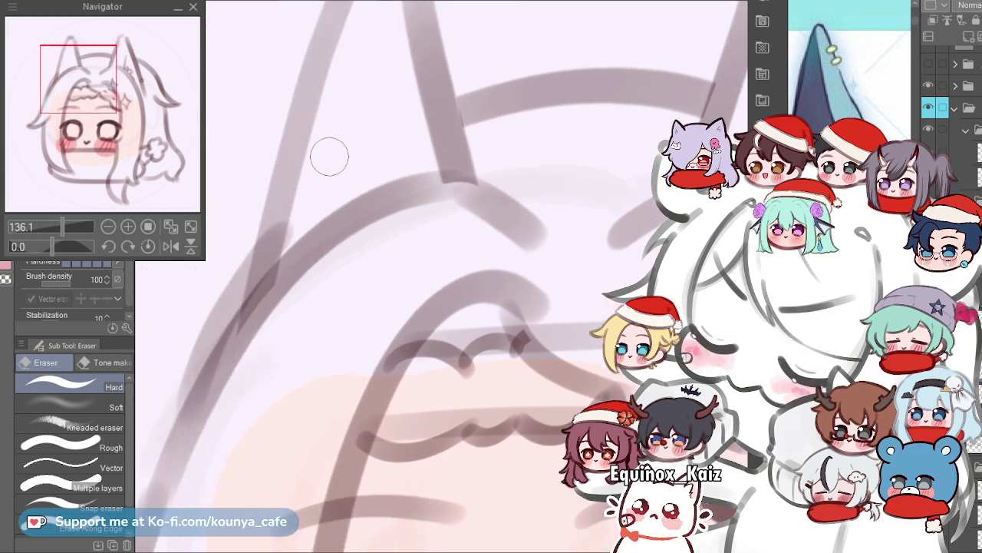
Draw a small rectangular ear cuff across the right ear's outer edge near the tip and refine its outline.
{"action": "scroll", "coordinate": [330, 156], "scroll_direction": "down", "scroll_amount": 2}
{"action": "scroll", "coordinate": [528, 233], "scroll_direction": "down", "scroll_amount": 4}
{"action": "scroll", "coordinate": [529, 233], "scroll_direction": "up", "scroll_amount": 5}
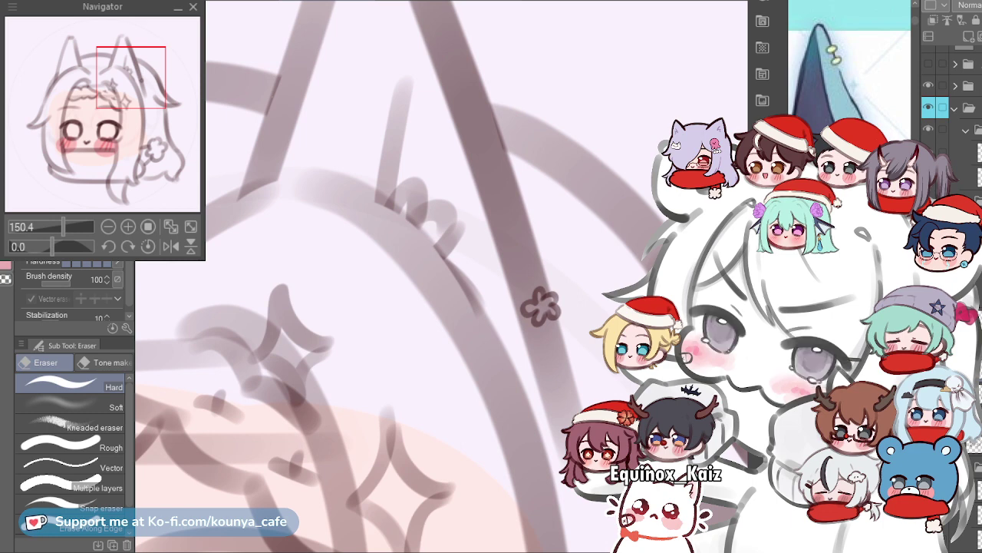
{"action": "scroll", "coordinate": [541, 307], "scroll_direction": "down", "scroll_amount": 3}
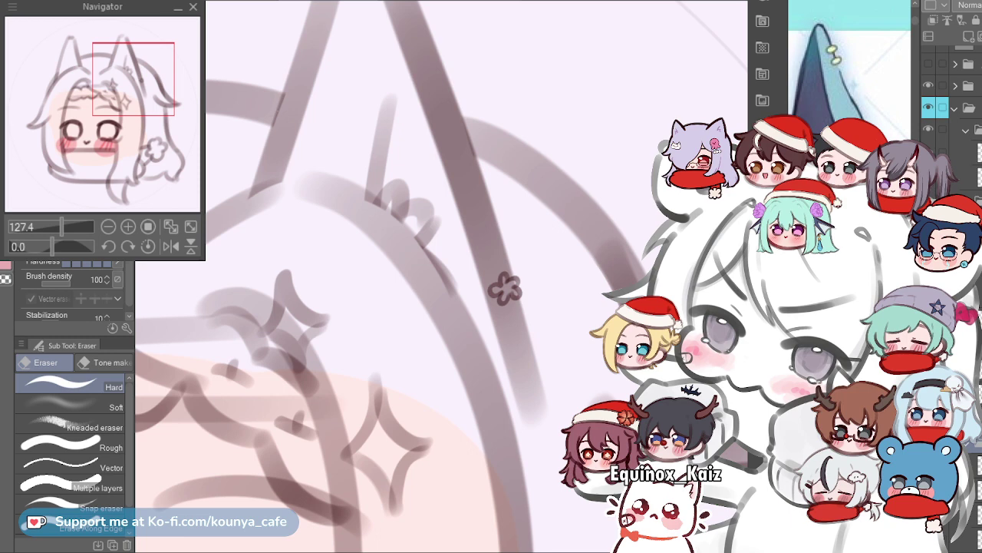
{"action": "left_click_drag", "start_coordinate": [504, 287], "coordinate": [520, 370]}
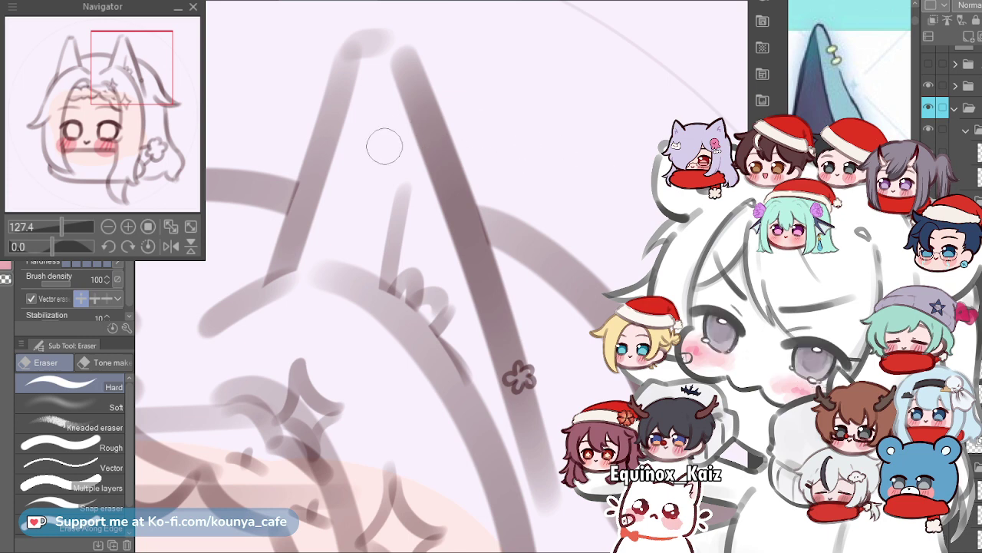
{"action": "key", "text": "p"}
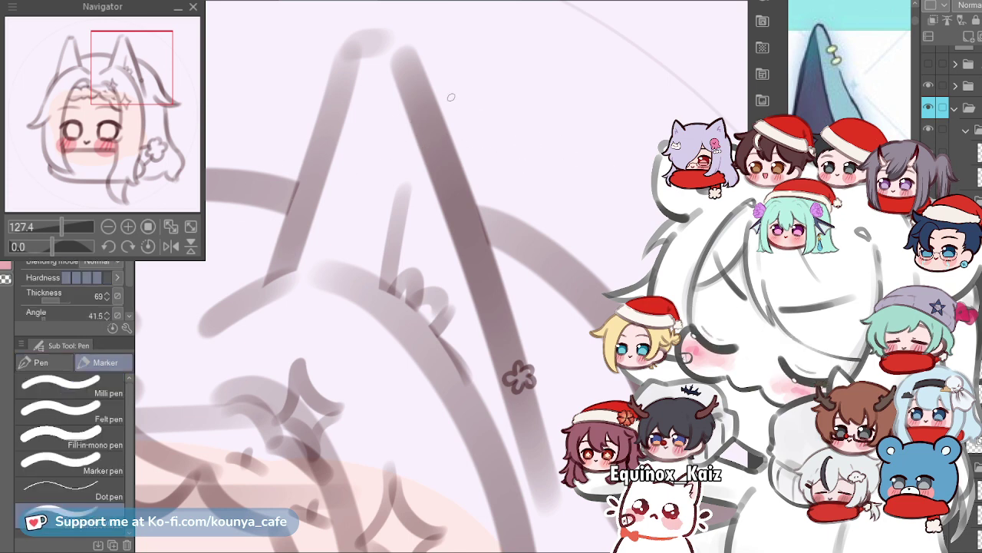
{"action": "scroll", "coordinate": [427, 107], "scroll_direction": "up", "scroll_amount": 1}
{"action": "scroll", "coordinate": [419, 103], "scroll_direction": "up", "scroll_amount": 2}
{"action": "key", "text": "ctrl+z"}
{"action": "left_click_drag", "start_coordinate": [399, 112], "coordinate": [441, 120]}
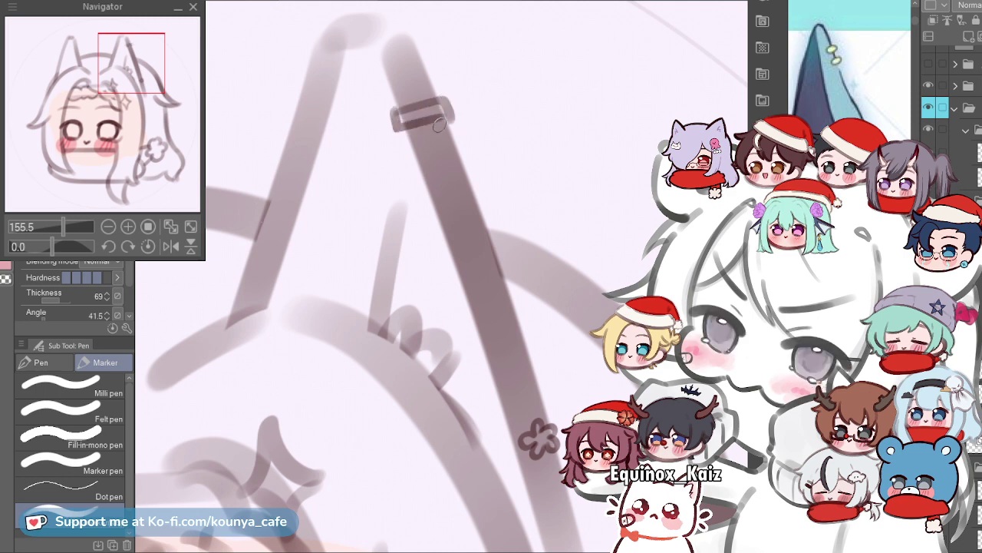
{"action": "key", "text": "ctrl+t"}
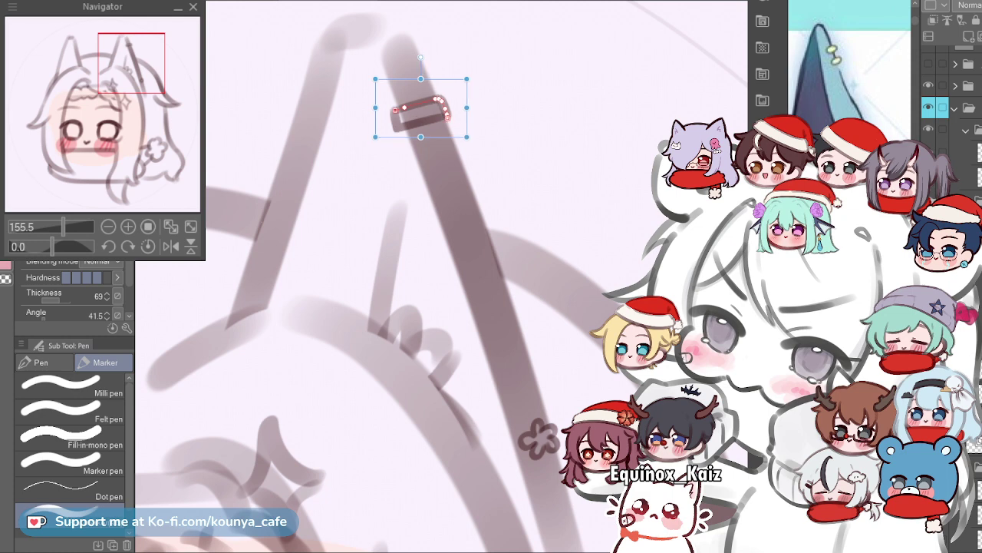
{"action": "key", "text": "Return"}
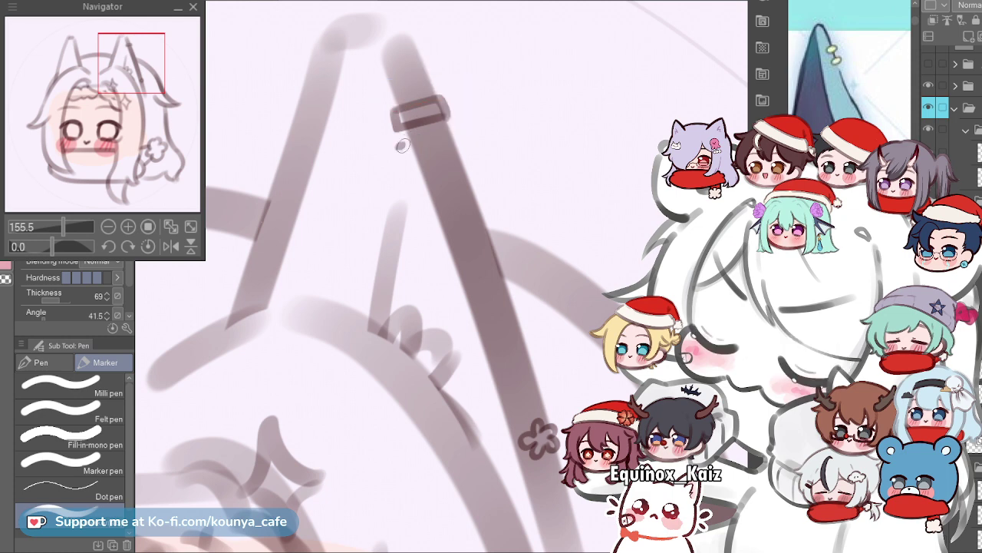
Draw a second rectangular ear cuff just below the first on the right ear's outer edge.
{"action": "left_click_drag", "start_coordinate": [396, 147], "coordinate": [450, 135]}
{"action": "scroll", "coordinate": [445, 138], "scroll_direction": "up", "scroll_amount": 2}
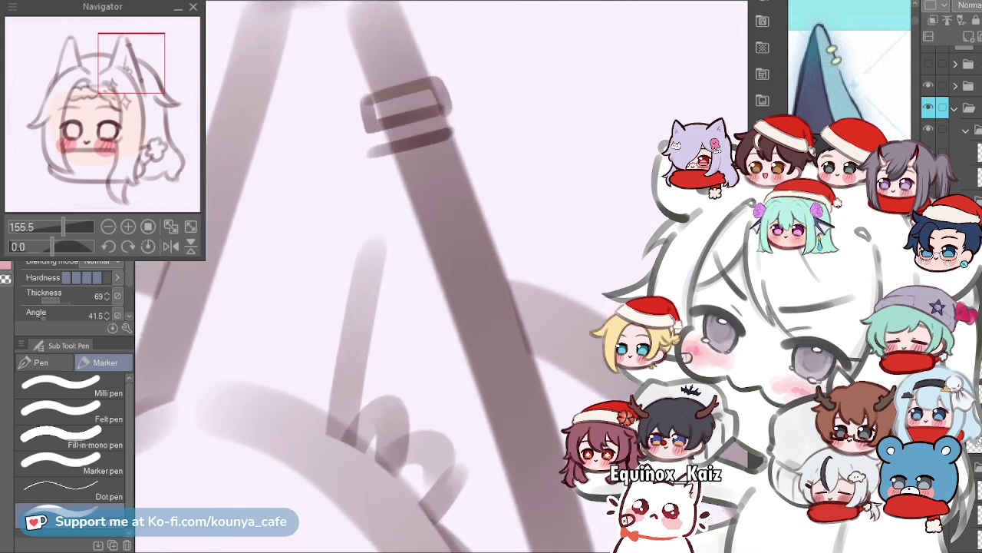
{"action": "left_click_drag", "start_coordinate": [378, 155], "coordinate": [454, 135]}
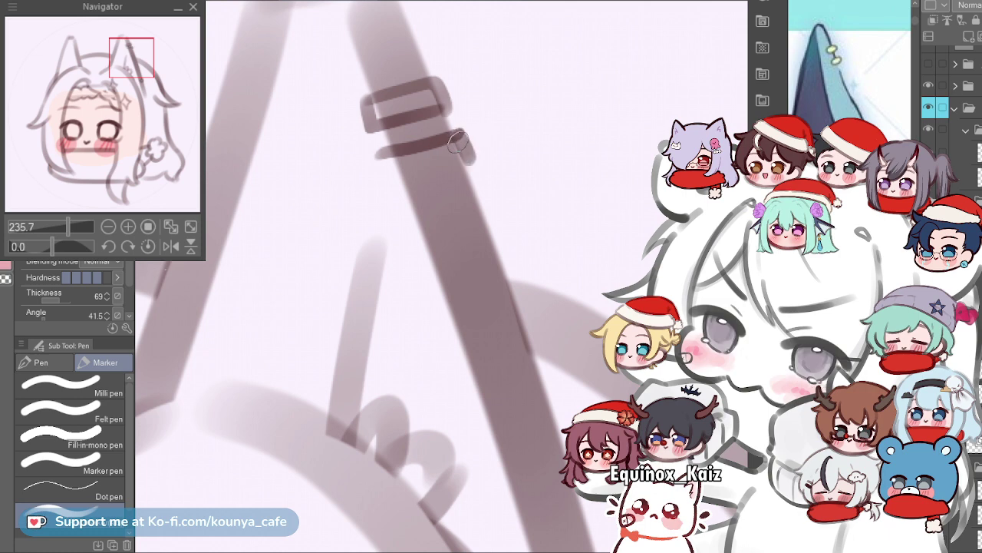
{"action": "left_click_drag", "start_coordinate": [379, 183], "coordinate": [459, 159]}
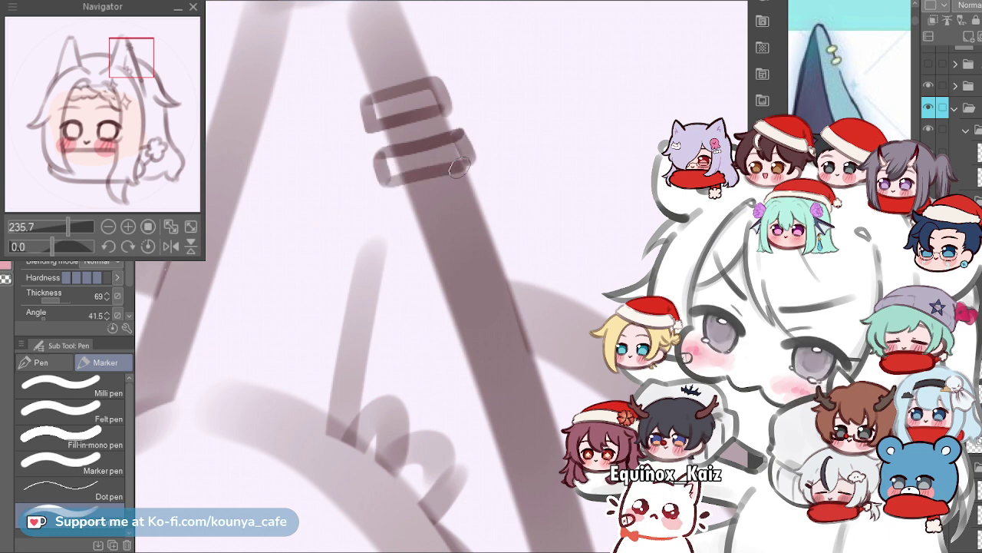
{"action": "scroll", "coordinate": [506, 269], "scroll_direction": "down", "scroll_amount": 5}
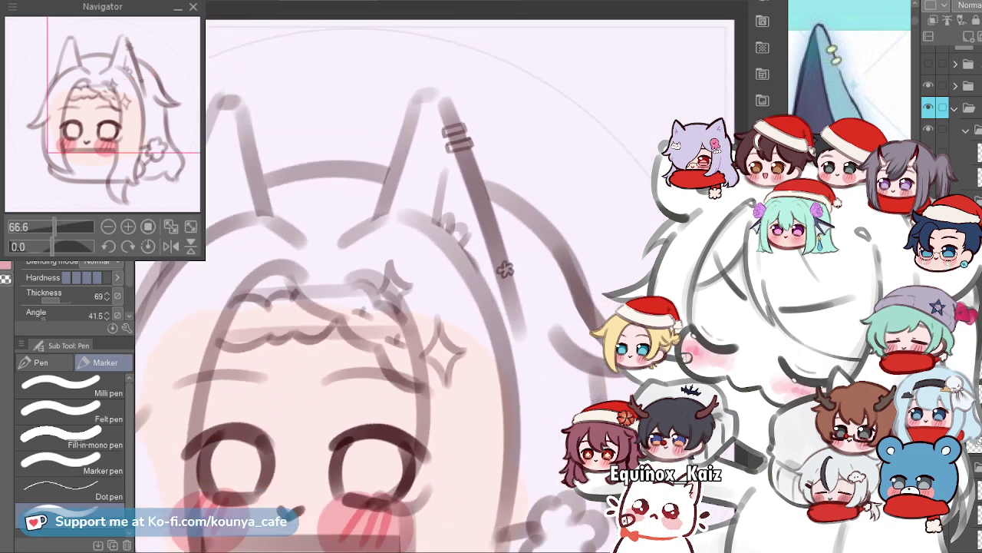
Draw a second five-petal flower below the first one at the base of the right ear.
{"action": "left_click_drag", "start_coordinate": [505, 269], "coordinate": [492, 241]}
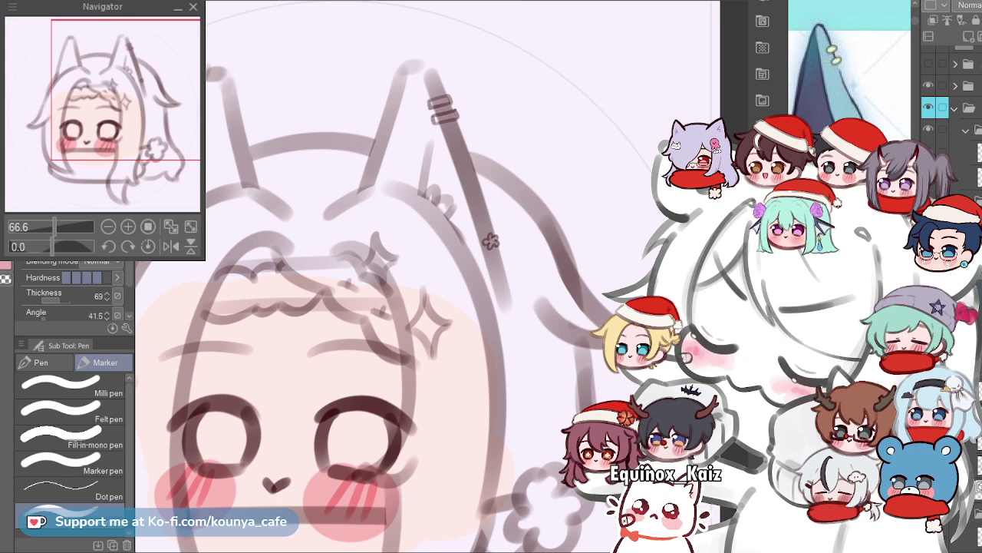
{"action": "left_click_drag", "start_coordinate": [531, 258], "coordinate": [539, 248]}
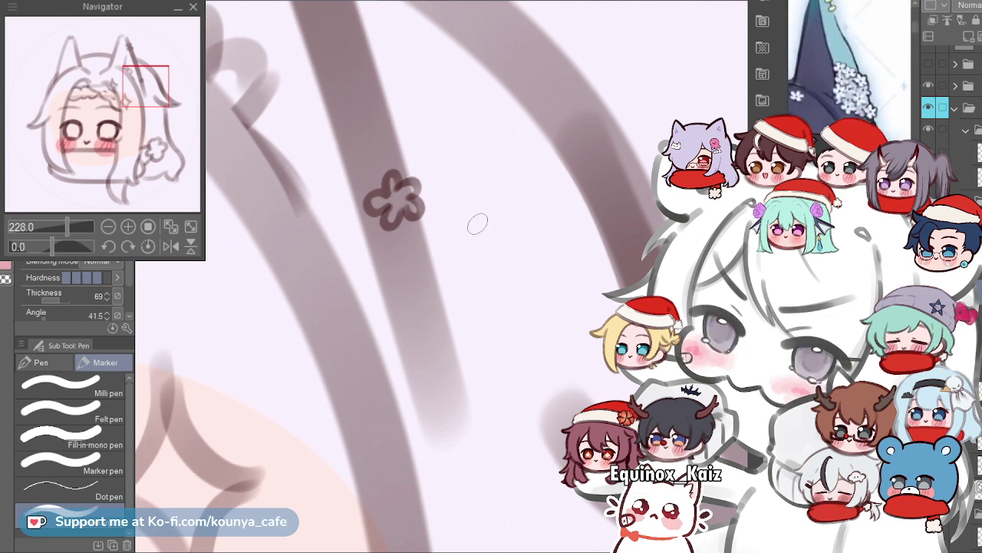
{"action": "scroll", "coordinate": [418, 276], "scroll_direction": "up", "scroll_amount": 2}
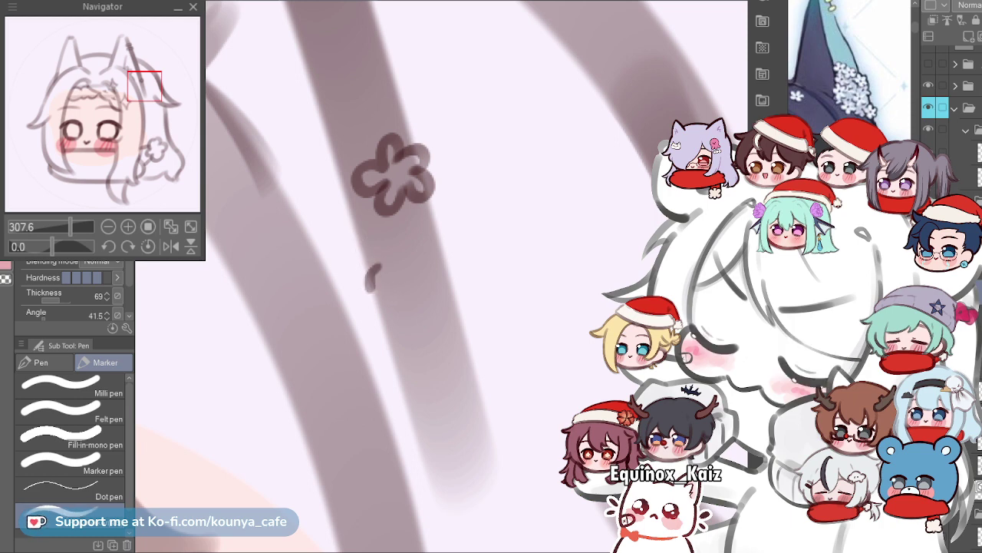
{"action": "mouse_move", "coordinate": [406, 277]}
{"action": "left_mouse_down"}
{"action": "mouse_move", "coordinate": [395, 300]}
{"action": "mouse_move", "coordinate": [425, 314]}
{"action": "mouse_move", "coordinate": [397, 317]}
{"action": "mouse_move", "coordinate": [391, 300]}
{"action": "mouse_move", "coordinate": [402, 297]}
{"action": "mouse_move", "coordinate": [414, 313]}
{"action": "mouse_move", "coordinate": [389, 311]}
{"action": "mouse_move", "coordinate": [393, 331]}
{"action": "mouse_move", "coordinate": [369, 329]}
{"action": "mouse_move", "coordinate": [363, 312]}
{"action": "mouse_move", "coordinate": [365, 323]}
{"action": "mouse_move", "coordinate": [341, 316]}
{"action": "mouse_move", "coordinate": [378, 301]}
{"action": "left_mouse_up"}
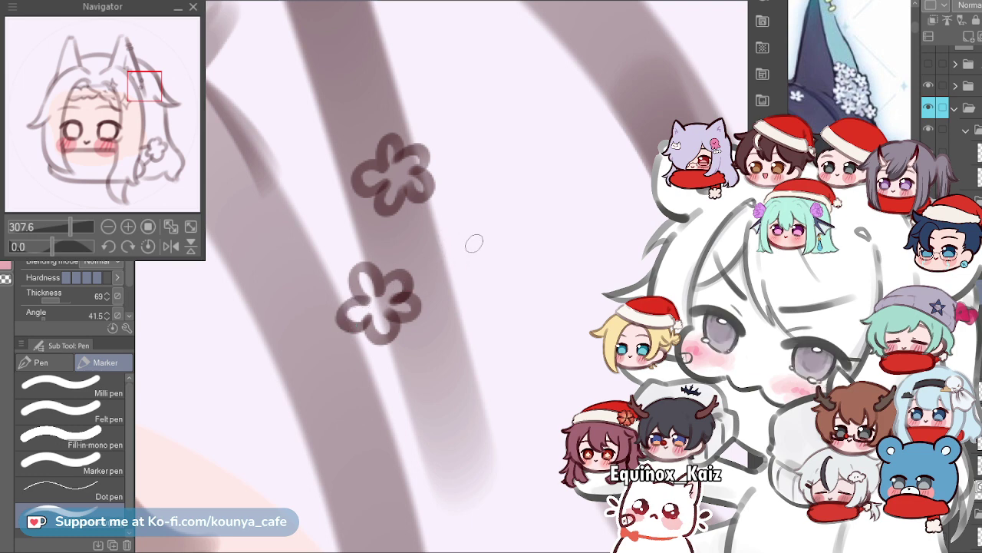
{"action": "scroll", "coordinate": [471, 246], "scroll_direction": "down", "scroll_amount": 2}
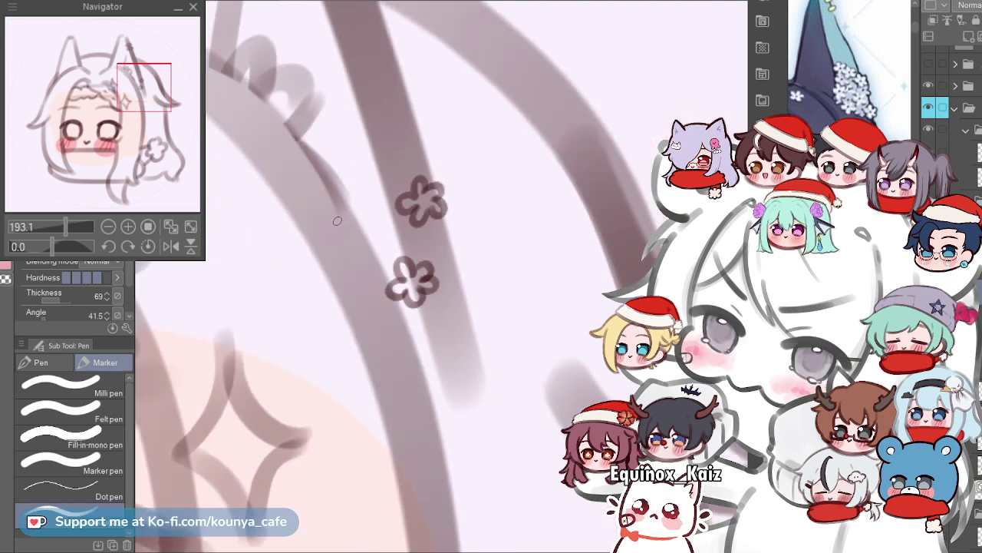
Draw two small five-petal flowers to the left of the right ear's base flowers, redoing the upper one's petals.
{"action": "mouse_move", "coordinate": [336, 219]}
{"action": "left_mouse_down"}
{"action": "mouse_move", "coordinate": [349, 217]}
{"action": "mouse_move", "coordinate": [359, 239]}
{"action": "mouse_move", "coordinate": [333, 236]}
{"action": "mouse_move", "coordinate": [325, 223]}
{"action": "left_mouse_up"}
{"action": "mouse_move", "coordinate": [367, 157]}
{"action": "left_mouse_down"}
{"action": "mouse_move", "coordinate": [387, 170]}
{"action": "mouse_move", "coordinate": [378, 177]}
{"action": "left_mouse_up"}
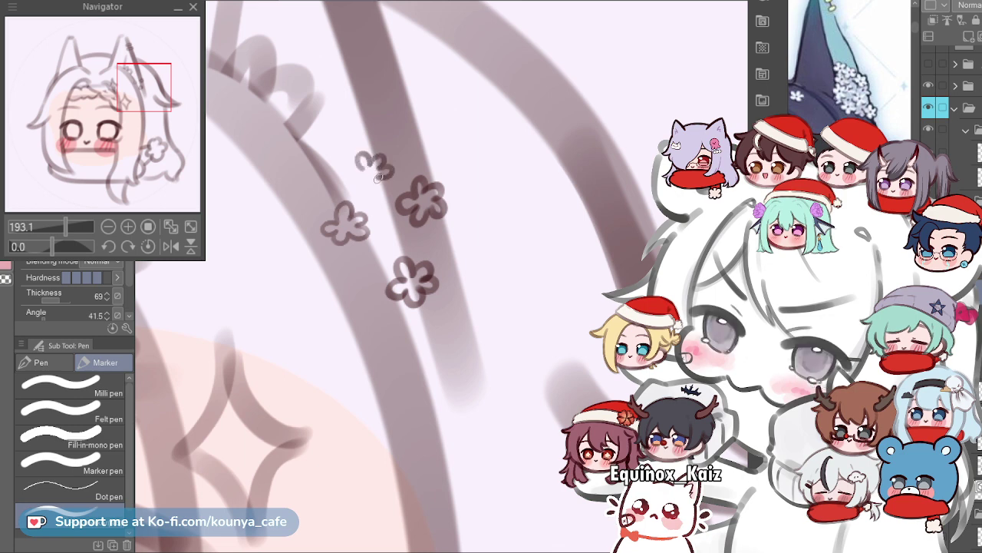
{"action": "mouse_move", "coordinate": [369, 180]}
{"action": "left_mouse_down"}
{"action": "mouse_move", "coordinate": [357, 175]}
{"action": "mouse_move", "coordinate": [366, 170]}
{"action": "left_mouse_up"}
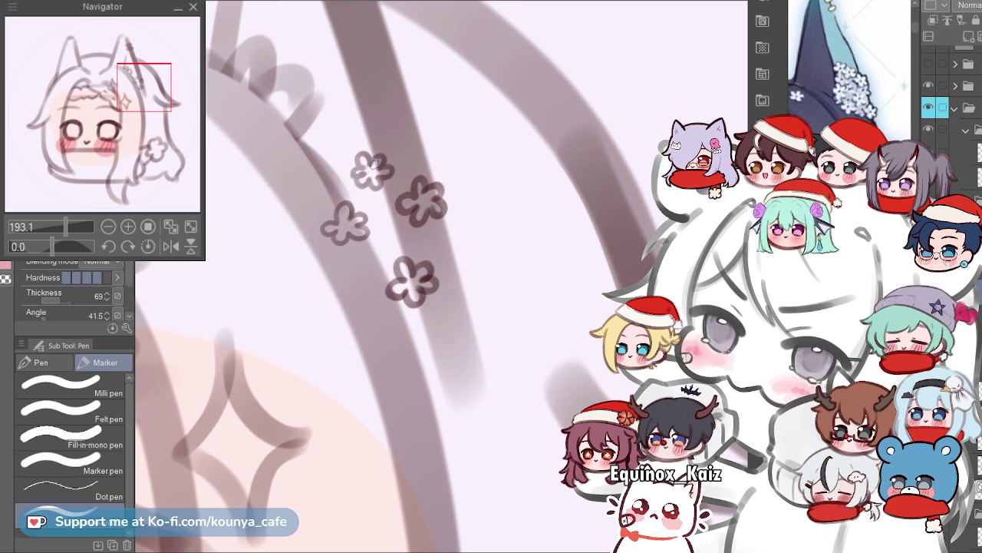
{"action": "left_click_drag", "start_coordinate": [362, 169], "coordinate": [375, 166]}
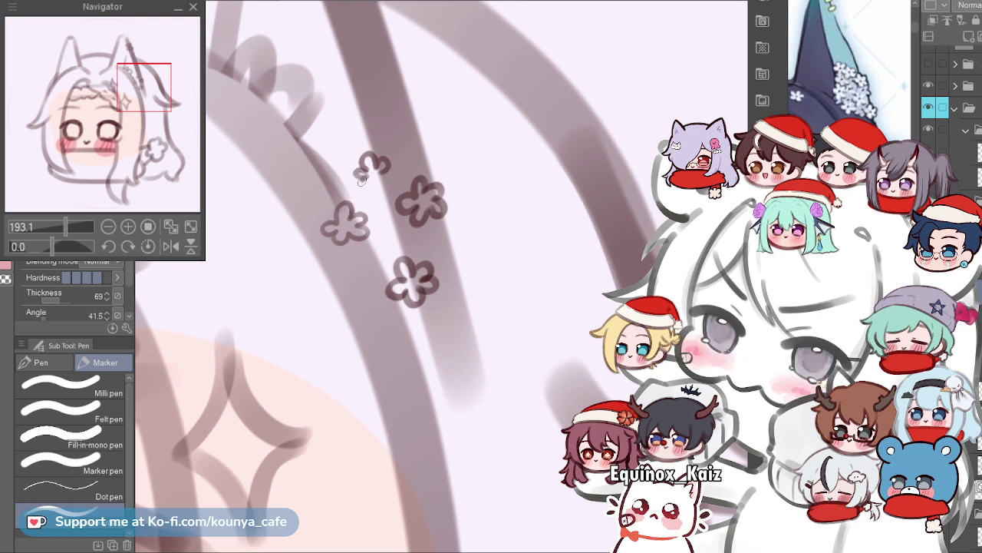
{"action": "key", "text": "ctrl+z"}
{"action": "left_click_drag", "start_coordinate": [360, 169], "coordinate": [373, 178]}
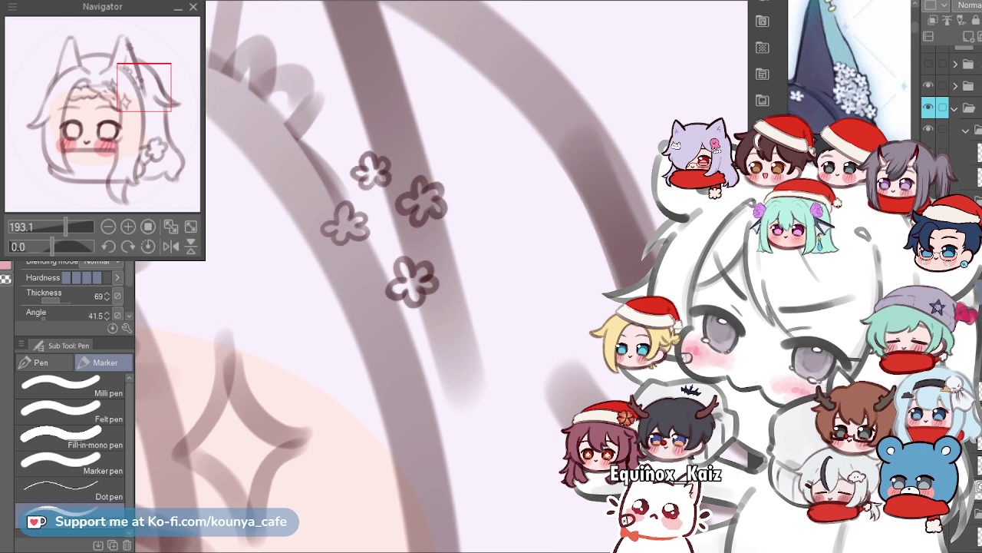
Draw a small five-petal flower to the right of the two larger flowers, between their heights.
{"action": "scroll", "coordinate": [452, 248], "scroll_direction": "up", "scroll_amount": 3}
{"action": "mouse_move", "coordinate": [474, 227]}
{"action": "left_mouse_down"}
{"action": "mouse_move", "coordinate": [472, 238]}
{"action": "mouse_move", "coordinate": [500, 243]}
{"action": "mouse_move", "coordinate": [489, 257]}
{"action": "left_mouse_up"}
{"action": "key", "text": "ctrl+z"}
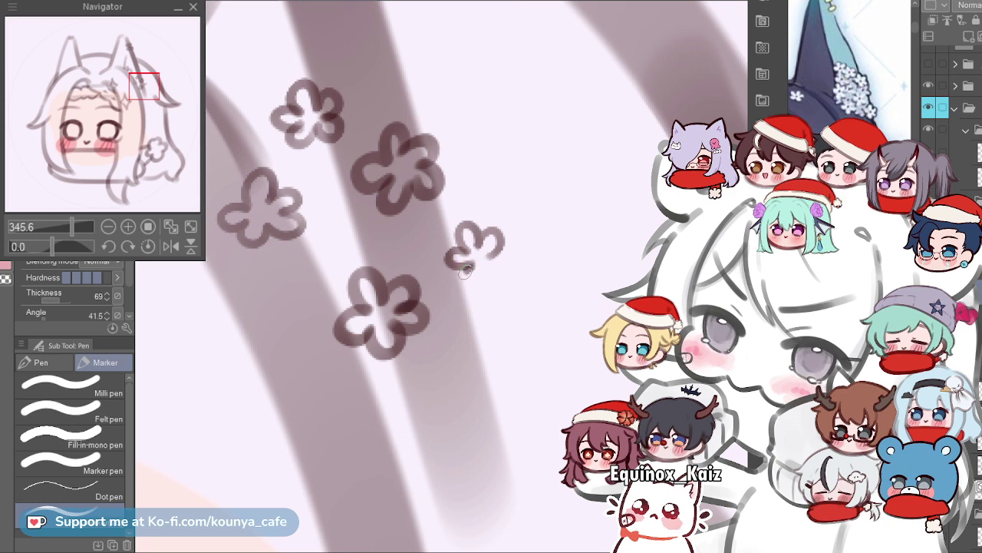
{"action": "mouse_move", "coordinate": [482, 267]}
{"action": "left_mouse_down"}
{"action": "mouse_move", "coordinate": [492, 273]}
{"action": "mouse_move", "coordinate": [494, 264]}
{"action": "left_mouse_up"}
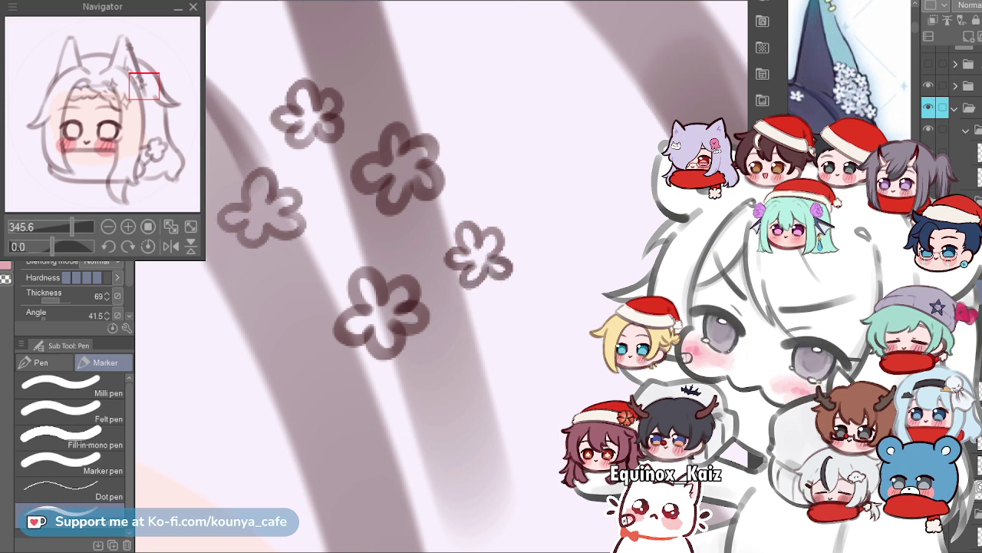
Draw a five-petal flower bridging the gap between the two uppermost flowers, overlapping both.
{"action": "mouse_move", "coordinate": [331, 152]}
{"action": "left_mouse_down"}
{"action": "mouse_move", "coordinate": [343, 113]}
{"action": "mouse_move", "coordinate": [326, 126]}
{"action": "mouse_move", "coordinate": [347, 144]}
{"action": "left_mouse_up"}
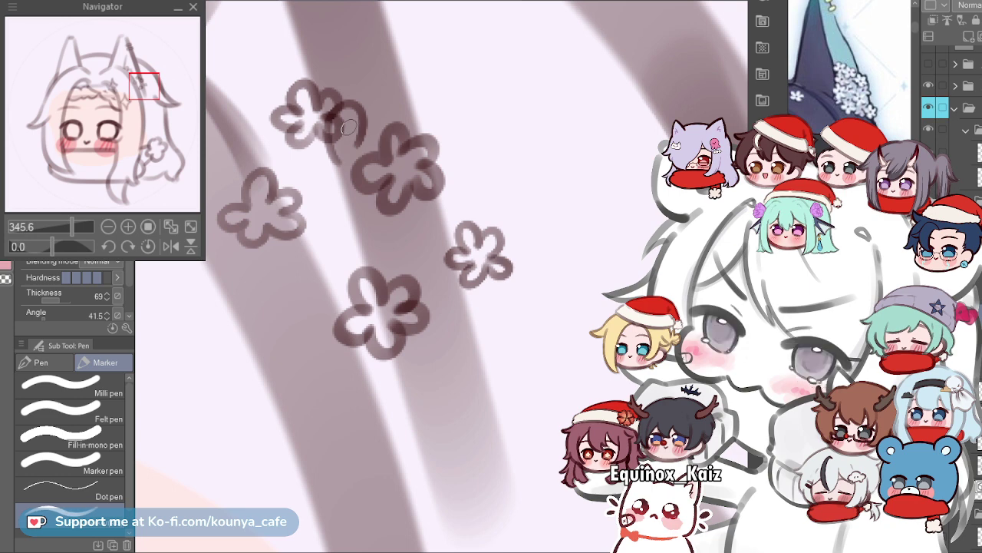
{"action": "key", "text": "ctrl+z"}
{"action": "mouse_move", "coordinate": [336, 115]}
{"action": "left_mouse_down"}
{"action": "mouse_move", "coordinate": [357, 137]}
{"action": "mouse_move", "coordinate": [362, 126]}
{"action": "mouse_move", "coordinate": [377, 128]}
{"action": "mouse_move", "coordinate": [369, 141]}
{"action": "mouse_move", "coordinate": [357, 122]}
{"action": "mouse_move", "coordinate": [354, 138]}
{"action": "mouse_move", "coordinate": [385, 125]}
{"action": "mouse_move", "coordinate": [371, 148]}
{"action": "left_mouse_up"}
{"action": "key", "text": "ctrl+z"}
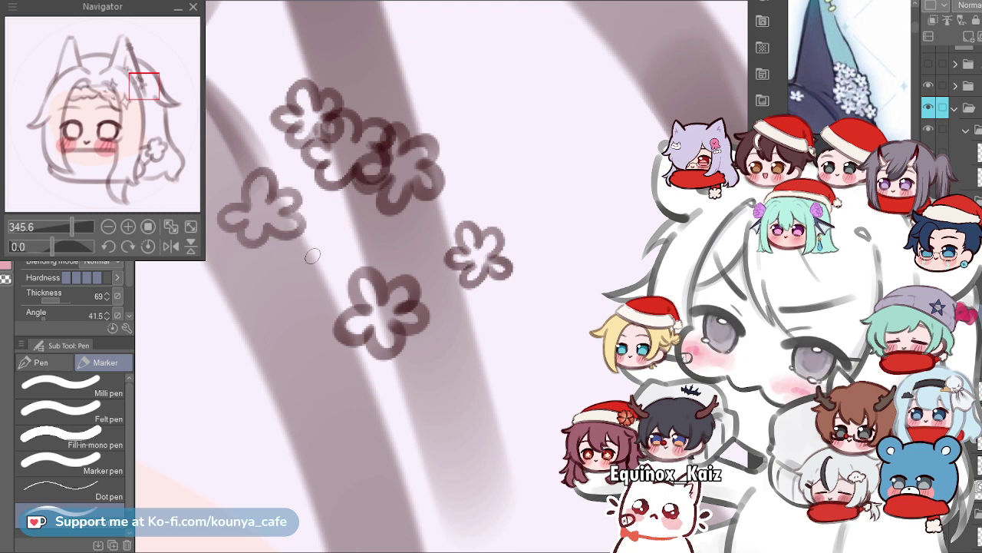
{"action": "mouse_move", "coordinate": [301, 276]}
{"action": "left_mouse_down"}
{"action": "mouse_move", "coordinate": [327, 245]}
{"action": "mouse_move", "coordinate": [330, 259]}
{"action": "mouse_move", "coordinate": [347, 242]}
{"action": "mouse_move", "coordinate": [359, 264]}
{"action": "left_mouse_up"}
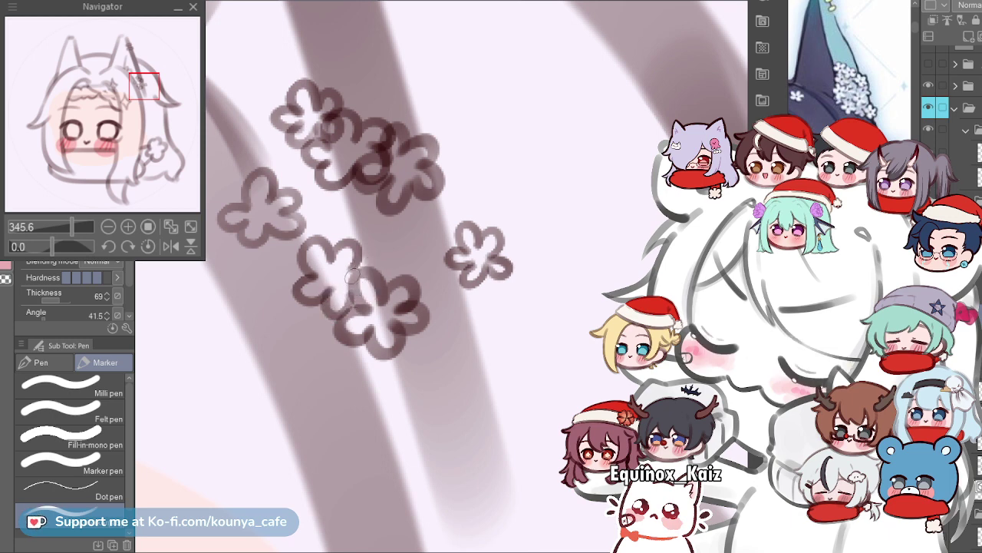
{"action": "scroll", "coordinate": [361, 281], "scroll_direction": "down", "scroll_amount": 1}
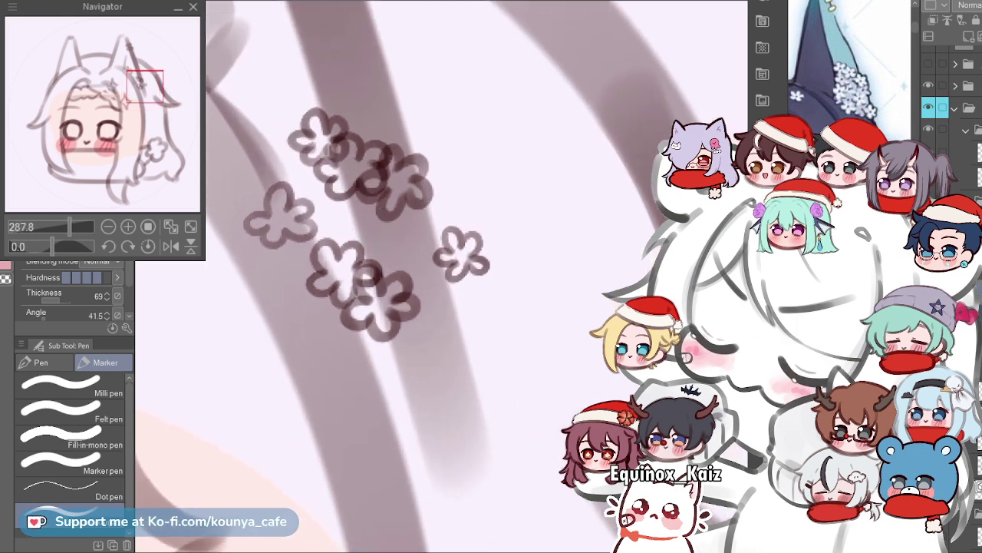
{"action": "key", "text": "ctrl+z"}
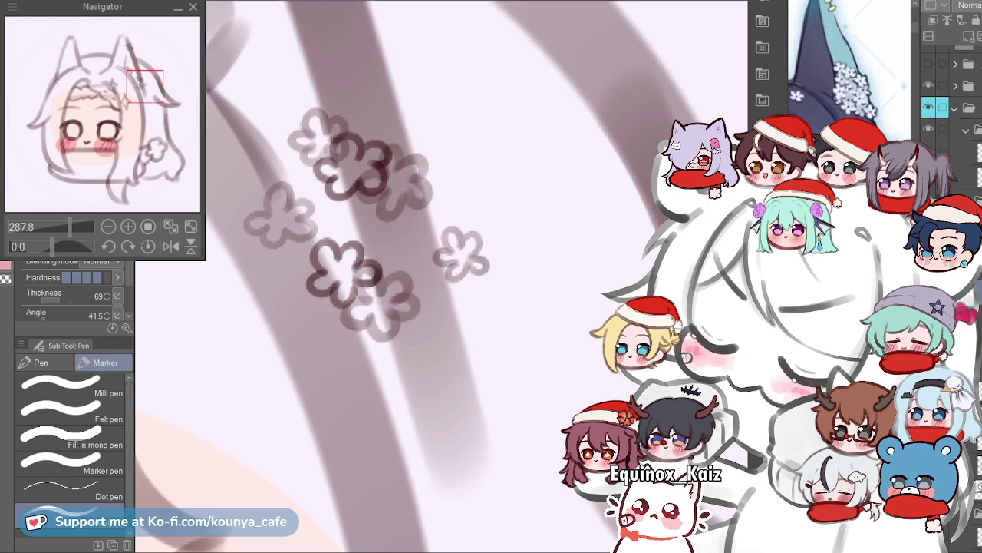
{"action": "key", "text": "e"}
{"action": "left_click_drag", "start_coordinate": [322, 247], "coordinate": [342, 247]}
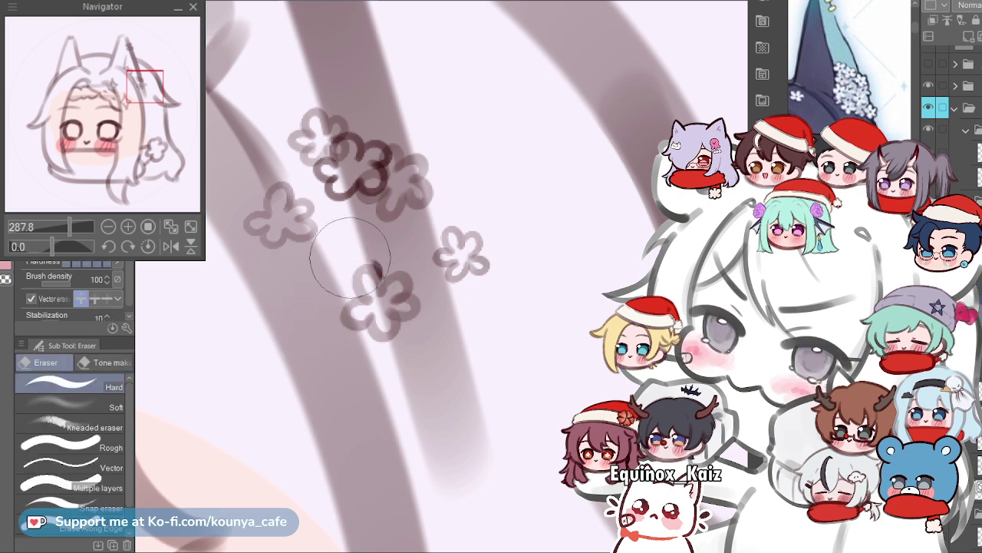
Draw a five-petal flower overlapping the left side of the lowest flower with the Marker pen.
{"action": "key", "text": "p"}
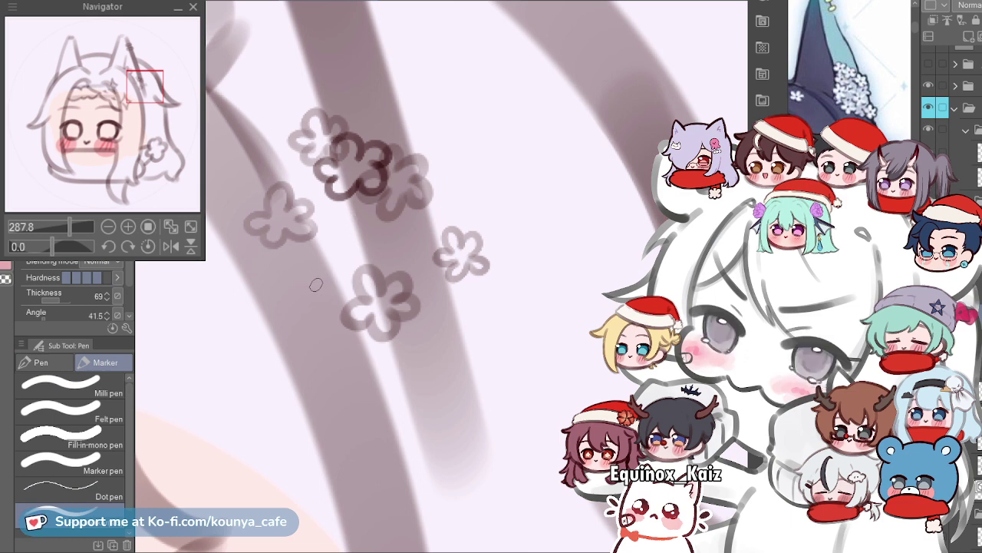
{"action": "mouse_move", "coordinate": [309, 286]}
{"action": "left_mouse_down"}
{"action": "mouse_move", "coordinate": [347, 268]}
{"action": "mouse_move", "coordinate": [361, 283]}
{"action": "mouse_move", "coordinate": [294, 289]}
{"action": "mouse_move", "coordinate": [321, 293]}
{"action": "left_mouse_up"}
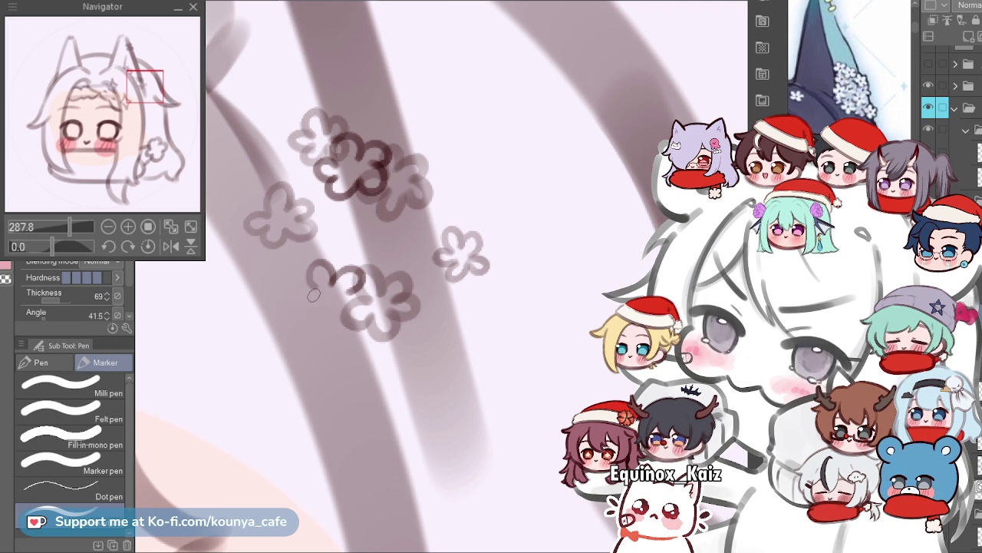
{"action": "key", "text": "ctrl+z"}
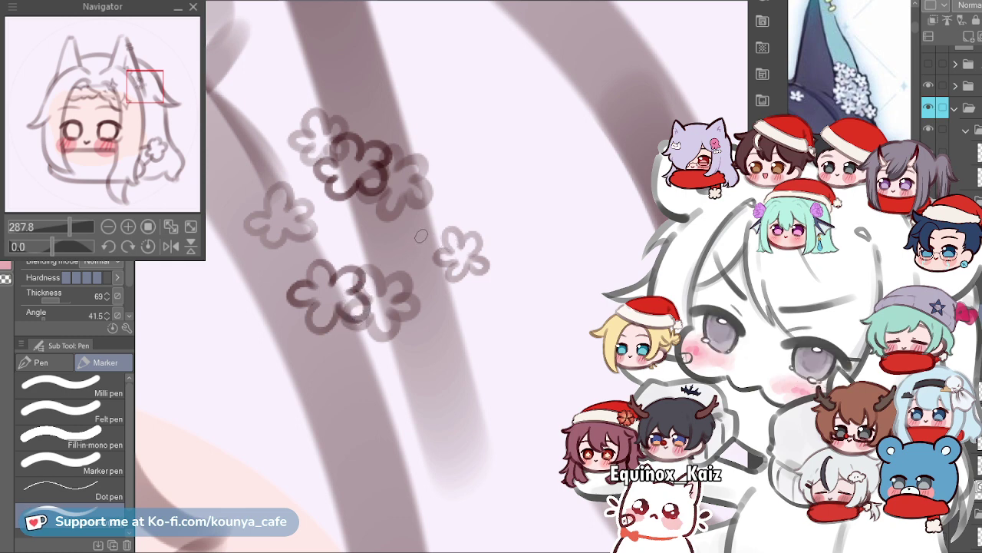
Draw a five-petal flower over the small rightmost one, lasso it, and shift it up and left with a slight clockwise rotation.
{"action": "mouse_move", "coordinate": [422, 215]}
{"action": "left_mouse_down"}
{"action": "mouse_move", "coordinate": [410, 235]}
{"action": "mouse_move", "coordinate": [434, 248]}
{"action": "left_mouse_up"}
{"action": "key", "text": "ctrl+z"}
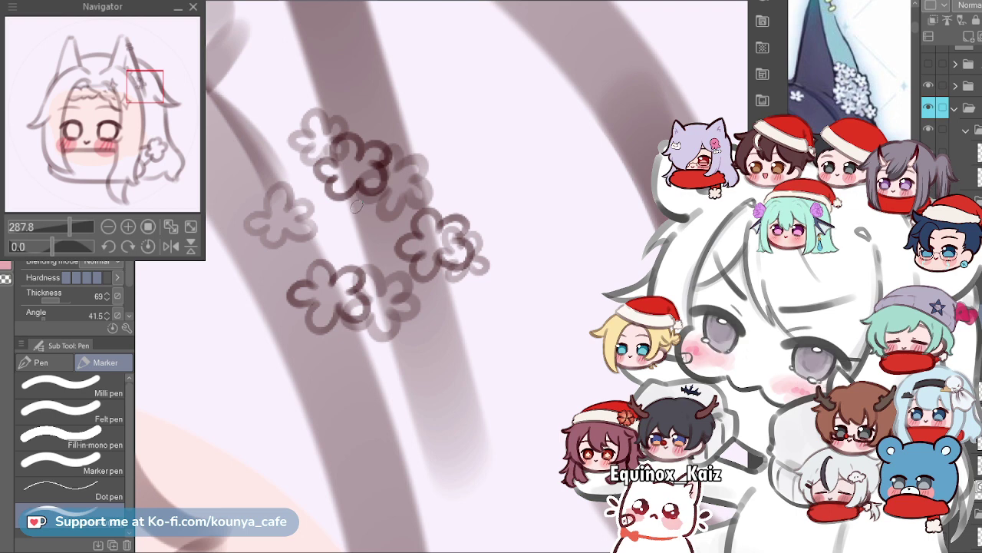
{"action": "key", "text": "m"}
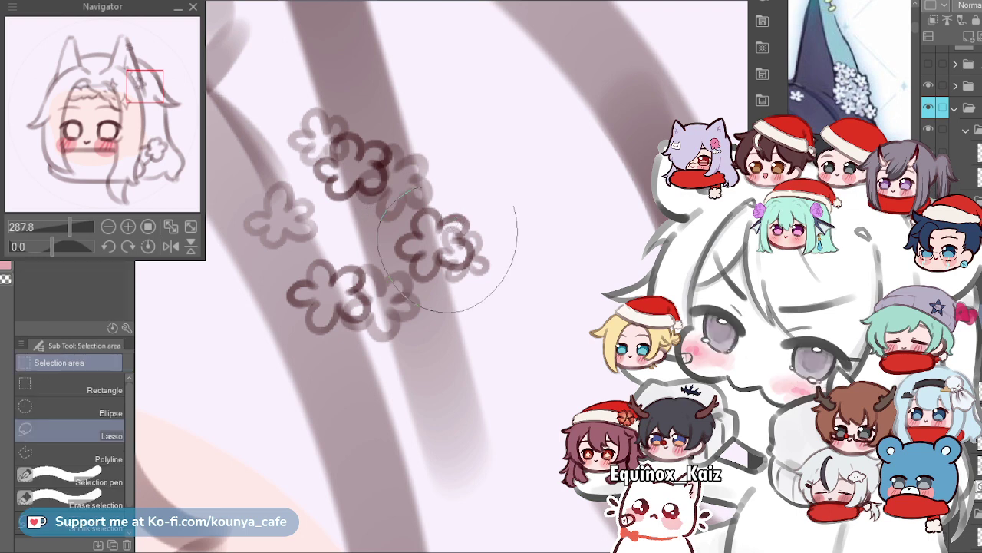
{"action": "left_click_drag", "start_coordinate": [516, 243], "coordinate": [461, 177]}
{"action": "key", "text": "ctrl+t"}
{"action": "mouse_move", "coordinate": [431, 238]}
{"action": "left_mouse_down"}
{"action": "mouse_move", "coordinate": [425, 222]}
{"action": "mouse_move", "coordinate": [427, 250]}
{"action": "left_mouse_up"}
{"action": "key", "text": "ctrl+z"}
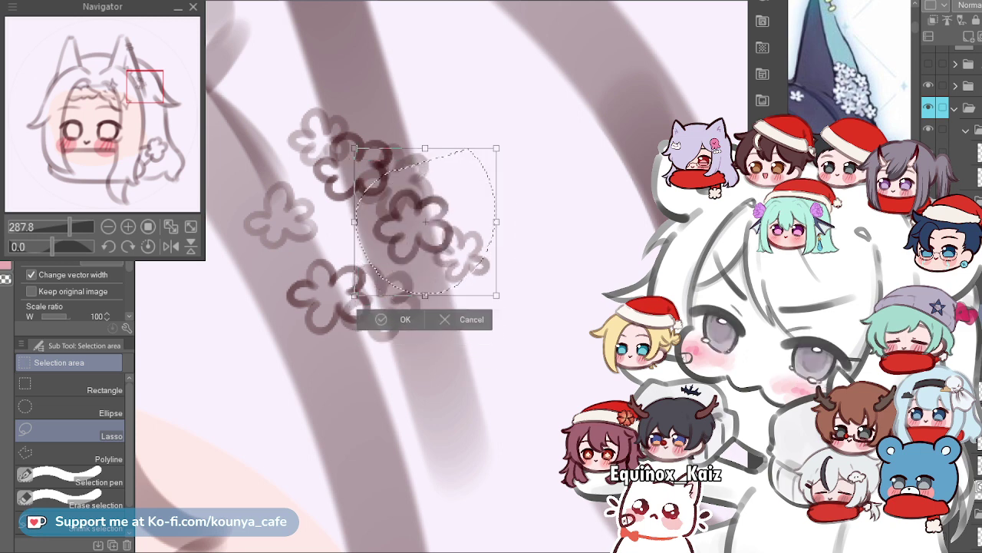
{"action": "left_click_drag", "start_coordinate": [508, 142], "coordinate": [524, 164]}
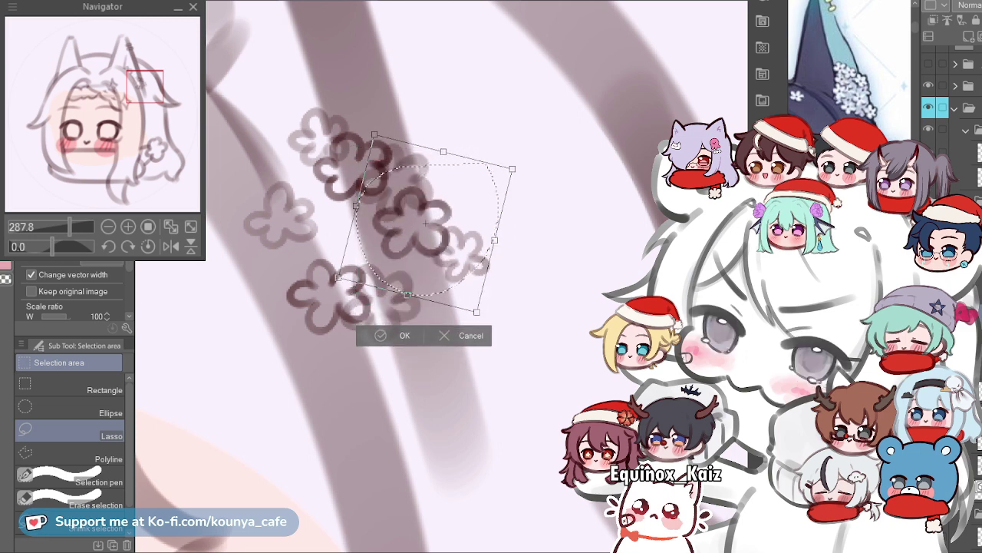
{"action": "key", "text": "Return"}
{"action": "key", "text": "ctrl+d"}
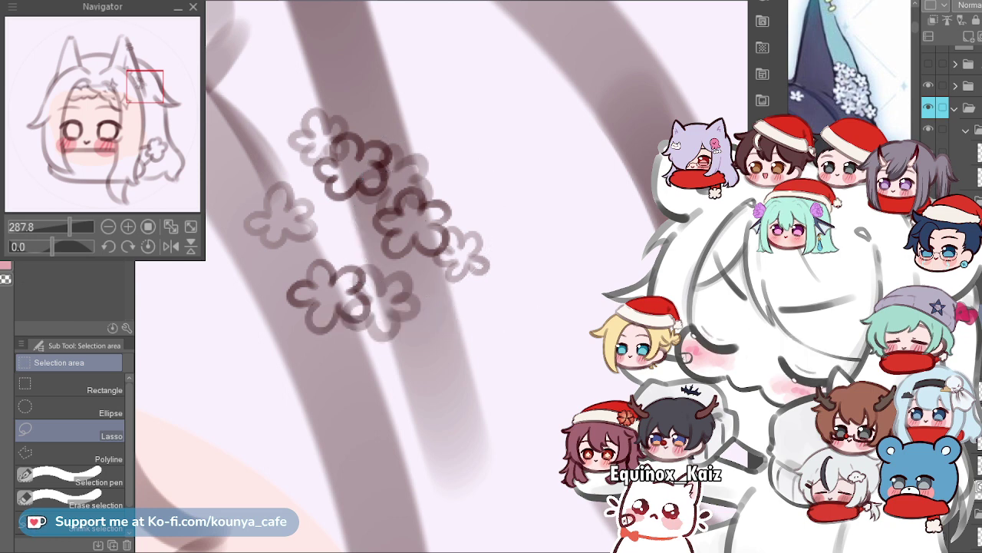
{"action": "key", "text": "p"}
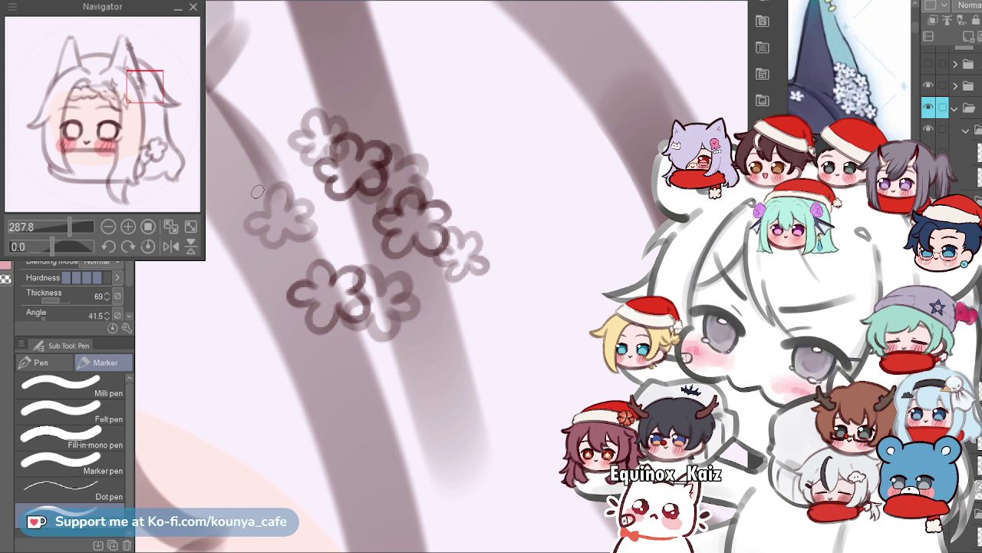
{"action": "mouse_move", "coordinate": [244, 189]}
{"action": "left_mouse_down"}
{"action": "mouse_move", "coordinate": [261, 163]}
{"action": "mouse_move", "coordinate": [283, 192]}
{"action": "left_mouse_up"}
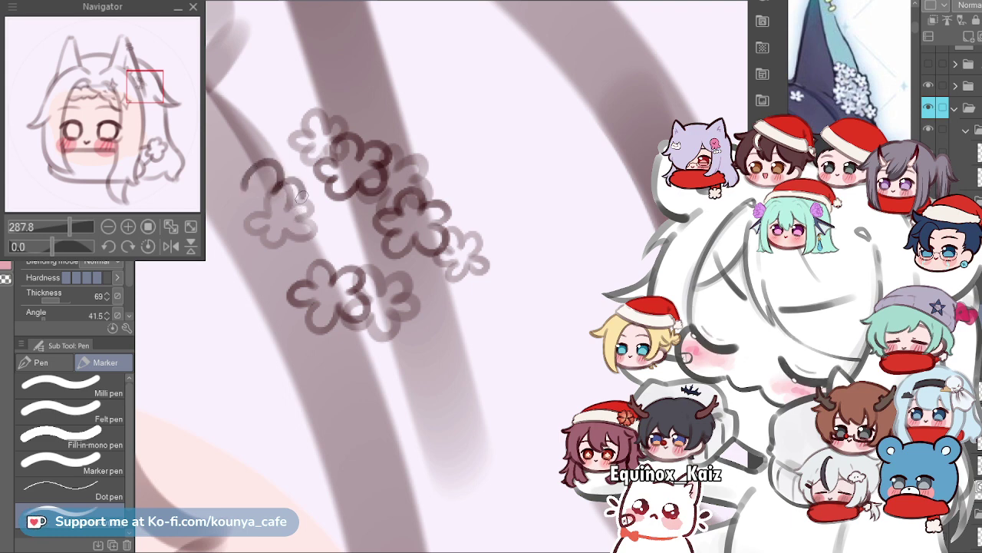
{"action": "left_click_drag", "start_coordinate": [309, 226], "coordinate": [287, 229]}
{"action": "key", "text": "ctrl+z"}
{"action": "key", "text": "ctrl+z"}
{"action": "key", "text": "ctrl+z"}
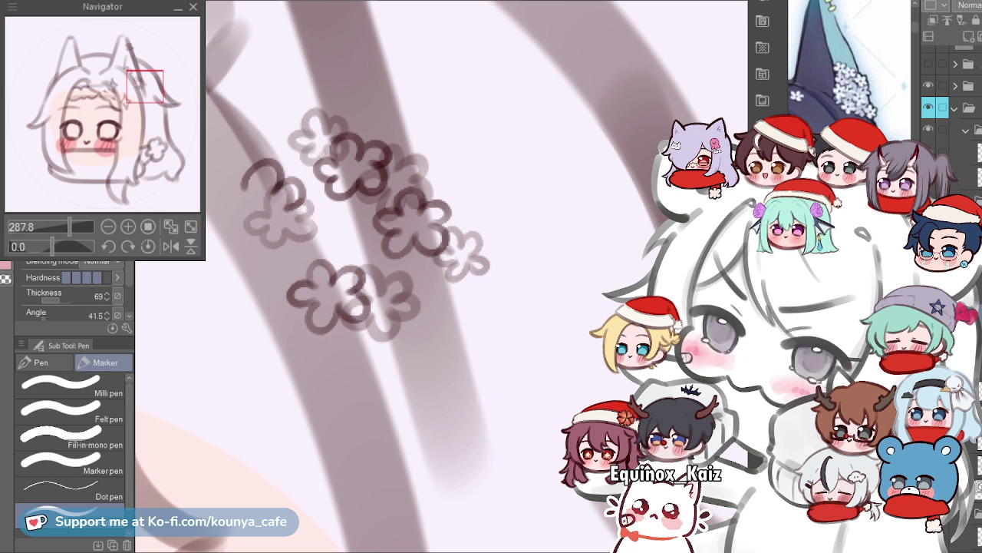
{"action": "left_click_drag", "start_coordinate": [246, 190], "coordinate": [274, 187]}
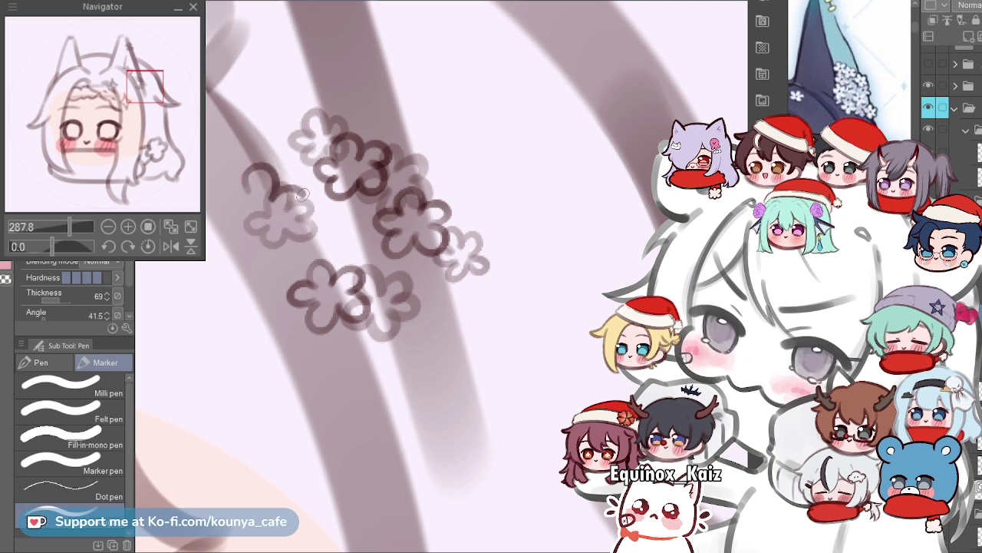
{"action": "key", "text": "ctrl+z"}
Draw a large five-petal flower over the leftmost one, lasso it, and move it up with a slight clockwise rotation.
{"action": "mouse_move", "coordinate": [278, 188]}
{"action": "left_mouse_down"}
{"action": "mouse_move", "coordinate": [301, 192]}
{"action": "mouse_move", "coordinate": [287, 217]}
{"action": "mouse_move", "coordinate": [295, 210]}
{"action": "mouse_move", "coordinate": [259, 178]}
{"action": "mouse_move", "coordinate": [272, 203]}
{"action": "mouse_move", "coordinate": [289, 193]}
{"action": "mouse_move", "coordinate": [308, 223]}
{"action": "left_mouse_up"}
{"action": "mouse_move", "coordinate": [246, 189]}
{"action": "left_mouse_down"}
{"action": "mouse_move", "coordinate": [229, 221]}
{"action": "mouse_move", "coordinate": [261, 224]}
{"action": "mouse_move", "coordinate": [244, 224]}
{"action": "mouse_move", "coordinate": [230, 241]}
{"action": "mouse_move", "coordinate": [290, 224]}
{"action": "left_mouse_up"}
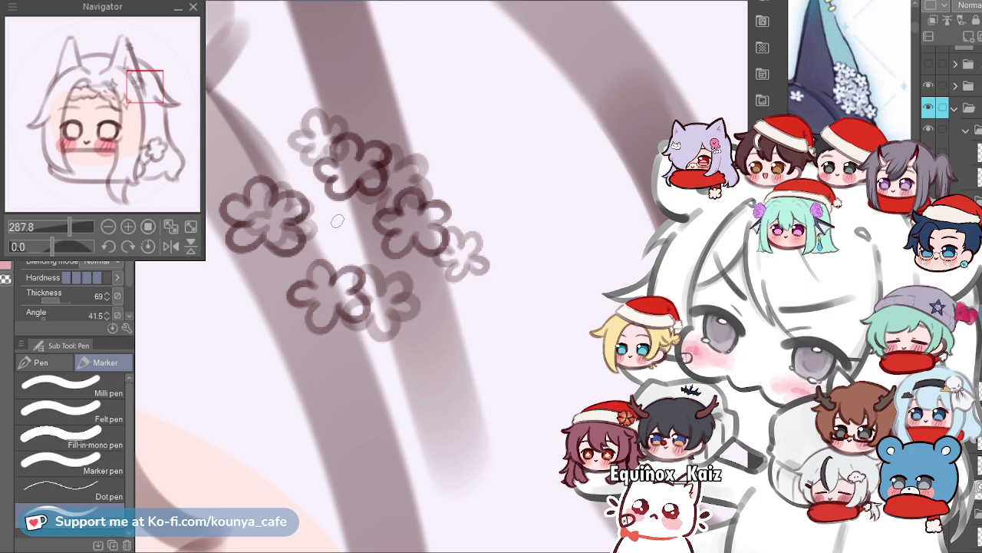
{"action": "key", "text": "m"}
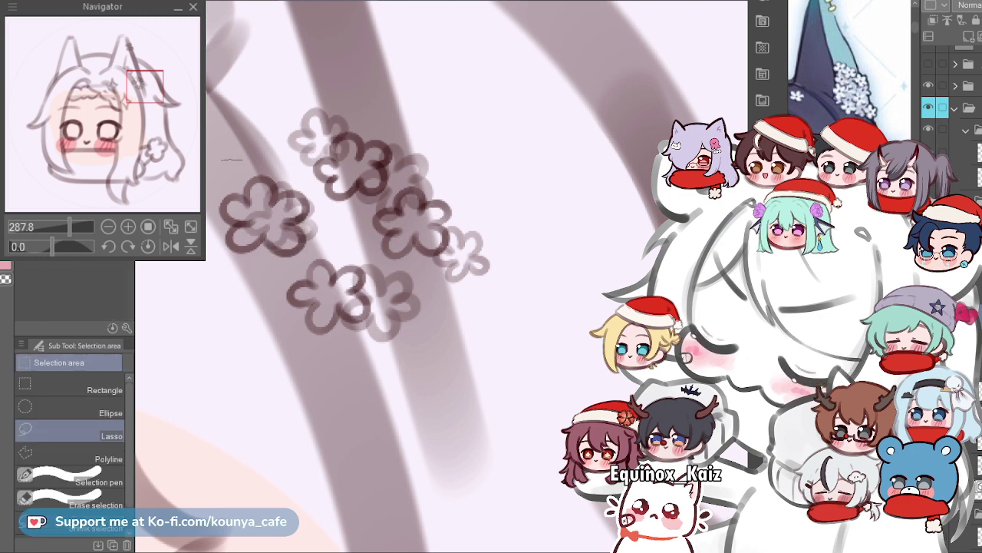
{"action": "left_click_drag", "start_coordinate": [223, 159], "coordinate": [327, 240]}
{"action": "left_click_drag", "start_coordinate": [291, 163], "coordinate": [278, 159]}
{"action": "key", "text": "ctrl+t"}
{"action": "left_click_drag", "start_coordinate": [265, 220], "coordinate": [265, 174]}
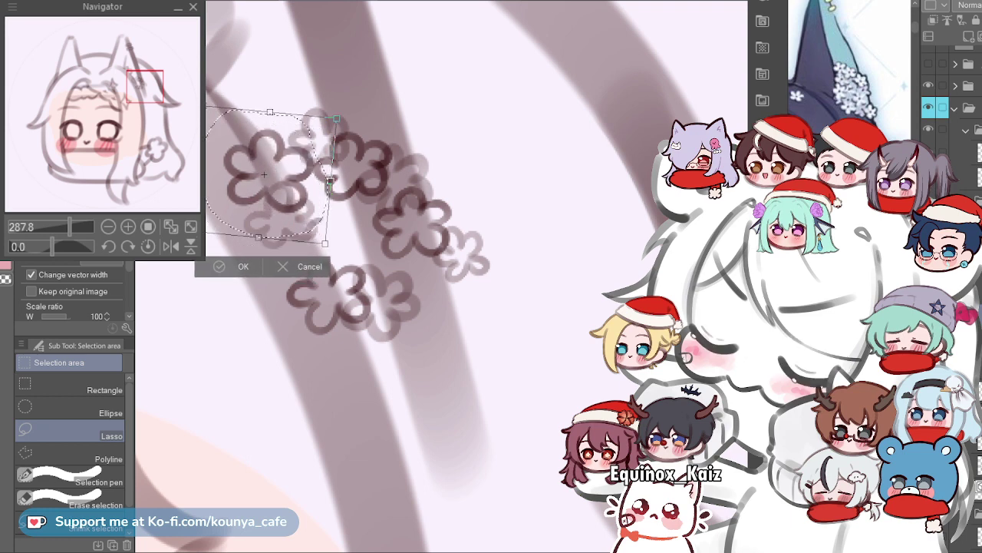
{"action": "key", "text": "Return"}
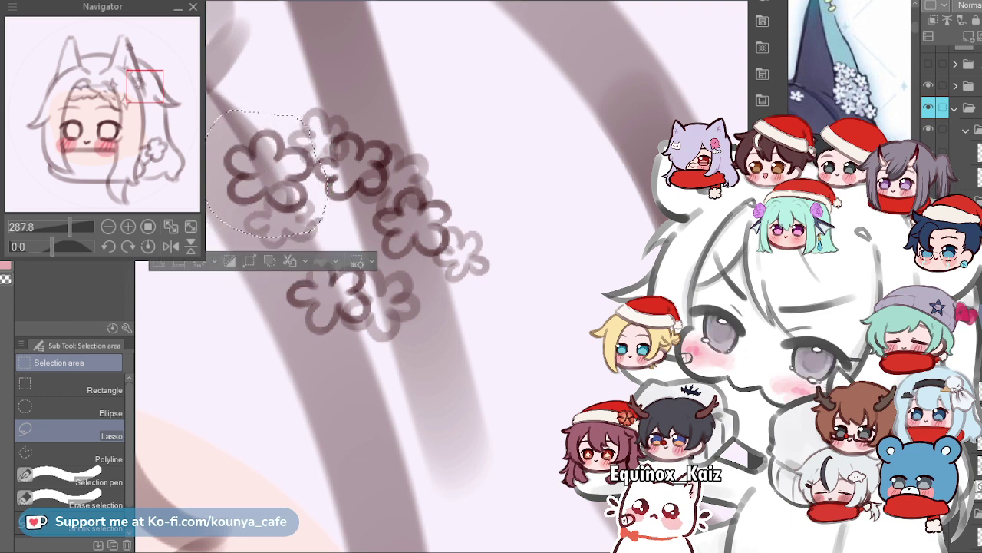
{"action": "key", "text": "ctrl+d"}
Redraw the top petal of the dark flower that overlaps the lowest flower's left side.
{"action": "key", "text": "p"}
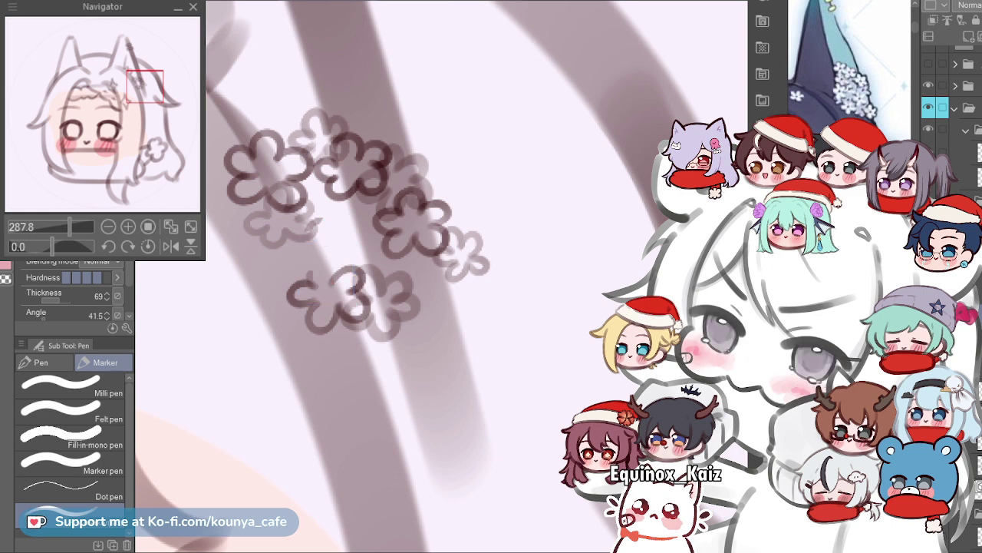
{"action": "left_click", "coordinate": [312, 280], "text": "ctrl"}
{"action": "key", "text": "Delete"}
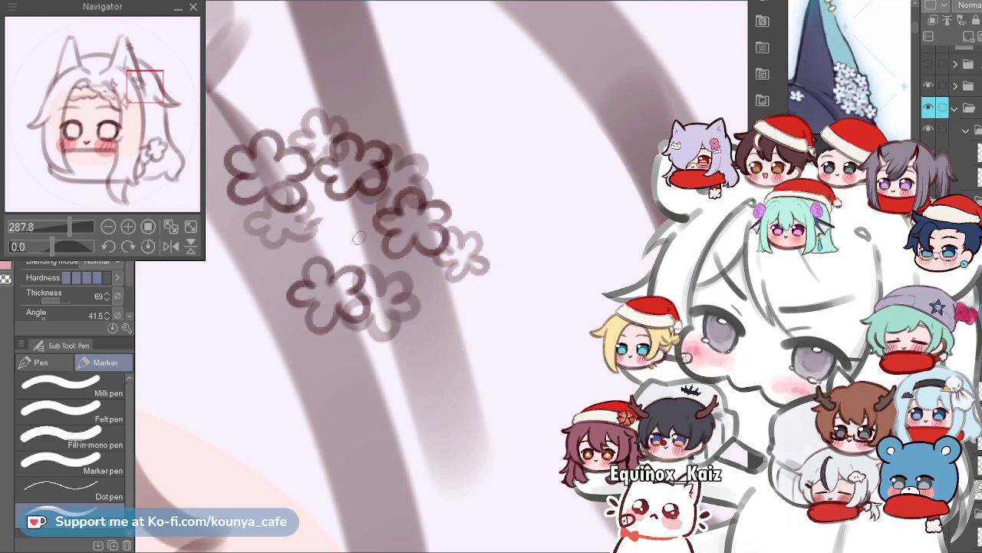
Lasso the dark lower-left flower, move it up closer to the cluster, and compare the sketch with and without the new flowers.
{"action": "key", "text": "m"}
{"action": "left_click_drag", "start_coordinate": [318, 224], "coordinate": [311, 229]}
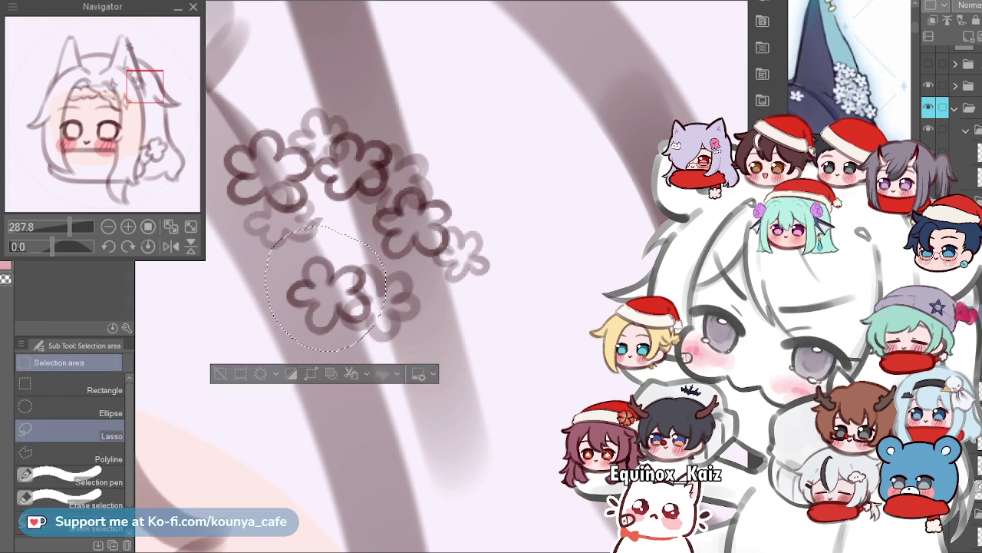
{"action": "key", "text": "ctrl+t"}
{"action": "left_click_drag", "start_coordinate": [326, 289], "coordinate": [324, 256]}
{"action": "key", "text": "Return"}
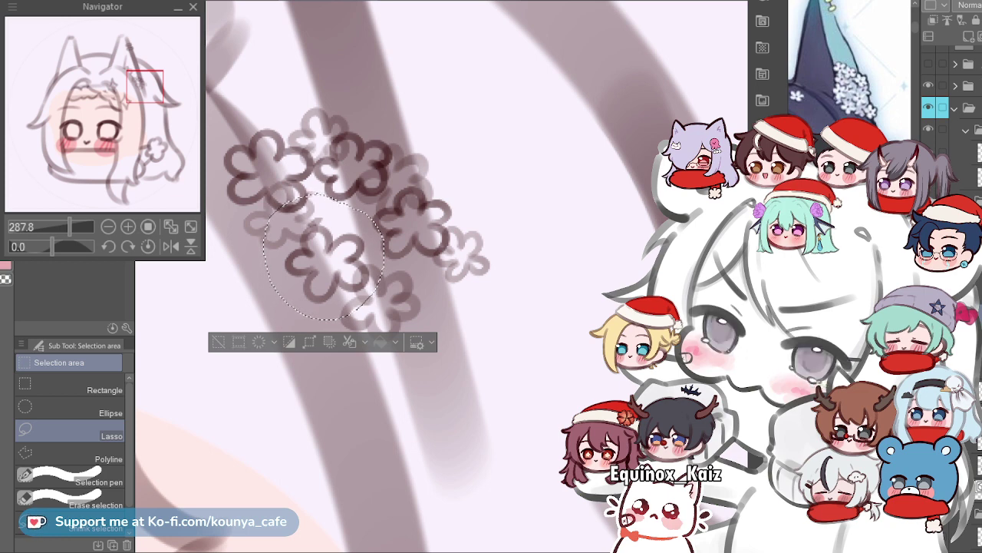
{"action": "key", "text": "ctrl+d"}
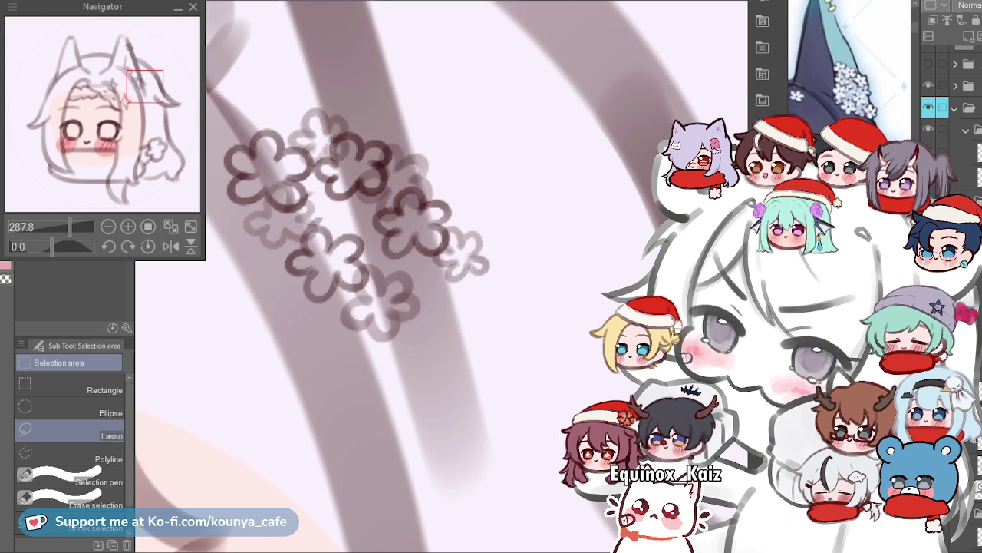
{"action": "key", "text": "Delete"}
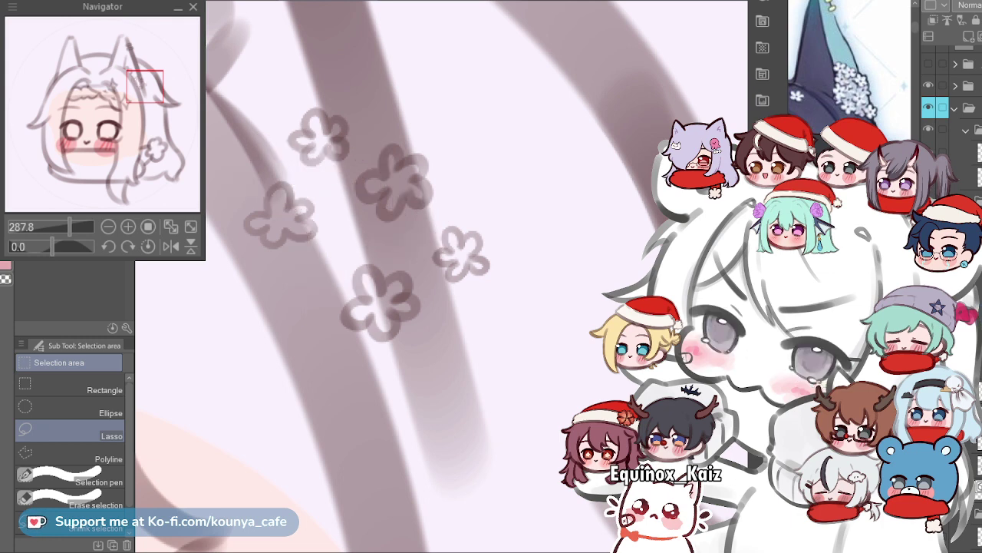
{"action": "key", "text": "ctrl+y"}
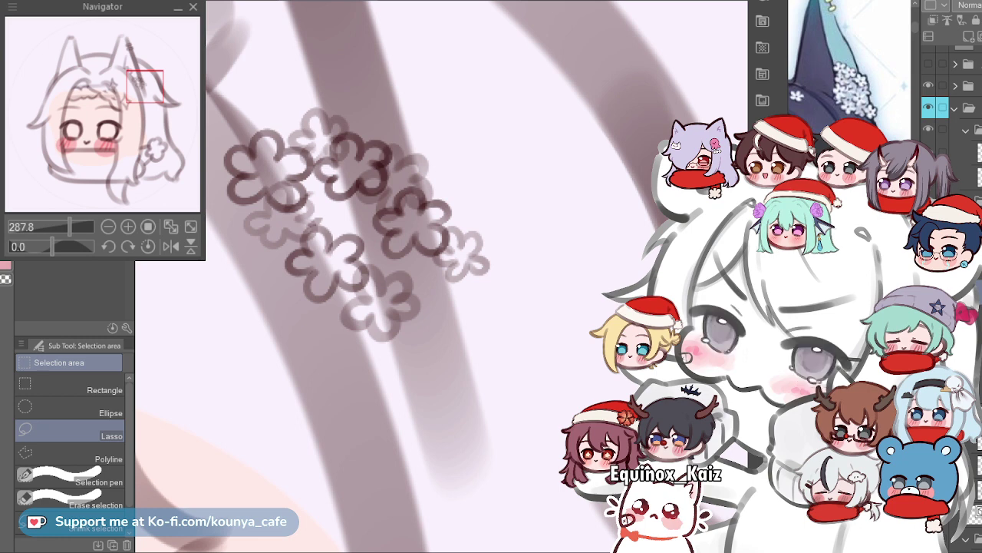
Draw a small five-petal flower in the gap at the cluster's centre and move it slightly up and left.
{"action": "key", "text": "p"}
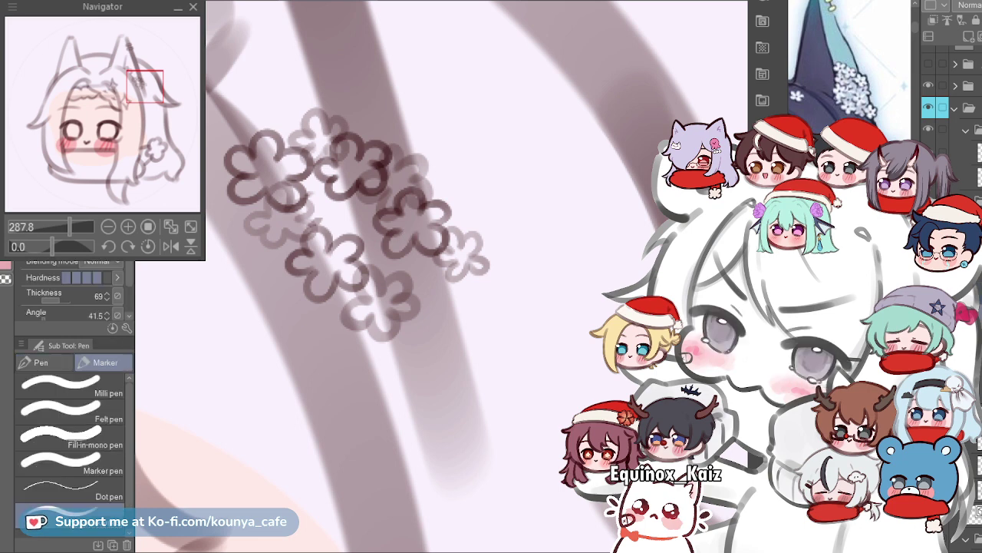
{"action": "key", "text": "ctrl+z"}
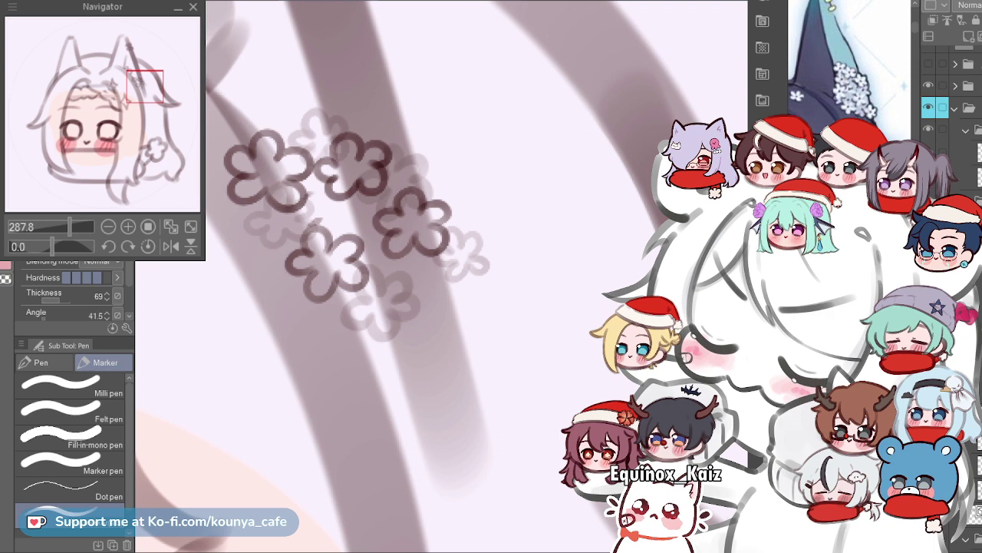
{"action": "key", "text": "ctrl+z"}
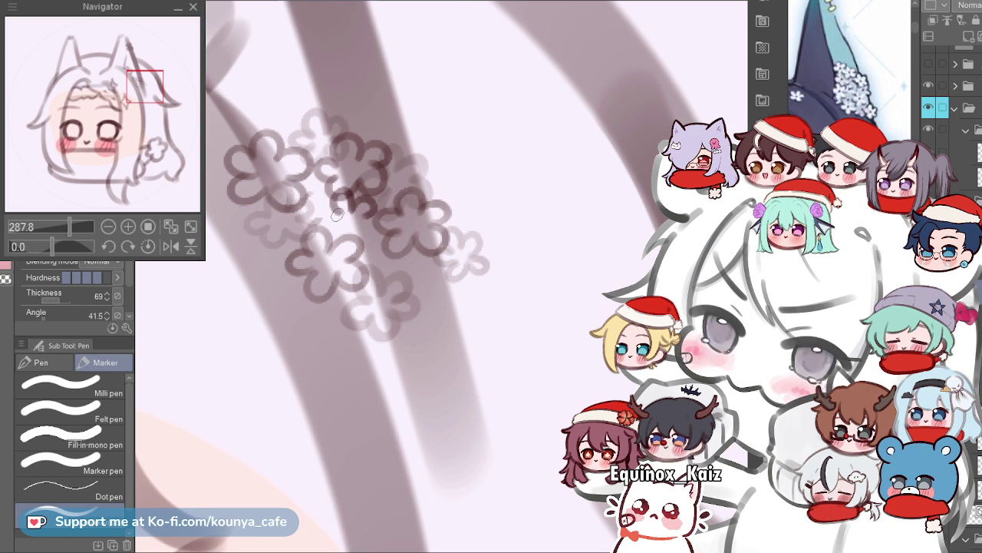
{"action": "mouse_move", "coordinate": [359, 230]}
{"action": "left_mouse_down"}
{"action": "mouse_move", "coordinate": [376, 229]}
{"action": "mouse_move", "coordinate": [367, 218]}
{"action": "left_mouse_up"}
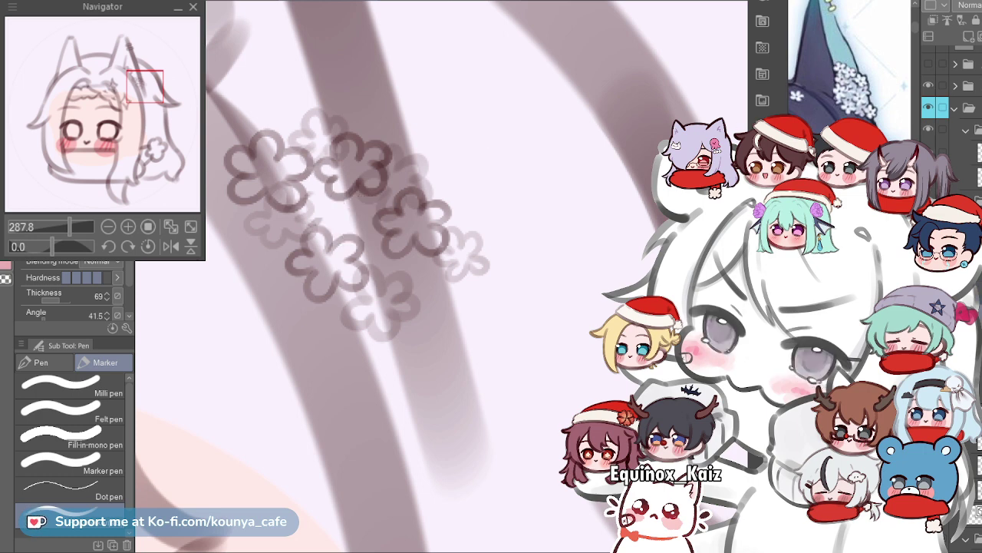
{"action": "key", "text": "ctrl+z"}
{"action": "key", "text": "ctrl+y"}
{"action": "left_click", "coordinate": [353, 217]}
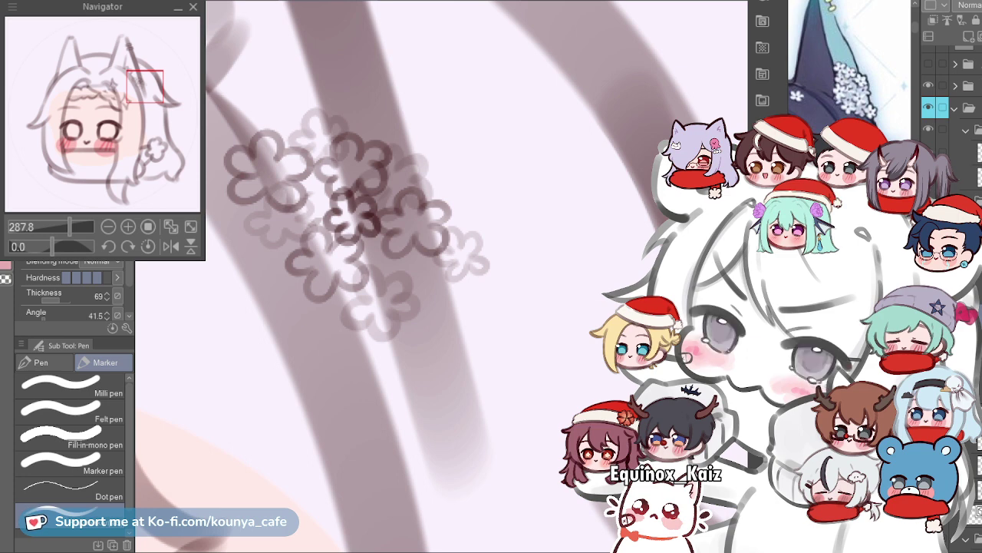
{"action": "key", "text": "ctrl+t"}
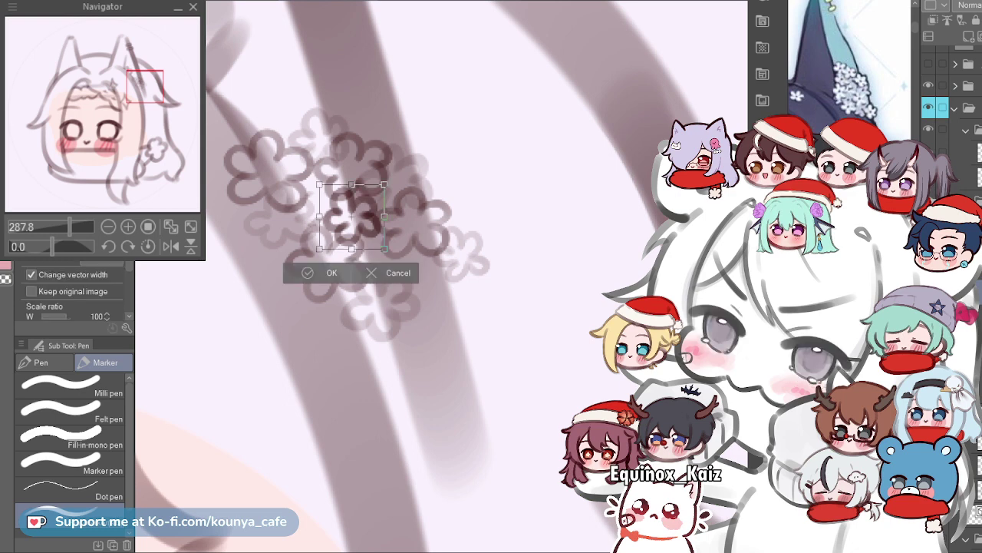
{"action": "left_click_drag", "start_coordinate": [352, 216], "coordinate": [347, 209]}
{"action": "key", "text": "Return"}
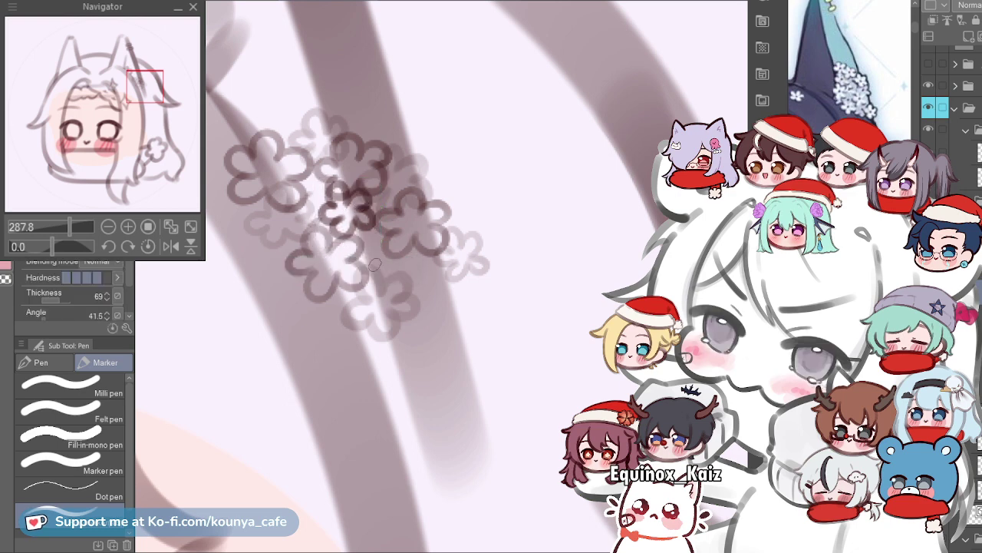
Draw another small five-petal flower below the cluster's large right flower, redoing its lower petals.
{"action": "mouse_move", "coordinate": [392, 266]}
{"action": "left_mouse_down"}
{"action": "mouse_move", "coordinate": [399, 248]}
{"action": "mouse_move", "coordinate": [426, 264]}
{"action": "left_mouse_up"}
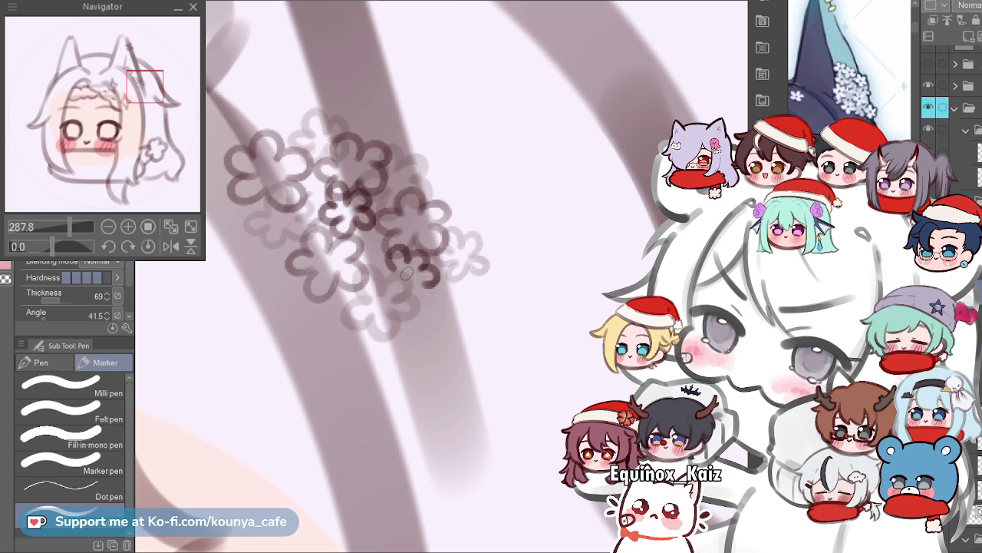
{"action": "mouse_move", "coordinate": [391, 268]}
{"action": "left_mouse_down"}
{"action": "mouse_move", "coordinate": [384, 283]}
{"action": "mouse_move", "coordinate": [404, 282]}
{"action": "mouse_move", "coordinate": [408, 293]}
{"action": "mouse_move", "coordinate": [423, 287]}
{"action": "left_mouse_up"}
{"action": "key", "text": "ctrl+z"}
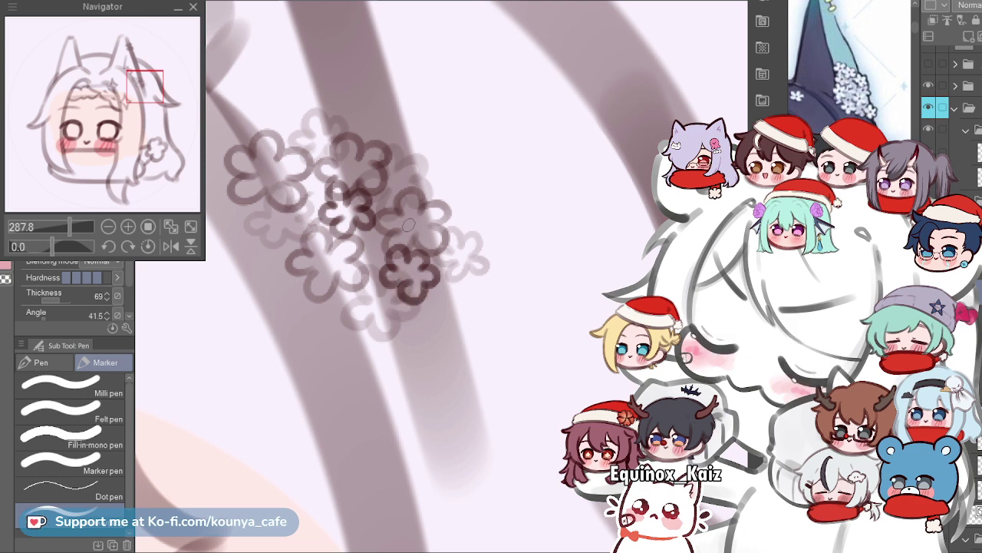
{"action": "left_click_drag", "start_coordinate": [403, 283], "coordinate": [411, 298]}
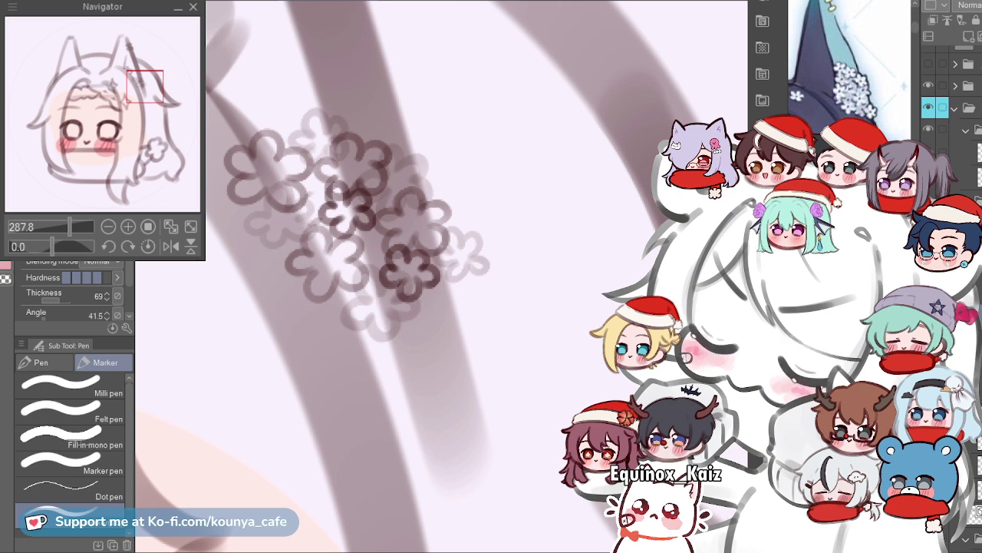
{"action": "key", "text": "ctrl+z"}
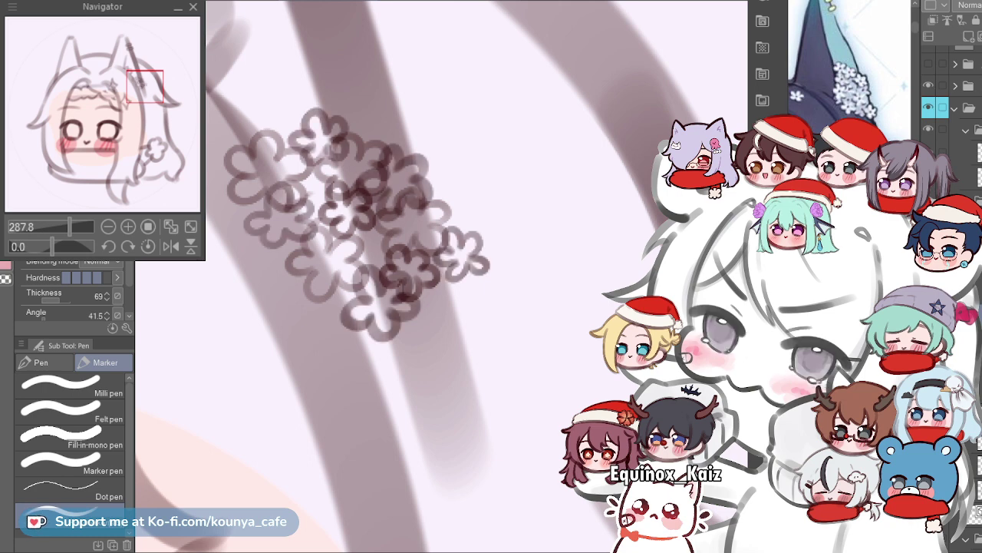
Hide one set of flowers to examine the others, show it again, and check the cluster against the whole head.
{"action": "key", "text": "ctrl+z"}
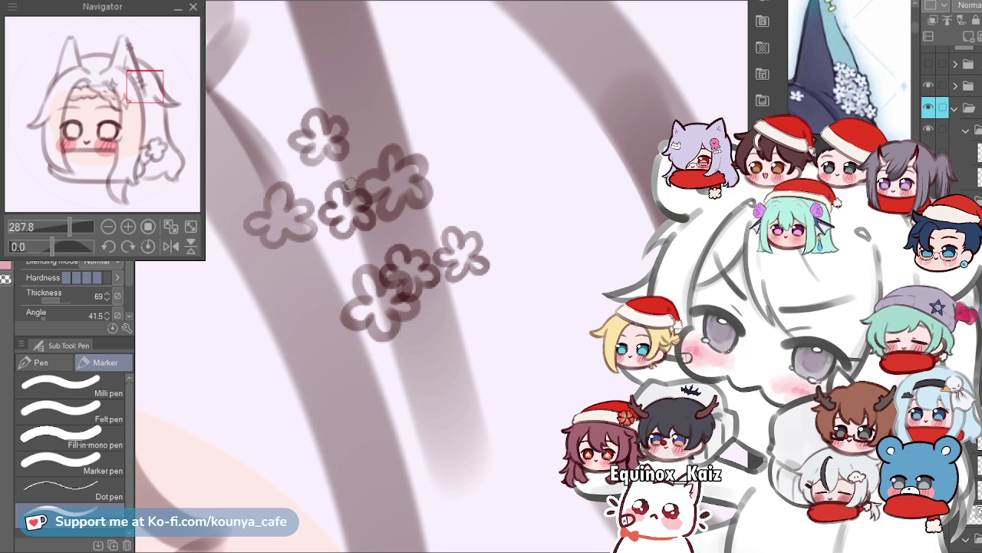
{"action": "key", "text": "e"}
{"action": "scroll", "coordinate": [359, 207], "scroll_direction": "up", "scroll_amount": 3}
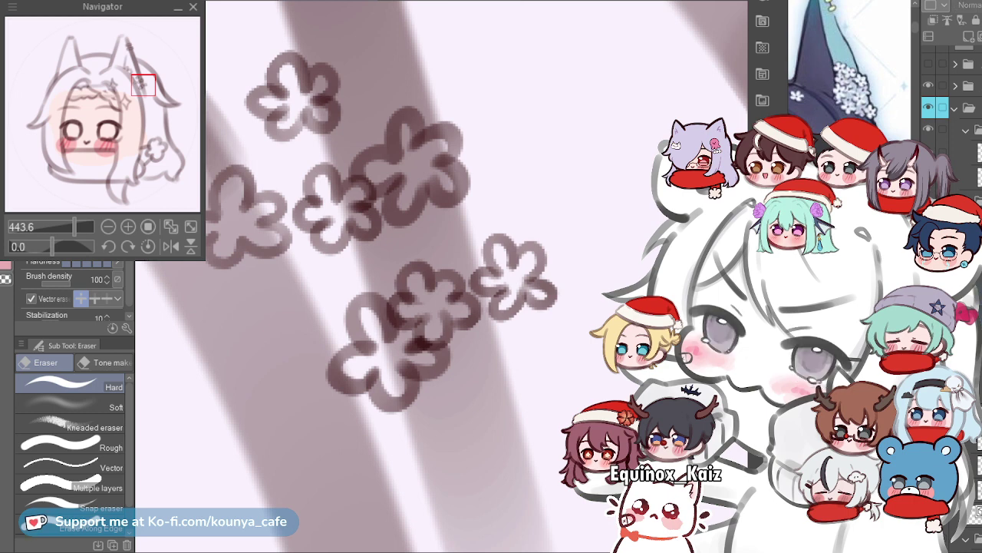
{"action": "key", "text": "ctrl+z"}
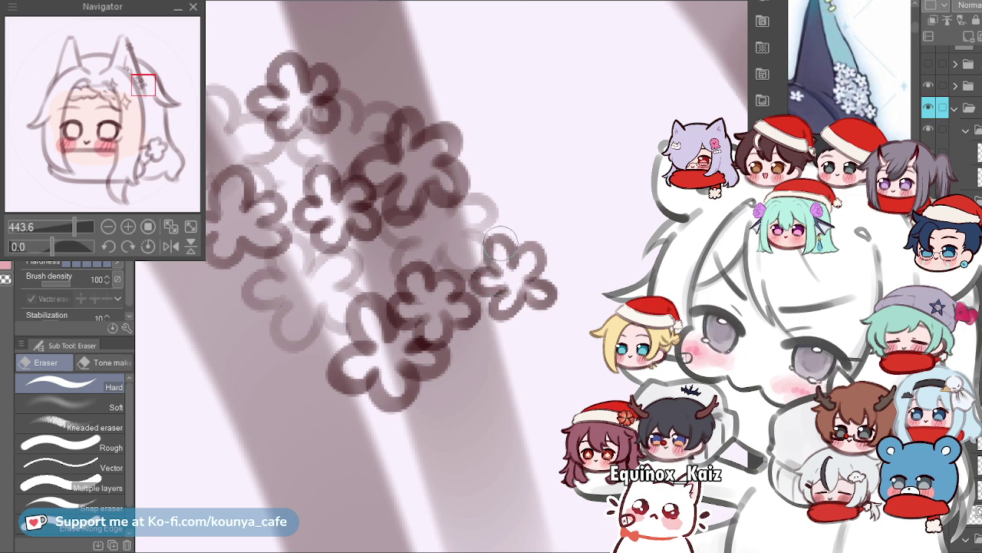
{"action": "scroll", "coordinate": [497, 256], "scroll_direction": "down", "scroll_amount": 5}
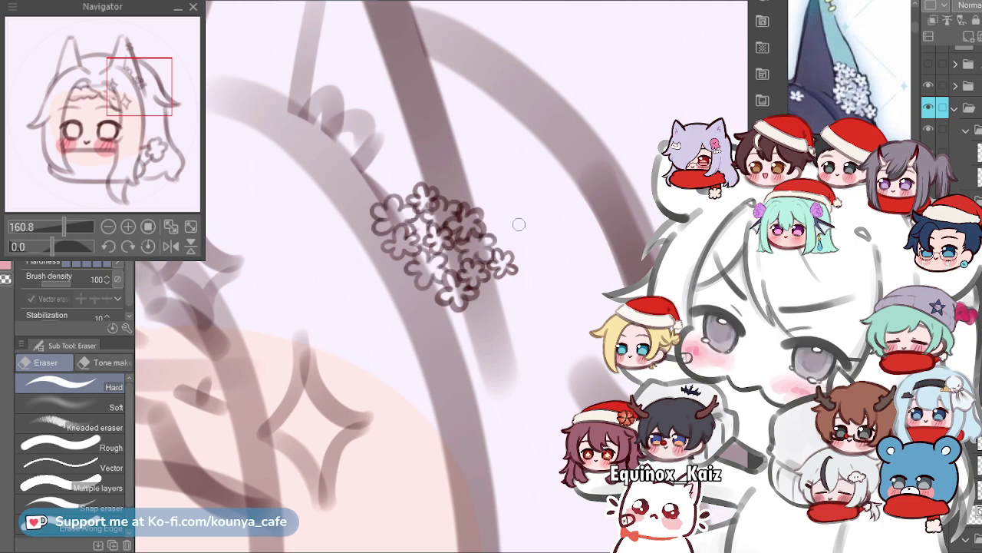
{"action": "scroll", "coordinate": [522, 219], "scroll_direction": "down", "scroll_amount": 3}
{"action": "scroll", "coordinate": [491, 222], "scroll_direction": "down", "scroll_amount": 1}
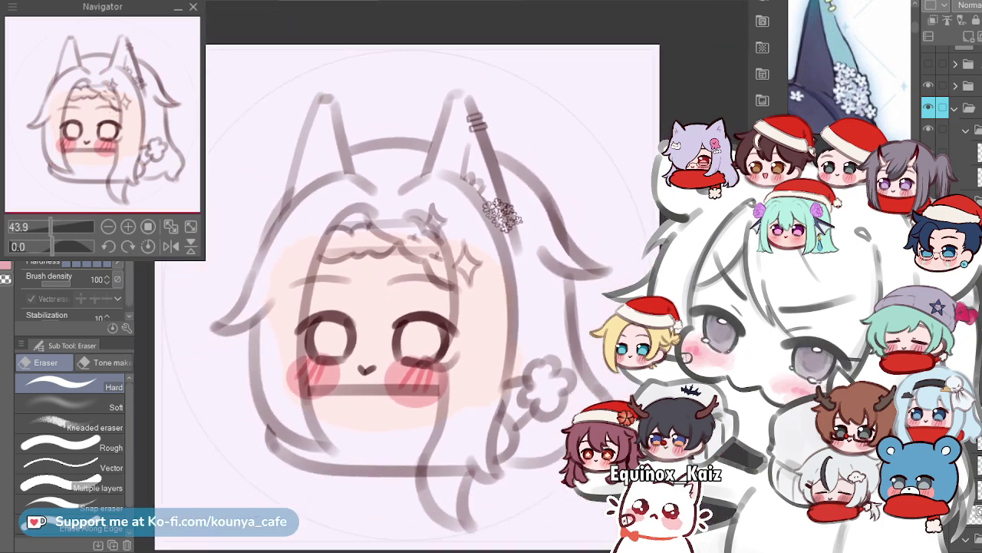
{"action": "scroll", "coordinate": [492, 222], "scroll_direction": "up", "scroll_amount": 4}
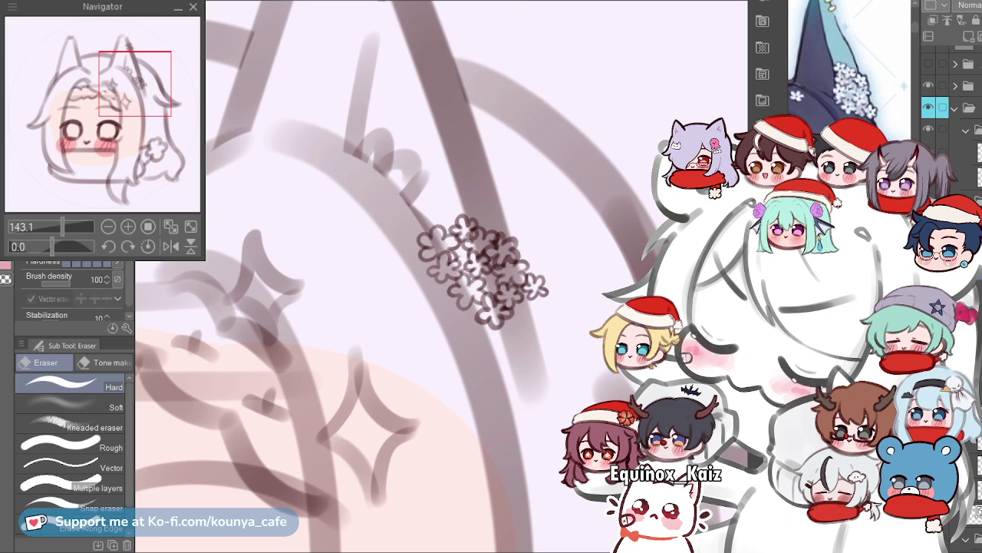
Erase the petals on the cluster's left side that overlap the hair strand, using a larger eraser.
{"action": "key", "text": "bracketright"}
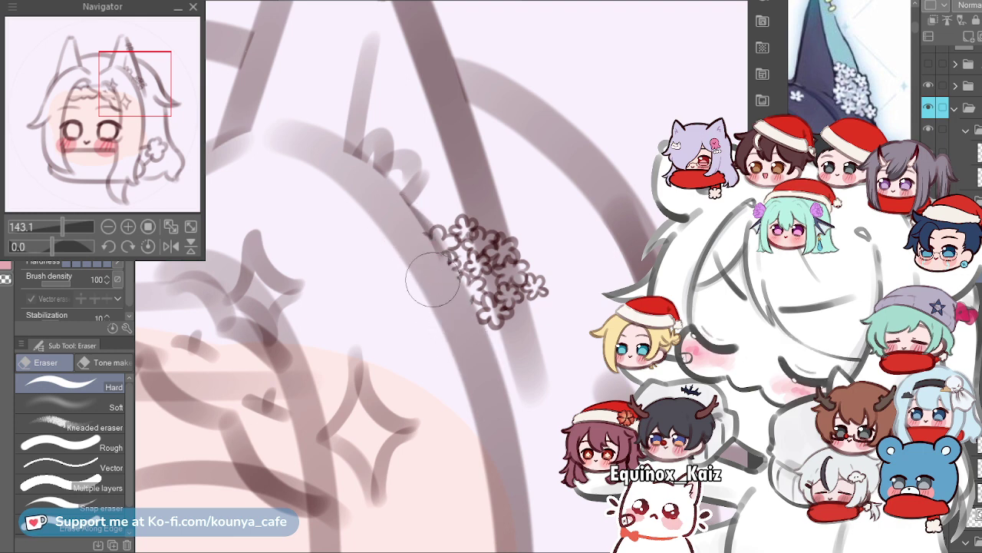
{"action": "scroll", "coordinate": [435, 247], "scroll_direction": "down", "scroll_amount": 3}
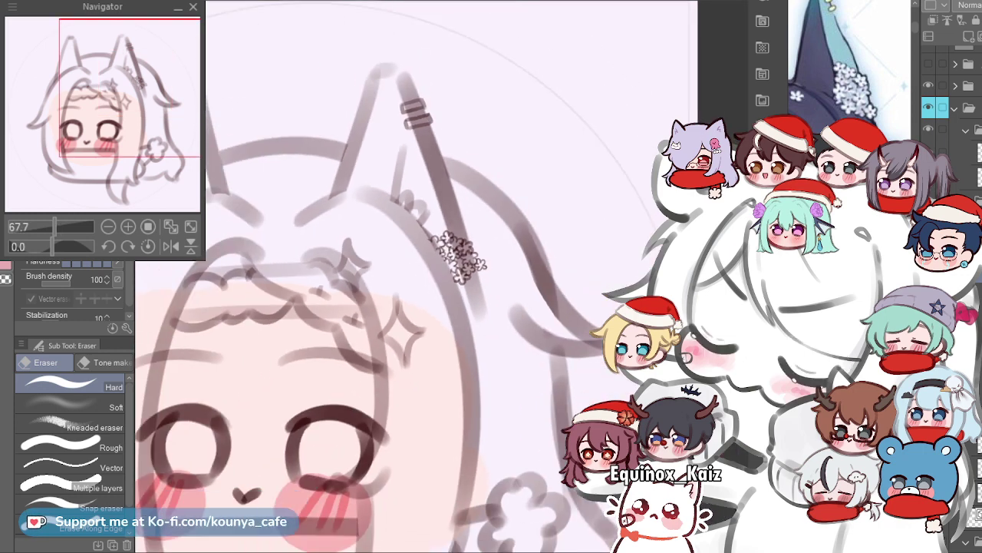
{"action": "scroll", "coordinate": [488, 238], "scroll_direction": "up", "scroll_amount": 2}
{"action": "scroll", "coordinate": [484, 238], "scroll_direction": "up", "scroll_amount": 2}
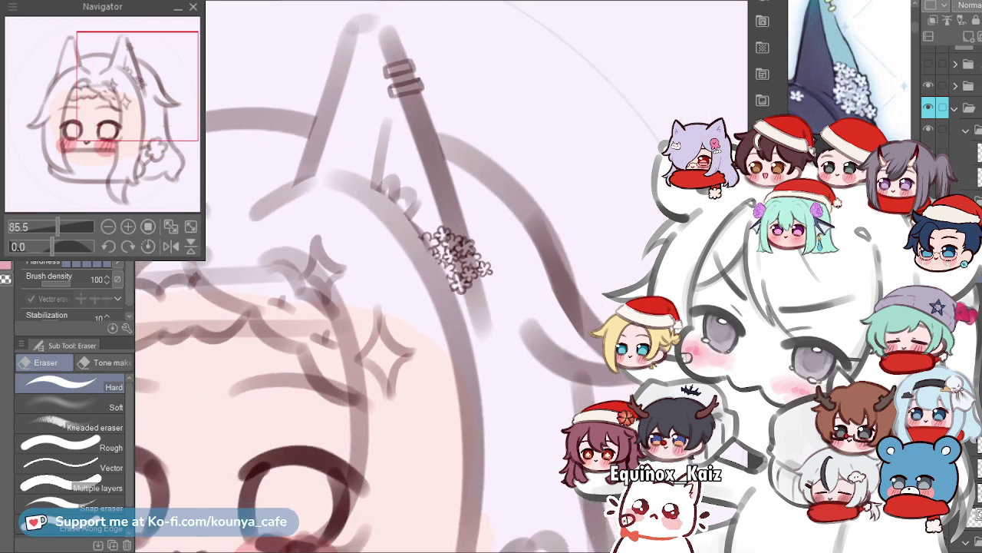
{"action": "scroll", "coordinate": [561, 202], "scroll_direction": "down", "scroll_amount": 4}
{"action": "scroll", "coordinate": [560, 202], "scroll_direction": "up", "scroll_amount": 3}
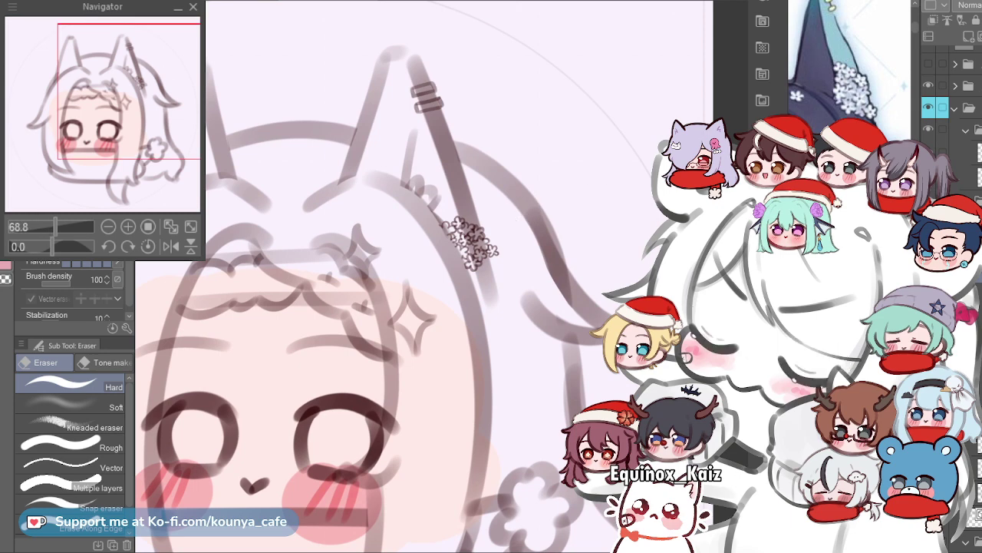
Transform the flower cluster with a slight clockwise rotation at the base of the right ear.
{"action": "key", "text": "ctrl+t"}
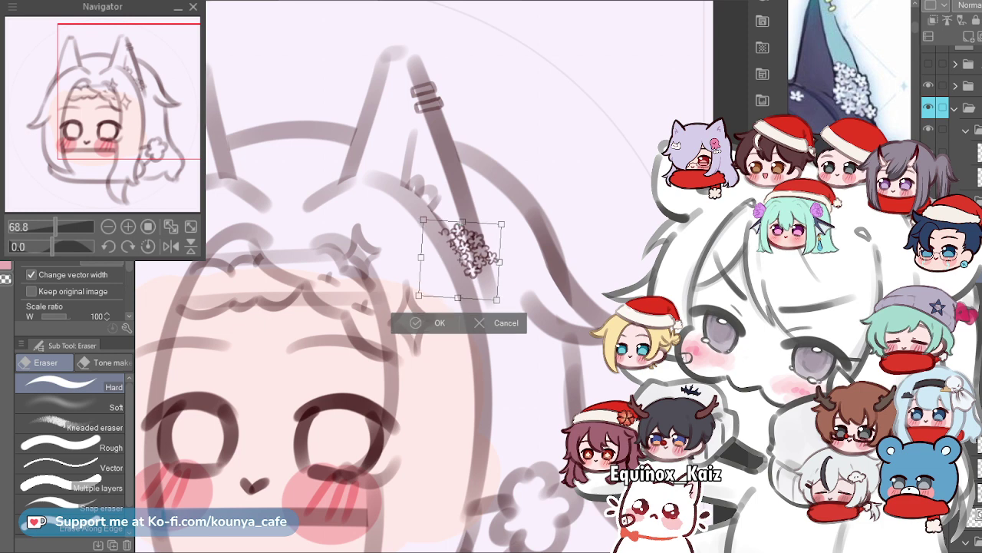
{"action": "left_click_drag", "start_coordinate": [501, 223], "coordinate": [504, 227]}
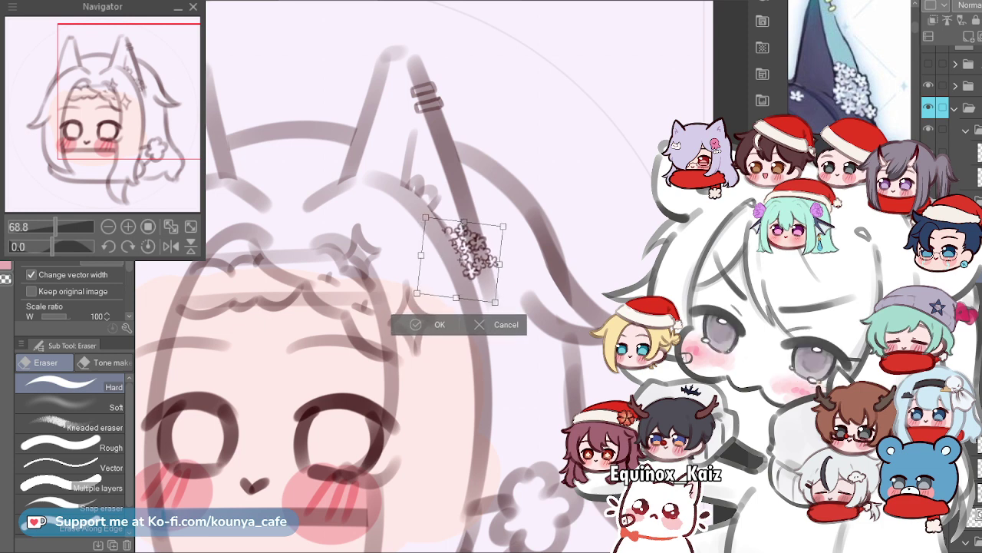
{"action": "key", "text": "Return"}
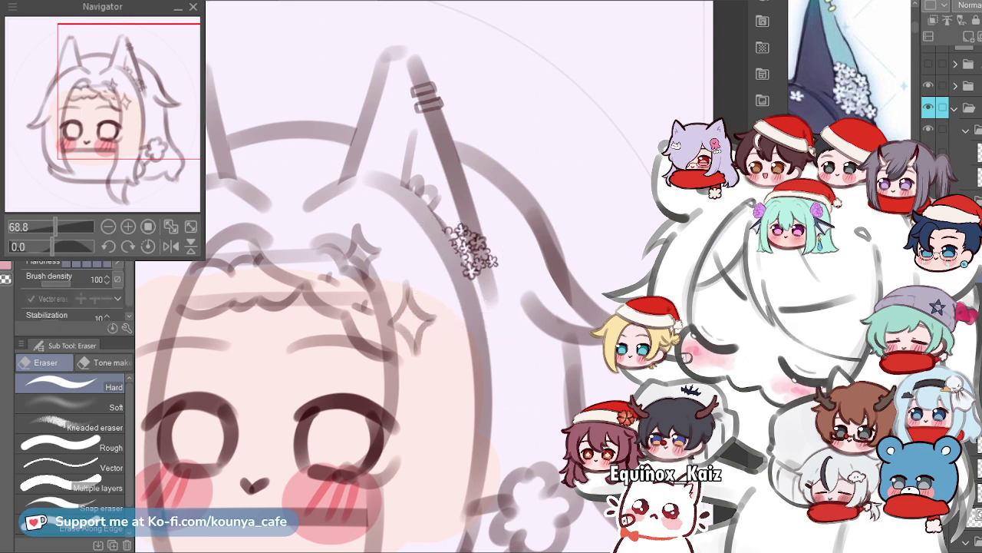
{"action": "scroll", "coordinate": [513, 270], "scroll_direction": "up", "scroll_amount": 2}
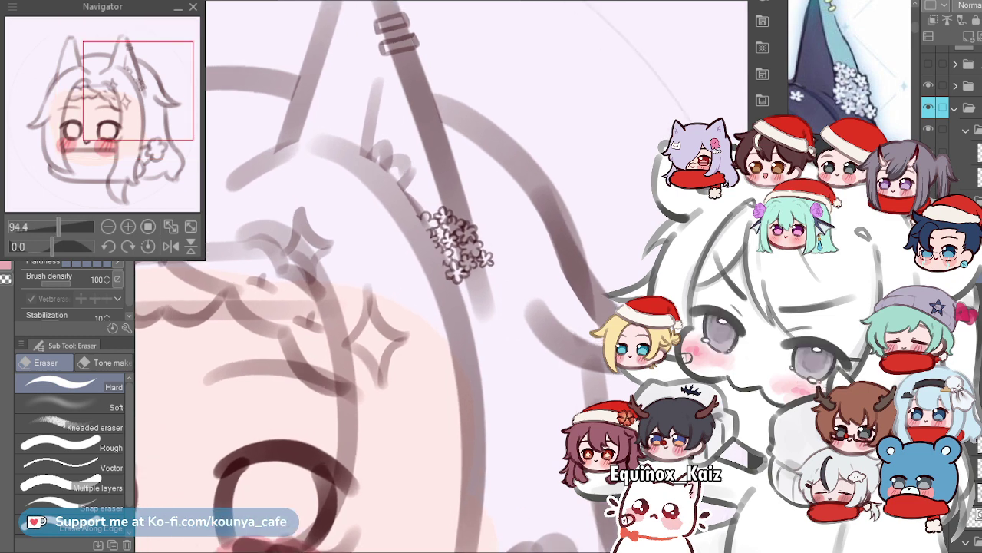
{"action": "key", "text": "ctrl+t"}
{"action": "left_click_drag", "start_coordinate": [500, 311], "coordinate": [502, 316]}
{"action": "key", "text": "Return"}
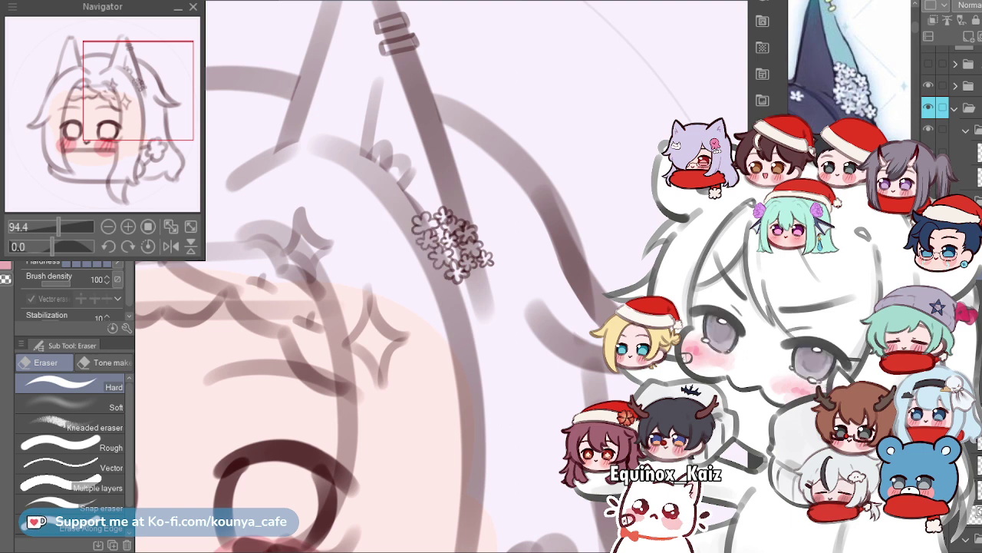
Enlarge the flower cluster to 111% further down and right, and erase the petals overlapping the hair strand.
{"action": "key", "text": "ctrl+t"}
{"action": "left_click_drag", "start_coordinate": [495, 285], "coordinate": [501, 291]}
{"action": "left_click_drag", "start_coordinate": [454, 244], "coordinate": [454, 248]}
{"action": "left_click_drag", "start_coordinate": [508, 198], "coordinate": [512, 206]}
{"action": "left_click_drag", "start_coordinate": [455, 248], "coordinate": [460, 258]}
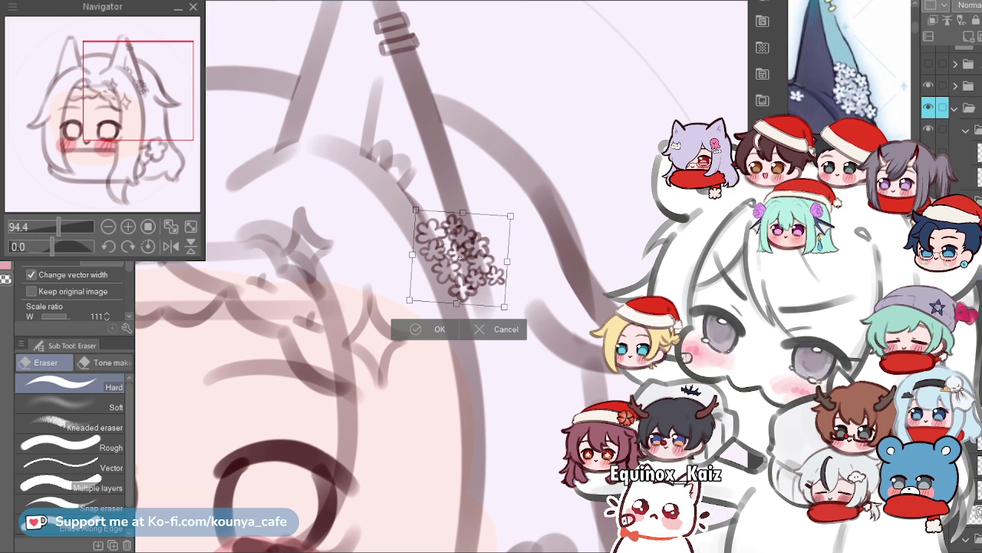
{"action": "key", "text": "Return"}
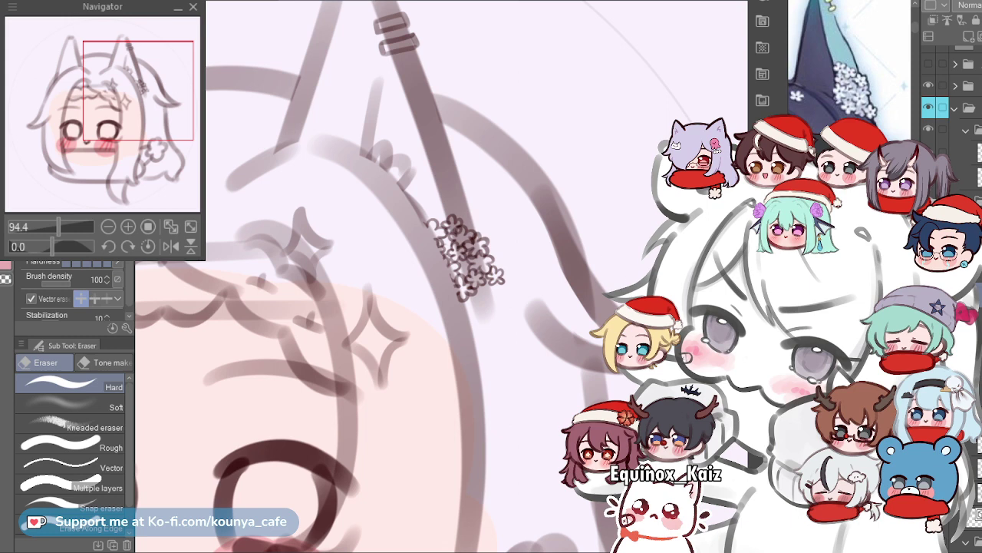
Draw a small five-petal flower just below the lower end of the cluster, redoing its first strokes.
{"action": "scroll", "coordinate": [482, 261], "scroll_direction": "up", "scroll_amount": 4}
{"action": "key", "text": "p"}
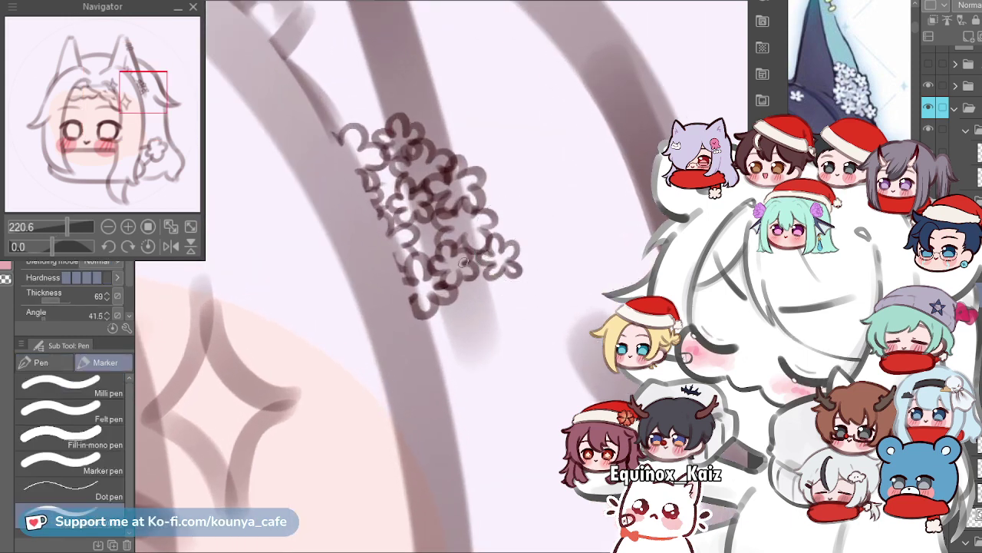
{"action": "scroll", "coordinate": [489, 272], "scroll_direction": "up", "scroll_amount": 2}
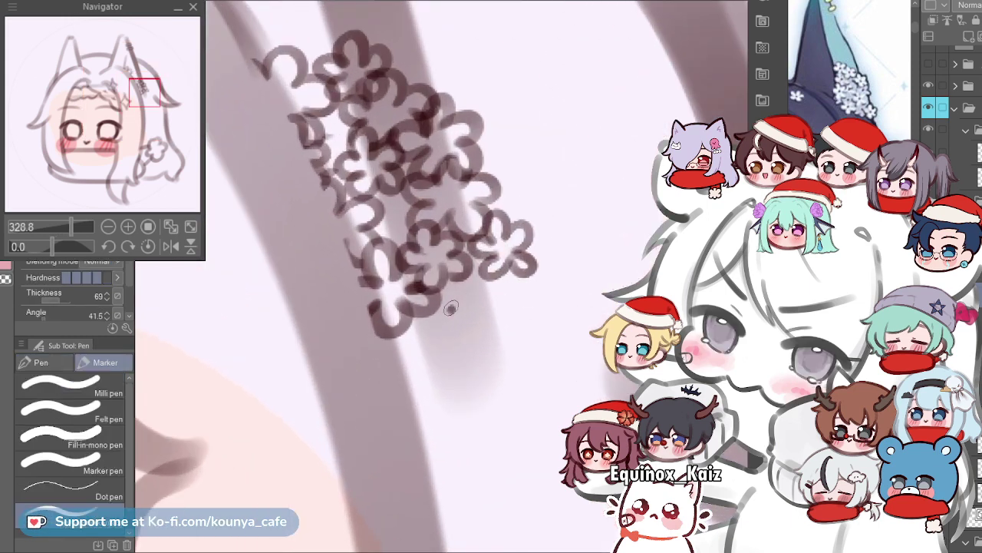
{"action": "mouse_move", "coordinate": [456, 304]}
{"action": "left_mouse_down"}
{"action": "mouse_move", "coordinate": [440, 322]}
{"action": "mouse_move", "coordinate": [448, 344]}
{"action": "left_mouse_up"}
{"action": "key", "text": "ctrl+z"}
{"action": "key", "text": "ctrl+z"}
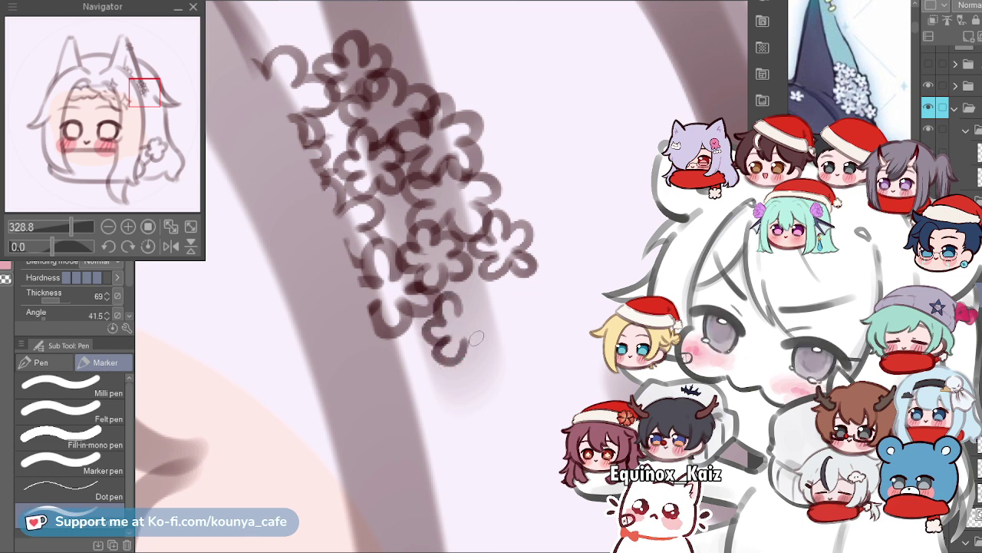
{"action": "mouse_move", "coordinate": [451, 325]}
{"action": "left_mouse_down"}
{"action": "mouse_move", "coordinate": [434, 343]}
{"action": "mouse_move", "coordinate": [455, 339]}
{"action": "mouse_move", "coordinate": [468, 349]}
{"action": "mouse_move", "coordinate": [495, 314]}
{"action": "mouse_move", "coordinate": [467, 306]}
{"action": "left_mouse_up"}
{"action": "scroll", "coordinate": [481, 265], "scroll_direction": "down", "scroll_amount": 4}
{"action": "scroll", "coordinate": [481, 265], "scroll_direction": "up", "scroll_amount": 3}
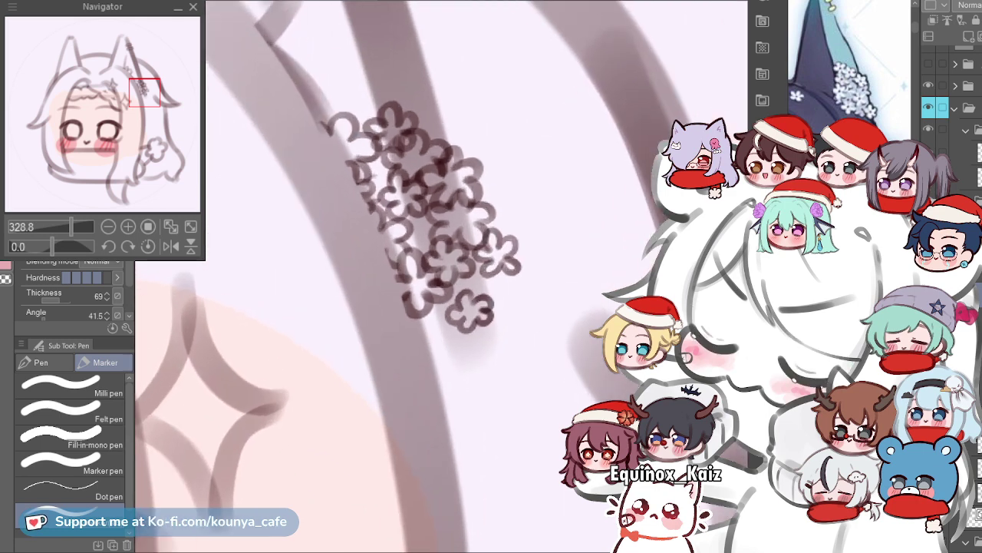
{"action": "key", "text": "m"}
{"action": "mouse_move", "coordinate": [425, 354]}
{"action": "left_mouse_down"}
{"action": "mouse_move", "coordinate": [519, 285]}
{"action": "mouse_move", "coordinate": [551, 309]}
{"action": "left_mouse_up"}
{"action": "key", "text": "ctrl+t"}
{"action": "key", "text": "ctrl+z"}
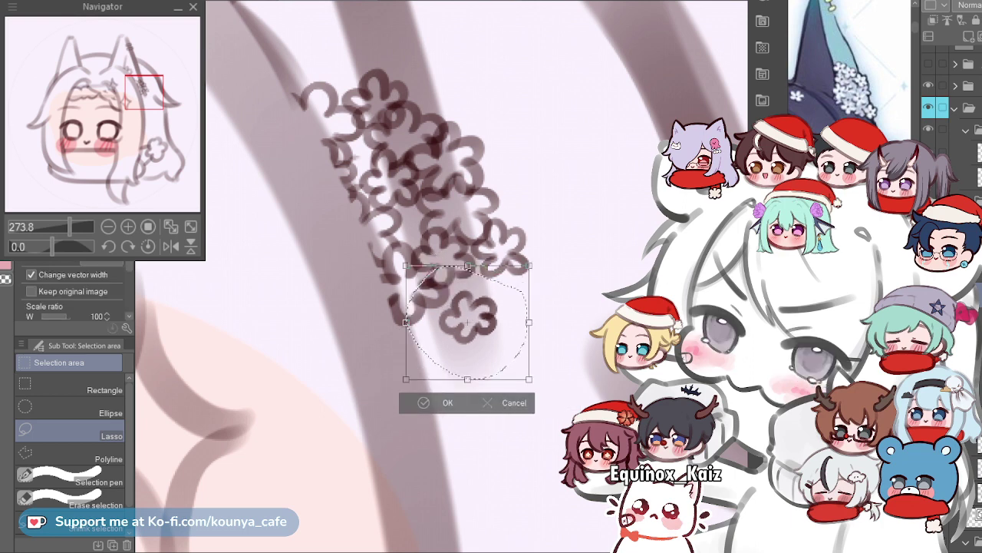
{"action": "key", "text": "Escape"}
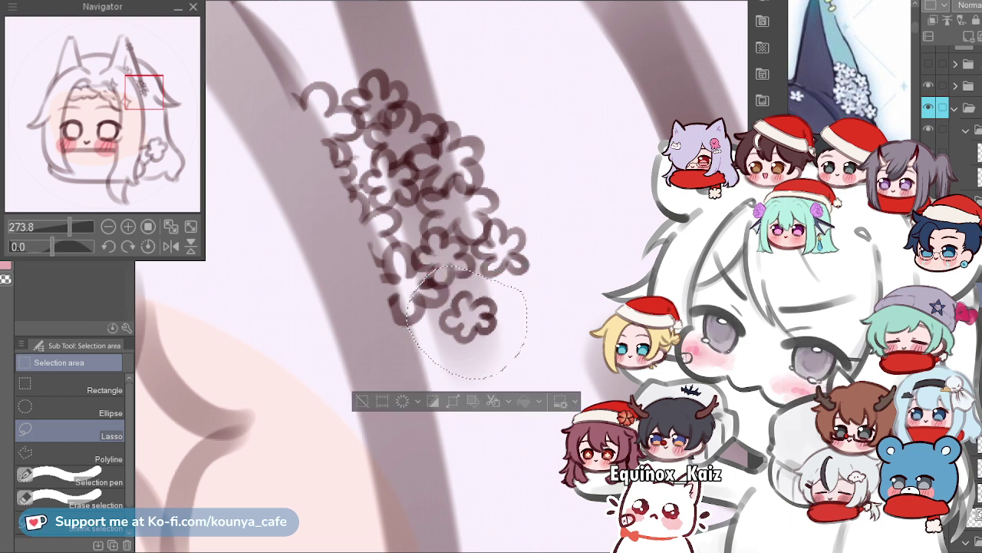
{"action": "key", "text": "ctrl+d"}
Rotate the small flower below the cluster slightly clockwise and move it left to nest against the cluster's lower end.
{"action": "mouse_move", "coordinate": [500, 290]}
{"action": "left_mouse_down"}
{"action": "mouse_move", "coordinate": [461, 283]}
{"action": "mouse_move", "coordinate": [424, 323]}
{"action": "left_mouse_up"}
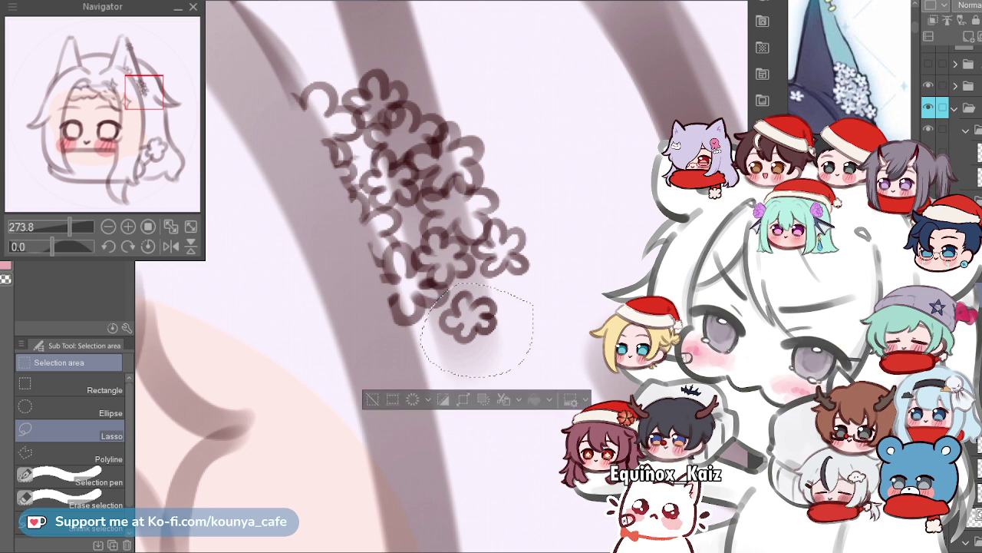
{"action": "key", "text": "ctrl+t"}
{"action": "left_click_drag", "start_coordinate": [541, 278], "coordinate": [551, 294]}
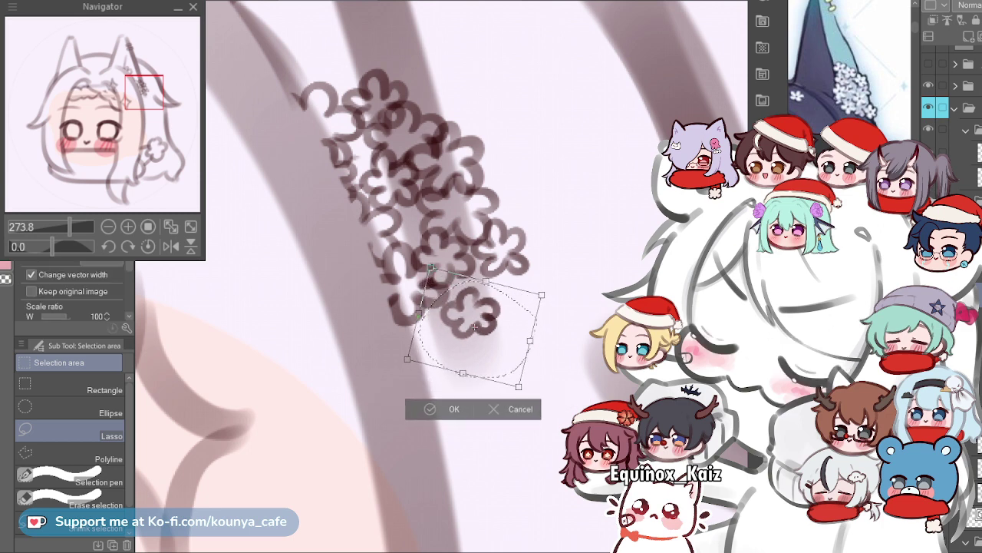
{"action": "left_click_drag", "start_coordinate": [476, 327], "coordinate": [474, 326]}
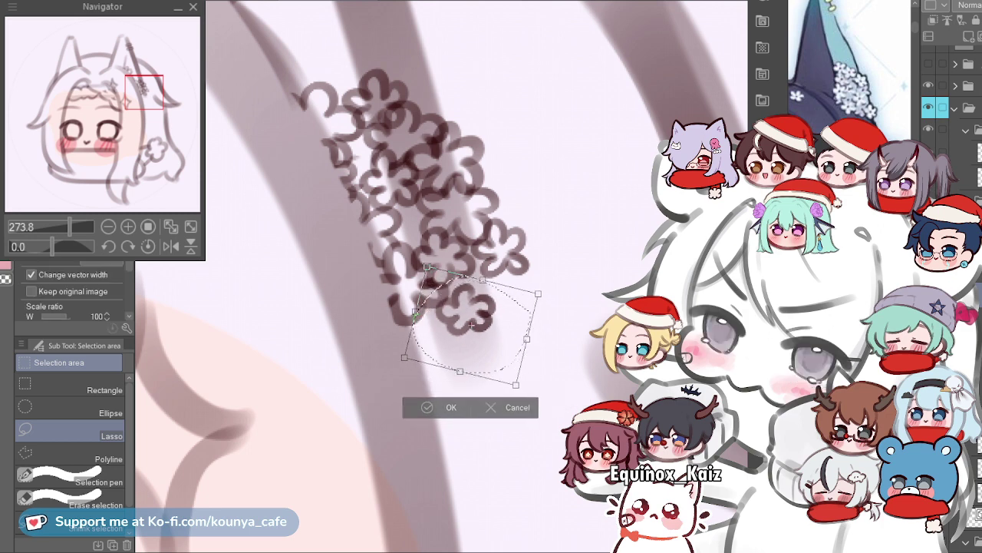
{"action": "left_click_drag", "start_coordinate": [472, 327], "coordinate": [464, 331]}
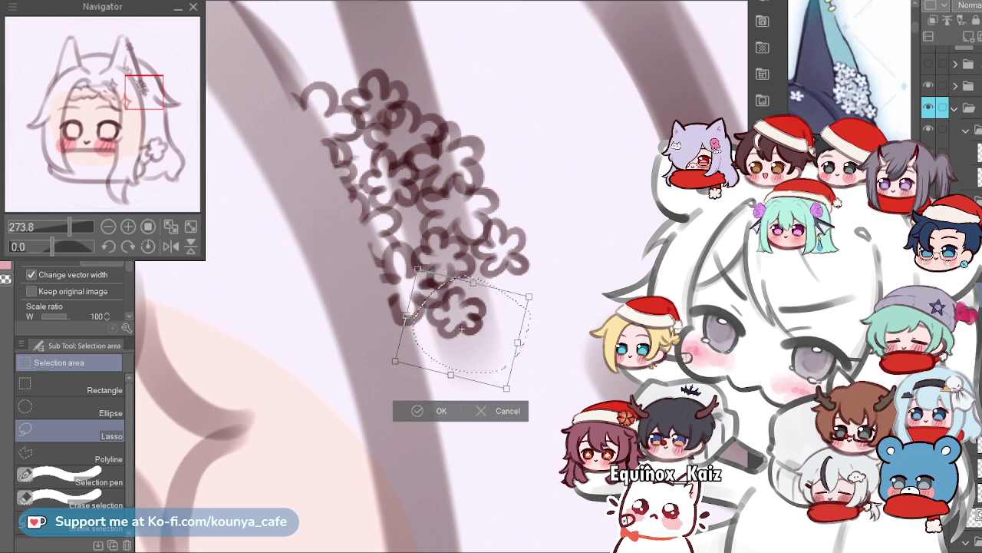
{"action": "key", "text": "Return"}
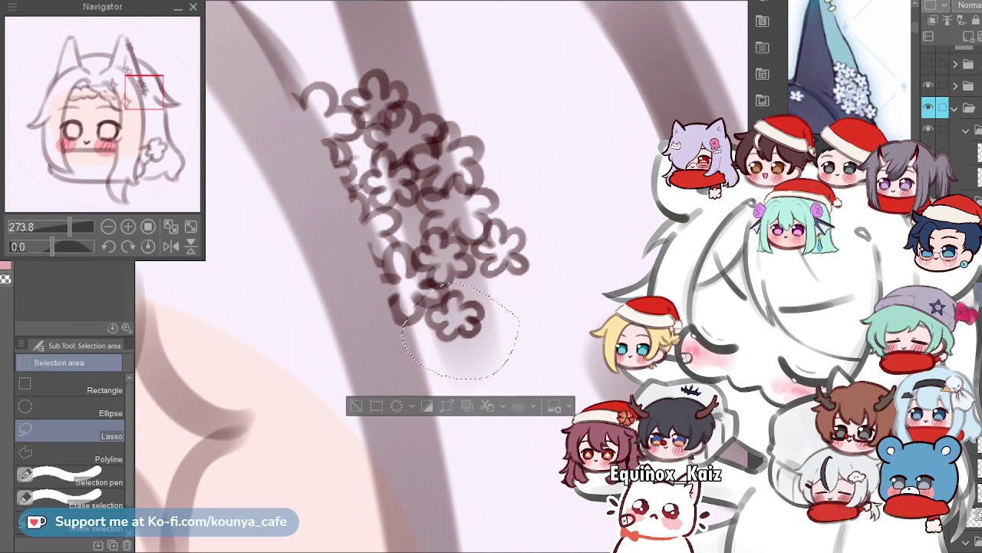
{"action": "key", "text": "ctrl+d"}
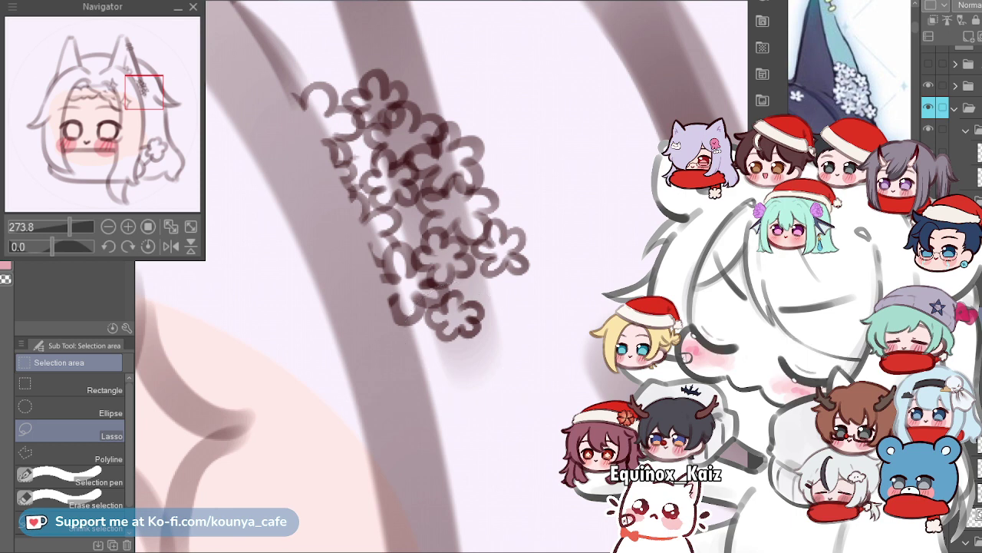
Draw a smaller five-petal flower tucked against the upper right of the cluster's bottom flower with the marker.
{"action": "key", "text": "p"}
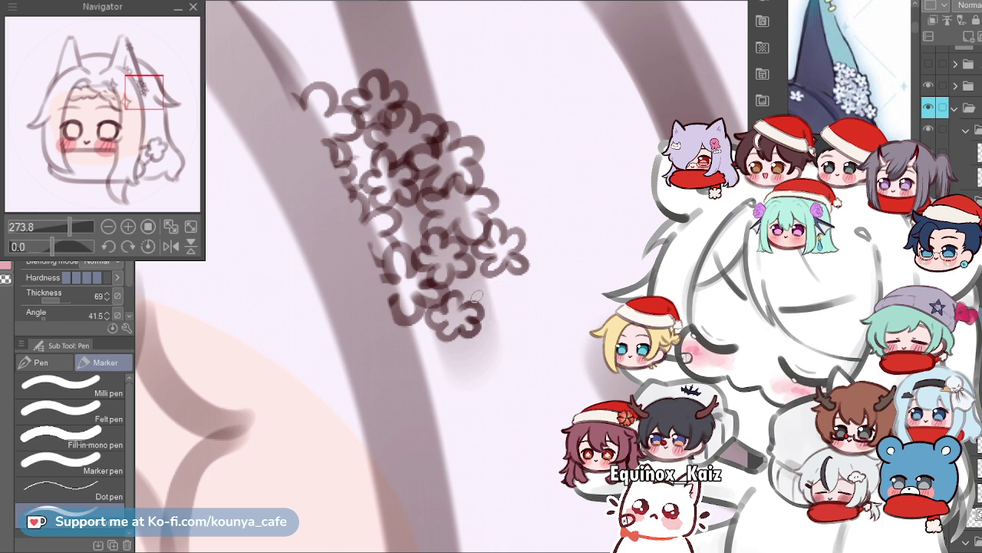
{"action": "left_click_drag", "start_coordinate": [492, 289], "coordinate": [500, 305]}
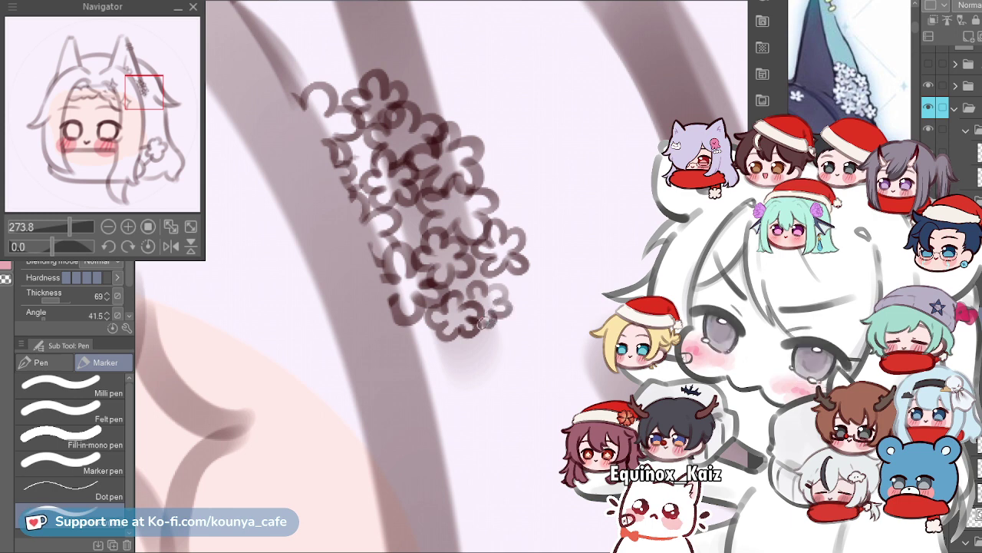
{"action": "scroll", "coordinate": [502, 244], "scroll_direction": "down", "scroll_amount": 2}
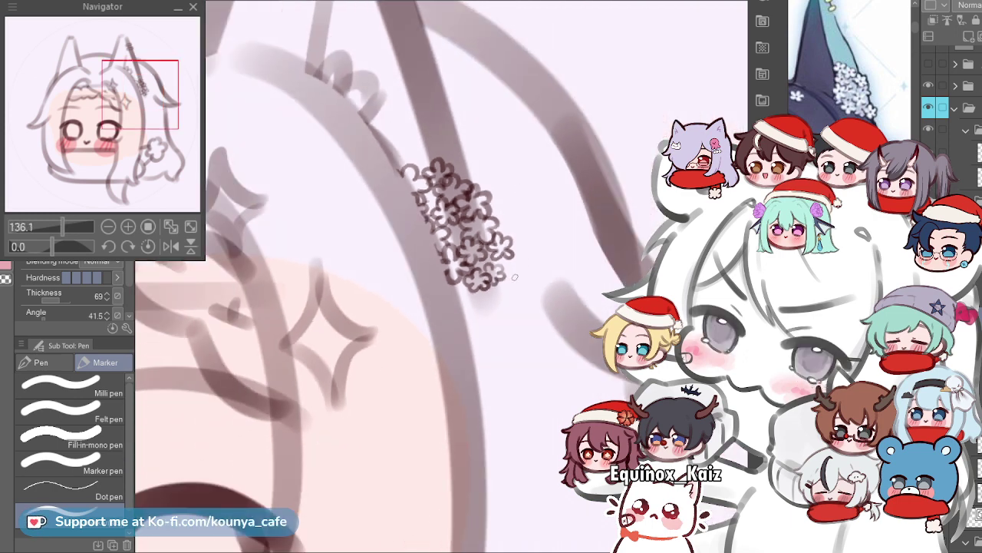
{"action": "scroll", "coordinate": [506, 280], "scroll_direction": "up", "scroll_amount": 1}
{"action": "scroll", "coordinate": [479, 307], "scroll_direction": "up", "scroll_amount": 2}
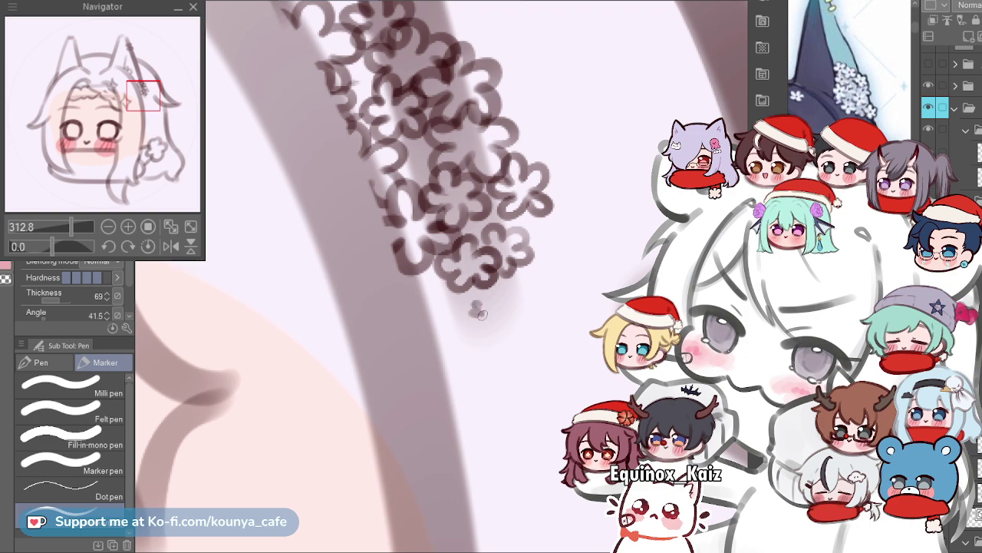
{"action": "scroll", "coordinate": [480, 308], "scroll_direction": "down", "scroll_amount": 4}
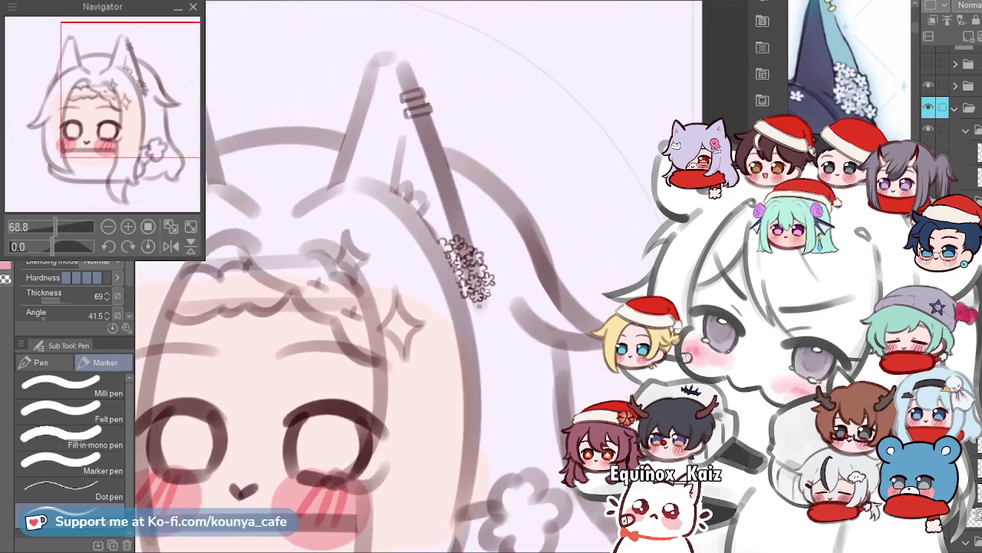
Draw a separate small five-petal flower on the hair strand's edge, just below the cluster.
{"action": "scroll", "coordinate": [479, 314], "scroll_direction": "up", "scroll_amount": 3}
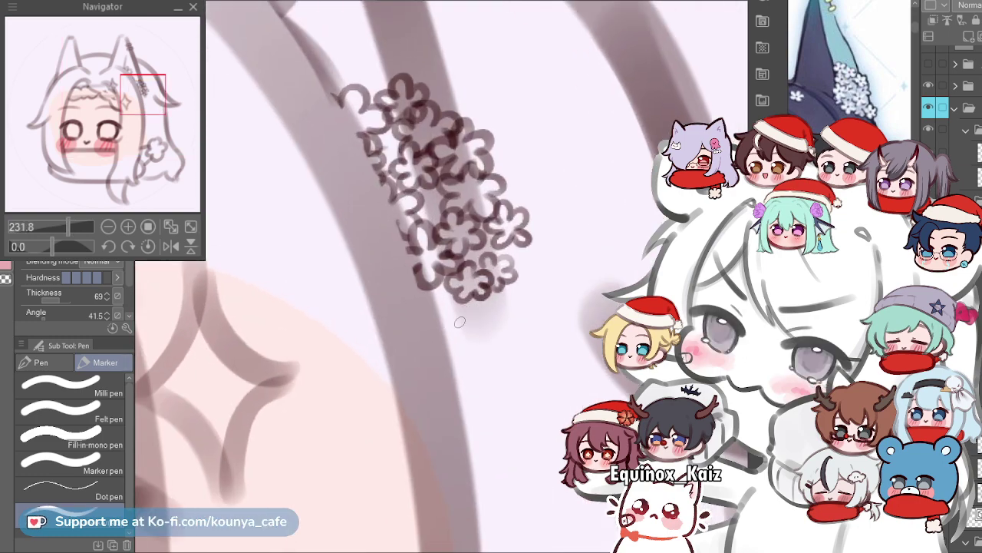
{"action": "mouse_move", "coordinate": [456, 320]}
{"action": "left_mouse_down"}
{"action": "mouse_move", "coordinate": [465, 327]}
{"action": "mouse_move", "coordinate": [459, 345]}
{"action": "mouse_move", "coordinate": [446, 322]}
{"action": "left_mouse_up"}
{"action": "mouse_move", "coordinate": [442, 328]}
{"action": "left_mouse_down"}
{"action": "mouse_move", "coordinate": [464, 356]}
{"action": "mouse_move", "coordinate": [444, 361]}
{"action": "mouse_move", "coordinate": [445, 342]}
{"action": "left_mouse_up"}
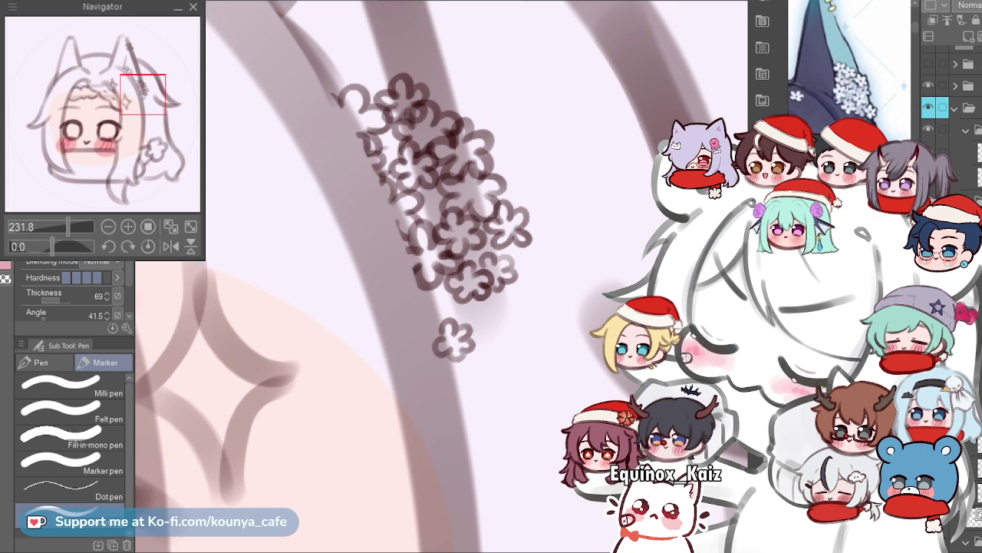
Move the separate flower up against the cluster's lower end and enlarge it to 104%.
{"action": "key", "text": "e"}
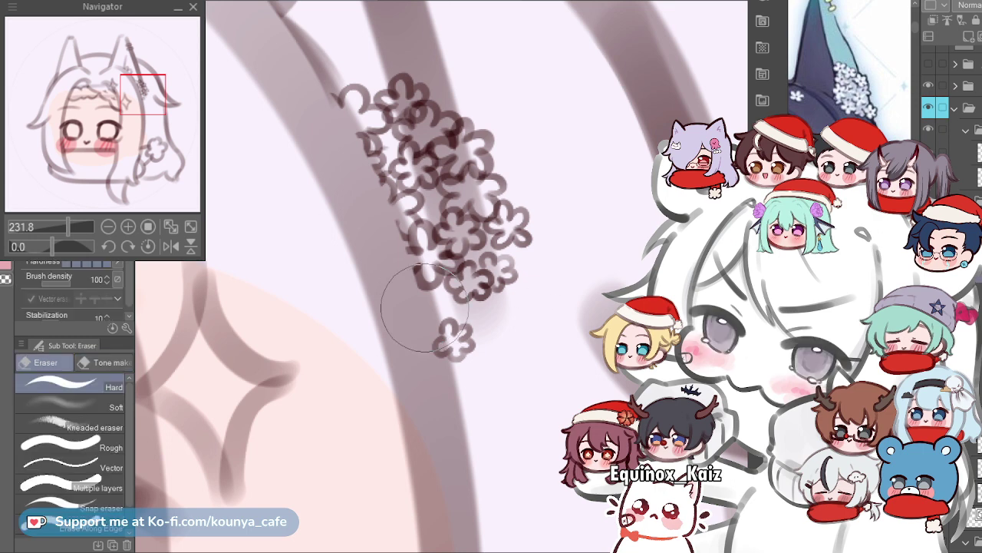
{"action": "scroll", "coordinate": [418, 284], "scroll_direction": "down", "scroll_amount": 4}
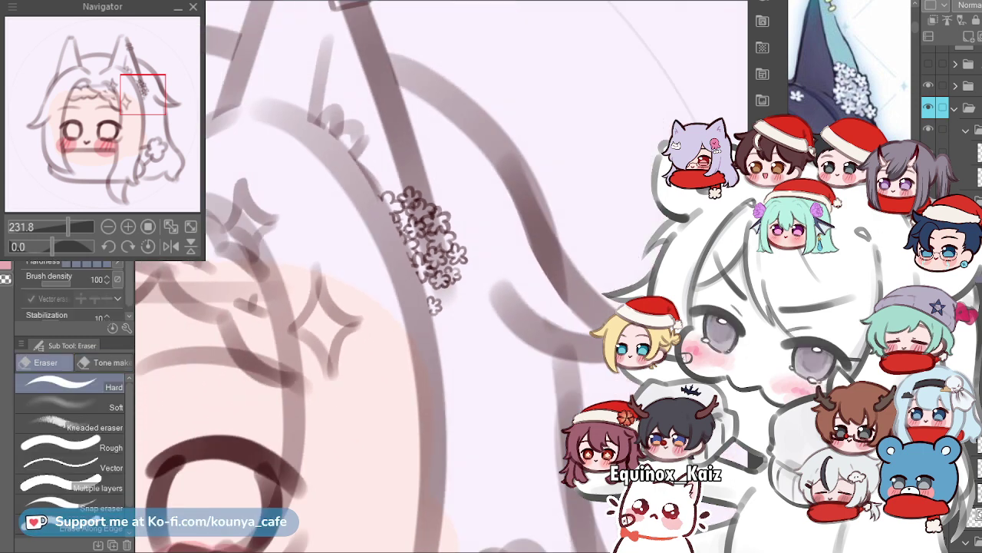
{"action": "scroll", "coordinate": [625, 285], "scroll_direction": "up", "scroll_amount": 4}
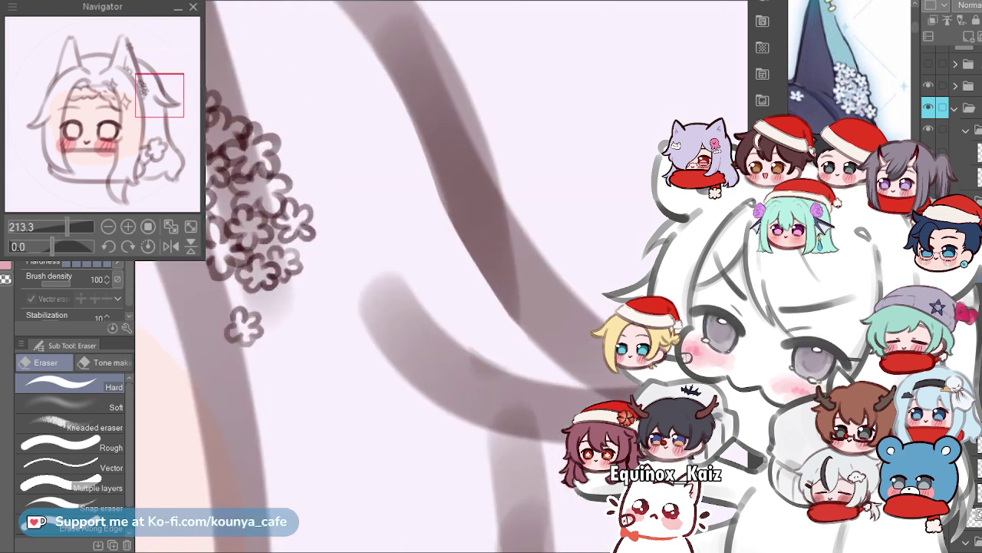
{"action": "left_click_drag", "start_coordinate": [384, 276], "coordinate": [463, 283]}
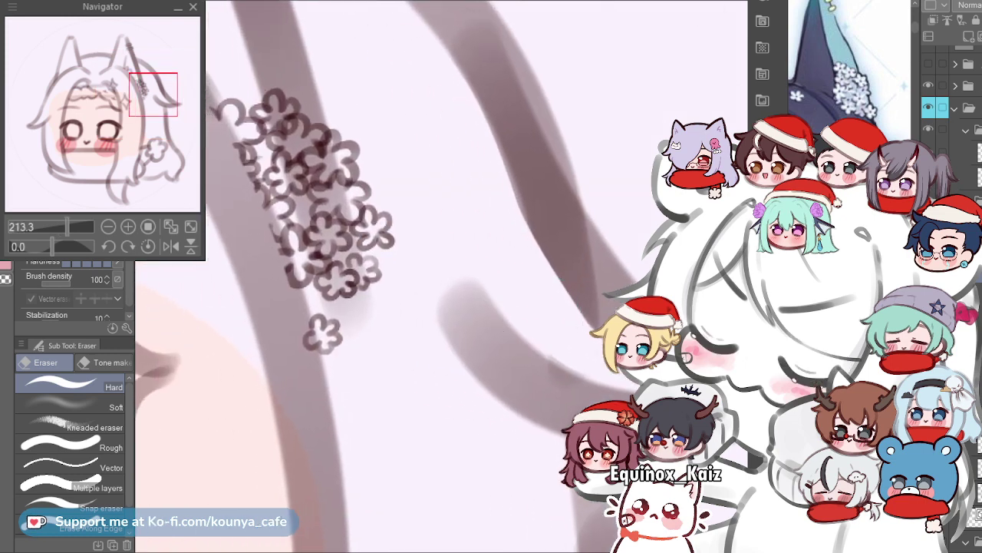
{"action": "key", "text": "m"}
{"action": "mouse_move", "coordinate": [355, 307]}
{"action": "left_mouse_down"}
{"action": "mouse_move", "coordinate": [289, 316]}
{"action": "mouse_move", "coordinate": [352, 307]}
{"action": "left_mouse_up"}
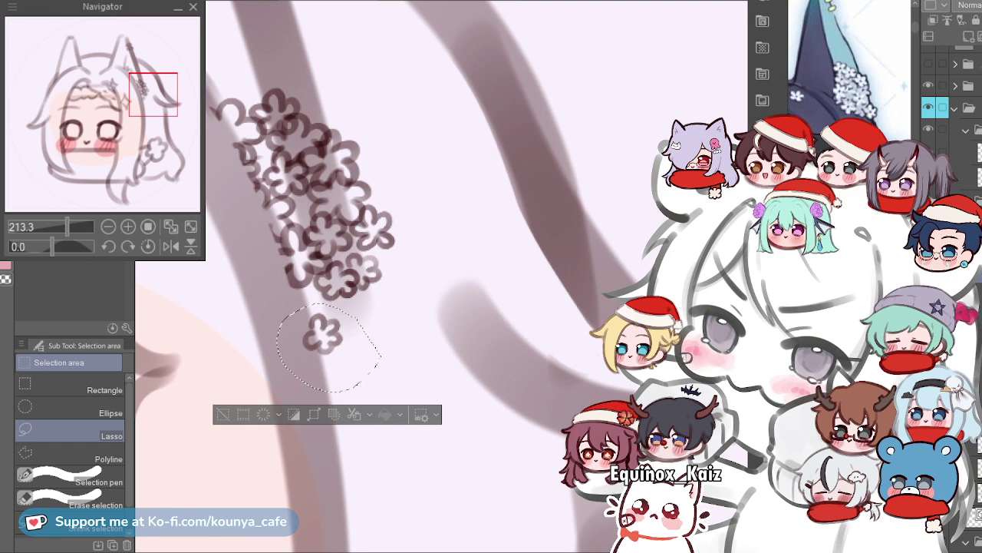
{"action": "key", "text": "ctrl+t"}
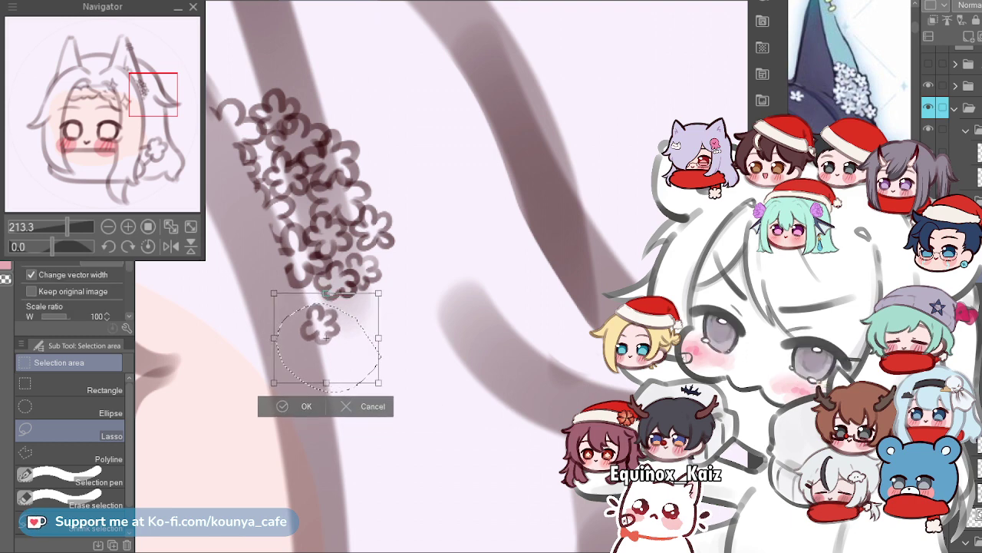
{"action": "left_click_drag", "start_coordinate": [378, 292], "coordinate": [382, 289]}
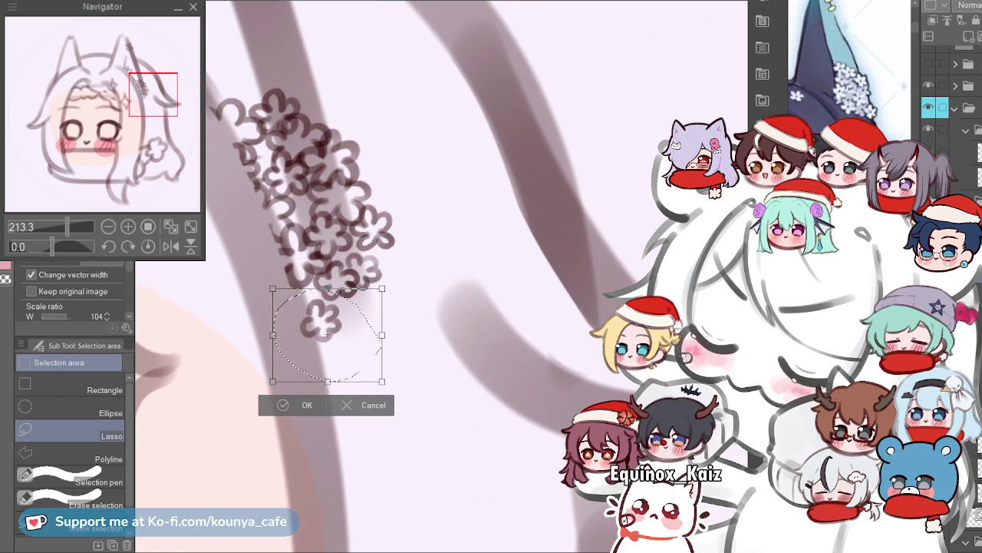
{"action": "key", "text": "Return"}
{"action": "key", "text": "ctrl+d"}
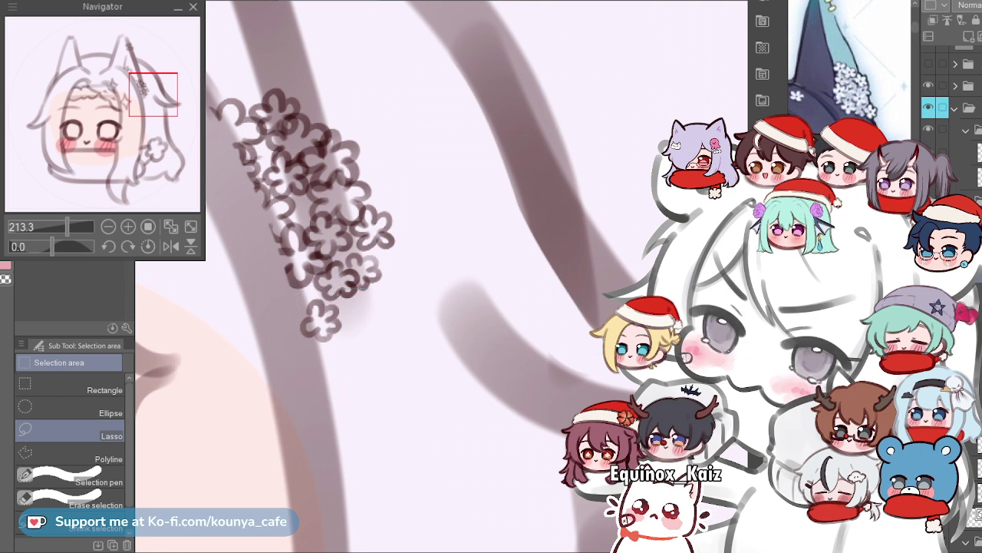
Compare the whole sketch with the reference character's ears, hair and flower ornaments.
{"action": "key", "text": "e"}
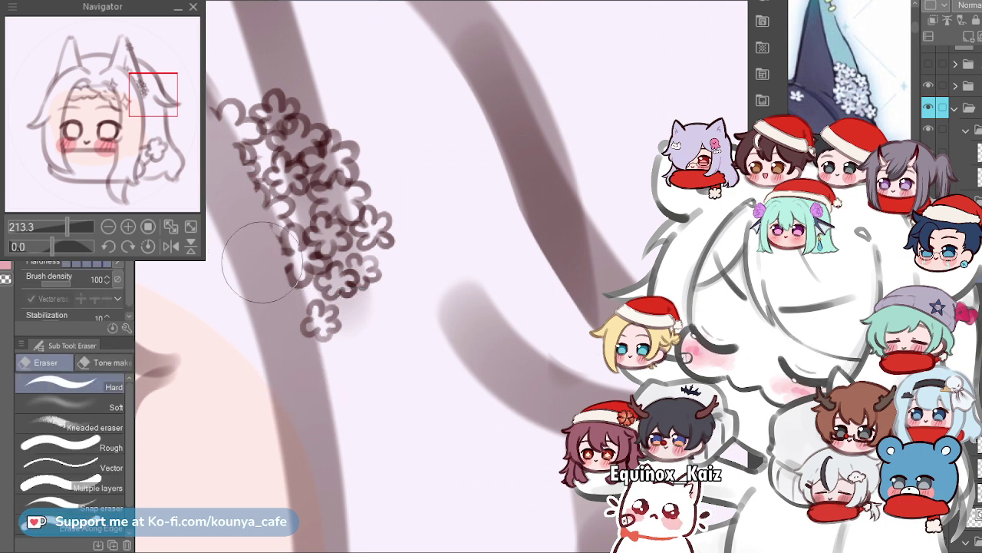
{"action": "scroll", "coordinate": [256, 246], "scroll_direction": "down", "scroll_amount": 3}
{"action": "left_click_drag", "start_coordinate": [257, 246], "coordinate": [456, 210]}
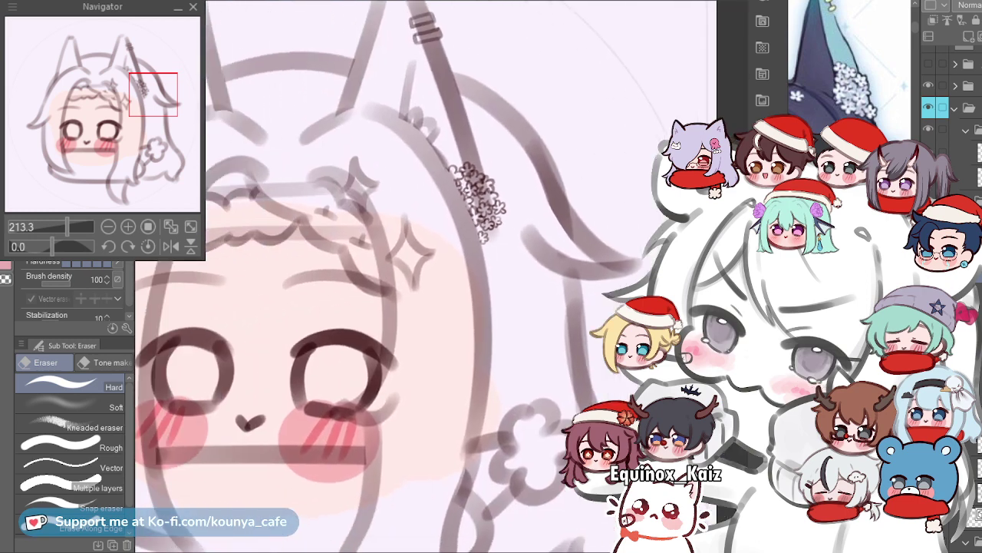
{"action": "scroll", "coordinate": [414, 226], "scroll_direction": "down", "scroll_amount": 1}
{"action": "left_click_drag", "start_coordinate": [544, 154], "coordinate": [607, 151]}
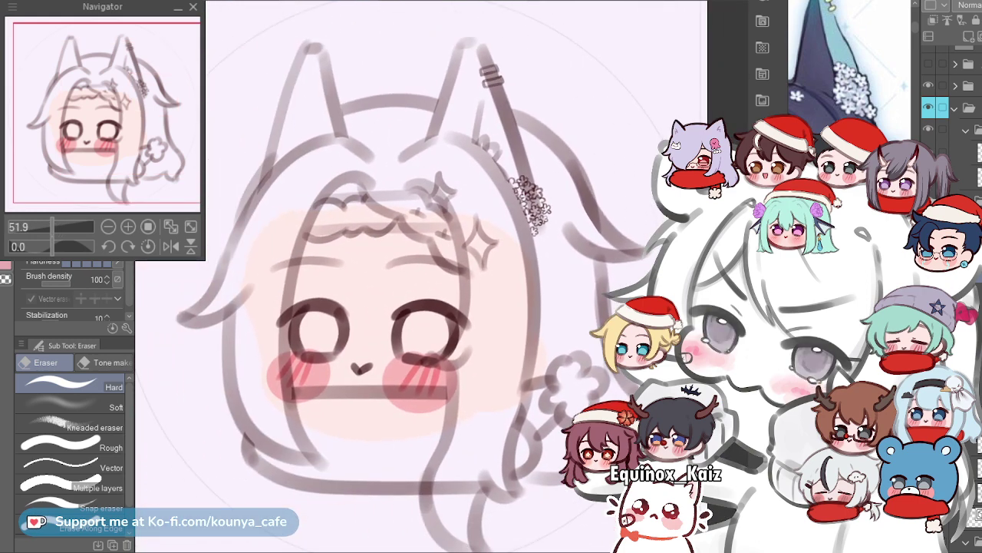
{"action": "left_click_drag", "start_coordinate": [852, 92], "coordinate": [852, 71]}
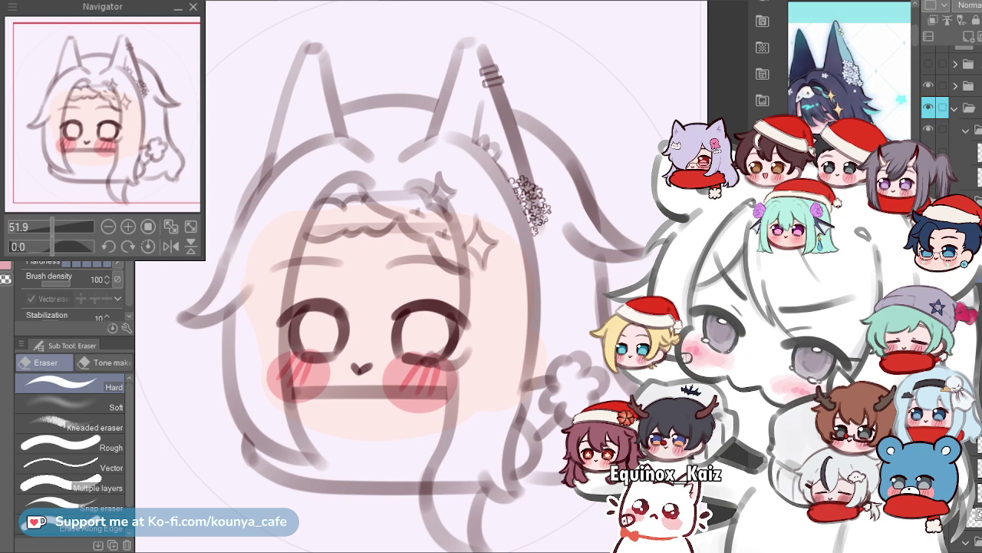
{"action": "left_click_drag", "start_coordinate": [437, 240], "coordinate": [415, 222]}
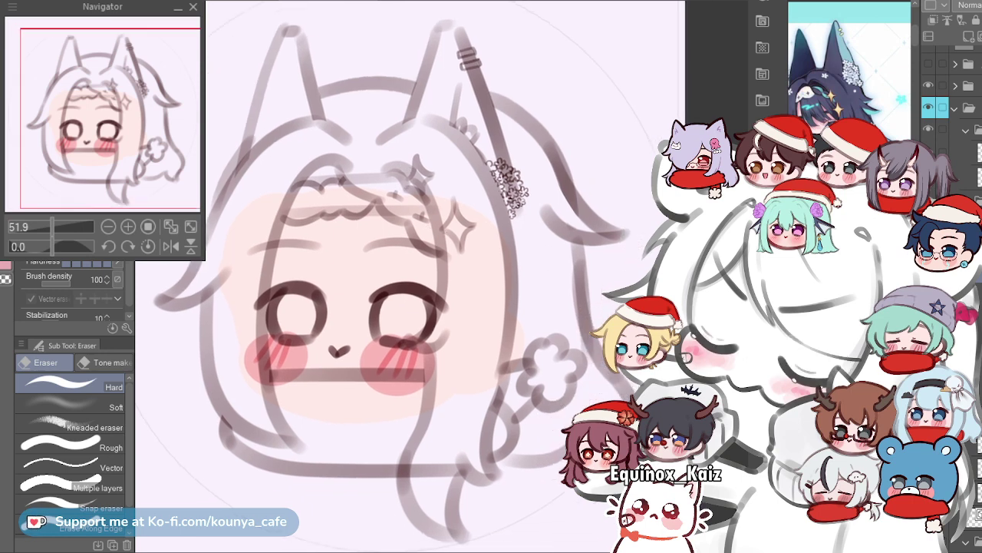
{"action": "left_click", "coordinate": [70, 464]}
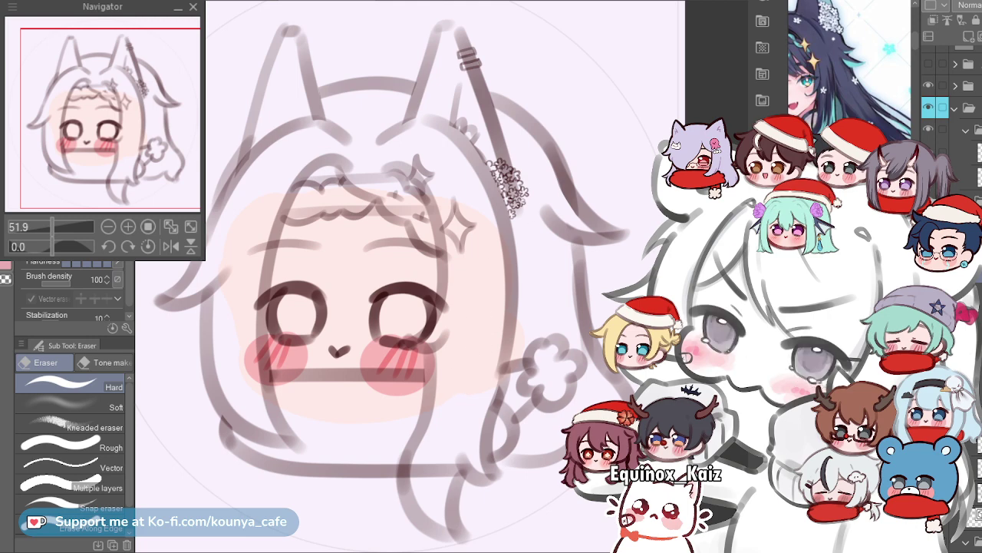
Switch to another layer and draw a small five-petal flower beside the right cheek's blush, inside the outer hair strand.
{"action": "left_click", "coordinate": [977, 289]}
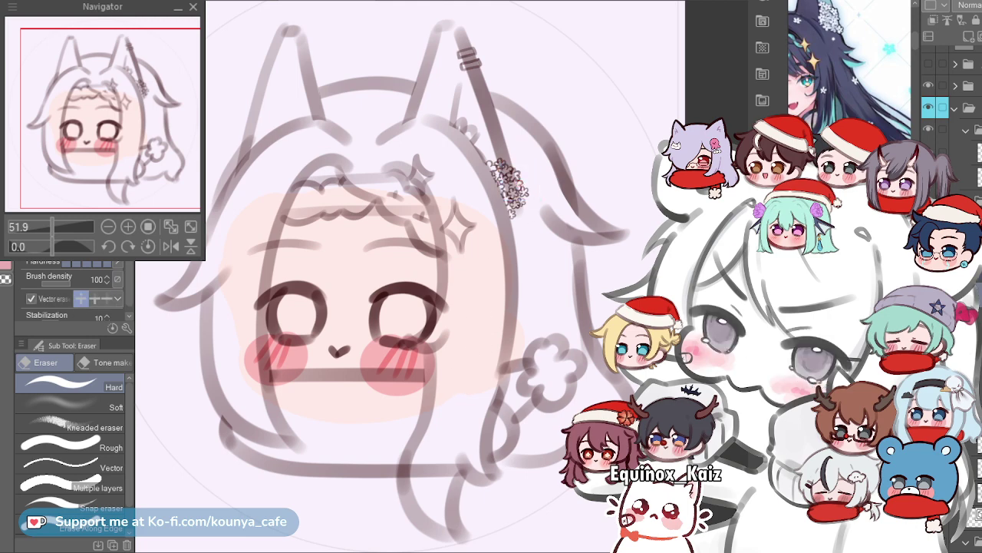
{"action": "key", "text": "p"}
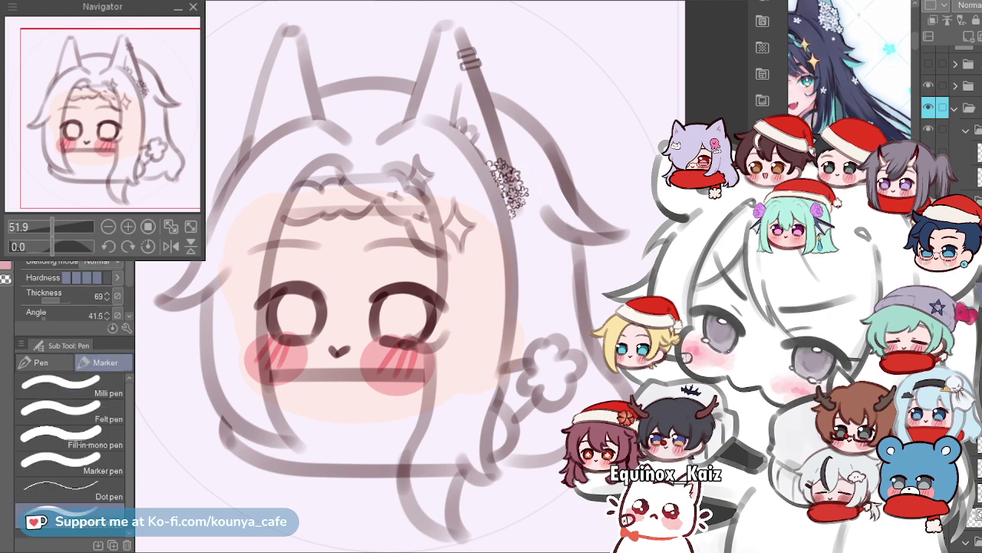
{"action": "scroll", "coordinate": [481, 396], "scroll_direction": "up", "scroll_amount": 3}
{"action": "scroll", "coordinate": [491, 339], "scroll_direction": "up", "scroll_amount": 2}
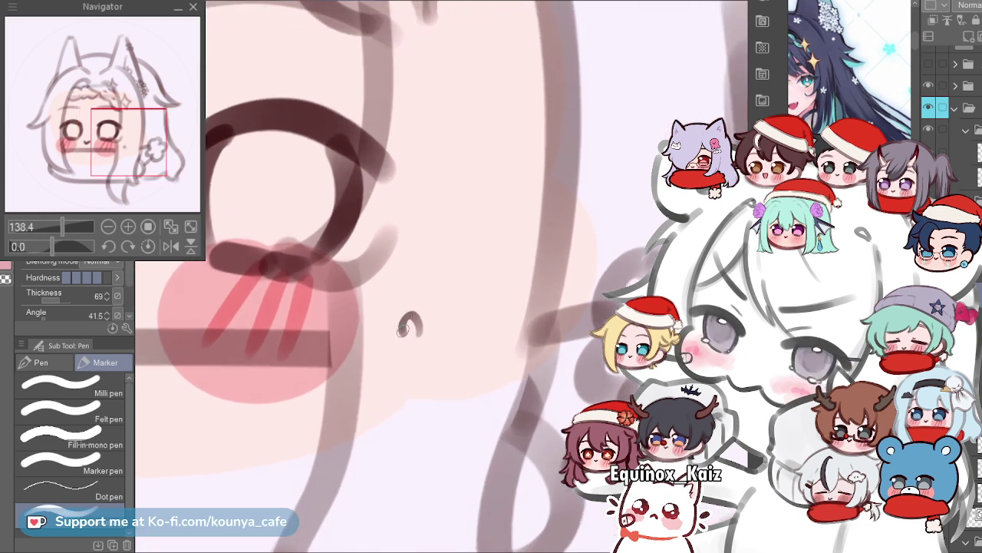
{"action": "mouse_move", "coordinate": [417, 309]}
{"action": "left_mouse_down"}
{"action": "mouse_move", "coordinate": [381, 325]}
{"action": "mouse_move", "coordinate": [404, 330]}
{"action": "mouse_move", "coordinate": [406, 352]}
{"action": "mouse_move", "coordinate": [432, 330]}
{"action": "left_mouse_up"}
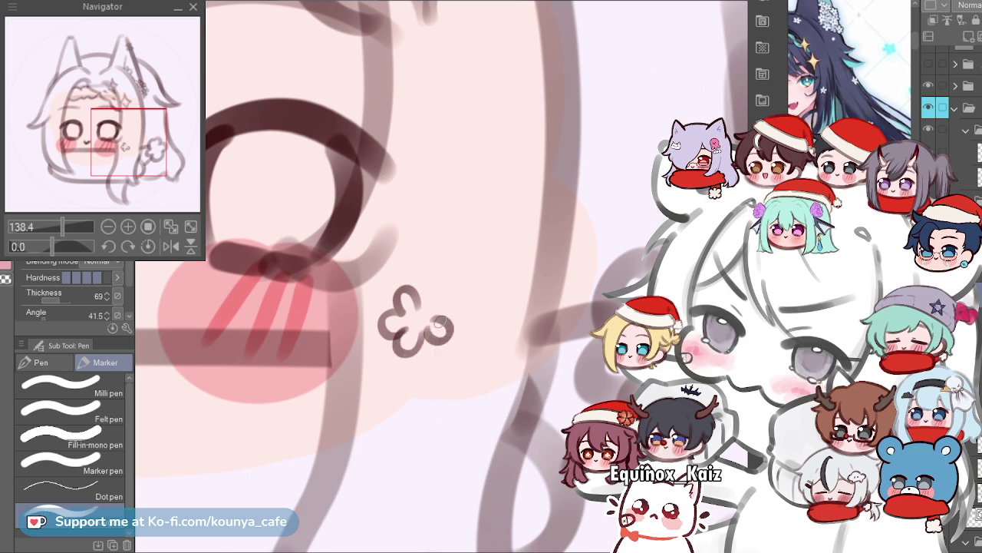
{"action": "scroll", "coordinate": [453, 262], "scroll_direction": "down", "scroll_amount": 5}
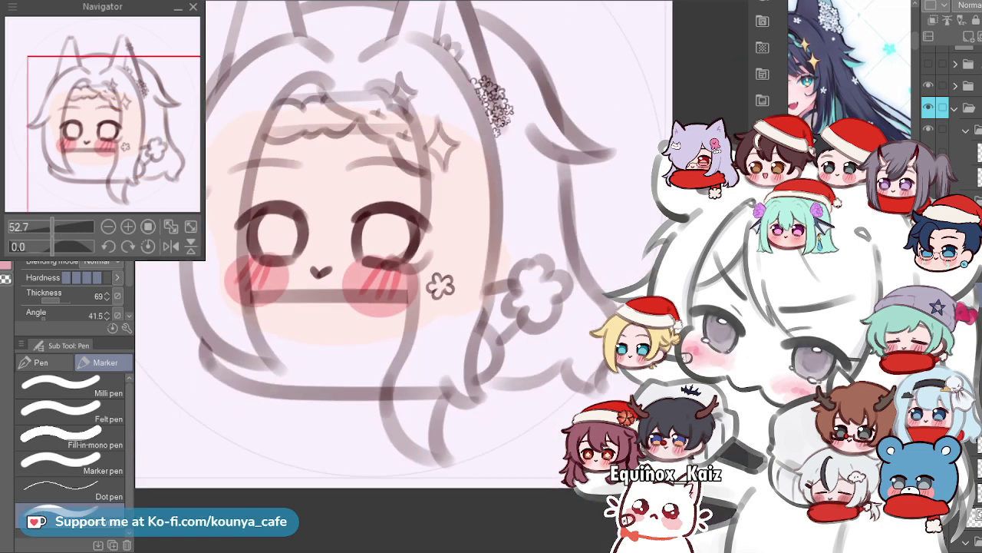
Draw a small five-petal flower in the lower outer hair, just below and right of the large flower ornament.
{"action": "scroll", "coordinate": [562, 198], "scroll_direction": "up", "scroll_amount": 3}
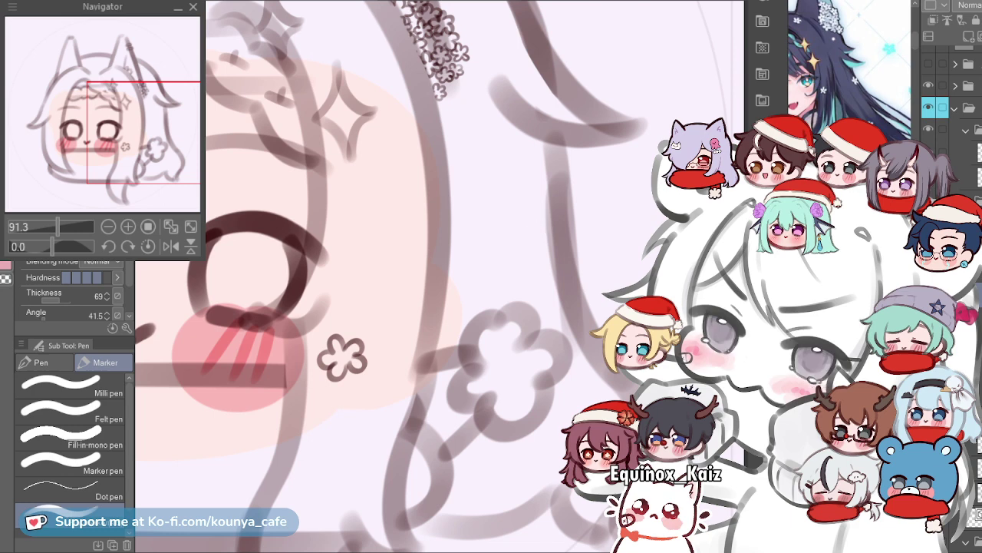
{"action": "left_click_drag", "start_coordinate": [580, 339], "coordinate": [525, 262]}
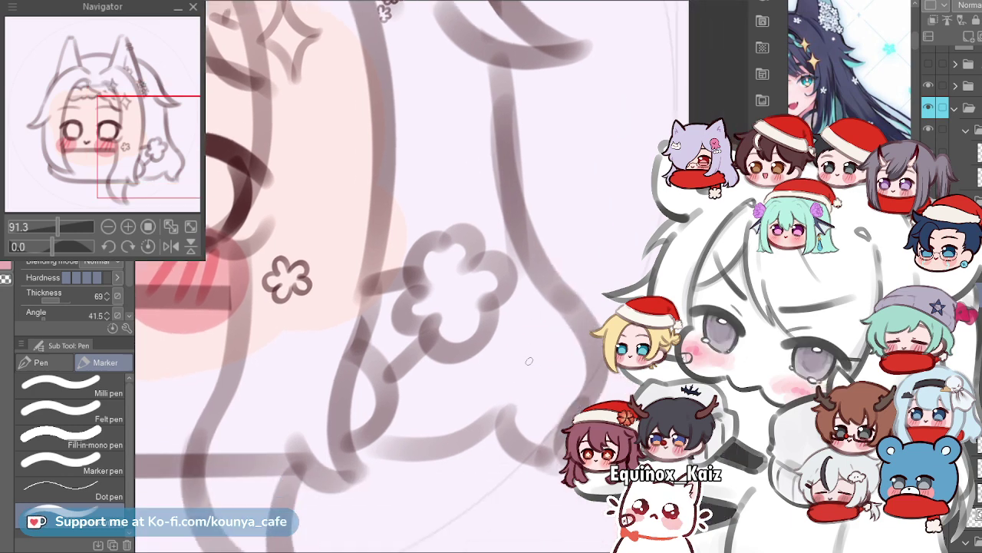
{"action": "scroll", "coordinate": [538, 372], "scroll_direction": "up", "scroll_amount": 4}
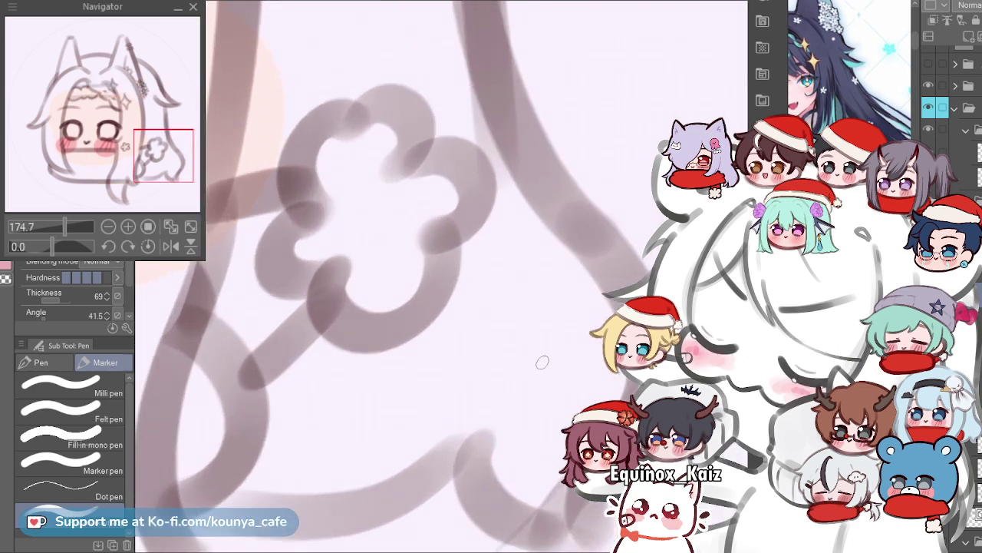
{"action": "mouse_move", "coordinate": [512, 355]}
{"action": "left_mouse_down"}
{"action": "mouse_move", "coordinate": [507, 385]}
{"action": "mouse_move", "coordinate": [523, 382]}
{"action": "mouse_move", "coordinate": [511, 398]}
{"action": "mouse_move", "coordinate": [552, 377]}
{"action": "mouse_move", "coordinate": [542, 373]}
{"action": "mouse_move", "coordinate": [557, 387]}
{"action": "mouse_move", "coordinate": [553, 355]}
{"action": "left_mouse_up"}
{"action": "scroll", "coordinate": [555, 356], "scroll_direction": "down", "scroll_amount": 6}
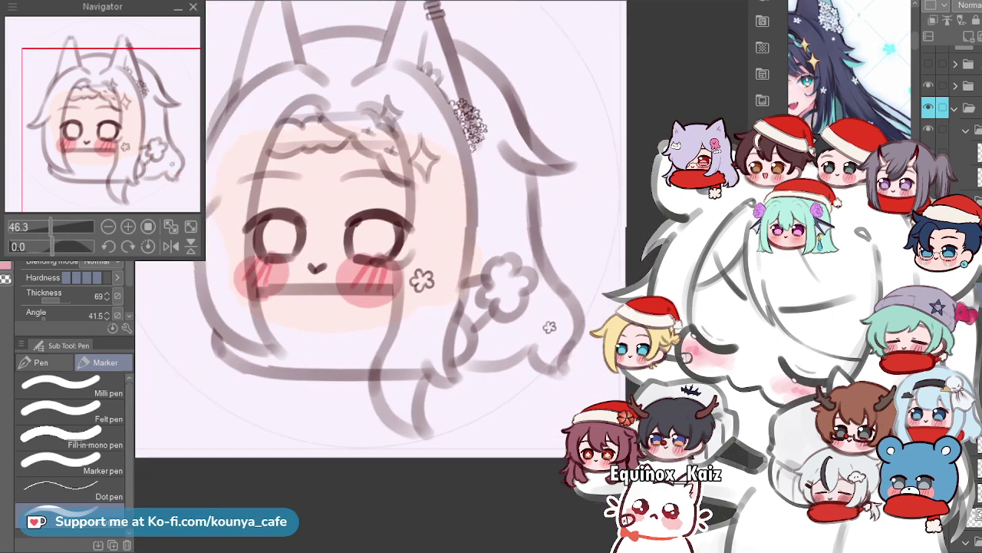
Draw another small five-petal flower higher in the outer hair, above the large flower ornament near the strand's outer edge.
{"action": "scroll", "coordinate": [575, 248], "scroll_direction": "up", "scroll_amount": 3}
{"action": "scroll", "coordinate": [517, 240], "scroll_direction": "up", "scroll_amount": 2}
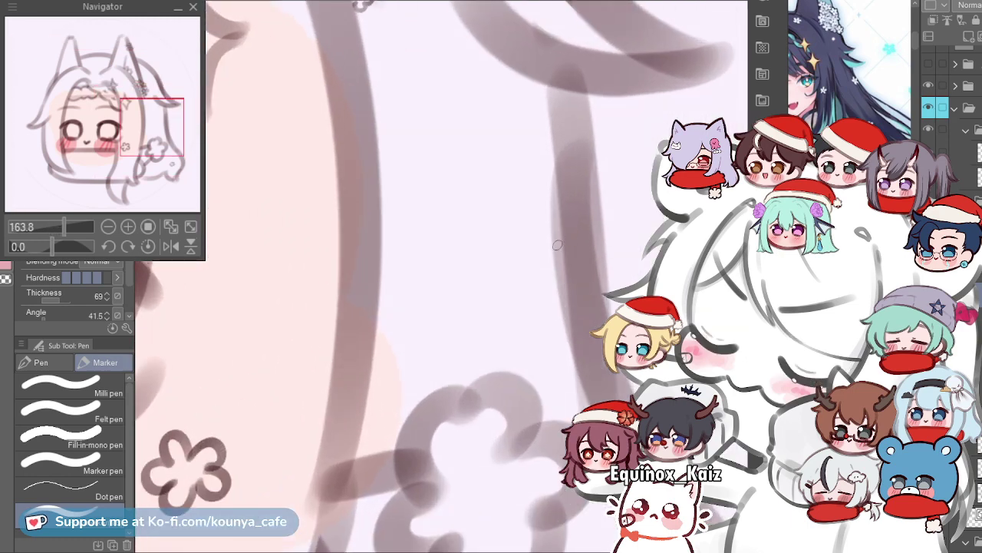
{"action": "scroll", "coordinate": [517, 239], "scroll_direction": "up", "scroll_amount": 2}
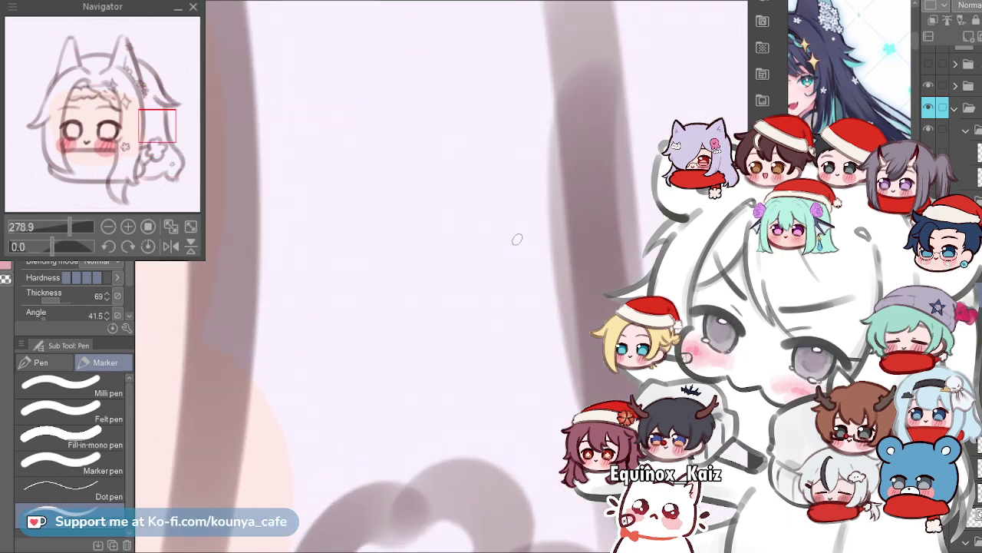
{"action": "mouse_move", "coordinate": [497, 247]}
{"action": "left_mouse_down"}
{"action": "mouse_move", "coordinate": [478, 262]}
{"action": "mouse_move", "coordinate": [498, 259]}
{"action": "mouse_move", "coordinate": [492, 268]}
{"action": "mouse_move", "coordinate": [511, 275]}
{"action": "mouse_move", "coordinate": [520, 259]}
{"action": "mouse_move", "coordinate": [539, 262]}
{"action": "mouse_move", "coordinate": [512, 227]}
{"action": "left_mouse_up"}
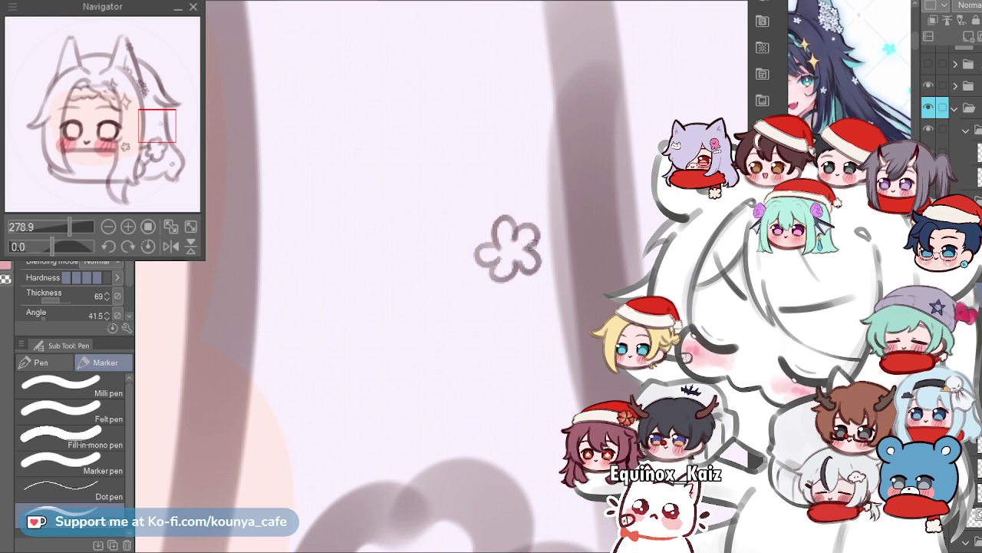
{"action": "scroll", "coordinate": [517, 236], "scroll_direction": "down", "scroll_amount": 6}
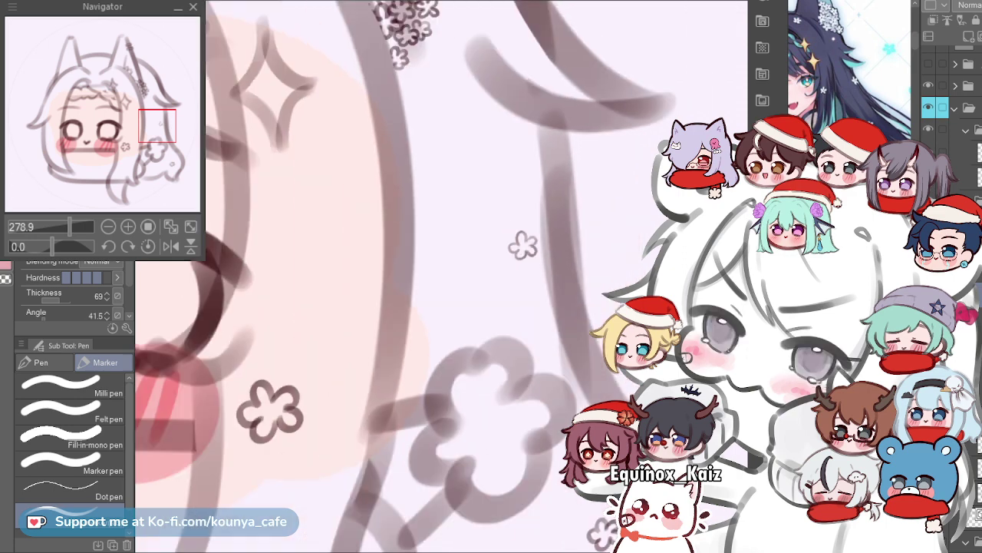
{"action": "scroll", "coordinate": [529, 242], "scroll_direction": "up", "scroll_amount": 2}
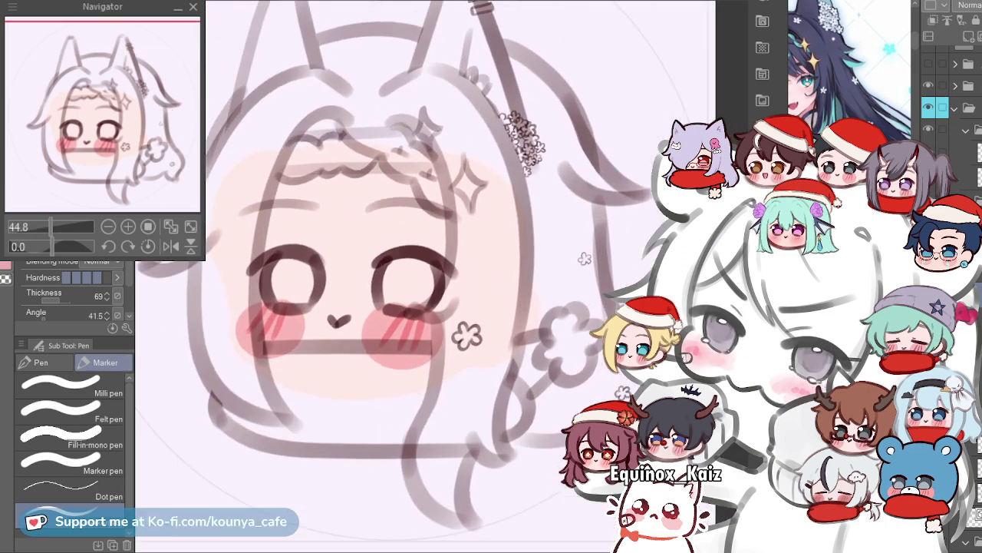
{"action": "key", "text": "m"}
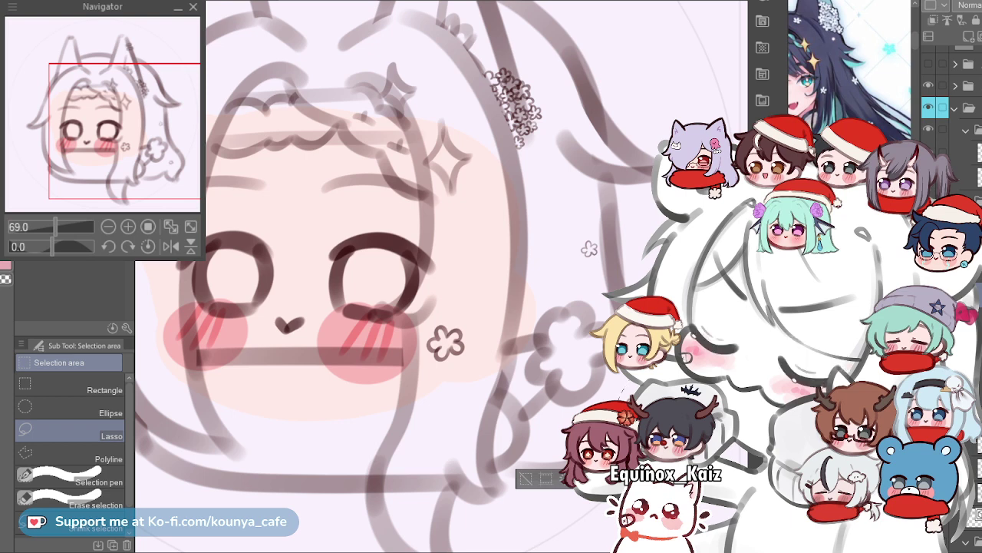
{"action": "scroll", "coordinate": [395, 276], "scroll_direction": "down", "scroll_amount": 2}
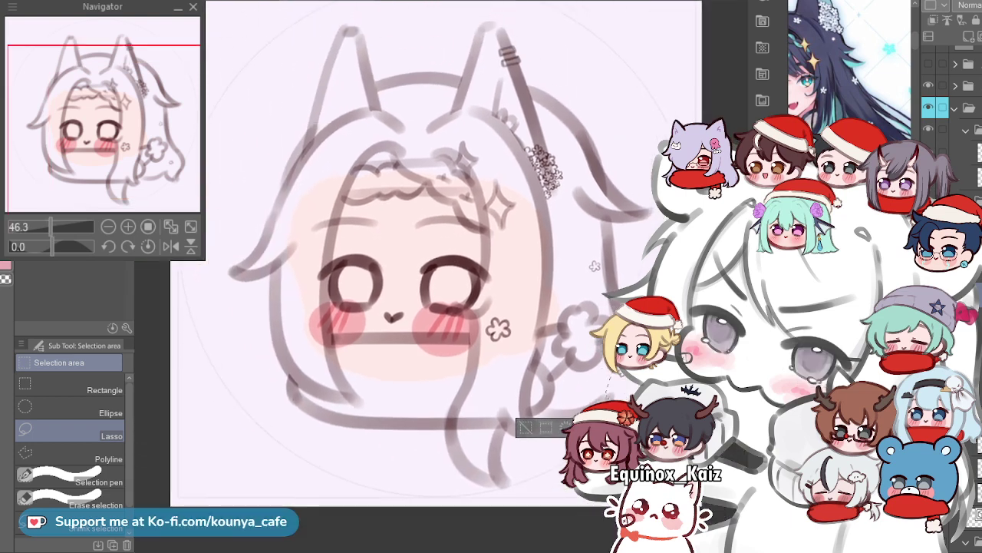
{"action": "scroll", "coordinate": [483, 203], "scroll_direction": "up", "scroll_amount": 1}
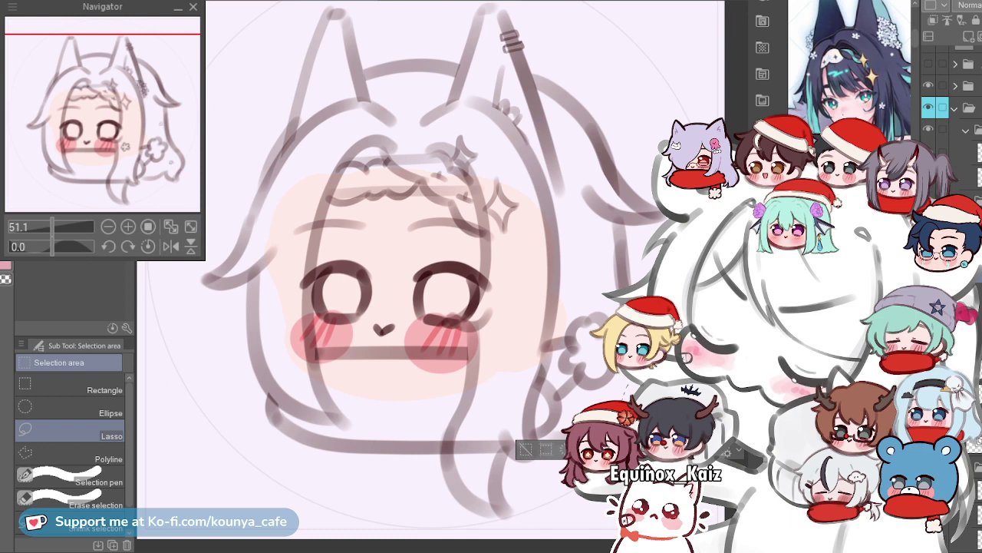
{"action": "key", "text": "ctrl+d"}
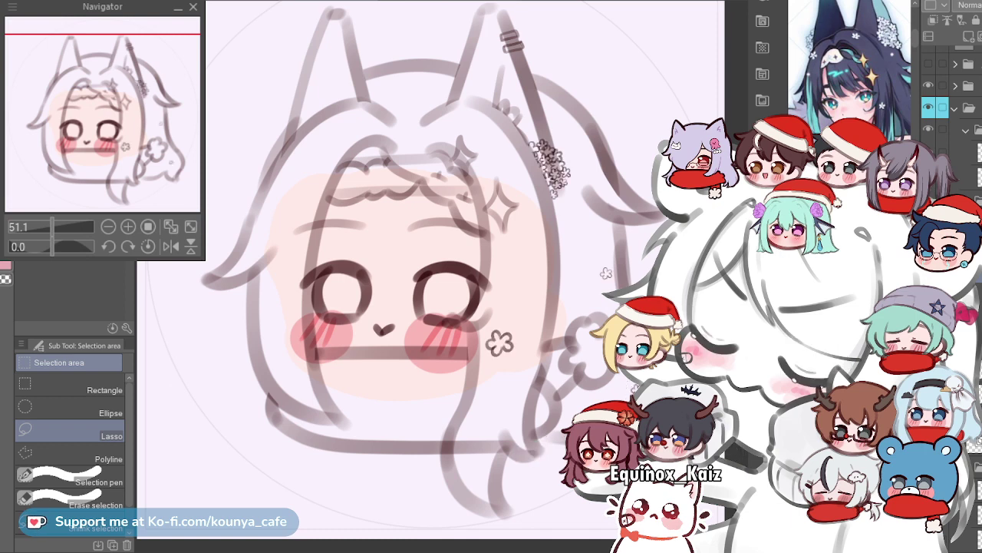
{"action": "key", "text": "p"}
{"action": "key", "text": "ctrl+t"}
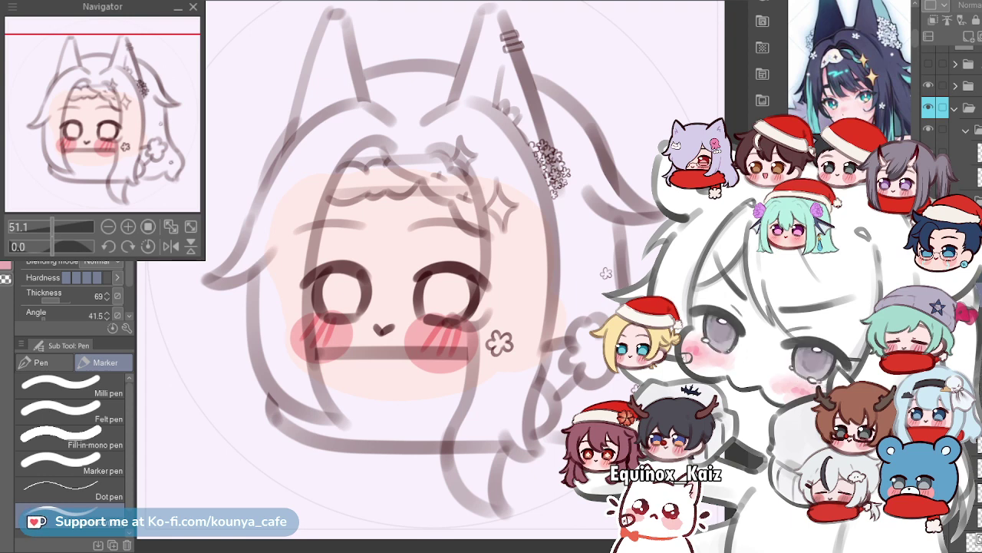
Duplicate the right ear's flower cluster, flip the copy horizontally, and place it slightly rotated on the hair edge below the left ear.
{"action": "key", "text": "e"}
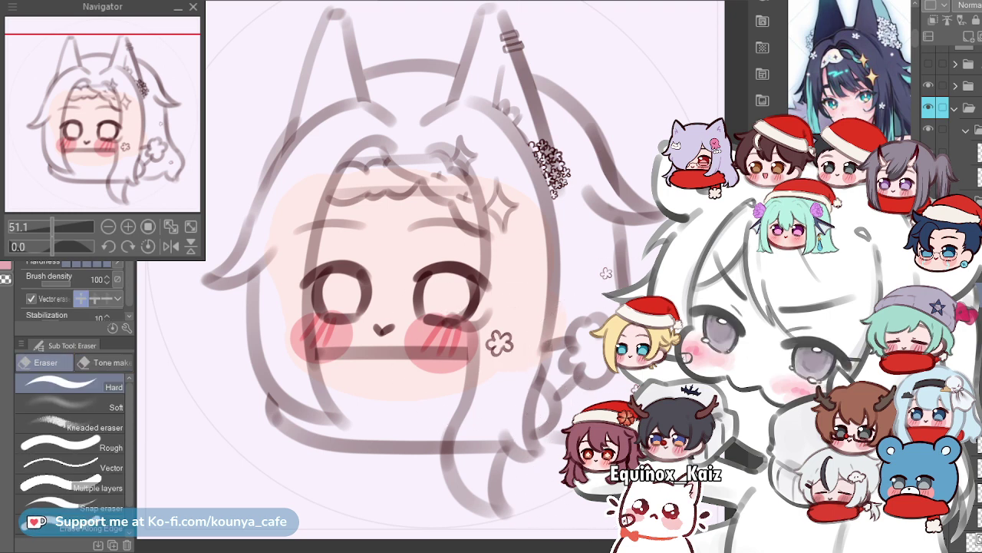
{"action": "left_click", "coordinate": [976, 465]}
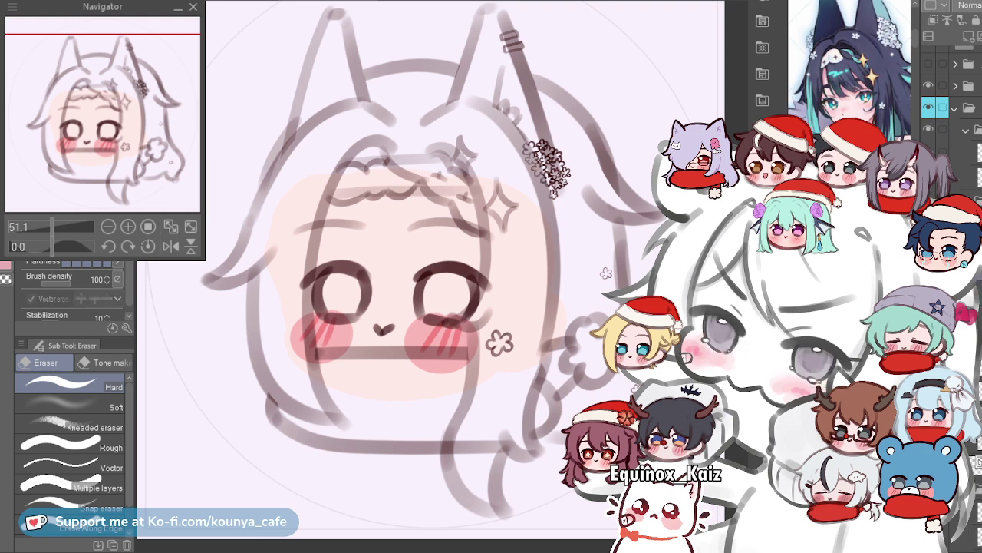
{"action": "key", "text": "ctrl+t"}
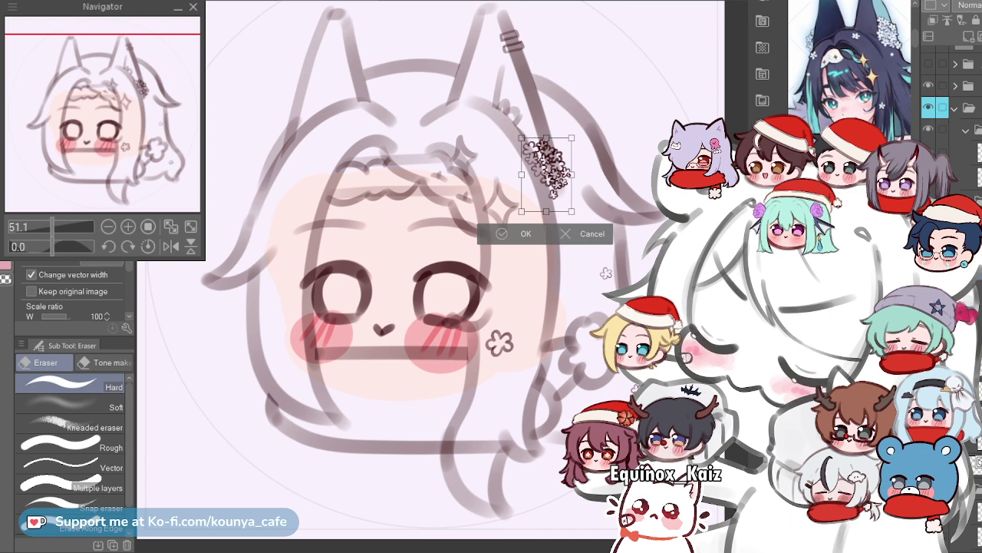
{"action": "key", "text": "h"}
{"action": "left_click_drag", "start_coordinate": [513, 175], "coordinate": [274, 175]}
{"action": "left_click_drag", "start_coordinate": [300, 139], "coordinate": [292, 136]}
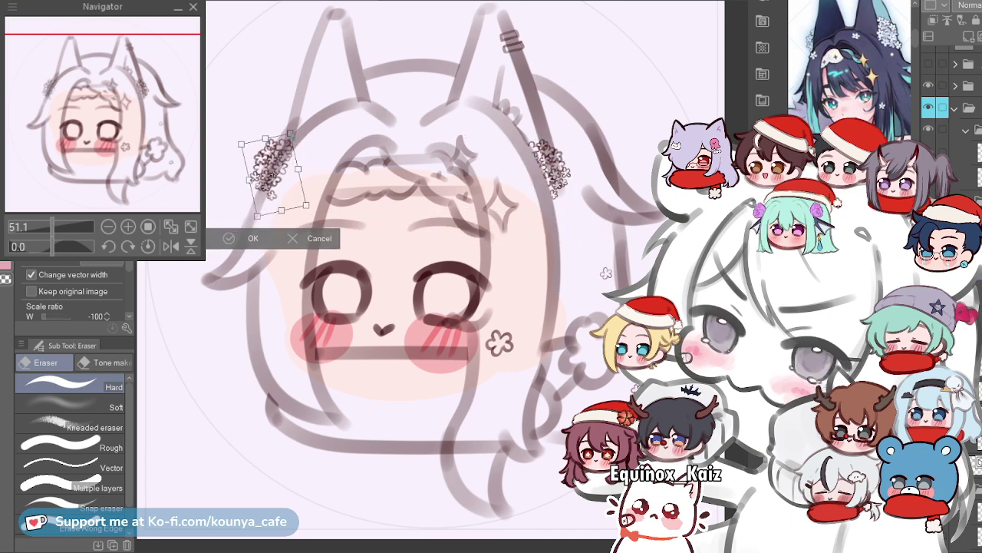
{"action": "left_click_drag", "start_coordinate": [274, 174], "coordinate": [278, 174]}
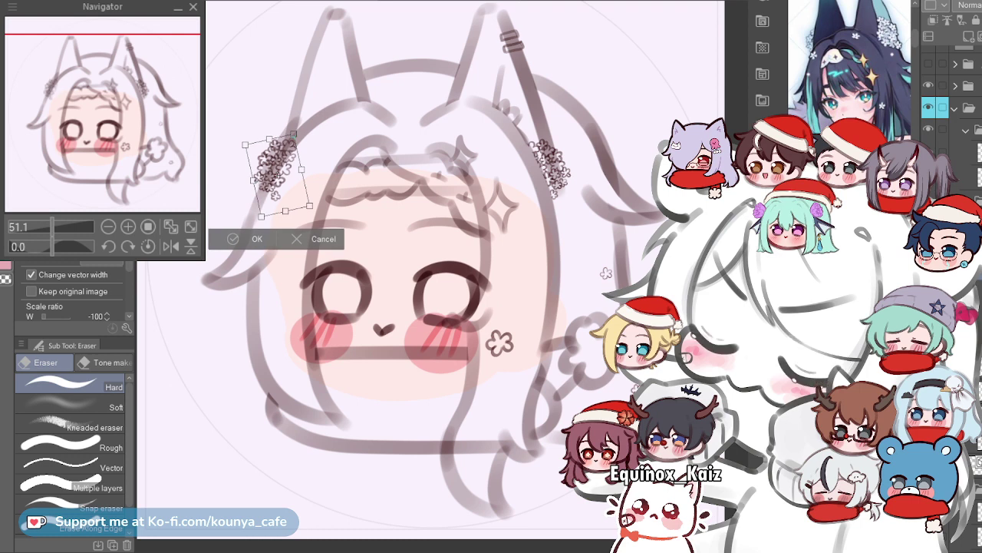
{"action": "key", "text": "Return"}
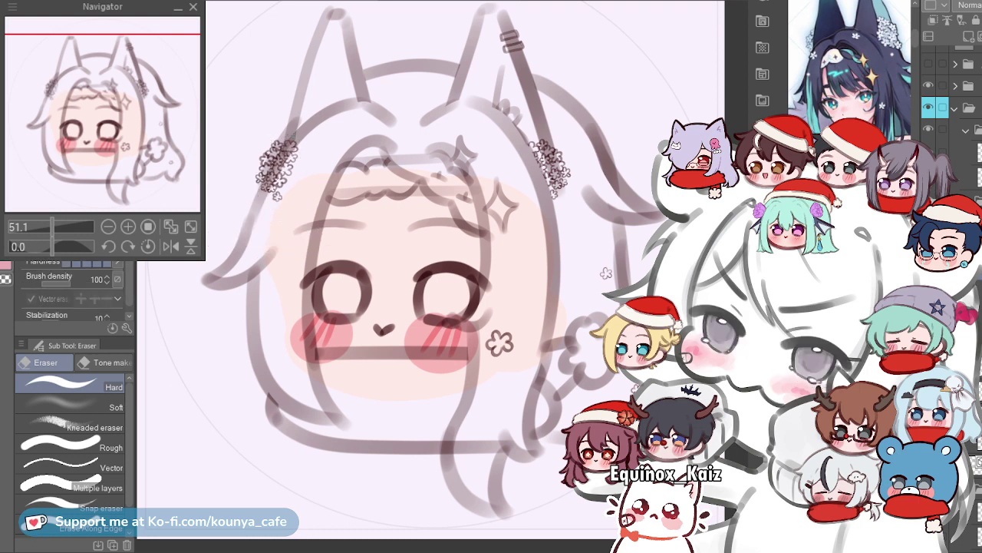
Resize the hard eraser and erase the part of the left flower cluster that lies inside the hair outline.
{"action": "key", "text": "["}
{"action": "key", "text": "["}
{"action": "key", "text": "["}
{"action": "key", "text": "["}
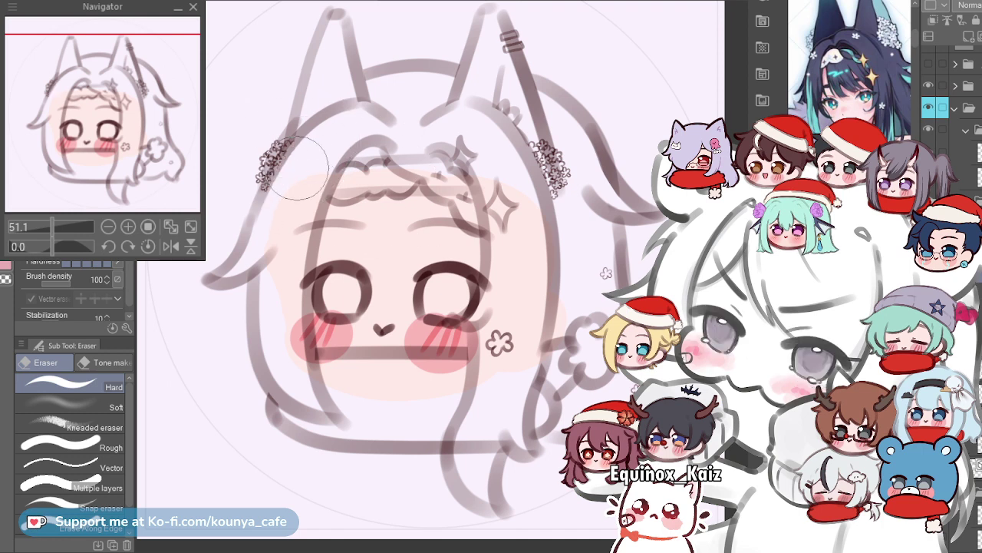
{"action": "scroll", "coordinate": [296, 168], "scroll_direction": "up", "scroll_amount": 3}
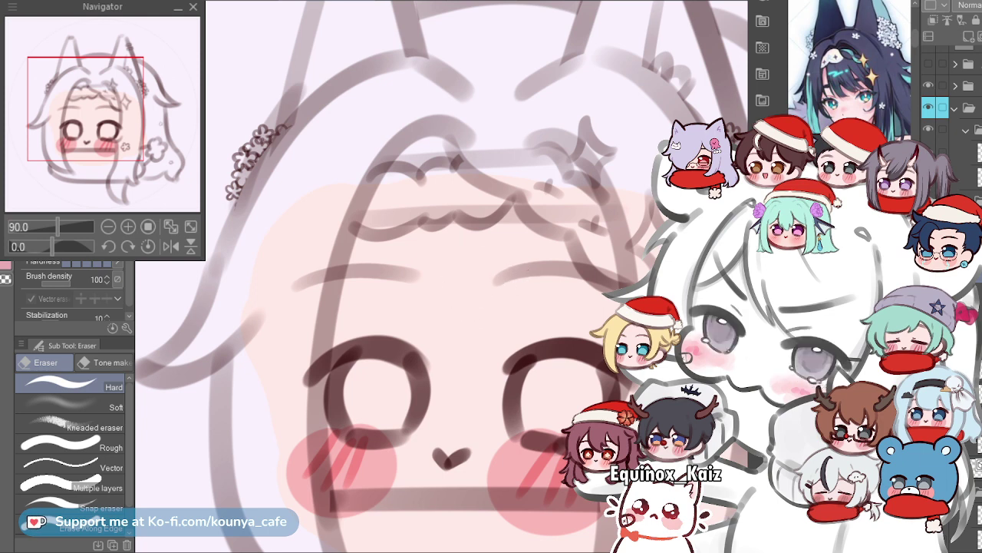
{"action": "left_click_drag", "start_coordinate": [458, 318], "coordinate": [427, 235]}
{"action": "scroll", "coordinate": [434, 274], "scroll_direction": "down", "scroll_amount": 2}
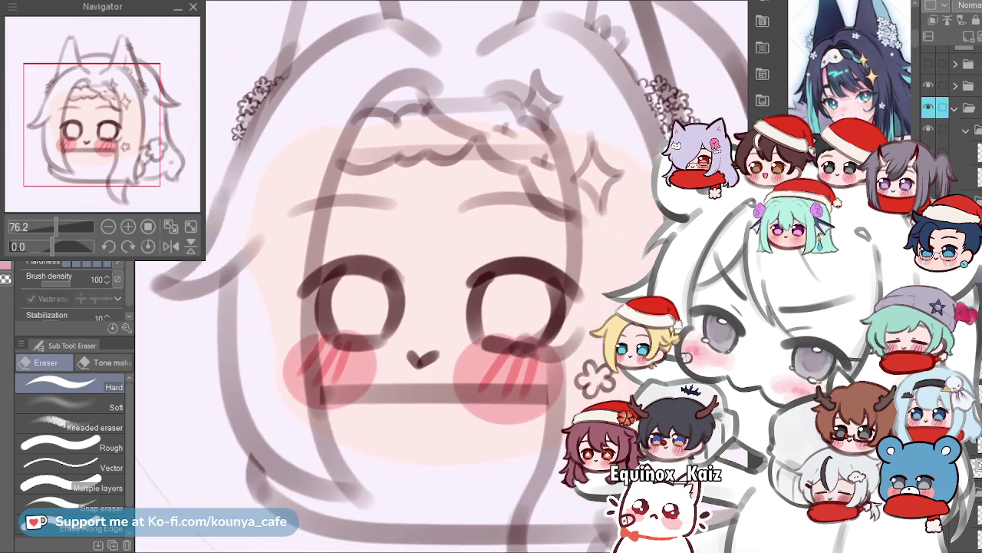
{"action": "left_click_drag", "start_coordinate": [485, 224], "coordinate": [461, 282]}
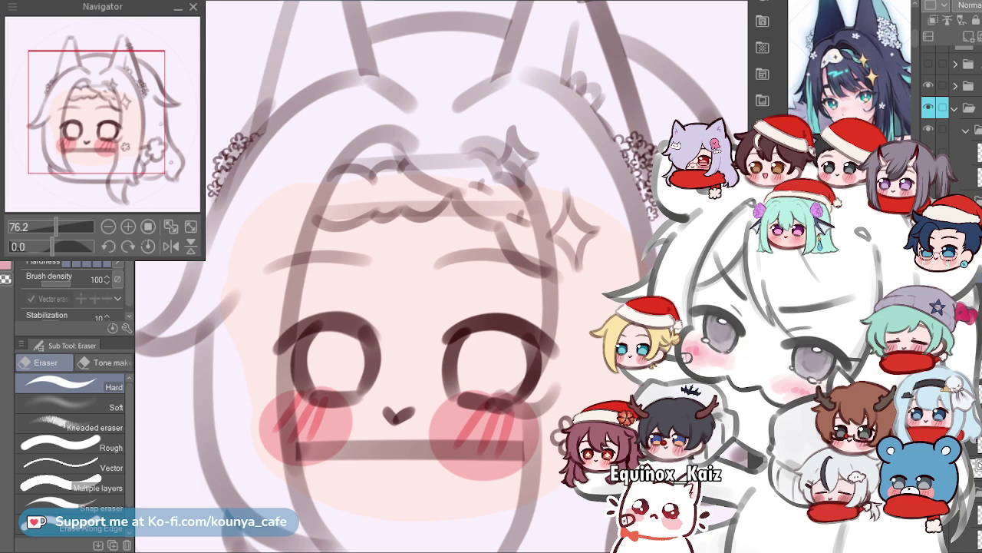
{"action": "scroll", "coordinate": [442, 277], "scroll_direction": "down", "scroll_amount": 1}
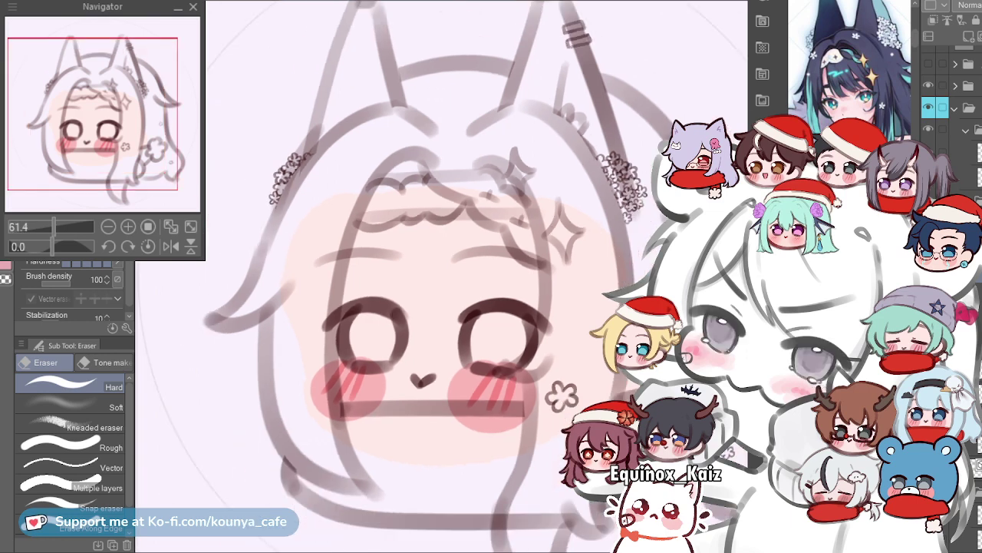
{"action": "key", "text": "Return"}
{"action": "scroll", "coordinate": [300, 292], "scroll_direction": "up", "scroll_amount": 2}
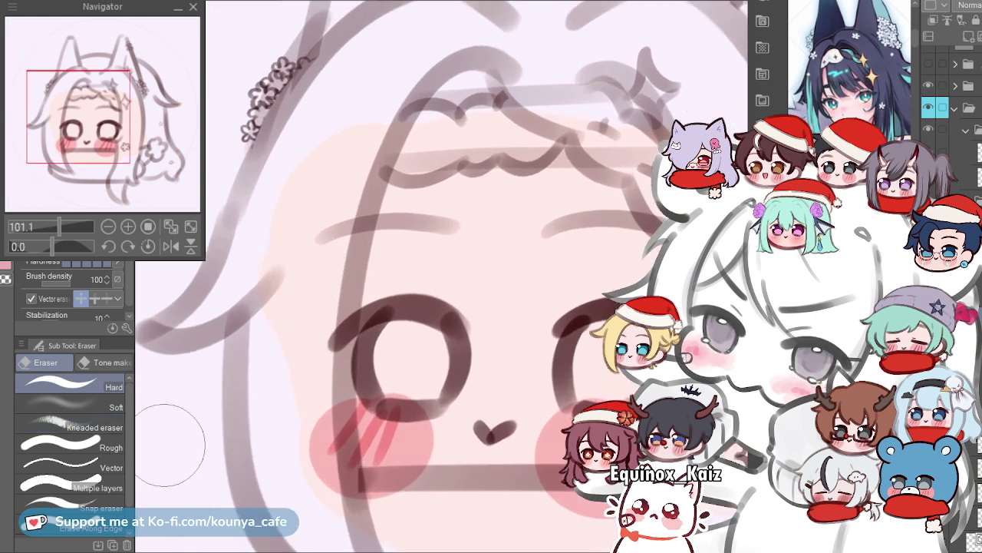
{"action": "key", "text": "p"}
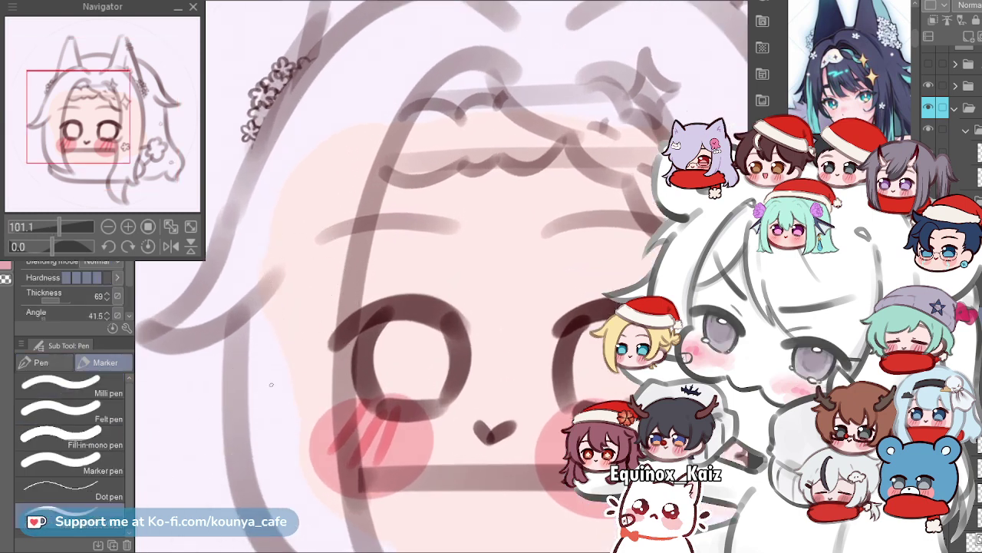
{"action": "scroll", "coordinate": [269, 173], "scroll_direction": "down", "scroll_amount": 4}
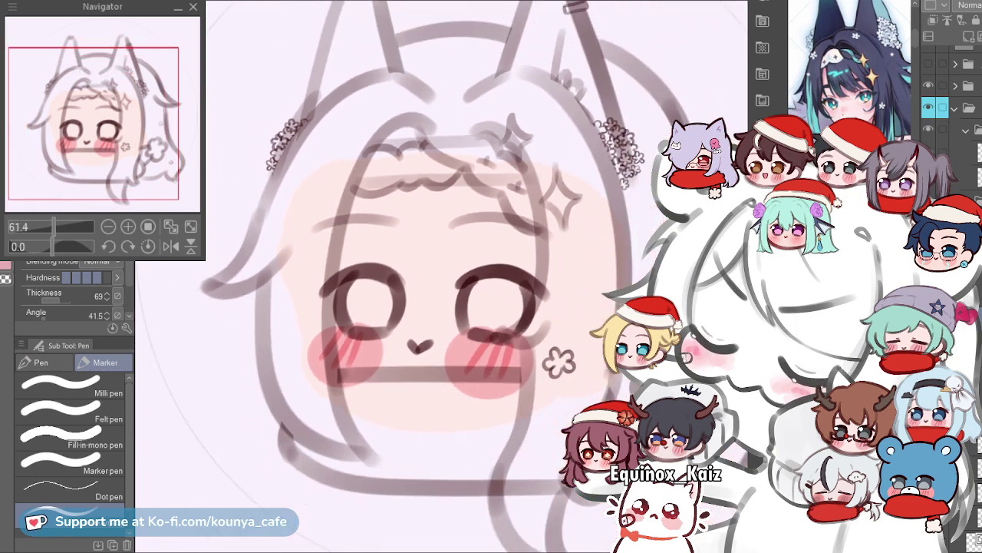
{"action": "left_click_drag", "start_coordinate": [418, 291], "coordinate": [386, 282]}
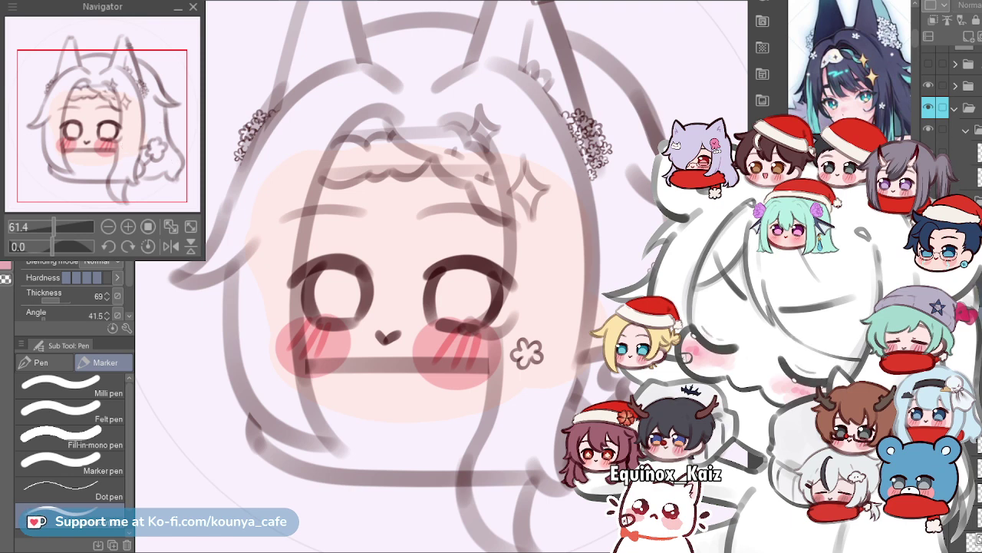
{"action": "key", "text": "ctrl+z"}
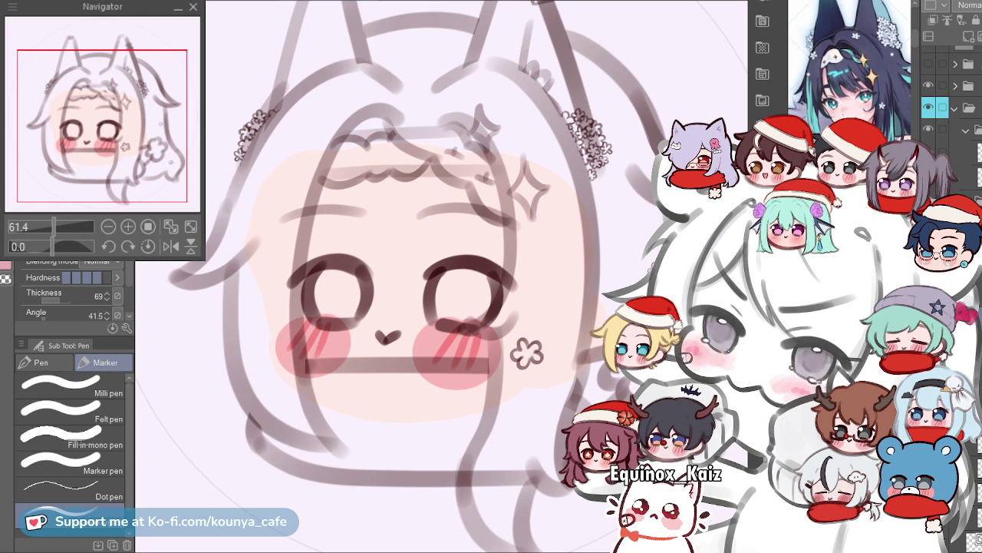
Compare the left hair strand and its flower cluster with the reference character's flowers beside the same ear.
{"action": "left_click_drag", "start_coordinate": [251, 231], "coordinate": [270, 221]}
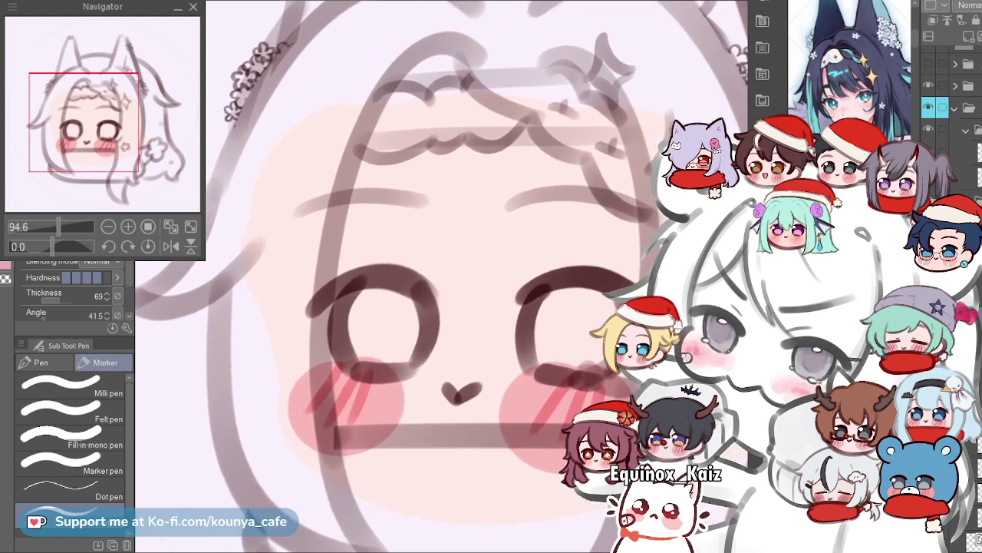
{"action": "left_click_drag", "start_coordinate": [384, 323], "coordinate": [414, 321]}
{"action": "left_click_drag", "start_coordinate": [266, 139], "coordinate": [280, 169]}
{"action": "left_click_drag", "start_coordinate": [317, 195], "coordinate": [293, 136]}
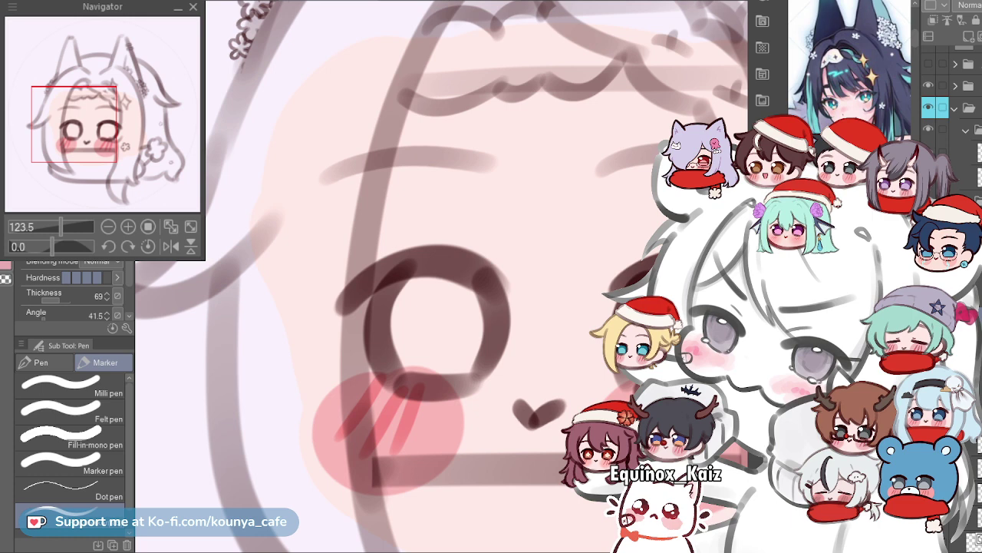
{"action": "scroll", "coordinate": [269, 223], "scroll_direction": "up", "scroll_amount": 3}
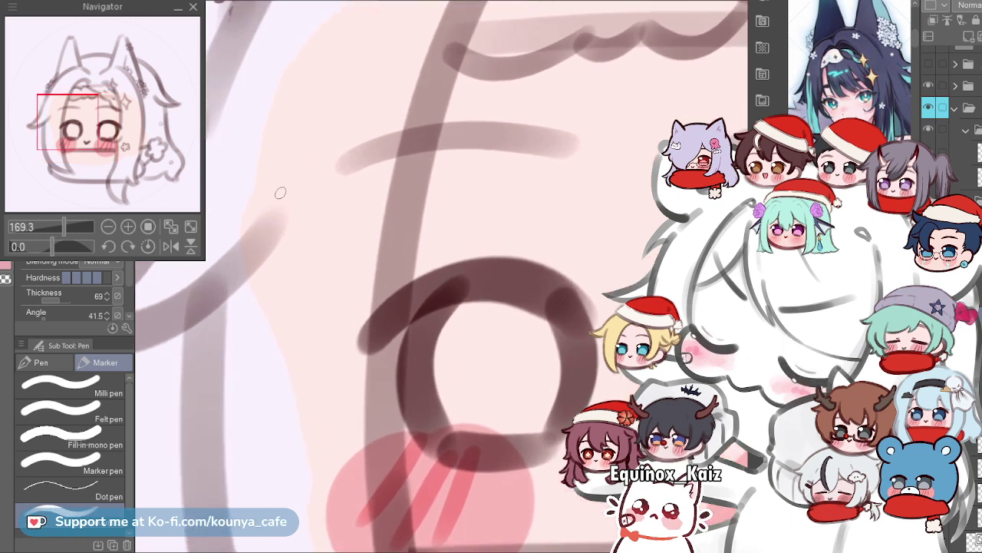
{"action": "scroll", "coordinate": [345, 276], "scroll_direction": "down", "scroll_amount": 2}
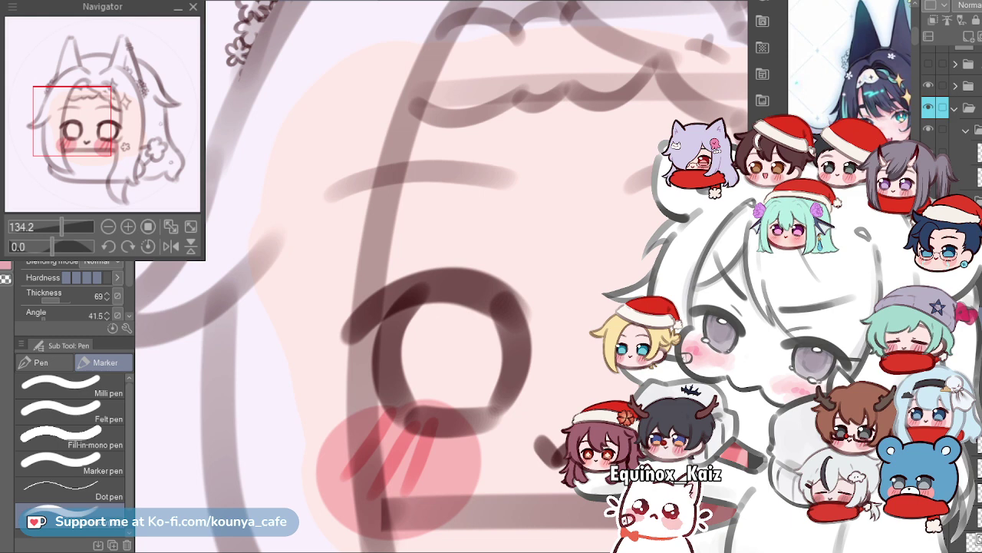
{"action": "scroll", "coordinate": [851, 75], "scroll_direction": "up", "scroll_amount": 3}
{"action": "left_click_drag", "start_coordinate": [303, 127], "coordinate": [321, 298]}
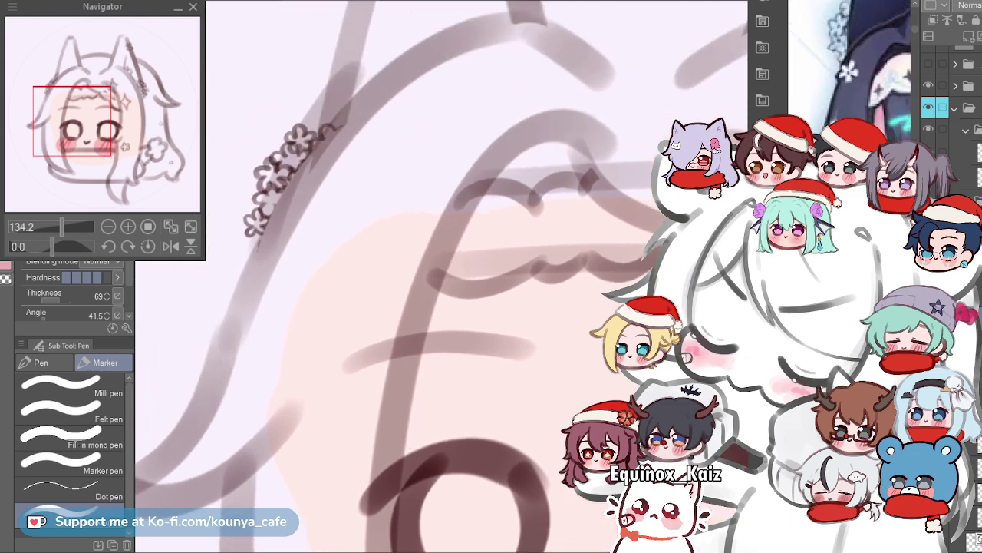
Draw a small five-petal flower in the left hair between the outer hair outline and the face, level with the eye.
{"action": "scroll", "coordinate": [368, 232], "scroll_direction": "down", "scroll_amount": 3}
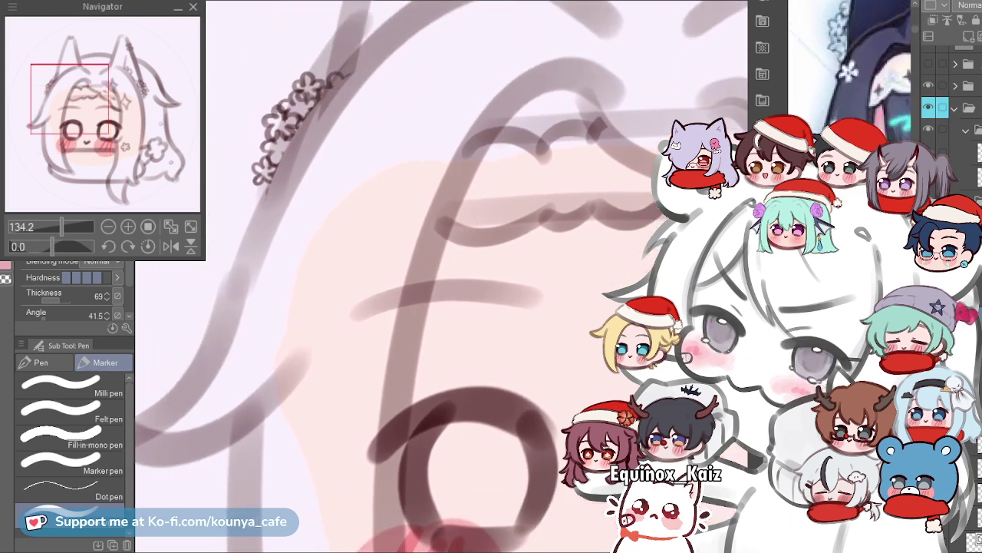
{"action": "scroll", "coordinate": [310, 309], "scroll_direction": "down", "scroll_amount": 5}
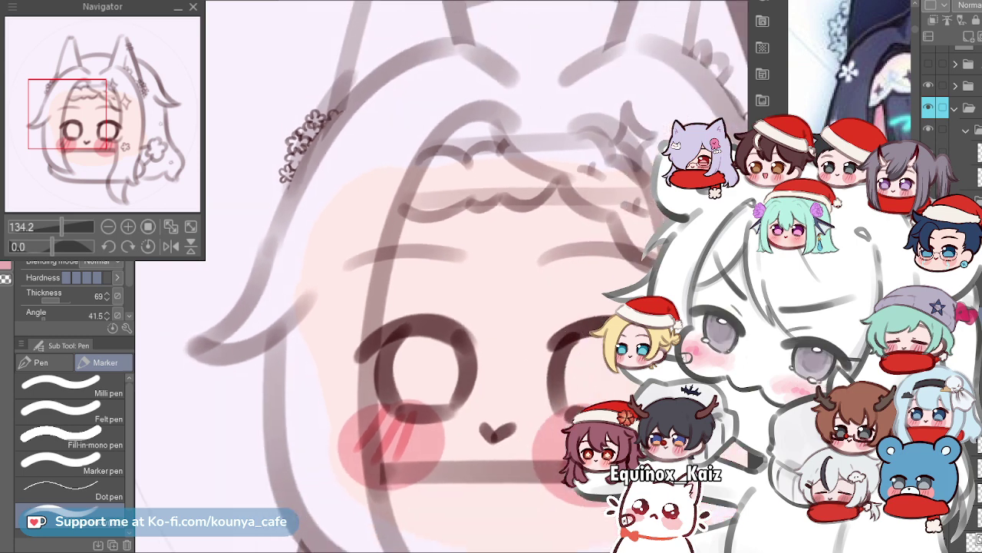
{"action": "left_click_drag", "start_coordinate": [451, 353], "coordinate": [379, 307]}
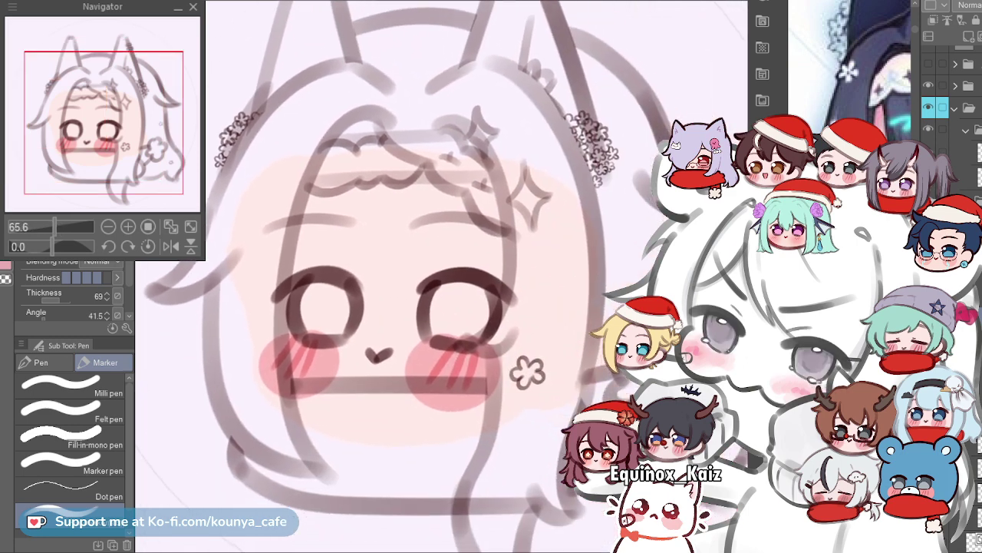
{"action": "scroll", "coordinate": [317, 307], "scroll_direction": "up", "scroll_amount": 5}
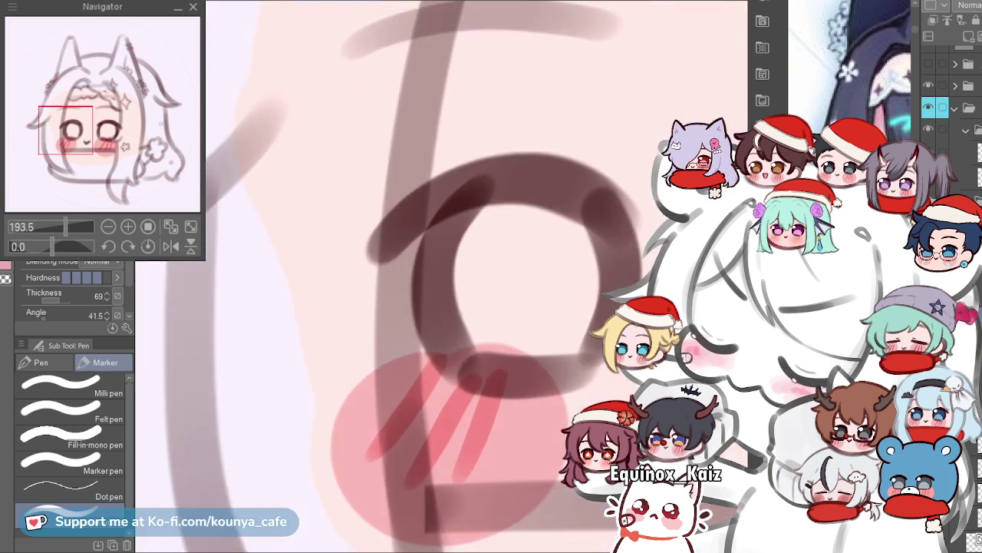
{"action": "scroll", "coordinate": [263, 223], "scroll_direction": "up", "scroll_amount": 1}
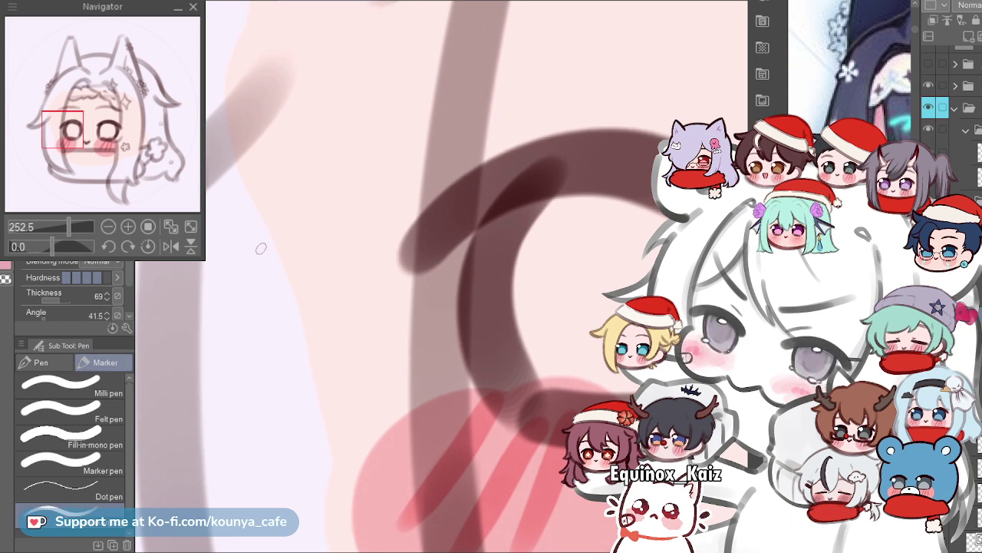
{"action": "left_click_drag", "start_coordinate": [272, 239], "coordinate": [283, 247]}
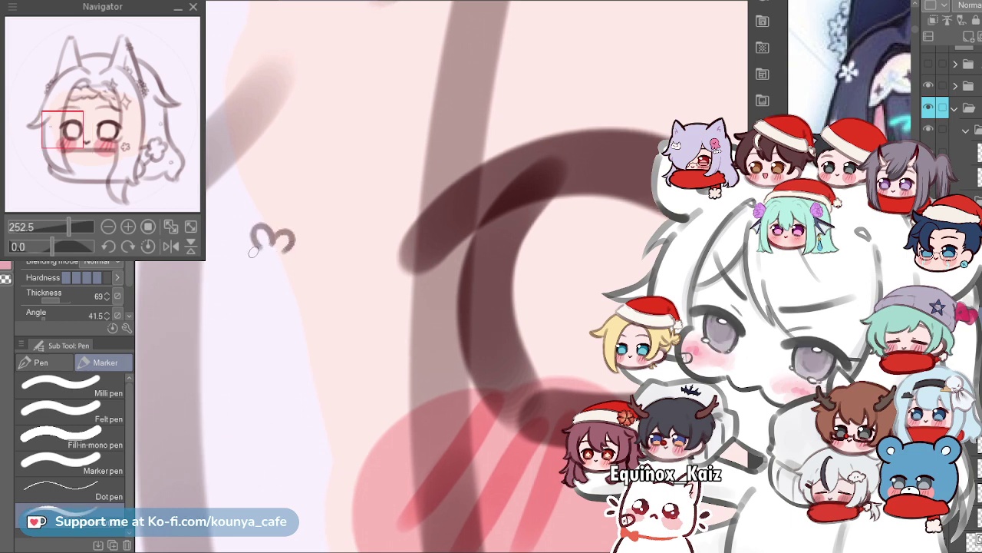
{"action": "mouse_move", "coordinate": [264, 261]}
{"action": "left_mouse_down"}
{"action": "mouse_move", "coordinate": [276, 273]}
{"action": "mouse_move", "coordinate": [294, 259]}
{"action": "mouse_move", "coordinate": [284, 265]}
{"action": "left_mouse_up"}
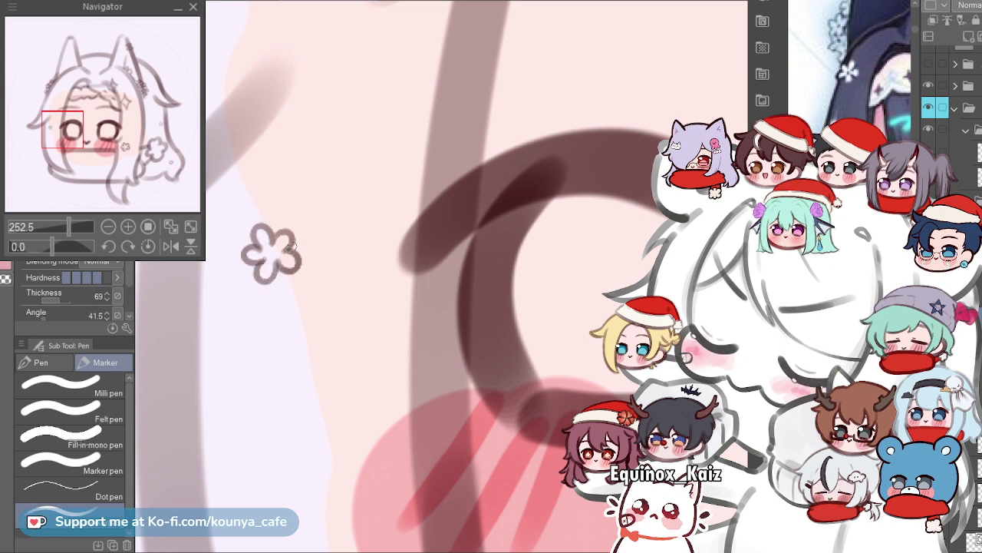
Switch from the marker to the G-pen for blocking in the hair colour.
{"action": "scroll", "coordinate": [291, 244], "scroll_direction": "down", "scroll_amount": 10}
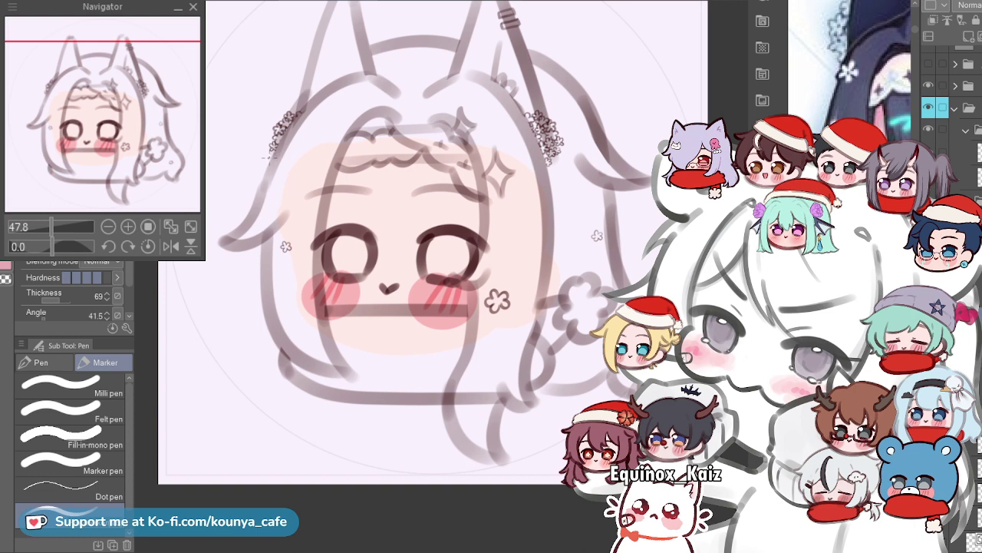
{"action": "scroll", "coordinate": [452, 246], "scroll_direction": "up", "scroll_amount": 2}
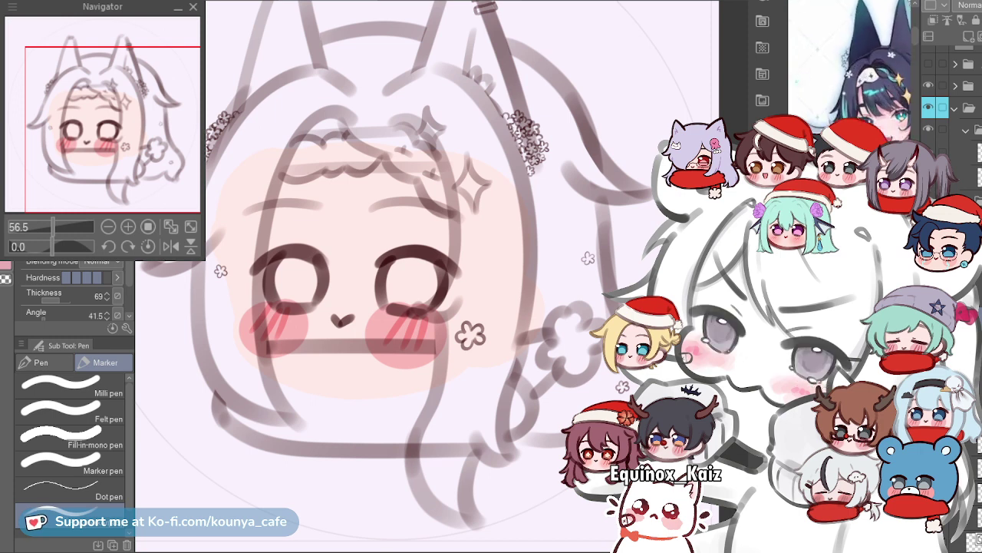
{"action": "scroll", "coordinate": [445, 172], "scroll_direction": "down", "scroll_amount": 2}
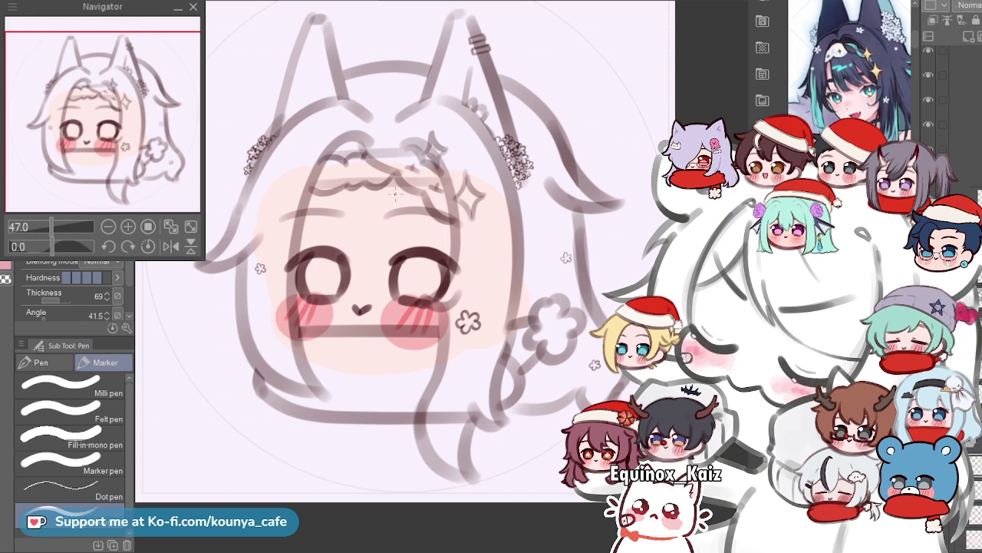
{"action": "key", "text": "p"}
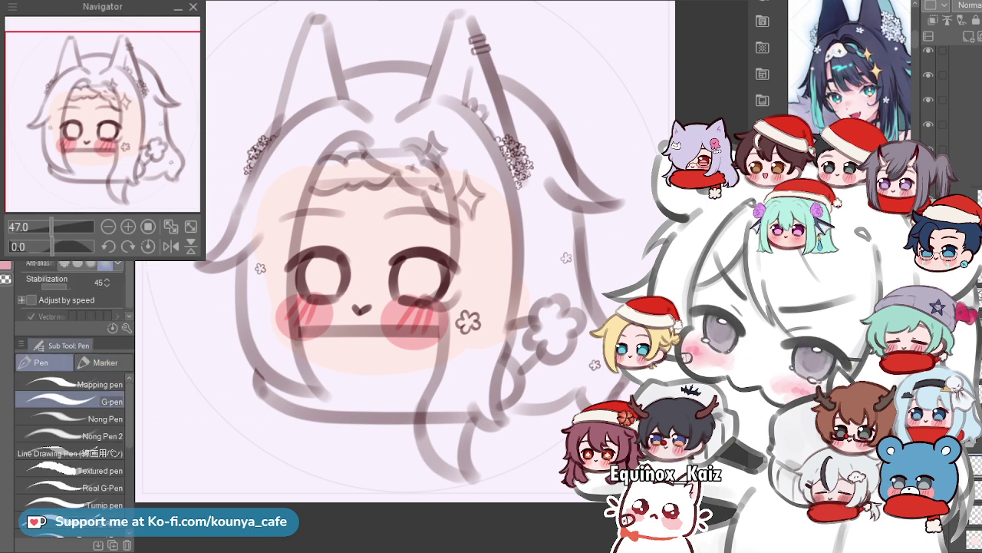
{"action": "scroll", "coordinate": [461, 192], "scroll_direction": "up", "scroll_amount": 2}
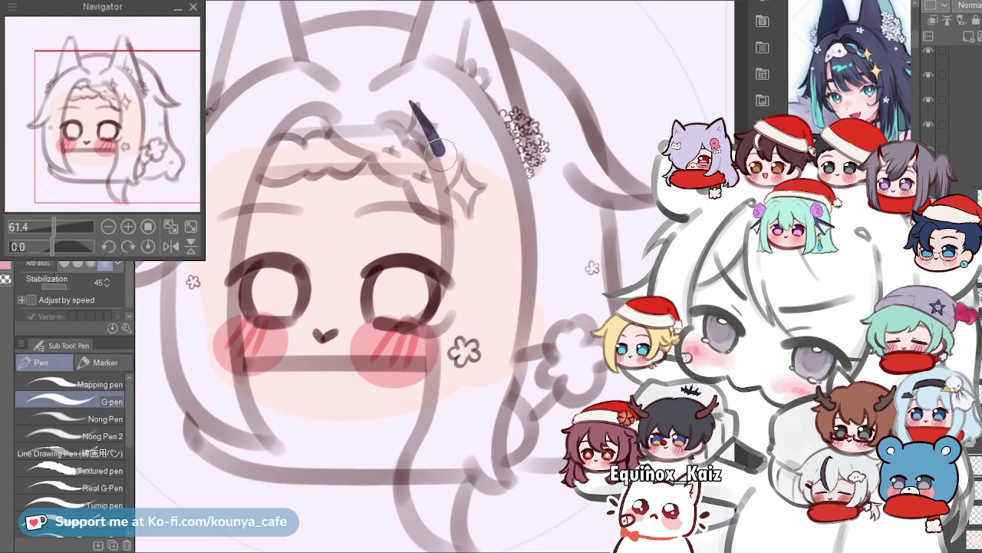
{"action": "scroll", "coordinate": [442, 150], "scroll_direction": "up", "scroll_amount": 1}
{"action": "mouse_move", "coordinate": [436, 114]}
{"action": "left_mouse_down"}
{"action": "mouse_move", "coordinate": [488, 213]}
{"action": "mouse_move", "coordinate": [486, 153]}
{"action": "mouse_move", "coordinate": [453, 100]}
{"action": "mouse_move", "coordinate": [508, 256]}
{"action": "mouse_move", "coordinate": [477, 107]}
{"action": "mouse_move", "coordinate": [535, 192]}
{"action": "mouse_move", "coordinate": [515, 105]}
{"action": "mouse_move", "coordinate": [537, 165]}
{"action": "left_mouse_up"}
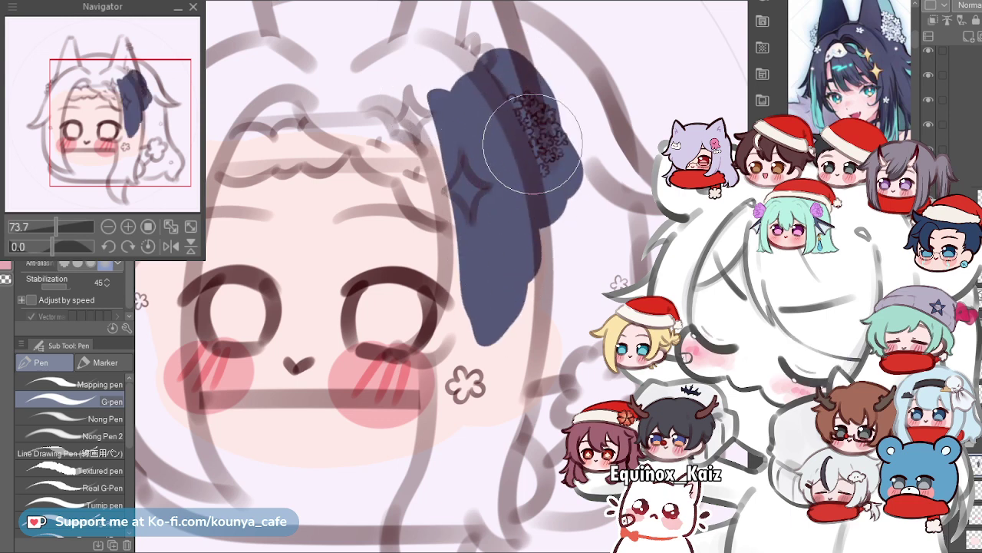
{"action": "scroll", "coordinate": [479, 131], "scroll_direction": "down", "scroll_amount": 2}
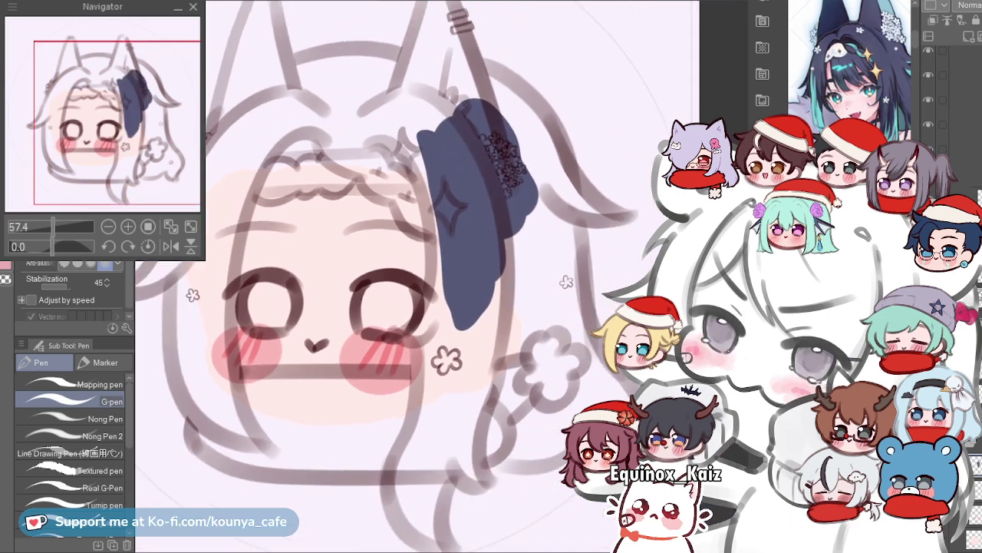
{"action": "key", "text": "ctrl+z"}
{"action": "scroll", "coordinate": [466, 154], "scroll_direction": "up", "scroll_amount": 3}
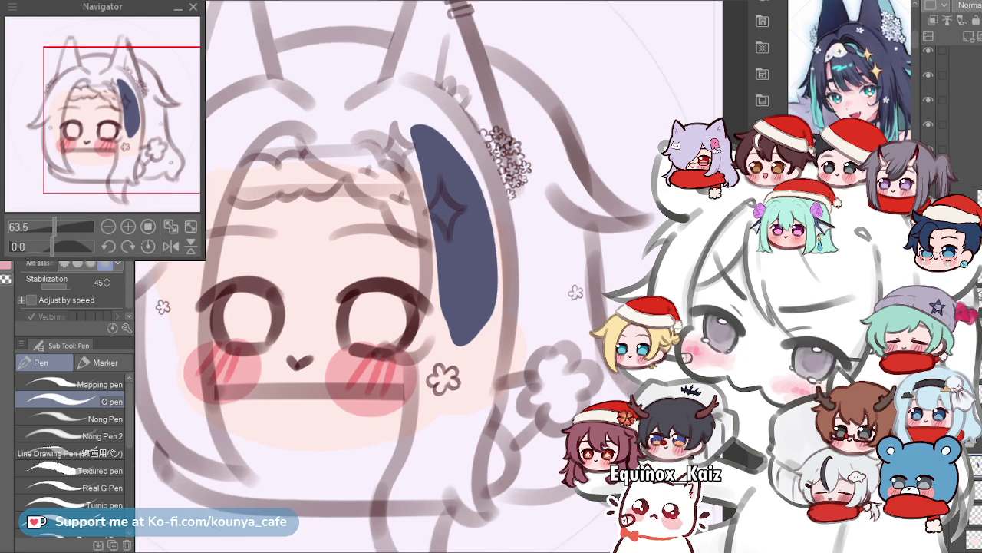
{"action": "left_click_drag", "start_coordinate": [466, 151], "coordinate": [415, 162]}
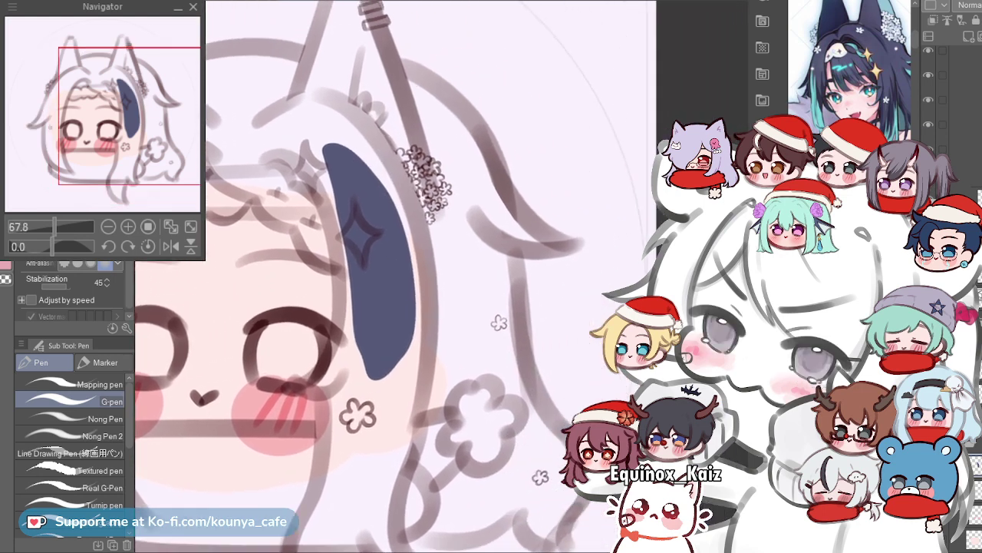
{"action": "left_click_drag", "start_coordinate": [393, 119], "coordinate": [419, 234]}
{"action": "key", "text": "ctrl+z"}
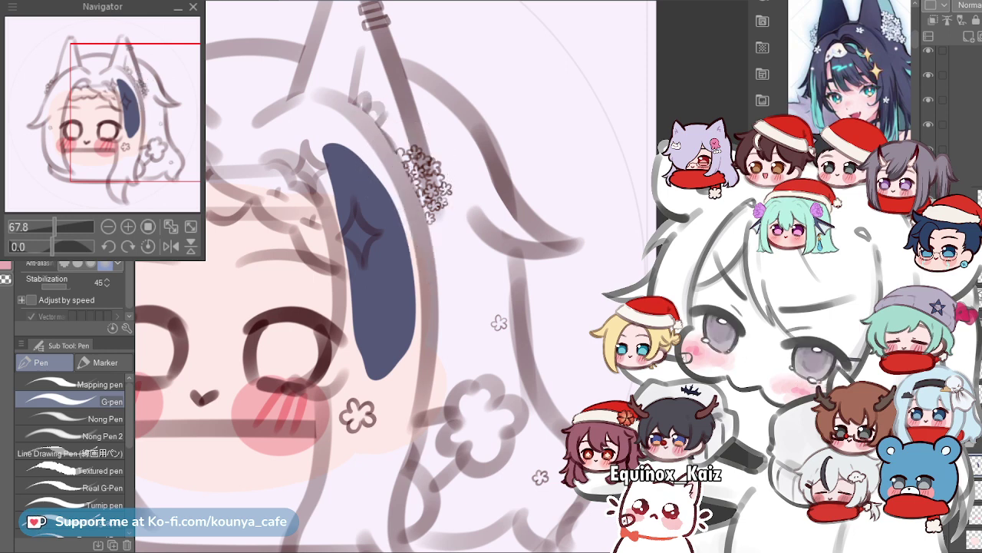
{"action": "left_click_drag", "start_coordinate": [403, 169], "coordinate": [372, 173]}
{"action": "key", "text": "ctrl+z"}
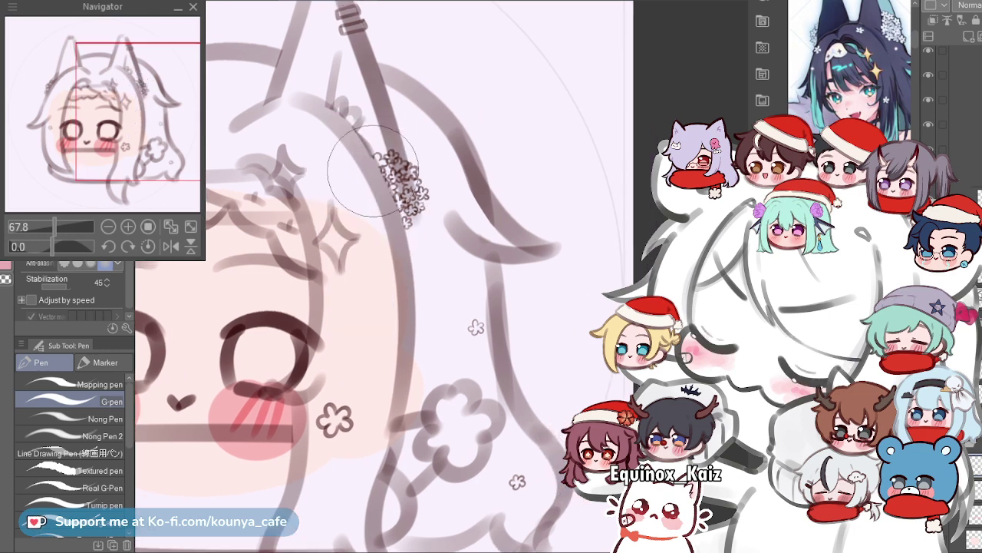
{"action": "mouse_move", "coordinate": [305, 113]}
{"action": "left_mouse_down"}
{"action": "mouse_move", "coordinate": [364, 146]}
{"action": "mouse_move", "coordinate": [369, 264]}
{"action": "left_mouse_up"}
{"action": "key", "text": "ctrl+z"}
Paint two broad dark blue hair strands with pointed tips, sweeping from the right ear's base down over its flower cluster.
{"action": "mouse_move", "coordinate": [359, 104]}
{"action": "left_mouse_down"}
{"action": "mouse_move", "coordinate": [391, 178]}
{"action": "mouse_move", "coordinate": [411, 269]}
{"action": "left_mouse_up"}
{"action": "scroll", "coordinate": [419, 131], "scroll_direction": "up", "scroll_amount": 2}
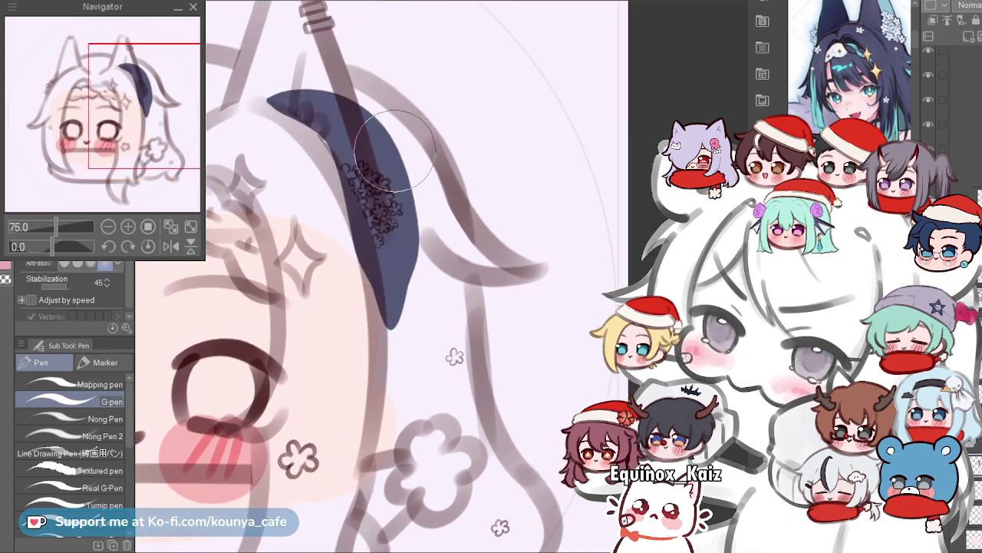
{"action": "scroll", "coordinate": [374, 130], "scroll_direction": "up", "scroll_amount": 1}
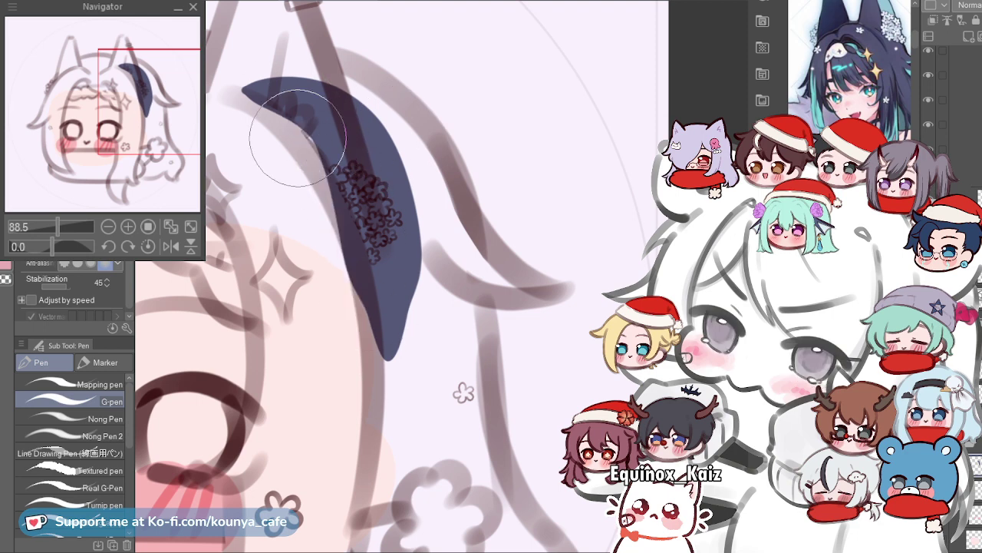
{"action": "scroll", "coordinate": [379, 127], "scroll_direction": "up", "scroll_amount": 1}
{"action": "left_click_drag", "start_coordinate": [340, 43], "coordinate": [328, 43]}
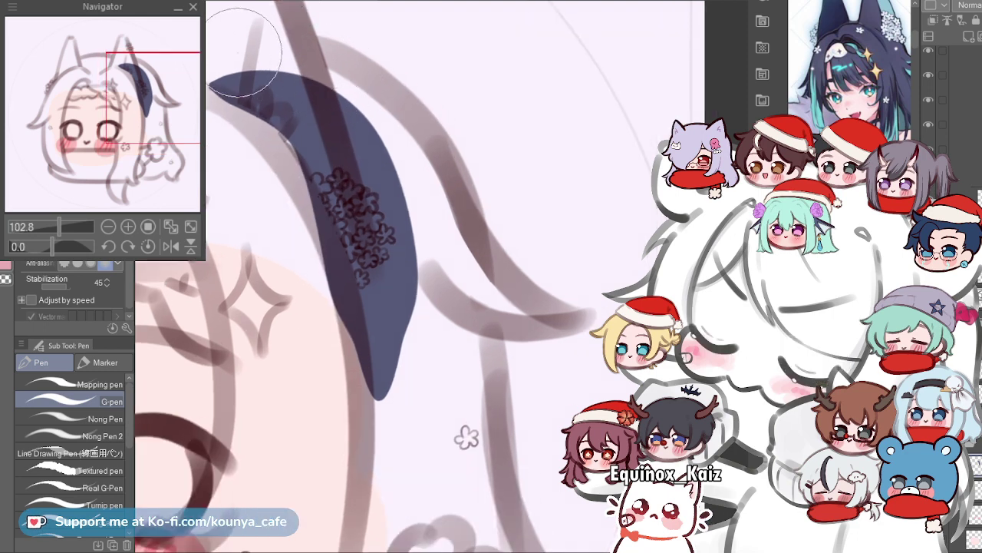
{"action": "left_click_drag", "start_coordinate": [241, 43], "coordinate": [380, 399]}
{"action": "key", "text": "ctrl+z"}
{"action": "left_click_drag", "start_coordinate": [243, 69], "coordinate": [419, 395]}
{"action": "key", "text": "ctrl+z"}
{"action": "mouse_move", "coordinate": [255, 61]}
{"action": "left_mouse_down"}
{"action": "mouse_move", "coordinate": [369, 115]}
{"action": "mouse_move", "coordinate": [430, 421]}
{"action": "left_mouse_up"}
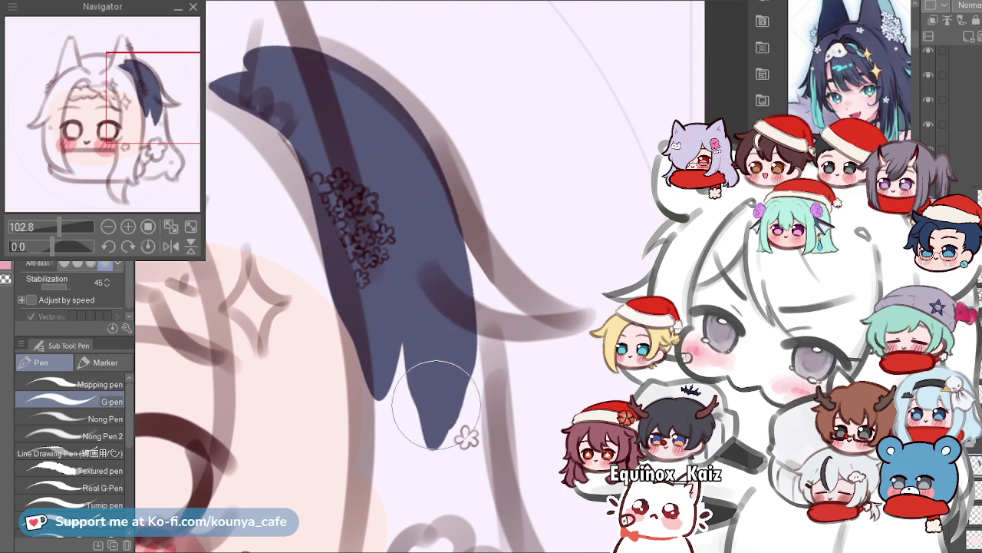
Extend the upper and outer edge of the dark blue hair toward the sketched hair outline.
{"action": "left_click_drag", "start_coordinate": [251, 50], "coordinate": [410, 285]}
{"action": "key", "text": "ctrl+z"}
{"action": "left_click_drag", "start_coordinate": [251, 65], "coordinate": [455, 293]}
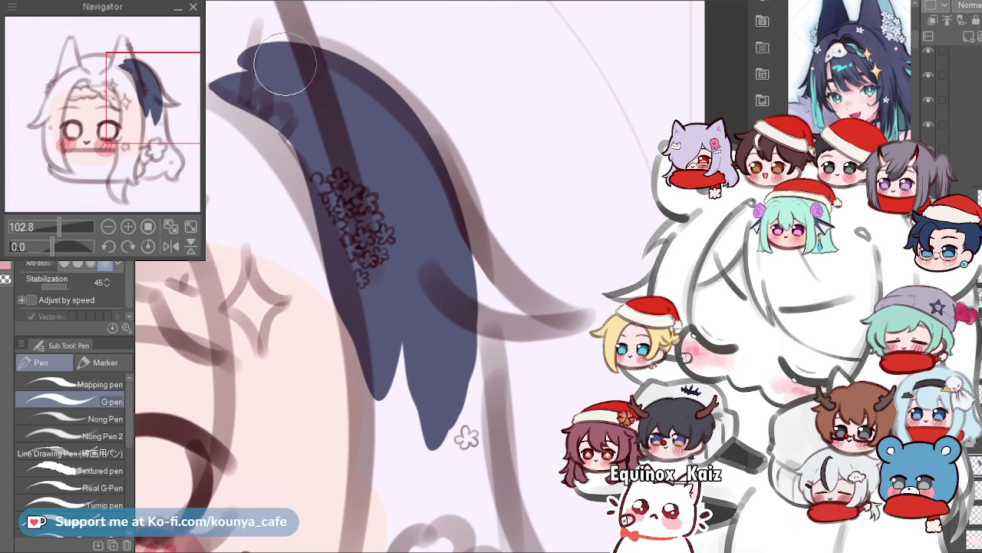
{"action": "left_click_drag", "start_coordinate": [243, 48], "coordinate": [427, 429]}
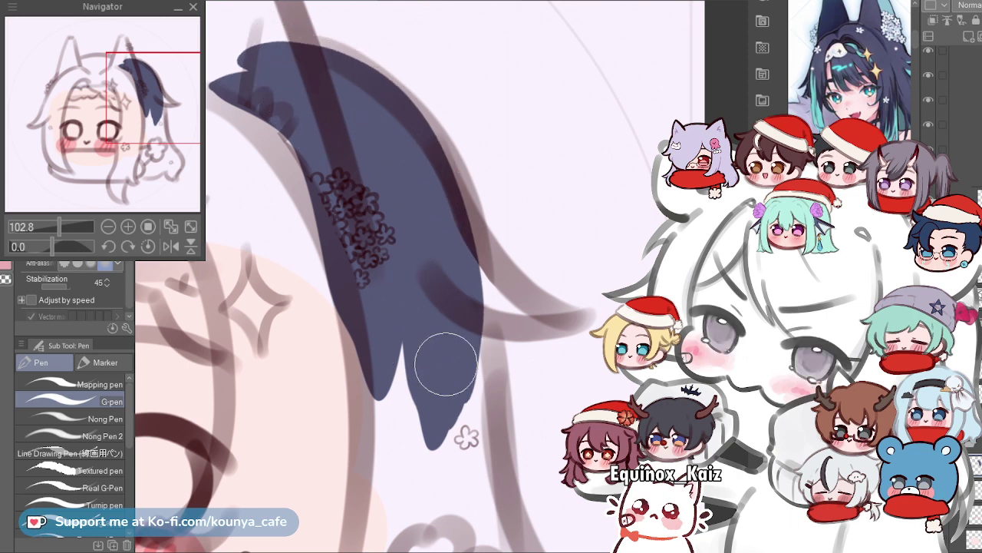
Reduce the brush size and paint a thin dark blue strand along the outer hair edge, ending in a small tip by the small flower.
{"action": "key", "text": "["}
{"action": "mouse_move", "coordinate": [300, 58]}
{"action": "left_mouse_down"}
{"action": "mouse_move", "coordinate": [423, 138]}
{"action": "mouse_move", "coordinate": [454, 314]}
{"action": "left_mouse_up"}
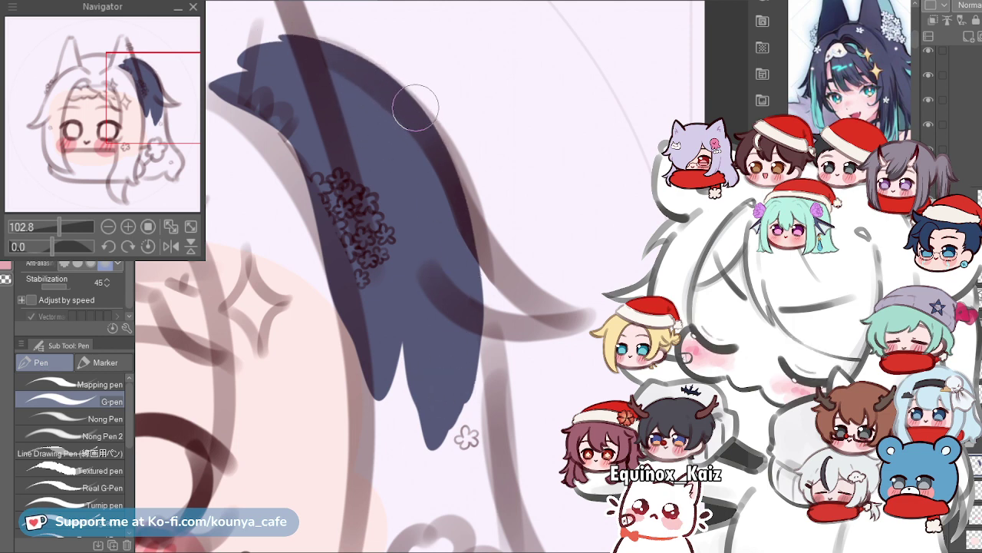
{"action": "left_click_drag", "start_coordinate": [415, 109], "coordinate": [462, 205]}
{"action": "mouse_move", "coordinate": [403, 103]}
{"action": "left_mouse_down"}
{"action": "mouse_move", "coordinate": [471, 298]}
{"action": "mouse_move", "coordinate": [465, 407]}
{"action": "mouse_move", "coordinate": [476, 247]}
{"action": "mouse_move", "coordinate": [474, 436]}
{"action": "left_mouse_up"}
{"action": "key", "text": "ctrl+z"}
{"action": "key", "text": "ctrl+z"}
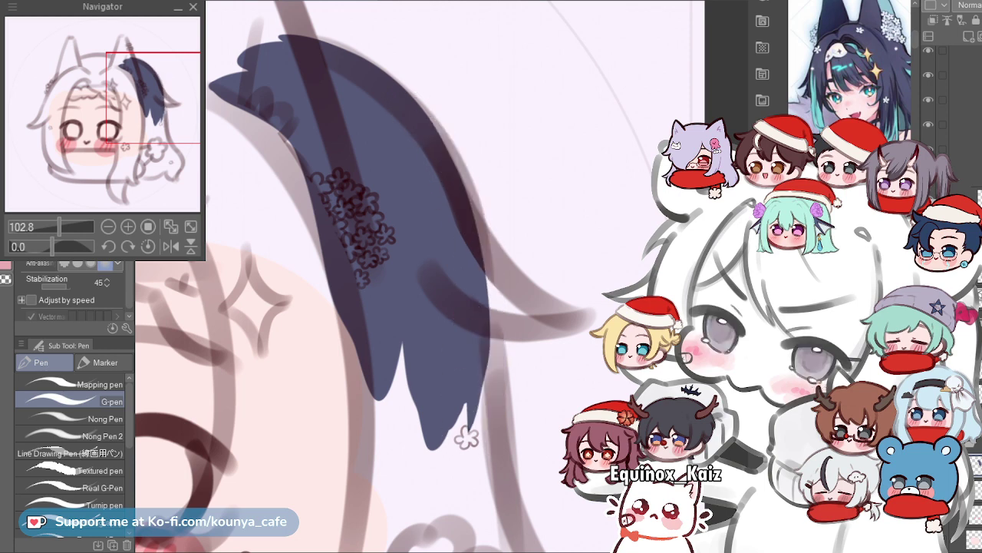
{"action": "scroll", "coordinate": [442, 240], "scroll_direction": "up", "scroll_amount": 2}
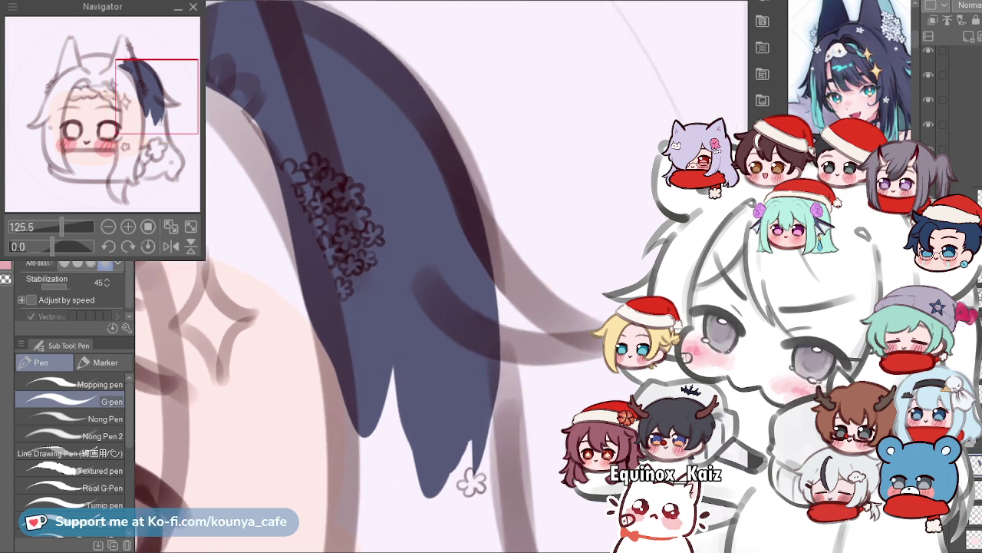
{"action": "left_click_drag", "start_coordinate": [435, 127], "coordinate": [395, 119]}
{"action": "mouse_move", "coordinate": [351, 63]}
{"action": "left_mouse_down"}
{"action": "mouse_move", "coordinate": [438, 207]}
{"action": "mouse_move", "coordinate": [446, 394]}
{"action": "left_mouse_up"}
{"action": "key", "text": "ctrl+z"}
{"action": "left_click_drag", "start_coordinate": [356, 59], "coordinate": [439, 295]}
{"action": "key", "text": "ctrl+z"}
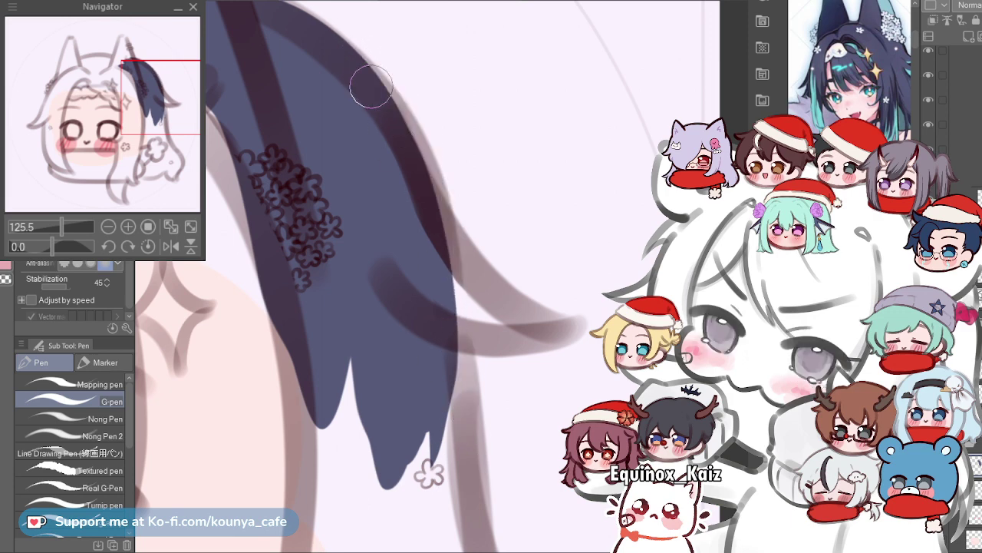
Paint another thin dark blue strand along the outer hair outline, tapering to a point beyond the existing tips.
{"action": "scroll", "coordinate": [403, 76], "scroll_direction": "down", "scroll_amount": 3}
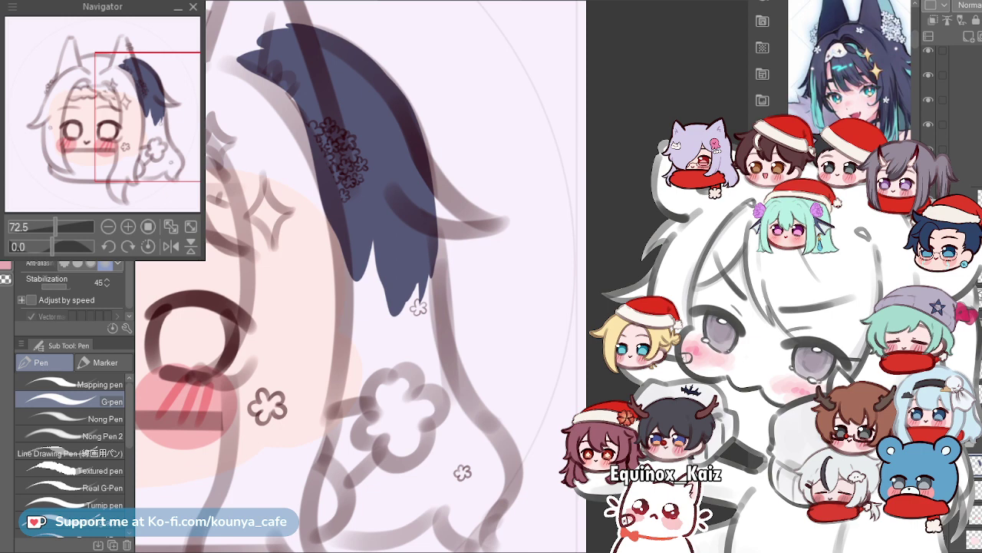
{"action": "left_click_drag", "start_coordinate": [434, 195], "coordinate": [431, 173]}
{"action": "scroll", "coordinate": [433, 96], "scroll_direction": "up", "scroll_amount": 2}
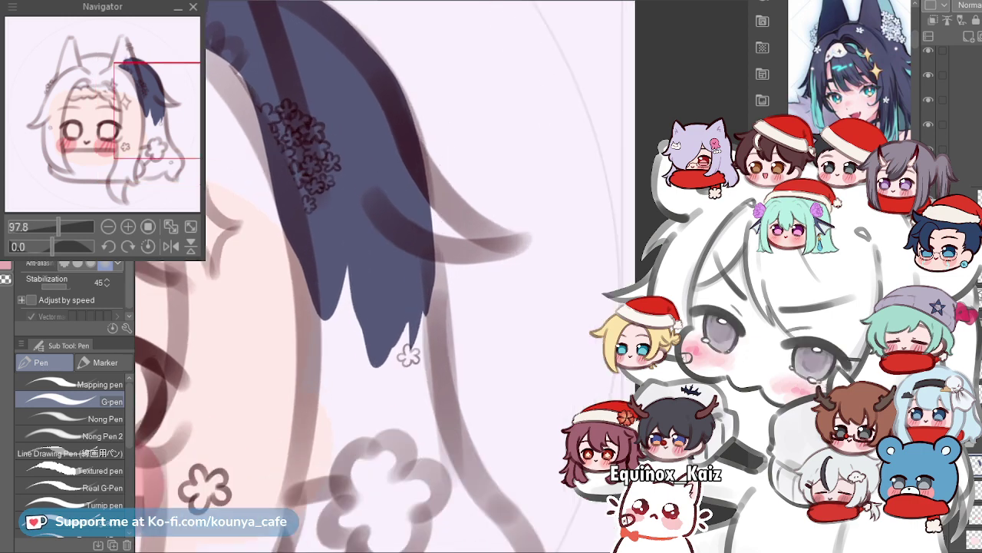
{"action": "left_click_drag", "start_coordinate": [433, 96], "coordinate": [471, 210]}
{"action": "scroll", "coordinate": [434, 168], "scroll_direction": "up", "scroll_amount": 2}
{"action": "scroll", "coordinate": [431, 173], "scroll_direction": "up", "scroll_amount": 3}
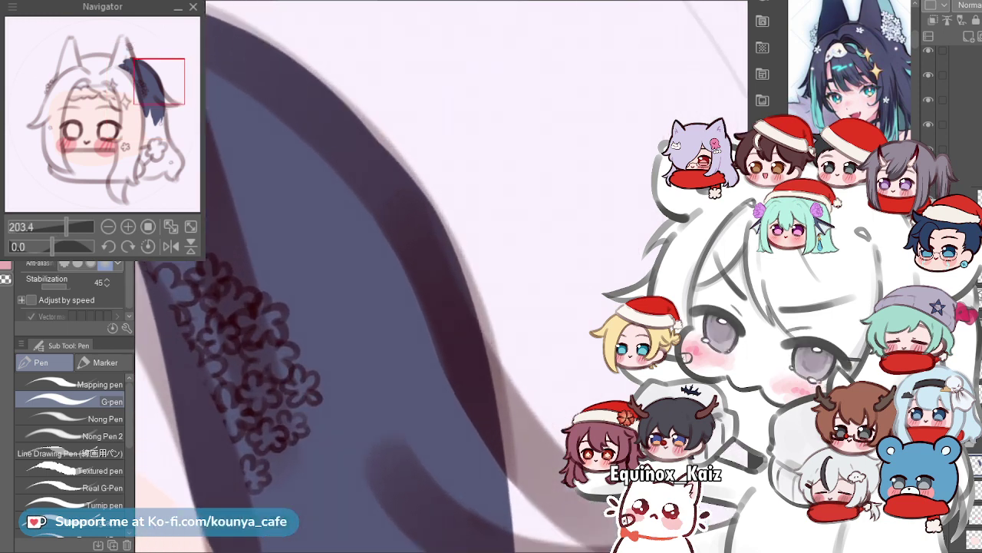
{"action": "scroll", "coordinate": [380, 115], "scroll_direction": "down", "scroll_amount": 3}
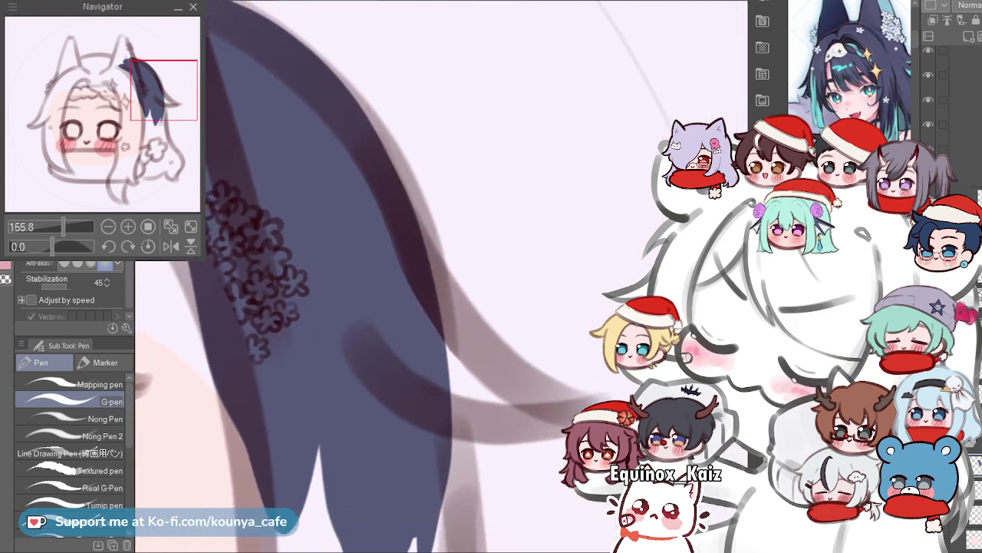
{"action": "scroll", "coordinate": [380, 116], "scroll_direction": "up", "scroll_amount": 3}
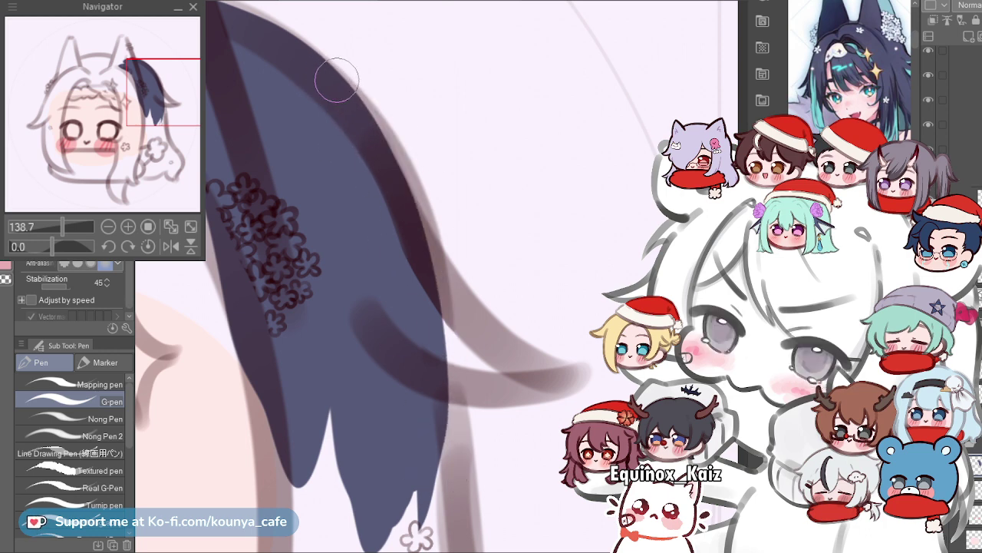
{"action": "left_click_drag", "start_coordinate": [325, 77], "coordinate": [446, 445]}
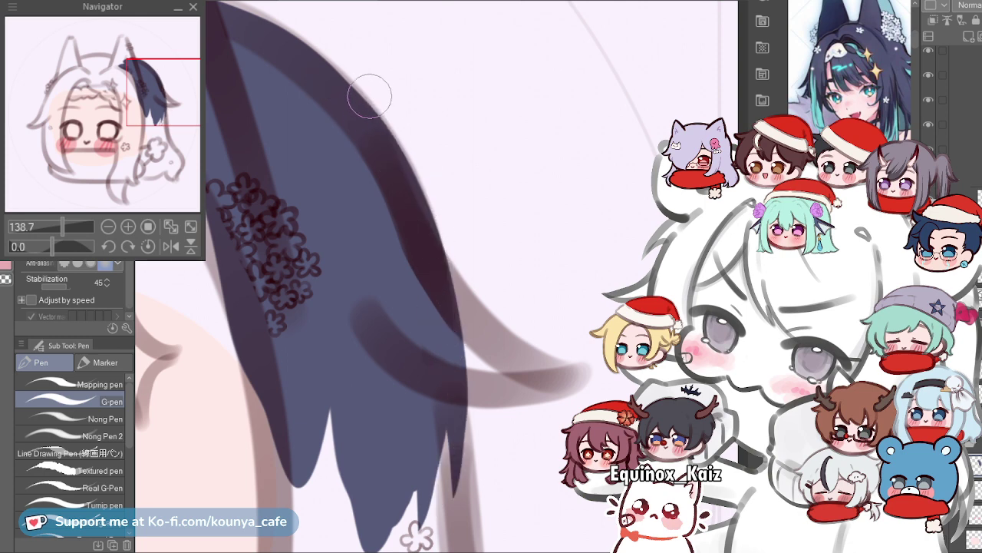
{"action": "scroll", "coordinate": [376, 104], "scroll_direction": "down", "scroll_amount": 1}
{"action": "scroll", "coordinate": [331, 95], "scroll_direction": "up", "scroll_amount": 2}
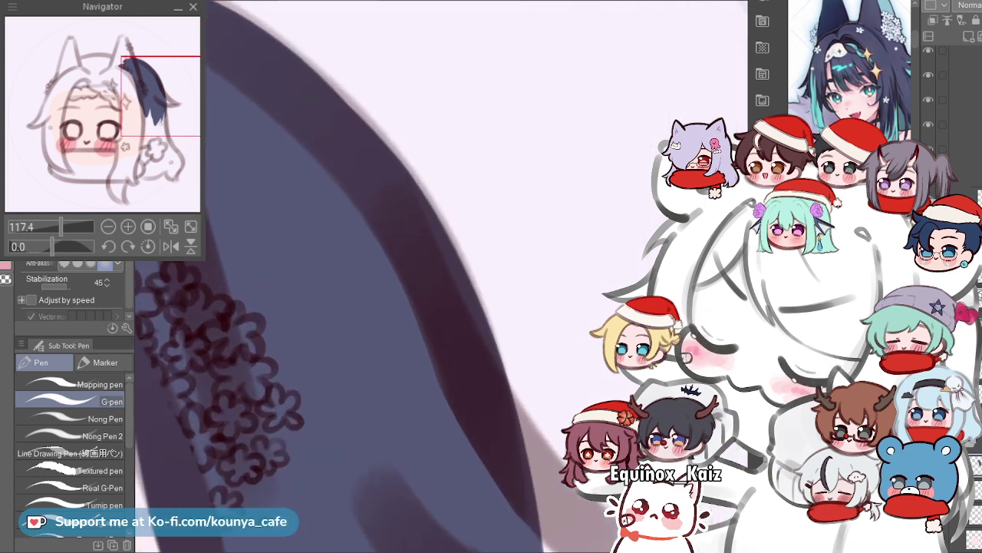
{"action": "scroll", "coordinate": [366, 55], "scroll_direction": "down", "scroll_amount": 2}
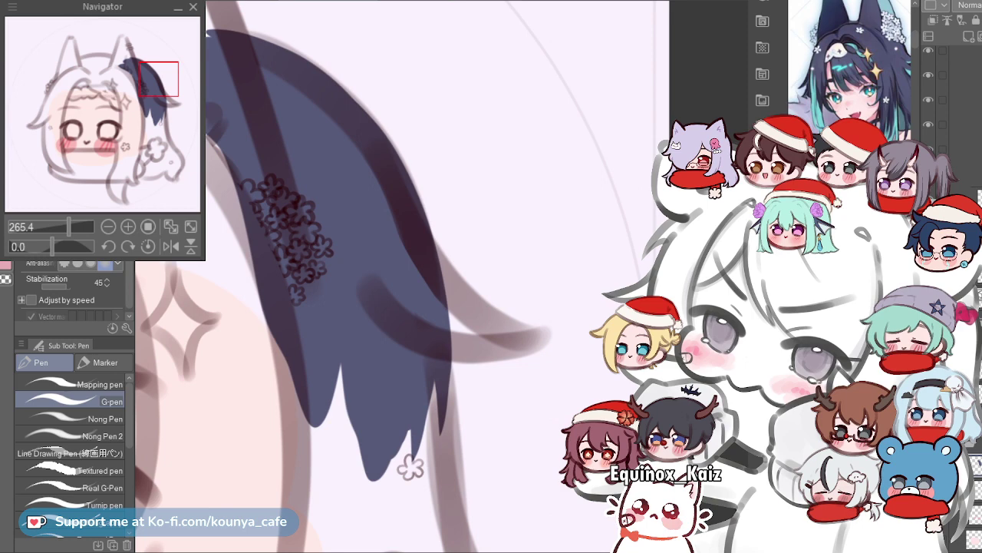
{"action": "key", "text": "ctrl+t"}
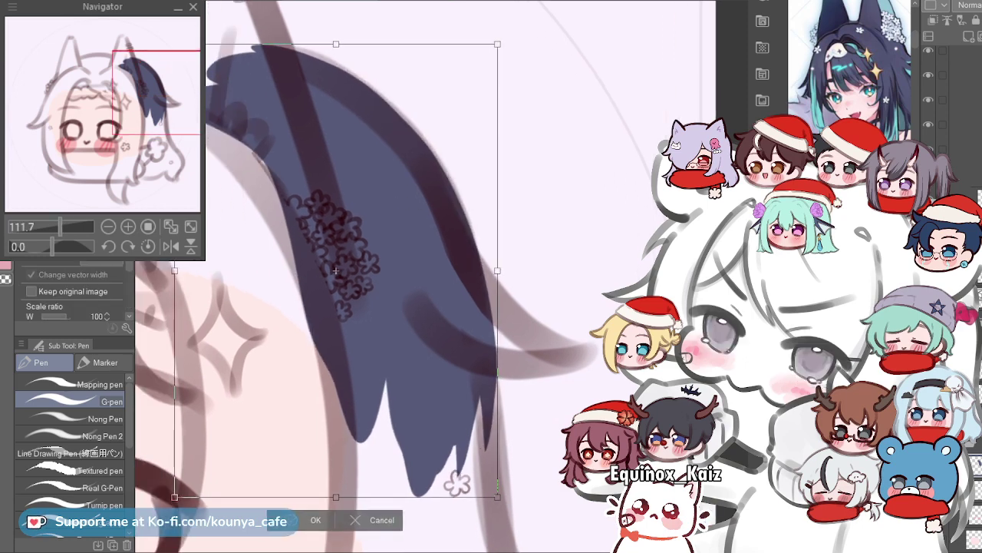
{"action": "scroll", "coordinate": [335, 270], "scroll_direction": "up", "scroll_amount": 2}
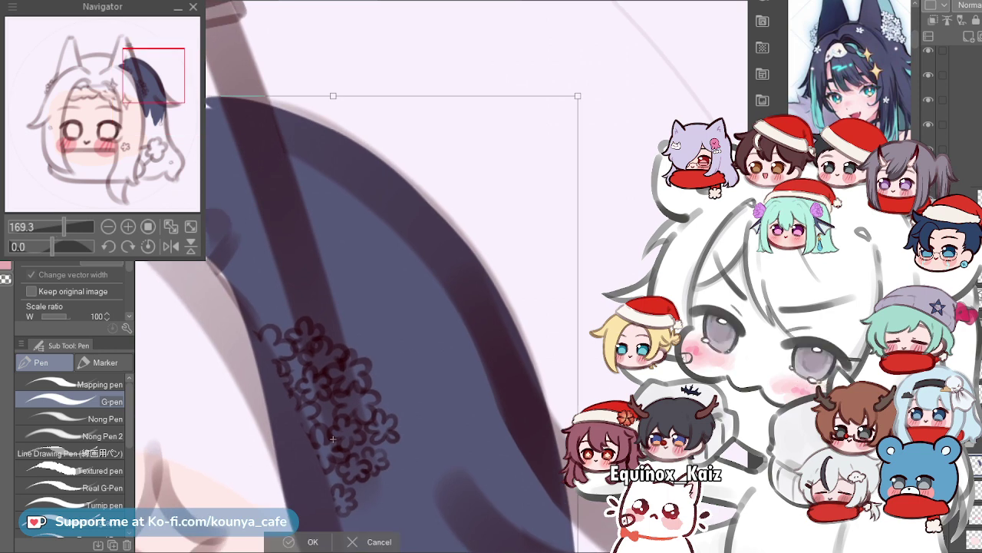
{"action": "scroll", "coordinate": [450, 218], "scroll_direction": "down", "scroll_amount": 2}
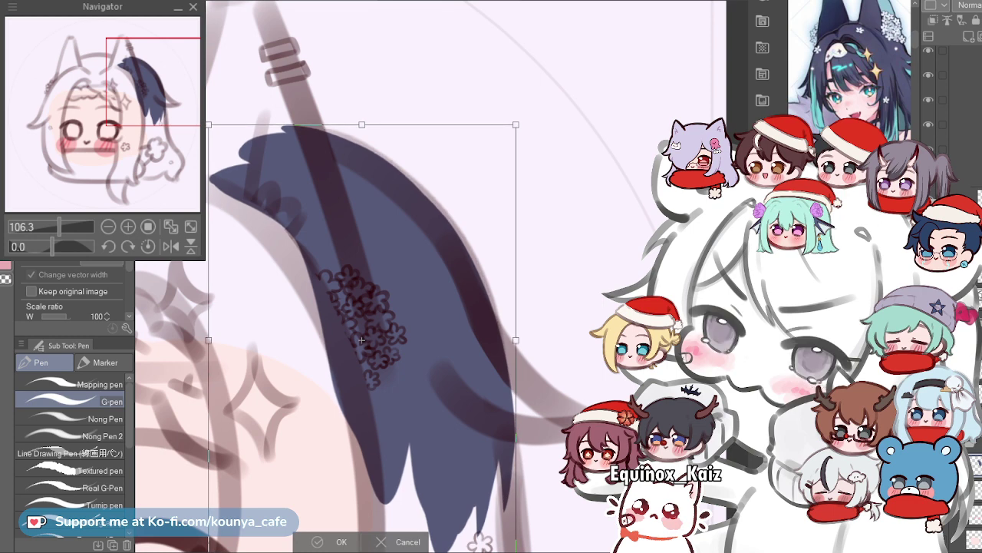
{"action": "scroll", "coordinate": [535, 366], "scroll_direction": "up", "scroll_amount": 3}
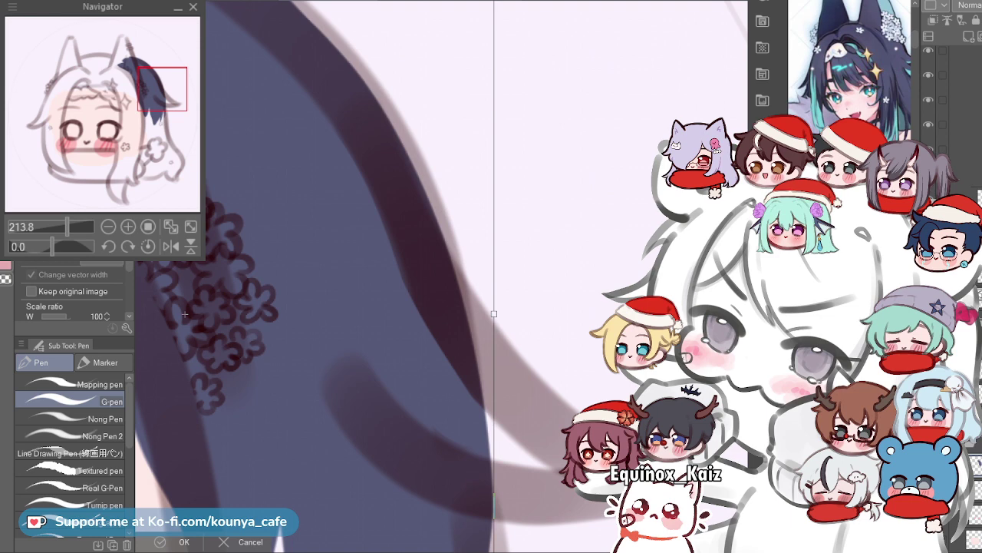
{"action": "key", "text": "Return"}
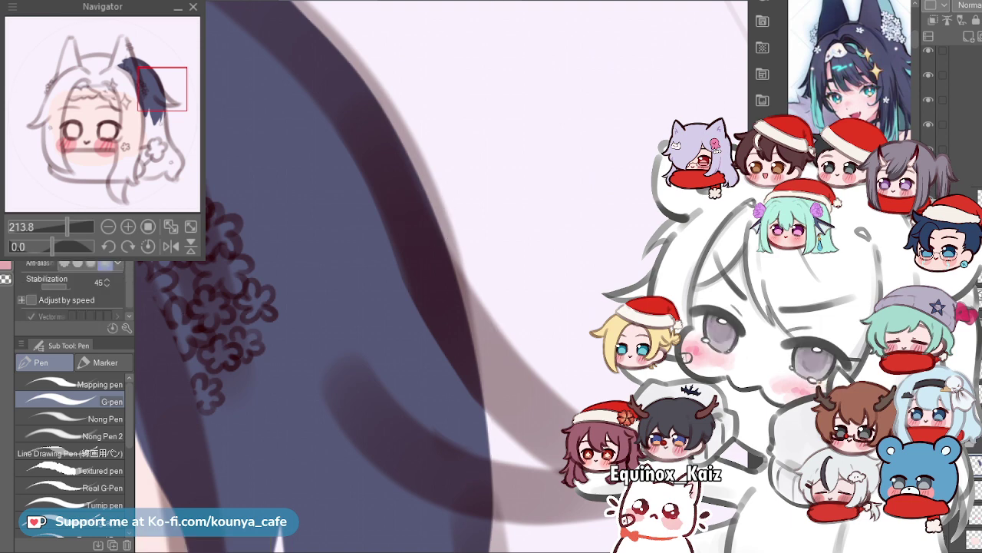
Paint dark blue strokes along the hair's upper outer edge to smooth it and bring it closer to the sketched outline.
{"action": "left_click_drag", "start_coordinate": [376, 99], "coordinate": [431, 313]}
{"action": "scroll", "coordinate": [431, 295], "scroll_direction": "up", "scroll_amount": 1}
{"action": "left_click_drag", "start_coordinate": [261, 145], "coordinate": [380, 299]}
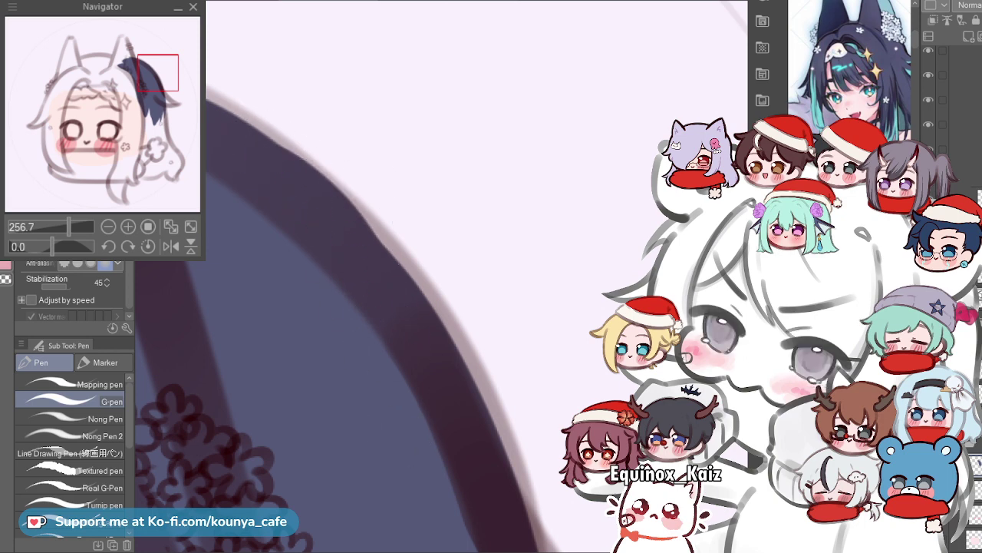
{"action": "scroll", "coordinate": [307, 126], "scroll_direction": "up", "scroll_amount": 1}
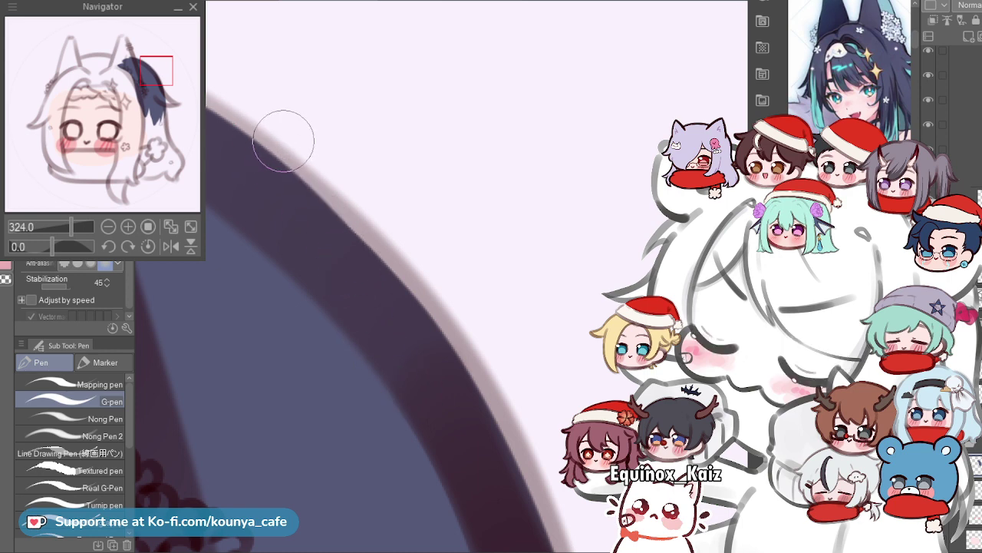
{"action": "scroll", "coordinate": [283, 146], "scroll_direction": "down", "scroll_amount": 1}
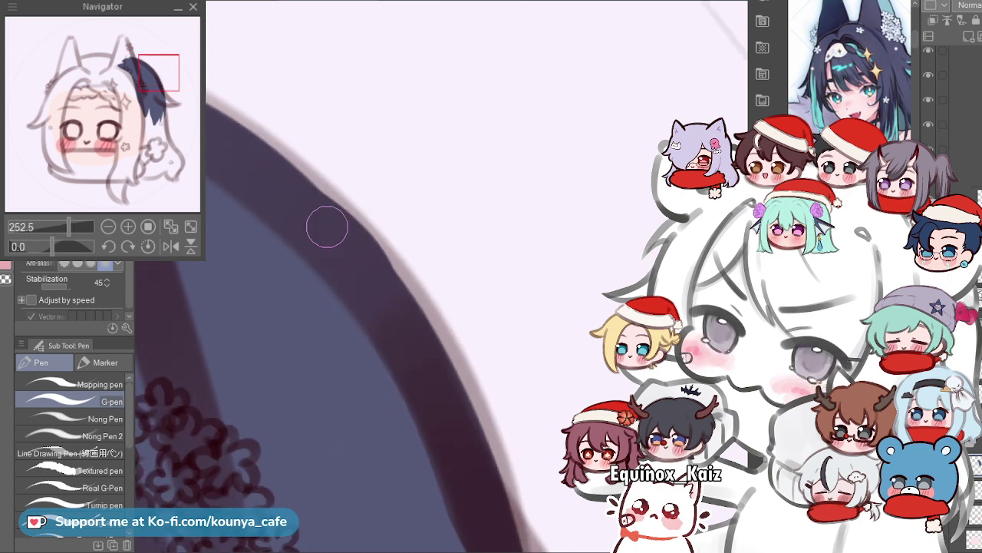
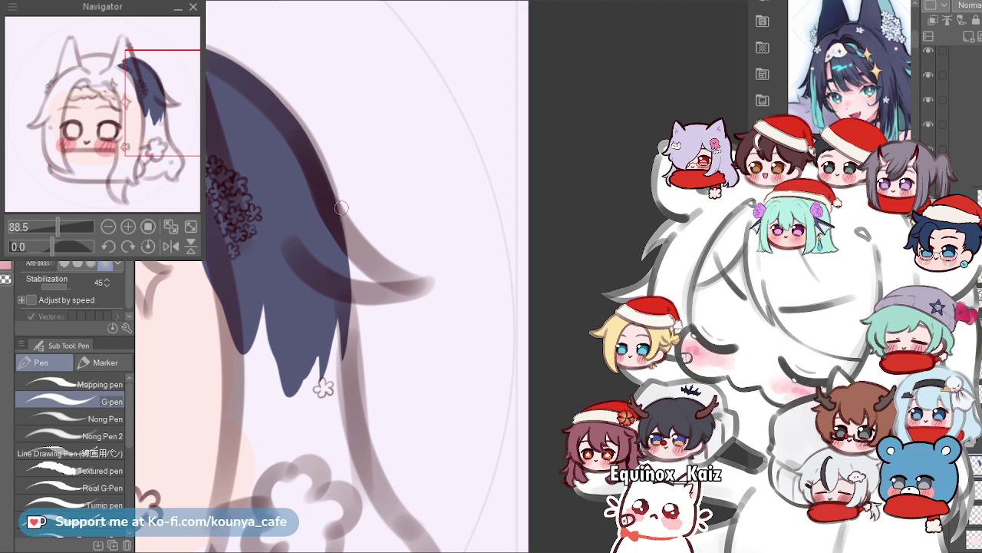
{"action": "scroll", "coordinate": [331, 276], "scroll_direction": "up", "scroll_amount": 2}
{"action": "left_click_drag", "start_coordinate": [314, 242], "coordinate": [347, 188]}
{"action": "scroll", "coordinate": [347, 187], "scroll_direction": "down", "scroll_amount": 2}
Enlarge the brush and paint broad dark blue strands beside the cheek, running down to pointed tips over the large sketched flower.
{"action": "key", "text": "]"}
{"action": "key", "text": "]"}
{"action": "key", "text": "]"}
{"action": "key", "text": "]"}
{"action": "key", "text": "]"}
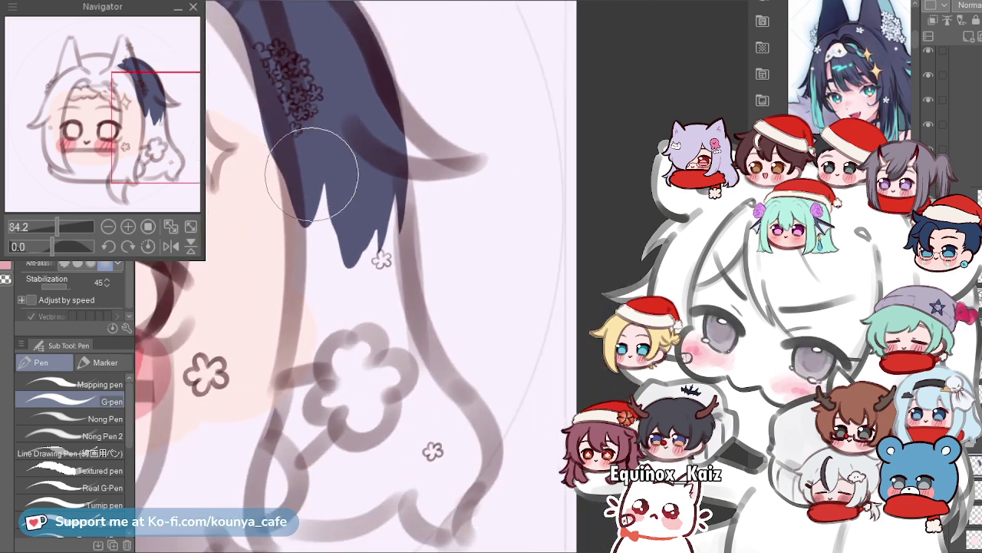
{"action": "left_click_drag", "start_coordinate": [311, 149], "coordinate": [302, 300]}
{"action": "key", "text": "ctrl+z"}
{"action": "mouse_move", "coordinate": [283, 117]}
{"action": "left_mouse_down"}
{"action": "mouse_move", "coordinate": [305, 248]}
{"action": "mouse_move", "coordinate": [307, 346]}
{"action": "left_mouse_up"}
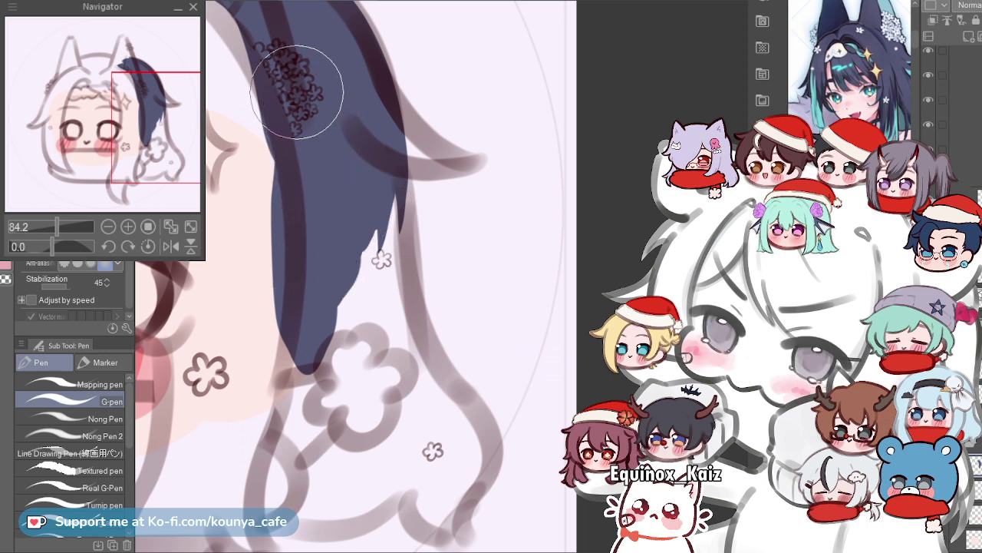
{"action": "left_click_drag", "start_coordinate": [301, 136], "coordinate": [306, 378]}
{"action": "left_click_drag", "start_coordinate": [336, 250], "coordinate": [346, 384]}
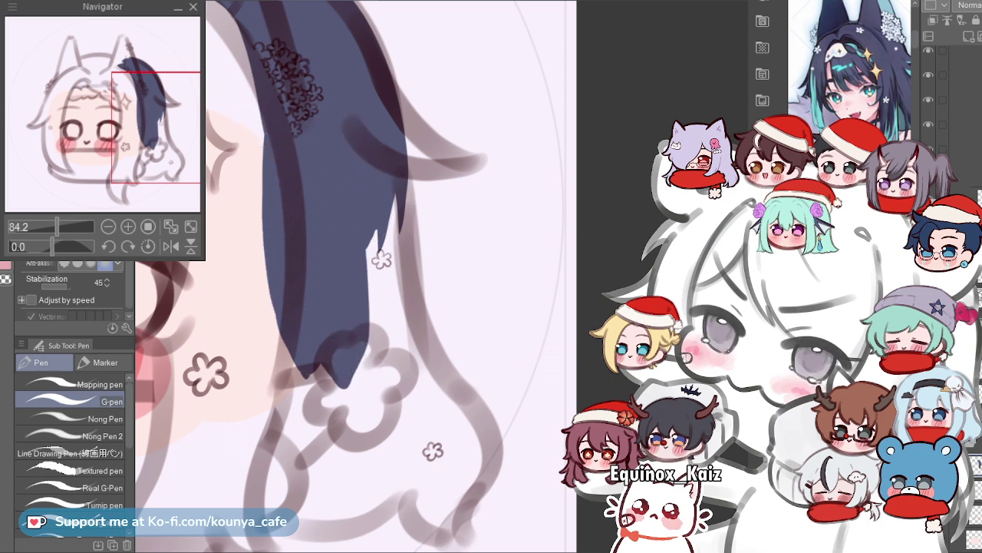
Fill the outer part of the hair with long dark blue strands over the small flower, ending in jagged tips beside the large flower.
{"action": "scroll", "coordinate": [374, 213], "scroll_direction": "up", "scroll_amount": 2}
{"action": "scroll", "coordinate": [376, 198], "scroll_direction": "up", "scroll_amount": 1}
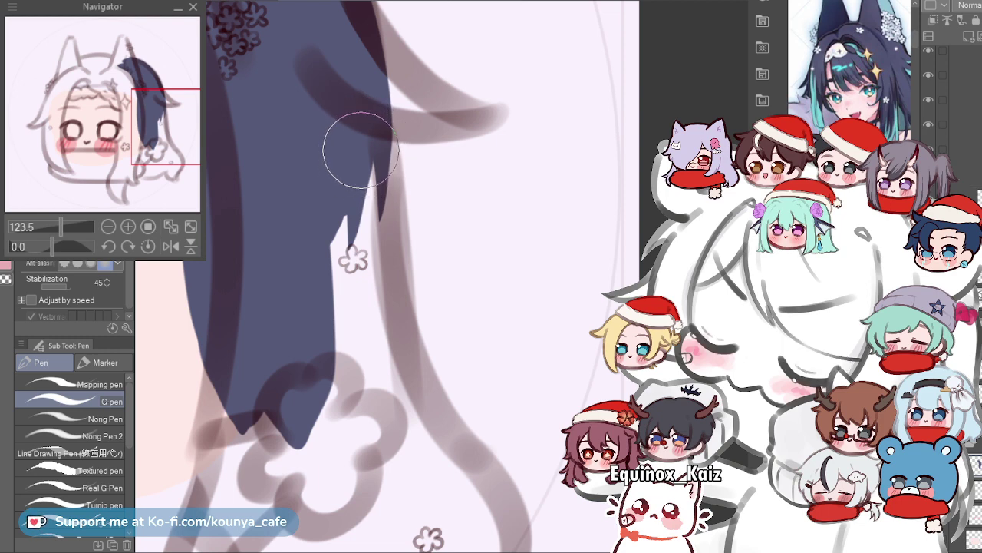
{"action": "mouse_move", "coordinate": [317, 102]}
{"action": "left_mouse_down"}
{"action": "mouse_move", "coordinate": [327, 262]}
{"action": "mouse_move", "coordinate": [345, 355]}
{"action": "left_mouse_up"}
{"action": "mouse_move", "coordinate": [360, 97]}
{"action": "left_mouse_down"}
{"action": "mouse_move", "coordinate": [373, 424]}
{"action": "mouse_move", "coordinate": [375, 119]}
{"action": "mouse_move", "coordinate": [397, 415]}
{"action": "left_mouse_up"}
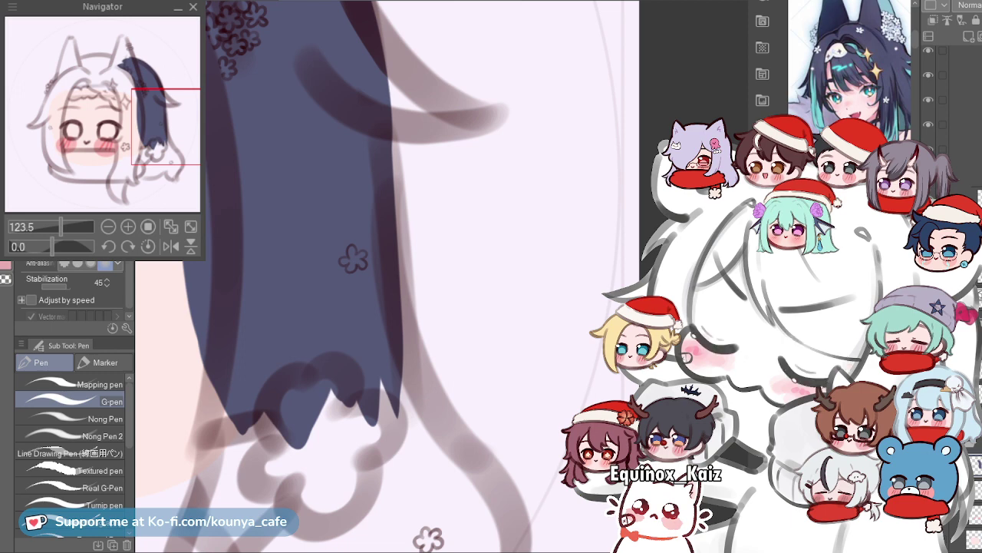
Paint thin dark blue strands down the outer hair edge below the side flick, keeping a narrow pointed tip at the end.
{"action": "scroll", "coordinate": [393, 127], "scroll_direction": "up", "scroll_amount": 1}
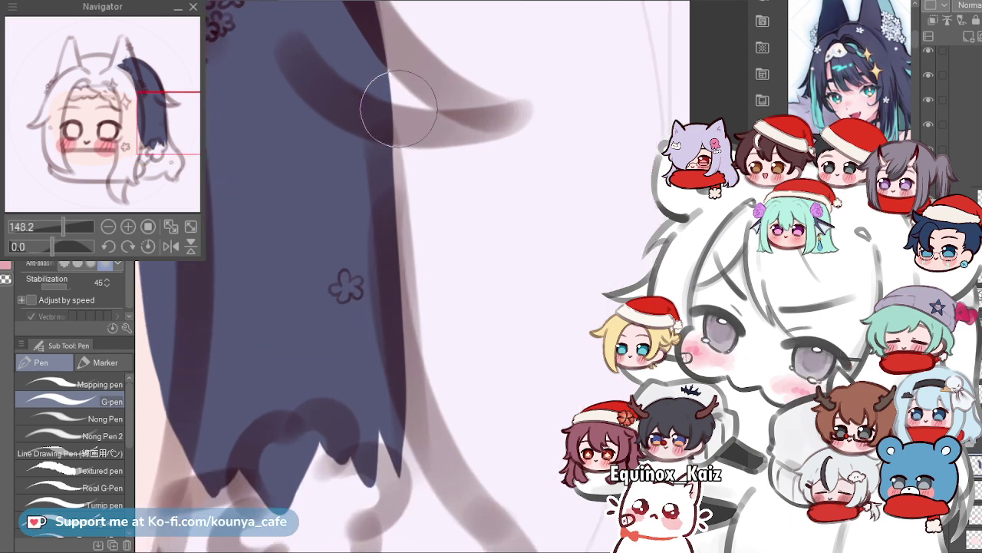
{"action": "scroll", "coordinate": [385, 152], "scroll_direction": "down", "scroll_amount": 1}
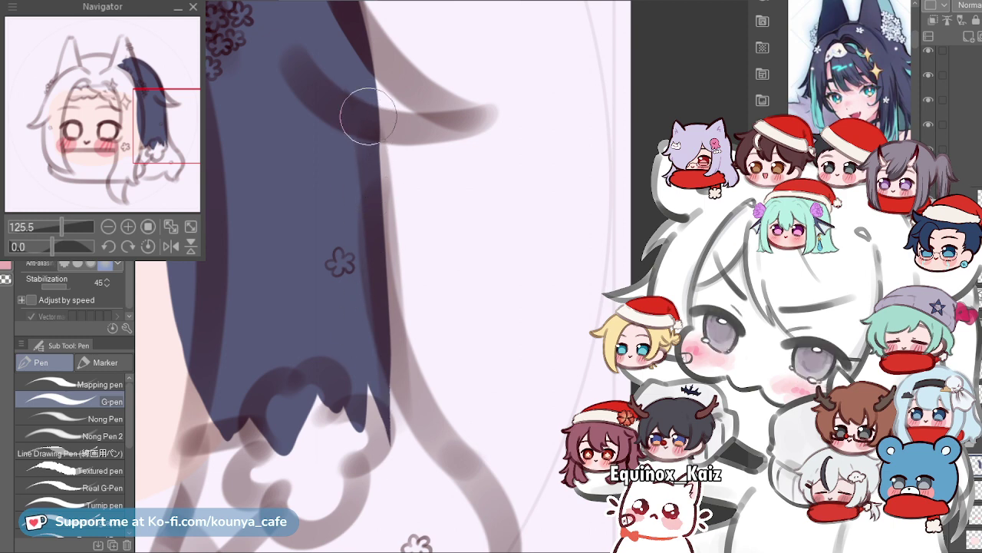
{"action": "left_click_drag", "start_coordinate": [375, 185], "coordinate": [382, 327]}
{"action": "left_click_drag", "start_coordinate": [365, 100], "coordinate": [393, 386]}
{"action": "mouse_move", "coordinate": [367, 100]}
{"action": "left_mouse_down"}
{"action": "mouse_move", "coordinate": [372, 221]}
{"action": "mouse_move", "coordinate": [376, 157]}
{"action": "left_mouse_up"}
{"action": "key", "text": "ctrl+z"}
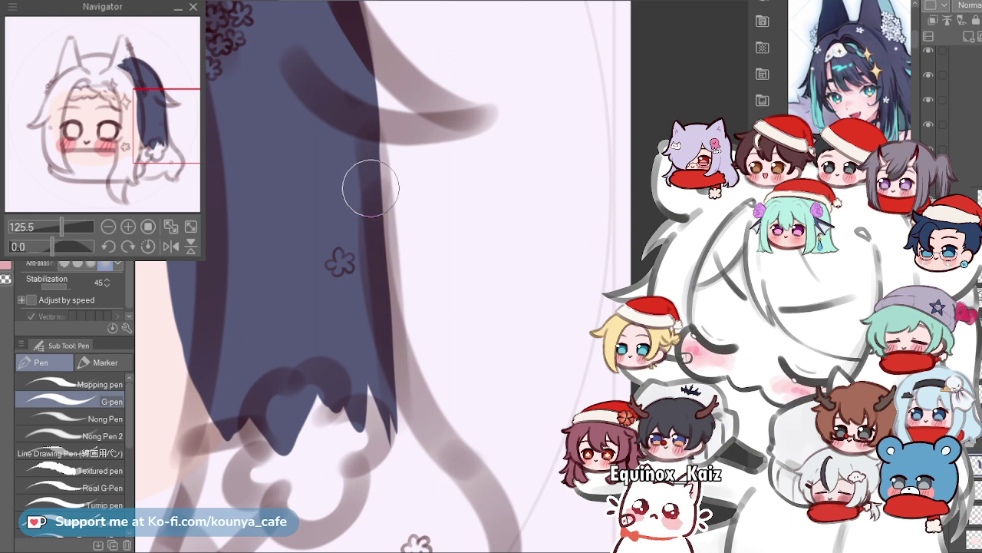
{"action": "left_click_drag", "start_coordinate": [398, 207], "coordinate": [369, 204]}
{"action": "left_click_drag", "start_coordinate": [360, 138], "coordinate": [368, 400]}
{"action": "key", "text": "ctrl+z"}
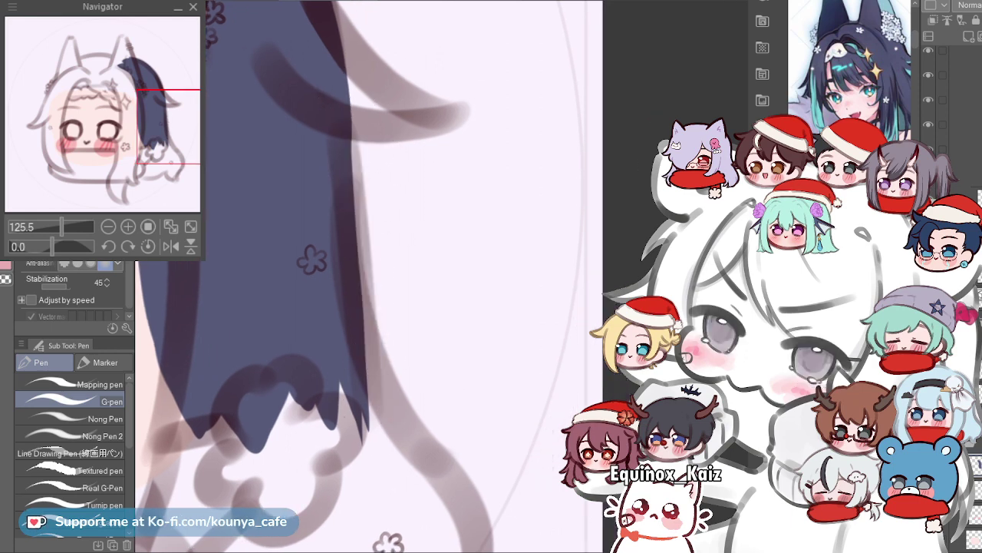
Paint a dark blue strand curving outward along the lower outer hair outline, tapering to a point beyond the jagged tips.
{"action": "scroll", "coordinate": [355, 108], "scroll_direction": "up", "scroll_amount": 1}
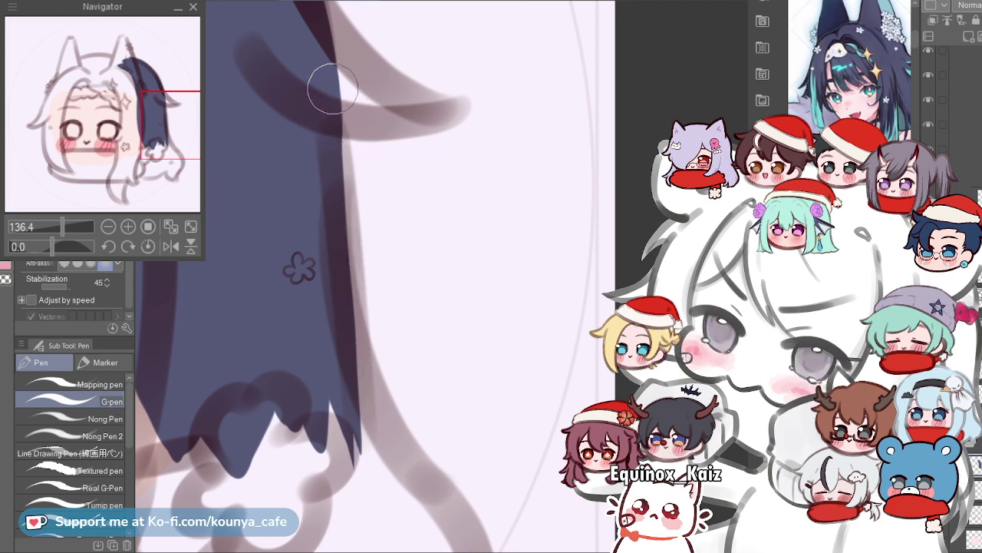
{"action": "scroll", "coordinate": [351, 177], "scroll_direction": "down", "scroll_amount": 7}
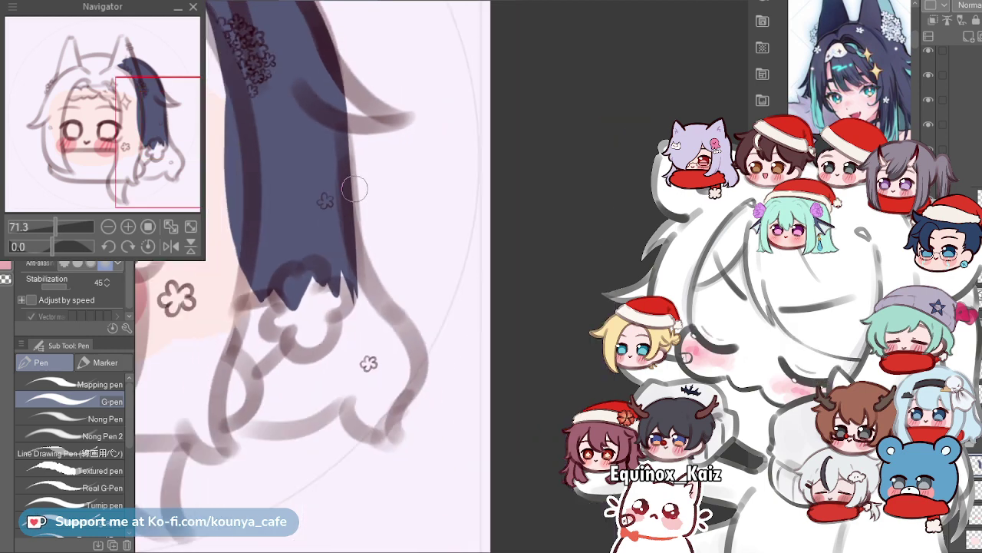
{"action": "scroll", "coordinate": [355, 188], "scroll_direction": "up", "scroll_amount": 6}
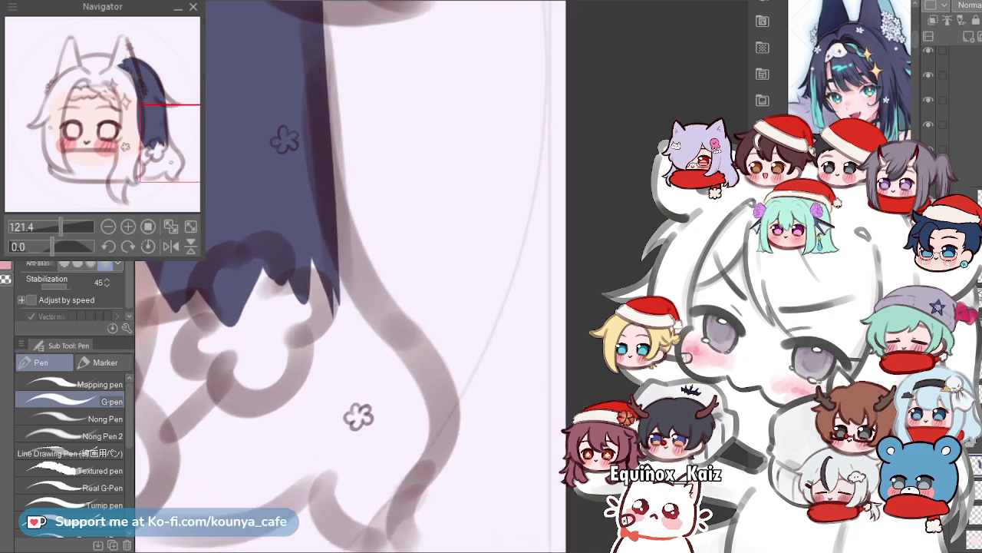
{"action": "scroll", "coordinate": [350, 317], "scroll_direction": "up", "scroll_amount": 3}
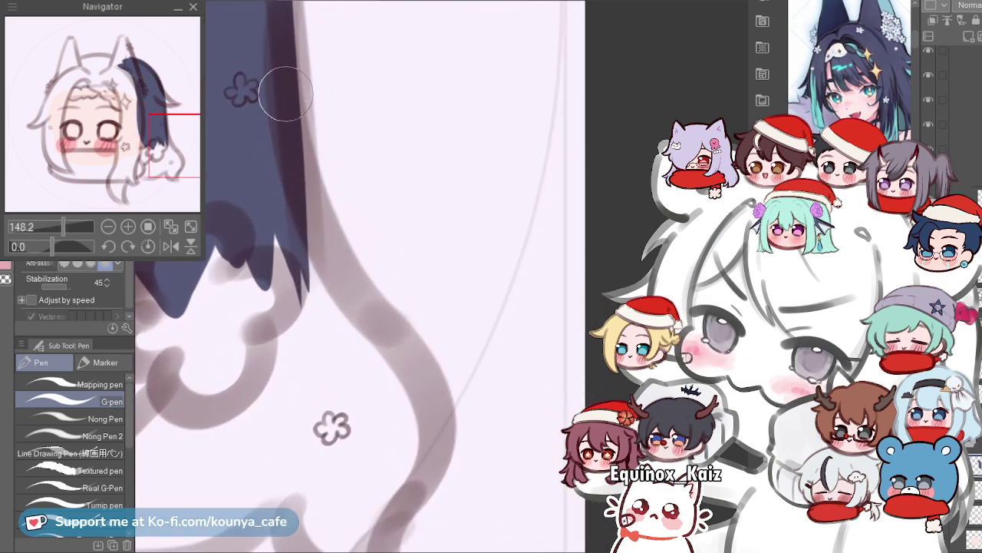
{"action": "scroll", "coordinate": [308, 215], "scroll_direction": "down", "scroll_amount": 1}
{"action": "left_click_drag", "start_coordinate": [304, 113], "coordinate": [383, 311]}
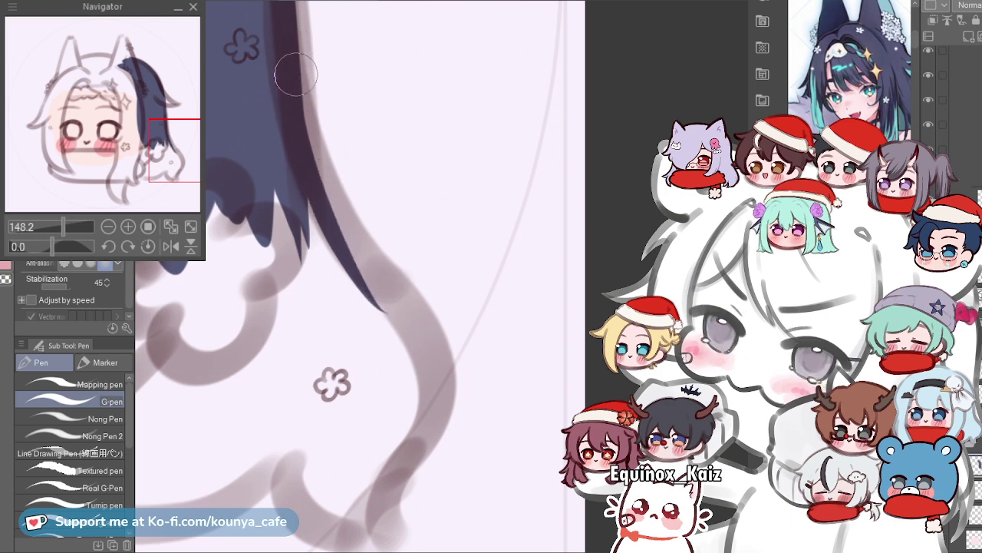
Extend the ponytail's outer edge with a tapering navy strand that follows the sketched curve downward.
{"action": "mouse_move", "coordinate": [327, 197]}
{"action": "left_mouse_down"}
{"action": "mouse_move", "coordinate": [316, 143]}
{"action": "mouse_move", "coordinate": [371, 417]}
{"action": "left_mouse_up"}
{"action": "key", "text": "ctrl+z"}
{"action": "left_click_drag", "start_coordinate": [342, 179], "coordinate": [370, 419]}
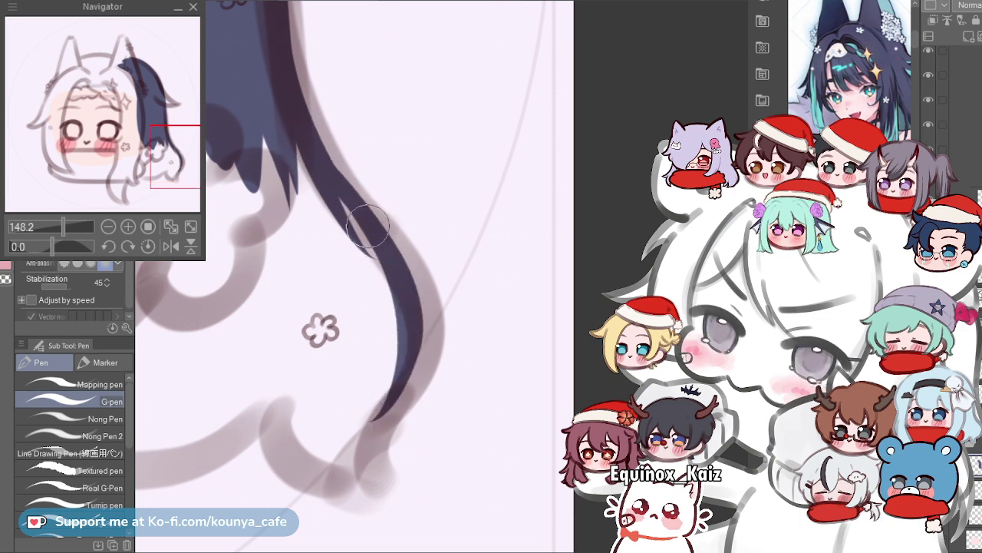
{"action": "scroll", "coordinate": [353, 223], "scroll_direction": "down", "scroll_amount": 3}
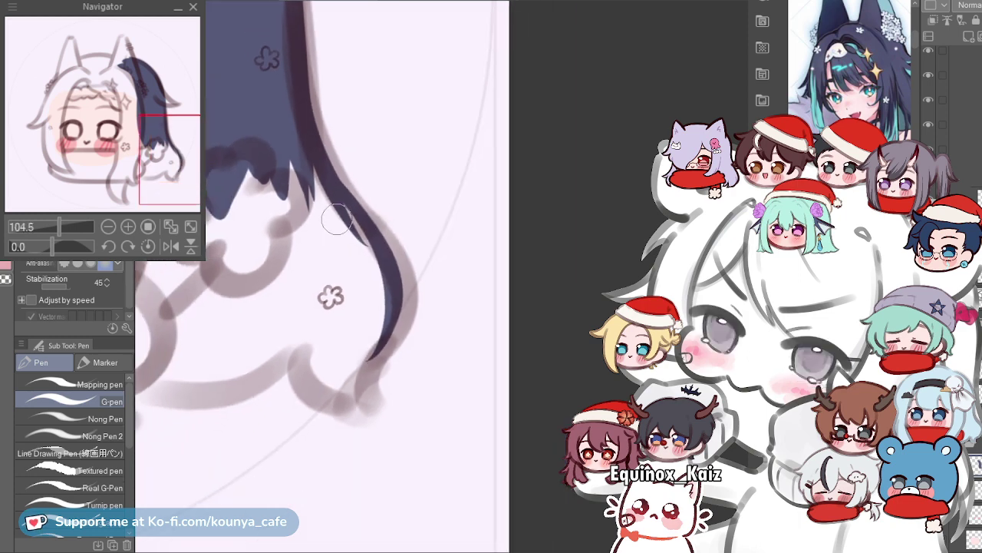
{"action": "scroll", "coordinate": [351, 214], "scroll_direction": "up", "scroll_amount": 3}
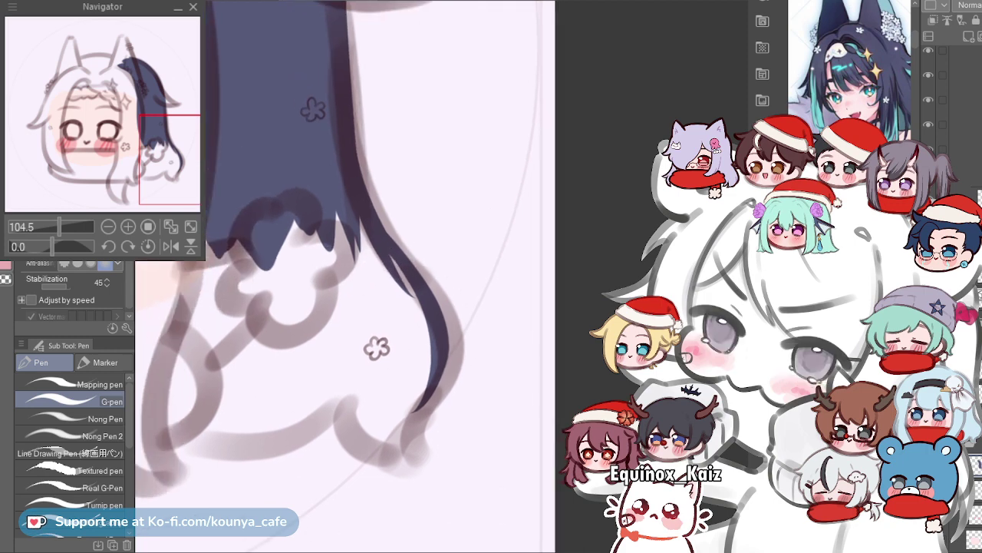
Enlarge the G-pen and fill the ragged lower end of the ponytail with navy around the large flower sketch.
{"action": "scroll", "coordinate": [359, 224], "scroll_direction": "down", "scroll_amount": 2}
{"action": "key", "text": "]"}
{"action": "key", "text": "]"}
{"action": "key", "text": "]"}
{"action": "key", "text": "]"}
{"action": "key", "text": "]"}
{"action": "left_click_drag", "start_coordinate": [326, 212], "coordinate": [384, 325]}
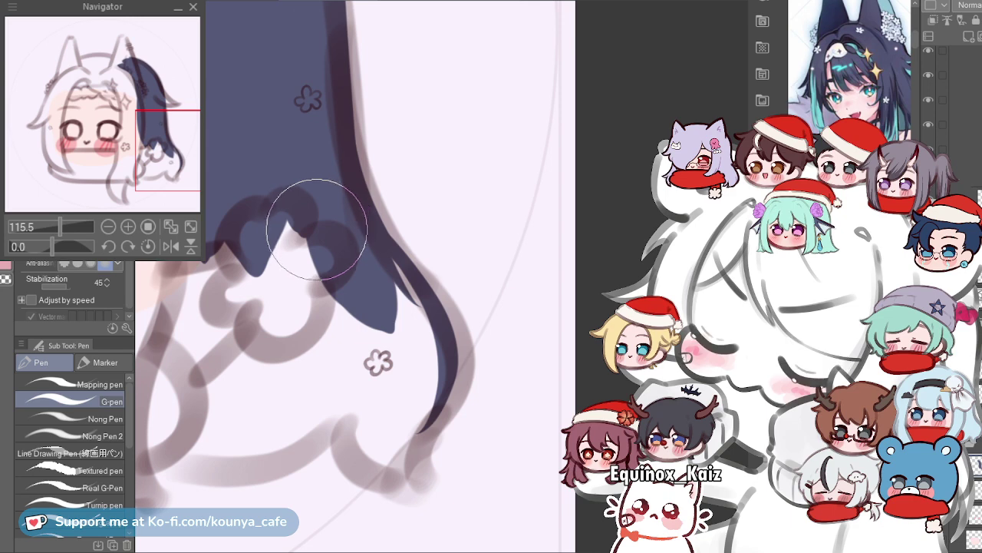
{"action": "left_click_drag", "start_coordinate": [300, 231], "coordinate": [305, 267]}
{"action": "scroll", "coordinate": [251, 286], "scroll_direction": "down", "scroll_amount": 3}
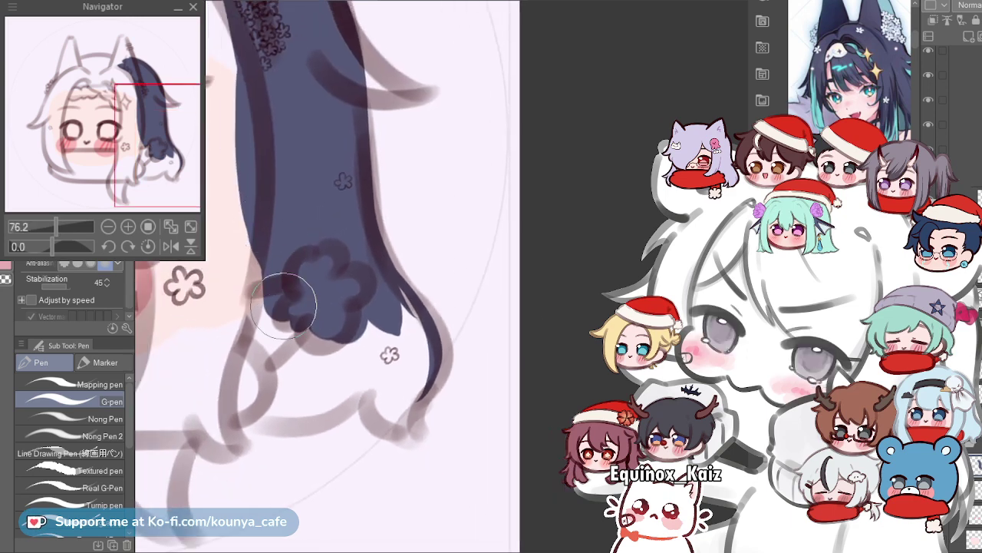
Fill the hair below the large flower sketch with navy, spreading the color toward the outer strand.
{"action": "scroll", "coordinate": [285, 288], "scroll_direction": "up", "scroll_amount": 4}
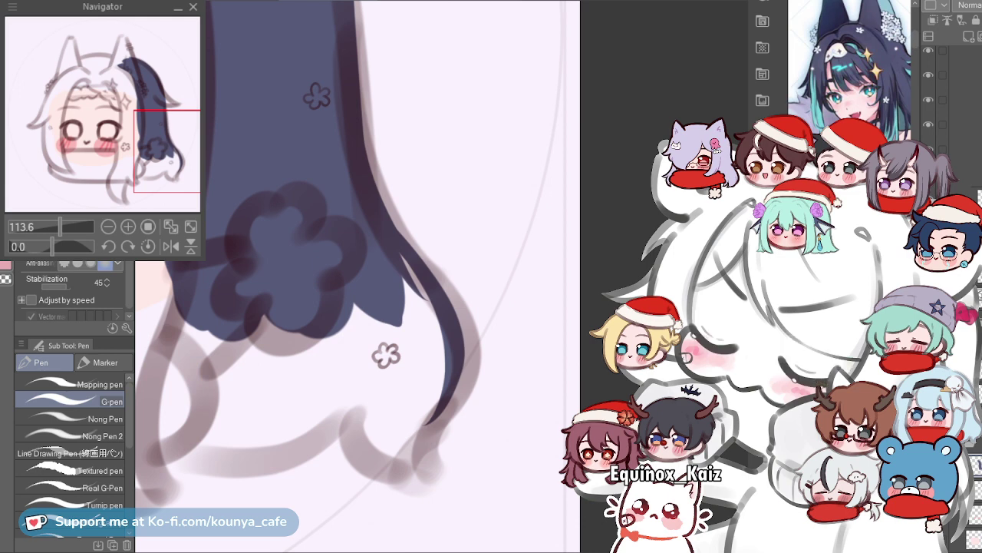
{"action": "scroll", "coordinate": [329, 330], "scroll_direction": "up", "scroll_amount": 1}
{"action": "left_click_drag", "start_coordinate": [329, 330], "coordinate": [334, 306]}
{"action": "left_click_drag", "start_coordinate": [261, 217], "coordinate": [328, 311]}
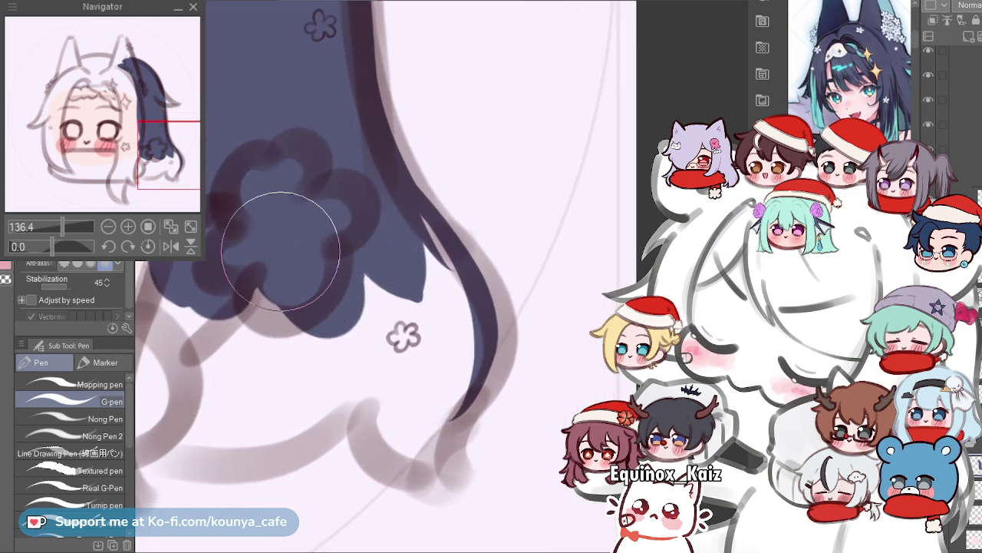
{"action": "left_click_drag", "start_coordinate": [279, 250], "coordinate": [360, 311]}
{"action": "mouse_move", "coordinate": [238, 272]}
{"action": "left_mouse_down"}
{"action": "mouse_move", "coordinate": [301, 357]}
{"action": "mouse_move", "coordinate": [339, 266]}
{"action": "mouse_move", "coordinate": [400, 319]}
{"action": "mouse_move", "coordinate": [407, 261]}
{"action": "left_mouse_up"}
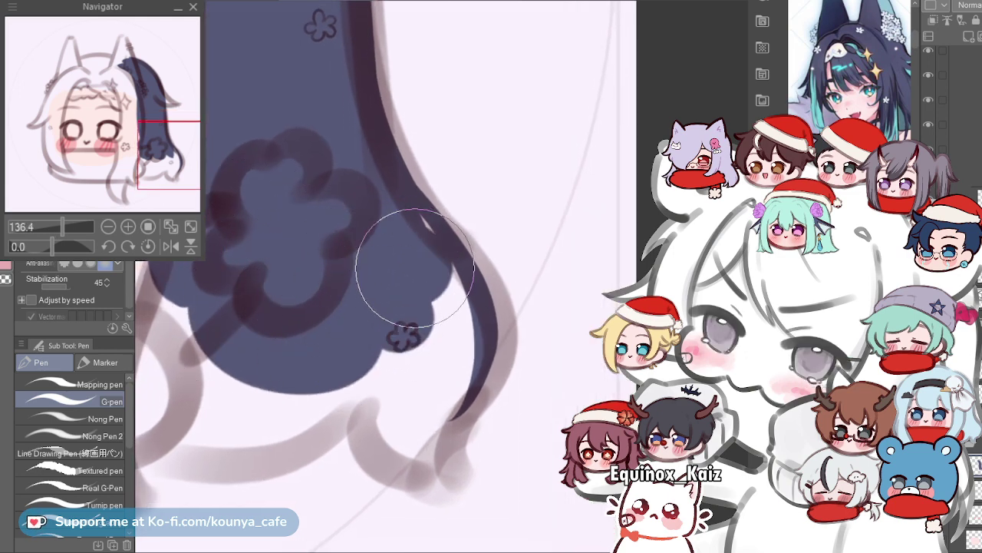
Fill the gap between the ponytail's main mass and its outer strand around and below the small flower.
{"action": "scroll", "coordinate": [406, 251], "scroll_direction": "up", "scroll_amount": 2}
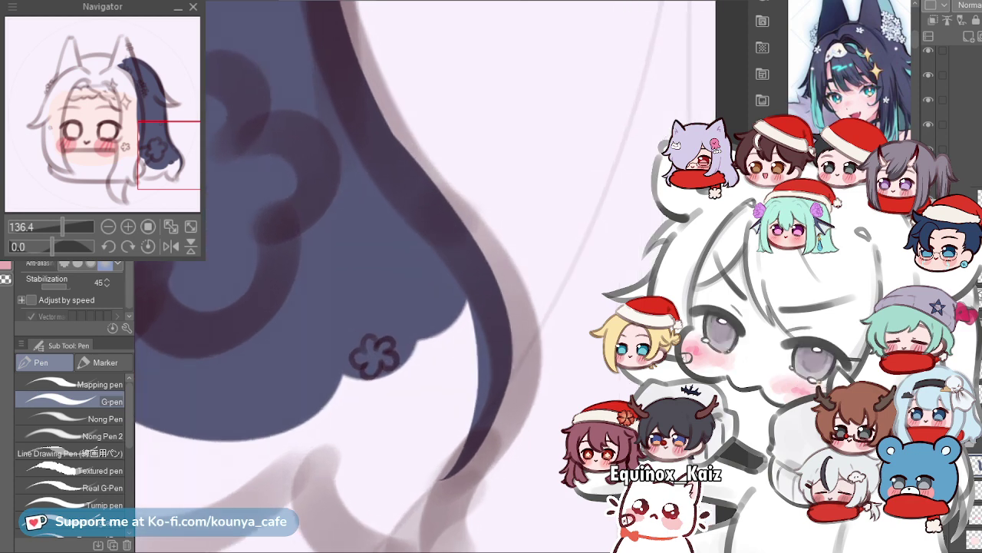
{"action": "scroll", "coordinate": [453, 278], "scroll_direction": "up", "scroll_amount": 1}
{"action": "left_click_drag", "start_coordinate": [480, 268], "coordinate": [506, 191]}
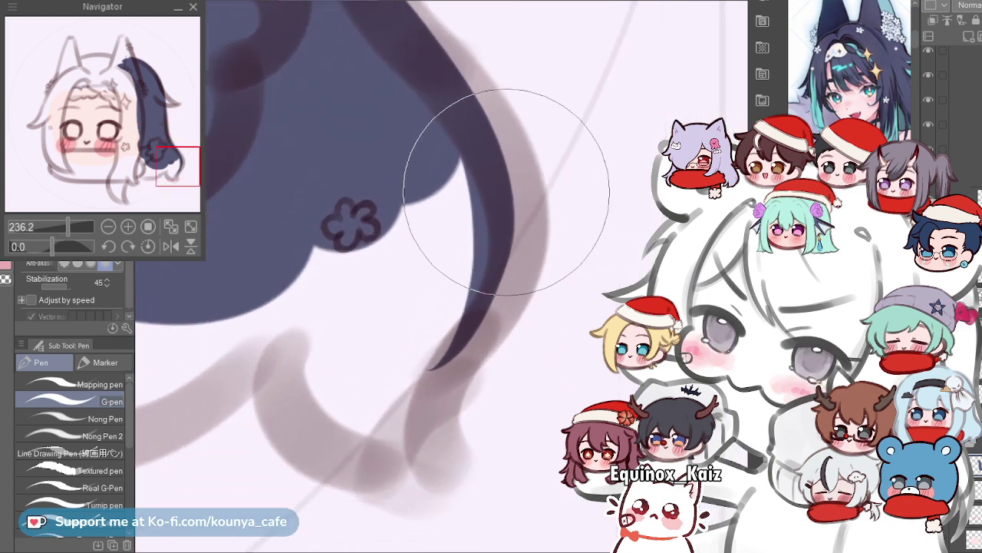
{"action": "mouse_move", "coordinate": [442, 157]}
{"action": "left_mouse_down"}
{"action": "mouse_move", "coordinate": [413, 306]}
{"action": "mouse_move", "coordinate": [411, 222]}
{"action": "mouse_move", "coordinate": [366, 295]}
{"action": "mouse_move", "coordinate": [316, 300]}
{"action": "mouse_move", "coordinate": [307, 261]}
{"action": "left_mouse_up"}
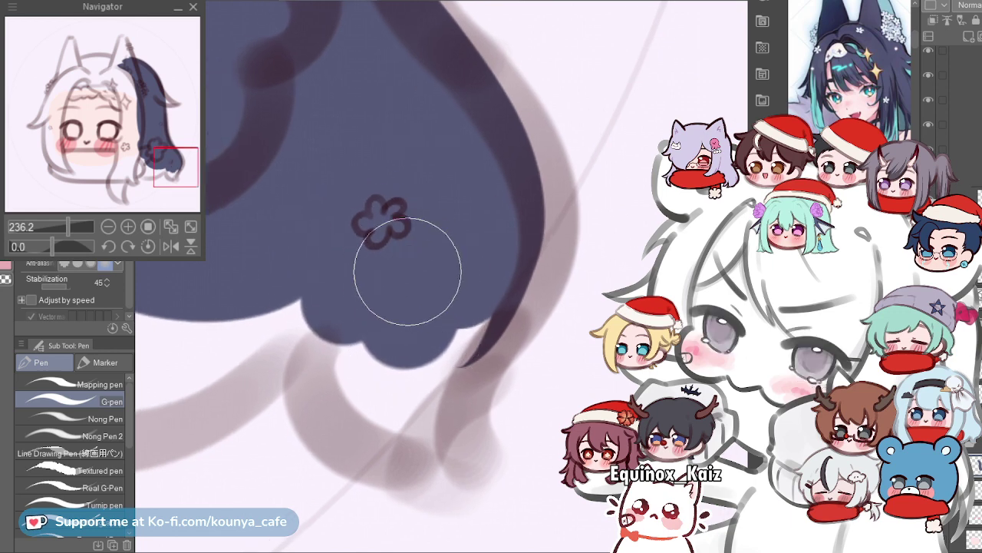
Paint a curved, tapering navy strand along the sketched underside of the ponytail's outer tip, retrying until it fits.
{"action": "left_click_drag", "start_coordinate": [330, 342], "coordinate": [349, 405]}
{"action": "key", "text": "ctrl+z"}
{"action": "left_click_drag", "start_coordinate": [330, 342], "coordinate": [391, 402]}
{"action": "key", "text": "ctrl+z"}
{"action": "left_click_drag", "start_coordinate": [330, 341], "coordinate": [420, 434]}
{"action": "key", "text": "ctrl+z"}
{"action": "mouse_move", "coordinate": [330, 327]}
{"action": "left_mouse_down"}
{"action": "mouse_move", "coordinate": [344, 438]}
{"action": "mouse_move", "coordinate": [431, 450]}
{"action": "left_mouse_up"}
{"action": "key", "text": "ctrl+z"}
{"action": "left_click_drag", "start_coordinate": [309, 340], "coordinate": [459, 474]}
{"action": "key", "text": "ctrl+z"}
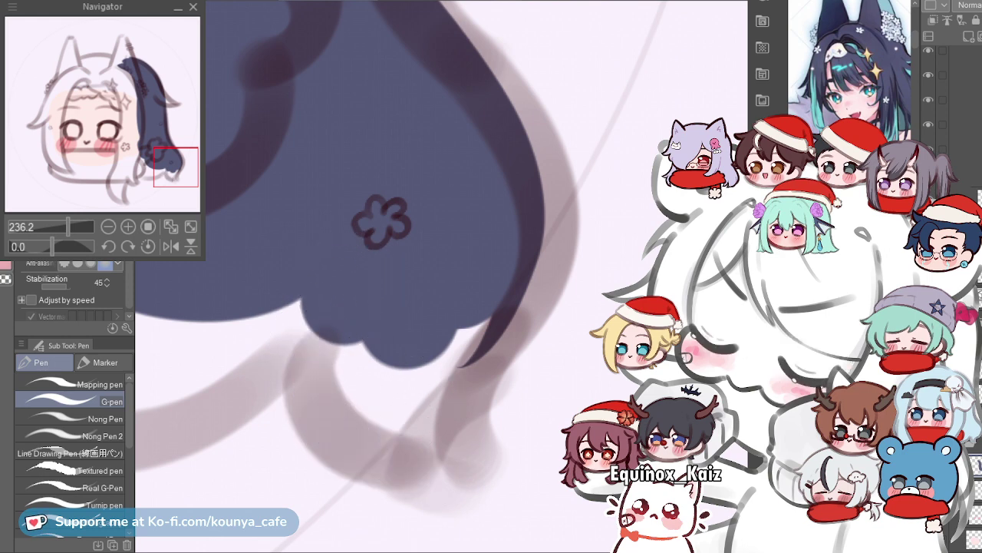
{"action": "left_click_drag", "start_coordinate": [311, 331], "coordinate": [426, 452]}
{"action": "key", "text": "ctrl+z"}
{"action": "left_click_drag", "start_coordinate": [310, 332], "coordinate": [450, 459]}
{"action": "key", "text": "ctrl+z"}
{"action": "left_click_drag", "start_coordinate": [311, 332], "coordinate": [457, 453]}
{"action": "key", "text": "ctrl+z"}
{"action": "left_click_drag", "start_coordinate": [310, 331], "coordinate": [461, 459]}
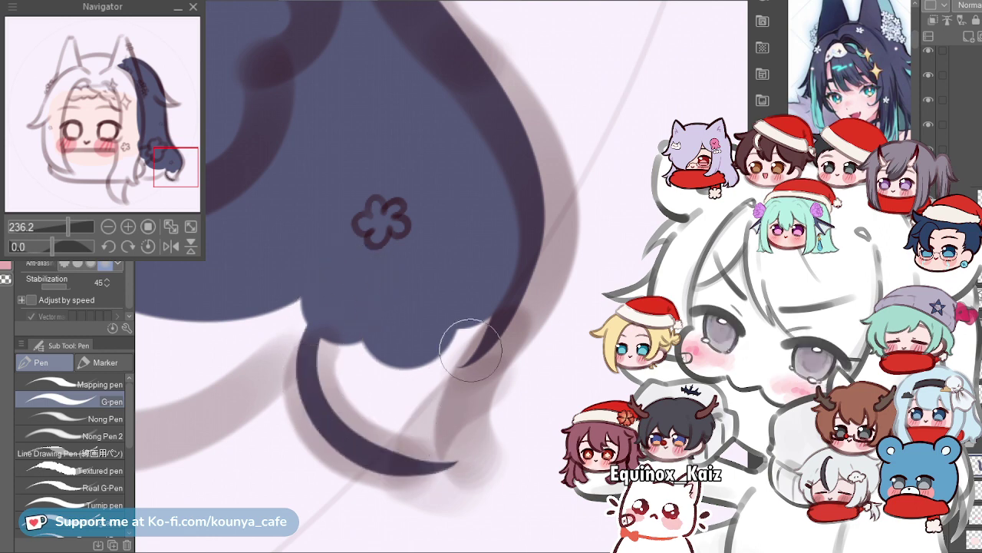
Extend the ponytail's outer edge in a smooth S-curve down to the point of the curved lower strand.
{"action": "scroll", "coordinate": [471, 362], "scroll_direction": "up", "scroll_amount": 2}
{"action": "mouse_move", "coordinate": [528, 131]}
{"action": "left_mouse_down"}
{"action": "mouse_move", "coordinate": [500, 95]}
{"action": "mouse_move", "coordinate": [493, 125]}
{"action": "mouse_move", "coordinate": [472, 102]}
{"action": "left_mouse_up"}
{"action": "left_click_drag", "start_coordinate": [497, 56], "coordinate": [438, 285]}
{"action": "key", "text": "ctrl+z"}
{"action": "left_click_drag", "start_coordinate": [478, 33], "coordinate": [432, 259]}
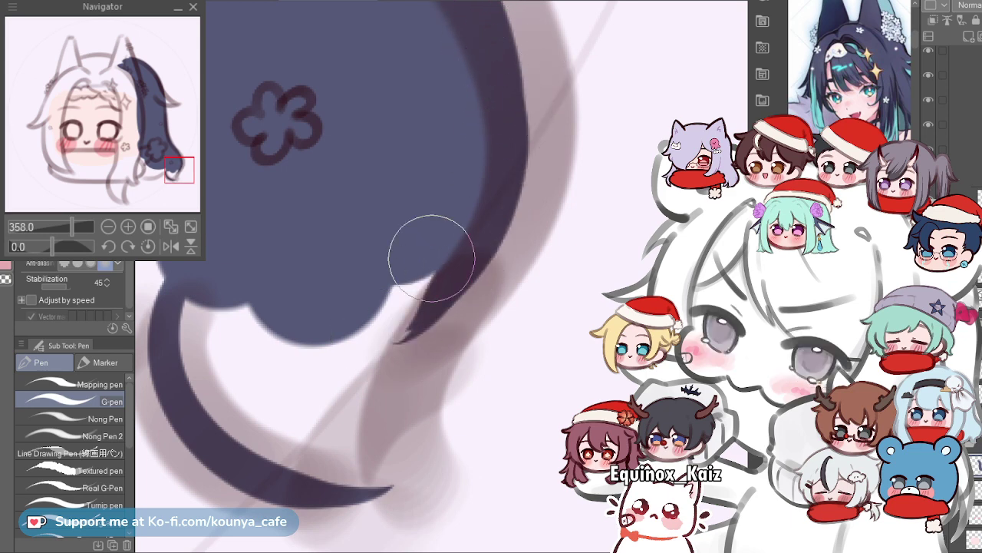
{"action": "left_click_drag", "start_coordinate": [463, 226], "coordinate": [396, 473]}
{"action": "key", "text": "ctrl+z"}
{"action": "left_click_drag", "start_coordinate": [471, 200], "coordinate": [364, 461]}
{"action": "key", "text": "ctrl+z"}
{"action": "left_click_drag", "start_coordinate": [487, 192], "coordinate": [401, 488]}
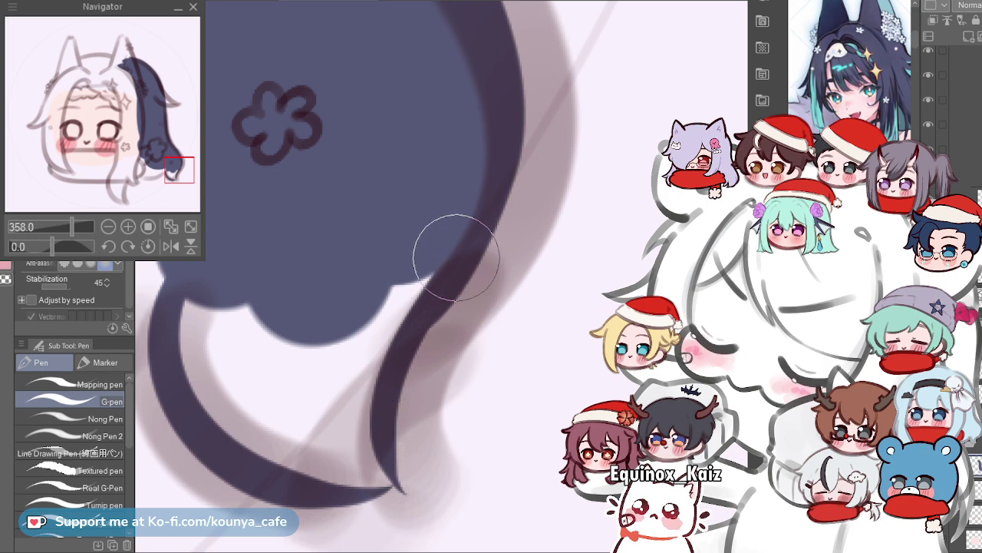
Fill the inside of the ponytail's outer tip with navy and join its two ends into one clean point.
{"action": "left_click_drag", "start_coordinate": [463, 249], "coordinate": [428, 500]}
{"action": "mouse_move", "coordinate": [408, 386]}
{"action": "left_mouse_down"}
{"action": "mouse_move", "coordinate": [439, 375]}
{"action": "mouse_move", "coordinate": [369, 329]}
{"action": "mouse_move", "coordinate": [351, 298]}
{"action": "mouse_move", "coordinate": [393, 366]}
{"action": "left_mouse_up"}
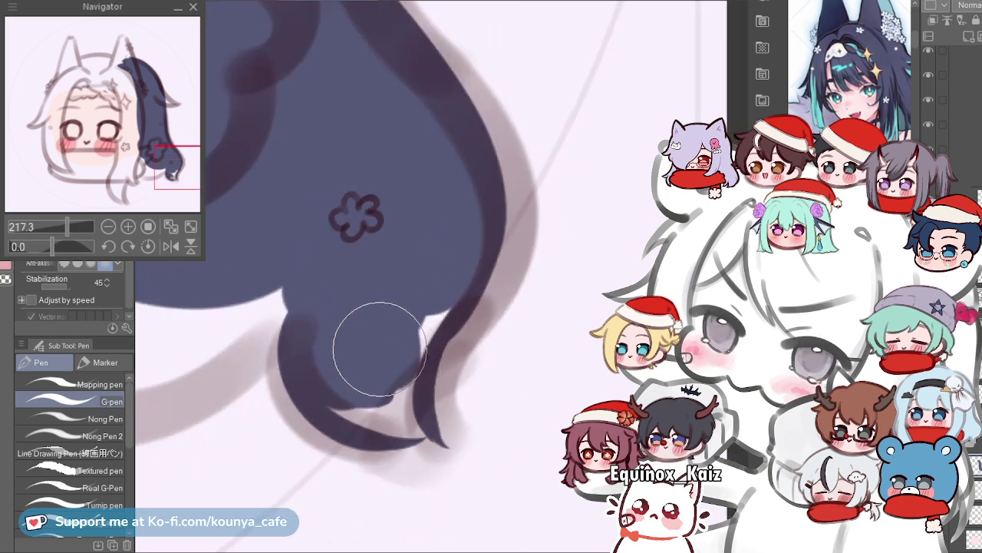
{"action": "mouse_move", "coordinate": [422, 328]}
{"action": "left_mouse_down"}
{"action": "mouse_move", "coordinate": [430, 311]}
{"action": "mouse_move", "coordinate": [406, 333]}
{"action": "left_mouse_up"}
{"action": "left_click_drag", "start_coordinate": [389, 378], "coordinate": [465, 378]}
{"action": "left_click_drag", "start_coordinate": [378, 348], "coordinate": [375, 285]}
{"action": "mouse_move", "coordinate": [277, 335]}
{"action": "left_mouse_down"}
{"action": "mouse_move", "coordinate": [394, 396]}
{"action": "mouse_move", "coordinate": [317, 353]}
{"action": "mouse_move", "coordinate": [408, 363]}
{"action": "mouse_move", "coordinate": [401, 384]}
{"action": "mouse_move", "coordinate": [426, 271]}
{"action": "mouse_move", "coordinate": [420, 370]}
{"action": "mouse_move", "coordinate": [448, 242]}
{"action": "left_mouse_up"}
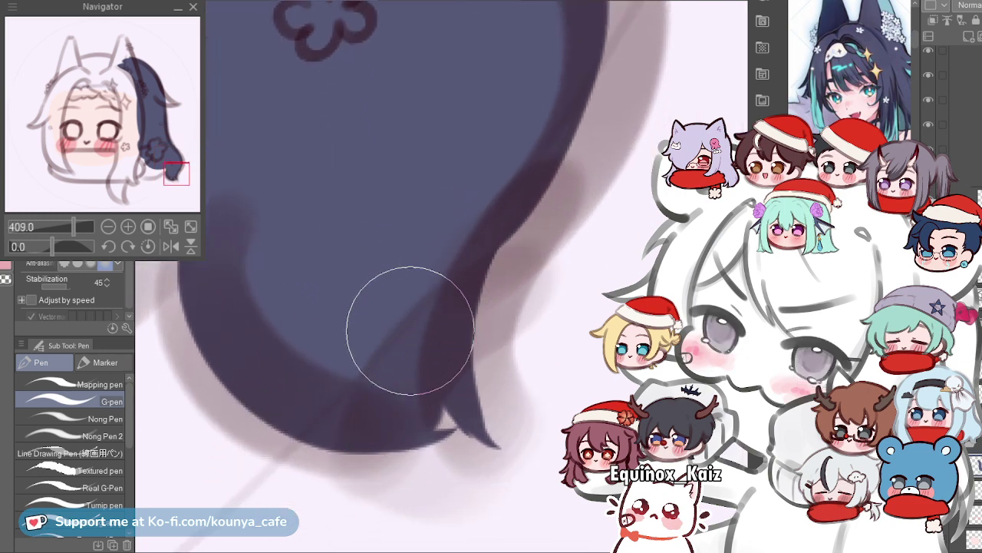
{"action": "scroll", "coordinate": [391, 325], "scroll_direction": "up", "scroll_amount": 1}
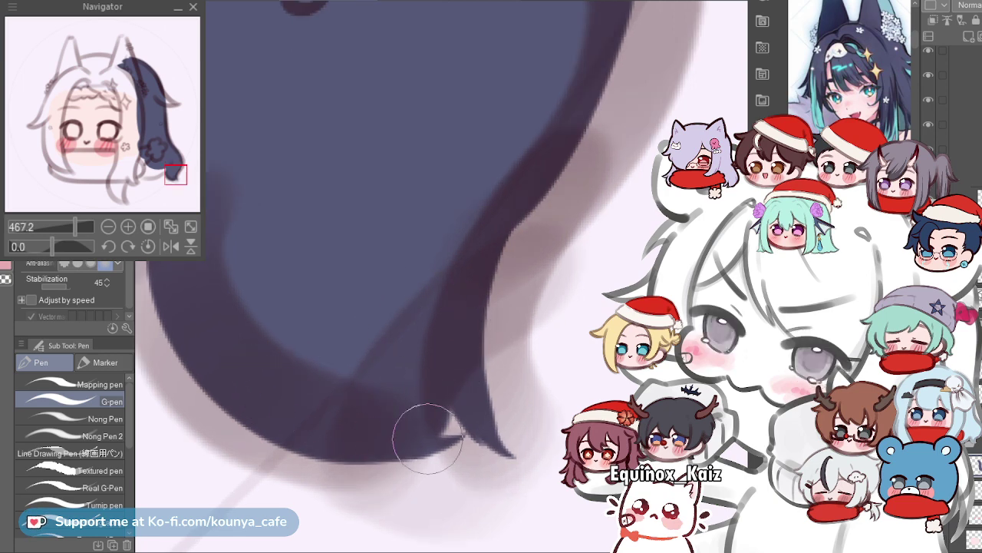
{"action": "left_click_drag", "start_coordinate": [361, 457], "coordinate": [459, 446]}
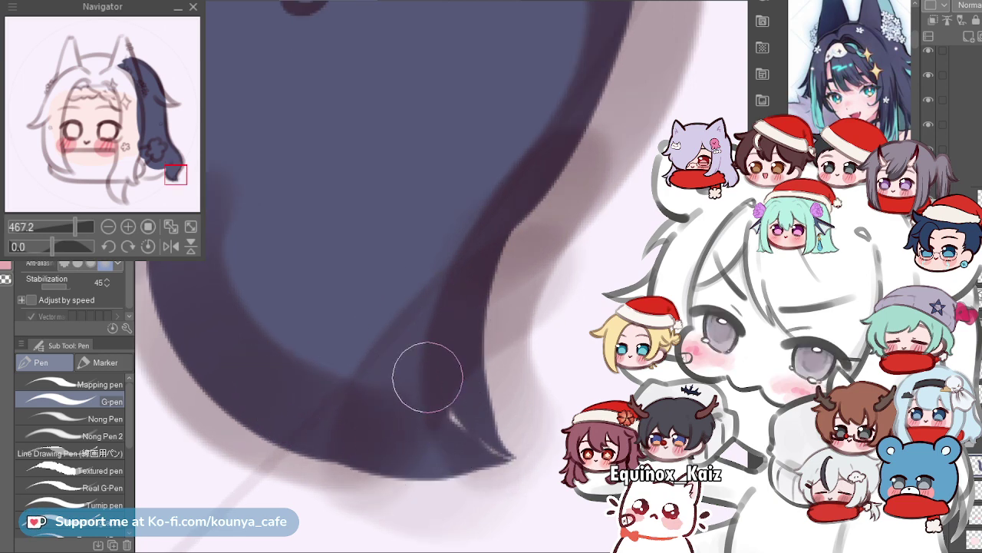
{"action": "scroll", "coordinate": [435, 335], "scroll_direction": "down", "scroll_amount": 7}
{"action": "scroll", "coordinate": [390, 199], "scroll_direction": "down", "scroll_amount": 5}
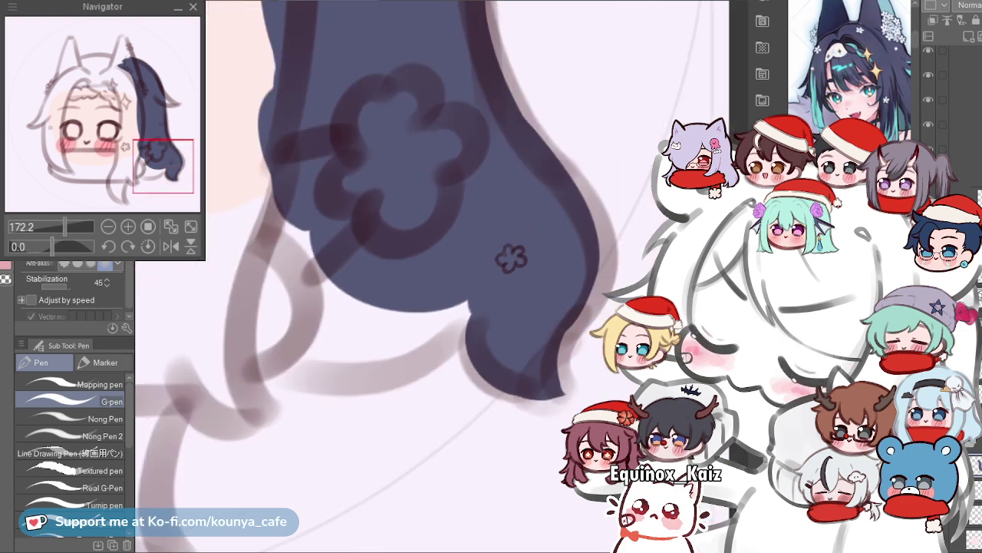
Paint a sweeping navy strand along the ponytail's sketched bottom edge, joining the outer tip, retrying until the curve fits.
{"action": "scroll", "coordinate": [362, 354], "scroll_direction": "up", "scroll_amount": 4}
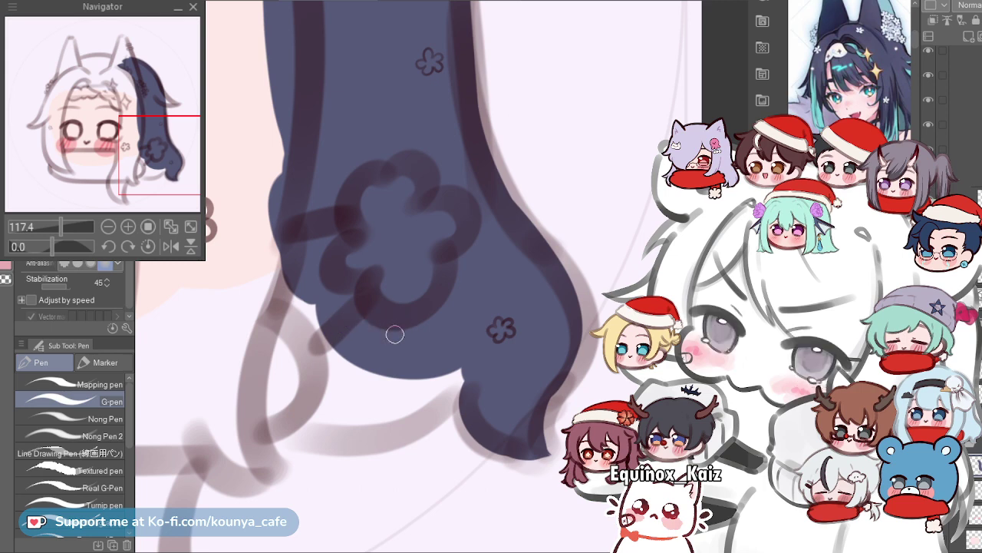
{"action": "scroll", "coordinate": [469, 384], "scroll_direction": "up", "scroll_amount": 3}
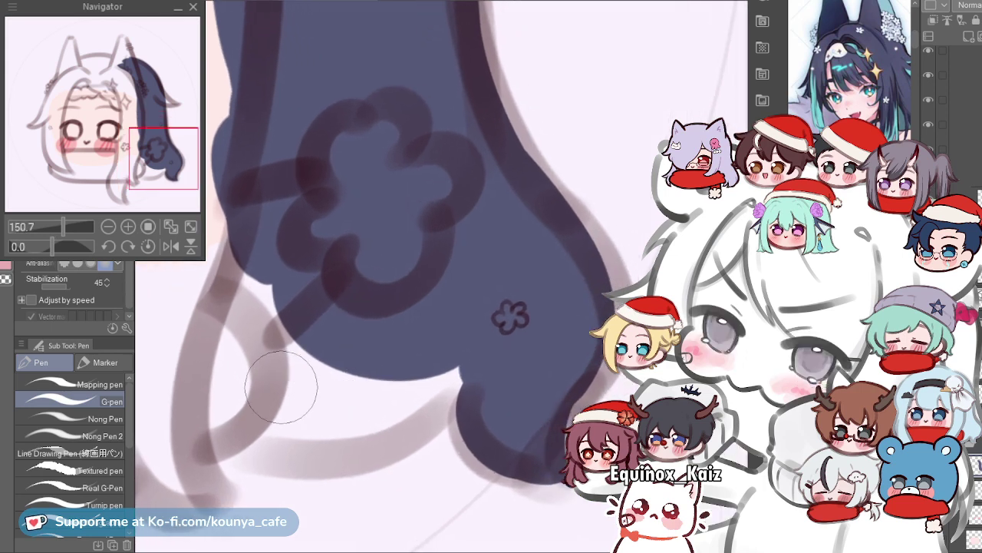
{"action": "mouse_move", "coordinate": [222, 407]}
{"action": "left_mouse_down"}
{"action": "mouse_move", "coordinate": [284, 435]}
{"action": "mouse_move", "coordinate": [420, 402]}
{"action": "left_mouse_up"}
{"action": "key", "text": "ctrl+z"}
{"action": "key", "text": "["}
{"action": "left_click_drag", "start_coordinate": [221, 422], "coordinate": [434, 400]}
{"action": "key", "text": "ctrl+z"}
{"action": "left_click_drag", "start_coordinate": [206, 432], "coordinate": [451, 415]}
{"action": "key", "text": "ctrl+z"}
{"action": "mouse_move", "coordinate": [221, 431]}
{"action": "left_mouse_down"}
{"action": "mouse_move", "coordinate": [287, 447]}
{"action": "mouse_move", "coordinate": [436, 367]}
{"action": "left_mouse_up"}
{"action": "key", "text": "ctrl+z"}
{"action": "left_click_drag", "start_coordinate": [198, 428], "coordinate": [448, 356]}
{"action": "key", "text": "ctrl+z"}
{"action": "mouse_move", "coordinate": [204, 422]}
{"action": "left_mouse_down"}
{"action": "mouse_move", "coordinate": [285, 438]}
{"action": "mouse_move", "coordinate": [453, 380]}
{"action": "left_mouse_up"}
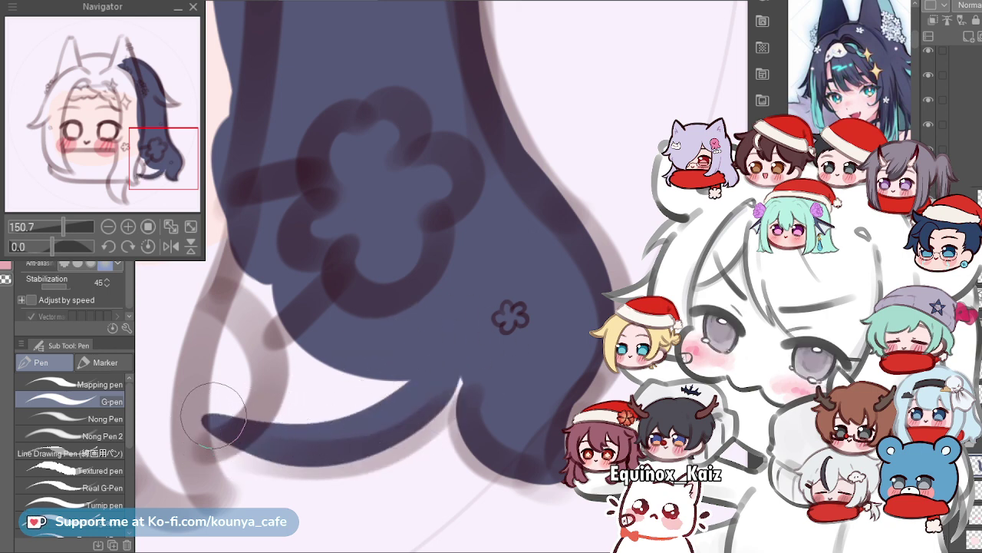
{"action": "key", "text": "ctrl+z"}
{"action": "mouse_move", "coordinate": [215, 419]}
{"action": "left_mouse_down"}
{"action": "mouse_move", "coordinate": [241, 432]}
{"action": "mouse_move", "coordinate": [468, 324]}
{"action": "left_mouse_up"}
{"action": "key", "text": "ctrl+z"}
{"action": "left_click_drag", "start_coordinate": [230, 430], "coordinate": [369, 442]}
{"action": "left_click_drag", "start_coordinate": [356, 406], "coordinate": [395, 407]}
{"action": "key", "text": "ctrl+z"}
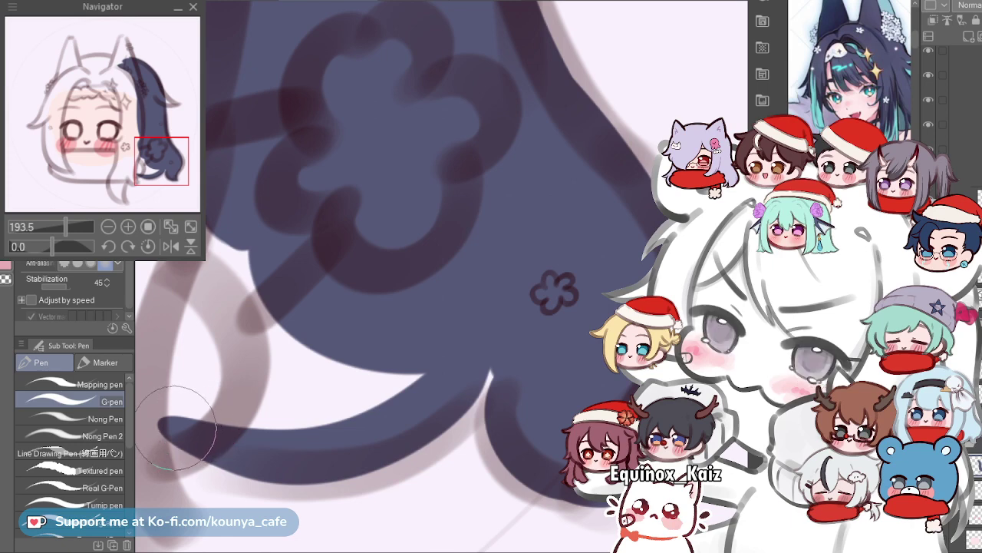
Thicken the inner end of the bottom strand and close the small gap where it meets the outer tip.
{"action": "left_click_drag", "start_coordinate": [211, 414], "coordinate": [182, 439]}
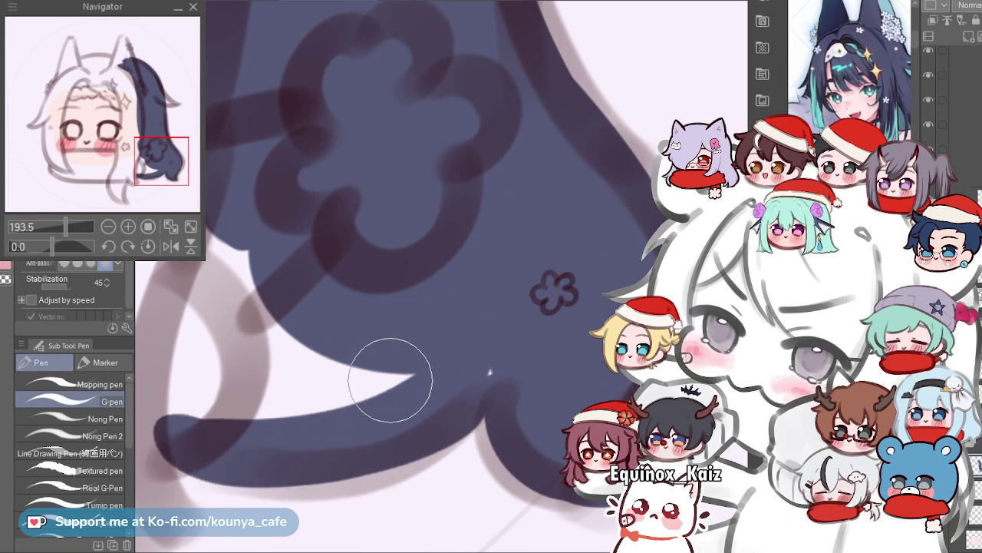
{"action": "key", "text": "ctrl+z"}
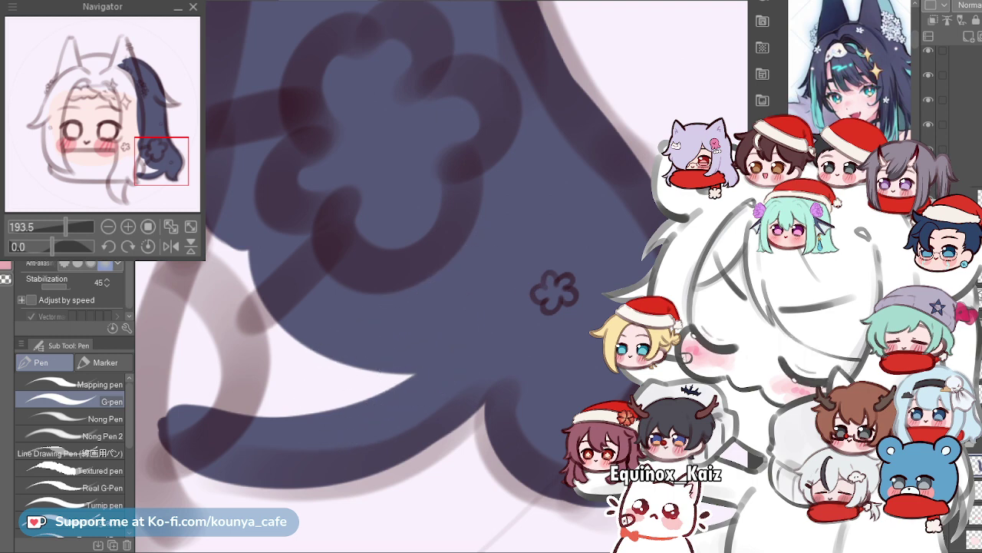
{"action": "scroll", "coordinate": [420, 361], "scroll_direction": "down", "scroll_amount": 2}
{"action": "left_click_drag", "start_coordinate": [422, 282], "coordinate": [406, 309]}
{"action": "scroll", "coordinate": [364, 328], "scroll_direction": "up", "scroll_amount": 2}
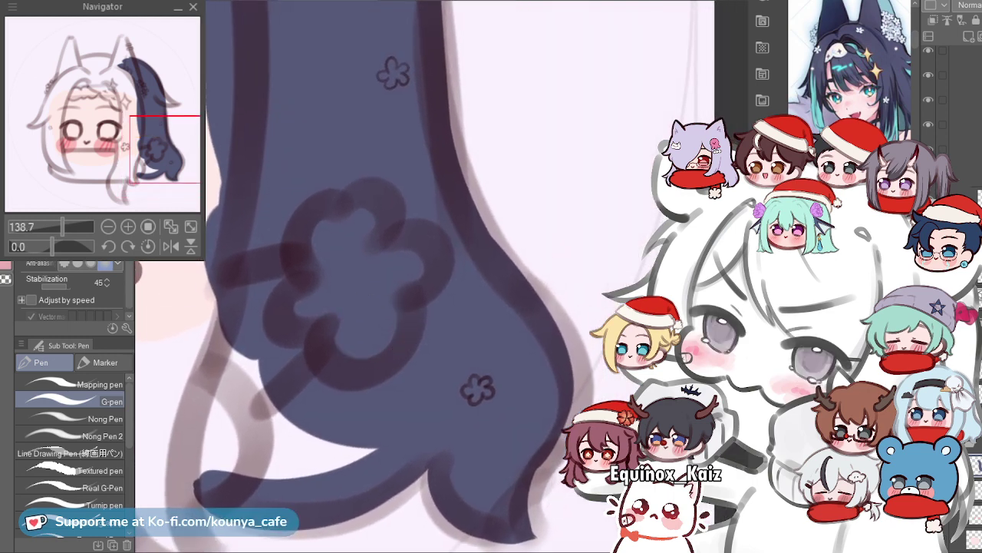
Fill the remaining gap above the bottom strand with navy and even out the ponytail's inner edge with a smaller brush.
{"action": "mouse_move", "coordinate": [332, 332]}
{"action": "left_mouse_down"}
{"action": "mouse_move", "coordinate": [303, 364]}
{"action": "mouse_move", "coordinate": [259, 324]}
{"action": "mouse_move", "coordinate": [294, 414]}
{"action": "mouse_move", "coordinate": [268, 395]}
{"action": "mouse_move", "coordinate": [279, 425]}
{"action": "mouse_move", "coordinate": [291, 440]}
{"action": "mouse_move", "coordinate": [384, 412]}
{"action": "left_mouse_up"}
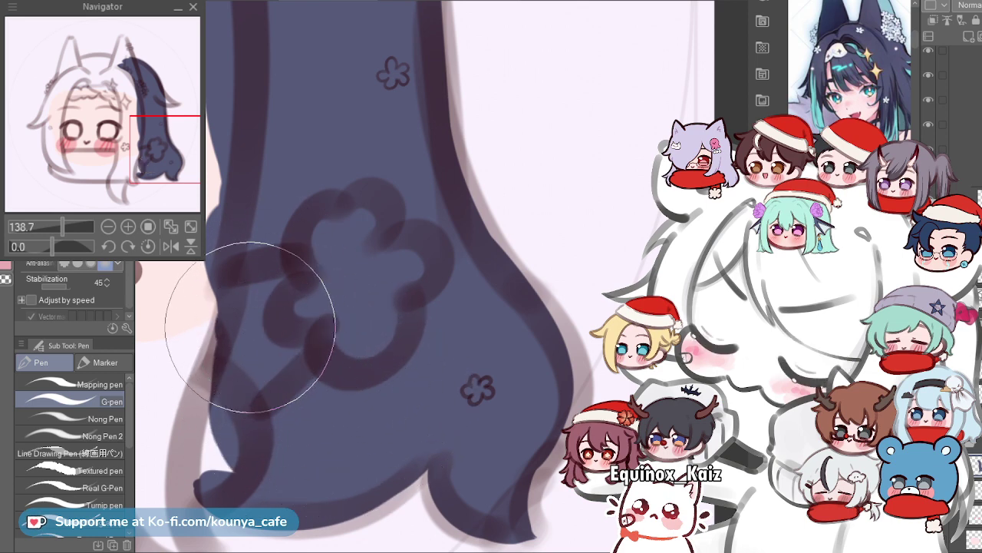
{"action": "scroll", "coordinate": [291, 245], "scroll_direction": "down", "scroll_amount": 4}
{"action": "left_click_drag", "start_coordinate": [293, 254], "coordinate": [347, 316]}
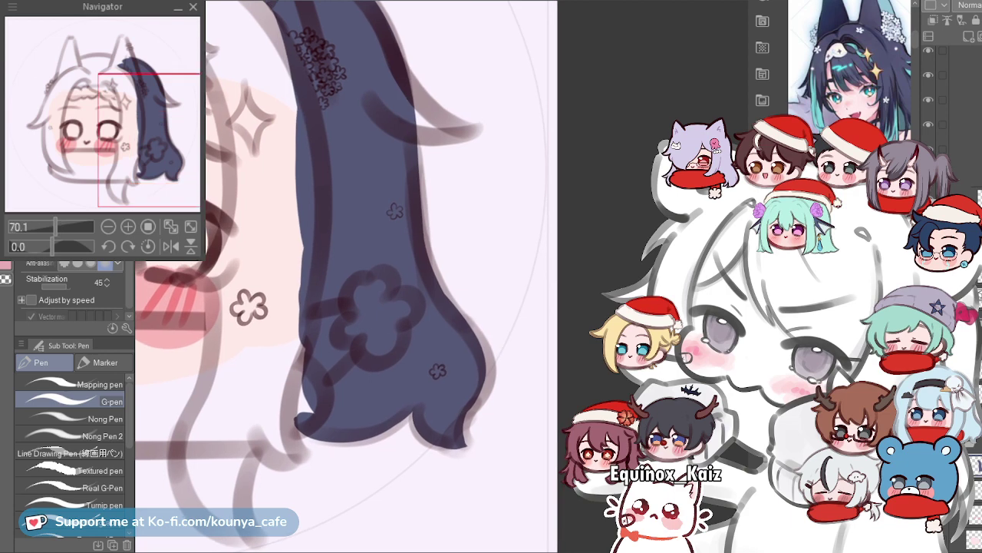
{"action": "scroll", "coordinate": [347, 316], "scroll_direction": "up", "scroll_amount": 3}
{"action": "key", "text": "bracketleft"}
{"action": "key", "text": "bracketleft"}
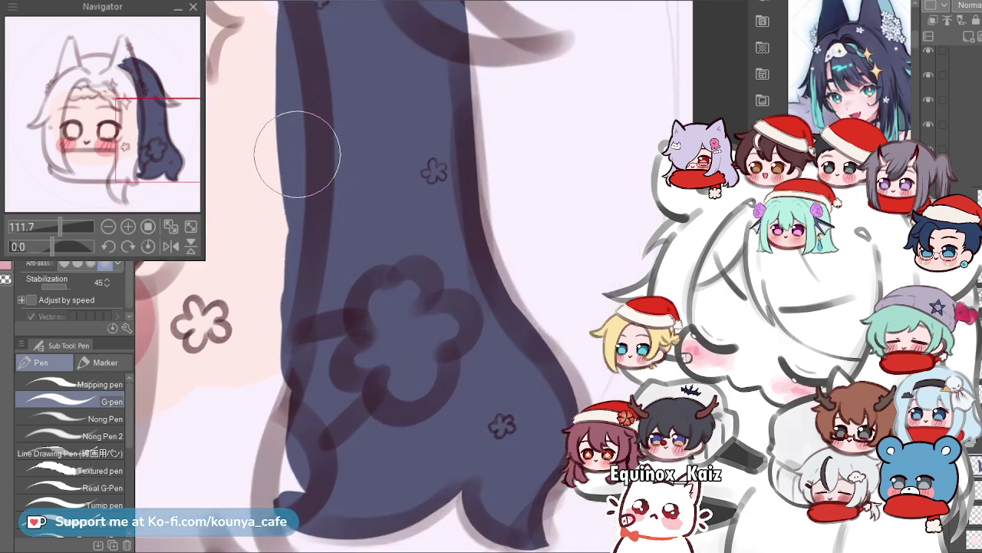
{"action": "scroll", "coordinate": [310, 261], "scroll_direction": "down", "scroll_amount": 3}
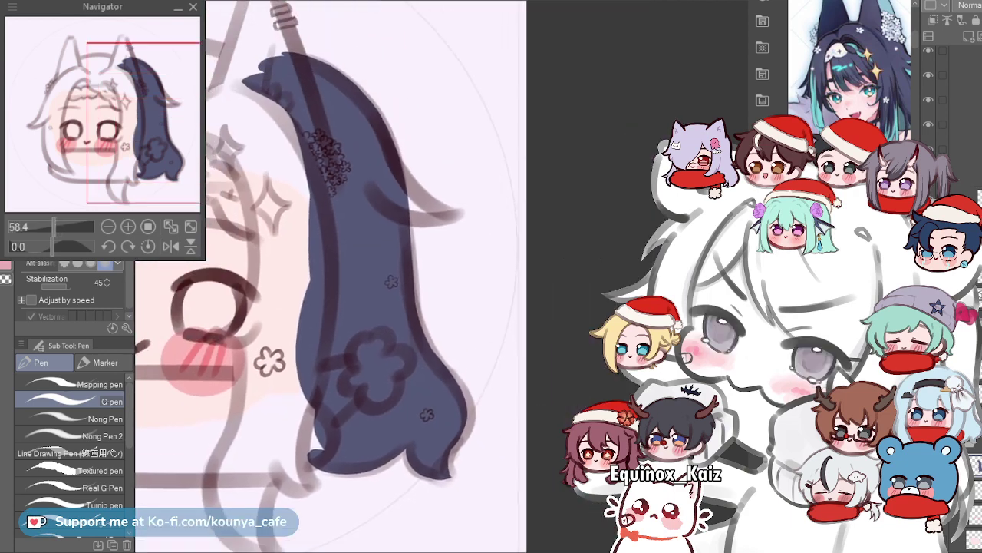
Rotate the canvas to -80 degrees and paint a navy arc along the sketched crown line between the ears.
{"action": "scroll", "coordinate": [296, 50], "scroll_direction": "up", "scroll_amount": 3}
{"action": "left_click_drag", "start_coordinate": [296, 50], "coordinate": [498, 132]}
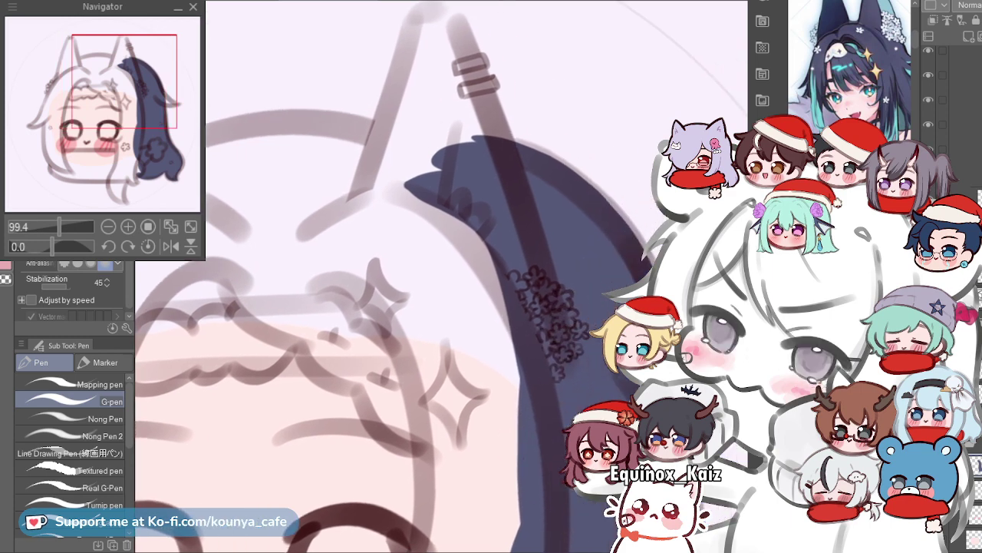
{"action": "key", "text": "shift+space"}
{"action": "left_click_drag", "start_coordinate": [390, 120], "coordinate": [279, 299]}
{"action": "left_click_drag", "start_coordinate": [323, 345], "coordinate": [353, 128]}
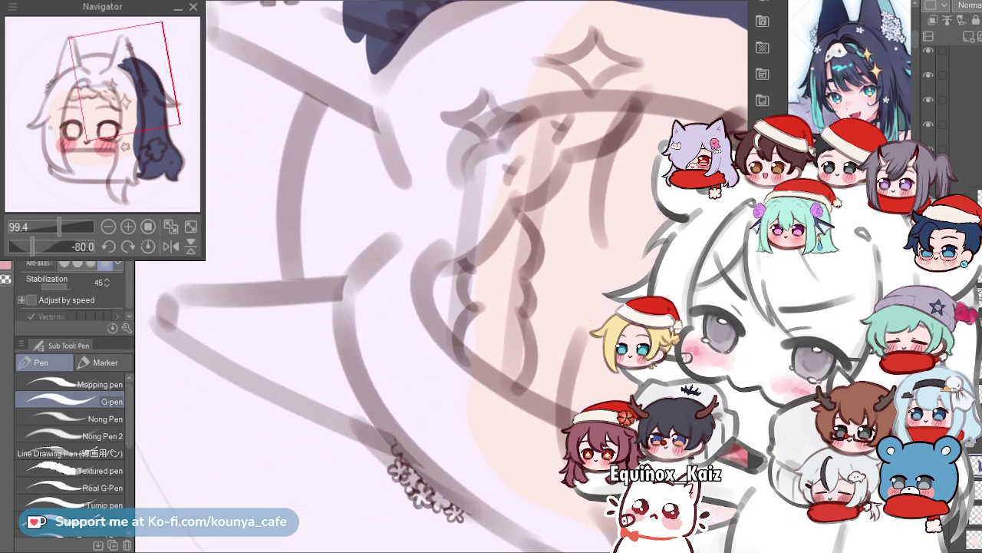
{"action": "scroll", "coordinate": [330, 165], "scroll_direction": "up", "scroll_amount": 2}
{"action": "scroll", "coordinate": [311, 168], "scroll_direction": "up", "scroll_amount": 2}
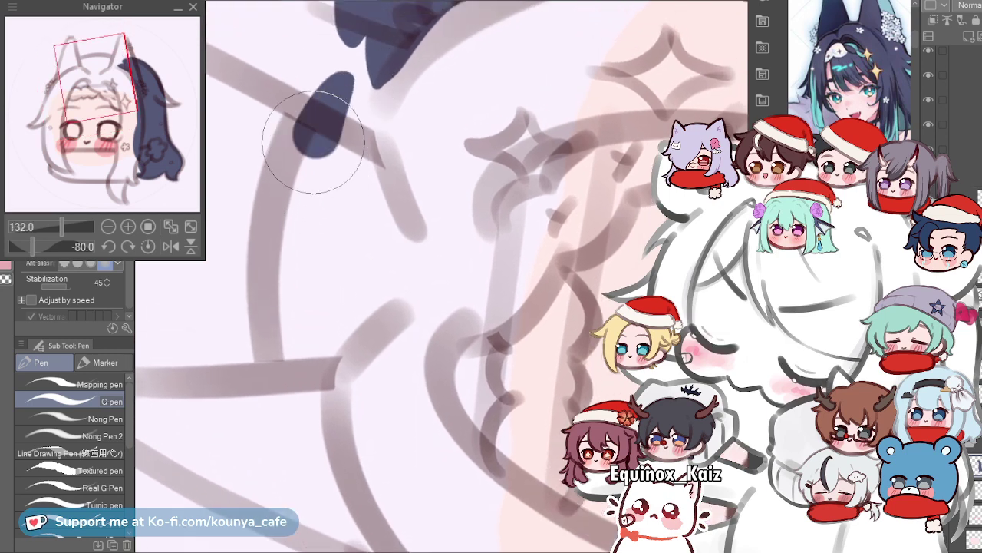
{"action": "mouse_move", "coordinate": [341, 70]}
{"action": "left_mouse_down"}
{"action": "mouse_move", "coordinate": [308, 125]}
{"action": "mouse_move", "coordinate": [310, 421]}
{"action": "left_mouse_up"}
{"action": "key", "text": "ctrl+z"}
{"action": "mouse_move", "coordinate": [347, 68]}
{"action": "left_mouse_down"}
{"action": "mouse_move", "coordinate": [329, 93]}
{"action": "mouse_move", "coordinate": [341, 449]}
{"action": "left_mouse_up"}
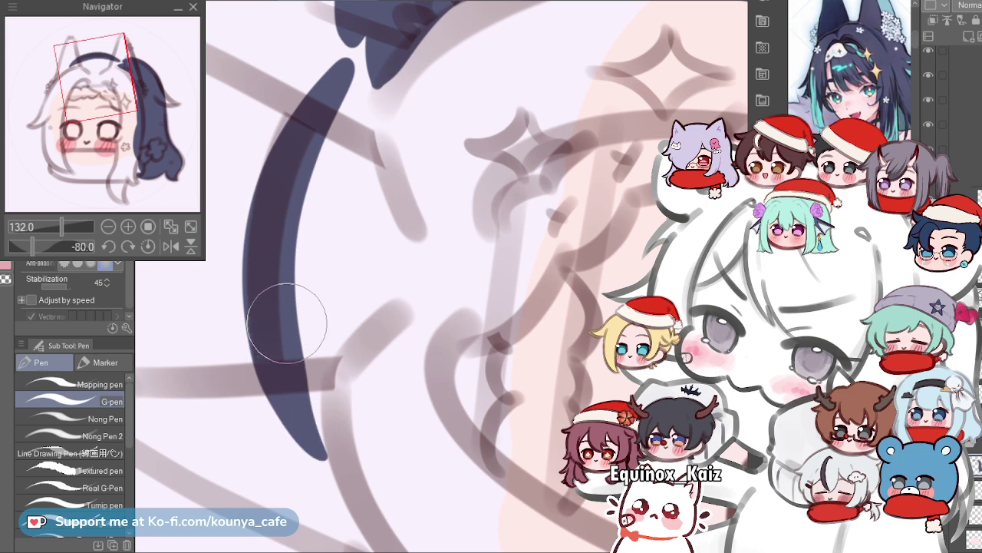
Replace the navy crown arc between the ears with a thinner one along the sketched line, retrying until the curve fits.
{"action": "key", "text": "ctrl+z"}
{"action": "left_click_drag", "start_coordinate": [342, 77], "coordinate": [343, 451]}
{"action": "key", "text": "ctrl+z"}
{"action": "left_click_drag", "start_coordinate": [349, 77], "coordinate": [337, 449]}
{"action": "key", "text": "ctrl+z"}
{"action": "left_click_drag", "start_coordinate": [325, 77], "coordinate": [326, 410]}
{"action": "key", "text": "ctrl+z"}
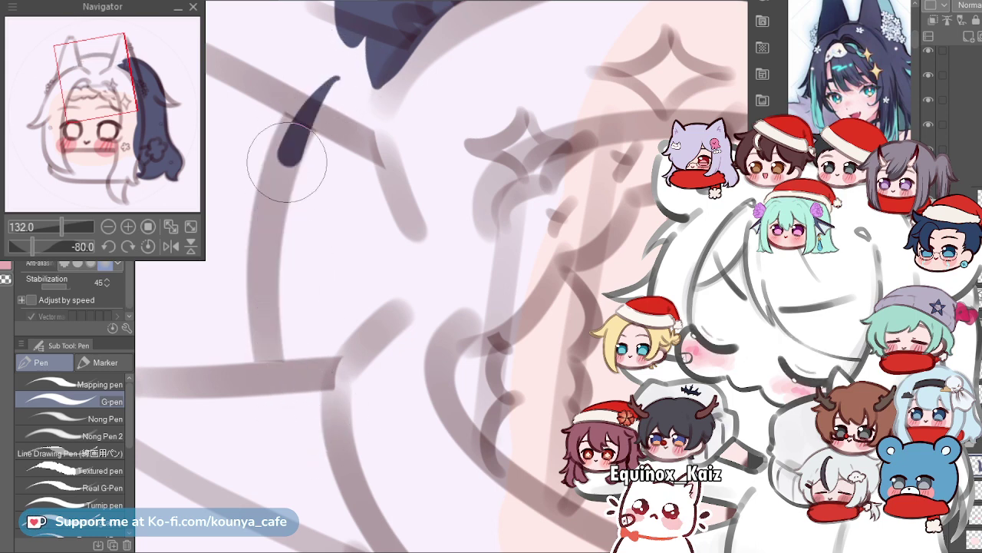
{"action": "left_click_drag", "start_coordinate": [338, 77], "coordinate": [298, 417]}
Thicken the crown arc's end nearest the ponytail with short navy strokes, undoing the ones that spoil its edge.
{"action": "mouse_move", "coordinate": [339, 51]}
{"action": "left_mouse_down"}
{"action": "mouse_move", "coordinate": [319, 74]}
{"action": "mouse_move", "coordinate": [286, 236]}
{"action": "left_mouse_up"}
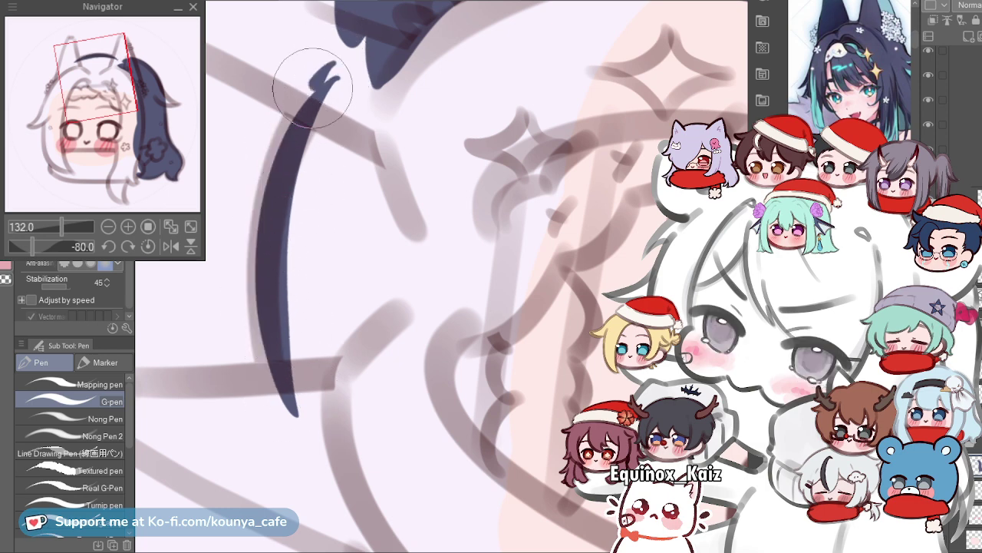
{"action": "left_click_drag", "start_coordinate": [313, 88], "coordinate": [288, 420]}
{"action": "key", "text": "ctrl+z"}
{"action": "key", "text": "ctrl+z"}
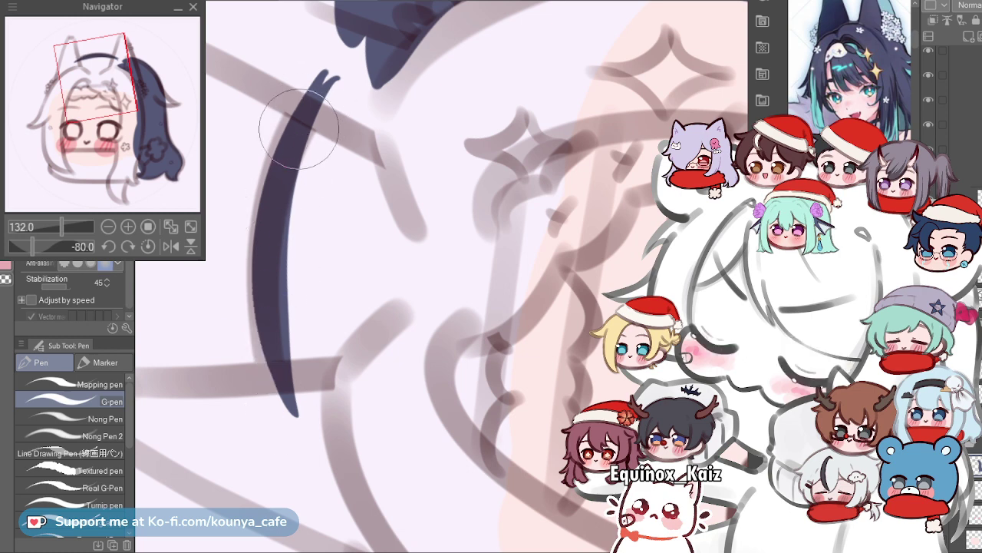
{"action": "left_click_drag", "start_coordinate": [299, 127], "coordinate": [285, 389]}
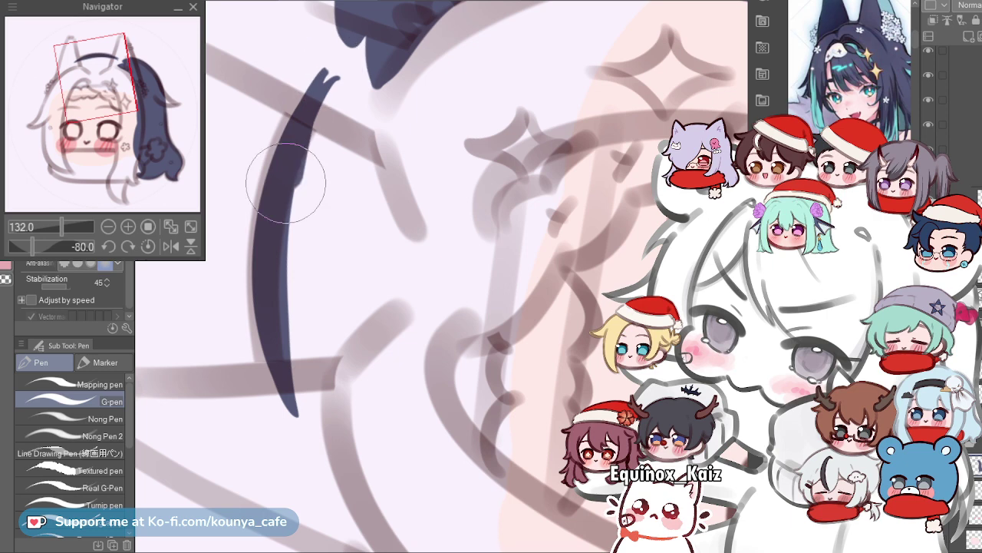
{"action": "key", "text": "ctrl+z"}
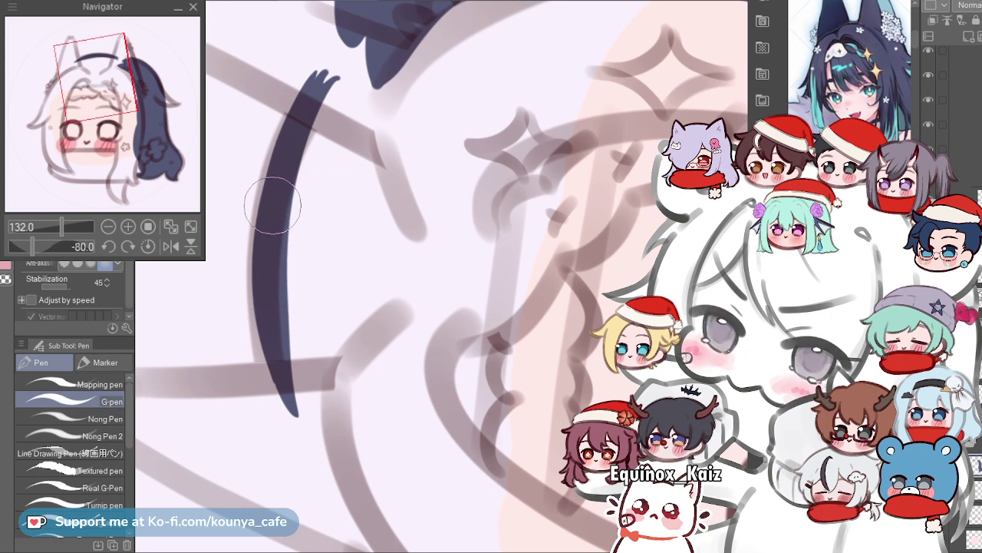
Fill the crown area below the arc between the ears with navy, and reset the canvas rotation to 0 degrees.
{"action": "scroll", "coordinate": [293, 227], "scroll_direction": "down", "scroll_amount": 3}
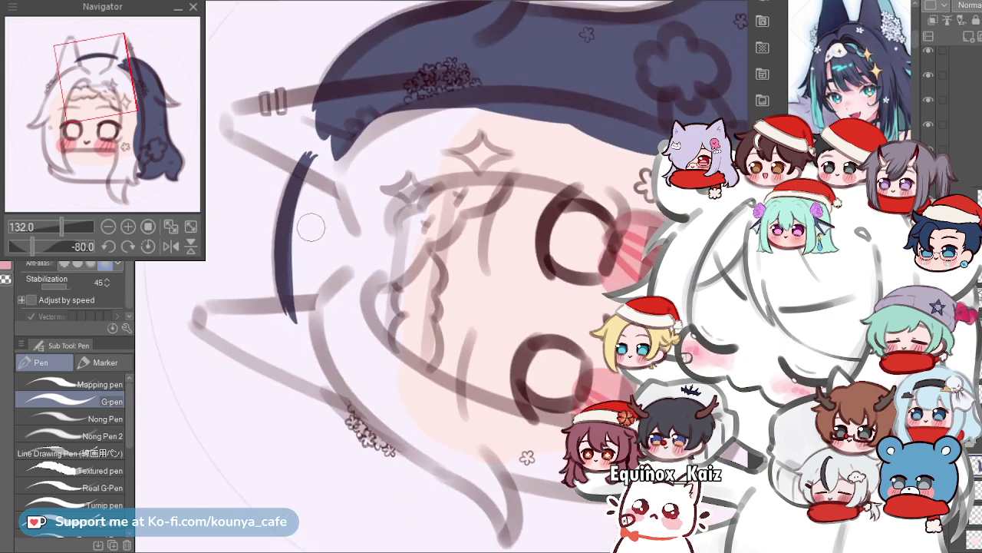
{"action": "scroll", "coordinate": [311, 230], "scroll_direction": "up", "scroll_amount": 2}
{"action": "mouse_move", "coordinate": [311, 201]}
{"action": "left_mouse_down"}
{"action": "mouse_move", "coordinate": [274, 264]}
{"action": "mouse_move", "coordinate": [301, 245]}
{"action": "left_mouse_up"}
{"action": "mouse_move", "coordinate": [299, 355]}
{"action": "left_mouse_down"}
{"action": "mouse_move", "coordinate": [325, 169]}
{"action": "mouse_move", "coordinate": [316, 240]}
{"action": "left_mouse_up"}
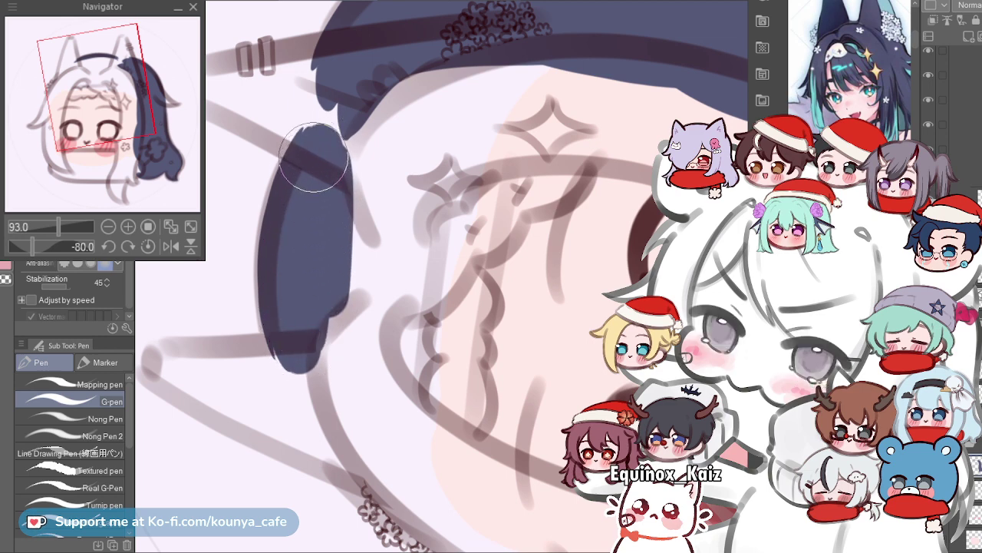
{"action": "mouse_move", "coordinate": [330, 193]}
{"action": "left_mouse_down"}
{"action": "mouse_move", "coordinate": [341, 321]}
{"action": "mouse_move", "coordinate": [361, 234]}
{"action": "mouse_move", "coordinate": [343, 290]}
{"action": "mouse_move", "coordinate": [328, 285]}
{"action": "left_mouse_up"}
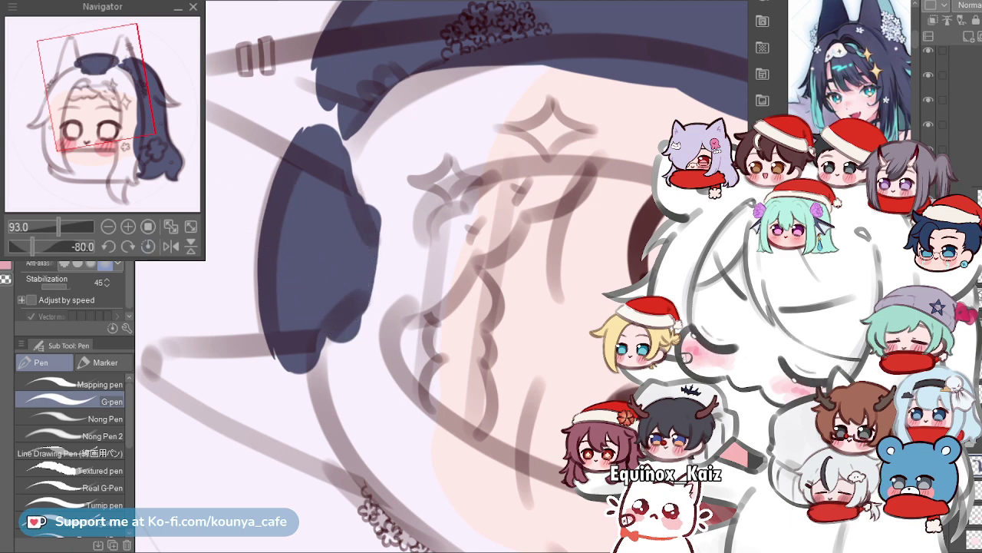
{"action": "scroll", "coordinate": [274, 227], "scroll_direction": "up", "scroll_amount": 5}
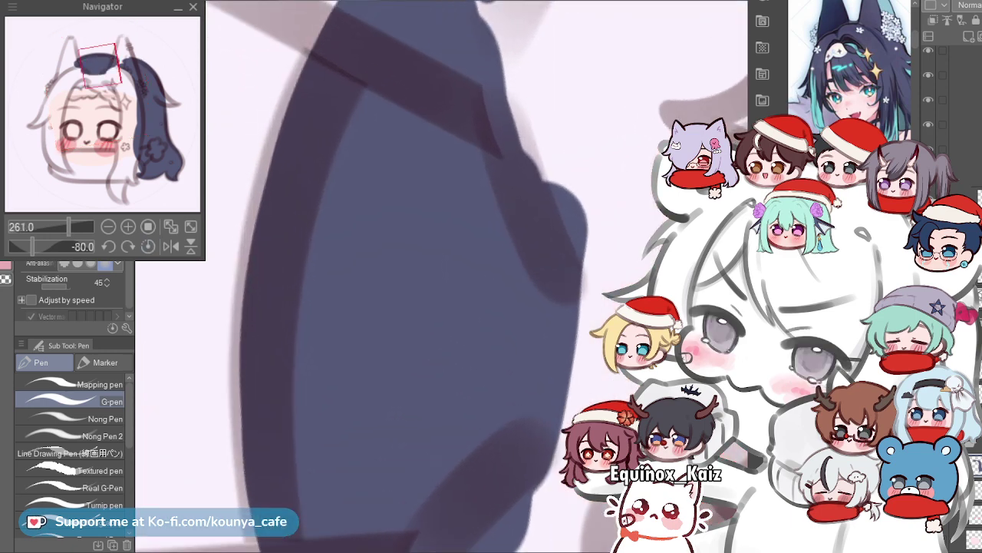
{"action": "scroll", "coordinate": [264, 221], "scroll_direction": "down", "scroll_amount": 3}
{"action": "scroll", "coordinate": [240, 181], "scroll_direction": "down", "scroll_amount": 3}
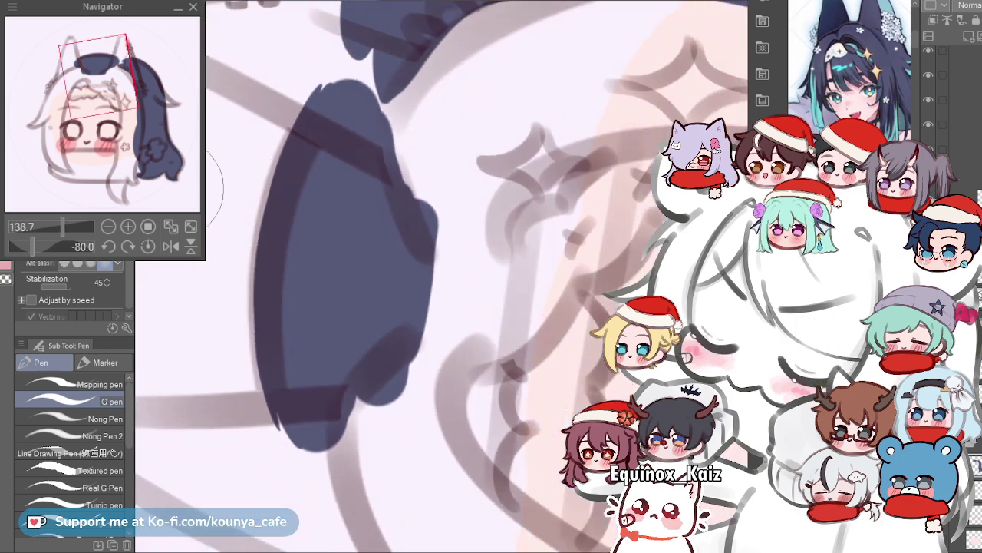
{"action": "left_click", "coordinate": [148, 246]}
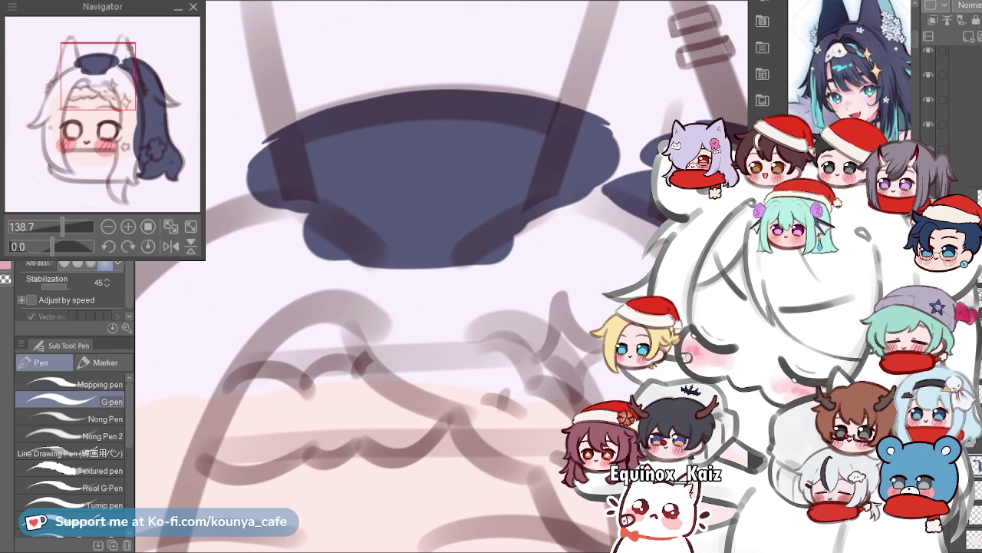
Widen the upper part of the ponytail's inner edge toward the face with long navy strokes from a larger brush.
{"action": "scroll", "coordinate": [387, 169], "scroll_direction": "down", "scroll_amount": 3}
{"action": "left_click_drag", "start_coordinate": [388, 169], "coordinate": [351, 141]}
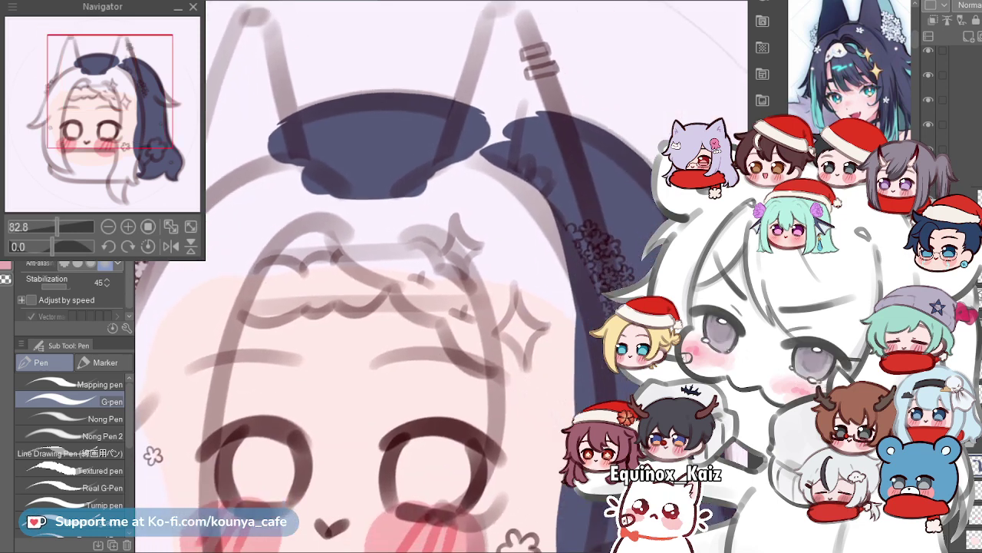
{"action": "scroll", "coordinate": [391, 195], "scroll_direction": "down", "scroll_amount": 2}
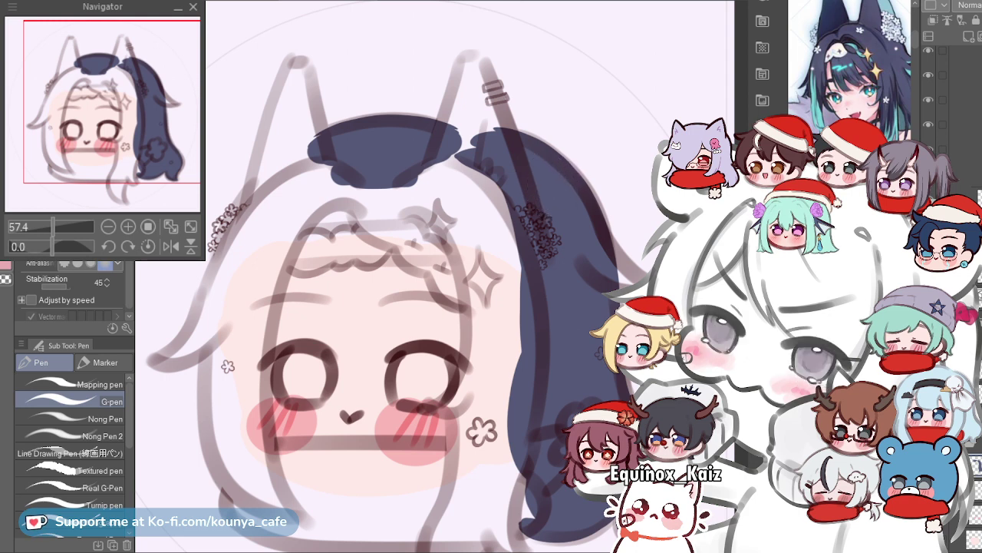
{"action": "scroll", "coordinate": [512, 282], "scroll_direction": "up", "scroll_amount": 3}
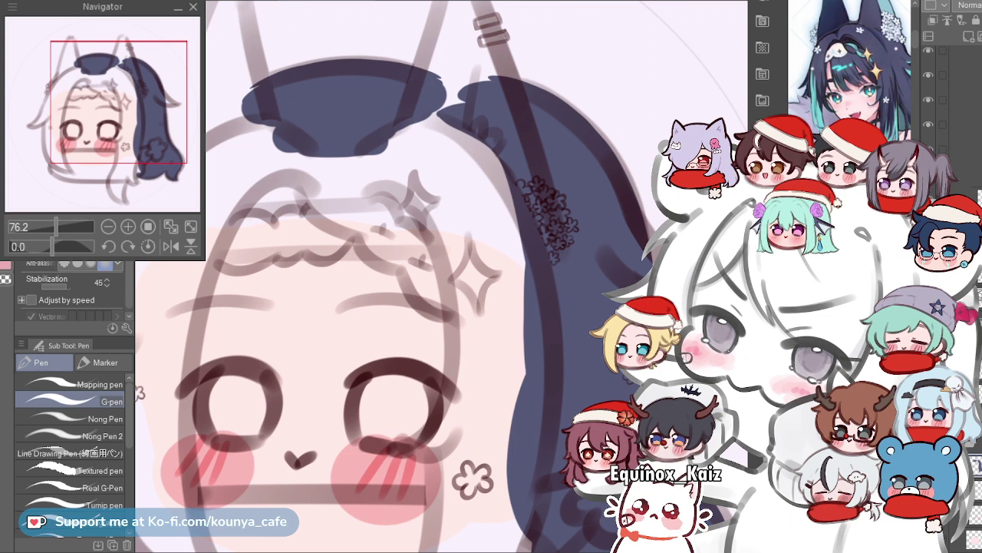
{"action": "scroll", "coordinate": [314, 177], "scroll_direction": "down", "scroll_amount": 2}
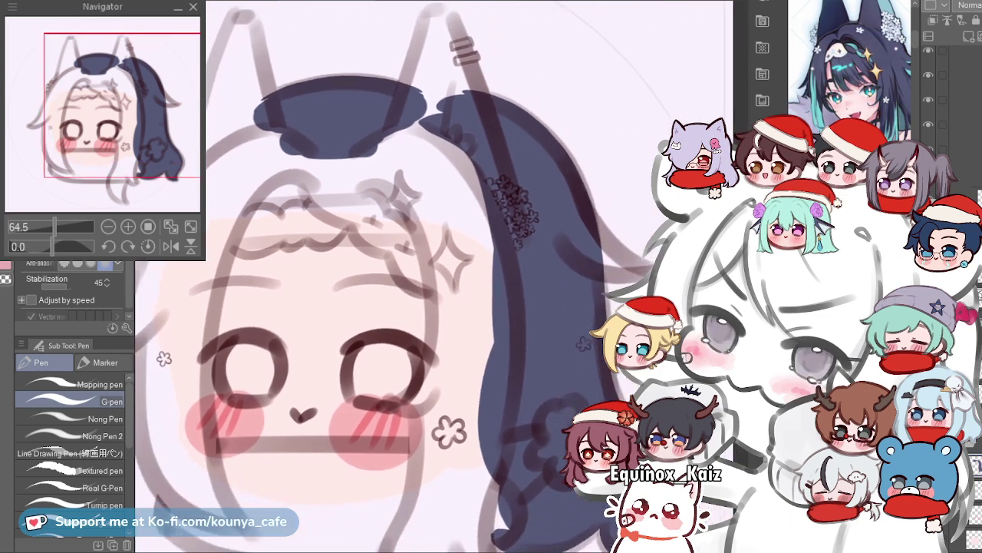
{"action": "left_click_drag", "start_coordinate": [381, 282], "coordinate": [386, 278]}
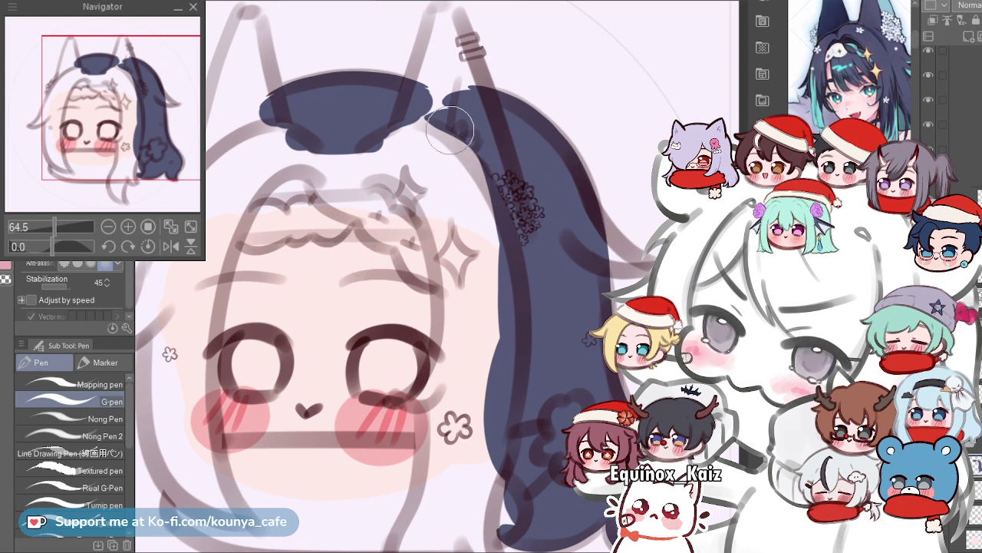
{"action": "left_click_drag", "start_coordinate": [433, 122], "coordinate": [491, 222]}
{"action": "key", "text": "ctrl+z"}
{"action": "left_click_drag", "start_coordinate": [454, 146], "coordinate": [510, 303]}
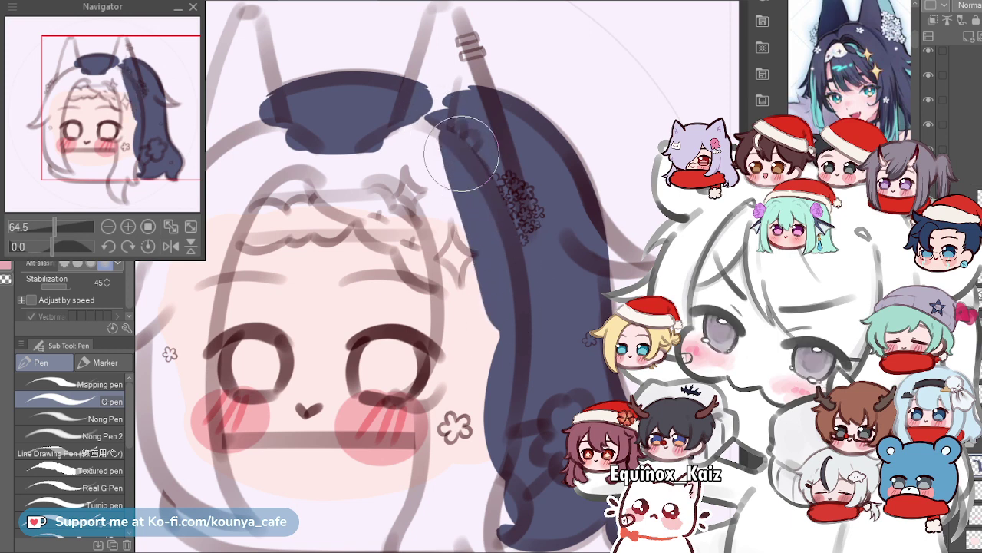
{"action": "left_click_drag", "start_coordinate": [441, 131], "coordinate": [503, 315]}
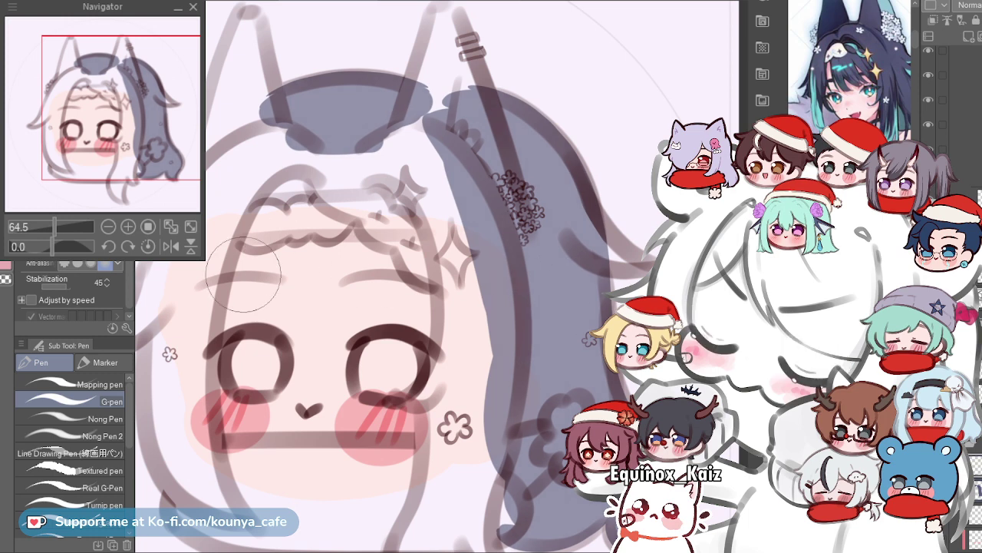
Paint a curved navy strand from the hair parting down the sketched head outline on the ponytail side, retrying until it fits.
{"action": "left_click_drag", "start_coordinate": [327, 314], "coordinate": [399, 298]}
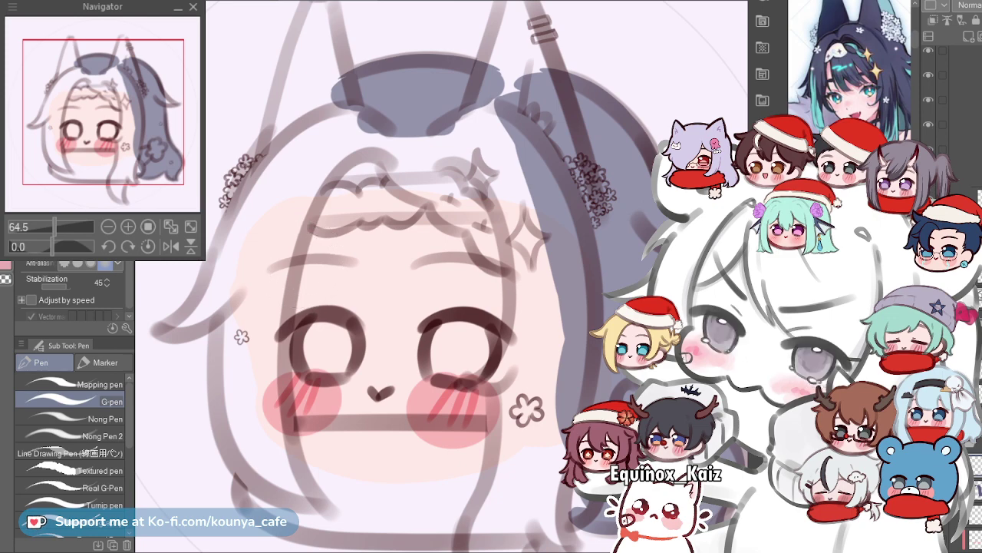
{"action": "scroll", "coordinate": [163, 192], "scroll_direction": "up", "scroll_amount": 4}
{"action": "left_click_drag", "start_coordinate": [304, 246], "coordinate": [386, 252]}
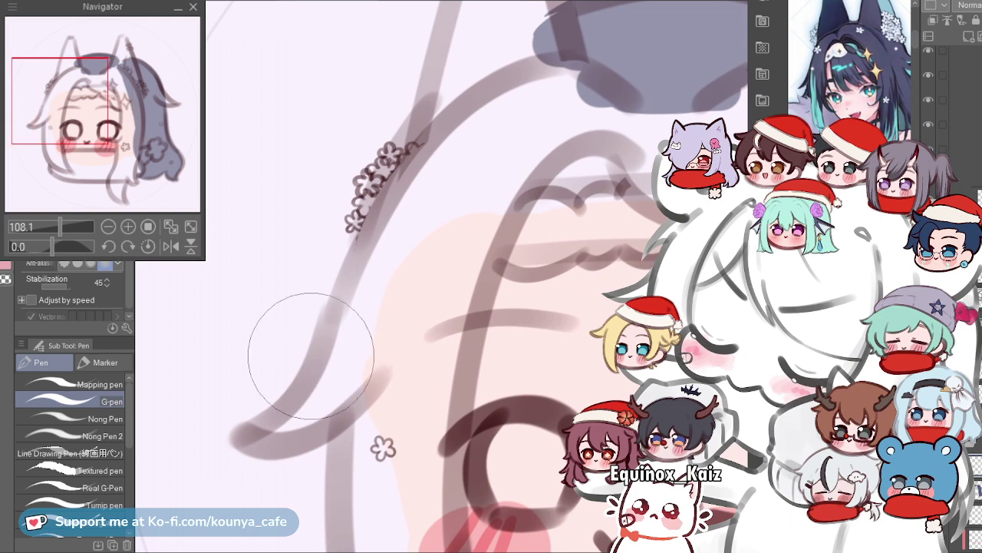
{"action": "left_click_drag", "start_coordinate": [274, 430], "coordinate": [83, 359]}
{"action": "left_click_drag", "start_coordinate": [590, 31], "coordinate": [297, 94]}
{"action": "key", "text": "ctrl+minus"}
{"action": "scroll", "coordinate": [324, 136], "scroll_direction": "down", "scroll_amount": 2}
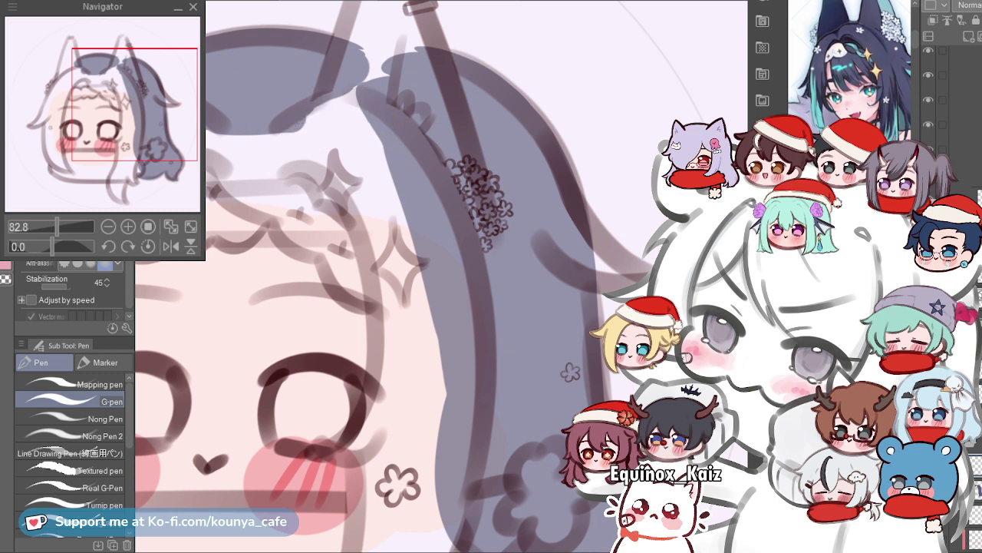
{"action": "left_click_drag", "start_coordinate": [281, 125], "coordinate": [410, 201]}
{"action": "key", "text": "ctrl+z"}
{"action": "left_click_drag", "start_coordinate": [267, 147], "coordinate": [459, 281]}
{"action": "key", "text": "ctrl+z"}
{"action": "mouse_move", "coordinate": [268, 142]}
{"action": "left_mouse_down"}
{"action": "mouse_move", "coordinate": [351, 114]}
{"action": "mouse_move", "coordinate": [460, 310]}
{"action": "left_mouse_up"}
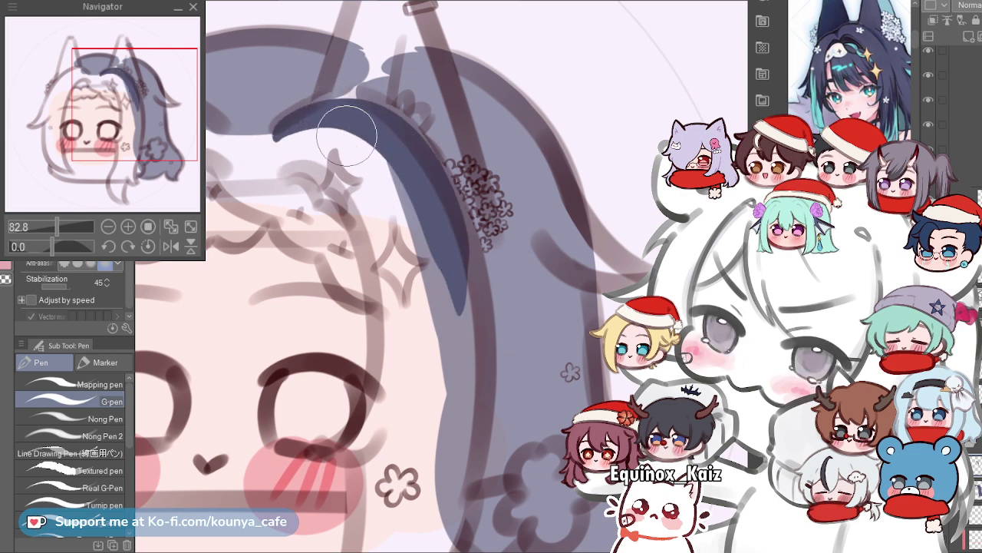
Thicken the strand's upper edge near the parting and smooth its tip.
{"action": "scroll", "coordinate": [328, 90], "scroll_direction": "up", "scroll_amount": 1}
{"action": "scroll", "coordinate": [330, 98], "scroll_direction": "up", "scroll_amount": 4}
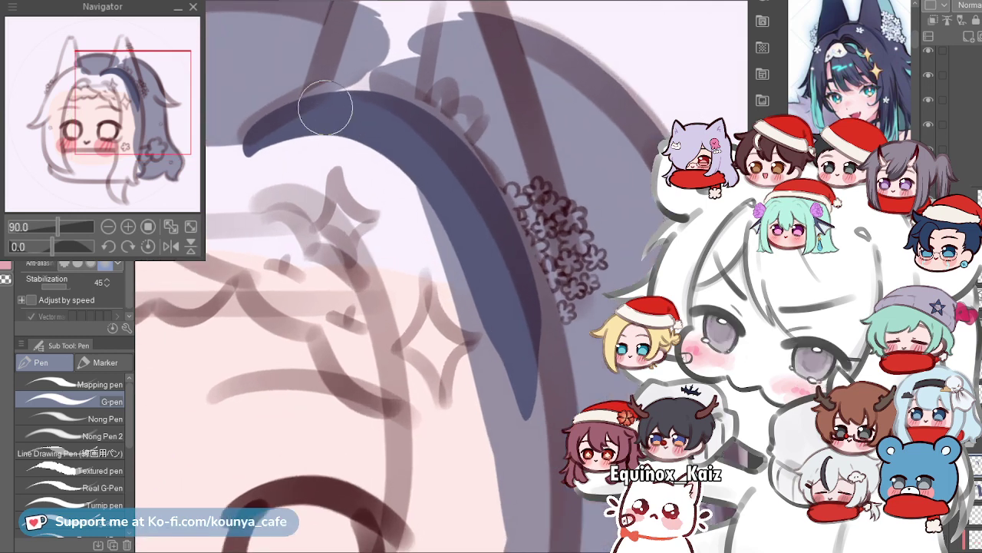
{"action": "mouse_move", "coordinate": [307, 110]}
{"action": "left_mouse_down"}
{"action": "mouse_move", "coordinate": [276, 146]}
{"action": "mouse_move", "coordinate": [234, 159]}
{"action": "left_mouse_up"}
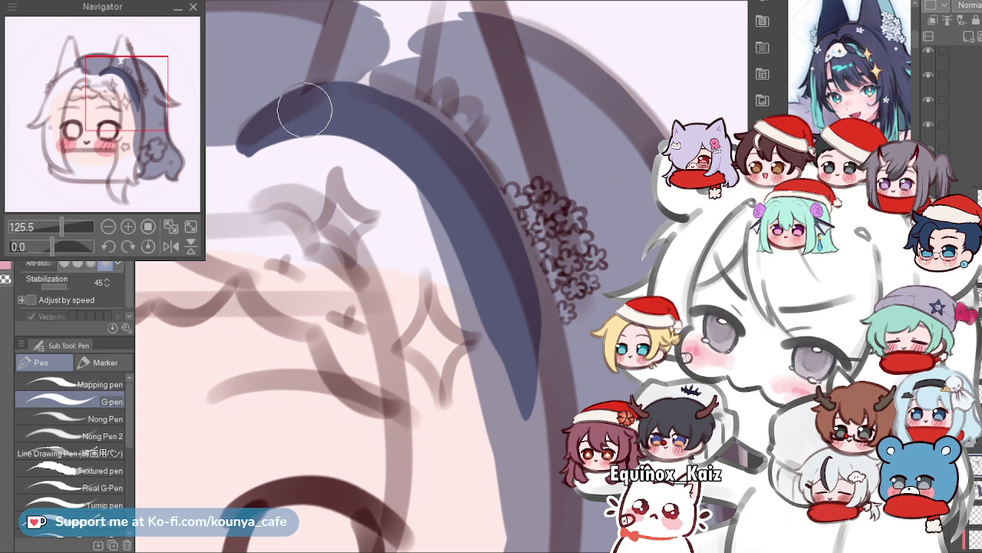
{"action": "mouse_move", "coordinate": [262, 137]}
{"action": "left_mouse_down"}
{"action": "mouse_move", "coordinate": [321, 108]}
{"action": "mouse_move", "coordinate": [377, 132]}
{"action": "left_mouse_up"}
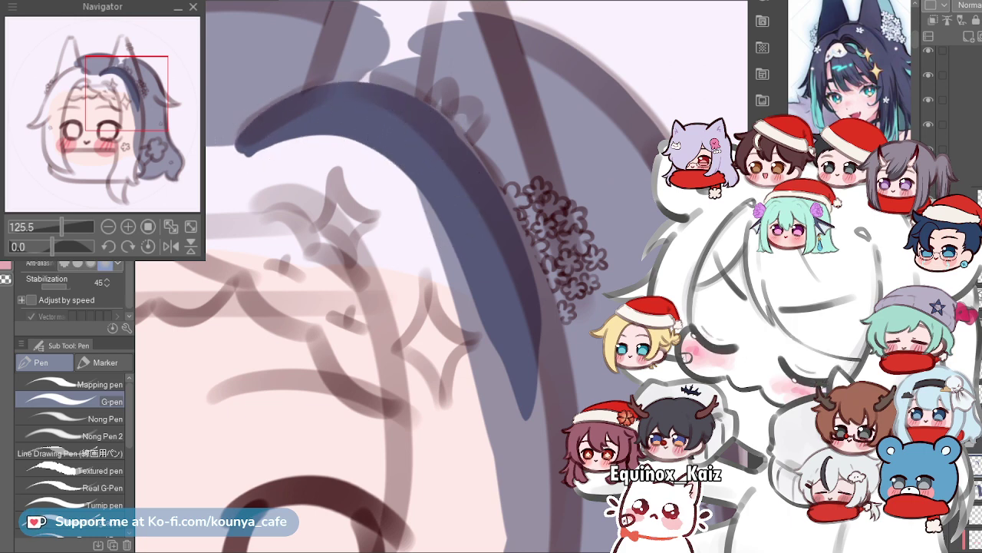
{"action": "scroll", "coordinate": [408, 111], "scroll_direction": "up", "scroll_amount": 2}
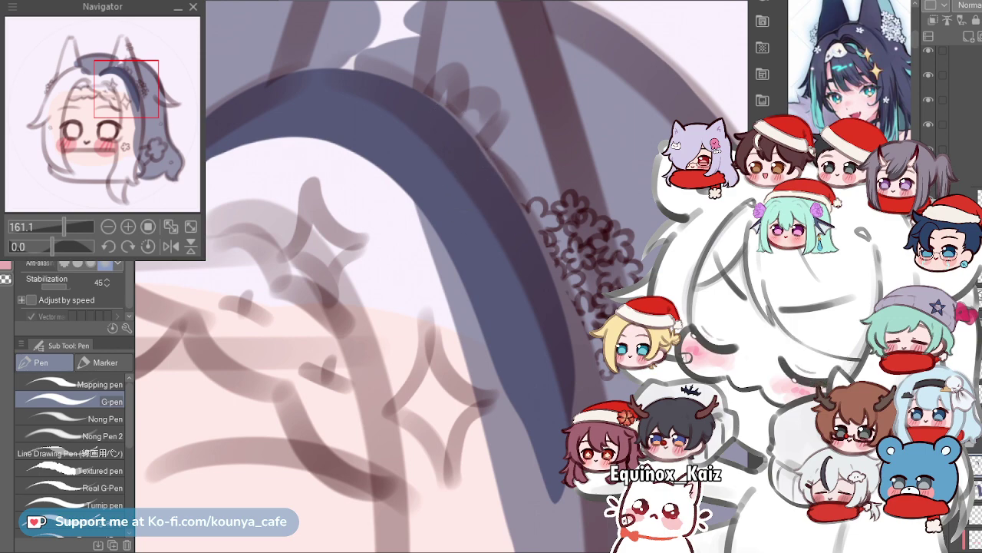
Paint a shorter, wider navy strand inside the first one, sweeping from the parting toward the star ornament.
{"action": "scroll", "coordinate": [448, 152], "scroll_direction": "down", "scroll_amount": 3}
{"action": "scroll", "coordinate": [422, 96], "scroll_direction": "down", "scroll_amount": 1}
{"action": "left_click_drag", "start_coordinate": [422, 96], "coordinate": [381, 34]}
{"action": "scroll", "coordinate": [384, 69], "scroll_direction": "up", "scroll_amount": 2}
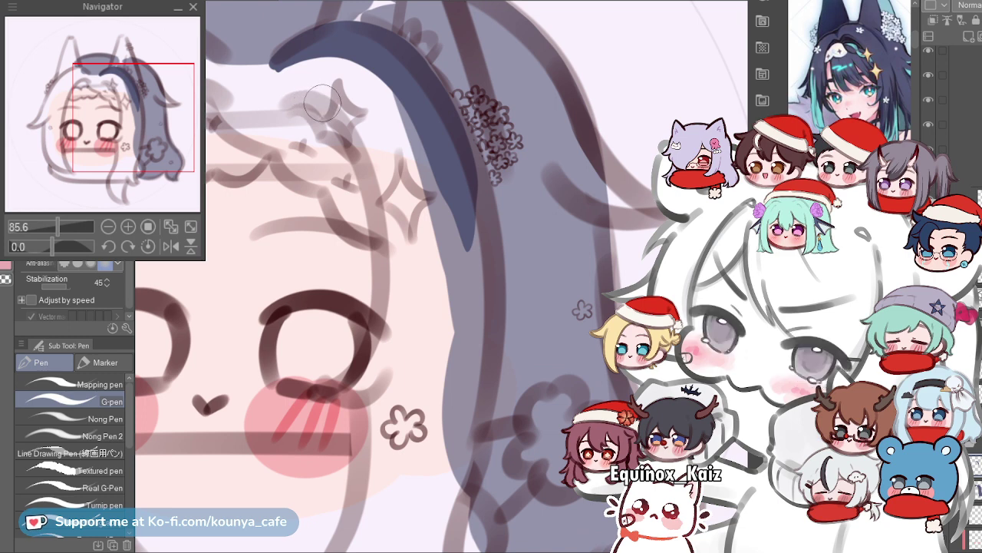
{"action": "scroll", "coordinate": [325, 100], "scroll_direction": "down", "scroll_amount": 2}
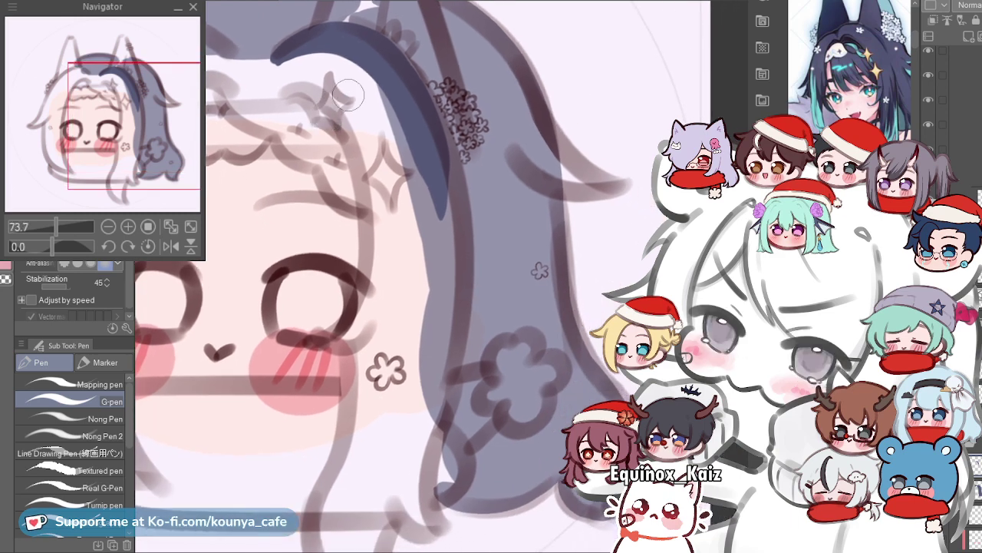
{"action": "scroll", "coordinate": [328, 115], "scroll_direction": "up", "scroll_amount": 2}
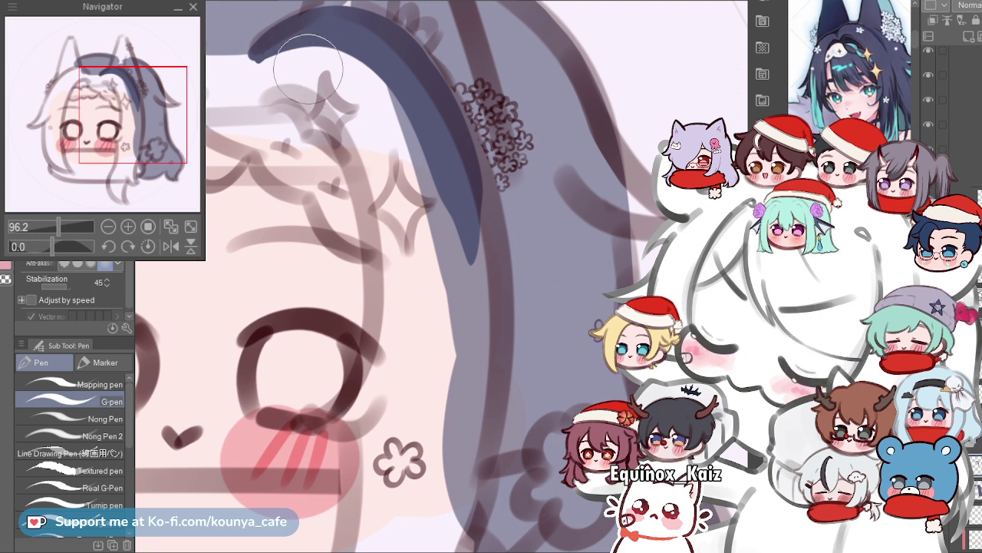
{"action": "mouse_move", "coordinate": [249, 67]}
{"action": "left_mouse_down"}
{"action": "mouse_move", "coordinate": [303, 50]}
{"action": "mouse_move", "coordinate": [384, 146]}
{"action": "left_mouse_up"}
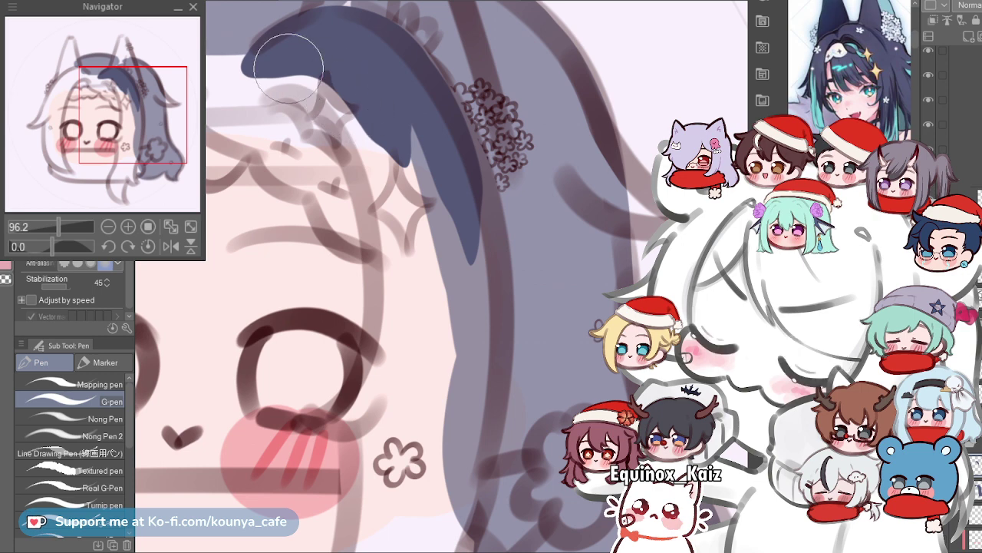
Paint a longer pointed navy strand from the parting past the star ornament with a smaller brush, retrying for a better length.
{"action": "scroll", "coordinate": [357, 109], "scroll_direction": "down", "scroll_amount": 1}
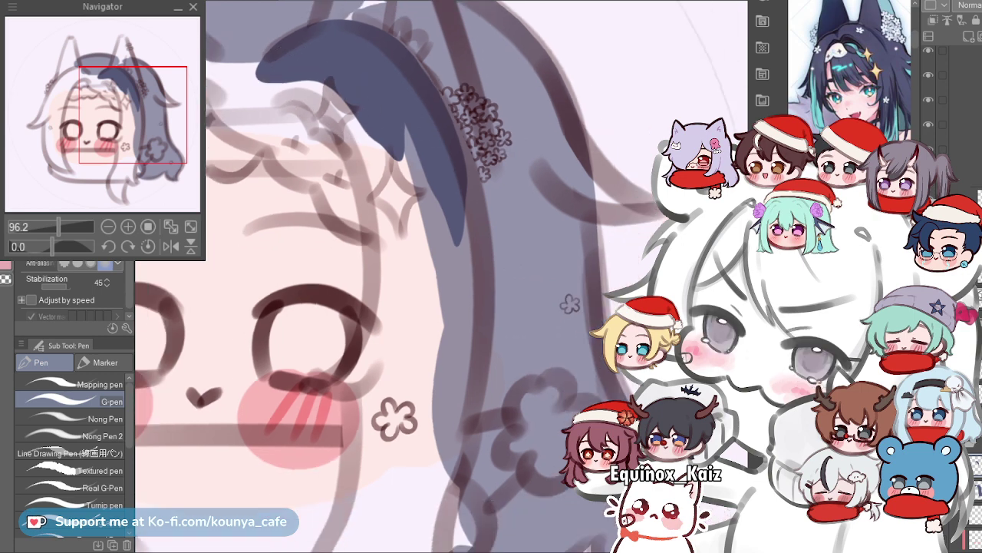
{"action": "key", "text": "["}
{"action": "mouse_move", "coordinate": [273, 90]}
{"action": "left_mouse_down"}
{"action": "mouse_move", "coordinate": [378, 162]}
{"action": "mouse_move", "coordinate": [398, 232]}
{"action": "left_mouse_up"}
{"action": "key", "text": "ctrl+z"}
{"action": "mouse_move", "coordinate": [261, 96]}
{"action": "left_mouse_down"}
{"action": "mouse_move", "coordinate": [352, 109]}
{"action": "mouse_move", "coordinate": [414, 372]}
{"action": "left_mouse_up"}
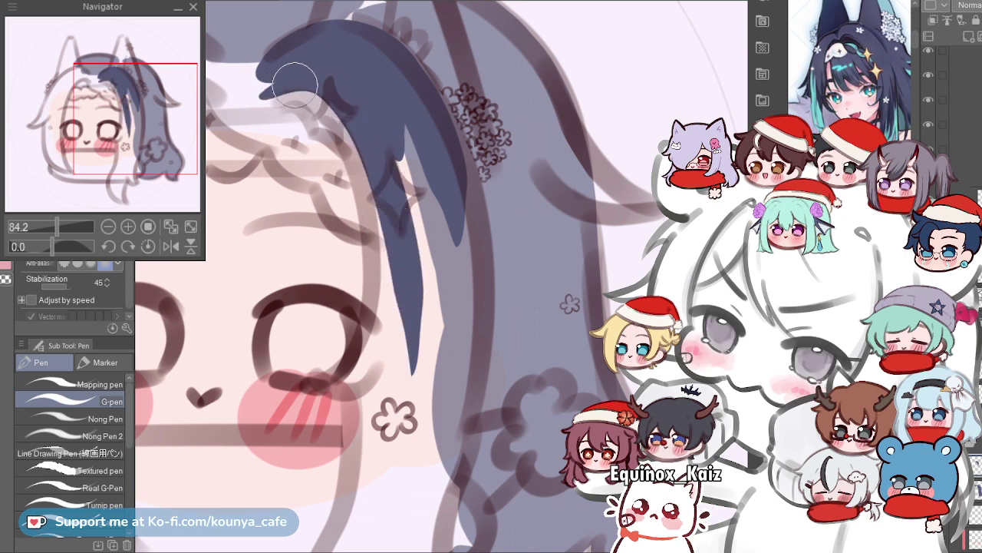
{"action": "key", "text": "ctrl+z"}
{"action": "key", "text": "ctrl+y"}
{"action": "key", "text": "ctrl+z"}
{"action": "mouse_move", "coordinate": [259, 97]}
{"action": "left_mouse_down"}
{"action": "mouse_move", "coordinate": [377, 120]}
{"action": "mouse_move", "coordinate": [411, 253]}
{"action": "left_mouse_up"}
{"action": "key", "text": "ctrl+z"}
{"action": "mouse_move", "coordinate": [259, 100]}
{"action": "left_mouse_down"}
{"action": "mouse_move", "coordinate": [365, 126]}
{"action": "mouse_move", "coordinate": [395, 306]}
{"action": "left_mouse_up"}
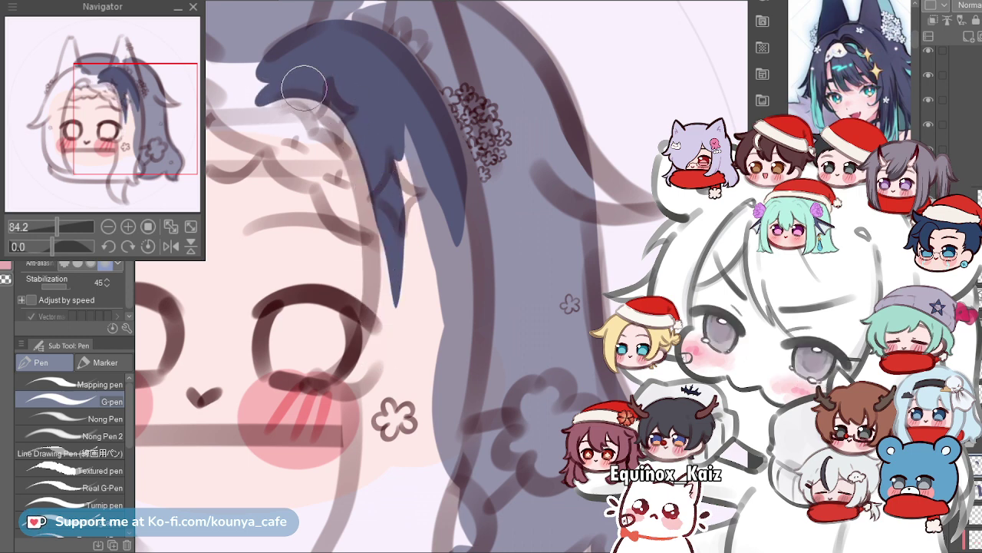
Fill the gaps between the strands with long navy strokes, forming one side lock with jagged tips beside the cheek.
{"action": "left_click_drag", "start_coordinate": [375, 79], "coordinate": [404, 376]}
{"action": "mouse_move", "coordinate": [400, 126]}
{"action": "left_mouse_down"}
{"action": "mouse_move", "coordinate": [378, 108]}
{"action": "mouse_move", "coordinate": [407, 338]}
{"action": "left_mouse_up"}
{"action": "scroll", "coordinate": [402, 192], "scroll_direction": "down", "scroll_amount": 2}
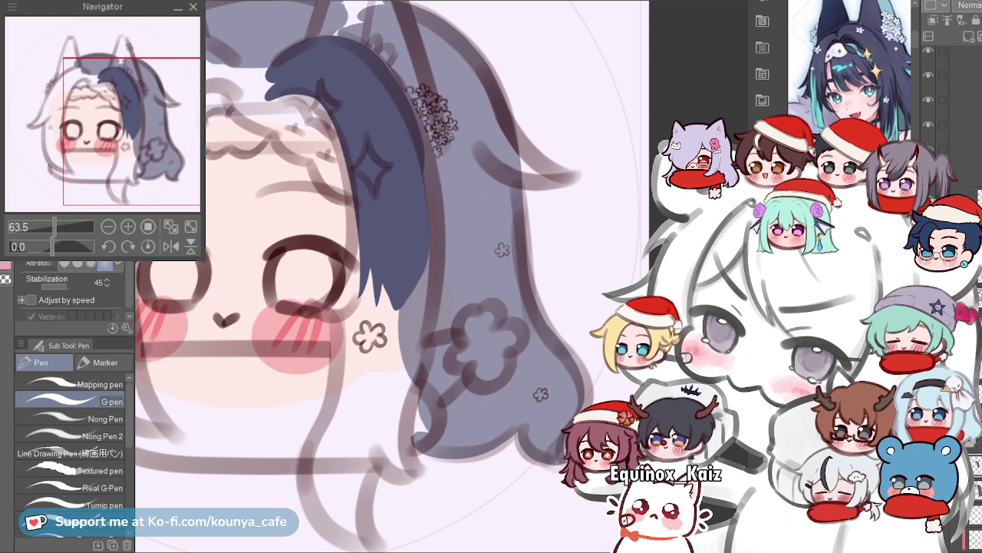
{"action": "scroll", "coordinate": [407, 115], "scroll_direction": "up", "scroll_amount": 3}
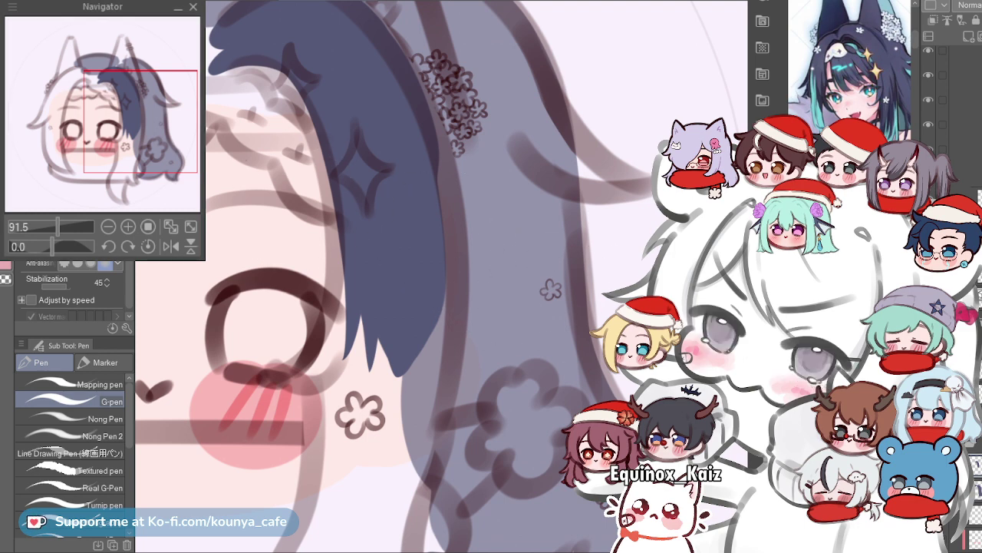
Try to paint a thin pointed navy strand between the outer corner of the eye and the side lock's inner edge.
{"action": "scroll", "coordinate": [392, 175], "scroll_direction": "down", "scroll_amount": 2}
{"action": "scroll", "coordinate": [394, 219], "scroll_direction": "up", "scroll_amount": 3}
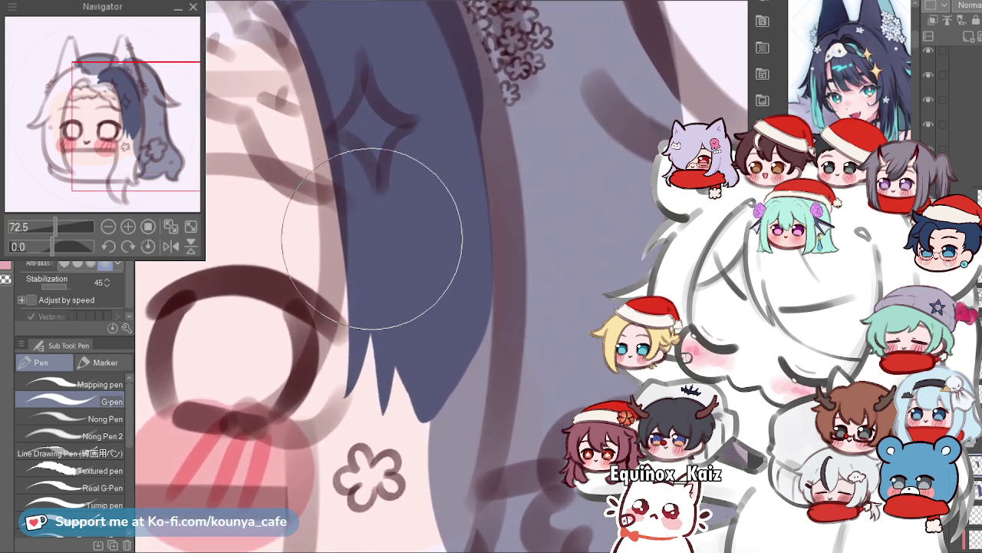
{"action": "left_click_drag", "start_coordinate": [317, 381], "coordinate": [365, 394]}
{"action": "left_click_drag", "start_coordinate": [310, 415], "coordinate": [358, 204]}
{"action": "key", "text": "ctrl+z"}
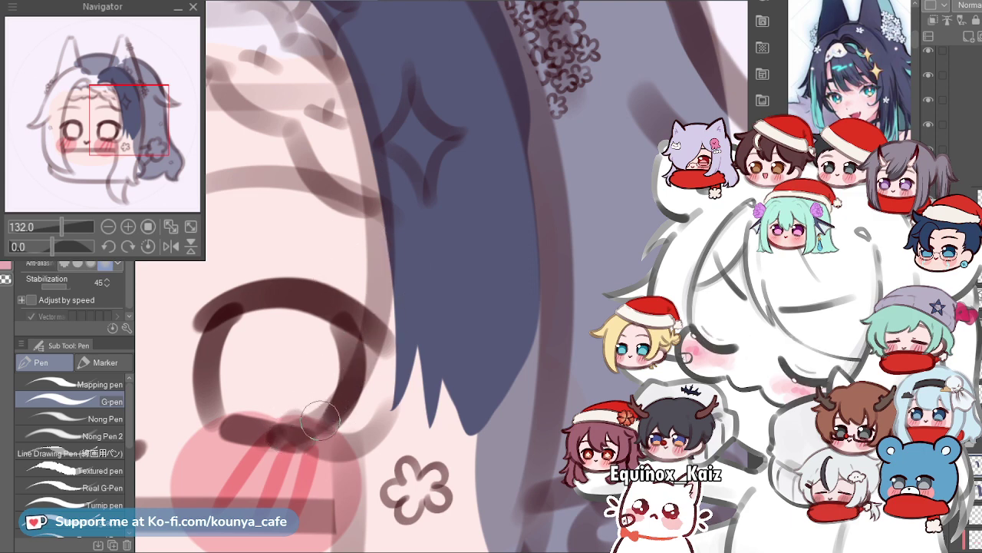
{"action": "left_click_drag", "start_coordinate": [321, 419], "coordinate": [369, 395]}
{"action": "key", "text": "ctrl+z"}
{"action": "mouse_move", "coordinate": [323, 430]}
{"action": "left_mouse_down"}
{"action": "mouse_move", "coordinate": [359, 284]}
{"action": "mouse_move", "coordinate": [365, 190]}
{"action": "left_mouse_up"}
{"action": "left_click_drag", "start_coordinate": [350, 83], "coordinate": [343, 399]}
{"action": "key", "text": "ctrl+z"}
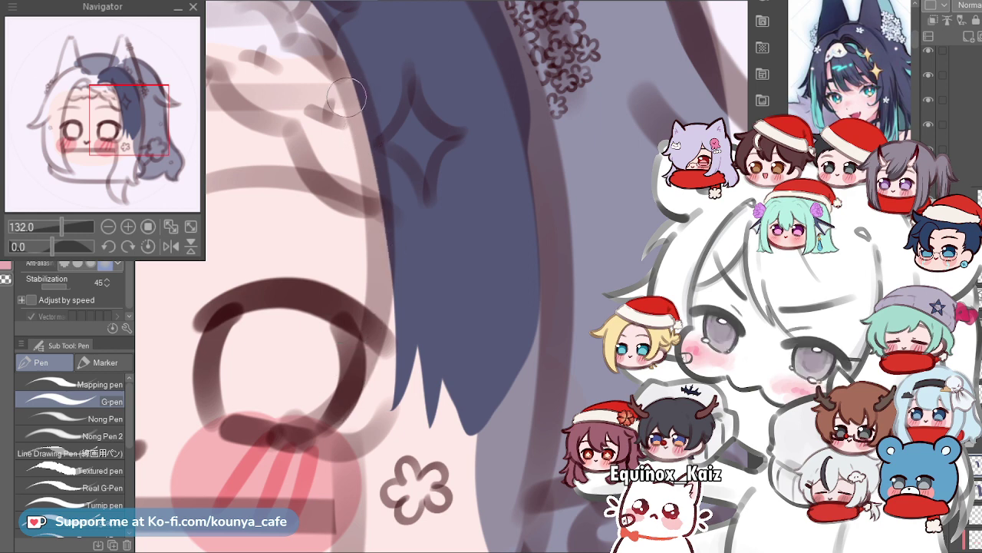
Try long downward navy strokes along the side lock's inner edge, ending beside the eye.
{"action": "left_click_drag", "start_coordinate": [348, 97], "coordinate": [352, 393]}
{"action": "key", "text": "ctrl+z"}
{"action": "left_click_drag", "start_coordinate": [358, 47], "coordinate": [353, 422]}
{"action": "left_click_drag", "start_coordinate": [358, 60], "coordinate": [370, 396]}
{"action": "key", "text": "ctrl+z"}
{"action": "left_click_drag", "start_coordinate": [350, 43], "coordinate": [382, 400]}
{"action": "key", "text": "ctrl+z"}
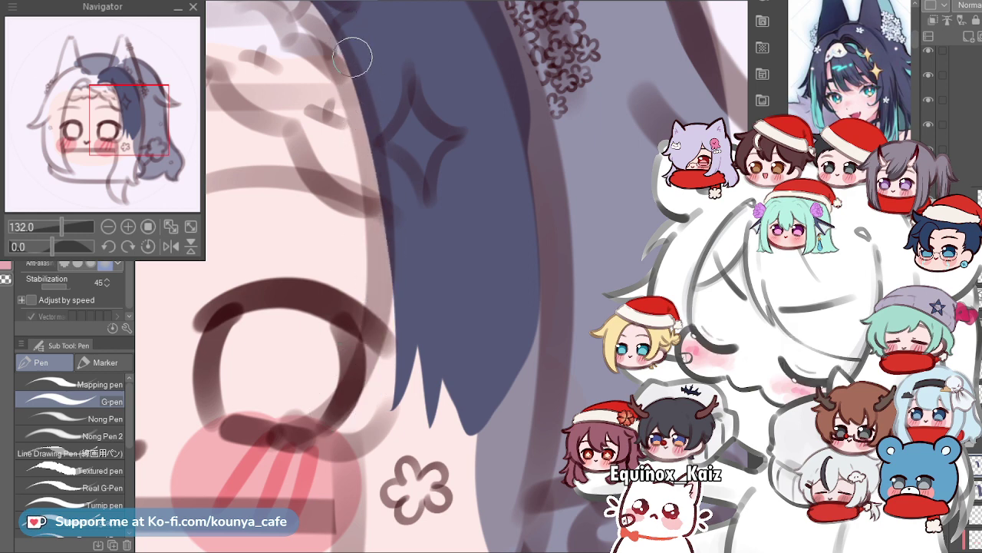
{"action": "left_click_drag", "start_coordinate": [361, 83], "coordinate": [347, 407]}
{"action": "key", "text": "ctrl+z"}
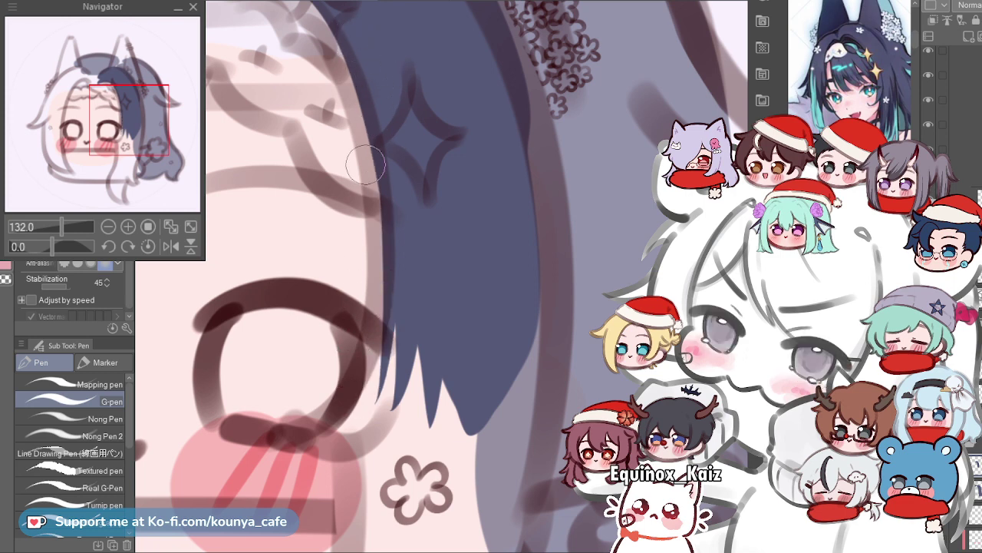
Add a thin pointed navy tip along the lock's inner edge beside the eye, retrying the stroke for a better shape.
{"action": "left_click_drag", "start_coordinate": [348, 68], "coordinate": [388, 291]}
{"action": "key", "text": "ctrl+z"}
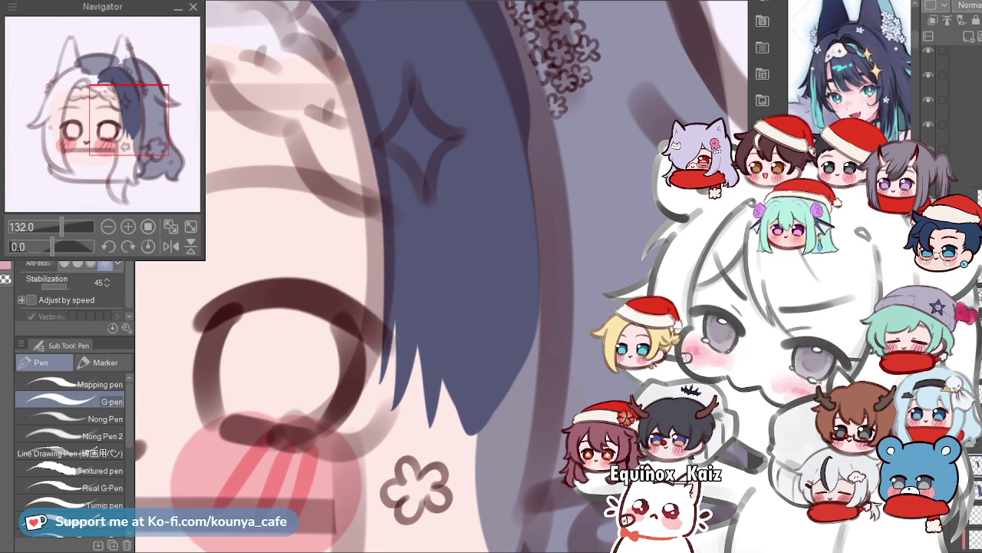
{"action": "left_click_drag", "start_coordinate": [376, 170], "coordinate": [355, 391]}
{"action": "key", "text": "ctrl+z"}
{"action": "left_click_drag", "start_coordinate": [356, 55], "coordinate": [362, 390]}
{"action": "left_click_drag", "start_coordinate": [356, 120], "coordinate": [383, 117]}
{"action": "key", "text": "ctrl+z"}
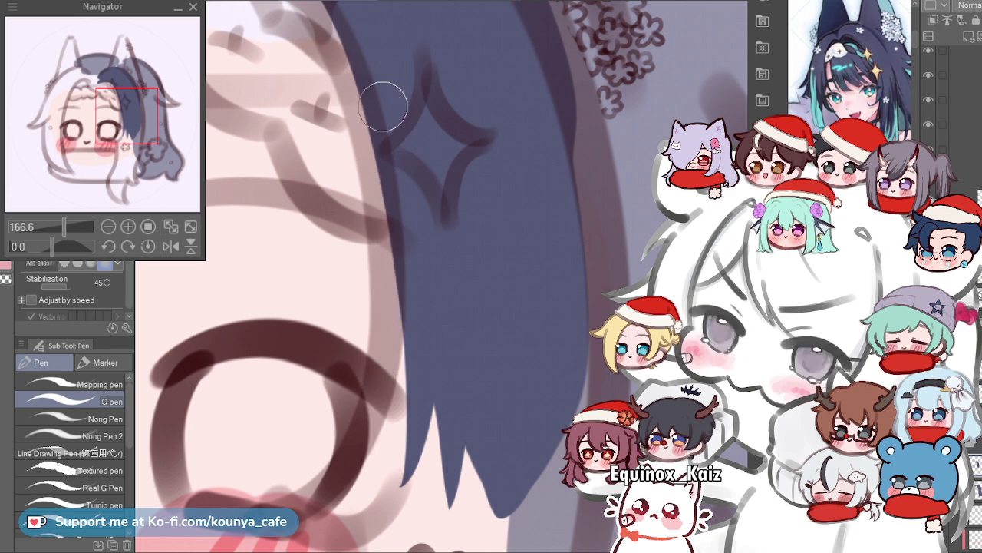
{"action": "left_click_drag", "start_coordinate": [370, 106], "coordinate": [397, 468]}
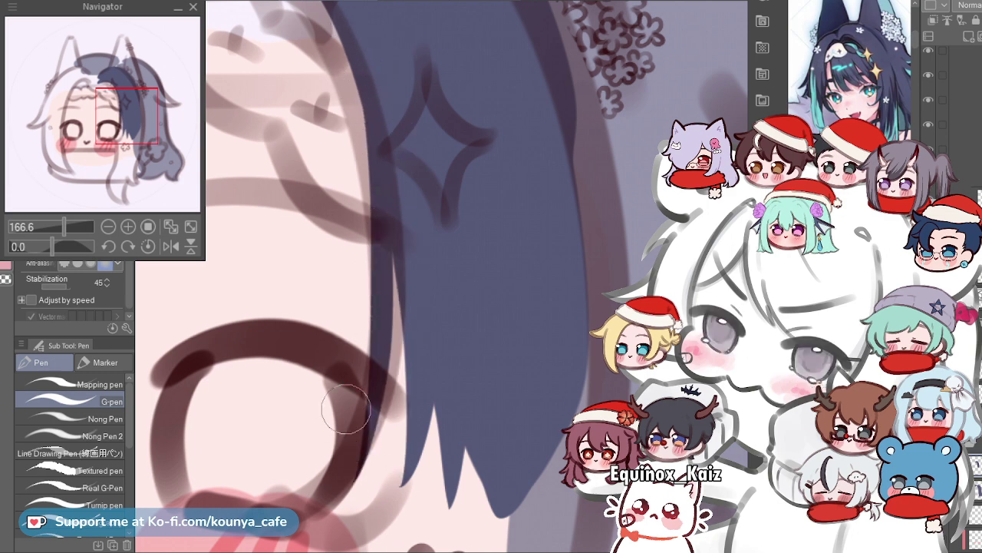
{"action": "left_click_drag", "start_coordinate": [354, 119], "coordinate": [368, 443]}
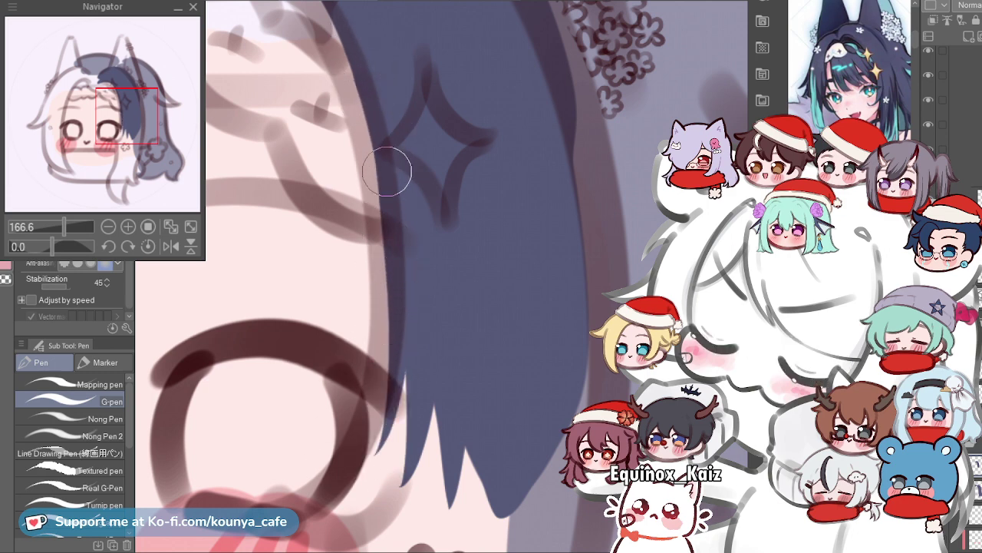
Mirror the canvas view and paint a thin curved navy strand from the lock's inner edge around the eye's outer side.
{"action": "scroll", "coordinate": [388, 171], "scroll_direction": "down", "scroll_amount": 4}
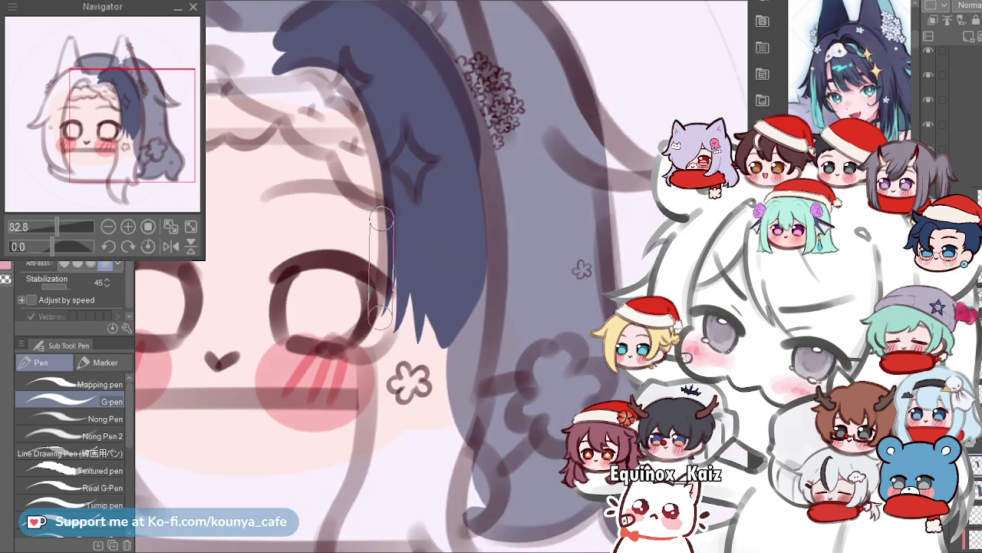
{"action": "key", "text": "h"}
{"action": "left_click_drag", "start_coordinate": [540, 274], "coordinate": [412, 351]}
{"action": "left_click_drag", "start_coordinate": [427, 456], "coordinate": [422, 497]}
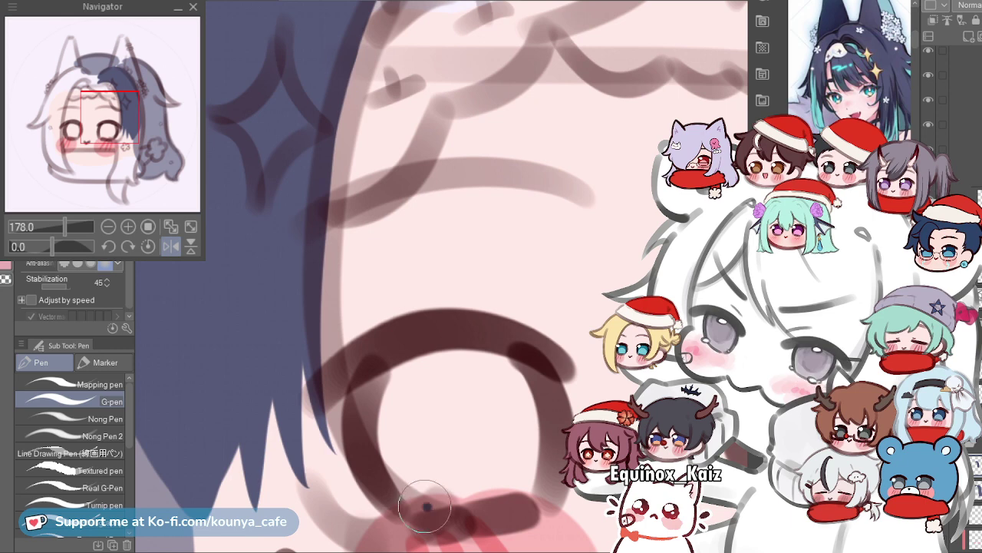
{"action": "scroll", "coordinate": [442, 276], "scroll_direction": "down", "scroll_amount": 2}
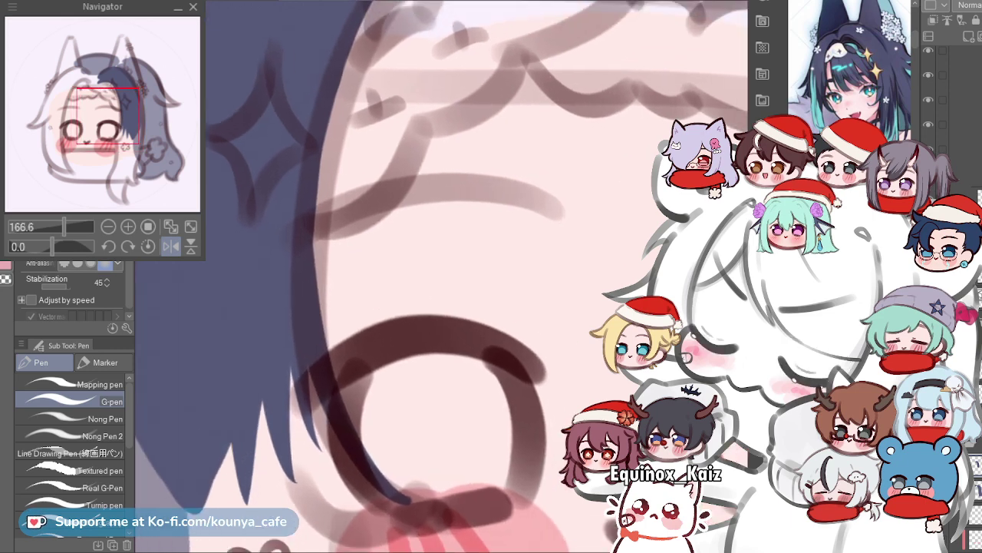
{"action": "key", "text": "ctrl+z"}
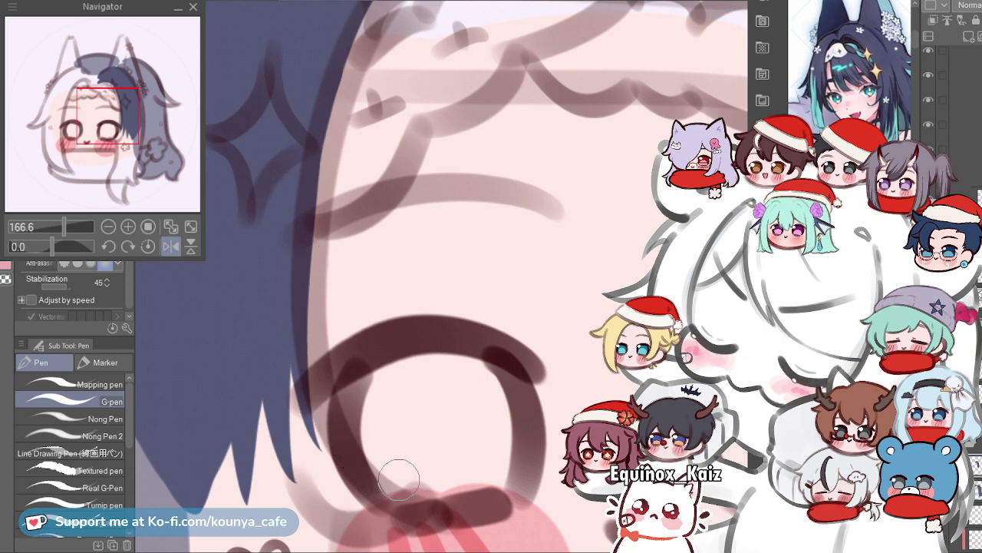
{"action": "left_click_drag", "start_coordinate": [407, 506], "coordinate": [337, 201]}
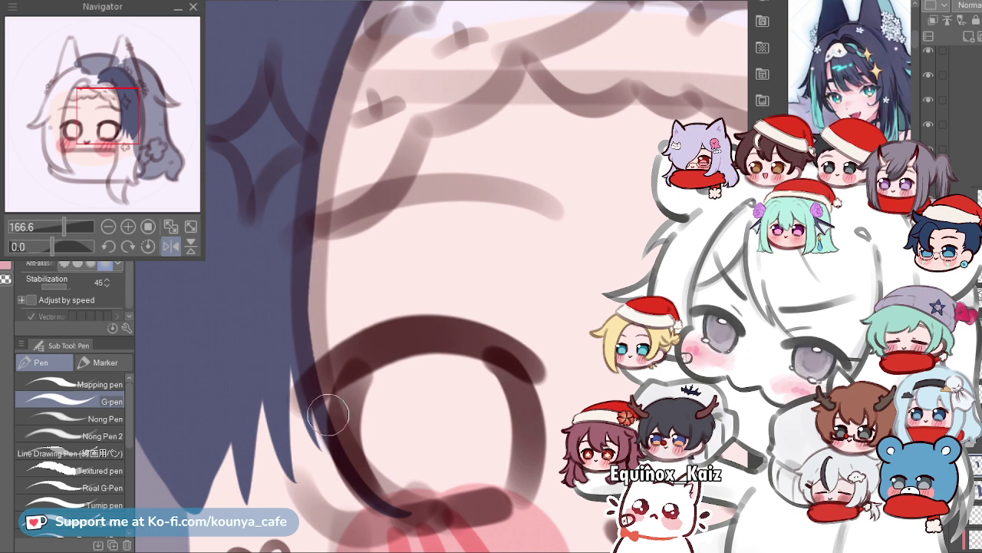
{"action": "left_click_drag", "start_coordinate": [319, 123], "coordinate": [328, 399]}
{"action": "key", "text": "ctrl+z"}
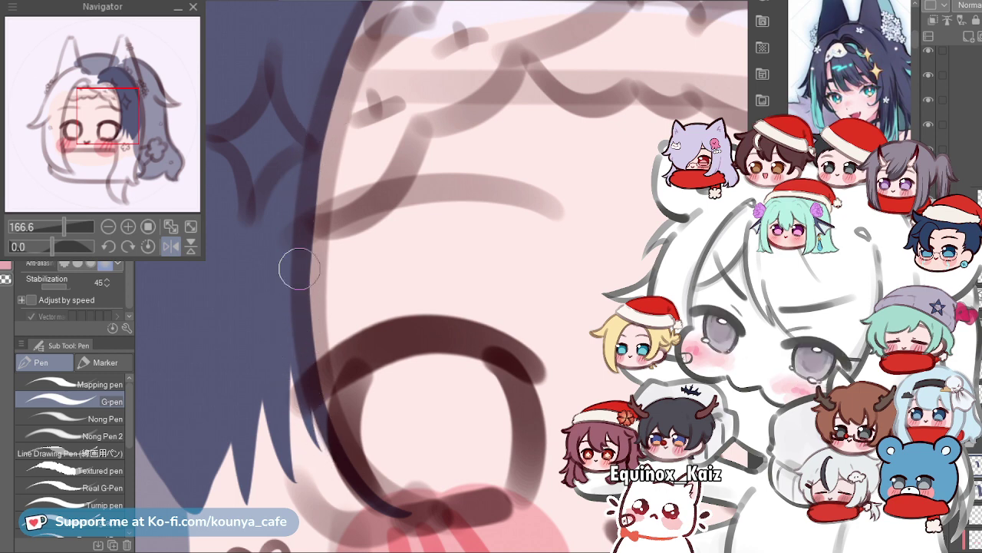
Blend the curved strand into the side lock and smooth the lock's inner edge beside the forehead up to the parting.
{"action": "mouse_move", "coordinate": [319, 188]}
{"action": "left_mouse_down"}
{"action": "mouse_move", "coordinate": [294, 259]}
{"action": "mouse_move", "coordinate": [271, 273]}
{"action": "left_mouse_up"}
{"action": "left_click_drag", "start_coordinate": [397, 42], "coordinate": [411, 65]}
{"action": "scroll", "coordinate": [402, 53], "scroll_direction": "down", "scroll_amount": 1}
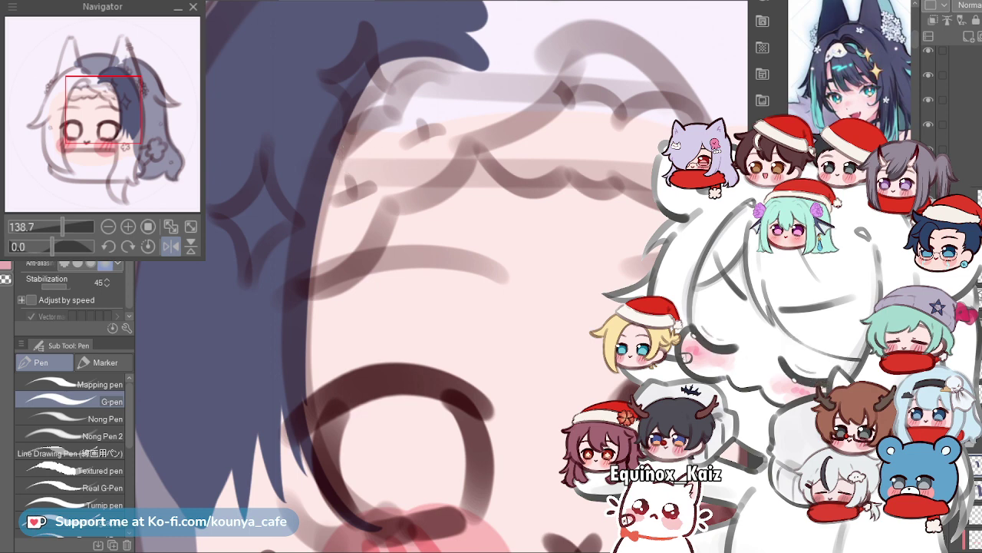
{"action": "scroll", "coordinate": [365, 169], "scroll_direction": "down", "scroll_amount": 1}
{"action": "scroll", "coordinate": [366, 169], "scroll_direction": "up", "scroll_amount": 4}
{"action": "left_click_drag", "start_coordinate": [411, 37], "coordinate": [378, 134]}
{"action": "scroll", "coordinate": [378, 134], "scroll_direction": "up", "scroll_amount": 3}
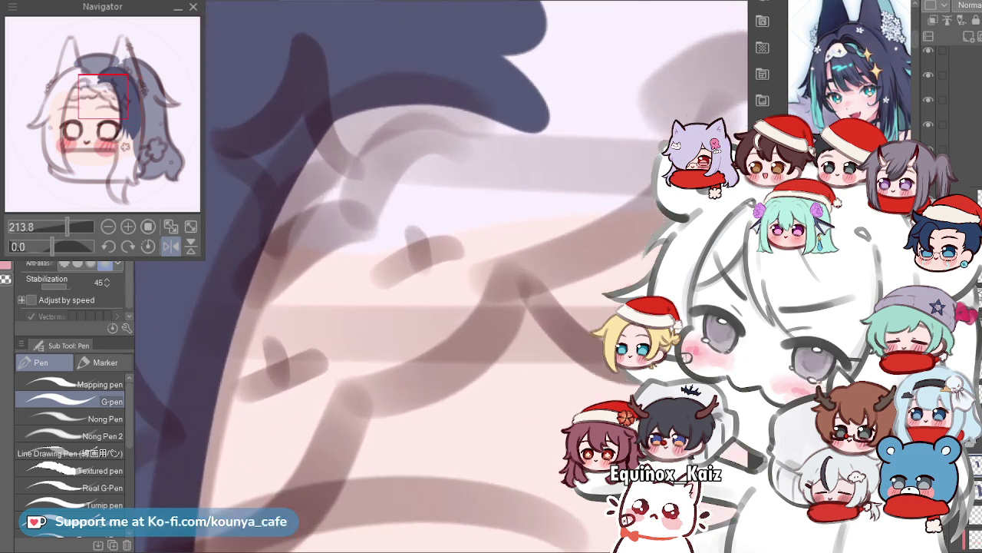
{"action": "scroll", "coordinate": [399, 76], "scroll_direction": "down", "scroll_amount": 3}
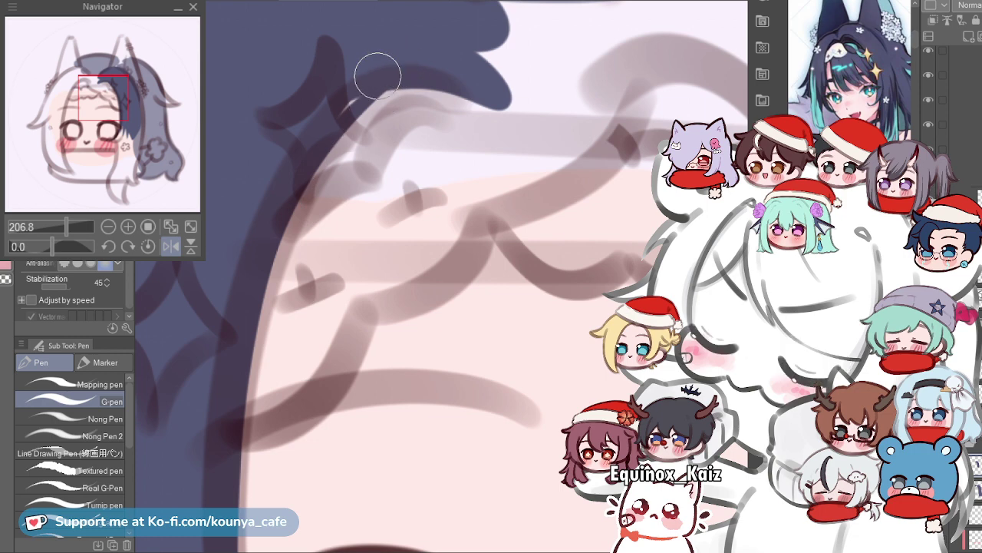
{"action": "left_click_drag", "start_coordinate": [357, 106], "coordinate": [321, 135]}
{"action": "scroll", "coordinate": [338, 115], "scroll_direction": "up", "scroll_amount": 1}
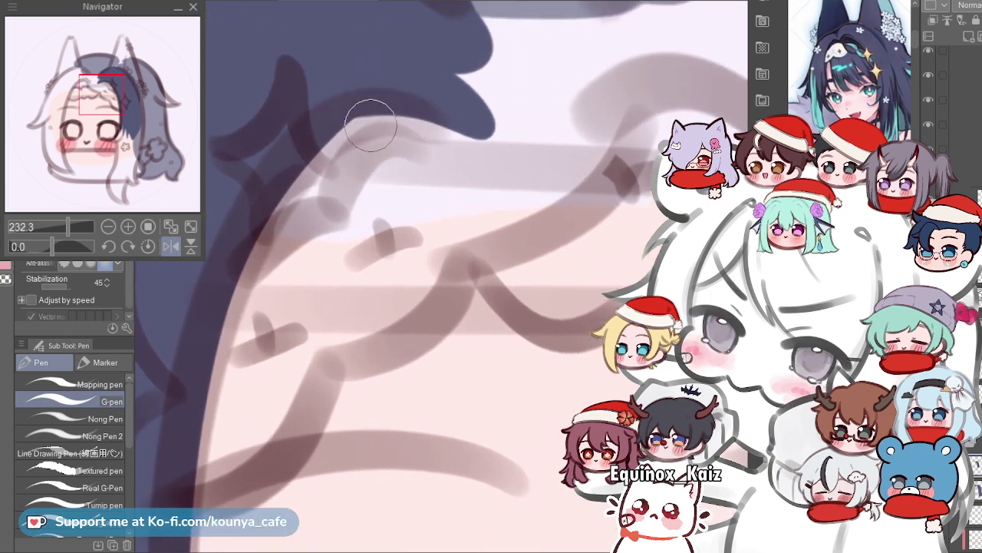
Extend the side lock's outer edge downward and fill it with a larger brush, covering the small flower beside the cheek.
{"action": "scroll", "coordinate": [404, 109], "scroll_direction": "down", "scroll_amount": 5}
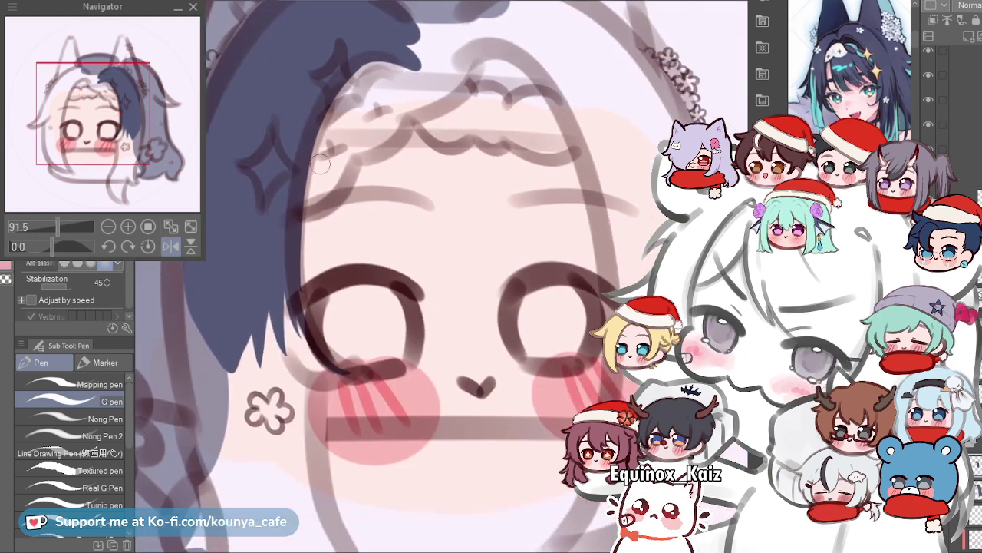
{"action": "scroll", "coordinate": [404, 109], "scroll_direction": "down", "scroll_amount": 2}
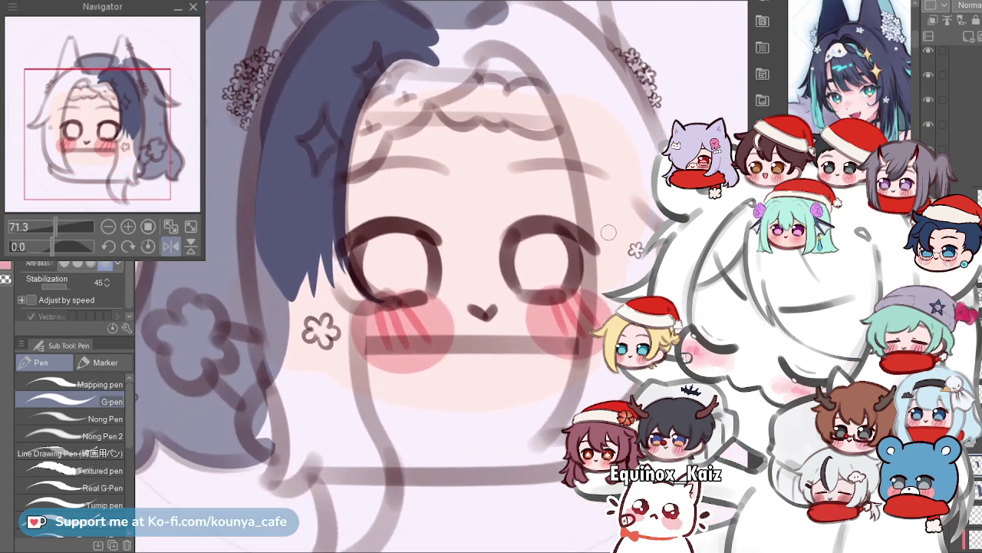
{"action": "scroll", "coordinate": [351, 74], "scroll_direction": "up", "scroll_amount": 2}
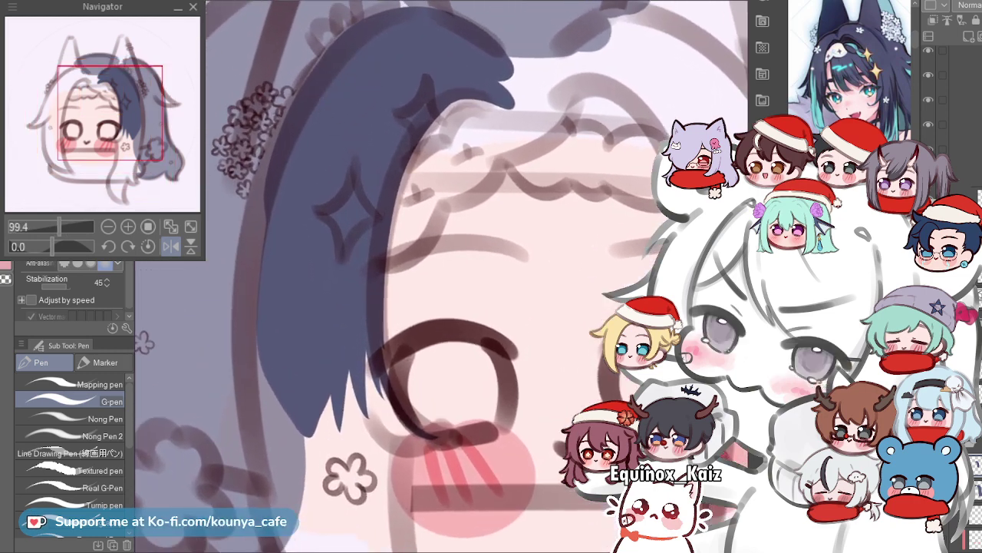
{"action": "scroll", "coordinate": [338, 134], "scroll_direction": "down", "scroll_amount": 1}
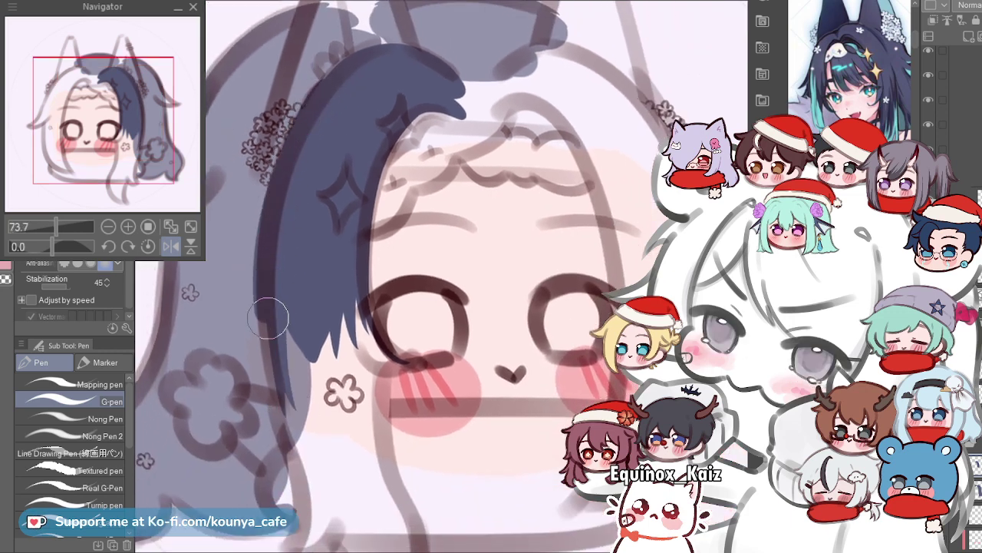
{"action": "scroll", "coordinate": [273, 300], "scroll_direction": "down", "scroll_amount": 1}
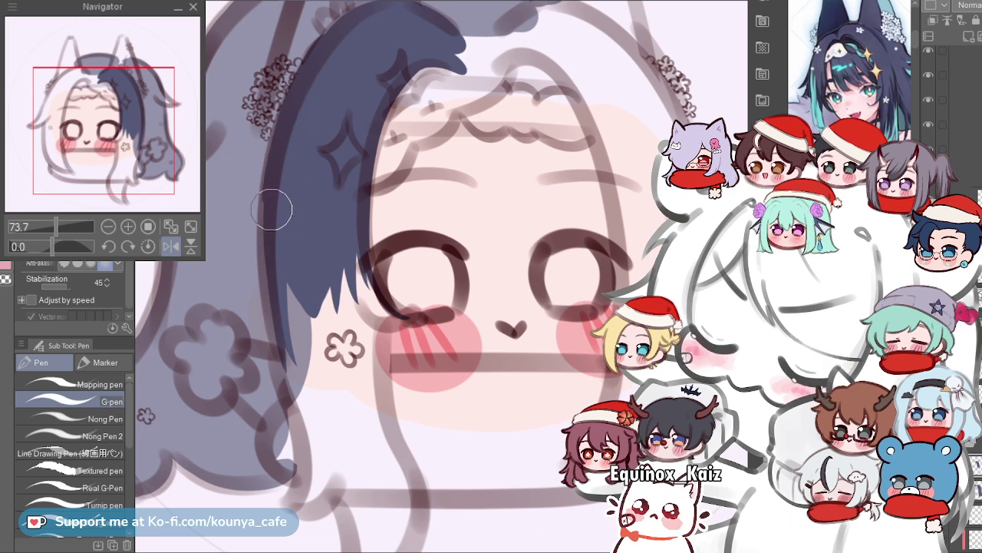
{"action": "scroll", "coordinate": [278, 217], "scroll_direction": "down", "scroll_amount": 1}
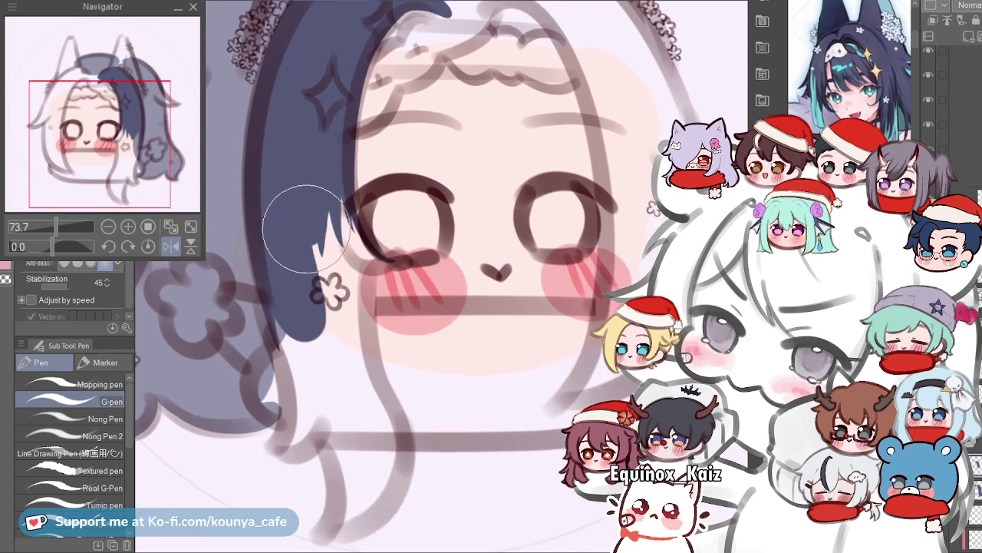
{"action": "left_click_drag", "start_coordinate": [303, 209], "coordinate": [322, 296]}
{"action": "left_click_drag", "start_coordinate": [315, 234], "coordinate": [353, 345]}
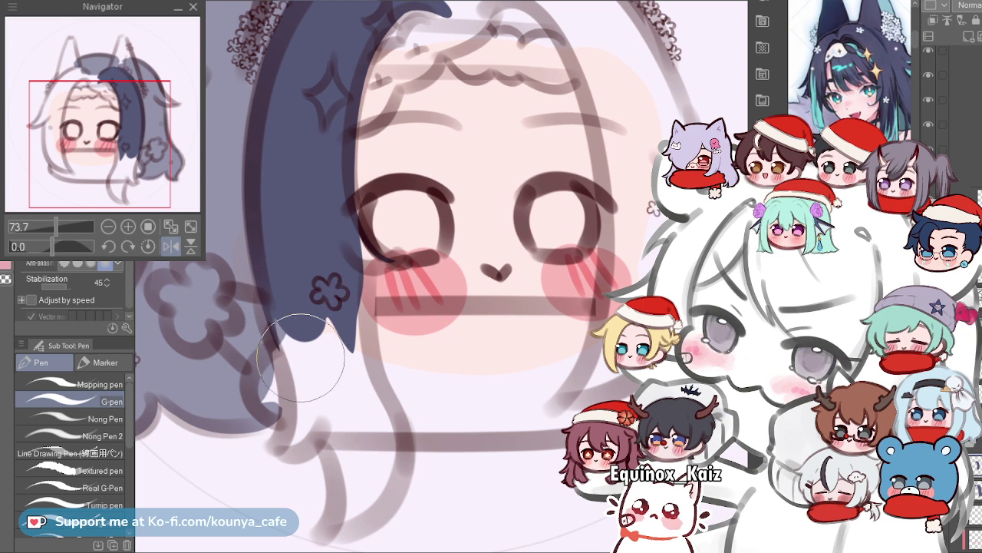
Lengthen the side lock below the small flower with broad navy strokes and shape its rounded lower end.
{"action": "scroll", "coordinate": [295, 284], "scroll_direction": "up", "scroll_amount": 3}
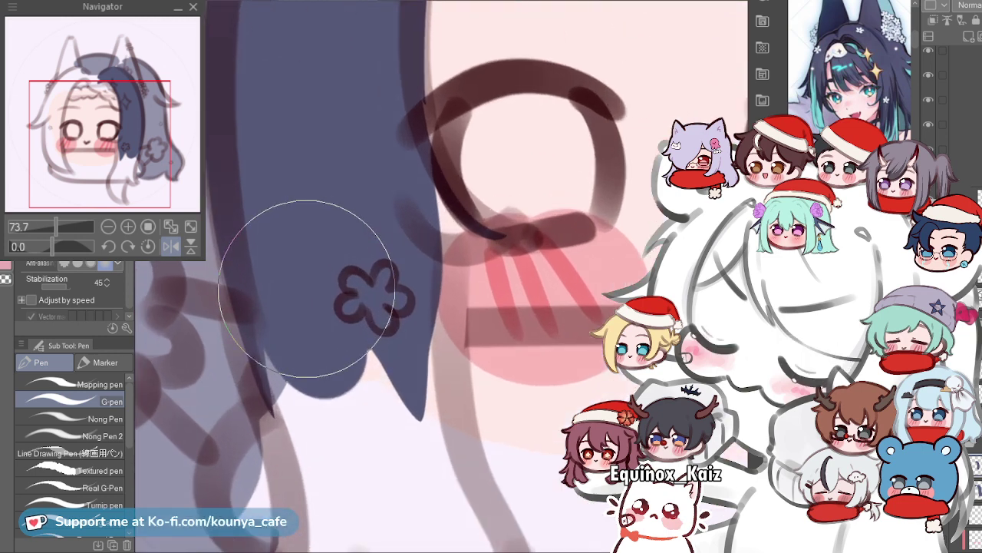
{"action": "scroll", "coordinate": [307, 276], "scroll_direction": "down", "scroll_amount": 2}
{"action": "scroll", "coordinate": [394, 418], "scroll_direction": "up", "scroll_amount": 1}
{"action": "mouse_move", "coordinate": [309, 212]}
{"action": "left_mouse_down"}
{"action": "mouse_move", "coordinate": [316, 292]}
{"action": "mouse_move", "coordinate": [300, 242]}
{"action": "mouse_move", "coordinate": [304, 298]}
{"action": "left_mouse_up"}
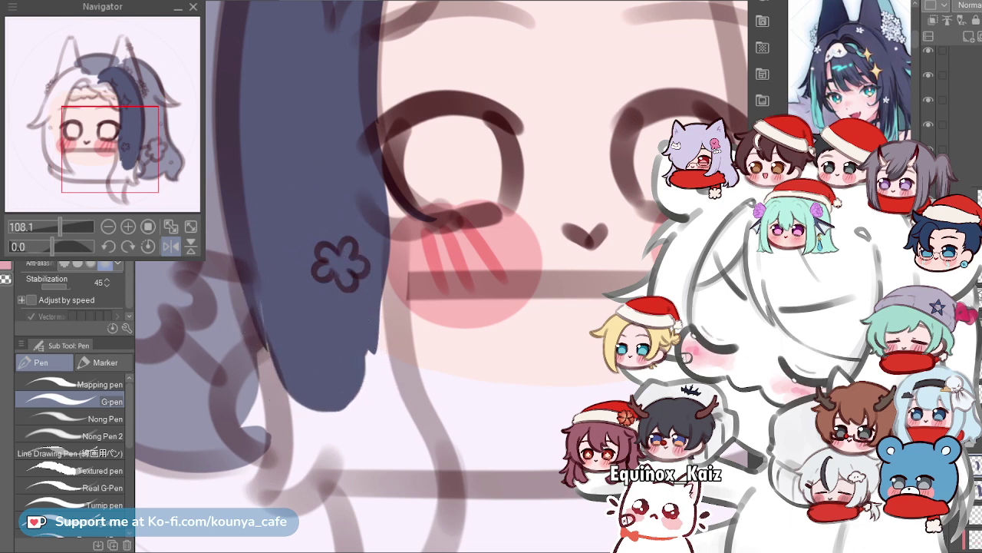
{"action": "scroll", "coordinate": [299, 269], "scroll_direction": "up", "scroll_amount": 2}
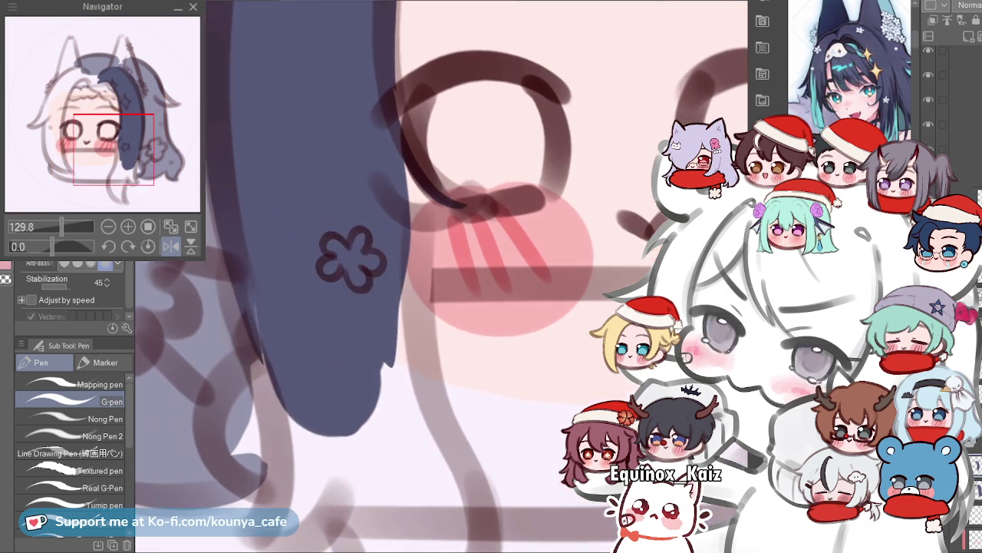
{"action": "left_click_drag", "start_coordinate": [319, 333], "coordinate": [293, 341]}
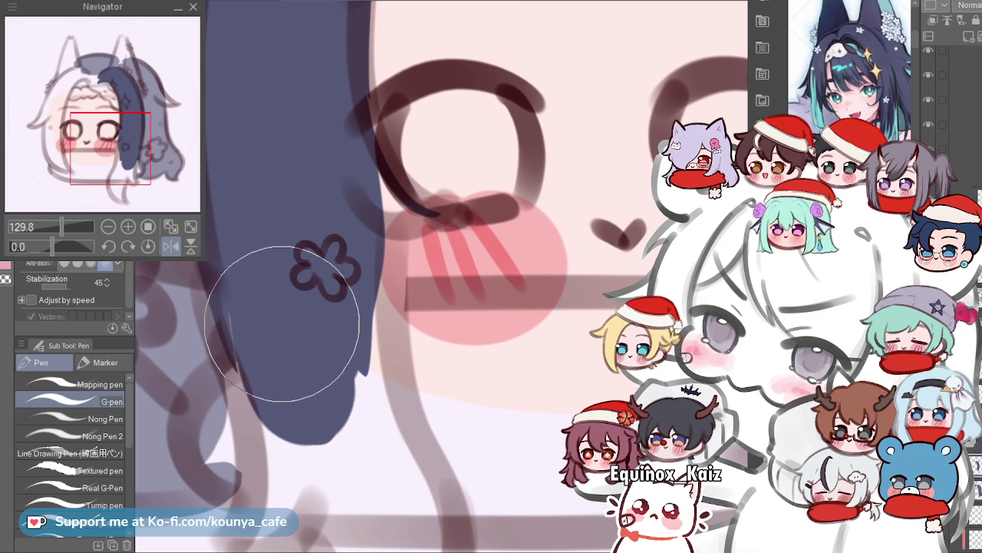
{"action": "scroll", "coordinate": [298, 273], "scroll_direction": "down", "scroll_amount": 3}
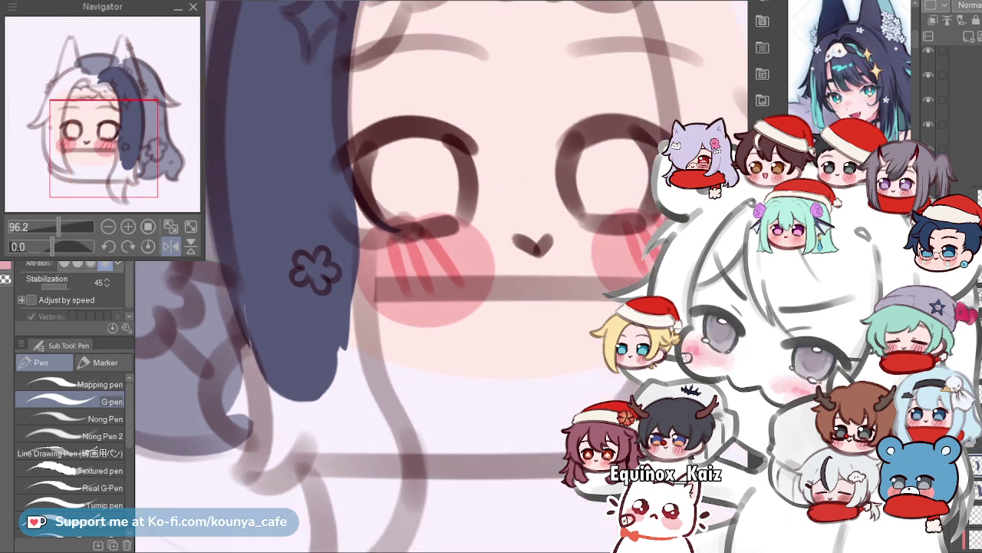
{"action": "scroll", "coordinate": [287, 274], "scroll_direction": "up", "scroll_amount": 2}
{"action": "left_click_drag", "start_coordinate": [272, 397], "coordinate": [327, 370]}
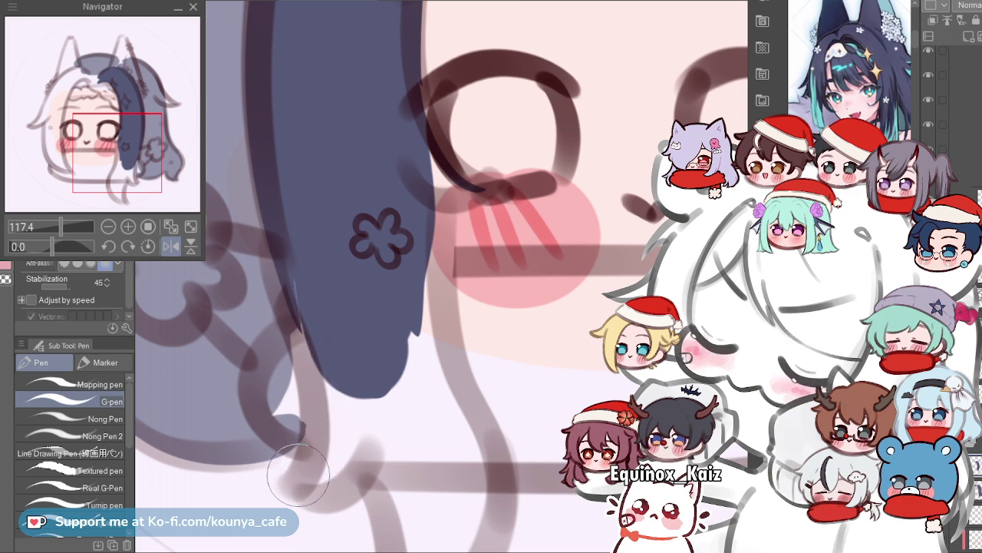
Paint a thin curved navy strand from the lock's outer edge down along the sketch line with a smaller brush, retrying the stroke.
{"action": "left_click_drag", "start_coordinate": [298, 474], "coordinate": [265, 281]}
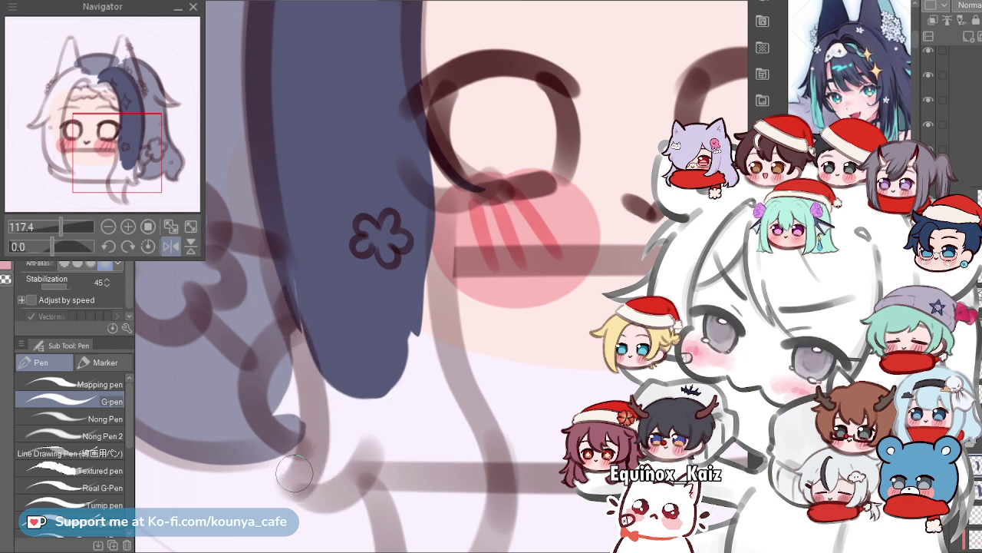
{"action": "left_click_drag", "start_coordinate": [297, 468], "coordinate": [286, 288]}
{"action": "key", "text": "ctrl+z"}
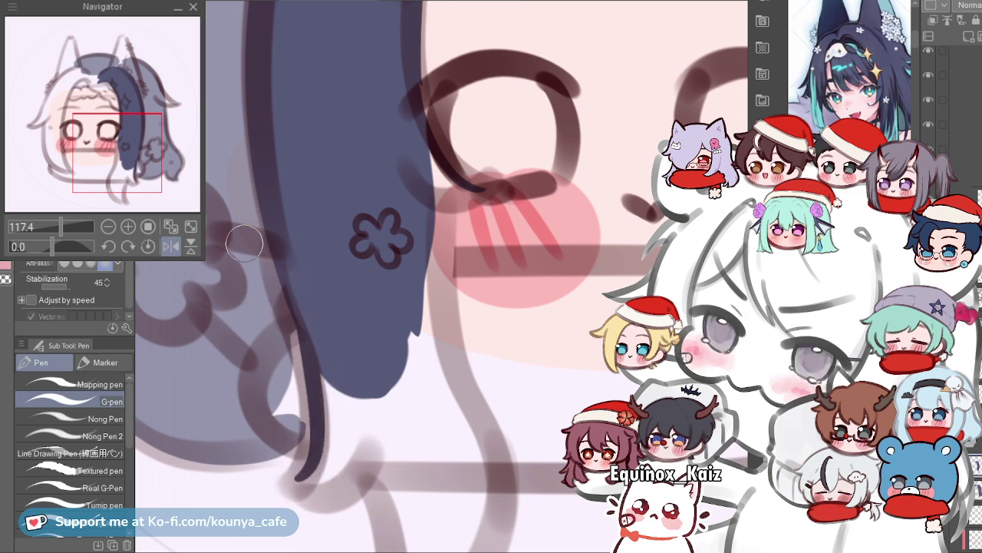
{"action": "left_click_drag", "start_coordinate": [296, 485], "coordinate": [265, 281]}
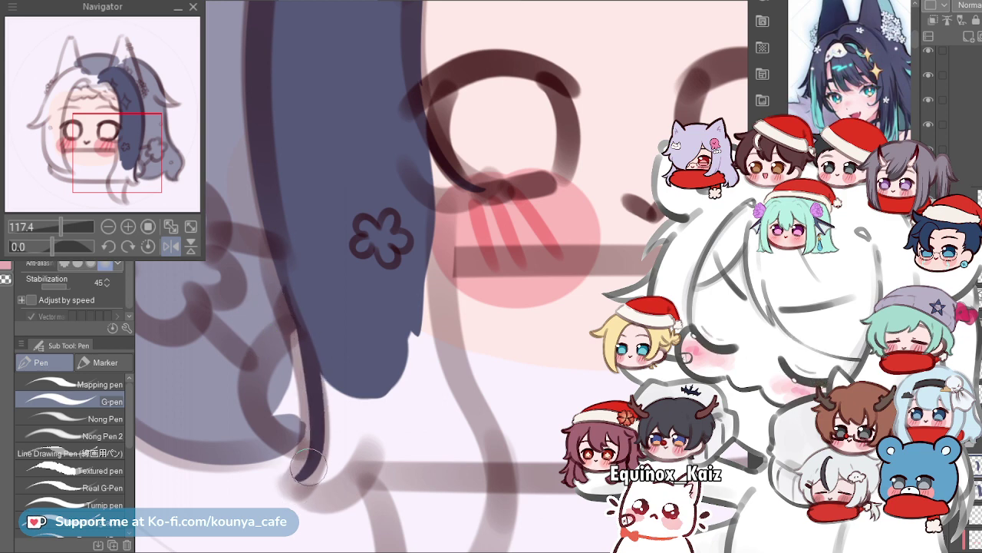
Paint the curved underside of the outer strand's tip in navy along the sketch line, sweeping up toward the lock and retrying the stroke.
{"action": "left_click_drag", "start_coordinate": [294, 483], "coordinate": [358, 441]}
{"action": "key", "text": "ctrl+z"}
{"action": "scroll", "coordinate": [338, 461], "scroll_direction": "up", "scroll_amount": 2}
{"action": "left_click_drag", "start_coordinate": [335, 480], "coordinate": [317, 428]}
{"action": "left_click_drag", "start_coordinate": [263, 441], "coordinate": [346, 391]}
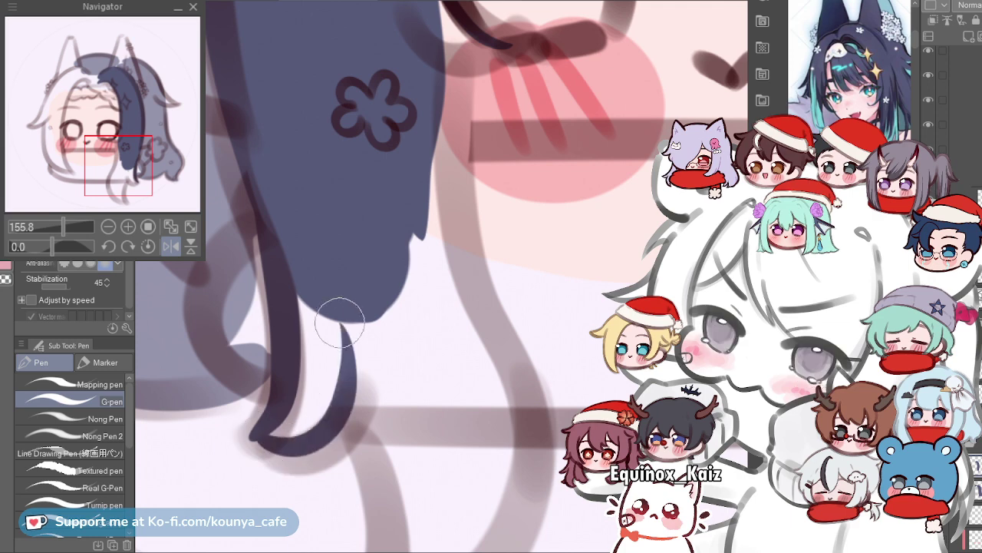
{"action": "key", "text": "ctrl+z"}
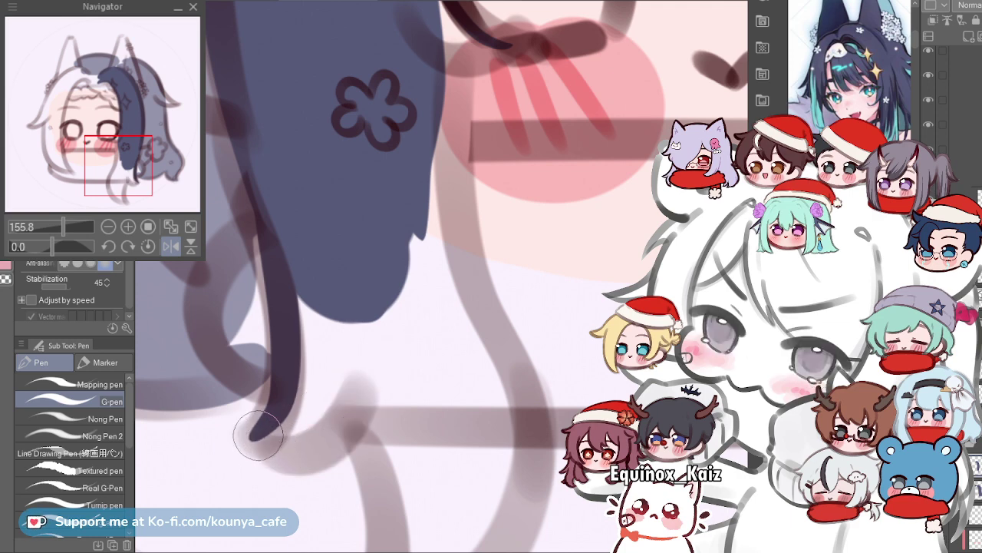
{"action": "left_click_drag", "start_coordinate": [258, 435], "coordinate": [372, 344]}
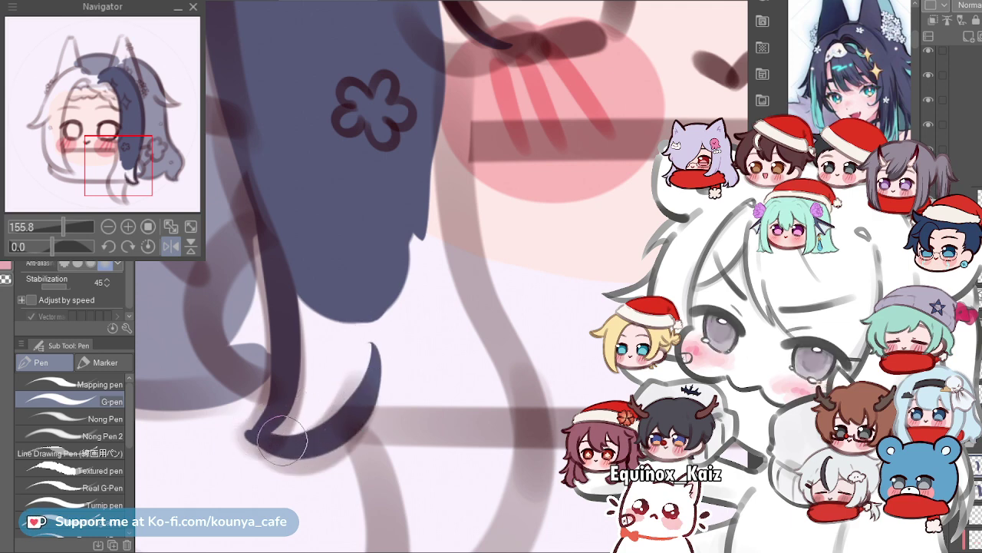
{"action": "left_click_drag", "start_coordinate": [252, 433], "coordinate": [283, 446]}
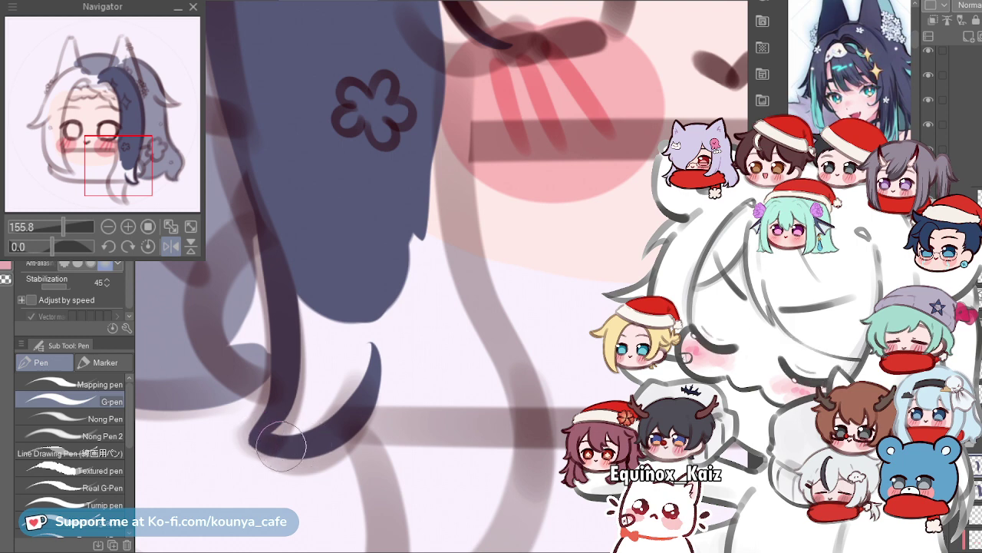
Fill the gap between the curved tip and the side lock's rounded end with navy.
{"action": "scroll", "coordinate": [310, 344], "scroll_direction": "down", "scroll_amount": 5}
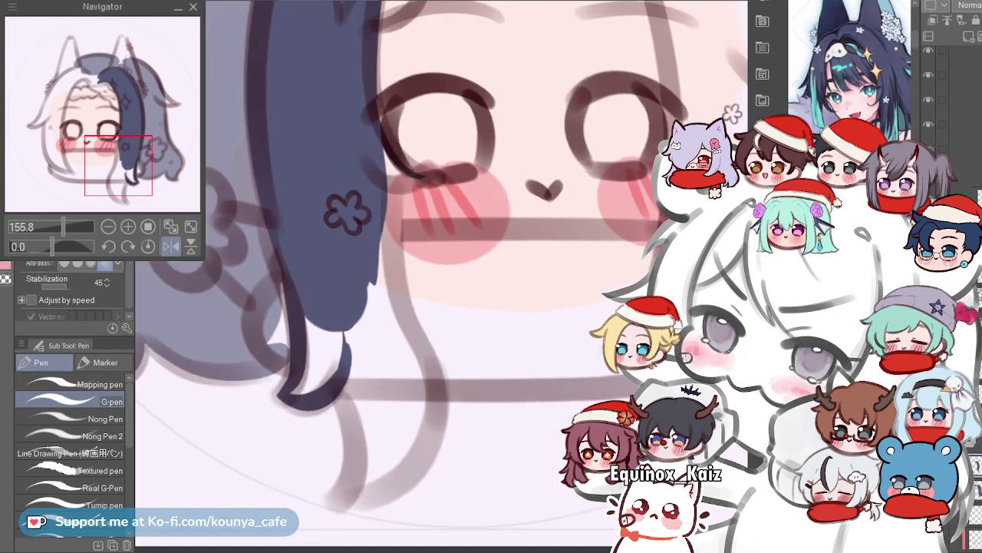
{"action": "left_click_drag", "start_coordinate": [333, 351], "coordinate": [304, 371]}
{"action": "scroll", "coordinate": [304, 371], "scroll_direction": "up", "scroll_amount": 4}
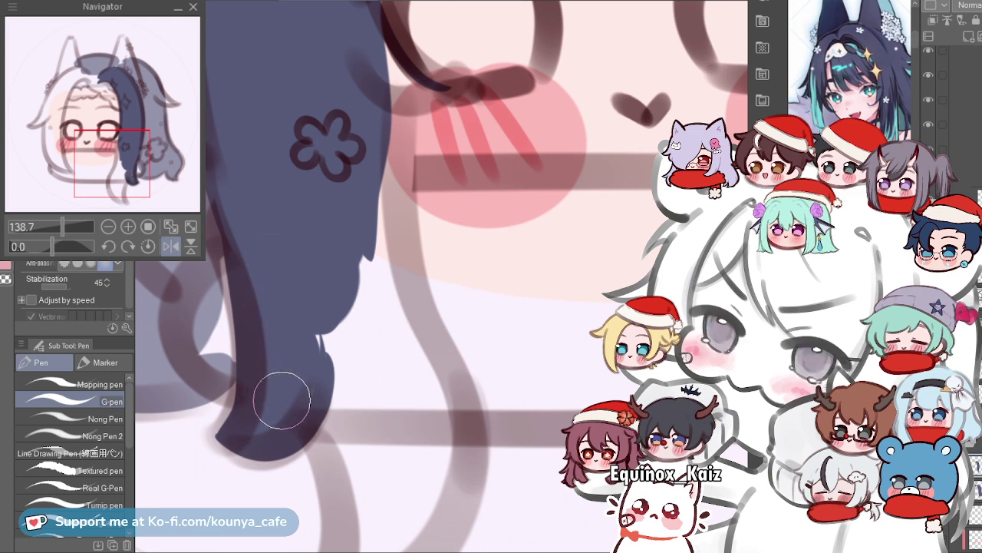
{"action": "scroll", "coordinate": [329, 330], "scroll_direction": "down", "scroll_amount": 2}
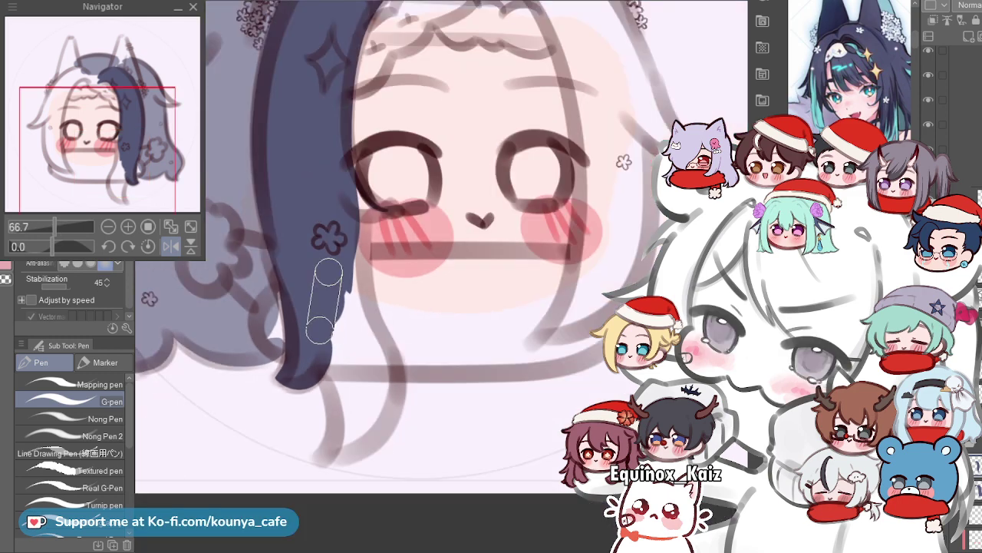
Flip the canvas view horizontally and paint a curved navy strand from beside the cheek down along the inner sketch line, retrying the stroke.
{"action": "key", "text": "shift+h"}
{"action": "scroll", "coordinate": [339, 270], "scroll_direction": "up", "scroll_amount": 4}
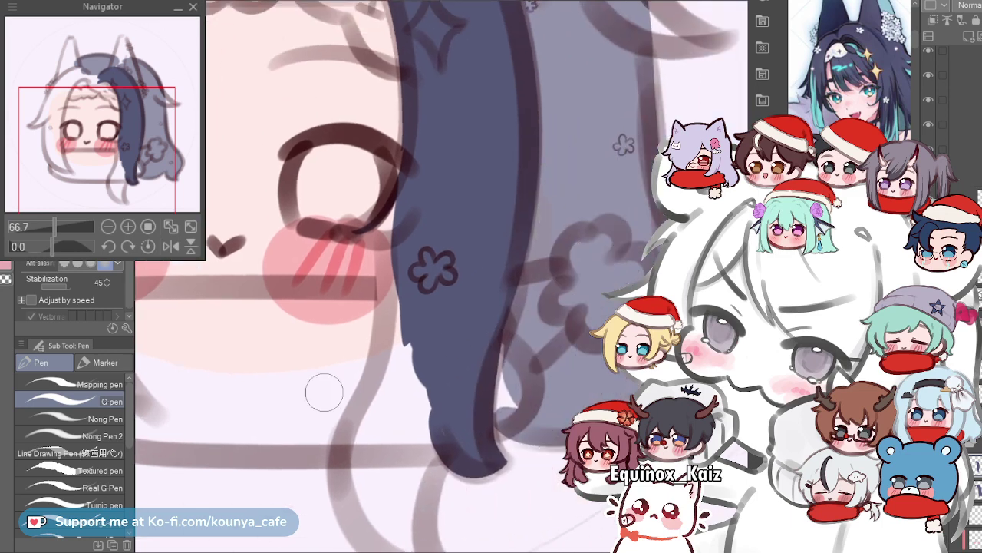
{"action": "left_click_drag", "start_coordinate": [358, 450], "coordinate": [354, 421]}
{"action": "left_click_drag", "start_coordinate": [327, 459], "coordinate": [385, 361]}
{"action": "key", "text": "ctrl+z"}
{"action": "mouse_move", "coordinate": [319, 459]}
{"action": "left_mouse_down"}
{"action": "mouse_move", "coordinate": [342, 423]}
{"action": "mouse_move", "coordinate": [370, 203]}
{"action": "left_mouse_up"}
{"action": "key", "text": "ctrl+z"}
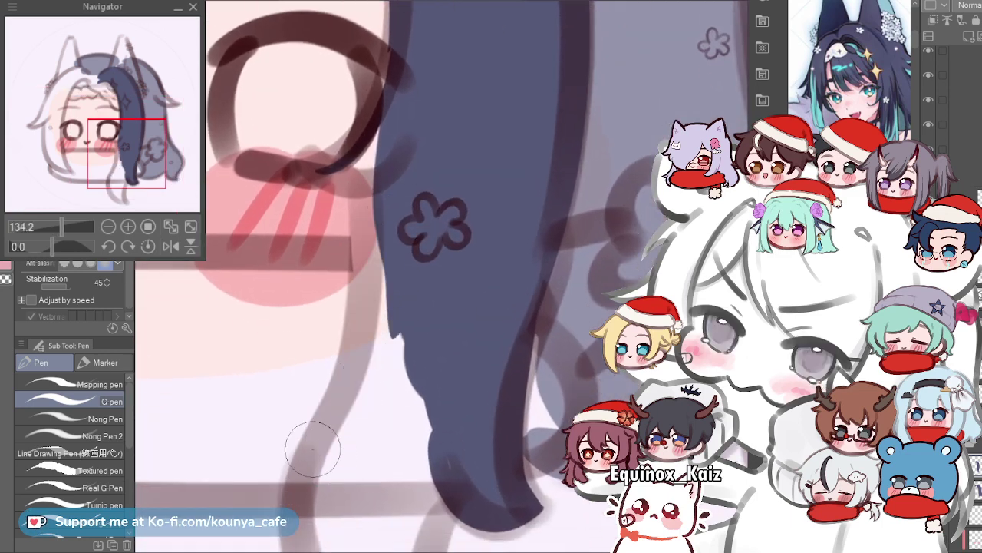
{"action": "left_click_drag", "start_coordinate": [313, 449], "coordinate": [365, 160]}
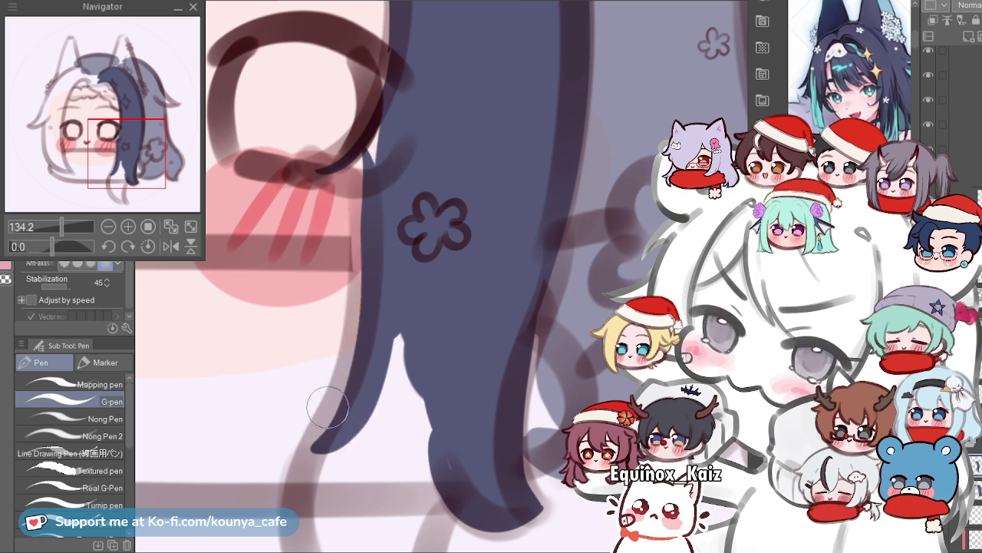
{"action": "key", "text": "ctrl+z"}
Thicken the inner strand beside the cheek and blend its upper end into the side lock below the eye.
{"action": "scroll", "coordinate": [369, 251], "scroll_direction": "up", "scroll_amount": 2}
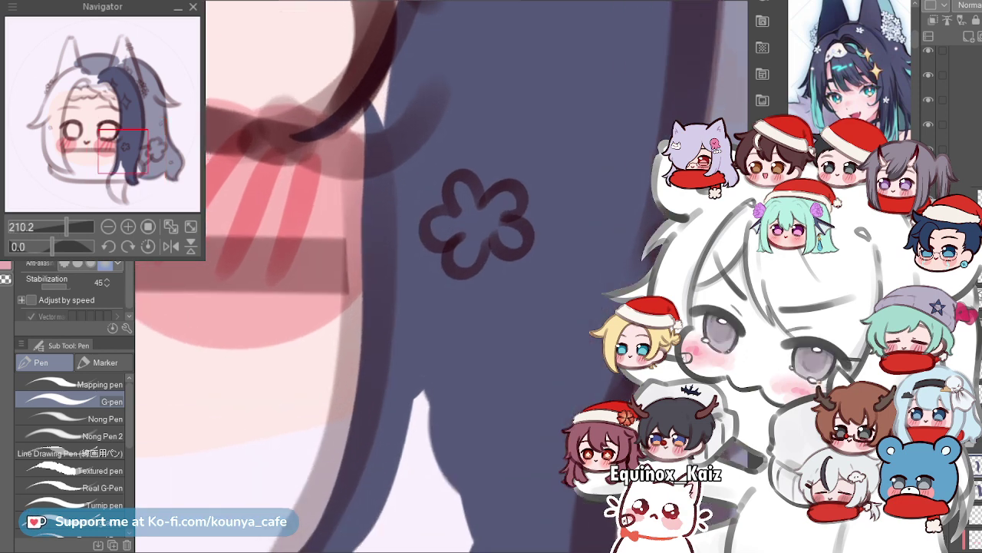
{"action": "left_click_drag", "start_coordinate": [369, 251], "coordinate": [429, 191]}
{"action": "left_click_drag", "start_coordinate": [351, 459], "coordinate": [438, 165]}
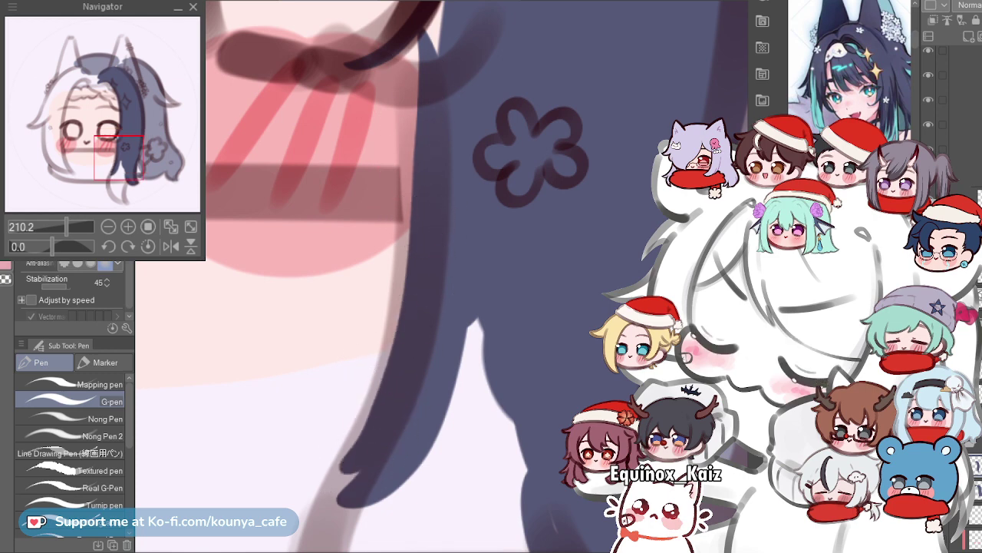
{"action": "left_click_drag", "start_coordinate": [427, 64], "coordinate": [423, 247]}
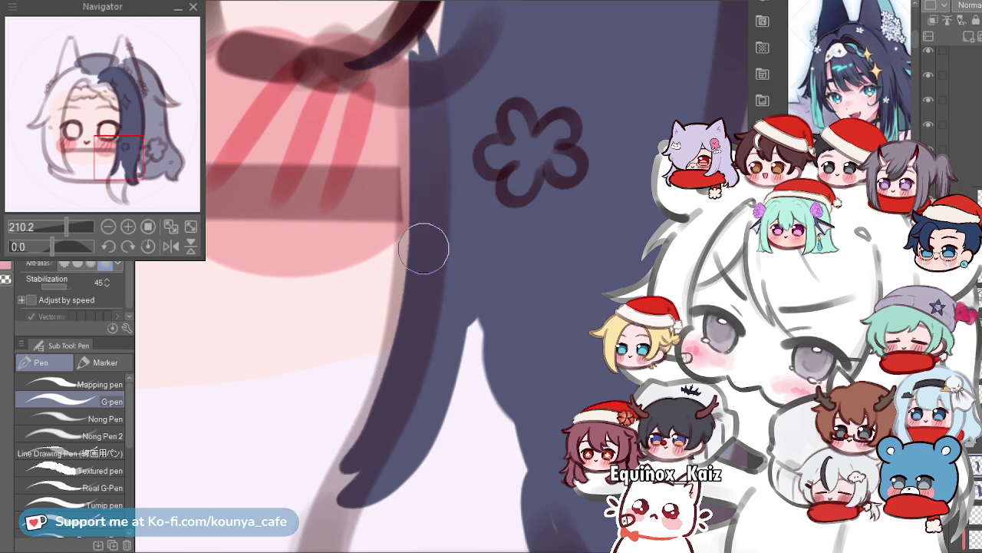
{"action": "scroll", "coordinate": [433, 111], "scroll_direction": "down", "scroll_amount": 5}
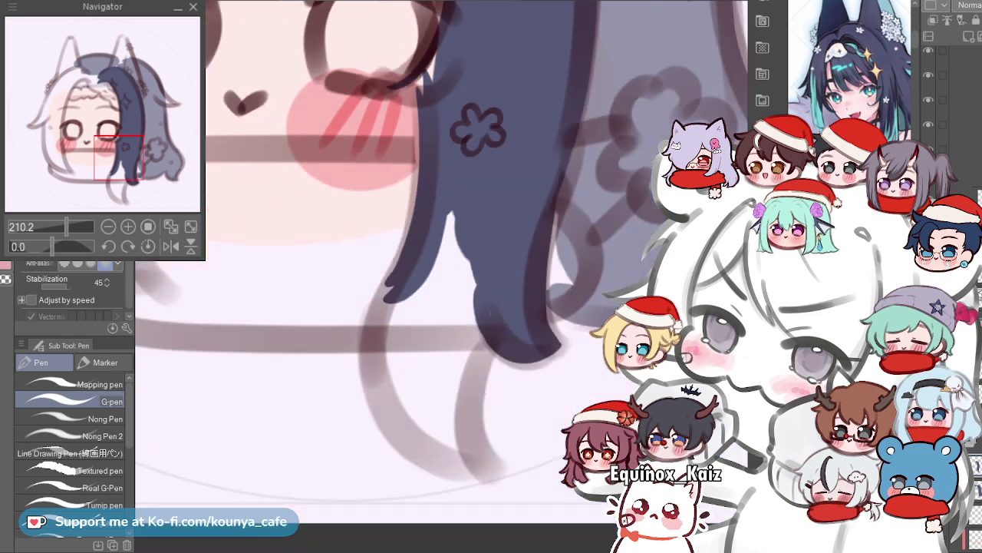
{"action": "scroll", "coordinate": [439, 120], "scroll_direction": "up", "scroll_amount": 3}
{"action": "scroll", "coordinate": [397, 169], "scroll_direction": "up", "scroll_amount": 1}
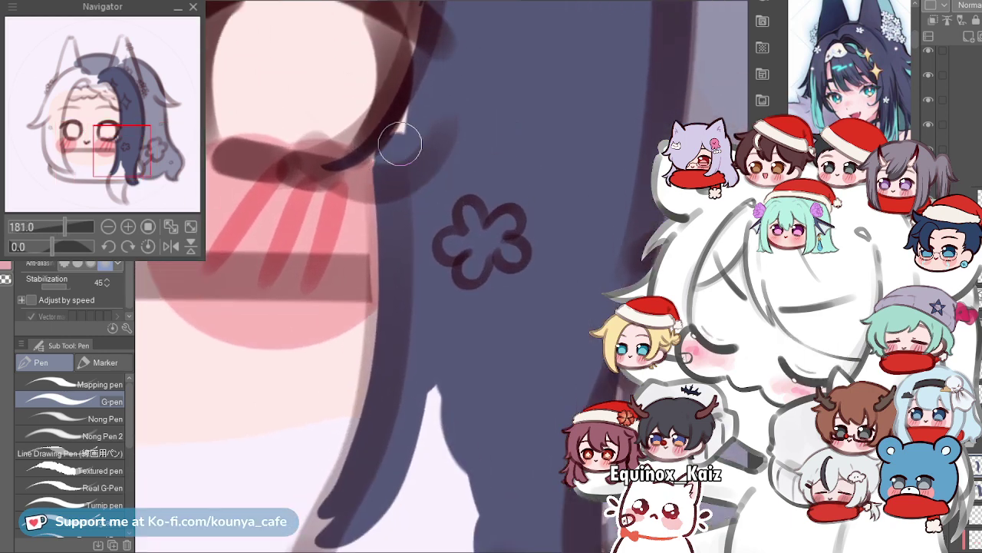
{"action": "scroll", "coordinate": [421, 153], "scroll_direction": "down", "scroll_amount": 3}
{"action": "scroll", "coordinate": [423, 135], "scroll_direction": "up", "scroll_amount": 3}
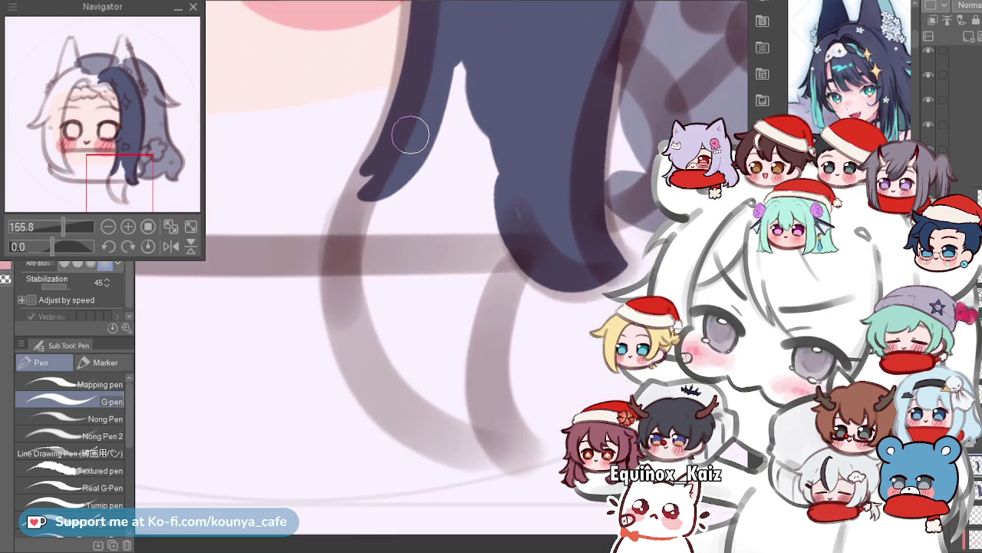
{"action": "left_click_drag", "start_coordinate": [415, 135], "coordinate": [368, 140]}
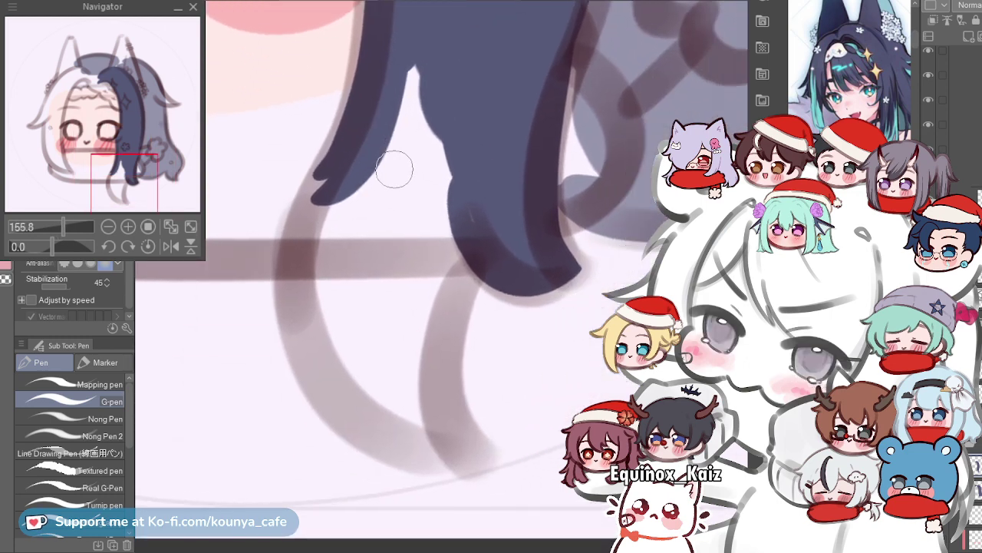
{"action": "mouse_move", "coordinate": [400, 176]}
{"action": "left_mouse_down"}
{"action": "mouse_move", "coordinate": [439, 175]}
{"action": "mouse_move", "coordinate": [379, 171]}
{"action": "mouse_move", "coordinate": [342, 341]}
{"action": "left_mouse_up"}
{"action": "key", "text": "ctrl+z"}
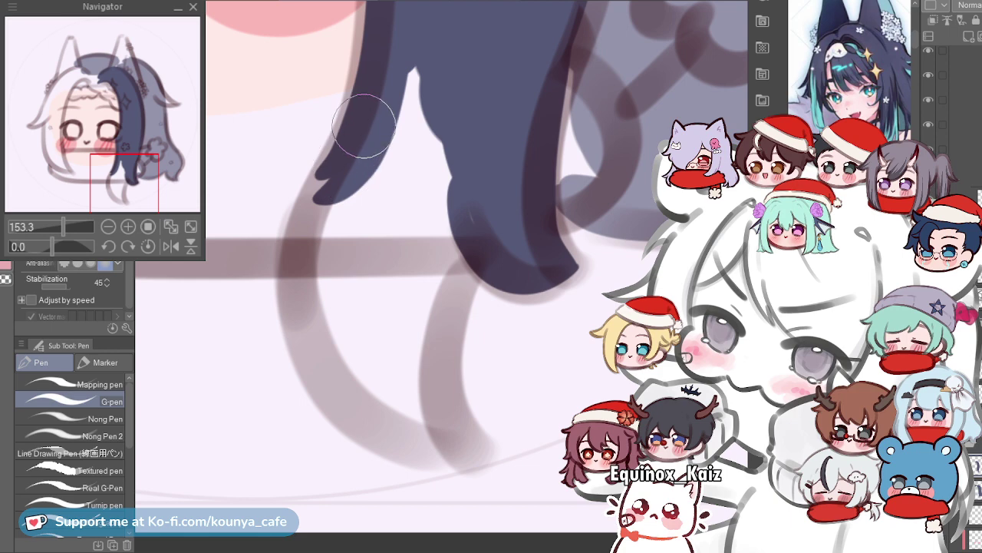
{"action": "key", "text": "ctrl+z"}
{"action": "key", "text": "ctrl+y"}
{"action": "key", "text": "ctrl+z"}
{"action": "key", "text": "ctrl+y"}
{"action": "key", "text": "ctrl+z"}
Extend the inner strand downward into a long tapered curve, widening its outer edge to follow the sketch line.
{"action": "left_click_drag", "start_coordinate": [356, 167], "coordinate": [359, 396]}
{"action": "key", "text": "["}
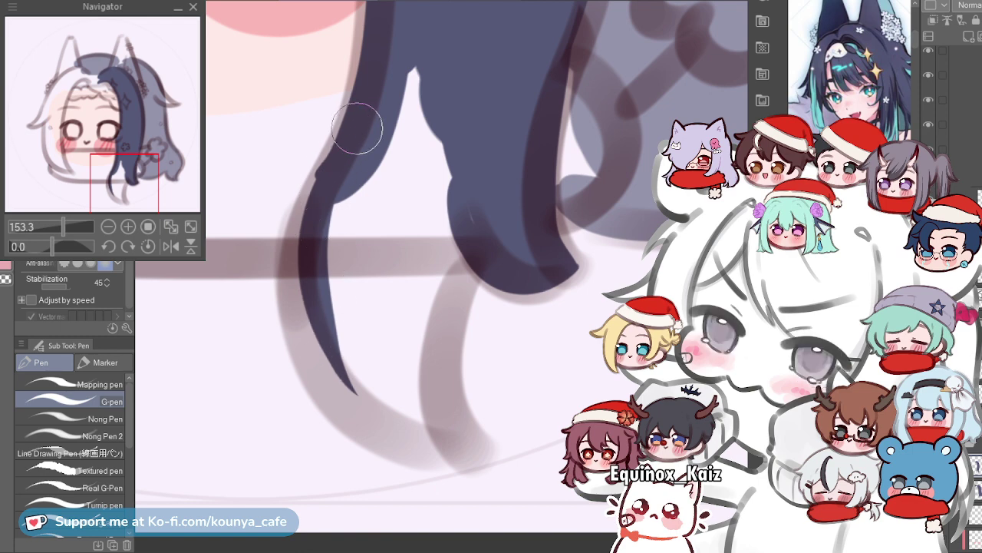
{"action": "key", "text": "ctrl+z"}
{"action": "key", "text": "ctrl+z"}
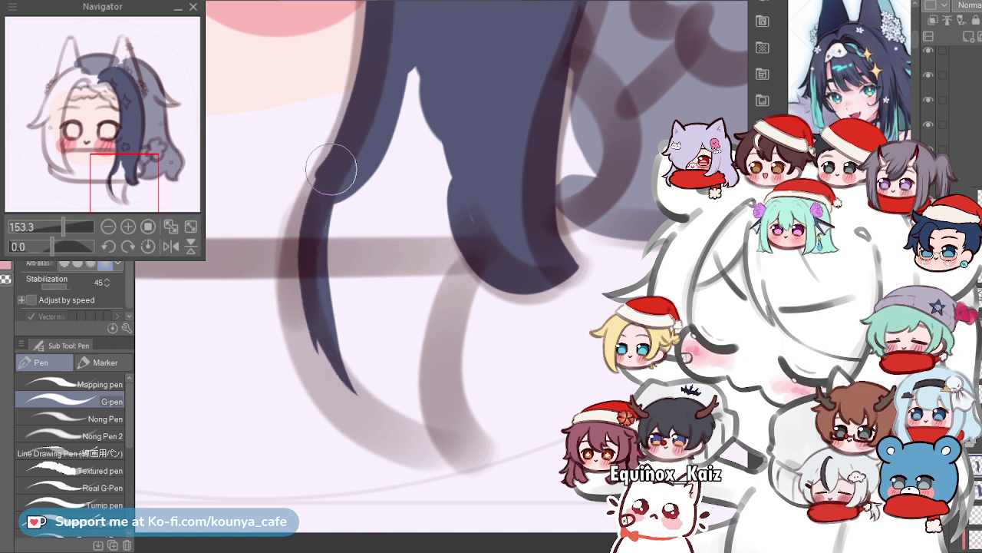
{"action": "left_click_drag", "start_coordinate": [332, 187], "coordinate": [334, 380]}
{"action": "key", "text": "ctrl+z"}
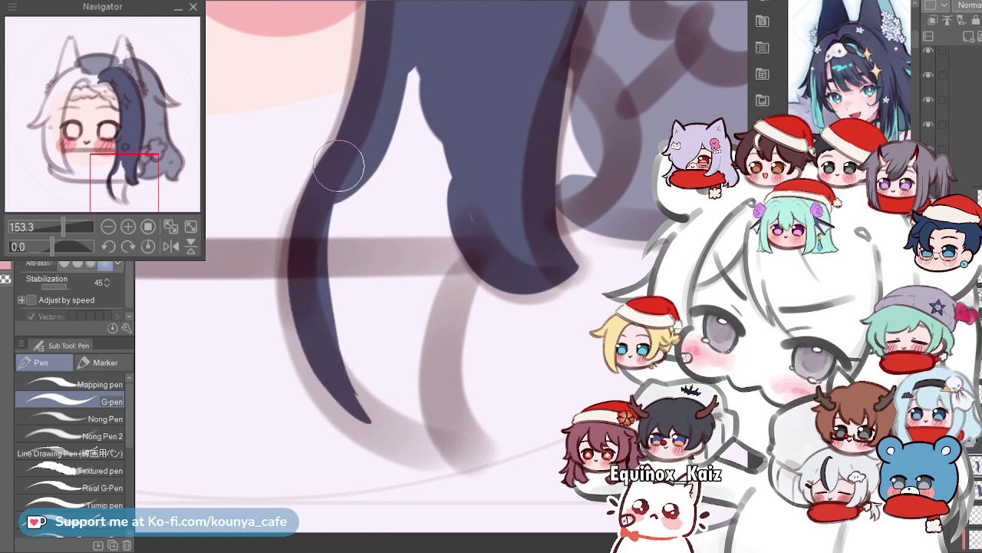
{"action": "scroll", "coordinate": [366, 364], "scroll_direction": "down", "scroll_amount": 2}
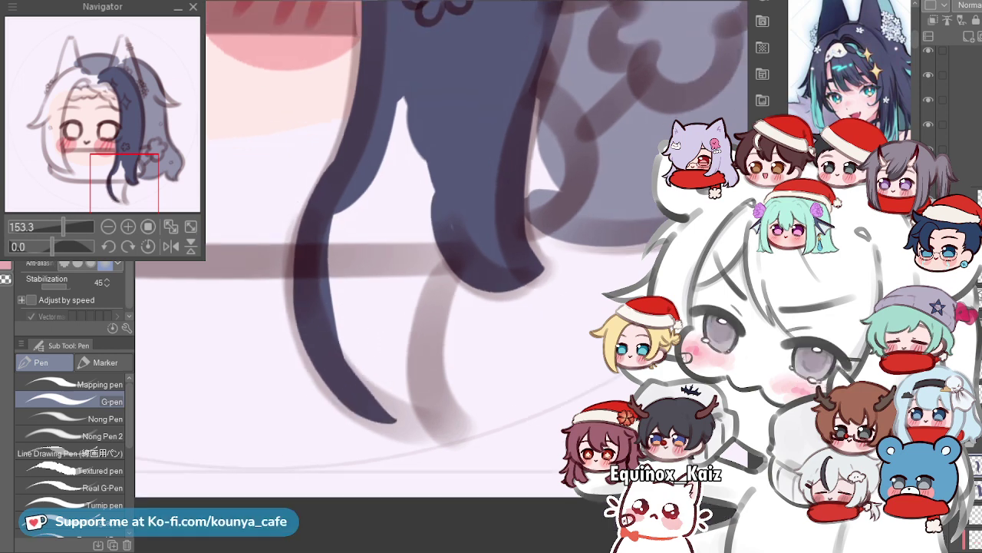
{"action": "scroll", "coordinate": [364, 274], "scroll_direction": "up", "scroll_amount": 2}
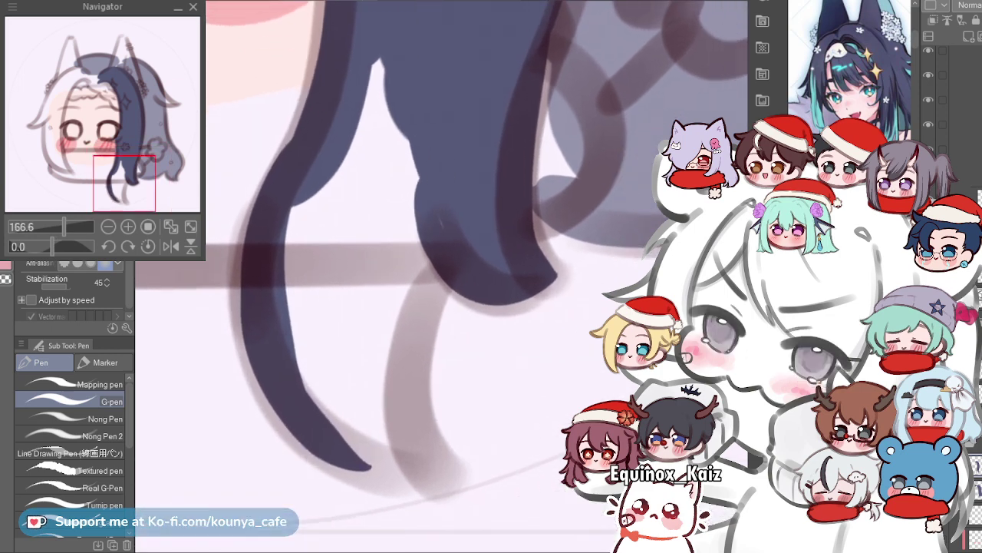
{"action": "scroll", "coordinate": [285, 257], "scroll_direction": "up", "scroll_amount": 1}
{"action": "scroll", "coordinate": [284, 256], "scroll_direction": "down", "scroll_amount": 1}
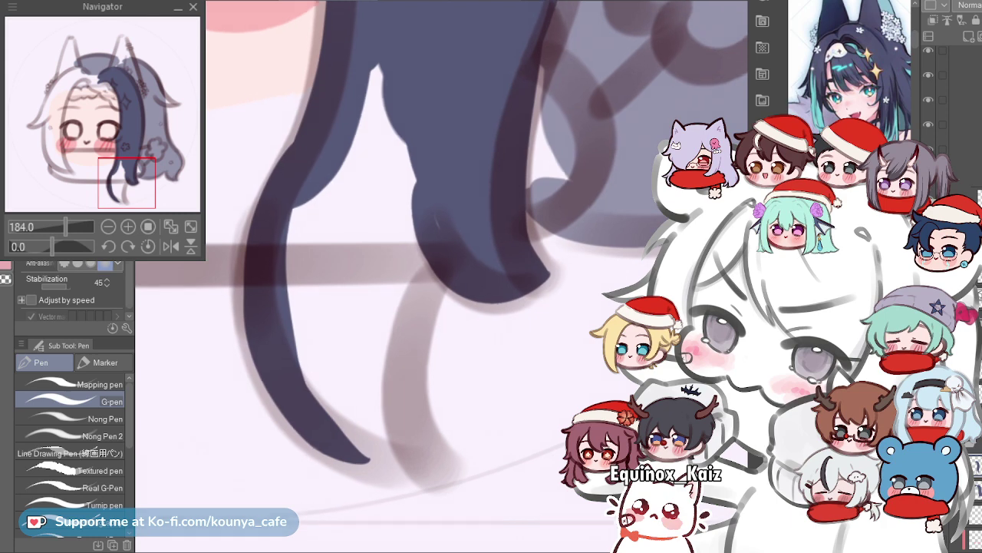
{"action": "scroll", "coordinate": [285, 257], "scroll_direction": "up", "scroll_amount": 1}
{"action": "scroll", "coordinate": [274, 257], "scroll_direction": "up", "scroll_amount": 1}
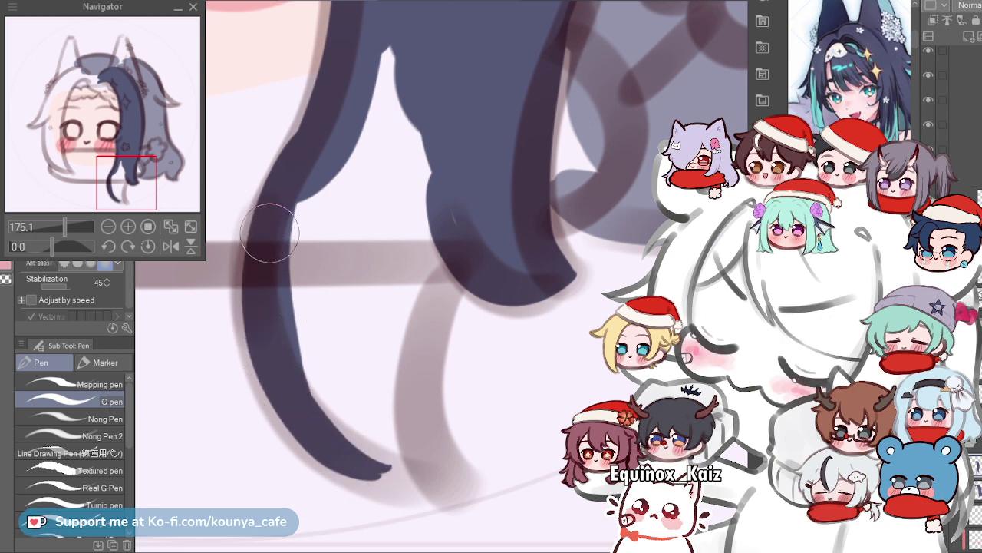
Enlarge the brush and fill the upper part of the gap between the long curved strand and the side lock with navy.
{"action": "scroll", "coordinate": [299, 191], "scroll_direction": "down", "scroll_amount": 3}
{"action": "scroll", "coordinate": [329, 171], "scroll_direction": "up", "scroll_amount": 2}
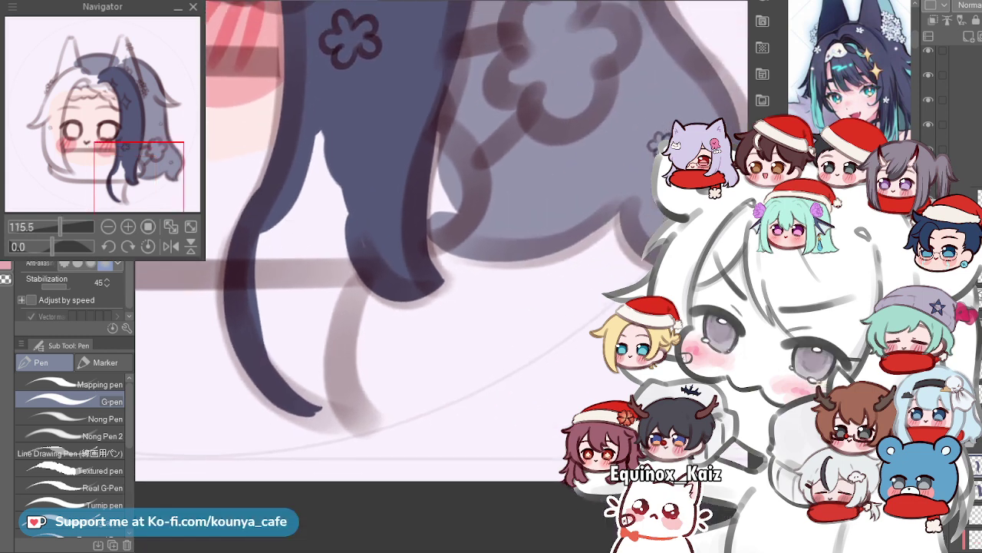
{"action": "scroll", "coordinate": [325, 230], "scroll_direction": "down", "scroll_amount": 2}
{"action": "scroll", "coordinate": [333, 170], "scroll_direction": "up", "scroll_amount": 2}
{"action": "key", "text": "bracketright"}
{"action": "key", "text": "bracketright"}
{"action": "key", "text": "bracketright"}
{"action": "key", "text": "bracketright"}
{"action": "mouse_move", "coordinate": [338, 100]}
{"action": "left_mouse_down"}
{"action": "mouse_move", "coordinate": [305, 251]}
{"action": "mouse_move", "coordinate": [325, 198]}
{"action": "mouse_move", "coordinate": [284, 314]}
{"action": "mouse_move", "coordinate": [310, 339]}
{"action": "left_mouse_up"}
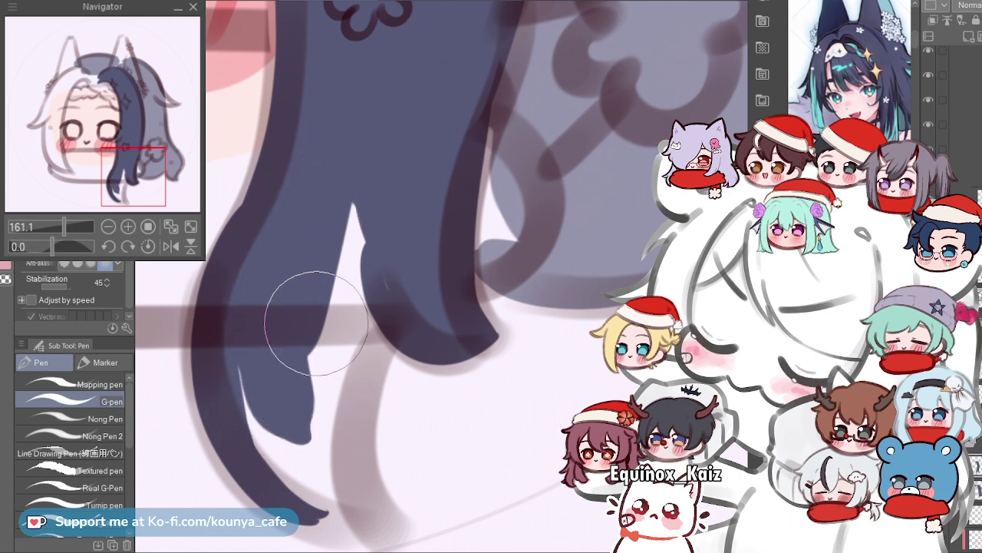
Paint a thin curved strand along the other sketch line below the lock and extend the long strand's tip to meet it.
{"action": "scroll", "coordinate": [311, 340], "scroll_direction": "down", "scroll_amount": 3}
{"action": "scroll", "coordinate": [322, 424], "scroll_direction": "up", "scroll_amount": 1}
{"action": "scroll", "coordinate": [323, 424], "scroll_direction": "up", "scroll_amount": 2}
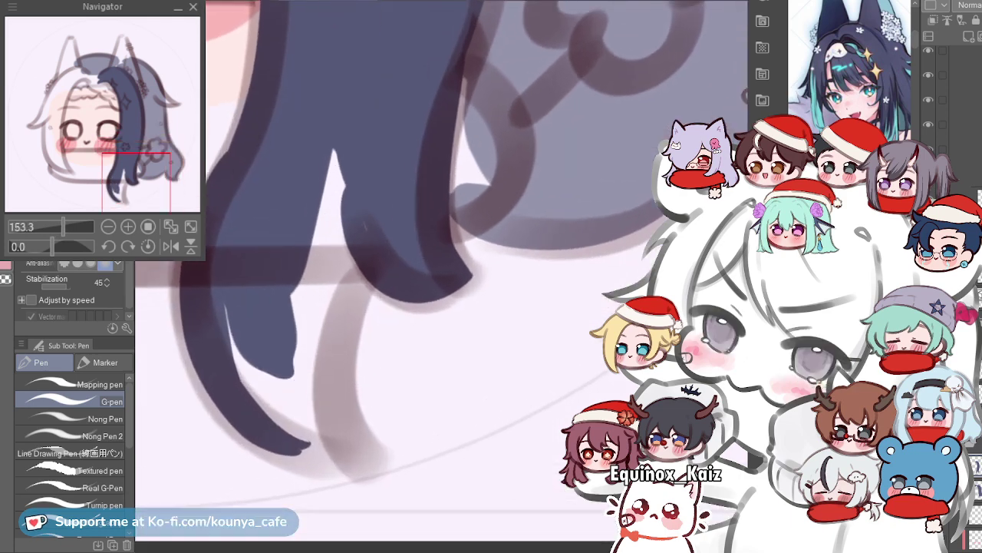
{"action": "left_click_drag", "start_coordinate": [356, 453], "coordinate": [369, 251]}
{"action": "key", "text": "ctrl+z"}
{"action": "left_click_drag", "start_coordinate": [336, 407], "coordinate": [362, 266]}
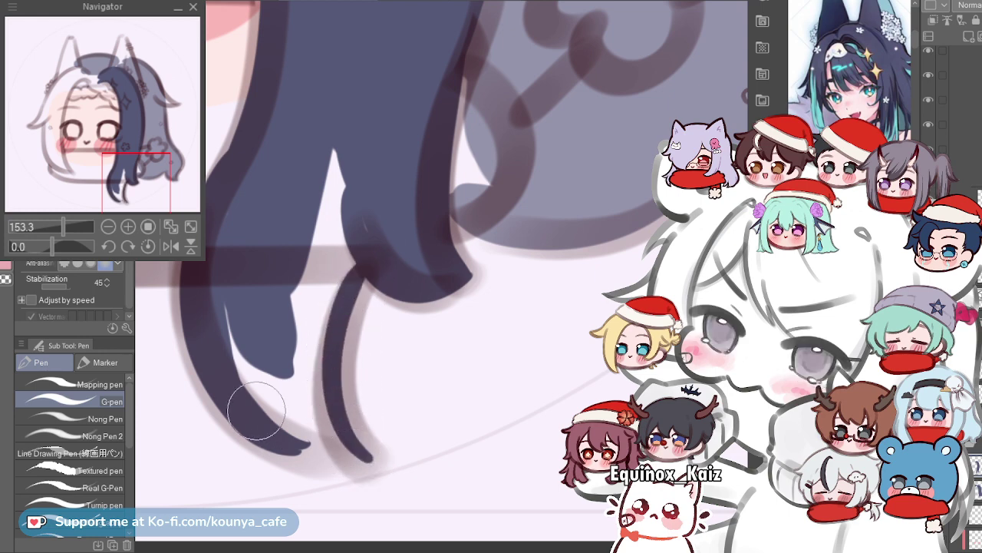
{"action": "key", "text": "ctrl+z"}
{"action": "key", "text": "ctrl+z"}
{"action": "key", "text": "ctrl+z"}
{"action": "left_click_drag", "start_coordinate": [201, 327], "coordinate": [364, 474]}
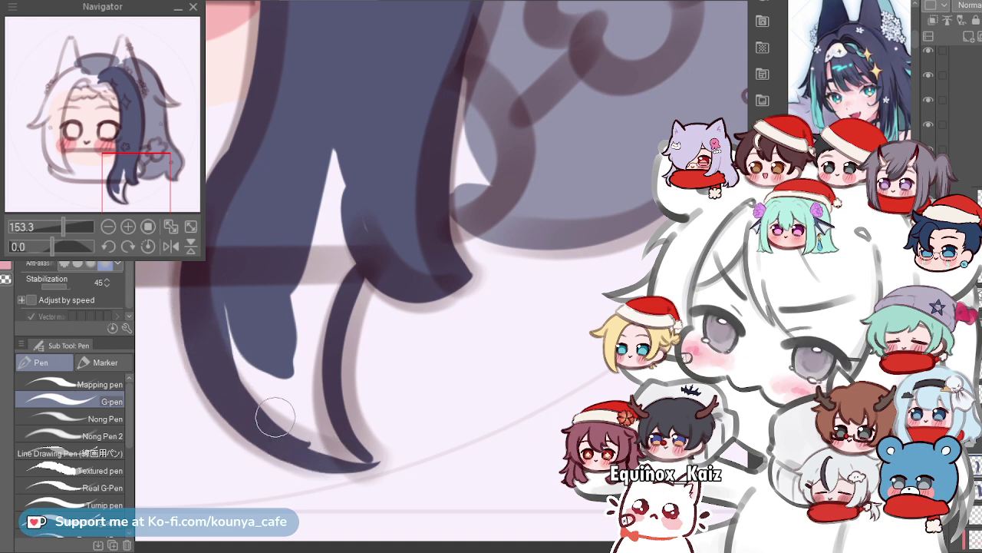
Fill the area enclosed by the two curved strands with navy using a larger brush, down to the pointed tip of the lock.
{"action": "scroll", "coordinate": [292, 284], "scroll_direction": "down", "scroll_amount": 3}
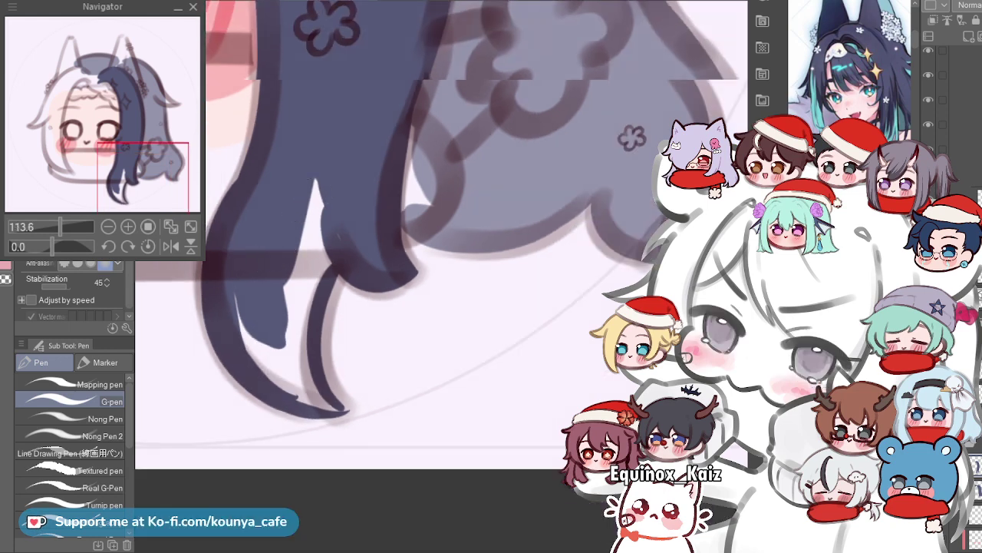
{"action": "scroll", "coordinate": [325, 190], "scroll_direction": "up", "scroll_amount": 2}
{"action": "key", "text": "]"}
{"action": "key", "text": "]"}
{"action": "key", "text": "]"}
{"action": "key", "text": "]"}
{"action": "left_click_drag", "start_coordinate": [344, 184], "coordinate": [289, 279]}
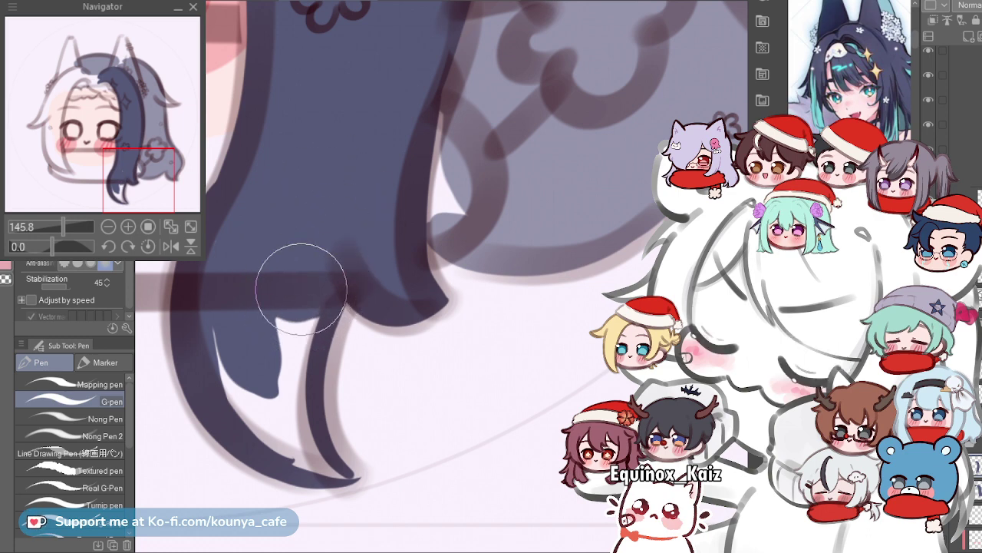
{"action": "key", "text": "bracketleft"}
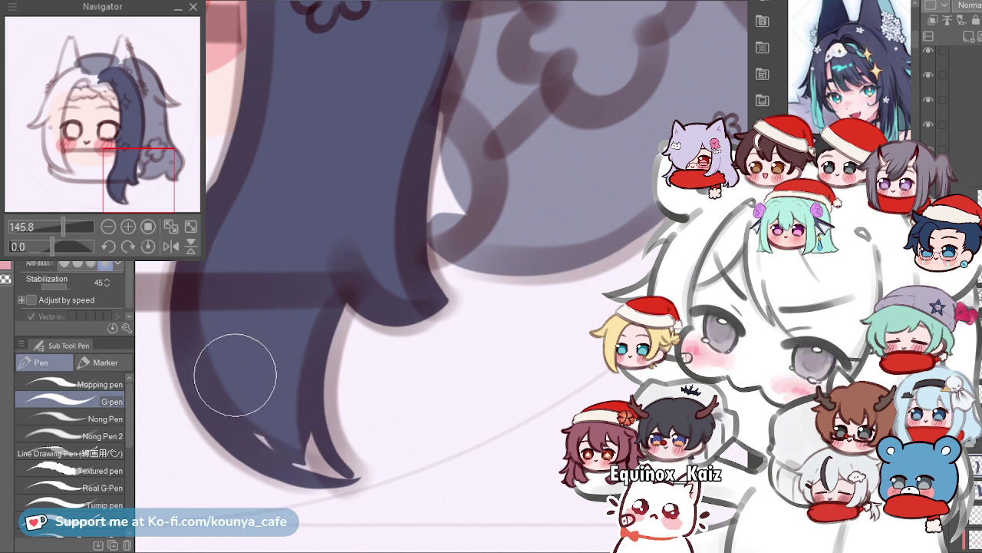
{"action": "mouse_move", "coordinate": [249, 398]}
{"action": "left_mouse_down"}
{"action": "mouse_move", "coordinate": [315, 454]}
{"action": "mouse_move", "coordinate": [274, 405]}
{"action": "mouse_move", "coordinate": [322, 447]}
{"action": "left_mouse_up"}
{"action": "mouse_move", "coordinate": [299, 399]}
{"action": "left_mouse_down"}
{"action": "mouse_move", "coordinate": [334, 473]}
{"action": "mouse_move", "coordinate": [315, 455]}
{"action": "mouse_move", "coordinate": [347, 477]}
{"action": "left_mouse_up"}
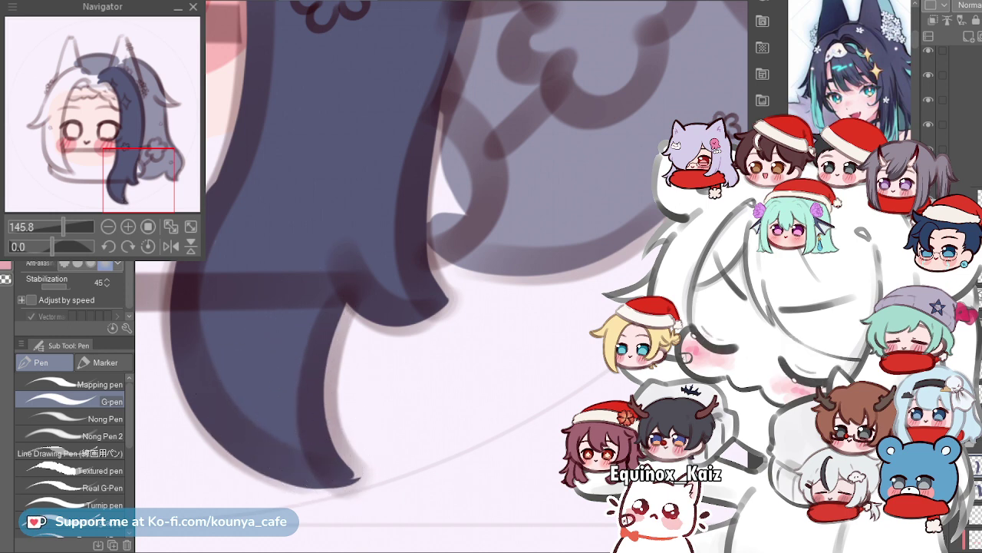
{"action": "scroll", "coordinate": [334, 436], "scroll_direction": "up", "scroll_amount": 3}
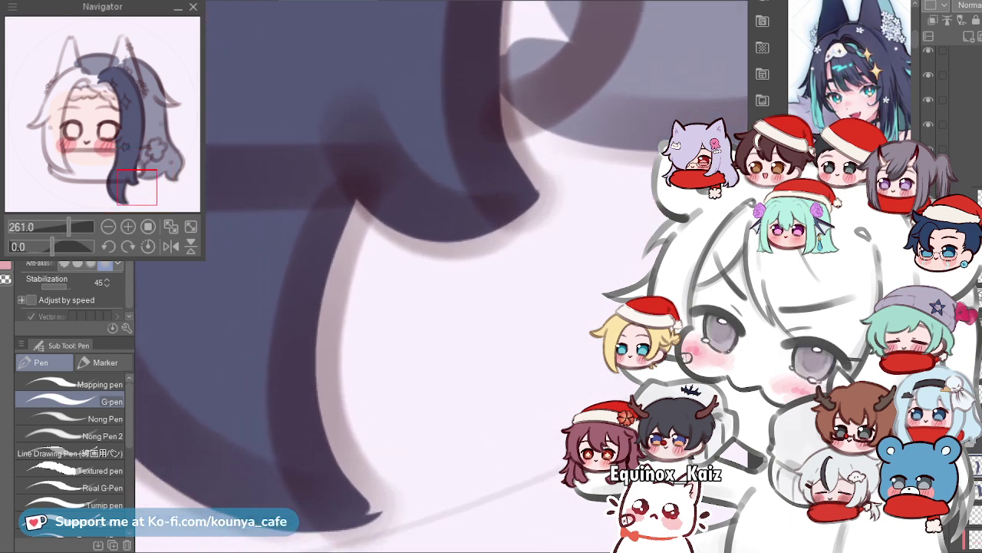
Shrink the brush and smooth the inner edge of the lock's lower section from its junction down to the pointed tip.
{"action": "scroll", "coordinate": [326, 178], "scroll_direction": "down", "scroll_amount": 2}
{"action": "key", "text": "bracketleft"}
{"action": "key", "text": "bracketleft"}
{"action": "key", "text": "bracketleft"}
{"action": "key", "text": "bracketleft"}
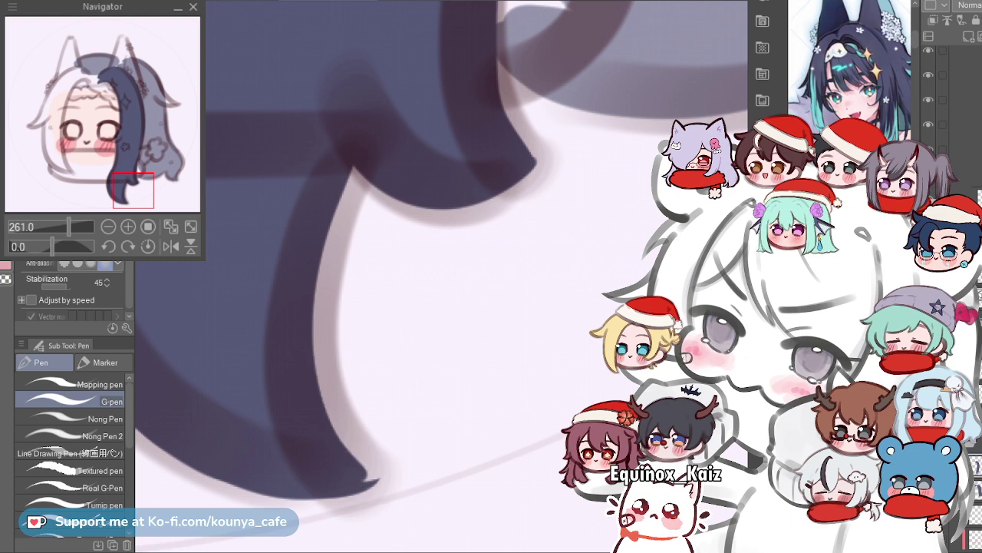
{"action": "mouse_move", "coordinate": [323, 410]}
{"action": "left_mouse_down"}
{"action": "mouse_move", "coordinate": [331, 194]}
{"action": "mouse_move", "coordinate": [357, 188]}
{"action": "left_mouse_up"}
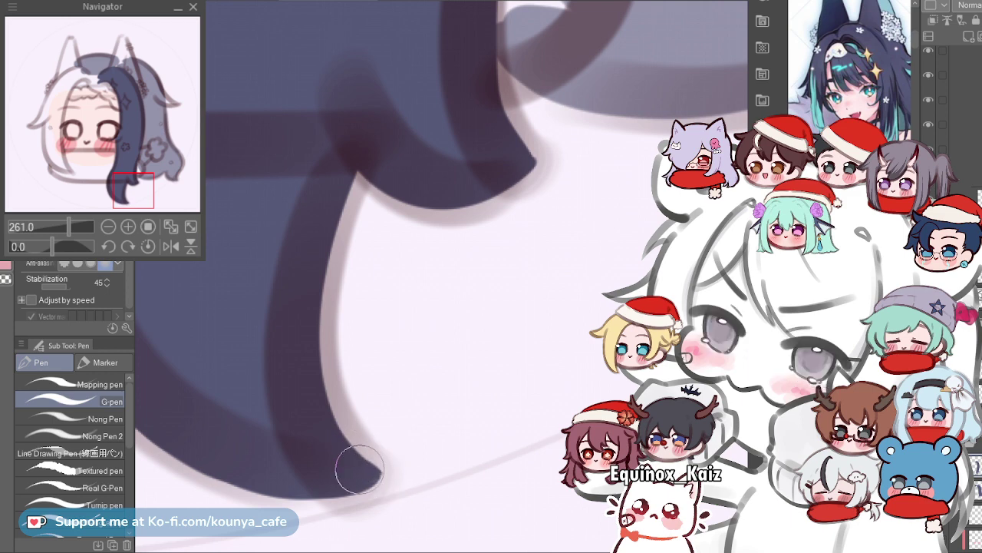
Paint a thin curved navy strand branching off the side lock beneath the adjacent eye, ending in a point over the blush.
{"action": "scroll", "coordinate": [342, 435], "scroll_direction": "down", "scroll_amount": 4}
{"action": "scroll", "coordinate": [380, 308], "scroll_direction": "down", "scroll_amount": 2}
{"action": "left_click_drag", "start_coordinate": [379, 308], "coordinate": [417, 401]}
{"action": "scroll", "coordinate": [276, 316], "scroll_direction": "up", "scroll_amount": 7}
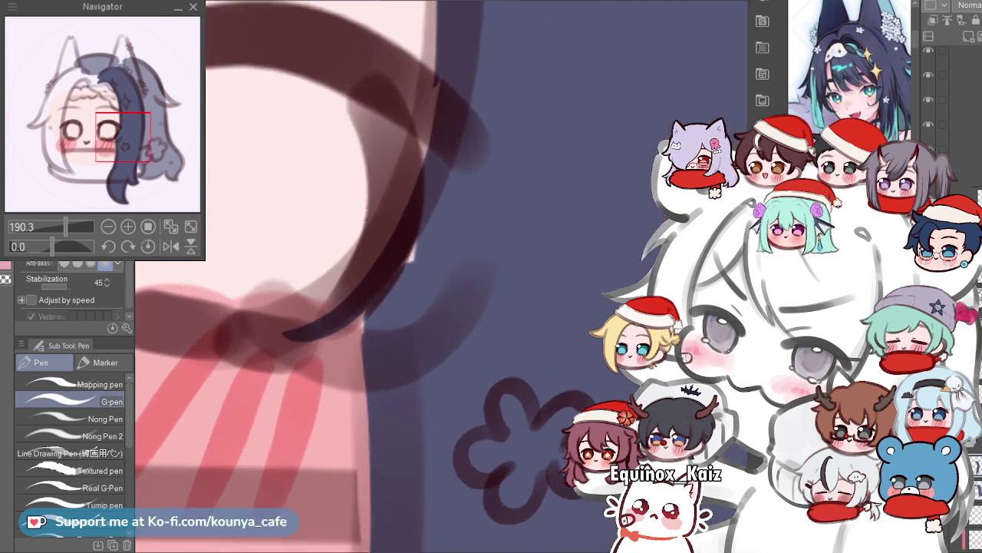
{"action": "key", "text": "ctrl+z"}
{"action": "left_click_drag", "start_coordinate": [253, 327], "coordinate": [347, 360]}
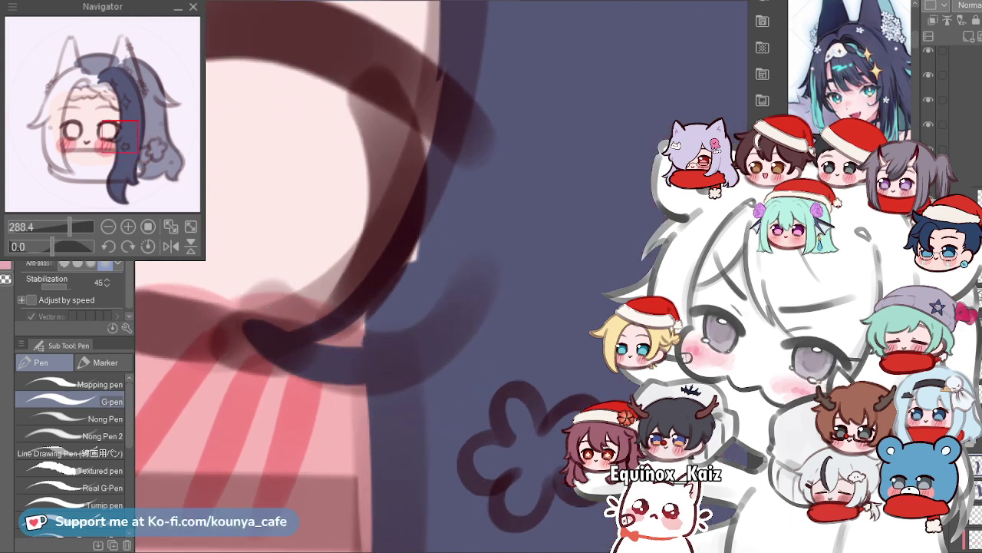
Rework the small strand under the eye, thickening its tip and curving its lower edge back into the side lock.
{"action": "scroll", "coordinate": [456, 311], "scroll_direction": "down", "scroll_amount": 3}
{"action": "scroll", "coordinate": [361, 307], "scroll_direction": "up", "scroll_amount": 2}
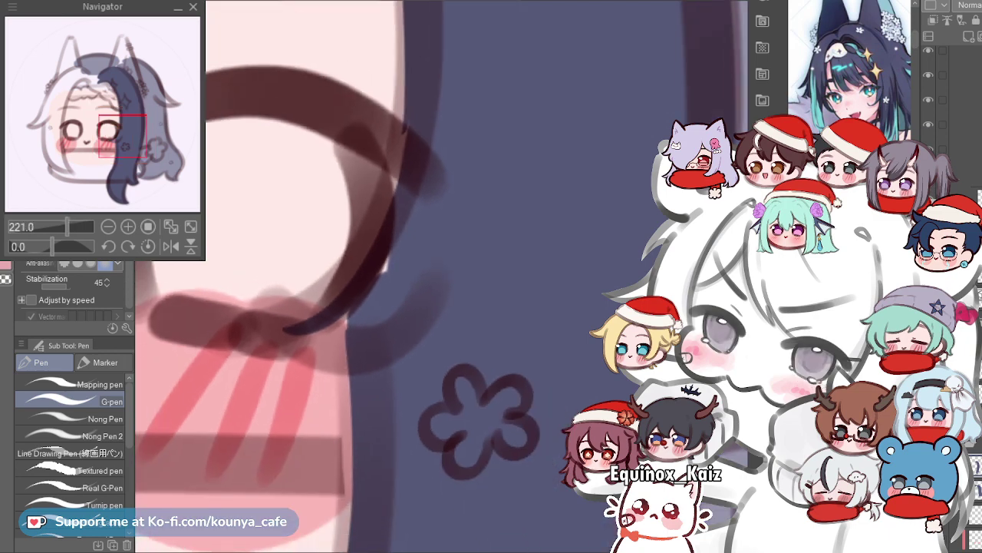
{"action": "key", "text": "ctrl"}
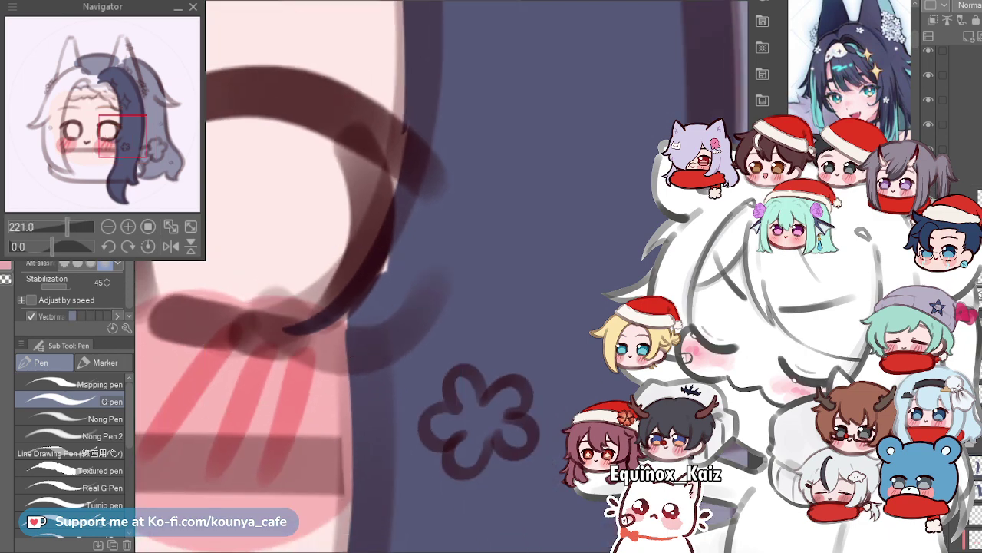
{"action": "left_click_drag", "start_coordinate": [278, 315], "coordinate": [294, 329]}
{"action": "key", "text": "ctrl+z"}
{"action": "scroll", "coordinate": [287, 327], "scroll_direction": "up", "scroll_amount": 1}
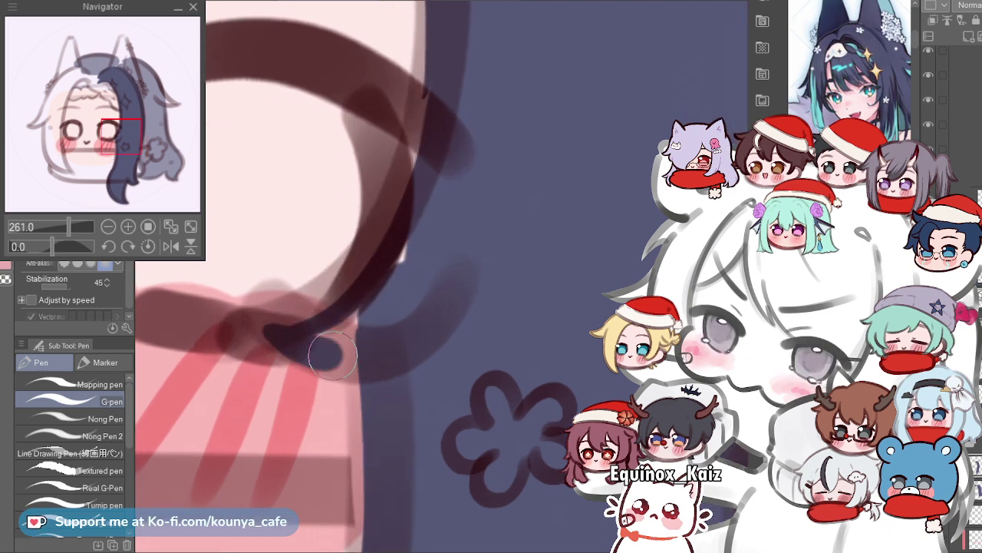
{"action": "left_click_drag", "start_coordinate": [363, 261], "coordinate": [378, 321]}
{"action": "mouse_move", "coordinate": [360, 407]}
{"action": "left_mouse_down"}
{"action": "mouse_move", "coordinate": [283, 385]}
{"action": "mouse_move", "coordinate": [414, 342]}
{"action": "left_mouse_up"}
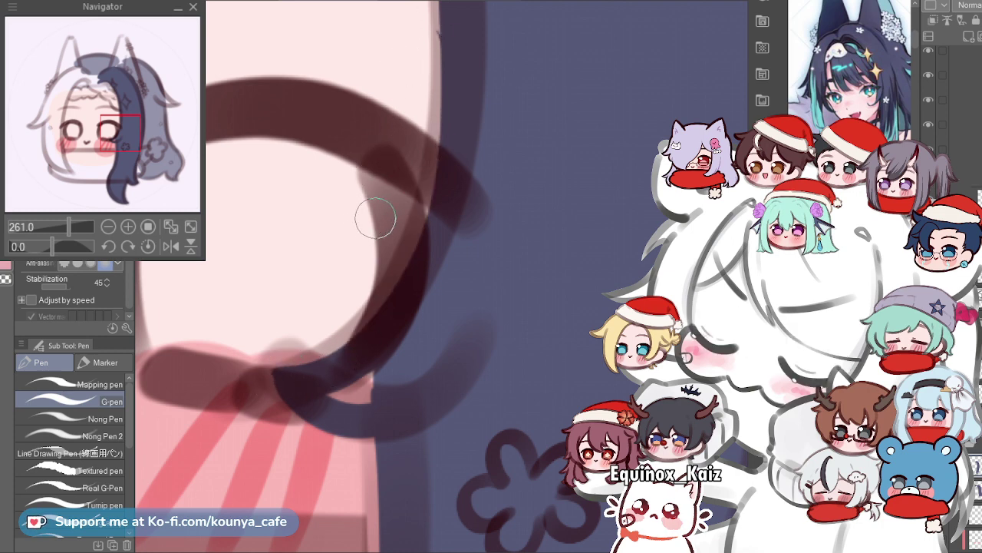
Fill the remaining gap between the small strand under the eye and the side lock with navy.
{"action": "scroll", "coordinate": [389, 211], "scroll_direction": "down", "scroll_amount": 4}
{"action": "scroll", "coordinate": [335, 332], "scroll_direction": "up", "scroll_amount": 6}
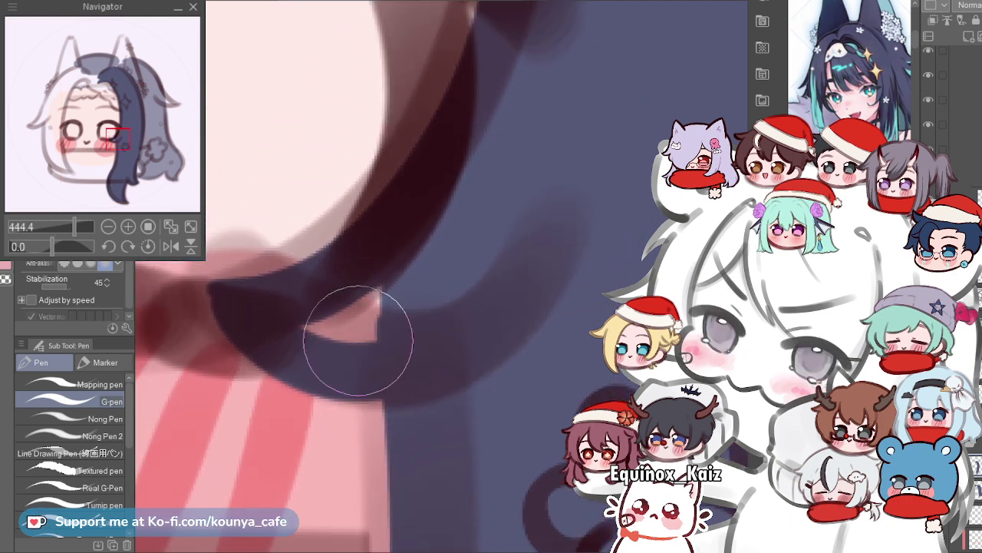
{"action": "left_click_drag", "start_coordinate": [364, 342], "coordinate": [396, 292]}
{"action": "scroll", "coordinate": [291, 332], "scroll_direction": "down", "scroll_amount": 6}
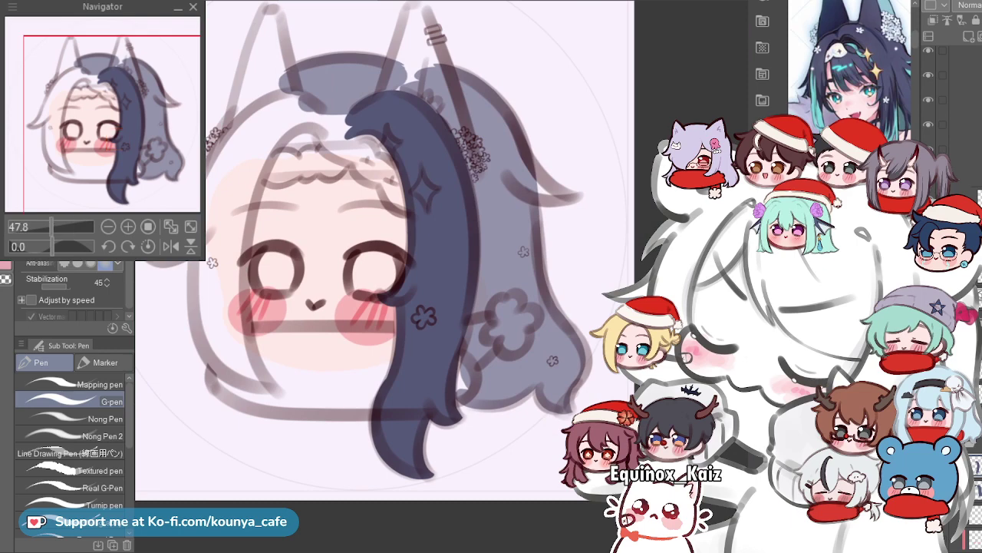
{"action": "scroll", "coordinate": [290, 331], "scroll_direction": "up", "scroll_amount": 5}
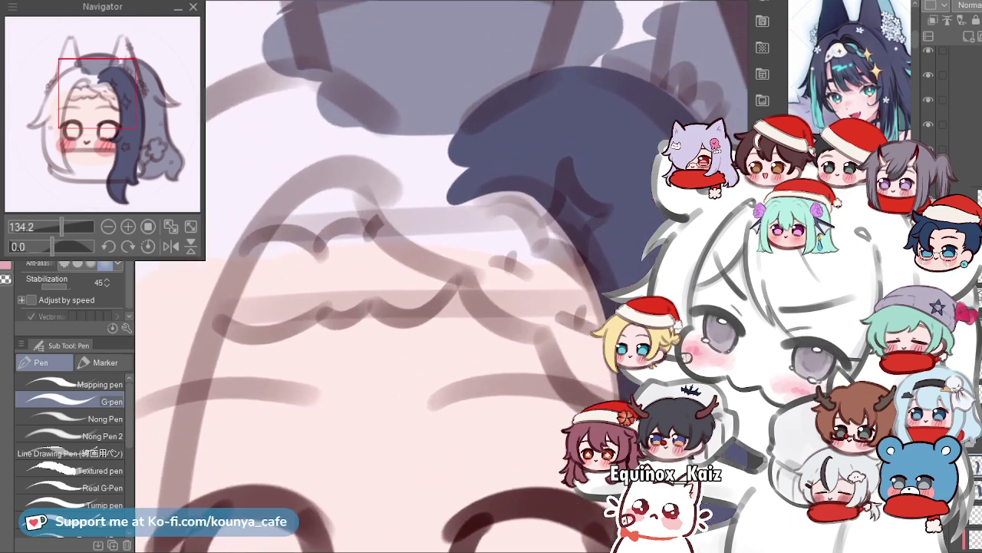
{"action": "scroll", "coordinate": [397, 112], "scroll_direction": "down", "scroll_amount": 3}
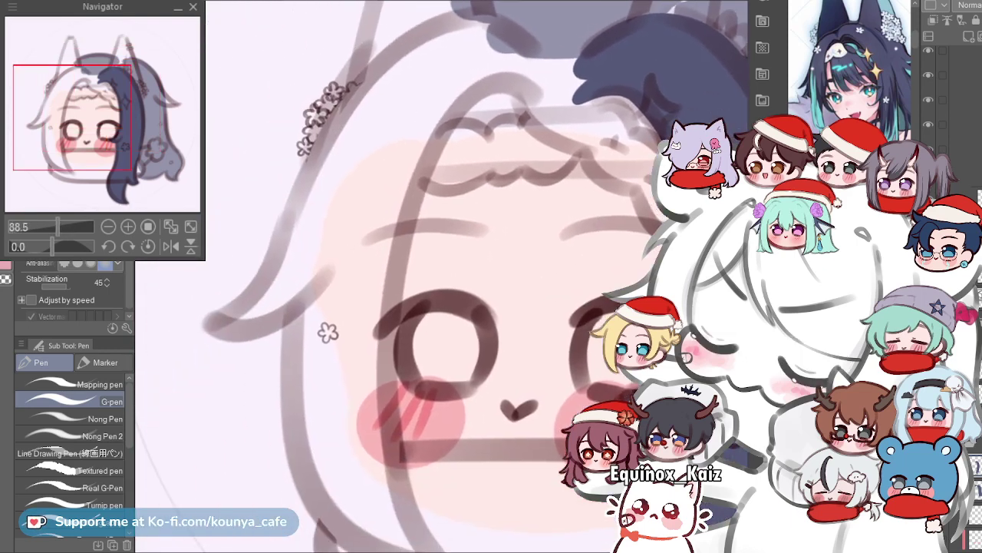
{"action": "left_click_drag", "start_coordinate": [433, 77], "coordinate": [342, 410]}
{"action": "key", "text": "ctrl+z"}
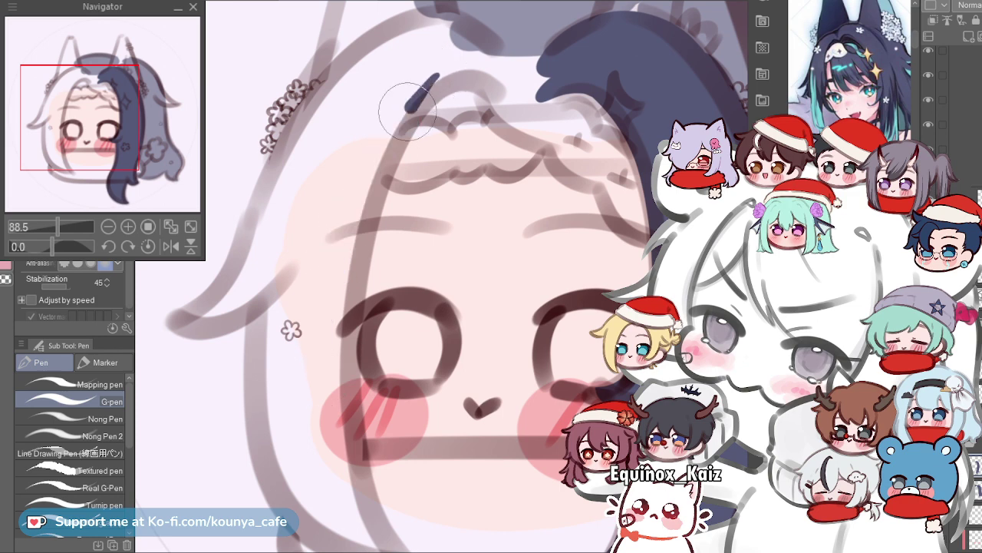
{"action": "mouse_move", "coordinate": [436, 74]}
{"action": "left_mouse_down"}
{"action": "mouse_move", "coordinate": [340, 351]}
{"action": "mouse_move", "coordinate": [346, 449]}
{"action": "left_mouse_up"}
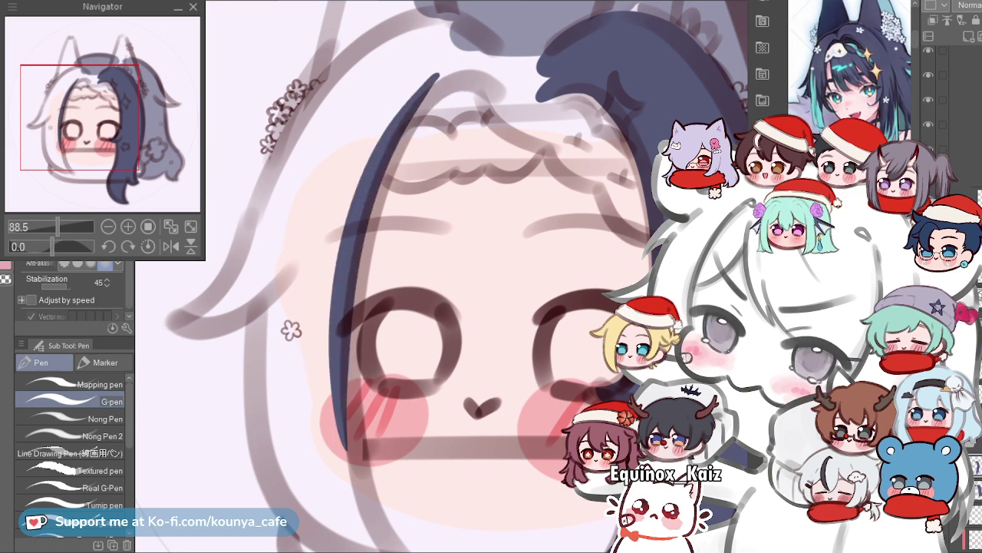
{"action": "key", "text": "ctrl+z"}
{"action": "key", "text": "ctrl+z"}
{"action": "mouse_move", "coordinate": [436, 76]}
{"action": "left_mouse_down"}
{"action": "mouse_move", "coordinate": [333, 281]}
{"action": "mouse_move", "coordinate": [388, 138]}
{"action": "mouse_move", "coordinate": [353, 461]}
{"action": "mouse_move", "coordinate": [347, 258]}
{"action": "left_mouse_up"}
{"action": "key", "text": "ctrl+z"}
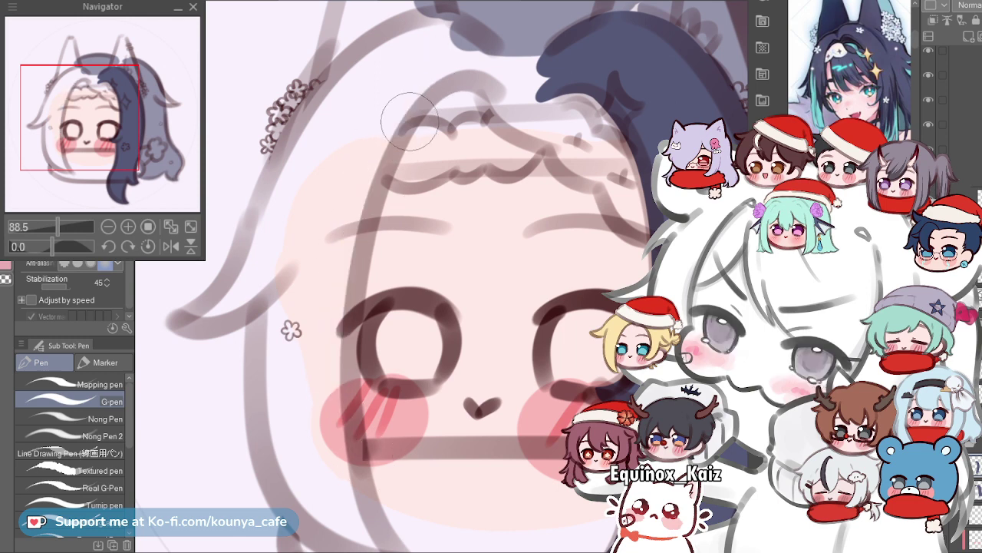
{"action": "left_click_drag", "start_coordinate": [432, 71], "coordinate": [330, 437]}
{"action": "key", "text": "ctrl+z"}
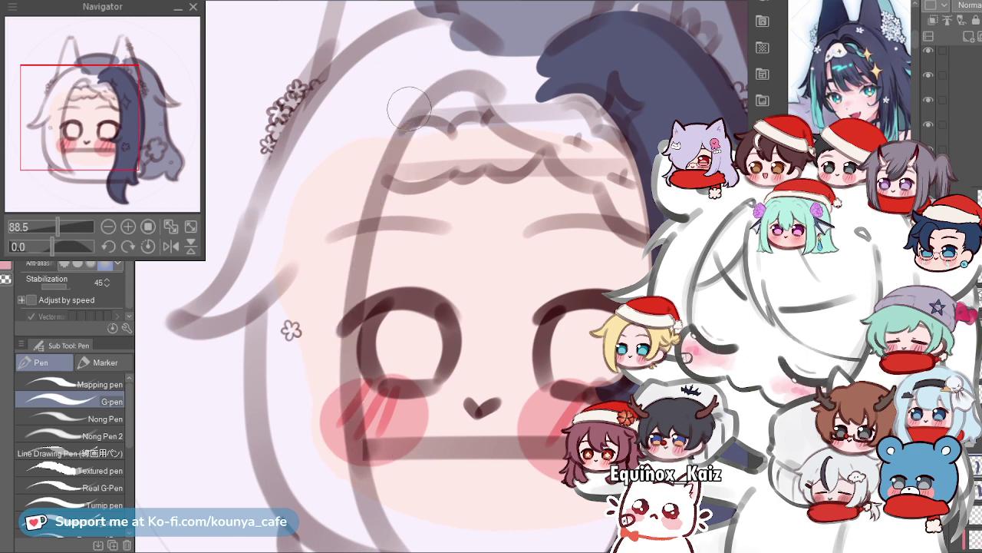
{"action": "left_click_drag", "start_coordinate": [439, 68], "coordinate": [340, 348]}
{"action": "left_click_drag", "start_coordinate": [418, 78], "coordinate": [339, 441]}
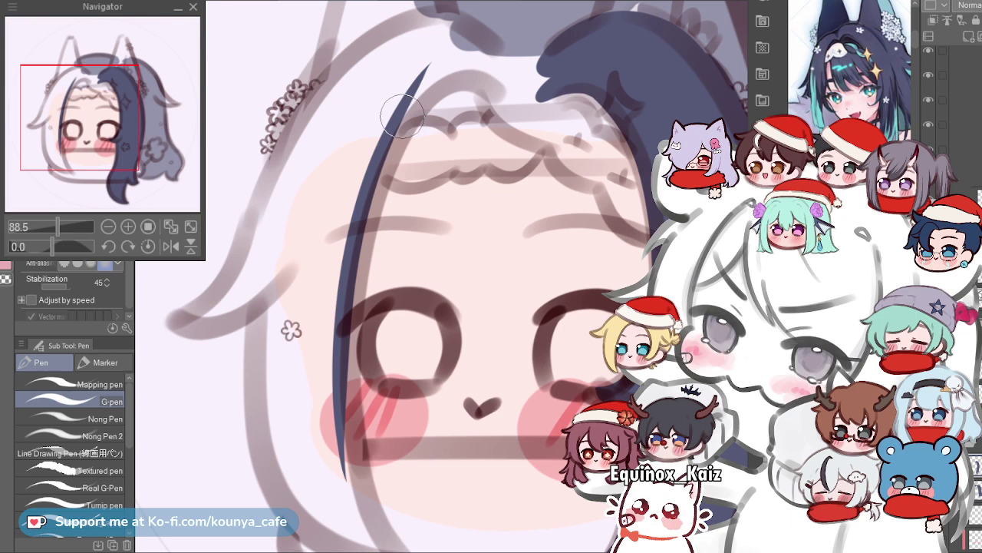
{"action": "key", "text": "ctrl+z"}
{"action": "left_click_drag", "start_coordinate": [436, 78], "coordinate": [401, 125]}
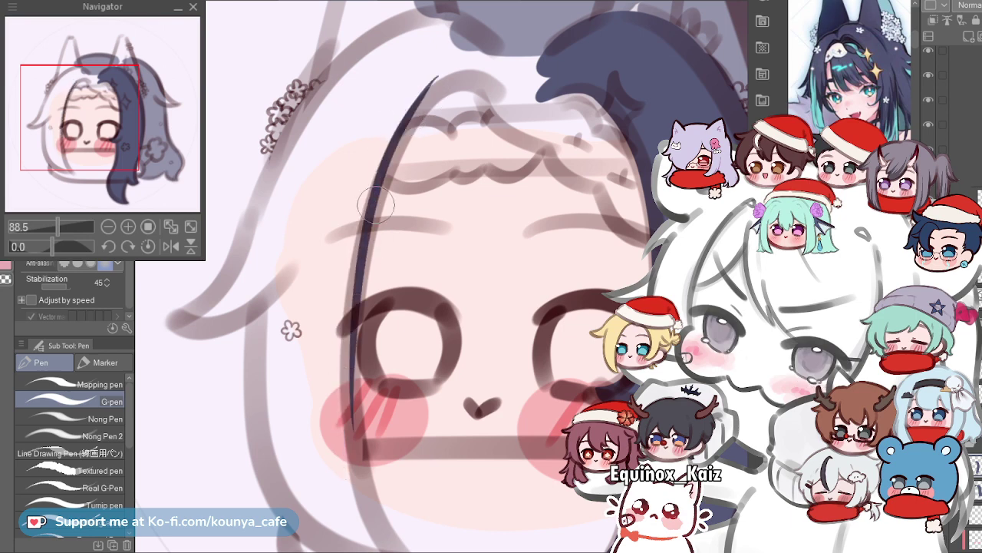
{"action": "left_click_drag", "start_coordinate": [437, 78], "coordinate": [361, 485]}
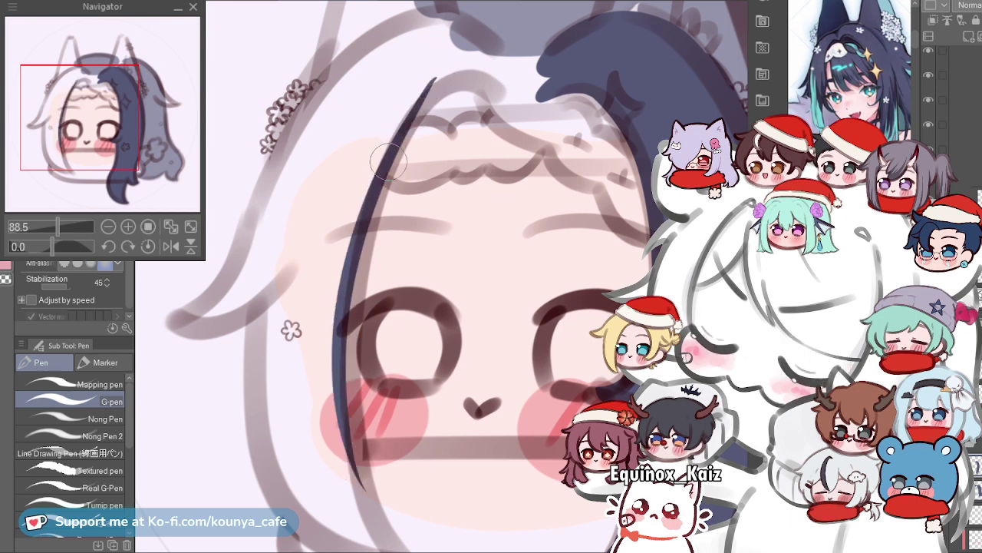
{"action": "scroll", "coordinate": [365, 127], "scroll_direction": "down", "scroll_amount": 2}
{"action": "key", "text": "ctrl+z"}
Paint a long tapered strand along the inner edge of the opposite front lock, then lasso it and nudge it onto the sketch line.
{"action": "mouse_move", "coordinate": [416, 90]}
{"action": "left_mouse_down"}
{"action": "mouse_move", "coordinate": [351, 340]}
{"action": "mouse_move", "coordinate": [367, 432]}
{"action": "left_mouse_up"}
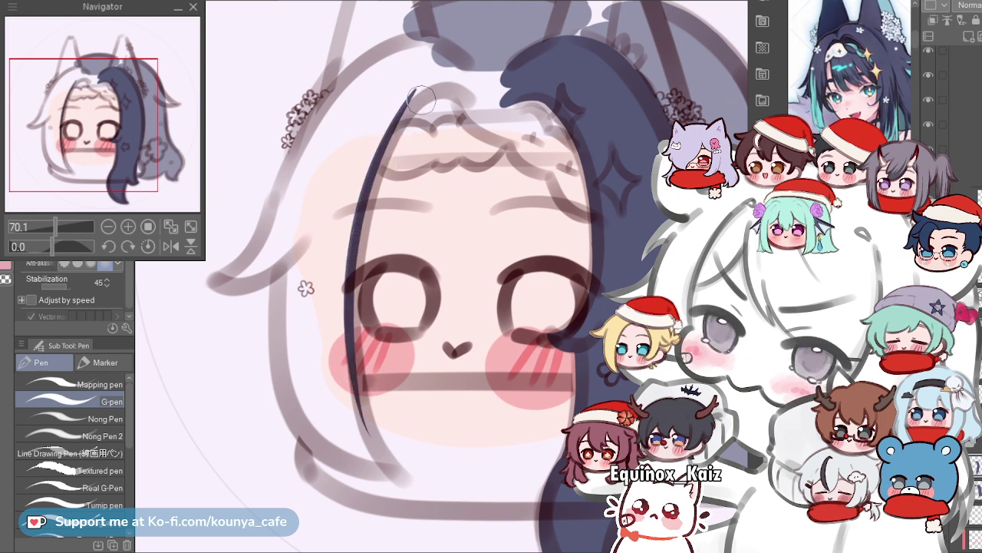
{"action": "key", "text": "m"}
{"action": "mouse_move", "coordinate": [302, 317]}
{"action": "left_mouse_down"}
{"action": "mouse_move", "coordinate": [419, 469]}
{"action": "mouse_move", "coordinate": [449, 100]}
{"action": "mouse_move", "coordinate": [418, 72]}
{"action": "left_mouse_up"}
{"action": "key", "text": "ctrl+t"}
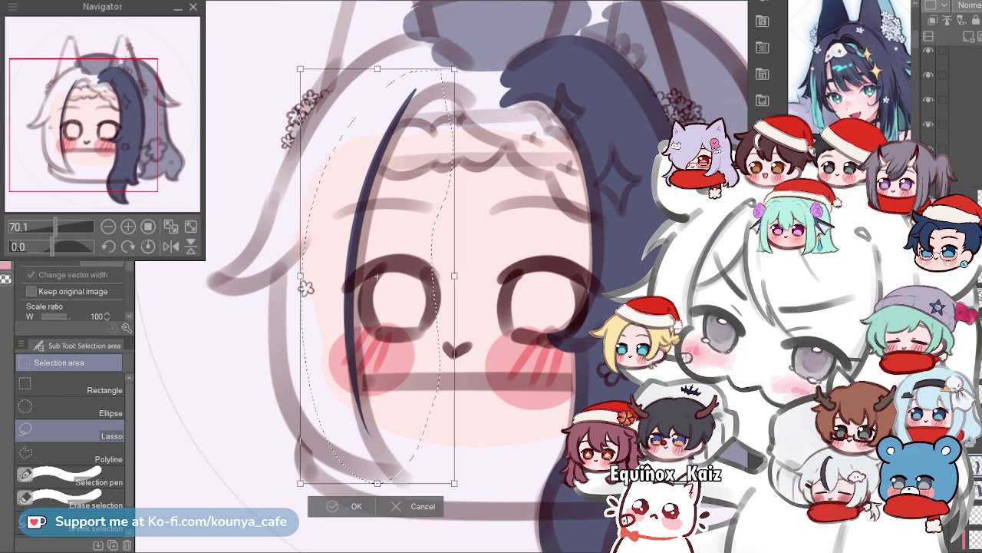
{"action": "left_click_drag", "start_coordinate": [376, 276], "coordinate": [381, 278]}
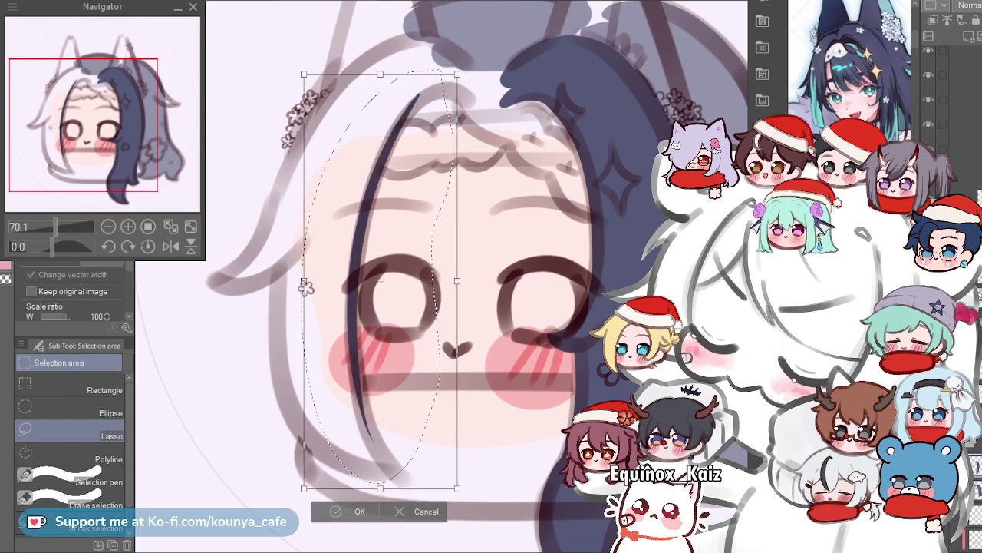
{"action": "key", "text": "Left"}
{"action": "key", "text": "Return"}
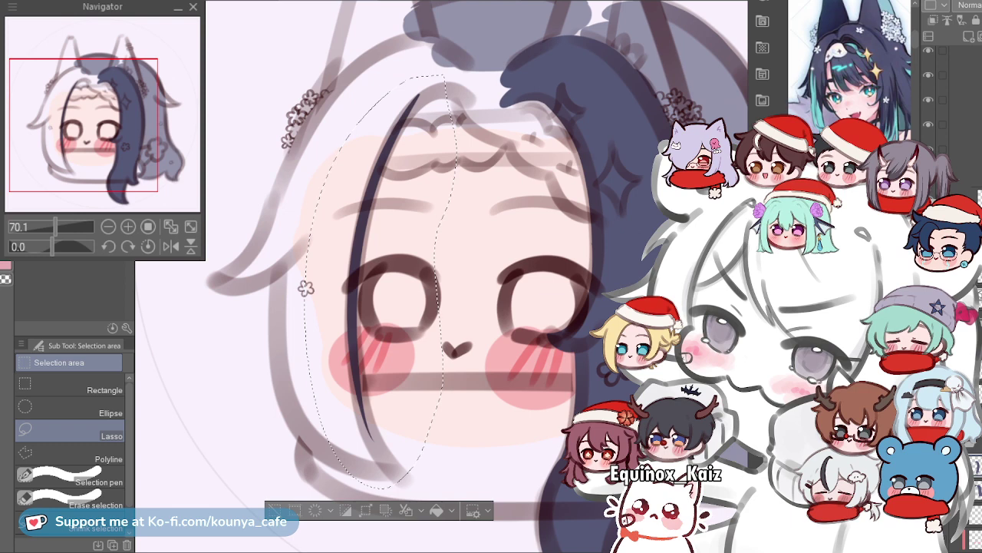
{"action": "key", "text": "ctrl+d"}
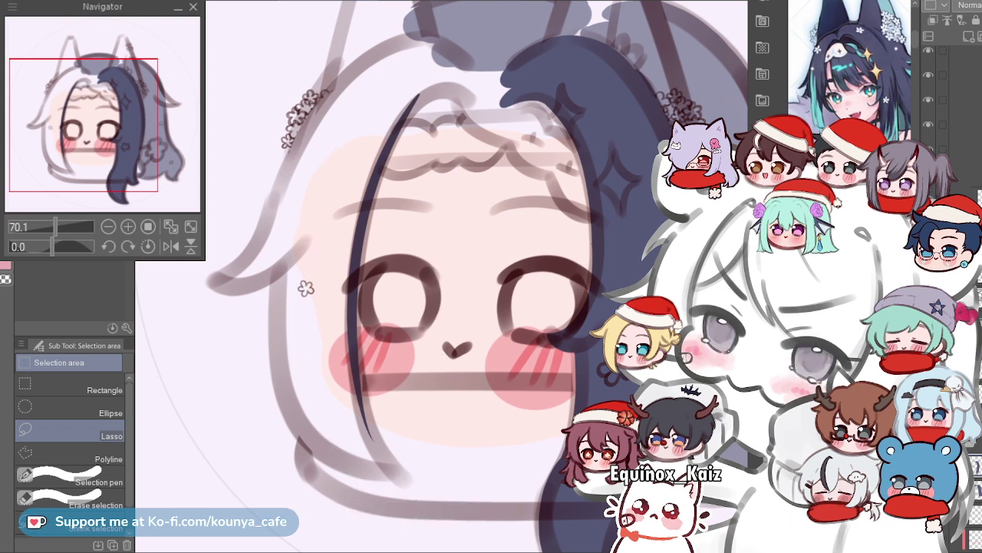
Fill the body of the opposite front lock with broad navy strokes from the forehead down past the cheek.
{"action": "key", "text": "p"}
{"action": "scroll", "coordinate": [362, 176], "scroll_direction": "up", "scroll_amount": 1}
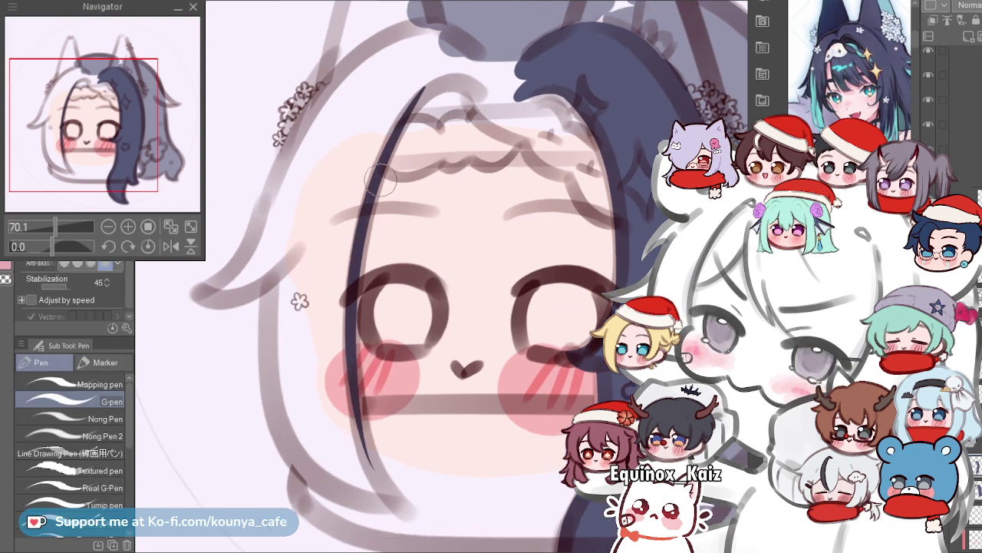
{"action": "mouse_move", "coordinate": [374, 104]}
{"action": "left_mouse_down"}
{"action": "mouse_move", "coordinate": [313, 254]}
{"action": "mouse_move", "coordinate": [323, 363]}
{"action": "left_mouse_up"}
{"action": "mouse_move", "coordinate": [383, 113]}
{"action": "left_mouse_down"}
{"action": "mouse_move", "coordinate": [344, 200]}
{"action": "mouse_move", "coordinate": [401, 101]}
{"action": "mouse_move", "coordinate": [355, 194]}
{"action": "mouse_move", "coordinate": [347, 188]}
{"action": "mouse_move", "coordinate": [336, 251]}
{"action": "left_mouse_up"}
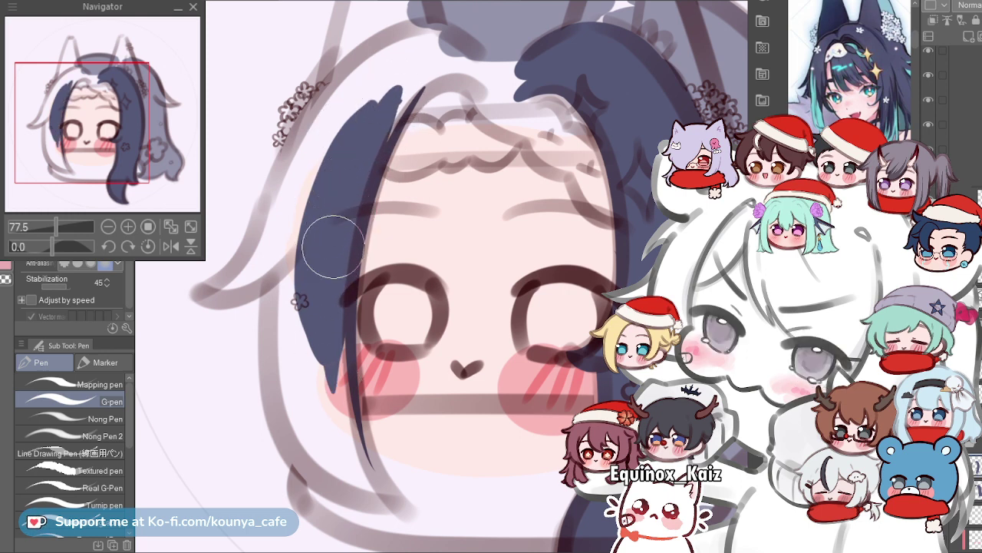
{"action": "mouse_move", "coordinate": [326, 211]}
{"action": "left_mouse_down"}
{"action": "mouse_move", "coordinate": [321, 452]}
{"action": "mouse_move", "coordinate": [300, 377]}
{"action": "left_mouse_up"}
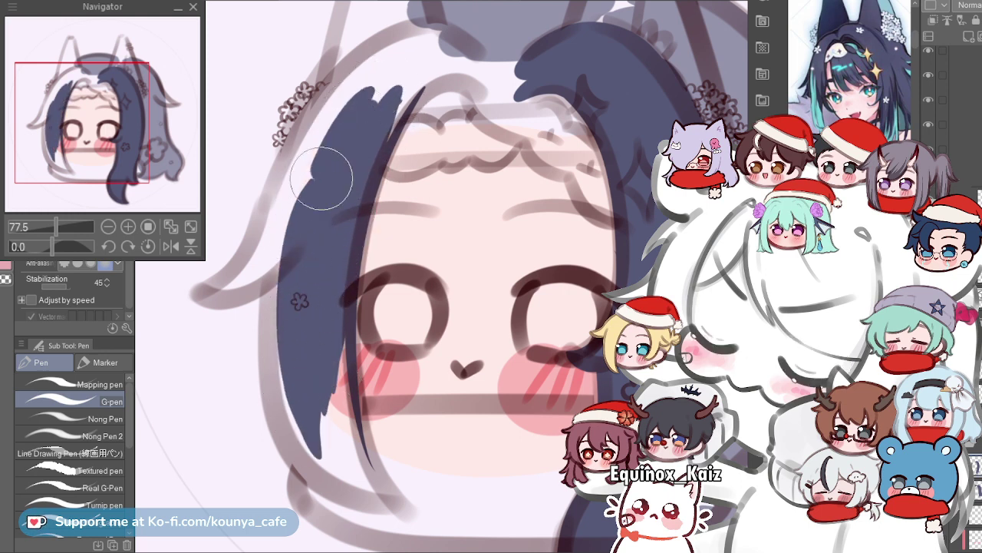
Paint tapered navy strokes along the head's outer sketch line, from the crown past the small flowers, to shape the lock's outer edge.
{"action": "scroll", "coordinate": [351, 113], "scroll_direction": "up", "scroll_amount": 5}
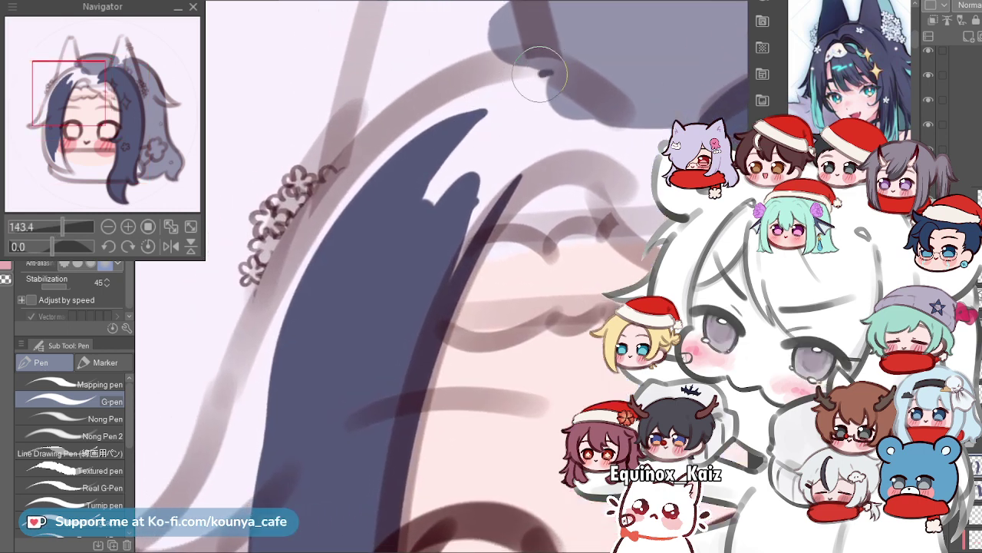
{"action": "left_click_drag", "start_coordinate": [526, 79], "coordinate": [307, 330]}
{"action": "left_click_drag", "start_coordinate": [519, 57], "coordinate": [230, 460]}
{"action": "key", "text": "ctrl+z"}
{"action": "mouse_move", "coordinate": [503, 68]}
{"action": "left_mouse_down"}
{"action": "mouse_move", "coordinate": [478, 81]}
{"action": "mouse_move", "coordinate": [260, 465]}
{"action": "left_mouse_up"}
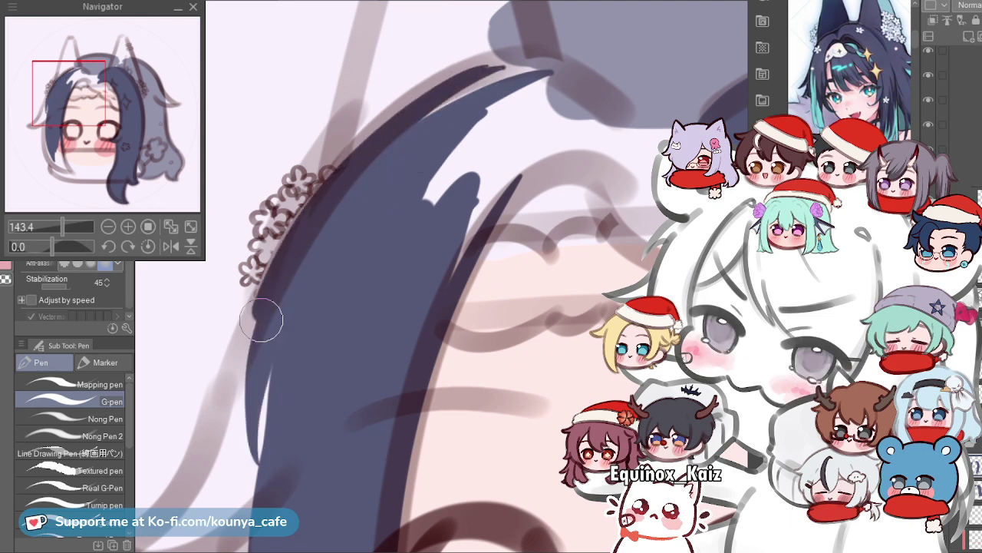
{"action": "left_click_drag", "start_coordinate": [261, 319], "coordinate": [236, 429]}
{"action": "left_click_drag", "start_coordinate": [500, 65], "coordinate": [343, 213]}
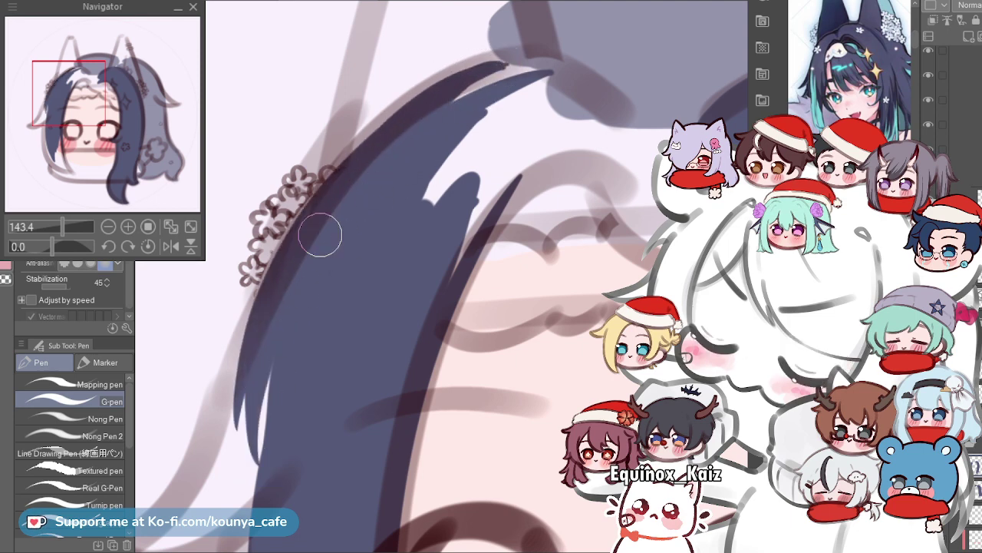
Fill the gaps in the upper part of the lock with a larger brush, extending the navy toward the hair parting.
{"action": "mouse_move", "coordinate": [450, 171]}
{"action": "left_mouse_down"}
{"action": "mouse_move", "coordinate": [503, 141]}
{"action": "mouse_move", "coordinate": [460, 214]}
{"action": "left_mouse_up"}
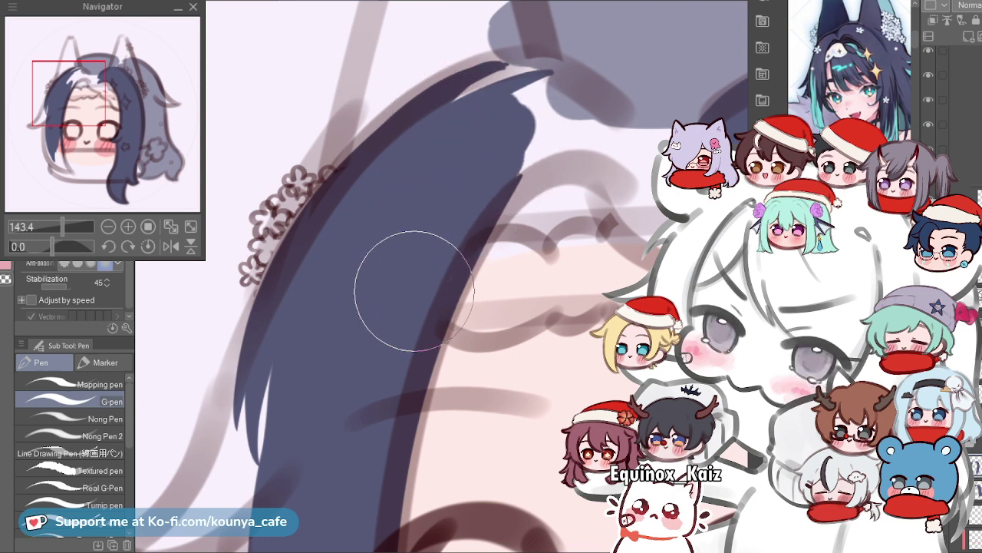
{"action": "left_click_drag", "start_coordinate": [388, 186], "coordinate": [522, 86]}
{"action": "left_click_drag", "start_coordinate": [422, 148], "coordinate": [555, 105]}
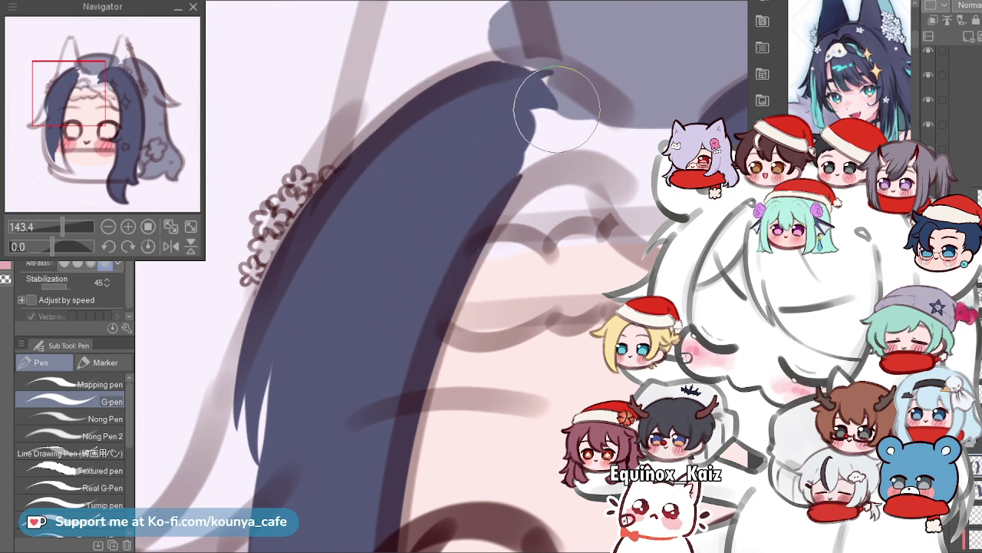
Shrink the brush and paint a curved, pointed strand along the sketched arch above the forehead, merging into the lock's inner edge.
{"action": "key", "text": "["}
{"action": "key", "text": "["}
{"action": "key", "text": "["}
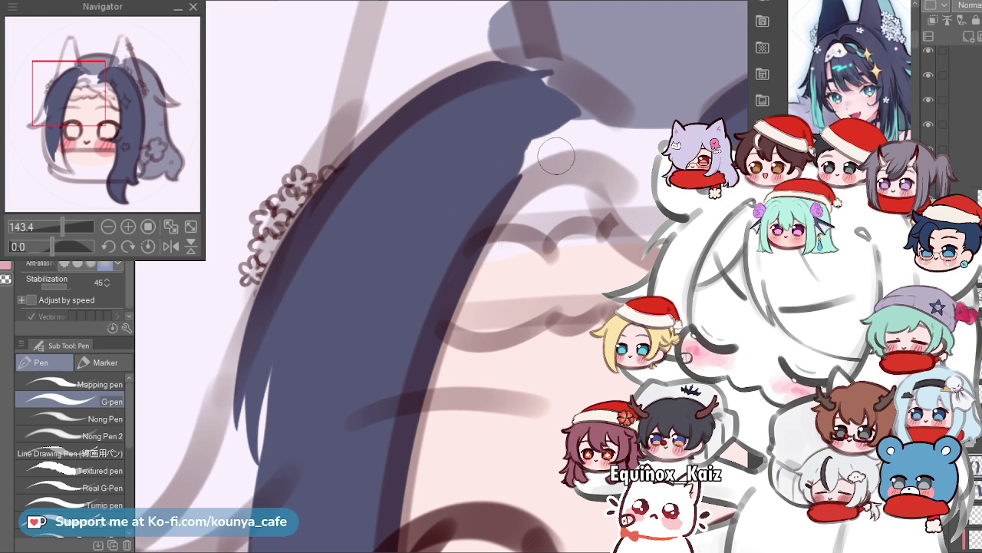
{"action": "left_click_drag", "start_coordinate": [609, 167], "coordinate": [460, 248]}
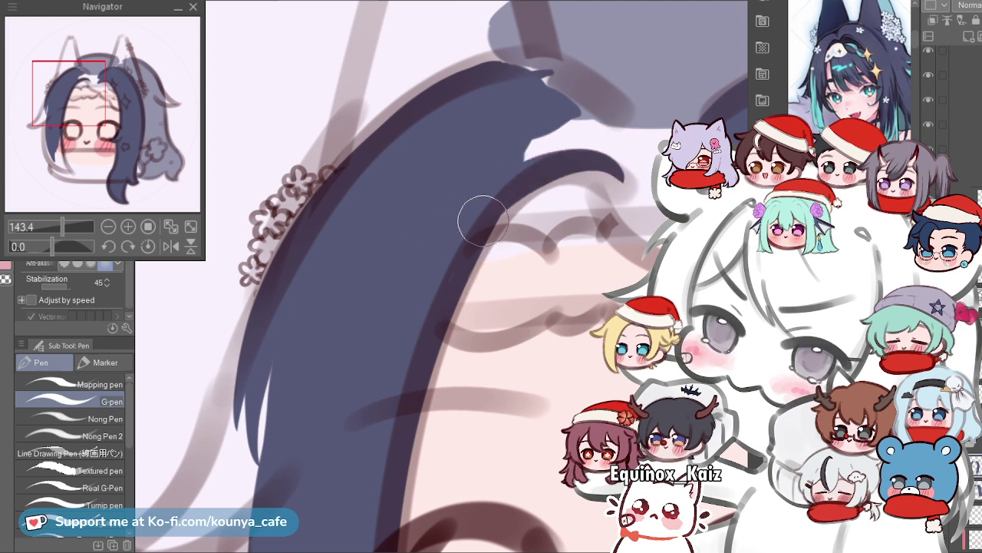
{"action": "key", "text": "ctrl+z"}
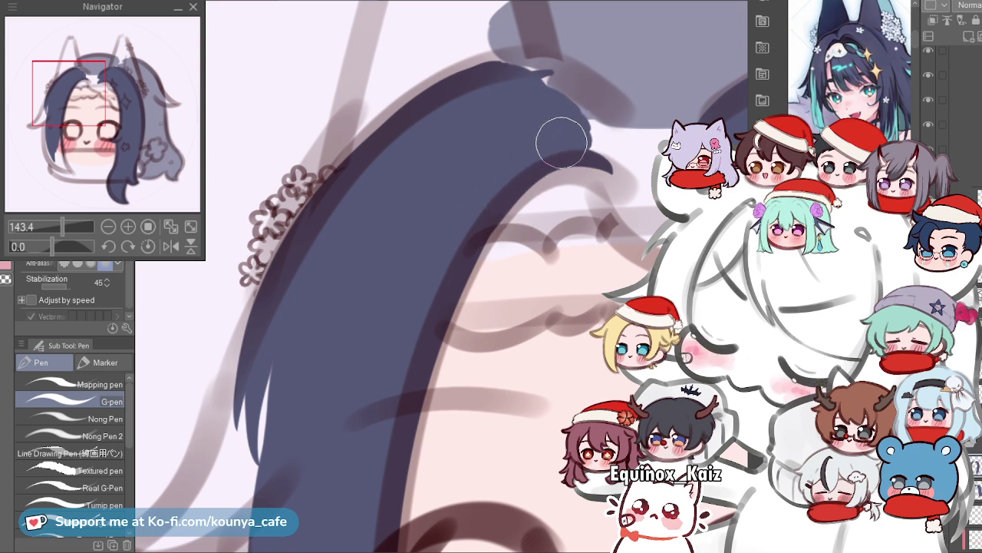
Paint a tapered navy strand along the upper sketch line, curving from the crown down toward the hair parting.
{"action": "scroll", "coordinate": [559, 145], "scroll_direction": "up", "scroll_amount": 3}
{"action": "left_click_drag", "start_coordinate": [555, 84], "coordinate": [406, 221]}
{"action": "key", "text": "]"}
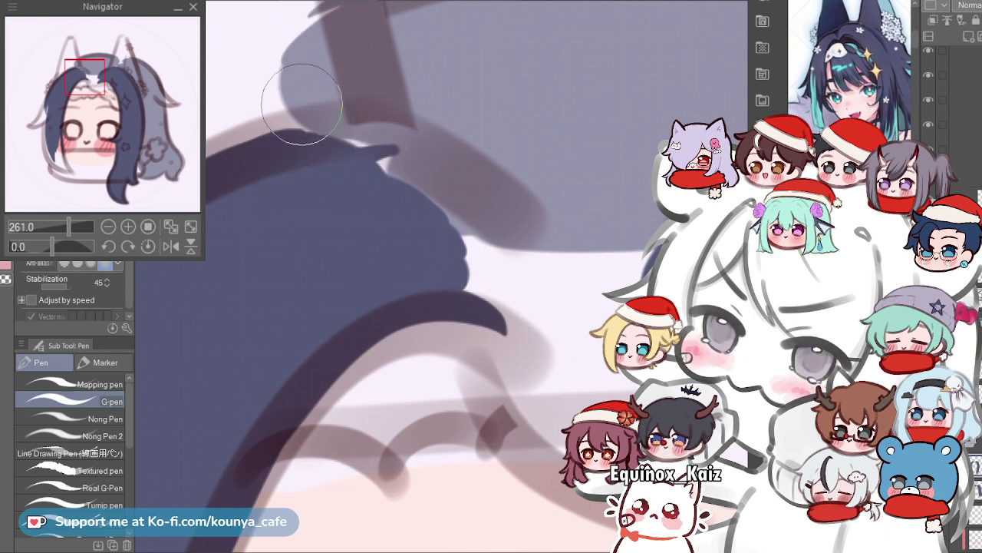
{"action": "mouse_move", "coordinate": [211, 178]}
{"action": "left_mouse_down"}
{"action": "mouse_move", "coordinate": [397, 158]}
{"action": "mouse_move", "coordinate": [488, 227]}
{"action": "left_mouse_up"}
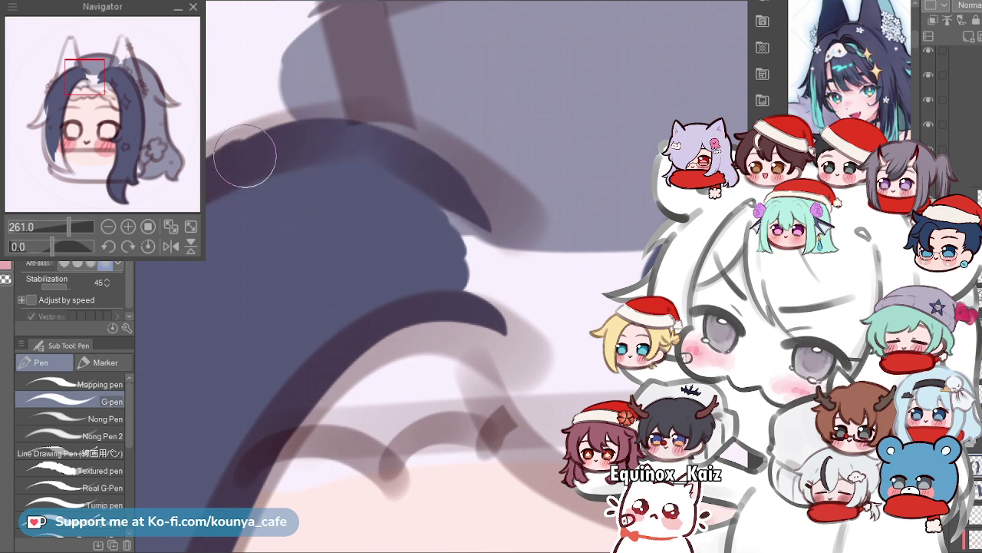
{"action": "mouse_move", "coordinate": [198, 190]}
{"action": "left_mouse_down"}
{"action": "mouse_move", "coordinate": [487, 195]}
{"action": "mouse_move", "coordinate": [525, 235]}
{"action": "left_mouse_up"}
{"action": "key", "text": "ctrl+z"}
{"action": "key", "text": "ctrl+z"}
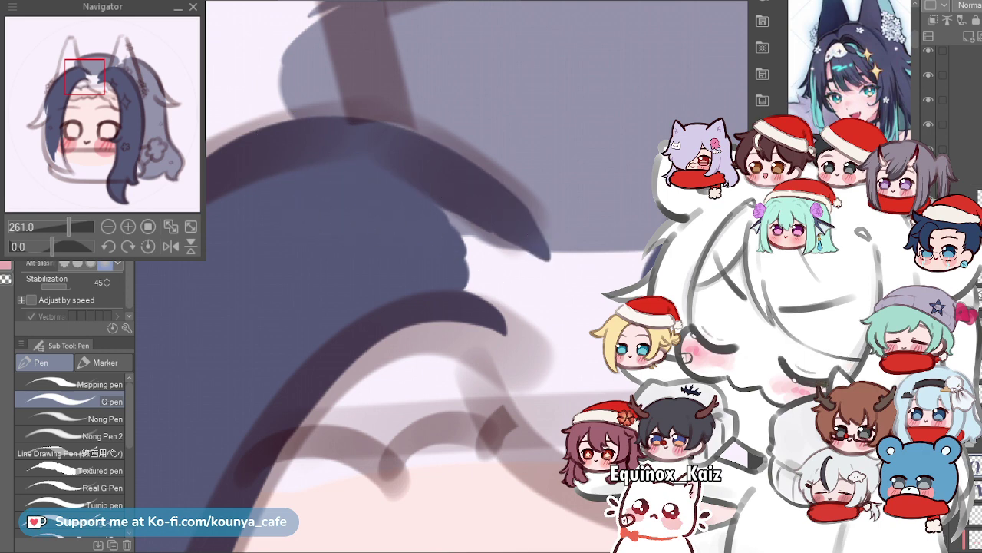
Fill the gap between the upper strand and the arched forehead strand with navy to form the lock's rounded end at the parting.
{"action": "left_click_drag", "start_coordinate": [473, 211], "coordinate": [431, 202]}
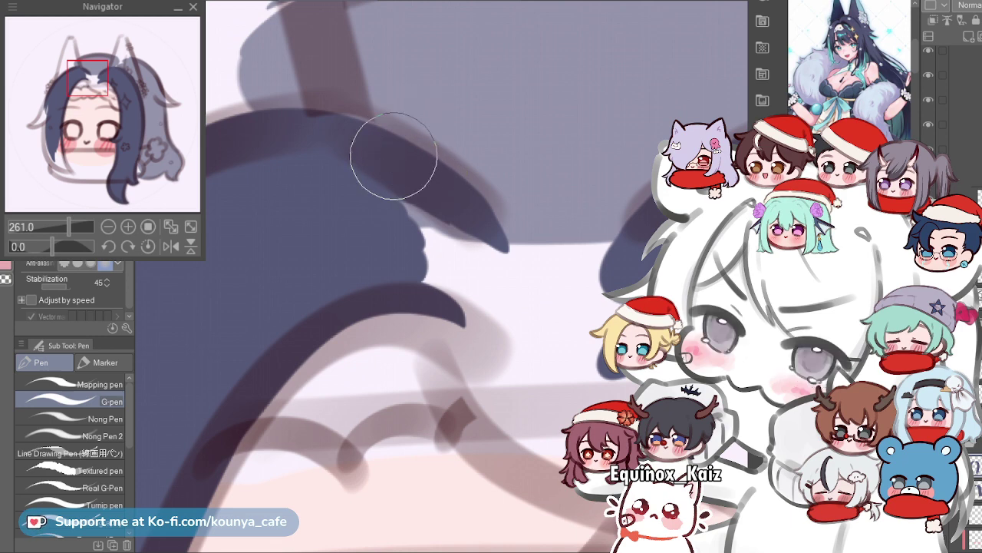
{"action": "mouse_move", "coordinate": [430, 231]}
{"action": "left_mouse_down"}
{"action": "mouse_move", "coordinate": [450, 250]}
{"action": "mouse_move", "coordinate": [491, 263]}
{"action": "left_mouse_up"}
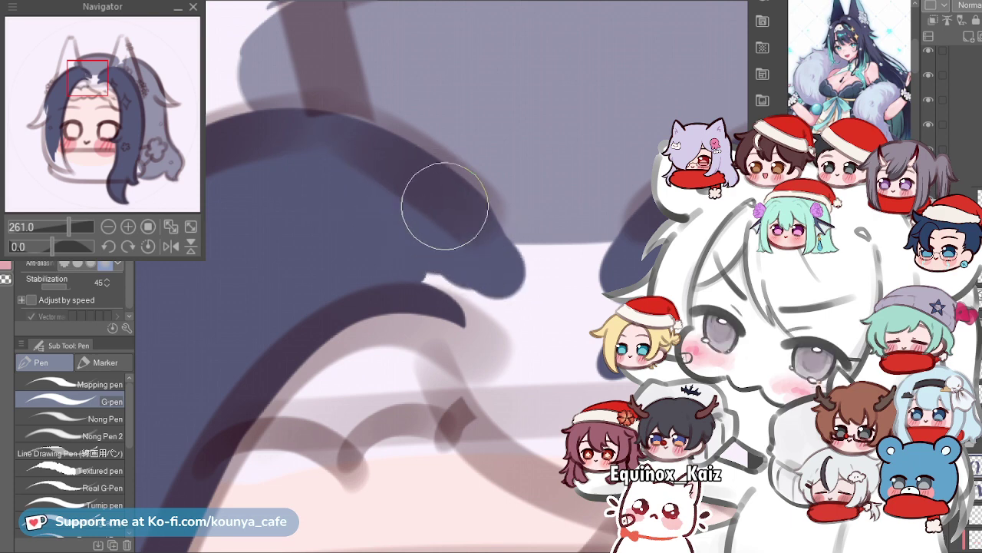
{"action": "left_click_drag", "start_coordinate": [379, 226], "coordinate": [448, 276]}
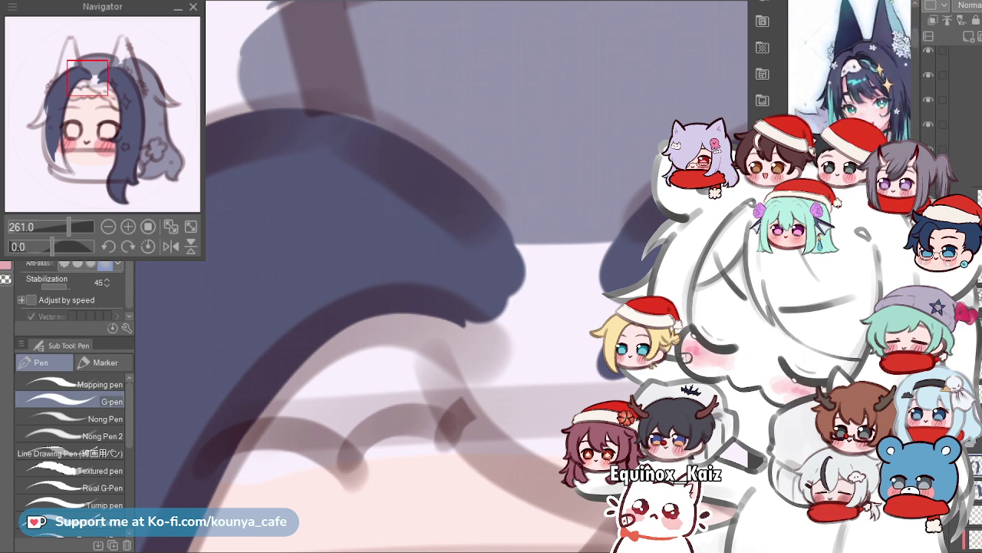
Paint the lower edge of the outward-flicking strand in navy, following the sketch curve from its tip into the lock's body.
{"action": "scroll", "coordinate": [441, 276], "scroll_direction": "down", "scroll_amount": 5}
{"action": "scroll", "coordinate": [291, 302], "scroll_direction": "up", "scroll_amount": 3}
{"action": "scroll", "coordinate": [442, 276], "scroll_direction": "up", "scroll_amount": 1}
{"action": "scroll", "coordinate": [274, 389], "scroll_direction": "up", "scroll_amount": 2}
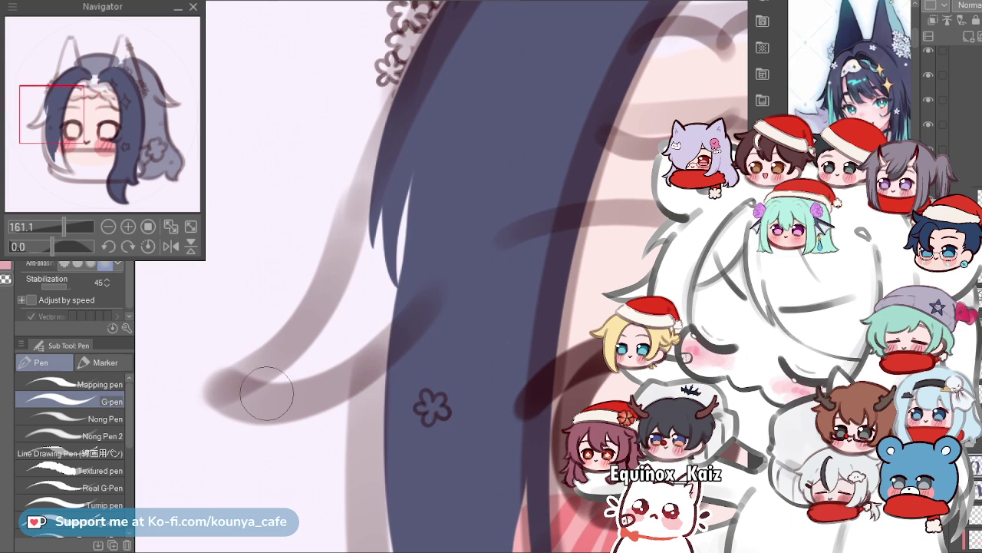
{"action": "left_click_drag", "start_coordinate": [224, 387], "coordinate": [399, 284]}
{"action": "scroll", "coordinate": [272, 412], "scroll_direction": "up", "scroll_amount": 2}
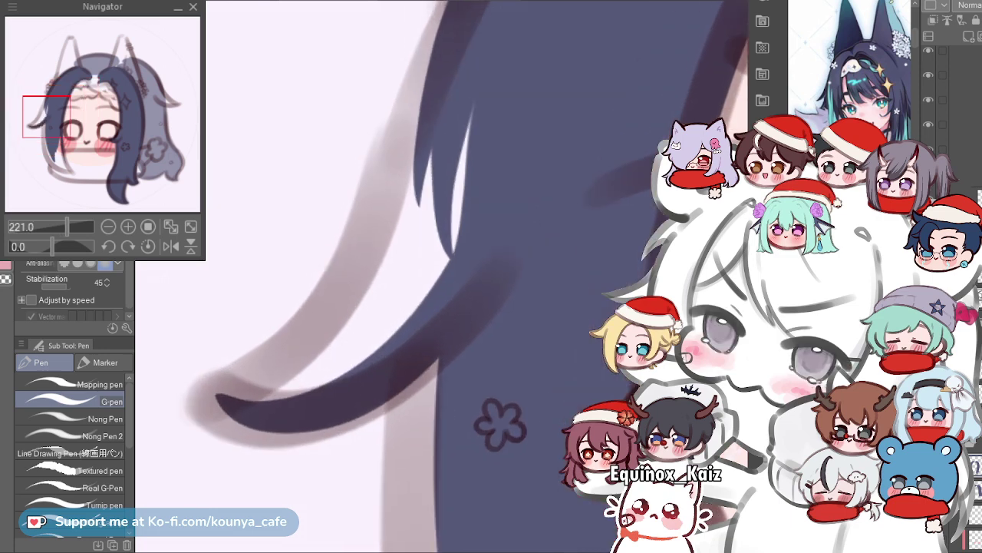
{"action": "key", "text": "ctrl+z"}
{"action": "left_click_drag", "start_coordinate": [239, 415], "coordinate": [428, 304]}
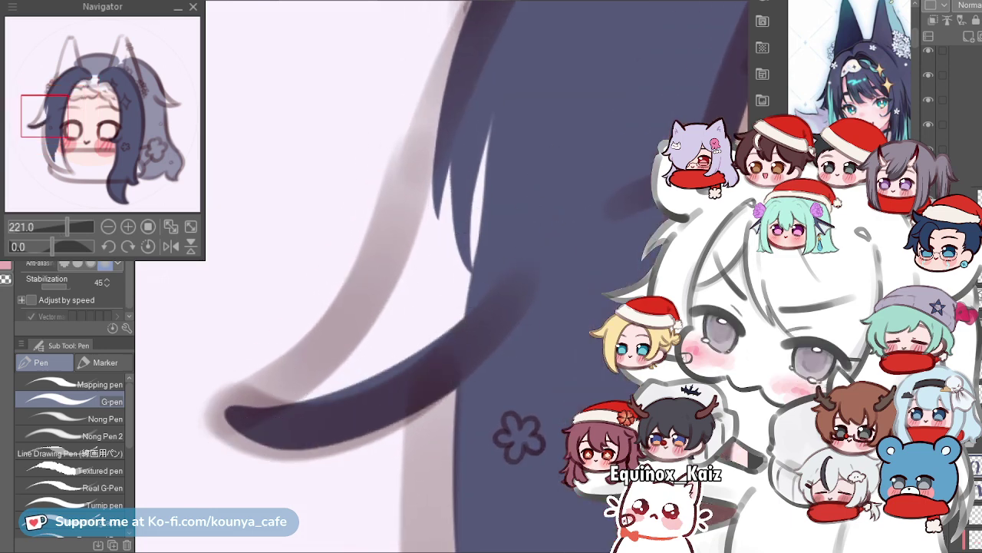
{"action": "key", "text": "ctrl+z"}
{"action": "left_click_drag", "start_coordinate": [234, 415], "coordinate": [445, 323]}
{"action": "key", "text": "ctrl+z"}
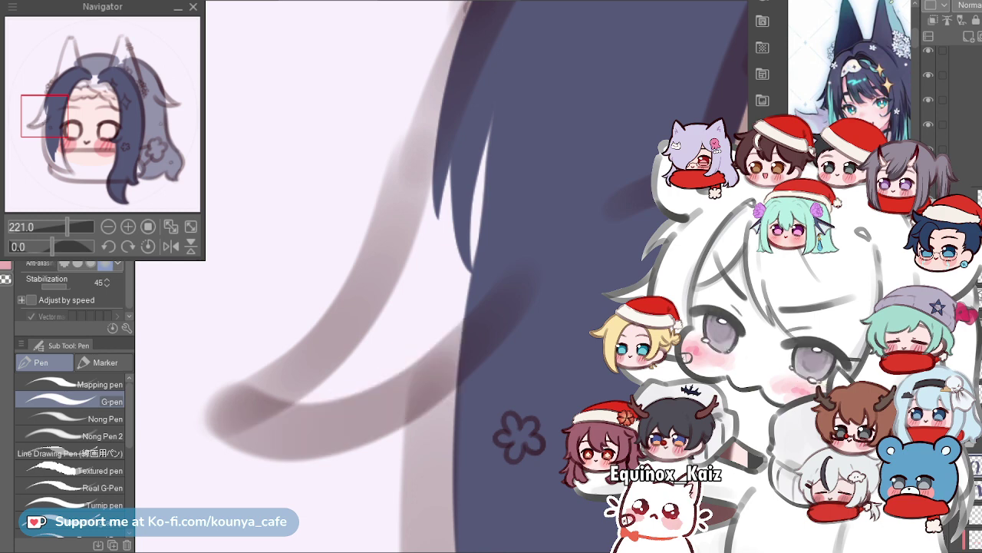
{"action": "left_click_drag", "start_coordinate": [226, 414], "coordinate": [437, 273]}
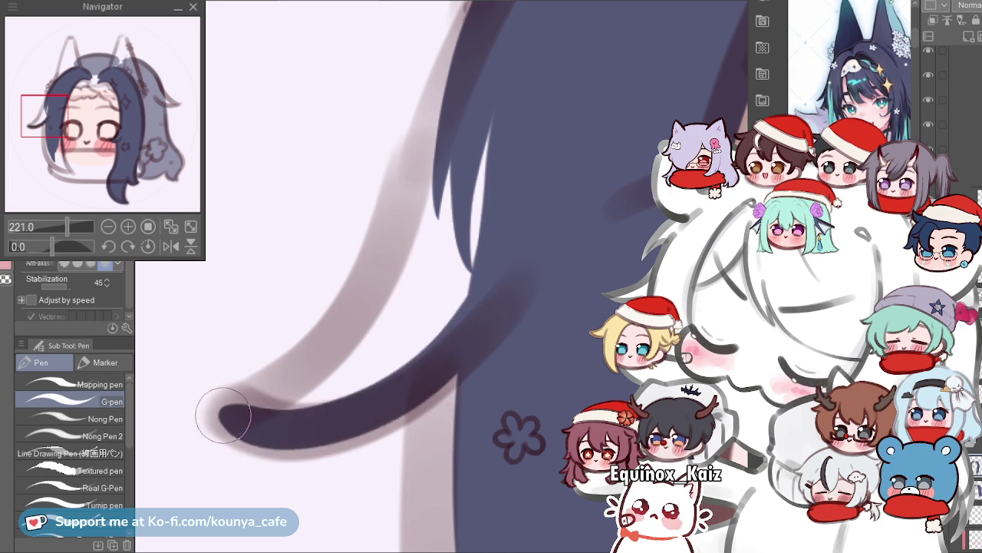
Paint the upper edge of the flicked strand in navy, joining its tip to the lock's outer edge.
{"action": "left_click_drag", "start_coordinate": [219, 405], "coordinate": [452, 31]}
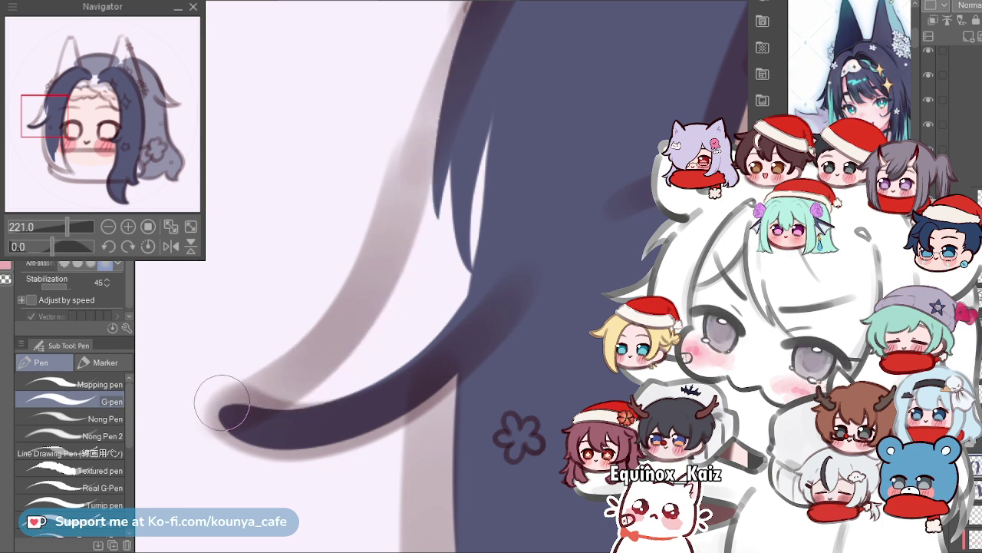
{"action": "left_click_drag", "start_coordinate": [221, 399], "coordinate": [412, 143]}
{"action": "key", "text": "ctrl+z"}
{"action": "left_click_drag", "start_coordinate": [309, 373], "coordinate": [449, 74]}
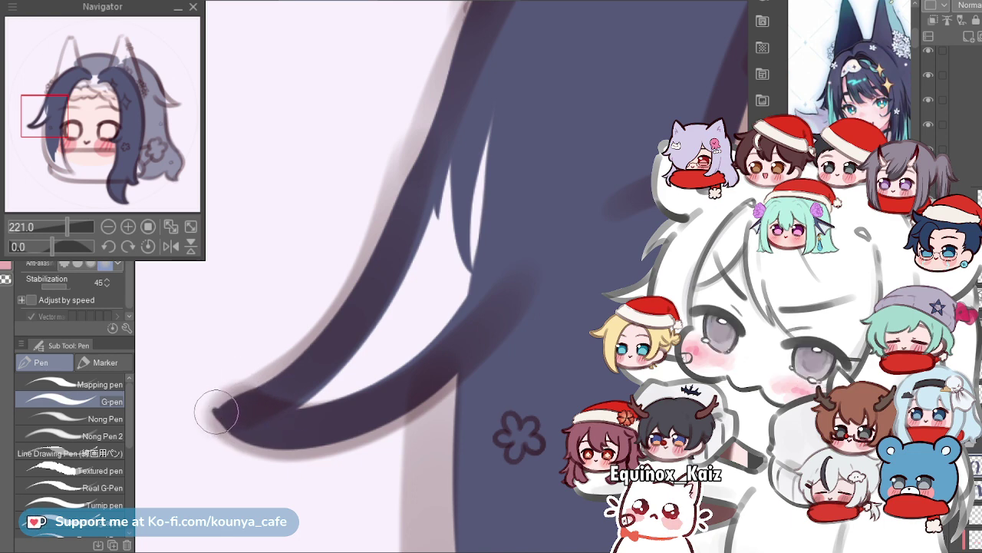
Fill the inside of the flicked strand and the remaining gaps beside the lock with navy.
{"action": "left_click_drag", "start_coordinate": [291, 396], "coordinate": [370, 359]}
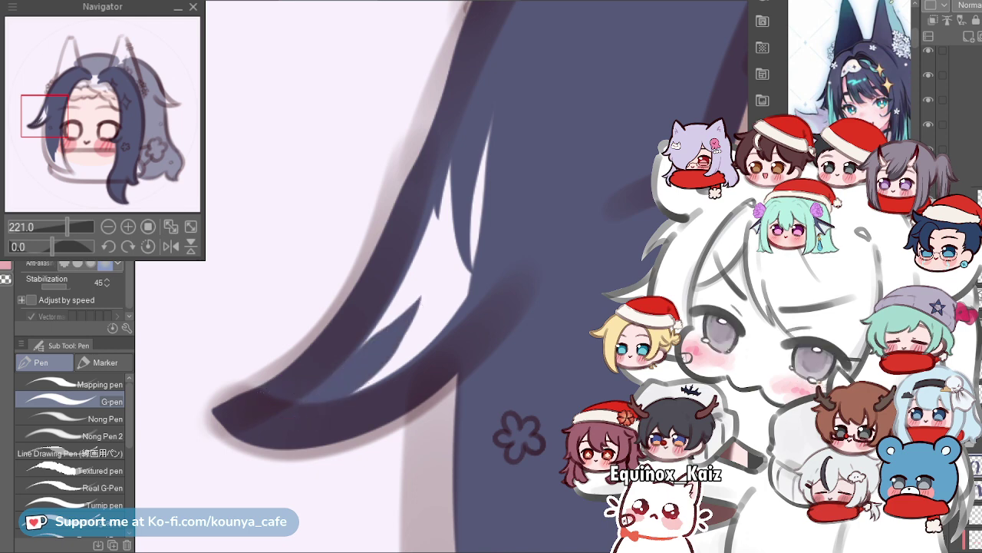
{"action": "scroll", "coordinate": [265, 328], "scroll_direction": "down", "scroll_amount": 3}
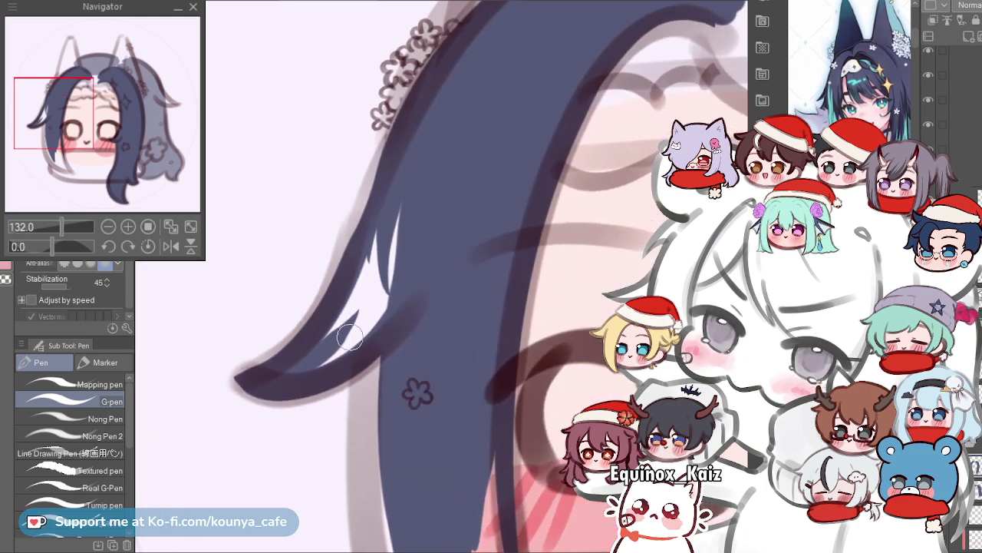
{"action": "scroll", "coordinate": [350, 335], "scroll_direction": "up", "scroll_amount": 2}
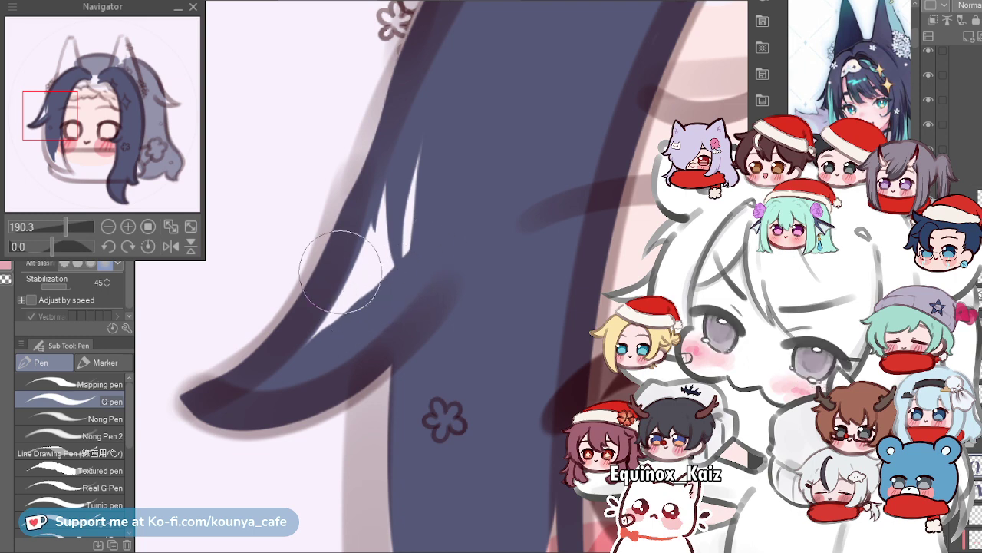
{"action": "mouse_move", "coordinate": [280, 345]}
{"action": "left_mouse_down"}
{"action": "mouse_move", "coordinate": [365, 276]}
{"action": "mouse_move", "coordinate": [415, 168]}
{"action": "left_mouse_up"}
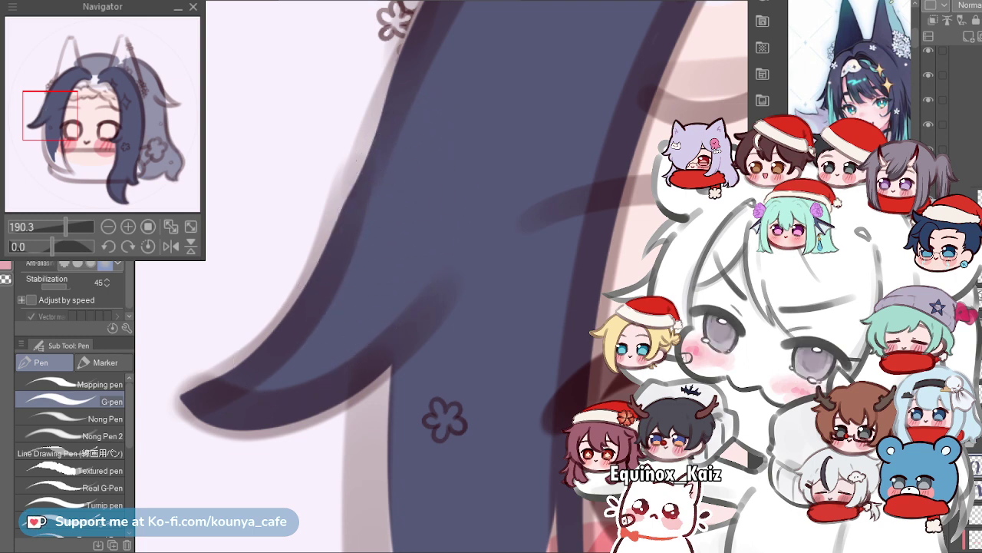
Shrink the brush and smooth the lock's outer contour between the small flowers and the flicked strand.
{"action": "scroll", "coordinate": [435, 189], "scroll_direction": "down", "scroll_amount": 3}
{"action": "scroll", "coordinate": [440, 131], "scroll_direction": "up", "scroll_amount": 3}
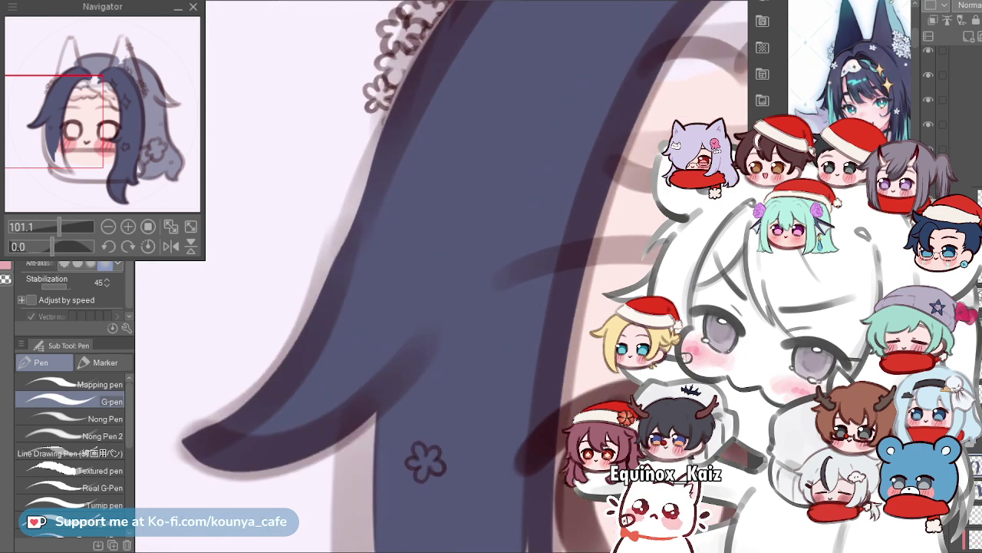
{"action": "key", "text": "["}
{"action": "key", "text": "["}
{"action": "key", "text": "["}
{"action": "mouse_move", "coordinate": [461, 62]}
{"action": "left_mouse_down"}
{"action": "mouse_move", "coordinate": [353, 237]}
{"action": "mouse_move", "coordinate": [341, 301]}
{"action": "left_mouse_up"}
{"action": "key", "text": "ctrl+z"}
{"action": "key", "text": "["}
{"action": "left_click_drag", "start_coordinate": [388, 165], "coordinate": [334, 300]}
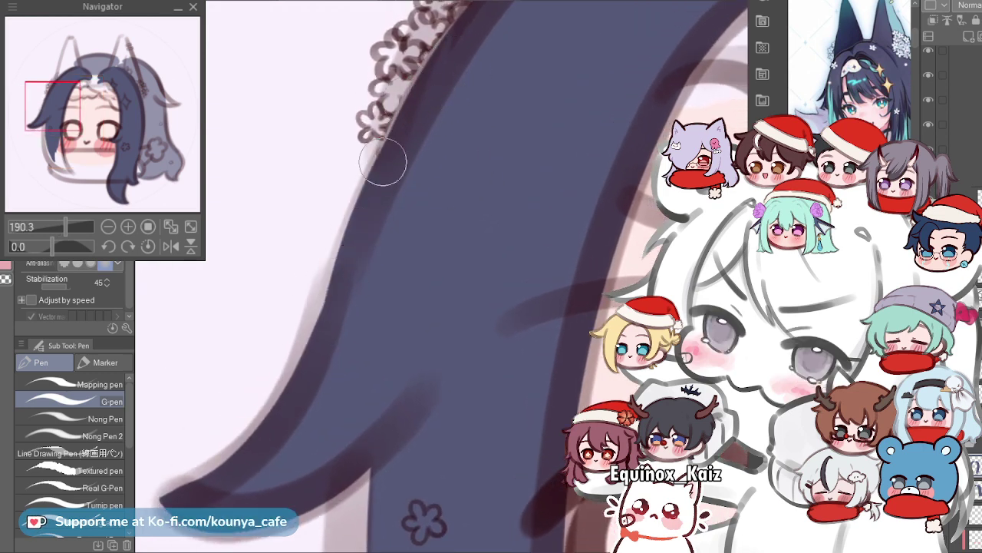
{"action": "scroll", "coordinate": [407, 146], "scroll_direction": "down", "scroll_amount": 3}
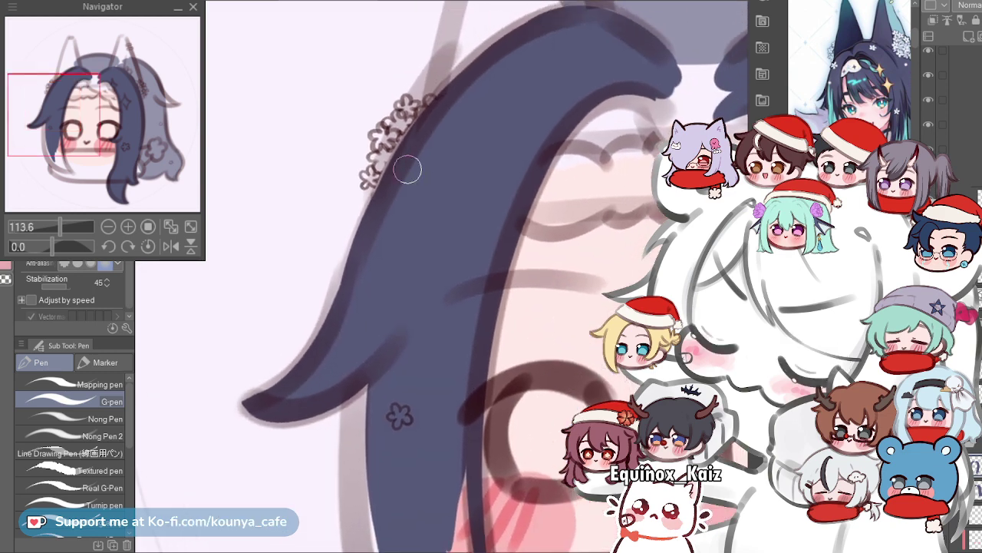
{"action": "scroll", "coordinate": [411, 157], "scroll_direction": "up", "scroll_amount": 3}
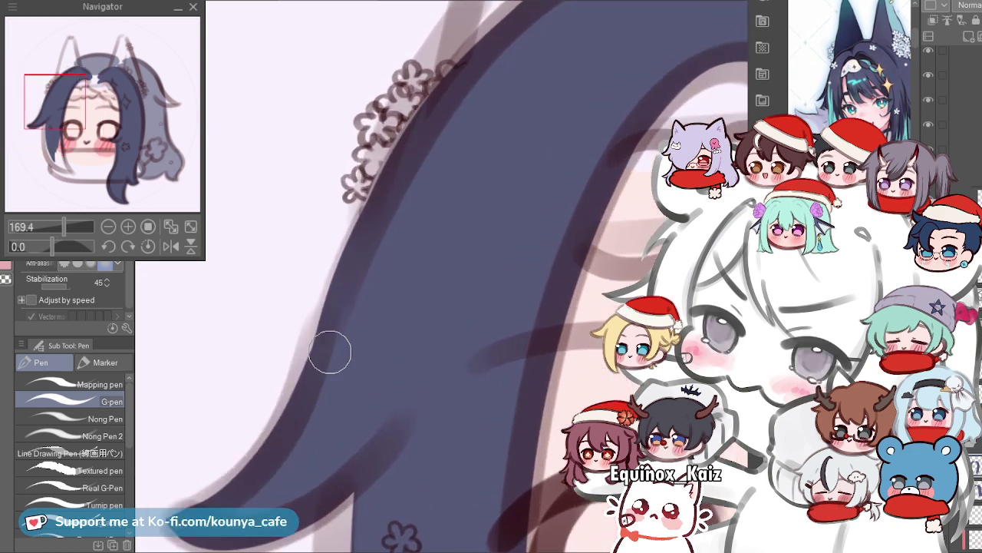
{"action": "scroll", "coordinate": [350, 269], "scroll_direction": "up", "scroll_amount": 2}
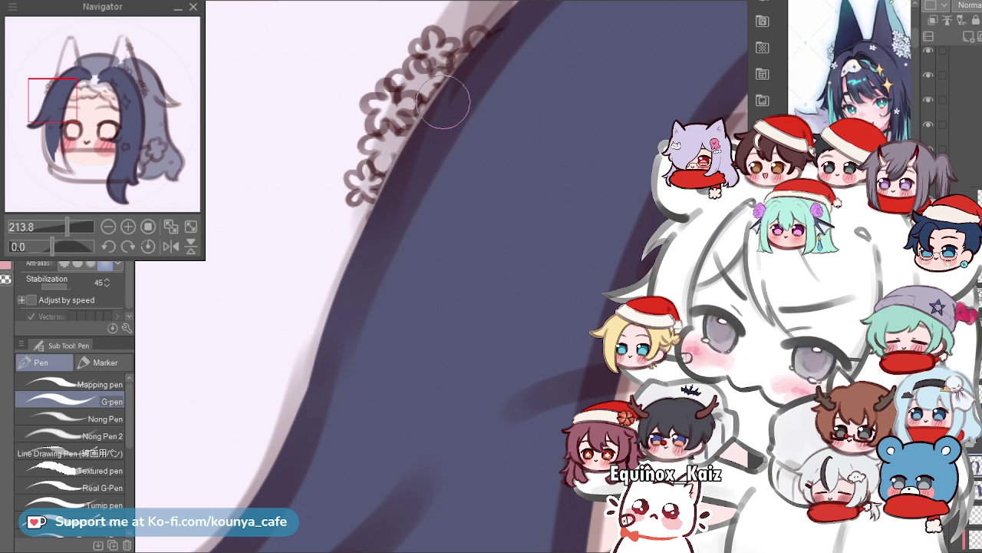
{"action": "scroll", "coordinate": [433, 139], "scroll_direction": "down", "scroll_amount": 4}
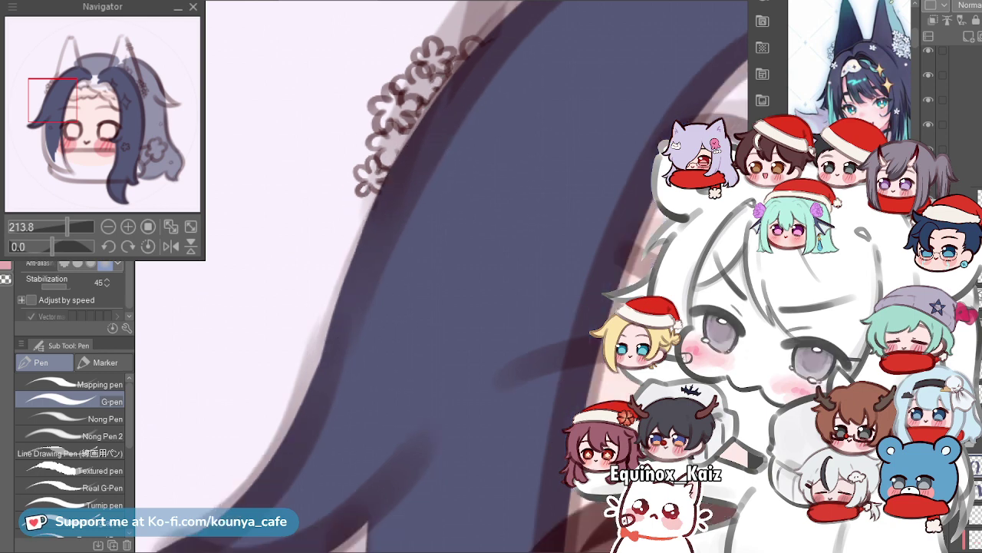
{"action": "scroll", "coordinate": [368, 222], "scroll_direction": "up", "scroll_amount": 3}
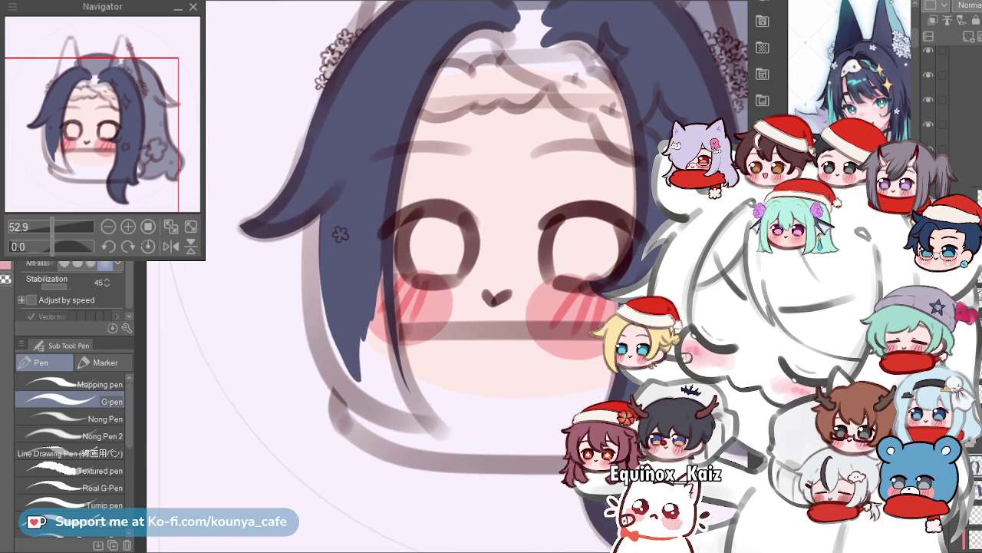
Paint a long tapered navy strand along the lower lock's outer sketch line, from below the flick toward the chin.
{"action": "scroll", "coordinate": [328, 352], "scroll_direction": "up", "scroll_amount": 2}
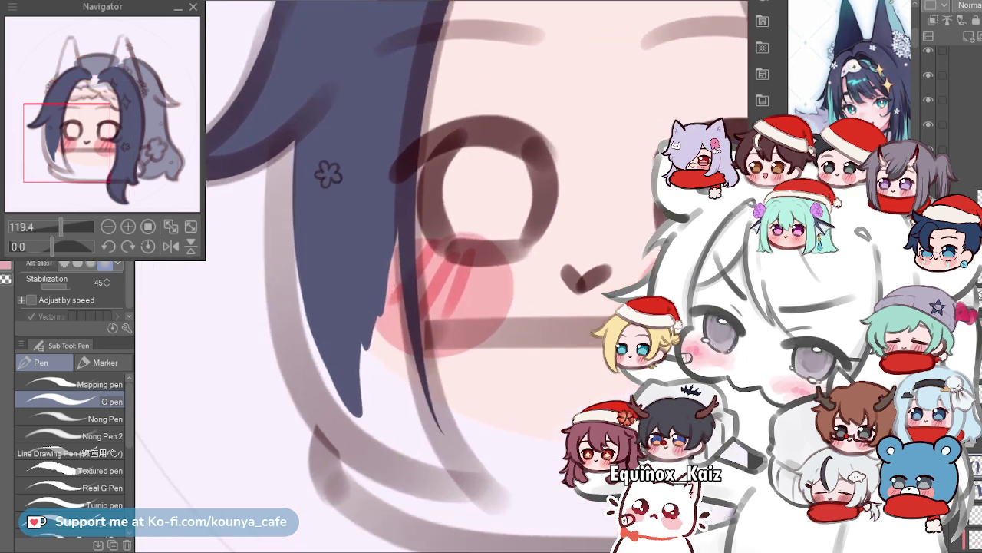
{"action": "mouse_move", "coordinate": [326, 191]}
{"action": "left_mouse_down"}
{"action": "mouse_move", "coordinate": [397, 261]}
{"action": "mouse_move", "coordinate": [320, 180]}
{"action": "left_mouse_up"}
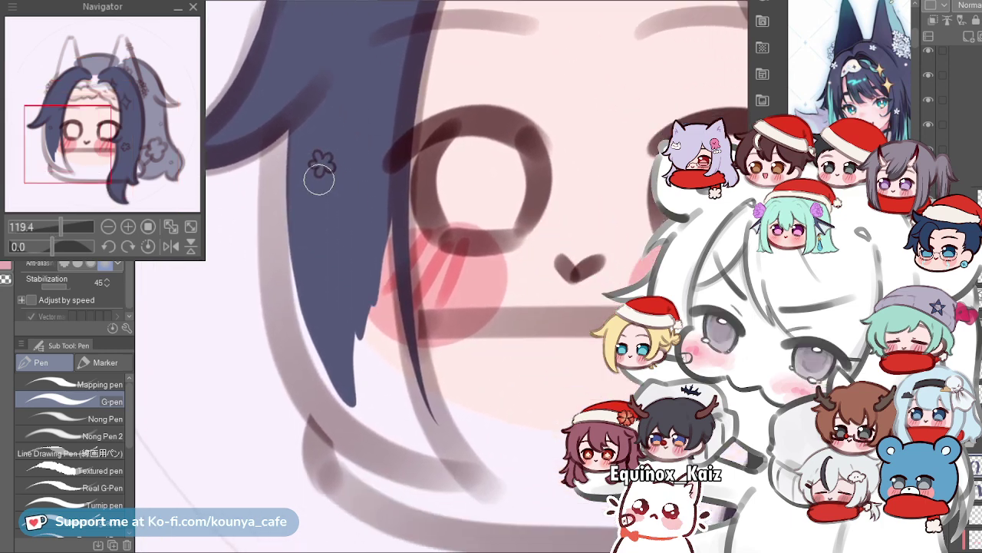
{"action": "left_click_drag", "start_coordinate": [288, 135], "coordinate": [322, 368]}
{"action": "key", "text": "ctrl+z"}
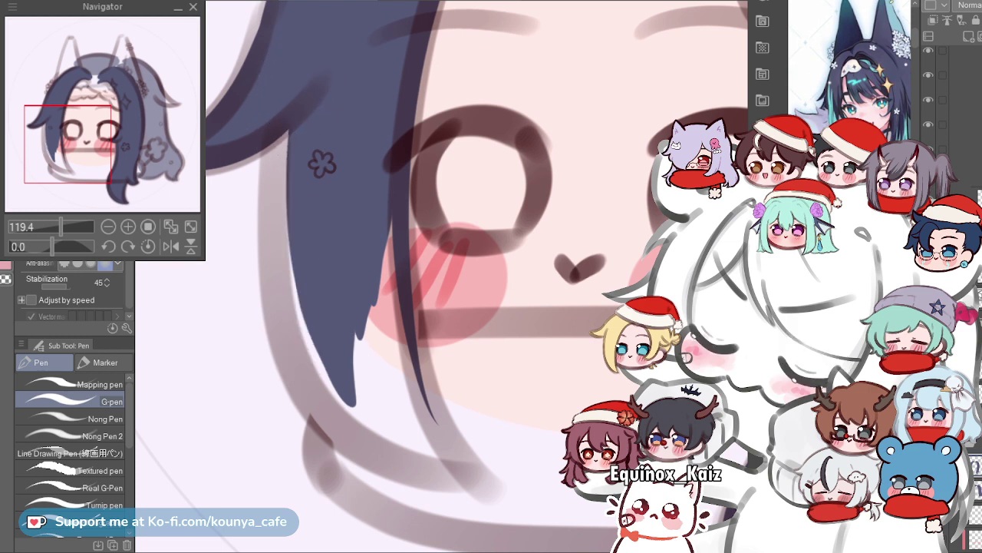
{"action": "mouse_move", "coordinate": [289, 135]}
{"action": "left_mouse_down"}
{"action": "mouse_move", "coordinate": [298, 304]}
{"action": "mouse_move", "coordinate": [354, 419]}
{"action": "mouse_move", "coordinate": [285, 290]}
{"action": "mouse_move", "coordinate": [350, 449]}
{"action": "left_mouse_up"}
{"action": "key", "text": "ctrl+z"}
{"action": "key", "text": "ctrl+z"}
{"action": "key", "text": "ctrl+y"}
{"action": "key", "text": "ctrl+z"}
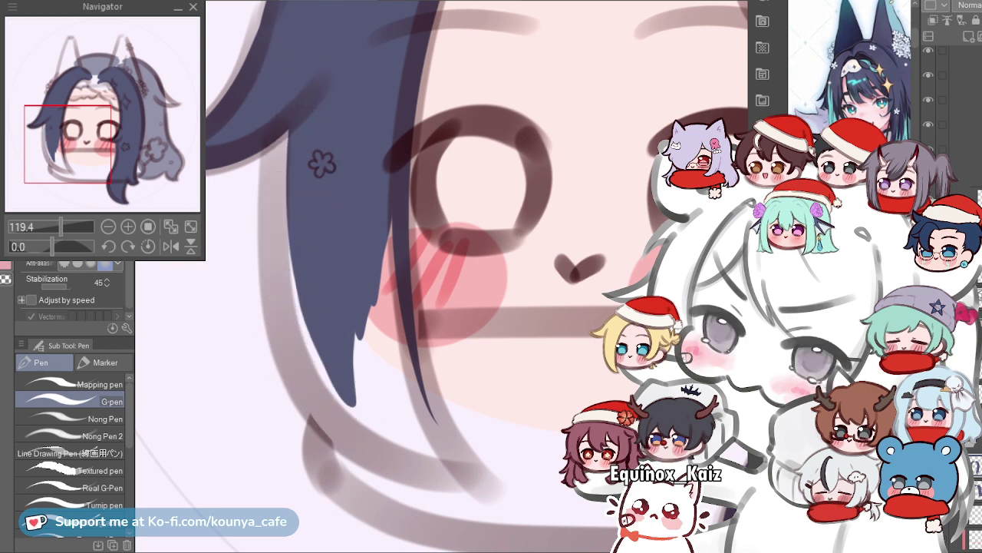
{"action": "key", "text": "ctrl+y"}
{"action": "key", "text": "ctrl+z"}
{"action": "key", "text": "ctrl+y"}
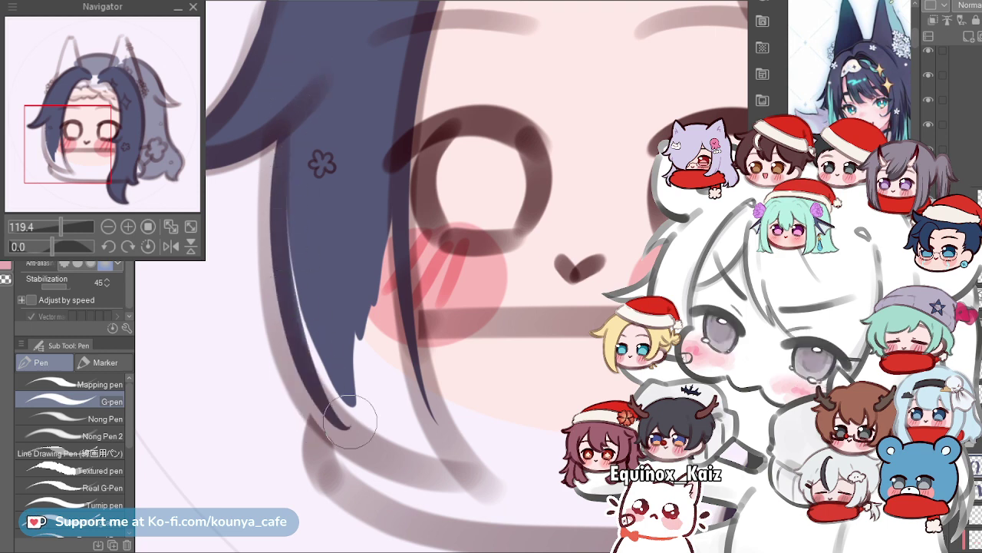
Thicken the lower lock's outer edge, extend its curved tip, and fill the area across to the inner strand with navy.
{"action": "left_click_drag", "start_coordinate": [290, 111], "coordinate": [357, 422]}
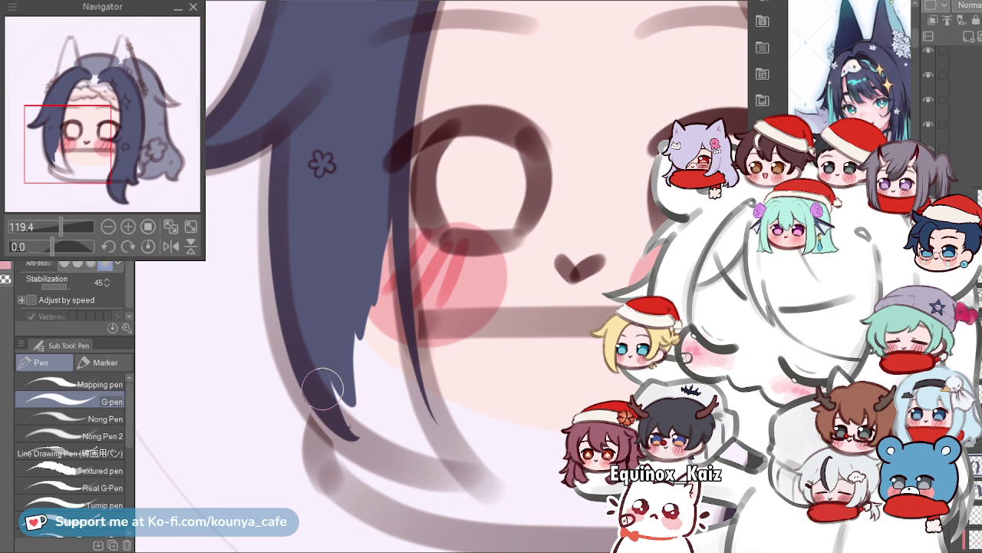
{"action": "left_click_drag", "start_coordinate": [280, 146], "coordinate": [336, 429]}
{"action": "key", "text": "ctrl+z"}
{"action": "left_click_drag", "start_coordinate": [281, 146], "coordinate": [293, 382]}
{"action": "key", "text": "ctrl+z"}
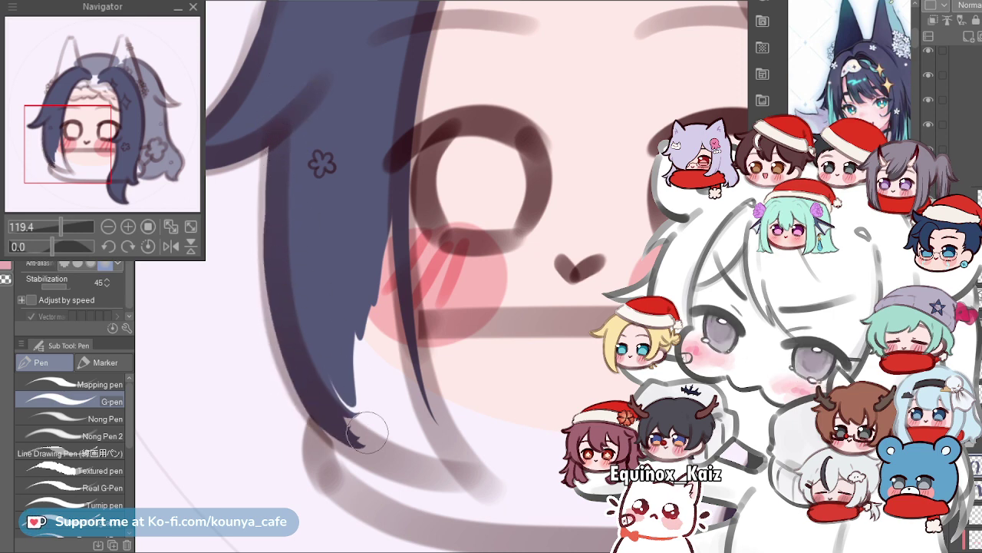
{"action": "key", "text": "ctrl+z"}
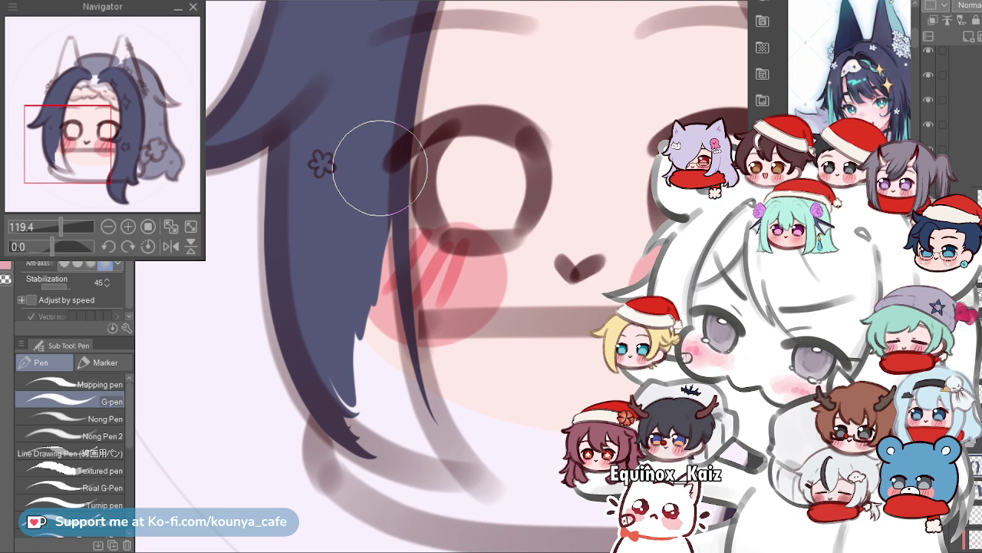
{"action": "mouse_move", "coordinate": [372, 215]}
{"action": "left_mouse_down"}
{"action": "mouse_move", "coordinate": [371, 367]}
{"action": "mouse_move", "coordinate": [331, 255]}
{"action": "mouse_move", "coordinate": [401, 410]}
{"action": "mouse_move", "coordinate": [321, 260]}
{"action": "mouse_move", "coordinate": [414, 451]}
{"action": "mouse_move", "coordinate": [344, 292]}
{"action": "mouse_move", "coordinate": [411, 433]}
{"action": "left_mouse_up"}
{"action": "key", "text": "ctrl+z"}
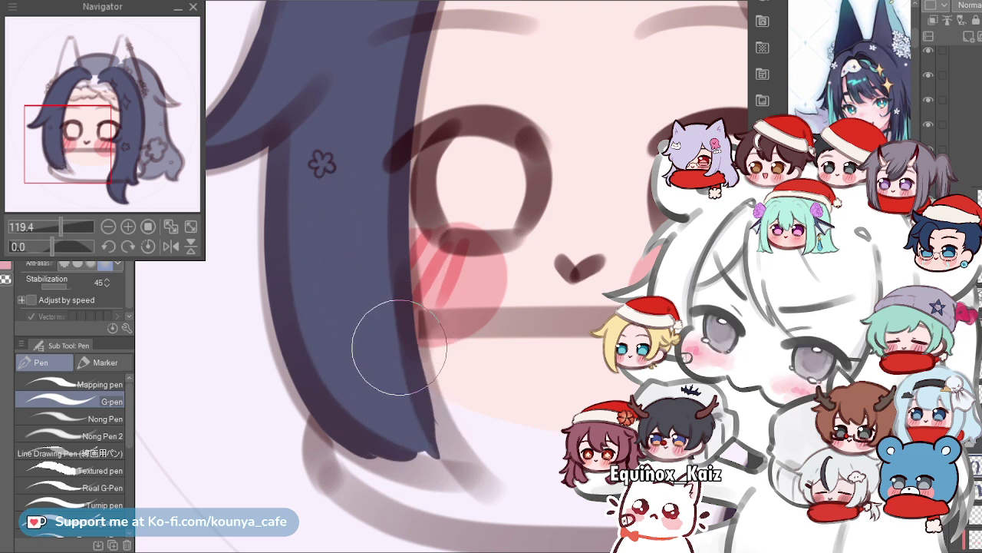
Flip the canvas, shrink the brush, and extend the lower lock's inner edge into a long tapered navy tip below the cheek.
{"action": "key", "text": "h"}
{"action": "scroll", "coordinate": [434, 403], "scroll_direction": "up", "scroll_amount": 3}
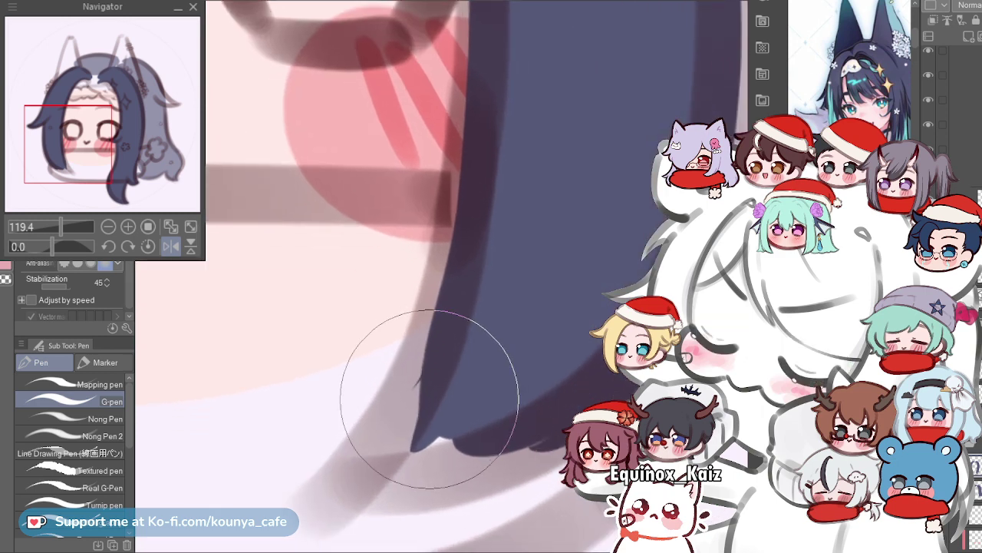
{"action": "mouse_move", "coordinate": [406, 424]}
{"action": "left_mouse_down"}
{"action": "mouse_move", "coordinate": [386, 341]}
{"action": "mouse_move", "coordinate": [364, 367]}
{"action": "mouse_move", "coordinate": [361, 409]}
{"action": "left_mouse_up"}
{"action": "scroll", "coordinate": [406, 361], "scroll_direction": "up", "scroll_amount": 1}
{"action": "key", "text": "bracketleft"}
{"action": "key", "text": "bracketleft"}
{"action": "key", "text": "bracketleft"}
{"action": "key", "text": "bracketleft"}
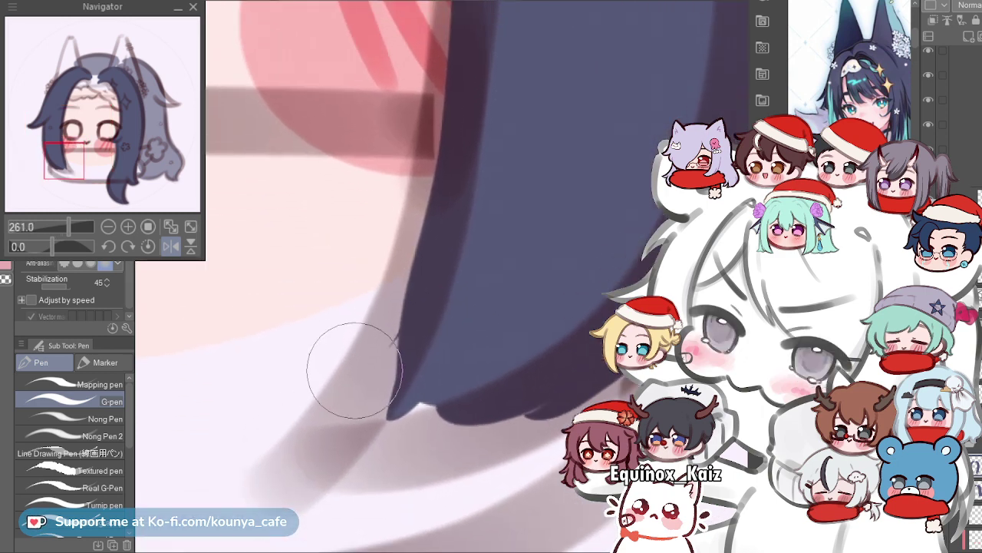
{"action": "mouse_move", "coordinate": [305, 455]}
{"action": "left_mouse_down"}
{"action": "mouse_move", "coordinate": [384, 351]}
{"action": "mouse_move", "coordinate": [436, 56]}
{"action": "left_mouse_up"}
{"action": "key", "text": "ctrl+z"}
{"action": "left_click_drag", "start_coordinate": [297, 454], "coordinate": [435, 62]}
{"action": "mouse_move", "coordinate": [284, 459]}
{"action": "left_mouse_down"}
{"action": "mouse_move", "coordinate": [325, 417]}
{"action": "mouse_move", "coordinate": [412, 193]}
{"action": "left_mouse_up"}
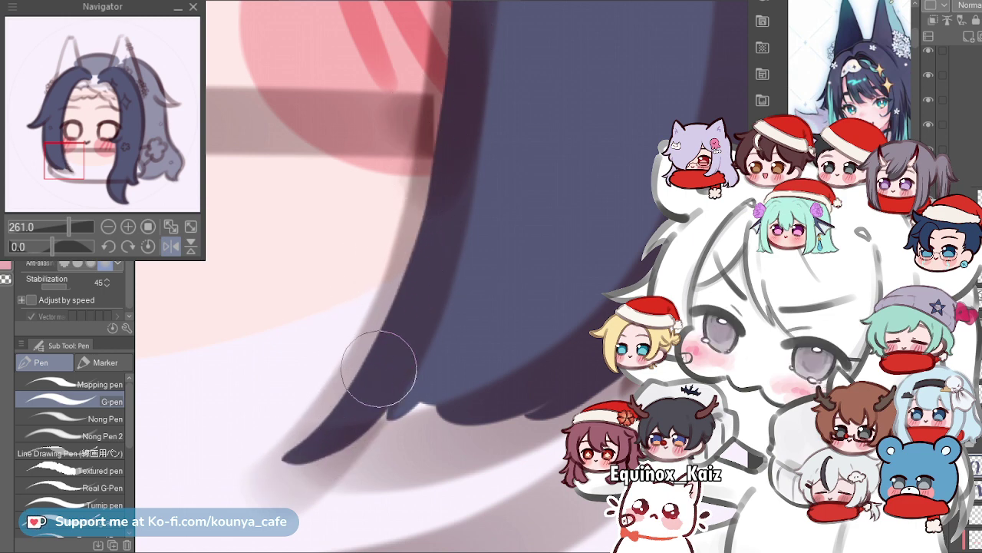
Paint the curved underside of the lock's tip and fill the gap above it with navy.
{"action": "mouse_move", "coordinate": [381, 405]}
{"action": "left_mouse_down"}
{"action": "mouse_move", "coordinate": [364, 408]}
{"action": "mouse_move", "coordinate": [350, 381]}
{"action": "mouse_move", "coordinate": [335, 379]}
{"action": "left_mouse_up"}
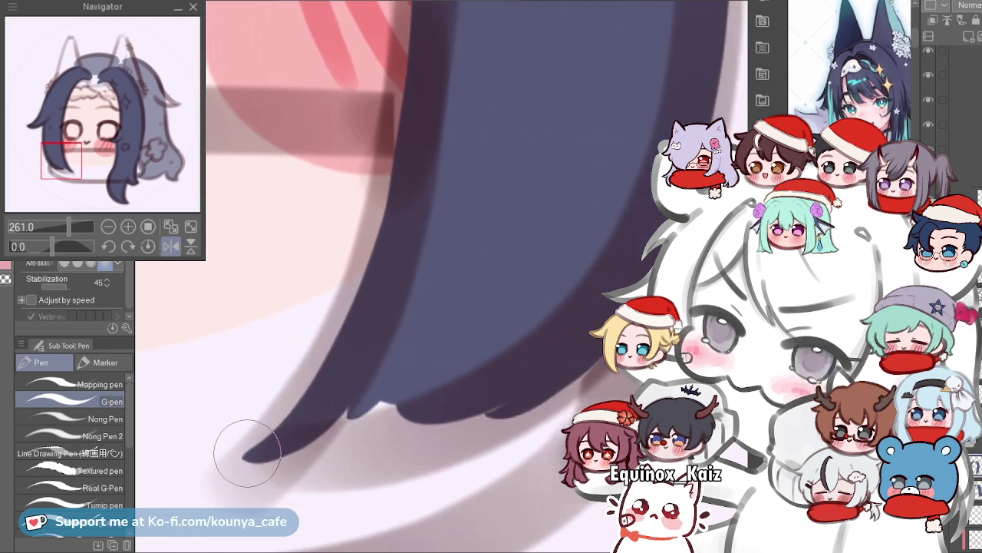
{"action": "left_click_drag", "start_coordinate": [247, 452], "coordinate": [495, 408]}
{"action": "key", "text": "ctrl+z"}
{"action": "left_click_drag", "start_coordinate": [242, 460], "coordinate": [495, 411]}
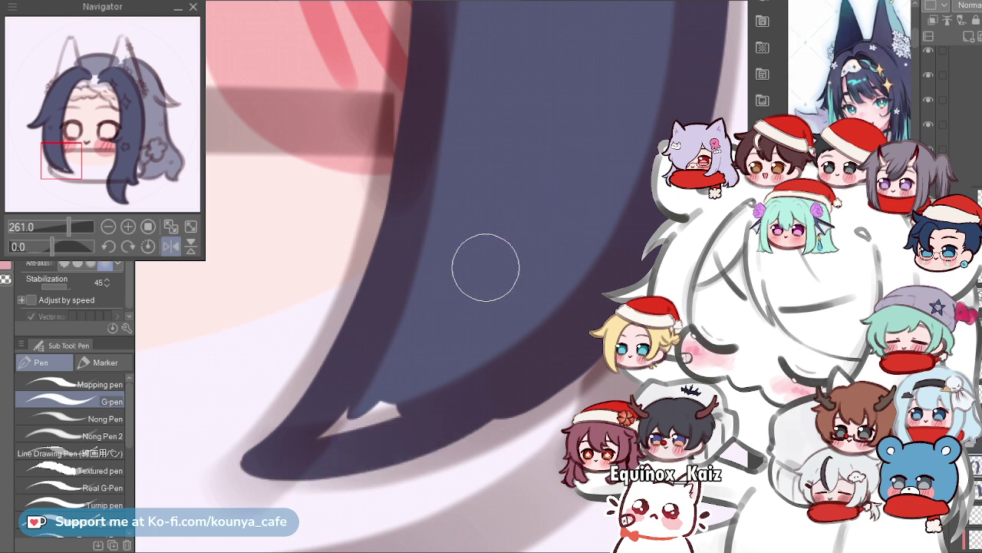
{"action": "left_click_drag", "start_coordinate": [309, 429], "coordinate": [370, 417]}
{"action": "left_click_drag", "start_coordinate": [315, 434], "coordinate": [278, 433]}
{"action": "left_click_drag", "start_coordinate": [221, 460], "coordinate": [606, 224]}
{"action": "key", "text": "ctrl+z"}
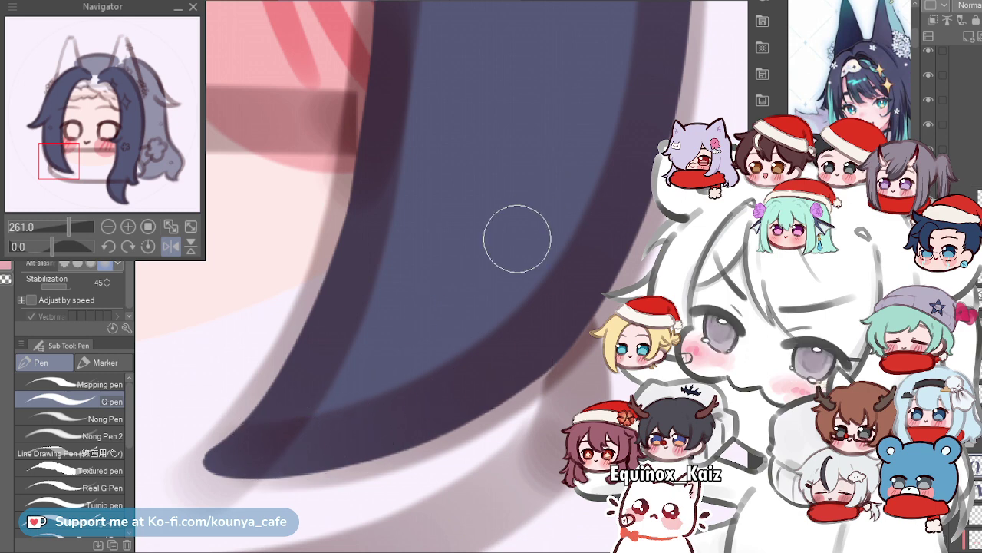
Smooth the lock's inner edge beside the eye and blush down toward the tip with navy.
{"action": "scroll", "coordinate": [453, 323], "scroll_direction": "down", "scroll_amount": 5}
{"action": "scroll", "coordinate": [441, 254], "scroll_direction": "up", "scroll_amount": 4}
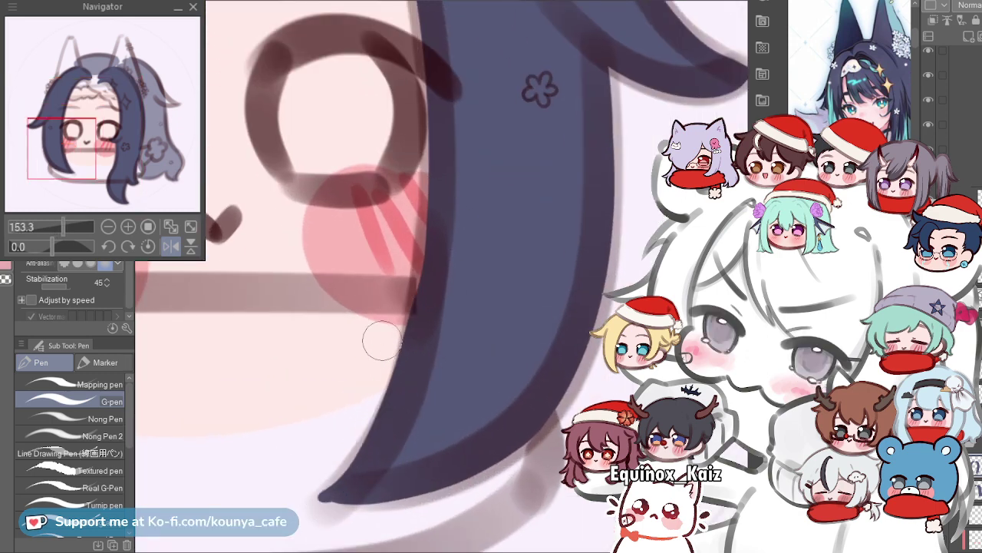
{"action": "scroll", "coordinate": [359, 442], "scroll_direction": "up", "scroll_amount": 1}
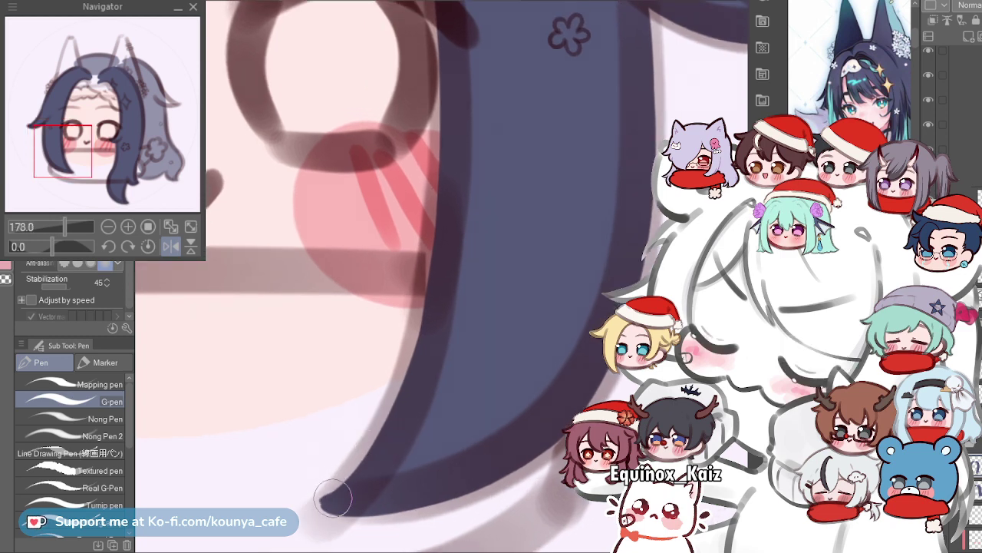
{"action": "left_click_drag", "start_coordinate": [441, 92], "coordinate": [435, 136]}
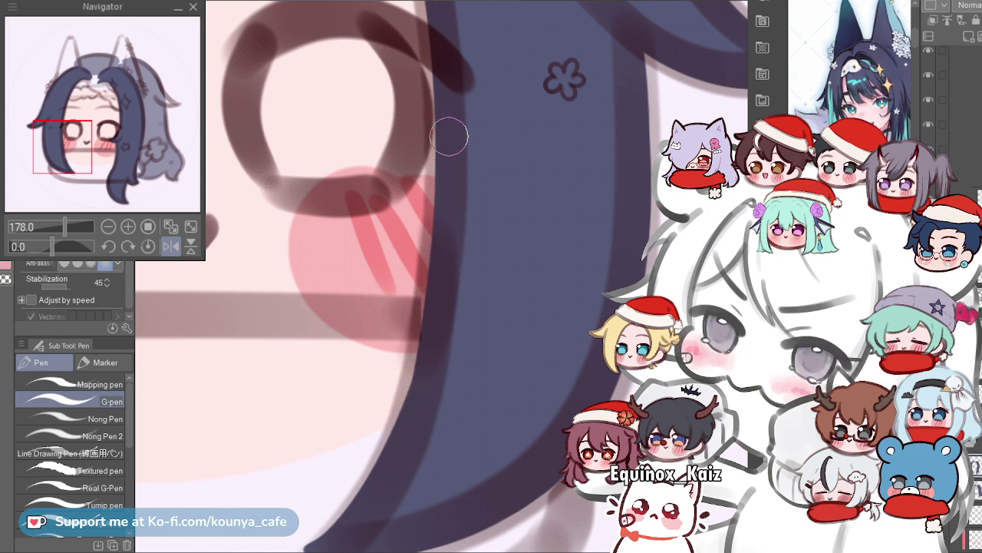
{"action": "left_click_drag", "start_coordinate": [437, 295], "coordinate": [353, 294]}
{"action": "left_click_drag", "start_coordinate": [430, 238], "coordinate": [506, 238]}
{"action": "mouse_move", "coordinate": [394, 167]}
{"action": "left_mouse_down"}
{"action": "mouse_move", "coordinate": [440, 123]}
{"action": "mouse_move", "coordinate": [460, 123]}
{"action": "mouse_move", "coordinate": [468, 136]}
{"action": "left_mouse_up"}
{"action": "left_click_drag", "start_coordinate": [460, 208], "coordinate": [405, 476]}
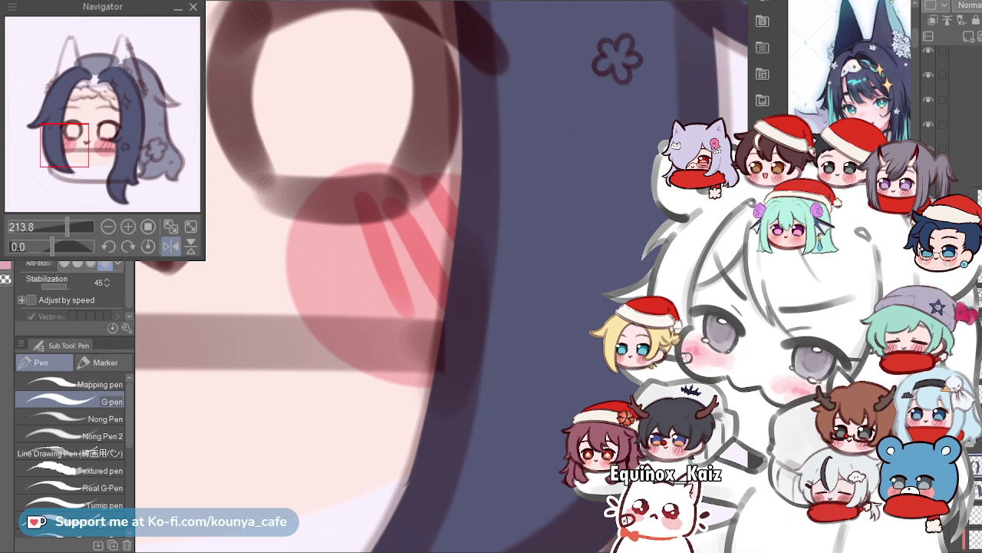
Unflip the canvas and examine the overall shape and balance of both front side locks.
{"action": "scroll", "coordinate": [437, 296], "scroll_direction": "down", "scroll_amount": 5}
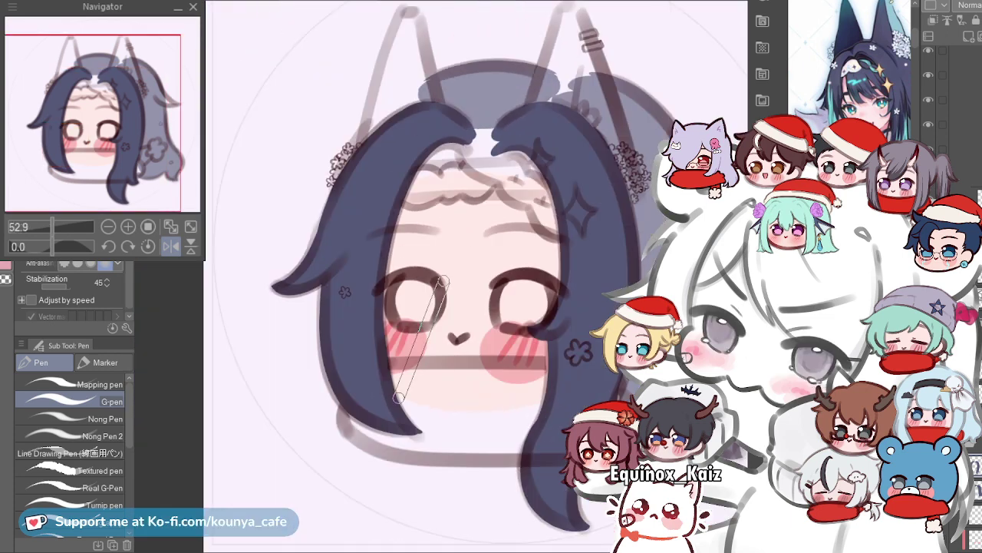
{"action": "scroll", "coordinate": [421, 339], "scroll_direction": "up", "scroll_amount": 3}
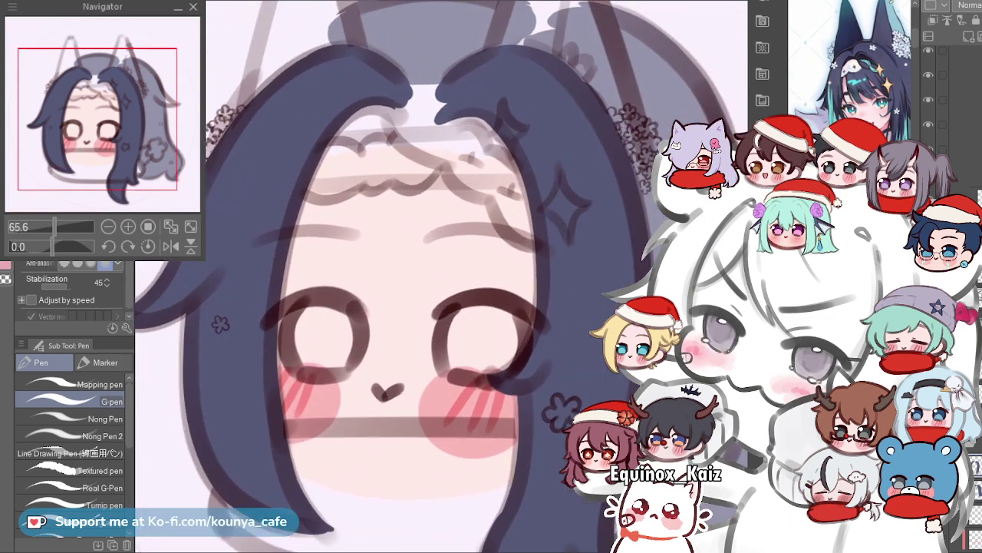
{"action": "scroll", "coordinate": [430, 307], "scroll_direction": "up", "scroll_amount": 2}
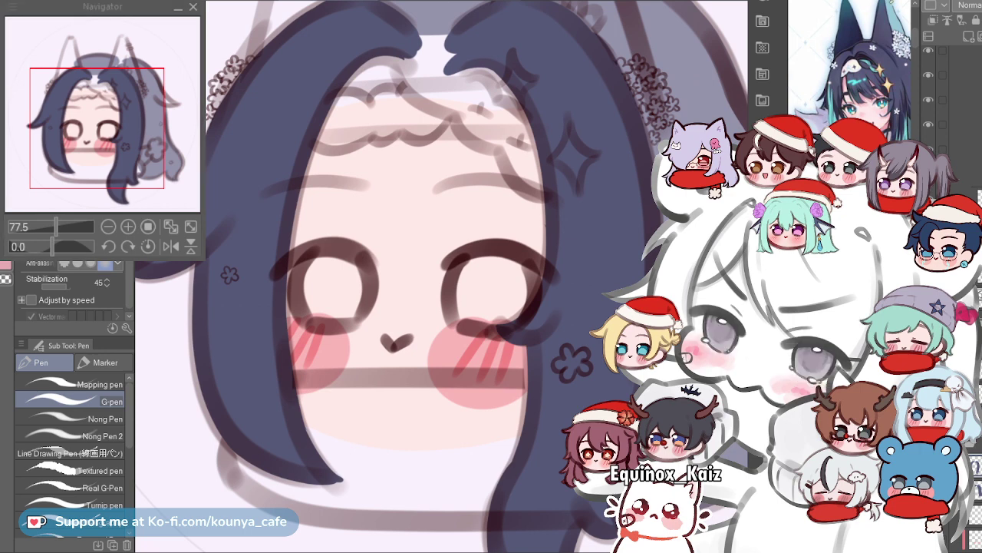
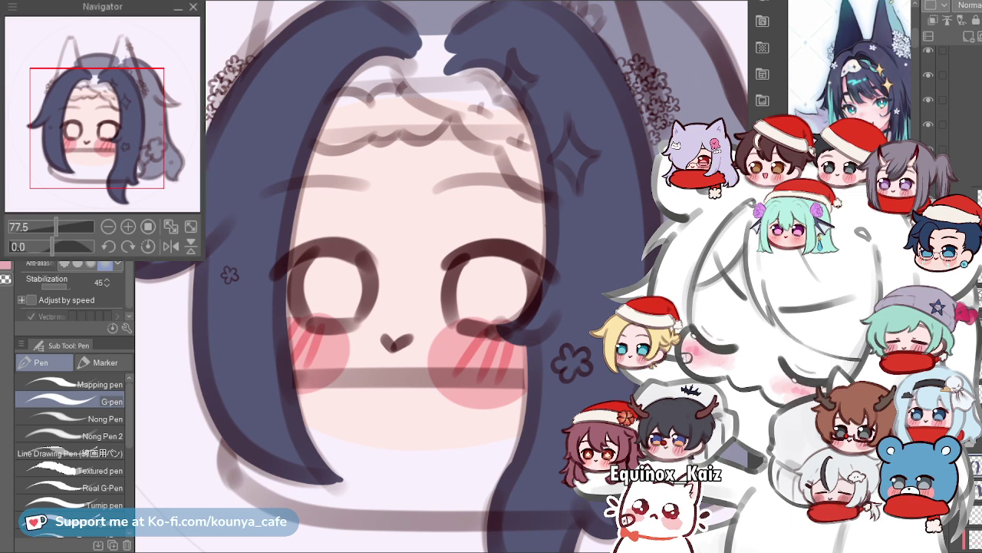
{"action": "scroll", "coordinate": [317, 208], "scroll_direction": "down", "scroll_amount": 2}
{"action": "left_click_drag", "start_coordinate": [384, 277], "coordinate": [370, 296]}
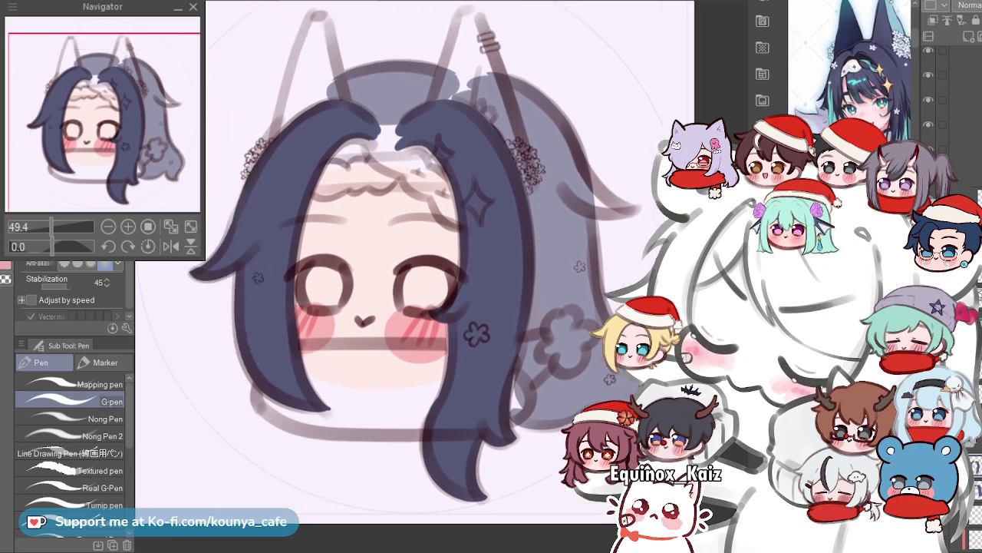
{"action": "scroll", "coordinate": [323, 125], "scroll_direction": "up", "scroll_amount": 4}
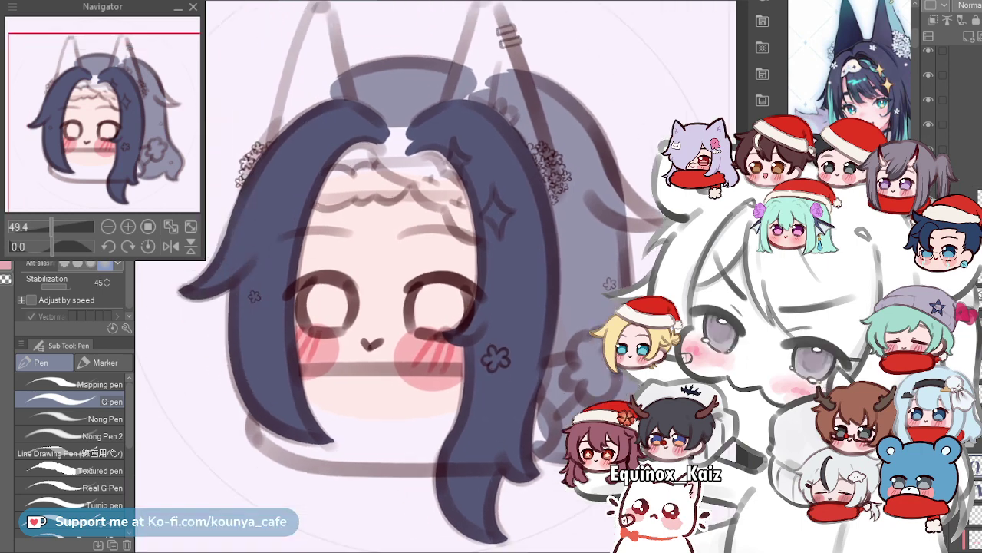
{"action": "left_click_drag", "start_coordinate": [322, 125], "coordinate": [305, 114]}
{"action": "key", "text": "ctrl+minus"}
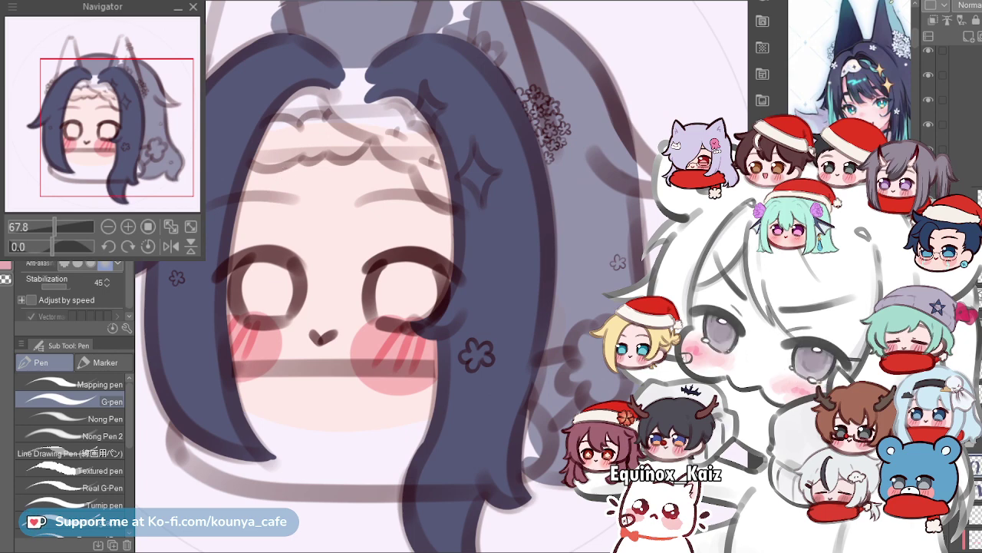
Try to smooth the lock's outer contour from the flicked strand up toward the small flowers.
{"action": "left_click_drag", "start_coordinate": [345, 276], "coordinate": [455, 286]}
{"action": "scroll", "coordinate": [203, 261], "scroll_direction": "up", "scroll_amount": 5}
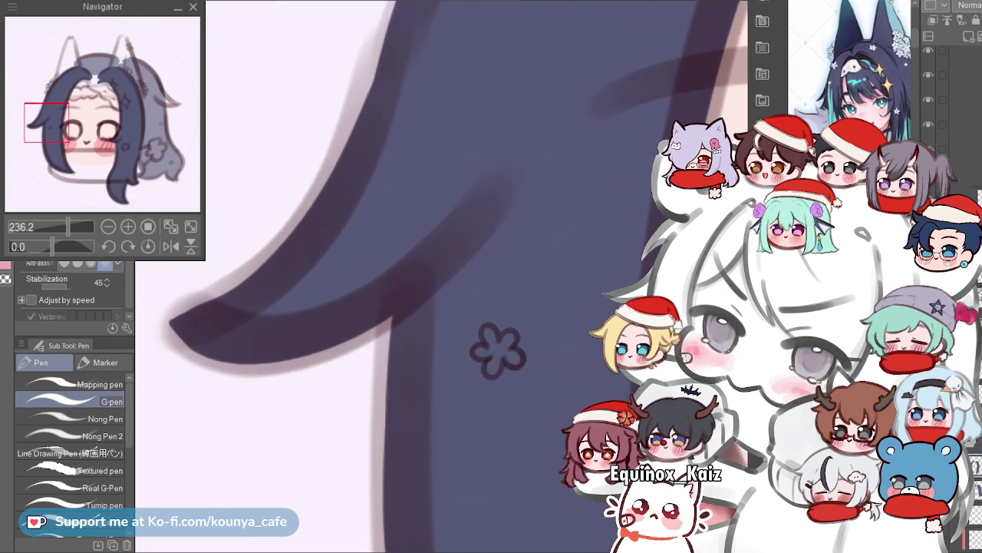
{"action": "left_click_drag", "start_coordinate": [315, 235], "coordinate": [378, 320]}
{"action": "mouse_move", "coordinate": [269, 390]}
{"action": "left_mouse_down"}
{"action": "mouse_move", "coordinate": [247, 422]}
{"action": "mouse_move", "coordinate": [411, 220]}
{"action": "left_mouse_up"}
{"action": "key", "text": "ctrl+z"}
{"action": "mouse_move", "coordinate": [215, 439]}
{"action": "left_mouse_down"}
{"action": "mouse_move", "coordinate": [327, 355]}
{"action": "mouse_move", "coordinate": [427, 84]}
{"action": "left_mouse_up"}
{"action": "key", "text": "ctrl+z"}
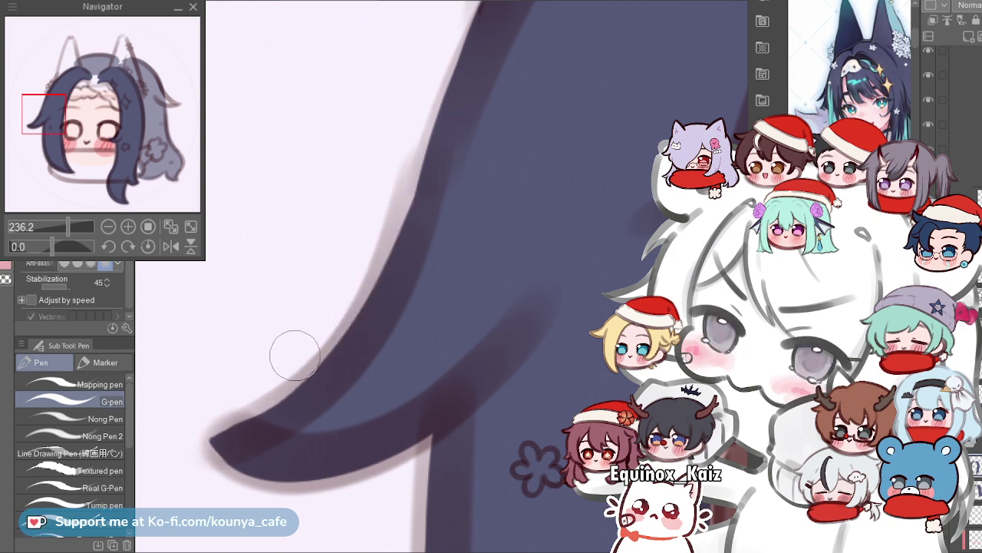
{"action": "left_click_drag", "start_coordinate": [350, 328], "coordinate": [443, 51]}
{"action": "scroll", "coordinate": [333, 317], "scroll_direction": "up", "scroll_amount": 2}
{"action": "mouse_move", "coordinate": [292, 380]}
{"action": "left_mouse_down"}
{"action": "mouse_move", "coordinate": [326, 380]}
{"action": "mouse_move", "coordinate": [292, 405]}
{"action": "left_mouse_up"}
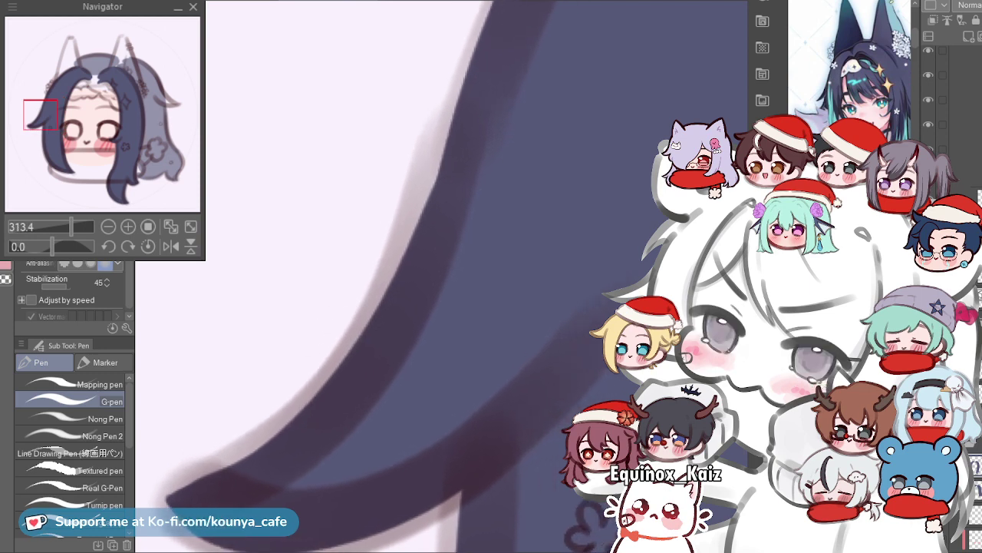
{"action": "left_click_drag", "start_coordinate": [201, 477], "coordinate": [275, 440]}
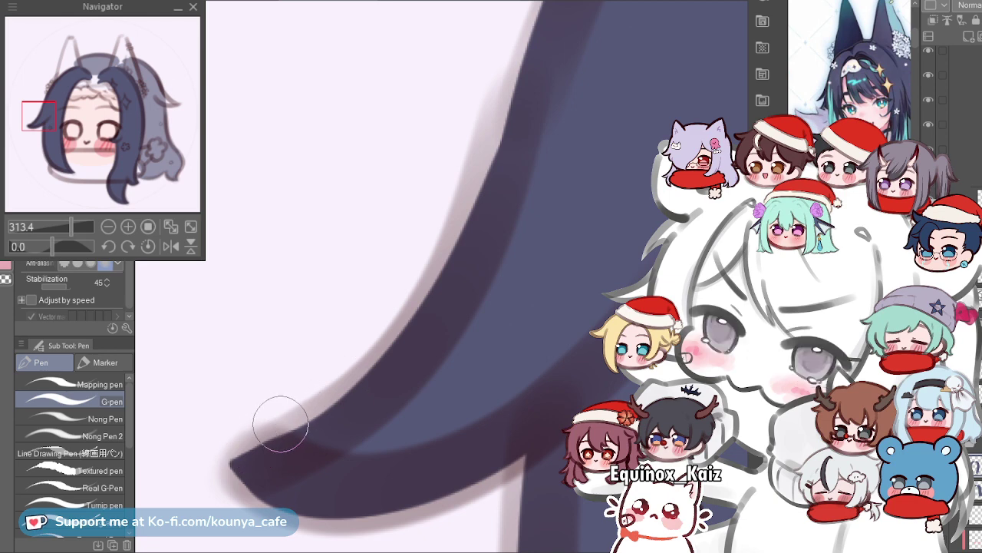
Try to repaint the flicked strand's upper edge from its tip upward, using a slightly smaller brush.
{"action": "mouse_move", "coordinate": [250, 453]}
{"action": "left_mouse_down"}
{"action": "mouse_move", "coordinate": [360, 360]}
{"action": "mouse_move", "coordinate": [478, 116]}
{"action": "left_mouse_up"}
{"action": "key", "text": "ctrl+z"}
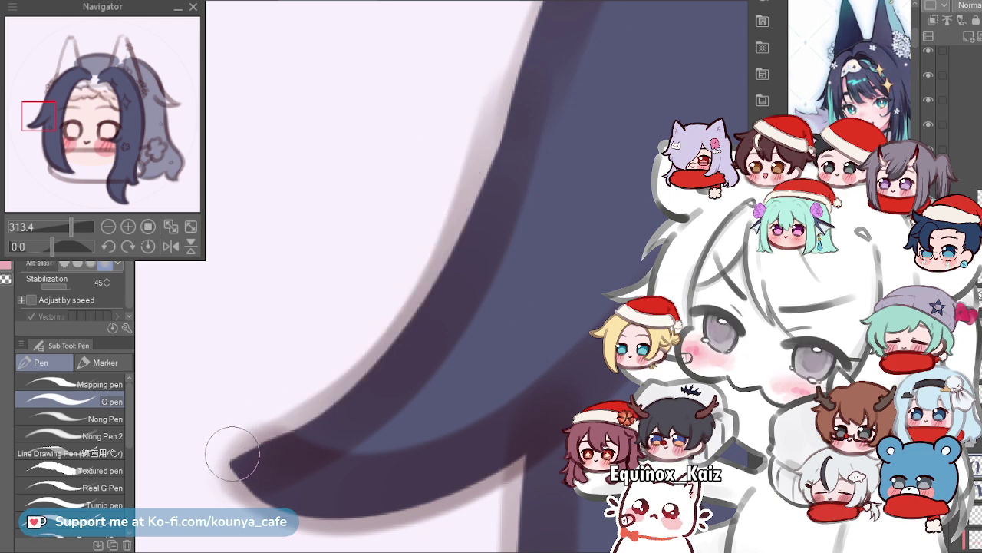
{"action": "left_click_drag", "start_coordinate": [234, 454], "coordinate": [505, 183]}
{"action": "mouse_move", "coordinate": [238, 451]}
{"action": "left_mouse_down"}
{"action": "mouse_move", "coordinate": [276, 443]}
{"action": "mouse_move", "coordinate": [499, 73]}
{"action": "left_mouse_up"}
{"action": "key", "text": "ctrl+z"}
{"action": "key", "text": "["}
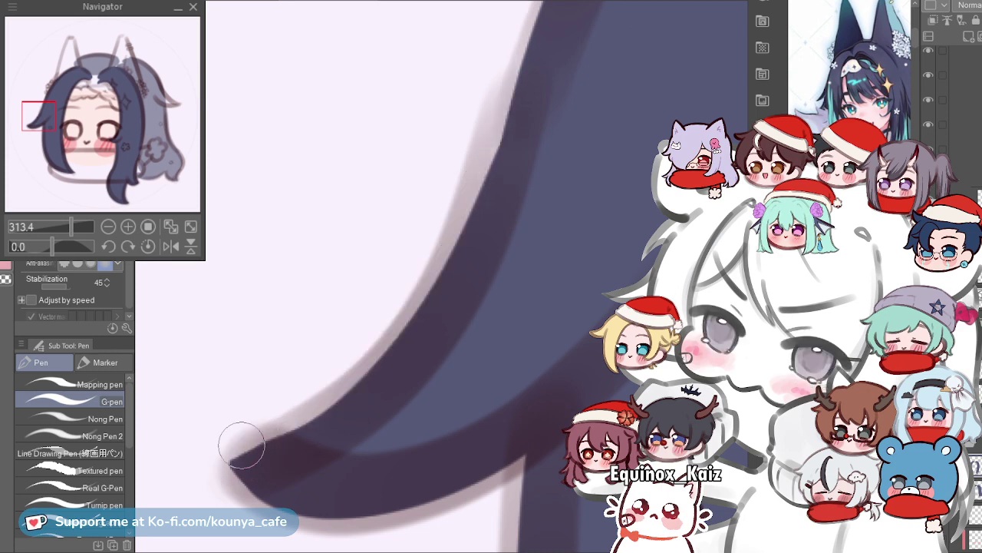
{"action": "left_click_drag", "start_coordinate": [234, 458], "coordinate": [491, 114]}
{"action": "key", "text": "ctrl+z"}
{"action": "mouse_move", "coordinate": [237, 459]}
{"action": "left_mouse_down"}
{"action": "mouse_move", "coordinate": [495, 199]}
{"action": "mouse_move", "coordinate": [496, 141]}
{"action": "left_mouse_up"}
{"action": "key", "text": "ctrl+z"}
Flip the canvas and try to redraw the flicked strand's upper edge downward to its tip.
{"action": "key", "text": "h"}
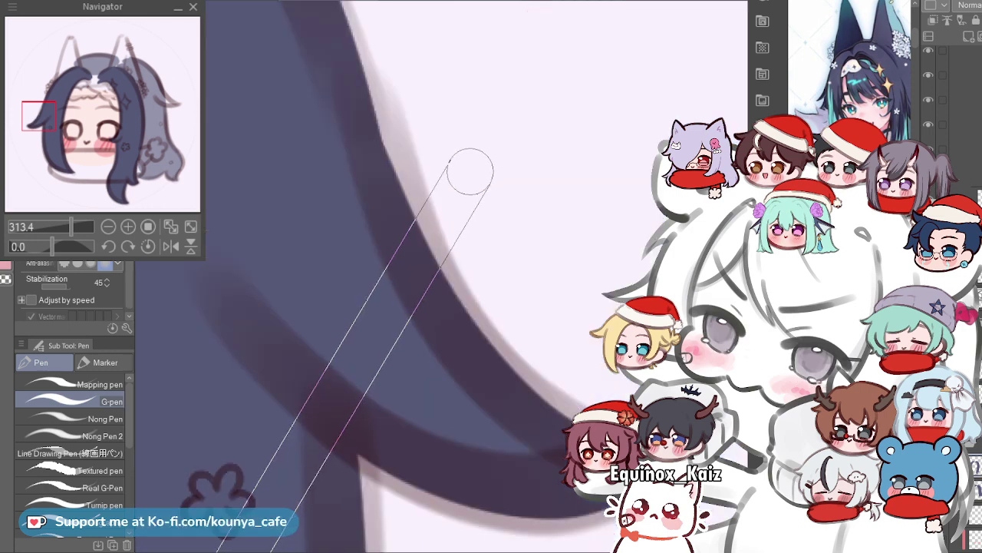
{"action": "left_click_drag", "start_coordinate": [346, 80], "coordinate": [251, 126]}
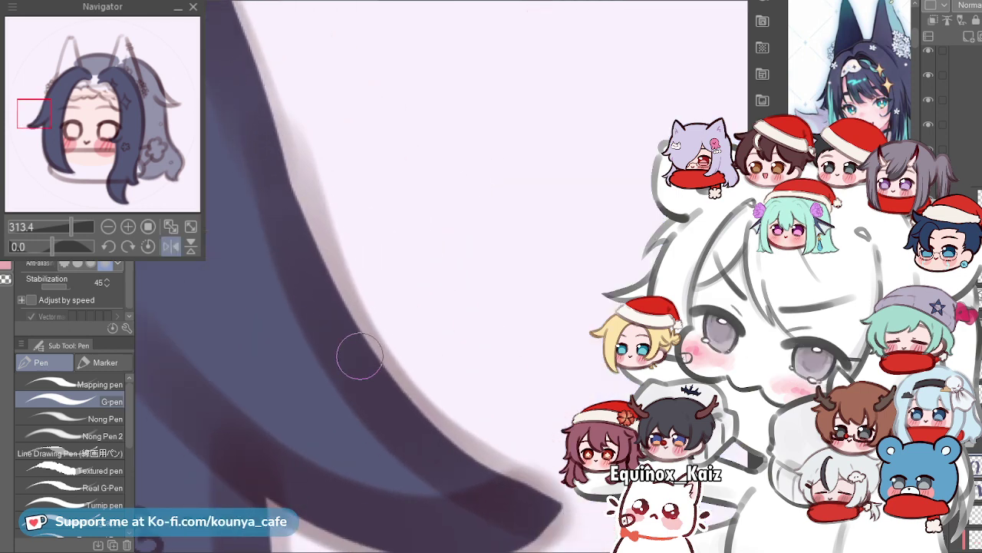
{"action": "mouse_move", "coordinate": [278, 132]}
{"action": "left_mouse_down"}
{"action": "mouse_move", "coordinate": [303, 230]}
{"action": "mouse_move", "coordinate": [506, 465]}
{"action": "left_mouse_up"}
{"action": "key", "text": "ctrl+z"}
{"action": "left_click_drag", "start_coordinate": [279, 175], "coordinate": [521, 470]}
{"action": "key", "text": "ctrl+z"}
{"action": "mouse_move", "coordinate": [270, 158]}
{"action": "left_mouse_down"}
{"action": "mouse_move", "coordinate": [430, 420]}
{"action": "mouse_move", "coordinate": [514, 474]}
{"action": "left_mouse_up"}
{"action": "key", "text": "ctrl+z"}
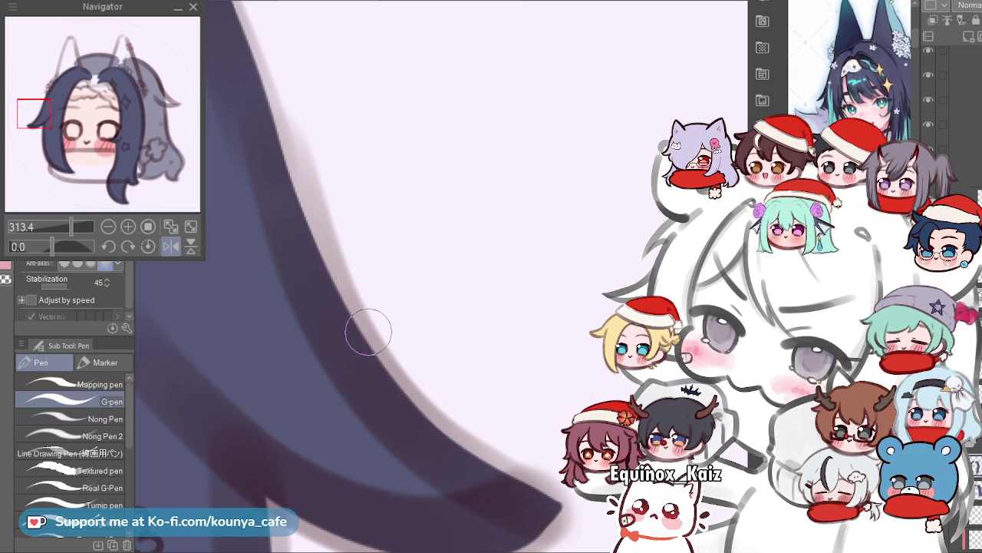
Compare the two front side locks in mirrored and normal view across the whole head.
{"action": "scroll", "coordinate": [419, 385], "scroll_direction": "down", "scroll_amount": 4}
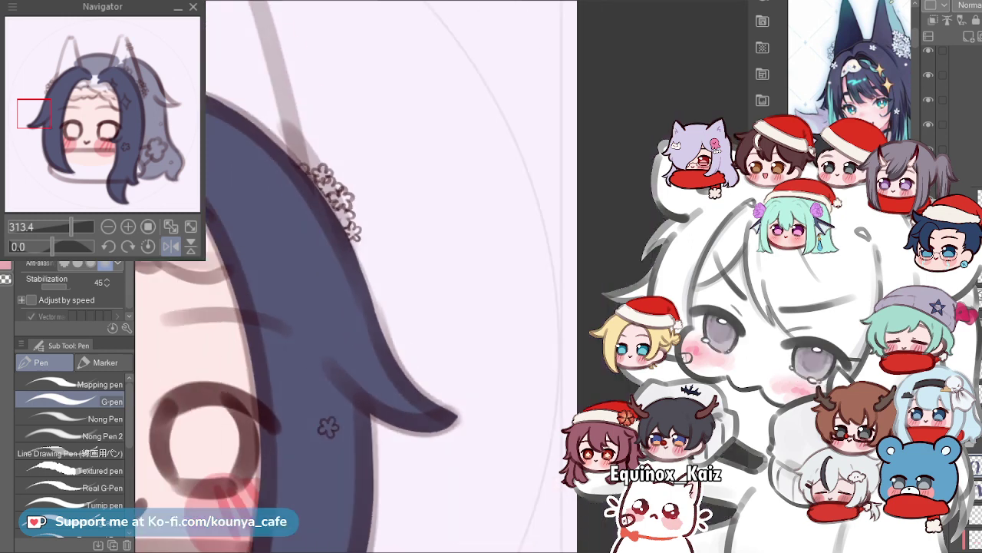
{"action": "left_click_drag", "start_coordinate": [346, 349], "coordinate": [505, 224]}
{"action": "scroll", "coordinate": [505, 224], "scroll_direction": "down", "scroll_amount": 2}
{"action": "left_click_drag", "start_coordinate": [420, 273], "coordinate": [493, 290]}
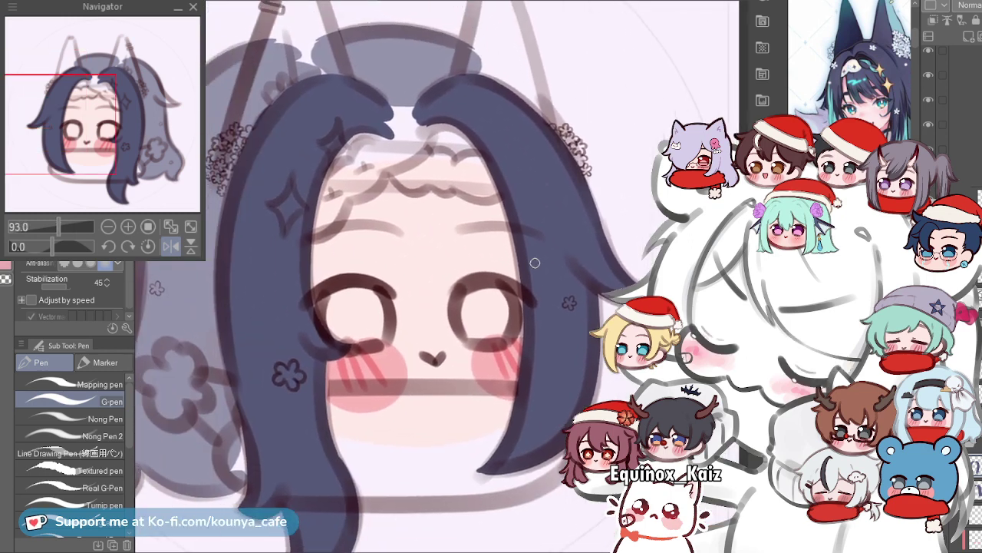
{"action": "key", "text": "h"}
{"action": "left_click_drag", "start_coordinate": [446, 236], "coordinate": [454, 270]}
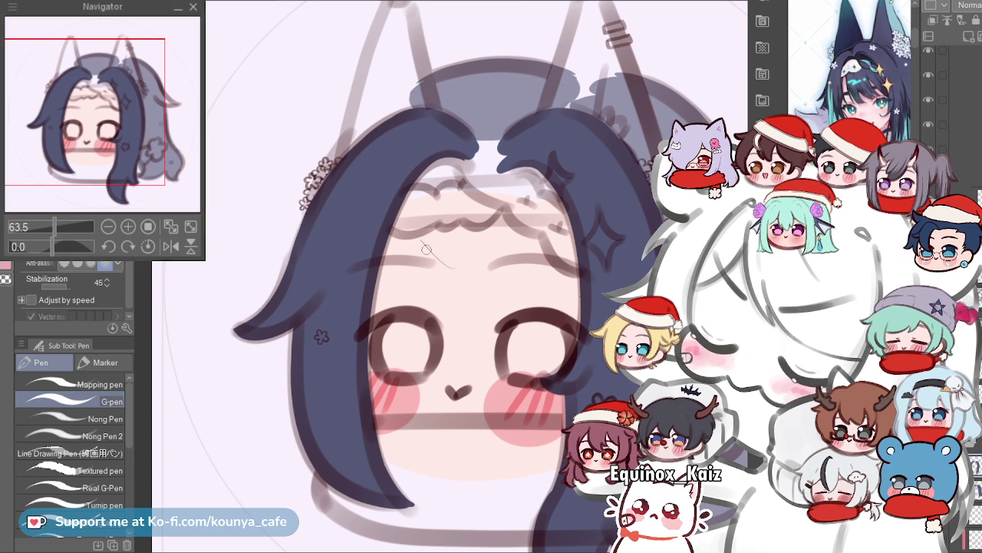
{"action": "left_click_drag", "start_coordinate": [474, 287], "coordinate": [428, 253]}
{"action": "key", "text": "ctrl+z"}
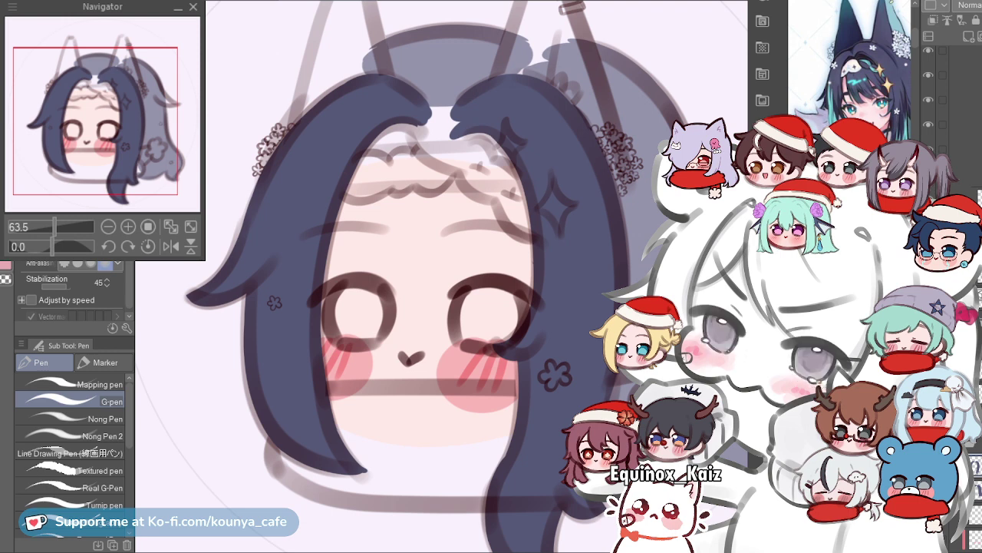
{"action": "scroll", "coordinate": [408, 235], "scroll_direction": "up", "scroll_amount": 2}
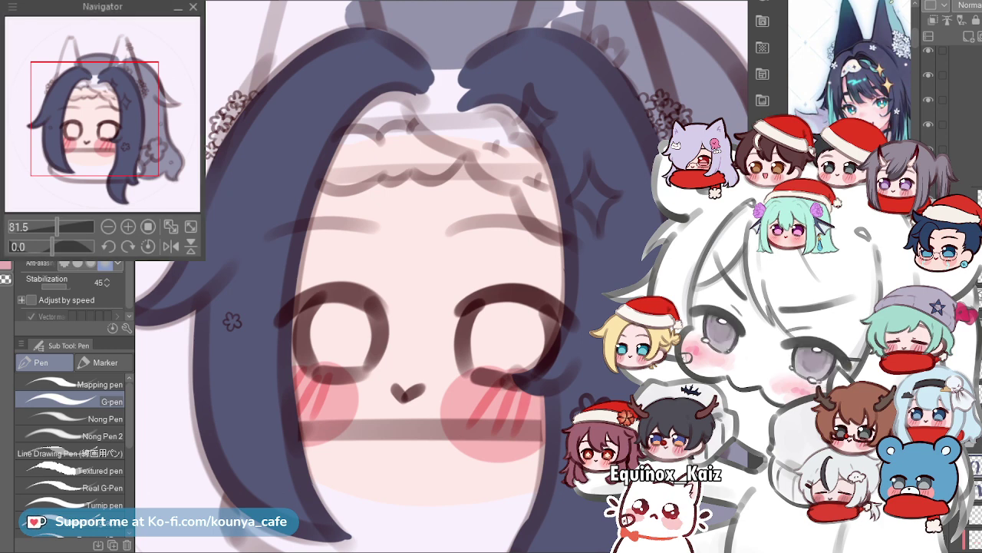
{"action": "scroll", "coordinate": [547, 108], "scroll_direction": "down", "scroll_amount": 3}
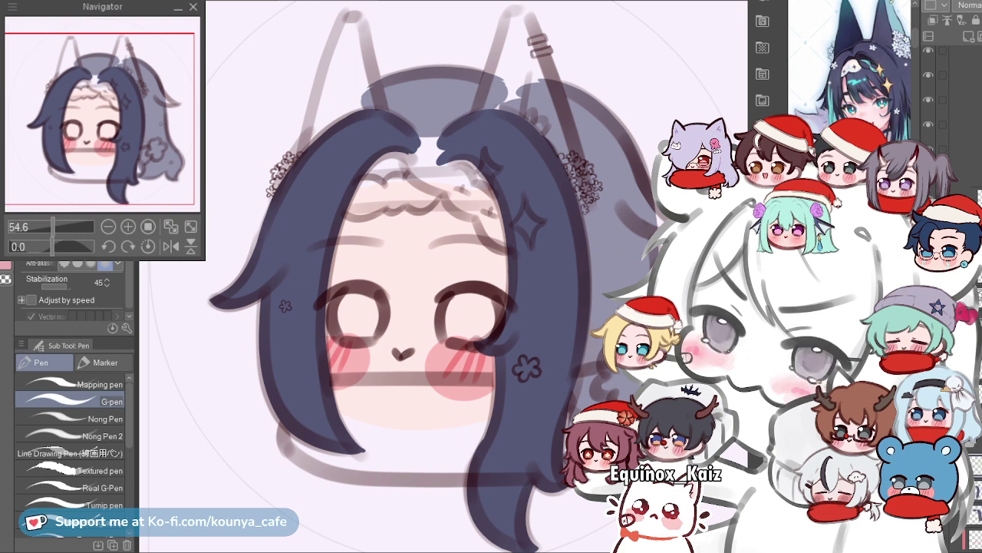
Paint a tapered navy stroke along the inner sketch line of the clipped ear, from its tip down to the hair.
{"action": "left_click_drag", "start_coordinate": [515, 33], "coordinate": [437, 145]}
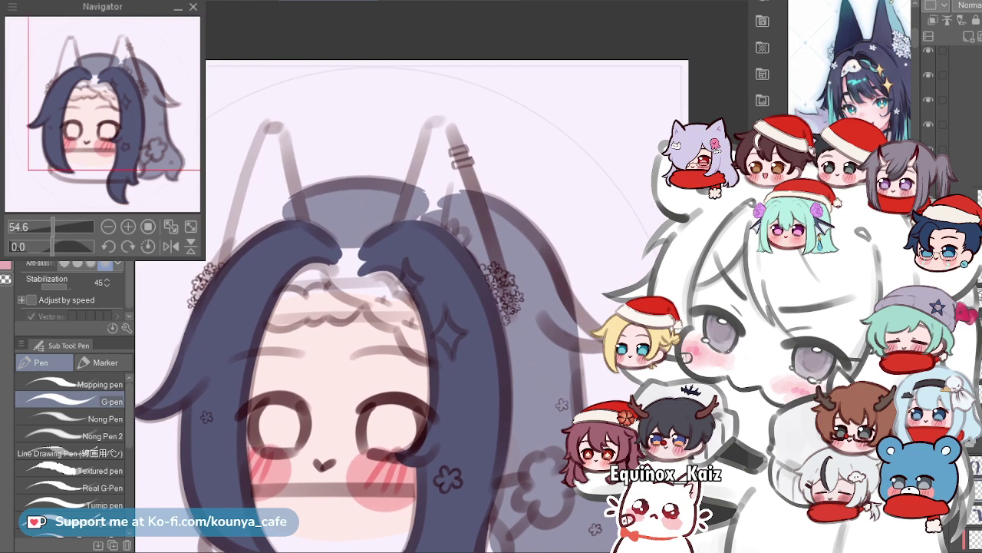
{"action": "scroll", "coordinate": [437, 145], "scroll_direction": "up", "scroll_amount": 3}
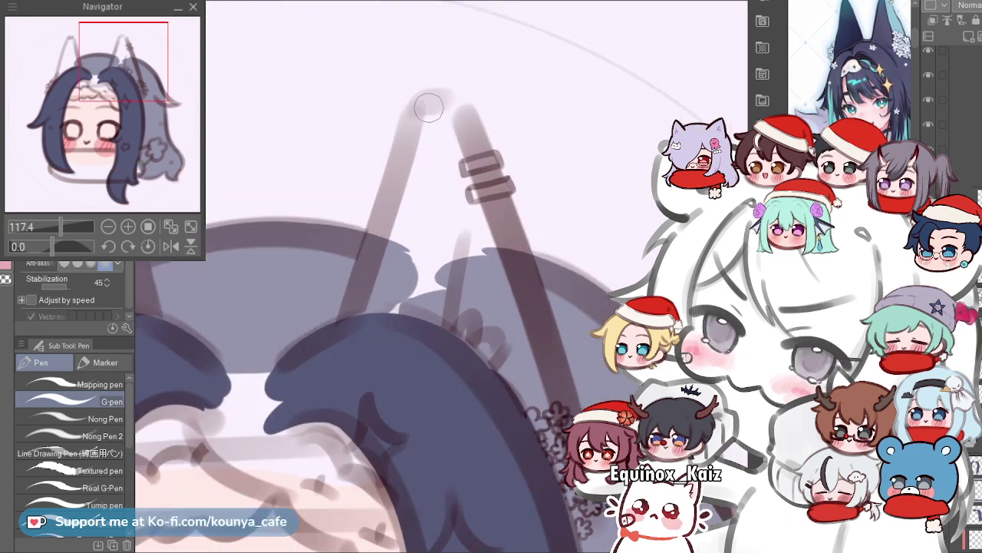
{"action": "left_click_drag", "start_coordinate": [422, 96], "coordinate": [350, 315]}
{"action": "key", "text": "ctrl+z"}
{"action": "left_click_drag", "start_coordinate": [422, 96], "coordinate": [350, 314]}
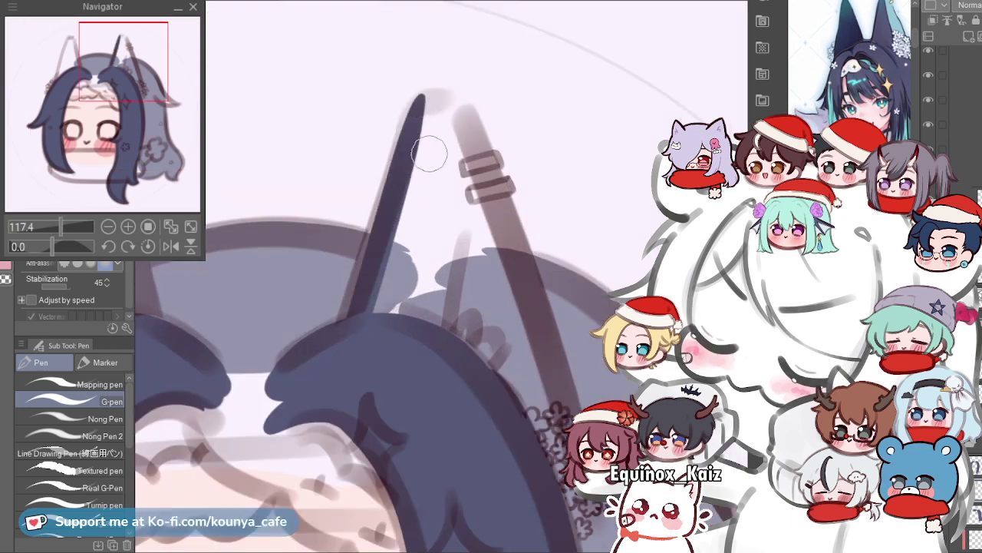
Reinforce the navy inner edge of the clipped ear and curve the stroke over the ear's tip.
{"action": "left_click_drag", "start_coordinate": [434, 103], "coordinate": [349, 314]}
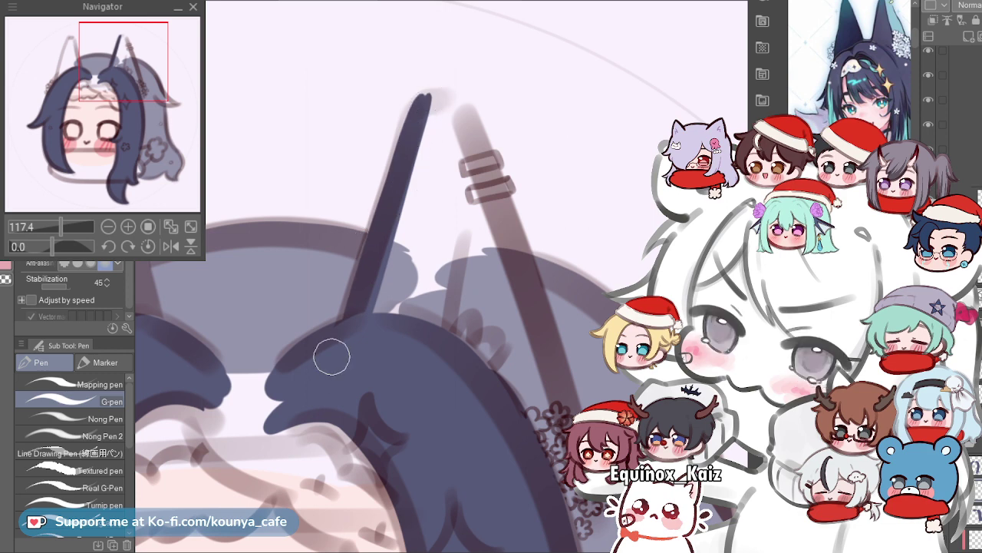
{"action": "mouse_move", "coordinate": [437, 96]}
{"action": "left_mouse_down"}
{"action": "mouse_move", "coordinate": [402, 87]}
{"action": "mouse_move", "coordinate": [390, 71]}
{"action": "left_mouse_up"}
{"action": "key", "text": "ctrl+z"}
Paint the clipped ear's outer edge in navy from the tip down to the flower cluster, redoing the stroke until it follows the sketch.
{"action": "left_click_drag", "start_coordinate": [396, 70], "coordinate": [499, 438]}
{"action": "key", "text": "ctrl+z"}
{"action": "left_click_drag", "start_coordinate": [408, 81], "coordinate": [538, 460]}
{"action": "key", "text": "ctrl+z"}
{"action": "mouse_move", "coordinate": [395, 67]}
{"action": "left_mouse_down"}
{"action": "mouse_move", "coordinate": [416, 89]}
{"action": "mouse_move", "coordinate": [505, 386]}
{"action": "mouse_move", "coordinate": [522, 403]}
{"action": "left_mouse_up"}
{"action": "key", "text": "ctrl+z"}
{"action": "left_click_drag", "start_coordinate": [415, 73], "coordinate": [537, 460]}
{"action": "key", "text": "ctrl+z"}
{"action": "left_click_drag", "start_coordinate": [412, 71], "coordinate": [518, 438]}
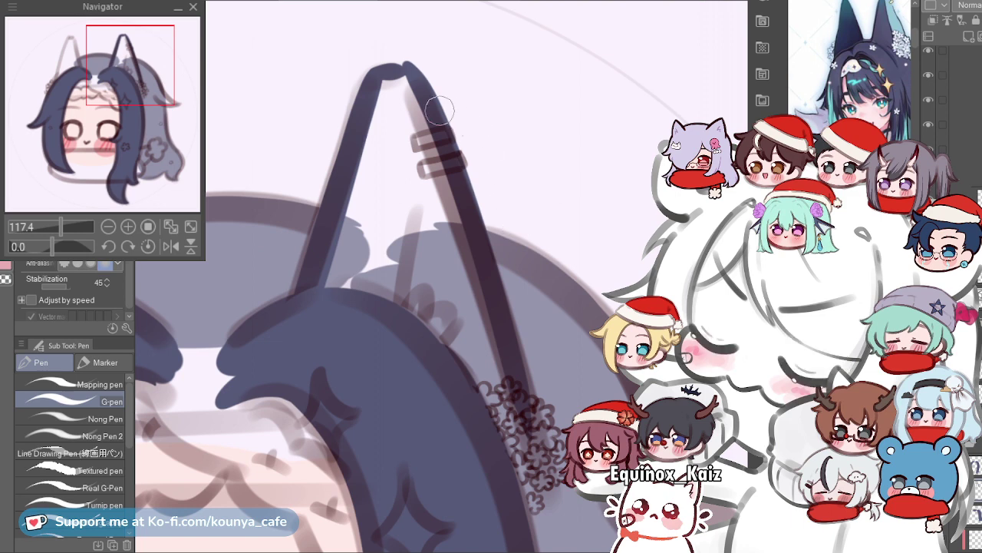
{"action": "key", "text": "ctrl+z"}
{"action": "mouse_move", "coordinate": [395, 67]}
{"action": "left_mouse_down"}
{"action": "mouse_move", "coordinate": [449, 219]}
{"action": "mouse_move", "coordinate": [476, 373]}
{"action": "left_mouse_up"}
{"action": "key", "text": "ctrl+z"}
{"action": "mouse_move", "coordinate": [397, 69]}
{"action": "left_mouse_down"}
{"action": "mouse_move", "coordinate": [485, 292]}
{"action": "mouse_move", "coordinate": [516, 460]}
{"action": "left_mouse_up"}
{"action": "key", "text": "ctrl+z"}
{"action": "left_click_drag", "start_coordinate": [403, 70], "coordinate": [522, 434]}
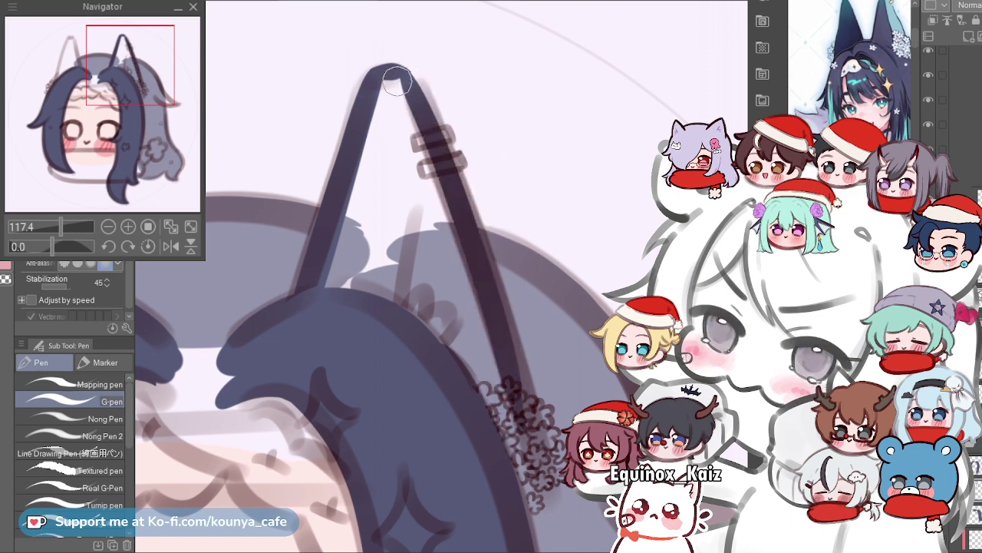
Fill the clipped ear's interior with navy using a larger brush, from the tip down to the front lock.
{"action": "left_click_drag", "start_coordinate": [390, 75], "coordinate": [382, 158]}
{"action": "key", "text": "]"}
{"action": "key", "text": "]"}
{"action": "key", "text": "]"}
{"action": "left_click_drag", "start_coordinate": [389, 77], "coordinate": [363, 236]}
{"action": "left_click_drag", "start_coordinate": [373, 148], "coordinate": [349, 246]}
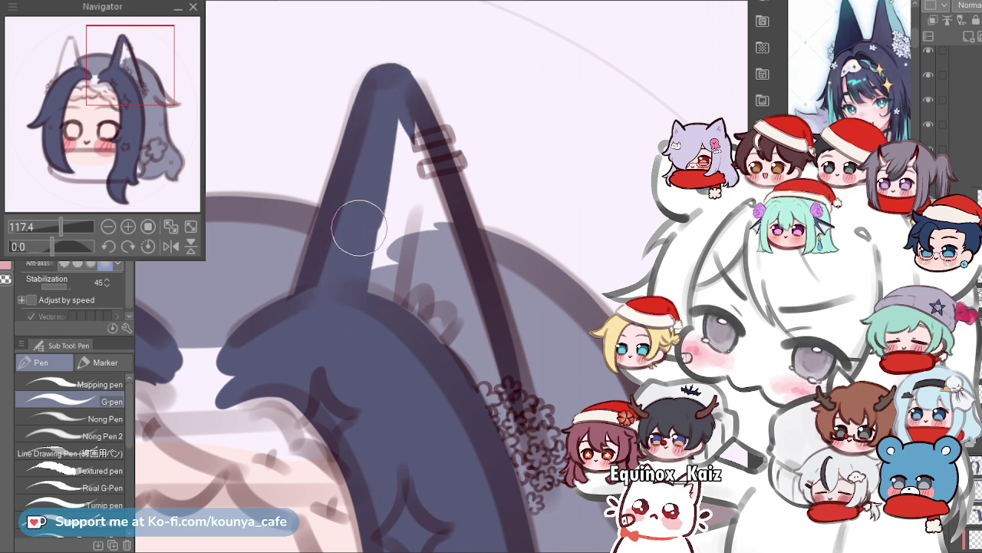
{"action": "left_click_drag", "start_coordinate": [373, 135], "coordinate": [367, 351]}
{"action": "left_click_drag", "start_coordinate": [394, 110], "coordinate": [407, 307]}
{"action": "mouse_move", "coordinate": [437, 183]}
{"action": "left_mouse_down"}
{"action": "mouse_move", "coordinate": [400, 145]}
{"action": "mouse_move", "coordinate": [422, 299]}
{"action": "left_mouse_up"}
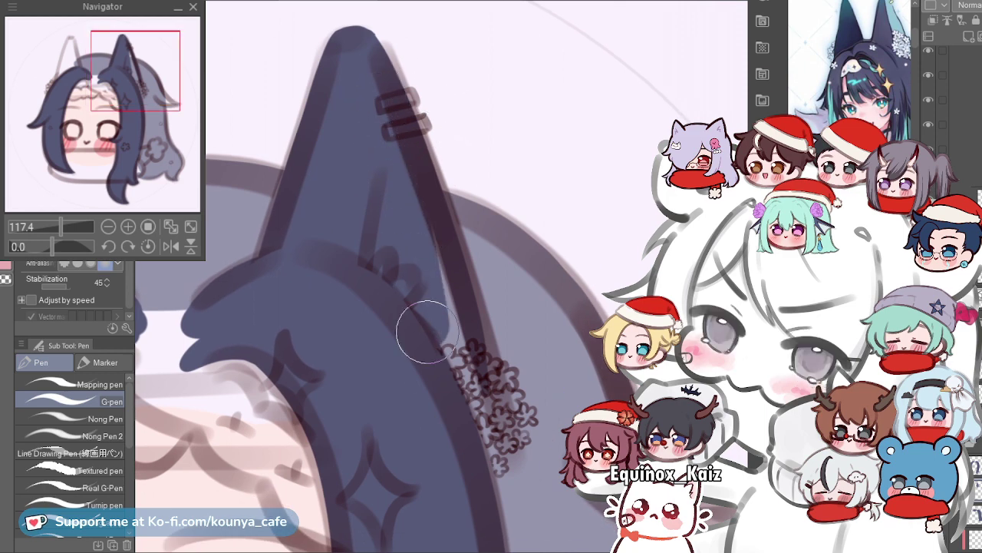
{"action": "mouse_move", "coordinate": [390, 146]}
{"action": "left_mouse_down"}
{"action": "mouse_move", "coordinate": [453, 382]}
{"action": "mouse_move", "coordinate": [418, 348]}
{"action": "left_mouse_up"}
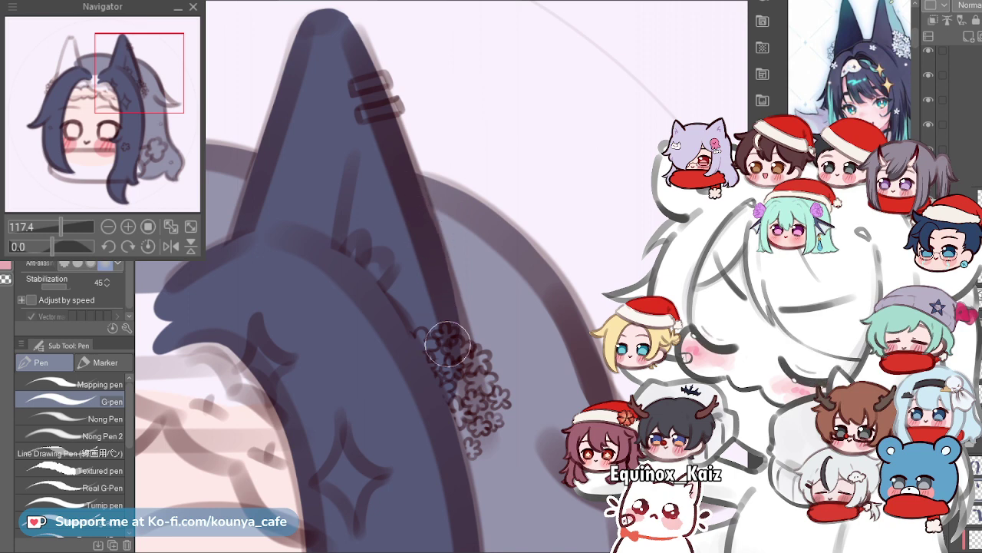
{"action": "left_click_drag", "start_coordinate": [428, 285], "coordinate": [406, 272]}
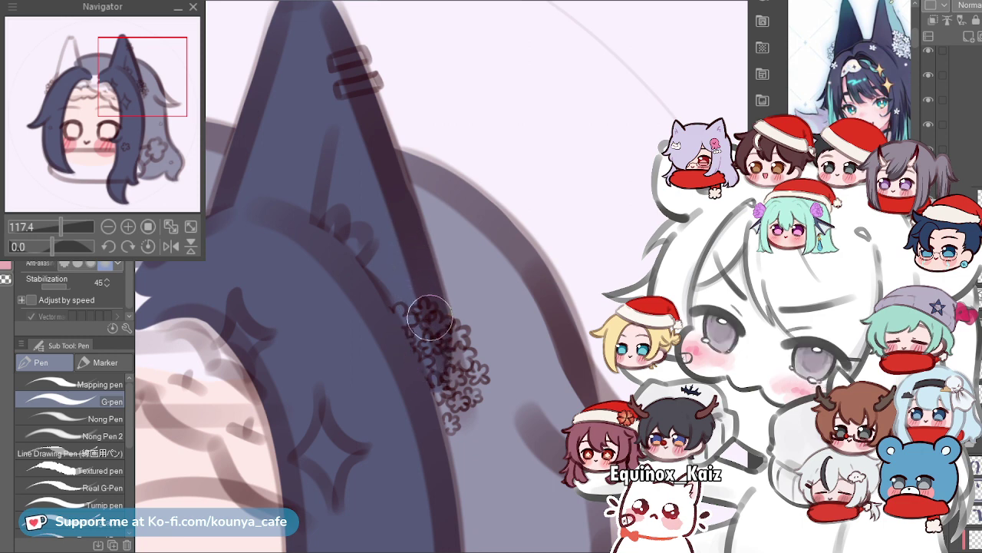
Paint the outer edge of the other ear in navy along its sketch line, from the tip down to the hair.
{"action": "scroll", "coordinate": [426, 288], "scroll_direction": "down", "scroll_amount": 3}
{"action": "left_click_drag", "start_coordinate": [229, 200], "coordinate": [349, 201]}
{"action": "scroll", "coordinate": [349, 201], "scroll_direction": "up", "scroll_amount": 2}
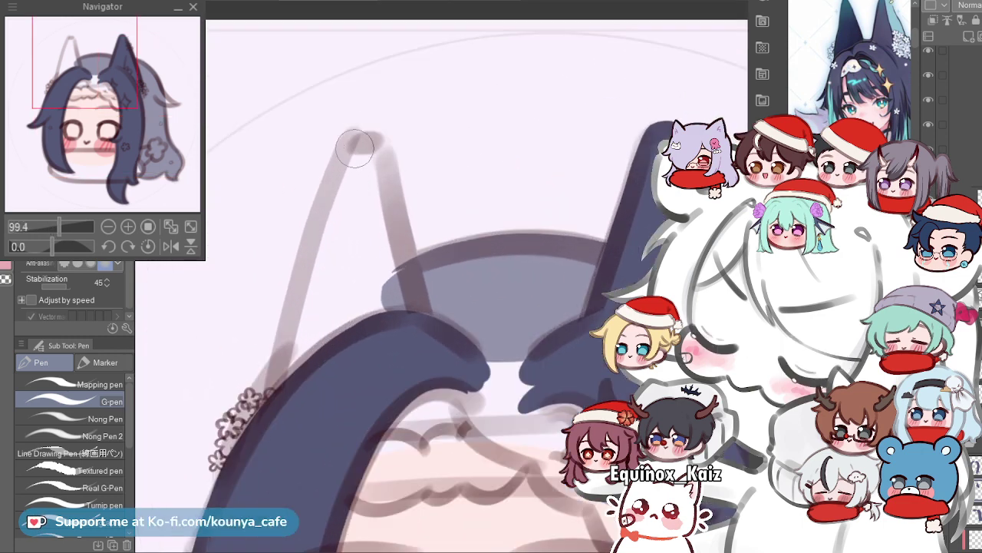
{"action": "left_click_drag", "start_coordinate": [355, 158], "coordinate": [285, 362]}
{"action": "key", "text": "ctrl+z"}
{"action": "scroll", "coordinate": [347, 158], "scroll_direction": "down", "scroll_amount": 3}
{"action": "left_click_drag", "start_coordinate": [364, 138], "coordinate": [304, 299]}
{"action": "key", "text": "ctrl+z"}
{"action": "left_click_drag", "start_coordinate": [363, 127], "coordinate": [318, 248]}
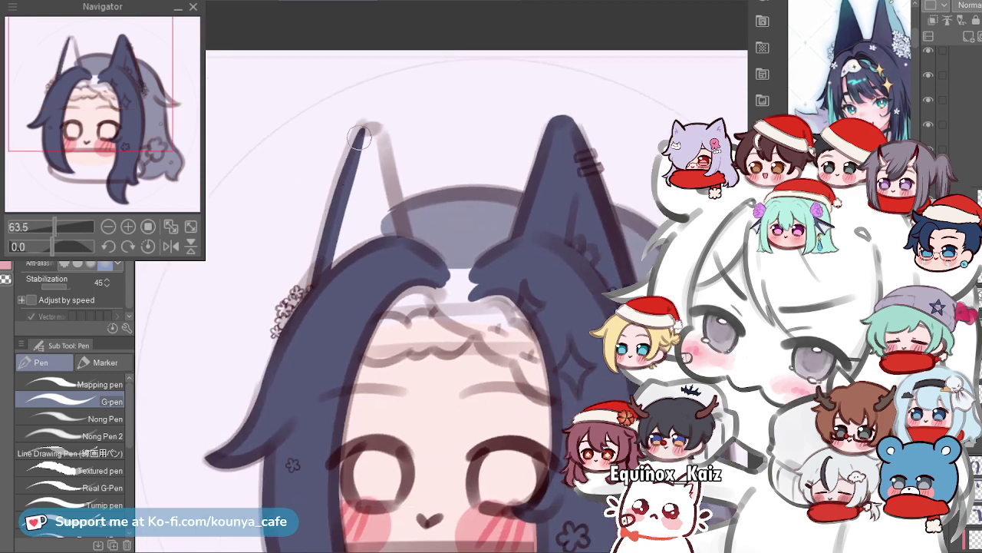
Paint the second ear's tip and its inner edge in navy down to the front lock.
{"action": "mouse_move", "coordinate": [348, 189]}
{"action": "left_mouse_down"}
{"action": "mouse_move", "coordinate": [371, 131]}
{"action": "mouse_move", "coordinate": [394, 234]}
{"action": "left_mouse_up"}
{"action": "left_click_drag", "start_coordinate": [371, 146], "coordinate": [405, 236]}
{"action": "left_click_drag", "start_coordinate": [373, 186], "coordinate": [398, 212]}
{"action": "scroll", "coordinate": [396, 139], "scroll_direction": "up", "scroll_amount": 1}
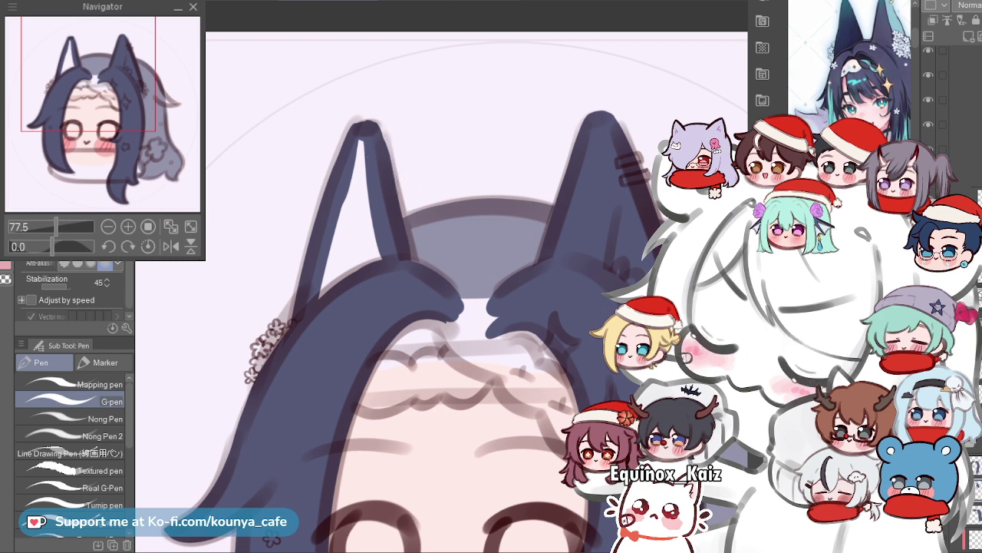
{"action": "left_click_drag", "start_coordinate": [377, 134], "coordinate": [405, 249]}
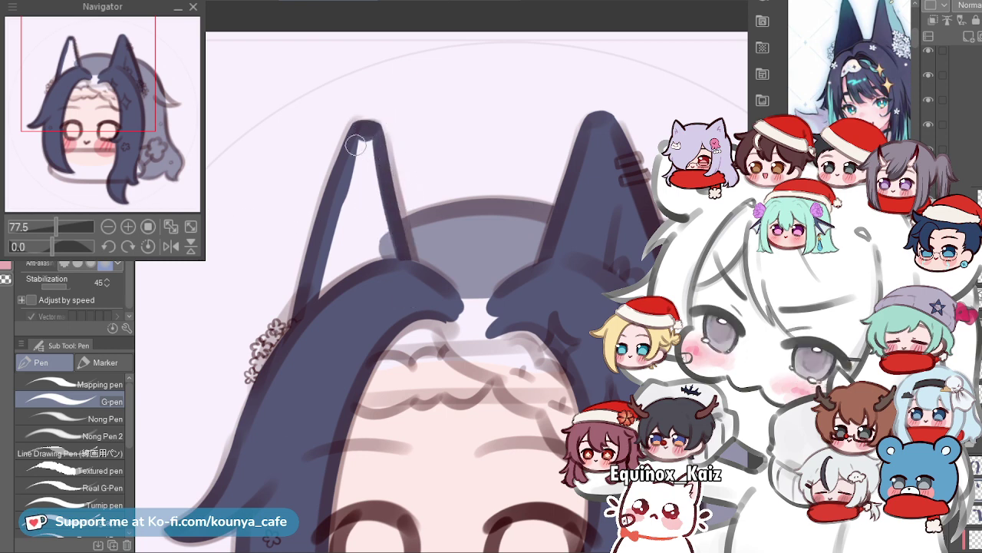
Fill the second ear's interior with solid navy between its two edges.
{"action": "left_click_drag", "start_coordinate": [352, 136], "coordinate": [338, 336]}
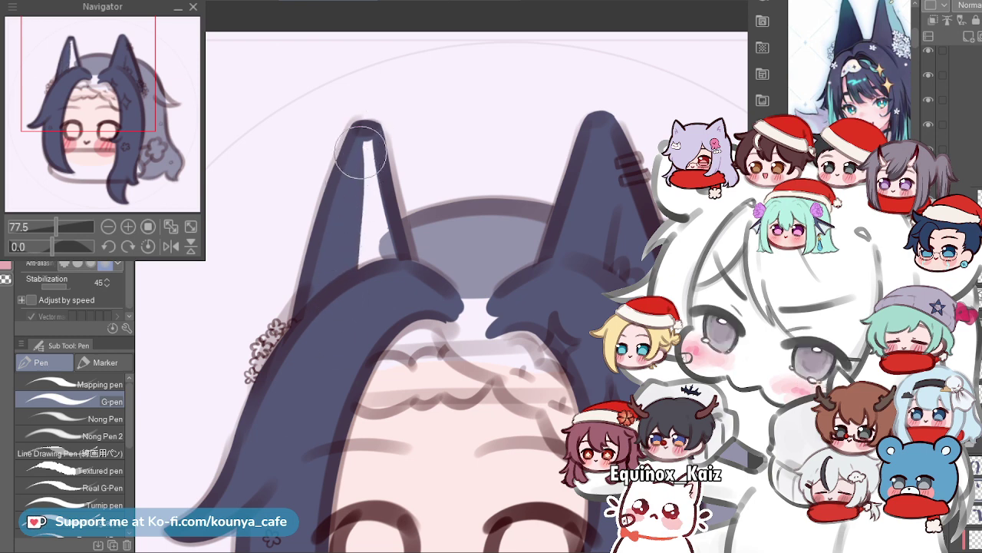
{"action": "left_click_drag", "start_coordinate": [373, 123], "coordinate": [371, 284]}
{"action": "left_click_drag", "start_coordinate": [375, 175], "coordinate": [376, 224]}
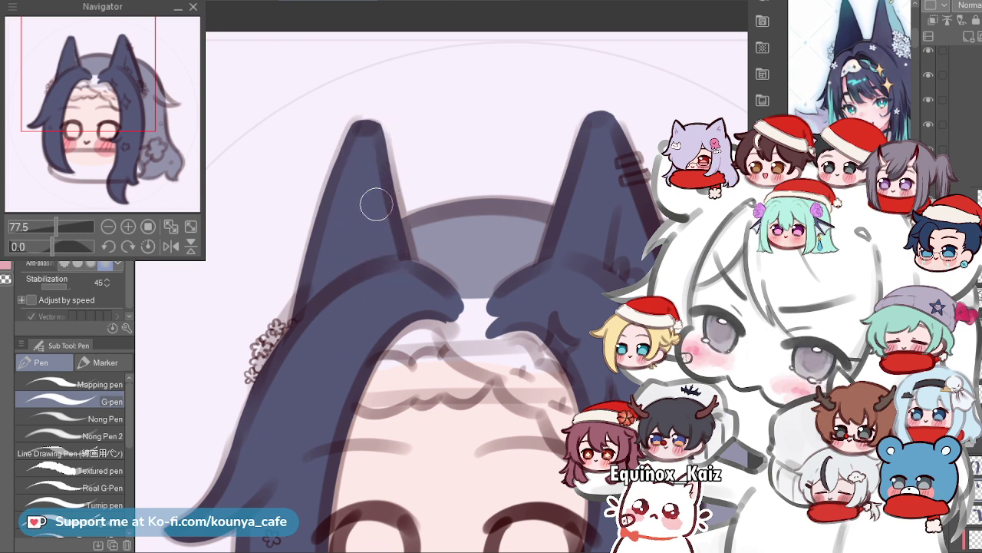
Inspect both ears, the front locks and the forehead area across the whole head.
{"action": "scroll", "coordinate": [384, 220], "scroll_direction": "down", "scroll_amount": 3}
{"action": "scroll", "coordinate": [382, 258], "scroll_direction": "up", "scroll_amount": 2}
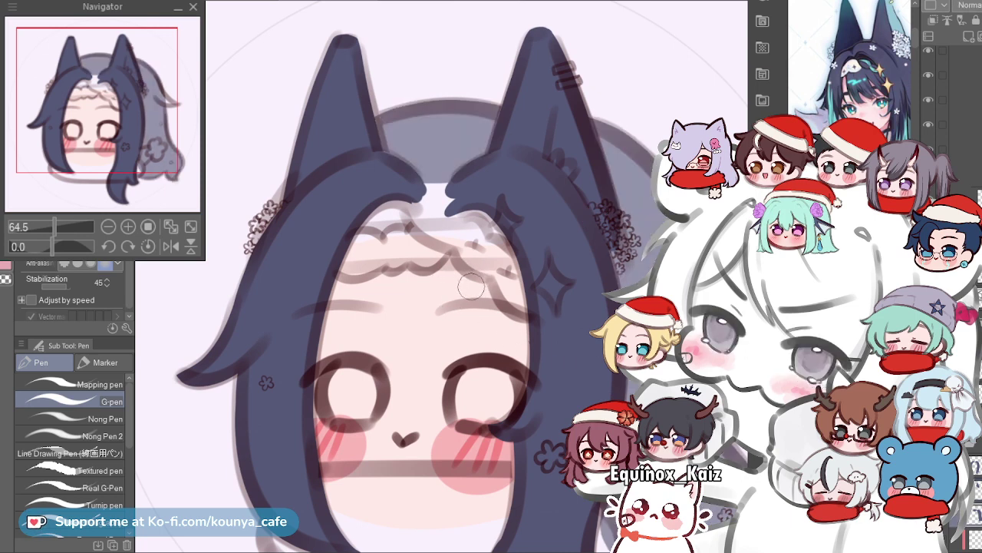
{"action": "mouse_move", "coordinate": [472, 286]}
{"action": "left_mouse_down"}
{"action": "mouse_move", "coordinate": [448, 247]}
{"action": "mouse_move", "coordinate": [439, 249]}
{"action": "left_mouse_up"}
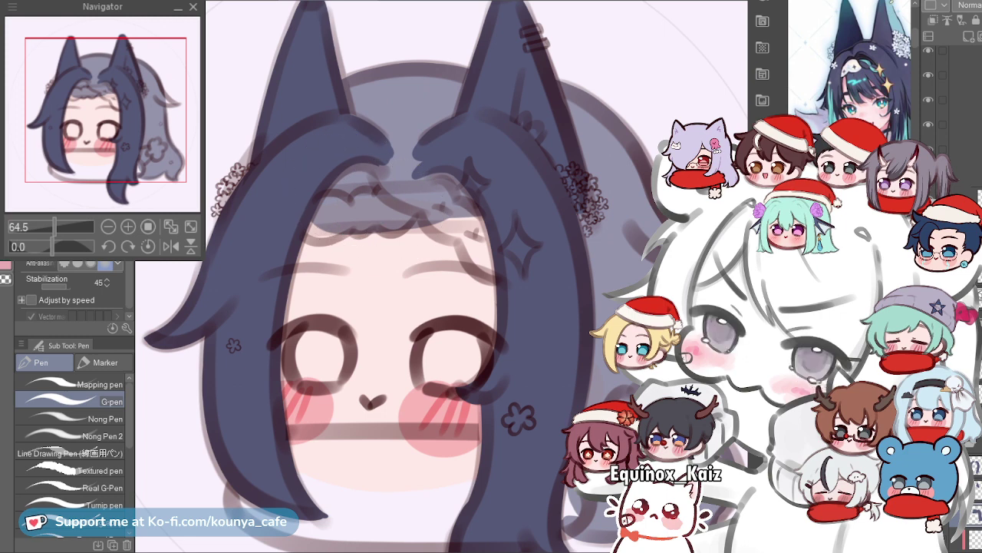
{"action": "left_click_drag", "start_coordinate": [448, 236], "coordinate": [427, 235]}
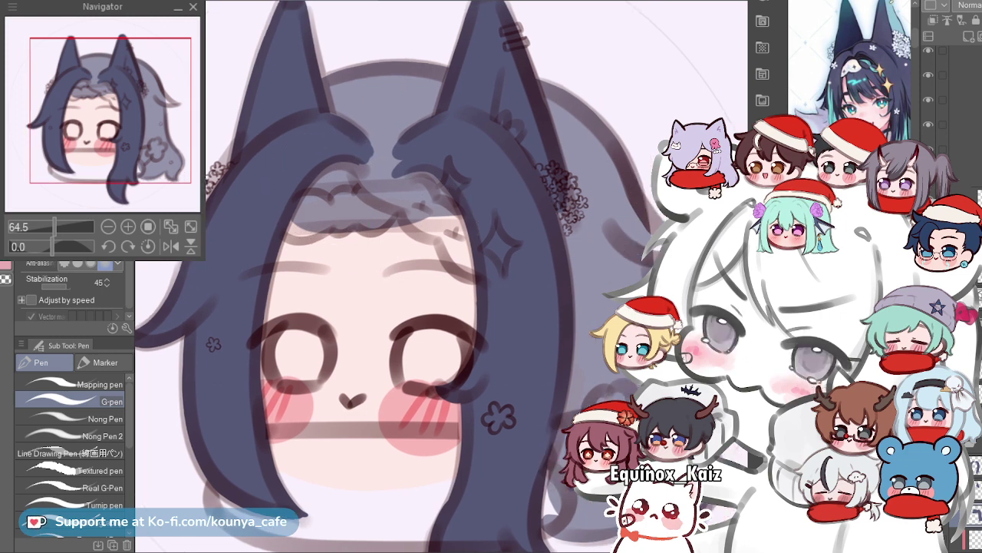
{"action": "scroll", "coordinate": [430, 178], "scroll_direction": "up", "scroll_amount": 1}
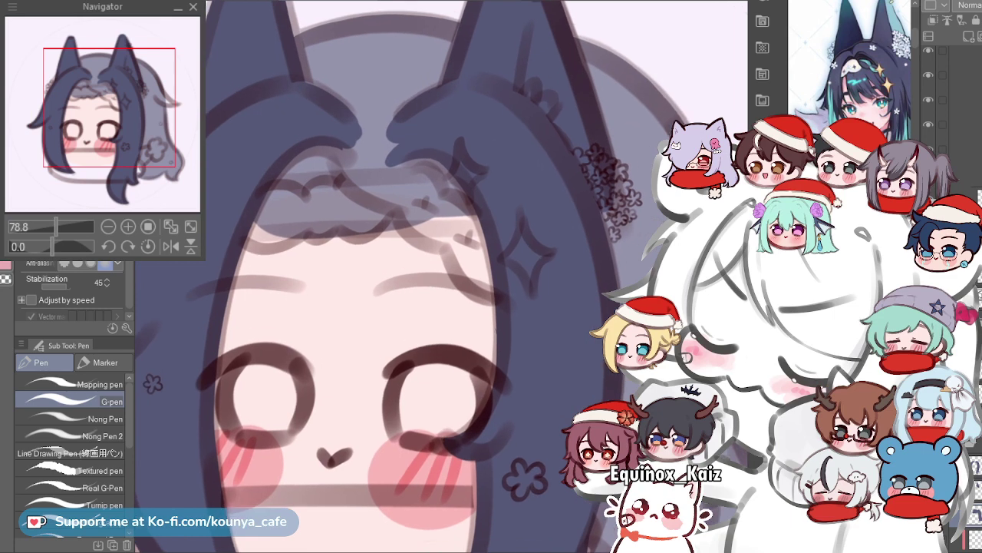
{"action": "scroll", "coordinate": [434, 162], "scroll_direction": "down", "scroll_amount": 1}
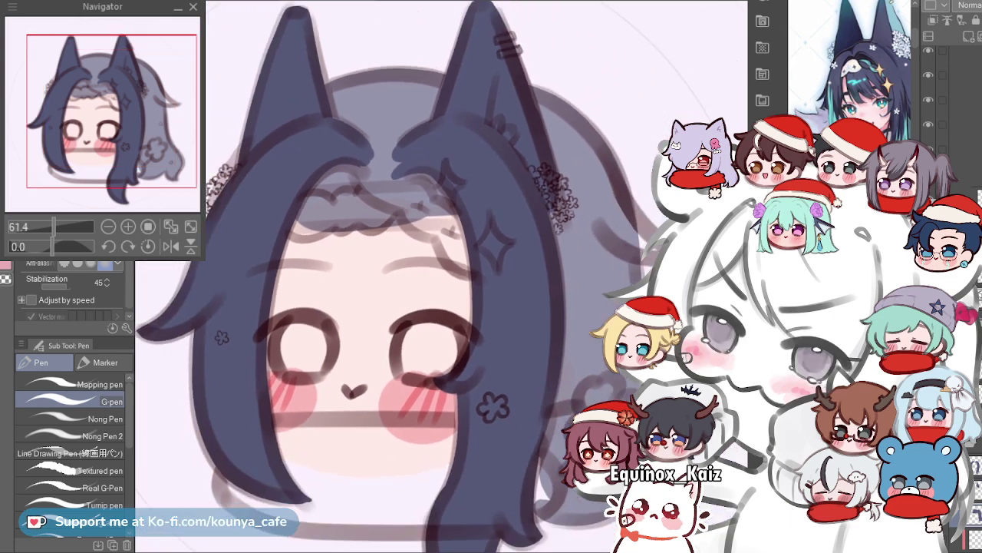
{"action": "scroll", "coordinate": [951, 96], "scroll_direction": "up", "scroll_amount": 3}
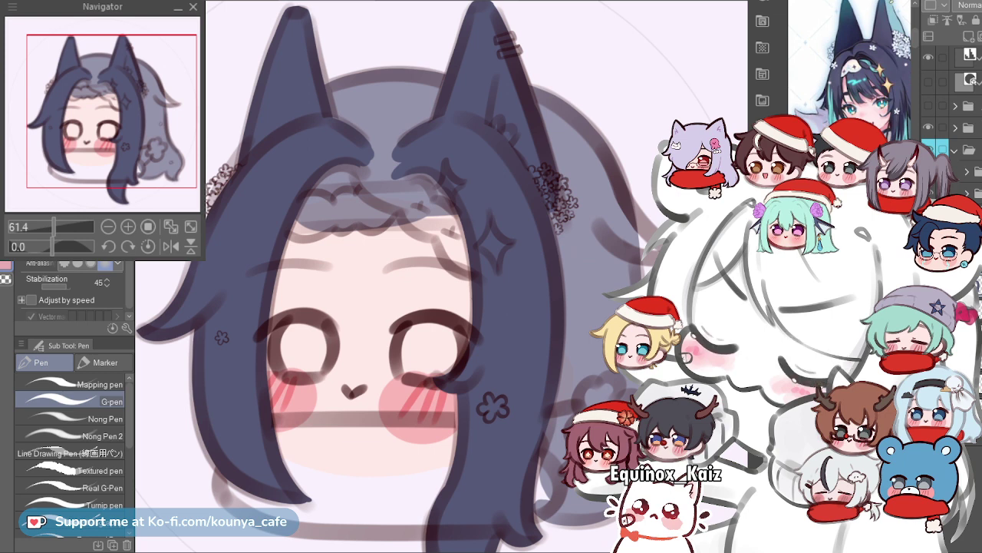
Switch from the G-pen to a marker brush with the dark maroon sketch color.
{"action": "key", "text": "ctrl+z"}
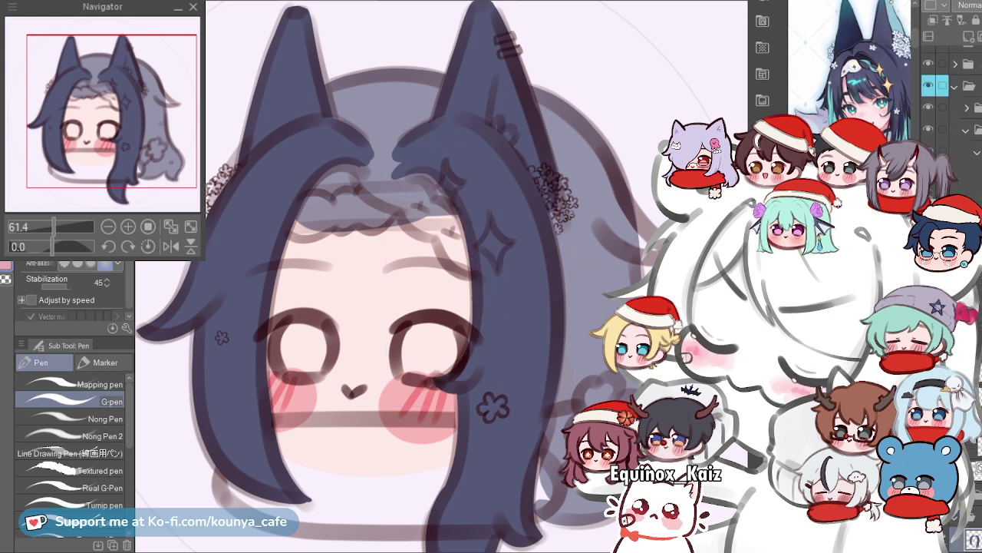
{"action": "key", "text": "ctrl"}
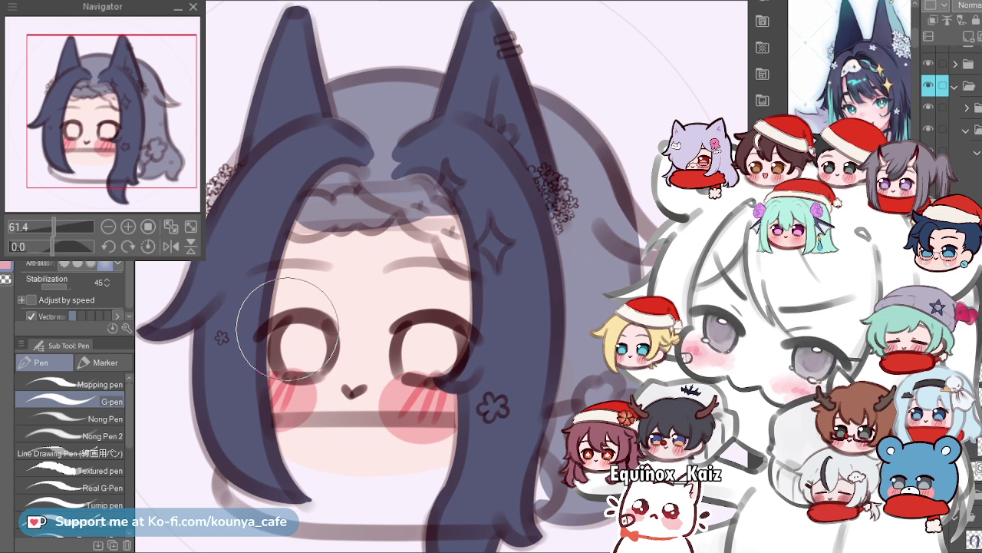
{"action": "left_click", "coordinate": [104, 362]}
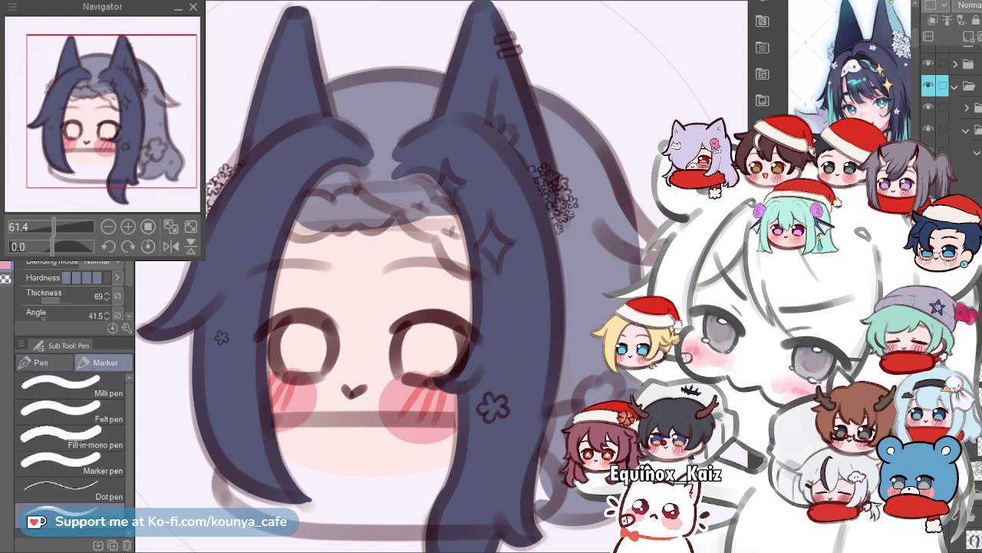
{"action": "left_click", "coordinate": [43, 362]}
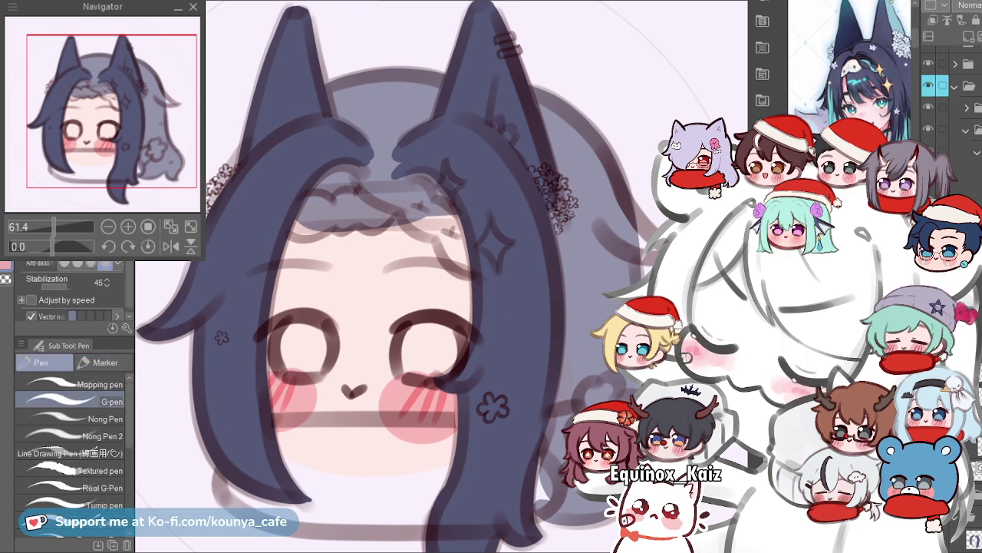
{"action": "left_click", "coordinate": [105, 363]}
{"action": "left_click", "coordinate": [44, 362]}
{"action": "left_click", "coordinate": [105, 362]}
{"action": "left_click", "coordinate": [44, 362]}
{"action": "left_click", "coordinate": [106, 362]}
{"action": "left_click", "coordinate": [41, 362]}
{"action": "left_click", "coordinate": [105, 361]}
{"action": "left_click", "coordinate": [40, 361]}
{"action": "left_click", "coordinate": [105, 362]}
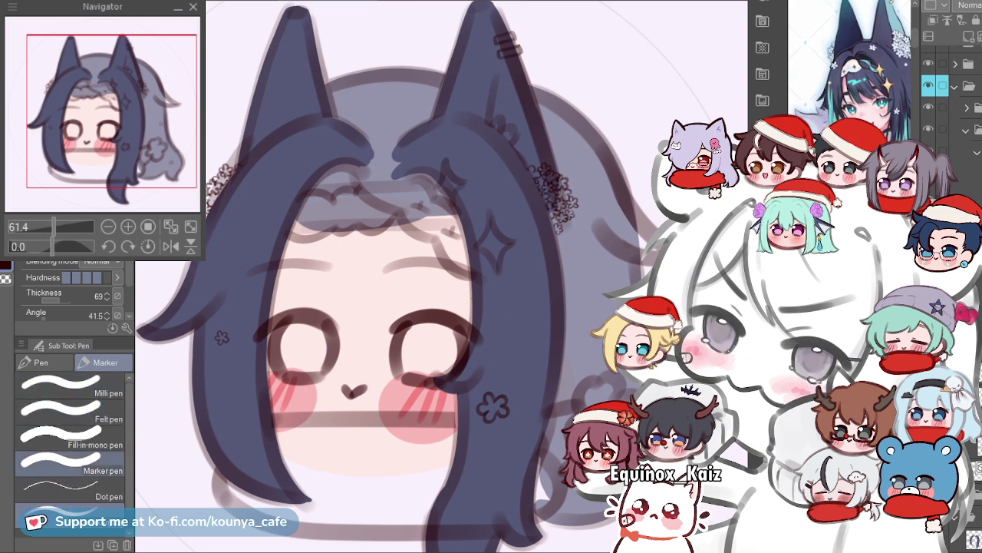
Remove the back hair's sketch lines and restore them.
{"action": "key", "text": "Delete"}
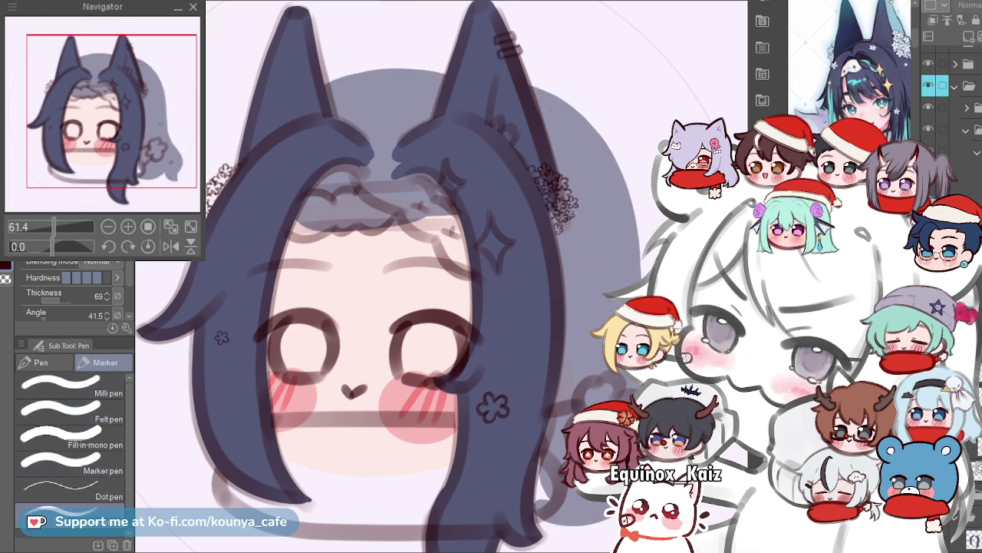
{"action": "key", "text": "ctrl+y"}
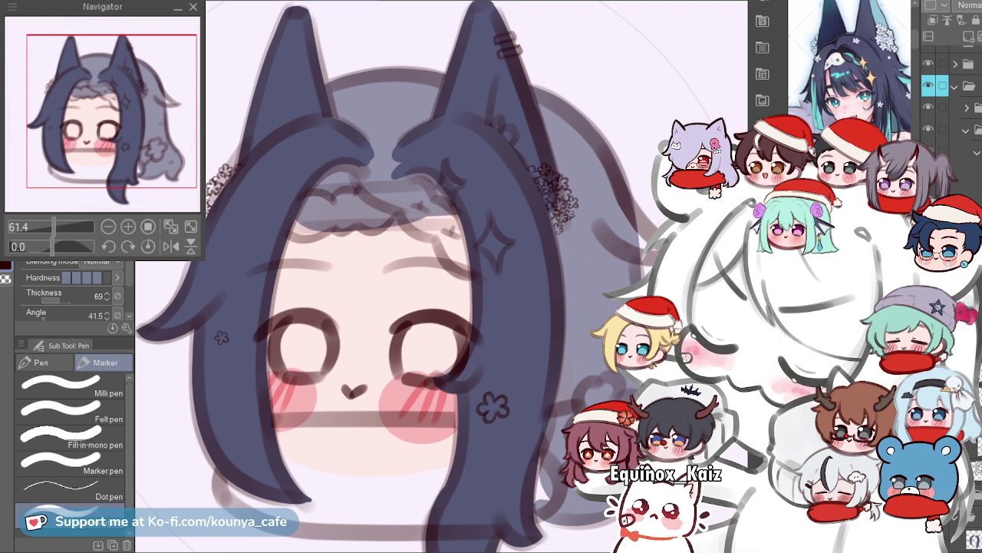
Sketch curved bang strands over the forehead, sweeping from the hair part down toward the brows.
{"action": "left_click_drag", "start_coordinate": [303, 159], "coordinate": [261, 261]}
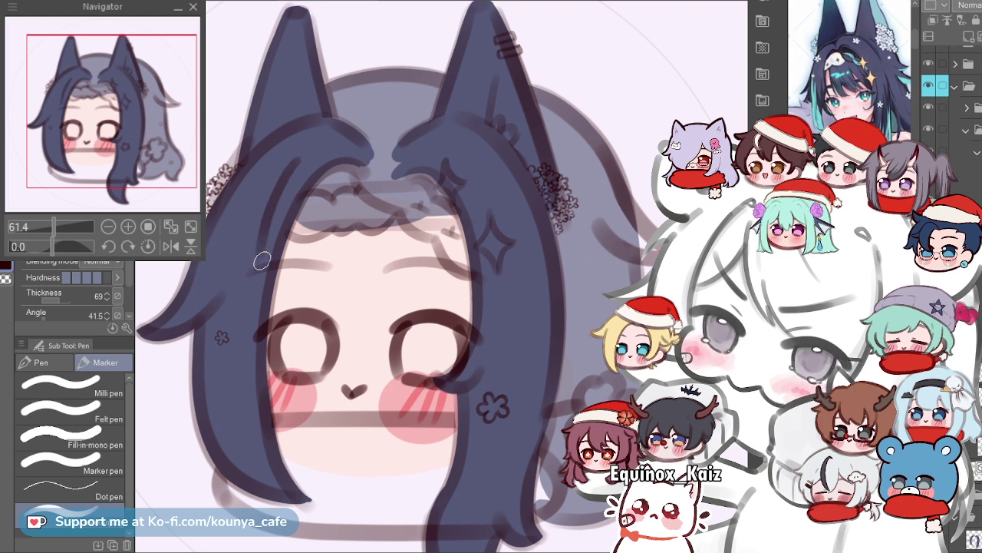
{"action": "mouse_move", "coordinate": [339, 227]}
{"action": "left_mouse_down"}
{"action": "mouse_move", "coordinate": [320, 216]}
{"action": "mouse_move", "coordinate": [355, 298]}
{"action": "left_mouse_up"}
{"action": "scroll", "coordinate": [334, 229], "scroll_direction": "up", "scroll_amount": 2}
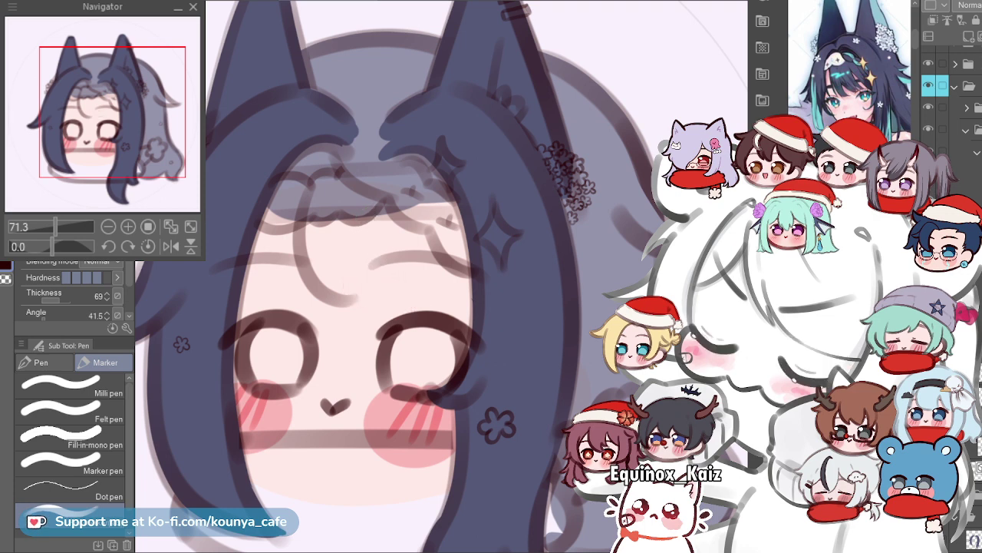
{"action": "mouse_move", "coordinate": [389, 226]}
{"action": "left_mouse_down"}
{"action": "mouse_move", "coordinate": [407, 303]}
{"action": "mouse_move", "coordinate": [386, 273]}
{"action": "left_mouse_up"}
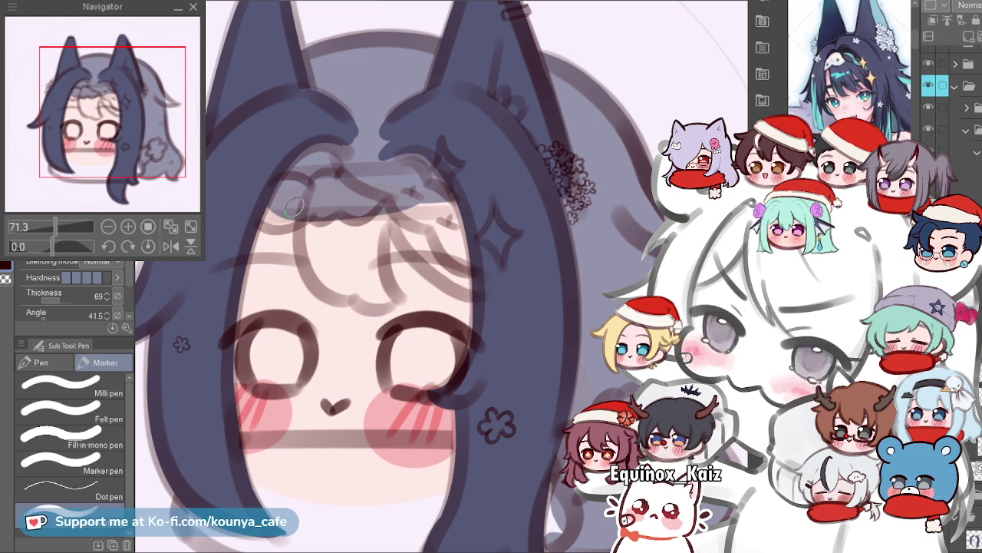
Try sketching and shifting a curved bang strand along the outer edge of the forehead on the character's left-facing side.
{"action": "left_click_drag", "start_coordinate": [303, 204], "coordinate": [246, 306]}
{"action": "key", "text": "ctrl+z"}
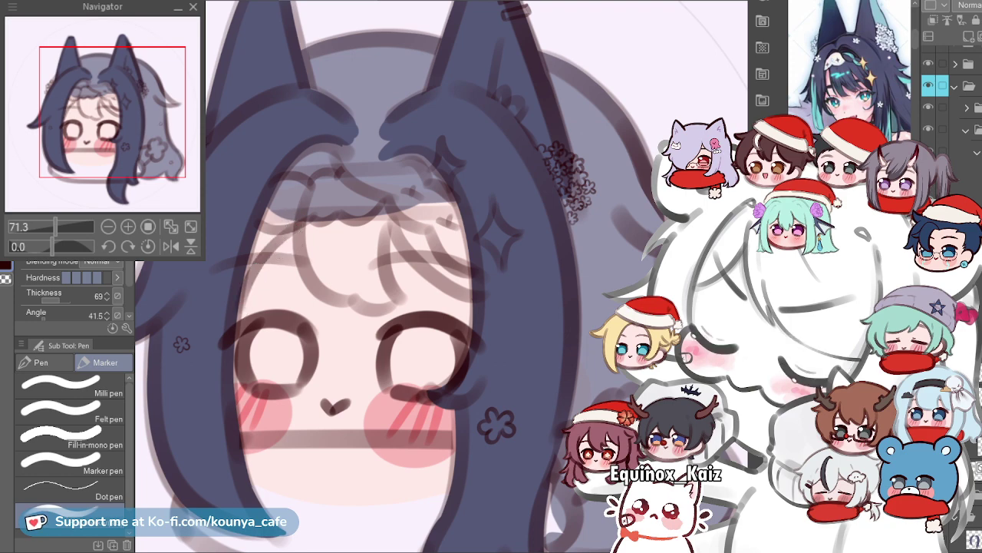
{"action": "scroll", "coordinate": [298, 237], "scroll_direction": "down", "scroll_amount": 2}
{"action": "scroll", "coordinate": [299, 216], "scroll_direction": "up", "scroll_amount": 2}
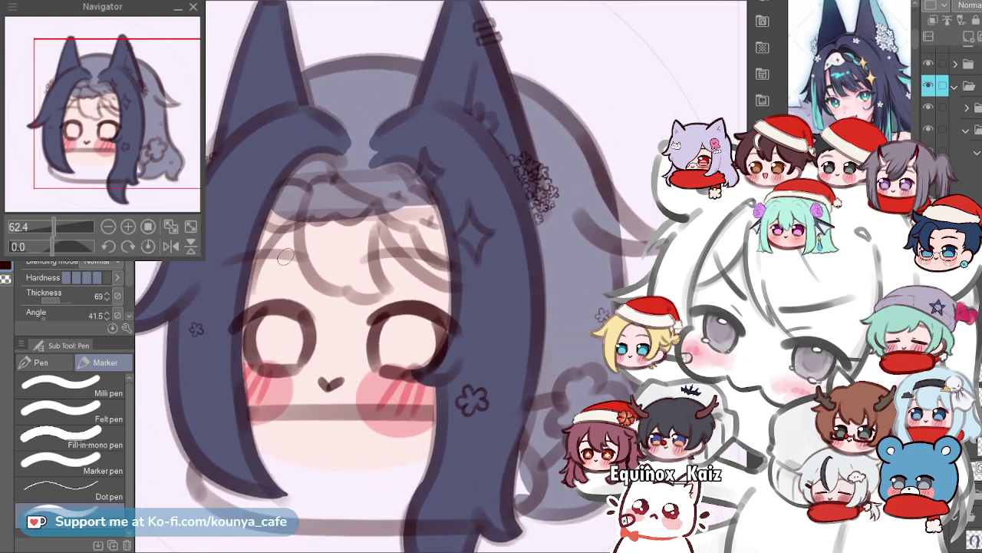
{"action": "scroll", "coordinate": [288, 225], "scroll_direction": "up", "scroll_amount": 1}
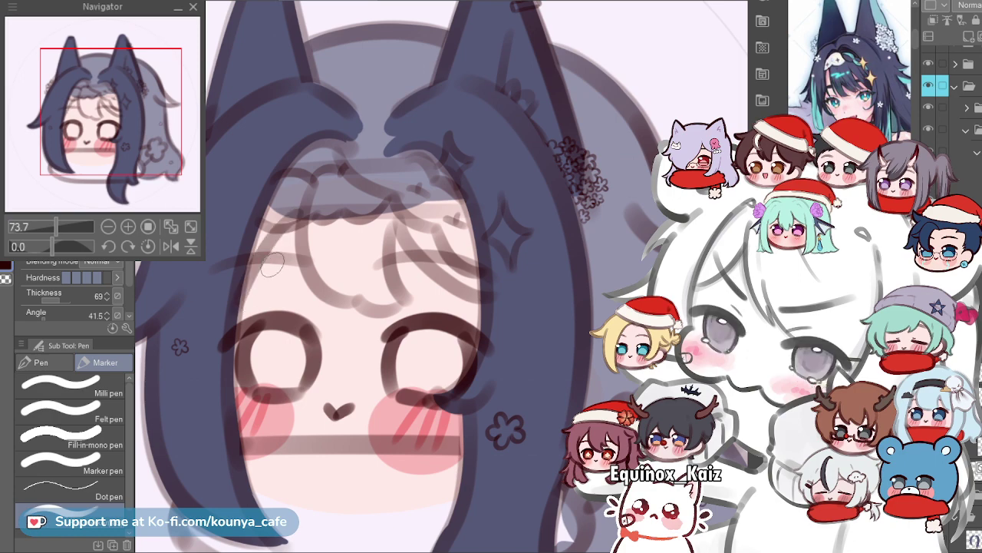
{"action": "scroll", "coordinate": [304, 223], "scroll_direction": "down", "scroll_amount": 2}
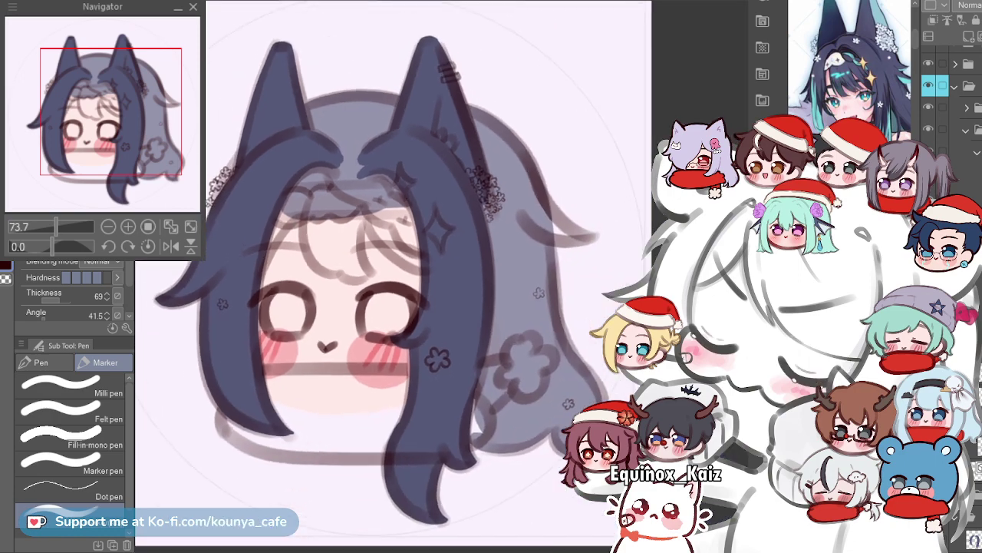
{"action": "scroll", "coordinate": [304, 223], "scroll_direction": "up", "scroll_amount": 3}
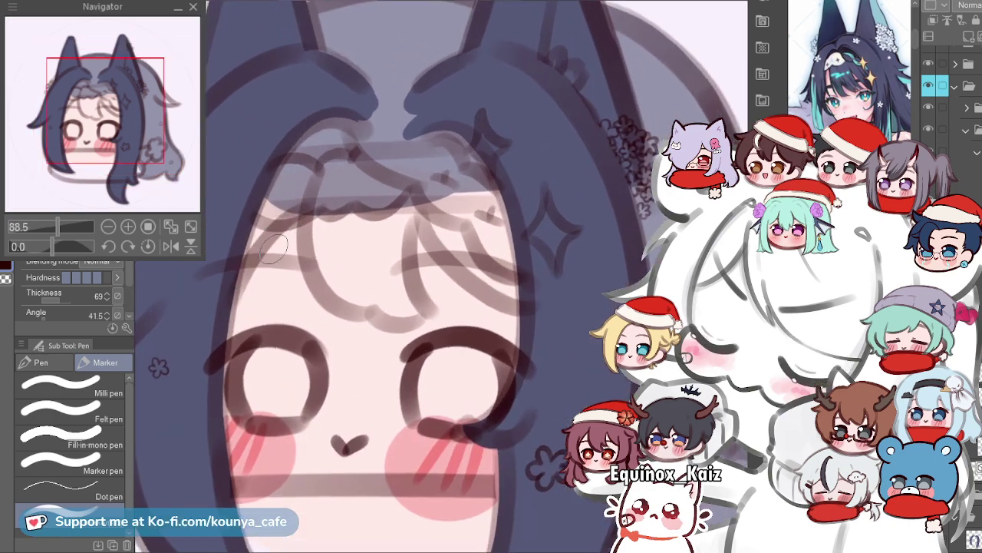
{"action": "left_click", "coordinate": [298, 218], "text": "ctrl"}
{"action": "left_click_drag", "start_coordinate": [298, 218], "coordinate": [296, 224]}
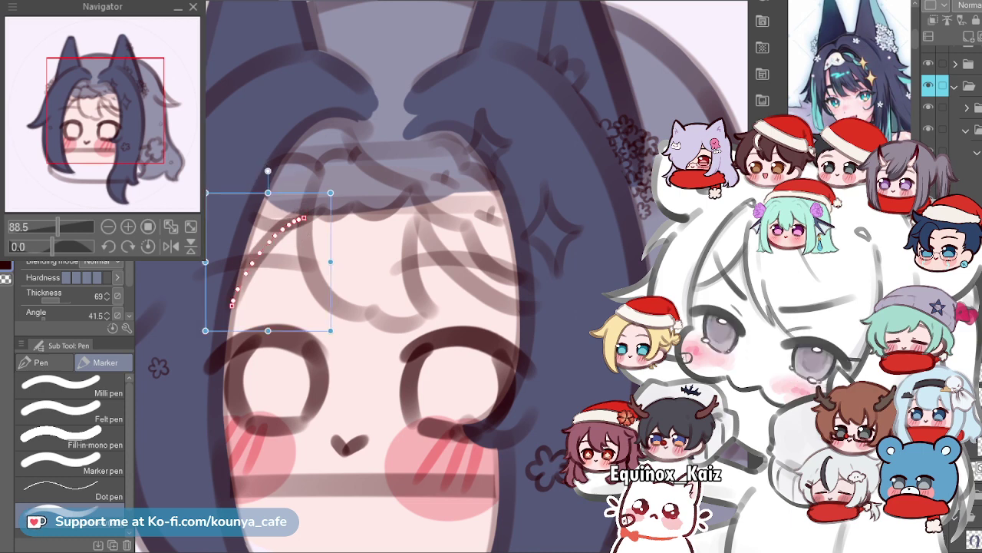
{"action": "key", "text": "ctrl+z"}
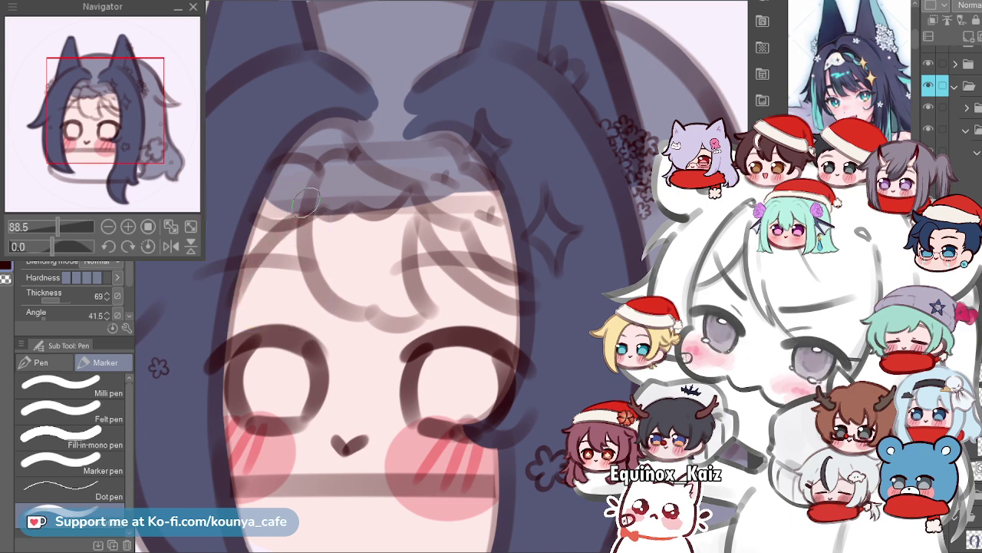
Switch from the marker brush back to the G-pen for painting the bangs' base color.
{"action": "scroll", "coordinate": [306, 201], "scroll_direction": "down", "scroll_amount": 3}
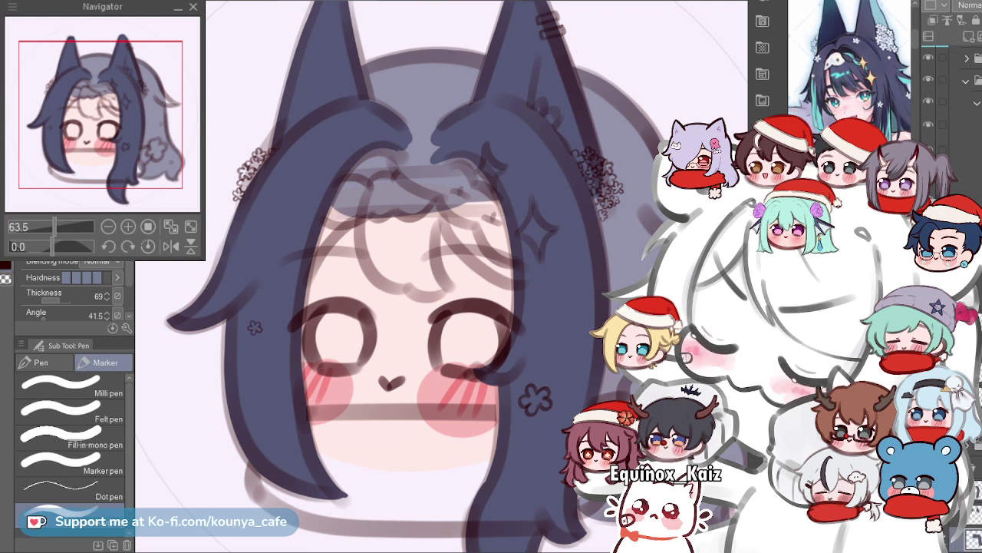
{"action": "scroll", "coordinate": [509, 224], "scroll_direction": "up", "scroll_amount": 3}
{"action": "scroll", "coordinate": [323, 277], "scroll_direction": "down", "scroll_amount": 3}
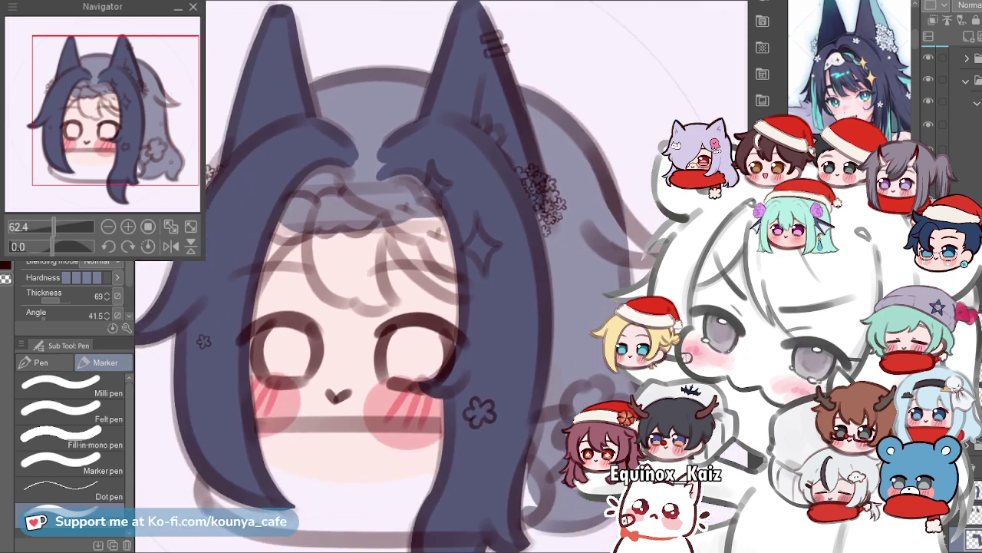
{"action": "left_click_drag", "start_coordinate": [338, 307], "coordinate": [352, 289]}
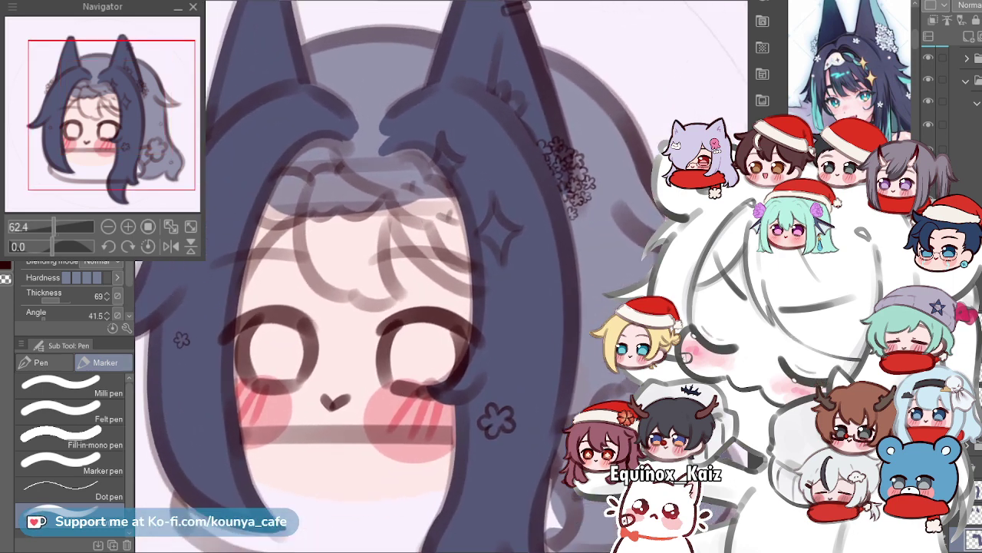
{"action": "scroll", "coordinate": [549, 181], "scroll_direction": "up", "scroll_amount": 3}
{"action": "scroll", "coordinate": [361, 246], "scroll_direction": "up", "scroll_amount": 1}
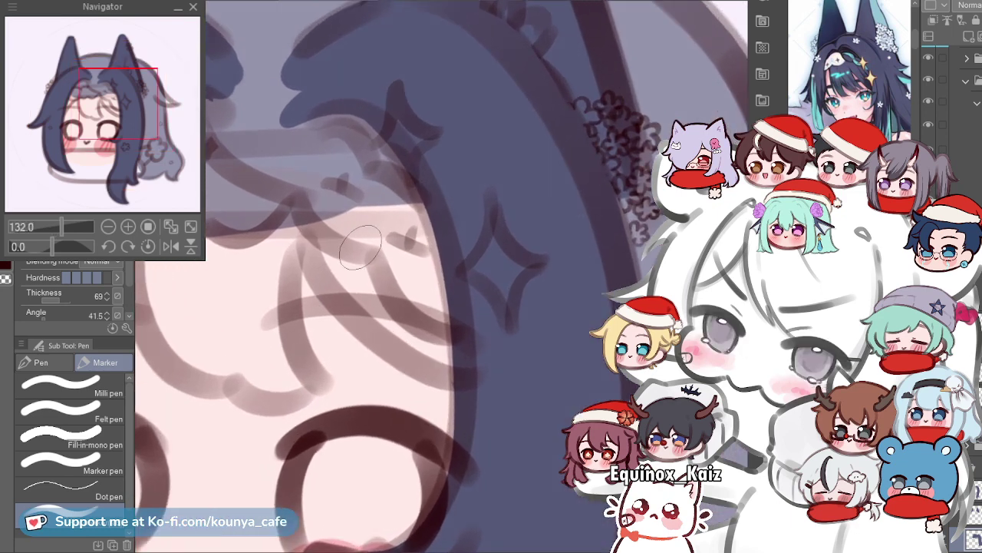
{"action": "left_click", "coordinate": [43, 362]}
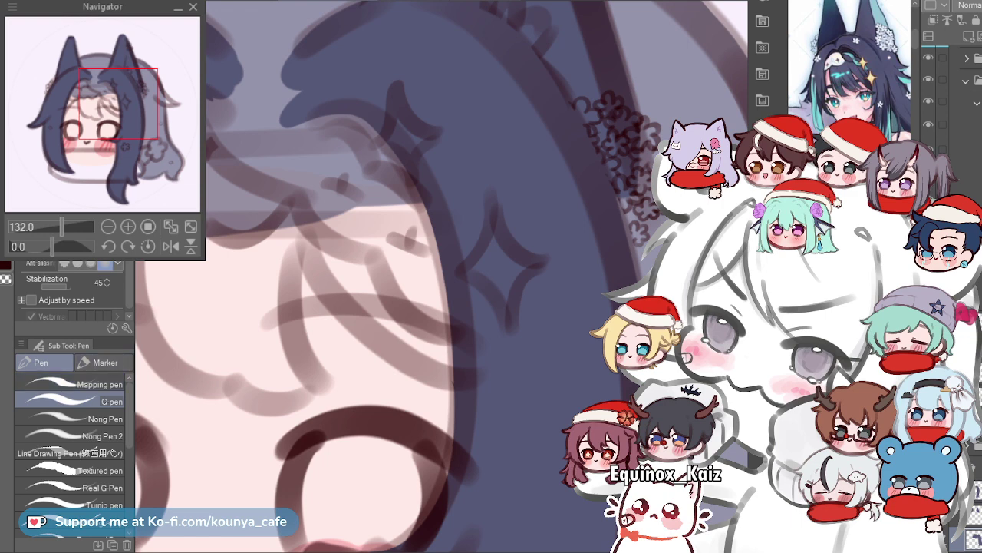
{"action": "left_click_drag", "start_coordinate": [489, 208], "coordinate": [462, 216]}
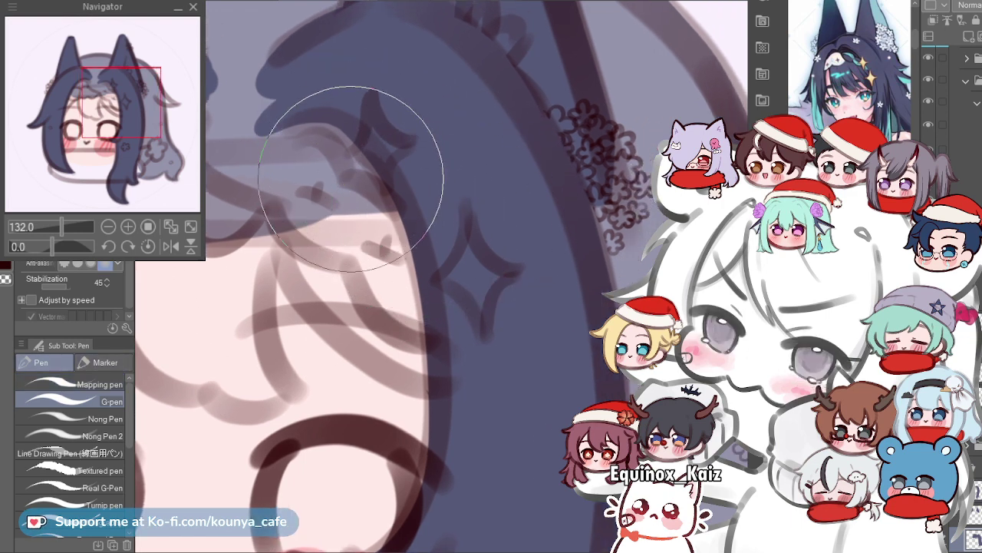
Paint the right bang section in the hair base color, from the hair part down to the front lock along the sketched strands.
{"action": "left_click_drag", "start_coordinate": [366, 232], "coordinate": [486, 320]}
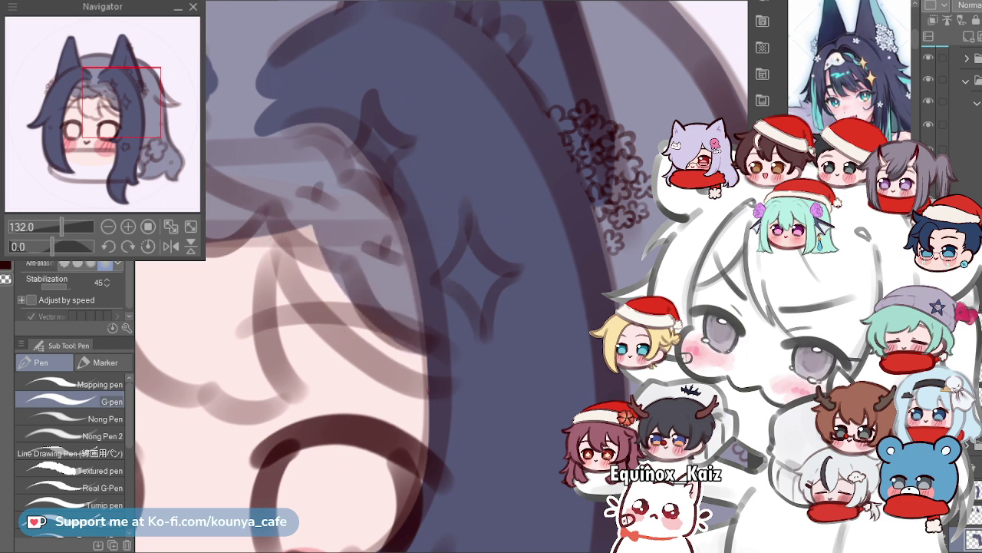
{"action": "scroll", "coordinate": [430, 192], "scroll_direction": "up", "scroll_amount": 2}
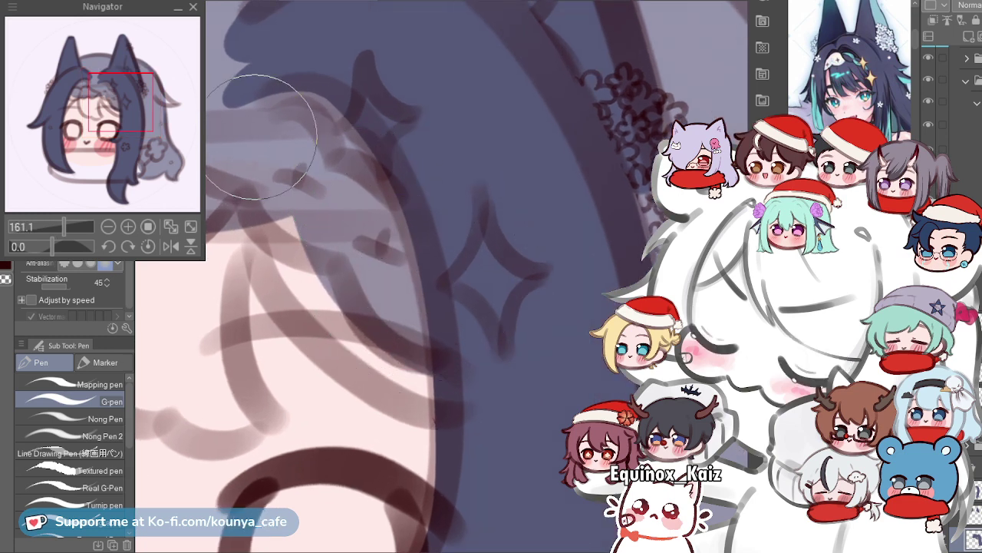
{"action": "left_click_drag", "start_coordinate": [265, 182], "coordinate": [465, 357]}
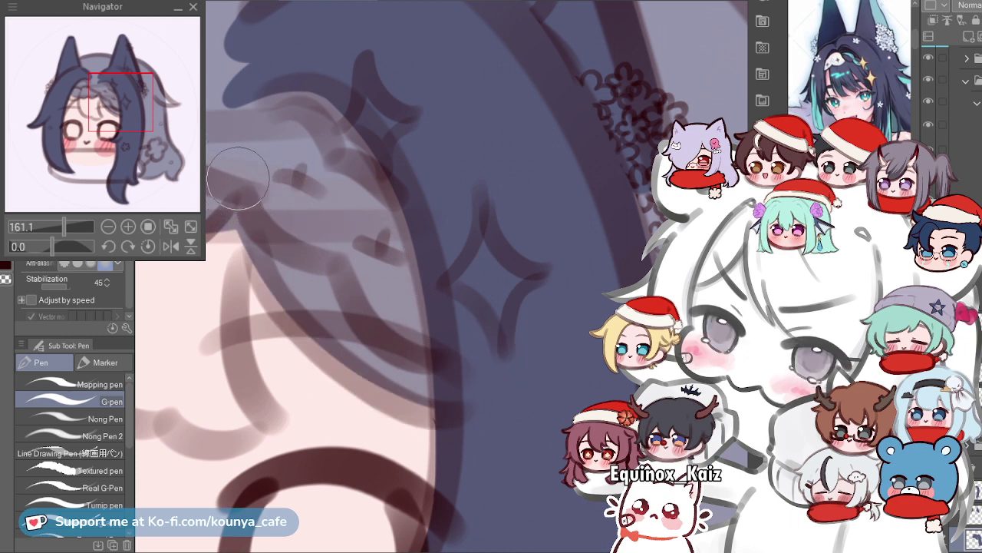
{"action": "left_click_drag", "start_coordinate": [261, 278], "coordinate": [429, 409]}
{"action": "left_click_drag", "start_coordinate": [326, 287], "coordinate": [327, 251]}
{"action": "left_click_drag", "start_coordinate": [256, 201], "coordinate": [407, 367]}
{"action": "key", "text": "ctrl+z"}
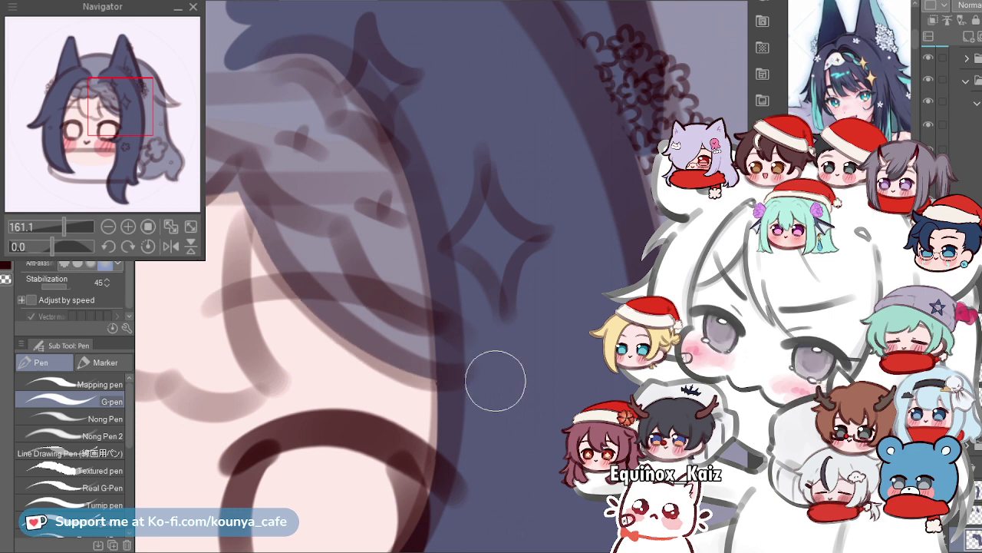
{"action": "scroll", "coordinate": [364, 323], "scroll_direction": "down", "scroll_amount": 5}
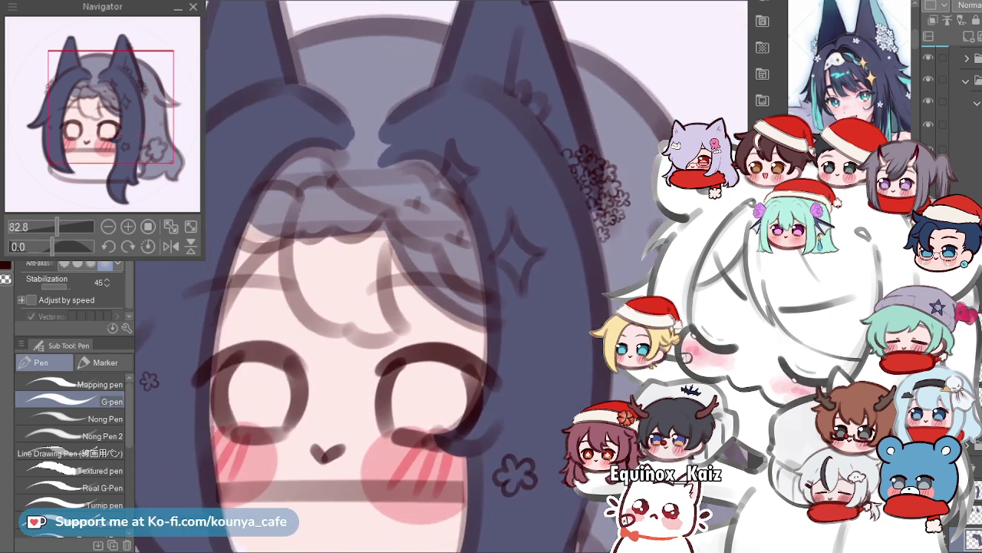
Paint the left bang clump's curved lower edge in the hair base color and fill the area up to the braid.
{"action": "scroll", "coordinate": [351, 279], "scroll_direction": "up", "scroll_amount": 6}
{"action": "scroll", "coordinate": [234, 231], "scroll_direction": "down", "scroll_amount": 1}
{"action": "left_click_drag", "start_coordinate": [229, 223], "coordinate": [238, 285]}
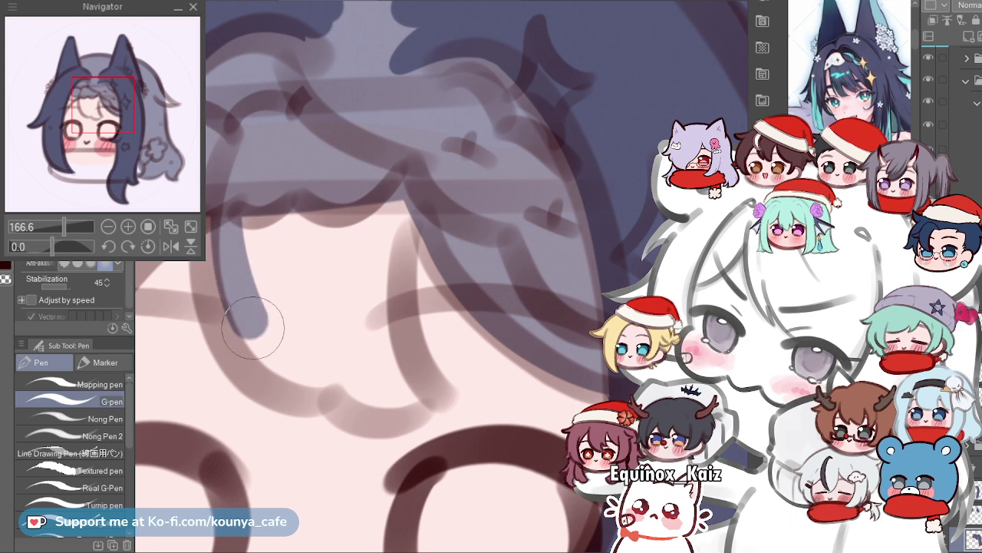
{"action": "left_click_drag", "start_coordinate": [225, 215], "coordinate": [329, 397]}
{"action": "key", "text": "ctrl+z"}
{"action": "left_click_drag", "start_coordinate": [230, 216], "coordinate": [325, 392]}
{"action": "key", "text": "ctrl+z"}
{"action": "left_click_drag", "start_coordinate": [229, 202], "coordinate": [330, 388]}
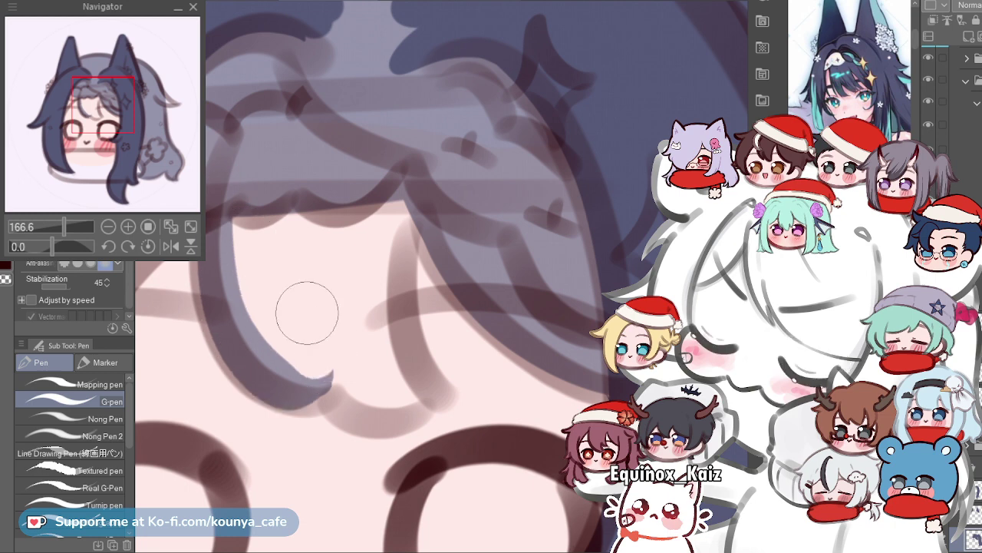
{"action": "key", "text": "ctrl+z"}
{"action": "left_click_drag", "start_coordinate": [229, 201], "coordinate": [345, 382]}
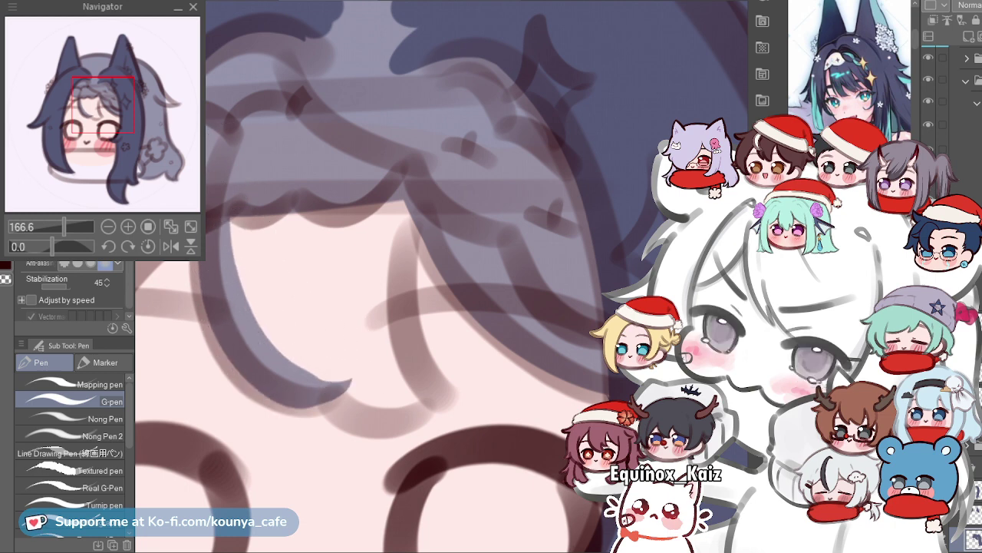
{"action": "key", "text": "ctrl+z"}
{"action": "scroll", "coordinate": [254, 308], "scroll_direction": "up", "scroll_amount": 2}
{"action": "mouse_move", "coordinate": [263, 131]}
{"action": "left_mouse_down"}
{"action": "mouse_move", "coordinate": [295, 203]}
{"action": "mouse_move", "coordinate": [371, 256]}
{"action": "mouse_move", "coordinate": [330, 235]}
{"action": "mouse_move", "coordinate": [302, 195]}
{"action": "mouse_move", "coordinate": [331, 257]}
{"action": "left_mouse_up"}
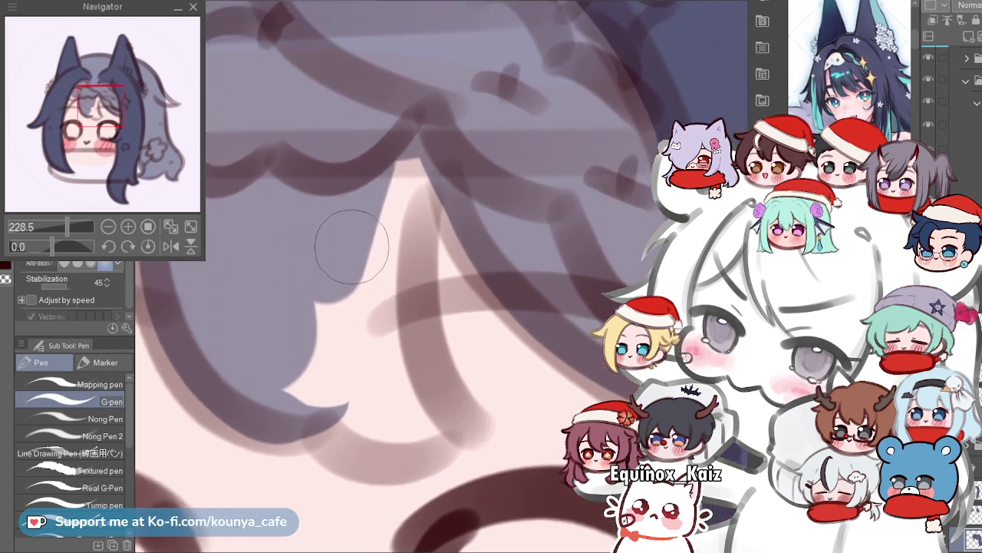
Try painting the thin center bang strand with a resized brush, stroking from its lower tip up to the hair part.
{"action": "left_click_drag", "start_coordinate": [418, 376], "coordinate": [441, 368]}
{"action": "key", "text": "]"}
{"action": "key", "text": "]"}
{"action": "key", "text": "]"}
{"action": "left_click_drag", "start_coordinate": [480, 409], "coordinate": [427, 274]}
{"action": "key", "text": "ctrl+z"}
{"action": "left_click_drag", "start_coordinate": [463, 411], "coordinate": [451, 181]}
{"action": "key", "text": "ctrl+z"}
{"action": "mouse_move", "coordinate": [480, 418]}
{"action": "left_mouse_down"}
{"action": "mouse_move", "coordinate": [434, 220]}
{"action": "mouse_move", "coordinate": [453, 181]}
{"action": "left_mouse_up"}
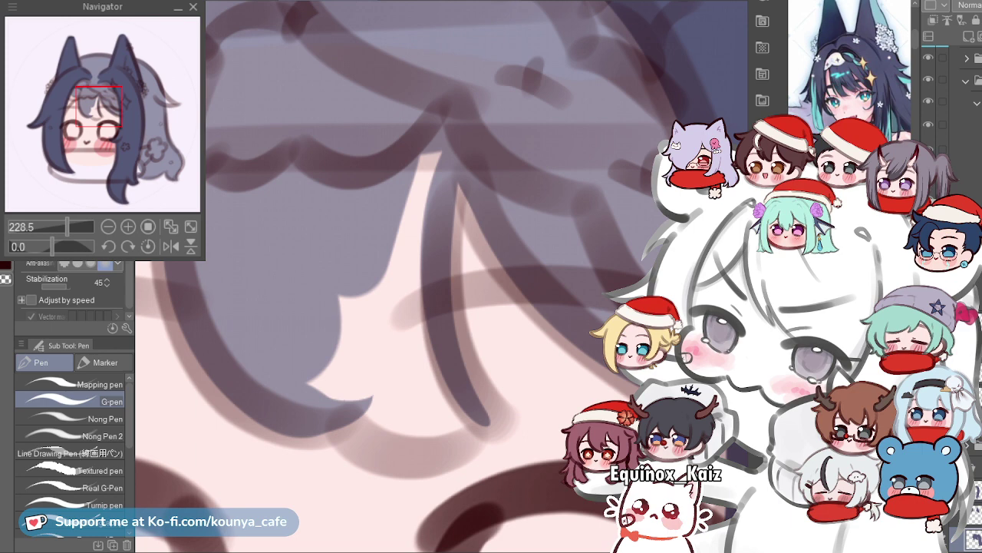
{"action": "scroll", "coordinate": [450, 307], "scroll_direction": "up", "scroll_amount": 2}
{"action": "mouse_move", "coordinate": [482, 435]}
{"action": "left_mouse_down"}
{"action": "mouse_move", "coordinate": [438, 394]}
{"action": "mouse_move", "coordinate": [465, 99]}
{"action": "left_mouse_up"}
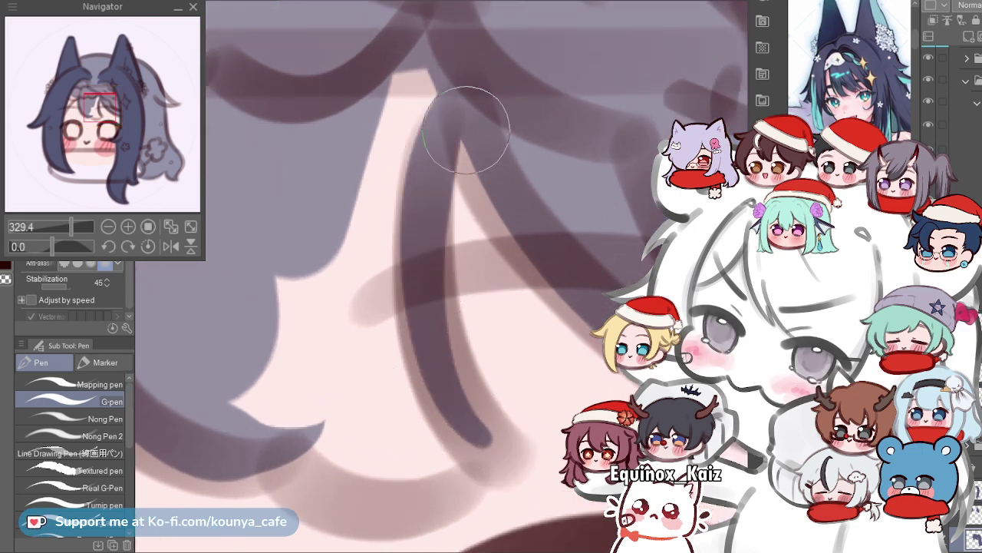
{"action": "key", "text": "ctrl+z"}
{"action": "left_click_drag", "start_coordinate": [484, 439], "coordinate": [458, 105]}
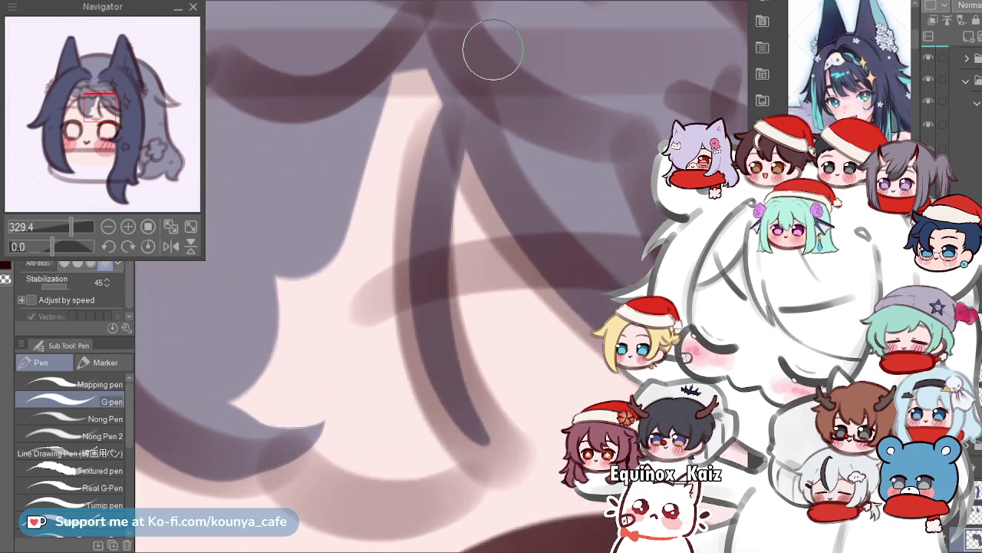
{"action": "scroll", "coordinate": [458, 311], "scroll_direction": "down", "scroll_amount": 2}
{"action": "scroll", "coordinate": [470, 203], "scroll_direction": "up", "scroll_amount": 2}
{"action": "key", "text": "ctrl+z"}
Paint the thin center bang strand as a tapered stroke from the hair part down to its sketched tip.
{"action": "left_click_drag", "start_coordinate": [447, 114], "coordinate": [463, 457]}
{"action": "key", "text": "ctrl+z"}
{"action": "mouse_move", "coordinate": [433, 153]}
{"action": "left_mouse_down"}
{"action": "mouse_move", "coordinate": [416, 391]}
{"action": "mouse_move", "coordinate": [453, 460]}
{"action": "left_mouse_up"}
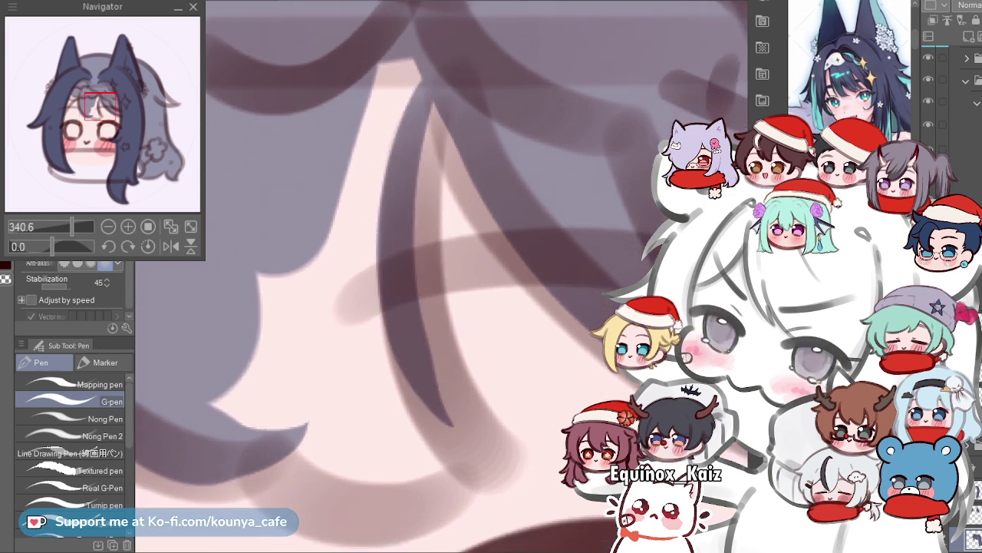
{"action": "key", "text": "ctrl+z"}
{"action": "left_click_drag", "start_coordinate": [456, 66], "coordinate": [471, 445]}
{"action": "key", "text": "ctrl+z"}
{"action": "mouse_move", "coordinate": [449, 84]}
{"action": "left_mouse_down"}
{"action": "mouse_move", "coordinate": [444, 415]}
{"action": "mouse_move", "coordinate": [498, 468]}
{"action": "left_mouse_up"}
{"action": "left_click_drag", "start_coordinate": [456, 82], "coordinate": [449, 461]}
{"action": "key", "text": "ctrl+z"}
{"action": "mouse_move", "coordinate": [449, 46]}
{"action": "left_mouse_down"}
{"action": "mouse_move", "coordinate": [411, 308]}
{"action": "mouse_move", "coordinate": [432, 318]}
{"action": "left_mouse_up"}
{"action": "key", "text": "ctrl+z"}
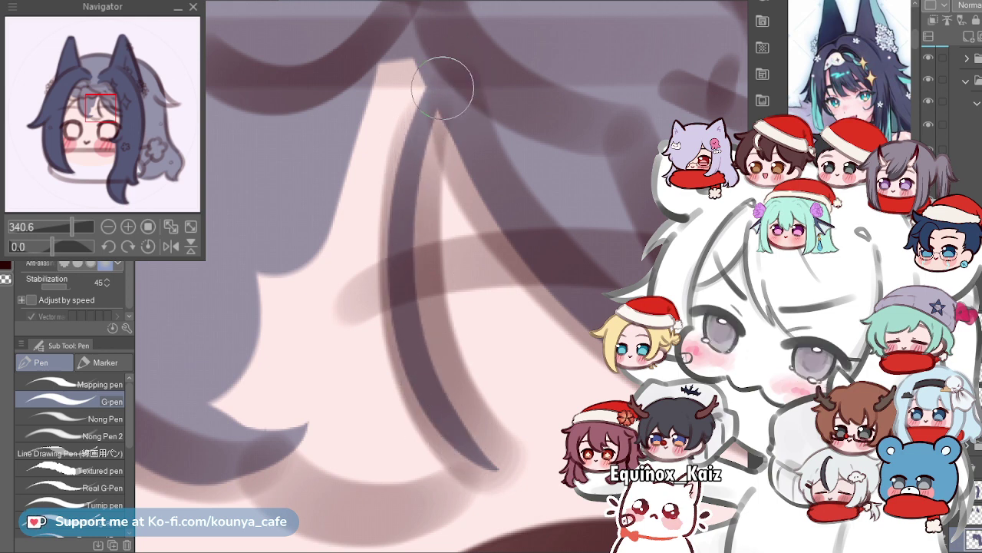
Fill the upper gap between the left bang clump and the center strand with the hair base color.
{"action": "scroll", "coordinate": [421, 168], "scroll_direction": "down", "scroll_amount": 2}
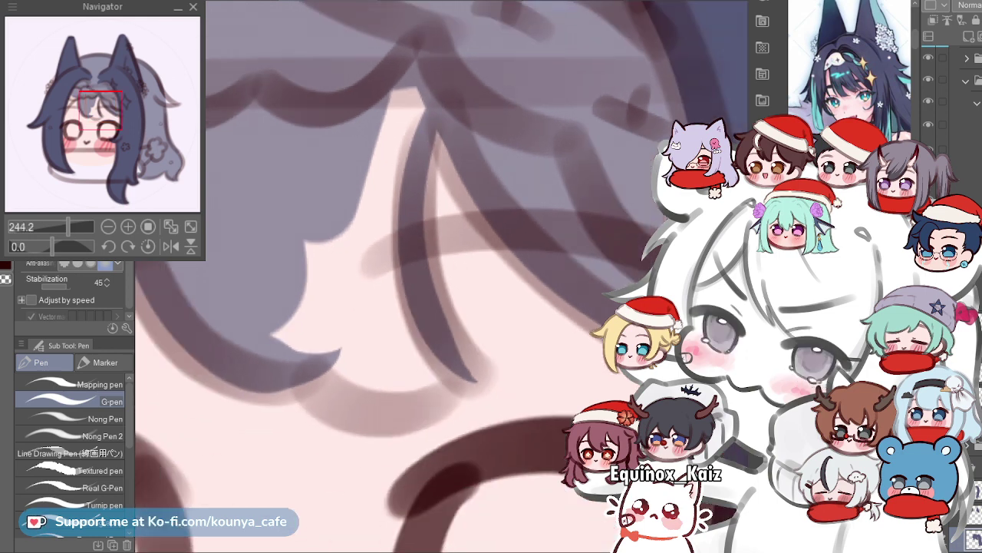
{"action": "scroll", "coordinate": [420, 168], "scroll_direction": "down", "scroll_amount": 2}
{"action": "scroll", "coordinate": [386, 83], "scroll_direction": "up", "scroll_amount": 3}
{"action": "mouse_move", "coordinate": [418, 111]}
{"action": "left_mouse_down"}
{"action": "mouse_move", "coordinate": [381, 241]}
{"action": "mouse_move", "coordinate": [411, 73]}
{"action": "mouse_move", "coordinate": [348, 316]}
{"action": "mouse_move", "coordinate": [336, 235]}
{"action": "mouse_move", "coordinate": [307, 369]}
{"action": "mouse_move", "coordinate": [308, 355]}
{"action": "mouse_move", "coordinate": [398, 335]}
{"action": "left_mouse_up"}
{"action": "mouse_move", "coordinate": [363, 298]}
{"action": "left_mouse_down"}
{"action": "mouse_move", "coordinate": [384, 329]}
{"action": "mouse_move", "coordinate": [362, 312]}
{"action": "left_mouse_up"}
{"action": "key", "text": "["}
{"action": "mouse_move", "coordinate": [361, 358]}
{"action": "left_mouse_down"}
{"action": "mouse_move", "coordinate": [461, 377]}
{"action": "mouse_move", "coordinate": [410, 297]}
{"action": "left_mouse_up"}
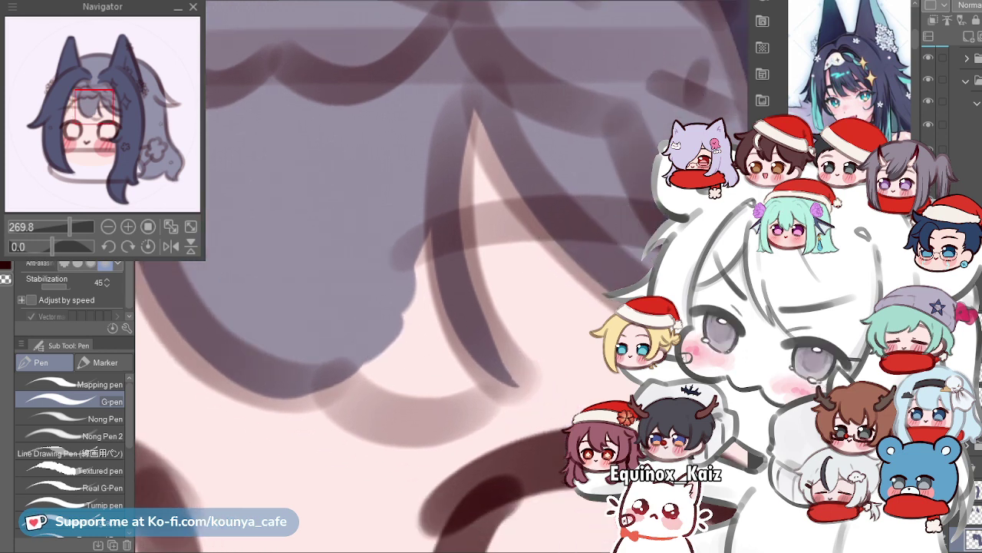
Paint a tapered curve along the sketched lower edge of the bangs, joining the left clump to the center strand's tip.
{"action": "scroll", "coordinate": [399, 377], "scroll_direction": "up", "scroll_amount": 2}
{"action": "left_click_drag", "start_coordinate": [311, 411], "coordinate": [544, 431]}
{"action": "key", "text": "ctrl+z"}
{"action": "left_click_drag", "start_coordinate": [286, 406], "coordinate": [546, 433]}
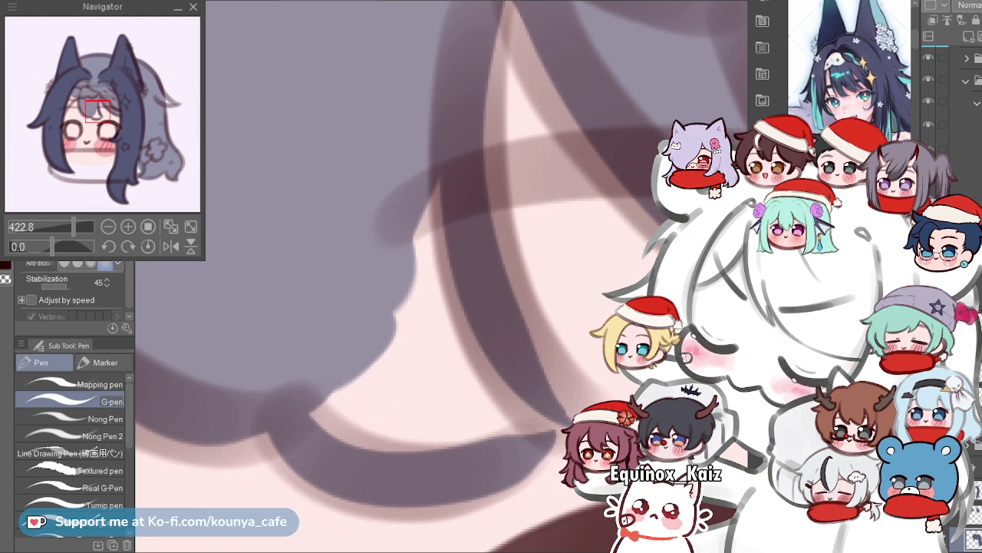
{"action": "left_click_drag", "start_coordinate": [383, 377], "coordinate": [367, 368]}
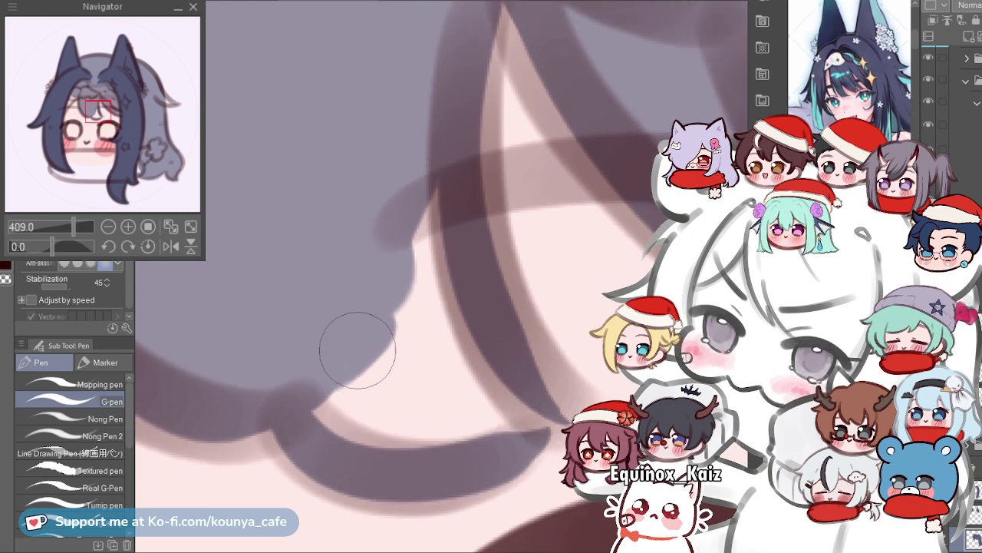
{"action": "key", "text": "ctrl+z"}
{"action": "left_click_drag", "start_coordinate": [284, 418], "coordinate": [532, 397]}
{"action": "key", "text": "ctrl+z"}
{"action": "mouse_move", "coordinate": [299, 419]}
{"action": "left_mouse_down"}
{"action": "mouse_move", "coordinate": [325, 446]}
{"action": "mouse_move", "coordinate": [520, 419]}
{"action": "left_mouse_up"}
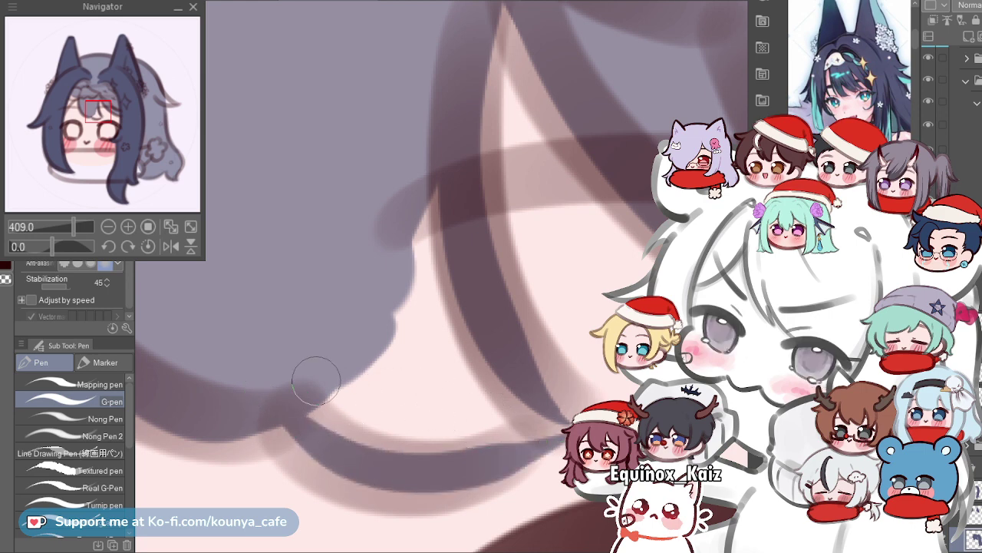
{"action": "key", "text": "ctrl+z"}
{"action": "mouse_move", "coordinate": [288, 410]}
{"action": "left_mouse_down"}
{"action": "mouse_move", "coordinate": [313, 446]}
{"action": "mouse_move", "coordinate": [568, 418]}
{"action": "left_mouse_up"}
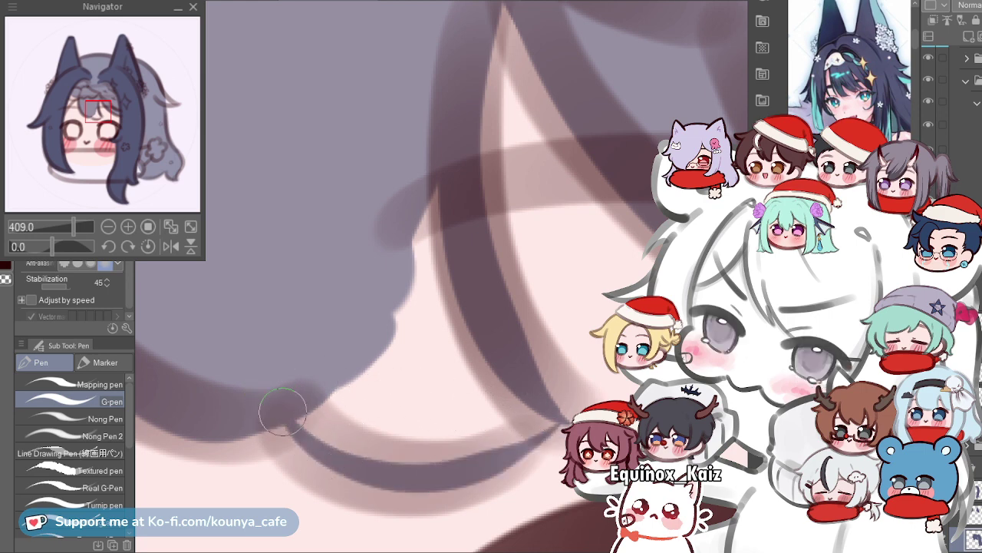
{"action": "key", "text": "ctrl+z"}
{"action": "key", "text": "ctrl+y"}
{"action": "scroll", "coordinate": [376, 326], "scroll_direction": "down", "scroll_amount": 3}
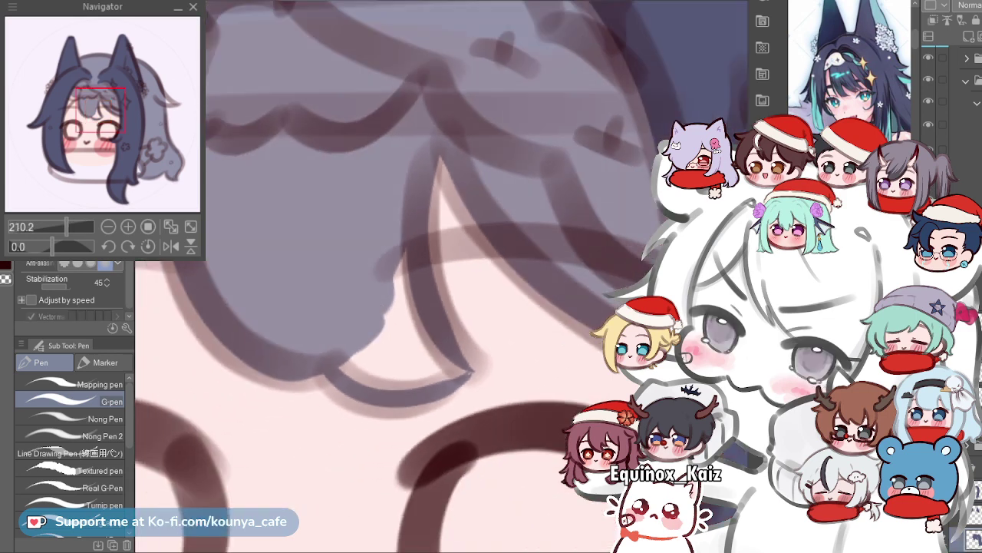
{"action": "scroll", "coordinate": [356, 284], "scroll_direction": "up", "scroll_amount": 2}
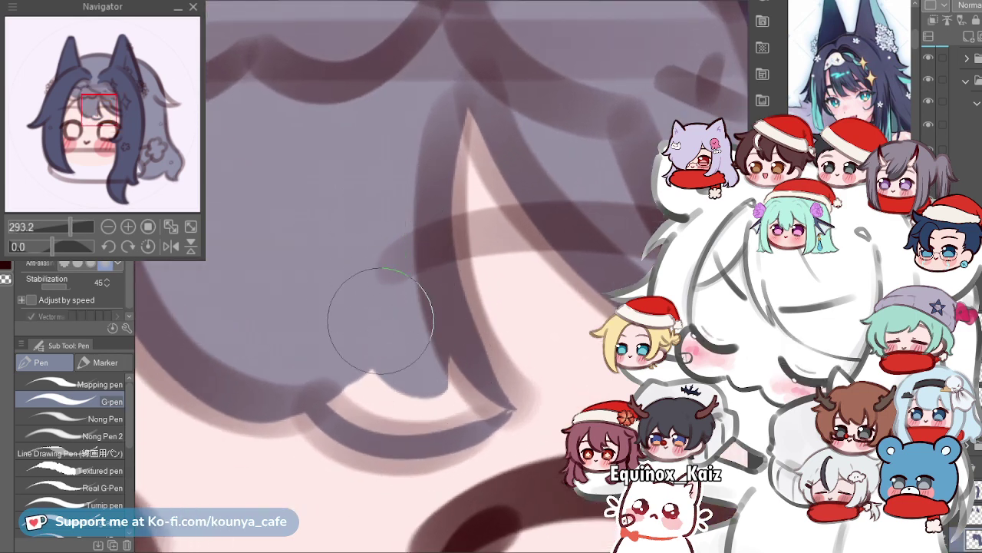
Fill the remaining skin-colored gaps between the left bang clump, its curved lower edge and the center strand's tip with the hair base color.
{"action": "key", "text": "ctrl+plus"}
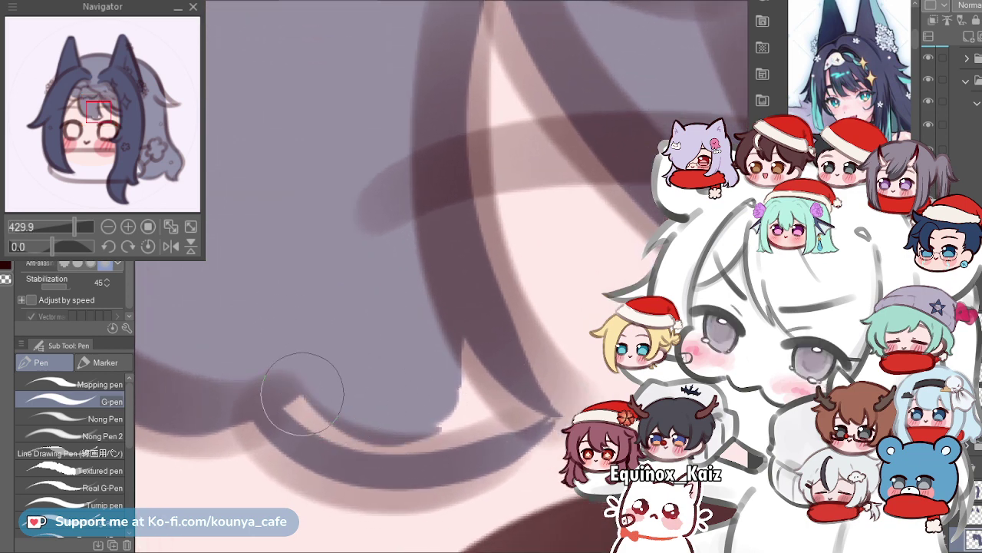
{"action": "left_click_drag", "start_coordinate": [281, 386], "coordinate": [491, 443]}
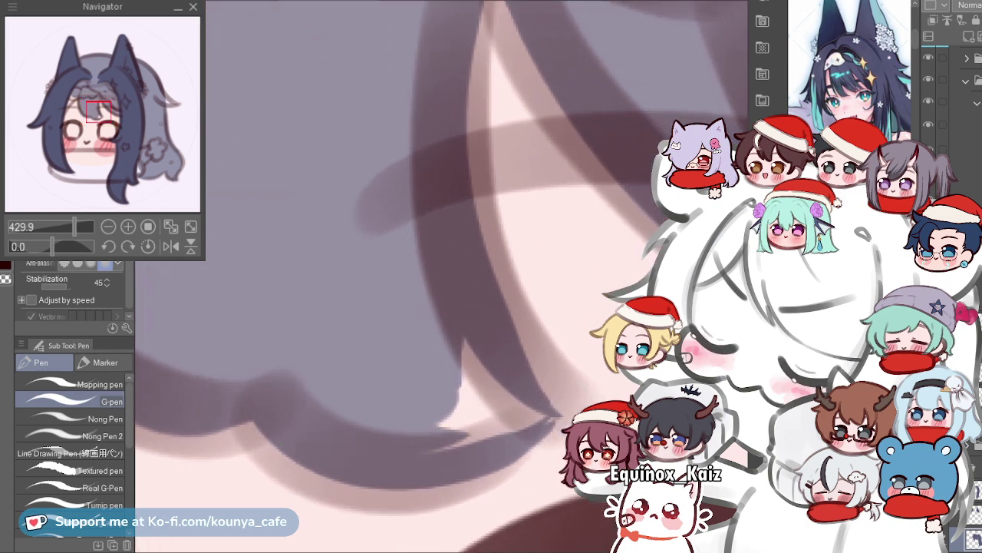
{"action": "left_click_drag", "start_coordinate": [383, 403], "coordinate": [296, 411]}
{"action": "left_click_drag", "start_coordinate": [334, 315], "coordinate": [421, 402]}
{"action": "left_click_drag", "start_coordinate": [373, 319], "coordinate": [412, 395]}
{"action": "left_click_drag", "start_coordinate": [355, 336], "coordinate": [428, 410]}
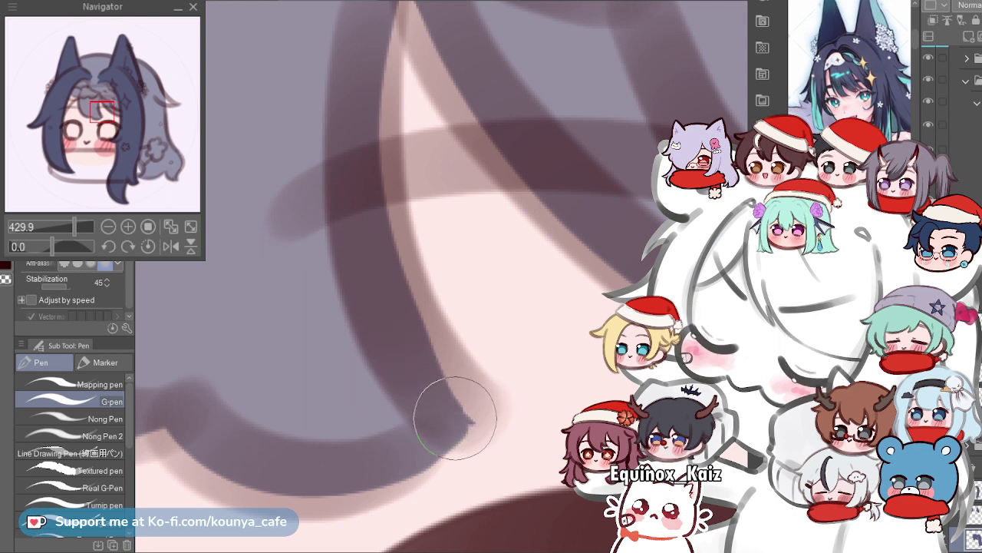
{"action": "scroll", "coordinate": [426, 372], "scroll_direction": "down", "scroll_amount": 5}
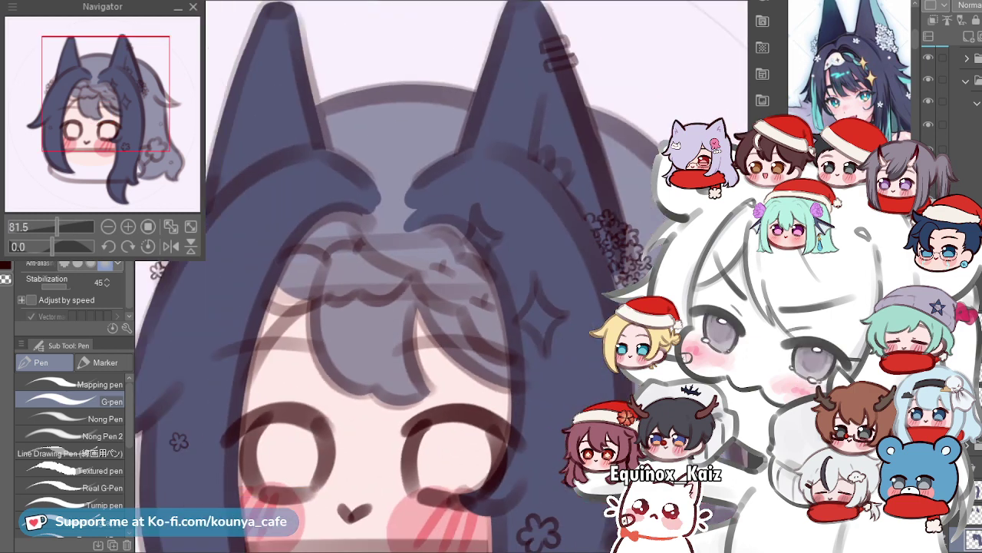
{"action": "left_click_drag", "start_coordinate": [427, 372], "coordinate": [531, 334]}
{"action": "scroll", "coordinate": [423, 273], "scroll_direction": "up", "scroll_amount": 3}
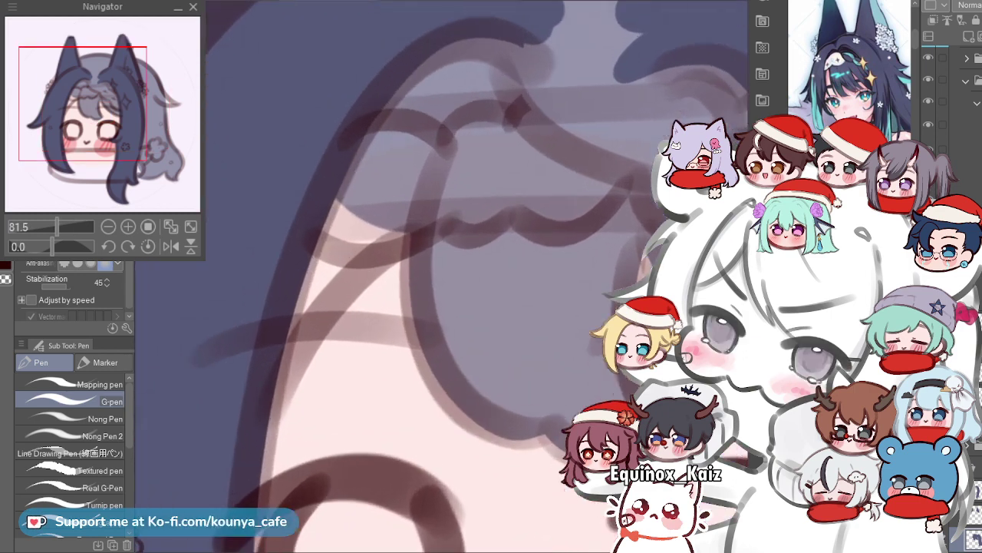
{"action": "left_click_drag", "start_coordinate": [412, 214], "coordinate": [458, 168]}
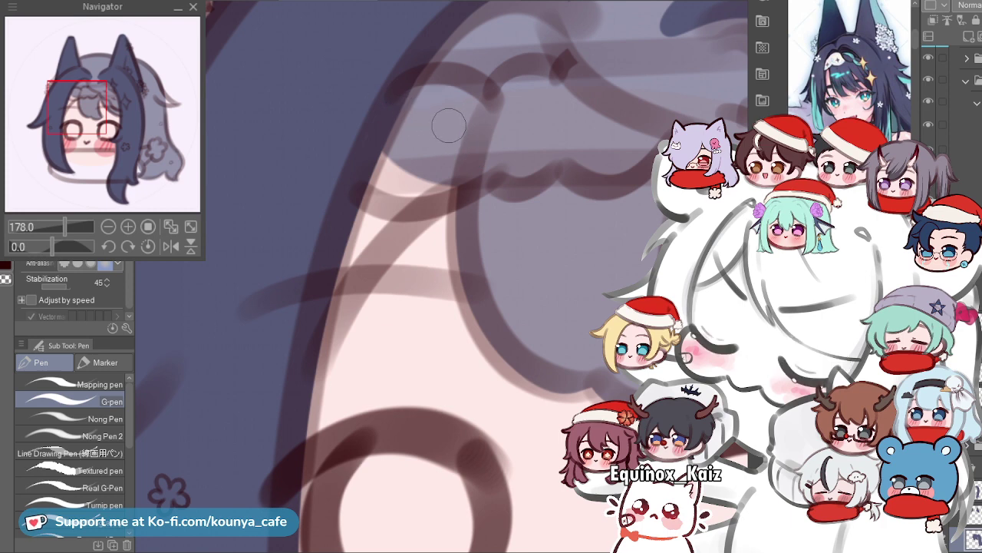
{"action": "key", "text": "ctrl+minus"}
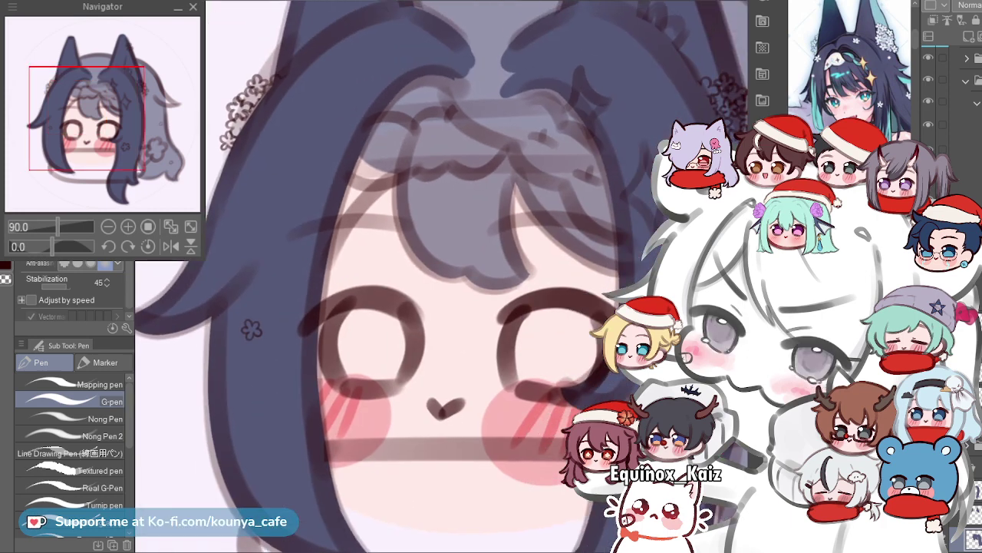
Restroke the center bang strand's inner edge from the hair part downward and refine its lower end into a sharp point.
{"action": "scroll", "coordinate": [468, 176], "scroll_direction": "up", "scroll_amount": 3}
{"action": "left_click_drag", "start_coordinate": [626, 318], "coordinate": [414, 331]}
{"action": "scroll", "coordinate": [374, 357], "scroll_direction": "up", "scroll_amount": 2}
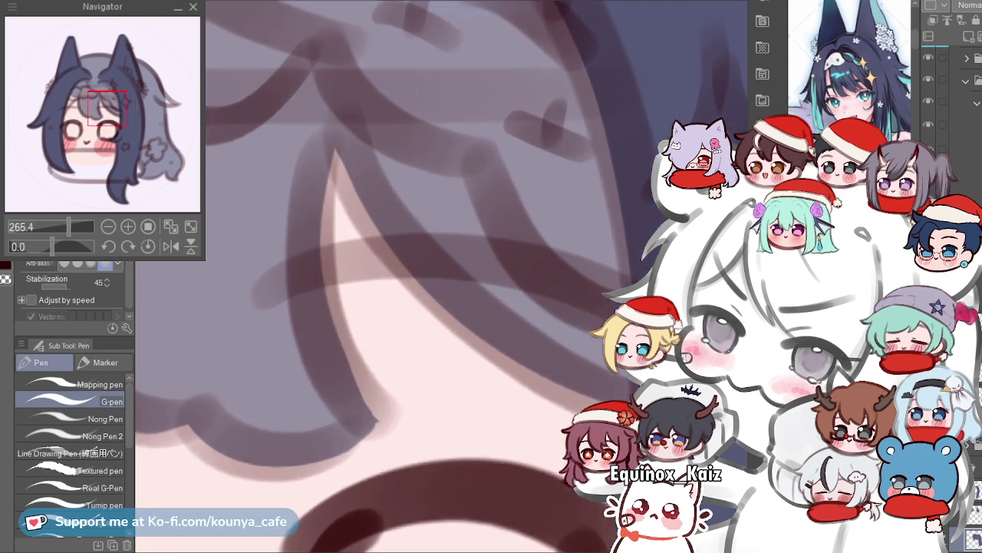
{"action": "scroll", "coordinate": [338, 123], "scroll_direction": "up", "scroll_amount": 1}
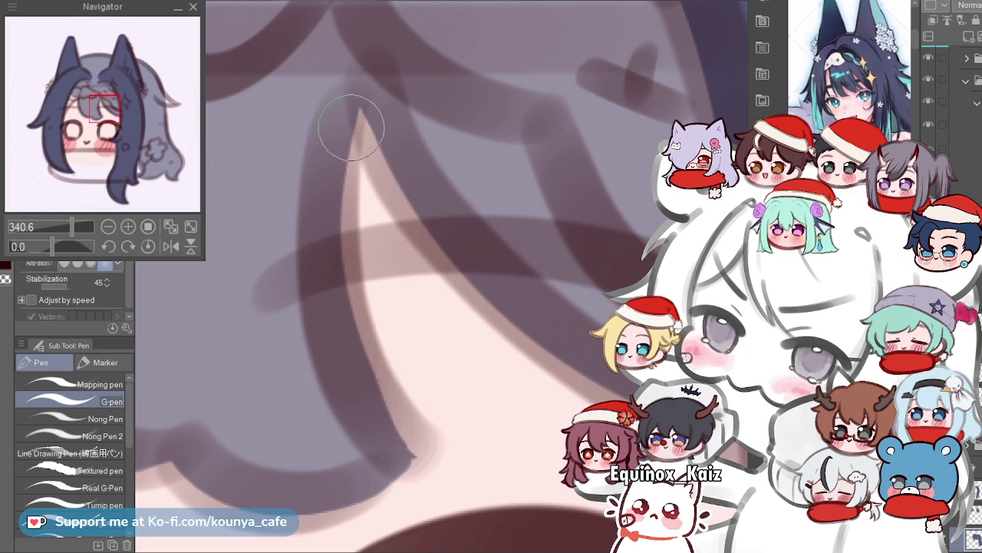
{"action": "left_click_drag", "start_coordinate": [367, 122], "coordinate": [427, 452]}
{"action": "key", "text": "ctrl+z"}
{"action": "key", "text": "ctrl+y"}
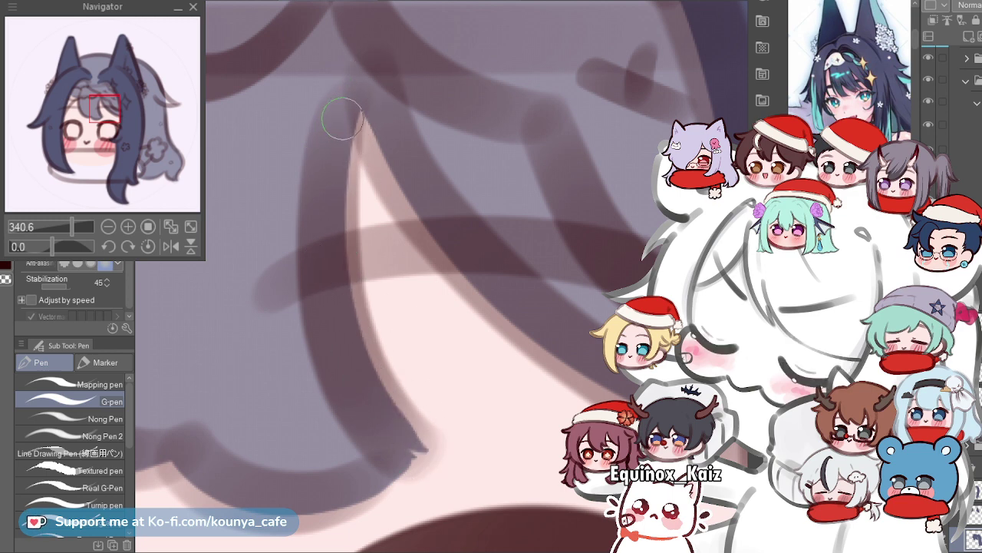
{"action": "scroll", "coordinate": [407, 422], "scroll_direction": "up", "scroll_amount": 1}
{"action": "left_click_drag", "start_coordinate": [412, 440], "coordinate": [465, 374]}
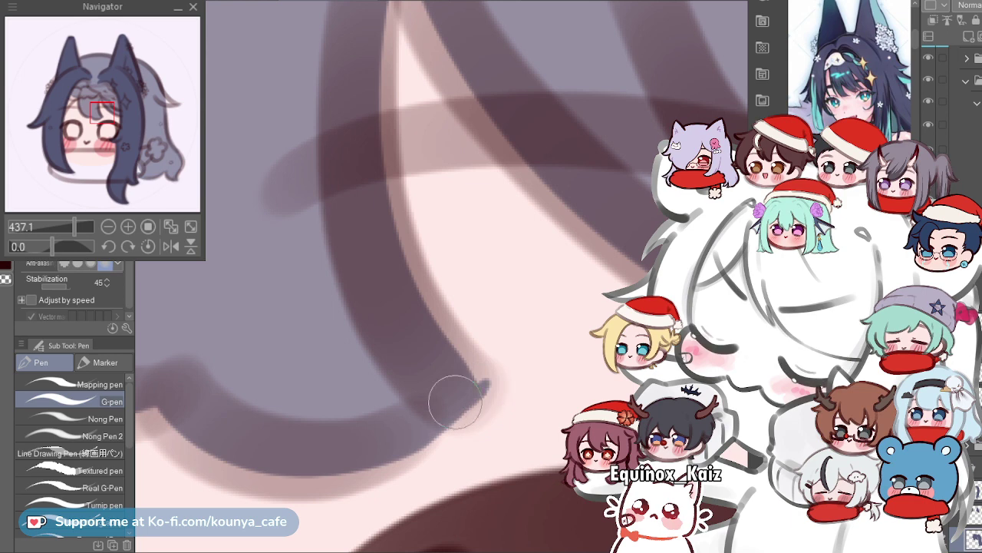
{"action": "scroll", "coordinate": [483, 392], "scroll_direction": "up", "scroll_amount": 3}
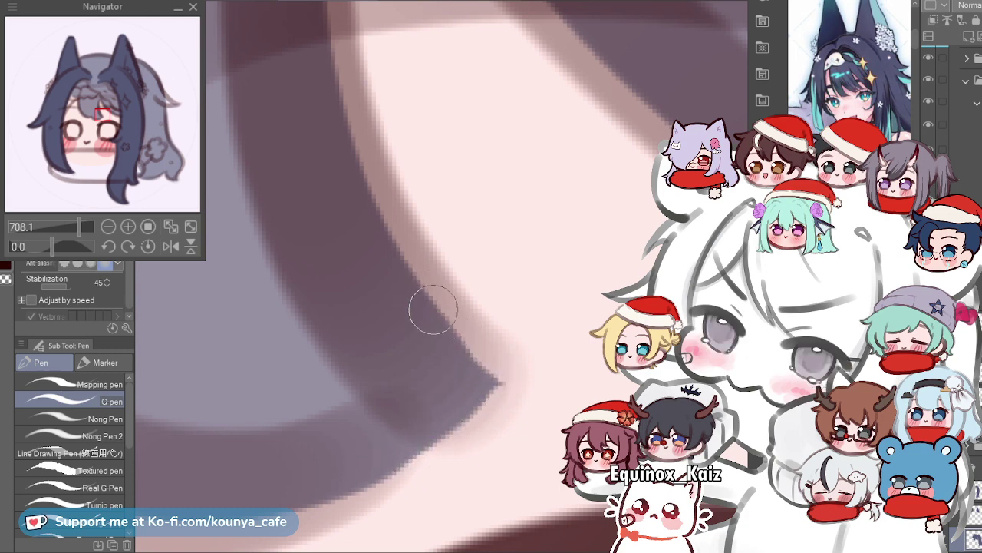
Fill the forehead strand beneath the braid on the left with the hair base color, tapering it down along the side hair.
{"action": "mouse_move", "coordinate": [468, 344]}
{"action": "left_mouse_down"}
{"action": "mouse_move", "coordinate": [322, 253]}
{"action": "mouse_move", "coordinate": [292, 162]}
{"action": "mouse_move", "coordinate": [265, 182]}
{"action": "mouse_move", "coordinate": [245, 181]}
{"action": "left_mouse_up"}
{"action": "left_click_drag", "start_coordinate": [254, 180], "coordinate": [321, 143]}
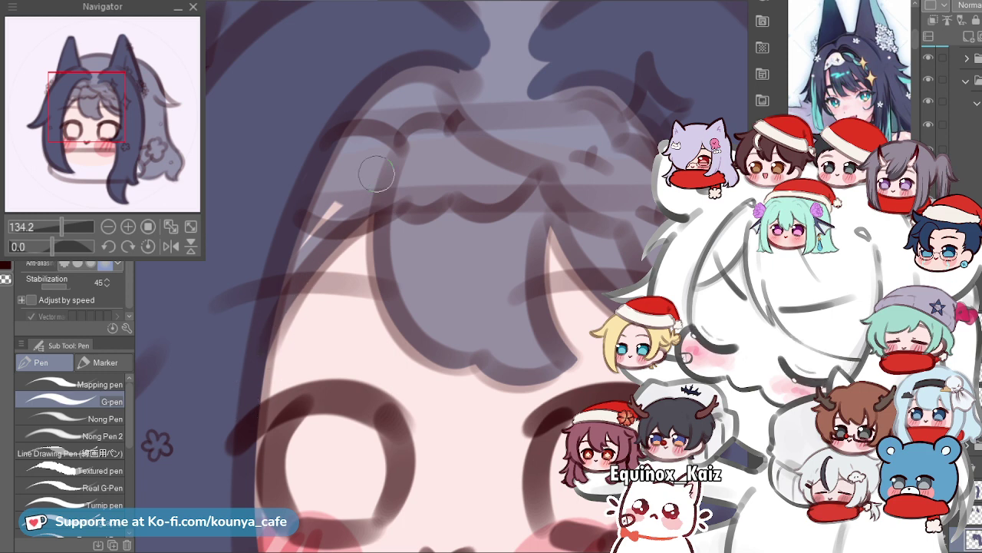
{"action": "scroll", "coordinate": [346, 188], "scroll_direction": "down", "scroll_amount": 3}
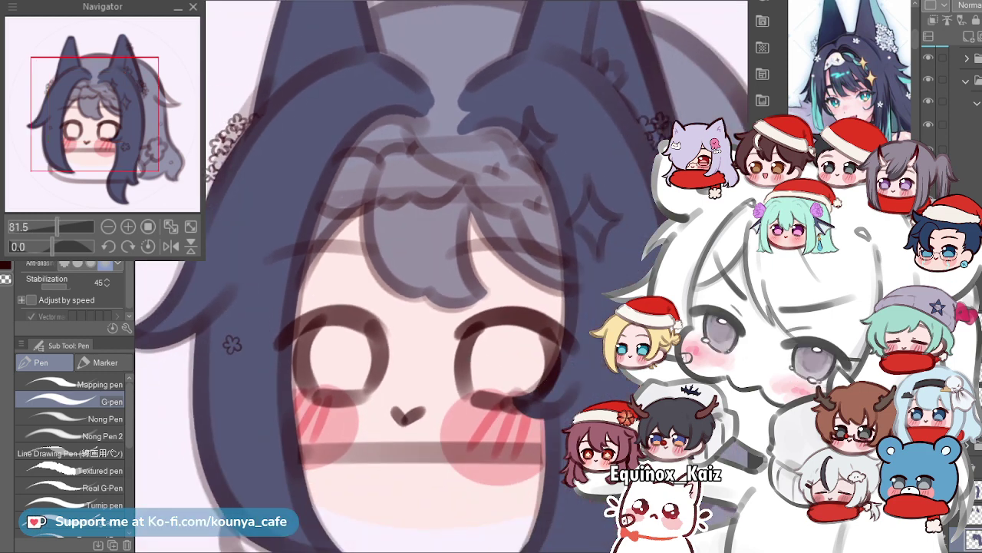
{"action": "left_click_drag", "start_coordinate": [430, 292], "coordinate": [389, 264]}
{"action": "scroll", "coordinate": [342, 210], "scroll_direction": "up", "scroll_amount": 5}
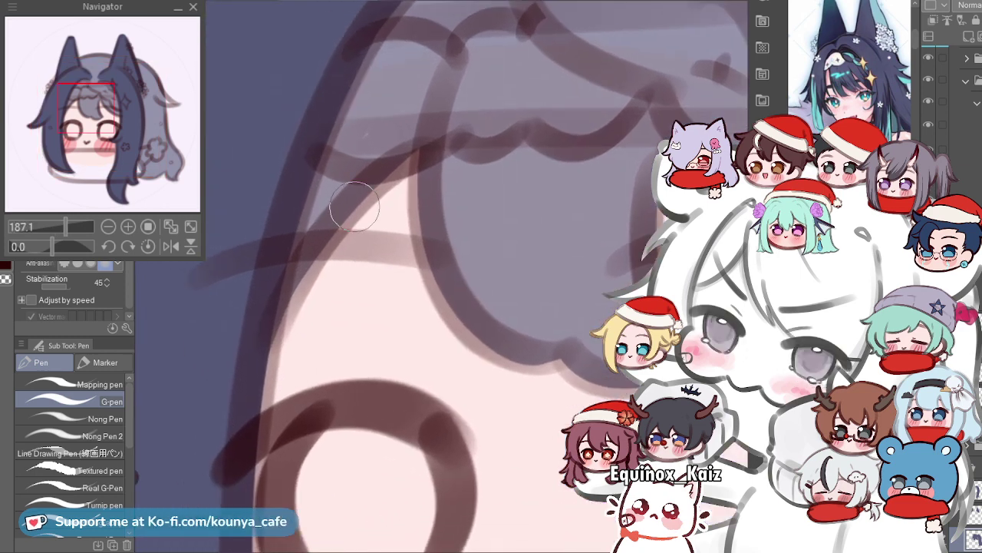
{"action": "scroll", "coordinate": [385, 153], "scroll_direction": "up", "scroll_amount": 1}
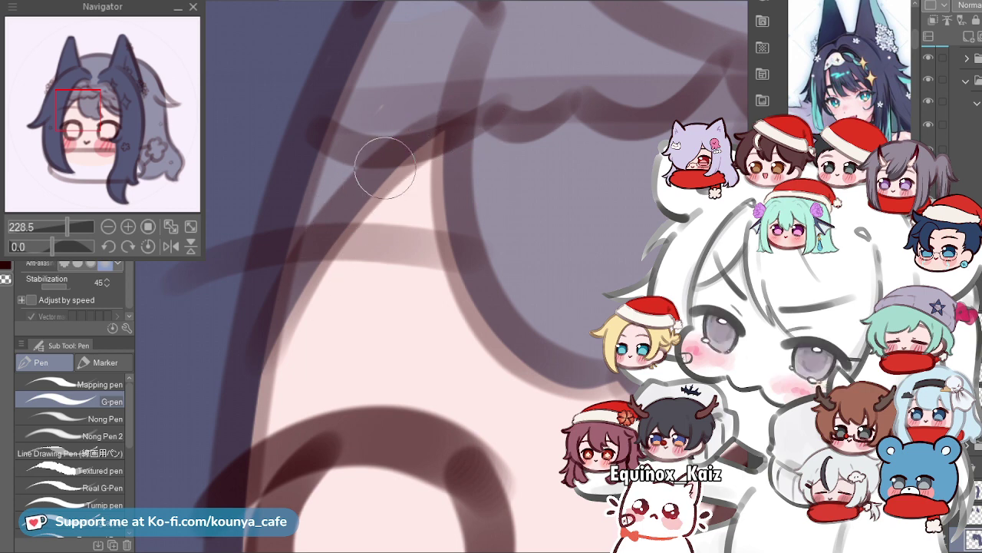
{"action": "scroll", "coordinate": [385, 168], "scroll_direction": "down", "scroll_amount": 3}
{"action": "scroll", "coordinate": [385, 168], "scroll_direction": "up", "scroll_amount": 2}
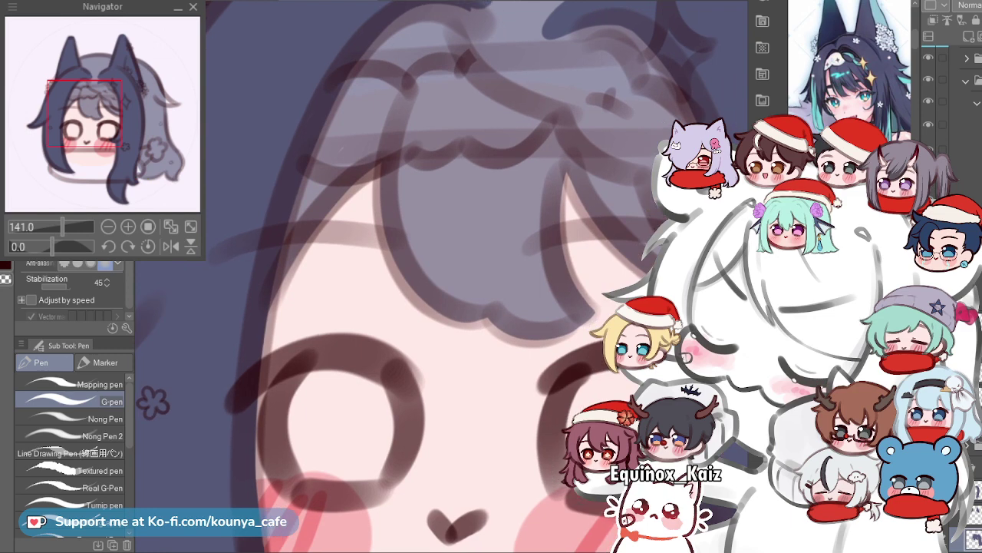
{"action": "scroll", "coordinate": [434, 138], "scroll_direction": "up", "scroll_amount": 2}
{"action": "left_click_drag", "start_coordinate": [370, 178], "coordinate": [215, 412]}
{"action": "key", "text": "ctrl+z"}
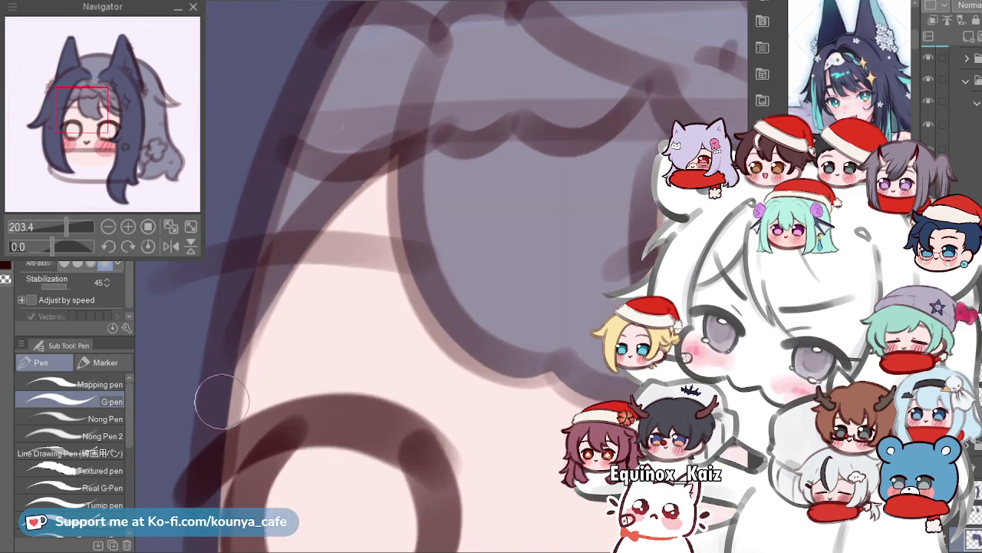
Examine the painted bangs on both sides of the face, close up and against the whole character.
{"action": "scroll", "coordinate": [344, 219], "scroll_direction": "down", "scroll_amount": 4}
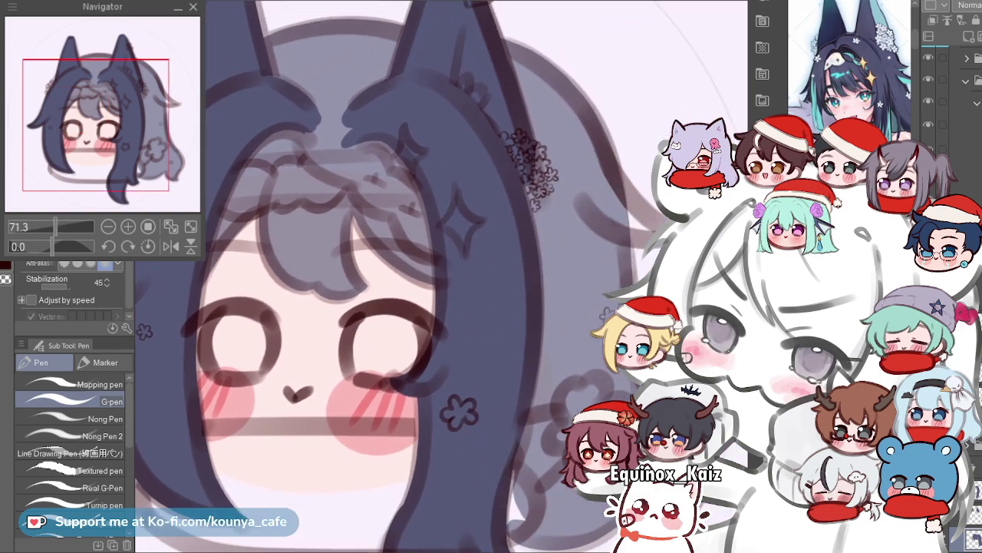
{"action": "scroll", "coordinate": [410, 236], "scroll_direction": "up", "scroll_amount": 4}
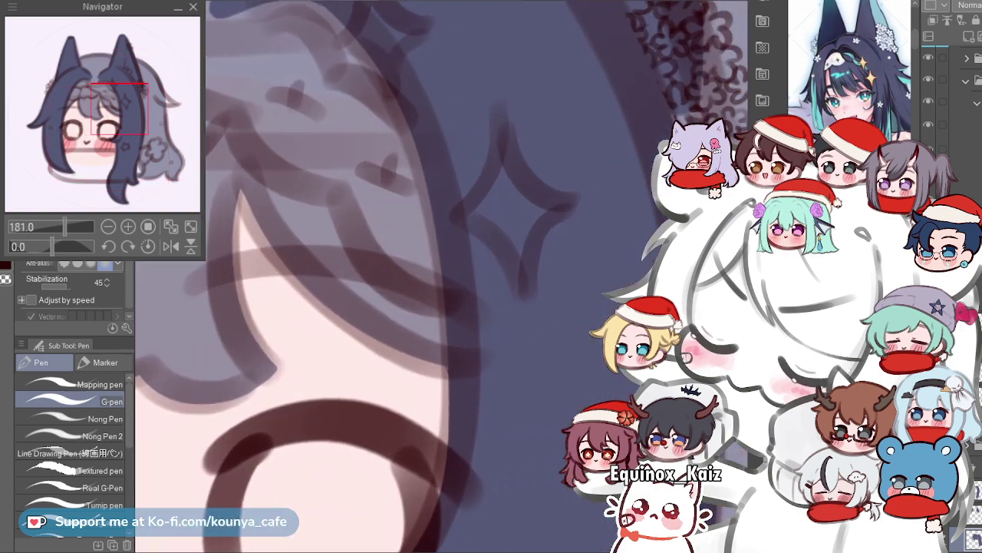
{"action": "scroll", "coordinate": [231, 188], "scroll_direction": "up", "scroll_amount": 1}
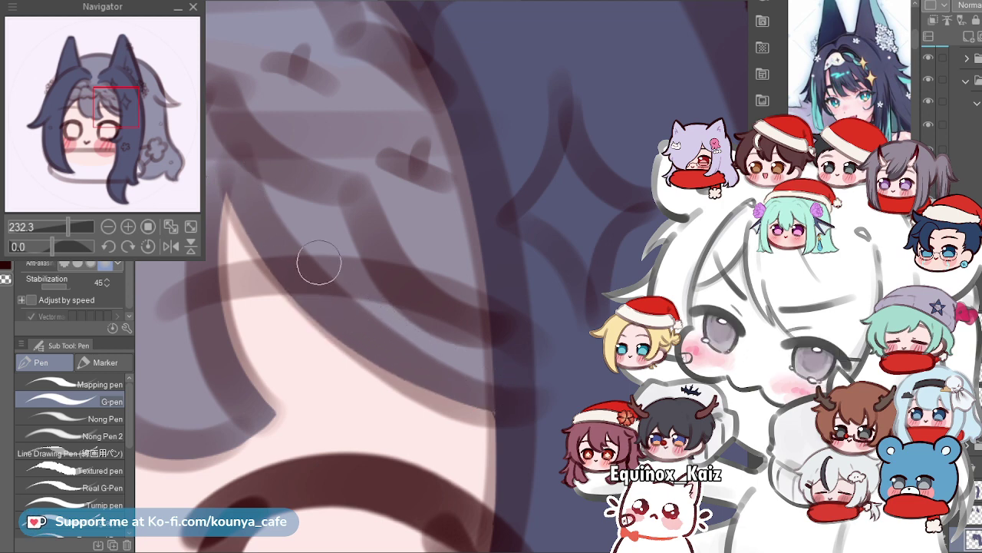
{"action": "scroll", "coordinate": [320, 262], "scroll_direction": "down", "scroll_amount": 8}
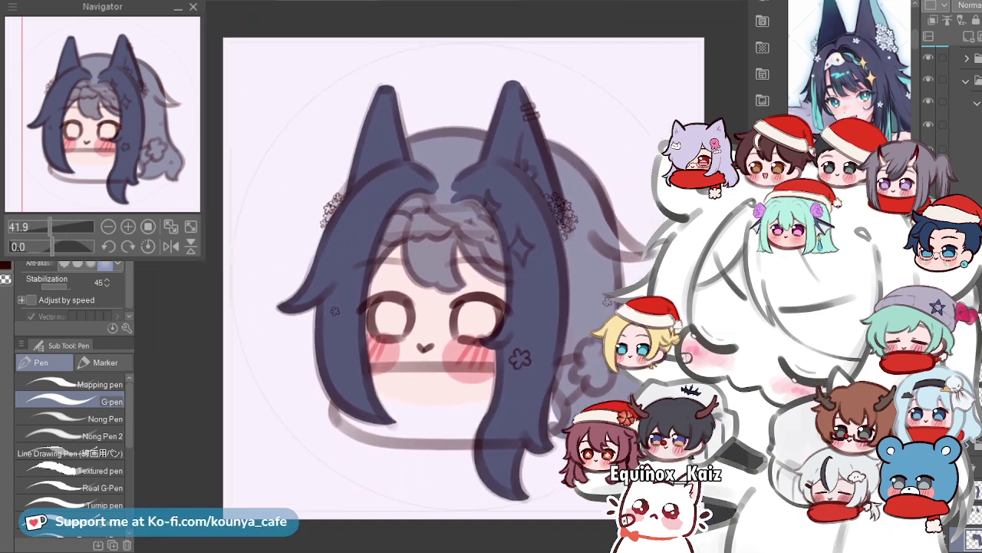
{"action": "left_click_drag", "start_coordinate": [463, 278], "coordinate": [439, 220]}
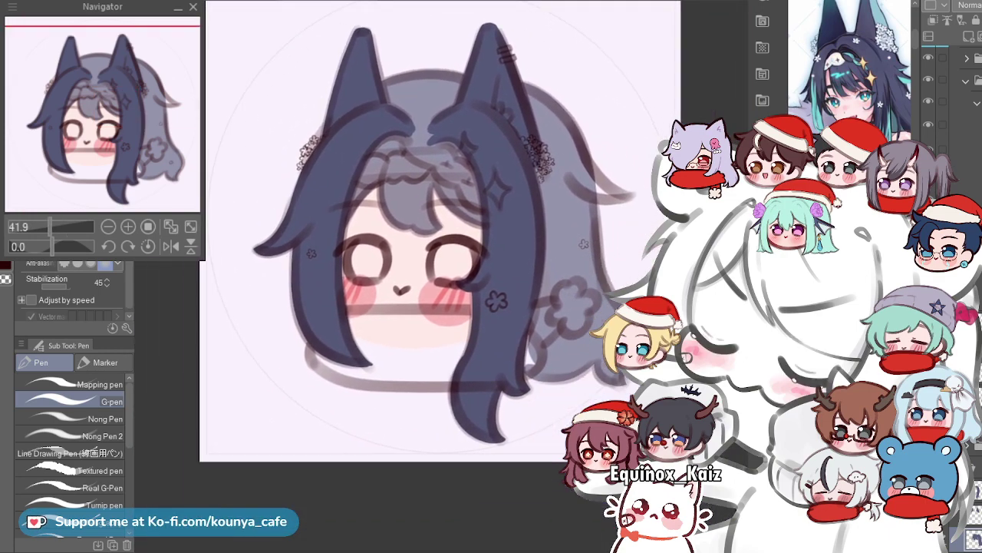
{"action": "scroll", "coordinate": [470, 199], "scroll_direction": "up", "scroll_amount": 3}
{"action": "left_click_drag", "start_coordinate": [471, 199], "coordinate": [392, 259]}
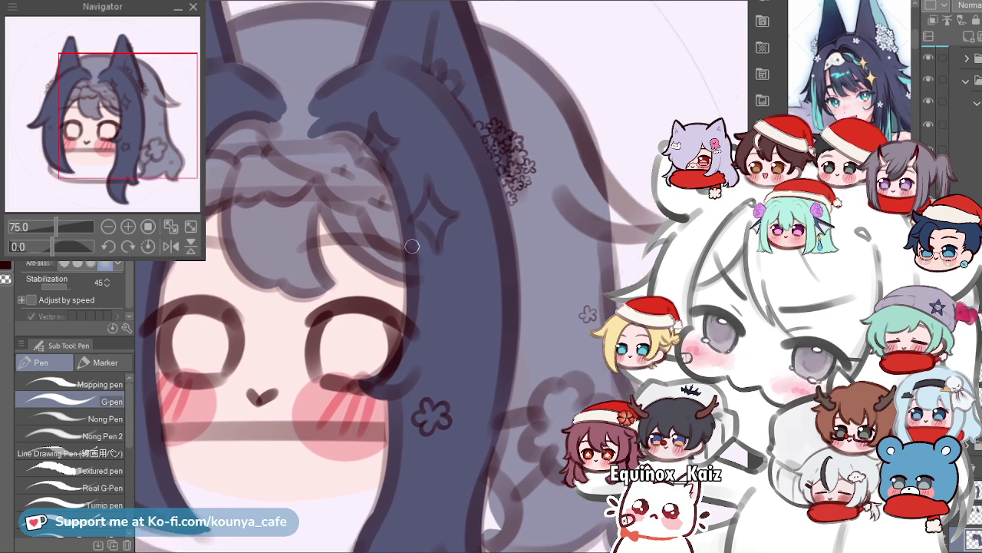
{"action": "scroll", "coordinate": [349, 198], "scroll_direction": "up", "scroll_amount": 1}
{"action": "scroll", "coordinate": [442, 199], "scroll_direction": "up", "scroll_amount": 1}
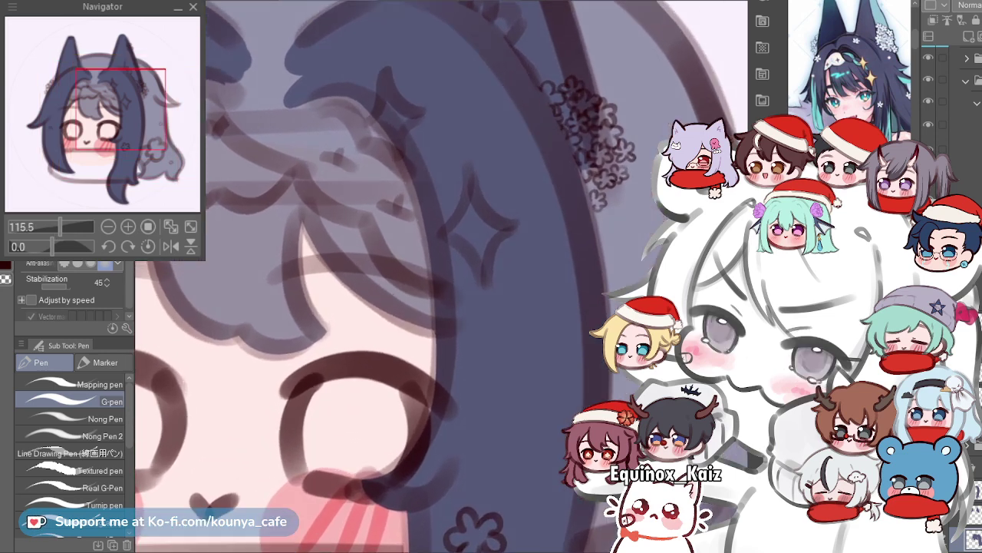
{"action": "scroll", "coordinate": [442, 198], "scroll_direction": "down", "scroll_amount": 2}
{"action": "left_click_drag", "start_coordinate": [413, 277], "coordinate": [473, 284]}
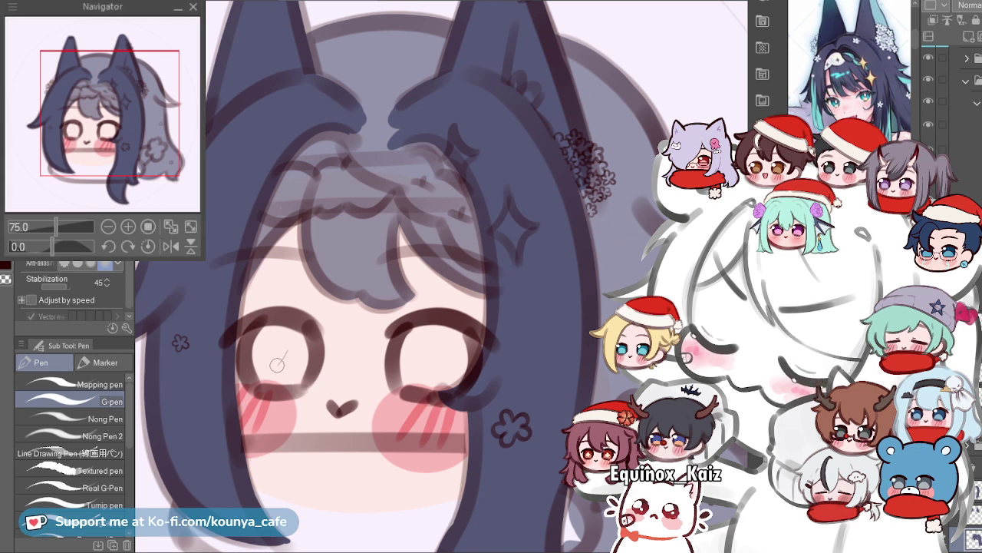
{"action": "scroll", "coordinate": [277, 366], "scroll_direction": "down", "scroll_amount": 3}
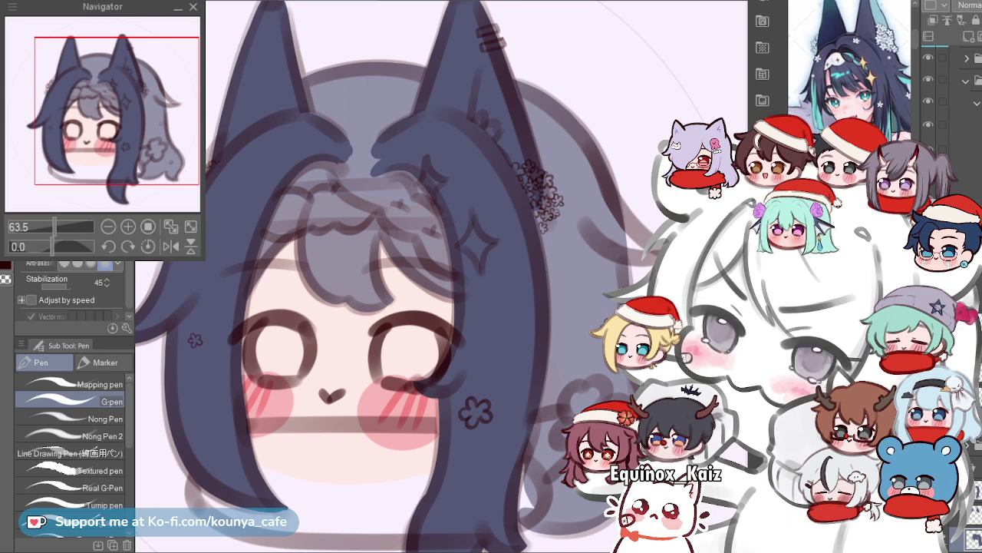
{"action": "scroll", "coordinate": [299, 399], "scroll_direction": "up", "scroll_amount": 4}
{"action": "scroll", "coordinate": [355, 324], "scroll_direction": "down", "scroll_amount": 4}
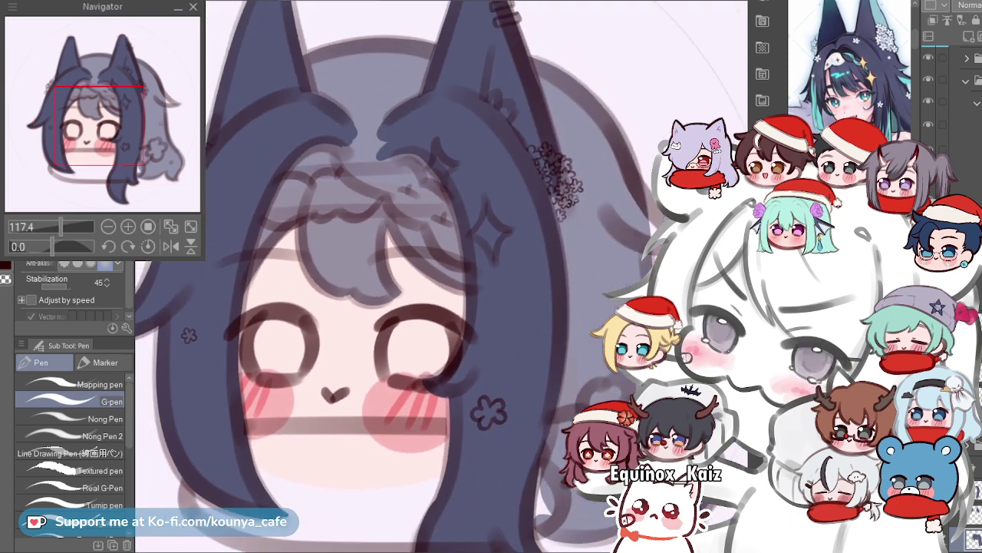
{"action": "scroll", "coordinate": [355, 323], "scroll_direction": "down", "scroll_amount": 2}
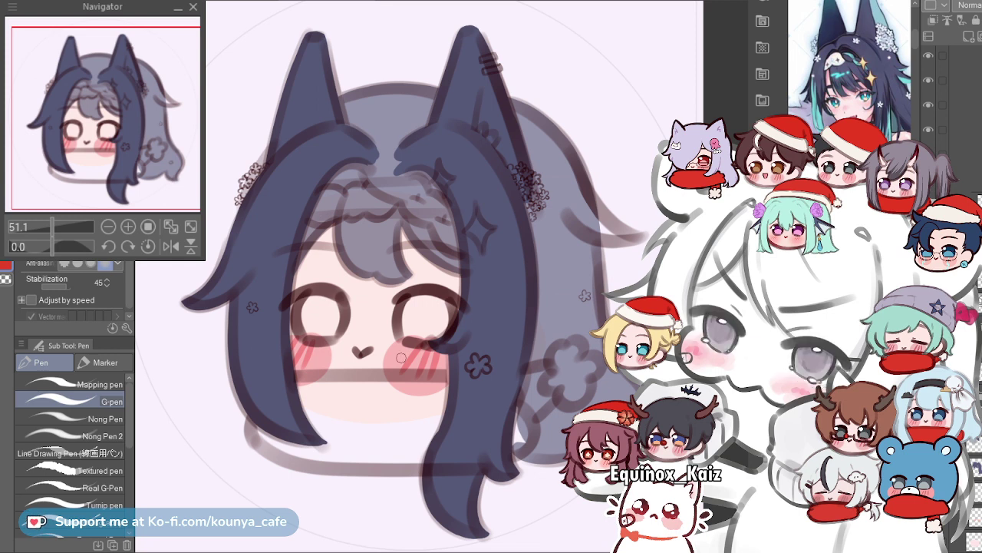
Paint a red scarf outline with a curved left end over the side hair and a straight band across the lower face.
{"action": "scroll", "coordinate": [374, 403], "scroll_direction": "up", "scroll_amount": 3}
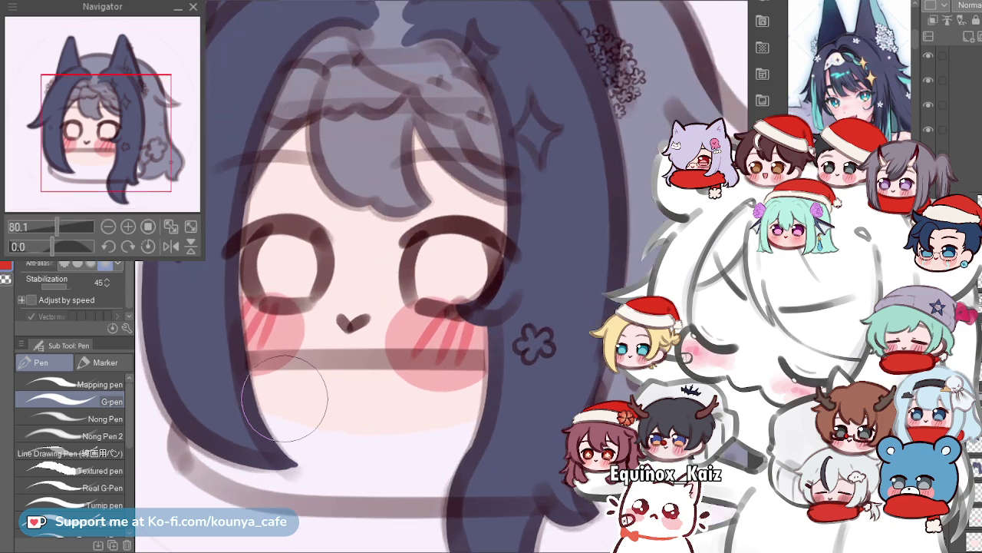
{"action": "left_click_drag", "start_coordinate": [375, 403], "coordinate": [378, 359]}
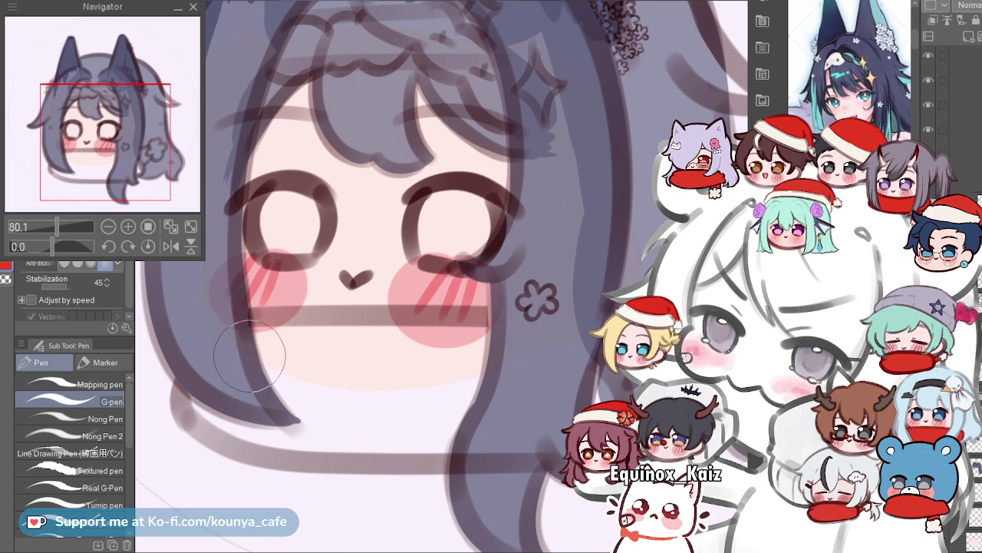
{"action": "left_click_drag", "start_coordinate": [207, 374], "coordinate": [255, 345]}
{"action": "left_click_drag", "start_coordinate": [227, 390], "coordinate": [288, 334]}
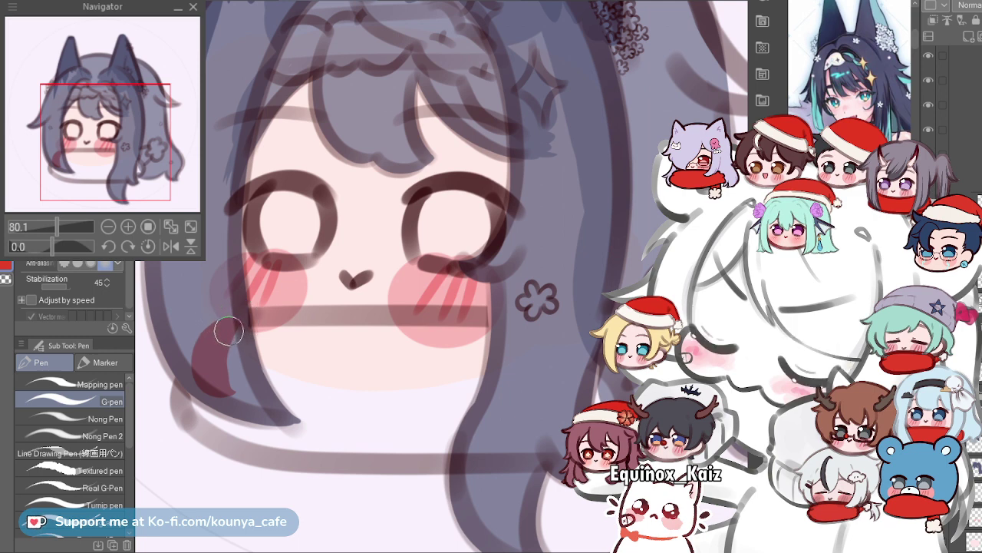
{"action": "left_click", "coordinate": [515, 331], "text": "shift"}
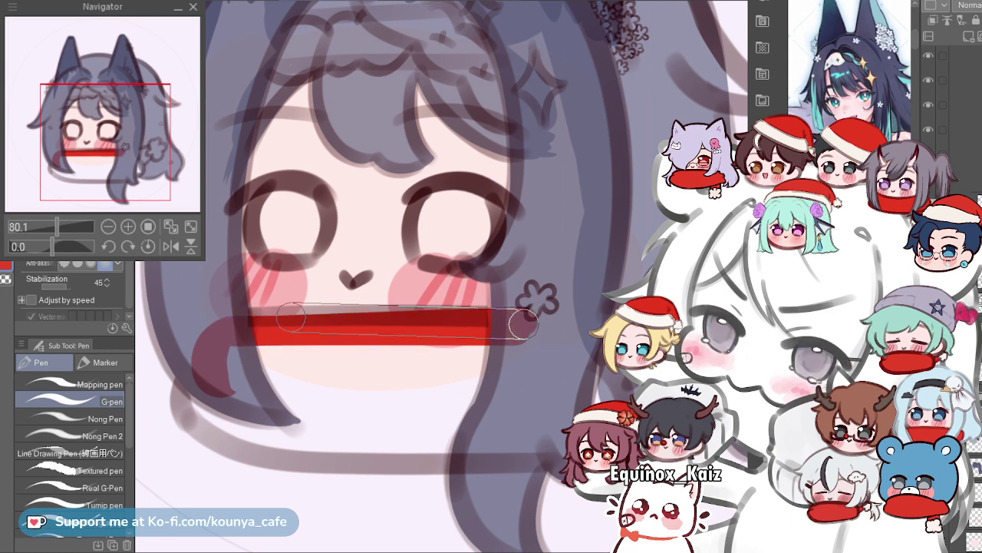
{"action": "left_click_drag", "start_coordinate": [231, 331], "coordinate": [518, 336]}
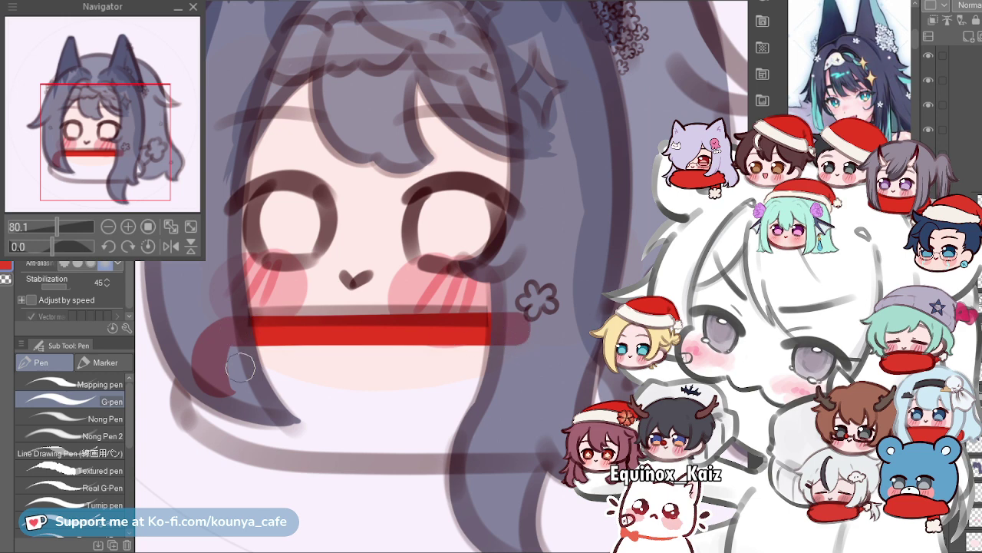
{"action": "scroll", "coordinate": [243, 369], "scroll_direction": "up", "scroll_amount": 2}
{"action": "mouse_move", "coordinate": [222, 375]}
{"action": "left_mouse_down"}
{"action": "mouse_move", "coordinate": [241, 345]}
{"action": "mouse_move", "coordinate": [194, 352]}
{"action": "left_mouse_up"}
{"action": "key", "text": "ctrl+z"}
{"action": "key", "text": "ctrl+z"}
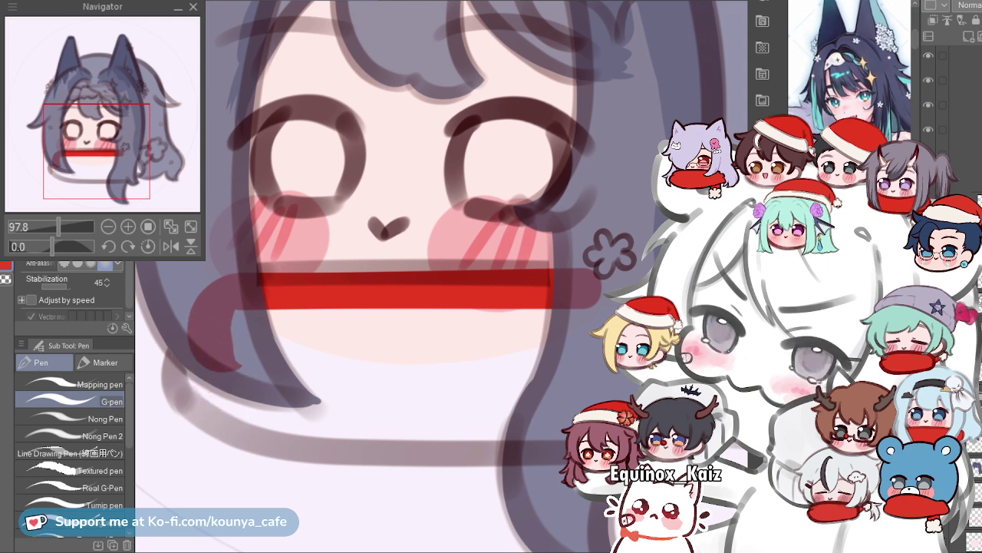
Paint the red scarf's lower corner beneath the short pointed side strand, tapering it to a point along the sketched bottom edge.
{"action": "mouse_move", "coordinate": [198, 348]}
{"action": "left_mouse_down"}
{"action": "mouse_move", "coordinate": [183, 366]}
{"action": "mouse_move", "coordinate": [227, 419]}
{"action": "left_mouse_up"}
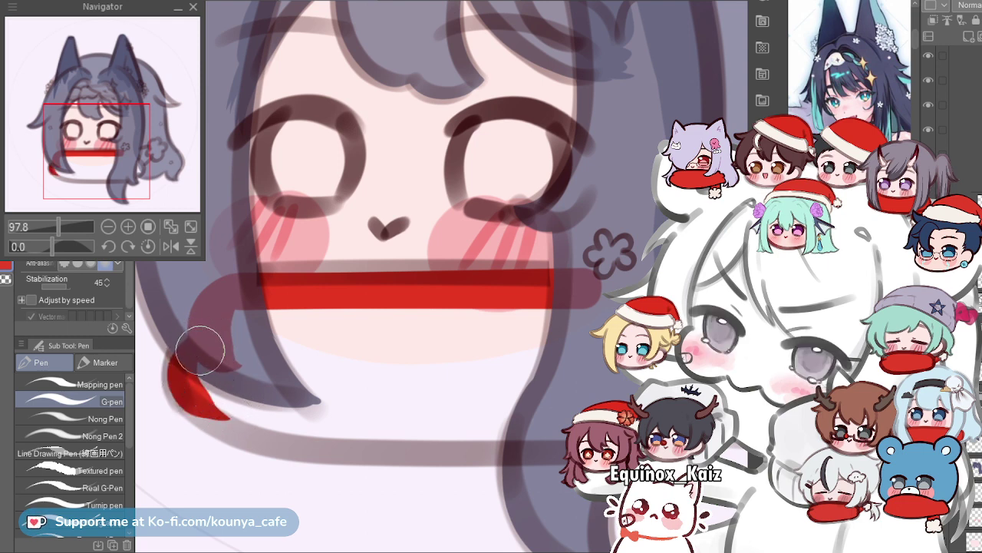
{"action": "mouse_move", "coordinate": [193, 347]}
{"action": "left_mouse_down"}
{"action": "mouse_move", "coordinate": [196, 400]}
{"action": "mouse_move", "coordinate": [236, 419]}
{"action": "left_mouse_up"}
{"action": "mouse_move", "coordinate": [193, 359]}
{"action": "left_mouse_down"}
{"action": "mouse_move", "coordinate": [189, 384]}
{"action": "mouse_move", "coordinate": [261, 438]}
{"action": "left_mouse_up"}
{"action": "key", "text": "ctrl+z"}
{"action": "left_click_drag", "start_coordinate": [195, 370], "coordinate": [269, 439]}
{"action": "key", "text": "ctrl+z"}
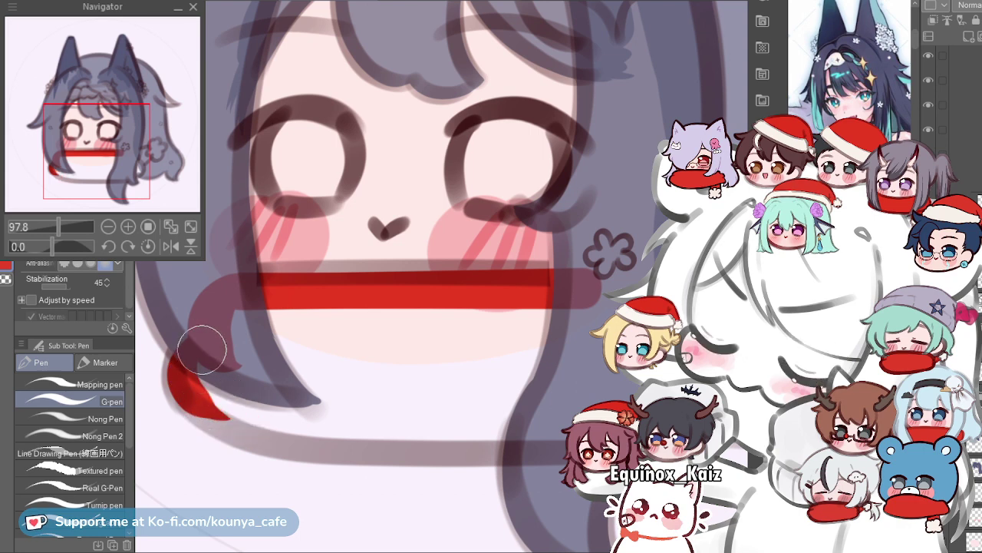
{"action": "mouse_move", "coordinate": [201, 351]}
{"action": "left_mouse_down"}
{"action": "mouse_move", "coordinate": [189, 380]}
{"action": "mouse_move", "coordinate": [261, 419]}
{"action": "left_mouse_up"}
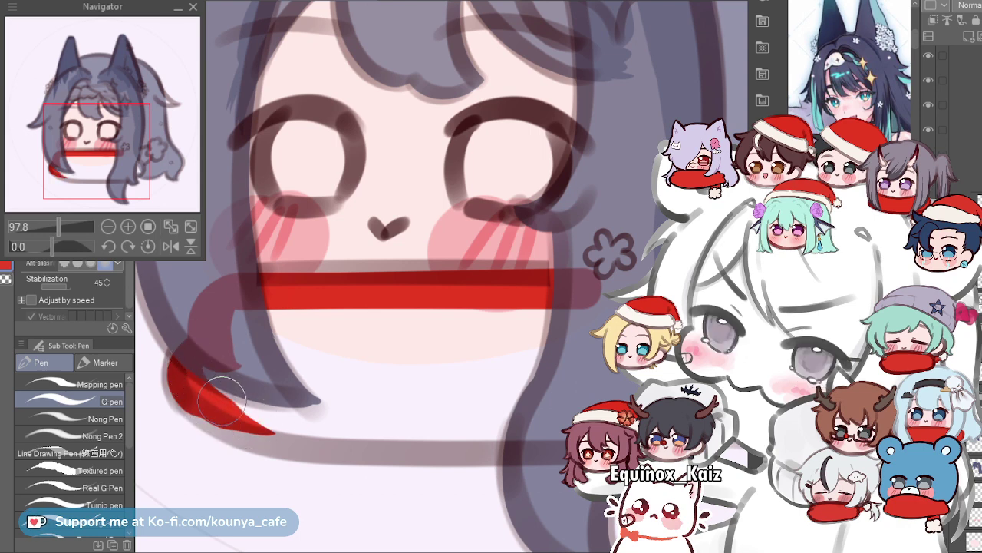
Mirror the canvas view and paint the scarf's rounded red end where it sticks out behind the long side lock.
{"action": "key", "text": "h"}
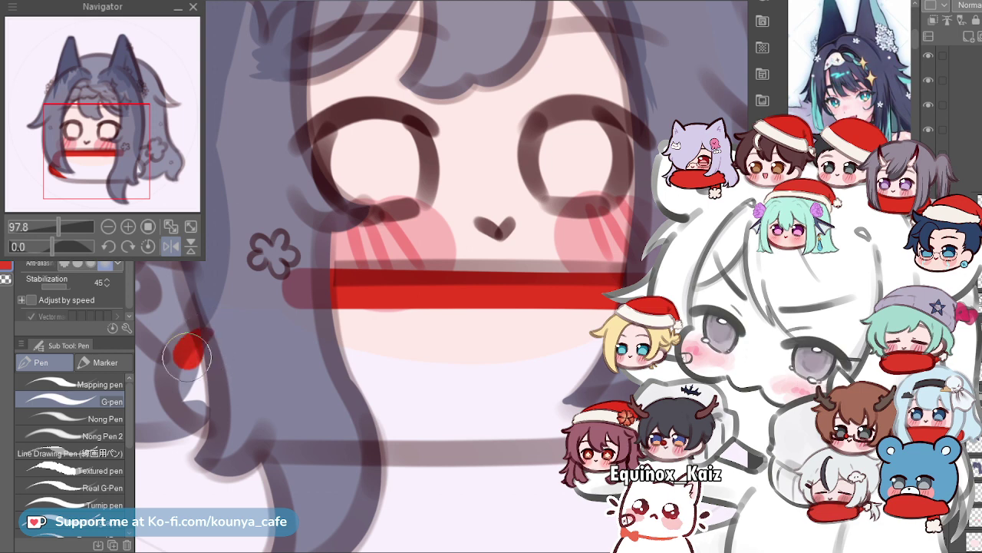
{"action": "left_click_drag", "start_coordinate": [191, 358], "coordinate": [206, 415]}
{"action": "left_click_drag", "start_coordinate": [195, 333], "coordinate": [206, 411]}
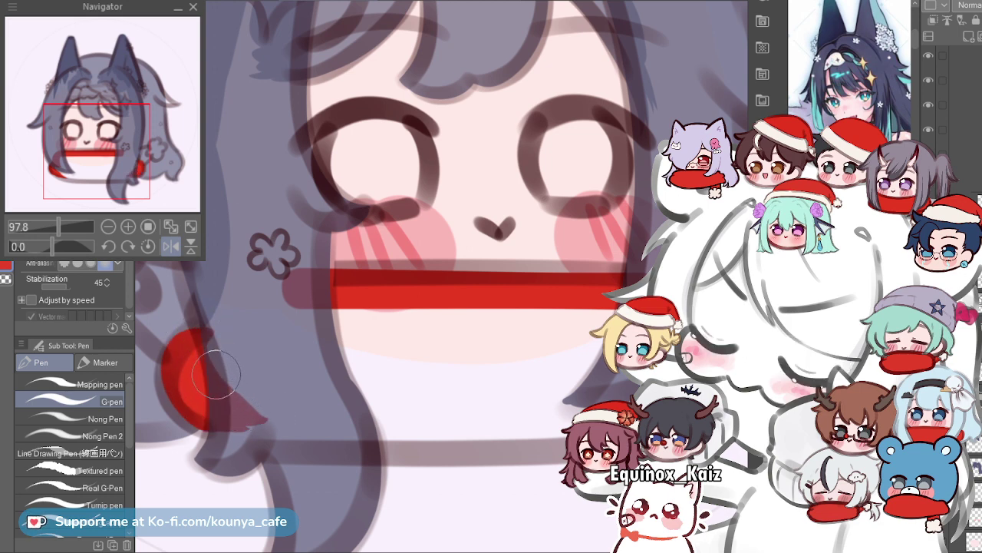
Rotate the canvas to about 60 degrees and paint a red stroke from the rounded end along the scarf's sketched bottom edge.
{"action": "scroll", "coordinate": [222, 384], "scroll_direction": "down", "scroll_amount": 2}
{"action": "scroll", "coordinate": [324, 265], "scroll_direction": "up", "scroll_amount": 3}
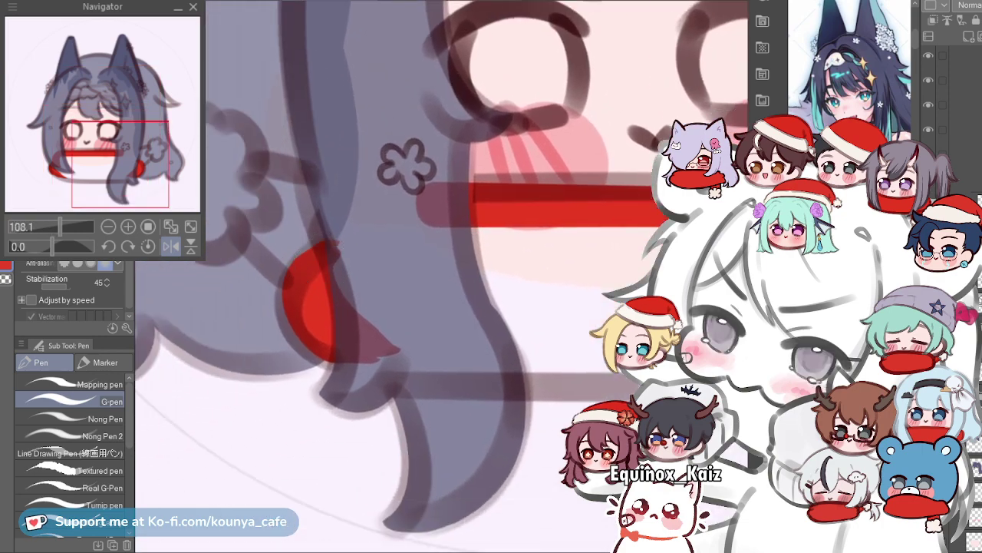
{"action": "scroll", "coordinate": [330, 270], "scroll_direction": "down", "scroll_amount": 3}
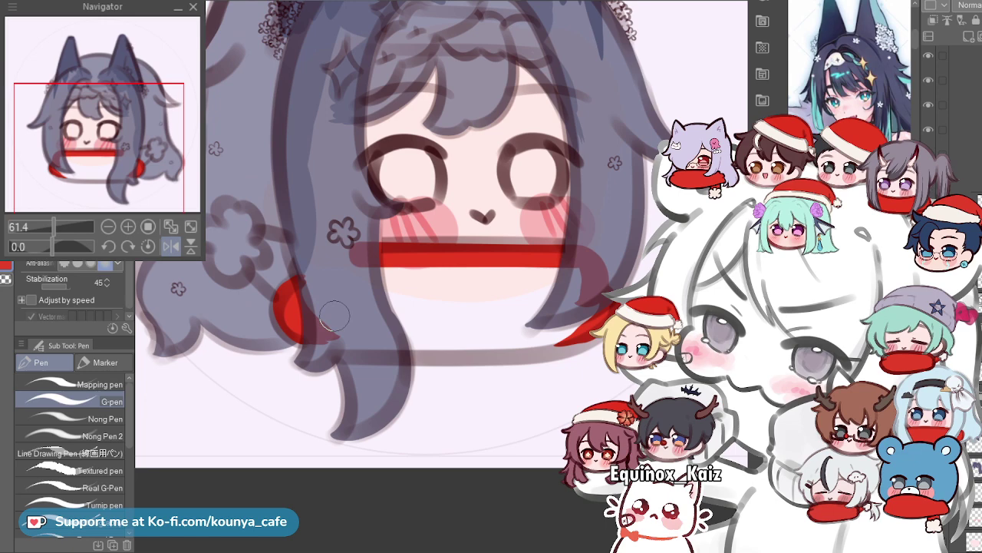
{"action": "key", "text": "space"}
{"action": "key", "text": "space"}
{"action": "left_click_drag", "start_coordinate": [344, 213], "coordinate": [370, 184]}
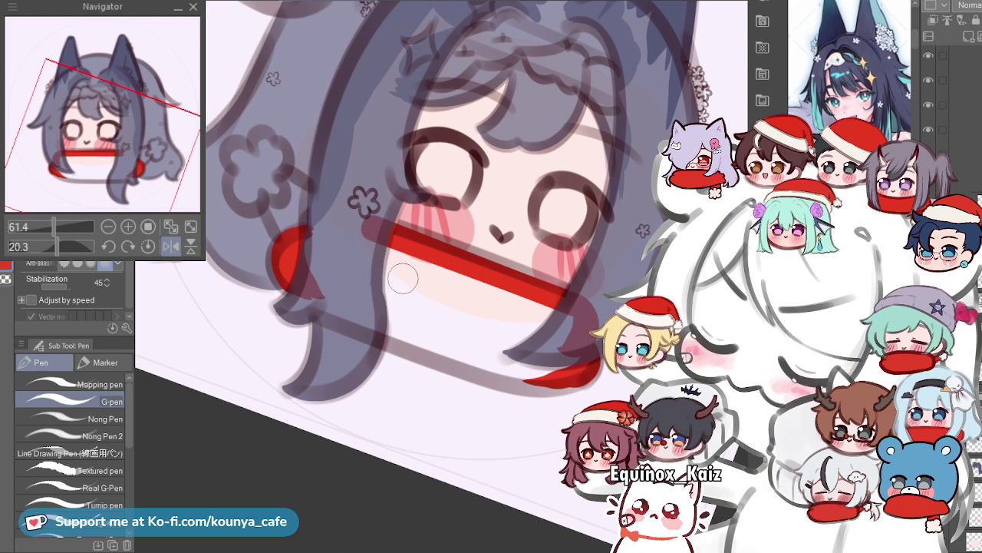
{"action": "scroll", "coordinate": [392, 288], "scroll_direction": "up", "scroll_amount": 2}
{"action": "key", "text": "r"}
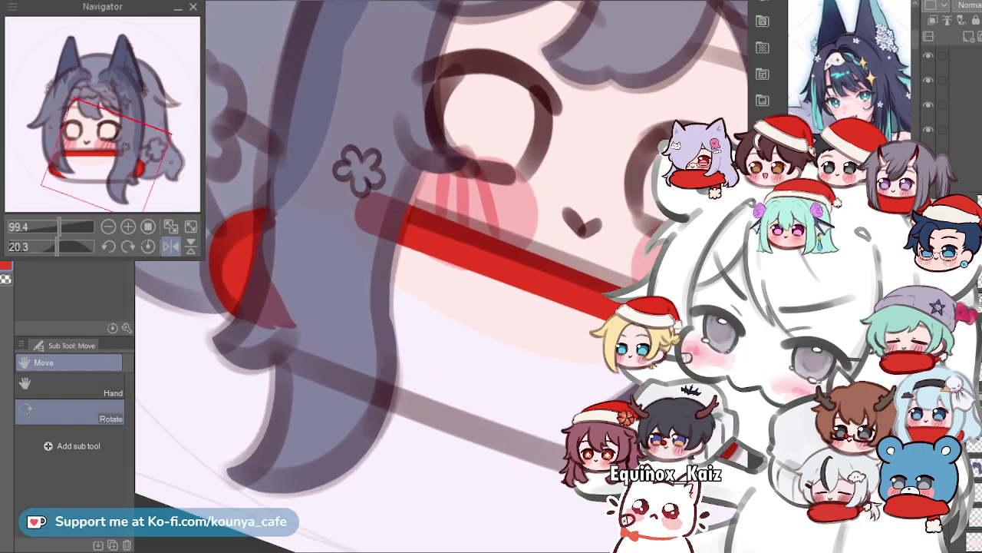
{"action": "left_click_drag", "start_coordinate": [376, 189], "coordinate": [384, 87]}
{"action": "scroll", "coordinate": [384, 222], "scroll_direction": "down", "scroll_amount": 1}
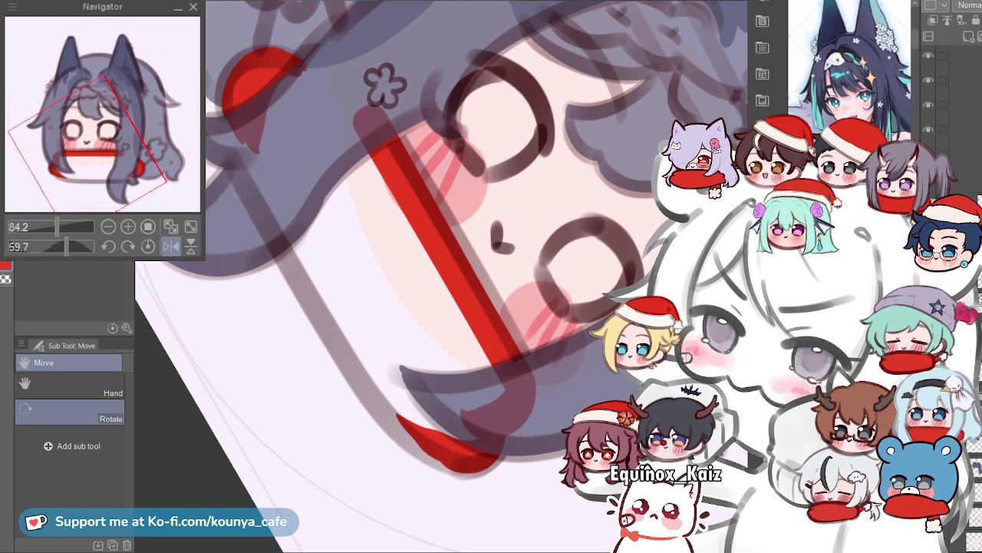
{"action": "key", "text": "p"}
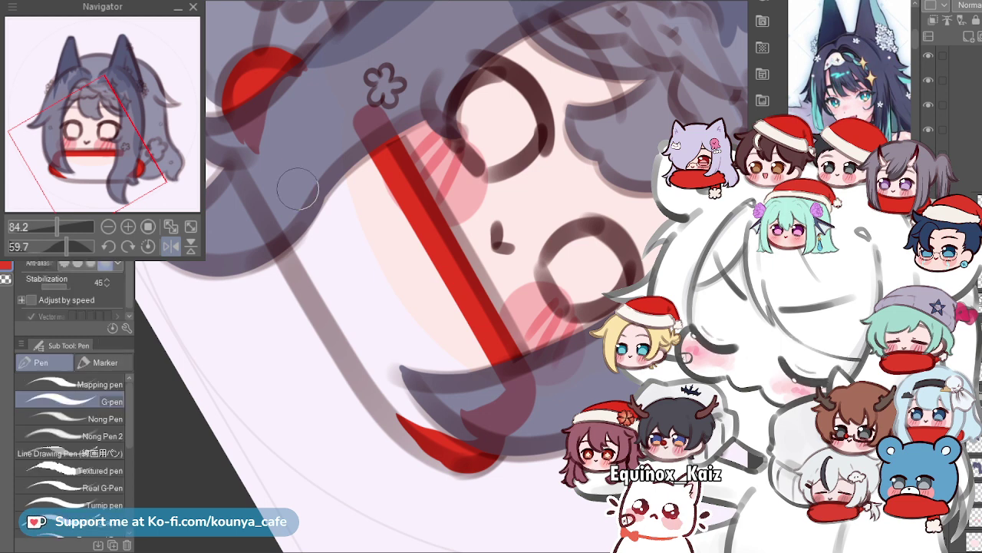
{"action": "scroll", "coordinate": [322, 207], "scroll_direction": "up", "scroll_amount": 1}
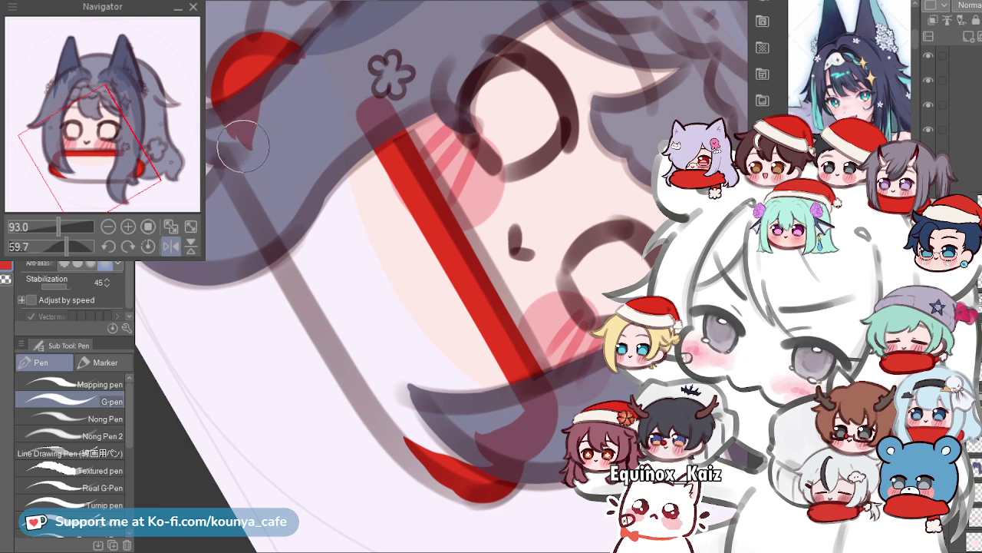
{"action": "left_click_drag", "start_coordinate": [235, 135], "coordinate": [322, 307]}
{"action": "key", "text": "ctrl+z"}
{"action": "left_click_drag", "start_coordinate": [245, 150], "coordinate": [395, 403]}
{"action": "left_click_drag", "start_coordinate": [236, 130], "coordinate": [349, 348]}
{"action": "key", "text": "ctrl+z"}
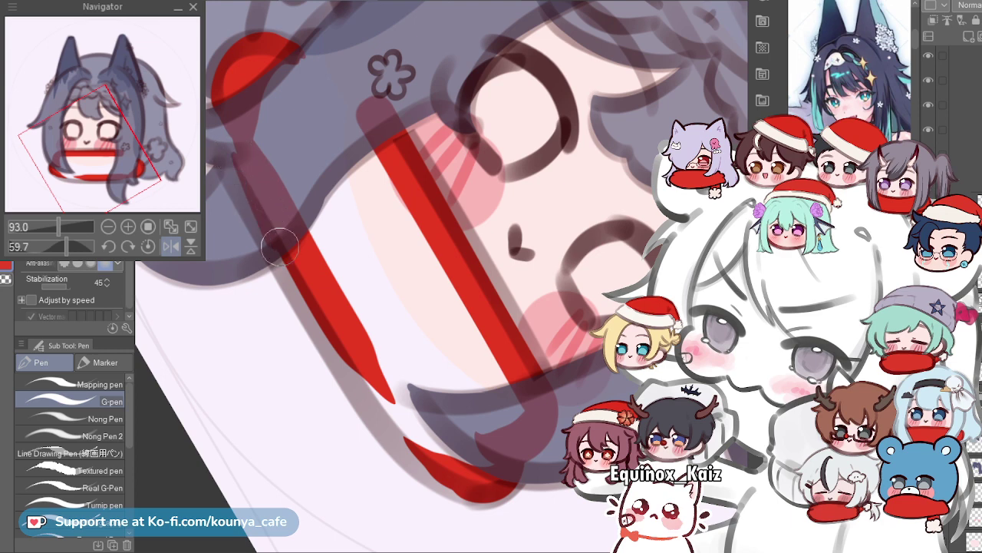
Thicken the scarf's bottom edge outward with a second tapered red stroke that extends toward the opposite corner.
{"action": "left_click_drag", "start_coordinate": [280, 247], "coordinate": [352, 380]}
{"action": "key", "text": "ctrl+z"}
{"action": "left_click_drag", "start_coordinate": [231, 181], "coordinate": [407, 459]}
{"action": "key", "text": "ctrl+z"}
{"action": "left_click_drag", "start_coordinate": [239, 178], "coordinate": [413, 418]}
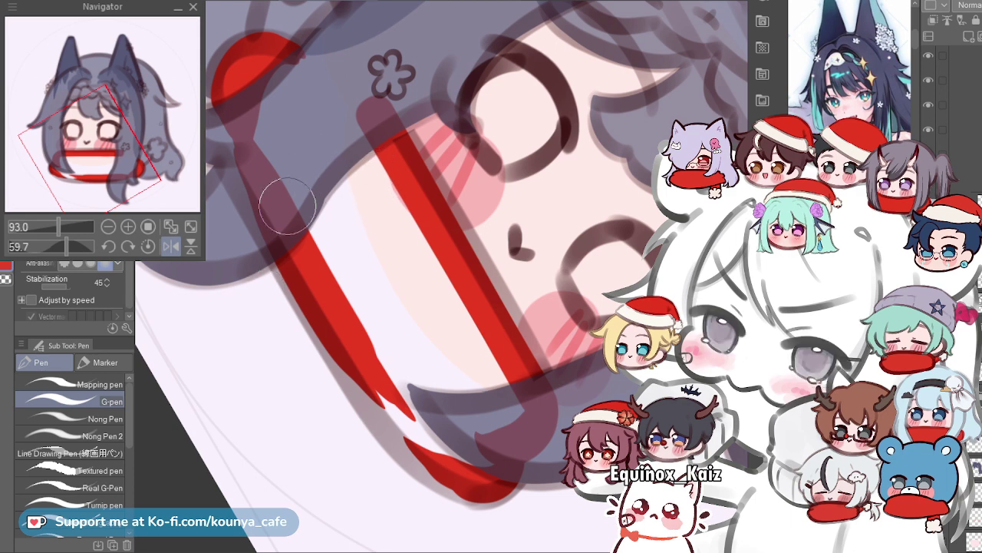
Fill the scarf's interior with red using a larger brush, covering the area between the top band and the bottom edge.
{"action": "mouse_move", "coordinate": [291, 151]}
{"action": "left_mouse_down"}
{"action": "mouse_move", "coordinate": [390, 365]}
{"action": "mouse_move", "coordinate": [318, 185]}
{"action": "mouse_move", "coordinate": [380, 304]}
{"action": "mouse_move", "coordinate": [328, 176]}
{"action": "mouse_move", "coordinate": [376, 262]}
{"action": "mouse_move", "coordinate": [329, 137]}
{"action": "mouse_move", "coordinate": [389, 274]}
{"action": "mouse_move", "coordinate": [346, 157]}
{"action": "mouse_move", "coordinate": [355, 132]}
{"action": "left_mouse_up"}
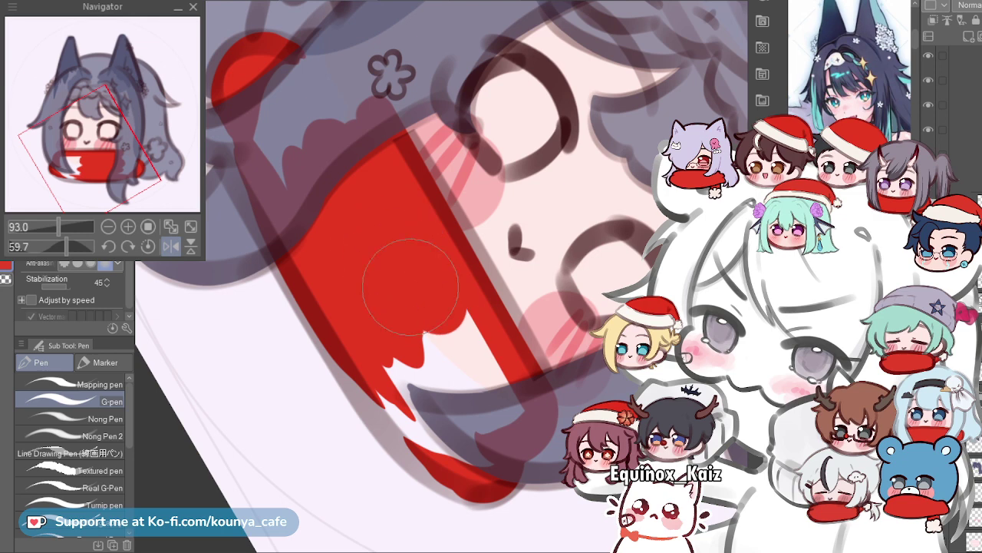
{"action": "left_click_drag", "start_coordinate": [394, 263], "coordinate": [432, 332]}
{"action": "left_click_drag", "start_coordinate": [401, 303], "coordinate": [466, 365]}
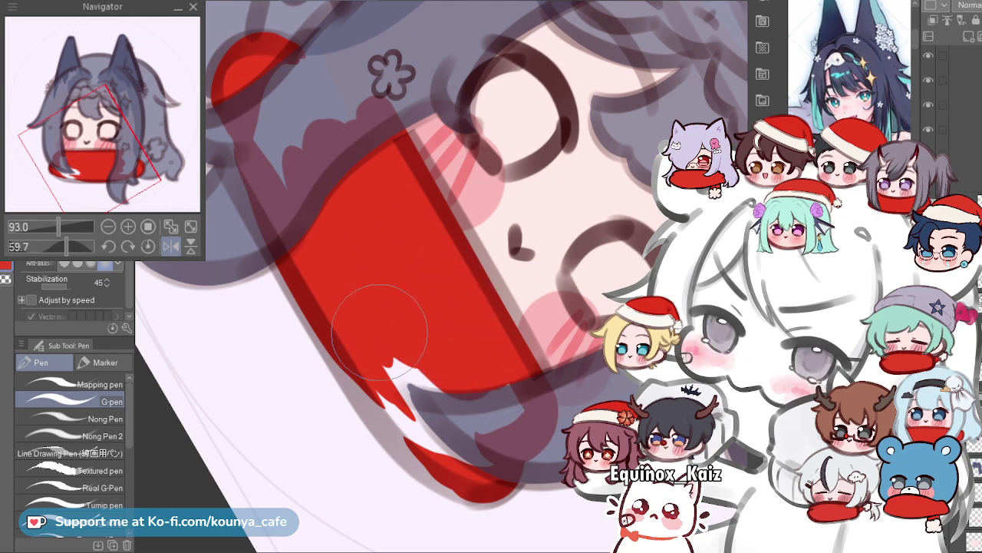
Extend the red fill over the short pointed side strand toward the scarf's curved end.
{"action": "left_click_drag", "start_coordinate": [391, 356], "coordinate": [335, 282]}
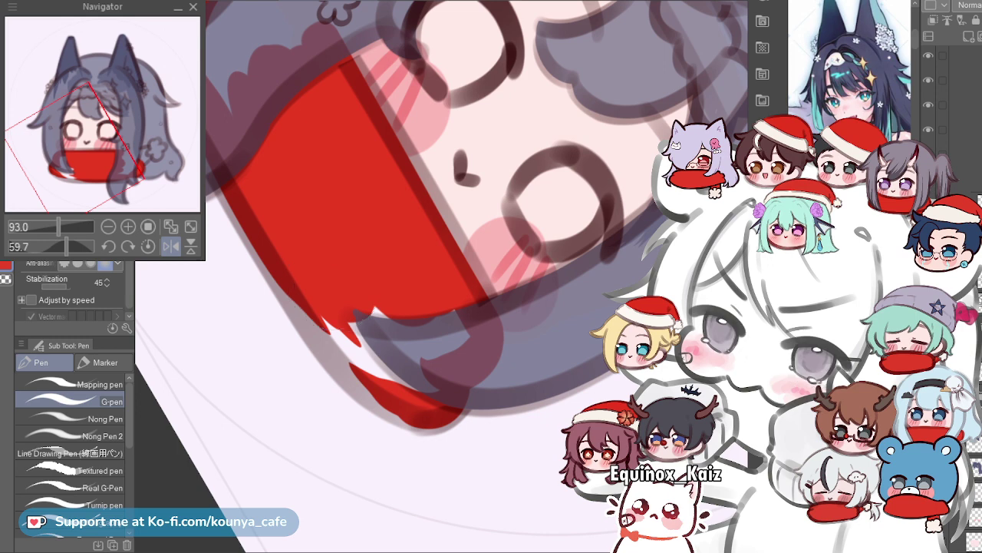
{"action": "scroll", "coordinate": [415, 304], "scroll_direction": "up", "scroll_amount": 3}
{"action": "mouse_move", "coordinate": [362, 285]}
{"action": "left_mouse_down"}
{"action": "mouse_move", "coordinate": [389, 338]}
{"action": "mouse_move", "coordinate": [403, 318]}
{"action": "mouse_move", "coordinate": [426, 346]}
{"action": "mouse_move", "coordinate": [464, 335]}
{"action": "left_mouse_up"}
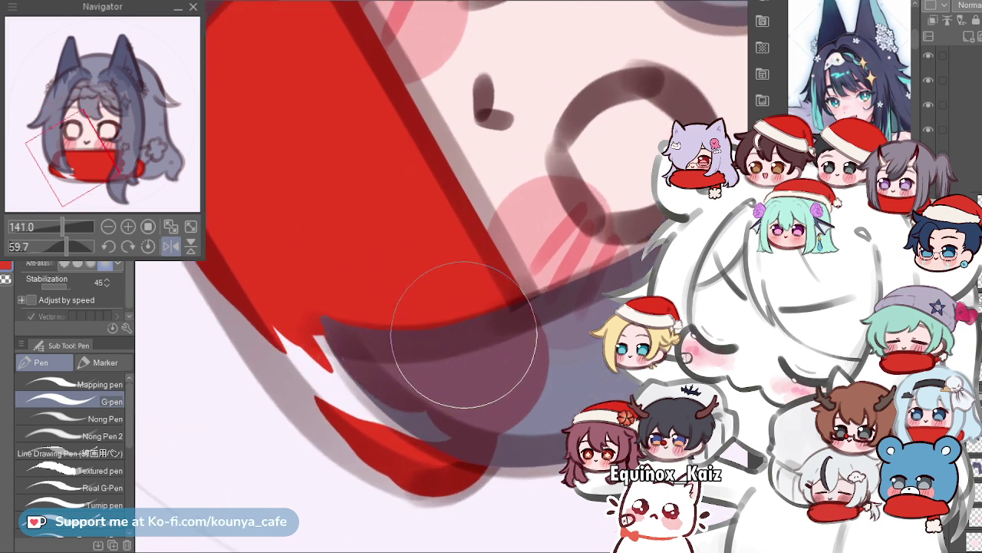
{"action": "left_click_drag", "start_coordinate": [290, 316], "coordinate": [333, 317]}
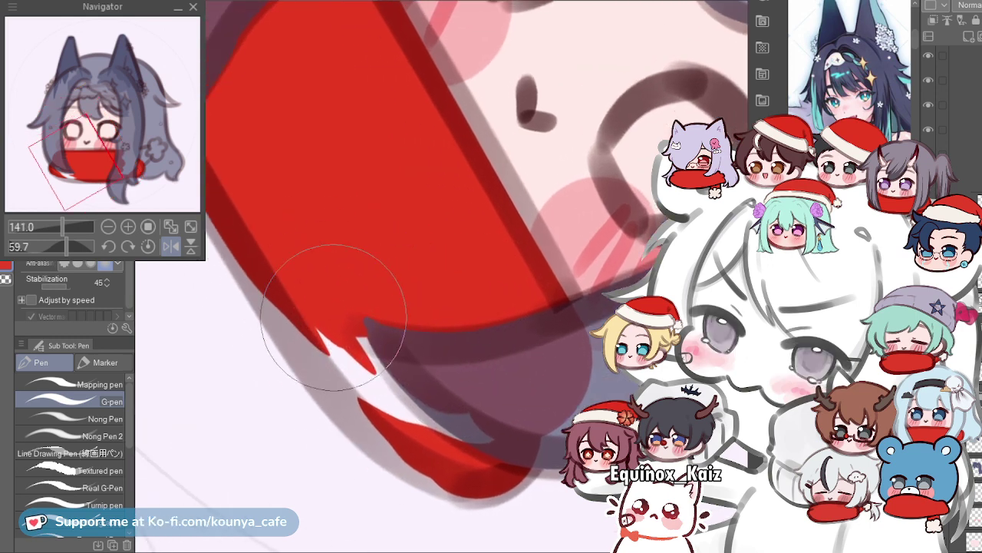
Fill the unpainted gaps at the scarf's lower corner beside the hair tip with red and smooth its outer edge.
{"action": "key", "text": "bracketleft"}
{"action": "key", "text": "bracketleft"}
{"action": "left_click_drag", "start_coordinate": [255, 247], "coordinate": [370, 386]}
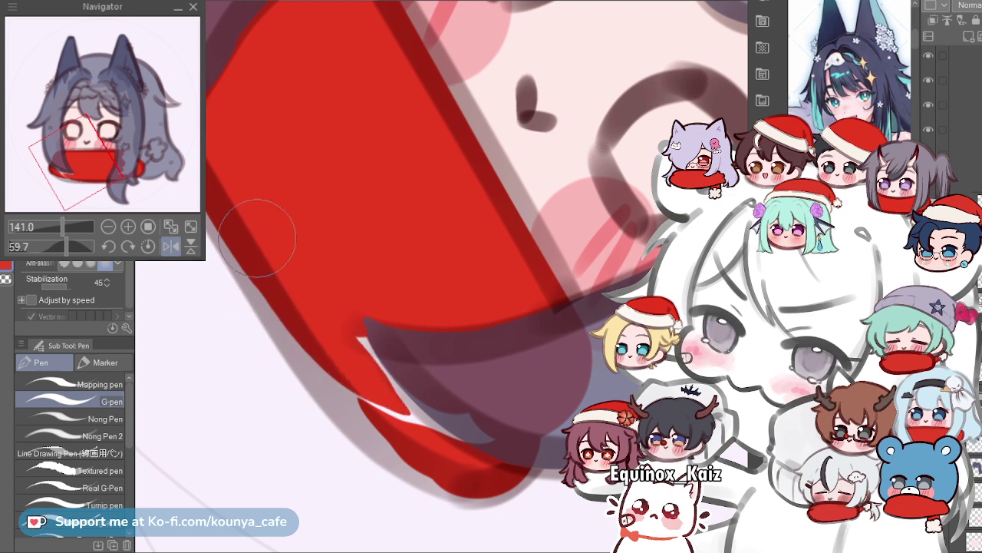
{"action": "left_click_drag", "start_coordinate": [281, 298], "coordinate": [273, 306]}
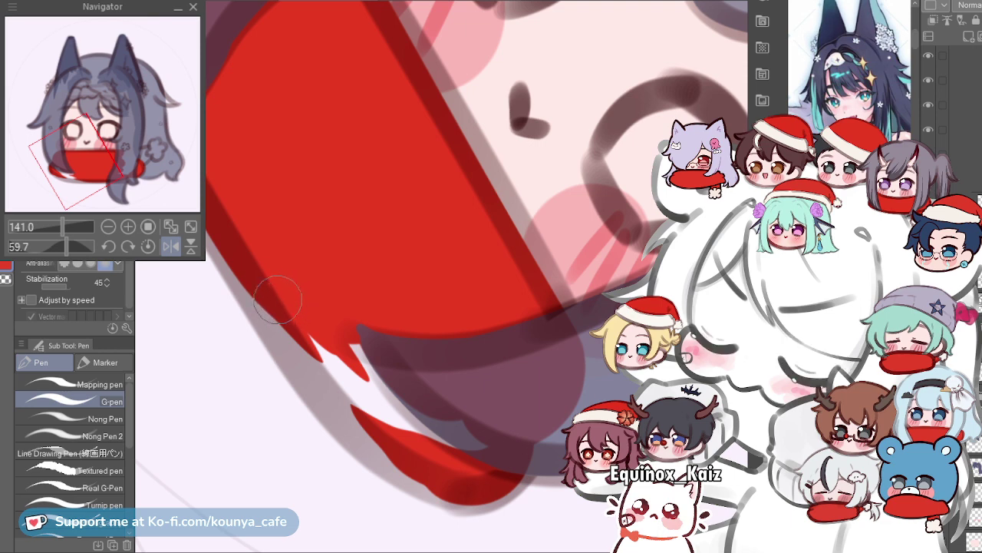
{"action": "left_click_drag", "start_coordinate": [239, 281], "coordinate": [379, 441]}
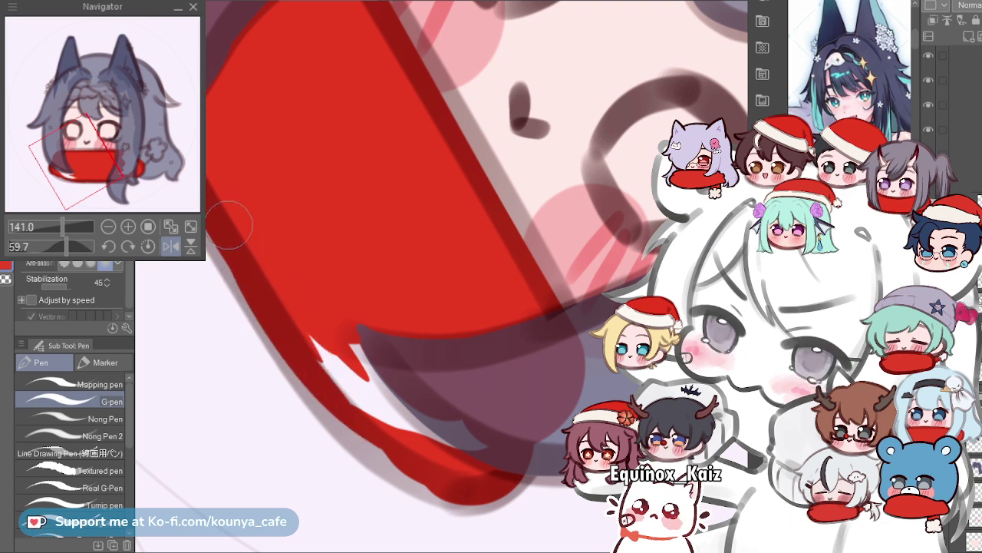
{"action": "left_click_drag", "start_coordinate": [257, 264], "coordinate": [346, 354]}
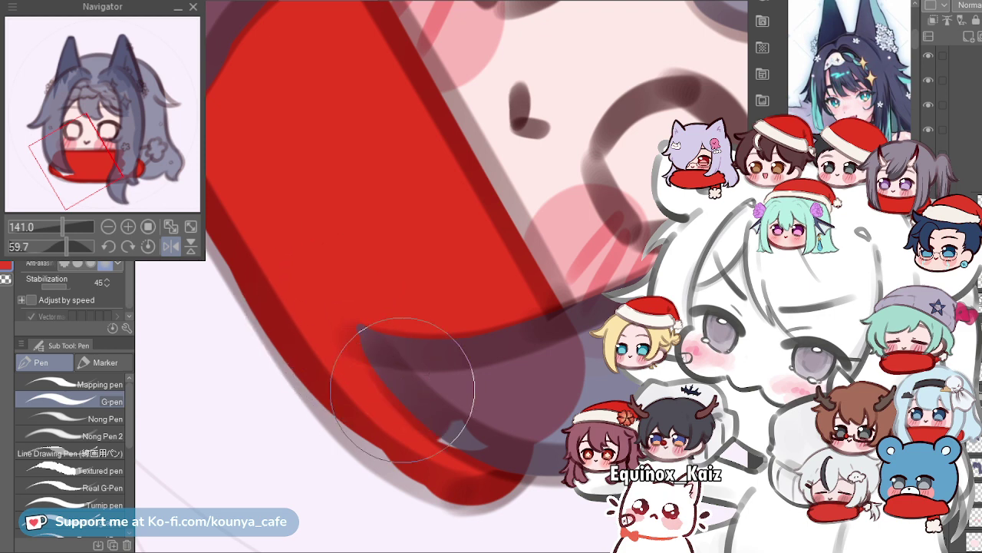
{"action": "left_click_drag", "start_coordinate": [447, 421], "coordinate": [465, 432]}
{"action": "scroll", "coordinate": [541, 498], "scroll_direction": "up", "scroll_amount": 2}
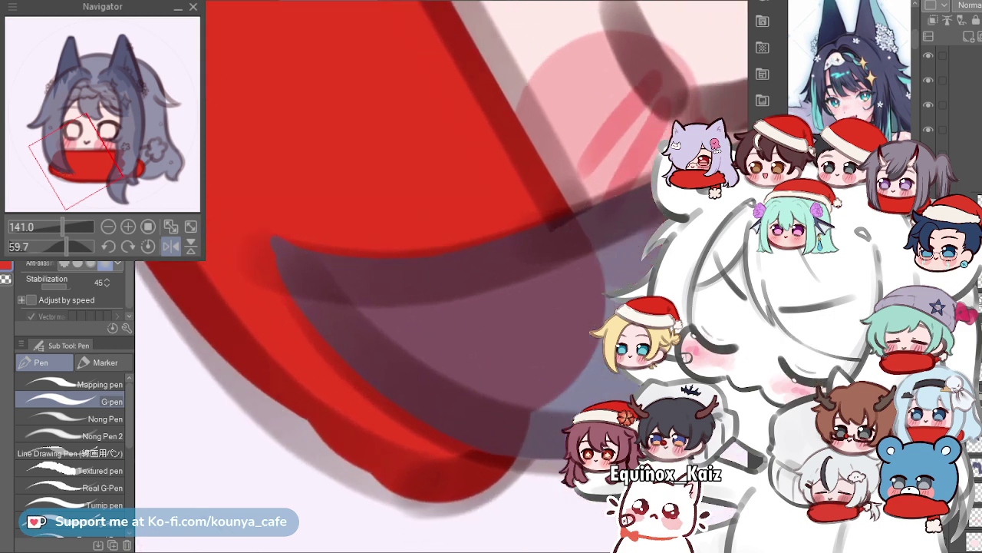
{"action": "scroll", "coordinate": [417, 351], "scroll_direction": "up", "scroll_amount": 2}
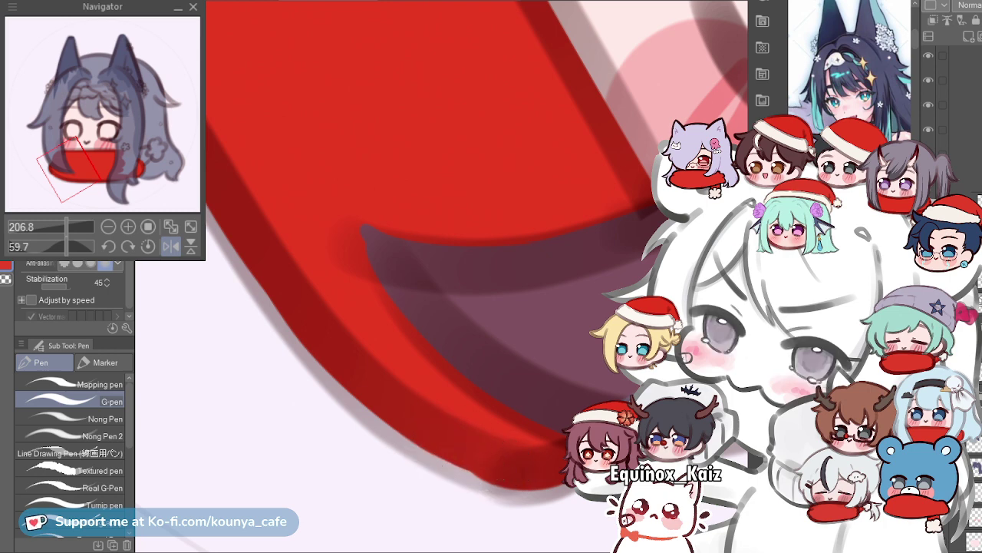
{"action": "scroll", "coordinate": [413, 383], "scroll_direction": "down", "scroll_amount": 4}
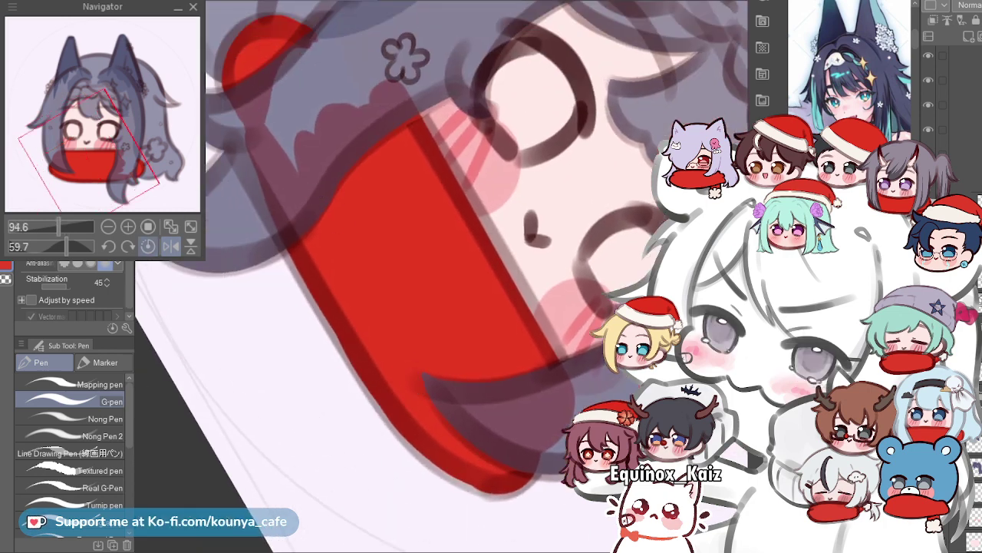
Reset the canvas rotation and paint red across the unfilled scarf area beneath the long side hair lock.
{"action": "left_click", "coordinate": [148, 246]}
{"action": "left_click_drag", "start_coordinate": [263, 288], "coordinate": [430, 274]}
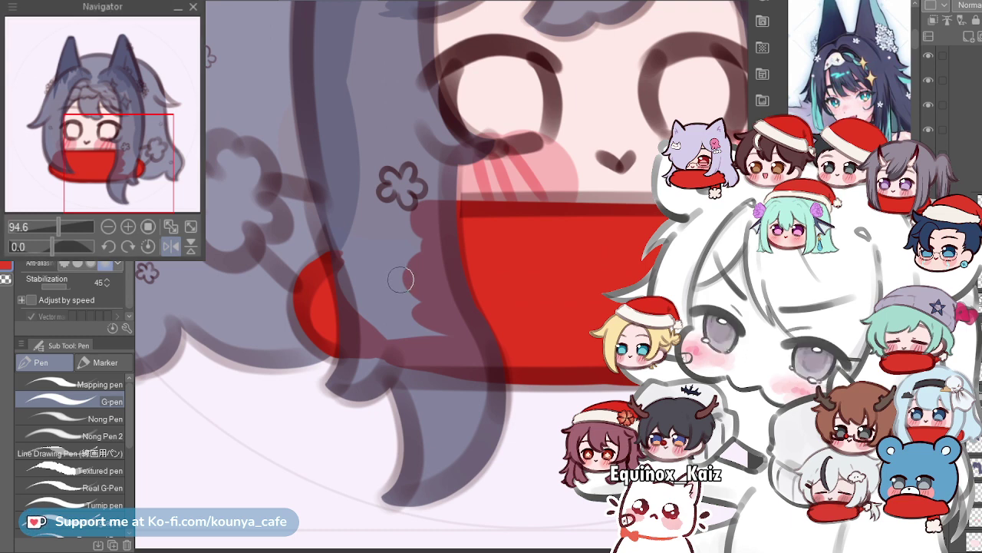
{"action": "scroll", "coordinate": [392, 270], "scroll_direction": "up", "scroll_amount": 3}
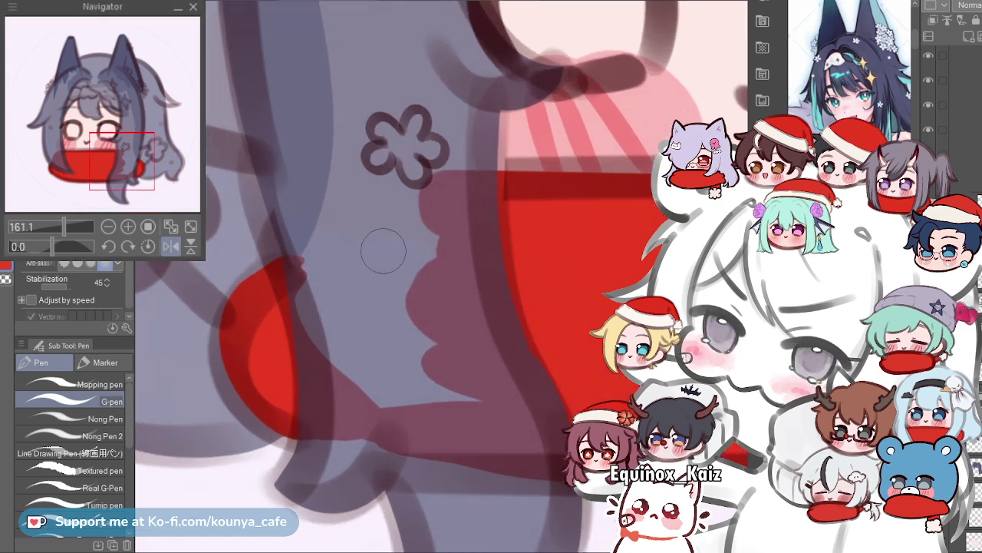
{"action": "left_click_drag", "start_coordinate": [336, 211], "coordinate": [331, 285]}
{"action": "key", "text": "ctrl+z"}
{"action": "left_click_drag", "start_coordinate": [329, 208], "coordinate": [316, 258]}
{"action": "key", "text": "ctrl+z"}
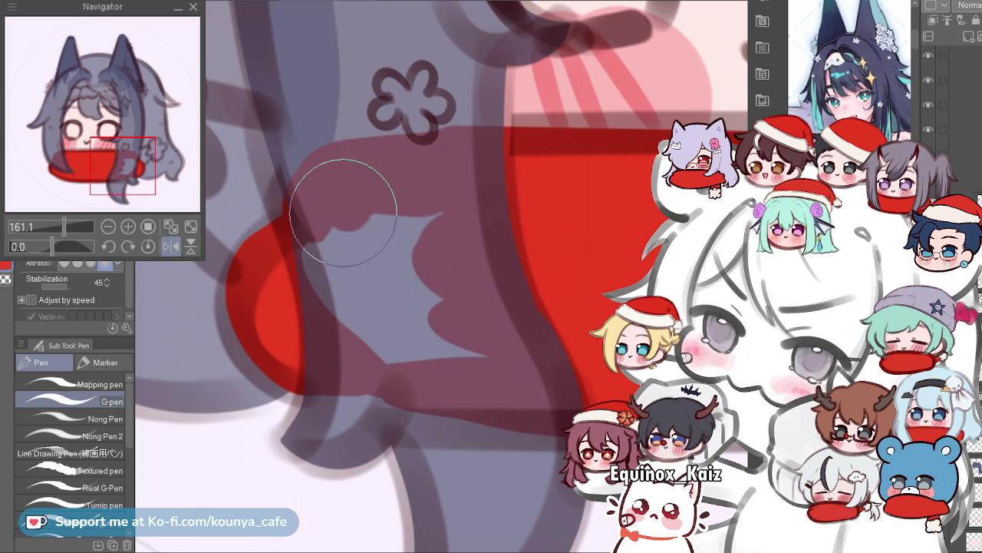
{"action": "mouse_move", "coordinate": [340, 191]}
{"action": "left_mouse_down"}
{"action": "mouse_move", "coordinate": [354, 281]}
{"action": "mouse_move", "coordinate": [345, 261]}
{"action": "mouse_move", "coordinate": [381, 248]}
{"action": "mouse_move", "coordinate": [415, 312]}
{"action": "mouse_move", "coordinate": [380, 341]}
{"action": "mouse_move", "coordinate": [416, 339]}
{"action": "left_mouse_up"}
{"action": "left_click_drag", "start_coordinate": [430, 211], "coordinate": [459, 239]}
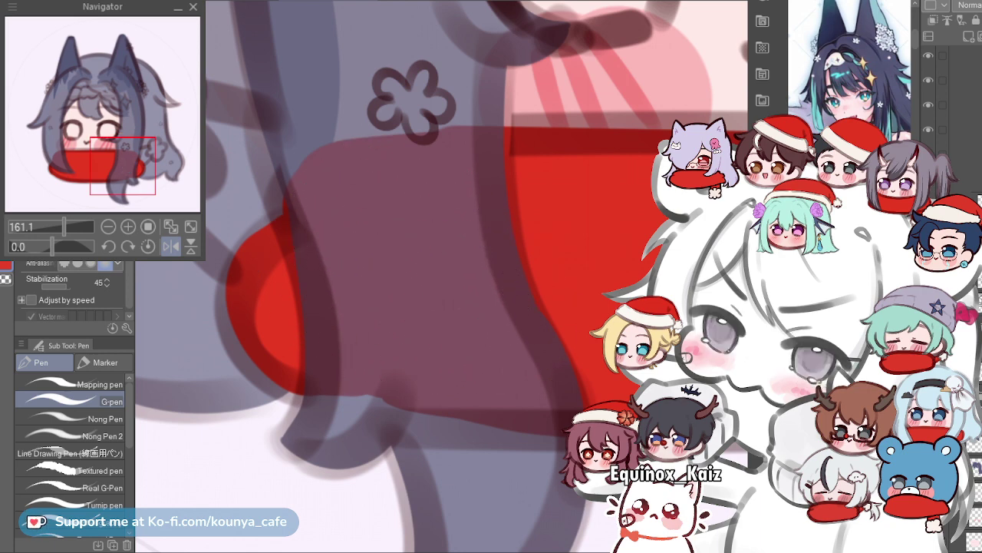
Even out the dent in the scarf's lower edge beneath the side hair lock with a smaller red brush.
{"action": "scroll", "coordinate": [450, 277], "scroll_direction": "down", "scroll_amount": 2}
{"action": "left_click_drag", "start_coordinate": [451, 273], "coordinate": [401, 260]}
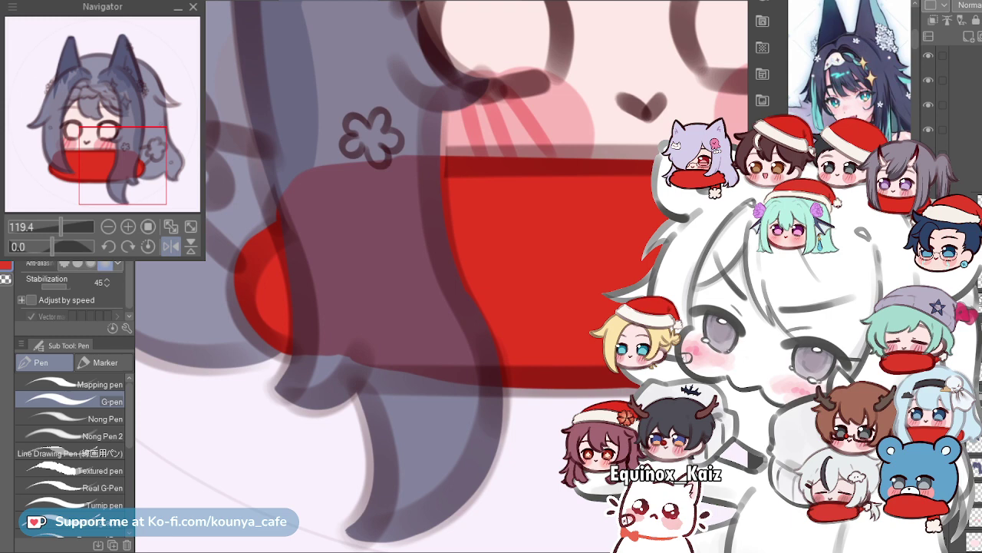
{"action": "scroll", "coordinate": [401, 260], "scroll_direction": "up", "scroll_amount": 2}
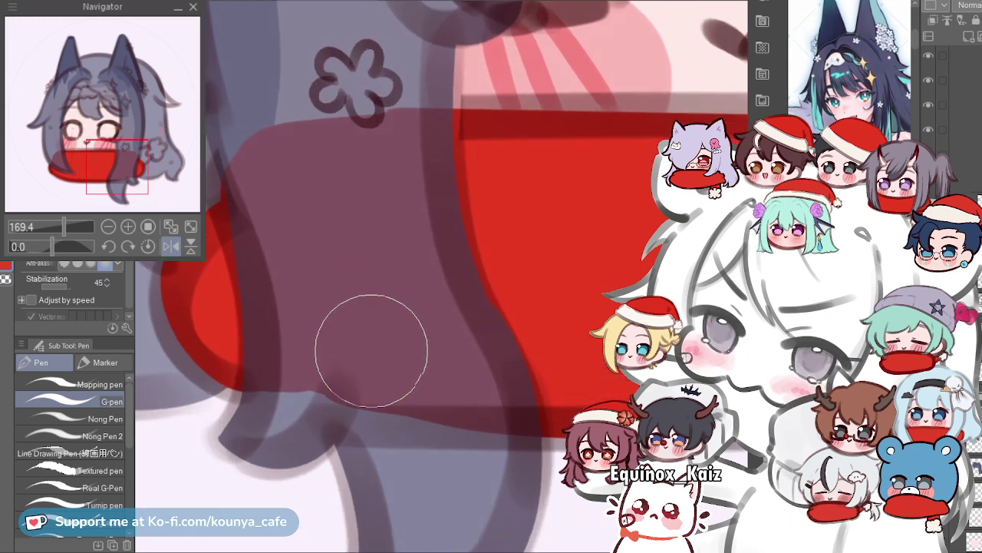
{"action": "left_click_drag", "start_coordinate": [365, 335], "coordinate": [377, 219]}
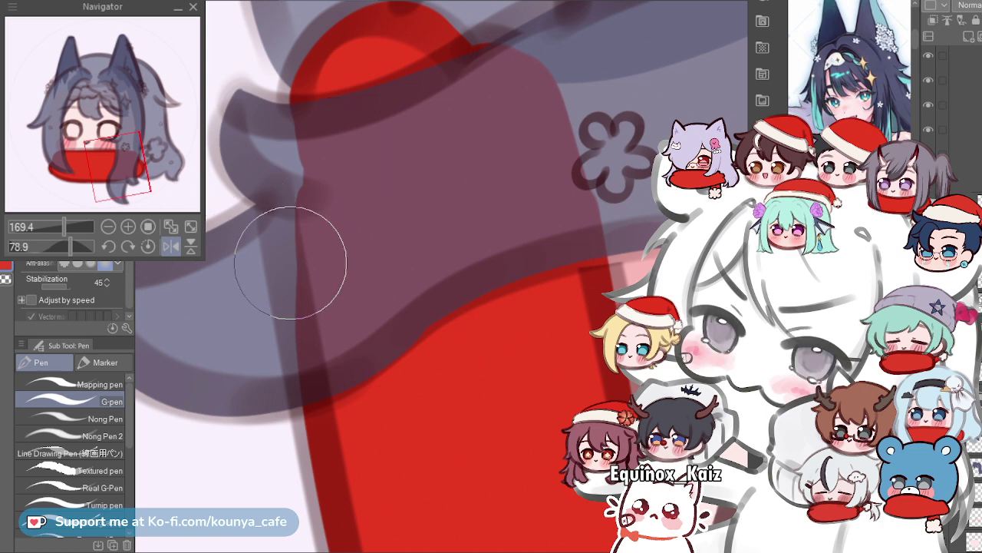
{"action": "key", "text": "ctrl+z"}
{"action": "key", "text": "bracketleft"}
{"action": "key", "text": "bracketleft"}
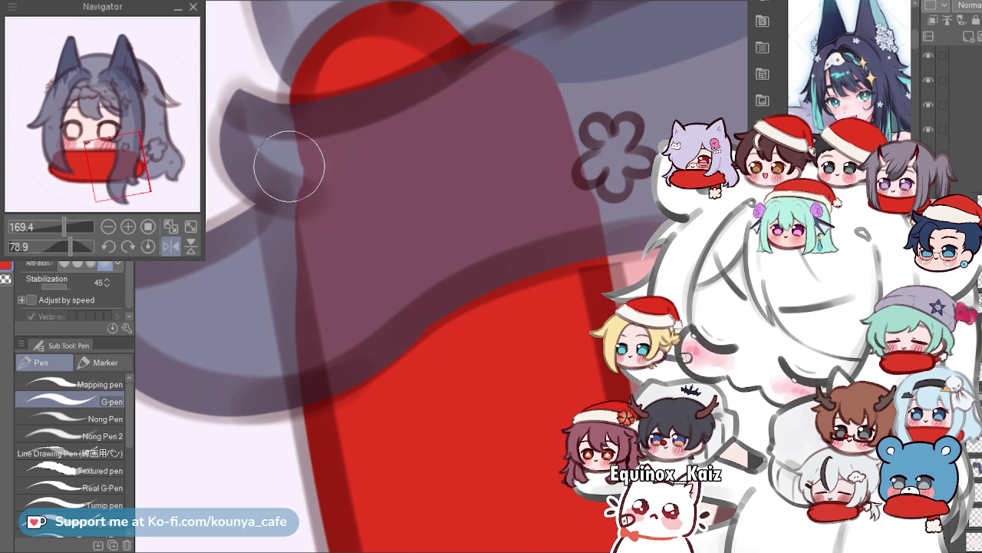
{"action": "key", "text": "ctrl+z"}
{"action": "key", "text": "ctrl+z"}
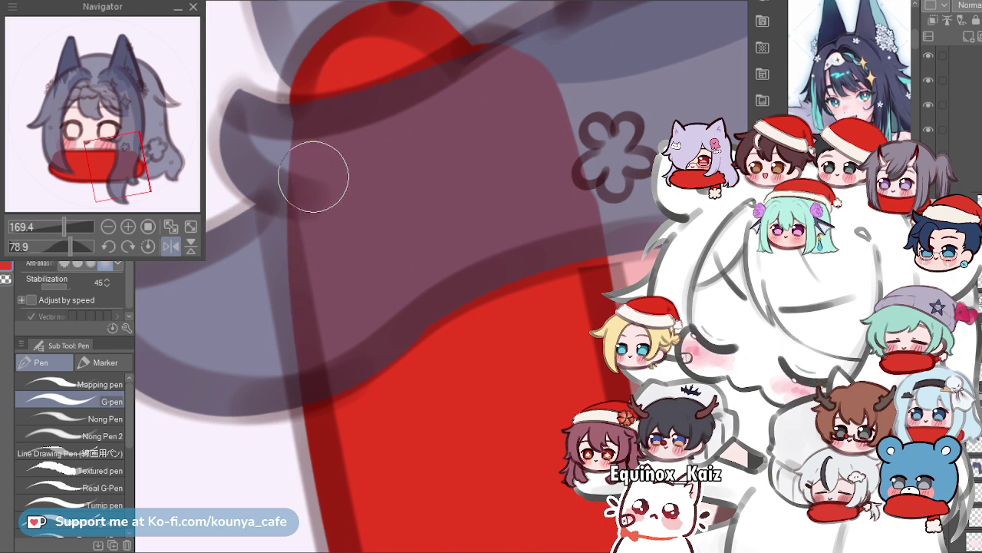
Extend the scarf's lower edge slightly outward under the side hair lock in red, redoing the stroke until it runs smoothly.
{"action": "left_click_drag", "start_coordinate": [297, 99], "coordinate": [290, 369]}
{"action": "key", "text": "ctrl+z"}
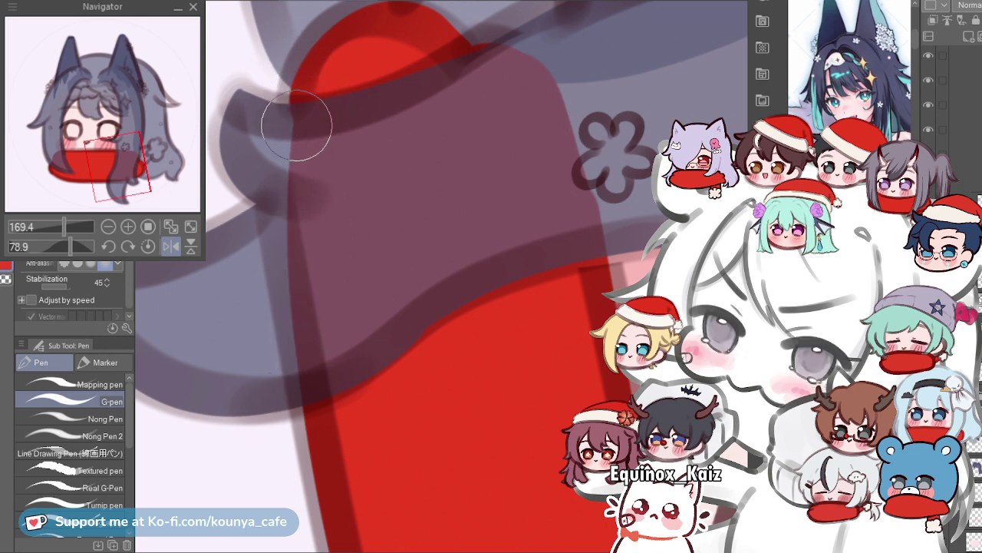
{"action": "left_click_drag", "start_coordinate": [295, 103], "coordinate": [290, 384]}
{"action": "key", "text": "ctrl+z"}
{"action": "left_click_drag", "start_coordinate": [285, 125], "coordinate": [342, 476]}
{"action": "key", "text": "ctrl+z"}
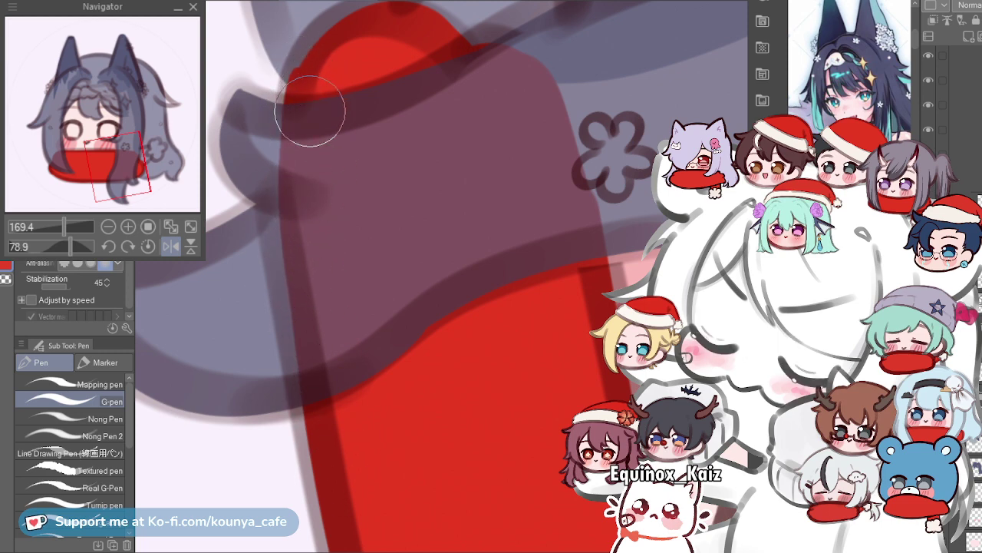
{"action": "mouse_move", "coordinate": [310, 111]}
{"action": "left_mouse_down"}
{"action": "mouse_move", "coordinate": [330, 96]}
{"action": "mouse_move", "coordinate": [341, 128]}
{"action": "mouse_move", "coordinate": [333, 165]}
{"action": "left_mouse_up"}
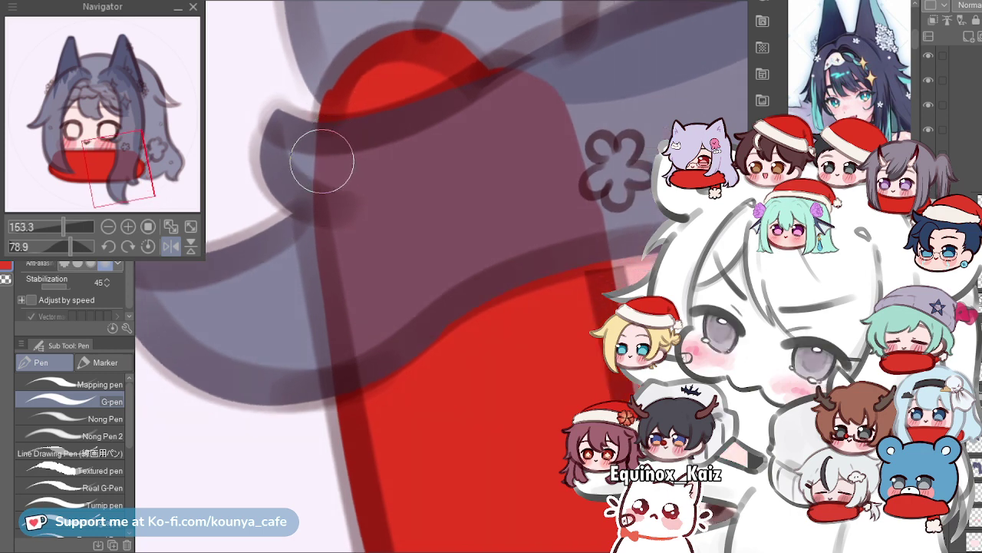
{"action": "scroll", "coordinate": [329, 120], "scroll_direction": "up", "scroll_amount": 1}
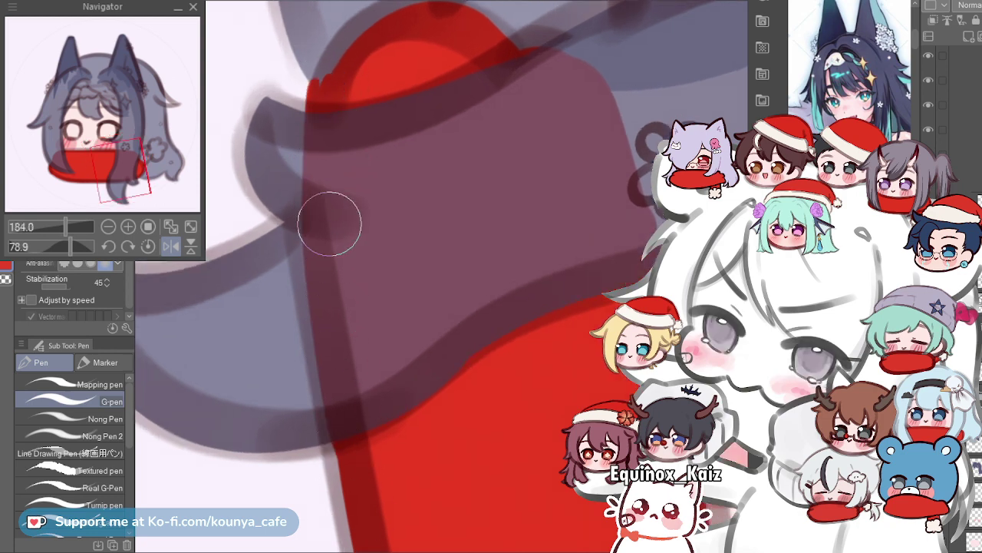
{"action": "scroll", "coordinate": [360, 142], "scroll_direction": "down", "scroll_amount": 2}
{"action": "left_click_drag", "start_coordinate": [339, 121], "coordinate": [368, 192]}
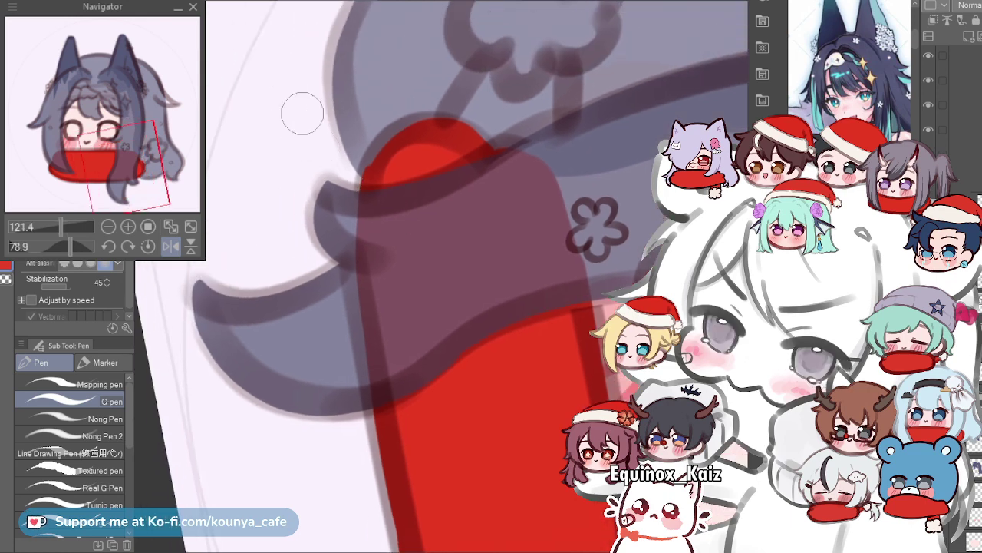
Reset the canvas rotation and widen the scarf's rounded end with red out over its sketch outline and above the hair lock.
{"action": "key", "text": "ctrl+at"}
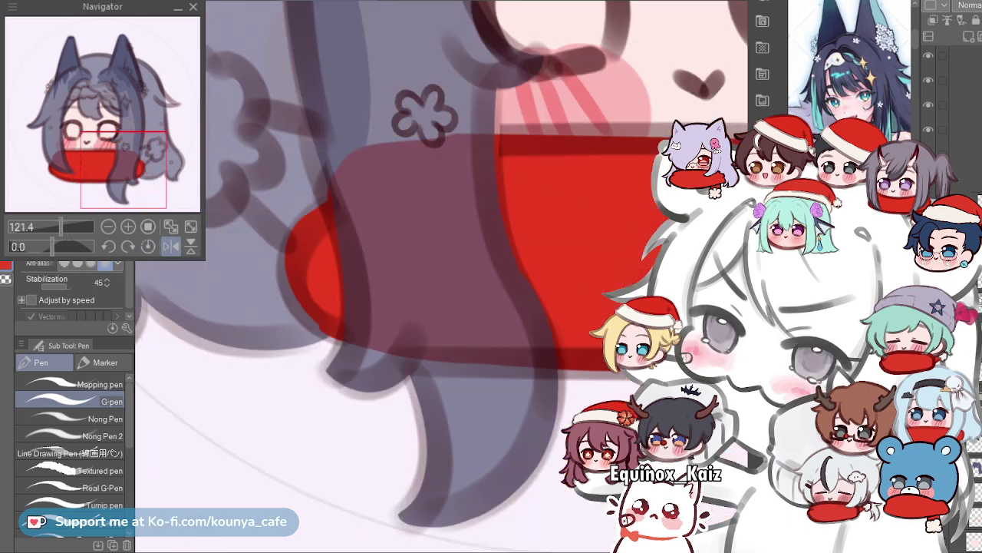
{"action": "left_click_drag", "start_coordinate": [429, 191], "coordinate": [393, 165]}
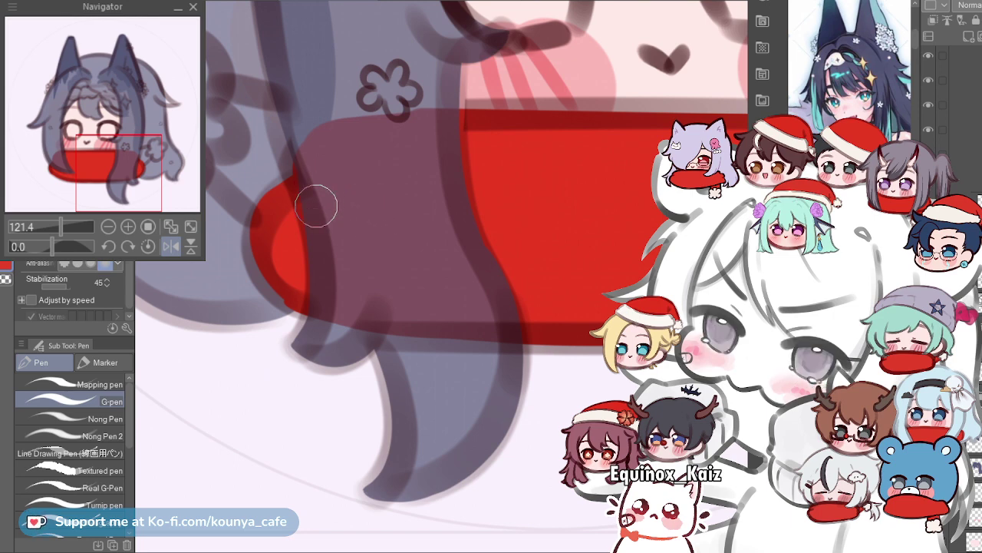
{"action": "scroll", "coordinate": [315, 206], "scroll_direction": "up", "scroll_amount": 5}
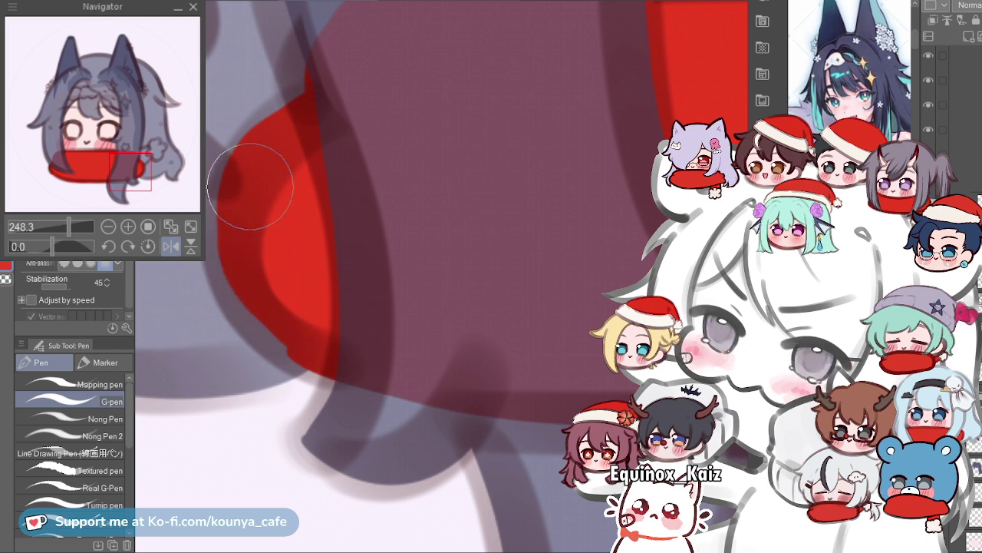
{"action": "left_click_drag", "start_coordinate": [254, 173], "coordinate": [285, 285]}
{"action": "left_click_drag", "start_coordinate": [257, 238], "coordinate": [254, 223]}
{"action": "left_click_drag", "start_coordinate": [283, 257], "coordinate": [285, 264]}
{"action": "left_click_drag", "start_coordinate": [251, 201], "coordinate": [323, 345]}
{"action": "key", "text": "ctrl+z"}
{"action": "mouse_move", "coordinate": [268, 193]}
{"action": "left_mouse_down"}
{"action": "mouse_move", "coordinate": [266, 299]}
{"action": "mouse_move", "coordinate": [299, 330]}
{"action": "left_mouse_up"}
{"action": "left_click_drag", "start_coordinate": [288, 246], "coordinate": [224, 246]}
{"action": "mouse_move", "coordinate": [303, 124]}
{"action": "left_mouse_down"}
{"action": "mouse_move", "coordinate": [285, 141]}
{"action": "mouse_move", "coordinate": [324, 148]}
{"action": "left_mouse_up"}
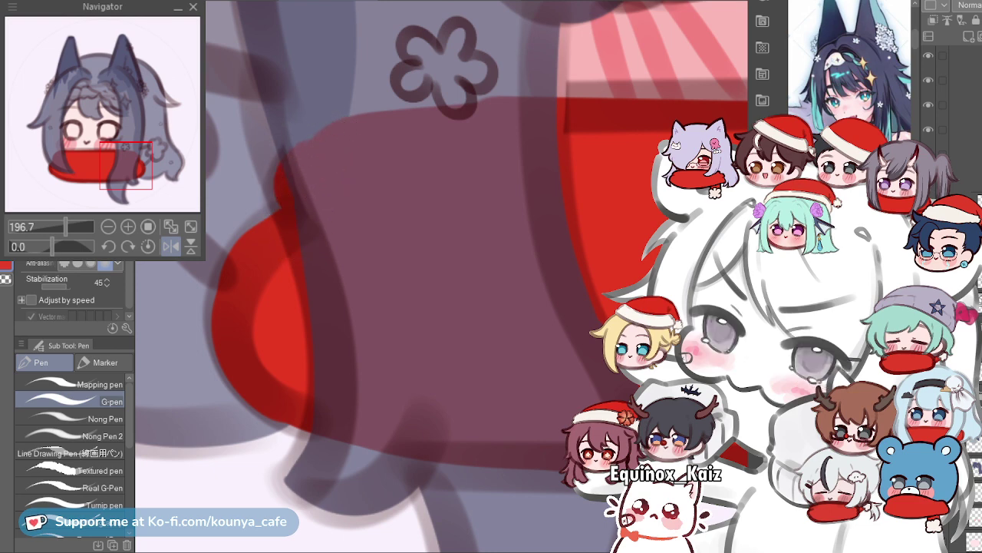
Turn off the mirrored canvas view and raise the scarf's upper edge below the face with red over the sketch line.
{"action": "scroll", "coordinate": [417, 176], "scroll_direction": "down", "scroll_amount": 10}
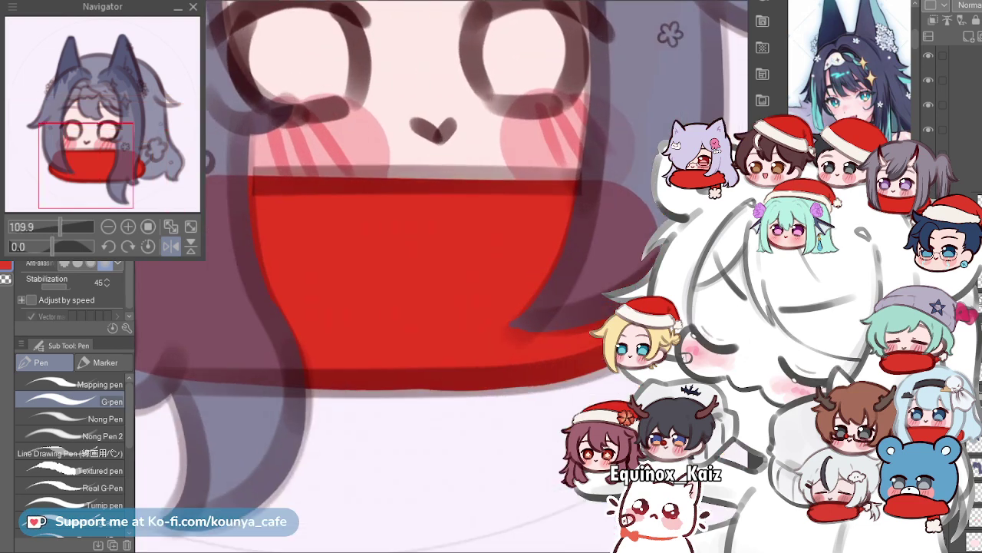
{"action": "scroll", "coordinate": [442, 200], "scroll_direction": "up", "scroll_amount": 5}
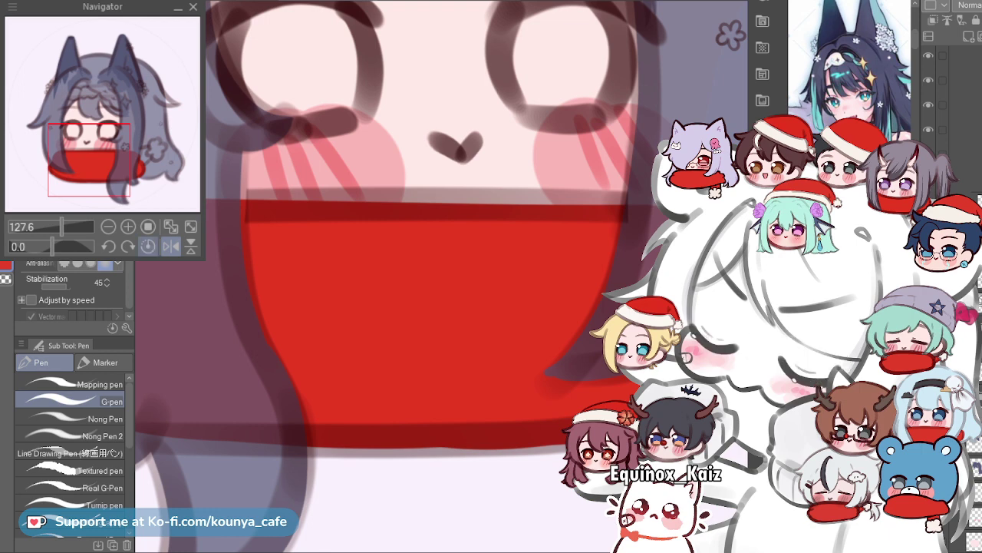
{"action": "key", "text": "h"}
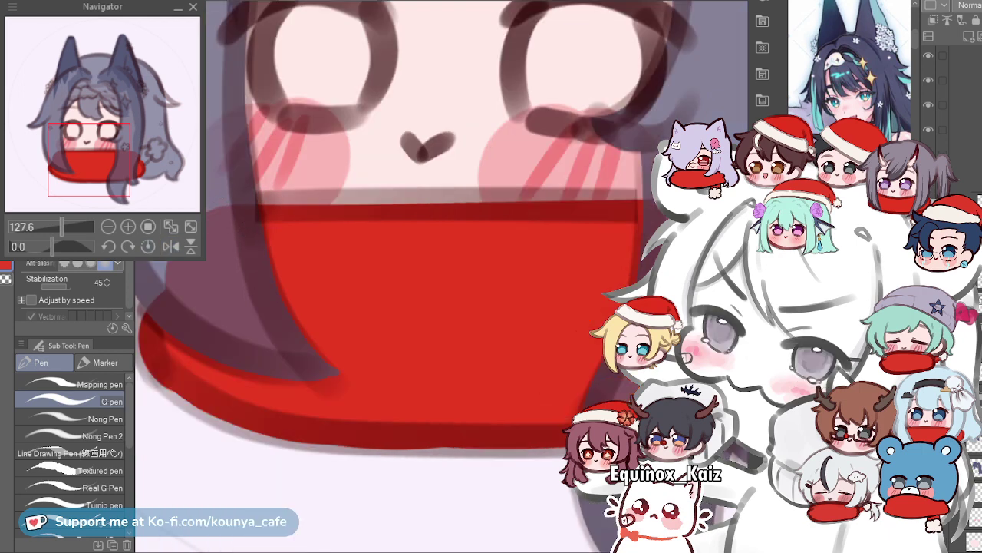
{"action": "scroll", "coordinate": [286, 218], "scroll_direction": "down", "scroll_amount": 3}
{"action": "left_click_drag", "start_coordinate": [311, 214], "coordinate": [261, 246]}
{"action": "scroll", "coordinate": [270, 242], "scroll_direction": "up", "scroll_amount": 2}
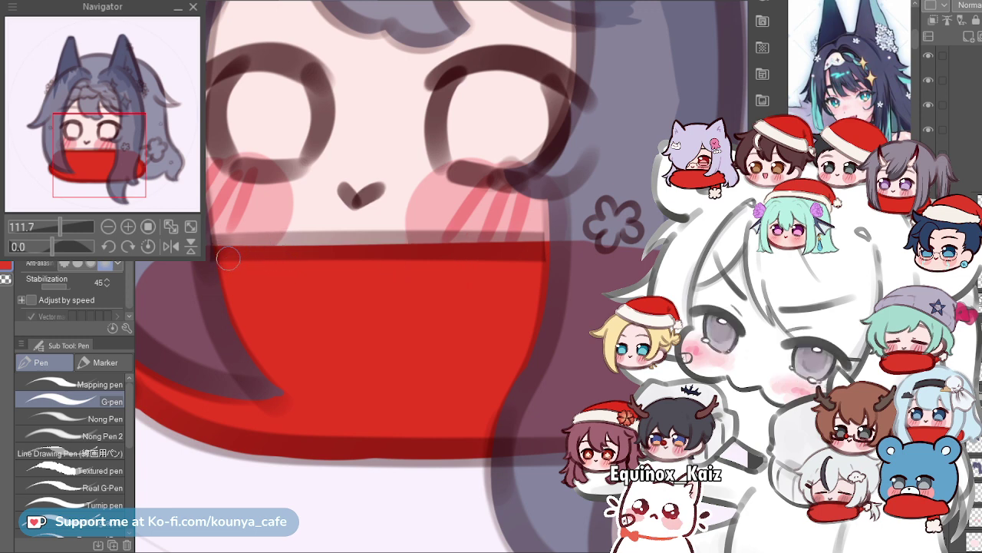
{"action": "left_click_drag", "start_coordinate": [214, 252], "coordinate": [486, 250]}
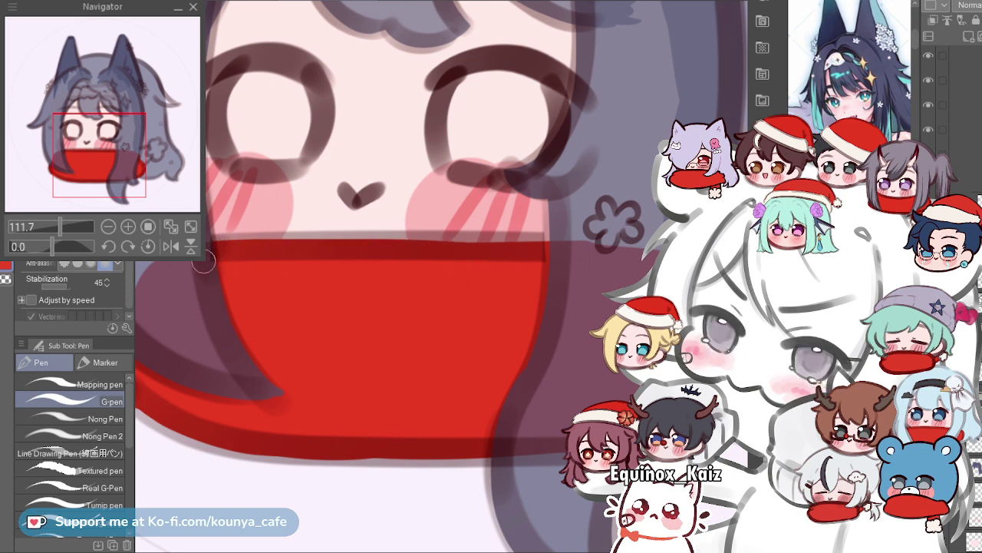
{"action": "left_click_drag", "start_coordinate": [246, 261], "coordinate": [232, 257]}
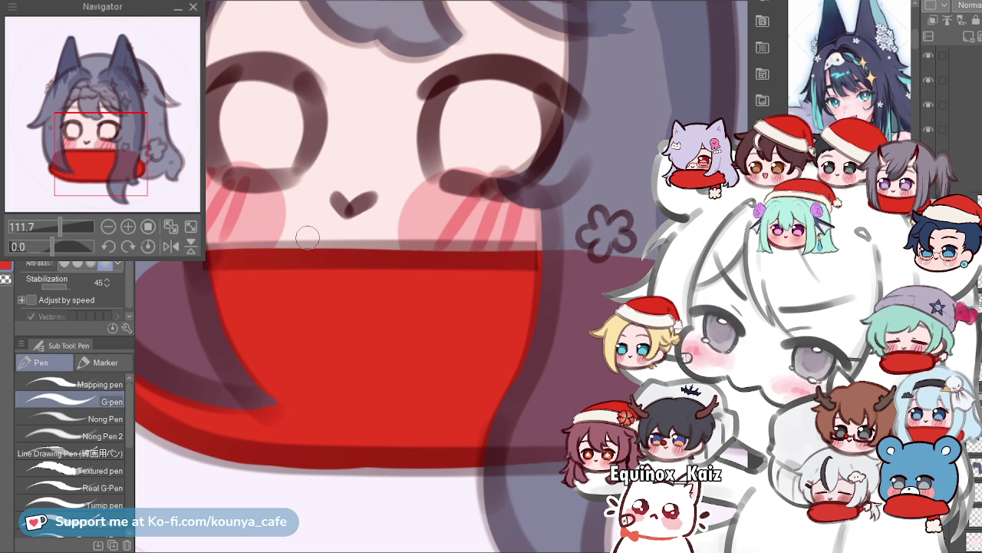
{"action": "scroll", "coordinate": [375, 160], "scroll_direction": "up", "scroll_amount": 2}
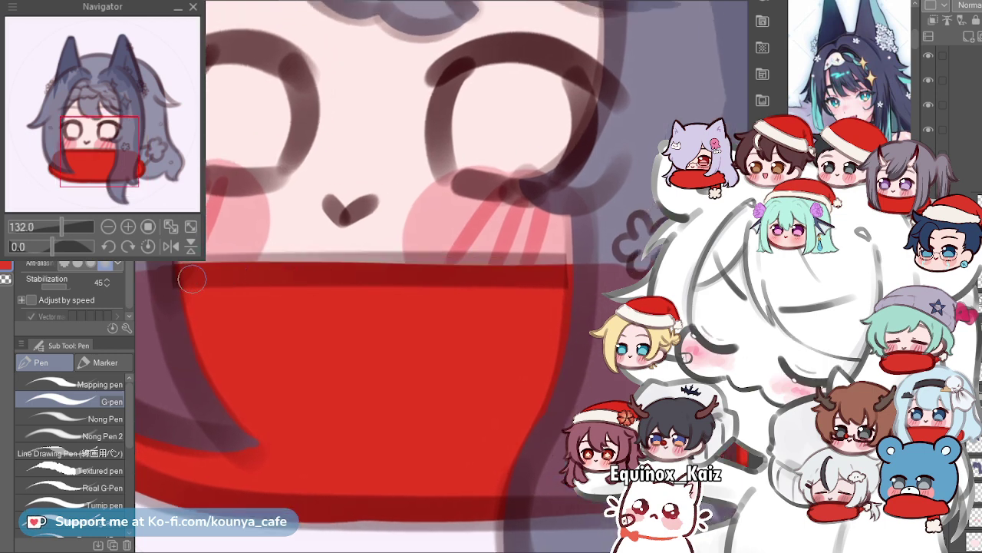
{"action": "scroll", "coordinate": [381, 275], "scroll_direction": "down", "scroll_amount": 4}
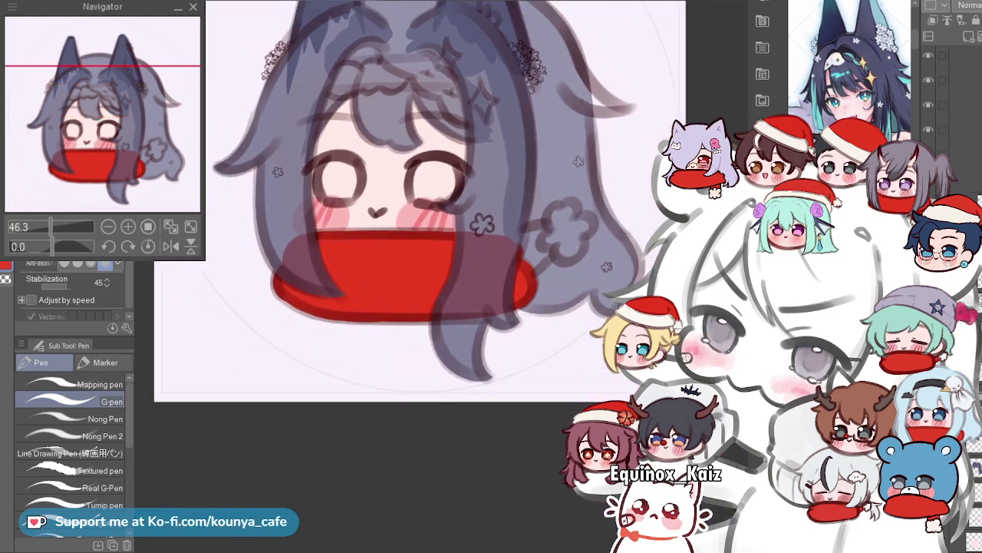
{"action": "scroll", "coordinate": [413, 23], "scroll_direction": "up", "scroll_amount": 3}
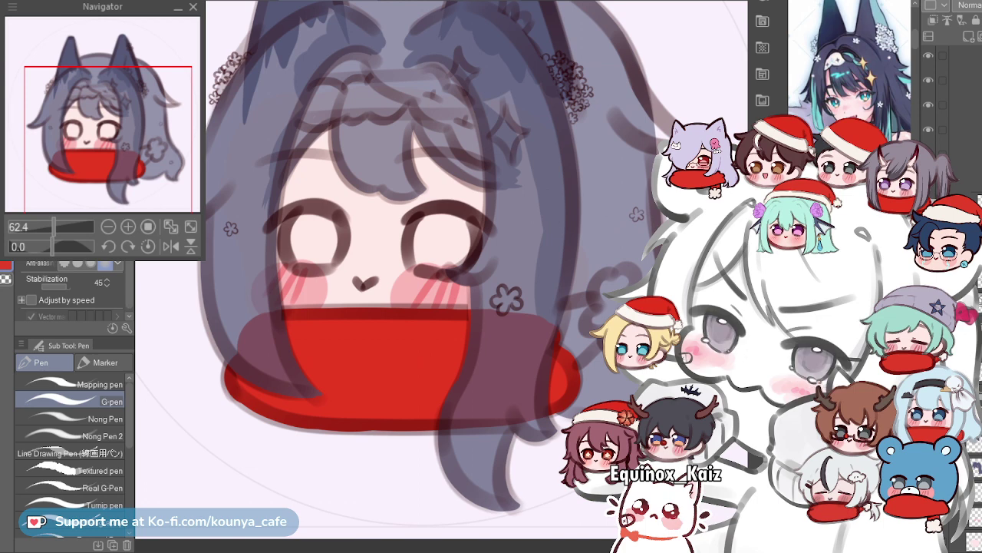
{"action": "left_click_drag", "start_coordinate": [403, 253], "coordinate": [393, 280]}
{"action": "scroll", "coordinate": [504, 249], "scroll_direction": "up", "scroll_amount": 1}
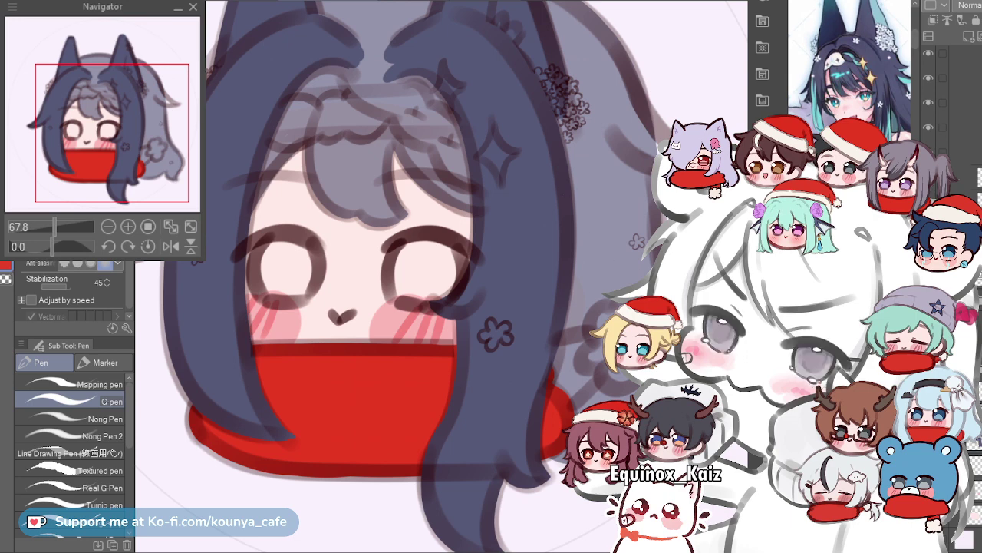
Fill the back hair's base with the same dark navy as the front hair.
{"action": "key", "text": "alt+Delete"}
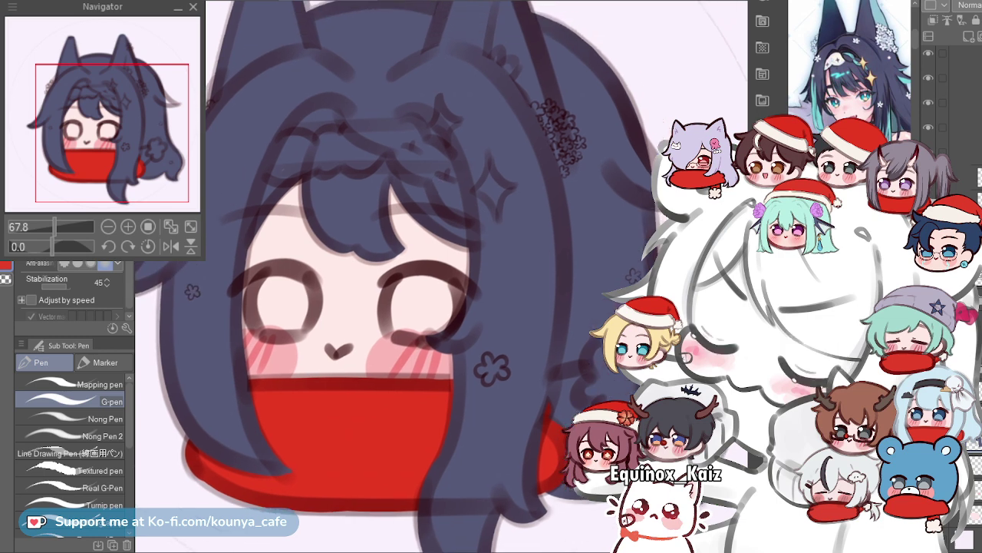
{"action": "scroll", "coordinate": [395, 264], "scroll_direction": "down", "scroll_amount": 2}
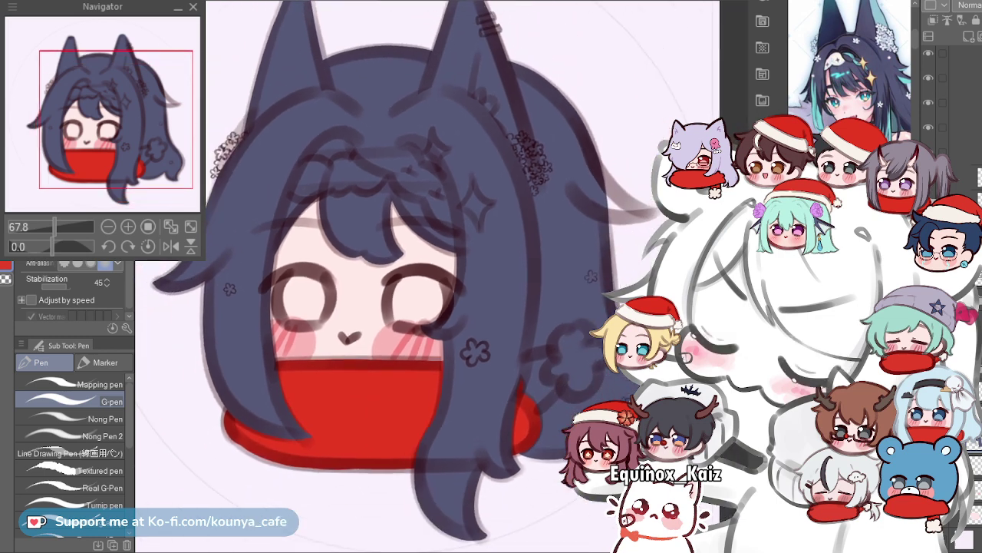
{"action": "left_click_drag", "start_coordinate": [395, 264], "coordinate": [334, 289]}
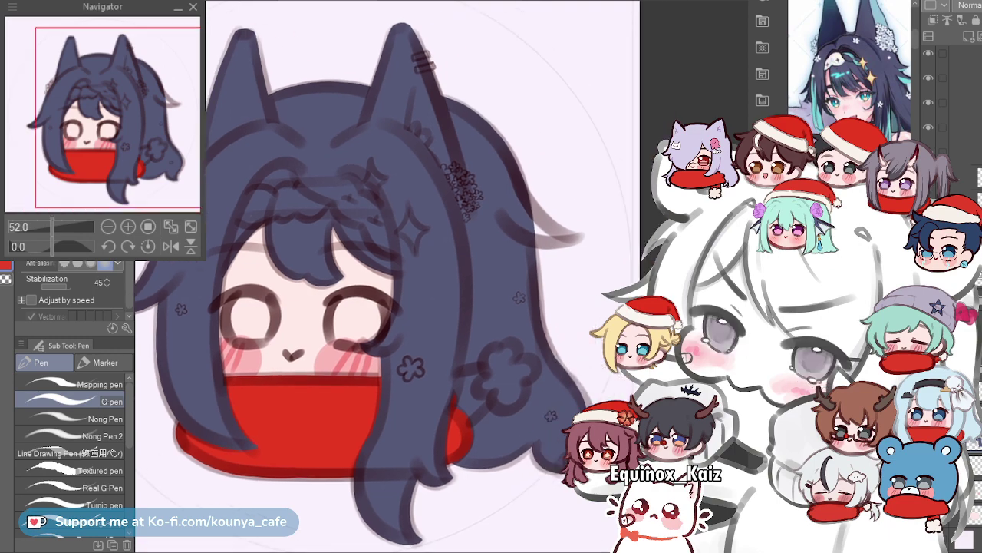
{"action": "scroll", "coordinate": [460, 167], "scroll_direction": "down", "scroll_amount": 2}
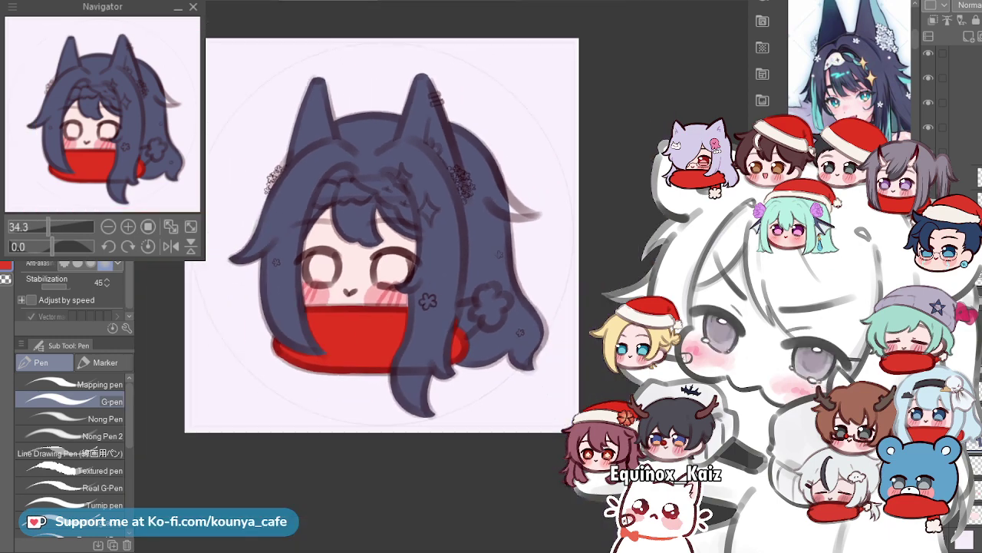
Paint the upper edge of the back hair's flicked-out strand in navy along the sketch line, redoing the stroke until it curves smoothly.
{"action": "scroll", "coordinate": [464, 166], "scroll_direction": "up", "scroll_amount": 4}
{"action": "left_click_drag", "start_coordinate": [461, 269], "coordinate": [367, 266]}
{"action": "scroll", "coordinate": [476, 266], "scroll_direction": "up", "scroll_amount": 1}
{"action": "scroll", "coordinate": [410, 241], "scroll_direction": "up", "scroll_amount": 5}
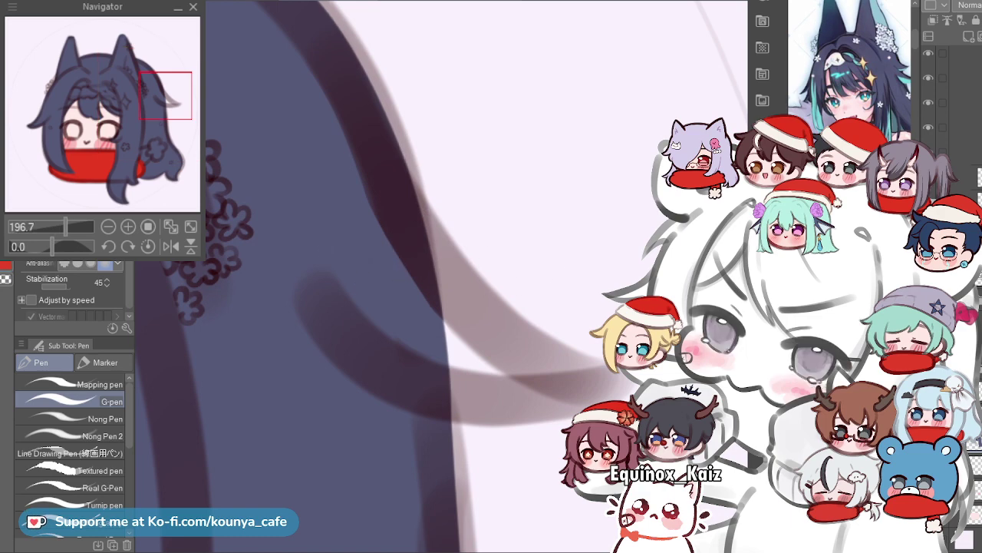
{"action": "scroll", "coordinate": [536, 269], "scroll_direction": "up", "scroll_amount": 2}
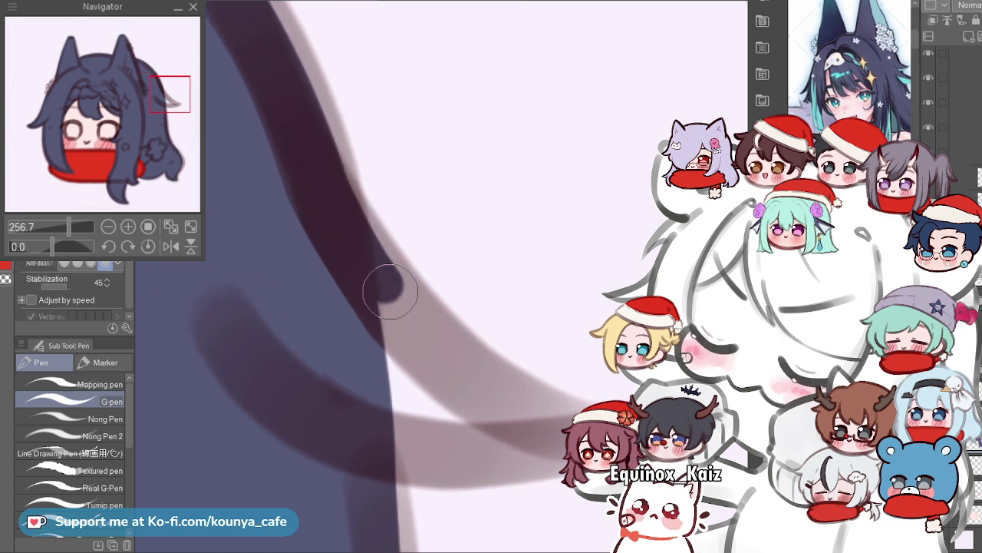
{"action": "left_click_drag", "start_coordinate": [329, 170], "coordinate": [554, 399]}
{"action": "key", "text": "ctrl+z"}
{"action": "mouse_move", "coordinate": [325, 162]}
{"action": "left_mouse_down"}
{"action": "mouse_move", "coordinate": [350, 219]}
{"action": "mouse_move", "coordinate": [562, 417]}
{"action": "left_mouse_up"}
{"action": "key", "text": "ctrl+z"}
{"action": "mouse_move", "coordinate": [338, 213]}
{"action": "left_mouse_down"}
{"action": "mouse_move", "coordinate": [390, 307]}
{"action": "mouse_move", "coordinate": [584, 426]}
{"action": "left_mouse_up"}
{"action": "key", "text": "ctrl+z"}
{"action": "mouse_move", "coordinate": [325, 164]}
{"action": "left_mouse_down"}
{"action": "mouse_move", "coordinate": [403, 310]}
{"action": "mouse_move", "coordinate": [588, 406]}
{"action": "left_mouse_up"}
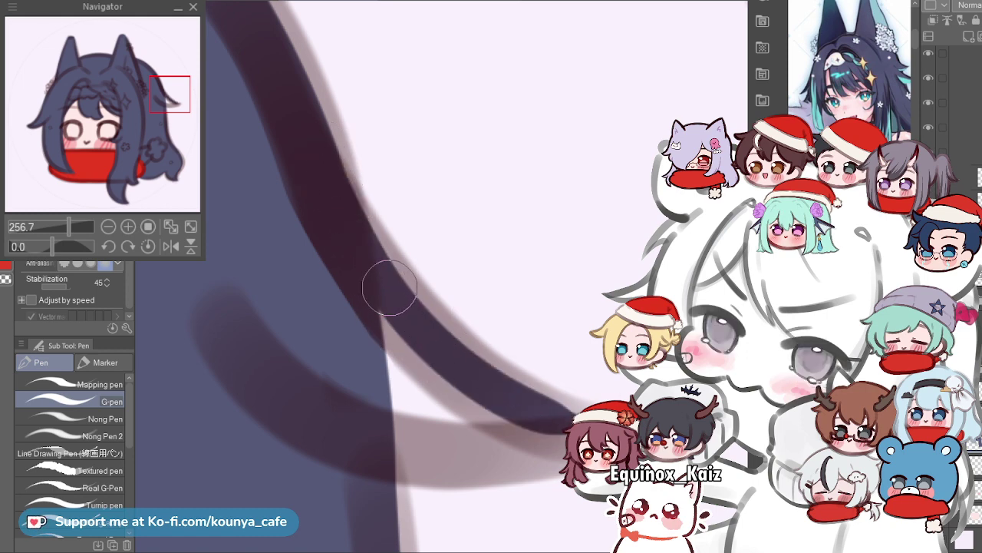
{"action": "key", "text": "ctrl+z"}
{"action": "scroll", "coordinate": [261, 299], "scroll_direction": "down", "scroll_amount": 1}
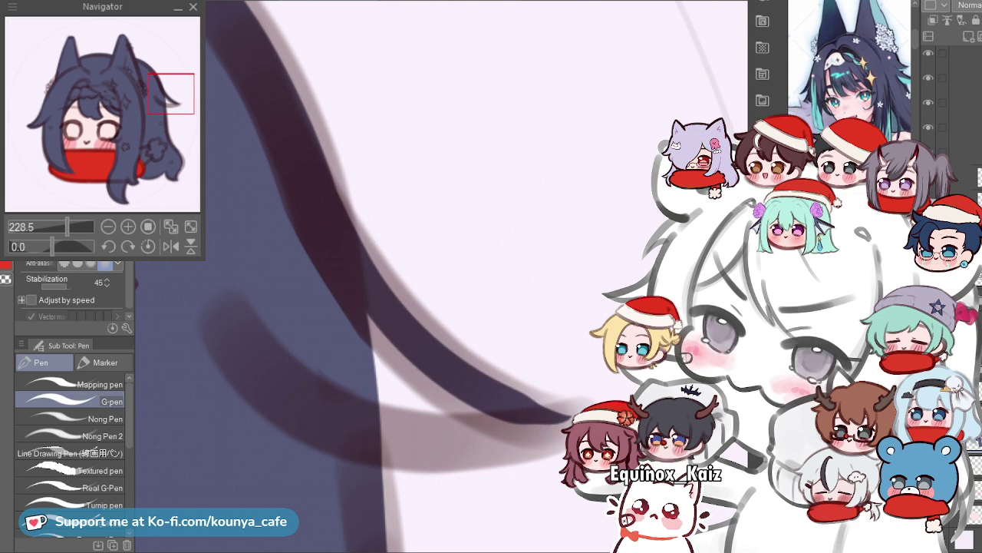
{"action": "scroll", "coordinate": [401, 249], "scroll_direction": "down", "scroll_amount": 12}
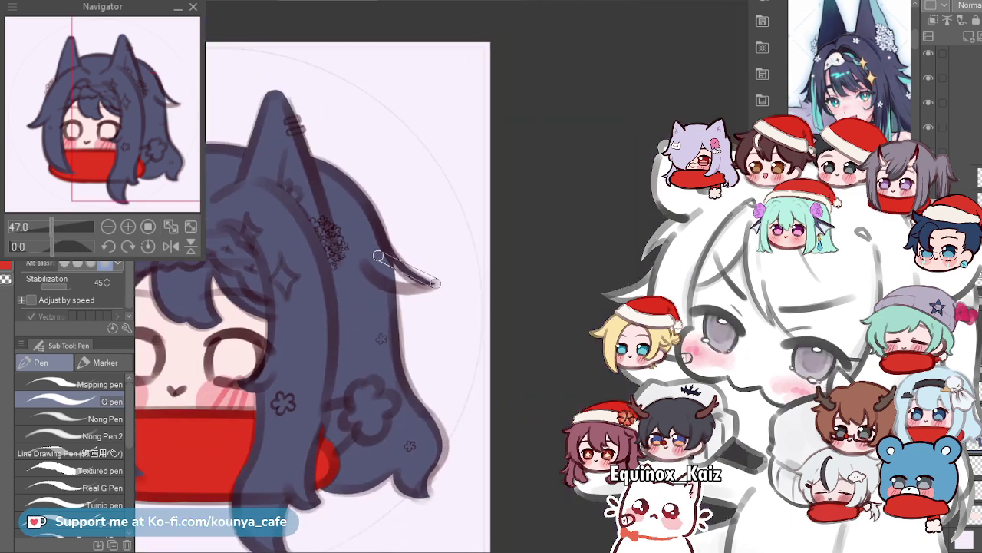
Mirror the canvas view and paint the flicked strand's lower edge in navy from its tip into the back hair, thickening it along the sketch.
{"action": "key", "text": "h"}
{"action": "scroll", "coordinate": [467, 268], "scroll_direction": "up", "scroll_amount": 12}
{"action": "left_click_drag", "start_coordinate": [479, 250], "coordinate": [307, 337]}
{"action": "scroll", "coordinate": [356, 326], "scroll_direction": "up", "scroll_amount": 2}
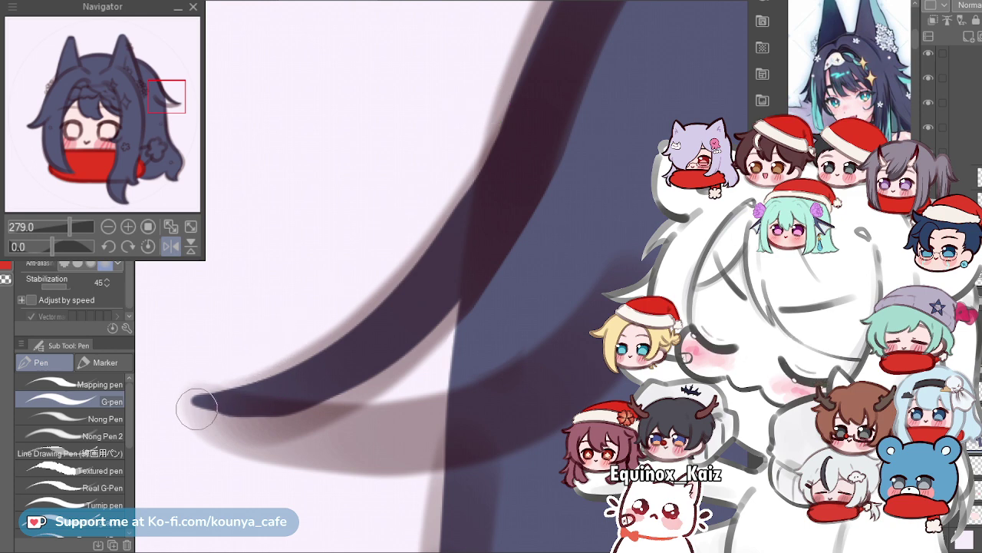
{"action": "left_click_drag", "start_coordinate": [202, 402], "coordinate": [439, 441]}
{"action": "key", "text": "ctrl+z"}
{"action": "left_click_drag", "start_coordinate": [198, 399], "coordinate": [438, 455]}
{"action": "key", "text": "ctrl+z"}
{"action": "left_click_drag", "start_coordinate": [231, 411], "coordinate": [445, 430]}
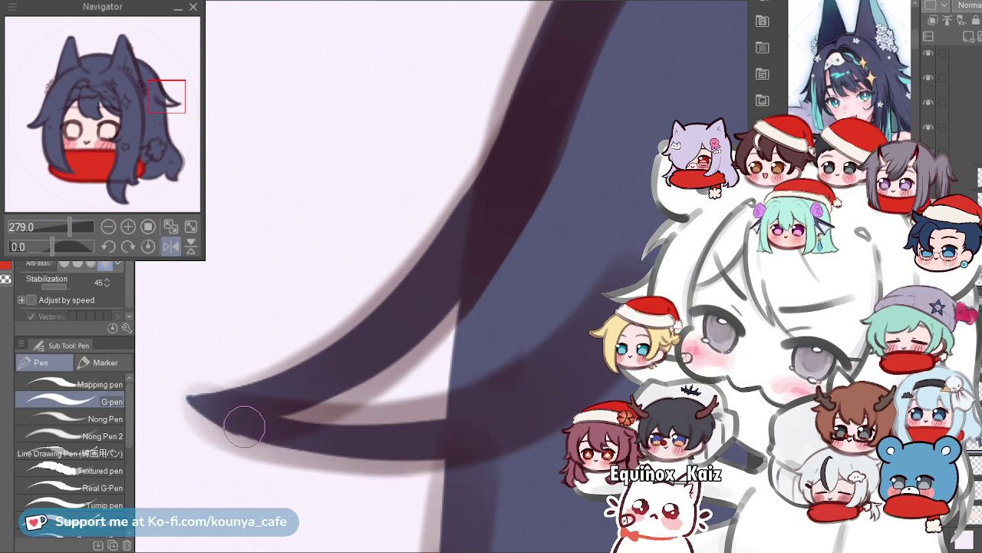
{"action": "left_click_drag", "start_coordinate": [218, 415], "coordinate": [344, 441]}
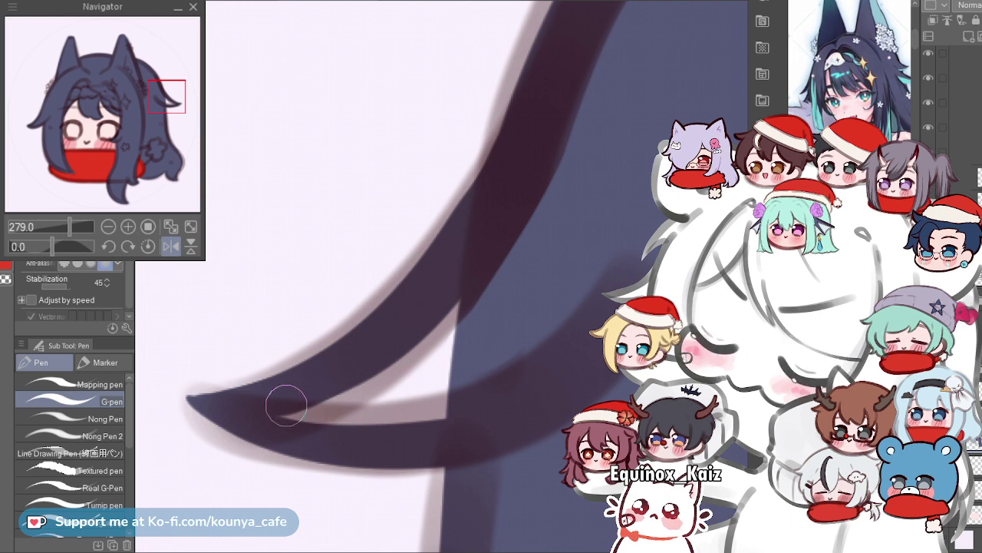
Fill the remaining gap inside the flicked strand with navy and turn off the mirrored canvas view.
{"action": "mouse_move", "coordinate": [280, 390]}
{"action": "left_mouse_down"}
{"action": "mouse_move", "coordinate": [355, 416]}
{"action": "mouse_move", "coordinate": [368, 404]}
{"action": "mouse_move", "coordinate": [333, 395]}
{"action": "mouse_move", "coordinate": [365, 406]}
{"action": "mouse_move", "coordinate": [441, 401]}
{"action": "left_mouse_up"}
{"action": "left_click_drag", "start_coordinate": [341, 387], "coordinate": [426, 362]}
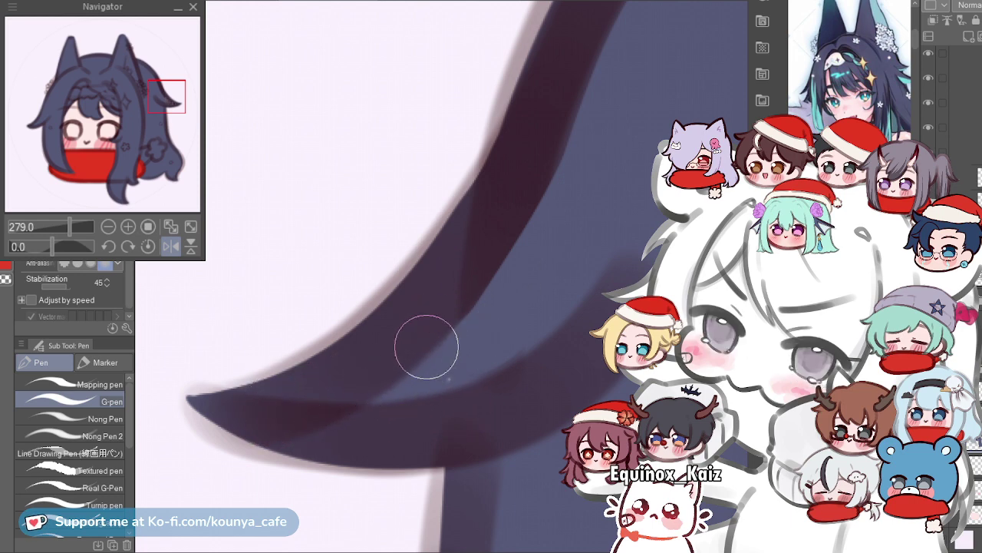
{"action": "scroll", "coordinate": [466, 353], "scroll_direction": "down", "scroll_amount": 3}
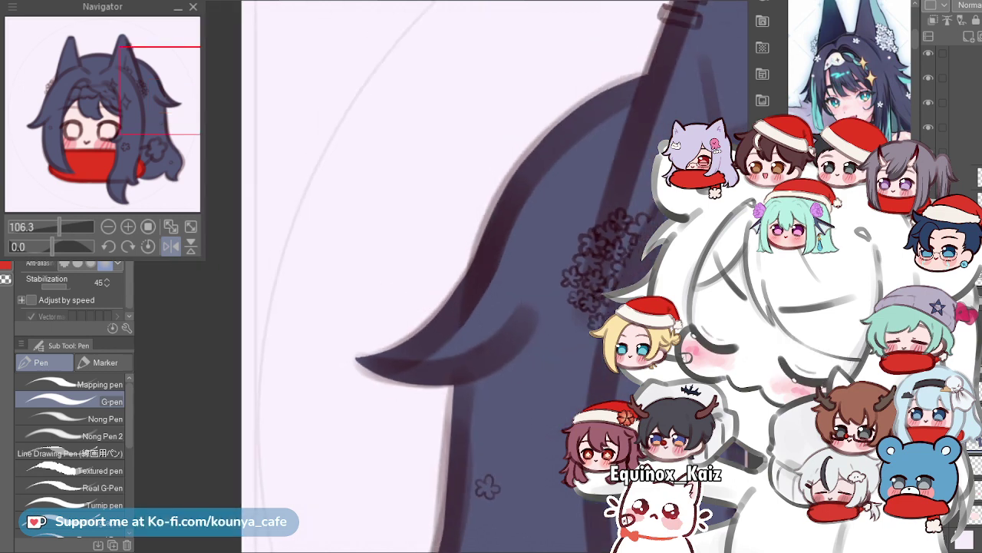
{"action": "scroll", "coordinate": [389, 289], "scroll_direction": "down", "scroll_amount": 4}
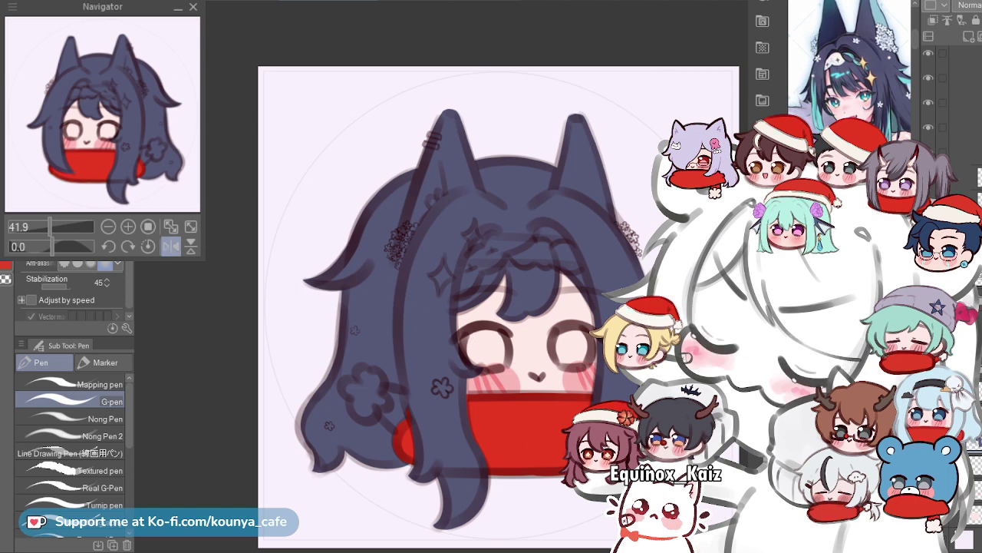
{"action": "left_click", "coordinate": [170, 247]}
Examine the filled hair, scarf and face, especially the front lock beside the eye, for missed spots and uneven edges.
{"action": "scroll", "coordinate": [347, 348], "scroll_direction": "up", "scroll_amount": 5}
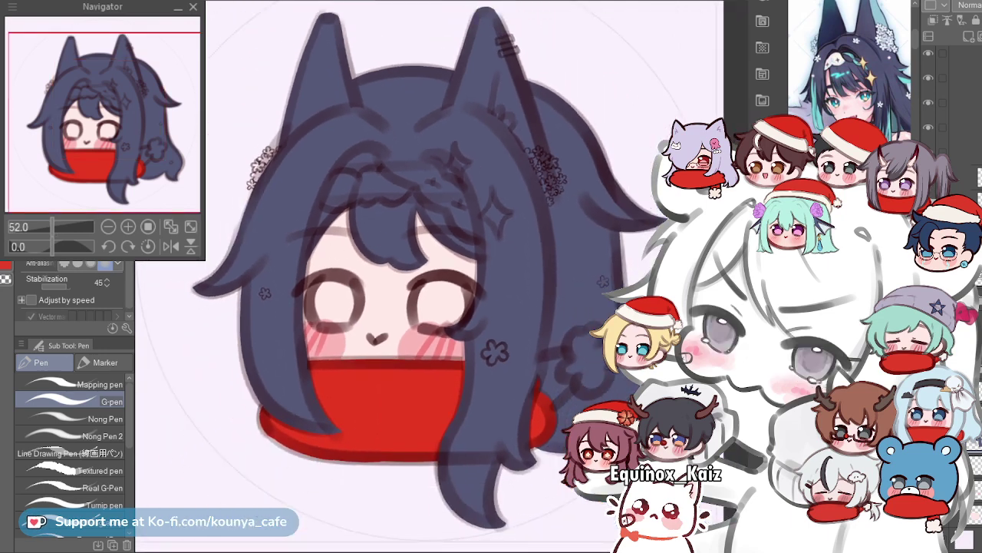
{"action": "scroll", "coordinate": [357, 196], "scroll_direction": "up", "scroll_amount": 2}
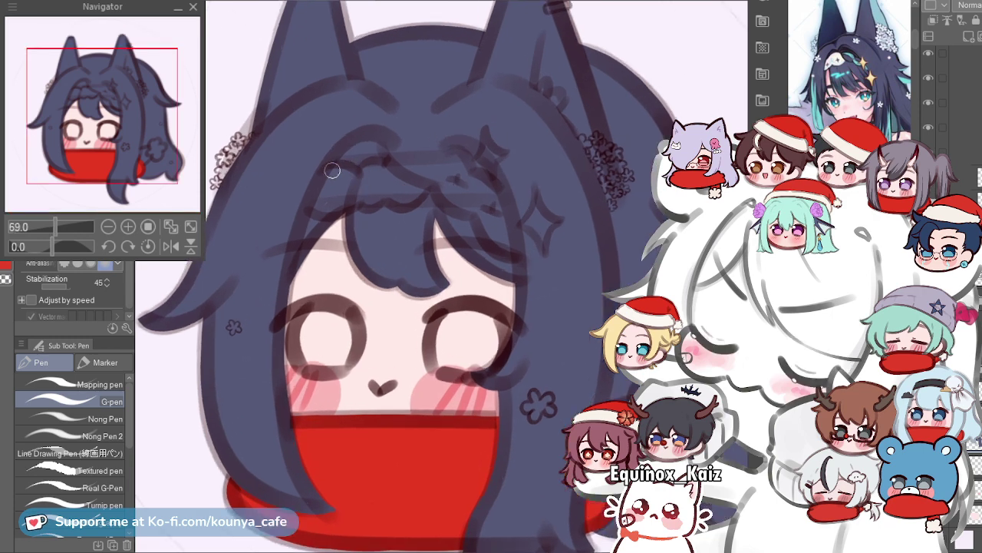
{"action": "scroll", "coordinate": [333, 170], "scroll_direction": "up", "scroll_amount": 4}
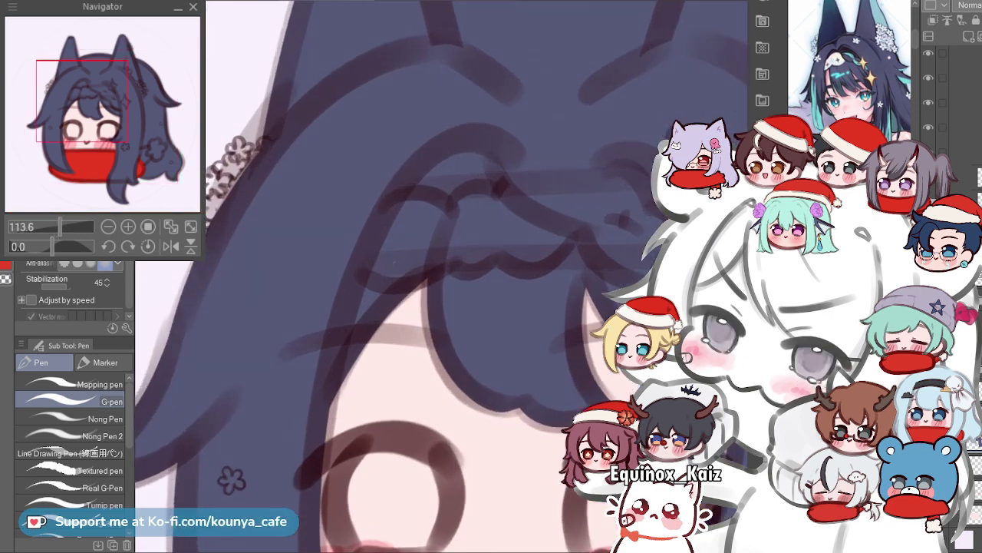
{"action": "scroll", "coordinate": [290, 156], "scroll_direction": "up", "scroll_amount": 2}
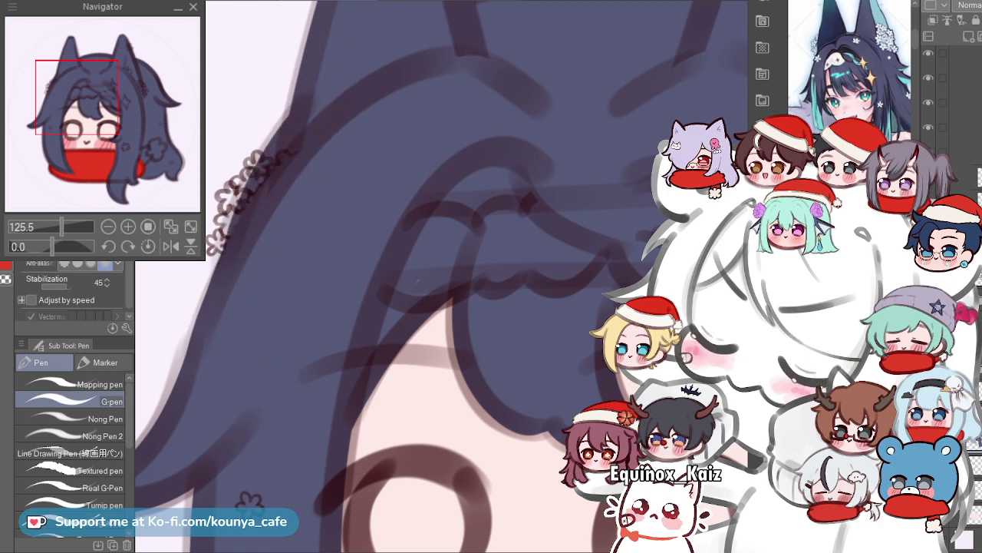
{"action": "scroll", "coordinate": [274, 163], "scroll_direction": "down", "scroll_amount": 5}
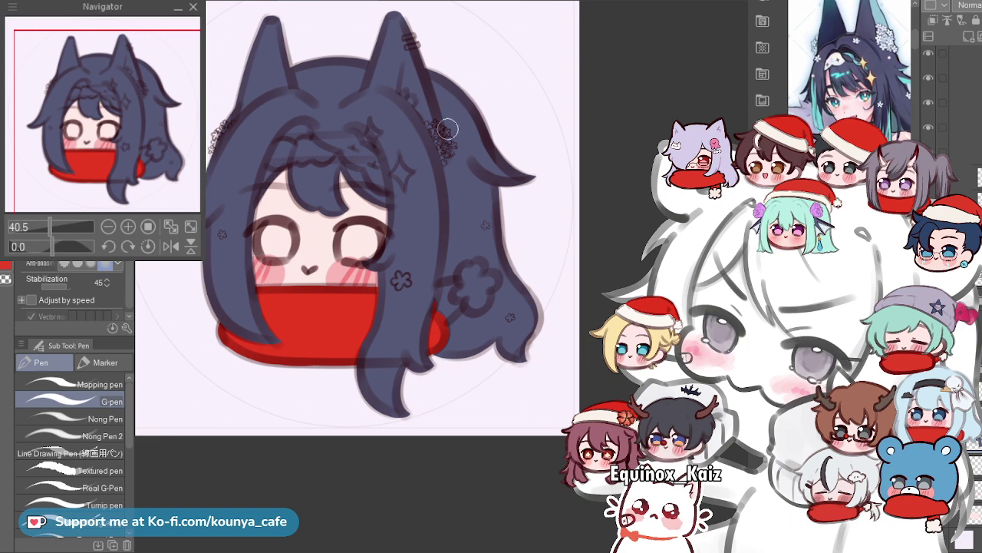
{"action": "scroll", "coordinate": [306, 152], "scroll_direction": "up", "scroll_amount": 2}
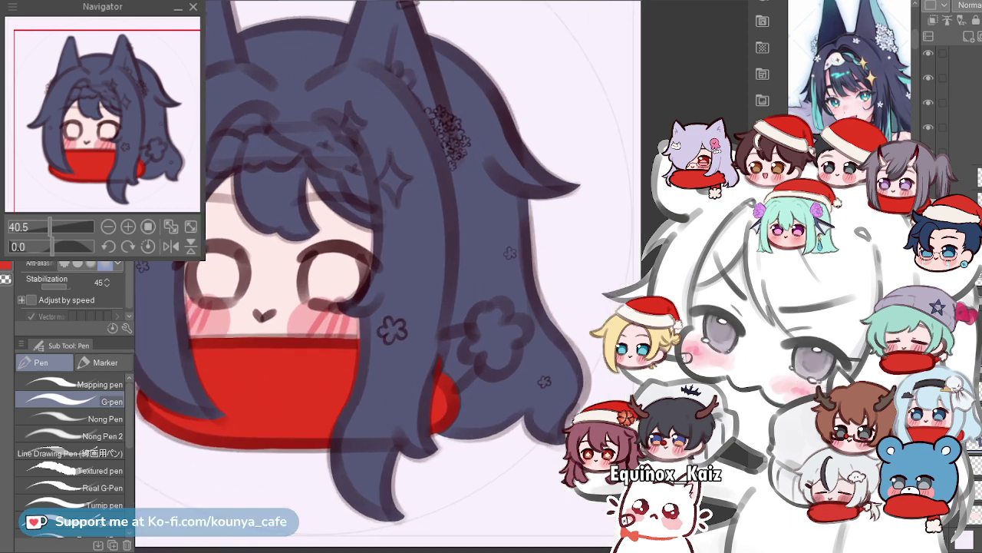
{"action": "mouse_move", "coordinate": [401, 319]}
{"action": "left_mouse_down"}
{"action": "mouse_move", "coordinate": [436, 307]}
{"action": "mouse_move", "coordinate": [405, 315]}
{"action": "left_mouse_up"}
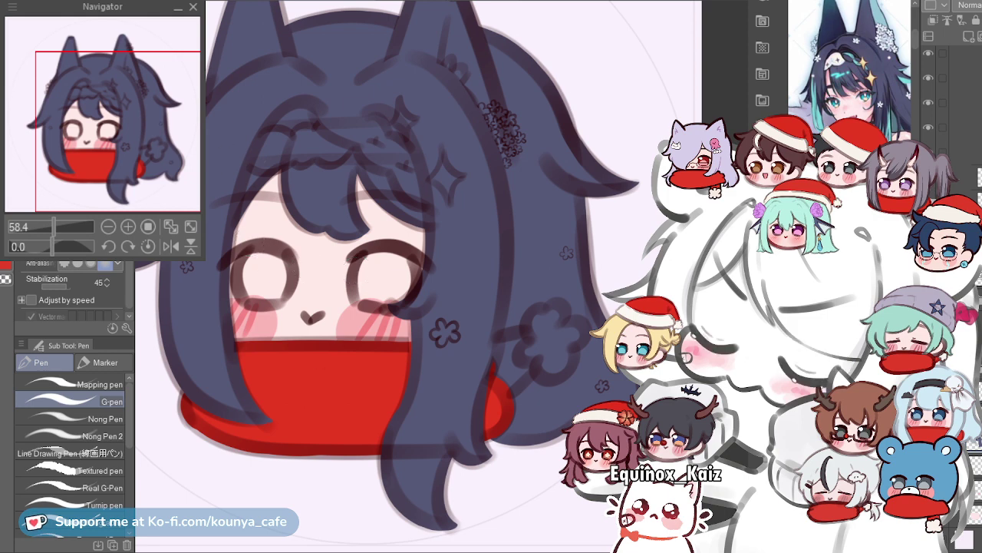
{"action": "scroll", "coordinate": [311, 316], "scroll_direction": "up", "scroll_amount": 1}
{"action": "scroll", "coordinate": [311, 316], "scroll_direction": "up", "scroll_amount": 2}
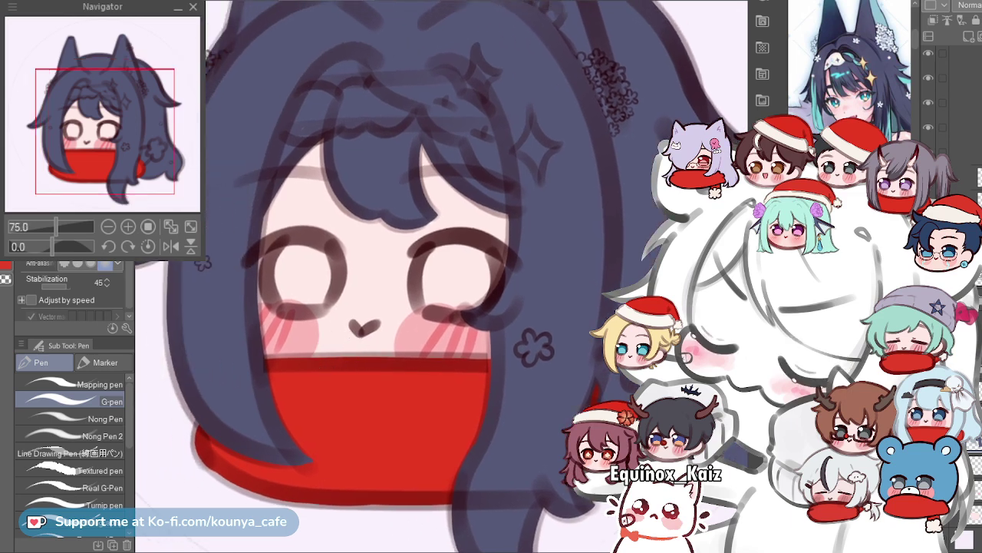
{"action": "scroll", "coordinate": [621, 271], "scroll_direction": "up", "scroll_amount": 11}
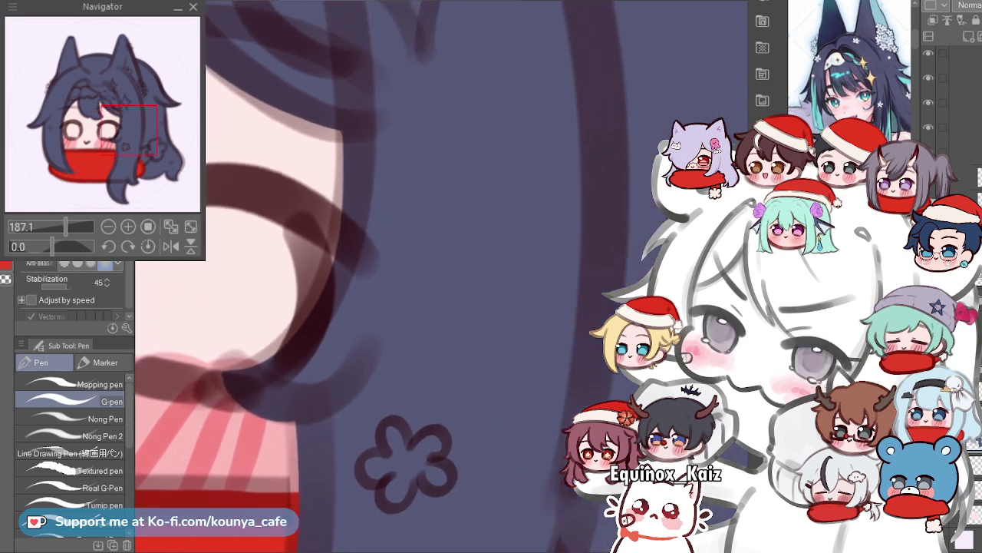
{"action": "left_click_drag", "start_coordinate": [406, 307], "coordinate": [435, 297]}
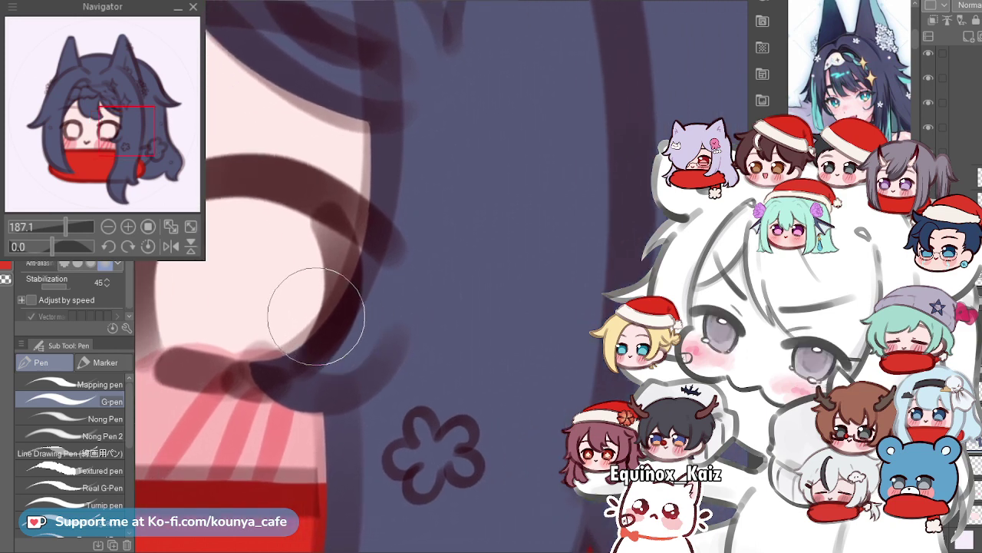
{"action": "scroll", "coordinate": [344, 334], "scroll_direction": "up", "scroll_amount": 2}
{"action": "scroll", "coordinate": [314, 309], "scroll_direction": "up", "scroll_amount": 2}
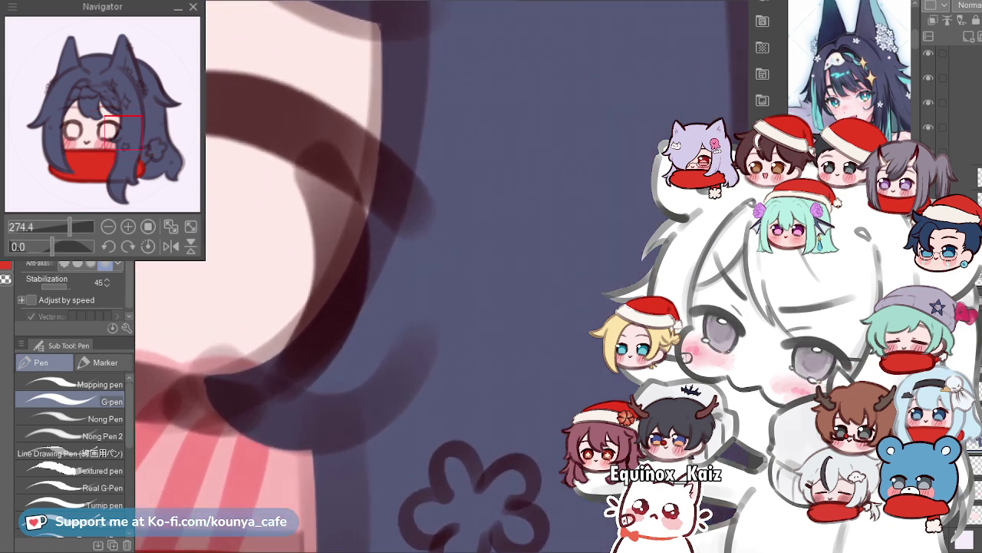
{"action": "left_click_drag", "start_coordinate": [328, 332], "coordinate": [413, 394]}
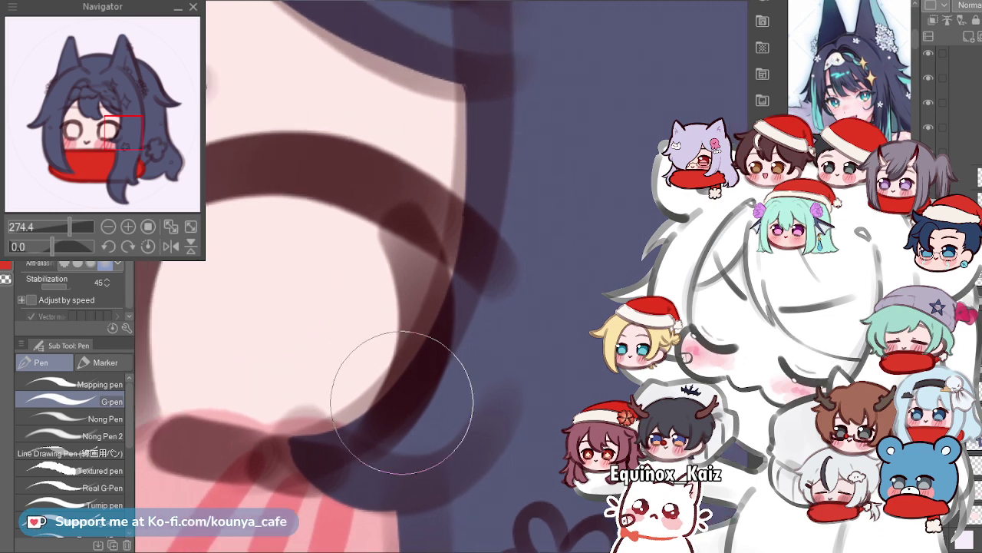
{"action": "scroll", "coordinate": [343, 408], "scroll_direction": "down", "scroll_amount": 2}
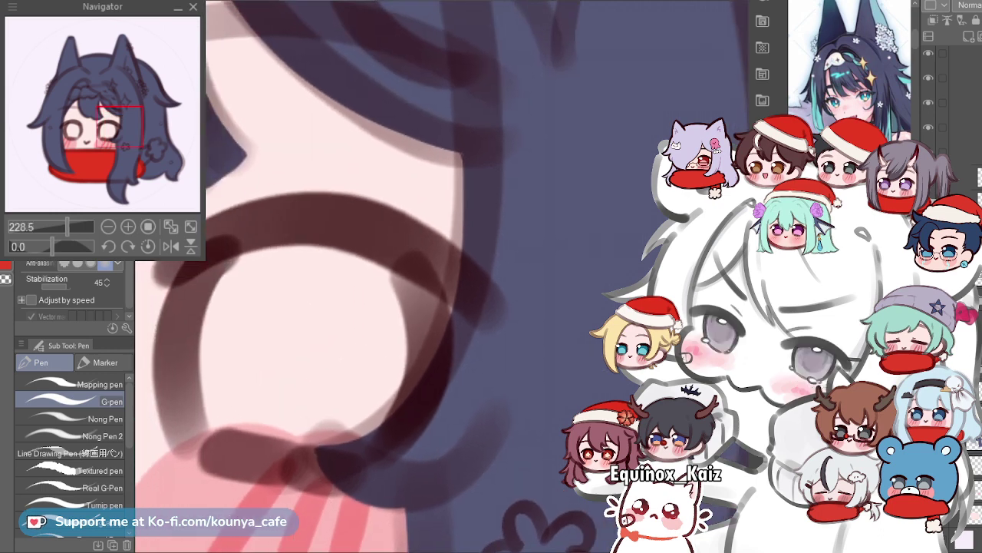
Reduce the brush size and extend the curled hair tip below the eye in navy to a sharper point, retrying the stroke.
{"action": "key", "text": "["}
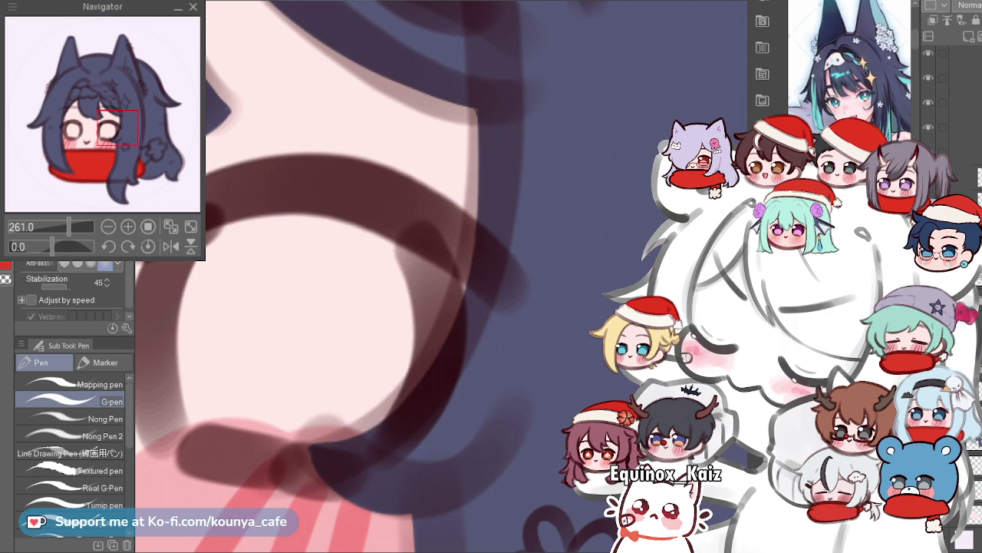
{"action": "scroll", "coordinate": [330, 276], "scroll_direction": "down", "scroll_amount": 3}
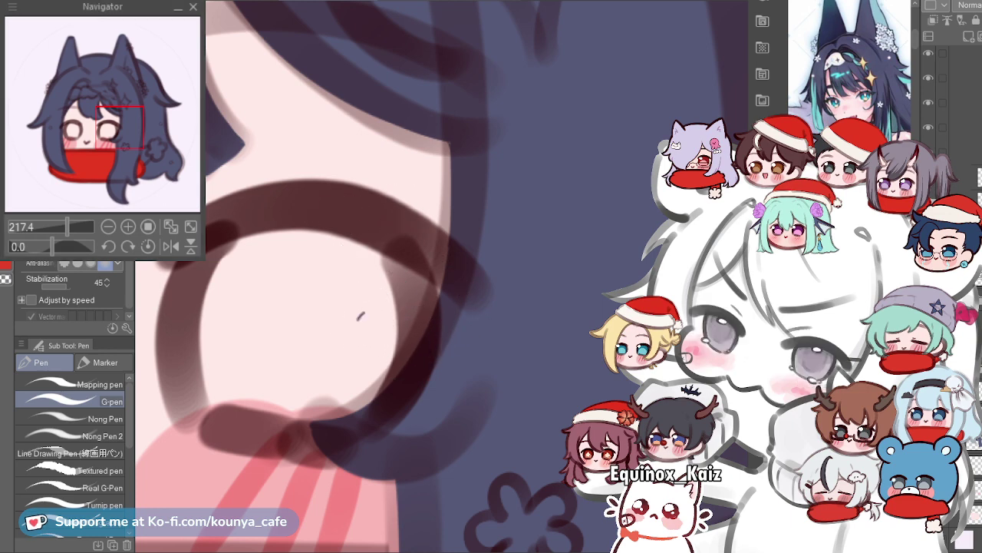
{"action": "scroll", "coordinate": [357, 320], "scroll_direction": "down", "scroll_amount": 5}
{"action": "left_click_drag", "start_coordinate": [389, 333], "coordinate": [390, 338]}
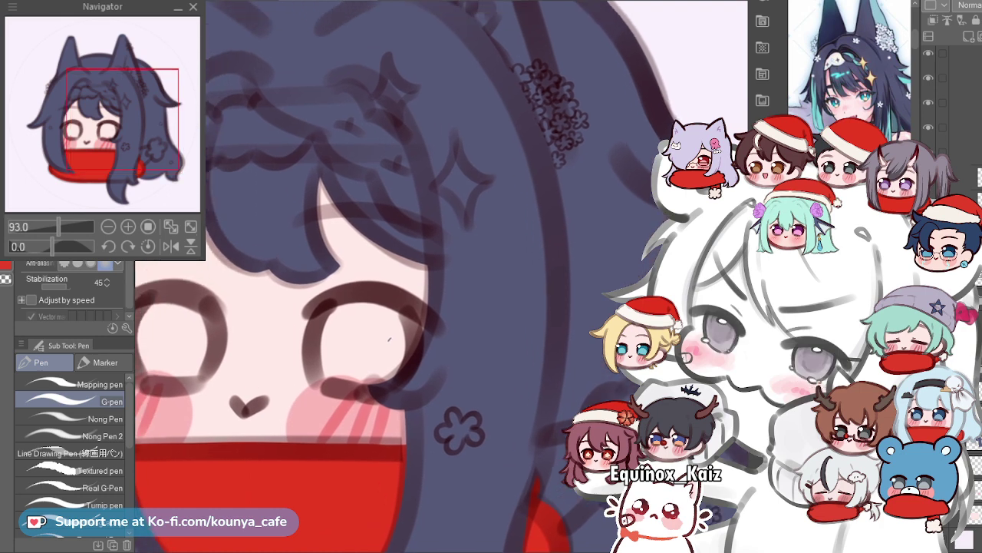
{"action": "scroll", "coordinate": [389, 338], "scroll_direction": "up", "scroll_amount": 3}
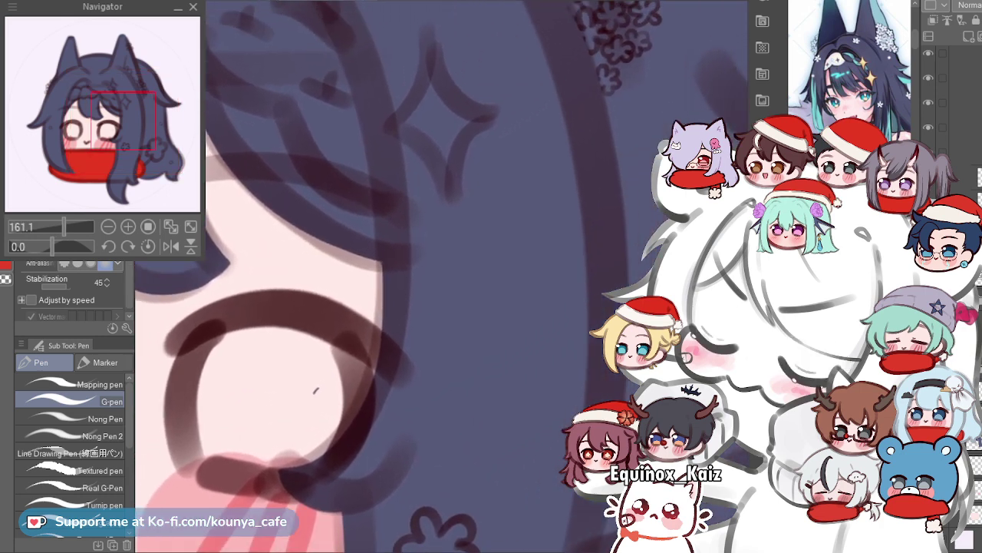
{"action": "scroll", "coordinate": [377, 370], "scroll_direction": "up", "scroll_amount": 2}
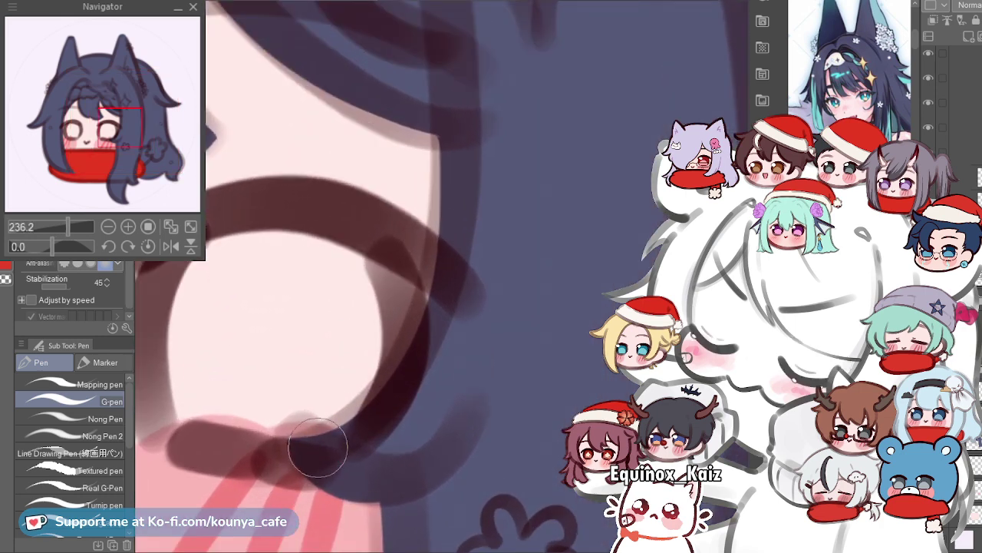
{"action": "left_click_drag", "start_coordinate": [274, 450], "coordinate": [394, 232]}
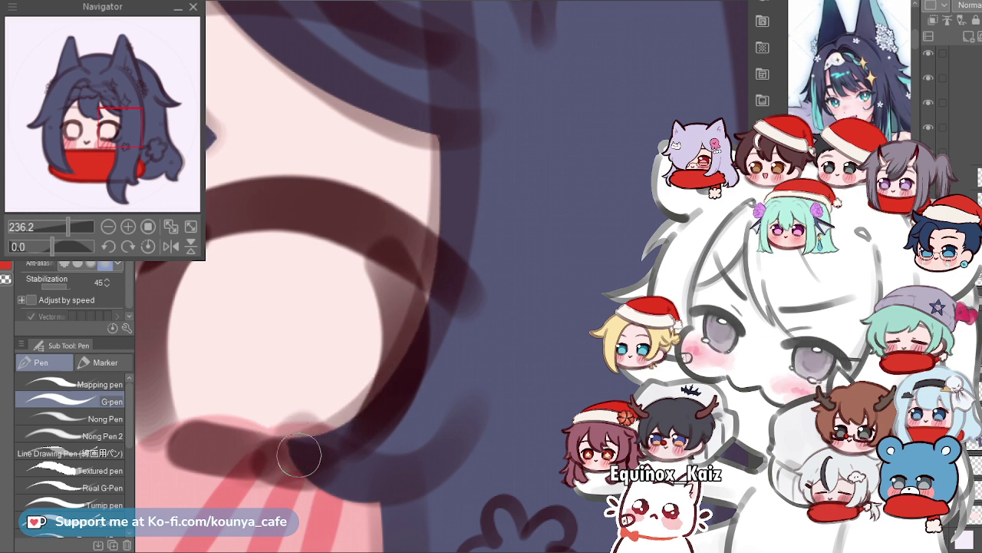
{"action": "left_click_drag", "start_coordinate": [272, 456], "coordinate": [387, 233]}
{"action": "key", "text": "ctrl+z"}
{"action": "mouse_move", "coordinate": [305, 450]}
{"action": "left_mouse_down"}
{"action": "mouse_move", "coordinate": [357, 432]}
{"action": "mouse_move", "coordinate": [420, 137]}
{"action": "left_mouse_up"}
{"action": "key", "text": "ctrl+z"}
{"action": "left_click_drag", "start_coordinate": [286, 448], "coordinate": [454, 254]}
{"action": "scroll", "coordinate": [368, 345], "scroll_direction": "down", "scroll_amount": 1}
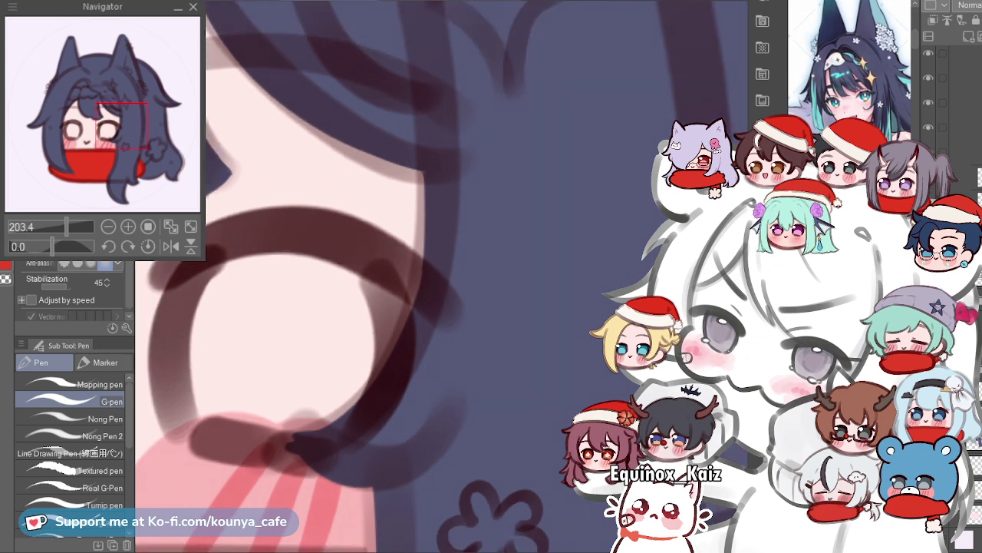
Redo the navy stroke of the curled hair tip below the right eye so it tapers finely along the sketch line.
{"action": "scroll", "coordinate": [369, 345], "scroll_direction": "up", "scroll_amount": 2}
{"action": "scroll", "coordinate": [368, 345], "scroll_direction": "down", "scroll_amount": 2}
{"action": "scroll", "coordinate": [317, 441], "scroll_direction": "down", "scroll_amount": 1}
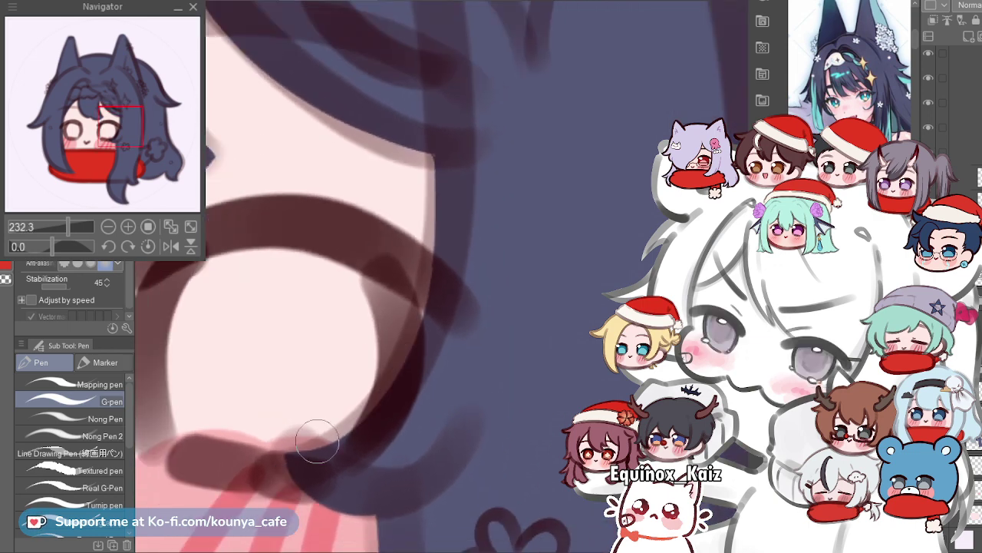
{"action": "key", "text": "ctrl+z"}
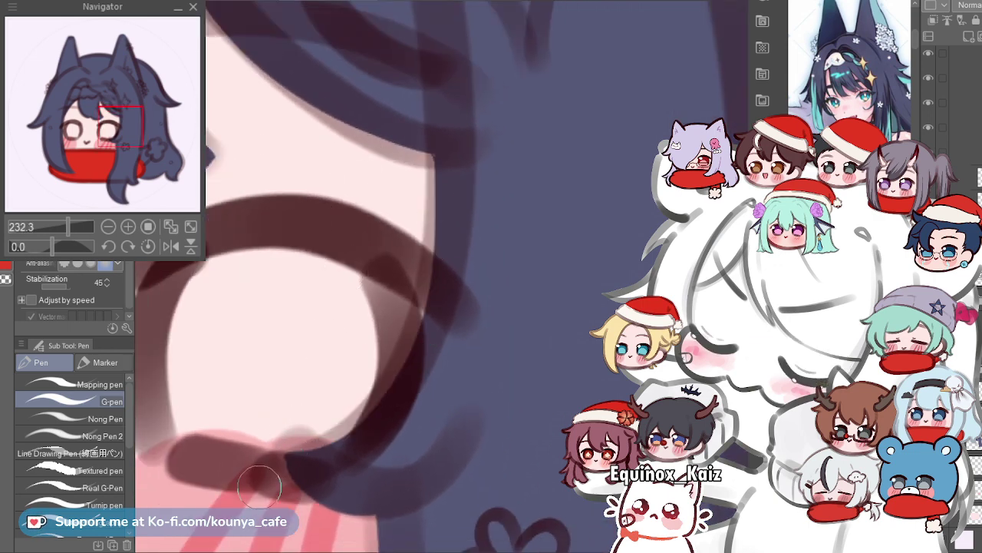
{"action": "left_click_drag", "start_coordinate": [274, 466], "coordinate": [390, 276]}
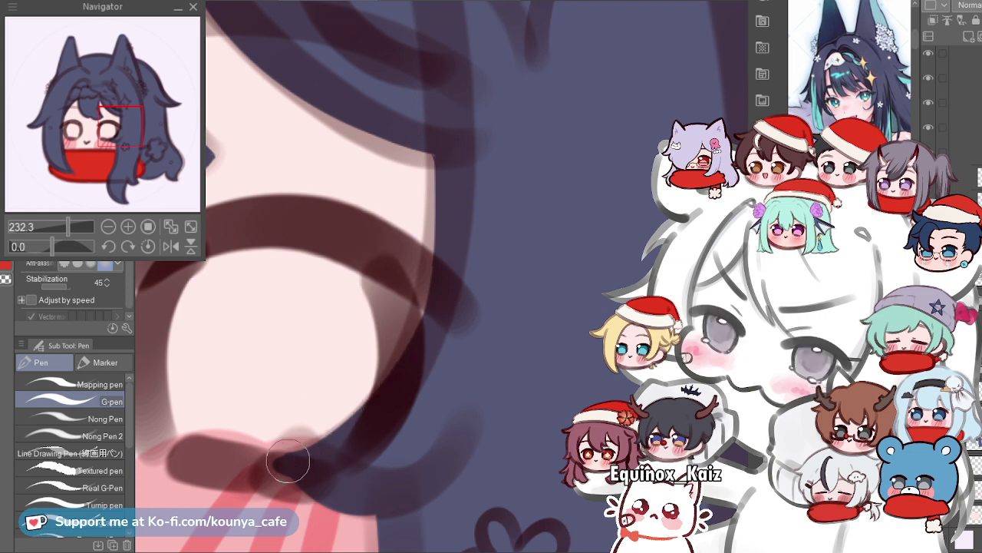
{"action": "key", "text": "ctrl+z"}
{"action": "mouse_move", "coordinate": [274, 469]}
{"action": "left_mouse_down"}
{"action": "mouse_move", "coordinate": [393, 402]}
{"action": "mouse_move", "coordinate": [393, 358]}
{"action": "left_mouse_up"}
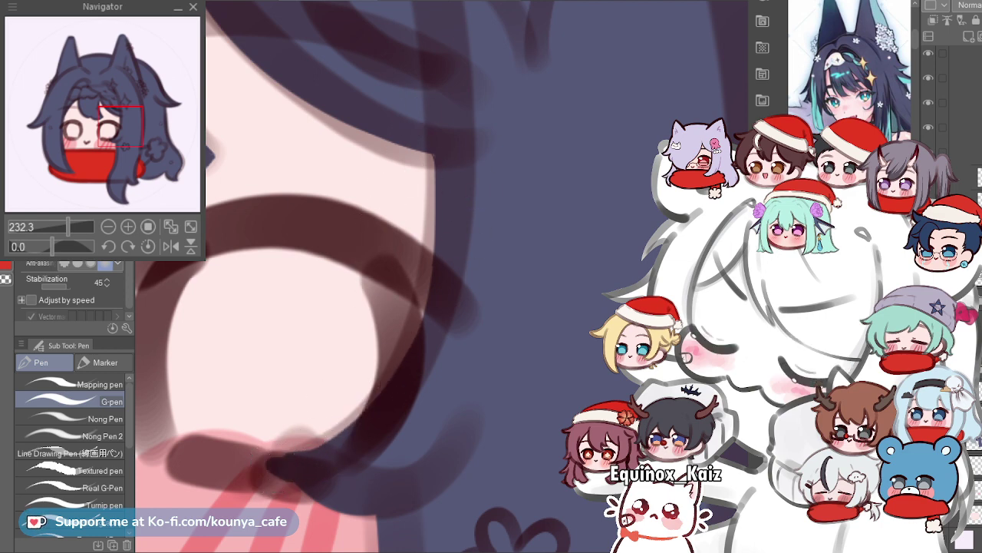
Examine the curled hair tip, the overall hair fill and the face for uneven edges, and compare the empty eyes with the reference's eye.
{"action": "scroll", "coordinate": [388, 299], "scroll_direction": "up", "scroll_amount": 1}
{"action": "scroll", "coordinate": [345, 307], "scroll_direction": "up", "scroll_amount": 2}
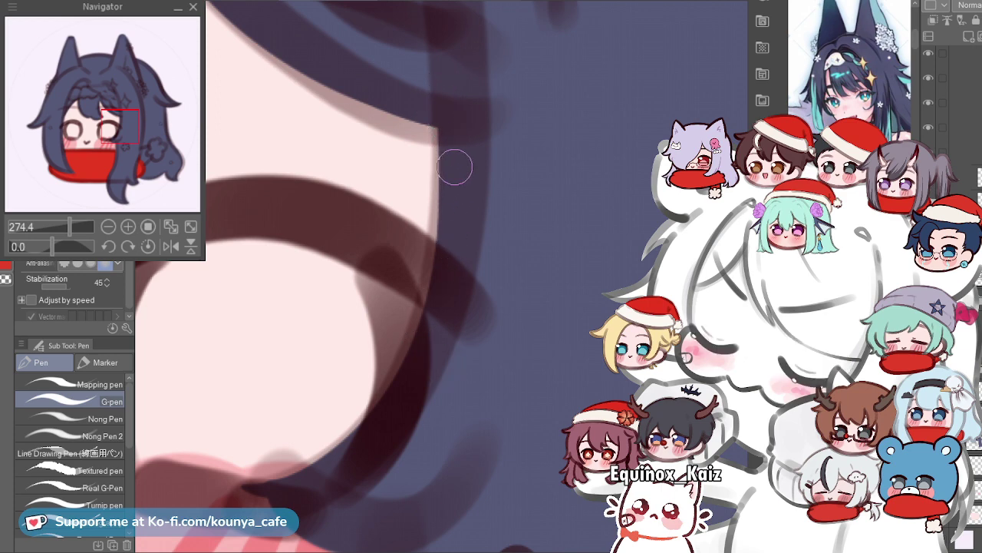
{"action": "scroll", "coordinate": [455, 168], "scroll_direction": "down", "scroll_amount": 3}
{"action": "scroll", "coordinate": [382, 291], "scroll_direction": "up", "scroll_amount": 4}
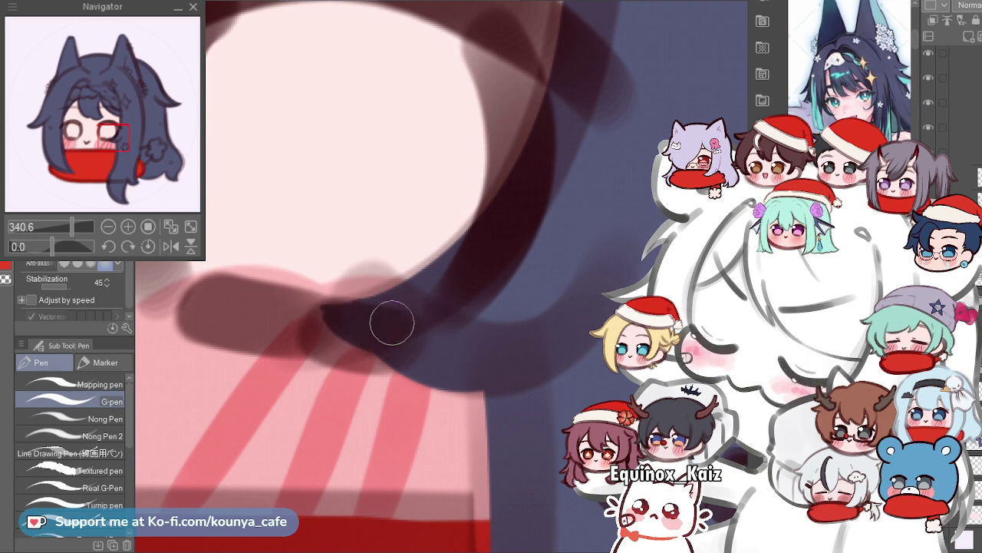
{"action": "scroll", "coordinate": [383, 302], "scroll_direction": "down", "scroll_amount": 5}
{"action": "left_click_drag", "start_coordinate": [384, 302], "coordinate": [485, 289]}
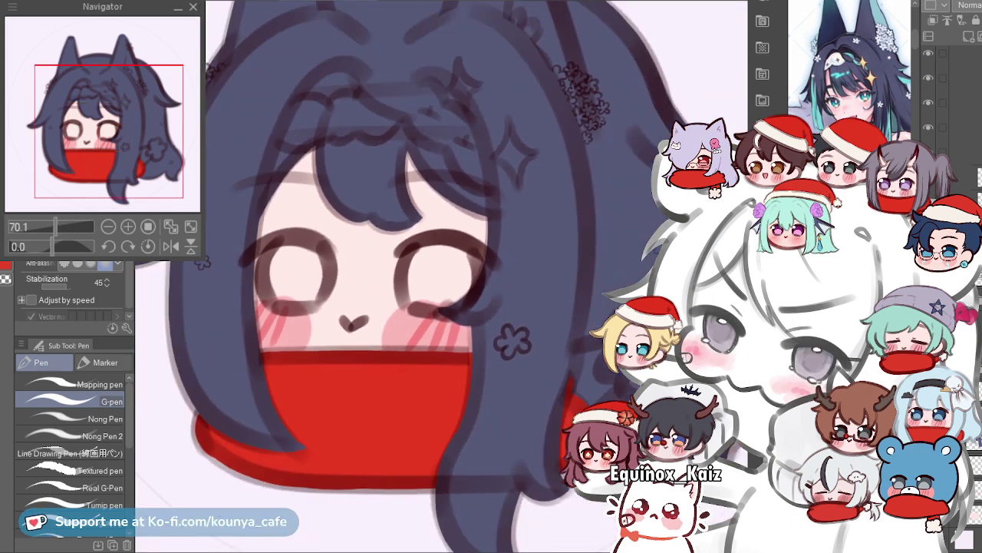
{"action": "scroll", "coordinate": [395, 325], "scroll_direction": "down", "scroll_amount": 1}
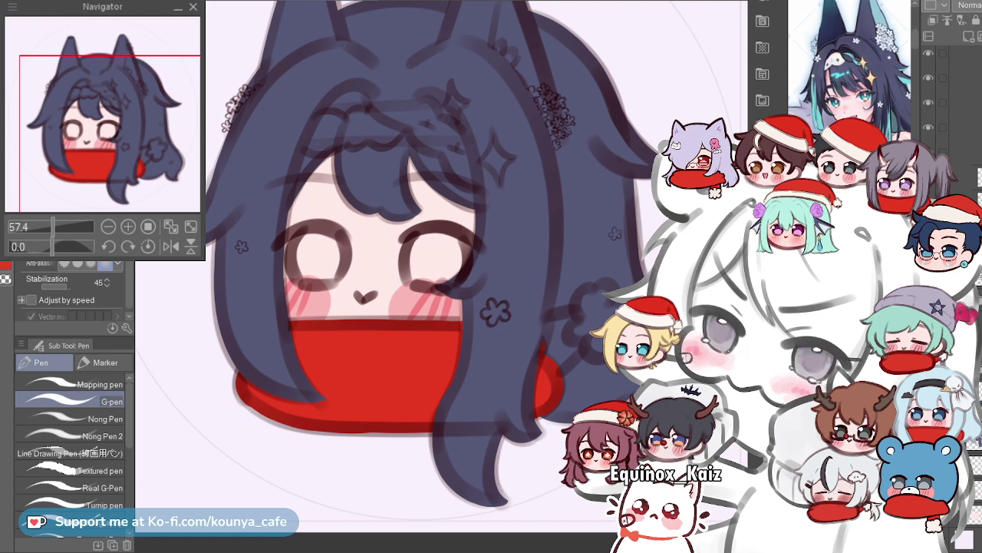
{"action": "scroll", "coordinate": [406, 191], "scroll_direction": "up", "scroll_amount": 2}
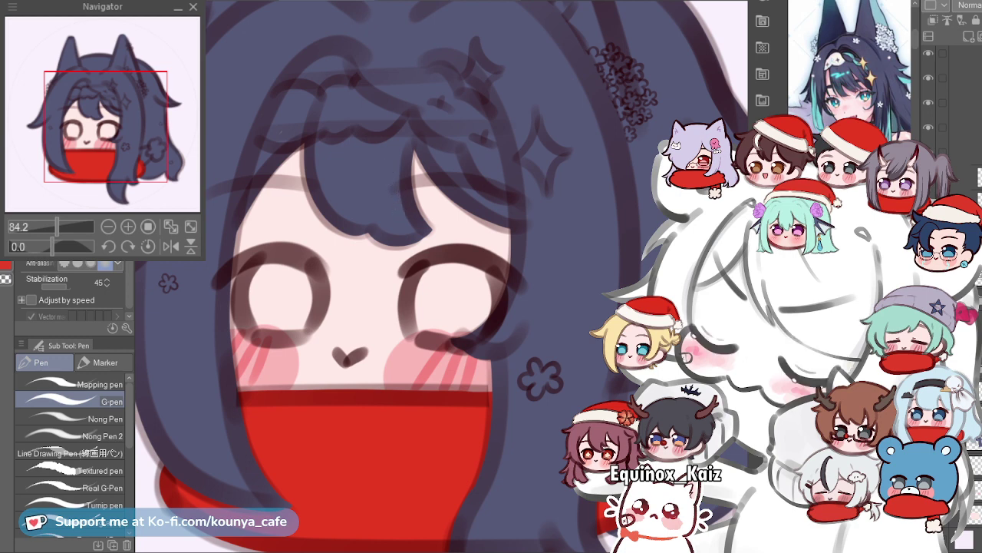
{"action": "scroll", "coordinate": [462, 230], "scroll_direction": "down", "scroll_amount": 4}
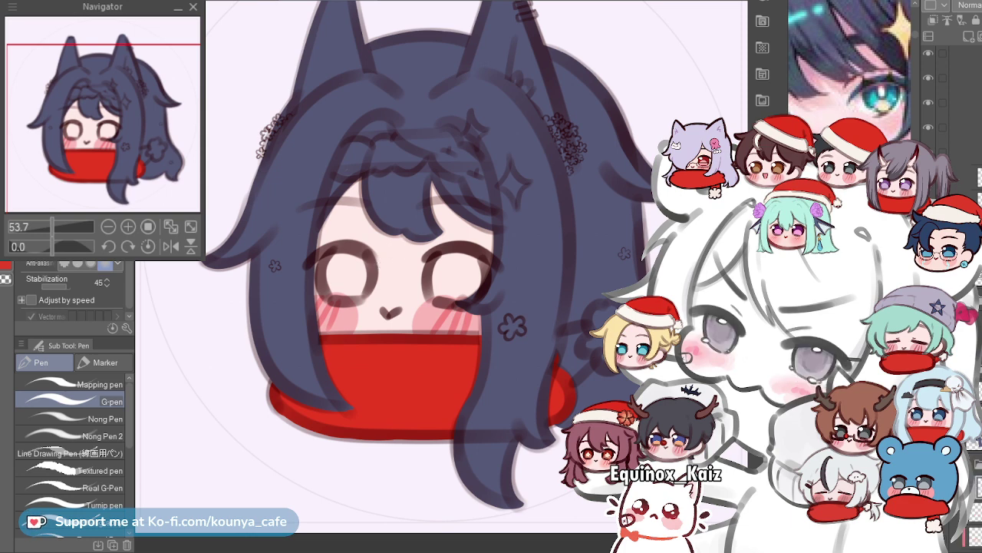
{"action": "scroll", "coordinate": [401, 262], "scroll_direction": "up", "scroll_amount": 3}
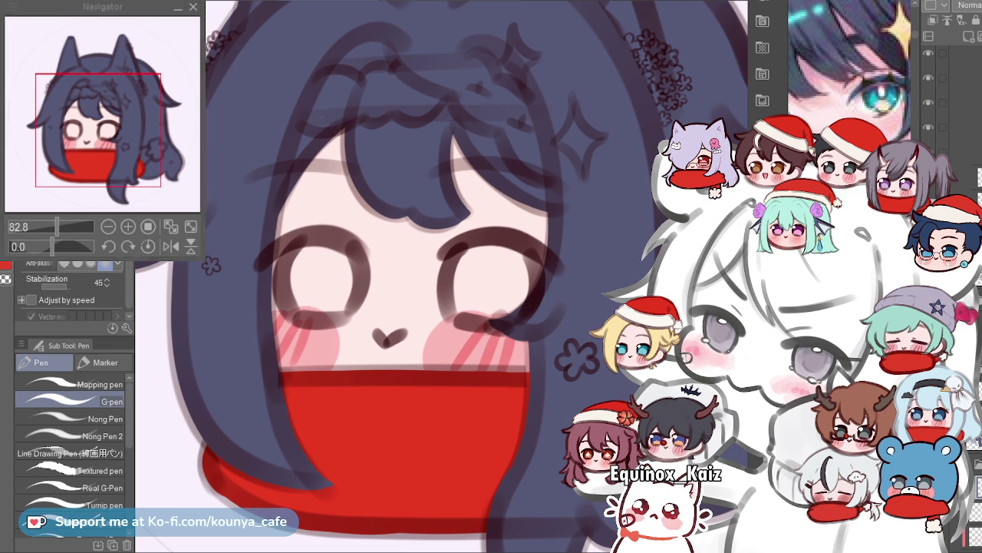
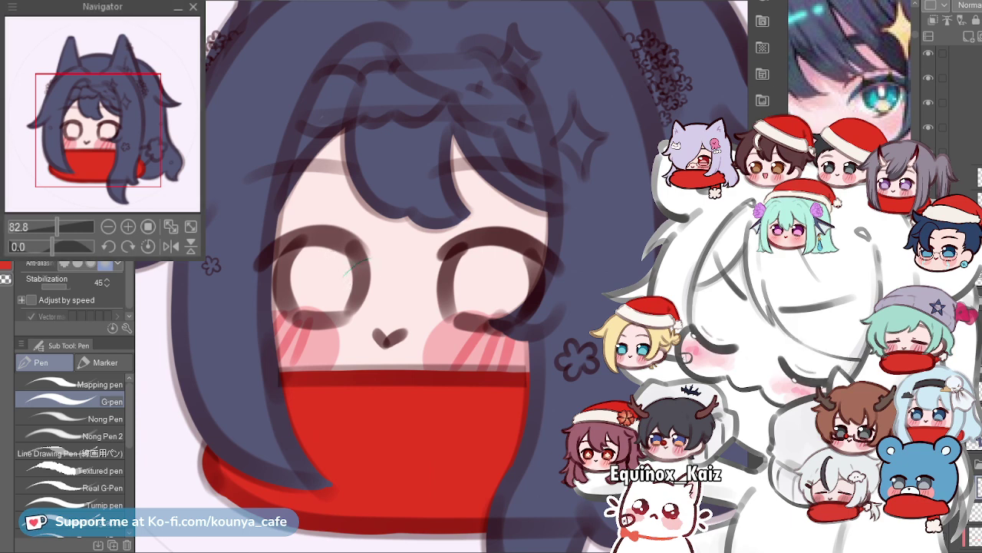
Enlarge the brush and block in the centre of the left eye's iris with light turquoise, retrying the first dabs.
{"action": "scroll", "coordinate": [366, 284], "scroll_direction": "up", "scroll_amount": 4}
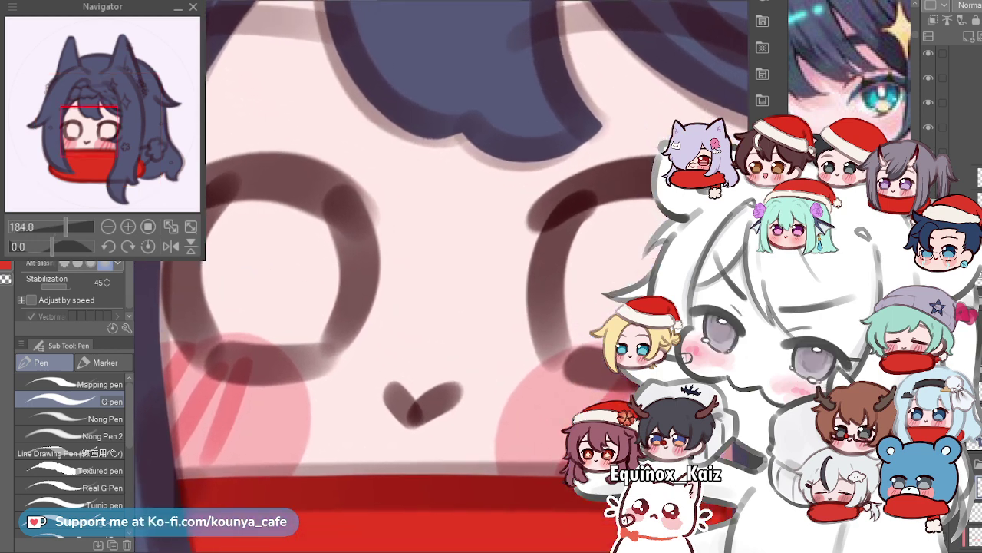
{"action": "key", "text": "bracketright"}
{"action": "key", "text": "bracketright"}
{"action": "key", "text": "bracketright"}
{"action": "key", "text": "bracketright"}
{"action": "left_click_drag", "start_coordinate": [244, 249], "coordinate": [258, 301]}
{"action": "key", "text": "ctrl+z"}
{"action": "mouse_move", "coordinate": [264, 220]}
{"action": "left_mouse_down"}
{"action": "mouse_move", "coordinate": [269, 285]}
{"action": "mouse_move", "coordinate": [272, 230]}
{"action": "left_mouse_up"}
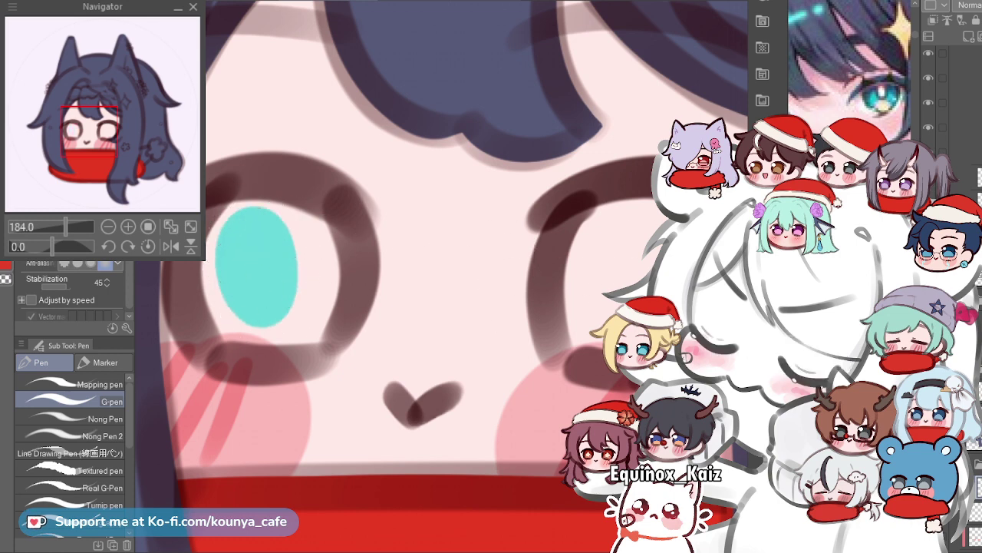
{"action": "key", "text": "ctrl+z"}
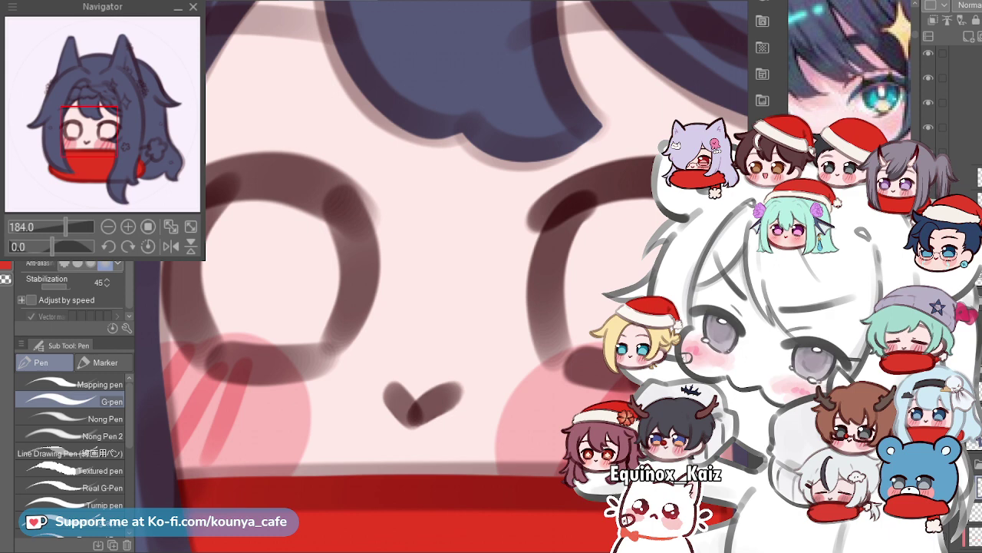
{"action": "mouse_move", "coordinate": [261, 264]}
{"action": "left_mouse_down"}
{"action": "mouse_move", "coordinate": [257, 307]}
{"action": "mouse_move", "coordinate": [247, 257]}
{"action": "mouse_move", "coordinate": [270, 268]}
{"action": "left_mouse_up"}
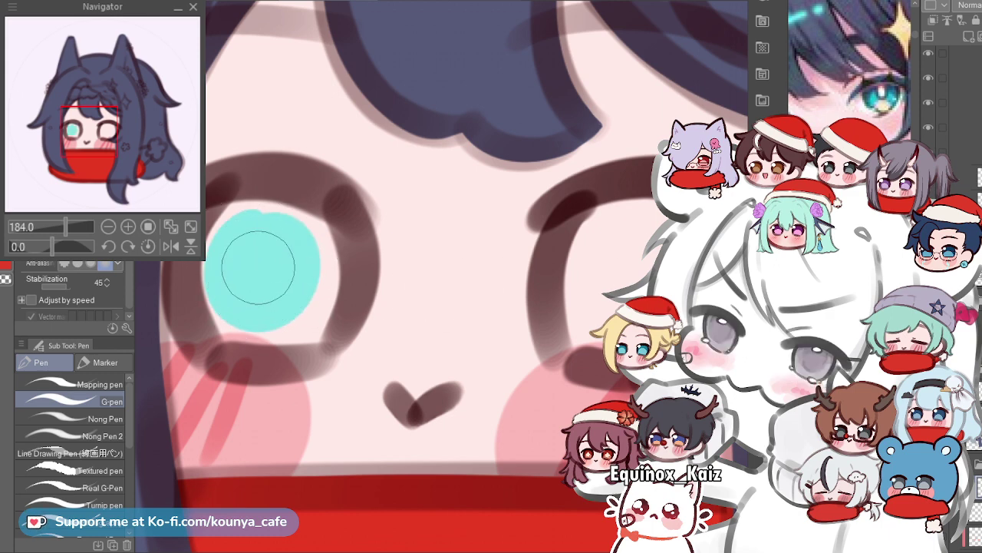
Reduce the brush size and paint the left eye's outer side and upper arc in turquoise along the sketch, retrying uneven strokes.
{"action": "scroll", "coordinate": [284, 307], "scroll_direction": "up", "scroll_amount": 2}
{"action": "left_click_drag", "start_coordinate": [232, 230], "coordinate": [379, 248]}
{"action": "key", "text": "["}
{"action": "key", "text": "["}
{"action": "scroll", "coordinate": [370, 214], "scroll_direction": "up", "scroll_amount": 1}
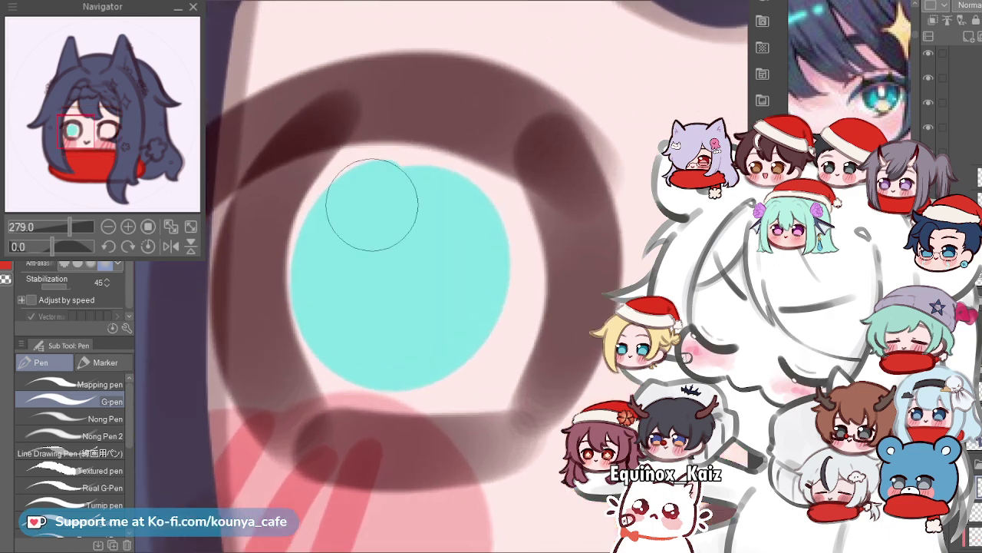
{"action": "mouse_move", "coordinate": [353, 130]}
{"action": "left_mouse_down"}
{"action": "mouse_move", "coordinate": [306, 161]}
{"action": "mouse_move", "coordinate": [320, 432]}
{"action": "left_mouse_up"}
{"action": "key", "text": "ctrl+z"}
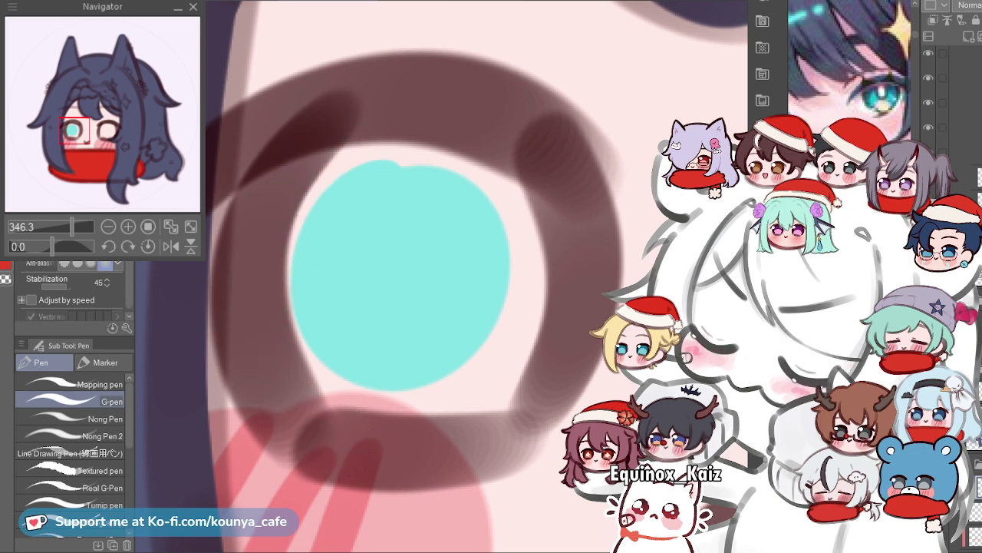
{"action": "left_click_drag", "start_coordinate": [315, 146], "coordinate": [323, 414]}
{"action": "key", "text": "ctrl+z"}
{"action": "left_click_drag", "start_coordinate": [358, 114], "coordinate": [338, 421]}
{"action": "mouse_move", "coordinate": [365, 105]}
{"action": "left_mouse_down"}
{"action": "mouse_move", "coordinate": [329, 132]}
{"action": "mouse_move", "coordinate": [349, 430]}
{"action": "left_mouse_up"}
{"action": "mouse_move", "coordinate": [374, 96]}
{"action": "left_mouse_down"}
{"action": "mouse_move", "coordinate": [303, 406]}
{"action": "mouse_move", "coordinate": [342, 428]}
{"action": "left_mouse_up"}
{"action": "key", "text": "ctrl+z"}
{"action": "mouse_move", "coordinate": [360, 118]}
{"action": "left_mouse_down"}
{"action": "mouse_move", "coordinate": [452, 109]}
{"action": "mouse_move", "coordinate": [389, 106]}
{"action": "mouse_move", "coordinate": [442, 96]}
{"action": "mouse_move", "coordinate": [491, 346]}
{"action": "left_mouse_up"}
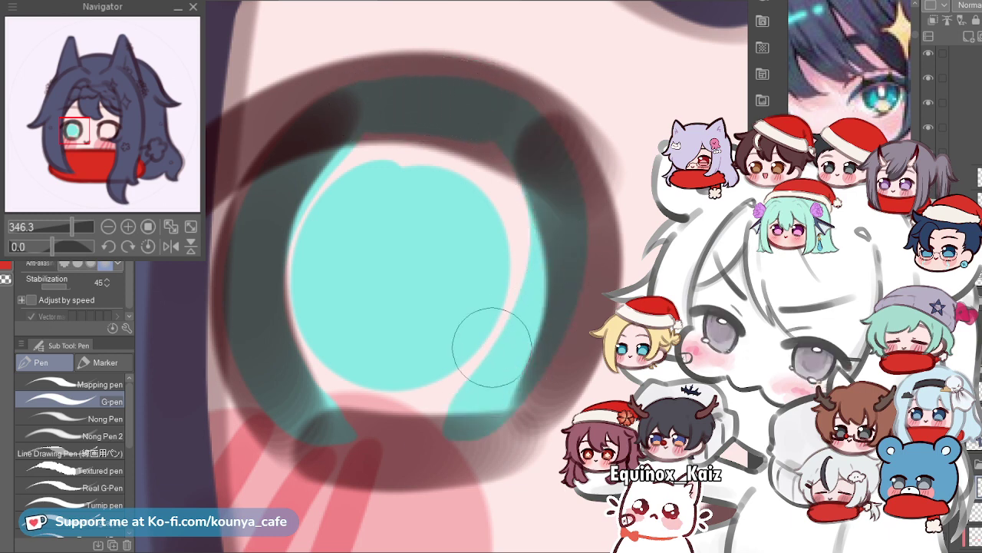
Repaint the left eye's inner side in turquoise as a smooth curve from the upper arc to the lower lid line.
{"action": "key", "text": "ctrl+z"}
{"action": "mouse_move", "coordinate": [517, 110]}
{"action": "left_mouse_down"}
{"action": "mouse_move", "coordinate": [536, 162]}
{"action": "mouse_move", "coordinate": [484, 422]}
{"action": "left_mouse_up"}
{"action": "mouse_move", "coordinate": [512, 113]}
{"action": "left_mouse_down"}
{"action": "mouse_move", "coordinate": [468, 109]}
{"action": "mouse_move", "coordinate": [526, 219]}
{"action": "mouse_move", "coordinate": [436, 412]}
{"action": "left_mouse_up"}
{"action": "key", "text": "ctrl+z"}
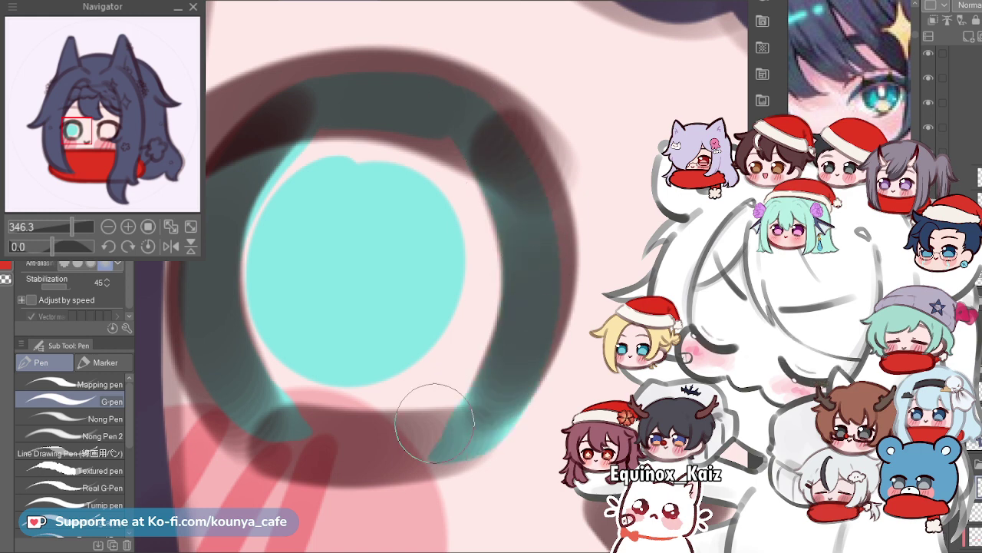
{"action": "key", "text": "ctrl+z"}
{"action": "mouse_move", "coordinate": [481, 103]}
{"action": "left_mouse_down"}
{"action": "mouse_move", "coordinate": [518, 195]}
{"action": "mouse_move", "coordinate": [443, 419]}
{"action": "left_mouse_up"}
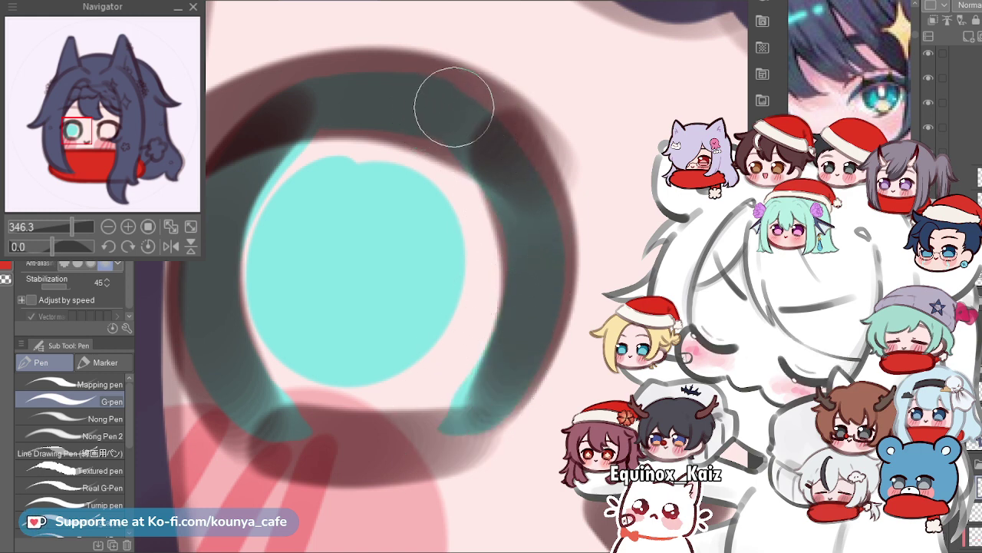
Fill the gaps between the turquoise centre and the edge strokes inside the left eye.
{"action": "scroll", "coordinate": [354, 135], "scroll_direction": "down", "scroll_amount": 2}
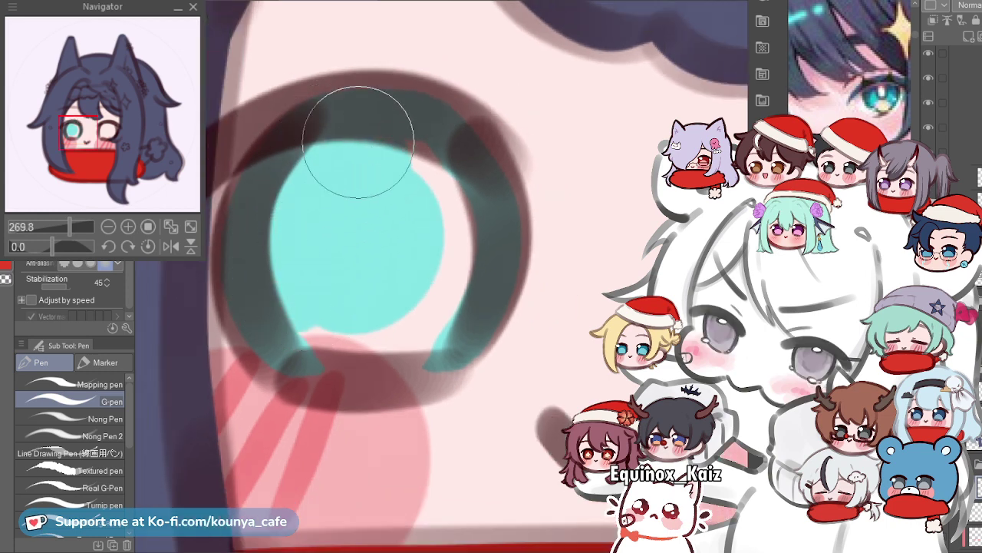
{"action": "left_click_drag", "start_coordinate": [387, 184], "coordinate": [344, 201]}
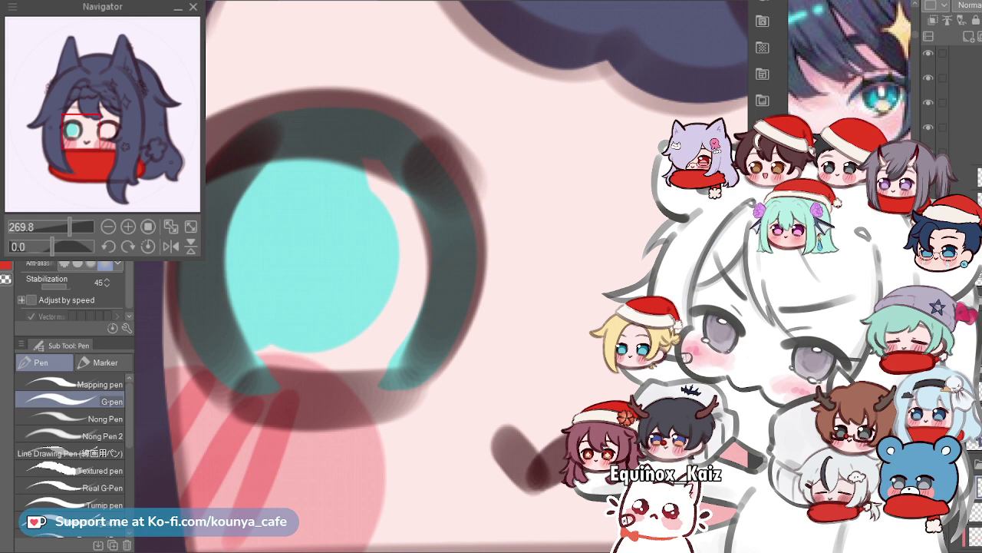
{"action": "scroll", "coordinate": [395, 176], "scroll_direction": "down", "scroll_amount": 3}
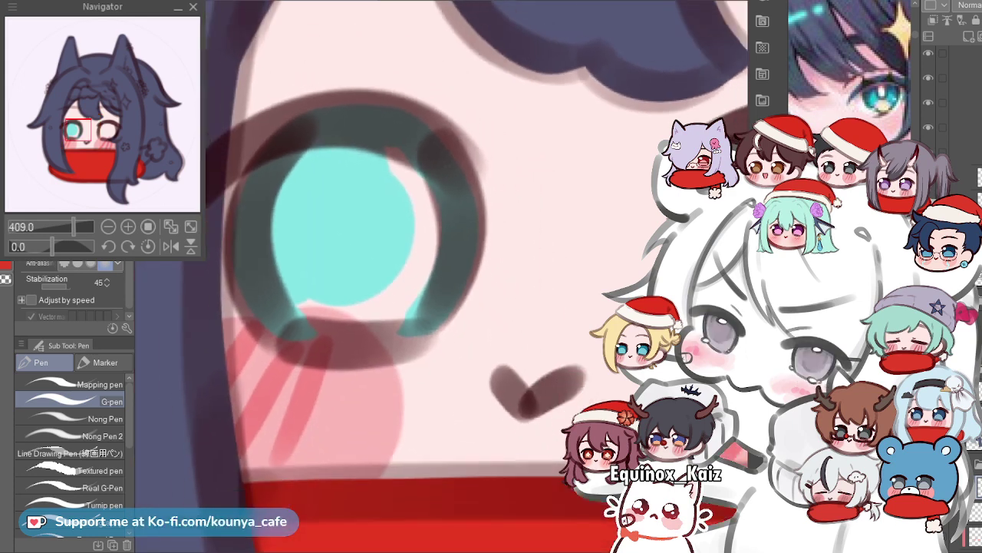
{"action": "scroll", "coordinate": [433, 162], "scroll_direction": "up", "scroll_amount": 3}
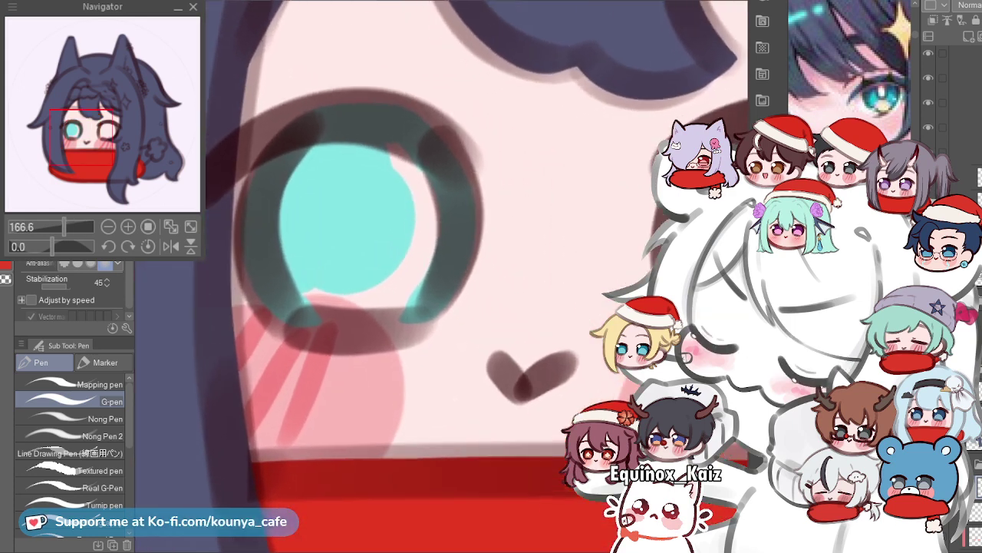
{"action": "mouse_move", "coordinate": [349, 114]}
{"action": "left_mouse_down"}
{"action": "mouse_move", "coordinate": [394, 155]}
{"action": "mouse_move", "coordinate": [425, 291]}
{"action": "mouse_move", "coordinate": [426, 213]}
{"action": "left_mouse_up"}
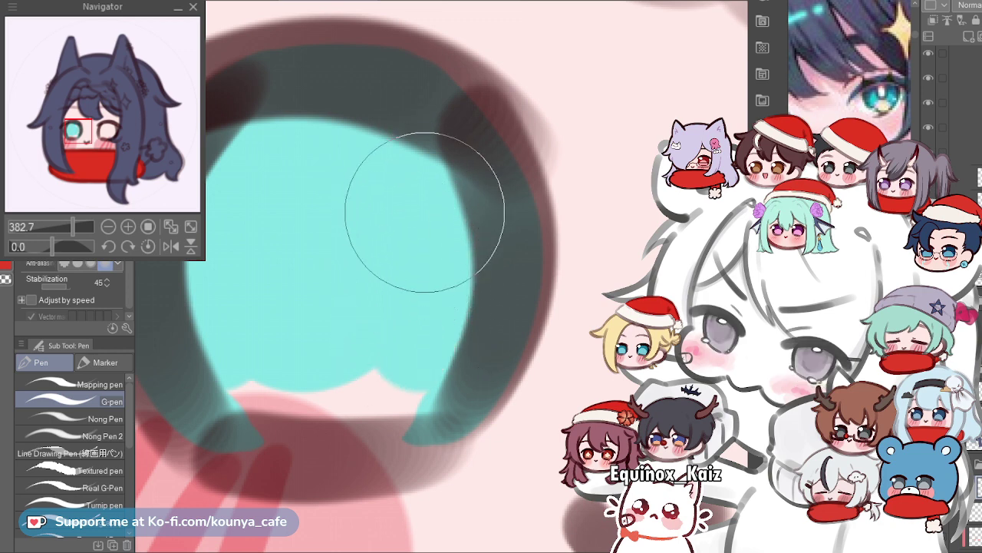
{"action": "left_click_drag", "start_coordinate": [295, 322], "coordinate": [348, 281]}
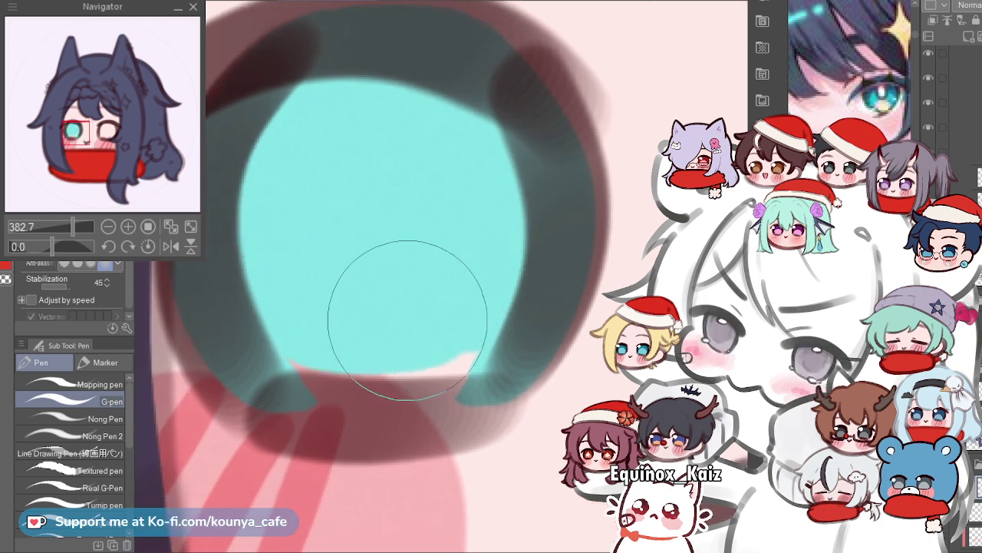
Reduce the brush size and close the left eye's lower edge in turquoise along the lower lid line, covering the remaining gaps.
{"action": "scroll", "coordinate": [378, 395], "scroll_direction": "up", "scroll_amount": 1}
{"action": "key", "text": "["}
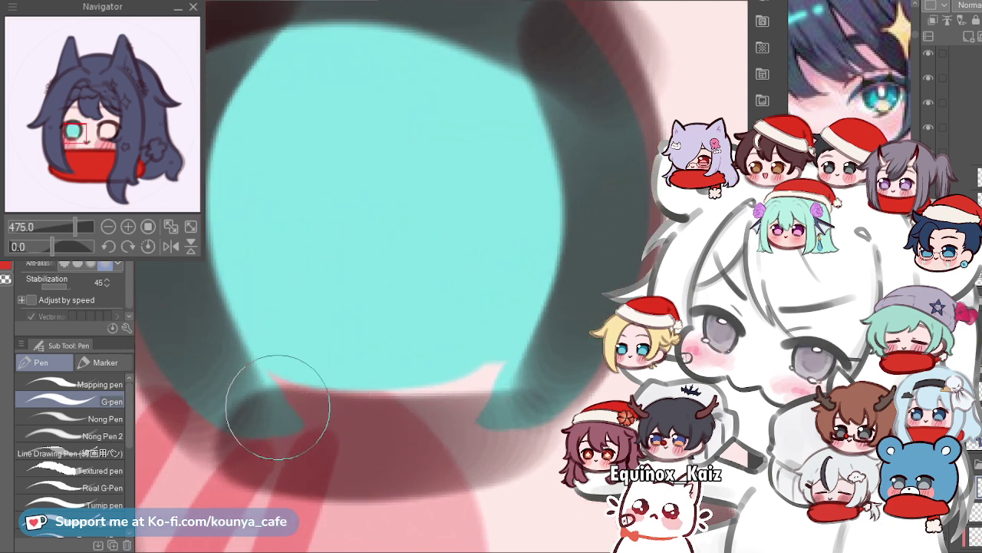
{"action": "left_click_drag", "start_coordinate": [269, 410], "coordinate": [415, 413]}
{"action": "left_click_drag", "start_coordinate": [246, 422], "coordinate": [491, 412]}
{"action": "key", "text": "ctrl+z"}
{"action": "left_click_drag", "start_coordinate": [243, 403], "coordinate": [486, 408]}
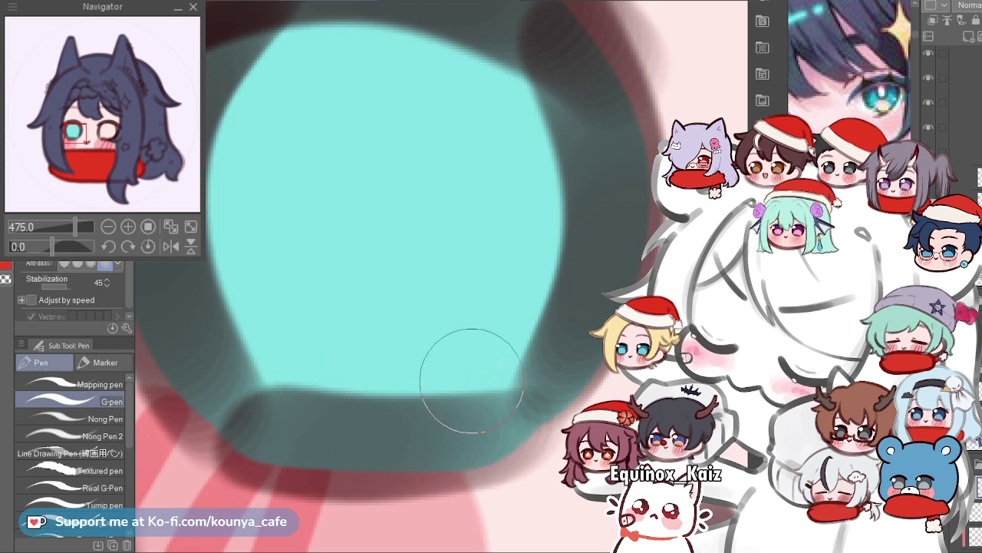
Paint the inner side of the right eye in turquoise along the sketch curve, retrying the stroke until it follows the line.
{"action": "scroll", "coordinate": [484, 353], "scroll_direction": "down", "scroll_amount": 6}
{"action": "left_click_drag", "start_coordinate": [484, 353], "coordinate": [244, 302]}
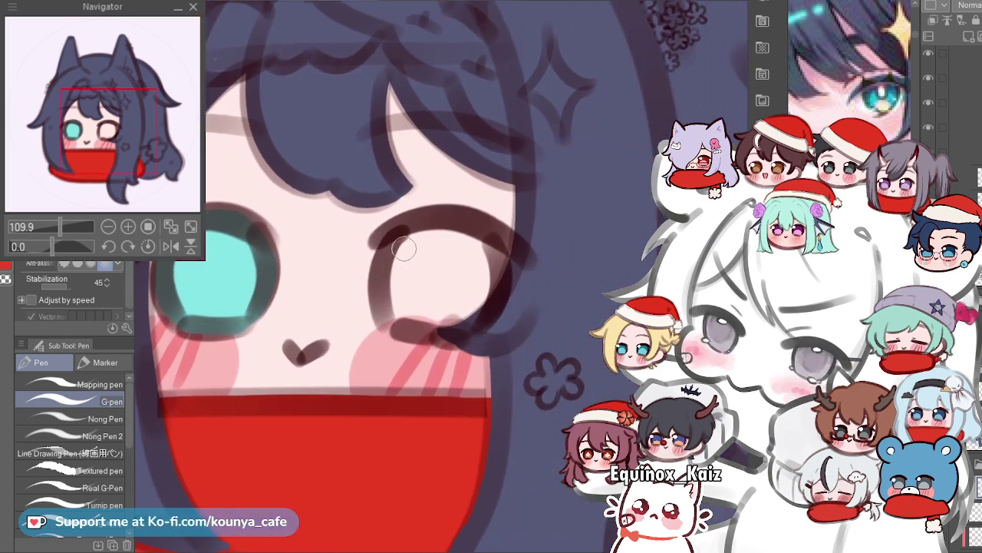
{"action": "scroll", "coordinate": [394, 313], "scroll_direction": "up", "scroll_amount": 3}
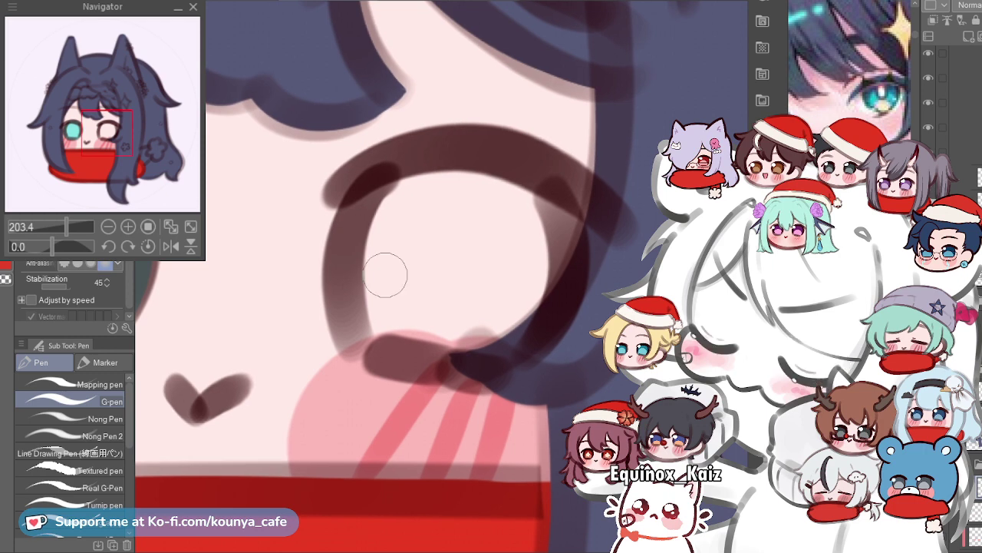
{"action": "scroll", "coordinate": [416, 302], "scroll_direction": "up", "scroll_amount": 3}
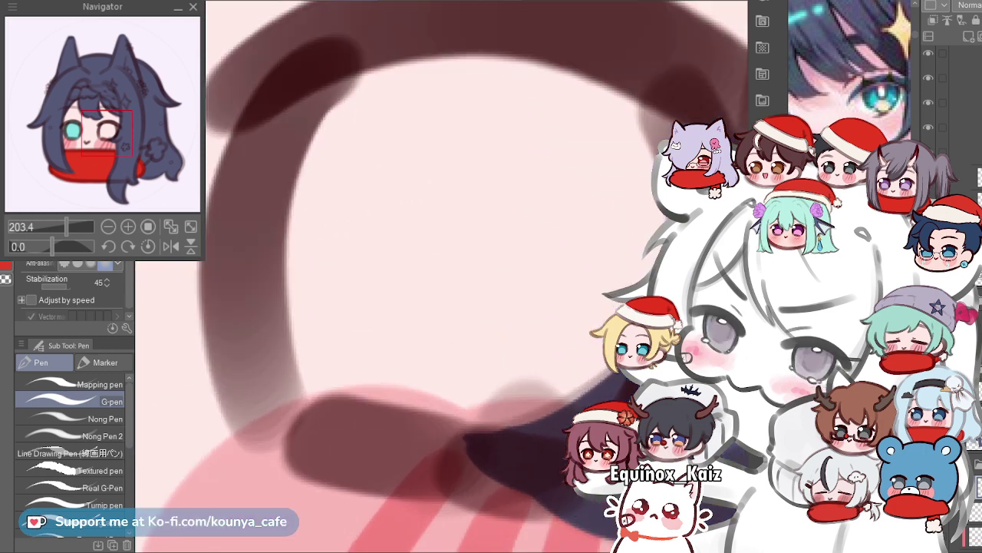
{"action": "mouse_move", "coordinate": [291, 324]}
{"action": "left_mouse_down"}
{"action": "mouse_move", "coordinate": [295, 345]}
{"action": "mouse_move", "coordinate": [262, 321]}
{"action": "left_mouse_up"}
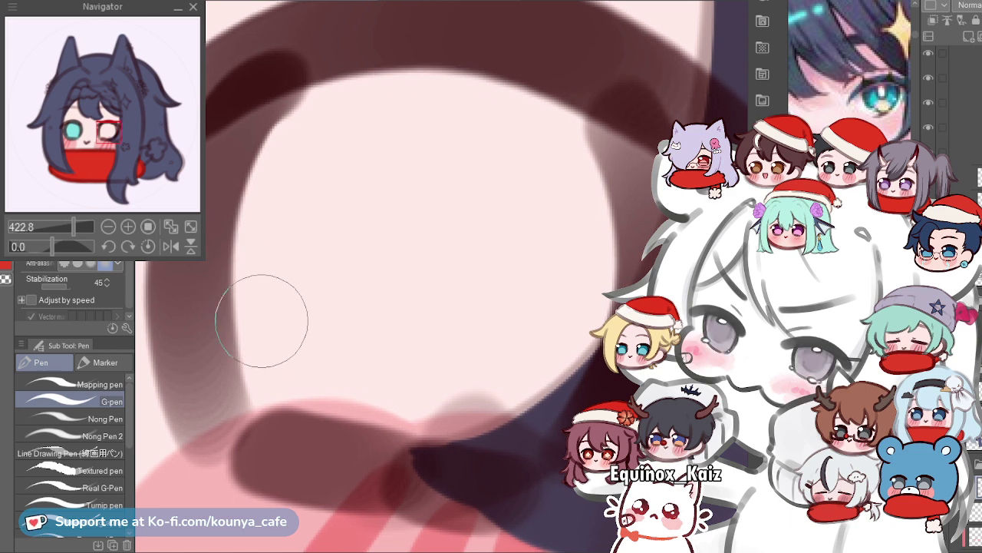
{"action": "mouse_move", "coordinate": [368, 59]}
{"action": "left_mouse_down"}
{"action": "mouse_move", "coordinate": [286, 131]}
{"action": "mouse_move", "coordinate": [279, 444]}
{"action": "left_mouse_up"}
{"action": "key", "text": "ctrl+z"}
{"action": "key", "text": "ctrl+shift+z"}
{"action": "key", "text": "ctrl+z"}
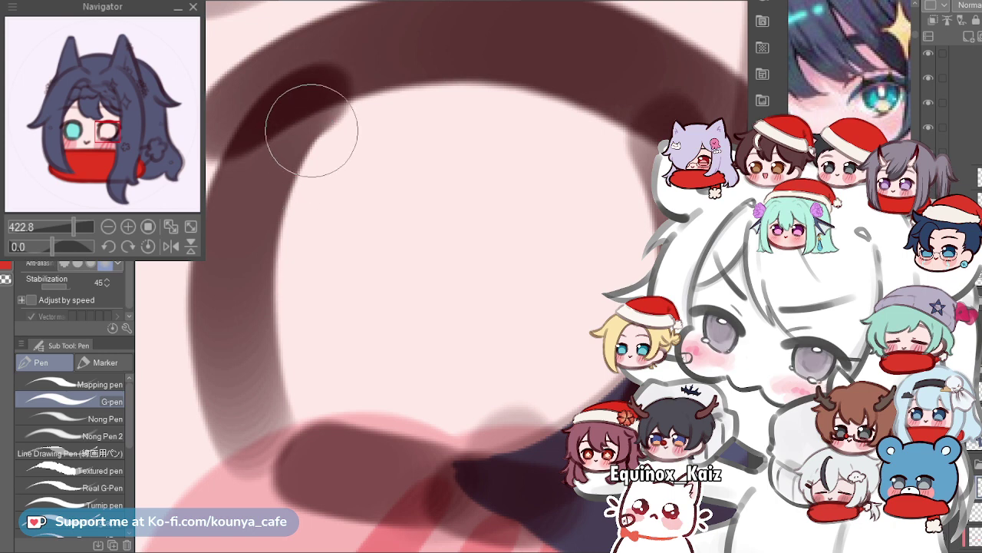
{"action": "key", "text": "ctrl+y"}
{"action": "key", "text": "ctrl+z"}
{"action": "left_click_drag", "start_coordinate": [357, 59], "coordinate": [261, 376]}
{"action": "key", "text": "ctrl+z"}
{"action": "left_click_drag", "start_coordinate": [303, 100], "coordinate": [299, 359]}
{"action": "key", "text": "ctrl+z"}
{"action": "left_click_drag", "start_coordinate": [340, 55], "coordinate": [329, 456]}
{"action": "key", "text": "ctrl+z"}
{"action": "left_click_drag", "start_coordinate": [322, 97], "coordinate": [296, 406]}
{"action": "key", "text": "ctrl+z"}
{"action": "left_click_drag", "start_coordinate": [329, 92], "coordinate": [307, 465]}
{"action": "key", "text": "ctrl+z"}
{"action": "mouse_move", "coordinate": [303, 119]}
{"action": "left_mouse_down"}
{"action": "mouse_move", "coordinate": [237, 296]}
{"action": "mouse_move", "coordinate": [303, 426]}
{"action": "left_mouse_up"}
{"action": "key", "text": "ctrl+z"}
{"action": "mouse_move", "coordinate": [307, 109]}
{"action": "left_mouse_down"}
{"action": "mouse_move", "coordinate": [246, 393]}
{"action": "mouse_move", "coordinate": [301, 413]}
{"action": "left_mouse_up"}
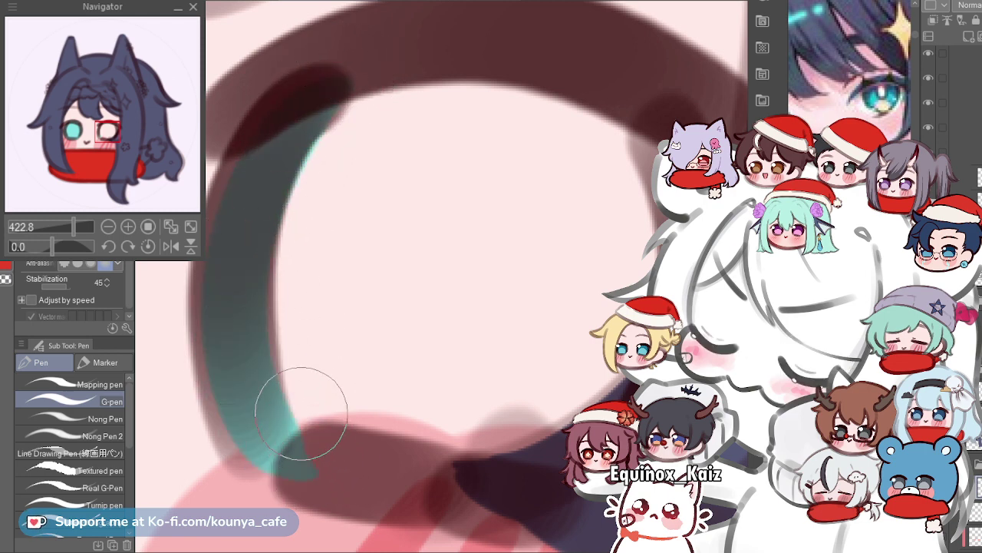
Paint the upper arc of the right eye in turquoise beneath the lash line, retrying until the curve is smooth.
{"action": "key", "text": "ctrl+z"}
{"action": "mouse_move", "coordinate": [279, 113]}
{"action": "left_mouse_down"}
{"action": "mouse_move", "coordinate": [376, 78]}
{"action": "mouse_move", "coordinate": [522, 106]}
{"action": "left_mouse_up"}
{"action": "key", "text": "ctrl+z"}
{"action": "mouse_move", "coordinate": [256, 99]}
{"action": "left_mouse_down"}
{"action": "mouse_move", "coordinate": [447, 69]}
{"action": "mouse_move", "coordinate": [528, 123]}
{"action": "left_mouse_up"}
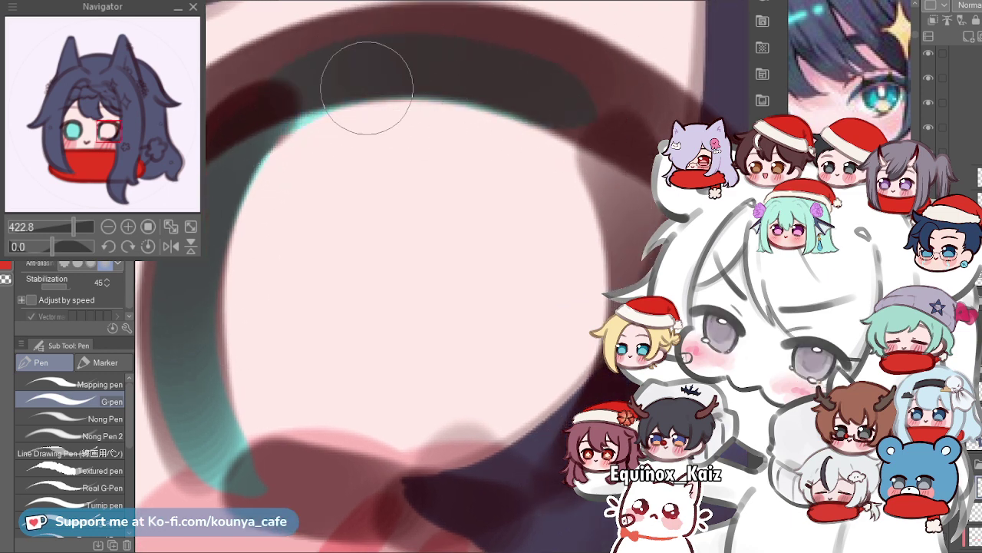
Paint the outer side of the right eye in turquoise from the upper arc down to the lower lid, redoing the uneven strokes.
{"action": "left_click_drag", "start_coordinate": [601, 129], "coordinate": [614, 254]}
{"action": "left_click_drag", "start_coordinate": [508, 467], "coordinate": [489, 439]}
{"action": "key", "text": "ctrl+z"}
{"action": "left_click_drag", "start_coordinate": [563, 92], "coordinate": [604, 299]}
{"action": "key", "text": "ctrl+z"}
{"action": "mouse_move", "coordinate": [565, 89]}
{"action": "left_mouse_down"}
{"action": "mouse_move", "coordinate": [603, 219]}
{"action": "mouse_move", "coordinate": [437, 457]}
{"action": "left_mouse_up"}
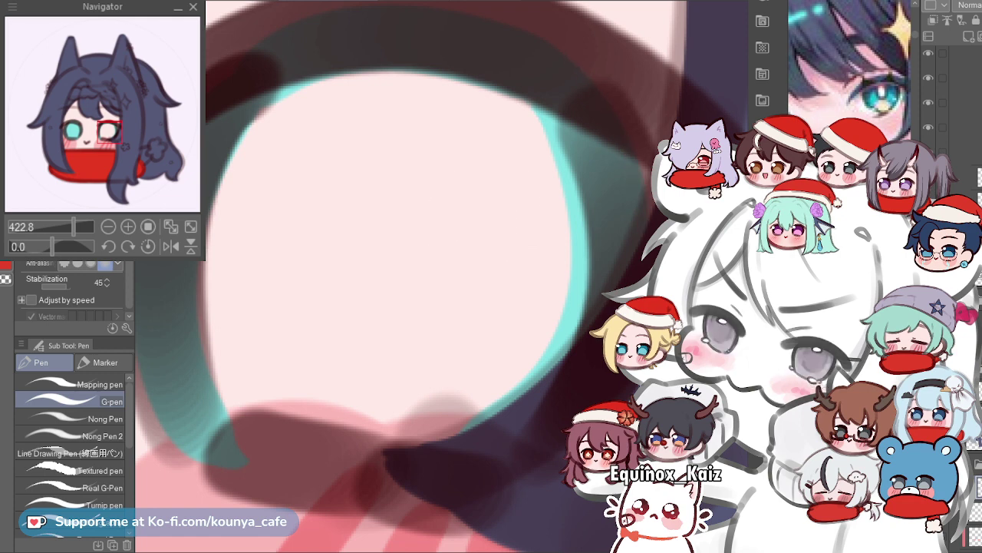
Undo the last stroke and close the right eye's lower edge in turquoise along the lower lid line.
{"action": "key", "text": "ctrl+z"}
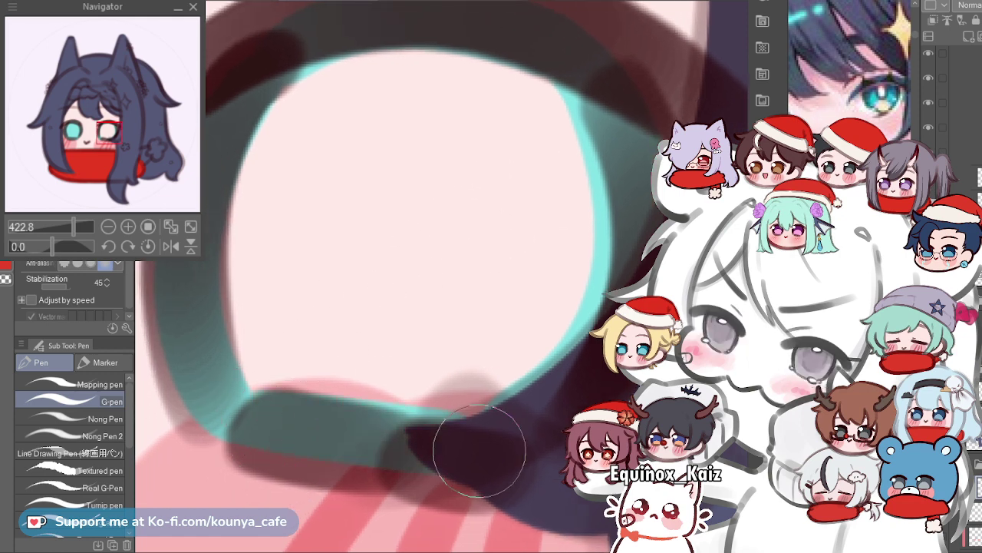
{"action": "scroll", "coordinate": [373, 391], "scroll_direction": "down", "scroll_amount": 5}
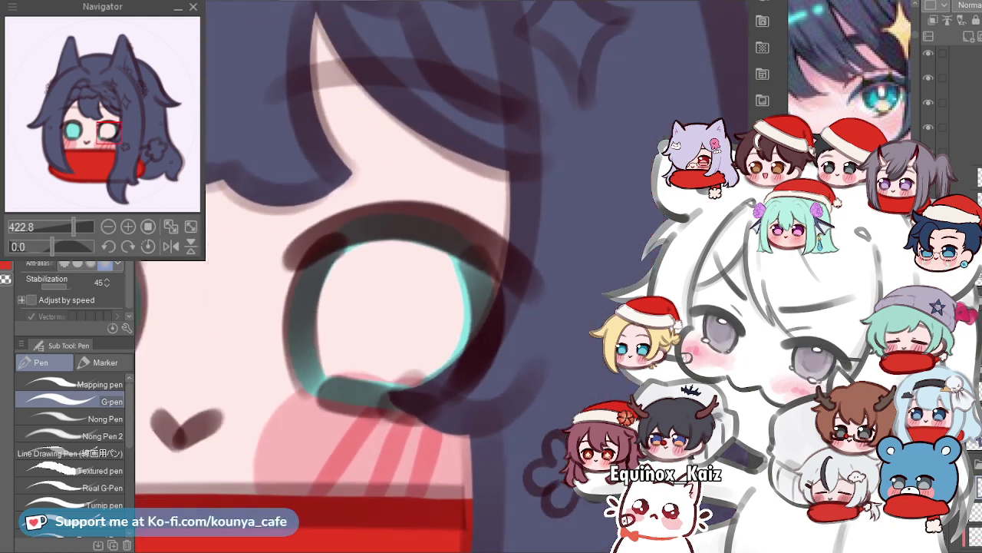
{"action": "left_click_drag", "start_coordinate": [461, 335], "coordinate": [424, 290]}
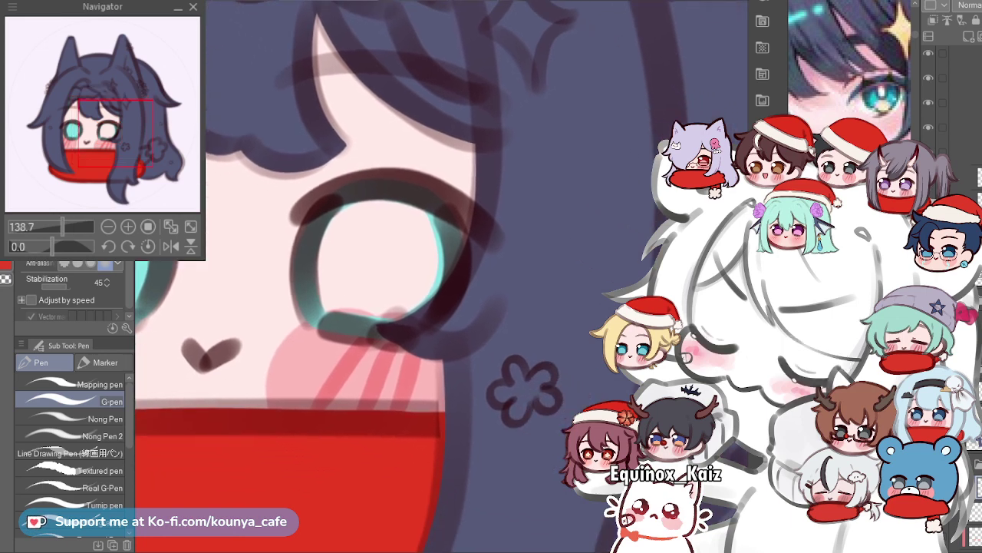
{"action": "scroll", "coordinate": [340, 295], "scroll_direction": "up", "scroll_amount": 5}
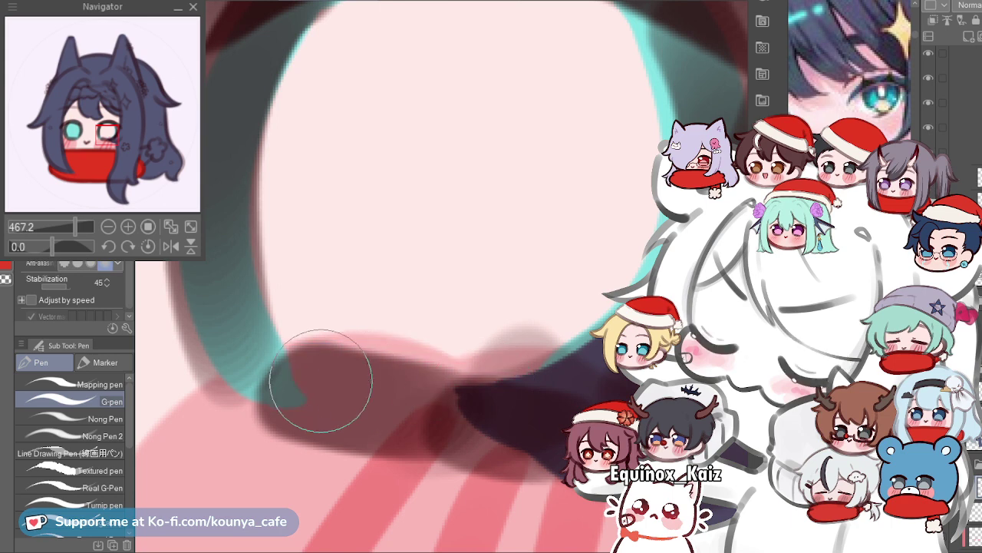
{"action": "left_click_drag", "start_coordinate": [299, 382], "coordinate": [525, 404]}
{"action": "left_click_drag", "start_coordinate": [411, 387], "coordinate": [513, 401]}
{"action": "left_click_drag", "start_coordinate": [272, 378], "coordinate": [452, 397]}
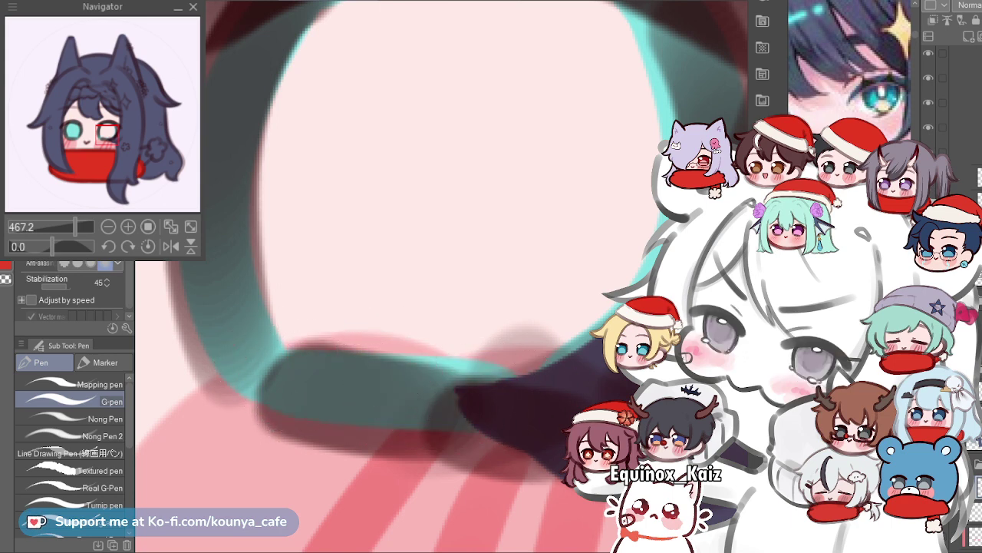
Enlarge the brush and fill the centre of the right eye with turquoise, covering the remaining gap at the lower outer corner.
{"action": "scroll", "coordinate": [387, 376], "scroll_direction": "down", "scroll_amount": 4}
{"action": "scroll", "coordinate": [412, 187], "scroll_direction": "up", "scroll_amount": 3}
{"action": "key", "text": "bracketright"}
{"action": "key", "text": "bracketright"}
{"action": "key", "text": "bracketright"}
{"action": "mouse_move", "coordinate": [300, 215]}
{"action": "left_mouse_down"}
{"action": "mouse_move", "coordinate": [419, 211]}
{"action": "mouse_move", "coordinate": [443, 242]}
{"action": "mouse_move", "coordinate": [387, 237]}
{"action": "left_mouse_up"}
{"action": "scroll", "coordinate": [374, 201], "scroll_direction": "down", "scroll_amount": 4}
{"action": "scroll", "coordinate": [371, 242], "scroll_direction": "up", "scroll_amount": 1}
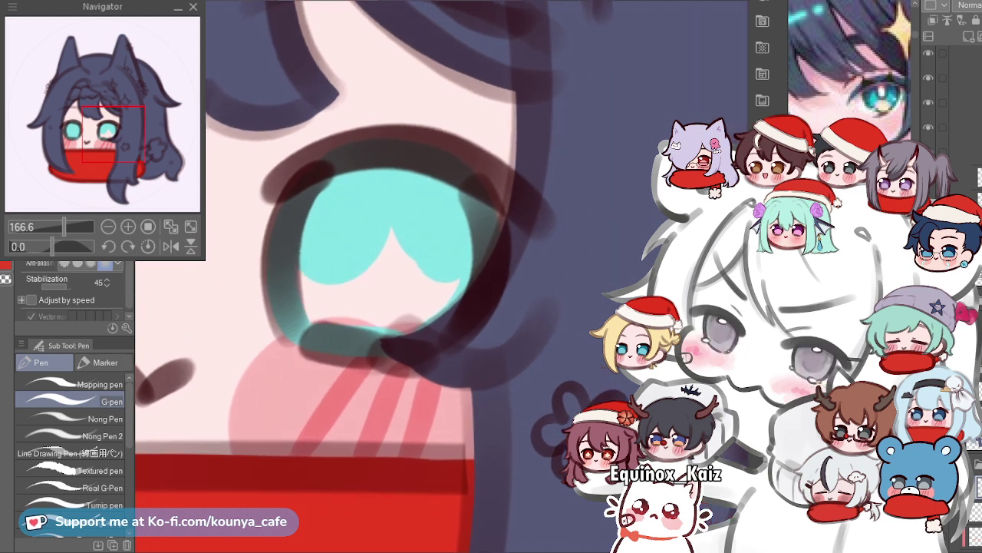
{"action": "left_click_drag", "start_coordinate": [373, 249], "coordinate": [401, 255]}
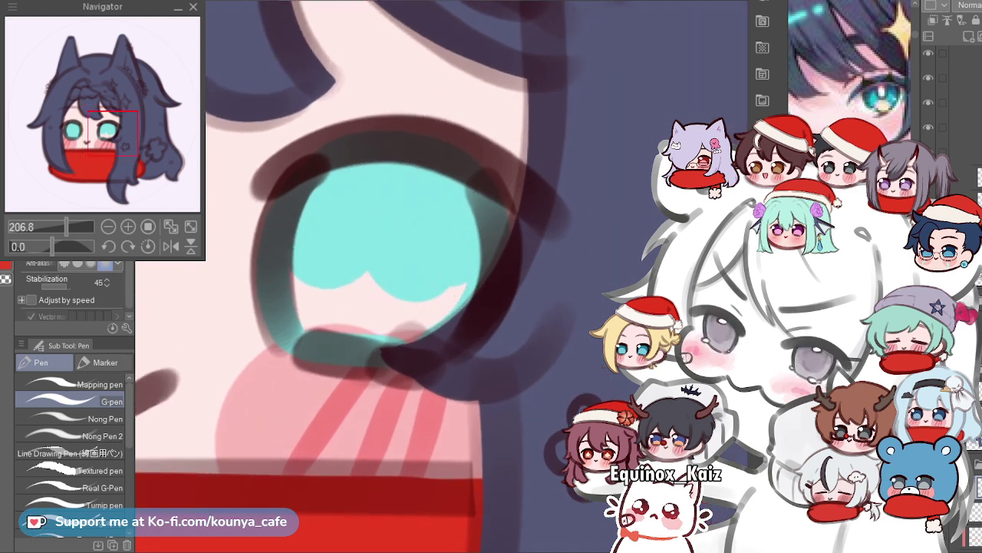
{"action": "scroll", "coordinate": [349, 264], "scroll_direction": "up", "scroll_amount": 1}
{"action": "mouse_move", "coordinate": [313, 259]}
{"action": "left_mouse_down"}
{"action": "mouse_move", "coordinate": [393, 274]}
{"action": "mouse_move", "coordinate": [288, 278]}
{"action": "mouse_move", "coordinate": [454, 290]}
{"action": "mouse_move", "coordinate": [476, 265]}
{"action": "mouse_move", "coordinate": [416, 211]}
{"action": "mouse_move", "coordinate": [328, 290]}
{"action": "mouse_move", "coordinate": [315, 317]}
{"action": "mouse_move", "coordinate": [284, 318]}
{"action": "mouse_move", "coordinate": [365, 327]}
{"action": "mouse_move", "coordinate": [323, 311]}
{"action": "left_mouse_up"}
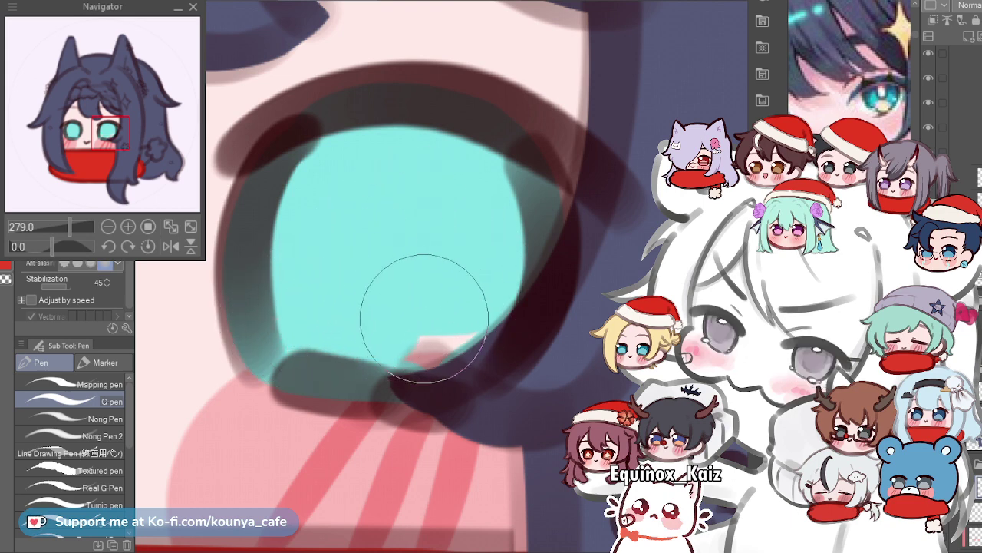
{"action": "left_click_drag", "start_coordinate": [427, 333], "coordinate": [480, 304]}
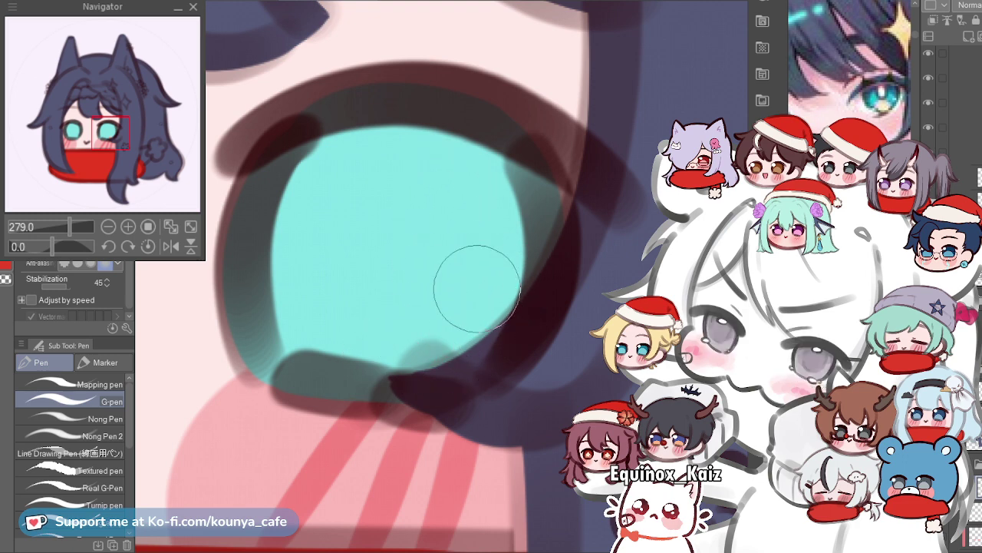
Examine both turquoise eyes close up and from a distance for gaps, edge accuracy and matching shape.
{"action": "scroll", "coordinate": [460, 208], "scroll_direction": "down", "scroll_amount": 5}
{"action": "left_click_drag", "start_coordinate": [391, 84], "coordinate": [417, 153]}
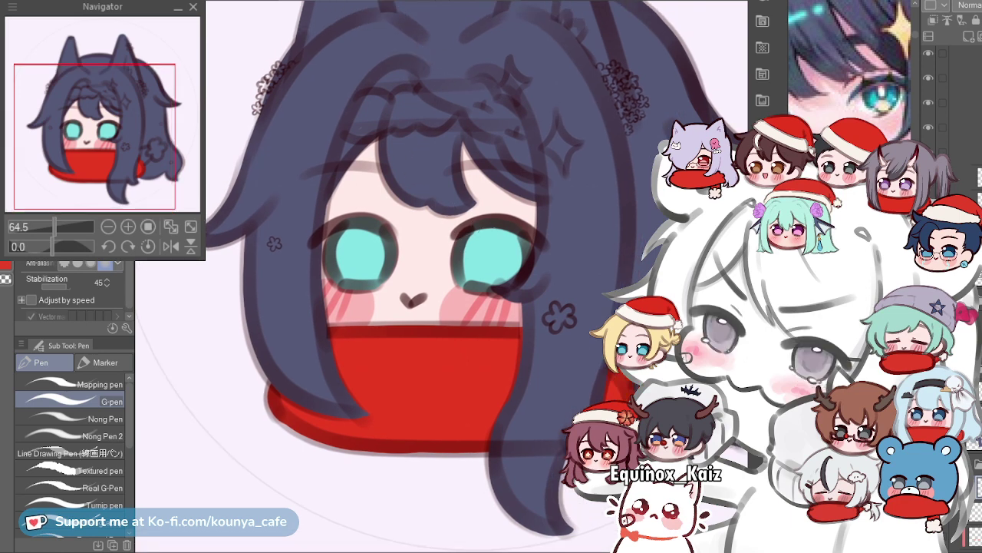
{"action": "scroll", "coordinate": [360, 268], "scroll_direction": "up", "scroll_amount": 6}
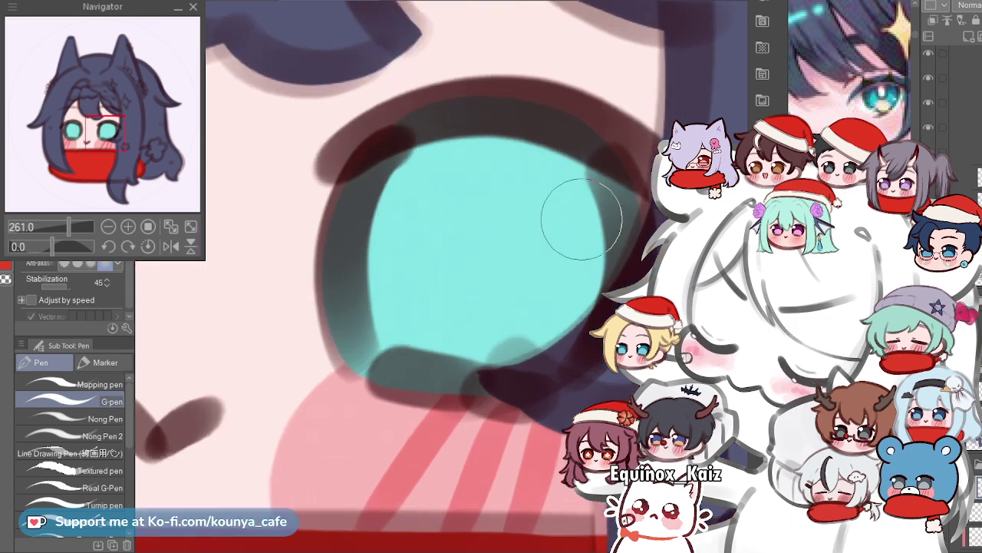
{"action": "scroll", "coordinate": [427, 218], "scroll_direction": "down", "scroll_amount": 5}
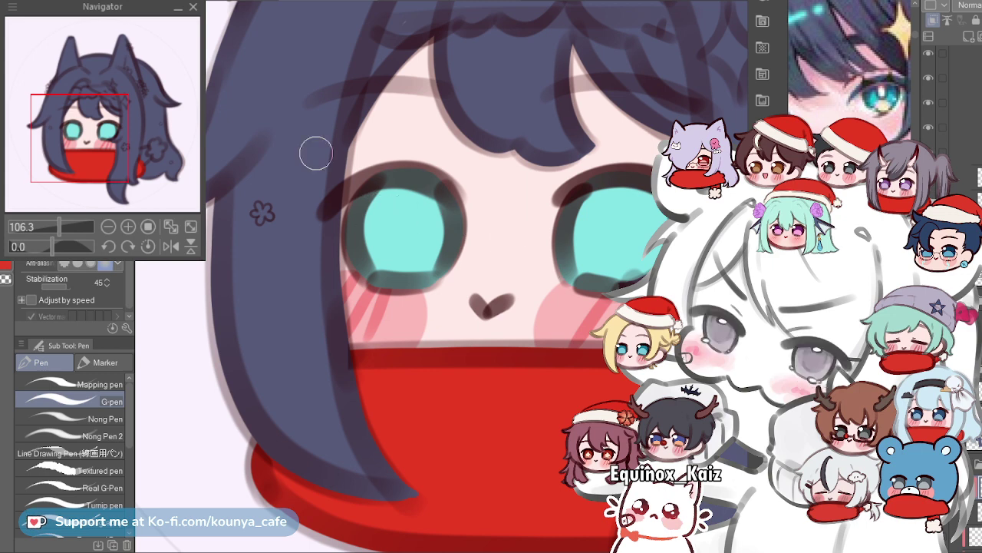
{"action": "left_click_drag", "start_coordinate": [421, 252], "coordinate": [377, 269]}
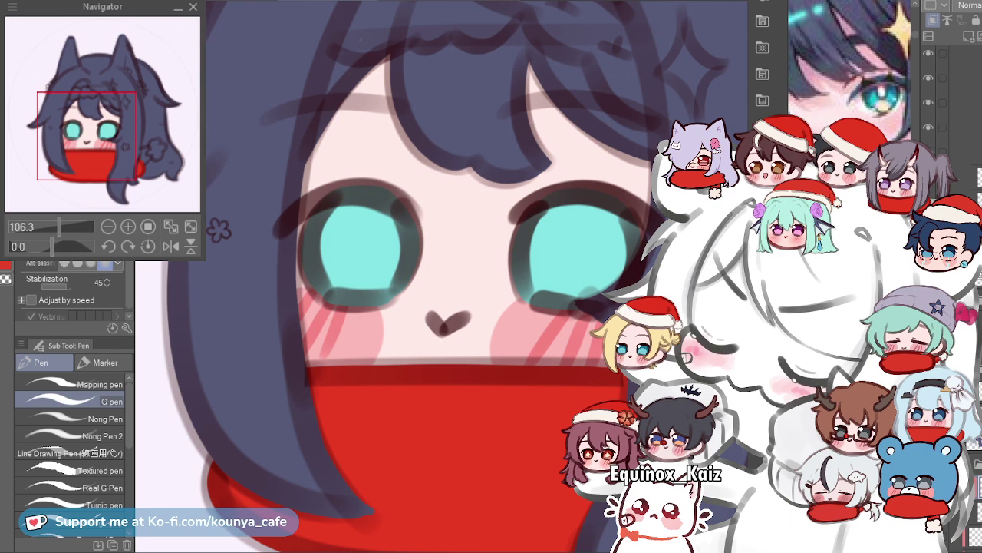
{"action": "left_click_drag", "start_coordinate": [448, 268], "coordinate": [310, 283]}
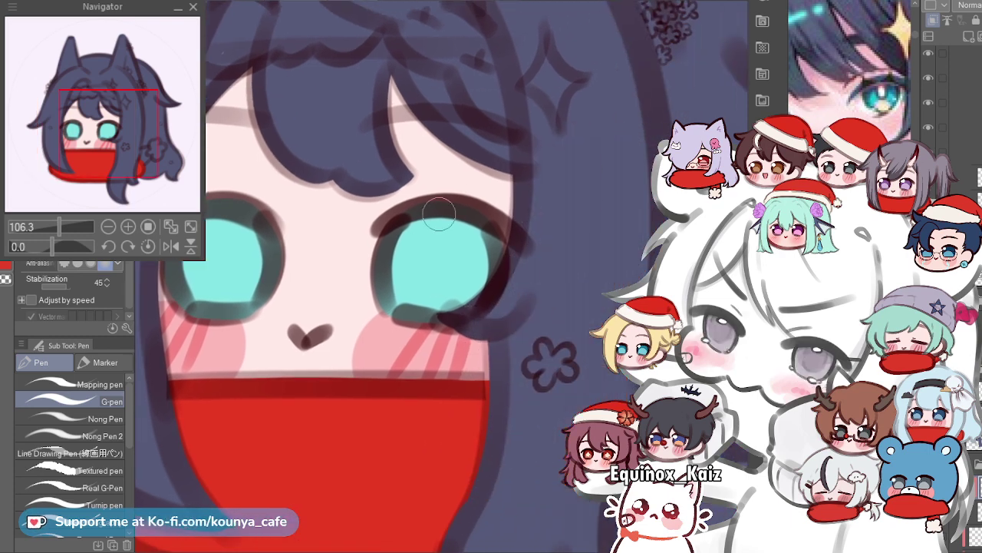
{"action": "scroll", "coordinate": [471, 223], "scroll_direction": "up", "scroll_amount": 5}
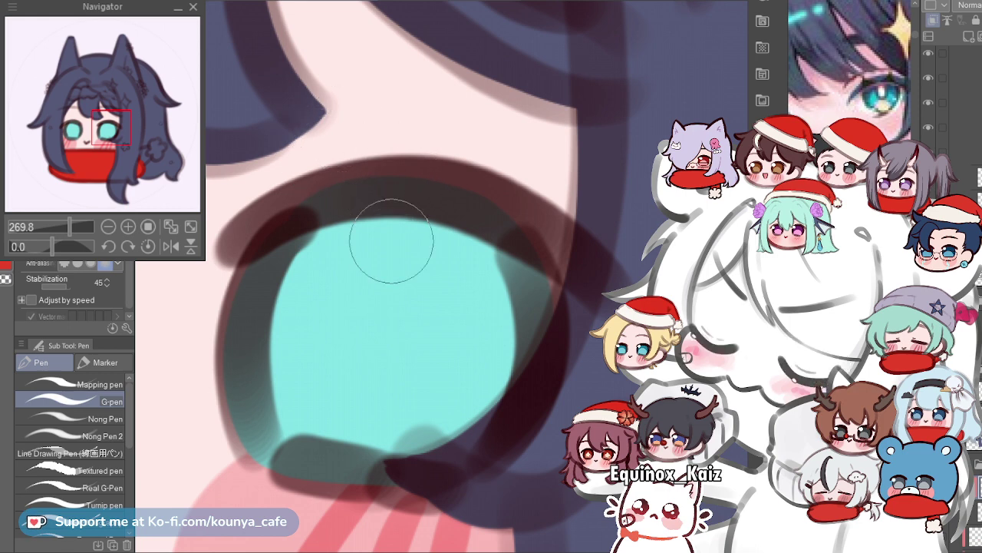
{"action": "scroll", "coordinate": [526, 194], "scroll_direction": "down", "scroll_amount": 3}
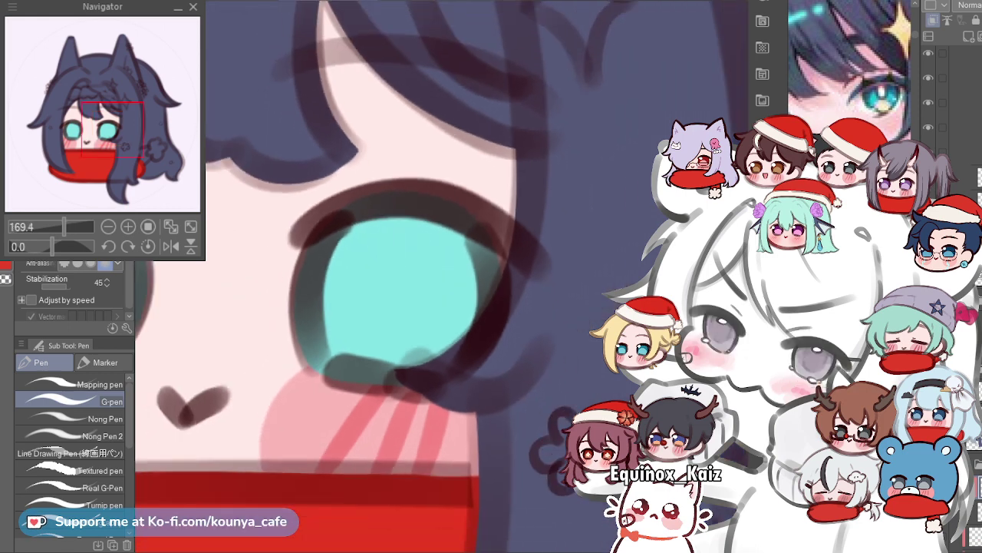
{"action": "scroll", "coordinate": [373, 276], "scroll_direction": "down", "scroll_amount": 2}
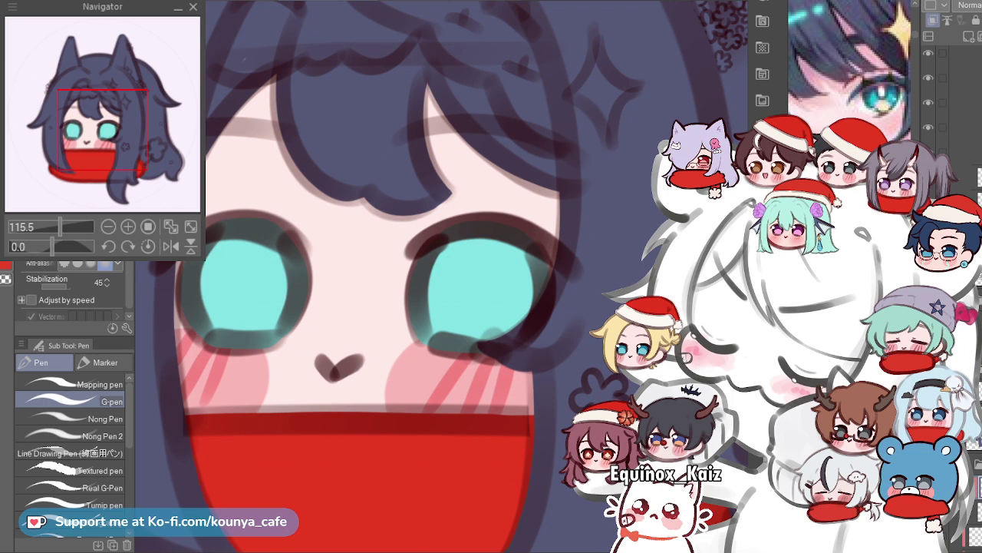
{"action": "left_click_drag", "start_coordinate": [372, 276], "coordinate": [327, 247]}
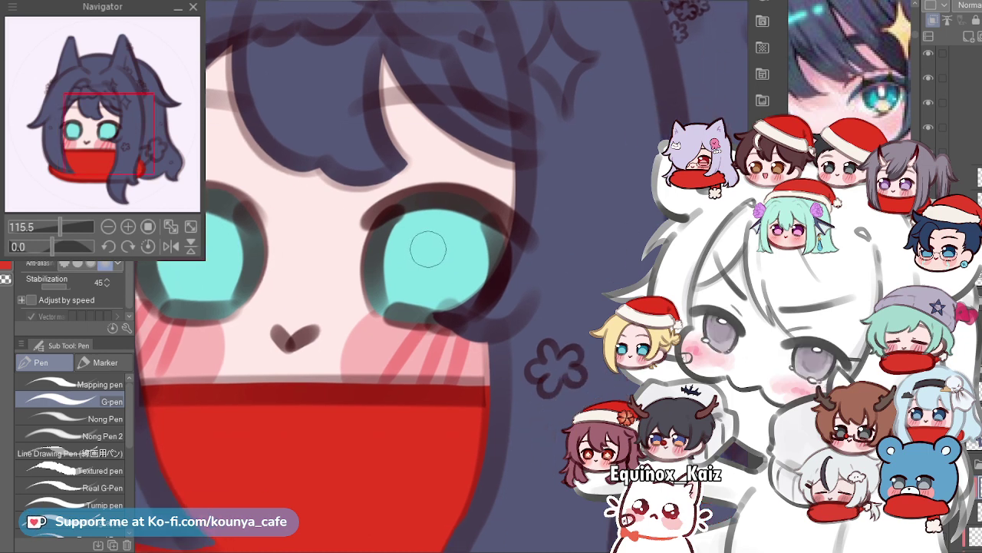
{"action": "scroll", "coordinate": [436, 243], "scroll_direction": "up", "scroll_amount": 5}
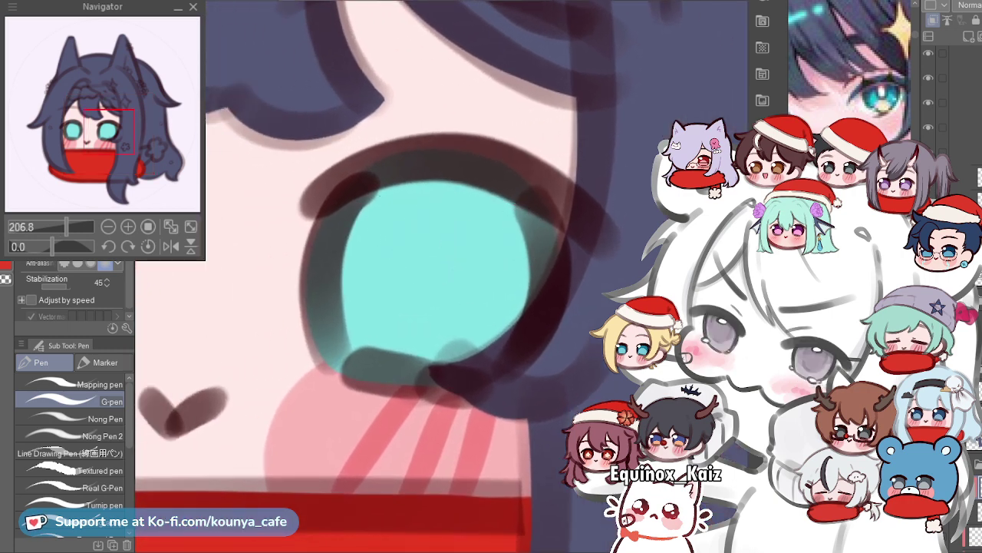
{"action": "scroll", "coordinate": [639, 251], "scroll_direction": "down", "scroll_amount": 4}
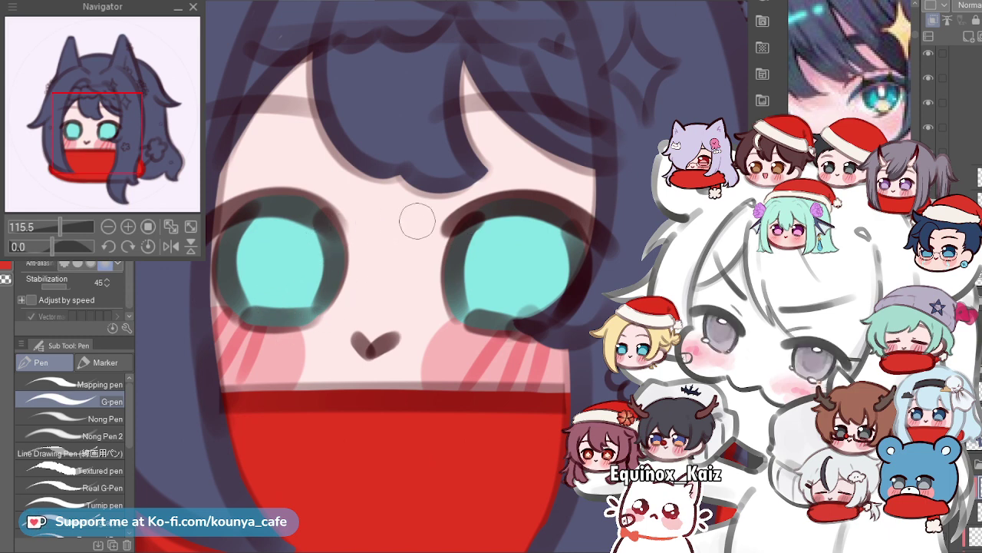
{"action": "scroll", "coordinate": [581, 244], "scroll_direction": "up", "scroll_amount": 3}
{"action": "scroll", "coordinate": [519, 268], "scroll_direction": "down", "scroll_amount": 3}
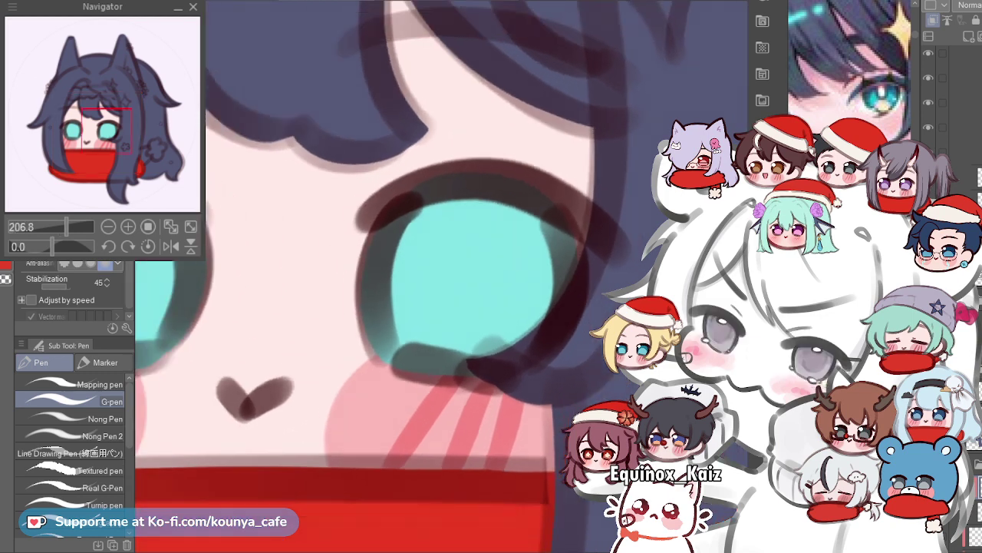
Enlarge the brush considerably and cover the turquoise of both eyes with dark blue.
{"action": "key", "text": "]"}
{"action": "key", "text": "]"}
{"action": "key", "text": "]"}
{"action": "key", "text": "]"}
{"action": "key", "text": "]"}
{"action": "key", "text": "]"}
{"action": "key", "text": "]"}
{"action": "key", "text": "]"}
{"action": "mouse_move", "coordinate": [491, 215]}
{"action": "left_mouse_down"}
{"action": "mouse_move", "coordinate": [462, 345]}
{"action": "mouse_move", "coordinate": [519, 276]}
{"action": "mouse_move", "coordinate": [446, 238]}
{"action": "mouse_move", "coordinate": [243, 233]}
{"action": "mouse_move", "coordinate": [292, 286]}
{"action": "left_mouse_up"}
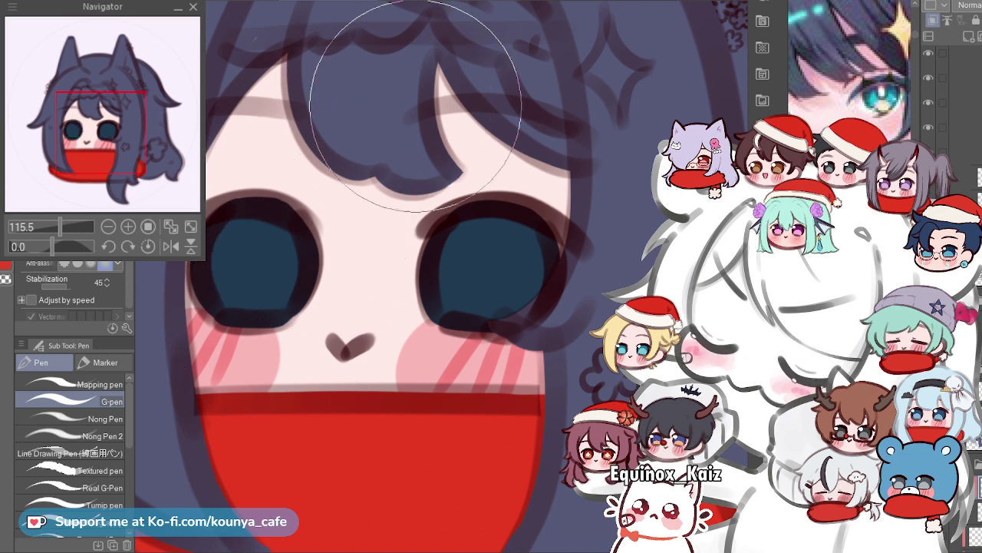
Erase a rounded area from the dark blue in the lower half of the right eye with transparent colour, exposing the turquoise.
{"action": "scroll", "coordinate": [480, 130], "scroll_direction": "down", "scroll_amount": 3}
{"action": "scroll", "coordinate": [522, 165], "scroll_direction": "down", "scroll_amount": 3}
{"action": "scroll", "coordinate": [466, 202], "scroll_direction": "up", "scroll_amount": 2}
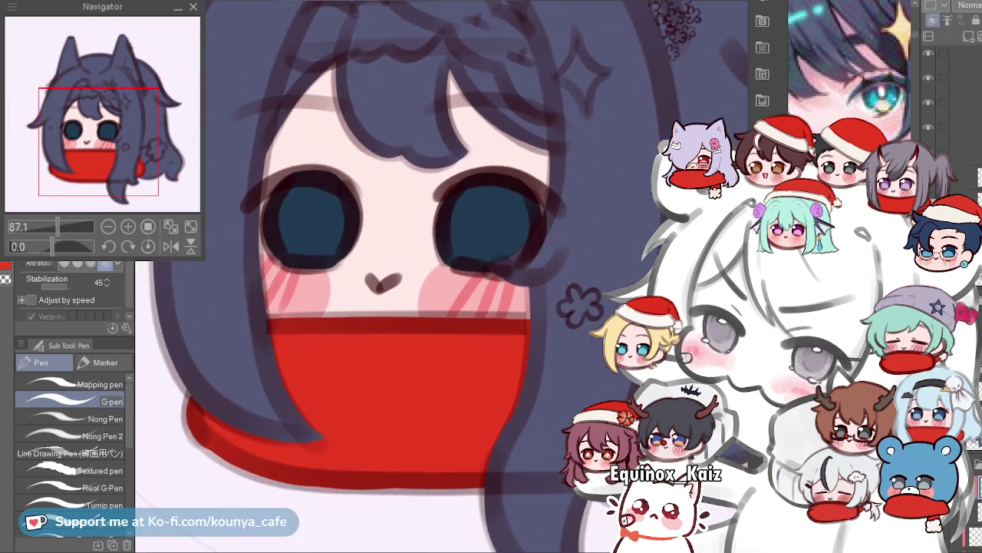
{"action": "scroll", "coordinate": [521, 242], "scroll_direction": "up", "scroll_amount": 3}
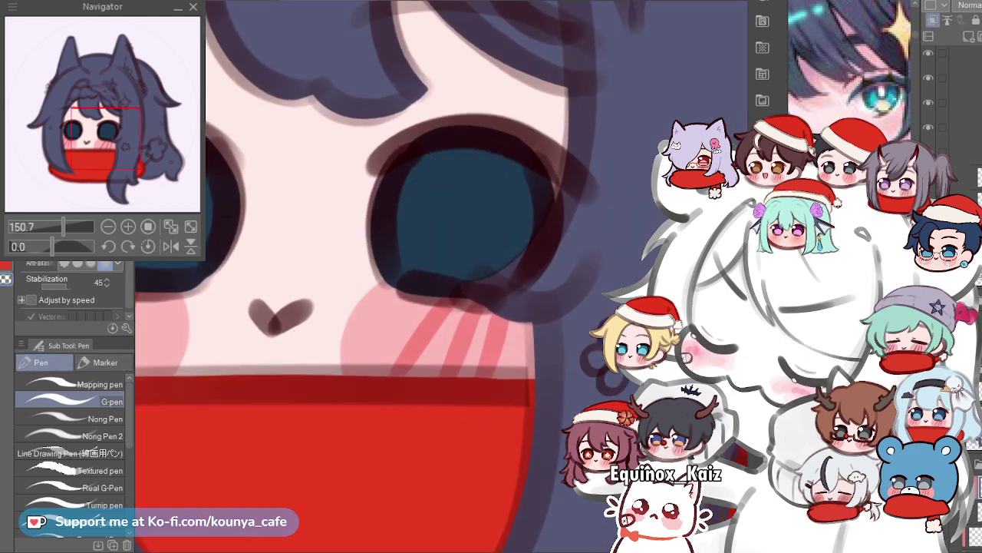
{"action": "scroll", "coordinate": [468, 269], "scroll_direction": "up", "scroll_amount": 2}
{"action": "left_click_drag", "start_coordinate": [437, 165], "coordinate": [421, 214]}
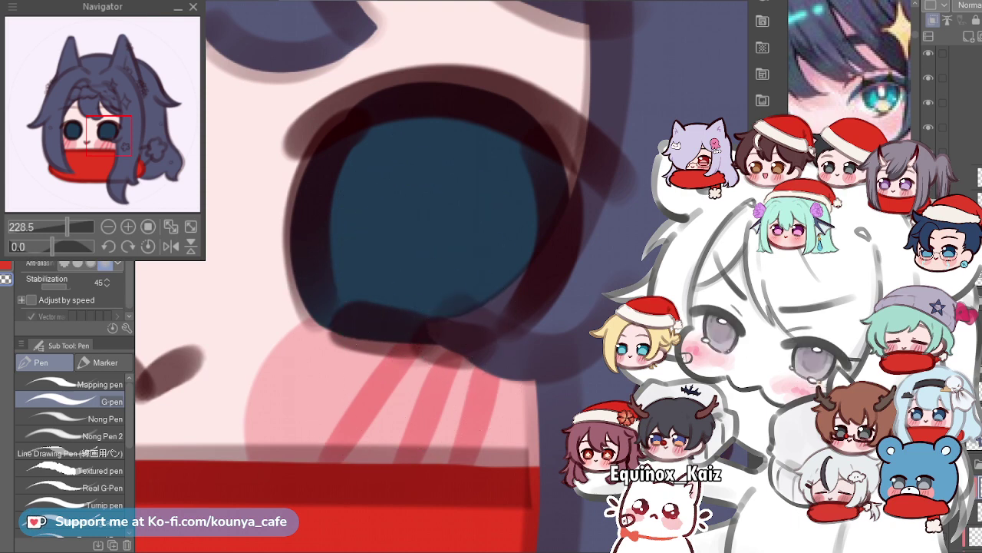
{"action": "left_click_drag", "start_coordinate": [338, 326], "coordinate": [461, 295]}
{"action": "key", "text": "ctrl+z"}
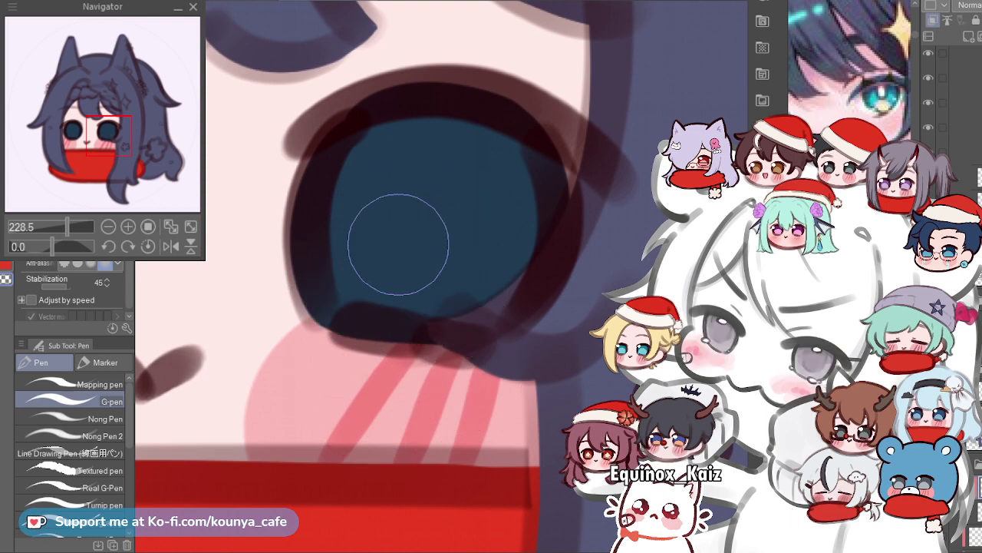
{"action": "mouse_move", "coordinate": [330, 327]}
{"action": "left_mouse_down"}
{"action": "mouse_move", "coordinate": [467, 226]}
{"action": "mouse_move", "coordinate": [466, 237]}
{"action": "left_mouse_up"}
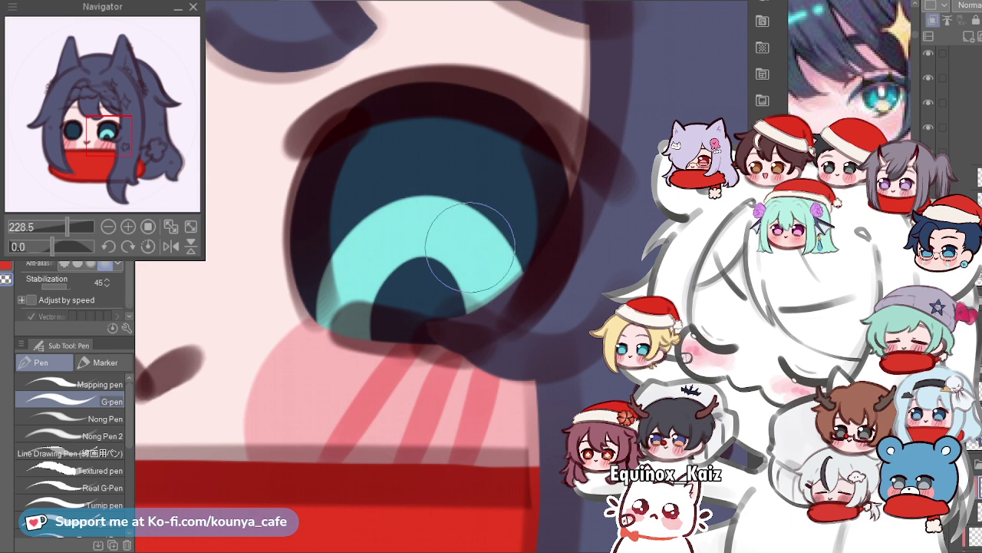
{"action": "mouse_move", "coordinate": [416, 260]}
{"action": "left_mouse_down"}
{"action": "mouse_move", "coordinate": [434, 312]}
{"action": "mouse_move", "coordinate": [461, 319]}
{"action": "mouse_move", "coordinate": [404, 268]}
{"action": "mouse_move", "coordinate": [504, 290]}
{"action": "left_mouse_up"}
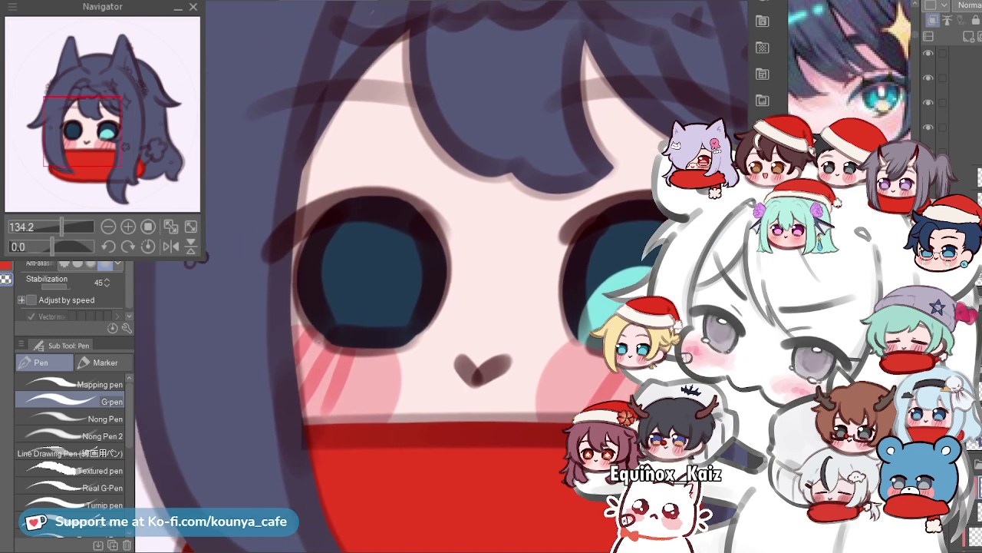
Erase a matching rounded area from the dark blue in the lower half of the left eye, retrying the arc until it fits.
{"action": "scroll", "coordinate": [439, 307], "scroll_direction": "up", "scroll_amount": 2}
{"action": "mouse_move", "coordinate": [286, 365]}
{"action": "left_mouse_down"}
{"action": "mouse_move", "coordinate": [294, 299]}
{"action": "mouse_move", "coordinate": [389, 359]}
{"action": "left_mouse_up"}
{"action": "key", "text": "ctrl+z"}
{"action": "left_click_drag", "start_coordinate": [276, 337], "coordinate": [403, 338]}
{"action": "key", "text": "ctrl+z"}
{"action": "mouse_move", "coordinate": [276, 337]}
{"action": "left_mouse_down"}
{"action": "mouse_move", "coordinate": [323, 263]}
{"action": "mouse_move", "coordinate": [365, 338]}
{"action": "left_mouse_up"}
{"action": "mouse_move", "coordinate": [333, 281]}
{"action": "left_mouse_down"}
{"action": "mouse_move", "coordinate": [308, 397]}
{"action": "mouse_move", "coordinate": [303, 315]}
{"action": "mouse_move", "coordinate": [316, 320]}
{"action": "mouse_move", "coordinate": [320, 340]}
{"action": "mouse_move", "coordinate": [347, 351]}
{"action": "left_mouse_up"}
{"action": "scroll", "coordinate": [430, 322], "scroll_direction": "down", "scroll_amount": 5}
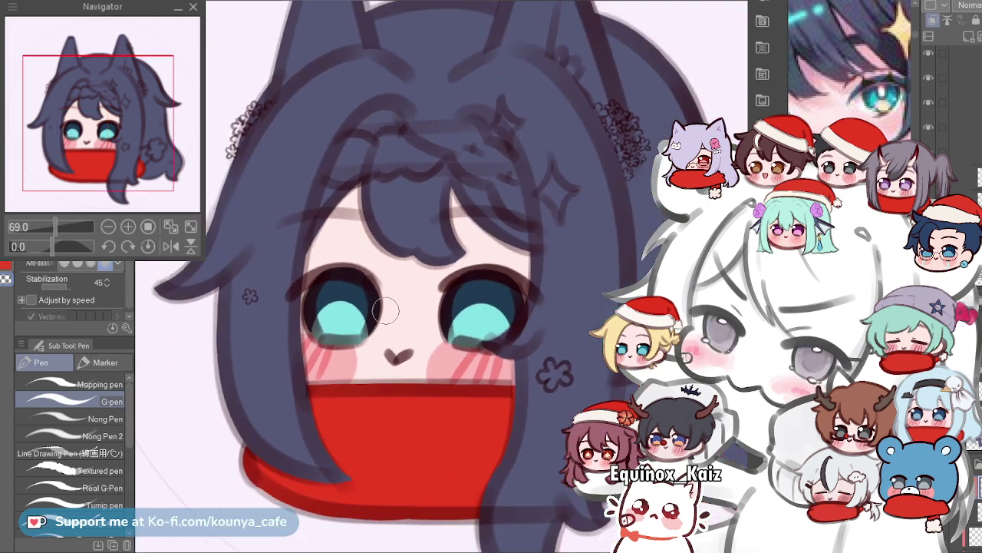
Lasso the area around the left eye, adjust the dark blue shading with a slight rotation and 101 scale, and deselect.
{"action": "scroll", "coordinate": [406, 287], "scroll_direction": "down", "scroll_amount": 2}
{"action": "scroll", "coordinate": [406, 288], "scroll_direction": "up", "scroll_amount": 2}
{"action": "key", "text": "m"}
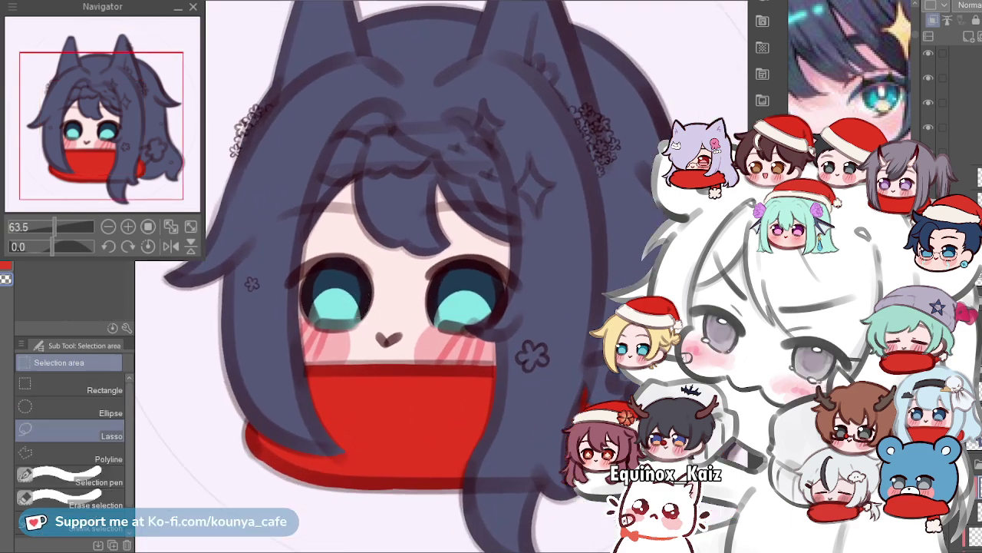
{"action": "scroll", "coordinate": [320, 315], "scroll_direction": "up", "scroll_amount": 1}
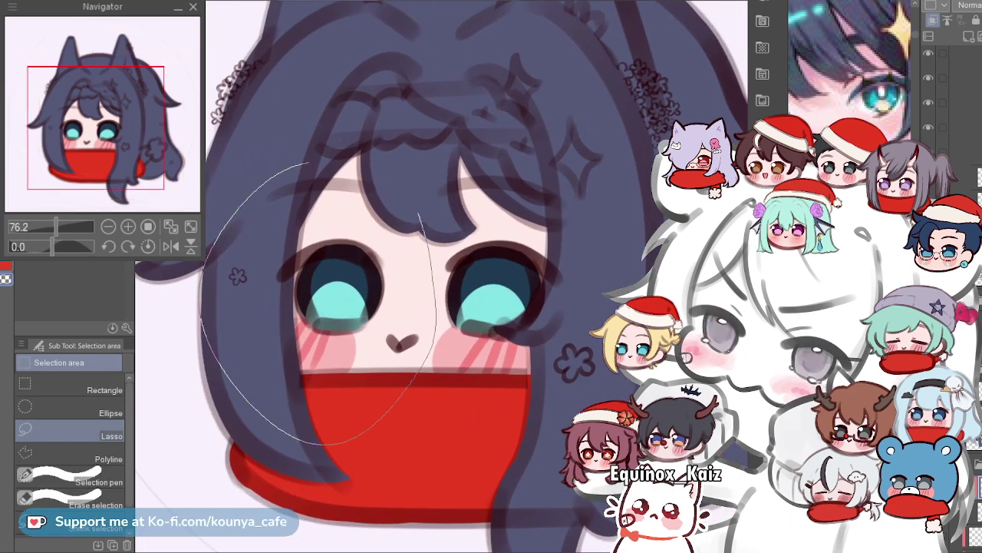
{"action": "left_click_drag", "start_coordinate": [418, 215], "coordinate": [414, 193]}
{"action": "key", "text": "ctrl+t"}
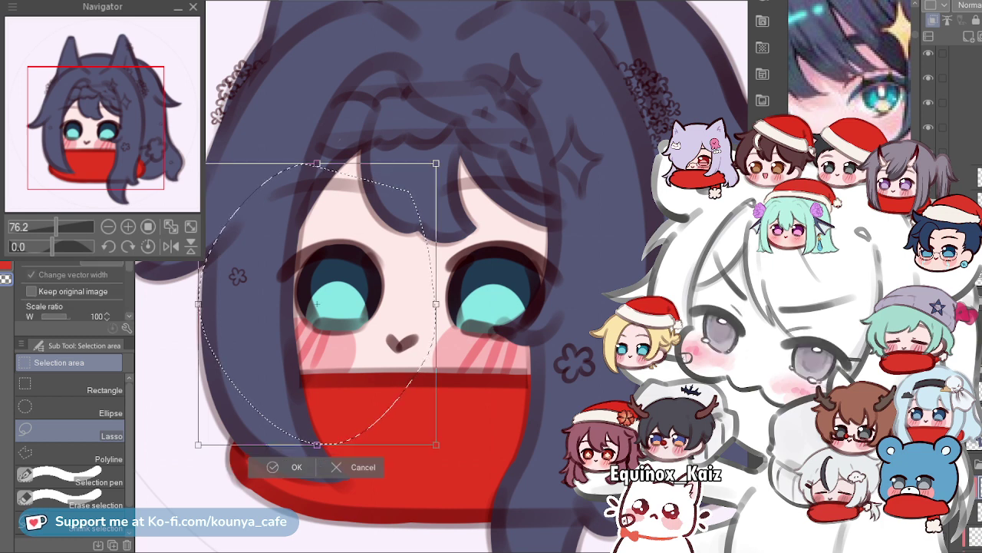
{"action": "left_click_drag", "start_coordinate": [198, 304], "coordinate": [199, 298]}
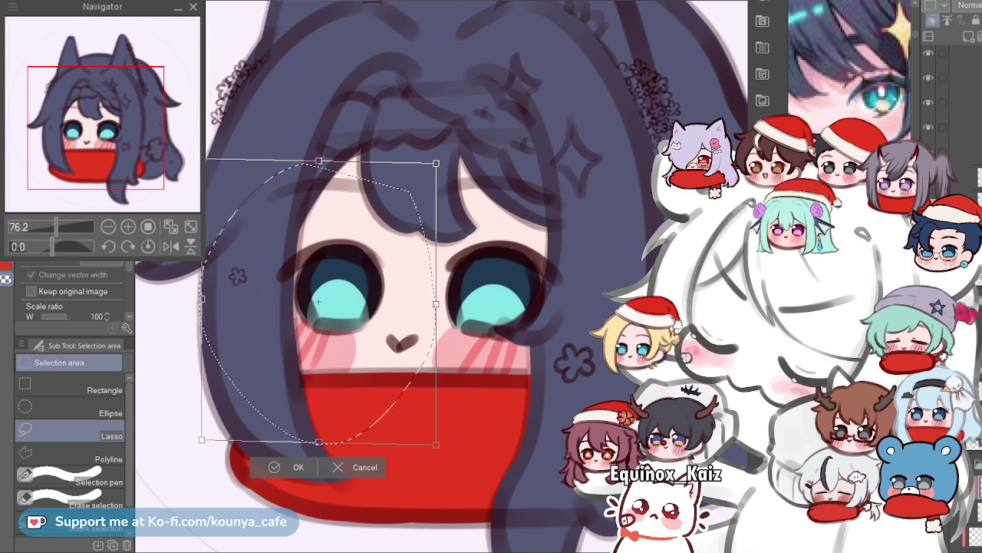
{"action": "left_click_drag", "start_coordinate": [317, 301], "coordinate": [320, 300]}
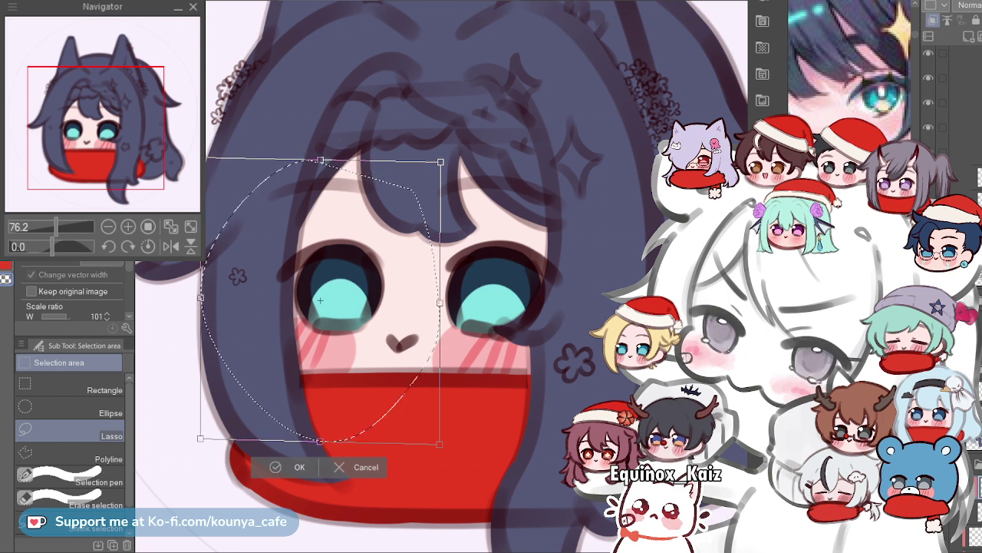
{"action": "key", "text": "Return"}
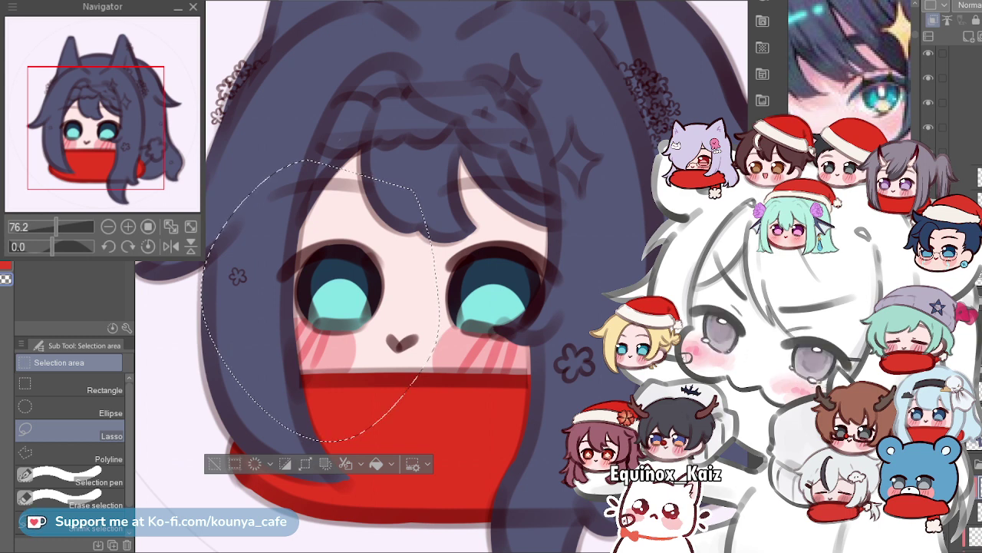
{"action": "key", "text": "ctrl+t"}
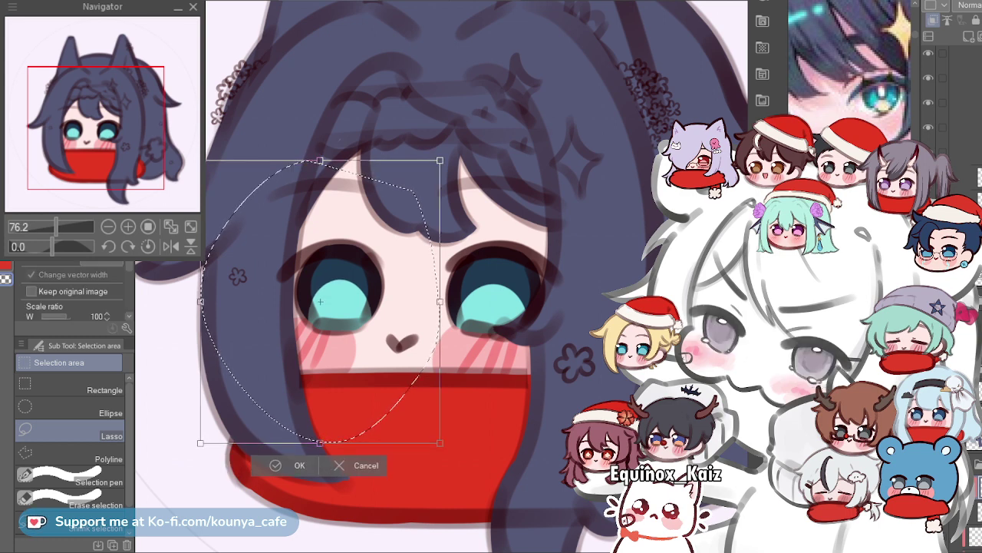
{"action": "key", "text": "Escape"}
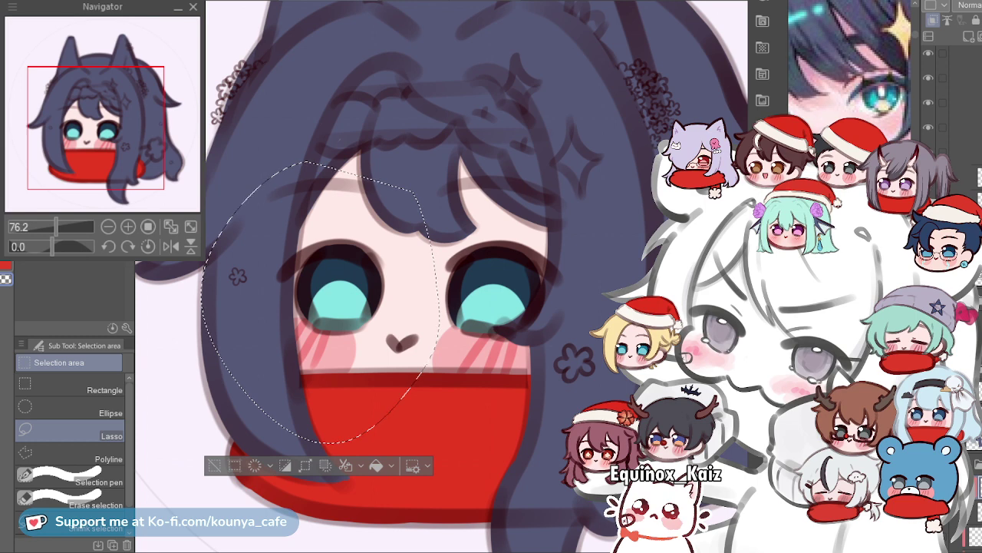
{"action": "key", "text": "ctrl+d"}
{"action": "scroll", "coordinate": [213, 376], "scroll_direction": "down", "scroll_amount": 2}
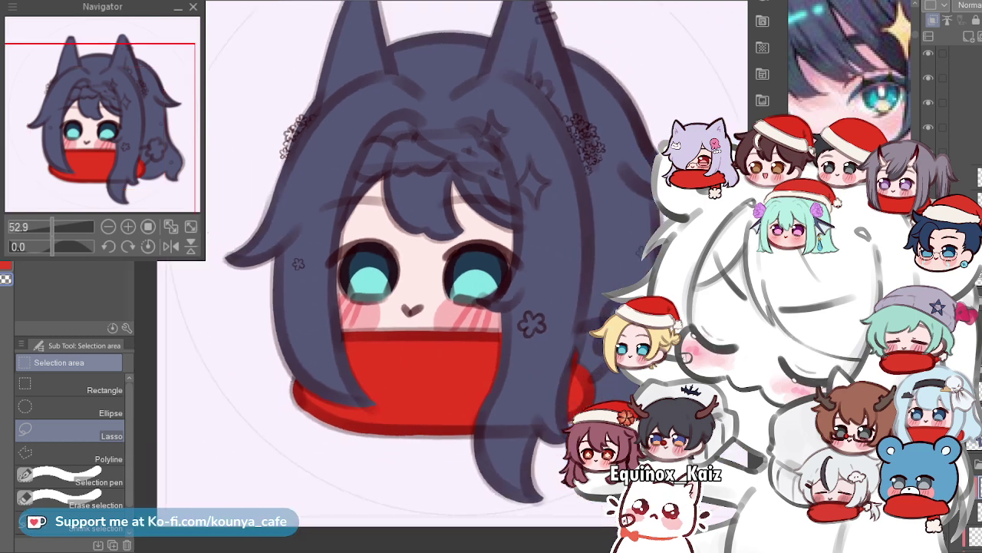
{"action": "left_click_drag", "start_coordinate": [407, 307], "coordinate": [418, 306]}
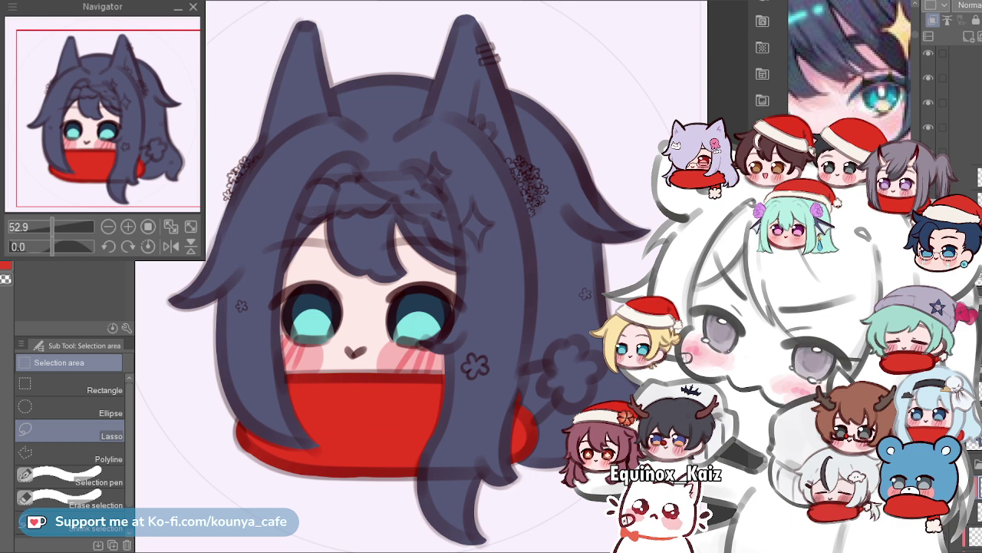
Paint the two upper edges of the lower, larger sparkle in the hair with the G-pen in yellow, retrying misplaced strokes.
{"action": "key", "text": "p"}
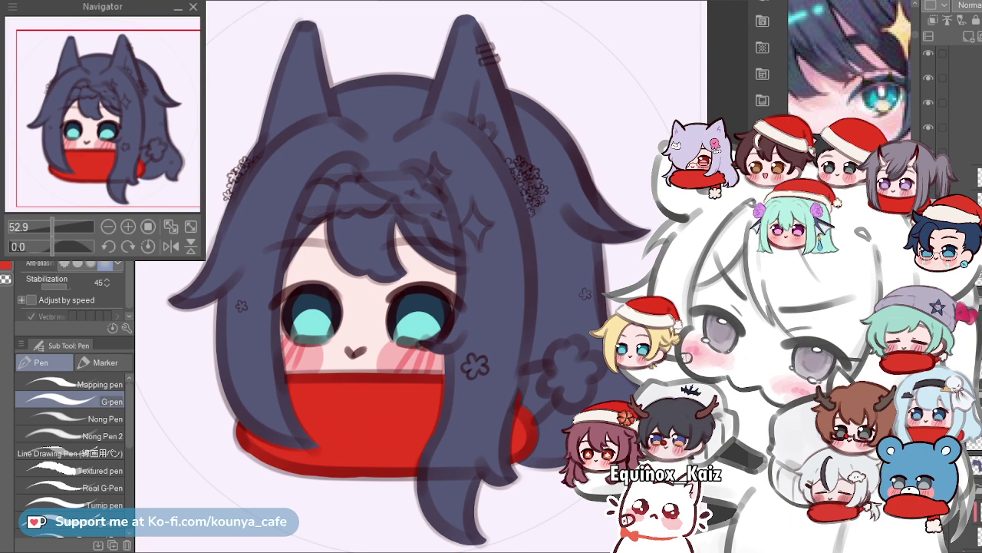
{"action": "scroll", "coordinate": [513, 217], "scroll_direction": "up", "scroll_amount": 3}
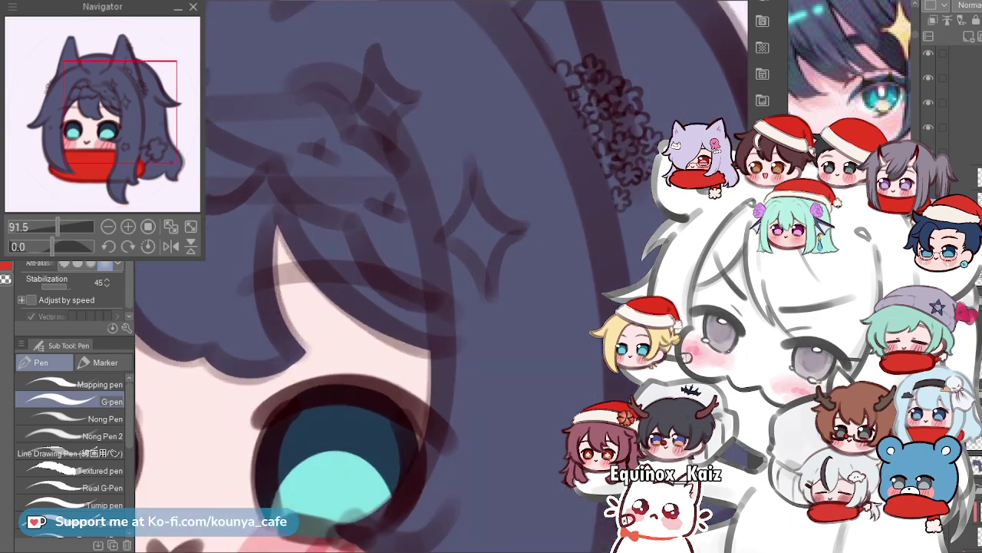
{"action": "scroll", "coordinate": [461, 184], "scroll_direction": "up", "scroll_amount": 4}
{"action": "mouse_move", "coordinate": [425, 286]}
{"action": "left_mouse_down"}
{"action": "mouse_move", "coordinate": [458, 252]}
{"action": "mouse_move", "coordinate": [481, 151]}
{"action": "mouse_move", "coordinate": [472, 105]}
{"action": "mouse_move", "coordinate": [477, 195]}
{"action": "mouse_move", "coordinate": [448, 241]}
{"action": "mouse_move", "coordinate": [480, 123]}
{"action": "mouse_move", "coordinate": [461, 235]}
{"action": "mouse_move", "coordinate": [435, 241]}
{"action": "left_mouse_up"}
{"action": "key", "text": "ctrl+z"}
{"action": "mouse_move", "coordinate": [479, 136]}
{"action": "left_mouse_down"}
{"action": "mouse_move", "coordinate": [419, 256]}
{"action": "mouse_move", "coordinate": [473, 179]}
{"action": "left_mouse_up"}
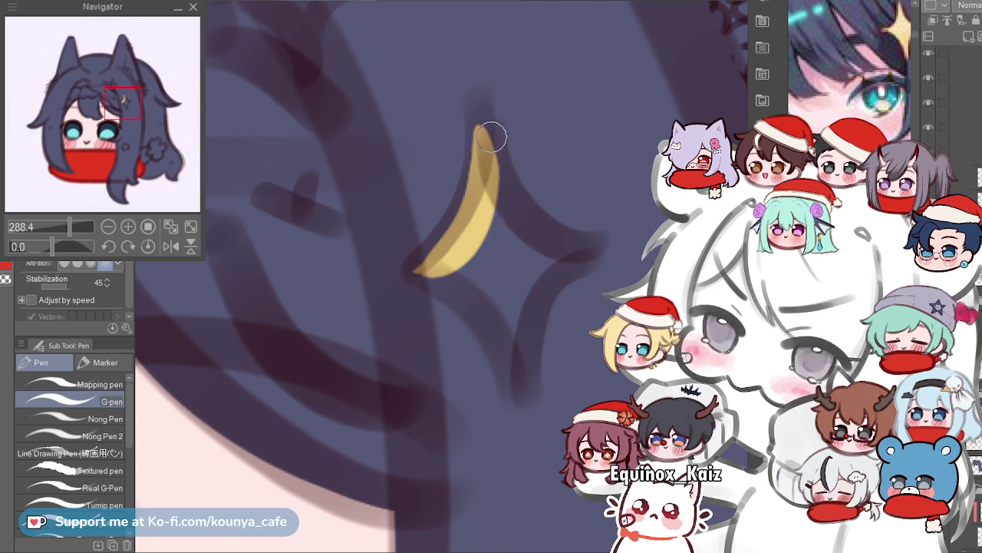
{"action": "key", "text": "ctrl+z"}
{"action": "left_click_drag", "start_coordinate": [484, 119], "coordinate": [581, 251]}
{"action": "key", "text": "ctrl+z"}
{"action": "mouse_move", "coordinate": [484, 128]}
{"action": "left_mouse_down"}
{"action": "mouse_move", "coordinate": [526, 210]}
{"action": "mouse_move", "coordinate": [584, 244]}
{"action": "left_mouse_up"}
{"action": "left_click_drag", "start_coordinate": [518, 209], "coordinate": [583, 244]}
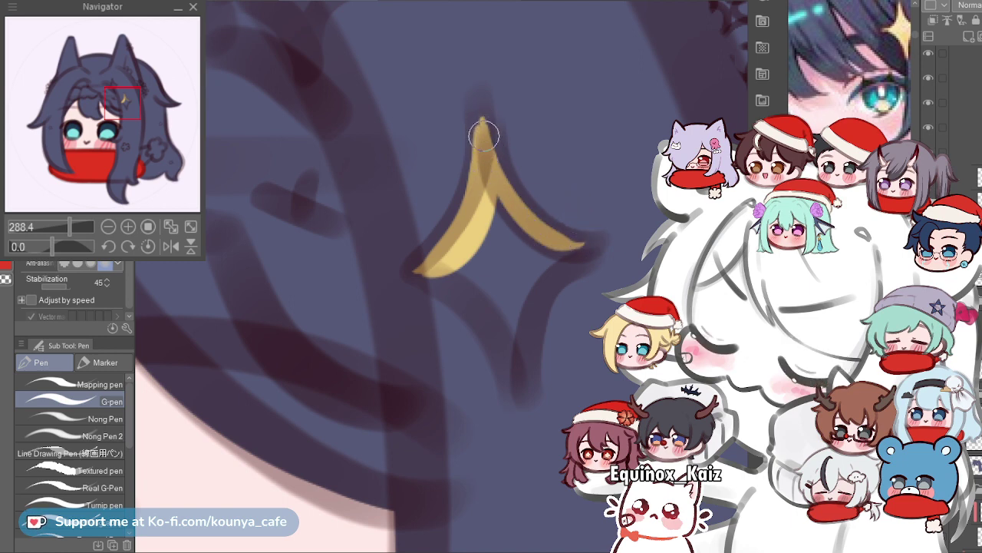
Paint the two lower edges of the larger sparkle in yellow so that its outline closes.
{"action": "mouse_move", "coordinate": [422, 265]}
{"action": "left_mouse_down"}
{"action": "mouse_move", "coordinate": [473, 294]}
{"action": "mouse_move", "coordinate": [517, 376]}
{"action": "left_mouse_up"}
{"action": "key", "text": "ctrl+z"}
{"action": "left_click_drag", "start_coordinate": [424, 276], "coordinate": [518, 360]}
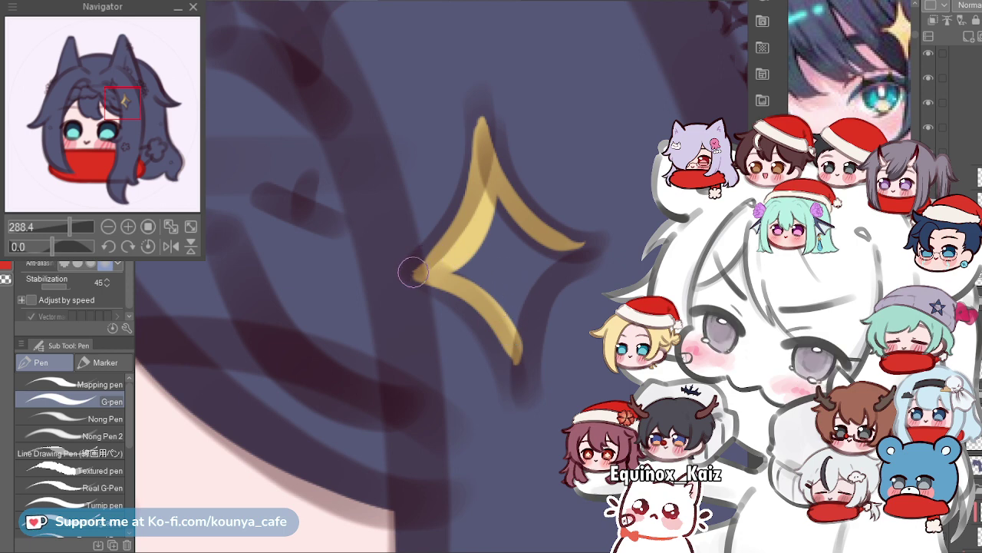
{"action": "left_click_drag", "start_coordinate": [436, 240], "coordinate": [416, 272]}
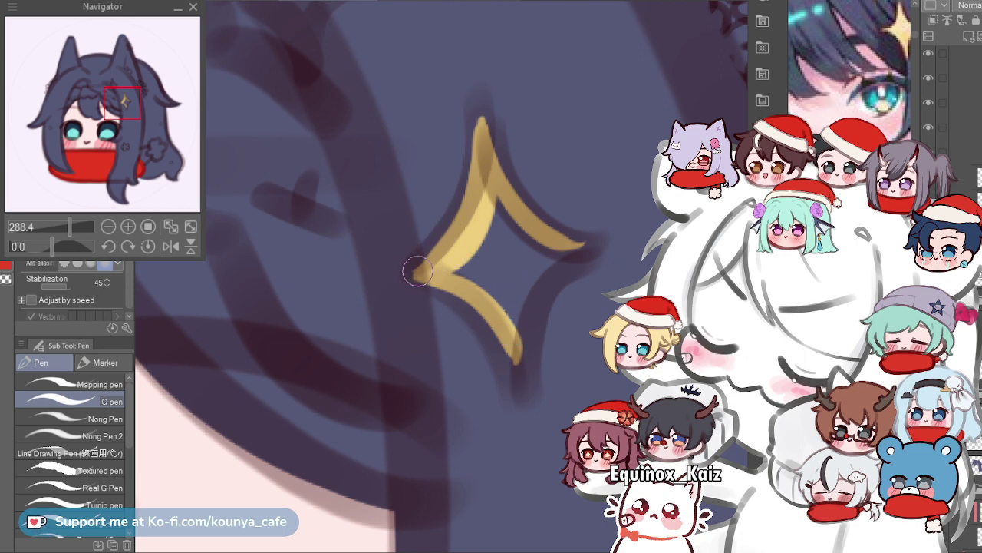
{"action": "mouse_move", "coordinate": [423, 270]}
{"action": "left_mouse_down"}
{"action": "mouse_move", "coordinate": [456, 291]}
{"action": "mouse_move", "coordinate": [521, 382]}
{"action": "left_mouse_up"}
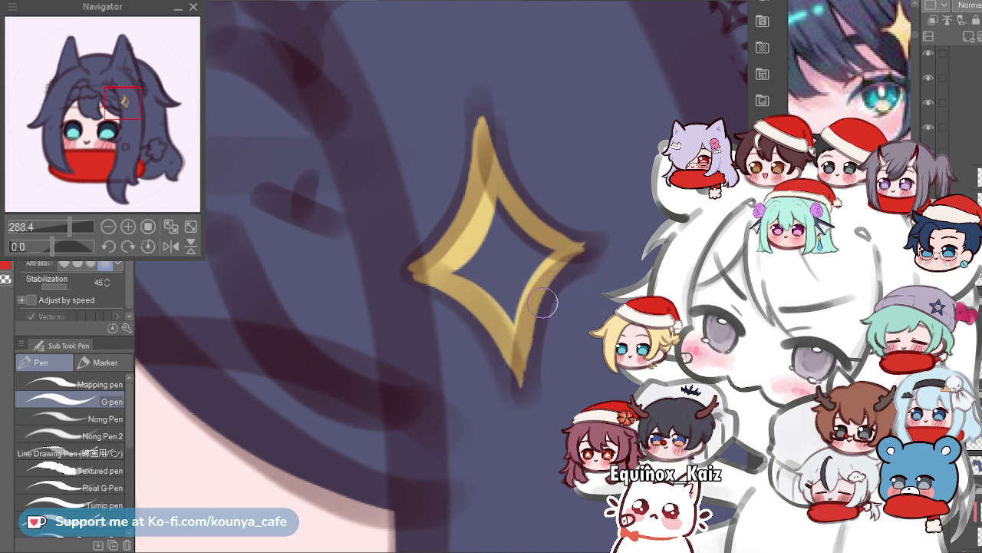
{"action": "left_click_drag", "start_coordinate": [586, 249], "coordinate": [525, 329]}
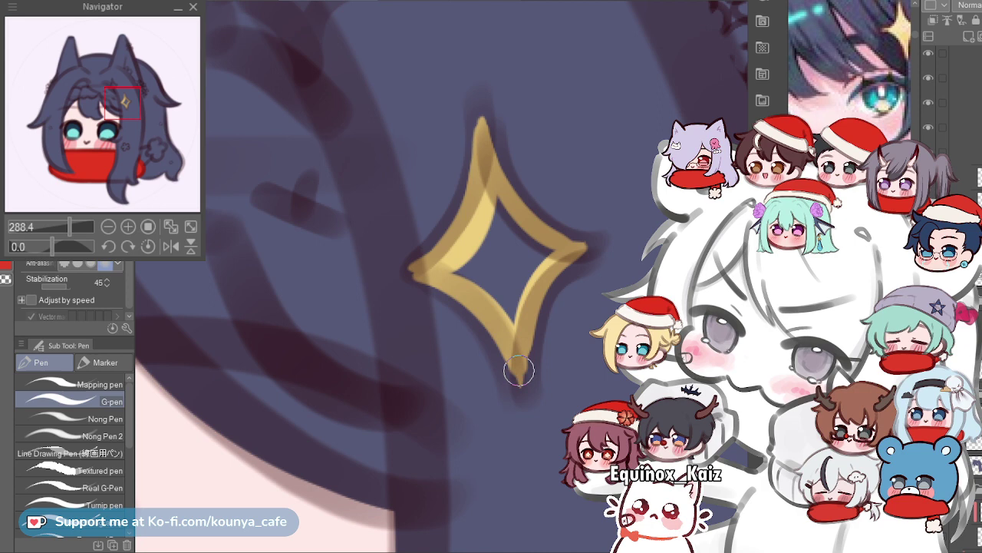
Sharpen the points of the larger sparkle and fill its interior with the same yellow.
{"action": "scroll", "coordinate": [520, 370], "scroll_direction": "up", "scroll_amount": 1}
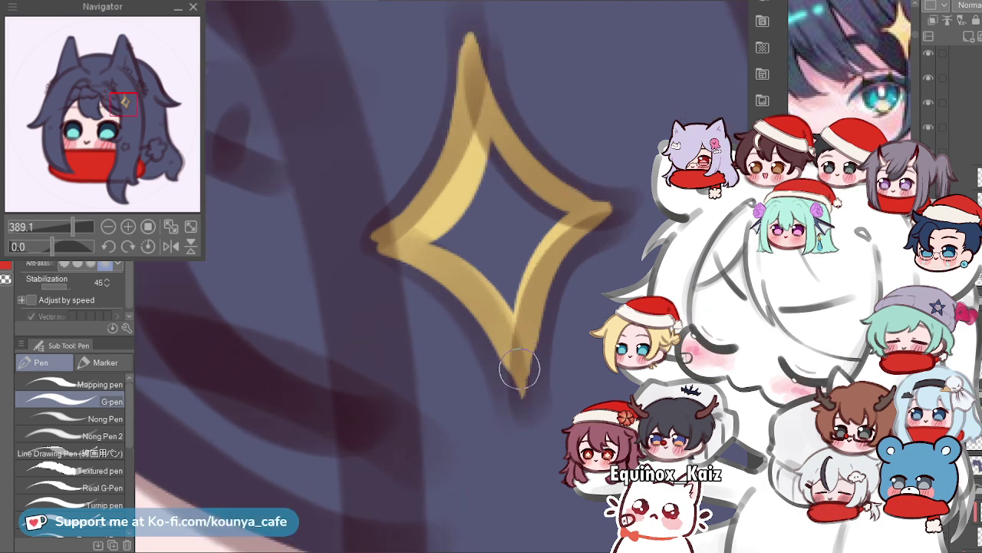
{"action": "scroll", "coordinate": [521, 370], "scroll_direction": "up", "scroll_amount": 3}
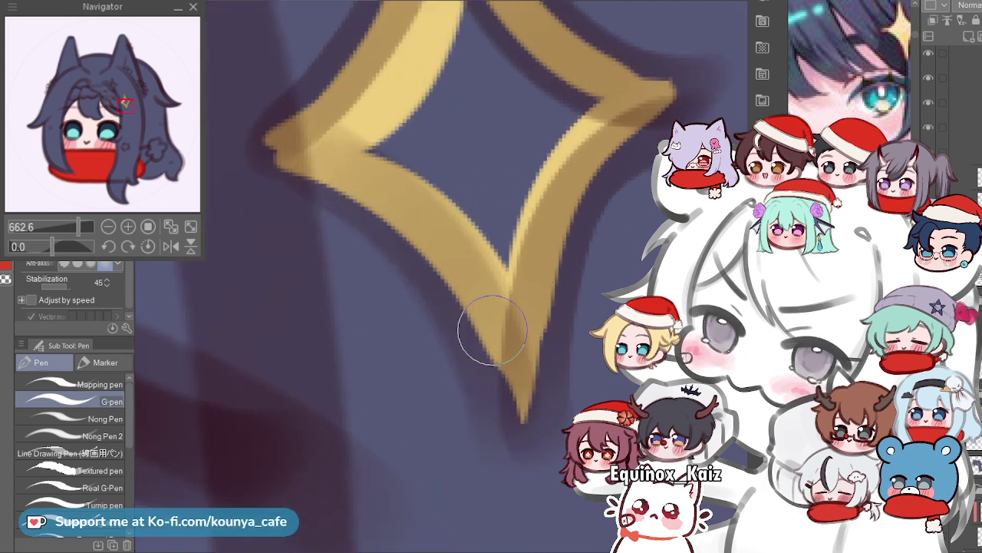
{"action": "left_click_drag", "start_coordinate": [552, 175], "coordinate": [504, 302]}
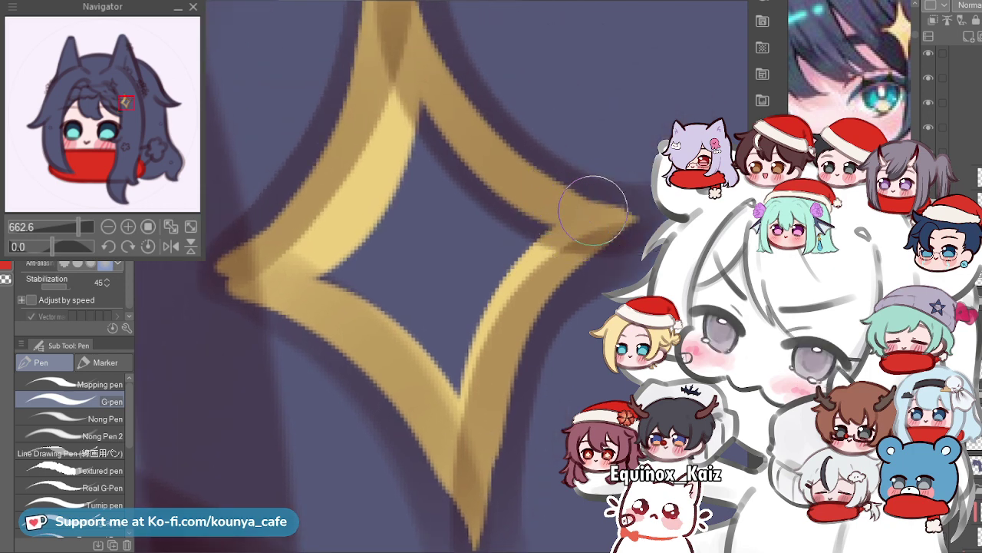
{"action": "scroll", "coordinate": [572, 227], "scroll_direction": "down", "scroll_amount": 2}
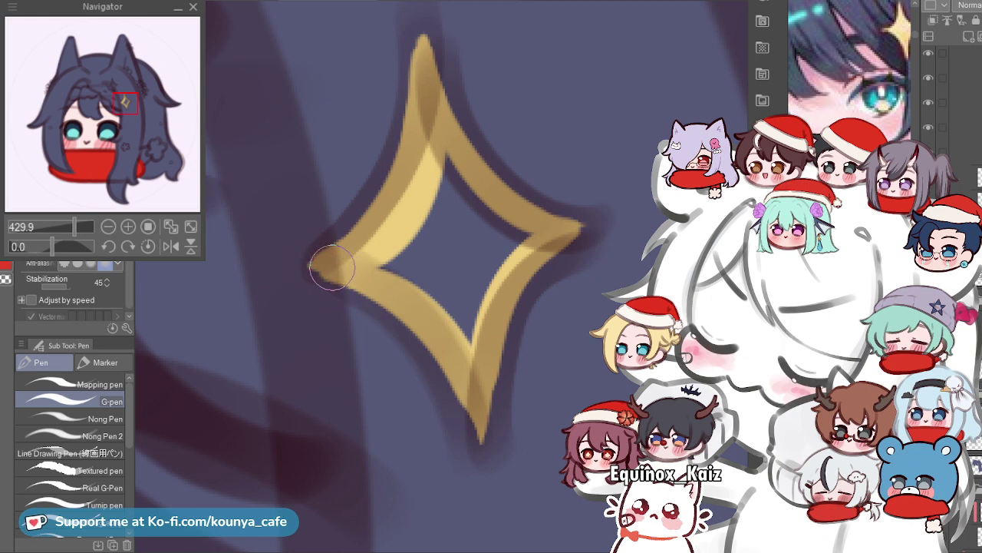
{"action": "scroll", "coordinate": [393, 261], "scroll_direction": "down", "scroll_amount": 1}
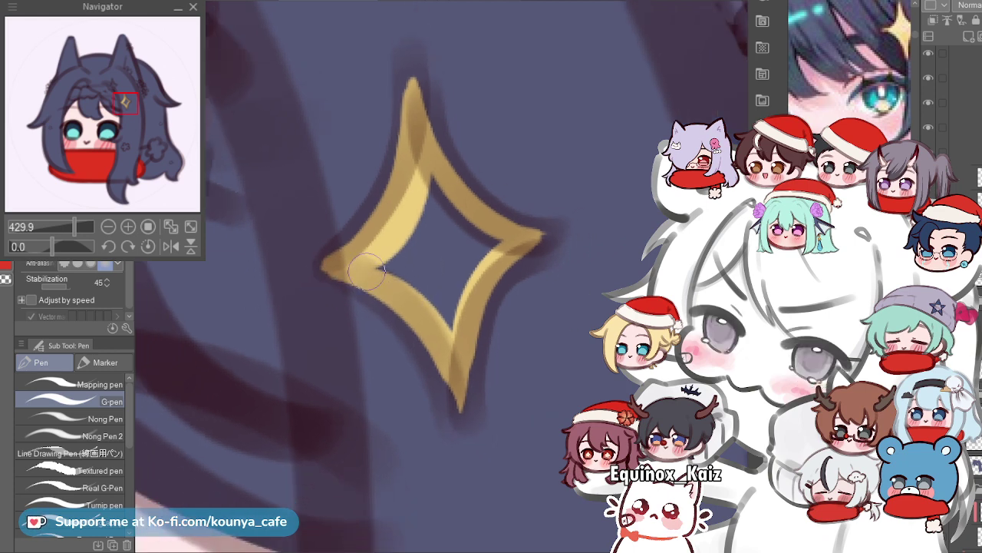
{"action": "mouse_move", "coordinate": [419, 275]}
{"action": "left_mouse_down"}
{"action": "mouse_move", "coordinate": [417, 168]}
{"action": "mouse_move", "coordinate": [454, 255]}
{"action": "mouse_move", "coordinate": [472, 233]}
{"action": "mouse_move", "coordinate": [477, 249]}
{"action": "mouse_move", "coordinate": [497, 247]}
{"action": "mouse_move", "coordinate": [466, 259]}
{"action": "mouse_move", "coordinate": [444, 295]}
{"action": "left_mouse_up"}
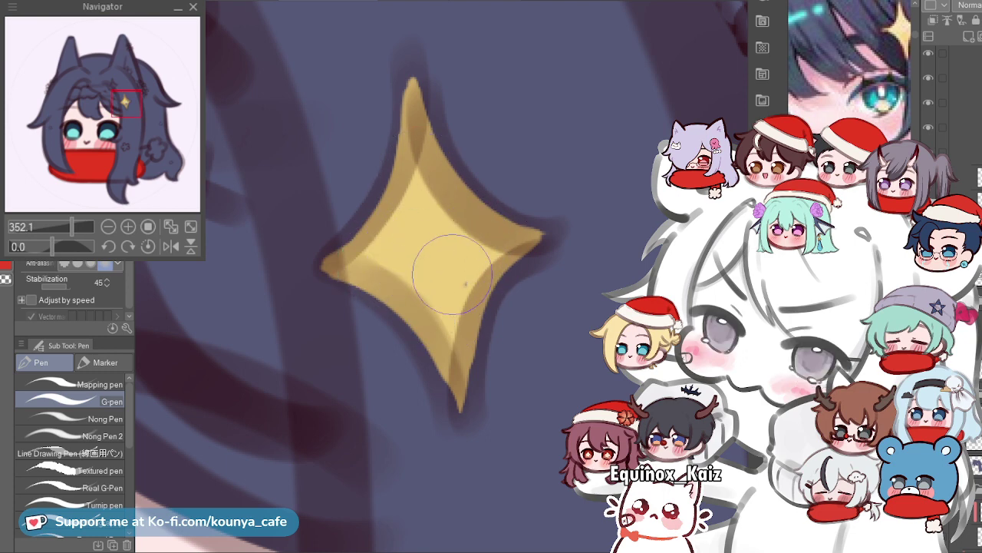
Paint the two upper edges of the smaller sparkle above the braid in yellow, extending the right point outward.
{"action": "scroll", "coordinate": [453, 250], "scroll_direction": "down", "scroll_amount": 3}
{"action": "left_click_drag", "start_coordinate": [453, 250], "coordinate": [429, 123]}
{"action": "scroll", "coordinate": [439, 426], "scroll_direction": "up", "scroll_amount": 3}
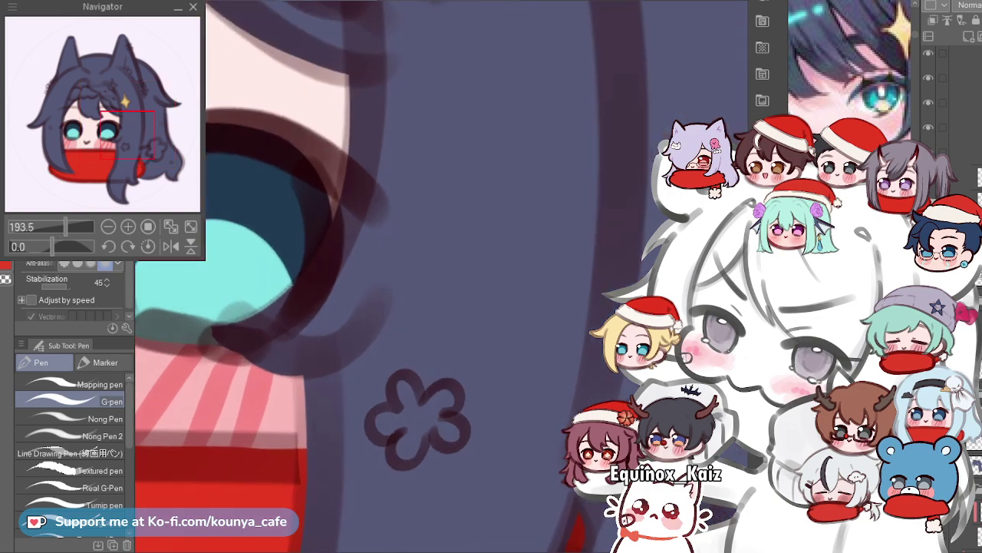
{"action": "scroll", "coordinate": [439, 426], "scroll_direction": "down", "scroll_amount": 4}
{"action": "left_click_drag", "start_coordinate": [438, 368], "coordinate": [492, 482]}
{"action": "left_click_drag", "start_coordinate": [403, 181], "coordinate": [431, 233]}
{"action": "scroll", "coordinate": [431, 234], "scroll_direction": "up", "scroll_amount": 6}
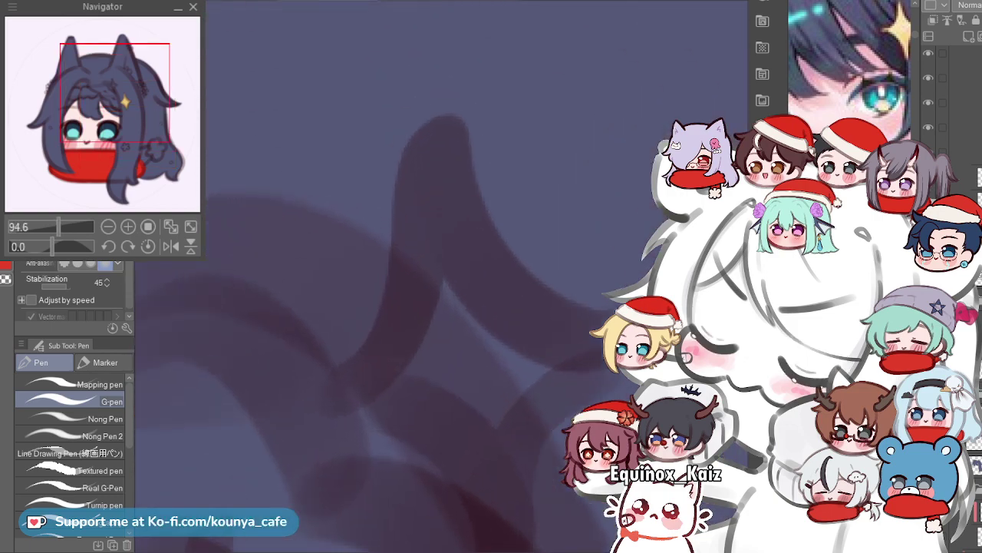
{"action": "scroll", "coordinate": [429, 232], "scroll_direction": "down", "scroll_amount": 1}
{"action": "mouse_move", "coordinate": [370, 262]}
{"action": "left_mouse_down"}
{"action": "mouse_move", "coordinate": [409, 103]}
{"action": "mouse_move", "coordinate": [528, 254]}
{"action": "left_mouse_up"}
{"action": "key", "text": "ctrl+z"}
{"action": "left_click_drag", "start_coordinate": [406, 101], "coordinate": [528, 253]}
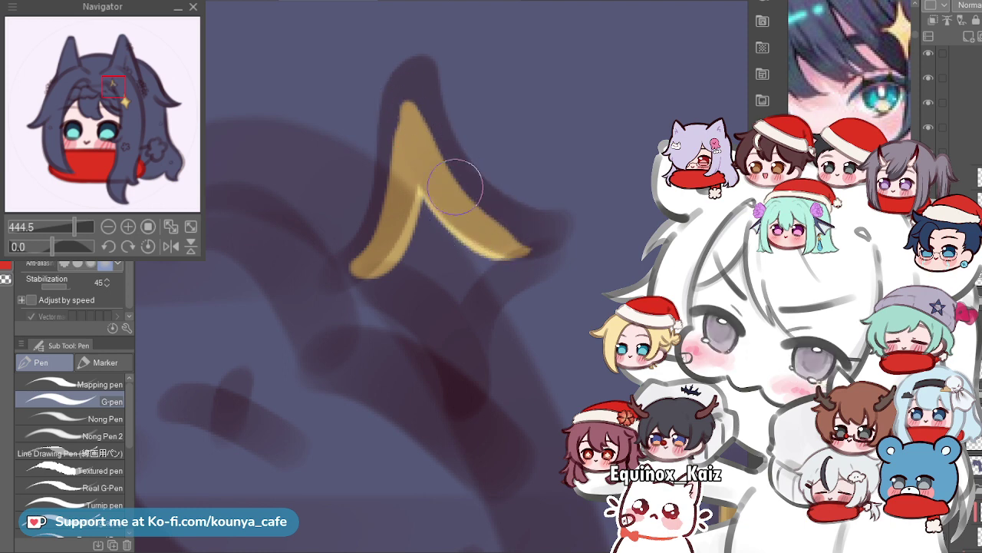
{"action": "left_click_drag", "start_coordinate": [430, 165], "coordinate": [548, 234]}
Paint the lower edges of the smaller sparkle in yellow, retrying the strokes, and fill its interior.
{"action": "mouse_move", "coordinate": [400, 100]}
{"action": "left_mouse_down"}
{"action": "mouse_move", "coordinate": [342, 280]}
{"action": "mouse_move", "coordinate": [443, 314]}
{"action": "mouse_move", "coordinate": [451, 363]}
{"action": "left_mouse_up"}
{"action": "key", "text": "ctrl+z"}
{"action": "key", "text": "ctrl+z"}
{"action": "mouse_move", "coordinate": [341, 278]}
{"action": "left_mouse_down"}
{"action": "mouse_move", "coordinate": [392, 276]}
{"action": "mouse_move", "coordinate": [470, 368]}
{"action": "left_mouse_up"}
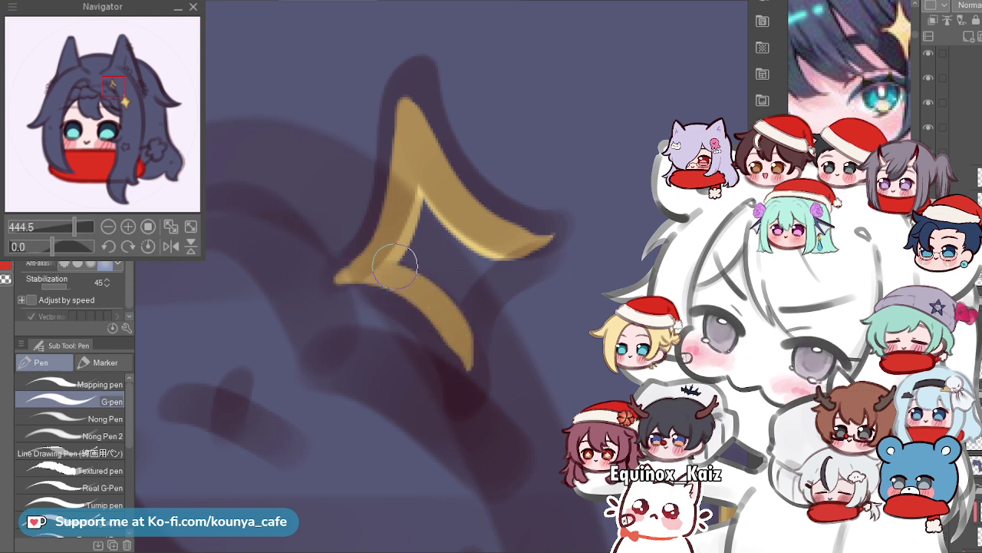
{"action": "mouse_move", "coordinate": [474, 305]}
{"action": "left_mouse_down"}
{"action": "mouse_move", "coordinate": [538, 261]}
{"action": "mouse_move", "coordinate": [521, 277]}
{"action": "mouse_move", "coordinate": [536, 245]}
{"action": "left_mouse_up"}
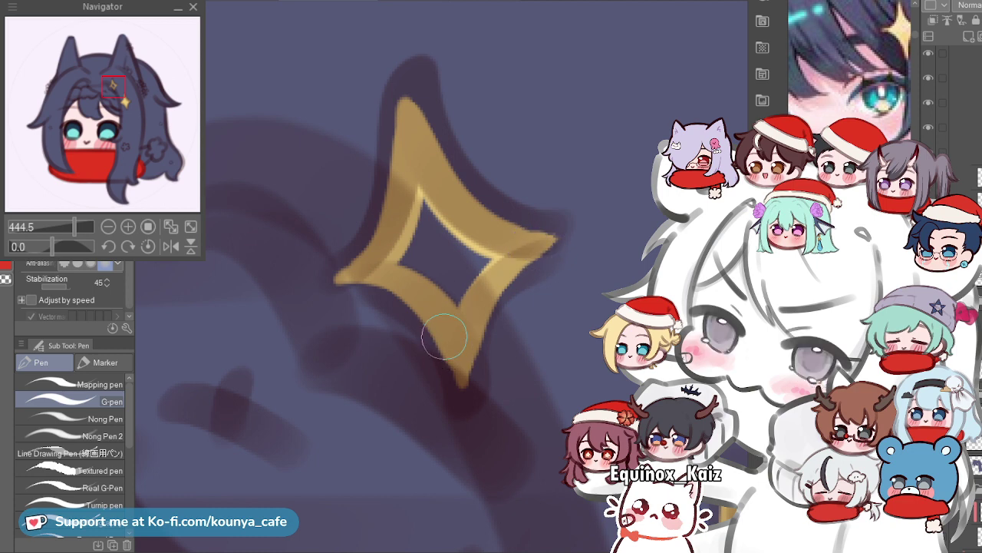
{"action": "mouse_move", "coordinate": [449, 226]}
{"action": "left_mouse_down"}
{"action": "mouse_move", "coordinate": [423, 256]}
{"action": "mouse_move", "coordinate": [490, 259]}
{"action": "left_mouse_up"}
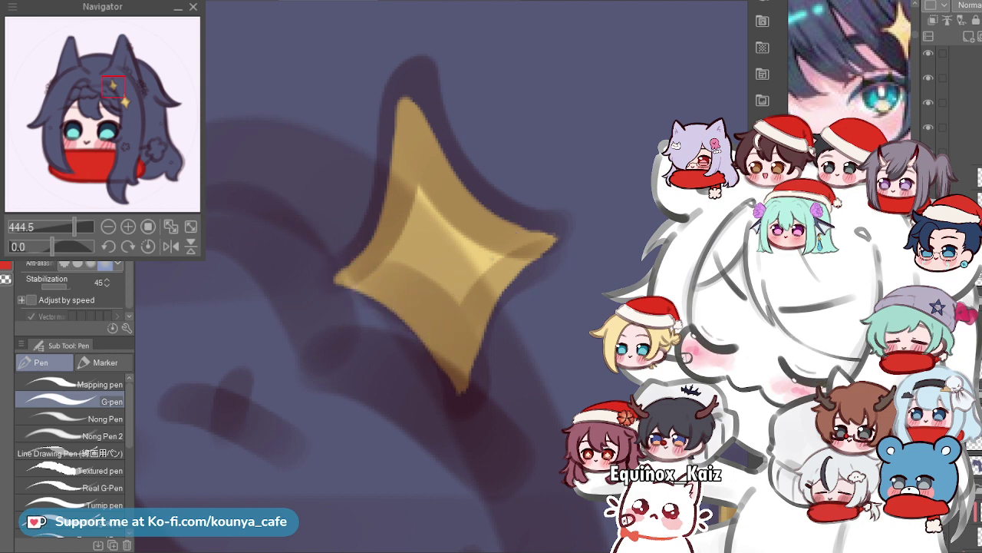
Review the two yellow sparkles against the whole head and save the illustration.
{"action": "scroll", "coordinate": [439, 263], "scroll_direction": "down", "scroll_amount": 10}
{"action": "scroll", "coordinate": [380, 219], "scroll_direction": "up", "scroll_amount": 3}
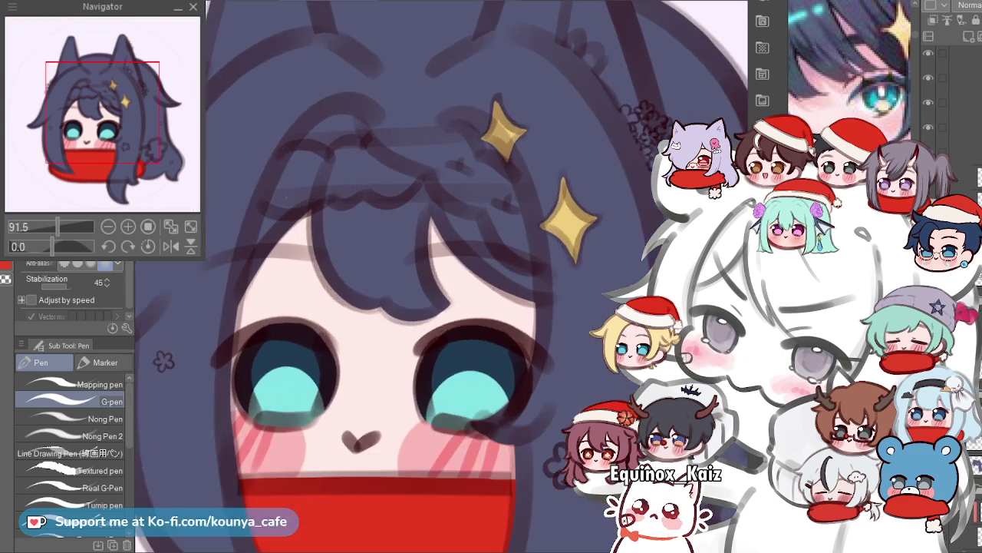
{"action": "scroll", "coordinate": [379, 220], "scroll_direction": "down", "scroll_amount": 2}
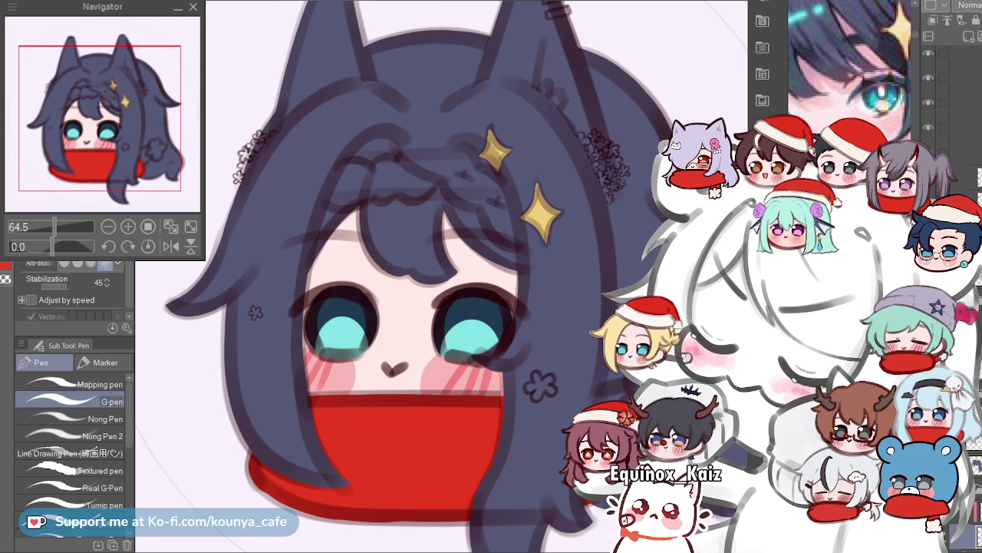
{"action": "key", "text": "ctrl+s"}
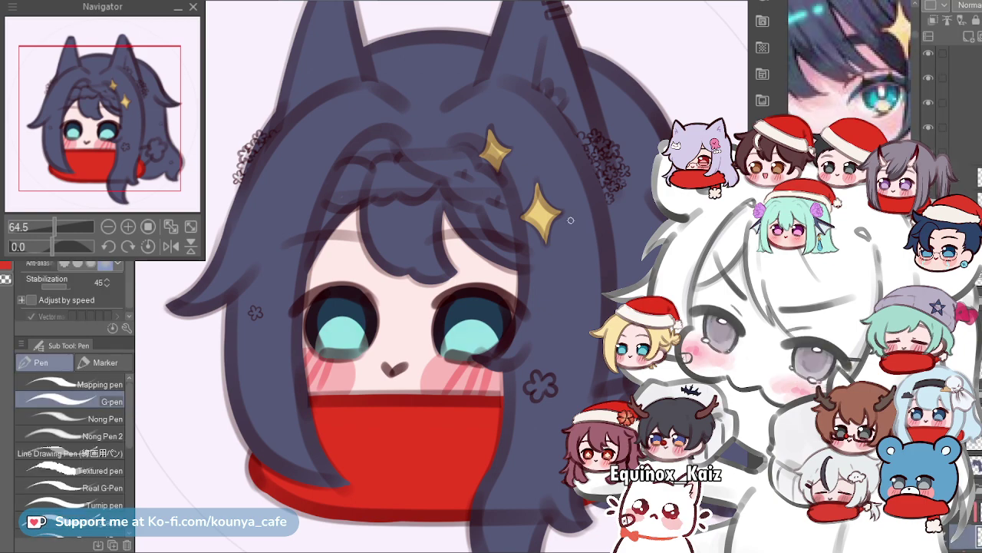
{"action": "scroll", "coordinate": [510, 216], "scroll_direction": "down", "scroll_amount": 3}
{"action": "scroll", "coordinate": [510, 215], "scroll_direction": "up", "scroll_amount": 1}
{"action": "key", "text": "ctrl+plus"}
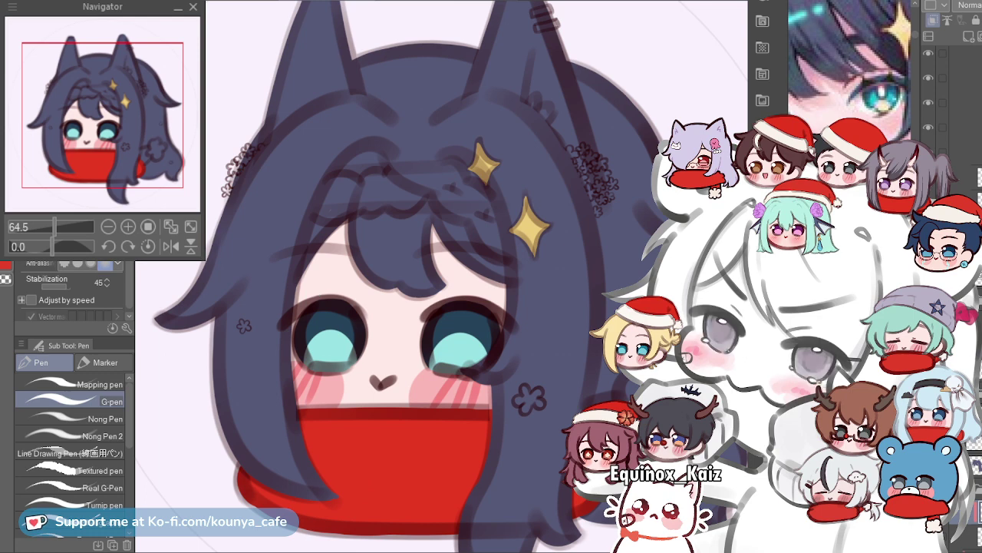
{"action": "scroll", "coordinate": [573, 316], "scroll_direction": "down", "scroll_amount": 2}
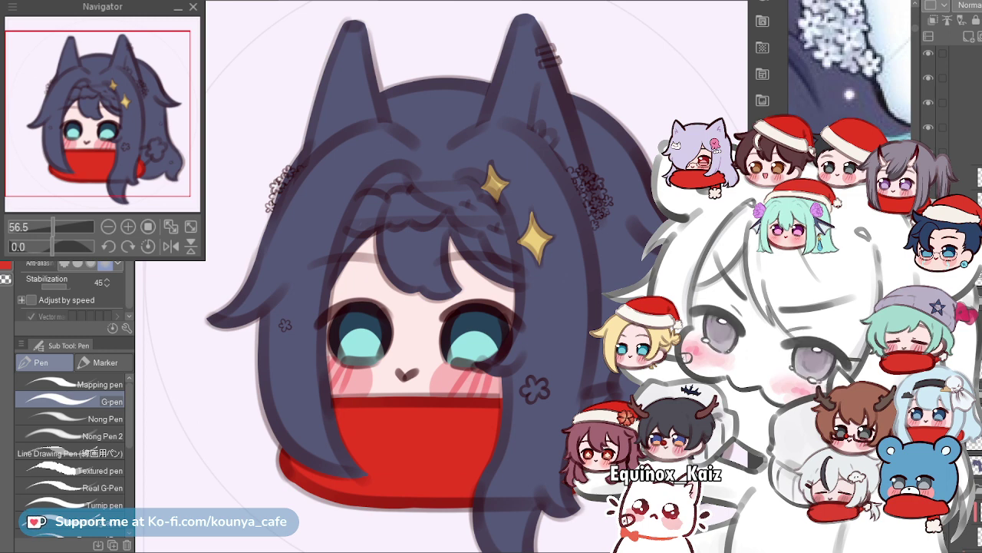
Fill the petals and centre of the flower on the front hair lock beside the scarf with white.
{"action": "scroll", "coordinate": [451, 328], "scroll_direction": "up", "scroll_amount": 10}
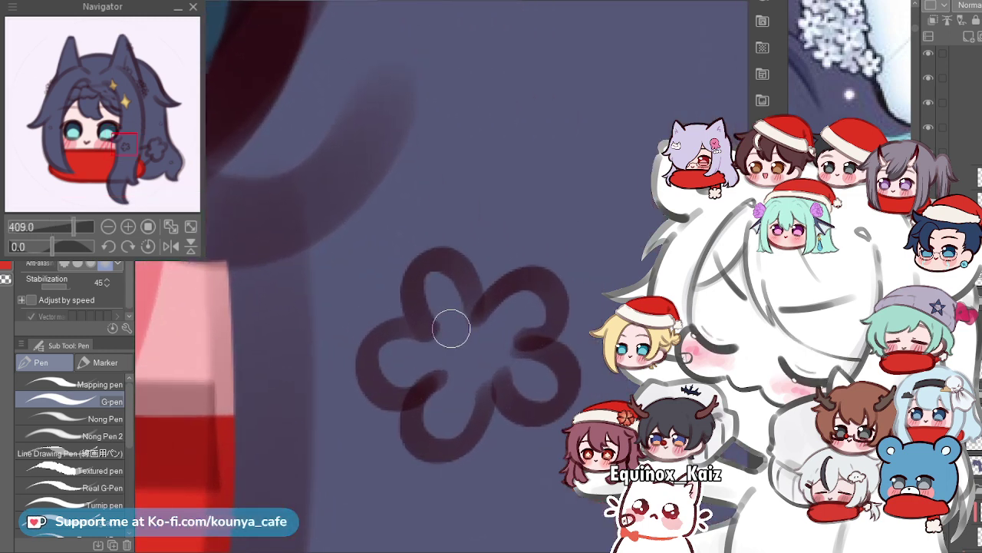
{"action": "left_click_drag", "start_coordinate": [443, 334], "coordinate": [434, 279]}
{"action": "mouse_move", "coordinate": [452, 315]}
{"action": "left_mouse_down"}
{"action": "mouse_move", "coordinate": [454, 344]}
{"action": "mouse_move", "coordinate": [408, 344]}
{"action": "mouse_move", "coordinate": [434, 376]}
{"action": "left_mouse_up"}
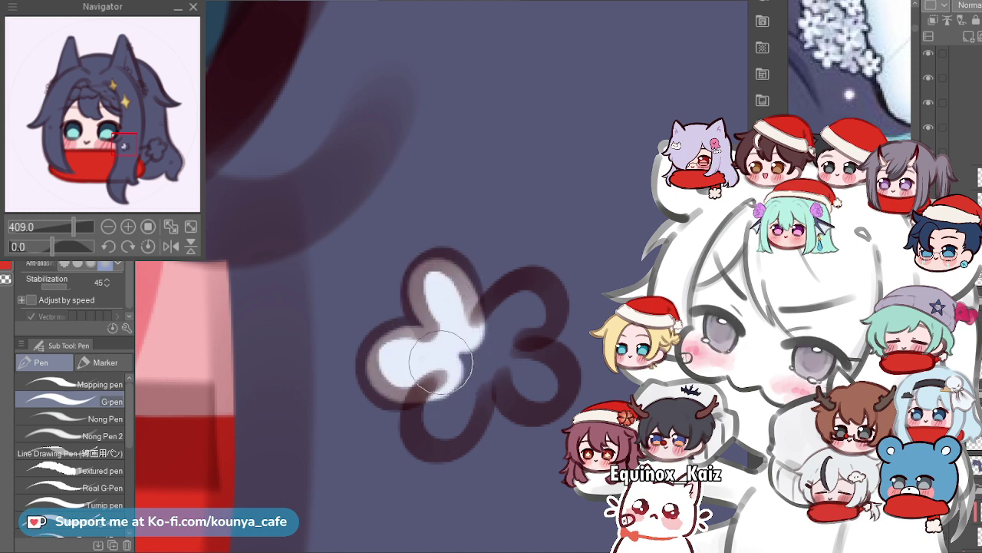
{"action": "left_click_drag", "start_coordinate": [426, 423], "coordinate": [464, 369]}
{"action": "mouse_move", "coordinate": [438, 422]}
{"action": "left_mouse_down"}
{"action": "mouse_move", "coordinate": [469, 350]}
{"action": "mouse_move", "coordinate": [500, 329]}
{"action": "mouse_move", "coordinate": [530, 376]}
{"action": "mouse_move", "coordinate": [518, 384]}
{"action": "mouse_move", "coordinate": [390, 350]}
{"action": "left_mouse_up"}
{"action": "scroll", "coordinate": [524, 359], "scroll_direction": "down", "scroll_amount": 7}
Fill all five petals of the tiny flower near the outer edge of the back hair with white.
{"action": "scroll", "coordinate": [541, 418], "scroll_direction": "up", "scroll_amount": 7}
{"action": "scroll", "coordinate": [441, 277], "scroll_direction": "up", "scroll_amount": 10}
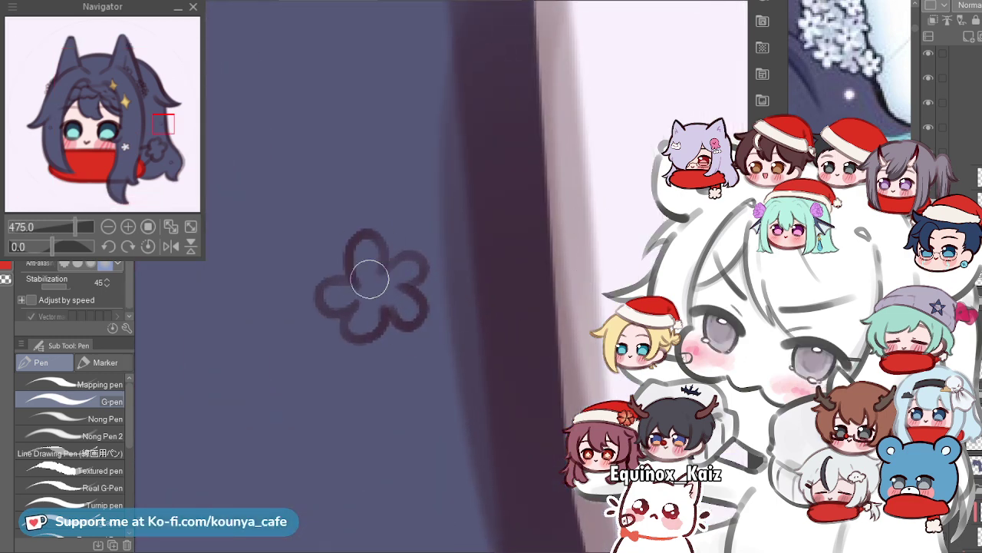
{"action": "scroll", "coordinate": [370, 279], "scroll_direction": "up", "scroll_amount": 3}
{"action": "left_click_drag", "start_coordinate": [380, 243], "coordinate": [354, 247]}
{"action": "mouse_move", "coordinate": [350, 314]}
{"action": "left_mouse_down"}
{"action": "mouse_move", "coordinate": [298, 319]}
{"action": "mouse_move", "coordinate": [362, 328]}
{"action": "mouse_move", "coordinate": [358, 307]}
{"action": "mouse_move", "coordinate": [325, 326]}
{"action": "mouse_move", "coordinate": [375, 329]}
{"action": "mouse_move", "coordinate": [345, 350]}
{"action": "mouse_move", "coordinate": [386, 337]}
{"action": "mouse_move", "coordinate": [359, 335]}
{"action": "mouse_move", "coordinate": [394, 341]}
{"action": "mouse_move", "coordinate": [391, 307]}
{"action": "mouse_move", "coordinate": [372, 332]}
{"action": "mouse_move", "coordinate": [381, 339]}
{"action": "mouse_move", "coordinate": [418, 314]}
{"action": "mouse_move", "coordinate": [403, 306]}
{"action": "mouse_move", "coordinate": [449, 354]}
{"action": "mouse_move", "coordinate": [416, 329]}
{"action": "left_mouse_up"}
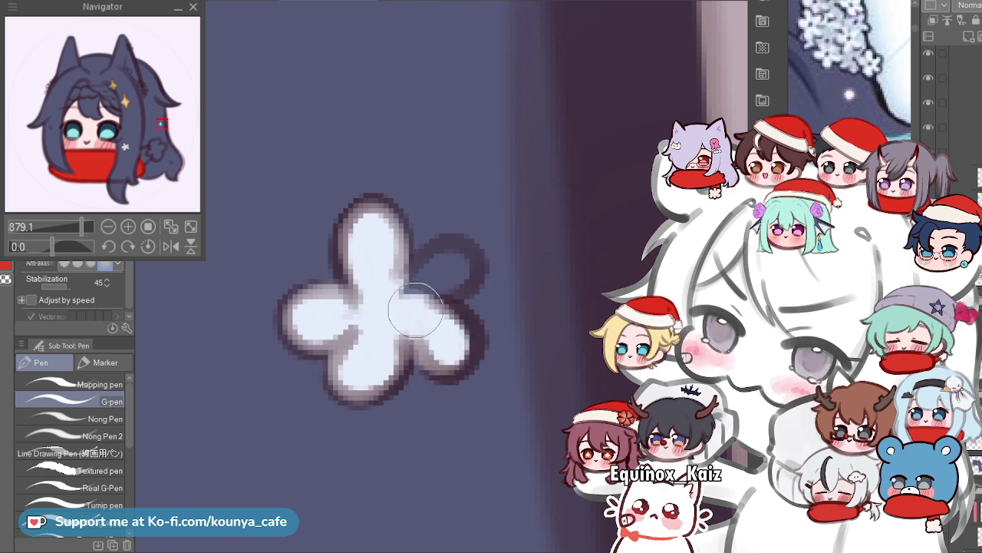
{"action": "left_click_drag", "start_coordinate": [400, 287], "coordinate": [453, 263]}
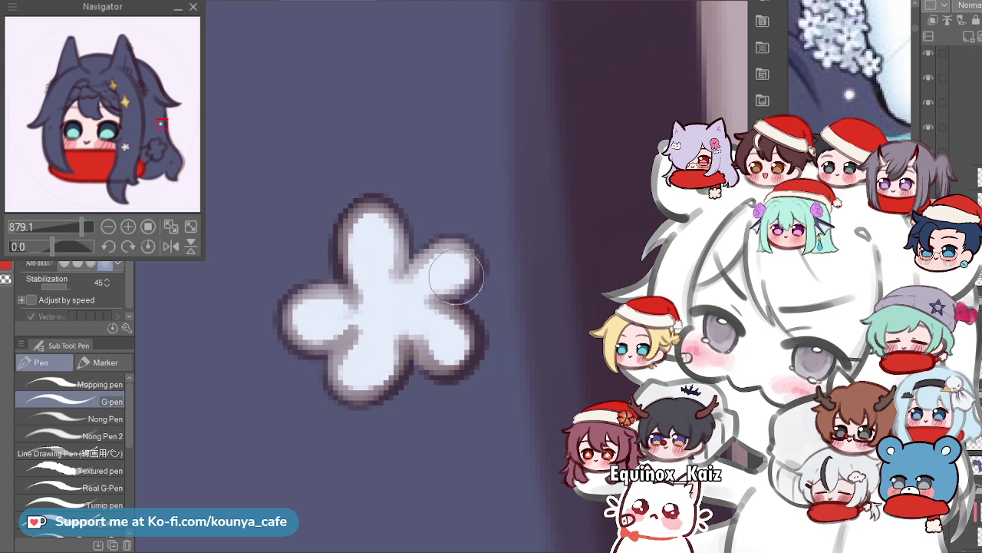
Paint the petals and centre of the tiny flower low on the back hair, near its curled tip, in white.
{"action": "scroll", "coordinate": [447, 278], "scroll_direction": "down", "scroll_amount": 8}
{"action": "left_click_drag", "start_coordinate": [438, 281], "coordinate": [436, 146]}
{"action": "scroll", "coordinate": [491, 230], "scroll_direction": "down", "scroll_amount": 2}
{"action": "scroll", "coordinate": [398, 246], "scroll_direction": "up", "scroll_amount": 10}
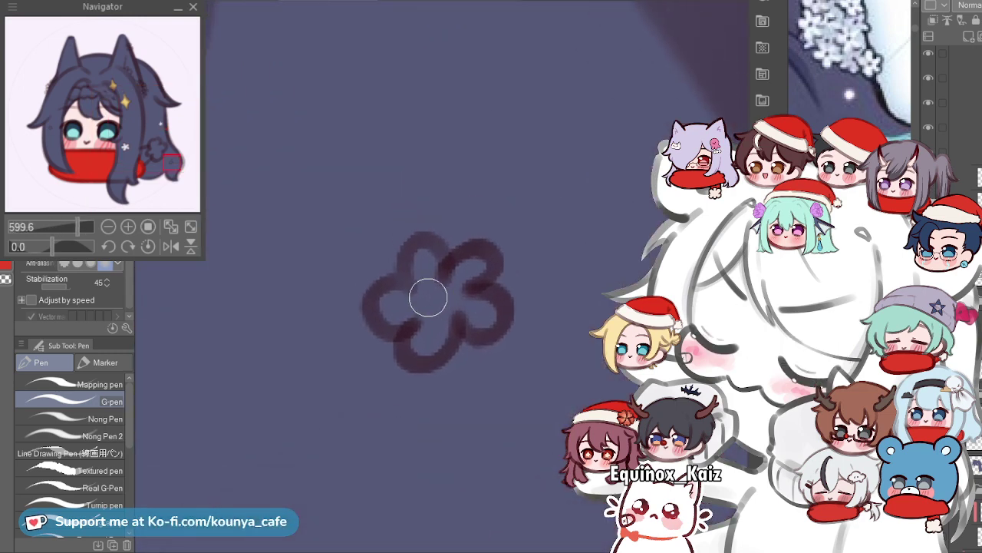
{"action": "mouse_move", "coordinate": [426, 296]}
{"action": "left_mouse_down"}
{"action": "mouse_move", "coordinate": [411, 271]}
{"action": "mouse_move", "coordinate": [432, 261]}
{"action": "left_mouse_up"}
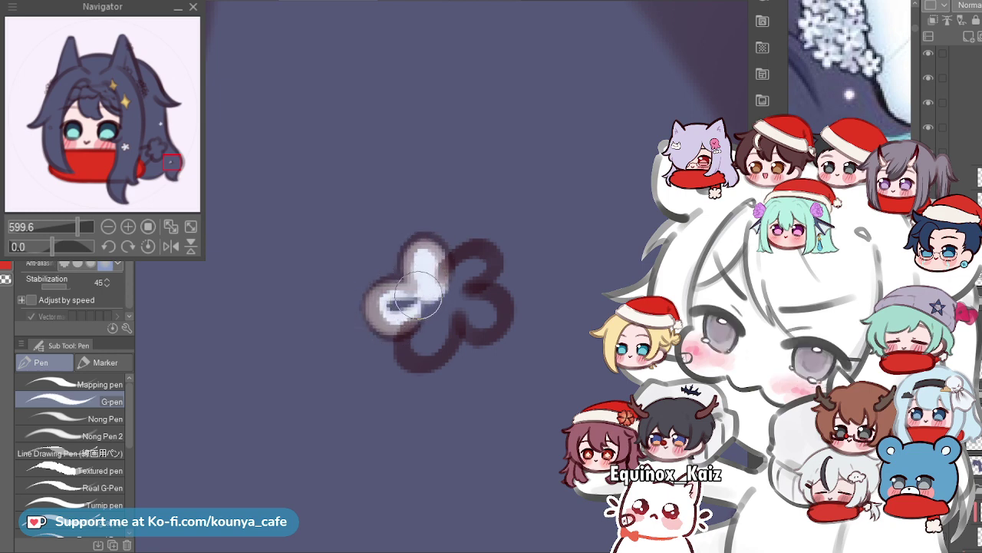
{"action": "mouse_move", "coordinate": [414, 300]}
{"action": "left_mouse_down"}
{"action": "mouse_move", "coordinate": [393, 311]}
{"action": "mouse_move", "coordinate": [440, 305]}
{"action": "mouse_move", "coordinate": [435, 294]}
{"action": "mouse_move", "coordinate": [407, 340]}
{"action": "mouse_move", "coordinate": [435, 291]}
{"action": "mouse_move", "coordinate": [422, 349]}
{"action": "left_mouse_up"}
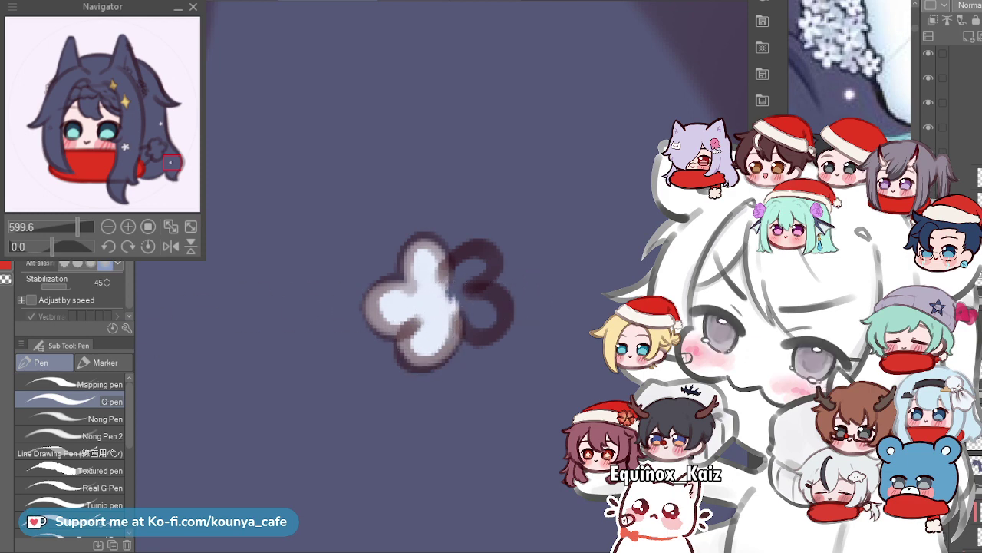
{"action": "scroll", "coordinate": [474, 298], "scroll_direction": "up", "scroll_amount": 3}
{"action": "left_click_drag", "start_coordinate": [488, 238], "coordinate": [425, 279]}
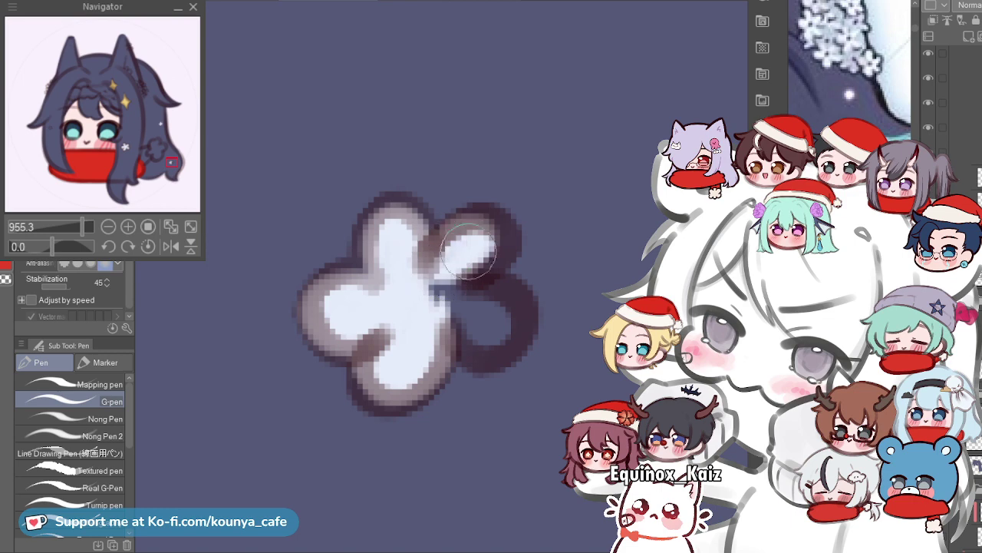
{"action": "left_click_drag", "start_coordinate": [481, 241], "coordinate": [462, 279]}
{"action": "mouse_move", "coordinate": [426, 314]}
{"action": "left_mouse_down"}
{"action": "mouse_move", "coordinate": [443, 296]}
{"action": "mouse_move", "coordinate": [510, 310]}
{"action": "mouse_move", "coordinate": [464, 313]}
{"action": "mouse_move", "coordinate": [456, 291]}
{"action": "mouse_move", "coordinate": [482, 346]}
{"action": "mouse_move", "coordinate": [469, 299]}
{"action": "left_mouse_up"}
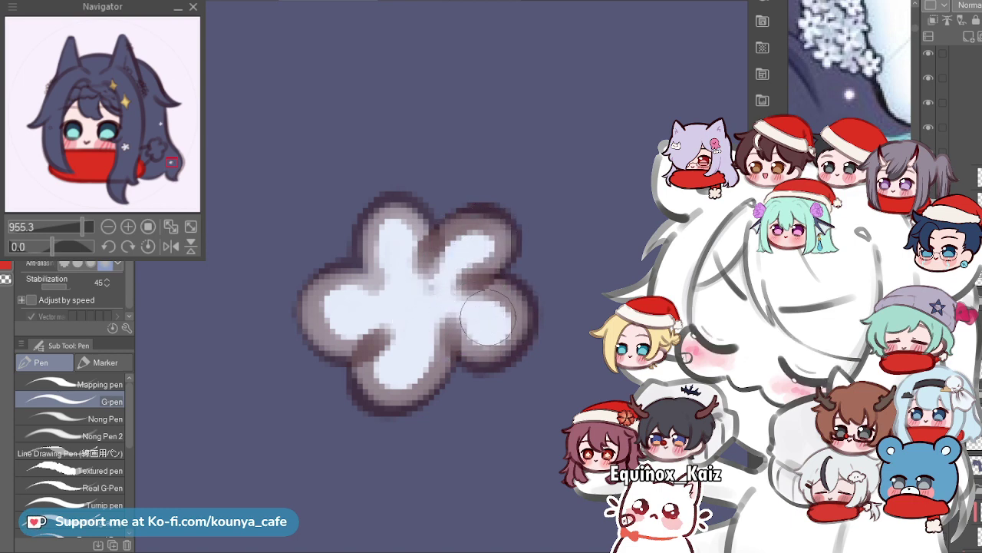
{"action": "scroll", "coordinate": [436, 294], "scroll_direction": "down", "scroll_amount": 4}
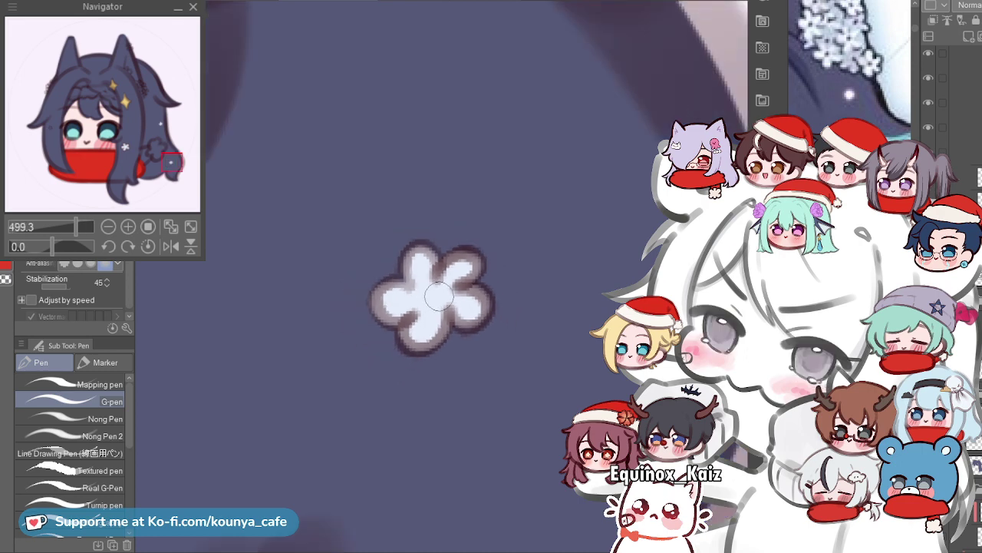
{"action": "scroll", "coordinate": [435, 294], "scroll_direction": "down", "scroll_amount": 10}
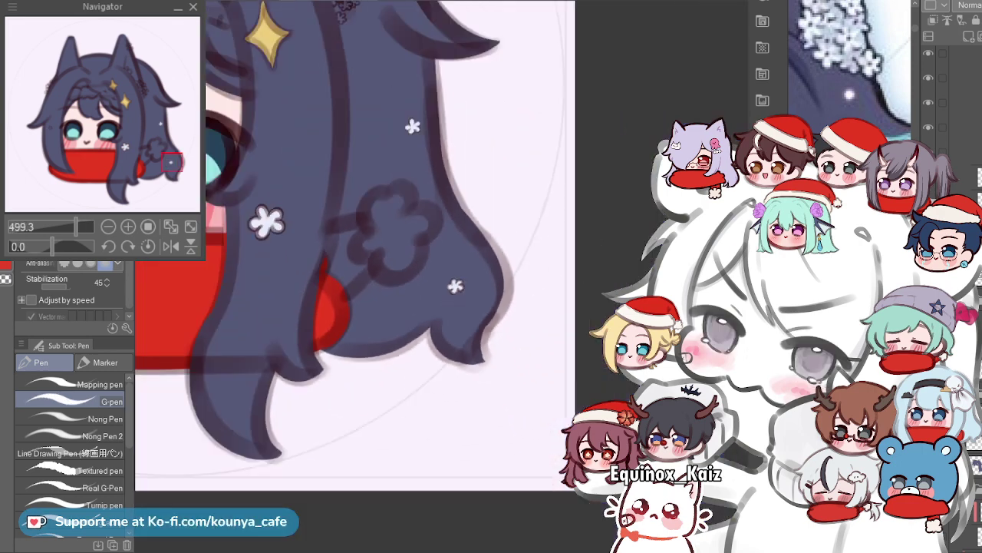
{"action": "scroll", "coordinate": [435, 293], "scroll_direction": "down", "scroll_amount": 2}
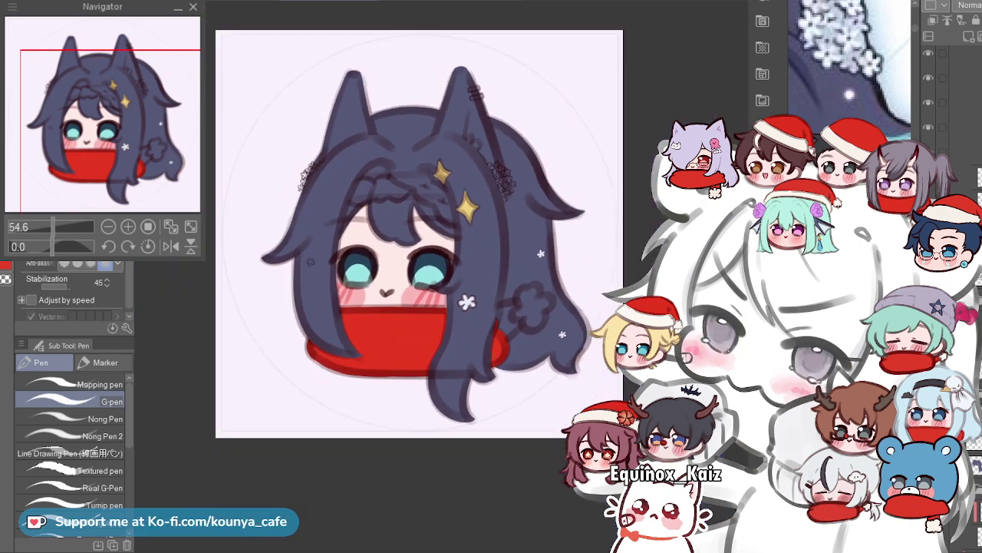
Paint four petals and the centre of the flower on the opposite front hair lock in white, redoing one stroke.
{"action": "scroll", "coordinate": [559, 371], "scroll_direction": "up", "scroll_amount": 12}
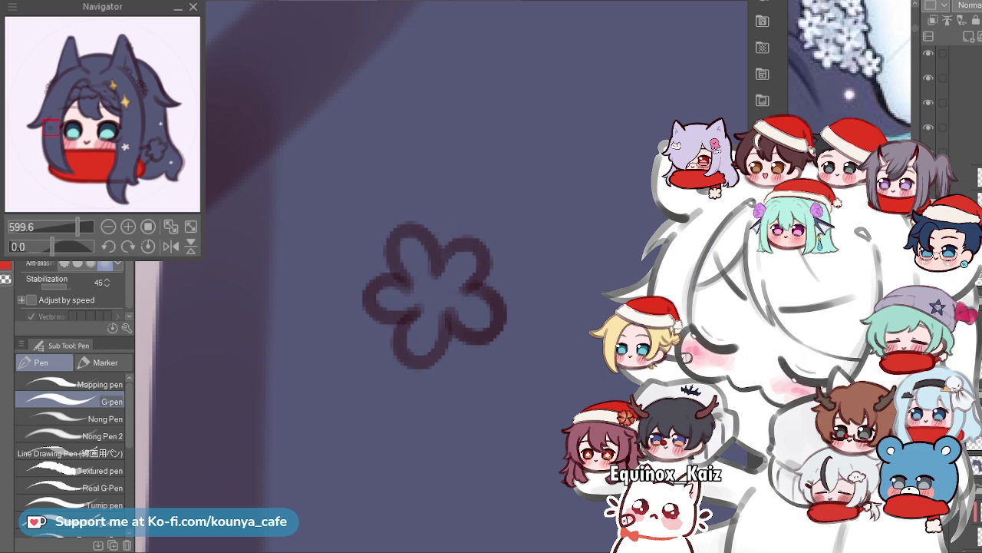
{"action": "scroll", "coordinate": [424, 251], "scroll_direction": "up", "scroll_amount": 2}
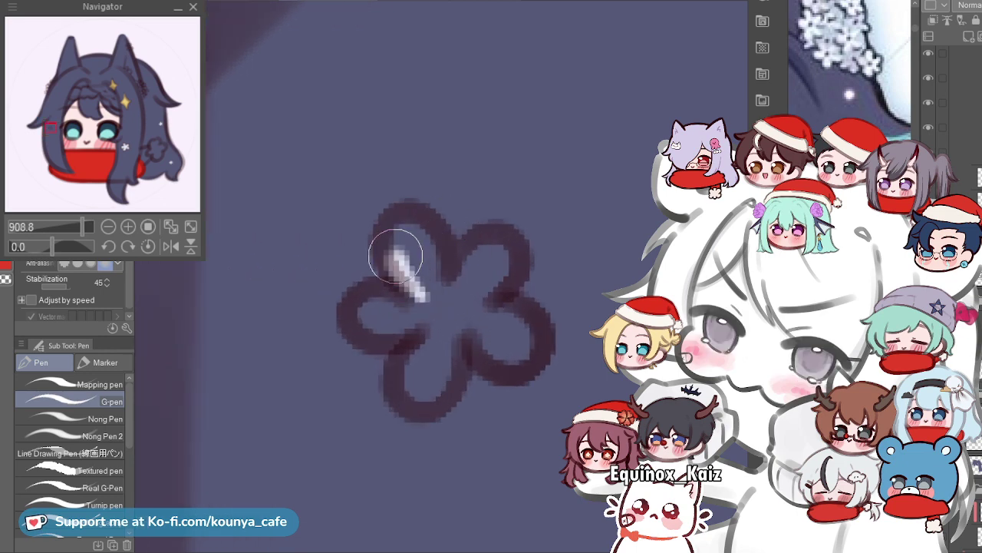
{"action": "left_click_drag", "start_coordinate": [395, 255], "coordinate": [418, 253]}
{"action": "mouse_move", "coordinate": [424, 288]}
{"action": "left_mouse_down"}
{"action": "mouse_move", "coordinate": [399, 255]}
{"action": "mouse_move", "coordinate": [409, 225]}
{"action": "mouse_move", "coordinate": [407, 271]}
{"action": "left_mouse_up"}
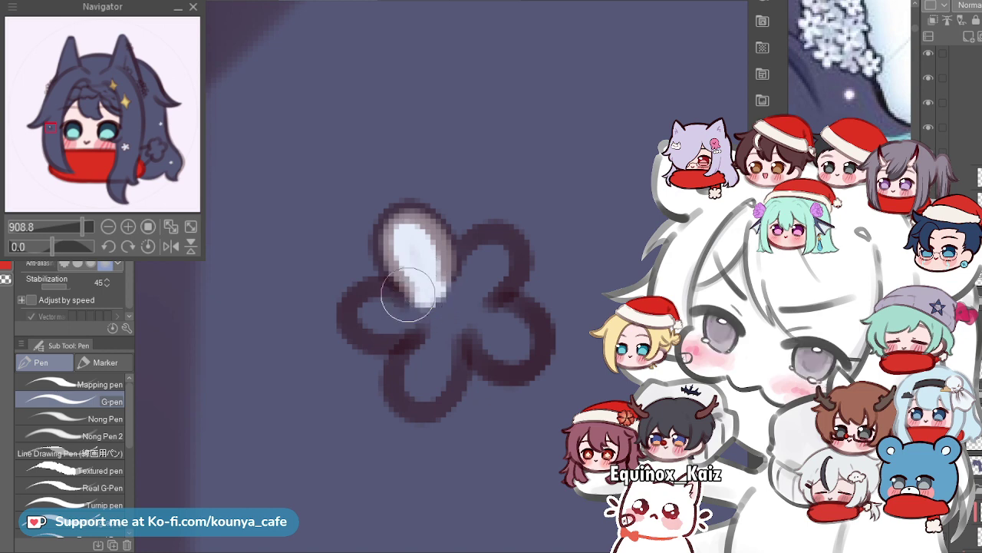
{"action": "mouse_move", "coordinate": [421, 301]}
{"action": "left_mouse_down"}
{"action": "mouse_move", "coordinate": [363, 300]}
{"action": "mouse_move", "coordinate": [386, 329]}
{"action": "mouse_move", "coordinate": [408, 311]}
{"action": "mouse_move", "coordinate": [378, 299]}
{"action": "mouse_move", "coordinate": [387, 322]}
{"action": "mouse_move", "coordinate": [427, 296]}
{"action": "mouse_move", "coordinate": [366, 312]}
{"action": "mouse_move", "coordinate": [414, 310]}
{"action": "left_mouse_up"}
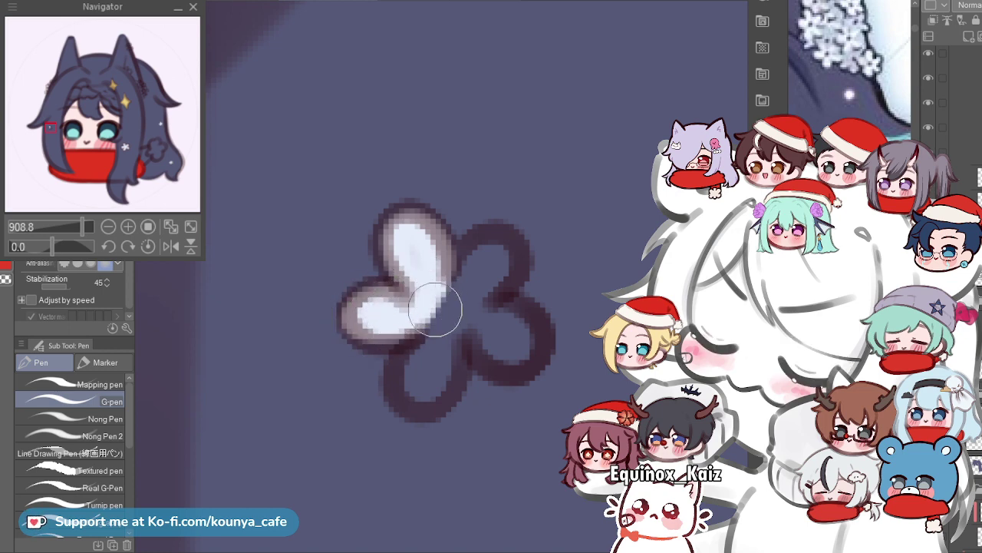
{"action": "key", "text": "ctrl+z"}
{"action": "left_click_drag", "start_coordinate": [442, 318], "coordinate": [406, 382]}
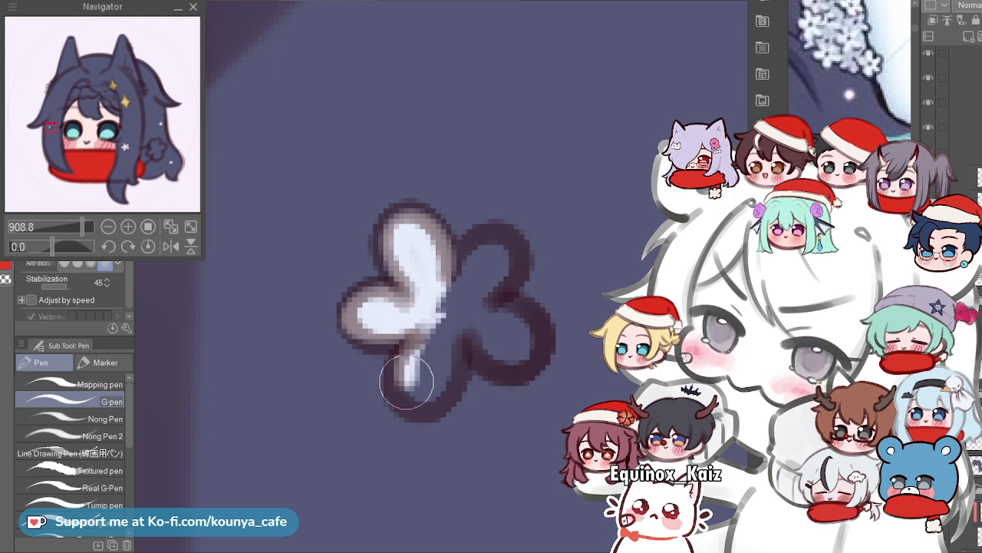
{"action": "mouse_move", "coordinate": [436, 332]}
{"action": "left_mouse_down"}
{"action": "mouse_move", "coordinate": [416, 381]}
{"action": "mouse_move", "coordinate": [439, 347]}
{"action": "left_mouse_up"}
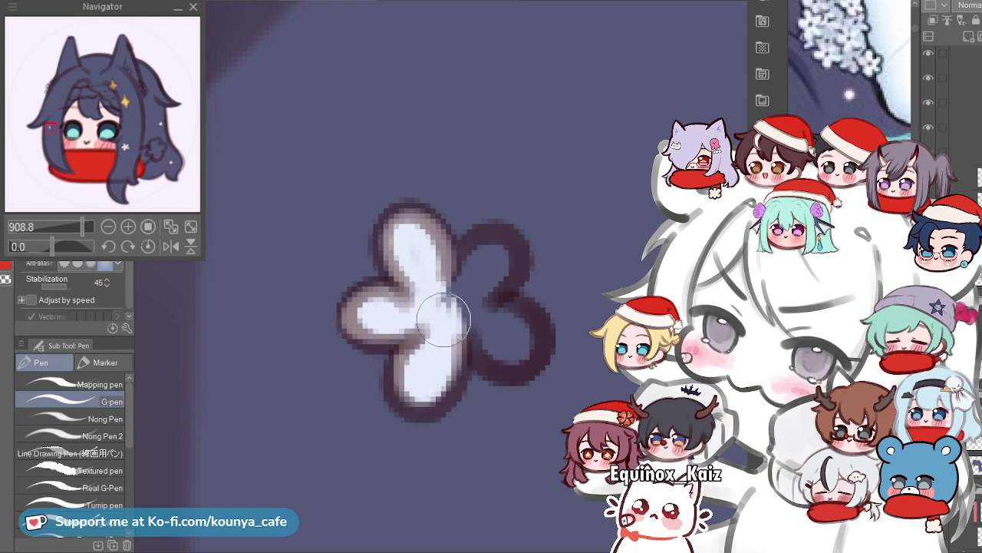
{"action": "mouse_move", "coordinate": [480, 302]}
{"action": "left_mouse_down"}
{"action": "mouse_move", "coordinate": [490, 248]}
{"action": "mouse_move", "coordinate": [448, 307]}
{"action": "mouse_move", "coordinate": [492, 261]}
{"action": "left_mouse_up"}
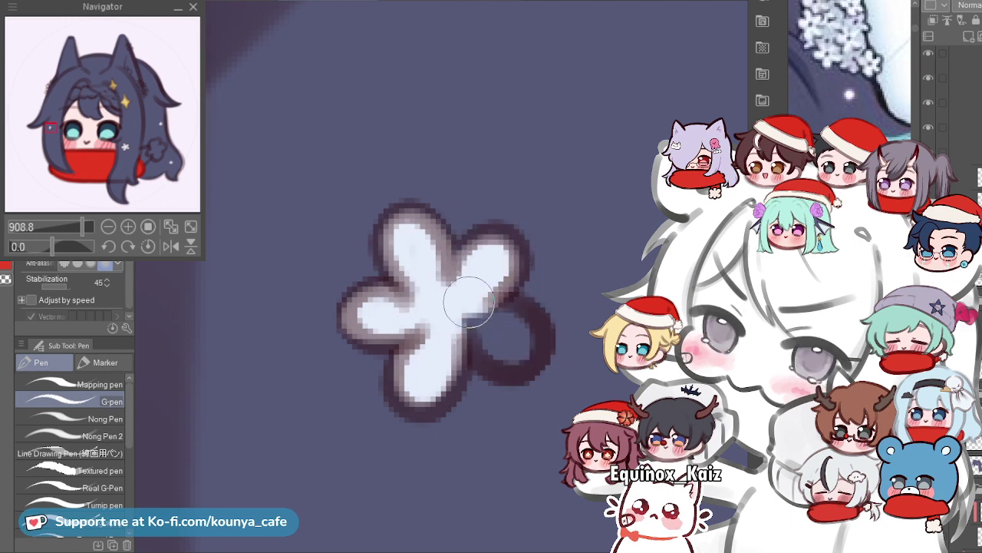
Fill the flower's last petal on that front lock with white, undoing the first attempt and repainting it.
{"action": "mouse_move", "coordinate": [496, 343]}
{"action": "left_mouse_down"}
{"action": "mouse_move", "coordinate": [494, 324]}
{"action": "mouse_move", "coordinate": [527, 340]}
{"action": "left_mouse_up"}
{"action": "key", "text": "ctrl+z"}
{"action": "key", "text": "ctrl+z"}
{"action": "key", "text": "ctrl+z"}
{"action": "key", "text": "ctrl+z"}
{"action": "key", "text": "ctrl+y"}
{"action": "key", "text": "ctrl+y"}
{"action": "mouse_move", "coordinate": [484, 312]}
{"action": "left_mouse_down"}
{"action": "mouse_move", "coordinate": [510, 313]}
{"action": "mouse_move", "coordinate": [503, 351]}
{"action": "mouse_move", "coordinate": [484, 309]}
{"action": "mouse_move", "coordinate": [487, 341]}
{"action": "mouse_move", "coordinate": [522, 314]}
{"action": "mouse_move", "coordinate": [485, 307]}
{"action": "mouse_move", "coordinate": [508, 313]}
{"action": "mouse_move", "coordinate": [527, 351]}
{"action": "left_mouse_up"}
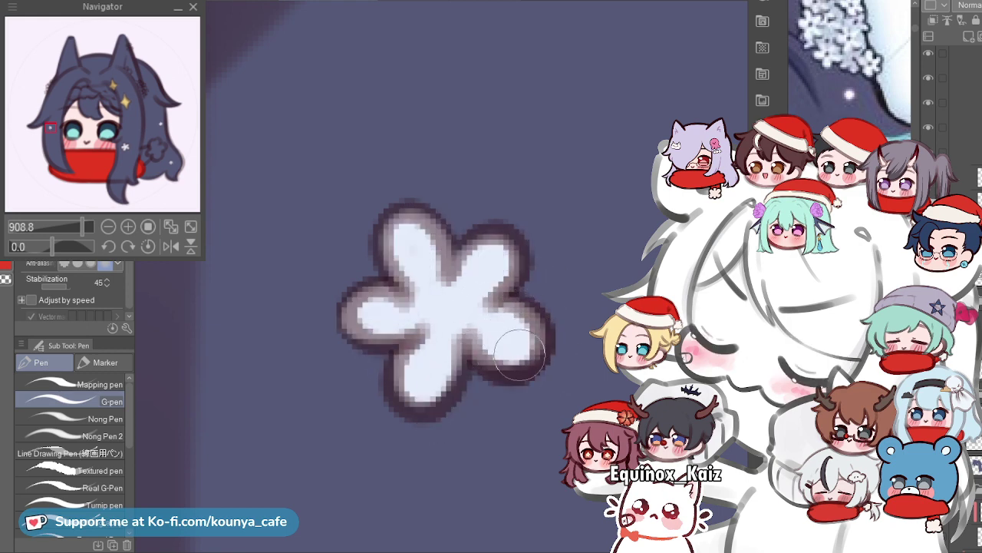
{"action": "scroll", "coordinate": [503, 322], "scroll_direction": "down", "scroll_amount": 10}
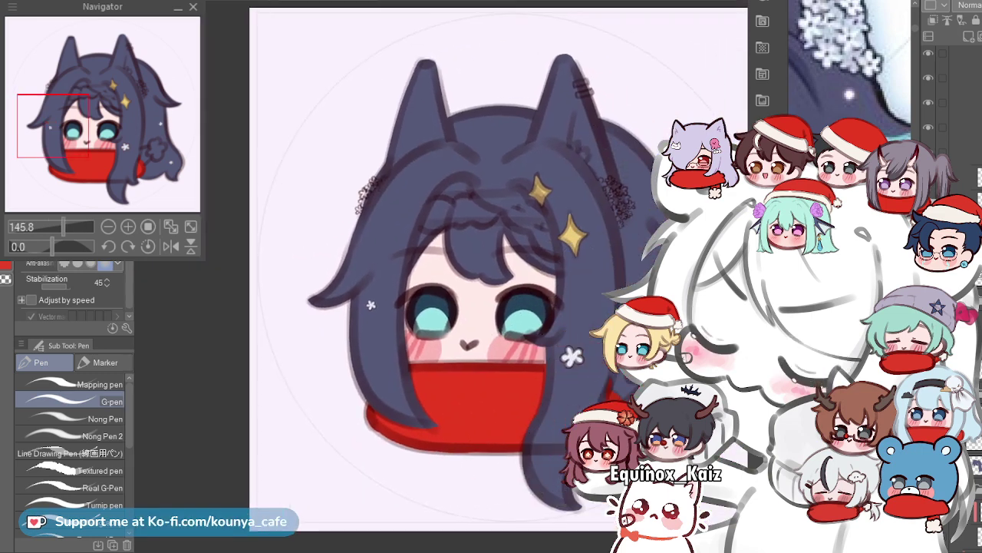
Block in the inner edge of the flower cluster below the wolf ear with broad white strokes along the hair lock.
{"action": "left_click_drag", "start_coordinate": [503, 322], "coordinate": [486, 355]}
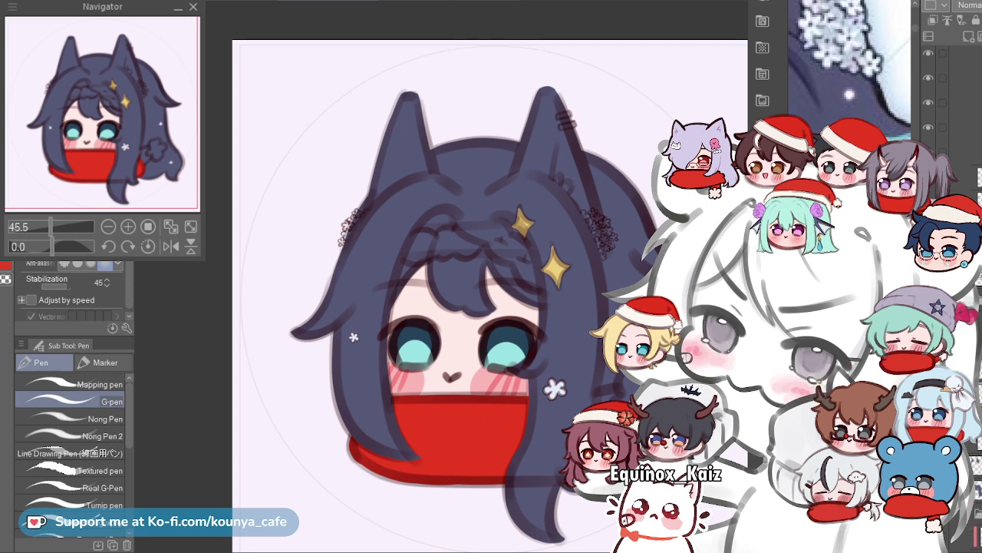
{"action": "scroll", "coordinate": [618, 219], "scroll_direction": "up", "scroll_amount": 7}
{"action": "scroll", "coordinate": [461, 261], "scroll_direction": "up", "scroll_amount": 1}
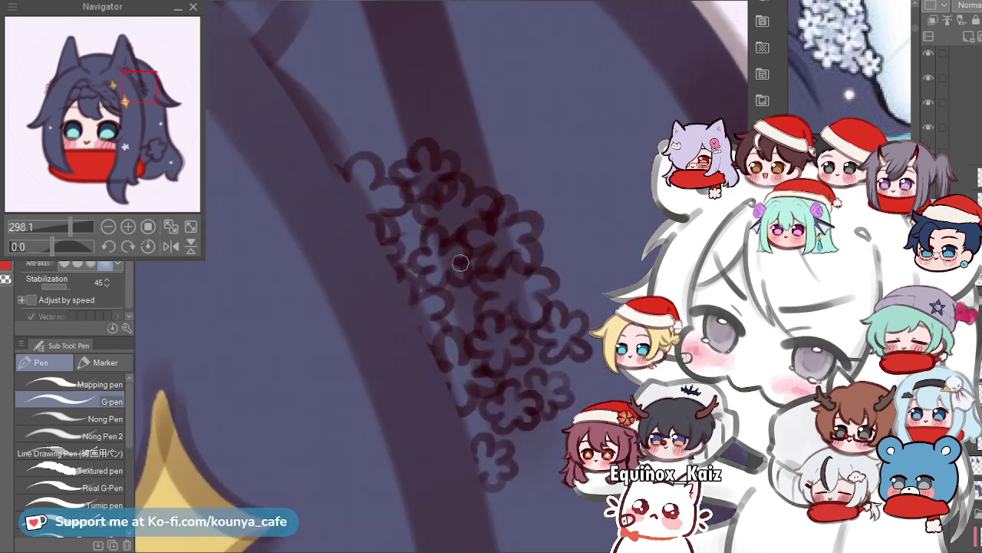
{"action": "mouse_move", "coordinate": [380, 223]}
{"action": "left_mouse_down"}
{"action": "mouse_move", "coordinate": [454, 351]}
{"action": "mouse_move", "coordinate": [452, 331]}
{"action": "mouse_move", "coordinate": [357, 208]}
{"action": "mouse_move", "coordinate": [384, 197]}
{"action": "mouse_move", "coordinate": [401, 225]}
{"action": "mouse_move", "coordinate": [443, 370]}
{"action": "left_mouse_up"}
{"action": "key", "text": "ctrl+z"}
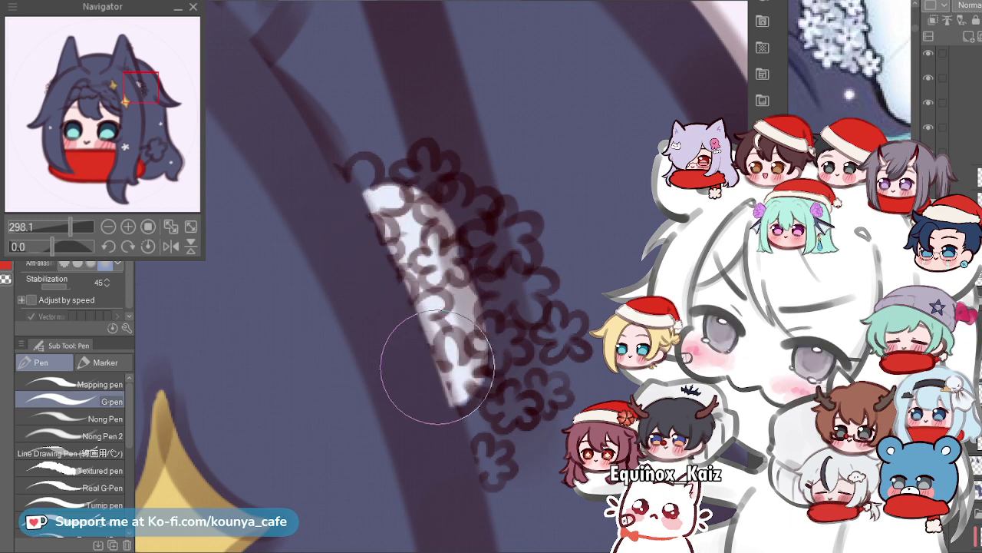
Extend the white base over the upper and outer flowers of the cluster, using a smaller brush for the outer petals.
{"action": "scroll", "coordinate": [448, 306], "scroll_direction": "up", "scroll_amount": 3}
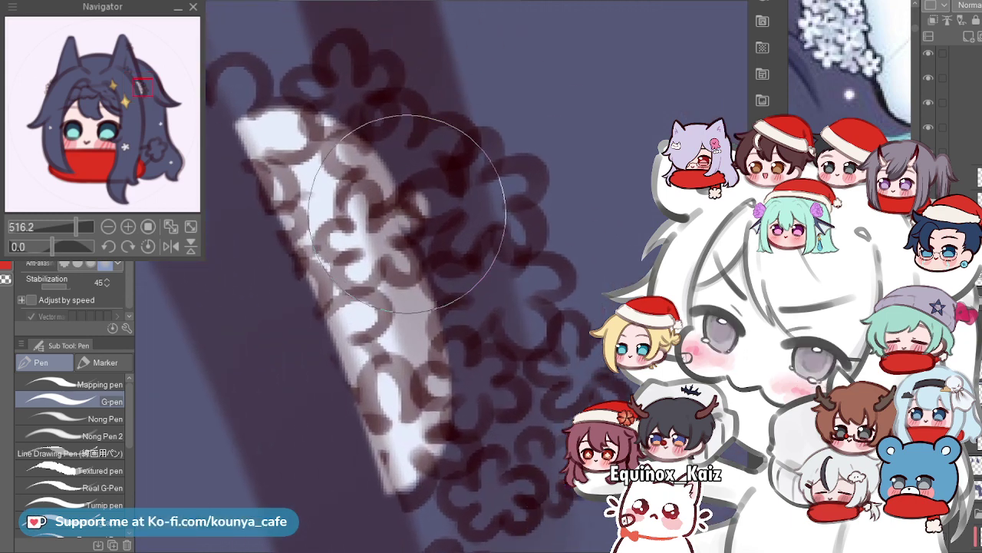
{"action": "scroll", "coordinate": [377, 201], "scroll_direction": "up", "scroll_amount": 4}
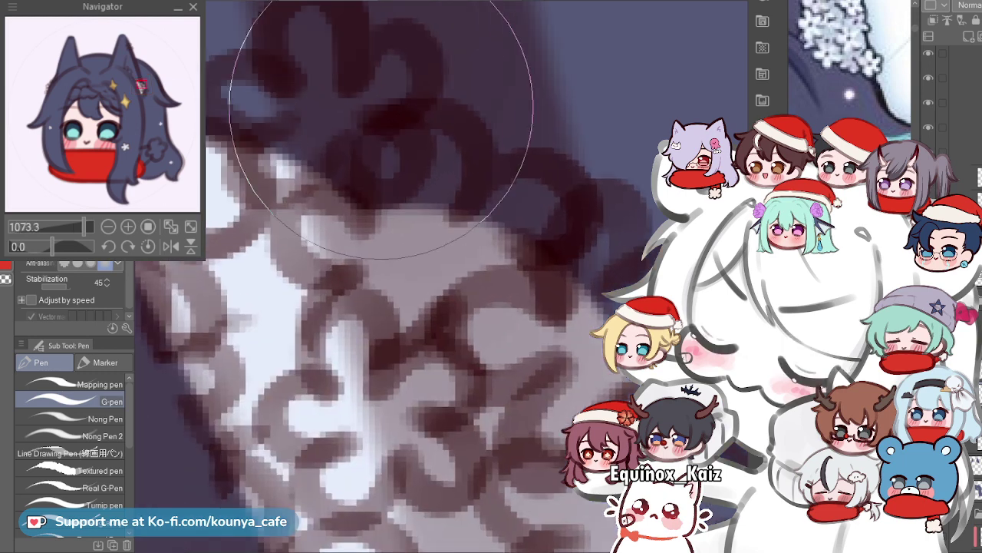
{"action": "mouse_move", "coordinate": [428, 207]}
{"action": "left_mouse_down"}
{"action": "mouse_move", "coordinate": [448, 181]}
{"action": "mouse_move", "coordinate": [431, 211]}
{"action": "mouse_move", "coordinate": [497, 235]}
{"action": "mouse_move", "coordinate": [474, 194]}
{"action": "mouse_move", "coordinate": [483, 231]}
{"action": "mouse_move", "coordinate": [552, 223]}
{"action": "mouse_move", "coordinate": [509, 239]}
{"action": "mouse_move", "coordinate": [540, 207]}
{"action": "mouse_move", "coordinate": [527, 192]}
{"action": "mouse_move", "coordinate": [542, 231]}
{"action": "mouse_move", "coordinate": [545, 208]}
{"action": "mouse_move", "coordinate": [452, 190]}
{"action": "mouse_move", "coordinate": [485, 180]}
{"action": "mouse_move", "coordinate": [485, 235]}
{"action": "mouse_move", "coordinate": [462, 198]}
{"action": "mouse_move", "coordinate": [506, 218]}
{"action": "left_mouse_up"}
{"action": "key", "text": "bracketleft"}
{"action": "key", "text": "bracketleft"}
{"action": "key", "text": "bracketleft"}
{"action": "mouse_move", "coordinate": [527, 261]}
{"action": "left_mouse_down"}
{"action": "mouse_move", "coordinate": [479, 208]}
{"action": "mouse_move", "coordinate": [530, 191]}
{"action": "mouse_move", "coordinate": [530, 216]}
{"action": "left_mouse_up"}
{"action": "left_click_drag", "start_coordinate": [495, 259], "coordinate": [453, 196]}
{"action": "mouse_move", "coordinate": [453, 196]}
{"action": "left_mouse_down"}
{"action": "mouse_move", "coordinate": [491, 210]}
{"action": "mouse_move", "coordinate": [450, 235]}
{"action": "mouse_move", "coordinate": [438, 295]}
{"action": "mouse_move", "coordinate": [384, 269]}
{"action": "mouse_move", "coordinate": [439, 196]}
{"action": "left_mouse_up"}
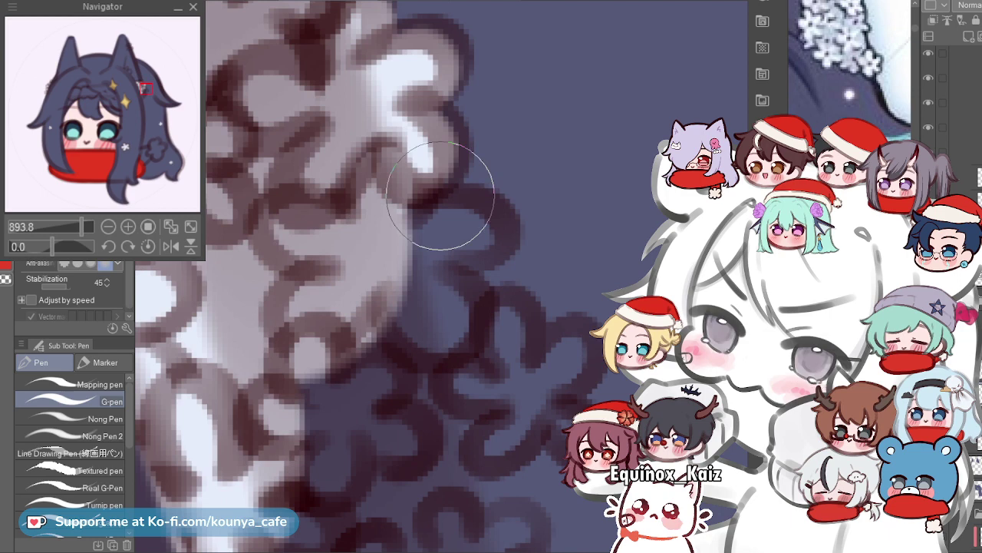
{"action": "mouse_move", "coordinate": [426, 253]}
{"action": "left_mouse_down"}
{"action": "mouse_move", "coordinate": [401, 232]}
{"action": "mouse_move", "coordinate": [479, 216]}
{"action": "mouse_move", "coordinate": [440, 245]}
{"action": "mouse_move", "coordinate": [437, 267]}
{"action": "mouse_move", "coordinate": [388, 291]}
{"action": "mouse_move", "coordinate": [457, 302]}
{"action": "mouse_move", "coordinate": [391, 316]}
{"action": "left_mouse_up"}
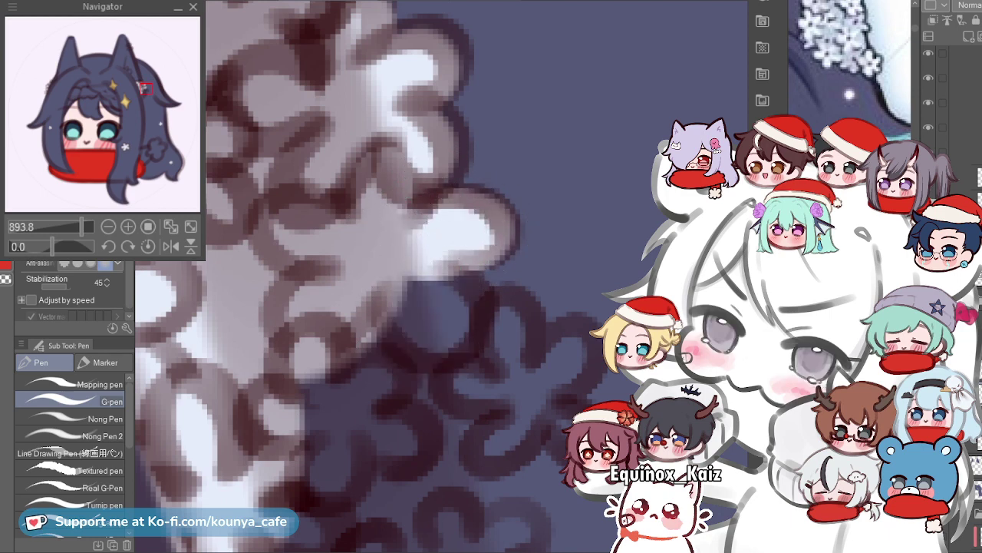
Fill the outer flower's lower petal and the cluster's middle flower with white, reducing the brush size for the small petals.
{"action": "left_click_drag", "start_coordinate": [450, 324], "coordinate": [379, 273]}
{"action": "mouse_move", "coordinate": [268, 367]}
{"action": "left_mouse_down"}
{"action": "mouse_move", "coordinate": [410, 300]}
{"action": "mouse_move", "coordinate": [375, 311]}
{"action": "left_mouse_up"}
{"action": "key", "text": "["}
{"action": "key", "text": "["}
{"action": "mouse_move", "coordinate": [402, 271]}
{"action": "left_mouse_down"}
{"action": "mouse_move", "coordinate": [454, 241]}
{"action": "mouse_move", "coordinate": [409, 288]}
{"action": "mouse_move", "coordinate": [448, 257]}
{"action": "mouse_move", "coordinate": [433, 267]}
{"action": "mouse_move", "coordinate": [423, 312]}
{"action": "mouse_move", "coordinate": [469, 308]}
{"action": "mouse_move", "coordinate": [435, 332]}
{"action": "mouse_move", "coordinate": [446, 314]}
{"action": "mouse_move", "coordinate": [458, 329]}
{"action": "mouse_move", "coordinate": [462, 297]}
{"action": "mouse_move", "coordinate": [424, 304]}
{"action": "left_mouse_up"}
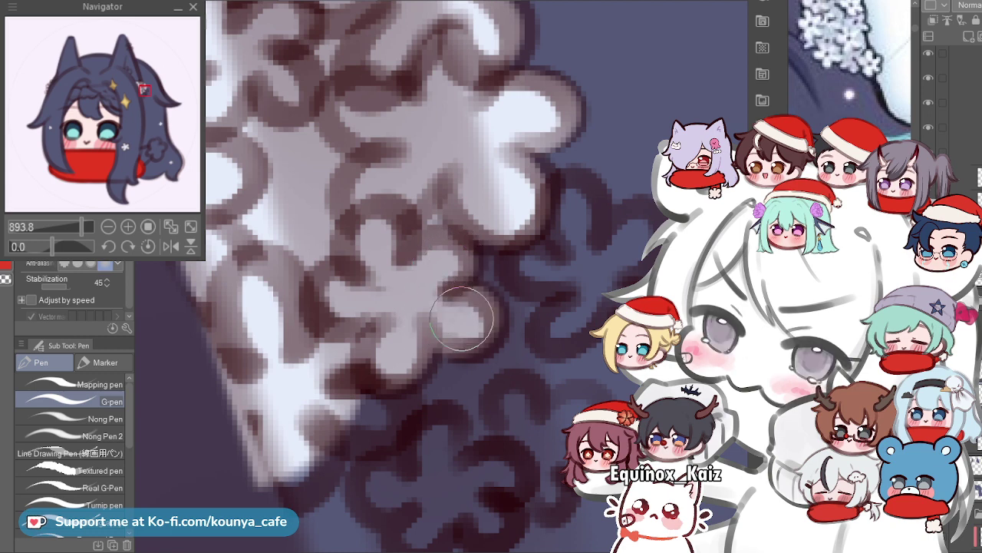
Paint the petals at the lower inner tip of the cluster's white area, redoing the stroke at the edge.
{"action": "left_click_drag", "start_coordinate": [352, 398], "coordinate": [418, 311]}
{"action": "scroll", "coordinate": [393, 355], "scroll_direction": "up", "scroll_amount": 2}
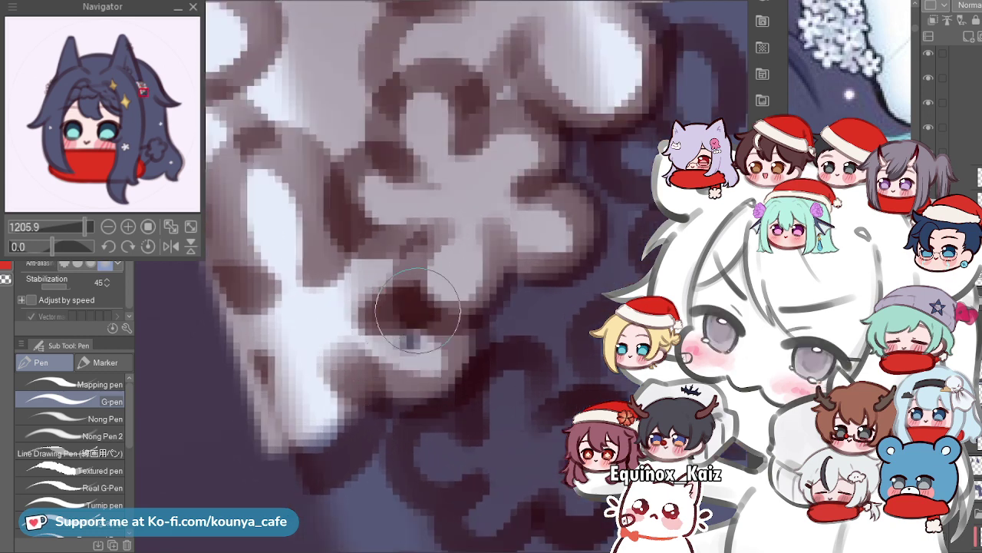
{"action": "left_click_drag", "start_coordinate": [377, 353], "coordinate": [417, 316]}
{"action": "mouse_move", "coordinate": [335, 368]}
{"action": "left_mouse_down"}
{"action": "mouse_move", "coordinate": [331, 404]}
{"action": "mouse_move", "coordinate": [404, 366]}
{"action": "mouse_move", "coordinate": [405, 347]}
{"action": "mouse_move", "coordinate": [379, 332]}
{"action": "mouse_move", "coordinate": [369, 406]}
{"action": "mouse_move", "coordinate": [305, 413]}
{"action": "left_mouse_up"}
{"action": "key", "text": "ctrl+z"}
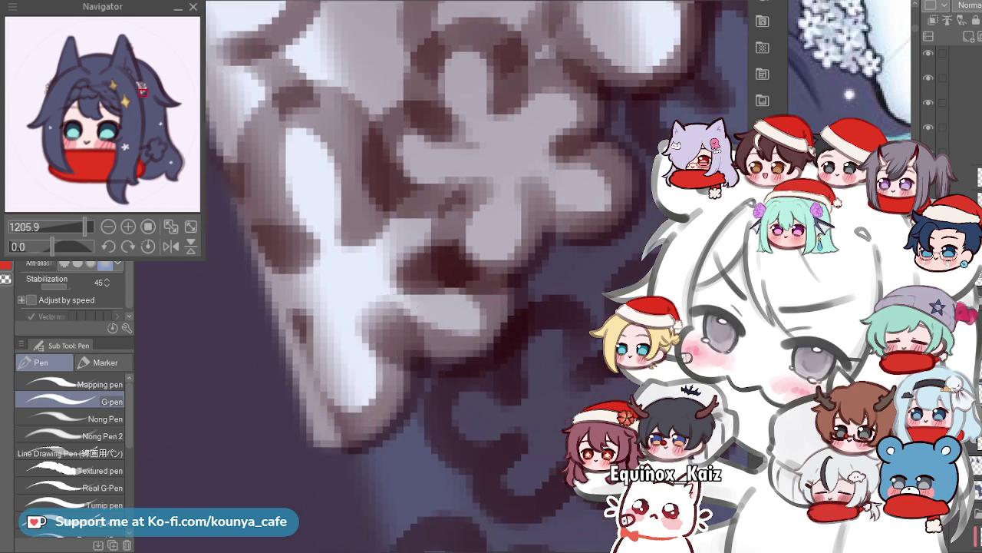
Fill the separate five-petal flower just below the cluster's white area with white.
{"action": "scroll", "coordinate": [367, 360], "scroll_direction": "down", "scroll_amount": 5}
{"action": "left_click_drag", "start_coordinate": [414, 360], "coordinate": [345, 353]}
{"action": "scroll", "coordinate": [414, 357], "scroll_direction": "up", "scroll_amount": 3}
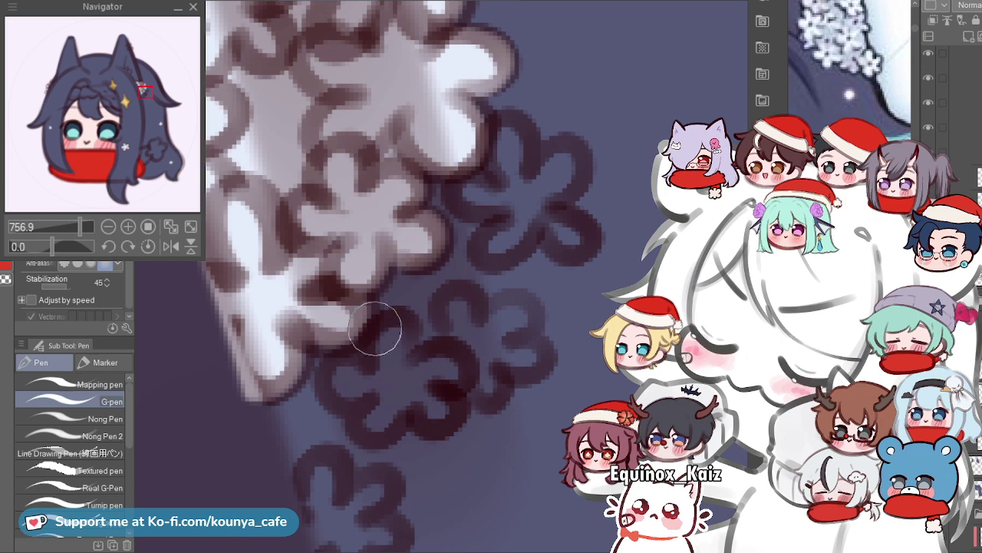
{"action": "scroll", "coordinate": [370, 366], "scroll_direction": "up", "scroll_amount": 1}
{"action": "mouse_move", "coordinate": [342, 376]}
{"action": "left_mouse_down"}
{"action": "mouse_move", "coordinate": [364, 399]}
{"action": "mouse_move", "coordinate": [355, 371]}
{"action": "mouse_move", "coordinate": [383, 356]}
{"action": "mouse_move", "coordinate": [359, 352]}
{"action": "mouse_move", "coordinate": [399, 352]}
{"action": "mouse_move", "coordinate": [370, 349]}
{"action": "mouse_move", "coordinate": [391, 352]}
{"action": "mouse_move", "coordinate": [405, 318]}
{"action": "left_mouse_up"}
{"action": "mouse_move", "coordinate": [437, 377]}
{"action": "left_mouse_down"}
{"action": "mouse_move", "coordinate": [472, 377]}
{"action": "mouse_move", "coordinate": [434, 360]}
{"action": "mouse_move", "coordinate": [446, 417]}
{"action": "mouse_move", "coordinate": [428, 409]}
{"action": "mouse_move", "coordinate": [376, 430]}
{"action": "mouse_move", "coordinate": [395, 417]}
{"action": "mouse_move", "coordinate": [384, 449]}
{"action": "mouse_move", "coordinate": [399, 407]}
{"action": "mouse_move", "coordinate": [440, 384]}
{"action": "left_mouse_up"}
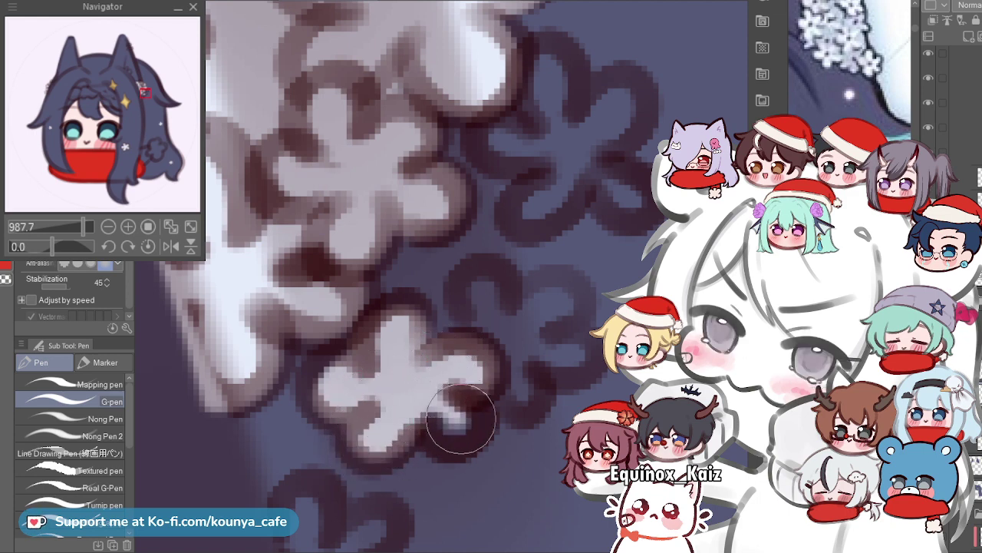
Paint the adjoining flower on the outer side in white, undoing the first stroke and repainting its petals.
{"action": "mouse_move", "coordinate": [496, 280]}
{"action": "left_mouse_down"}
{"action": "mouse_move", "coordinate": [478, 331]}
{"action": "mouse_move", "coordinate": [489, 313]}
{"action": "mouse_move", "coordinate": [475, 275]}
{"action": "mouse_move", "coordinate": [493, 313]}
{"action": "mouse_move", "coordinate": [475, 301]}
{"action": "mouse_move", "coordinate": [513, 322]}
{"action": "mouse_move", "coordinate": [541, 285]}
{"action": "mouse_move", "coordinate": [521, 315]}
{"action": "mouse_move", "coordinate": [562, 294]}
{"action": "mouse_move", "coordinate": [520, 344]}
{"action": "mouse_move", "coordinate": [554, 331]}
{"action": "mouse_move", "coordinate": [560, 359]}
{"action": "left_mouse_up"}
{"action": "key", "text": "ctrl+z"}
{"action": "mouse_move", "coordinate": [518, 323]}
{"action": "left_mouse_down"}
{"action": "mouse_move", "coordinate": [509, 389]}
{"action": "mouse_move", "coordinate": [531, 340]}
{"action": "mouse_move", "coordinate": [518, 380]}
{"action": "mouse_move", "coordinate": [507, 378]}
{"action": "mouse_move", "coordinate": [520, 356]}
{"action": "mouse_move", "coordinate": [534, 376]}
{"action": "left_mouse_up"}
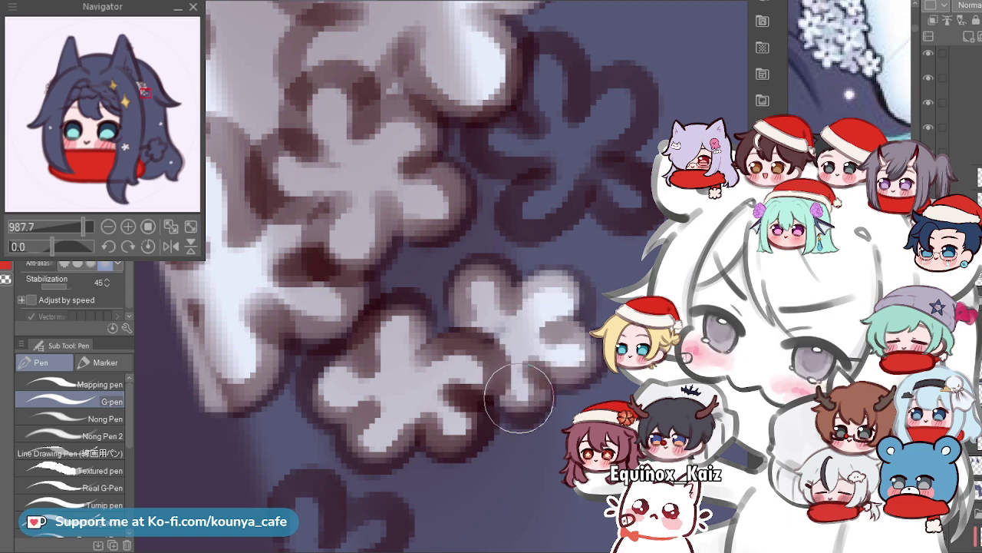
Fill the lowest separate five-petal flower beneath the cluster with white, covering its petals and the side edge.
{"action": "scroll", "coordinate": [503, 314], "scroll_direction": "down", "scroll_amount": 3}
{"action": "left_click_drag", "start_coordinate": [399, 449], "coordinate": [434, 337]}
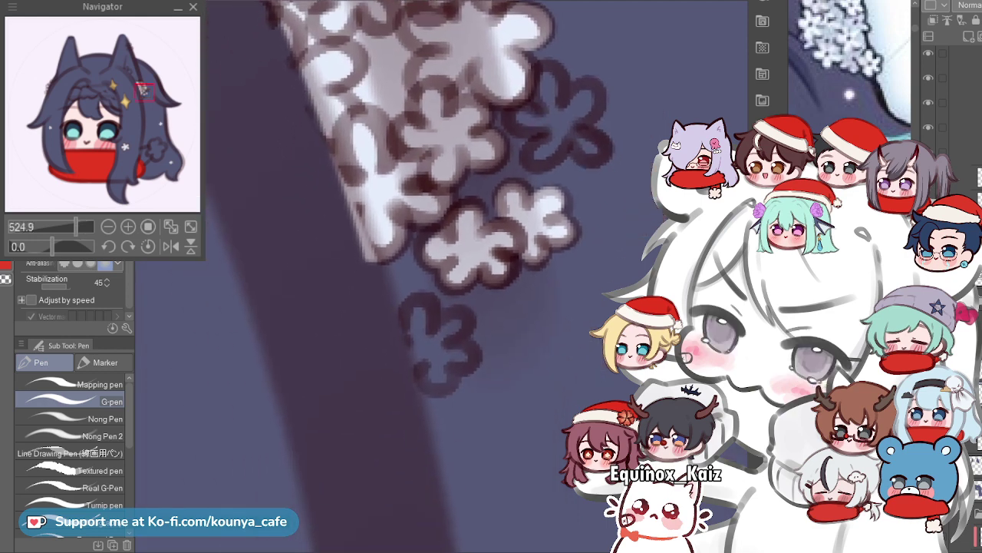
{"action": "scroll", "coordinate": [422, 334], "scroll_direction": "up", "scroll_amount": 4}
{"action": "mouse_move", "coordinate": [393, 273]}
{"action": "left_mouse_down"}
{"action": "mouse_move", "coordinate": [384, 340]}
{"action": "mouse_move", "coordinate": [412, 344]}
{"action": "mouse_move", "coordinate": [444, 316]}
{"action": "mouse_move", "coordinate": [460, 323]}
{"action": "mouse_move", "coordinate": [433, 362]}
{"action": "mouse_move", "coordinate": [438, 390]}
{"action": "mouse_move", "coordinate": [474, 376]}
{"action": "mouse_move", "coordinate": [417, 373]}
{"action": "mouse_move", "coordinate": [415, 415]}
{"action": "mouse_move", "coordinate": [449, 407]}
{"action": "left_mouse_up"}
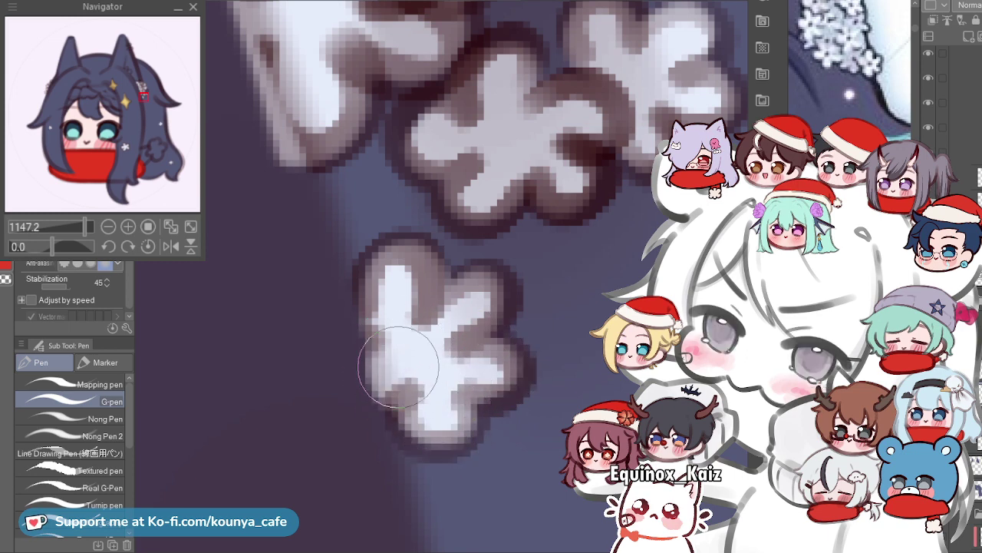
{"action": "mouse_move", "coordinate": [398, 367]}
{"action": "left_mouse_down"}
{"action": "mouse_move", "coordinate": [365, 326]}
{"action": "mouse_move", "coordinate": [382, 409]}
{"action": "left_mouse_up"}
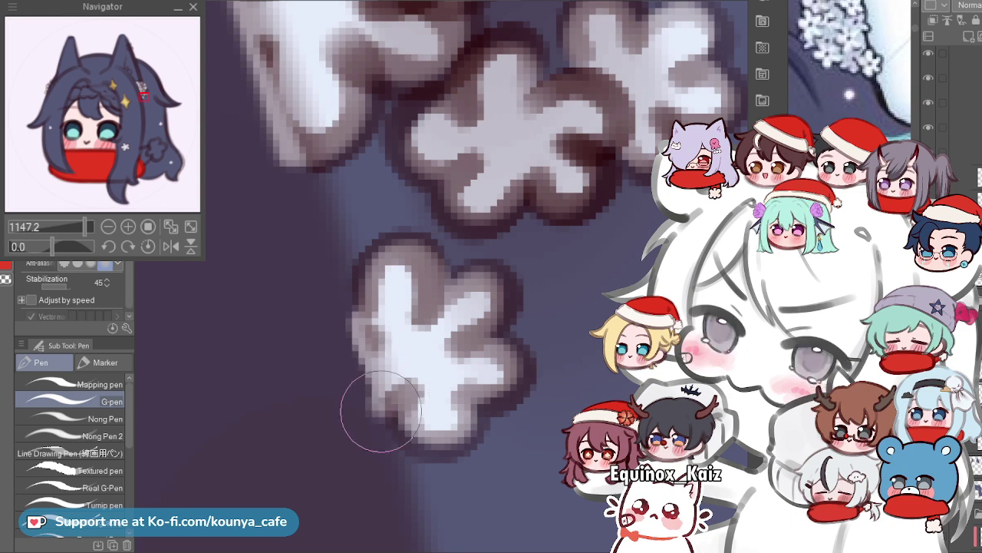
Fill the remaining unpainted flower on the cluster's outer side with white, undoing a stray stroke.
{"action": "scroll", "coordinate": [404, 319], "scroll_direction": "down", "scroll_amount": 4}
{"action": "left_click_drag", "start_coordinate": [404, 319], "coordinate": [327, 360]}
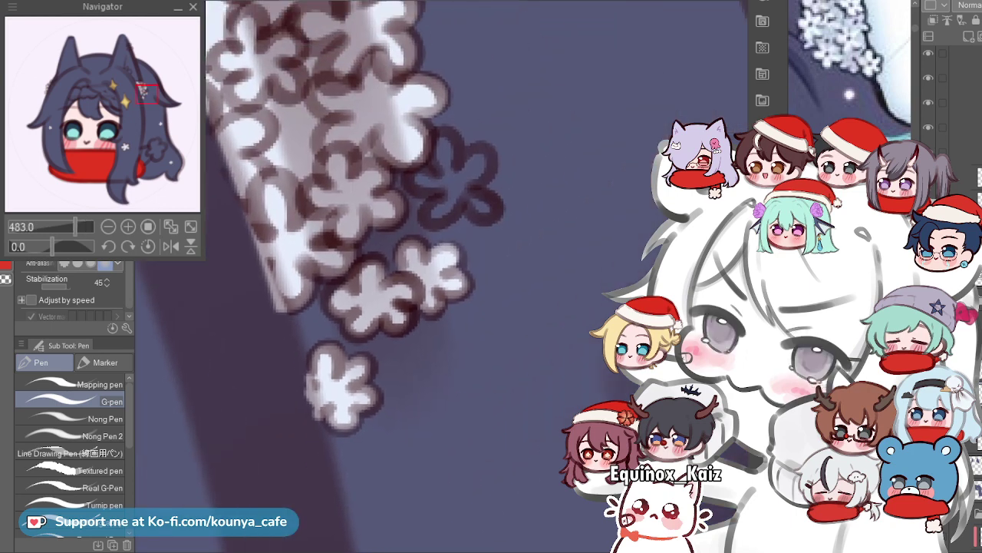
{"action": "scroll", "coordinate": [455, 172], "scroll_direction": "up", "scroll_amount": 5}
{"action": "left_click_drag", "start_coordinate": [430, 172], "coordinate": [416, 297]}
{"action": "mouse_move", "coordinate": [425, 222]}
{"action": "left_mouse_down"}
{"action": "mouse_move", "coordinate": [398, 242]}
{"action": "mouse_move", "coordinate": [423, 282]}
{"action": "mouse_move", "coordinate": [403, 324]}
{"action": "mouse_move", "coordinate": [352, 334]}
{"action": "mouse_move", "coordinate": [423, 306]}
{"action": "mouse_move", "coordinate": [340, 298]}
{"action": "left_mouse_up"}
{"action": "mouse_move", "coordinate": [420, 316]}
{"action": "left_mouse_down"}
{"action": "mouse_move", "coordinate": [443, 351]}
{"action": "mouse_move", "coordinate": [388, 403]}
{"action": "mouse_move", "coordinate": [434, 406]}
{"action": "mouse_move", "coordinate": [431, 345]}
{"action": "mouse_move", "coordinate": [442, 379]}
{"action": "mouse_move", "coordinate": [507, 252]}
{"action": "mouse_move", "coordinate": [486, 311]}
{"action": "mouse_move", "coordinate": [492, 280]}
{"action": "mouse_move", "coordinate": [461, 295]}
{"action": "mouse_move", "coordinate": [512, 283]}
{"action": "mouse_move", "coordinate": [464, 364]}
{"action": "mouse_move", "coordinate": [484, 355]}
{"action": "mouse_move", "coordinate": [504, 398]}
{"action": "mouse_move", "coordinate": [533, 370]}
{"action": "mouse_move", "coordinate": [488, 383]}
{"action": "mouse_move", "coordinate": [499, 368]}
{"action": "mouse_move", "coordinate": [532, 403]}
{"action": "left_mouse_up"}
{"action": "key", "text": "ctrl+z"}
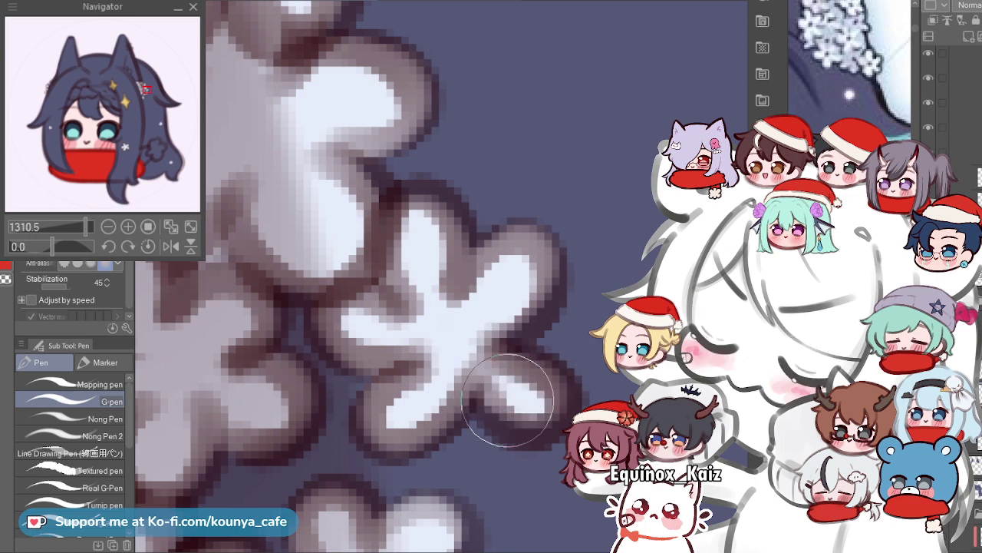
Paint the petal at the cluster's upper inner corner white.
{"action": "scroll", "coordinate": [540, 407], "scroll_direction": "down", "scroll_amount": 5}
{"action": "scroll", "coordinate": [413, 265], "scroll_direction": "up", "scroll_amount": 3}
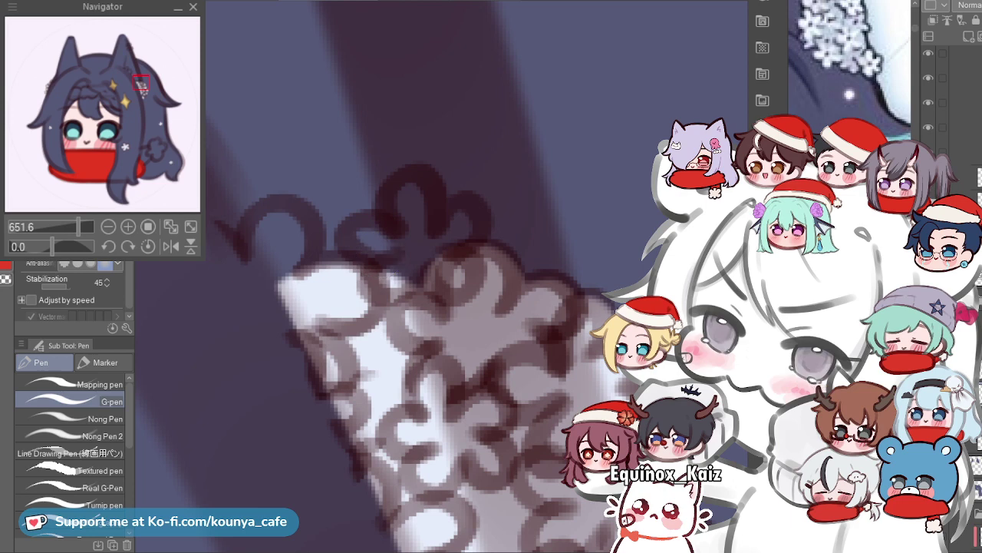
{"action": "scroll", "coordinate": [413, 265], "scroll_direction": "up", "scroll_amount": 1}
{"action": "left_click_drag", "start_coordinate": [313, 257], "coordinate": [331, 232]}
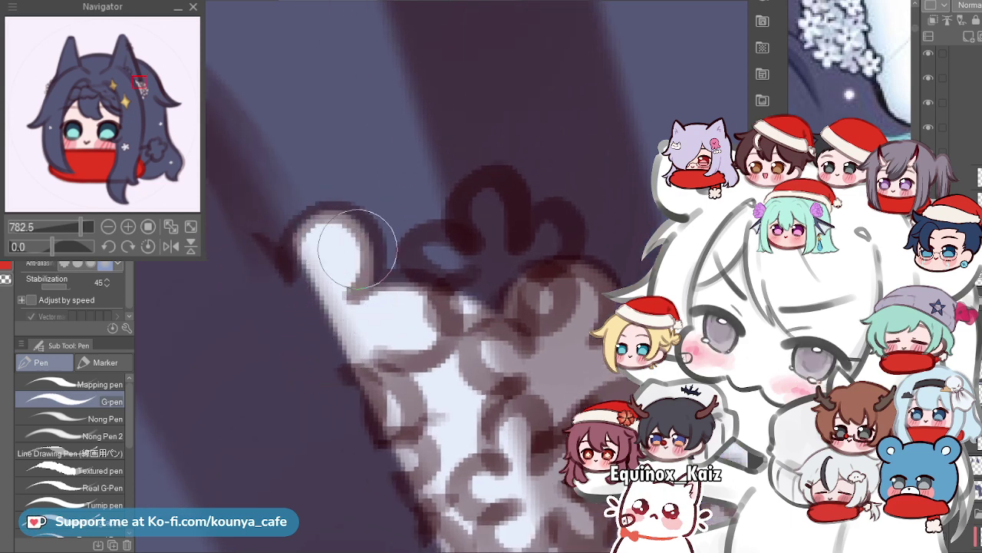
Fill the three-petal flower along the cluster's top edge with white and close the gap beneath it.
{"action": "mouse_move", "coordinate": [466, 246]}
{"action": "left_mouse_down"}
{"action": "mouse_move", "coordinate": [419, 258]}
{"action": "mouse_move", "coordinate": [474, 272]}
{"action": "mouse_move", "coordinate": [439, 248]}
{"action": "mouse_move", "coordinate": [470, 274]}
{"action": "mouse_move", "coordinate": [449, 254]}
{"action": "mouse_move", "coordinate": [478, 243]}
{"action": "mouse_move", "coordinate": [486, 252]}
{"action": "mouse_move", "coordinate": [439, 290]}
{"action": "mouse_move", "coordinate": [431, 271]}
{"action": "mouse_move", "coordinate": [451, 297]}
{"action": "mouse_move", "coordinate": [420, 279]}
{"action": "left_mouse_up"}
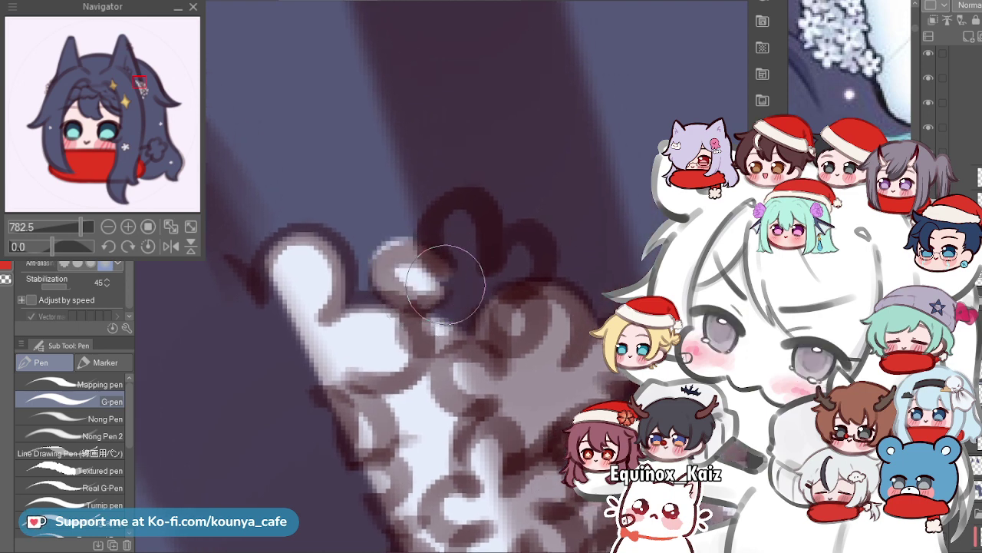
{"action": "scroll", "coordinate": [447, 287], "scroll_direction": "up", "scroll_amount": 1}
{"action": "mouse_move", "coordinate": [434, 276]}
{"action": "left_mouse_down"}
{"action": "mouse_move", "coordinate": [390, 309]}
{"action": "mouse_move", "coordinate": [412, 274]}
{"action": "left_mouse_up"}
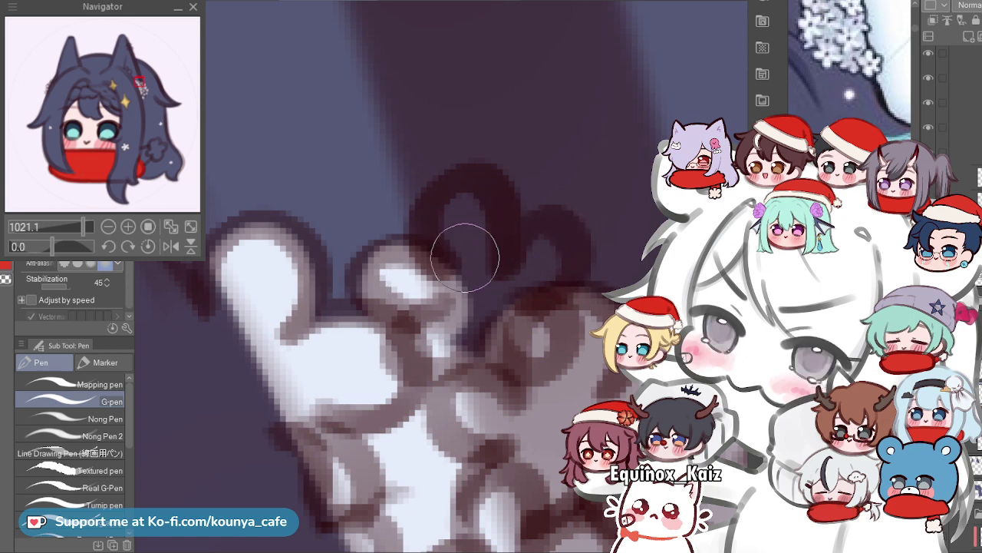
{"action": "mouse_move", "coordinate": [461, 248]}
{"action": "left_mouse_down"}
{"action": "mouse_move", "coordinate": [494, 305]}
{"action": "mouse_move", "coordinate": [513, 241]}
{"action": "mouse_move", "coordinate": [534, 293]}
{"action": "mouse_move", "coordinate": [519, 251]}
{"action": "mouse_move", "coordinate": [518, 282]}
{"action": "mouse_move", "coordinate": [553, 251]}
{"action": "left_mouse_up"}
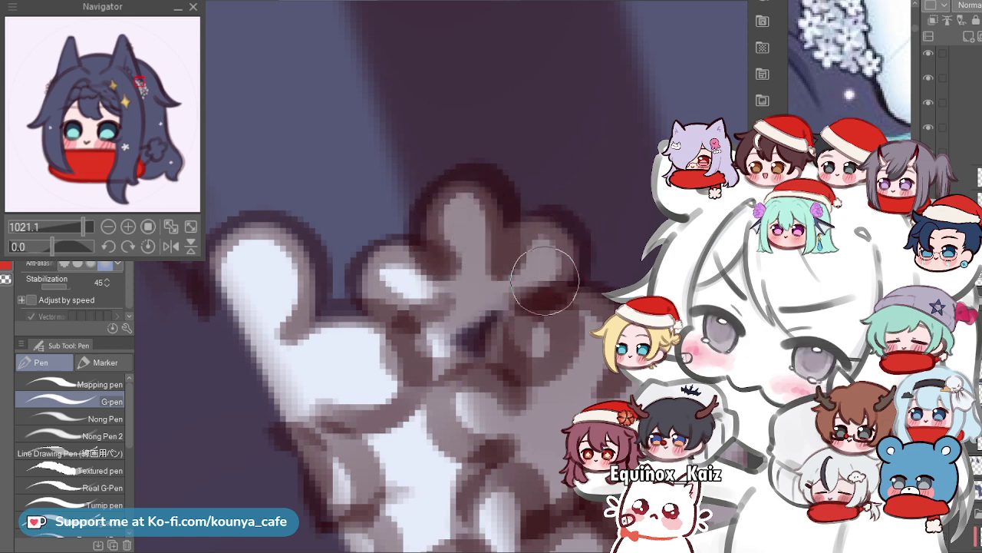
{"action": "scroll", "coordinate": [459, 330], "scroll_direction": "down", "scroll_amount": 2}
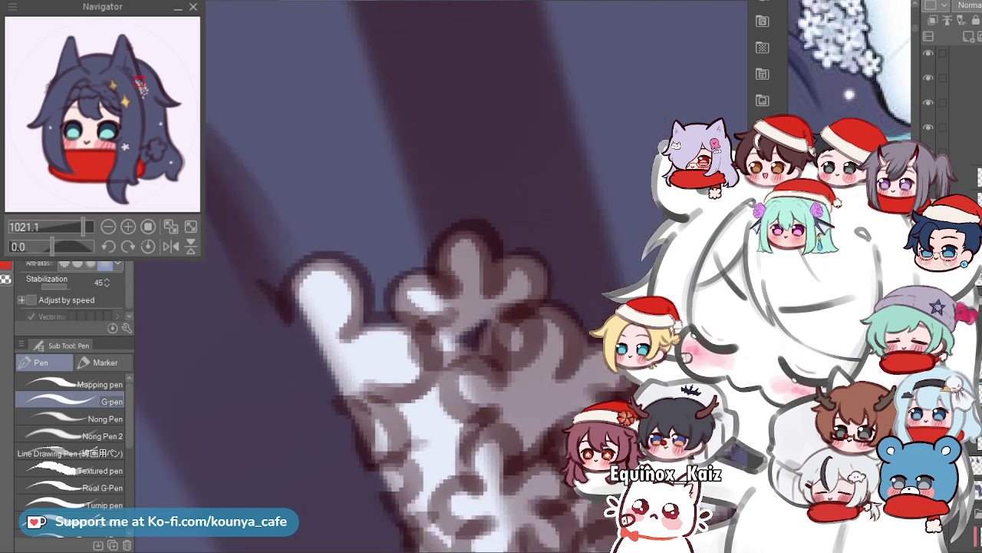
{"action": "left_click_drag", "start_coordinate": [459, 329], "coordinate": [398, 275]}
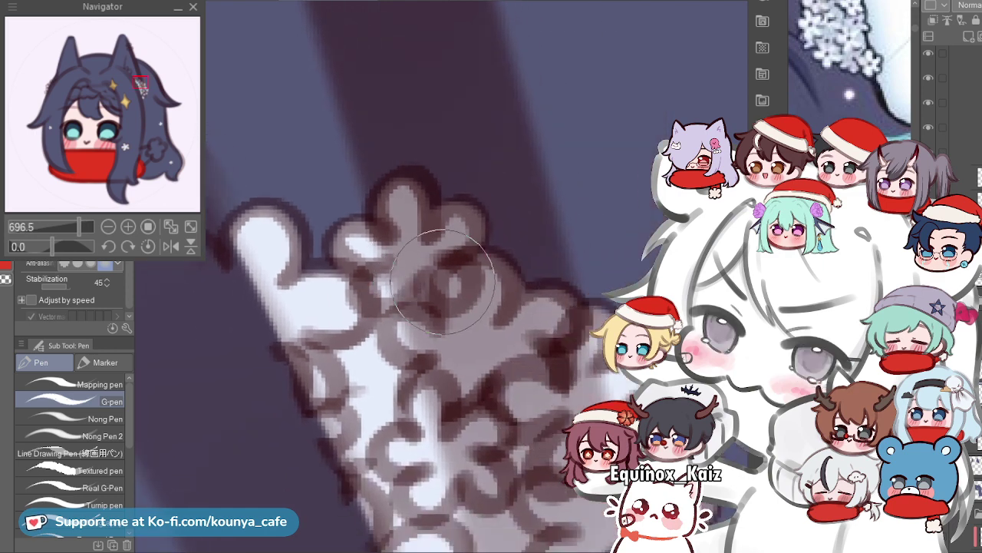
Start filling the flower ornament on the opposite side of the head, painting its middle flower white.
{"action": "scroll", "coordinate": [429, 287], "scroll_direction": "down", "scroll_amount": 5}
{"action": "scroll", "coordinate": [507, 215], "scroll_direction": "down", "scroll_amount": 3}
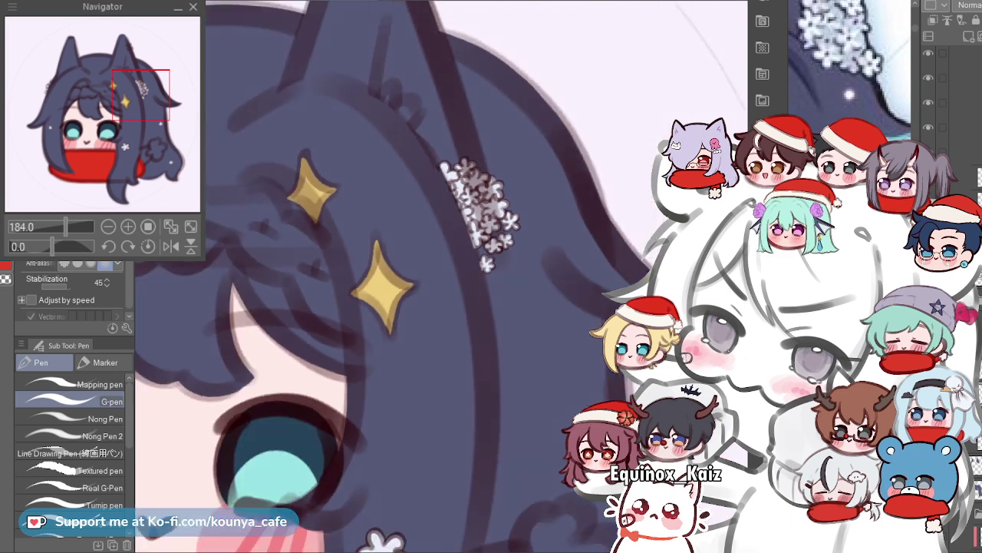
{"action": "scroll", "coordinate": [391, 276], "scroll_direction": "down", "scroll_amount": 3}
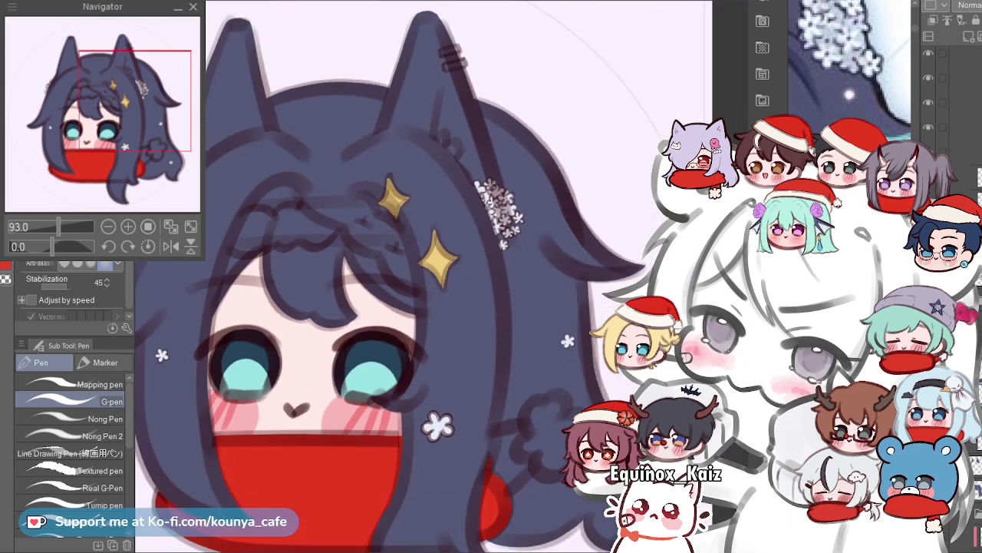
{"action": "left_click_drag", "start_coordinate": [337, 190], "coordinate": [497, 202]}
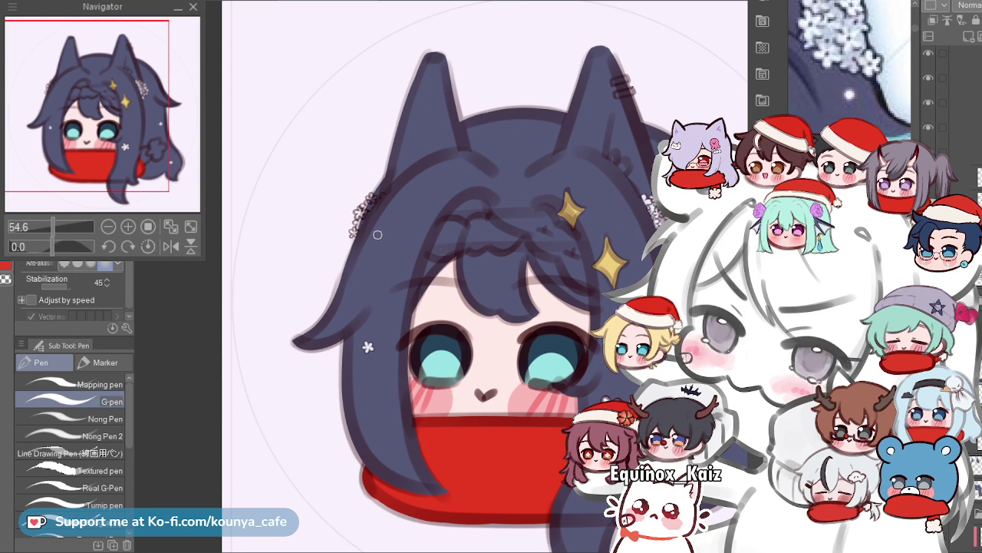
{"action": "scroll", "coordinate": [356, 201], "scroll_direction": "up", "scroll_amount": 8}
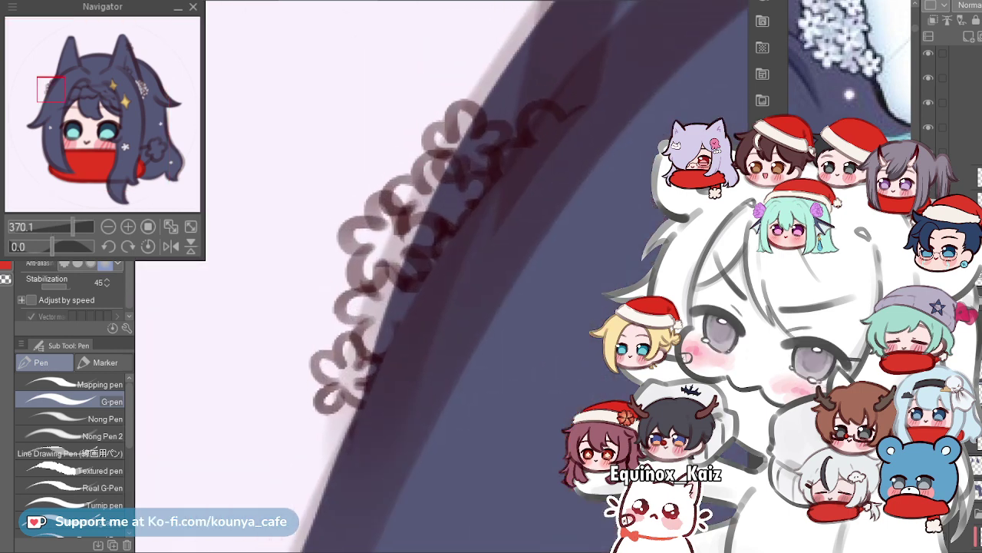
{"action": "left_click_drag", "start_coordinate": [419, 217], "coordinate": [410, 207]}
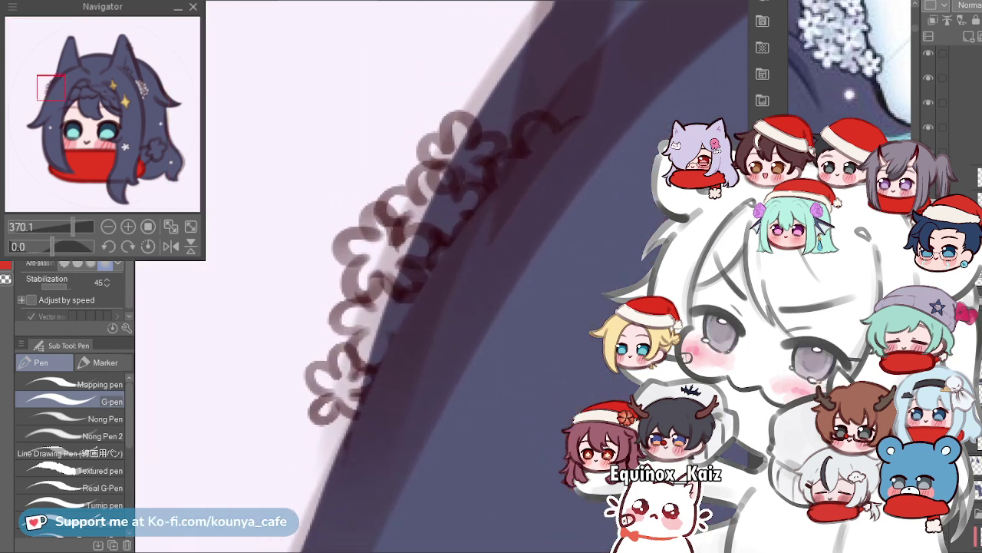
{"action": "scroll", "coordinate": [449, 219], "scroll_direction": "up", "scroll_amount": 3}
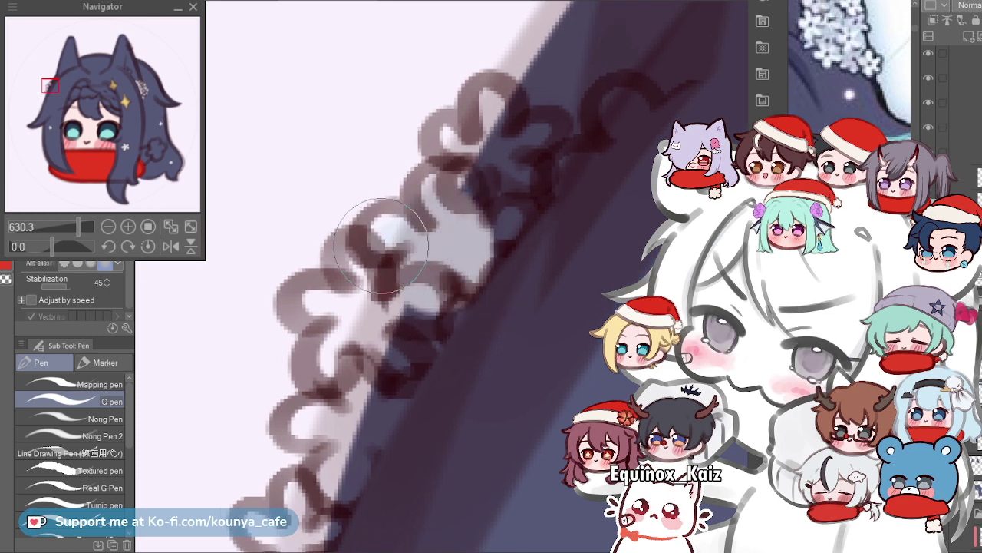
{"action": "scroll", "coordinate": [387, 238], "scroll_direction": "up", "scroll_amount": 3}
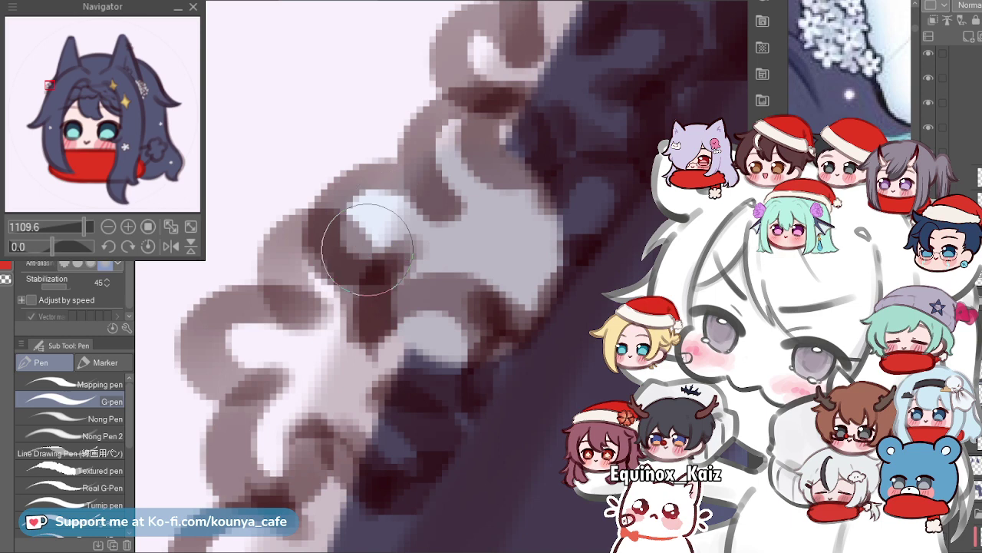
Fill the neighbouring flower that overhangs the hair's outer edge with white, including its inner petals.
{"action": "scroll", "coordinate": [357, 238], "scroll_direction": "down", "scroll_amount": 3}
{"action": "scroll", "coordinate": [415, 206], "scroll_direction": "up", "scroll_amount": 2}
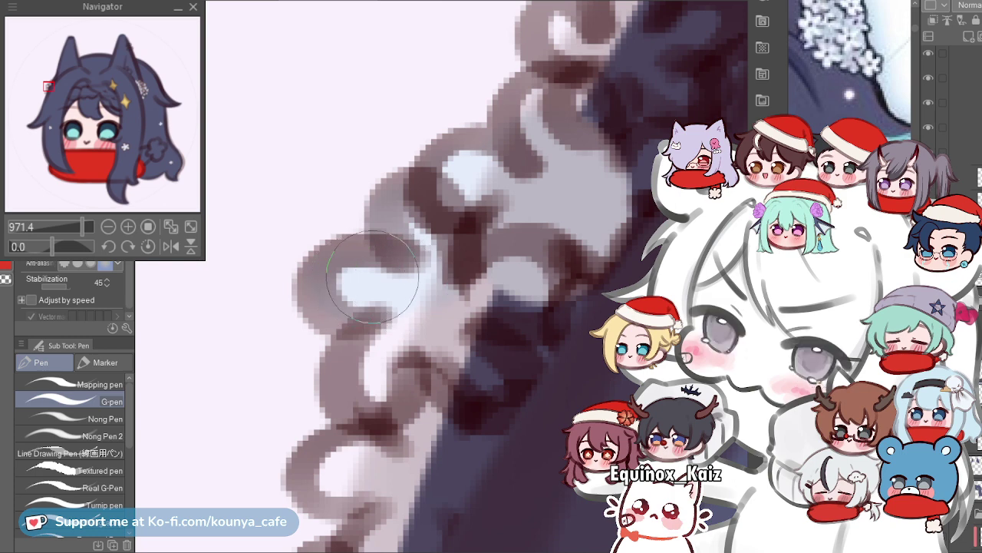
{"action": "left_click_drag", "start_coordinate": [403, 278], "coordinate": [374, 247]}
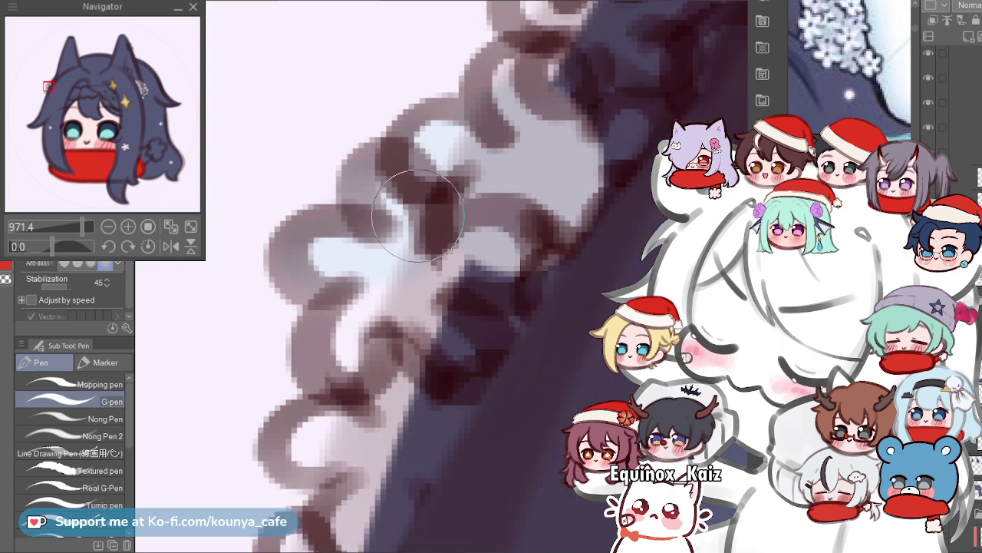
{"action": "left_click_drag", "start_coordinate": [432, 253], "coordinate": [405, 183]}
{"action": "scroll", "coordinate": [430, 208], "scroll_direction": "down", "scroll_amount": 2}
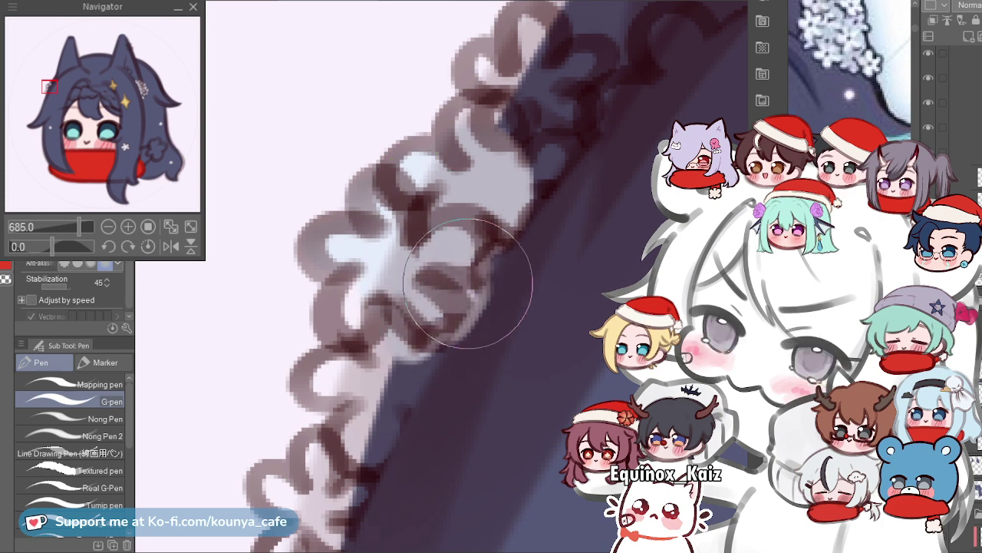
Fill the next flower down along the hair edge with white, reducing the brush size for its outer petal.
{"action": "left_click_drag", "start_coordinate": [396, 329], "coordinate": [438, 252]}
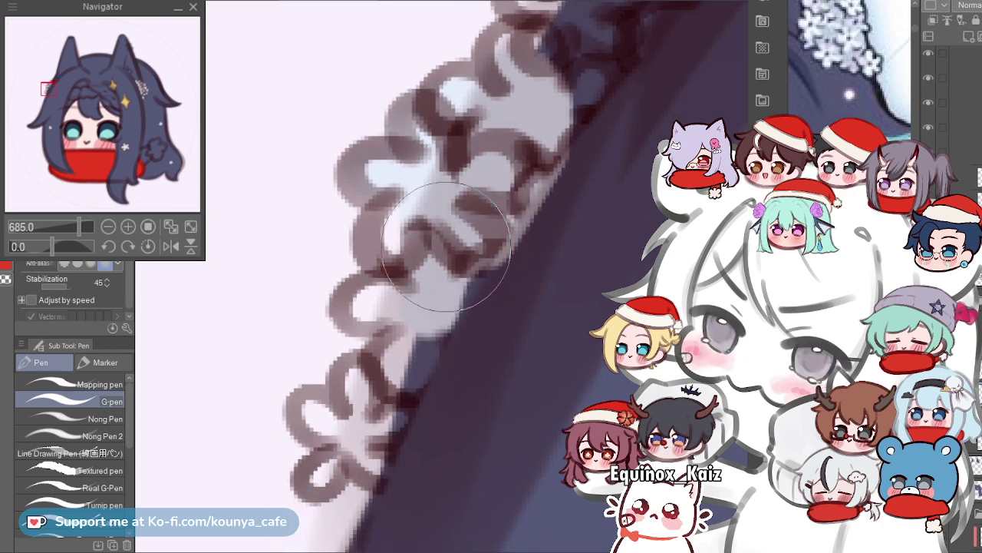
{"action": "scroll", "coordinate": [374, 229], "scroll_direction": "up", "scroll_amount": 3}
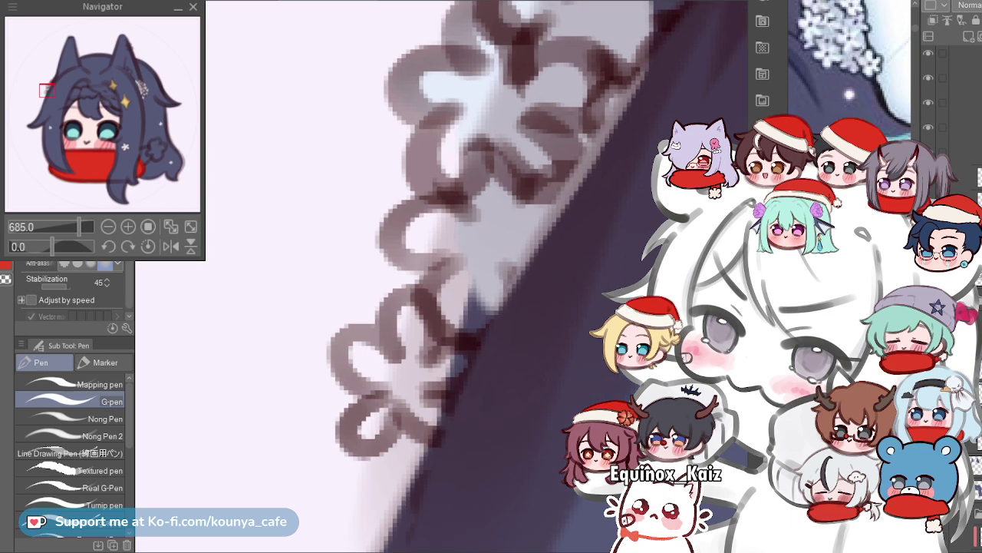
{"action": "key", "text": "["}
{"action": "mouse_move", "coordinate": [373, 296]}
{"action": "left_mouse_down"}
{"action": "mouse_move", "coordinate": [331, 315]}
{"action": "mouse_move", "coordinate": [368, 294]}
{"action": "left_mouse_up"}
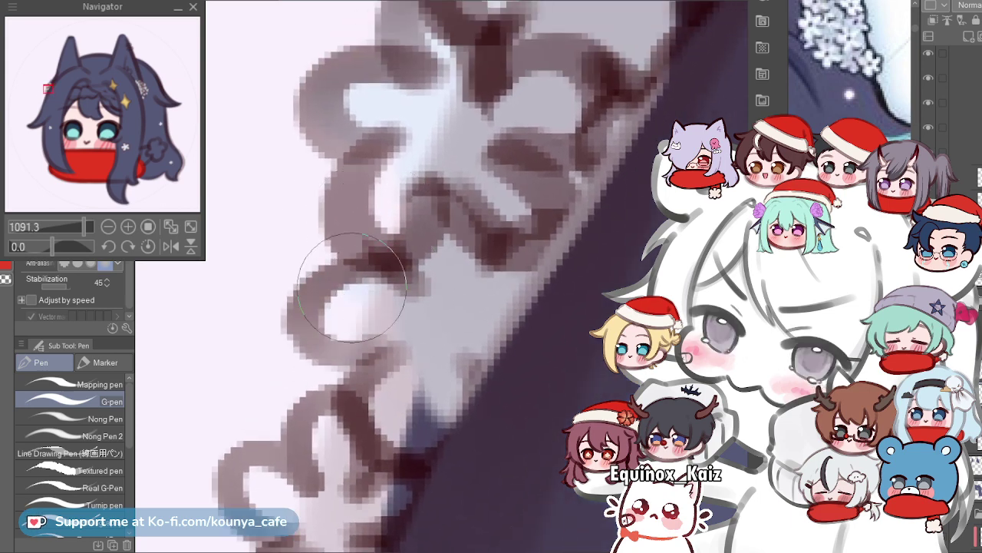
{"action": "scroll", "coordinate": [375, 259], "scroll_direction": "up", "scroll_amount": 2}
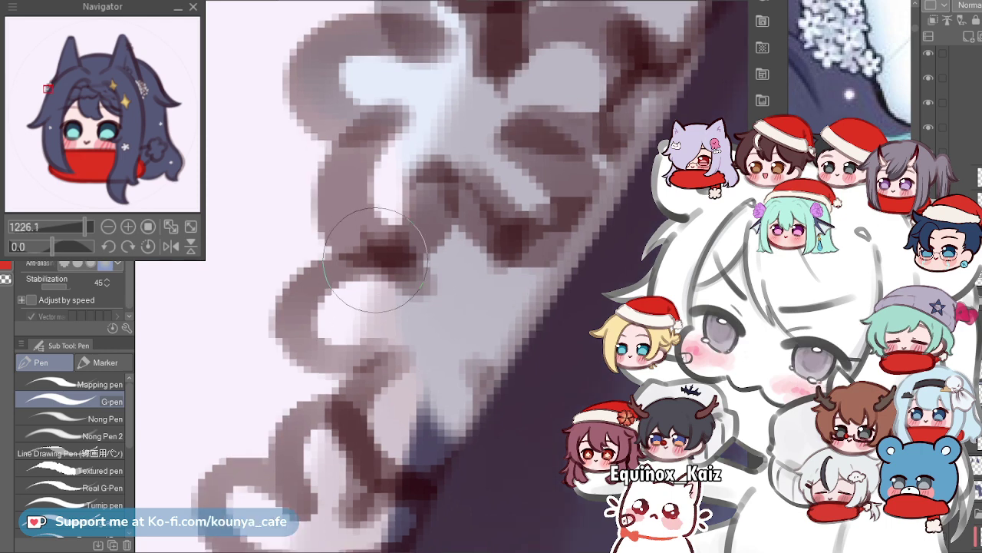
{"action": "scroll", "coordinate": [355, 291], "scroll_direction": "down", "scroll_amount": 3}
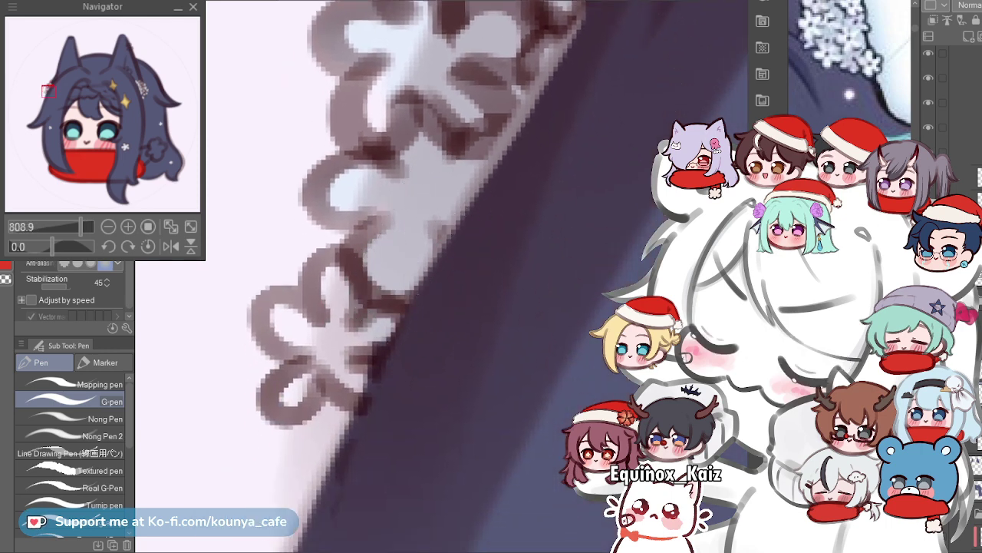
Fill the five-petal flower at the ornament's lower end with white.
{"action": "scroll", "coordinate": [452, 268], "scroll_direction": "up", "scroll_amount": 2}
{"action": "scroll", "coordinate": [412, 309], "scroll_direction": "up", "scroll_amount": 2}
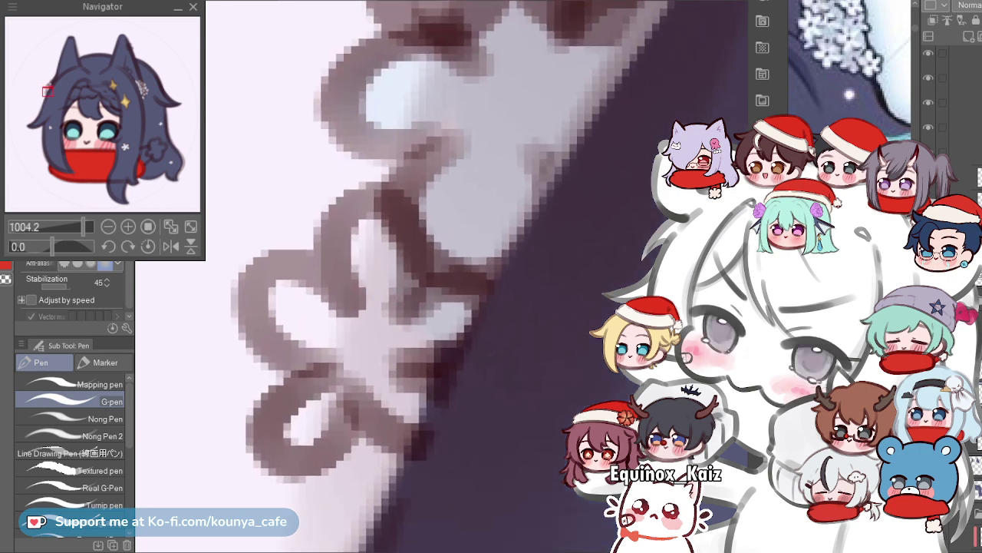
{"action": "scroll", "coordinate": [395, 245], "scroll_direction": "down", "scroll_amount": 2}
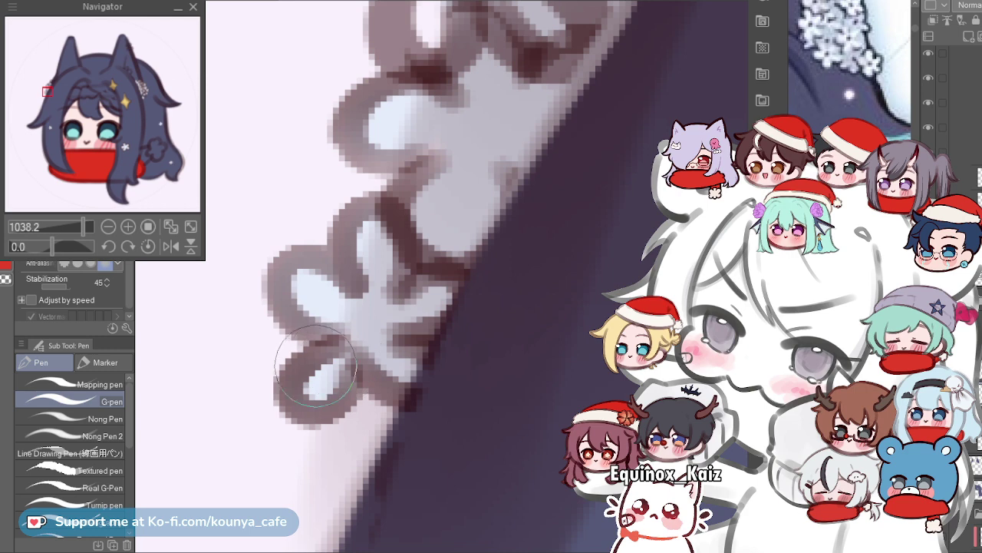
{"action": "left_click_drag", "start_coordinate": [346, 364], "coordinate": [254, 364]}
{"action": "left_click_drag", "start_coordinate": [362, 263], "coordinate": [307, 355]}
Fill the flower near the ornament's upper end with white, undoing the last stray stroke.
{"action": "left_click_drag", "start_coordinate": [337, 307], "coordinate": [407, 307]}
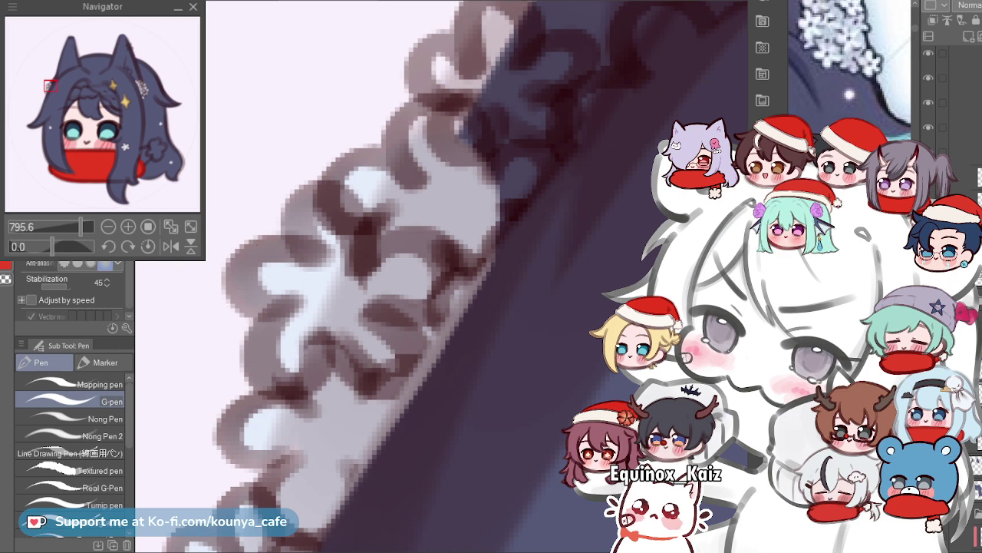
{"action": "scroll", "coordinate": [246, 326], "scroll_direction": "down", "scroll_amount": 3}
{"action": "scroll", "coordinate": [246, 327], "scroll_direction": "up", "scroll_amount": 5}
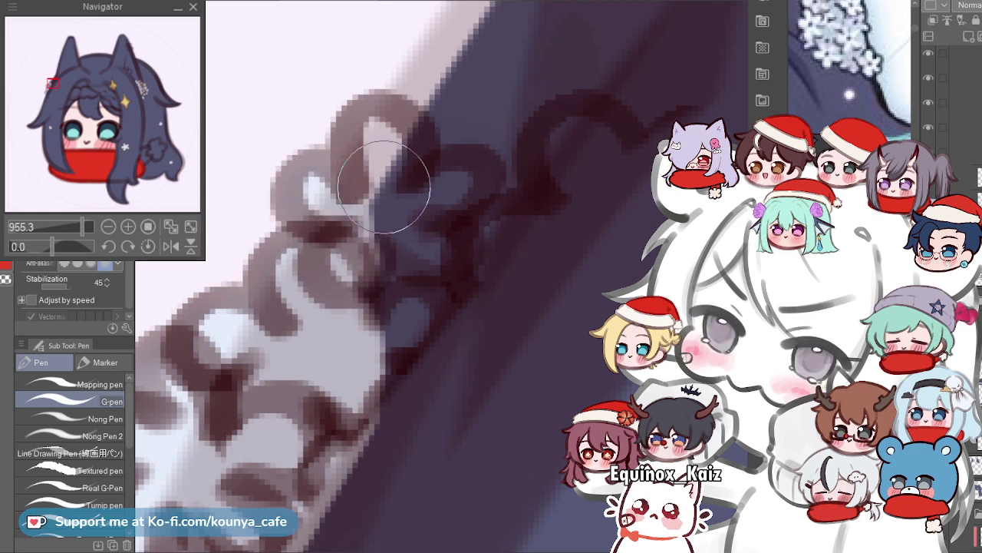
{"action": "mouse_move", "coordinate": [390, 244]}
{"action": "left_mouse_down"}
{"action": "mouse_move", "coordinate": [429, 219]}
{"action": "mouse_move", "coordinate": [438, 168]}
{"action": "mouse_move", "coordinate": [449, 188]}
{"action": "mouse_move", "coordinate": [464, 177]}
{"action": "mouse_move", "coordinate": [456, 193]}
{"action": "mouse_move", "coordinate": [436, 190]}
{"action": "mouse_move", "coordinate": [466, 181]}
{"action": "mouse_move", "coordinate": [403, 222]}
{"action": "mouse_move", "coordinate": [395, 252]}
{"action": "left_mouse_up"}
{"action": "key", "text": "ctrl+z"}
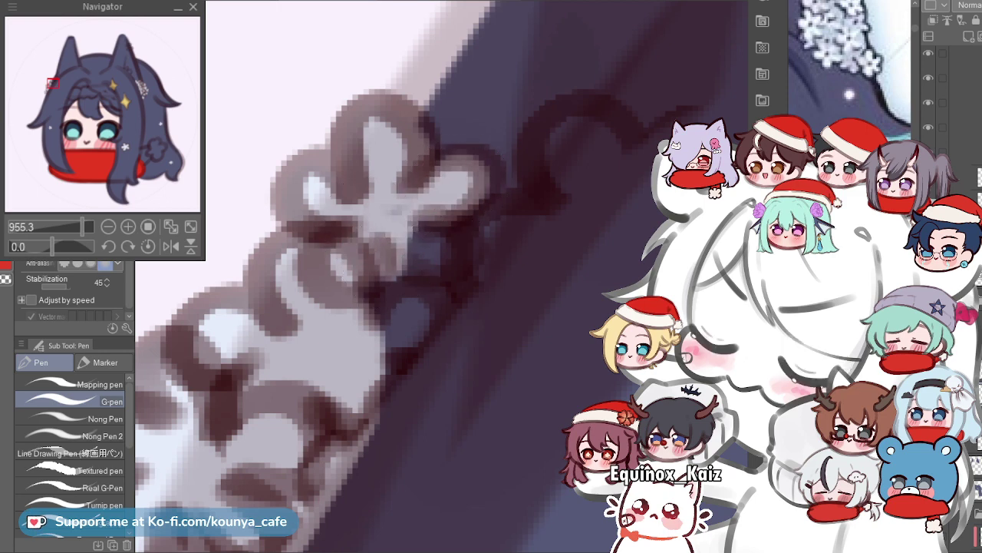
Fill the last partly drawn flowers at the ornament's upper end with white along the hair edge.
{"action": "scroll", "coordinate": [415, 200], "scroll_direction": "down", "scroll_amount": 2}
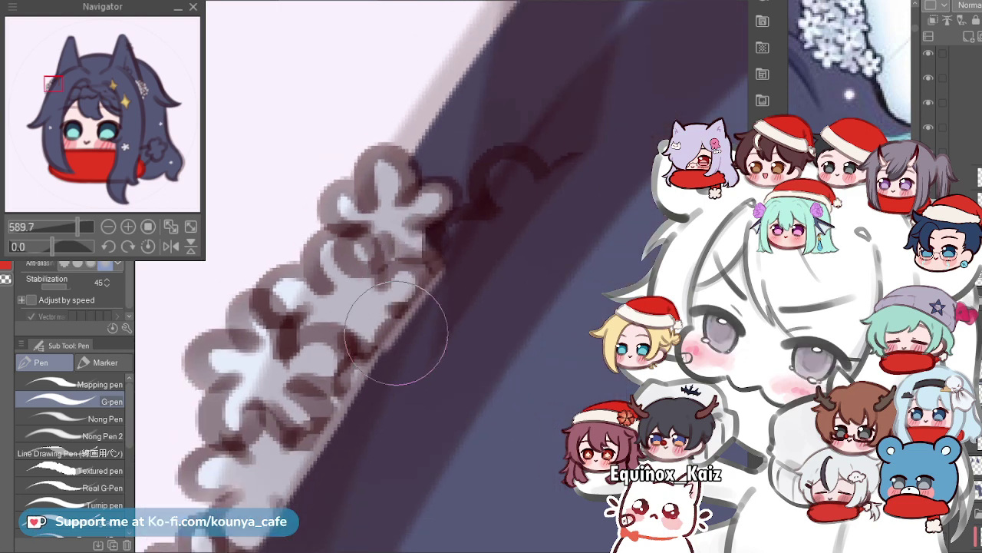
{"action": "left_click_drag", "start_coordinate": [471, 230], "coordinate": [478, 221]}
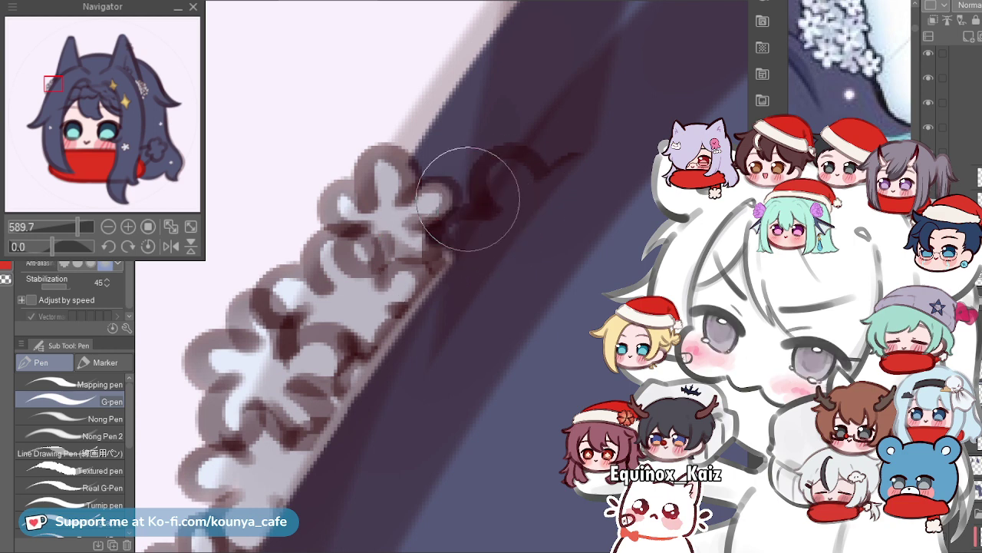
{"action": "mouse_move", "coordinate": [425, 256]}
{"action": "left_mouse_down"}
{"action": "mouse_move", "coordinate": [495, 218]}
{"action": "mouse_move", "coordinate": [441, 260]}
{"action": "mouse_move", "coordinate": [462, 232]}
{"action": "mouse_move", "coordinate": [472, 241]}
{"action": "mouse_move", "coordinate": [429, 248]}
{"action": "mouse_move", "coordinate": [465, 237]}
{"action": "left_mouse_up"}
{"action": "key", "text": "ctrl+z"}
{"action": "mouse_move", "coordinate": [508, 169]}
{"action": "left_mouse_down"}
{"action": "mouse_move", "coordinate": [508, 208]}
{"action": "mouse_move", "coordinate": [498, 187]}
{"action": "left_mouse_up"}
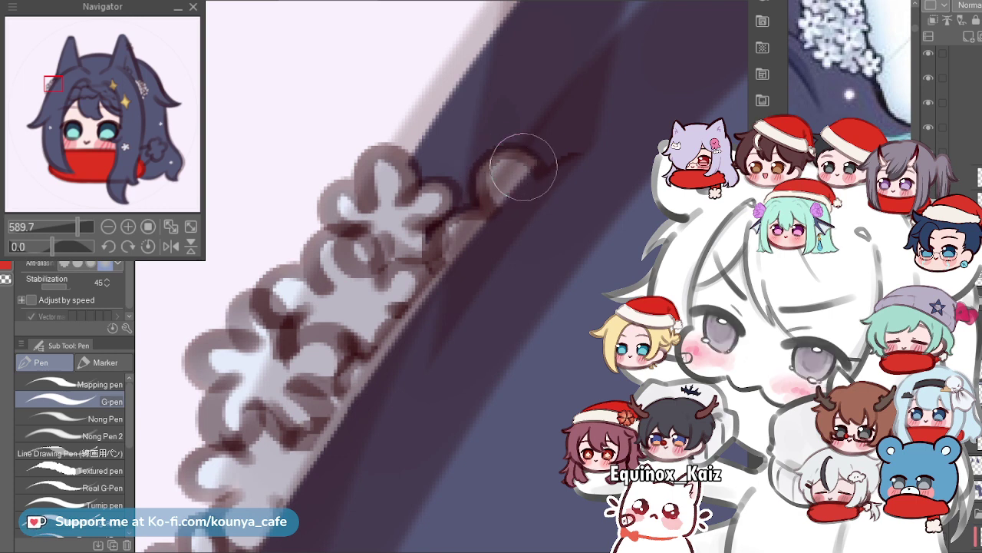
{"action": "scroll", "coordinate": [510, 165], "scroll_direction": "down", "scroll_amount": 8}
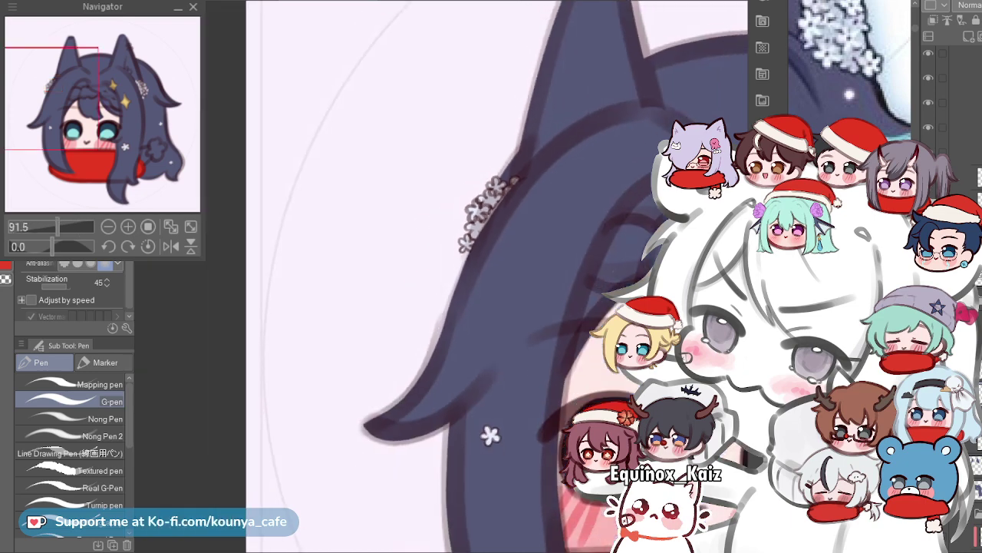
{"action": "scroll", "coordinate": [511, 165], "scroll_direction": "down", "scroll_amount": 5}
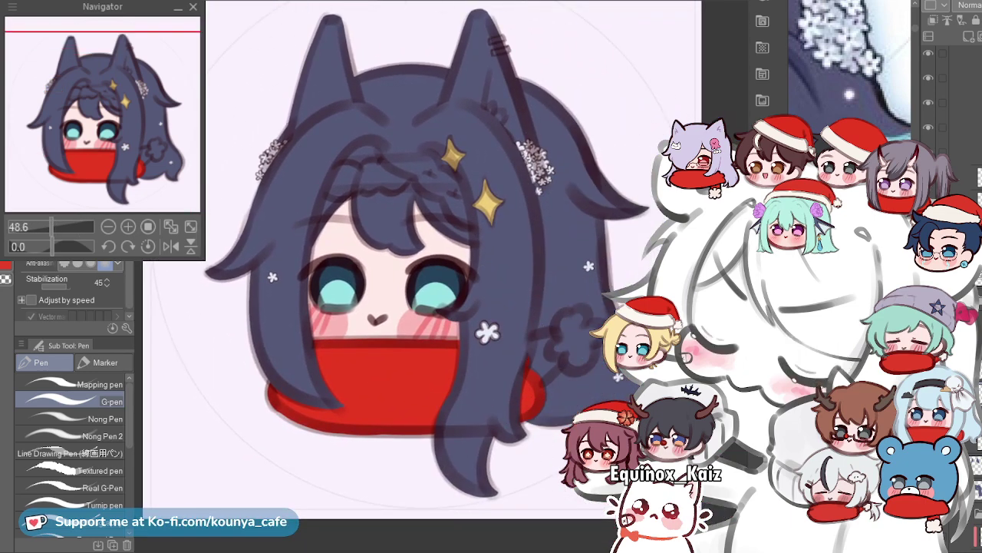
{"action": "scroll", "coordinate": [497, 175], "scroll_direction": "up", "scroll_amount": 2}
{"action": "left_click_drag", "start_coordinate": [498, 175], "coordinate": [542, 178]}
{"action": "scroll", "coordinate": [415, 363], "scroll_direction": "down", "scroll_amount": 1}
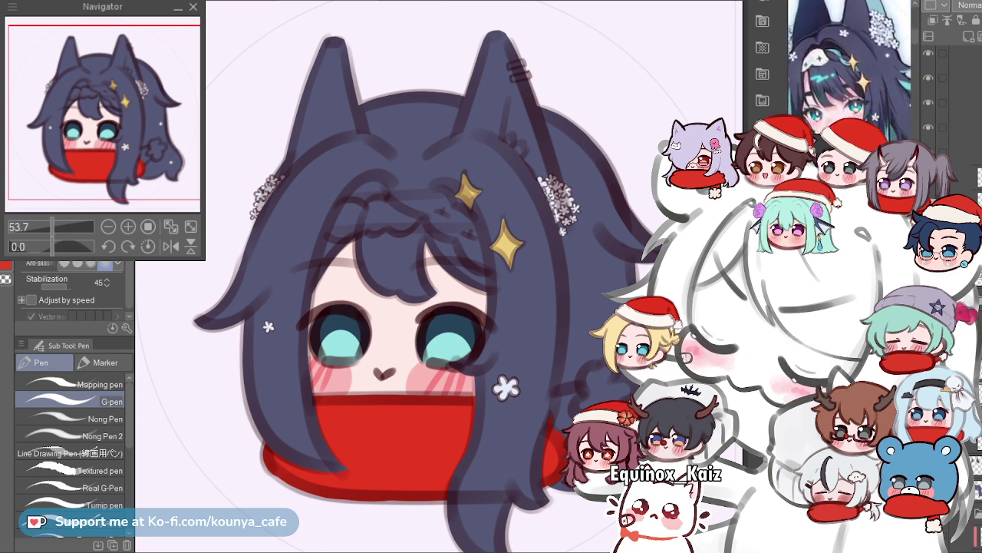
{"action": "scroll", "coordinate": [408, 190], "scroll_direction": "up", "scroll_amount": 3}
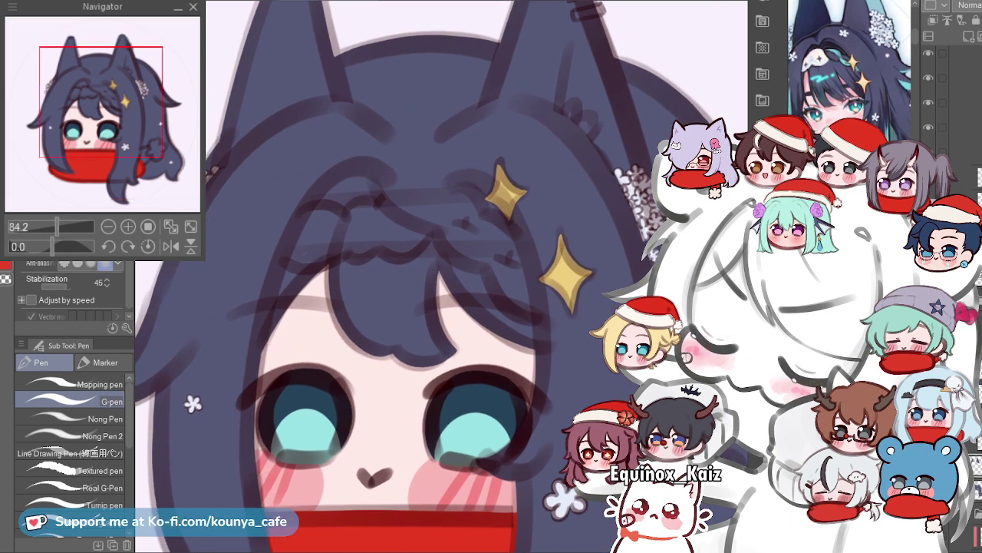
{"action": "scroll", "coordinate": [384, 284], "scroll_direction": "up", "scroll_amount": 3}
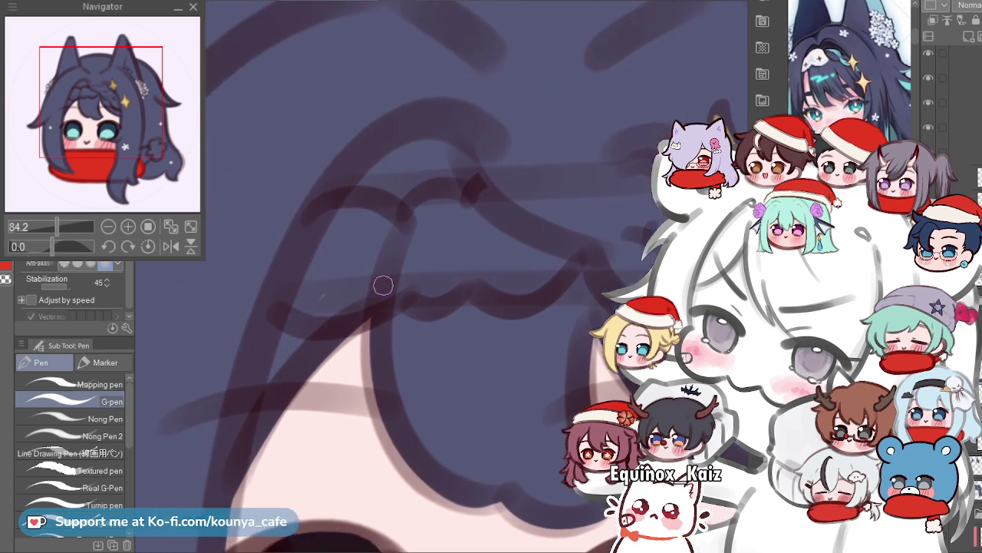
{"action": "scroll", "coordinate": [315, 275], "scroll_direction": "up", "scroll_amount": 1}
{"action": "left_click_drag", "start_coordinate": [283, 311], "coordinate": [444, 238]}
{"action": "key", "text": "ctrl+z"}
{"action": "mouse_move", "coordinate": [281, 318]}
{"action": "left_mouse_down"}
{"action": "mouse_move", "coordinate": [377, 292]}
{"action": "mouse_move", "coordinate": [464, 244]}
{"action": "left_mouse_up"}
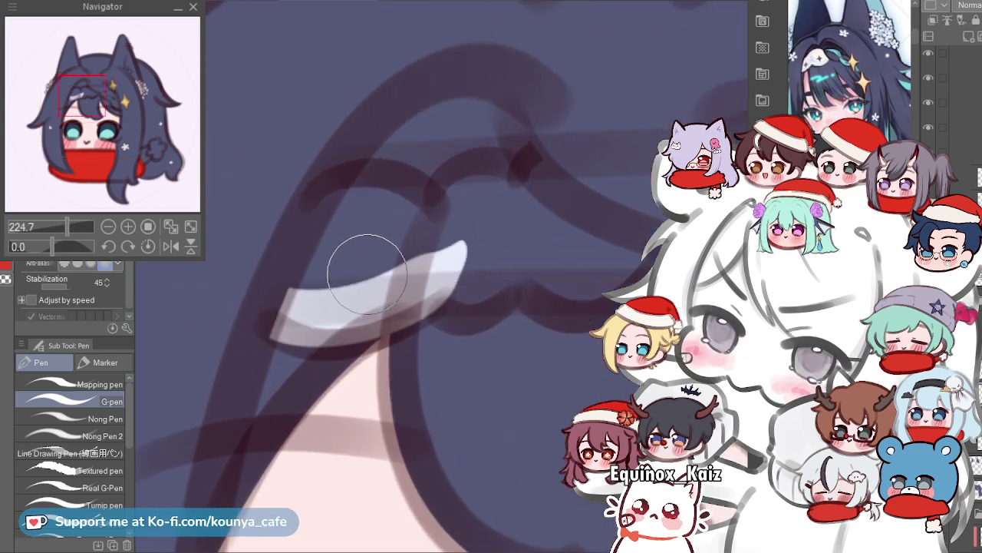
{"action": "scroll", "coordinate": [386, 127], "scroll_direction": "up", "scroll_amount": 1}
{"action": "key", "text": "ctrl+z"}
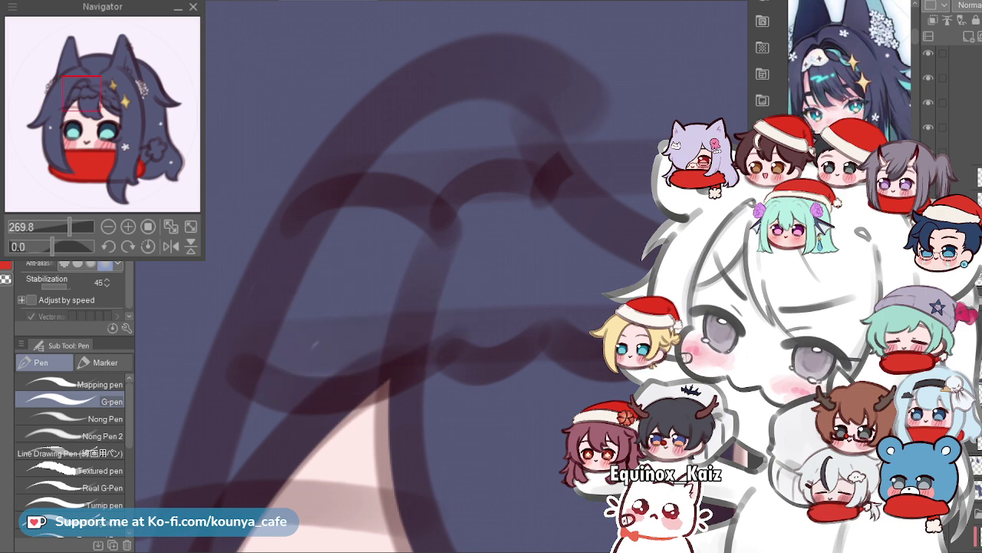
{"action": "left_click_drag", "start_coordinate": [313, 342], "coordinate": [292, 353]}
{"action": "scroll", "coordinate": [305, 331], "scroll_direction": "down", "scroll_amount": 2}
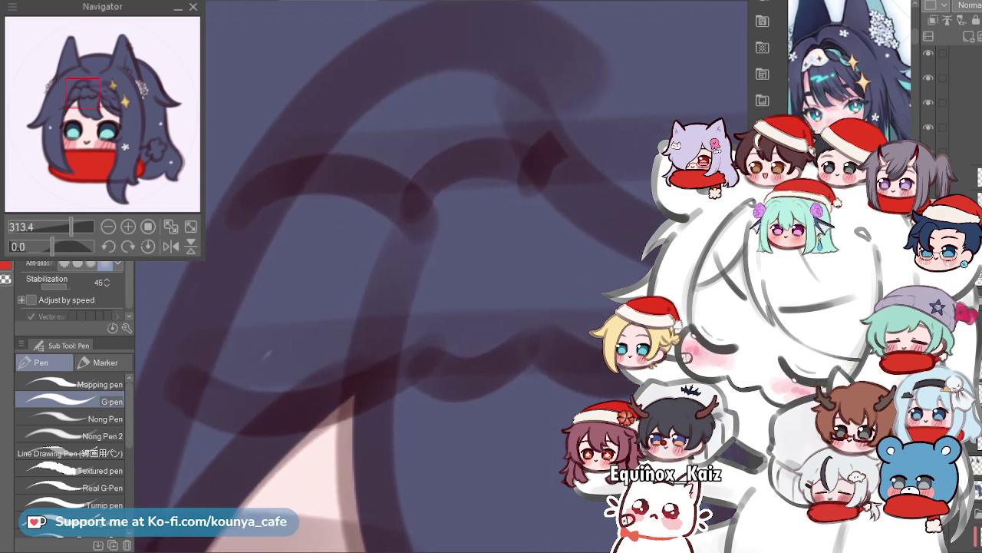
{"action": "left_click_drag", "start_coordinate": [223, 384], "coordinate": [468, 258]}
{"action": "key", "text": "ctrl+z"}
{"action": "left_click_drag", "start_coordinate": [203, 382], "coordinate": [470, 259]}
{"action": "key", "text": "ctrl+z"}
{"action": "mouse_move", "coordinate": [232, 375]}
{"action": "left_mouse_down"}
{"action": "mouse_move", "coordinate": [303, 367]}
{"action": "mouse_move", "coordinate": [453, 261]}
{"action": "left_mouse_up"}
{"action": "key", "text": "ctrl+z"}
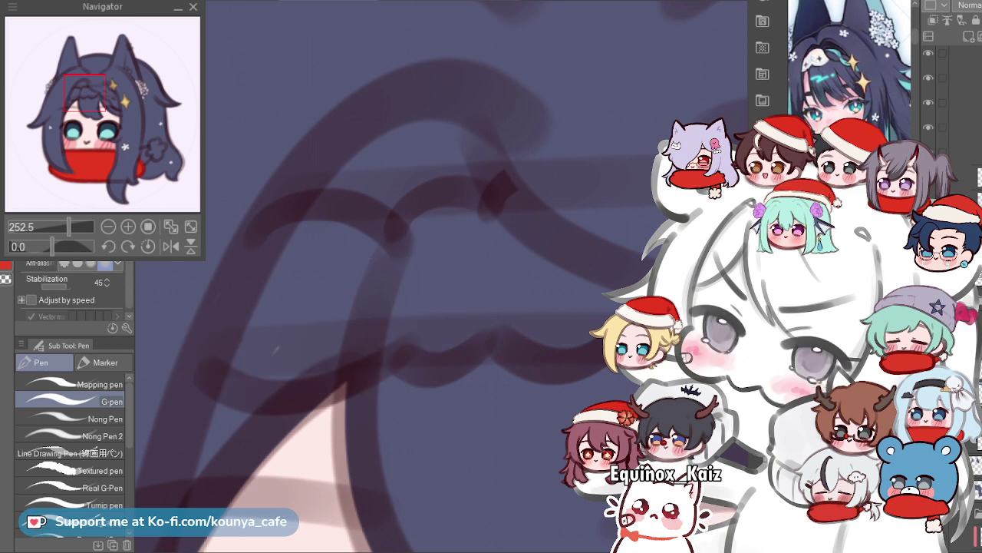
Paint the lower and upper edges of the first section of the scalloped ornament above the fringe white and fill its interior.
{"action": "scroll", "coordinate": [252, 327], "scroll_direction": "up", "scroll_amount": 1}
{"action": "left_click_drag", "start_coordinate": [206, 386], "coordinate": [481, 270]}
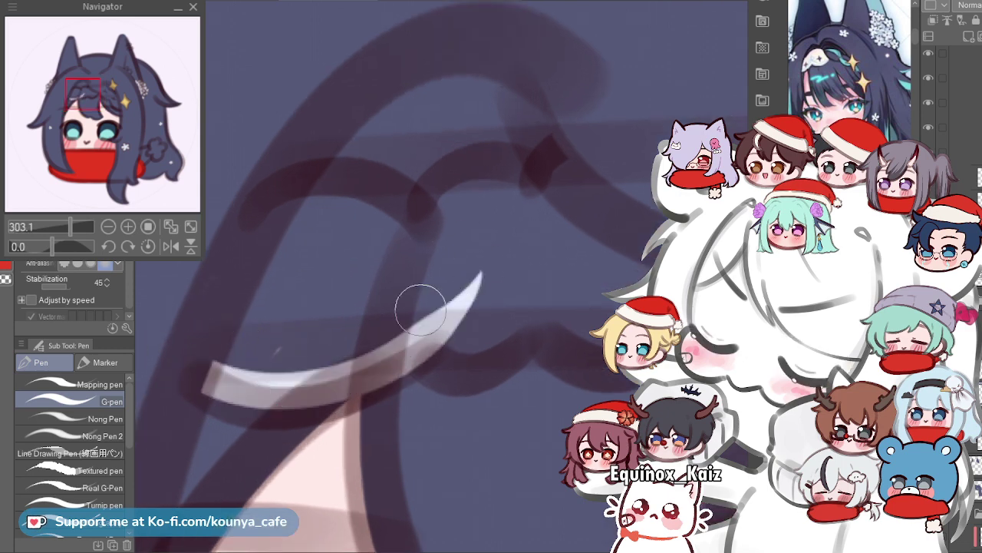
{"action": "key", "text": "ctrl+z"}
{"action": "left_click_drag", "start_coordinate": [206, 387], "coordinate": [451, 294]}
{"action": "key", "text": "ctrl+z"}
{"action": "mouse_move", "coordinate": [204, 388]}
{"action": "left_mouse_down"}
{"action": "mouse_move", "coordinate": [346, 377]}
{"action": "mouse_move", "coordinate": [453, 293]}
{"action": "left_mouse_up"}
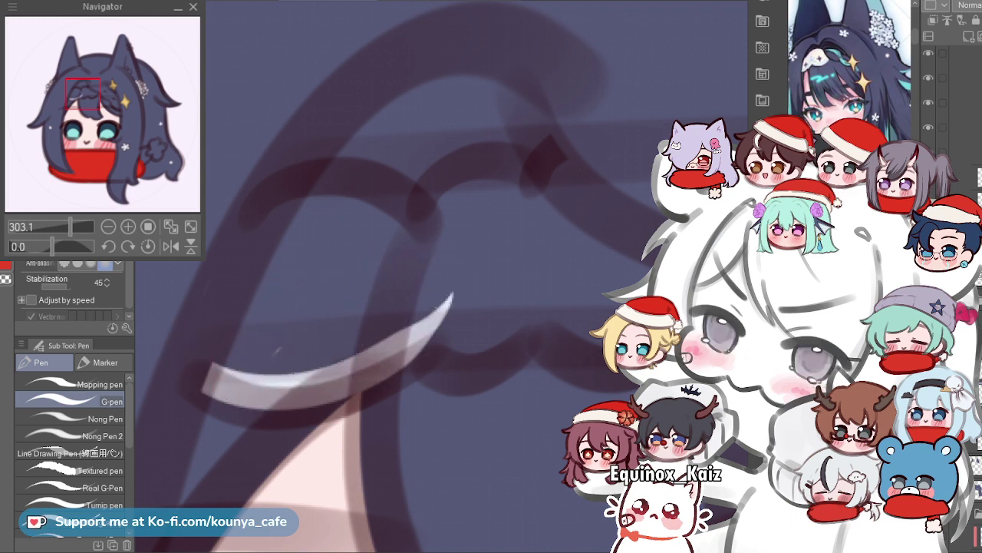
{"action": "left_click_drag", "start_coordinate": [281, 207], "coordinate": [458, 269]}
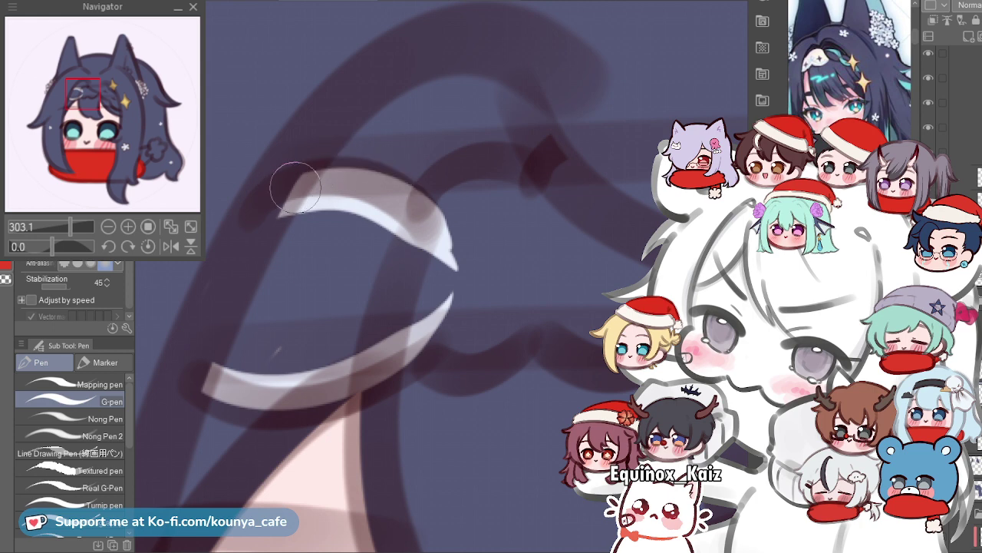
{"action": "scroll", "coordinate": [292, 274], "scroll_direction": "down", "scroll_amount": 2}
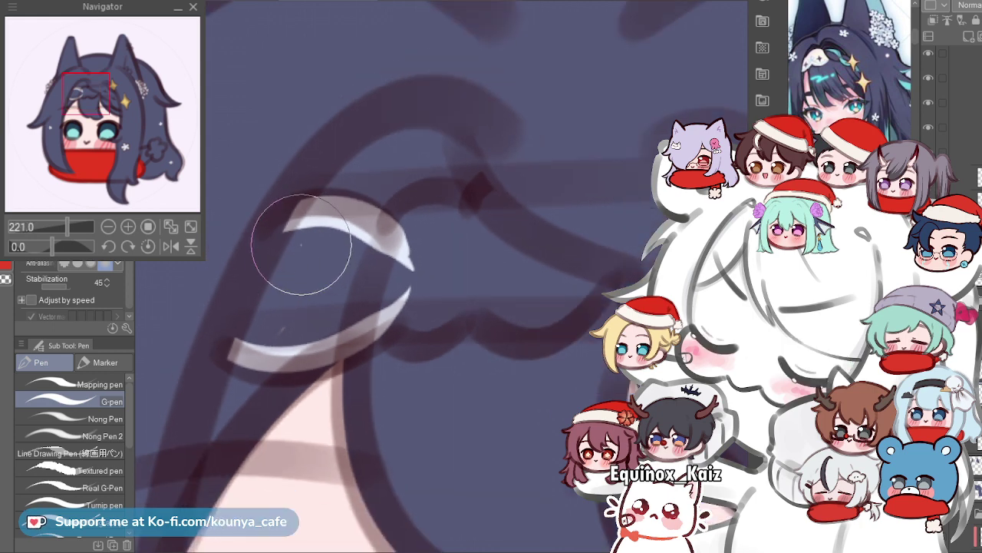
{"action": "left_click_drag", "start_coordinate": [301, 244], "coordinate": [317, 234]}
{"action": "mouse_move", "coordinate": [263, 284]}
{"action": "left_mouse_down"}
{"action": "mouse_move", "coordinate": [288, 319]}
{"action": "mouse_move", "coordinate": [258, 312]}
{"action": "mouse_move", "coordinate": [265, 332]}
{"action": "mouse_move", "coordinate": [315, 307]}
{"action": "left_mouse_up"}
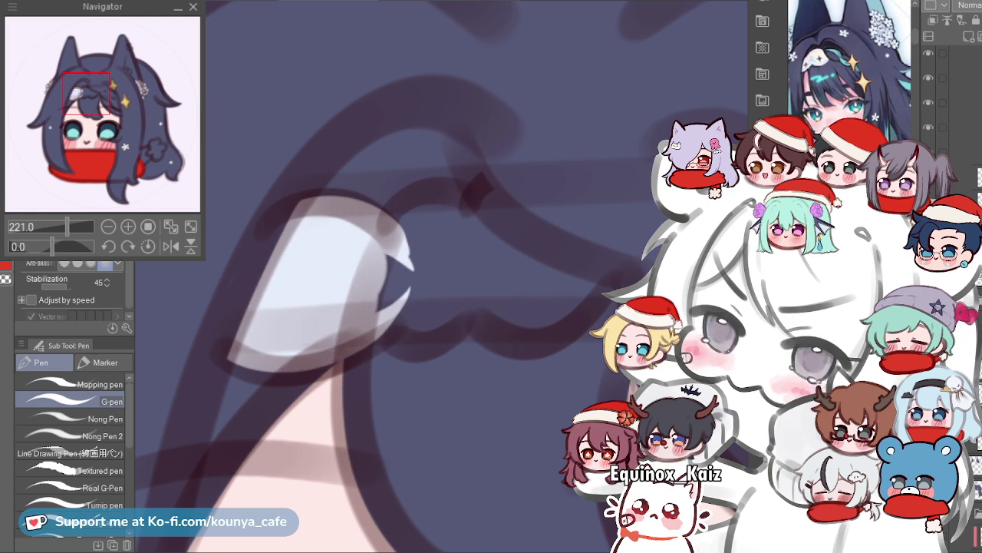
Paint the curved upper edge of the scalloped ornament's middle section white, redoing the stroke until it follows the sketch line.
{"action": "scroll", "coordinate": [340, 285], "scroll_direction": "up", "scroll_amount": 2}
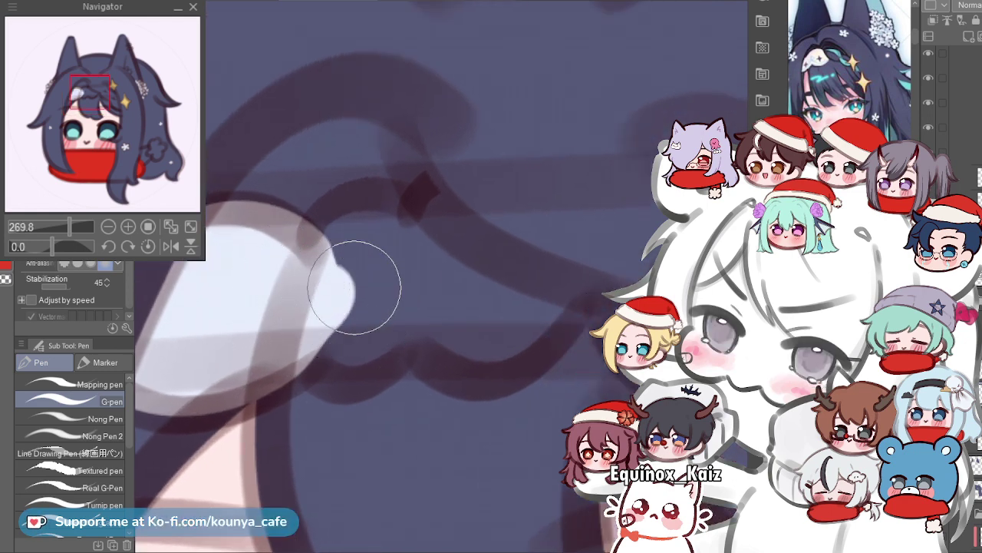
{"action": "scroll", "coordinate": [340, 279], "scroll_direction": "up", "scroll_amount": 2}
{"action": "mouse_move", "coordinate": [249, 273]}
{"action": "left_mouse_down"}
{"action": "mouse_move", "coordinate": [292, 241]}
{"action": "mouse_move", "coordinate": [417, 247]}
{"action": "left_mouse_up"}
{"action": "key", "text": "ctrl+z"}
{"action": "left_click_drag", "start_coordinate": [253, 269], "coordinate": [419, 244]}
{"action": "key", "text": "ctrl+z"}
{"action": "mouse_move", "coordinate": [261, 273]}
{"action": "left_mouse_down"}
{"action": "mouse_move", "coordinate": [329, 208]}
{"action": "mouse_move", "coordinate": [384, 192]}
{"action": "left_mouse_up"}
{"action": "key", "text": "ctrl+z"}
{"action": "left_click_drag", "start_coordinate": [257, 270], "coordinate": [380, 232]}
{"action": "key", "text": "ctrl+z"}
{"action": "left_click_drag", "start_coordinate": [257, 269], "coordinate": [406, 250]}
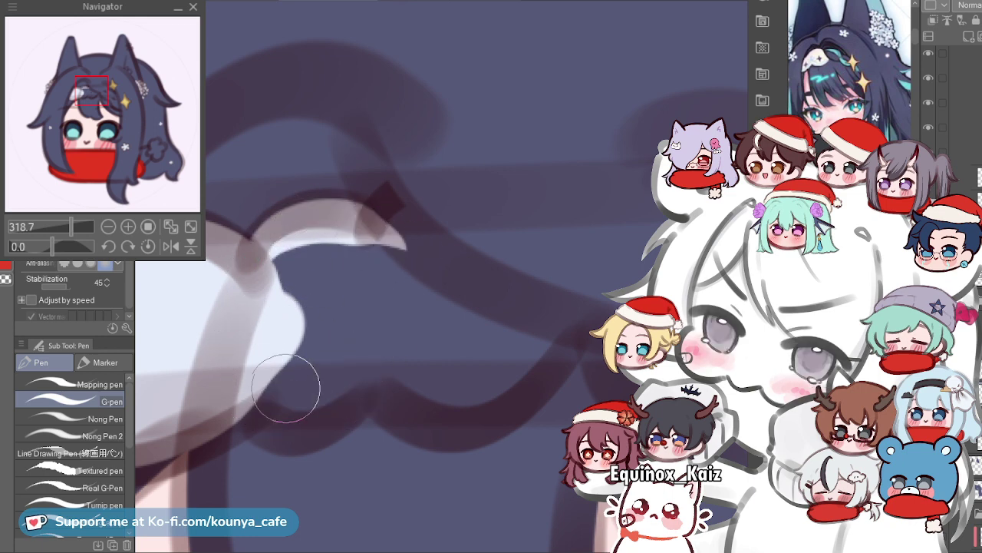
Paint the middle section's lower scalloped edge white and fill its interior, redoing the edge stroke as needed.
{"action": "left_click_drag", "start_coordinate": [297, 413], "coordinate": [364, 340]}
{"action": "key", "text": "ctrl+z"}
{"action": "mouse_move", "coordinate": [250, 384]}
{"action": "left_mouse_down"}
{"action": "mouse_move", "coordinate": [290, 416]}
{"action": "mouse_move", "coordinate": [346, 355]}
{"action": "left_mouse_up"}
{"action": "key", "text": "ctrl+z"}
{"action": "left_click_drag", "start_coordinate": [253, 413], "coordinate": [368, 351]}
{"action": "key", "text": "ctrl+z"}
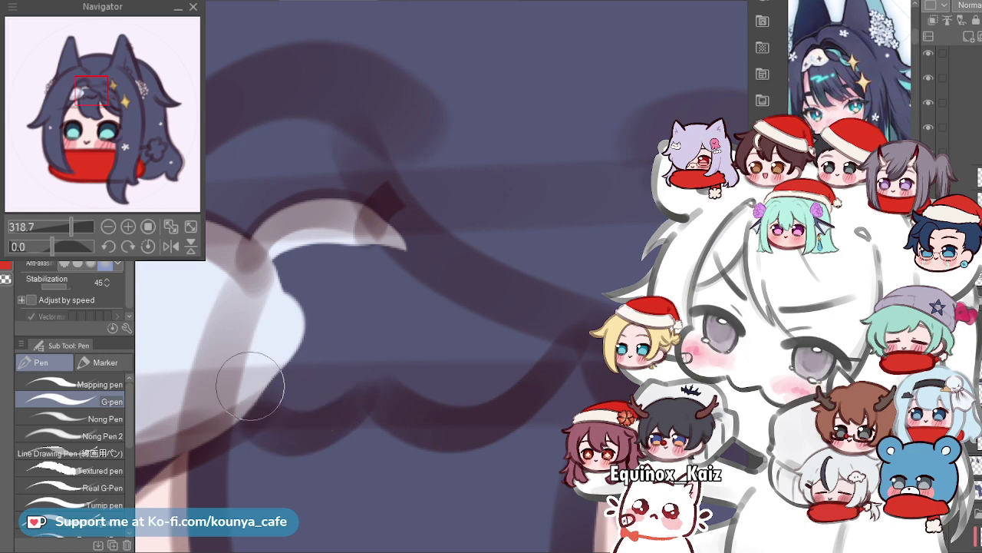
{"action": "left_click_drag", "start_coordinate": [254, 411], "coordinate": [381, 351]}
{"action": "mouse_move", "coordinate": [335, 290]}
{"action": "left_mouse_down"}
{"action": "mouse_move", "coordinate": [284, 292]}
{"action": "mouse_move", "coordinate": [304, 293]}
{"action": "mouse_move", "coordinate": [264, 330]}
{"action": "mouse_move", "coordinate": [248, 377]}
{"action": "mouse_move", "coordinate": [320, 332]}
{"action": "left_mouse_up"}
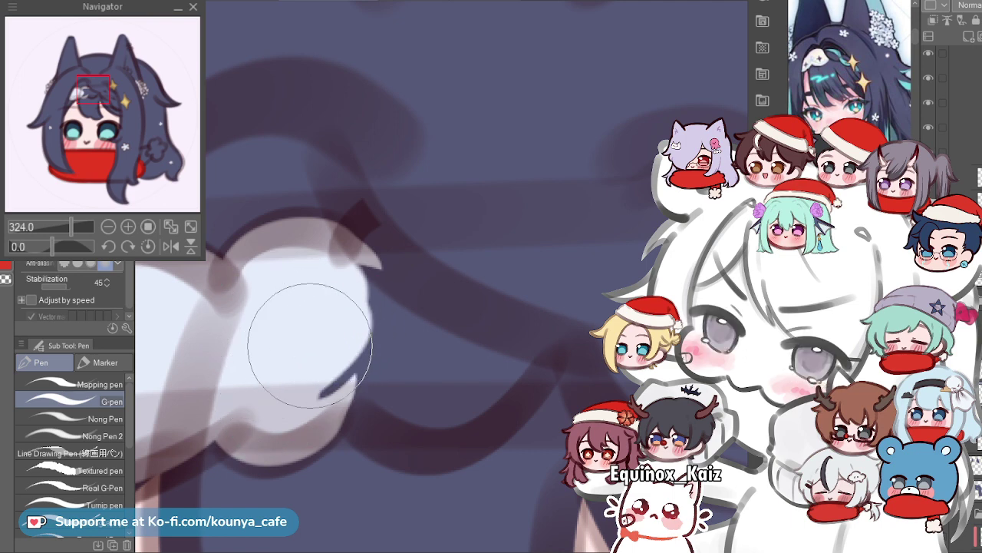
Reduce the brush size and extend the middle section's white fill over its pointed upper corner.
{"action": "scroll", "coordinate": [308, 381], "scroll_direction": "down", "scroll_amount": 3}
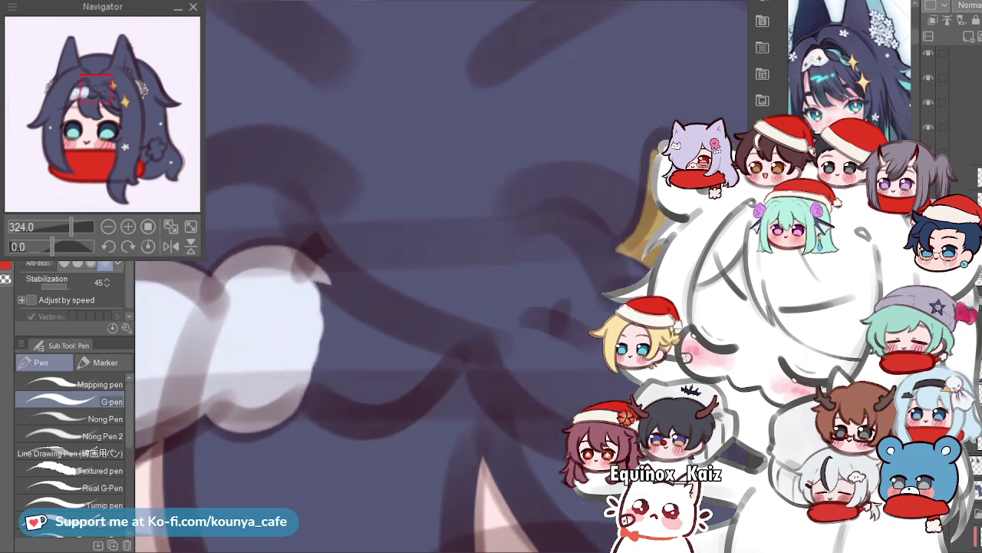
{"action": "scroll", "coordinate": [314, 277], "scroll_direction": "up", "scroll_amount": 1}
{"action": "key", "text": "["}
{"action": "left_click_drag", "start_coordinate": [282, 281], "coordinate": [322, 225]}
{"action": "key", "text": "ctrl+z"}
{"action": "left_click_drag", "start_coordinate": [271, 276], "coordinate": [309, 235]}
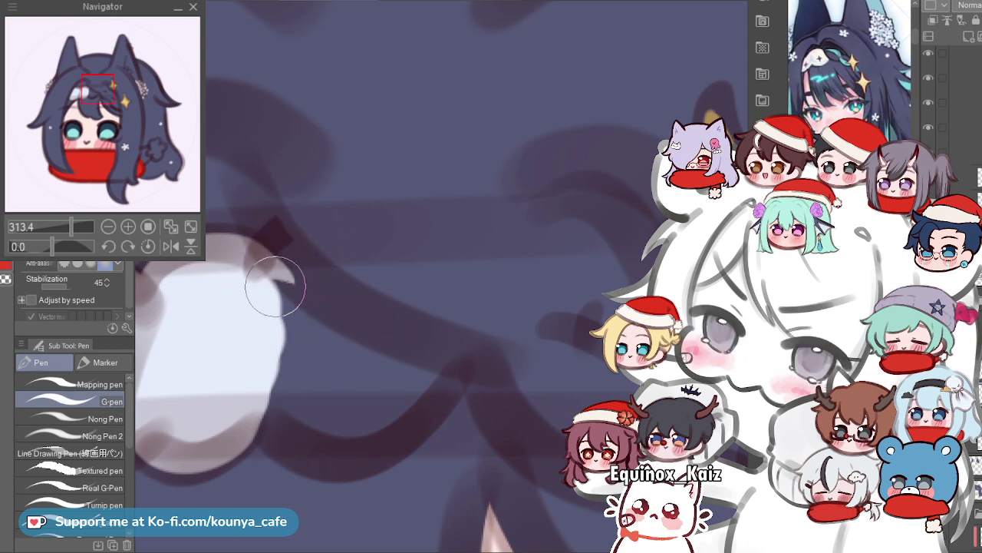
{"action": "left_click_drag", "start_coordinate": [283, 292], "coordinate": [329, 225]}
{"action": "left_click_drag", "start_coordinate": [268, 262], "coordinate": [304, 227]}
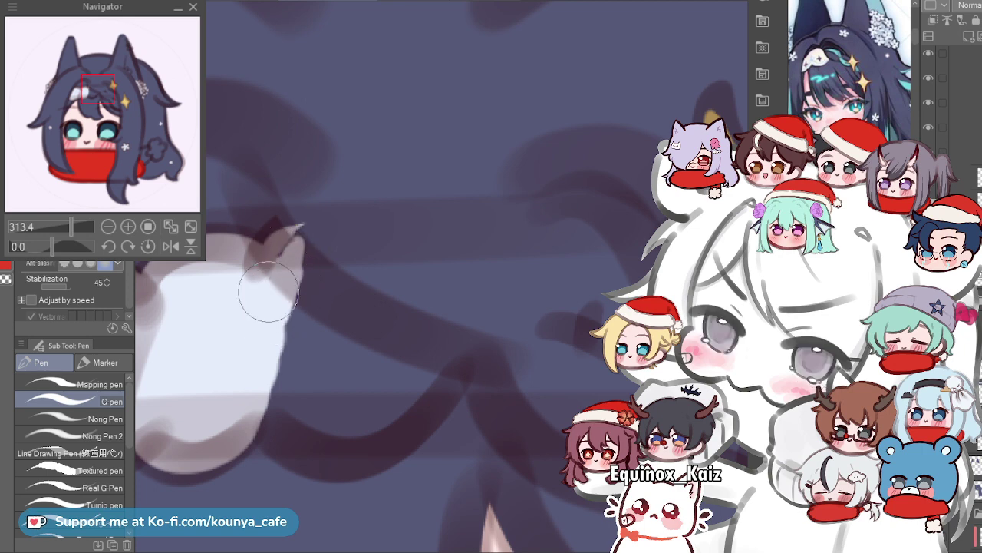
{"action": "left_click_drag", "start_coordinate": [317, 239], "coordinate": [293, 218]}
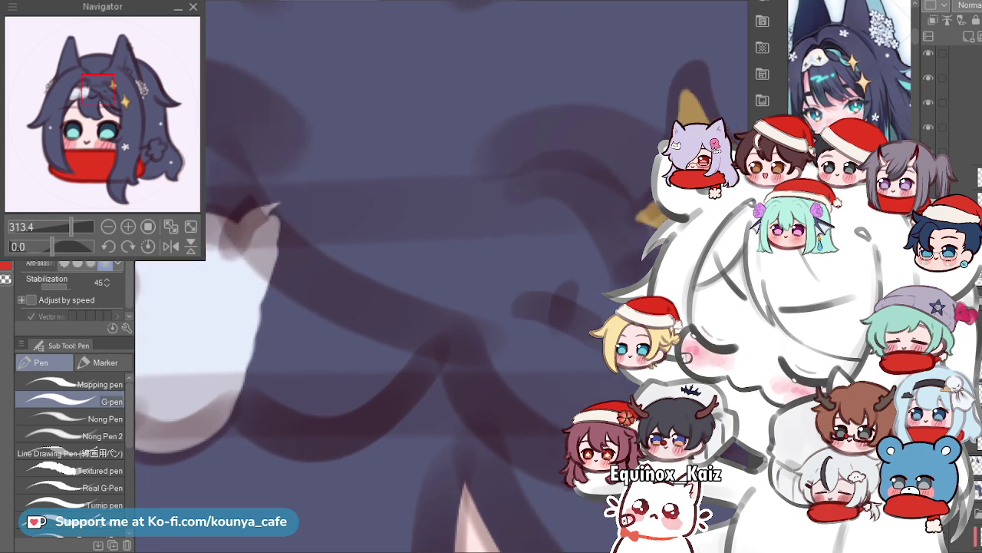
Extend the white fill along the middle section's lower edge towards the last scallop, replacing the first stroke.
{"action": "scroll", "coordinate": [305, 313], "scroll_direction": "up", "scroll_amount": 1}
{"action": "mouse_move", "coordinate": [257, 397]}
{"action": "left_mouse_down"}
{"action": "mouse_move", "coordinate": [355, 364]}
{"action": "mouse_move", "coordinate": [354, 296]}
{"action": "left_mouse_up"}
{"action": "key", "text": "ctrl+z"}
{"action": "left_click_drag", "start_coordinate": [269, 415], "coordinate": [353, 295]}
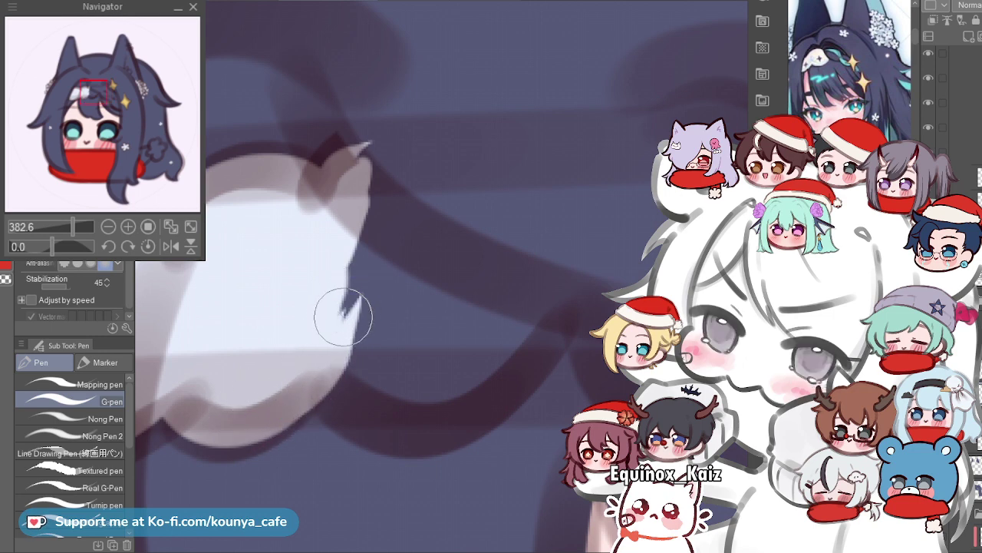
{"action": "scroll", "coordinate": [328, 317], "scroll_direction": "down", "scroll_amount": 3}
{"action": "scroll", "coordinate": [285, 340], "scroll_direction": "up", "scroll_amount": 3}
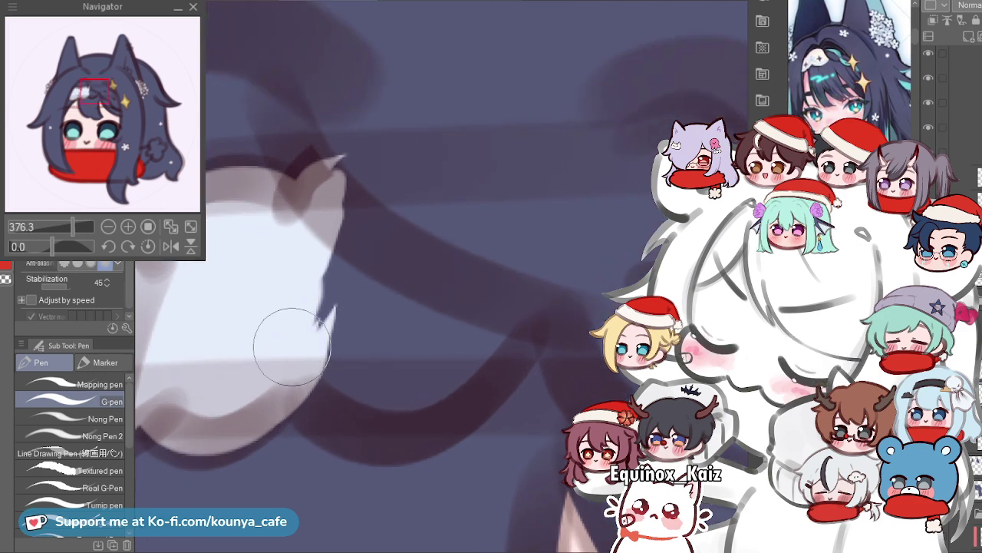
{"action": "mouse_move", "coordinate": [291, 349]}
{"action": "left_mouse_down"}
{"action": "mouse_move", "coordinate": [338, 407]}
{"action": "mouse_move", "coordinate": [478, 238]}
{"action": "left_mouse_up"}
{"action": "key", "text": "ctrl+z"}
{"action": "mouse_move", "coordinate": [292, 362]}
{"action": "left_mouse_down"}
{"action": "mouse_move", "coordinate": [493, 351]}
{"action": "mouse_move", "coordinate": [548, 269]}
{"action": "left_mouse_up"}
{"action": "key", "text": "ctrl+z"}
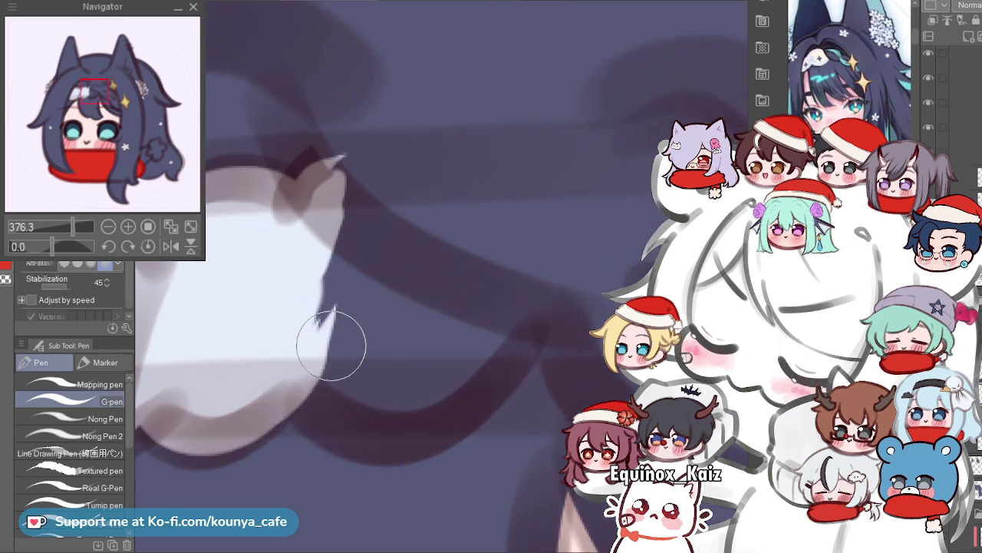
{"action": "left_click_drag", "start_coordinate": [287, 356], "coordinate": [527, 278]}
{"action": "key", "text": "ctrl+z"}
{"action": "left_click_drag", "start_coordinate": [365, 412], "coordinate": [533, 280]}
{"action": "key", "text": "ctrl+z"}
Paint the last scallop's lower edge white up to its pointed tip and fill the area up to the sloping upper line.
{"action": "scroll", "coordinate": [287, 386], "scroll_direction": "up", "scroll_amount": 1}
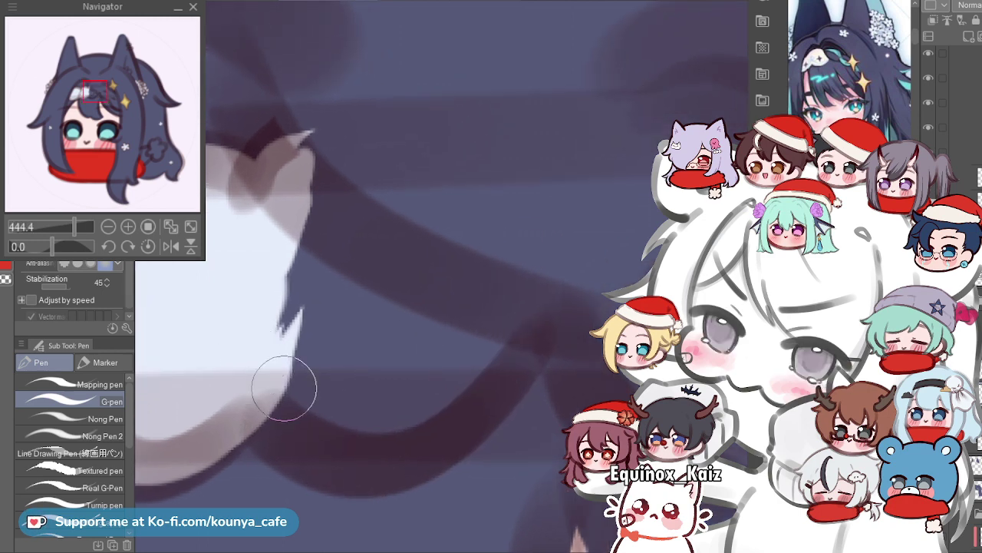
{"action": "left_click_drag", "start_coordinate": [274, 418], "coordinate": [543, 255]}
{"action": "left_click_drag", "start_coordinate": [262, 405], "coordinate": [471, 397]}
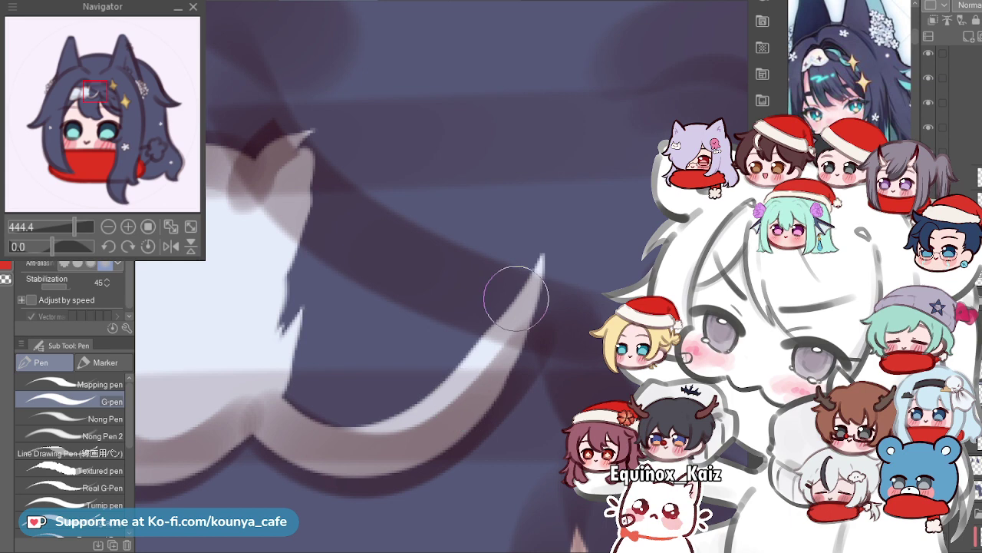
{"action": "left_click_drag", "start_coordinate": [247, 401], "coordinate": [498, 294]}
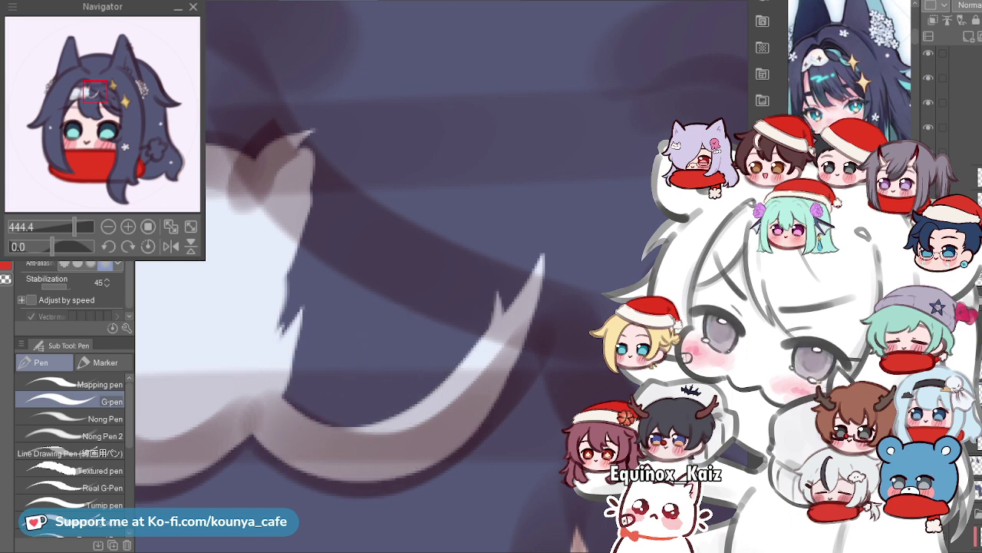
{"action": "scroll", "coordinate": [307, 324], "scroll_direction": "down", "scroll_amount": 2}
{"action": "mouse_move", "coordinate": [257, 303]}
{"action": "left_mouse_down"}
{"action": "mouse_move", "coordinate": [283, 319]}
{"action": "mouse_move", "coordinate": [266, 319]}
{"action": "mouse_move", "coordinate": [307, 302]}
{"action": "mouse_move", "coordinate": [268, 331]}
{"action": "mouse_move", "coordinate": [270, 303]}
{"action": "mouse_move", "coordinate": [314, 373]}
{"action": "left_mouse_up"}
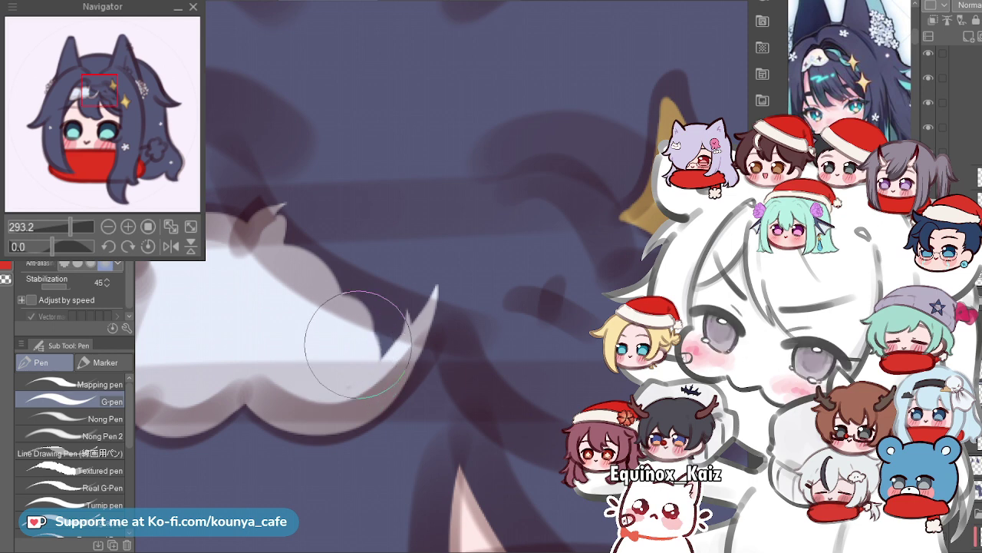
{"action": "left_click_drag", "start_coordinate": [390, 323], "coordinate": [321, 279]}
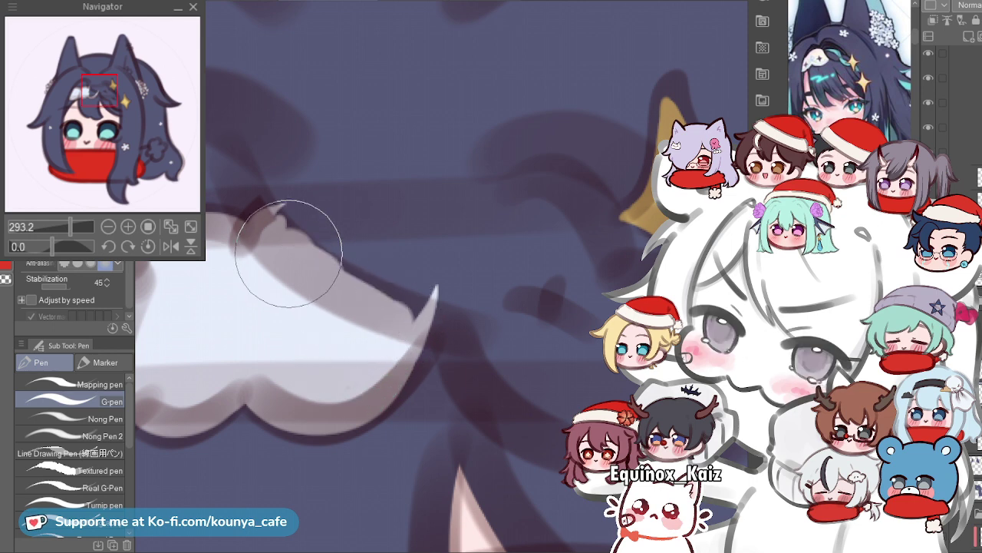
{"action": "scroll", "coordinate": [314, 246], "scroll_direction": "down", "scroll_amount": 3}
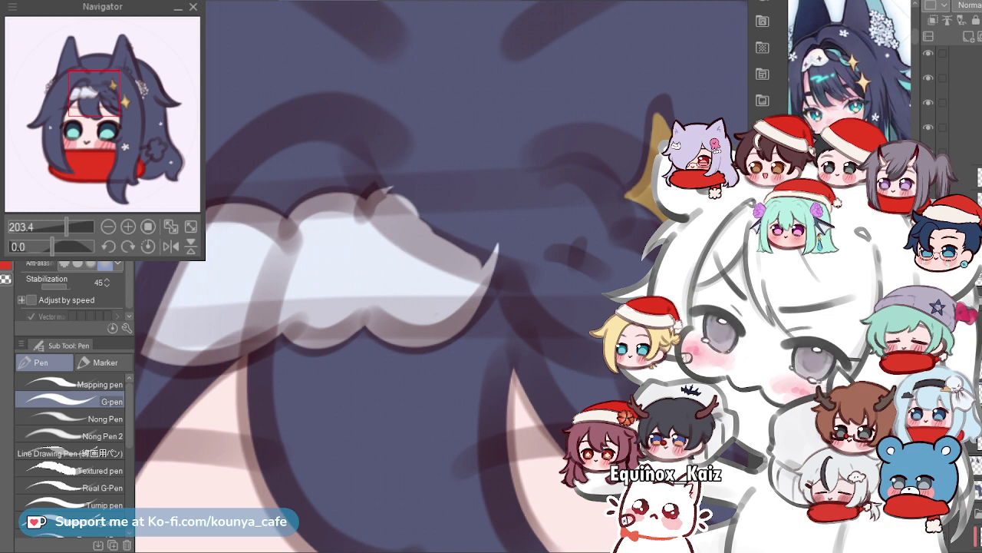
Extend the white fill over the last scallop's sloping upper edge with one smooth stroke, undoing the uneven attempts.
{"action": "scroll", "coordinate": [414, 237], "scroll_direction": "up", "scroll_amount": 3}
{"action": "left_click_drag", "start_coordinate": [454, 215], "coordinate": [386, 237]}
{"action": "scroll", "coordinate": [401, 222], "scroll_direction": "up", "scroll_amount": 2}
{"action": "left_click_drag", "start_coordinate": [285, 187], "coordinate": [254, 244]}
{"action": "key", "text": "ctrl+z"}
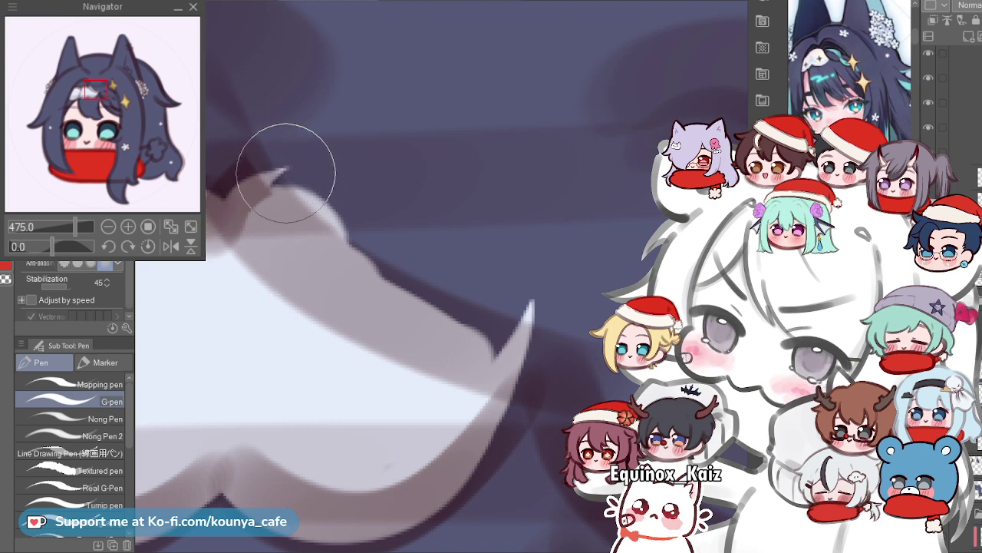
{"action": "scroll", "coordinate": [270, 208], "scroll_direction": "down", "scroll_amount": 3}
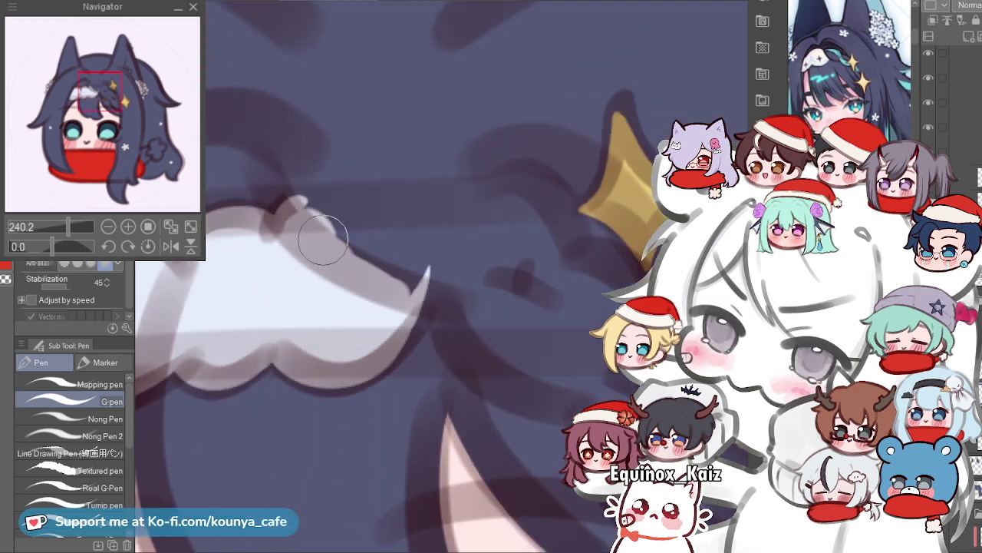
{"action": "scroll", "coordinate": [270, 207], "scroll_direction": "up", "scroll_amount": 2}
{"action": "left_click_drag", "start_coordinate": [270, 208], "coordinate": [414, 326]}
{"action": "key", "text": "ctrl+z"}
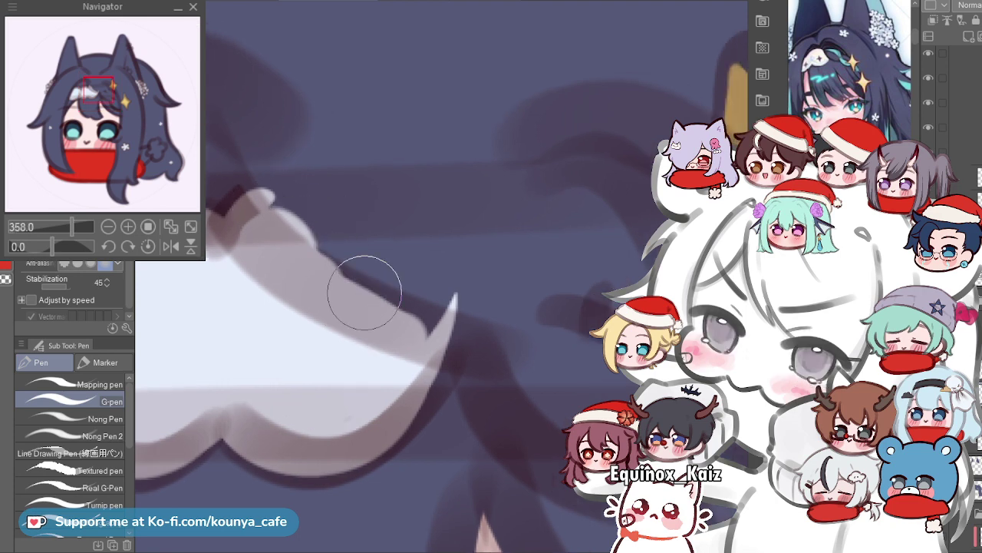
{"action": "key", "text": "ctrl+z"}
{"action": "mouse_move", "coordinate": [294, 235]}
{"action": "left_mouse_down"}
{"action": "mouse_move", "coordinate": [418, 326]}
{"action": "mouse_move", "coordinate": [317, 262]}
{"action": "mouse_move", "coordinate": [411, 319]}
{"action": "left_mouse_up"}
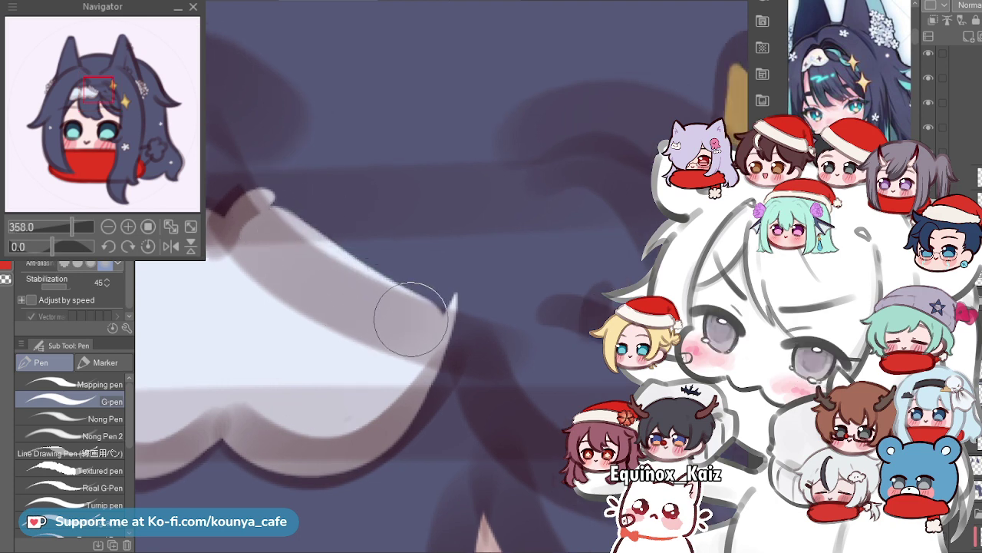
Switch to the hard eraser and examine the white ornament's edges against the sketch lines.
{"action": "scroll", "coordinate": [400, 354], "scroll_direction": "down", "scroll_amount": 6}
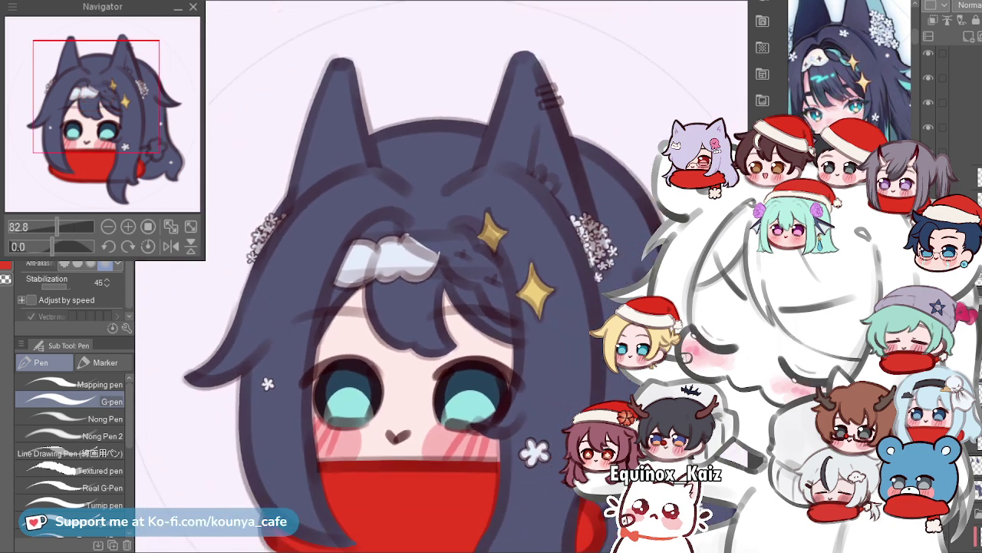
{"action": "scroll", "coordinate": [368, 254], "scroll_direction": "up", "scroll_amount": 4}
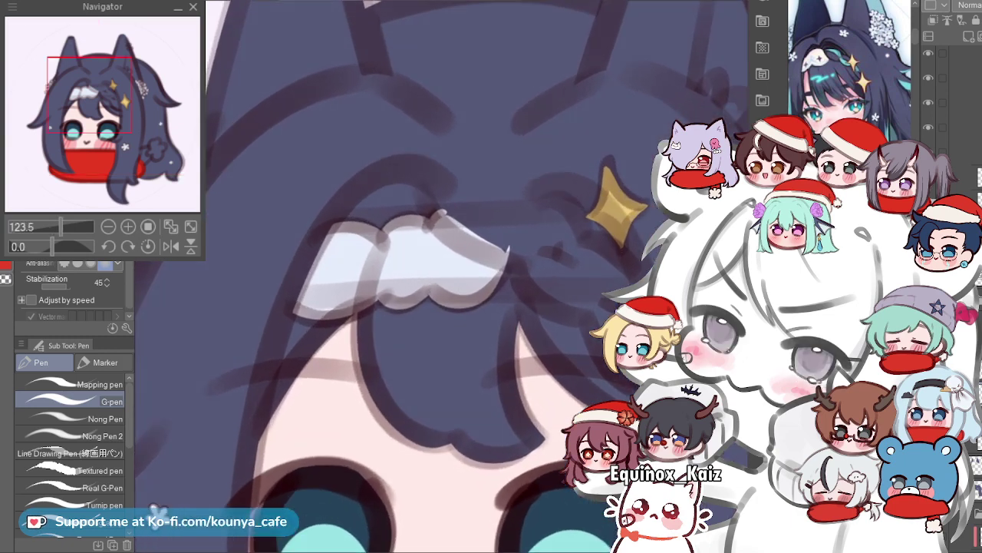
{"action": "scroll", "coordinate": [361, 300], "scroll_direction": "up", "scroll_amount": 1}
{"action": "key", "text": "Escape"}
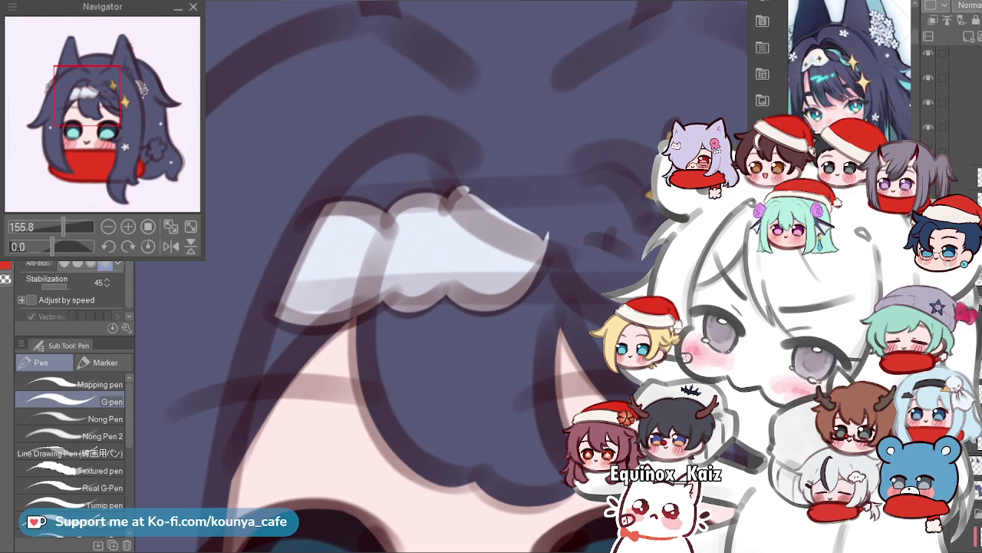
{"action": "key", "text": "e"}
{"action": "scroll", "coordinate": [340, 248], "scroll_direction": "up", "scroll_amount": 2}
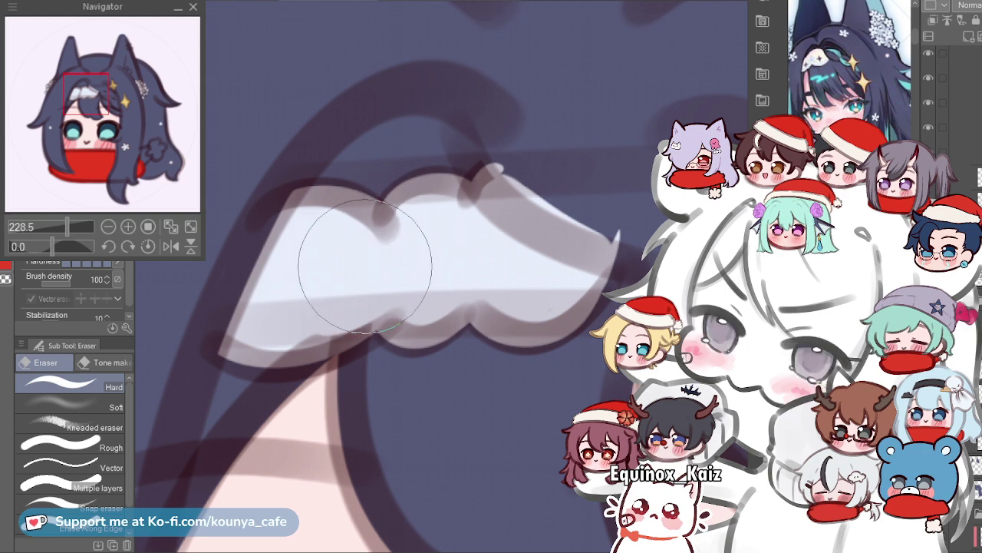
{"action": "scroll", "coordinate": [344, 276], "scroll_direction": "up", "scroll_amount": 2}
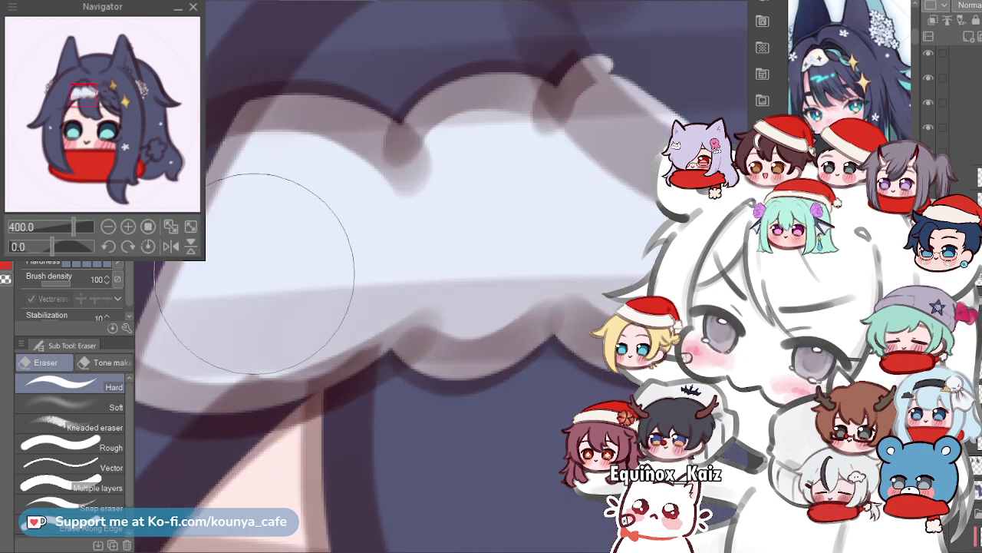
{"action": "scroll", "coordinate": [254, 274], "scroll_direction": "down", "scroll_amount": 2}
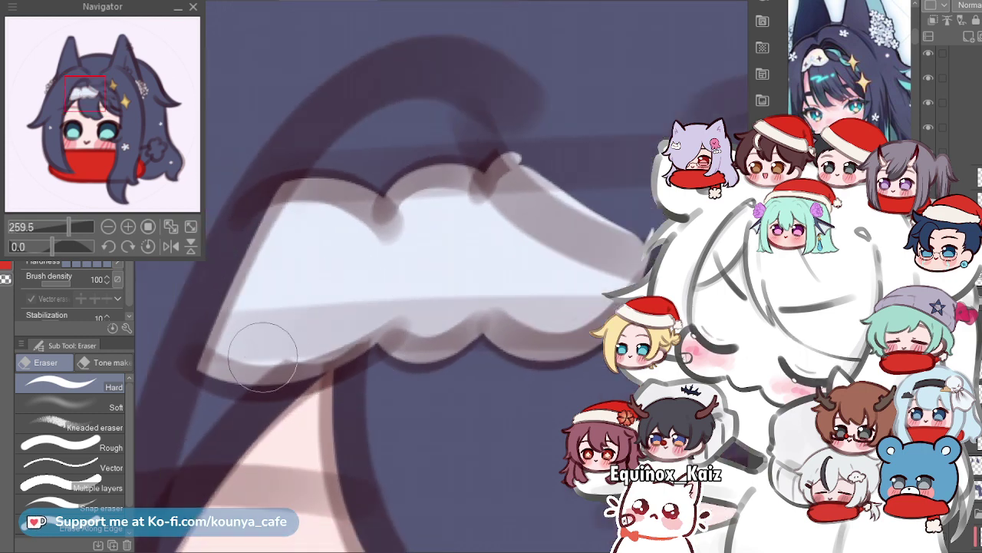
{"action": "left_click_drag", "start_coordinate": [508, 280], "coordinate": [393, 275]}
{"action": "scroll", "coordinate": [449, 294], "scroll_direction": "down", "scroll_amount": 3}
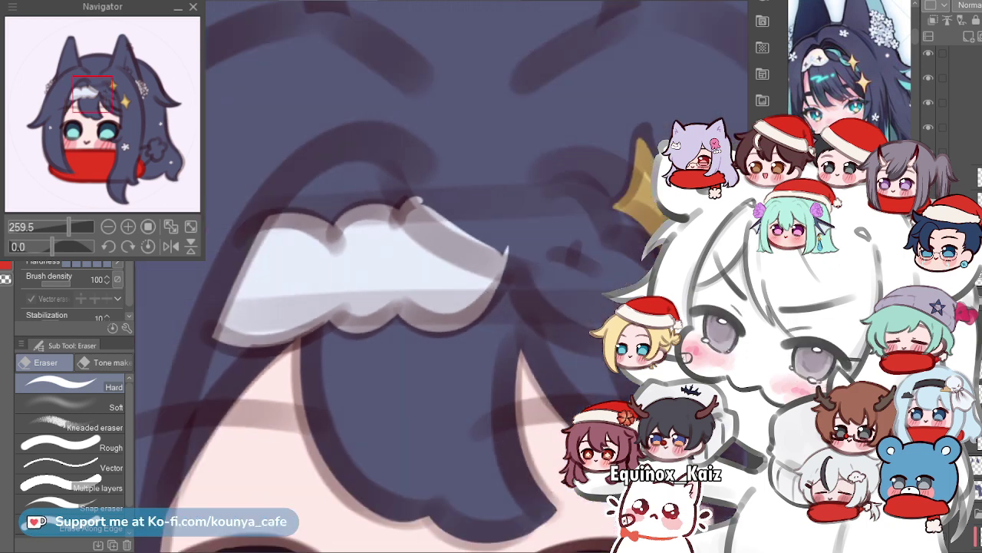
{"action": "scroll", "coordinate": [434, 291], "scroll_direction": "up", "scroll_amount": 2}
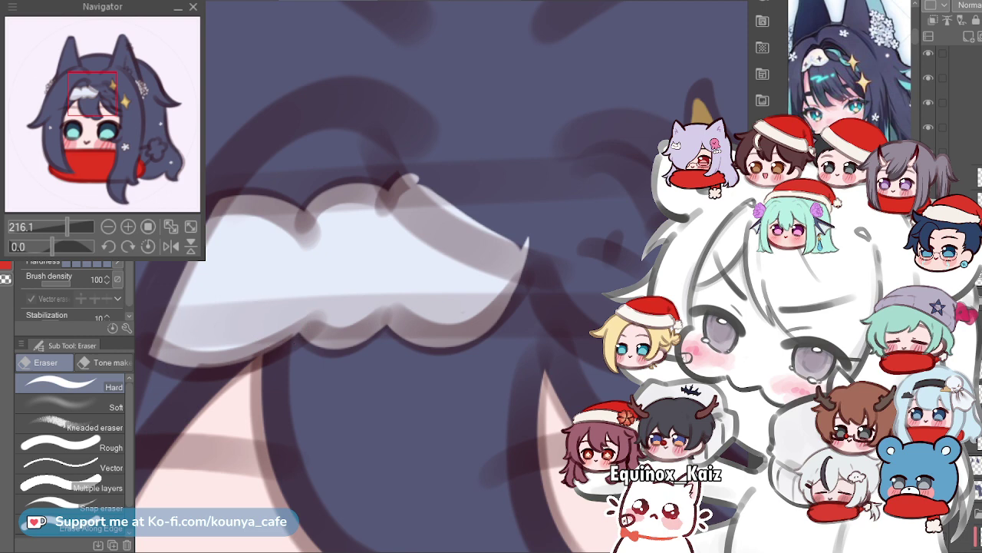
{"action": "scroll", "coordinate": [322, 281], "scroll_direction": "up", "scroll_amount": 1}
{"action": "scroll", "coordinate": [187, 317], "scroll_direction": "down", "scroll_amount": 2}
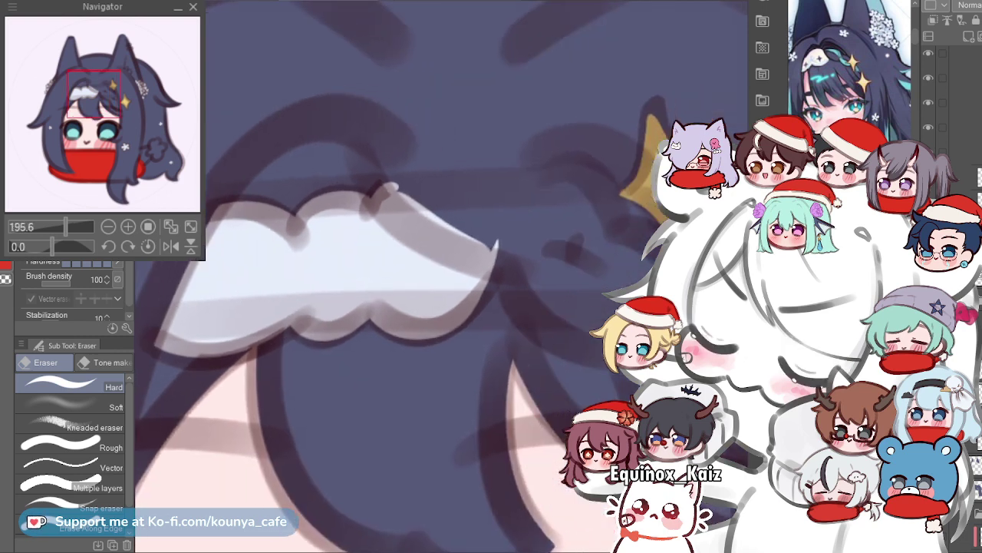
Select the sketch's line layer and remove the faint horizontal headband lines crossing the white ornament.
{"action": "left_click", "coordinate": [317, 312], "text": "ctrl"}
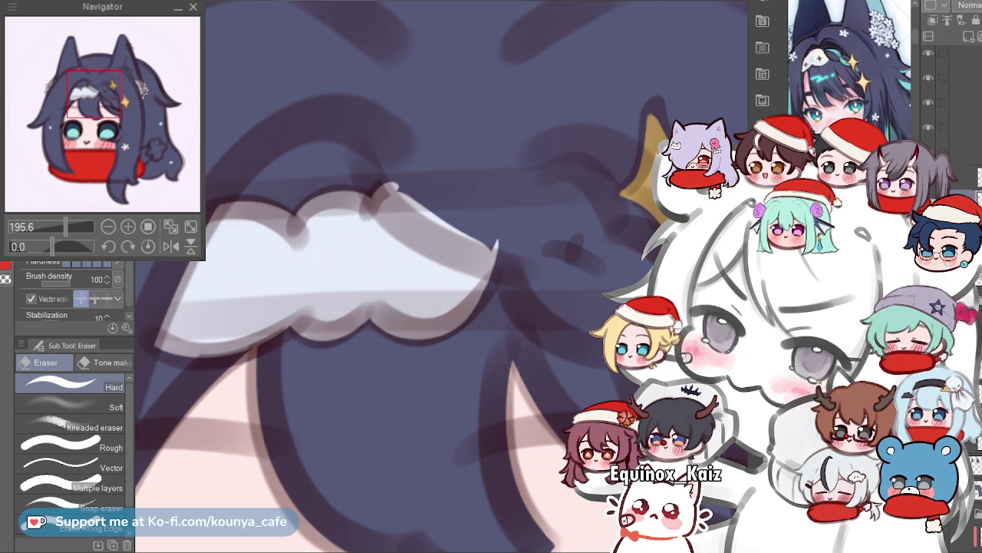
{"action": "key", "text": "ctrl+z"}
{"action": "key", "text": "ctrl+z"}
{"action": "scroll", "coordinate": [437, 204], "scroll_direction": "down", "scroll_amount": 4}
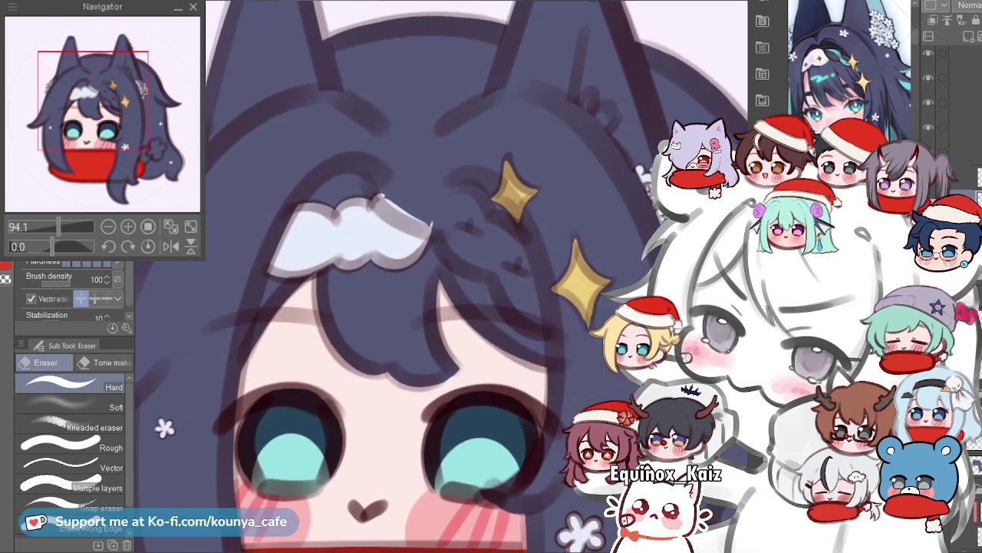
Extend the white fill outward at the last scallop's tip with the G-pen, following its lower curved edge.
{"action": "scroll", "coordinate": [442, 219], "scroll_direction": "up", "scroll_amount": 3}
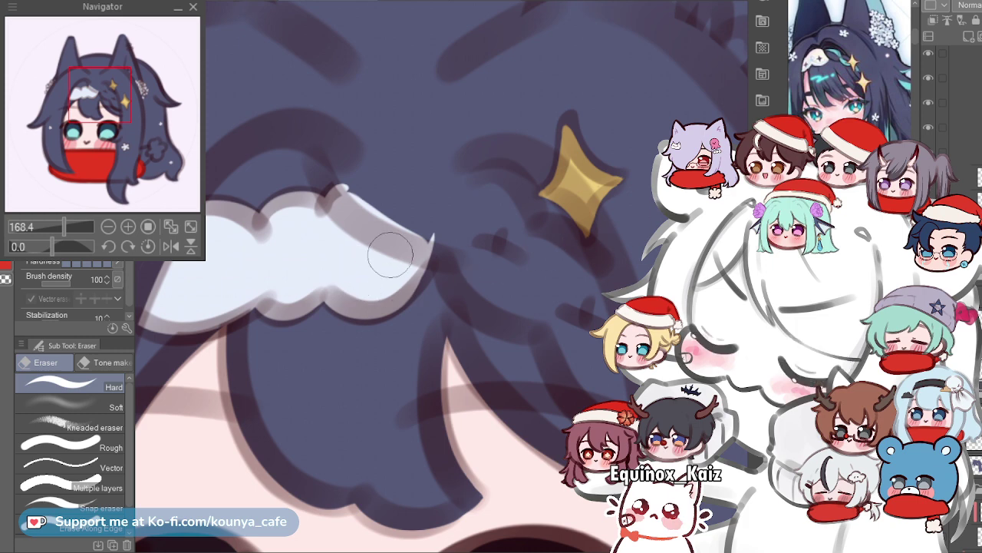
{"action": "scroll", "coordinate": [397, 258], "scroll_direction": "up", "scroll_amount": 2}
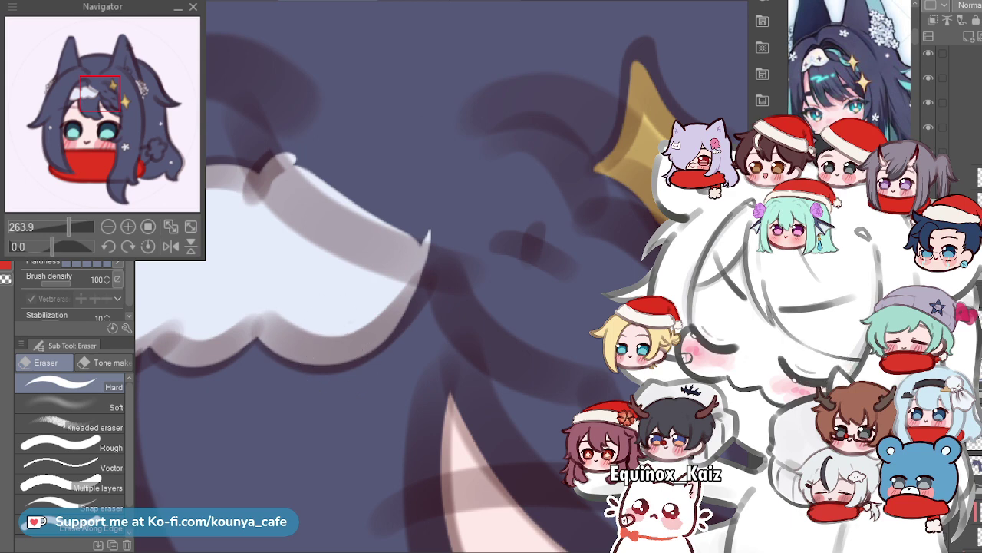
{"action": "scroll", "coordinate": [361, 274], "scroll_direction": "up", "scroll_amount": 1}
{"action": "scroll", "coordinate": [427, 265], "scroll_direction": "up", "scroll_amount": 1}
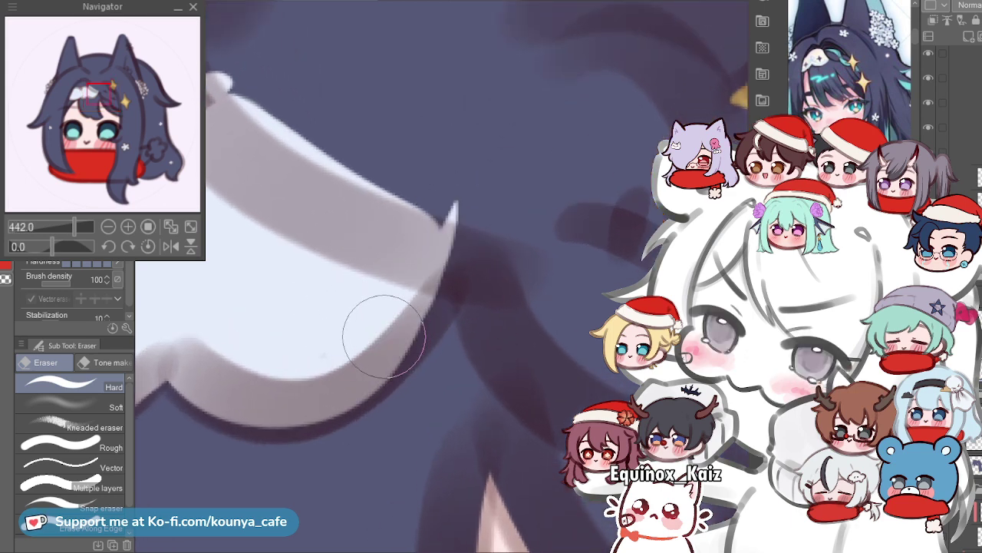
{"action": "key", "text": "p"}
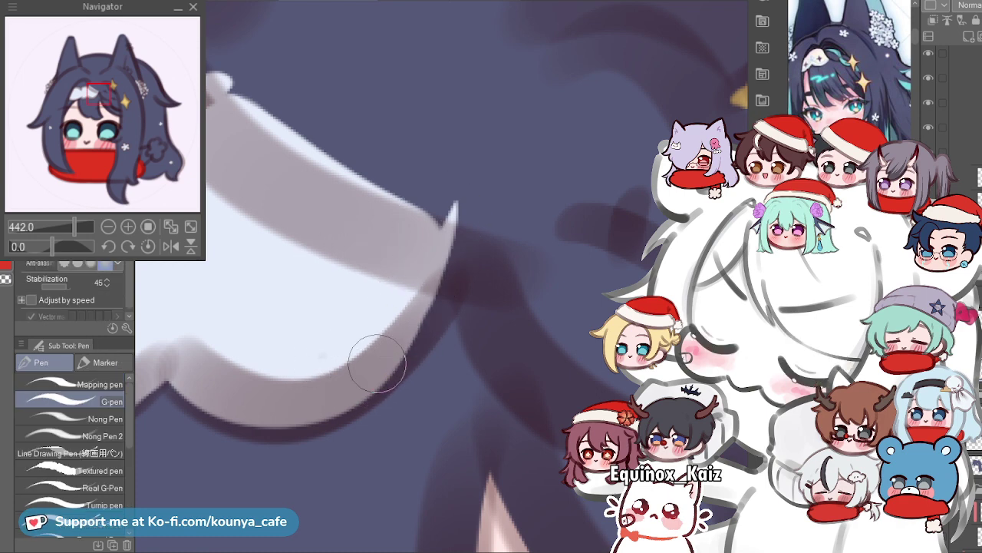
{"action": "left_click_drag", "start_coordinate": [357, 384], "coordinate": [469, 214]}
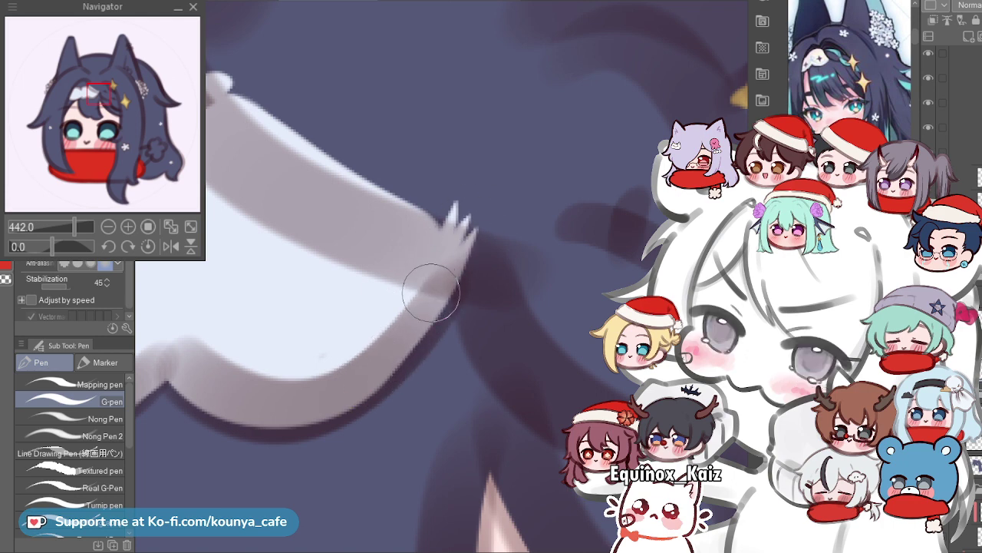
{"action": "scroll", "coordinate": [390, 252], "scroll_direction": "down", "scroll_amount": 5}
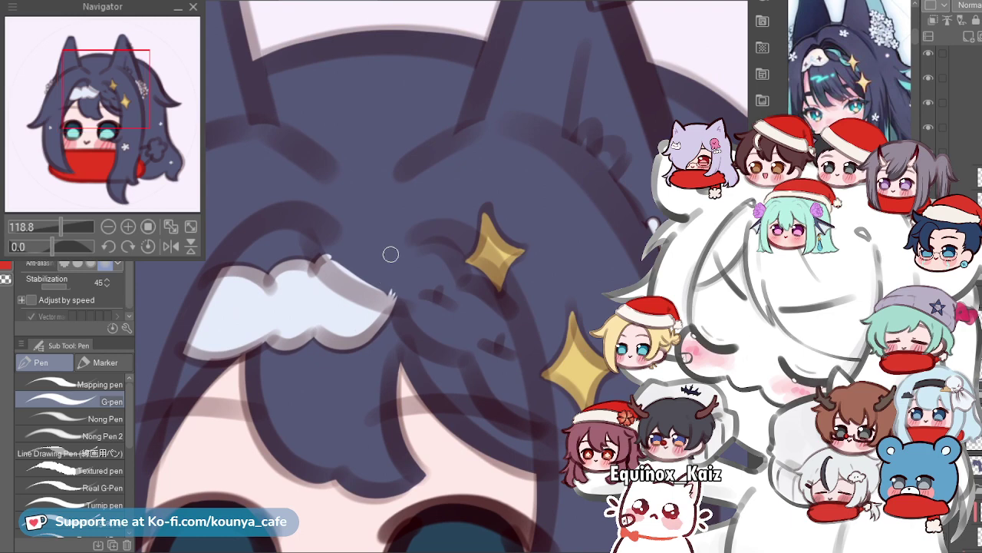
Erase the ragged white excess along the last scallop's sloping upper edge to leave a clean, sharp tip.
{"action": "scroll", "coordinate": [530, 101], "scroll_direction": "up", "scroll_amount": 3}
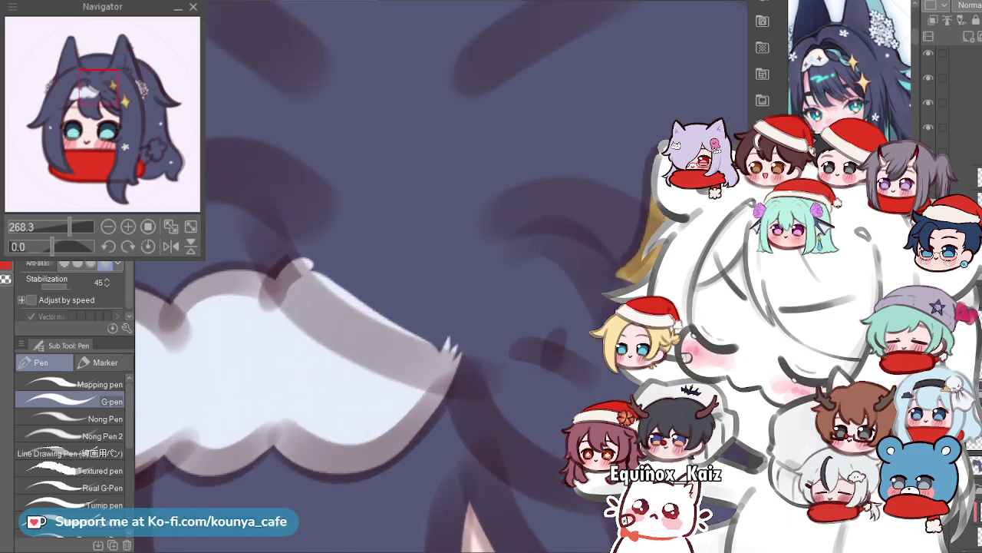
{"action": "key", "text": "e"}
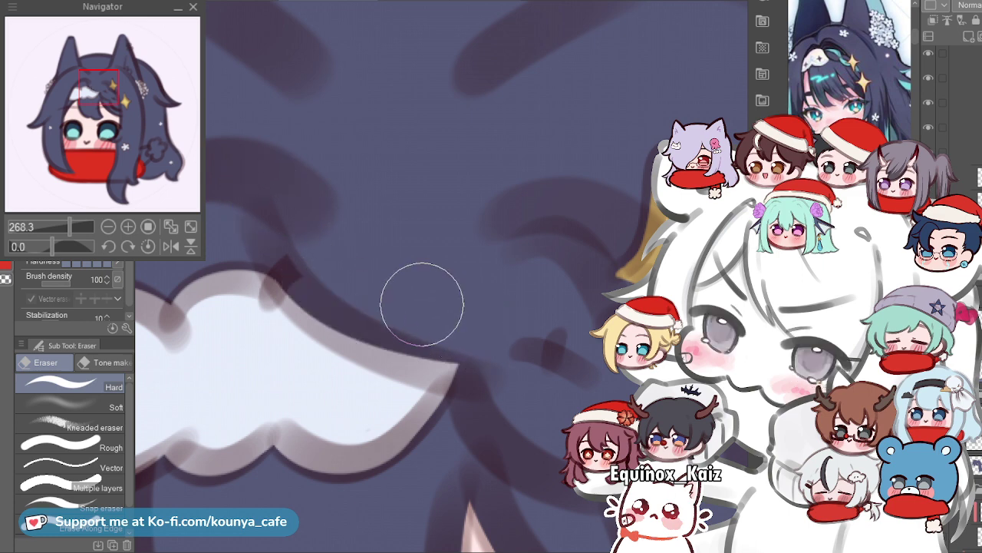
{"action": "left_click_drag", "start_coordinate": [273, 198], "coordinate": [477, 352]}
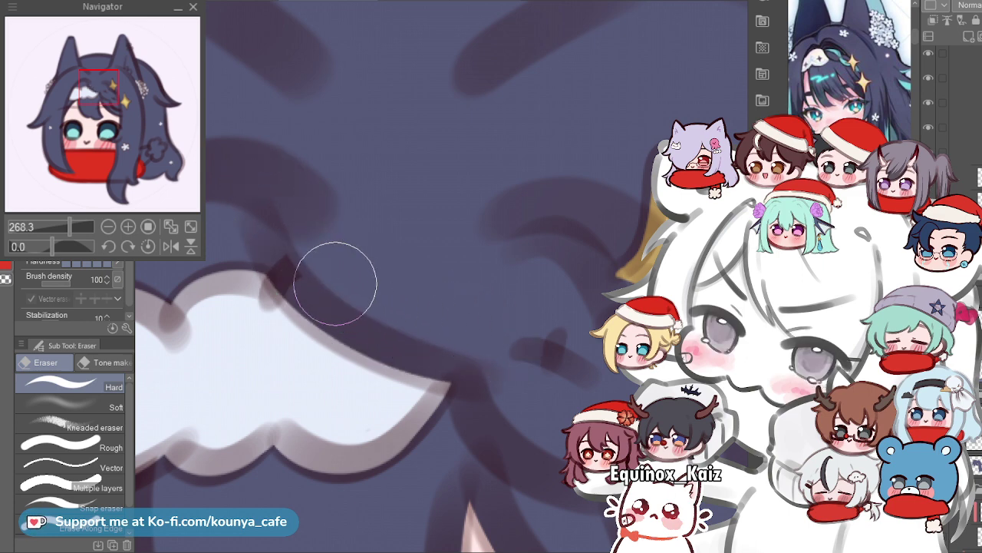
Examine the whole character for sketched parts that still lack a base colour.
{"action": "scroll", "coordinate": [336, 284], "scroll_direction": "down", "scroll_amount": 5}
{"action": "left_click_drag", "start_coordinate": [335, 283], "coordinate": [329, 196]}
{"action": "scroll", "coordinate": [322, 188], "scroll_direction": "up", "scroll_amount": 2}
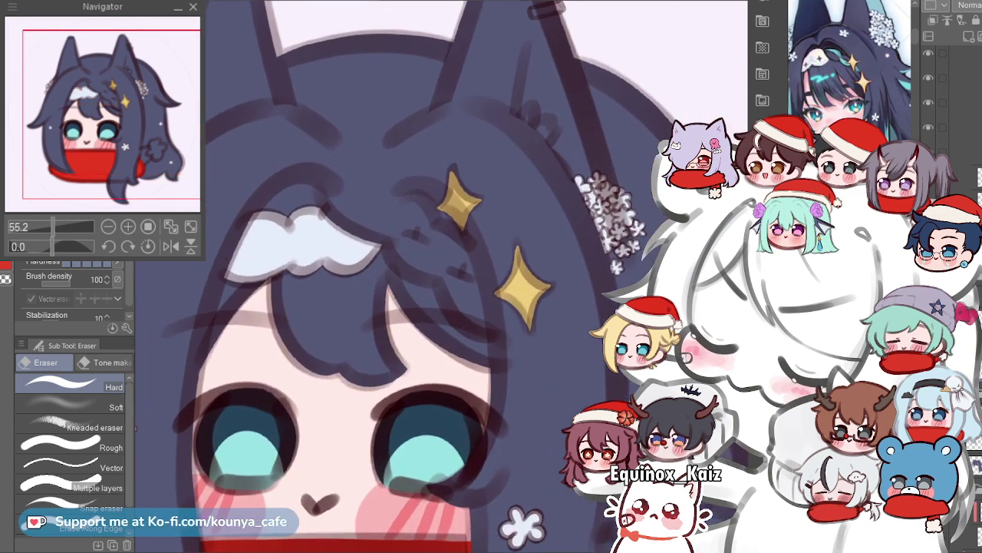
{"action": "scroll", "coordinate": [335, 283], "scroll_direction": "up", "scroll_amount": 2}
{"action": "scroll", "coordinate": [422, 180], "scroll_direction": "up", "scroll_amount": 1}
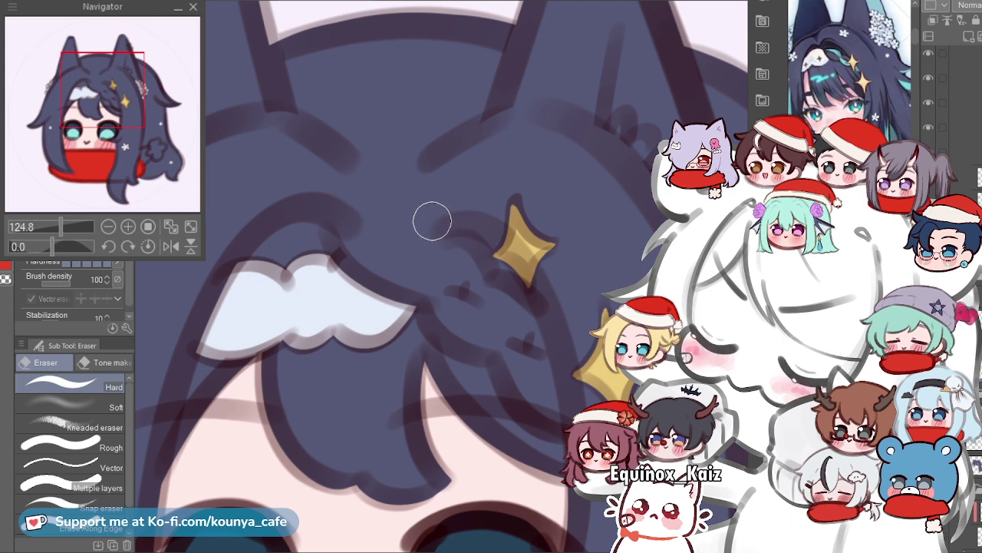
{"action": "scroll", "coordinate": [398, 258], "scroll_direction": "down", "scroll_amount": 3}
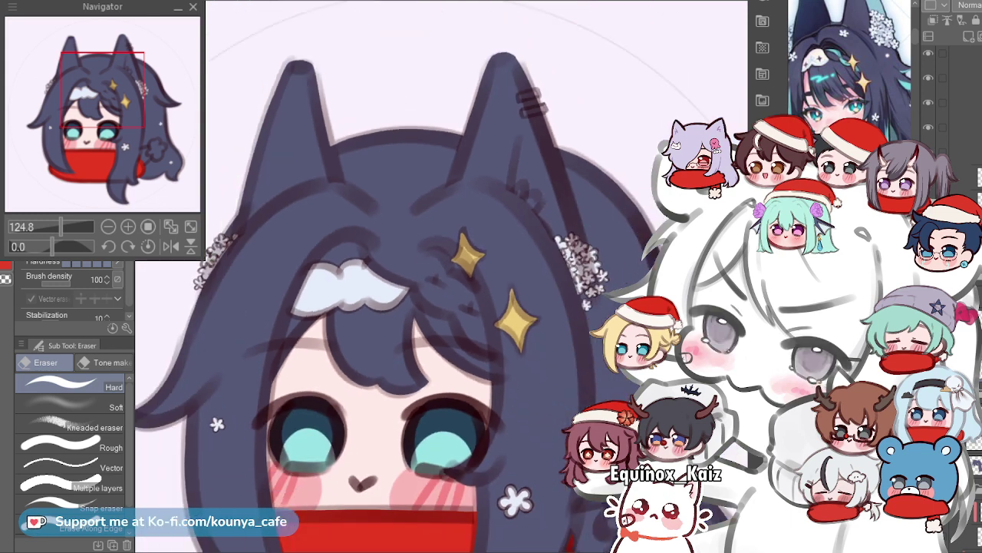
{"action": "left_click_drag", "start_coordinate": [398, 257], "coordinate": [371, 184]}
{"action": "scroll", "coordinate": [491, 491], "scroll_direction": "up", "scroll_amount": 2}
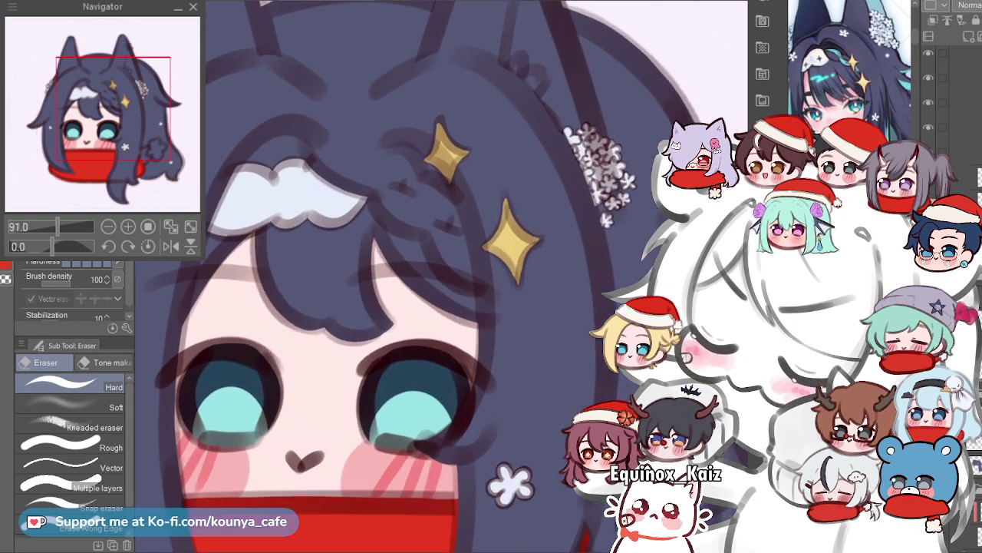
{"action": "scroll", "coordinate": [441, 276], "scroll_direction": "down", "scroll_amount": 1}
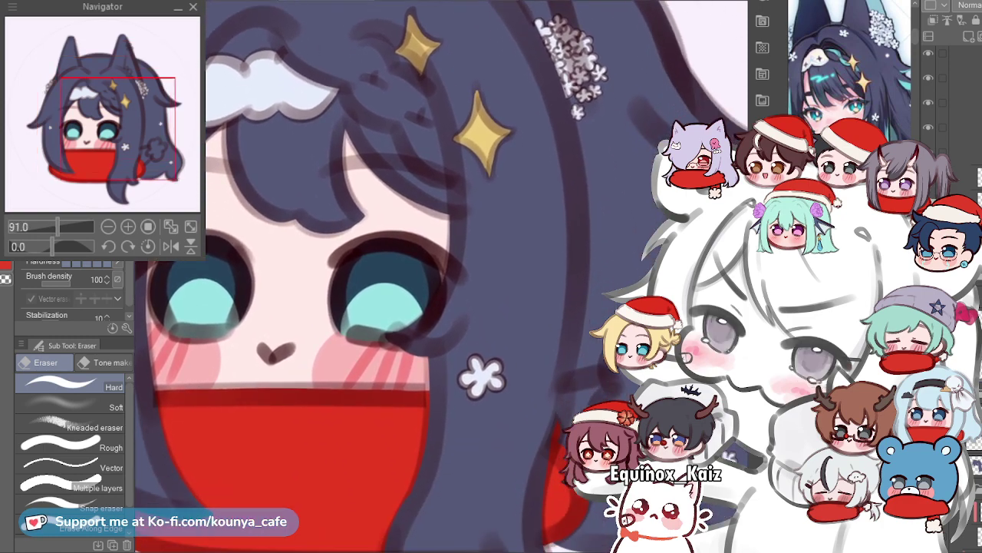
{"action": "scroll", "coordinate": [442, 276], "scroll_direction": "down", "scroll_amount": 3}
{"action": "scroll", "coordinate": [441, 277], "scroll_direction": "up", "scroll_amount": 2}
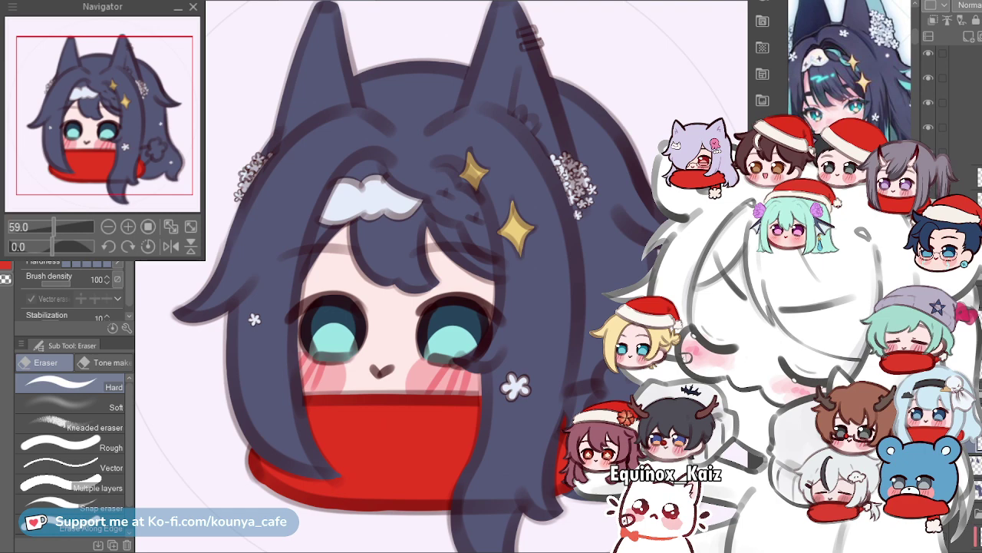
Fill the scarf's loose end in red with the G-pen, from the hair strand out to the sketched pompom.
{"action": "scroll", "coordinate": [603, 361], "scroll_direction": "up", "scroll_amount": 3}
{"action": "left_click_drag", "start_coordinate": [648, 359], "coordinate": [516, 239]}
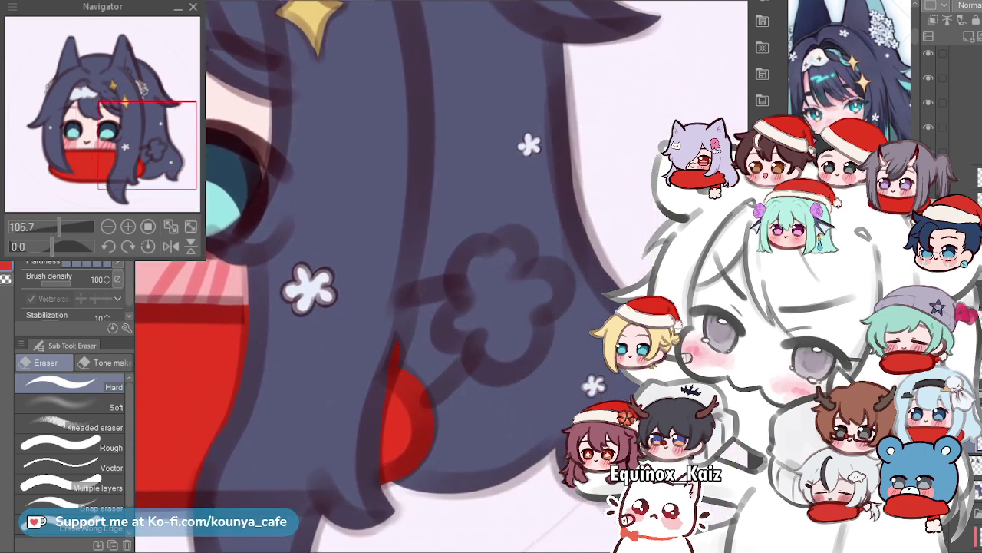
{"action": "scroll", "coordinate": [483, 340], "scroll_direction": "up", "scroll_amount": 3}
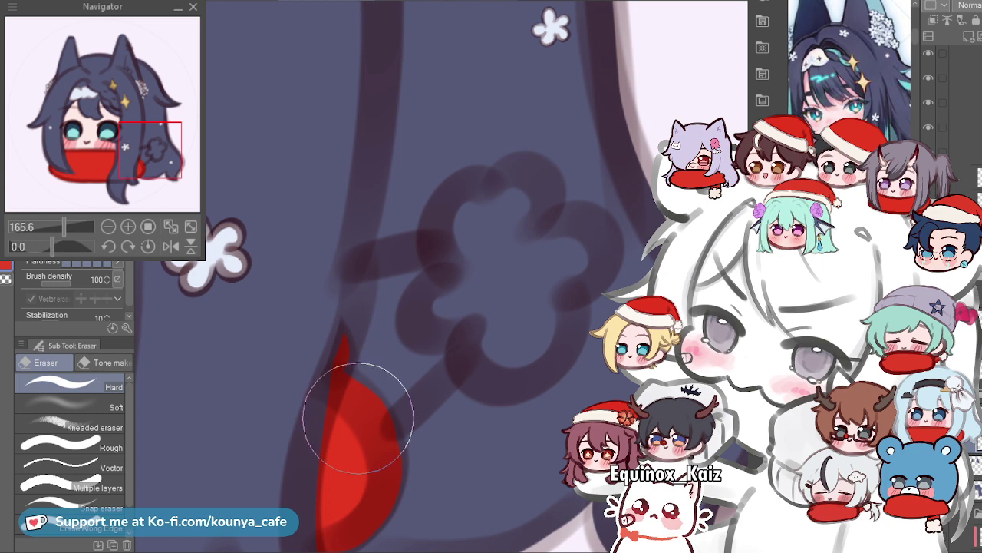
{"action": "key", "text": "p"}
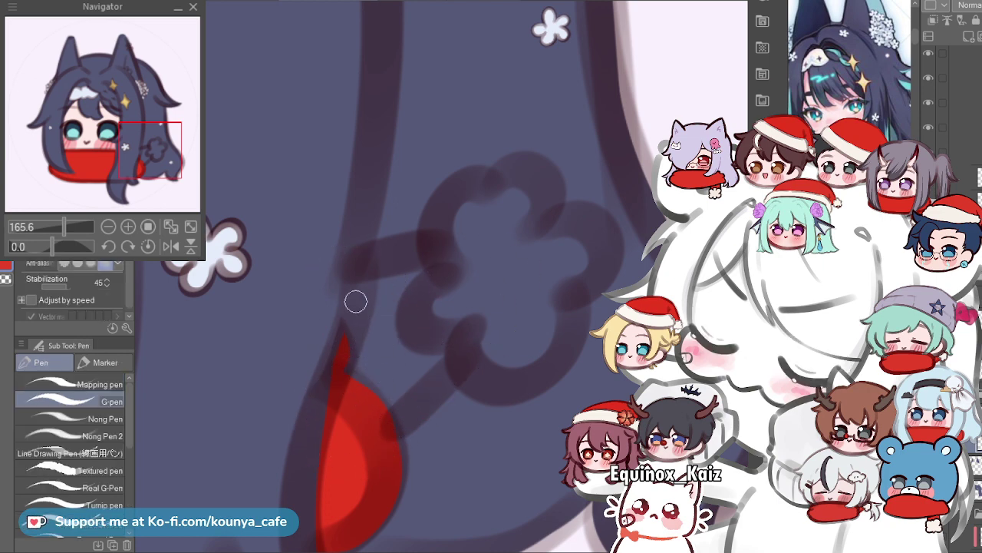
{"action": "left_click_drag", "start_coordinate": [355, 287], "coordinate": [333, 287]}
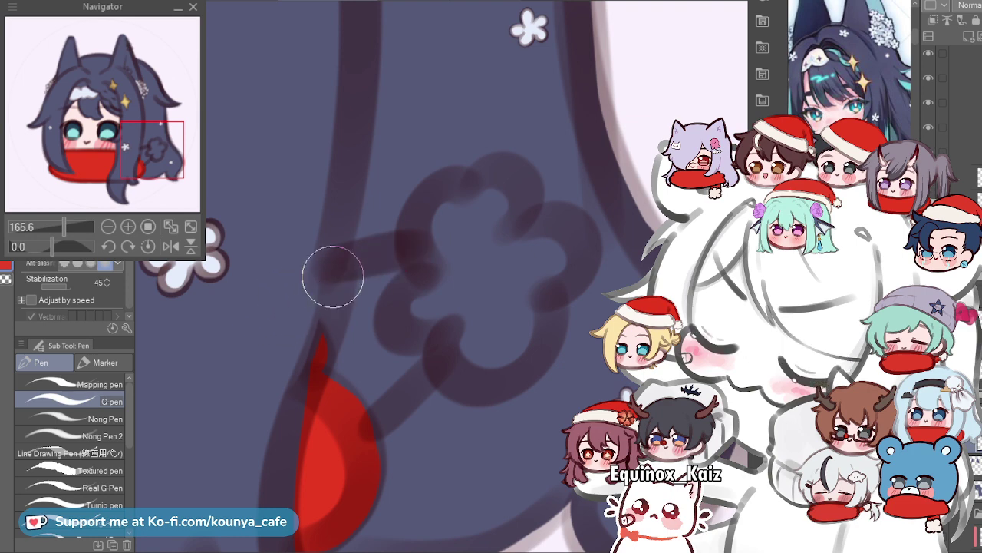
{"action": "left_click_drag", "start_coordinate": [338, 290], "coordinate": [465, 235]}
{"action": "mouse_move", "coordinate": [335, 288]}
{"action": "left_mouse_down"}
{"action": "mouse_move", "coordinate": [359, 263]}
{"action": "mouse_move", "coordinate": [464, 254]}
{"action": "left_mouse_up"}
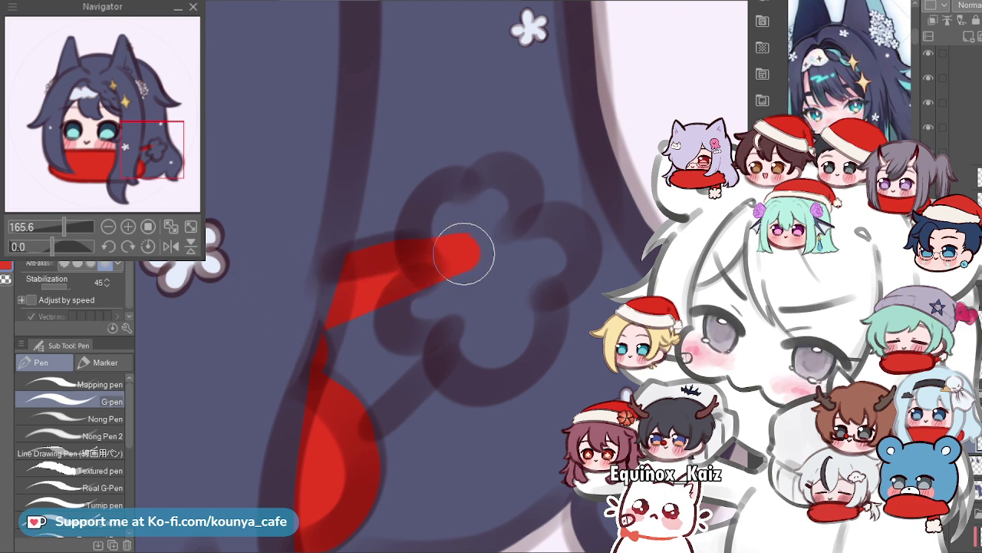
{"action": "left_click_drag", "start_coordinate": [379, 351], "coordinate": [387, 319]}
{"action": "left_click_drag", "start_coordinate": [369, 357], "coordinate": [456, 257]}
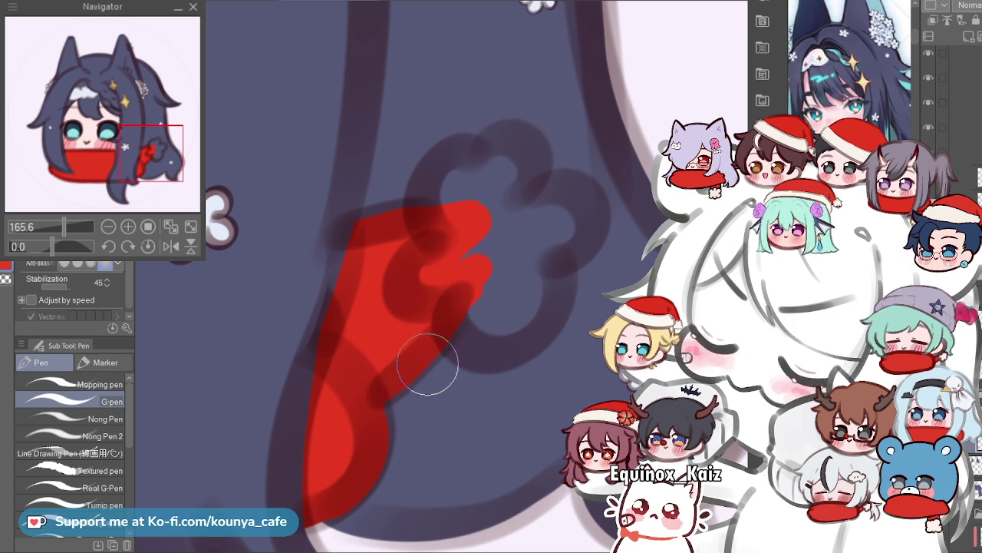
{"action": "scroll", "coordinate": [461, 283], "scroll_direction": "down", "scroll_amount": 3}
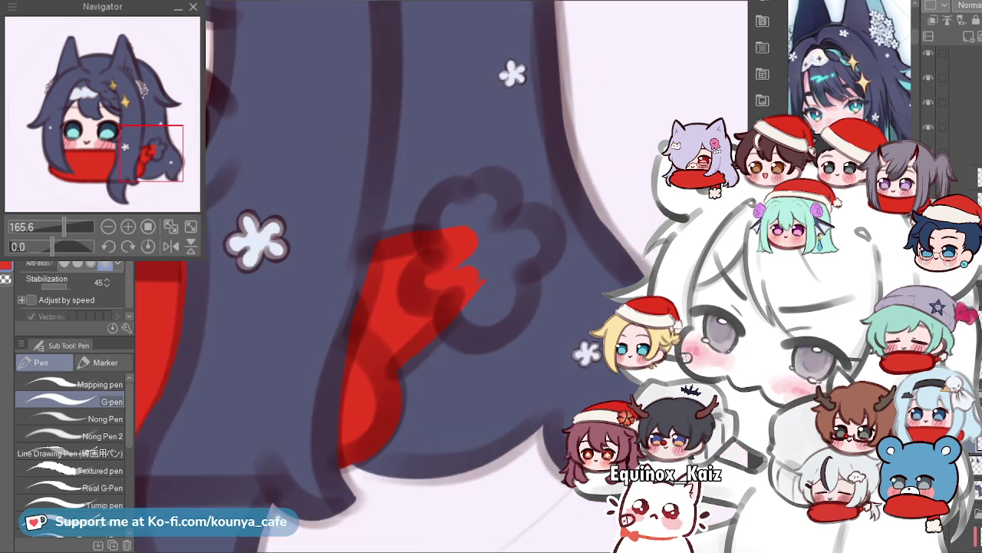
Erase the parts of the sketched eyebrow lines that cross the hair beside the face and fringe.
{"action": "scroll", "coordinate": [449, 281], "scroll_direction": "down", "scroll_amount": 3}
{"action": "left_click_drag", "start_coordinate": [439, 240], "coordinate": [469, 284]}
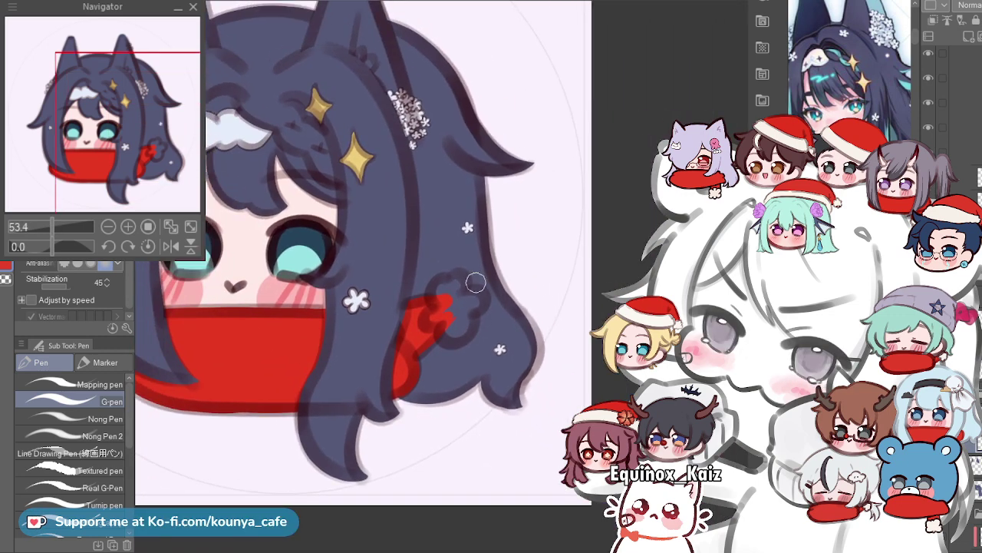
{"action": "scroll", "coordinate": [461, 288], "scroll_direction": "up", "scroll_amount": 4}
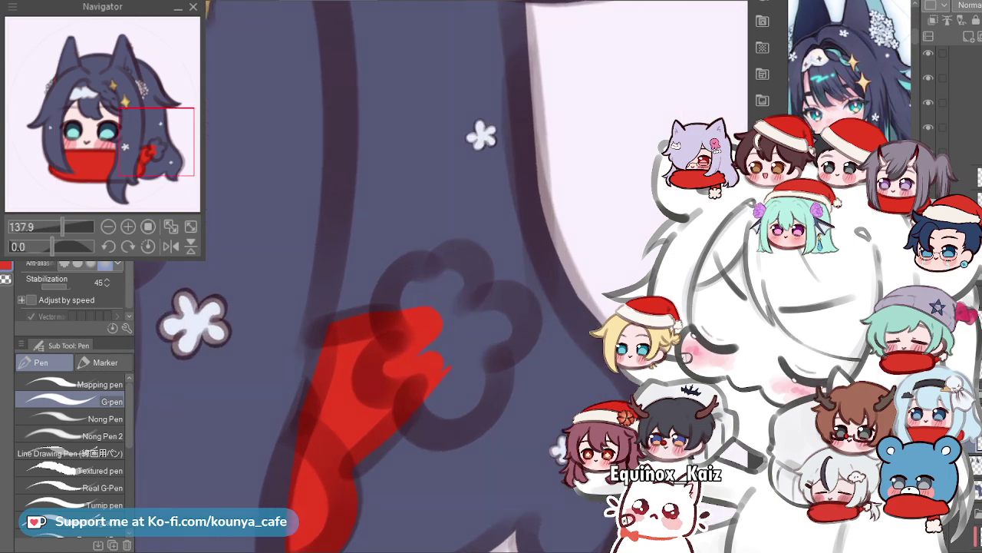
{"action": "scroll", "coordinate": [455, 259], "scroll_direction": "down", "scroll_amount": 5}
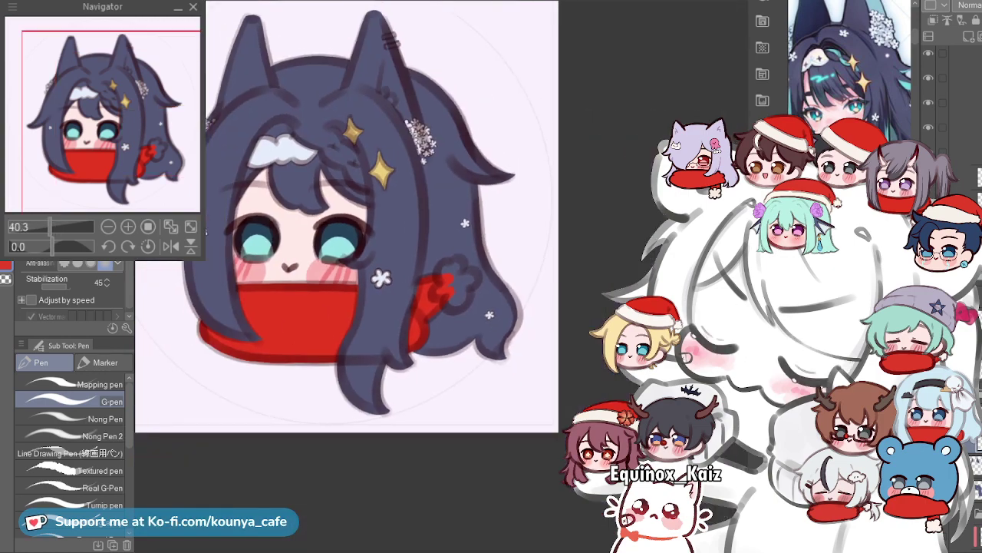
{"action": "left_click_drag", "start_coordinate": [437, 244], "coordinate": [471, 290]}
{"action": "scroll", "coordinate": [455, 259], "scroll_direction": "up", "scroll_amount": 3}
{"action": "left_click_drag", "start_coordinate": [384, 260], "coordinate": [402, 229]}
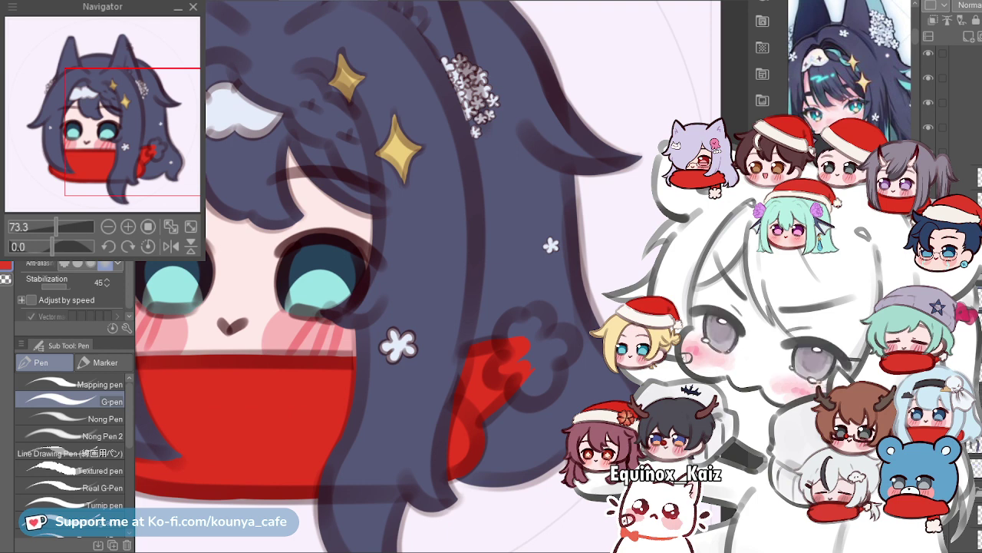
{"action": "left_click_drag", "start_coordinate": [298, 174], "coordinate": [419, 238]}
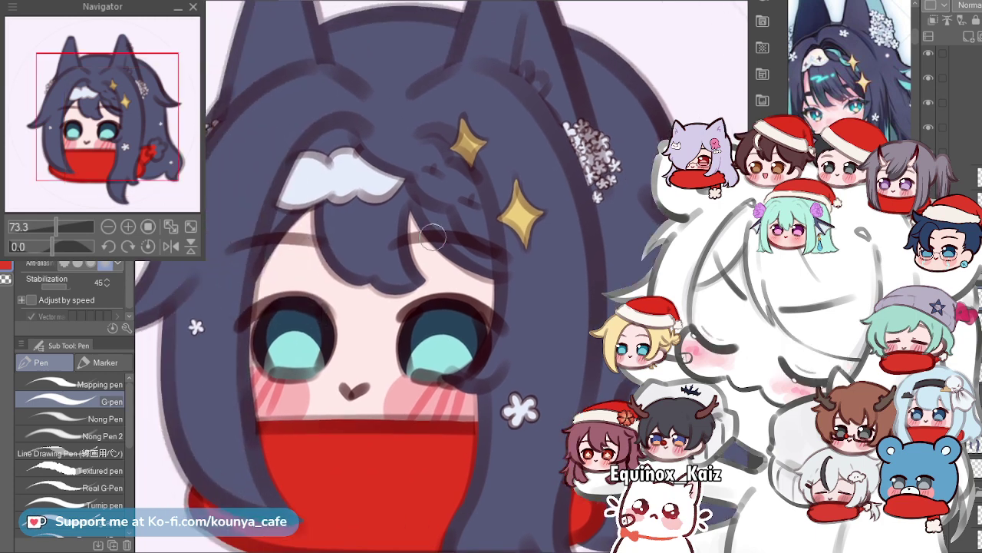
{"action": "key", "text": "e"}
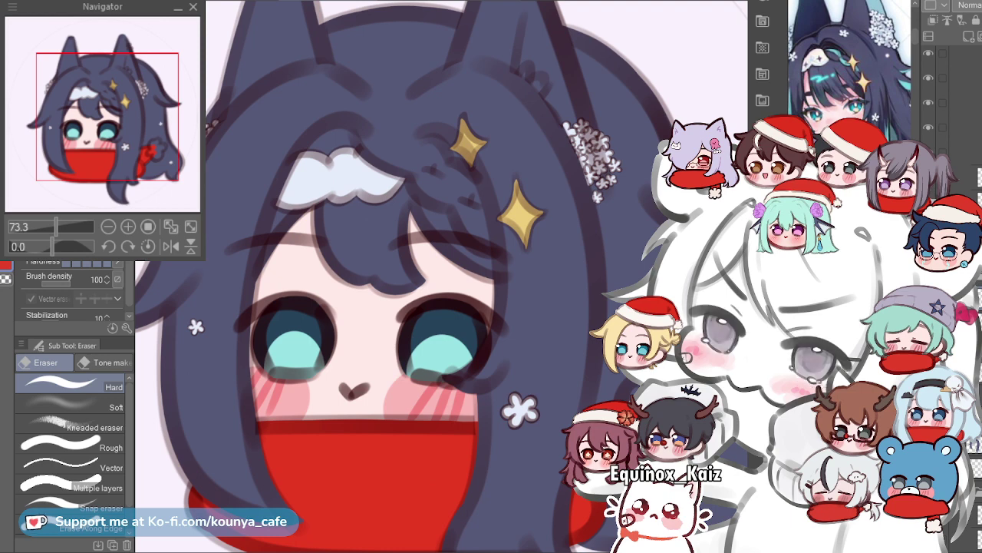
{"action": "scroll", "coordinate": [459, 209], "scroll_direction": "up", "scroll_amount": 2}
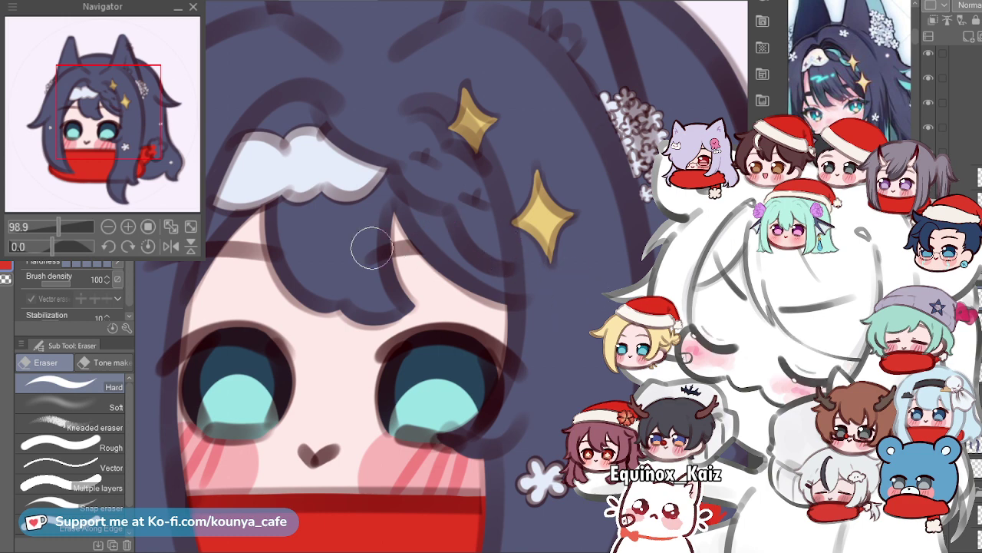
{"action": "left_click_drag", "start_coordinate": [372, 281], "coordinate": [469, 290]}
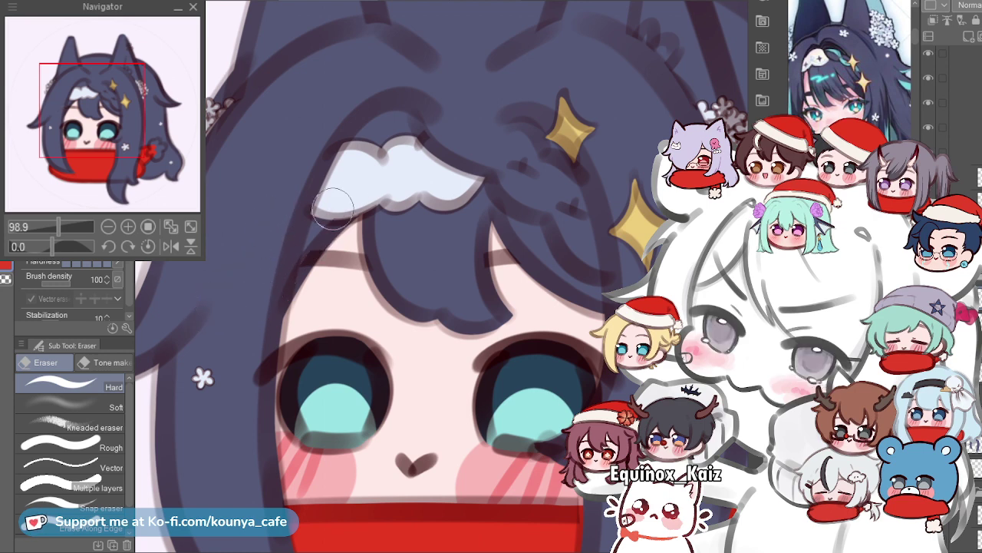
Examine the eyebrows, fringe and remaining unfilled sketch parts across the character.
{"action": "scroll", "coordinate": [327, 211], "scroll_direction": "down", "scroll_amount": 5}
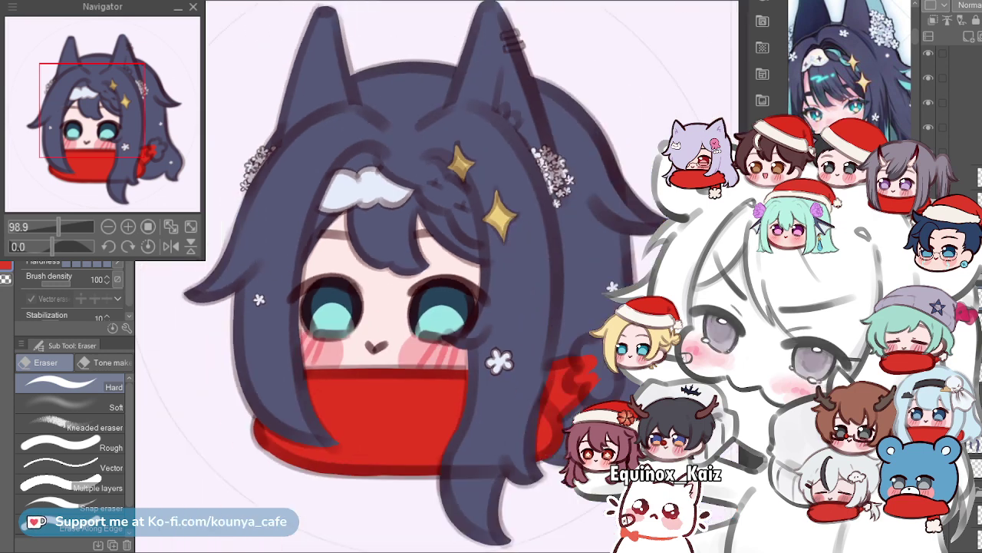
{"action": "scroll", "coordinate": [395, 169], "scroll_direction": "up", "scroll_amount": 4}
{"action": "left_click_drag", "start_coordinate": [395, 169], "coordinate": [445, 153]}
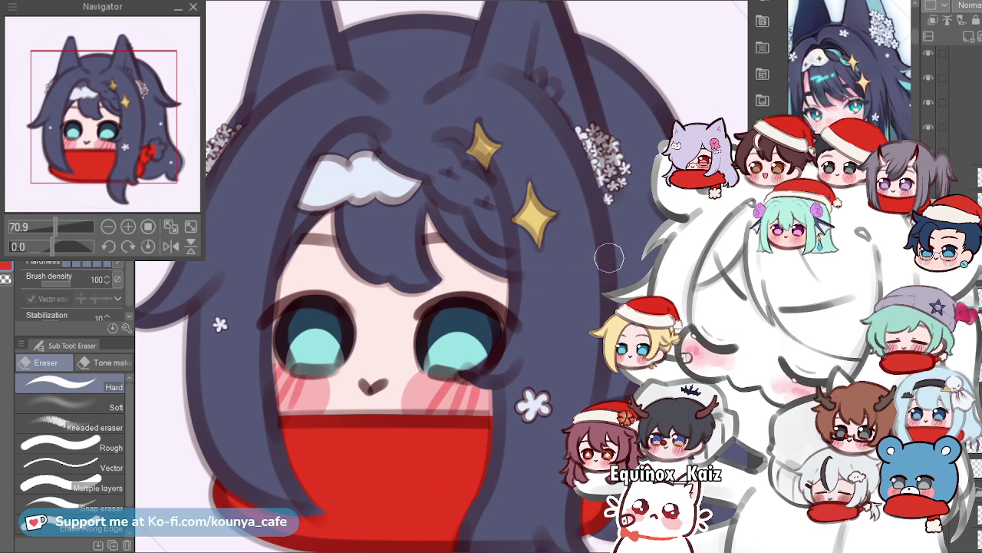
{"action": "scroll", "coordinate": [548, 283], "scroll_direction": "down", "scroll_amount": 3}
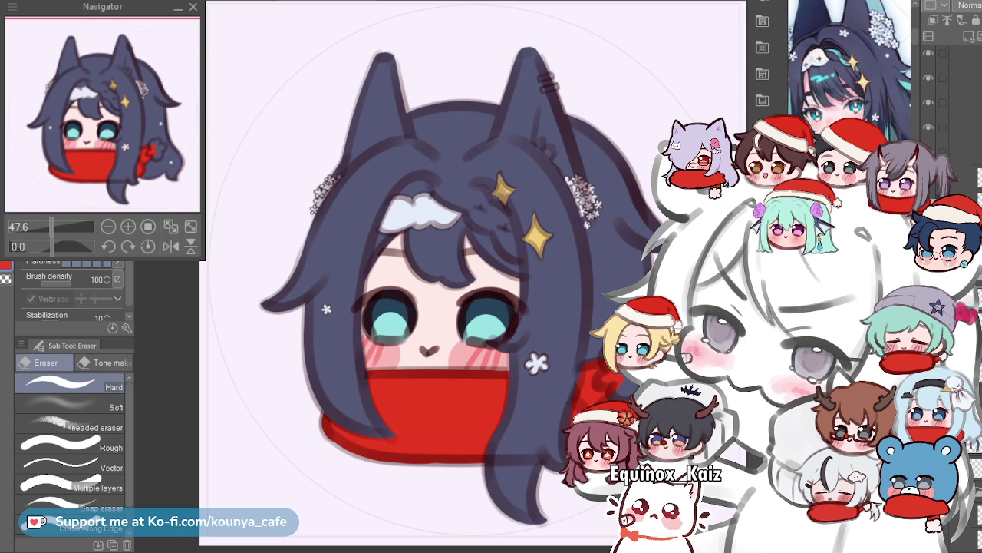
{"action": "scroll", "coordinate": [644, 341], "scroll_direction": "up", "scroll_amount": 3}
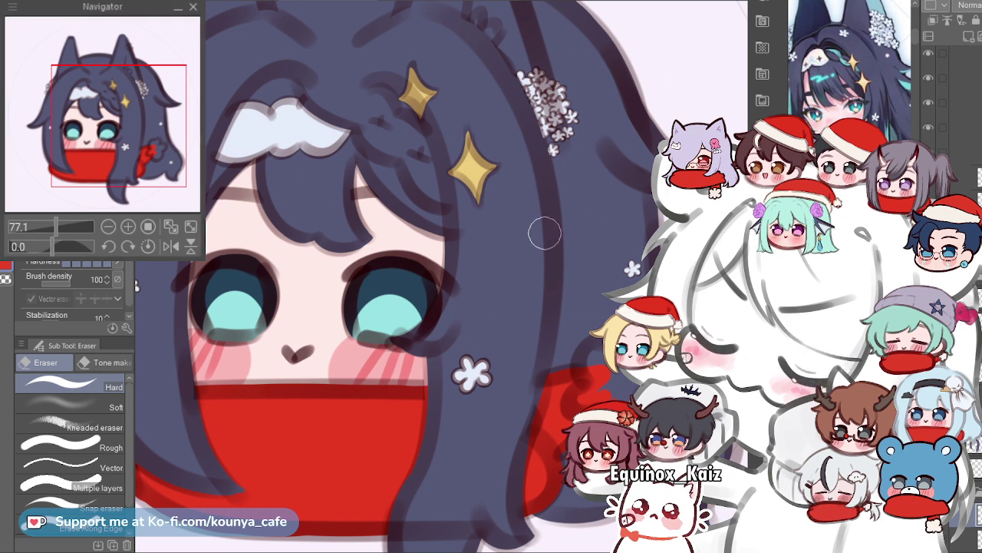
{"action": "left_click_drag", "start_coordinate": [339, 318], "coordinate": [375, 327]}
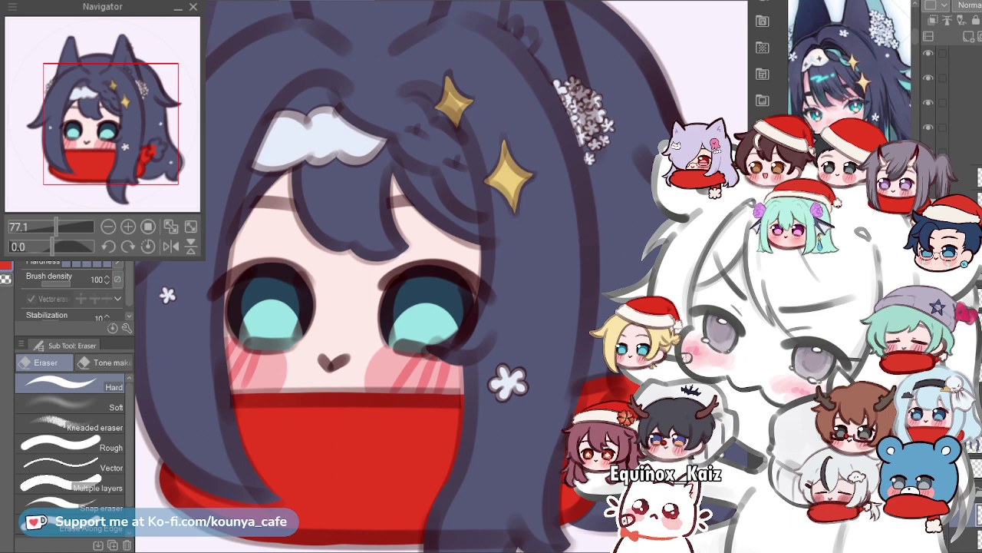
{"action": "left_click_drag", "start_coordinate": [626, 253], "coordinate": [597, 255]}
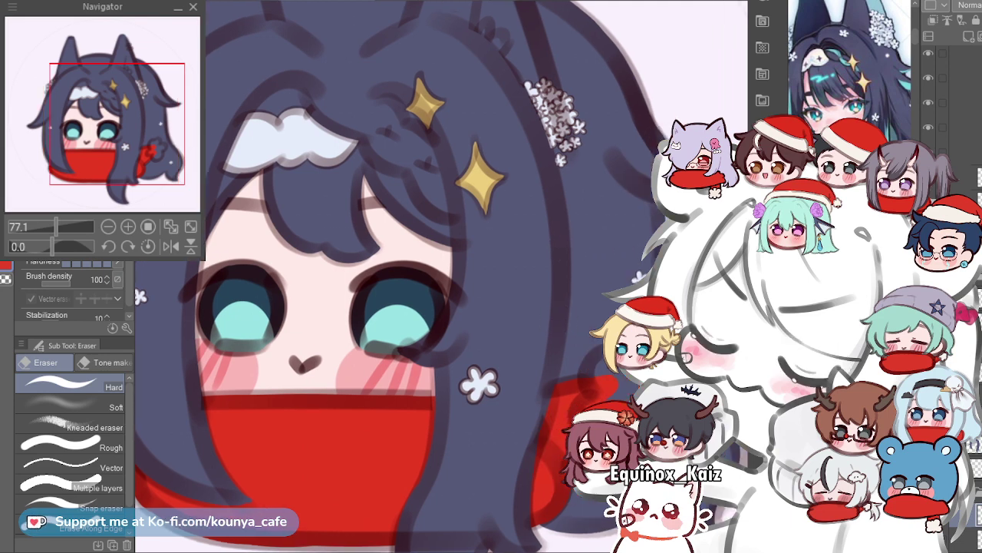
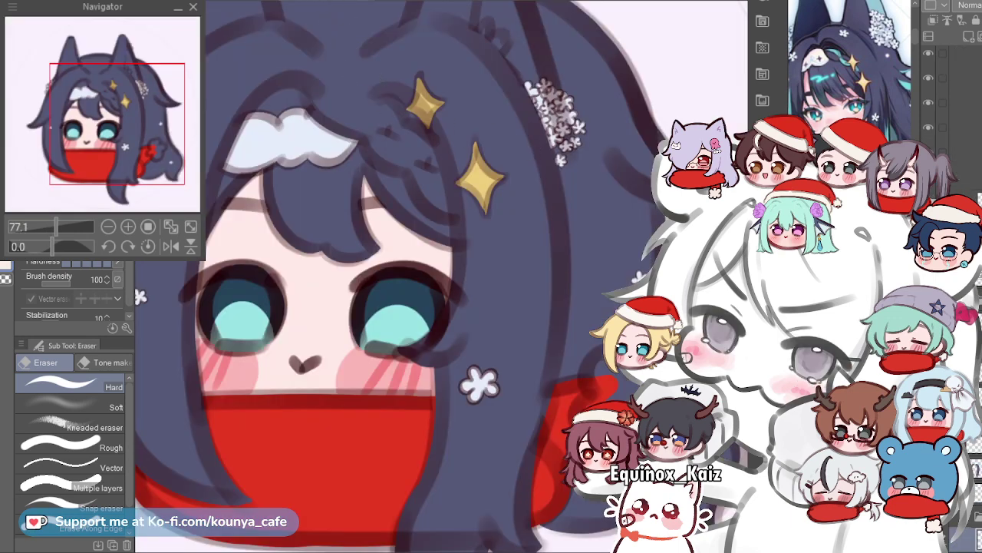
Fill the pompom's two upper lobes in cream white with the G-pen, following the sketched outline.
{"action": "left_click_drag", "start_coordinate": [392, 307], "coordinate": [384, 270]}
{"action": "left_click_drag", "start_coordinate": [609, 331], "coordinate": [494, 283]}
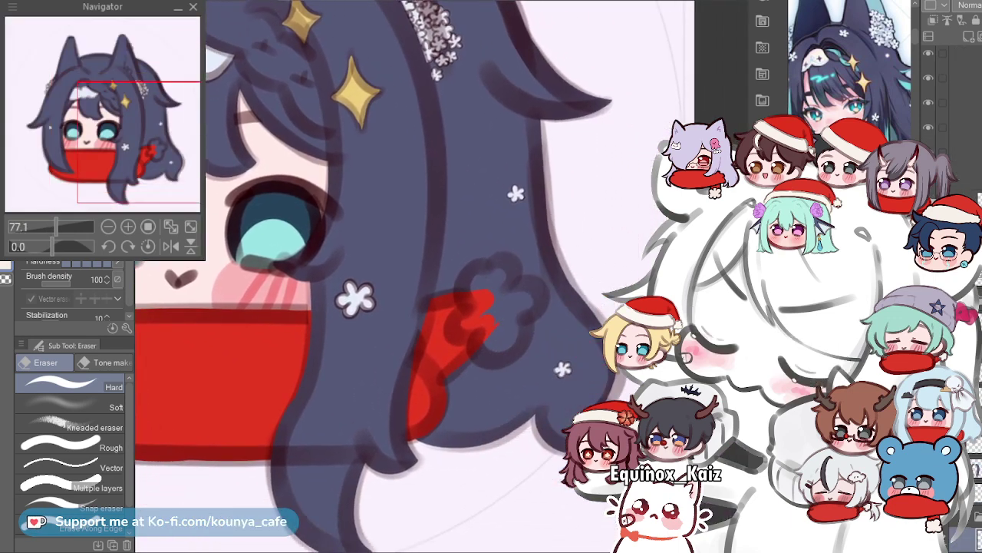
{"action": "scroll", "coordinate": [493, 284], "scroll_direction": "up", "scroll_amount": 2}
{"action": "scroll", "coordinate": [461, 299], "scroll_direction": "up", "scroll_amount": 3}
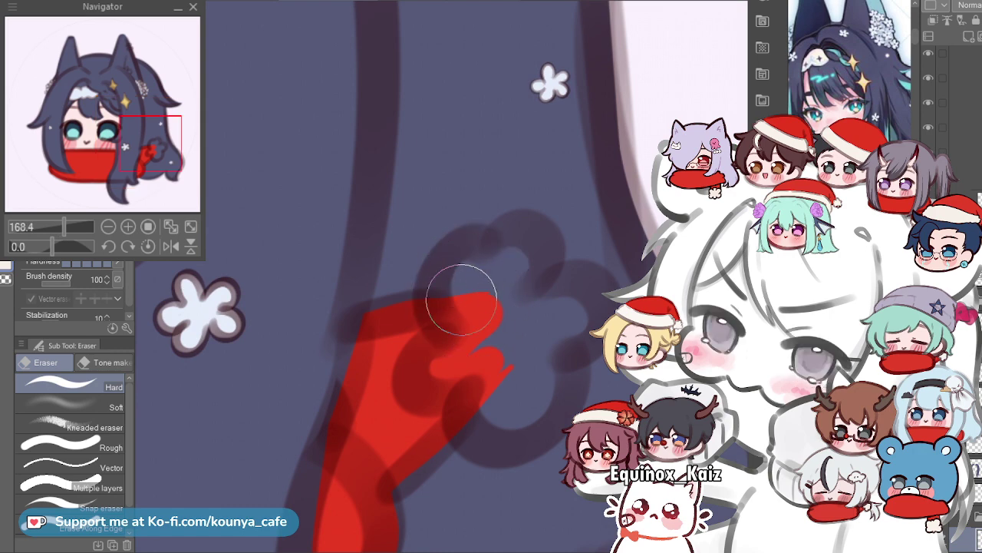
{"action": "key", "text": "p"}
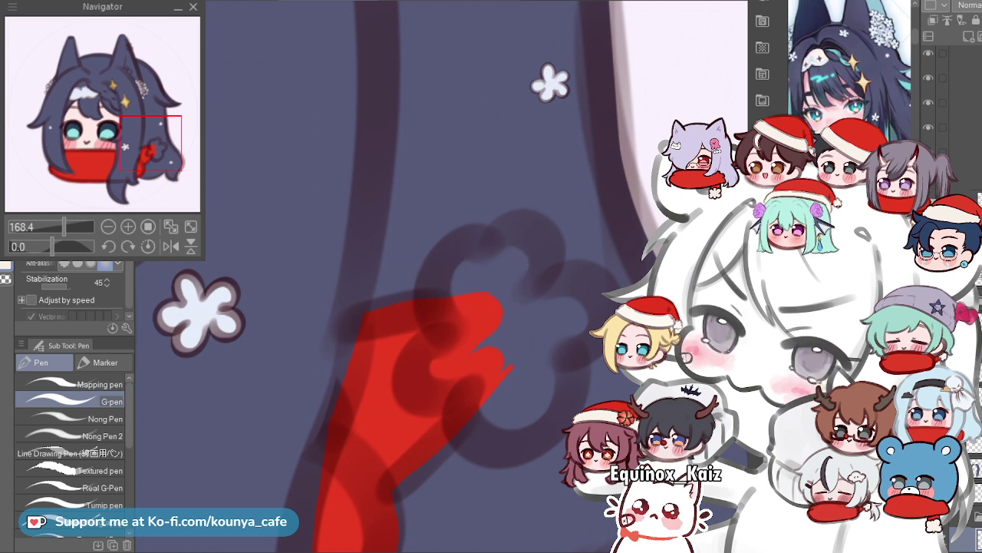
{"action": "left_click_drag", "start_coordinate": [453, 292], "coordinate": [374, 264]}
{"action": "scroll", "coordinate": [417, 284], "scroll_direction": "up", "scroll_amount": 3}
{"action": "mouse_move", "coordinate": [384, 219]}
{"action": "left_mouse_down"}
{"action": "mouse_move", "coordinate": [423, 175]}
{"action": "mouse_move", "coordinate": [383, 201]}
{"action": "mouse_move", "coordinate": [362, 193]}
{"action": "mouse_move", "coordinate": [343, 291]}
{"action": "mouse_move", "coordinate": [406, 176]}
{"action": "left_mouse_up"}
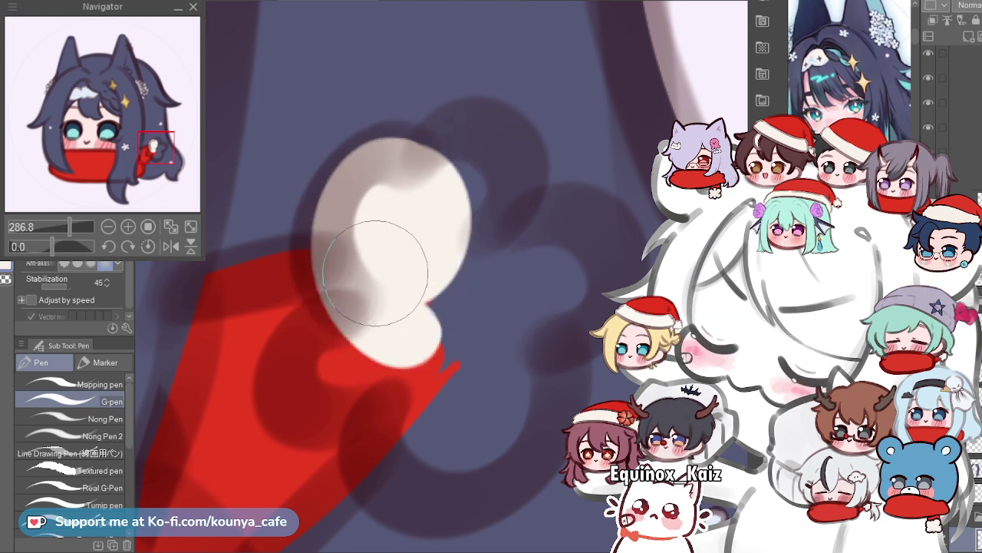
{"action": "left_click_drag", "start_coordinate": [375, 178], "coordinate": [385, 258]}
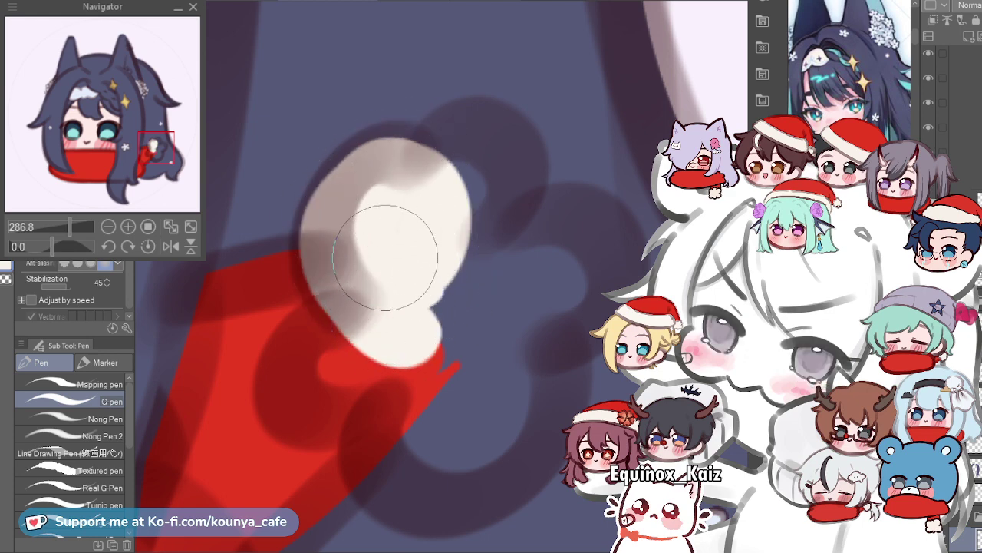
{"action": "mouse_move", "coordinate": [365, 180]}
{"action": "left_mouse_down"}
{"action": "mouse_move", "coordinate": [398, 265]}
{"action": "mouse_move", "coordinate": [363, 176]}
{"action": "left_mouse_up"}
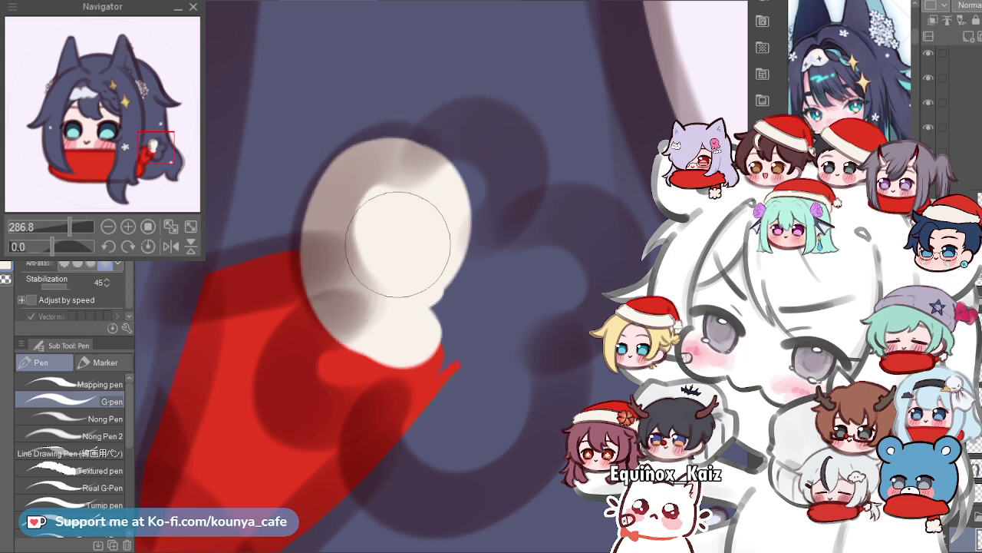
{"action": "mouse_move", "coordinate": [427, 192]}
{"action": "left_mouse_down"}
{"action": "mouse_move", "coordinate": [438, 226]}
{"action": "mouse_move", "coordinate": [391, 171]}
{"action": "mouse_move", "coordinate": [450, 219]}
{"action": "left_mouse_up"}
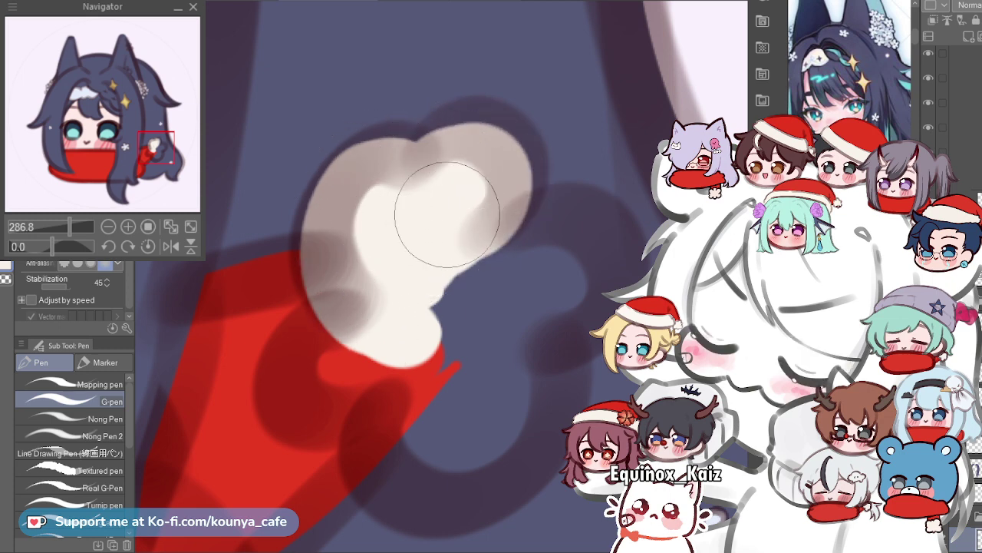
{"action": "mouse_move", "coordinate": [444, 174]}
{"action": "left_mouse_down"}
{"action": "mouse_move", "coordinate": [485, 152]}
{"action": "mouse_move", "coordinate": [445, 215]}
{"action": "mouse_move", "coordinate": [449, 162]}
{"action": "mouse_move", "coordinate": [482, 143]}
{"action": "mouse_move", "coordinate": [483, 218]}
{"action": "mouse_move", "coordinate": [458, 148]}
{"action": "mouse_move", "coordinate": [471, 191]}
{"action": "left_mouse_up"}
Paint the pompom's left and lower lobes cream white over the red scarf end and reduce the brush size.
{"action": "mouse_move", "coordinate": [369, 337]}
{"action": "left_mouse_down"}
{"action": "mouse_move", "coordinate": [409, 289]}
{"action": "mouse_move", "coordinate": [346, 342]}
{"action": "left_mouse_up"}
{"action": "key", "text": "ctrl+z"}
{"action": "mouse_move", "coordinate": [397, 277]}
{"action": "left_mouse_down"}
{"action": "mouse_move", "coordinate": [373, 274]}
{"action": "mouse_move", "coordinate": [399, 284]}
{"action": "mouse_move", "coordinate": [357, 290]}
{"action": "mouse_move", "coordinate": [394, 296]}
{"action": "mouse_move", "coordinate": [373, 318]}
{"action": "mouse_move", "coordinate": [384, 307]}
{"action": "mouse_move", "coordinate": [405, 334]}
{"action": "mouse_move", "coordinate": [372, 284]}
{"action": "mouse_move", "coordinate": [419, 329]}
{"action": "mouse_move", "coordinate": [429, 325]}
{"action": "mouse_move", "coordinate": [438, 358]}
{"action": "left_mouse_up"}
{"action": "mouse_move", "coordinate": [472, 329]}
{"action": "left_mouse_down"}
{"action": "mouse_move", "coordinate": [384, 346]}
{"action": "mouse_move", "coordinate": [395, 377]}
{"action": "mouse_move", "coordinate": [406, 324]}
{"action": "left_mouse_up"}
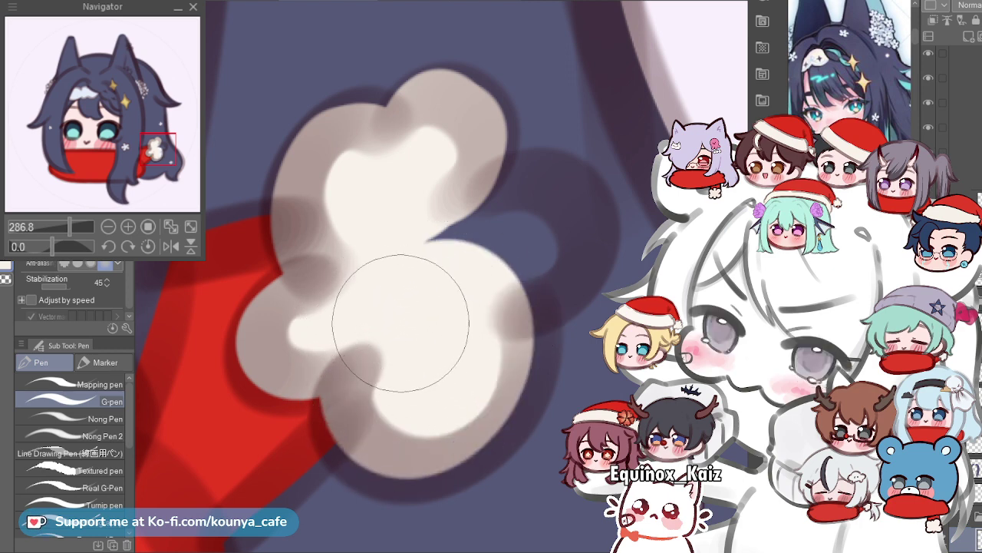
{"action": "left_click_drag", "start_coordinate": [350, 444], "coordinate": [504, 358]}
{"action": "key", "text": "ctrl+z"}
{"action": "left_click_drag", "start_coordinate": [411, 402], "coordinate": [389, 385]}
{"action": "key", "text": "["}
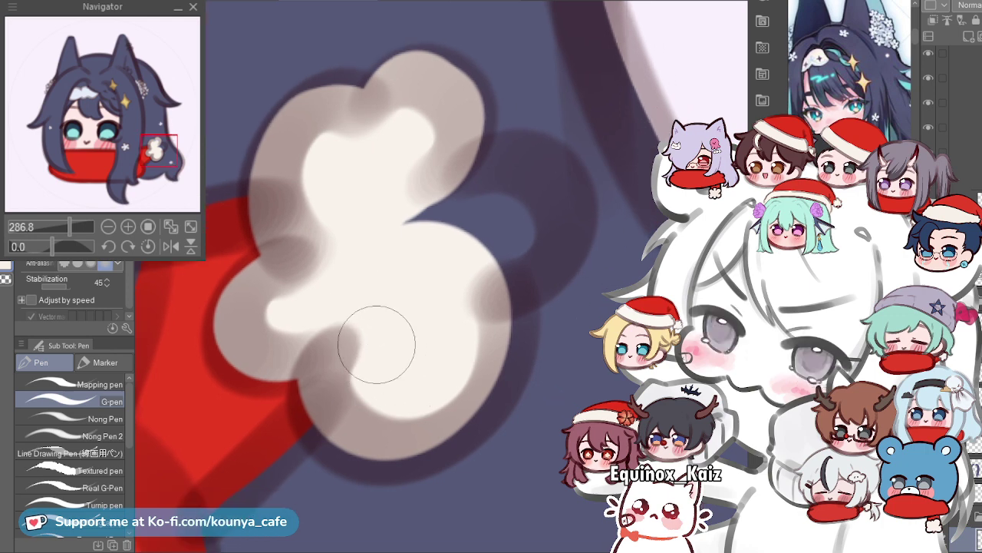
{"action": "left_click_drag", "start_coordinate": [322, 396], "coordinate": [453, 269]}
{"action": "key", "text": "ctrl+z"}
{"action": "left_click_drag", "start_coordinate": [457, 393], "coordinate": [433, 259]}
{"action": "key", "text": "ctrl+z"}
{"action": "left_click_drag", "start_coordinate": [342, 426], "coordinate": [450, 259]}
{"action": "key", "text": "ctrl+z"}
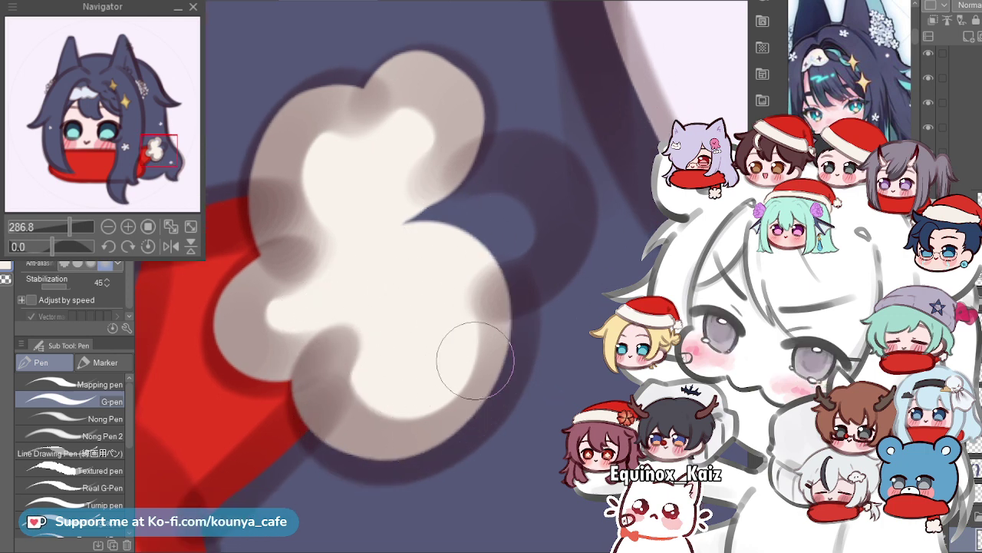
Round off the pompom's lower lobe, paint its right lobe cream white, and fill the gaps left inside.
{"action": "left_click_drag", "start_coordinate": [475, 360], "coordinate": [357, 355]}
{"action": "left_click_drag", "start_coordinate": [318, 396], "coordinate": [475, 391]}
{"action": "mouse_move", "coordinate": [485, 197]}
{"action": "left_mouse_down"}
{"action": "mouse_move", "coordinate": [429, 248]}
{"action": "mouse_move", "coordinate": [427, 318]}
{"action": "left_mouse_up"}
{"action": "left_click_drag", "start_coordinate": [406, 220], "coordinate": [405, 285]}
{"action": "left_click_drag", "start_coordinate": [448, 222], "coordinate": [449, 290]}
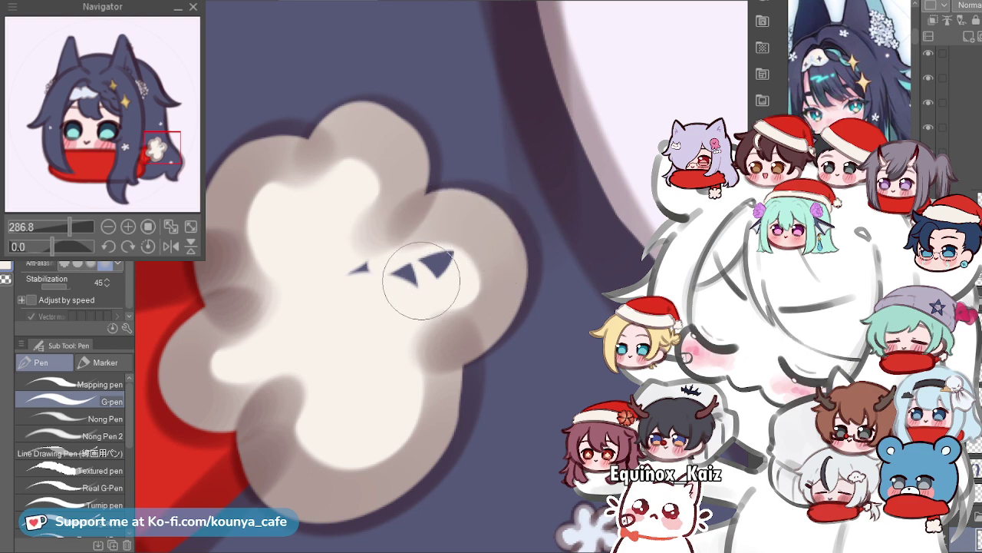
{"action": "left_click_drag", "start_coordinate": [358, 270], "coordinate": [414, 261]}
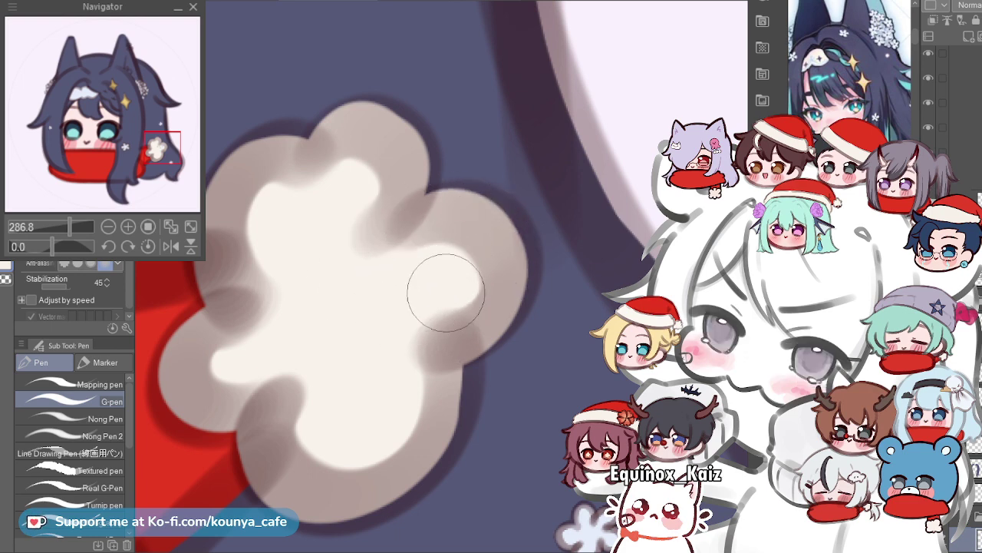
{"action": "scroll", "coordinate": [452, 261], "scroll_direction": "down", "scroll_amount": 3}
{"action": "scroll", "coordinate": [453, 291], "scroll_direction": "up", "scroll_amount": 3}
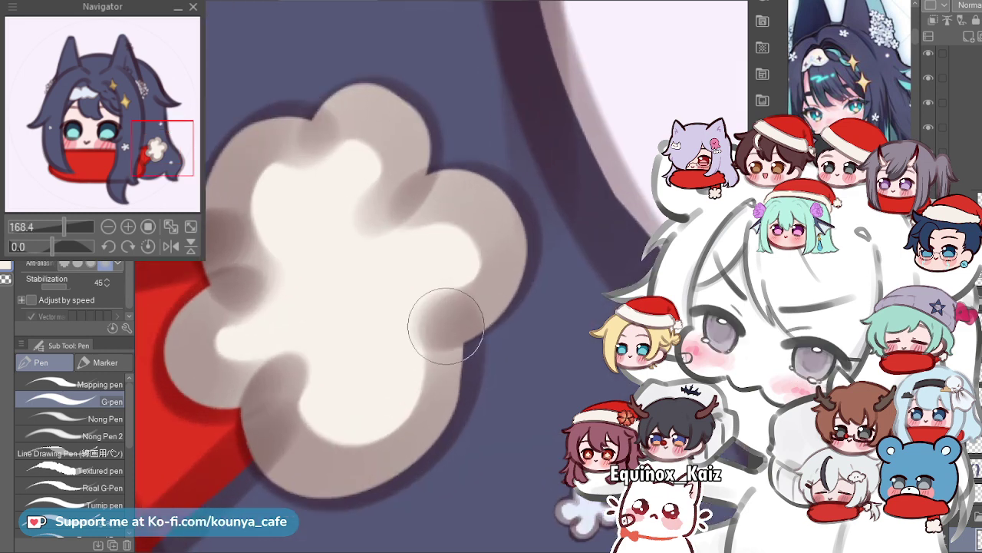
Widen the cream-white fill along the pompom's lower edge where it meets the side lobe.
{"action": "key", "text": "h"}
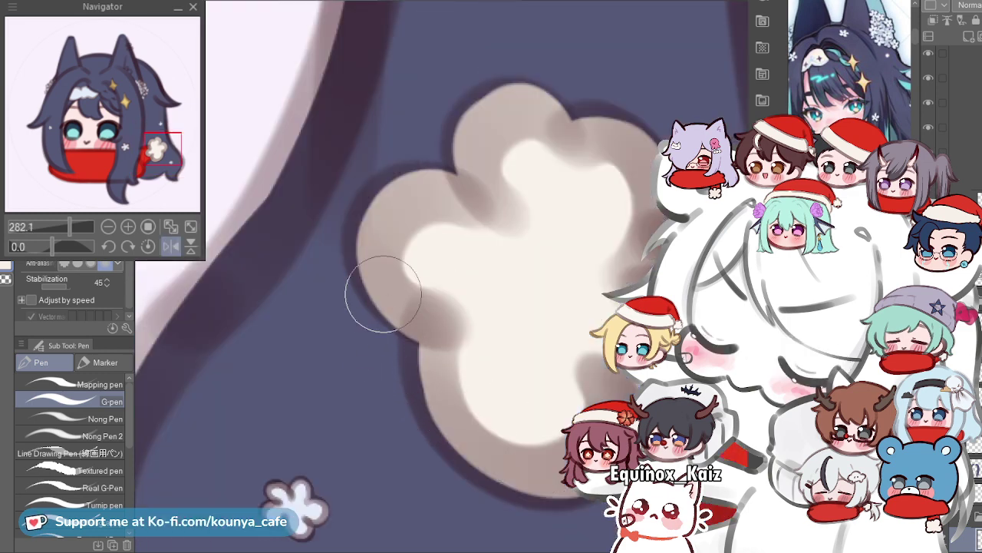
{"action": "scroll", "coordinate": [593, 462], "scroll_direction": "up", "scroll_amount": 1}
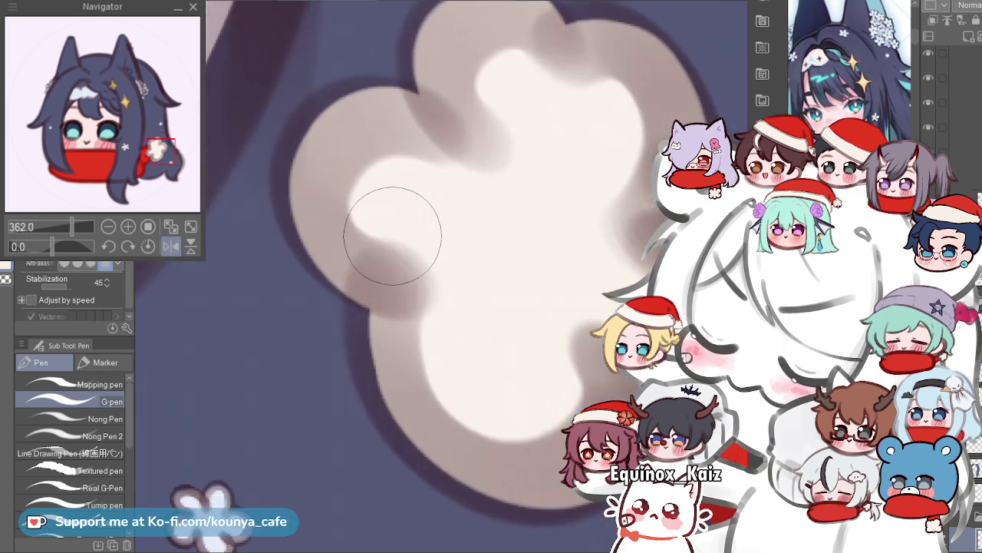
{"action": "left_click_drag", "start_coordinate": [395, 266], "coordinate": [511, 436]}
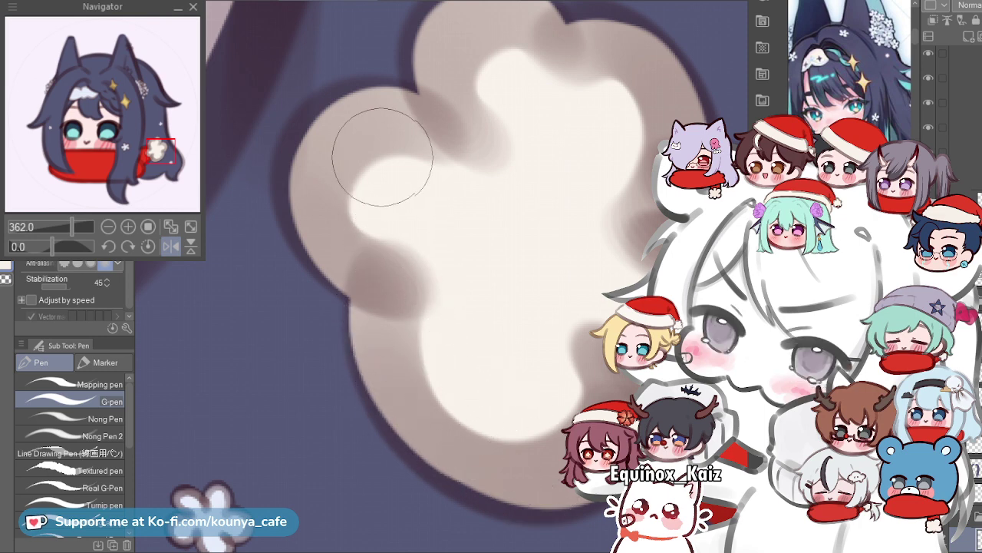
Reduce the brush size and round off the outer edge of the pompom's side lobe in cream white.
{"action": "left_click_drag", "start_coordinate": [391, 159], "coordinate": [456, 220]}
{"action": "key", "text": "["}
{"action": "key", "text": "["}
{"action": "left_click_drag", "start_coordinate": [372, 207], "coordinate": [421, 222]}
{"action": "key", "text": "ctrl+z"}
{"action": "left_click_drag", "start_coordinate": [369, 206], "coordinate": [406, 231]}
{"action": "key", "text": "ctrl+z"}
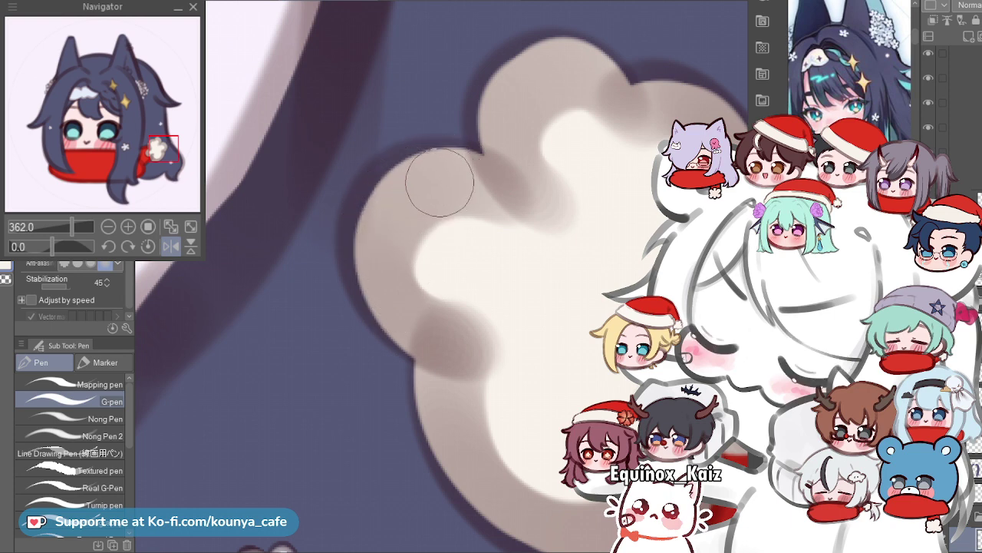
{"action": "left_click_drag", "start_coordinate": [440, 160], "coordinate": [378, 246]}
{"action": "key", "text": "ctrl+z"}
{"action": "key", "text": "ctrl+z"}
{"action": "mouse_move", "coordinate": [423, 165]}
{"action": "left_mouse_down"}
{"action": "mouse_move", "coordinate": [399, 276]}
{"action": "mouse_move", "coordinate": [414, 227]}
{"action": "mouse_move", "coordinate": [469, 178]}
{"action": "mouse_move", "coordinate": [394, 185]}
{"action": "mouse_move", "coordinate": [434, 214]}
{"action": "mouse_move", "coordinate": [462, 159]}
{"action": "mouse_move", "coordinate": [376, 234]}
{"action": "mouse_move", "coordinate": [415, 241]}
{"action": "mouse_move", "coordinate": [449, 186]}
{"action": "left_mouse_up"}
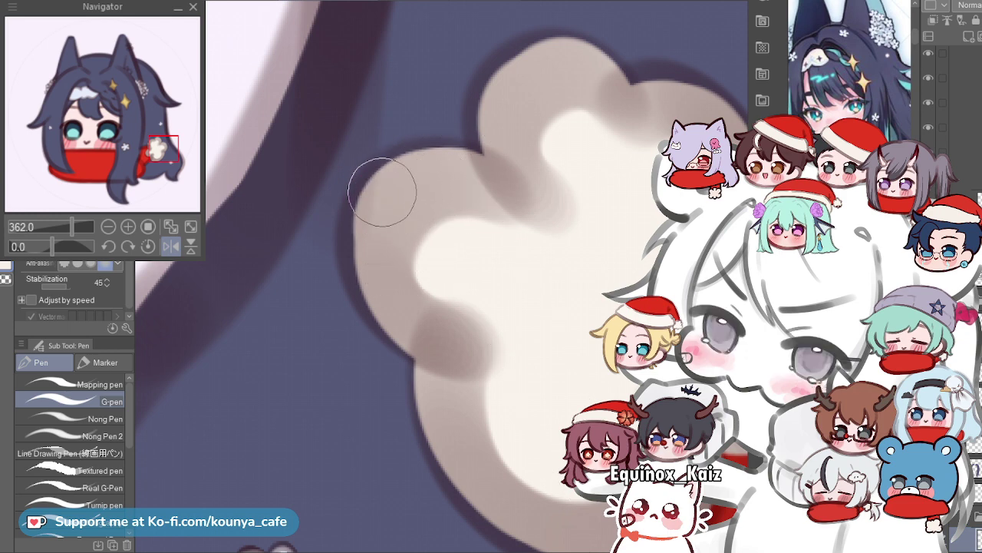
{"action": "mouse_move", "coordinate": [397, 175]}
{"action": "left_mouse_down"}
{"action": "mouse_move", "coordinate": [402, 293]}
{"action": "mouse_move", "coordinate": [385, 240]}
{"action": "mouse_move", "coordinate": [388, 198]}
{"action": "mouse_move", "coordinate": [374, 191]}
{"action": "mouse_move", "coordinate": [373, 222]}
{"action": "left_mouse_up"}
Switch to the eye line layer and marker, and draw a thick dark upper lash line over the eye nearer the pompom.
{"action": "left_click_drag", "start_coordinate": [393, 246], "coordinate": [276, 246]}
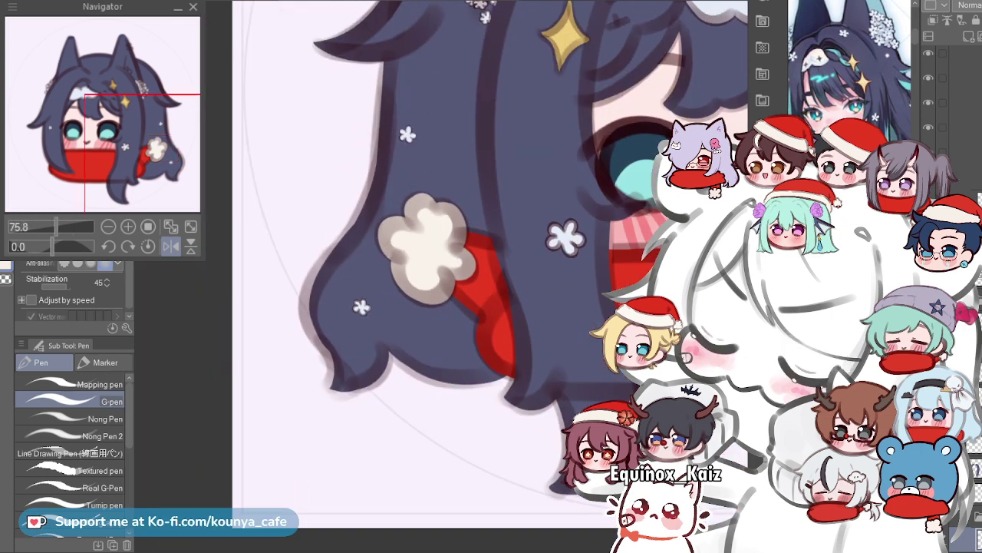
{"action": "left_click_drag", "start_coordinate": [393, 246], "coordinate": [220, 353]}
{"action": "left_click_drag", "start_coordinate": [312, 342], "coordinate": [278, 342]}
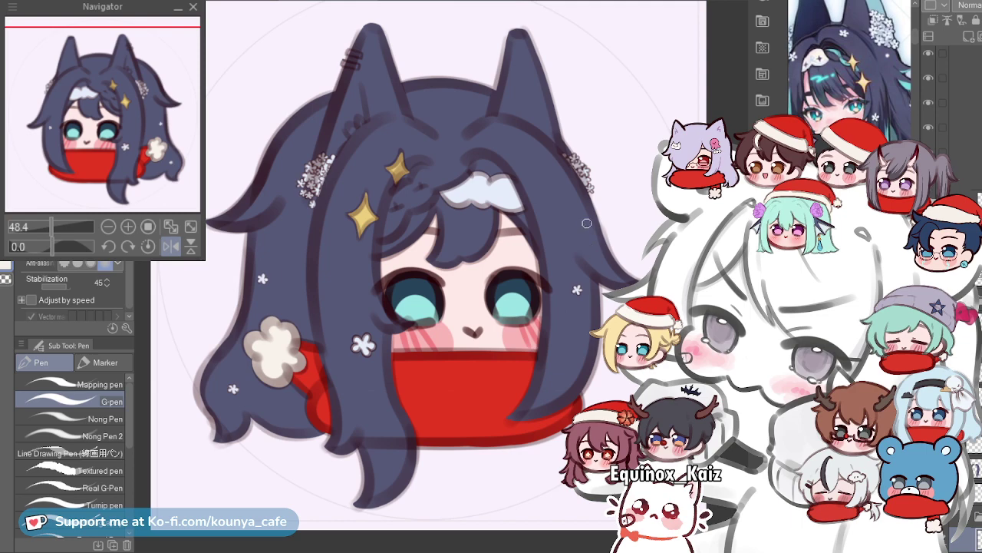
{"action": "left_click_drag", "start_coordinate": [540, 268], "coordinate": [573, 267]}
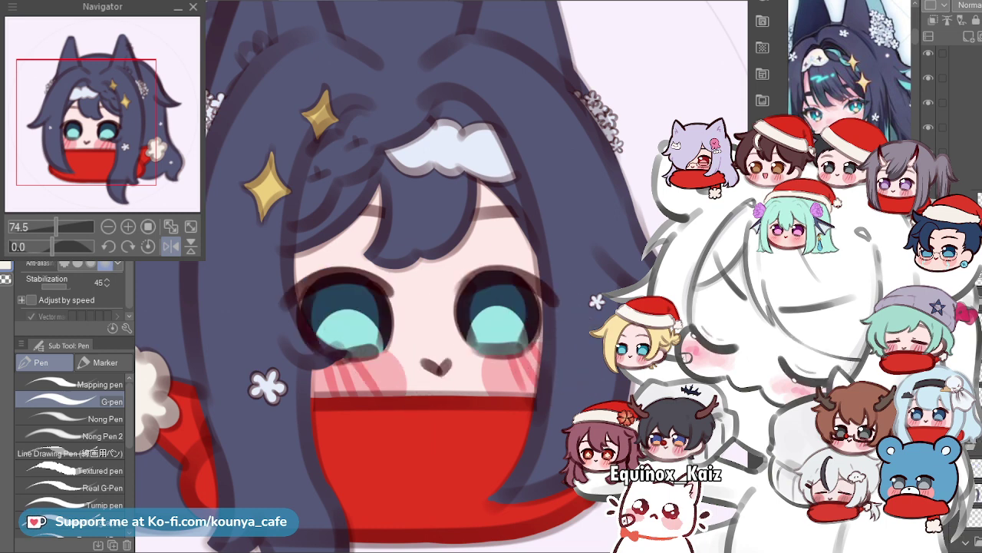
{"action": "left_click", "coordinate": [528, 369], "text": "ctrl+shift"}
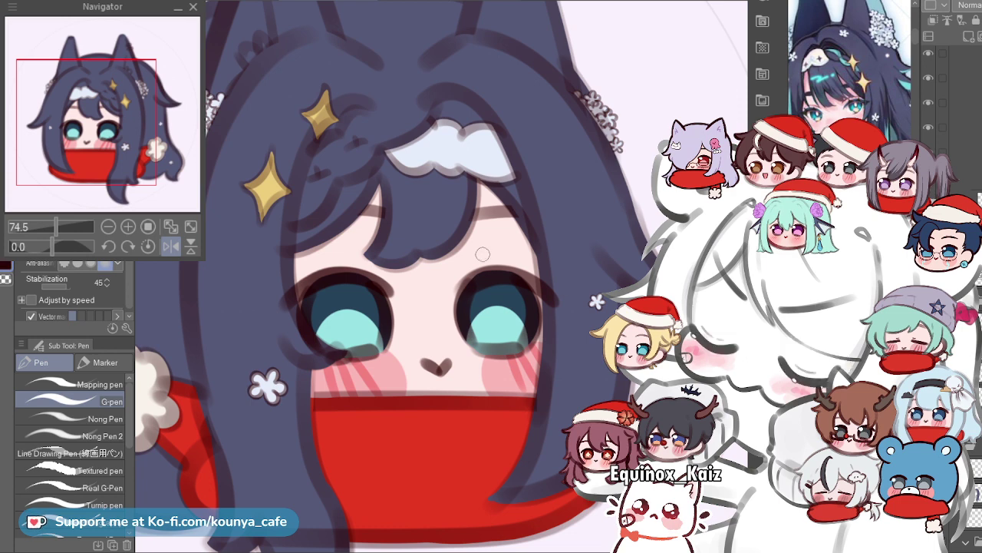
{"action": "key", "text": "p"}
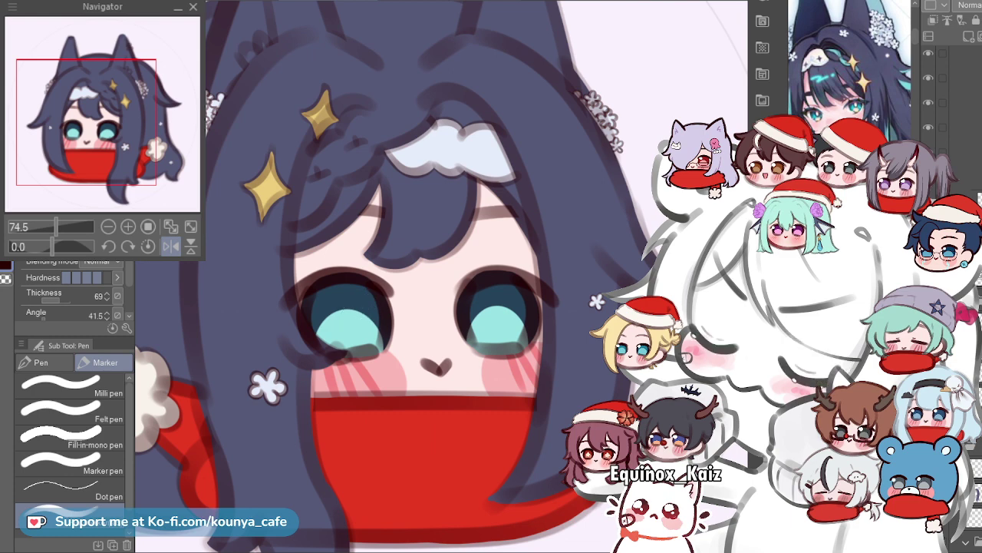
{"action": "scroll", "coordinate": [347, 308], "scroll_direction": "up", "scroll_amount": 3}
{"action": "mouse_move", "coordinate": [253, 296]}
{"action": "left_mouse_down"}
{"action": "mouse_move", "coordinate": [305, 267]}
{"action": "mouse_move", "coordinate": [437, 290]}
{"action": "left_mouse_up"}
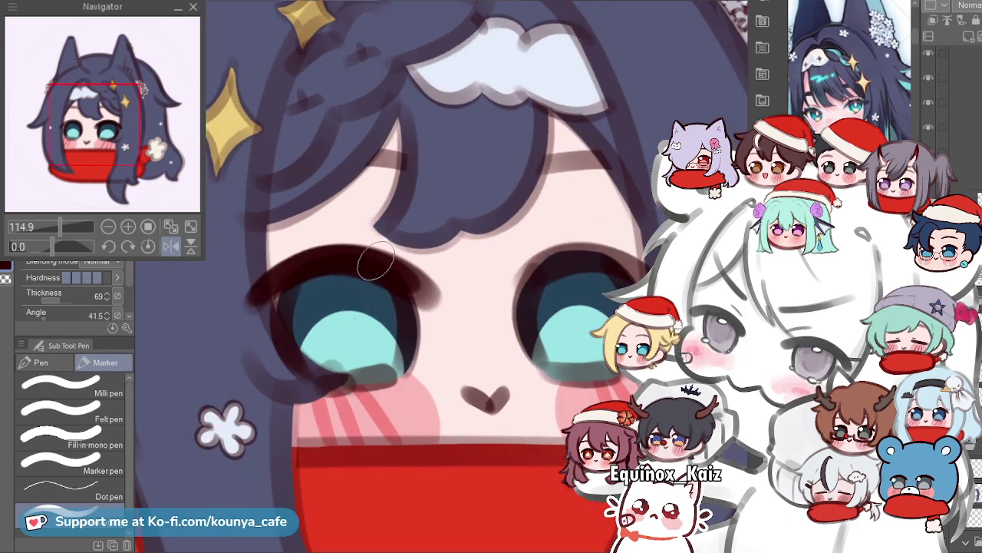
{"action": "key", "text": "ctrl+z"}
{"action": "key", "text": "ctrl+z"}
Draw a matching dark upper lash line over the eye farther from the pompom, extending it beyond the inner corner.
{"action": "left_click_drag", "start_coordinate": [513, 287], "coordinate": [637, 272]}
{"action": "scroll", "coordinate": [610, 257], "scroll_direction": "down", "scroll_amount": 2}
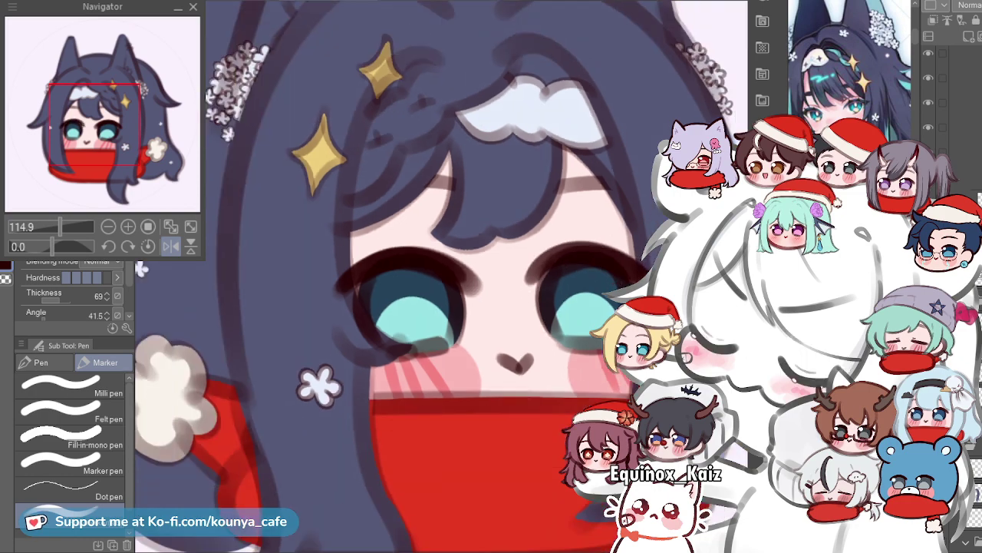
{"action": "scroll", "coordinate": [568, 261], "scroll_direction": "down", "scroll_amount": 6}
{"action": "scroll", "coordinate": [568, 261], "scroll_direction": "up", "scroll_amount": 7}
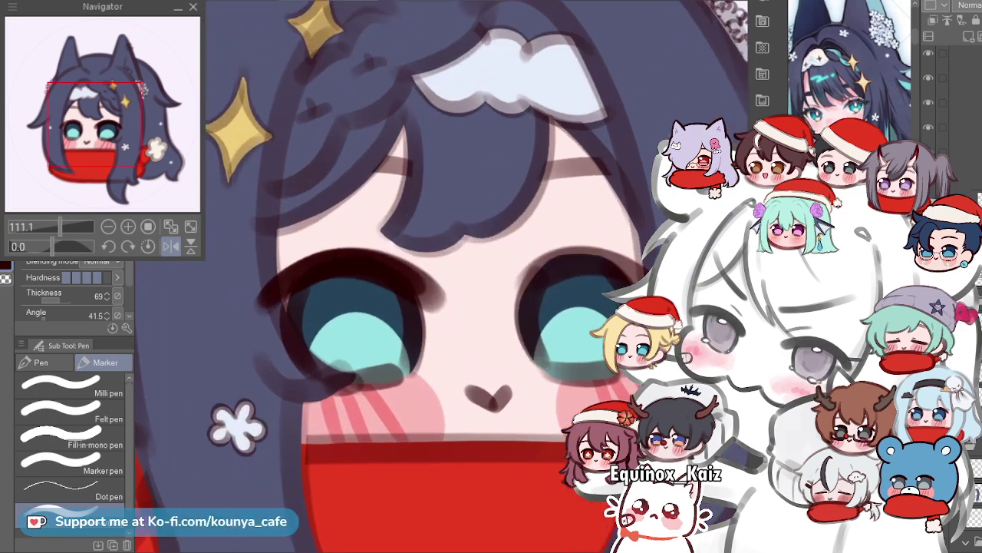
{"action": "left_click_drag", "start_coordinate": [511, 282], "coordinate": [641, 276]}
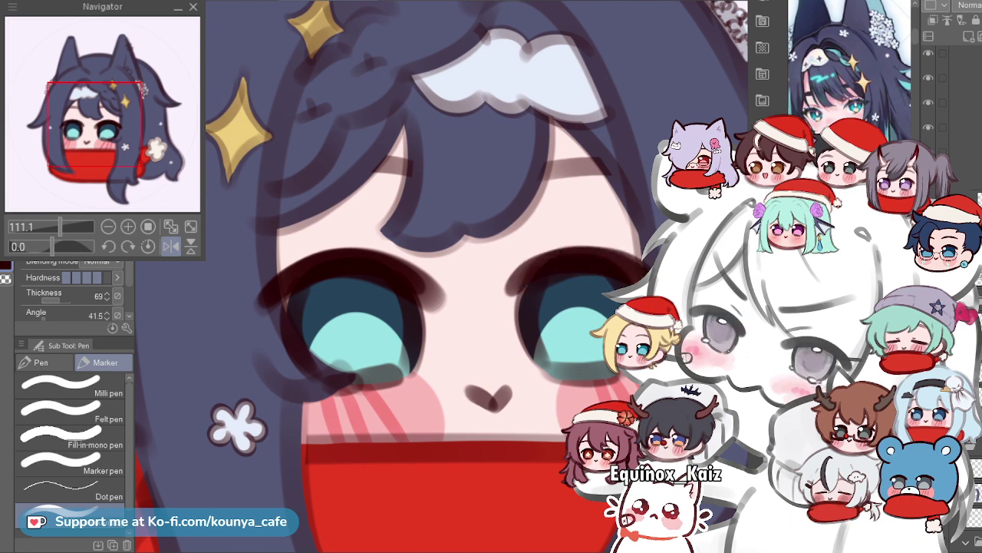
{"action": "left_click_drag", "start_coordinate": [530, 271], "coordinate": [642, 275]}
{"action": "key", "text": "ctrl+z"}
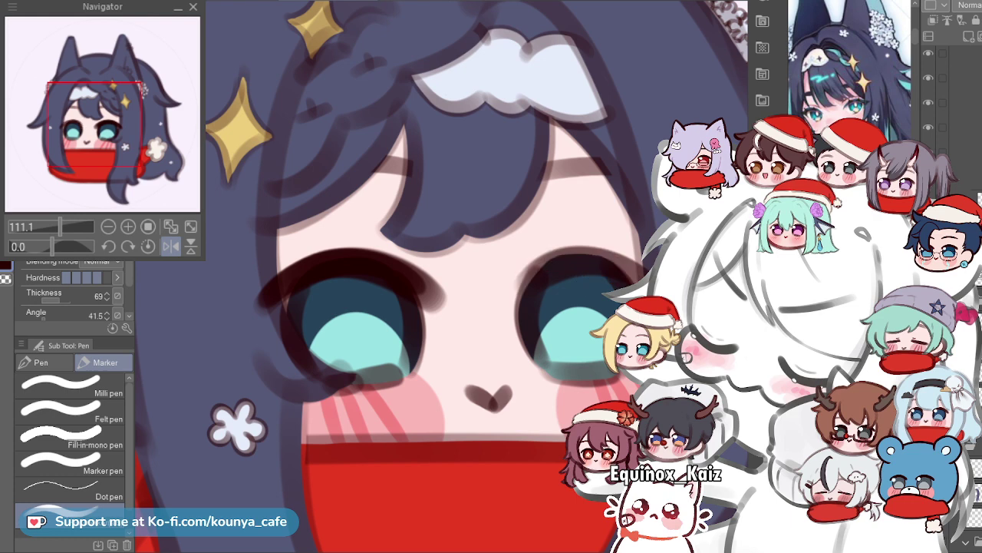
{"action": "left_click_drag", "start_coordinate": [512, 291], "coordinate": [643, 273]}
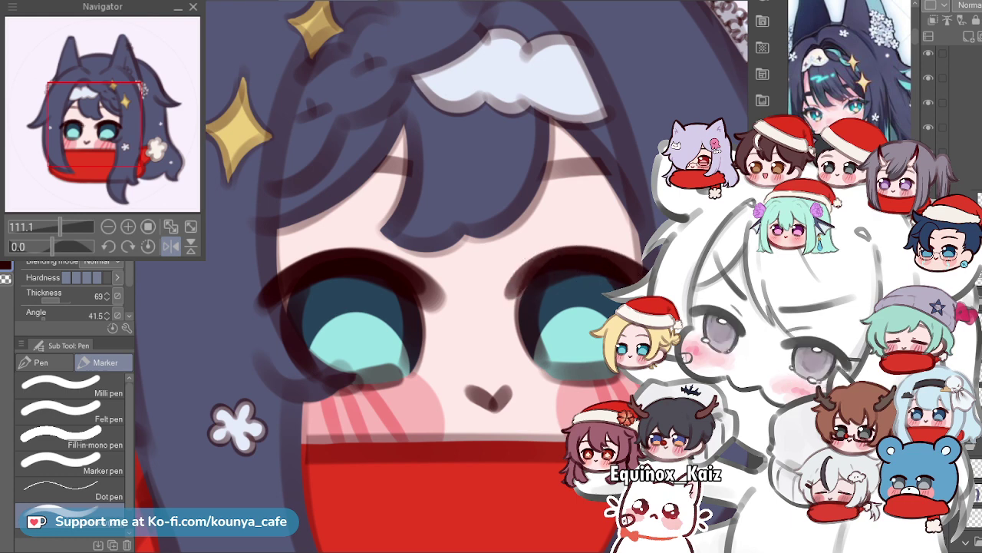
Redraw the upper lash line over the eye nearer the pompom as a thicker dark arc past both corners.
{"action": "scroll", "coordinate": [532, 271], "scroll_direction": "down", "scroll_amount": 1}
{"action": "scroll", "coordinate": [514, 287], "scroll_direction": "down", "scroll_amount": 1}
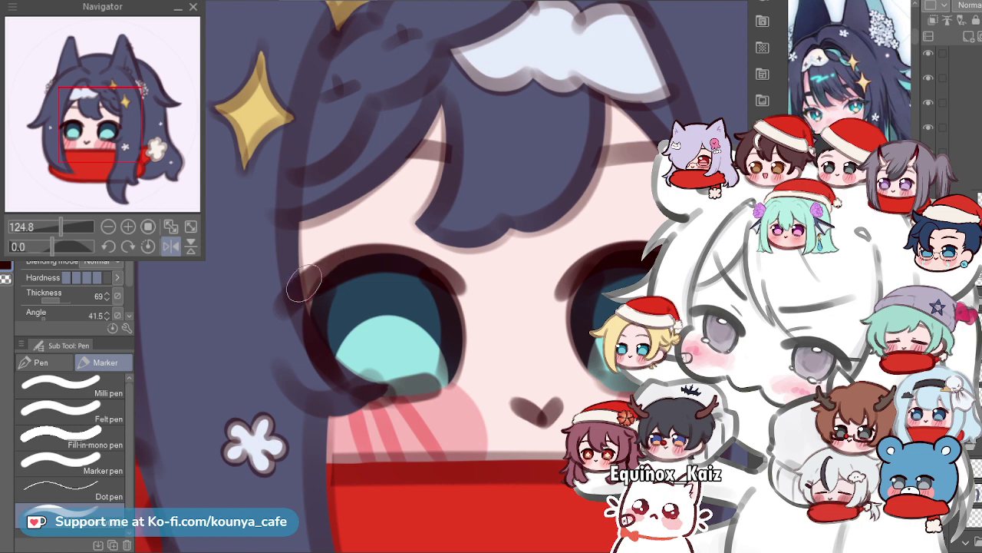
{"action": "left_click_drag", "start_coordinate": [302, 292], "coordinate": [472, 283]}
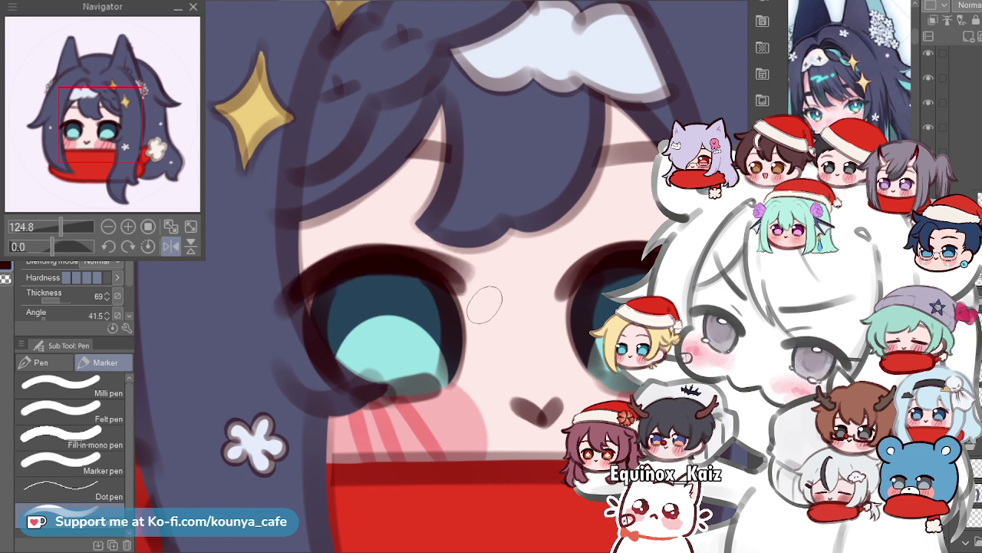
{"action": "left_click_drag", "start_coordinate": [293, 296], "coordinate": [469, 313]}
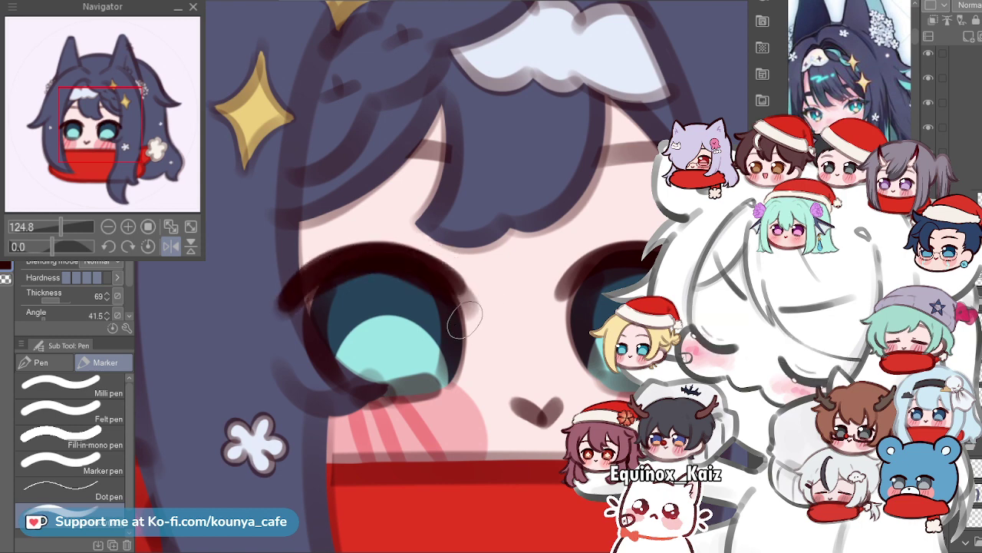
Try to adjust the vector stroke of the lash line over the eye nearer the pompom, undoing the latest changes.
{"action": "left_click", "coordinate": [417, 274], "text": "ctrl"}
{"action": "left_click_drag", "start_coordinate": [501, 343], "coordinate": [500, 338]}
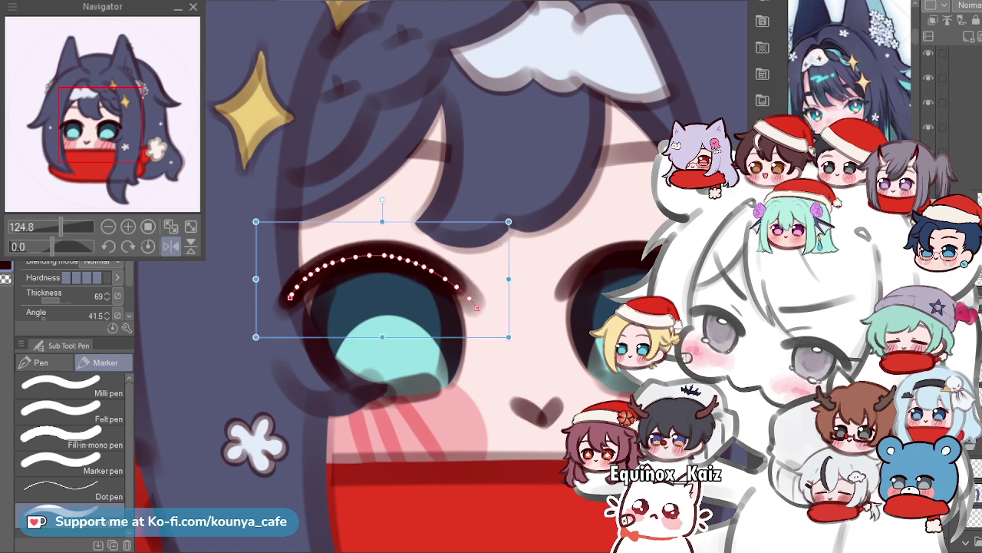
{"action": "key", "text": "ctrl+z"}
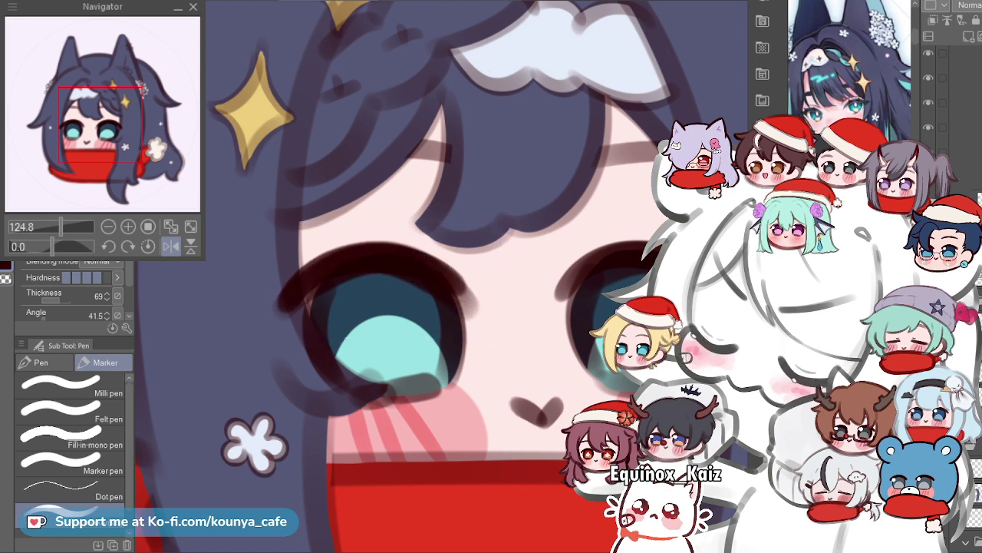
{"action": "key", "text": "ctrl+z"}
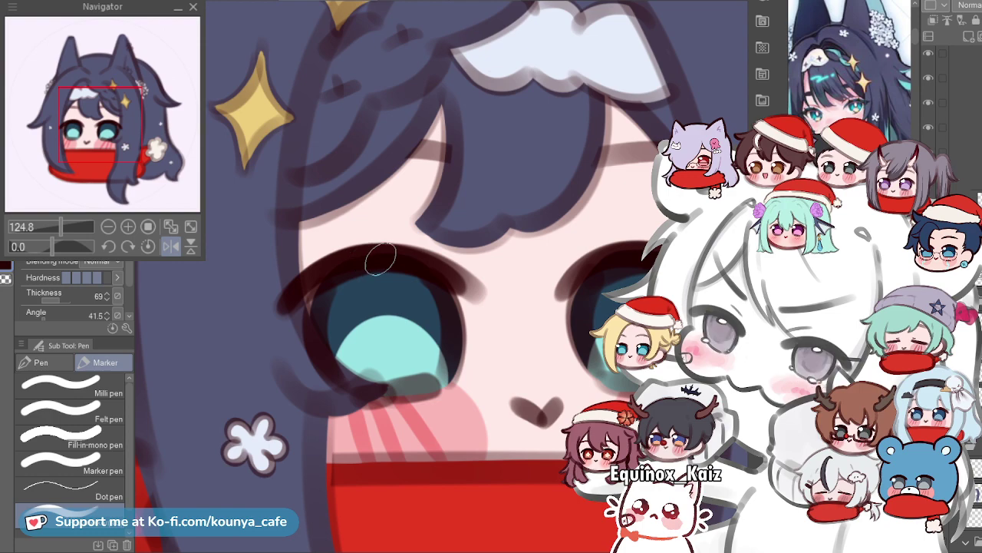
{"action": "scroll", "coordinate": [385, 261], "scroll_direction": "down", "scroll_amount": 5}
{"action": "scroll", "coordinate": [430, 284], "scroll_direction": "up", "scroll_amount": 8}
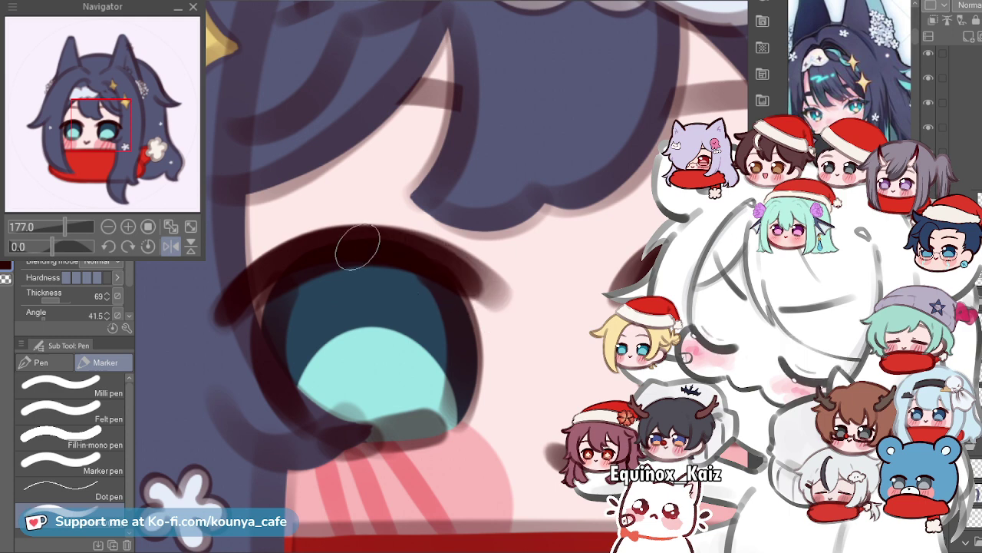
{"action": "key", "text": "ctrl+z"}
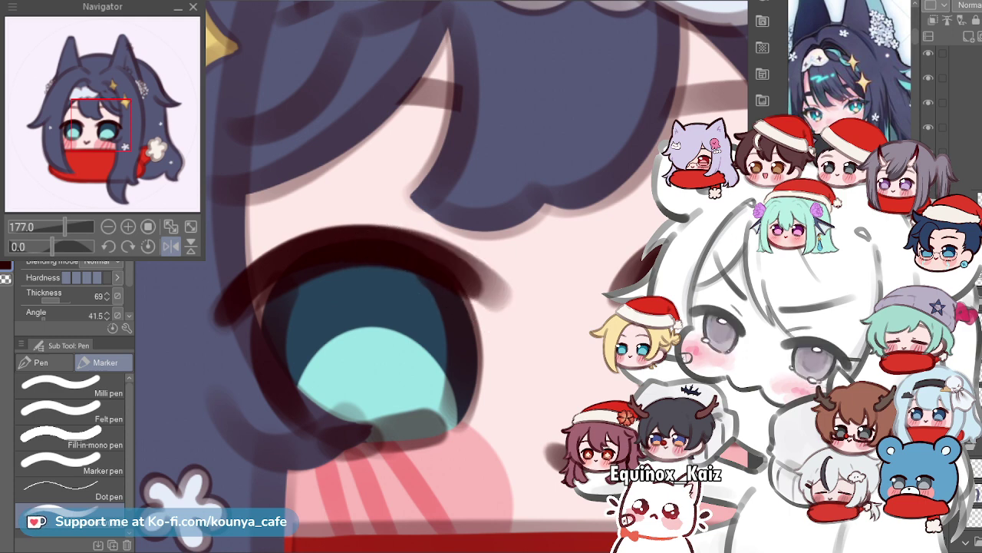
Erase the outer eyelash tip that overlaps the side hair lock in the mirrored view, using the hard eraser at a reduced size.
{"action": "scroll", "coordinate": [451, 258], "scroll_direction": "down", "scroll_amount": 4}
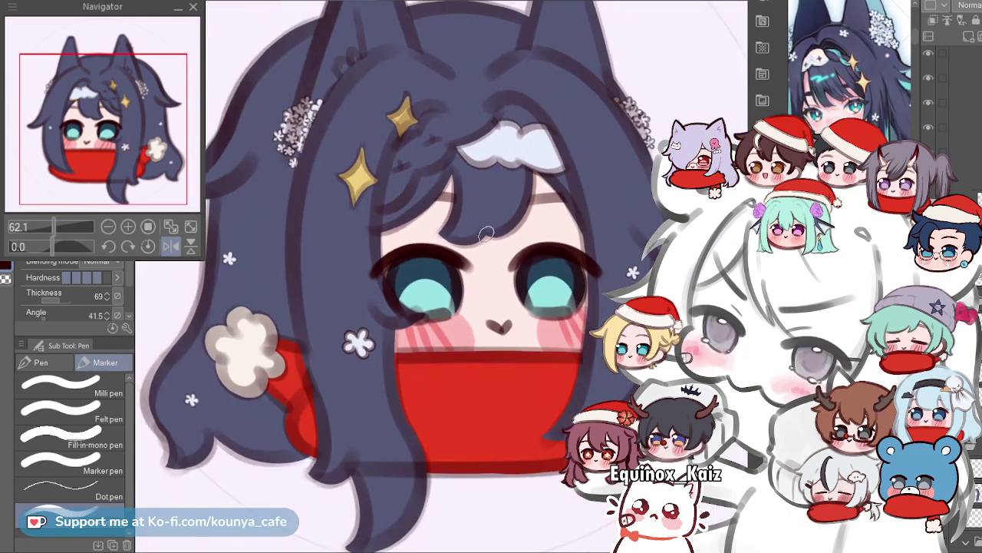
{"action": "scroll", "coordinate": [483, 232], "scroll_direction": "up", "scroll_amount": 2}
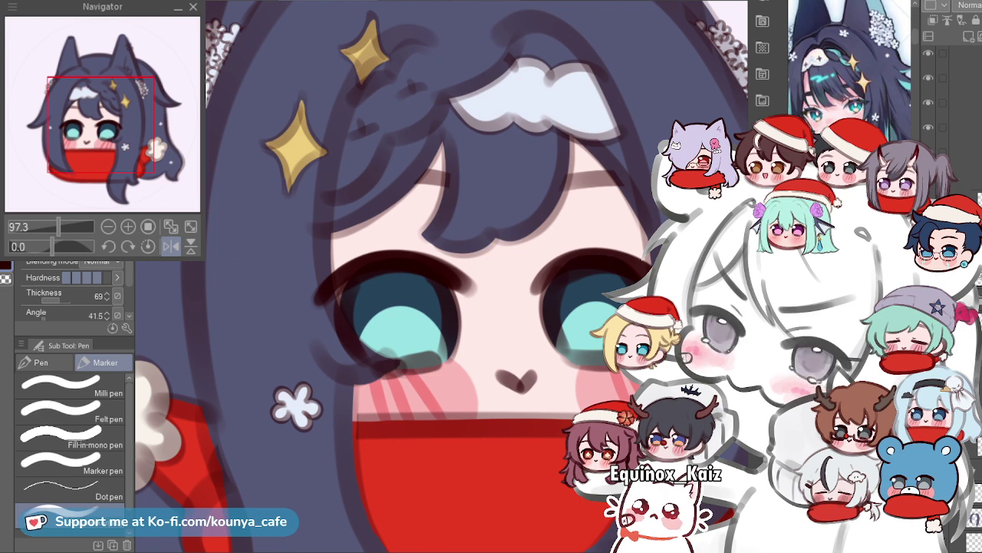
{"action": "left_click_drag", "start_coordinate": [632, 277], "coordinate": [500, 219]}
{"action": "scroll", "coordinate": [569, 241], "scroll_direction": "up", "scroll_amount": 4}
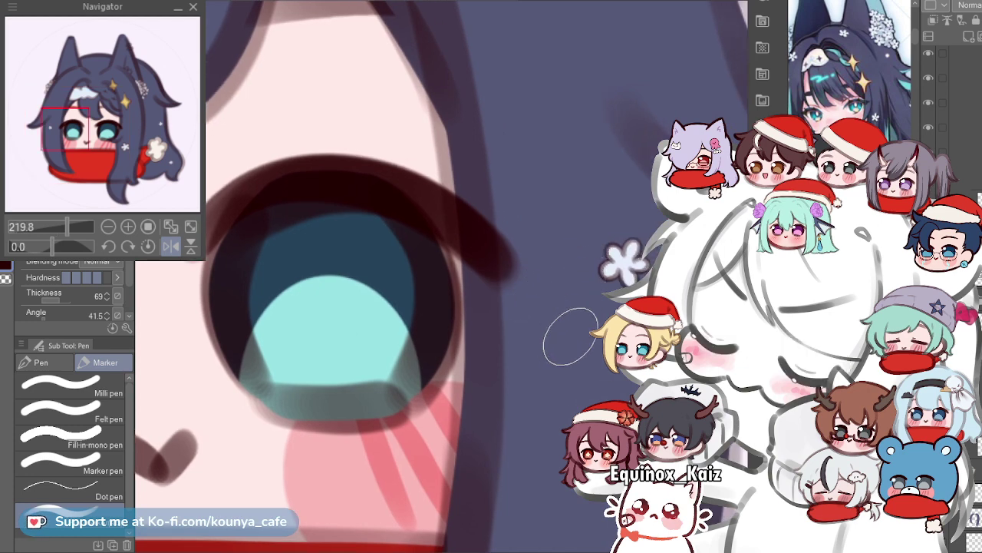
{"action": "key", "text": "e"}
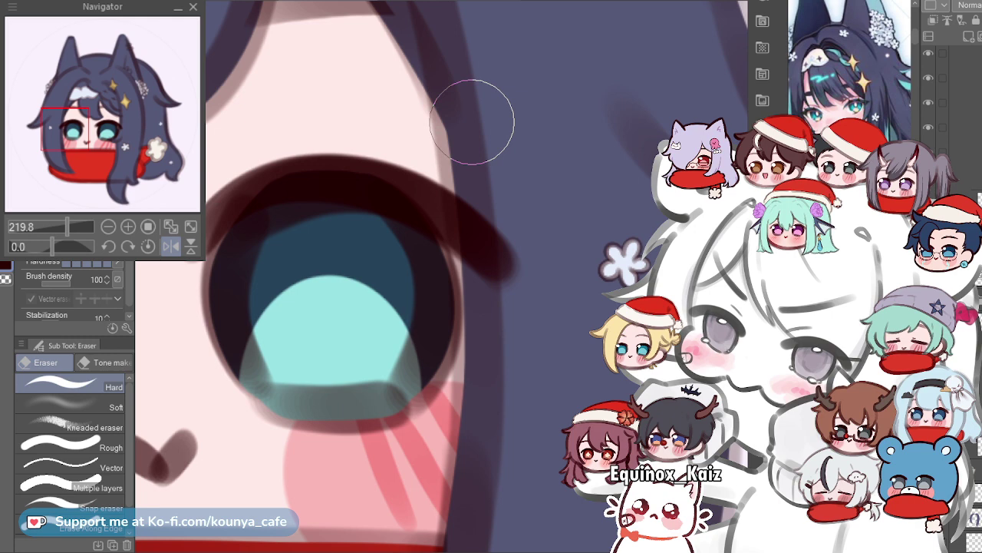
{"action": "left_click_drag", "start_coordinate": [479, 143], "coordinate": [507, 261]}
{"action": "mouse_move", "coordinate": [486, 146]}
{"action": "left_mouse_down"}
{"action": "mouse_move", "coordinate": [491, 263]}
{"action": "mouse_move", "coordinate": [485, 228]}
{"action": "mouse_move", "coordinate": [484, 256]}
{"action": "mouse_move", "coordinate": [500, 310]}
{"action": "left_mouse_up"}
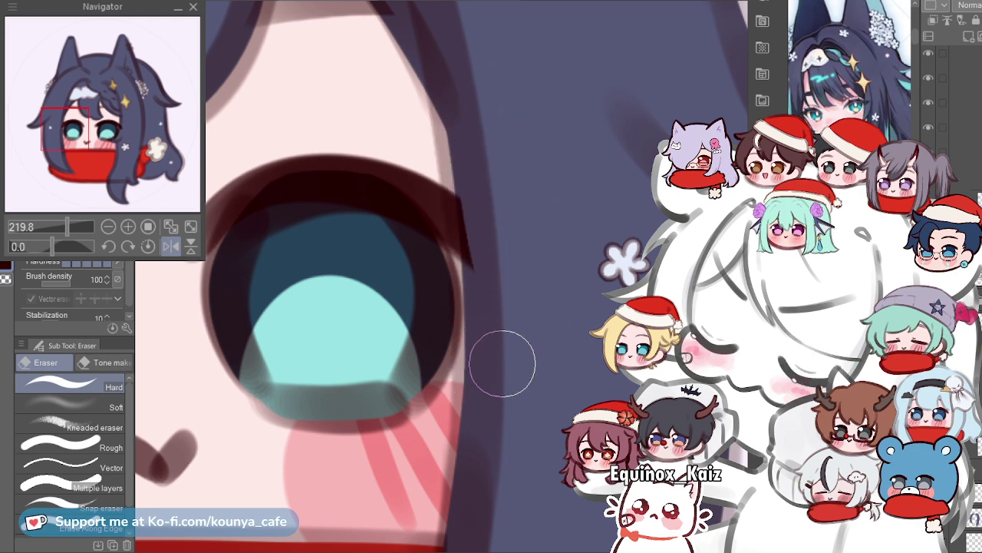
{"action": "key", "text": "["}
{"action": "key", "text": "["}
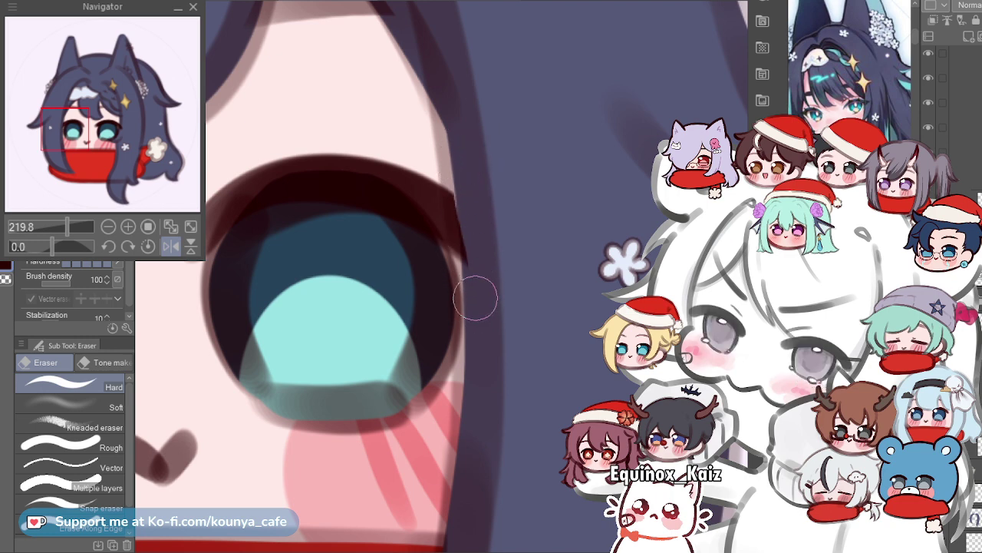
{"action": "left_click_drag", "start_coordinate": [465, 195], "coordinate": [456, 252]}
{"action": "scroll", "coordinate": [459, 195], "scroll_direction": "down", "scroll_amount": 5}
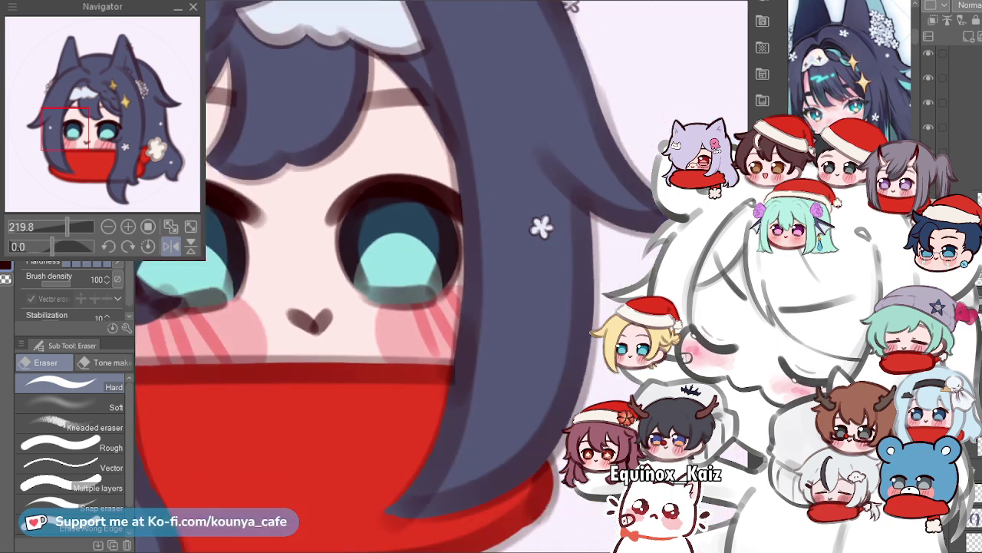
{"action": "scroll", "coordinate": [453, 248], "scroll_direction": "down", "scroll_amount": 2}
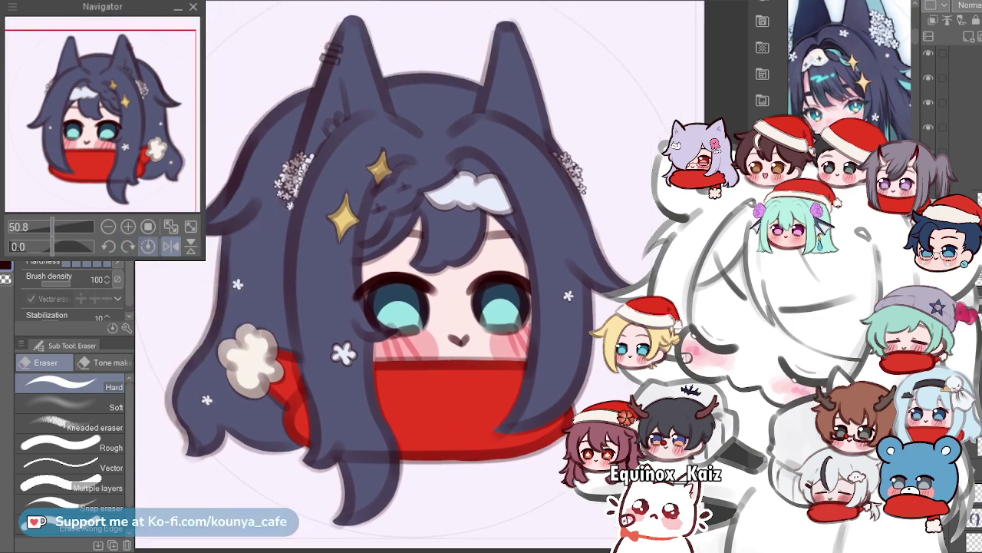
Unflip the canvas view and erase the other eye's dark lash outline where it overlaps the long hair lock.
{"action": "left_click", "coordinate": [171, 246]}
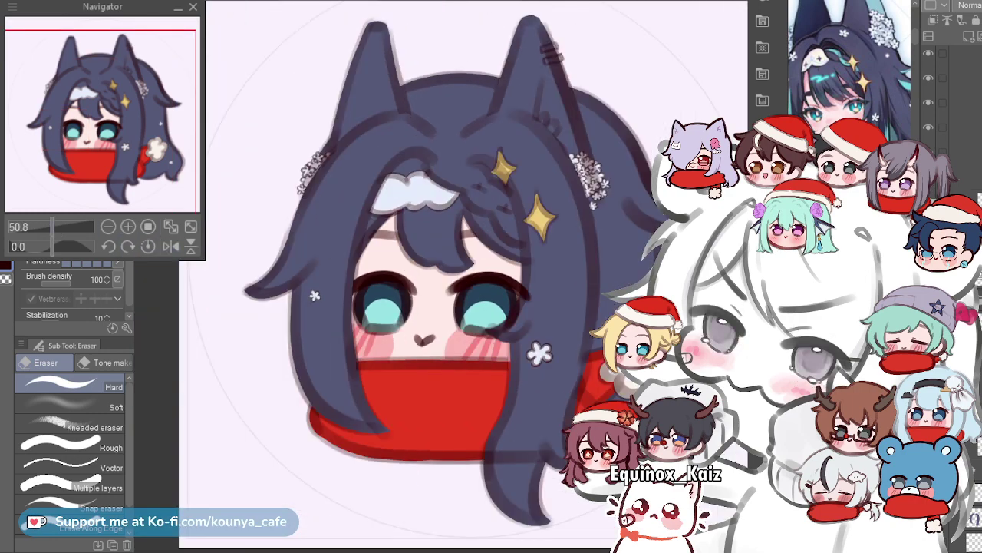
{"action": "scroll", "coordinate": [354, 275], "scroll_direction": "up", "scroll_amount": 3}
{"action": "scroll", "coordinate": [511, 250], "scroll_direction": "up", "scroll_amount": 6}
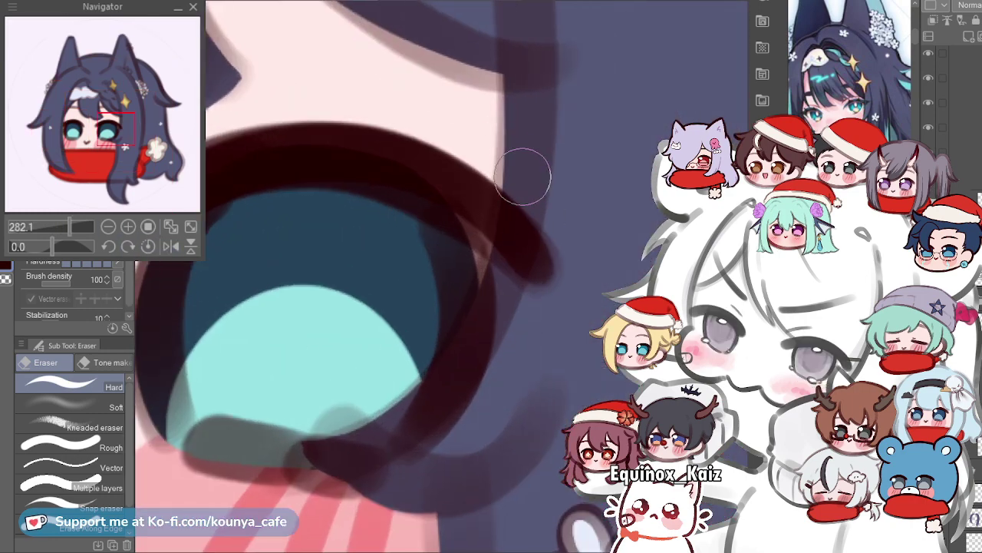
{"action": "mouse_move", "coordinate": [521, 150]}
{"action": "left_mouse_down"}
{"action": "mouse_move", "coordinate": [511, 233]}
{"action": "mouse_move", "coordinate": [423, 426]}
{"action": "left_mouse_up"}
{"action": "left_click_drag", "start_coordinate": [435, 414], "coordinate": [462, 395]}
{"action": "key", "text": "ctrl+z"}
{"action": "mouse_move", "coordinate": [571, 99]}
{"action": "left_mouse_down"}
{"action": "mouse_move", "coordinate": [509, 307]}
{"action": "mouse_move", "coordinate": [413, 400]}
{"action": "left_mouse_up"}
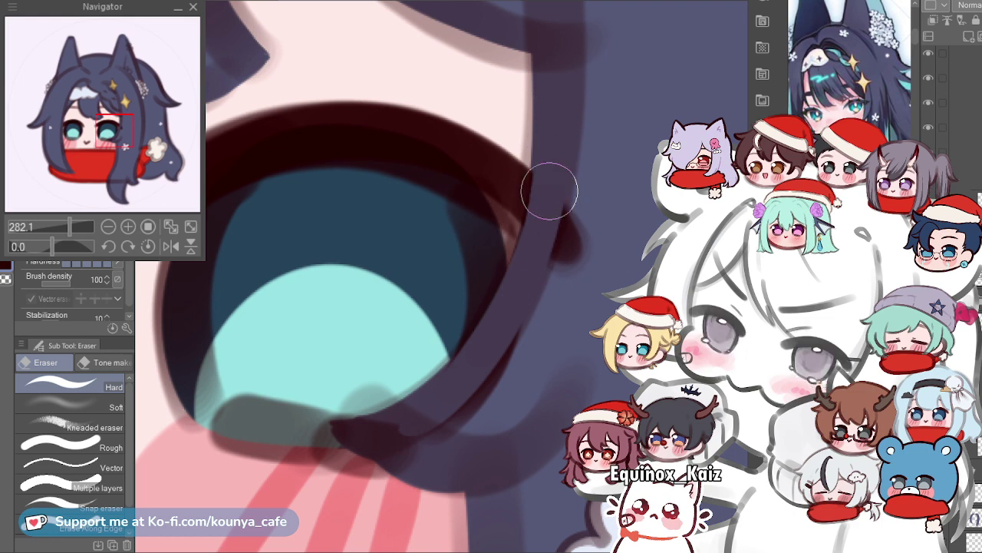
{"action": "scroll", "coordinate": [568, 246], "scroll_direction": "down", "scroll_amount": 2}
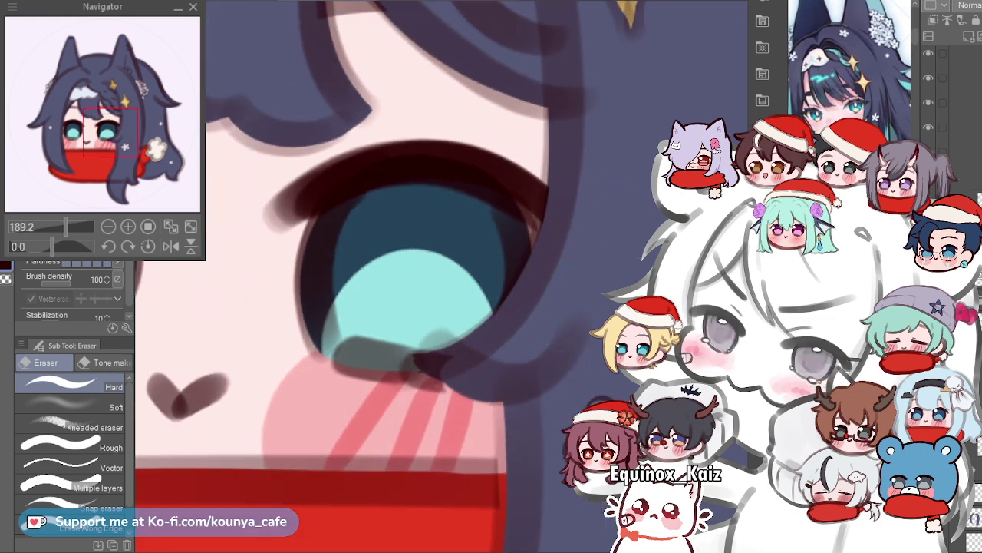
{"action": "scroll", "coordinate": [503, 360], "scroll_direction": "up", "scroll_amount": 3}
{"action": "scroll", "coordinate": [351, 406], "scroll_direction": "down", "scroll_amount": 4}
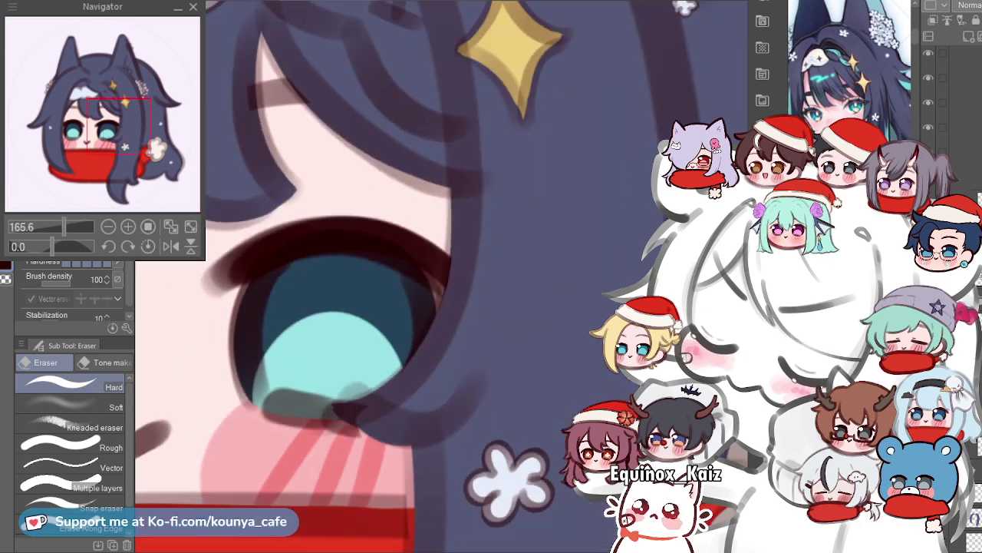
{"action": "scroll", "coordinate": [407, 415], "scroll_direction": "up", "scroll_amount": 1}
{"action": "scroll", "coordinate": [407, 415], "scroll_direction": "down", "scroll_amount": 1}
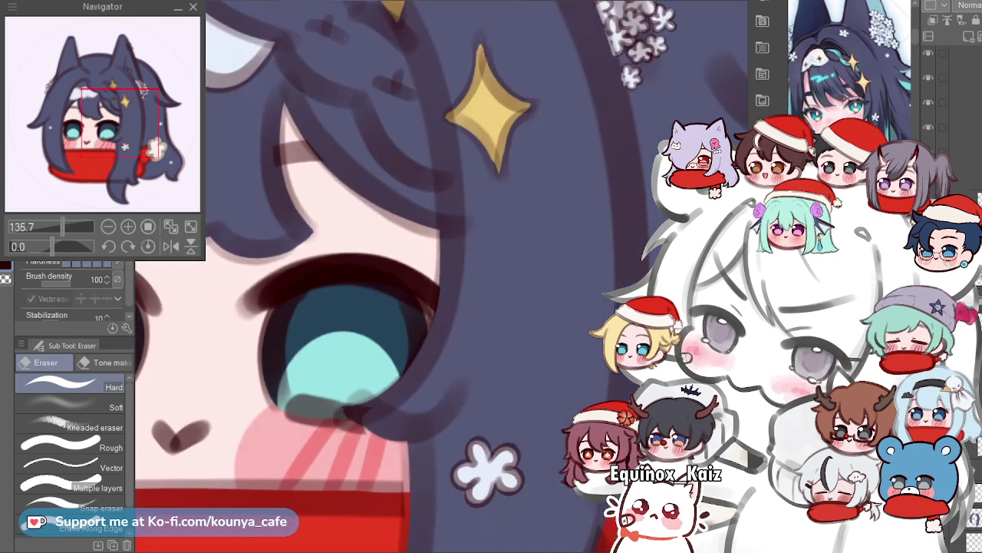
{"action": "key", "text": "Delete"}
{"action": "key", "text": "ctrl+z"}
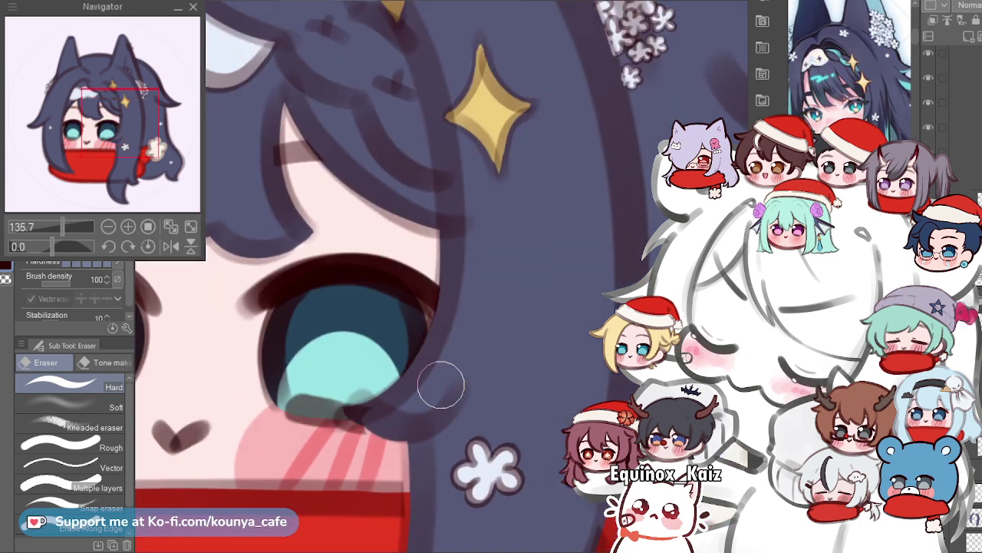
Erase the remaining dark eye line over the hair curl at the eye's lower outer corner with a smaller hard eraser.
{"action": "scroll", "coordinate": [430, 391], "scroll_direction": "up", "scroll_amount": 5}
{"action": "scroll", "coordinate": [430, 307], "scroll_direction": "up", "scroll_amount": 1}
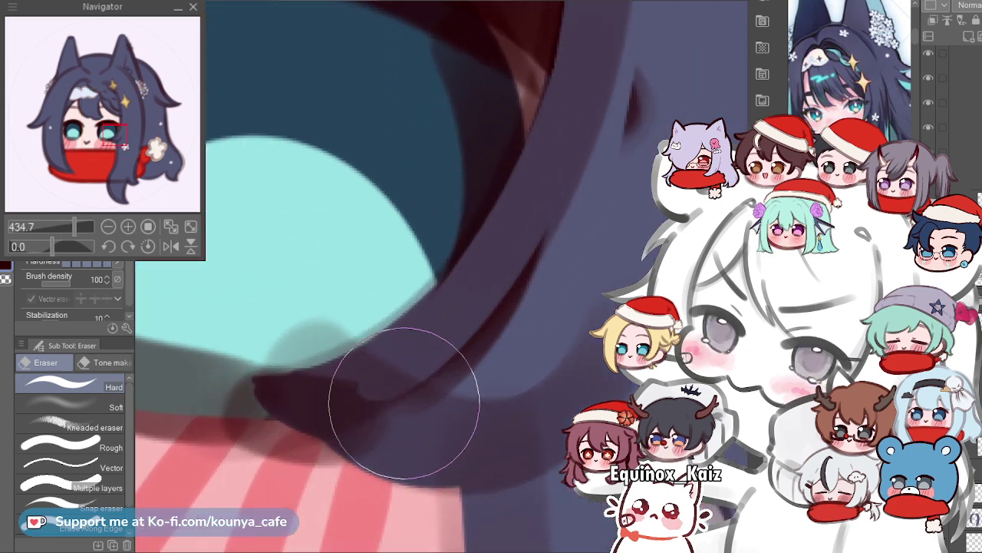
{"action": "scroll", "coordinate": [631, 145], "scroll_direction": "down", "scroll_amount": 2}
{"action": "scroll", "coordinate": [568, 227], "scroll_direction": "up", "scroll_amount": 2}
{"action": "key", "text": "bracketleft"}
{"action": "key", "text": "bracketleft"}
{"action": "left_click_drag", "start_coordinate": [298, 351], "coordinate": [415, 405]}
{"action": "key", "text": "ctrl+z"}
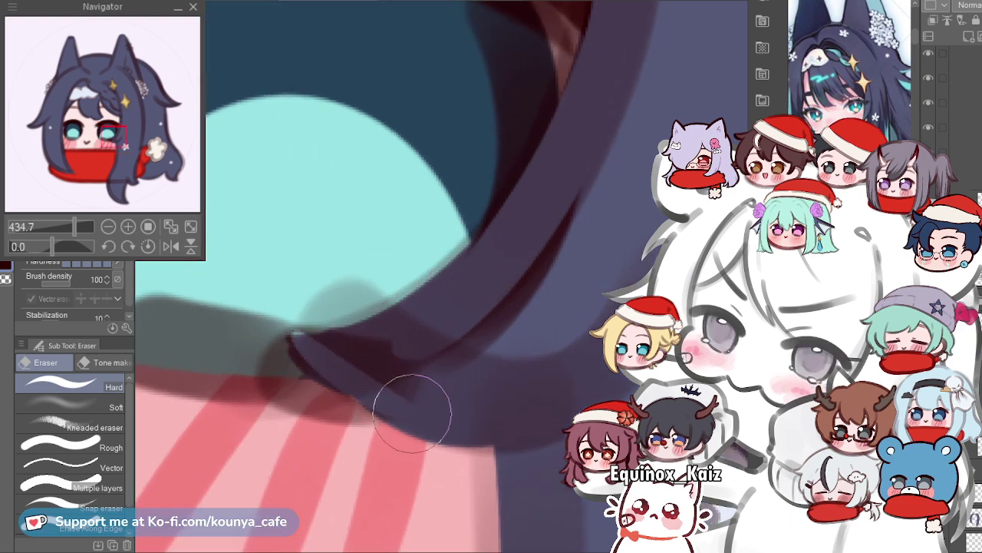
{"action": "key", "text": "ctrl+z"}
{"action": "left_click_drag", "start_coordinate": [305, 344], "coordinate": [395, 404]}
{"action": "key", "text": "bracketleft"}
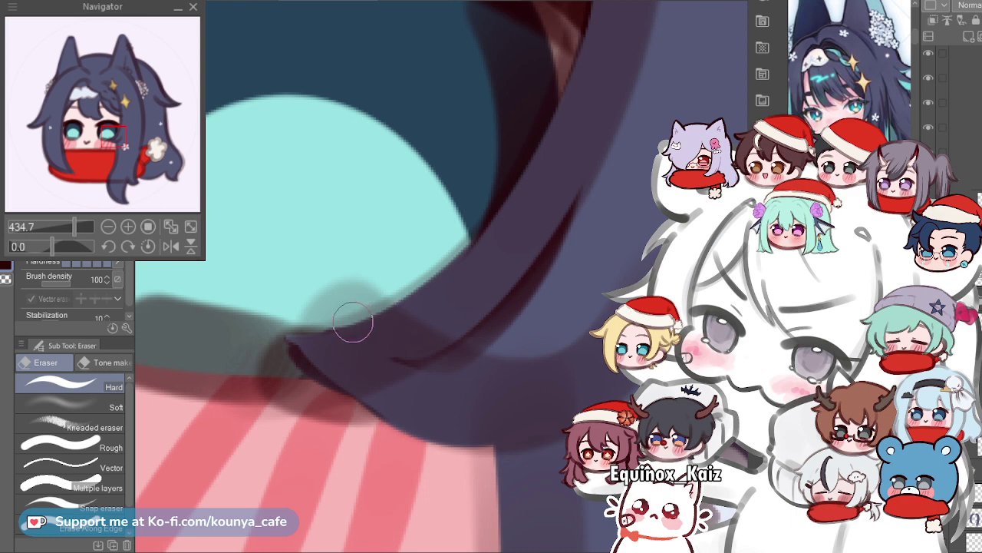
Examine the cleaned eye corner and the overall balance of the face and hair.
{"action": "scroll", "coordinate": [361, 330], "scroll_direction": "down", "scroll_amount": 5}
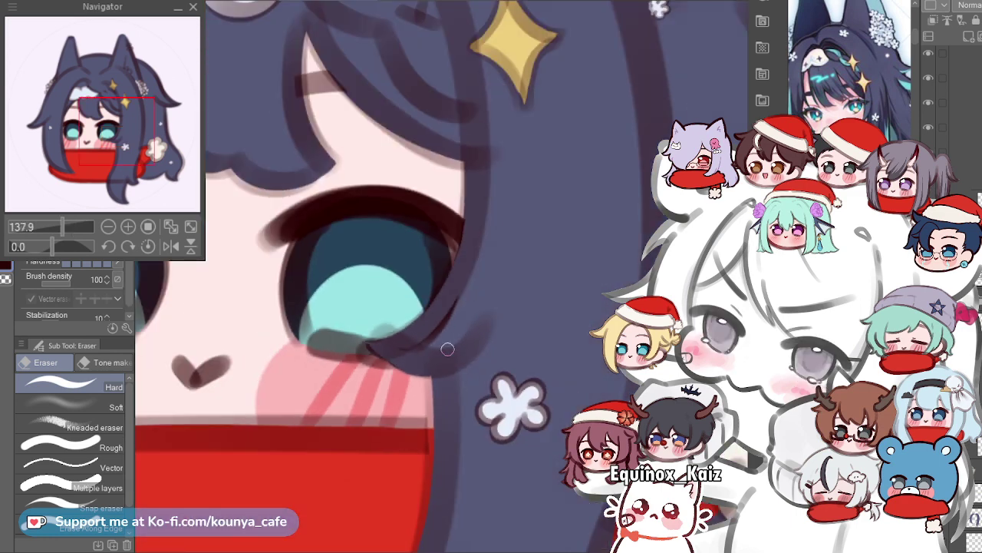
{"action": "scroll", "coordinate": [448, 349], "scroll_direction": "up", "scroll_amount": 2}
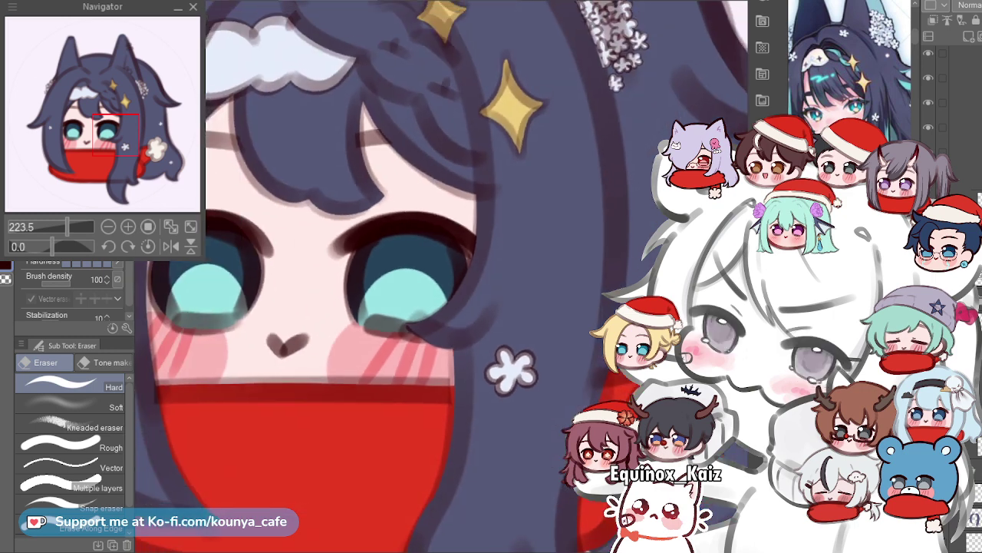
{"action": "scroll", "coordinate": [491, 251], "scroll_direction": "down", "scroll_amount": 2}
{"action": "scroll", "coordinate": [491, 251], "scroll_direction": "down", "scroll_amount": 1}
{"action": "scroll", "coordinate": [491, 251], "scroll_direction": "down", "scroll_amount": 2}
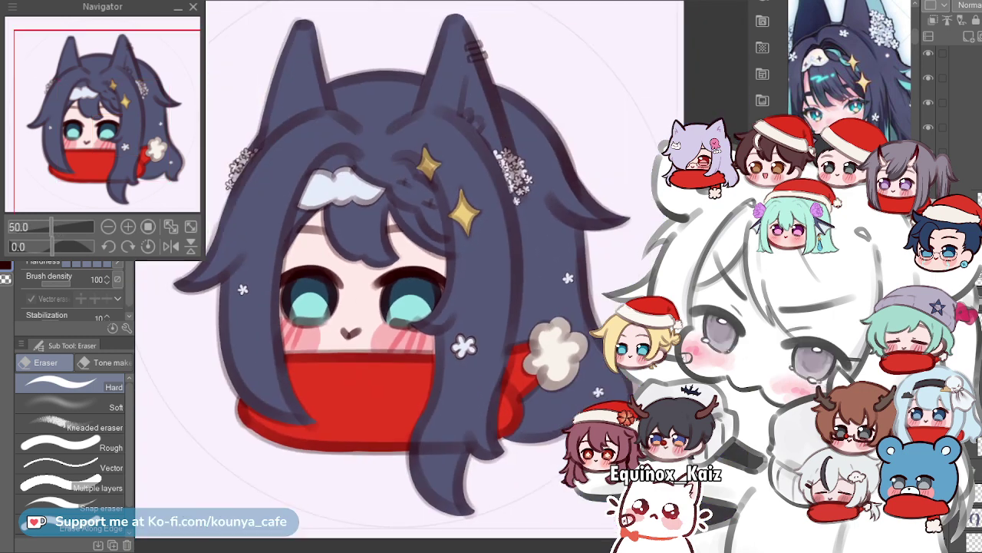
{"action": "scroll", "coordinate": [491, 251], "scroll_direction": "up", "scroll_amount": 3}
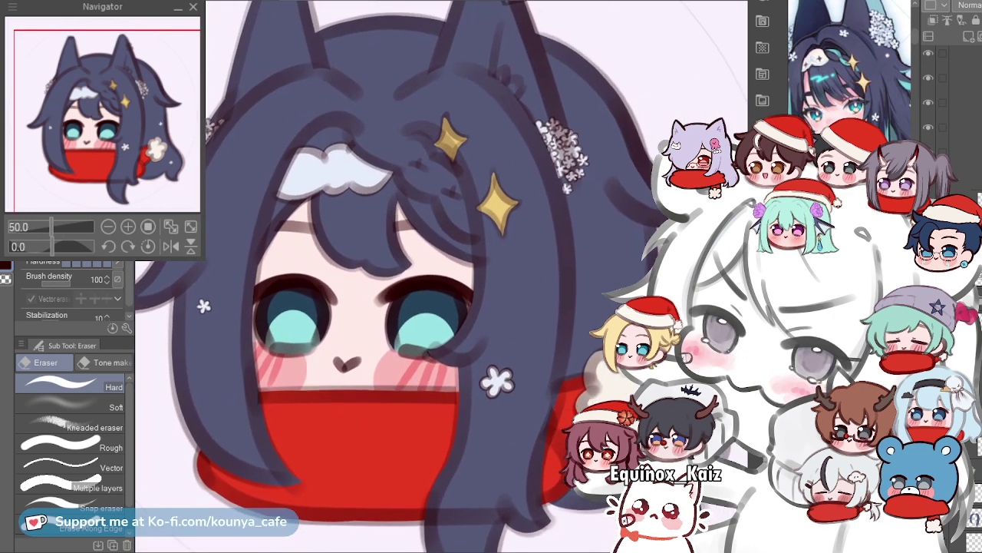
{"action": "left_click_drag", "start_coordinate": [589, 312], "coordinate": [456, 256]}
{"action": "scroll", "coordinate": [456, 256], "scroll_direction": "down", "scroll_amount": 2}
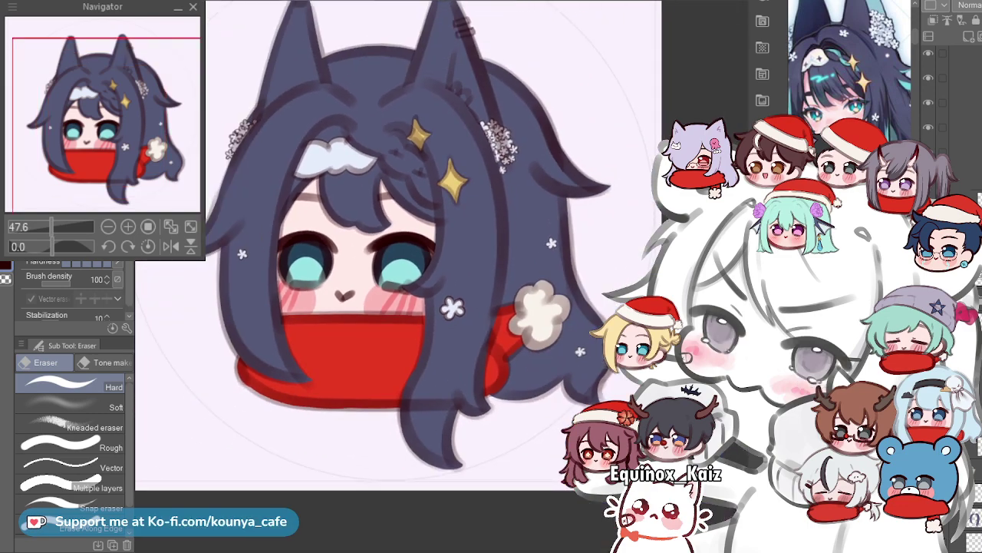
{"action": "scroll", "coordinate": [399, 272], "scroll_direction": "up", "scroll_amount": 5}
{"action": "scroll", "coordinate": [485, 286], "scroll_direction": "down", "scroll_amount": 5}
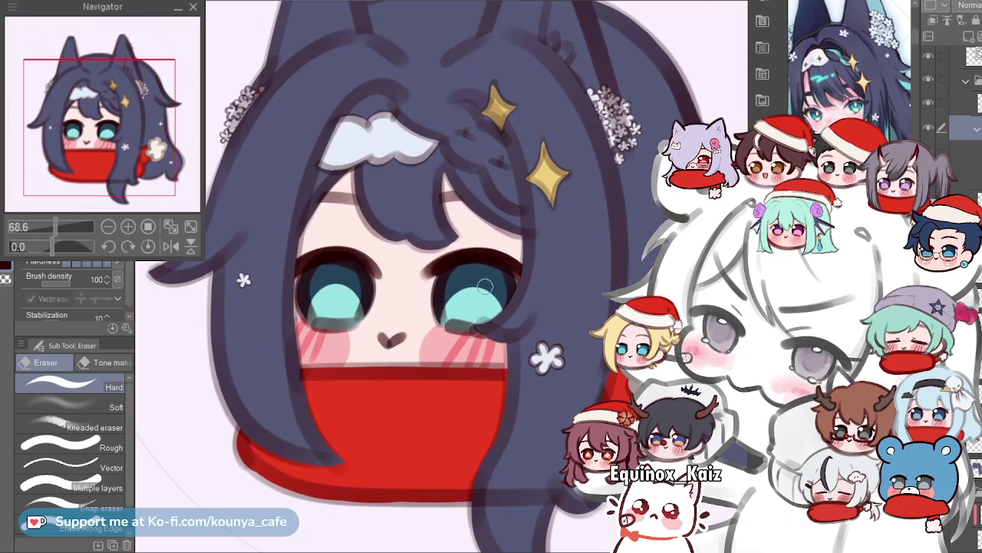
Select the layer that holds the white flower clusters in the hair.
{"action": "left_click_drag", "start_coordinate": [485, 286], "coordinate": [429, 301]}
{"action": "left_click", "coordinate": [566, 134], "text": "ctrl"}
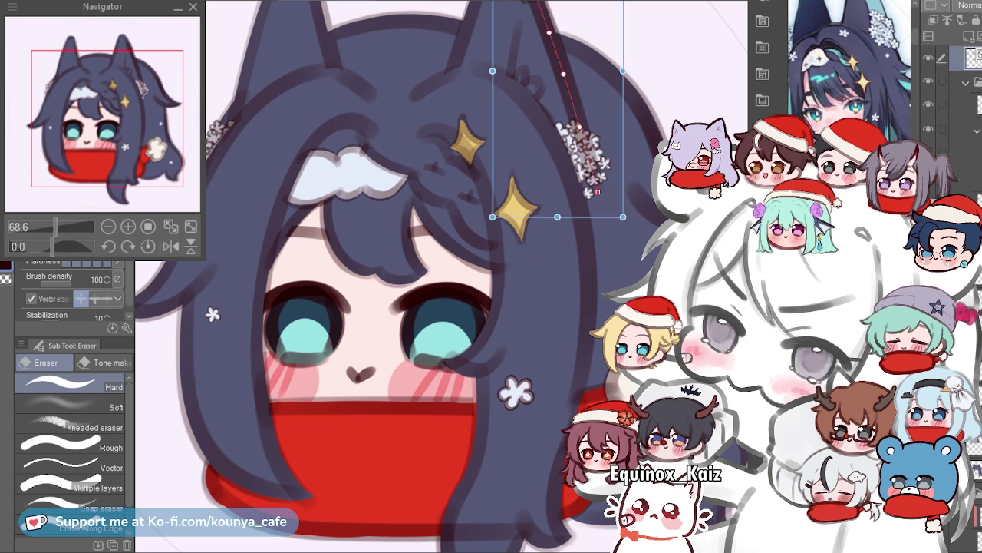
{"action": "key", "text": "Delete"}
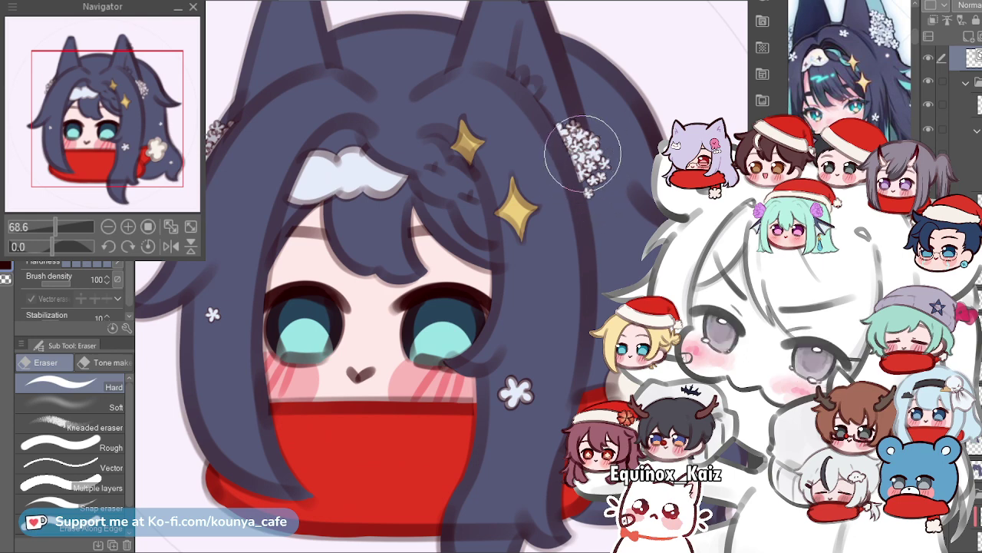
Examine the edges of the white flower clusters on both sides of the hair.
{"action": "scroll", "coordinate": [585, 153], "scroll_direction": "up", "scroll_amount": 5}
{"action": "scroll", "coordinate": [487, 171], "scroll_direction": "up", "scroll_amount": 2}
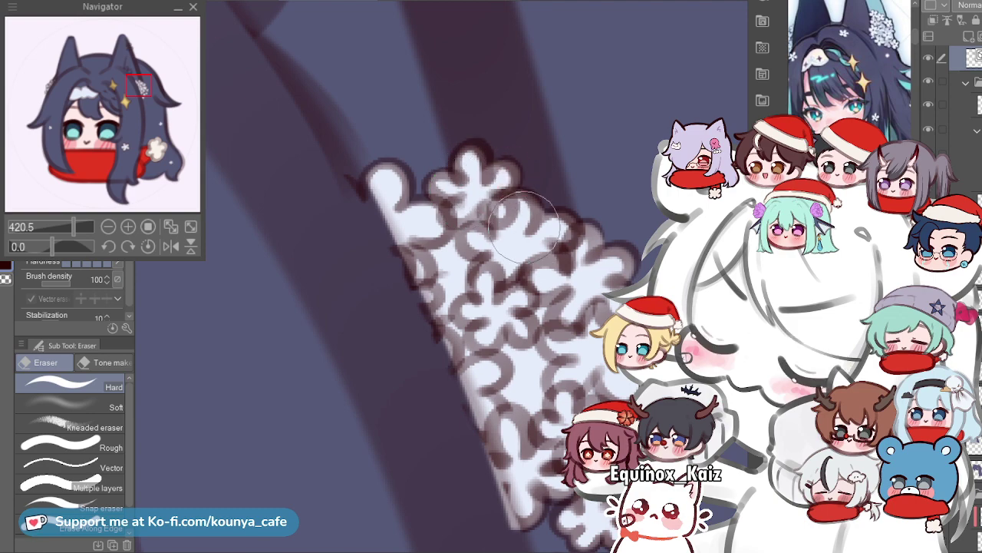
{"action": "scroll", "coordinate": [566, 230], "scroll_direction": "down", "scroll_amount": 8}
{"action": "left_click_drag", "start_coordinate": [172, 269], "coordinate": [366, 233]}
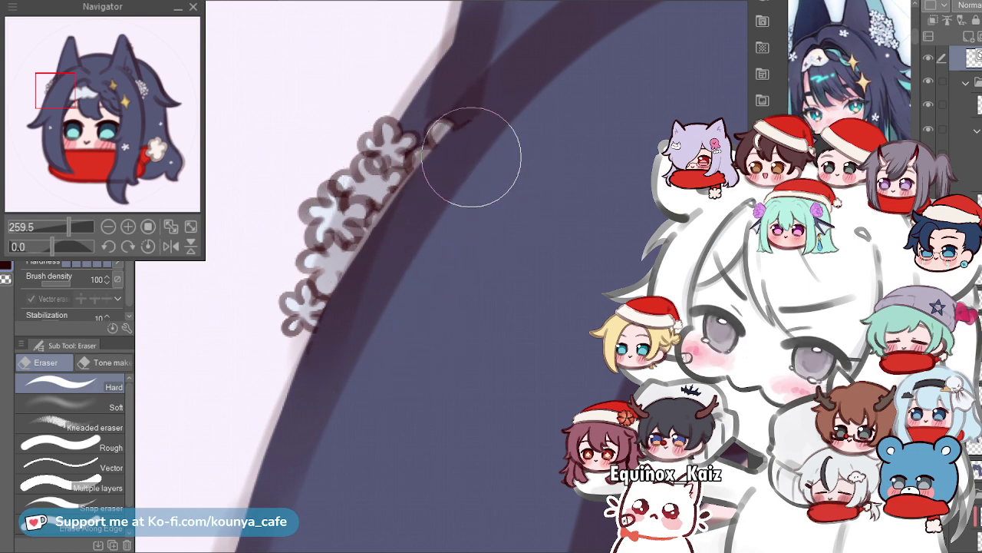
{"action": "scroll", "coordinate": [471, 156], "scroll_direction": "down", "scroll_amount": 8}
{"action": "scroll", "coordinate": [460, 276], "scroll_direction": "up", "scroll_amount": 3}
{"action": "scroll", "coordinate": [430, 276], "scroll_direction": "up", "scroll_amount": 4}
{"action": "scroll", "coordinate": [430, 276], "scroll_direction": "down", "scroll_amount": 3}
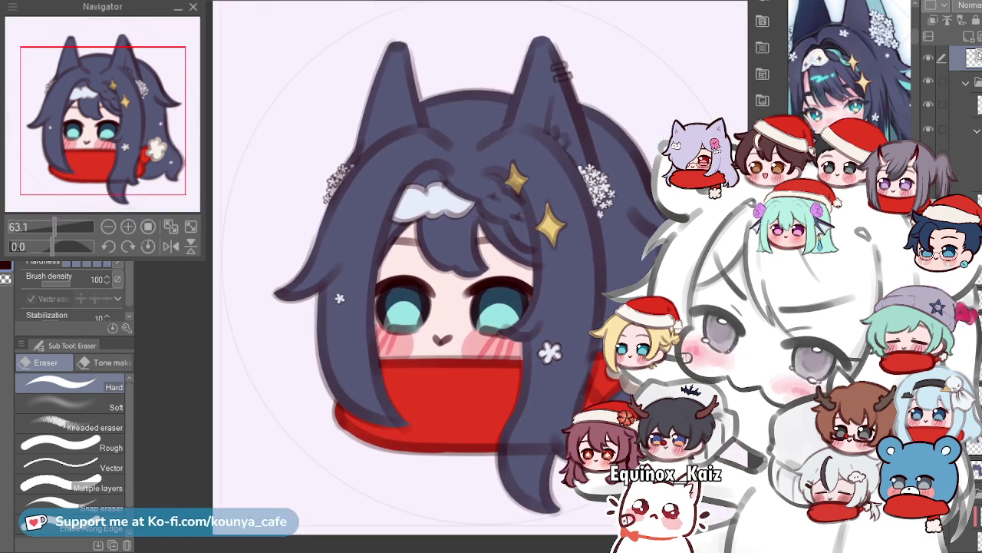
{"action": "scroll", "coordinate": [611, 294], "scroll_direction": "down", "scroll_amount": 2}
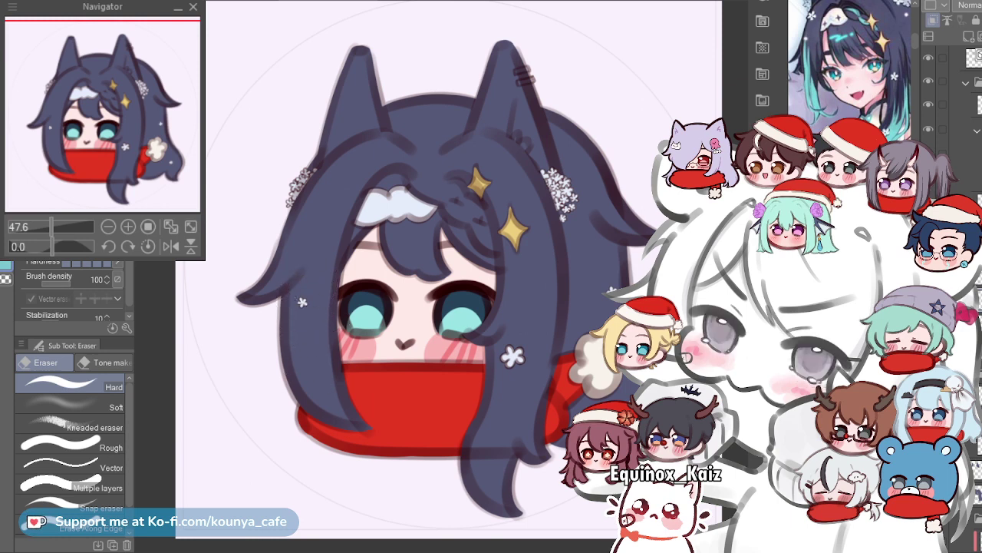
Try painting light teal highlight strokes on the side hair lock beside the eye with the Marker and the G-pen.
{"action": "key", "text": "p"}
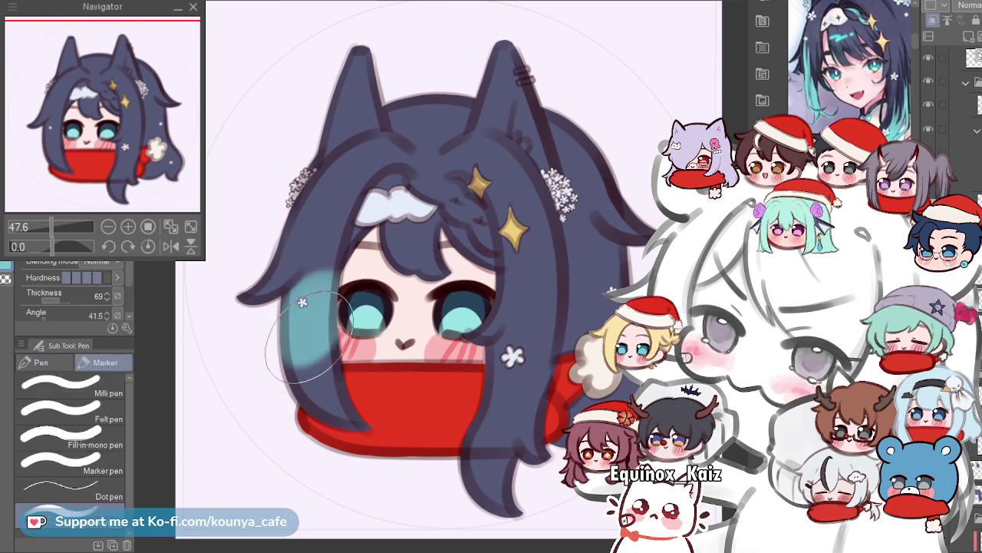
{"action": "key", "text": "p"}
{"action": "left_click_drag", "start_coordinate": [299, 303], "coordinate": [325, 411]}
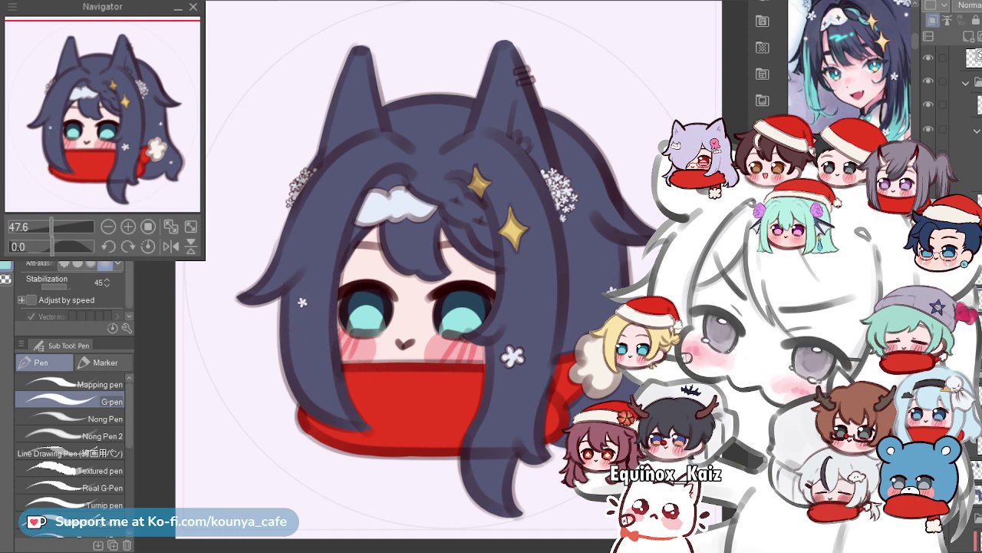
{"action": "left_click_drag", "start_coordinate": [303, 321], "coordinate": [308, 370]}
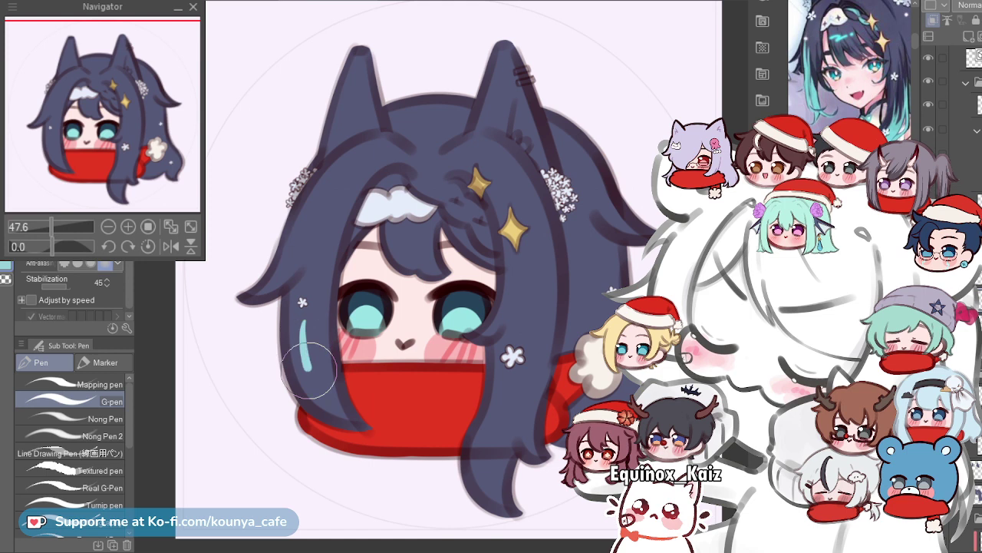
{"action": "key", "text": "ctrl+z"}
{"action": "key", "text": "ctrl+z"}
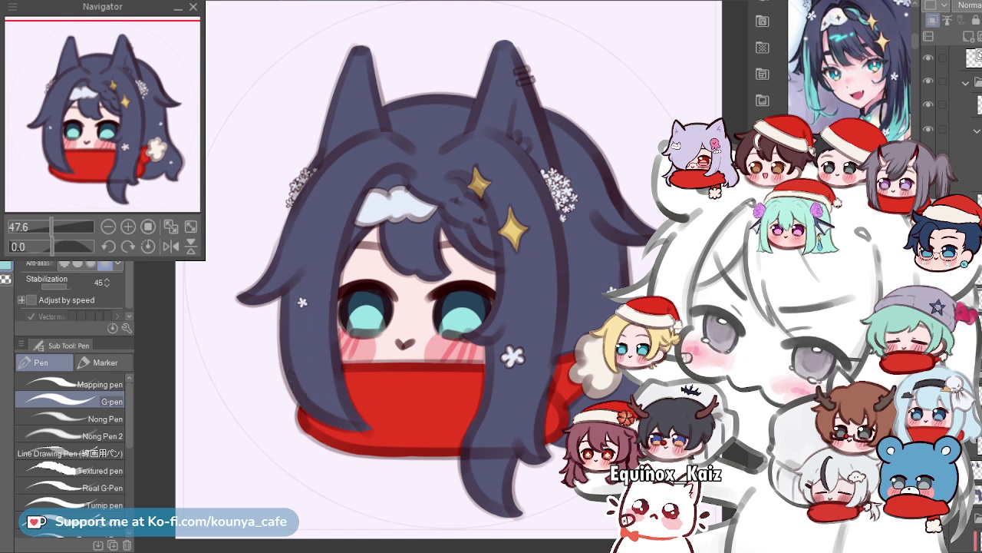
{"action": "key", "text": "ctrl+z"}
{"action": "mouse_move", "coordinate": [312, 314]}
{"action": "left_mouse_down"}
{"action": "mouse_move", "coordinate": [305, 376]}
{"action": "mouse_move", "coordinate": [336, 407]}
{"action": "left_mouse_up"}
{"action": "key", "text": "ctrl+z"}
{"action": "scroll", "coordinate": [306, 364], "scroll_direction": "up", "scroll_amount": 2}
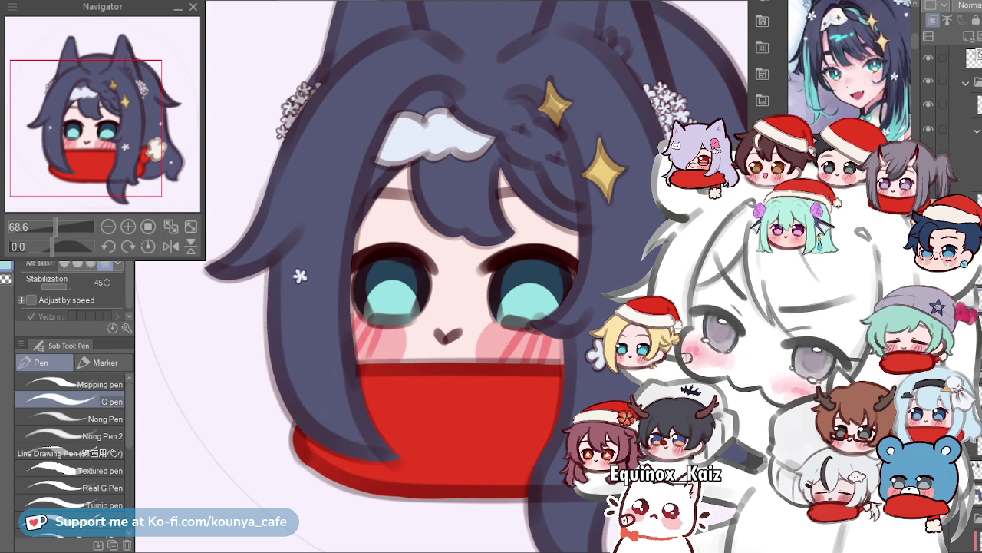
Paint light teal highlight strokes with the G-pen down the outer edge and lower tip of the side hair lock beside the small white flower.
{"action": "key", "text": "ctrl+z"}
{"action": "left_click_drag", "start_coordinate": [296, 235], "coordinate": [395, 458]}
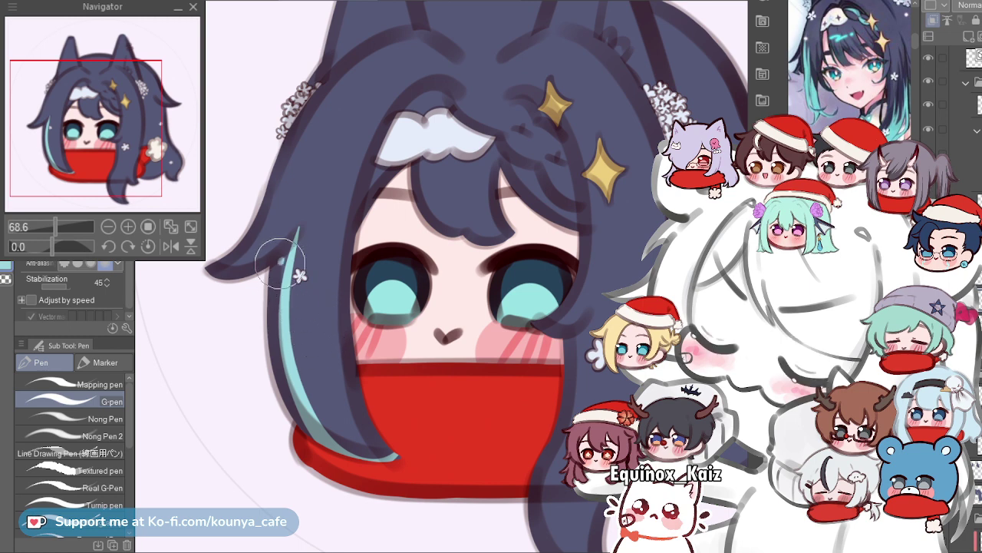
{"action": "left_click_drag", "start_coordinate": [294, 245], "coordinate": [314, 418]}
{"action": "left_click_drag", "start_coordinate": [304, 415], "coordinate": [313, 426]}
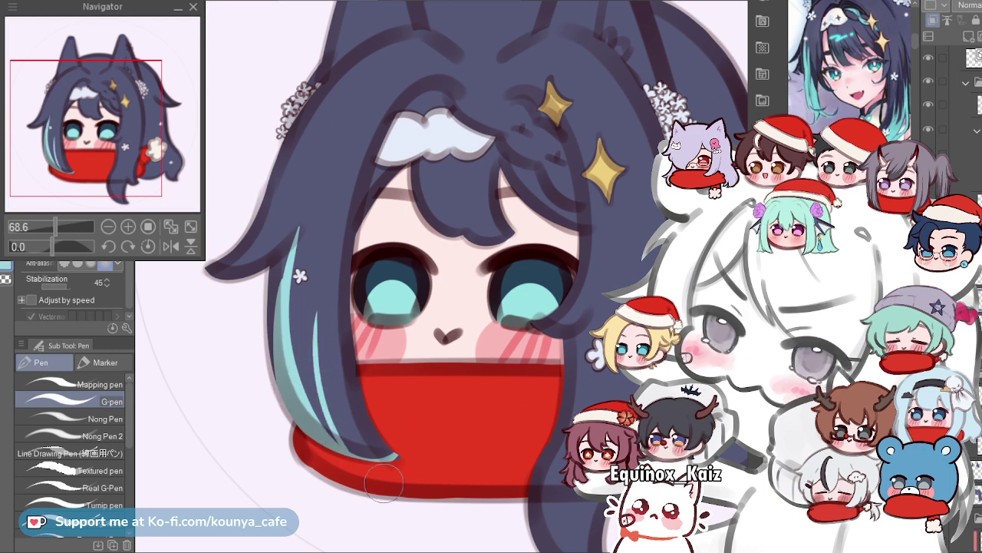
{"action": "left_click_drag", "start_coordinate": [313, 334], "coordinate": [384, 476]}
{"action": "mouse_move", "coordinate": [311, 349]}
{"action": "left_mouse_down"}
{"action": "mouse_move", "coordinate": [315, 378]}
{"action": "mouse_move", "coordinate": [387, 468]}
{"action": "mouse_move", "coordinate": [319, 394]}
{"action": "mouse_move", "coordinate": [314, 402]}
{"action": "mouse_move", "coordinate": [310, 358]}
{"action": "mouse_move", "coordinate": [376, 460]}
{"action": "mouse_move", "coordinate": [374, 438]}
{"action": "mouse_move", "coordinate": [335, 421]}
{"action": "mouse_move", "coordinate": [311, 376]}
{"action": "mouse_move", "coordinate": [390, 466]}
{"action": "mouse_move", "coordinate": [384, 444]}
{"action": "mouse_move", "coordinate": [352, 433]}
{"action": "mouse_move", "coordinate": [322, 402]}
{"action": "mouse_move", "coordinate": [327, 424]}
{"action": "mouse_move", "coordinate": [400, 449]}
{"action": "left_mouse_up"}
{"action": "left_click_drag", "start_coordinate": [333, 412], "coordinate": [414, 449]}
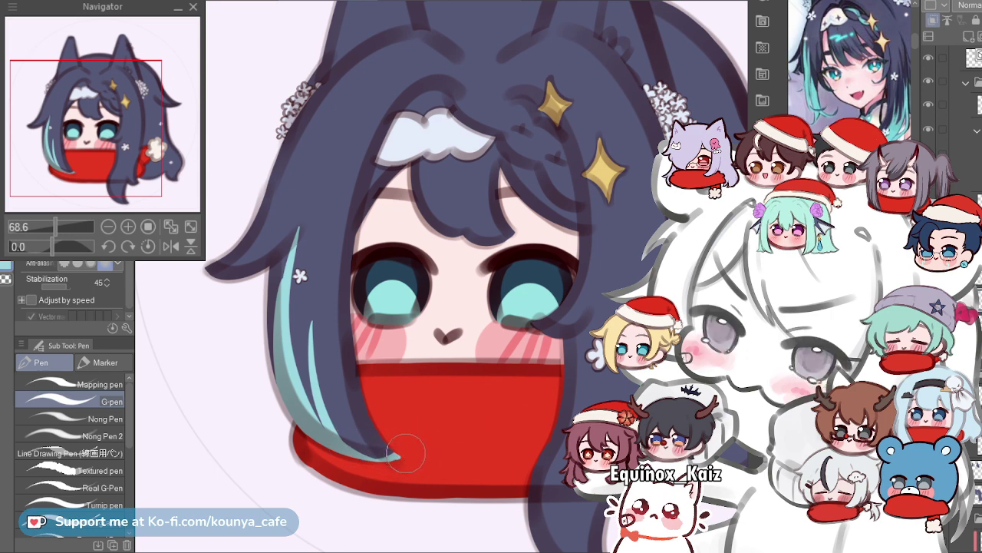
{"action": "key", "text": "e"}
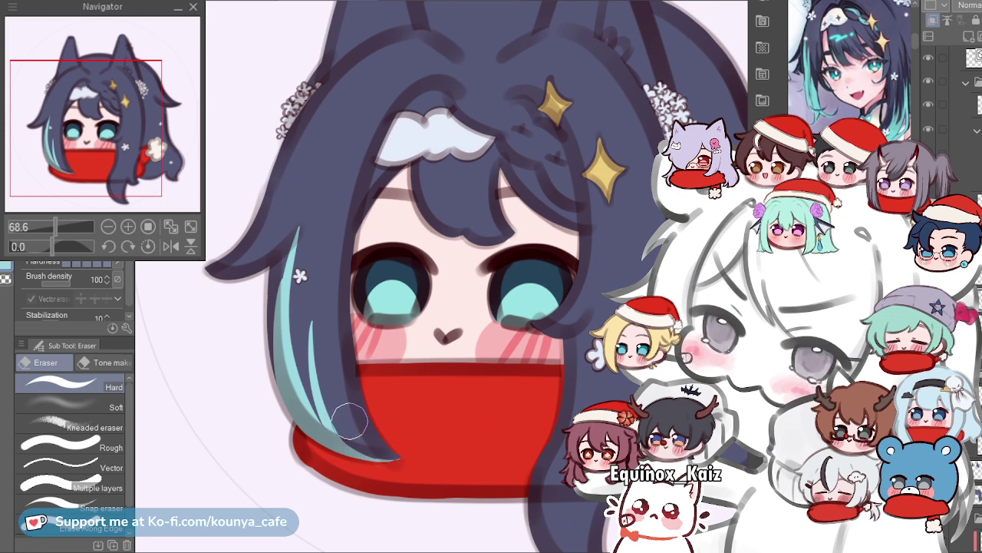
{"action": "scroll", "coordinate": [367, 428], "scroll_direction": "down", "scroll_amount": 1}
{"action": "scroll", "coordinate": [376, 333], "scroll_direction": "down", "scroll_amount": 3}
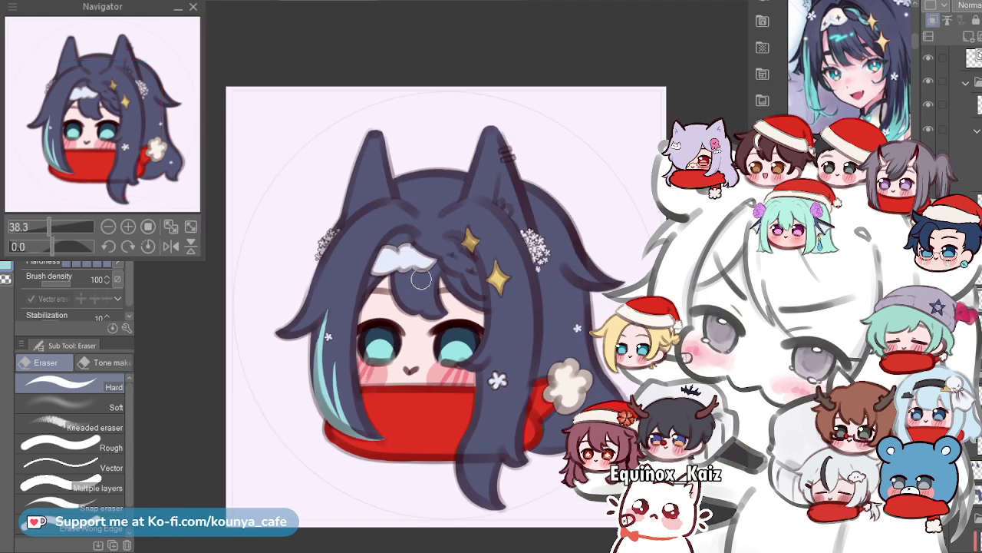
Paint a curved light teal highlight streak with the G-pen from the hair parting across the braid, beside the gold stars.
{"action": "key", "text": "p"}
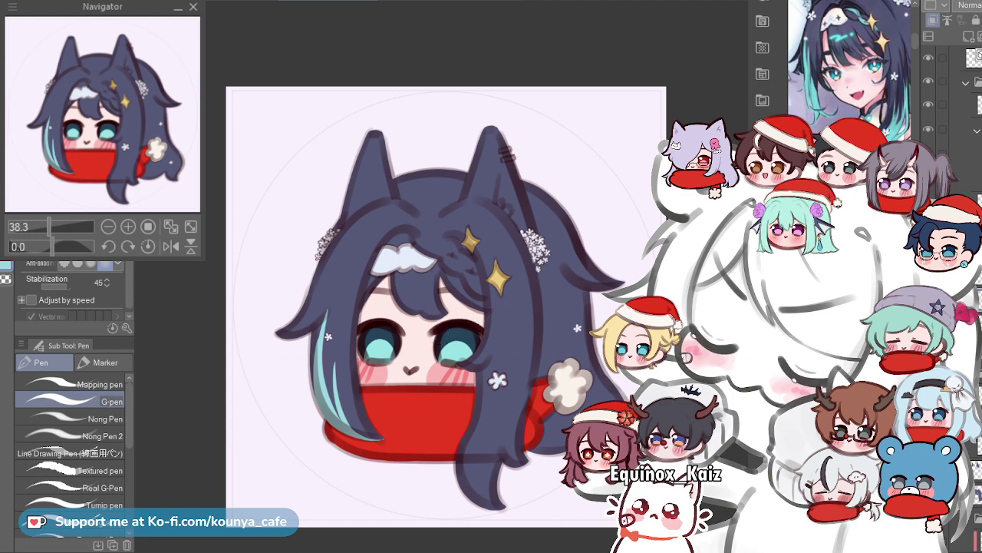
{"action": "scroll", "coordinate": [453, 366], "scroll_direction": "up", "scroll_amount": 3}
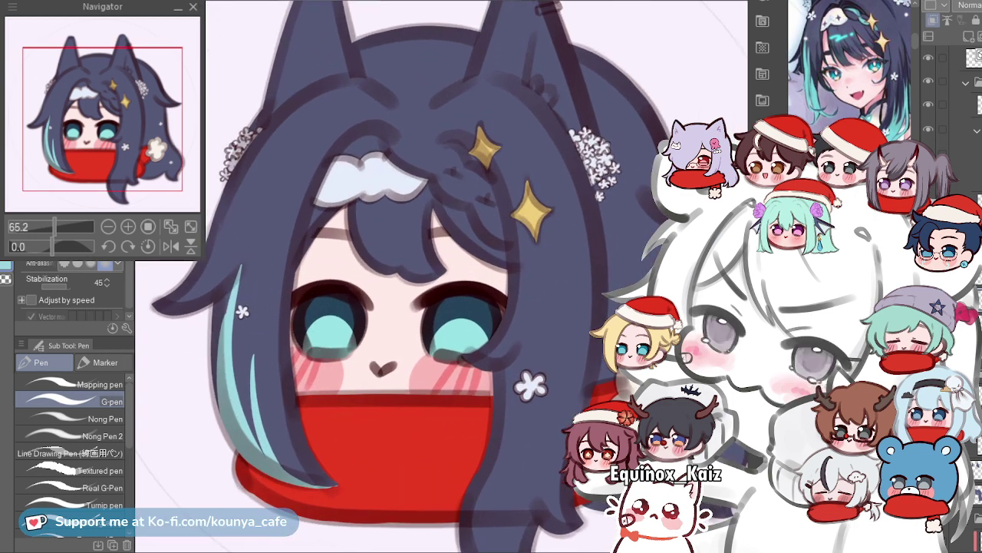
{"action": "scroll", "coordinate": [321, 311], "scroll_direction": "down", "scroll_amount": 2}
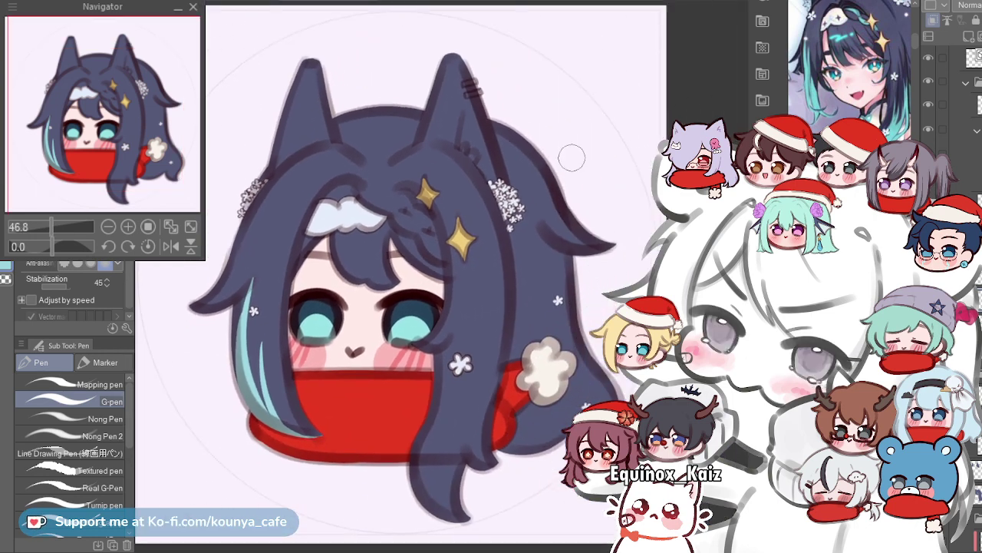
{"action": "scroll", "coordinate": [435, 213], "scroll_direction": "up", "scroll_amount": 4}
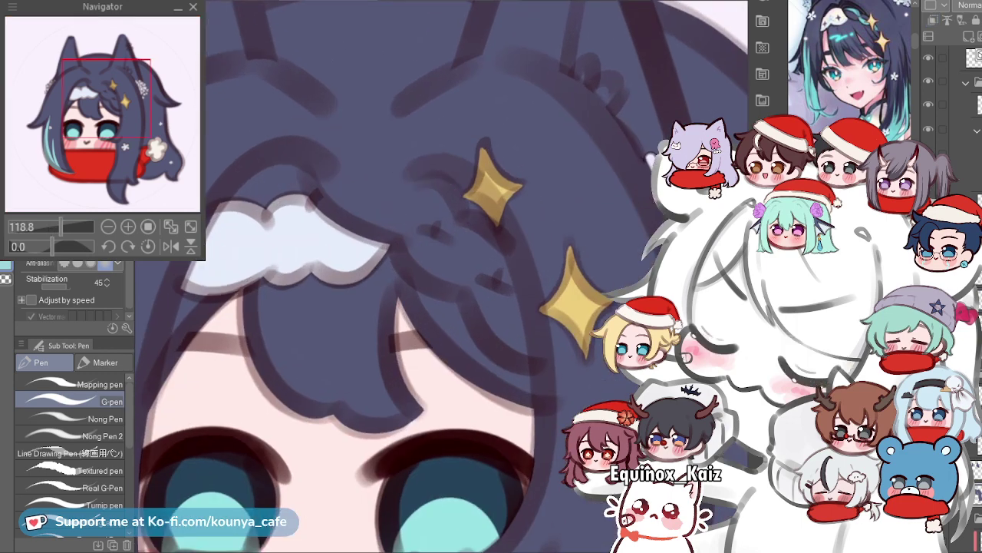
{"action": "left_click_drag", "start_coordinate": [388, 187], "coordinate": [352, 206]}
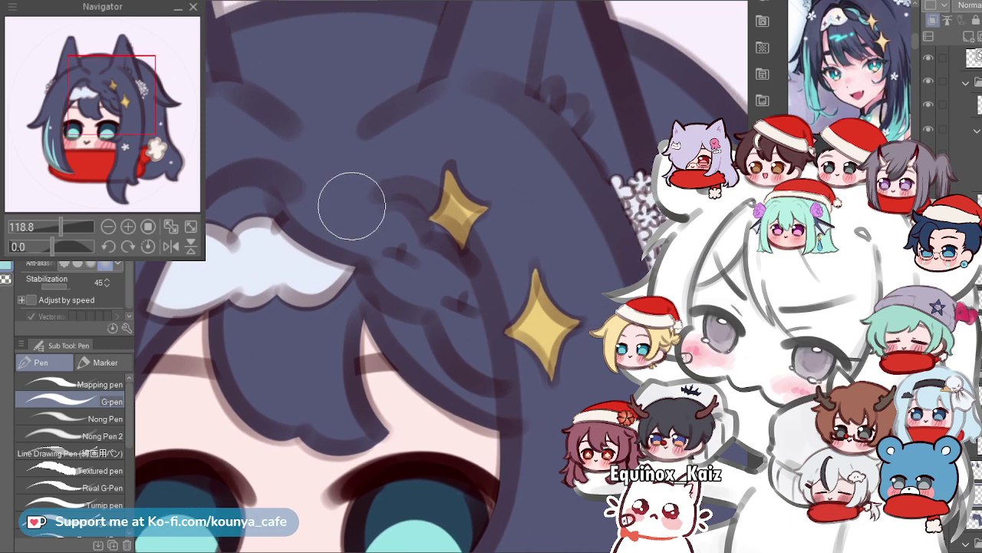
{"action": "key", "text": "ctrl+z"}
{"action": "key", "text": "ctrl+z"}
{"action": "left_click_drag", "start_coordinate": [296, 201], "coordinate": [409, 262]}
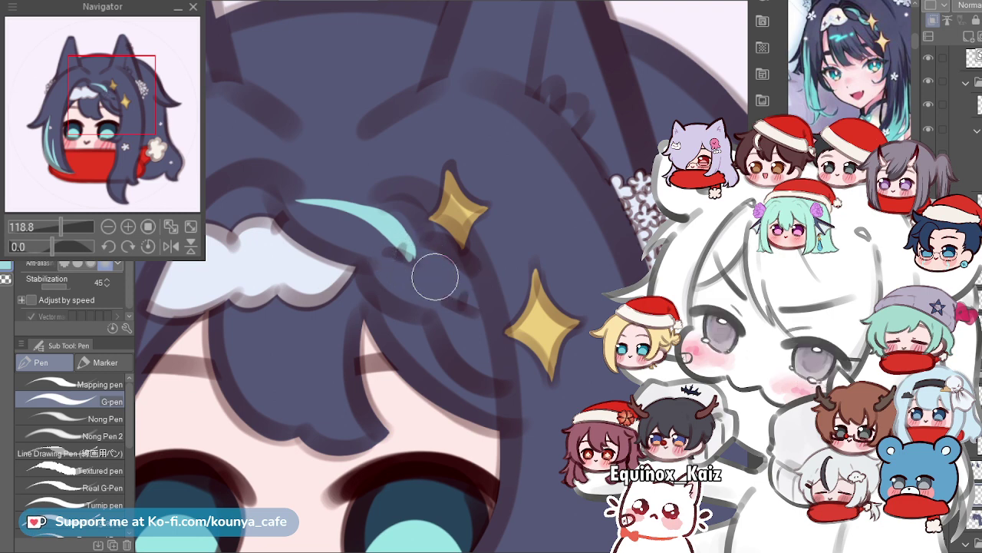
{"action": "left_click_drag", "start_coordinate": [414, 261], "coordinate": [498, 302]}
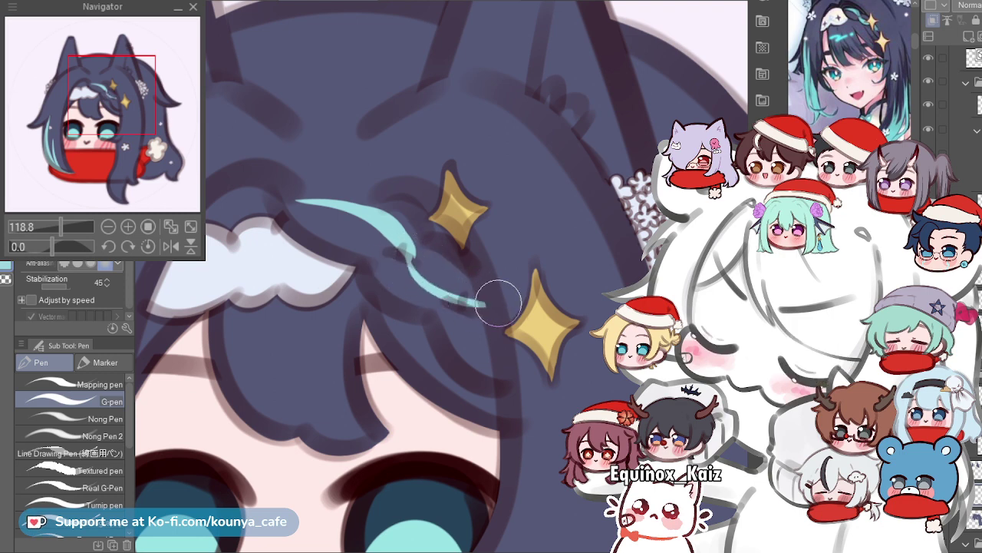
Thicken the lower half of the teal streak and widen its end near the large gold star.
{"action": "mouse_move", "coordinate": [402, 258]}
{"action": "left_mouse_down"}
{"action": "mouse_move", "coordinate": [409, 282]}
{"action": "mouse_move", "coordinate": [470, 296]}
{"action": "left_mouse_up"}
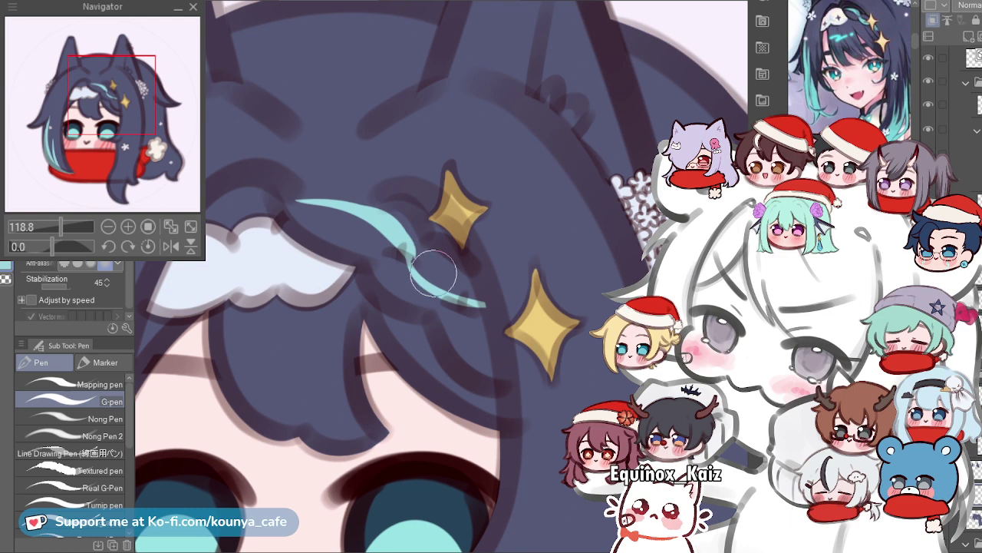
{"action": "mouse_move", "coordinate": [402, 256]}
{"action": "left_mouse_down"}
{"action": "mouse_move", "coordinate": [419, 295]}
{"action": "mouse_move", "coordinate": [471, 301]}
{"action": "left_mouse_up"}
{"action": "key", "text": "ctrl+z"}
{"action": "mouse_move", "coordinate": [401, 257]}
{"action": "left_mouse_down"}
{"action": "mouse_move", "coordinate": [428, 292]}
{"action": "mouse_move", "coordinate": [478, 299]}
{"action": "left_mouse_up"}
{"action": "key", "text": "ctrl+z"}
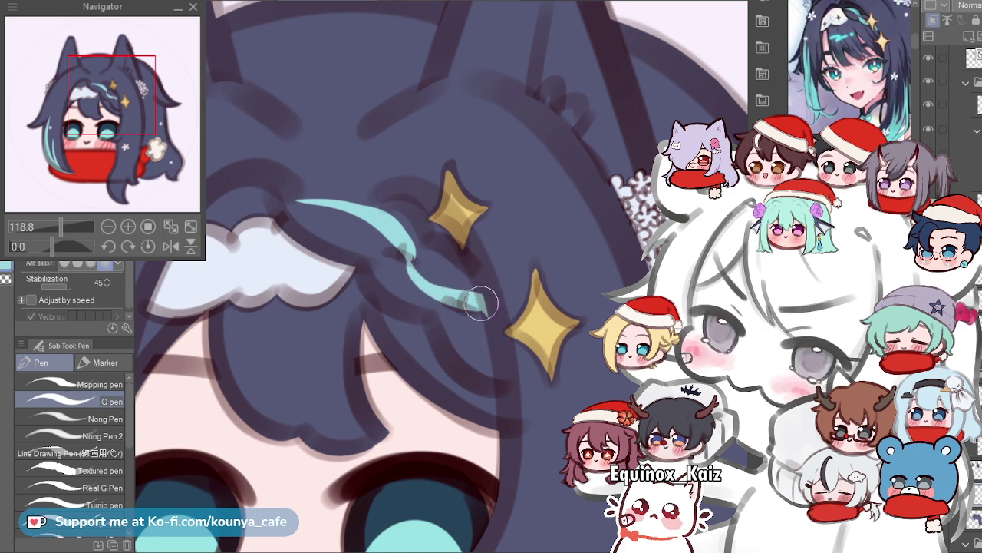
{"action": "scroll", "coordinate": [488, 297], "scroll_direction": "down", "scroll_amount": 5}
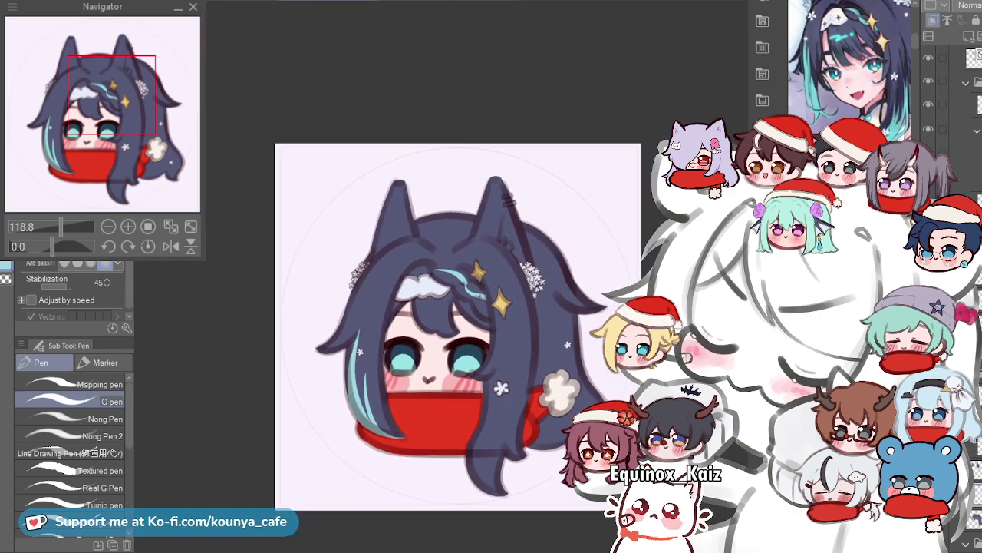
{"action": "scroll", "coordinate": [466, 307], "scroll_direction": "up", "scroll_amount": 4}
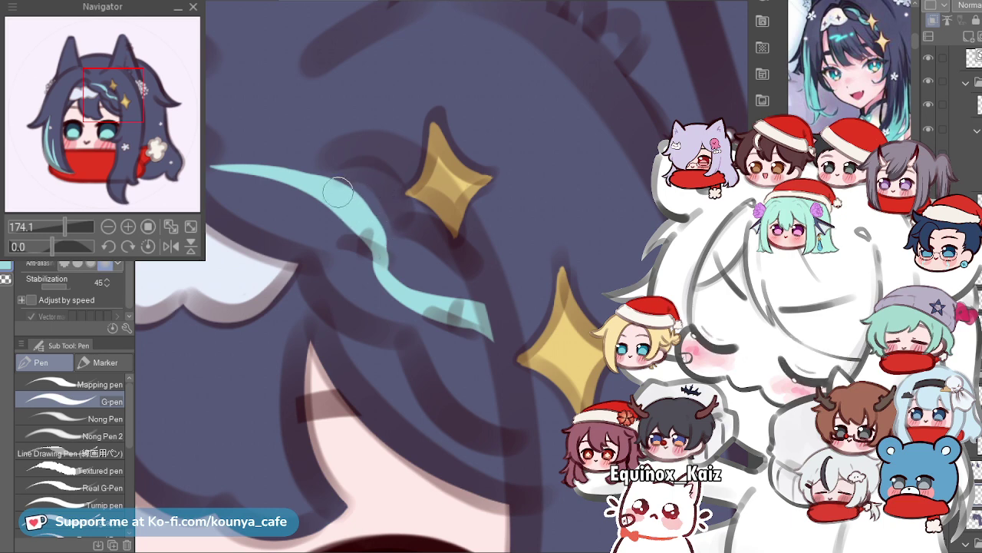
Thicken the upper half of the teal streak along its top edge and reshape its tapered tip at the parting.
{"action": "left_click_drag", "start_coordinate": [346, 201], "coordinate": [382, 223]}
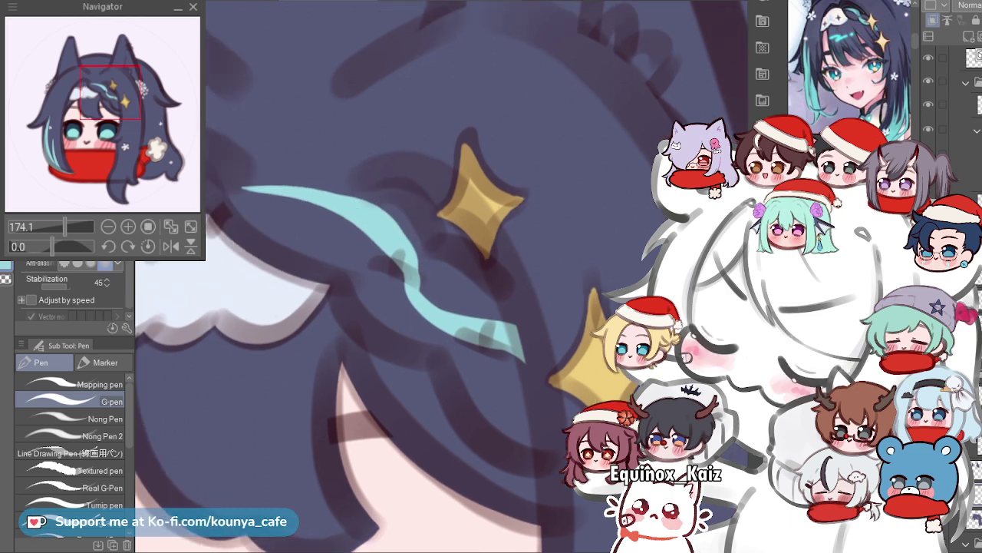
{"action": "scroll", "coordinate": [382, 224], "scroll_direction": "up", "scroll_amount": 1}
{"action": "scroll", "coordinate": [359, 221], "scroll_direction": "up", "scroll_amount": 1}
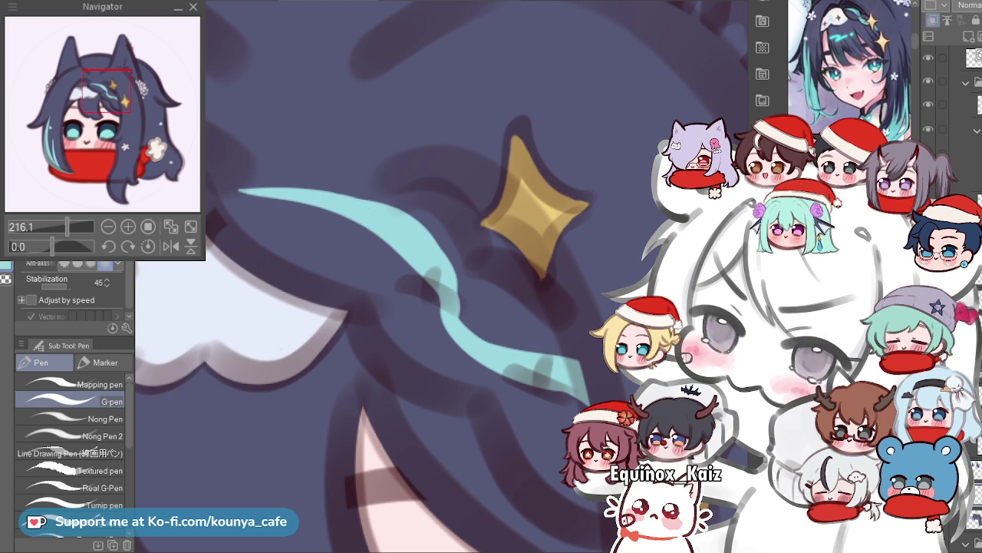
{"action": "left_click_drag", "start_coordinate": [343, 217], "coordinate": [376, 220]}
{"action": "scroll", "coordinate": [362, 215], "scroll_direction": "up", "scroll_amount": 2}
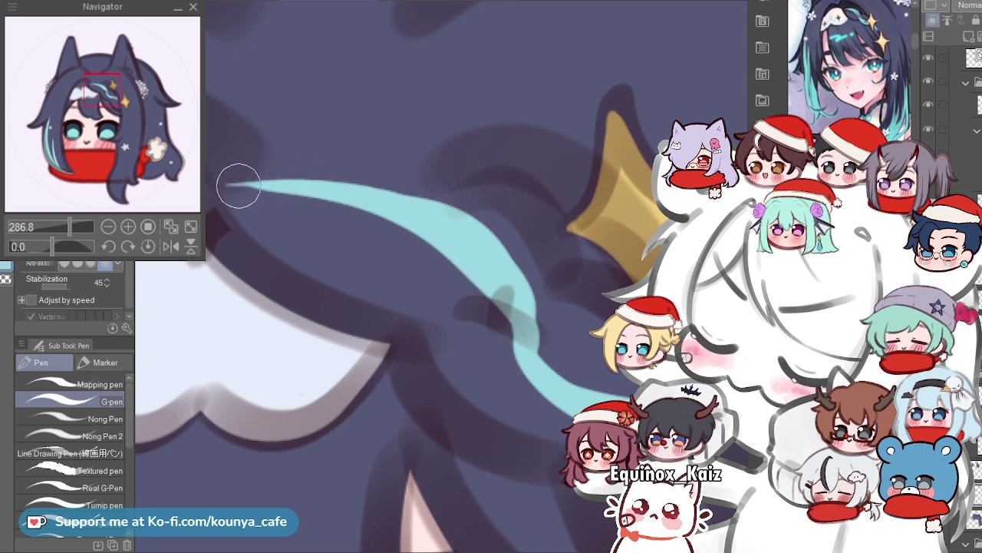
{"action": "key", "text": "ctrl+z"}
{"action": "mouse_move", "coordinate": [267, 181]}
{"action": "left_mouse_down"}
{"action": "mouse_move", "coordinate": [404, 199]}
{"action": "mouse_move", "coordinate": [454, 222]}
{"action": "left_mouse_up"}
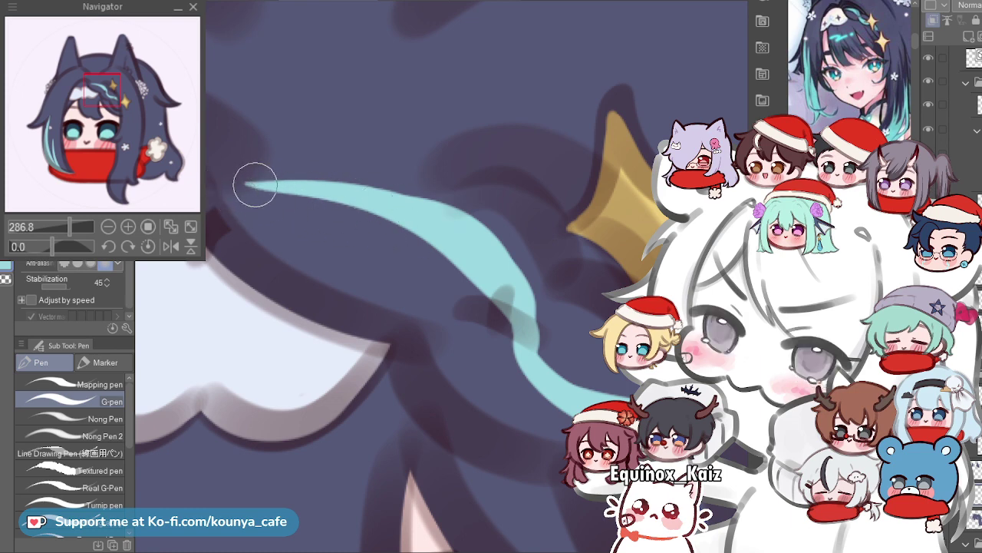
{"action": "key", "text": "ctrl+z"}
{"action": "left_click_drag", "start_coordinate": [235, 179], "coordinate": [314, 184]}
{"action": "key", "text": "ctrl+z"}
{"action": "left_click_drag", "start_coordinate": [233, 187], "coordinate": [312, 192]}
{"action": "key", "text": "ctrl+z"}
{"action": "key", "text": "ctrl+z"}
{"action": "mouse_move", "coordinate": [235, 186]}
{"action": "left_mouse_down"}
{"action": "mouse_move", "coordinate": [270, 182]}
{"action": "mouse_move", "coordinate": [425, 209]}
{"action": "left_mouse_up"}
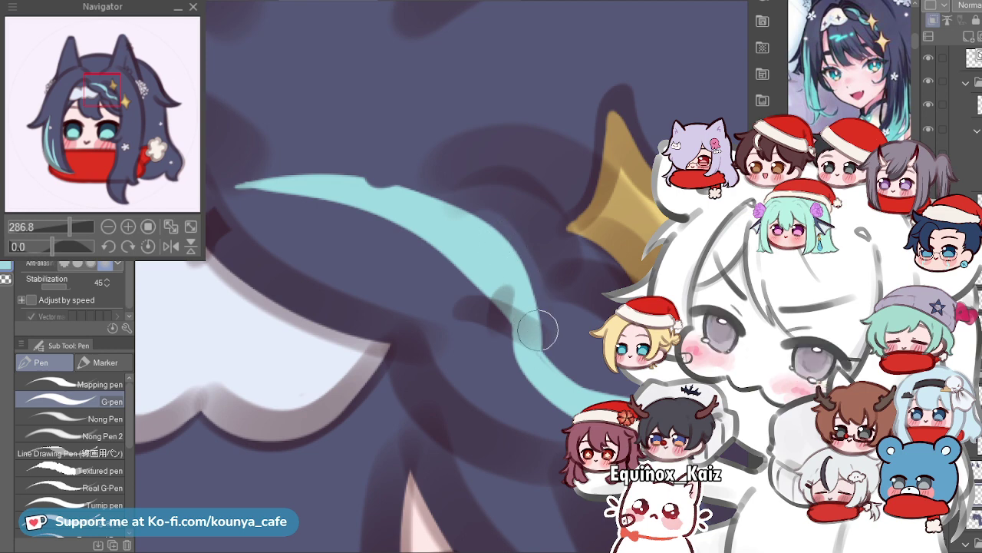
Smooth out the notch in the upper edge of the teal streak, using a smaller Hard eraser for cleanup.
{"action": "scroll", "coordinate": [502, 207], "scroll_direction": "down", "scroll_amount": 3}
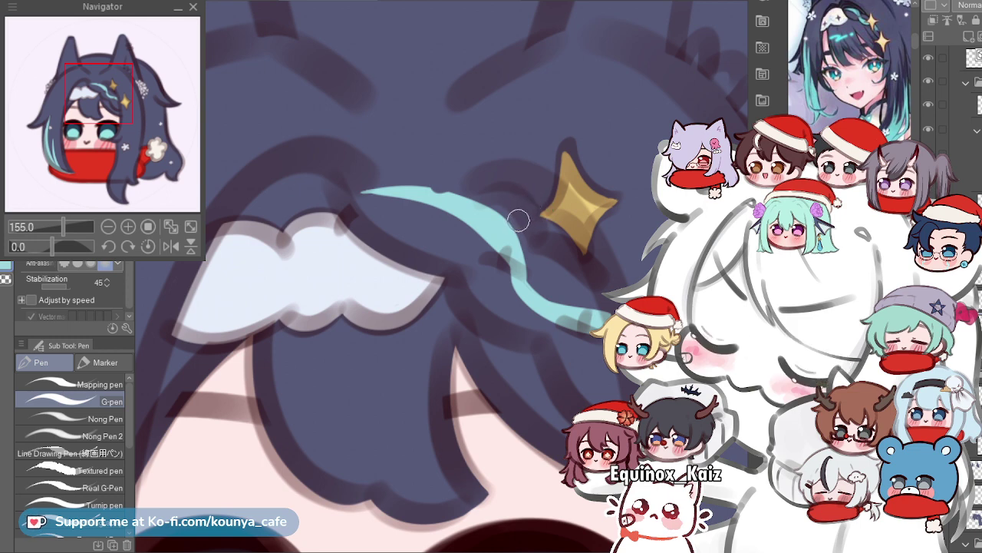
{"action": "scroll", "coordinate": [465, 192], "scroll_direction": "up", "scroll_amount": 4}
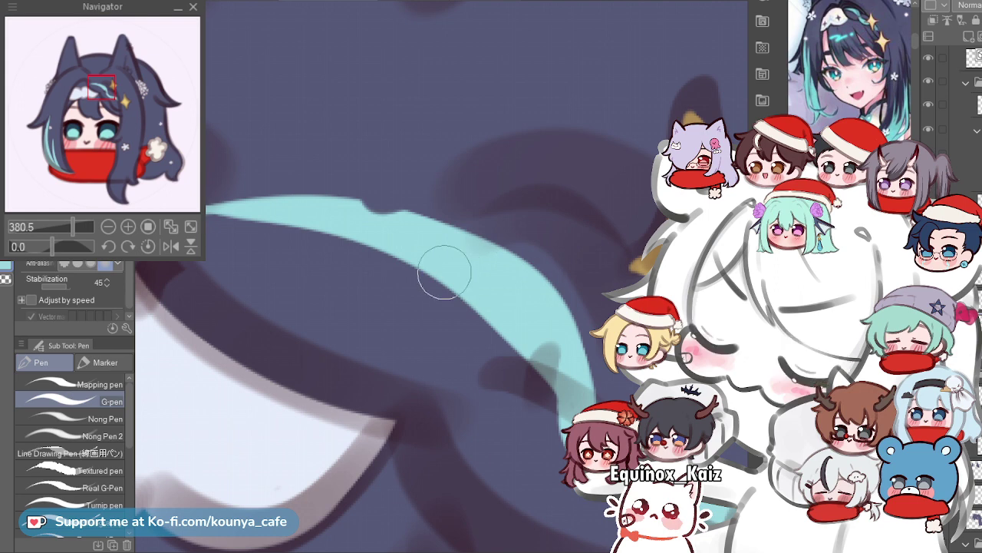
{"action": "key", "text": "e"}
{"action": "key", "text": "bracketleft"}
{"action": "key", "text": "bracketleft"}
{"action": "key", "text": "ctrl+z"}
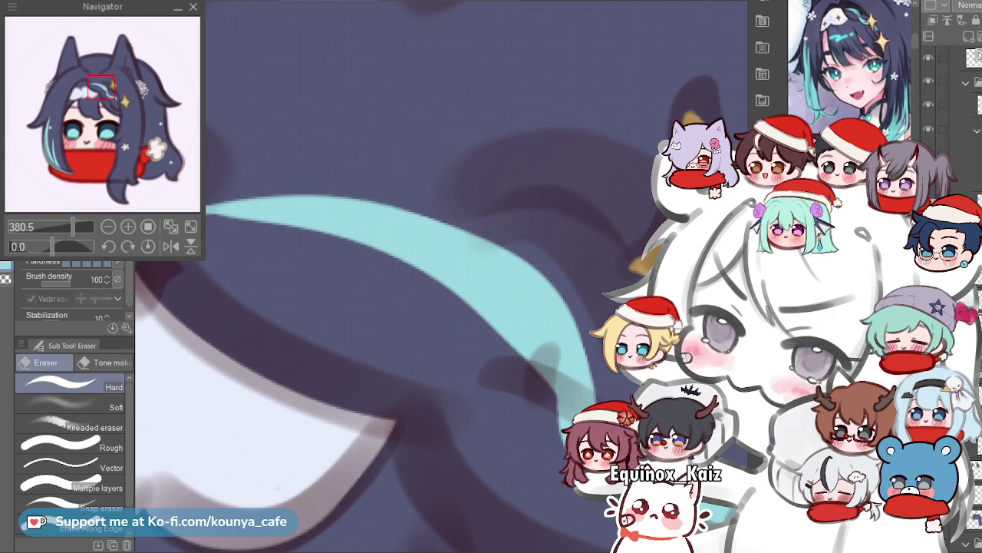
Examine how the teal highlights on the side lock and braid balance with the face, hair and scarf.
{"action": "scroll", "coordinate": [435, 215], "scroll_direction": "down", "scroll_amount": 6}
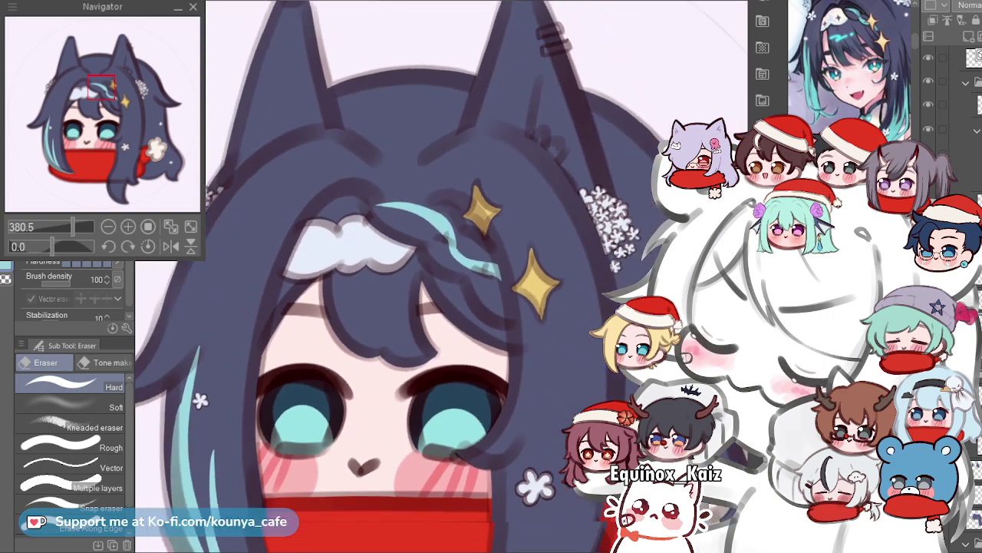
{"action": "scroll", "coordinate": [375, 320], "scroll_direction": "up", "scroll_amount": 2}
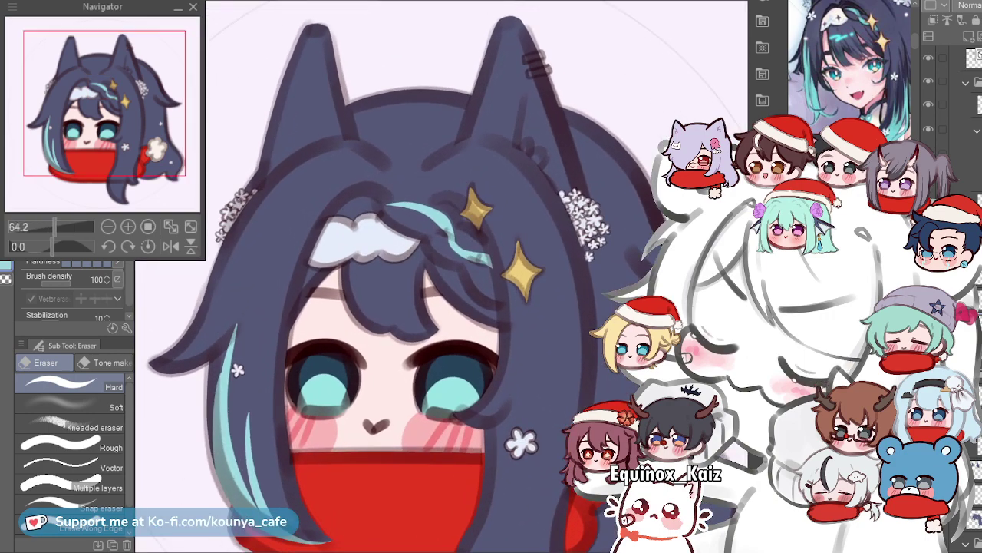
{"action": "scroll", "coordinate": [414, 307], "scroll_direction": "down", "scroll_amount": 1}
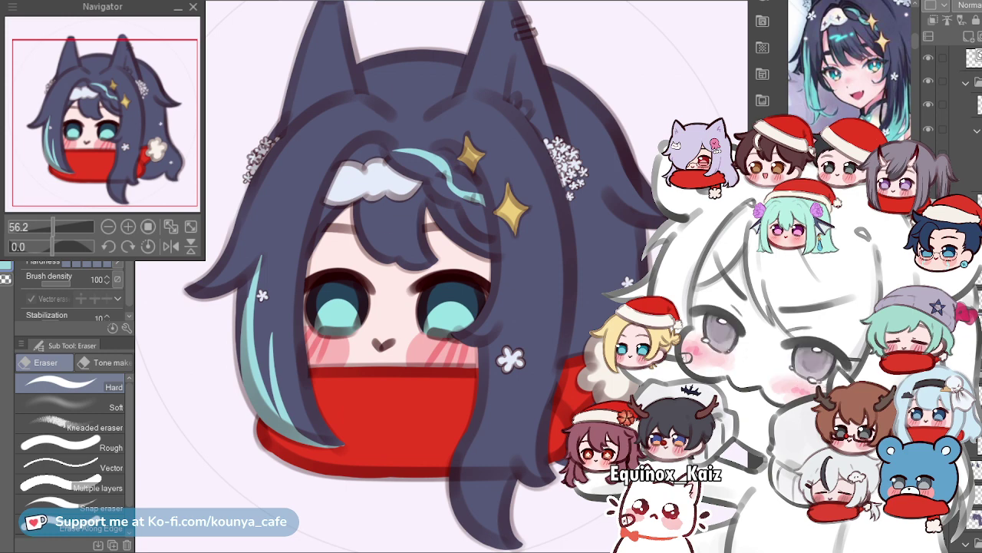
{"action": "scroll", "coordinate": [321, 338], "scroll_direction": "up", "scroll_amount": 3}
{"action": "left_click_drag", "start_coordinate": [321, 338], "coordinate": [337, 299]}
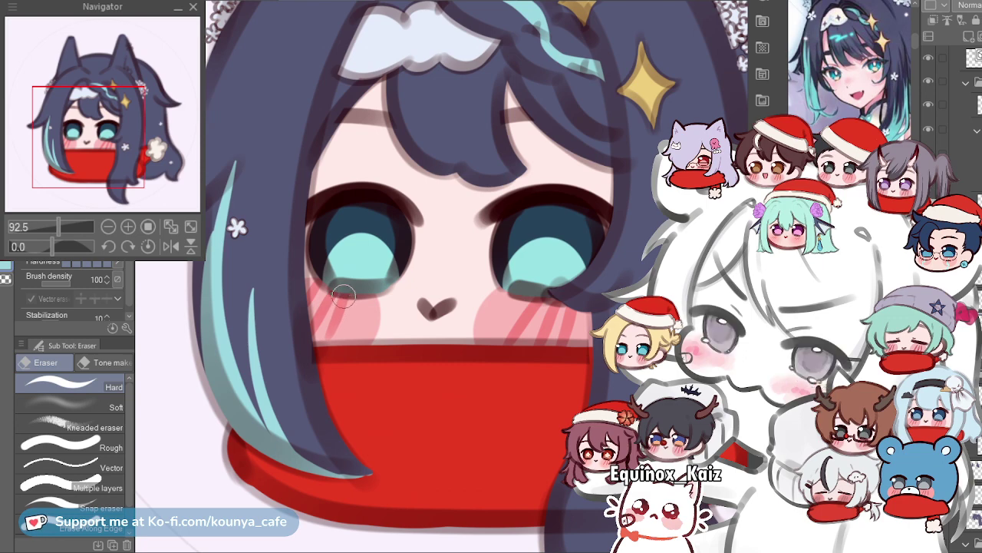
{"action": "scroll", "coordinate": [340, 307], "scroll_direction": "down", "scroll_amount": 4}
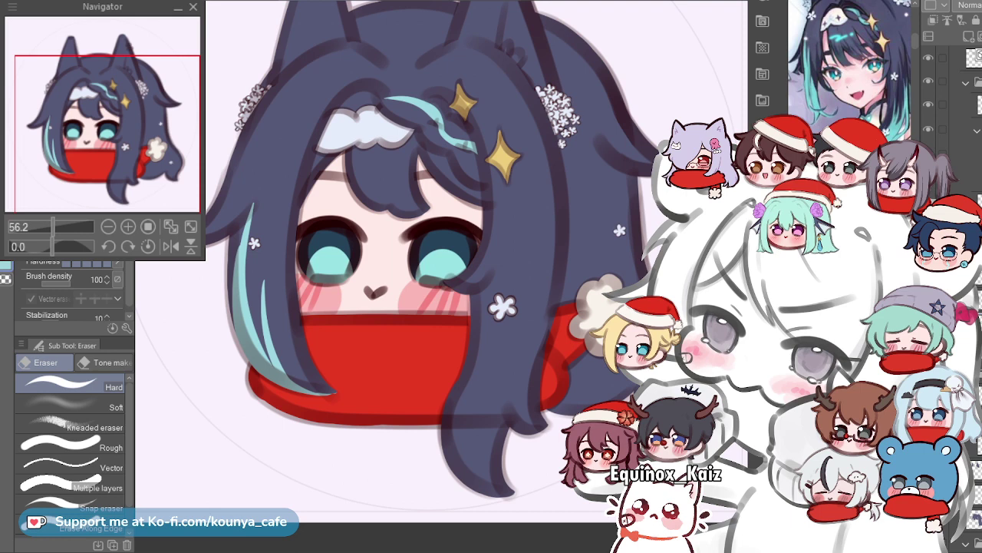
{"action": "scroll", "coordinate": [508, 208], "scroll_direction": "up", "scroll_amount": 2}
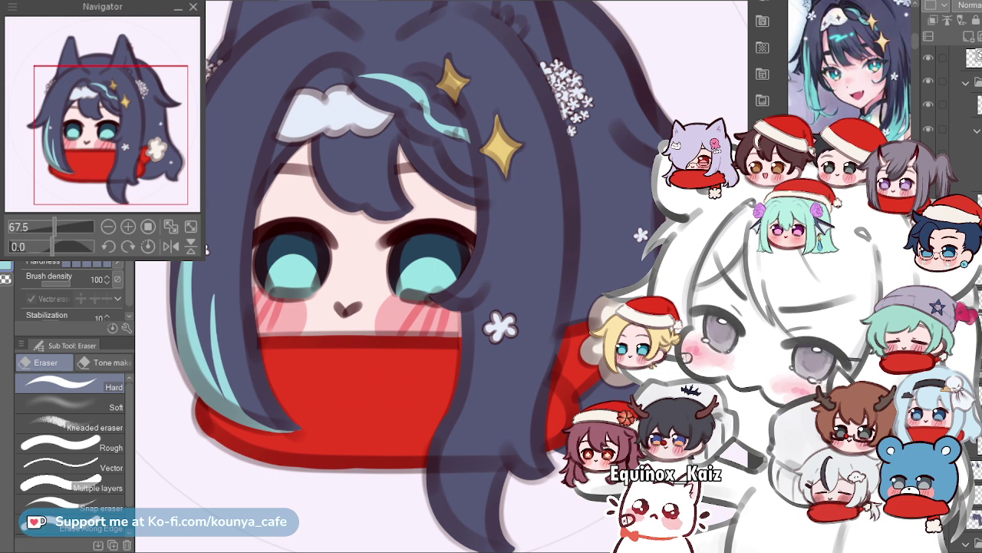
{"action": "scroll", "coordinate": [386, 322], "scroll_direction": "up", "scroll_amount": 2}
{"action": "left_click_drag", "start_coordinate": [385, 322], "coordinate": [437, 335]}
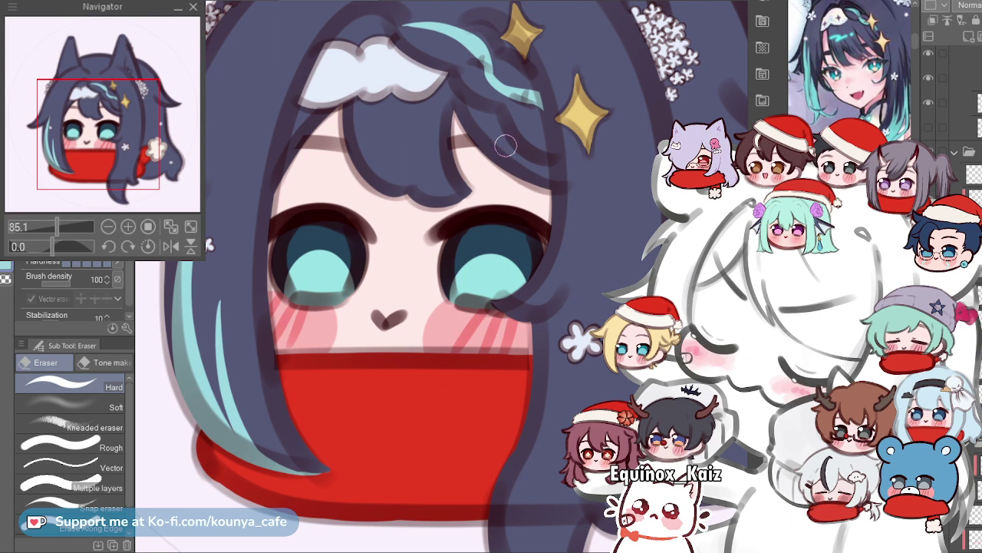
{"action": "left_click_drag", "start_coordinate": [438, 253], "coordinate": [415, 280]}
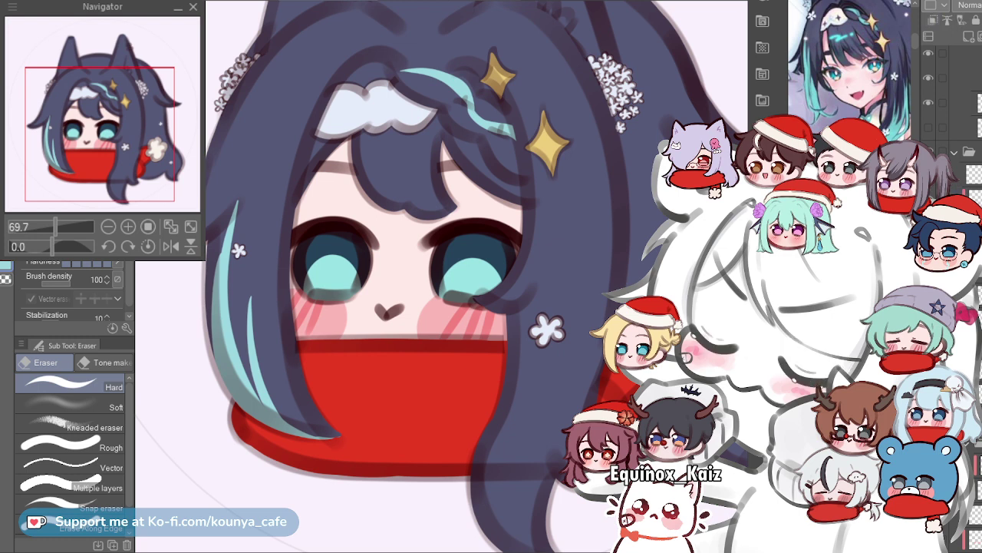
{"action": "left_click_drag", "start_coordinate": [568, 205], "coordinate": [494, 191]}
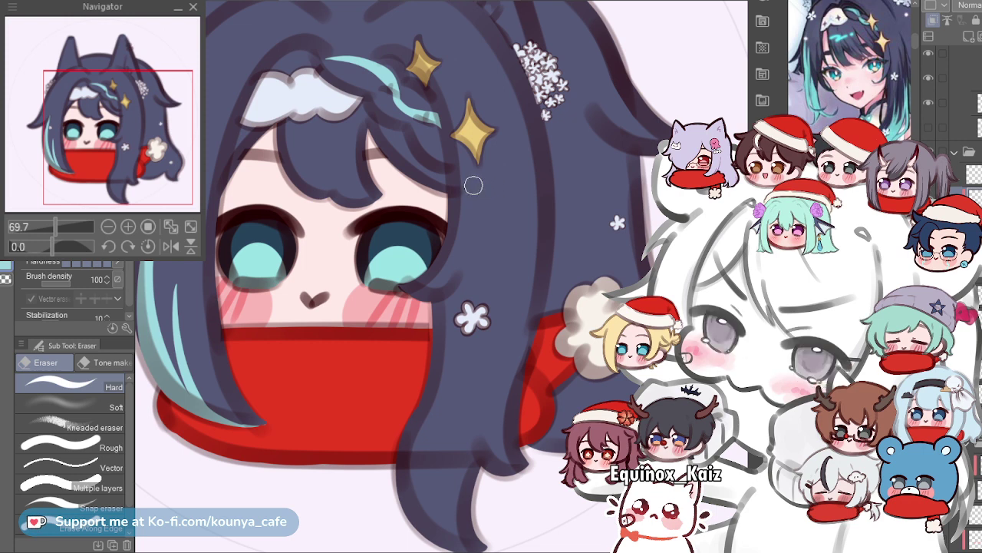
{"action": "left_click_drag", "start_coordinate": [431, 161], "coordinate": [485, 202]}
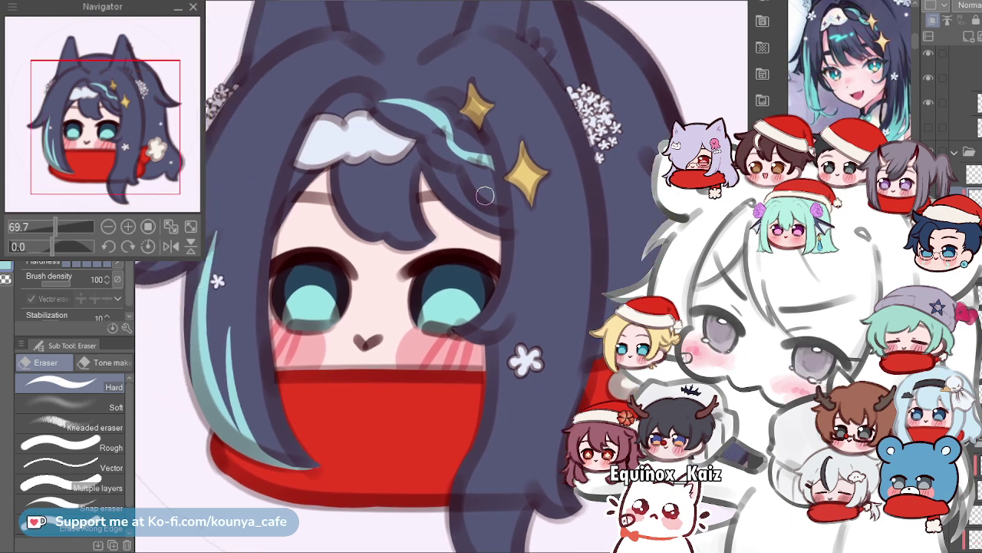
{"action": "left_click_drag", "start_coordinate": [514, 265], "coordinate": [471, 188]}
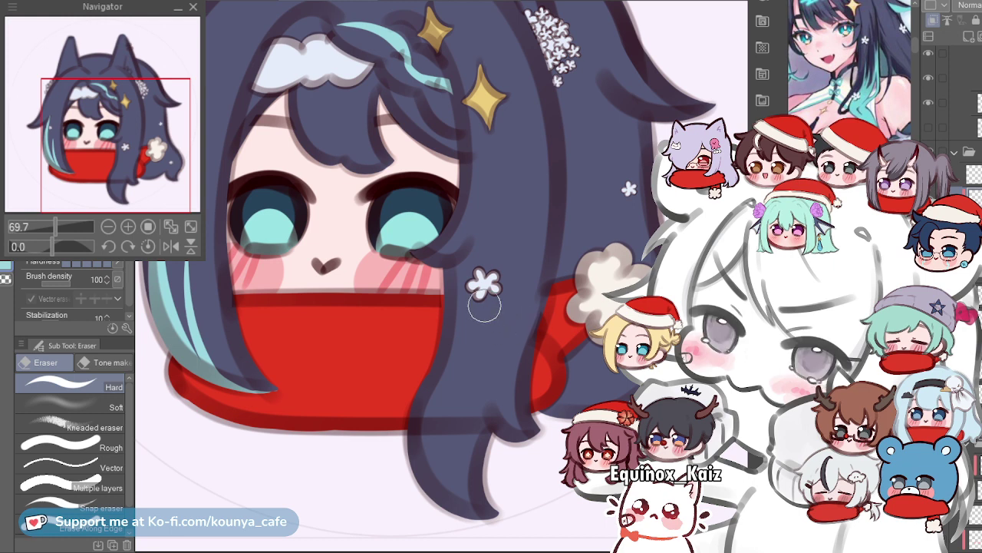
Switch to the G-pen for painting the long lock that hangs over the scarf below the white flower.
{"action": "key", "text": "p"}
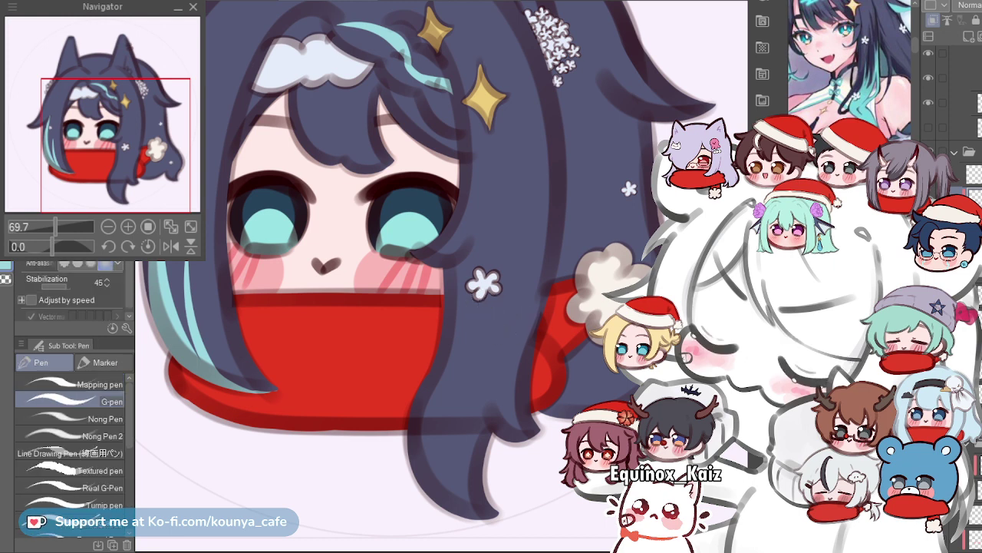
{"action": "mouse_move", "coordinate": [512, 284]}
{"action": "left_mouse_down"}
{"action": "mouse_move", "coordinate": [482, 269]}
{"action": "mouse_move", "coordinate": [508, 269]}
{"action": "left_mouse_up"}
{"action": "left_click_drag", "start_coordinate": [457, 300], "coordinate": [478, 284]}
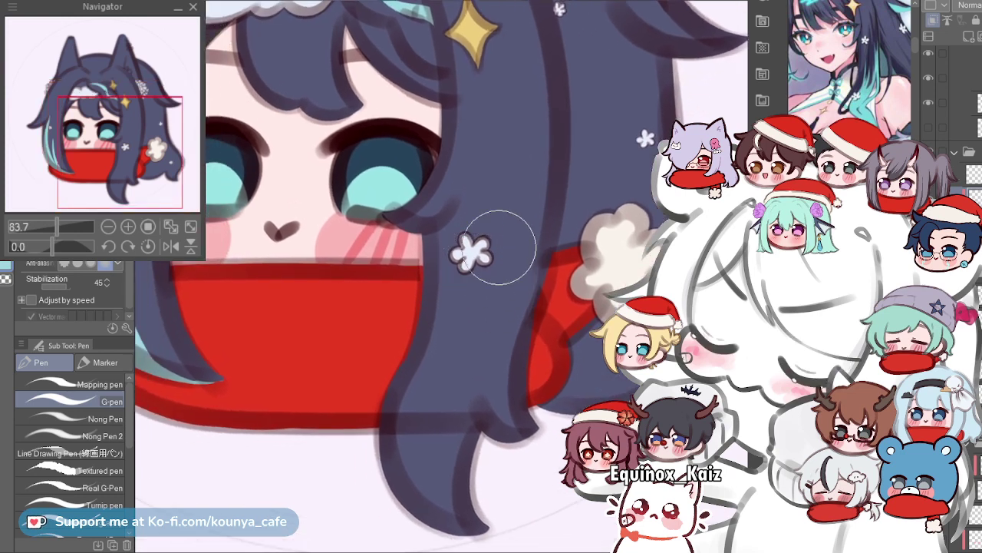
{"action": "left_click_drag", "start_coordinate": [510, 221], "coordinate": [522, 427]}
{"action": "mouse_move", "coordinate": [522, 252]}
{"action": "left_mouse_down"}
{"action": "mouse_move", "coordinate": [491, 381]}
{"action": "mouse_move", "coordinate": [521, 429]}
{"action": "left_mouse_up"}
{"action": "key", "text": "ctrl+z"}
{"action": "key", "text": "ctrl+z"}
{"action": "scroll", "coordinate": [512, 336], "scroll_direction": "up", "scroll_amount": 1}
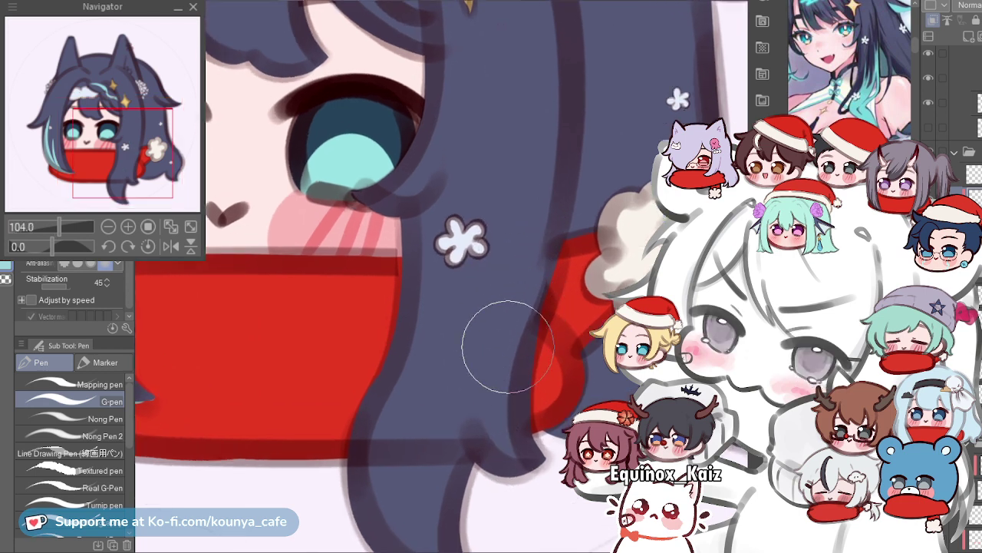
{"action": "left_click_drag", "start_coordinate": [494, 315], "coordinate": [517, 272]}
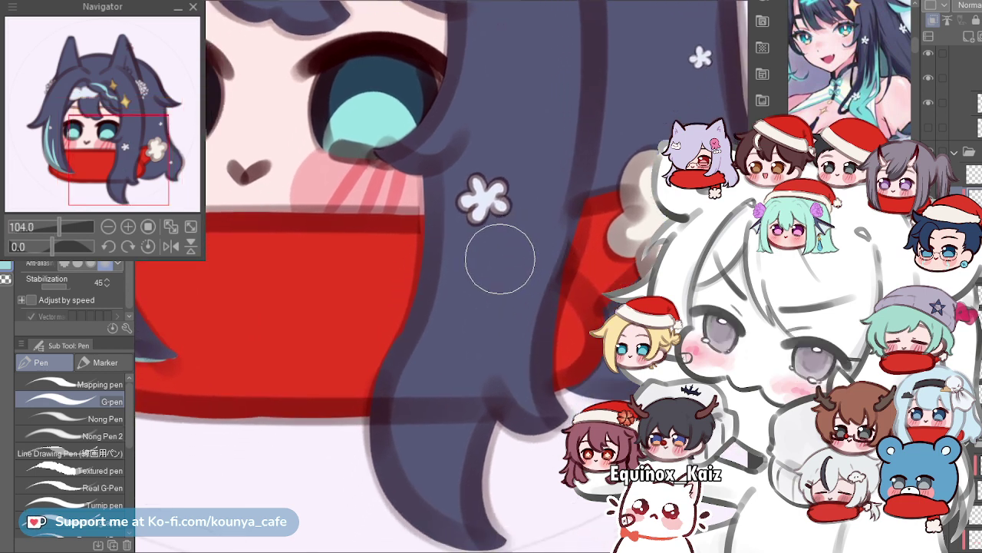
{"action": "left_click_drag", "start_coordinate": [528, 228], "coordinate": [537, 426]}
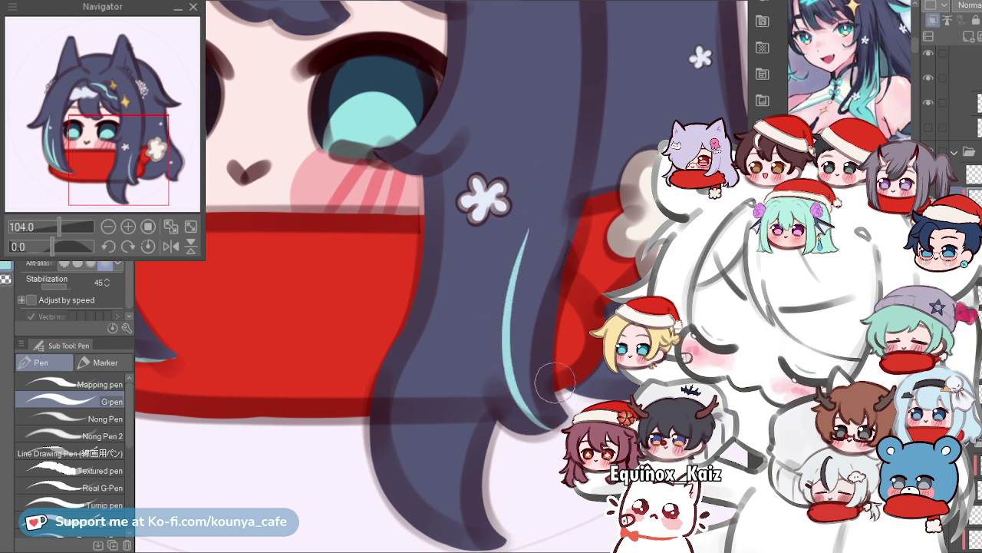
{"action": "left_click_drag", "start_coordinate": [533, 290], "coordinate": [558, 252]}
{"action": "key", "text": "ctrl+z"}
{"action": "left_click_drag", "start_coordinate": [561, 192], "coordinate": [507, 380]}
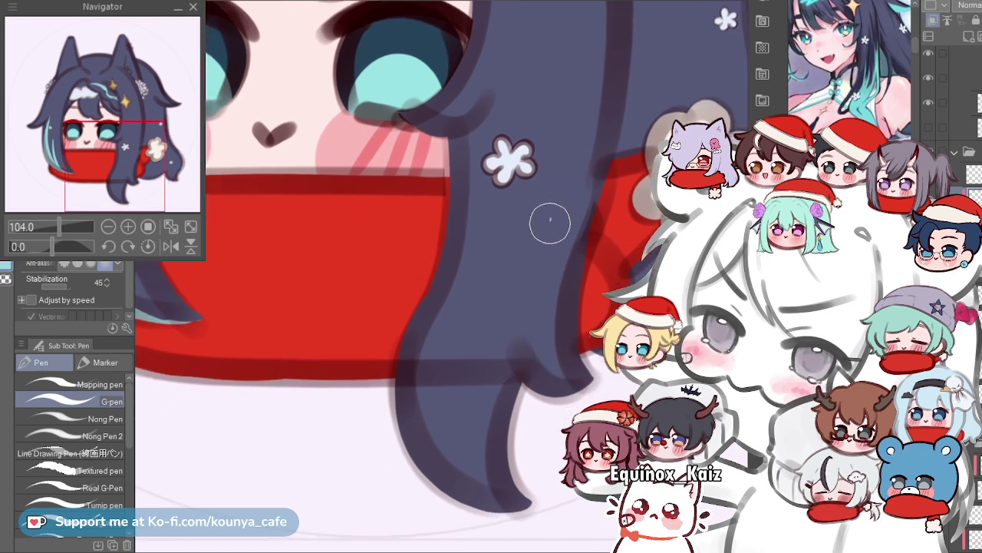
{"action": "key", "text": "ctrl+z"}
{"action": "key", "text": "ctrl+z"}
Outline a curved teal streak down the lower tip of the long lock and fill it in solid.
{"action": "left_click_drag", "start_coordinate": [551, 223], "coordinate": [505, 396]}
{"action": "left_click_drag", "start_coordinate": [499, 298], "coordinate": [459, 446]}
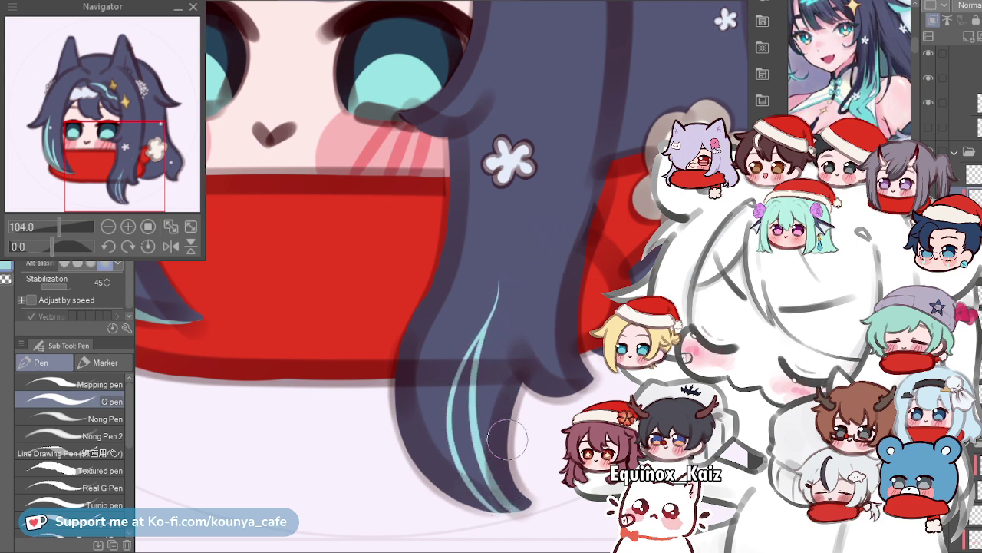
{"action": "left_click_drag", "start_coordinate": [495, 291], "coordinate": [463, 412]}
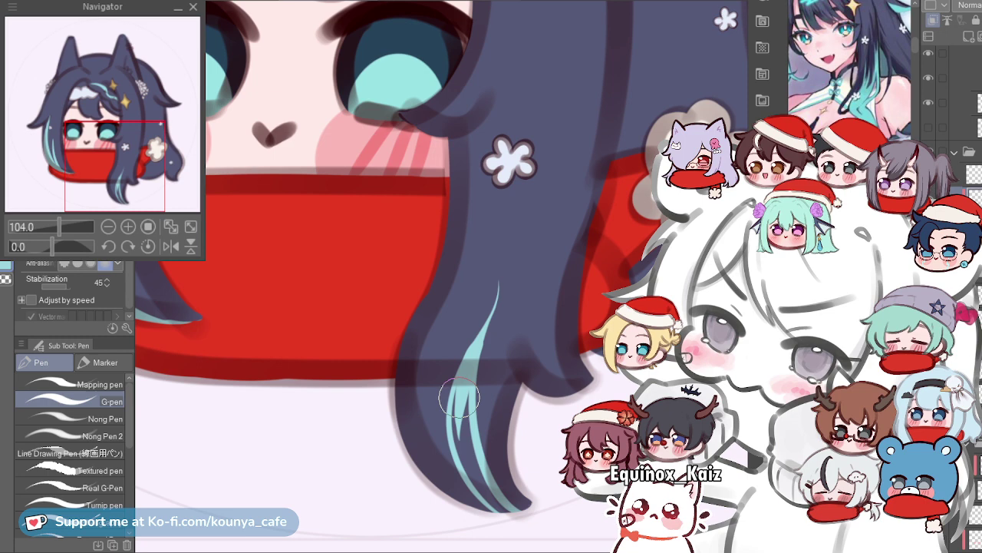
{"action": "key", "text": "ctrl+z"}
{"action": "left_click_drag", "start_coordinate": [478, 348], "coordinate": [459, 412]}
{"action": "mouse_move", "coordinate": [469, 370]}
{"action": "left_mouse_down"}
{"action": "mouse_move", "coordinate": [463, 453]}
{"action": "mouse_move", "coordinate": [470, 372]}
{"action": "mouse_move", "coordinate": [487, 468]}
{"action": "left_mouse_up"}
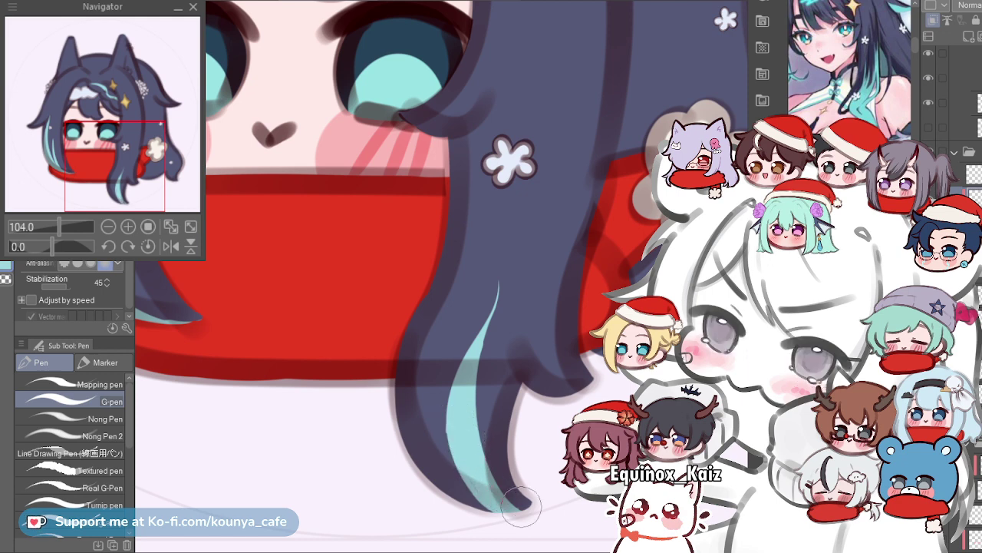
Smooth the outer left edge of the teal streak in the lock's lower tip.
{"action": "scroll", "coordinate": [450, 406], "scroll_direction": "up", "scroll_amount": 2}
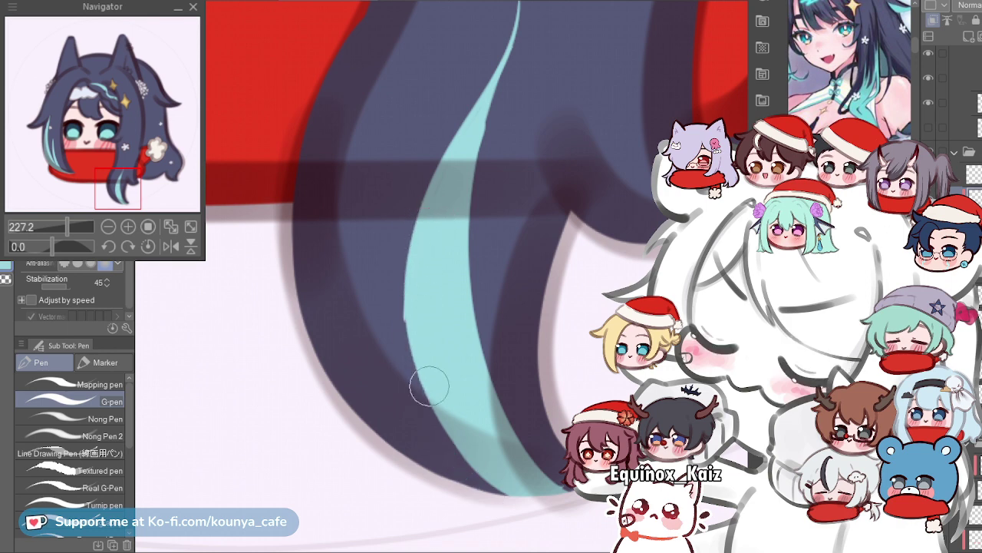
{"action": "left_click_drag", "start_coordinate": [427, 223], "coordinate": [447, 426]}
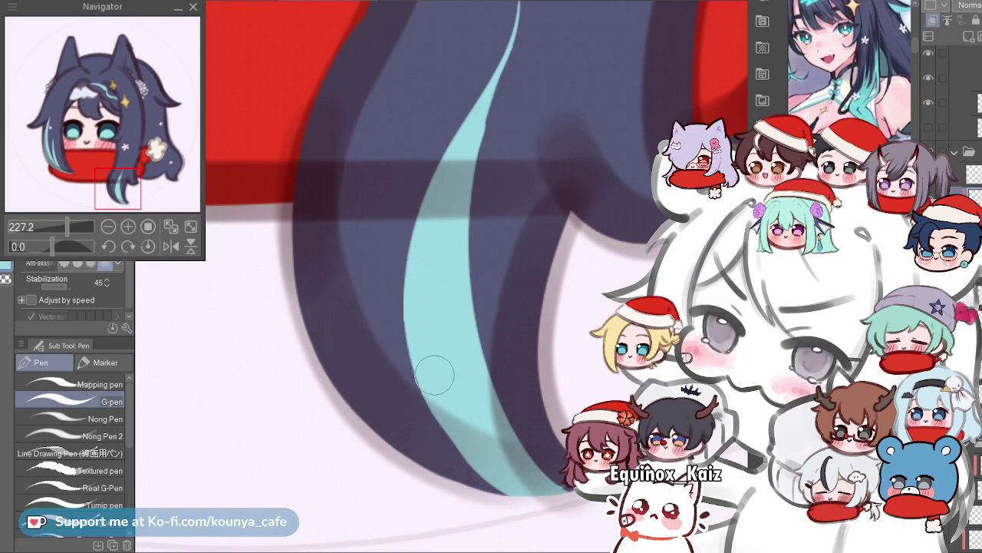
{"action": "scroll", "coordinate": [477, 423], "scroll_direction": "down", "scroll_amount": 5}
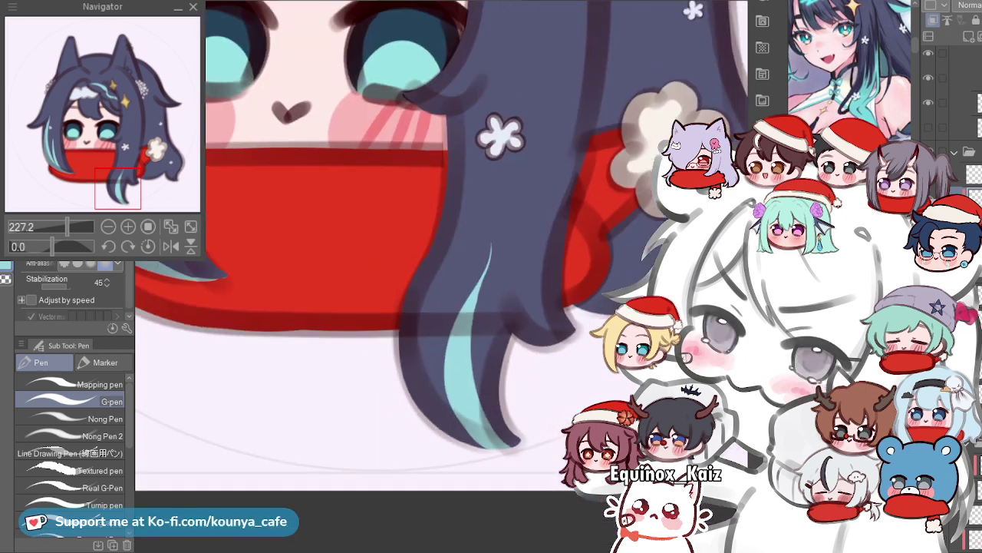
Thicken the streak's tapered upper end and smooth the notch along its right edge.
{"action": "scroll", "coordinate": [431, 328], "scroll_direction": "up", "scroll_amount": 3}
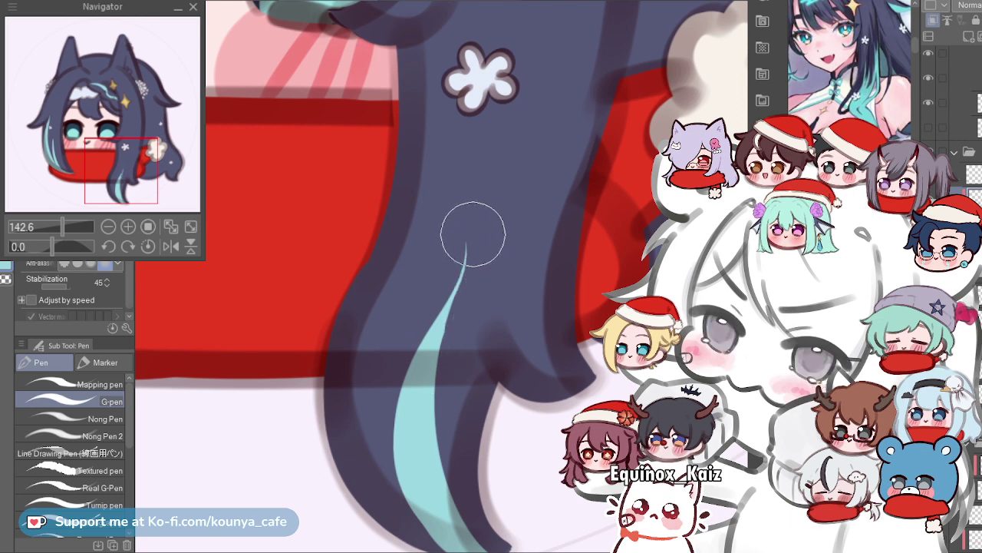
{"action": "left_click_drag", "start_coordinate": [468, 224], "coordinate": [449, 309]}
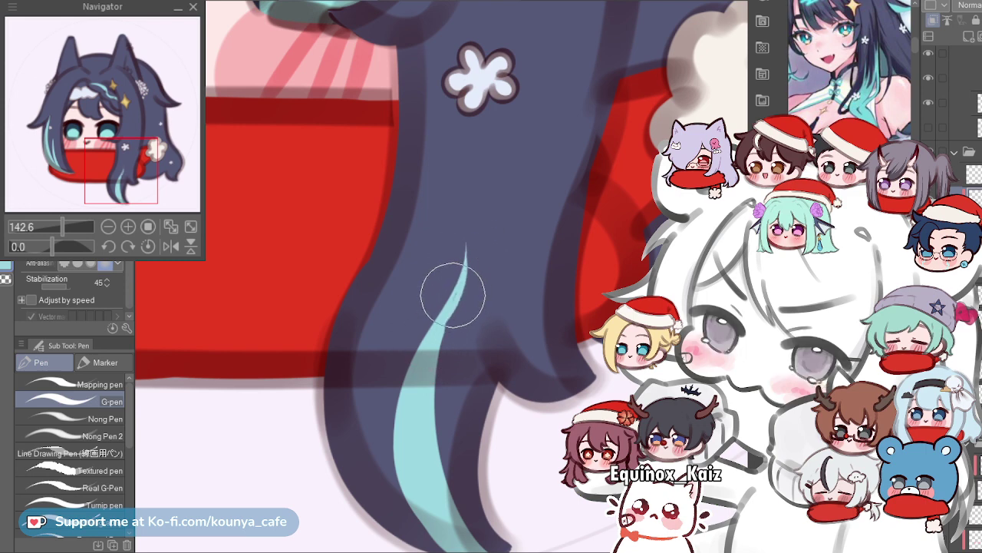
{"action": "scroll", "coordinate": [472, 287], "scroll_direction": "down", "scroll_amount": 5}
{"action": "scroll", "coordinate": [477, 284], "scroll_direction": "up", "scroll_amount": 4}
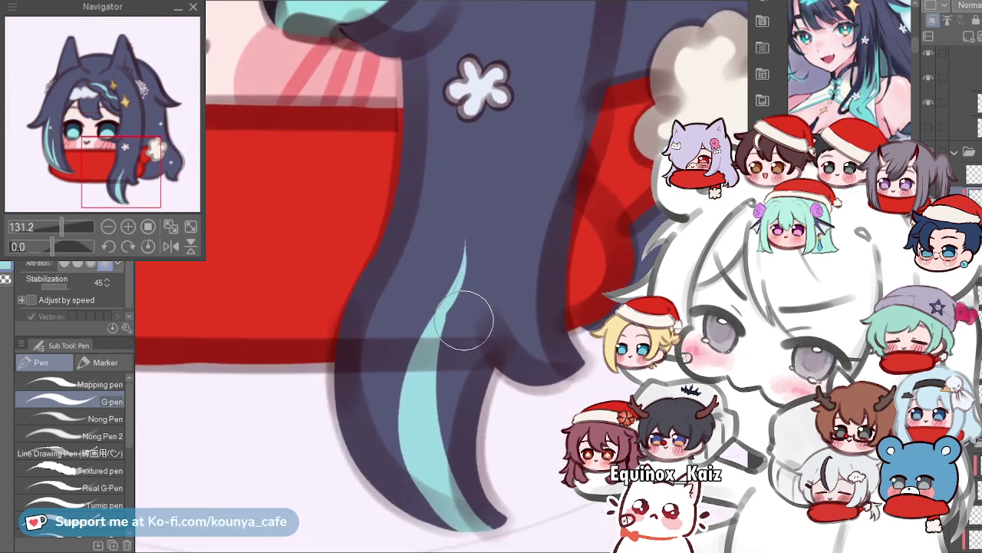
{"action": "scroll", "coordinate": [464, 320], "scroll_direction": "up", "scroll_amount": 2}
{"action": "scroll", "coordinate": [461, 264], "scroll_direction": "up", "scroll_amount": 1}
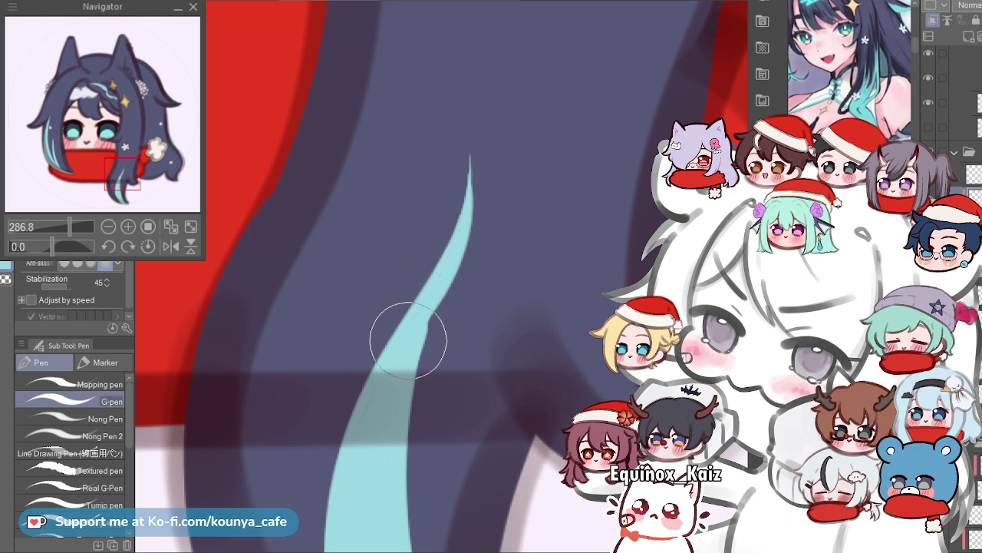
{"action": "left_click_drag", "start_coordinate": [469, 230], "coordinate": [491, 200]}
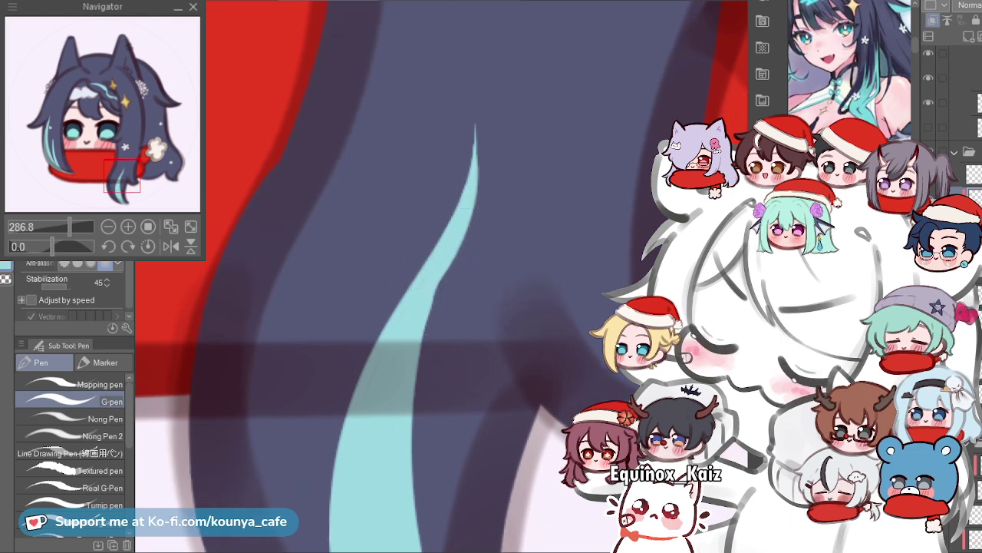
{"action": "scroll", "coordinate": [438, 310], "scroll_direction": "down", "scroll_amount": 3}
{"action": "scroll", "coordinate": [451, 319], "scroll_direction": "up", "scroll_amount": 3}
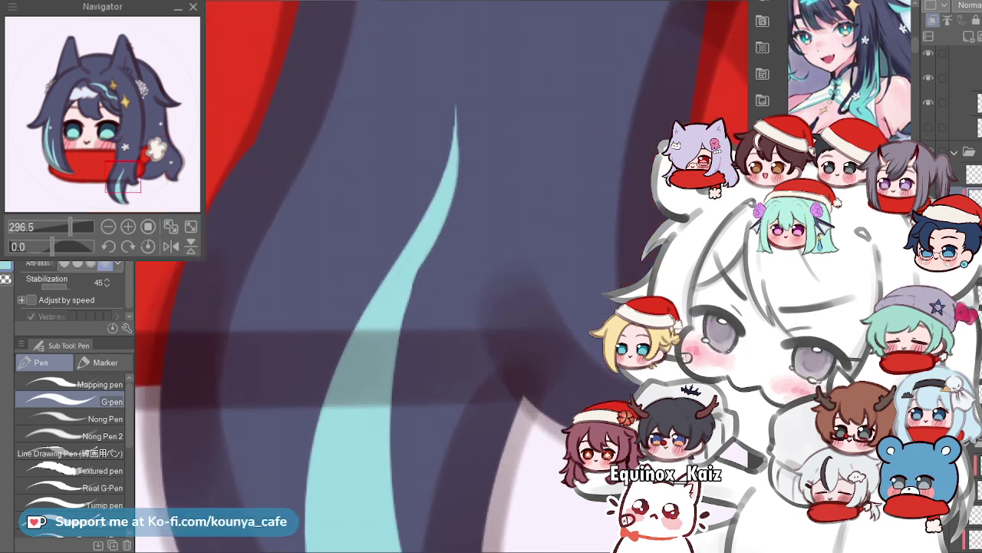
{"action": "scroll", "coordinate": [437, 248], "scroll_direction": "up", "scroll_amount": 1}
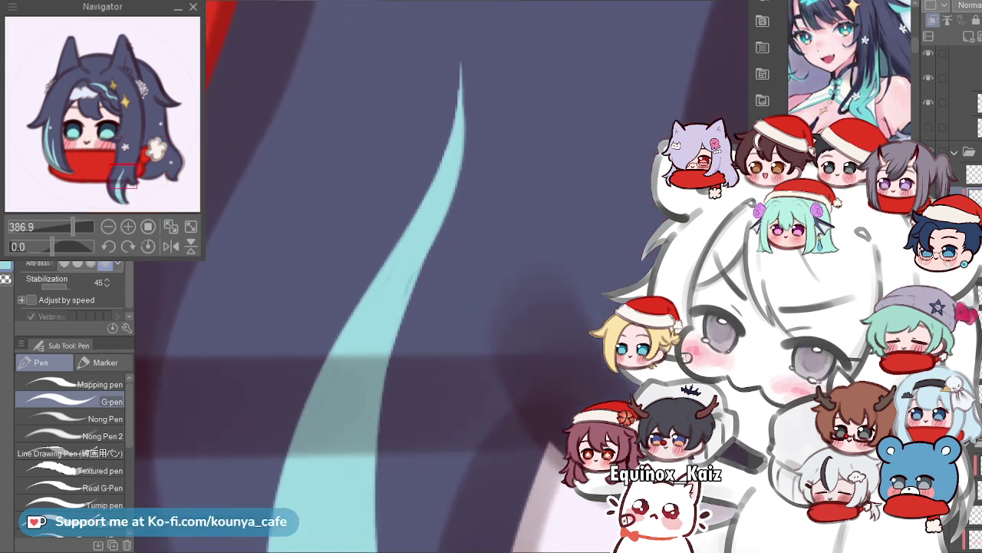
Examine how the teal streak's shape and taper sit within the long lock beside the scarf and face.
{"action": "scroll", "coordinate": [438, 254], "scroll_direction": "down", "scroll_amount": 4}
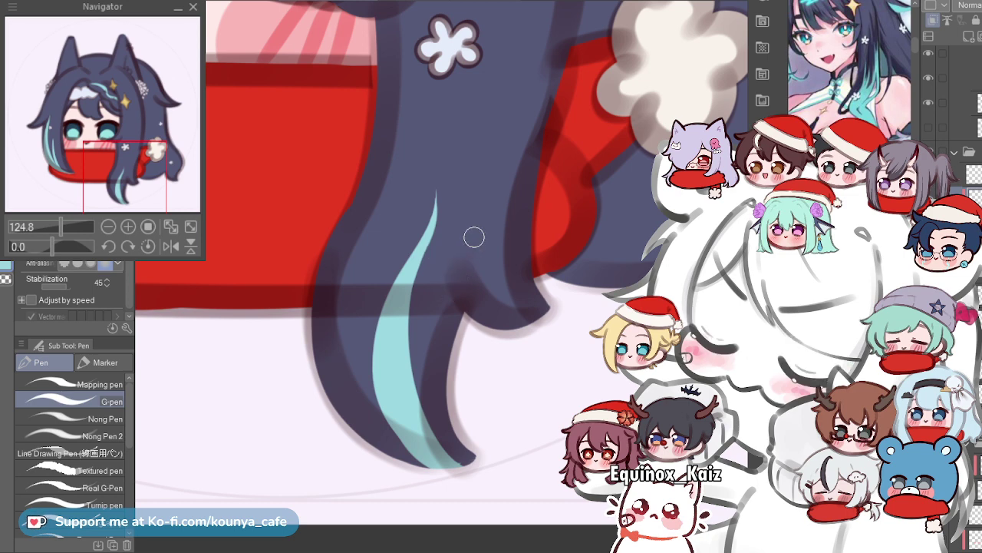
{"action": "scroll", "coordinate": [439, 249], "scroll_direction": "up", "scroll_amount": 1}
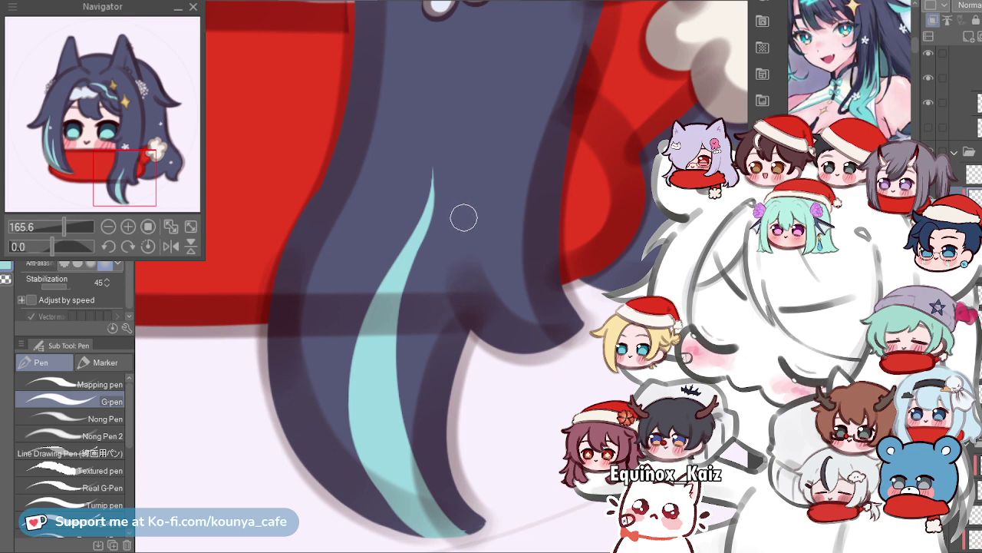
{"action": "scroll", "coordinate": [477, 227], "scroll_direction": "down", "scroll_amount": 2}
{"action": "scroll", "coordinate": [465, 214], "scroll_direction": "down", "scroll_amount": 3}
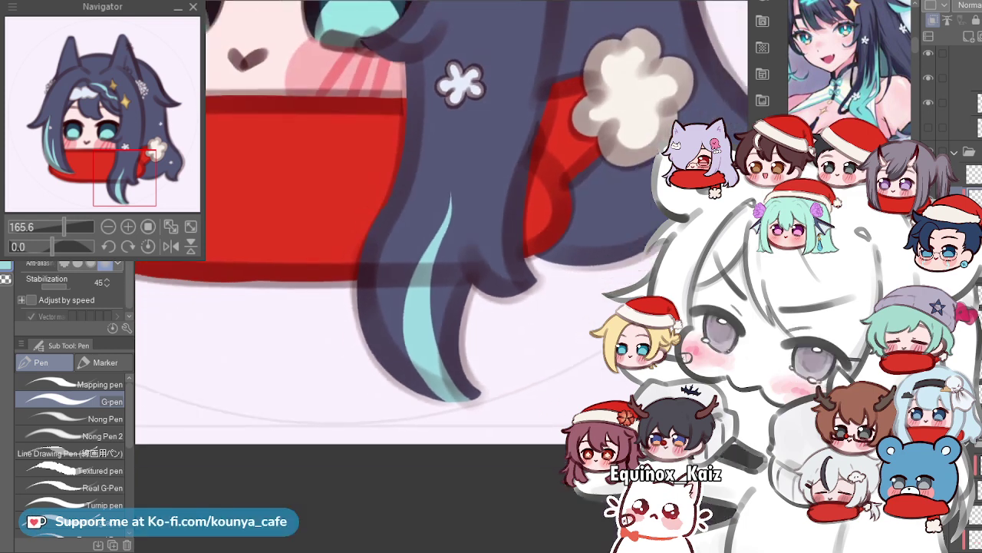
{"action": "scroll", "coordinate": [455, 262], "scroll_direction": "down", "scroll_amount": 1}
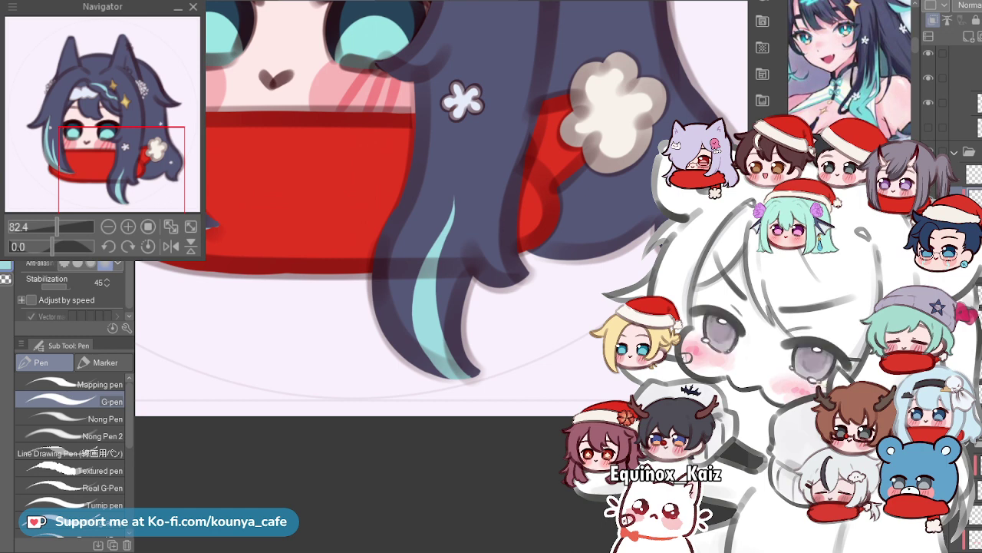
{"action": "scroll", "coordinate": [502, 226], "scroll_direction": "up", "scroll_amount": 5}
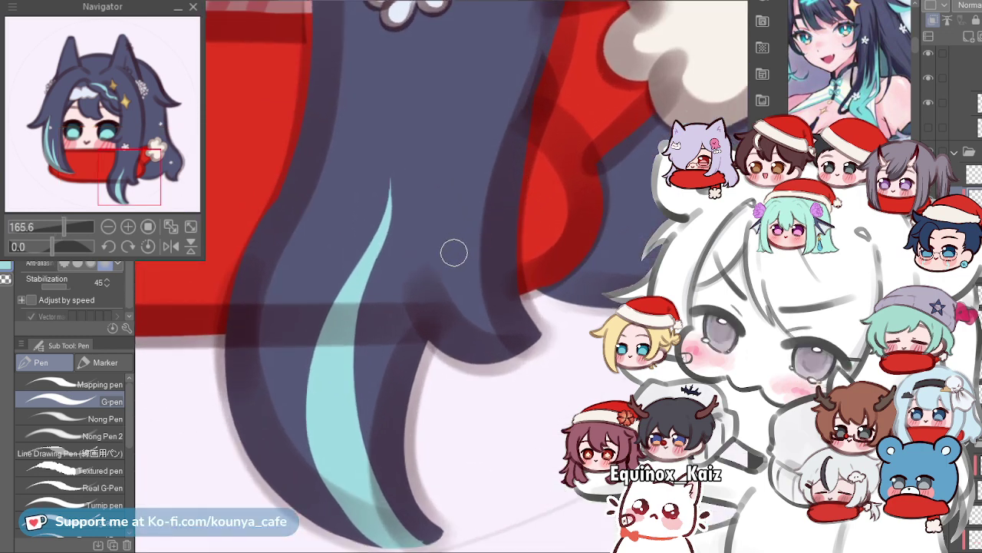
{"action": "scroll", "coordinate": [459, 224], "scroll_direction": "down", "scroll_amount": 1}
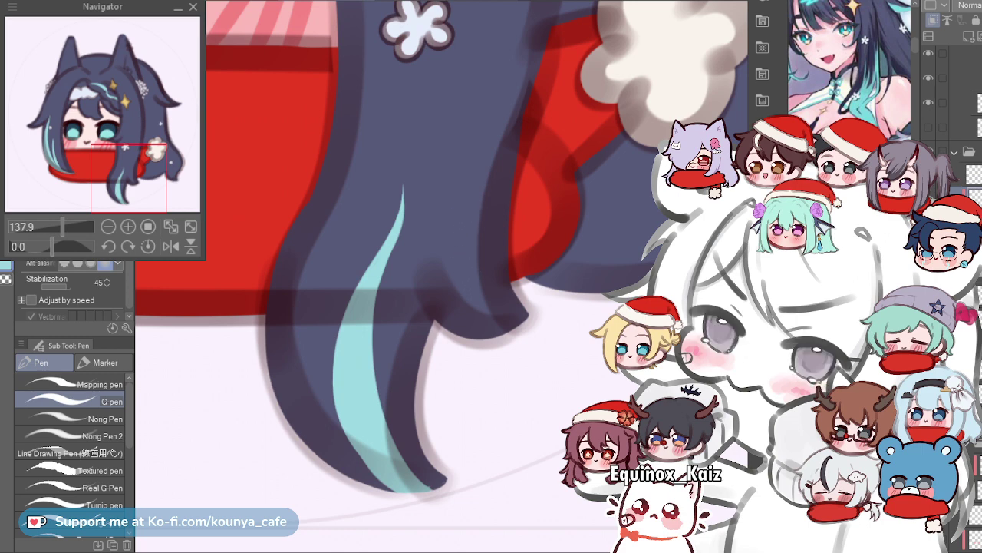
{"action": "scroll", "coordinate": [465, 210], "scroll_direction": "down", "scroll_amount": 2}
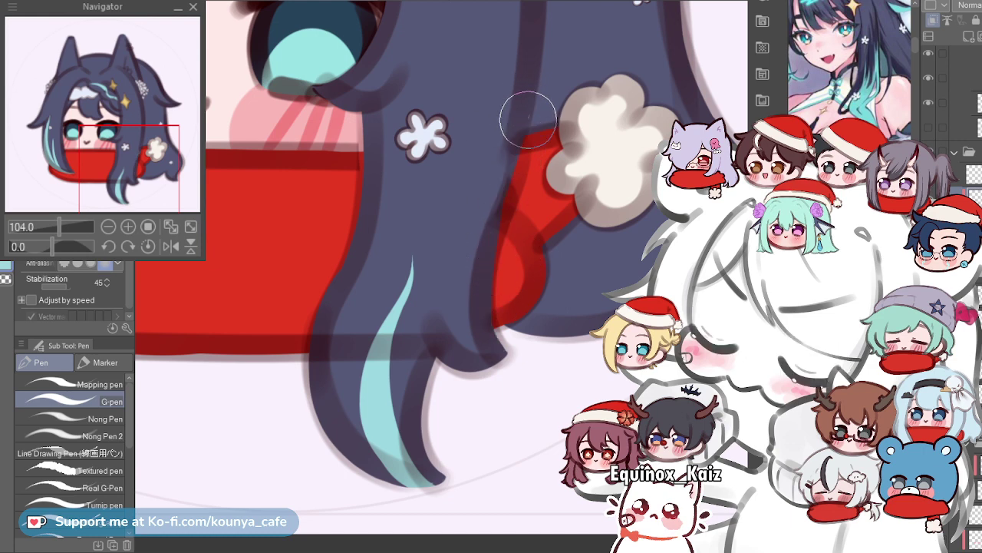
{"action": "scroll", "coordinate": [532, 161], "scroll_direction": "up", "scroll_amount": 2}
{"action": "left_click_drag", "start_coordinate": [497, 225], "coordinate": [470, 351]}
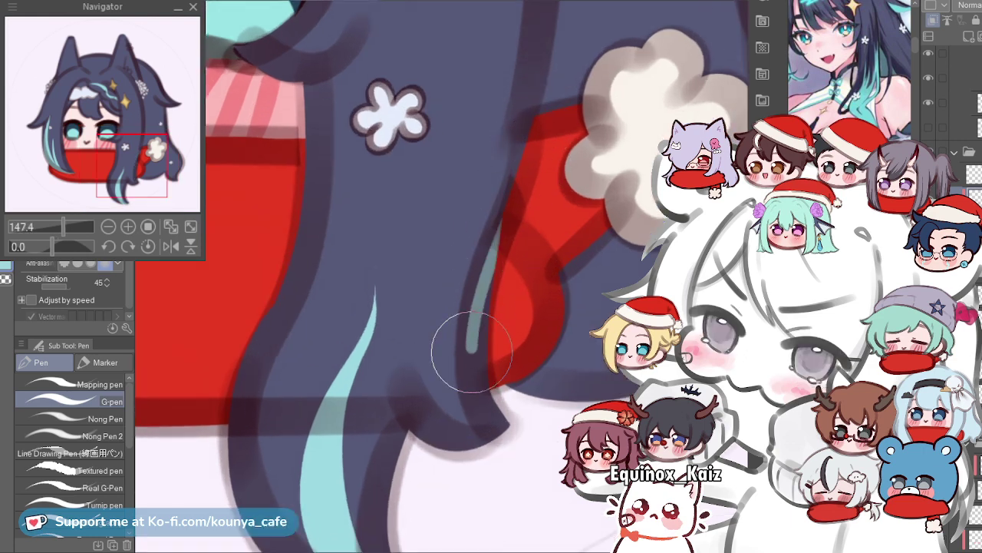
{"action": "key", "text": "ctrl+z"}
{"action": "key", "text": "ctrl+z"}
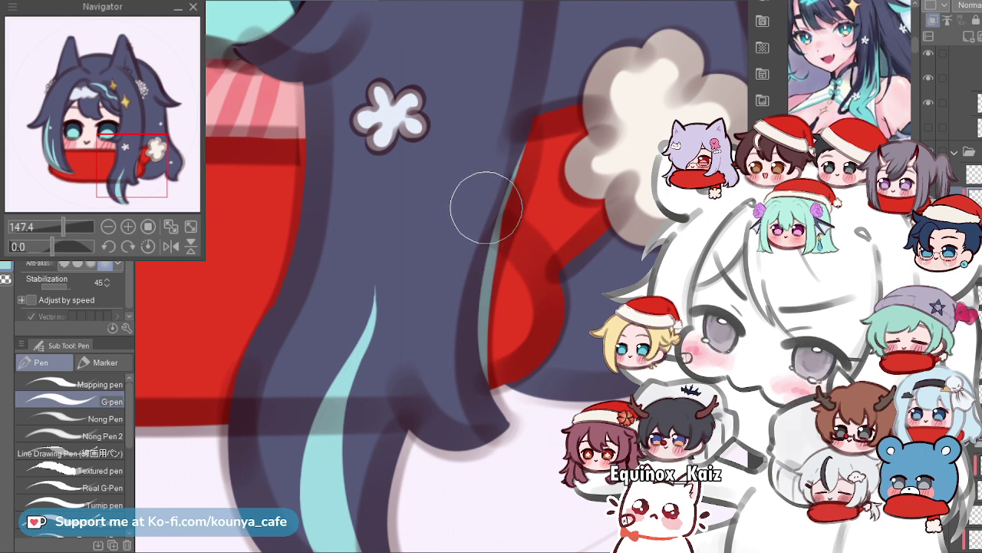
{"action": "left_click_drag", "start_coordinate": [492, 180], "coordinate": [514, 180]}
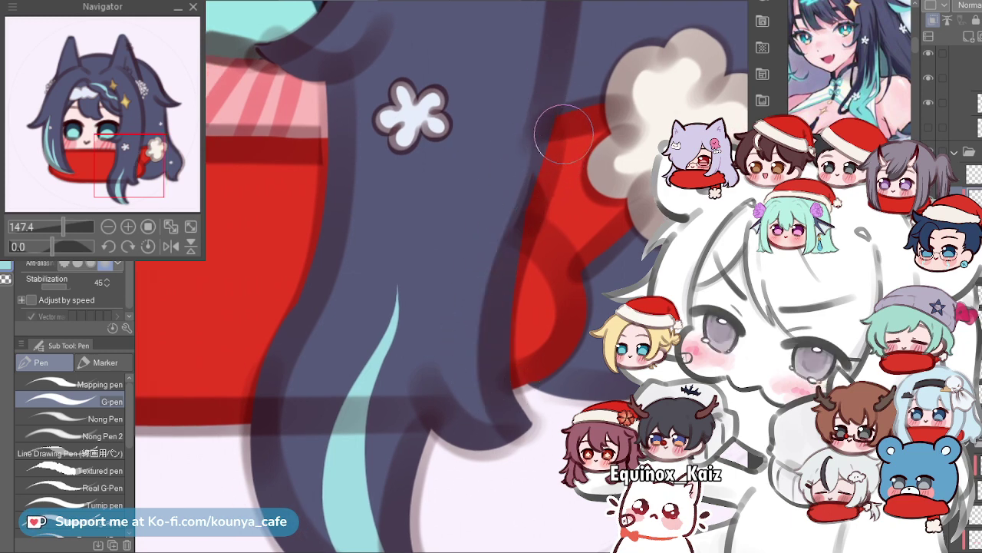
{"action": "scroll", "coordinate": [566, 93], "scroll_direction": "down", "scroll_amount": 4}
{"action": "left_click_drag", "start_coordinate": [567, 93], "coordinate": [513, 163]}
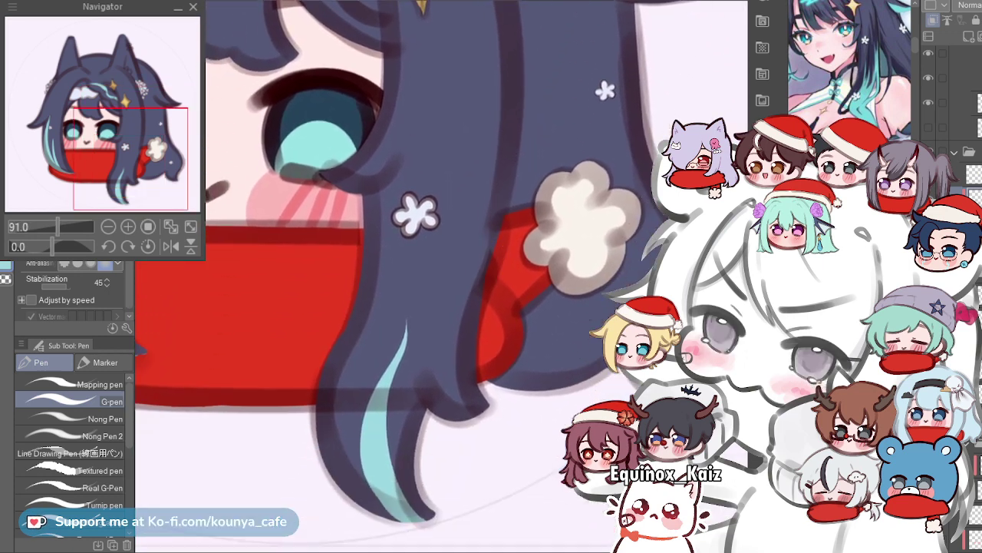
Paint a filled teal streak along the right edge of the long lock, following the scarf down to the short side tip.
{"action": "scroll", "coordinate": [503, 199], "scroll_direction": "up", "scroll_amount": 3}
{"action": "left_click_drag", "start_coordinate": [457, 353], "coordinate": [476, 464]}
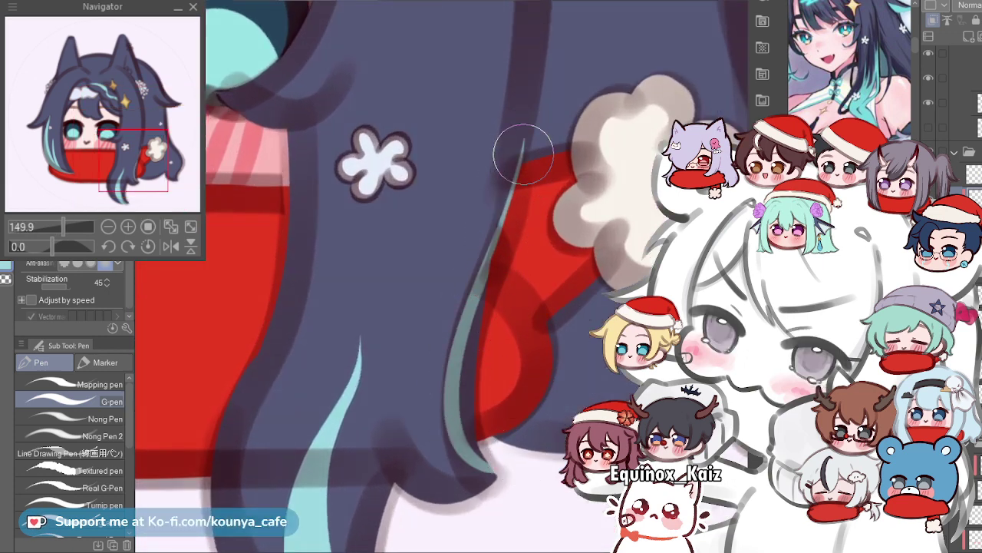
{"action": "left_click_drag", "start_coordinate": [510, 207], "coordinate": [499, 461]}
{"action": "key", "text": "ctrl+z"}
{"action": "left_click_drag", "start_coordinate": [521, 191], "coordinate": [480, 469]}
{"action": "key", "text": "ctrl+z"}
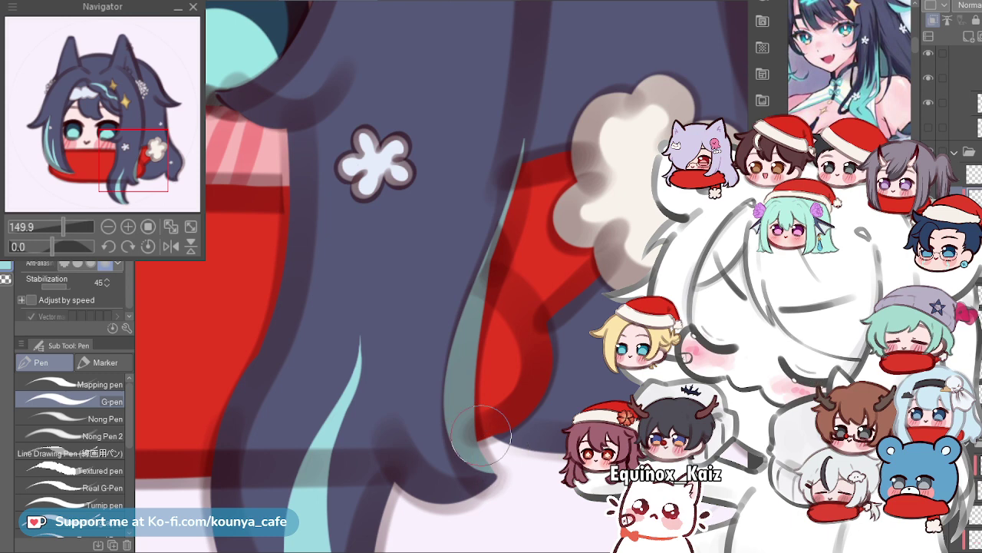
Draw a thin curved teal strand inside the lock, beside the edge streak and meeting it at the short side tip.
{"action": "left_click_drag", "start_coordinate": [481, 435], "coordinate": [446, 317]}
{"action": "key", "text": "ctrl+z"}
{"action": "left_click_drag", "start_coordinate": [430, 216], "coordinate": [407, 356]}
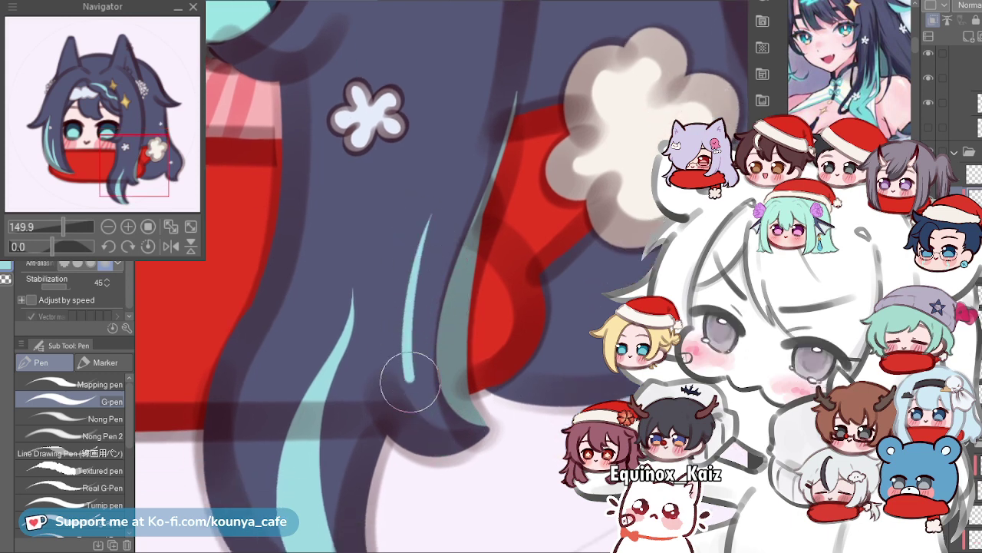
{"action": "key", "text": "ctrl+z"}
{"action": "left_click_drag", "start_coordinate": [427, 267], "coordinate": [460, 451]}
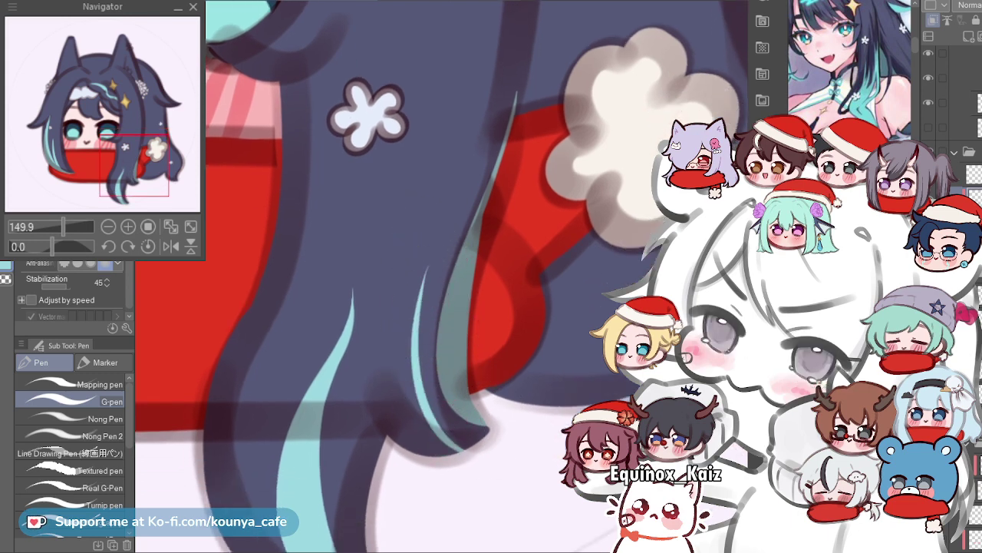
{"action": "left_click_drag", "start_coordinate": [410, 365], "coordinate": [484, 435]}
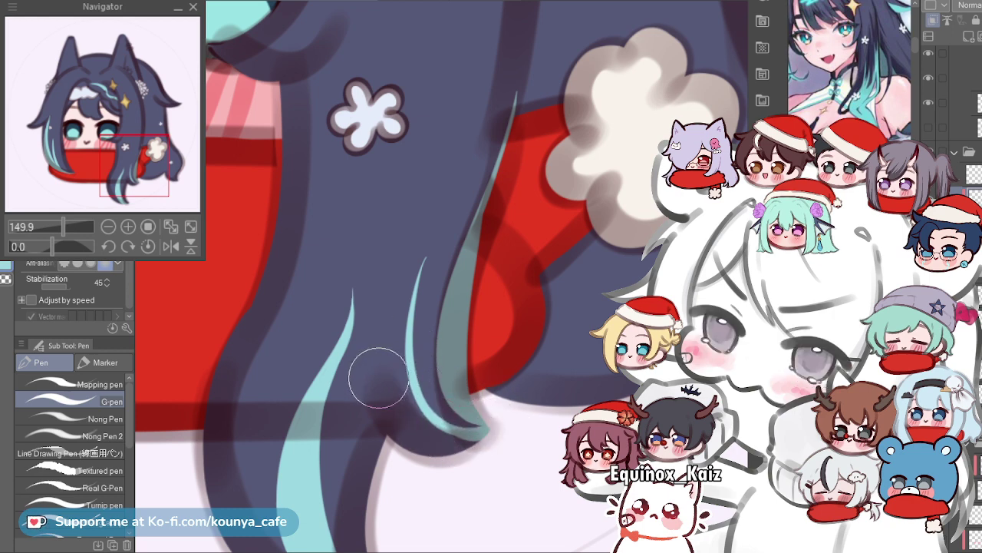
{"action": "key", "text": "ctrl+z"}
{"action": "key", "text": "ctrl+z"}
{"action": "scroll", "coordinate": [412, 333], "scroll_direction": "up", "scroll_amount": 2}
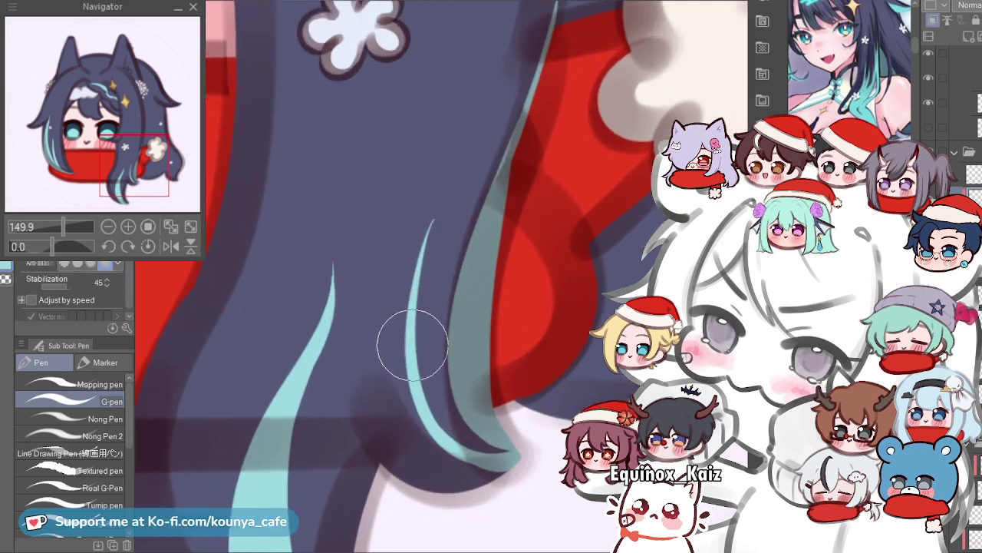
{"action": "left_click_drag", "start_coordinate": [397, 247], "coordinate": [400, 439]}
{"action": "key", "text": "ctrl+z"}
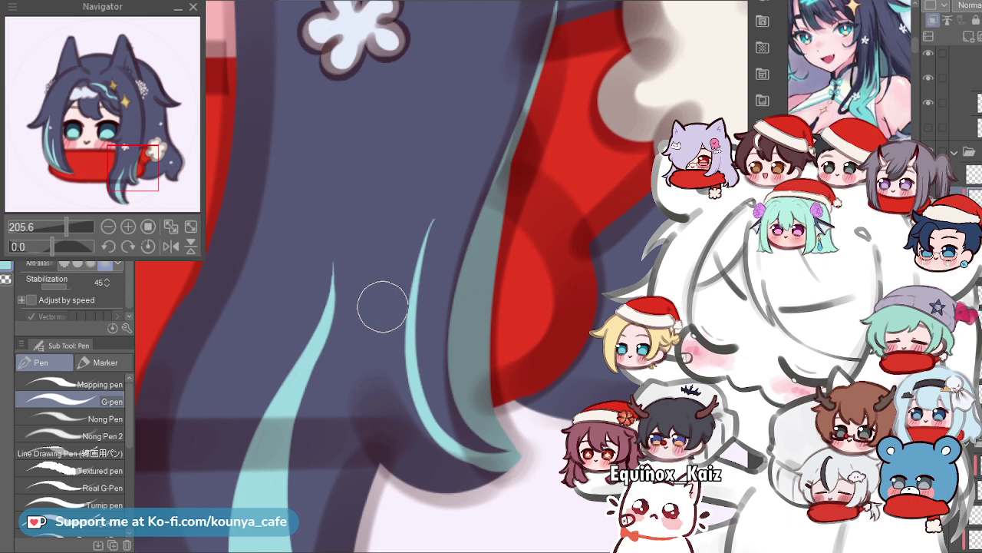
{"action": "left_click_drag", "start_coordinate": [391, 278], "coordinate": [393, 437]}
{"action": "key", "text": "ctrl+z"}
{"action": "left_click_drag", "start_coordinate": [387, 318], "coordinate": [422, 453]}
{"action": "key", "text": "ctrl+z"}
Thicken the lower curve of the thin inner teal strand where it sweeps into the short side tip.
{"action": "left_click_drag", "start_coordinate": [384, 273], "coordinate": [377, 296]}
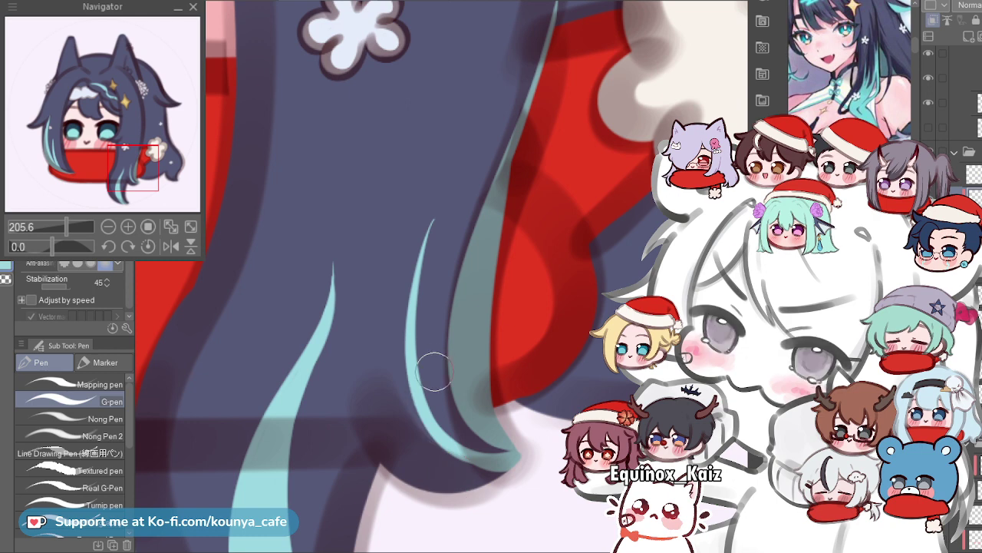
{"action": "left_click_drag", "start_coordinate": [437, 437], "coordinate": [520, 463]}
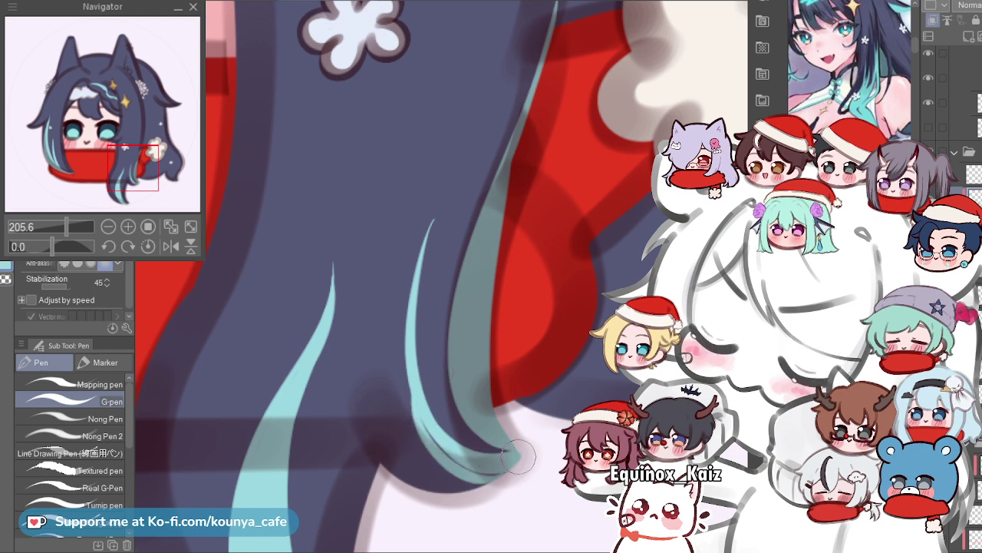
{"action": "left_click_drag", "start_coordinate": [423, 415], "coordinate": [515, 464]}
{"action": "scroll", "coordinate": [514, 461], "scroll_direction": "down", "scroll_amount": 5}
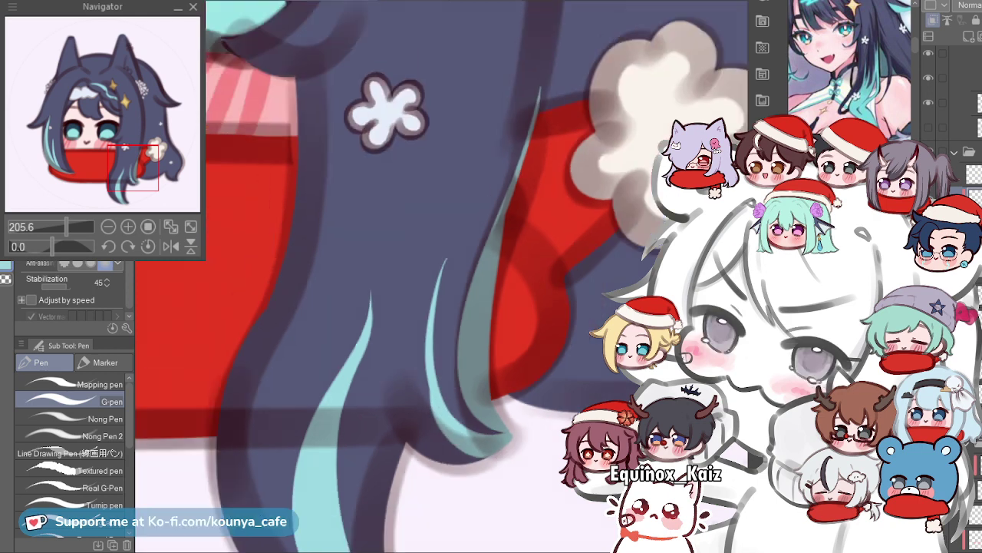
Draw a thin curved teal strand along the outer edge of the long lock's lower end, beside the wide central streak.
{"action": "scroll", "coordinate": [400, 415], "scroll_direction": "up", "scroll_amount": 4}
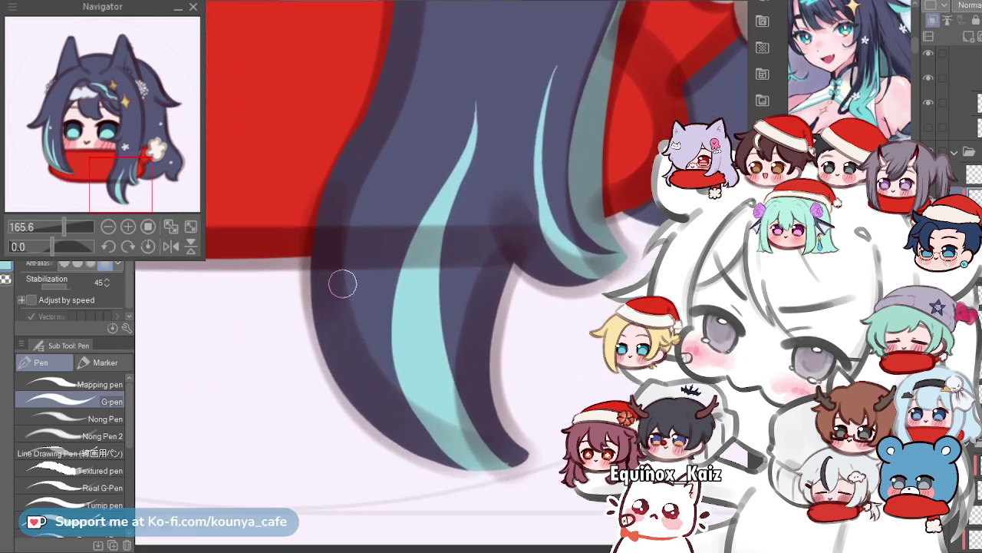
{"action": "left_click_drag", "start_coordinate": [390, 157], "coordinate": [433, 265]}
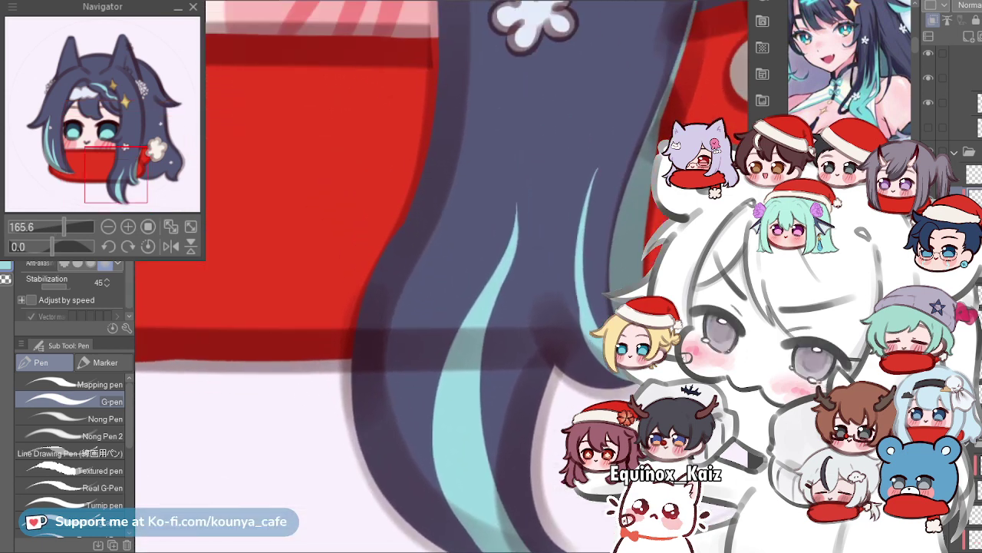
{"action": "scroll", "coordinate": [422, 191], "scroll_direction": "down", "scroll_amount": 1}
{"action": "left_click_drag", "start_coordinate": [429, 364], "coordinate": [394, 325]}
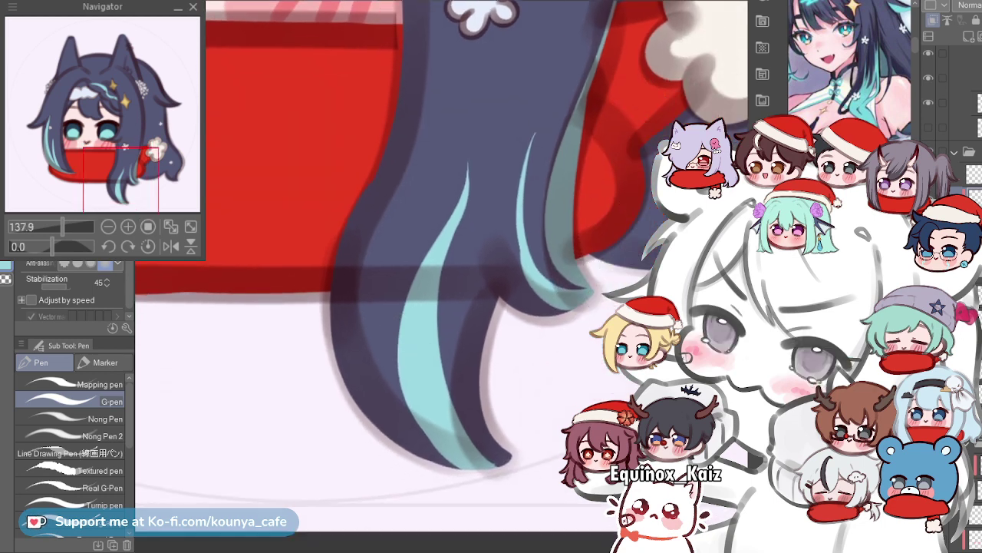
{"action": "scroll", "coordinate": [395, 325], "scroll_direction": "down", "scroll_amount": 1}
{"action": "scroll", "coordinate": [453, 295], "scroll_direction": "up", "scroll_amount": 2}
{"action": "mouse_move", "coordinate": [384, 253]}
{"action": "left_mouse_down"}
{"action": "mouse_move", "coordinate": [357, 407]}
{"action": "mouse_move", "coordinate": [405, 466]}
{"action": "mouse_move", "coordinate": [354, 414]}
{"action": "mouse_move", "coordinate": [407, 467]}
{"action": "left_mouse_up"}
{"action": "key", "text": "ctrl+z"}
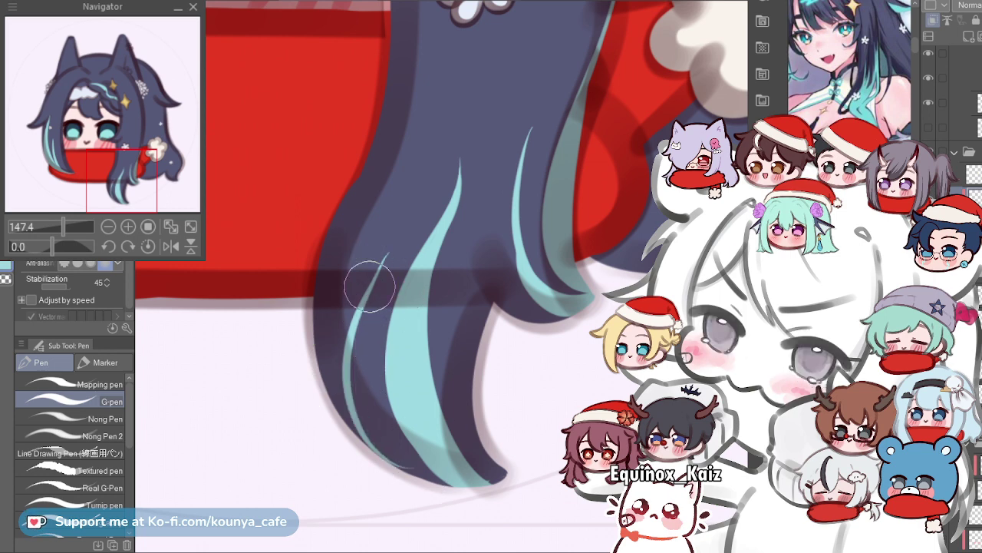
Widen the outer strand into a solid teal streak that tapers at its upper end and follows the lock's edge downward.
{"action": "scroll", "coordinate": [396, 387], "scroll_direction": "up", "scroll_amount": 1}
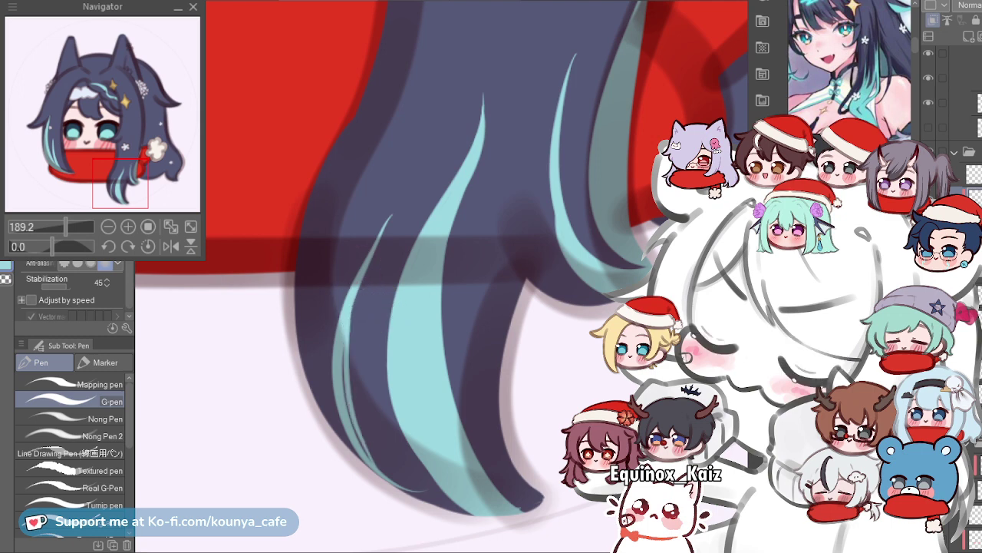
{"action": "scroll", "coordinate": [367, 323], "scroll_direction": "up", "scroll_amount": 2}
{"action": "mouse_move", "coordinate": [349, 274]}
{"action": "left_mouse_down"}
{"action": "mouse_move", "coordinate": [336, 253]}
{"action": "mouse_move", "coordinate": [409, 523]}
{"action": "left_mouse_up"}
{"action": "key", "text": "ctrl+z"}
{"action": "left_click_drag", "start_coordinate": [343, 237], "coordinate": [400, 489]}
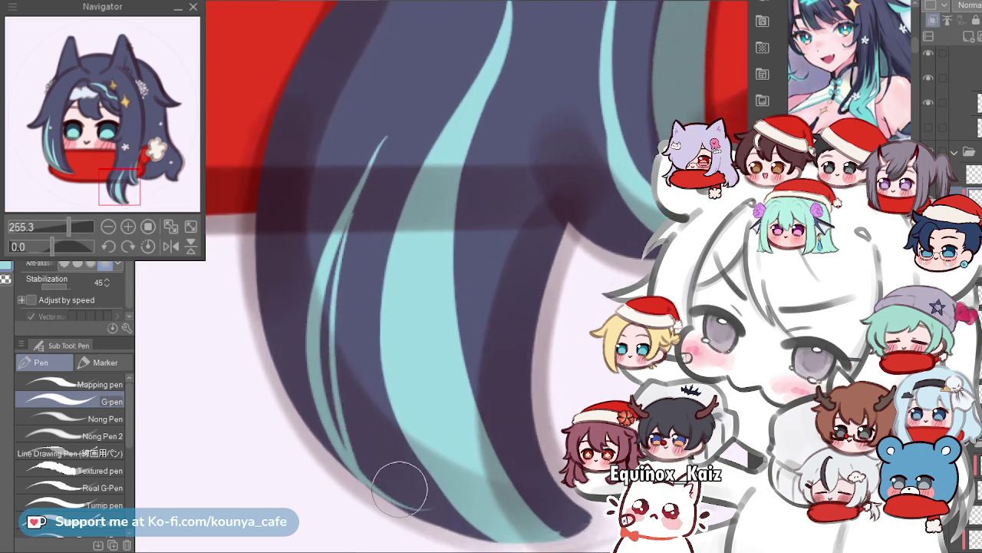
{"action": "key", "text": "ctrl+z"}
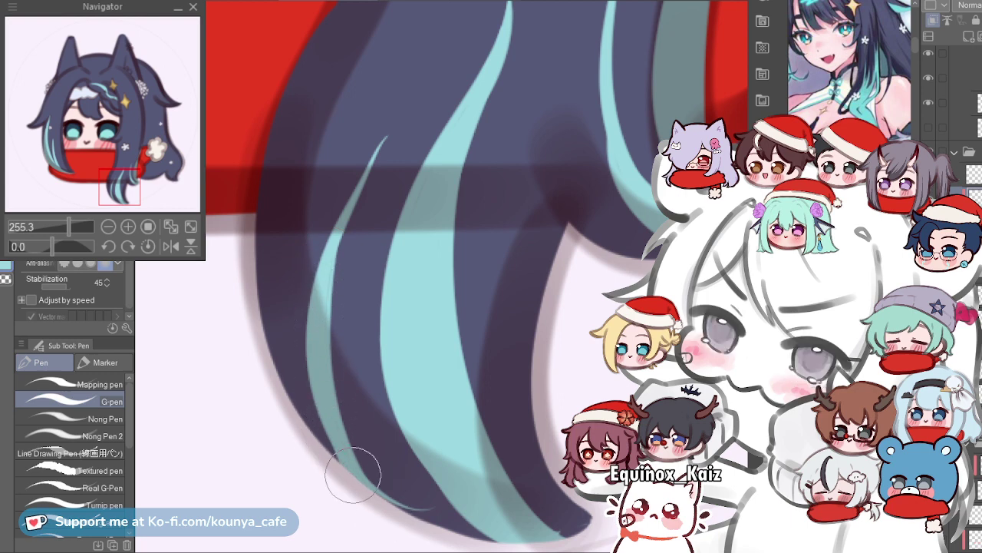
{"action": "left_click_drag", "start_coordinate": [389, 502], "coordinate": [377, 497]}
Erase the thin tail at the lower end of the outer teal streak with the Hard eraser.
{"action": "key", "text": "e"}
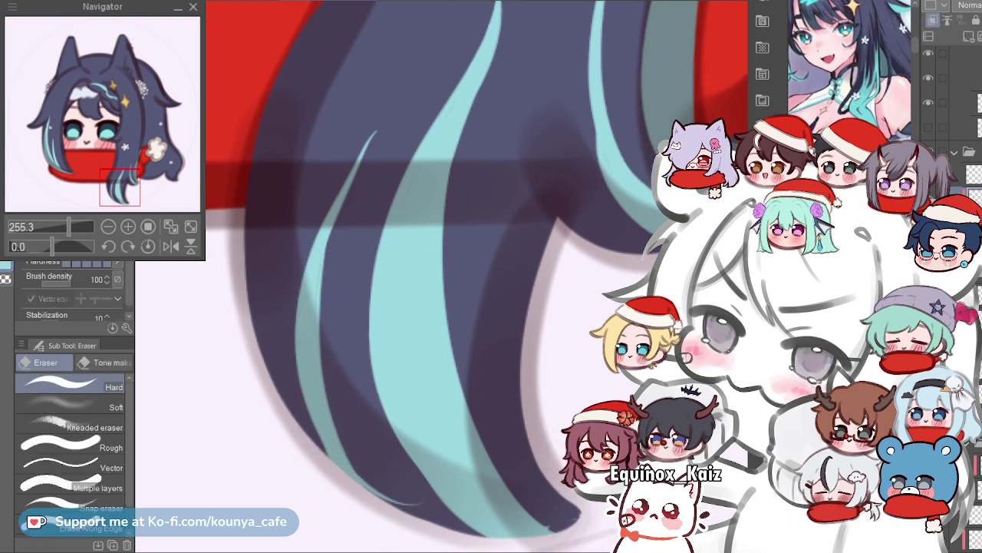
{"action": "key", "text": "["}
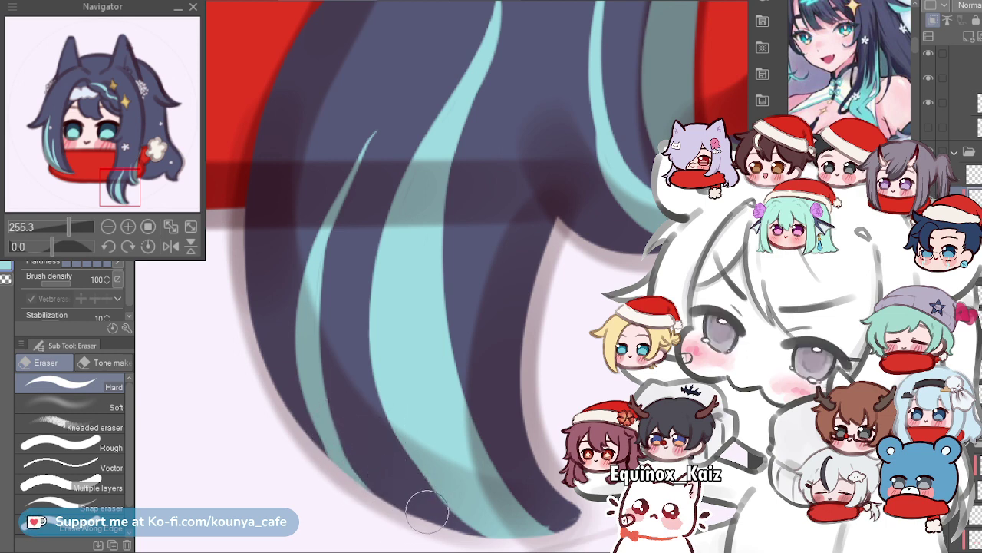
{"action": "scroll", "coordinate": [421, 508], "scroll_direction": "down", "scroll_amount": 5}
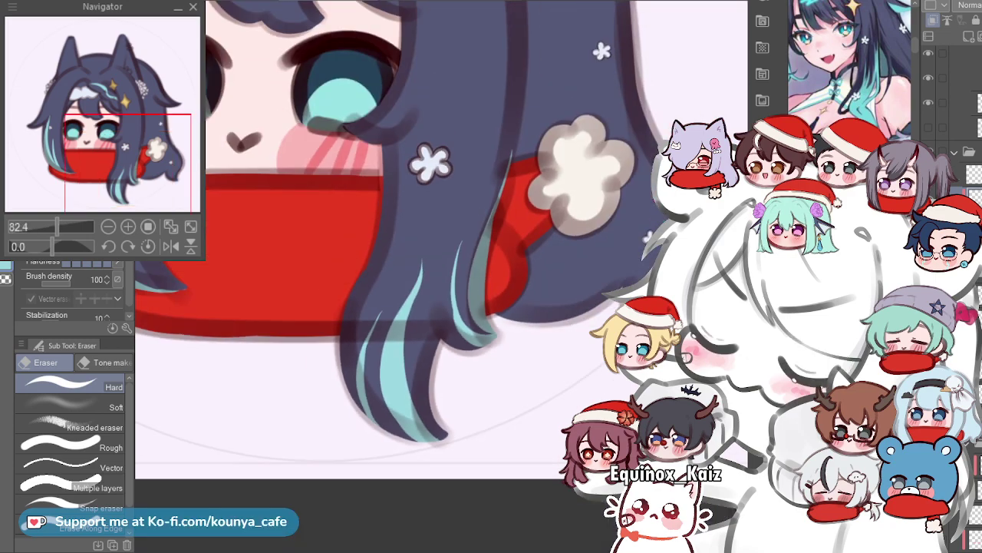
Examine how the new teal streaks on the long lock balance with the highlights across the whole character.
{"action": "scroll", "coordinate": [430, 230], "scroll_direction": "down", "scroll_amount": 5}
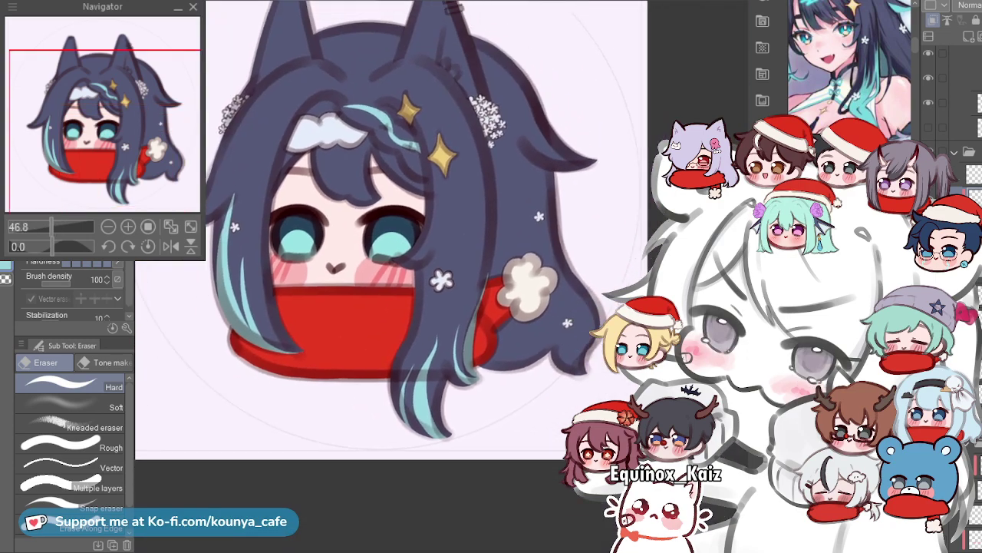
{"action": "left_click_drag", "start_coordinate": [432, 345], "coordinate": [394, 364]}
{"action": "scroll", "coordinate": [394, 364], "scroll_direction": "up", "scroll_amount": 5}
{"action": "scroll", "coordinate": [425, 335], "scroll_direction": "down", "scroll_amount": 6}
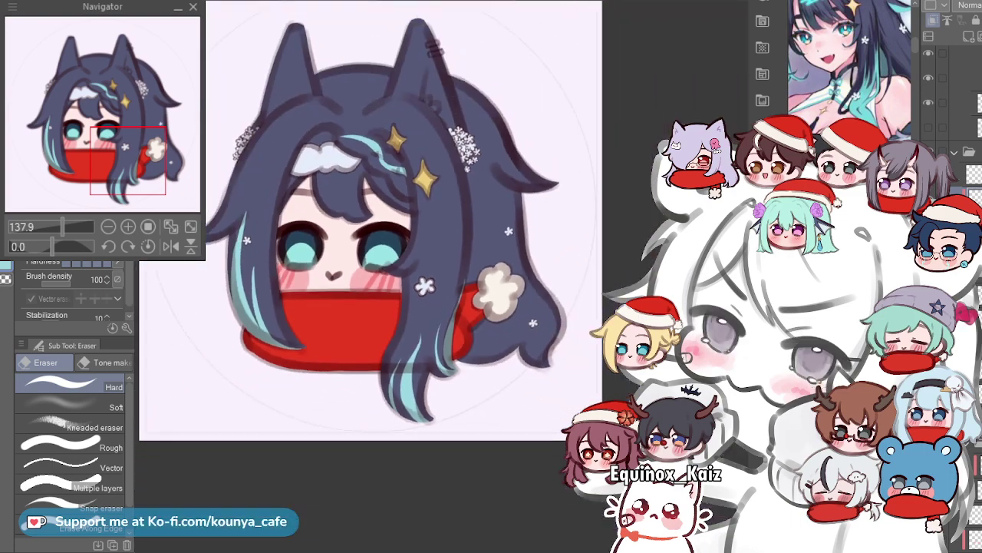
{"action": "scroll", "coordinate": [368, 223], "scroll_direction": "down", "scroll_amount": 3}
{"action": "scroll", "coordinate": [371, 261], "scroll_direction": "up", "scroll_amount": 3}
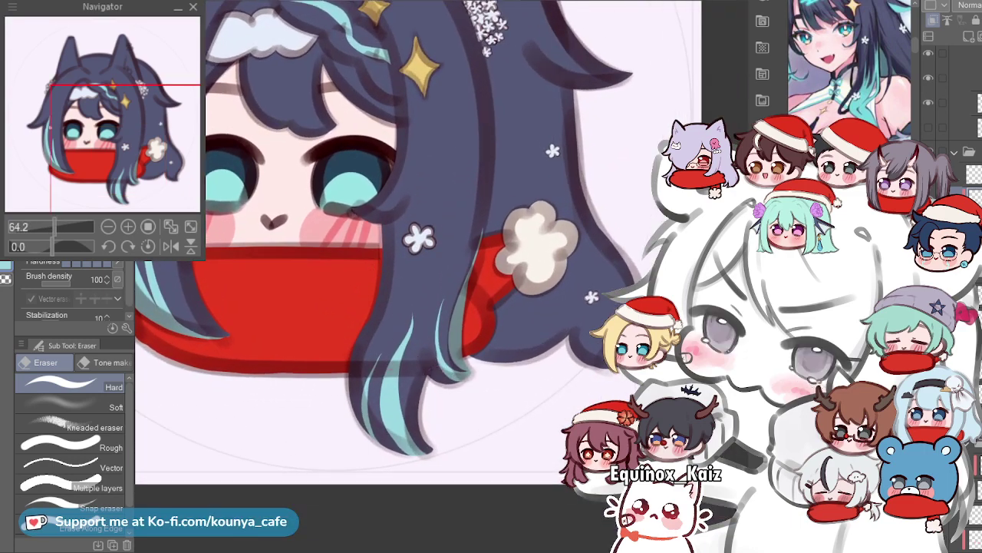
{"action": "scroll", "coordinate": [425, 302], "scroll_direction": "down", "scroll_amount": 3}
{"action": "left_click_drag", "start_coordinate": [407, 280], "coordinate": [424, 302]}
{"action": "scroll", "coordinate": [418, 296], "scroll_direction": "up", "scroll_amount": 3}
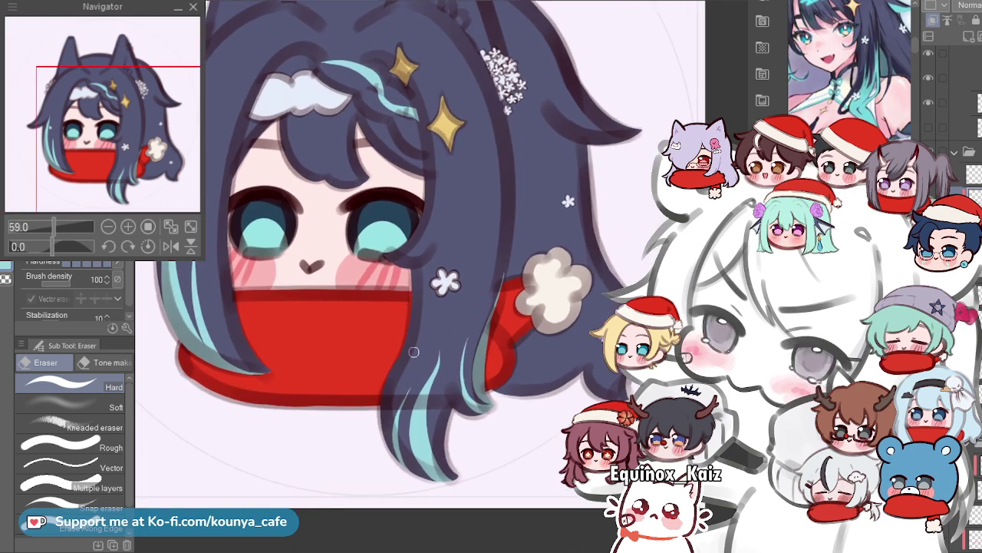
{"action": "scroll", "coordinate": [420, 422], "scroll_direction": "up", "scroll_amount": 2}
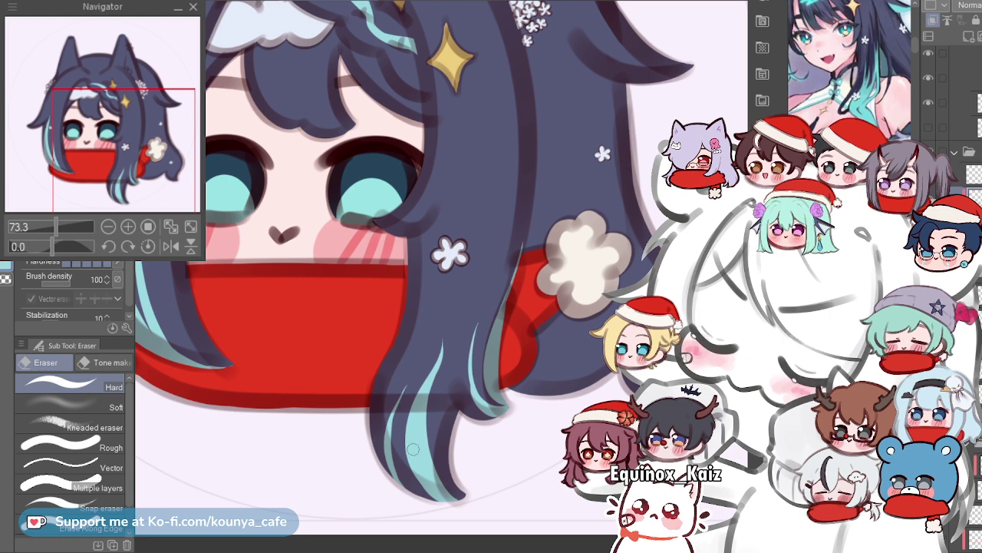
Fill the bottom tip of the long lock with teal using the G-pen, joining the outer streak to the central one.
{"action": "key", "text": "p"}
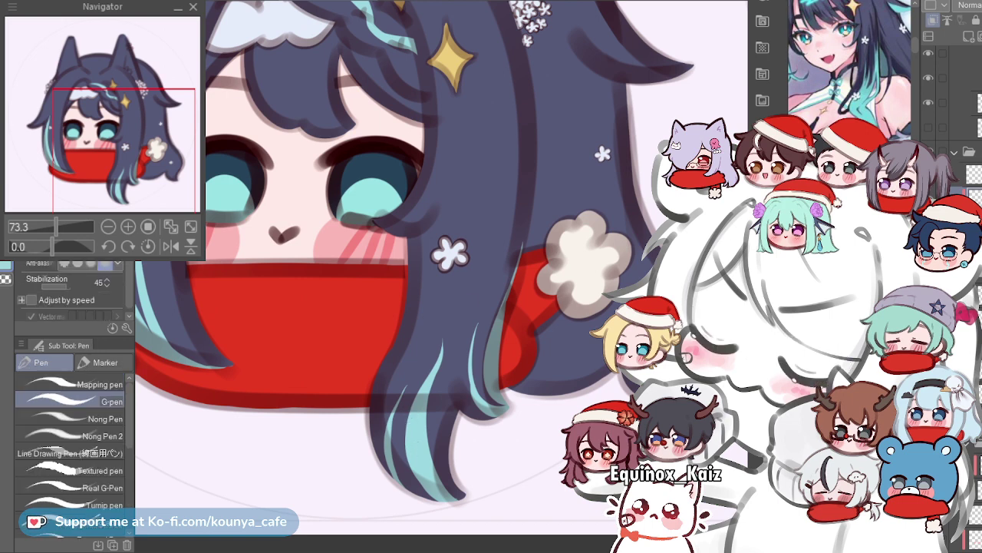
{"action": "scroll", "coordinate": [402, 473], "scroll_direction": "up", "scroll_amount": 2}
{"action": "left_click_drag", "start_coordinate": [401, 373], "coordinate": [429, 347]}
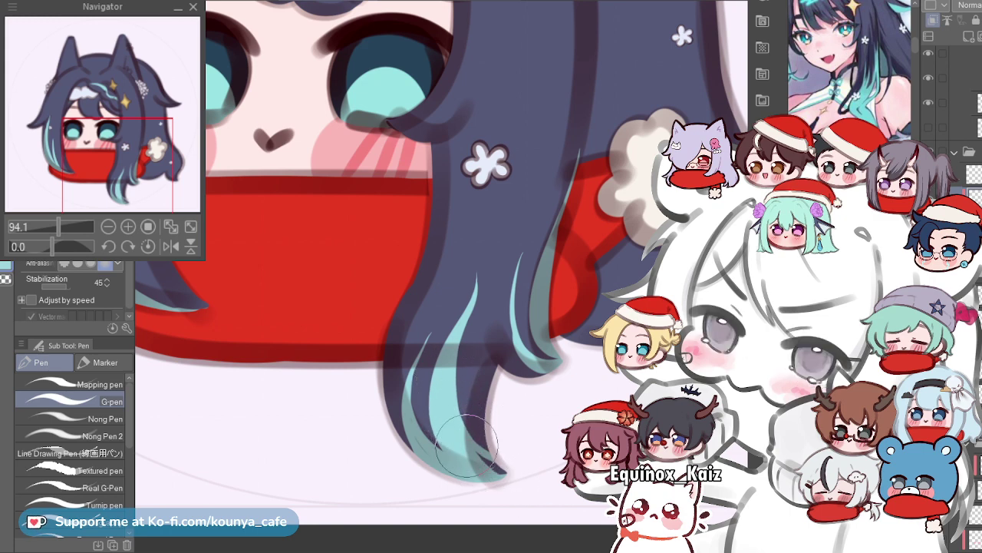
Check the solid teal tip of the long lock against the face, scarf and side tip from near and far.
{"action": "scroll", "coordinate": [476, 436], "scroll_direction": "down", "scroll_amount": 3}
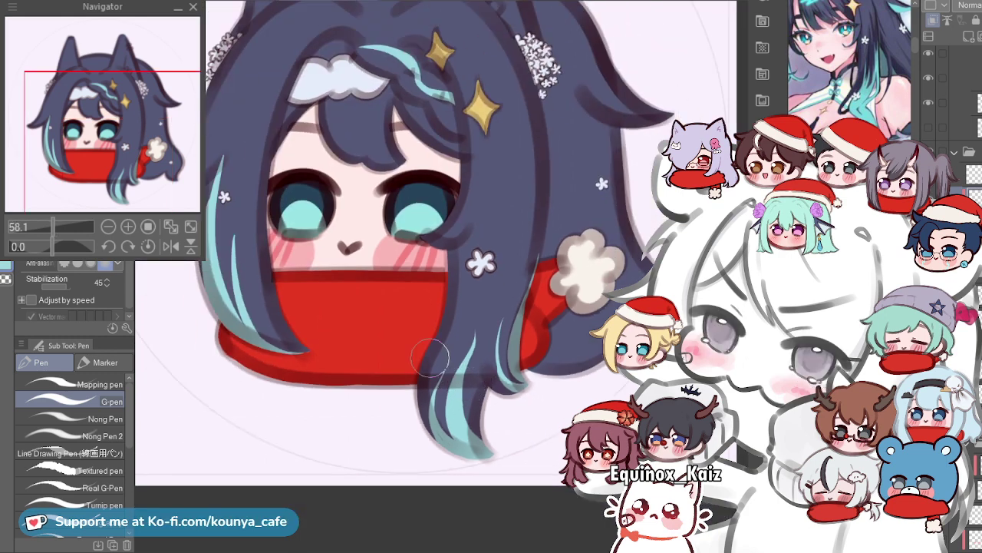
{"action": "scroll", "coordinate": [516, 357], "scroll_direction": "up", "scroll_amount": 3}
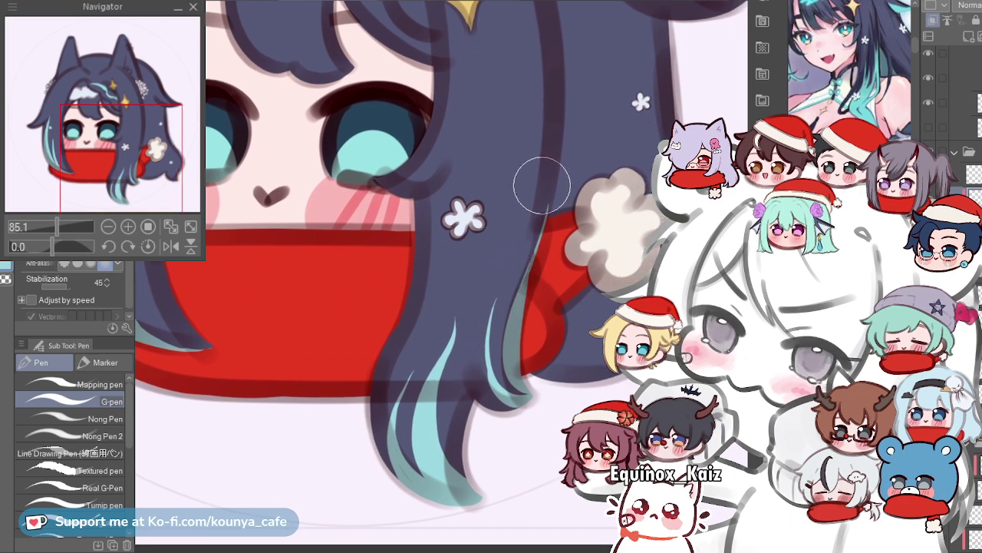
{"action": "scroll", "coordinate": [495, 230], "scroll_direction": "up", "scroll_amount": 2}
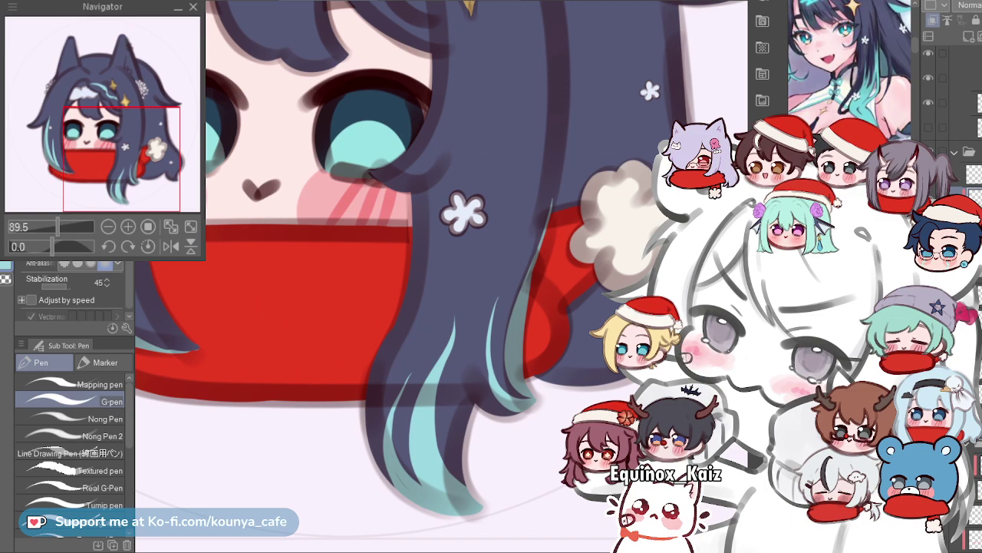
{"action": "scroll", "coordinate": [449, 349], "scroll_direction": "down", "scroll_amount": 2}
{"action": "left_click_drag", "start_coordinate": [449, 349], "coordinate": [487, 453]}
{"action": "scroll", "coordinate": [460, 361], "scroll_direction": "up", "scroll_amount": 4}
{"action": "scroll", "coordinate": [464, 311], "scroll_direction": "down", "scroll_amount": 3}
{"action": "scroll", "coordinate": [415, 219], "scroll_direction": "down", "scroll_amount": 2}
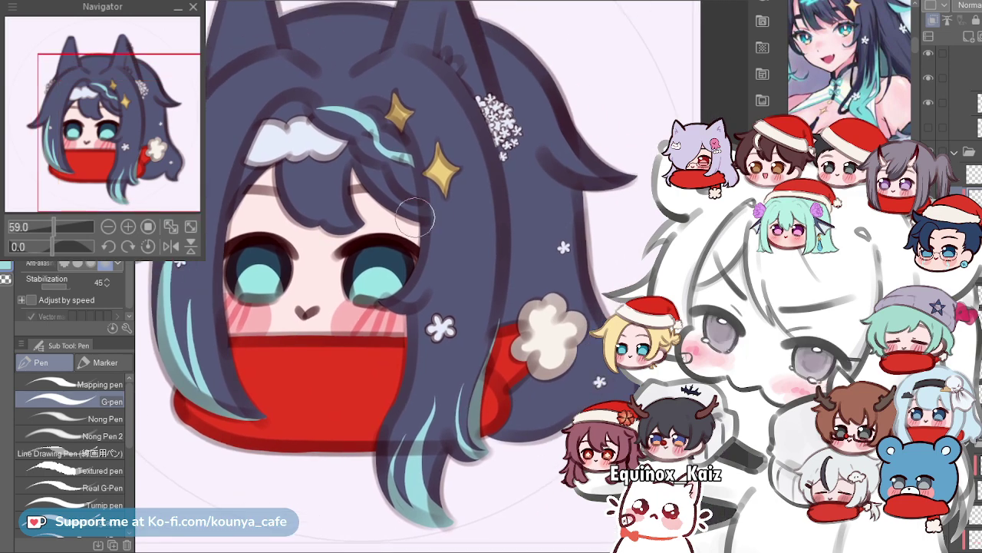
Extend the long lock slightly over the scarf in the hair's dark blue, along the upper part of the edge streak.
{"action": "scroll", "coordinate": [532, 407], "scroll_direction": "up", "scroll_amount": 4}
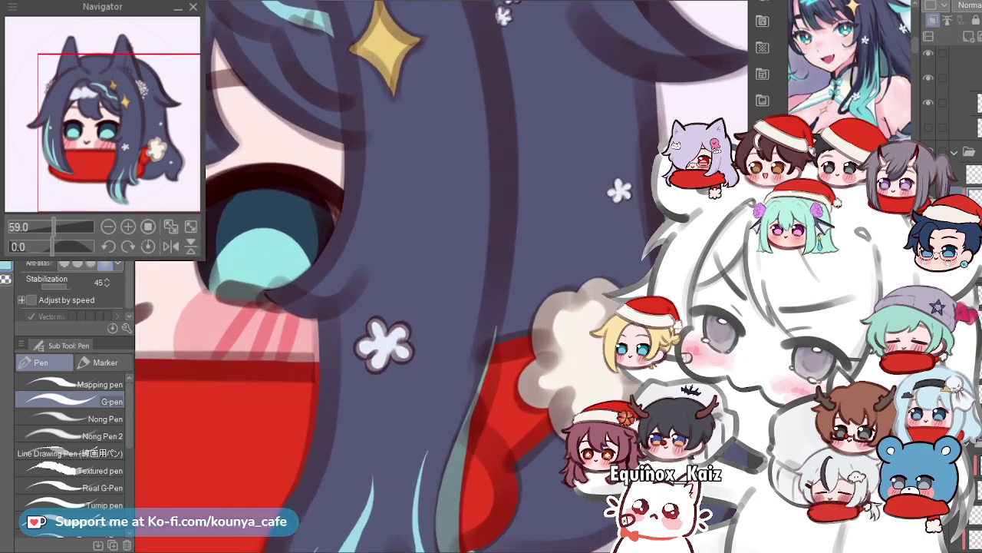
{"action": "scroll", "coordinate": [425, 254], "scroll_direction": "up", "scroll_amount": 1}
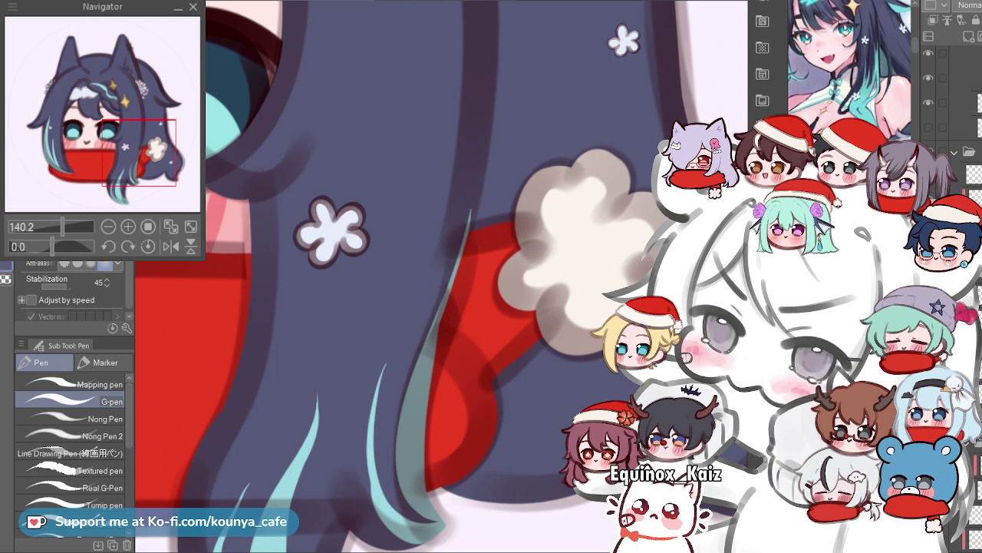
{"action": "scroll", "coordinate": [470, 201], "scroll_direction": "up", "scroll_amount": 2}
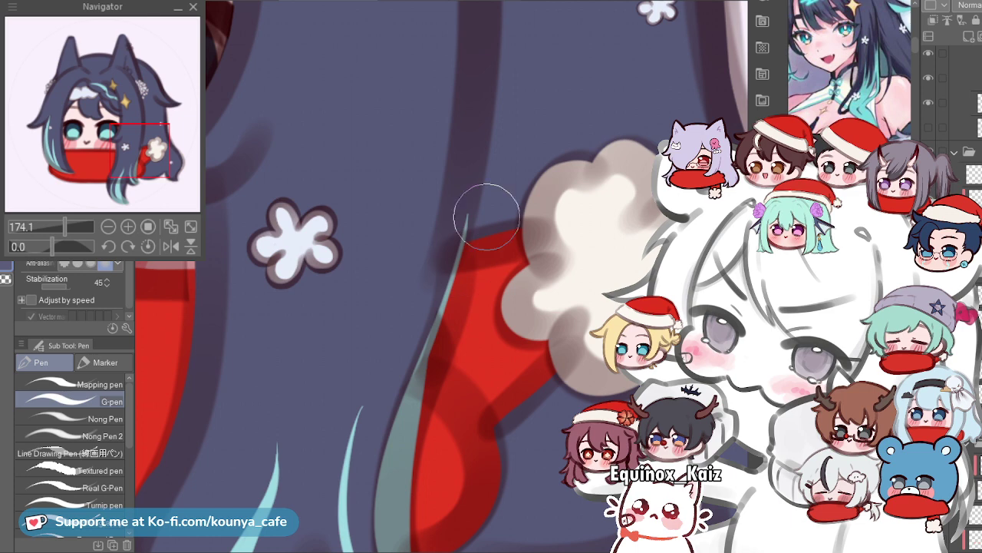
{"action": "scroll", "coordinate": [487, 216], "scroll_direction": "up", "scroll_amount": 2}
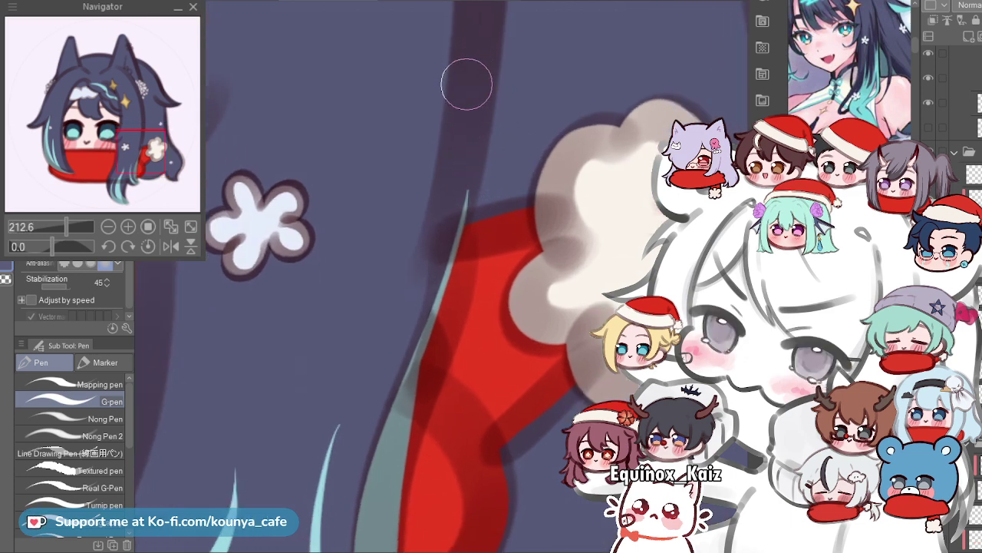
{"action": "key", "text": "ctrl+z"}
{"action": "key", "text": "["}
{"action": "key", "text": "["}
{"action": "left_click_drag", "start_coordinate": [439, 323], "coordinate": [416, 422]}
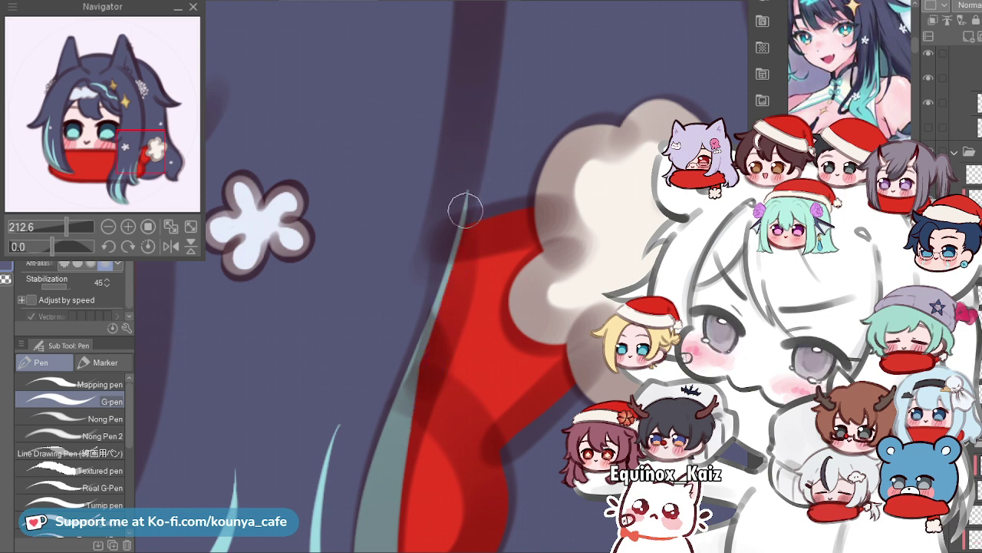
{"action": "left_click_drag", "start_coordinate": [439, 259], "coordinate": [464, 135]}
{"action": "scroll", "coordinate": [460, 317], "scroll_direction": "up", "scroll_amount": 3}
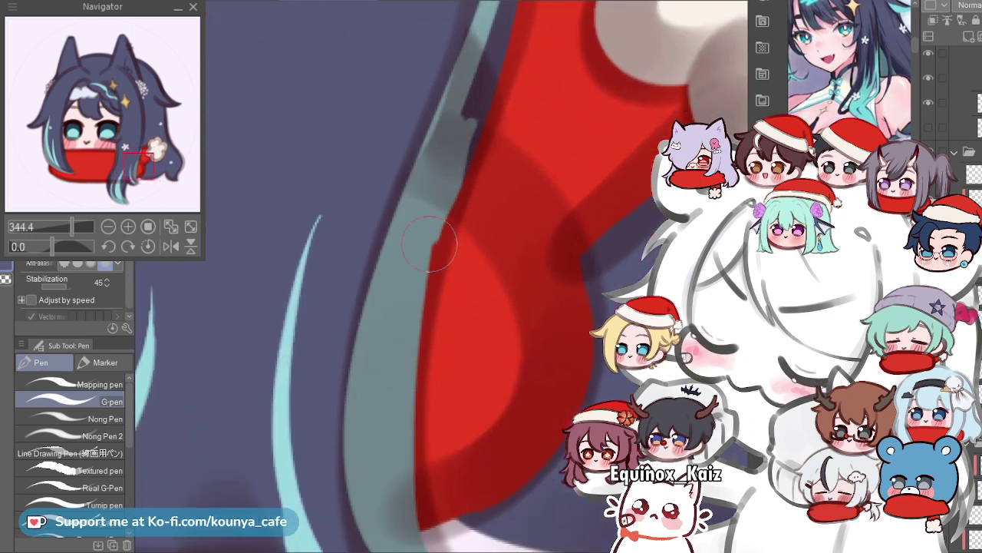
Paint teal over the dark blue gap along the edge streak's scarf side to smooth its tapered upper part.
{"action": "scroll", "coordinate": [450, 197], "scroll_direction": "down", "scroll_amount": 4}
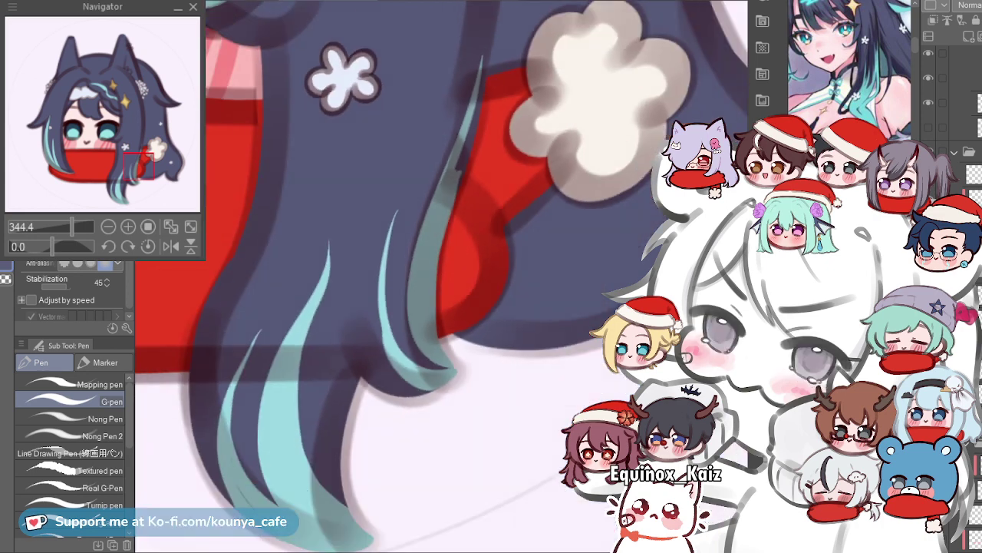
{"action": "left_click_drag", "start_coordinate": [470, 189], "coordinate": [452, 221]}
{"action": "scroll", "coordinate": [453, 219], "scroll_direction": "up", "scroll_amount": 2}
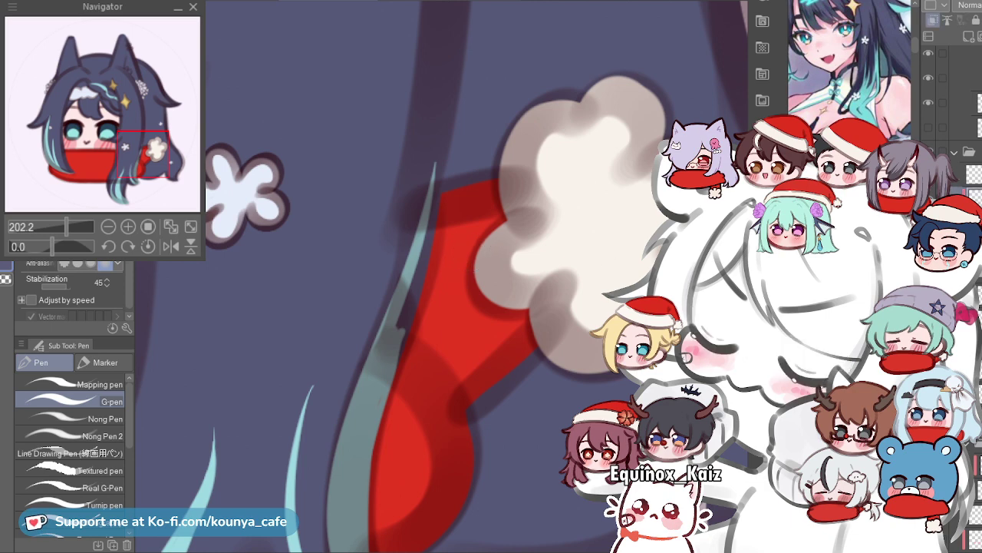
{"action": "scroll", "coordinate": [387, 319], "scroll_direction": "up", "scroll_amount": 1}
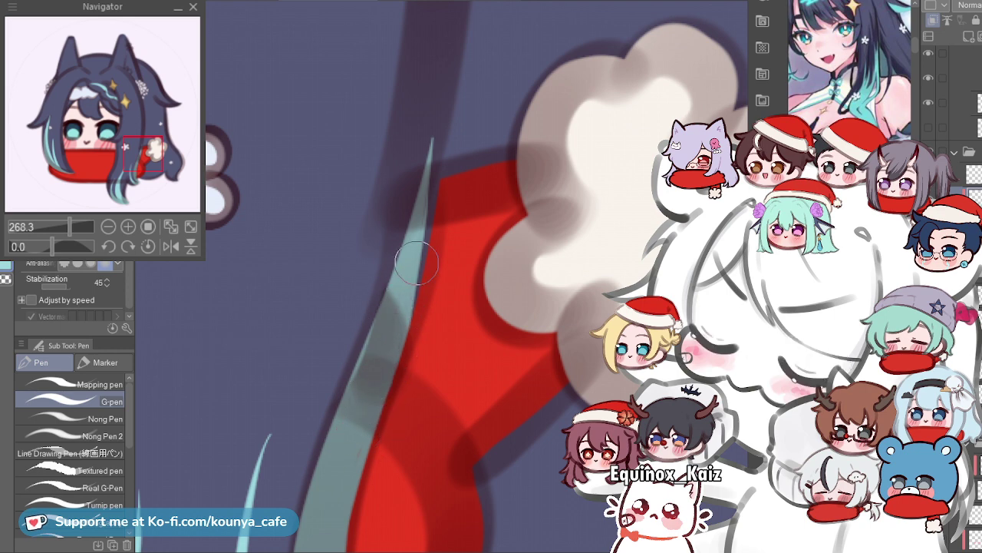
Check the teal streaks and tips of the long lock against the scarf and face, from near and far.
{"action": "scroll", "coordinate": [442, 265], "scroll_direction": "down", "scroll_amount": 6}
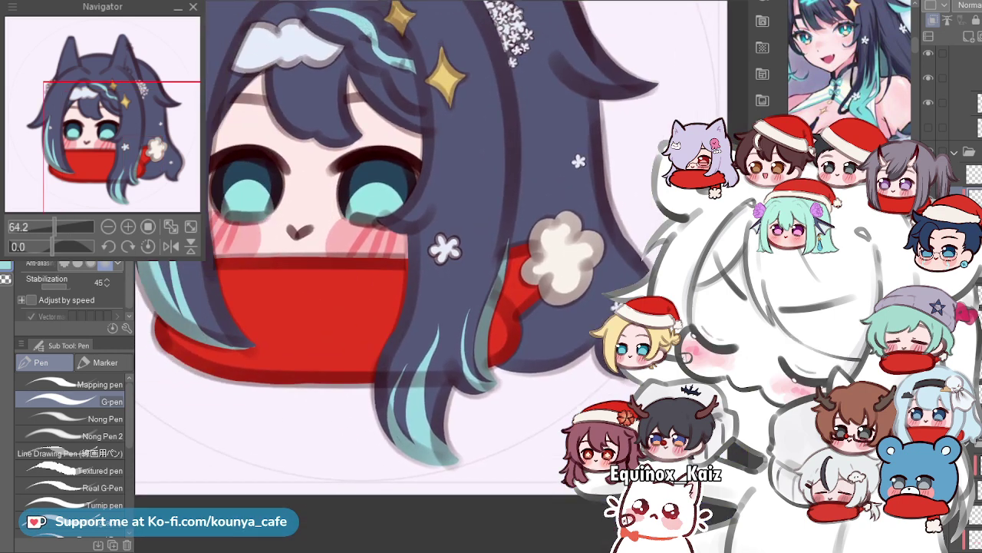
{"action": "scroll", "coordinate": [488, 283], "scroll_direction": "up", "scroll_amount": 3}
{"action": "scroll", "coordinate": [518, 363], "scroll_direction": "up", "scroll_amount": 3}
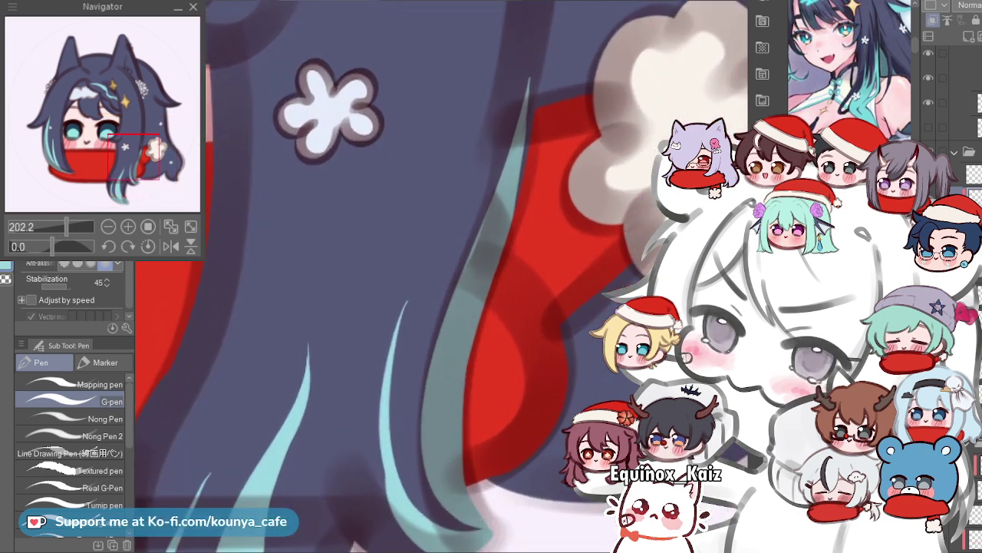
{"action": "left_click_drag", "start_coordinate": [476, 369], "coordinate": [511, 252]}
{"action": "scroll", "coordinate": [431, 287], "scroll_direction": "down", "scroll_amount": 2}
{"action": "scroll", "coordinate": [323, 269], "scroll_direction": "up", "scroll_amount": 2}
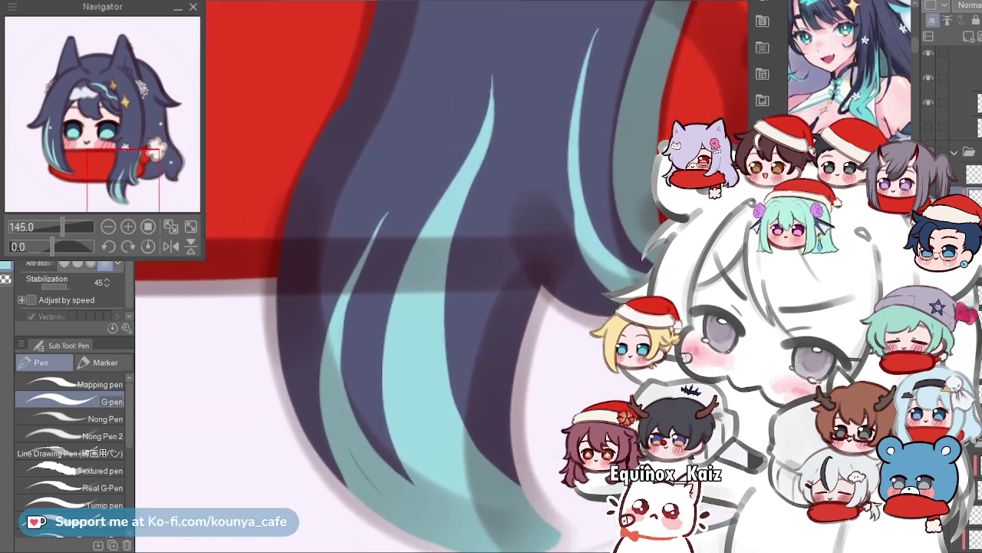
{"action": "scroll", "coordinate": [418, 290], "scroll_direction": "up", "scroll_amount": 2}
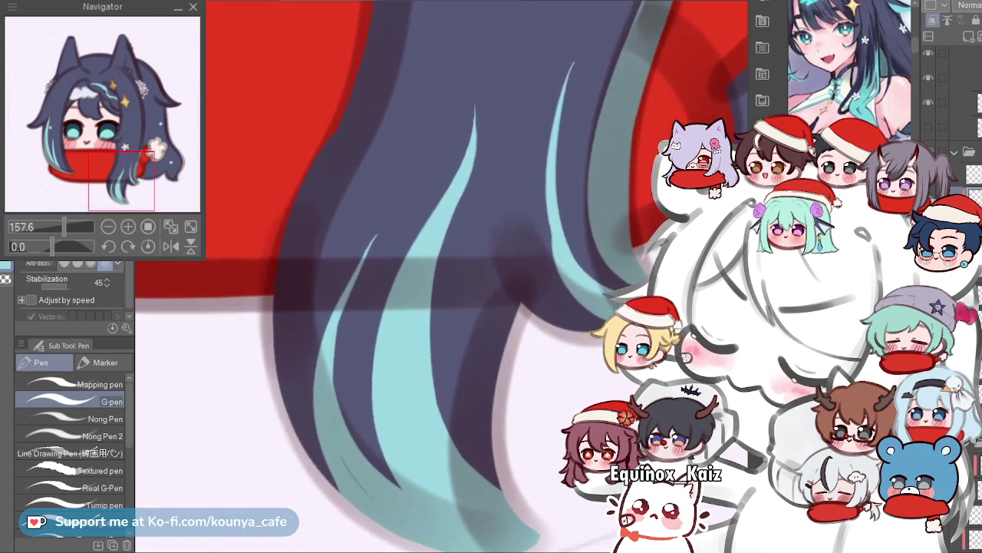
{"action": "scroll", "coordinate": [505, 308], "scroll_direction": "down", "scroll_amount": 2}
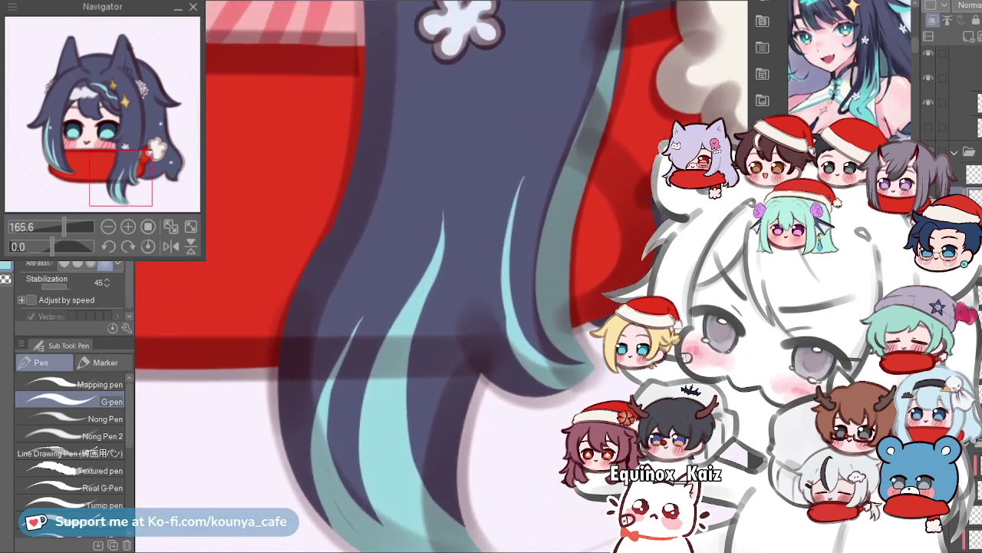
{"action": "scroll", "coordinate": [505, 309], "scroll_direction": "up", "scroll_amount": 1}
{"action": "scroll", "coordinate": [506, 308], "scroll_direction": "up", "scroll_amount": 5}
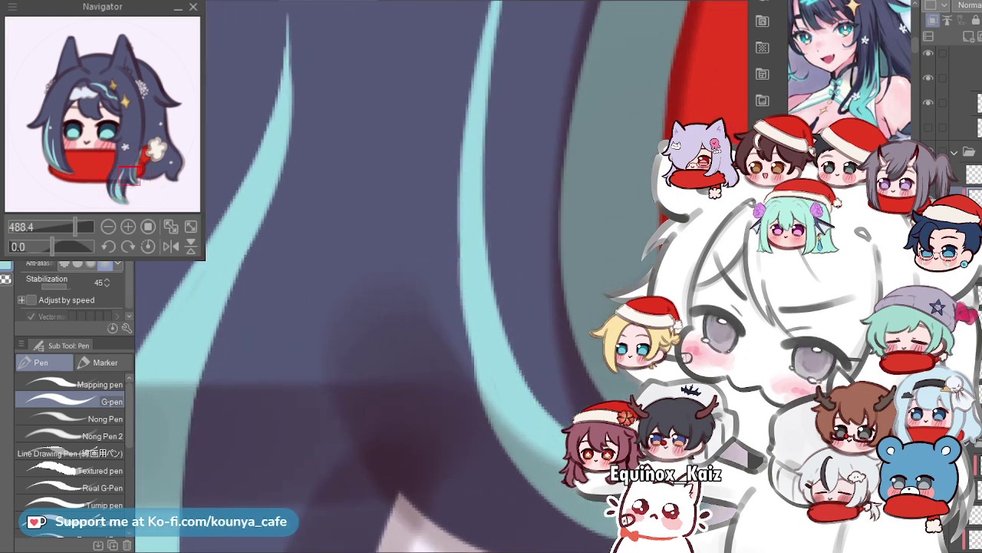
{"action": "left_click_drag", "start_coordinate": [466, 219], "coordinate": [449, 144]}
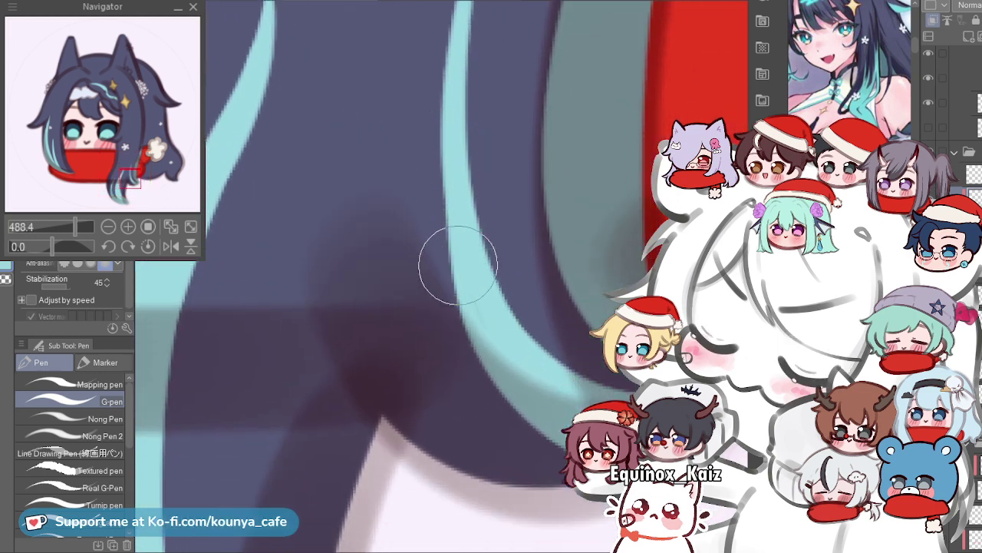
{"action": "scroll", "coordinate": [522, 349], "scroll_direction": "down", "scroll_amount": 4}
{"action": "scroll", "coordinate": [430, 307], "scroll_direction": "down", "scroll_amount": 6}
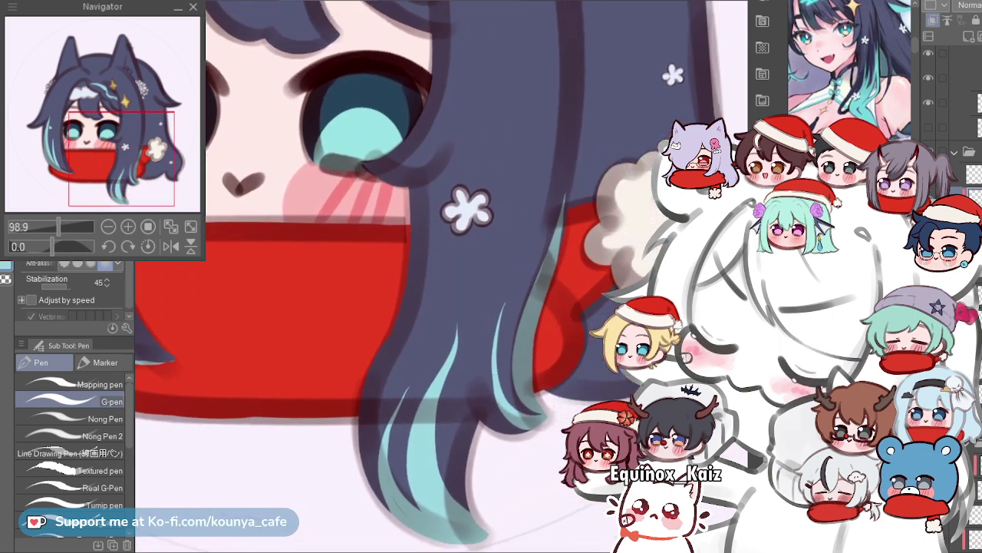
Erase along the inner side of the long lock's scarf-edge streak with the Hard eraser to slim its tapered upper part.
{"action": "scroll", "coordinate": [544, 219], "scroll_direction": "up", "scroll_amount": 2}
{"action": "left_click_drag", "start_coordinate": [580, 179], "coordinate": [540, 277]}
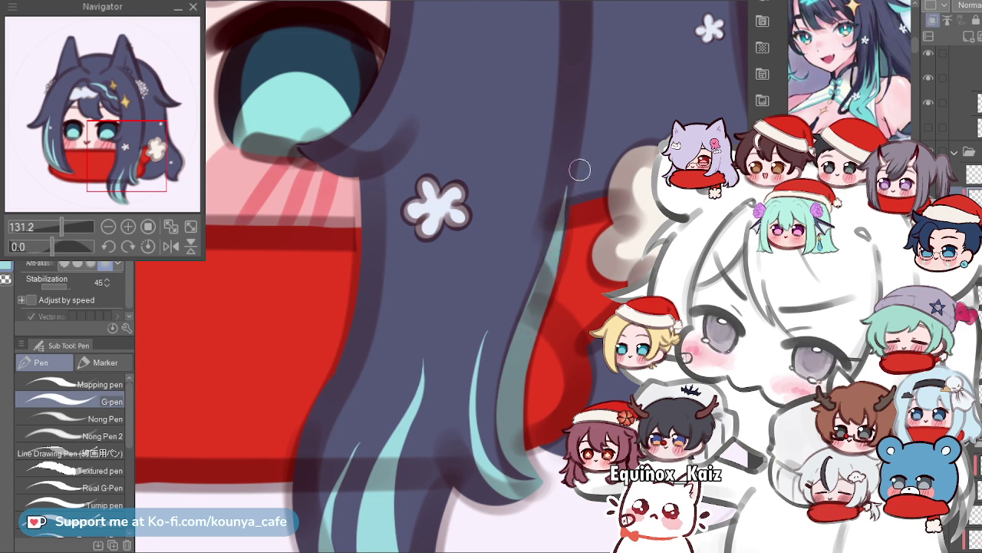
{"action": "key", "text": "e"}
{"action": "left_click_drag", "start_coordinate": [555, 211], "coordinate": [540, 249]}
{"action": "left_click_drag", "start_coordinate": [568, 176], "coordinate": [522, 283]}
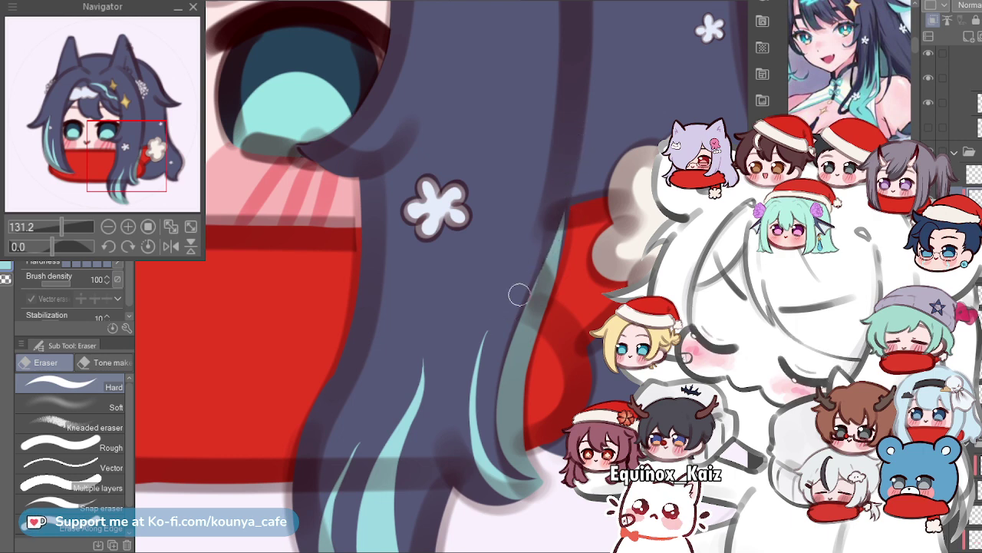
{"action": "scroll", "coordinate": [566, 230], "scroll_direction": "up", "scroll_amount": 3}
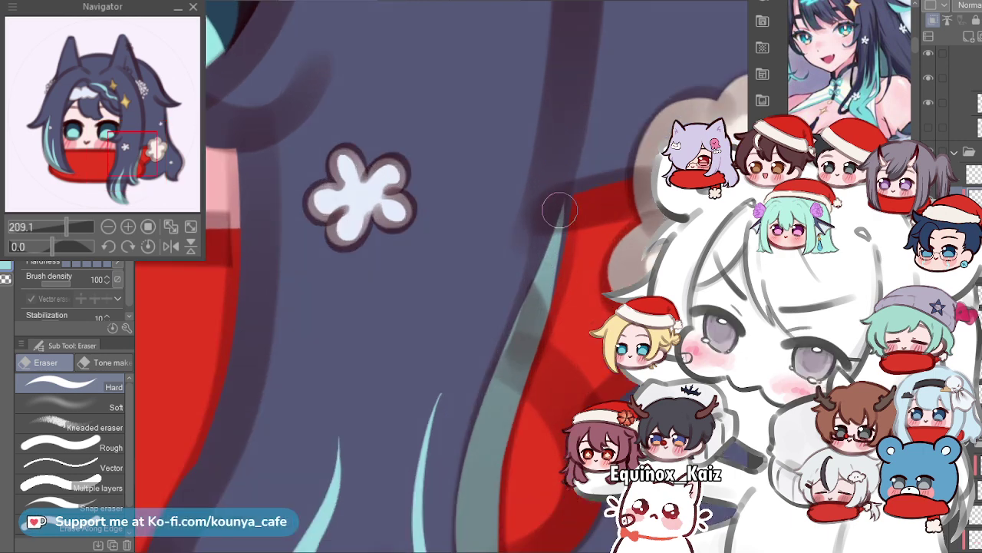
{"action": "left_click_drag", "start_coordinate": [561, 212], "coordinate": [576, 181]}
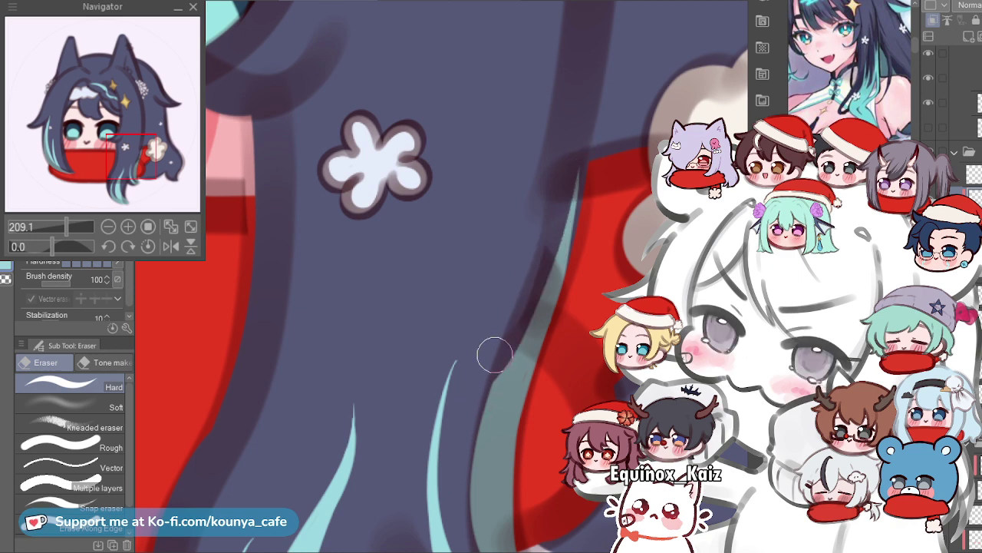
{"action": "left_click_drag", "start_coordinate": [551, 211], "coordinate": [481, 379]}
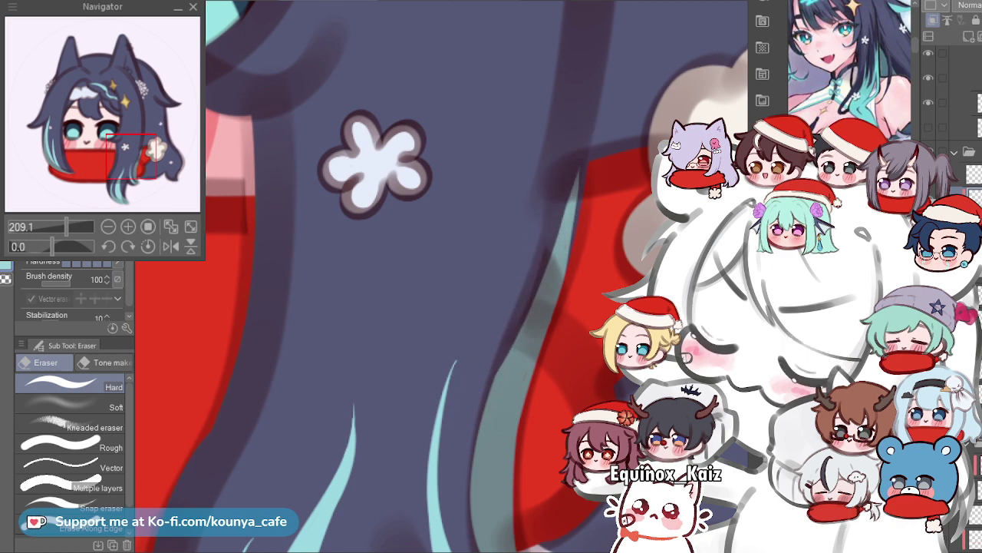
{"action": "left_click_drag", "start_coordinate": [534, 295], "coordinate": [551, 210]}
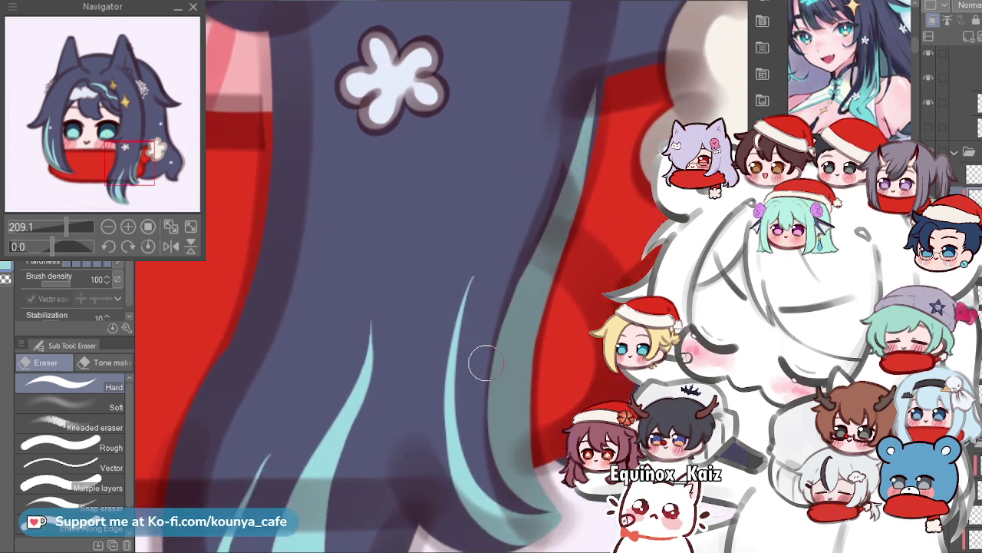
{"action": "scroll", "coordinate": [529, 257], "scroll_direction": "down", "scroll_amount": 5}
{"action": "scroll", "coordinate": [522, 208], "scroll_direction": "up", "scroll_amount": 2}
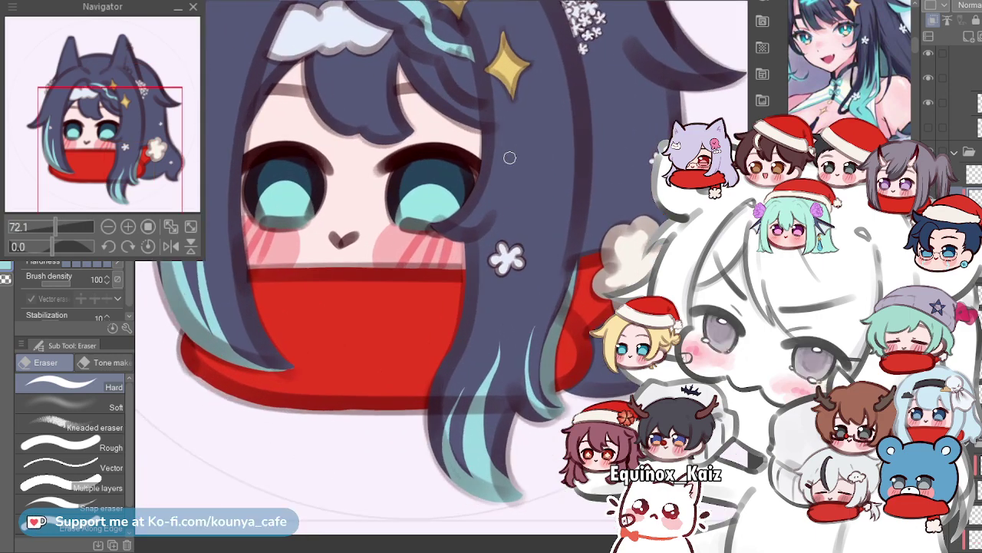
{"action": "scroll", "coordinate": [509, 157], "scroll_direction": "down", "scroll_amount": 3}
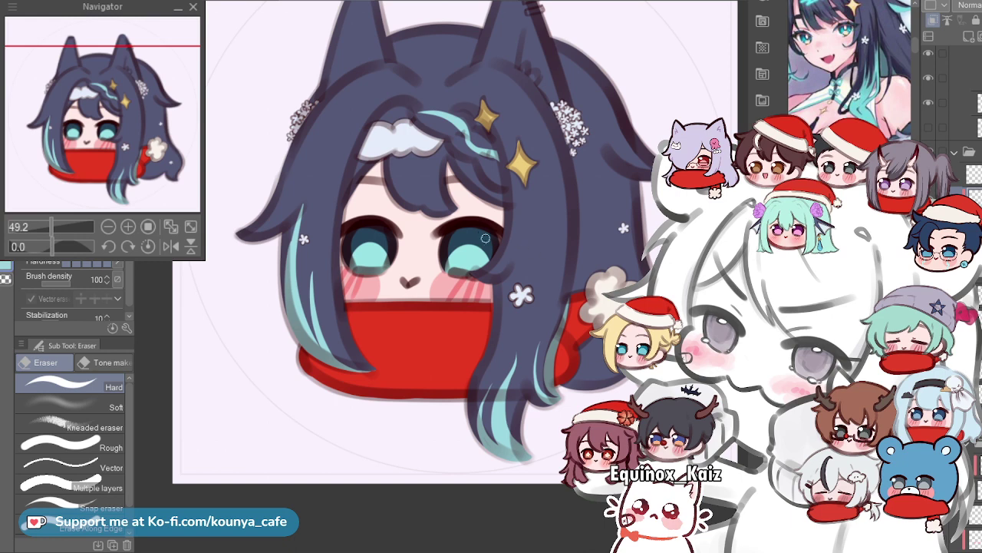
Paint a curved teal streak with the G-pen along the lower edge of the outward hair flick beside the flower cluster.
{"action": "scroll", "coordinate": [575, 119], "scroll_direction": "up", "scroll_amount": 2}
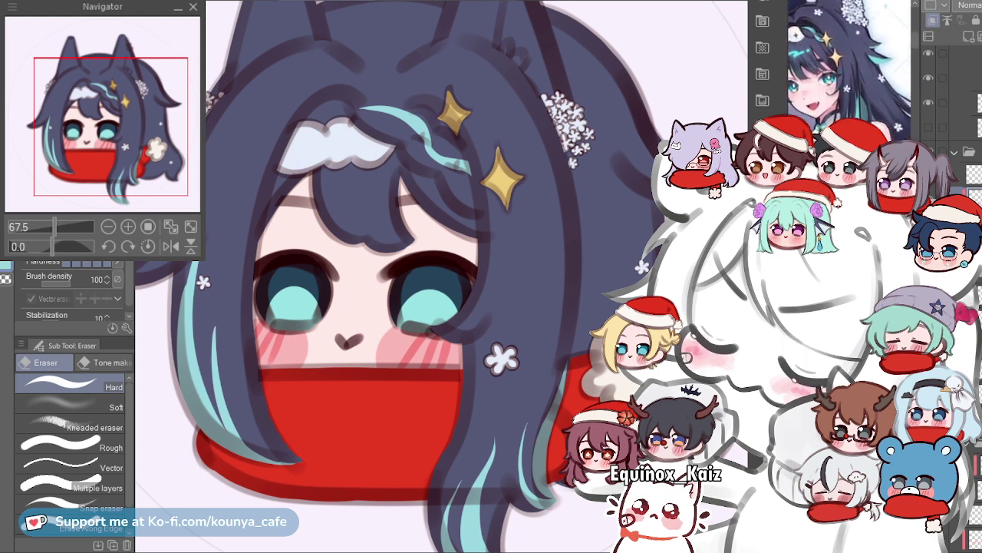
{"action": "scroll", "coordinate": [637, 150], "scroll_direction": "up", "scroll_amount": 2}
{"action": "left_click_drag", "start_coordinate": [637, 150], "coordinate": [571, 202]}
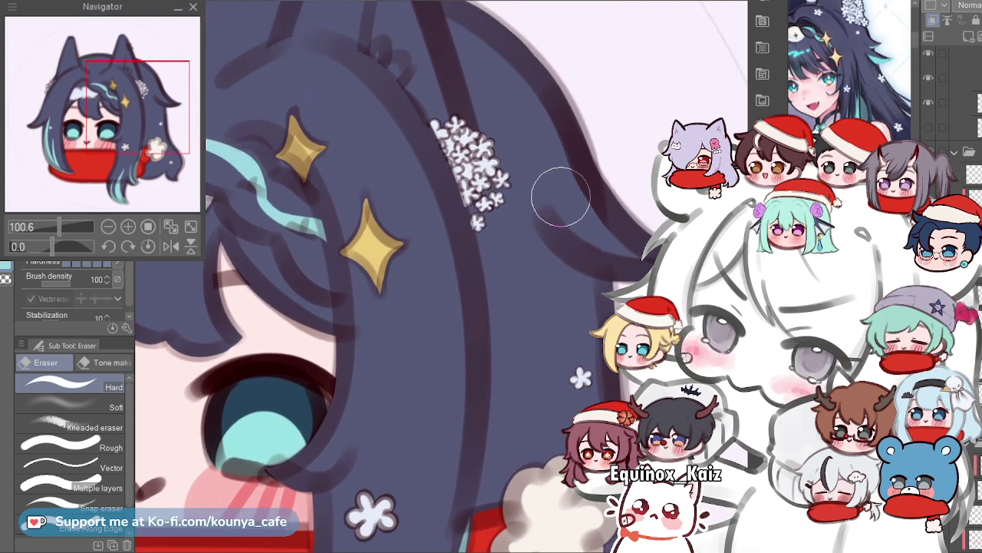
{"action": "key", "text": "p"}
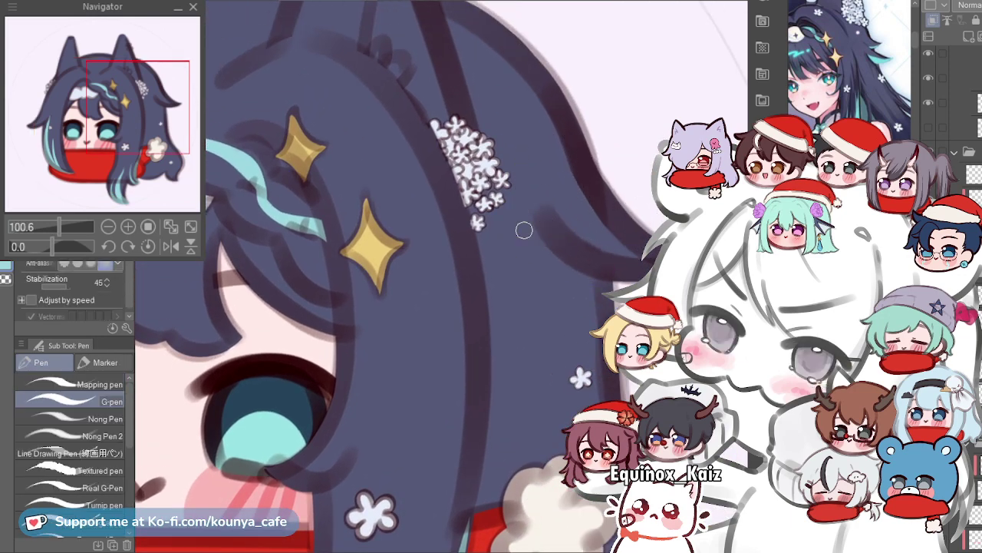
{"action": "left_click_drag", "start_coordinate": [455, 261], "coordinate": [422, 263]}
{"action": "left_click_drag", "start_coordinate": [475, 182], "coordinate": [389, 244]}
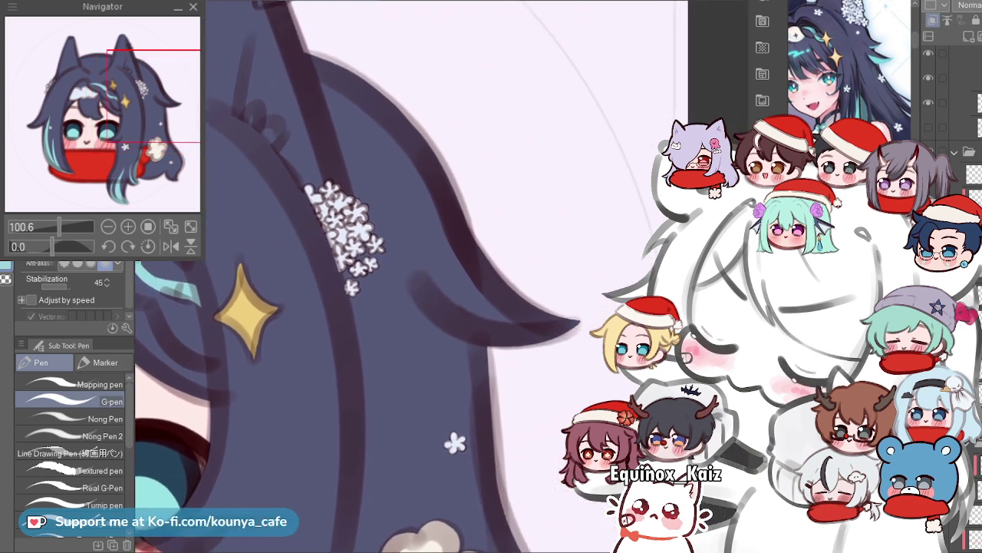
{"action": "scroll", "coordinate": [460, 251], "scroll_direction": "up", "scroll_amount": 2}
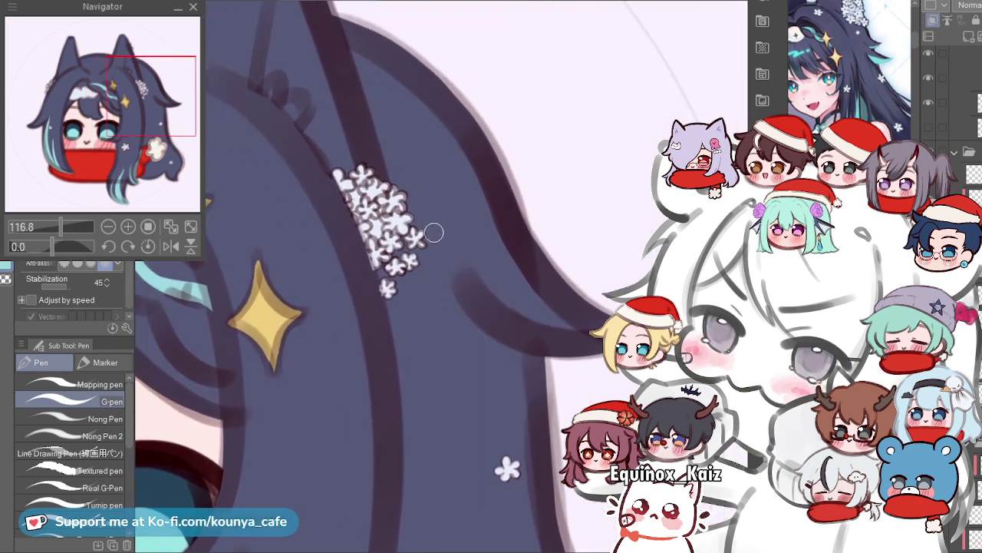
{"action": "left_click_drag", "start_coordinate": [454, 244], "coordinate": [493, 243], "text": "ctrl+alt"}
{"action": "key", "text": "bracketleft"}
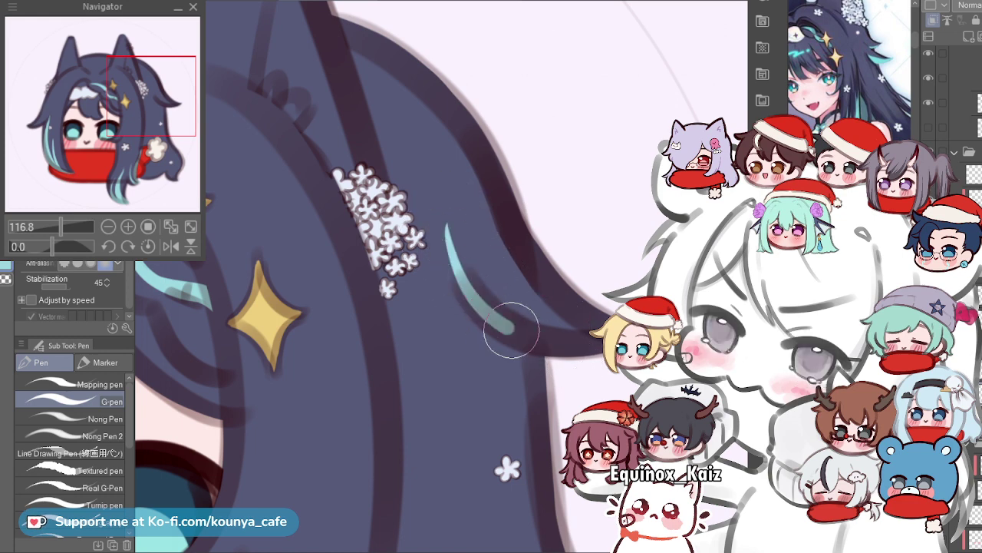
{"action": "left_click_drag", "start_coordinate": [451, 213], "coordinate": [581, 338]}
{"action": "left_click_drag", "start_coordinate": [451, 230], "coordinate": [581, 349]}
{"action": "key", "text": "ctrl+z"}
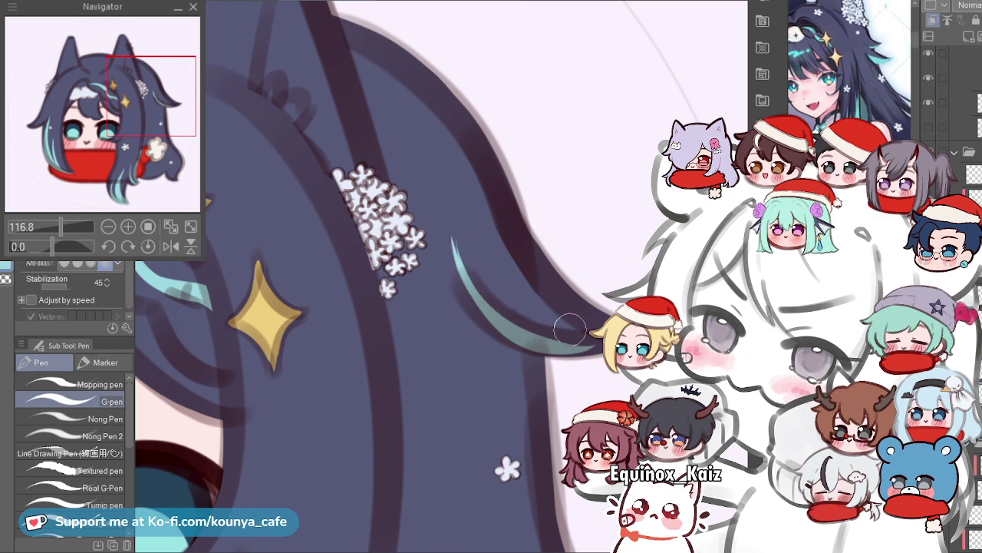
Thicken the flick's teal streak and add a second curved one above it, meeting at the inner point.
{"action": "scroll", "coordinate": [570, 329], "scroll_direction": "up", "scroll_amount": 2}
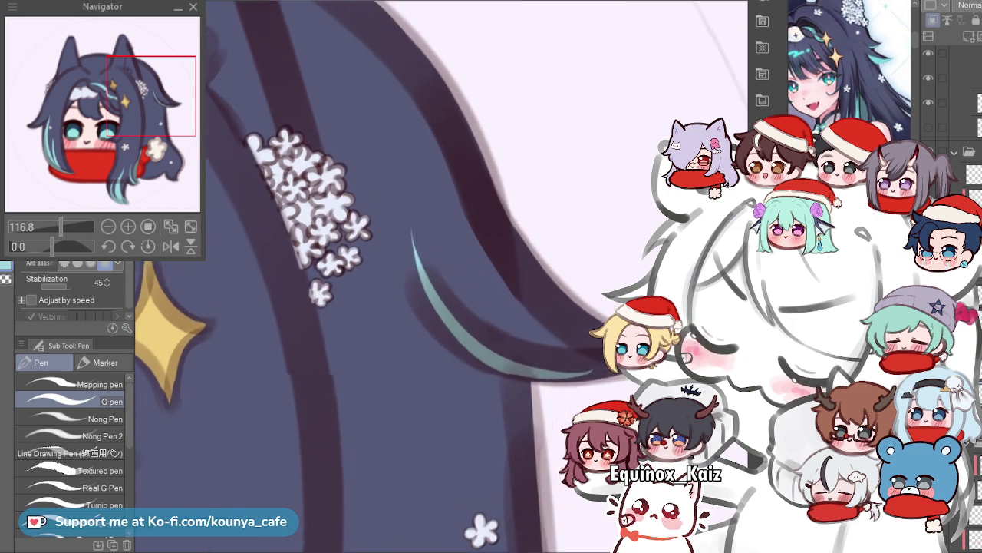
{"action": "scroll", "coordinate": [411, 253], "scroll_direction": "up", "scroll_amount": 1}
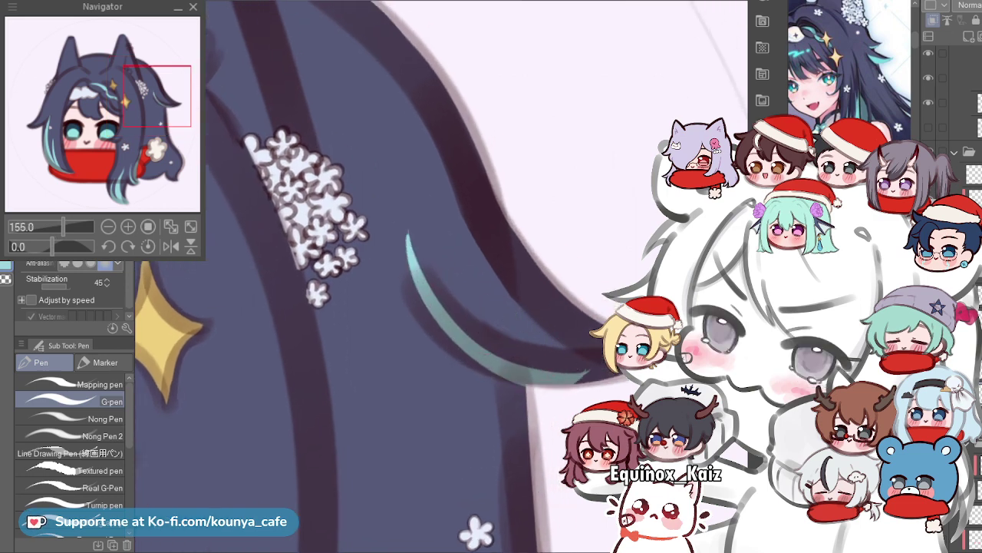
{"action": "left_click_drag", "start_coordinate": [410, 252], "coordinate": [560, 355]}
{"action": "key", "text": "ctrl+z"}
{"action": "key", "text": "ctrl+z"}
{"action": "left_click_drag", "start_coordinate": [423, 258], "coordinate": [603, 351]}
{"action": "key", "text": "ctrl+z"}
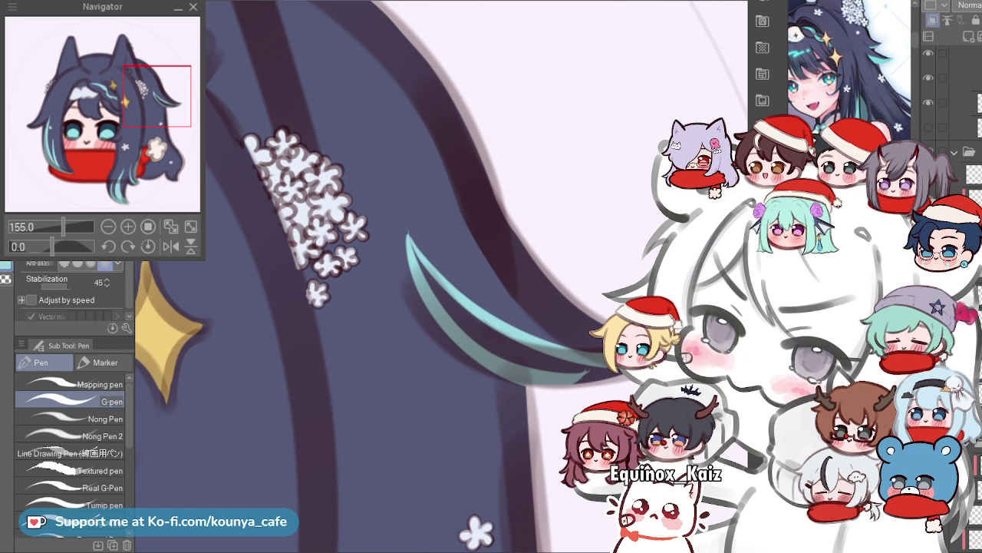
Fill the dark gap between the flick's two streaks with teal and smooth their shared upper edge.
{"action": "scroll", "coordinate": [423, 277], "scroll_direction": "up", "scroll_amount": 3}
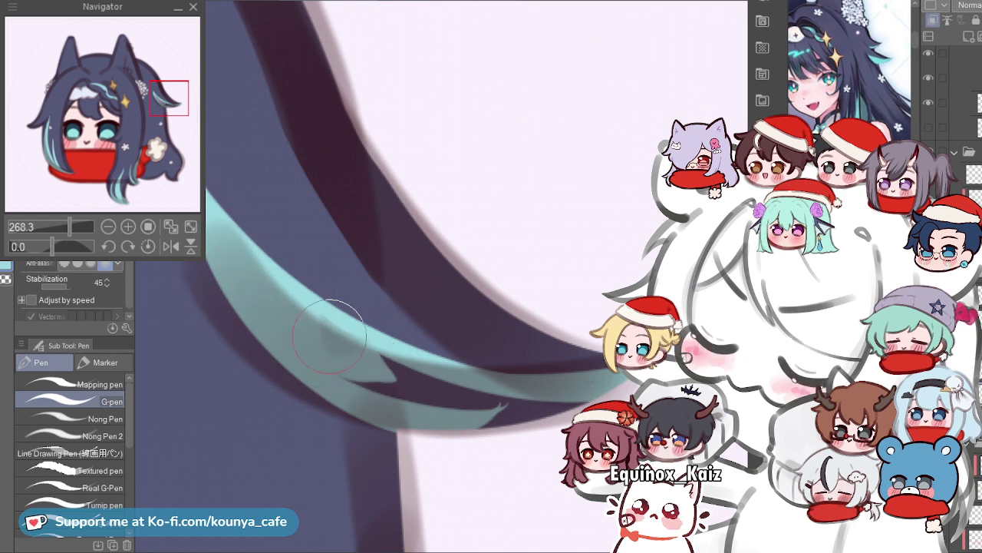
{"action": "left_click_drag", "start_coordinate": [335, 336], "coordinate": [458, 392]}
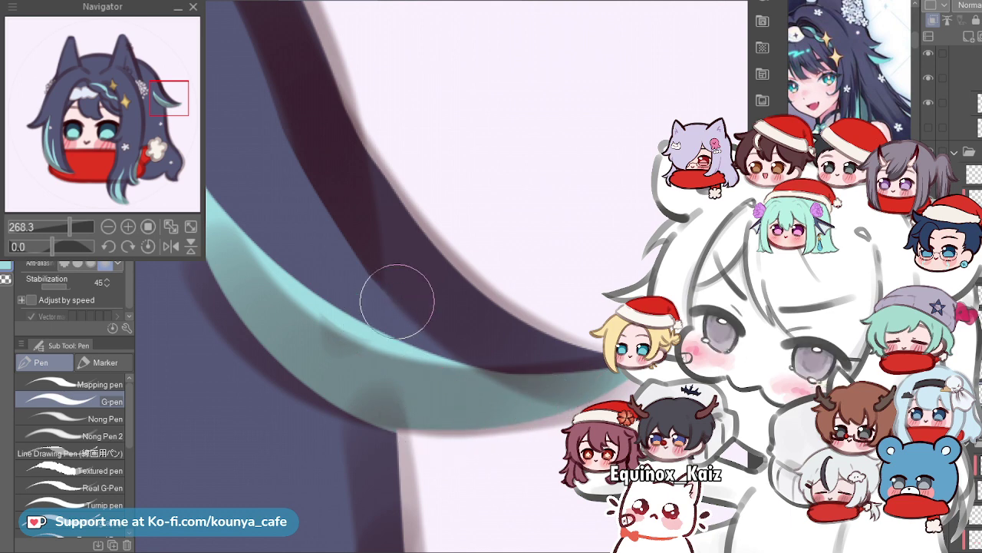
{"action": "scroll", "coordinate": [300, 271], "scroll_direction": "down", "scroll_amount": 3}
{"action": "left_click_drag", "start_coordinate": [328, 255], "coordinate": [353, 292]}
{"action": "scroll", "coordinate": [355, 285], "scroll_direction": "up", "scroll_amount": 3}
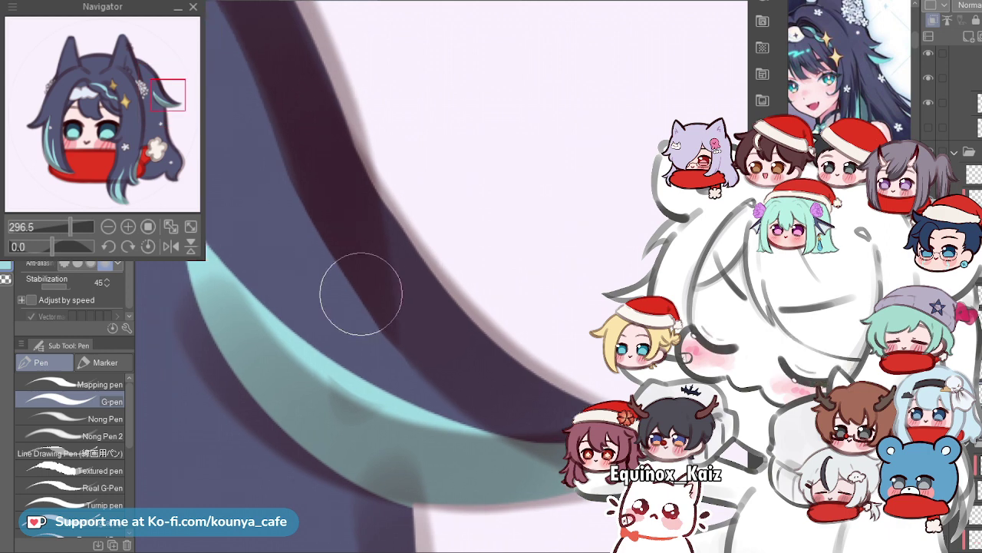
Trim the upper edge of the flick's teal highlight with the Hard eraser and check it against the whole head.
{"action": "key", "text": "e"}
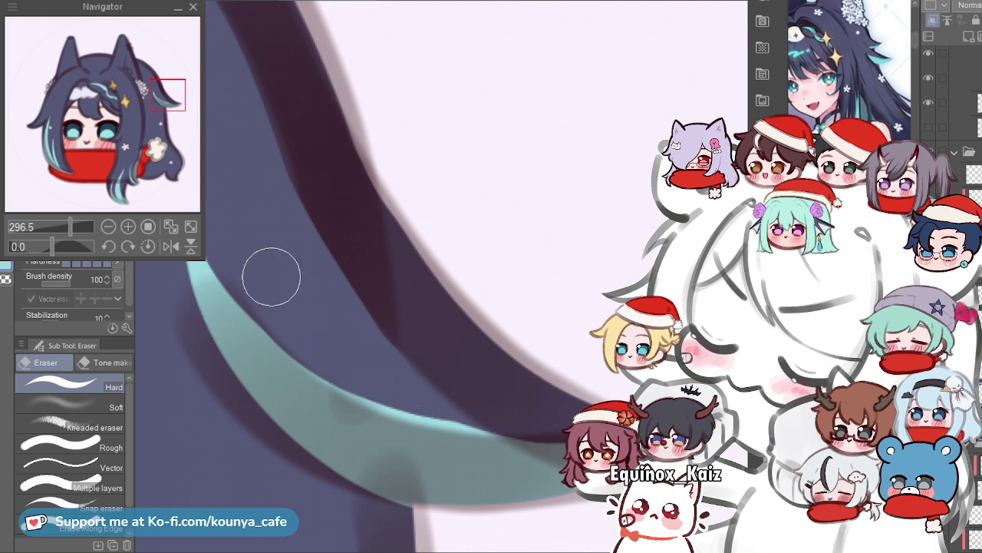
{"action": "scroll", "coordinate": [269, 270], "scroll_direction": "down", "scroll_amount": 5}
{"action": "scroll", "coordinate": [268, 271], "scroll_direction": "down", "scroll_amount": 2}
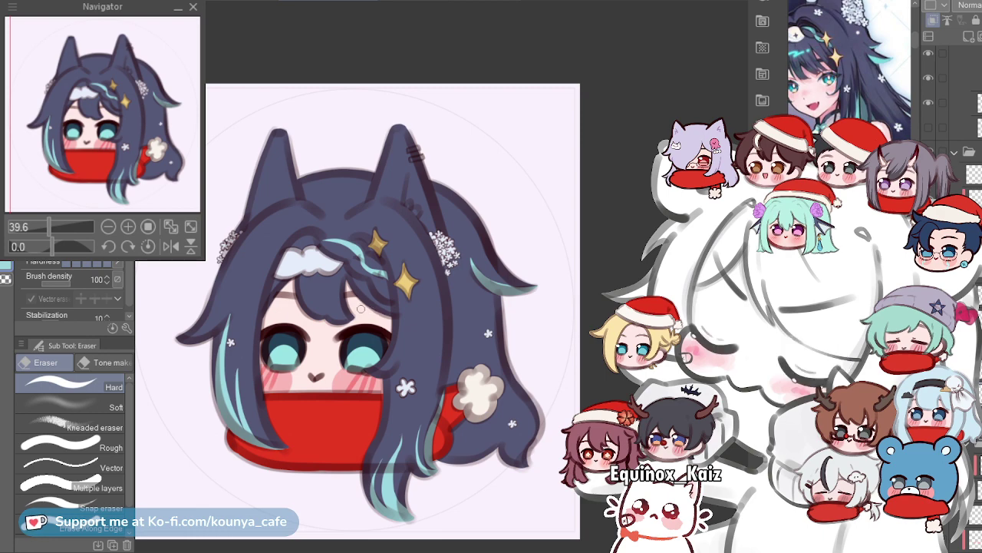
{"action": "scroll", "coordinate": [430, 281], "scroll_direction": "up", "scroll_amount": 5}
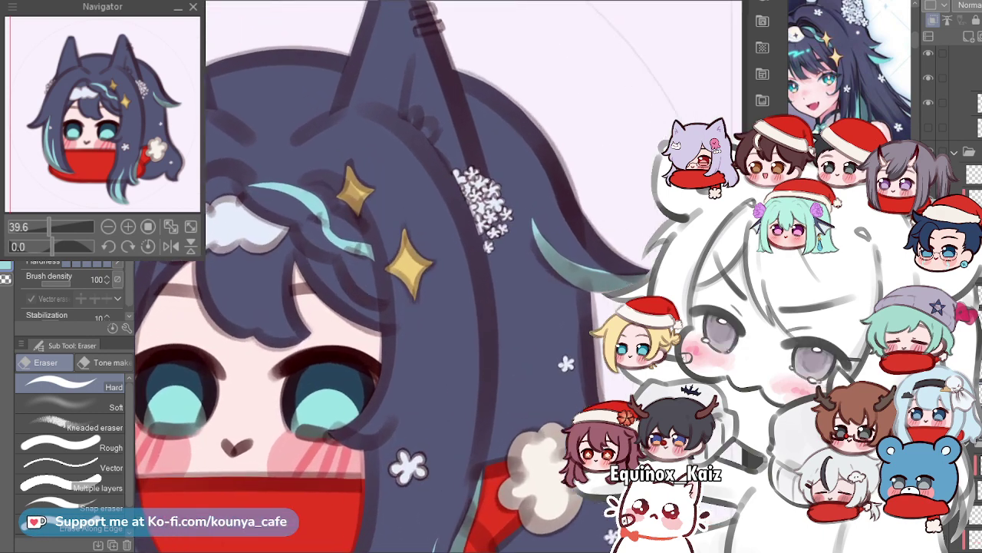
{"action": "scroll", "coordinate": [472, 153], "scroll_direction": "down", "scroll_amount": 4}
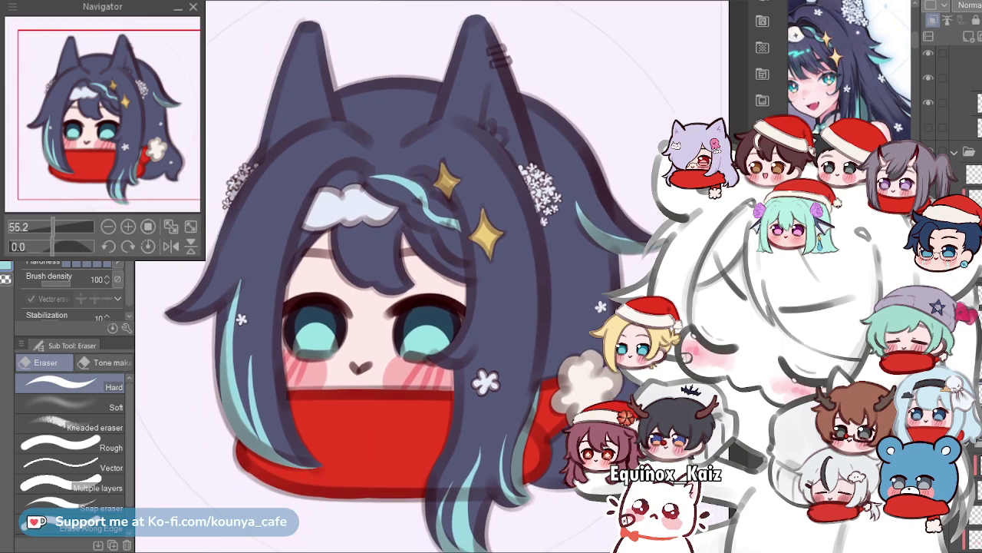
{"action": "scroll", "coordinate": [449, 296], "scroll_direction": "up", "scroll_amount": 3}
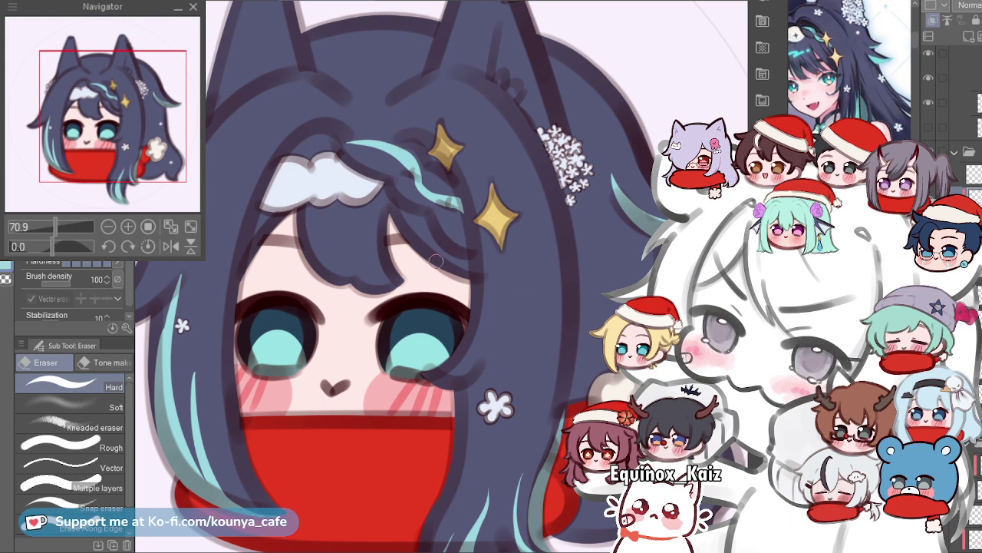
{"action": "scroll", "coordinate": [427, 276], "scroll_direction": "up", "scroll_amount": 1}
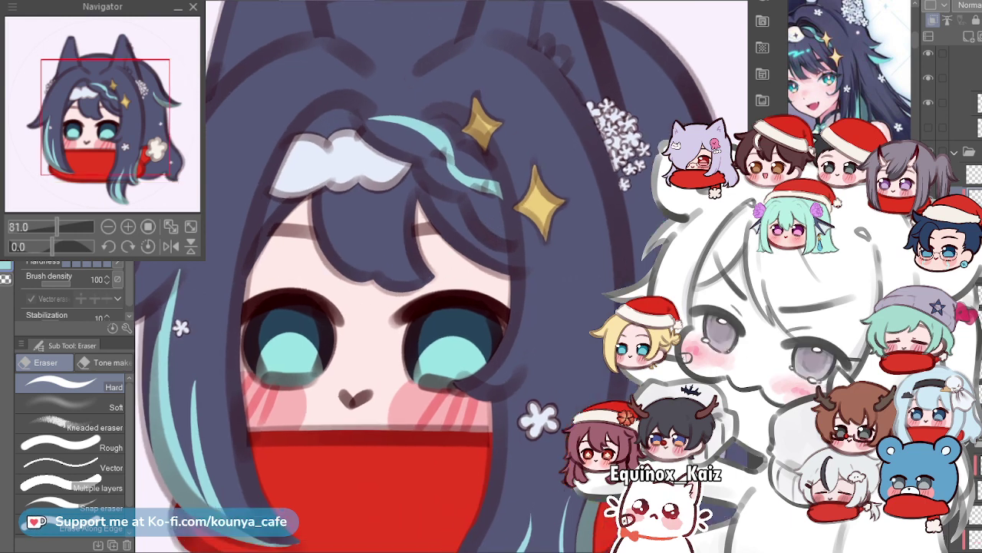
Paint a thin teal streak with the G-pen along the inner line of the pierced ear, from the rings down to the hair.
{"action": "scroll", "coordinate": [427, 276], "scroll_direction": "down", "scroll_amount": 1}
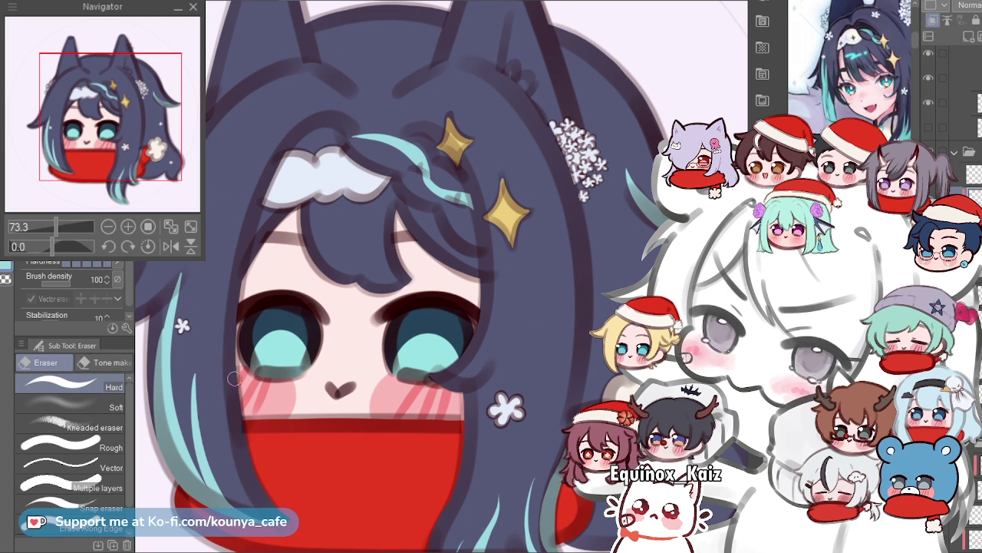
{"action": "scroll", "coordinate": [403, 272], "scroll_direction": "down", "scroll_amount": 3}
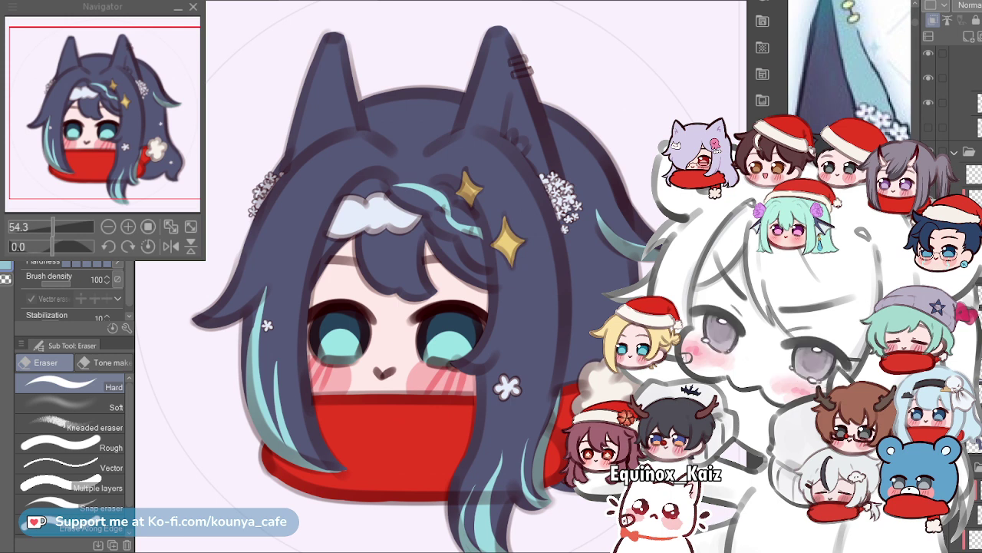
{"action": "left_click", "coordinate": [560, 113]}
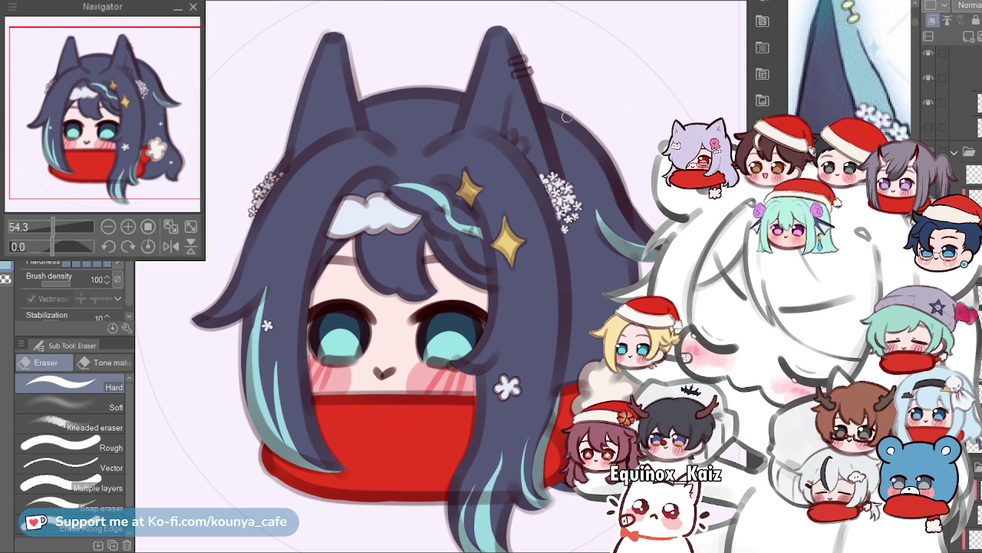
{"action": "left_click_drag", "start_coordinate": [537, 103], "coordinate": [468, 191]}
{"action": "scroll", "coordinate": [503, 144], "scroll_direction": "up", "scroll_amount": 6}
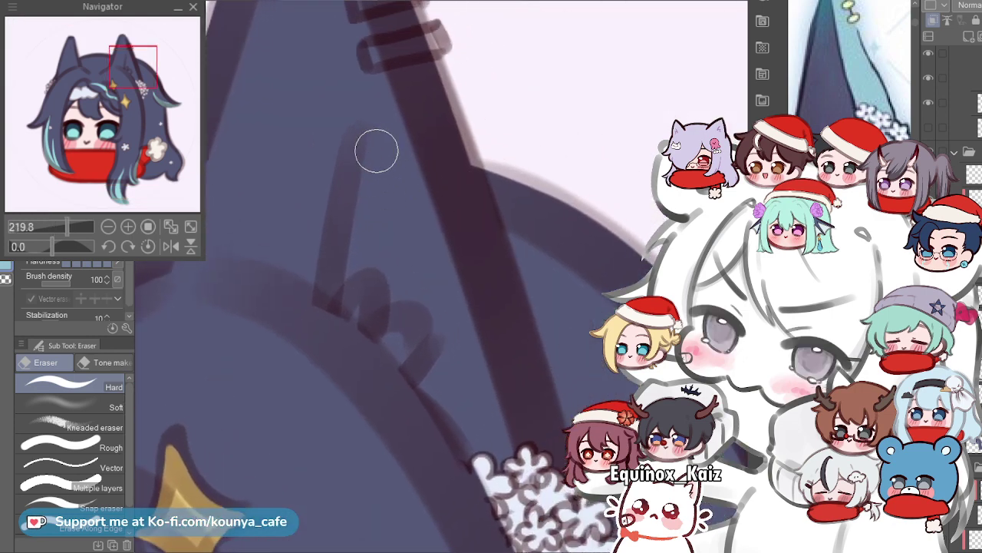
{"action": "scroll", "coordinate": [376, 150], "scroll_direction": "down", "scroll_amount": 3}
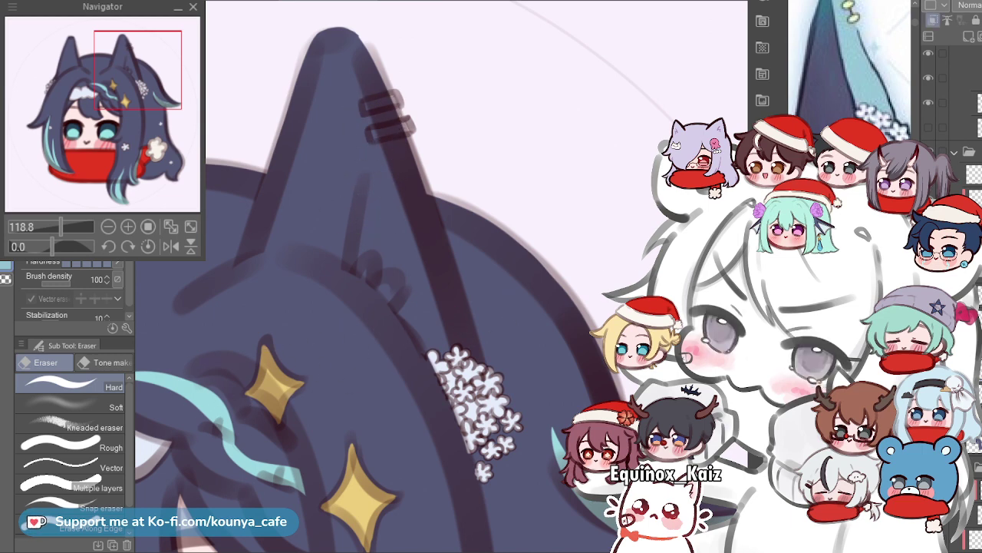
{"action": "key", "text": "p"}
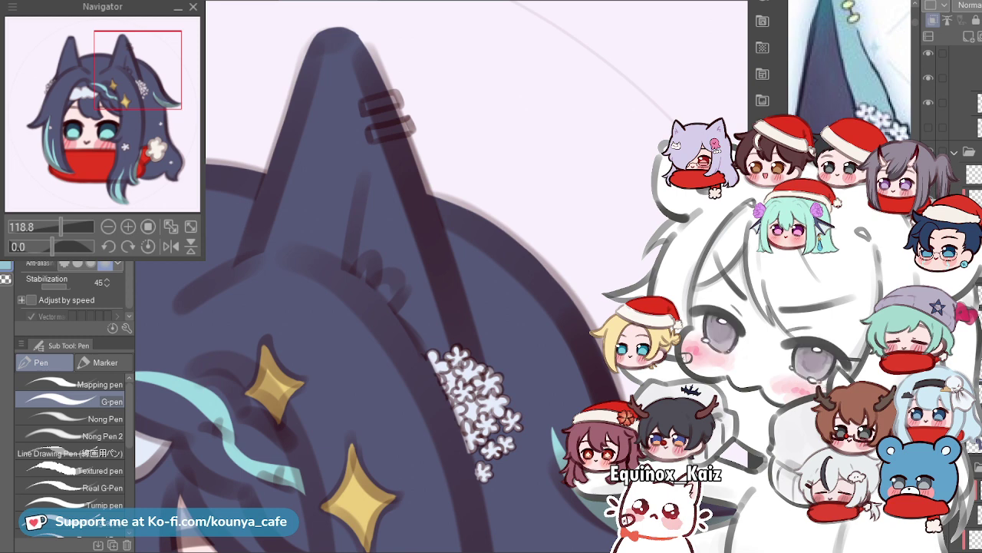
{"action": "scroll", "coordinate": [449, 181], "scroll_direction": "up", "scroll_amount": 2}
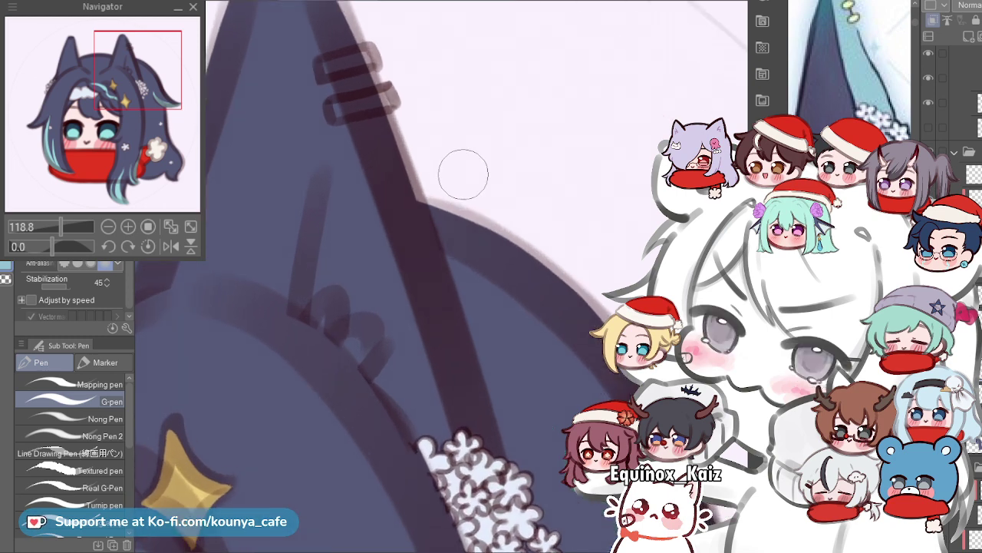
{"action": "left_click_drag", "start_coordinate": [326, 113], "coordinate": [306, 260]}
{"action": "key", "text": "ctrl+z"}
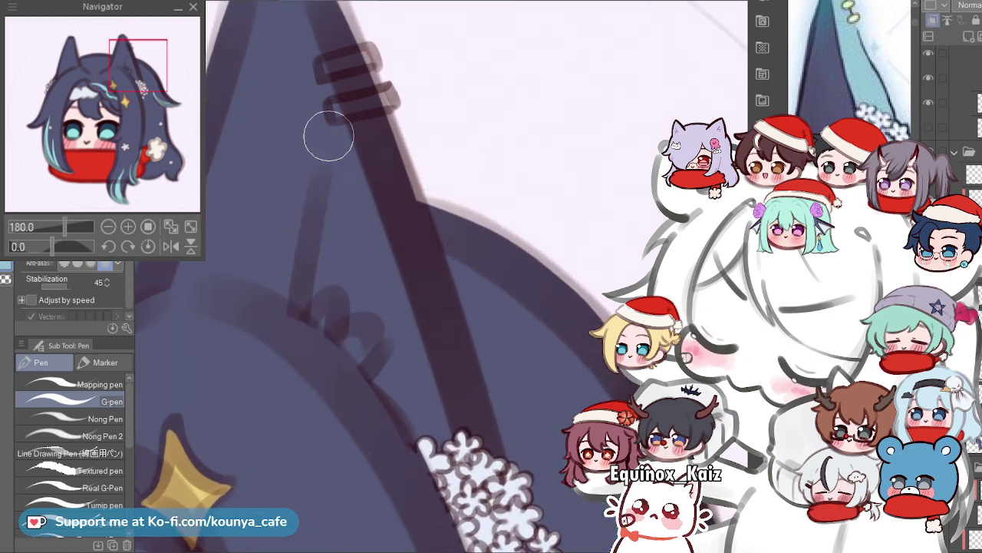
{"action": "left_click_drag", "start_coordinate": [333, 121], "coordinate": [299, 307]}
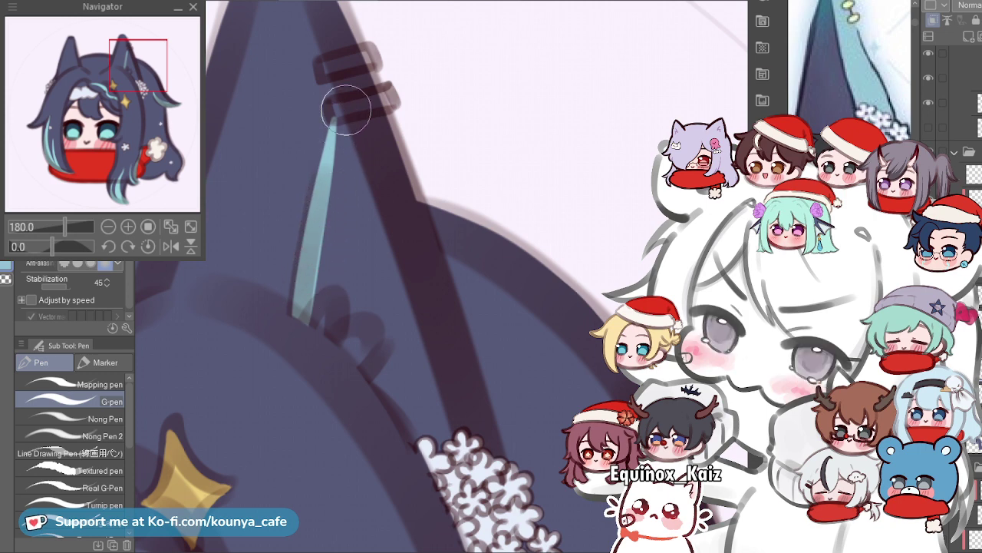
Widen the inner-ear streak into a teal wedge that tapers below the rings and broadens down to the hairline.
{"action": "left_click_drag", "start_coordinate": [337, 123], "coordinate": [343, 351]}
{"action": "key", "text": "ctrl+z"}
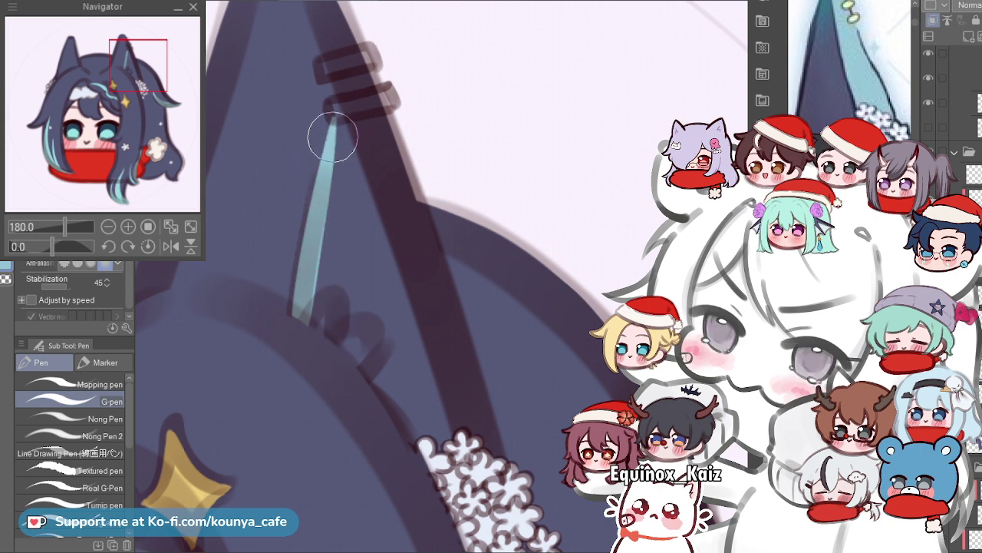
{"action": "key", "text": "ctrl+z"}
{"action": "key", "text": "ctrl+z"}
{"action": "left_click_drag", "start_coordinate": [331, 121], "coordinate": [351, 361]}
{"action": "left_click_drag", "start_coordinate": [332, 138], "coordinate": [322, 361]}
{"action": "mouse_move", "coordinate": [343, 238]}
{"action": "left_mouse_down"}
{"action": "mouse_move", "coordinate": [307, 237]}
{"action": "mouse_move", "coordinate": [335, 243]}
{"action": "left_mouse_up"}
{"action": "key", "text": "e"}
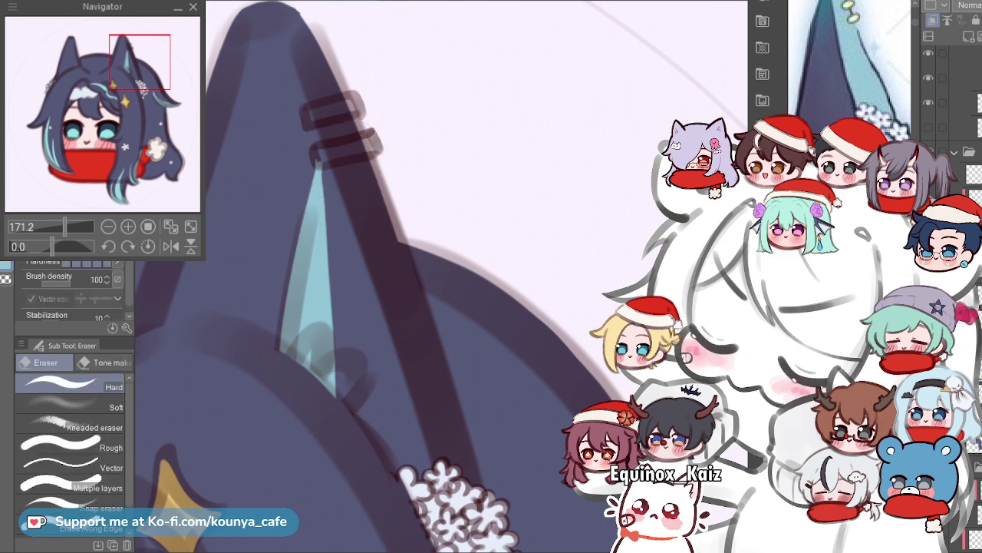
{"action": "scroll", "coordinate": [335, 243], "scroll_direction": "up", "scroll_amount": 2}
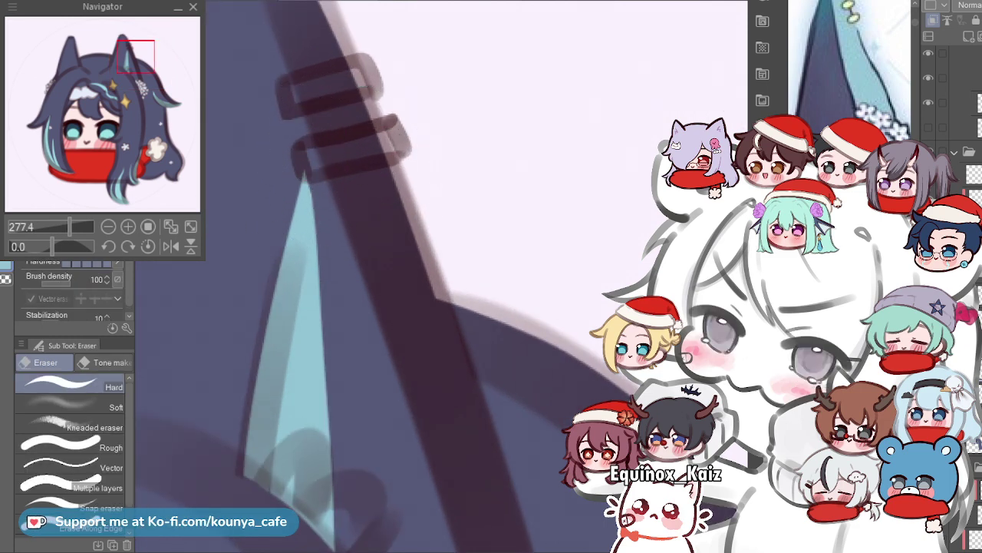
{"action": "scroll", "coordinate": [314, 201], "scroll_direction": "down", "scroll_amount": 2}
Extend the teal of the pierced ear toward its outer edge and down to the white flower cluster.
{"action": "key", "text": "p"}
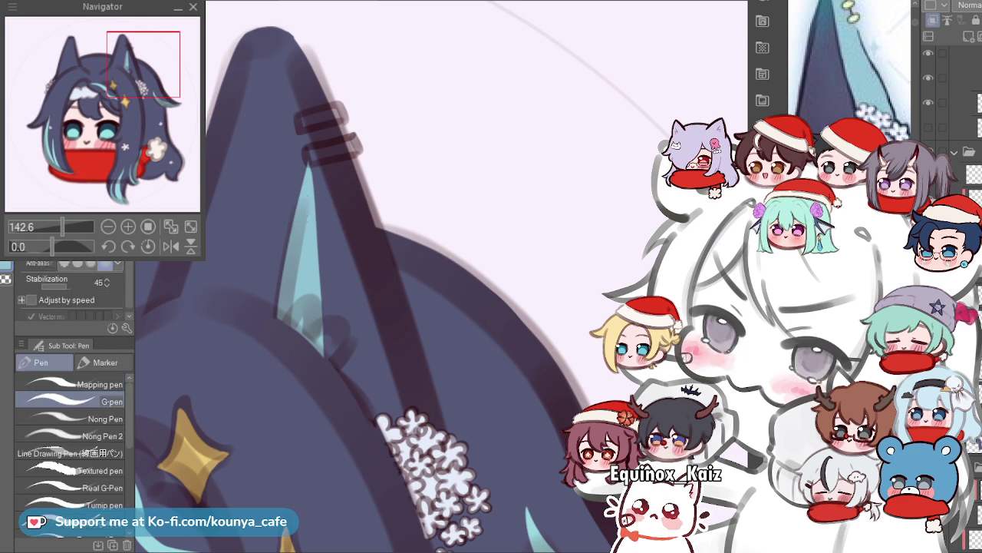
{"action": "scroll", "coordinate": [296, 211], "scroll_direction": "up", "scroll_amount": 1}
{"action": "scroll", "coordinate": [320, 189], "scroll_direction": "up", "scroll_amount": 1}
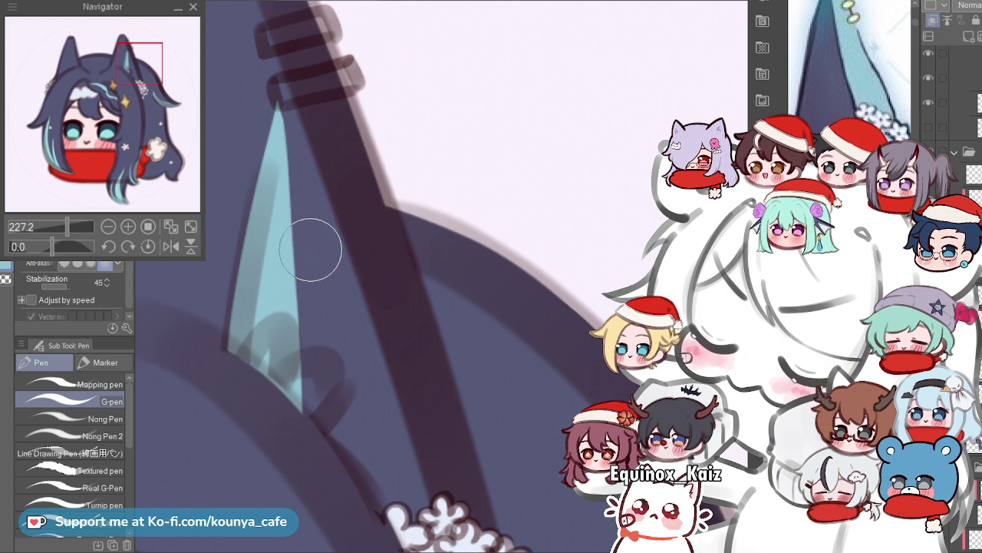
{"action": "scroll", "coordinate": [328, 461], "scroll_direction": "down", "scroll_amount": 3}
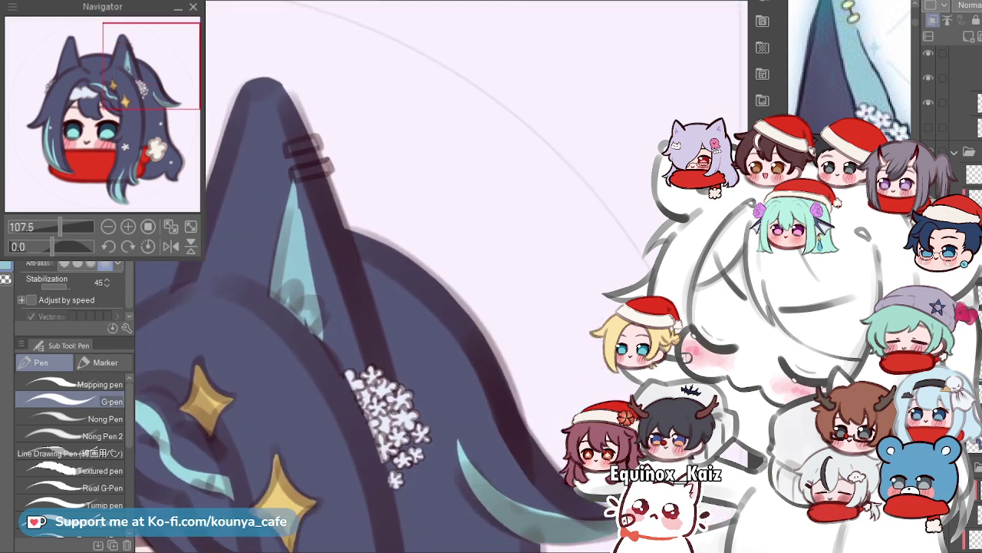
{"action": "mouse_move", "coordinate": [338, 245]}
{"action": "left_mouse_down"}
{"action": "mouse_move", "coordinate": [357, 371]}
{"action": "mouse_move", "coordinate": [361, 356]}
{"action": "mouse_move", "coordinate": [396, 433]}
{"action": "mouse_move", "coordinate": [378, 334]}
{"action": "left_mouse_up"}
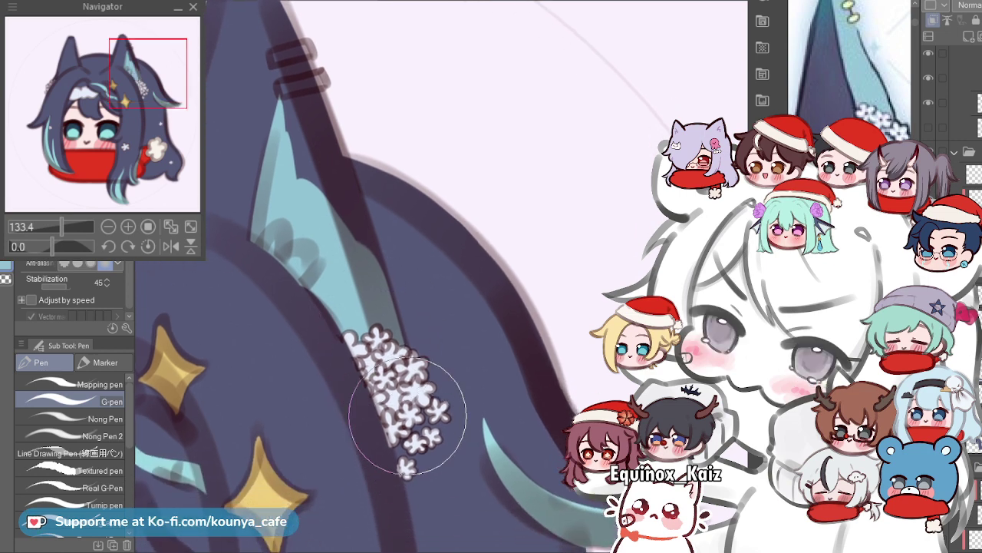
{"action": "left_click_drag", "start_coordinate": [340, 154], "coordinate": [368, 208]}
Carry the teal up behind the ear's two rings to a point near the tip and fill the dark gap between strokes.
{"action": "key", "text": "bracketleft"}
{"action": "left_click_drag", "start_coordinate": [345, 86], "coordinate": [344, 241]}
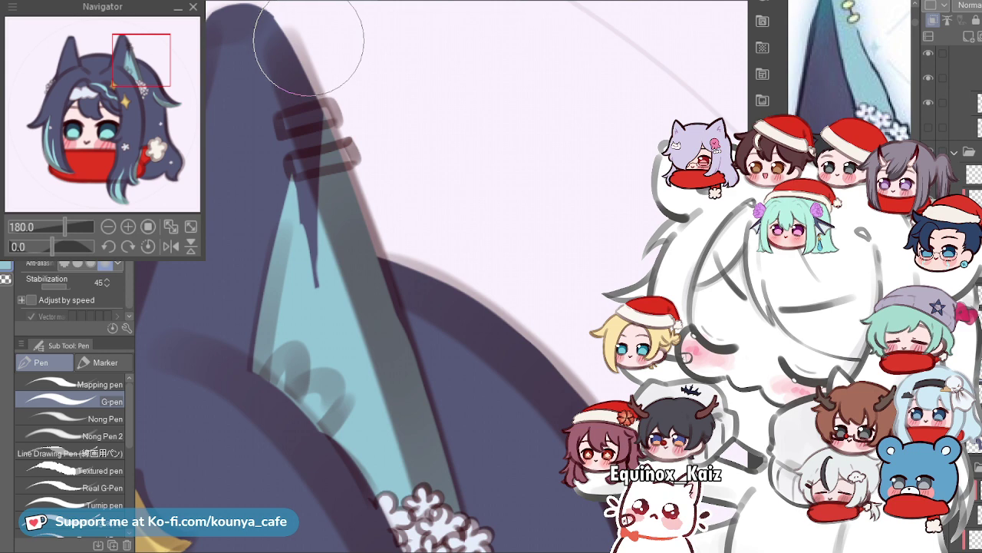
{"action": "left_click_drag", "start_coordinate": [307, 46], "coordinate": [303, 195]}
{"action": "left_click_drag", "start_coordinate": [306, 63], "coordinate": [315, 284]}
{"action": "left_click_drag", "start_coordinate": [322, 81], "coordinate": [325, 265]}
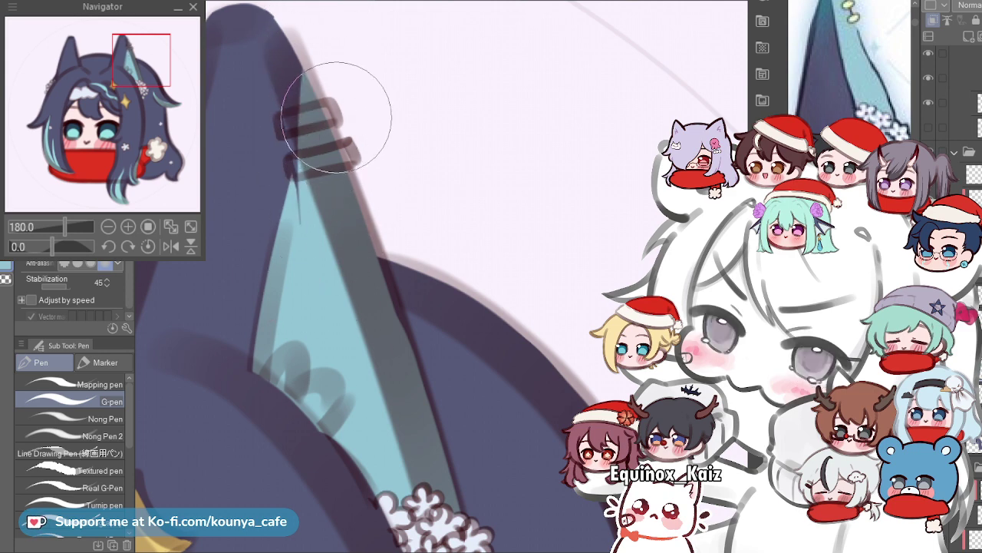
{"action": "left_click_drag", "start_coordinate": [324, 76], "coordinate": [294, 262]}
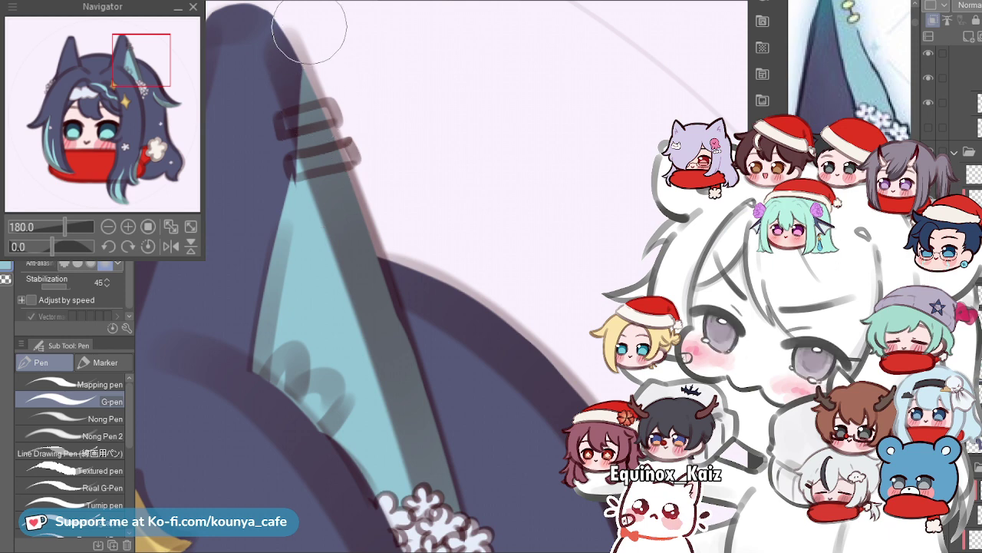
{"action": "key", "text": "ctrl+z"}
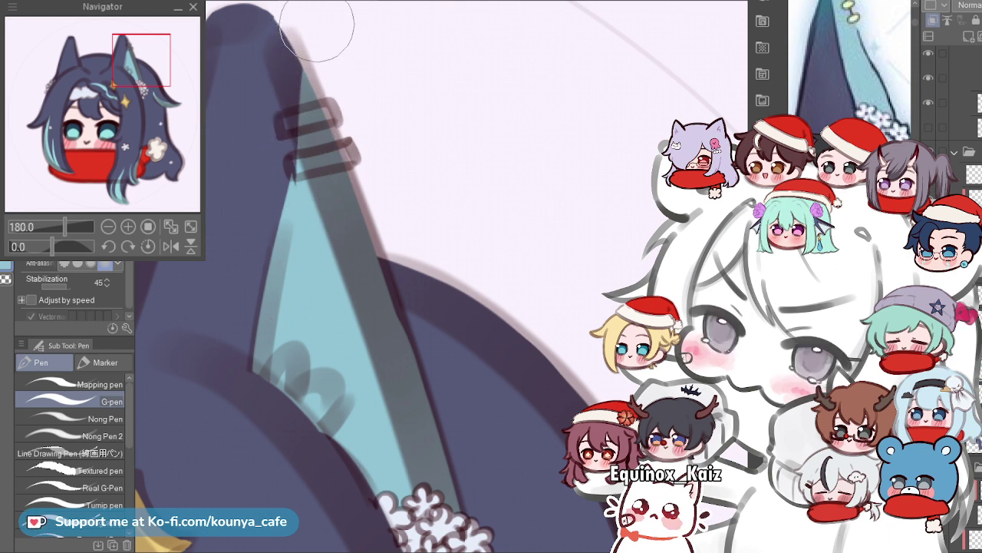
{"action": "scroll", "coordinate": [307, 127], "scroll_direction": "up", "scroll_amount": 2}
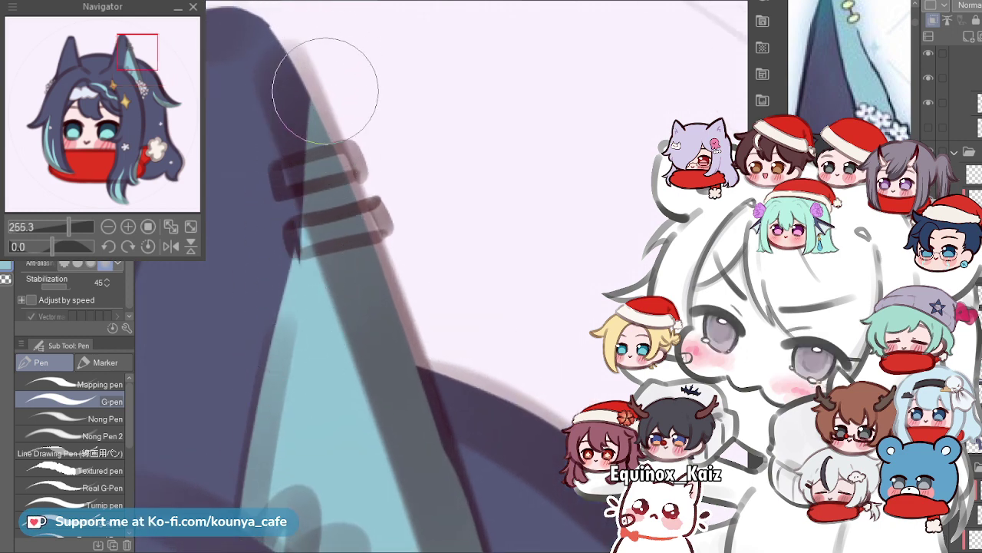
{"action": "scroll", "coordinate": [376, 254], "scroll_direction": "down", "scroll_amount": 3}
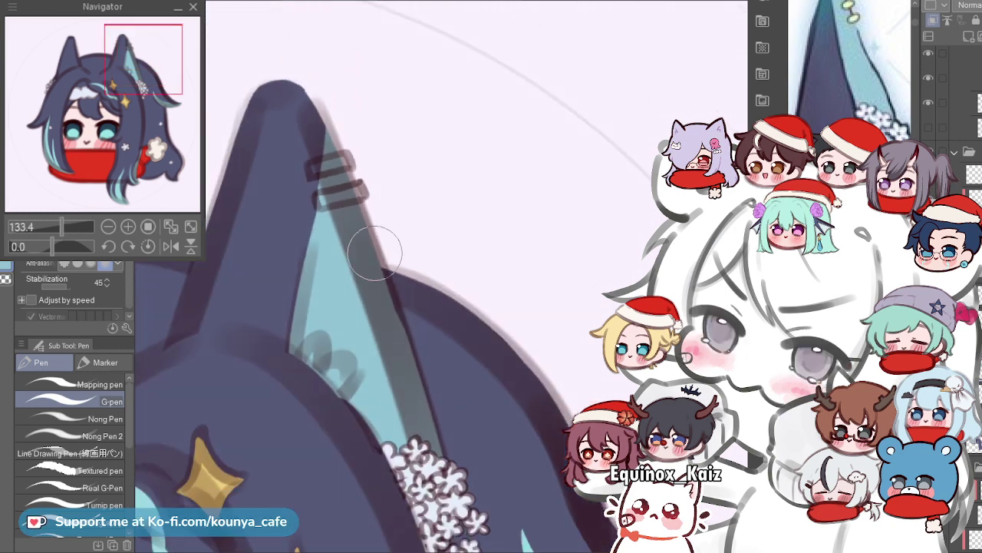
{"action": "scroll", "coordinate": [375, 154], "scroll_direction": "down", "scroll_amount": 1}
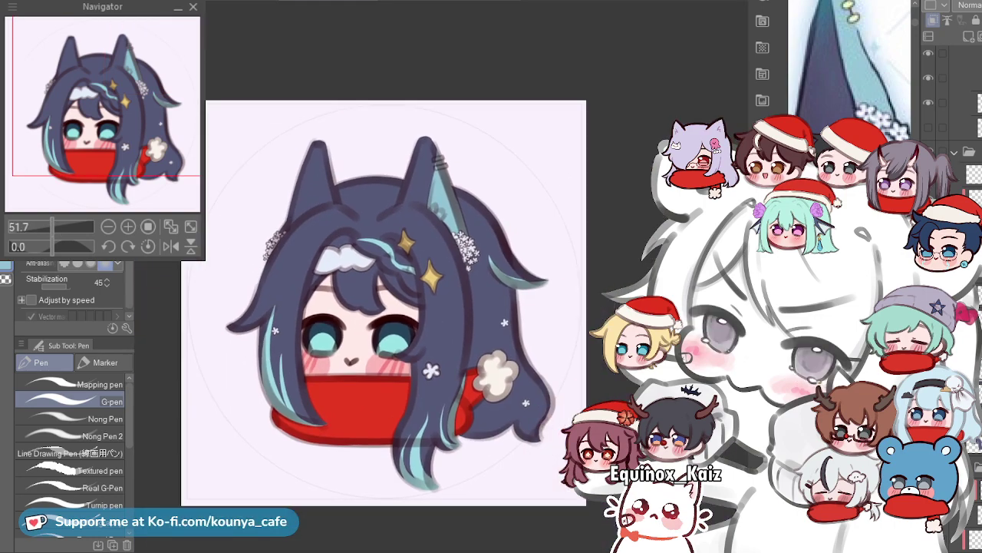
Erase the teal from the rounded fur tufts at the base of the inner ear with the Hard eraser.
{"action": "scroll", "coordinate": [459, 165], "scroll_direction": "up", "scroll_amount": 3}
{"action": "scroll", "coordinate": [449, 242], "scroll_direction": "up", "scroll_amount": 3}
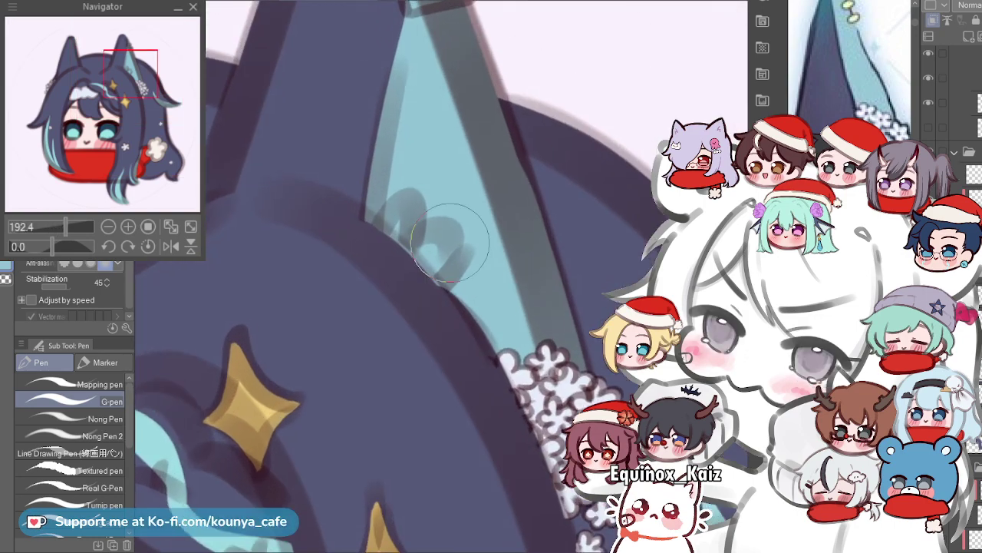
{"action": "key", "text": "e"}
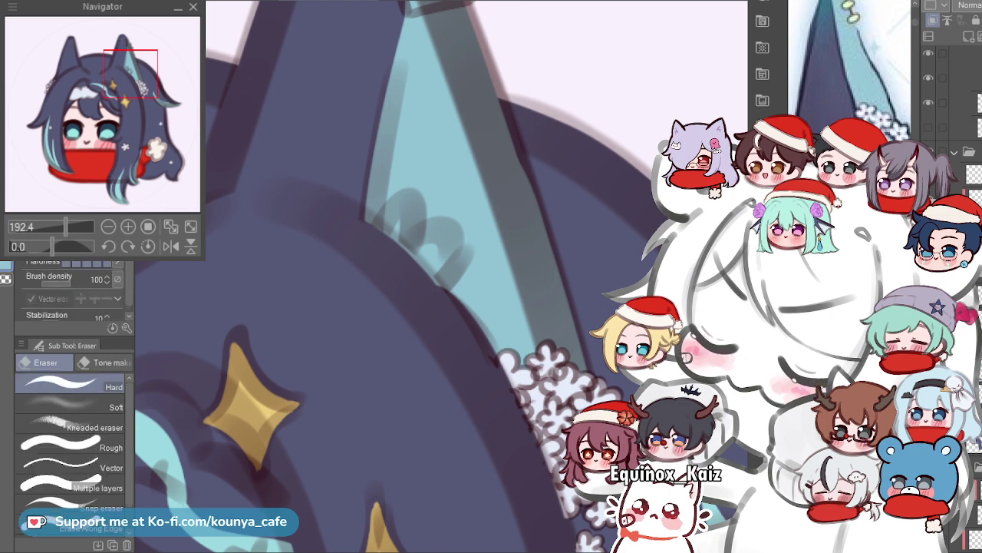
{"action": "scroll", "coordinate": [308, 309], "scroll_direction": "up", "scroll_amount": 3}
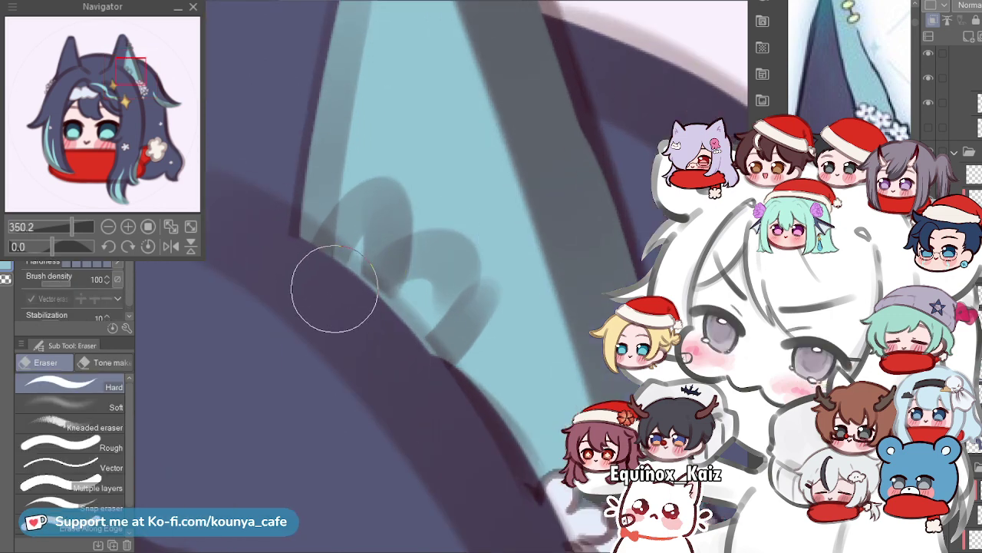
{"action": "left_click_drag", "start_coordinate": [359, 236], "coordinate": [361, 265]}
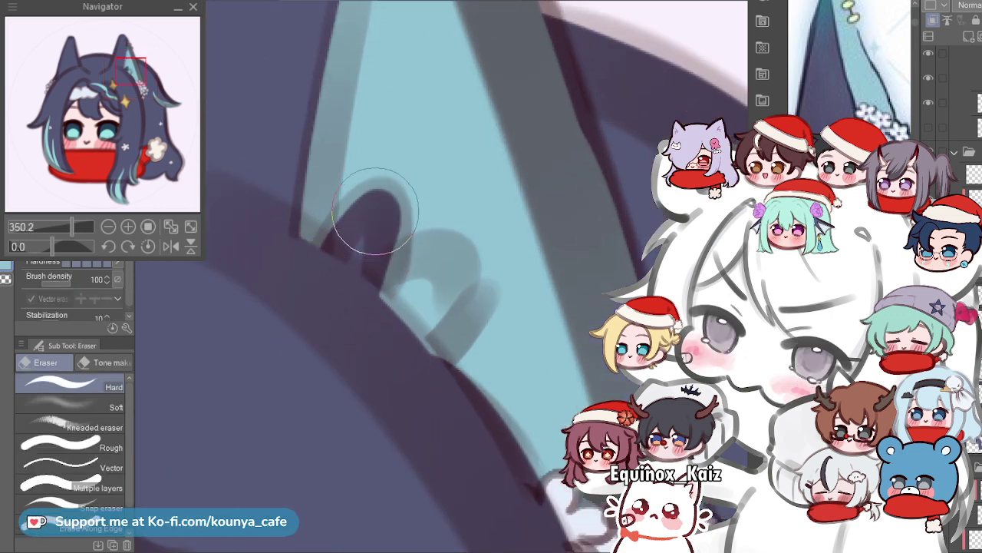
{"action": "left_click_drag", "start_coordinate": [380, 201], "coordinate": [350, 311]}
{"action": "mouse_move", "coordinate": [368, 213]}
{"action": "left_mouse_down"}
{"action": "mouse_move", "coordinate": [318, 296]}
{"action": "mouse_move", "coordinate": [418, 288]}
{"action": "mouse_move", "coordinate": [405, 340]}
{"action": "mouse_move", "coordinate": [377, 259]}
{"action": "left_mouse_up"}
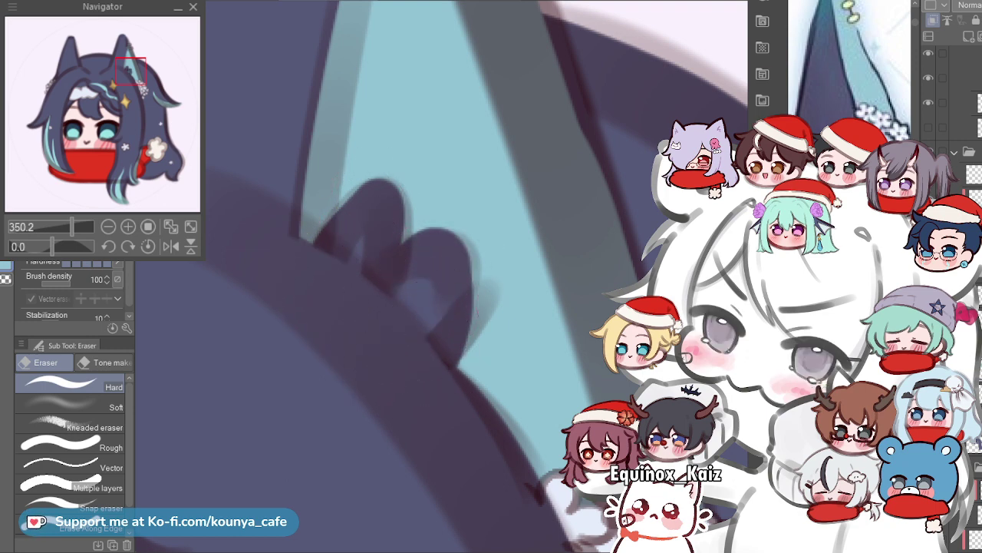
{"action": "scroll", "coordinate": [428, 315], "scroll_direction": "down", "scroll_amount": 5}
{"action": "scroll", "coordinate": [492, 242], "scroll_direction": "up", "scroll_amount": 4}
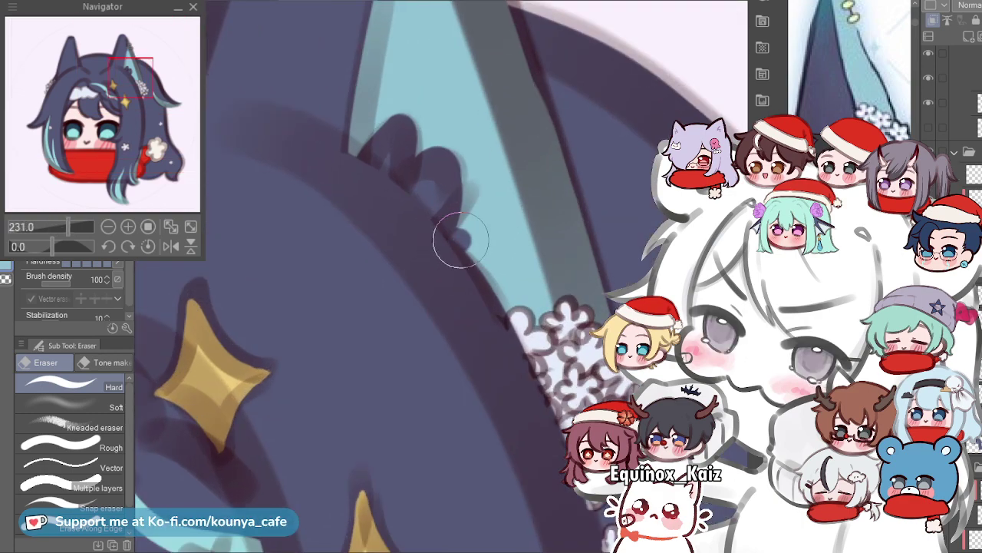
Examine the coloured ear against the whole head, and inspect the fringe around the white hairpiece and teal streak.
{"action": "scroll", "coordinate": [459, 240], "scroll_direction": "down", "scroll_amount": 5}
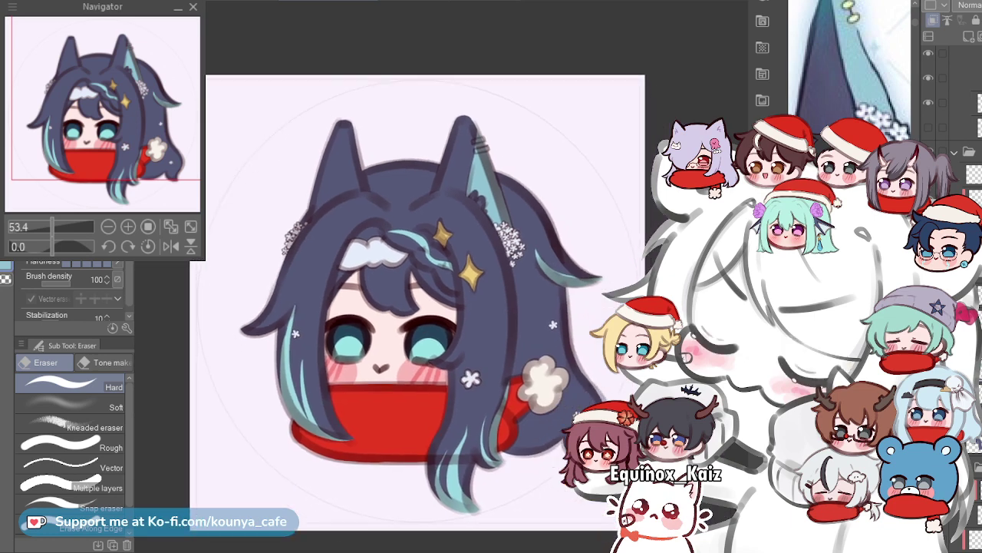
{"action": "scroll", "coordinate": [445, 249], "scroll_direction": "up", "scroll_amount": 2}
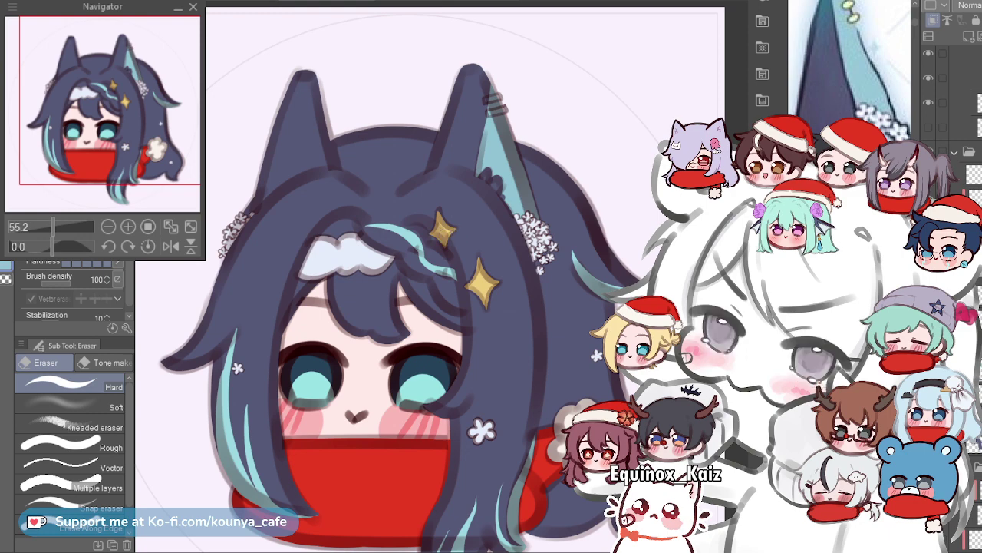
{"action": "scroll", "coordinate": [423, 263], "scroll_direction": "up", "scroll_amount": 3}
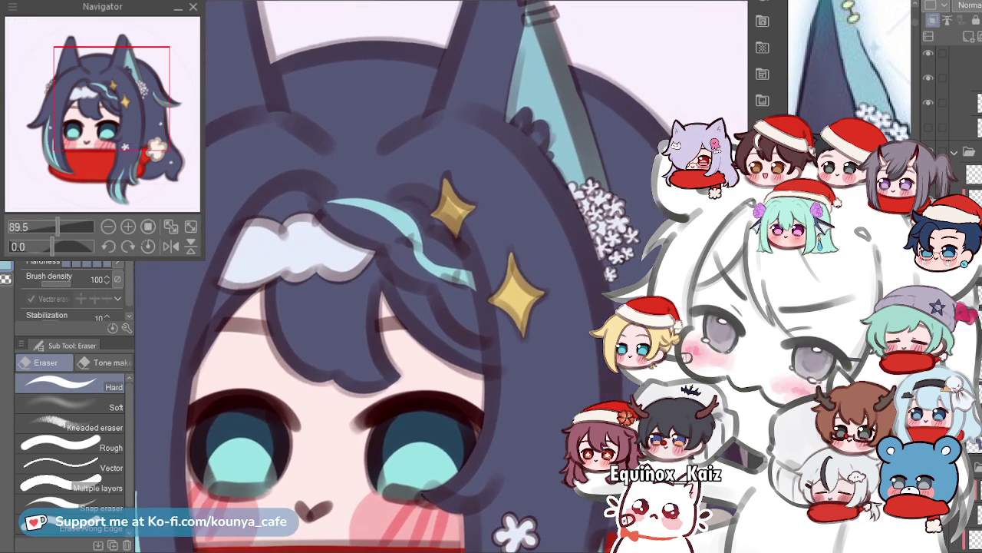
{"action": "scroll", "coordinate": [427, 283], "scroll_direction": "down", "scroll_amount": 2}
{"action": "scroll", "coordinate": [299, 250], "scroll_direction": "up", "scroll_amount": 4}
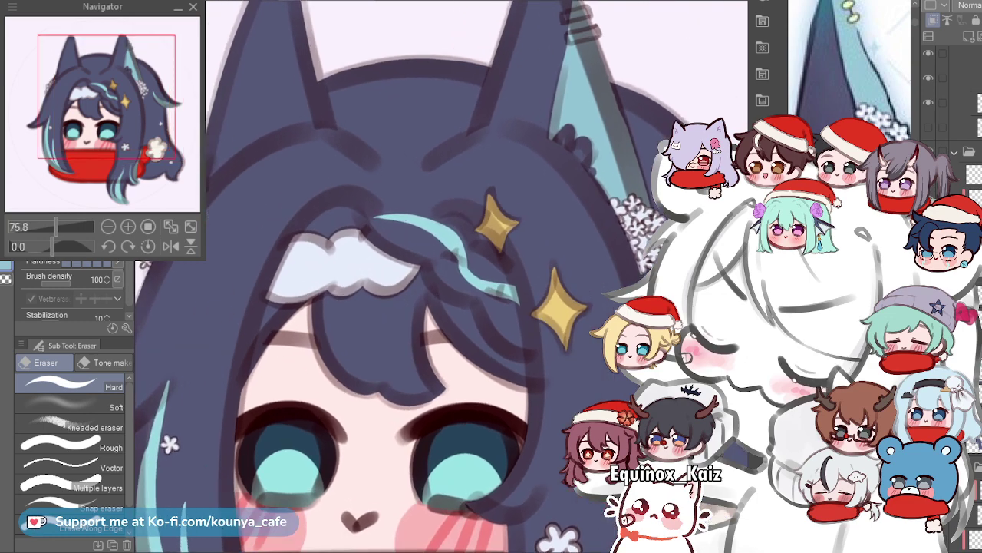
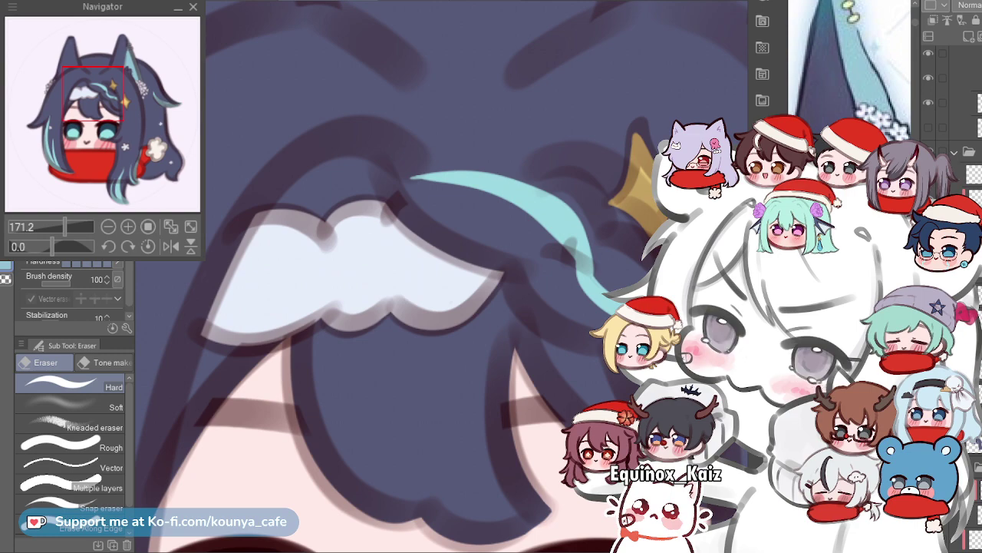
{"action": "scroll", "coordinate": [371, 252], "scroll_direction": "down", "scroll_amount": 5}
{"action": "left_click_drag", "start_coordinate": [370, 251], "coordinate": [317, 236]}
{"action": "scroll", "coordinate": [340, 241], "scroll_direction": "up", "scroll_amount": 4}
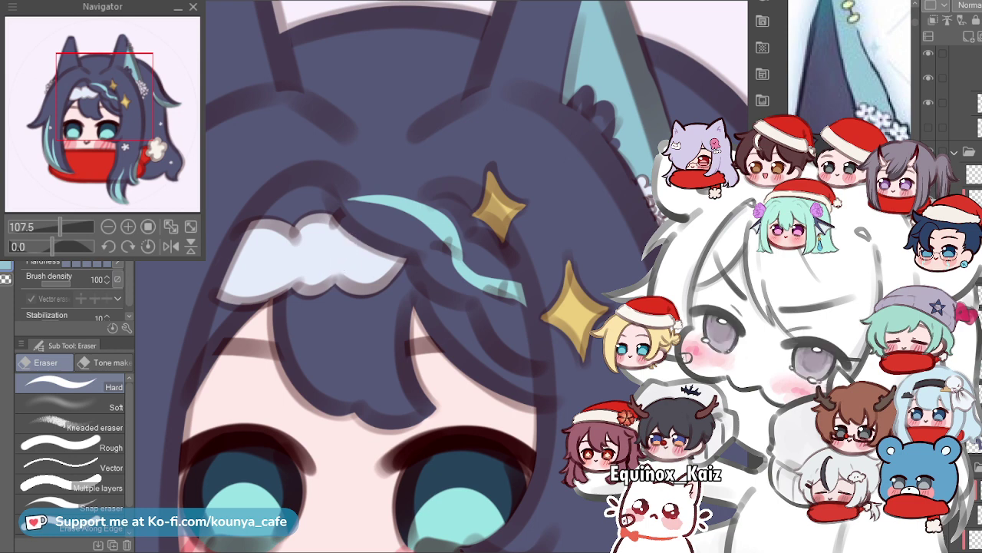
{"action": "scroll", "coordinate": [339, 259], "scroll_direction": "up", "scroll_amount": 2}
{"action": "scroll", "coordinate": [347, 255], "scroll_direction": "up", "scroll_amount": 1}
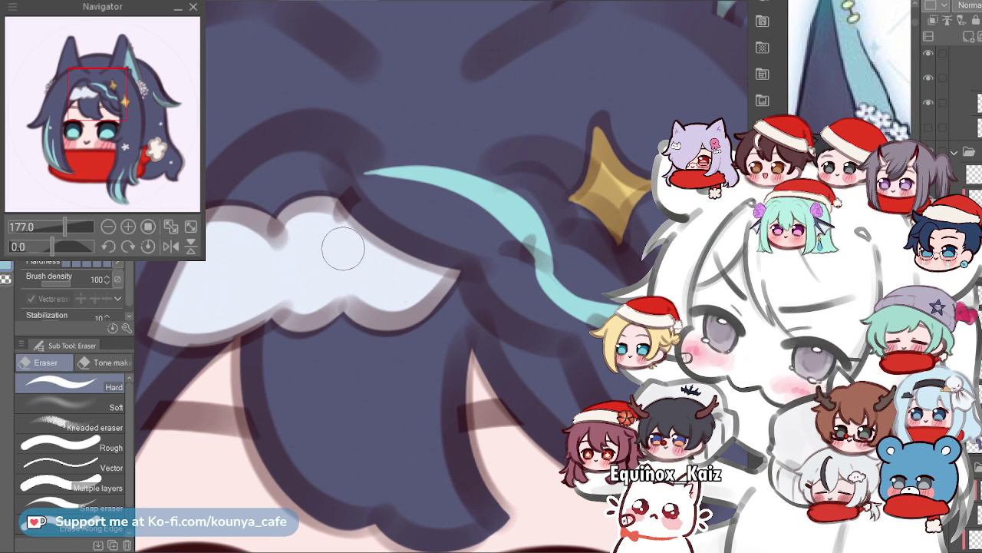
{"action": "scroll", "coordinate": [347, 245], "scroll_direction": "up", "scroll_amount": 1}
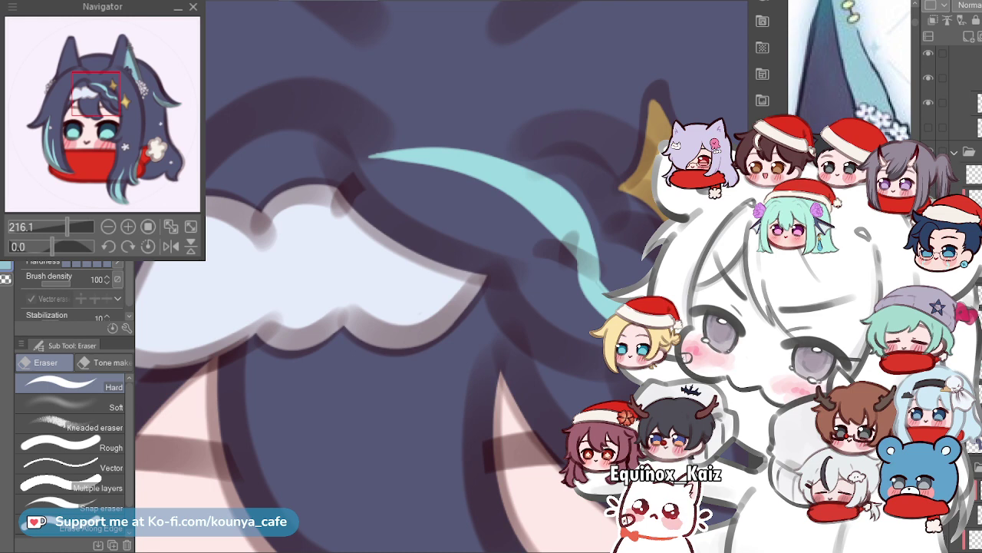
{"action": "key", "text": "Delete"}
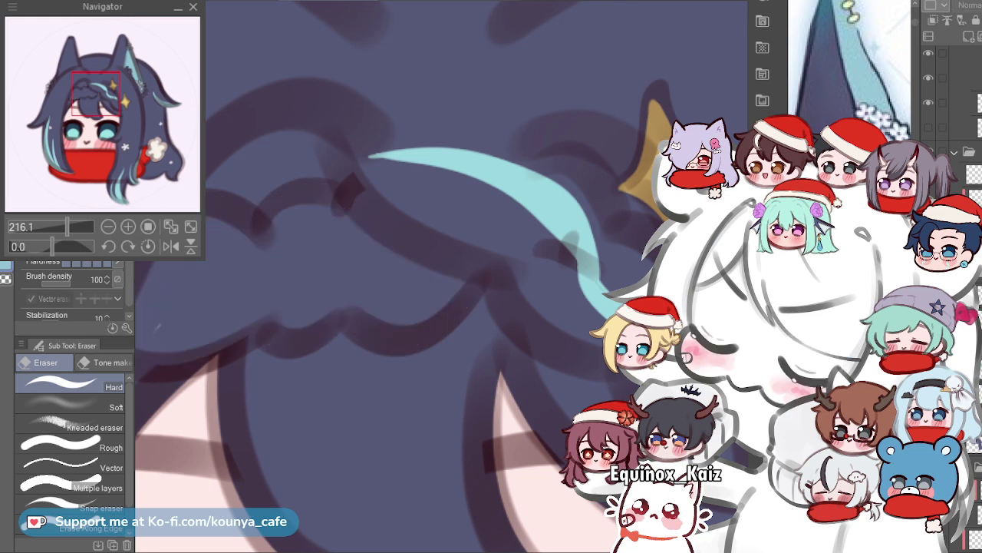
{"action": "key", "text": "ctrl+z"}
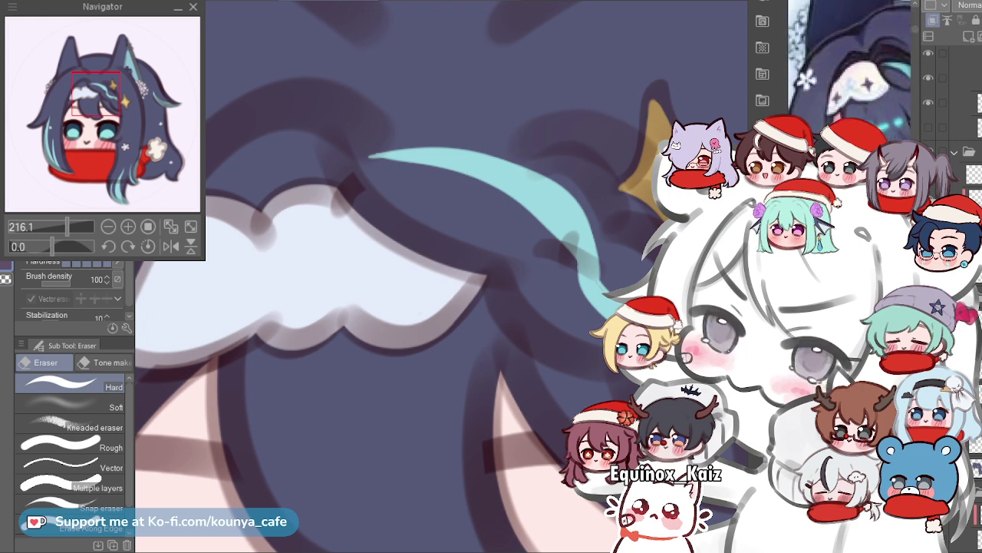
Outline a small dark purple four-pointed star on the outer part of the white hairpiece with the G-pen.
{"action": "left_click_drag", "start_coordinate": [294, 284], "coordinate": [340, 270]}
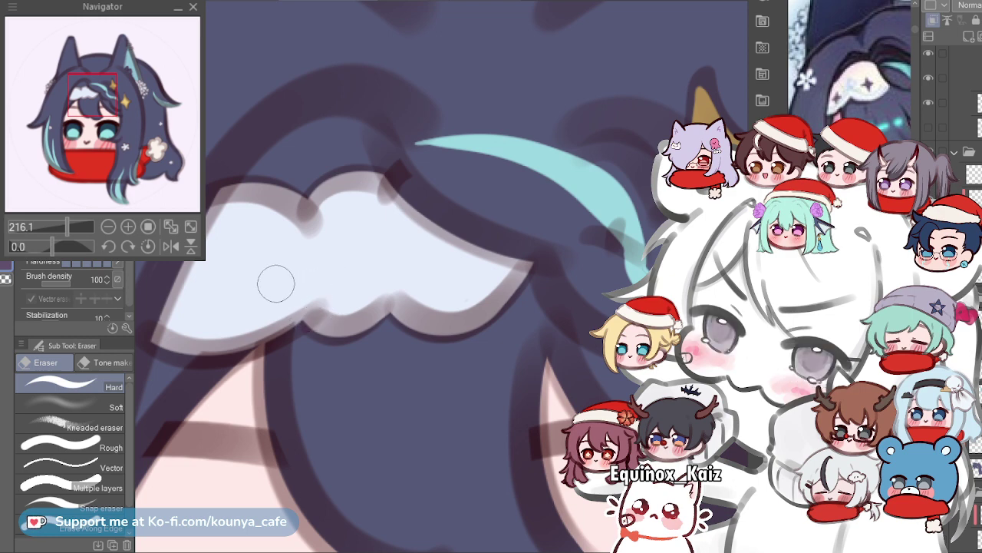
{"action": "scroll", "coordinate": [294, 292], "scroll_direction": "up", "scroll_amount": 3}
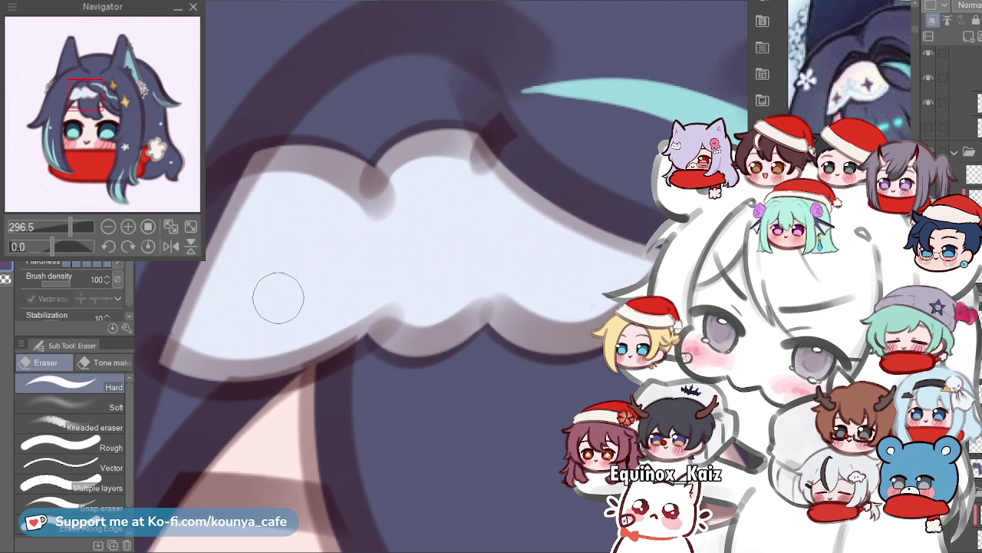
{"action": "key", "text": "p"}
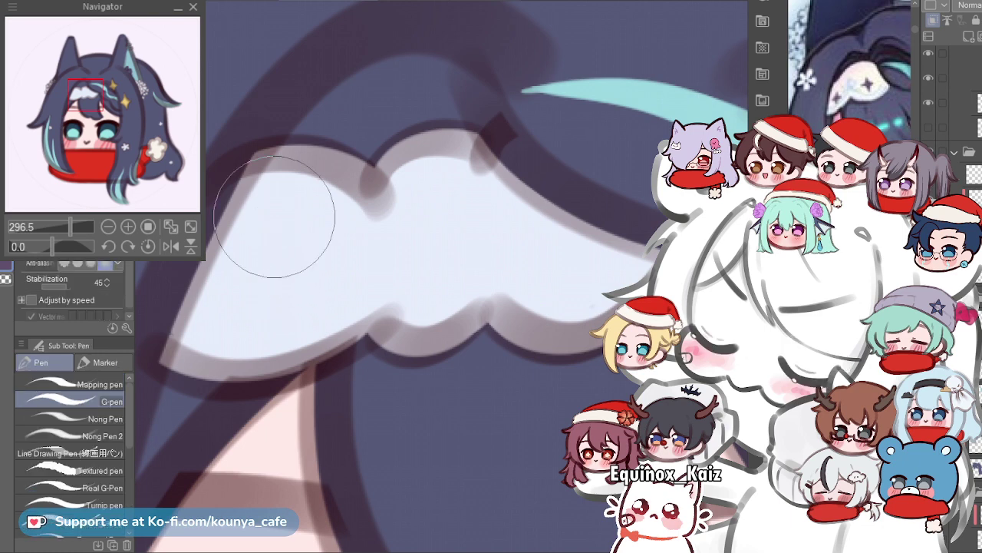
{"action": "scroll", "coordinate": [320, 283], "scroll_direction": "up", "scroll_amount": 2}
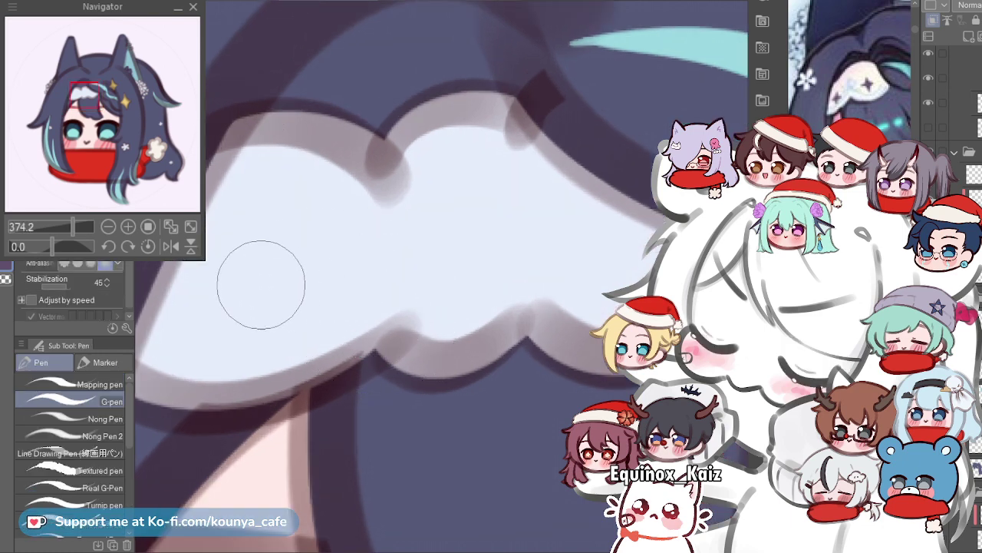
{"action": "mouse_move", "coordinate": [295, 243]}
{"action": "left_mouse_down"}
{"action": "mouse_move", "coordinate": [284, 285]}
{"action": "mouse_move", "coordinate": [295, 279]}
{"action": "mouse_move", "coordinate": [330, 301]}
{"action": "left_mouse_up"}
{"action": "mouse_move", "coordinate": [313, 253]}
{"action": "left_mouse_down"}
{"action": "mouse_move", "coordinate": [303, 287]}
{"action": "mouse_move", "coordinate": [324, 298]}
{"action": "mouse_move", "coordinate": [334, 271]}
{"action": "mouse_move", "coordinate": [304, 285]}
{"action": "left_mouse_up"}
{"action": "mouse_move", "coordinate": [304, 286]}
{"action": "left_mouse_down"}
{"action": "mouse_move", "coordinate": [329, 299]}
{"action": "mouse_move", "coordinate": [338, 277]}
{"action": "mouse_move", "coordinate": [315, 264]}
{"action": "mouse_move", "coordinate": [323, 271]}
{"action": "left_mouse_up"}
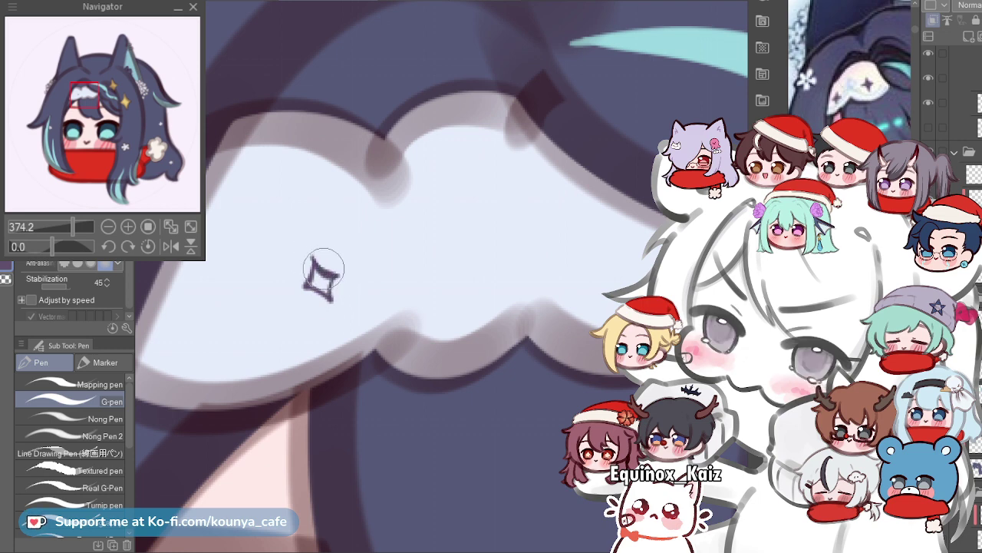
{"action": "left_click_drag", "start_coordinate": [312, 264], "coordinate": [306, 279]}
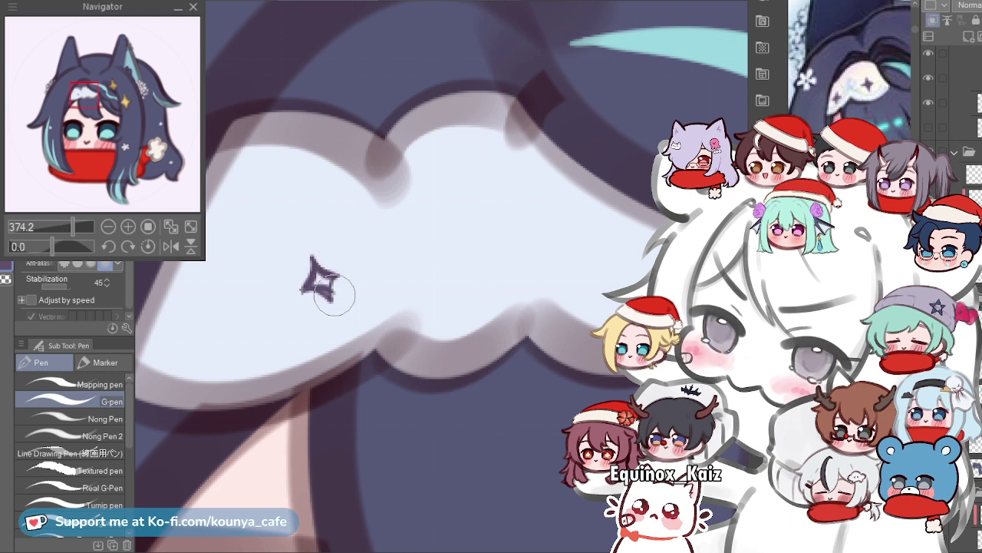
Redraw the small star's lower edge with a longer bottom tip and fill its centre with dark purple.
{"action": "scroll", "coordinate": [311, 286], "scroll_direction": "up", "scroll_amount": 3}
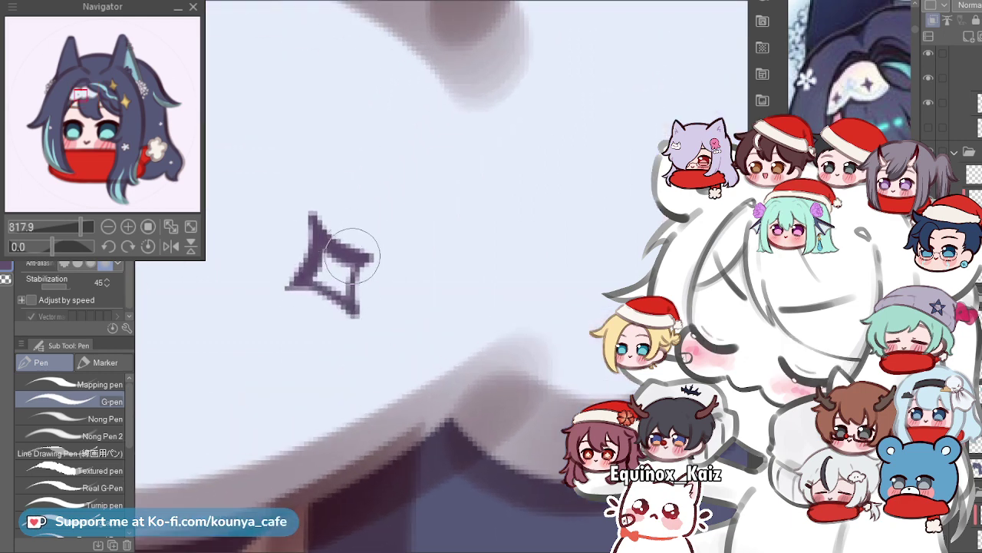
{"action": "left_click_drag", "start_coordinate": [294, 287], "coordinate": [356, 329]}
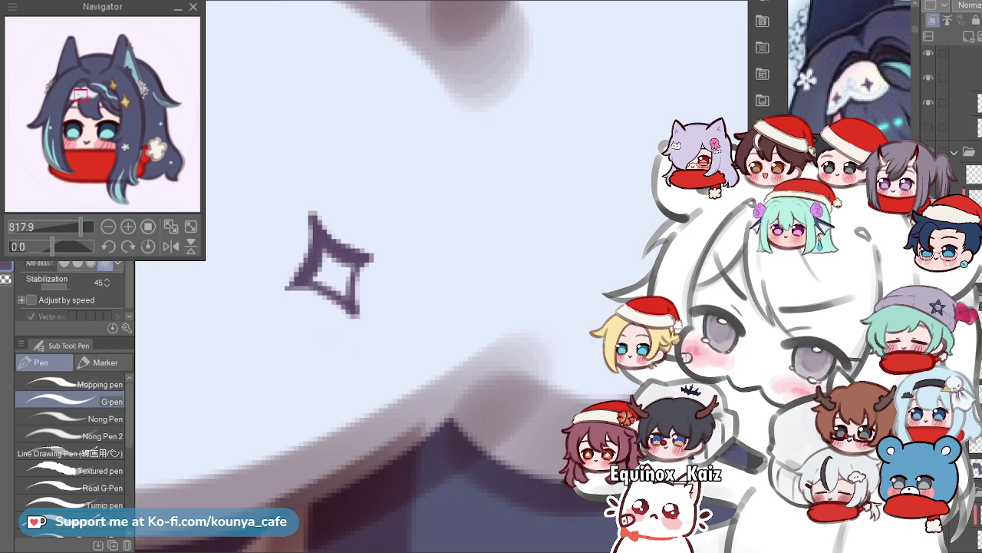
{"action": "mouse_move", "coordinate": [299, 288]}
{"action": "left_mouse_down"}
{"action": "mouse_move", "coordinate": [344, 300]}
{"action": "mouse_move", "coordinate": [356, 329]}
{"action": "left_mouse_up"}
{"action": "key", "text": "ctrl+z"}
{"action": "mouse_move", "coordinate": [296, 292]}
{"action": "left_mouse_down"}
{"action": "mouse_move", "coordinate": [351, 304]}
{"action": "mouse_move", "coordinate": [354, 323]}
{"action": "left_mouse_up"}
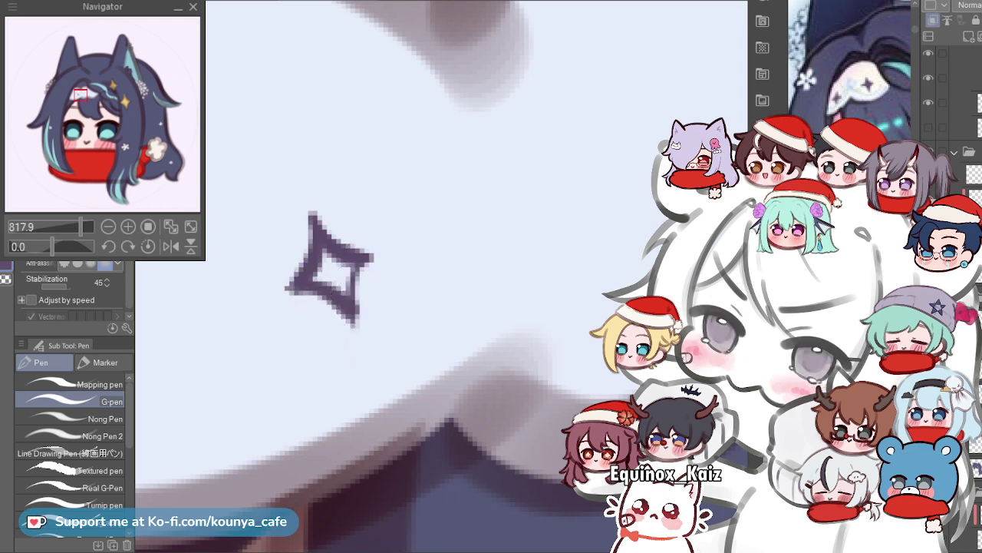
{"action": "mouse_move", "coordinate": [362, 265]}
{"action": "left_mouse_down"}
{"action": "mouse_move", "coordinate": [349, 288]}
{"action": "mouse_move", "coordinate": [329, 265]}
{"action": "left_mouse_up"}
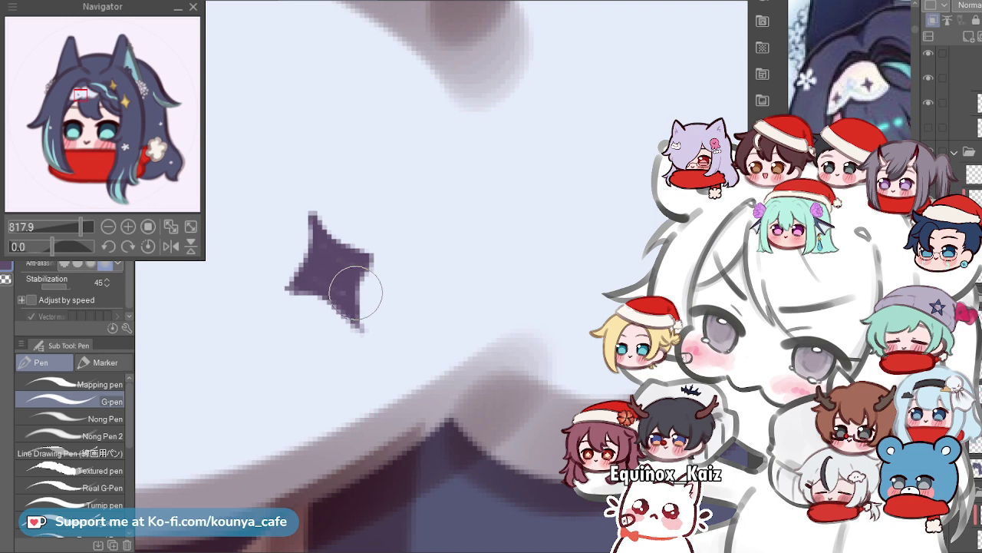
{"action": "left_click_drag", "start_coordinate": [307, 292], "coordinate": [304, 285]}
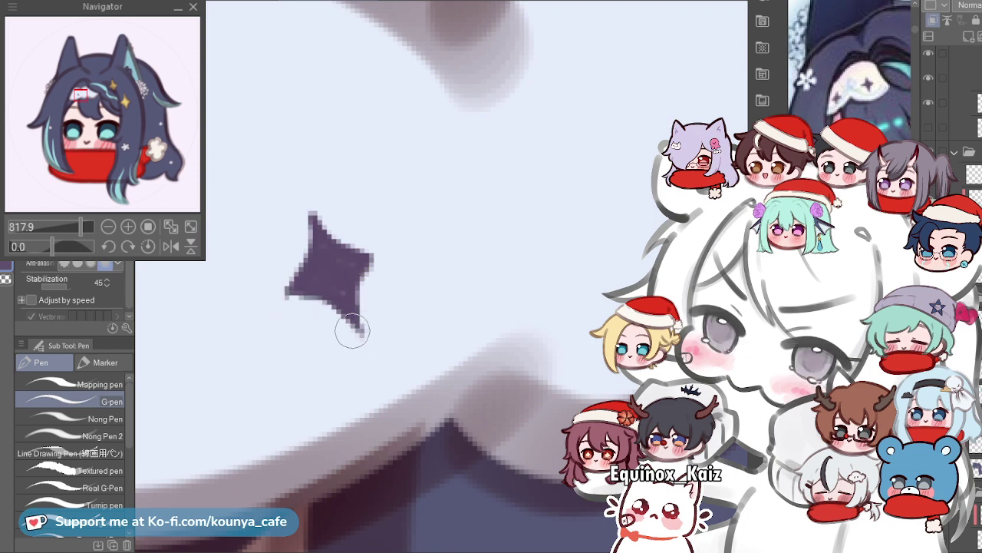
Check the small star against the whole fringe, and sharpen and extend its points.
{"action": "scroll", "coordinate": [358, 267], "scroll_direction": "down", "scroll_amount": 5}
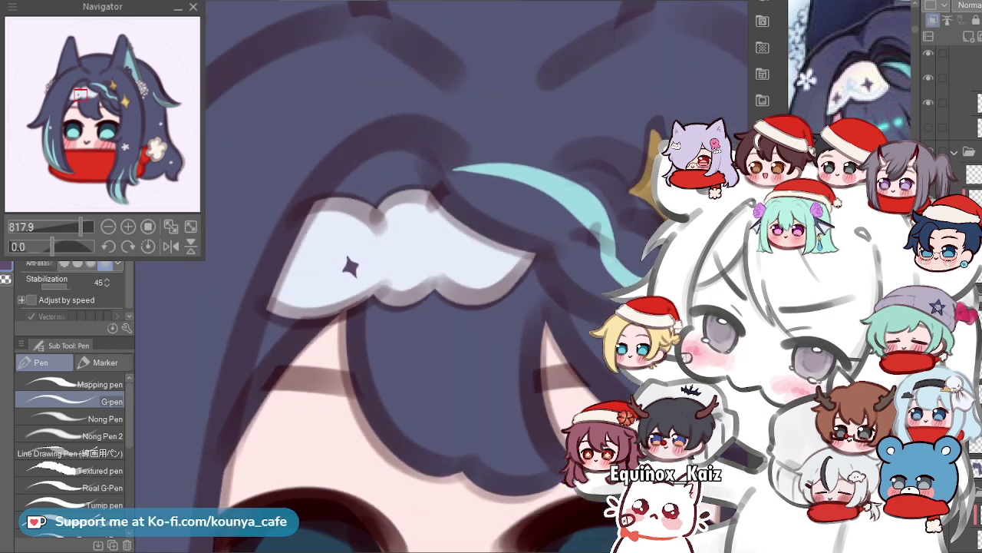
{"action": "scroll", "coordinate": [410, 254], "scroll_direction": "down", "scroll_amount": 3}
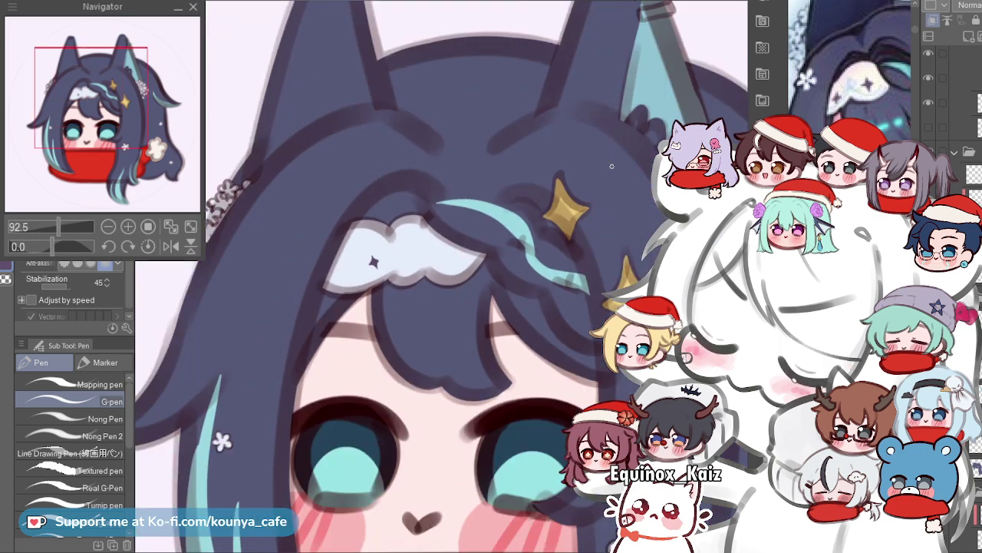
{"action": "scroll", "coordinate": [460, 241], "scroll_direction": "up", "scroll_amount": 5}
{"action": "scroll", "coordinate": [448, 233], "scroll_direction": "up", "scroll_amount": 2}
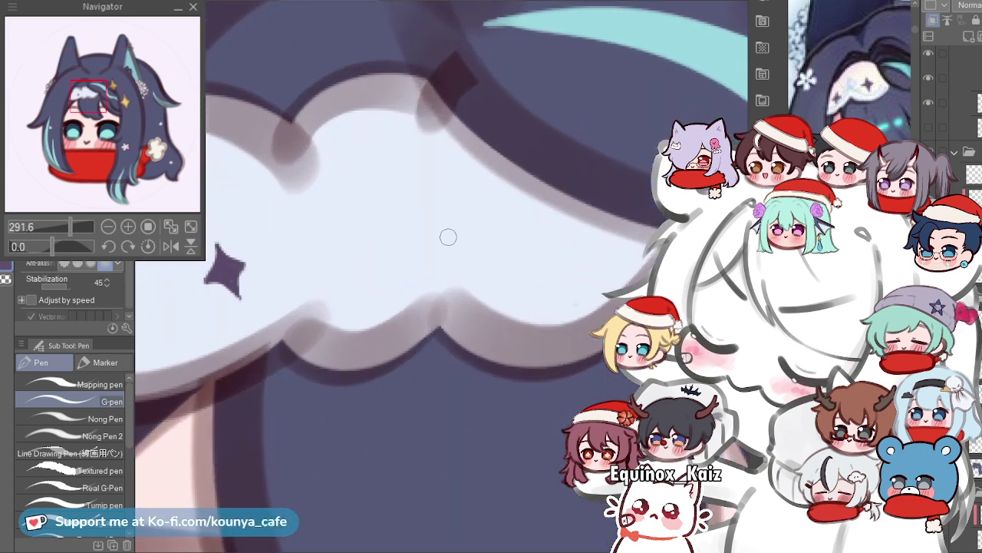
{"action": "scroll", "coordinate": [417, 224], "scroll_direction": "up", "scroll_amount": 1}
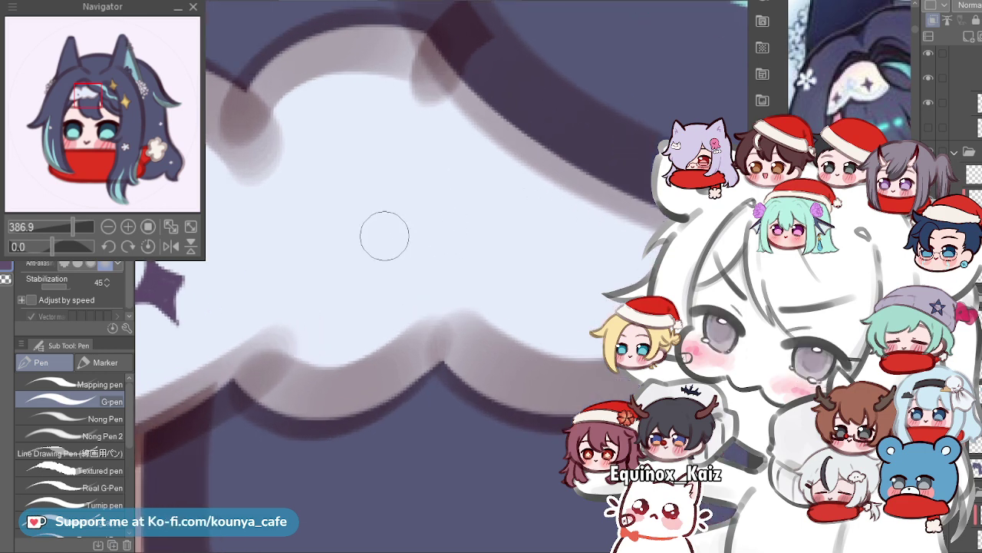
{"action": "scroll", "coordinate": [299, 322], "scroll_direction": "up", "scroll_amount": 1}
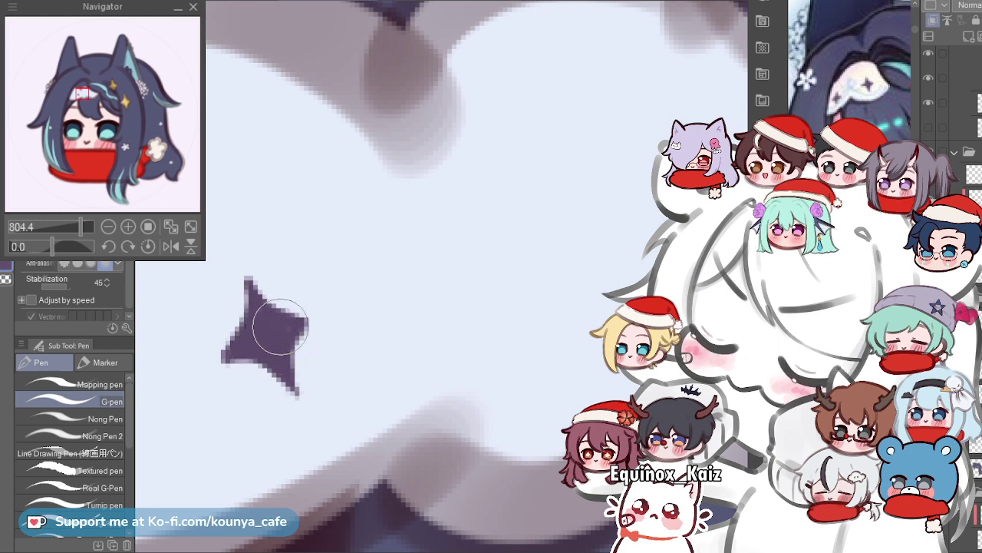
{"action": "left_click_drag", "start_coordinate": [274, 307], "coordinate": [320, 318]}
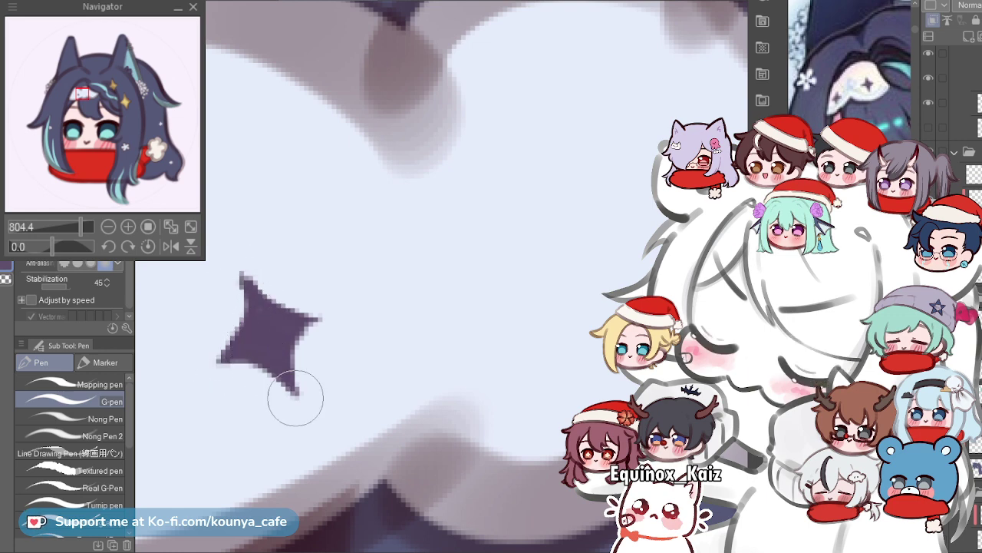
Draw the two upper curves of a larger four-pointed star on the inner part of the white hairpiece.
{"action": "scroll", "coordinate": [290, 370], "scroll_direction": "down", "scroll_amount": 4}
{"action": "scroll", "coordinate": [392, 351], "scroll_direction": "up", "scroll_amount": 3}
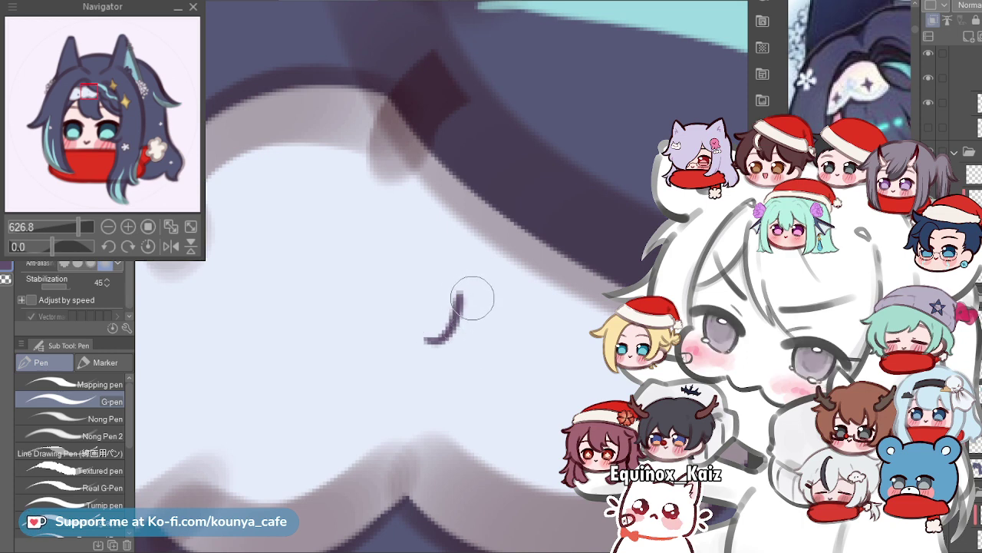
{"action": "left_click_drag", "start_coordinate": [462, 292], "coordinate": [499, 335]}
{"action": "scroll", "coordinate": [488, 333], "scroll_direction": "up", "scroll_amount": 2}
{"action": "key", "text": "ctrl+z"}
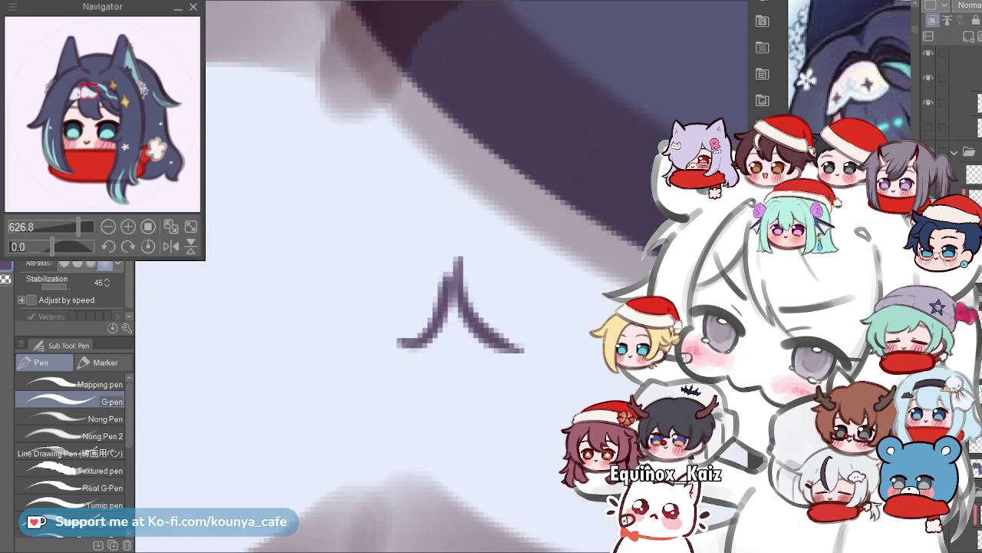
{"action": "key", "text": "ctrl+z"}
{"action": "mouse_move", "coordinate": [455, 259]}
{"action": "left_mouse_down"}
{"action": "mouse_move", "coordinate": [473, 333]}
{"action": "mouse_move", "coordinate": [518, 356]}
{"action": "mouse_move", "coordinate": [467, 326]}
{"action": "left_mouse_up"}
{"action": "key", "text": "ctrl+z"}
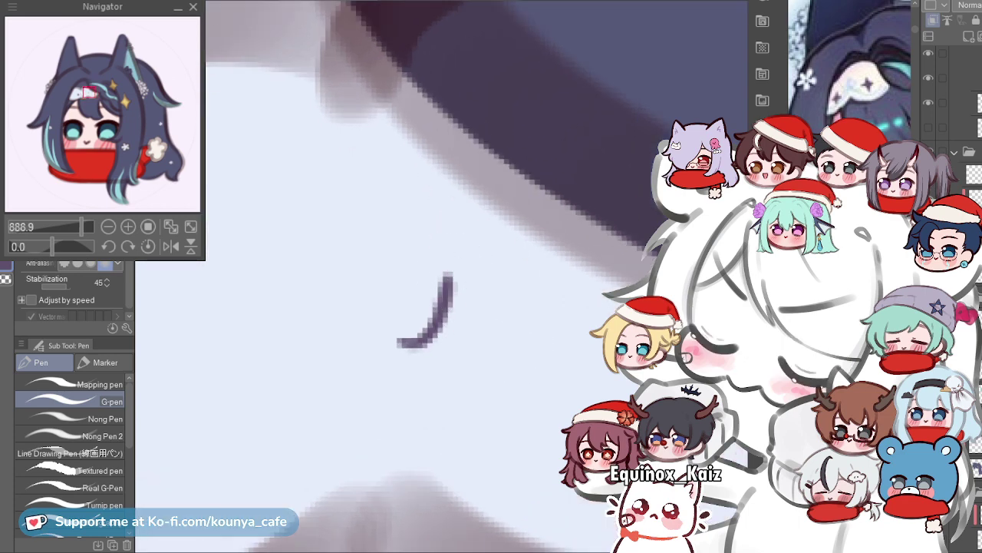
{"action": "left_click_drag", "start_coordinate": [459, 246], "coordinate": [524, 349]}
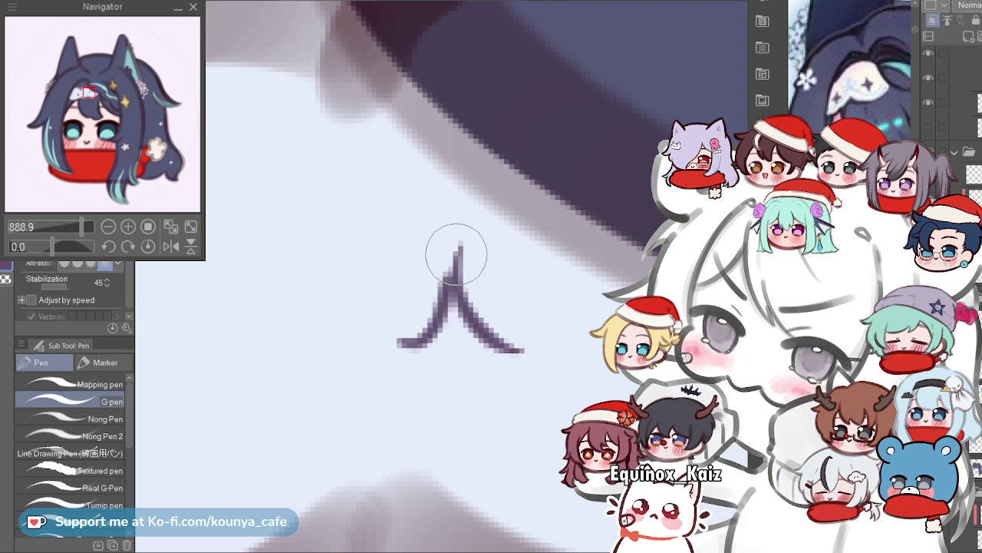
Rework the larger star's upper left curve so it runs smoothly up to the peak.
{"action": "key", "text": "ctrl+z"}
{"action": "mouse_move", "coordinate": [453, 264]}
{"action": "left_mouse_down"}
{"action": "mouse_move", "coordinate": [448, 317]}
{"action": "mouse_move", "coordinate": [427, 331]}
{"action": "left_mouse_up"}
{"action": "key", "text": "ctrl+z"}
{"action": "left_click_drag", "start_coordinate": [448, 266], "coordinate": [445, 309]}
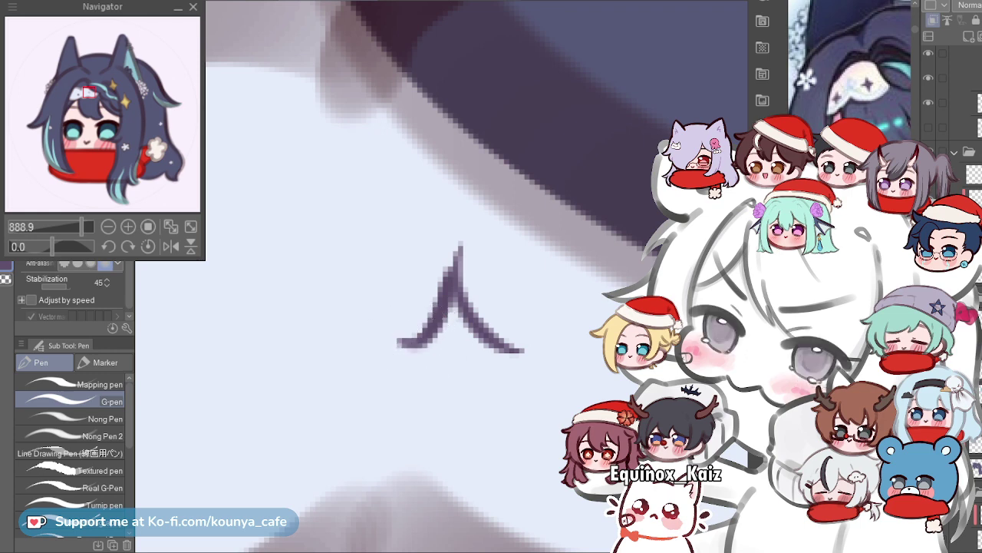
Close the larger star's outline with two lower curves meeting in a bottom point.
{"action": "key", "text": "ctrl+z"}
{"action": "mouse_move", "coordinate": [390, 339]}
{"action": "left_mouse_down"}
{"action": "mouse_move", "coordinate": [433, 359]}
{"action": "mouse_move", "coordinate": [447, 424]}
{"action": "left_mouse_up"}
{"action": "key", "text": "ctrl+z"}
{"action": "left_click_drag", "start_coordinate": [388, 346], "coordinate": [452, 417]}
{"action": "left_click_drag", "start_coordinate": [399, 353], "coordinate": [453, 414]}
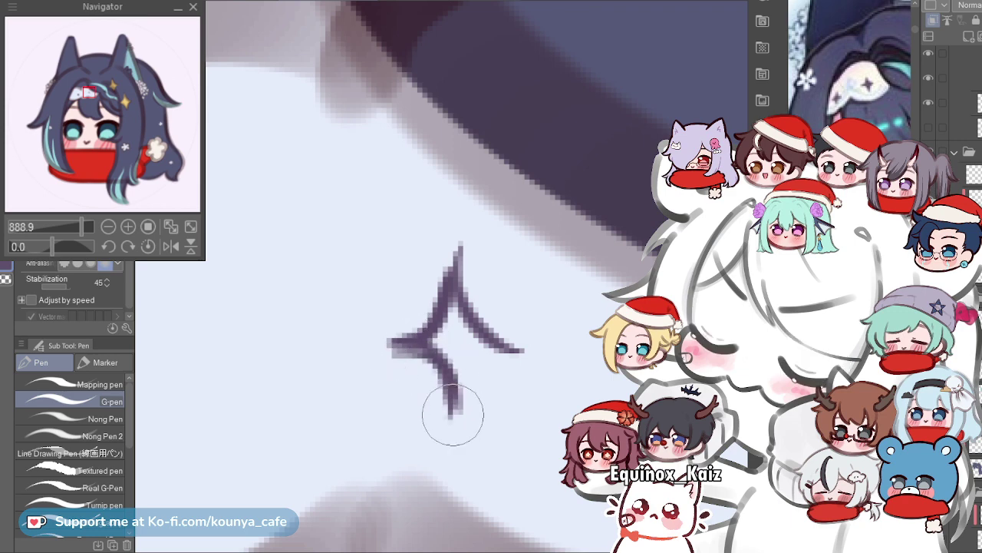
{"action": "key", "text": "ctrl+z"}
{"action": "left_click_drag", "start_coordinate": [406, 340], "coordinate": [450, 413]}
{"action": "left_click_drag", "start_coordinate": [451, 367], "coordinate": [518, 355]}
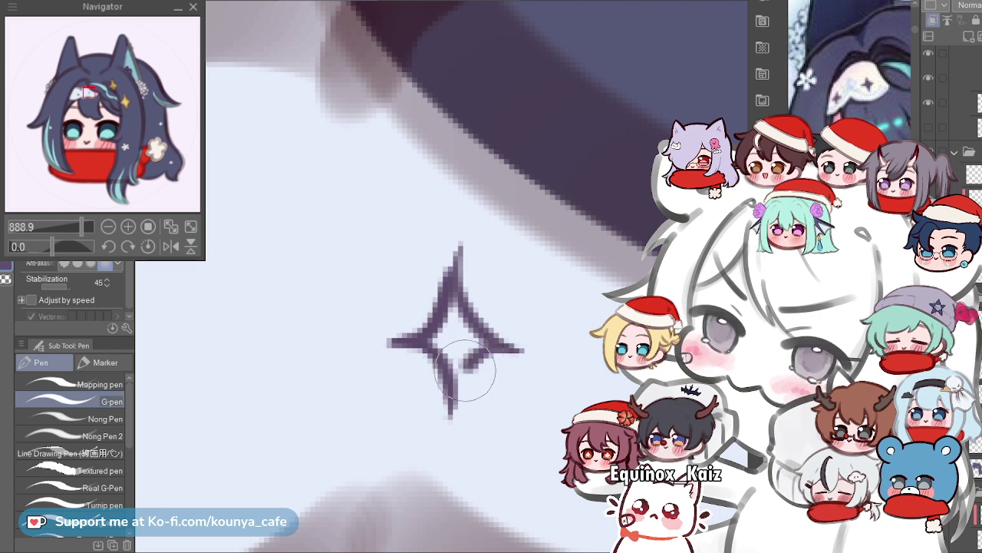
Fill the larger star with dark purple and lengthen its top point.
{"action": "mouse_move", "coordinate": [462, 256]}
{"action": "left_mouse_down"}
{"action": "mouse_move", "coordinate": [452, 363]}
{"action": "mouse_move", "coordinate": [449, 314]}
{"action": "mouse_move", "coordinate": [442, 347]}
{"action": "mouse_move", "coordinate": [428, 337]}
{"action": "mouse_move", "coordinate": [457, 344]}
{"action": "mouse_move", "coordinate": [451, 327]}
{"action": "mouse_move", "coordinate": [447, 342]}
{"action": "mouse_move", "coordinate": [476, 347]}
{"action": "left_mouse_up"}
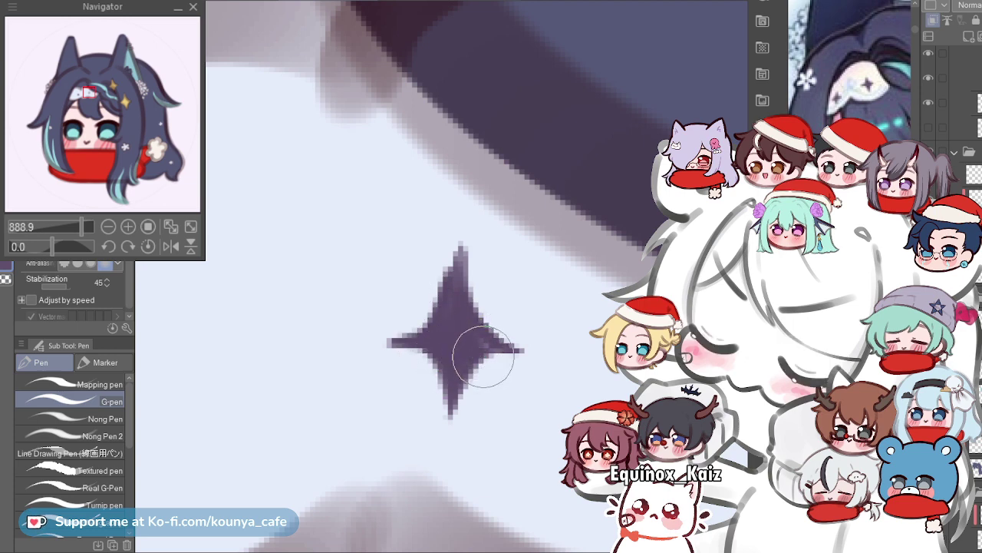
{"action": "scroll", "coordinate": [461, 261], "scroll_direction": "up", "scroll_amount": 3}
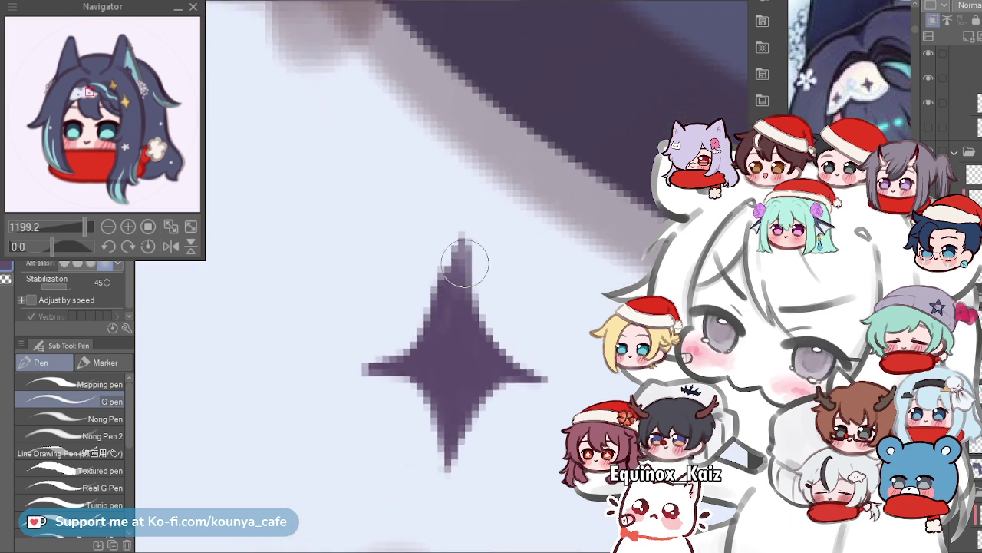
{"action": "left_click_drag", "start_coordinate": [445, 301], "coordinate": [461, 230]}
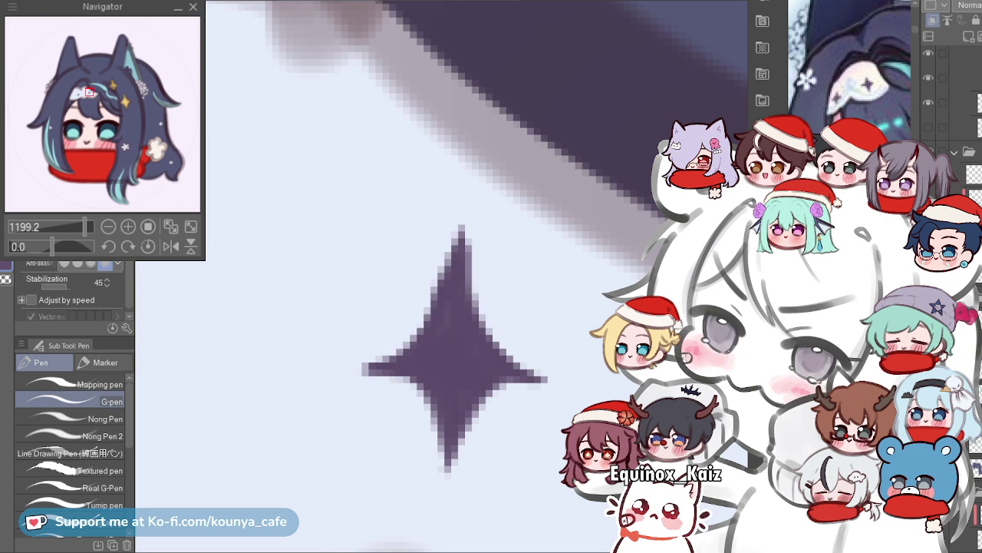
{"action": "left_click_drag", "start_coordinate": [451, 285], "coordinate": [450, 221]}
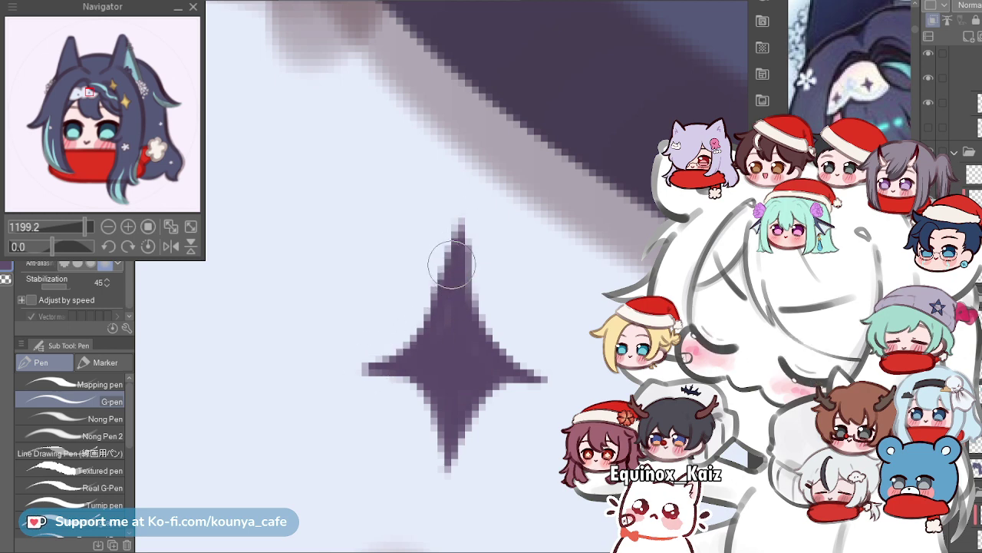
Smooth the larger star's lower left edge from the side point down to the bottom tip.
{"action": "scroll", "coordinate": [453, 272], "scroll_direction": "down", "scroll_amount": 4}
{"action": "scroll", "coordinate": [473, 294], "scroll_direction": "up", "scroll_amount": 3}
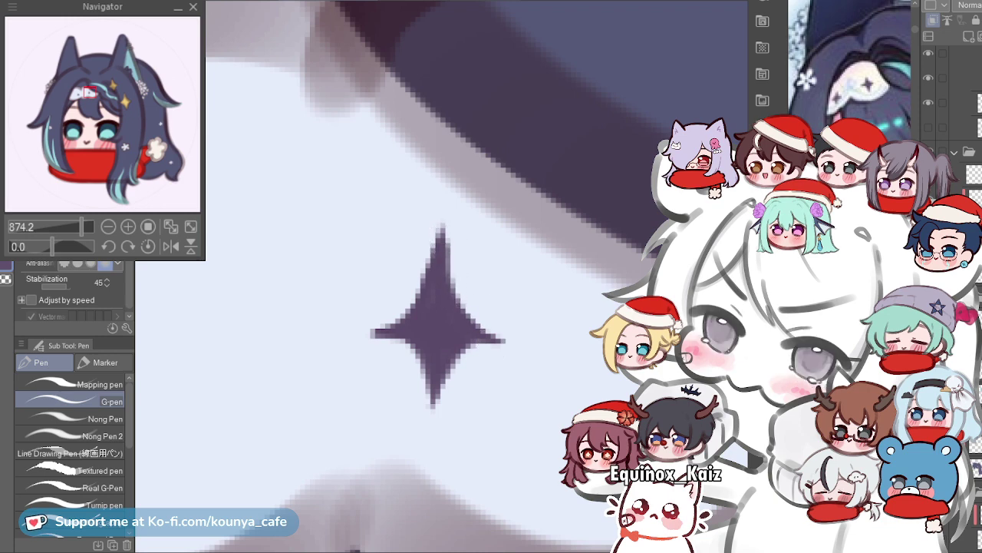
{"action": "scroll", "coordinate": [439, 300], "scroll_direction": "up", "scroll_amount": 2}
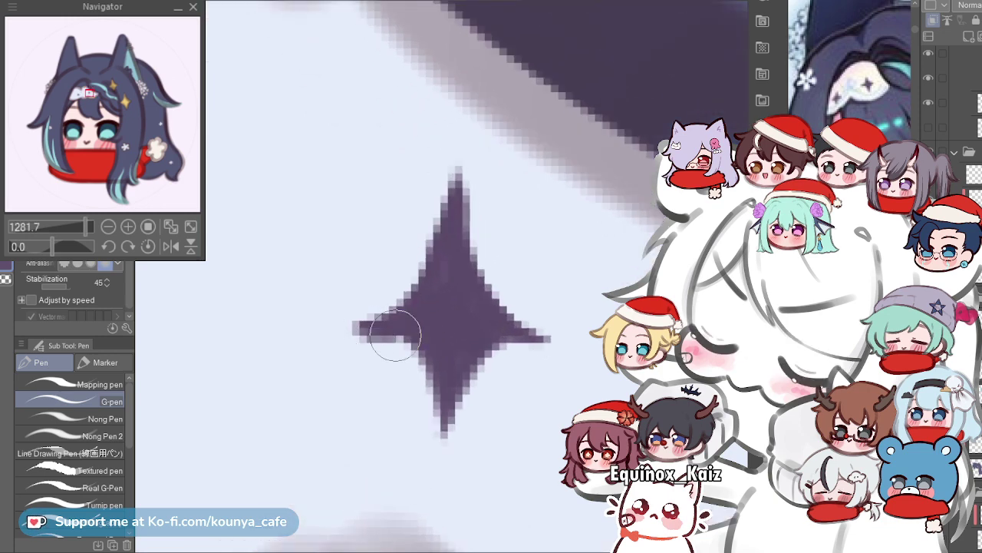
{"action": "left_click_drag", "start_coordinate": [372, 334], "coordinate": [445, 441]}
{"action": "key", "text": "ctrl+z"}
{"action": "mouse_move", "coordinate": [354, 327]}
{"action": "left_mouse_down"}
{"action": "mouse_move", "coordinate": [422, 346]}
{"action": "mouse_move", "coordinate": [445, 441]}
{"action": "left_mouse_up"}
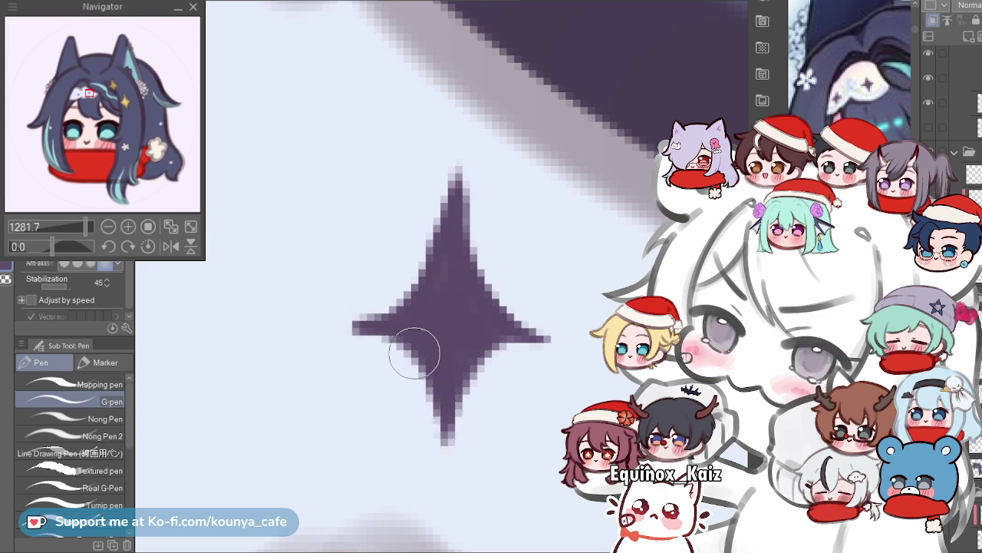
Undo the last two strokes on the larger dark purple star's bottom tip.
{"action": "scroll", "coordinate": [393, 339], "scroll_direction": "down", "scroll_amount": 3}
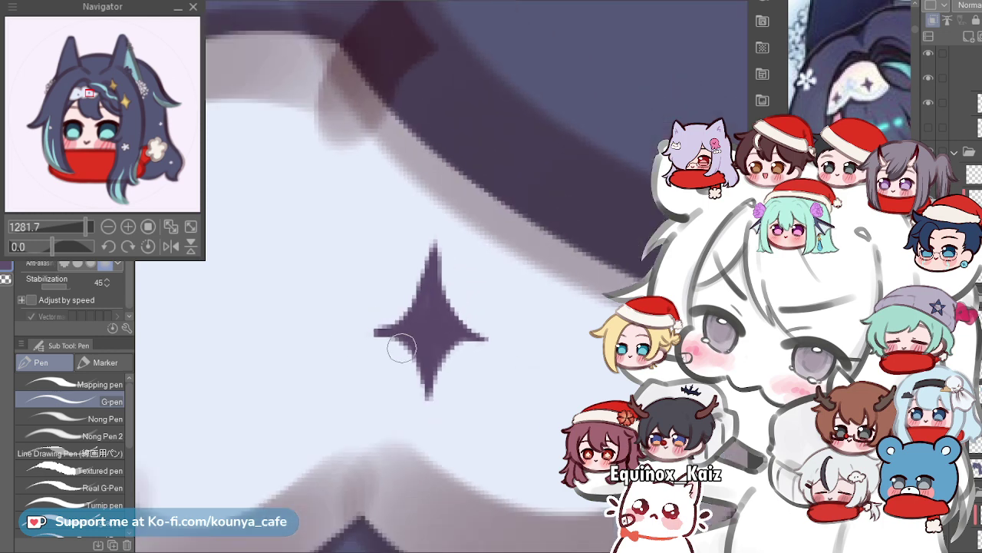
{"action": "scroll", "coordinate": [389, 284], "scroll_direction": "up", "scroll_amount": 3}
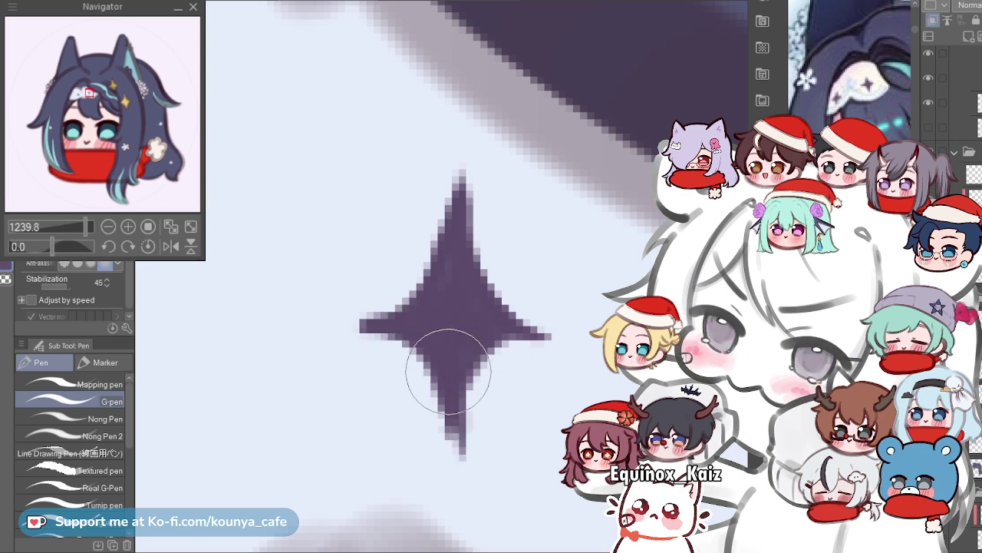
{"action": "key", "text": "ctrl+z"}
{"action": "key", "text": "ctrl+z"}
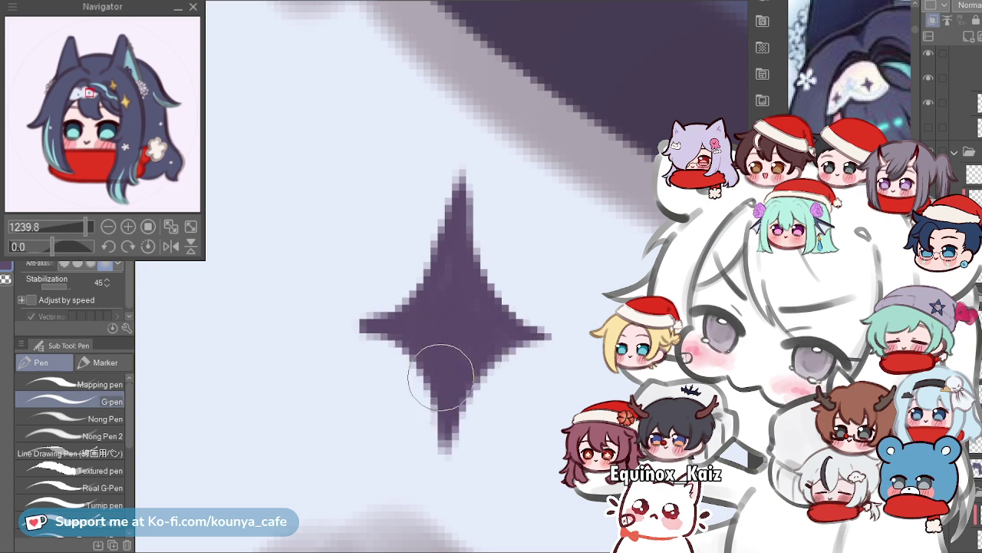
{"action": "scroll", "coordinate": [481, 293], "scroll_direction": "down", "scroll_amount": 5}
{"action": "scroll", "coordinate": [480, 293], "scroll_direction": "down", "scroll_amount": 7}
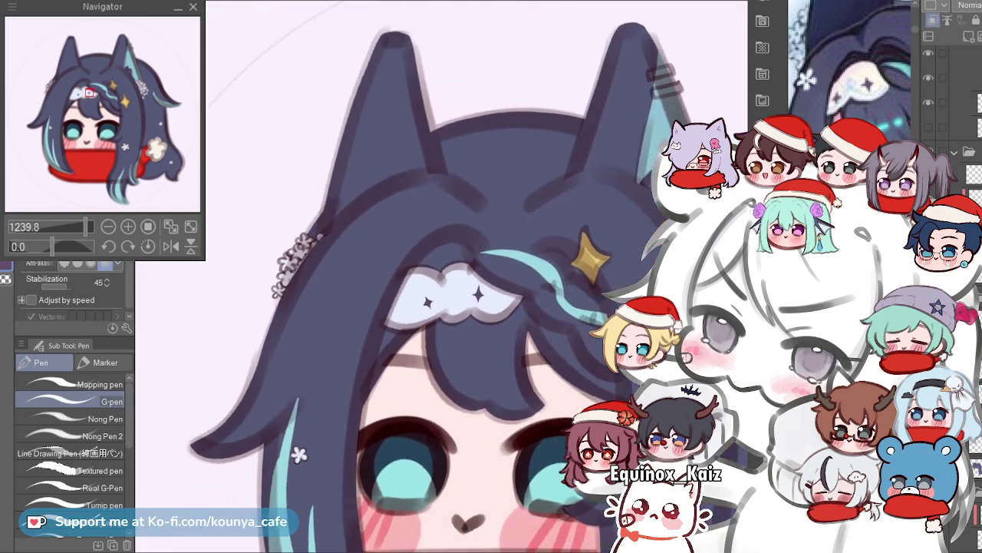
{"action": "key", "text": "ctrl+minus"}
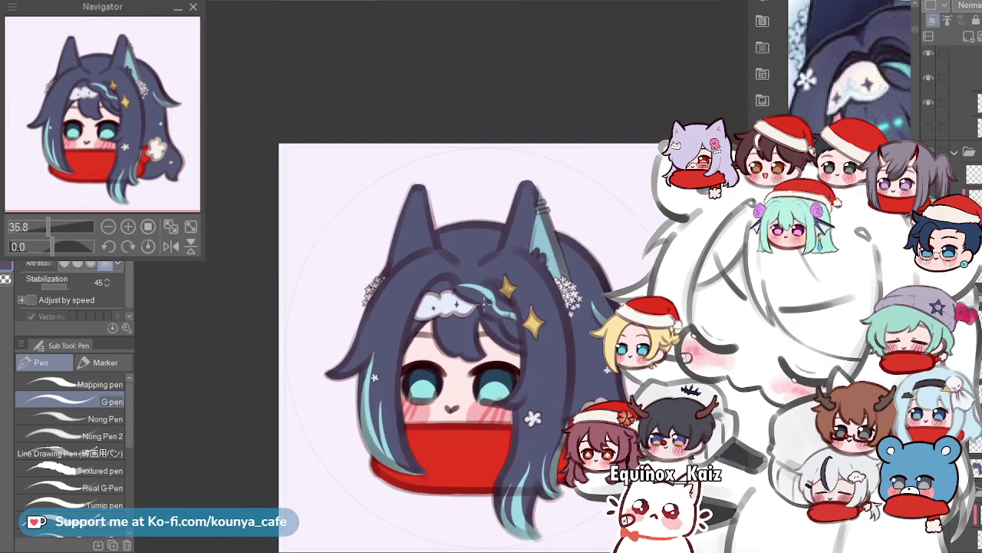
Erase along the larger star's upper left edge to smooth the curve and thin its left point.
{"action": "scroll", "coordinate": [447, 285], "scroll_direction": "up", "scroll_amount": 7}
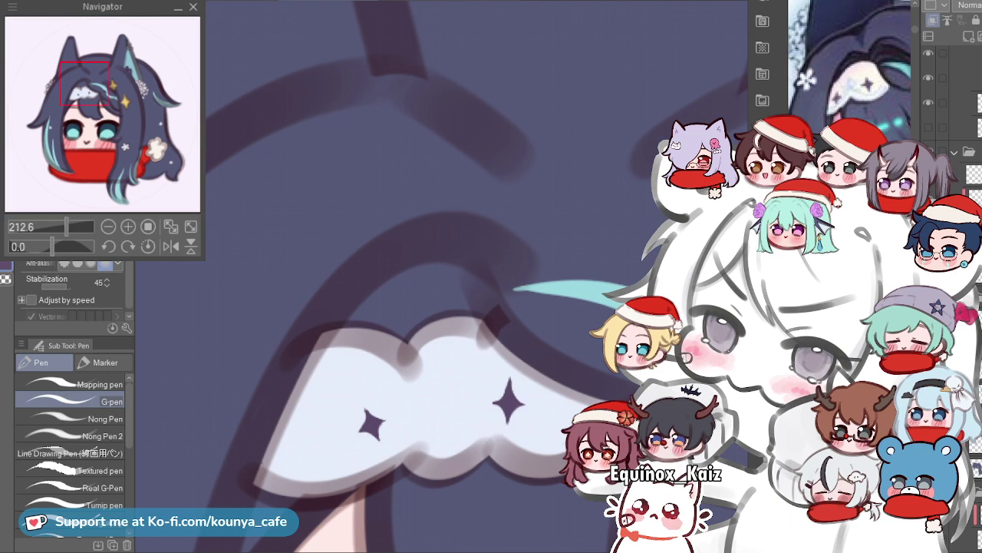
{"action": "left_click_drag", "start_coordinate": [447, 285], "coordinate": [394, 228]}
{"action": "scroll", "coordinate": [467, 346], "scroll_direction": "up", "scroll_amount": 7}
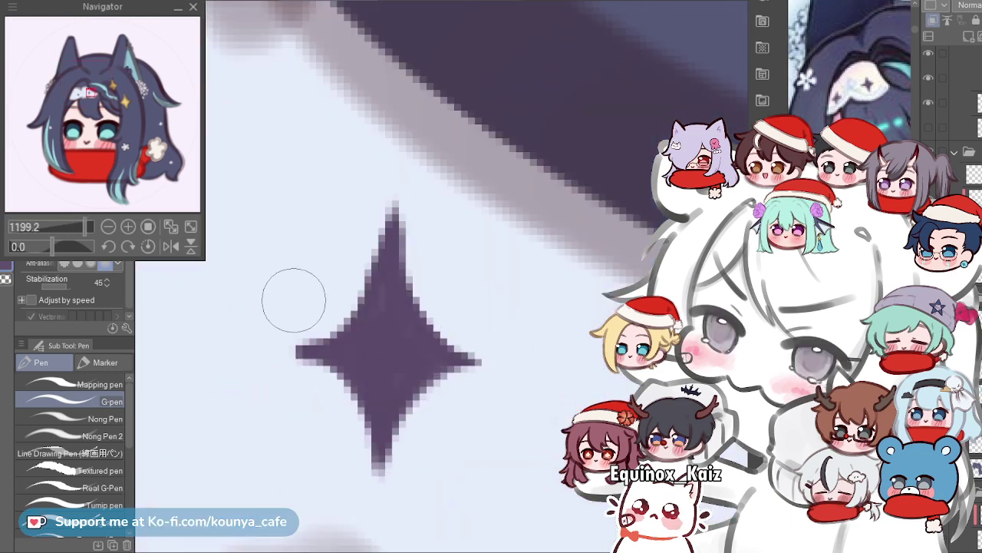
{"action": "key", "text": "e"}
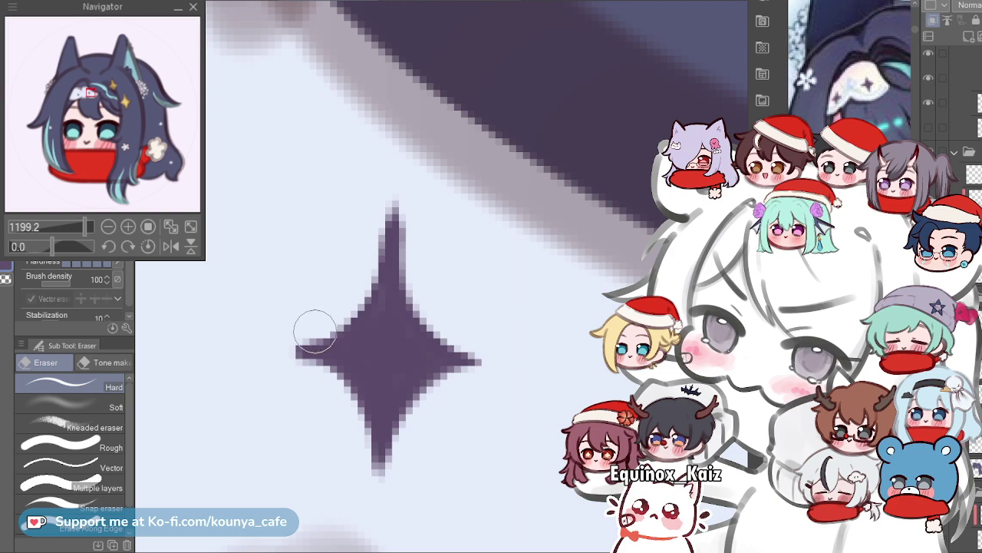
{"action": "scroll", "coordinate": [314, 329], "scroll_direction": "down", "scroll_amount": 6}
{"action": "scroll", "coordinate": [453, 230], "scroll_direction": "down", "scroll_amount": 4}
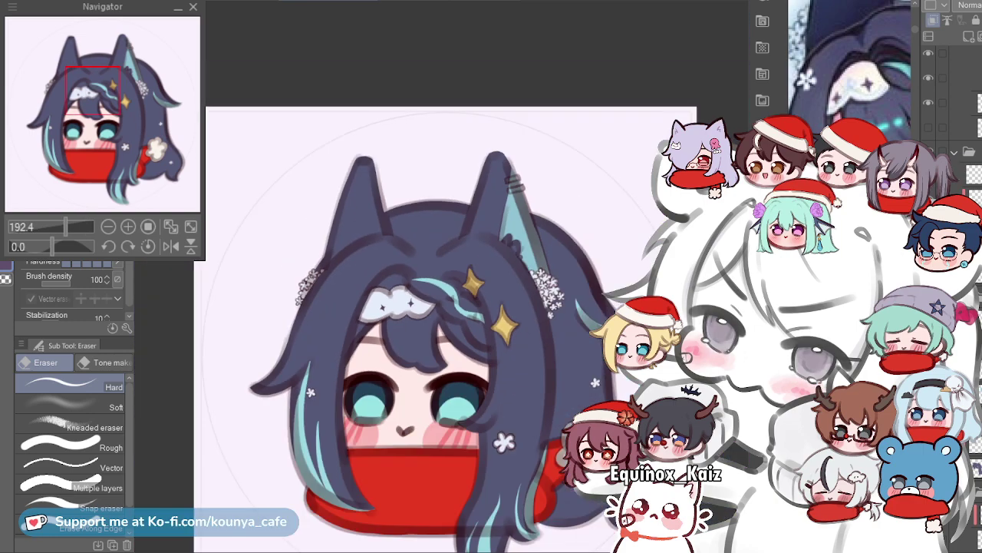
{"action": "scroll", "coordinate": [448, 261], "scroll_direction": "up", "scroll_amount": 3}
{"action": "scroll", "coordinate": [442, 230], "scroll_direction": "down", "scroll_amount": 3}
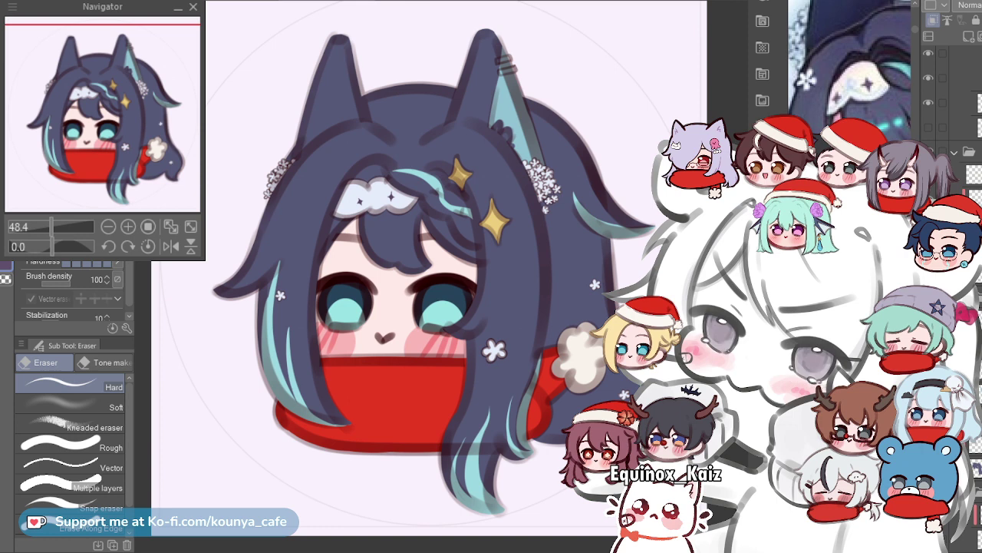
Add a new layer above the character's folder and paint a small white highlight on the left eye's upper left edge.
{"action": "scroll", "coordinate": [952, 100], "scroll_direction": "up", "scroll_amount": 4}
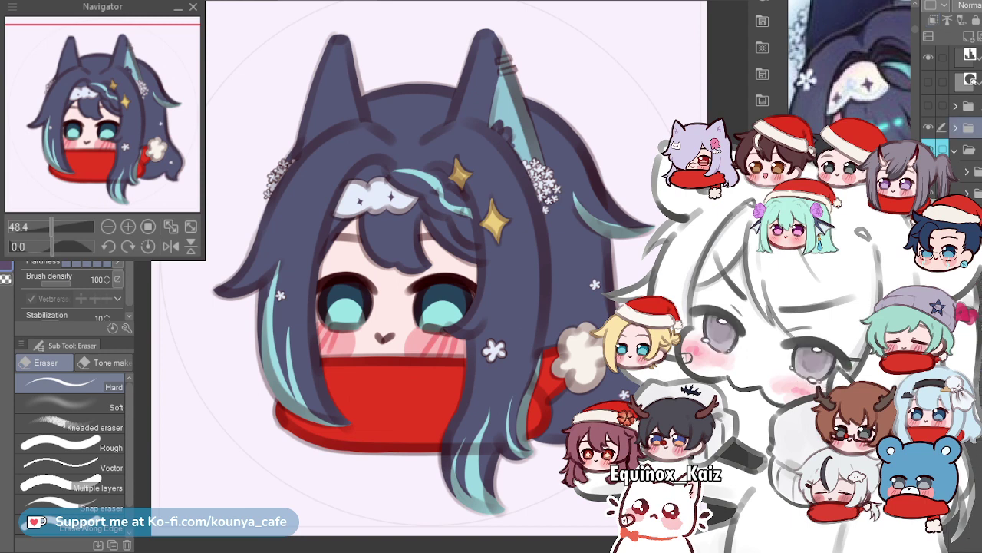
{"action": "key", "text": "ctrl+shift+n"}
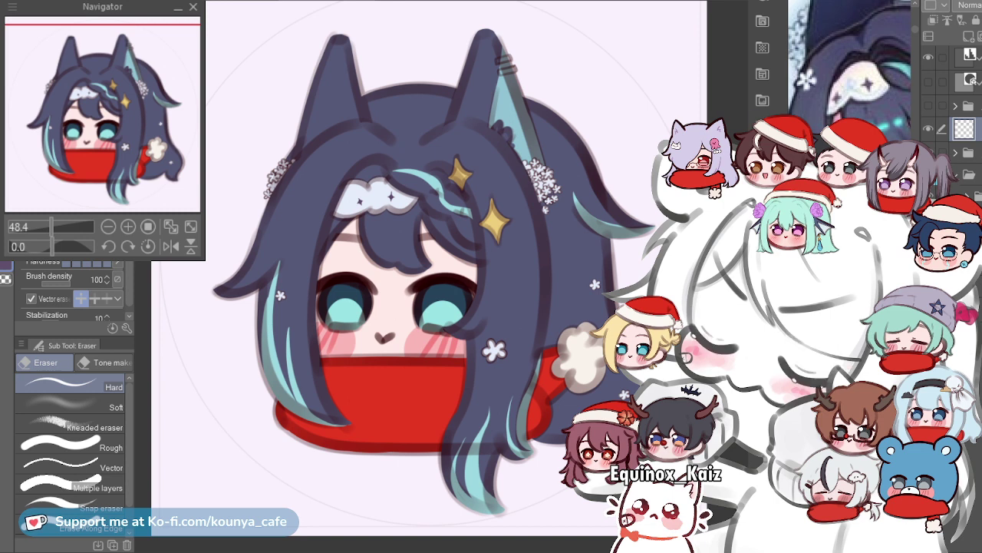
{"action": "scroll", "coordinate": [467, 283], "scroll_direction": "up", "scroll_amount": 3}
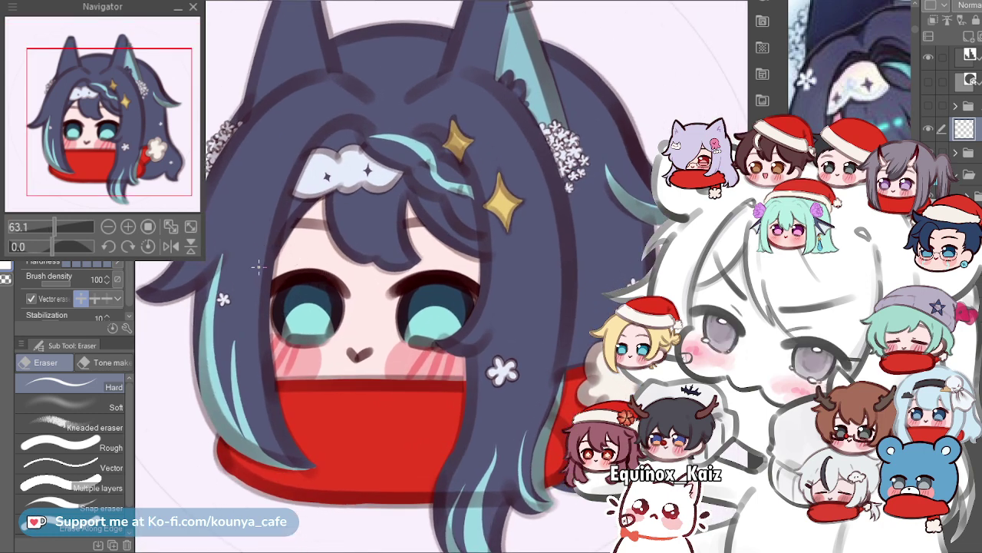
{"action": "key", "text": "p"}
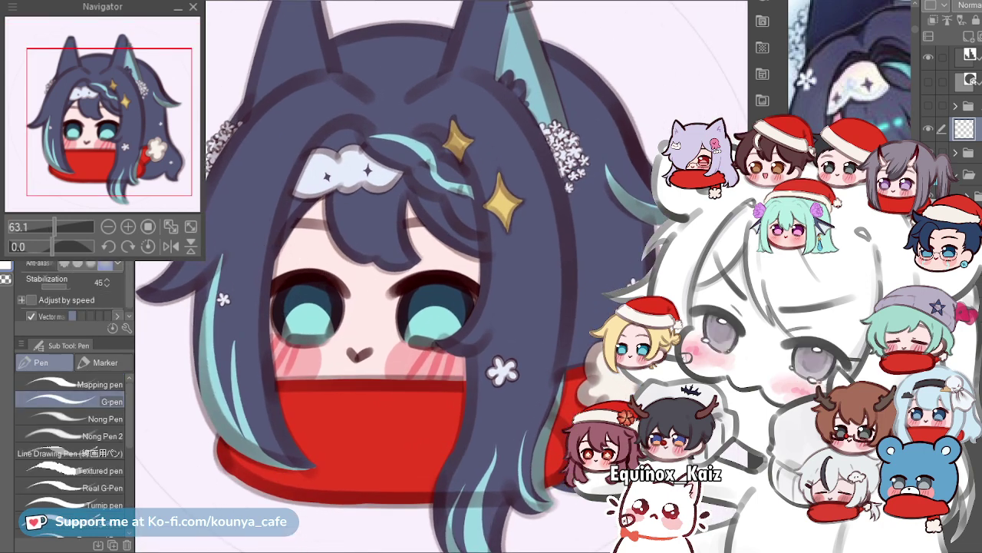
{"action": "scroll", "coordinate": [296, 293], "scroll_direction": "up", "scroll_amount": 2}
{"action": "left_click_drag", "start_coordinate": [296, 292], "coordinate": [285, 292]}
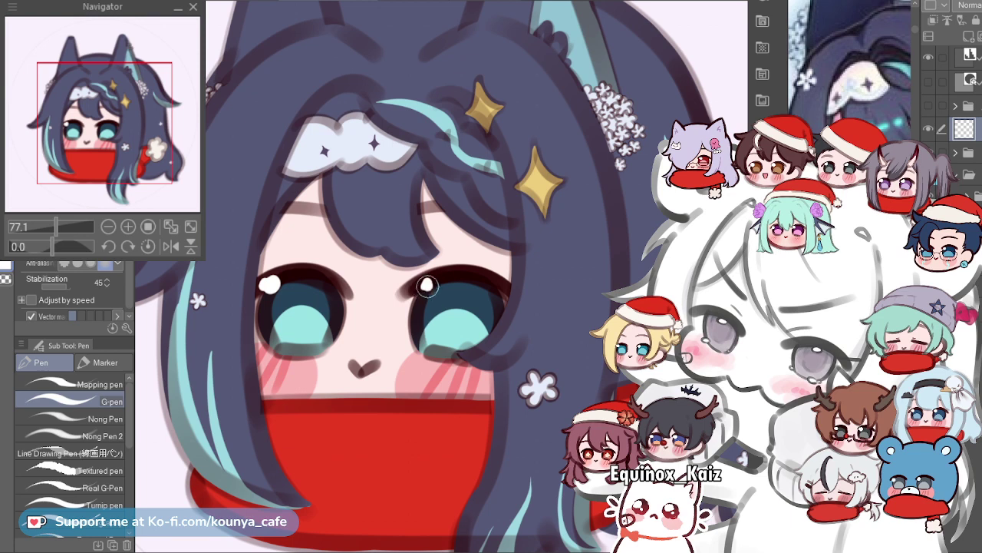
Paint a larger white highlight on the right eye's upper left edge using overlapping round dabs.
{"action": "left_click", "coordinate": [428, 286]}
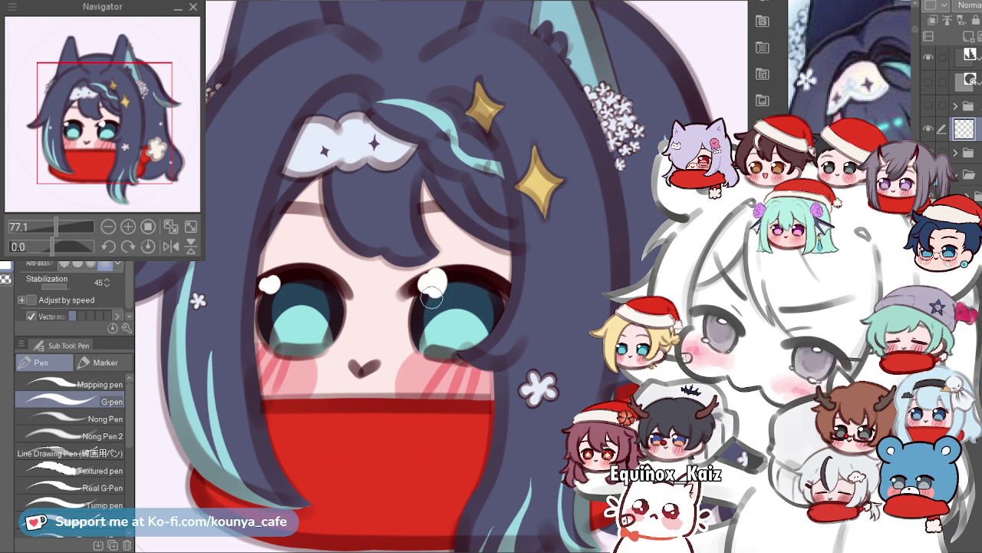
{"action": "scroll", "coordinate": [441, 292], "scroll_direction": "up", "scroll_amount": 2}
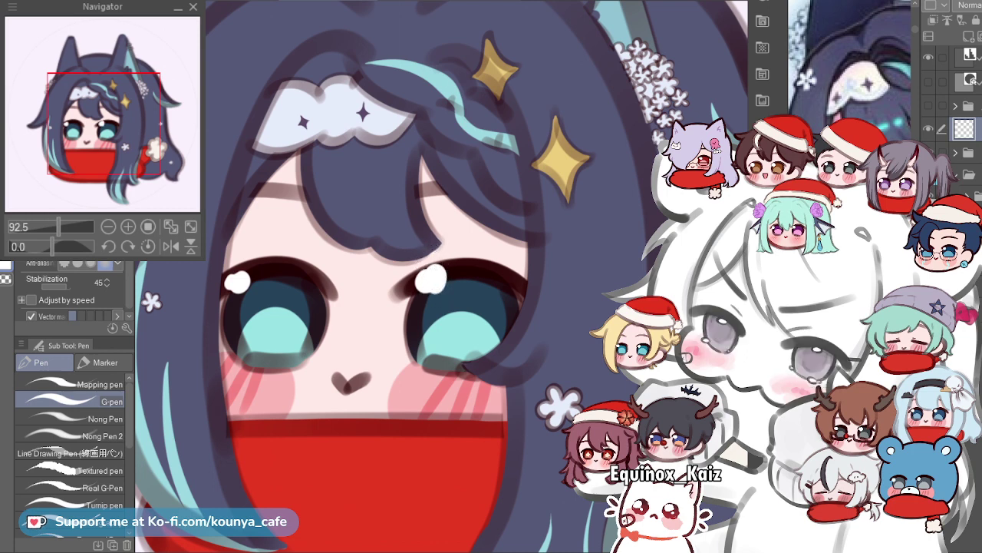
{"action": "scroll", "coordinate": [436, 300], "scroll_direction": "down", "scroll_amount": 2}
{"action": "scroll", "coordinate": [431, 308], "scroll_direction": "up", "scroll_amount": 2}
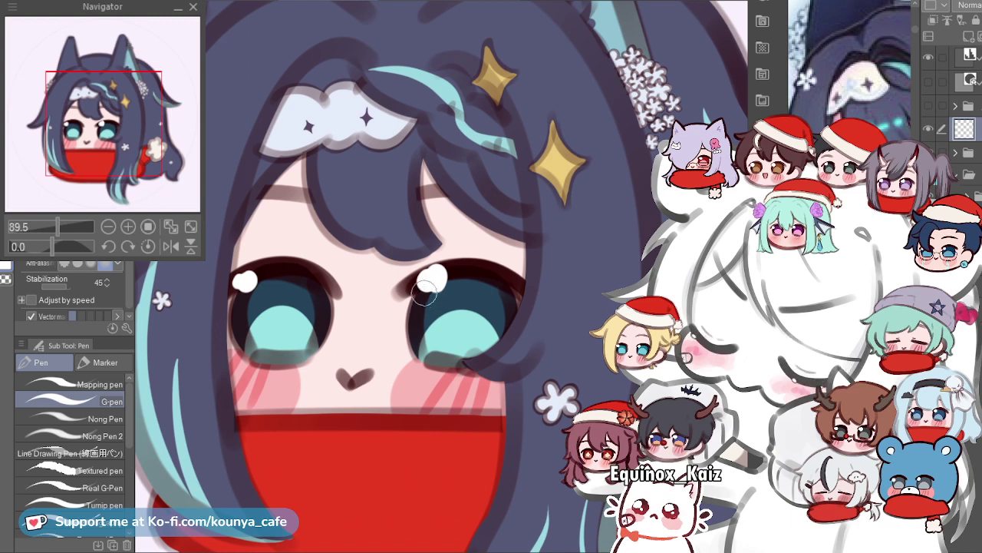
{"action": "scroll", "coordinate": [442, 295], "scroll_direction": "up", "scroll_amount": 5}
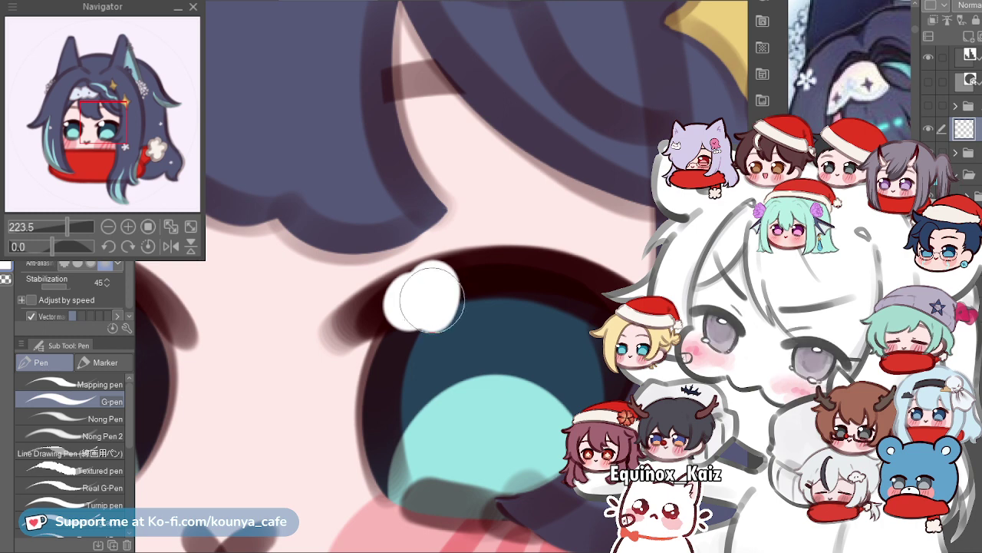
{"action": "scroll", "coordinate": [427, 298], "scroll_direction": "down", "scroll_amount": 3}
{"action": "scroll", "coordinate": [427, 298], "scroll_direction": "down", "scroll_amount": 3}
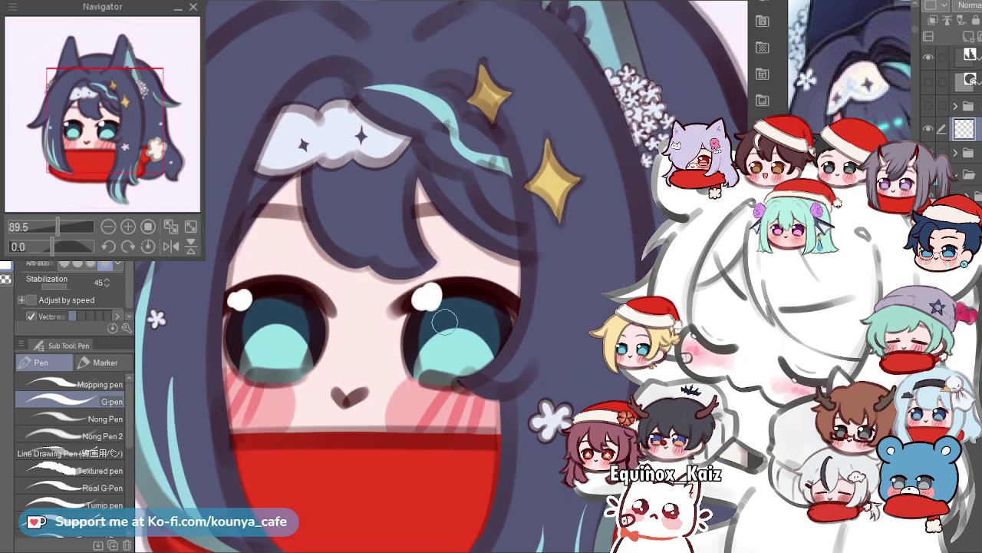
{"action": "scroll", "coordinate": [428, 307], "scroll_direction": "up", "scroll_amount": 3}
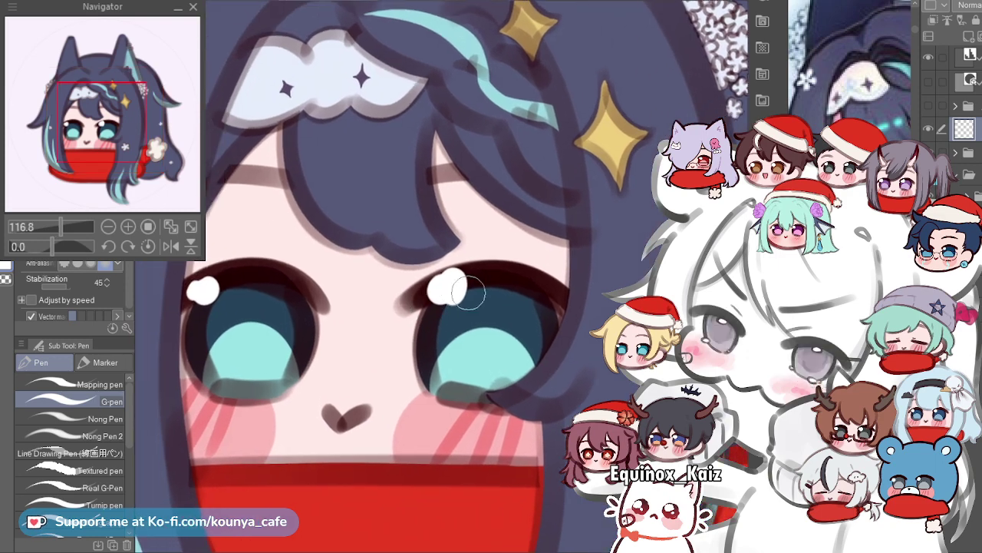
{"action": "scroll", "coordinate": [451, 290], "scroll_direction": "down", "scroll_amount": 2}
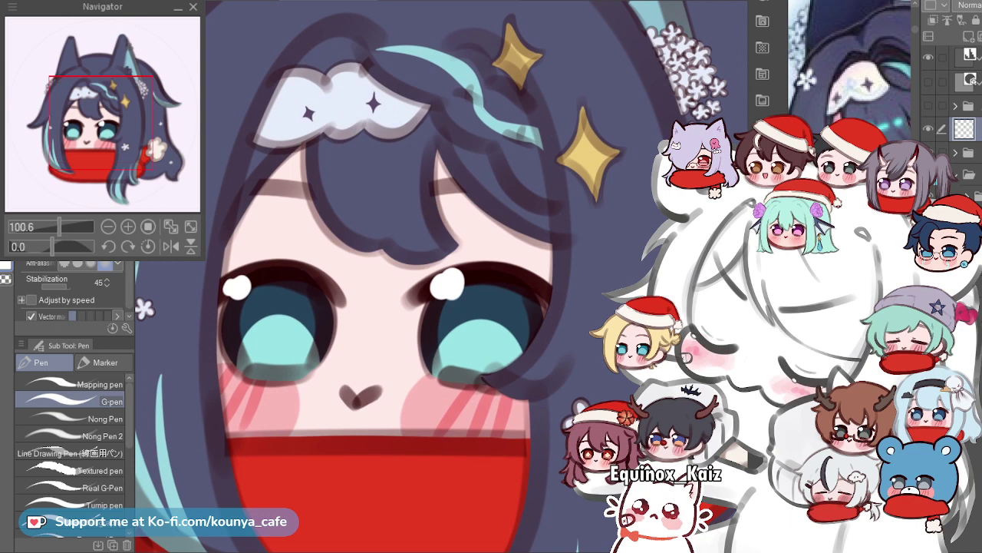
{"action": "scroll", "coordinate": [456, 285], "scroll_direction": "down", "scroll_amount": 2}
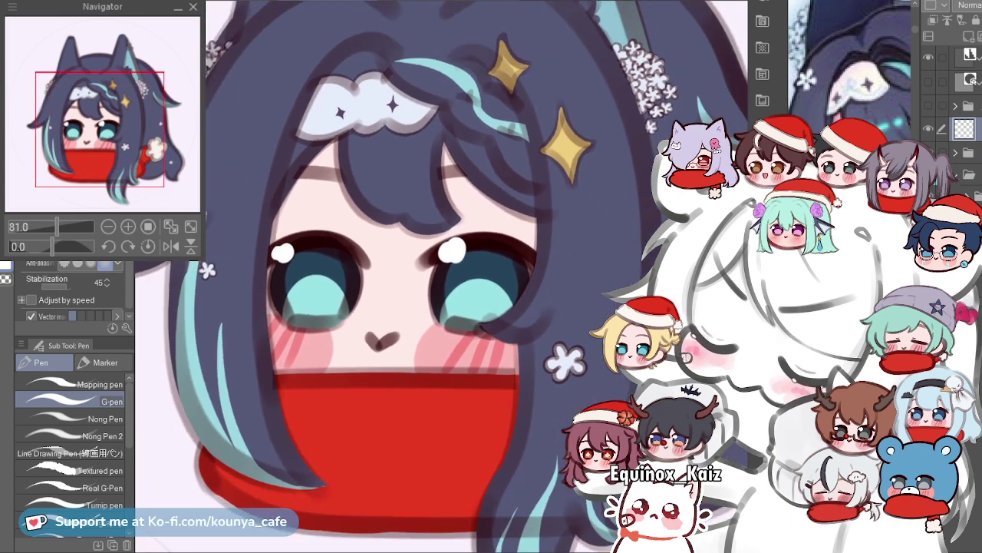
Lasso the right eye's white highlight, scale it to 94%, move it slightly lower and deselect it.
{"action": "key", "text": "p"}
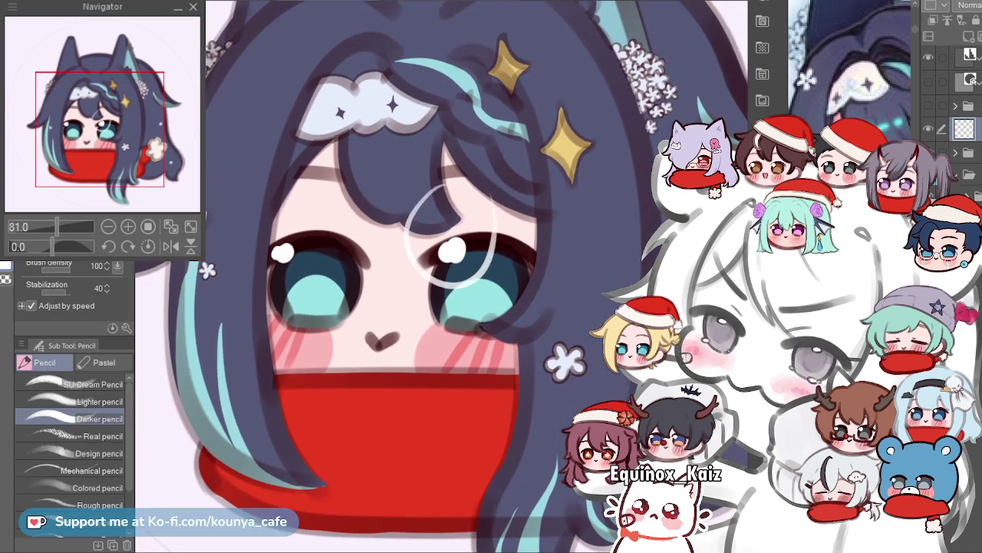
{"action": "key", "text": "o"}
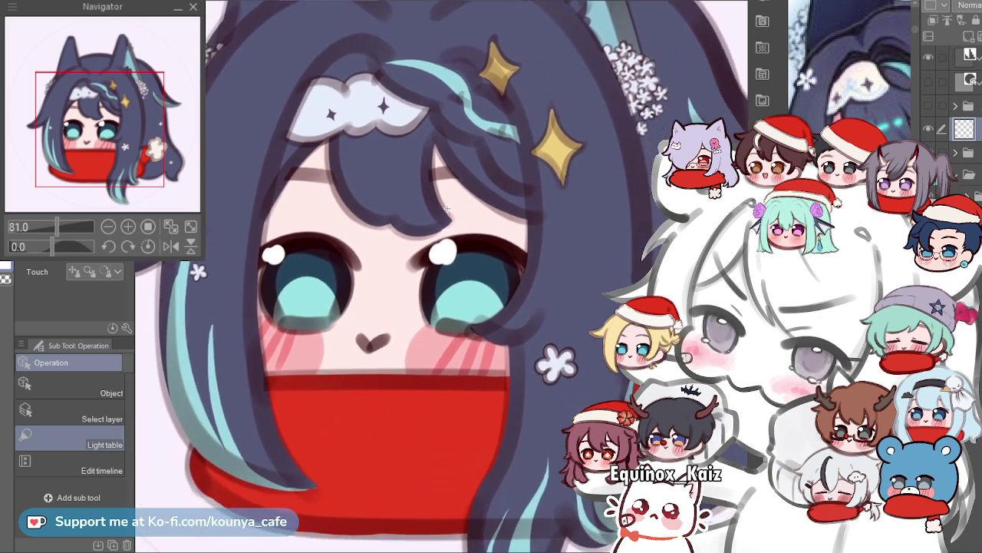
{"action": "key", "text": "m"}
{"action": "mouse_move", "coordinate": [441, 200]}
{"action": "left_mouse_down"}
{"action": "mouse_move", "coordinate": [428, 202]}
{"action": "mouse_move", "coordinate": [461, 201]}
{"action": "left_mouse_up"}
{"action": "key", "text": "ctrl+t"}
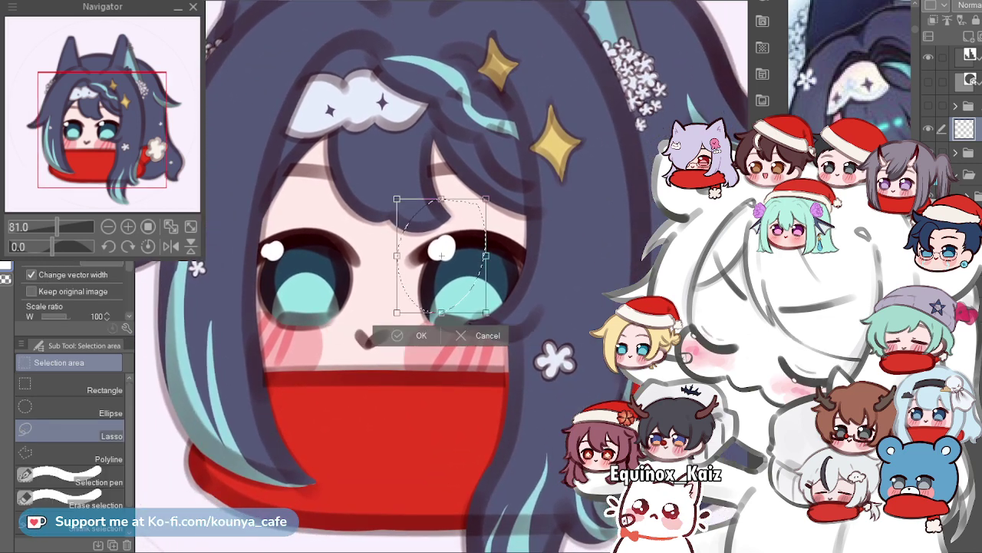
{"action": "left_click_drag", "start_coordinate": [442, 255], "coordinate": [441, 258]}
{"action": "left_click_drag", "start_coordinate": [486, 203], "coordinate": [480, 209]}
{"action": "left_click_drag", "start_coordinate": [439, 262], "coordinate": [441, 262]}
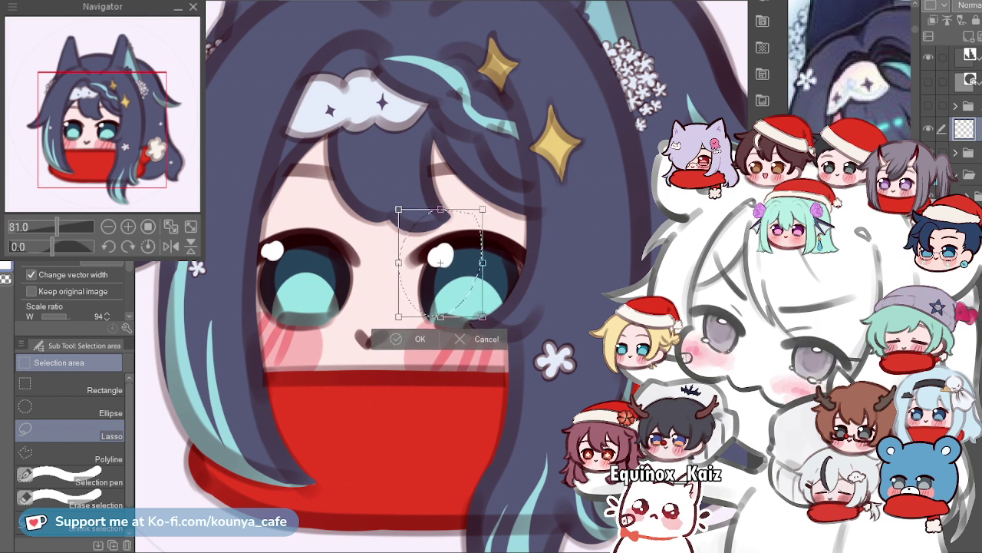
{"action": "key", "text": "Return"}
{"action": "key", "text": "ctrl+d"}
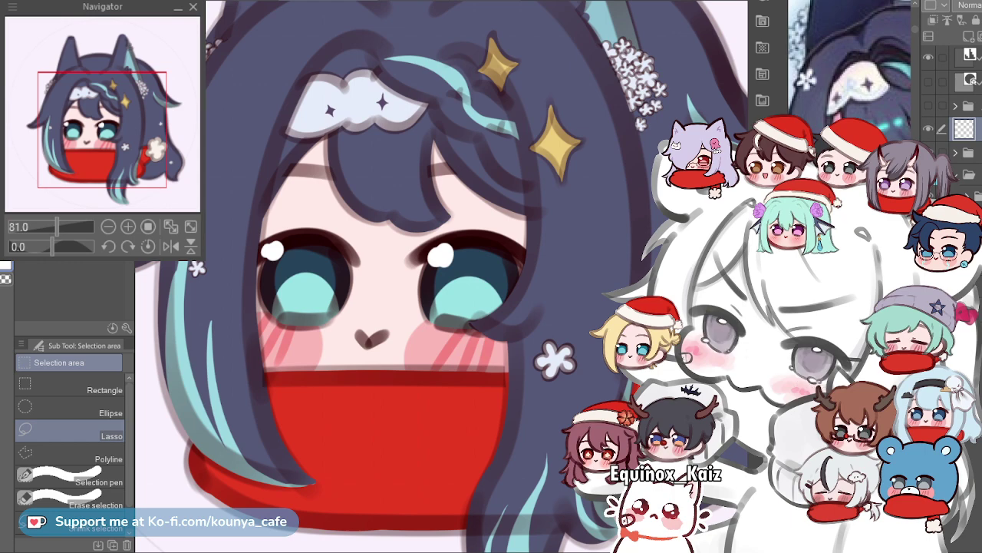
Paint the left end of the upper band on the right ear white beneath the line art, using a smaller pen.
{"action": "key", "text": "ctrl+minus"}
{"action": "key", "text": "ctrl+minus"}
{"action": "left_click_drag", "start_coordinate": [438, 298], "coordinate": [434, 314]}
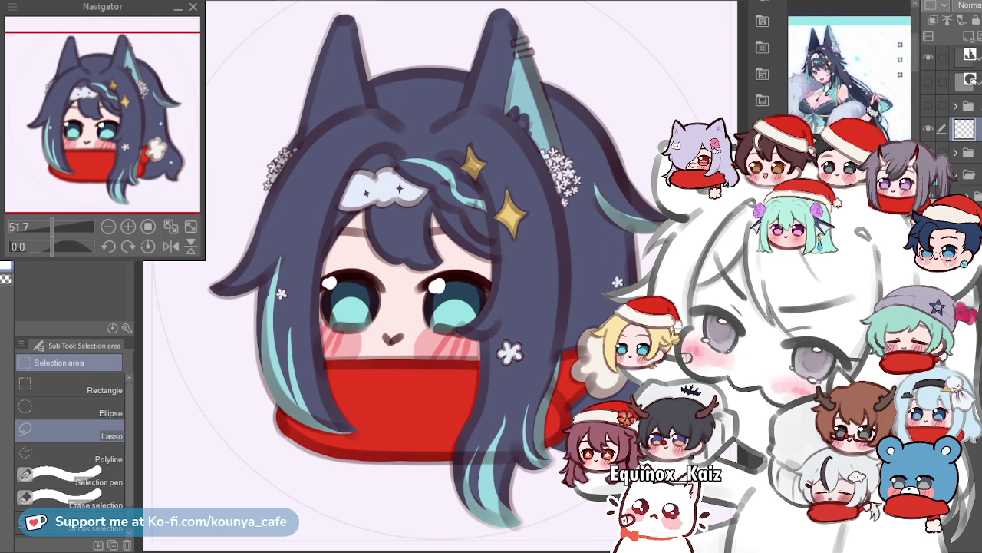
{"action": "scroll", "coordinate": [554, 61], "scroll_direction": "up", "scroll_amount": 4}
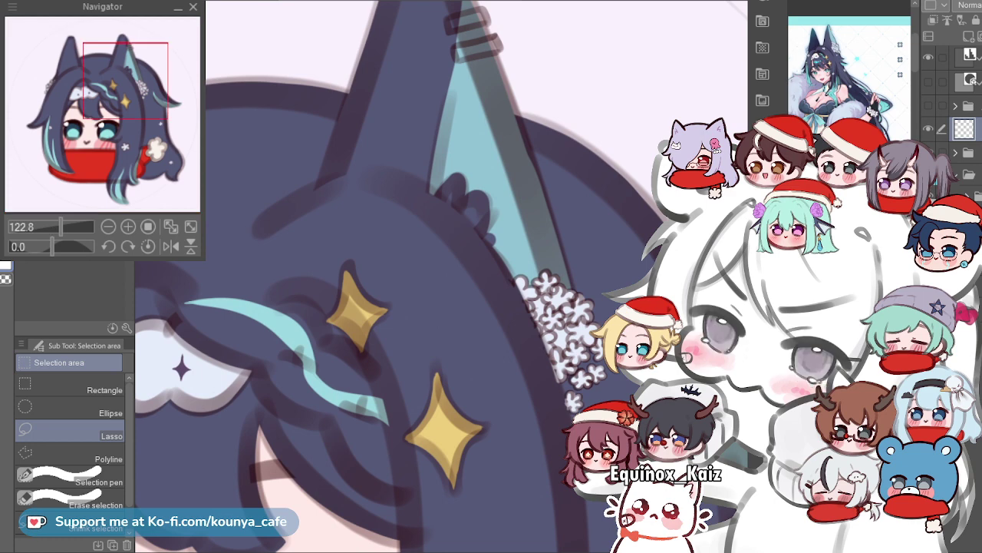
{"action": "key", "text": "p"}
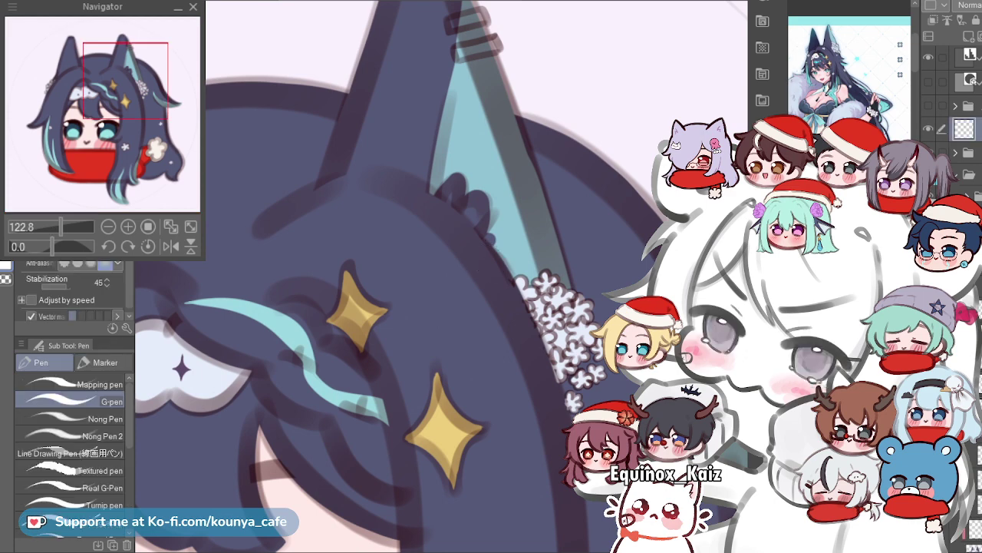
{"action": "left_click_drag", "start_coordinate": [474, 39], "coordinate": [498, 38]}
{"action": "left_click_drag", "start_coordinate": [491, 39], "coordinate": [465, 217]}
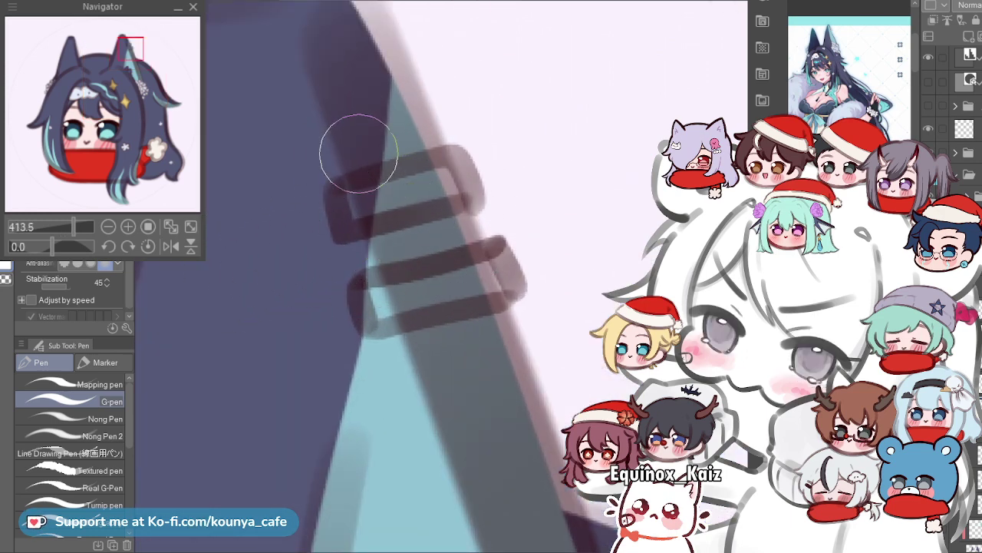
{"action": "scroll", "coordinate": [332, 177], "scroll_direction": "up", "scroll_amount": 2}
{"action": "key", "text": "["}
{"action": "key", "text": "["}
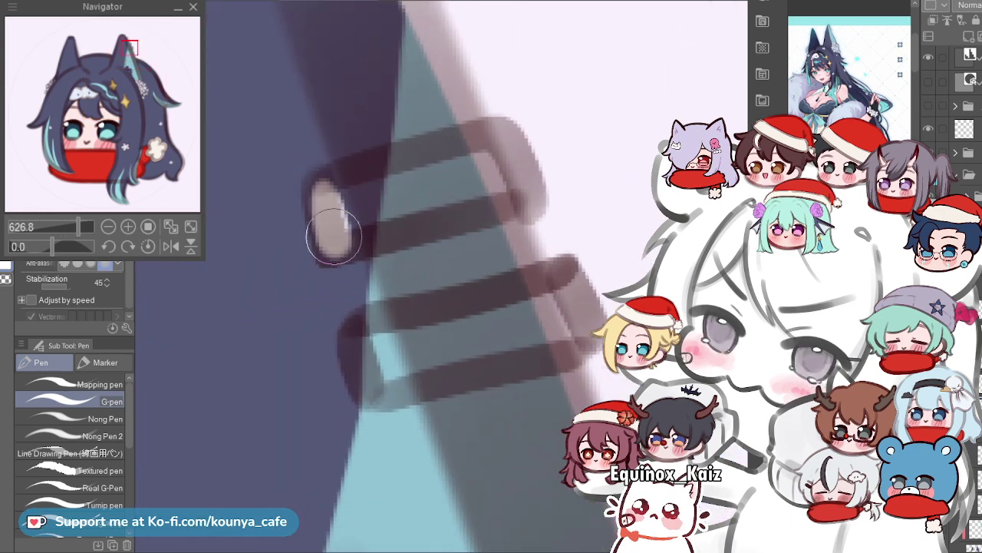
Paint white along the upper ear band's long edges and fill its middle.
{"action": "mouse_move", "coordinate": [329, 193]}
{"action": "left_mouse_down"}
{"action": "mouse_move", "coordinate": [331, 221]}
{"action": "mouse_move", "coordinate": [323, 184]}
{"action": "mouse_move", "coordinate": [447, 142]}
{"action": "left_mouse_up"}
{"action": "key", "text": "ctrl+z"}
{"action": "mouse_move", "coordinate": [324, 192]}
{"action": "left_mouse_down"}
{"action": "mouse_move", "coordinate": [338, 248]}
{"action": "mouse_move", "coordinate": [456, 203]}
{"action": "left_mouse_up"}
{"action": "left_click_drag", "start_coordinate": [322, 182], "coordinate": [476, 146]}
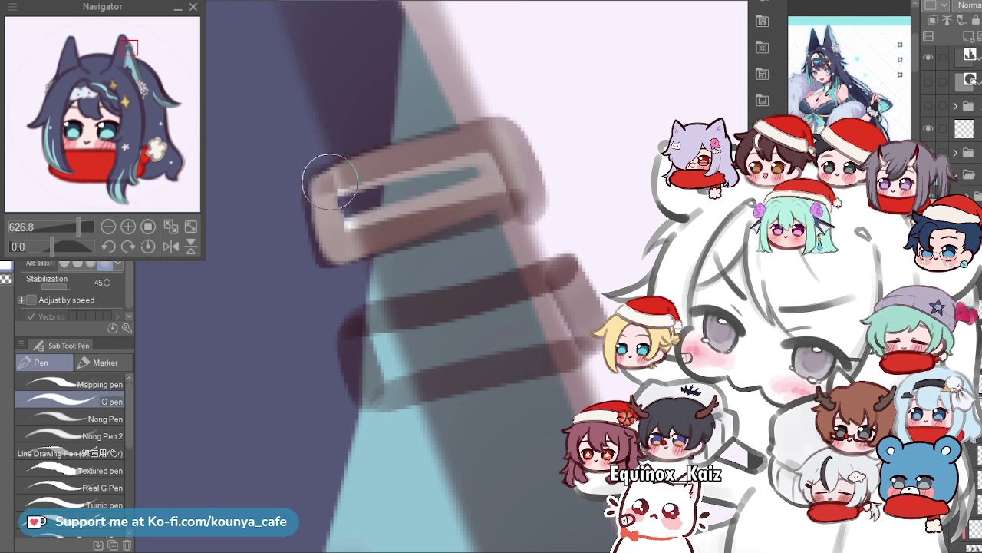
{"action": "mouse_move", "coordinate": [339, 186]}
{"action": "left_mouse_down"}
{"action": "mouse_move", "coordinate": [356, 222]}
{"action": "mouse_move", "coordinate": [361, 199]}
{"action": "mouse_move", "coordinate": [376, 206]}
{"action": "mouse_move", "coordinate": [354, 204]}
{"action": "mouse_move", "coordinate": [416, 187]}
{"action": "left_mouse_up"}
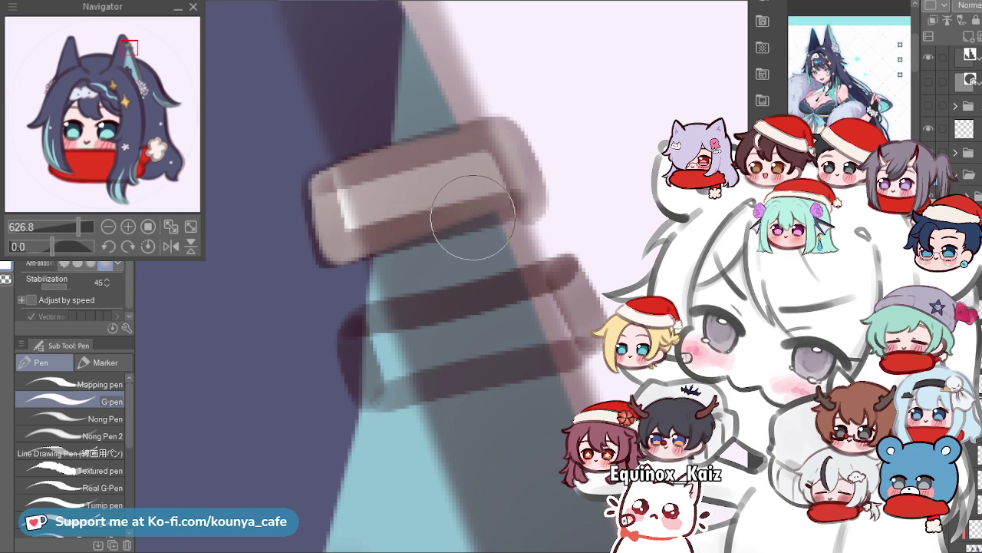
Paint the lower ear band white along its long edges and left end, and fill its middle.
{"action": "mouse_move", "coordinate": [355, 330]}
{"action": "left_mouse_down"}
{"action": "mouse_move", "coordinate": [368, 381]}
{"action": "mouse_move", "coordinate": [356, 330]}
{"action": "mouse_move", "coordinate": [510, 291]}
{"action": "mouse_move", "coordinate": [545, 294]}
{"action": "left_mouse_up"}
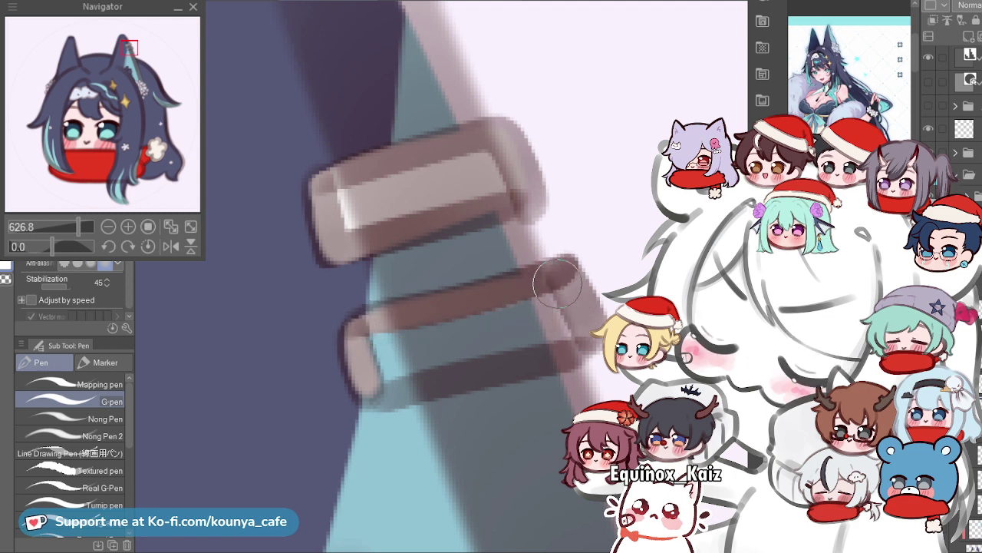
{"action": "left_click_drag", "start_coordinate": [580, 330], "coordinate": [390, 390]}
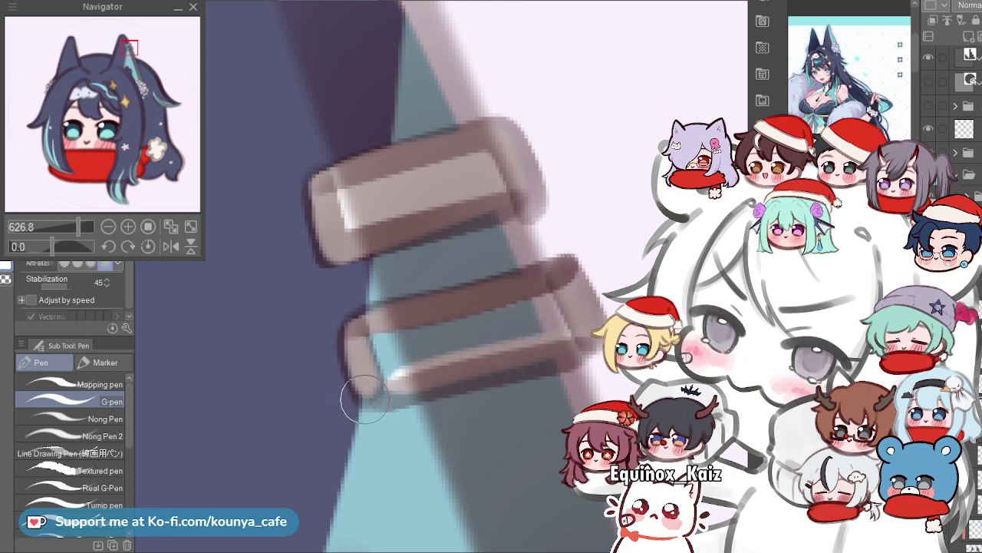
{"action": "mouse_move", "coordinate": [369, 326]}
{"action": "left_mouse_down"}
{"action": "mouse_move", "coordinate": [392, 361]}
{"action": "mouse_move", "coordinate": [465, 338]}
{"action": "mouse_move", "coordinate": [383, 344]}
{"action": "mouse_move", "coordinate": [466, 330]}
{"action": "mouse_move", "coordinate": [378, 343]}
{"action": "mouse_move", "coordinate": [558, 298]}
{"action": "left_mouse_up"}
{"action": "left_click_drag", "start_coordinate": [508, 269], "coordinate": [368, 268]}
Erase the shading over the middle of the upper ear band with the hard eraser.
{"action": "scroll", "coordinate": [442, 277], "scroll_direction": "down", "scroll_amount": 3}
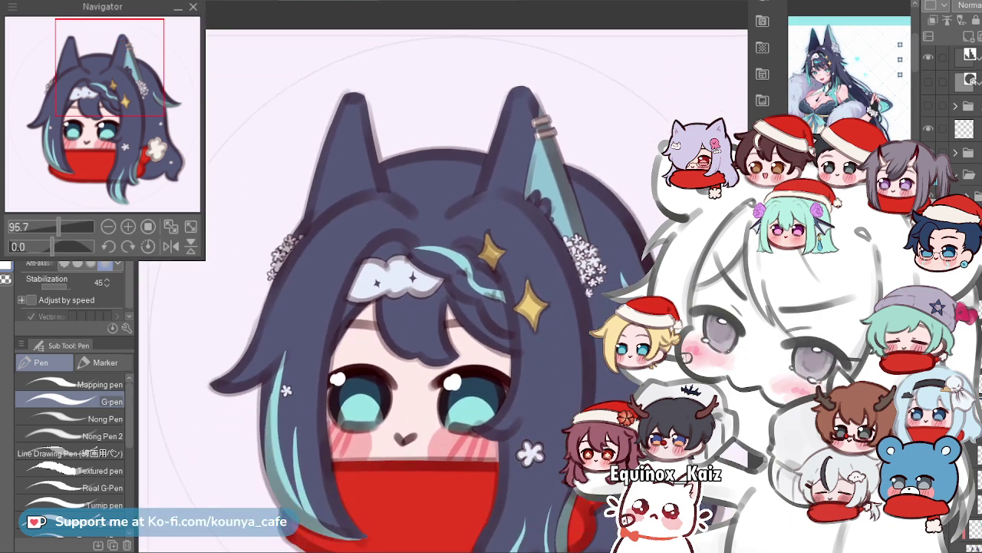
{"action": "scroll", "coordinate": [539, 138], "scroll_direction": "up", "scroll_amount": 6}
{"action": "left_click_drag", "start_coordinate": [445, 107], "coordinate": [429, 191]}
{"action": "key", "text": "Escape"}
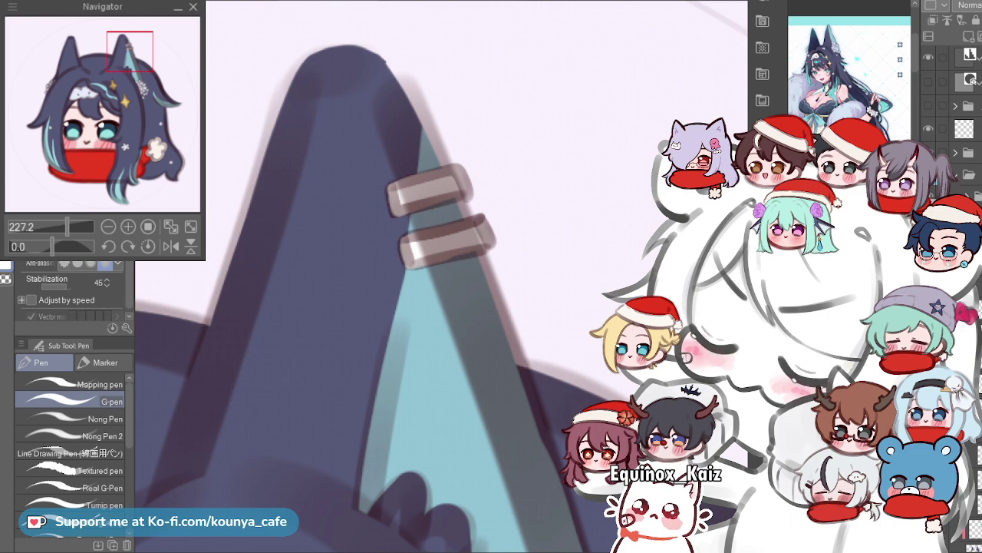
{"action": "scroll", "coordinate": [384, 291], "scroll_direction": "up", "scroll_amount": 3}
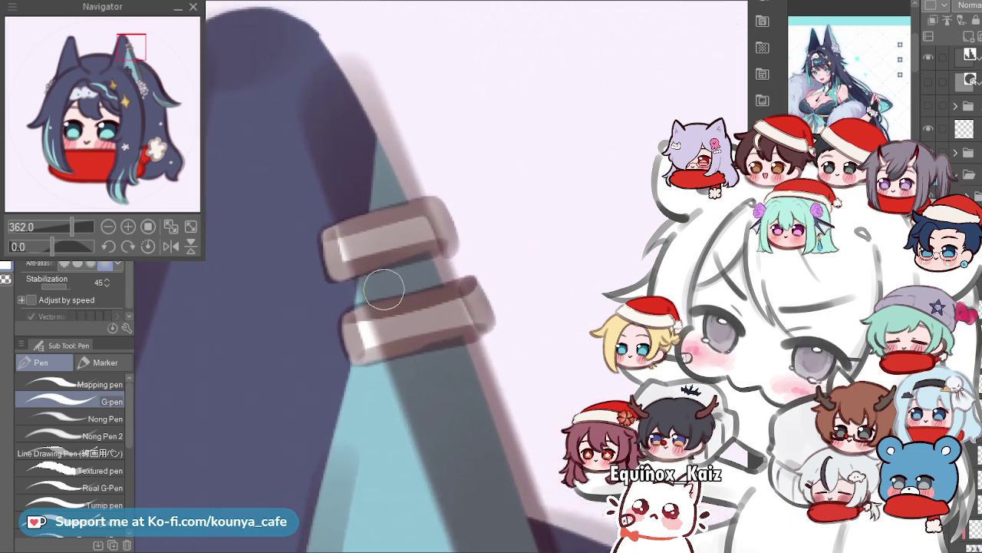
{"action": "key", "text": "e"}
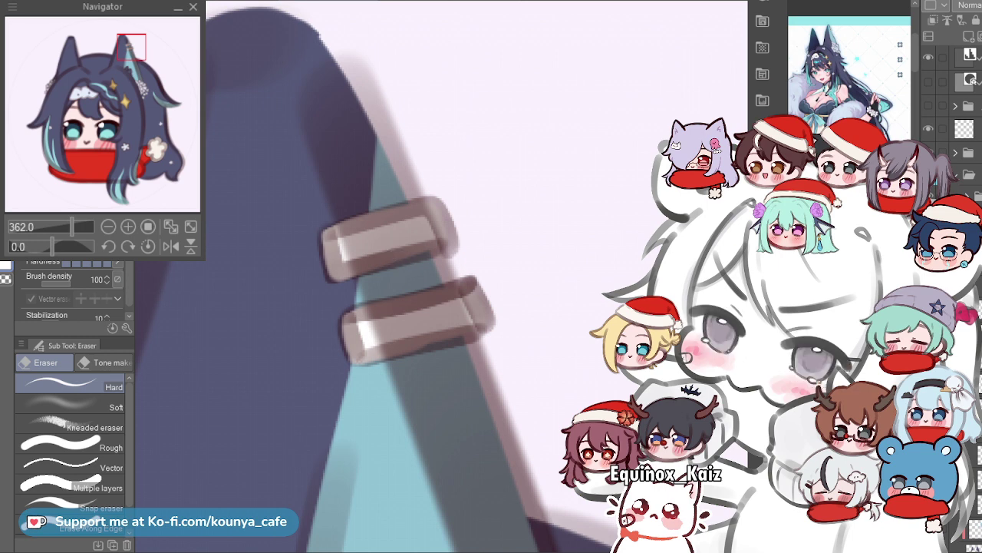
{"action": "scroll", "coordinate": [396, 265], "scroll_direction": "up", "scroll_amount": 1}
{"action": "scroll", "coordinate": [406, 275], "scroll_direction": "up", "scroll_amount": 3}
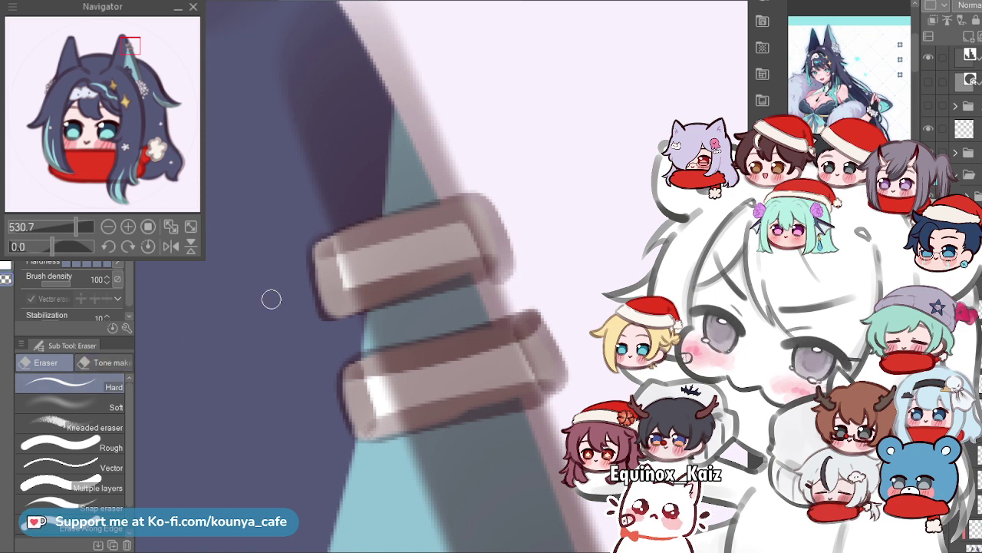
{"action": "scroll", "coordinate": [368, 273], "scroll_direction": "up", "scroll_amount": 3}
{"action": "left_click_drag", "start_coordinate": [299, 273], "coordinate": [530, 202]}
{"action": "key", "text": "ctrl+z"}
{"action": "left_click_drag", "start_coordinate": [314, 261], "coordinate": [496, 223]}
{"action": "left_click_drag", "start_coordinate": [303, 276], "coordinate": [472, 241]}
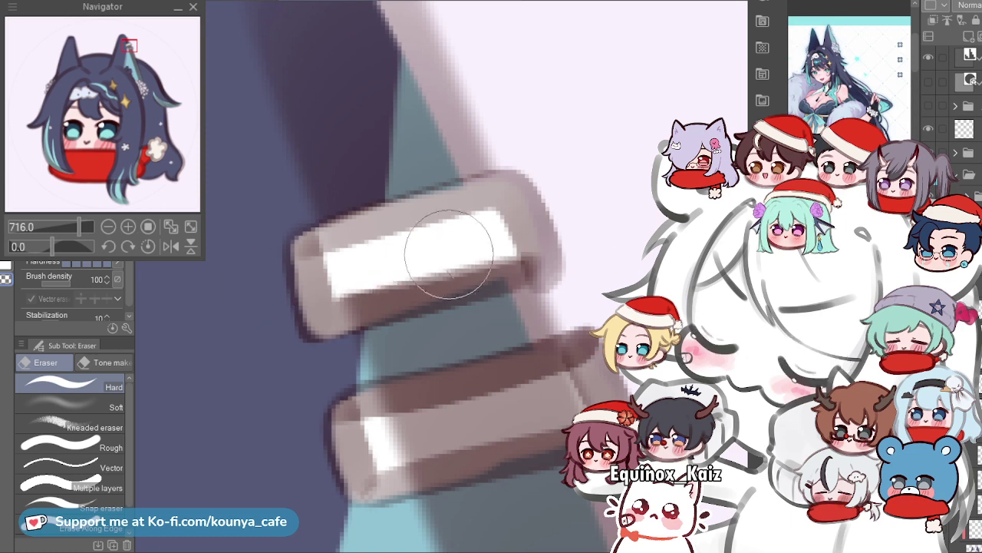
Erase the remaining dark shading along the lower edge of the upper ear band.
{"action": "mouse_move", "coordinate": [266, 317]}
{"action": "left_mouse_down"}
{"action": "mouse_move", "coordinate": [461, 267]}
{"action": "mouse_move", "coordinate": [529, 261]}
{"action": "mouse_move", "coordinate": [588, 210]}
{"action": "left_mouse_up"}
{"action": "key", "text": "ctrl+z"}
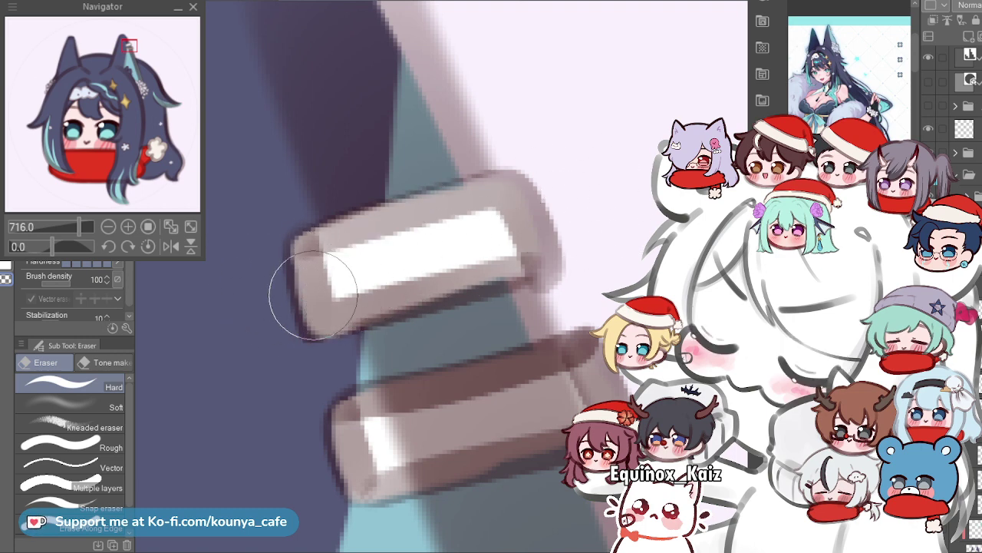
{"action": "left_click_drag", "start_coordinate": [516, 272], "coordinate": [272, 331]}
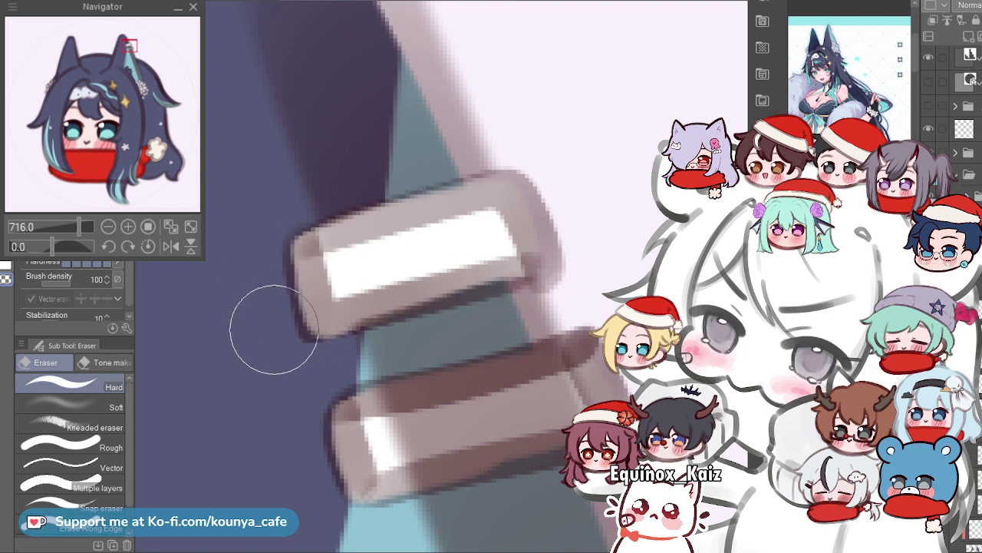
Erase the shading over the middle and long edges of the lower ear band.
{"action": "scroll", "coordinate": [484, 269], "scroll_direction": "down", "scroll_amount": 5}
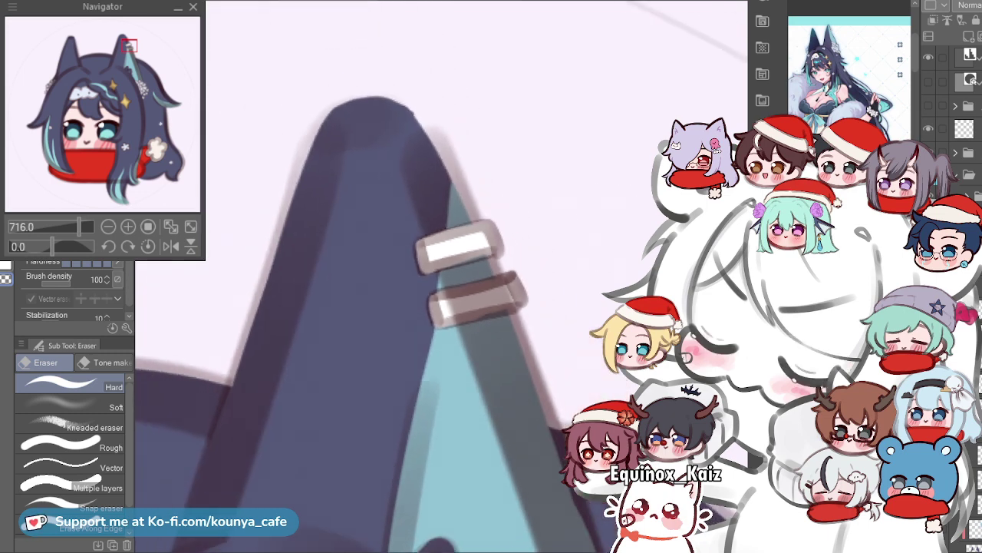
{"action": "scroll", "coordinate": [492, 269], "scroll_direction": "up", "scroll_amount": 5}
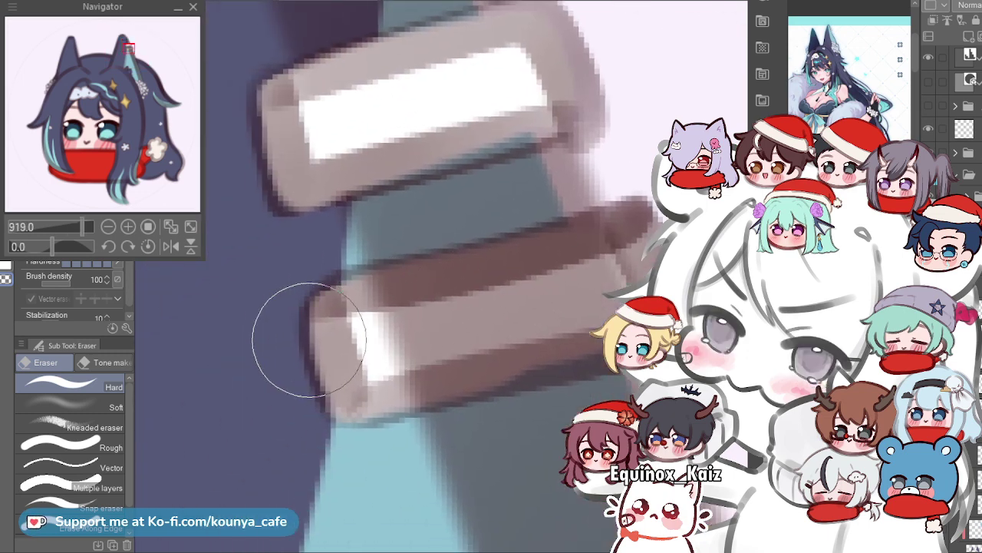
{"action": "key", "text": "ctrl+z"}
{"action": "left_click_drag", "start_coordinate": [517, 231], "coordinate": [450, 246]}
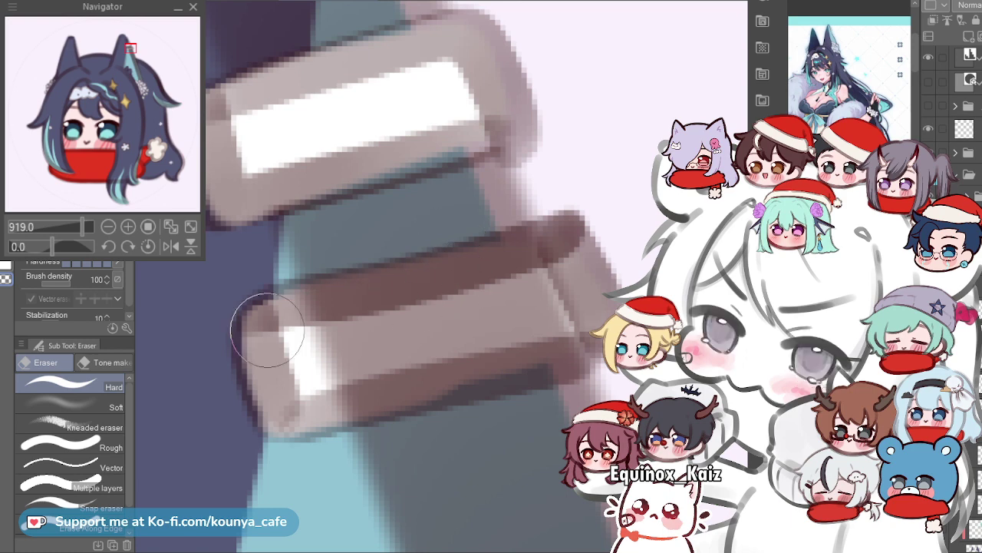
{"action": "left_click_drag", "start_coordinate": [280, 328], "coordinate": [533, 278]}
{"action": "left_click_drag", "start_coordinate": [331, 312], "coordinate": [511, 269]}
{"action": "key", "text": "ctrl+z"}
{"action": "left_click_drag", "start_coordinate": [336, 312], "coordinate": [510, 258]}
{"action": "mouse_move", "coordinate": [307, 361]}
{"action": "left_mouse_down"}
{"action": "mouse_move", "coordinate": [542, 310]}
{"action": "mouse_move", "coordinate": [480, 285]}
{"action": "left_mouse_up"}
{"action": "left_click_drag", "start_coordinate": [271, 343], "coordinate": [552, 281]}
{"action": "left_click_drag", "start_coordinate": [491, 322], "coordinate": [514, 300]}
{"action": "left_click_drag", "start_coordinate": [340, 340], "coordinate": [553, 285]}
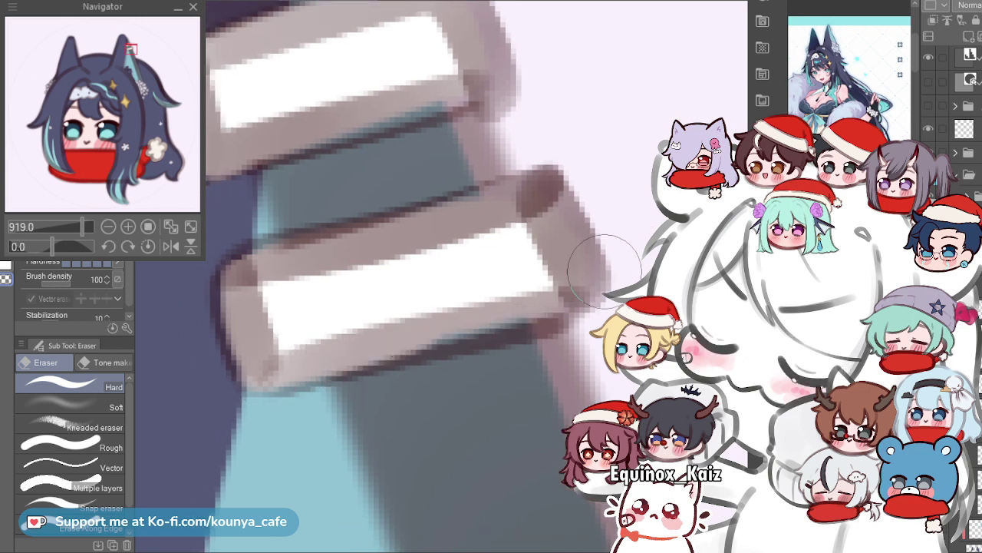
Switch back to the pen and paint white over the teal gap along the upper ear band's lower edge.
{"action": "scroll", "coordinate": [375, 263], "scroll_direction": "down", "scroll_amount": 2}
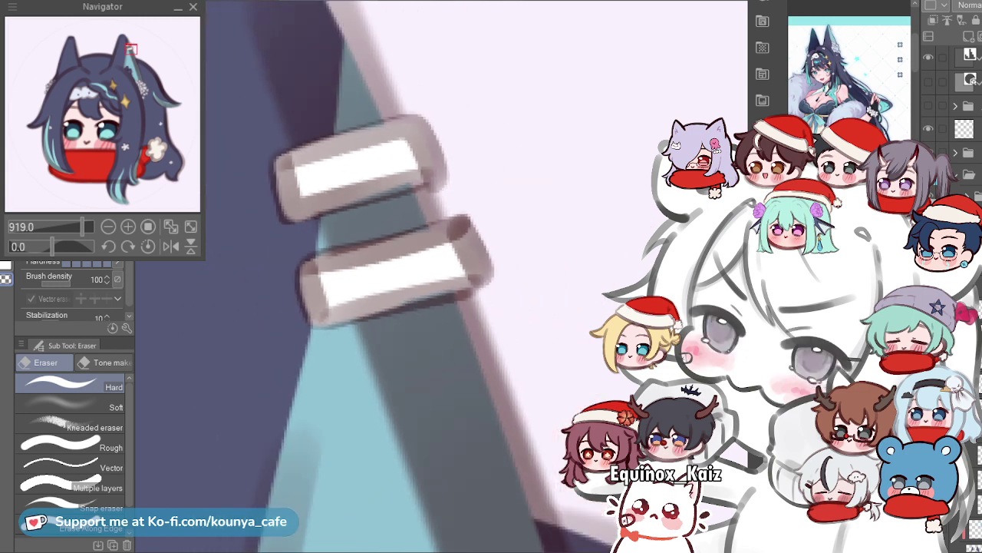
{"action": "scroll", "coordinate": [361, 146], "scroll_direction": "up", "scroll_amount": 2}
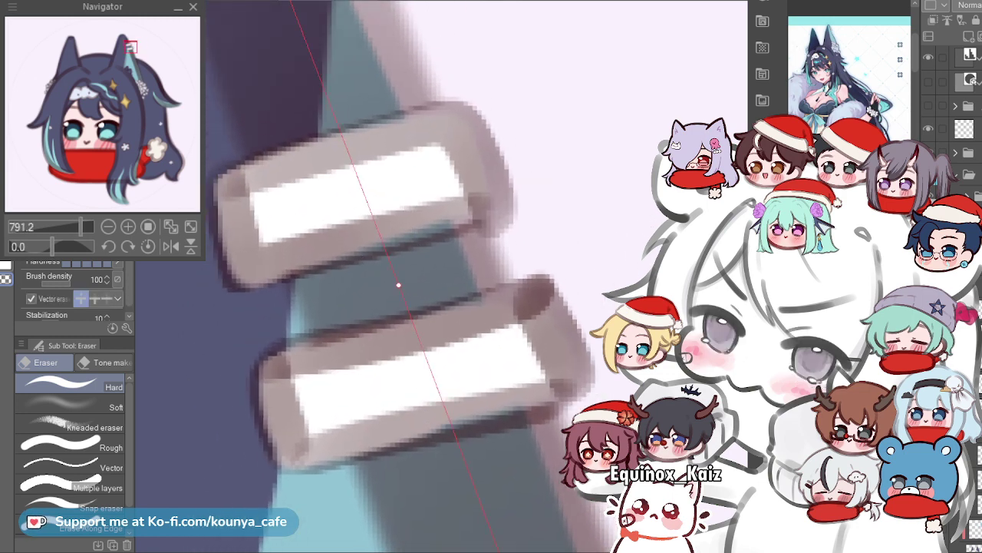
{"action": "left_click", "coordinate": [342, 192], "text": "ctrl+shift"}
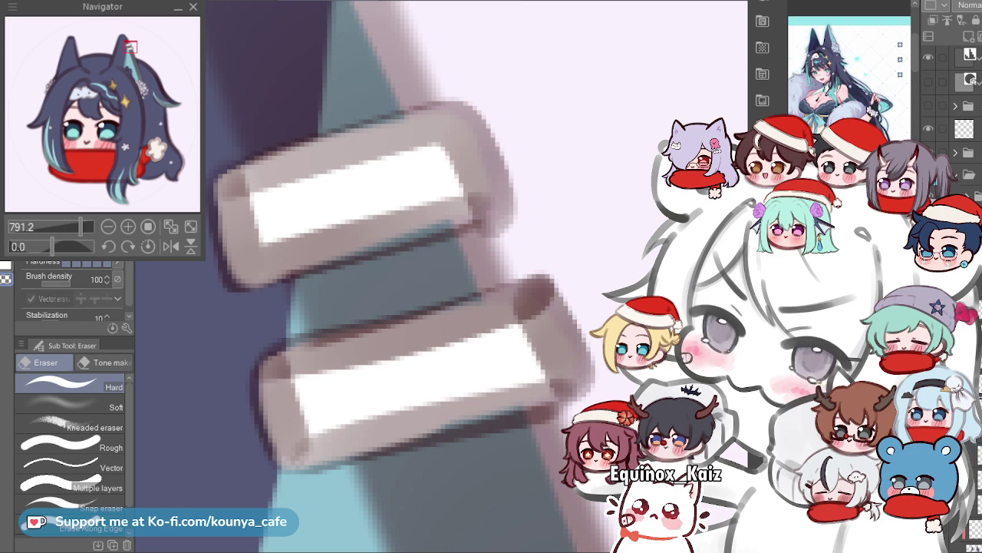
{"action": "left_click_drag", "start_coordinate": [367, 281], "coordinate": [324, 279]}
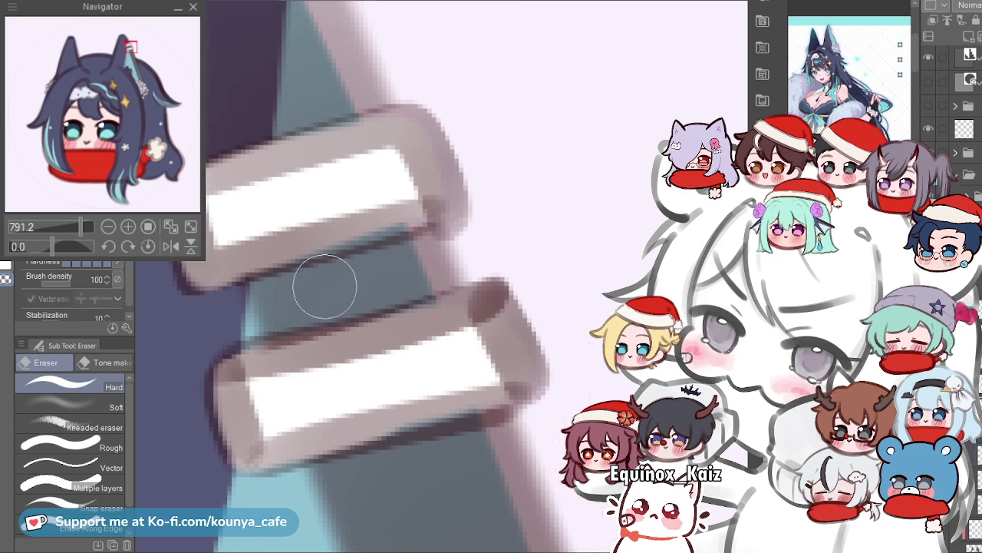
{"action": "left_click_drag", "start_coordinate": [330, 353], "coordinate": [361, 353]}
{"action": "key", "text": "p"}
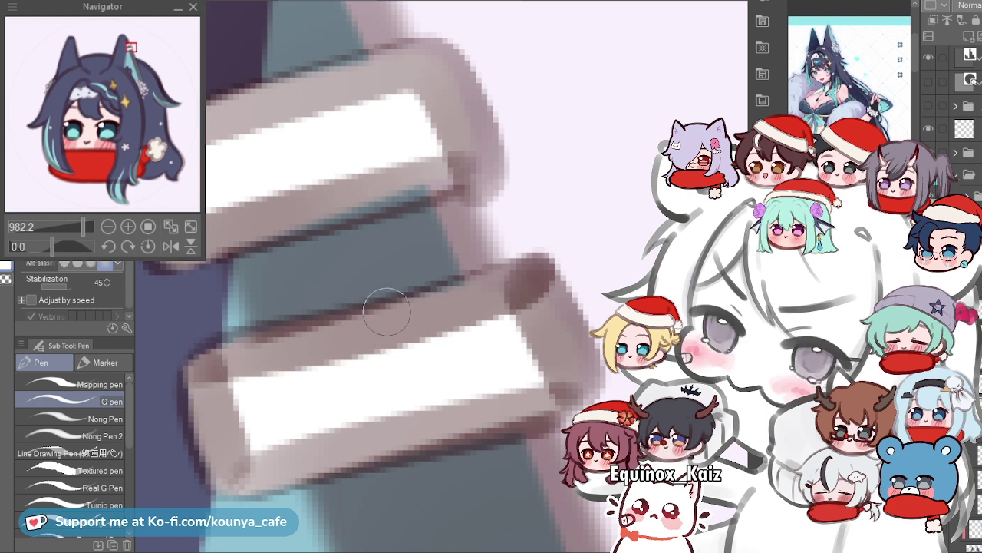
{"action": "left_click_drag", "start_coordinate": [384, 194], "coordinate": [460, 251]}
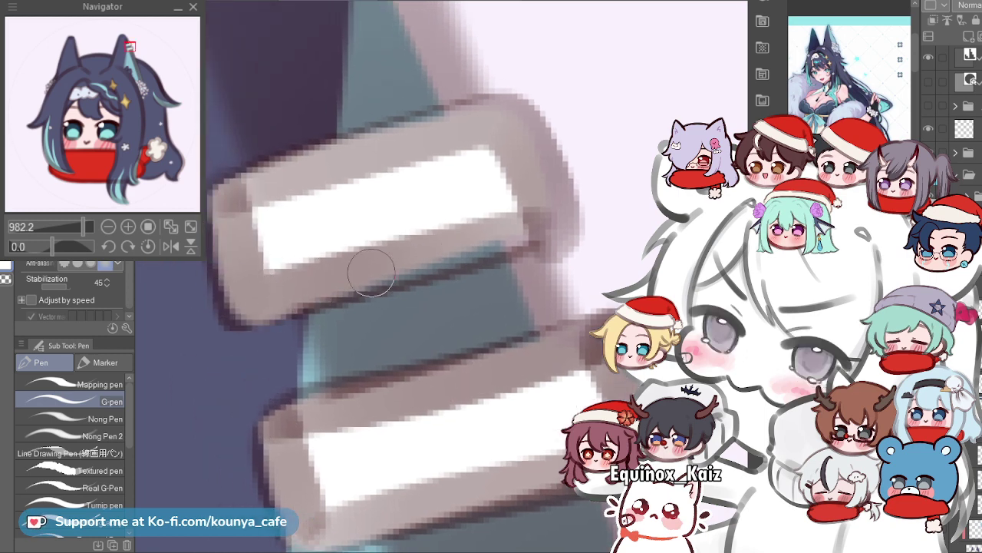
{"action": "left_click_drag", "start_coordinate": [372, 273], "coordinate": [504, 252]}
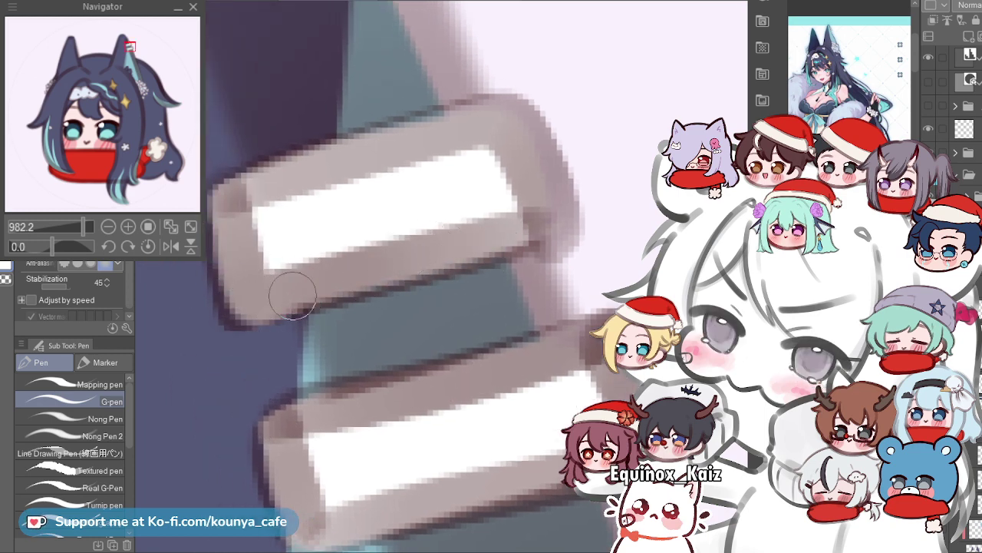
Examine the white ear bands up close and against the whole character.
{"action": "scroll", "coordinate": [238, 296], "scroll_direction": "up", "scroll_amount": 3}
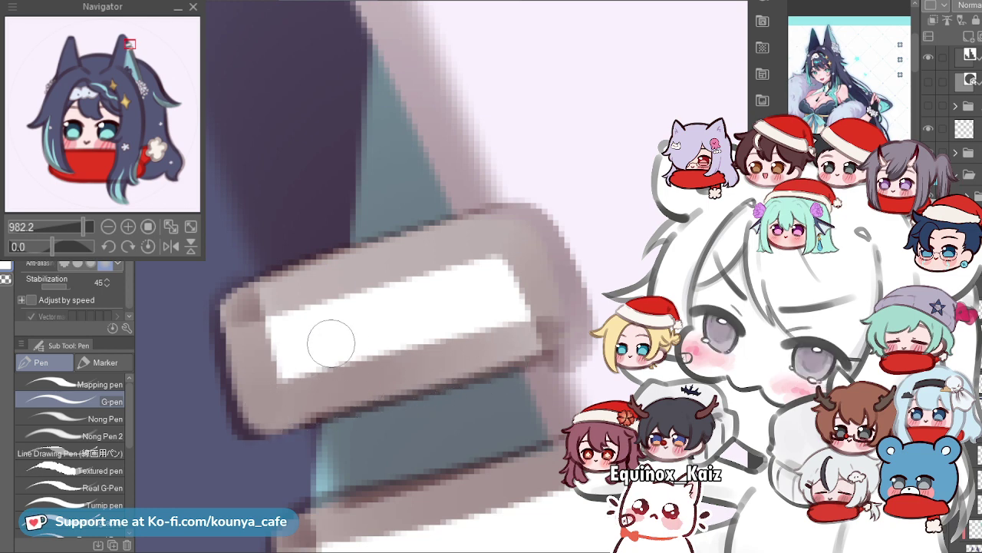
{"action": "scroll", "coordinate": [323, 345], "scroll_direction": "down", "scroll_amount": 10}
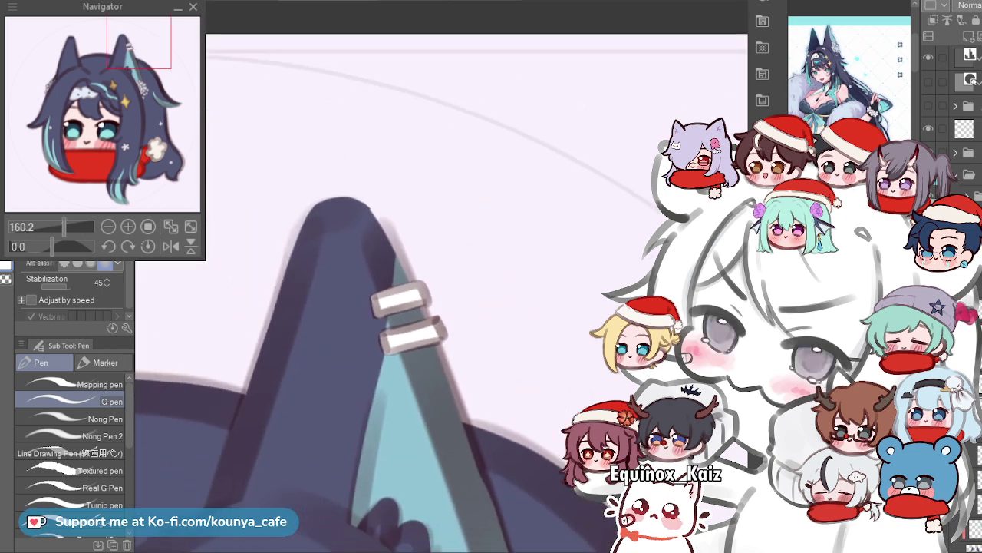
{"action": "left_click_drag", "start_coordinate": [346, 346], "coordinate": [323, 307]}
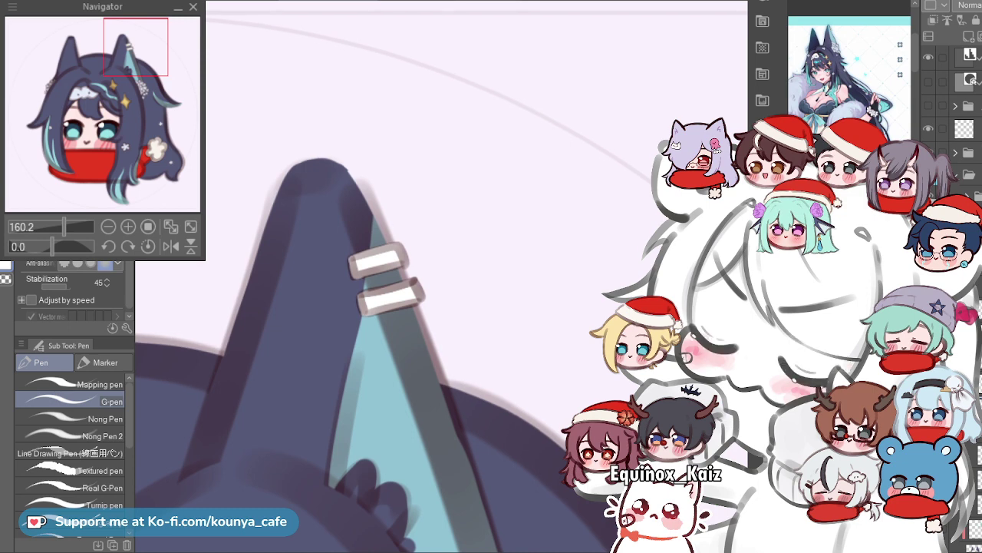
{"action": "scroll", "coordinate": [388, 276], "scroll_direction": "up", "scroll_amount": 10}
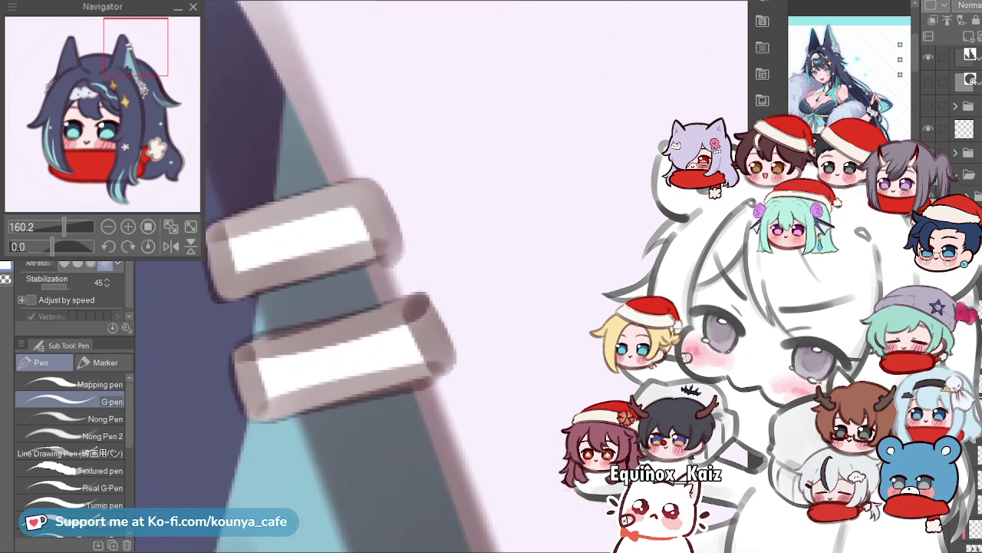
{"action": "scroll", "coordinate": [394, 270], "scroll_direction": "down", "scroll_amount": 5}
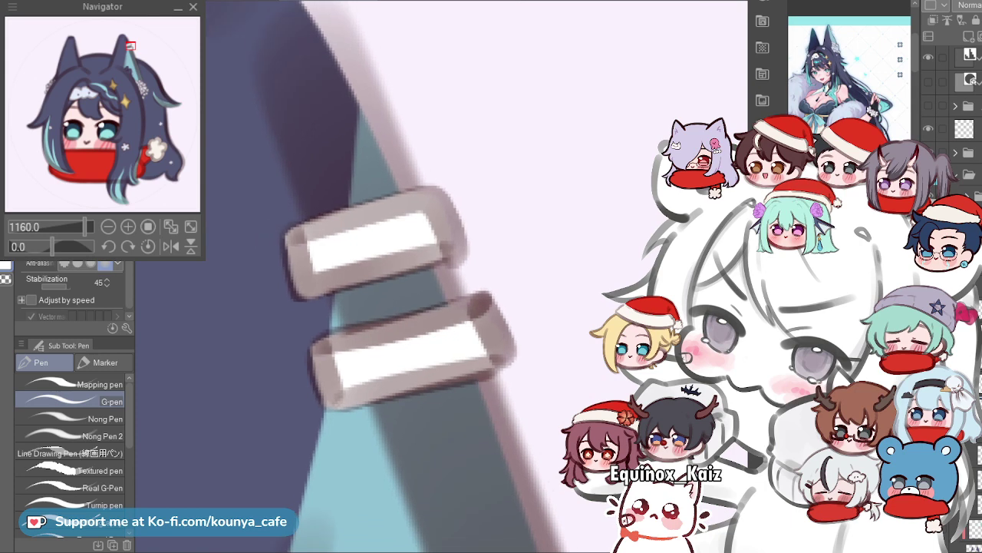
{"action": "scroll", "coordinate": [397, 274], "scroll_direction": "up", "scroll_amount": 3}
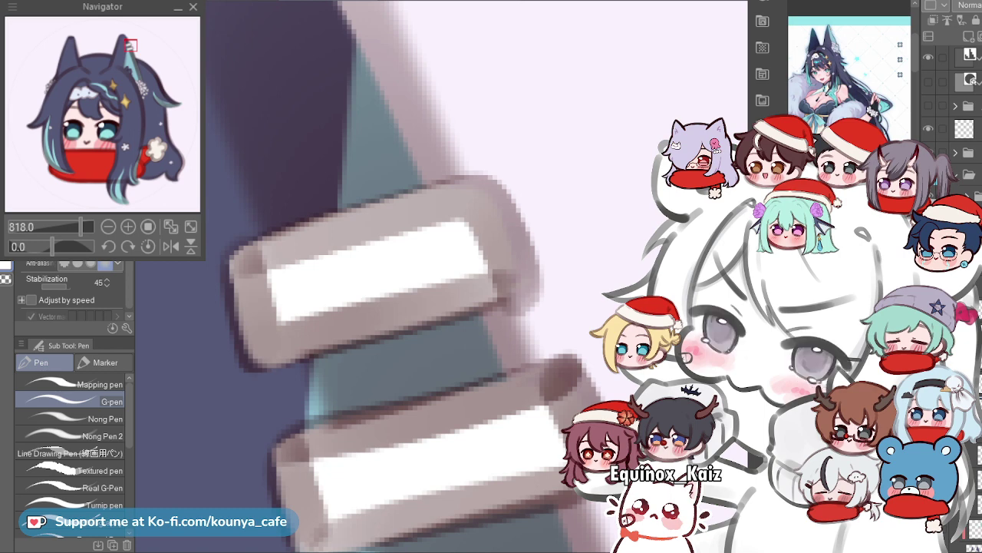
{"action": "scroll", "coordinate": [400, 292], "scroll_direction": "down", "scroll_amount": 5}
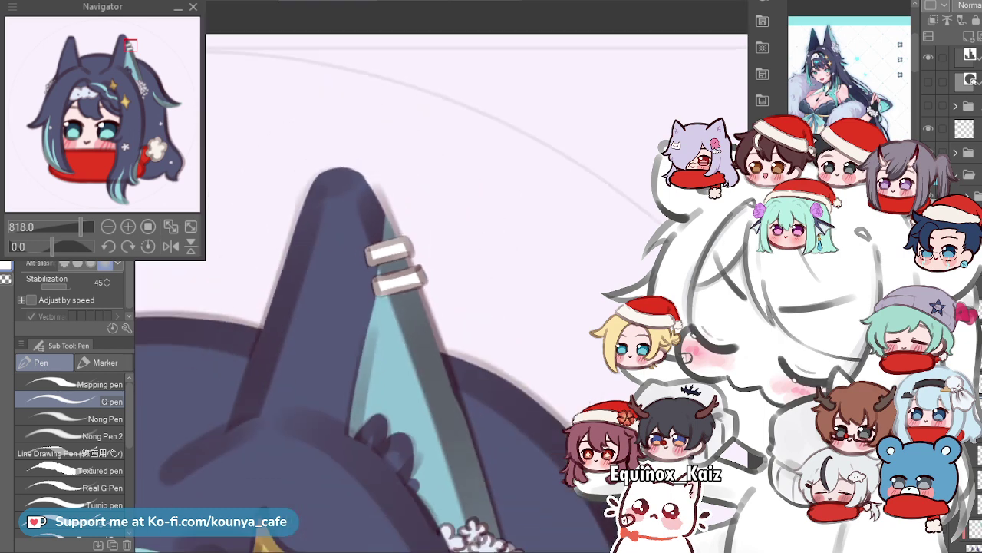
{"action": "left_click_drag", "start_coordinate": [441, 276], "coordinate": [473, 131]}
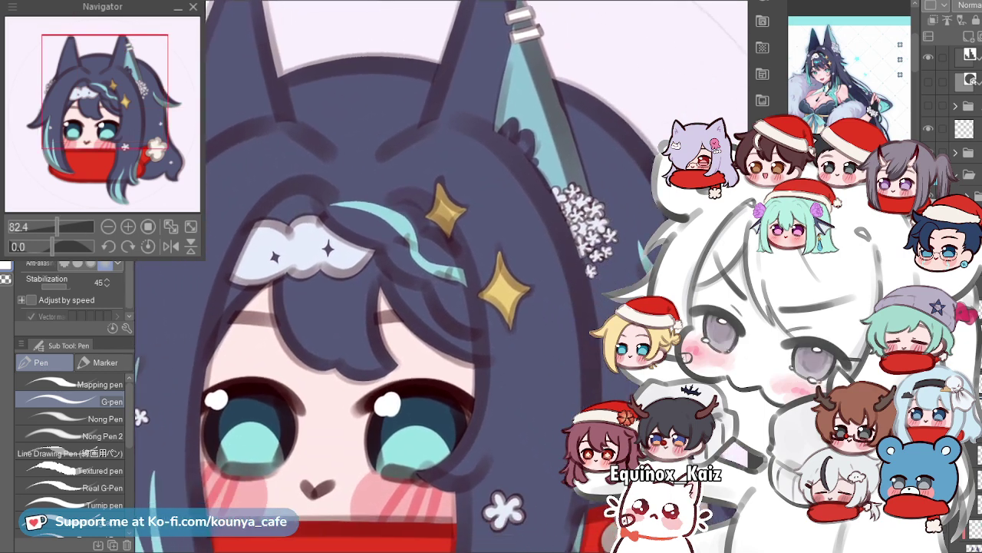
{"action": "scroll", "coordinate": [442, 230], "scroll_direction": "down", "scroll_amount": 2}
{"action": "scroll", "coordinate": [399, 291], "scroll_direction": "down", "scroll_amount": 3}
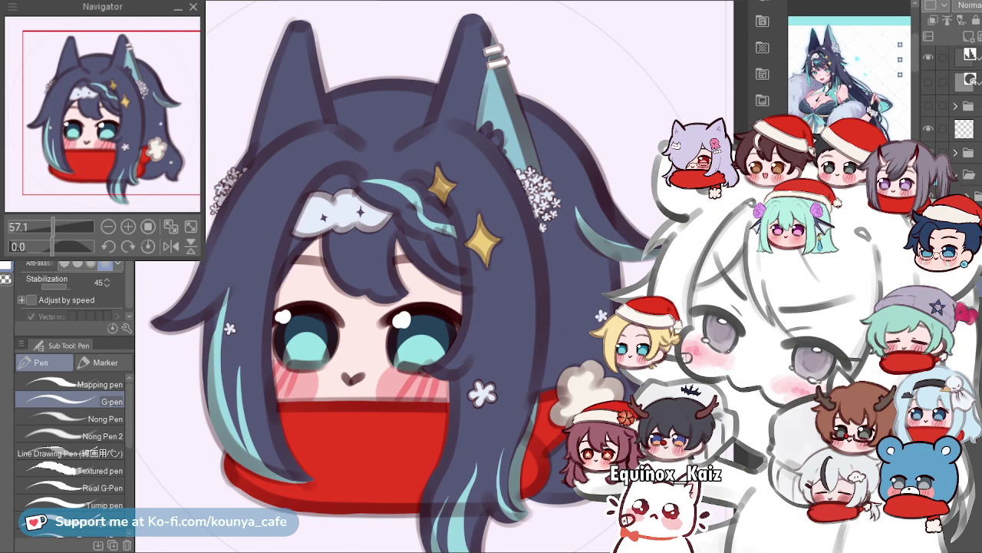
Hide the background and extend the dark blue fill along the back hair's outer curve beside the lower small flower.
{"action": "scroll", "coordinate": [430, 292], "scroll_direction": "down", "scroll_amount": 1}
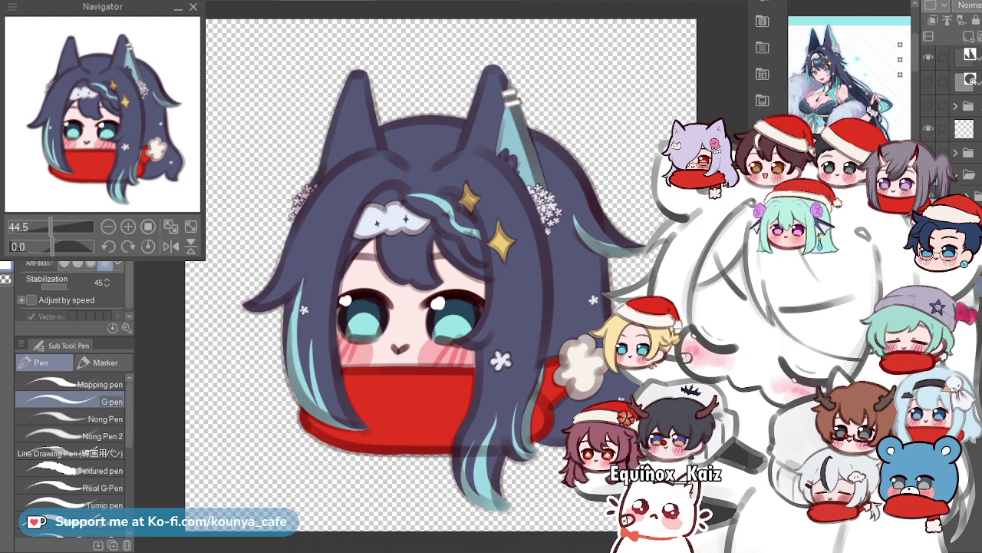
{"action": "scroll", "coordinate": [677, 386], "scroll_direction": "up", "scroll_amount": 5}
{"action": "left_click_drag", "start_coordinate": [677, 386], "coordinate": [622, 272]}
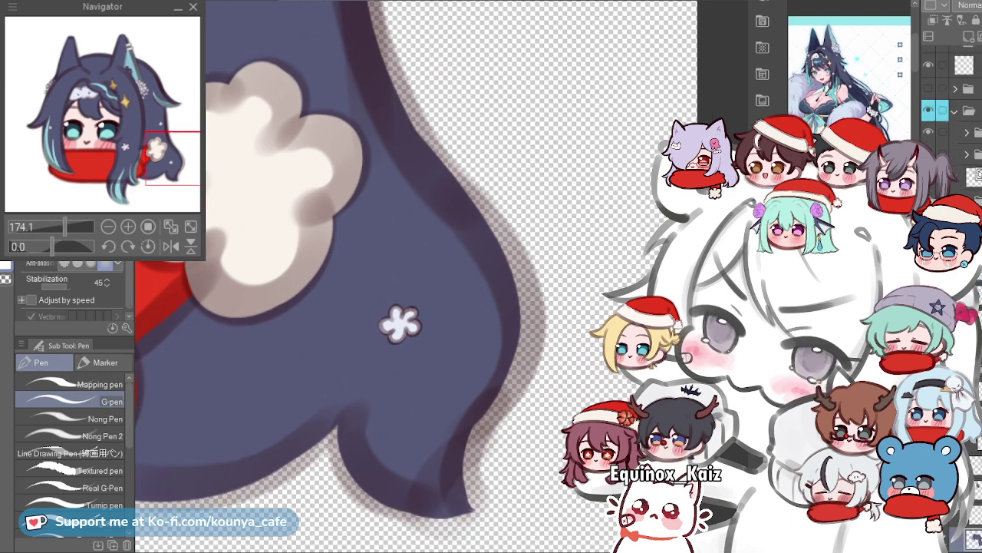
{"action": "scroll", "coordinate": [387, 133], "scroll_direction": "up", "scroll_amount": 2}
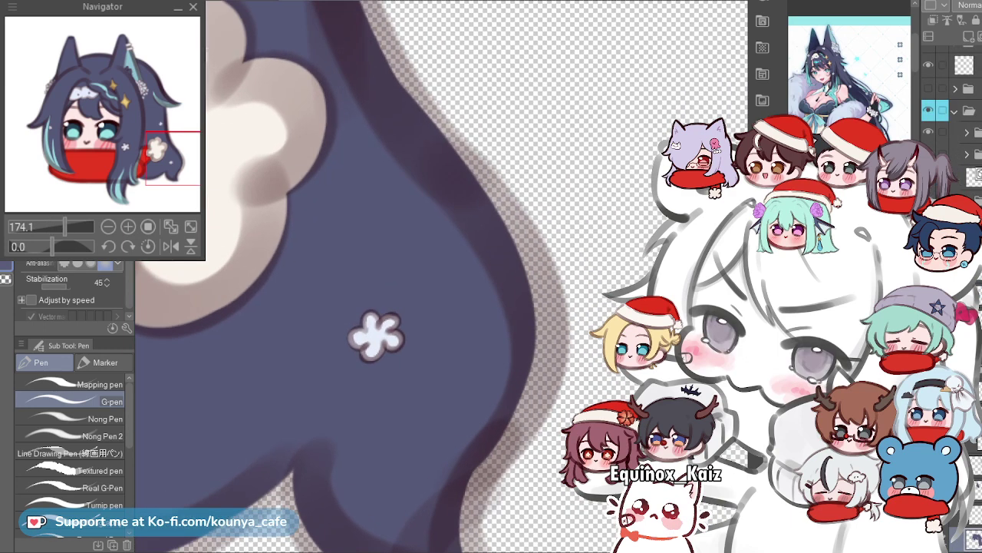
{"action": "mouse_move", "coordinate": [340, 84]}
{"action": "left_mouse_down"}
{"action": "mouse_move", "coordinate": [390, 123]}
{"action": "mouse_move", "coordinate": [437, 330]}
{"action": "left_mouse_up"}
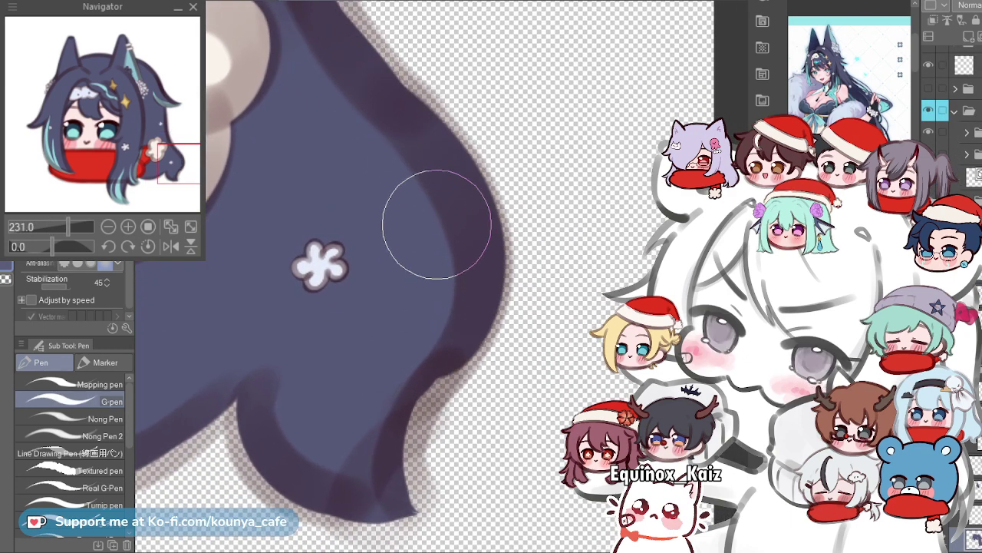
{"action": "left_click_drag", "start_coordinate": [453, 265], "coordinate": [467, 233]}
{"action": "scroll", "coordinate": [467, 234], "scroll_direction": "up", "scroll_amount": 1}
{"action": "scroll", "coordinate": [430, 274], "scroll_direction": "up", "scroll_amount": 4}
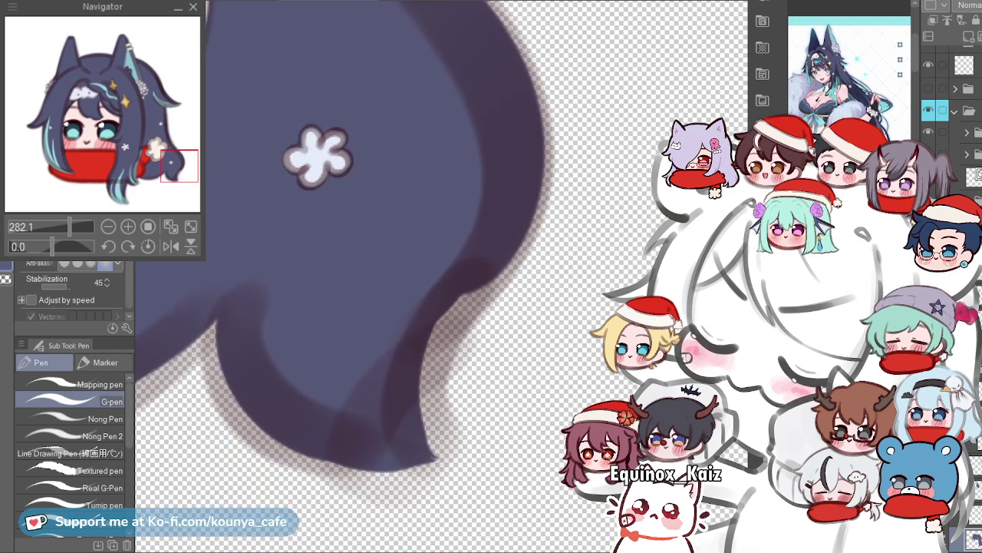
Reduce the brush size and paint dark blue over the fringe along the back hair's inward curve down to the pointed tip.
{"action": "mouse_move", "coordinate": [509, 237]}
{"action": "left_mouse_down"}
{"action": "mouse_move", "coordinate": [412, 347]}
{"action": "mouse_move", "coordinate": [418, 391]}
{"action": "left_mouse_up"}
{"action": "key", "text": "ctrl+z"}
{"action": "key", "text": "bracketleft"}
{"action": "key", "text": "bracketleft"}
{"action": "left_click_drag", "start_coordinate": [484, 269], "coordinate": [414, 464]}
{"action": "key", "text": "ctrl+z"}
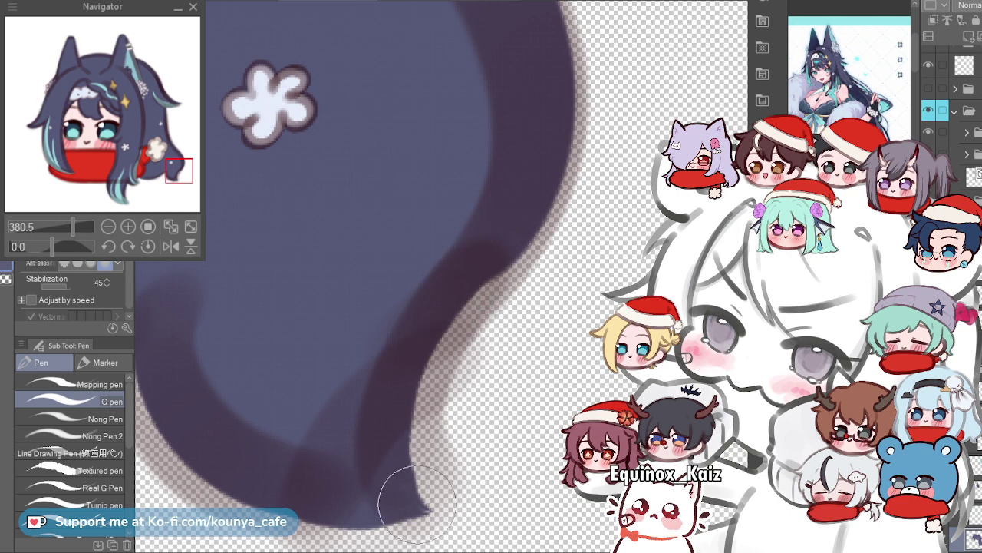
{"action": "left_click_drag", "start_coordinate": [514, 228], "coordinate": [439, 472]}
{"action": "left_click_drag", "start_coordinate": [476, 310], "coordinate": [436, 516]}
{"action": "left_click_drag", "start_coordinate": [438, 318], "coordinate": [531, 255]}
Paint dark blue along the rounded underside of the back hair's last curl, from the notch to the pointed tip.
{"action": "left_click_drag", "start_coordinate": [235, 238], "coordinate": [501, 474]}
{"action": "key", "text": "ctrl+z"}
{"action": "mouse_move", "coordinate": [233, 247]}
{"action": "left_mouse_down"}
{"action": "mouse_move", "coordinate": [358, 452]}
{"action": "mouse_move", "coordinate": [500, 474]}
{"action": "left_mouse_up"}
{"action": "key", "text": "ctrl+z"}
{"action": "left_click_drag", "start_coordinate": [241, 210], "coordinate": [417, 456]}
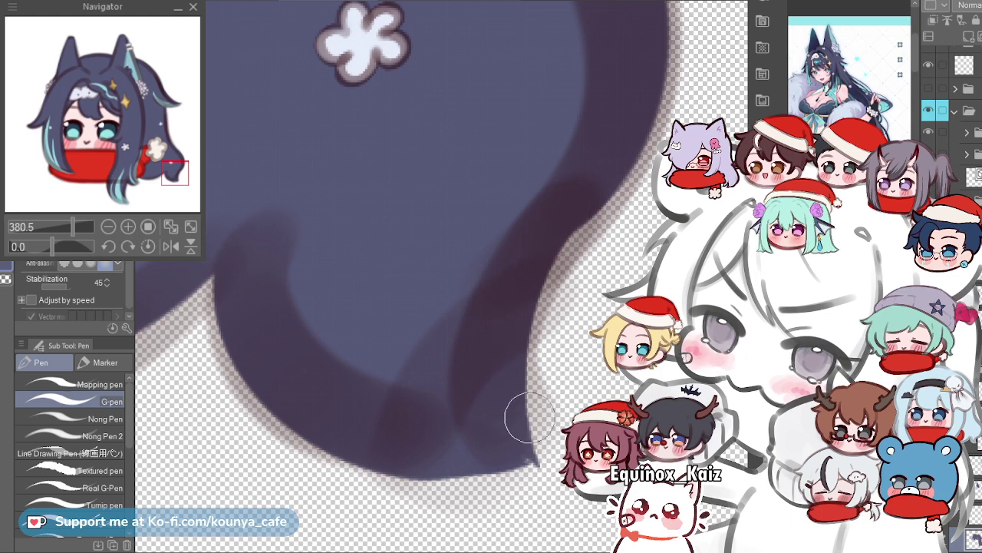
{"action": "scroll", "coordinate": [510, 423], "scroll_direction": "down", "scroll_amount": 5}
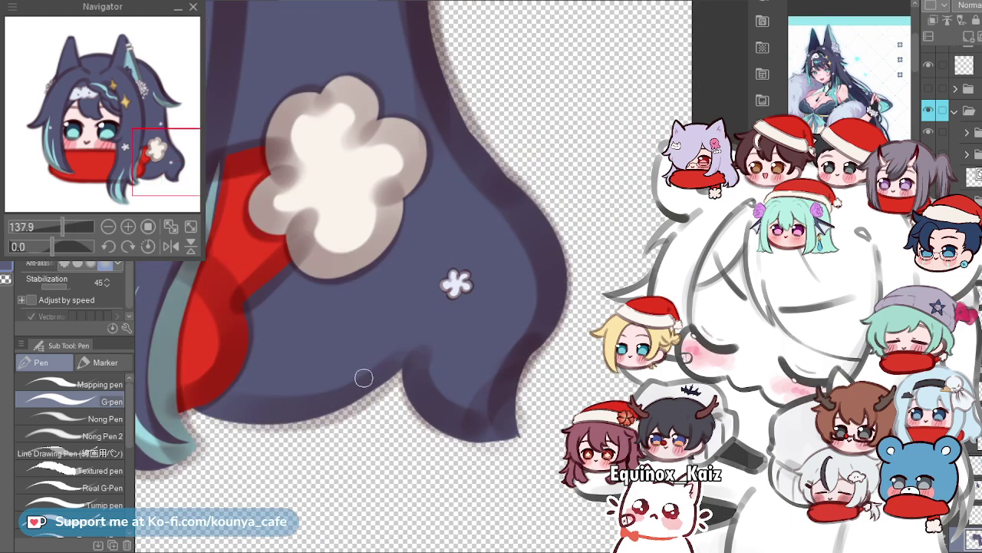
Extend the dark blue fill along the back hair's lower edge beneath the scarf pompom, from the red scarf to the notch.
{"action": "scroll", "coordinate": [364, 378], "scroll_direction": "up", "scroll_amount": 3}
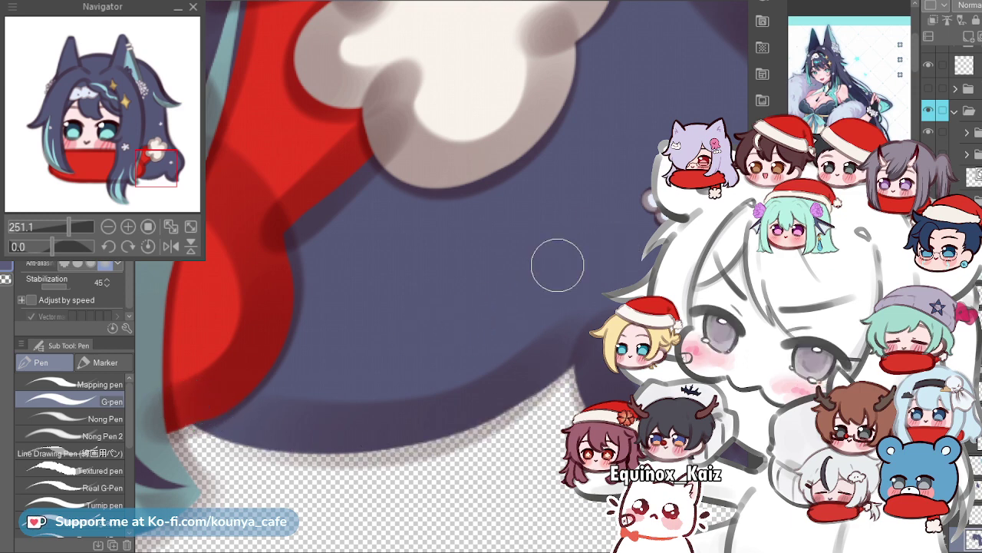
{"action": "left_click_drag", "start_coordinate": [387, 436], "coordinate": [552, 384]}
{"action": "key", "text": "ctrl+z"}
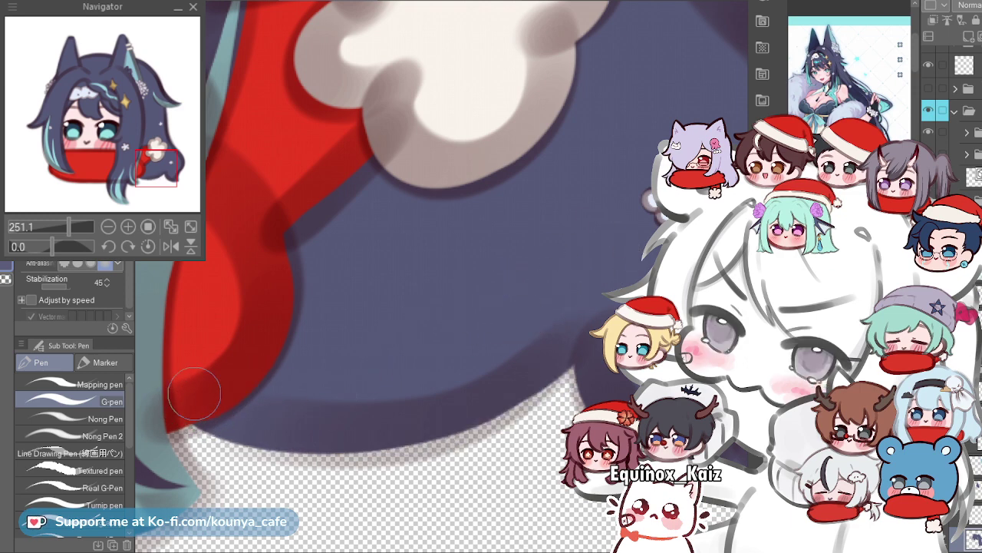
{"action": "left_click_drag", "start_coordinate": [201, 414], "coordinate": [568, 376]}
{"action": "key", "text": "ctrl+z"}
{"action": "left_click_drag", "start_coordinate": [188, 407], "coordinate": [568, 376]}
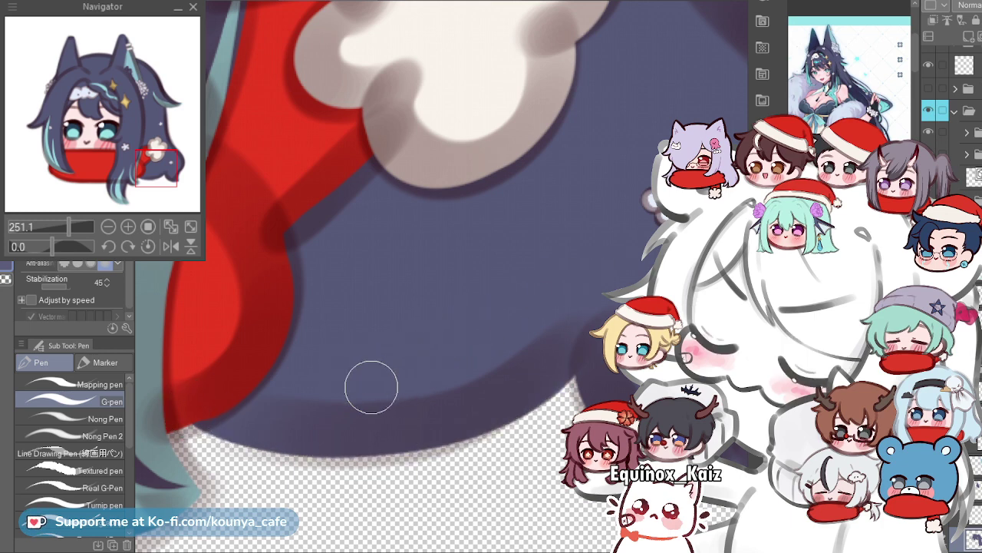
{"action": "key", "text": "ctrl+z"}
{"action": "left_click_drag", "start_coordinate": [206, 417], "coordinate": [542, 388]}
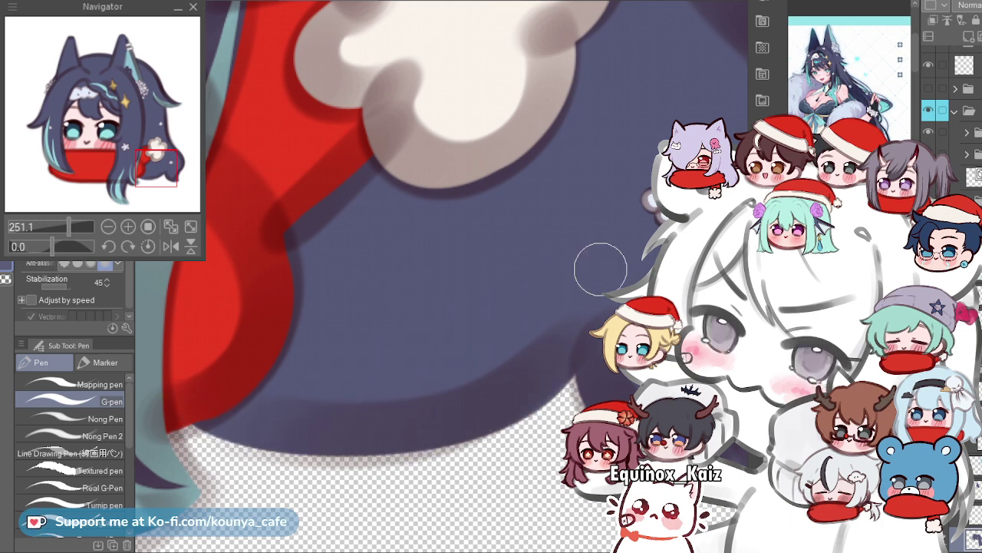
Paint dark blue over the fringe along the back hair's long outer edge just below the teal-tipped strand.
{"action": "scroll", "coordinate": [429, 422], "scroll_direction": "down", "scroll_amount": 6}
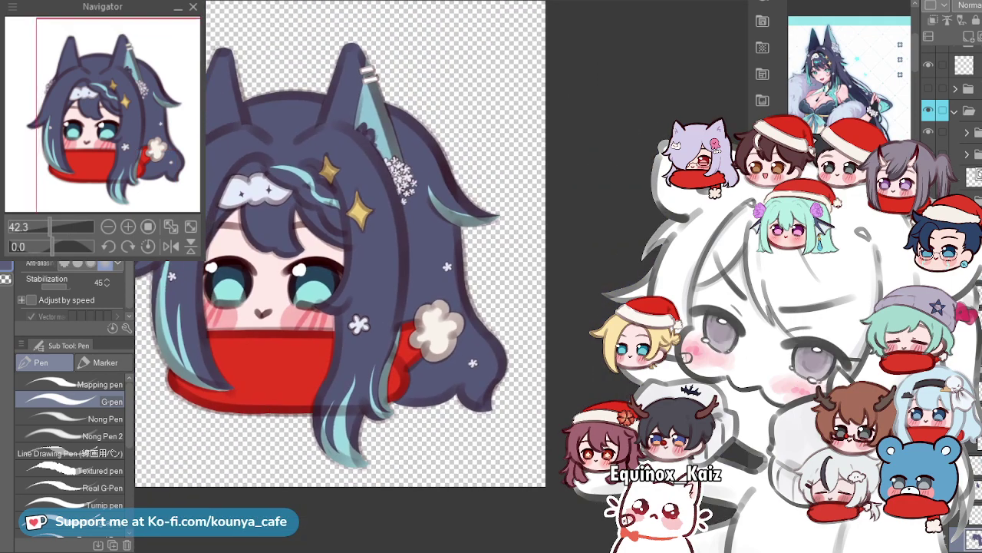
{"action": "scroll", "coordinate": [513, 299], "scroll_direction": "up", "scroll_amount": 3}
{"action": "scroll", "coordinate": [541, 301], "scroll_direction": "up", "scroll_amount": 1}
{"action": "left_click_drag", "start_coordinate": [351, 86], "coordinate": [398, 445]}
{"action": "left_click_drag", "start_coordinate": [344, 83], "coordinate": [421, 491]}
{"action": "key", "text": "ctrl+z"}
{"action": "left_click_drag", "start_coordinate": [353, 88], "coordinate": [402, 507]}
{"action": "key", "text": "ctrl+z"}
{"action": "left_click", "coordinate": [346, 64]}
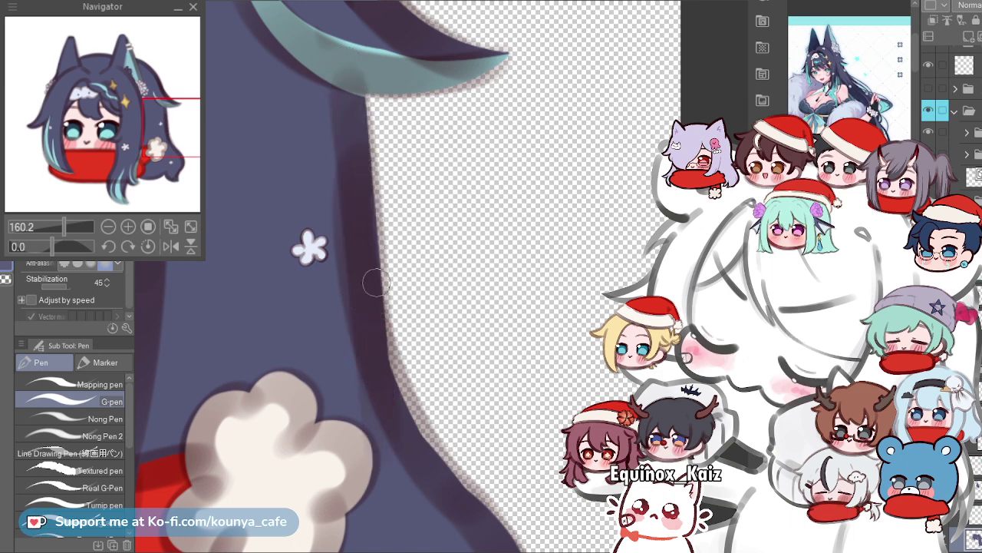
Fill the hollow bend of the back hair's outer edge beside the pompom with dark blue where it flares outward.
{"action": "mouse_move", "coordinate": [383, 345]}
{"action": "left_mouse_down"}
{"action": "mouse_move", "coordinate": [431, 423]}
{"action": "mouse_move", "coordinate": [295, 205]}
{"action": "mouse_move", "coordinate": [284, 162]}
{"action": "mouse_move", "coordinate": [407, 406]}
{"action": "left_mouse_up"}
{"action": "key", "text": "ctrl+z"}
{"action": "scroll", "coordinate": [287, 202], "scroll_direction": "up", "scroll_amount": 2}
{"action": "key", "text": "ctrl+z"}
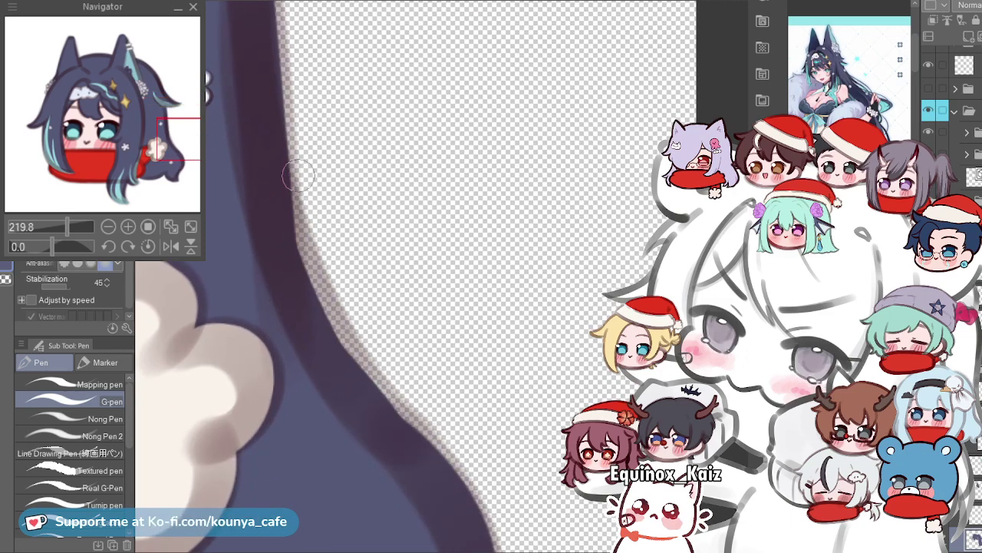
{"action": "key", "text": "ctrl+z"}
{"action": "mouse_move", "coordinate": [270, 147]}
{"action": "left_mouse_down"}
{"action": "mouse_move", "coordinate": [309, 281]}
{"action": "mouse_move", "coordinate": [413, 454]}
{"action": "left_mouse_up"}
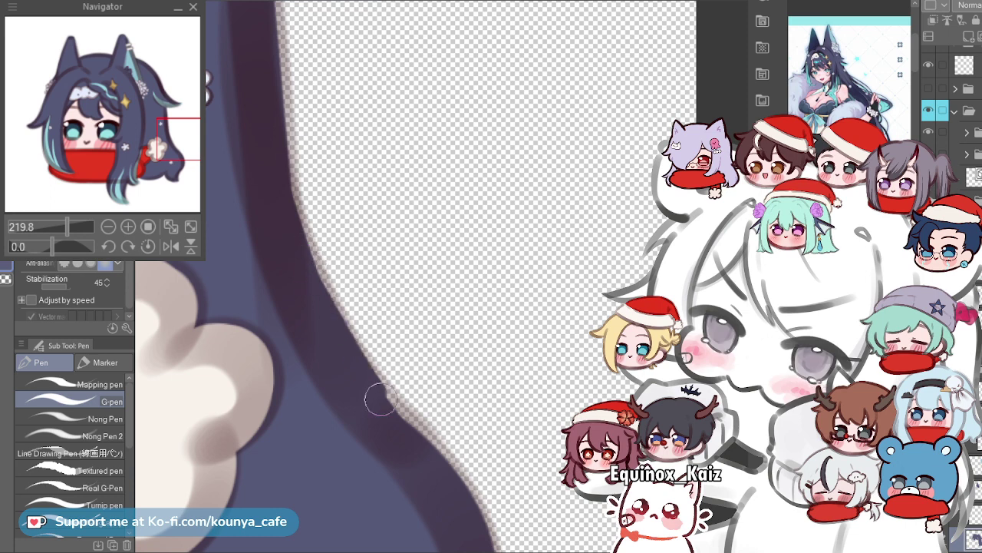
{"action": "left_click_drag", "start_coordinate": [314, 287], "coordinate": [423, 450]}
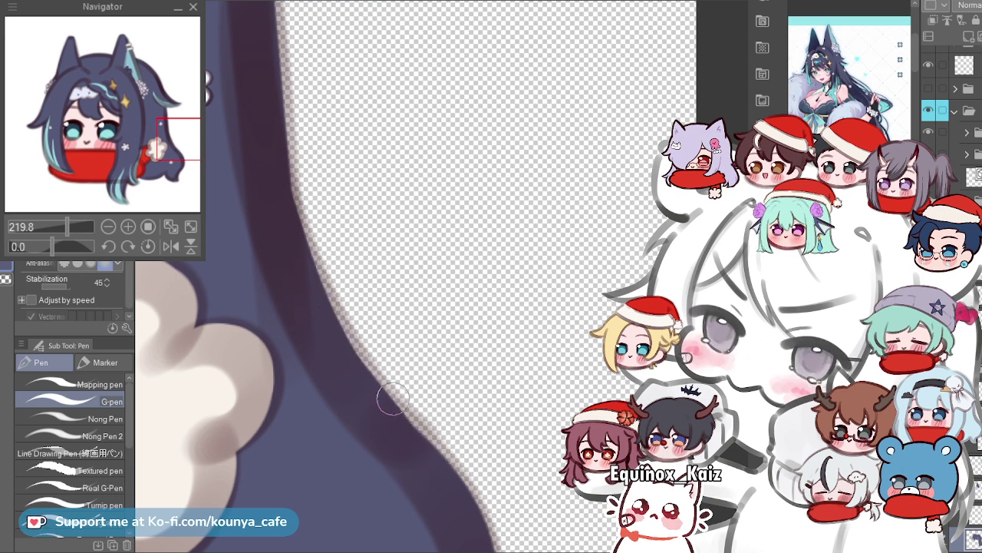
{"action": "scroll", "coordinate": [355, 349], "scroll_direction": "down", "scroll_amount": 2}
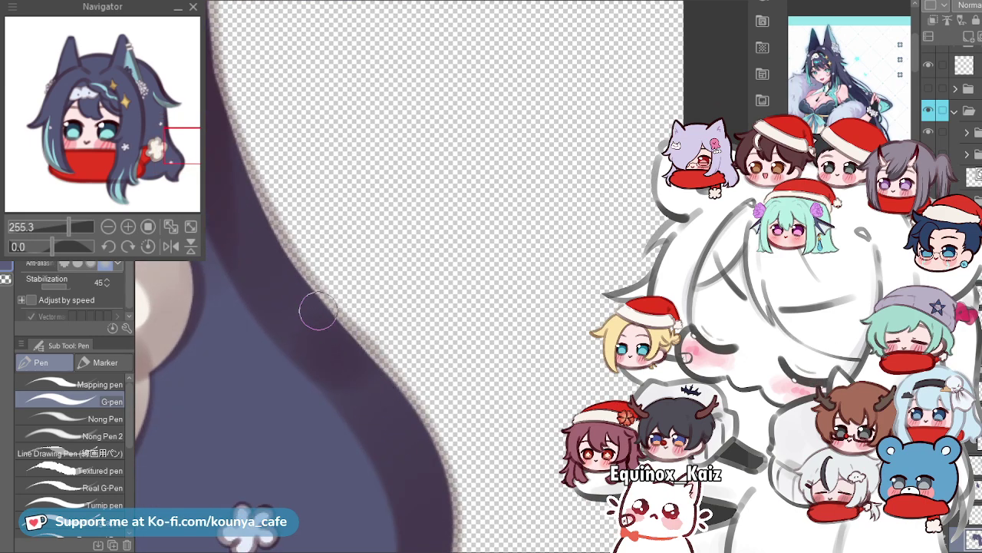
{"action": "scroll", "coordinate": [384, 334], "scroll_direction": "down", "scroll_amount": 6}
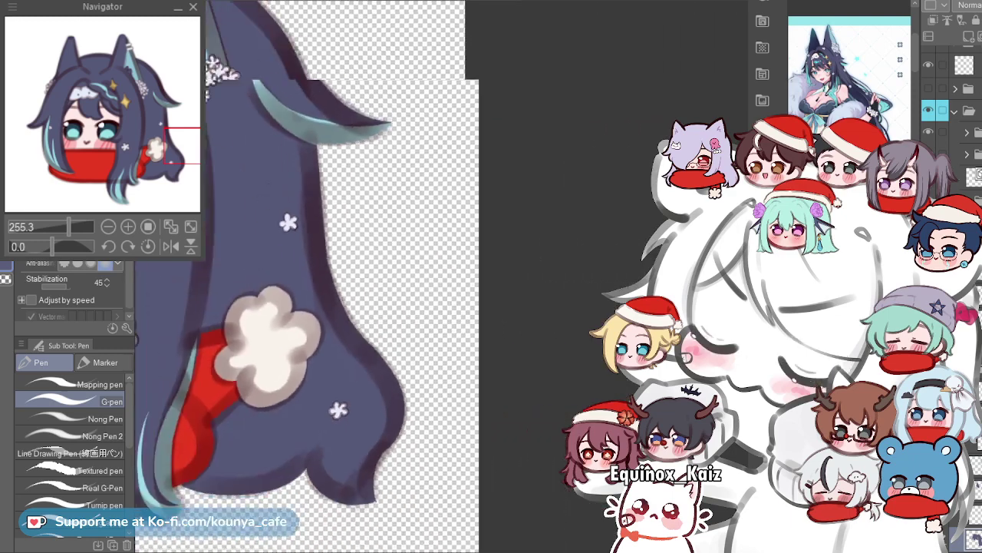
Paint dark blue along the inner edge of the plain ear, between its tip and the top of the head.
{"action": "left_click_drag", "start_coordinate": [383, 333], "coordinate": [552, 430]}
{"action": "left_click_drag", "start_coordinate": [384, 334], "coordinate": [442, 417]}
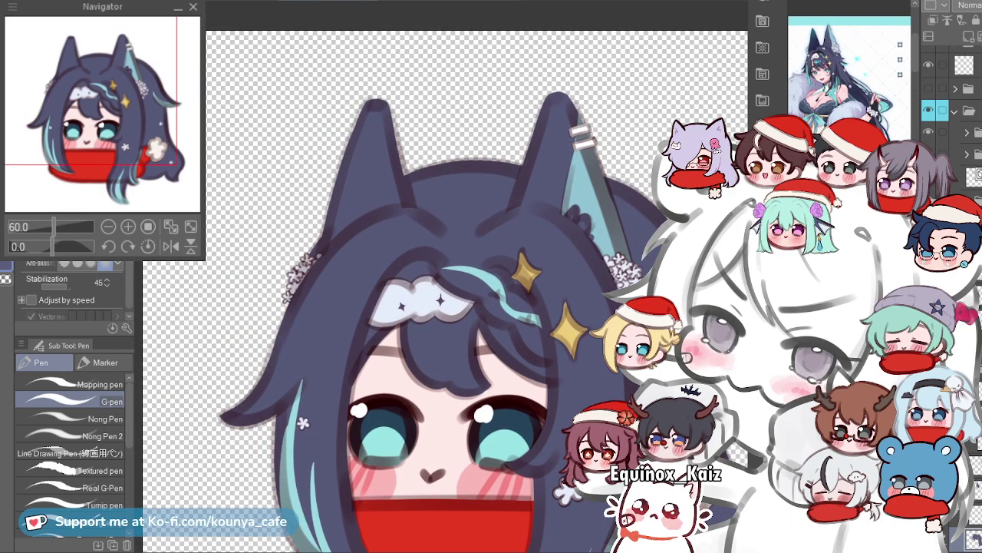
{"action": "scroll", "coordinate": [435, 118], "scroll_direction": "up", "scroll_amount": 5}
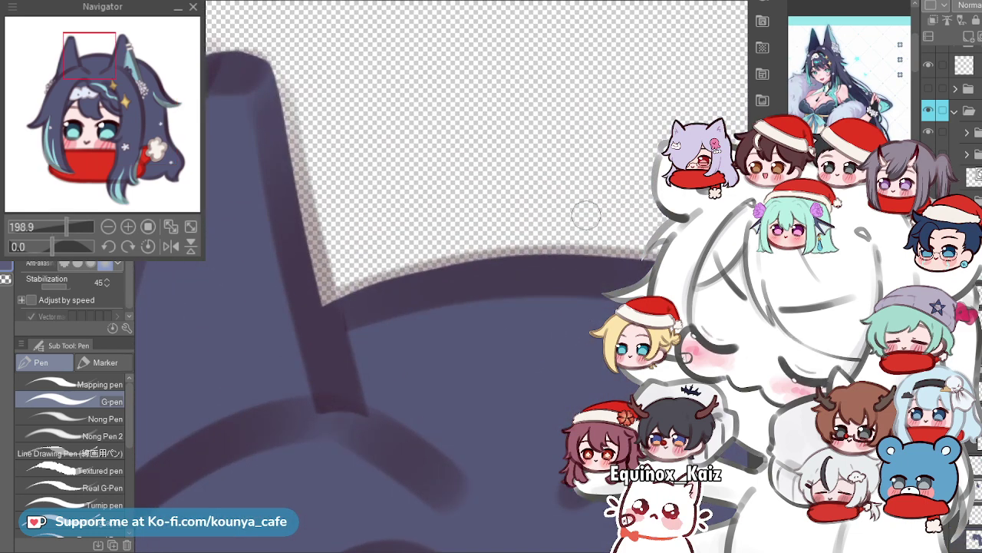
{"action": "mouse_move", "coordinate": [213, 57]}
{"action": "left_mouse_down"}
{"action": "mouse_move", "coordinate": [230, 48]}
{"action": "mouse_move", "coordinate": [265, 59]}
{"action": "mouse_move", "coordinate": [338, 305]}
{"action": "left_mouse_up"}
{"action": "key", "text": "ctrl+z"}
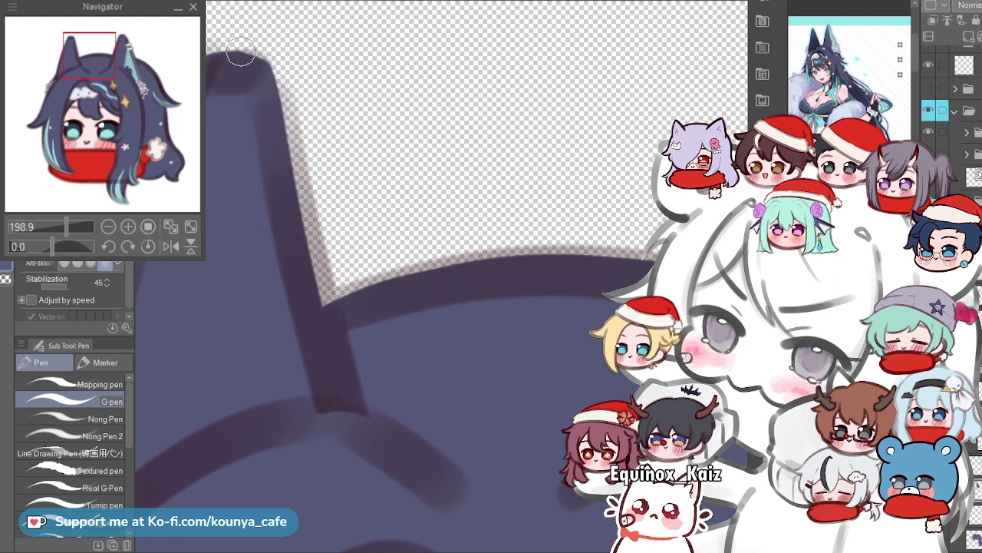
{"action": "left_click_drag", "start_coordinate": [320, 256], "coordinate": [261, 63]}
{"action": "mouse_move", "coordinate": [315, 332]}
{"action": "left_mouse_down"}
{"action": "mouse_move", "coordinate": [259, 77]}
{"action": "mouse_move", "coordinate": [284, 176]}
{"action": "left_mouse_up"}
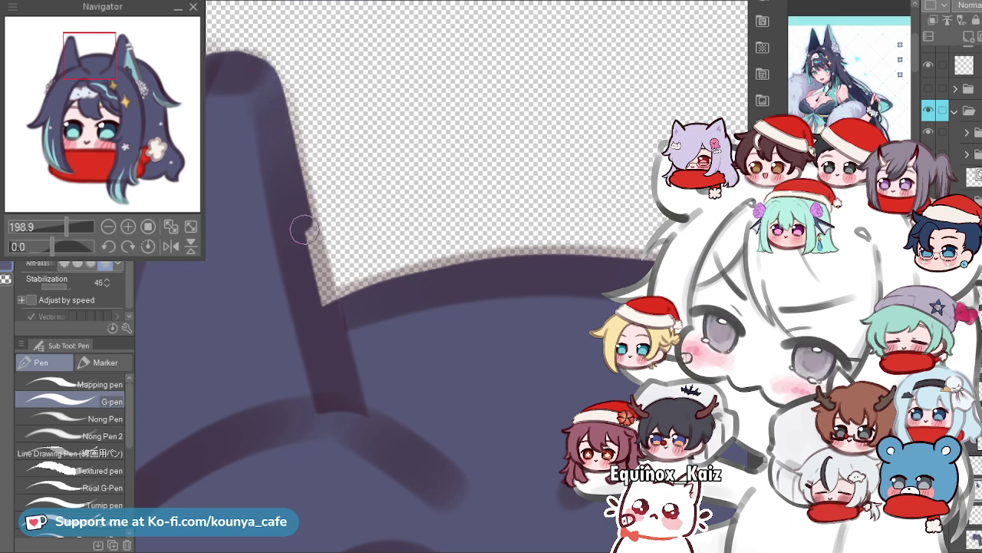
Extend the plain ear's tip with dark blue strokes so that its top edge is flatter.
{"action": "left_click_drag", "start_coordinate": [208, 55], "coordinate": [375, 60]}
{"action": "key", "text": "ctrl+z"}
{"action": "key", "text": "ctrl+z"}
{"action": "mouse_move", "coordinate": [315, 55]}
{"action": "left_mouse_down"}
{"action": "mouse_move", "coordinate": [359, 56]}
{"action": "mouse_move", "coordinate": [379, 68]}
{"action": "left_mouse_up"}
{"action": "left_click_drag", "start_coordinate": [311, 85], "coordinate": [373, 48]}
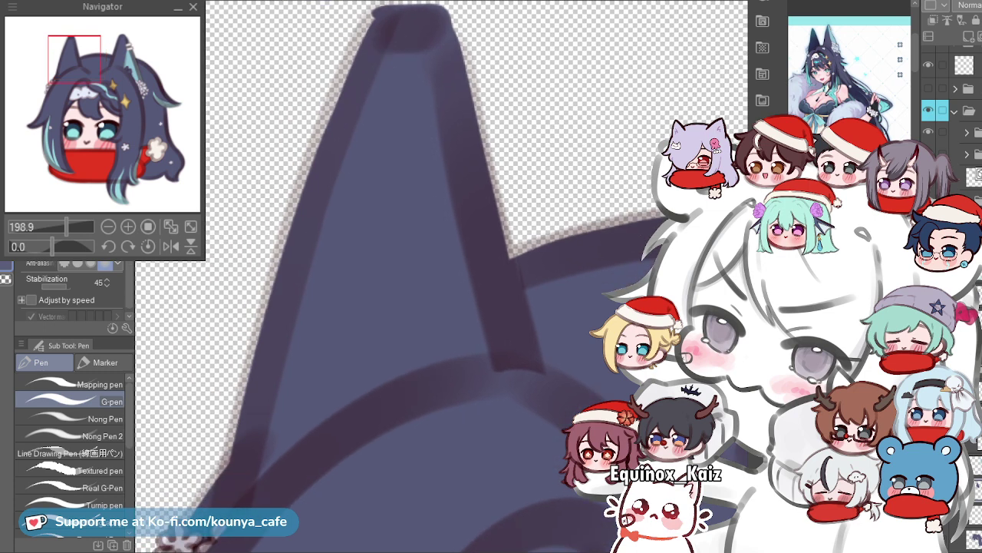
Paint dark blue over the fringe along the plain ear's outer edge, from the tip down to the white flower cluster.
{"action": "scroll", "coordinate": [375, 23], "scroll_direction": "down", "scroll_amount": 1}
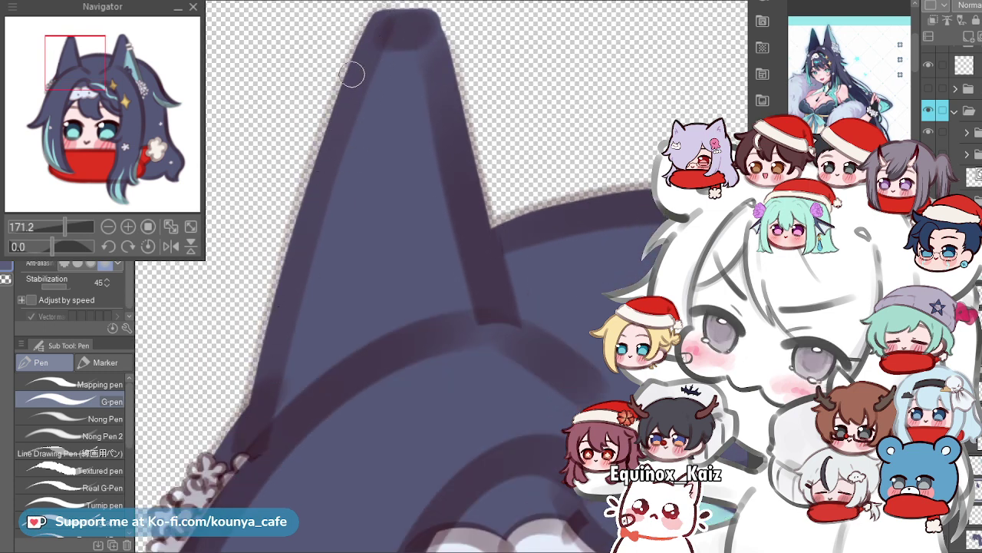
{"action": "left_click_drag", "start_coordinate": [367, 38], "coordinate": [249, 405]}
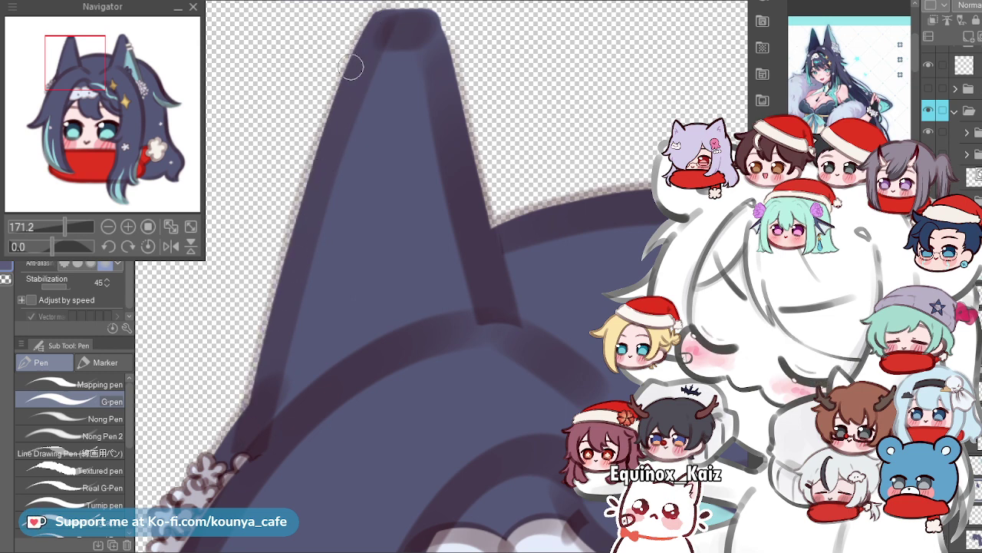
{"action": "left_click_drag", "start_coordinate": [359, 51], "coordinate": [275, 320]}
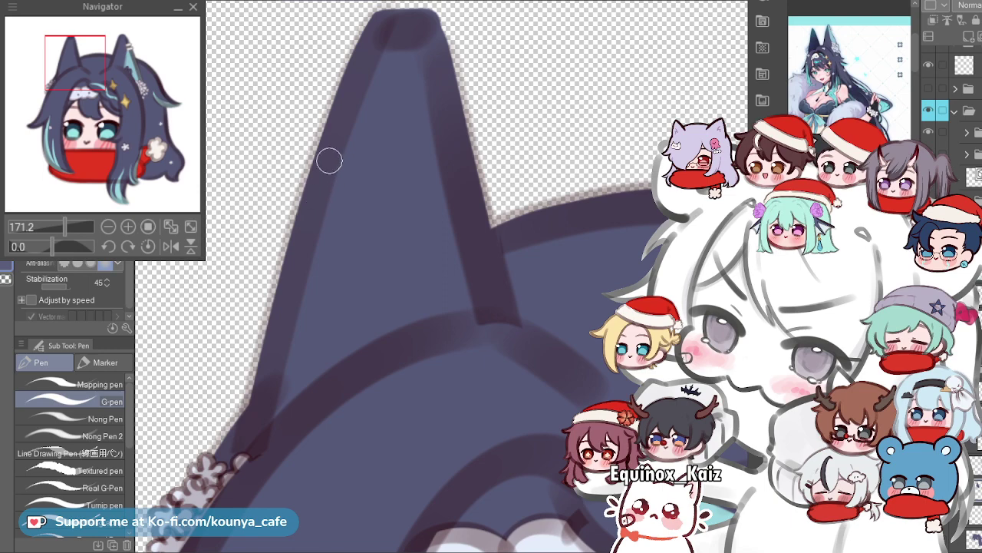
Extend the tip of the banded ear with dark blue to give it a more angular point.
{"action": "scroll", "coordinate": [307, 226], "scroll_direction": "down", "scroll_amount": 3}
{"action": "left_click_drag", "start_coordinate": [613, 146], "coordinate": [518, 140]}
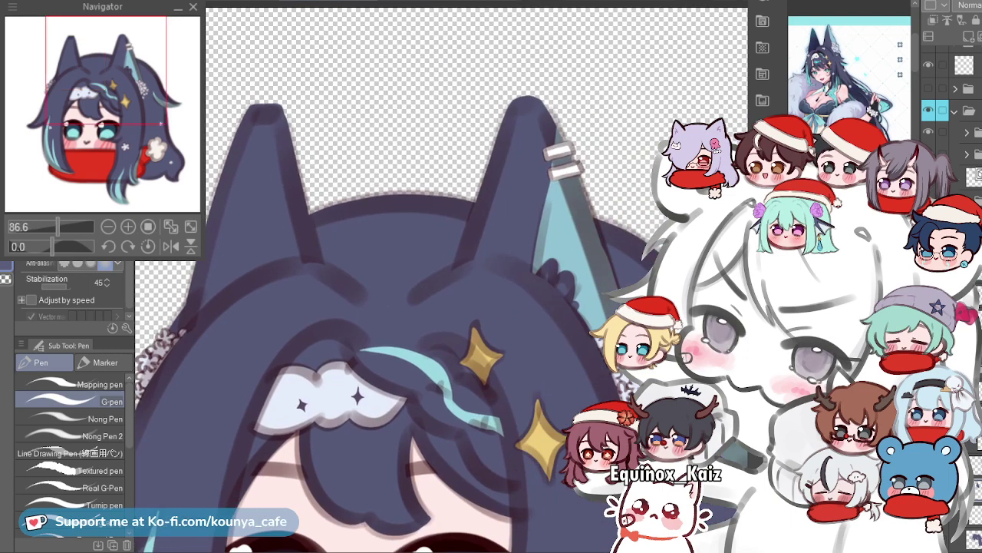
{"action": "scroll", "coordinate": [518, 139], "scroll_direction": "up", "scroll_amount": 3}
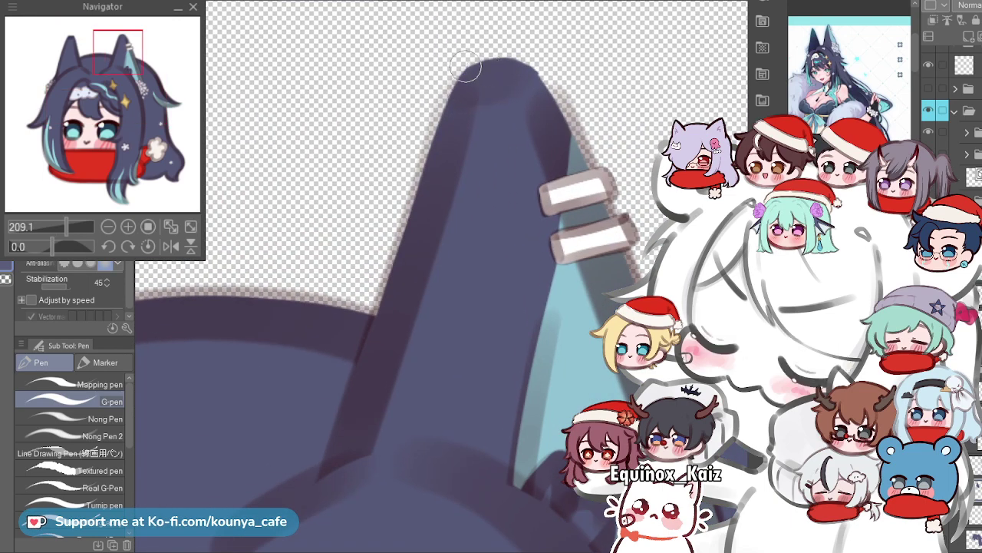
{"action": "left_click_drag", "start_coordinate": [515, 63], "coordinate": [556, 118]}
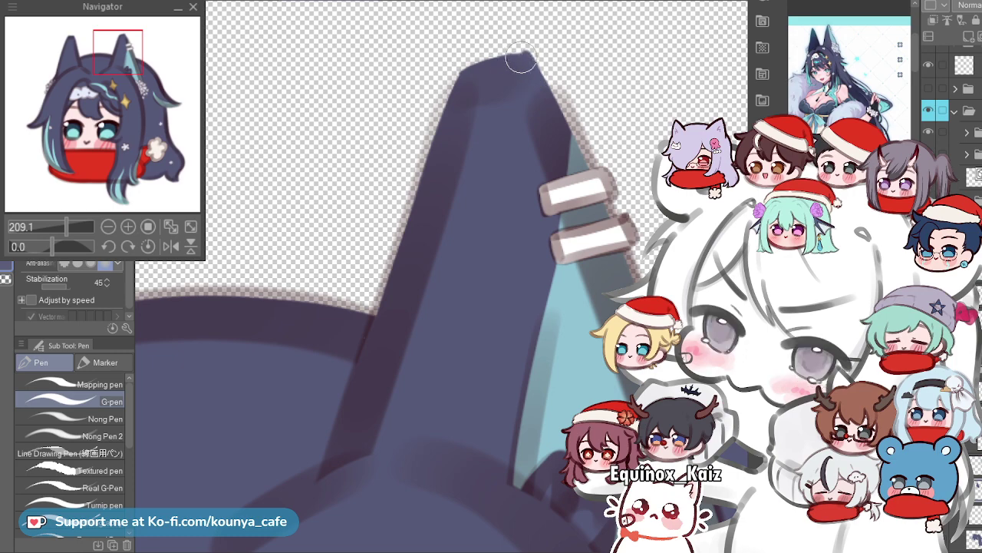
{"action": "scroll", "coordinate": [520, 60], "scroll_direction": "down", "scroll_amount": 5}
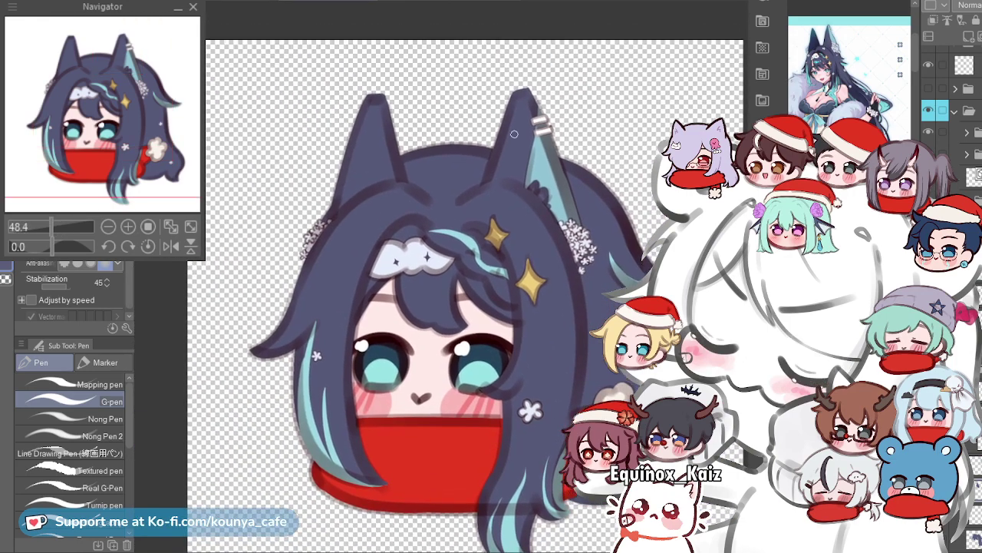
{"action": "left_click_drag", "start_coordinate": [540, 208], "coordinate": [541, 173]}
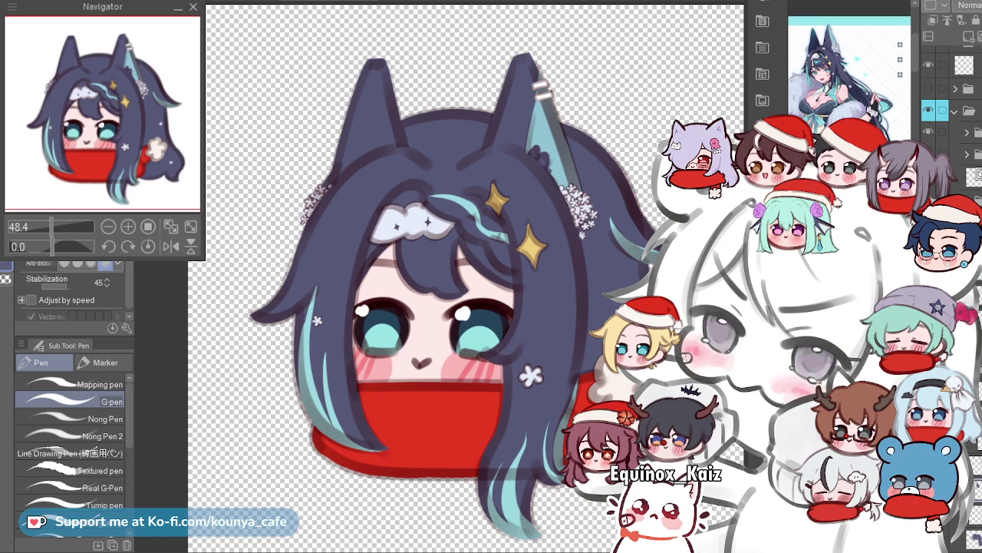
{"action": "scroll", "coordinate": [489, 360], "scroll_direction": "up", "scroll_amount": 4}
{"action": "scroll", "coordinate": [441, 276], "scroll_direction": "down", "scroll_amount": 4}
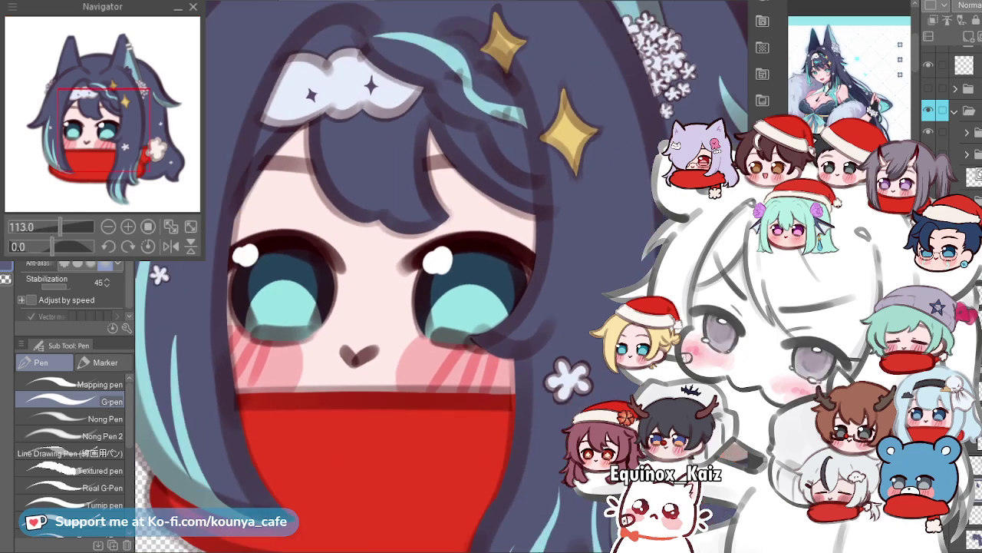
{"action": "scroll", "coordinate": [453, 277], "scroll_direction": "down", "scroll_amount": 2}
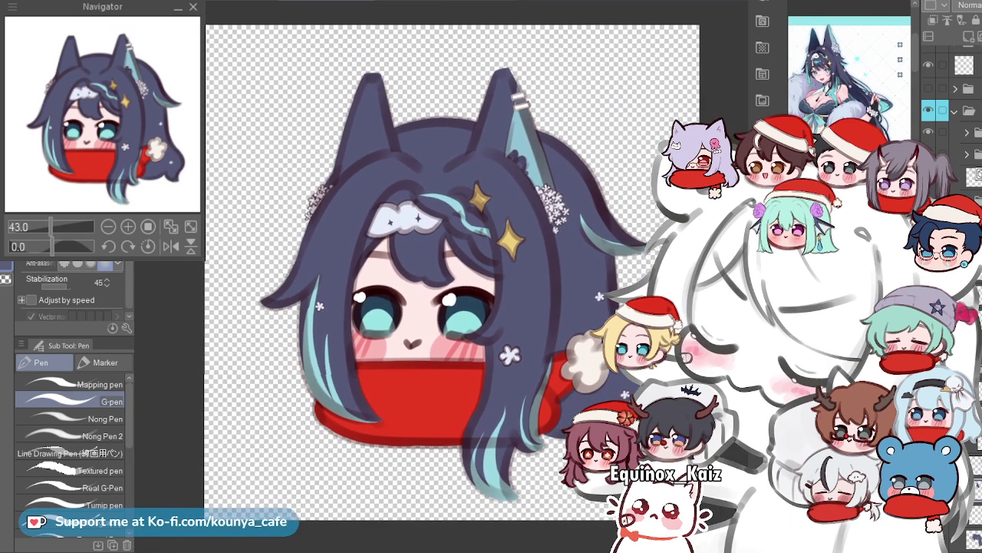
{"action": "left_click_drag", "start_coordinate": [453, 274], "coordinate": [465, 276]}
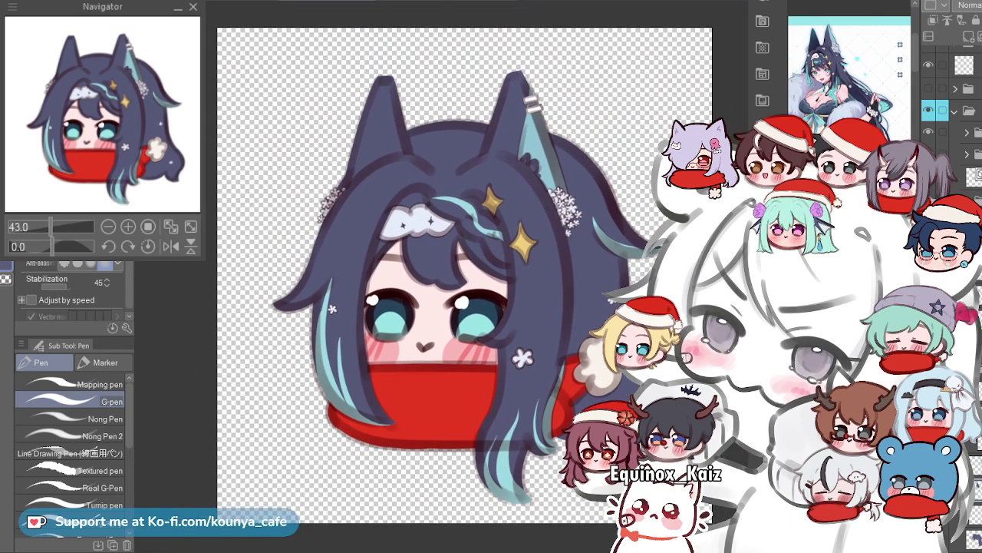
Show the pale lavender background behind the character and make the empty layer at the top of its folder active.
{"action": "scroll", "coordinate": [465, 271], "scroll_direction": "up", "scroll_amount": 1}
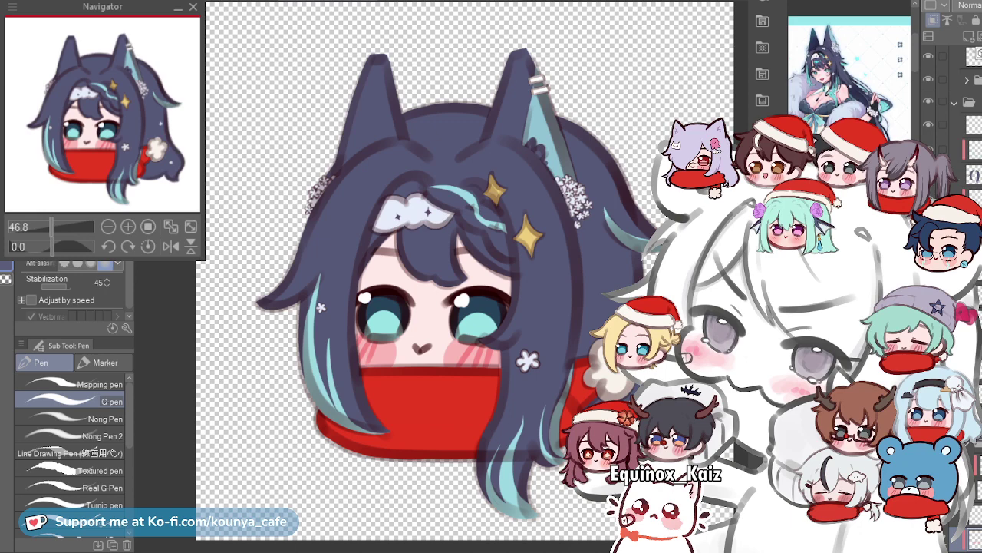
{"action": "scroll", "coordinate": [489, 264], "scroll_direction": "down", "scroll_amount": 1}
{"action": "left_click_drag", "start_coordinate": [489, 264], "coordinate": [478, 274]}
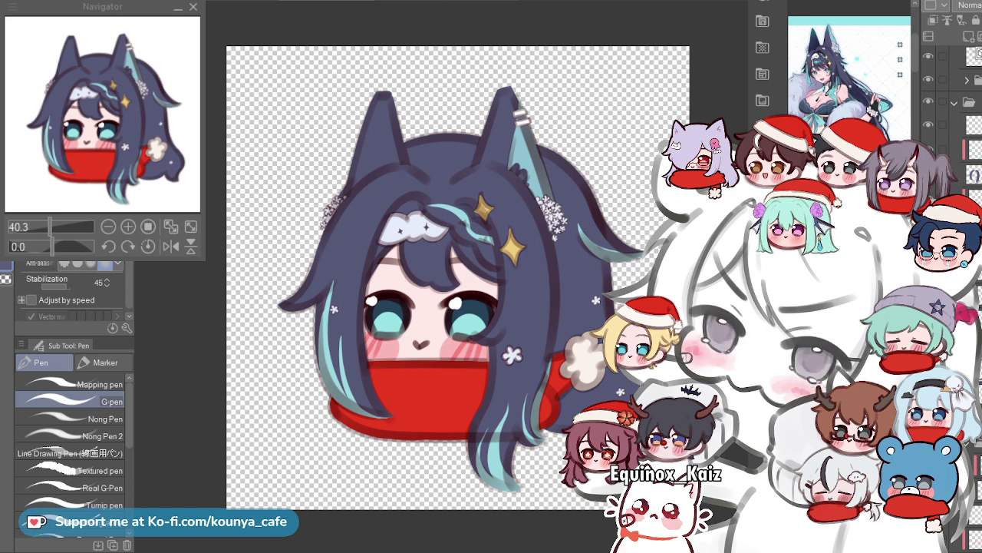
{"action": "scroll", "coordinate": [952, 115], "scroll_direction": "up", "scroll_amount": 3}
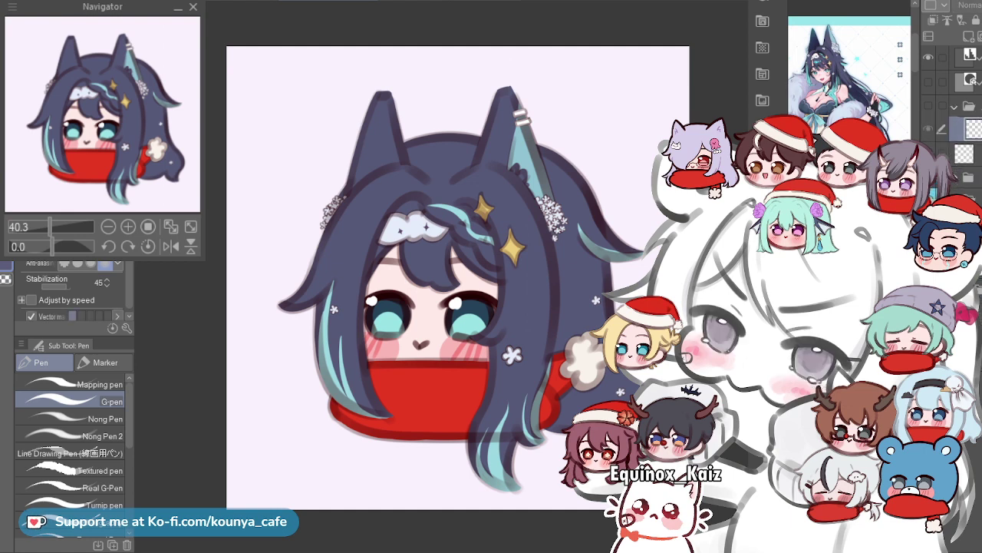
{"action": "key", "text": "ctrl+z"}
{"action": "key", "text": "ctrl+z"}
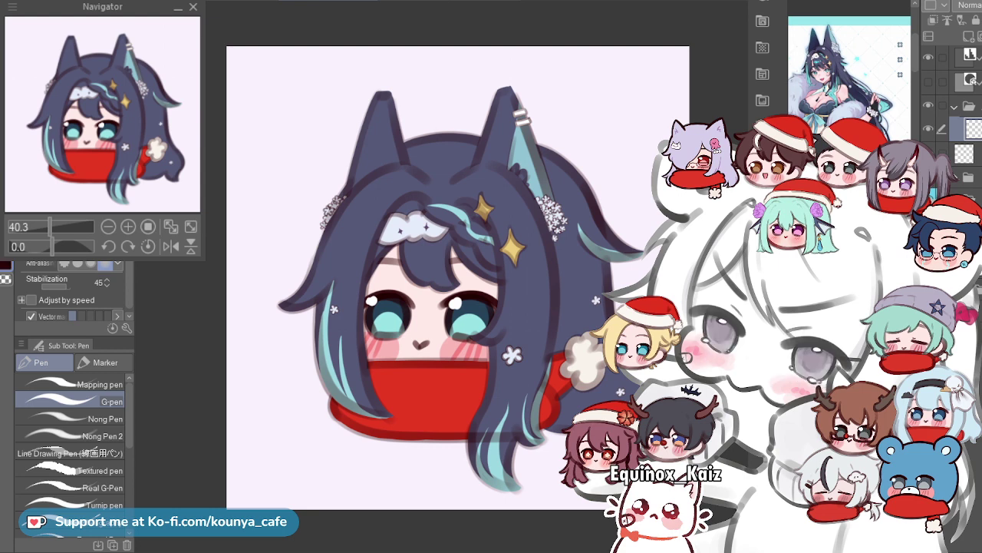
Handwrite the artist's signature below the red scarf with a marker at a reduced brush size.
{"action": "left_click", "coordinate": [105, 362]}
{"action": "left_click", "coordinate": [69, 490]}
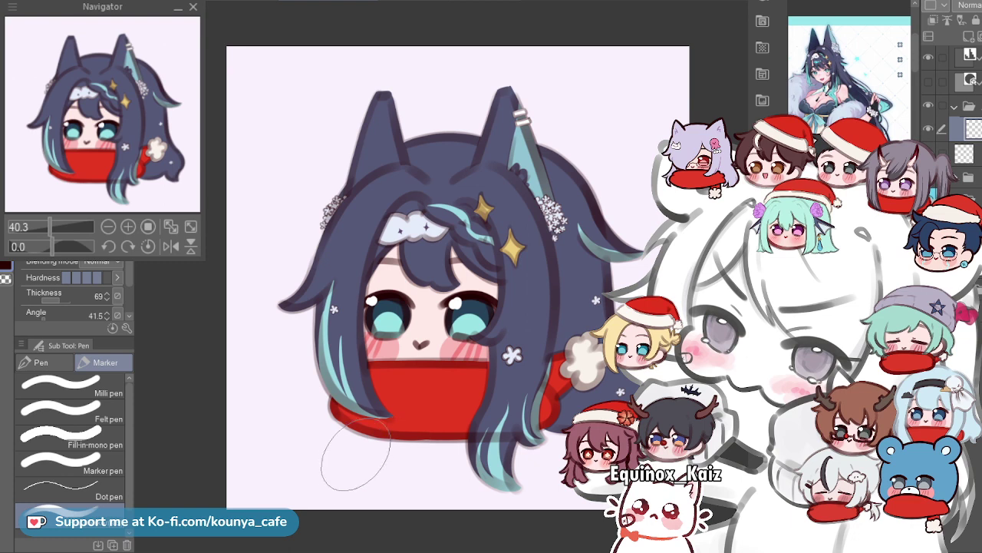
{"action": "key", "text": "["}
{"action": "key", "text": "["}
{"action": "key", "text": "["}
{"action": "mouse_move", "coordinate": [403, 449]}
{"action": "left_mouse_down"}
{"action": "mouse_move", "coordinate": [457, 449]}
{"action": "mouse_move", "coordinate": [453, 456]}
{"action": "left_mouse_up"}
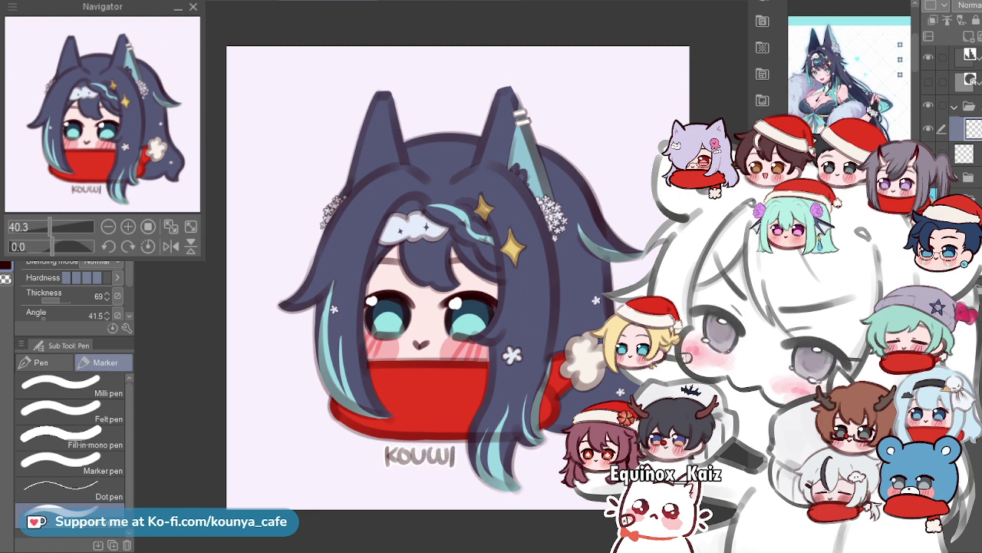
Scale the signature down to 35% and place it beneath the back hair, beside the tip of the long front strand.
{"action": "key", "text": "ctrl+t"}
{"action": "mouse_move", "coordinate": [441, 464]}
{"action": "left_mouse_down"}
{"action": "mouse_move", "coordinate": [412, 454]}
{"action": "mouse_move", "coordinate": [506, 458]}
{"action": "left_mouse_up"}
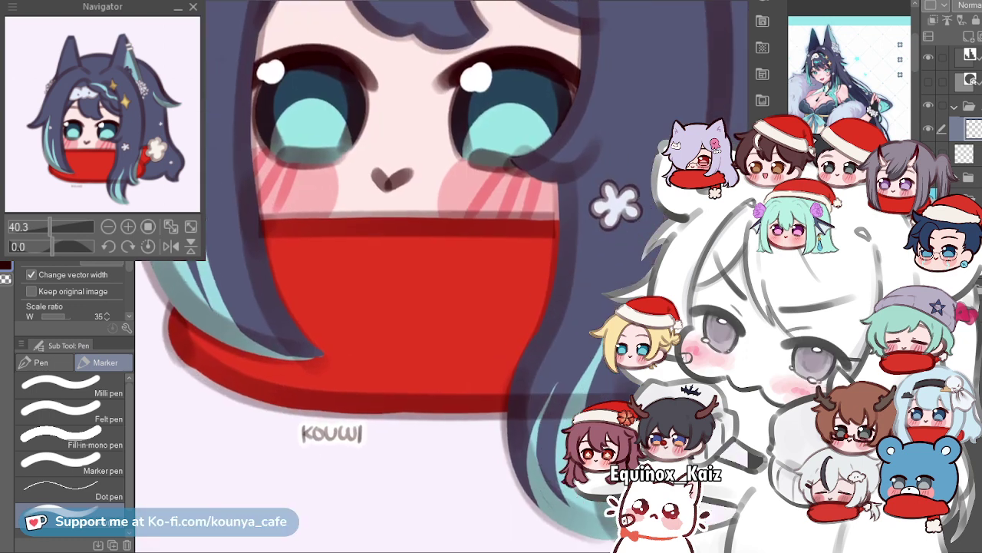
{"action": "left_click_drag", "start_coordinate": [330, 433], "coordinate": [466, 450]}
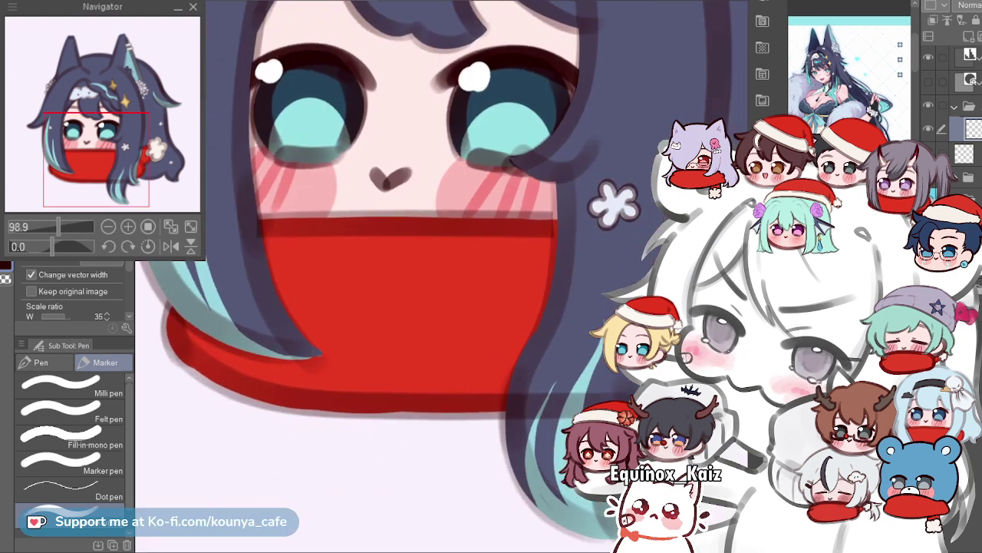
{"action": "left_click_drag", "start_coordinate": [614, 204], "coordinate": [409, 208]}
{"action": "left_click_drag", "start_coordinate": [465, 431], "coordinate": [546, 422]}
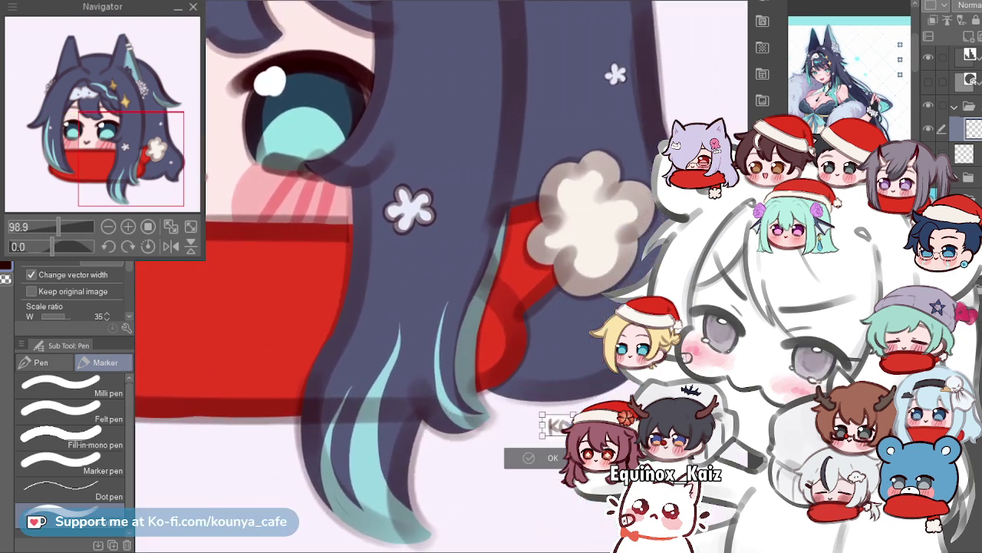
{"action": "key", "text": "Return"}
{"action": "scroll", "coordinate": [548, 315], "scroll_direction": "down", "scroll_amount": 5}
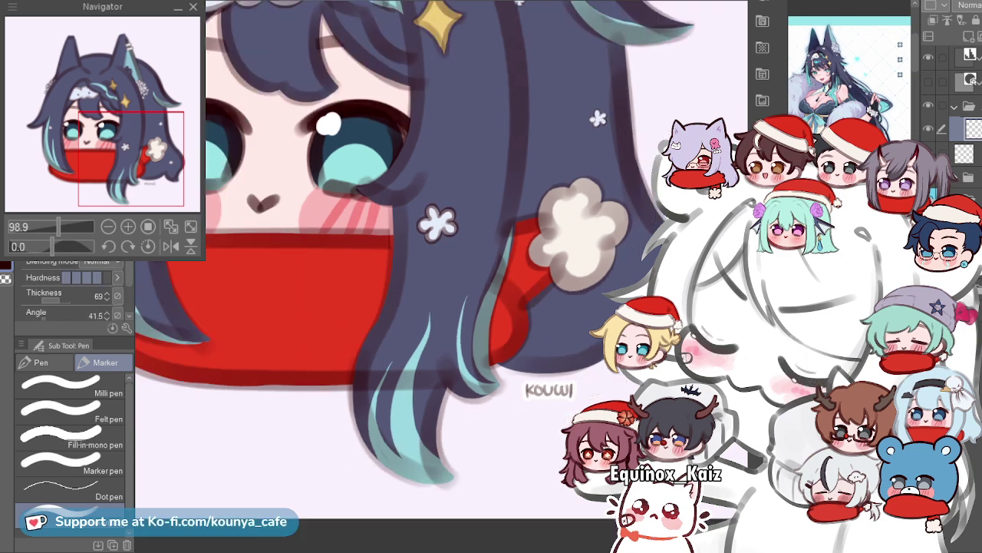
Examine the whole character and the placement of the small signature against the lavender background.
{"action": "left_click_drag", "start_coordinate": [549, 315], "coordinate": [551, 342]}
{"action": "scroll", "coordinate": [539, 285], "scroll_direction": "up", "scroll_amount": 2}
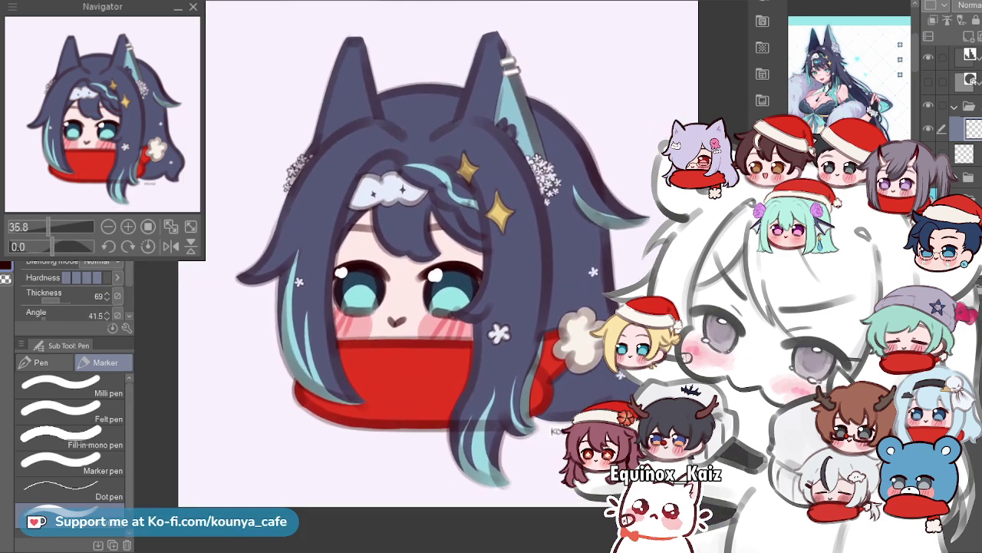
{"action": "left_click_drag", "start_coordinate": [539, 285], "coordinate": [551, 303]}
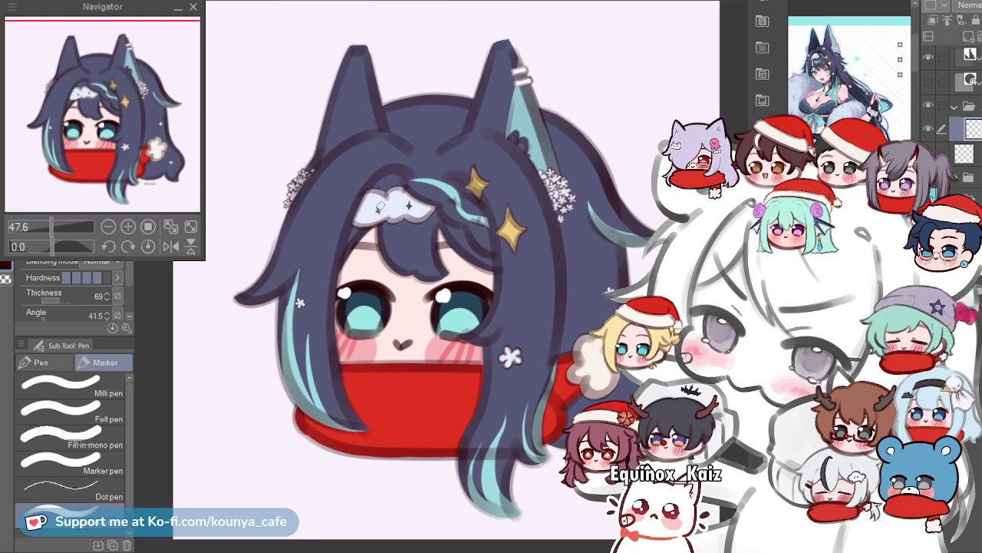
{"action": "scroll", "coordinate": [441, 276], "scroll_direction": "down", "scroll_amount": 1}
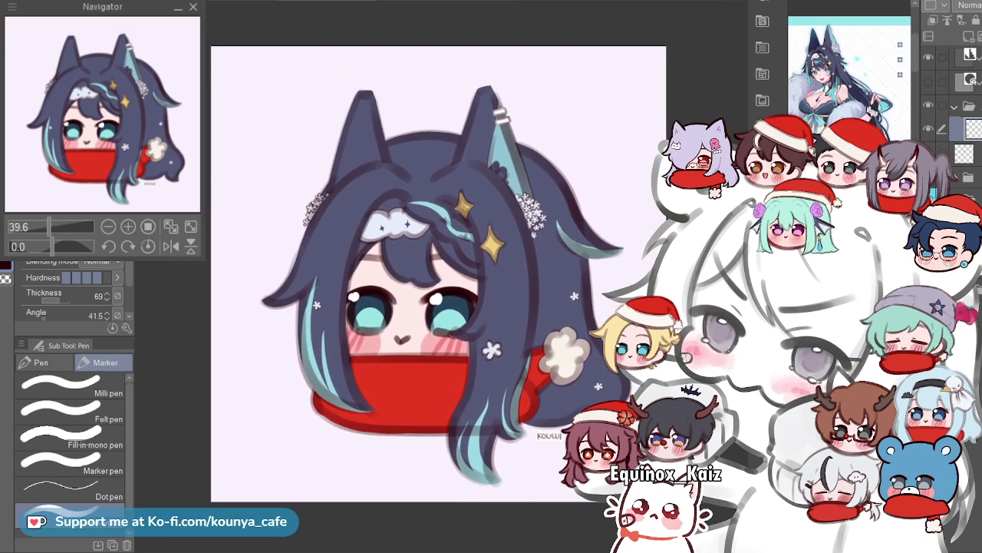
{"action": "scroll", "coordinate": [377, 292], "scroll_direction": "up", "scroll_amount": 1}
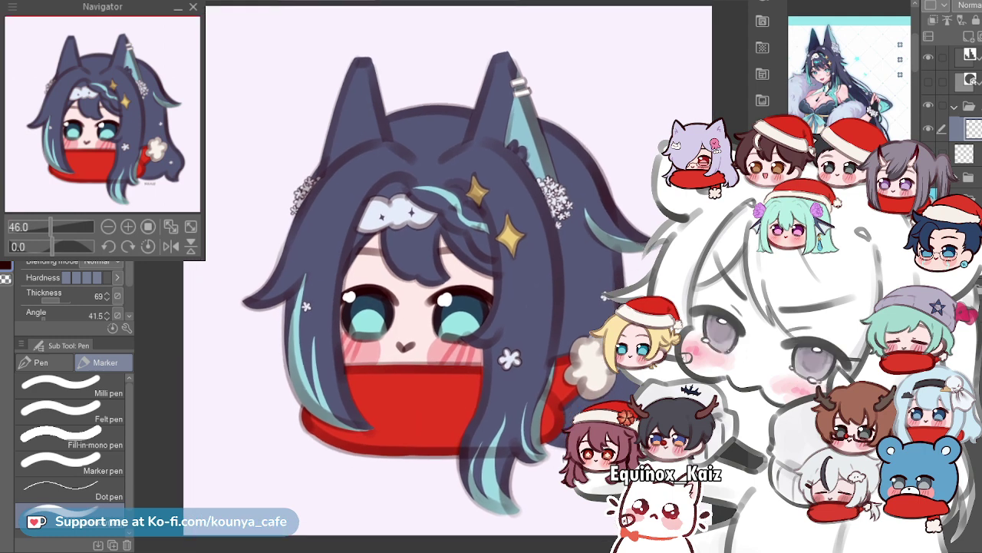
{"action": "scroll", "coordinate": [377, 292], "scroll_direction": "up", "scroll_amount": 1}
{"action": "scroll", "coordinate": [377, 293], "scroll_direction": "down", "scroll_amount": 1}
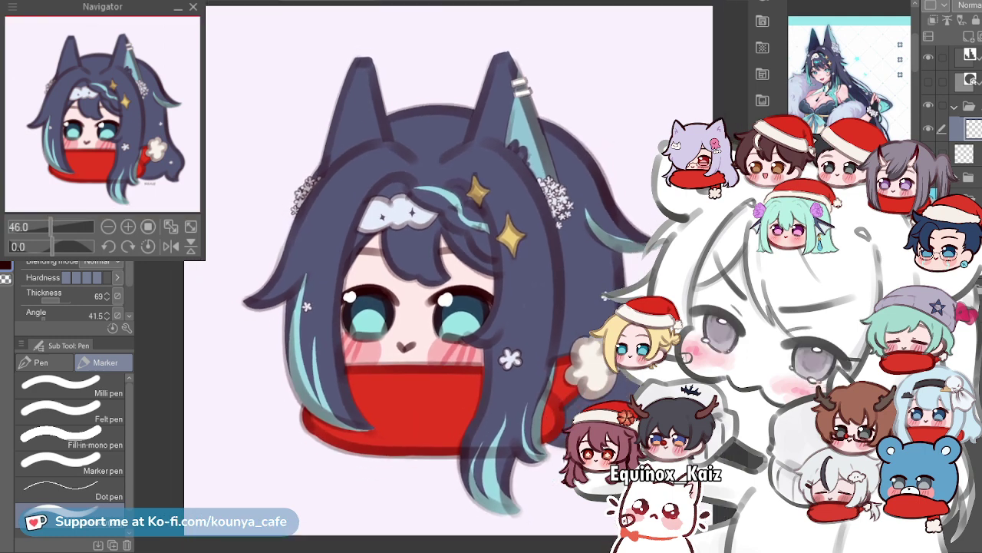
{"action": "scroll", "coordinate": [377, 292], "scroll_direction": "down", "scroll_amount": 2}
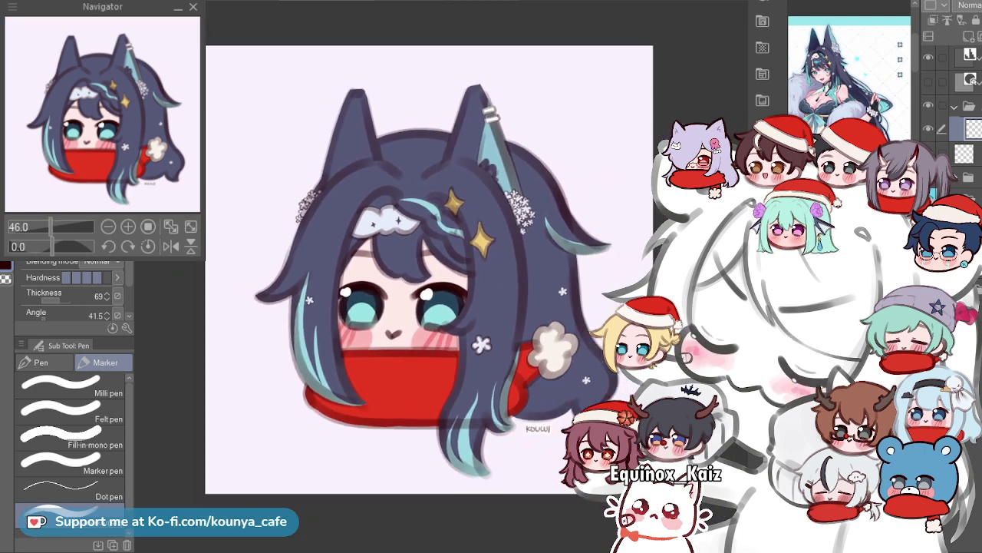